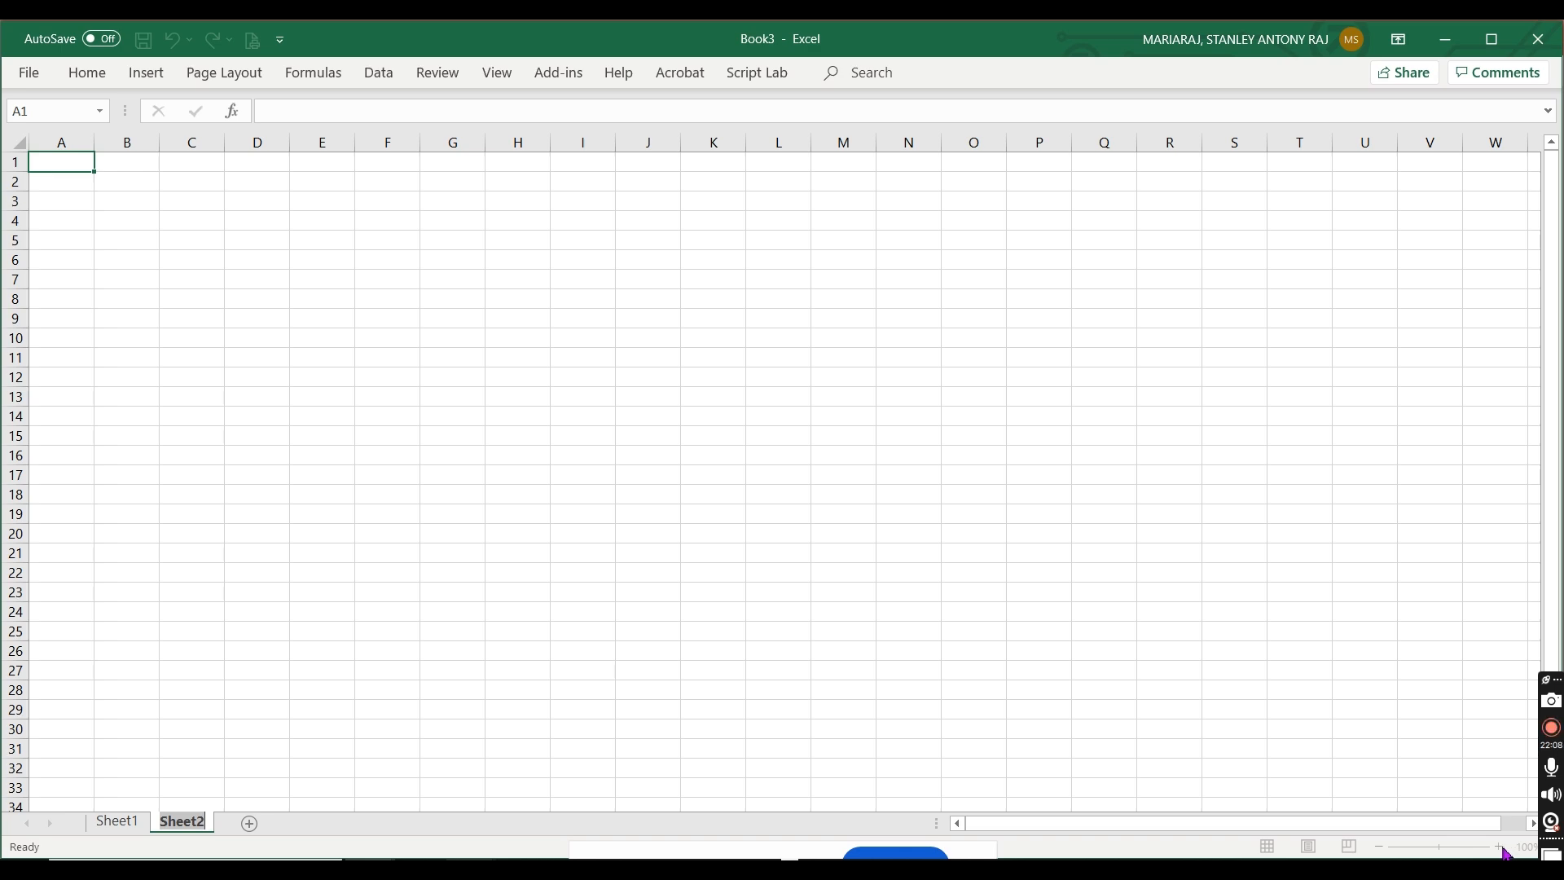
Step: Enter VAULT in cell A1 of Sheet2
click(1403, 710)
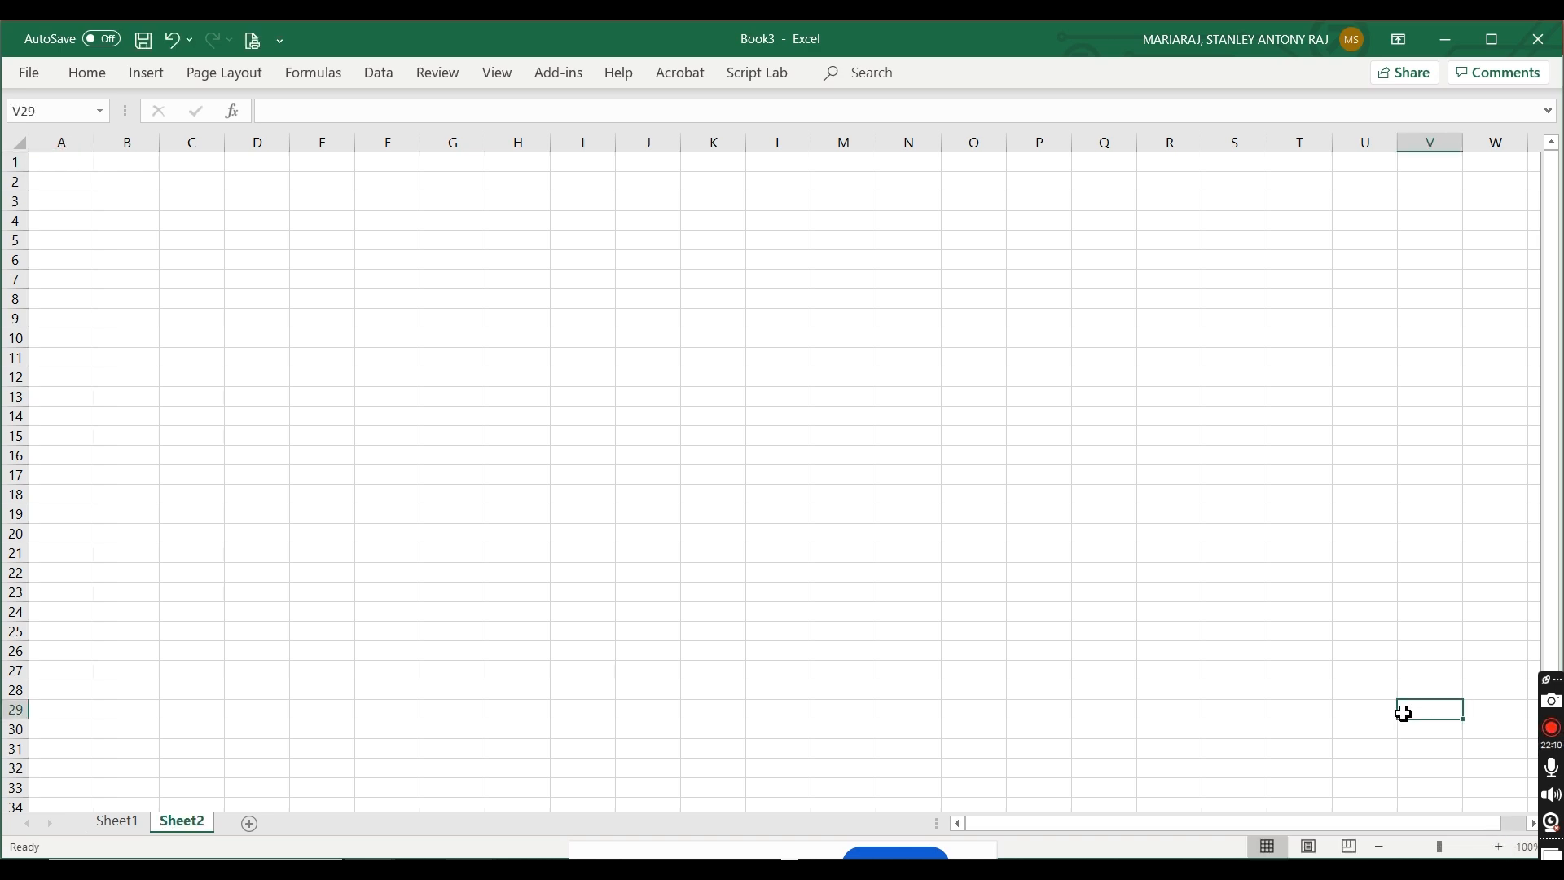
drag(1499, 852, 1499, 852)
click(1500, 852)
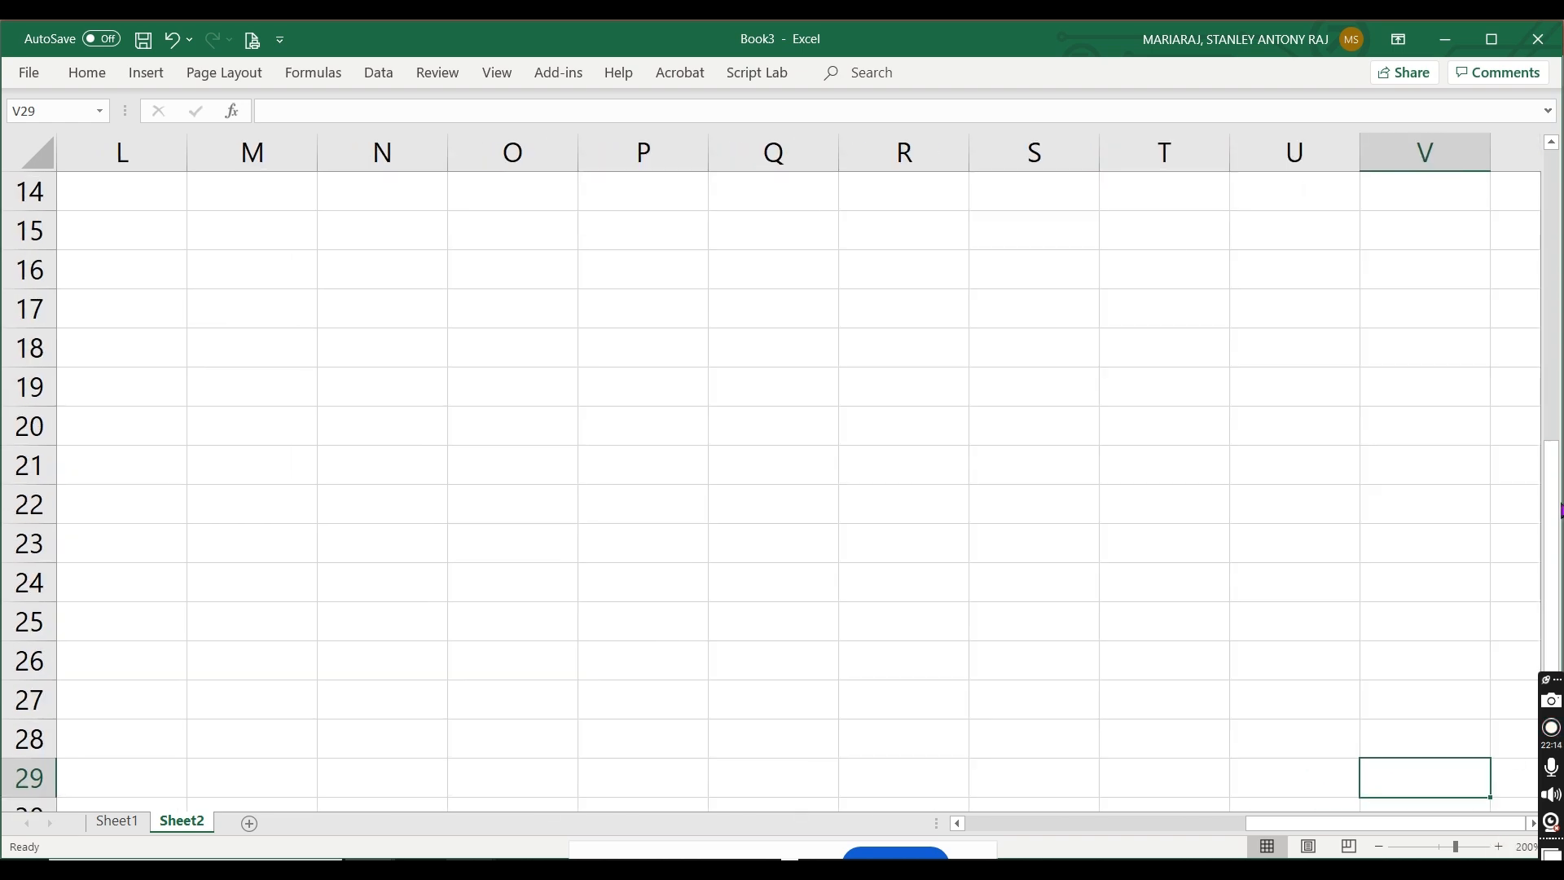
scroll(1551, 501, up, 5)
drag(1276, 809, 936, 810)
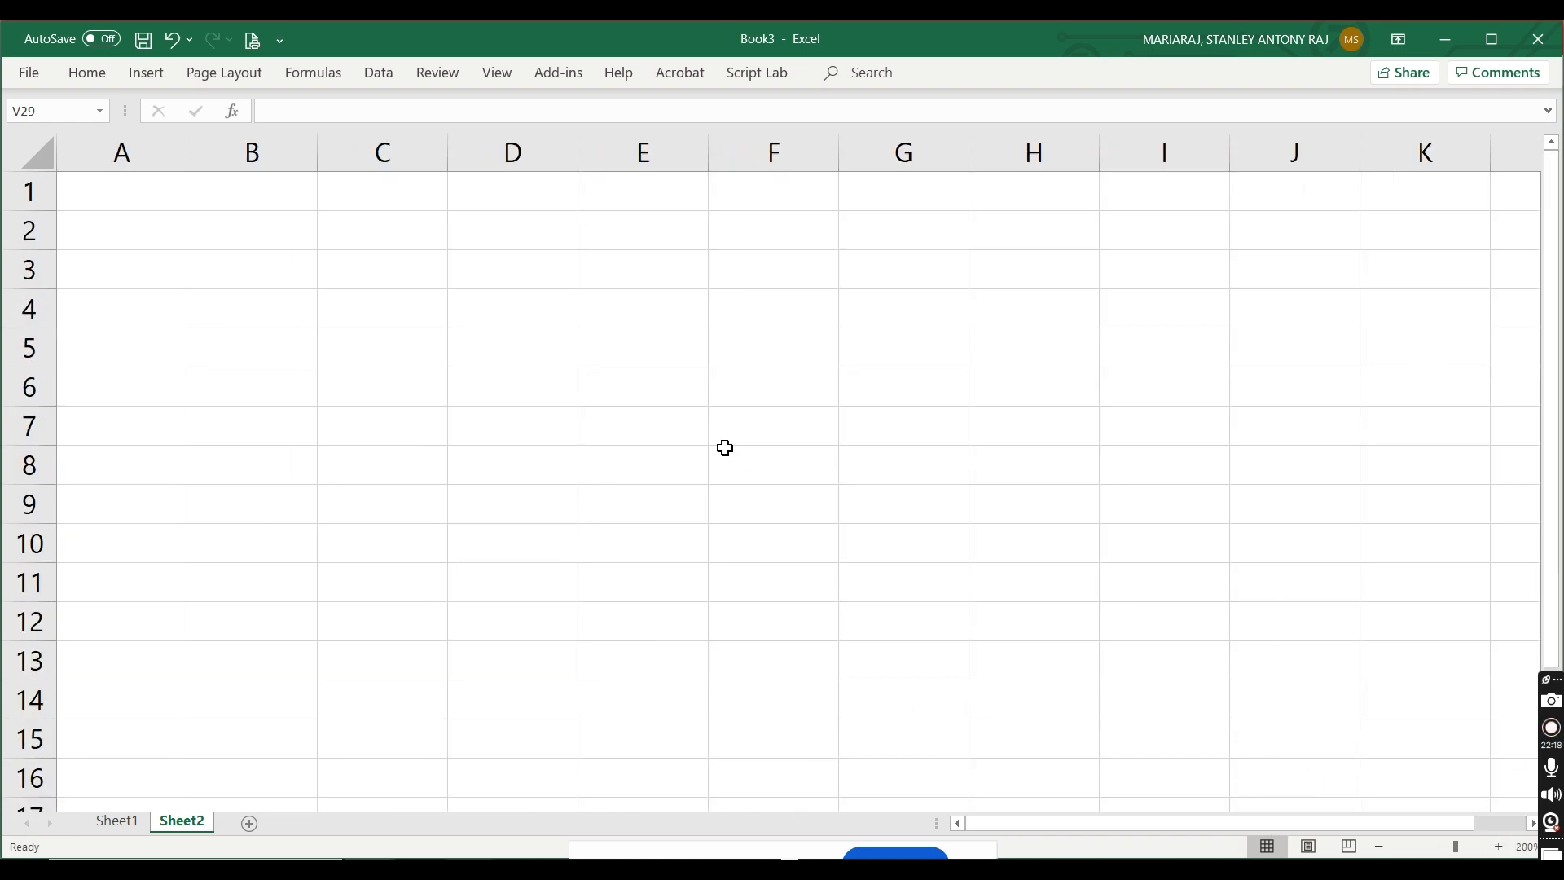
click(147, 206)
text(VAUL)
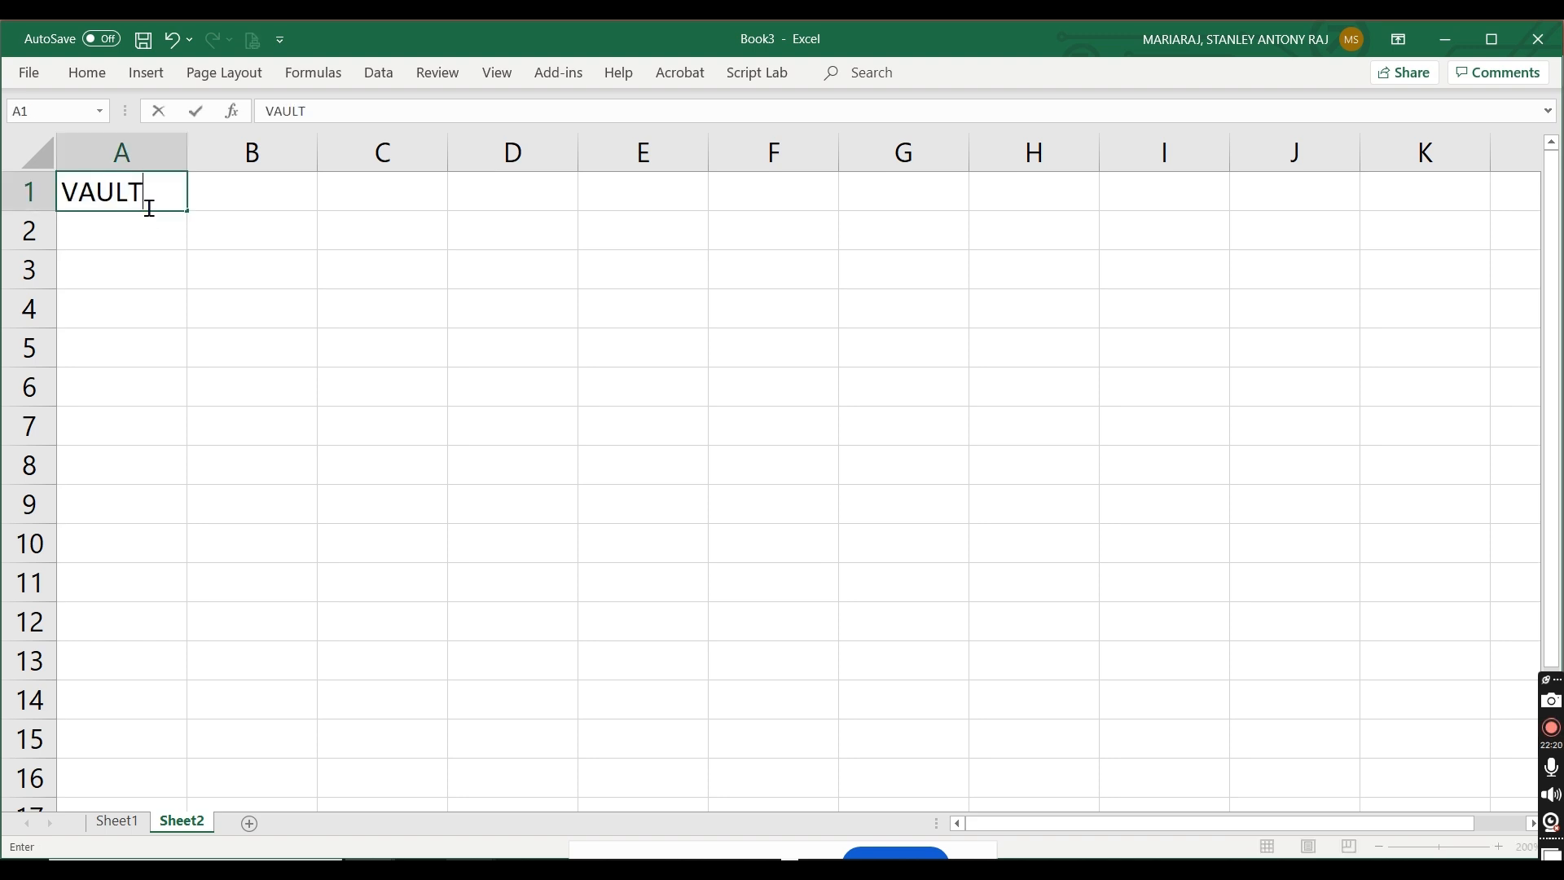
text(T)
Step: Describe the vault in cell B1 with the text "Storage location for Backed up contents"
key(Tab)
text(Storage)
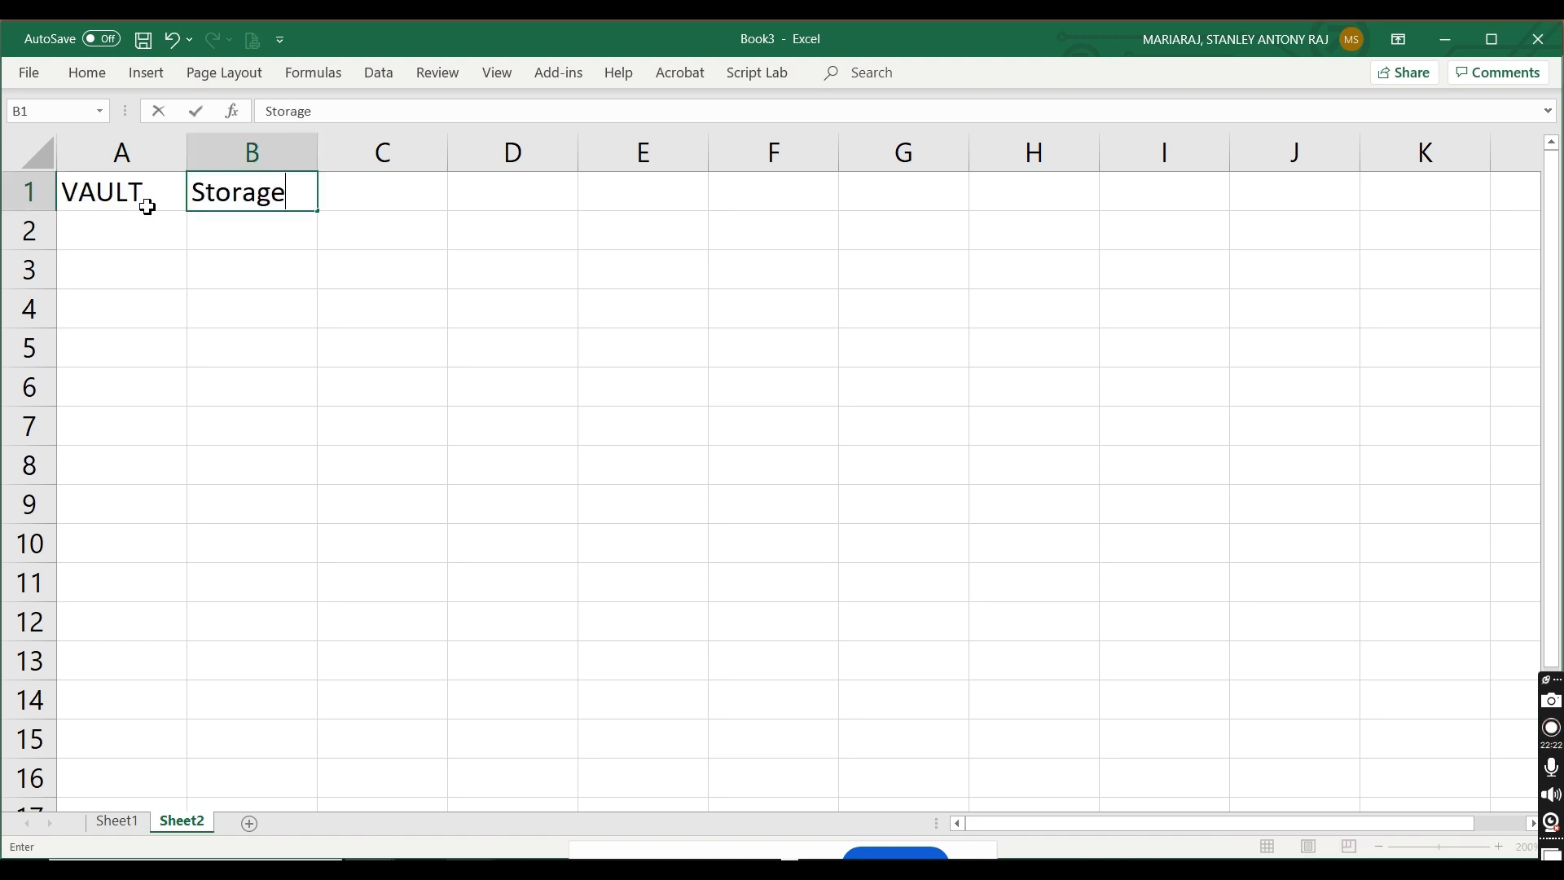
text( location ofr)
key(BackSpace)
key(BackSpace)
key(BackSpace)
text(for)
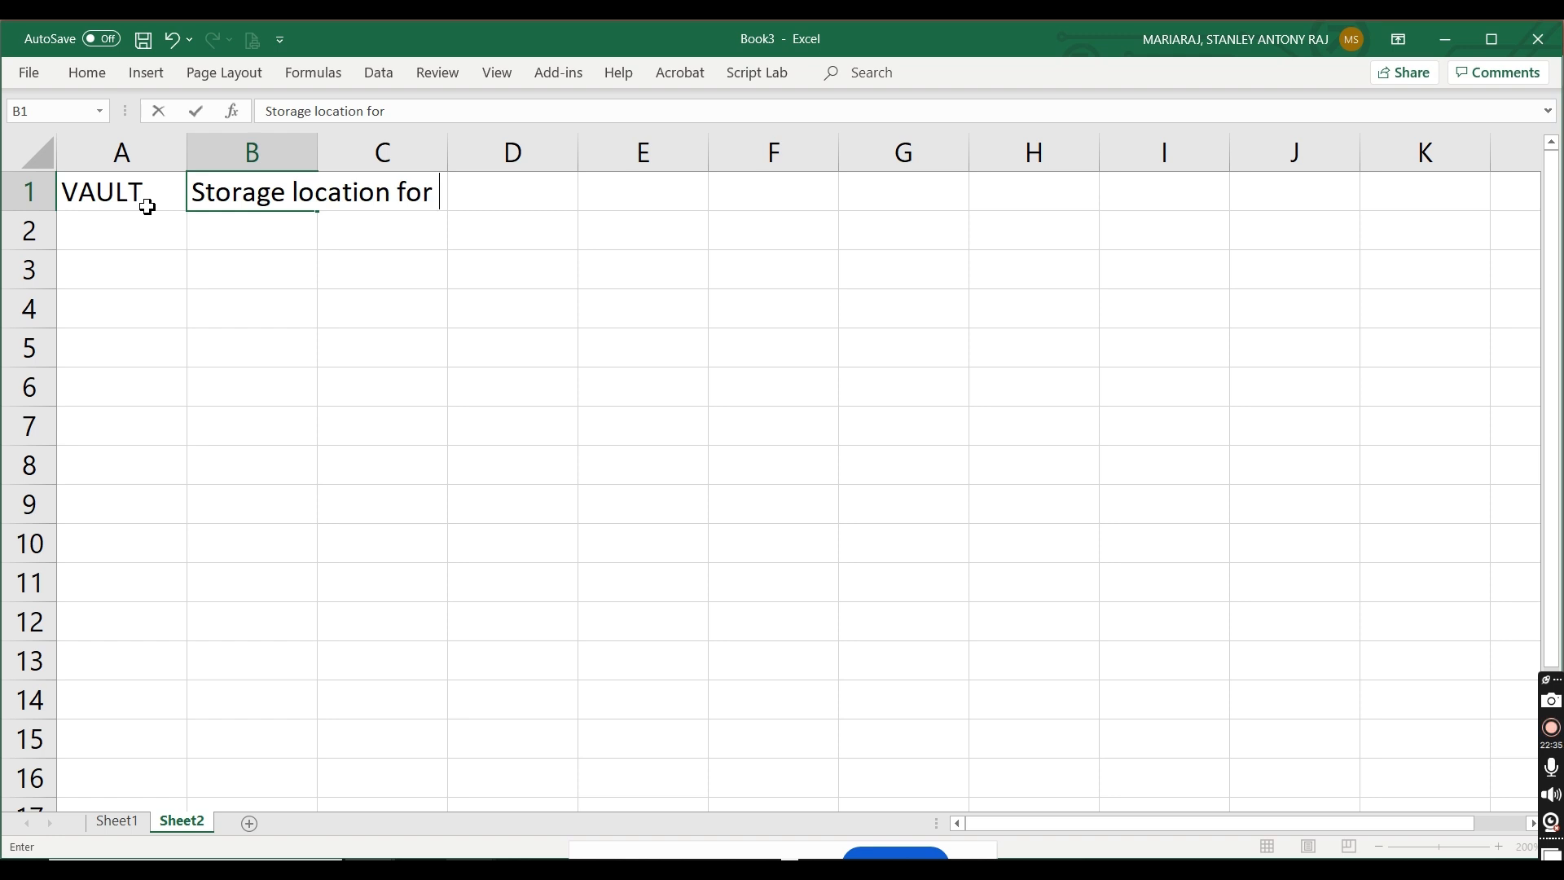
text(Backed up contents)
Step: Enter RS VAULT in cell B3 and BACKUP VAULT in cell B4, and widen column B to fit them
click(221, 269)
text(RS VAULT)
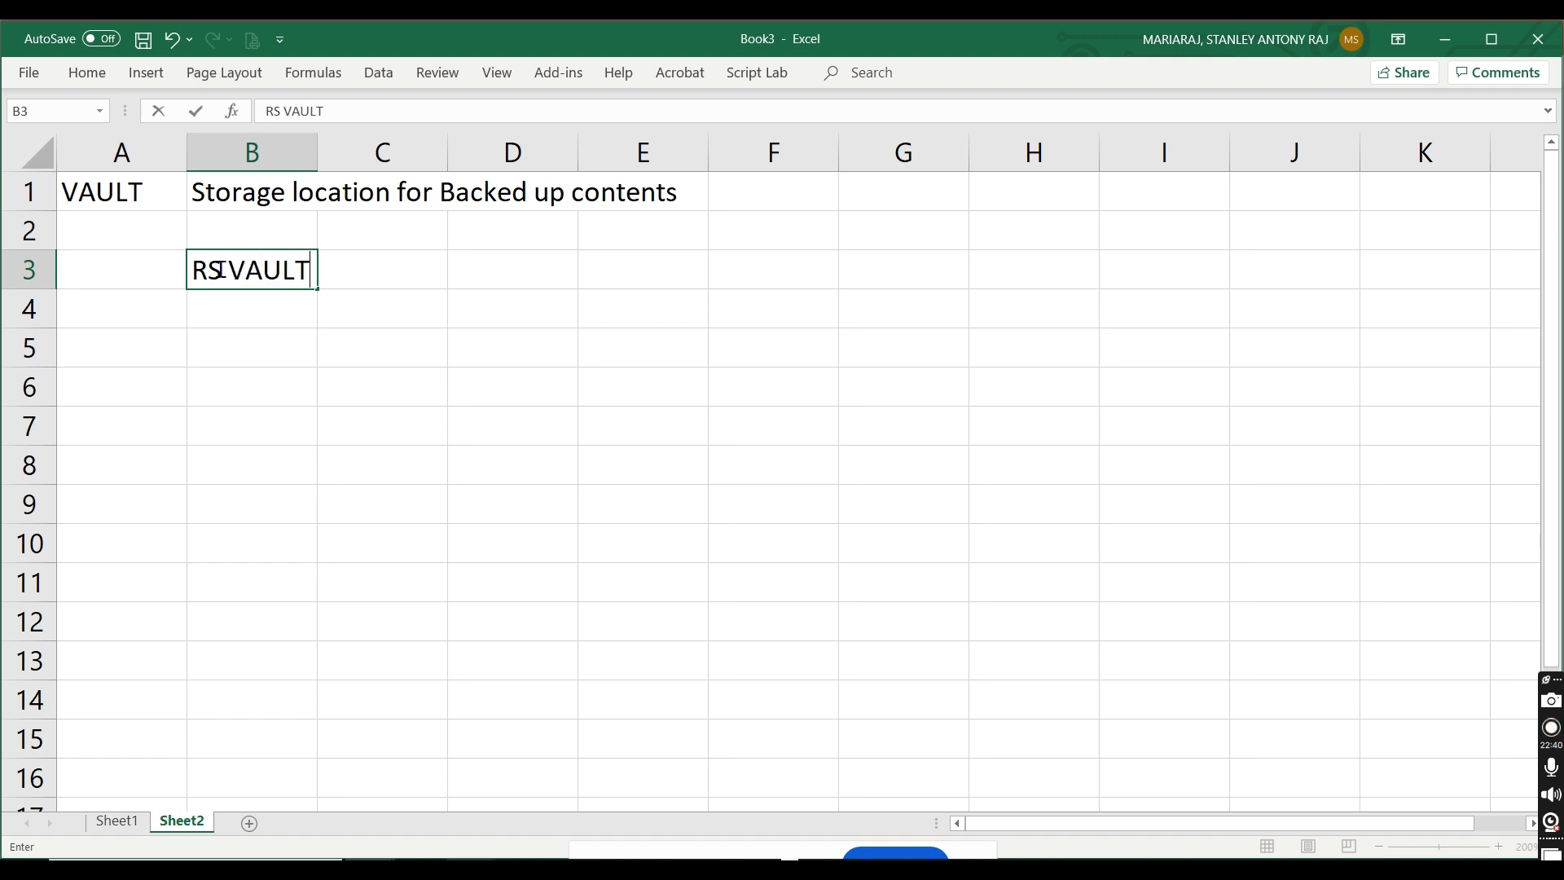
click(221, 298)
text(BACKUP VAULT)
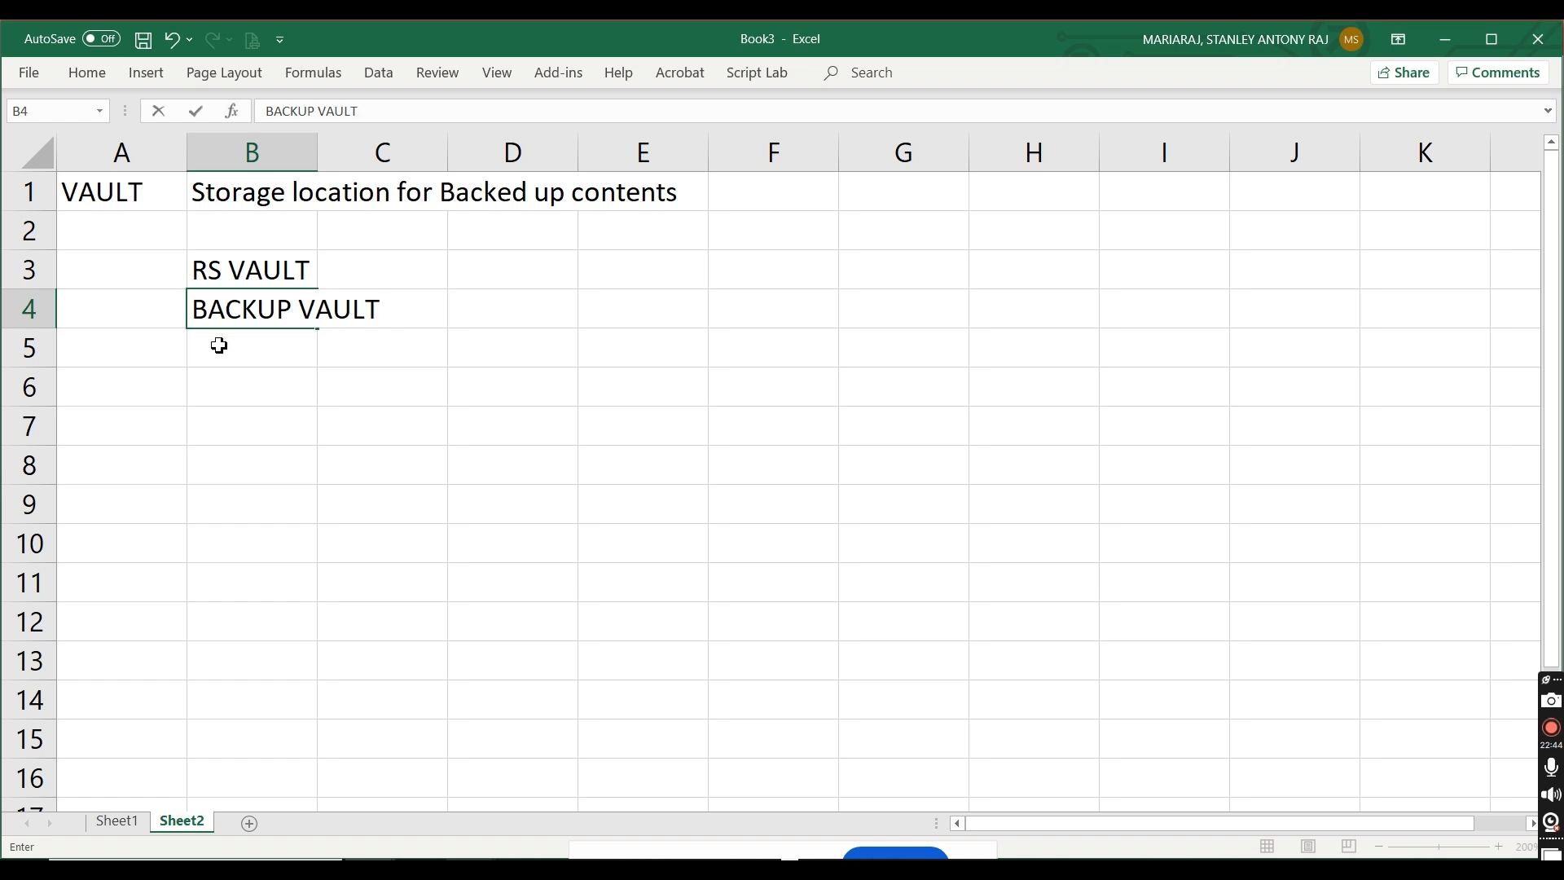
click(217, 457)
drag(317, 161, 451, 160)
Step: Enter "Site Recovery Vault (Recovery Services Vault)" in cell C3 beside RS VAULT
click(497, 260)
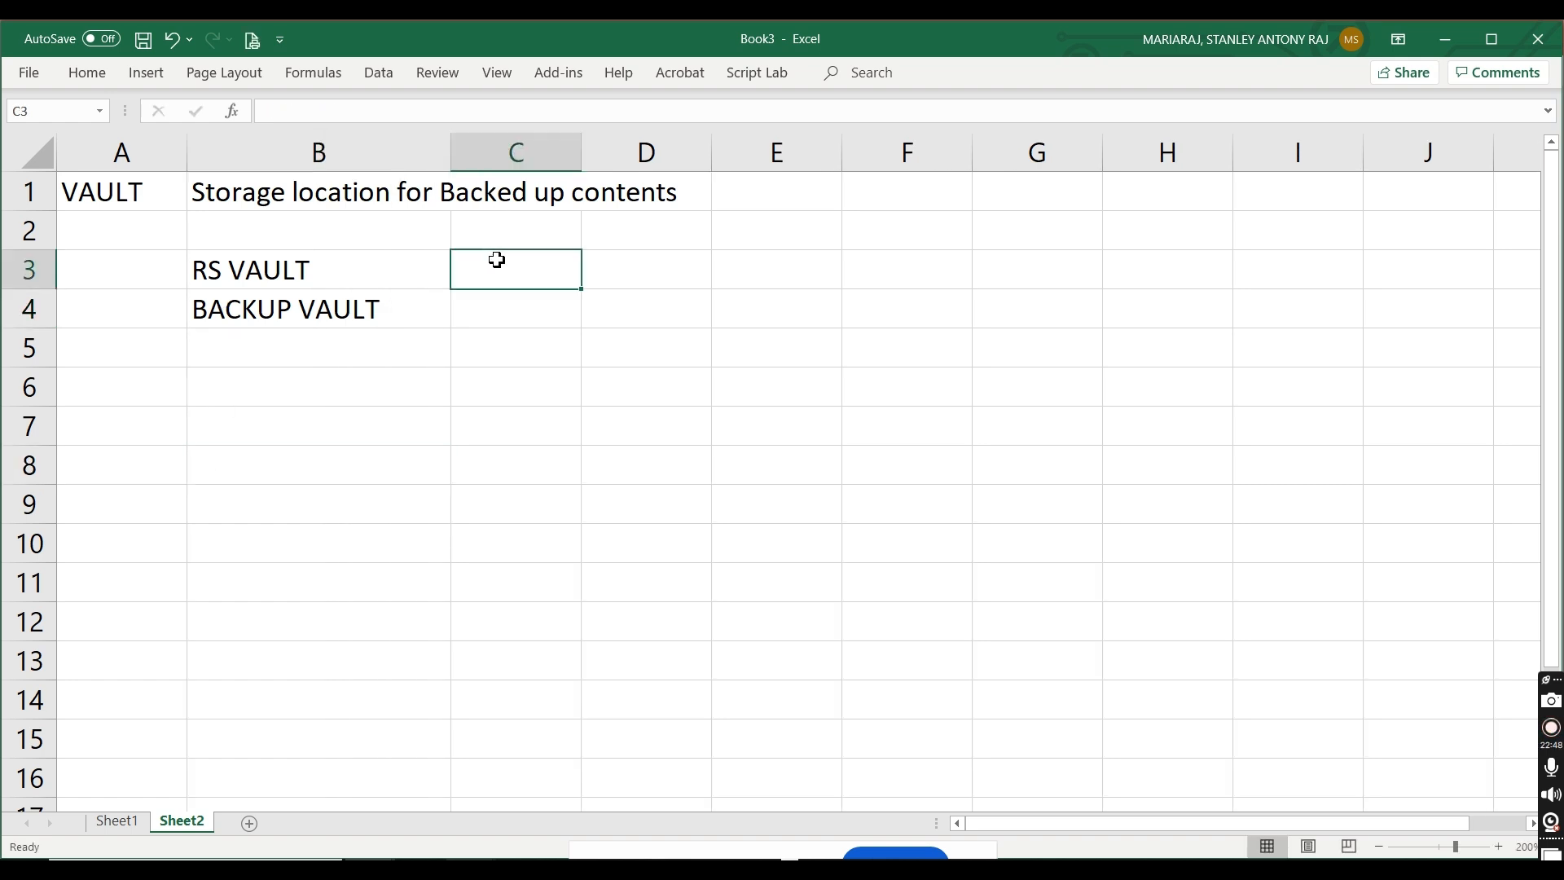
text(Site)
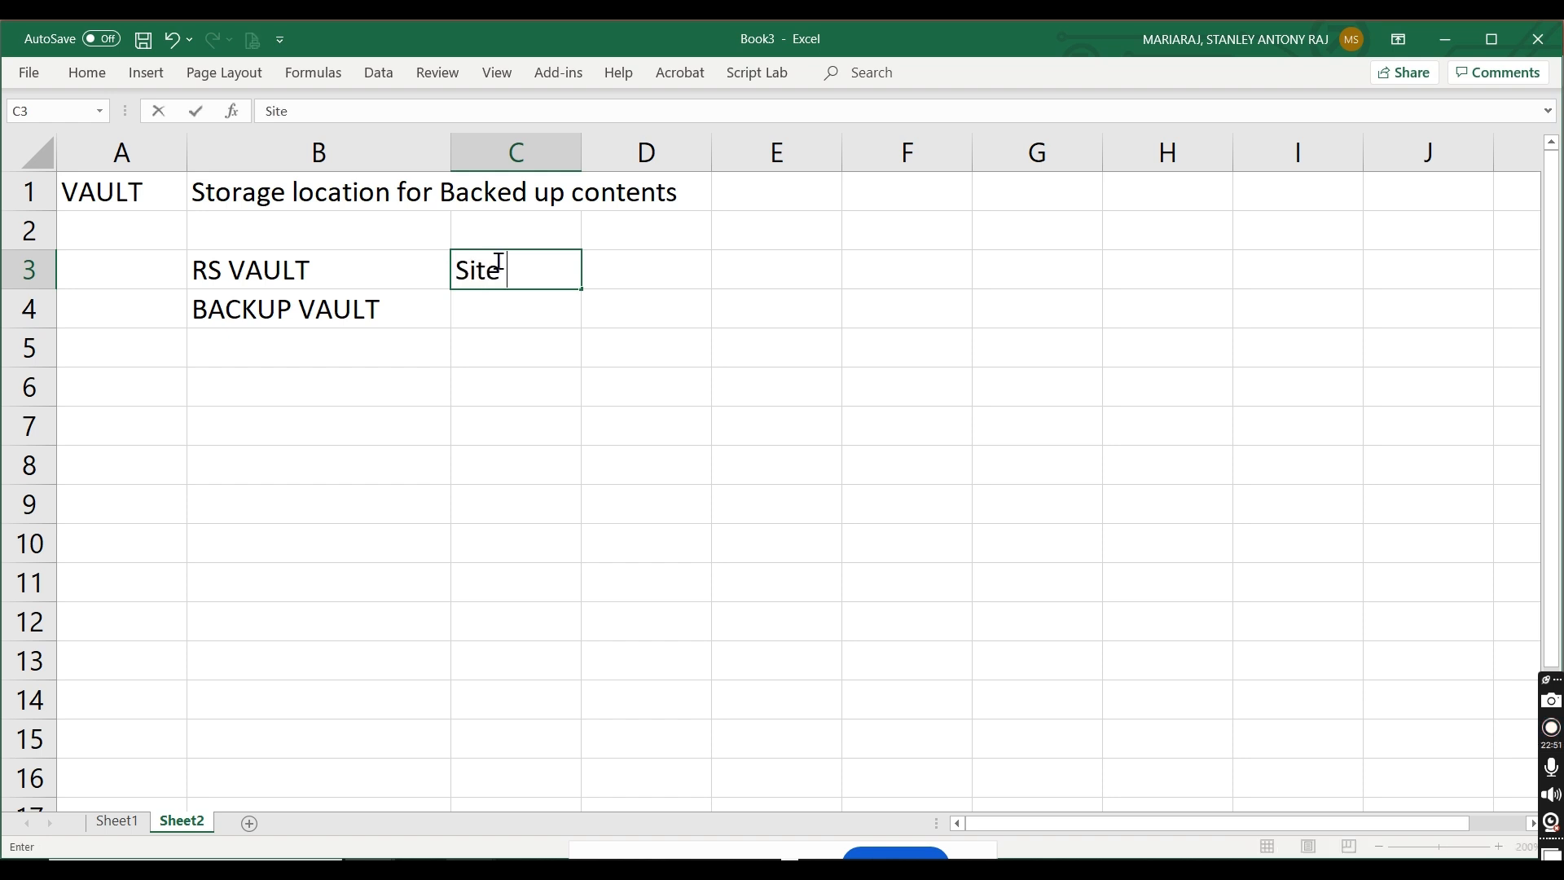
text( Recover )
text(u =)
key(BackSpace)
key(BackSpace)
key(BackSpace)
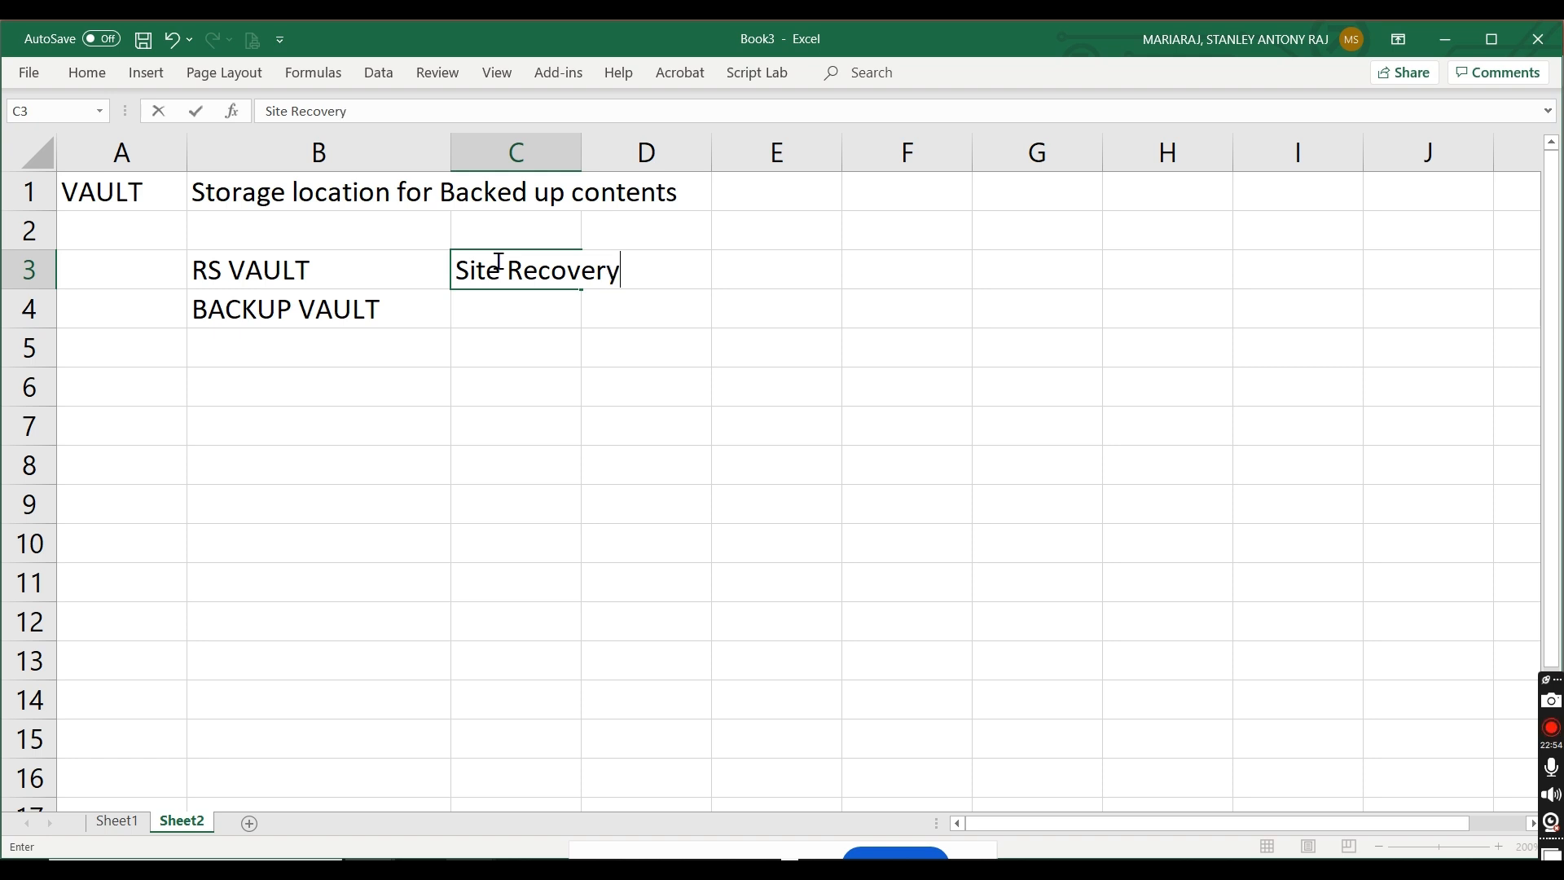
text(y v)
key(BackSpace)
text(Vault (REcover)
key(BackSpace)
text(y Services Vault))
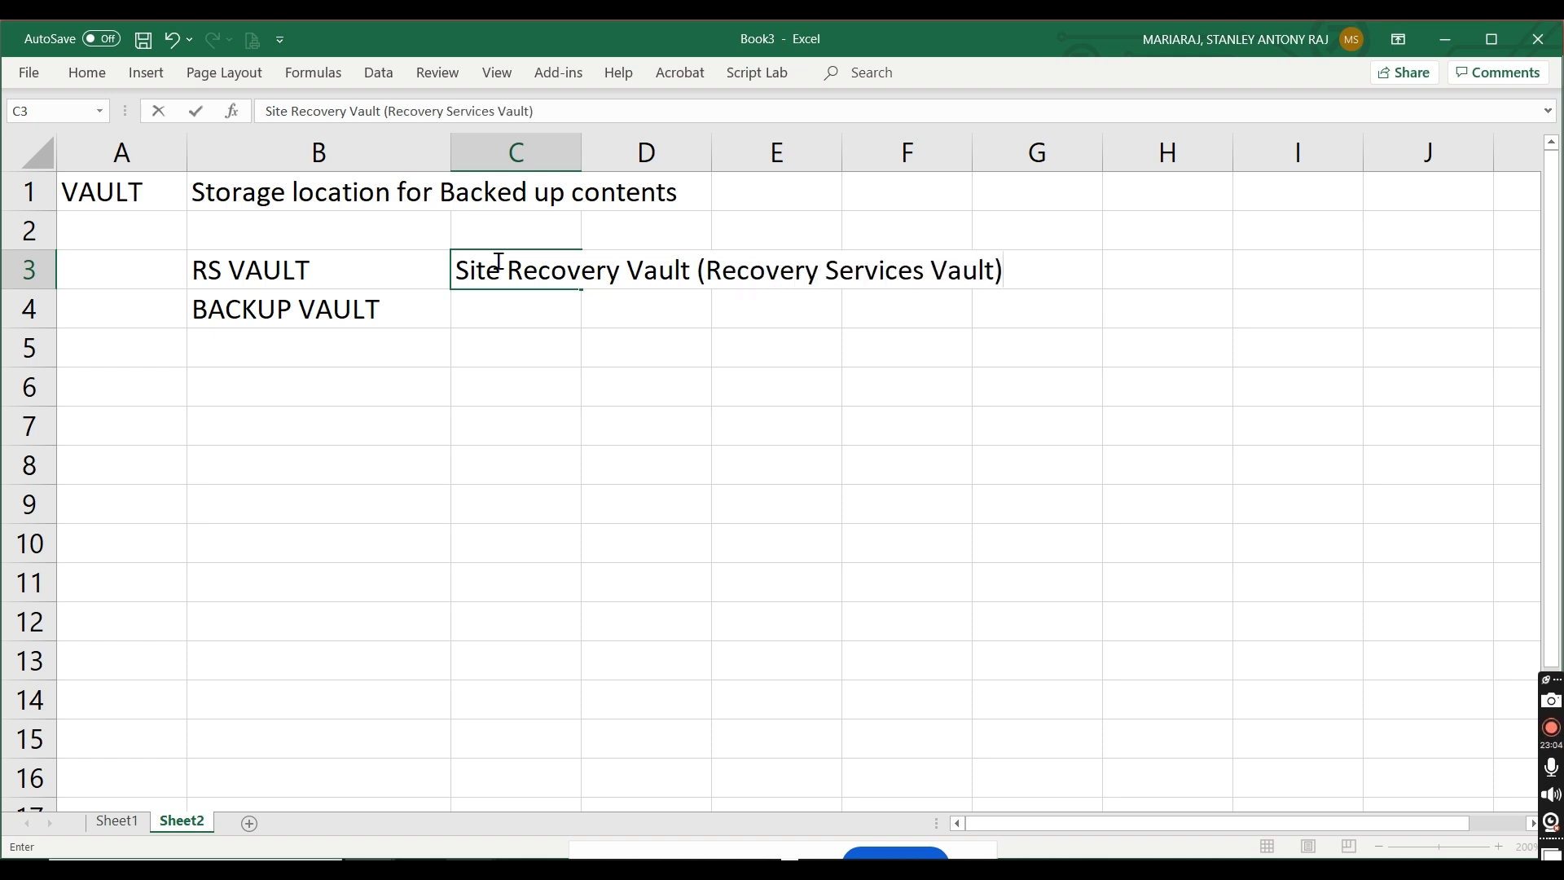
Step: Enter "Backup Vault" in cell C4 beside BACKUP VAULT
click(472, 315)
text(Backup Vault)
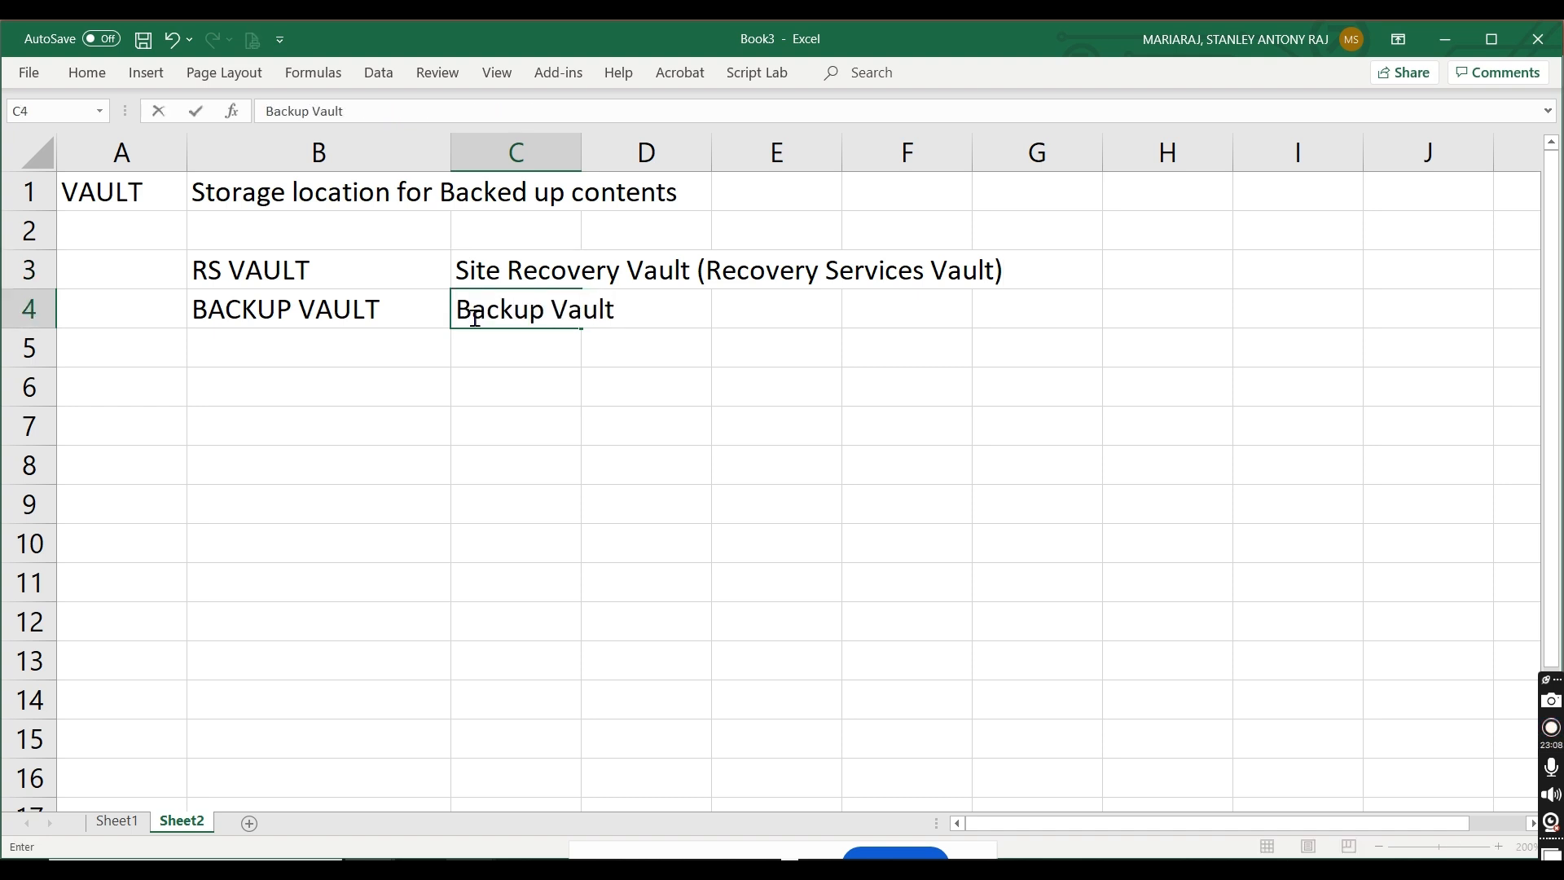
click(129, 193)
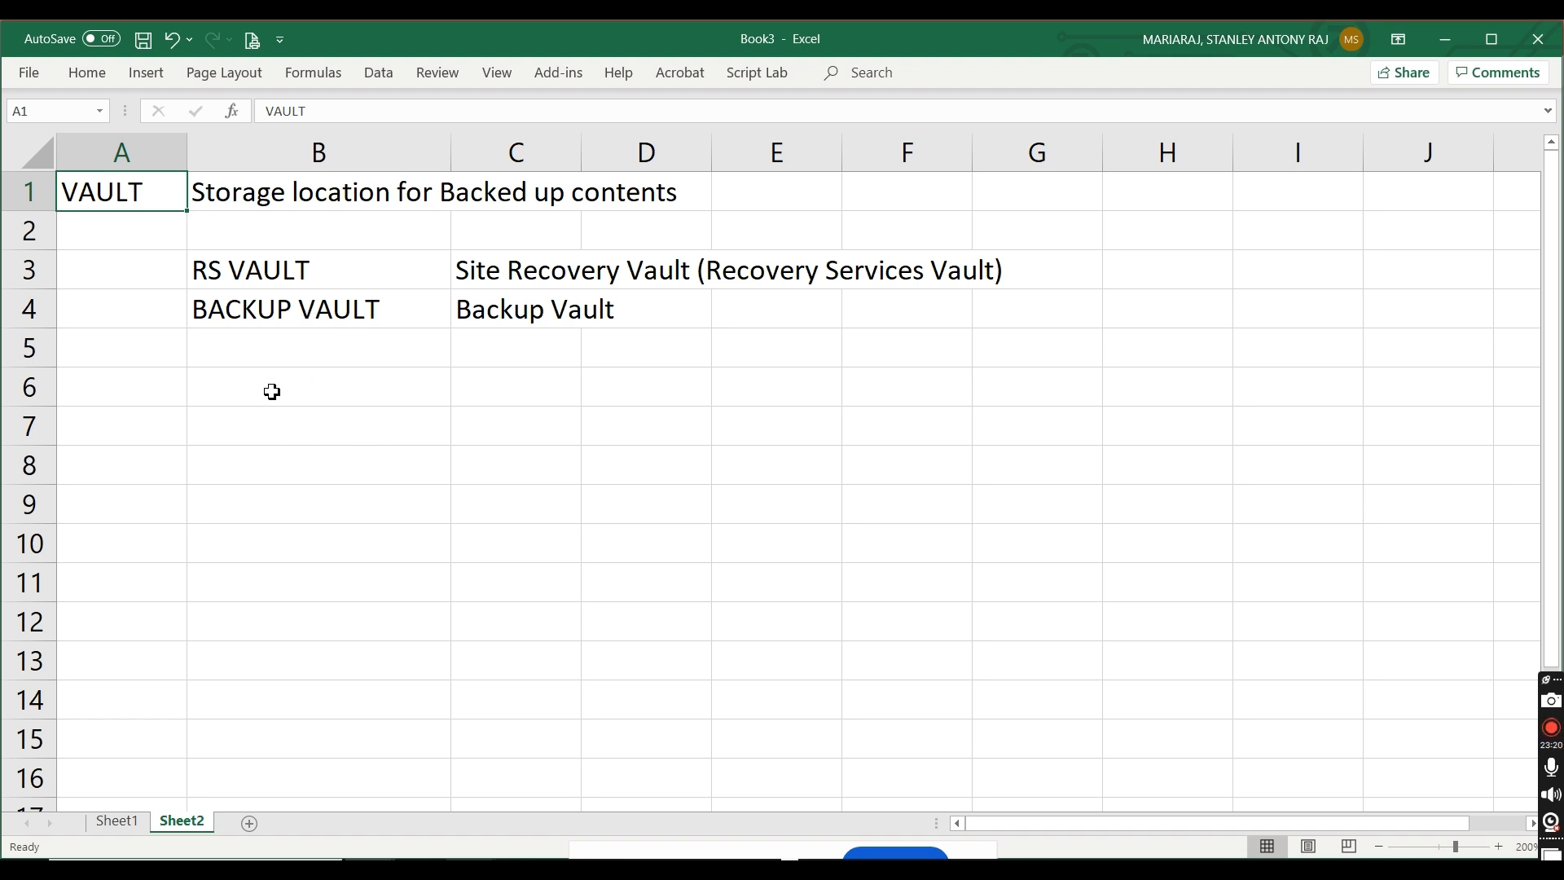
Step: Widen column A and enter "Backup Center" in cell A6
click(143, 391)
drag(188, 153, 316, 154)
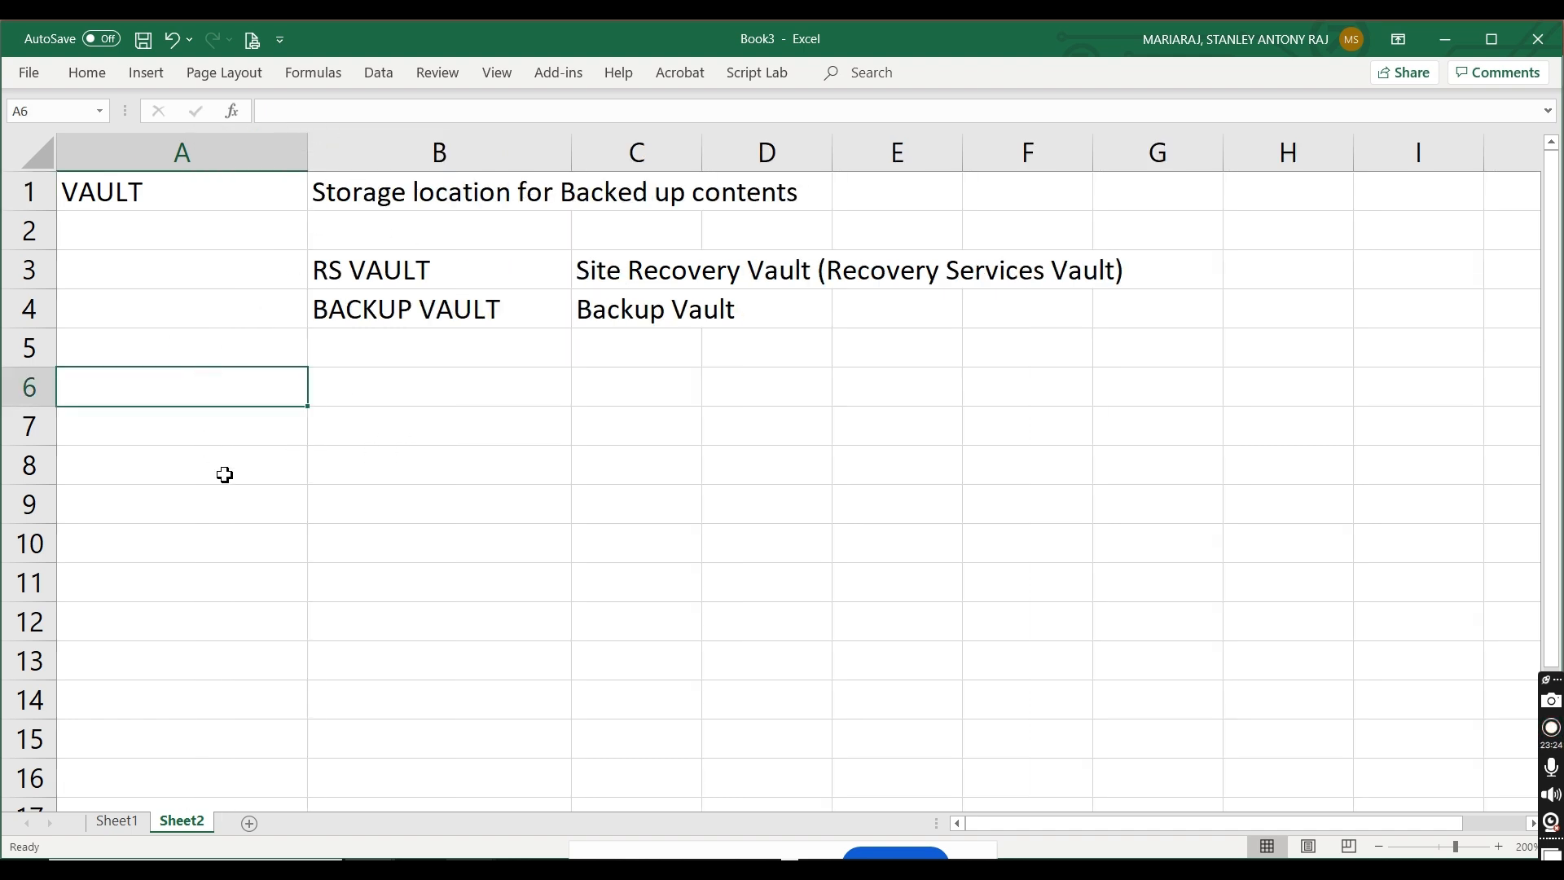
text(Backup Center)
key(Tab)
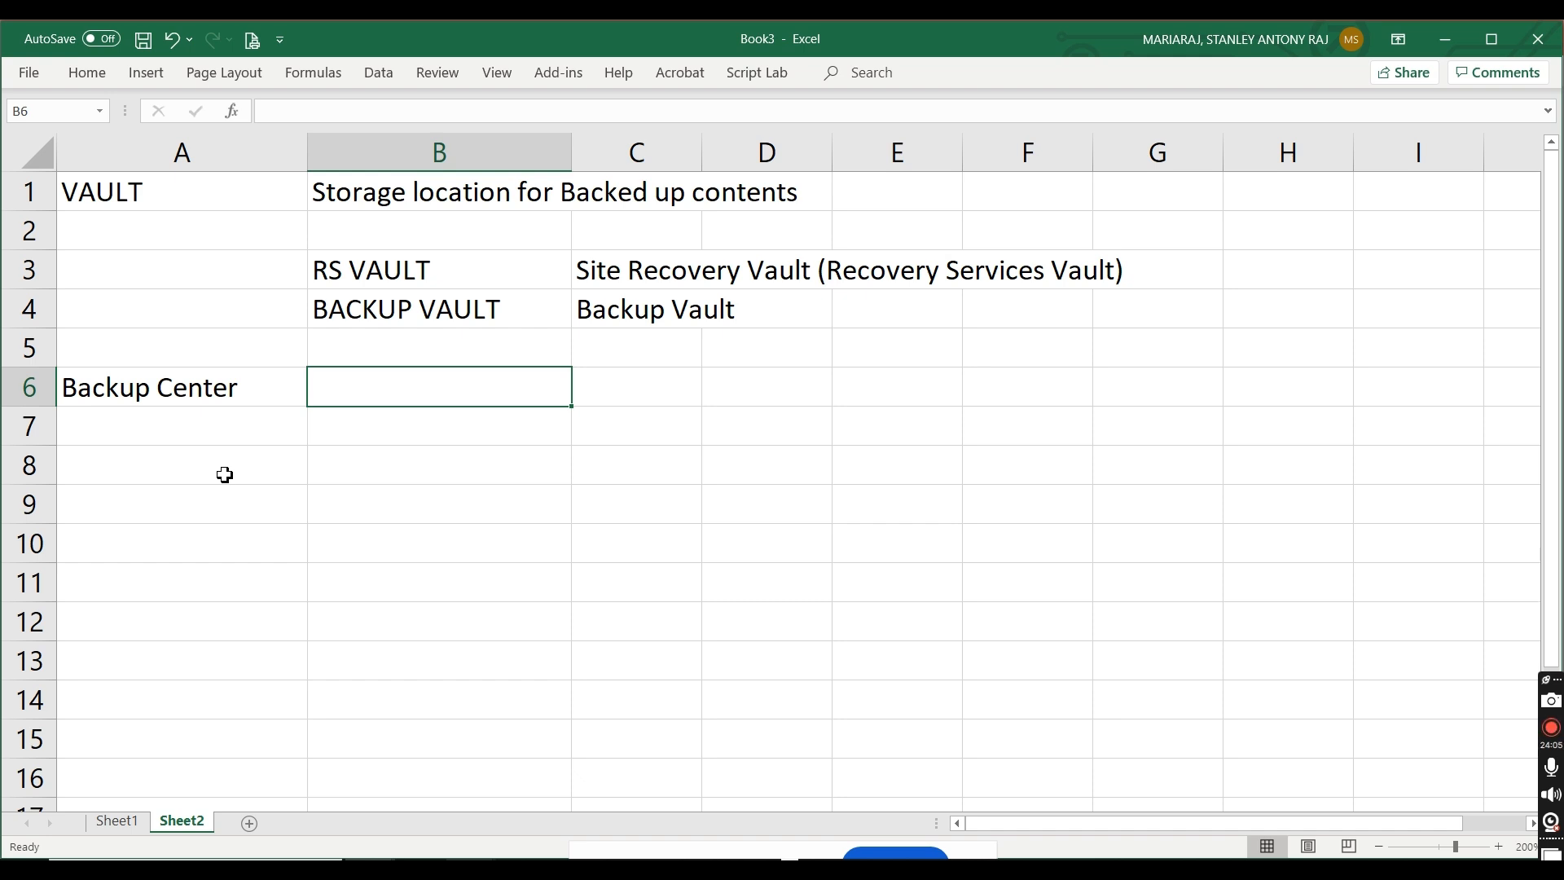
Step: Label the two vault rows by entering DR in cell A3 and Backup in cell A4
click(296, 282)
text(DR)
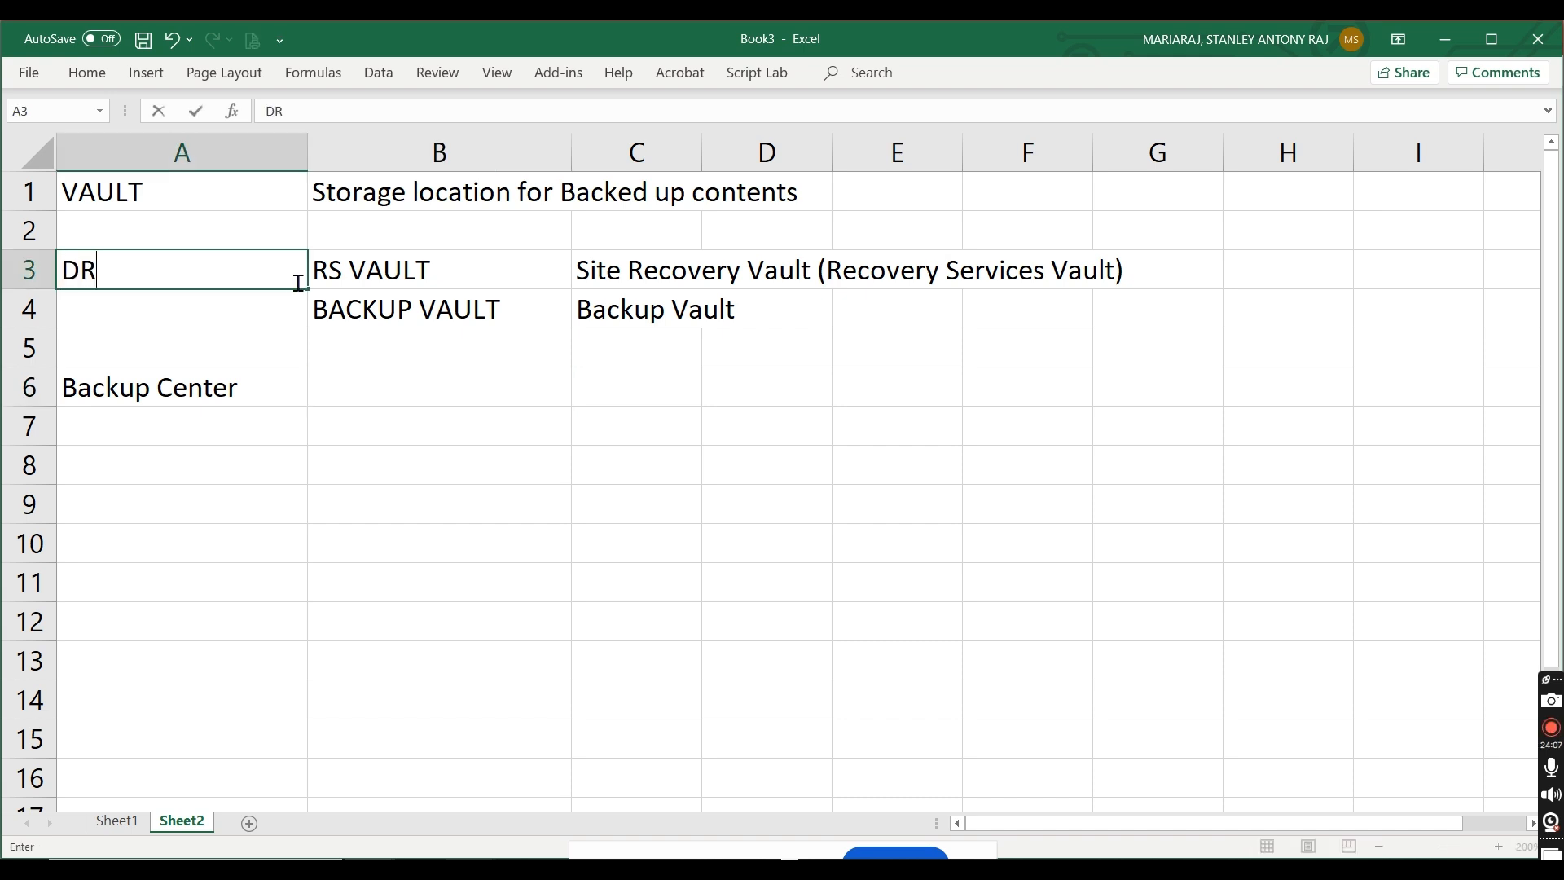
key(Return)
text(Backup)
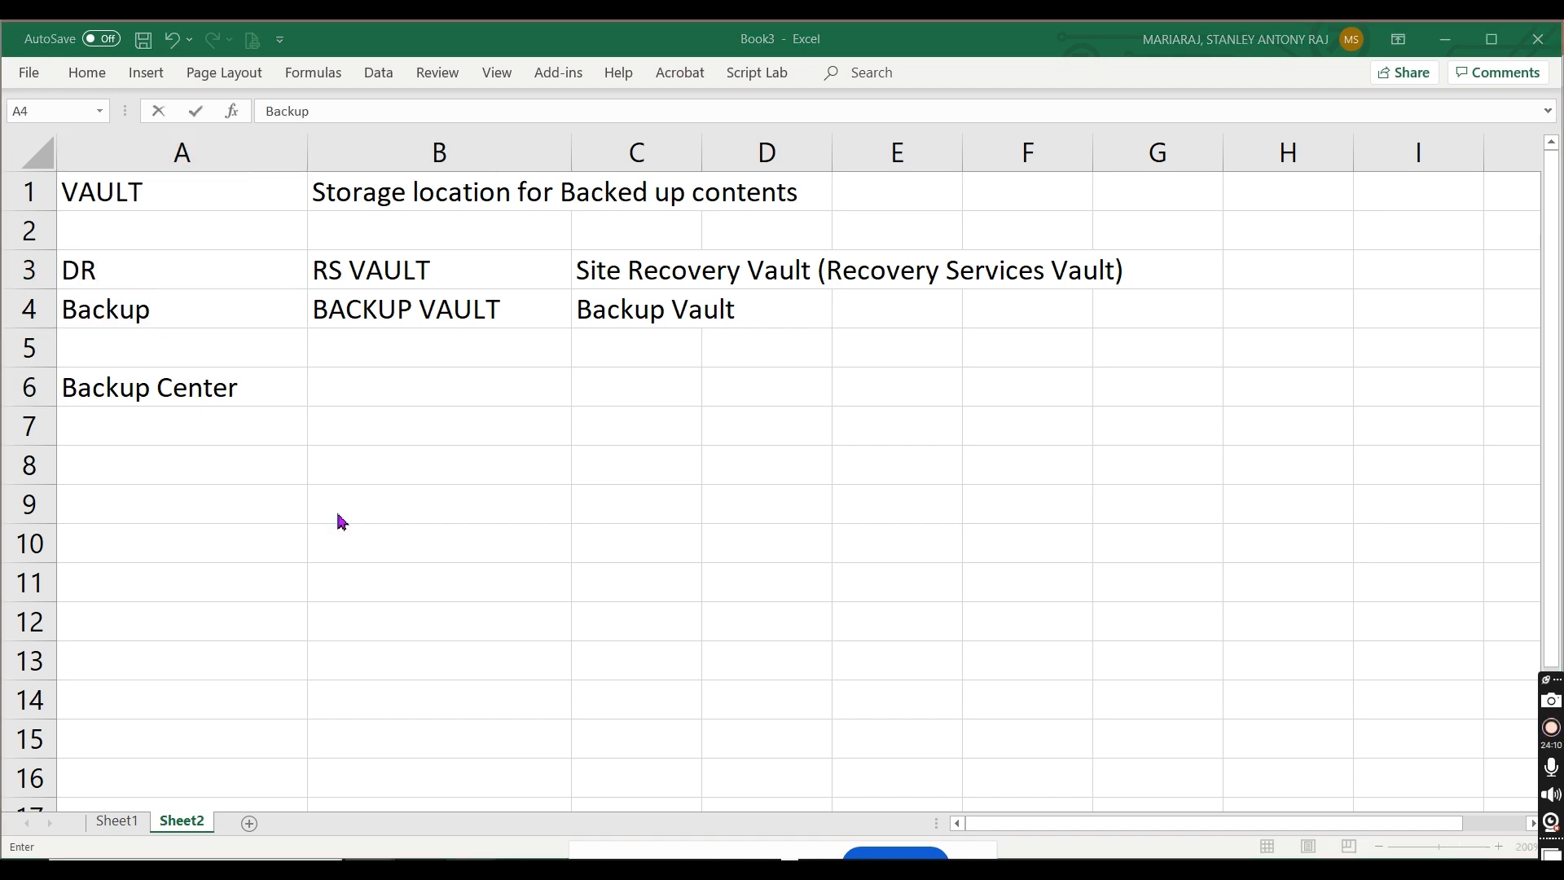
Step: Switch to the Azure portal in Chrome and go to its home page
key(alt+Tab)
key(alt+Tab)
key(alt+Tab)
key(alt+Tab)
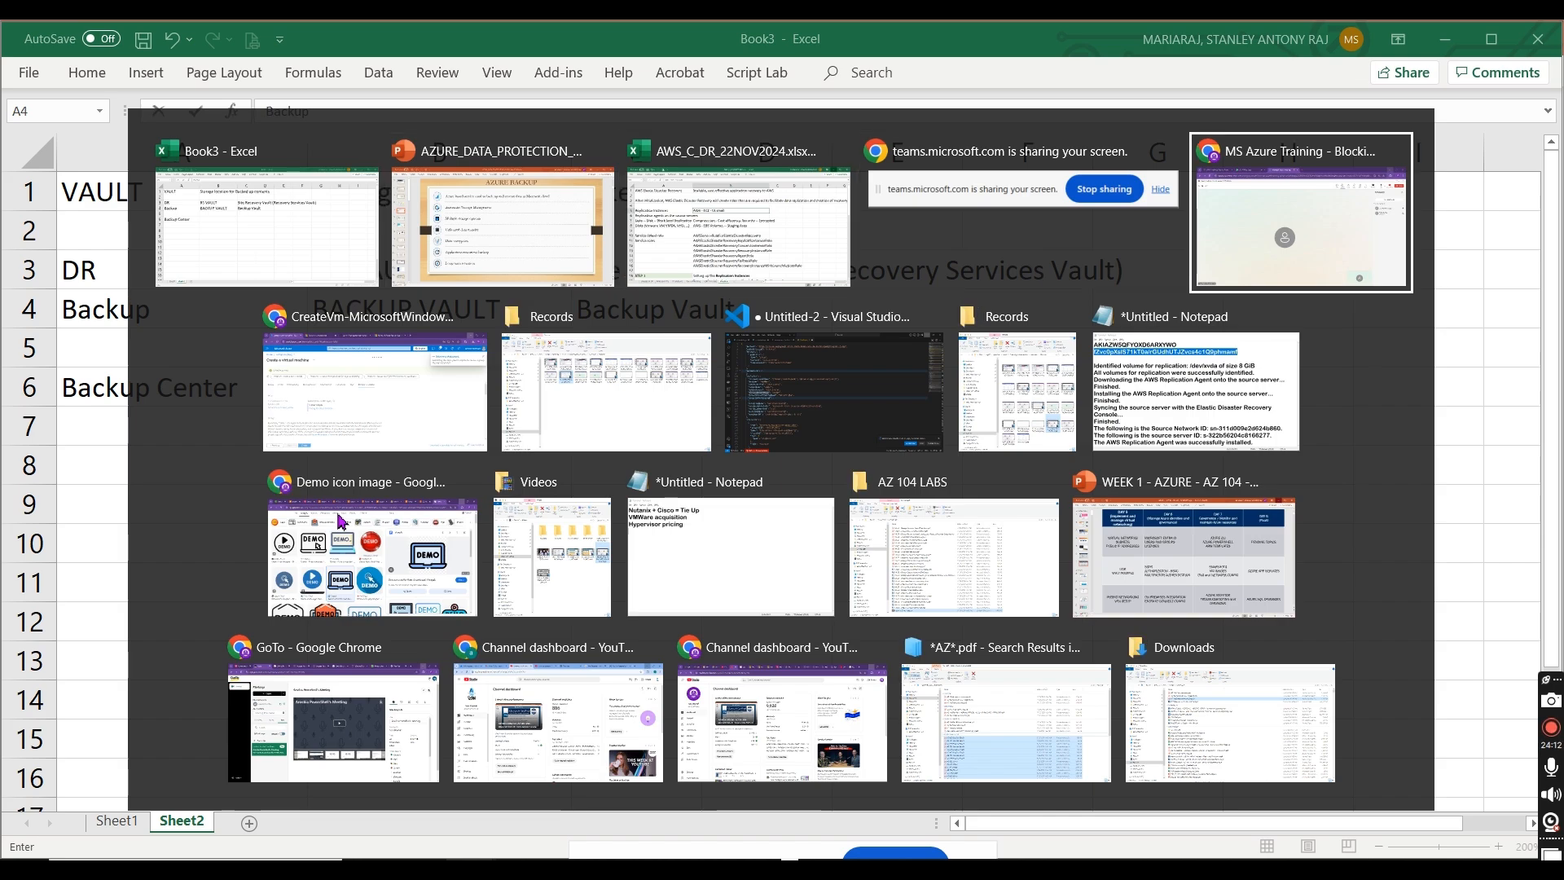
key(alt+Tab)
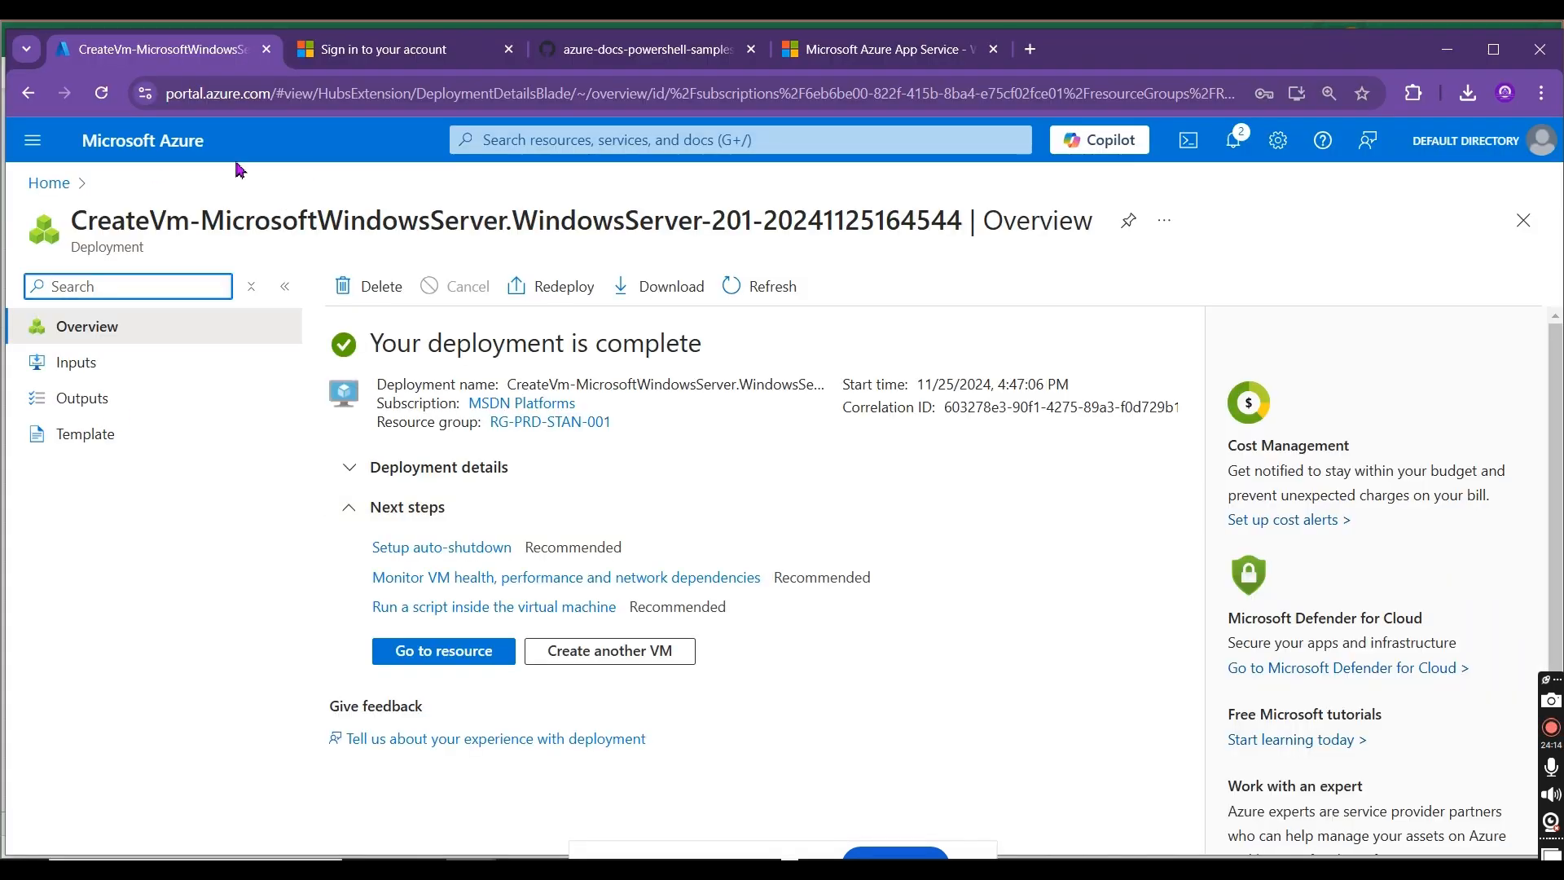
click(38, 192)
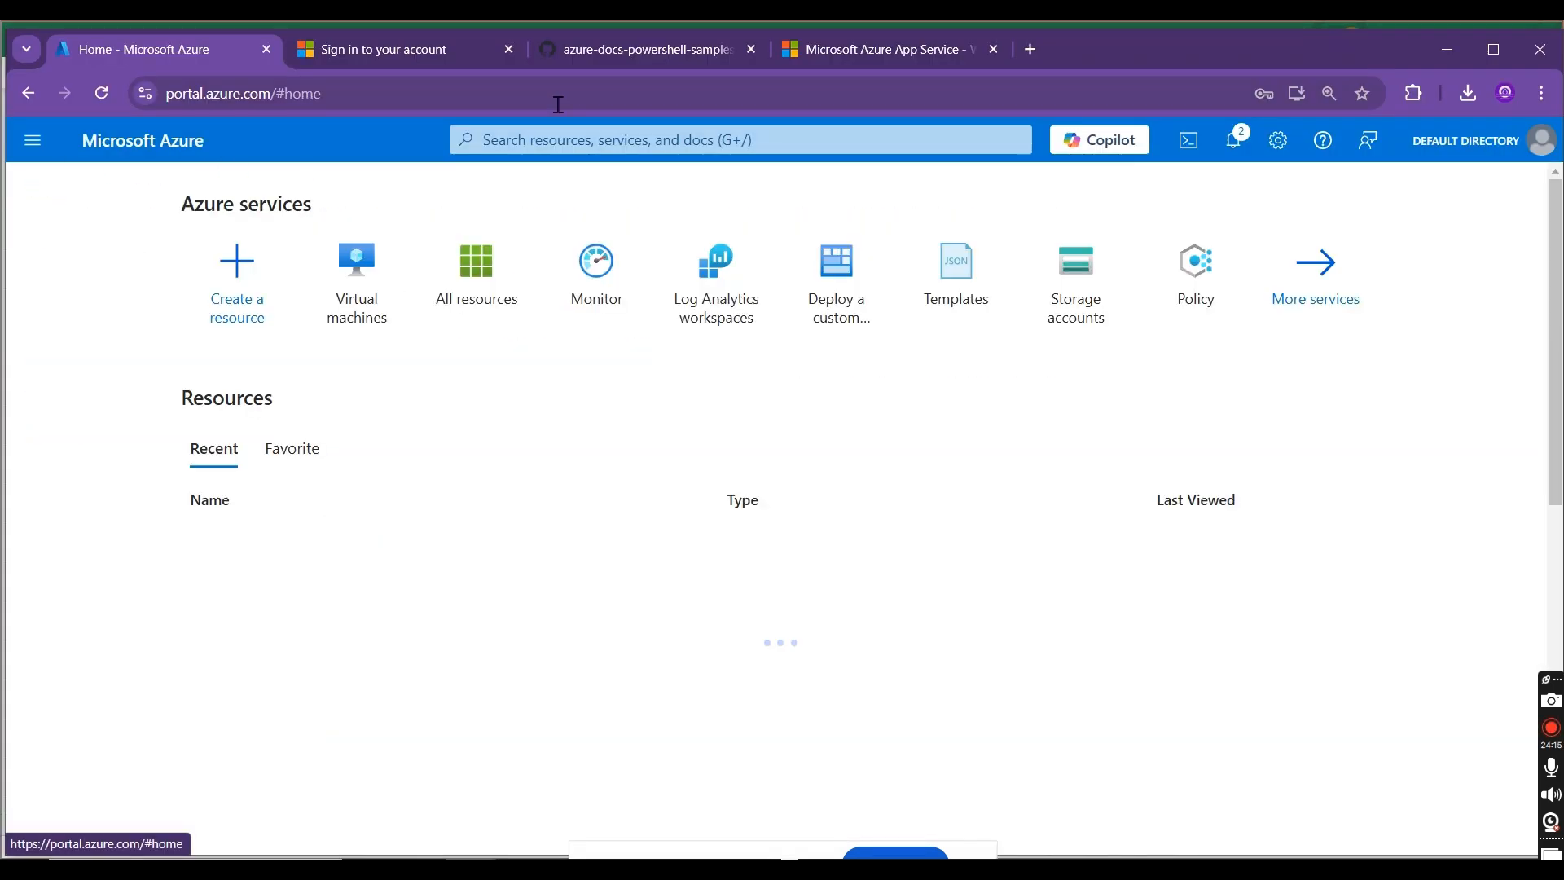
Step: Search the portal for "Recovery Services Vault", list the Recovery Services vaults and open stanrsvault01
click(535, 143)
text(Recovery)
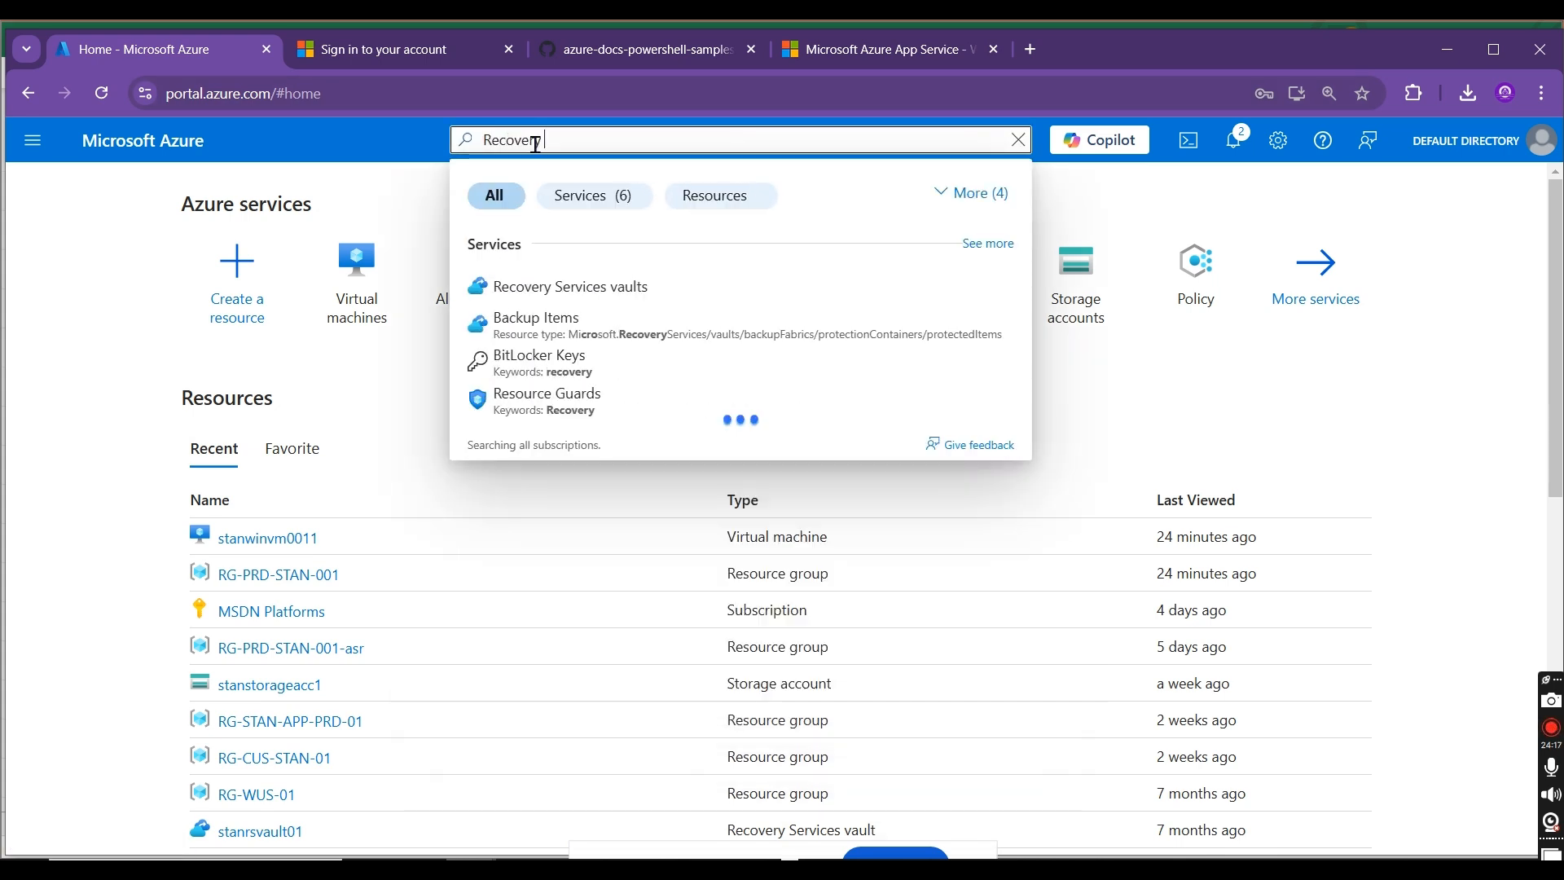
text( Services )
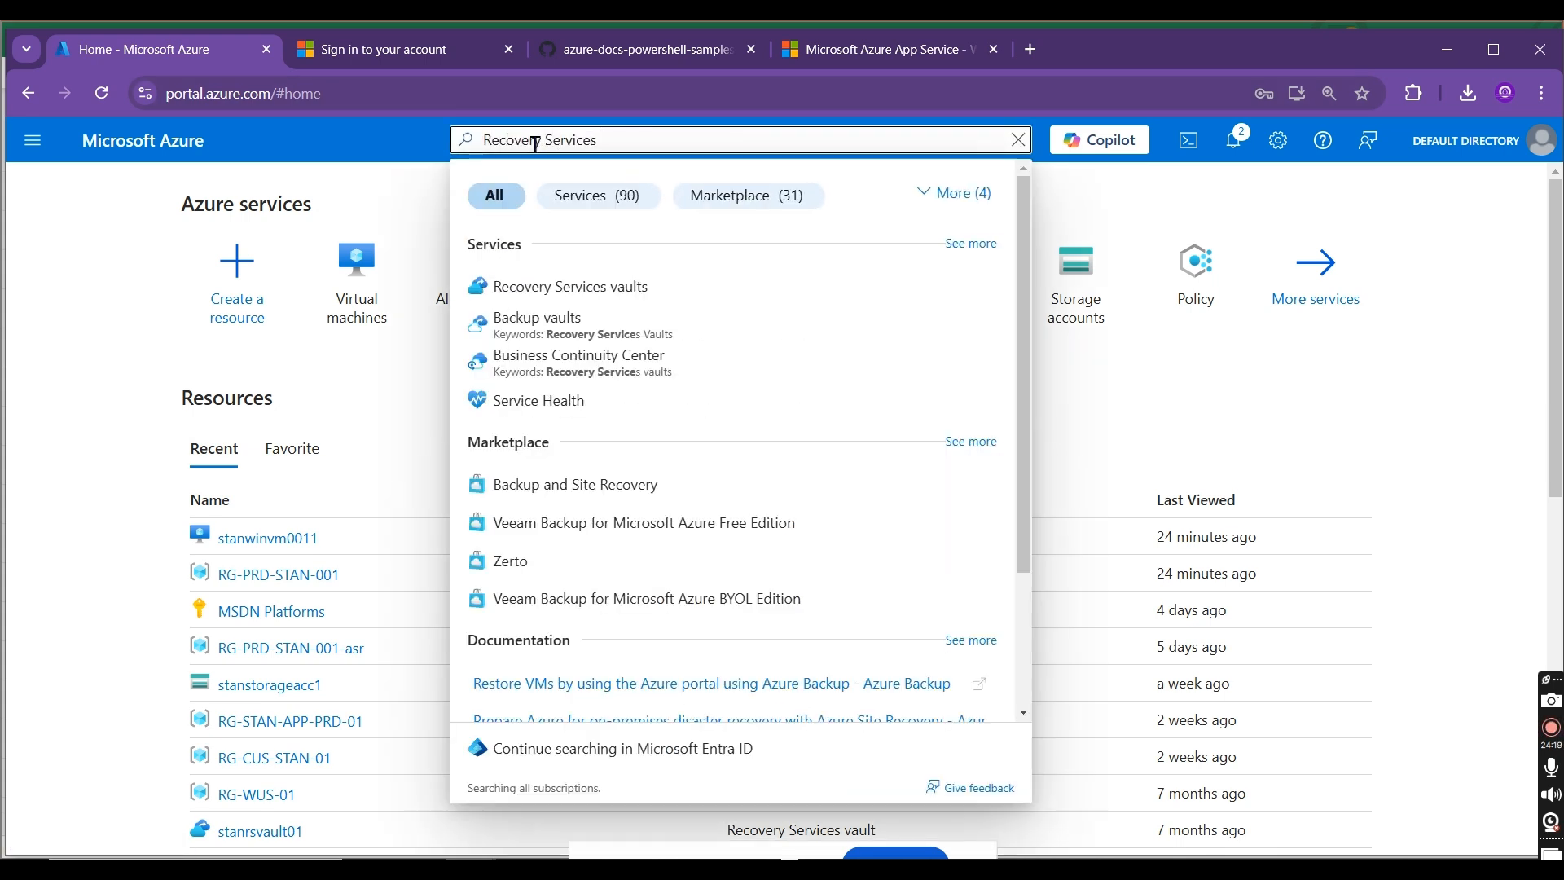
text(Vault)
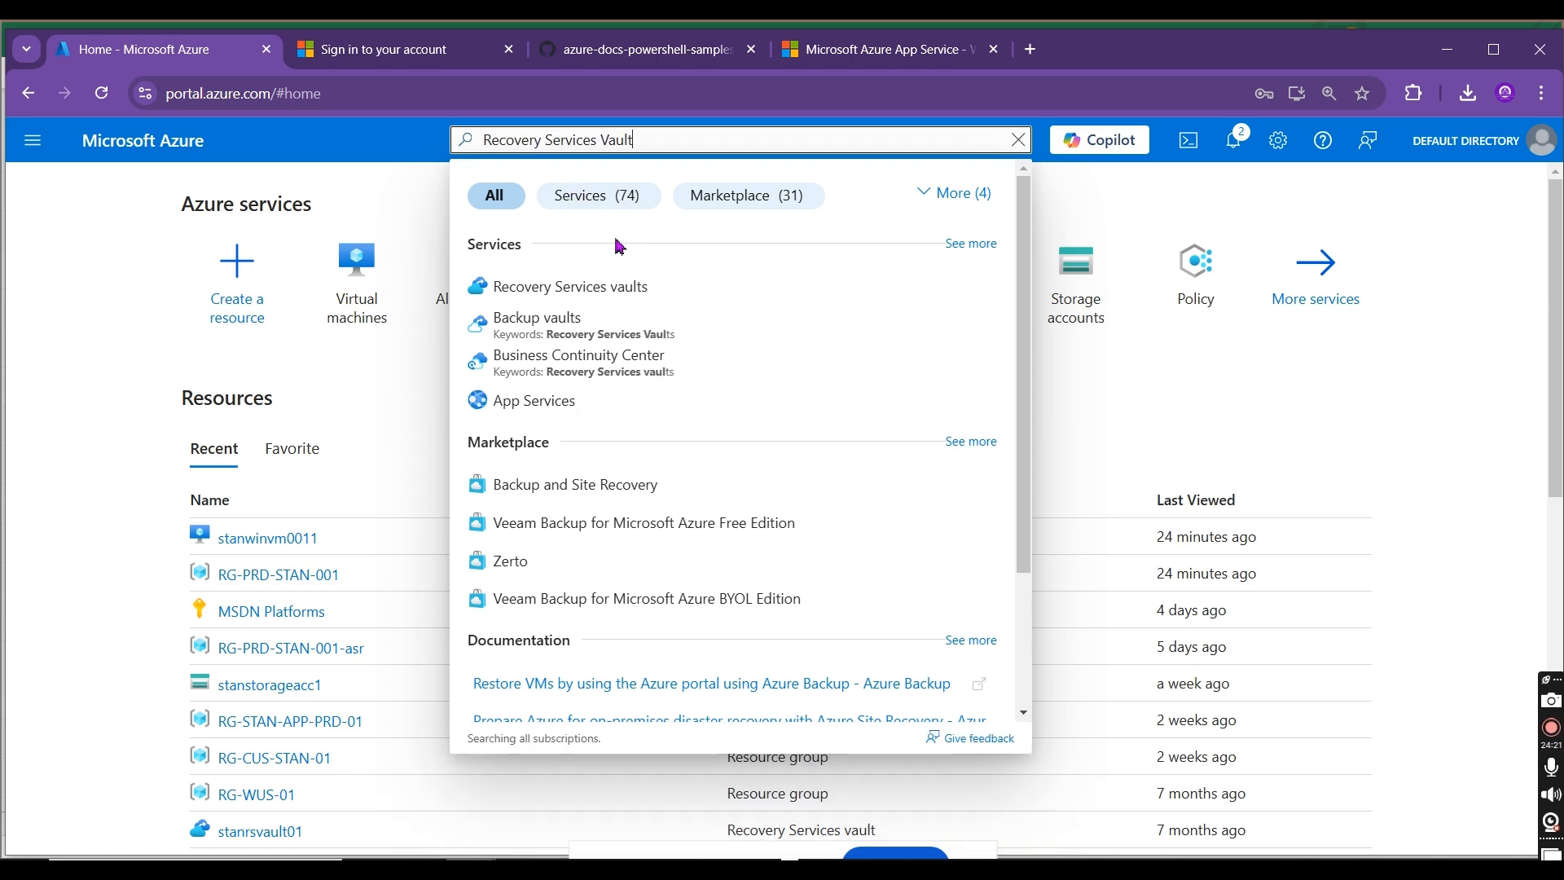
click(629, 291)
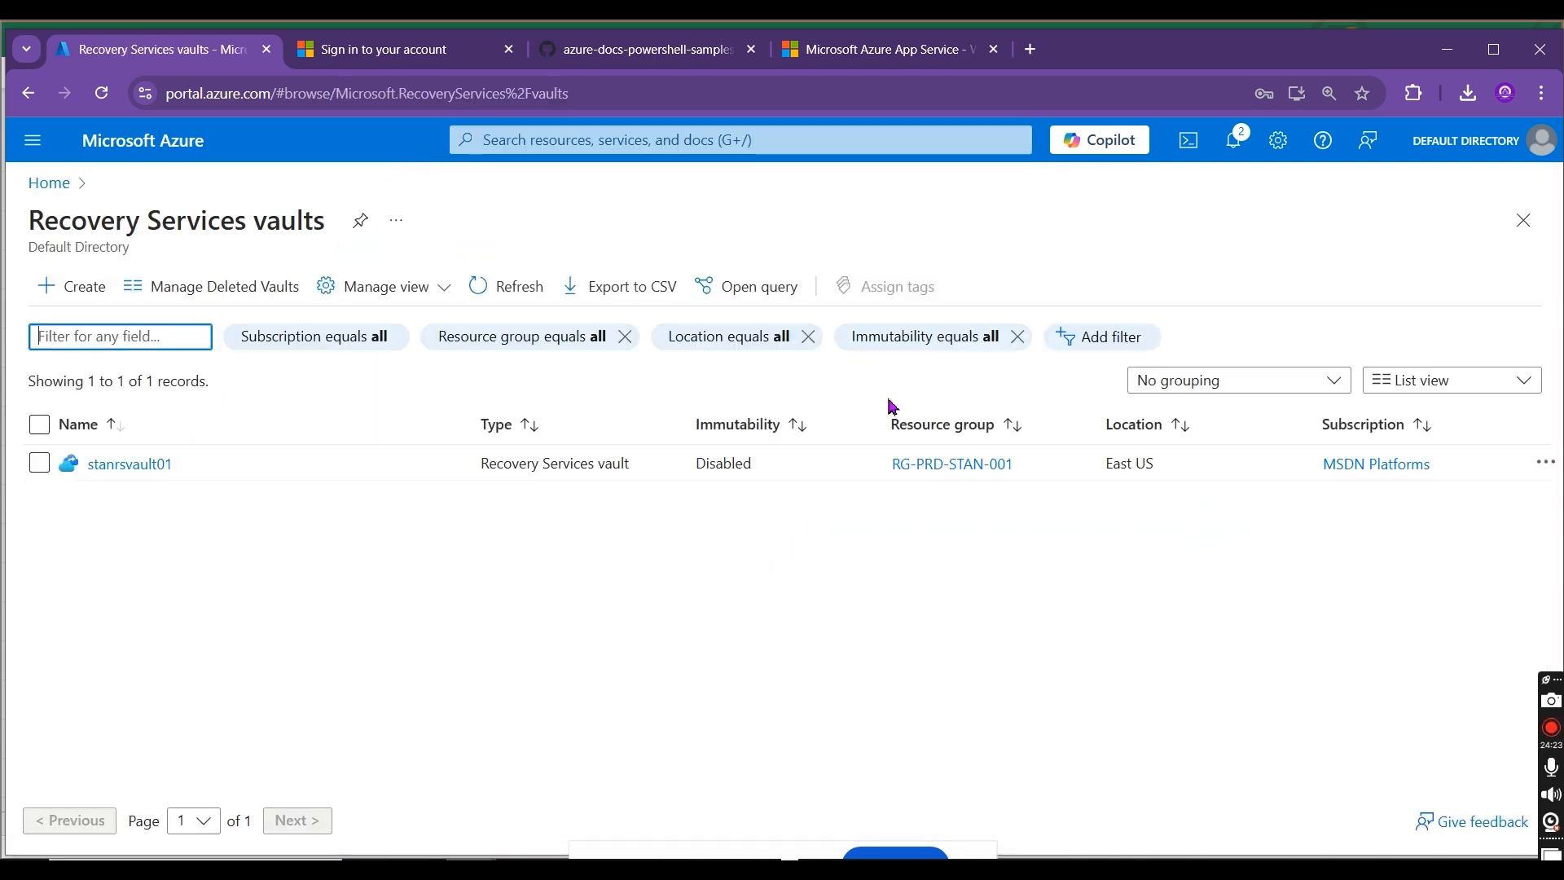
click(129, 463)
click(318, 222)
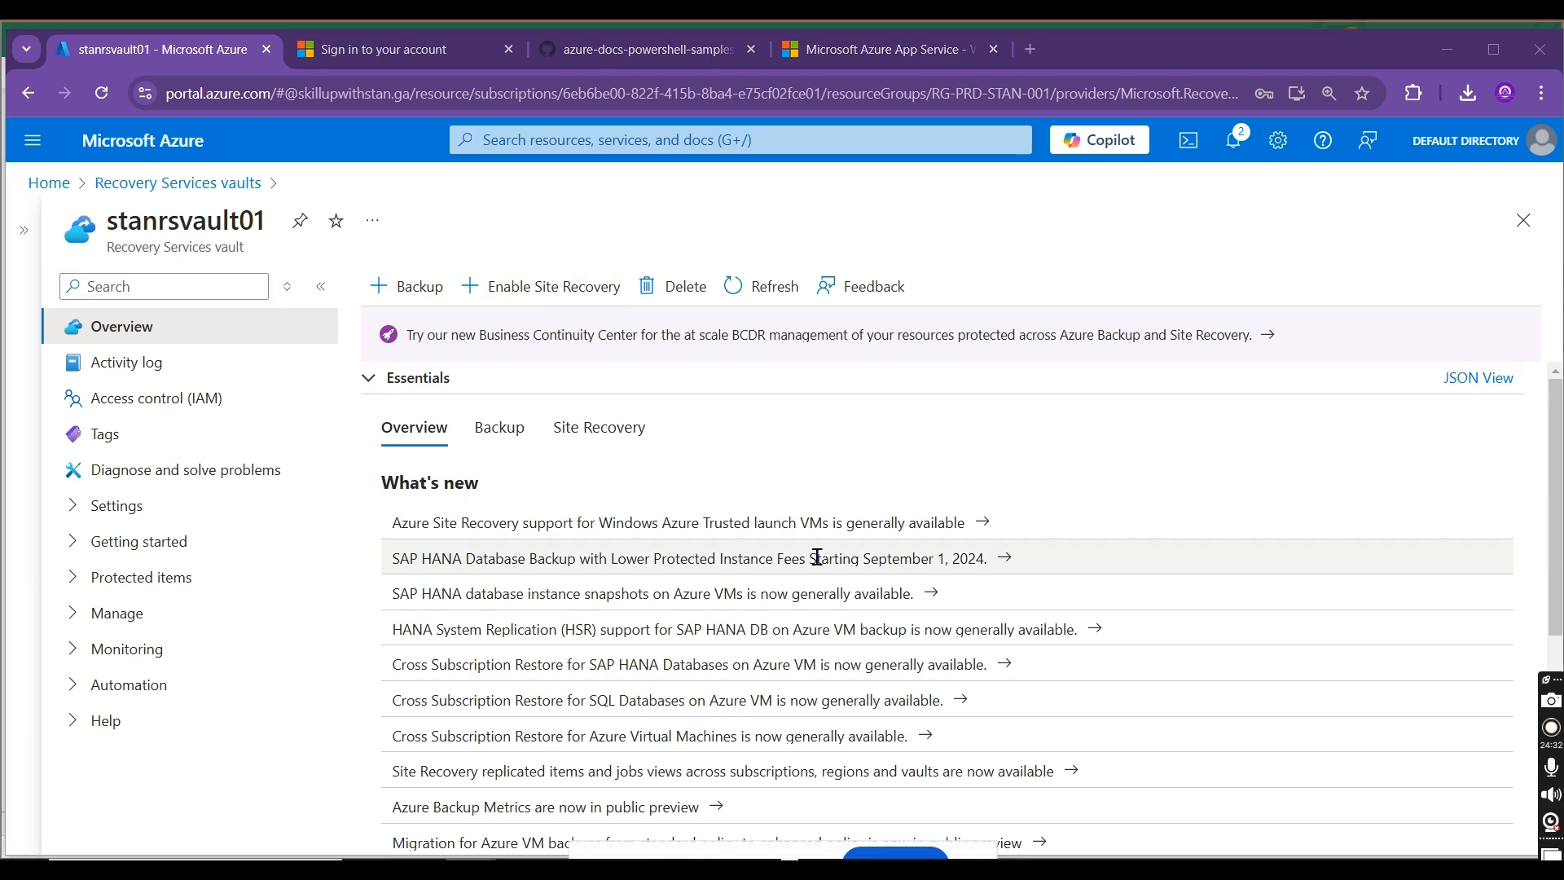
Step: Switch back to the Excel workbook and enter "Backup & Site Recovery" in cell H3 and "Backups" in cell H4
key(alt+Tab)
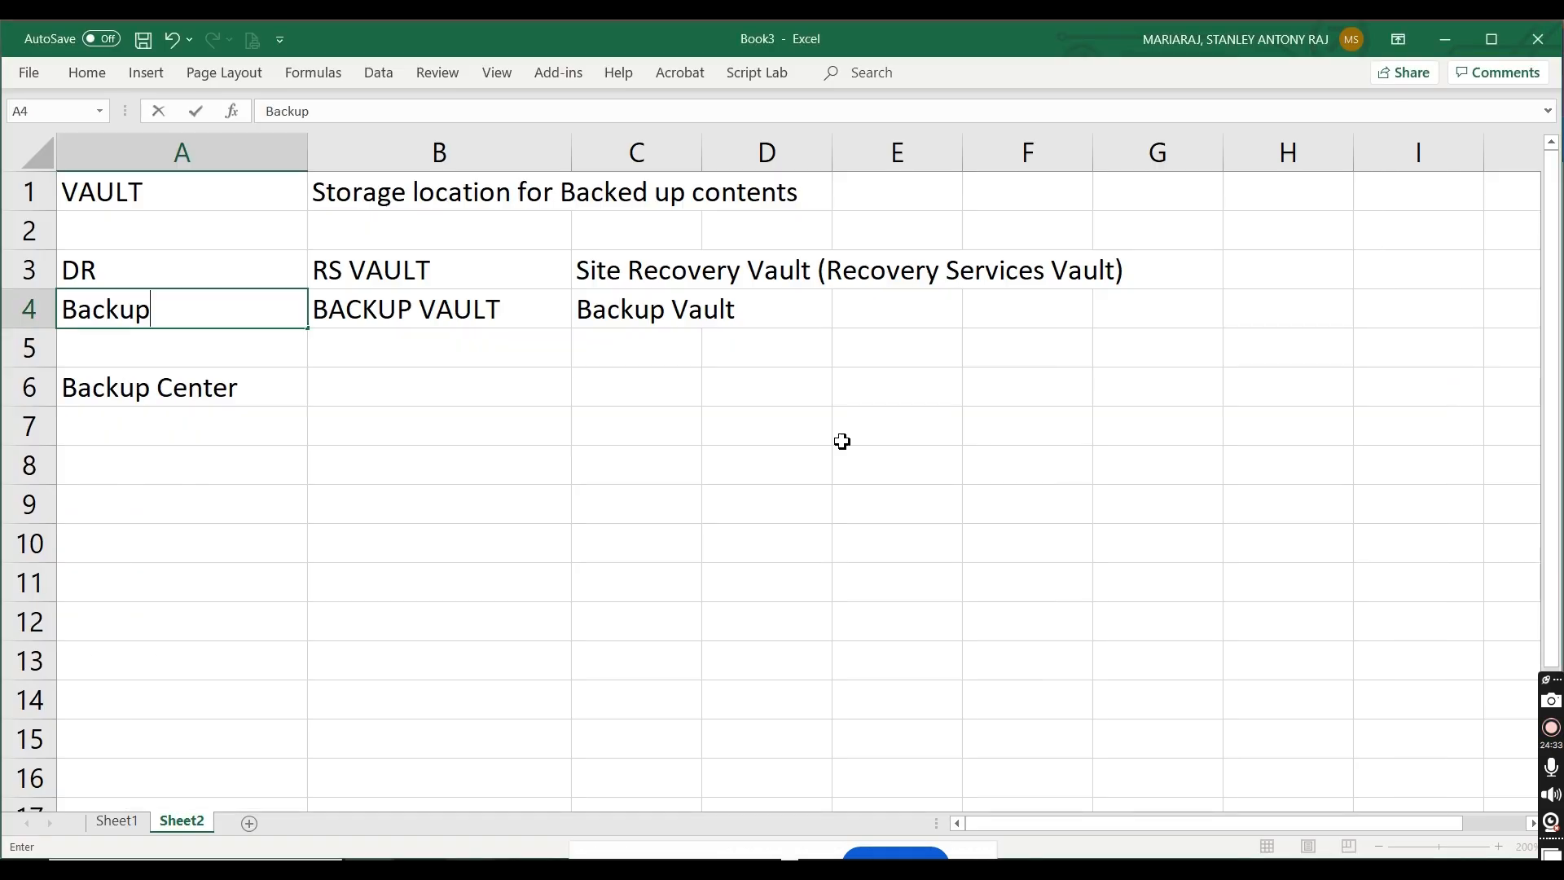
click(1248, 264)
text(Backup )
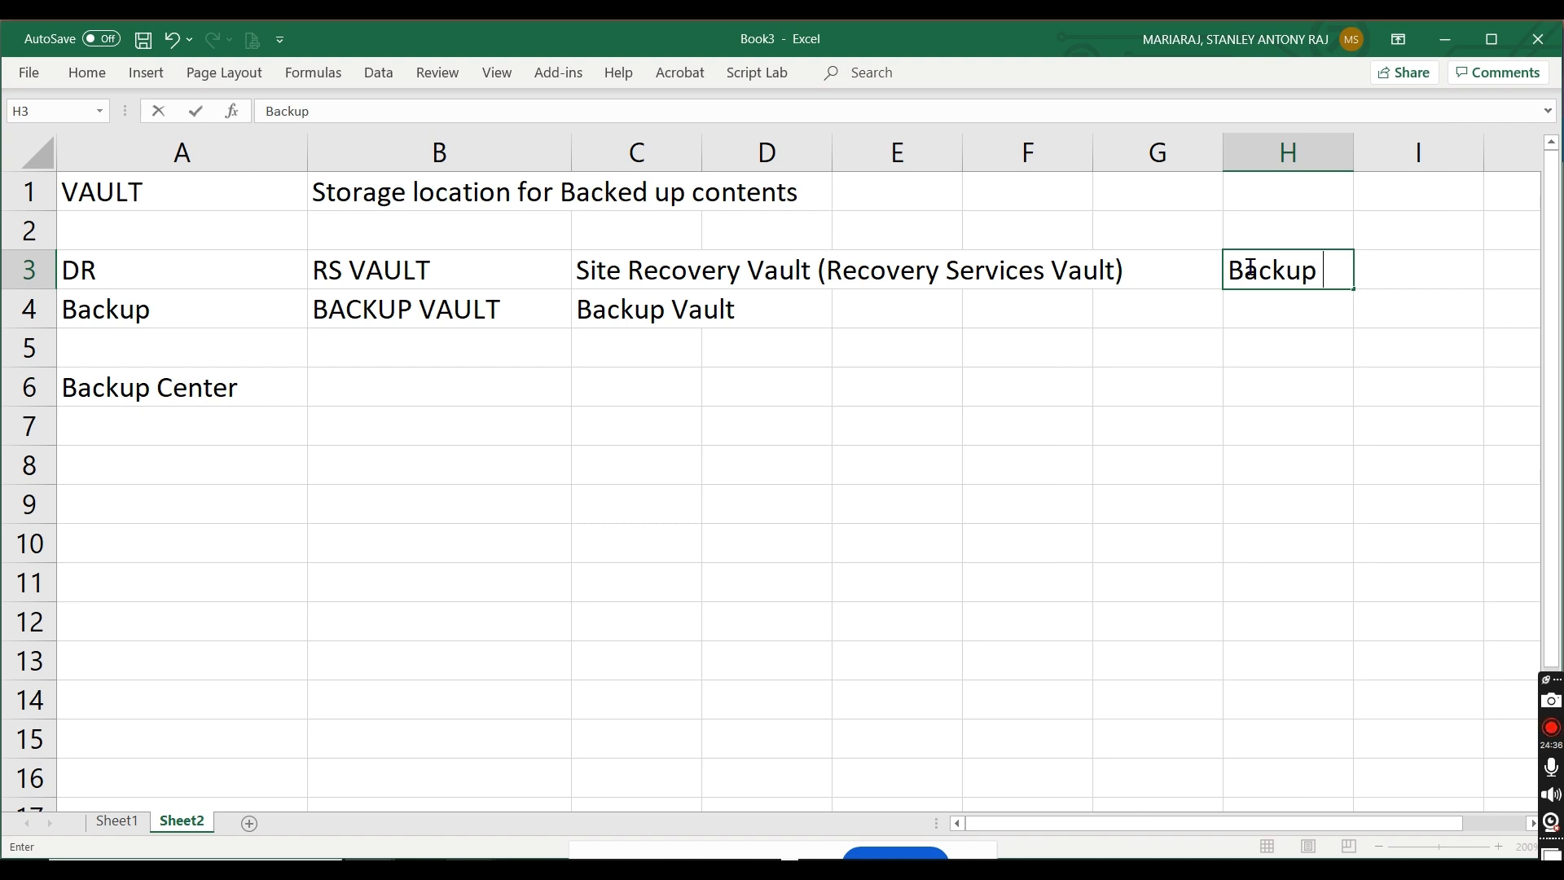
text(& Site Recovery)
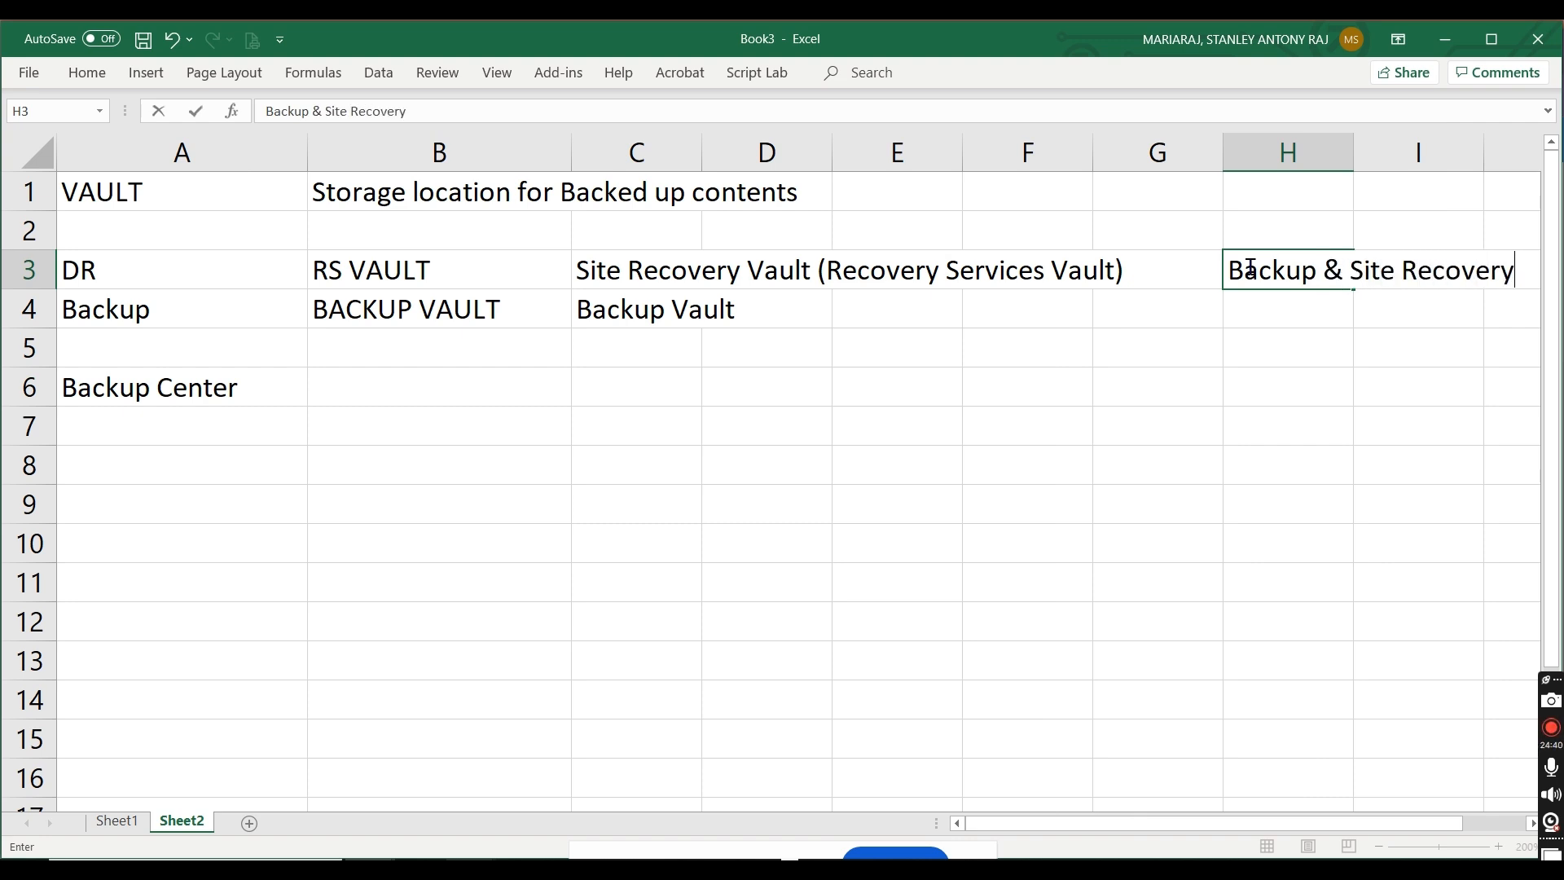
click(1287, 317)
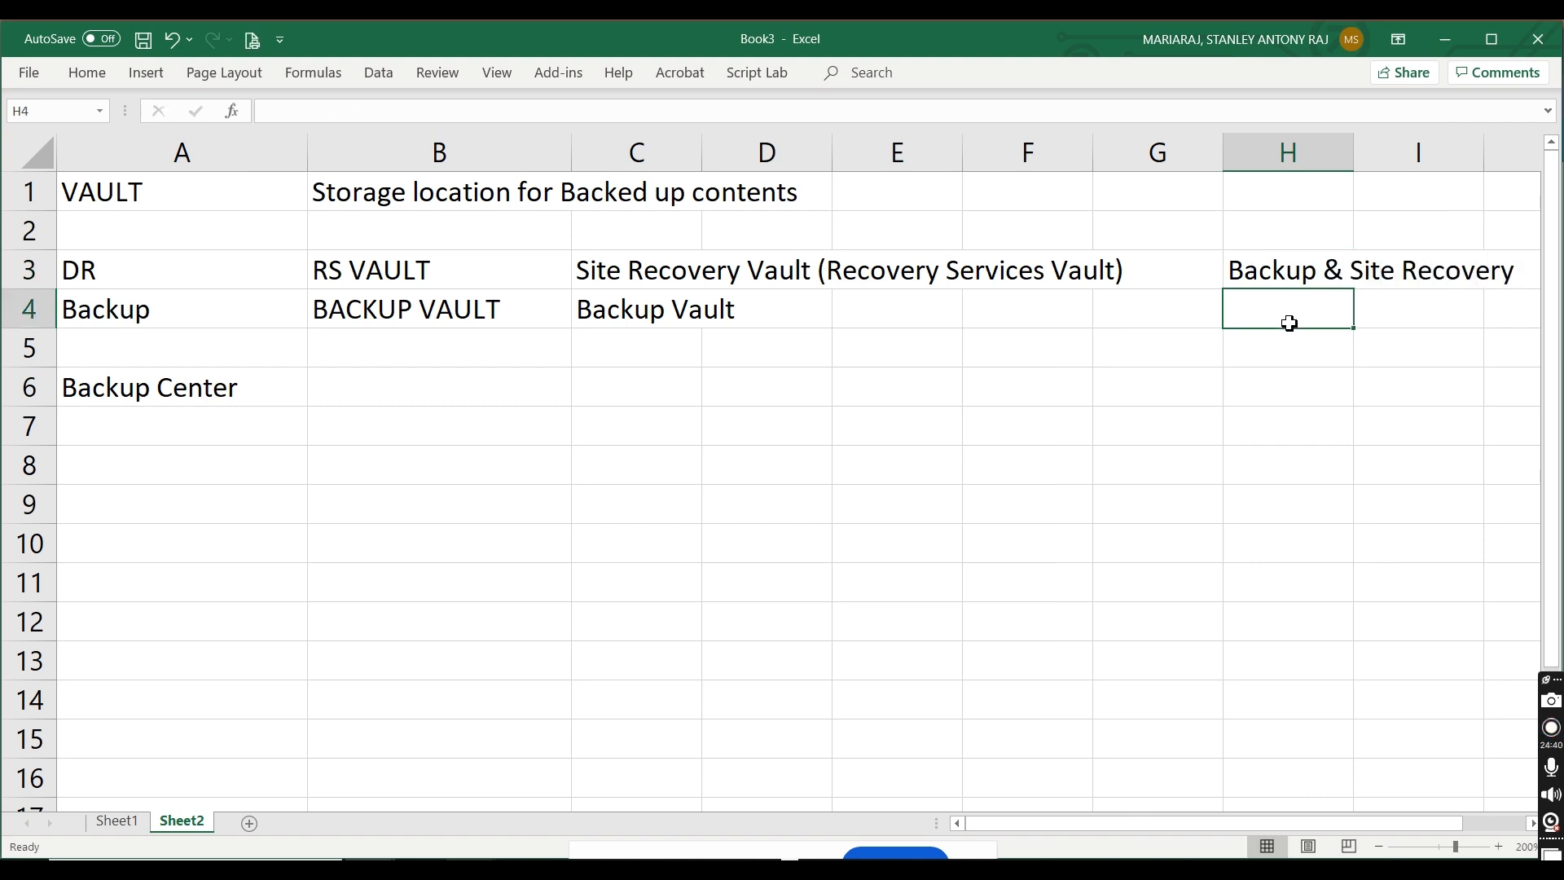
text(Backup)
key(BackSpace)
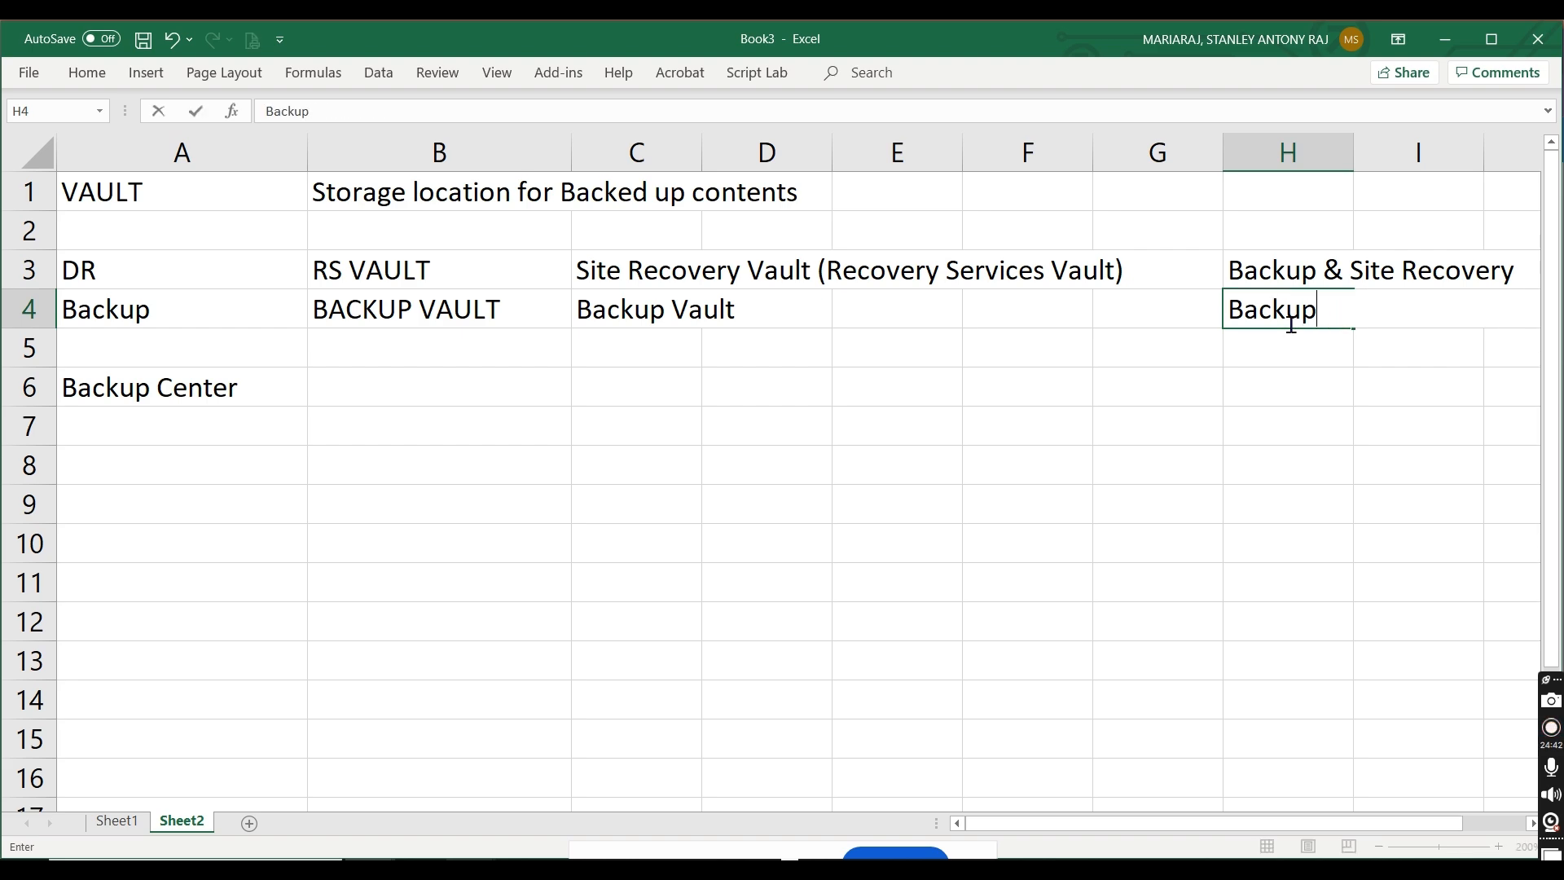
click(1287, 430)
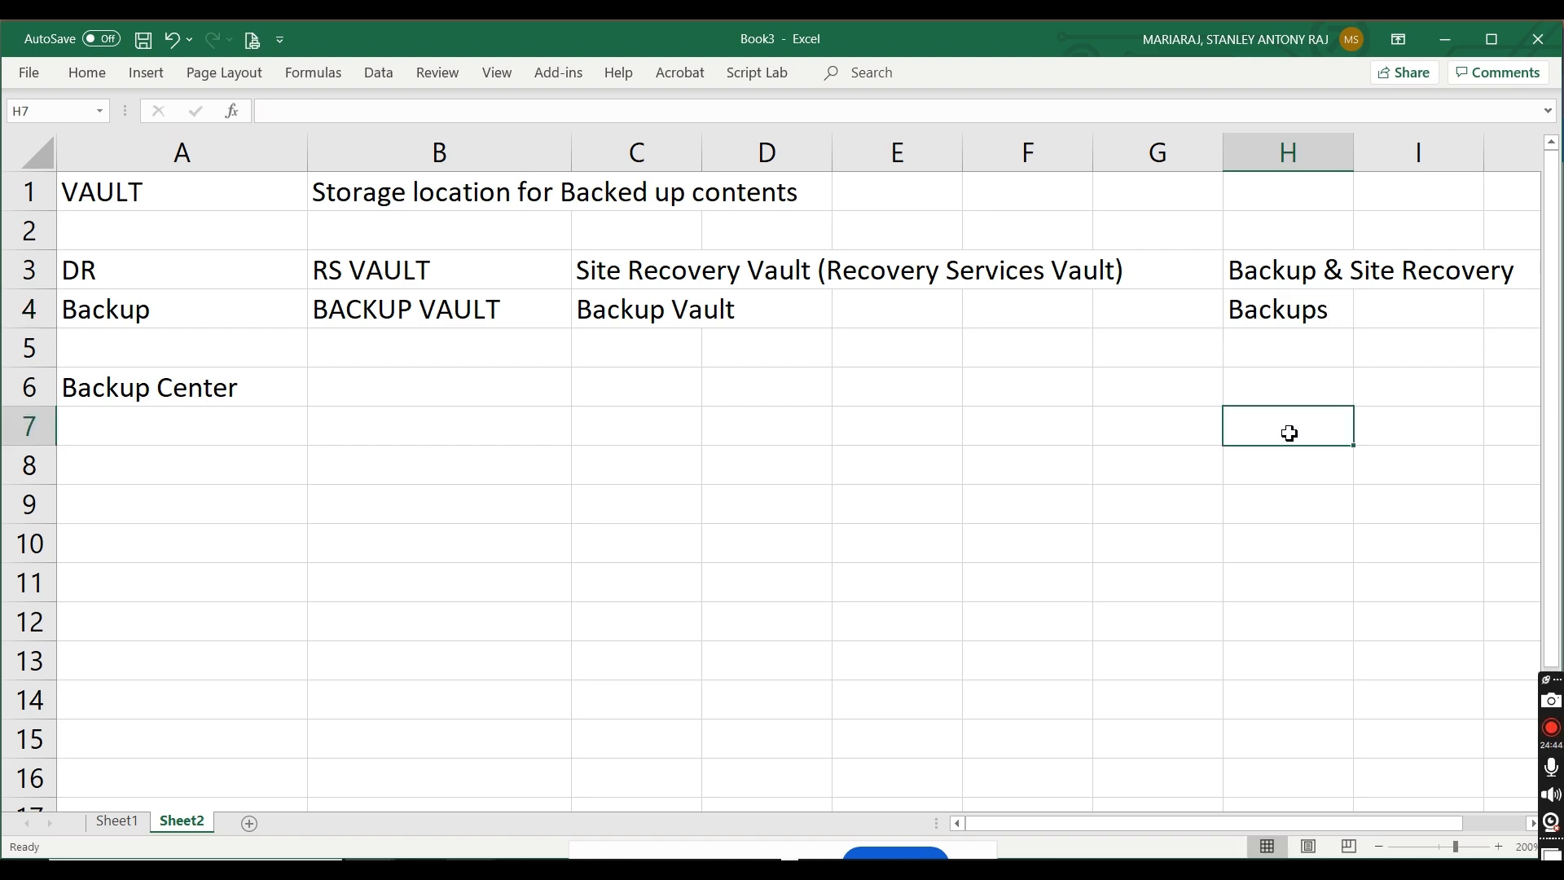
Step: Switch to the Azure portal, open the Backup Goal page of stanrsvault01 and view the options for where the workload runs
key(alt+Tab)
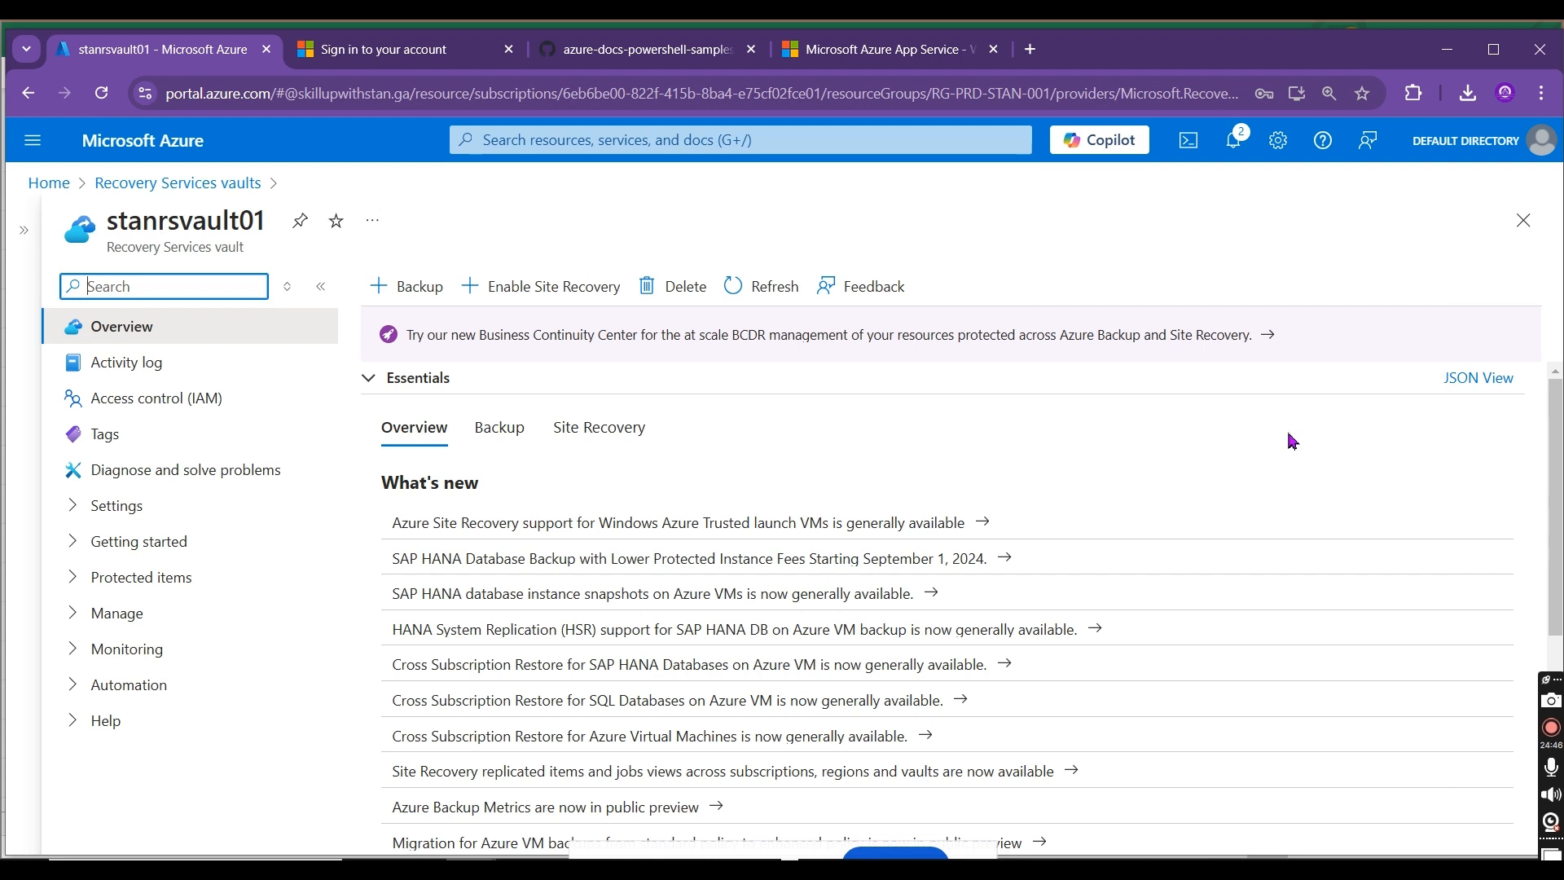
click(415, 294)
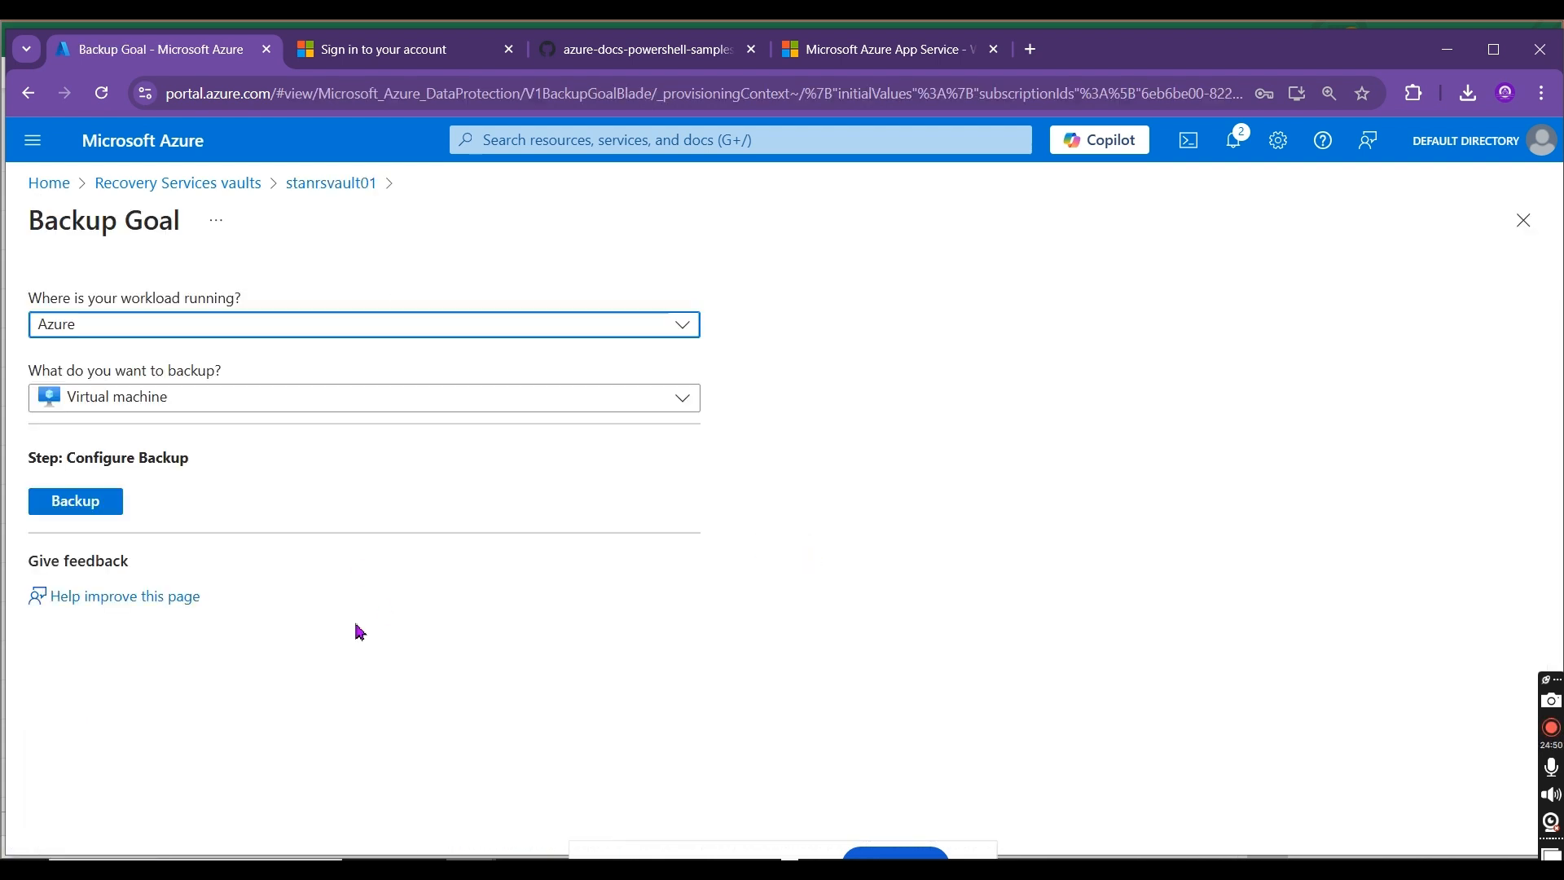
click(213, 326)
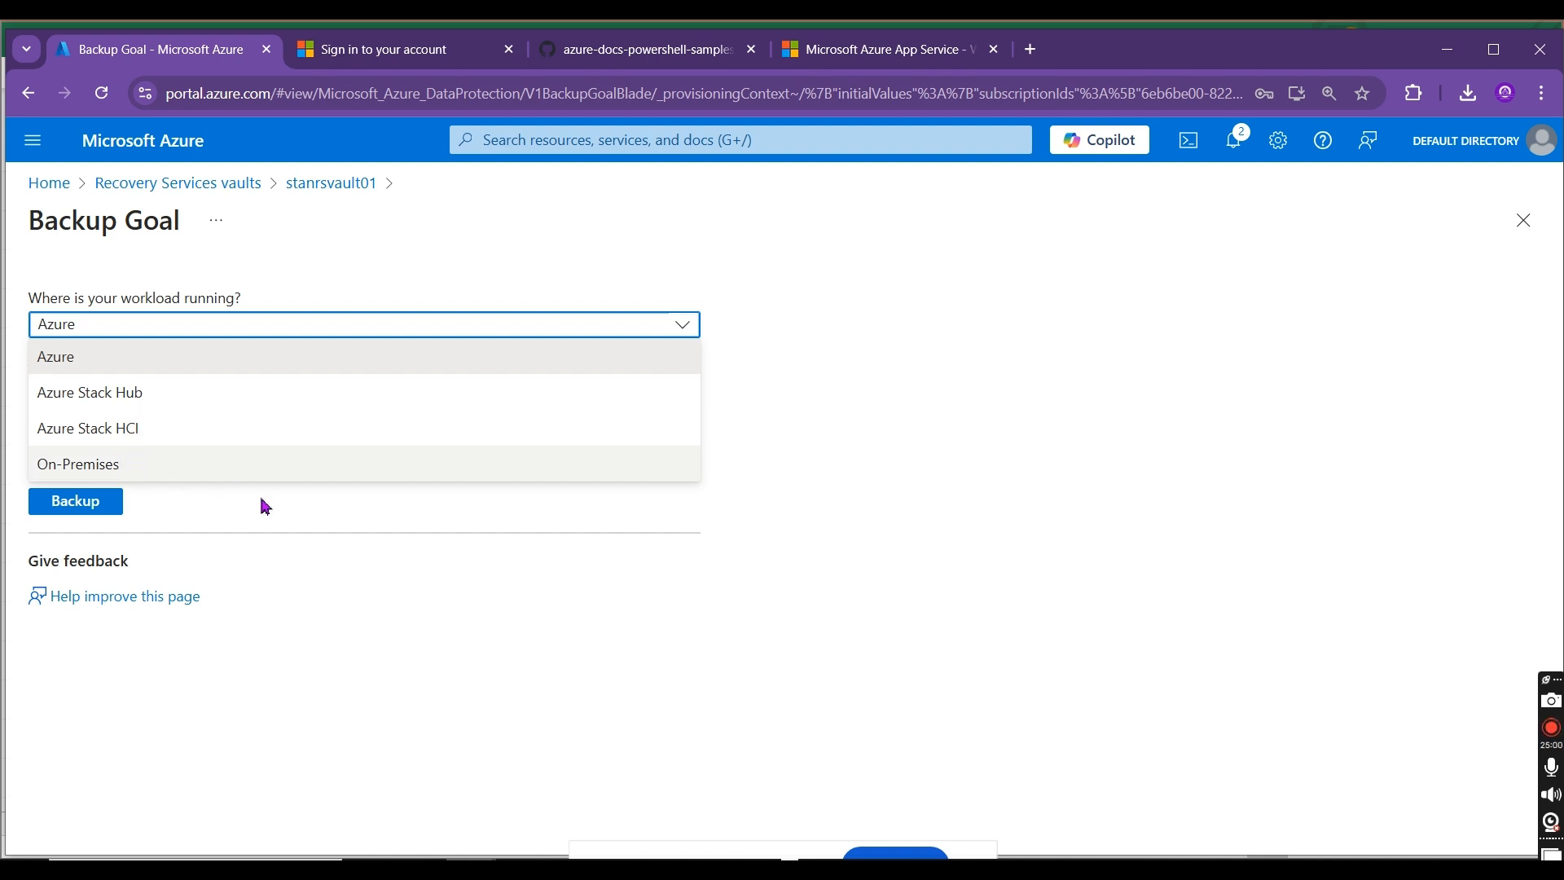
click(377, 639)
Step: Switch back to the Excel workbook and insert a blank row above the Backup row in row 4
key(alt+Tab)
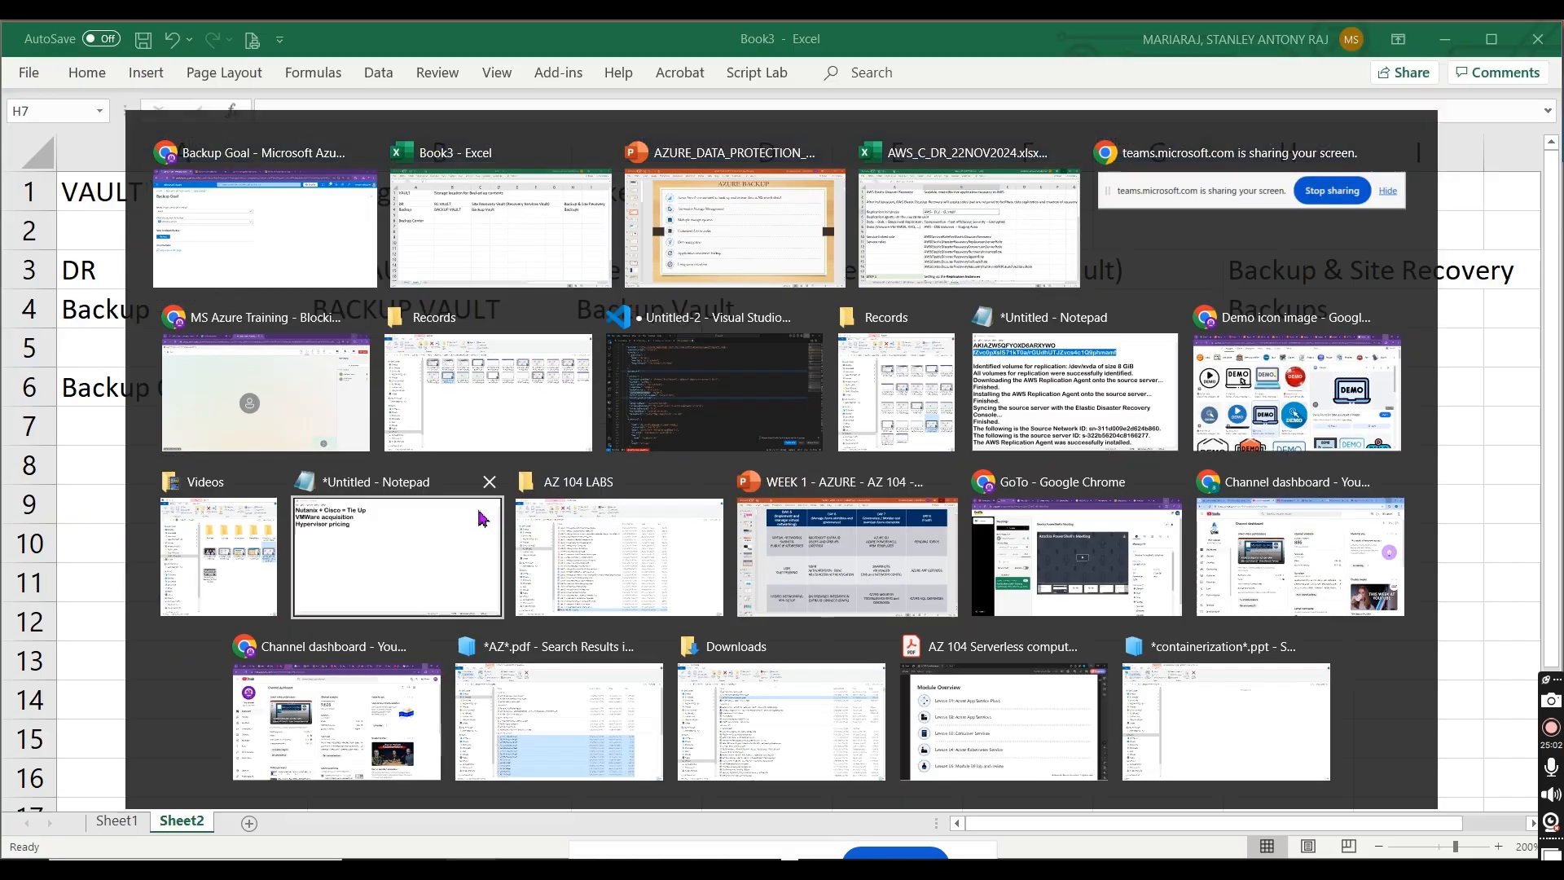
click(33, 307)
right_click(32, 307)
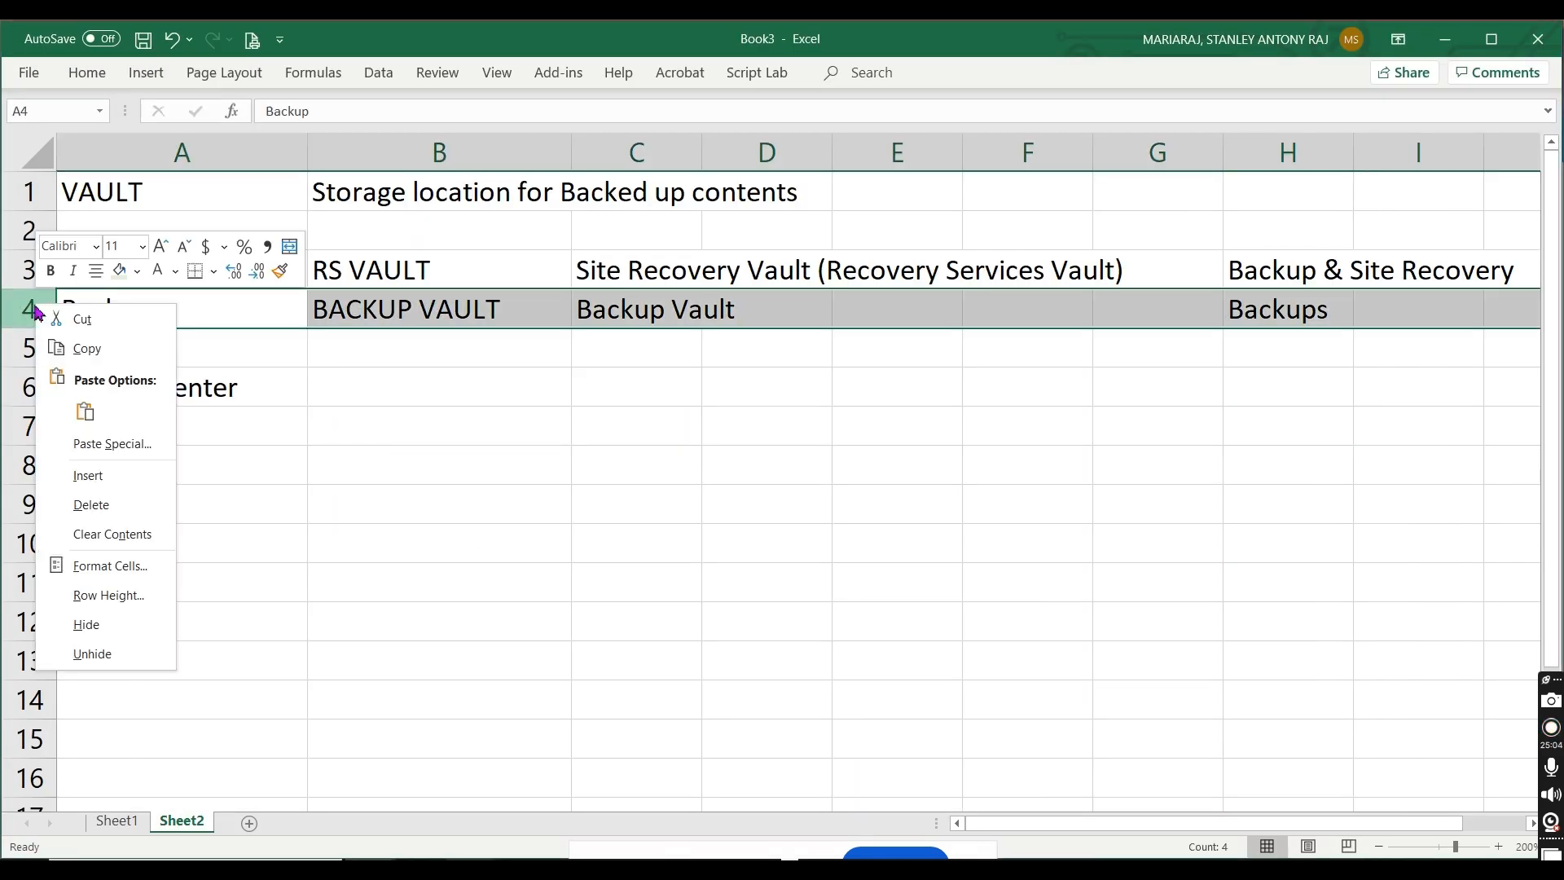
click(145, 480)
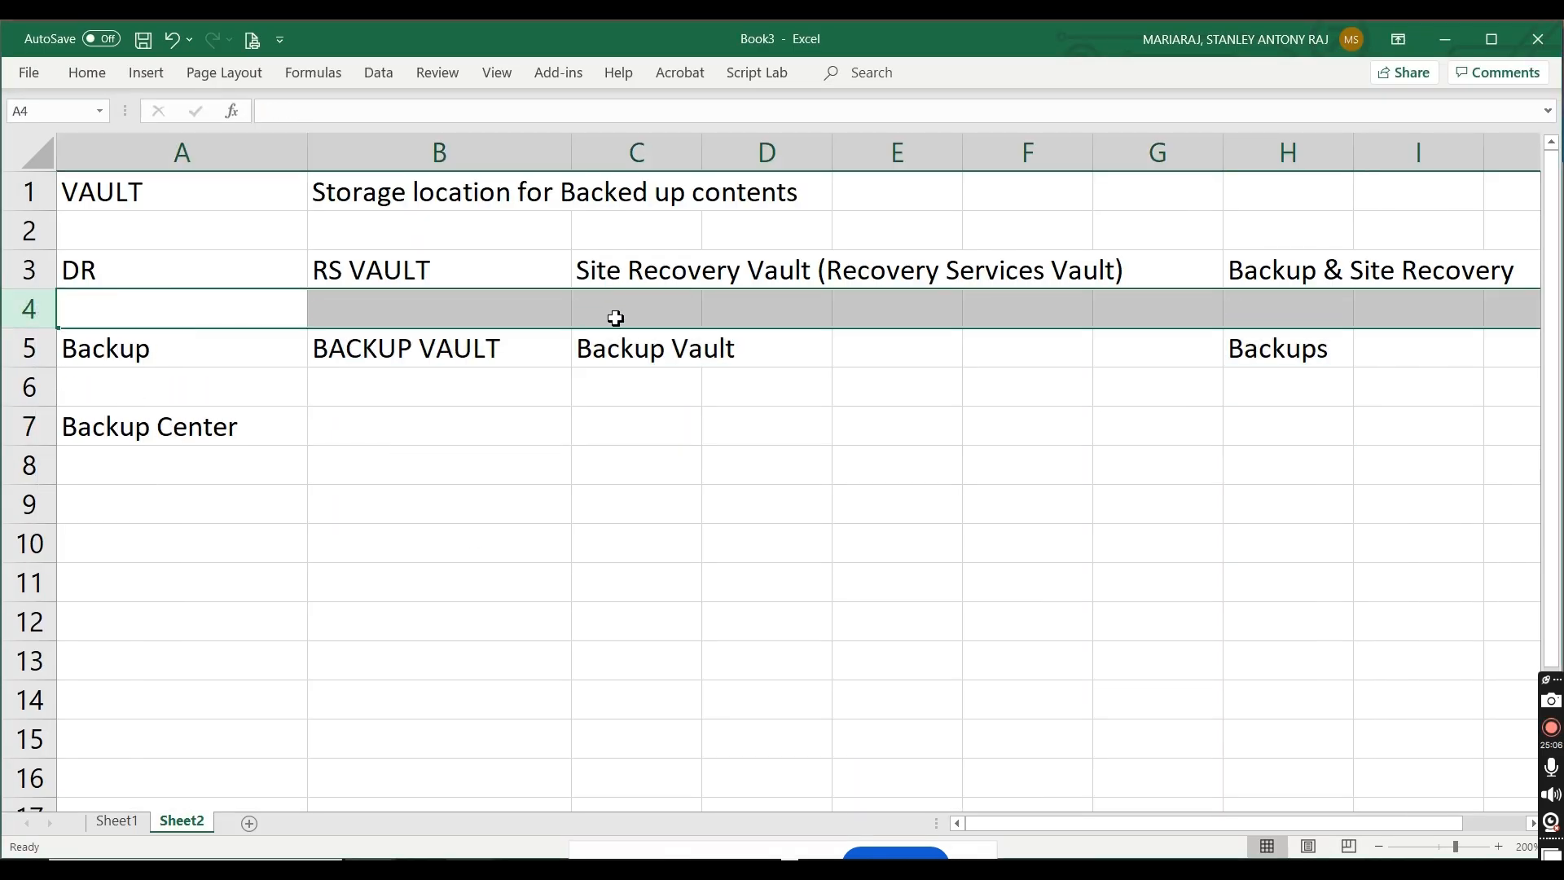
Step: Enter "Azure workloads / Azure Stack / HCI / ON Premises" in cell C4
click(615, 318)
text(Ause w)
key(BackSpace)
key(BackSpace)
key(BackSpace)
key(BackSpace)
key(BackSpace)
text(zure )
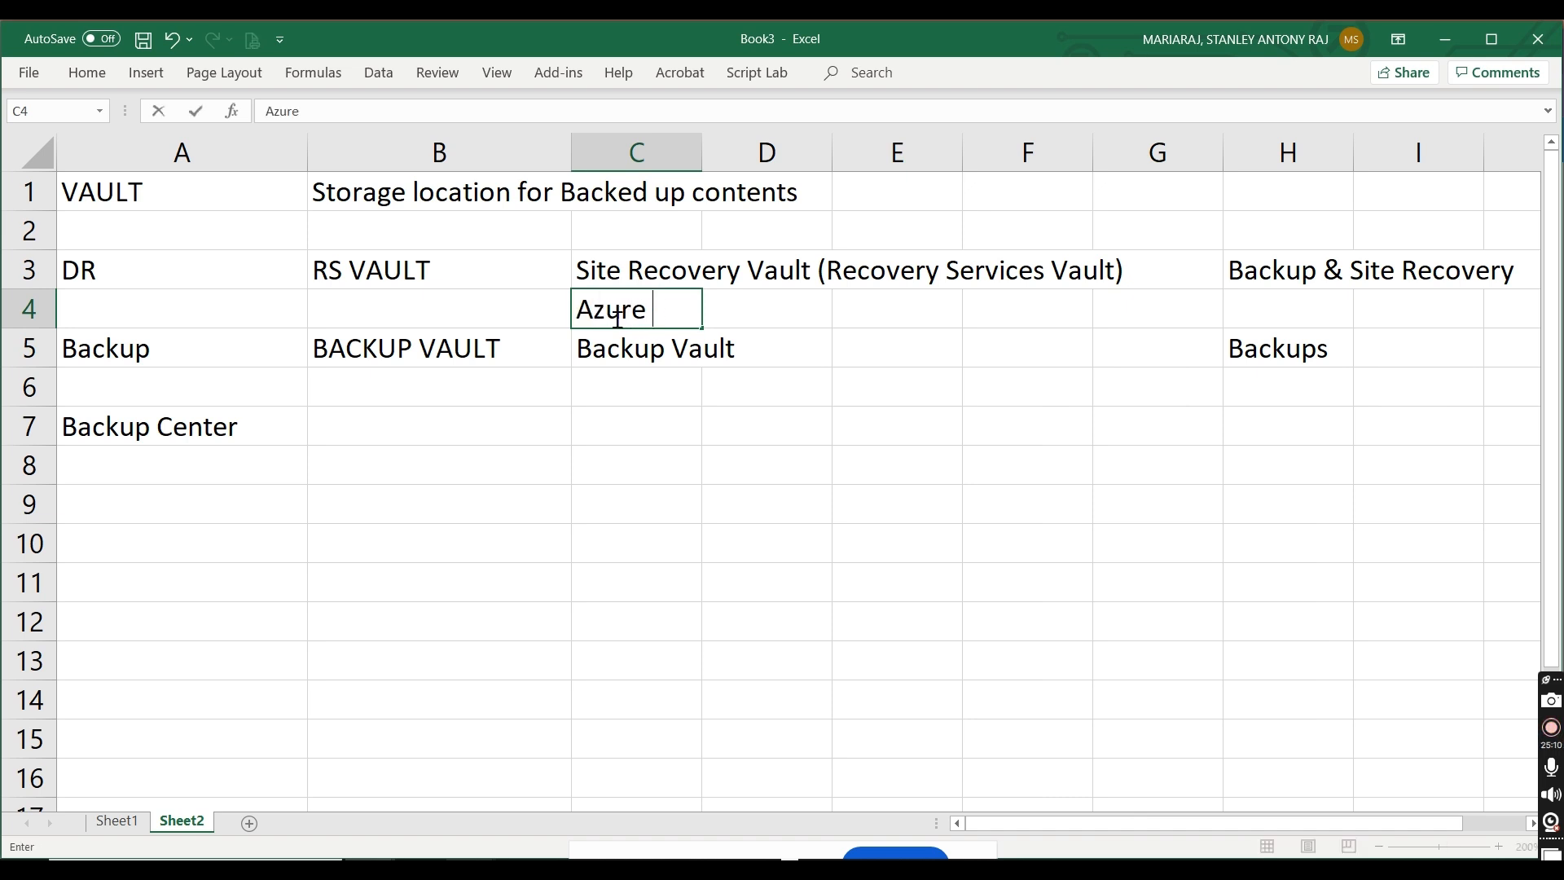
text(workloads / Azure Stack / HCI / ON Premis)
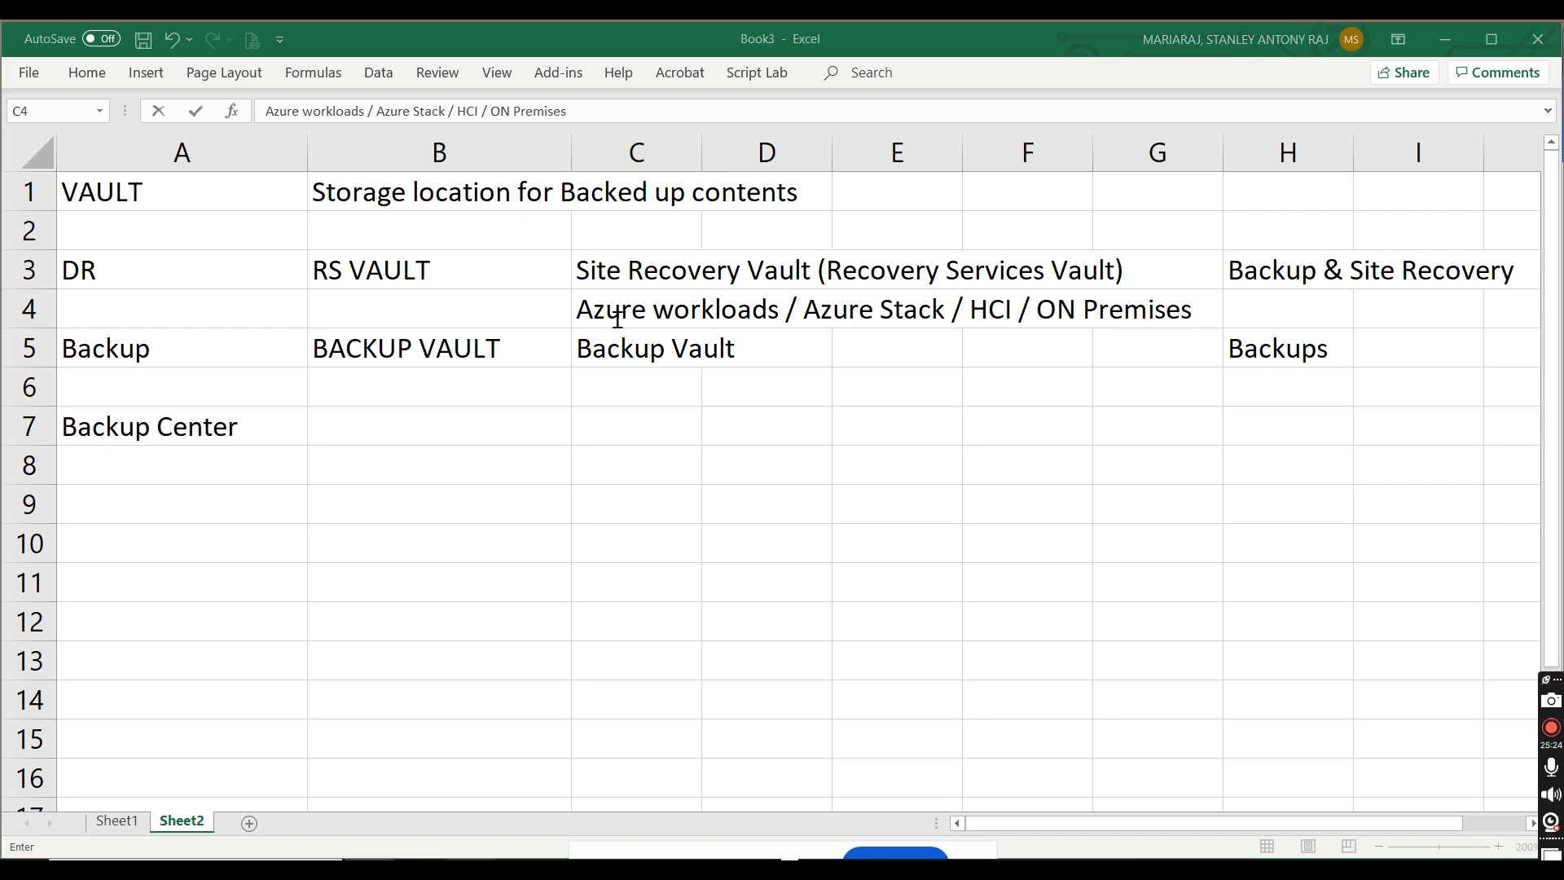
Step: Switch to the Azure portal, view the list of what can be backed up from Azure, and return to the Excel workbook
key(alt+Tab)
click(295, 406)
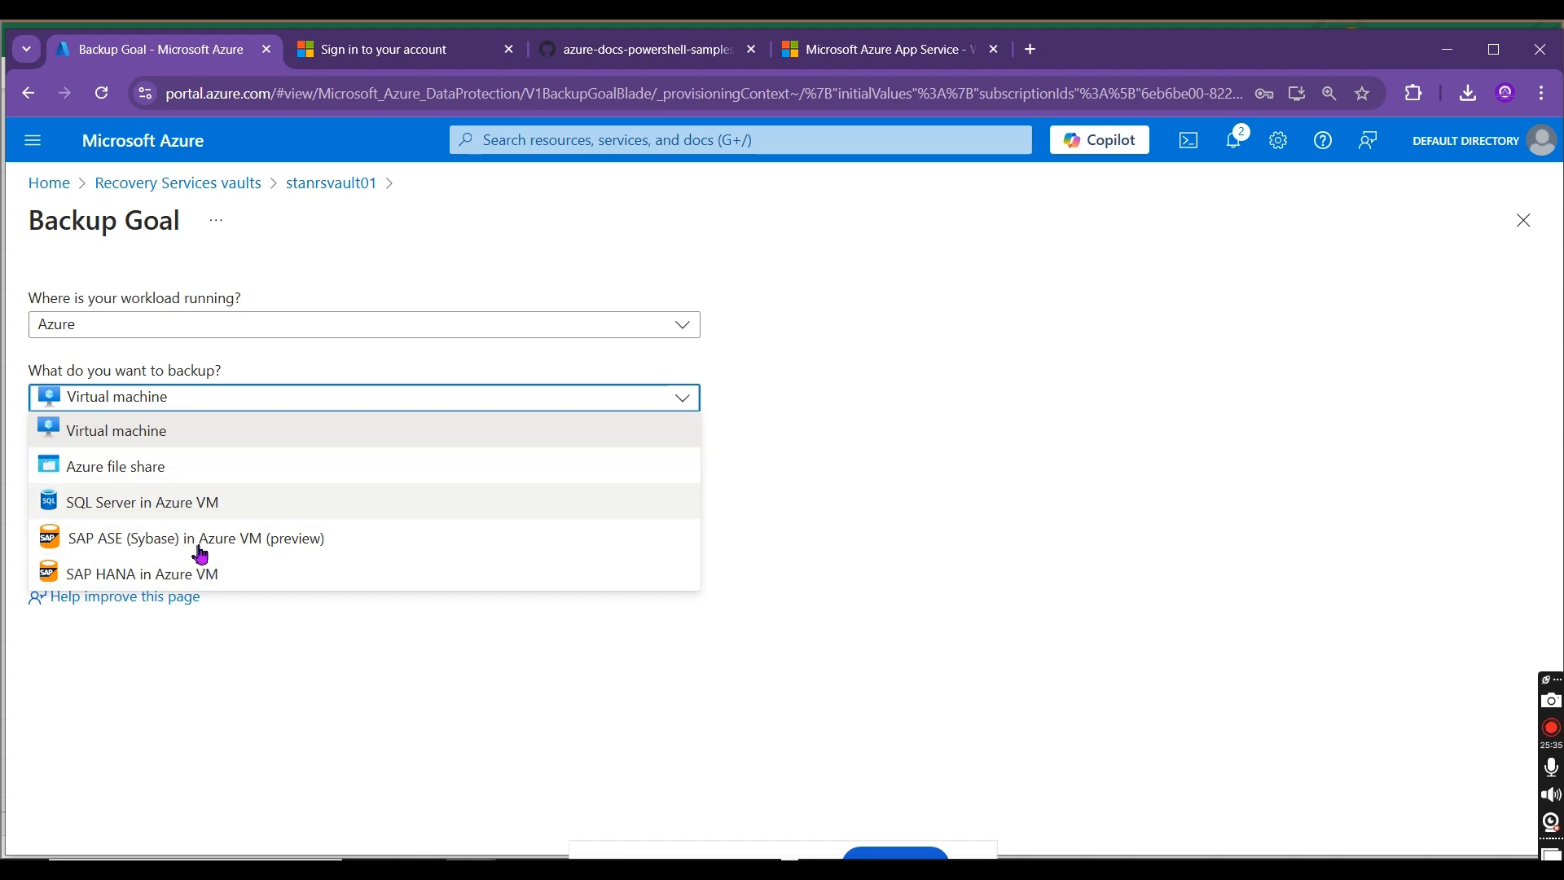
key(alt+Tab)
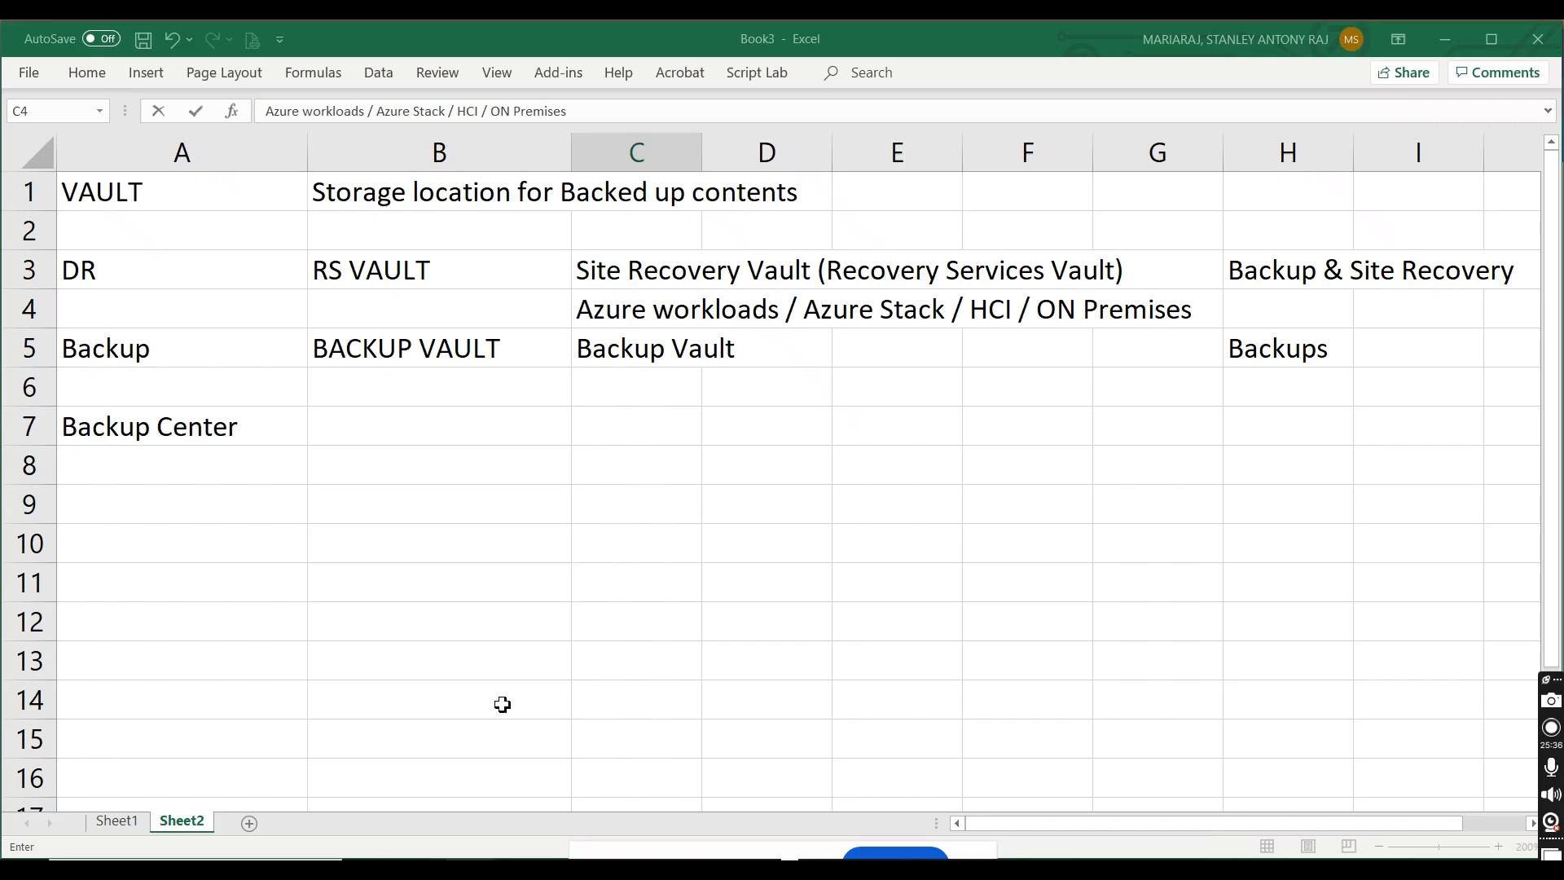
Step: Insert a blank row above the Backup row in row 5 and enter "Azure VM / Azure File Shares" in cell C5
click(24, 347)
right_click(39, 354)
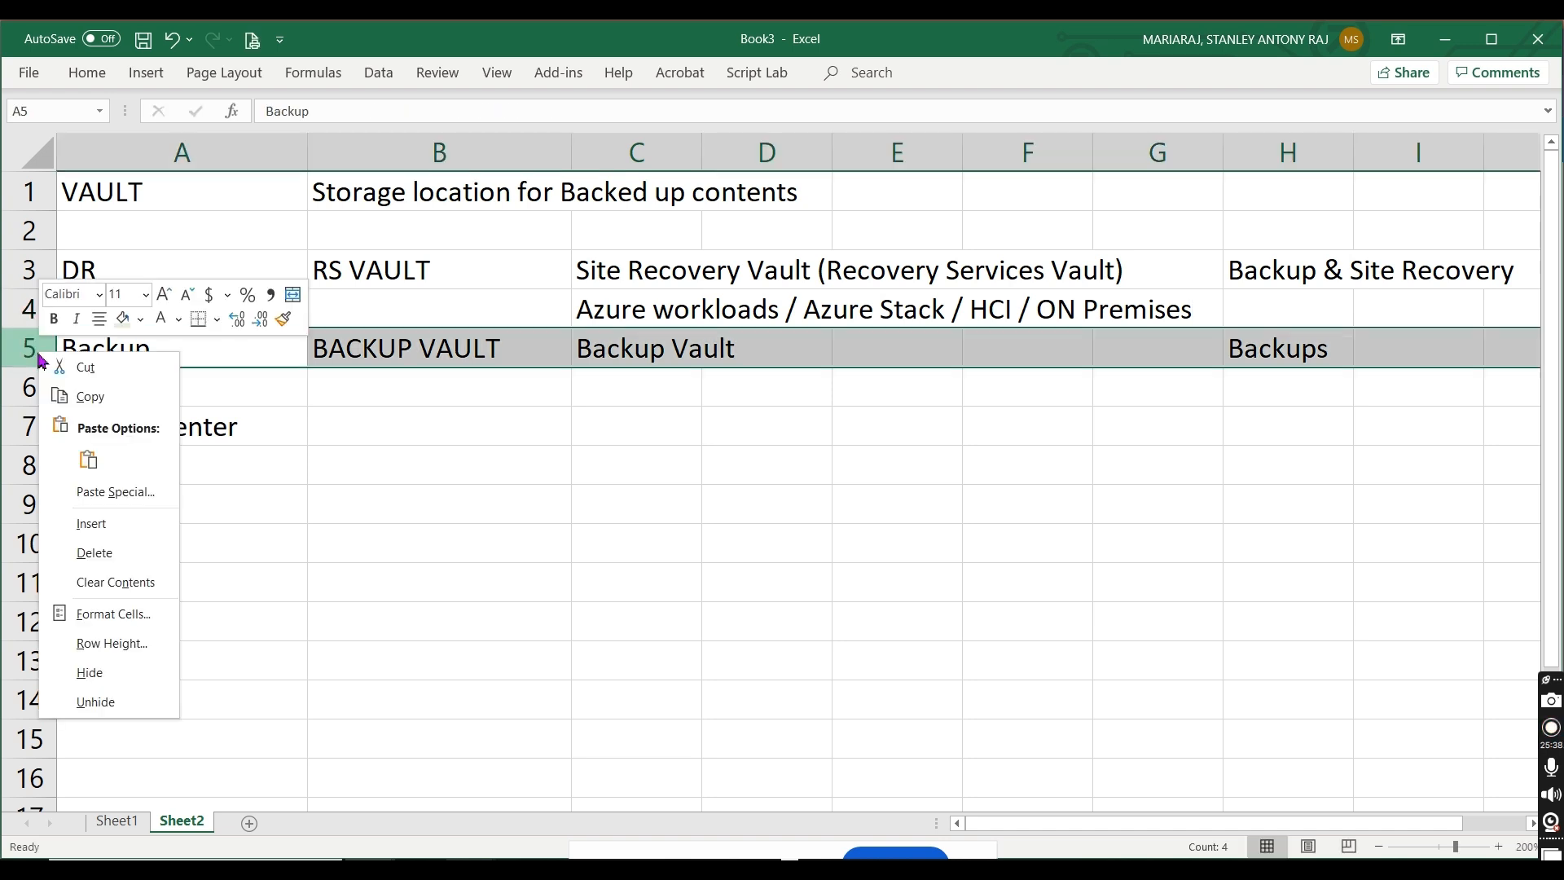
click(118, 523)
click(642, 348)
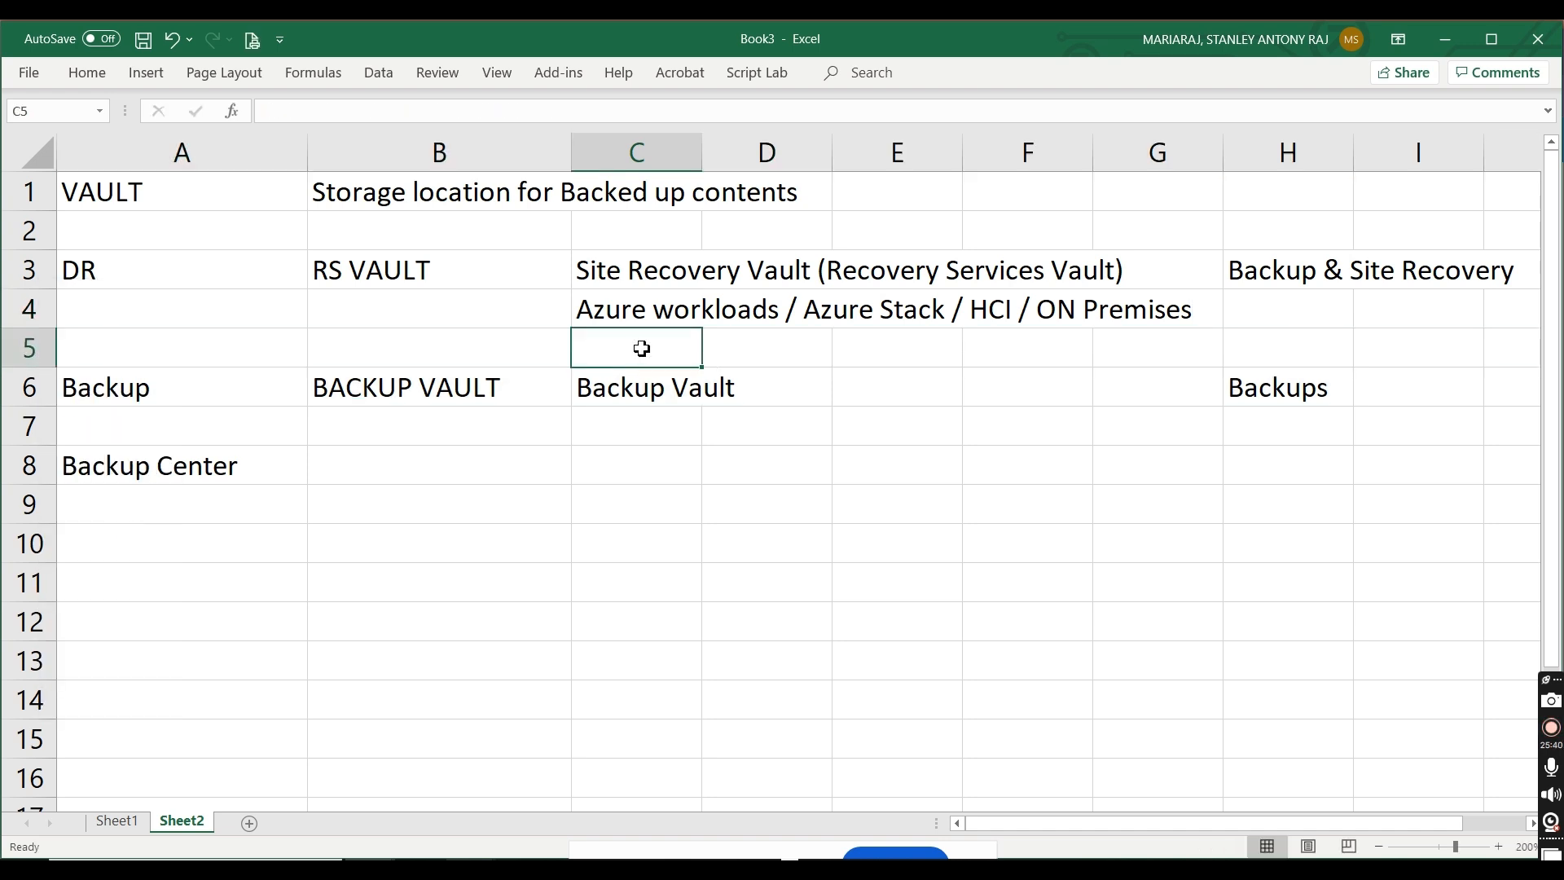
text(Azure VM)
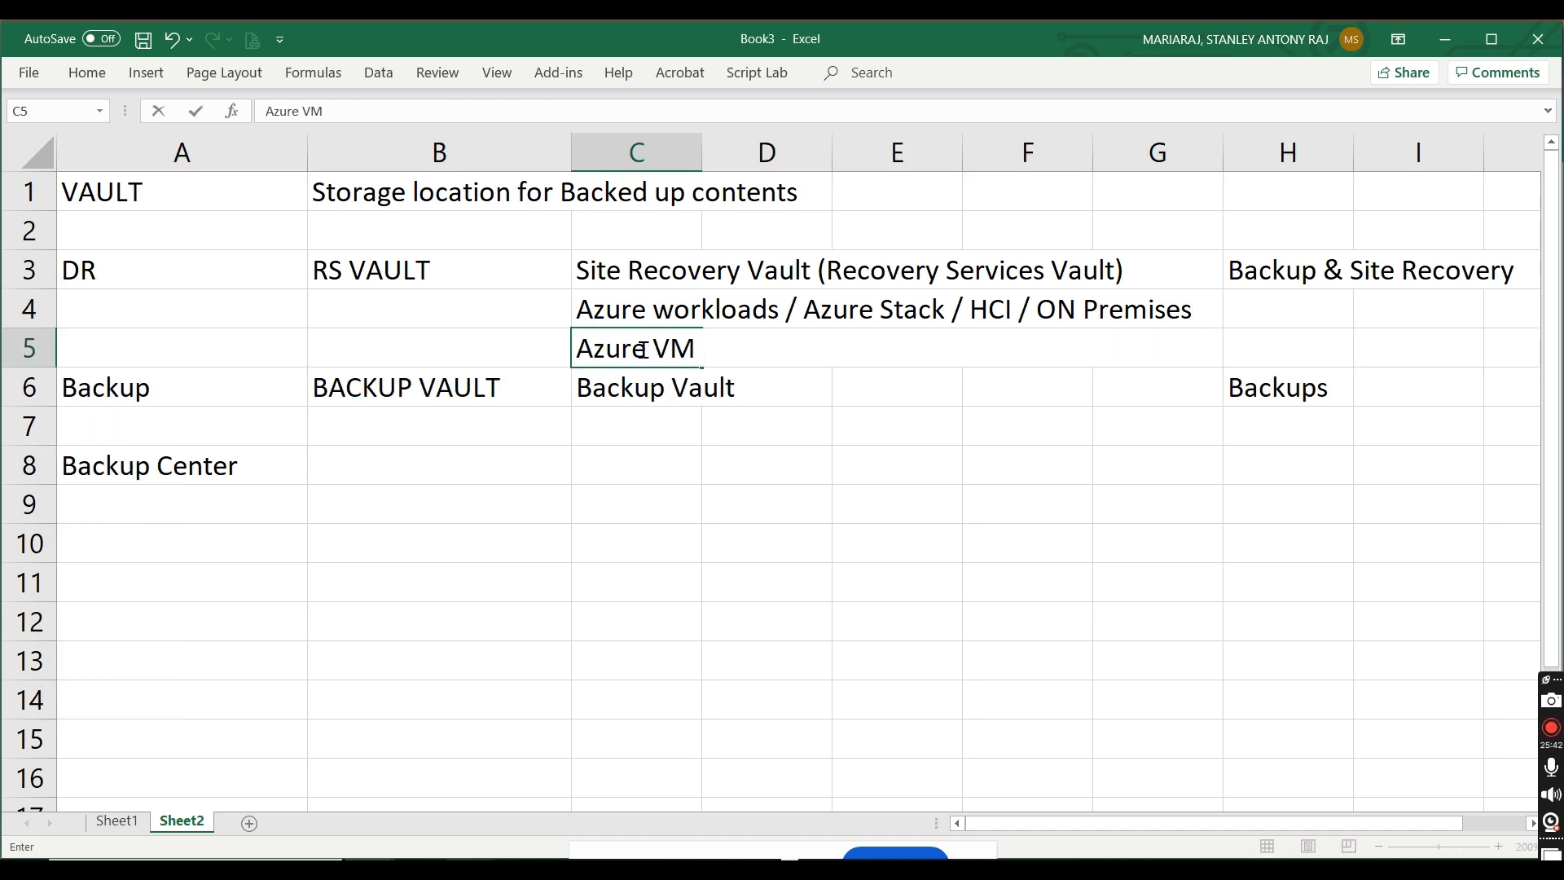
text( / Azure File s)
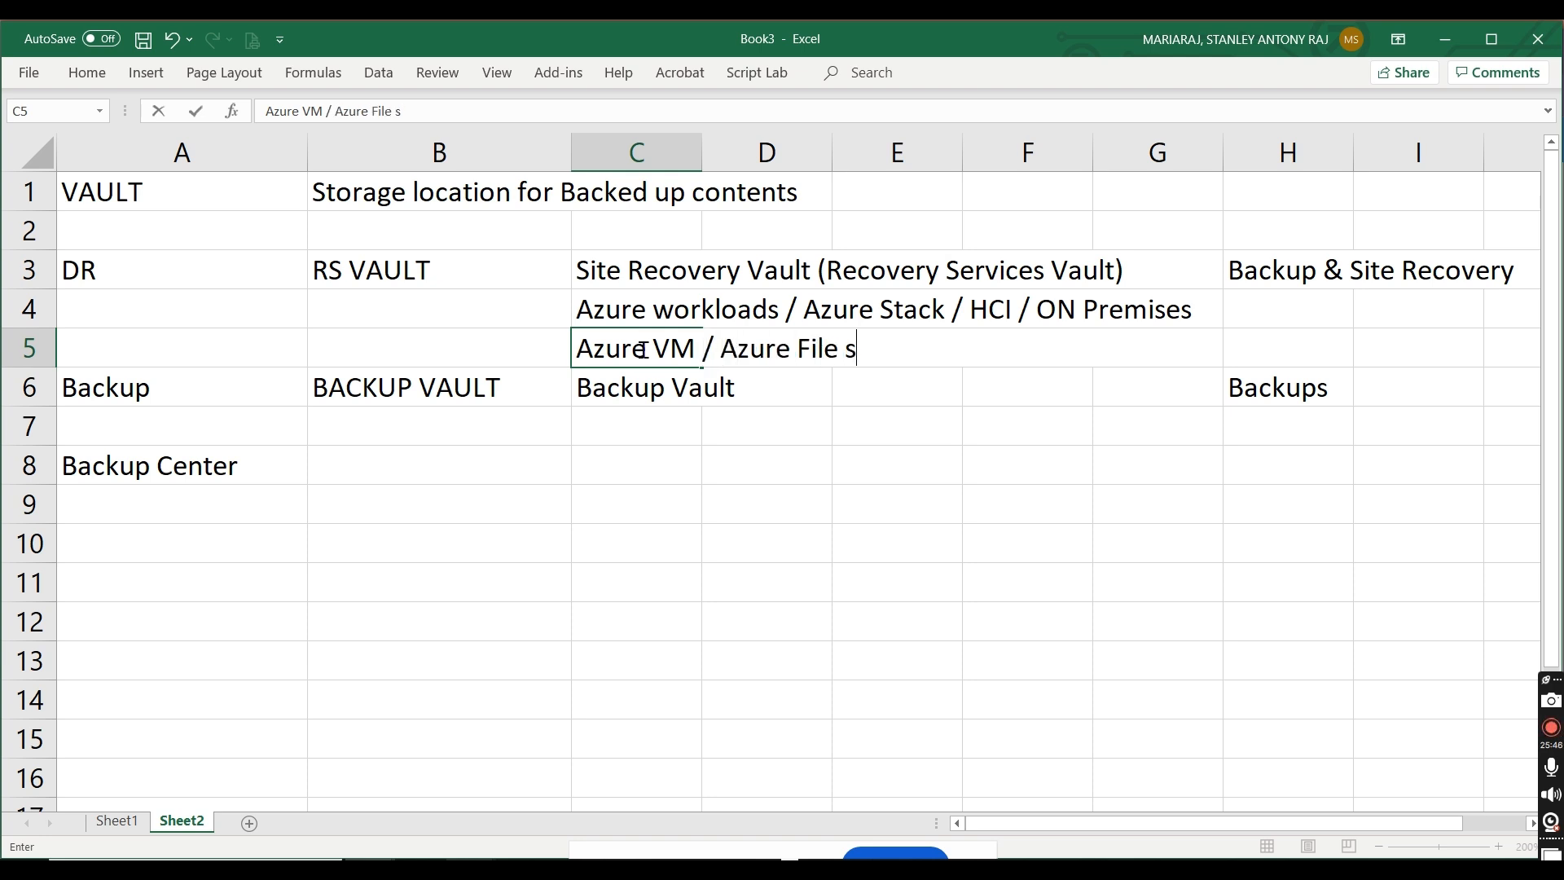
key(BackSpace)
text(Shares)
Step: Insert "(SQL /SAP HANA)" after "Azure VM" in the text of cell C5
click(702, 350)
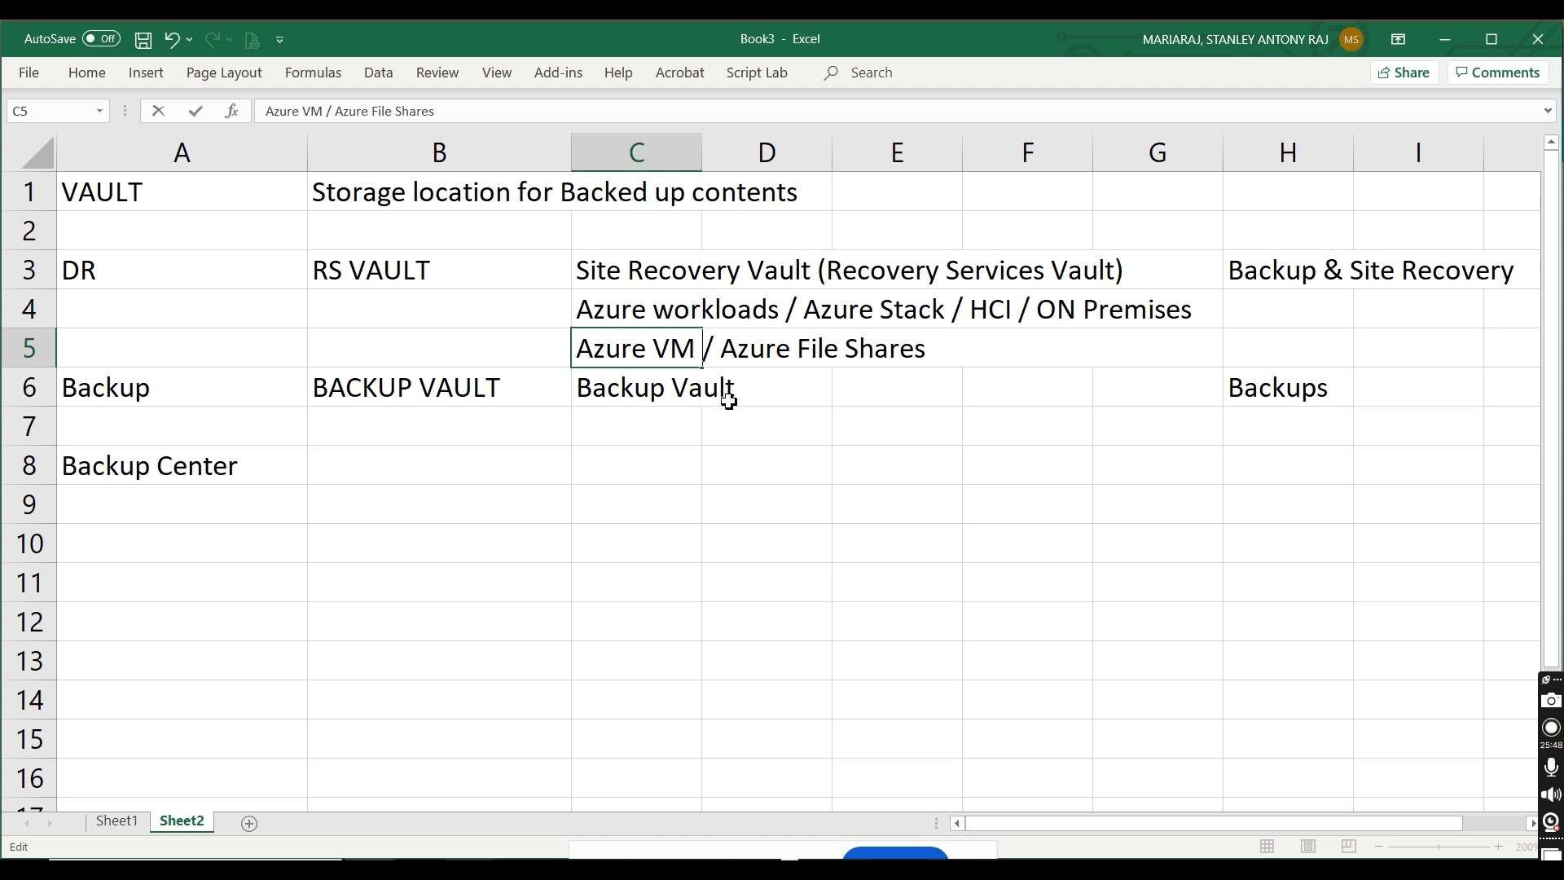
text((SQL /SAP HANA))
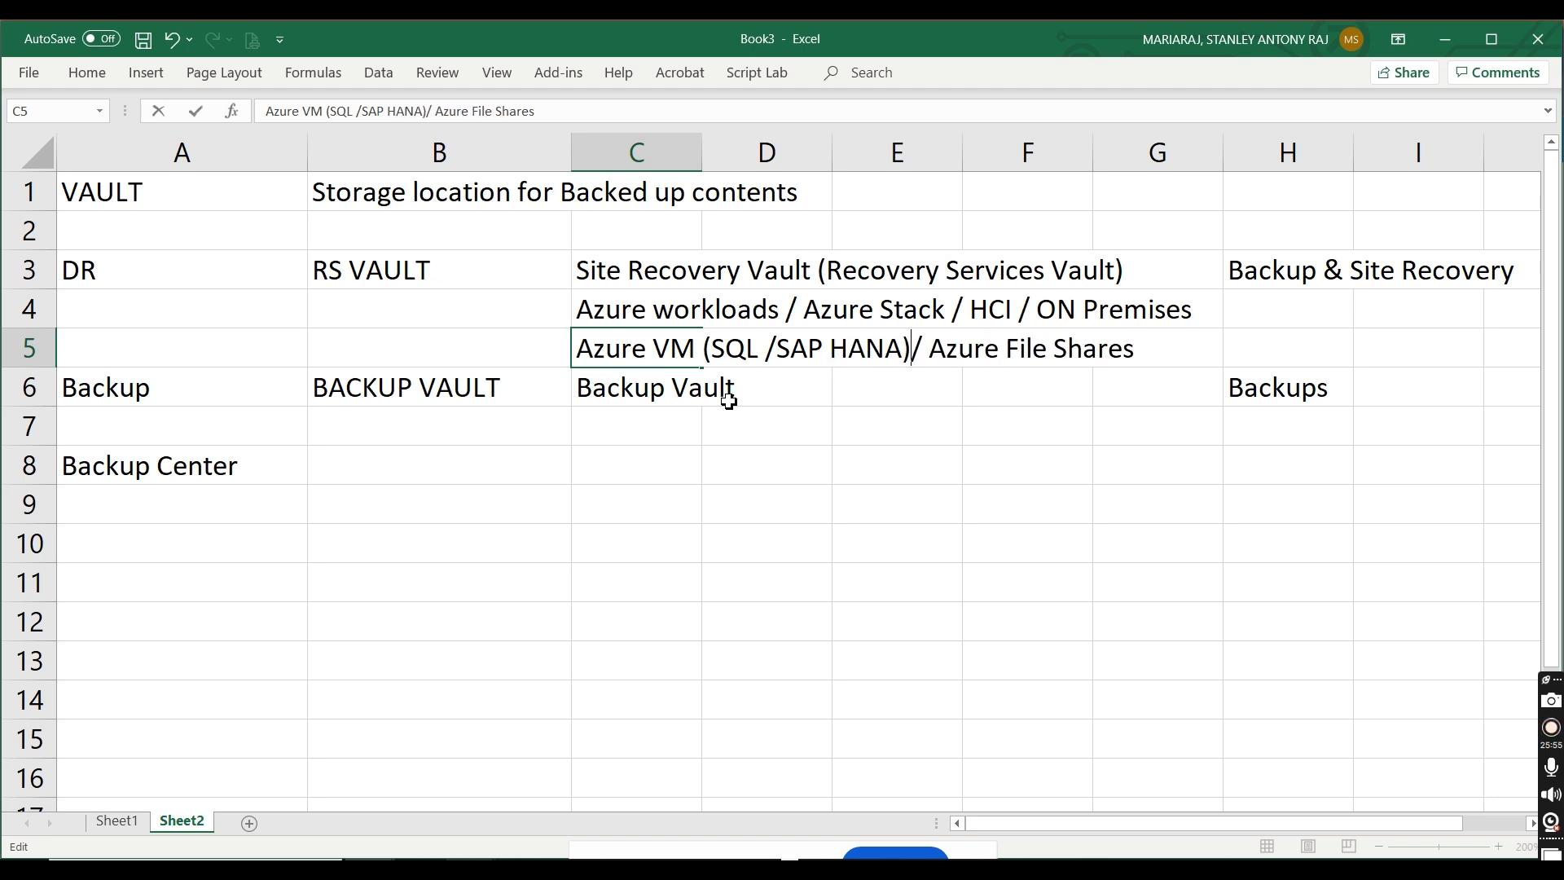
Step: Add "Workloads (Image) /" before "SQL" inside the parentheses in cell C5
click(715, 348)
text(Wor)
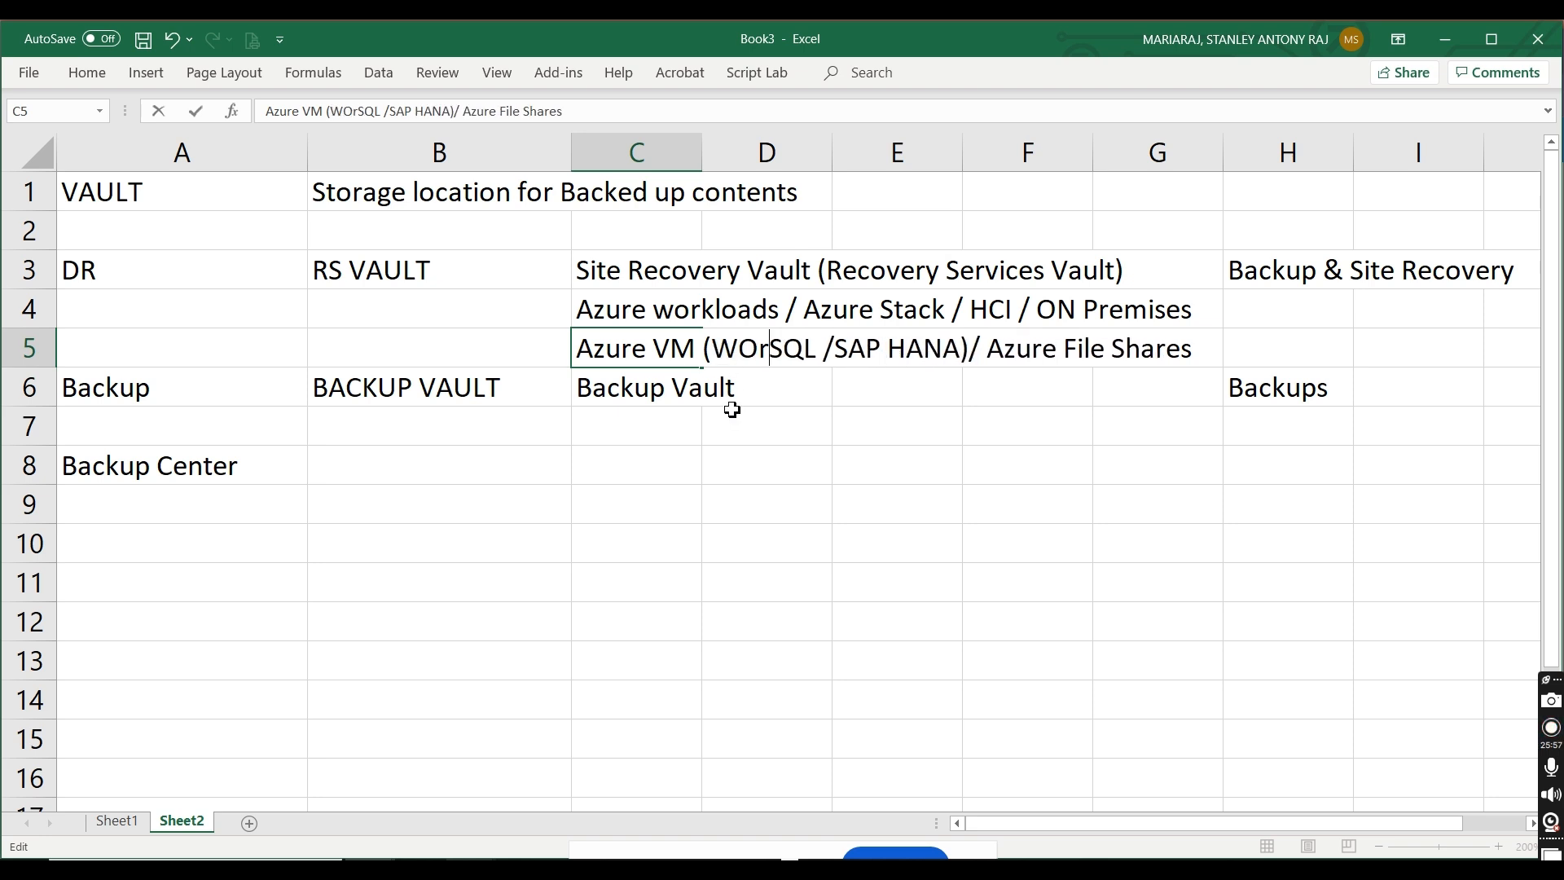
key(BackSpace)
key(BackSpace)
text(rok)
key(BackSpace)
key(BackSpace)
text(o)
key(BackSpace)
key(BackSpace)
text(orkloads SQL /SAP)
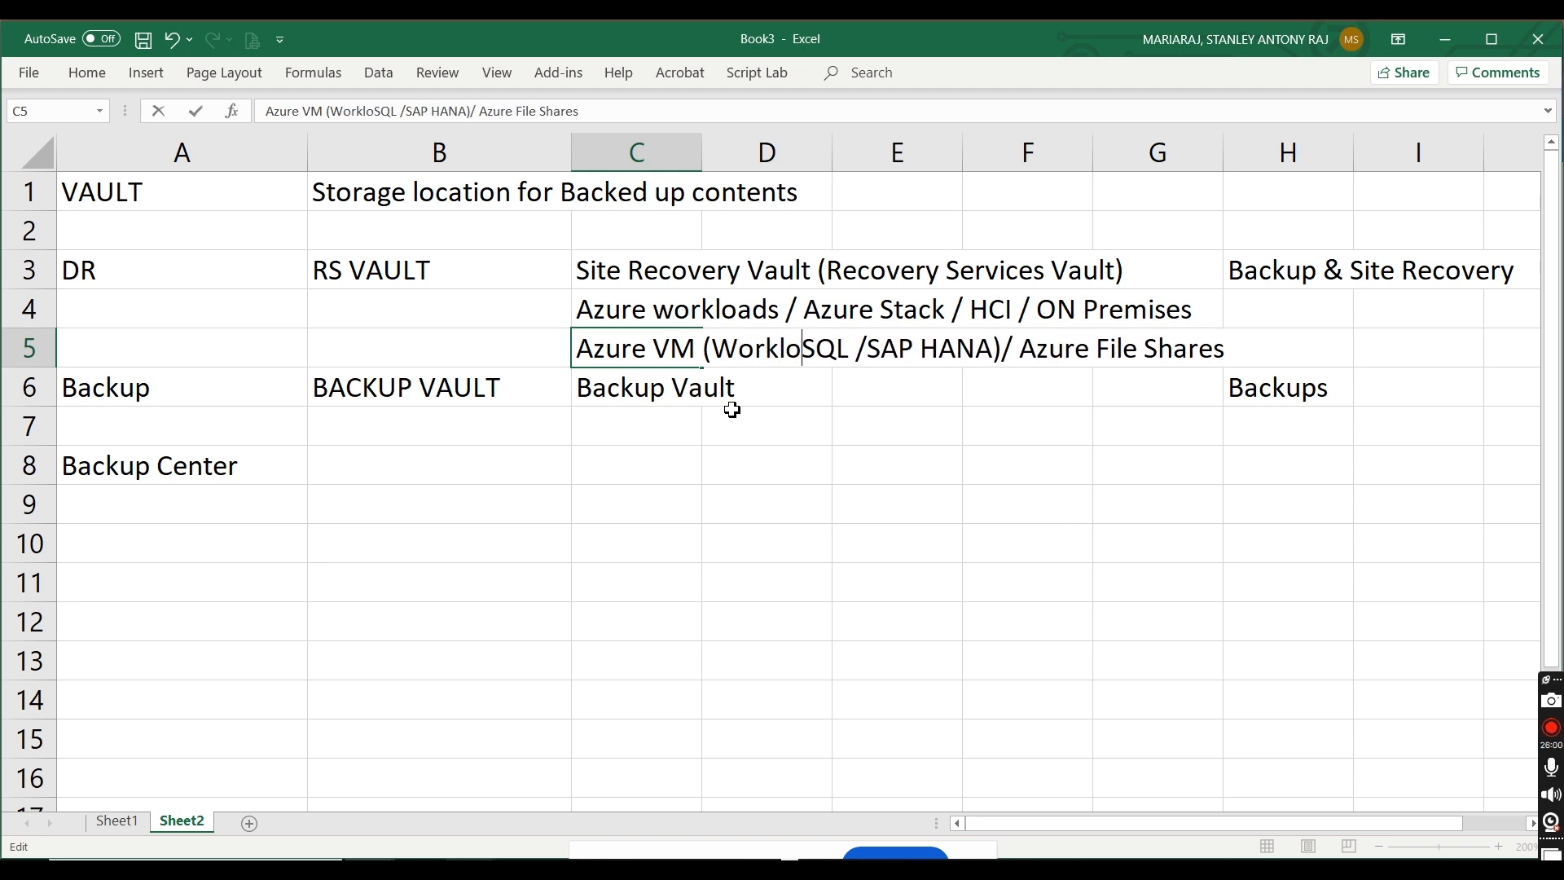
key(BackSpace)
key(BackSpace)
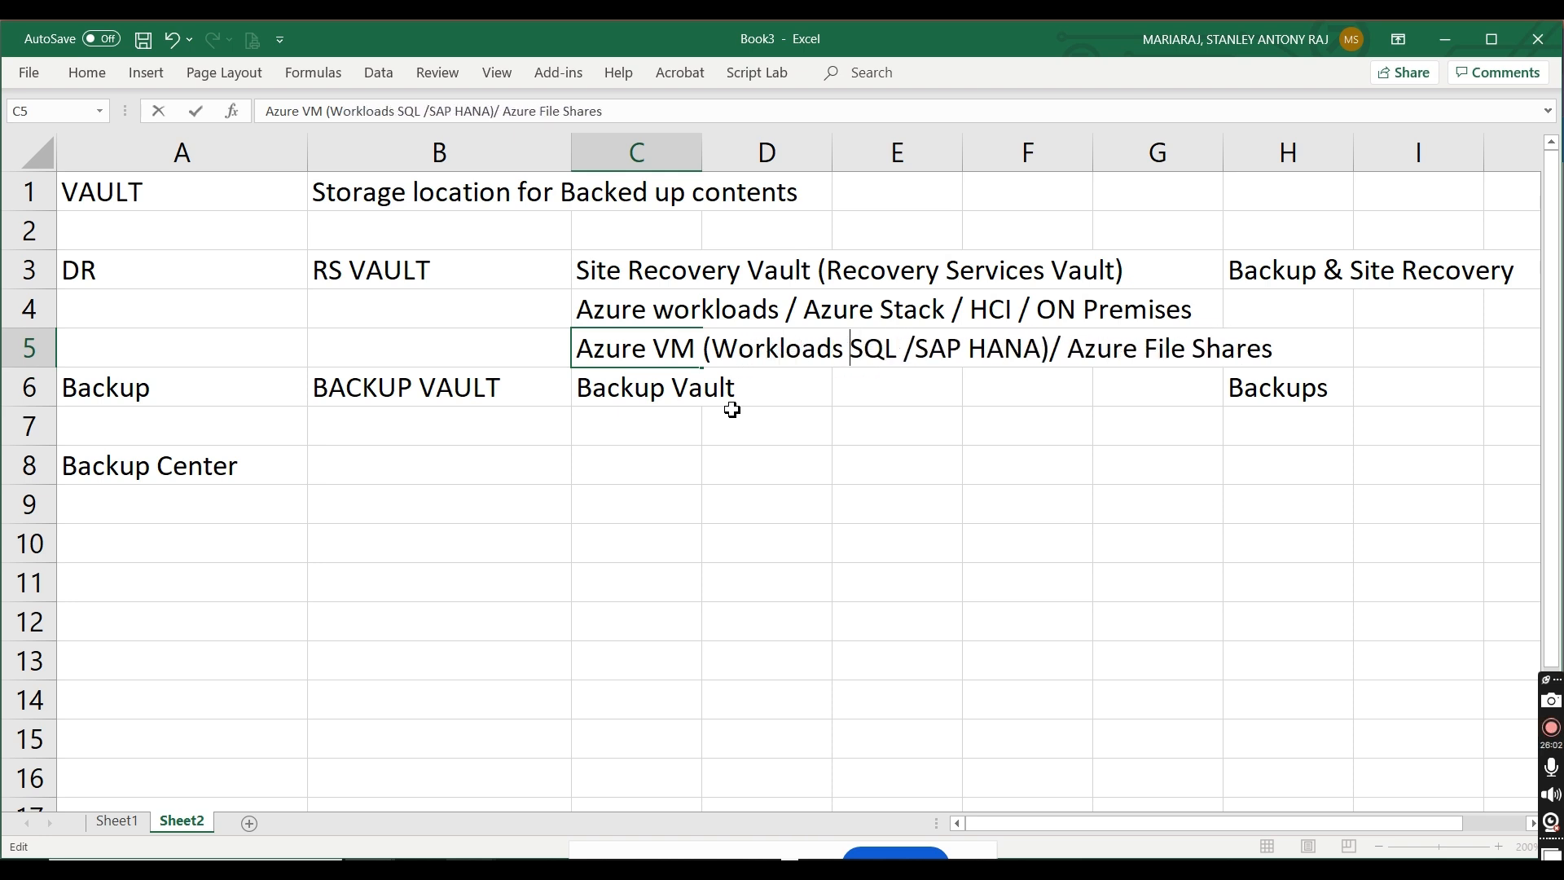
text((Image) )
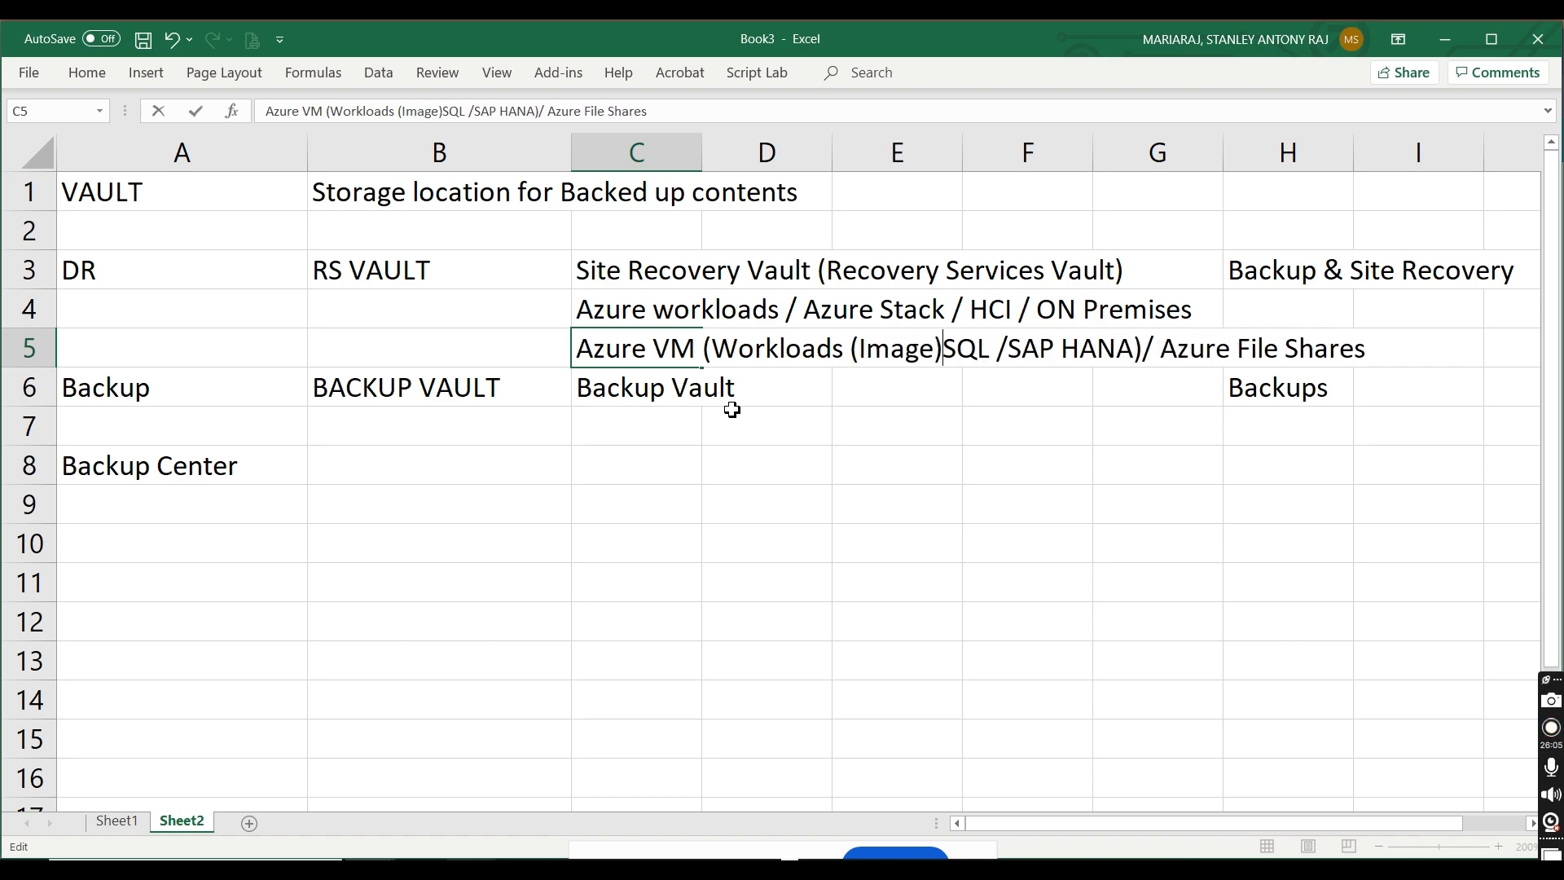
text(/)
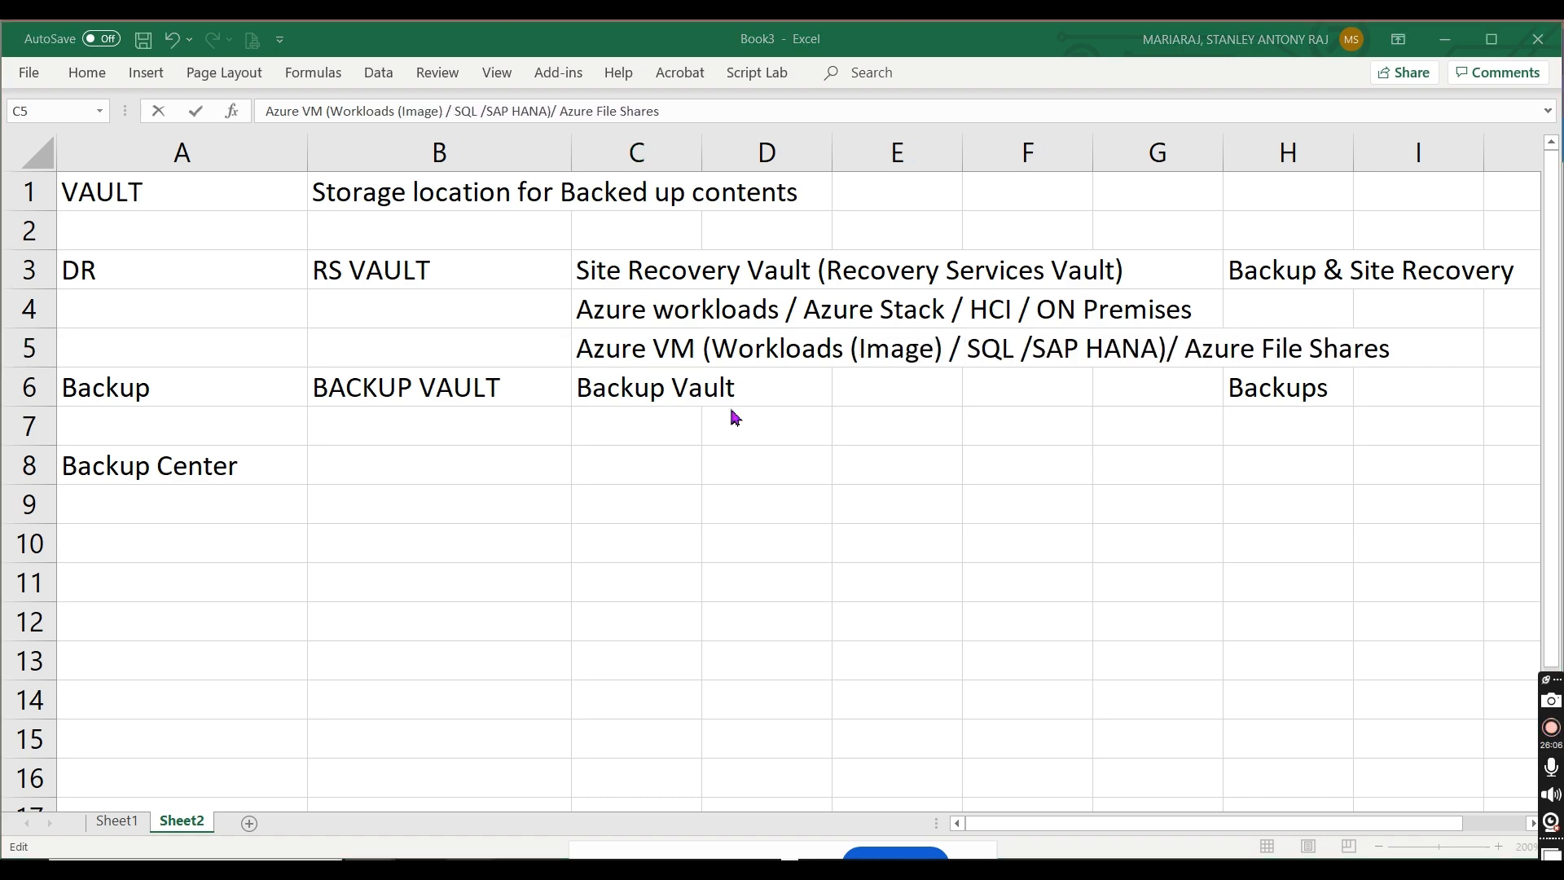
Step: Check the Azure backup types in the portal again and add "/ Sybase" after "SAP HANA" in cell C5 of the workbook
key(alt+Tab)
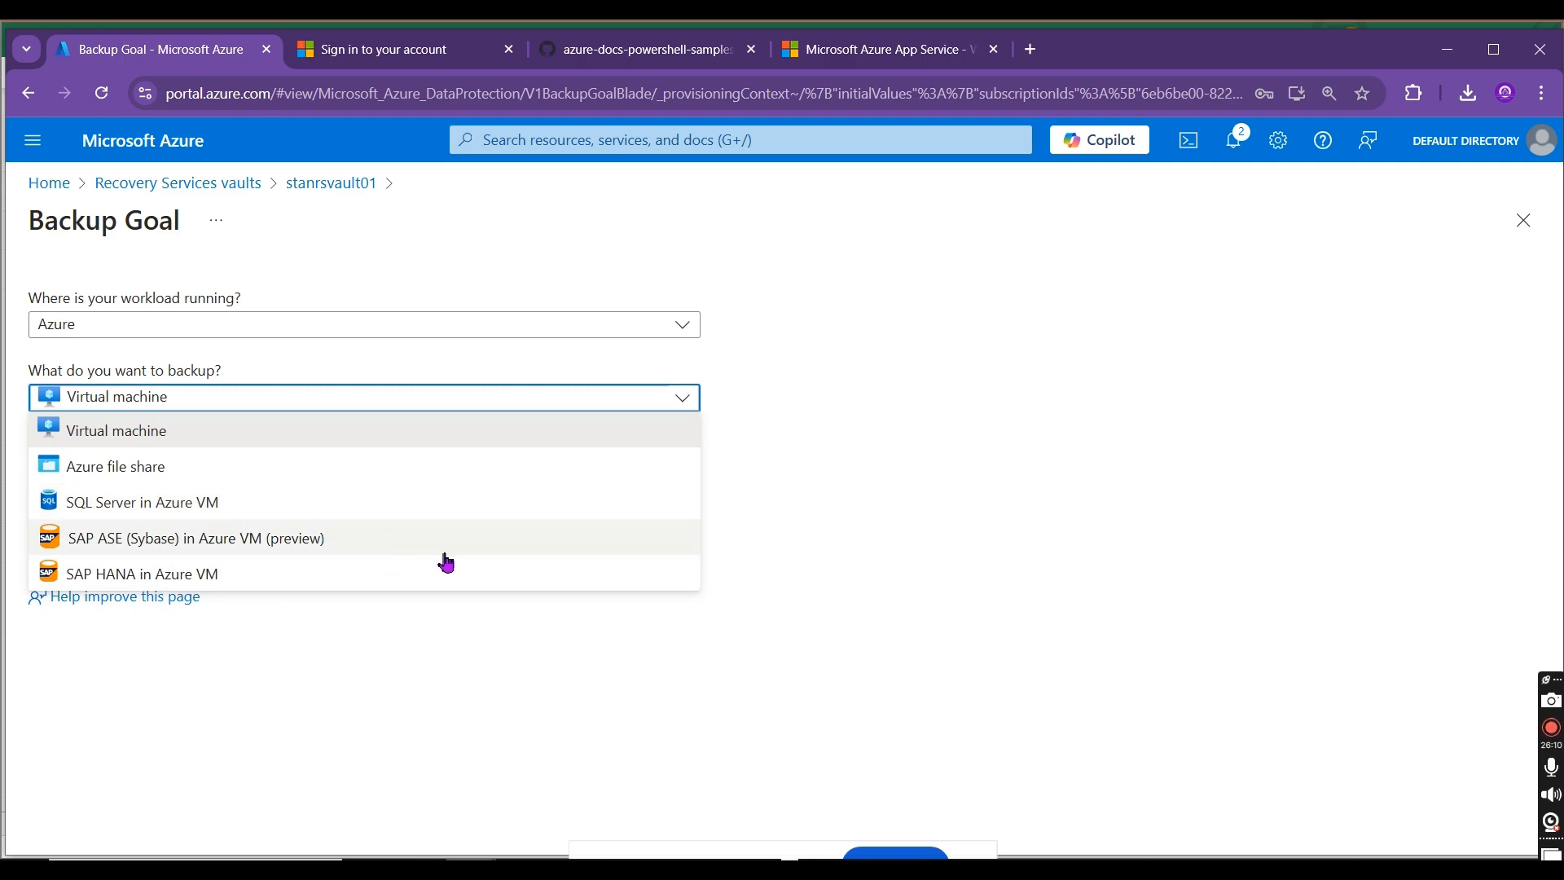
key(alt+Tab)
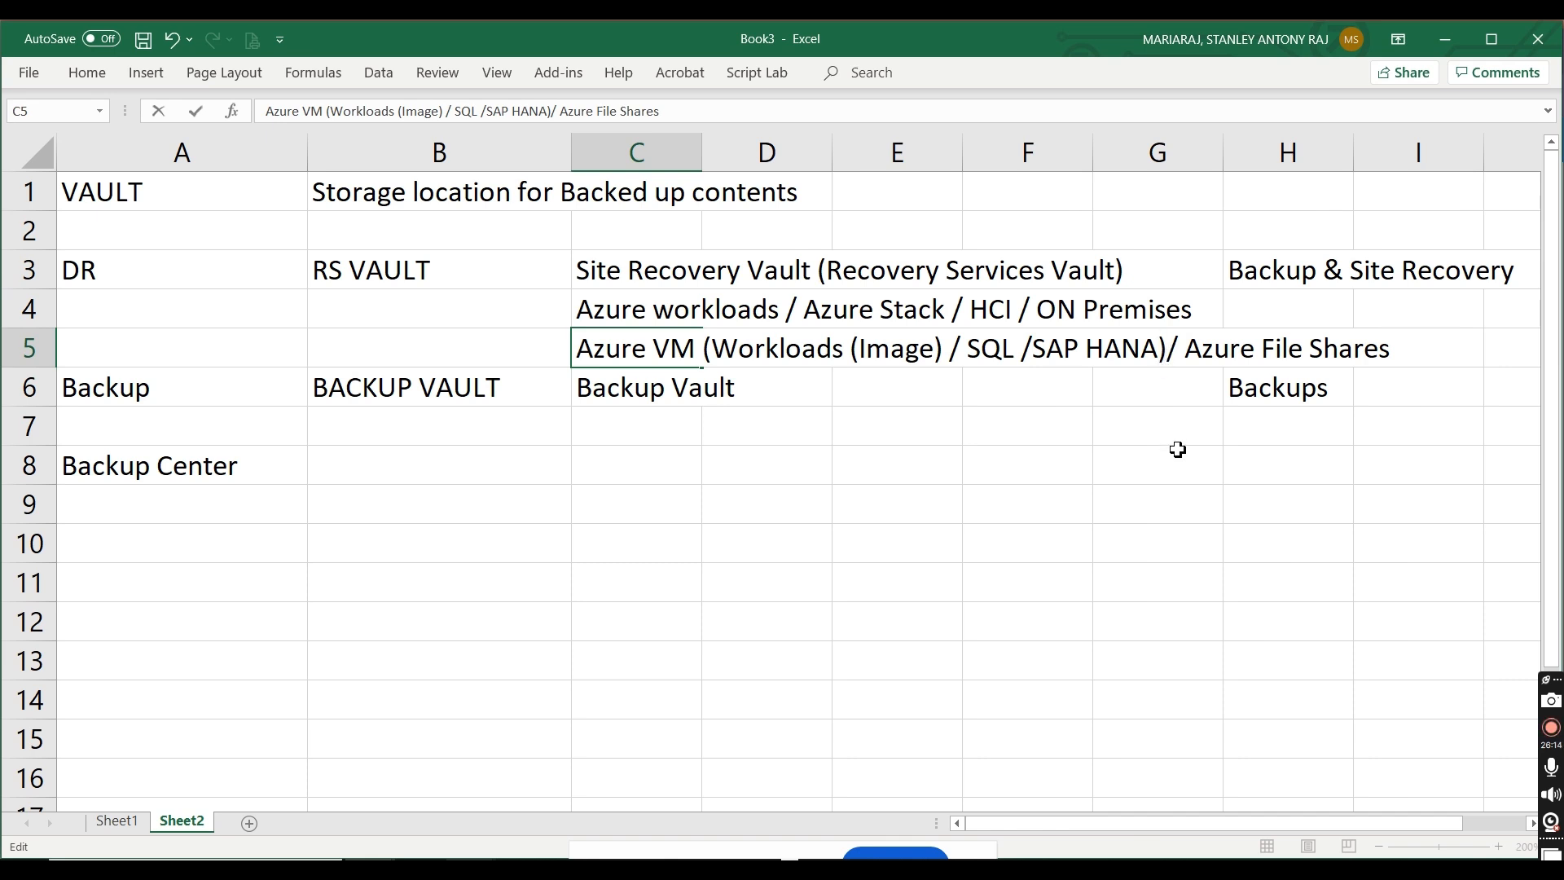
text(/ Sybase)
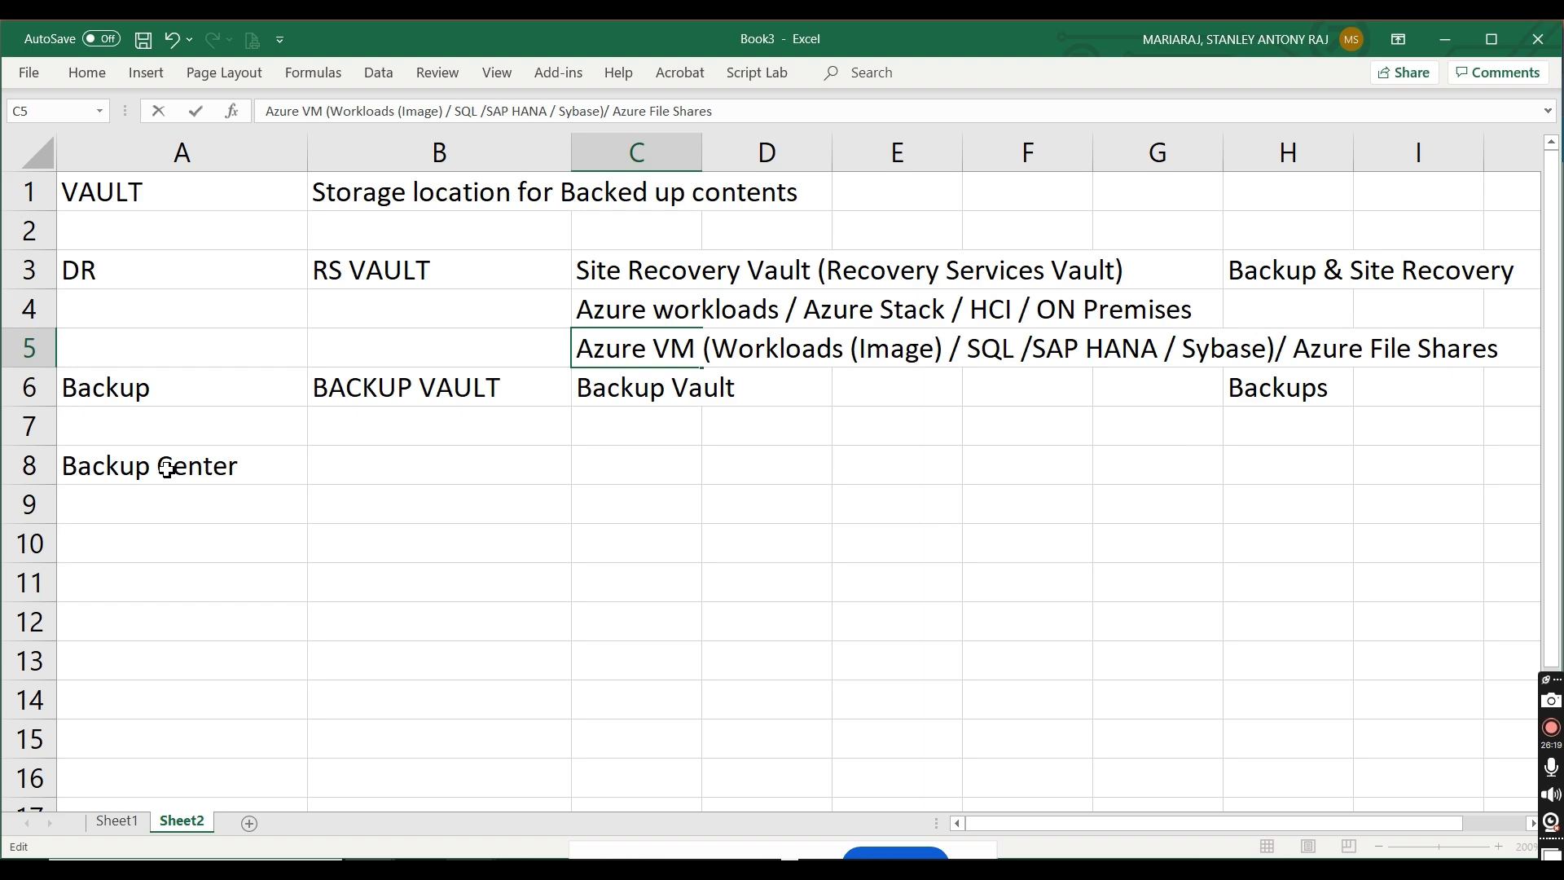
Step: Insert a blank row above the Backup Center row in row 8
click(47, 467)
right_click(47, 468)
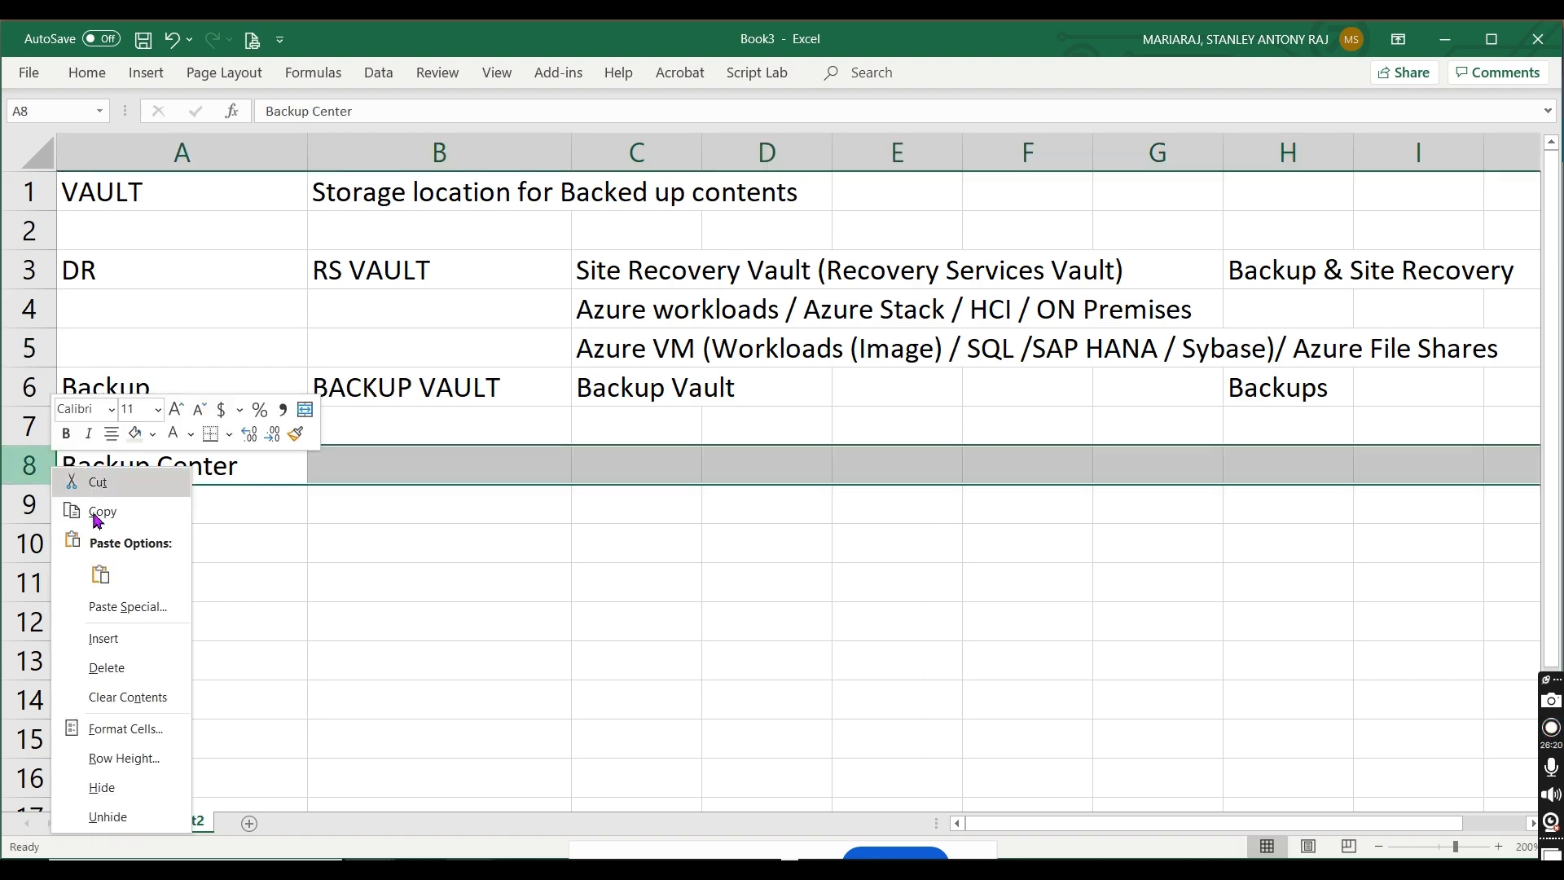
click(106, 636)
click(538, 674)
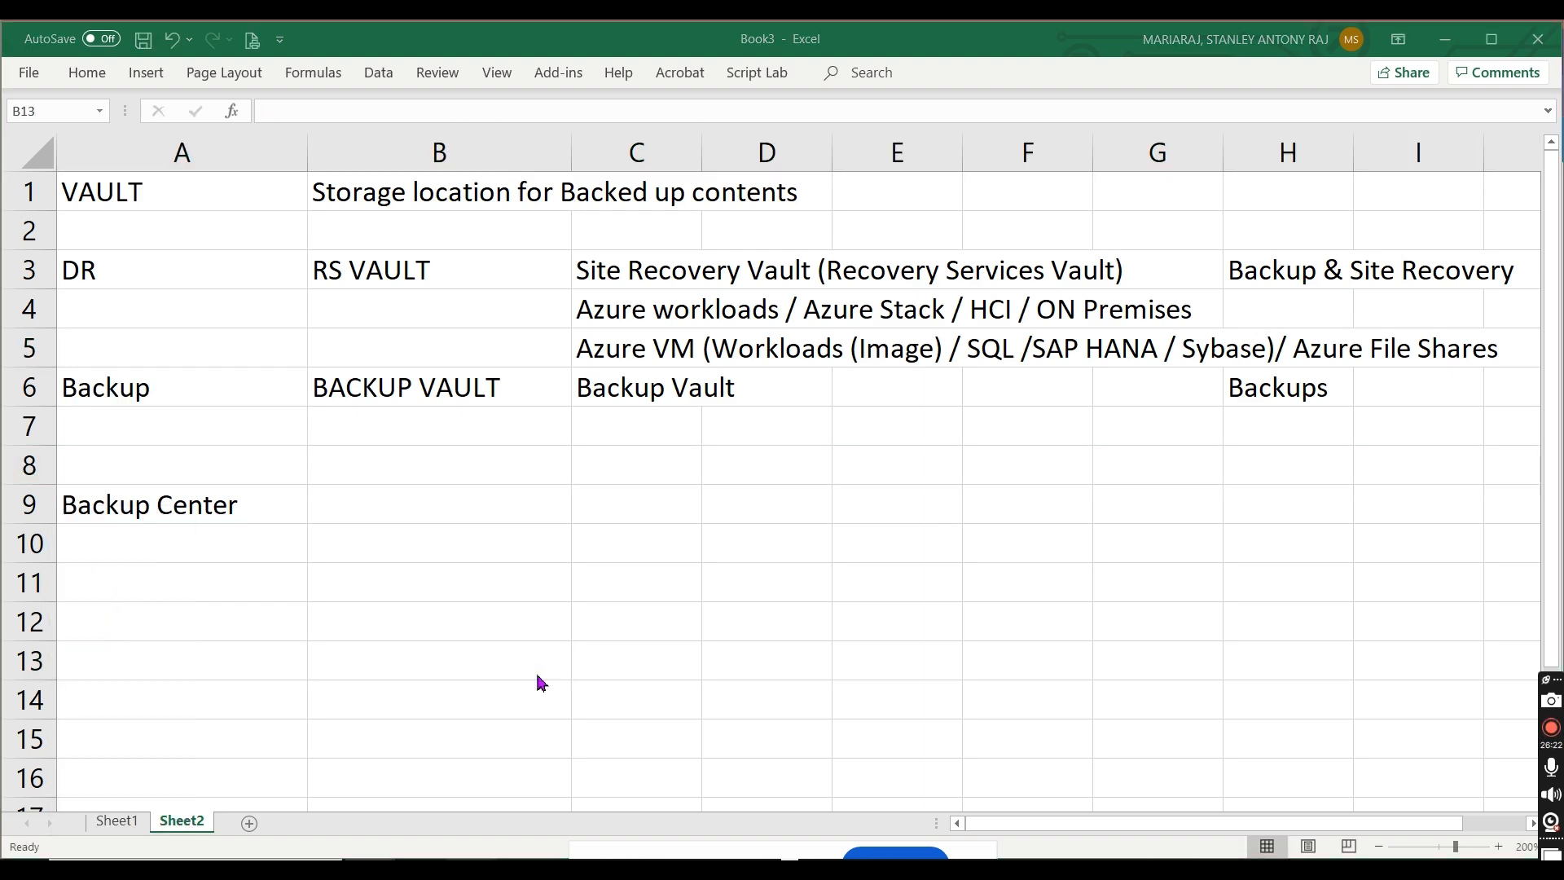
Step: Switch to the Azure portal, set the workload location to On-Premises and go through the list of what can be backed up
key(alt+Tab)
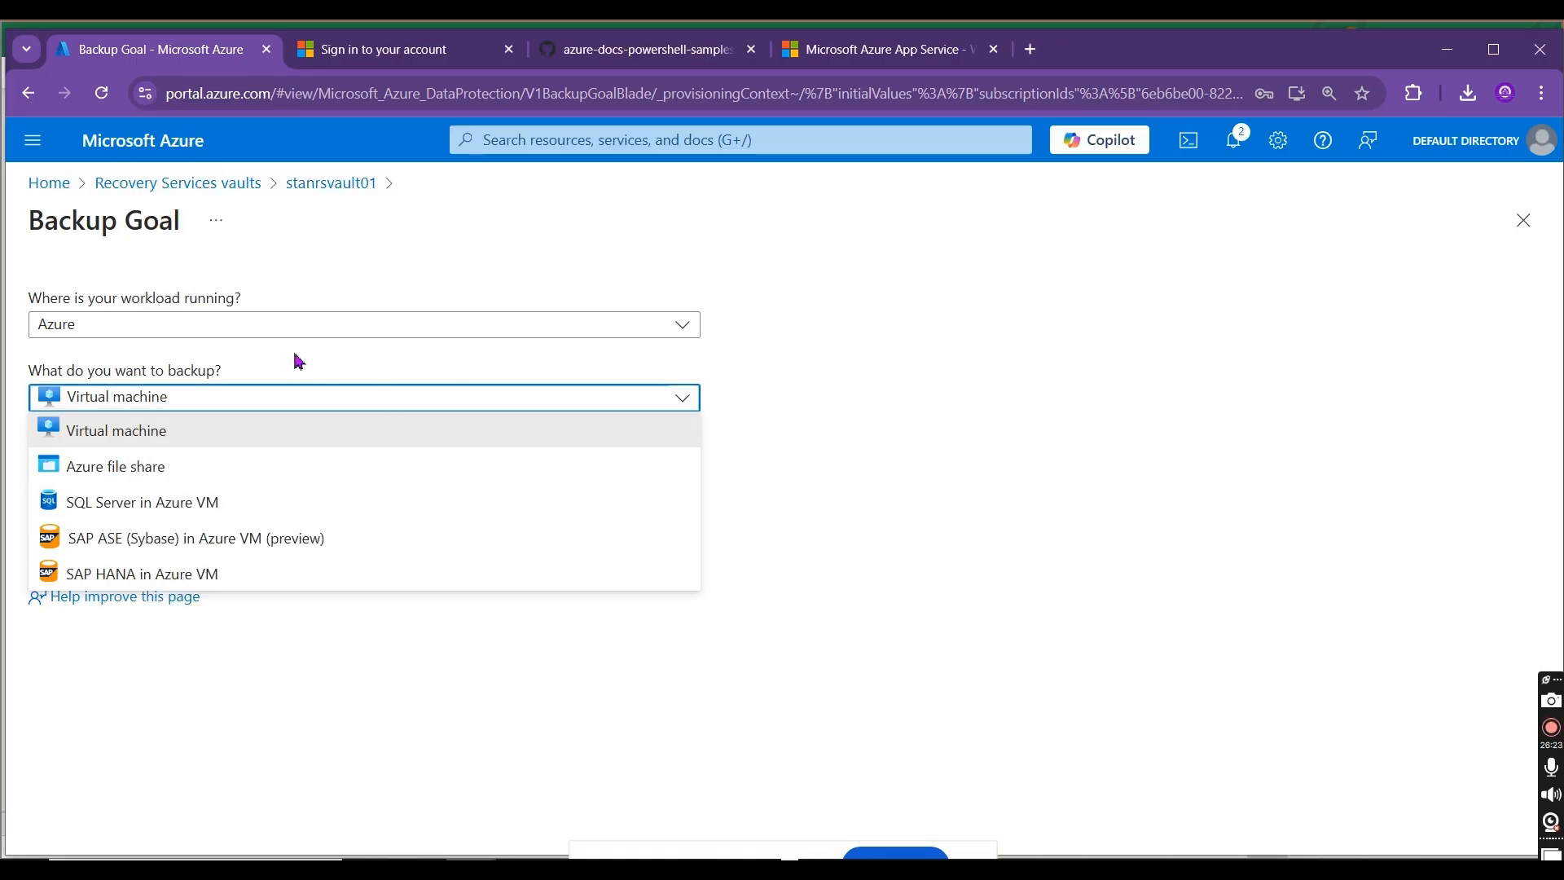
click(258, 332)
click(122, 462)
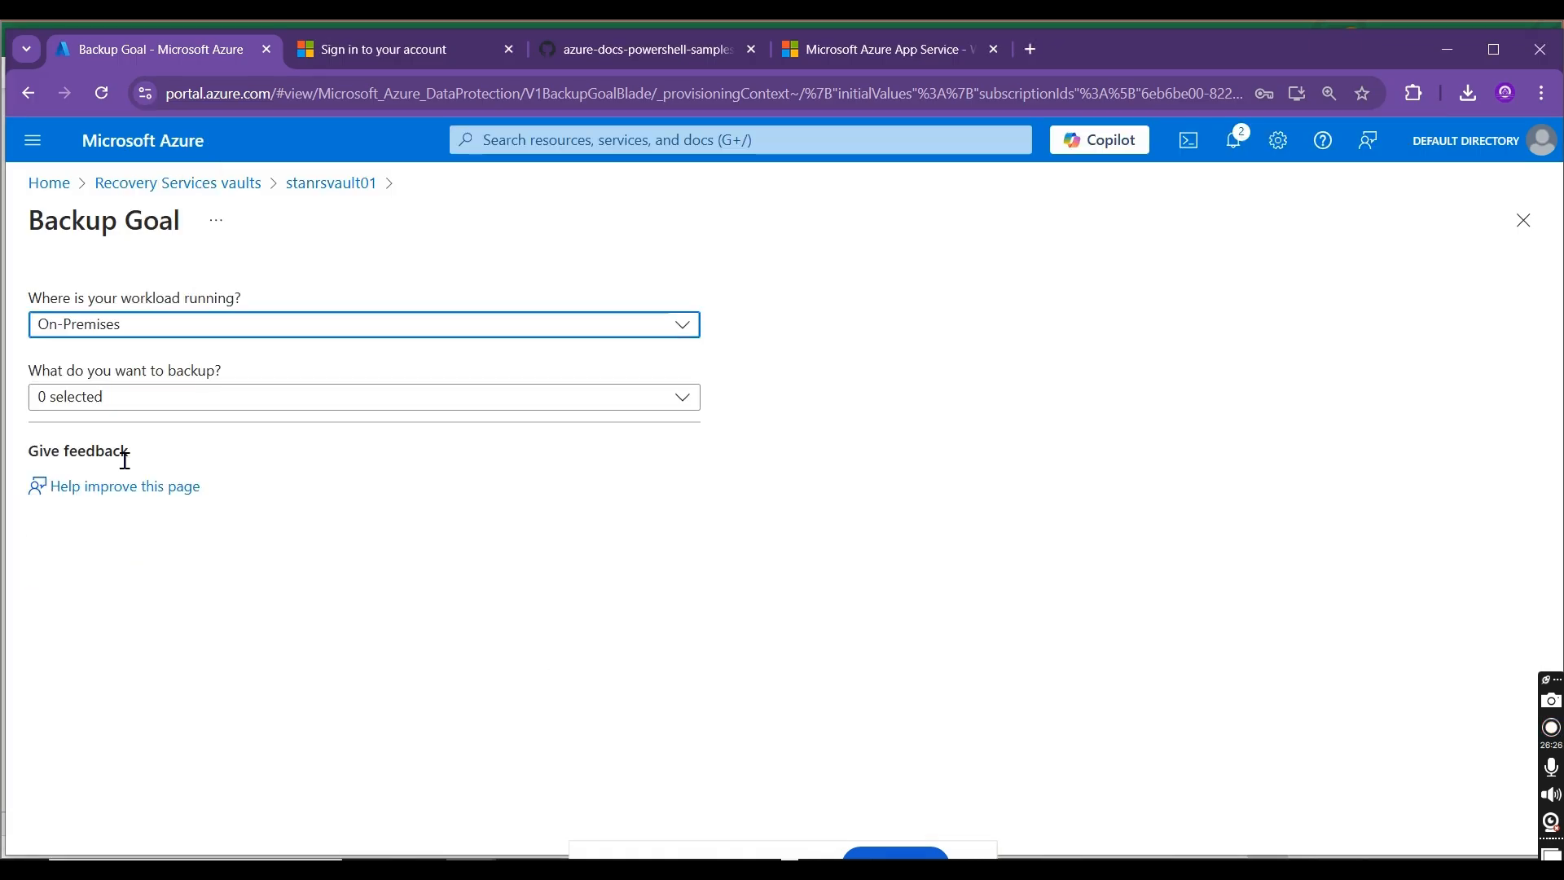
click(229, 409)
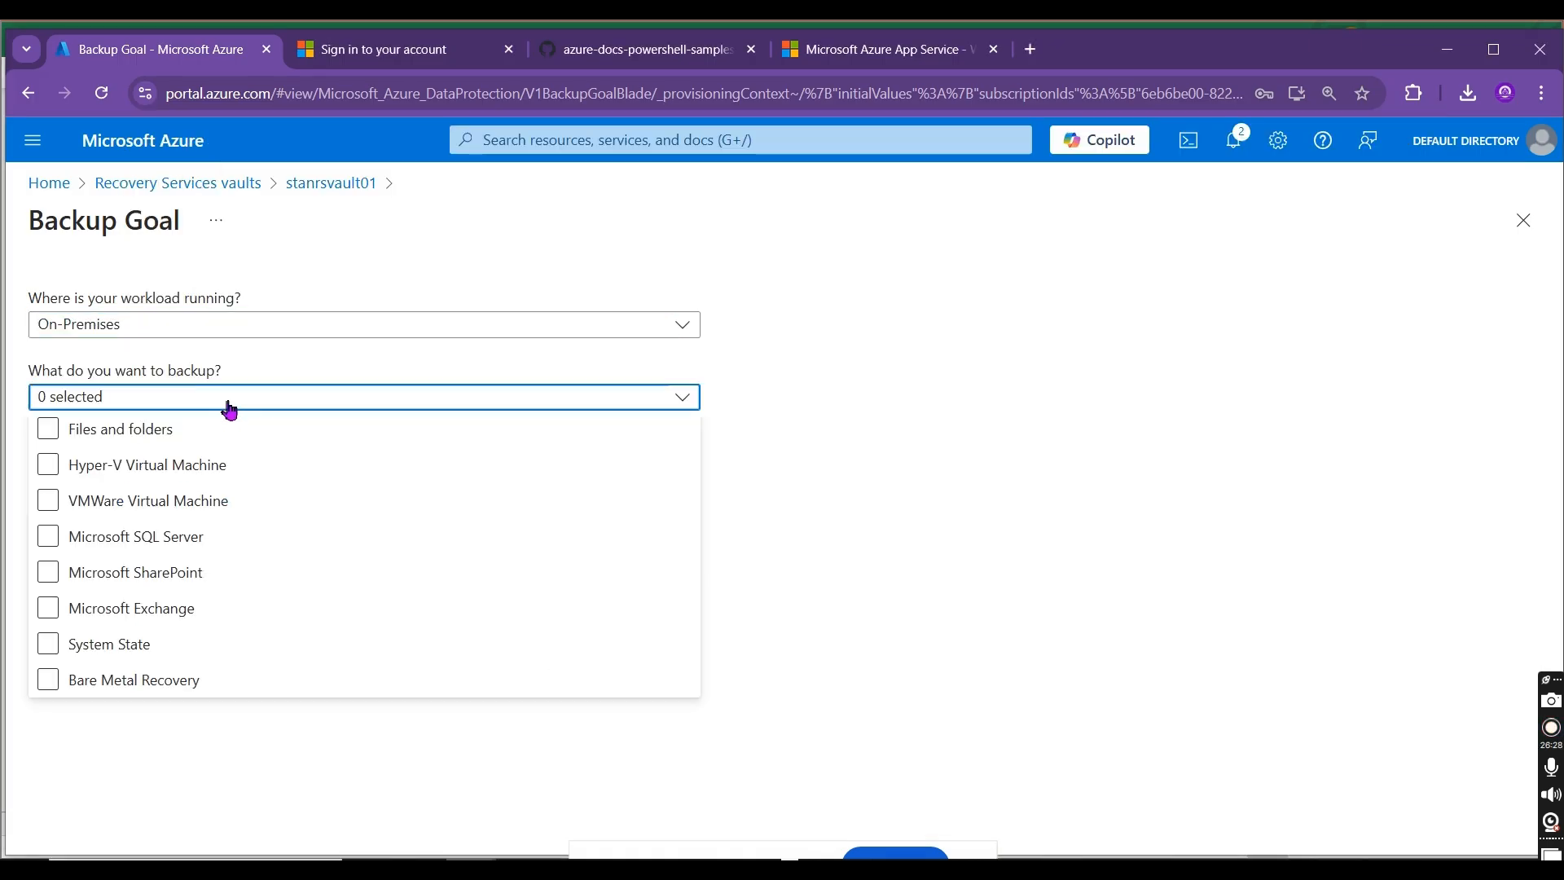
click(131, 431)
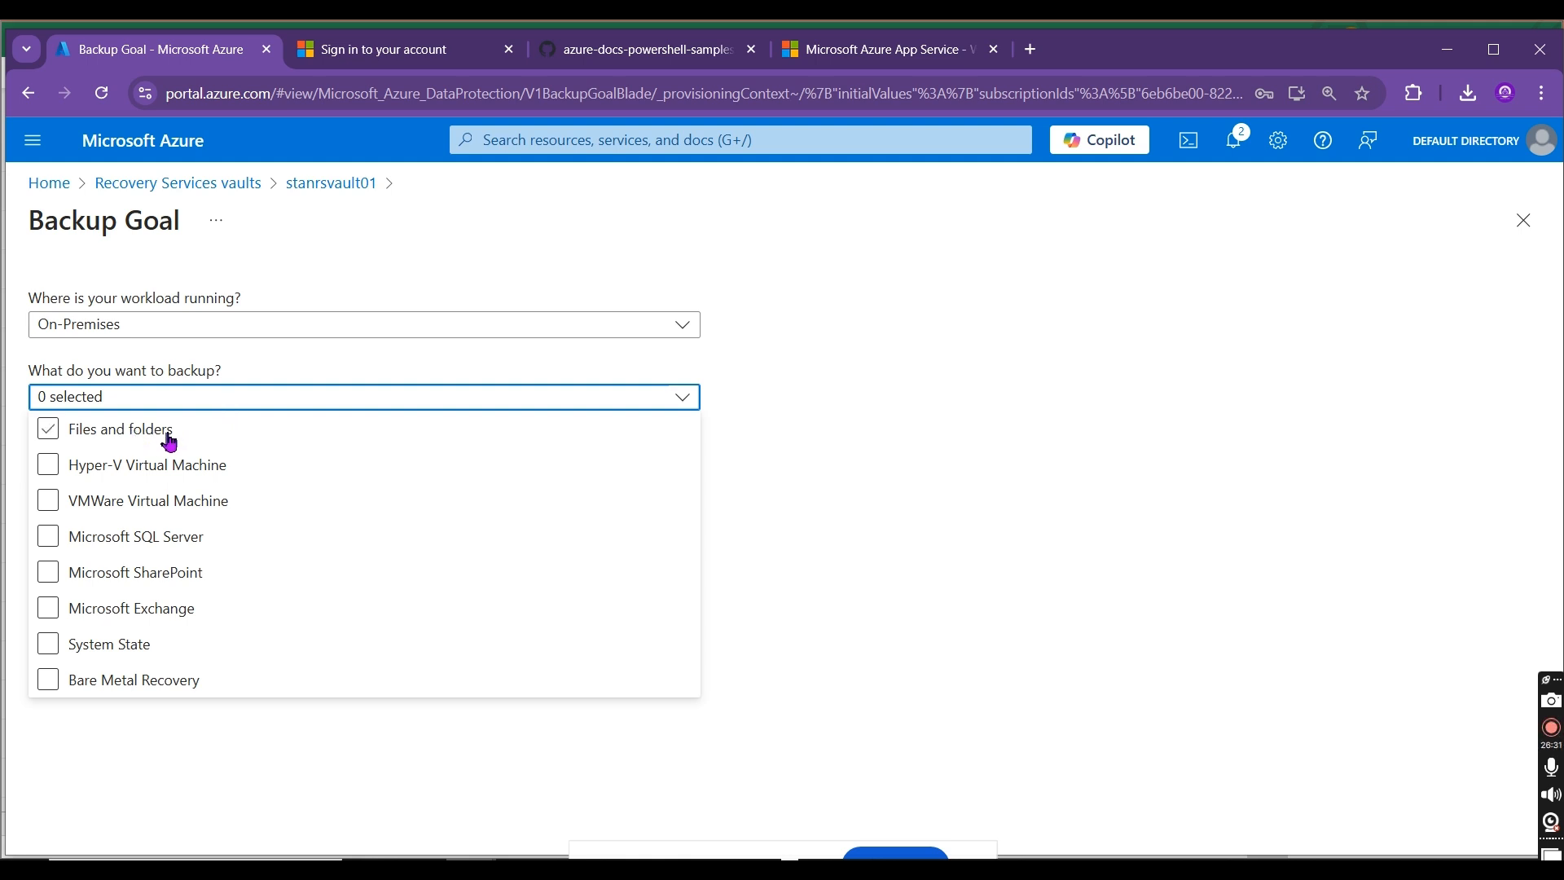
click(140, 469)
click(143, 501)
click(158, 531)
click(166, 676)
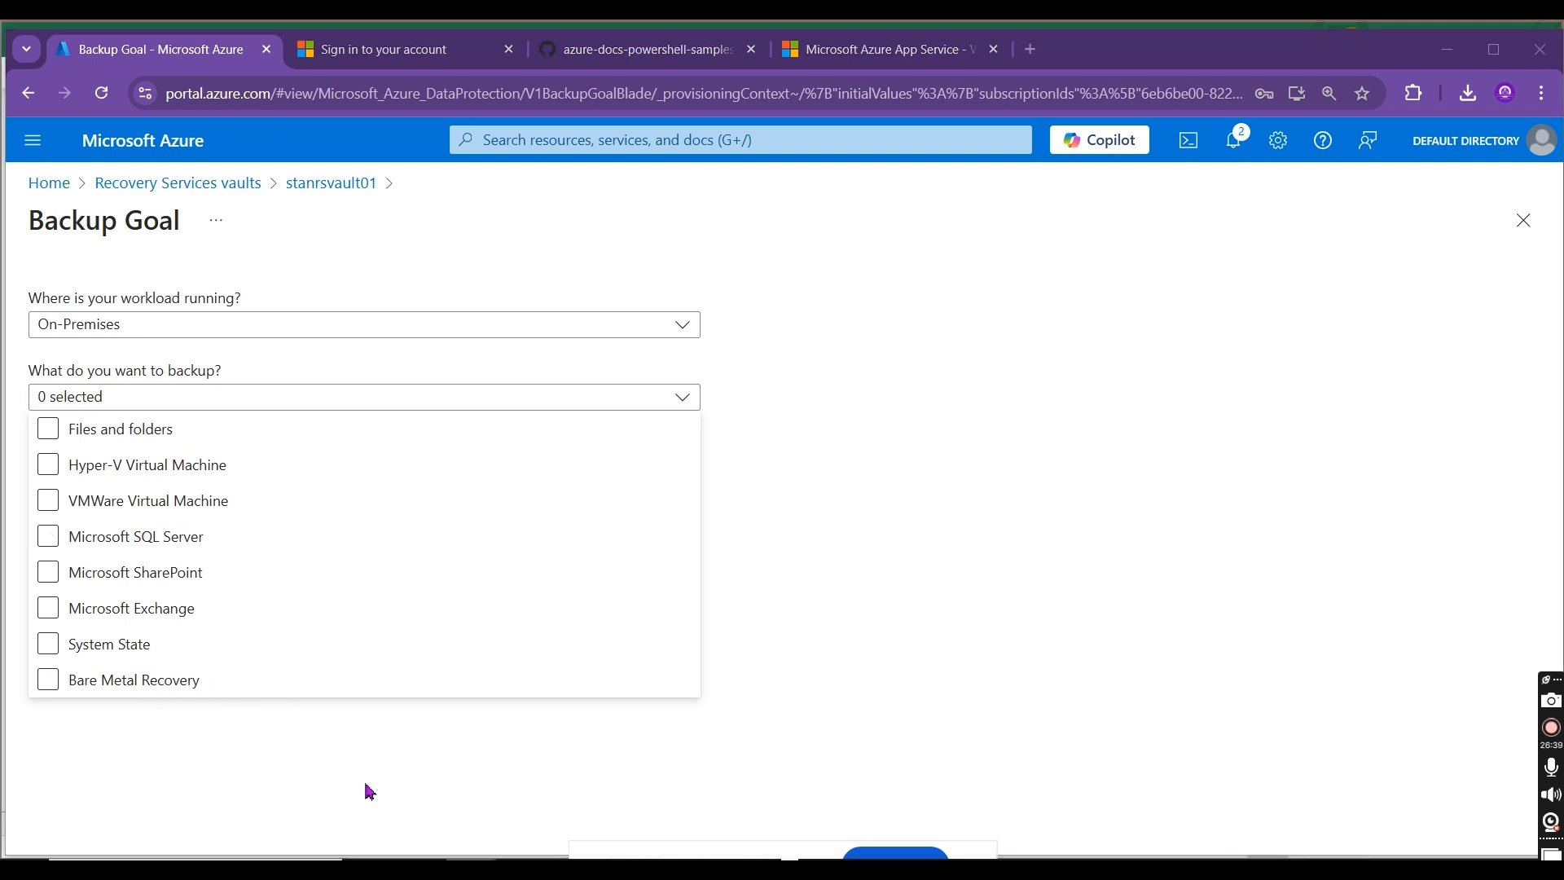
Step: Switch back to the Excel workbook and insert a blank row above the Backup row in row 6
key(alt+Tab)
click(51, 394)
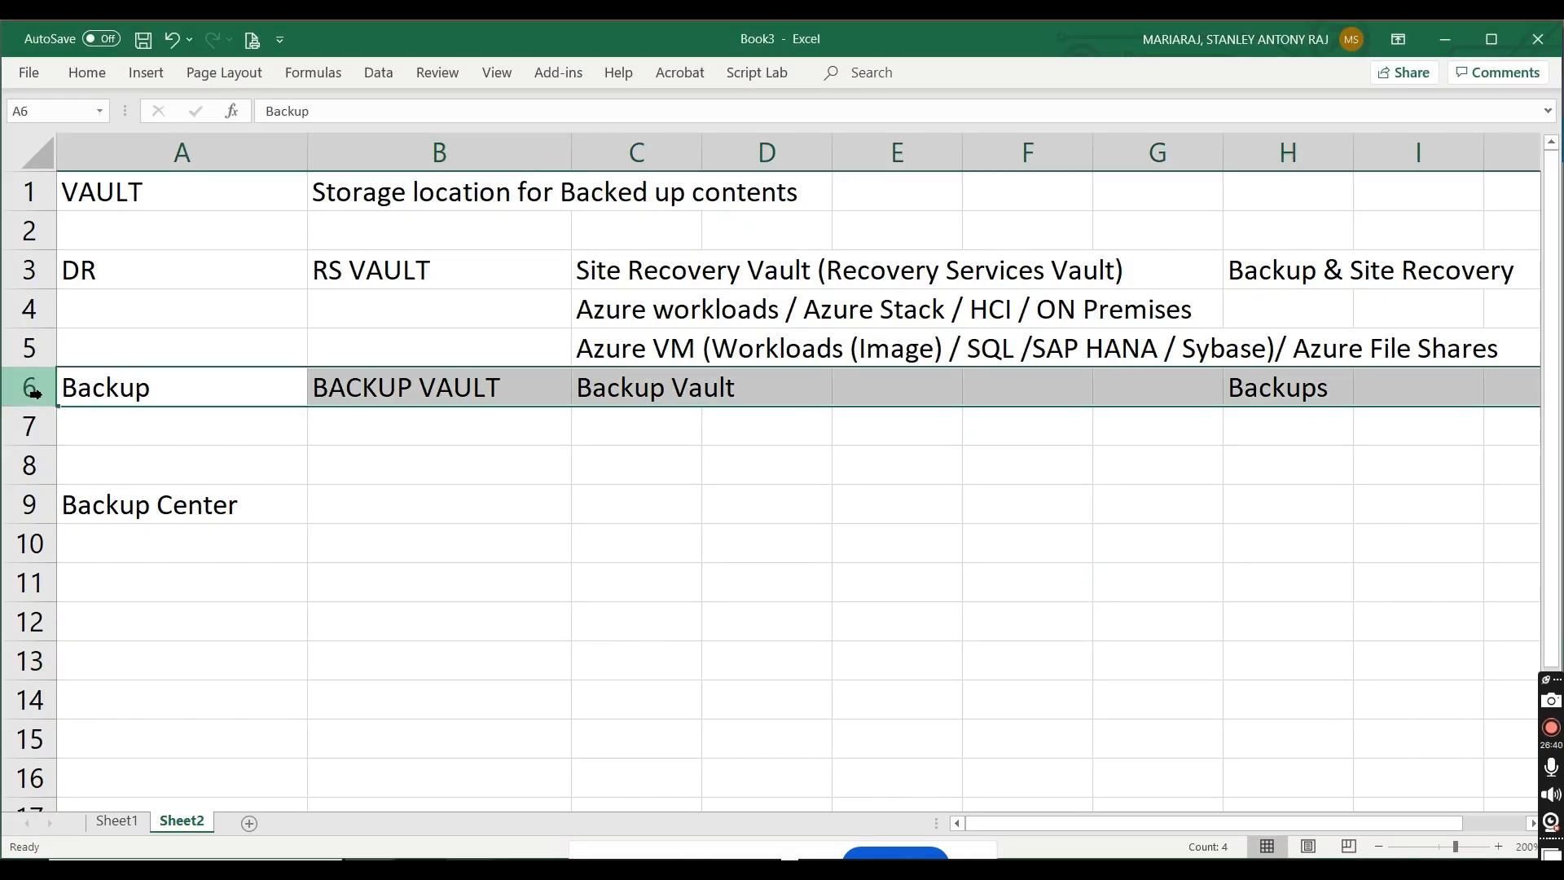
right_click(44, 393)
click(92, 562)
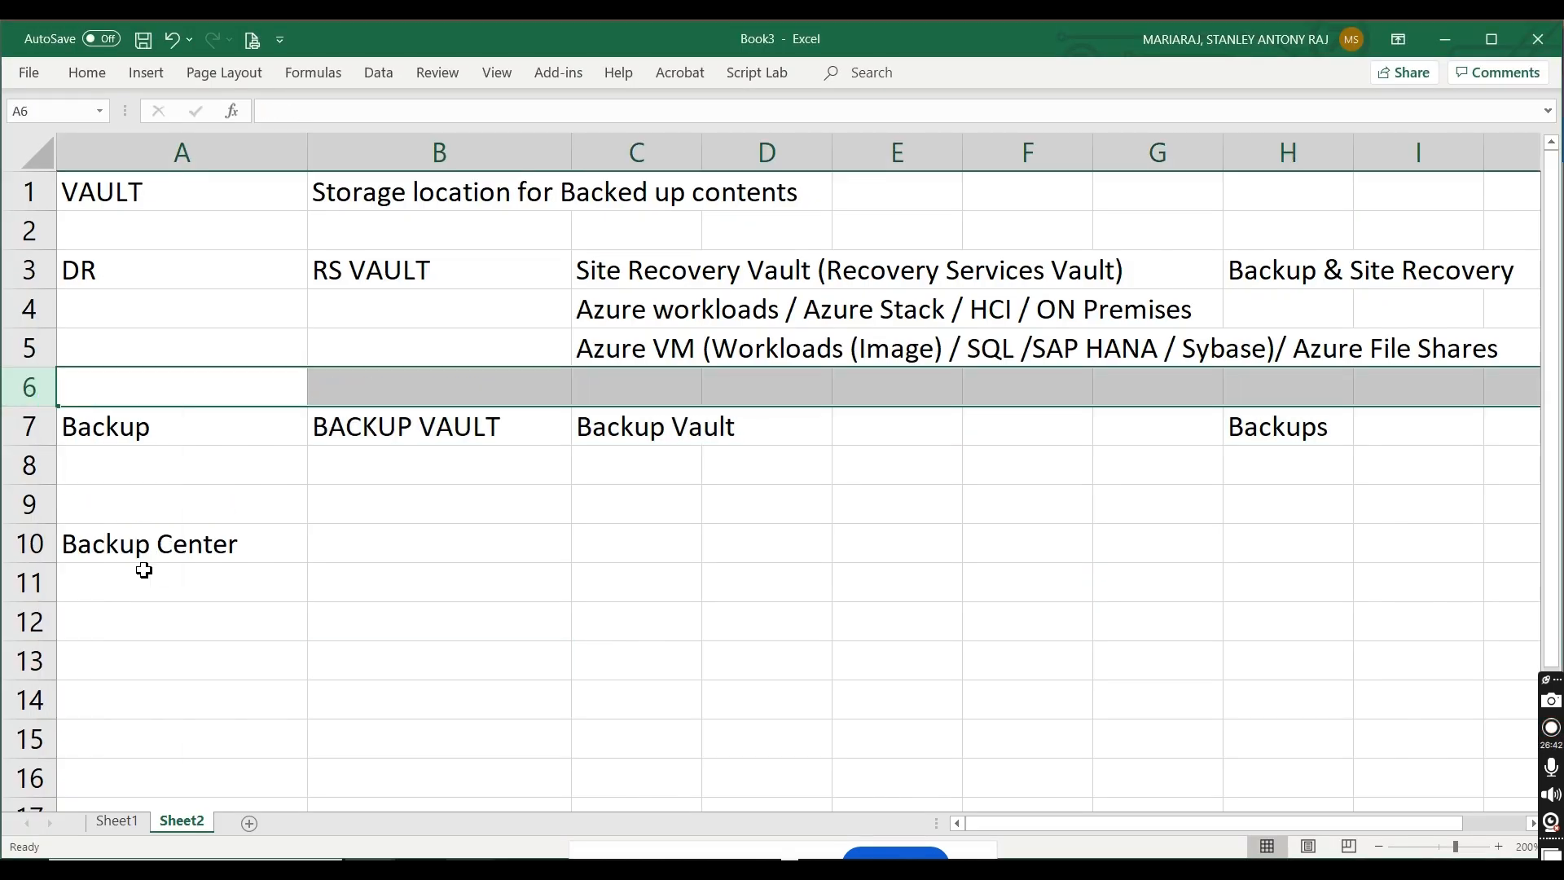
Step: Enter "On Premises - Files, Folders, System State (MARS Agent)" in cell C6
click(688, 388)
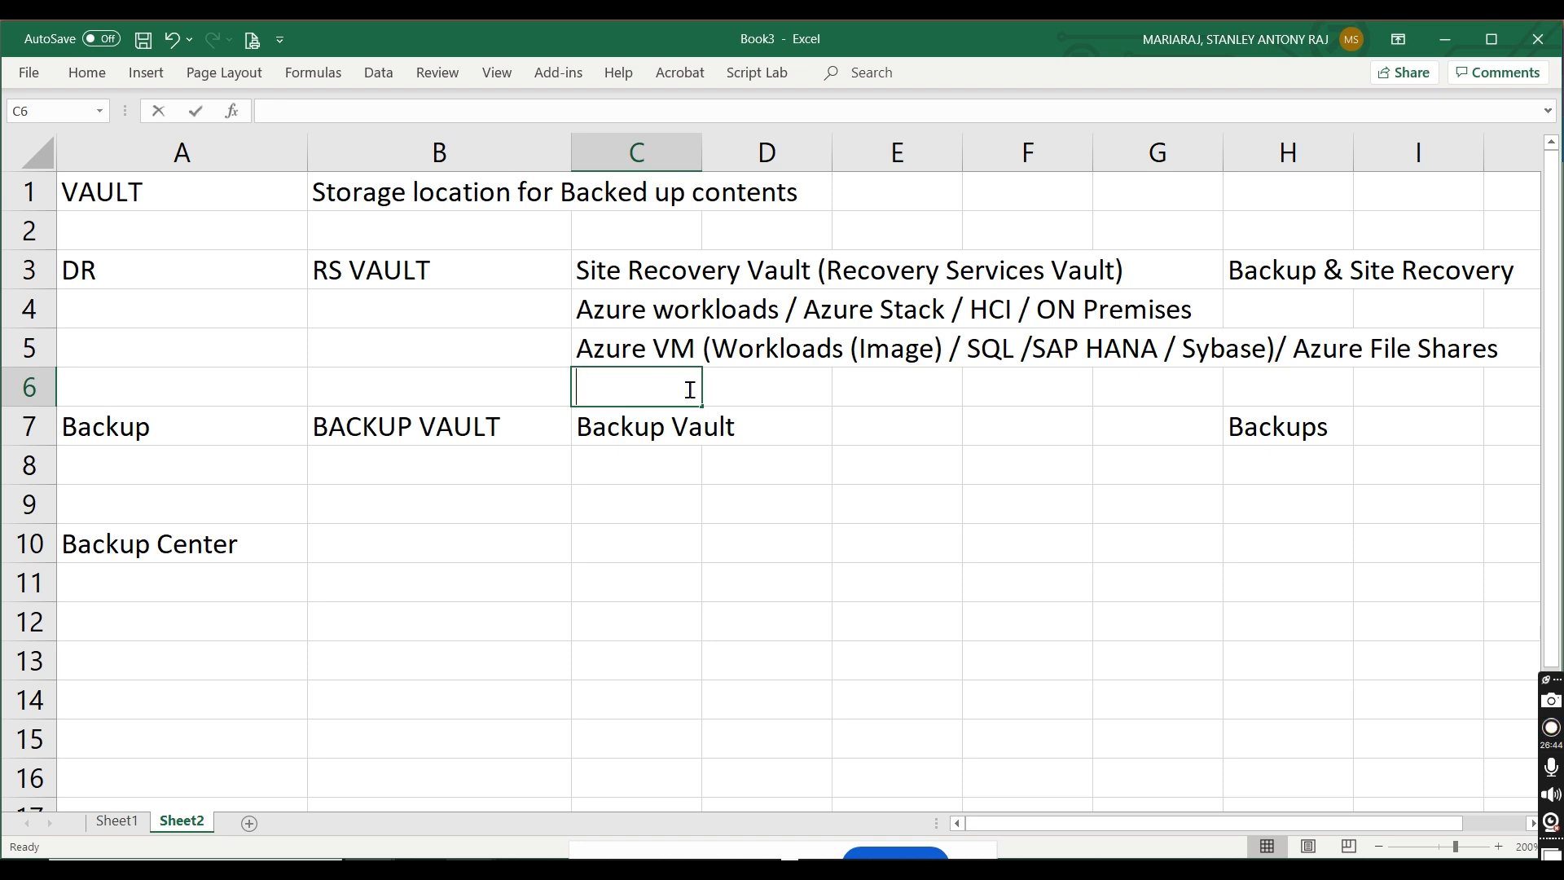
text(O)
text(n Pmreise)
key(BackSpace)
key(BackSpace)
key(BackSpace)
key(BackSpace)
key(BackSpace)
key(BackSpace)
text(remises)
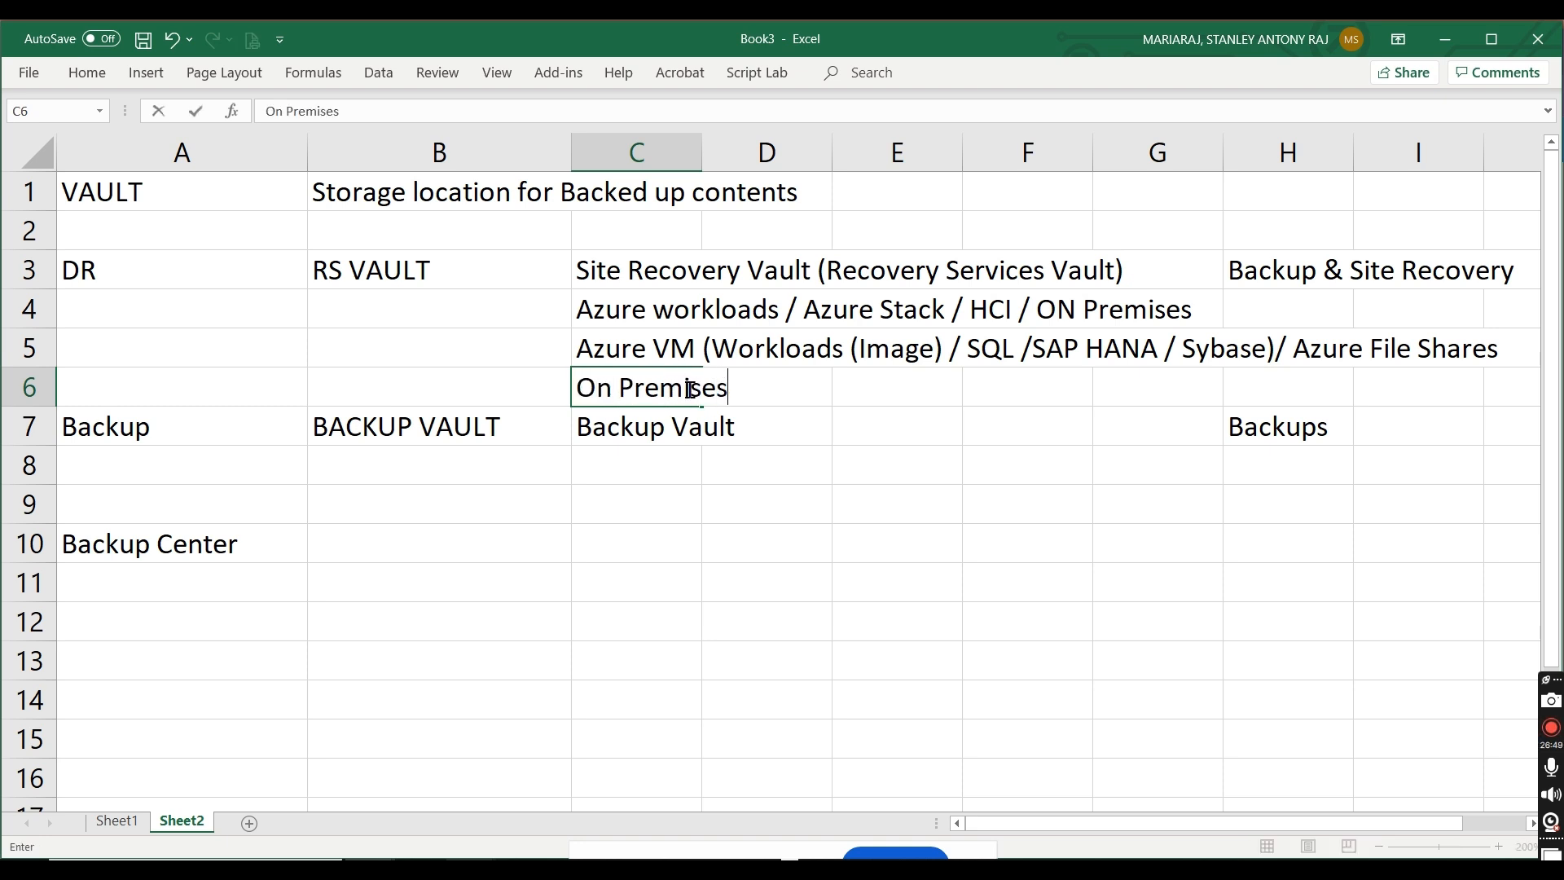
text( - Files, Folde)
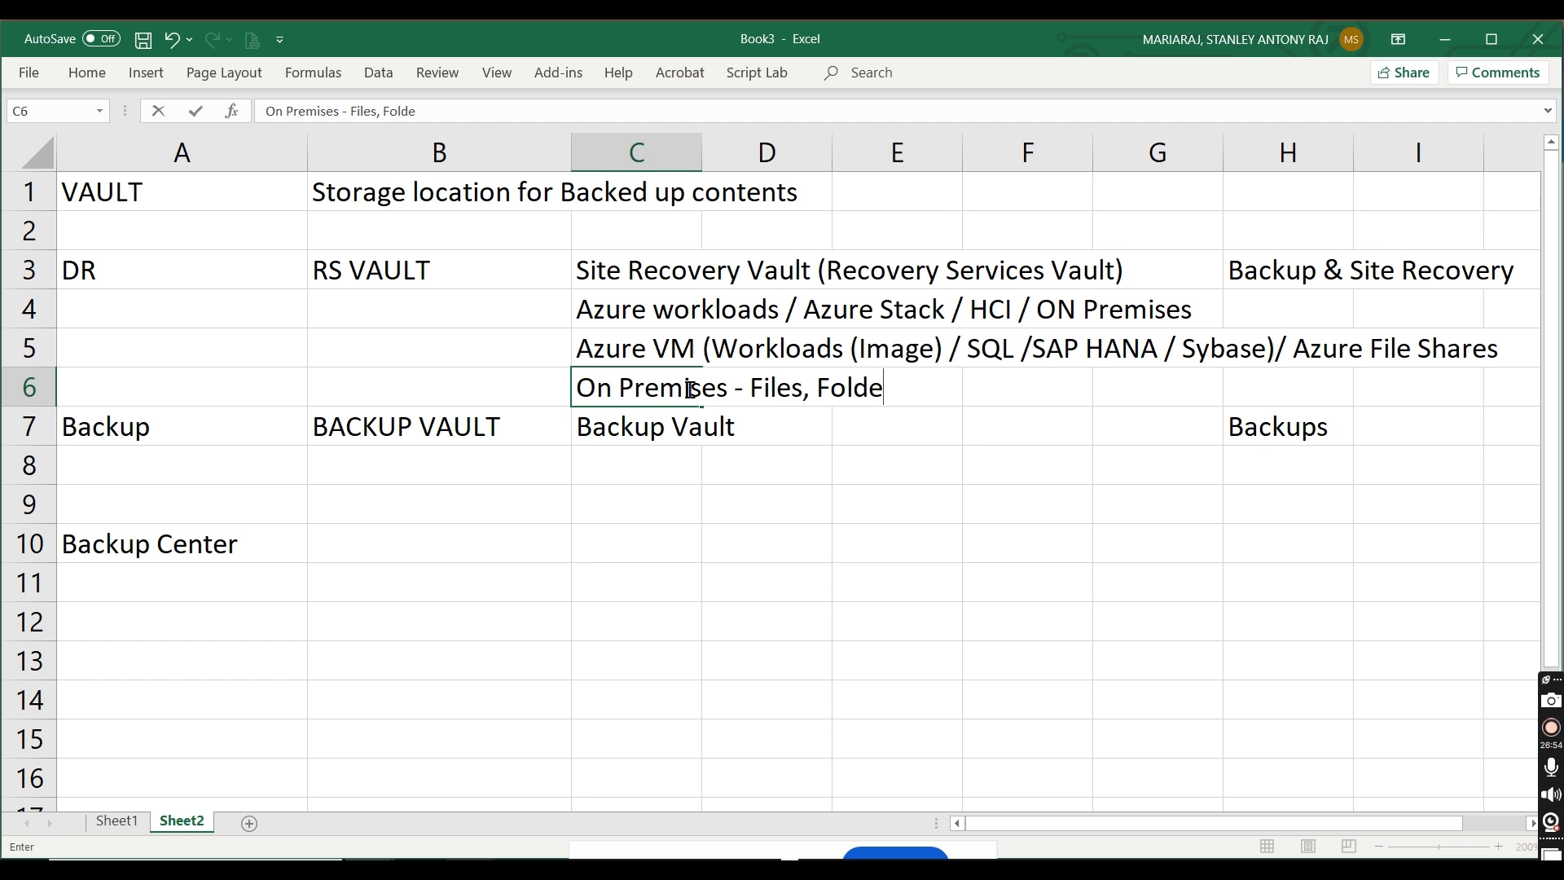
text(rs, System State )
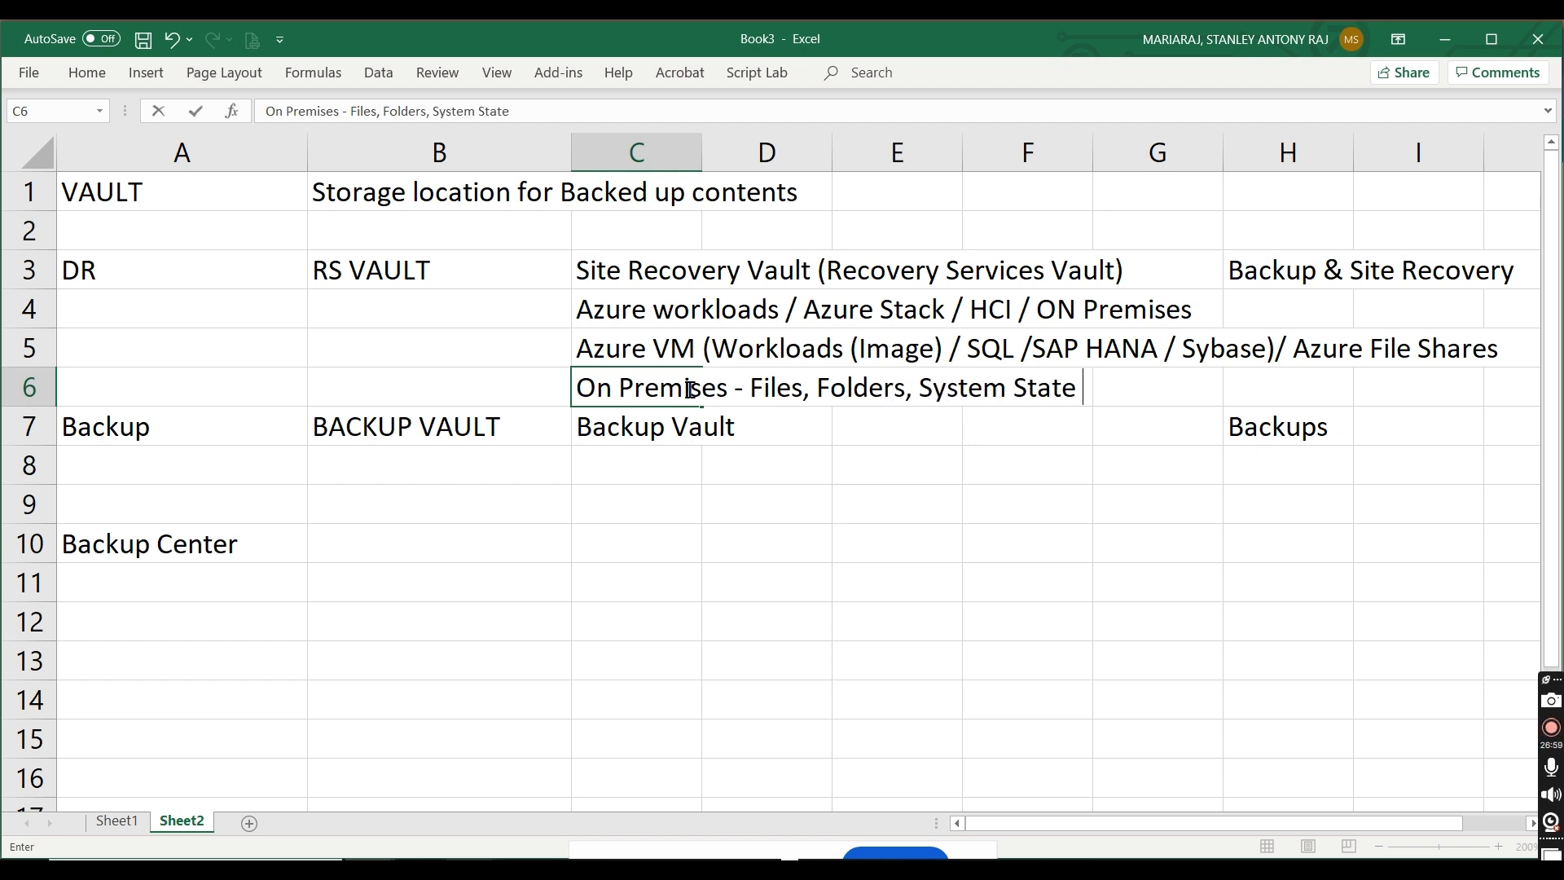
text((MARS)
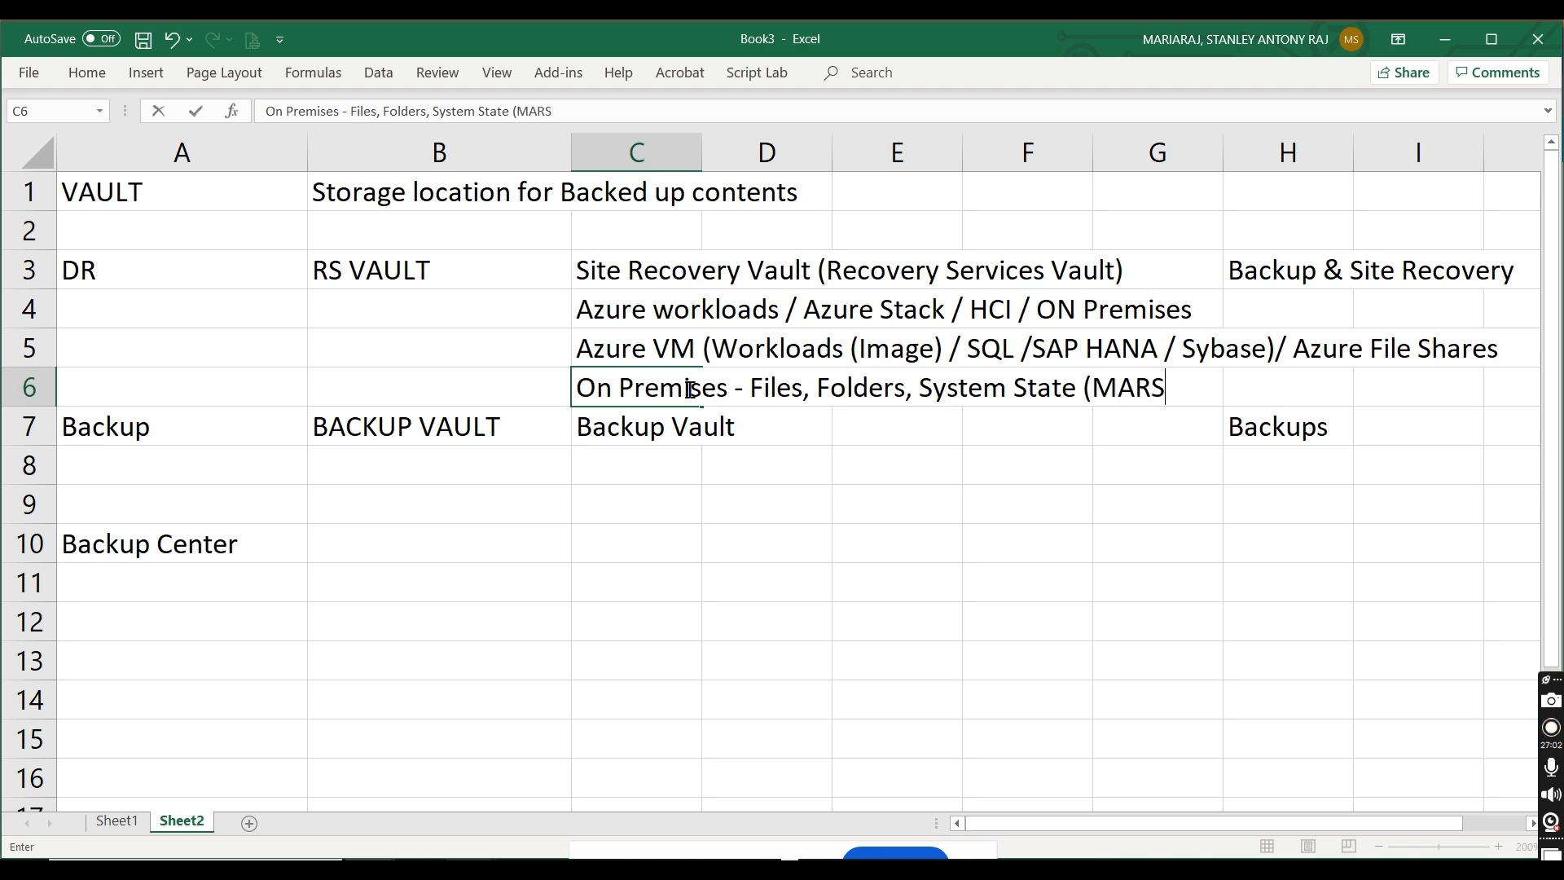
text( Agent)
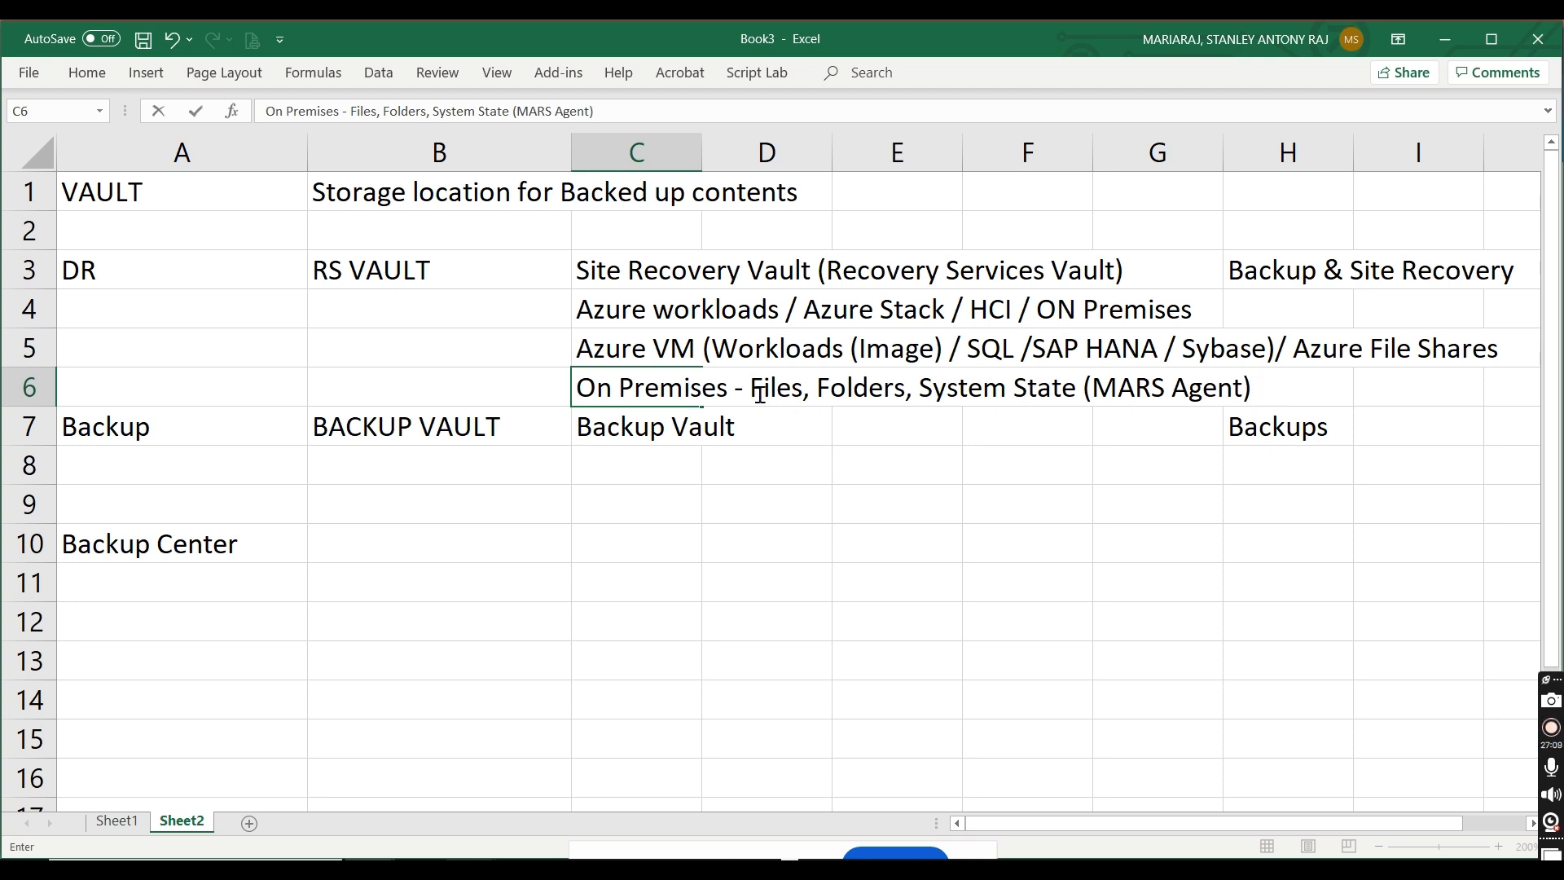
Step: Replace the comma between "Folders" and "System State" in cell C6 with "&"
drag(756, 393, 1038, 391)
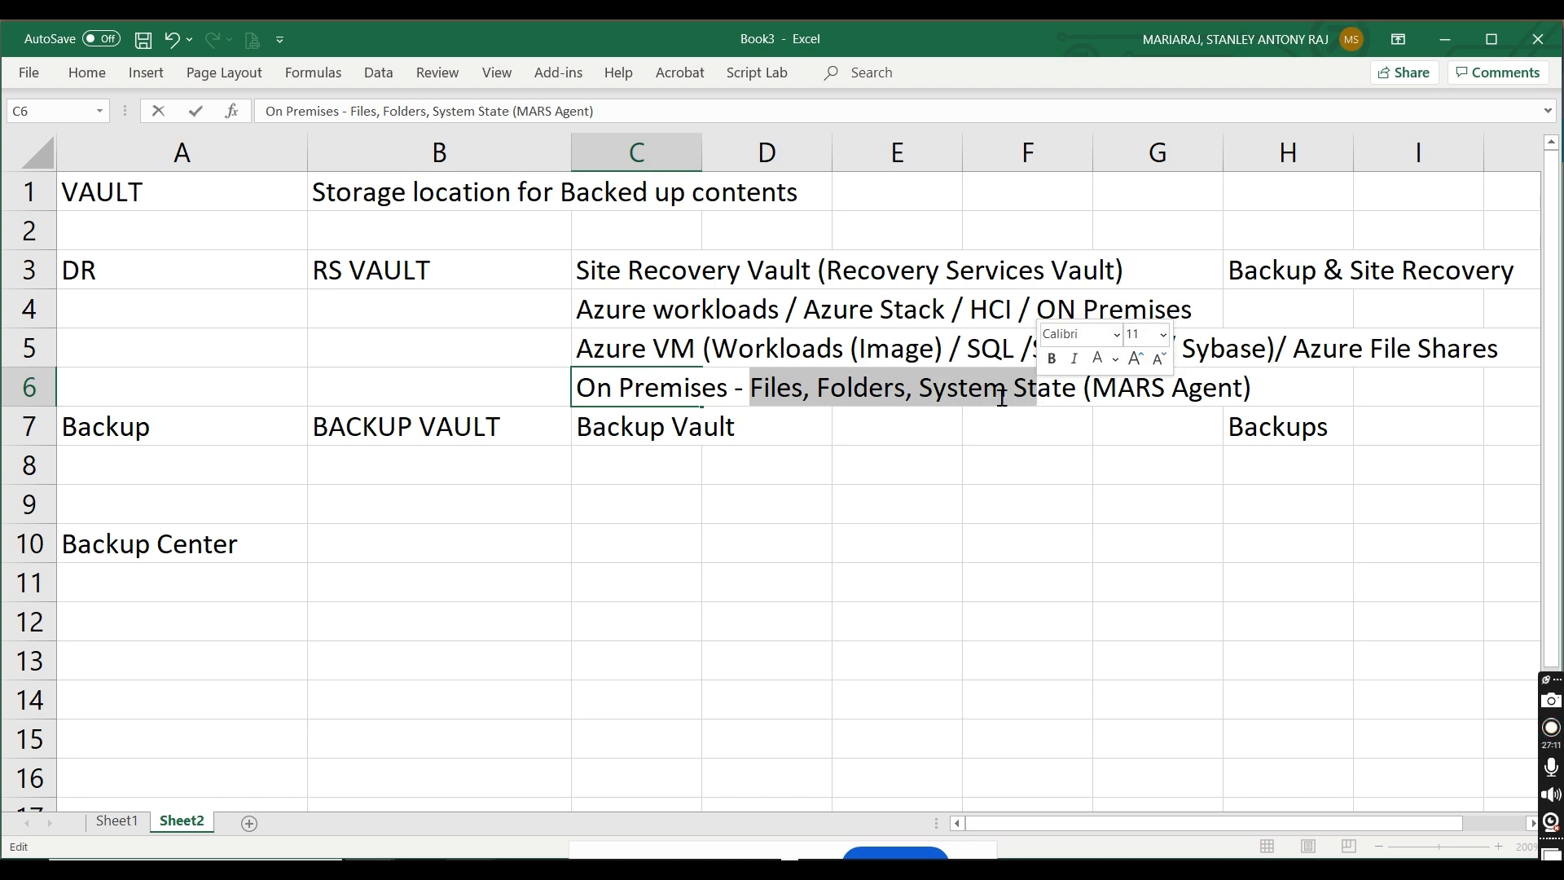
click(910, 396)
key(BackSpace)
text(&)
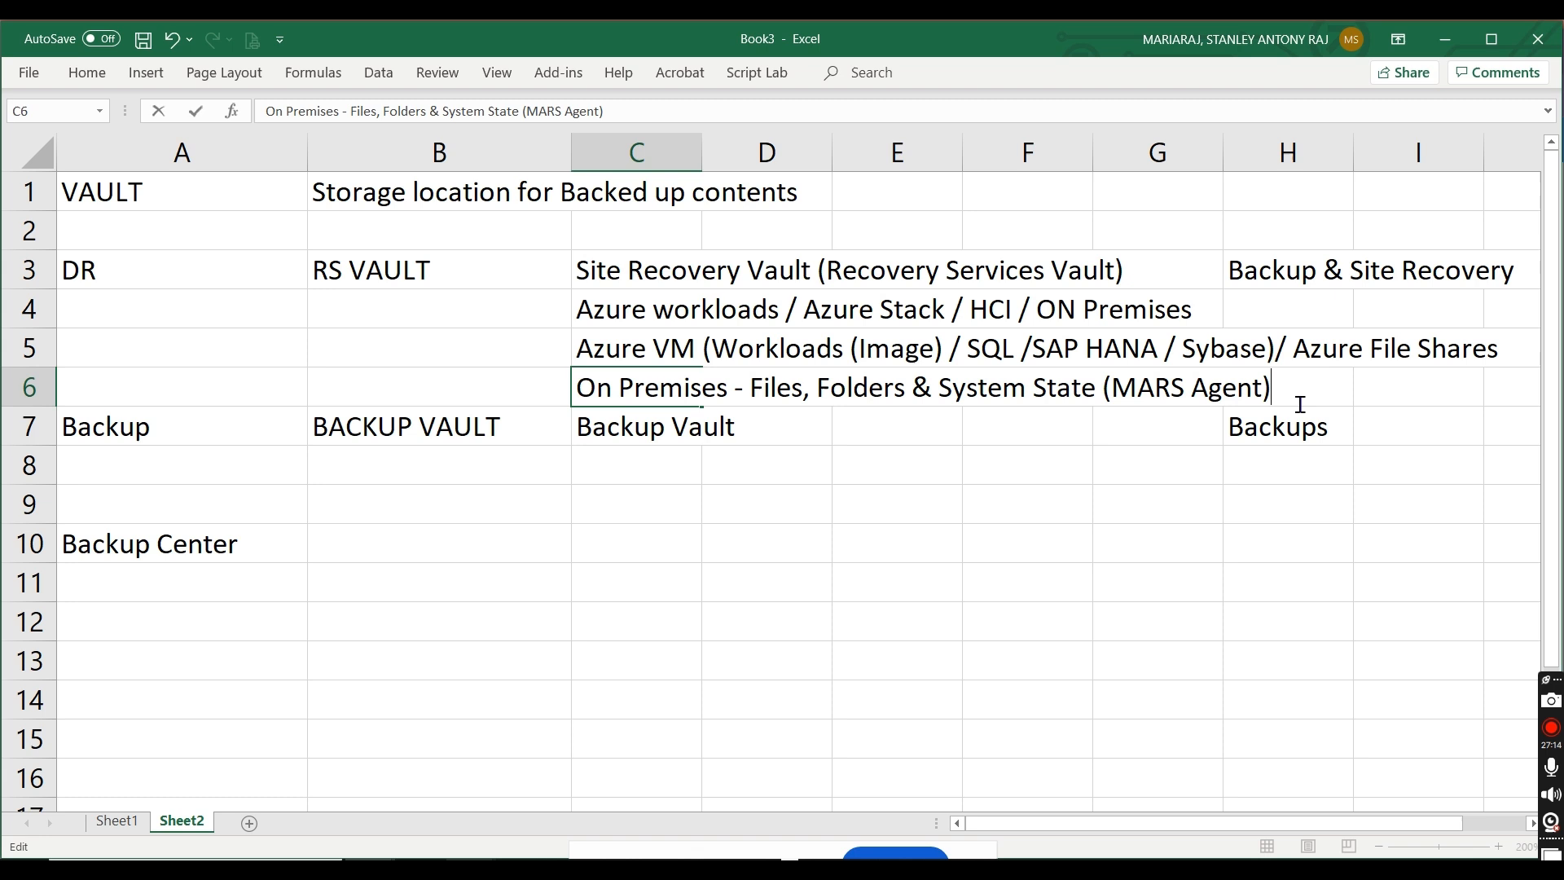
text(, VMware VM)
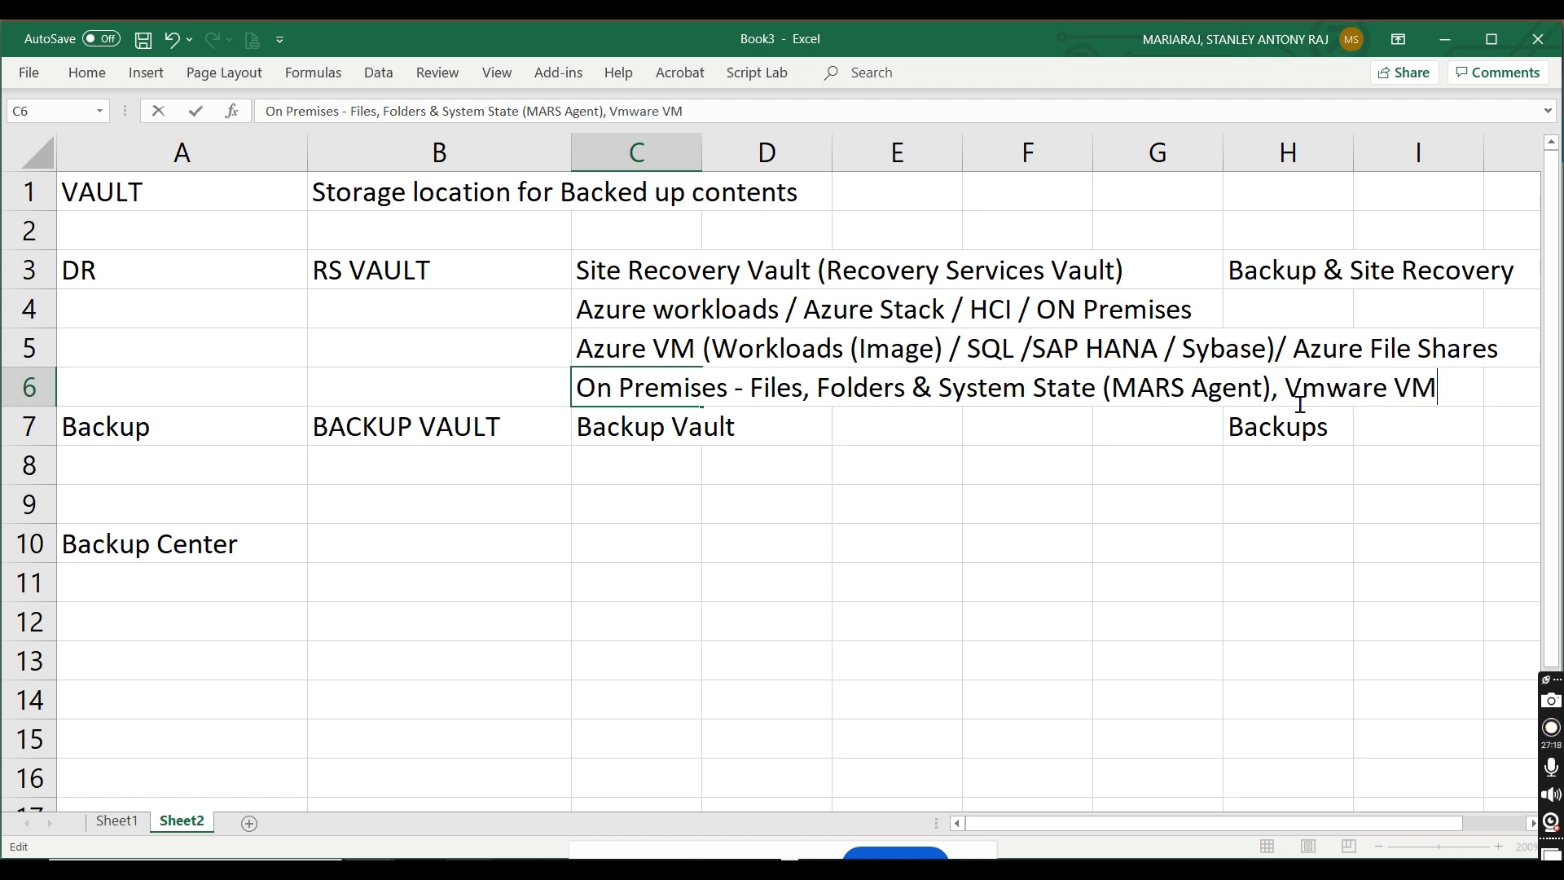
text(, Hyper-v VM)
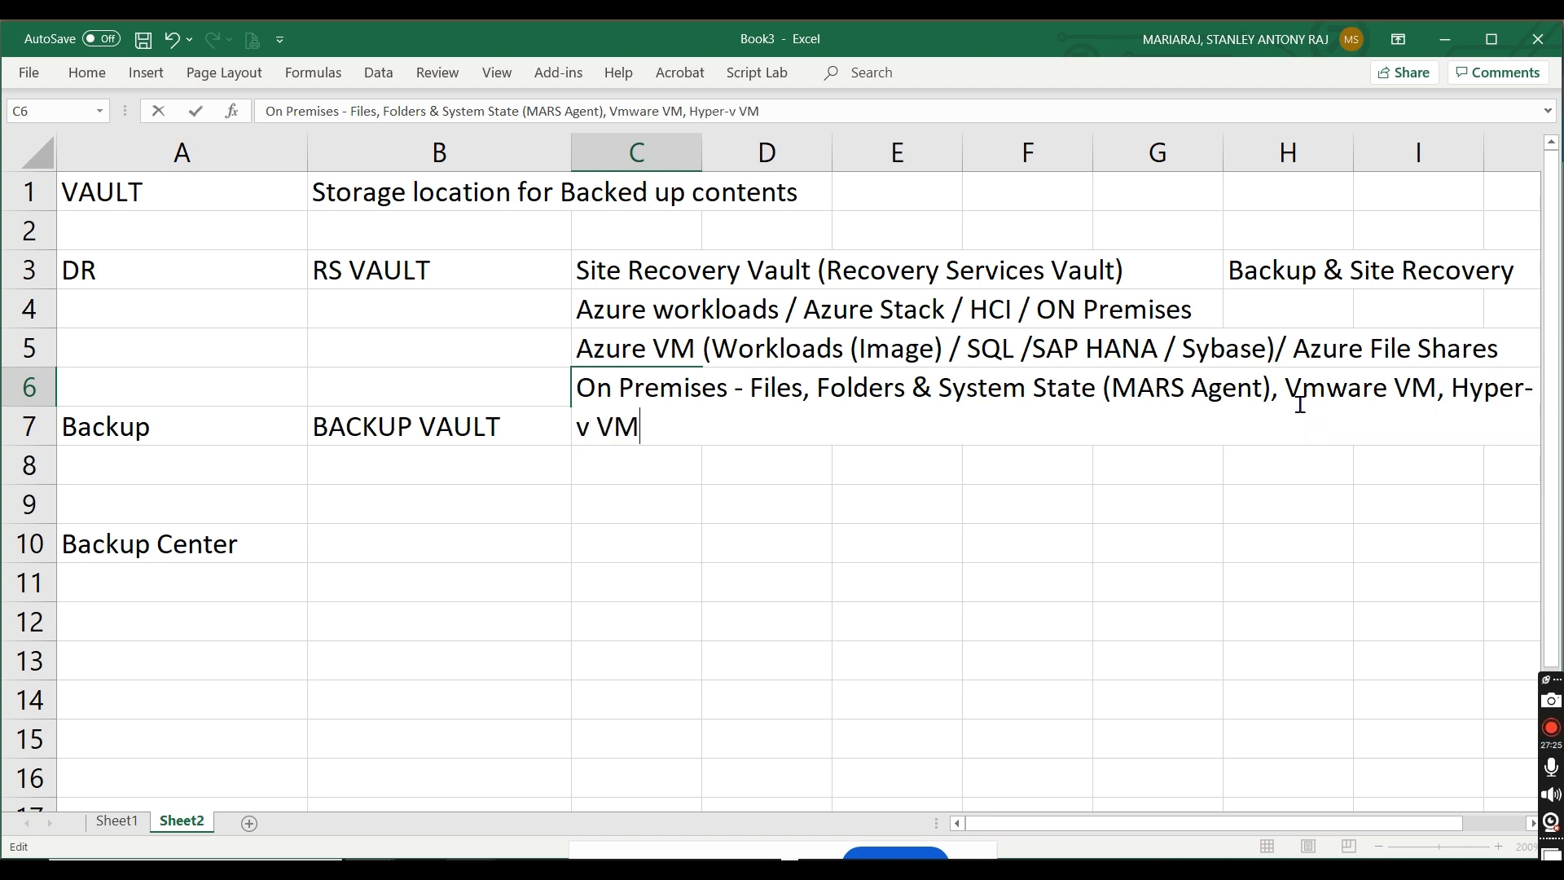
text(, MS SQL)
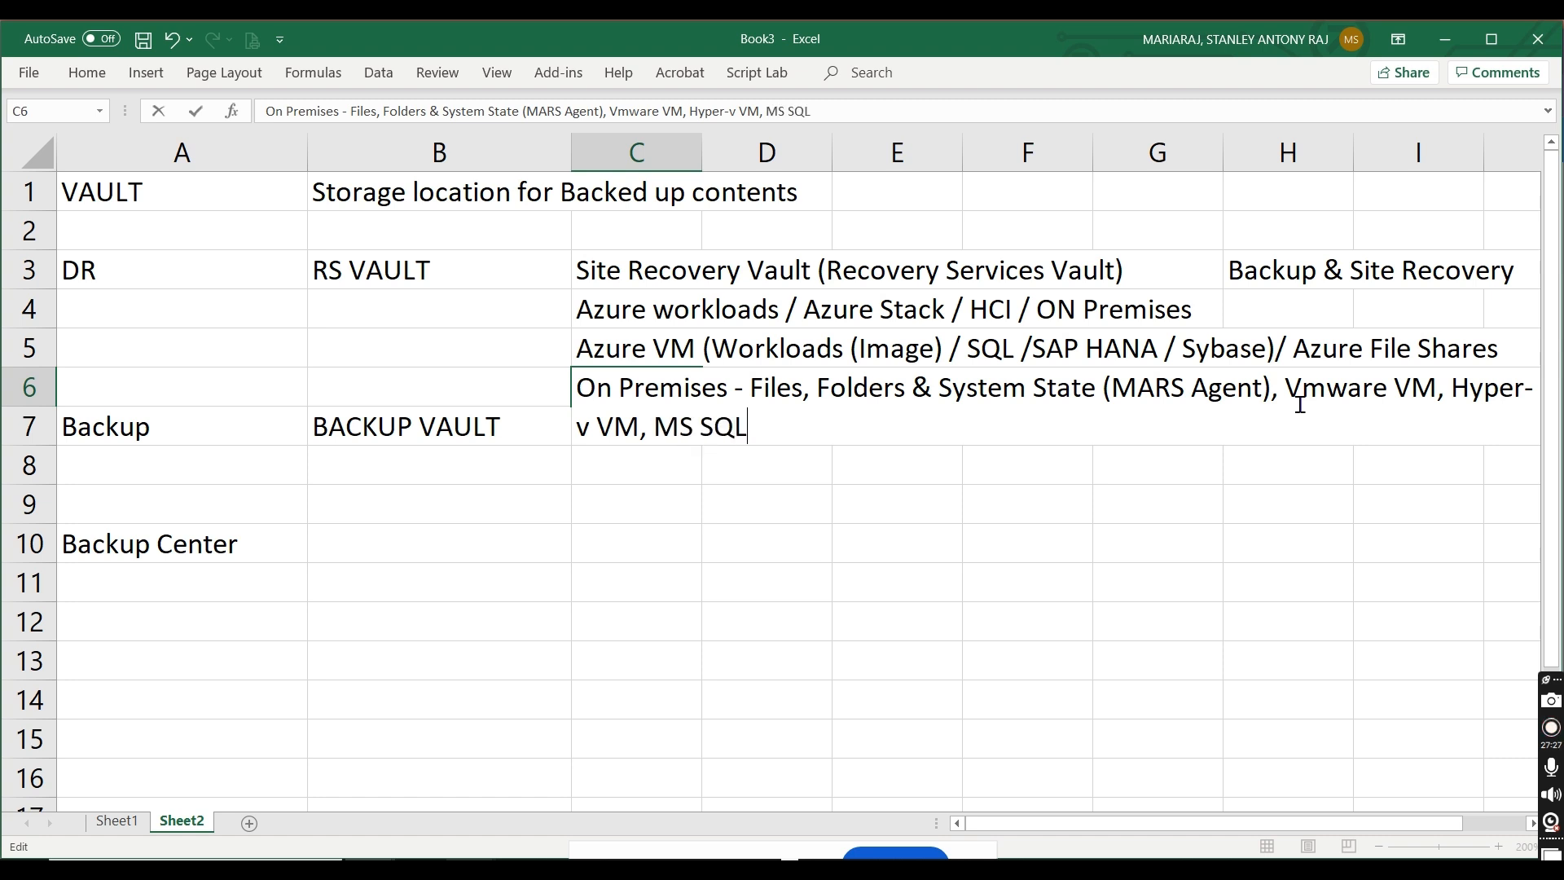
text( DB, Sharepoint, Physical server)
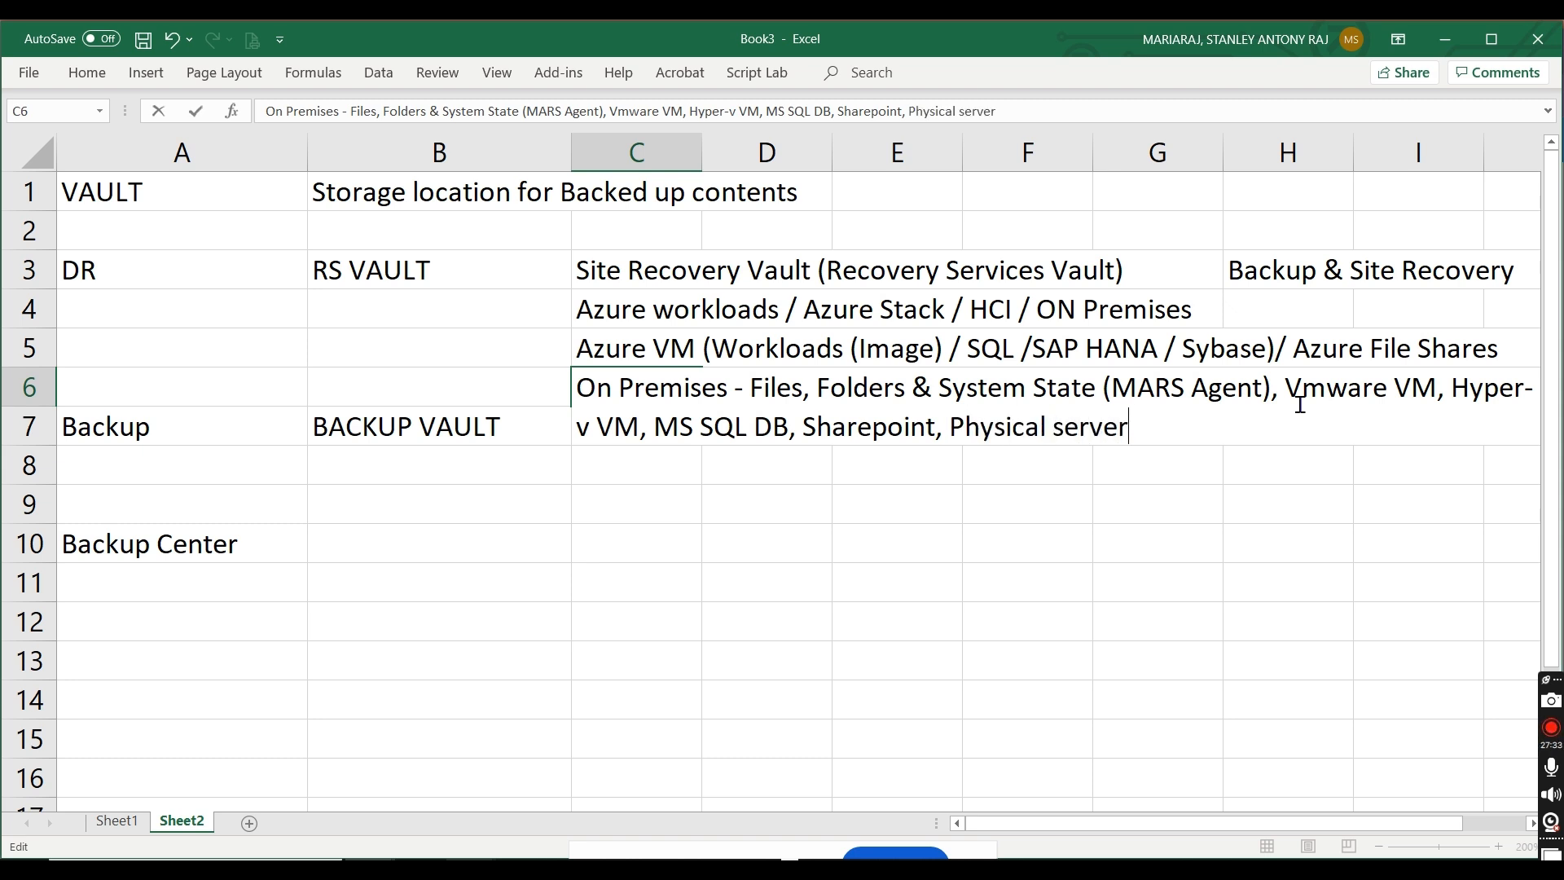
text(s (Bare Metal A)
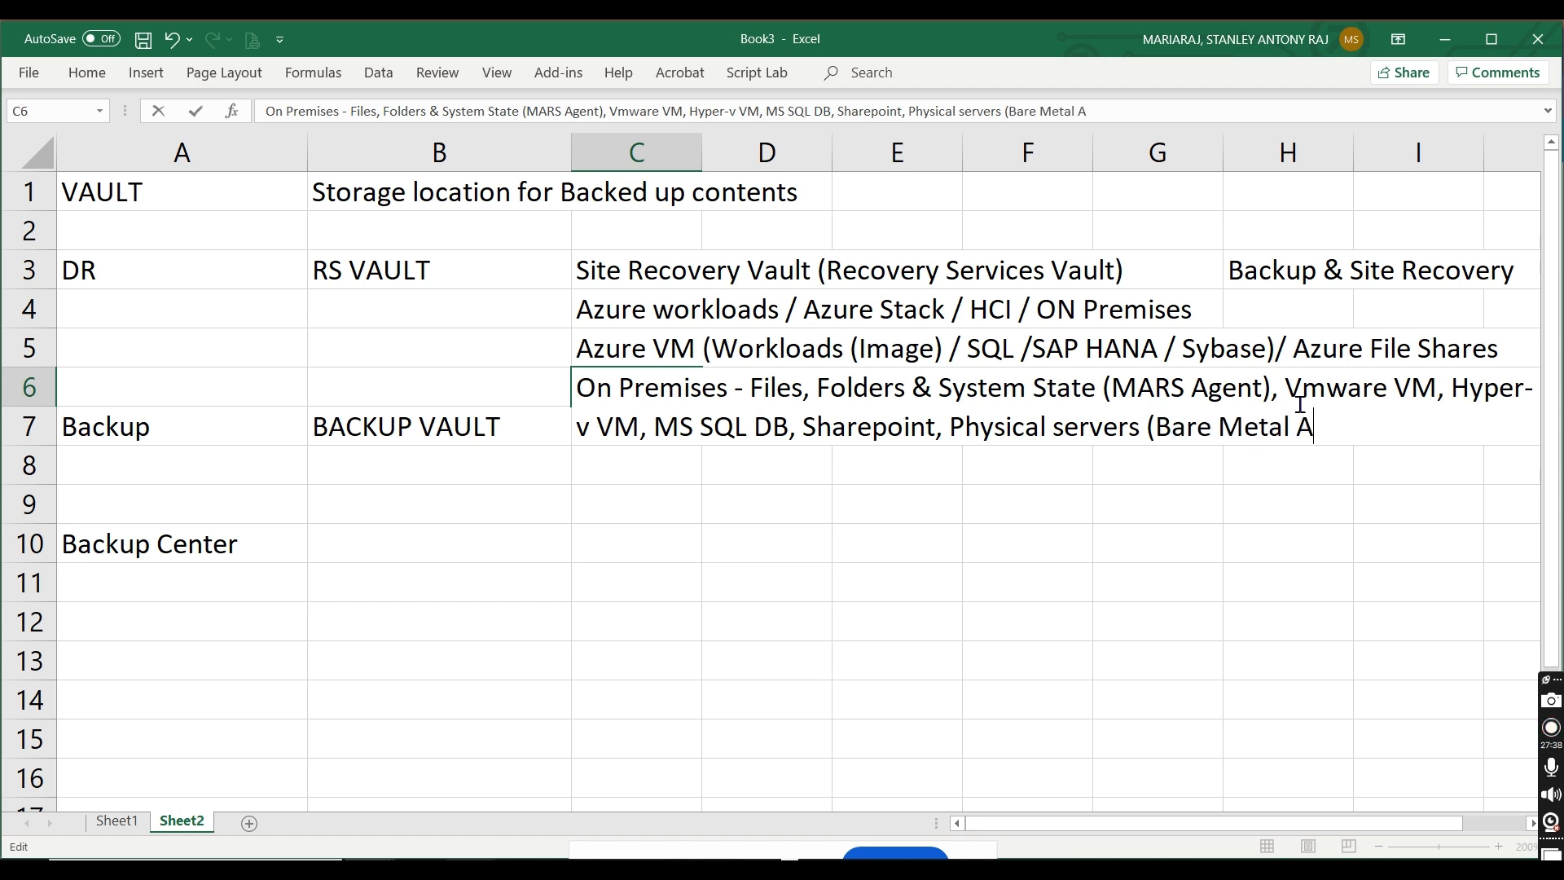
Step: Extend the ending of cell C6 to "Physical servers (Bare Metal servers" and commit the entry
text(gent)
key(BackSpace)
key(BackSpace)
key(BackSpace)
key(BackSpace)
key(BackSpace)
text(servers)
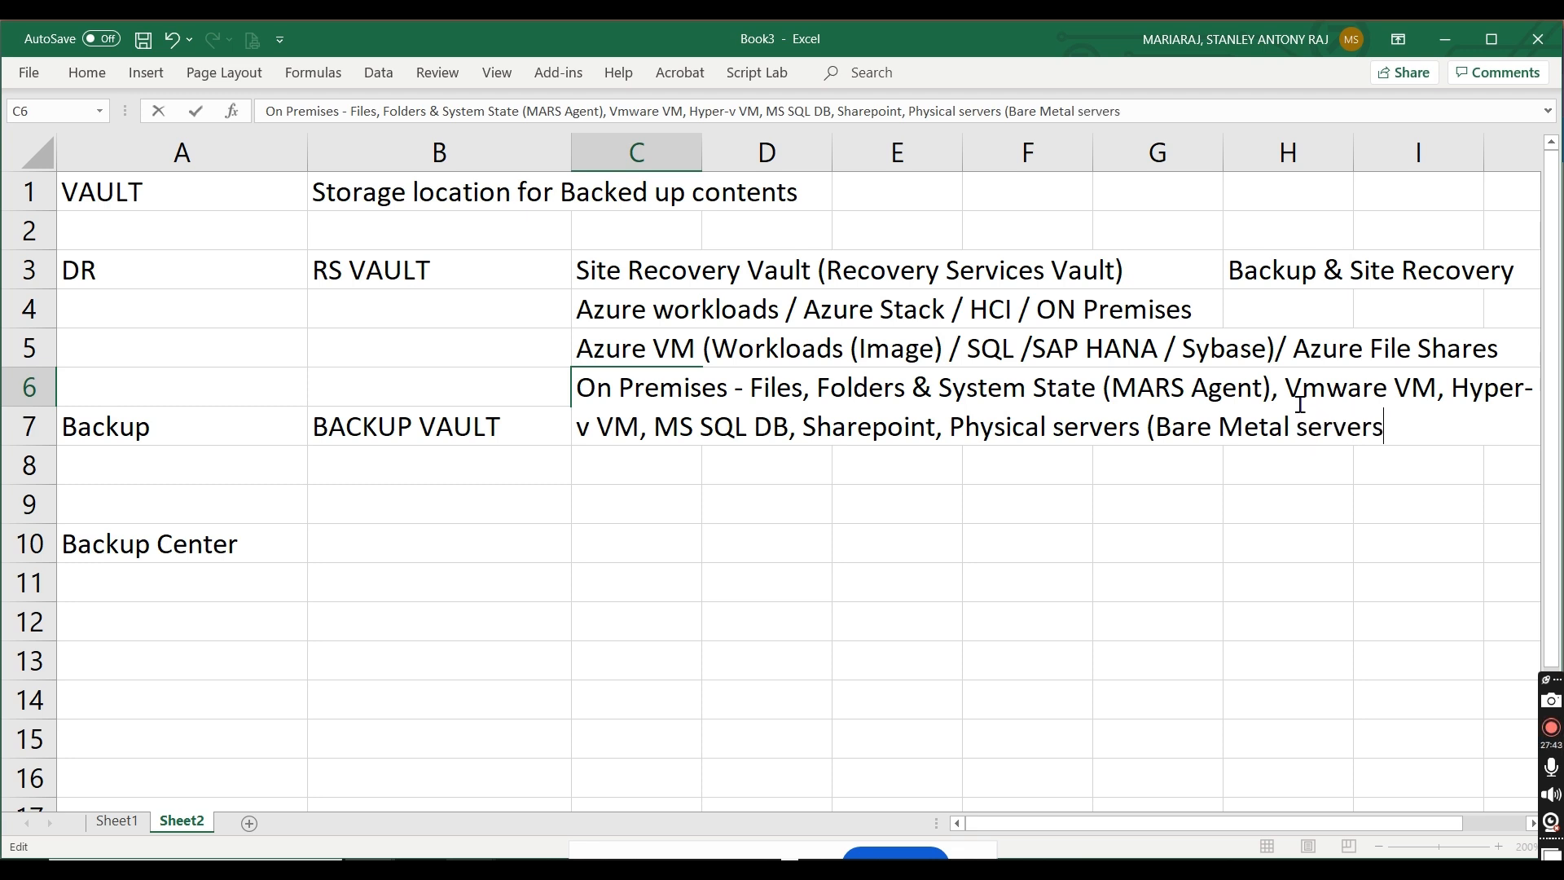
click(1025, 620)
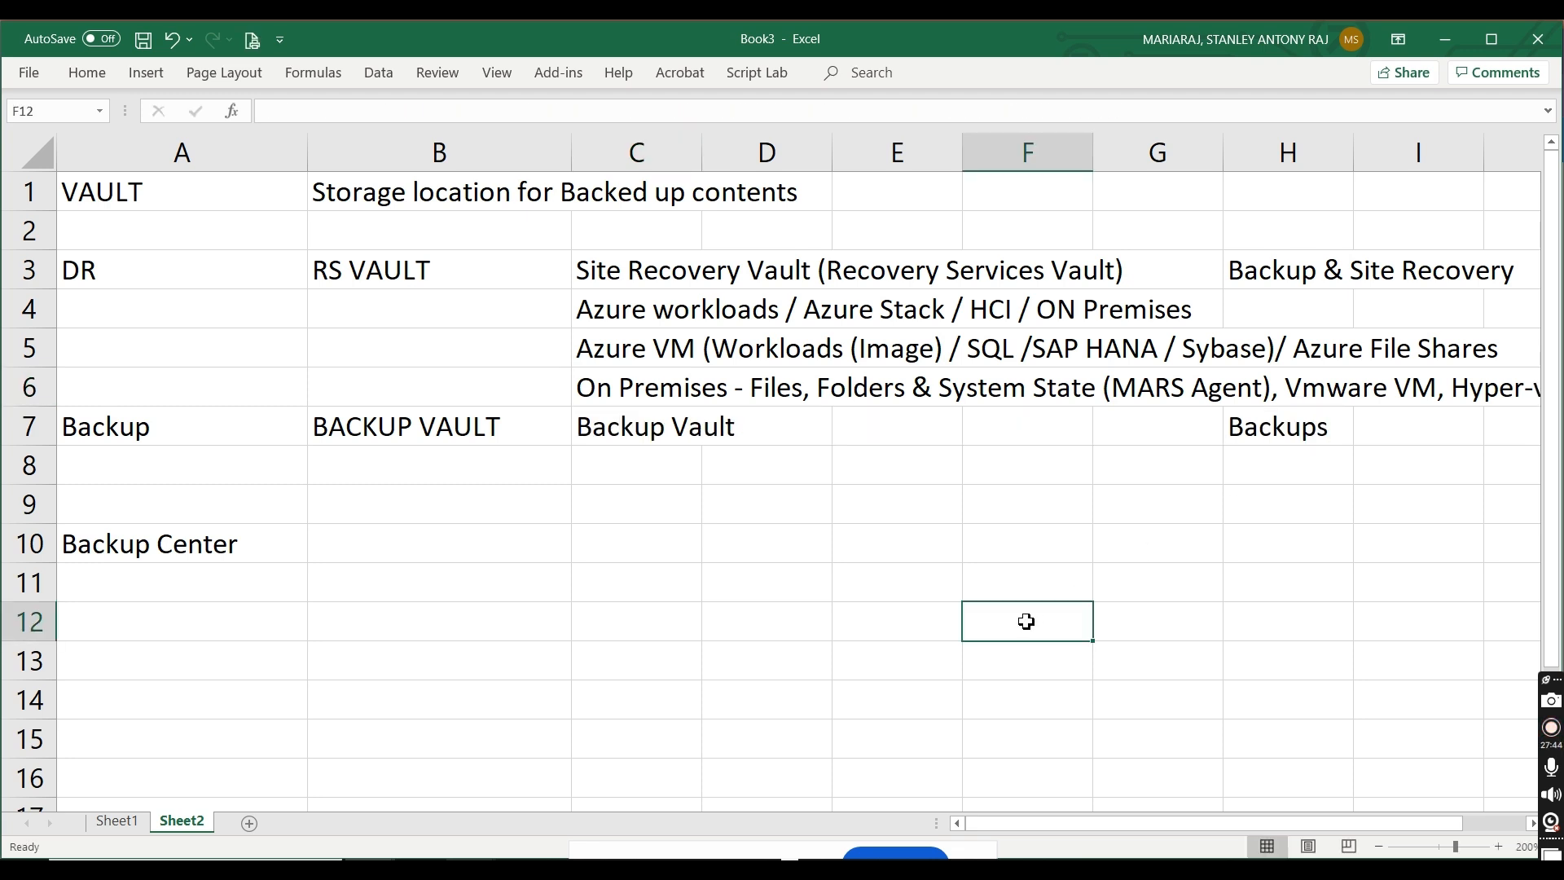
Step: Switch to the Azure portal, search for the Backup vaults service and start creating a backup vault
key(alt+Tab)
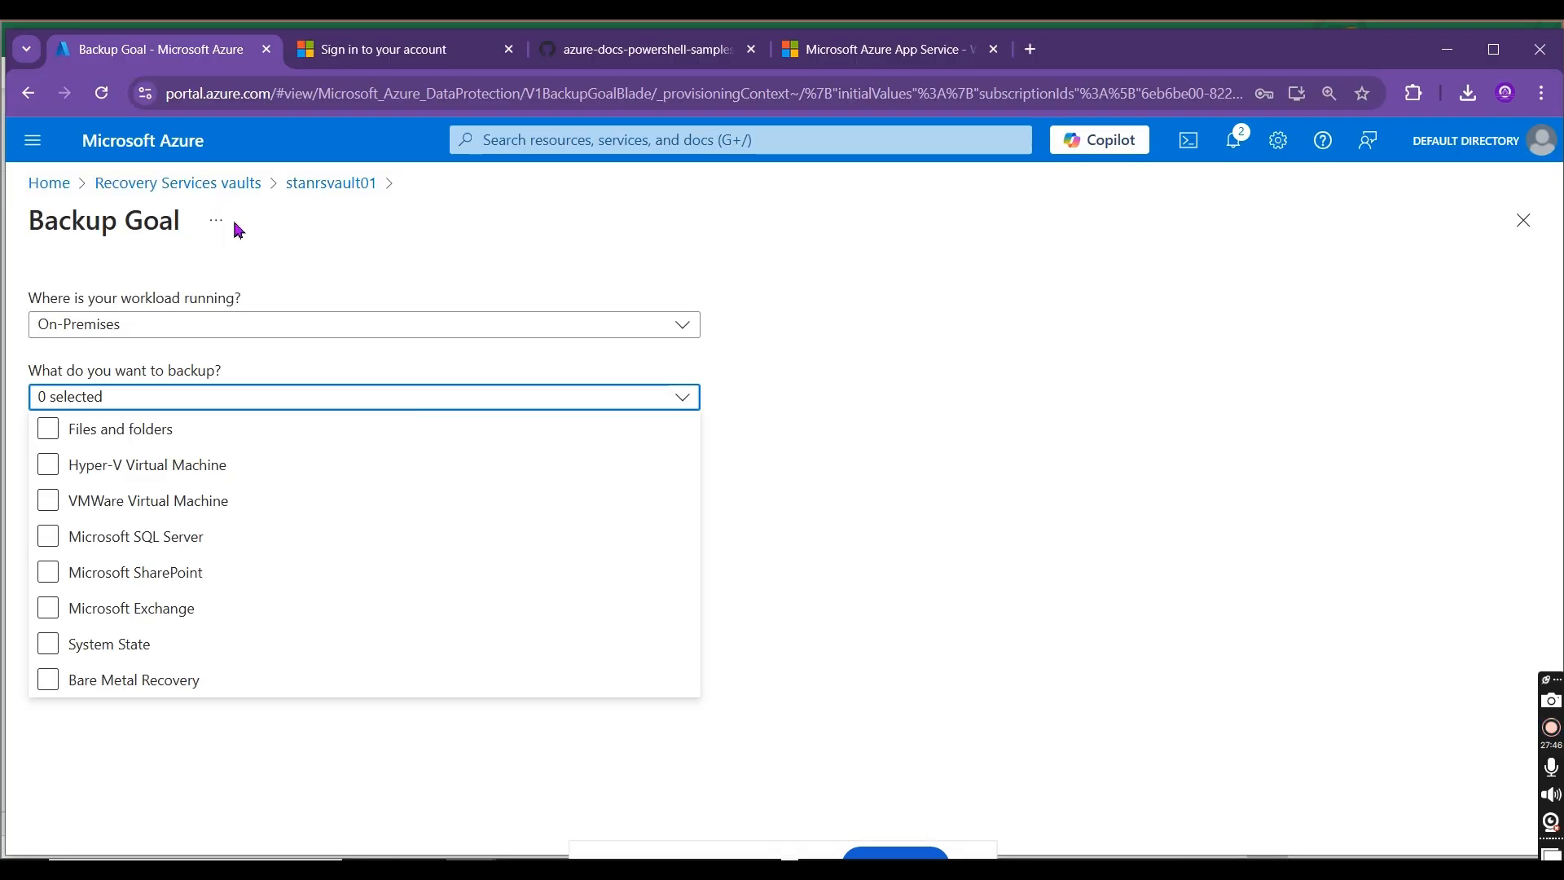
click(310, 193)
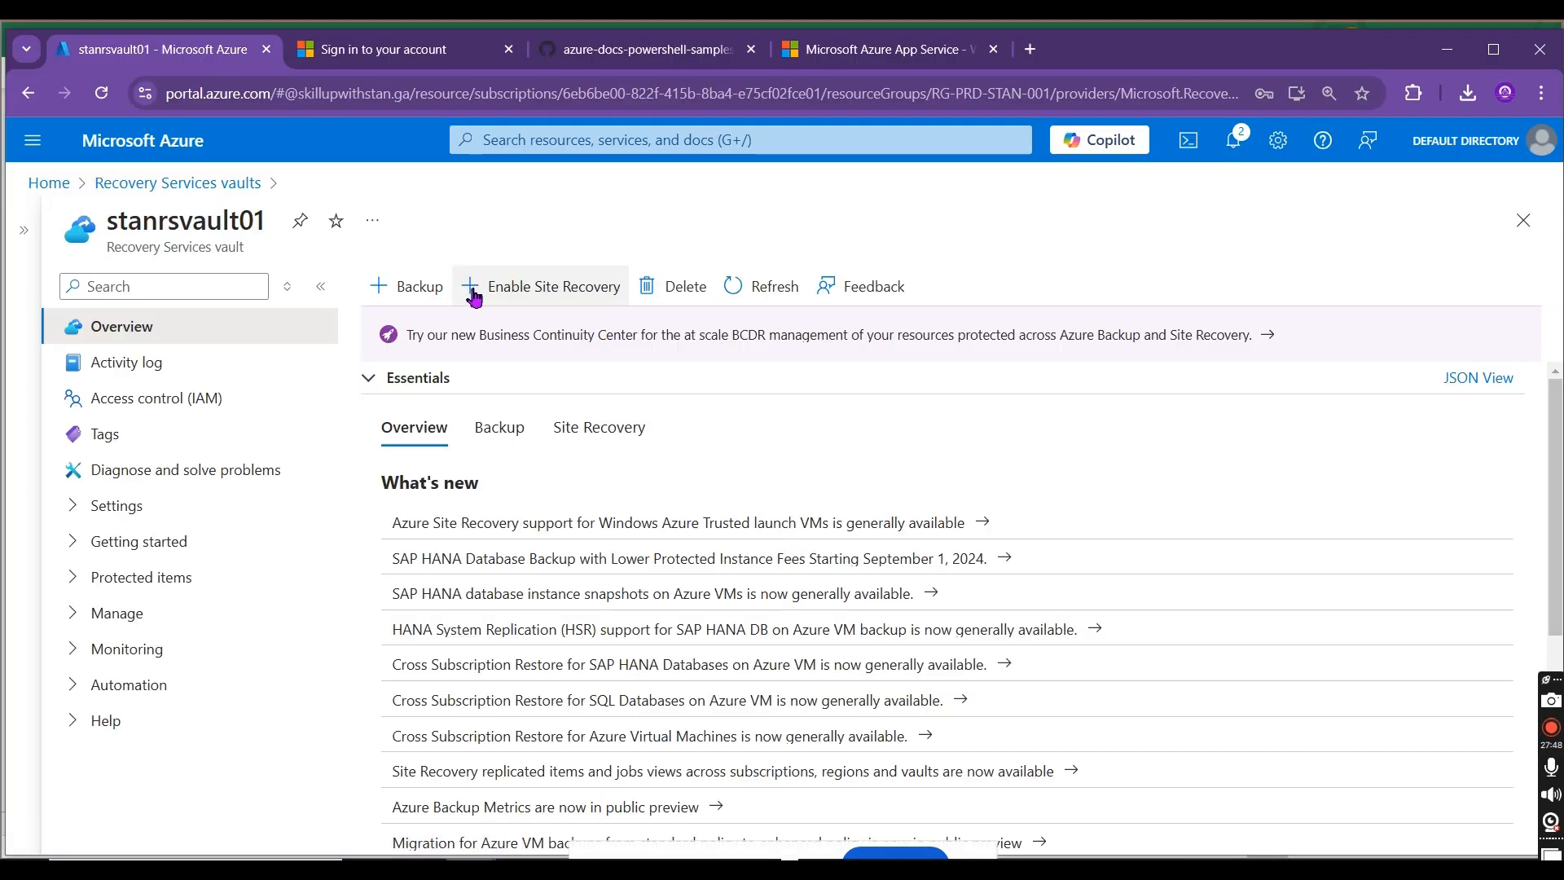
click(528, 155)
text(Backup)
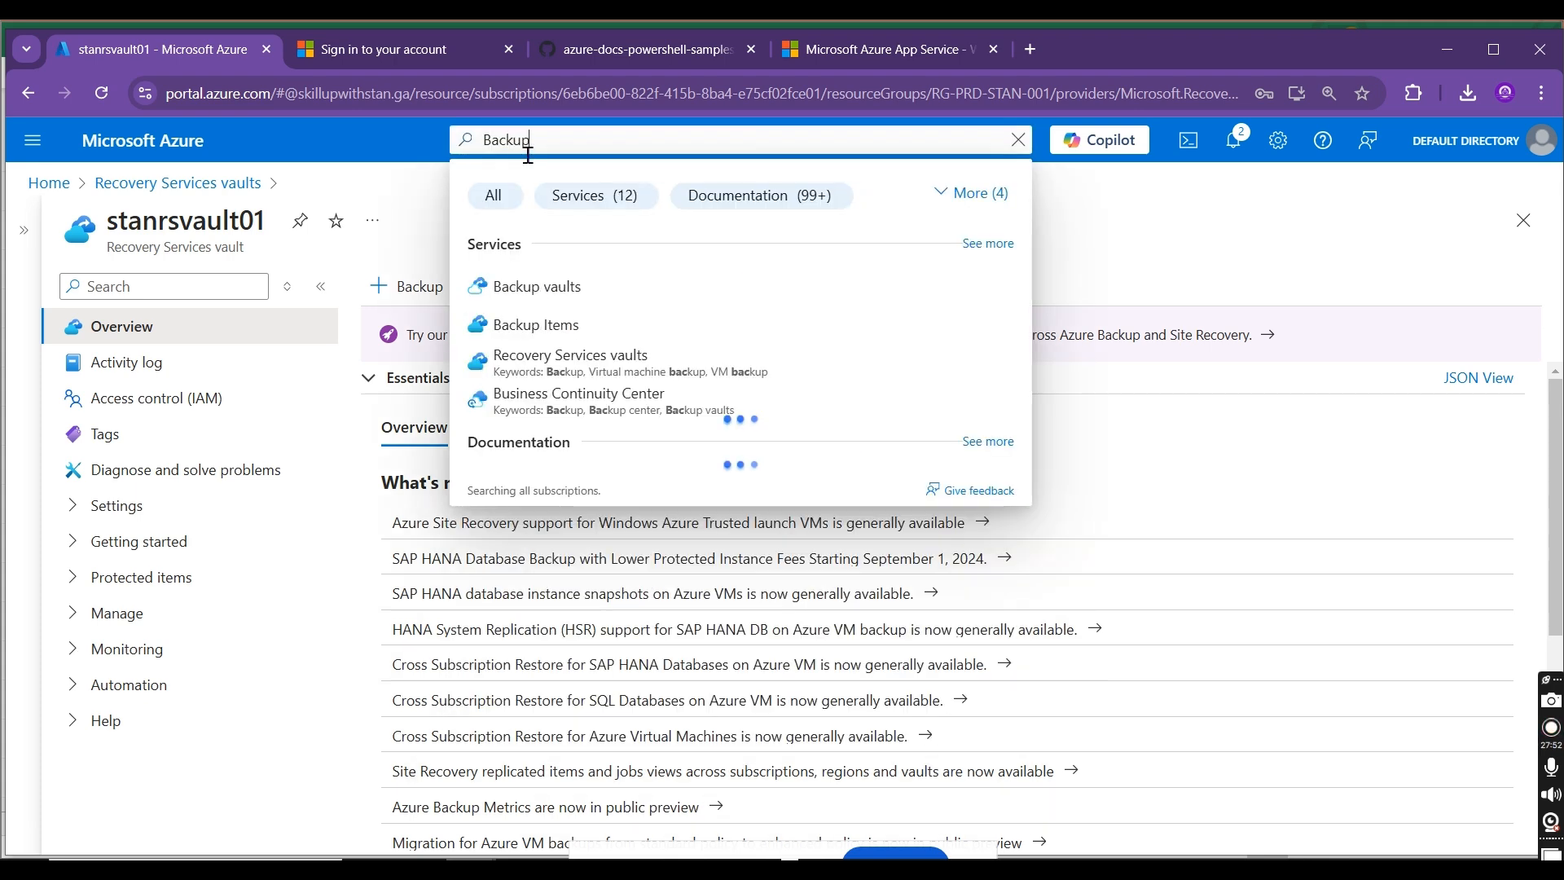
text( vault)
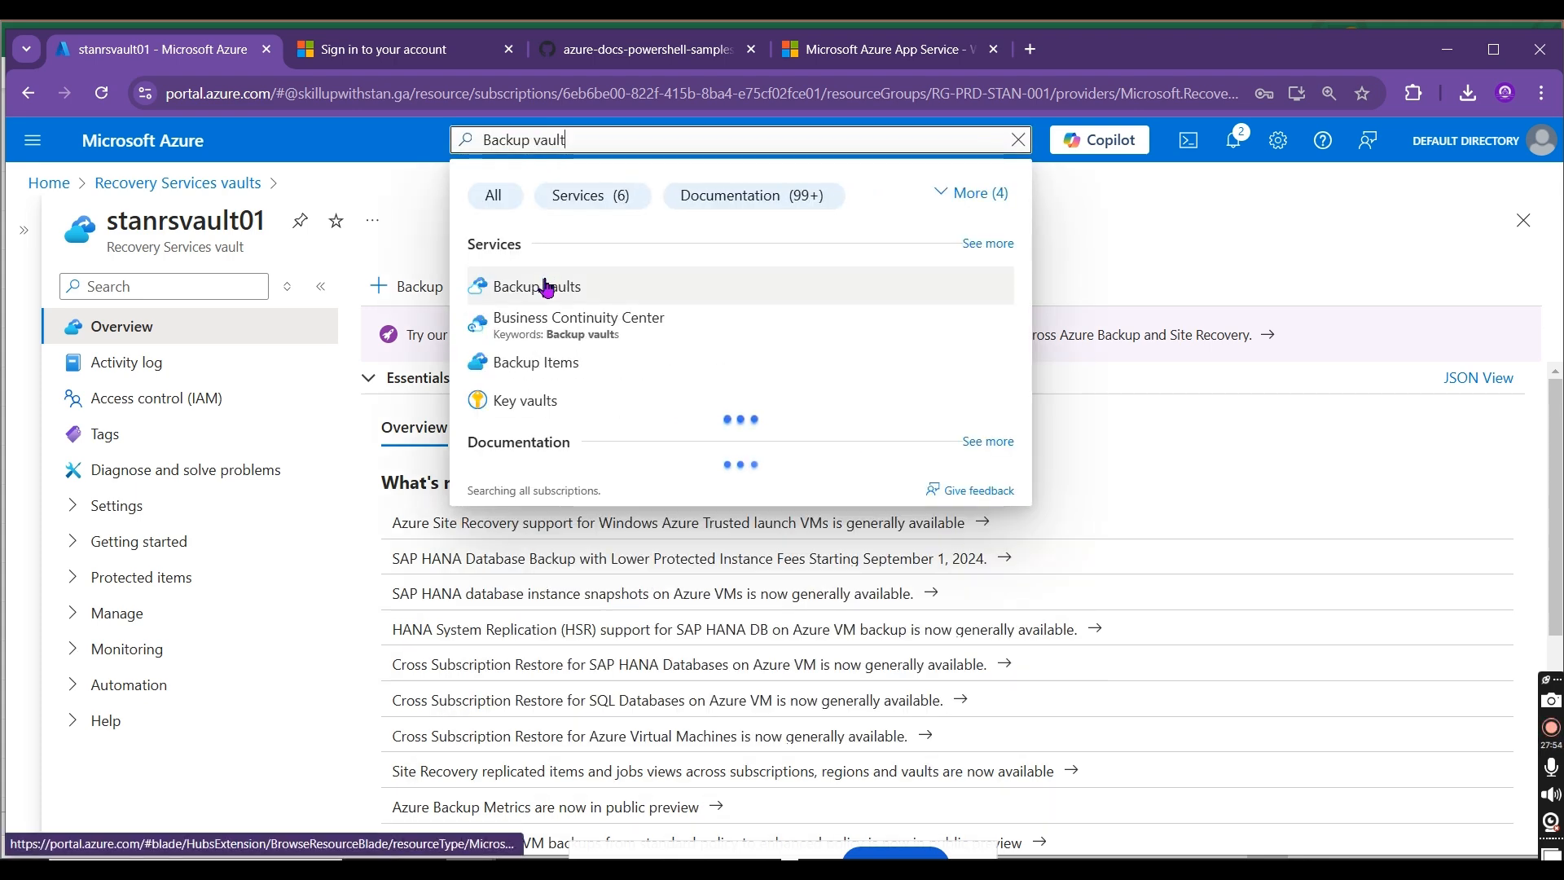
click(544, 287)
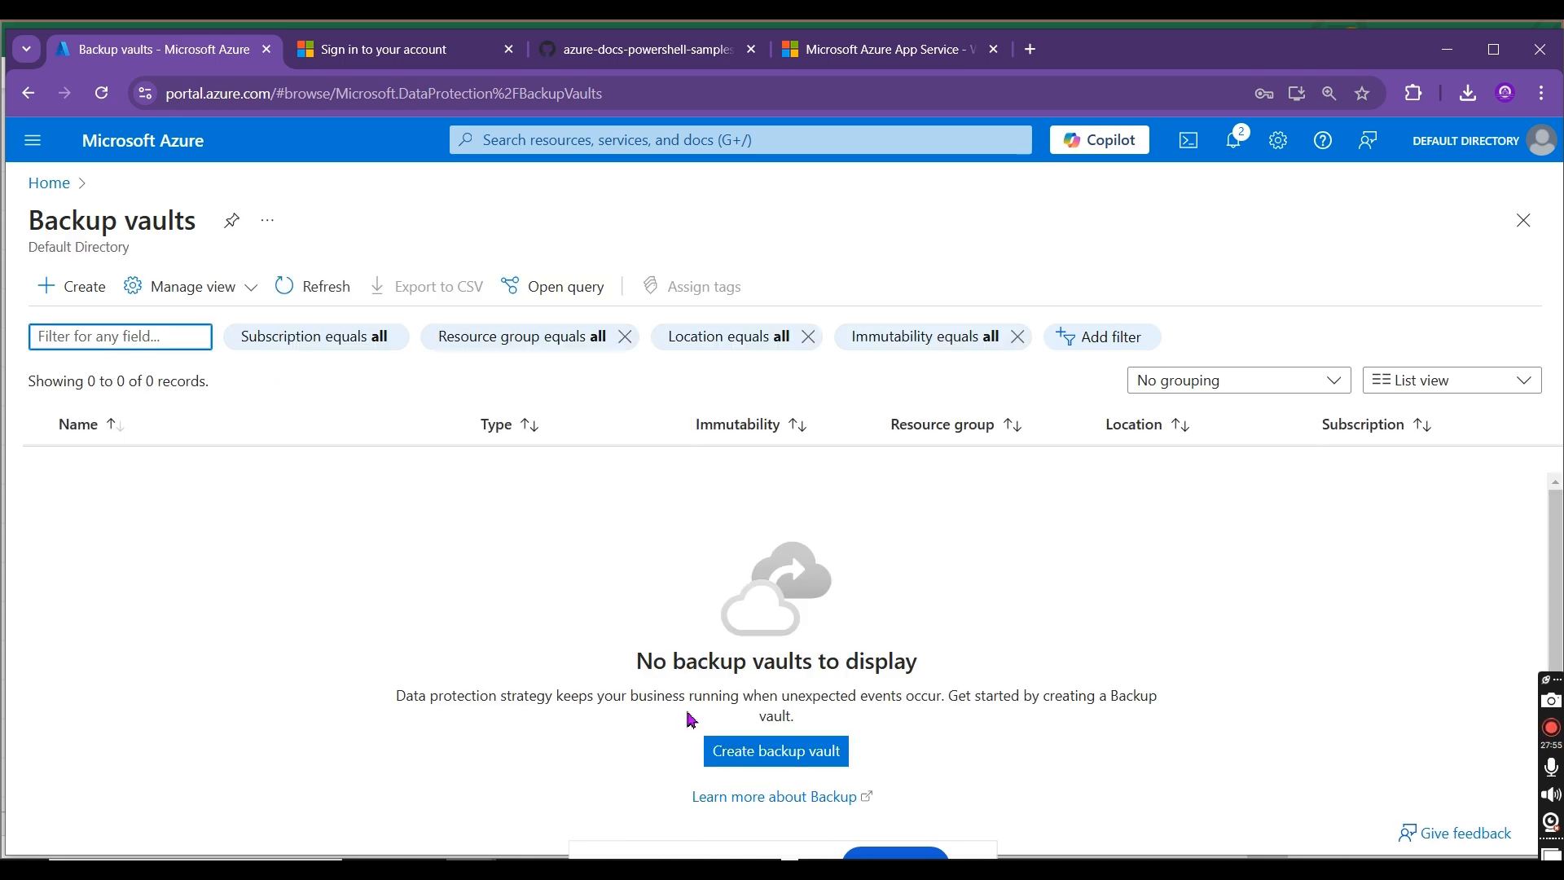
click(740, 755)
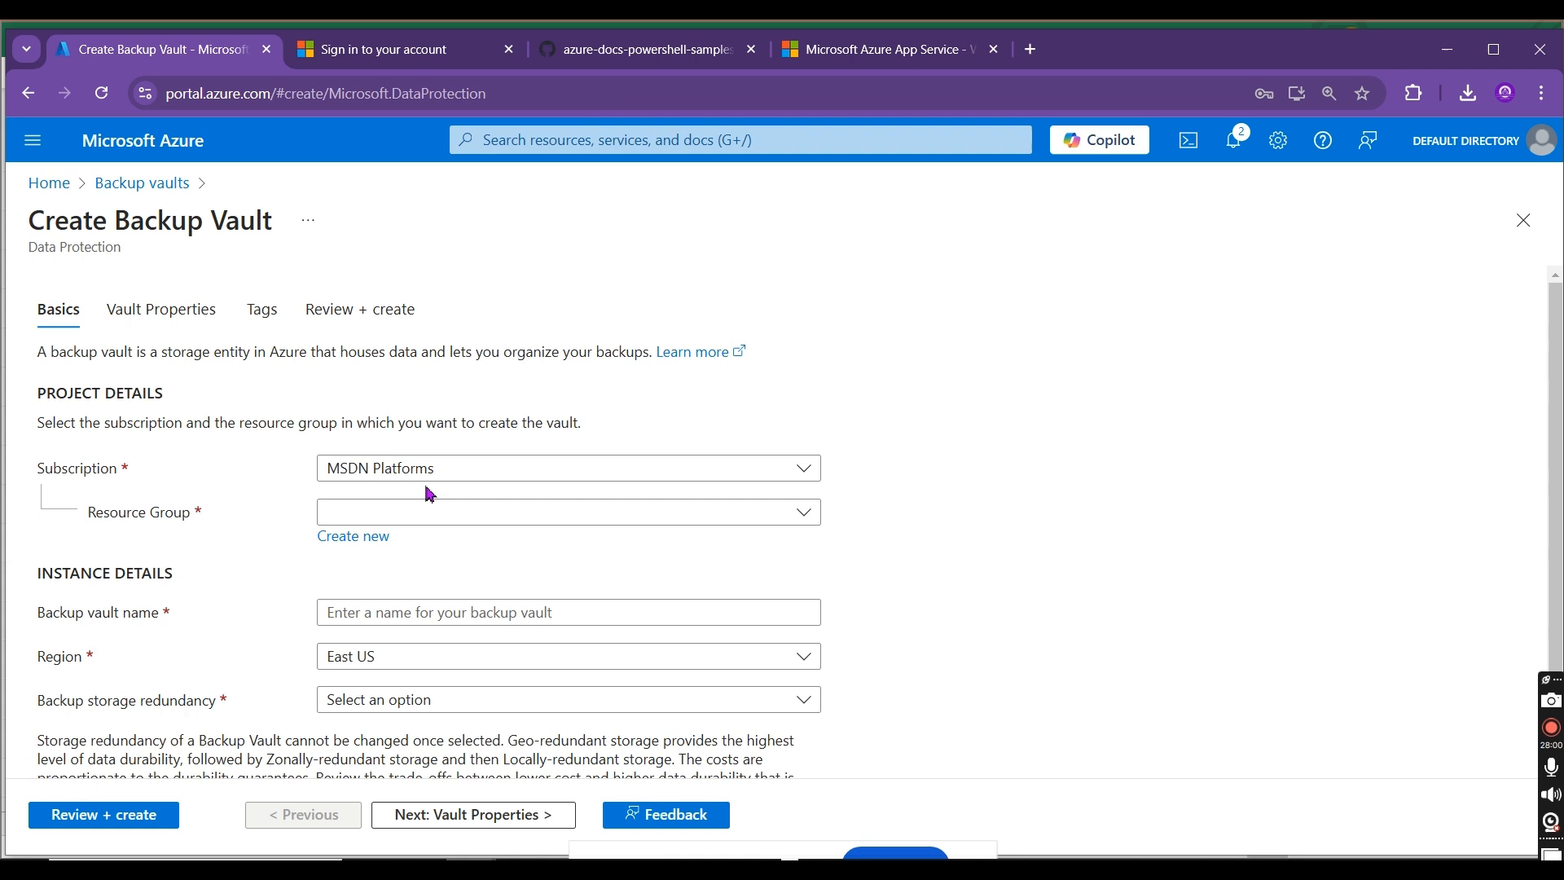
Step: Copy the sentence defining a backup vault from the creation form into cell B8 of the Excel workbook
drag(33, 352, 635, 356)
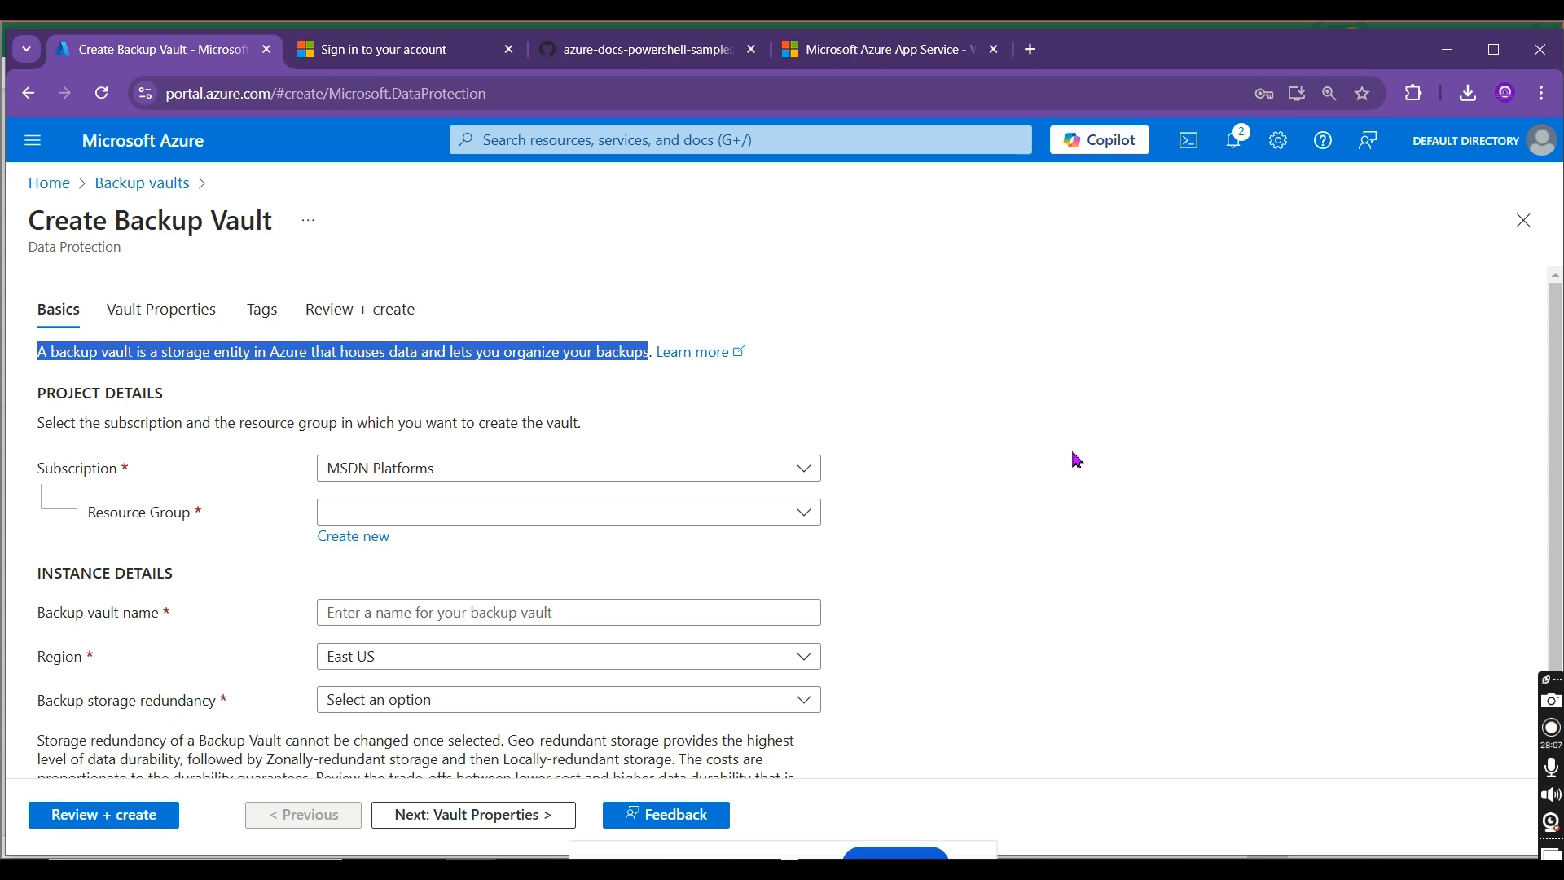
key(alt+Tab)
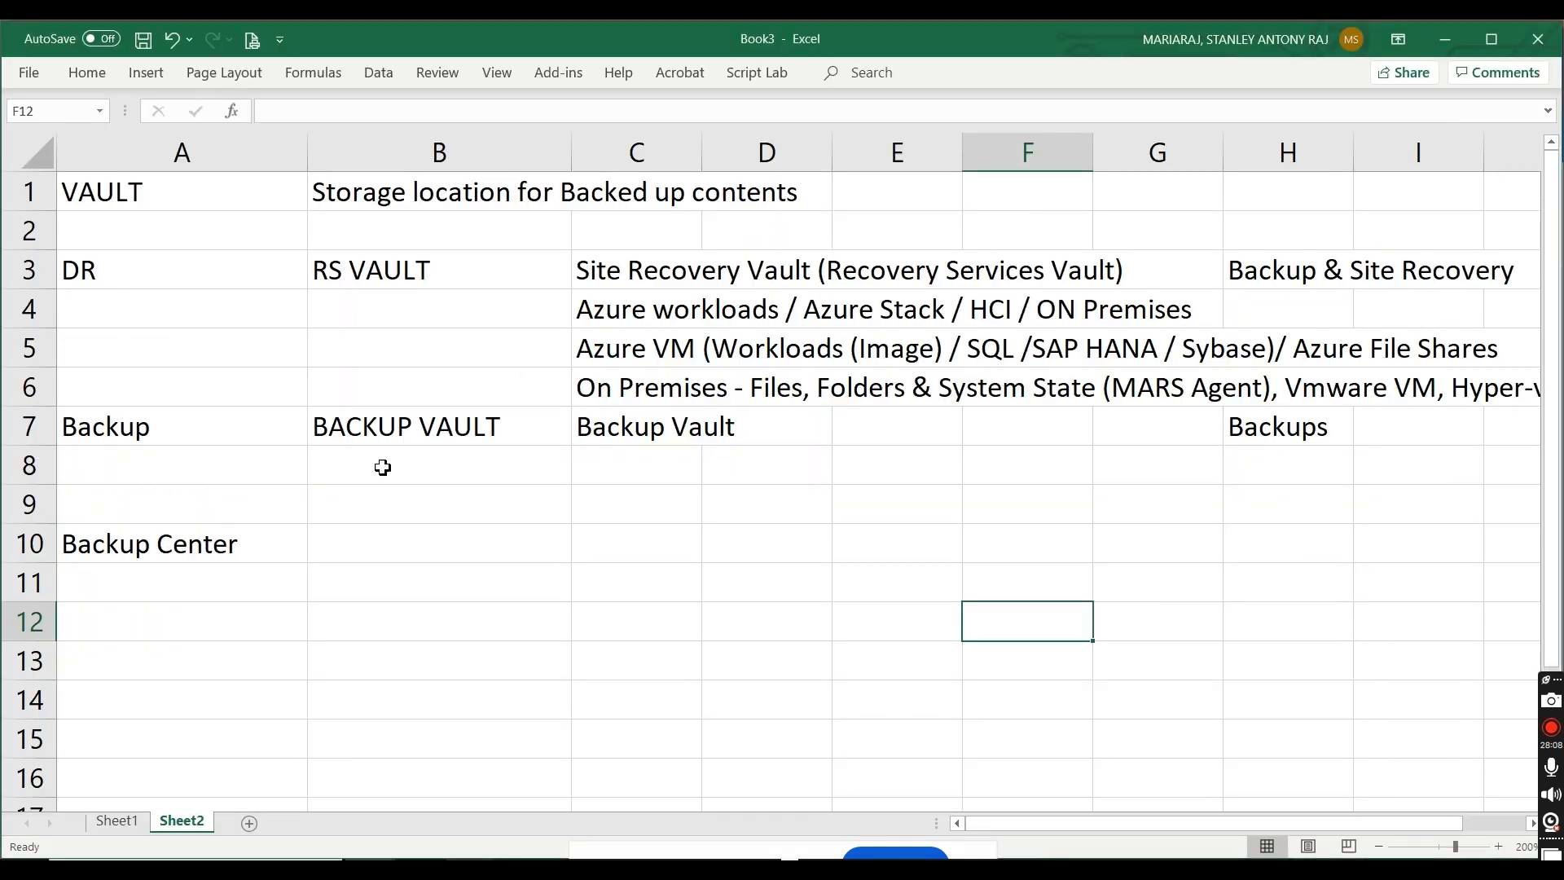
double_click(337, 464)
text(A backup vault is a storage entity in Azure that houses data and lets you organize your backups)
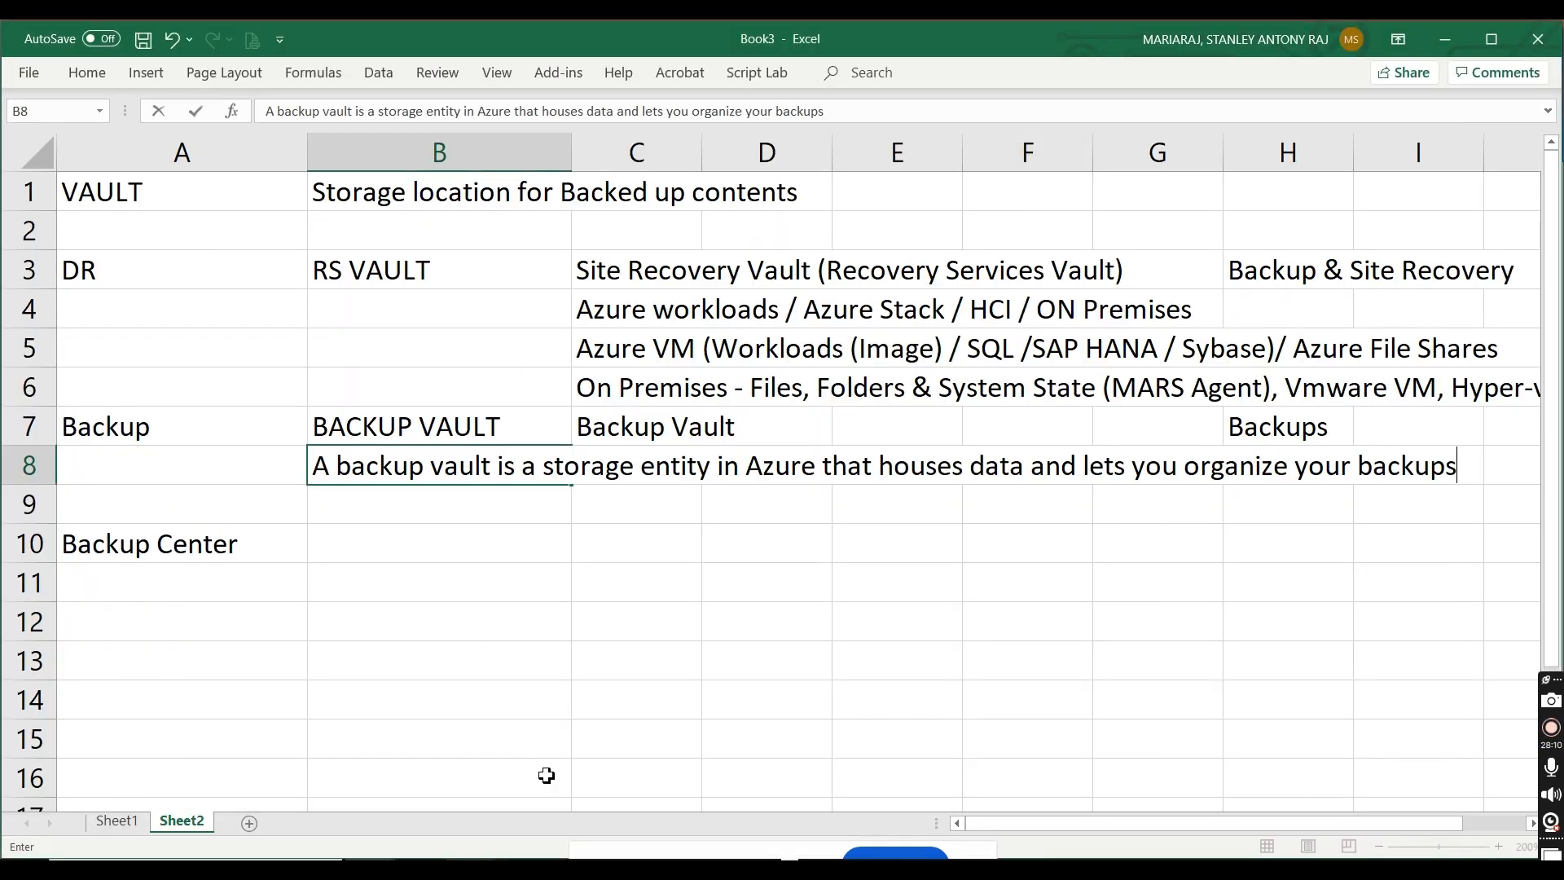
click(546, 775)
Step: Back in the Azure portal, set the vault's resource group to RG-PRD-STAN-001 and name it stanbkpvault01
key(alt+Tab)
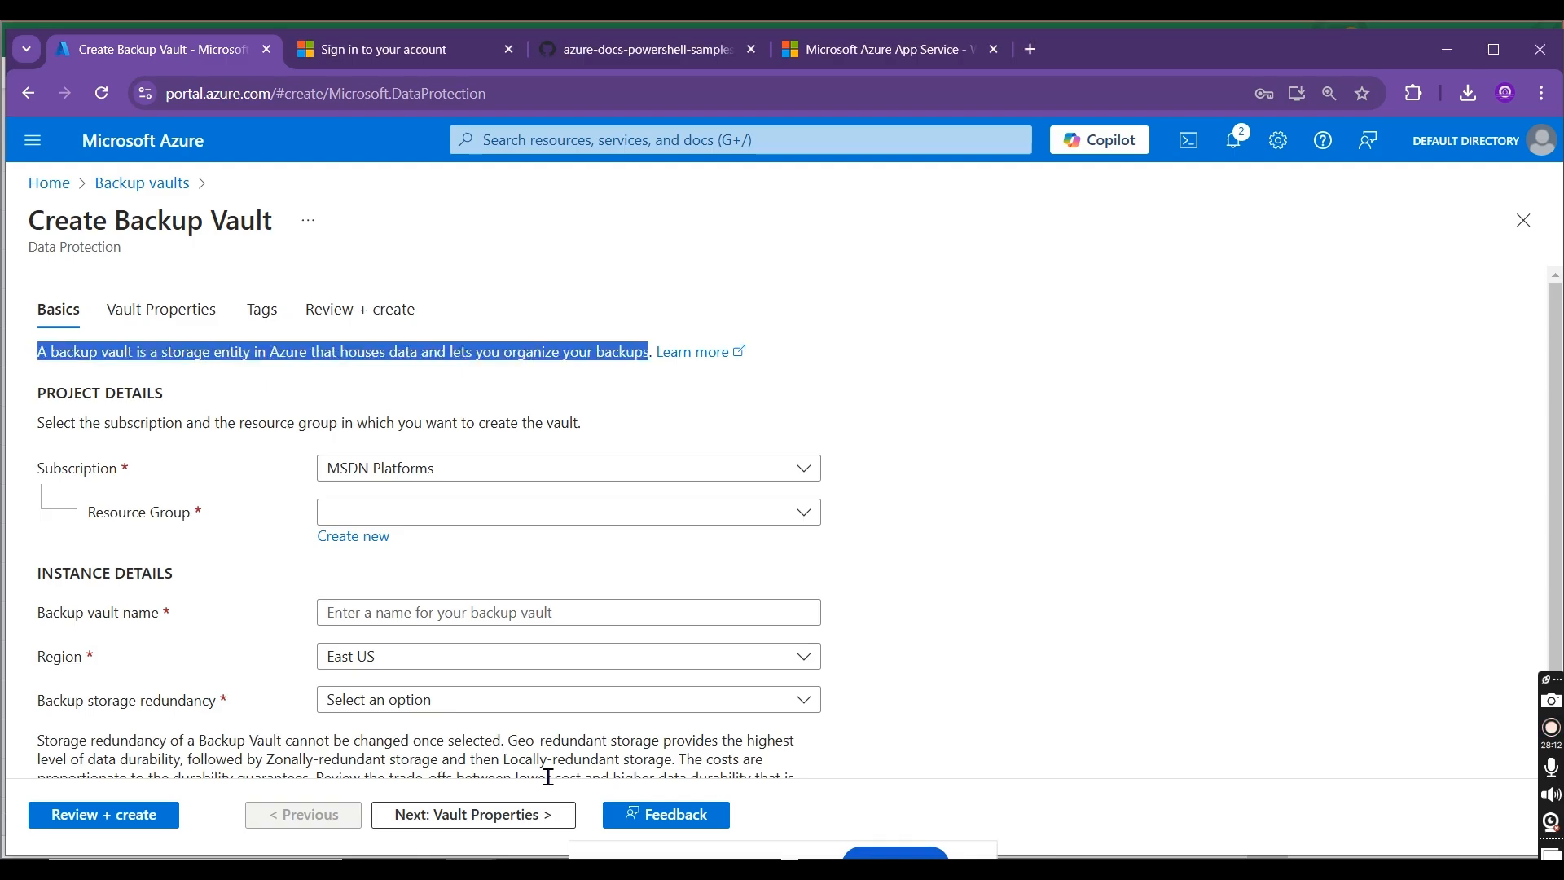
click(552, 513)
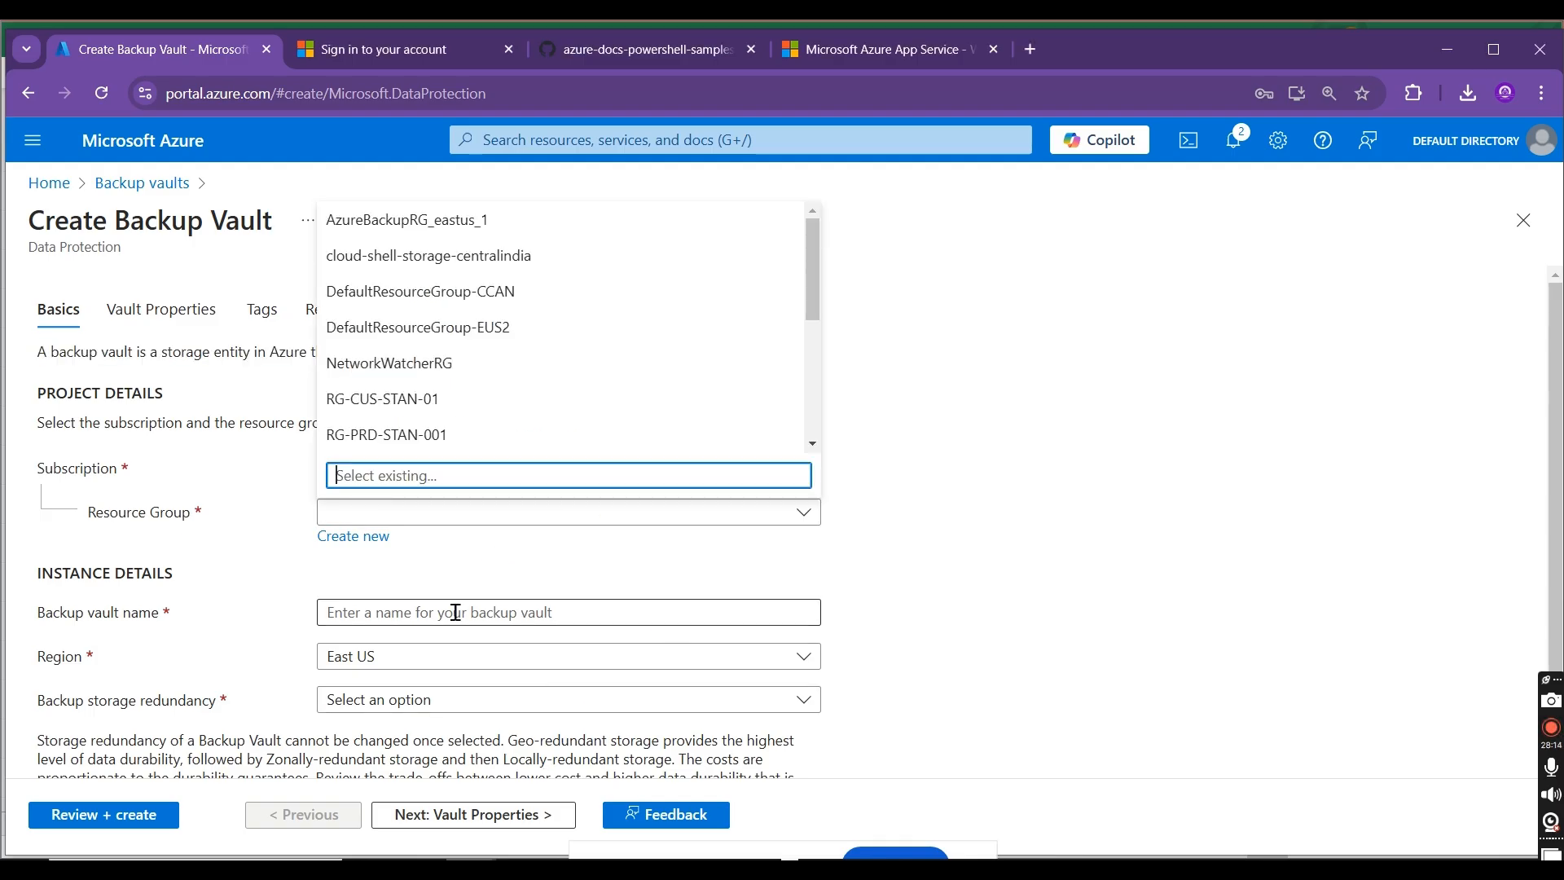
click(420, 434)
click(382, 615)
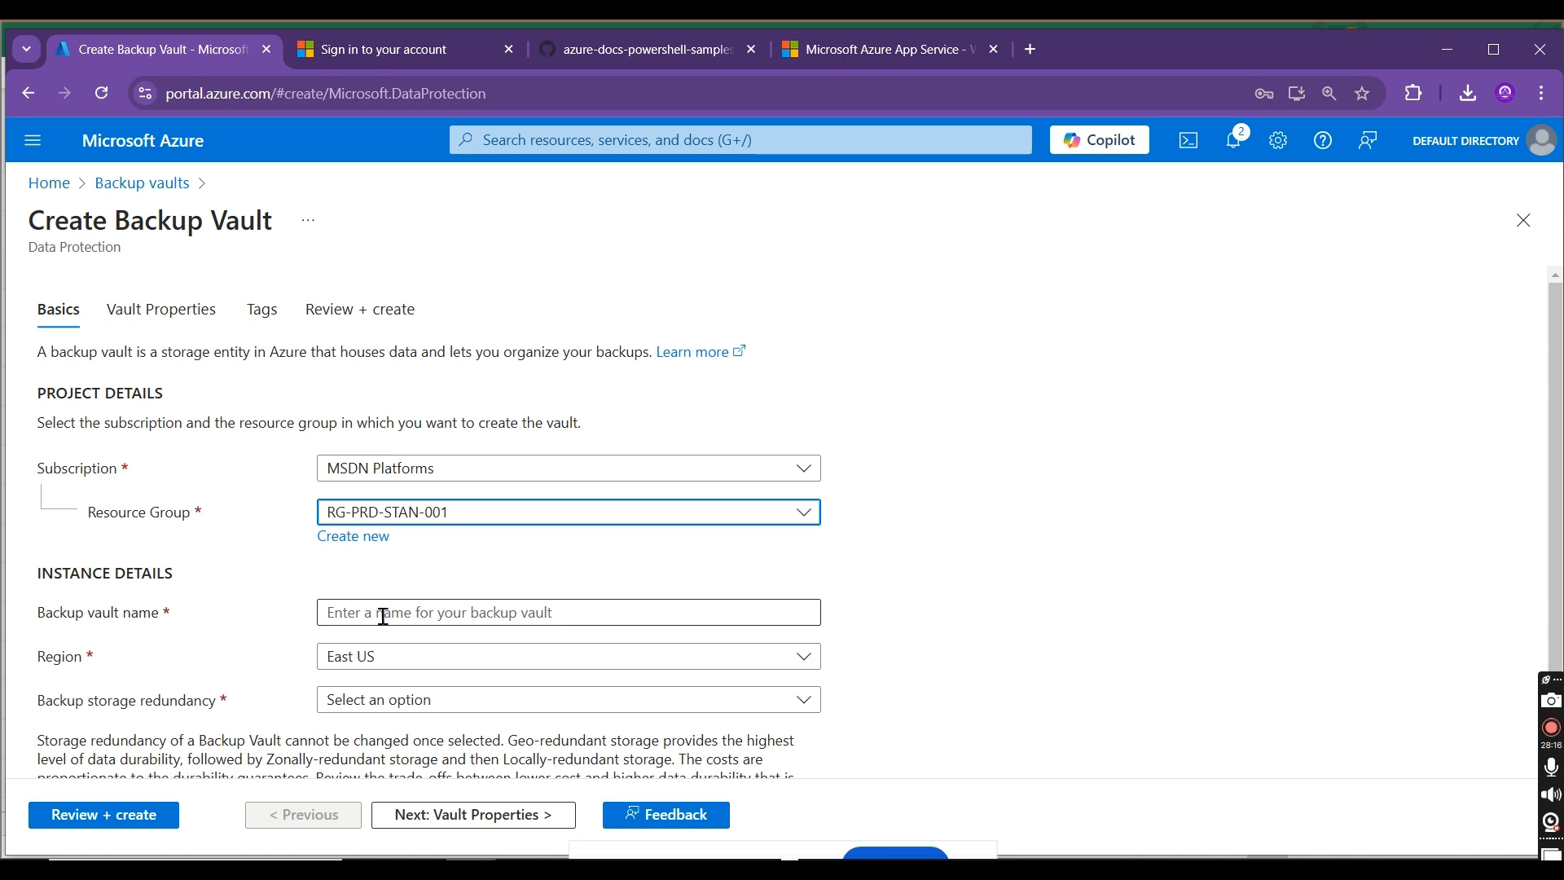
text(stanbkpvault)
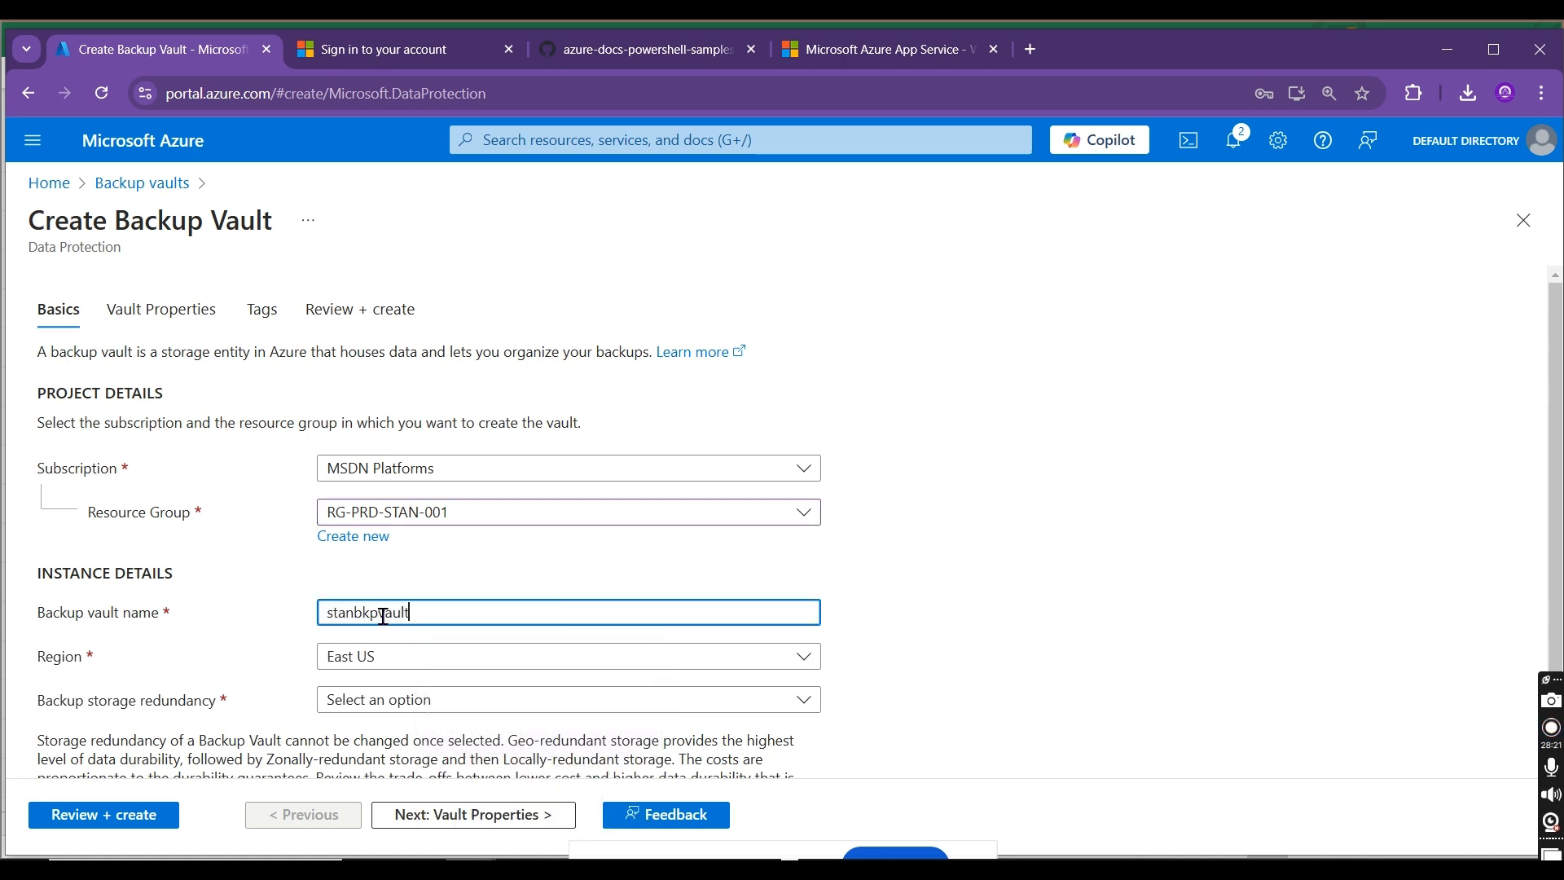
text(-)
key(BackSpace)
Step: Set the backup storage redundancy of the new vault to Locally-redundant
scroll(1470, 593, down, 1)
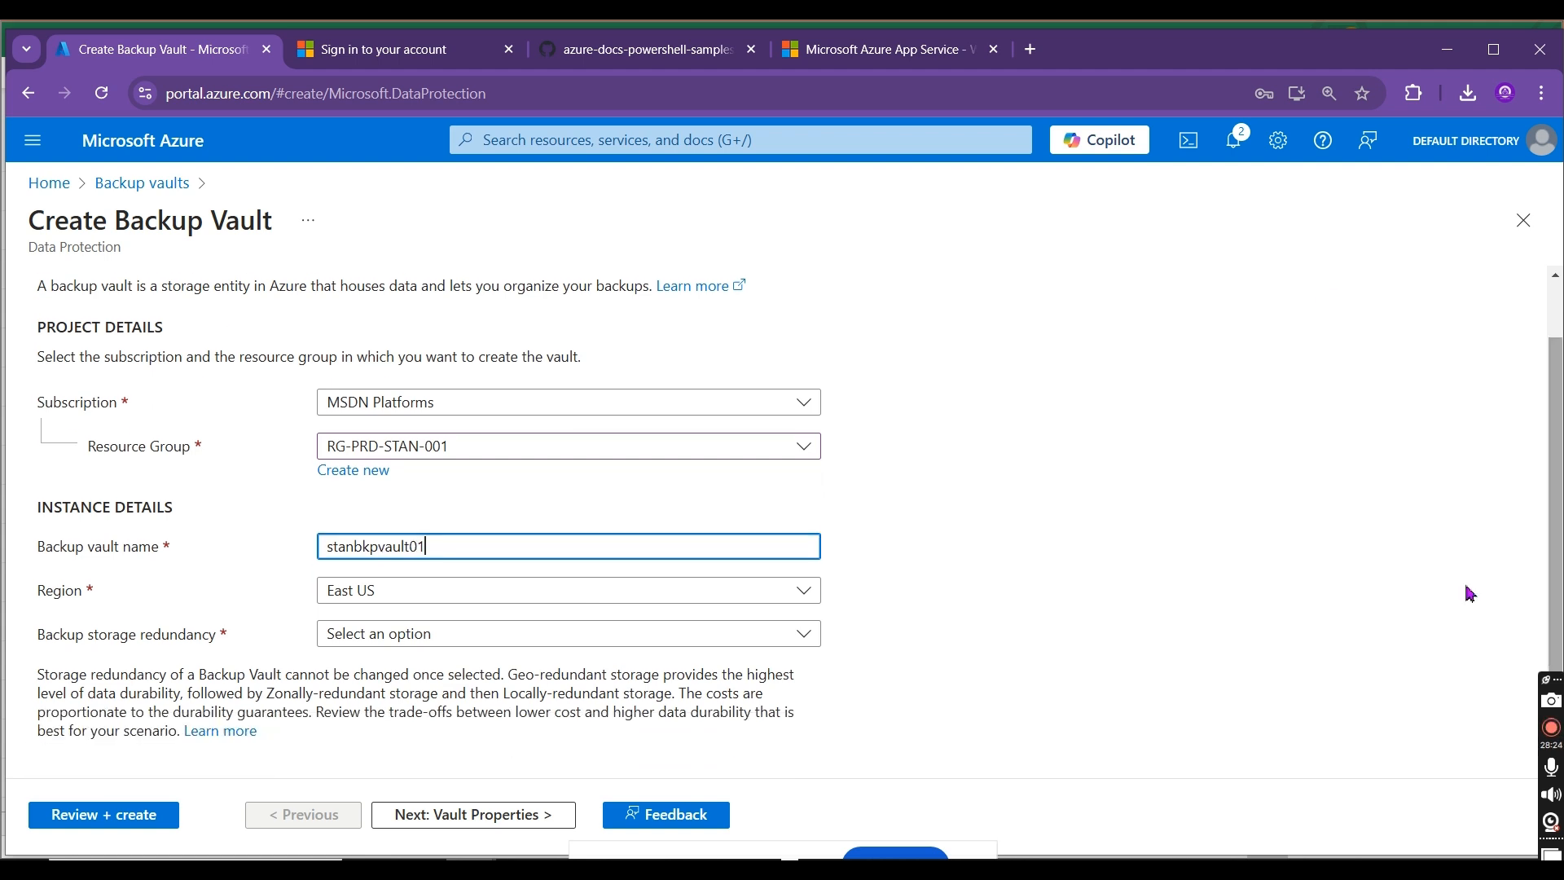
click(543, 638)
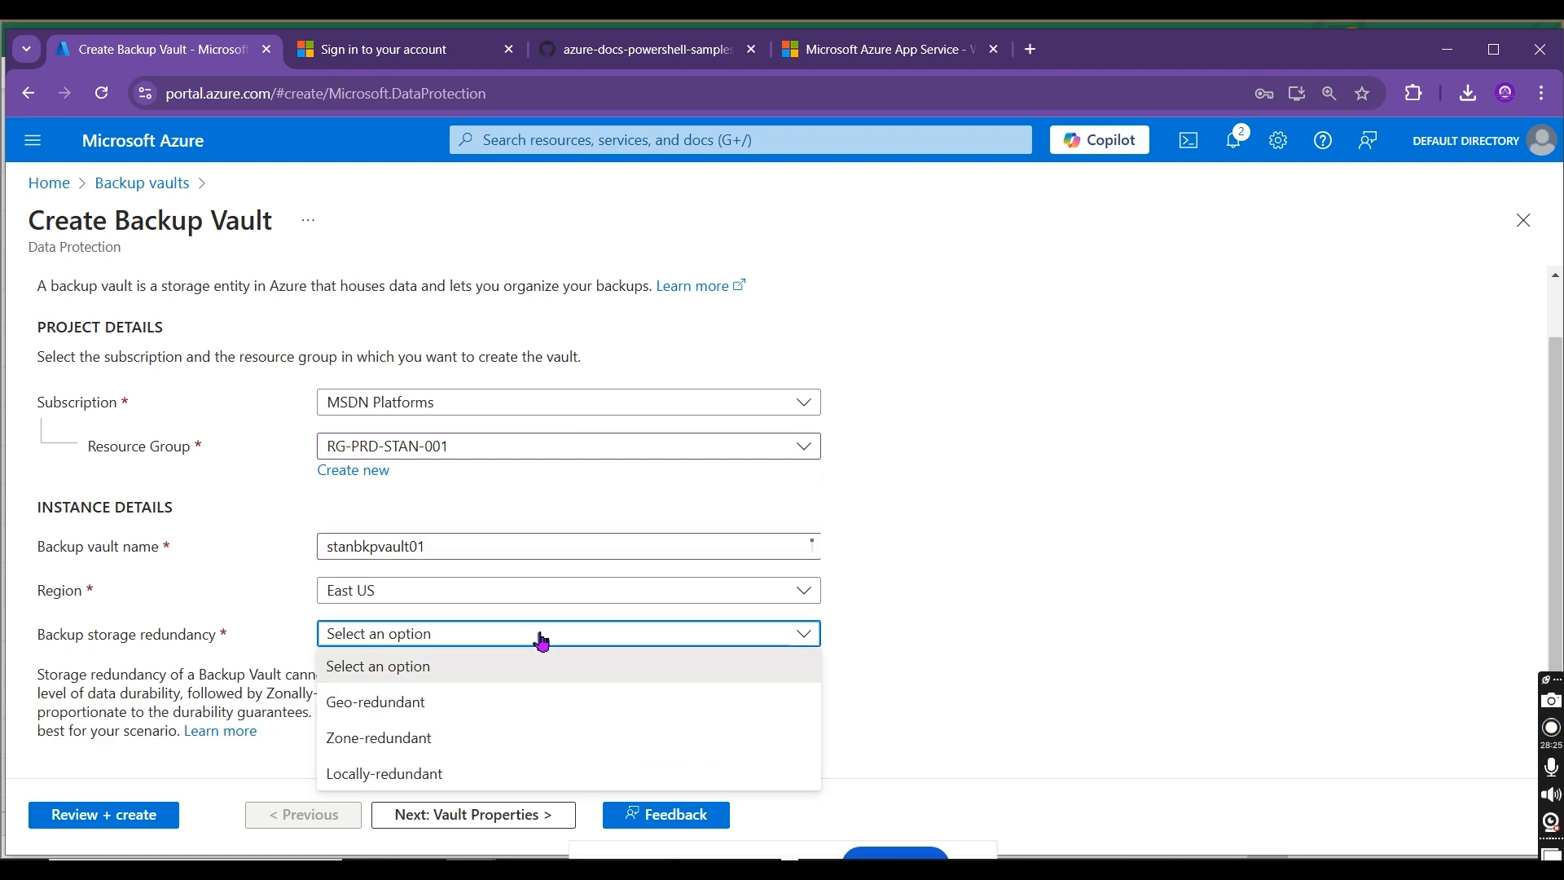
click(440, 774)
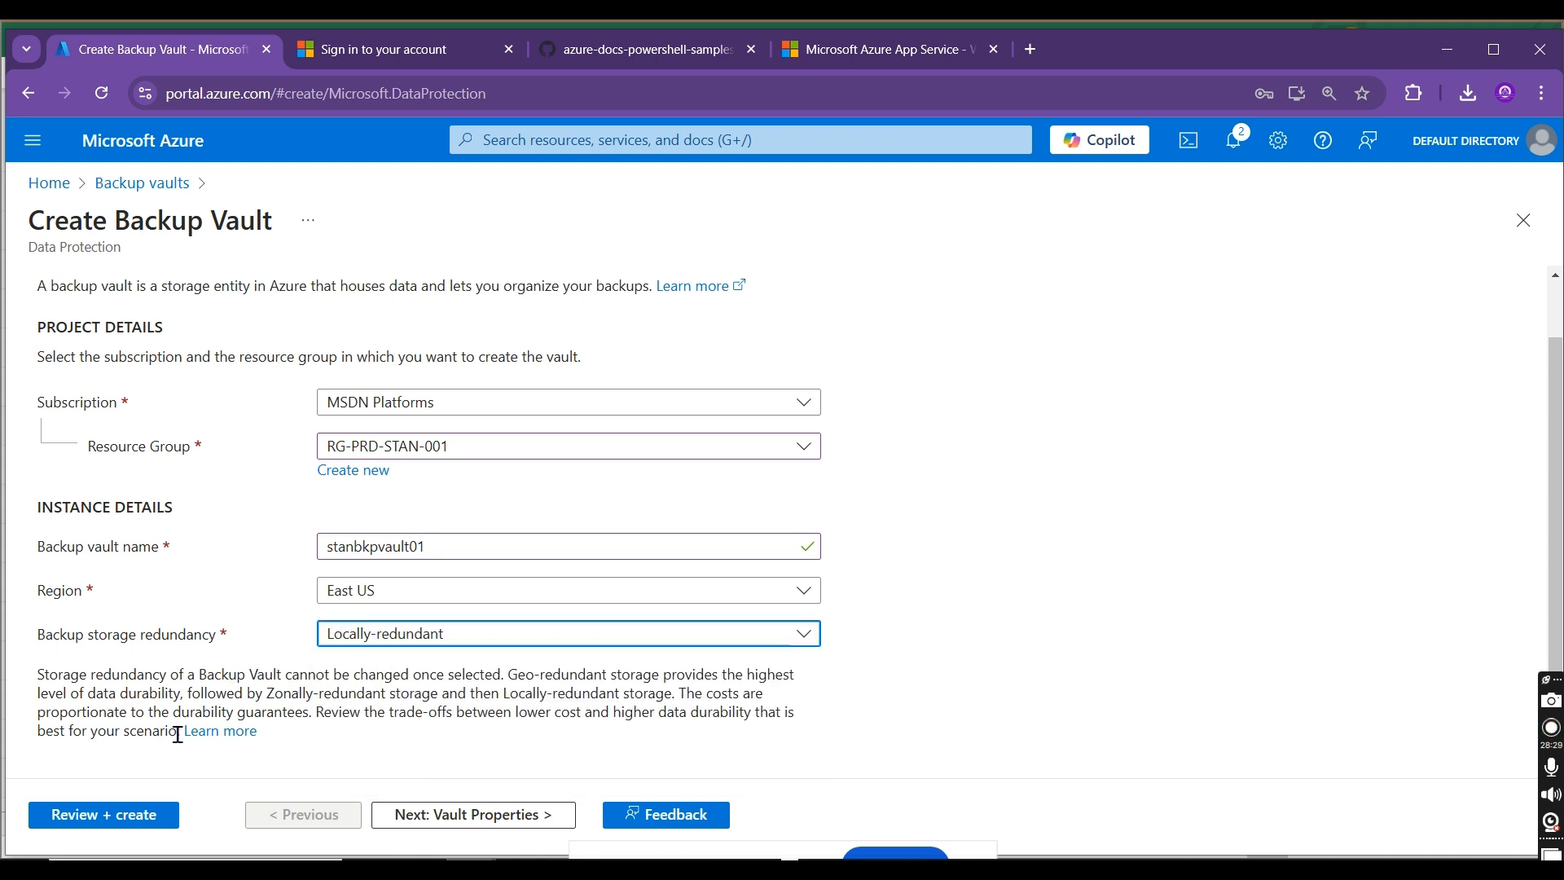
Step: Copy the storage redundancy note from the vault creation form into cell B9 of the Excel workbook
drag(179, 733, 35, 681)
key(ctrl+c)
key(alt+Tab)
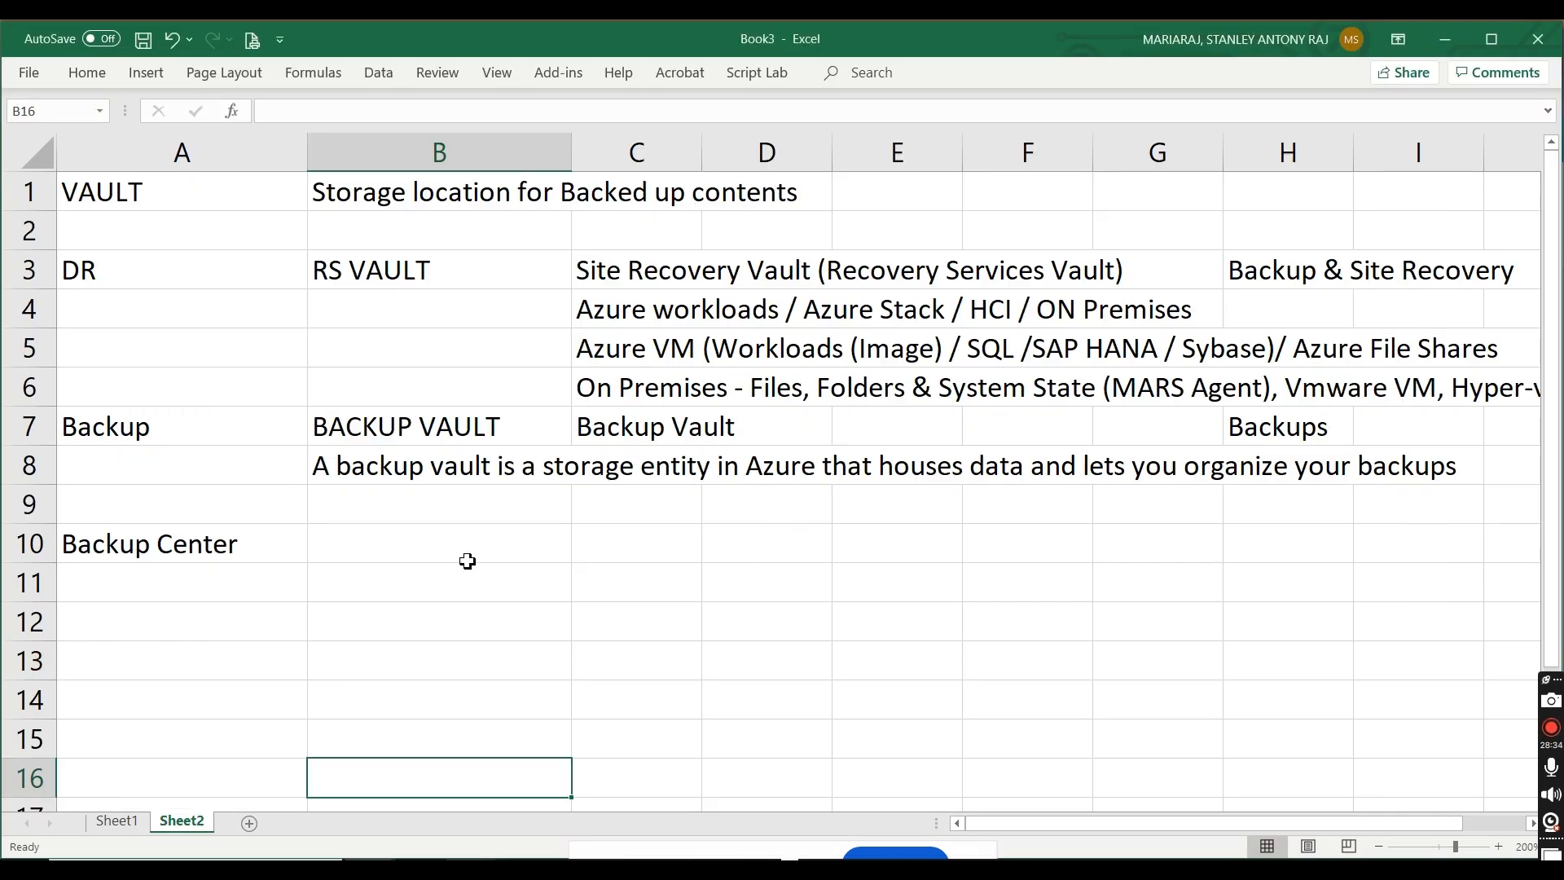
double_click(355, 506)
key(ctrl+v)
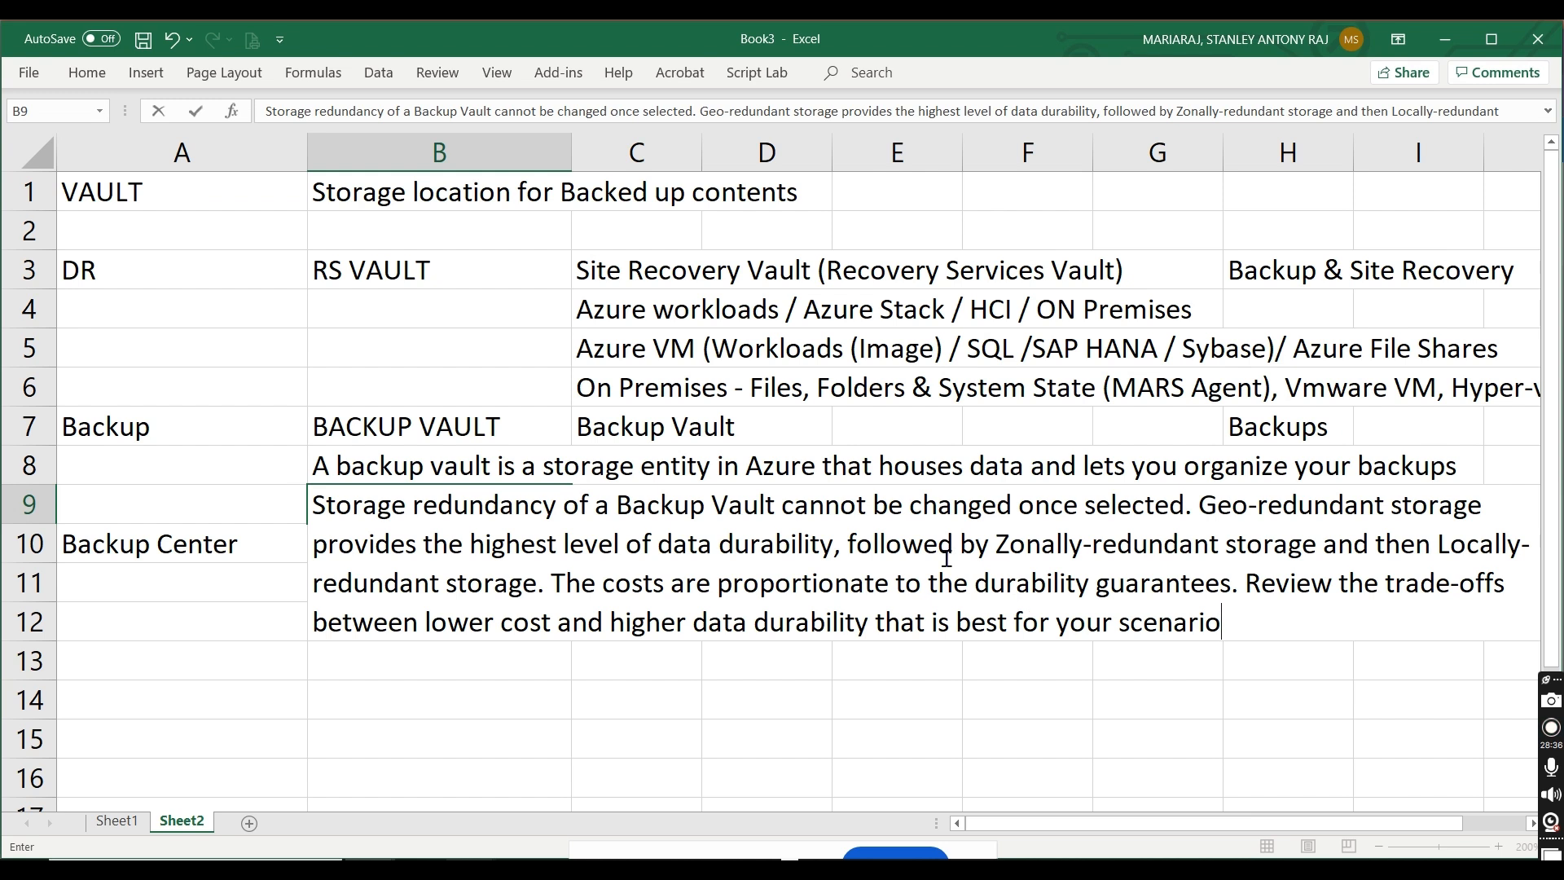
Step: Split the storage redundancy note by sentence: the cannot-be-changed sentence in B9, the Geo-redundant sentence in B10, the cost and trade-off sentences in B11
drag(1210, 497, 1332, 683)
key(ctrl+c)
key(Delete)
click(953, 625)
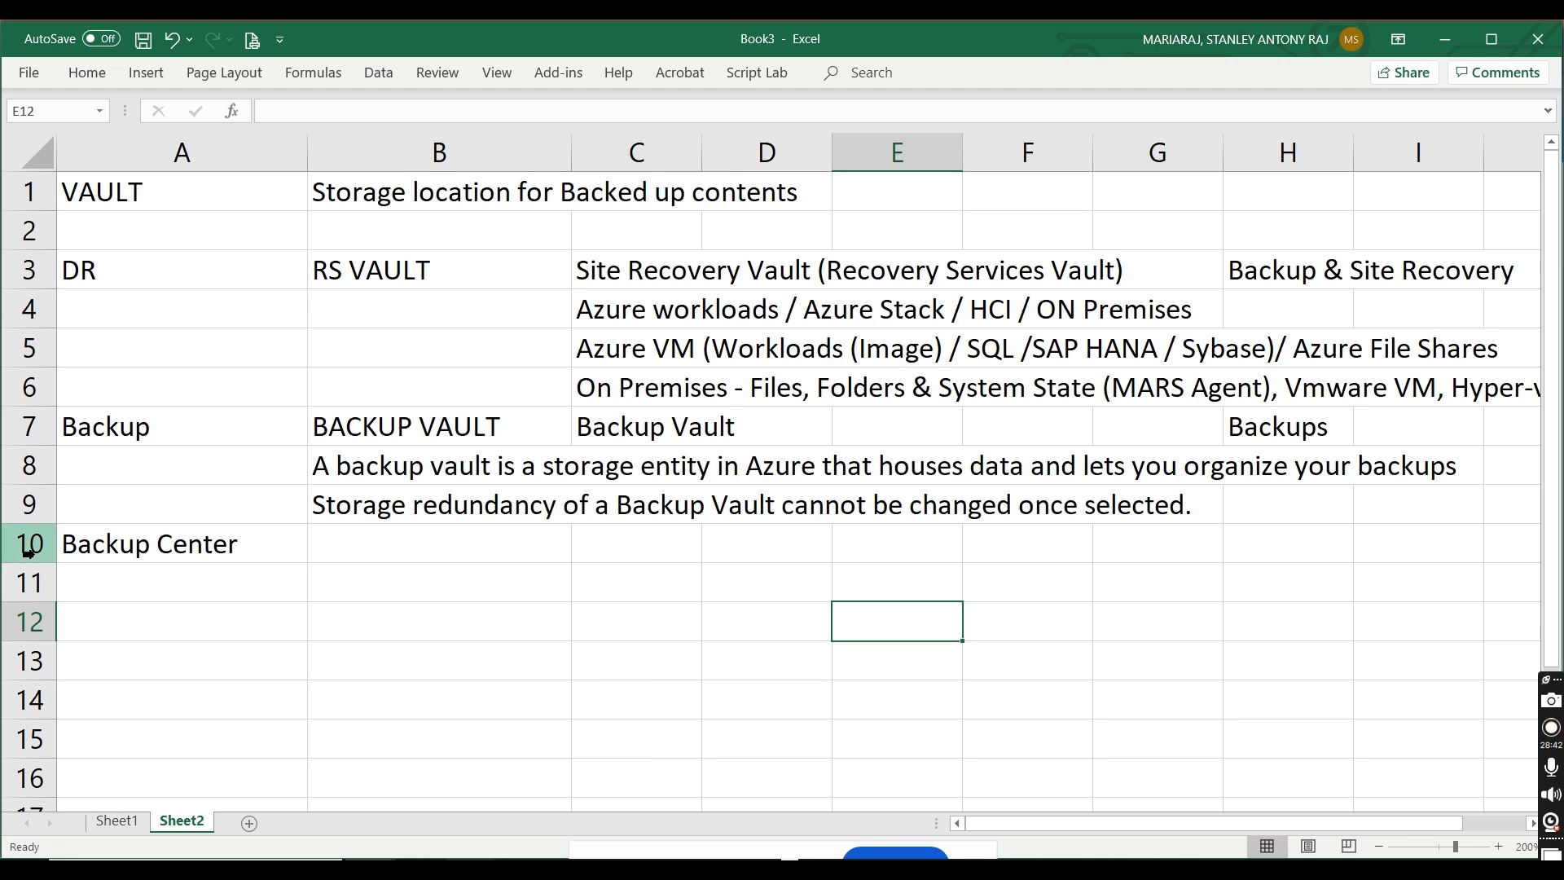
click(381, 551)
key(ctrl+v)
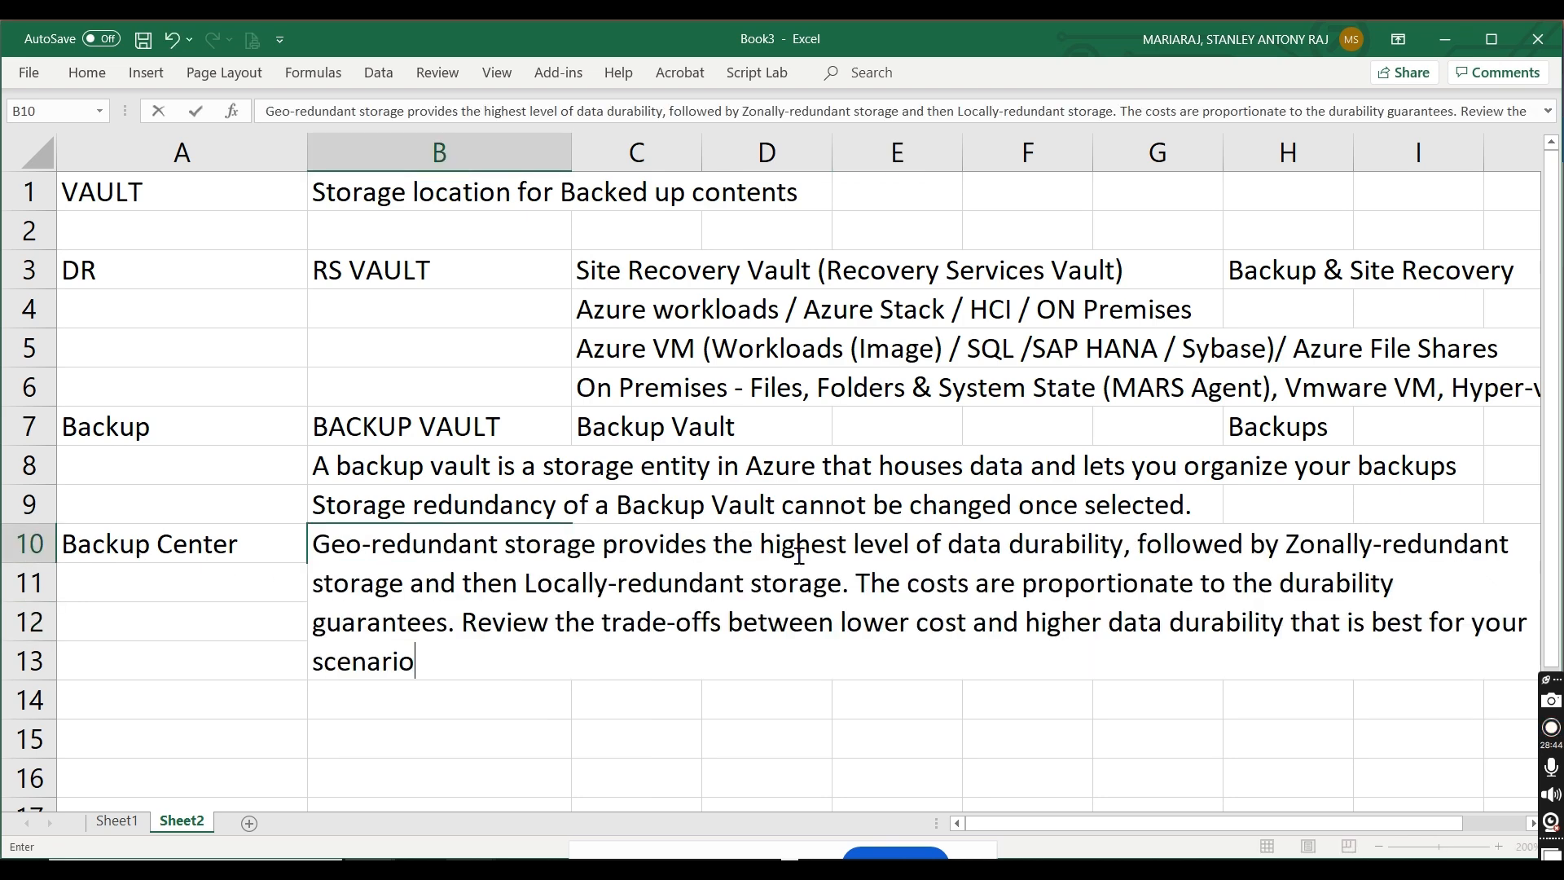
drag(855, 583, 976, 683)
key(ctrl+c)
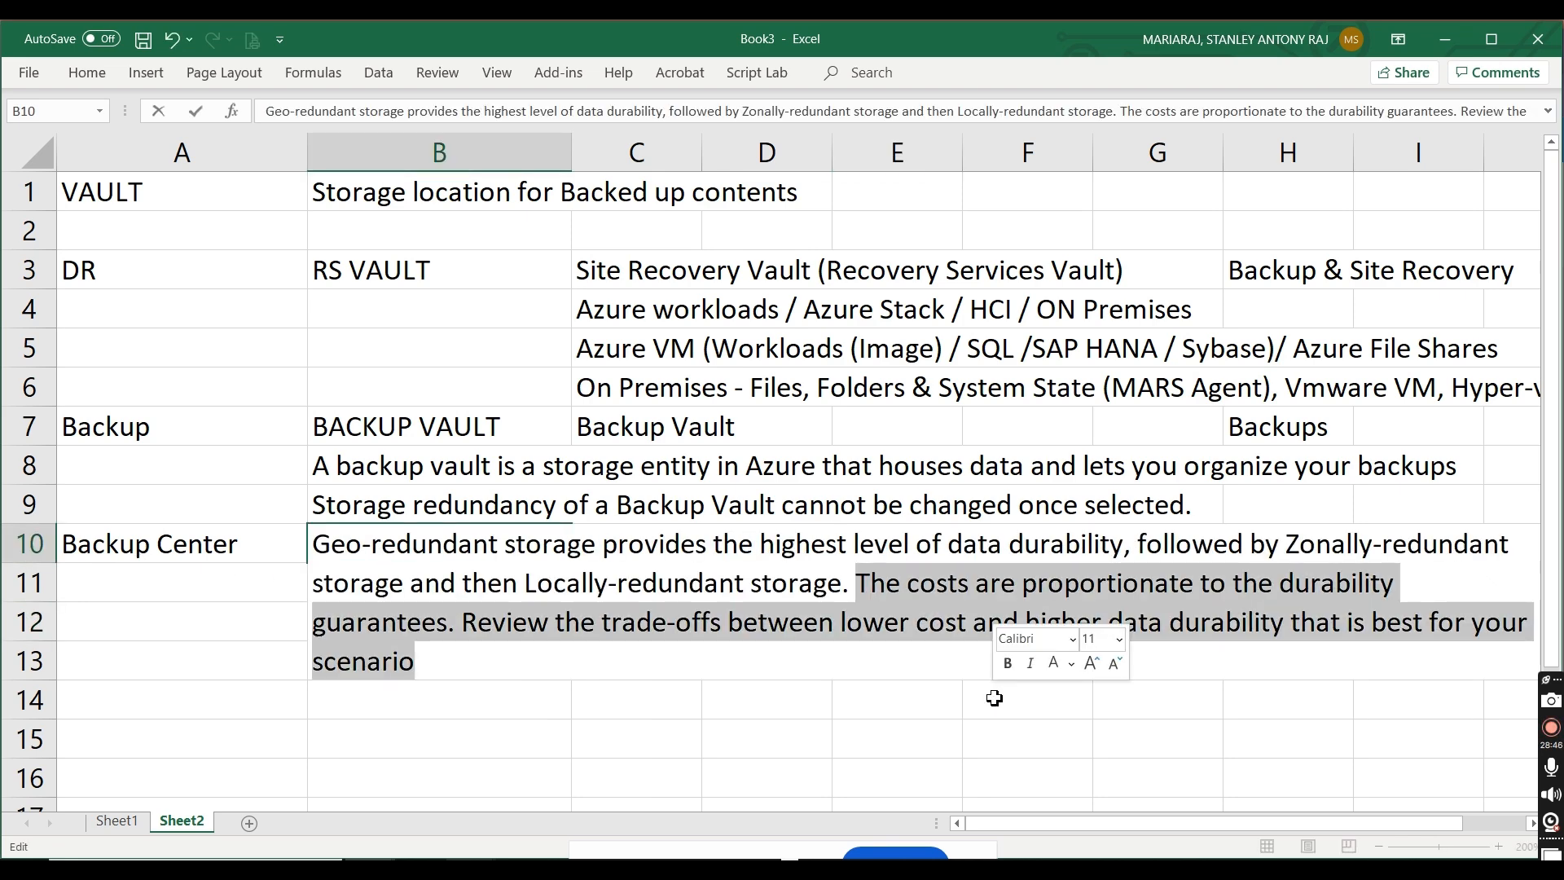
key(Delete)
click(387, 583)
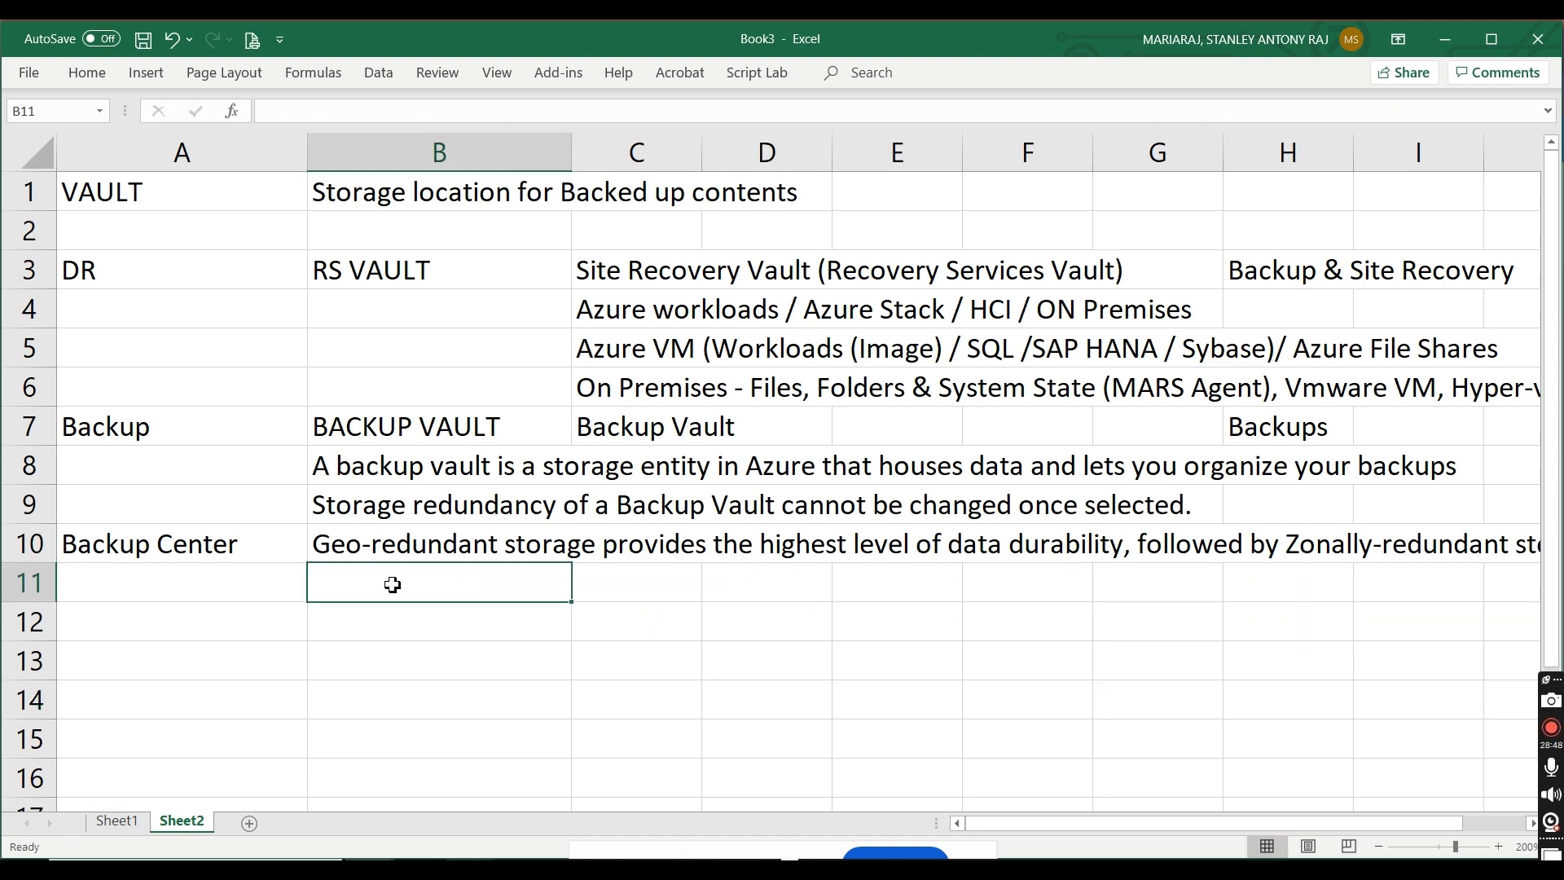
double_click(395, 583)
key(ctrl+v)
click(237, 727)
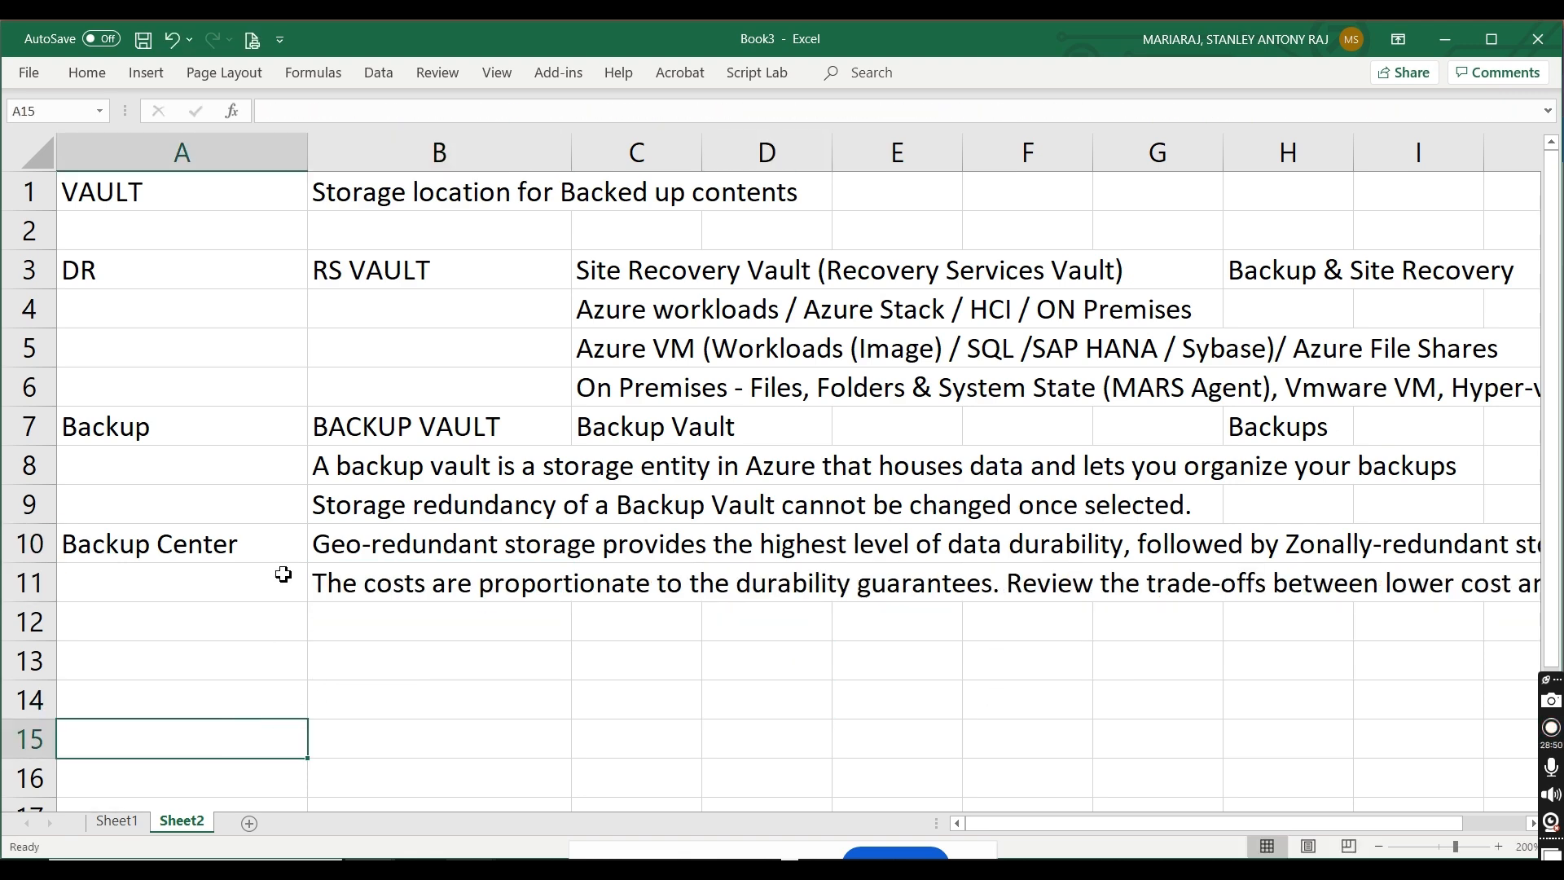
Step: Move the Backup Center label from cell A10 to cell A2
click(265, 554)
key(ctrl+x)
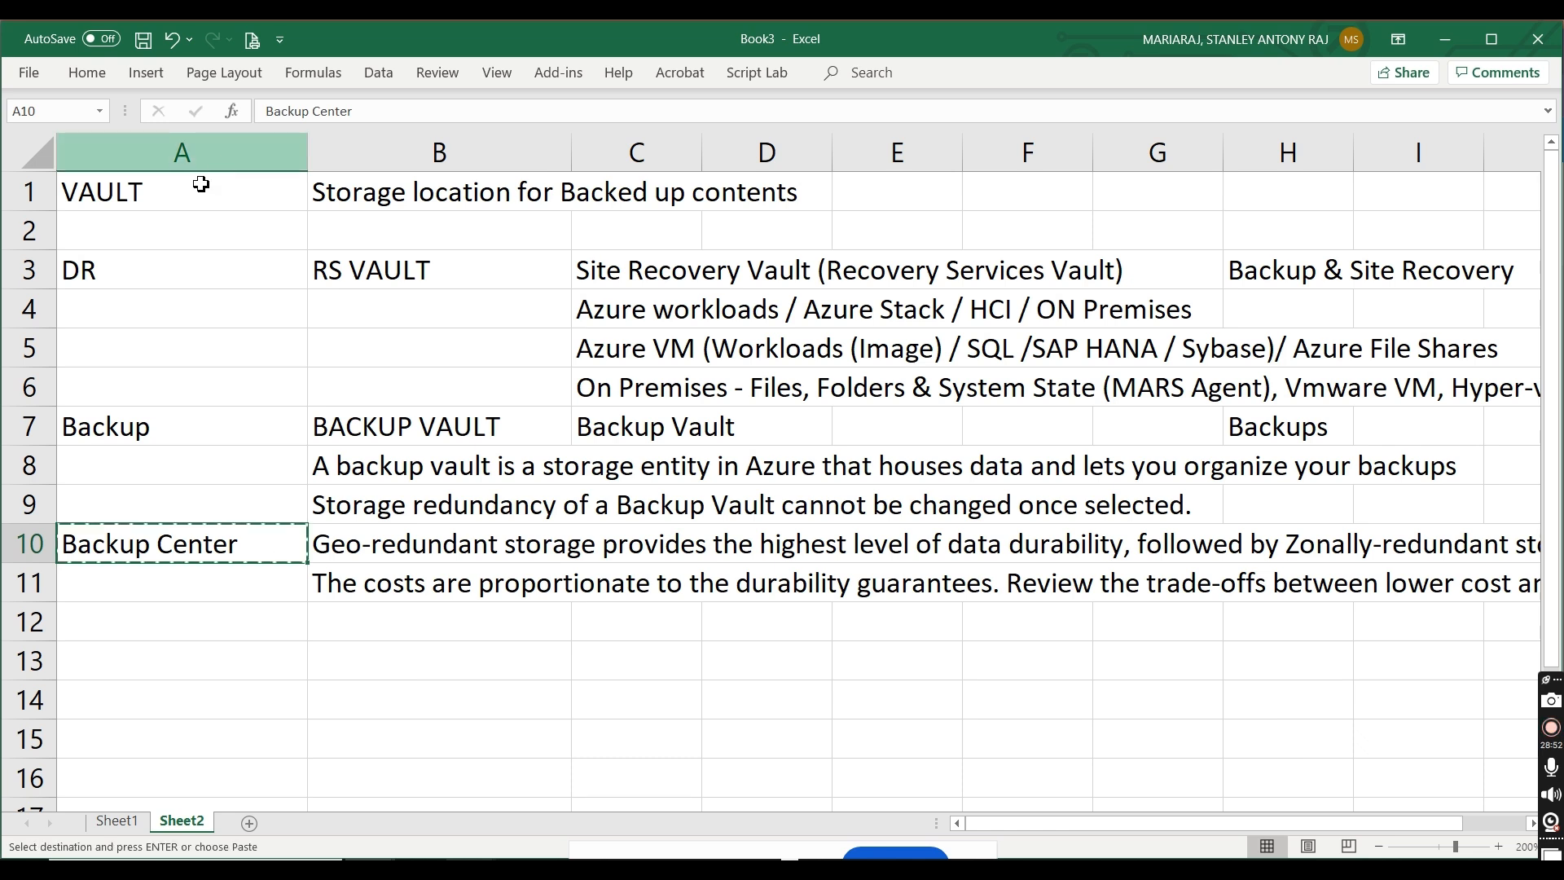
click(187, 227)
key(ctrl+v)
click(459, 666)
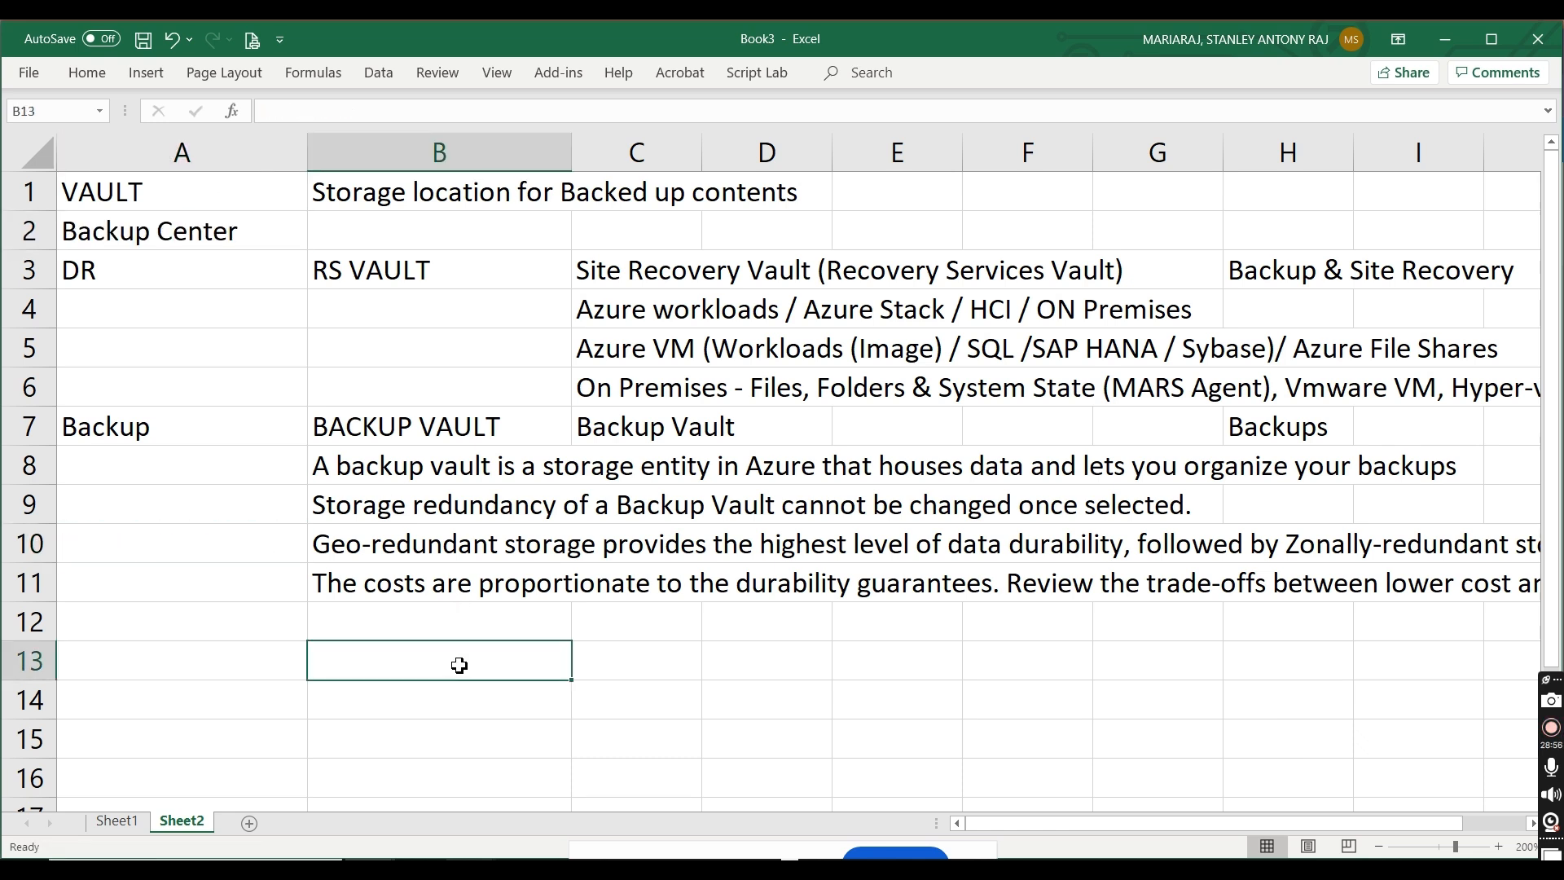
Step: Switch back to the Azure portal and continue the backup vault creation to its vault properties
key(alt+Tab)
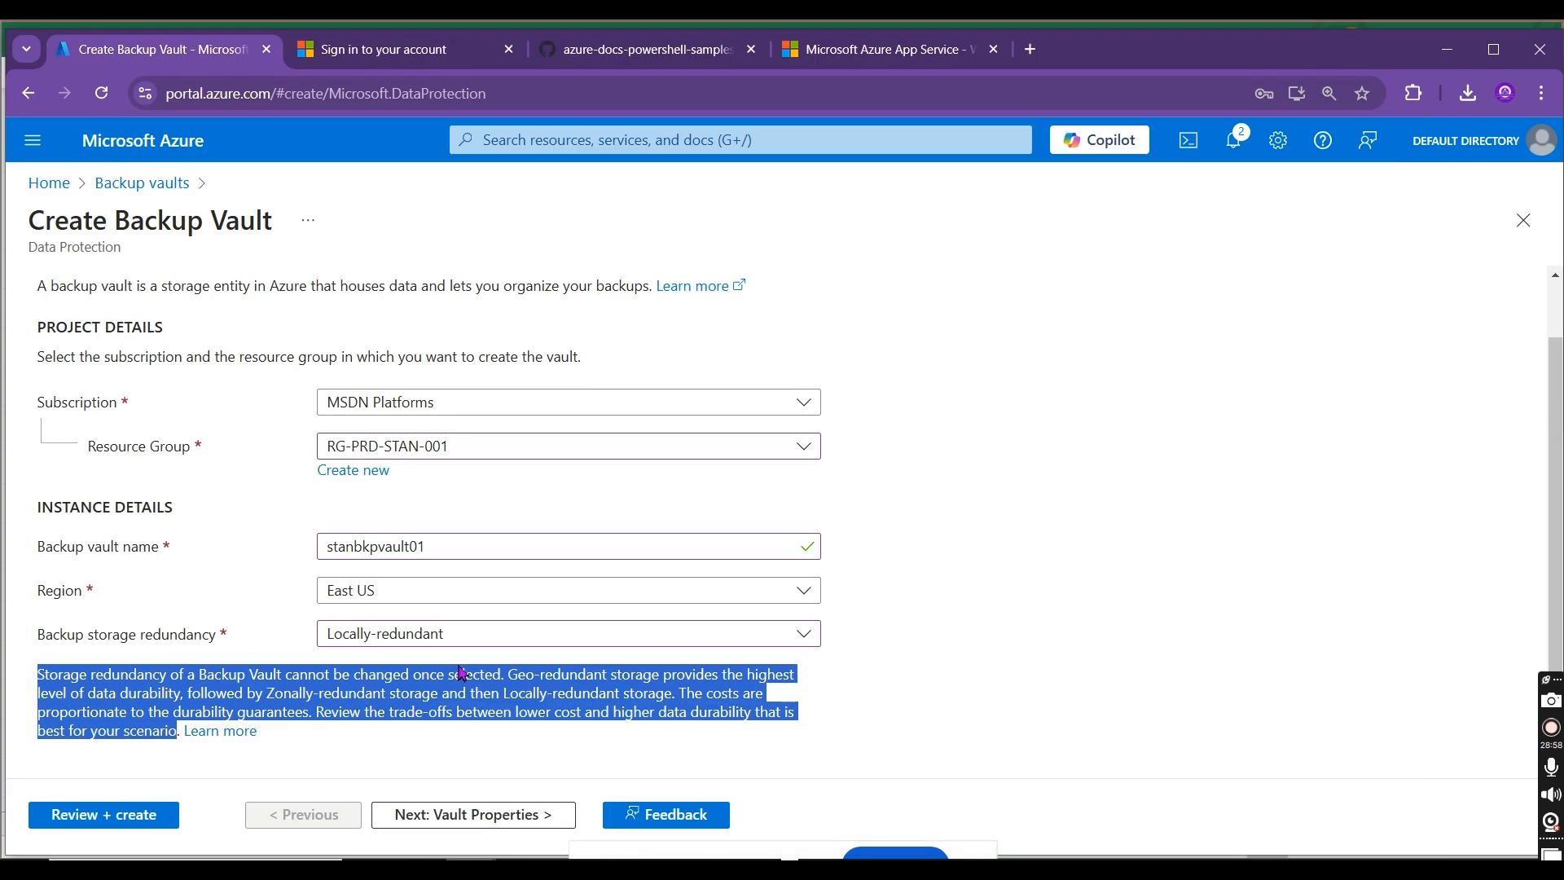
click(1279, 642)
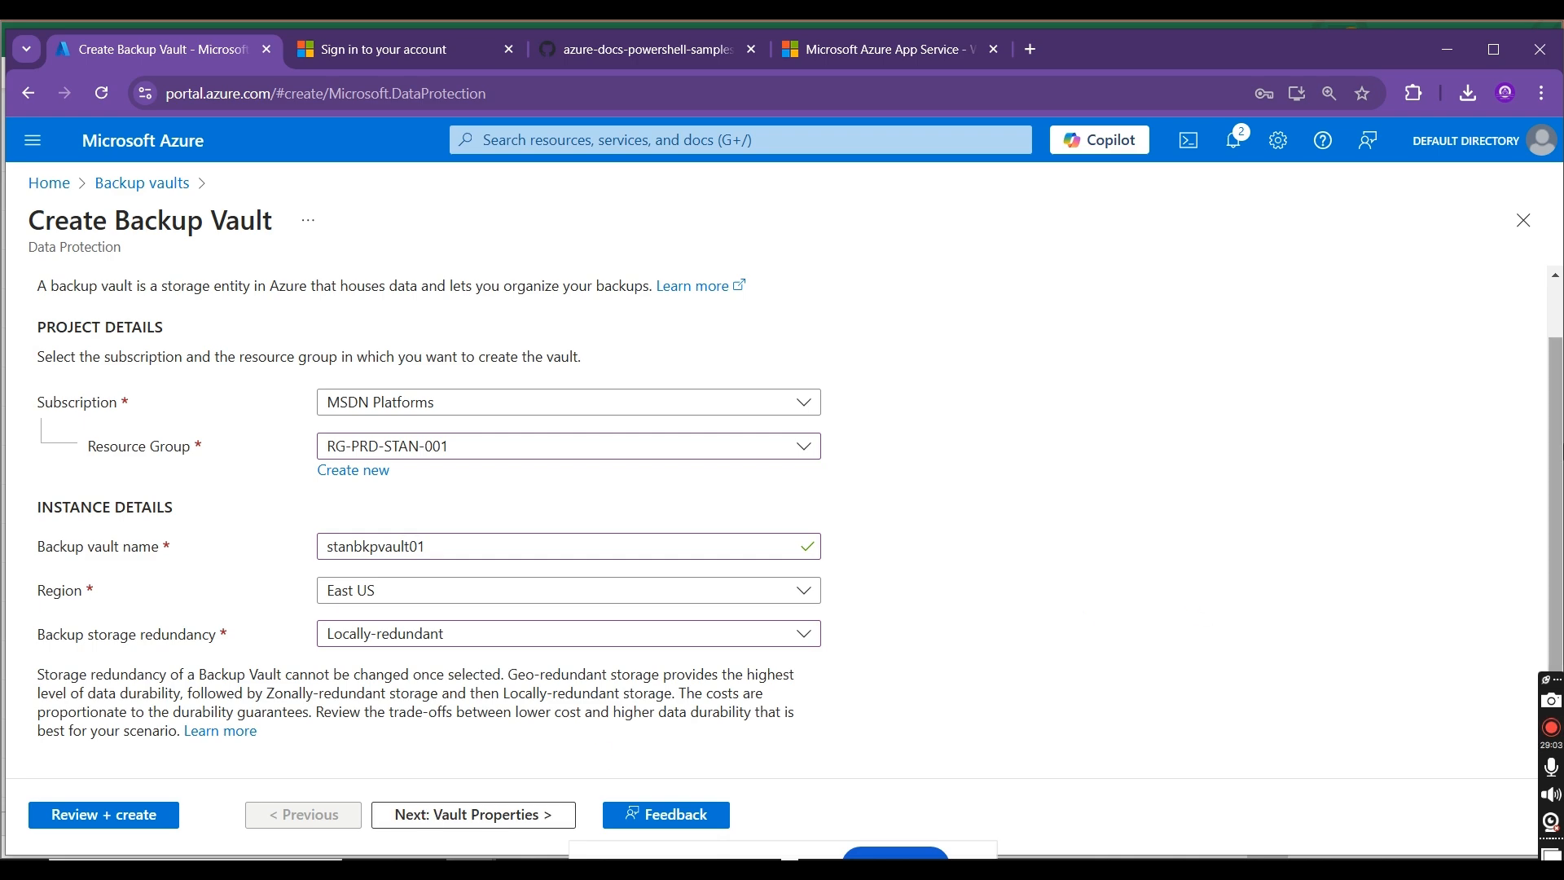
mouse_move(1561, 547)
mouse_down()
mouse_move(1561, 481)
mouse_move(1562, 547)
mouse_up()
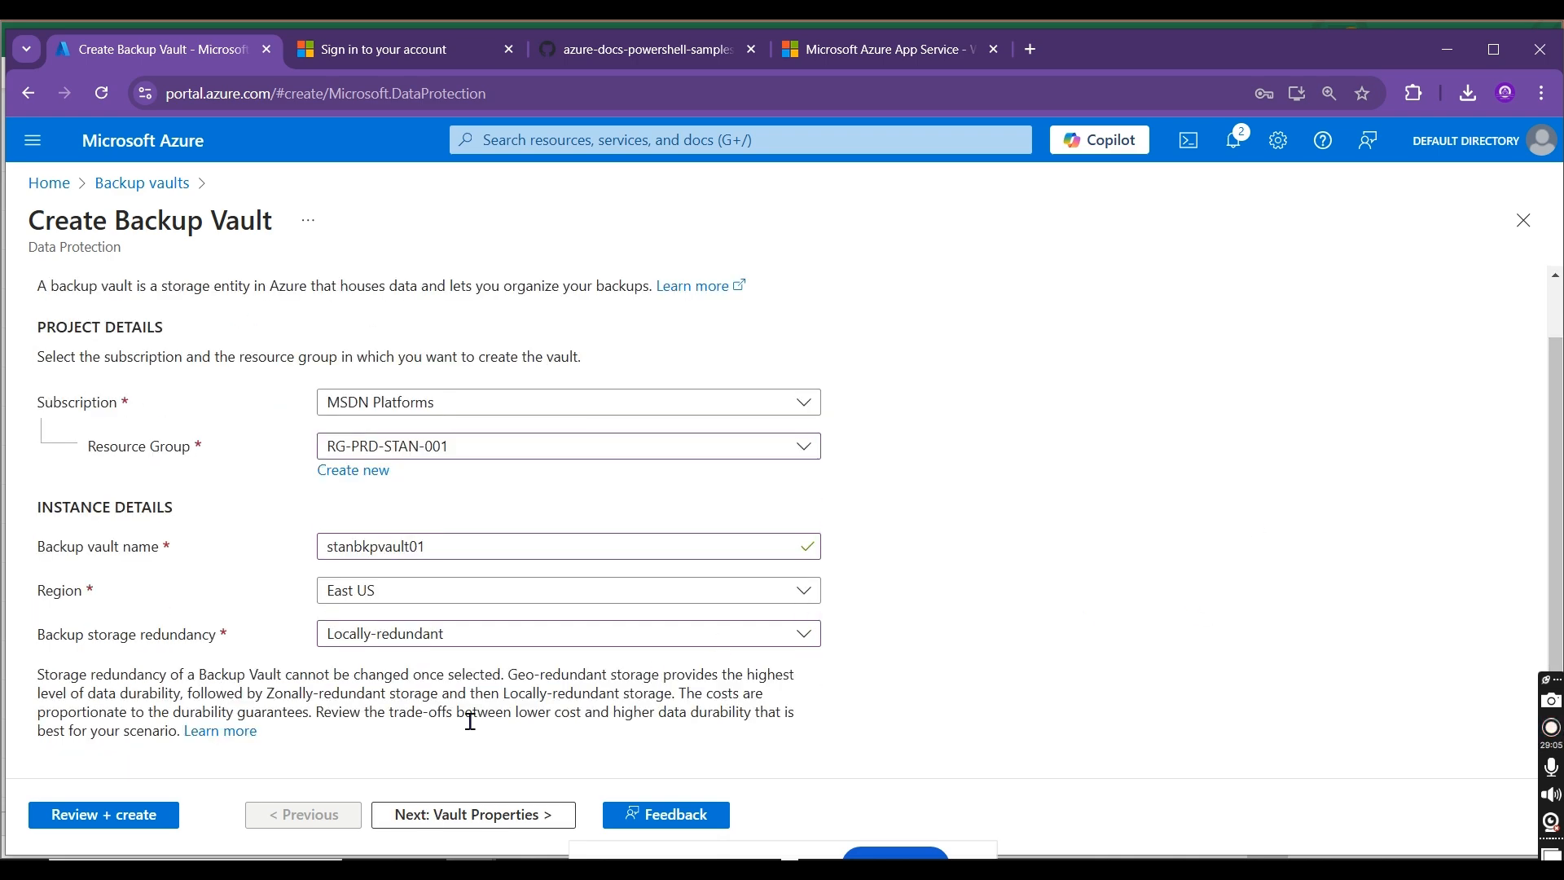
click(426, 816)
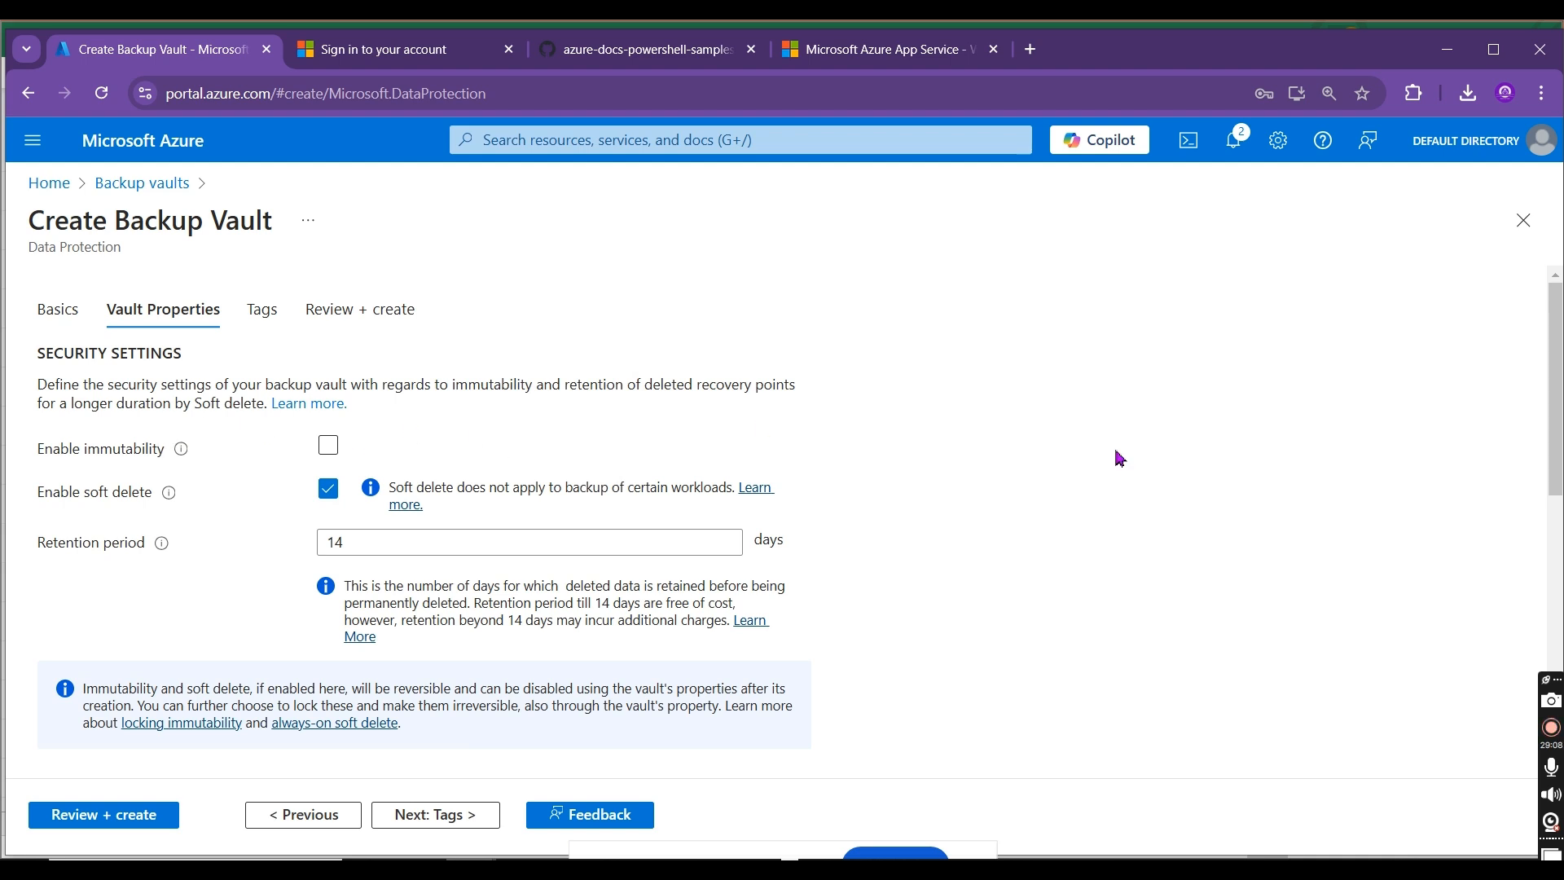
Step: Disable soft delete for the new vault and look over its identity, encryption and restore settings
click(328, 489)
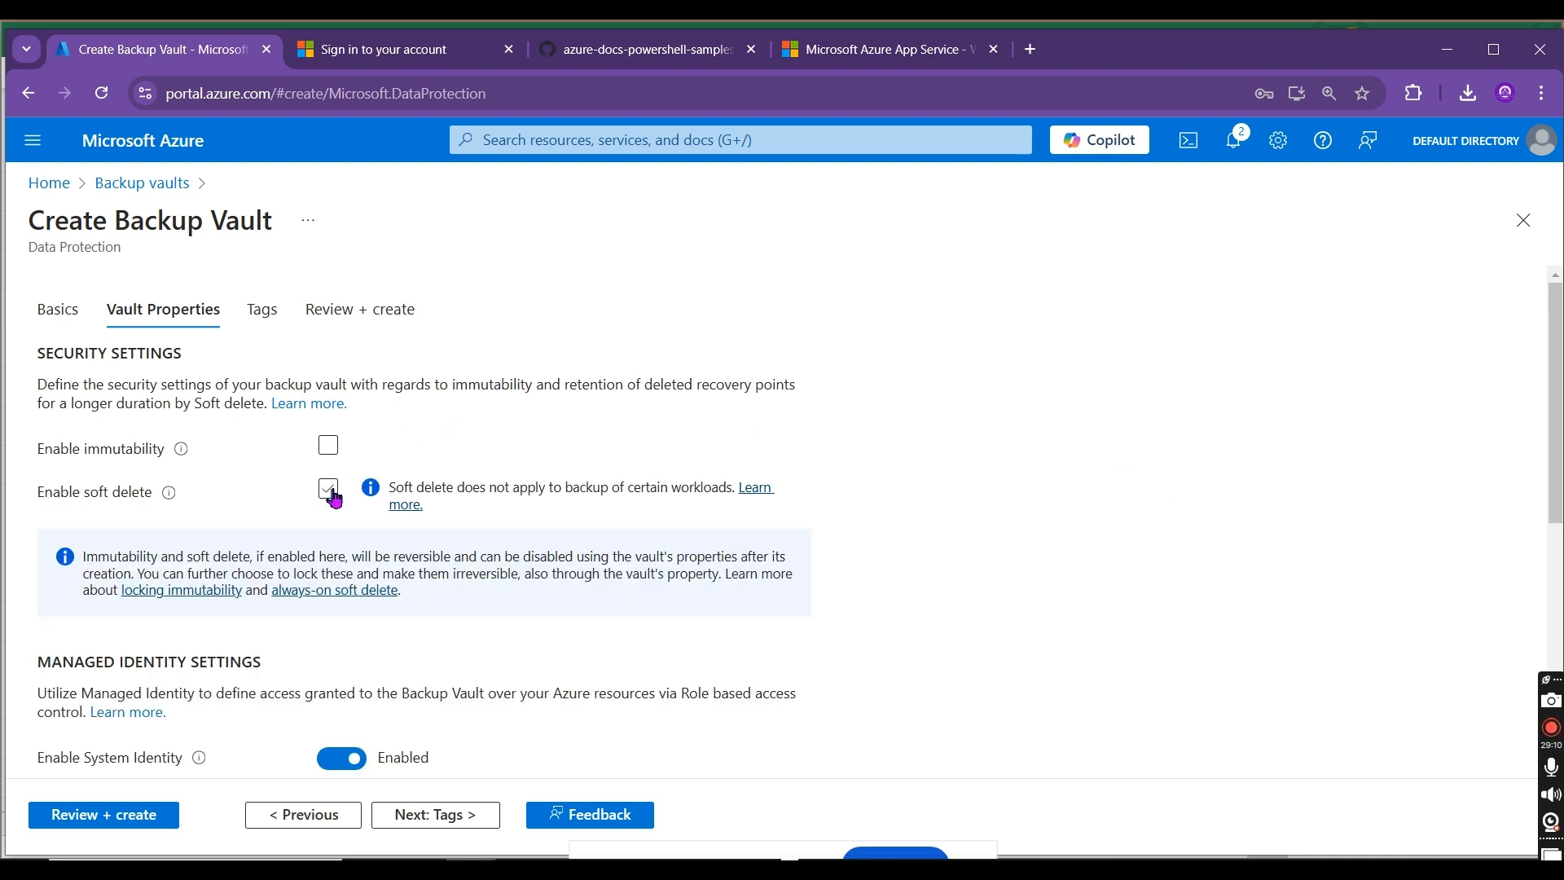
scroll(1482, 463, down, 3)
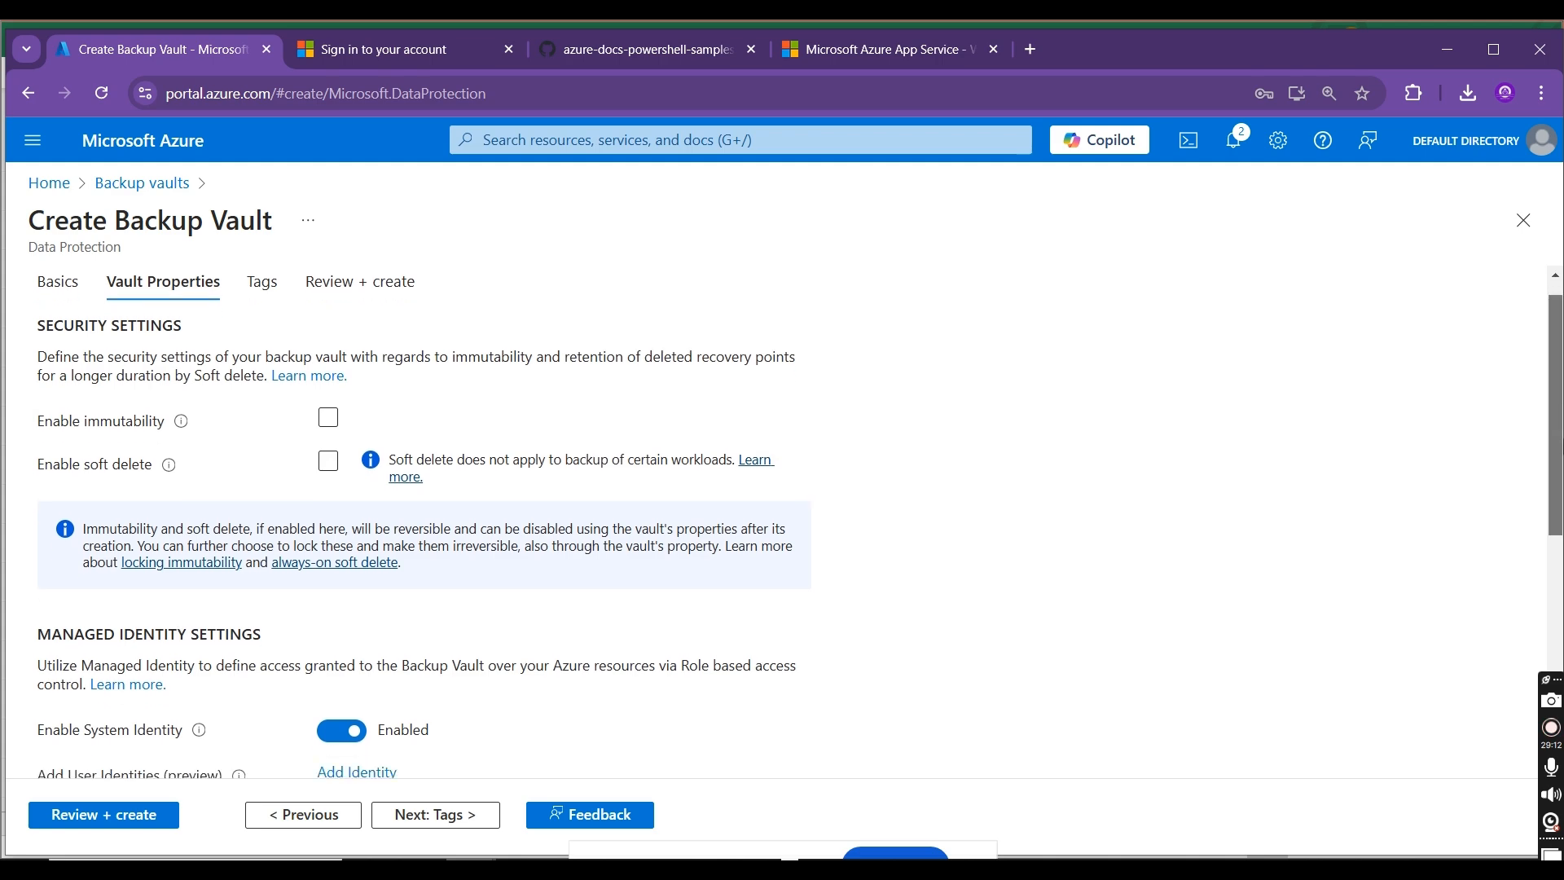
scroll(798, 518, down, 3)
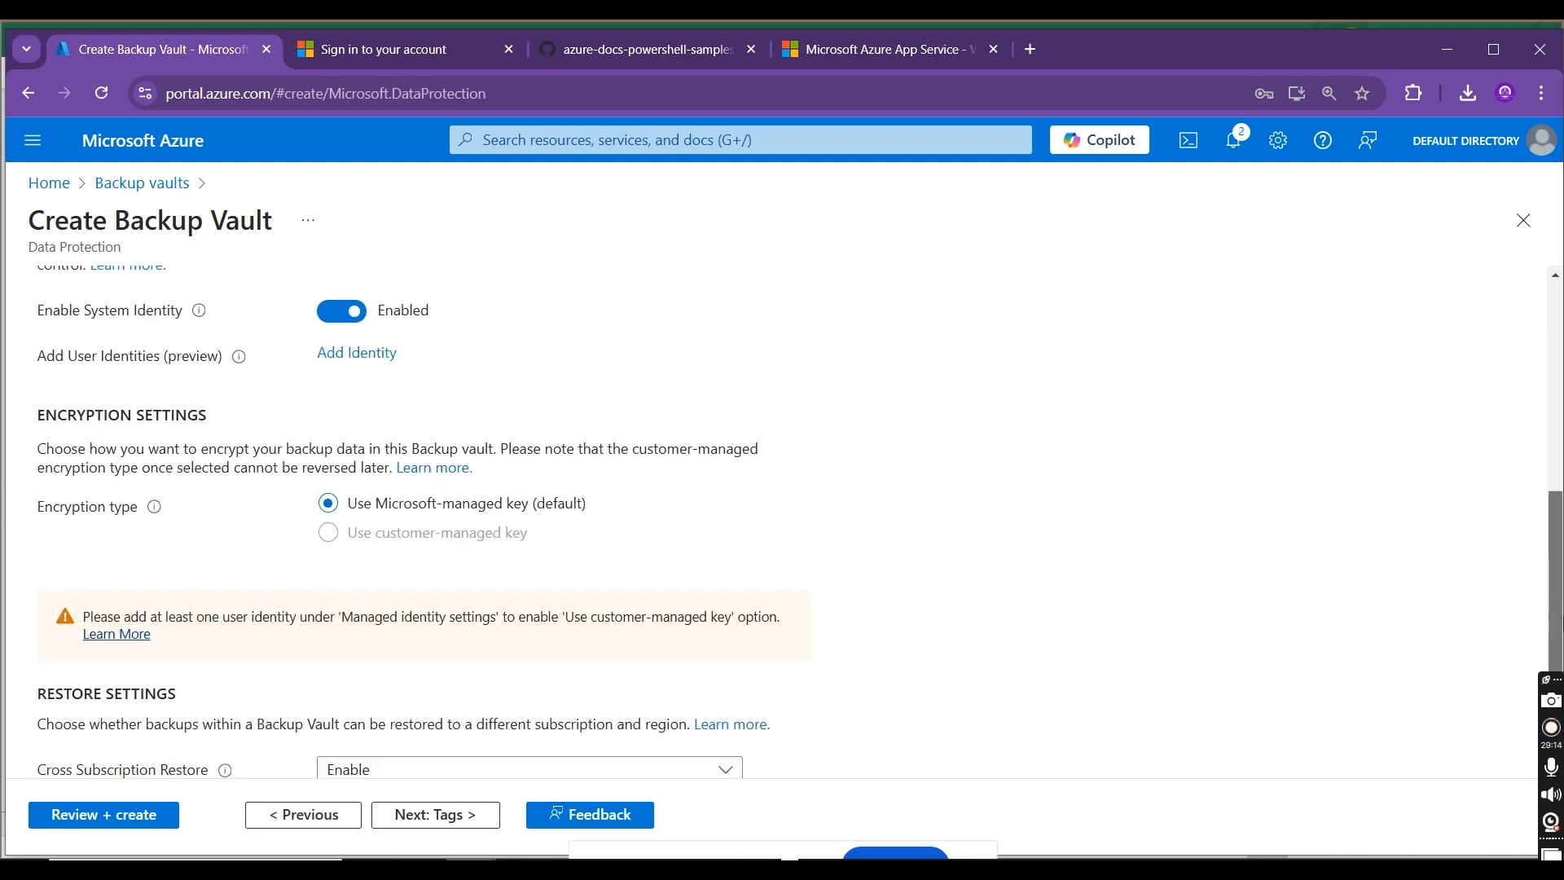
scroll(781, 522, up, 10)
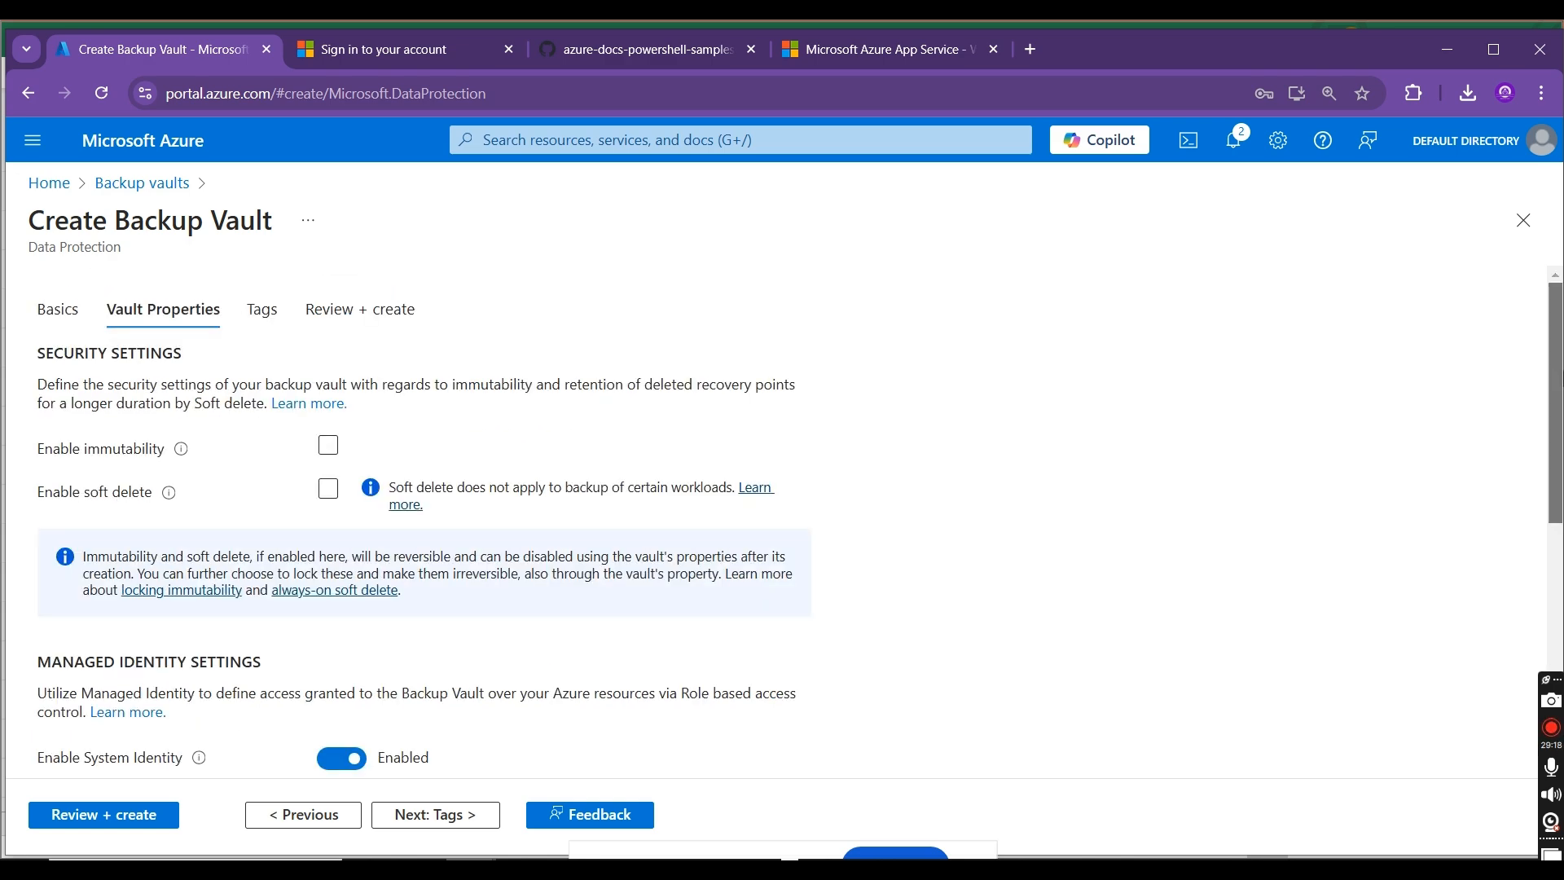
Step: Copy the Cross Subscription Restore label from the vault's restore settings into cell B12 of the Excel workbook
scroll(737, 674, down, 6)
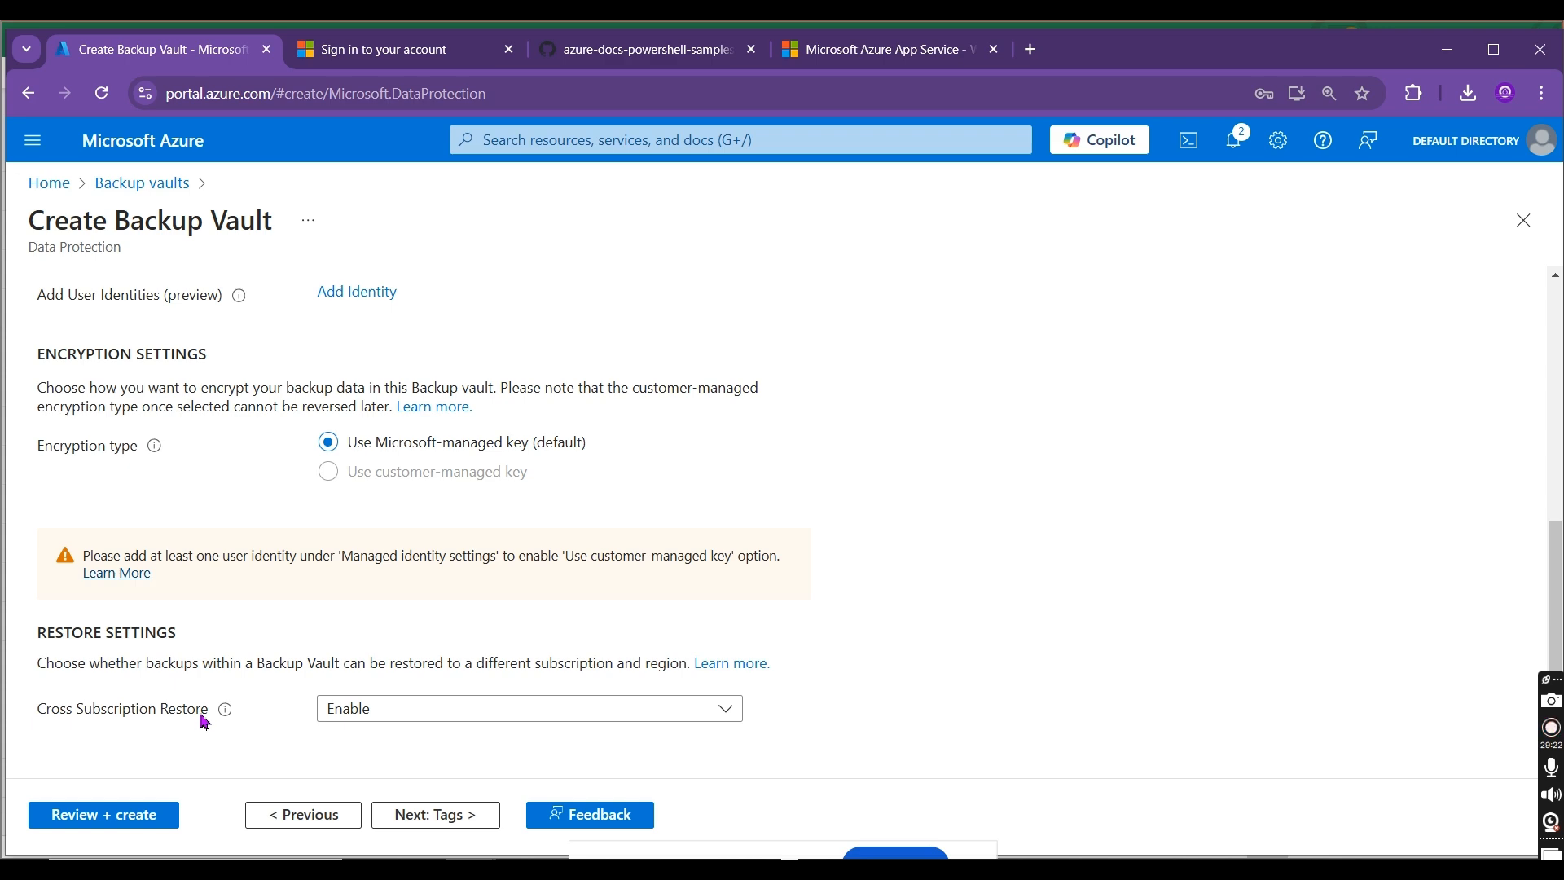
drag(209, 718, 44, 716)
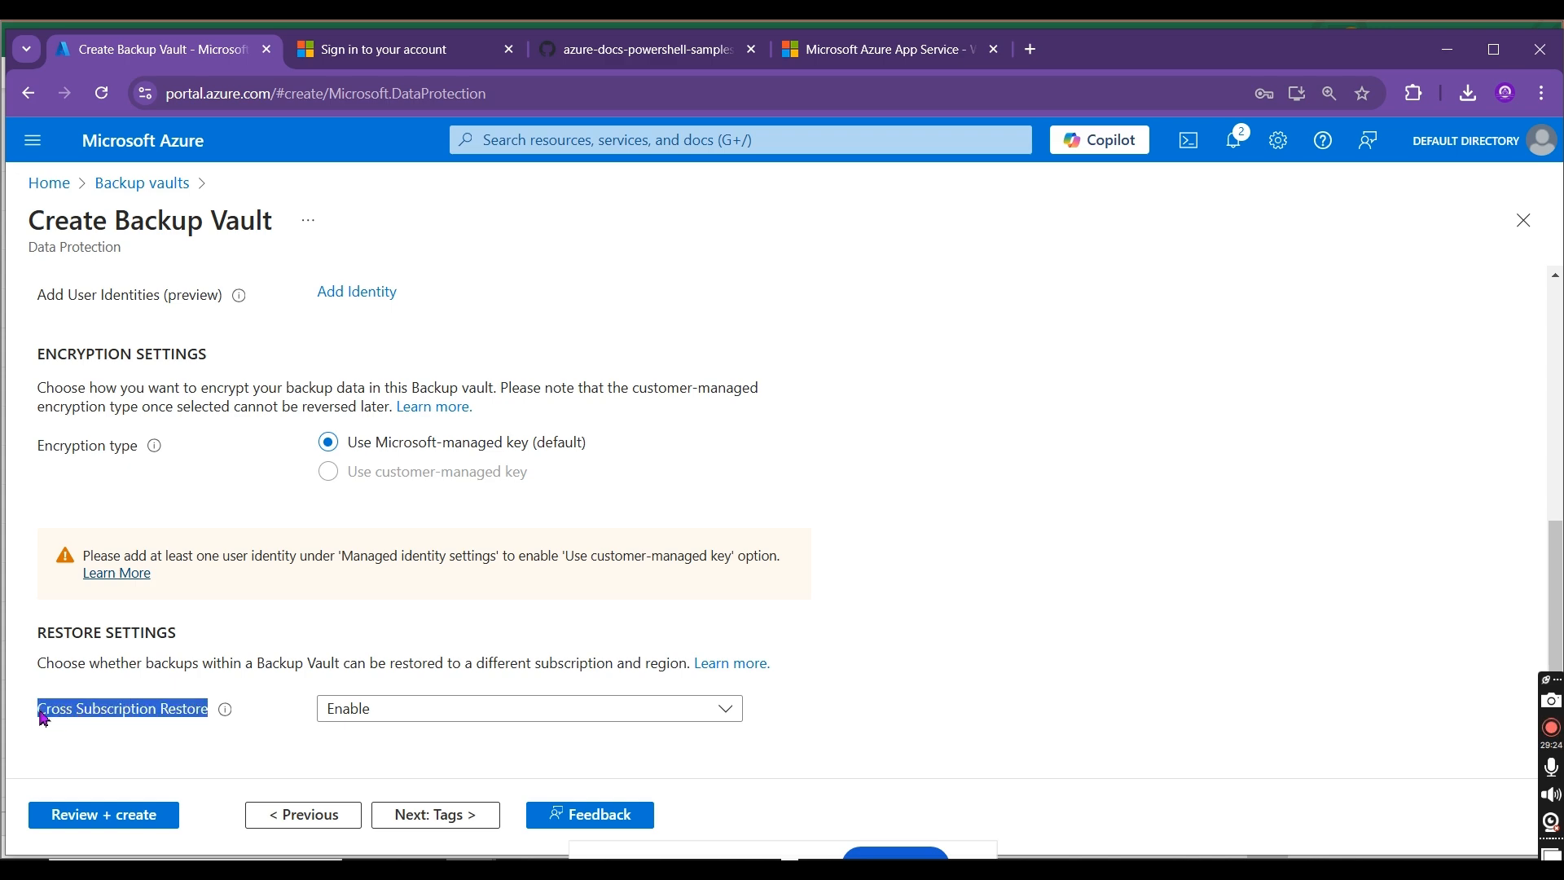
key(alt+Tab)
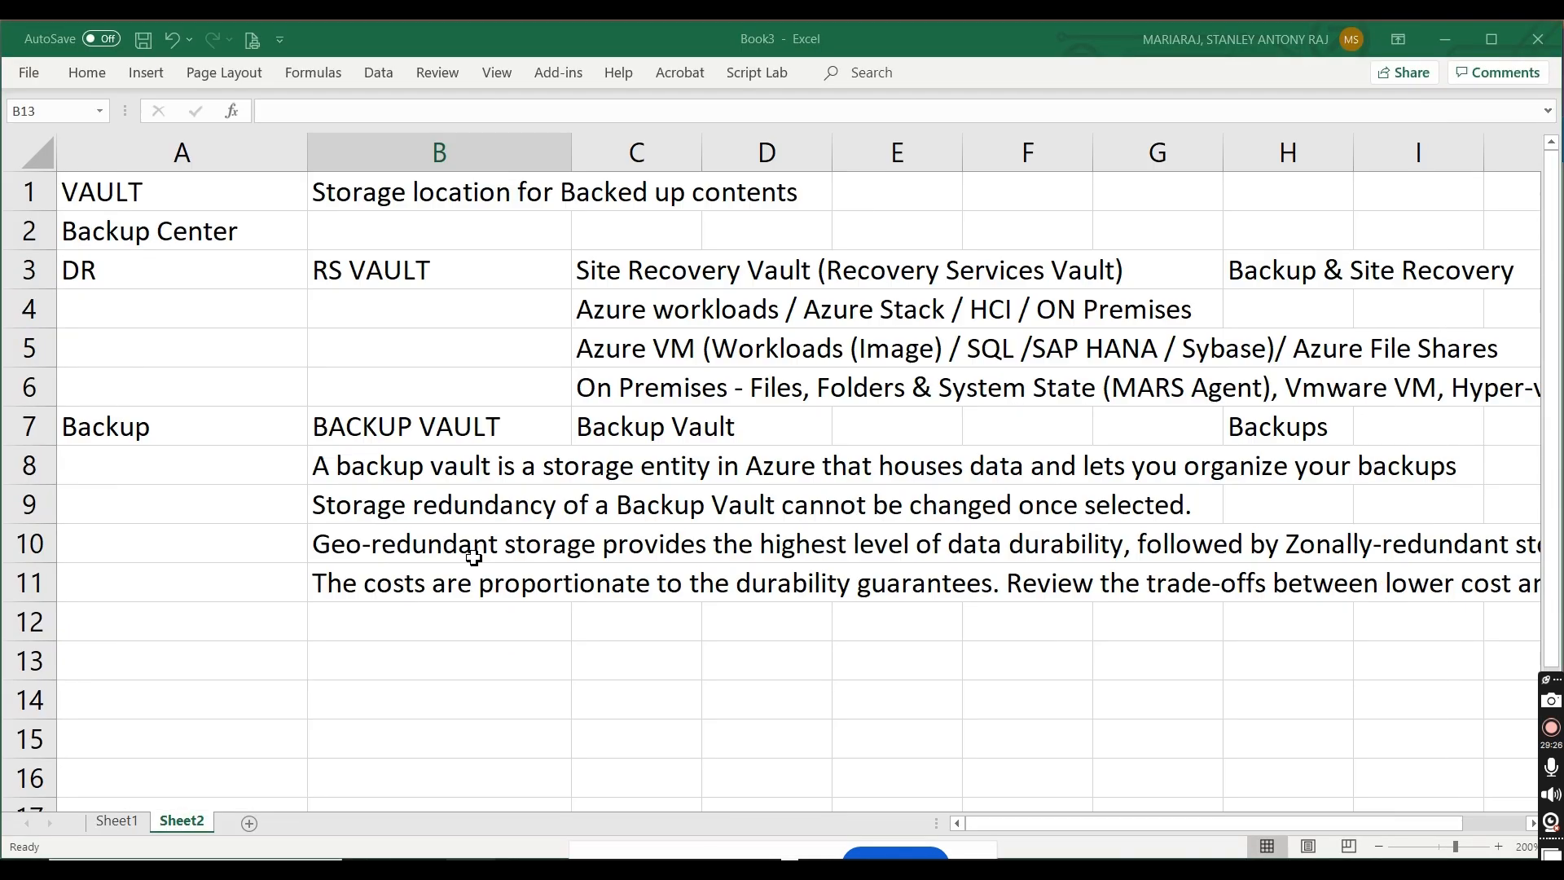
double_click(476, 615)
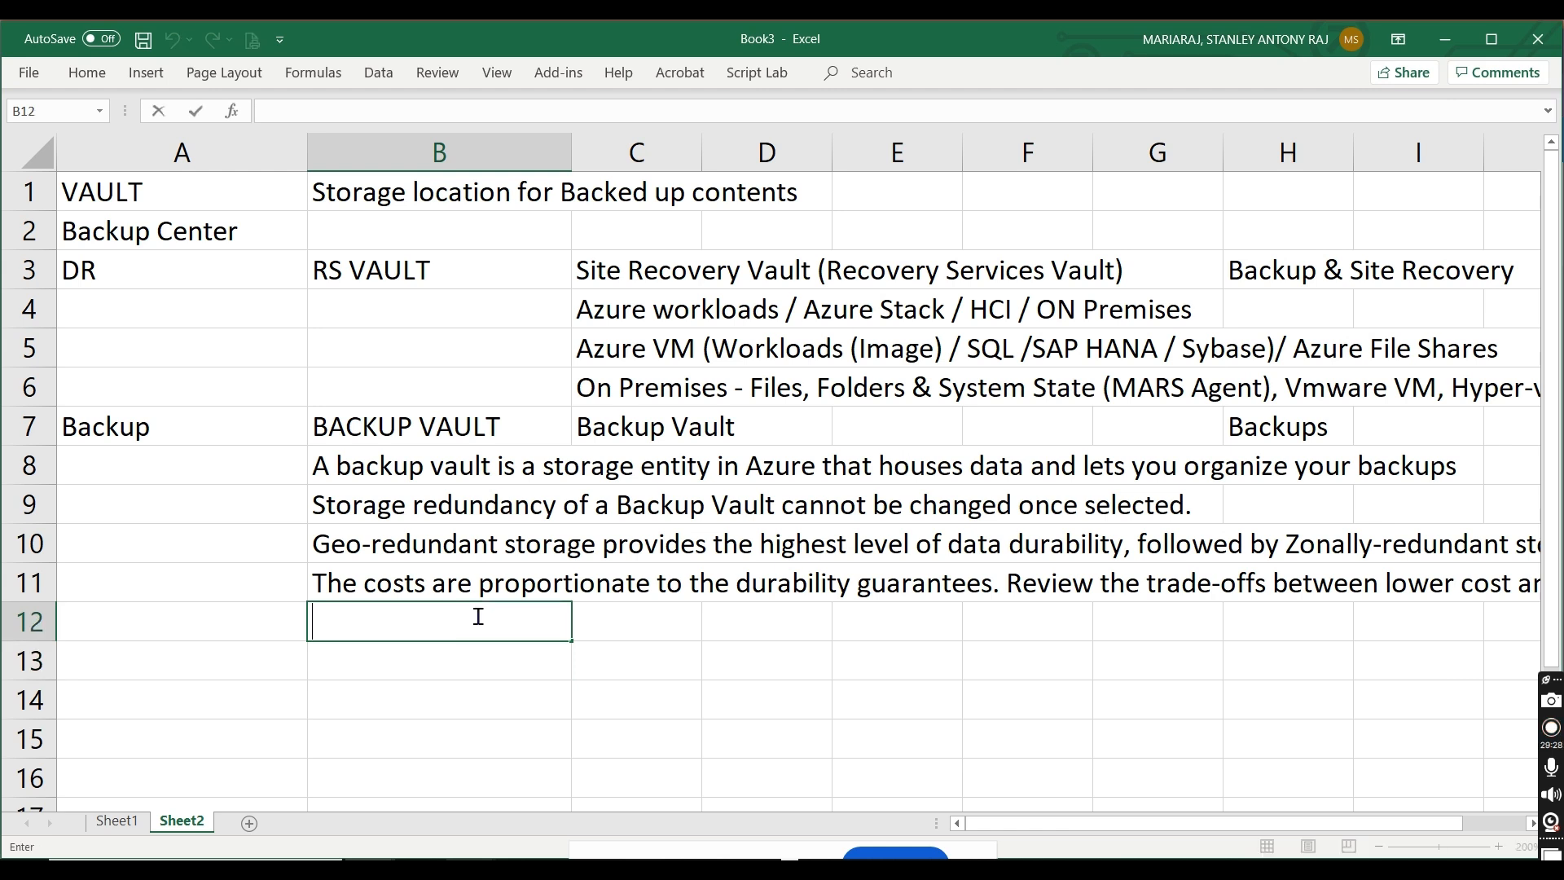
key(ctrl+v)
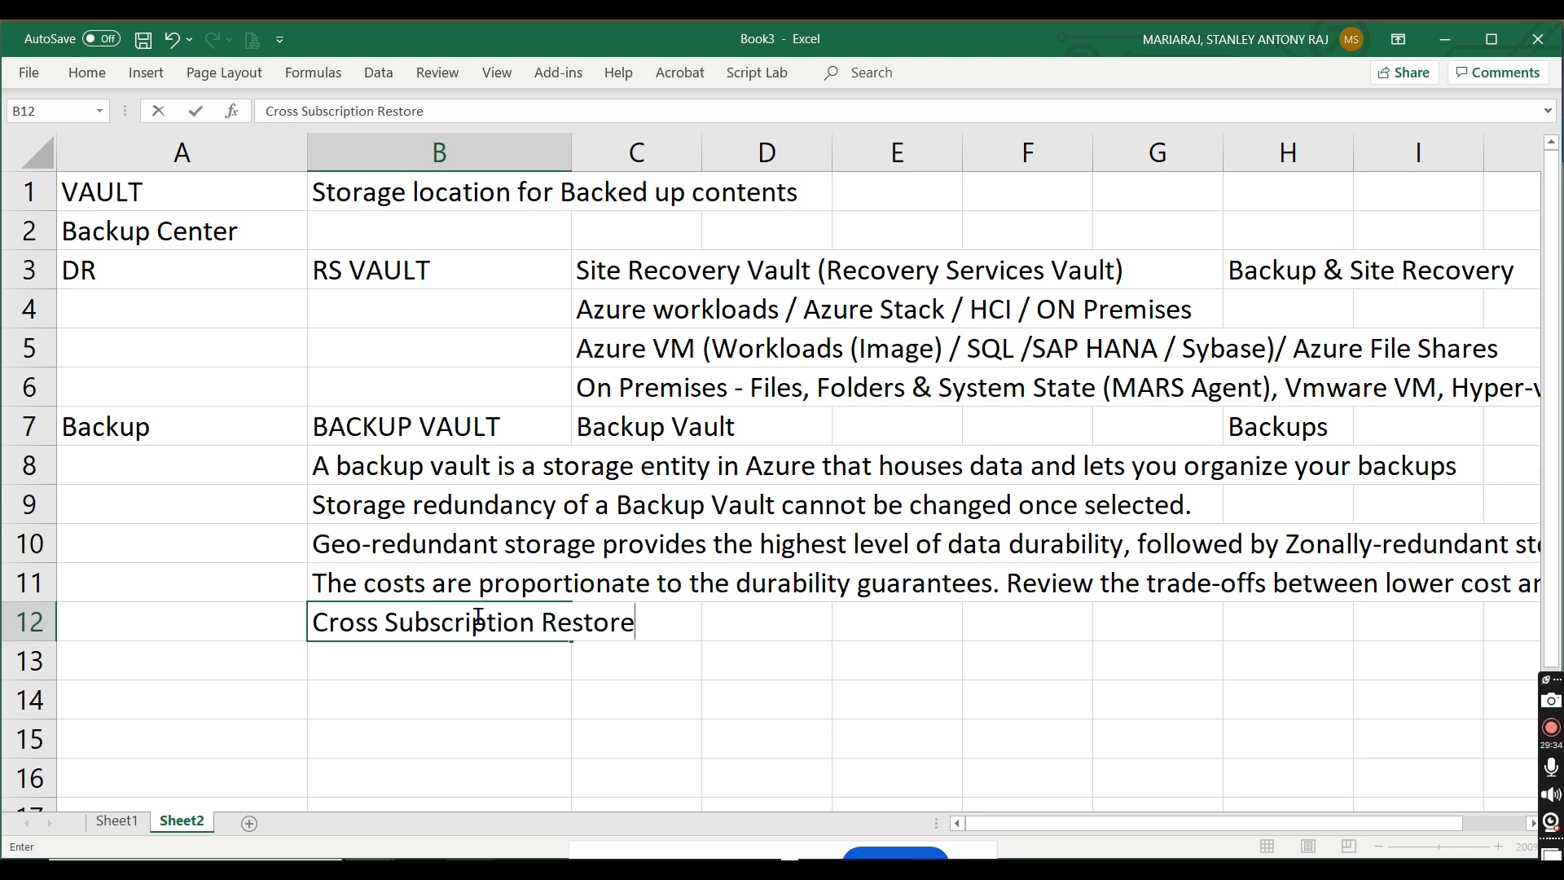
Step: Check the vault's security settings in the portal and enter "Security - Encryption, Immutability / Soft delete (Recycle Bin)" in cell B13 of the Excel sheet
key(alt+Tab)
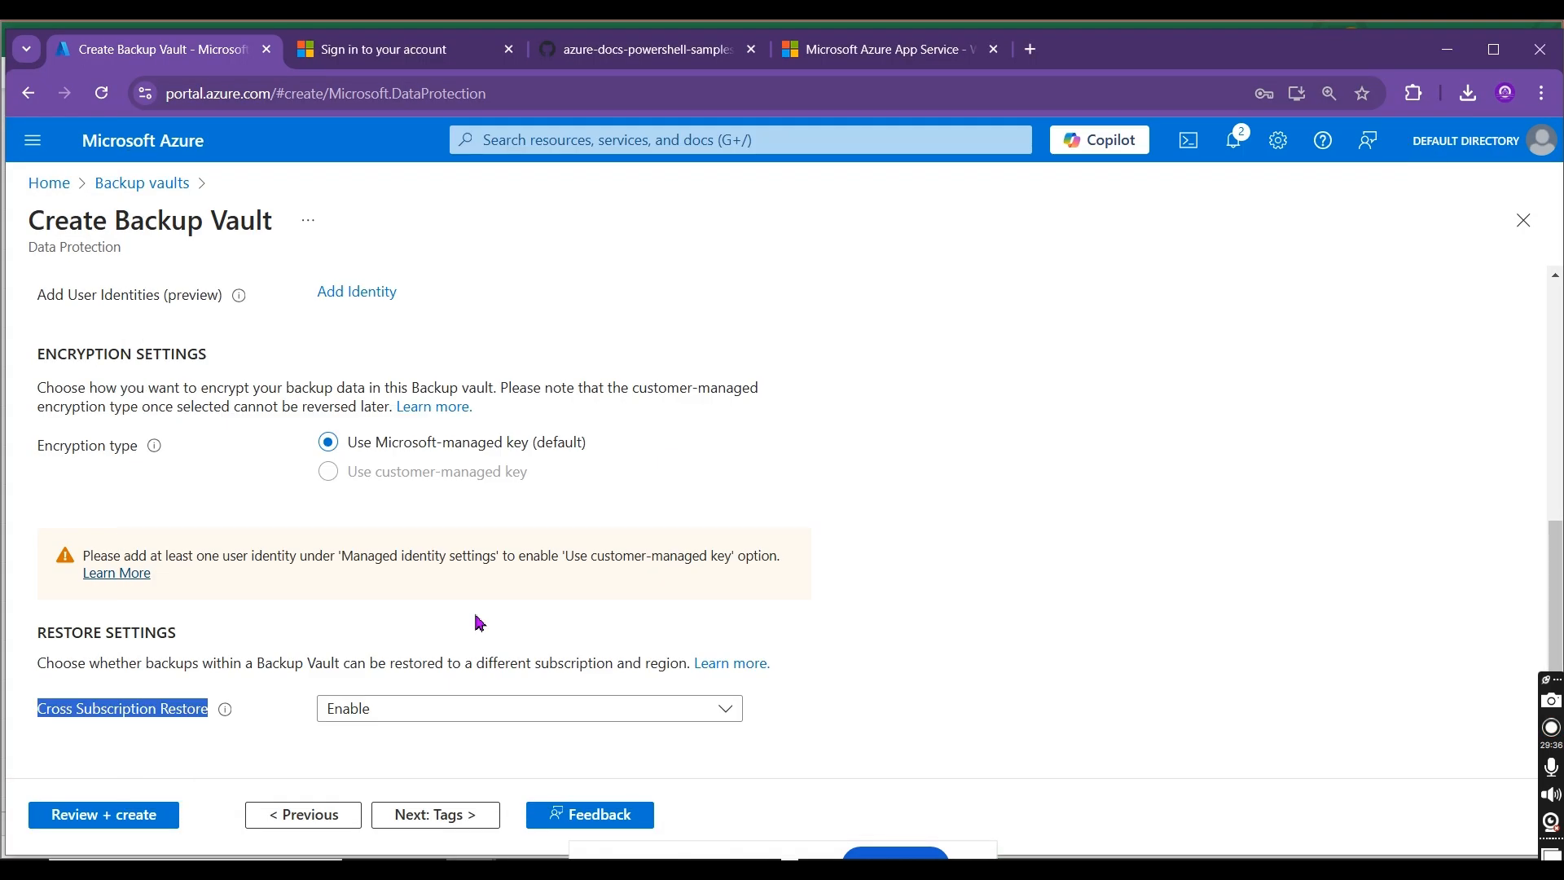
scroll(782, 521, up, 10)
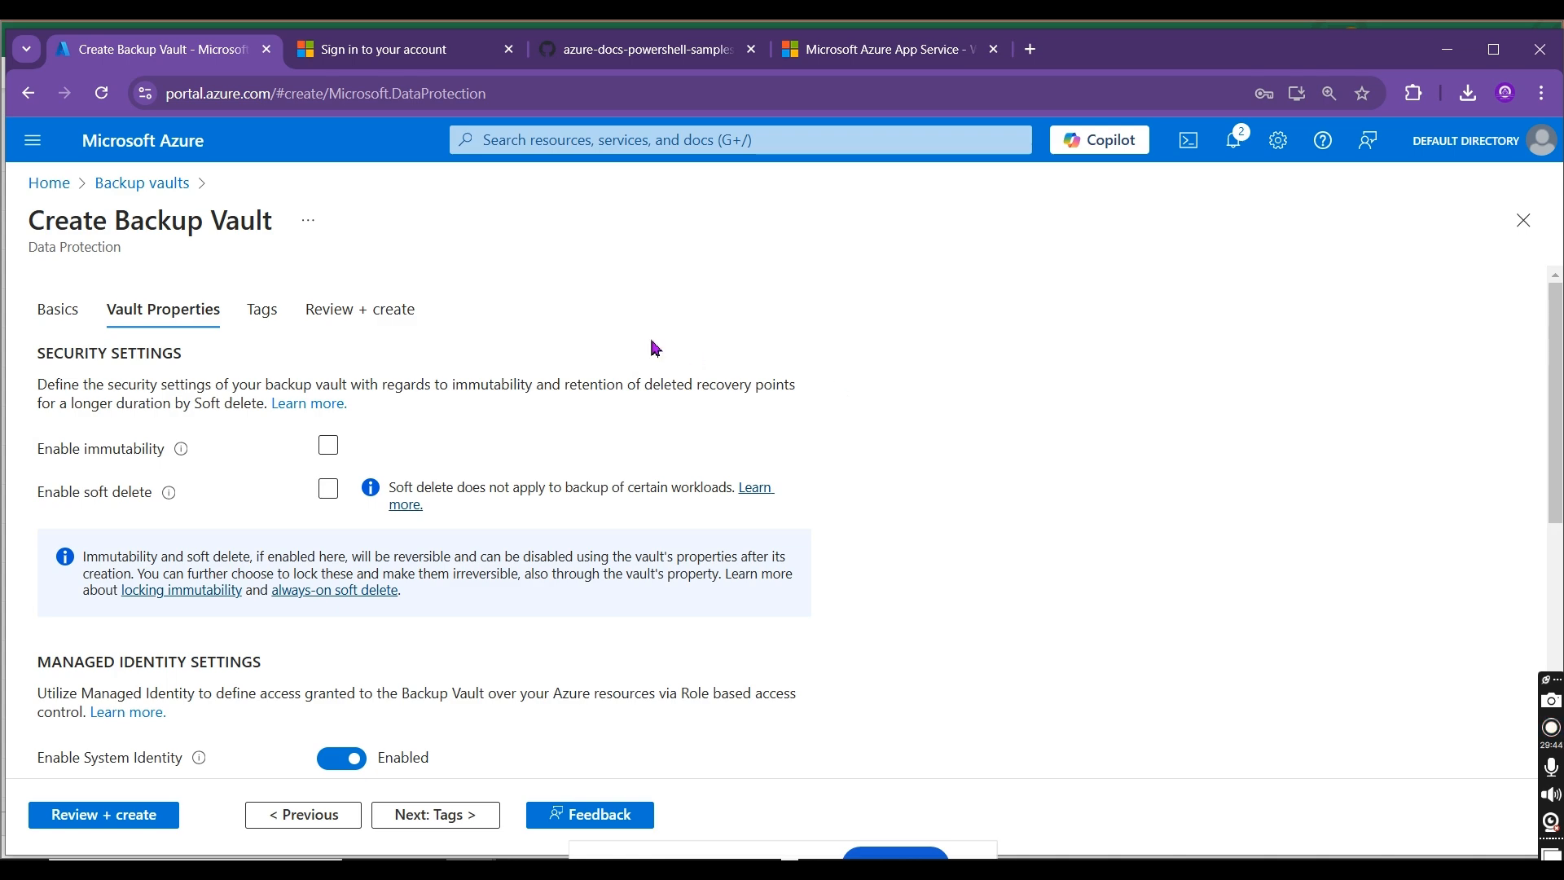
key(alt+Tab)
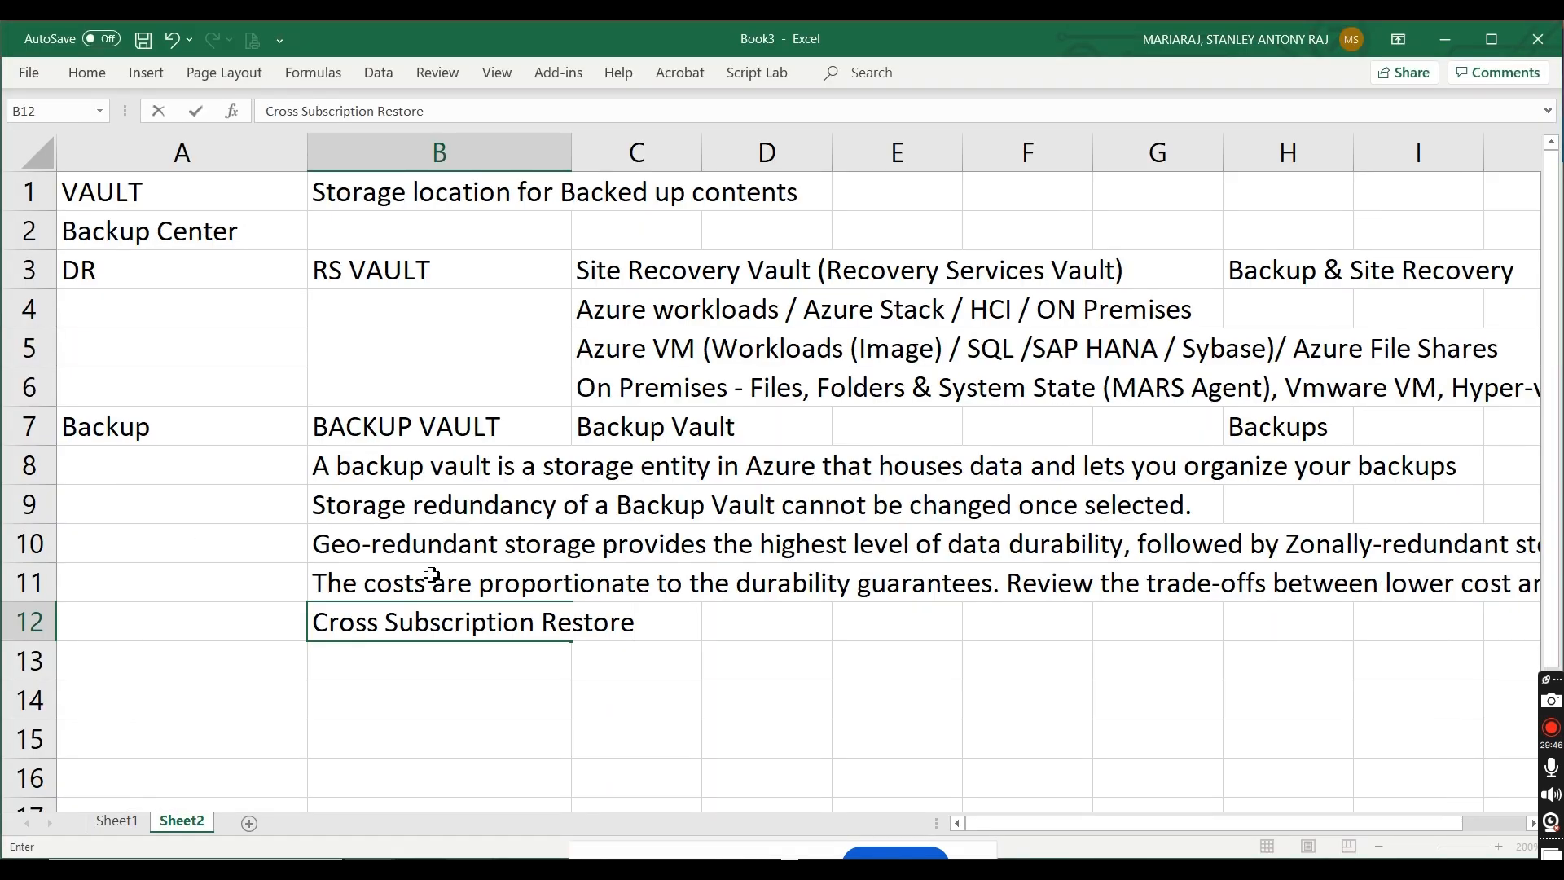
key(Down)
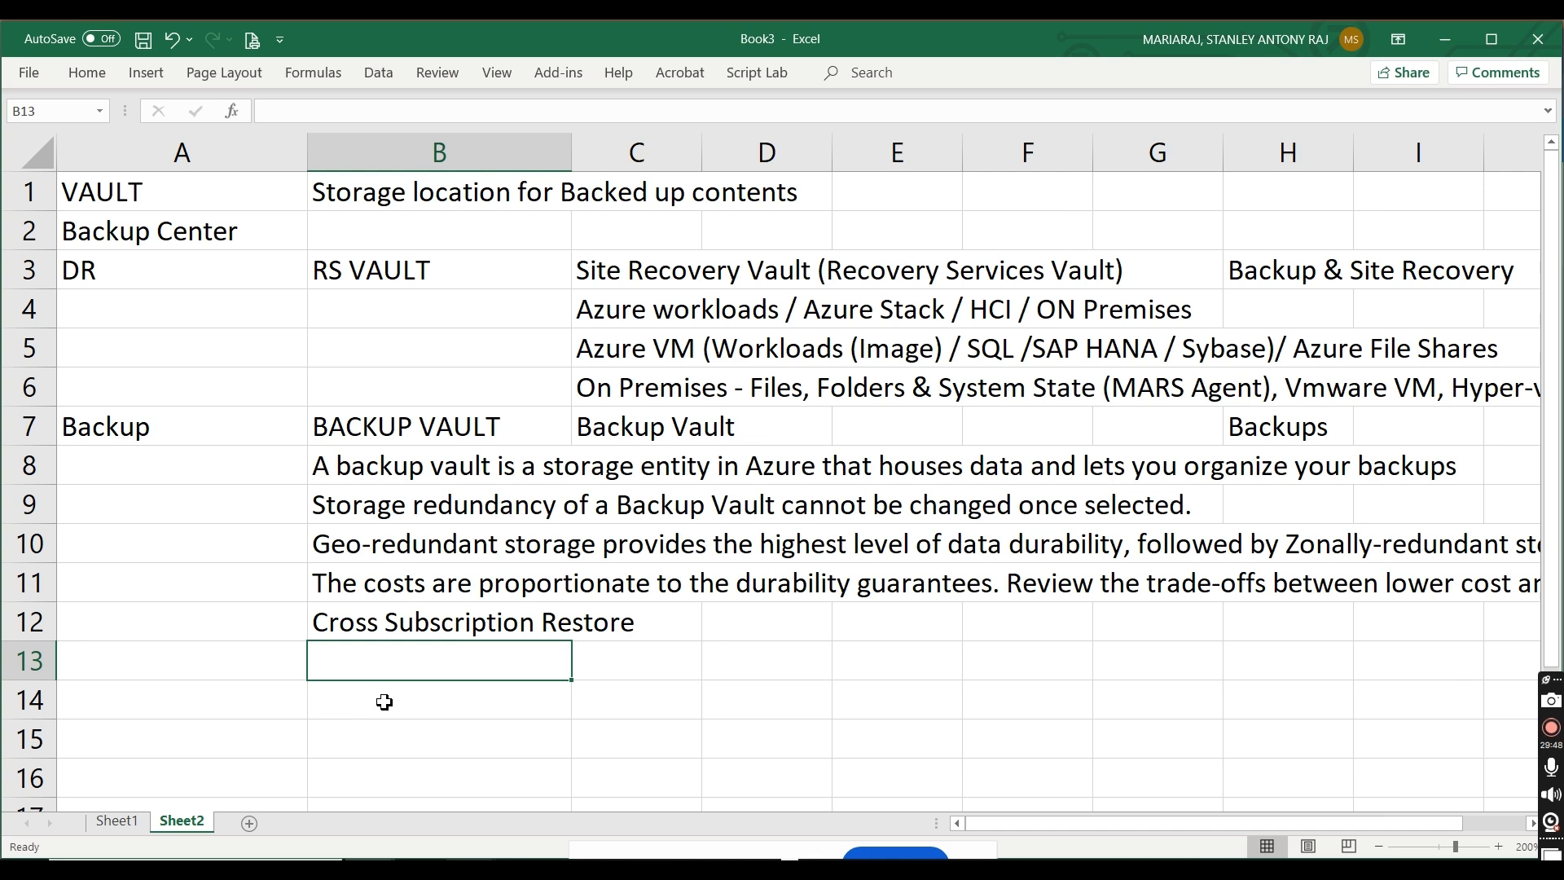
text(Security - E)
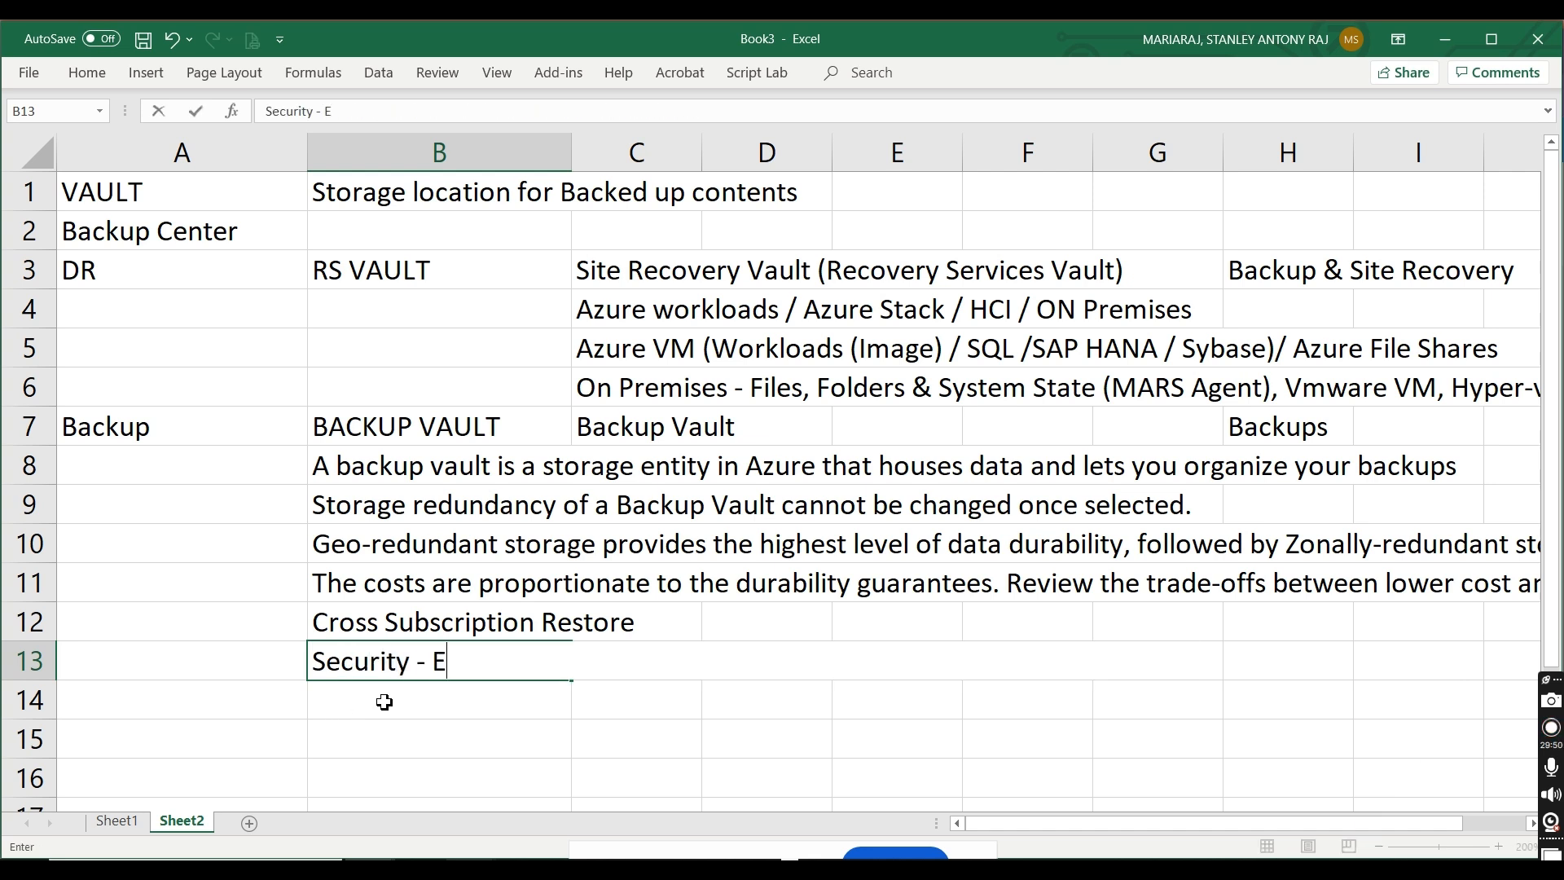
text(ncrypt)
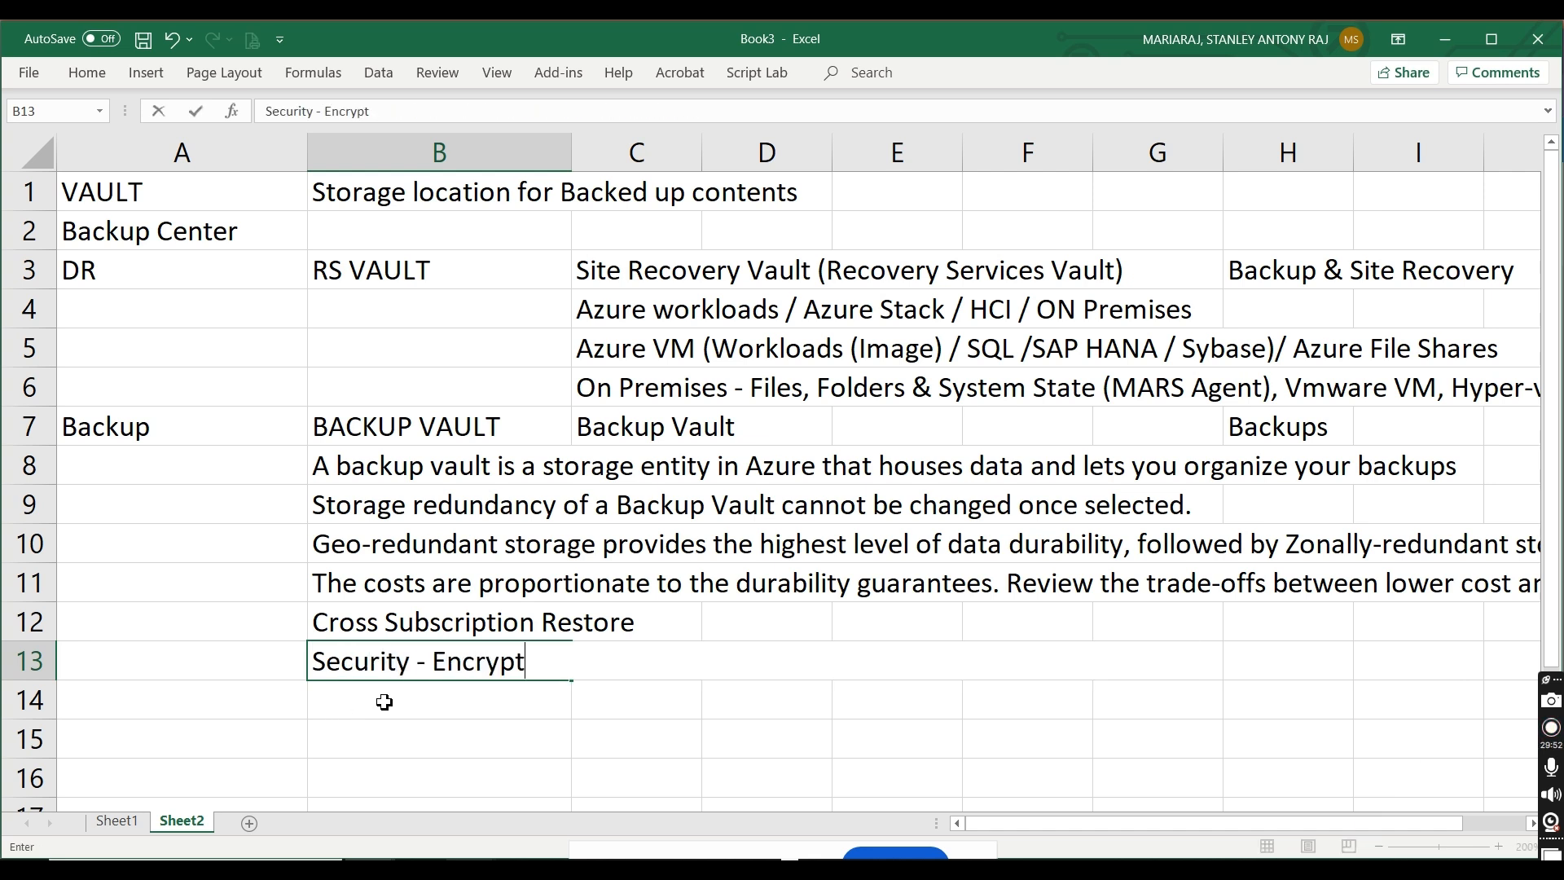
text(ion, Immutabili)
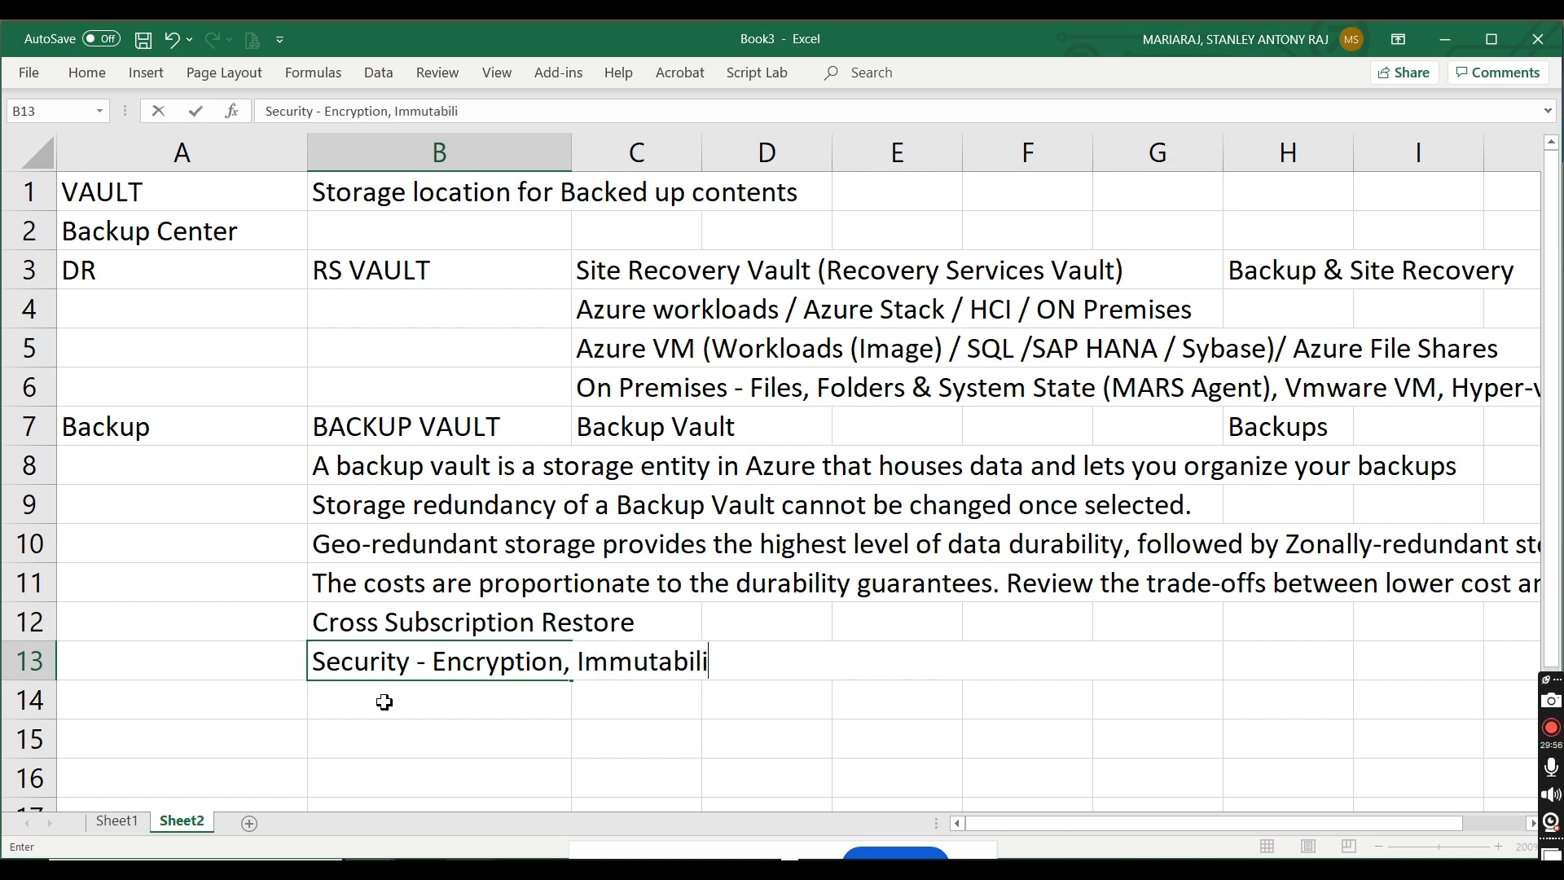
text(ty / Soft )
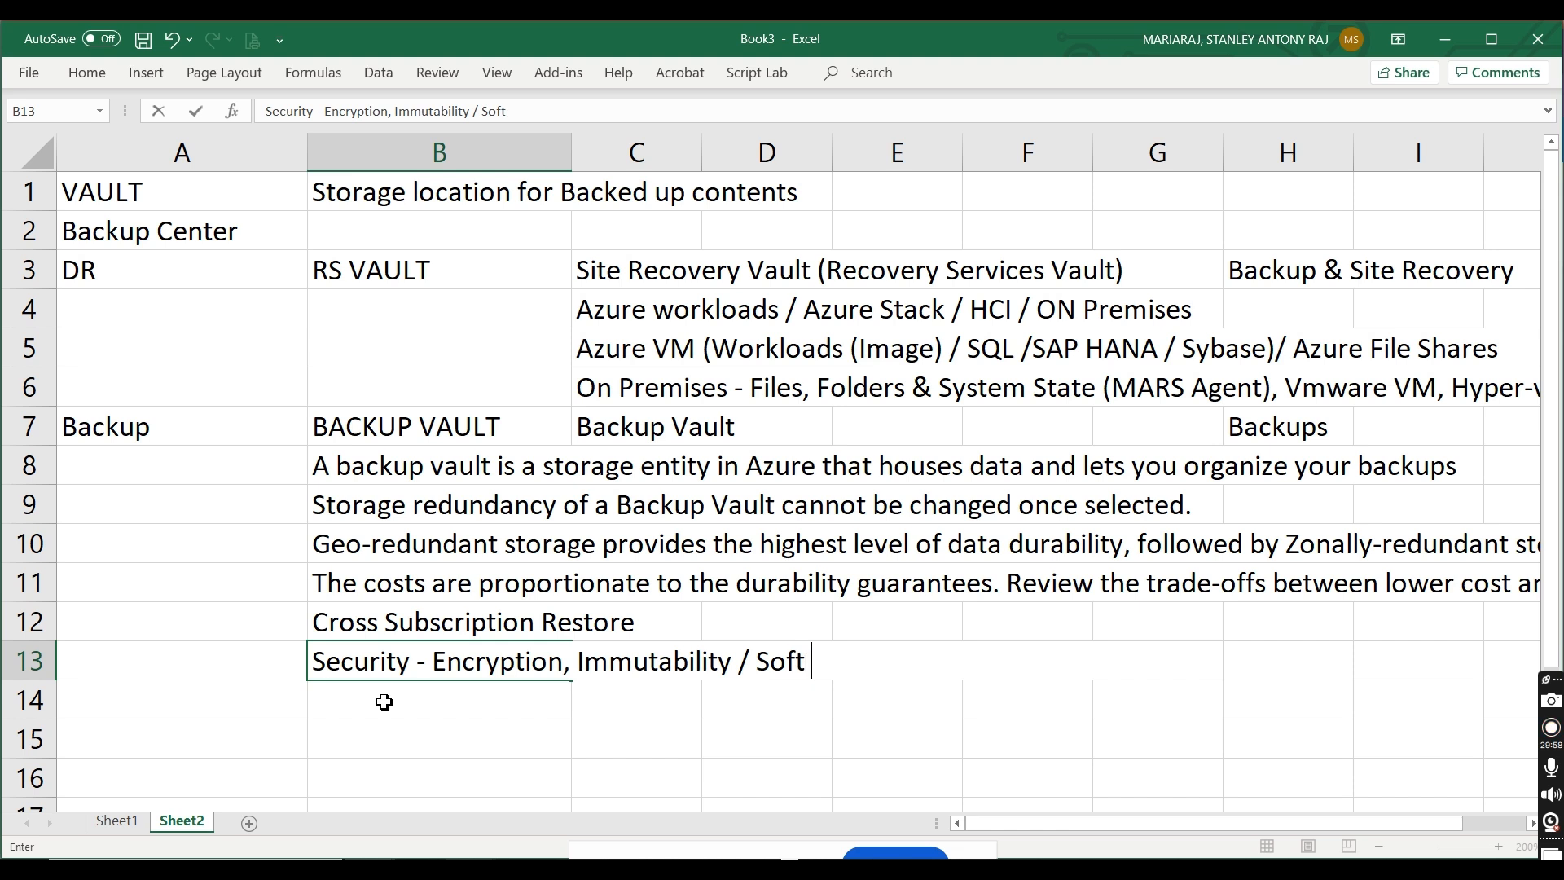
text(delete )
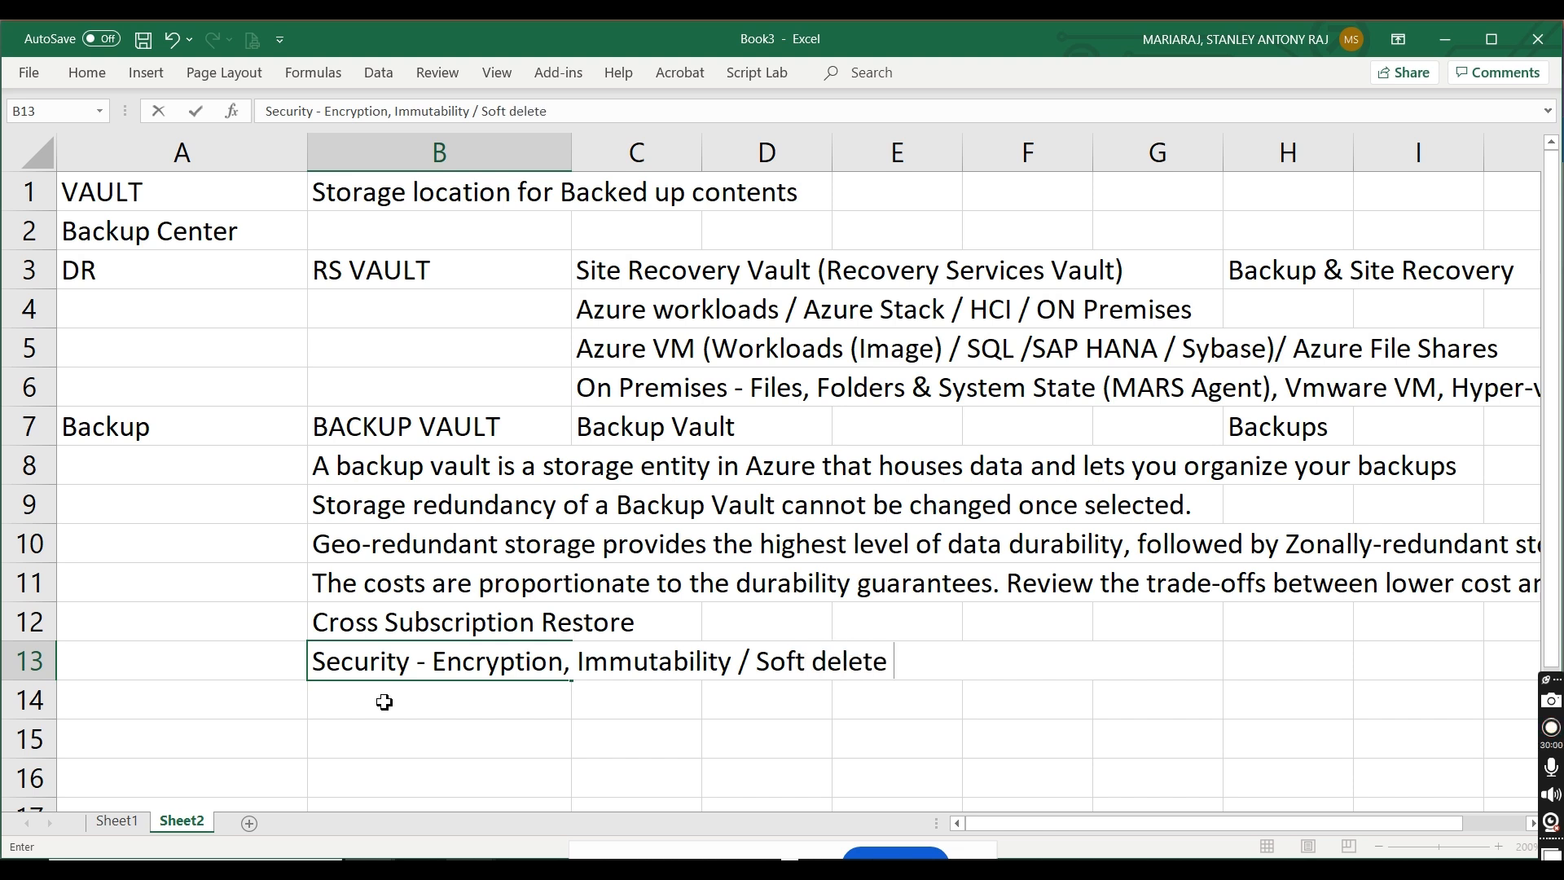
text((Recycle Bin)
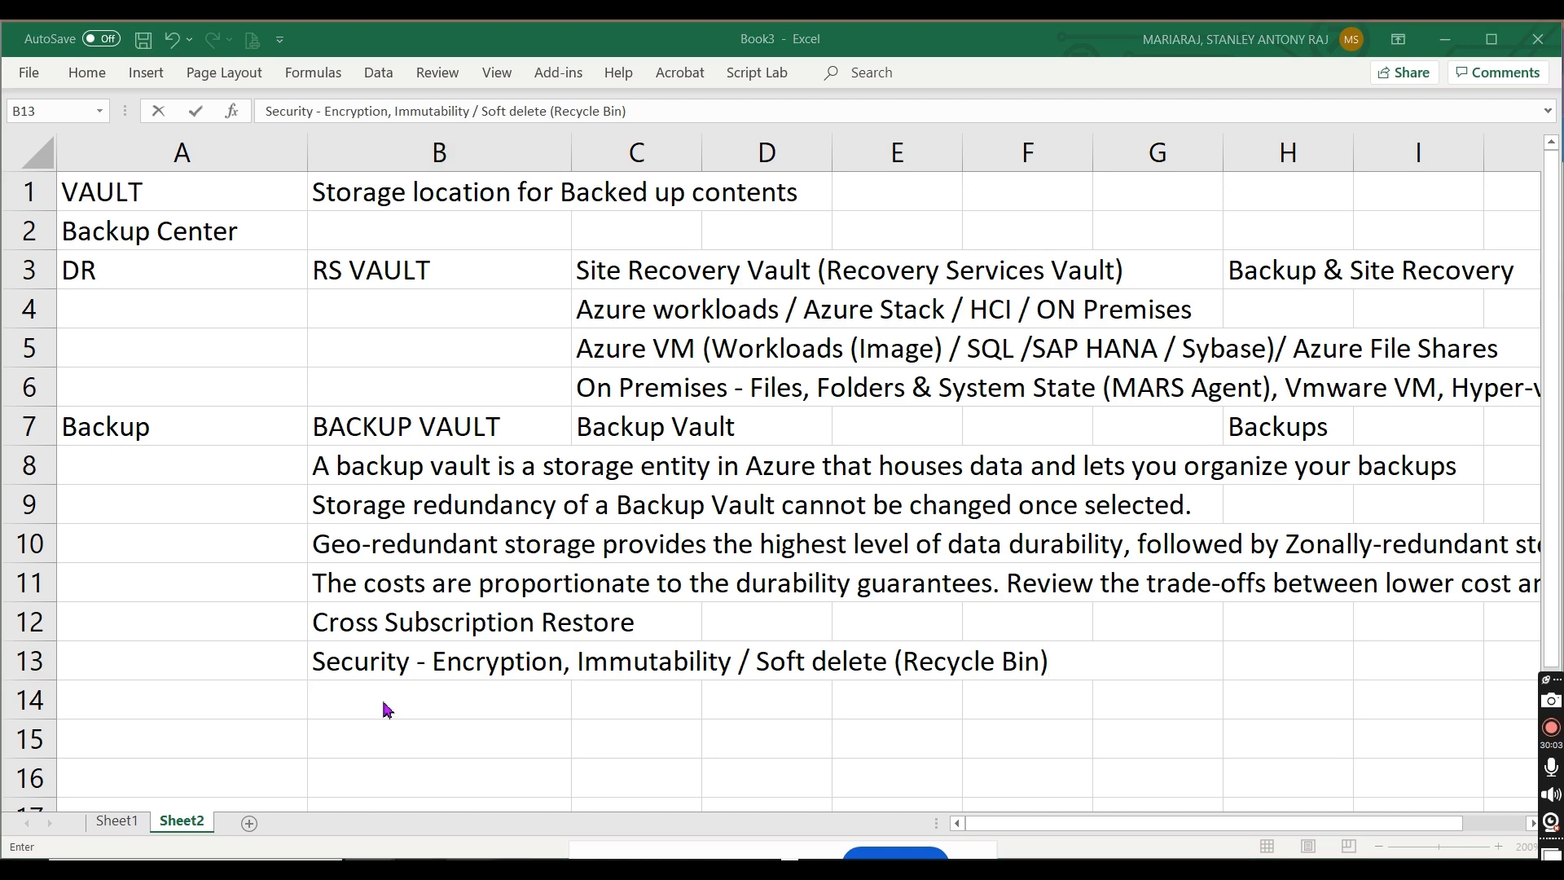
Step: Back in the Azure portal, re-enable soft delete for the new backup vault
key(alt+Tab)
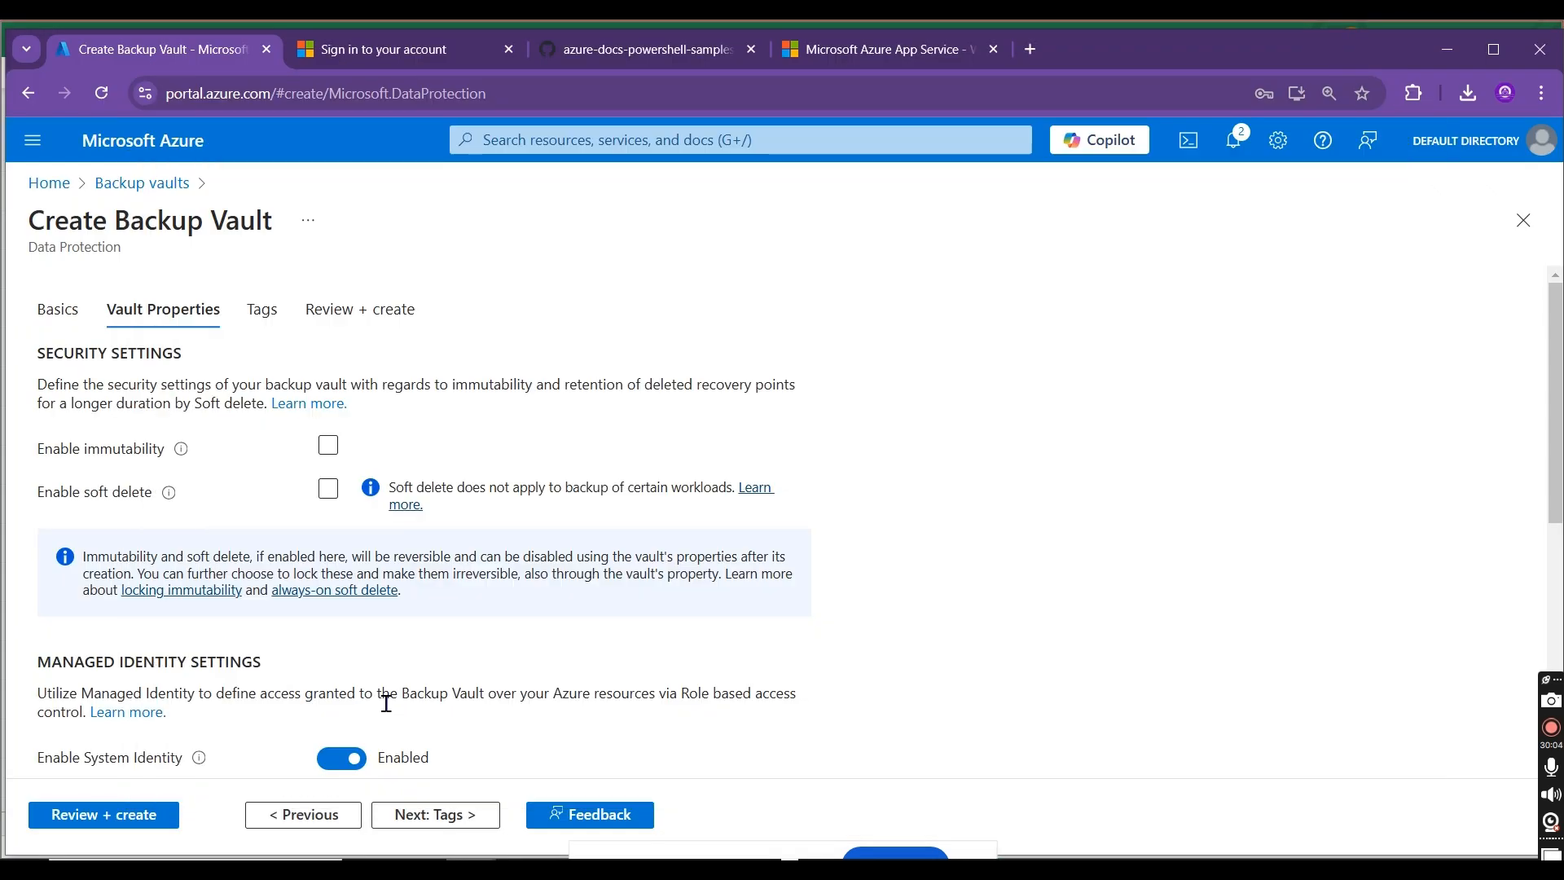
click(329, 497)
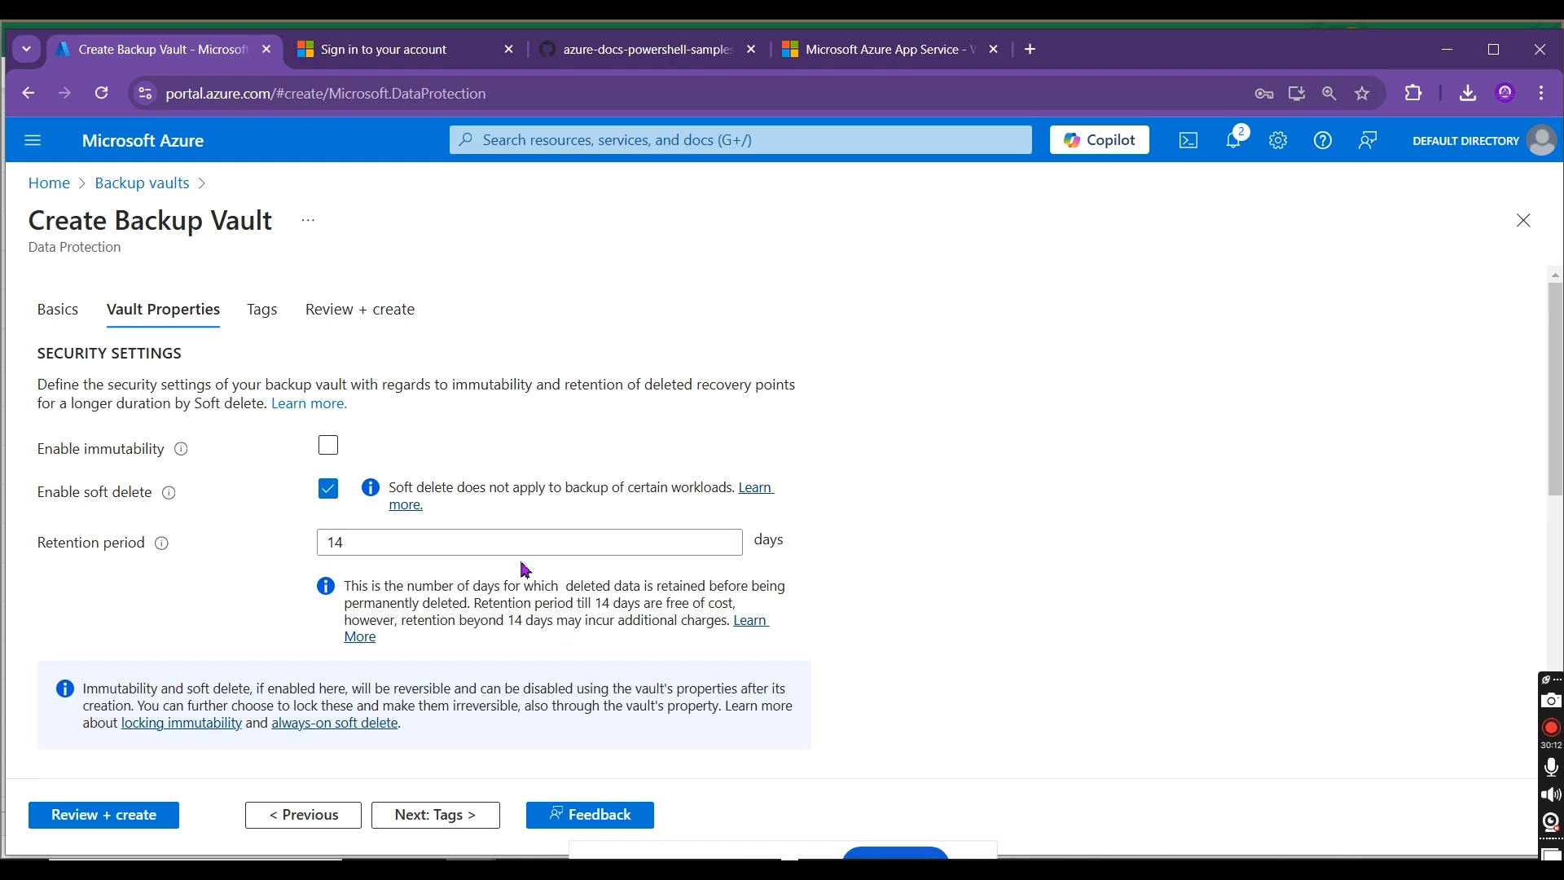
Step: In the Excel sheet, enter "14 days of soft delete retention is free of cost.." in cell C14
key(alt+Tab)
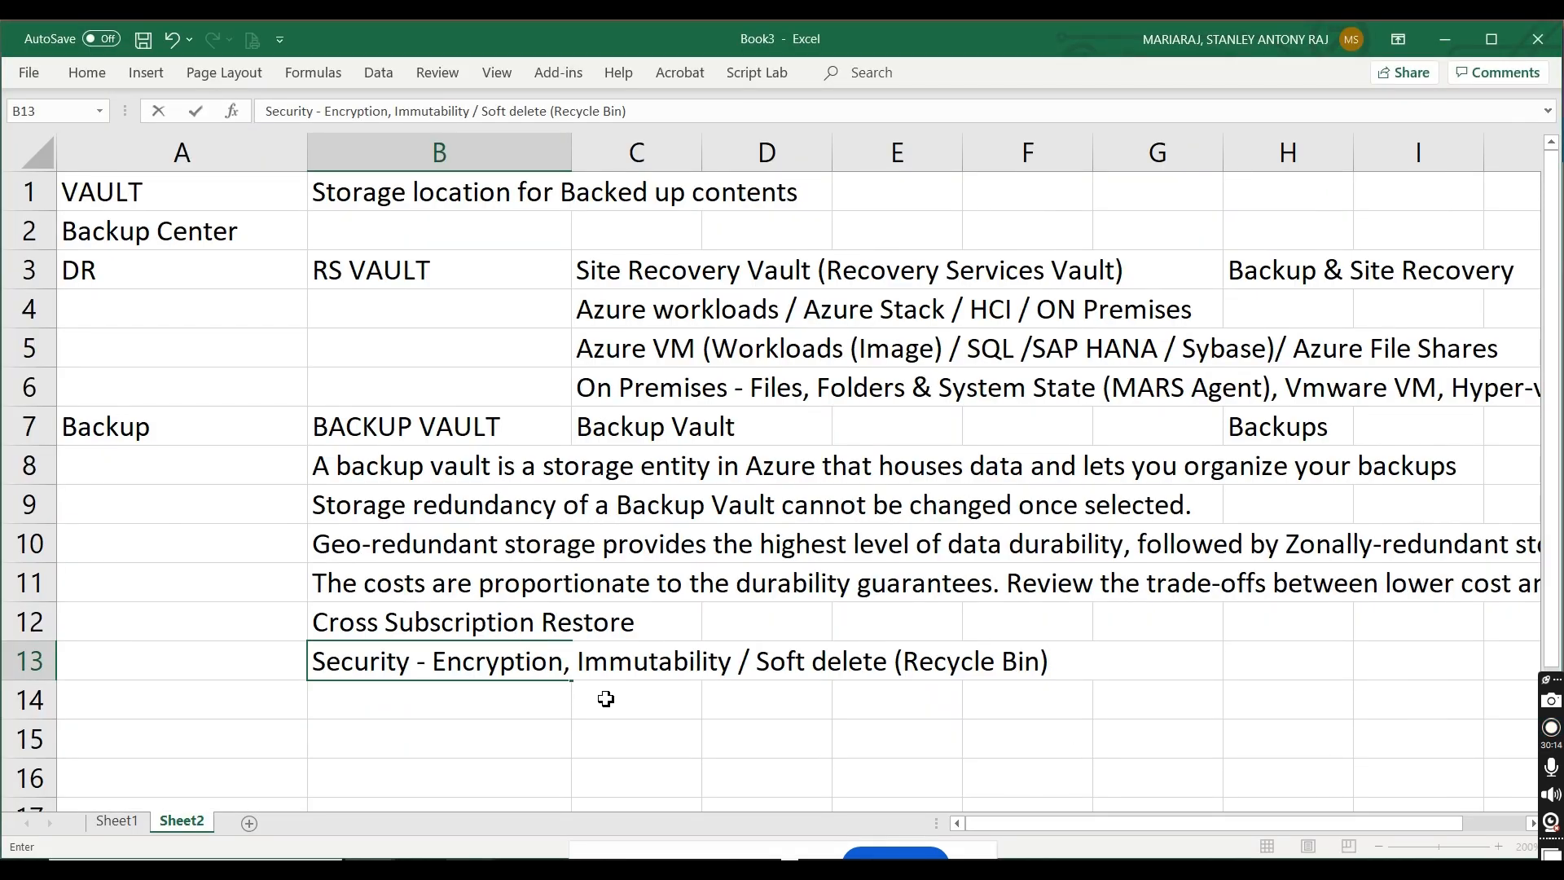
click(606, 699)
text(14 dys)
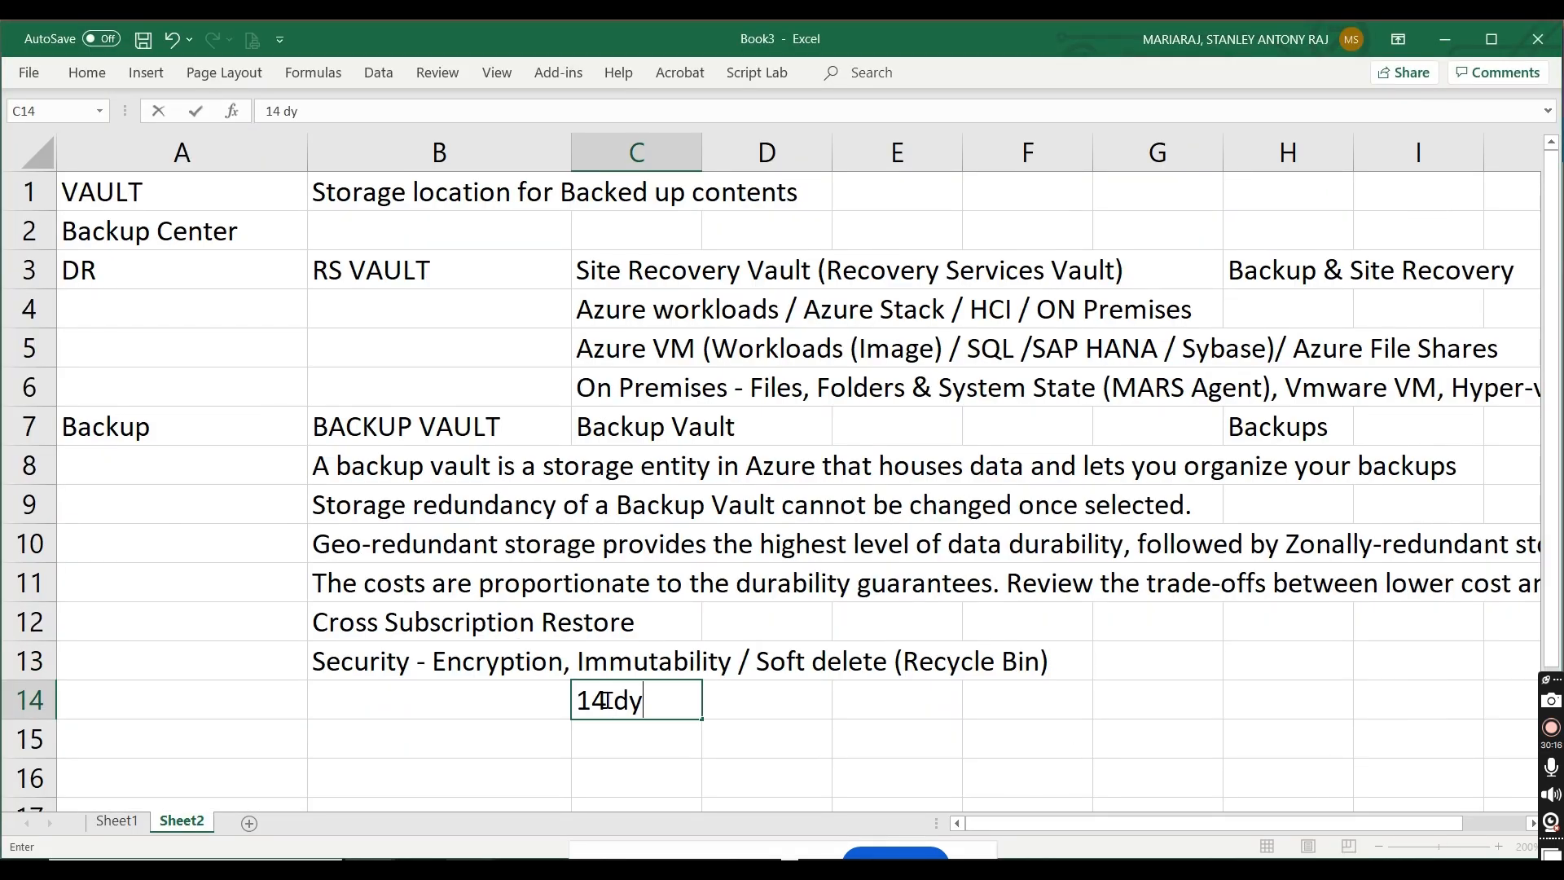
key(BackSpace)
key(BackSpace)
key(BackSpace)
text(ays of se)
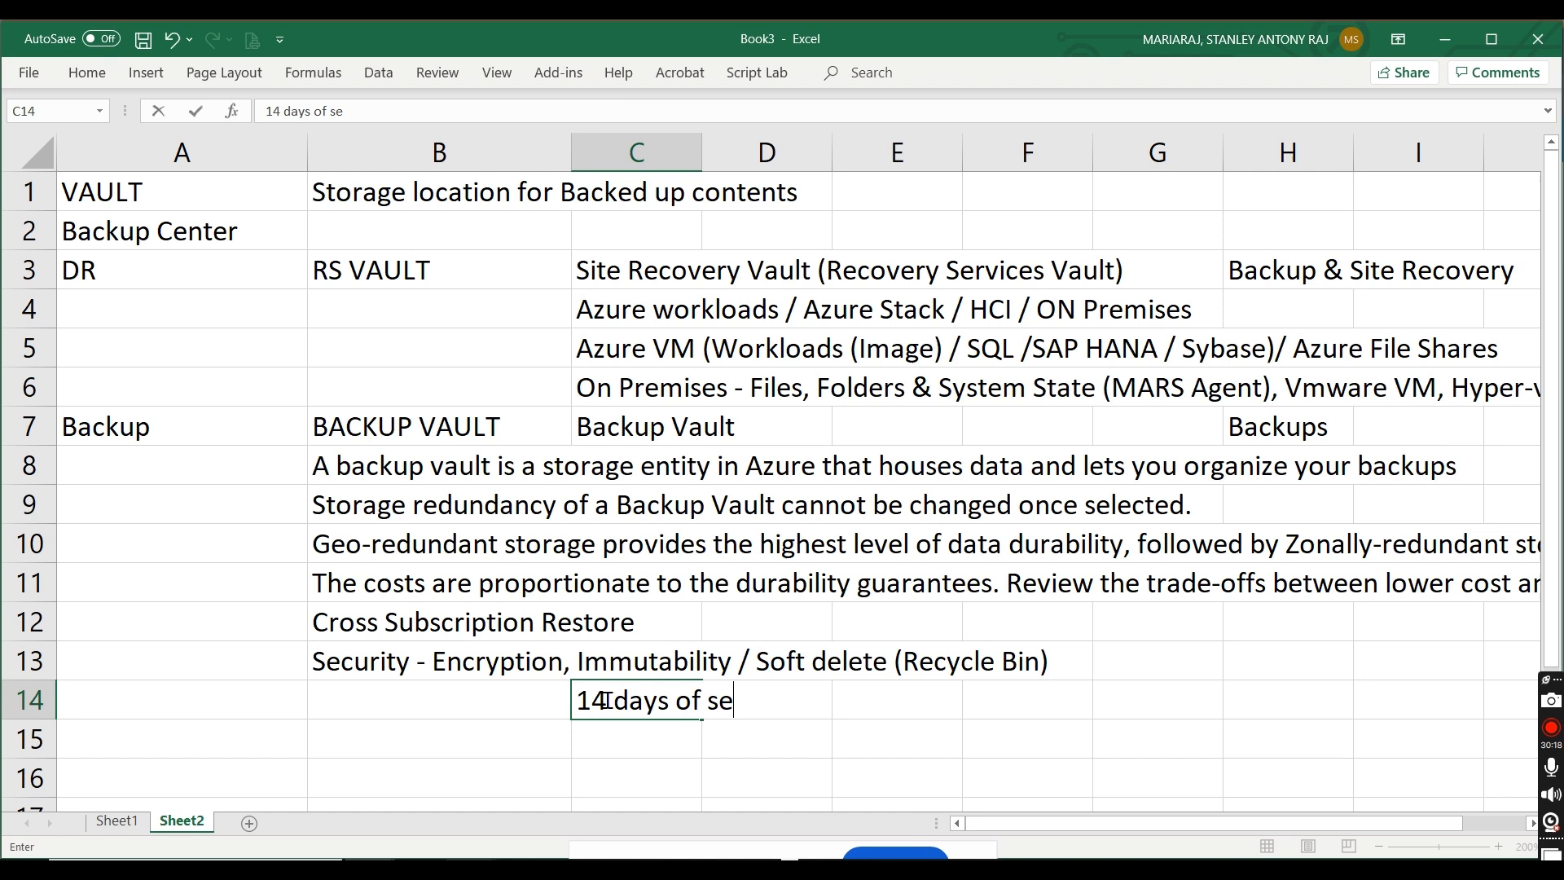
key(BackSpace)
text(oft delete rete)
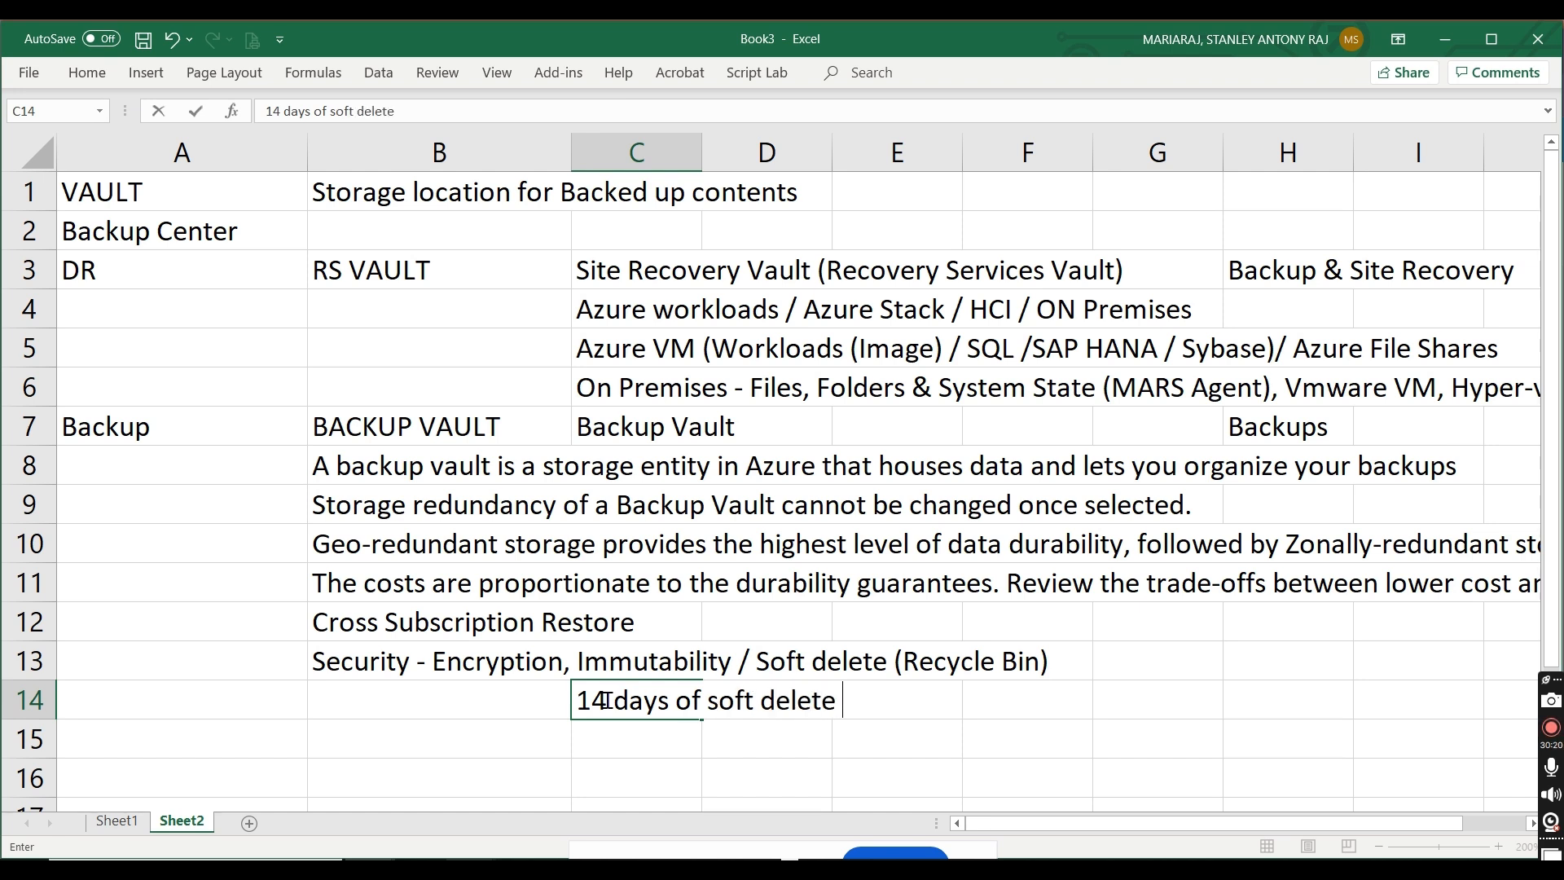
text(ntion is free of cost..)
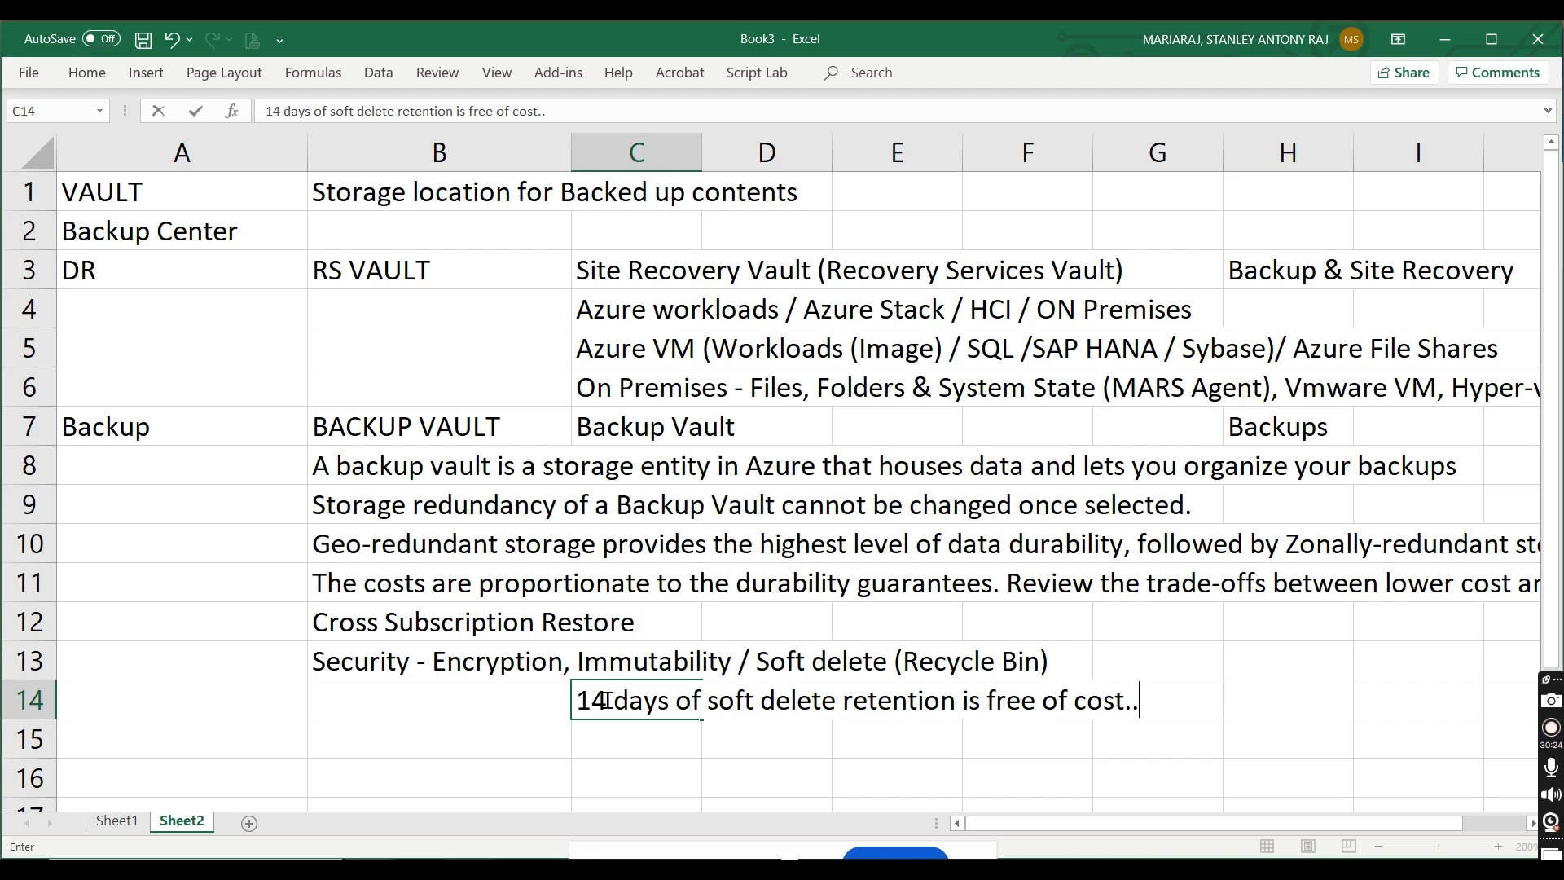
click(237, 787)
Step: Back in the Azure portal, disable soft delete for the new vault, then review and create stanbkpvault01
key(alt+Tab)
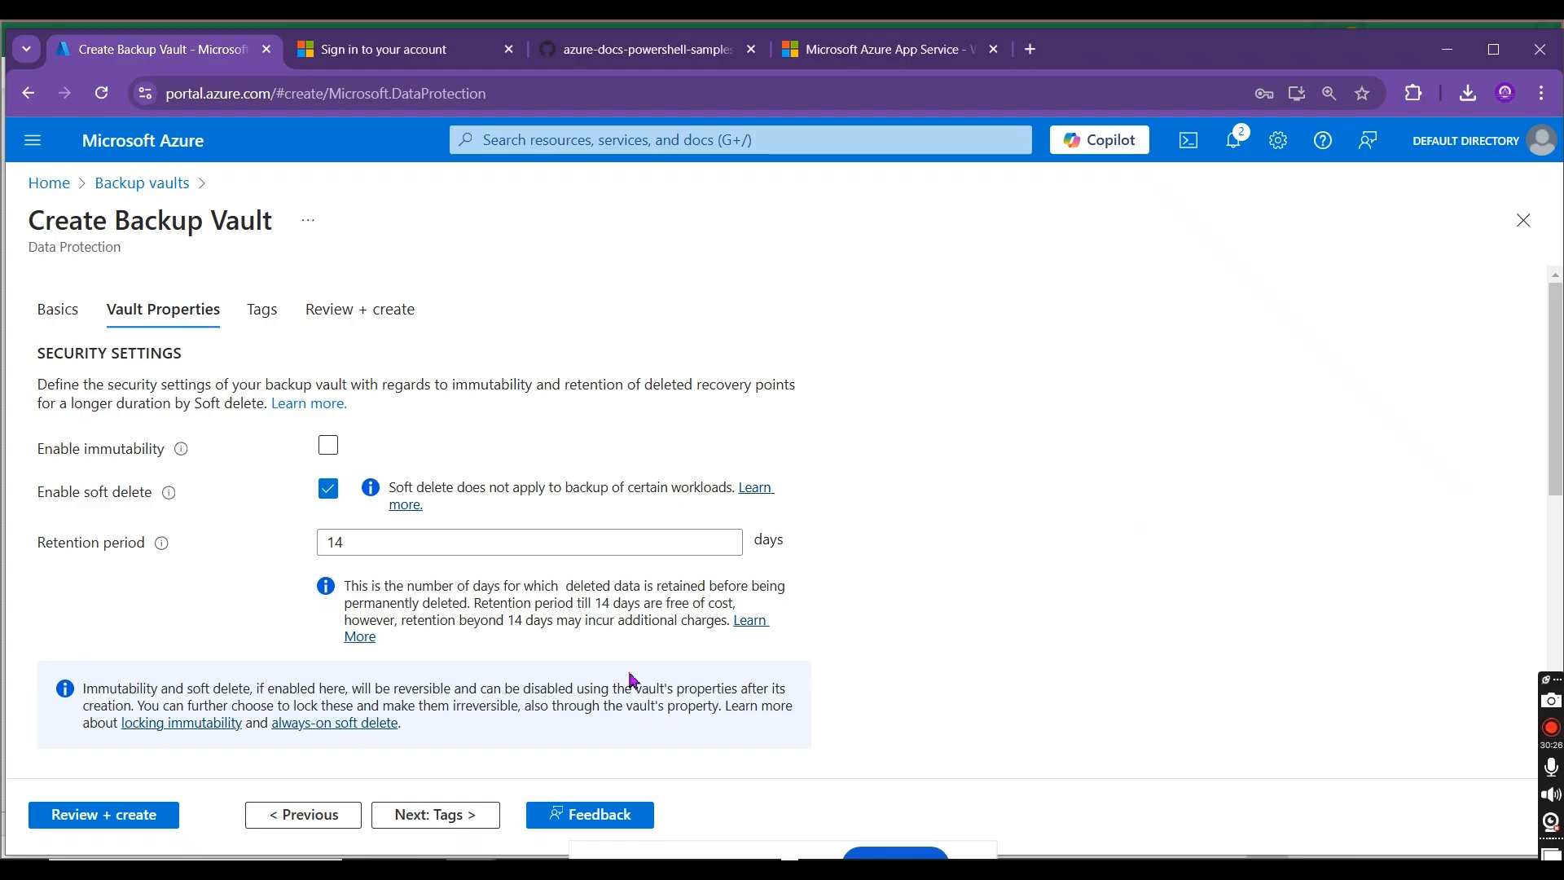
click(328, 488)
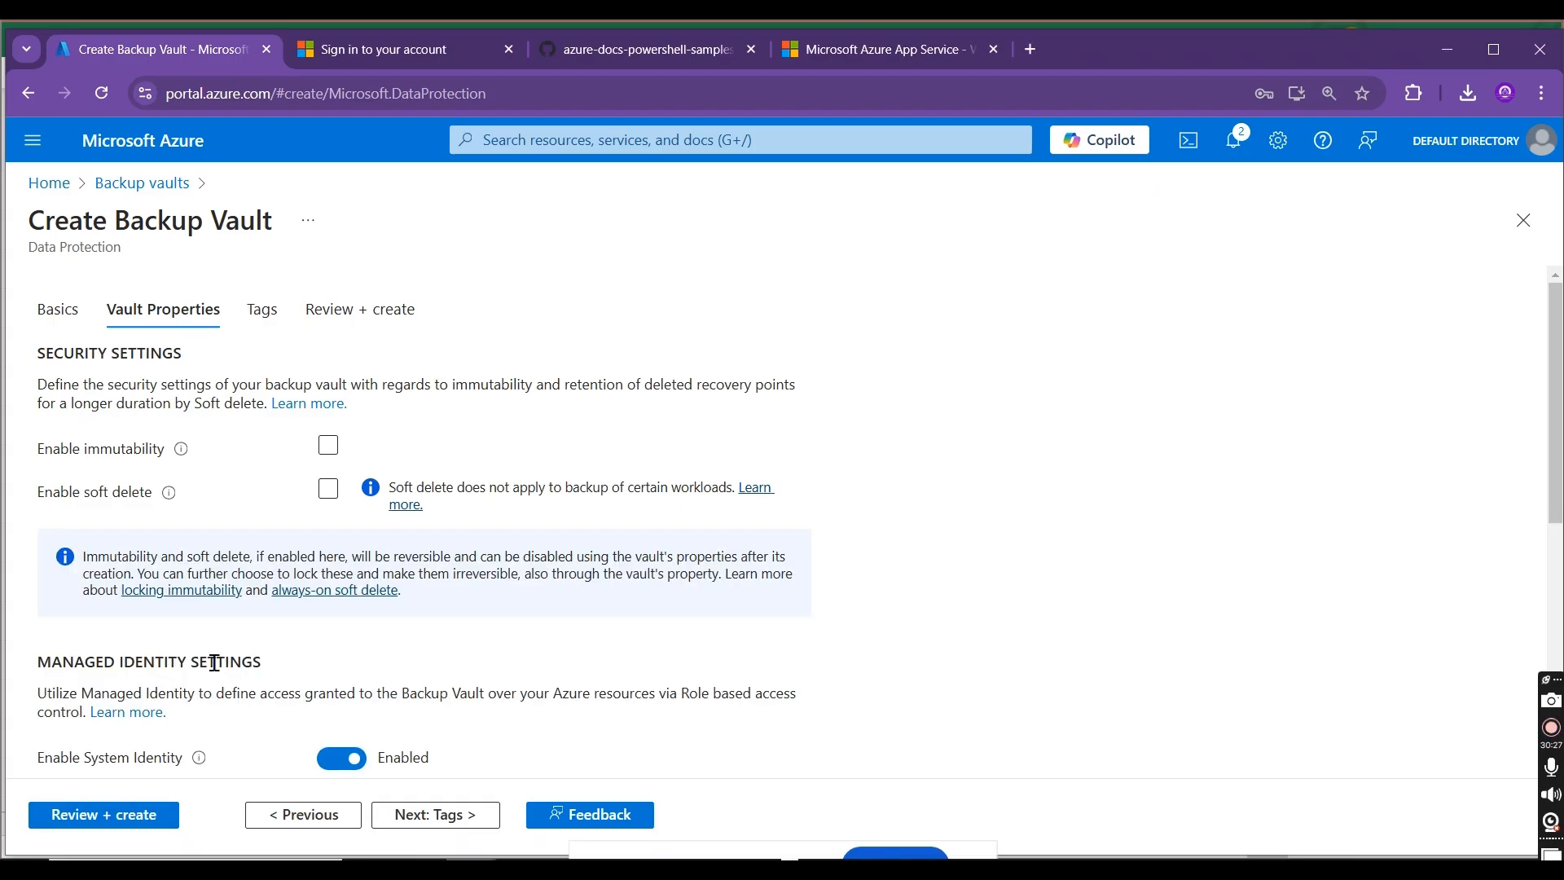
click(114, 814)
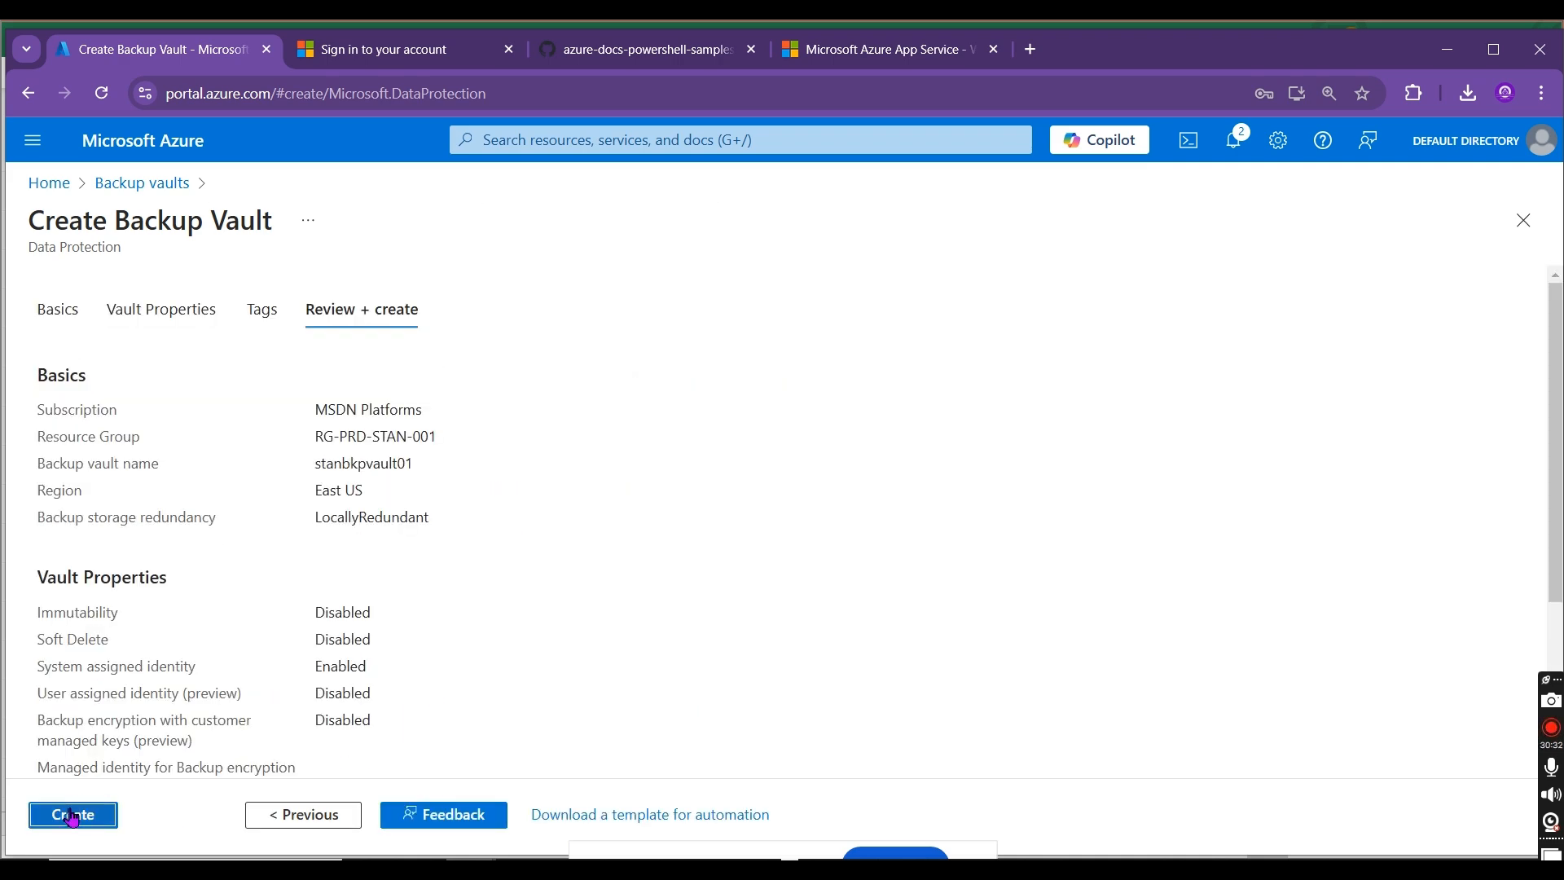
click(72, 815)
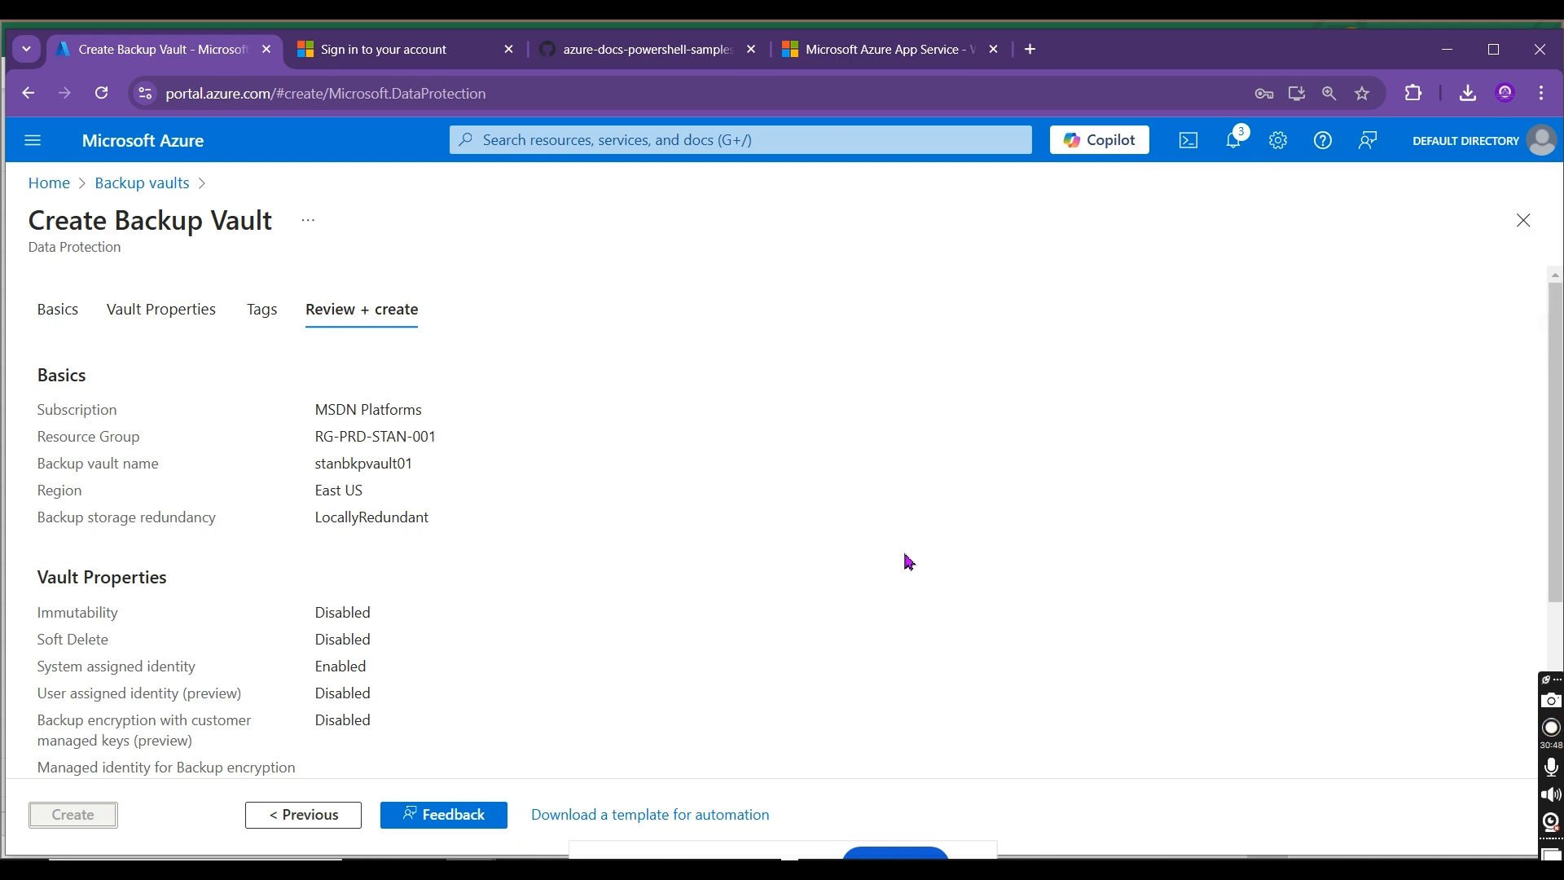
Step: In the Excel sheet, enter "Azure Disks, Azure Blobs, Azure DB for PostGre..." in cell C16
key(alt+Tab)
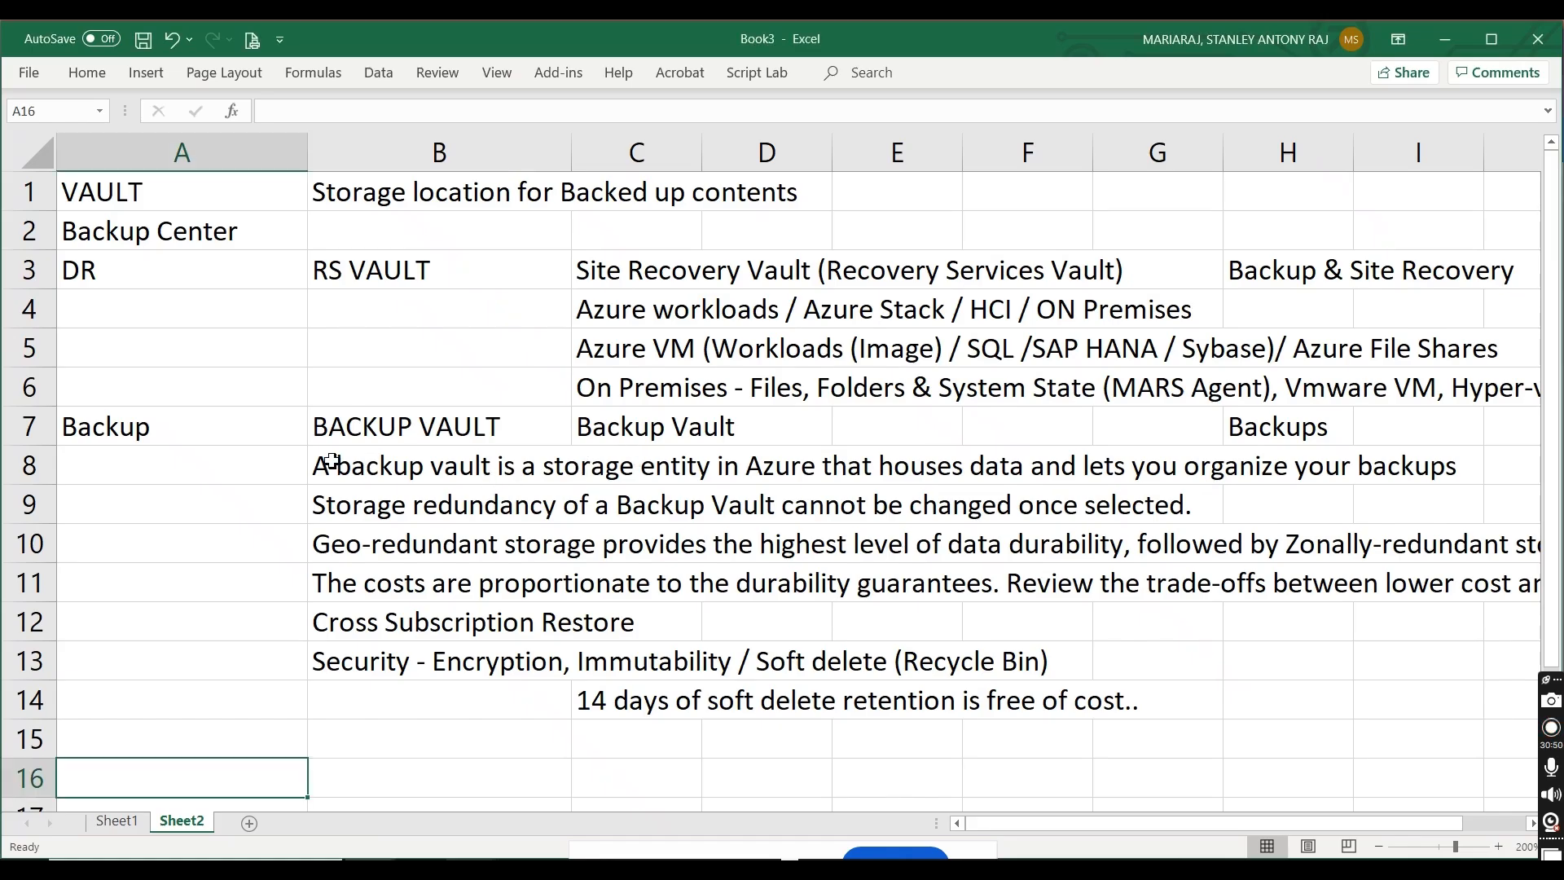
click(621, 757)
click(611, 773)
text(Azure )
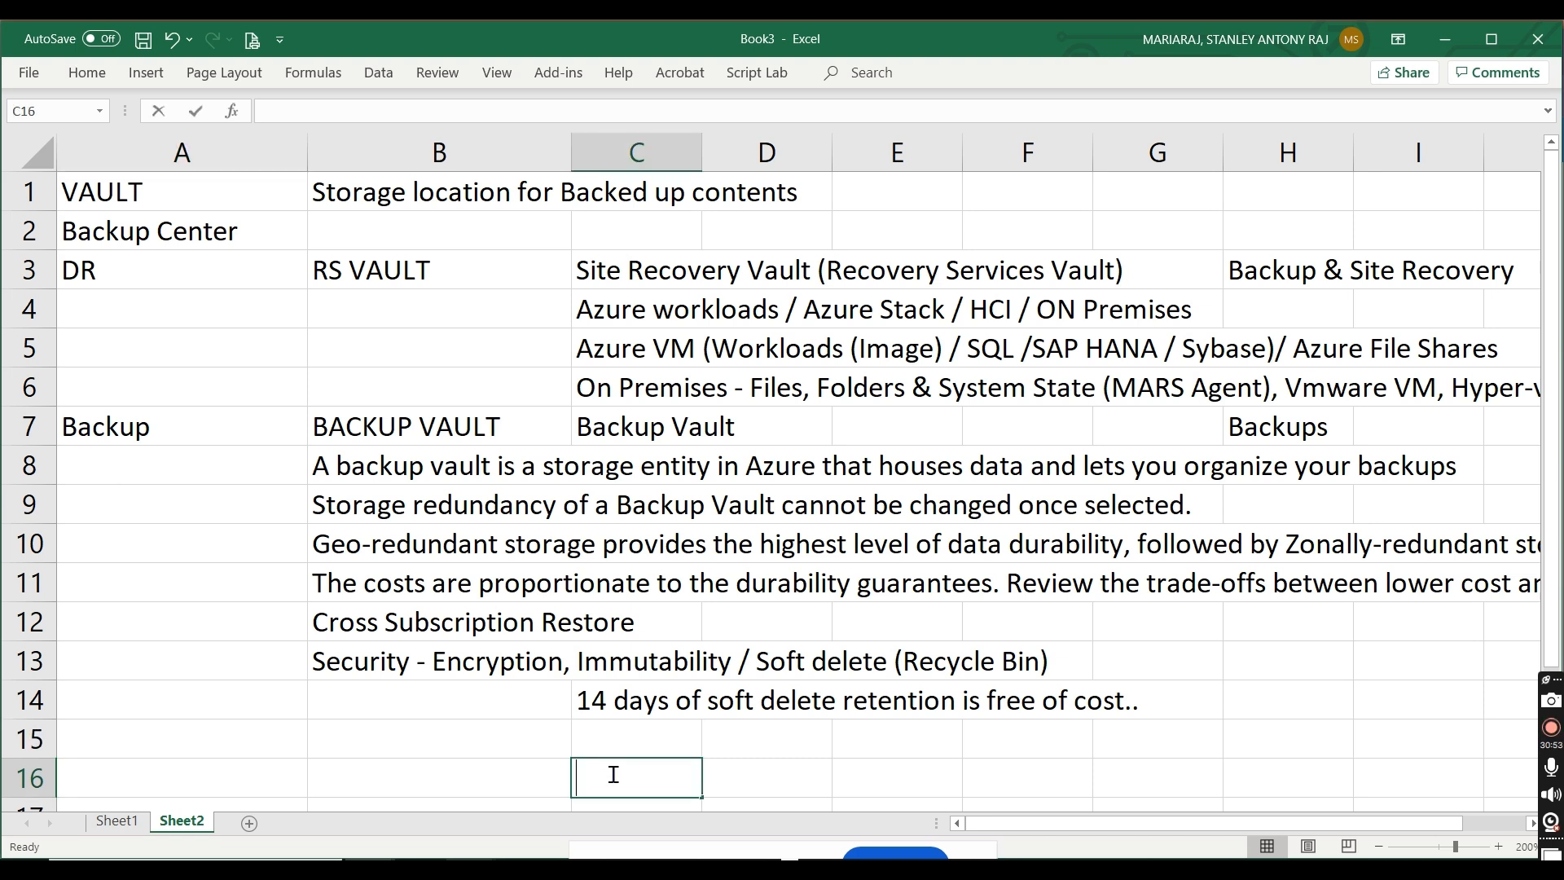
text(Disks)
key(BackSpace)
text(ks)
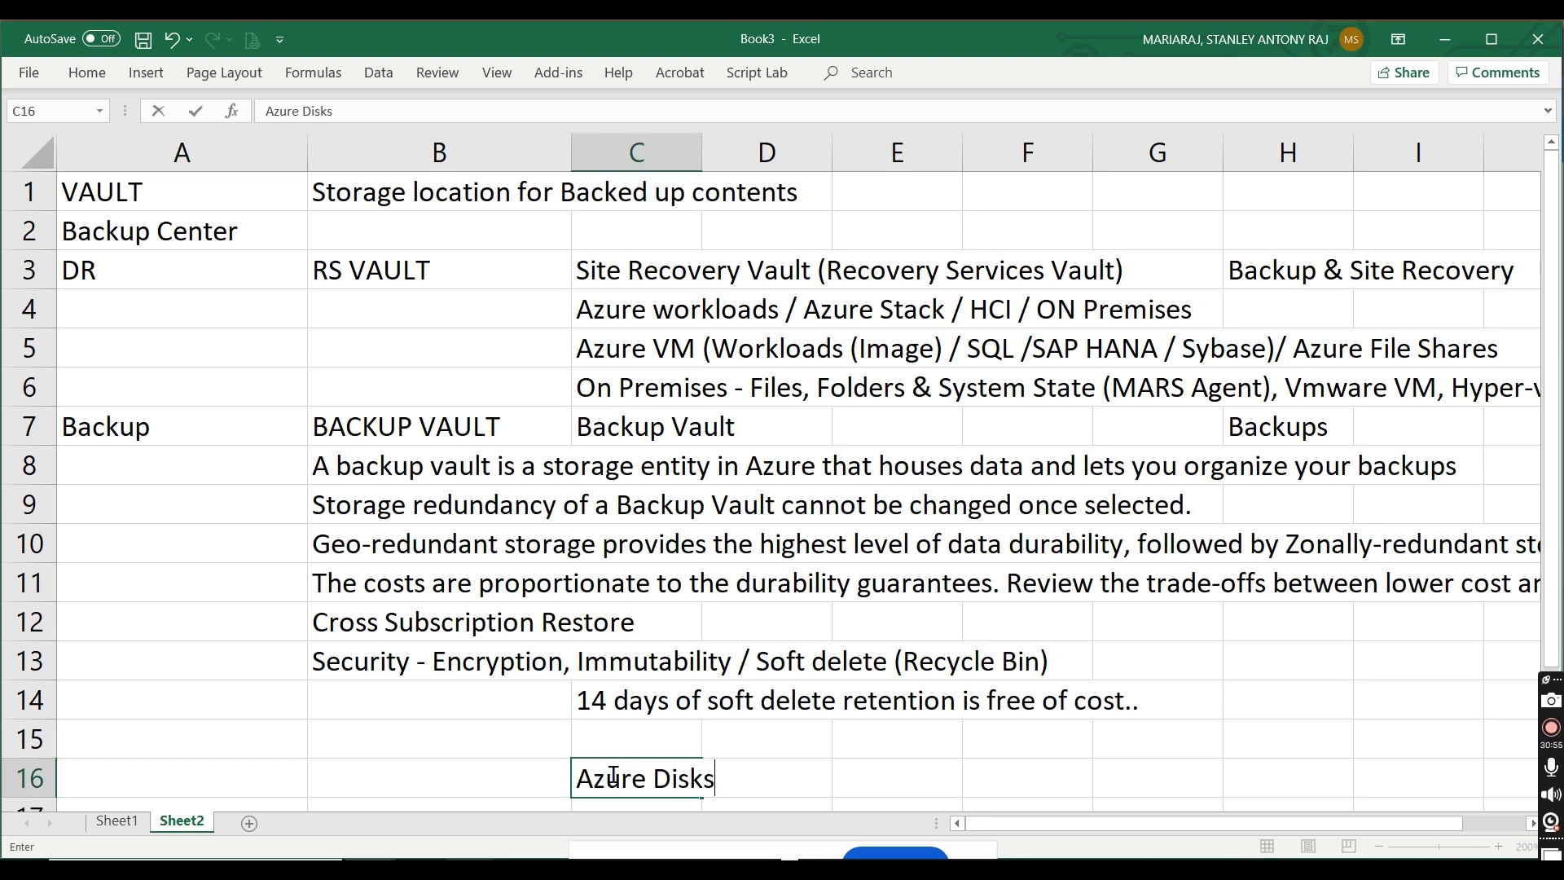
text(, Azure Blobs,)
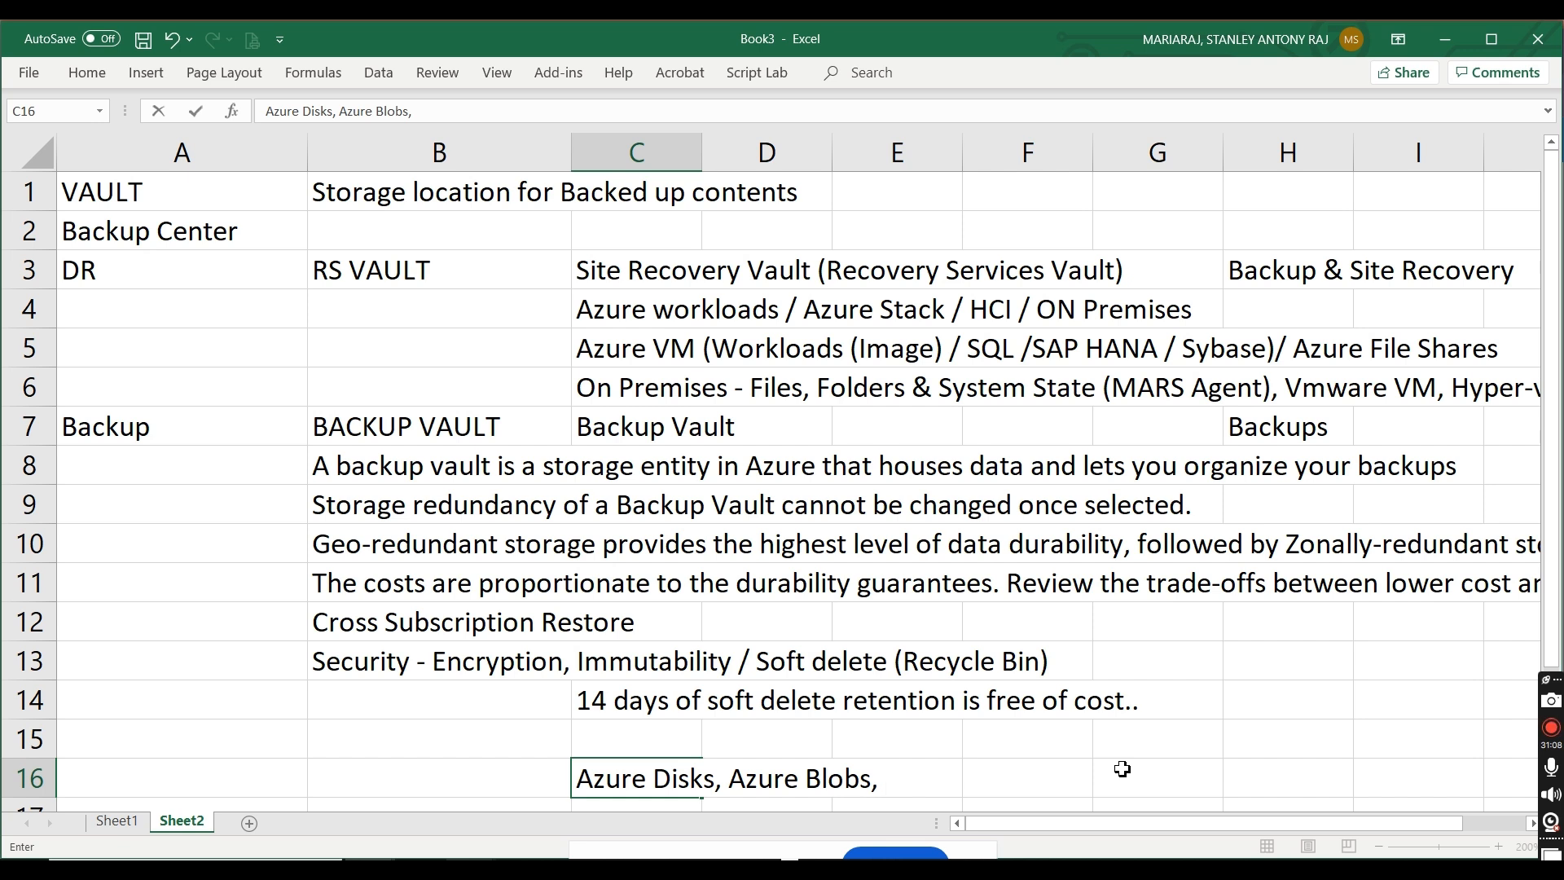
text(Azure DB for PostFre)
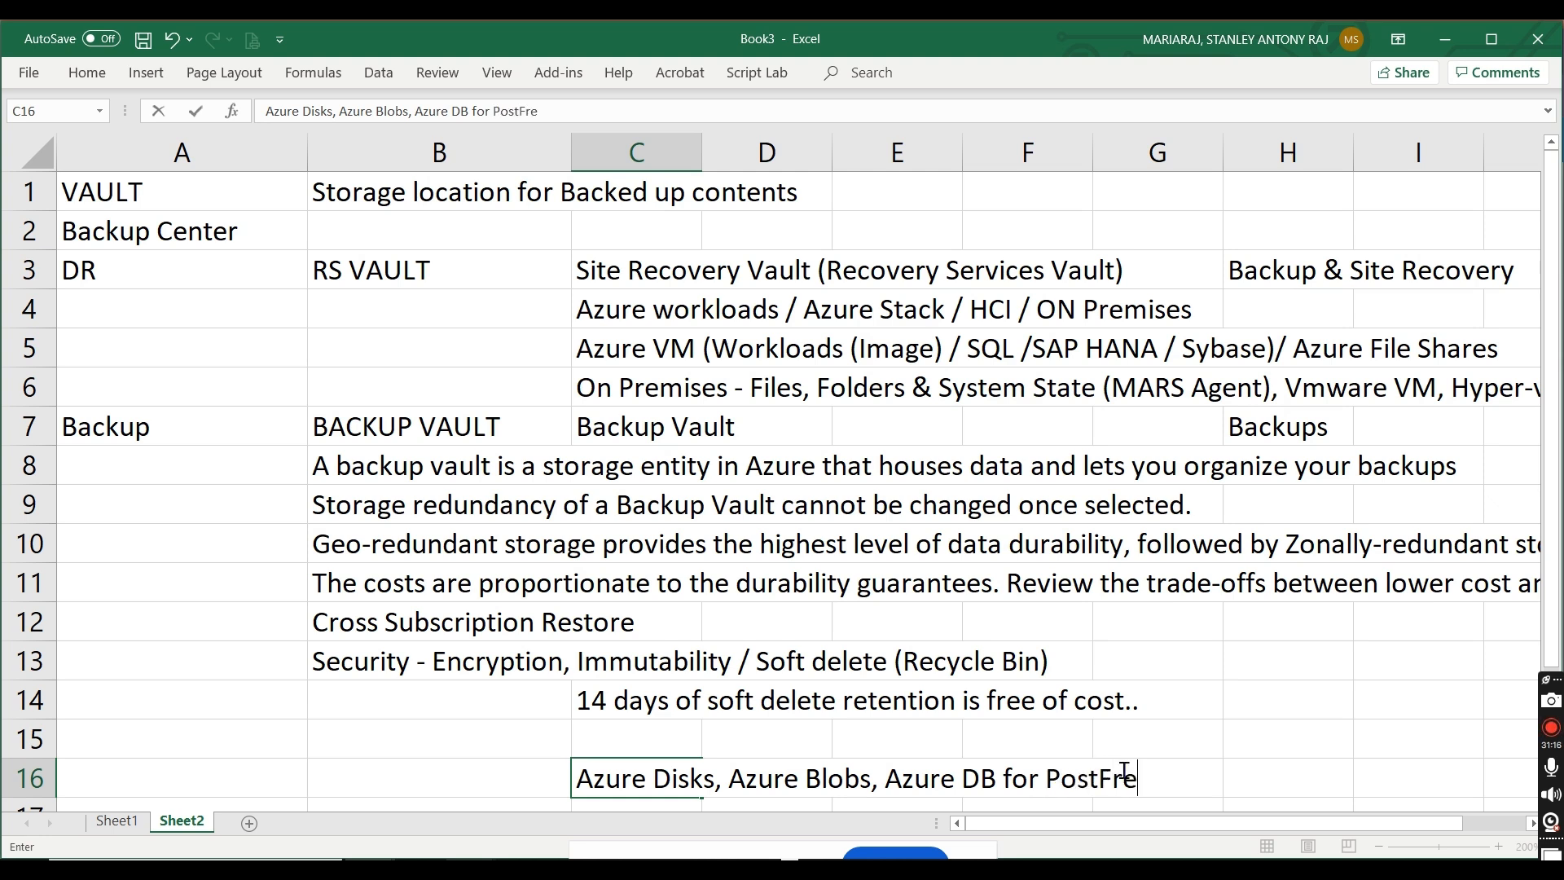
key(BackSpace)
key(BackSpace)
text(Gre)
click(1313, 741)
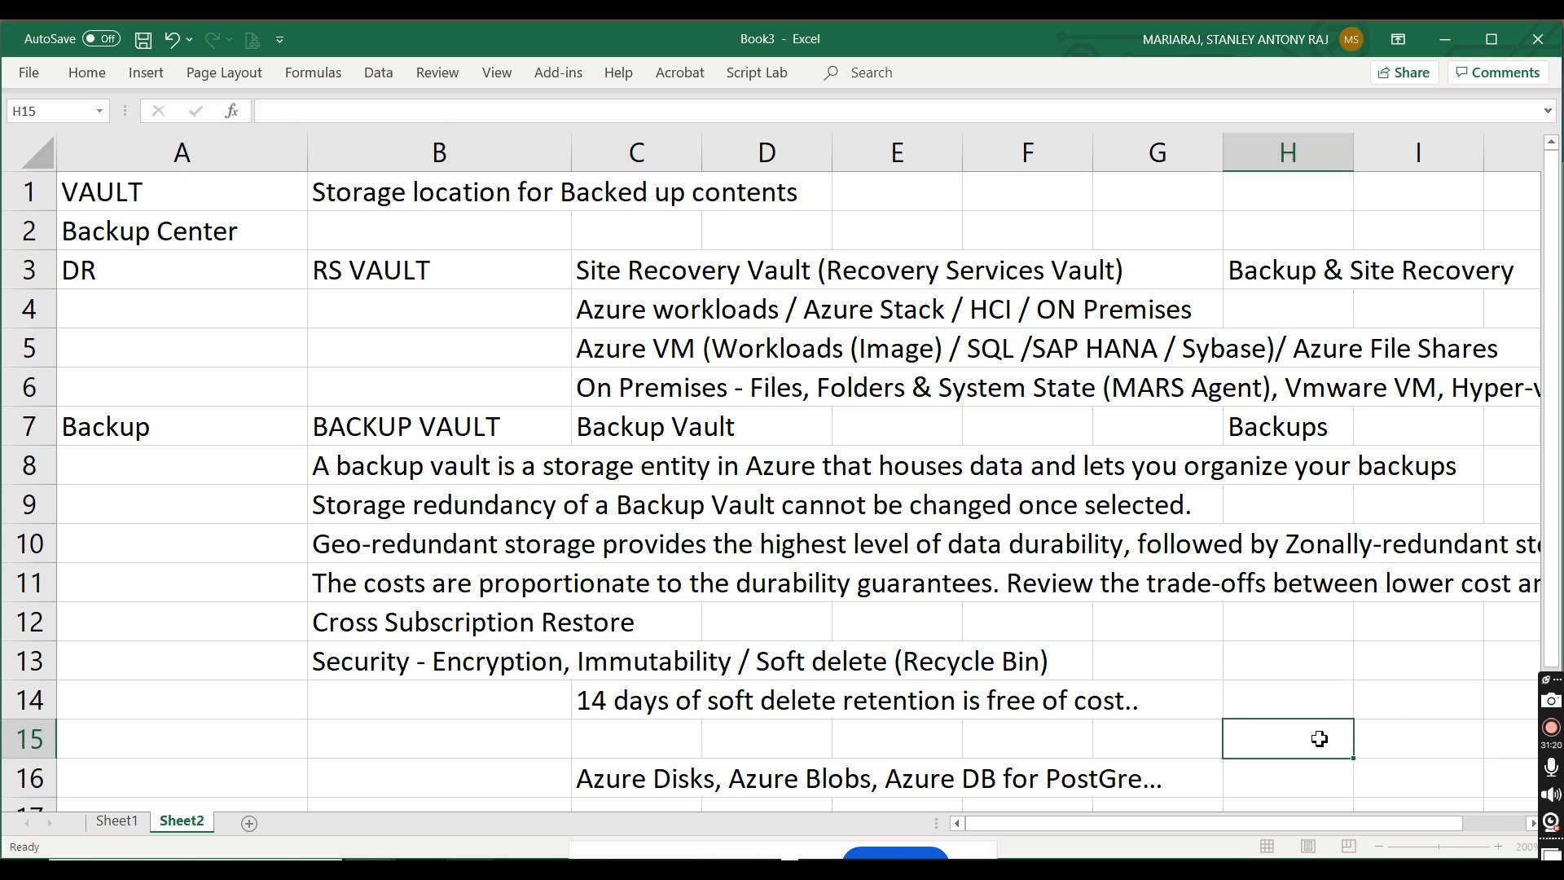
Step: In the Azure portal, open backup configuration for stanbkpvault01 and look through the available datasource types
key(alt+Tab)
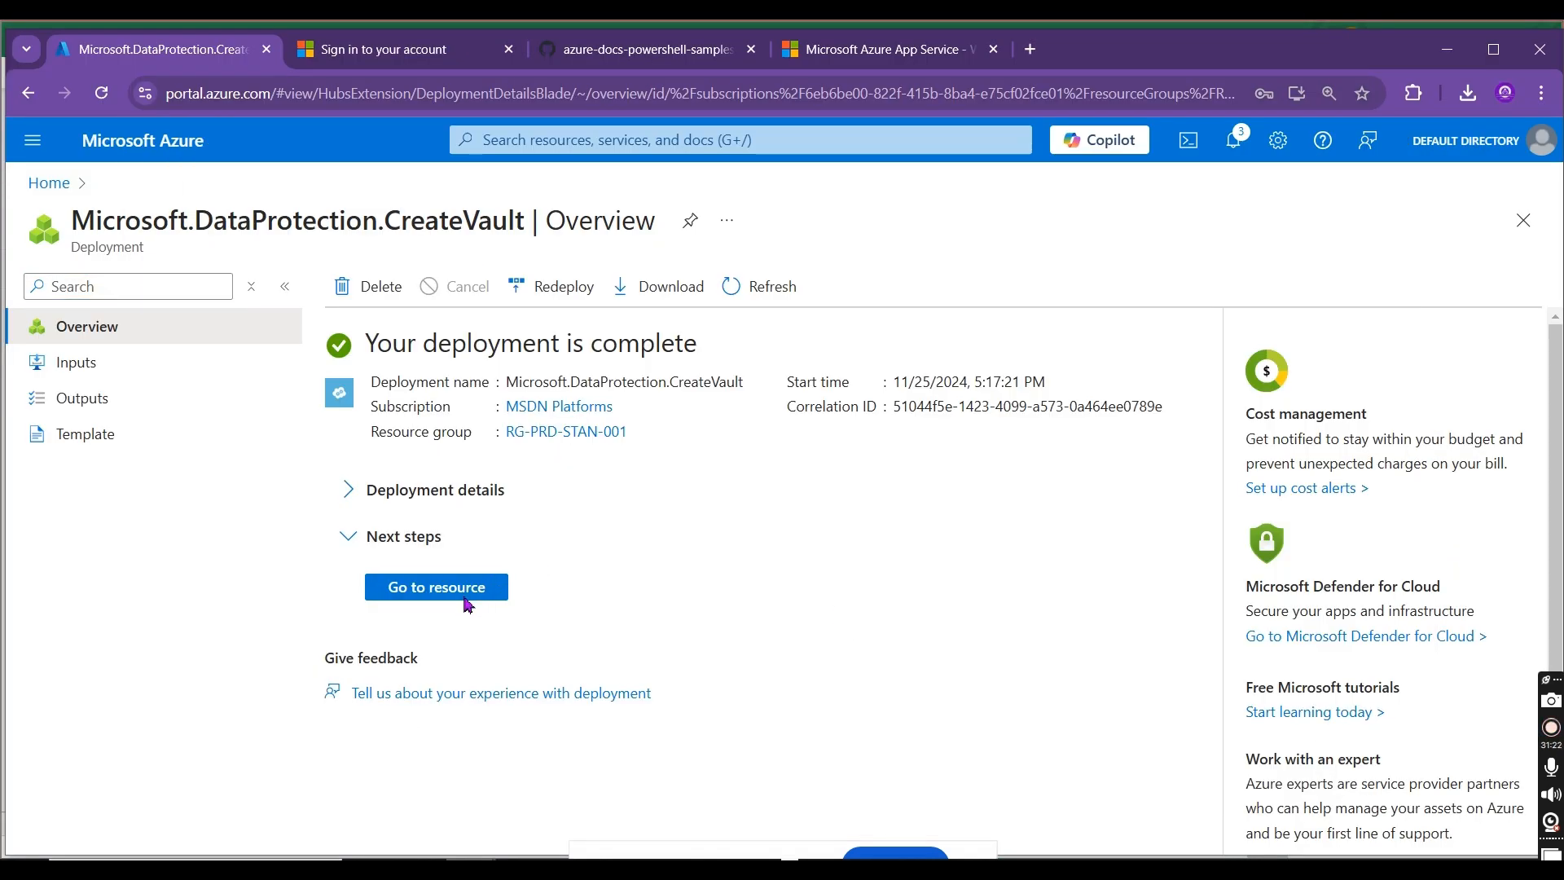
click(461, 593)
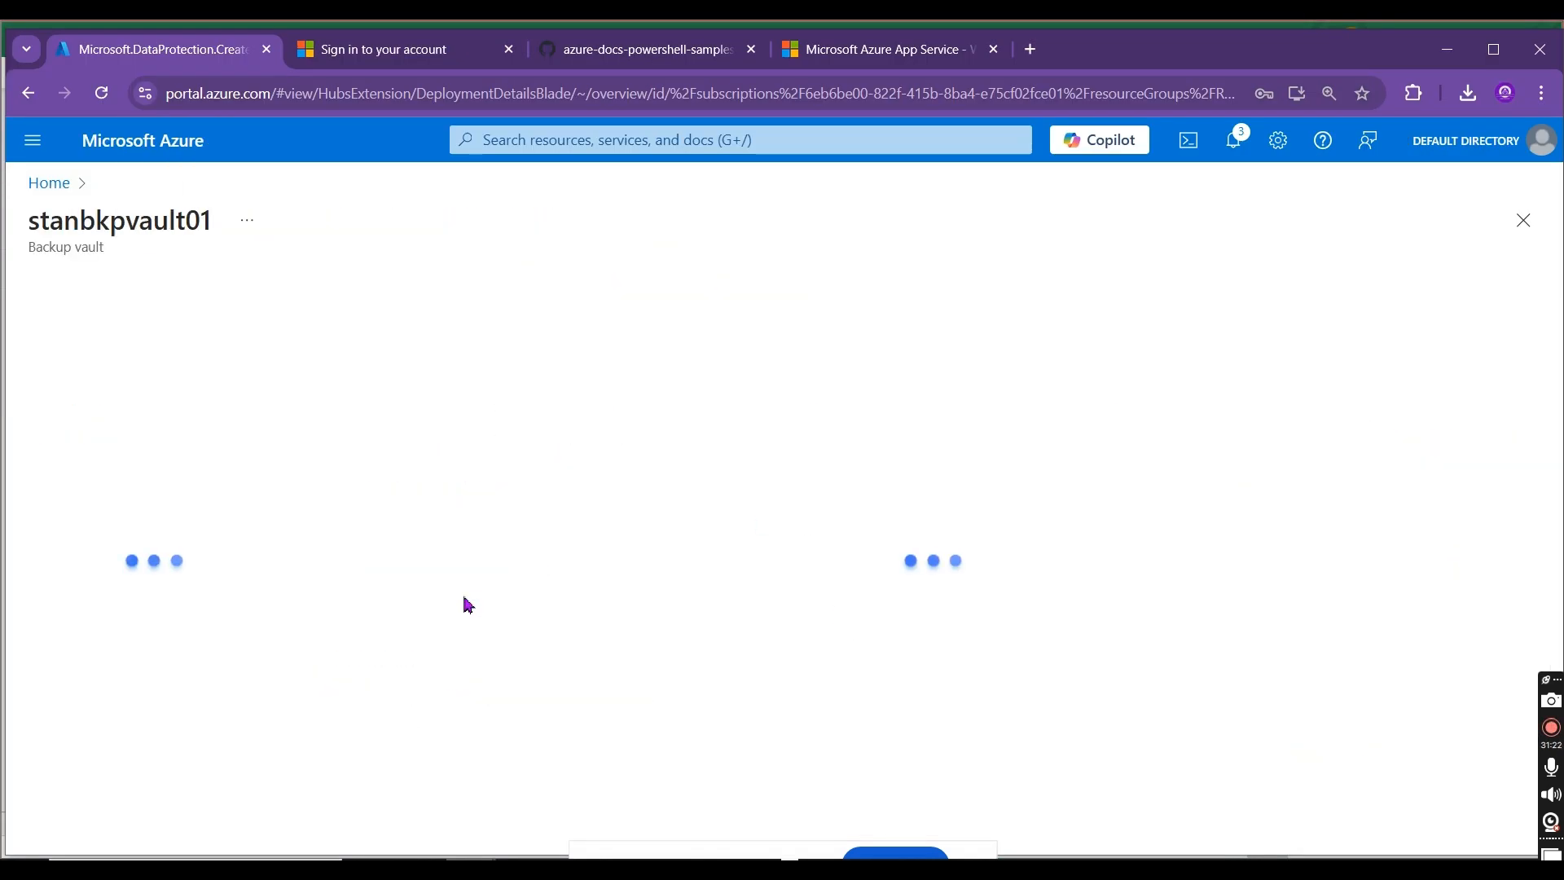
click(352, 285)
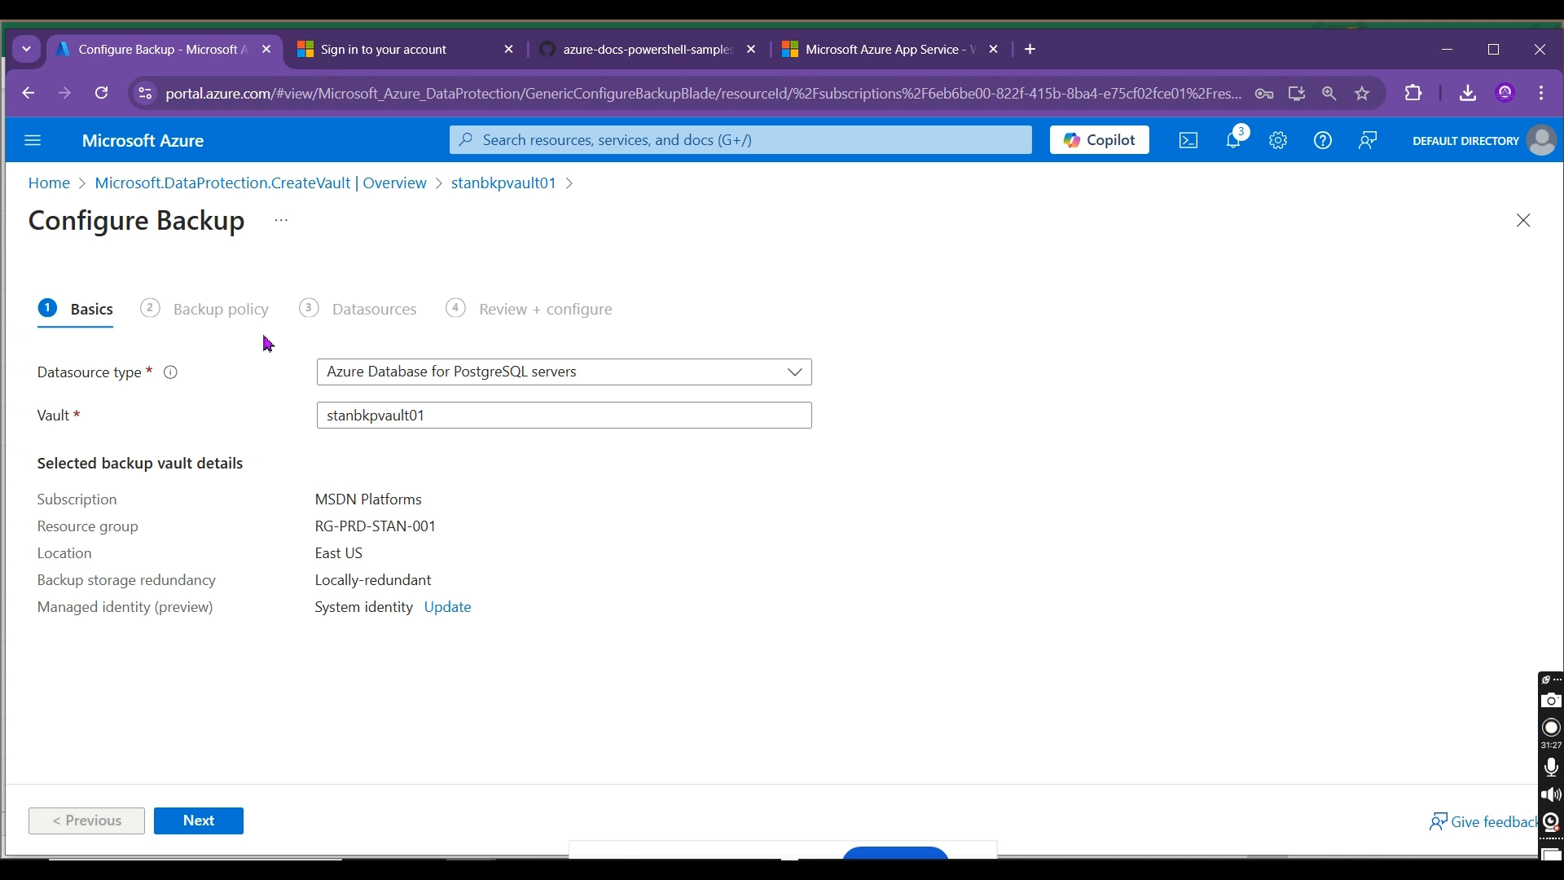
click(408, 367)
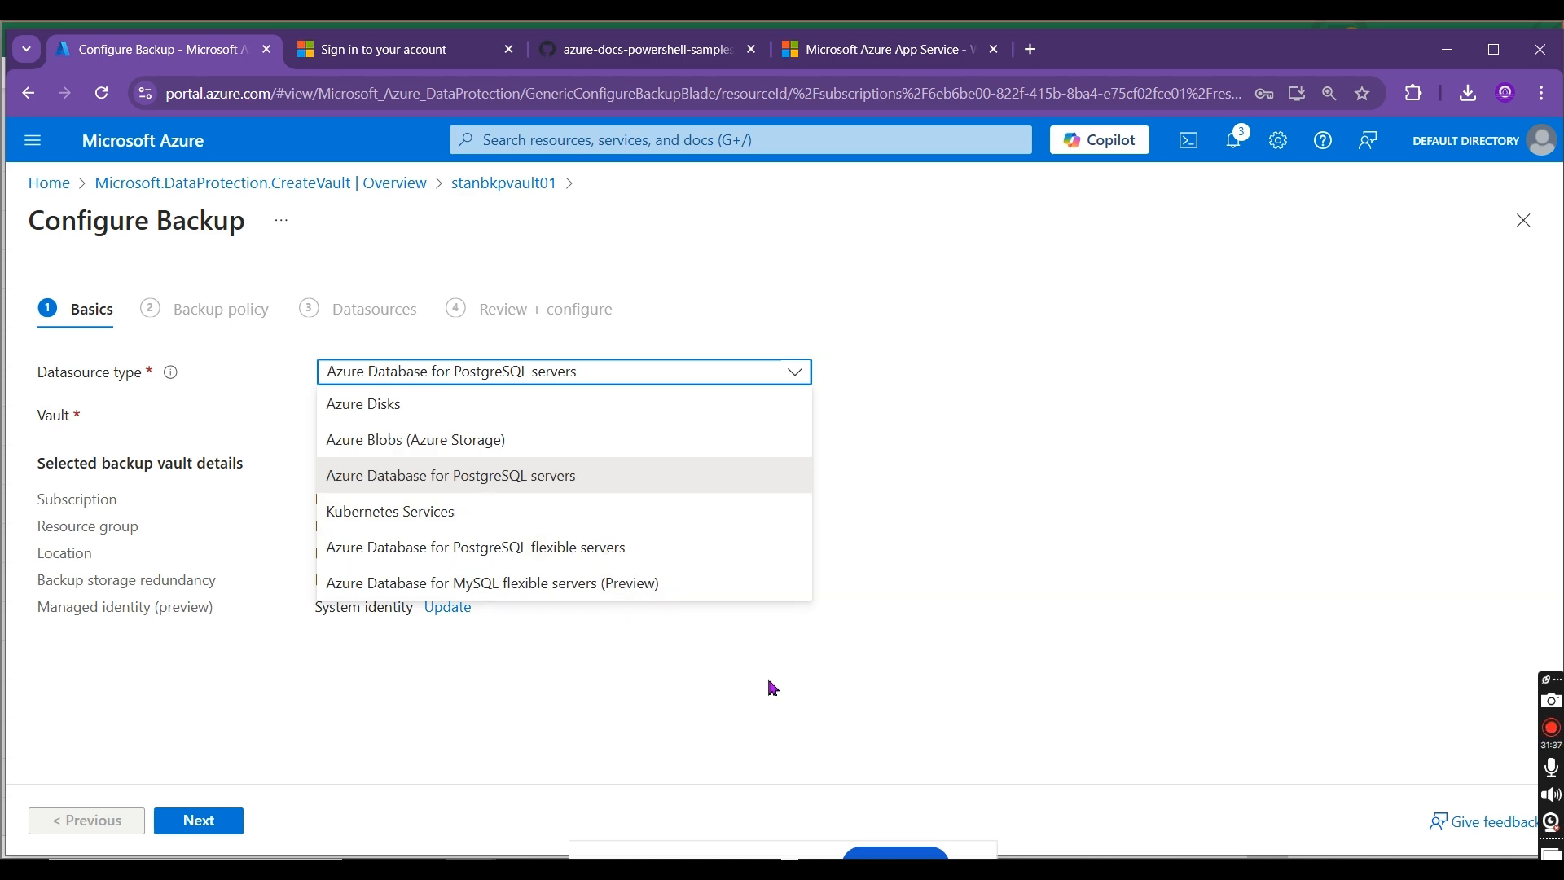
Step: In the Excel sheet, enter "Kubernetes, Azure SQL for MYSQL" in cell C17
key(alt+Tab)
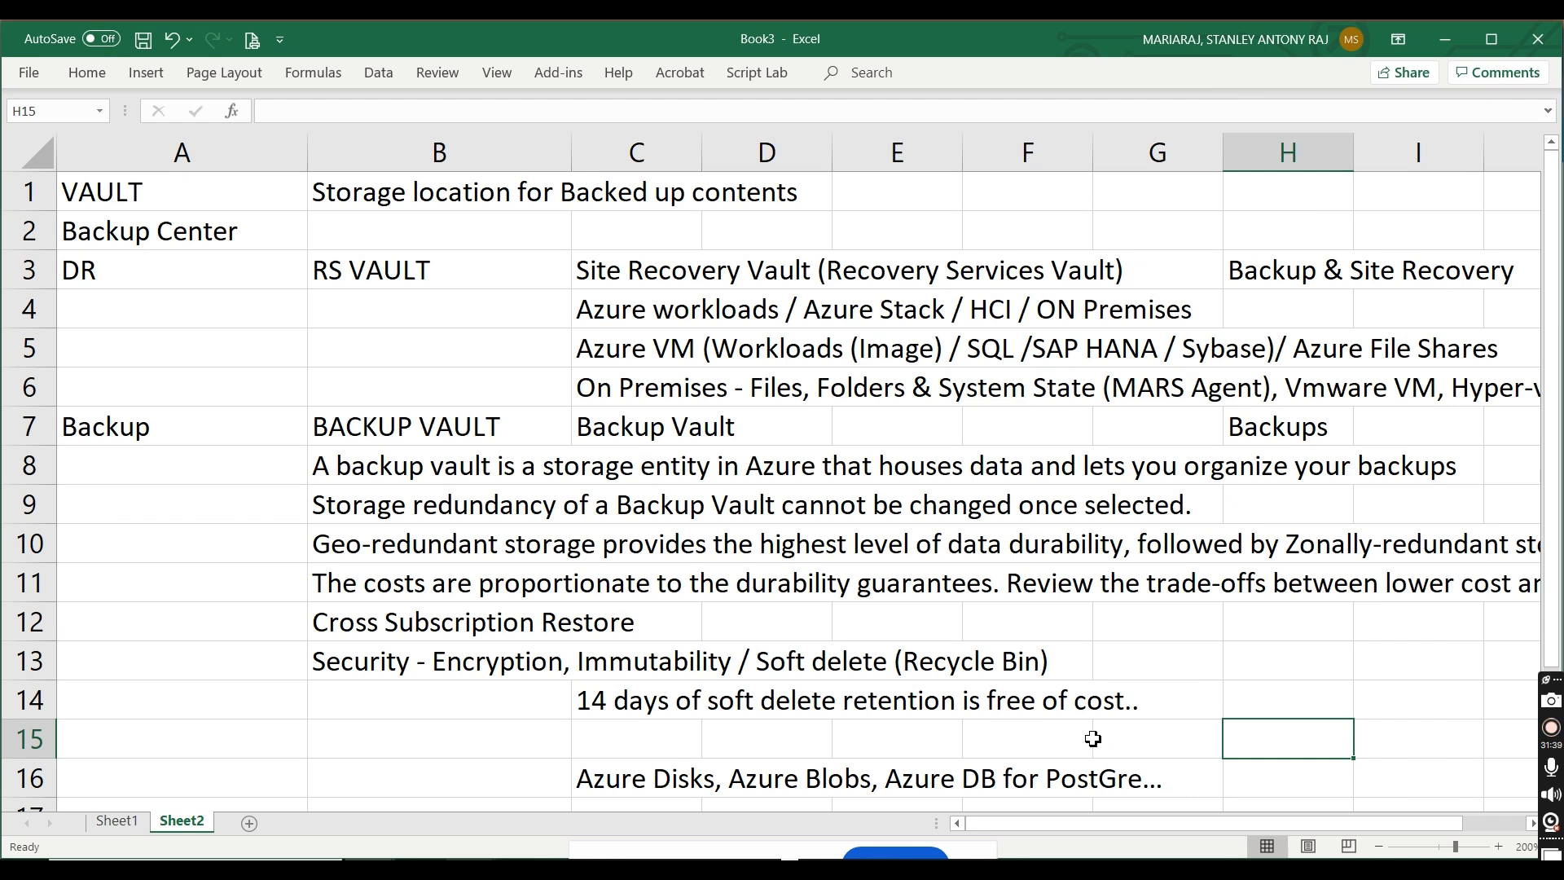
click(649, 770)
key(Down)
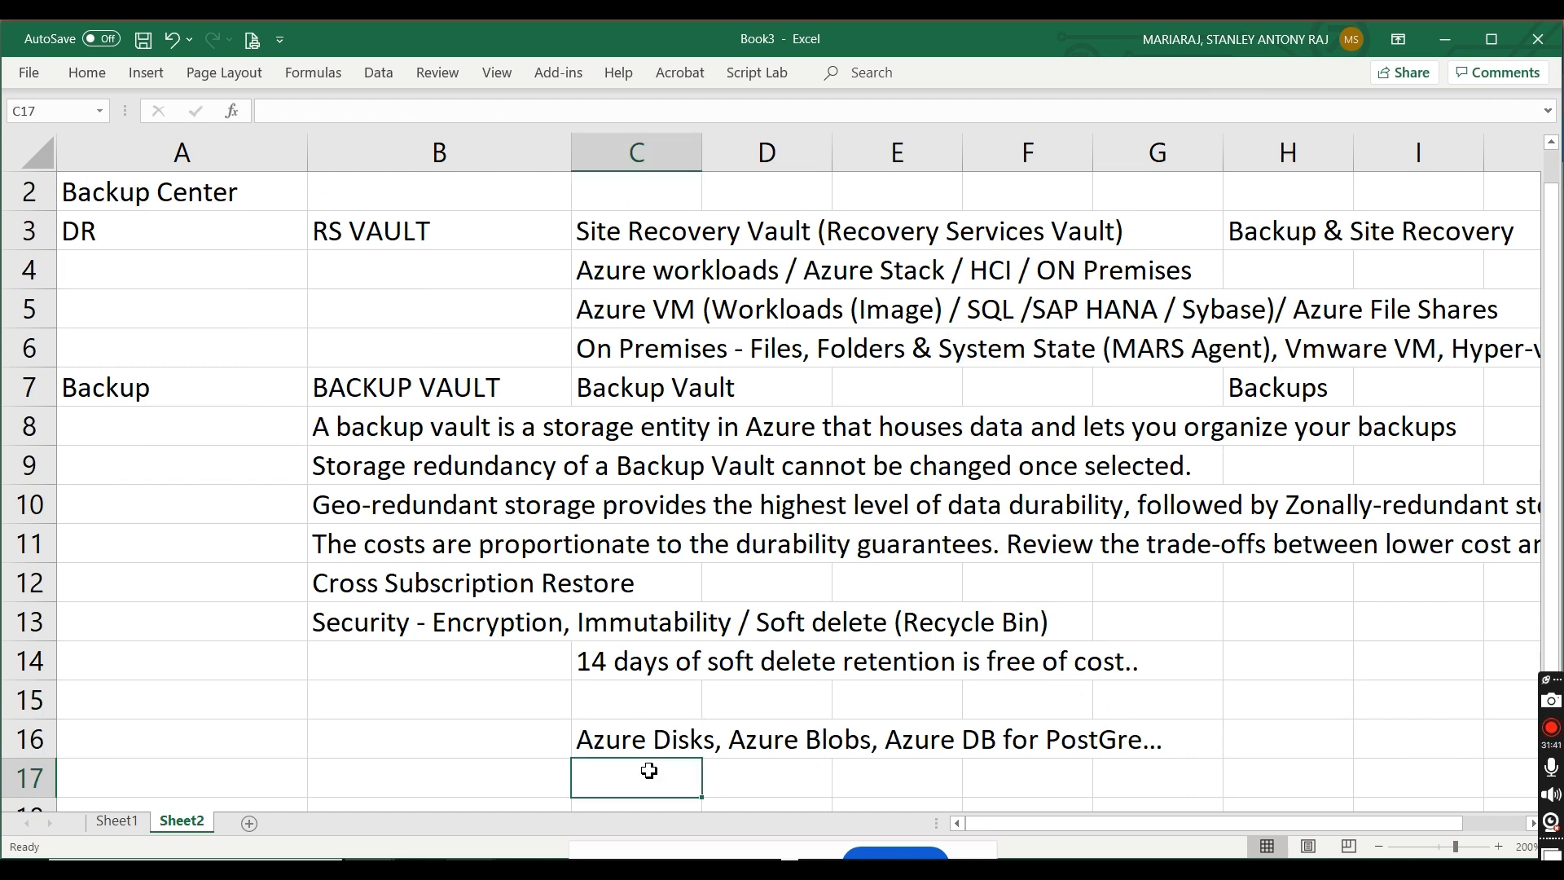
text(Kubere)
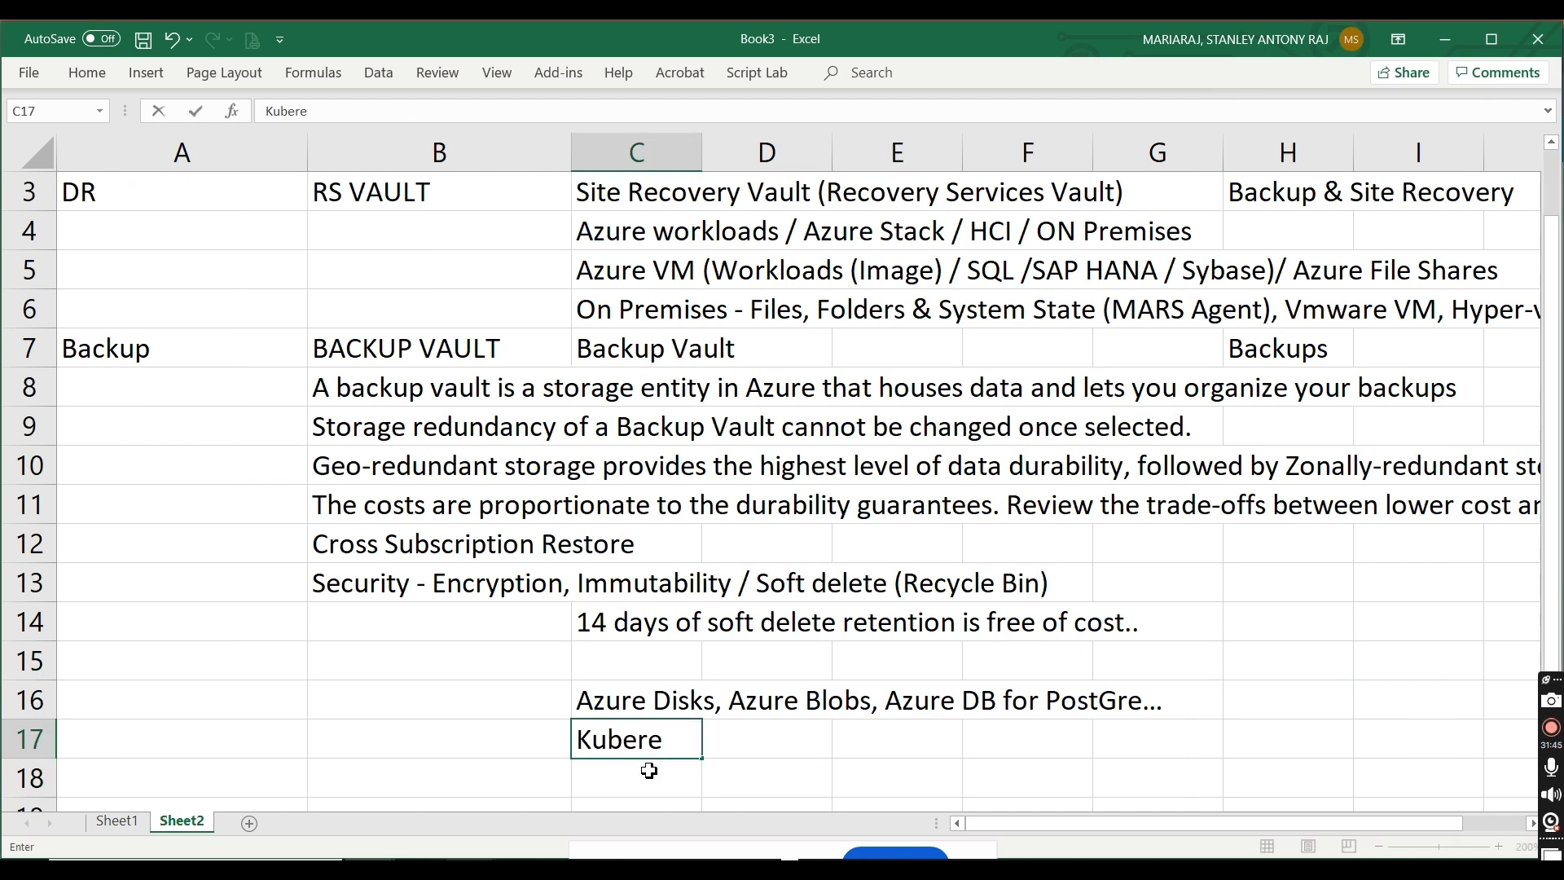
key(BackSpace)
text(net)
text(es, Azure S)
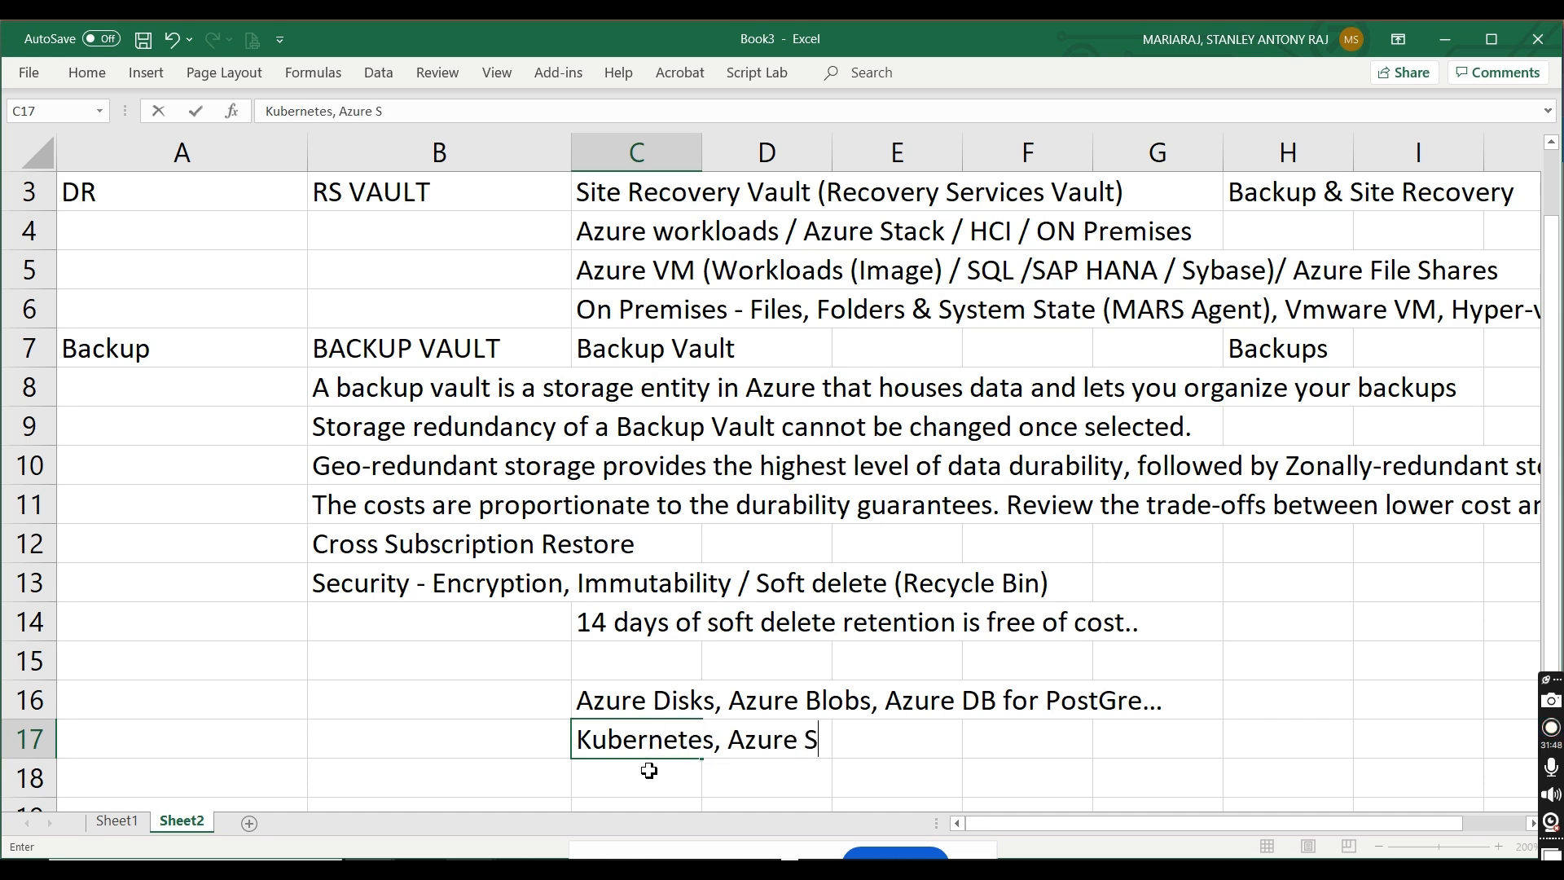
text(QL for MYSQL)
key(Return)
Step: Check the portal's datasource types again and correct Excel cell C17 to "Kubernetes, Azure DB for MYSQL"
key(alt+Tab)
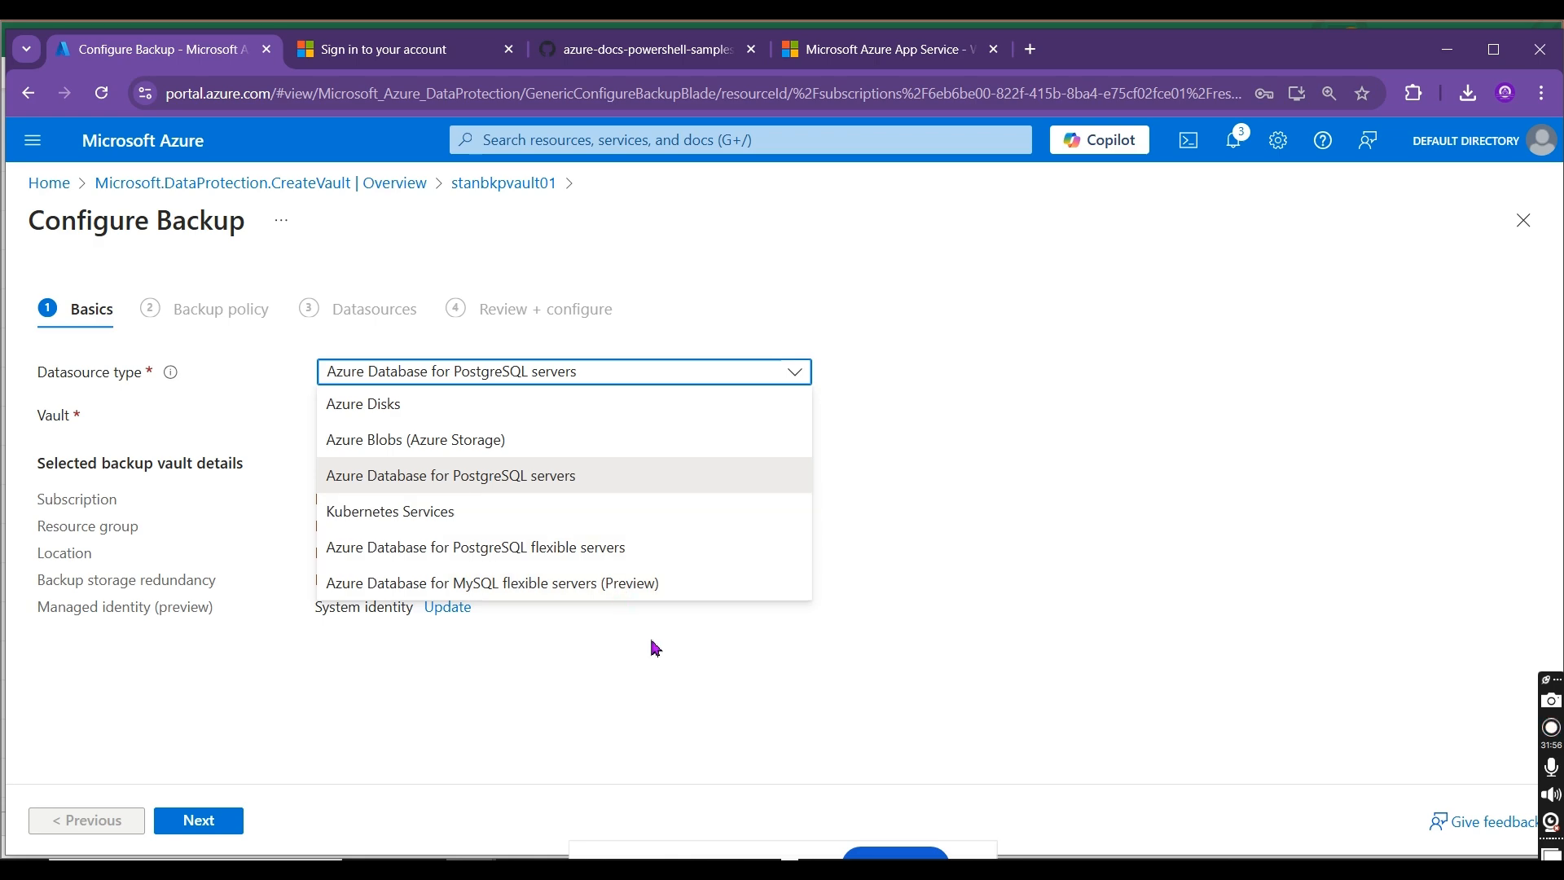
key(alt+Tab)
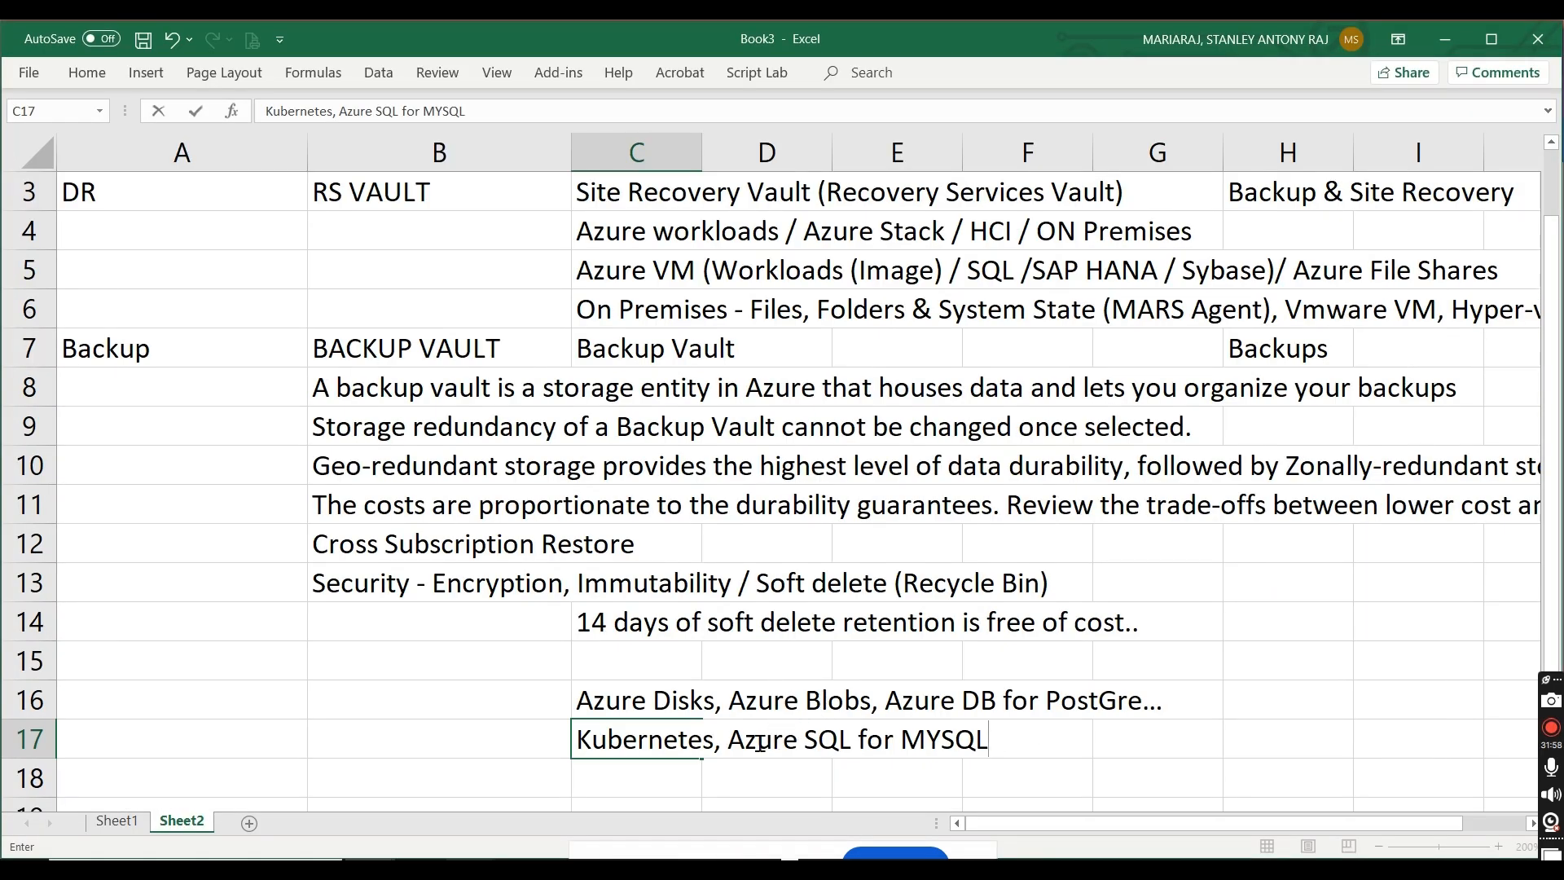
double_click(814, 743)
text(DB)
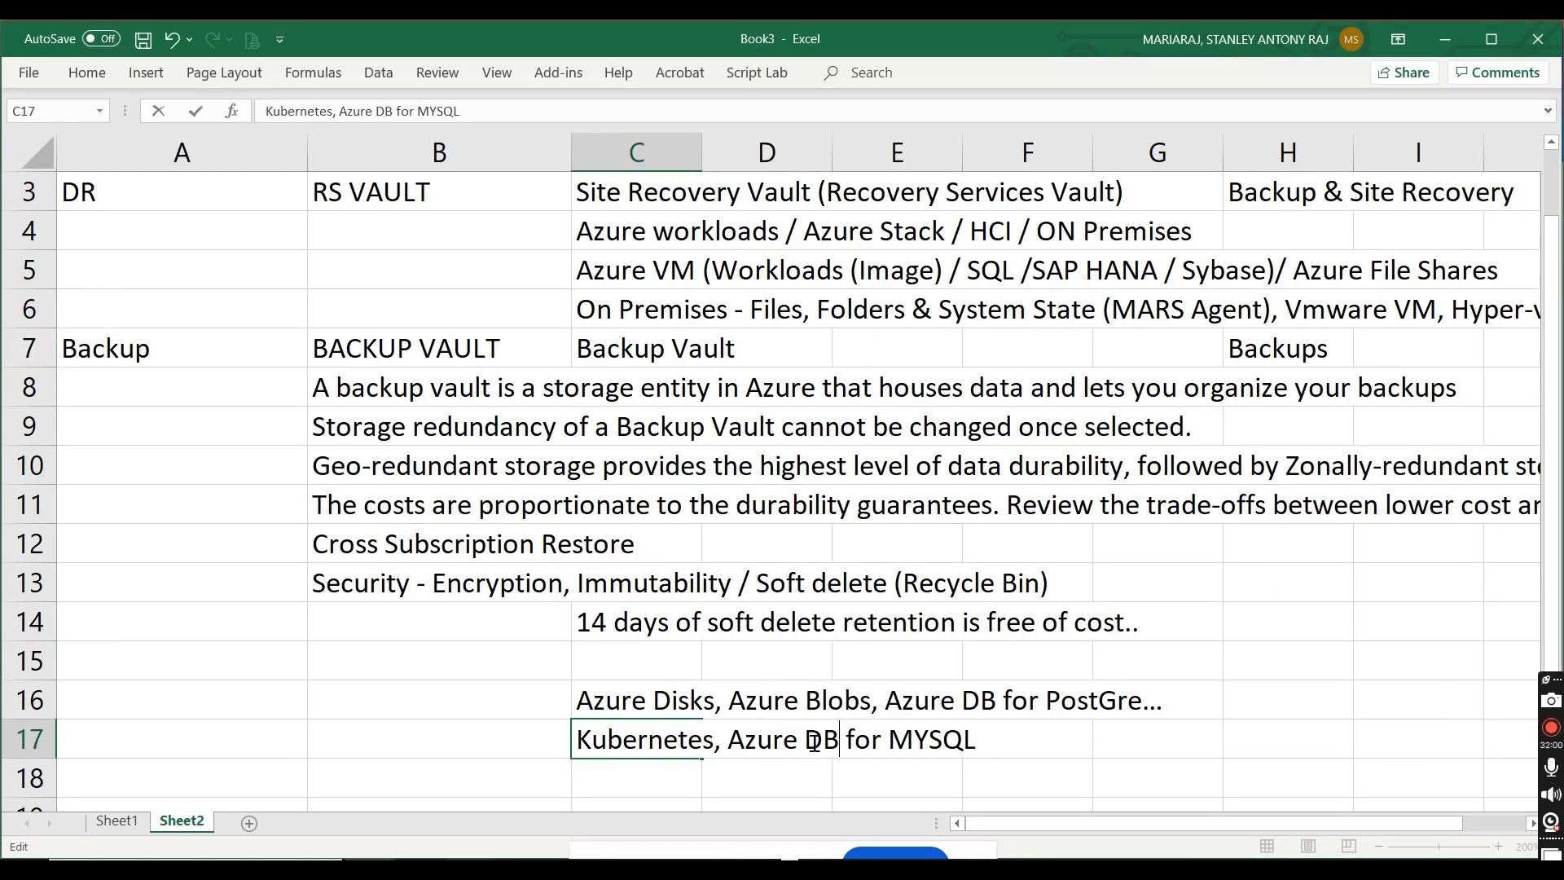
click(1295, 751)
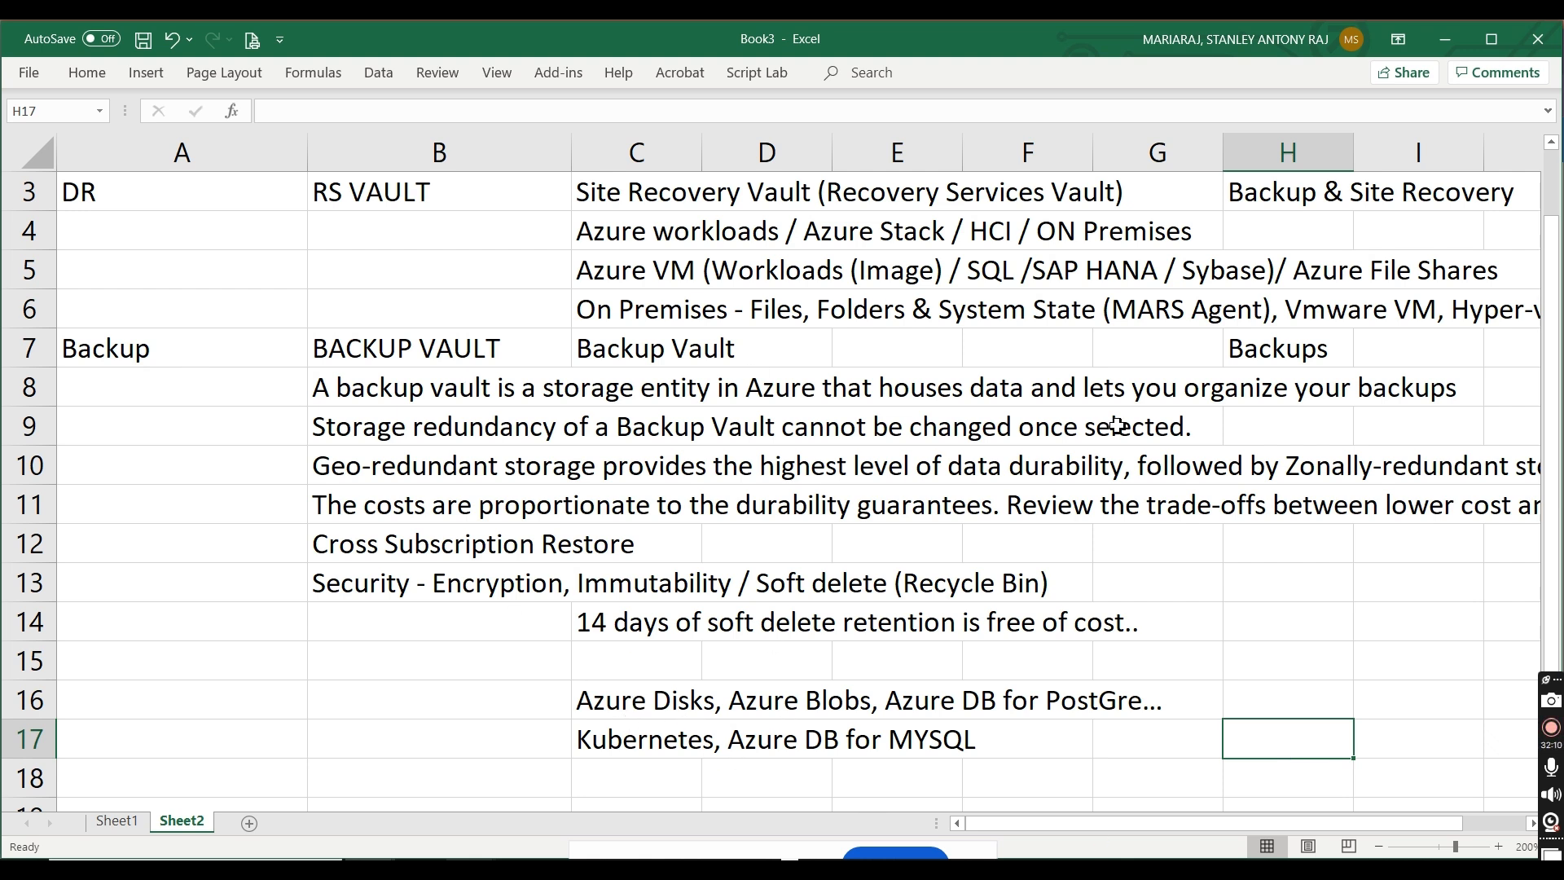
Step: Fill the RS VAULT cell B3 and the BACKUP VAULT cell B7 with light green
drag(1558, 330, 1556, 269)
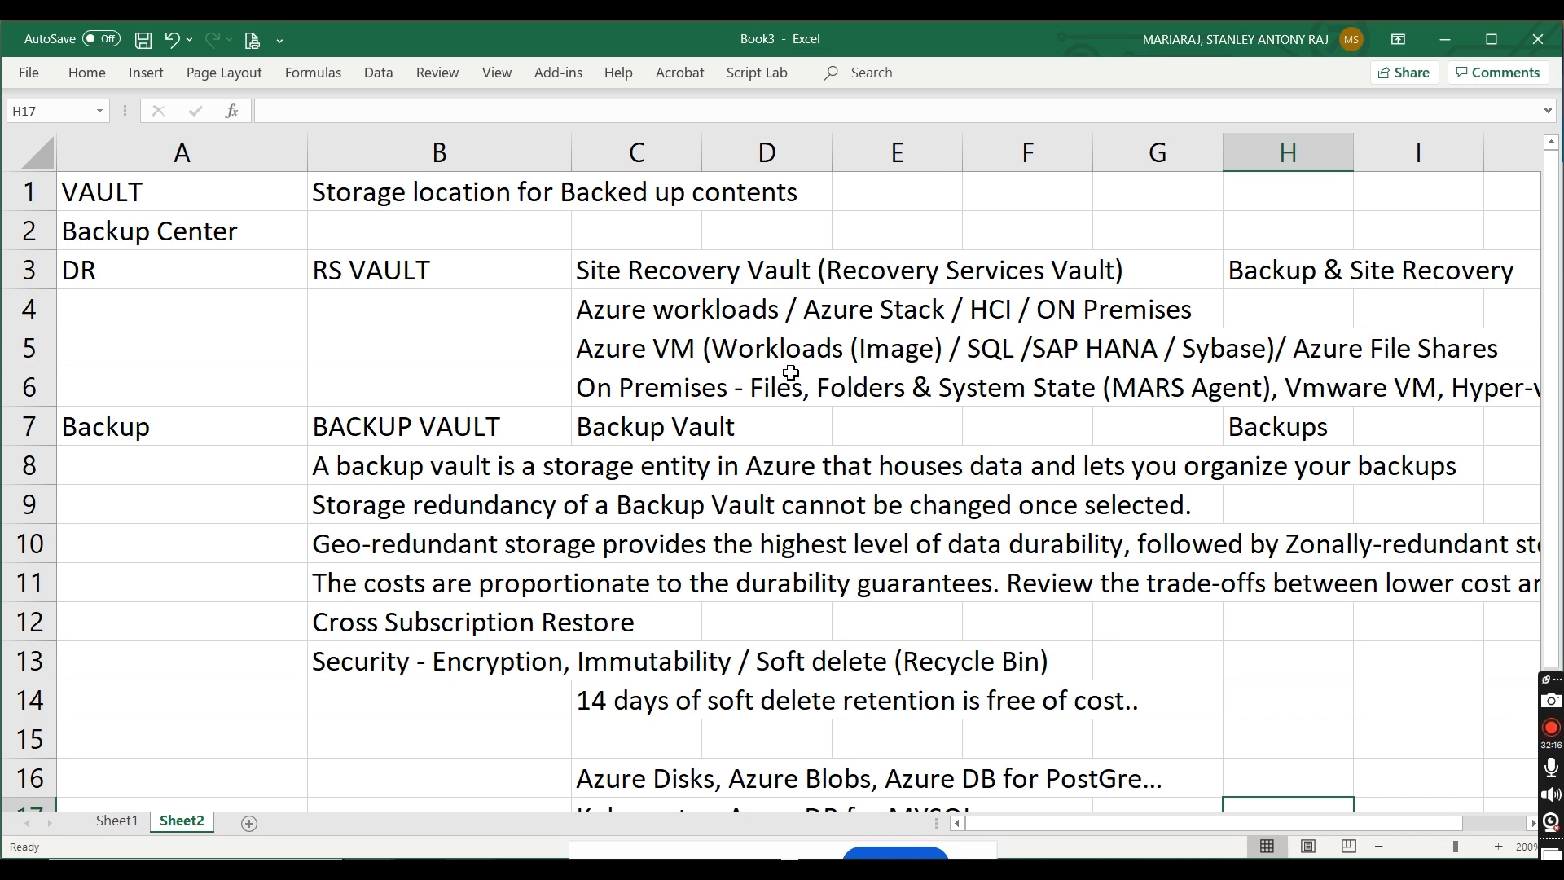
click(385, 274)
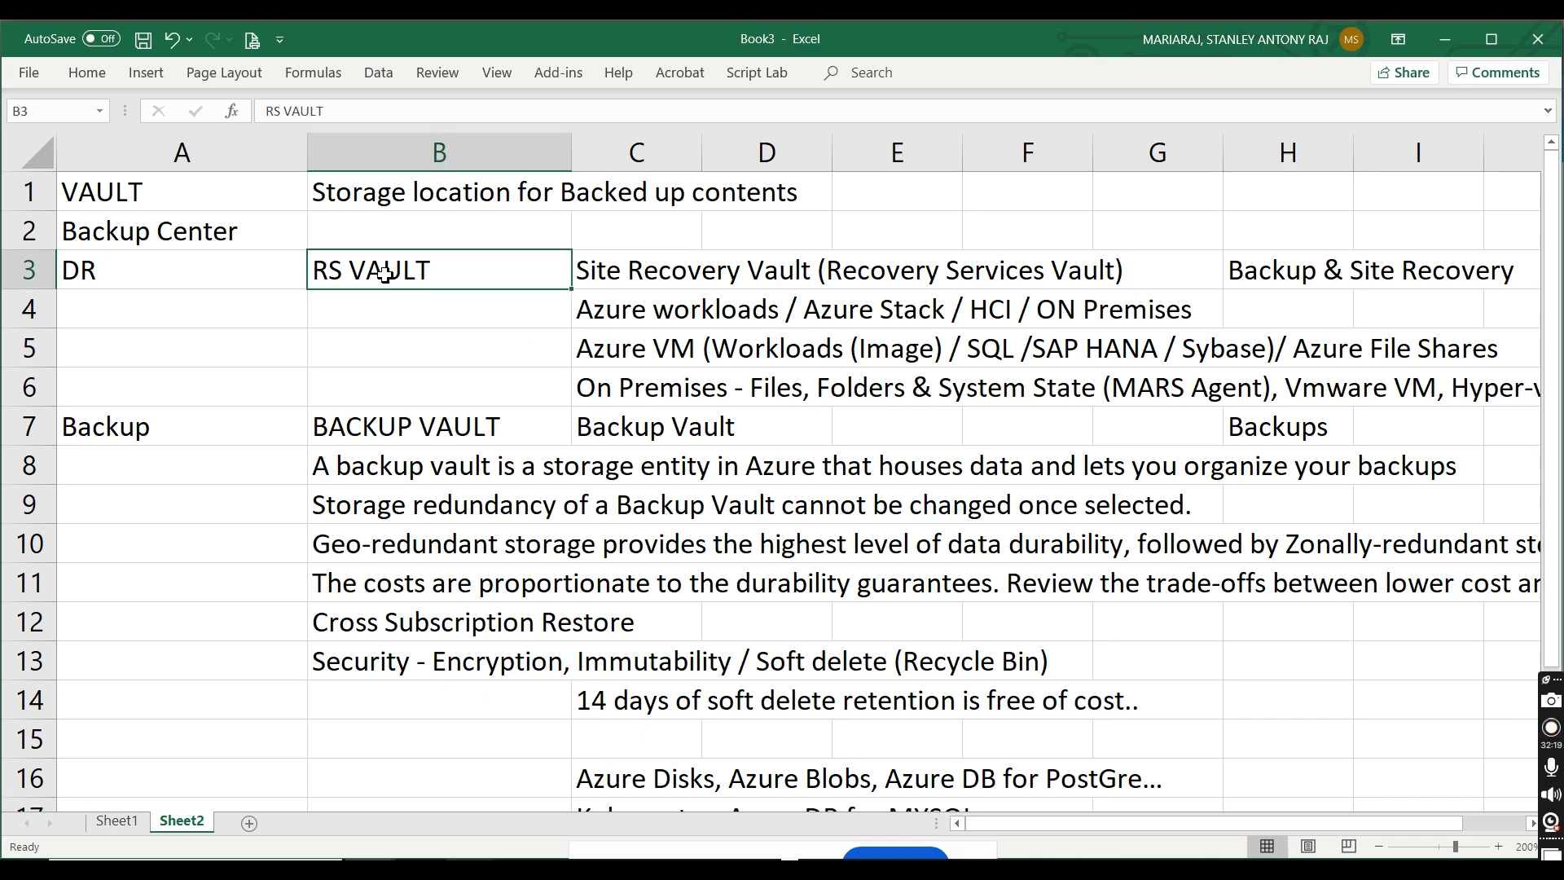
click(89, 73)
click(255, 144)
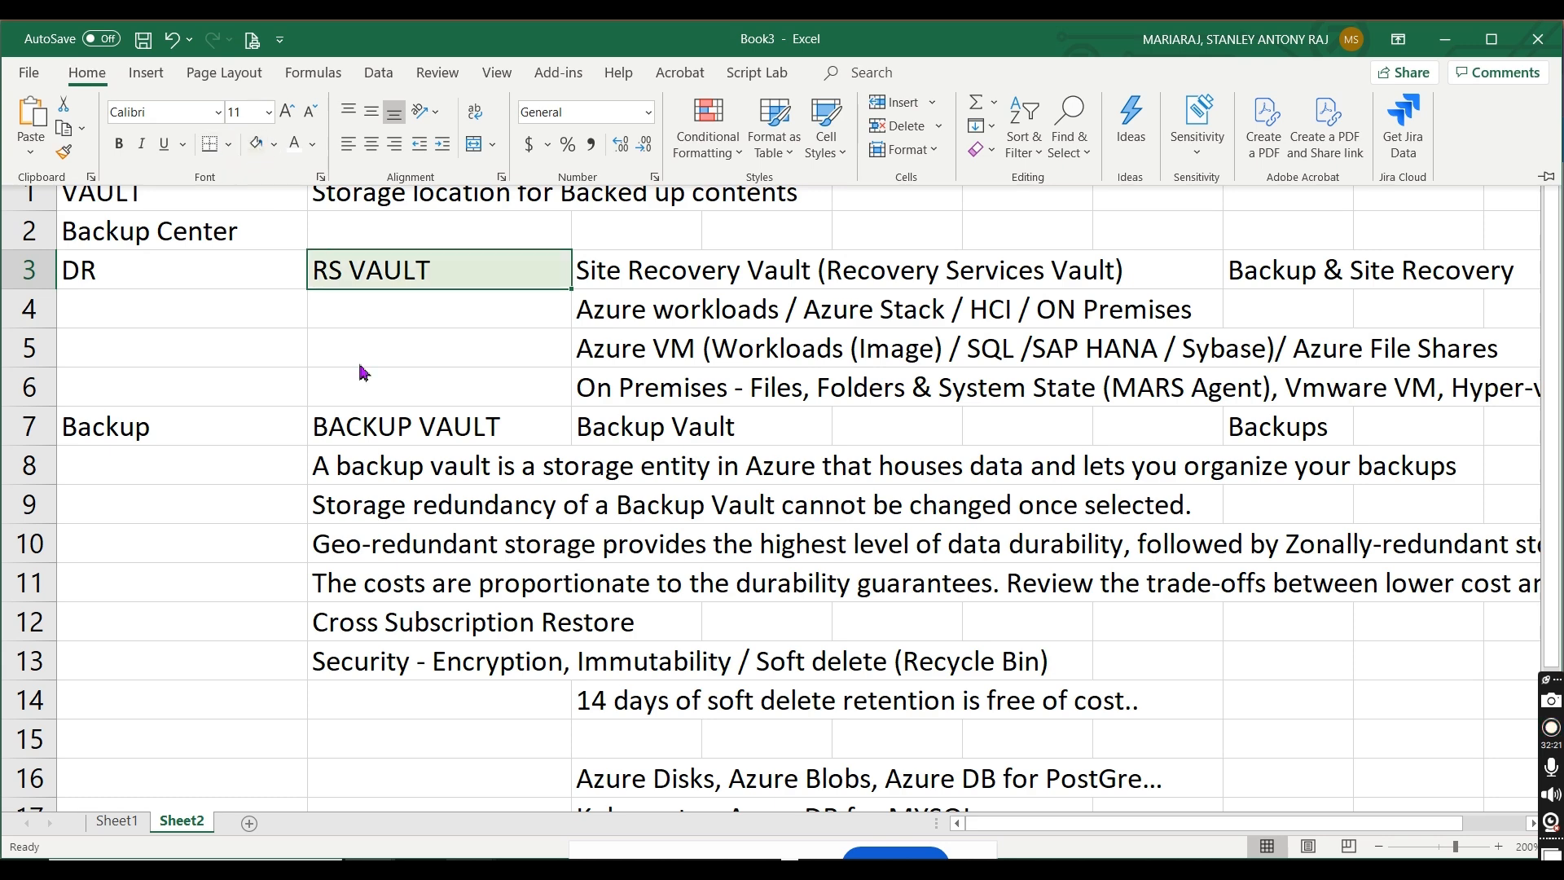
click(377, 426)
click(87, 73)
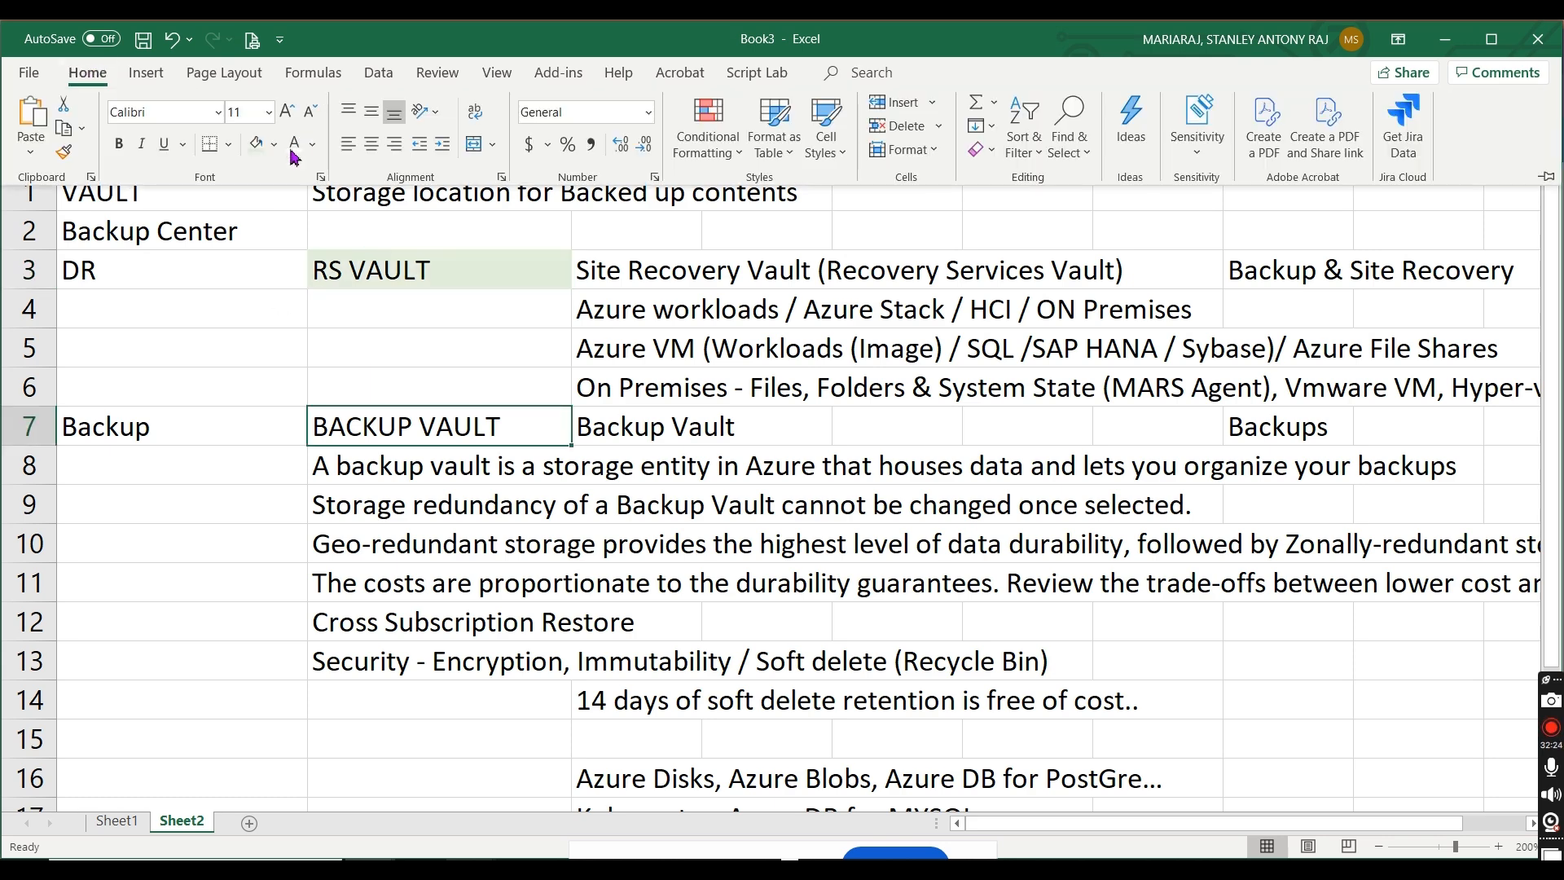
click(255, 144)
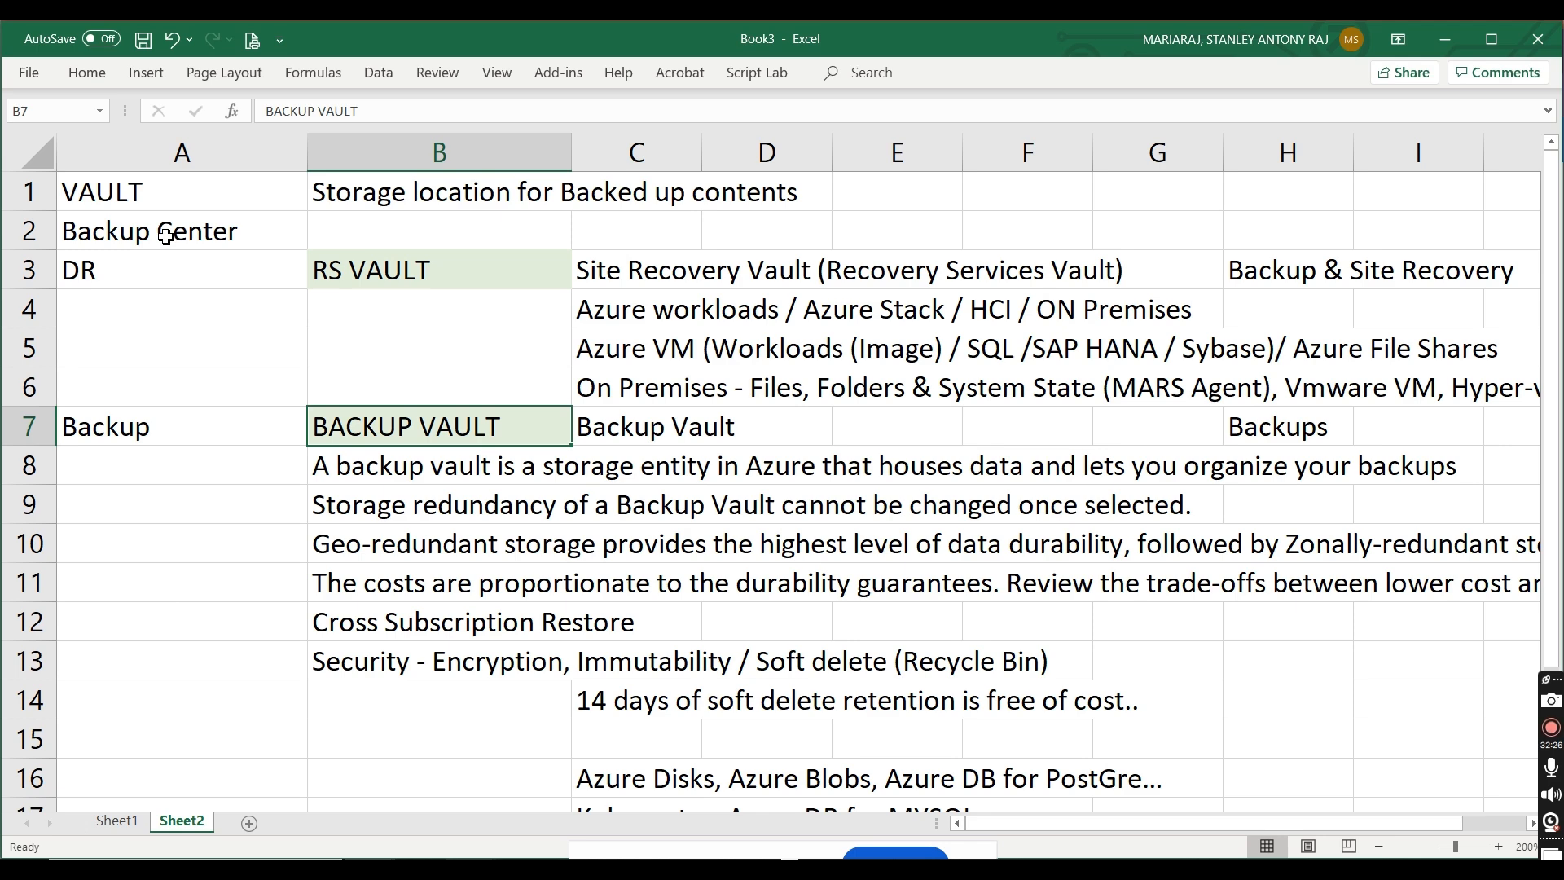
Step: Fill the Backup Center cell A2 with the theme's solid green
click(166, 236)
click(90, 73)
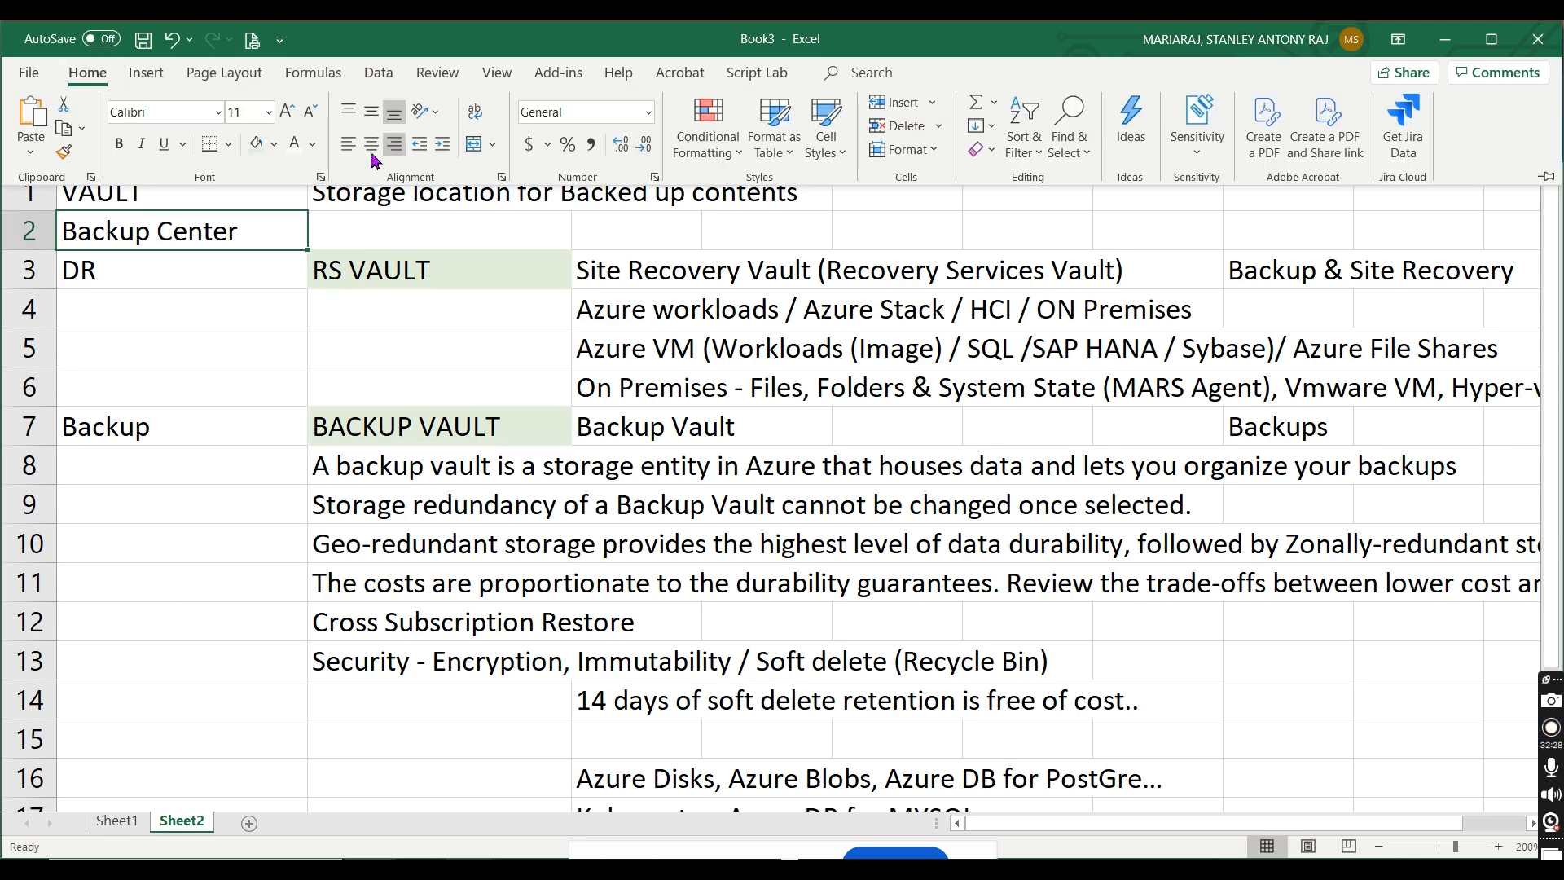
click(274, 144)
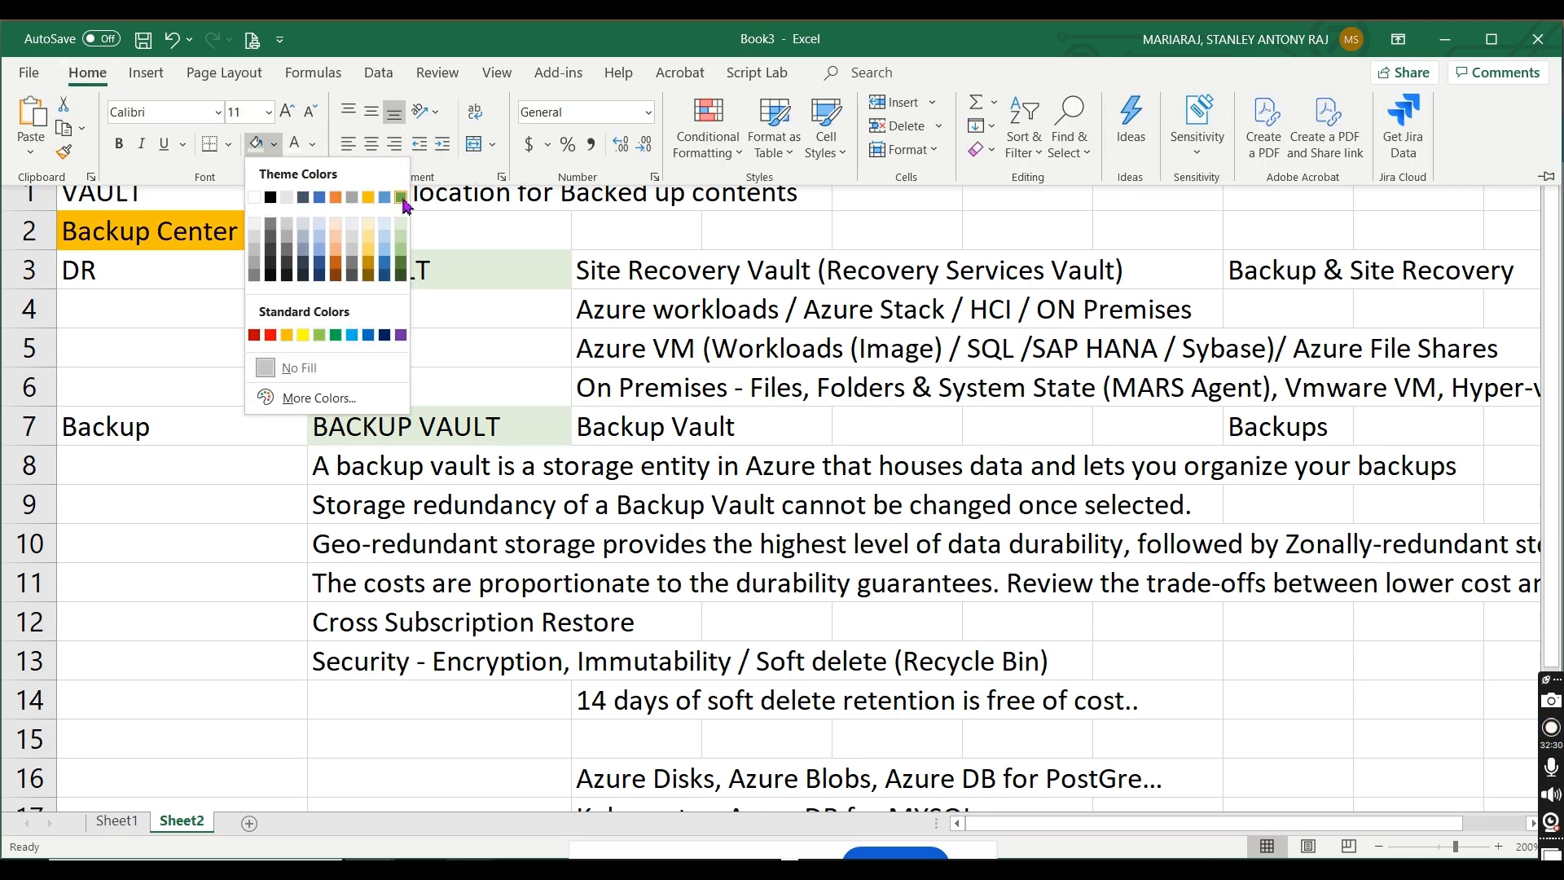
click(401, 199)
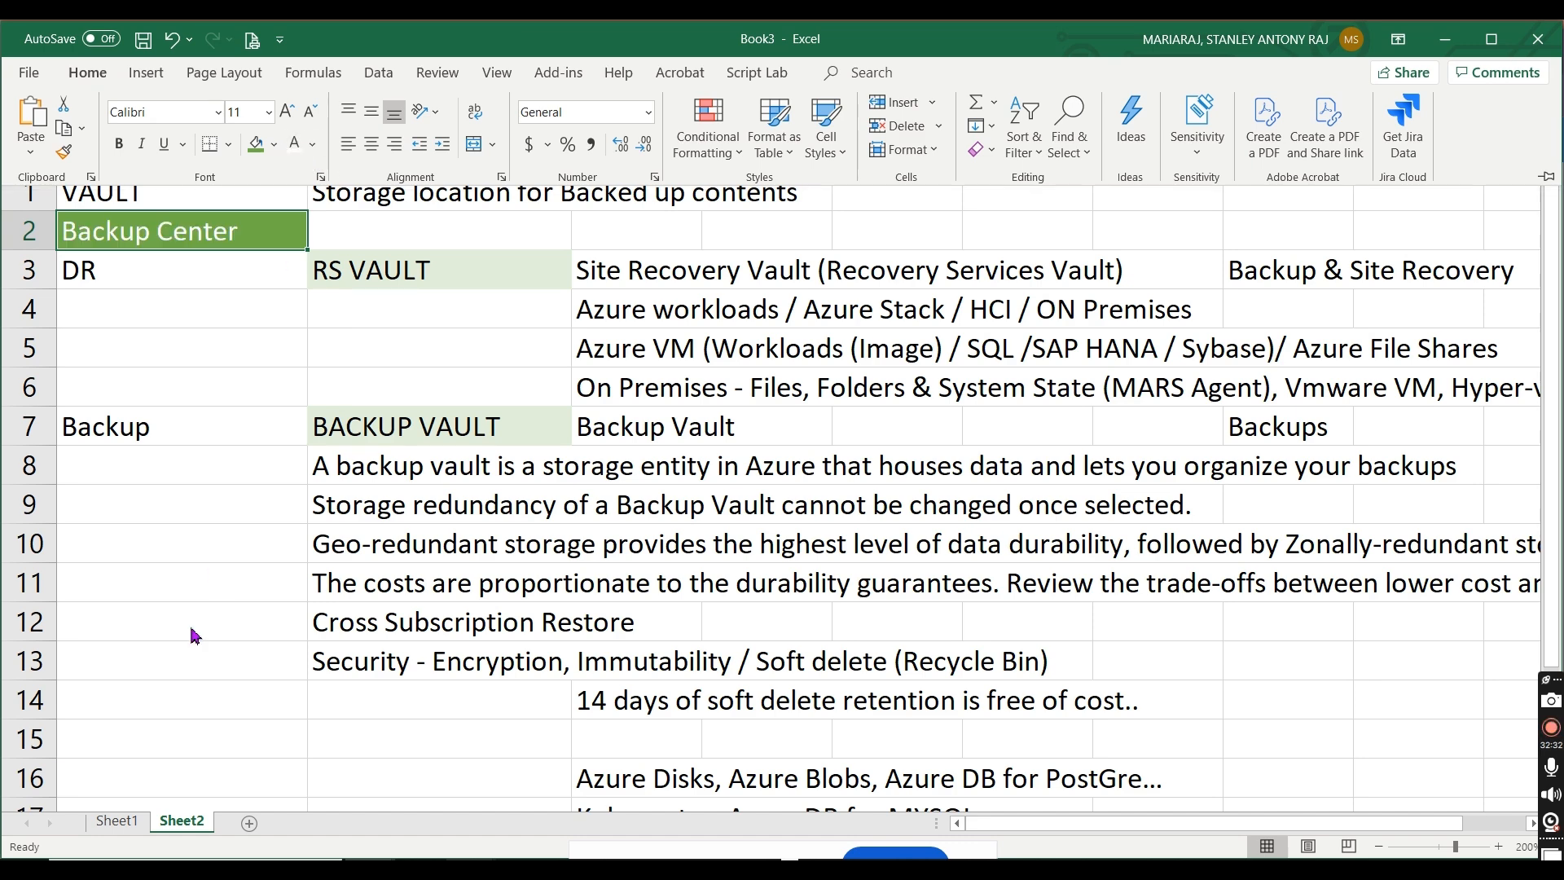
Step: Switch to the Azure portal, search from its home page for "backup center", and open Business Continuity Center
key(alt+Tab)
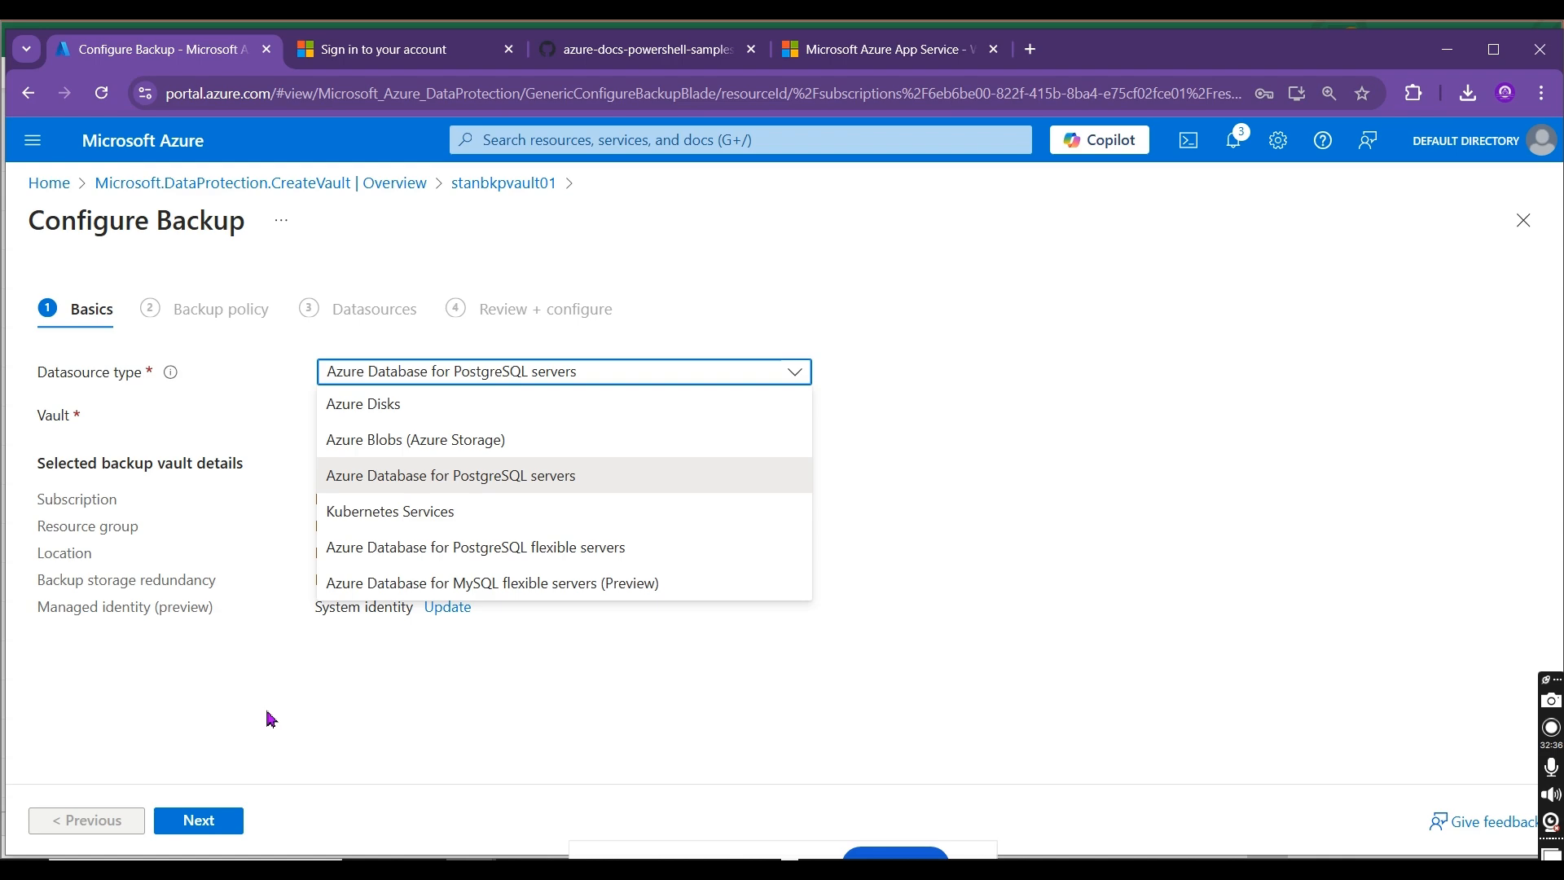
click(291, 727)
click(50, 182)
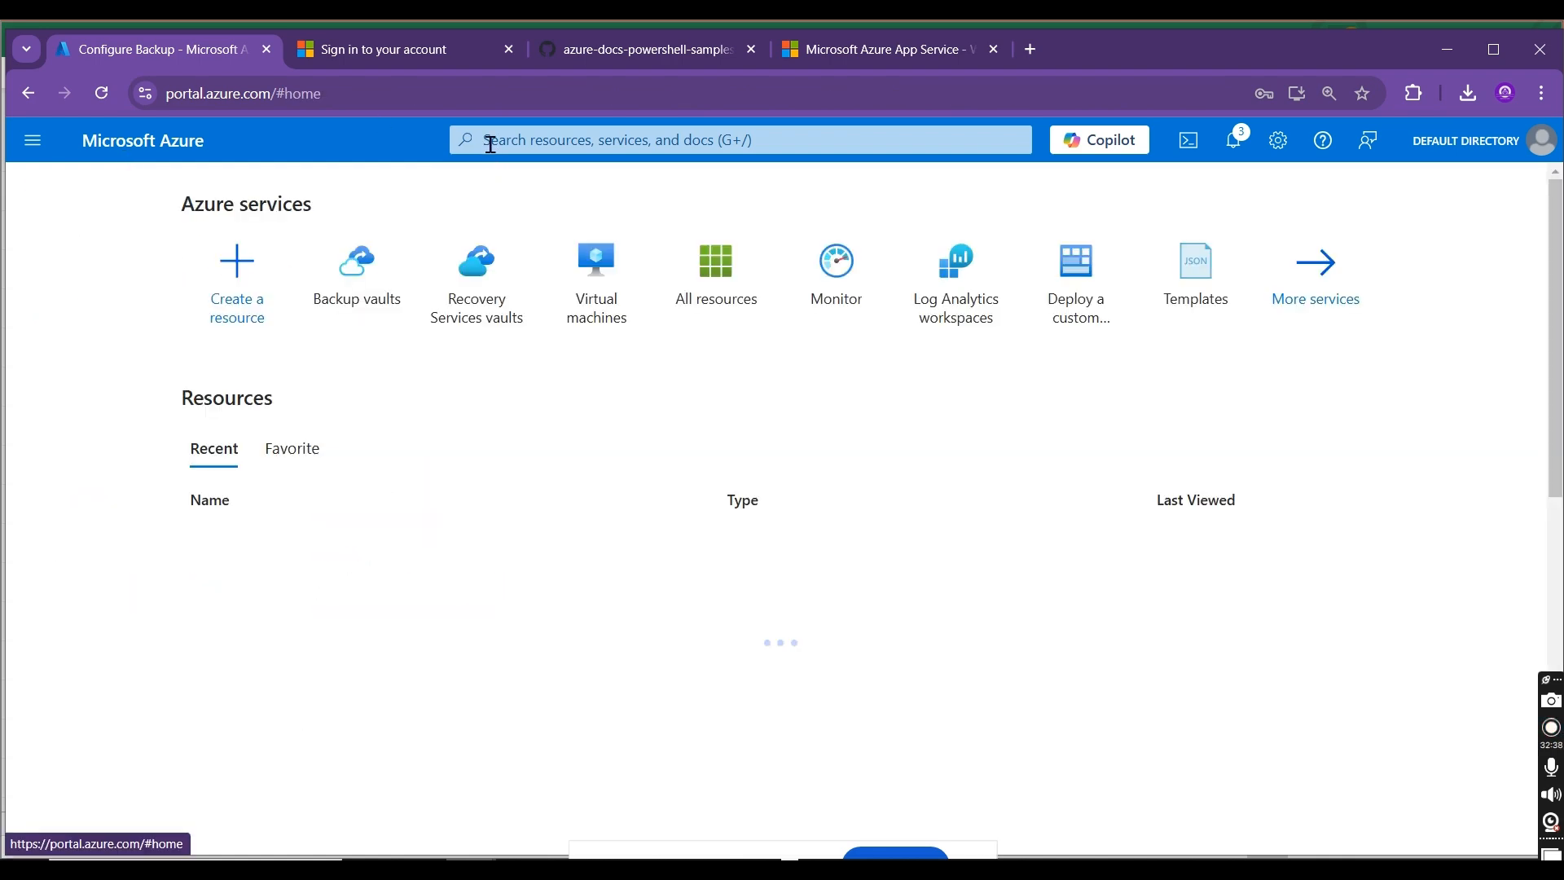
click(491, 142)
text(backup ce)
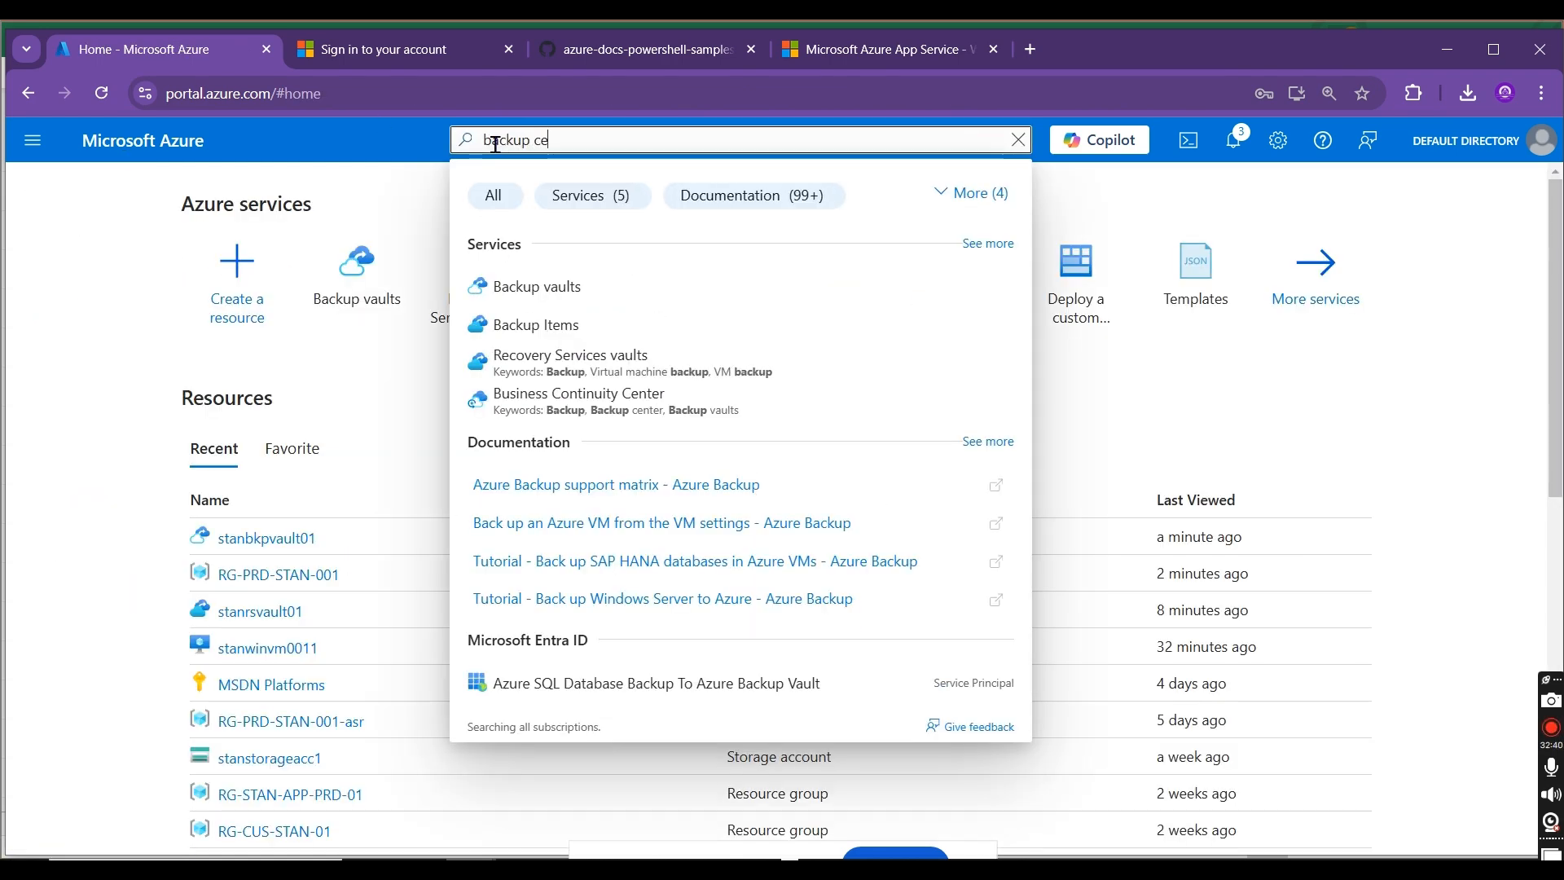
text(nter)
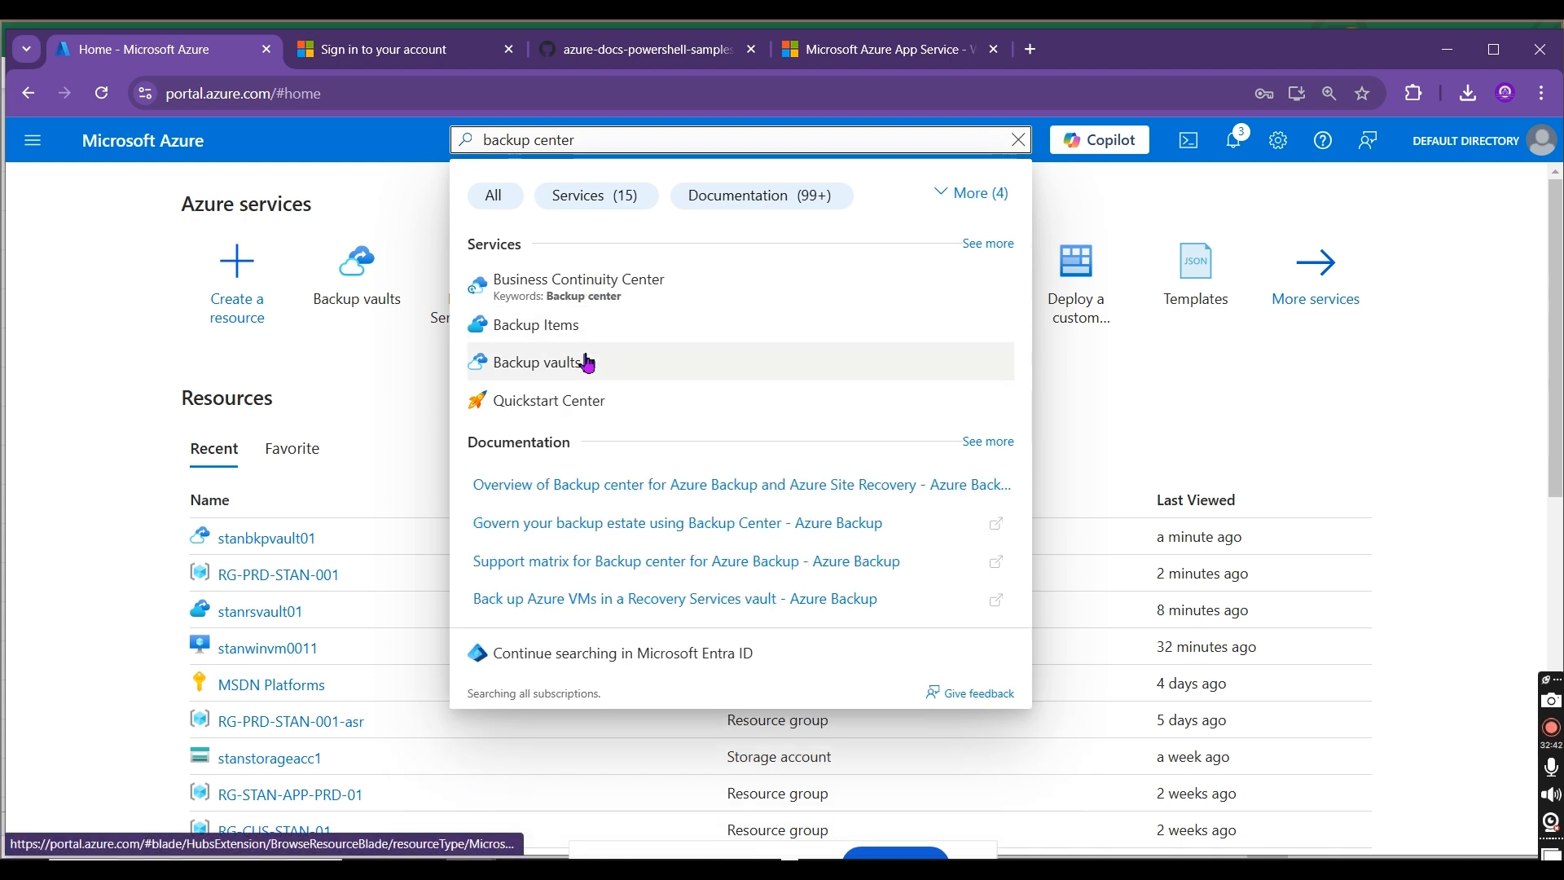
click(619, 295)
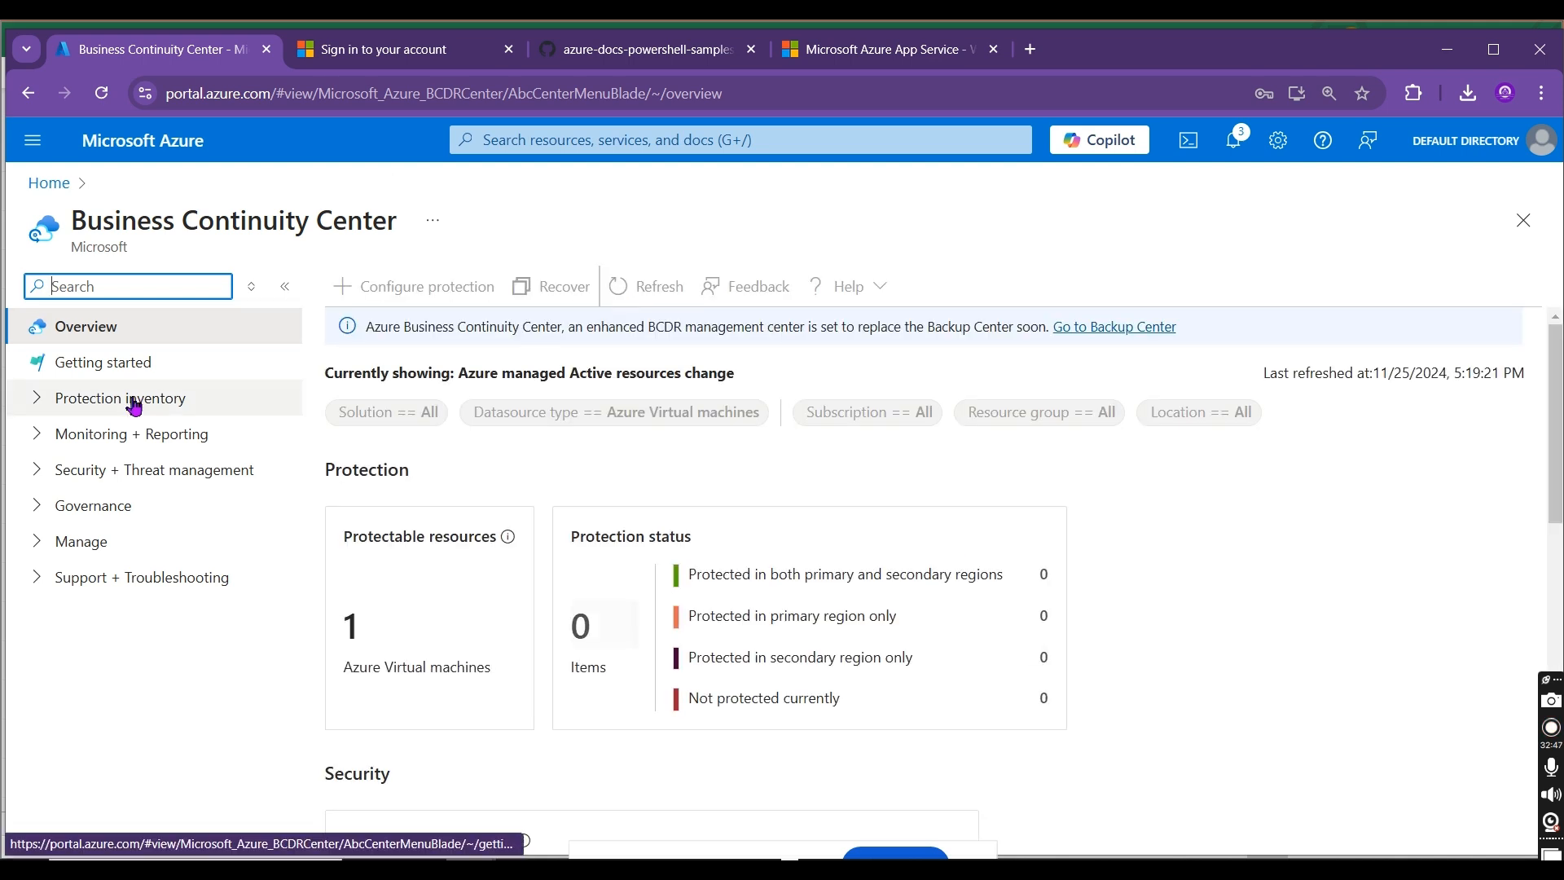
Step: Look through the protection inventory's protectable resources and protected items, including the datasource types available for filtering protected items
click(53, 434)
click(39, 402)
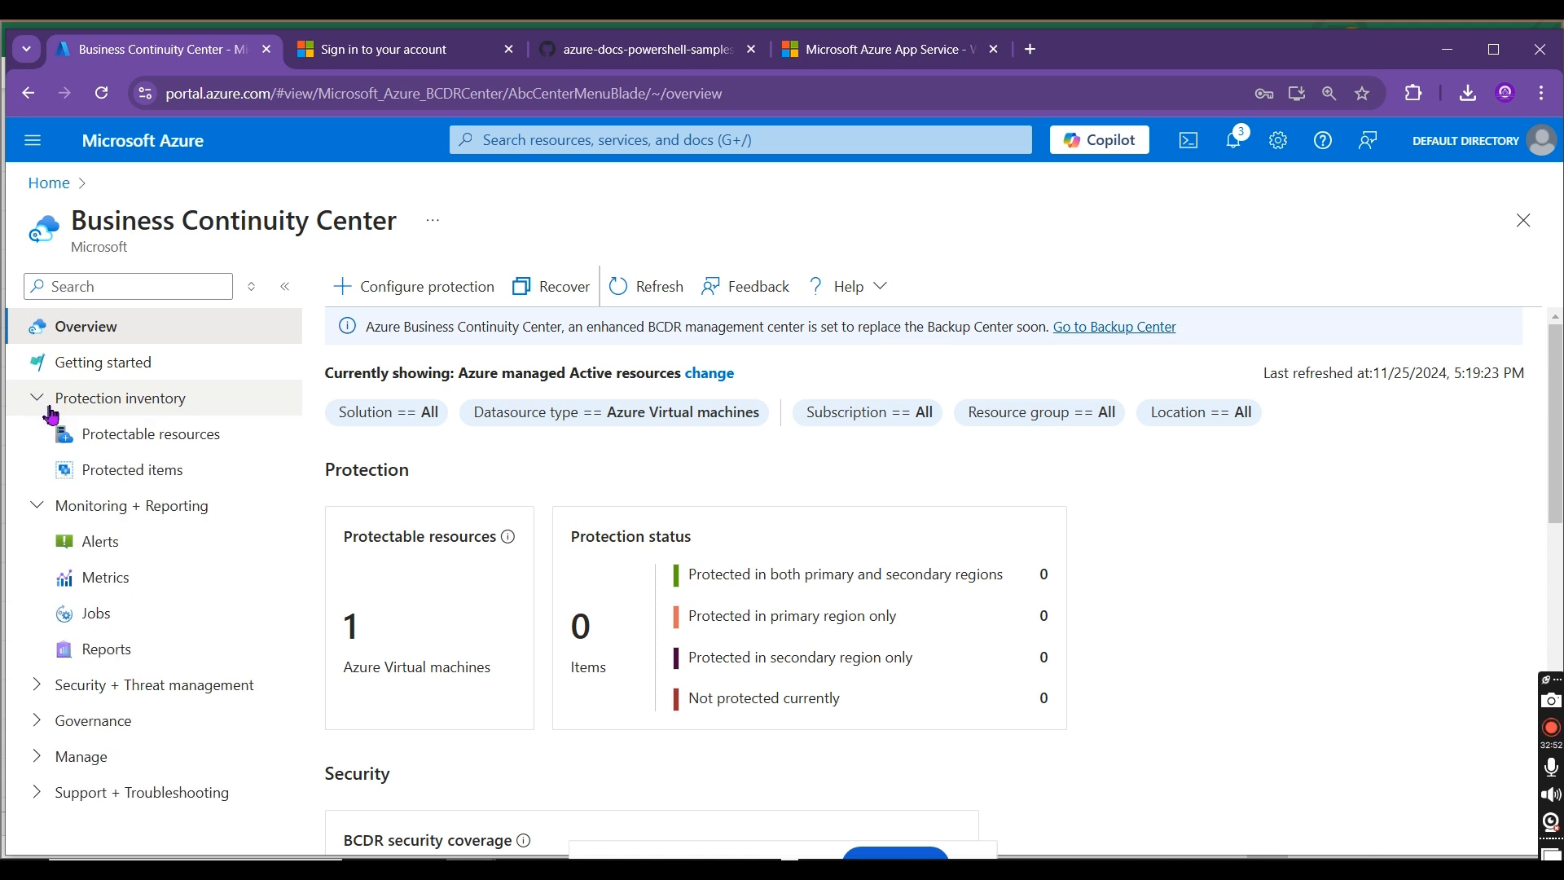
click(168, 443)
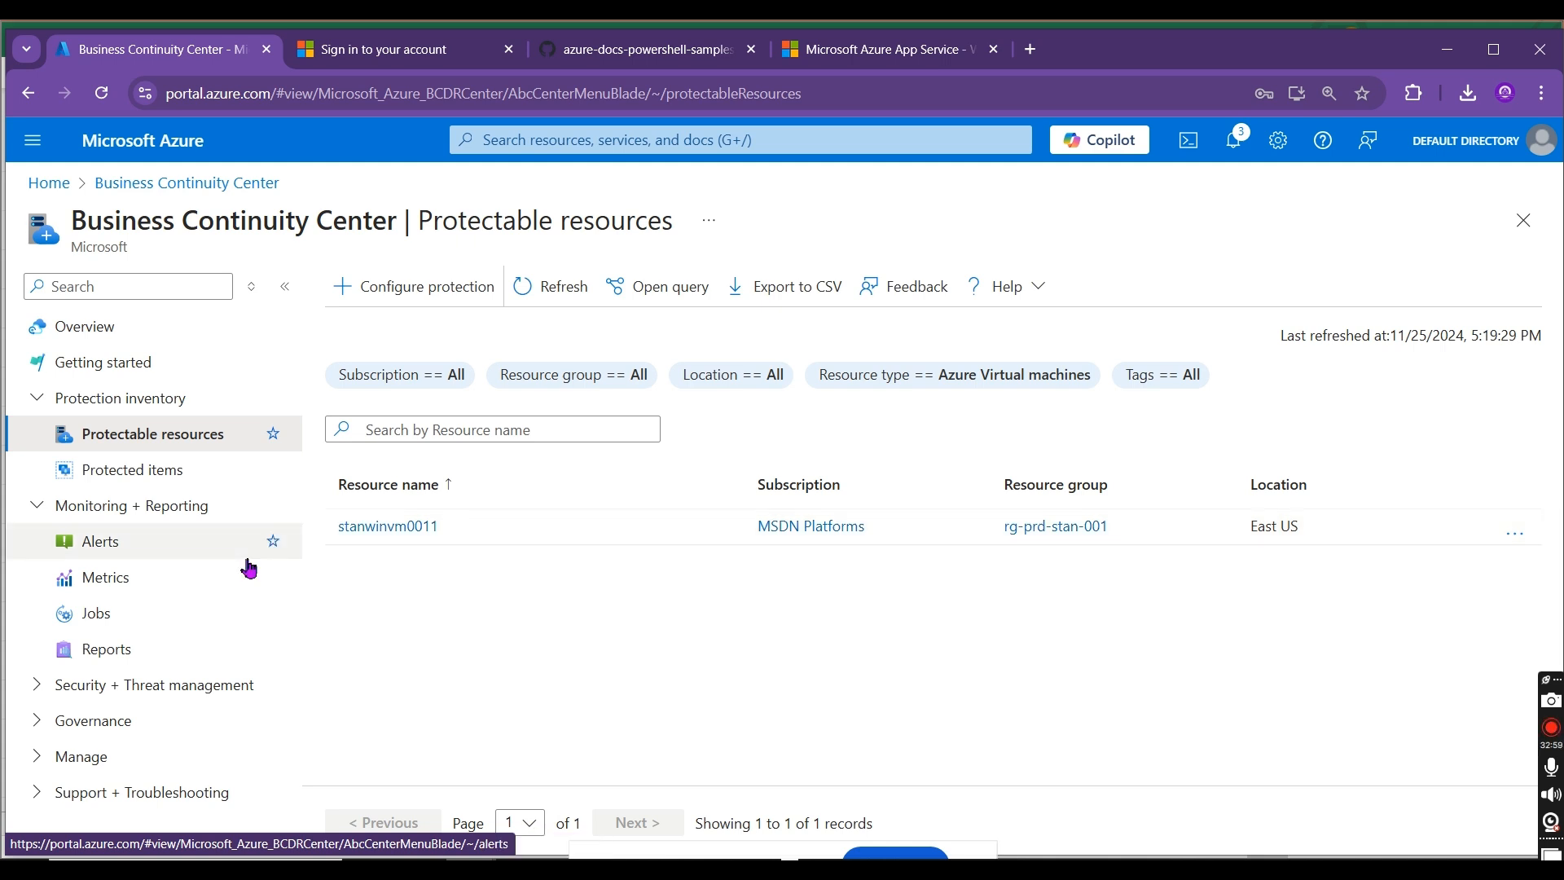
click(202, 480)
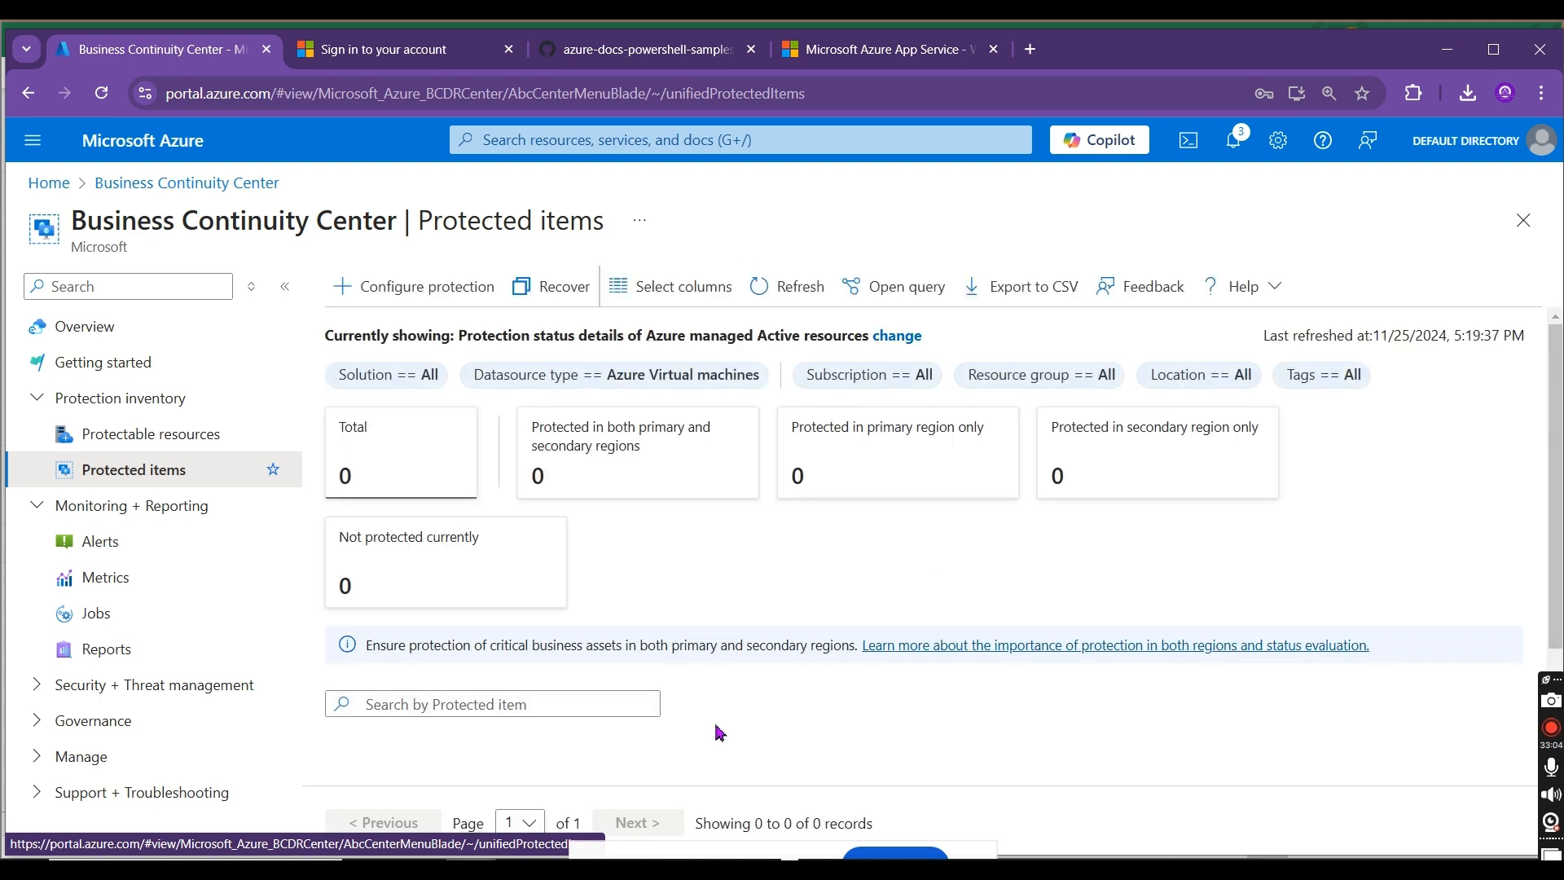
click(674, 381)
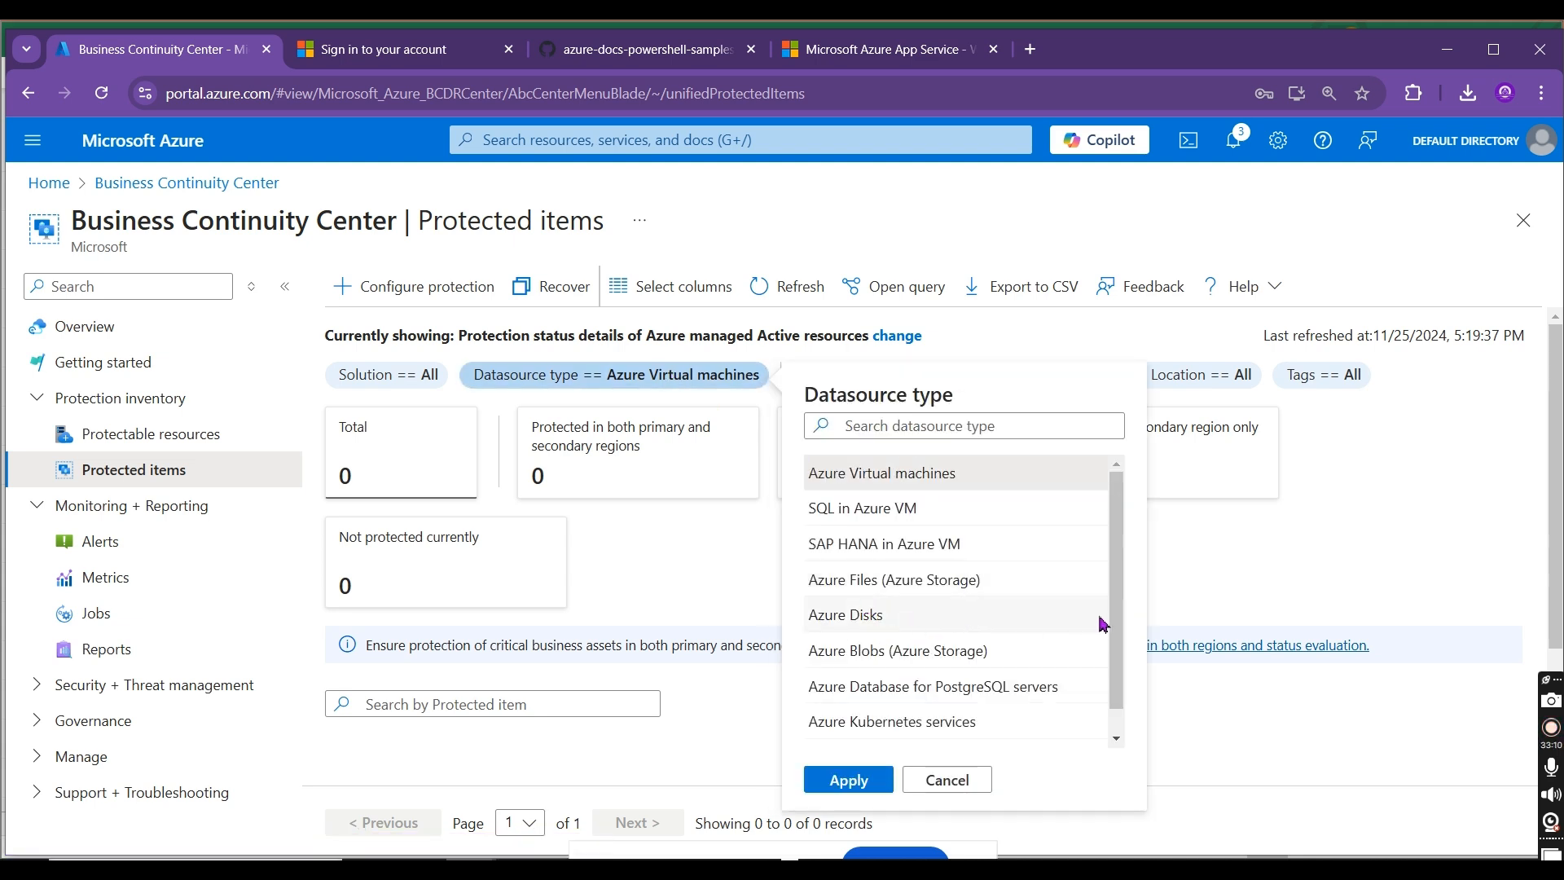
scroll(1118, 649, down, 1)
scroll(1118, 649, down, 1)
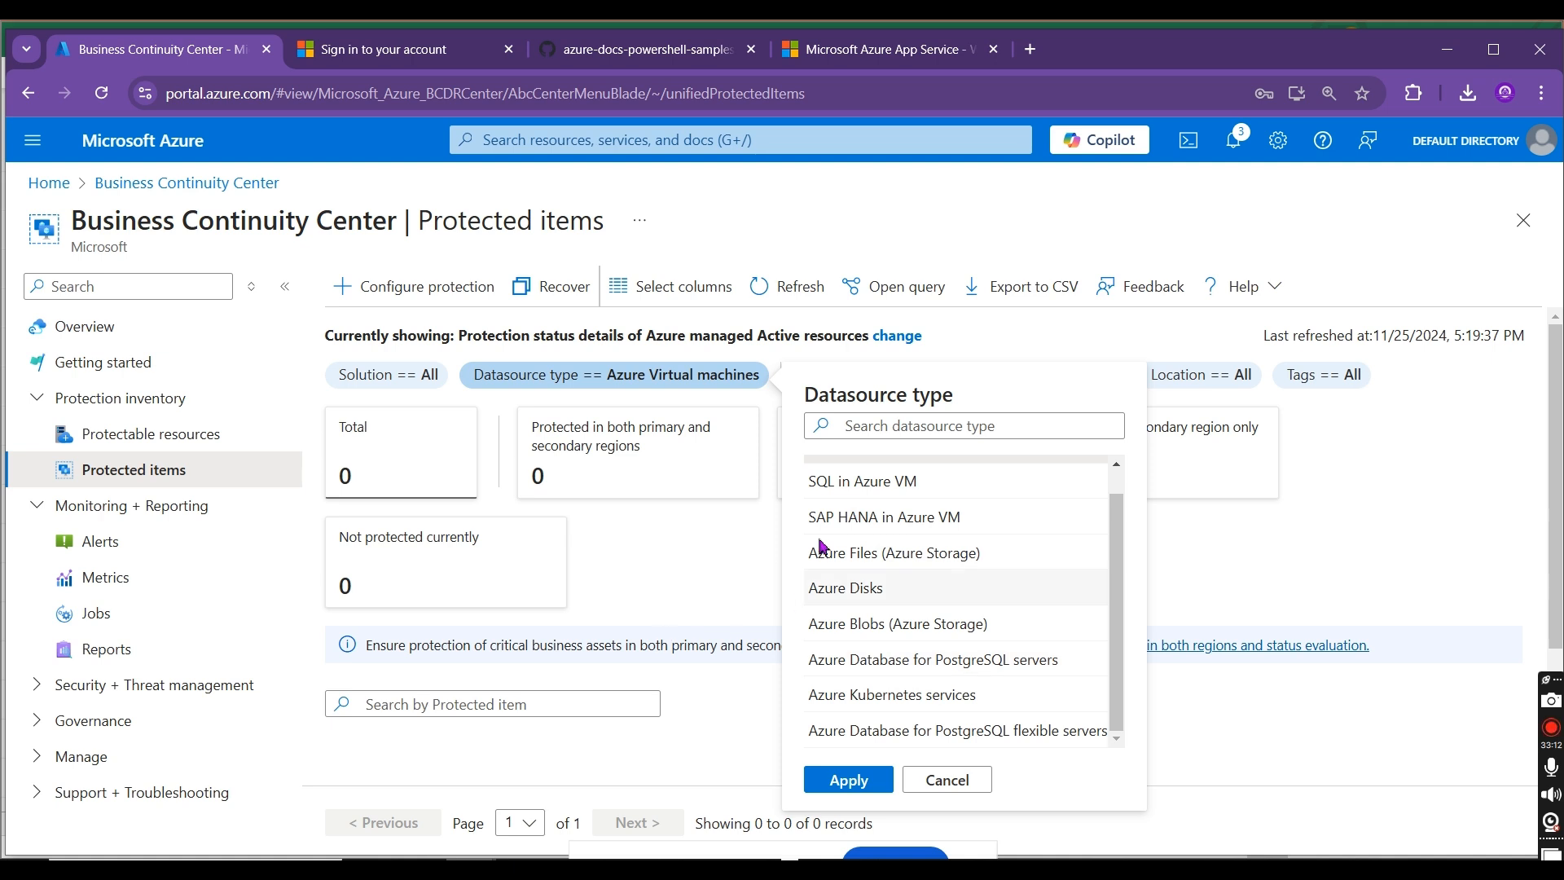
click(1396, 588)
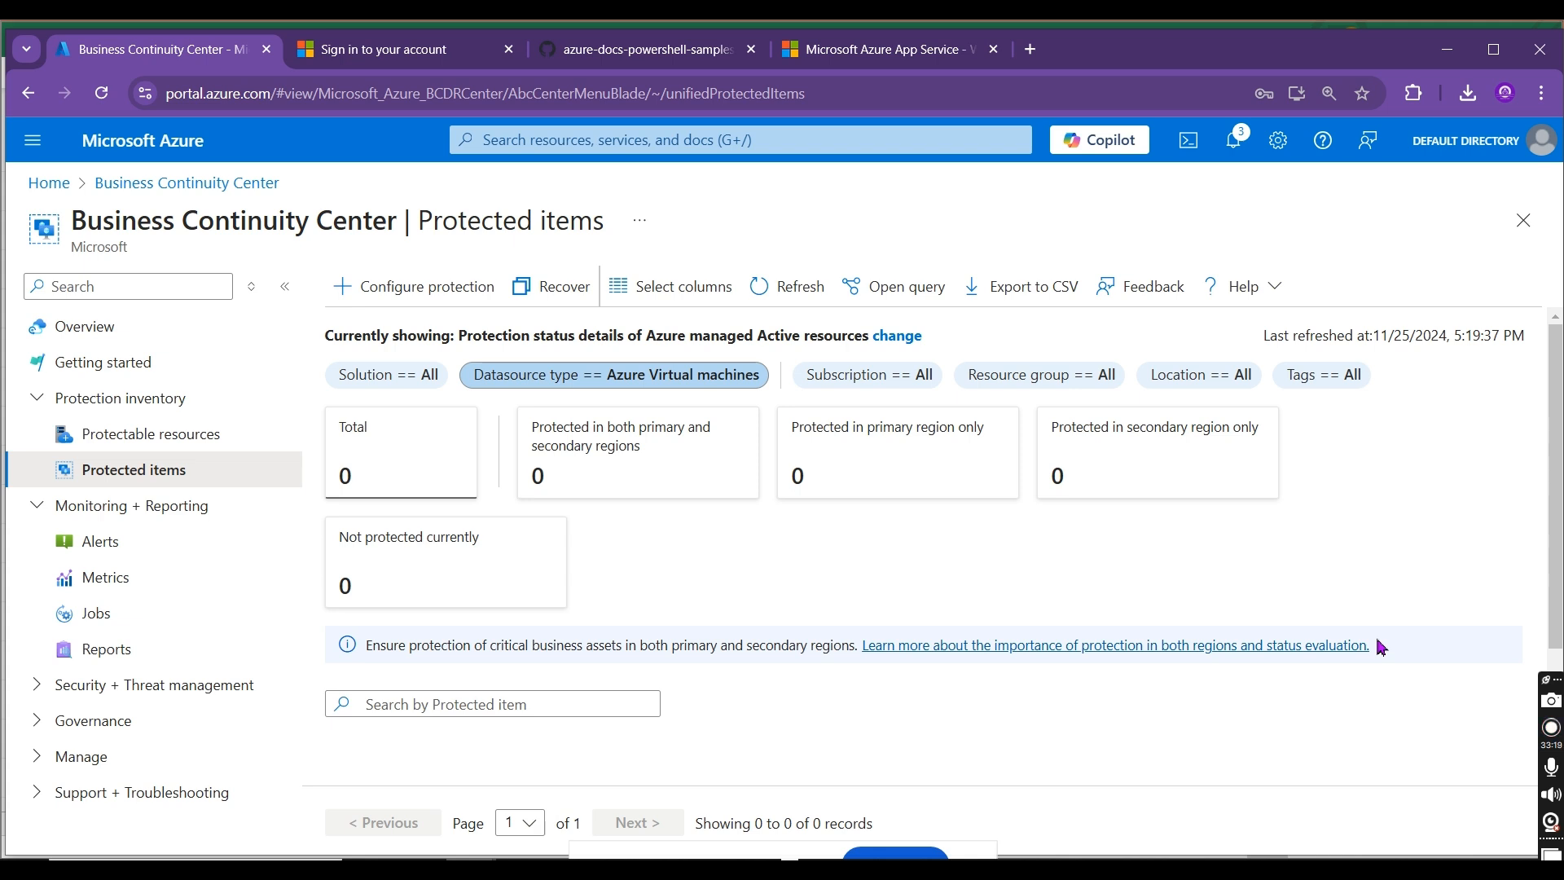
Step: Copy the title "Business Continuity Center" from the portal into cell B2 of the Excel sheet, beside Backup Center
drag(404, 219, 78, 218)
key(ctrl+c)
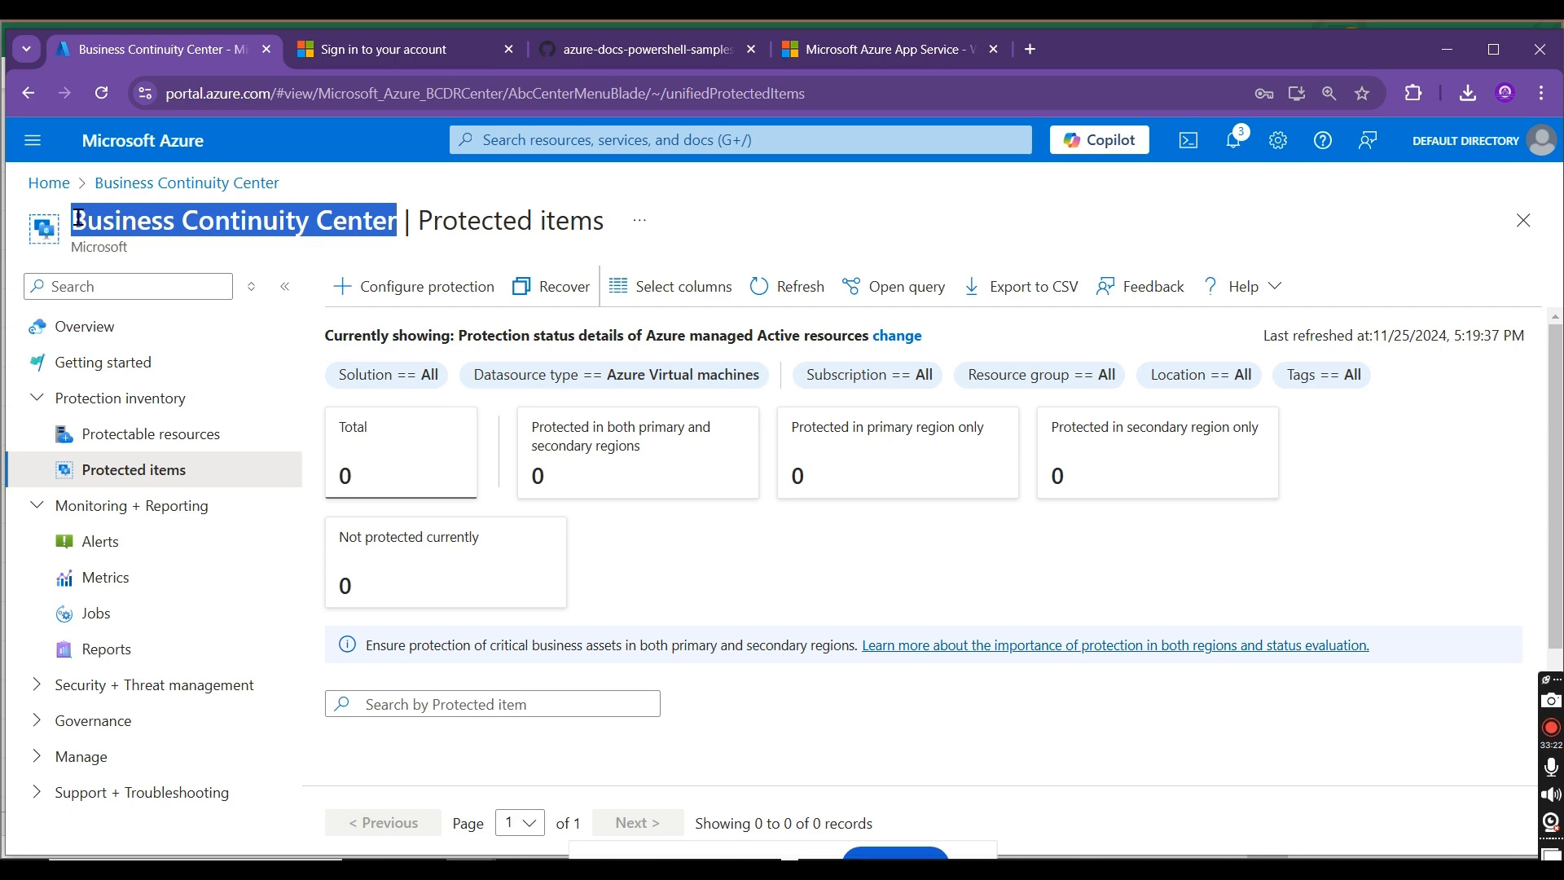
key(alt+Tab)
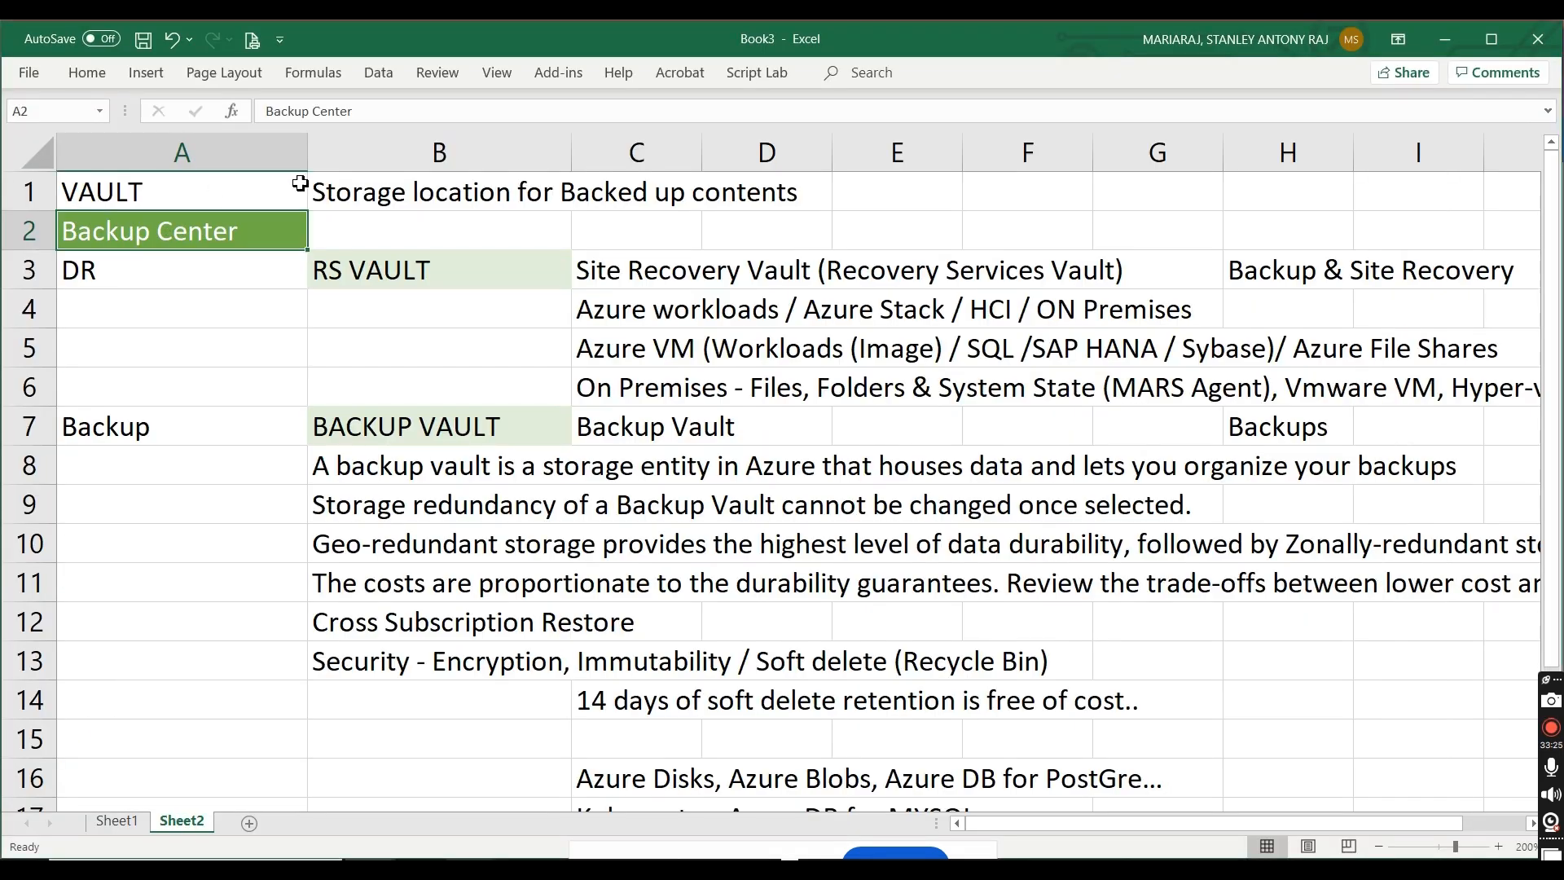
click(373, 231)
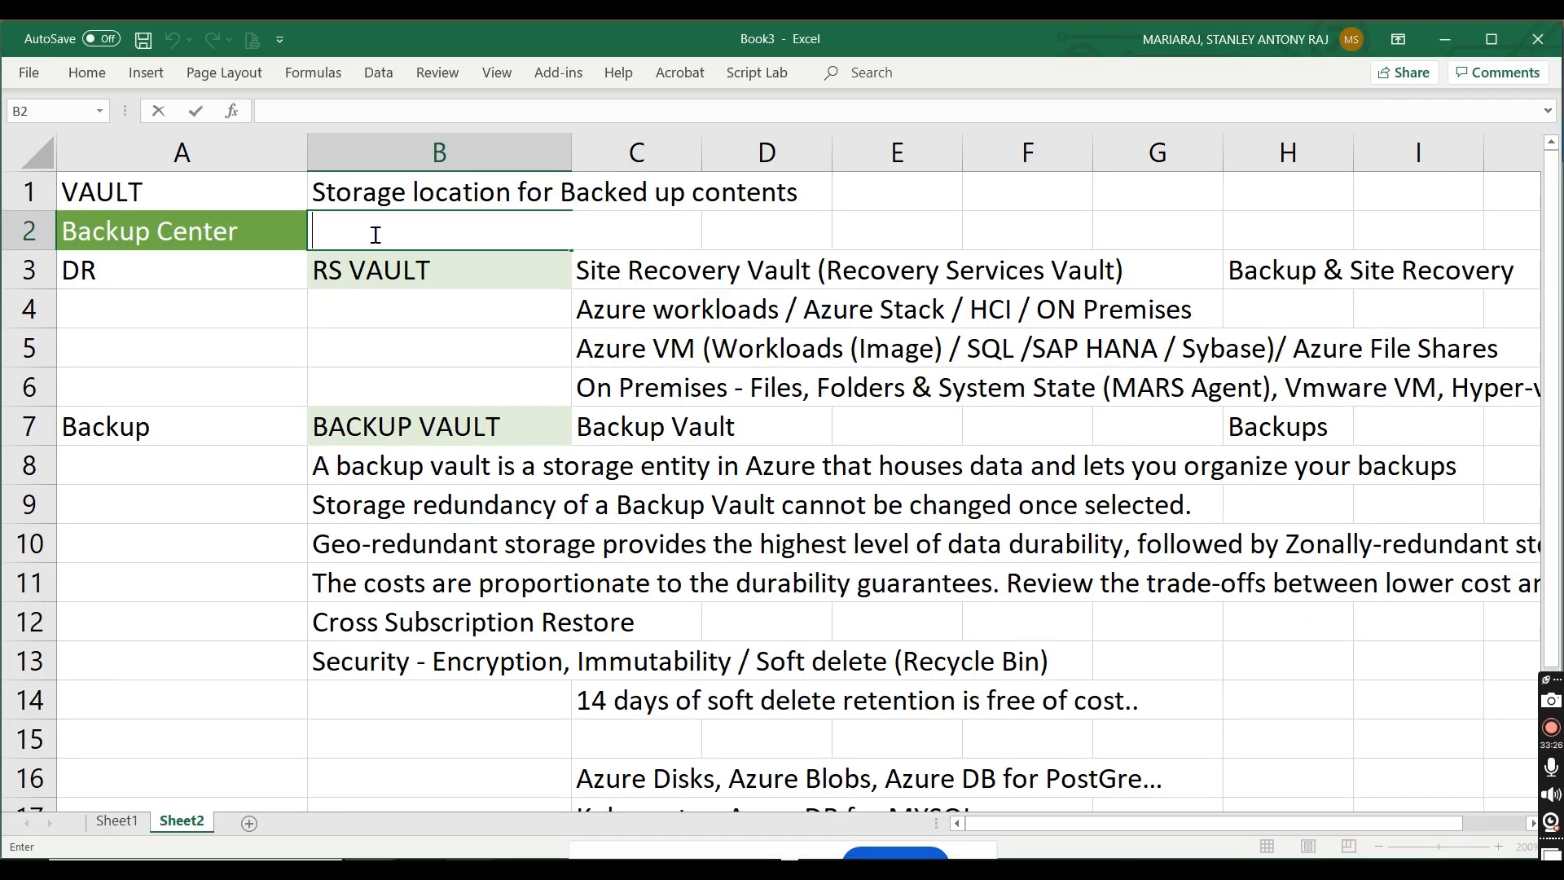
key(ctrl+v)
click(178, 772)
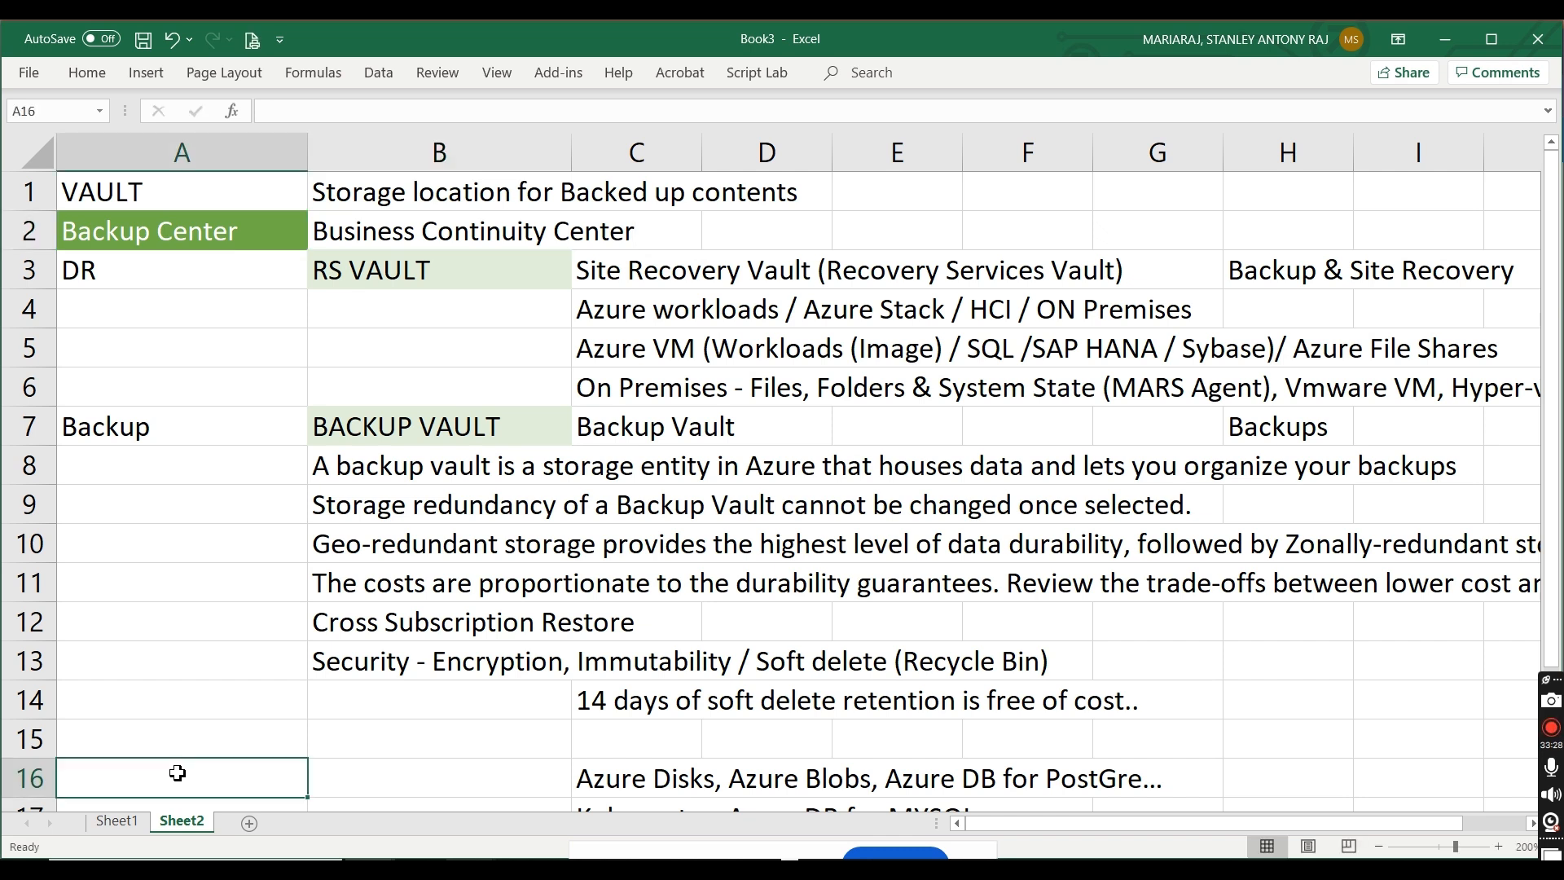
key(Down)
key(Down)
key(Down)
key(Down)
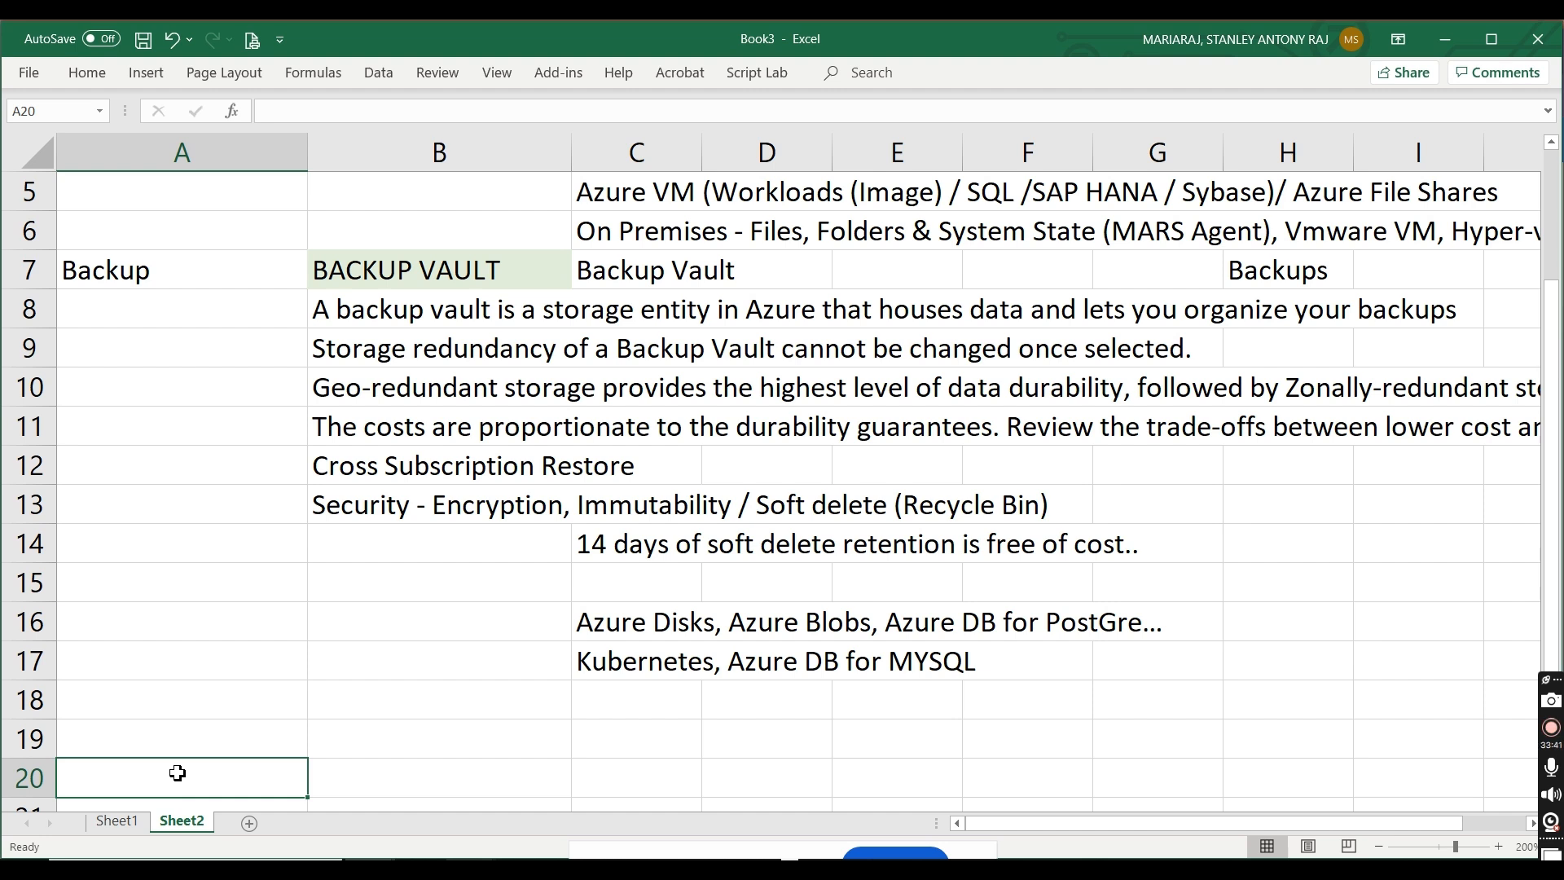
drag(1549, 562, 1549, 541)
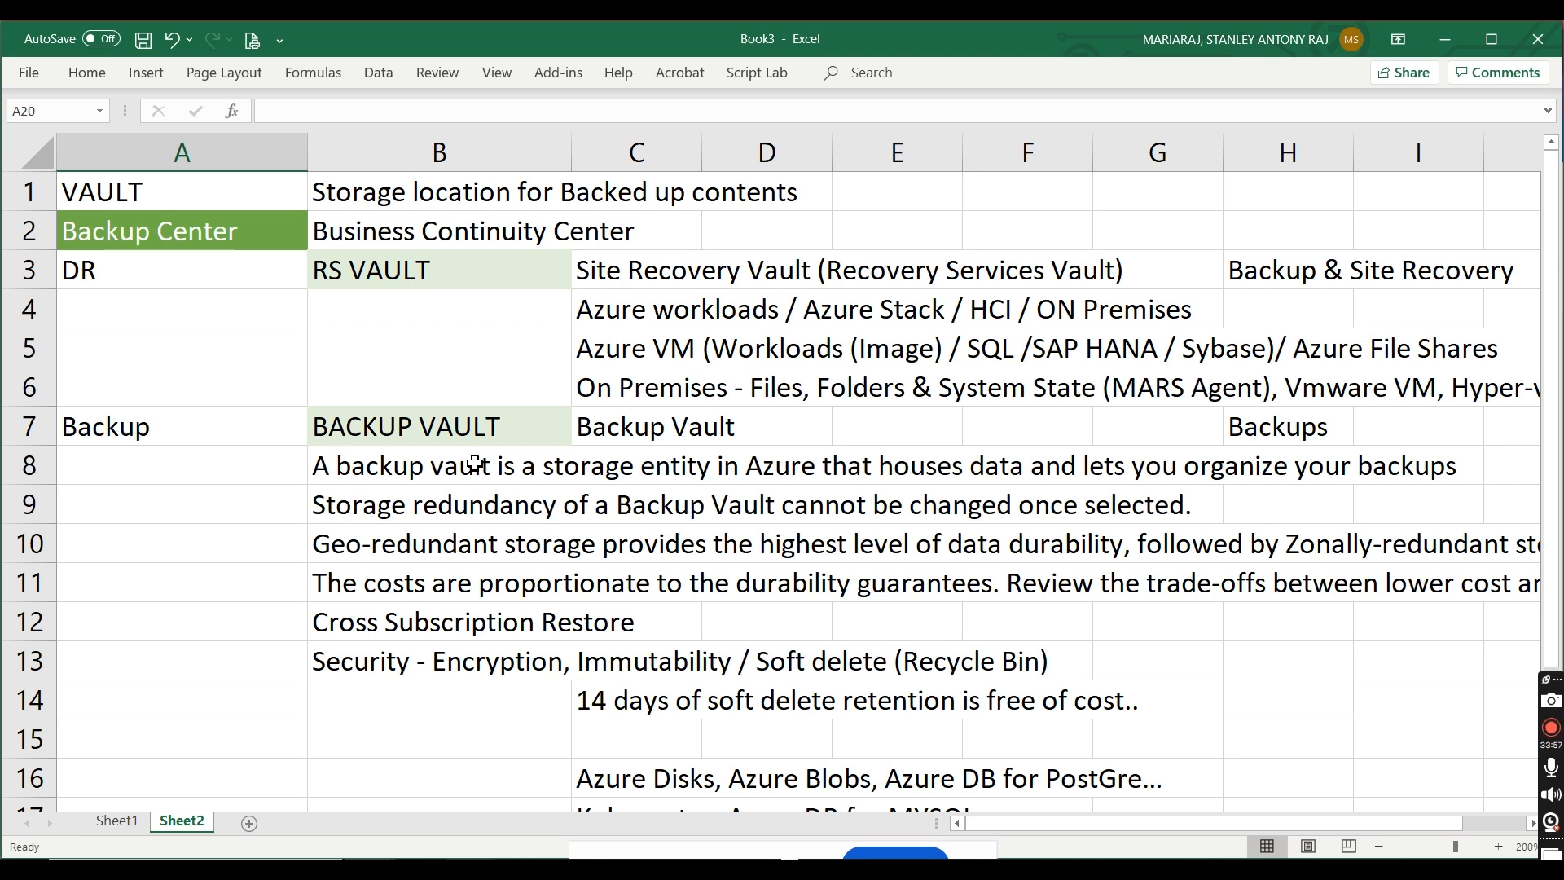
Step: On Sheet1, enter "RPO / RTO" in cell B15 and "MTBF / MTTR" in cell B16
click(114, 822)
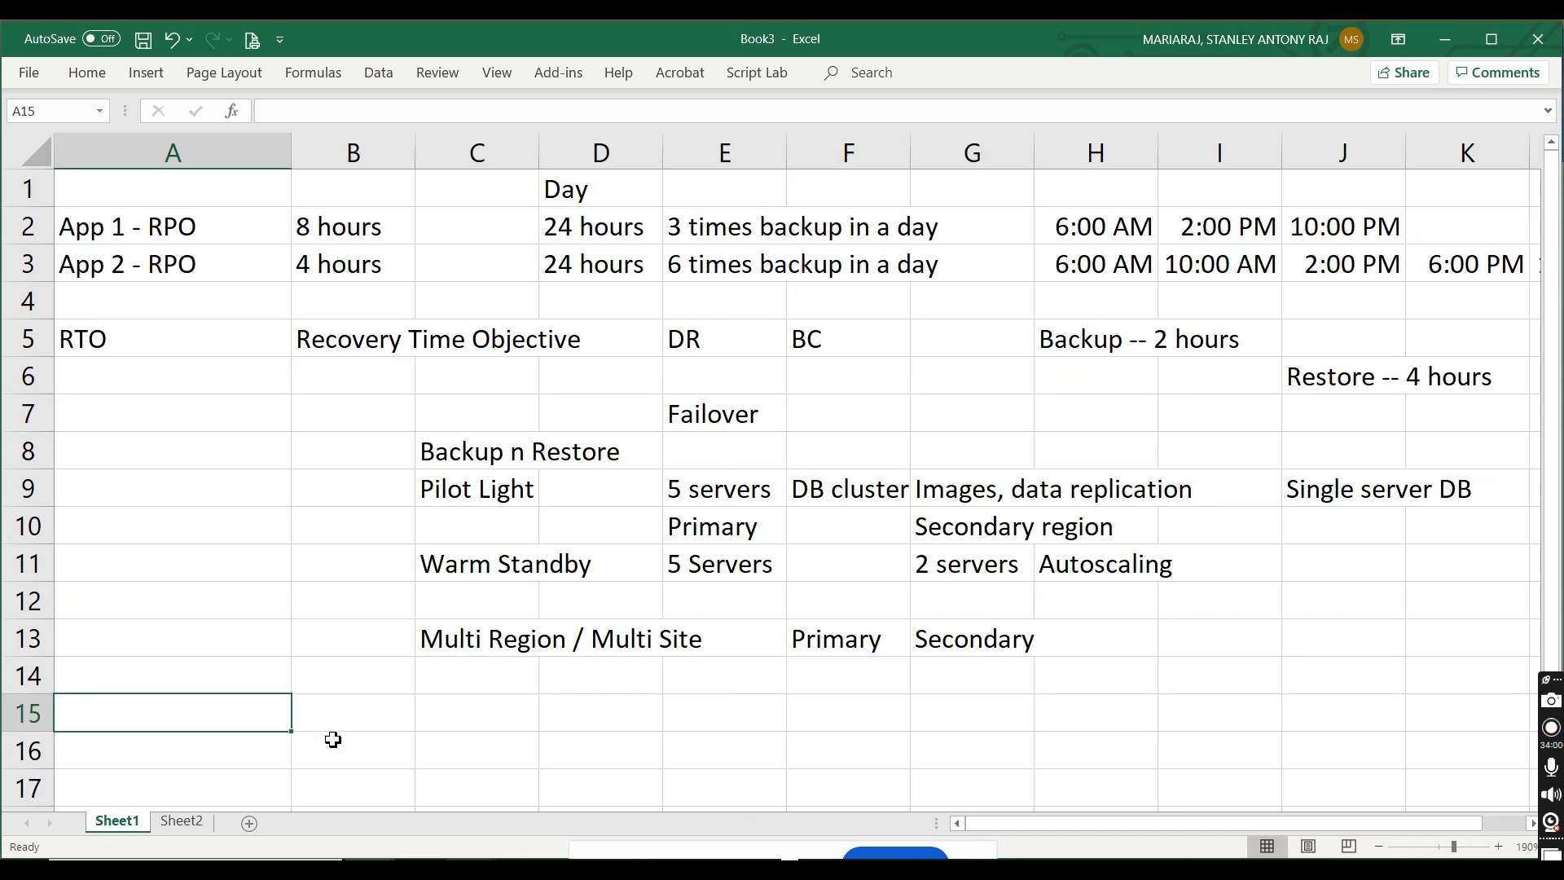
click(362, 700)
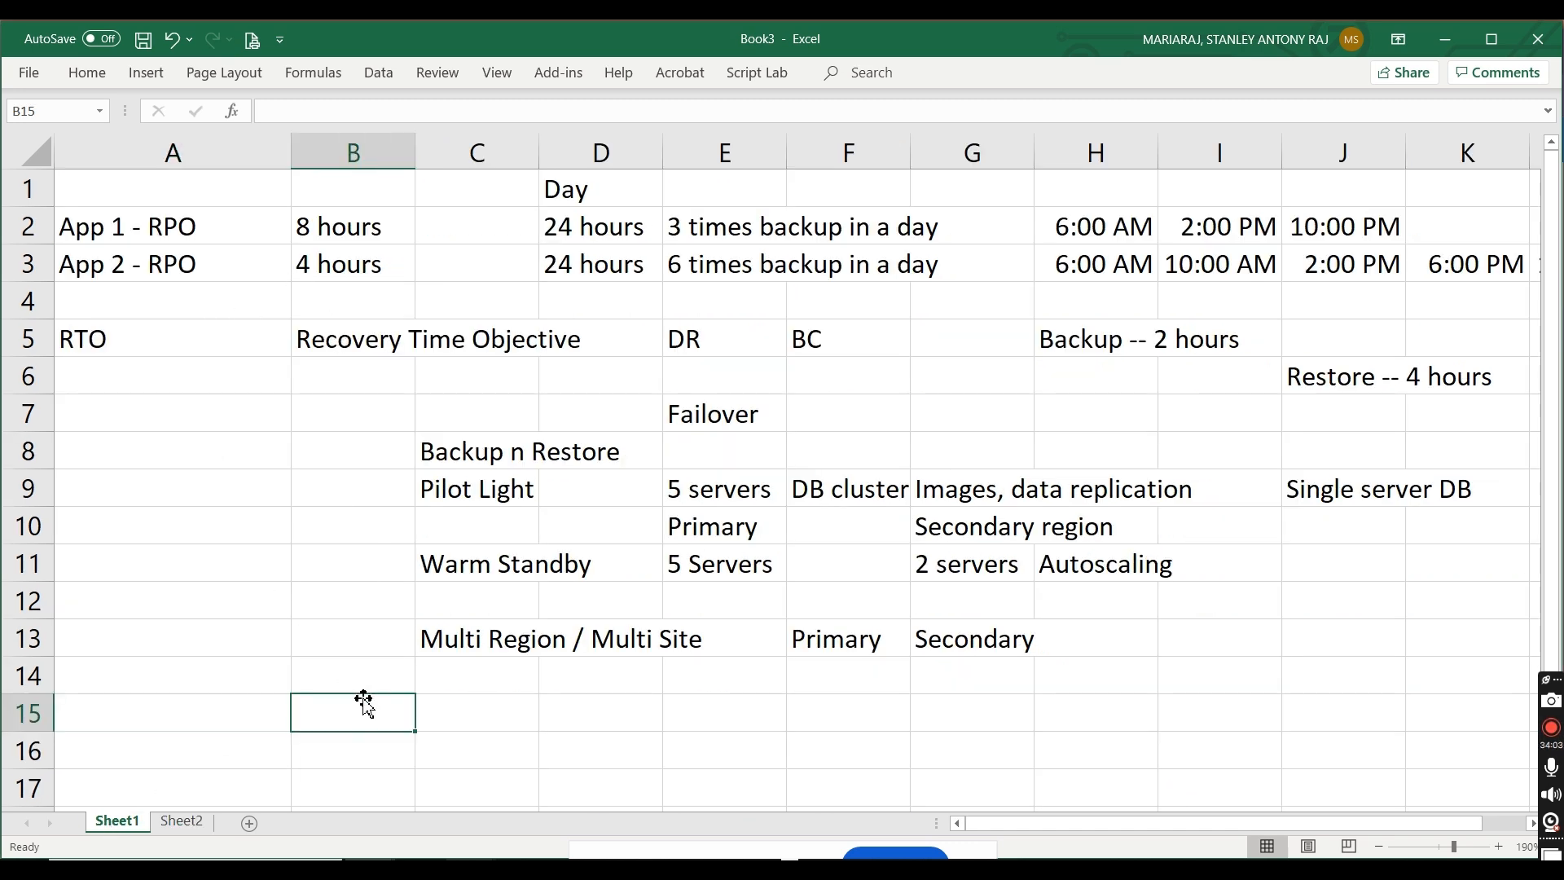
text(RPO / RTO)
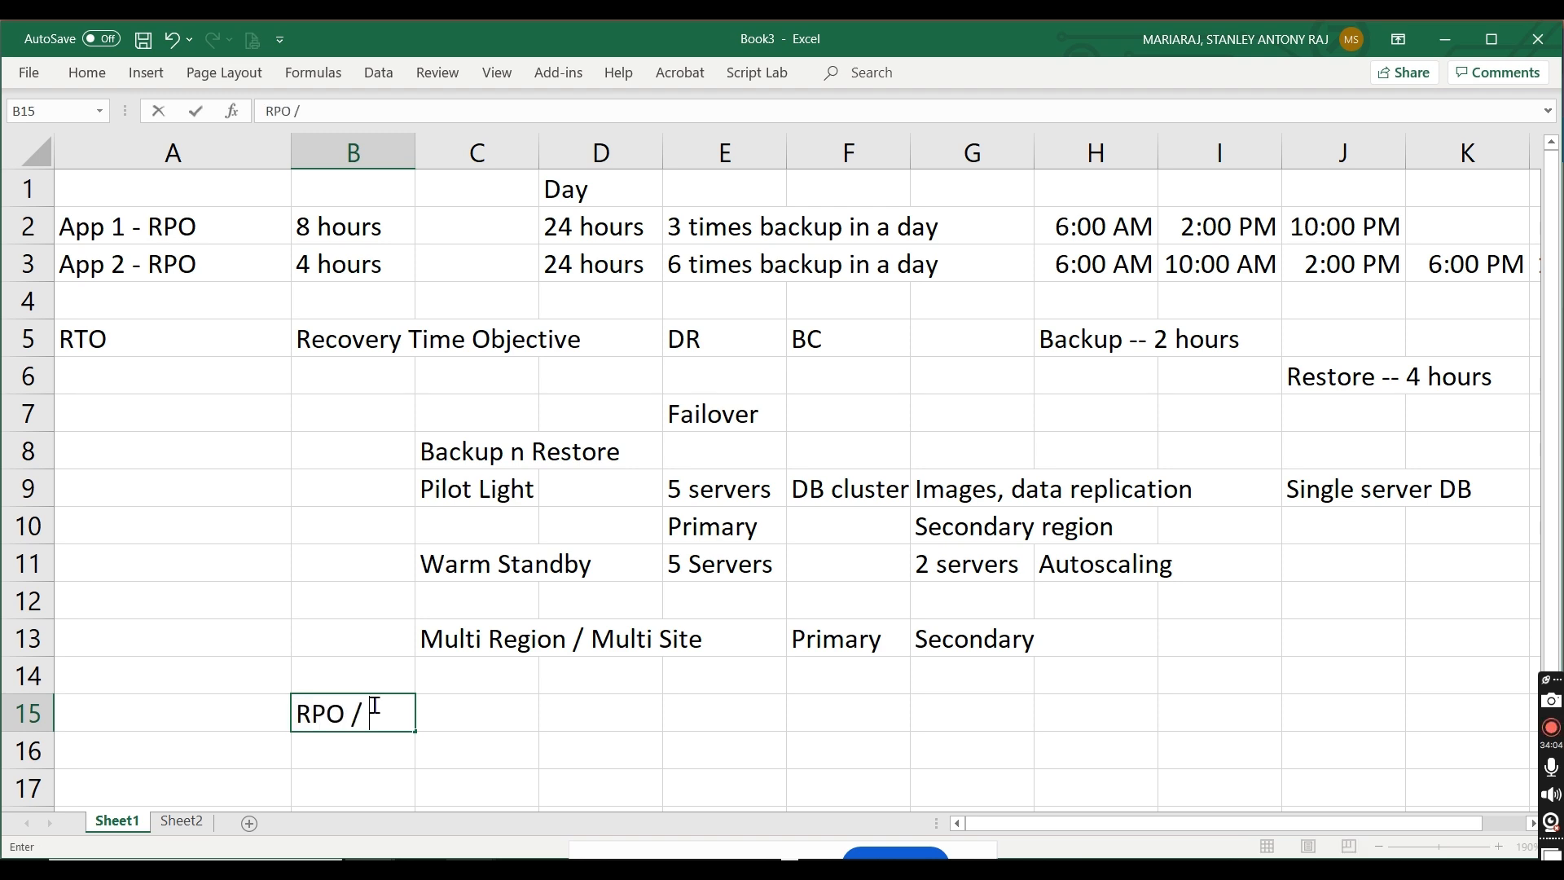
click(342, 756)
text(MT)
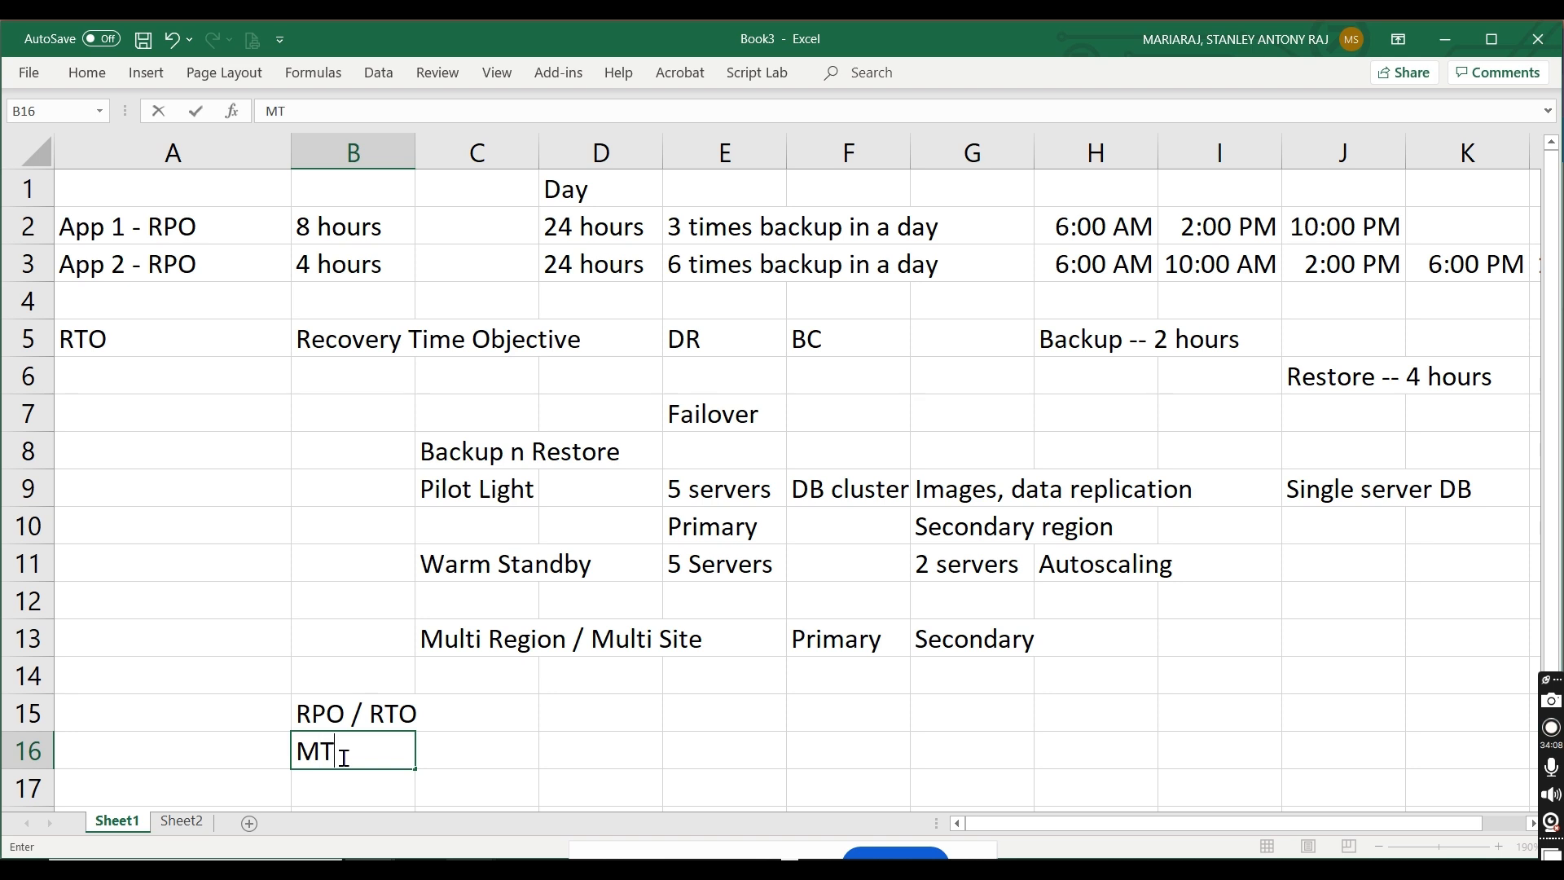
text(B)
key(BackSpace)
text(BF / MTT)
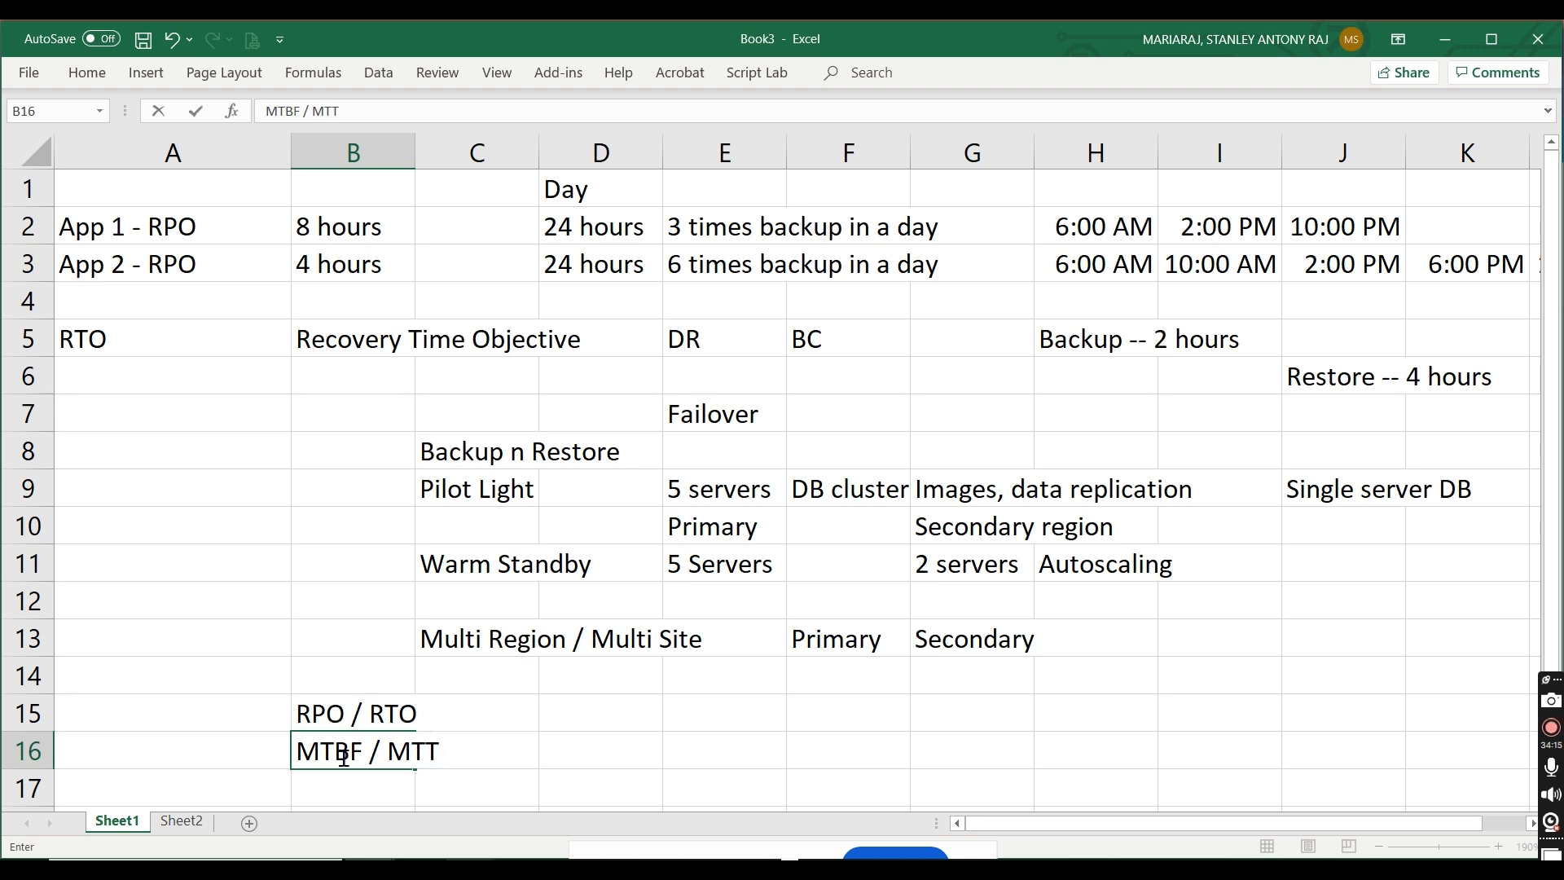
text(R)
key(Return)
key(Return)
key(Return)
key(Return)
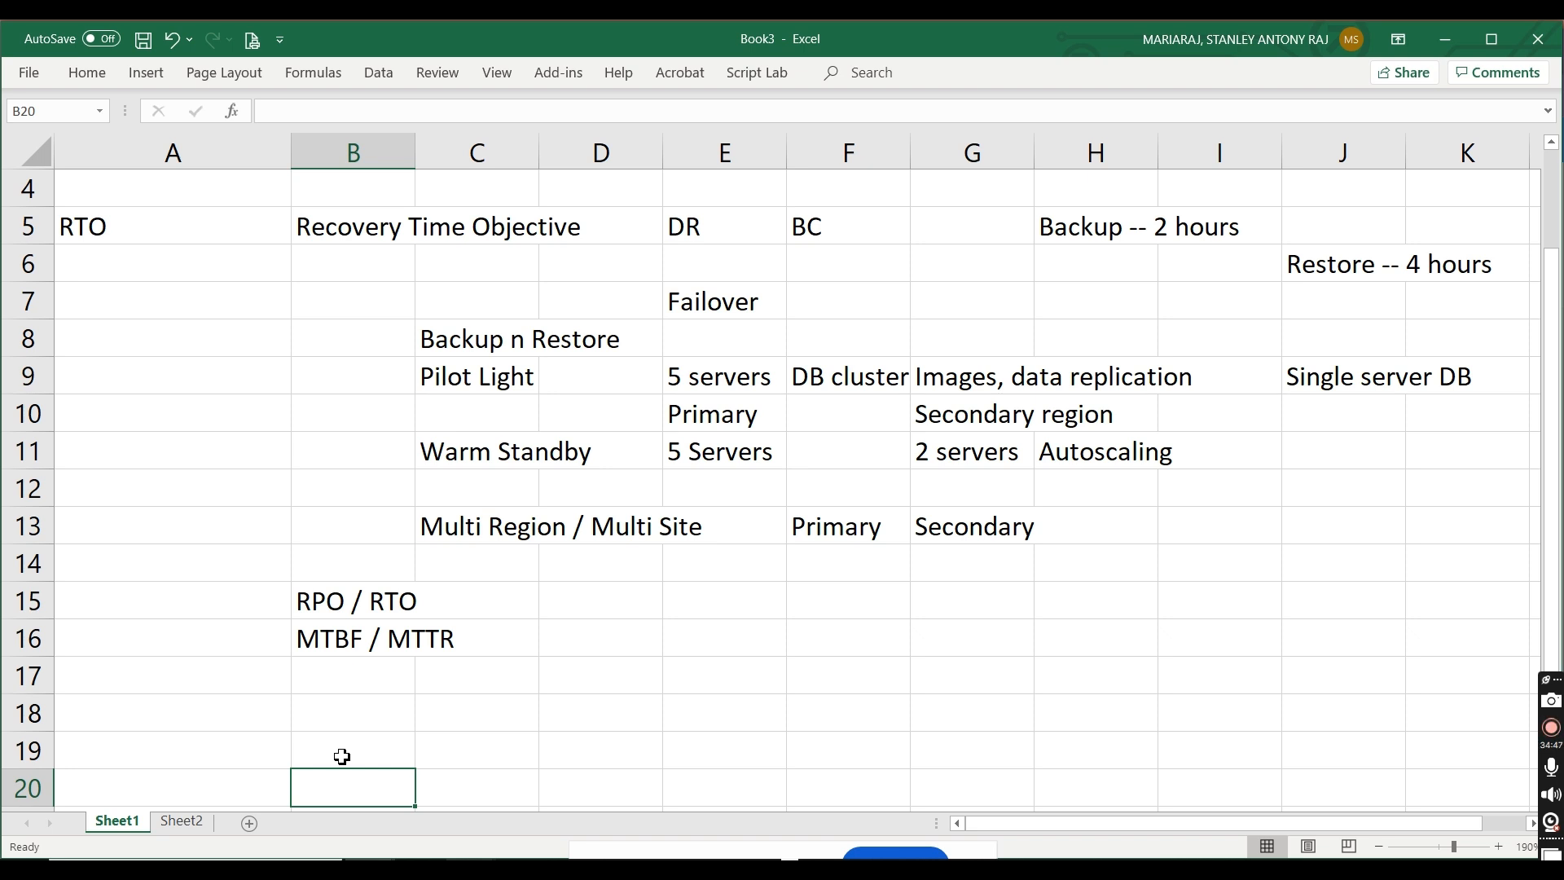
Step: Enter the backup policy labels "Frequency" in B18, "Retention Period" in B19, and "Schedule" in B20
click(360, 720)
text(Frequency)
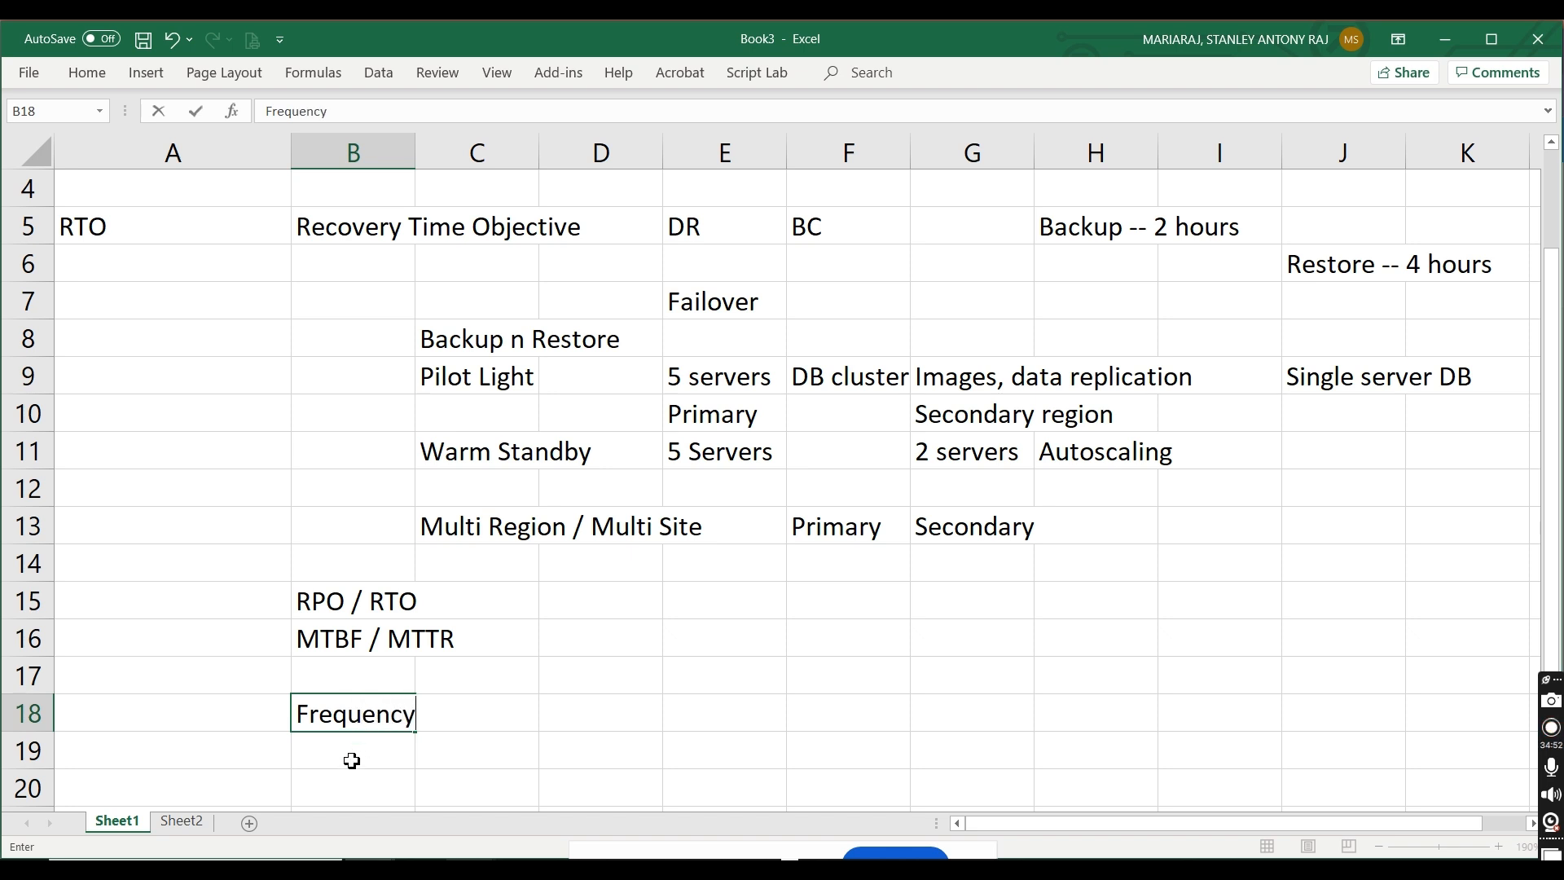
click(351, 760)
text(Retention Pe)
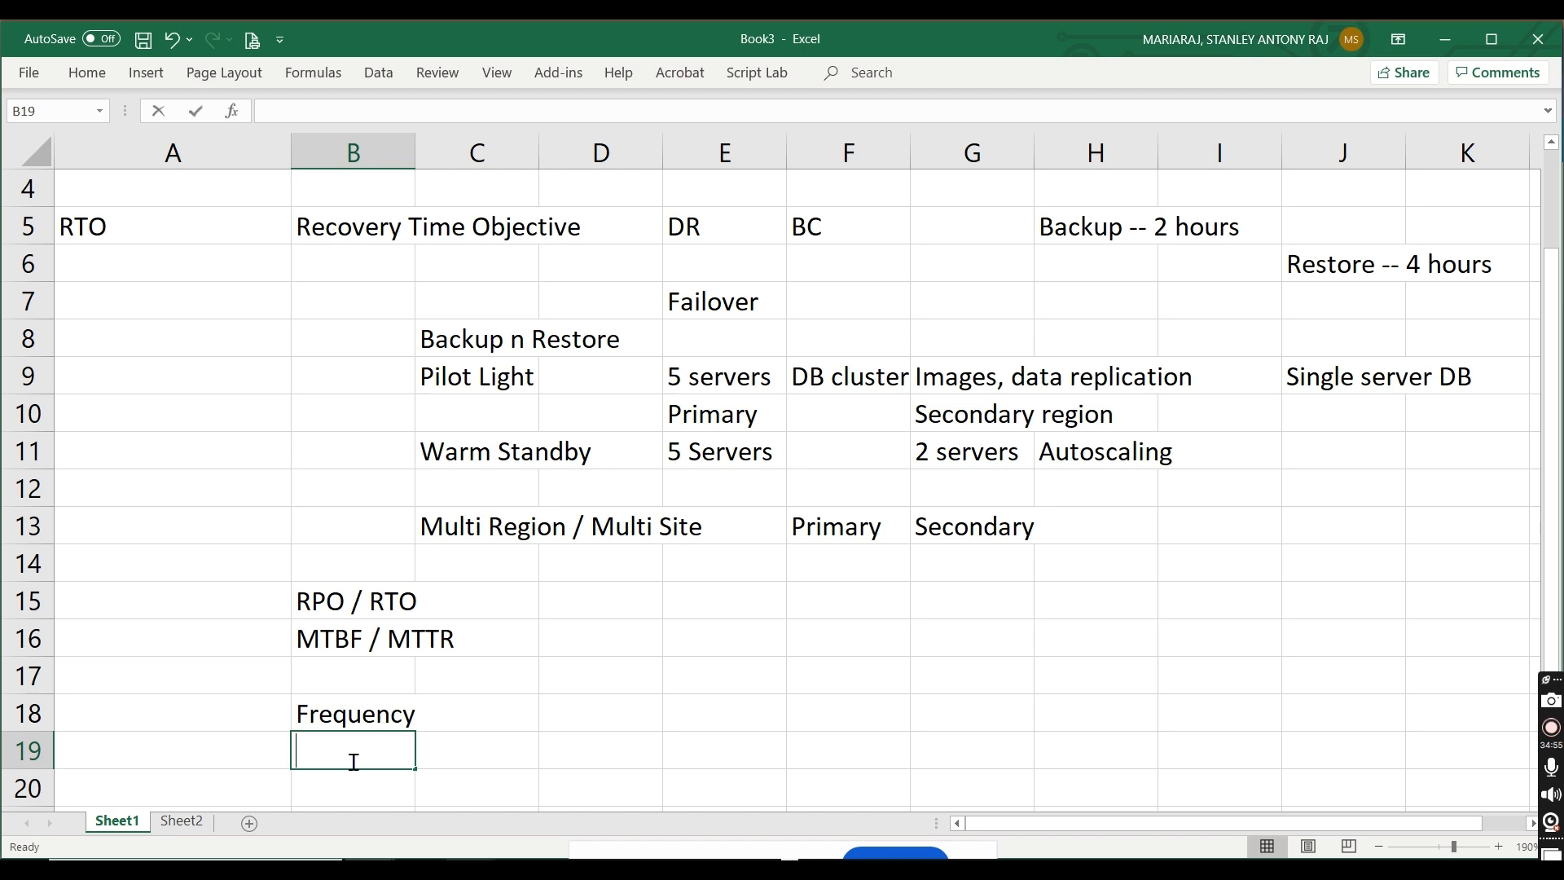
text(riod)
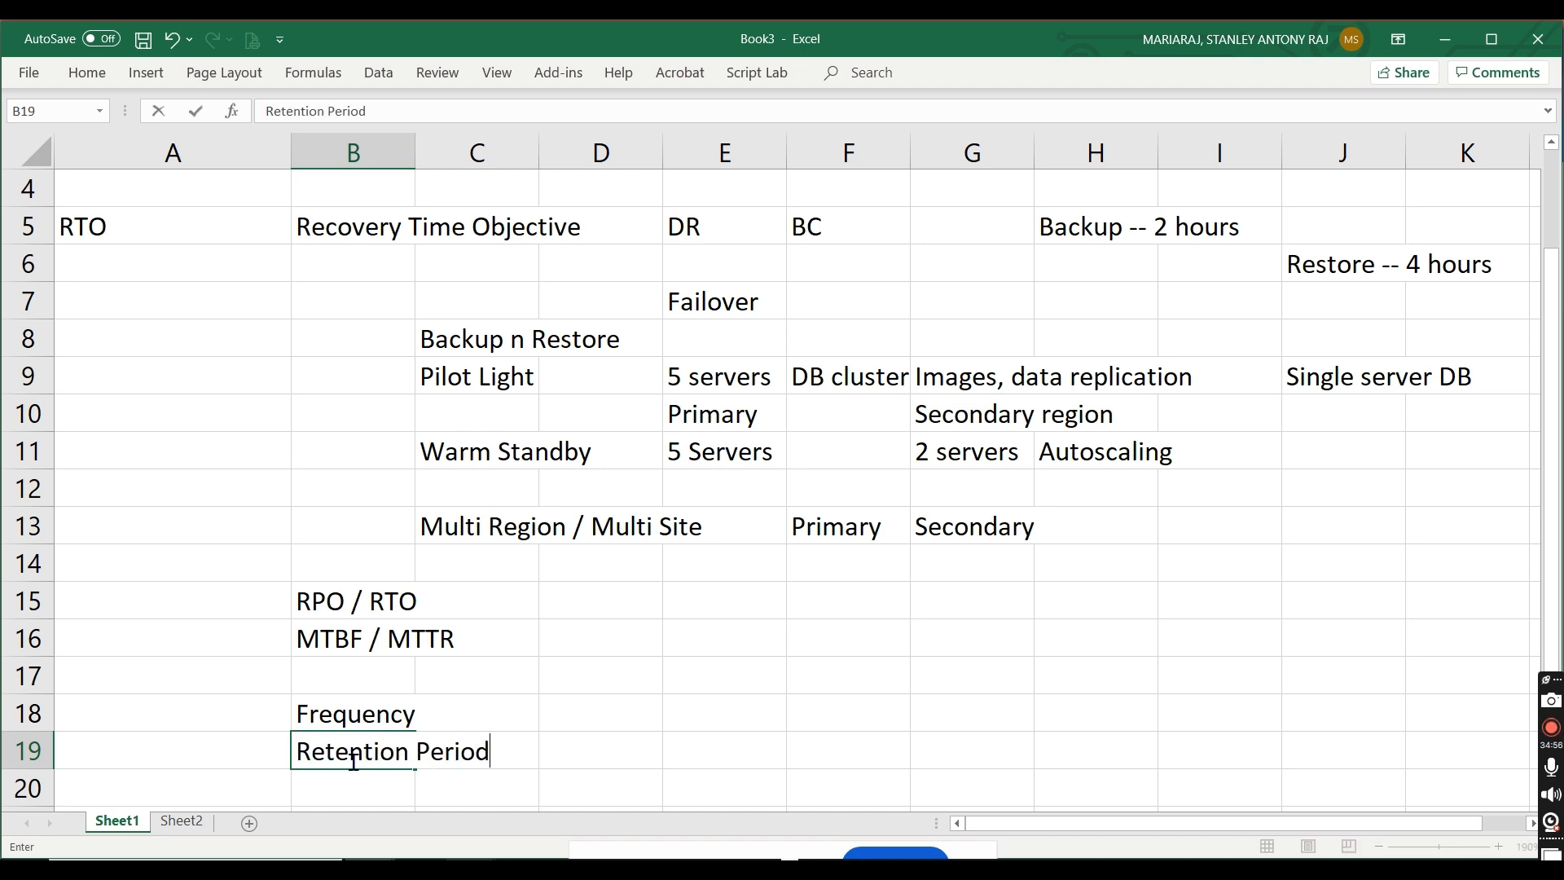
click(335, 786)
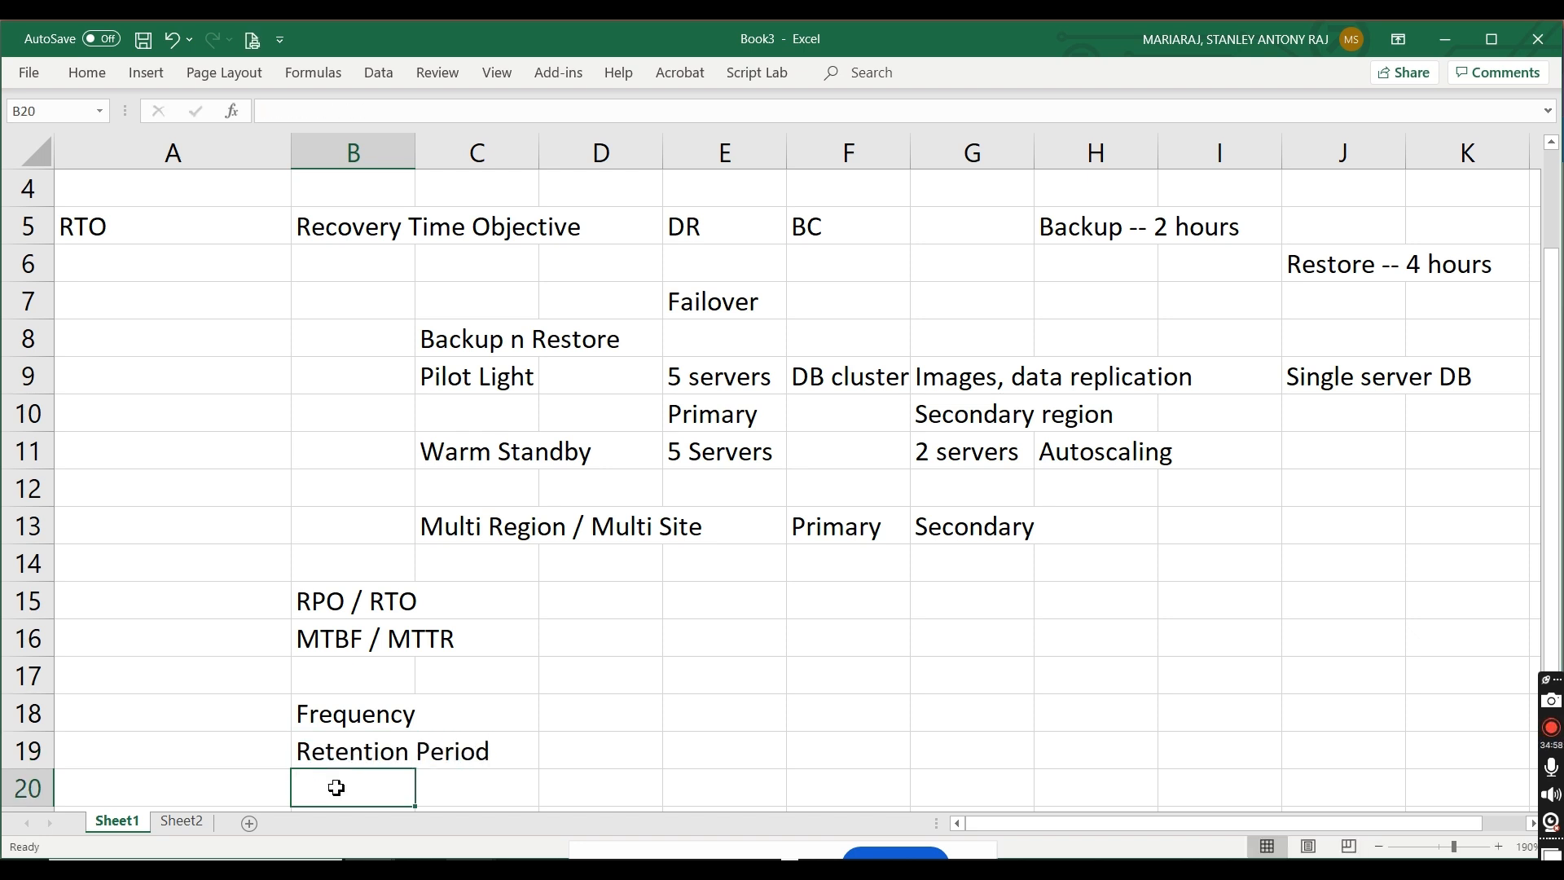
text(Schedule)
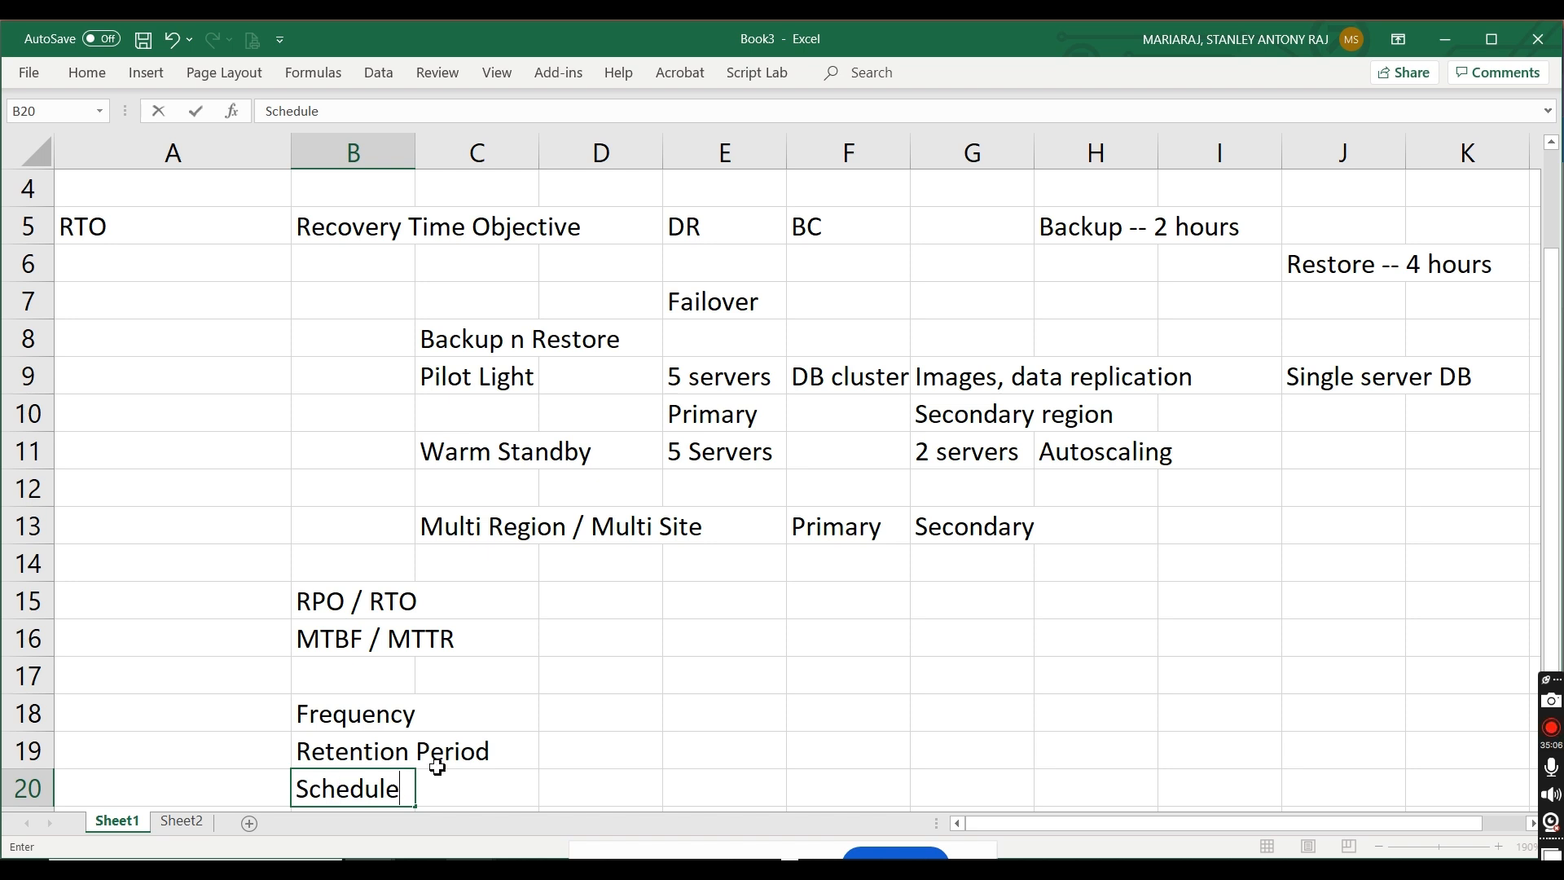
Step: Enter "STR" in D19 and "LTR" in E19 for Retention Period, and "Off Business hours" in D20 for Schedule
click(613, 768)
text(STR)
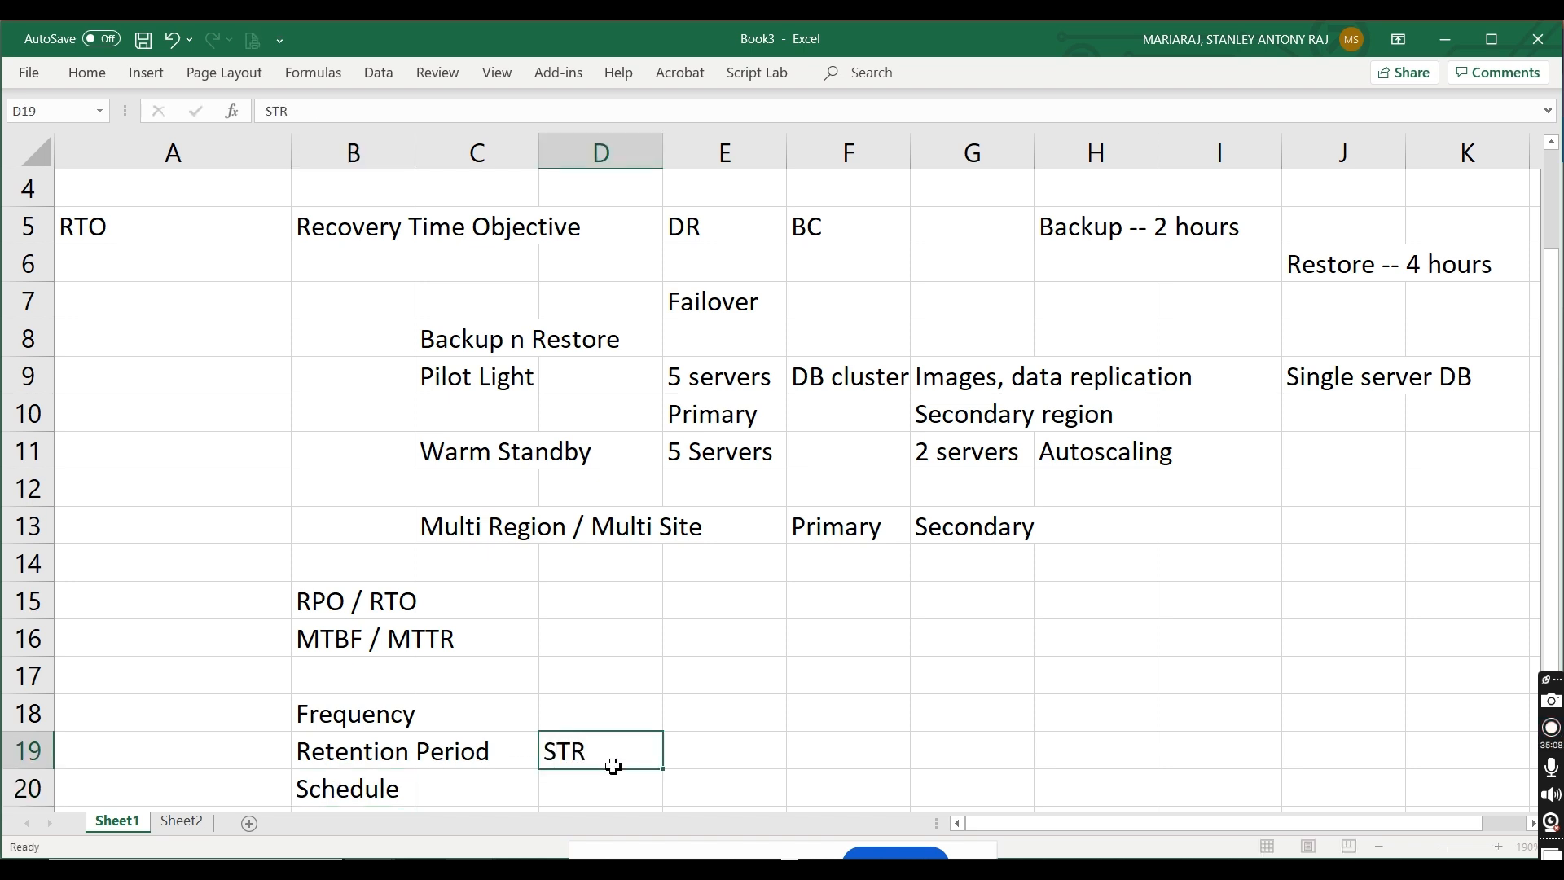
key(Tab)
text(LTR)
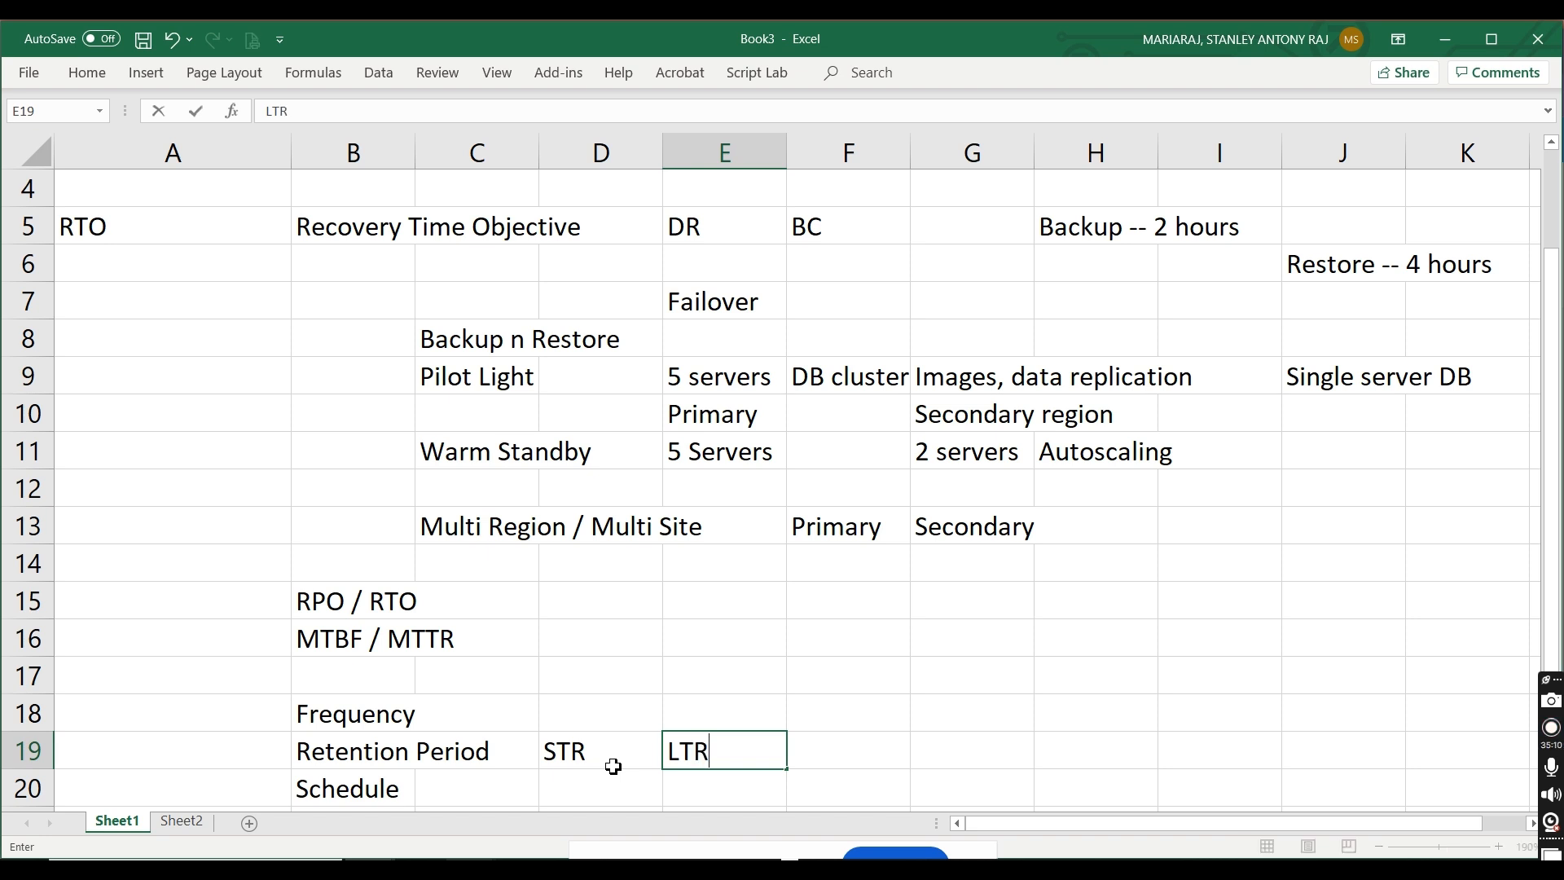
click(598, 800)
text(O)
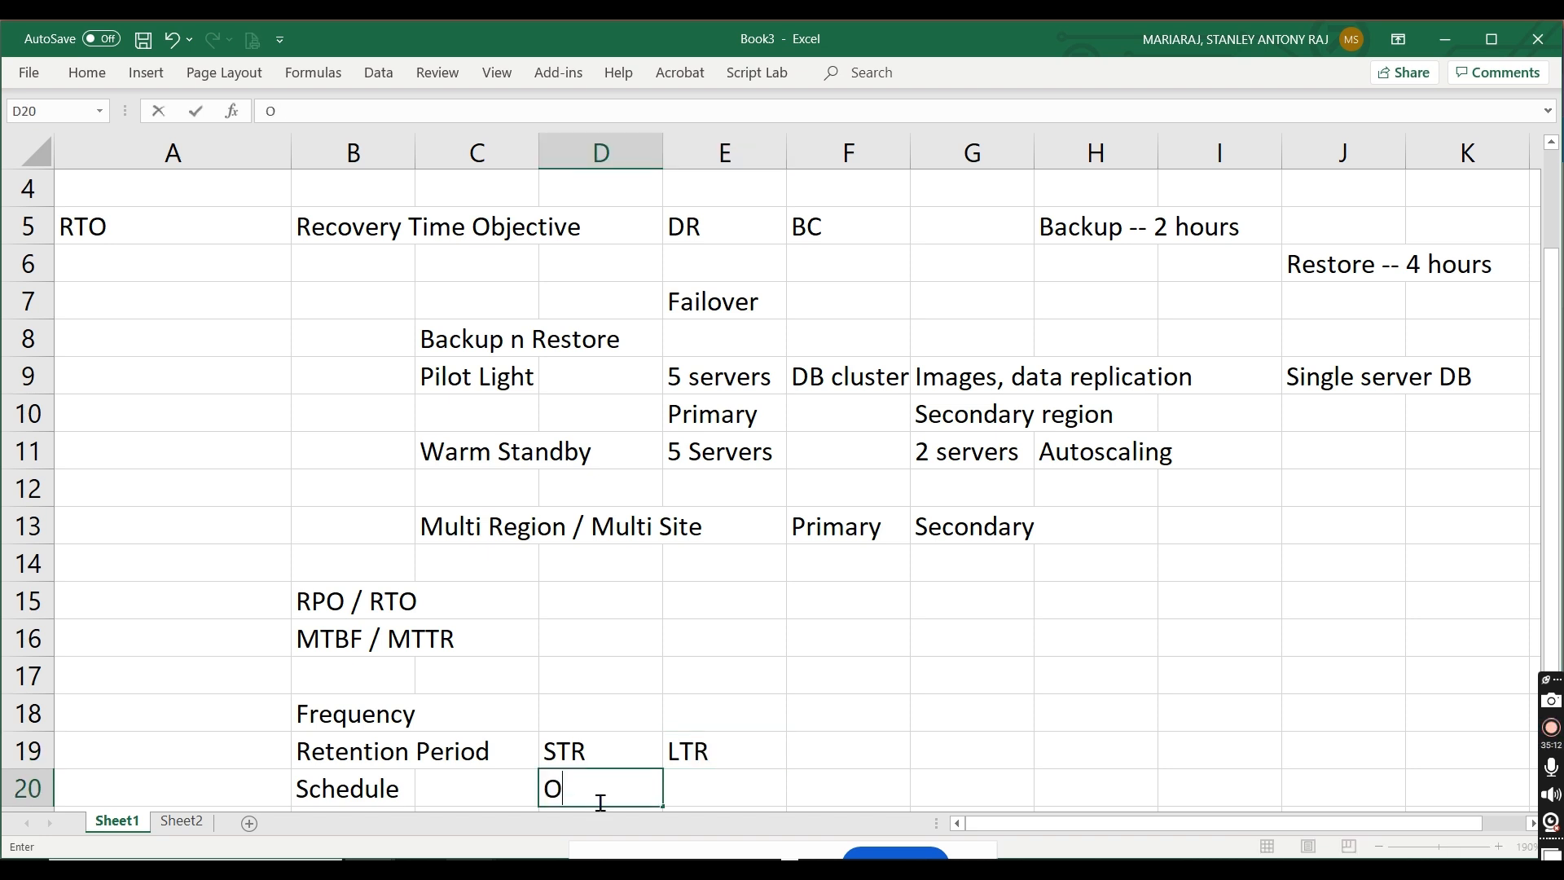
text(ff Busines)
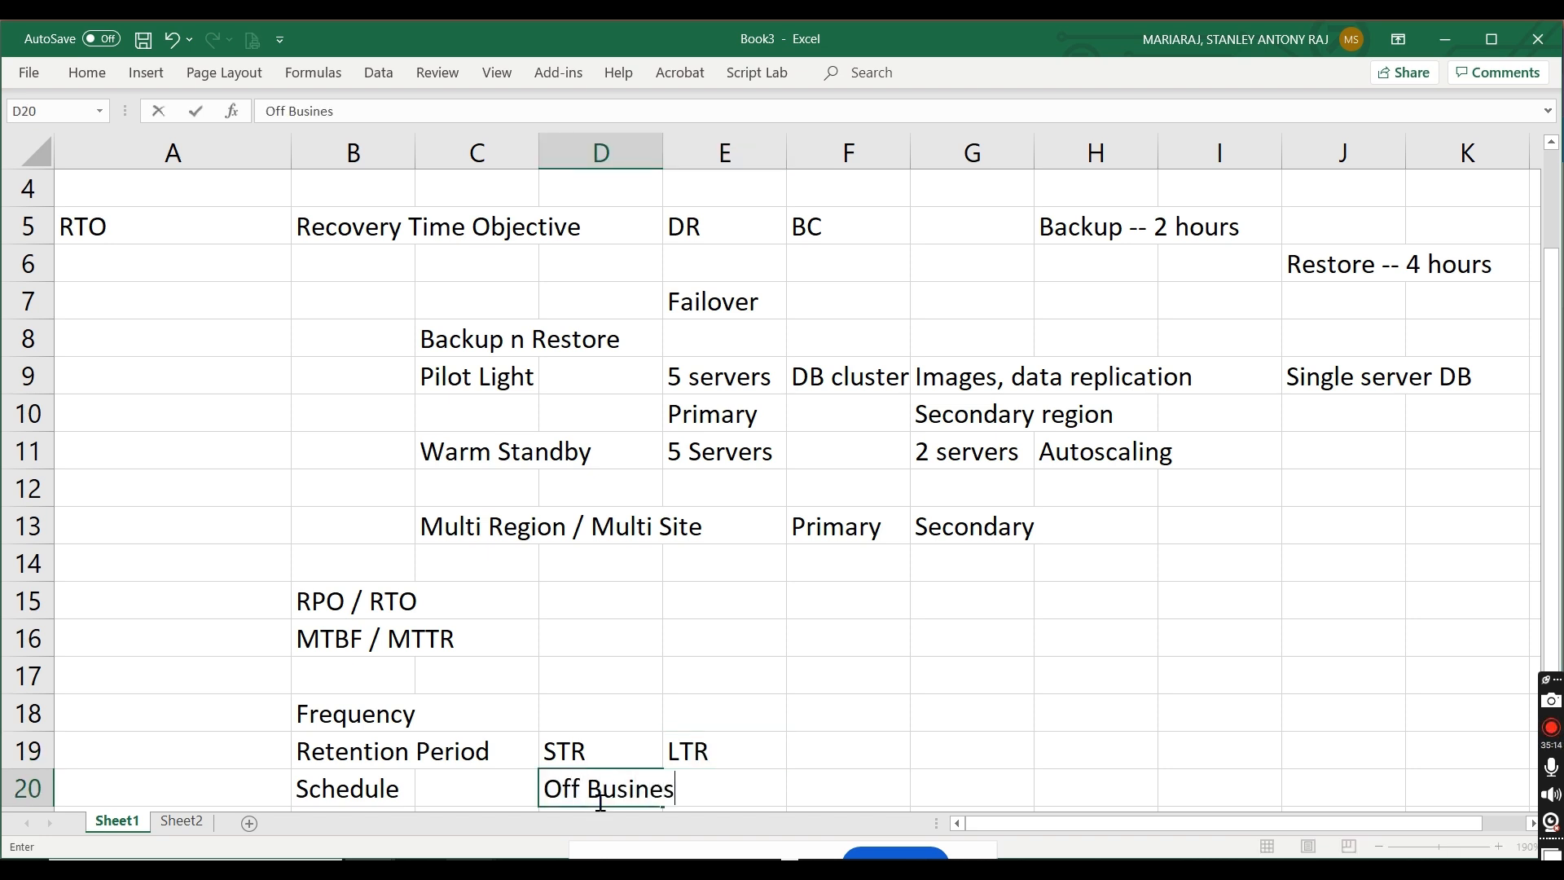
text(s hours / )
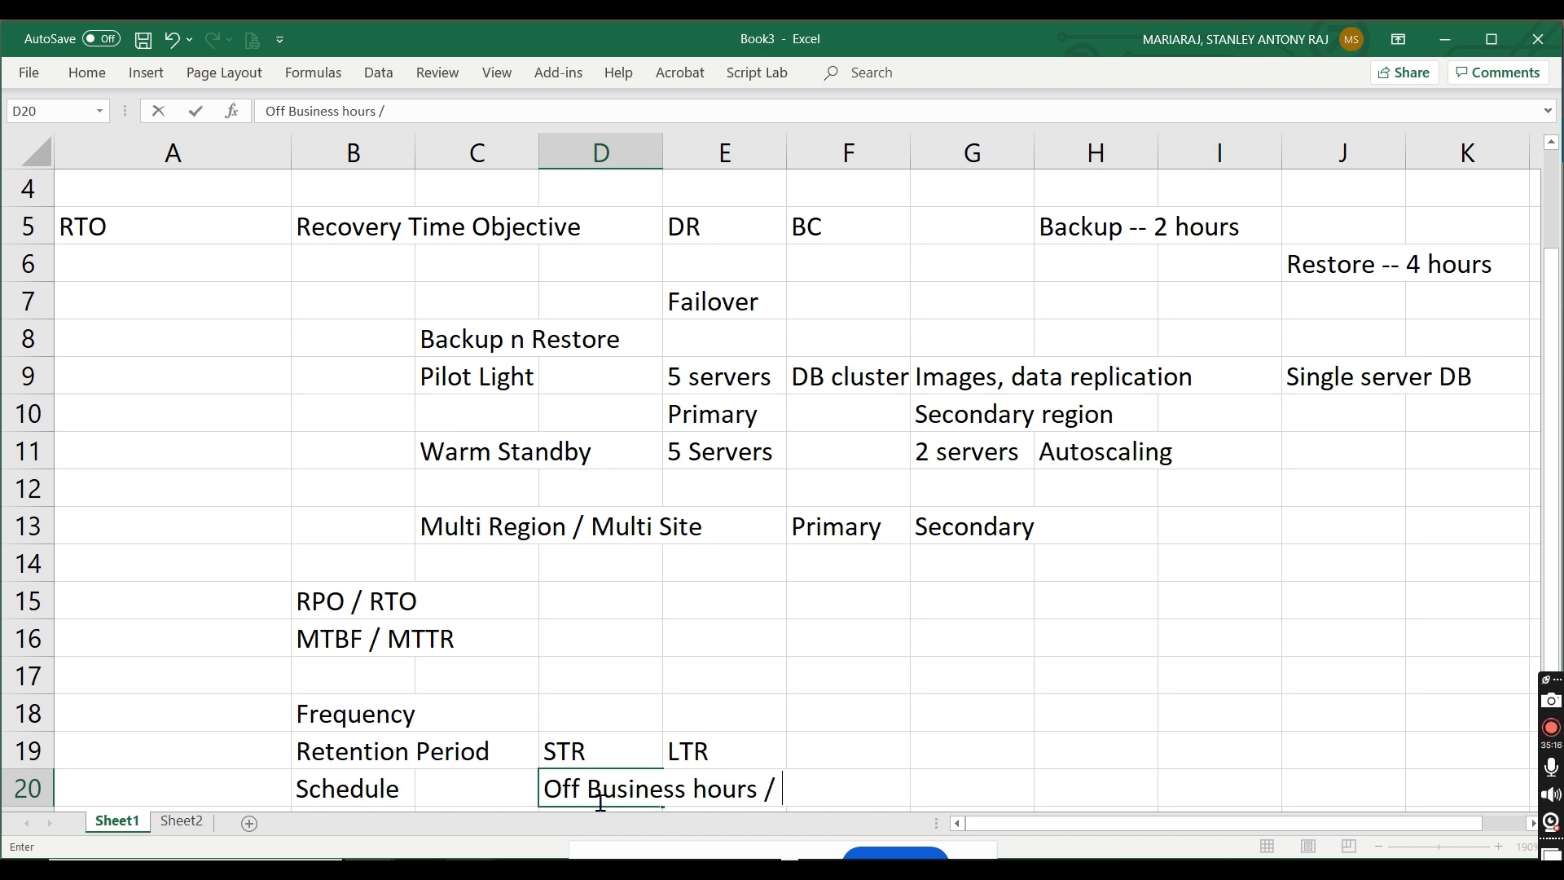
text(Maintenance wido)
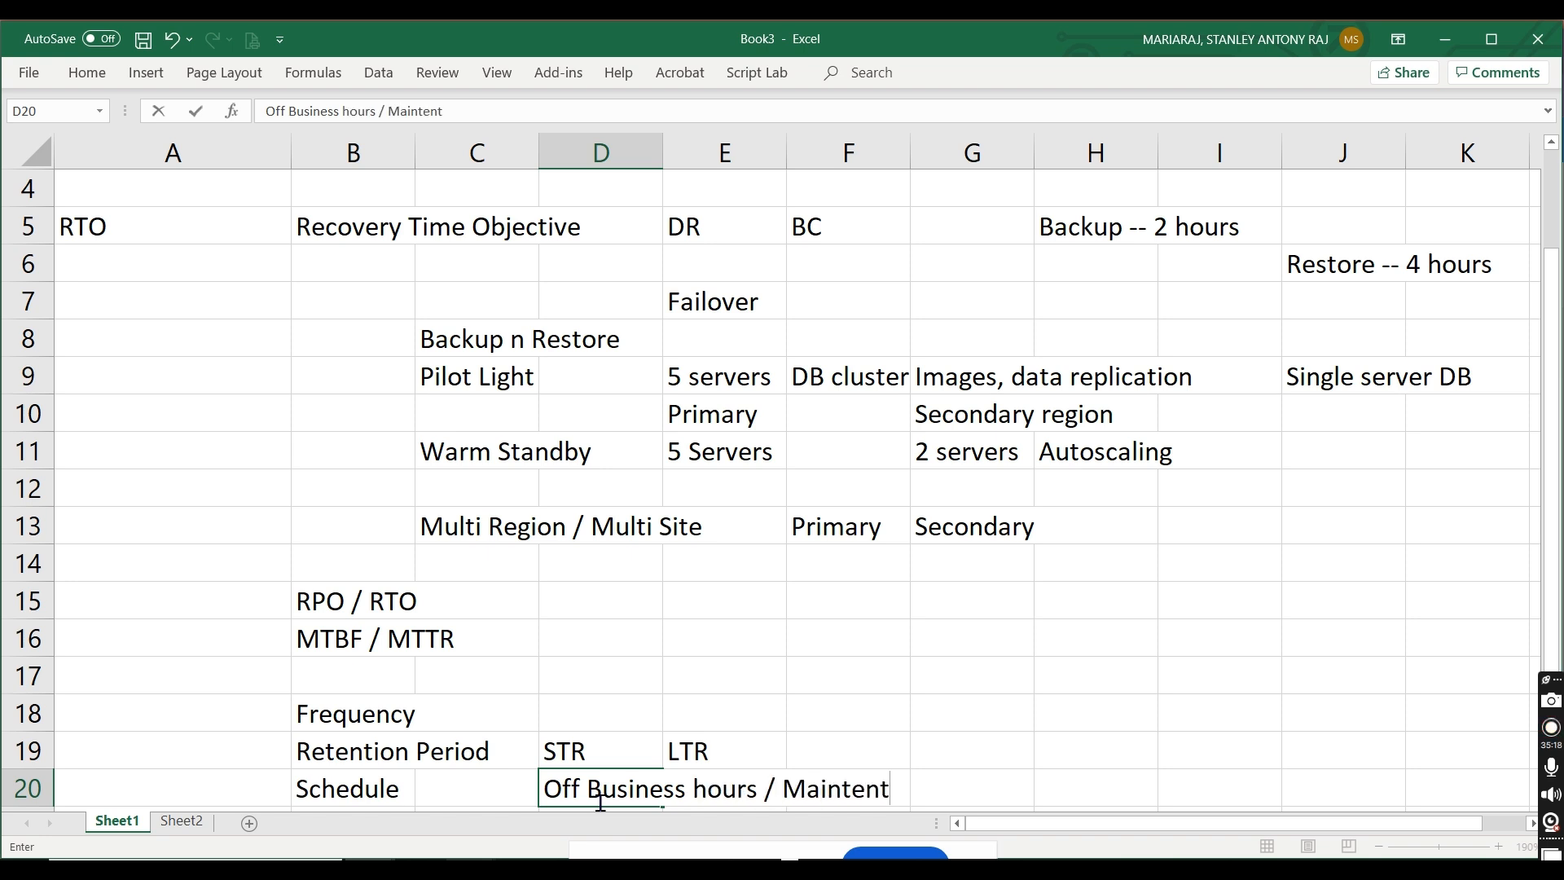
Step: Extend the Schedule entry in D20 with "/ Maintenance windows" after "Off Business hours"
key(BackSpace)
key(BackSpace)
text(ndows)
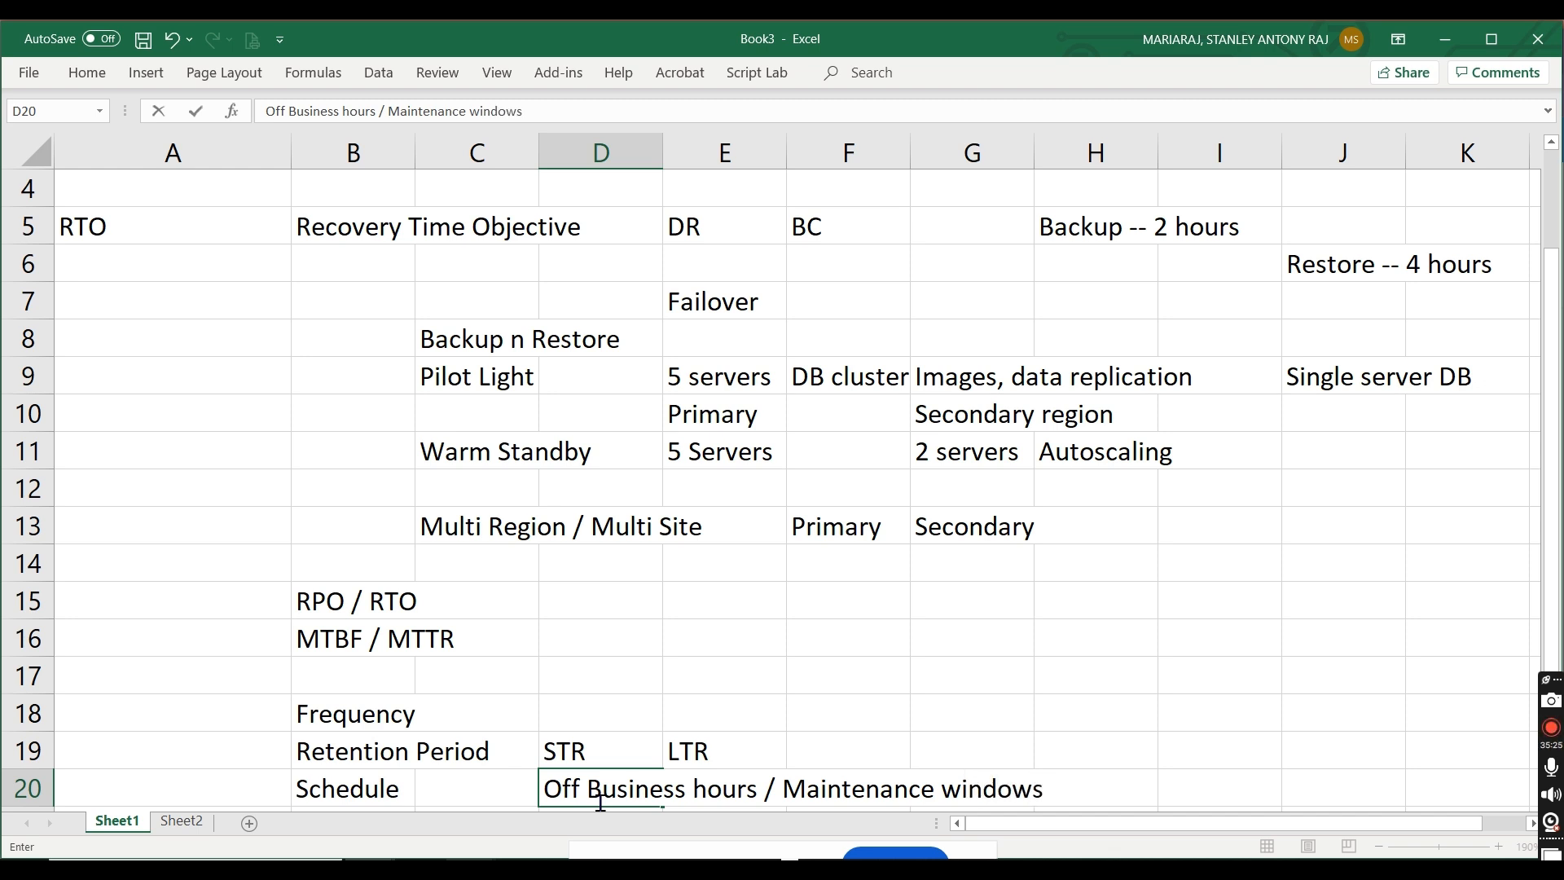
click(1178, 724)
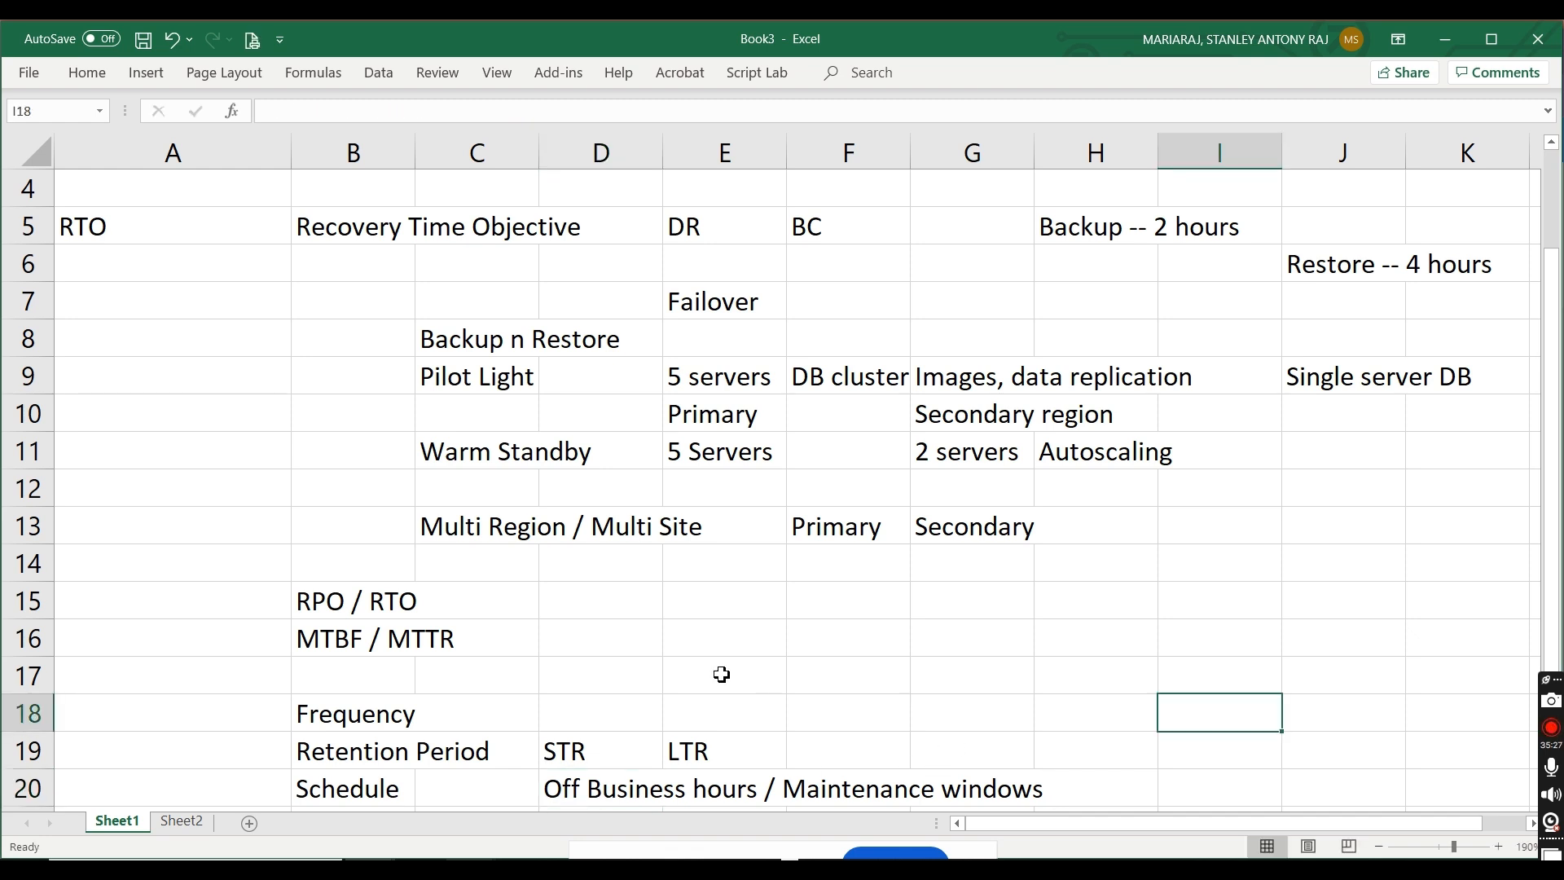
Step: Enter "Hourly, Daily, Weekly, monthly..." in D18 for Frequency
click(595, 711)
text(Daily,)
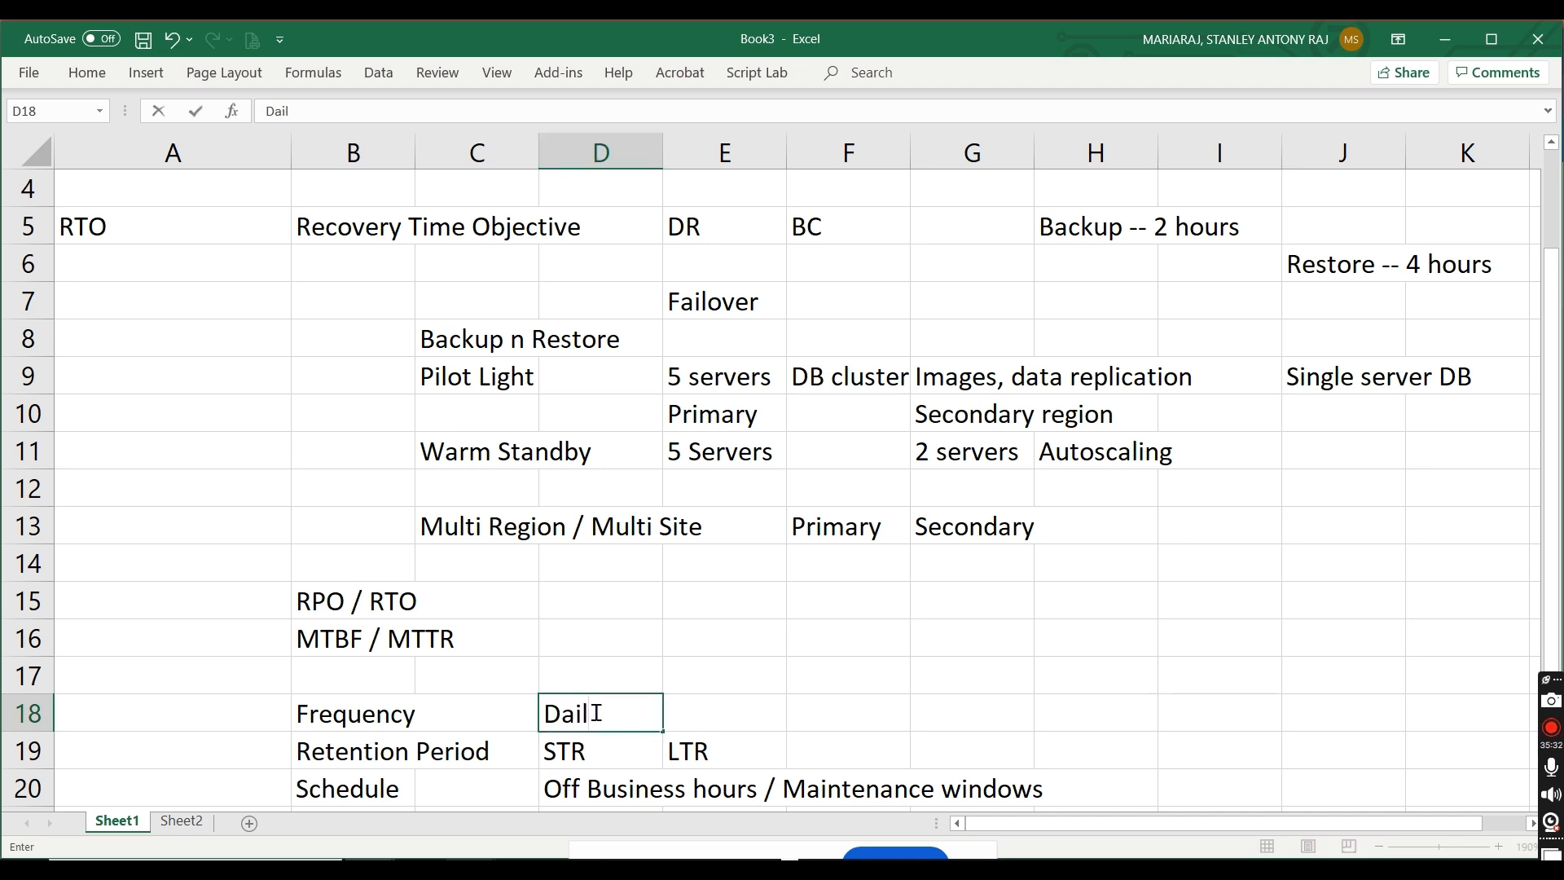
key(BackSpace)
key(BackSpace)
key(BackSpace)
key(BackSpace)
key(BackSpace)
key(BackSpace)
key(BackSpace)
text(Hourly,)
key(BackSpace)
key(BackSpace)
key(BackSpace)
text(ly, Da)
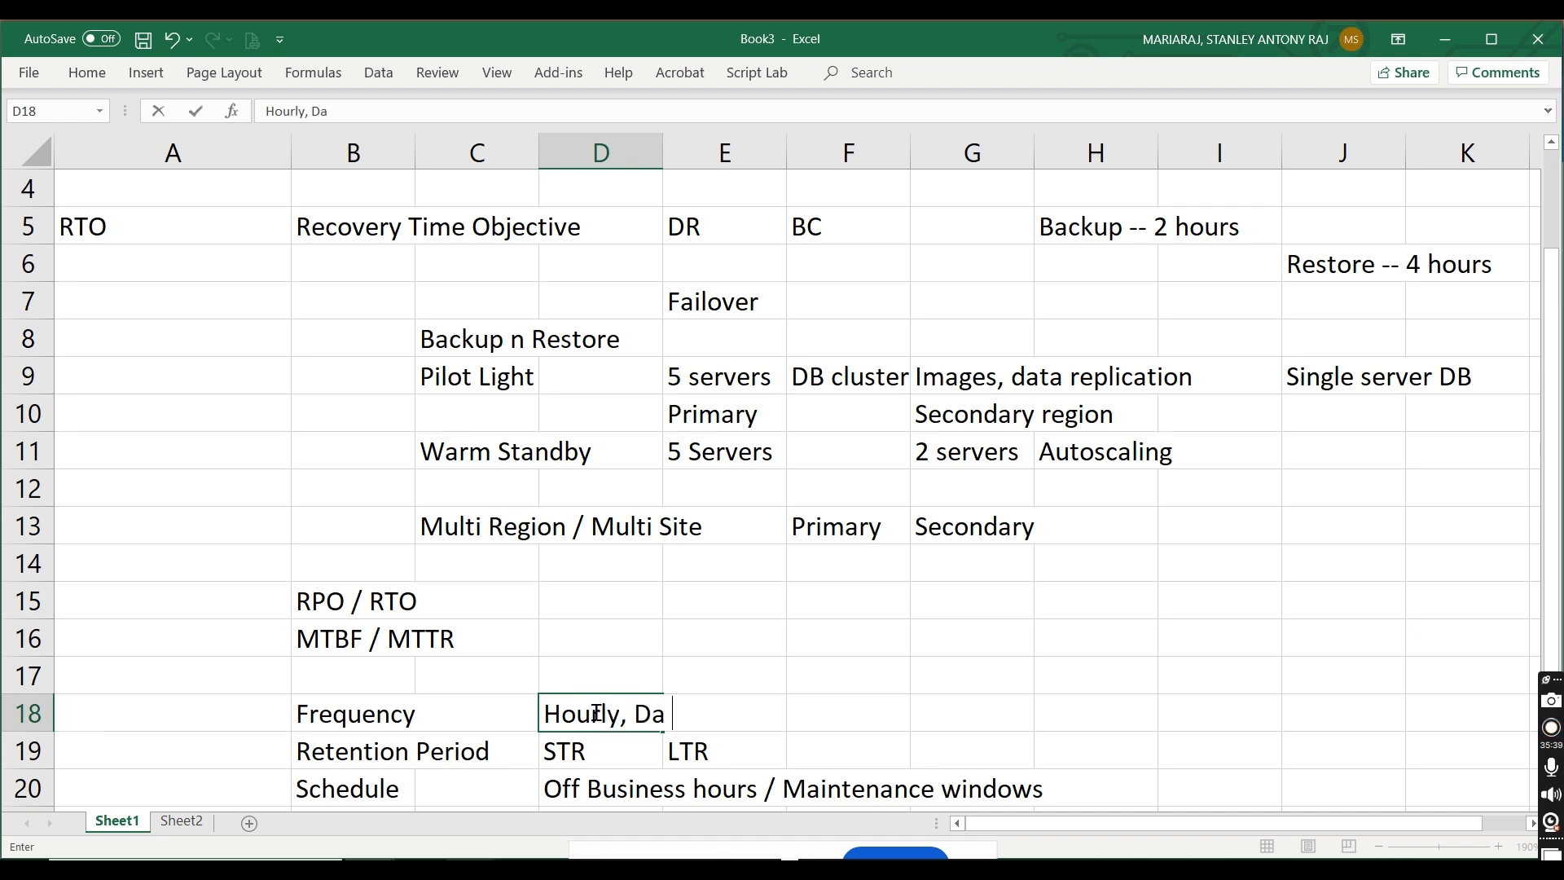
text(ily, Weekly,)
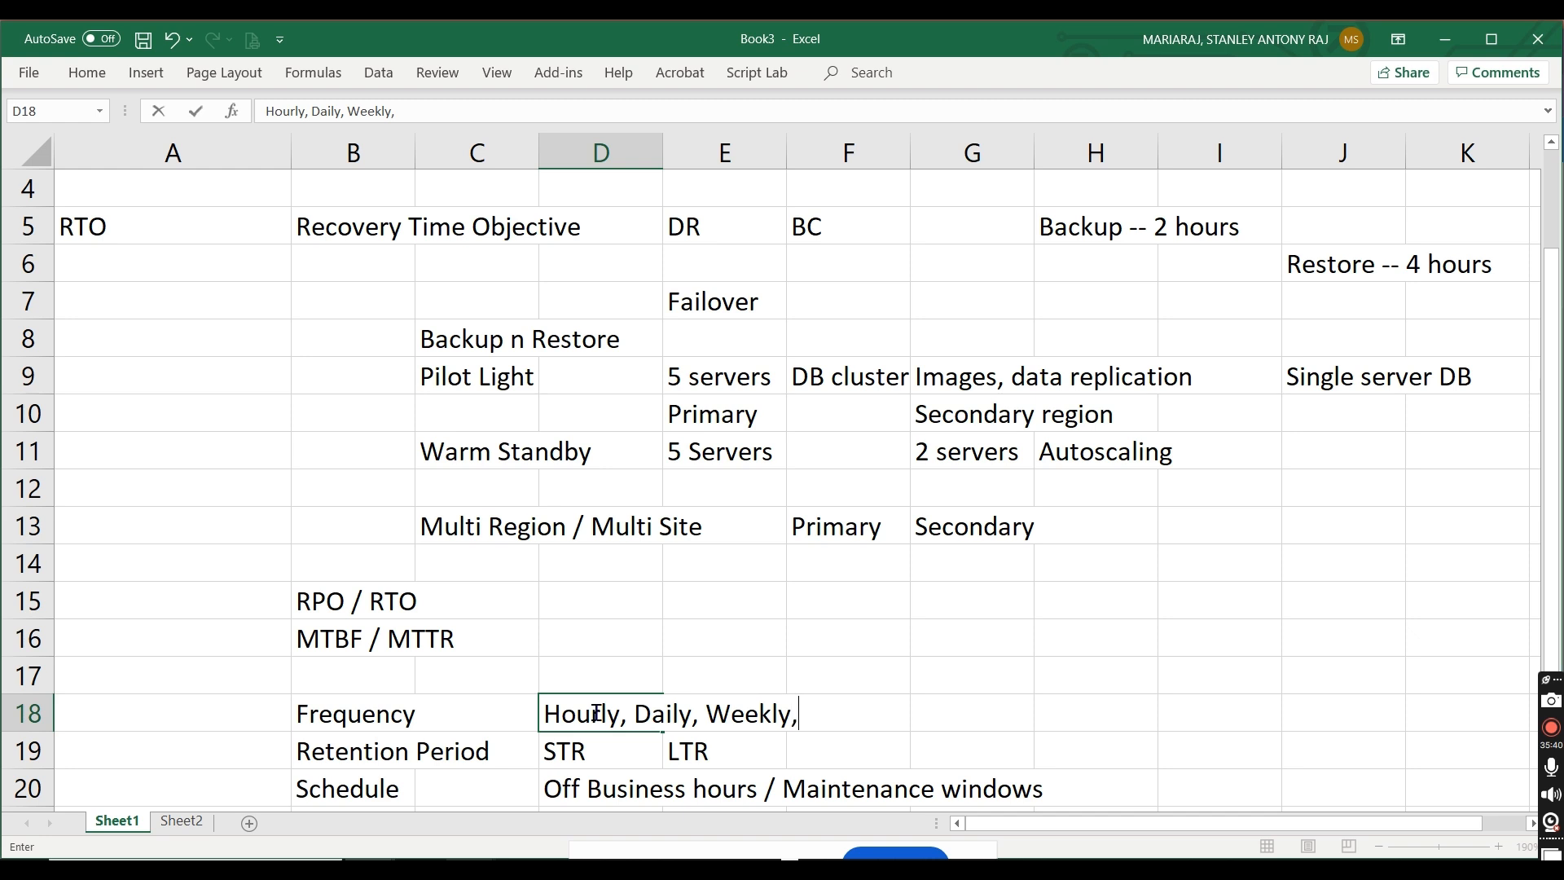
text( monthly...)
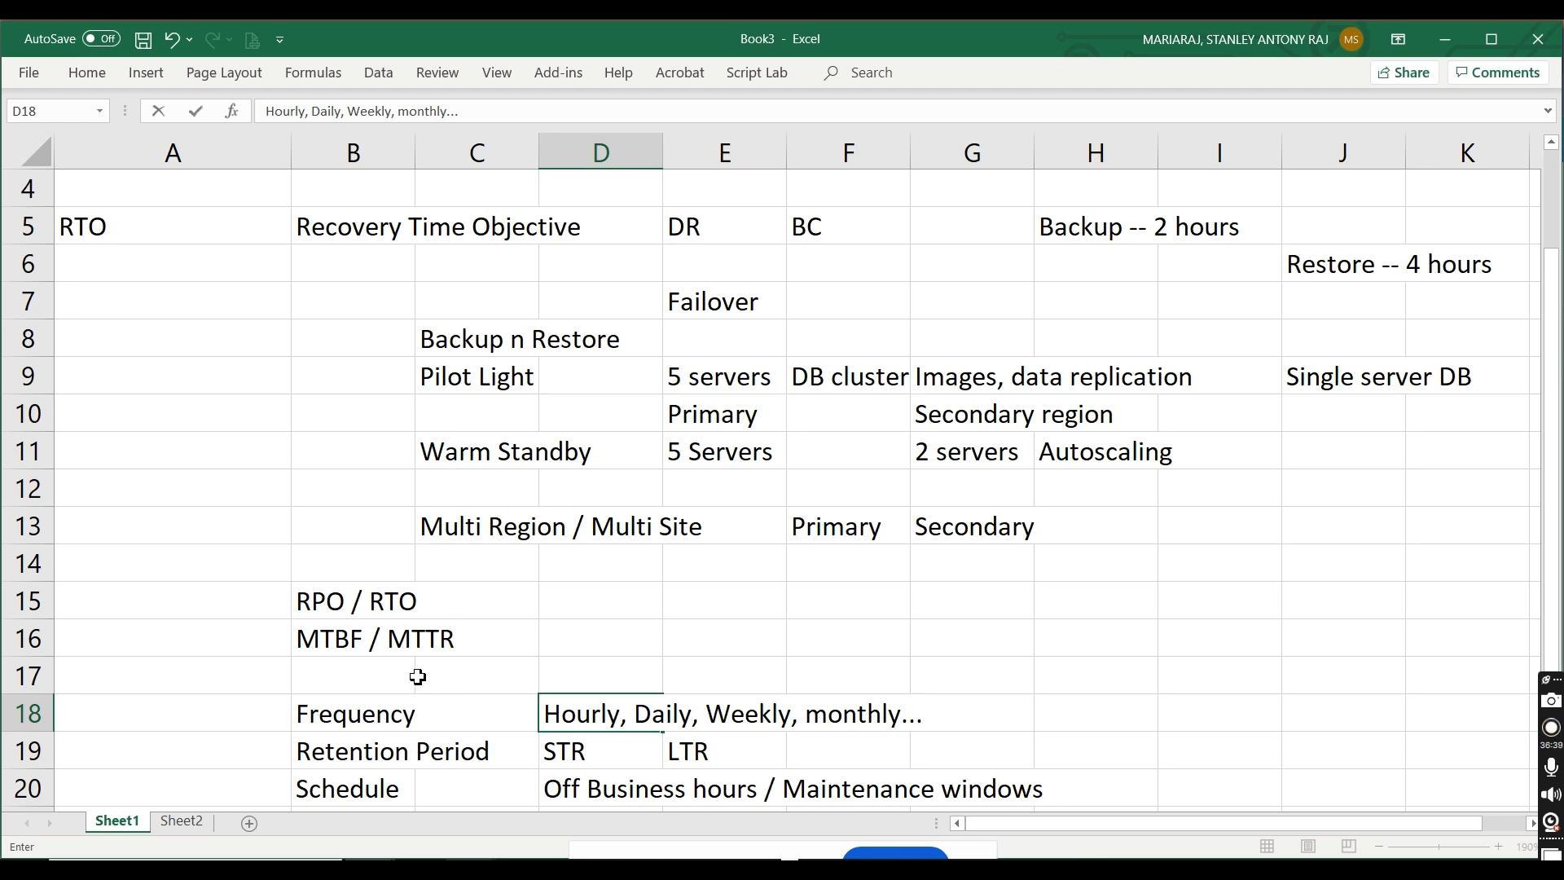
Step: Enter the heading "Policies" in cell A14, above the RPO / RTO row
click(153, 568)
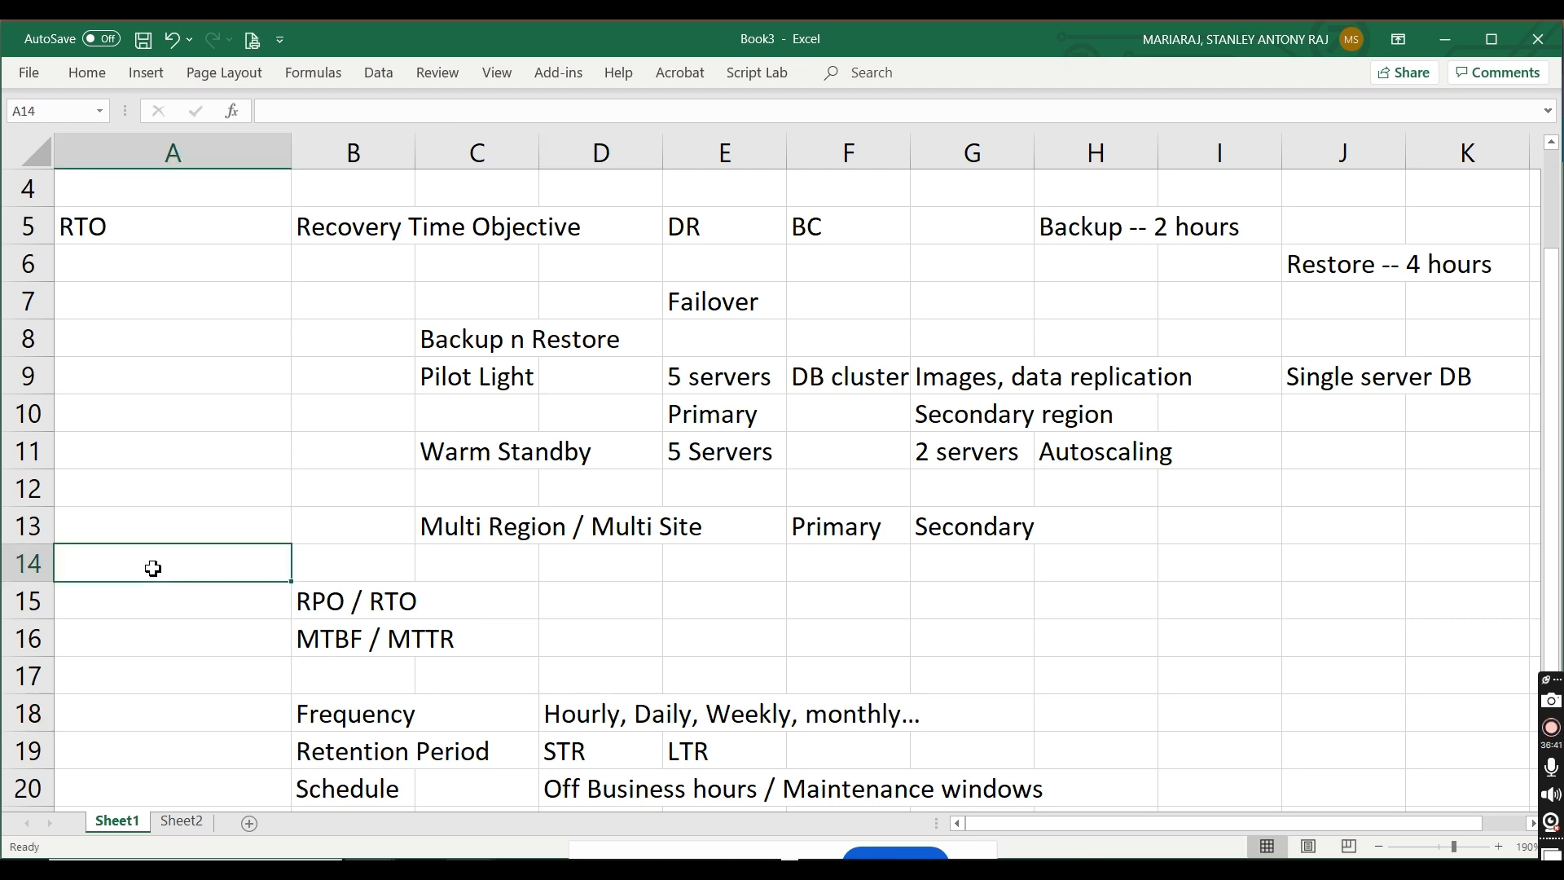
text(Policies)
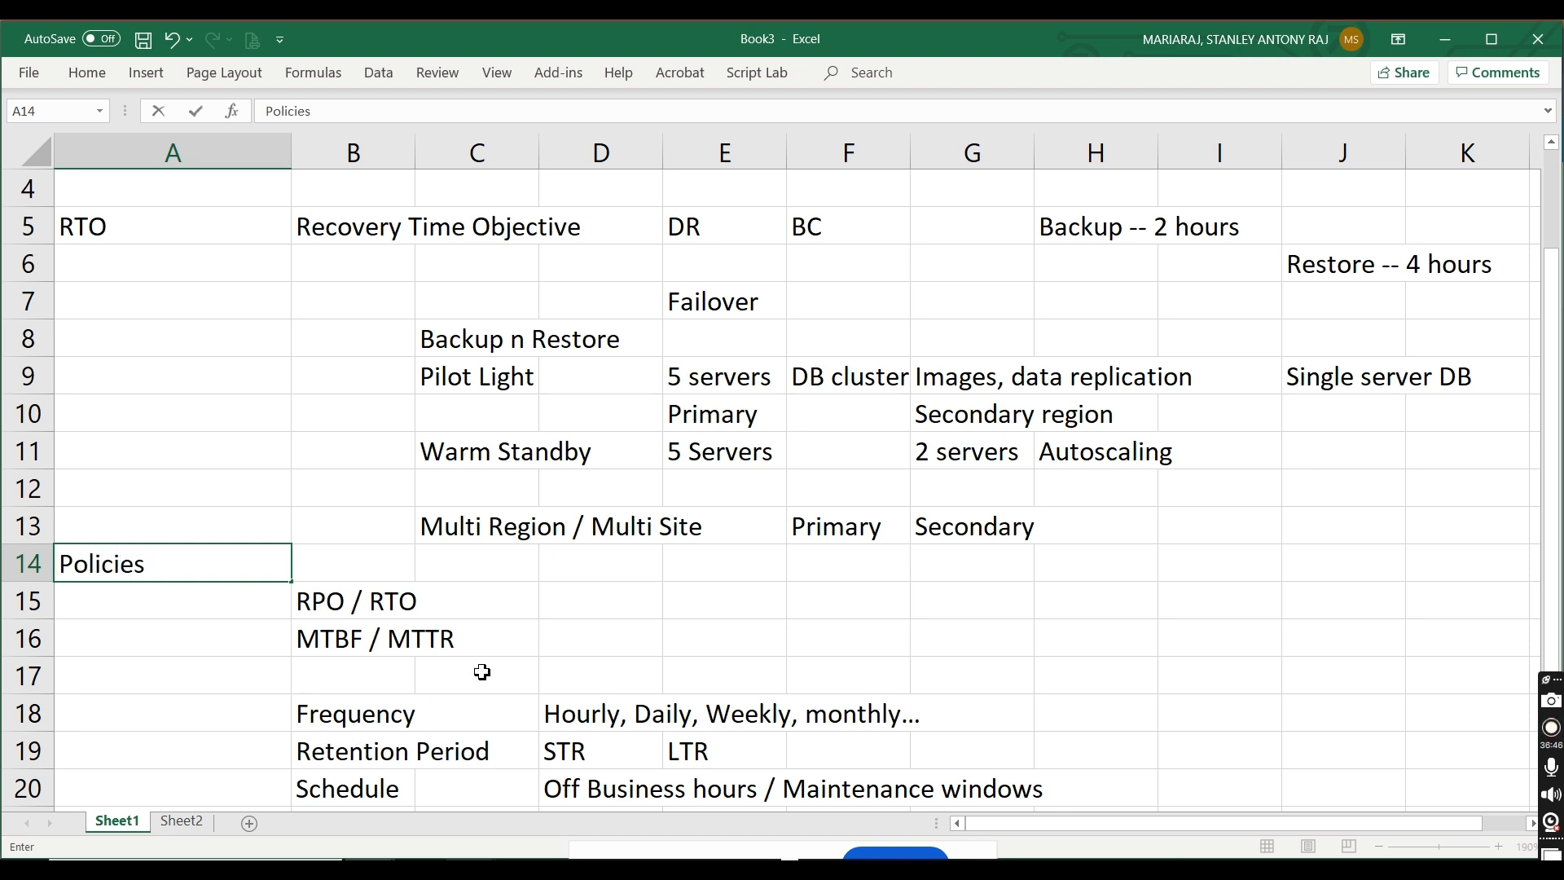
Step: Display Sheet2 of the workbook and switch to the Business Continuity Center page in Chrome
click(179, 825)
key(alt+Tab)
key(alt+Tab)
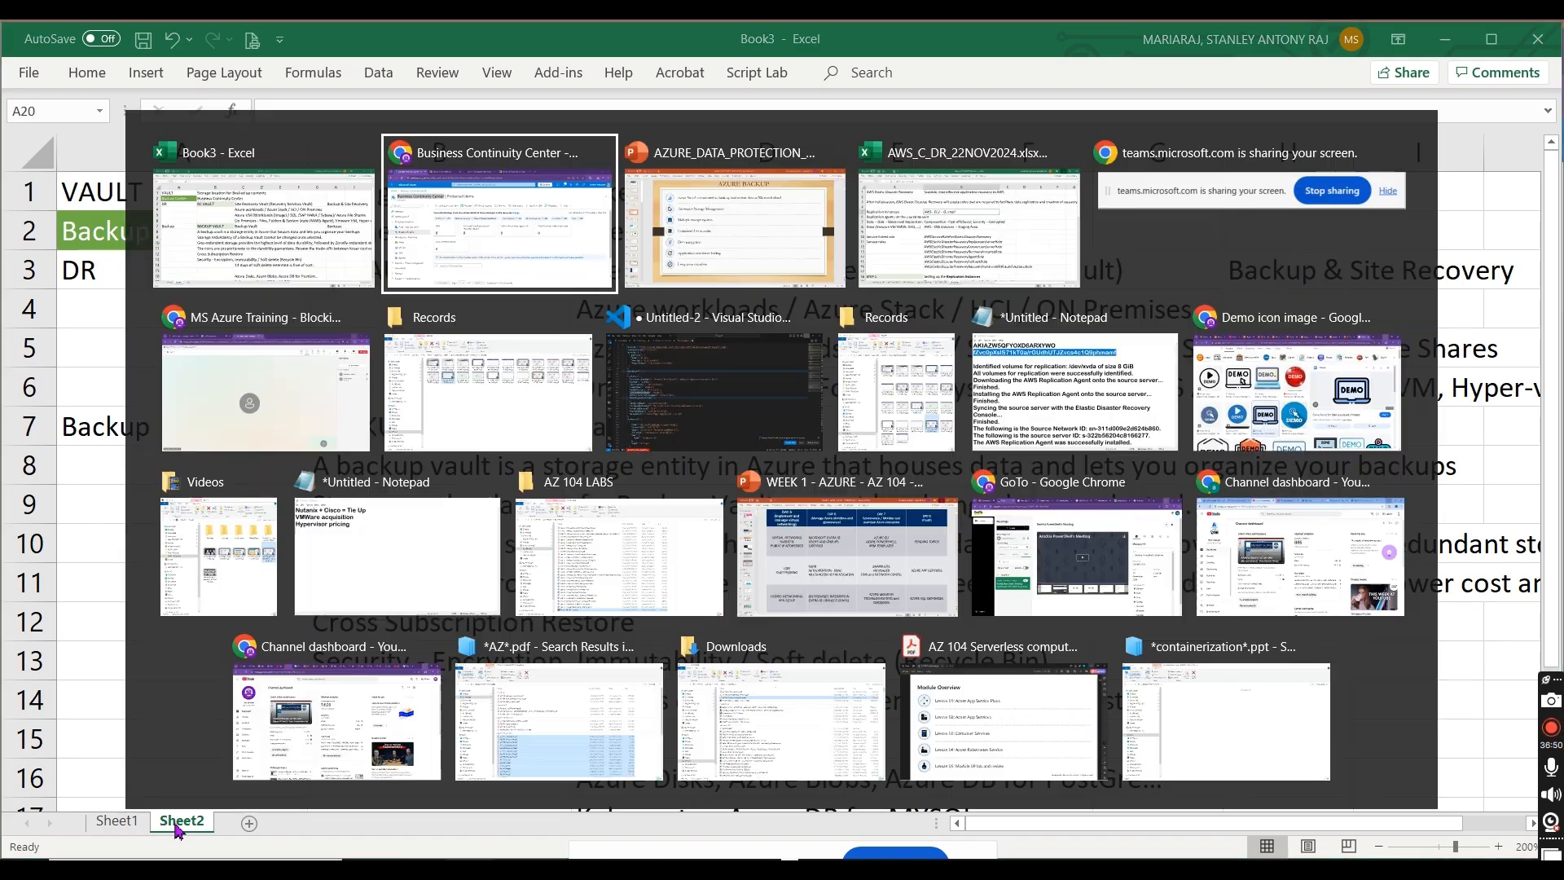
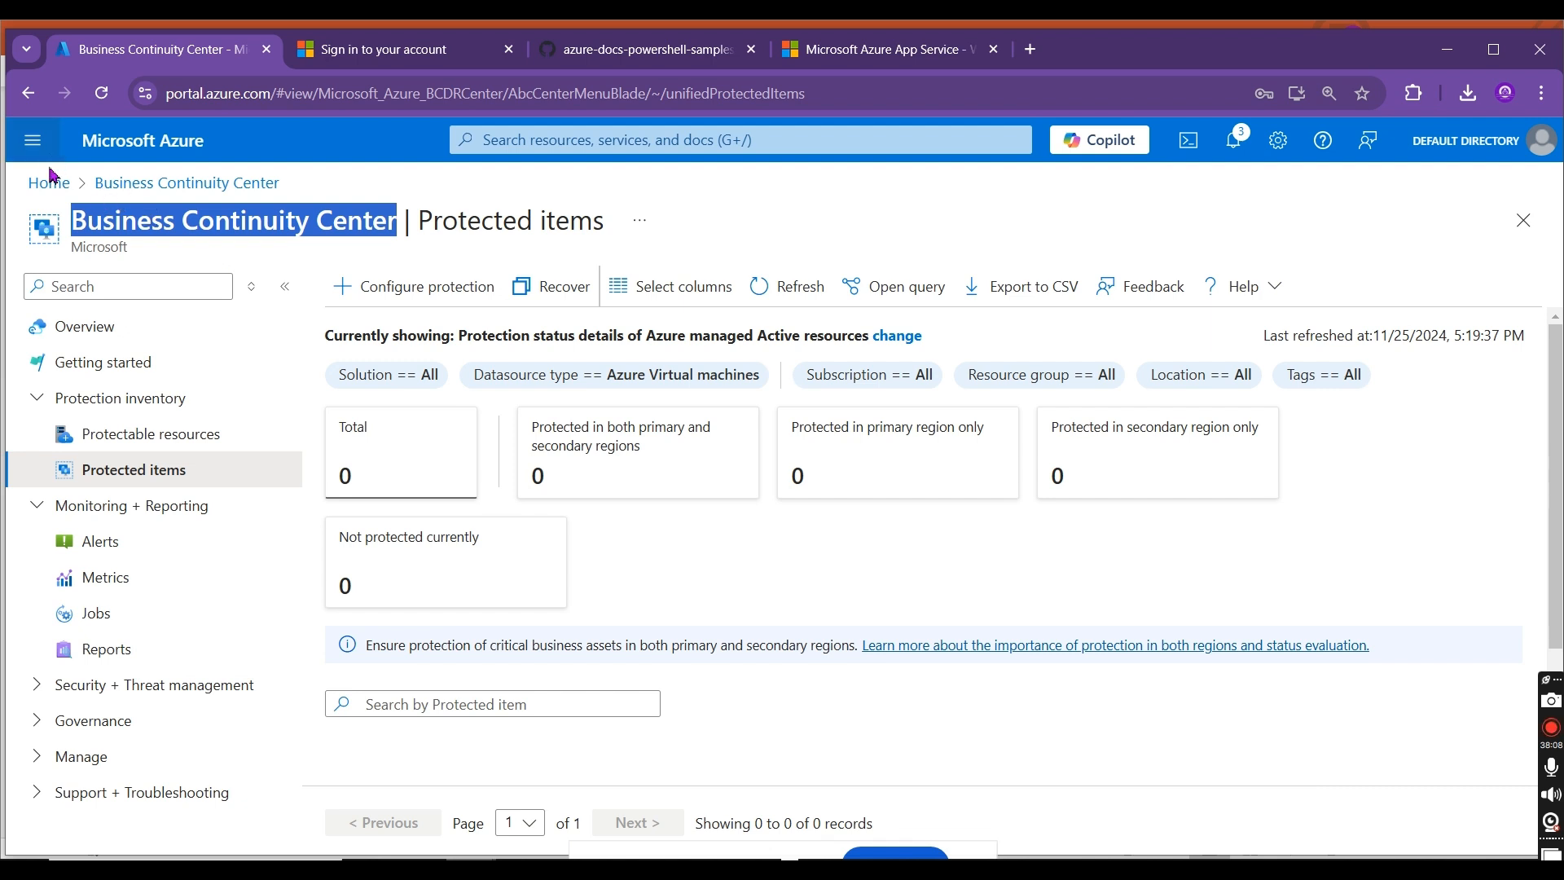
Step: Find the storage accounts service from the portal home page and open the stanstorageacc1 account
click(50, 181)
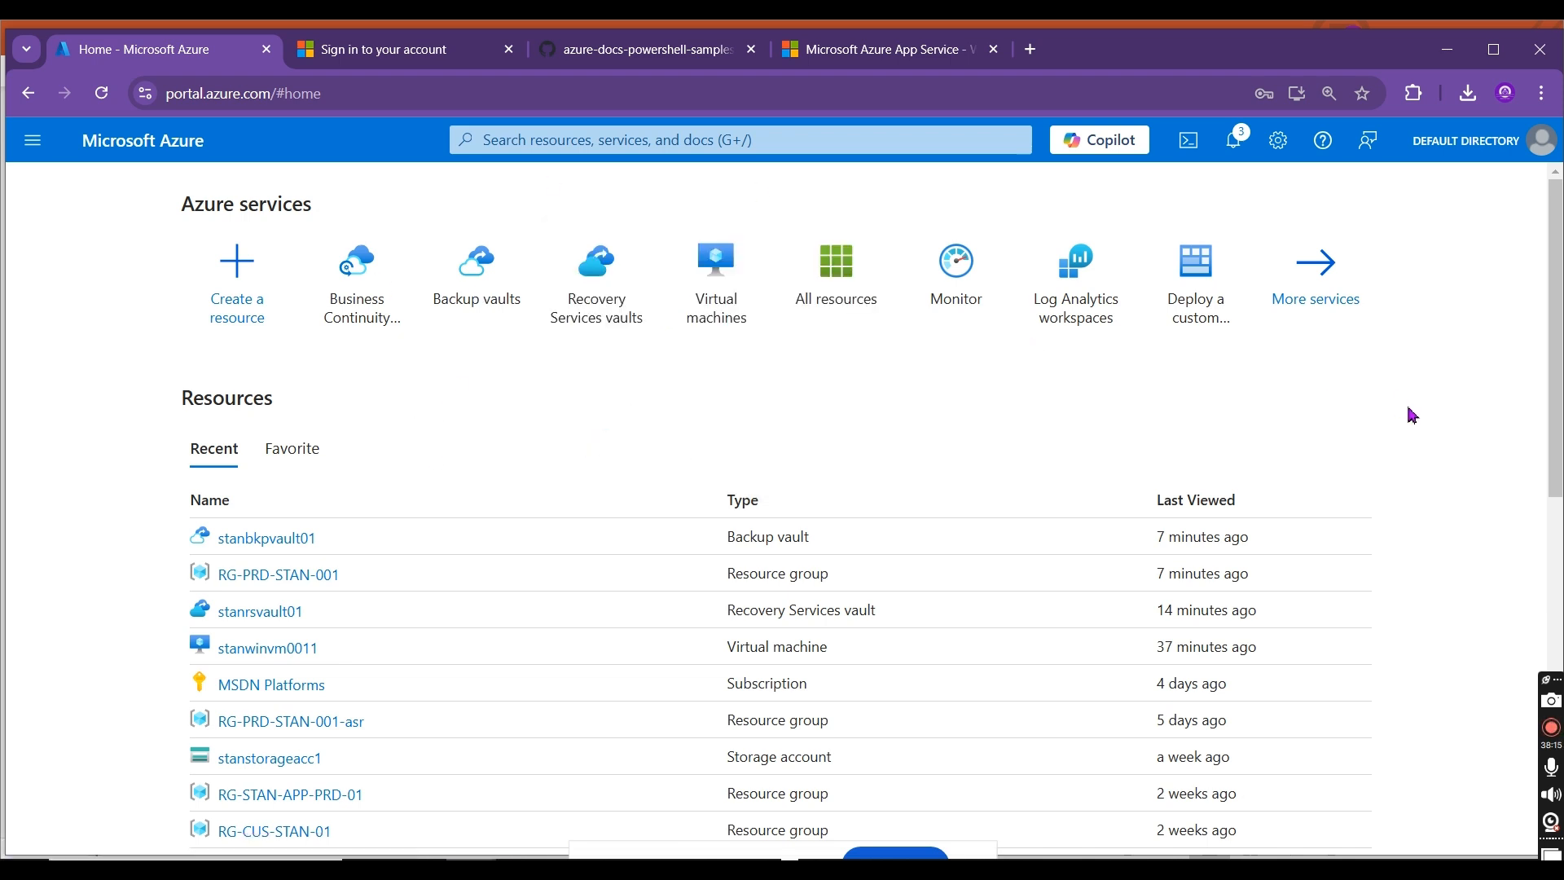
click(560, 143)
text(s)
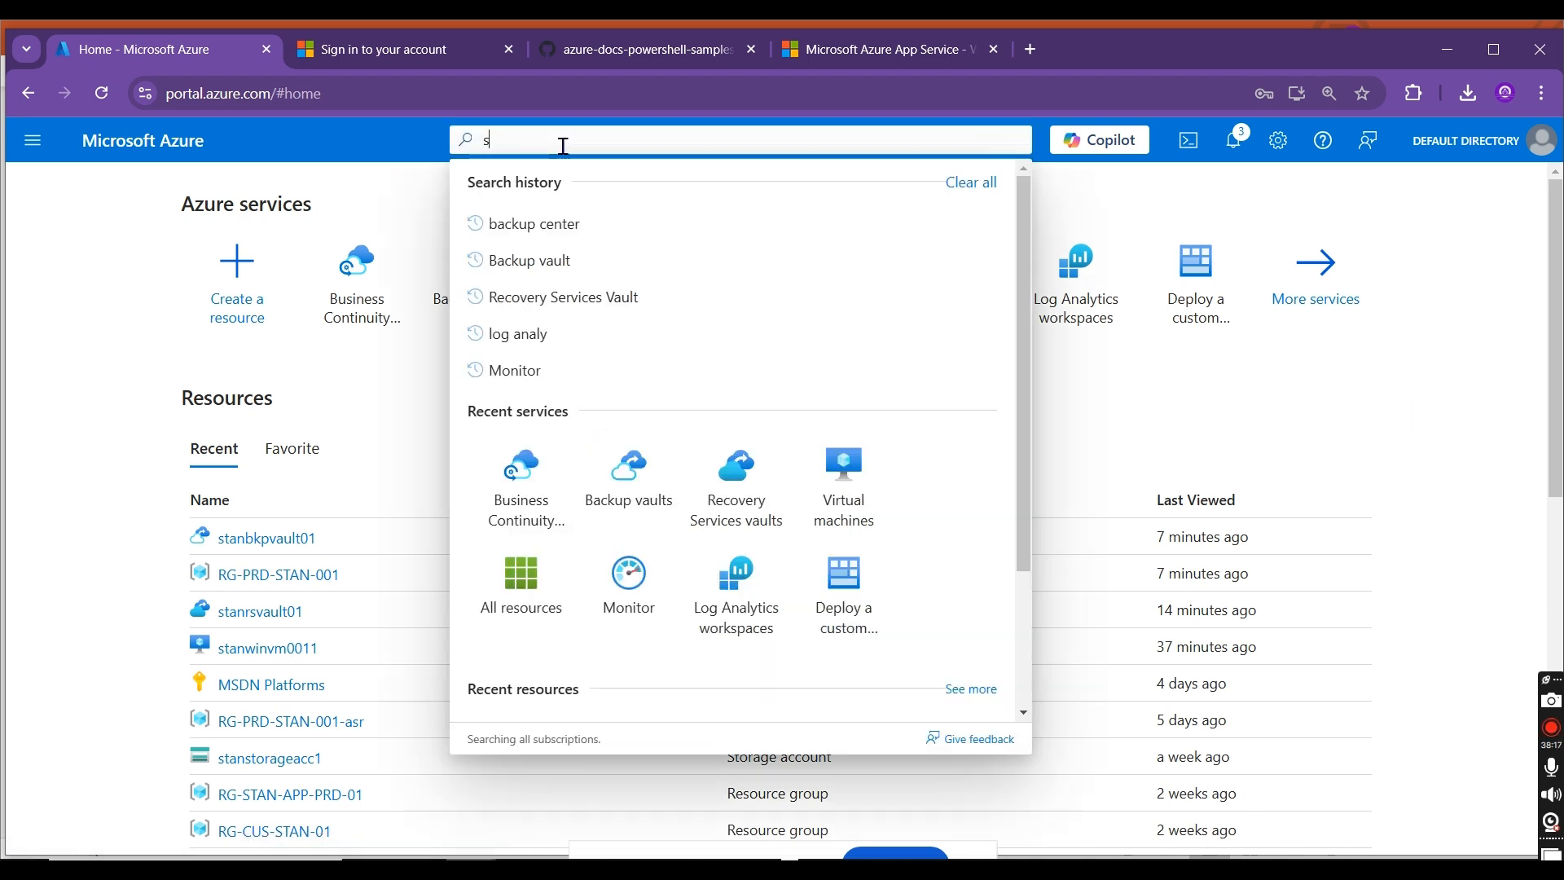
text(torage)
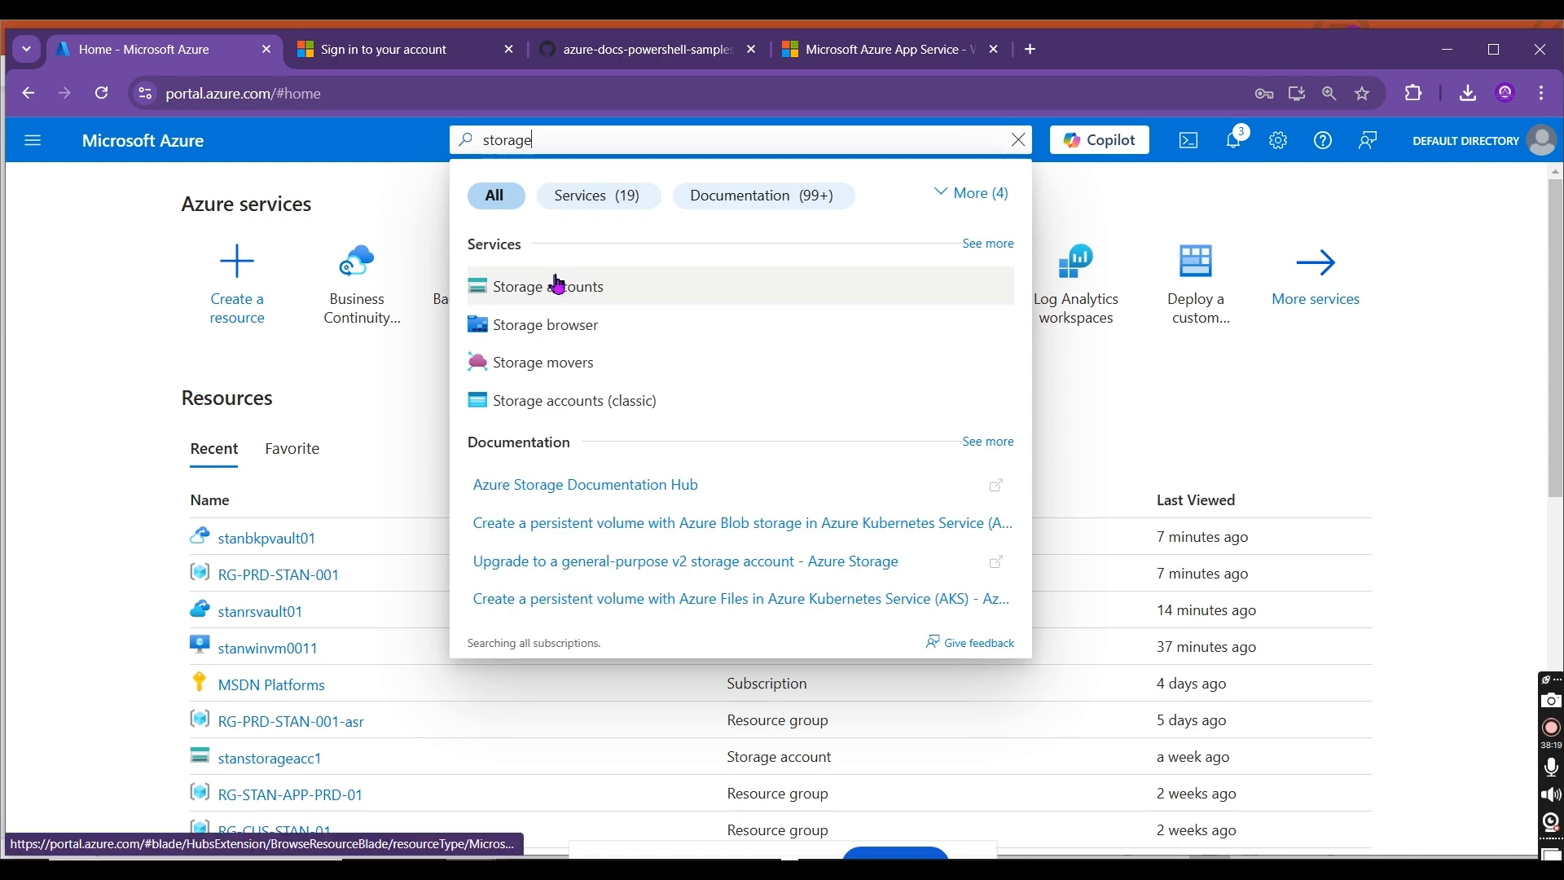
click(558, 289)
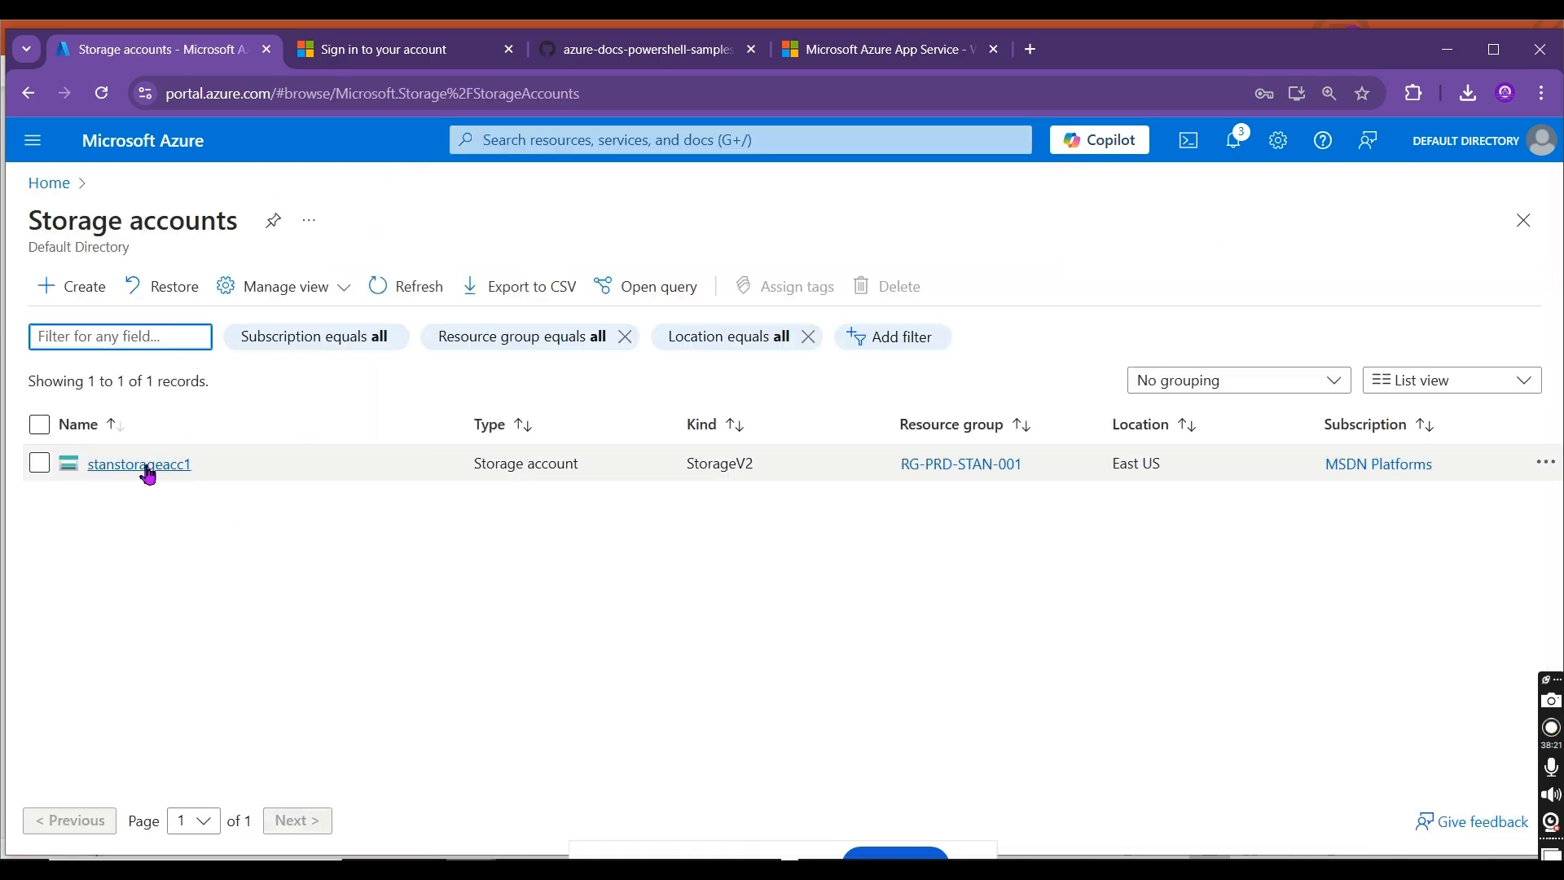
click(147, 465)
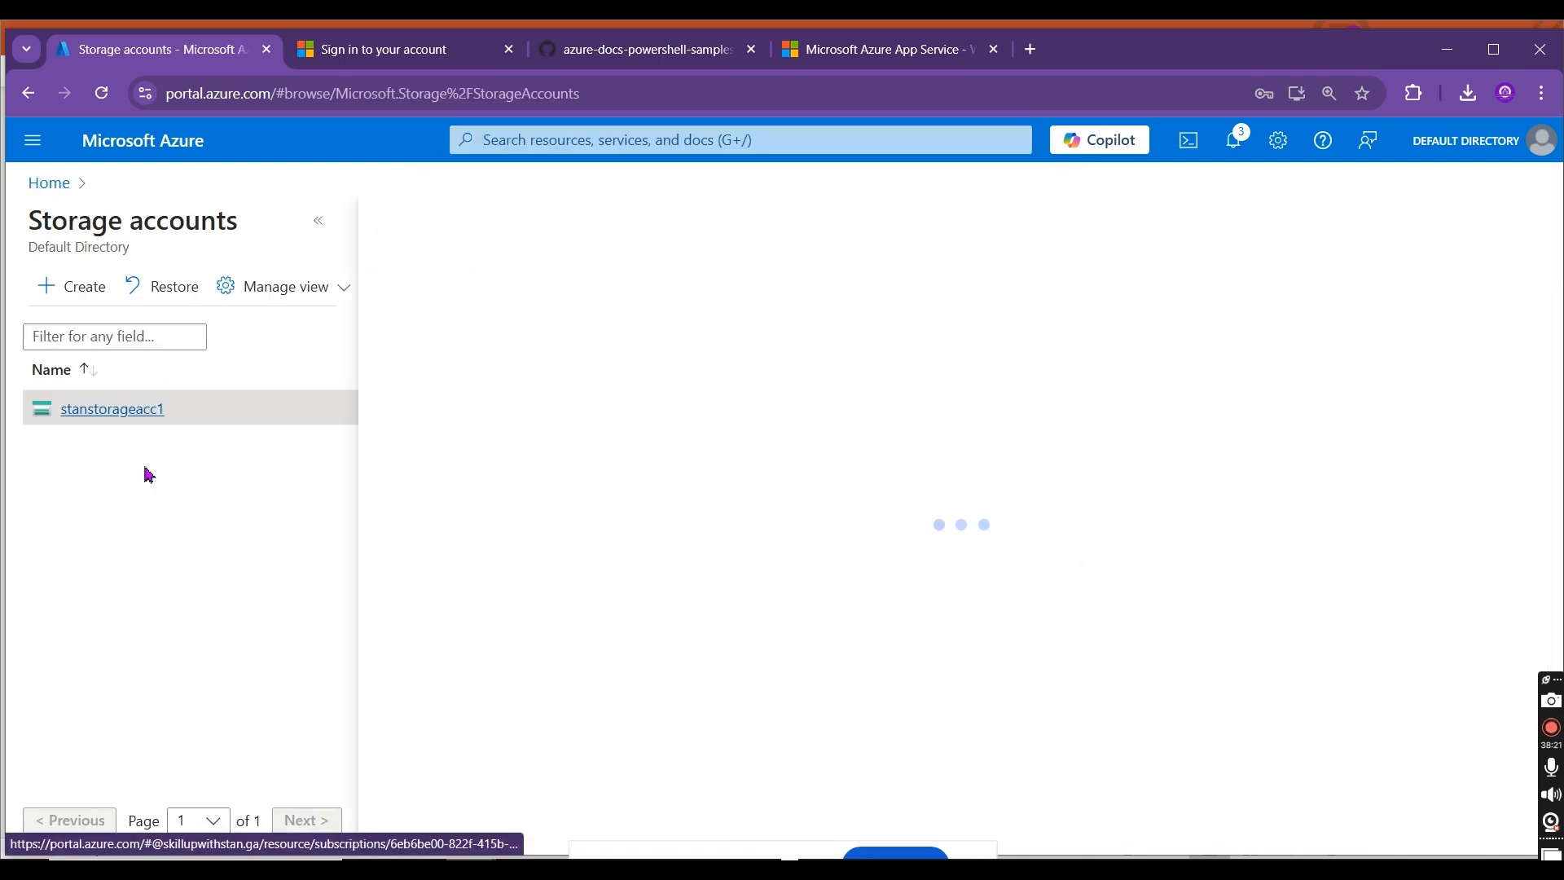
click(318, 221)
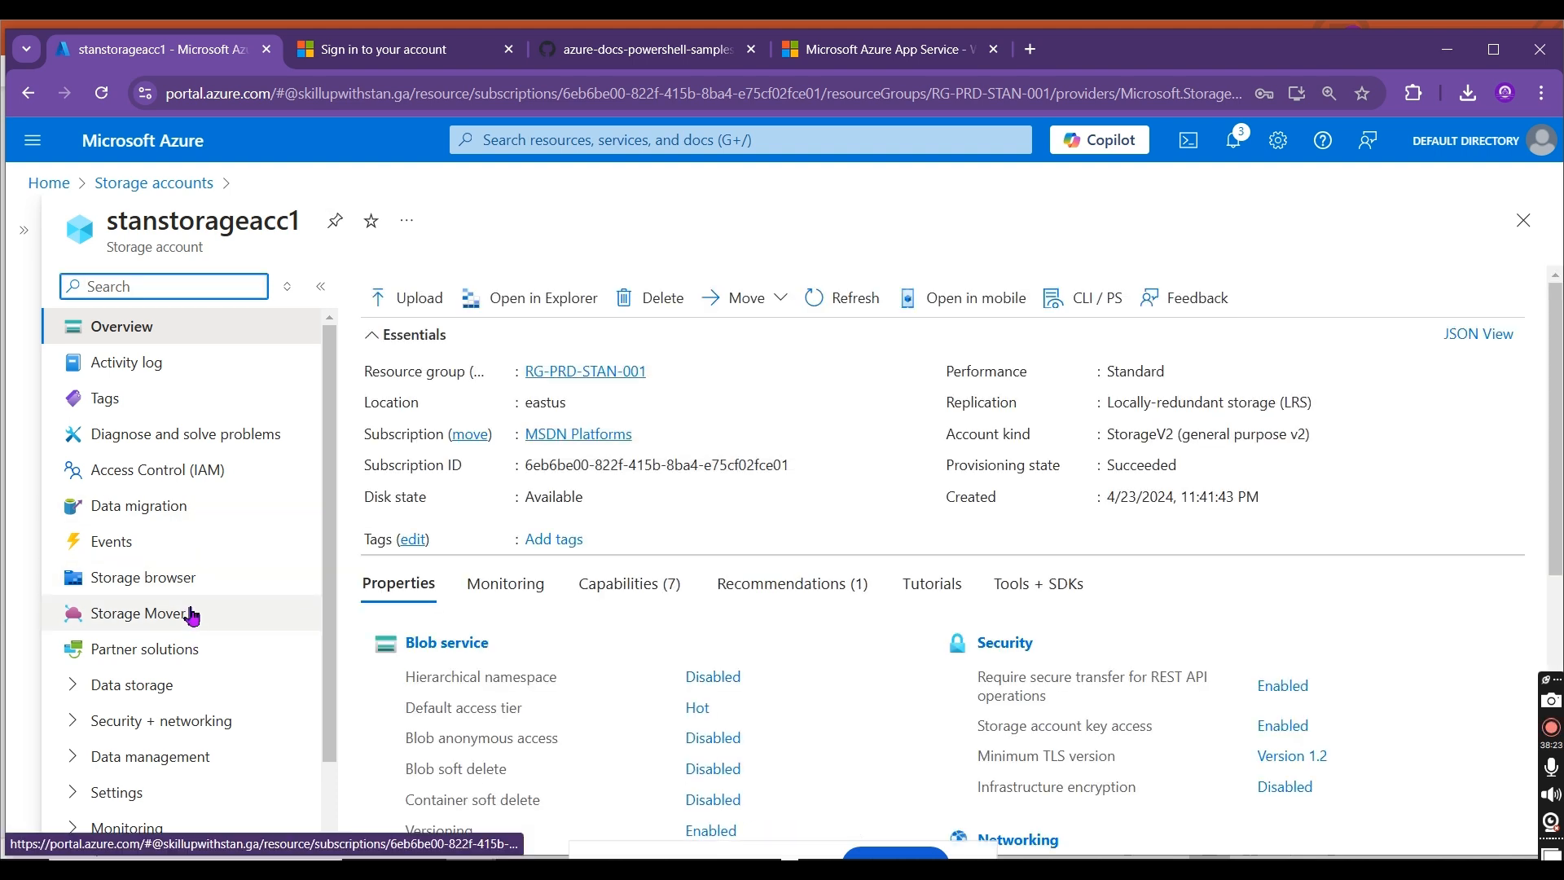
Step: Display the file shares and the blob containers of stanstorageacc1
click(167, 694)
click(188, 751)
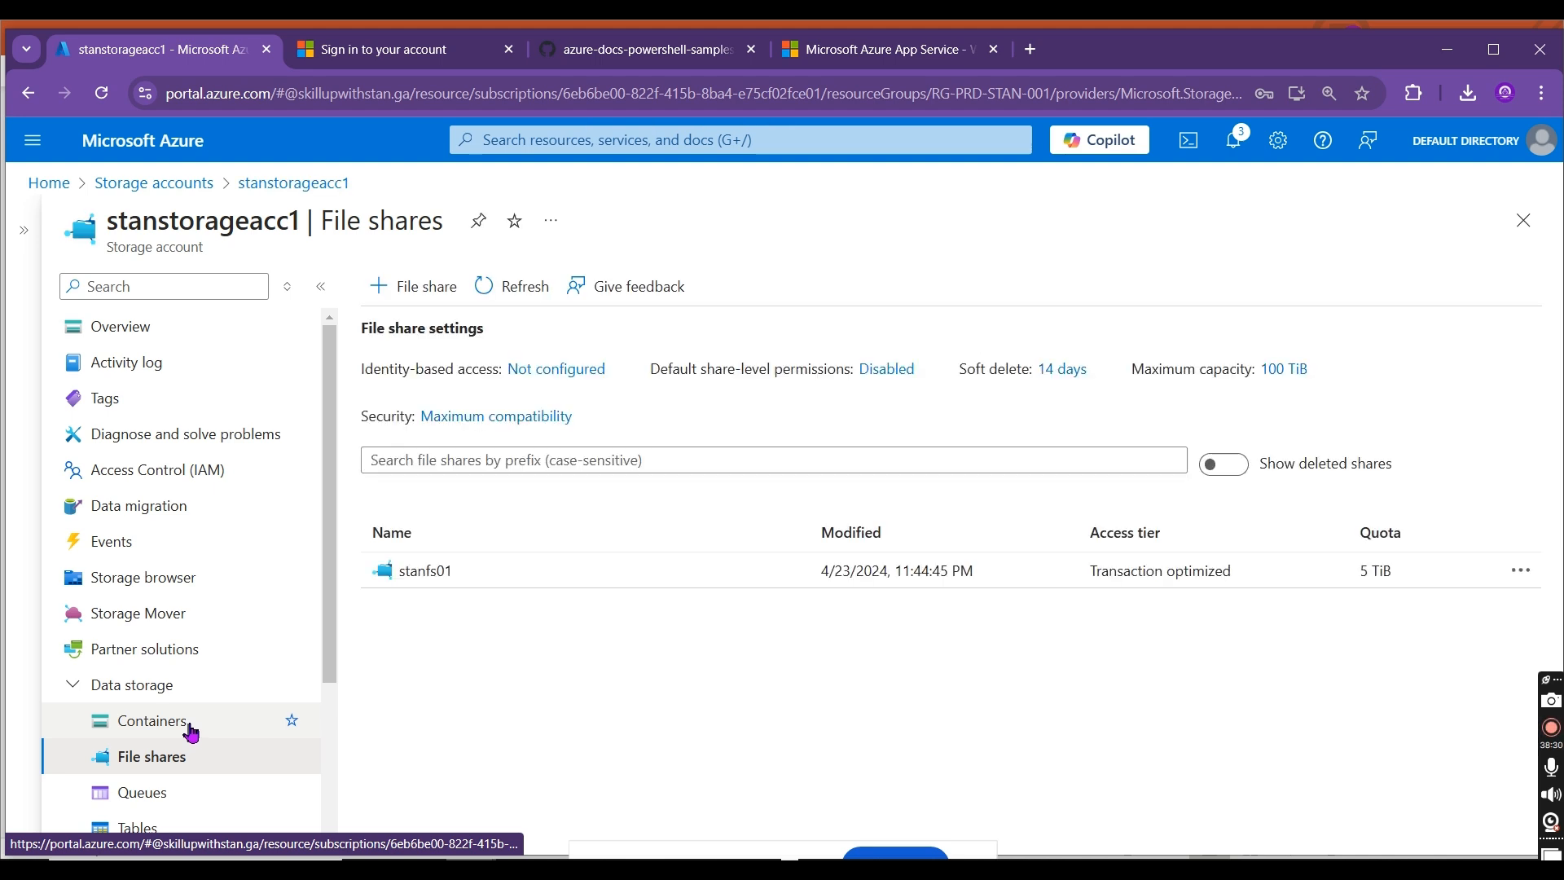
click(189, 729)
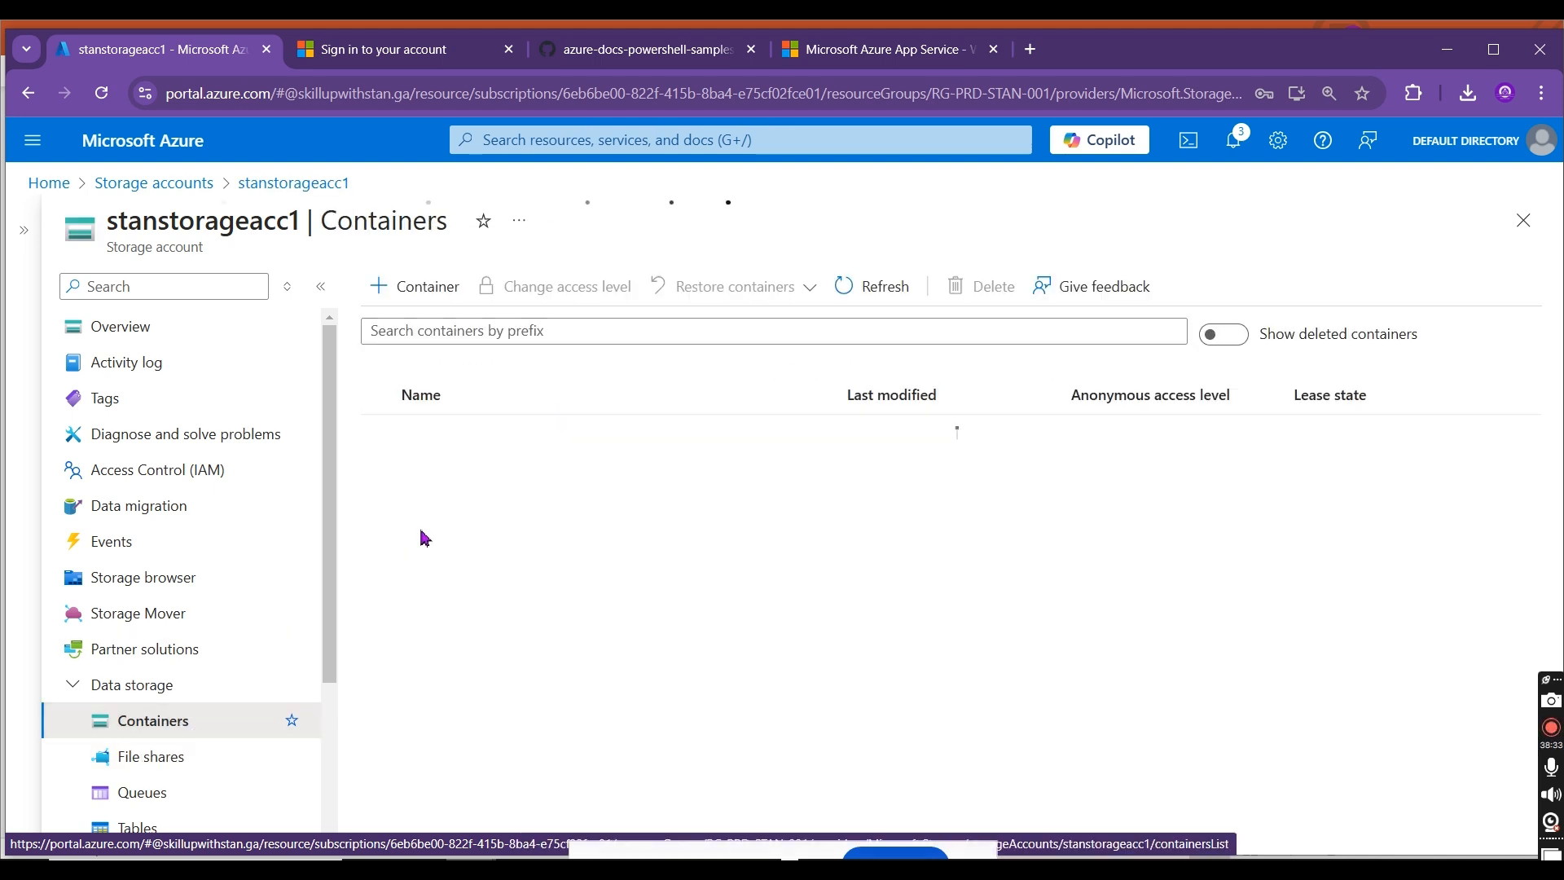
Step: Open stancontainer01, view its error details, and try to access it once more after refreshing the container list
click(470, 438)
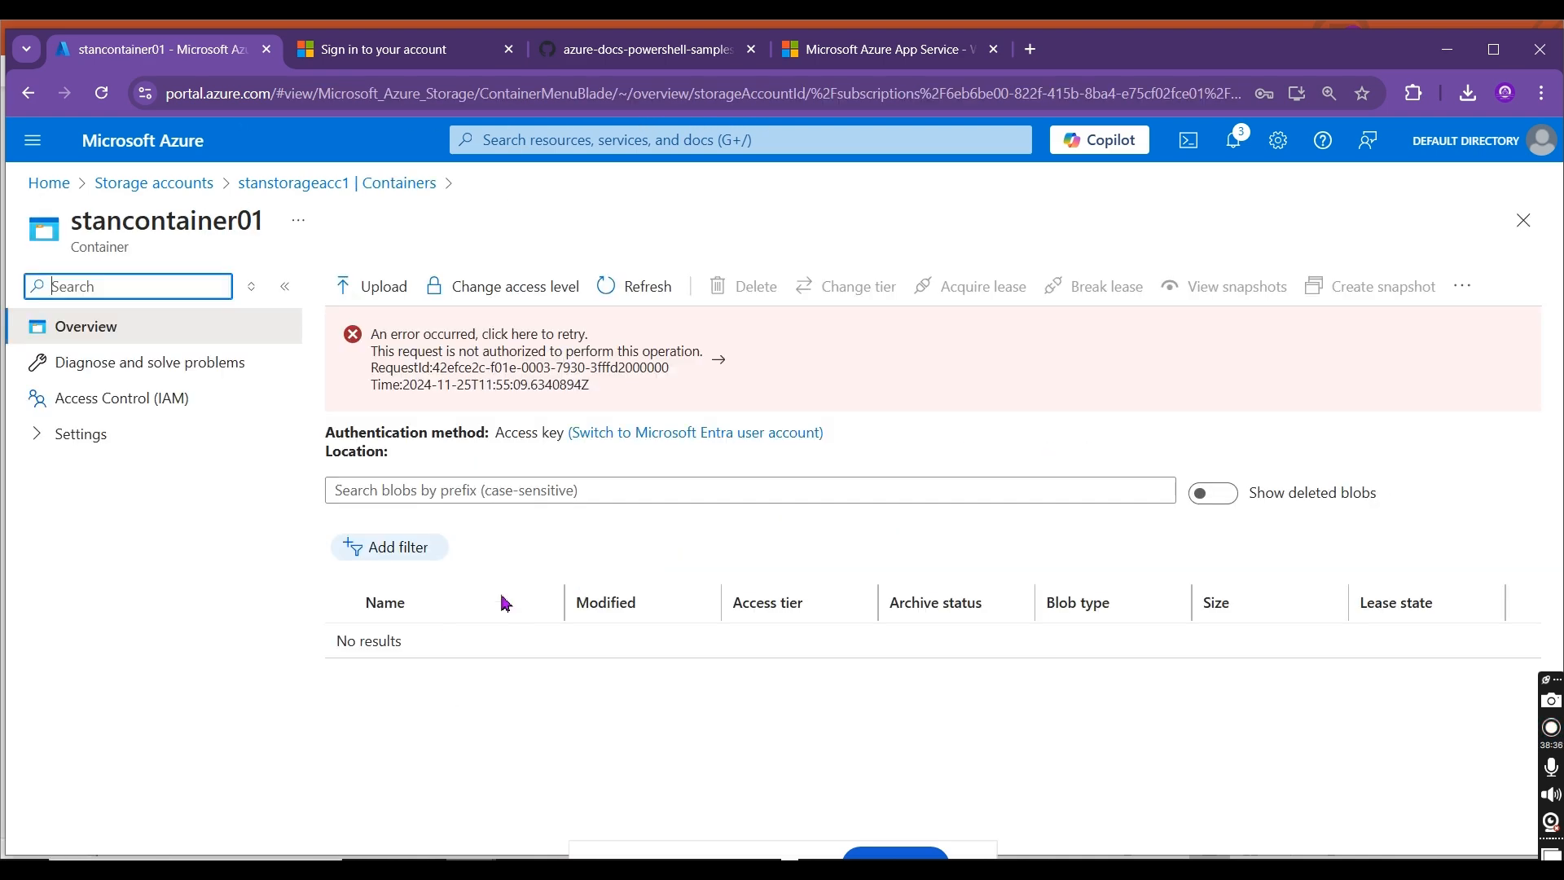
click(634, 318)
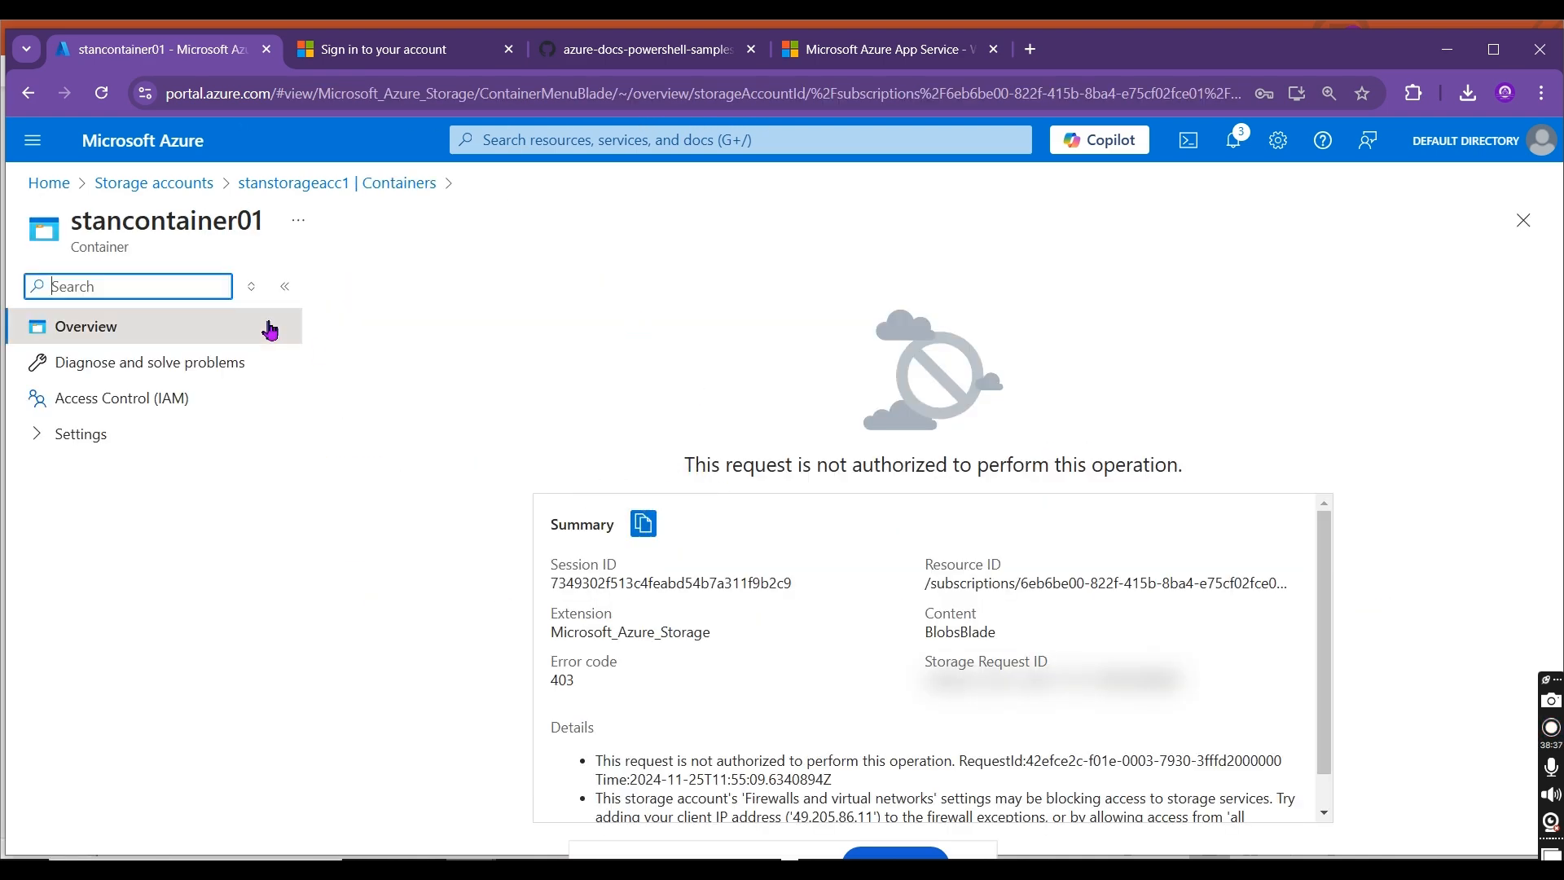
click(272, 184)
click(881, 289)
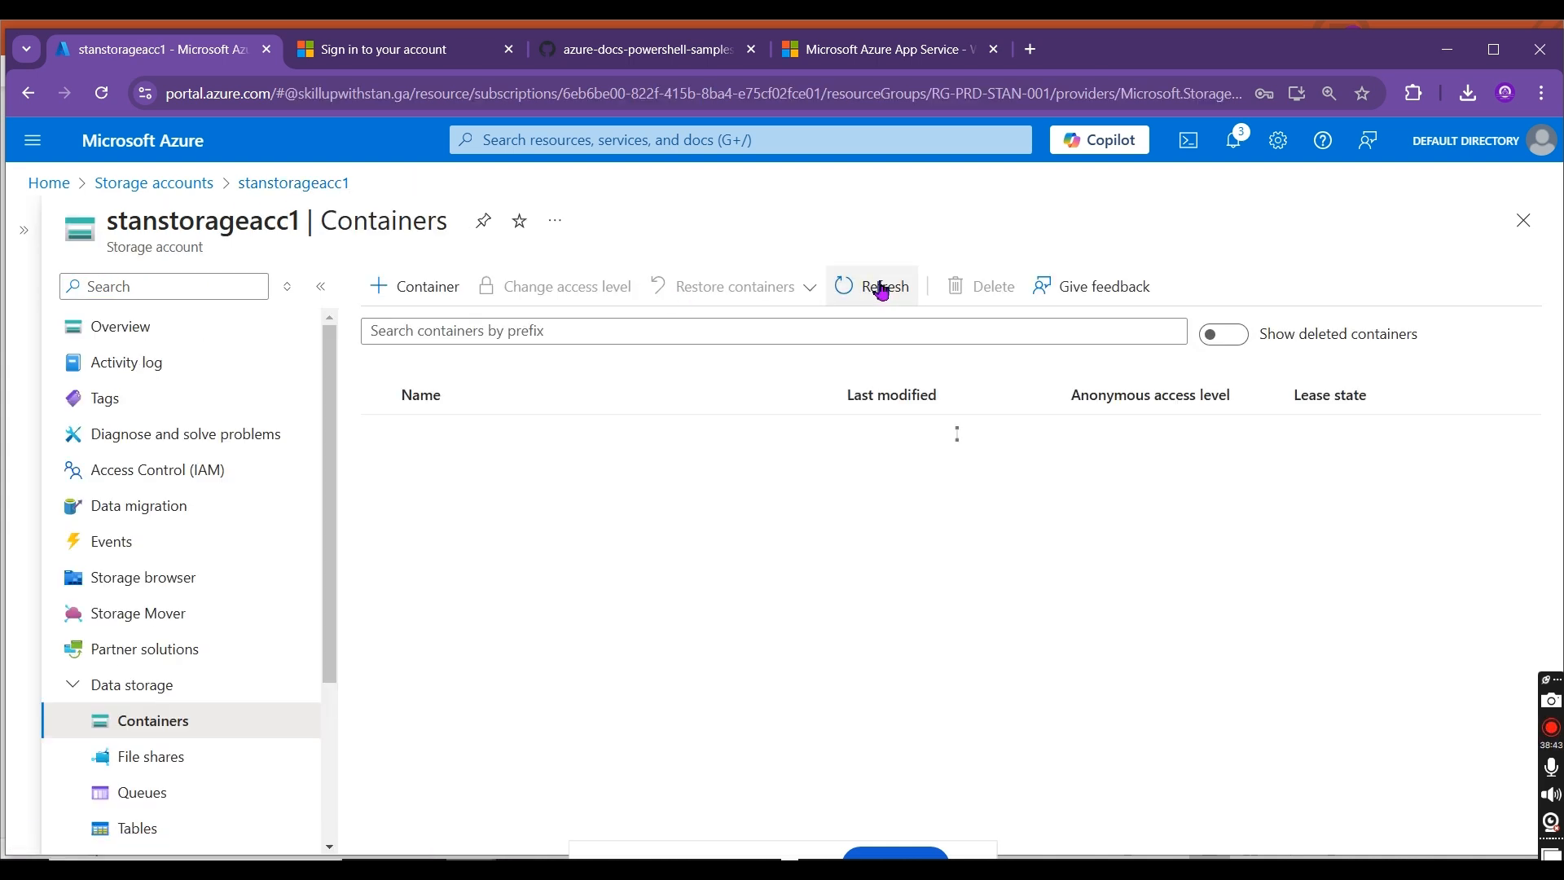
click(481, 439)
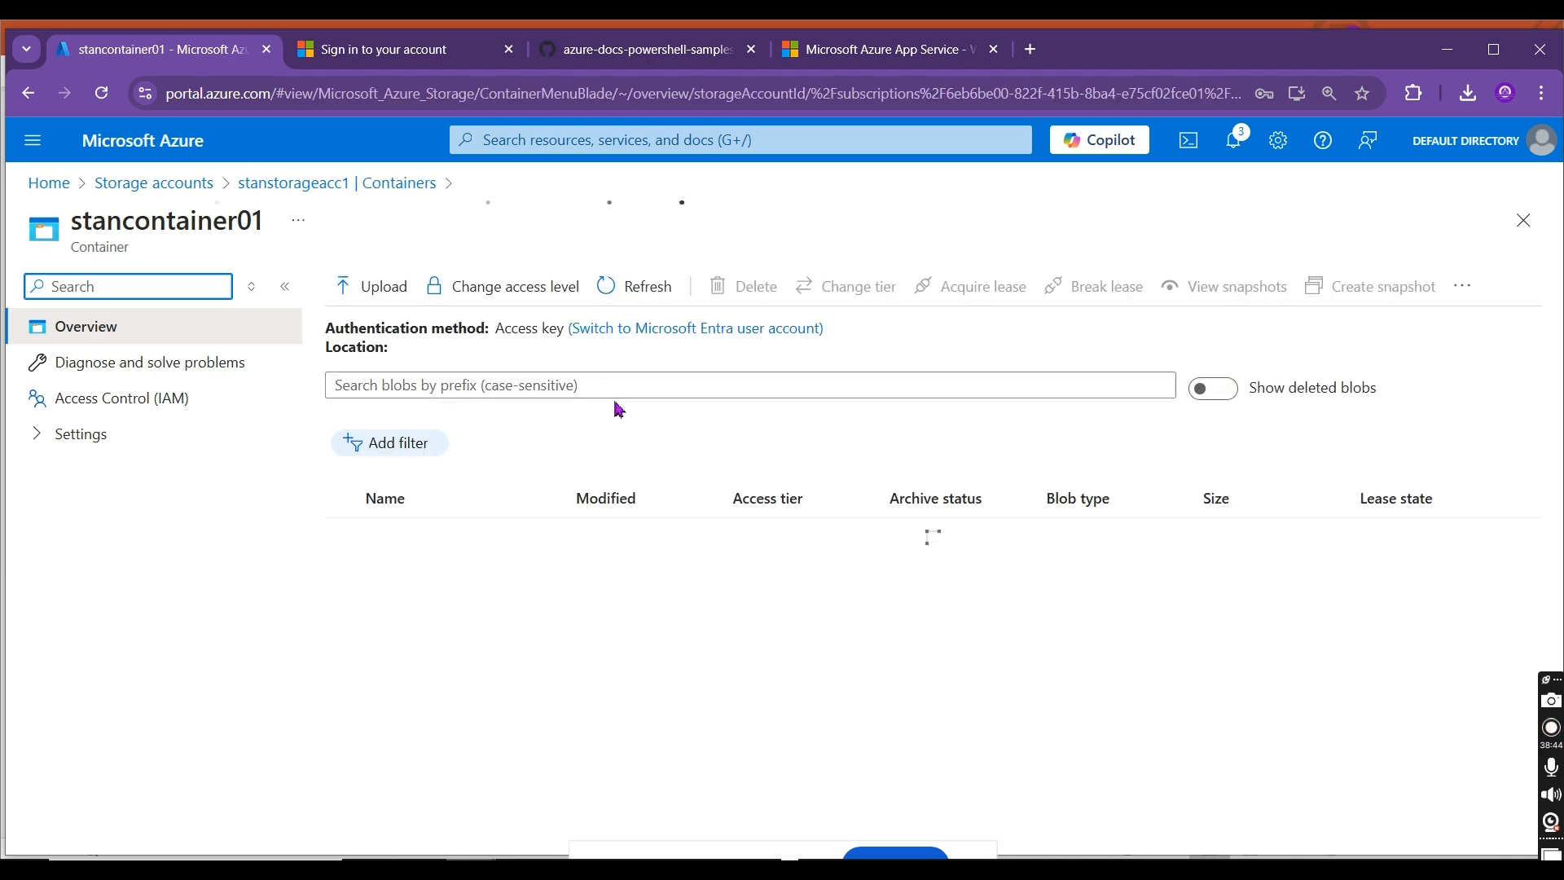
Step: Start creating a new storage account from the storage accounts list and assign it to resource group RG-PRD-STAN-001
click(124, 186)
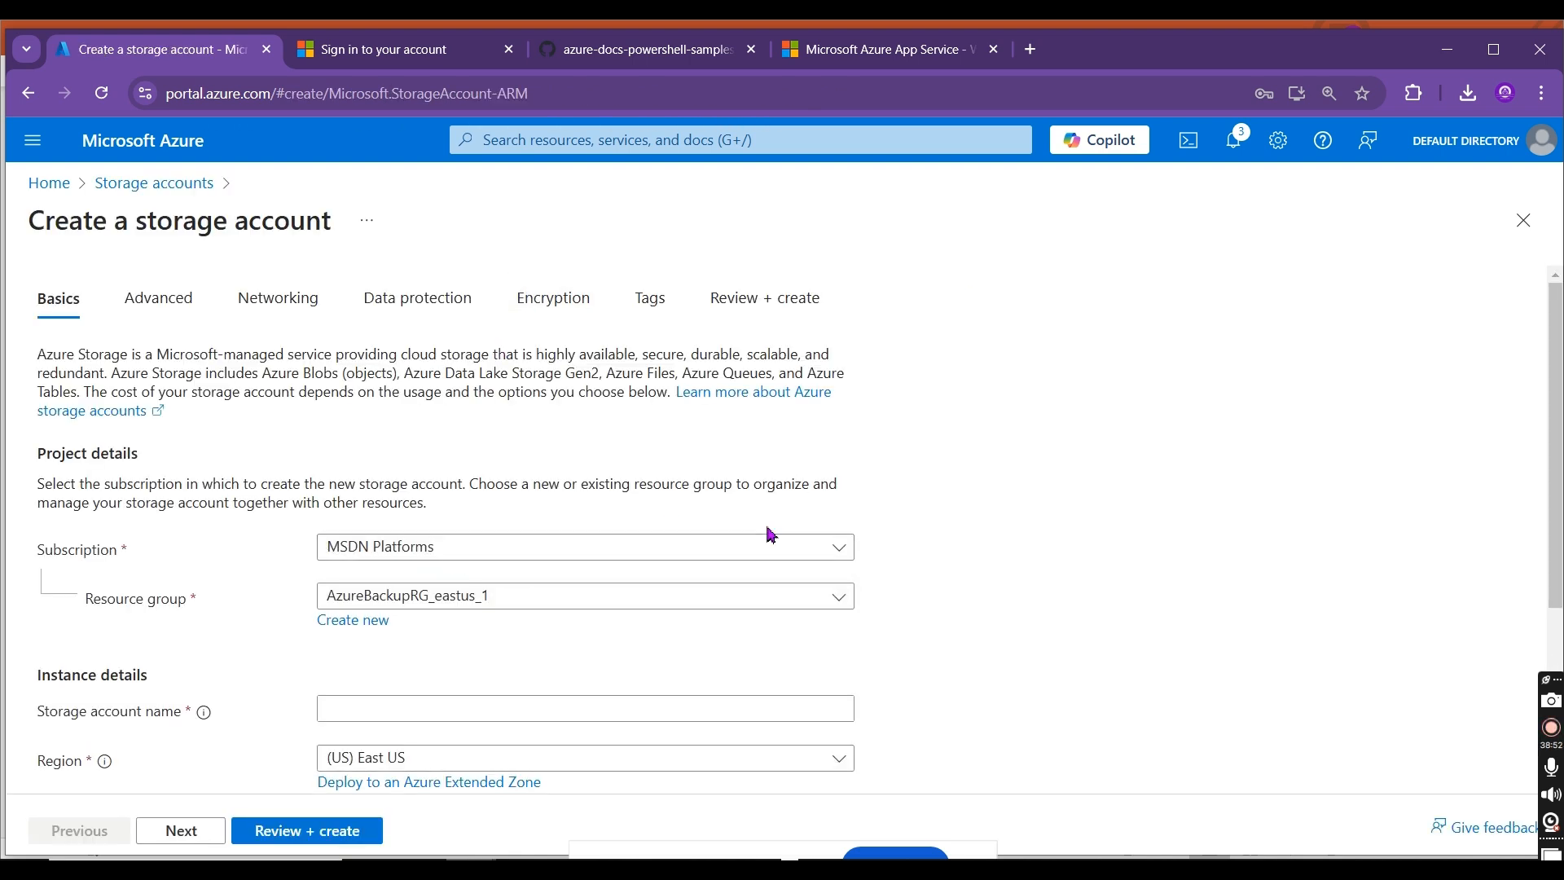
click(639, 596)
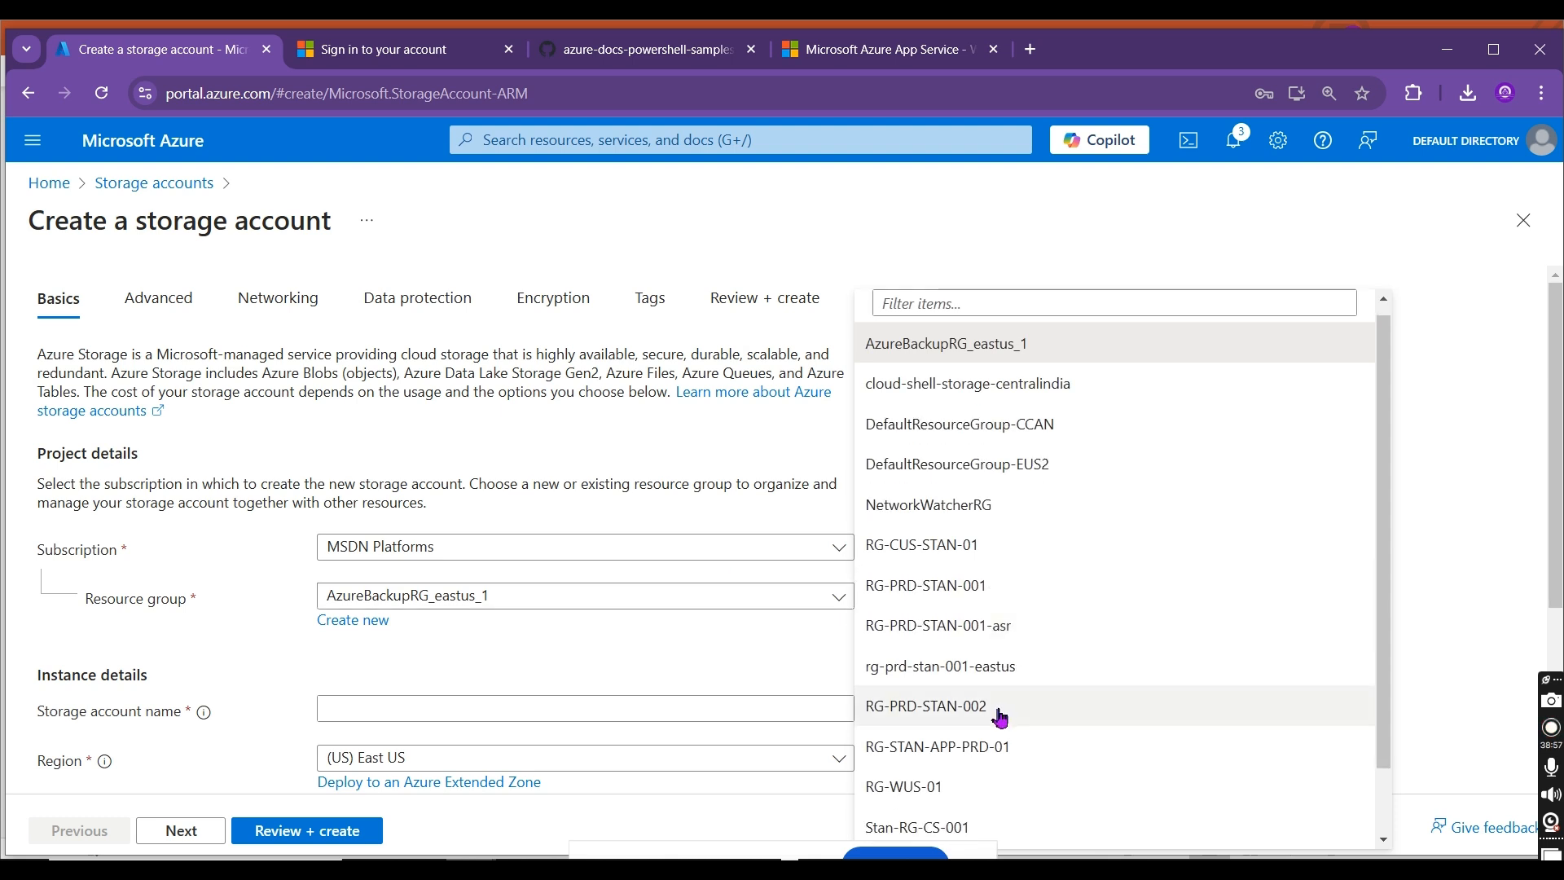
click(988, 584)
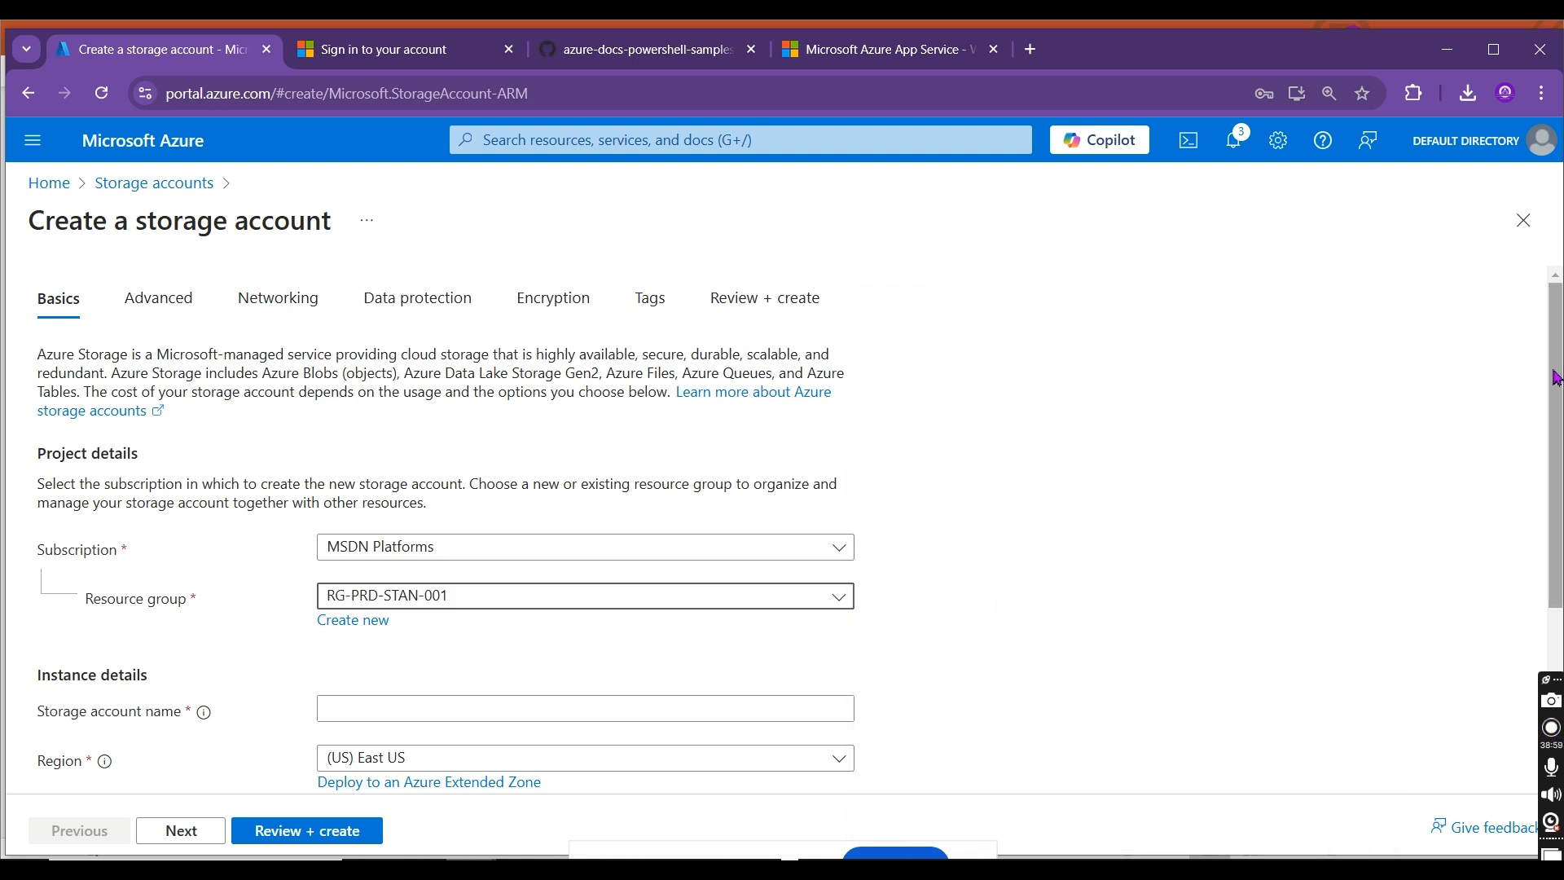
Step: Name the new storage account stanstgacc0022 and set its redundancy to Locally-redundant storage (LRS)
scroll(1554, 377, down, 3)
click(381, 434)
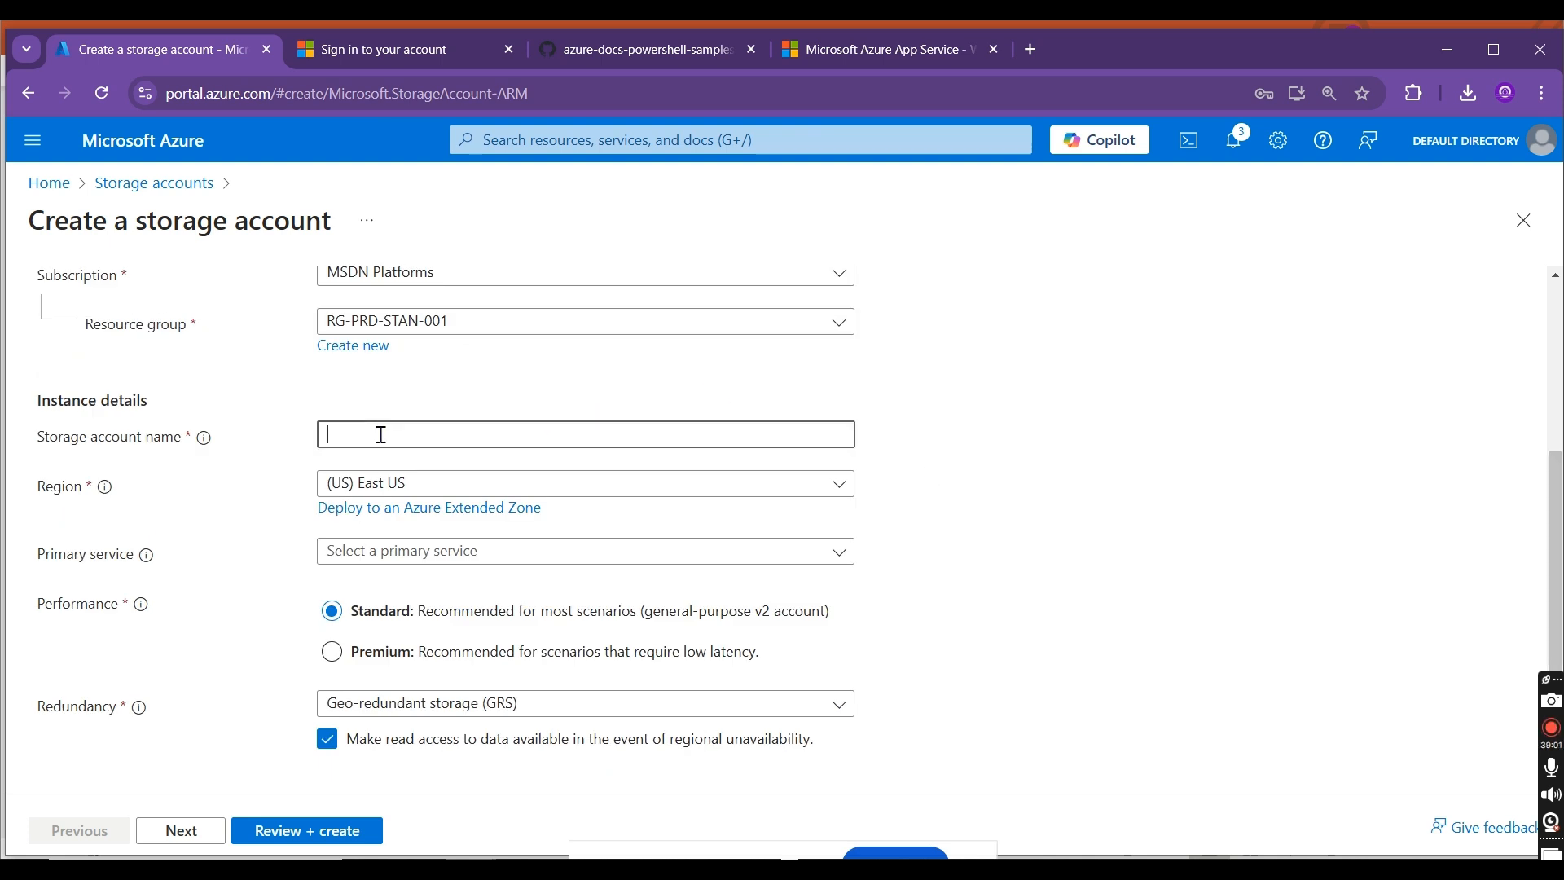
text(stanstgac0)
text(0022)
click(355, 693)
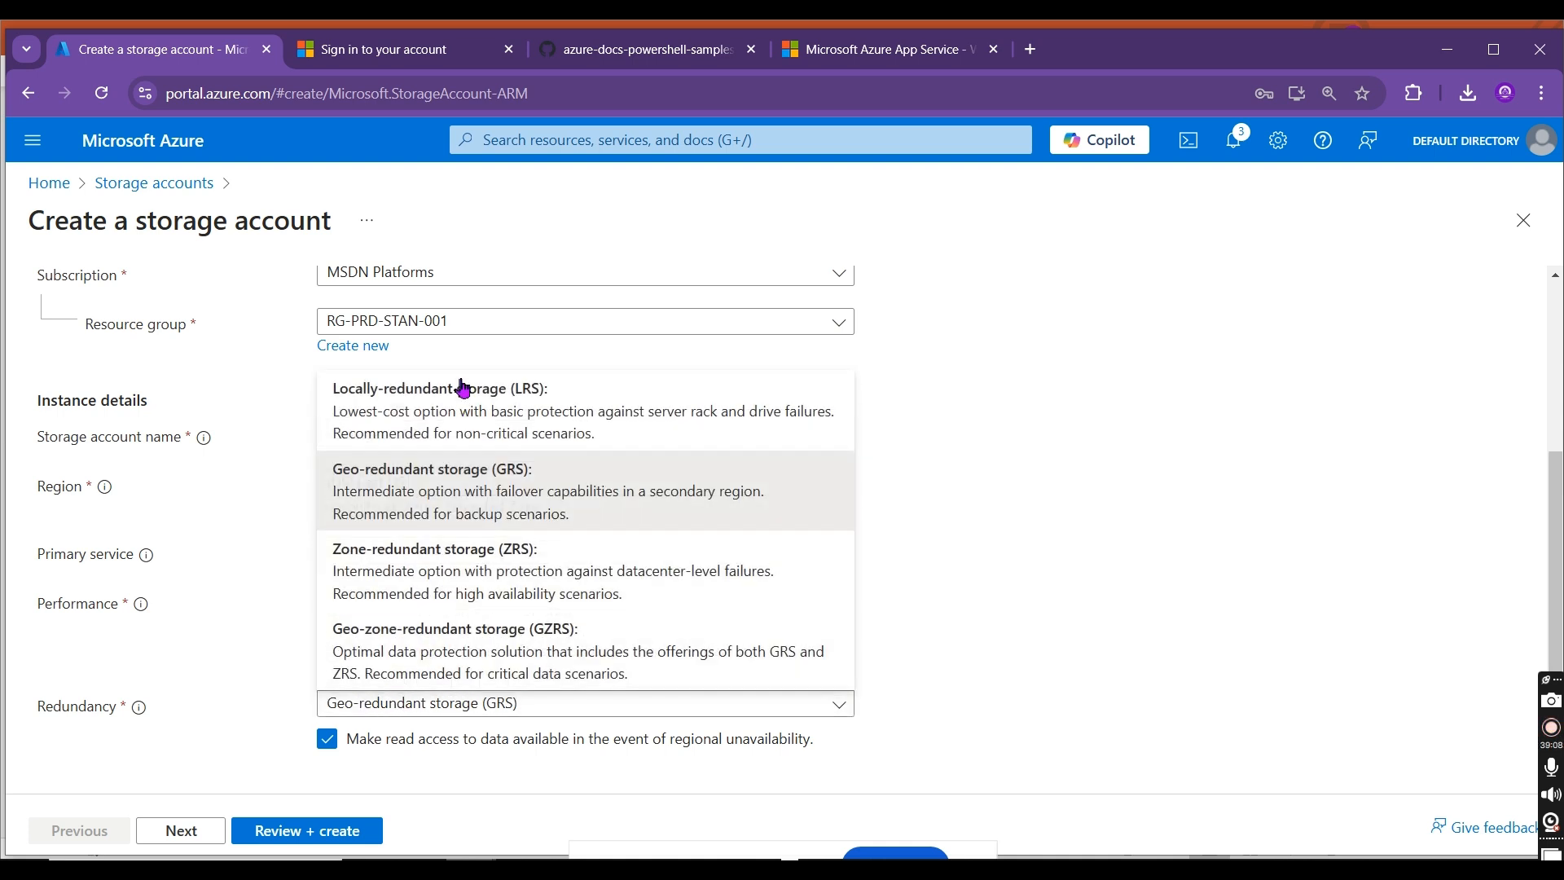
click(456, 392)
Step: Examine the primary service options for the new storage account without choosing one
click(447, 582)
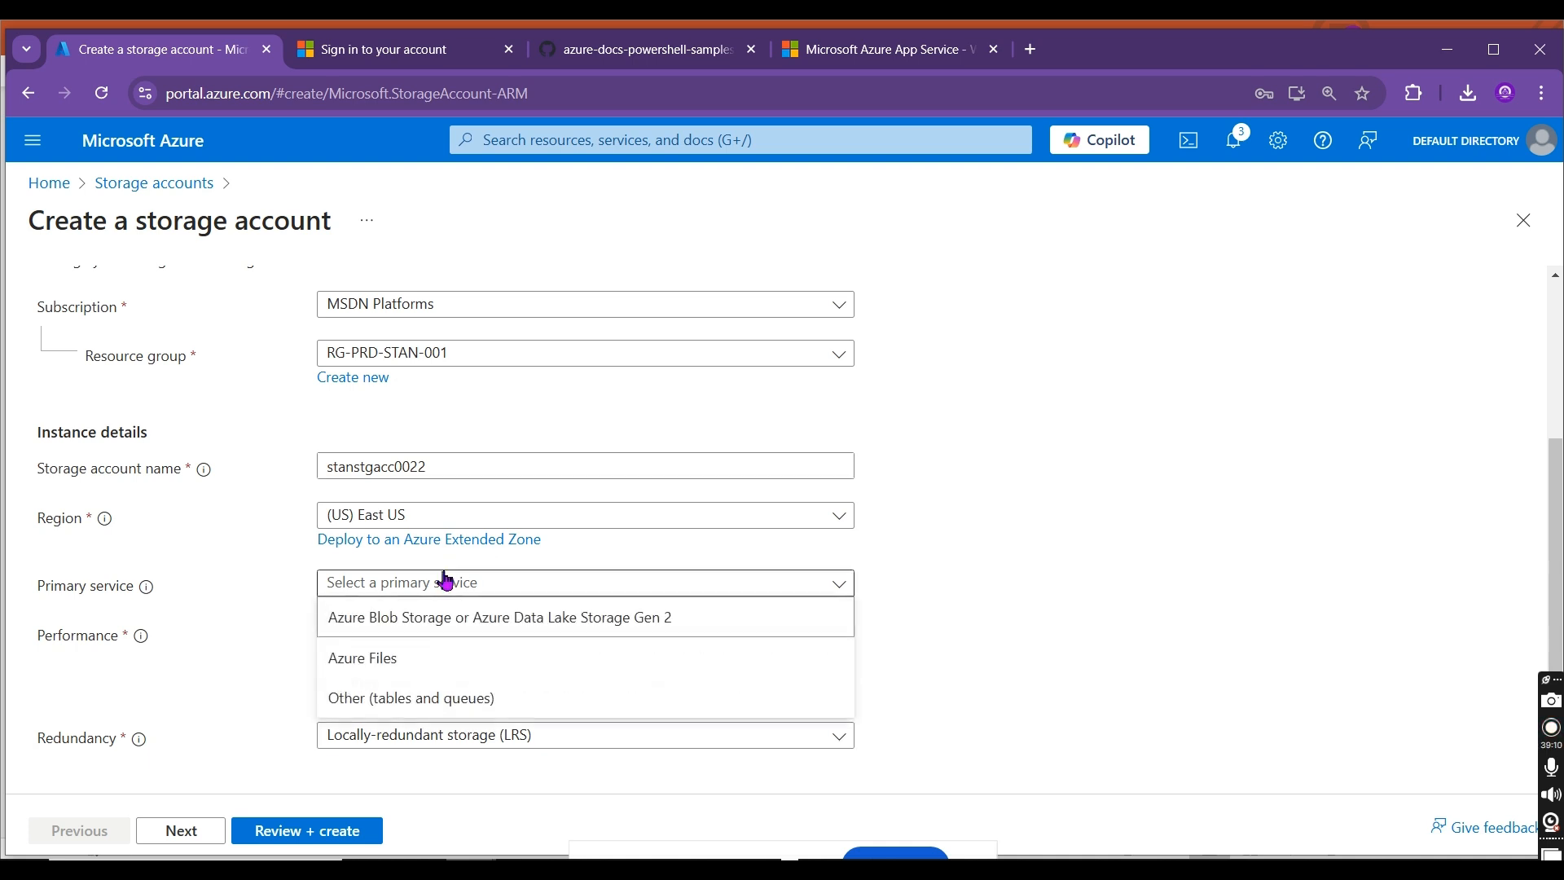
click(959, 632)
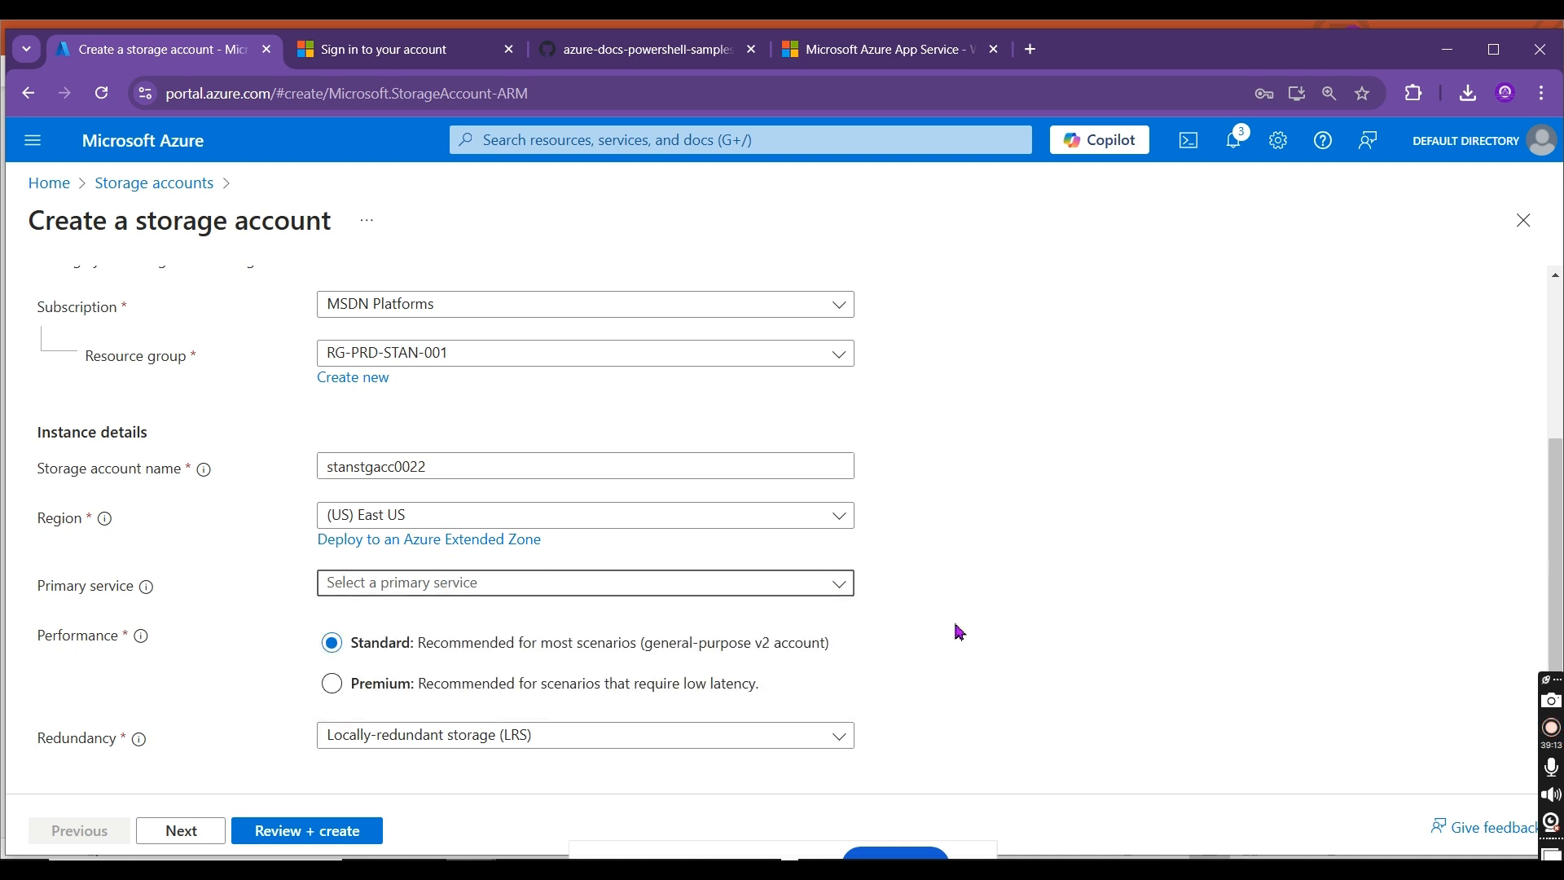
click(735, 583)
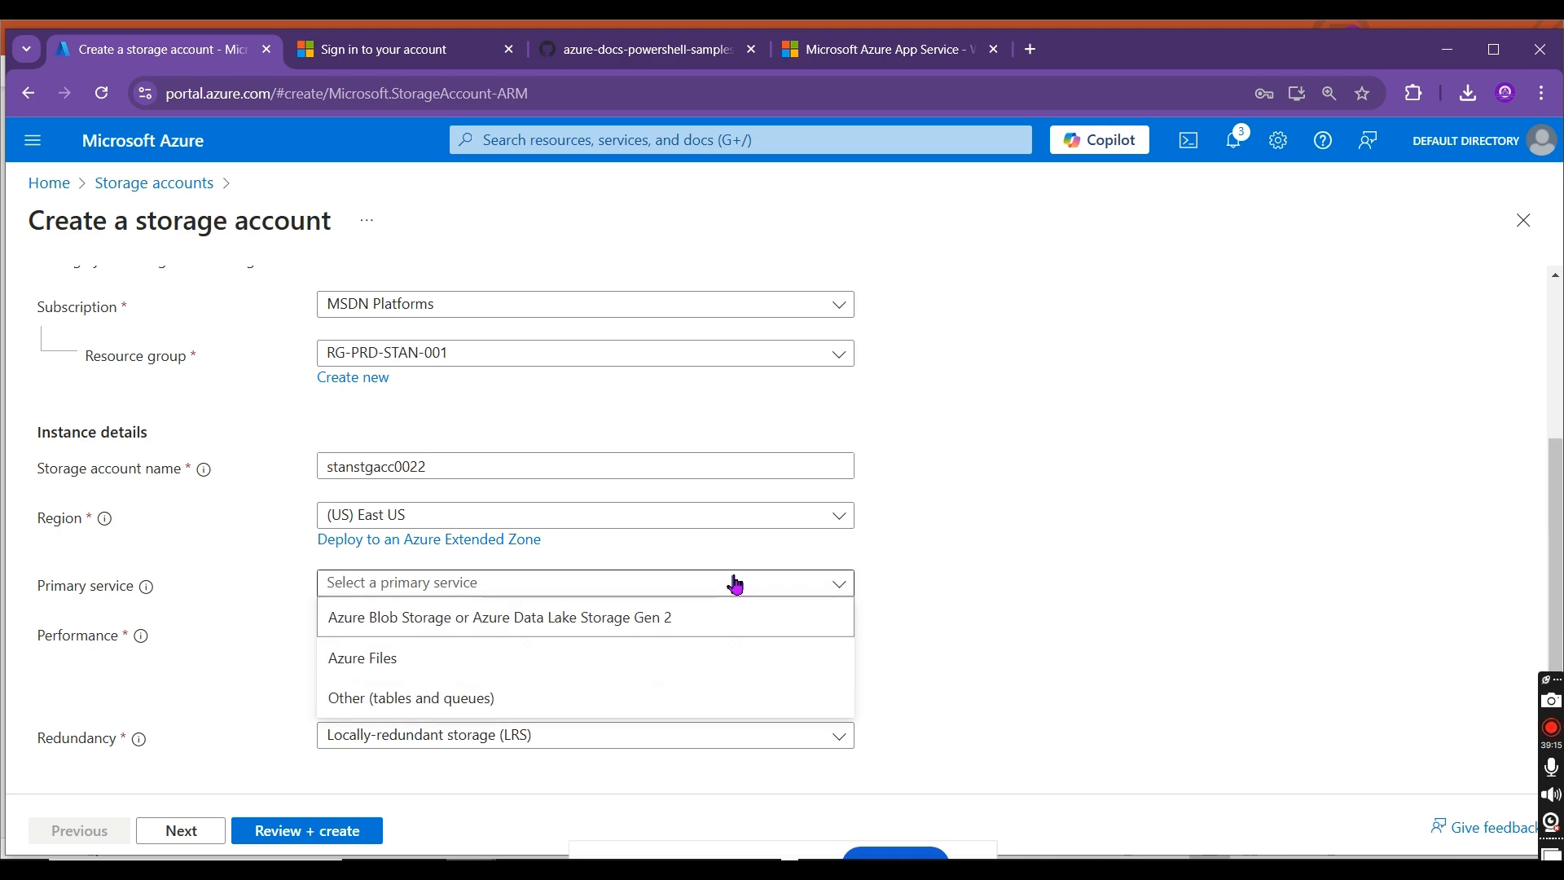
click(1043, 586)
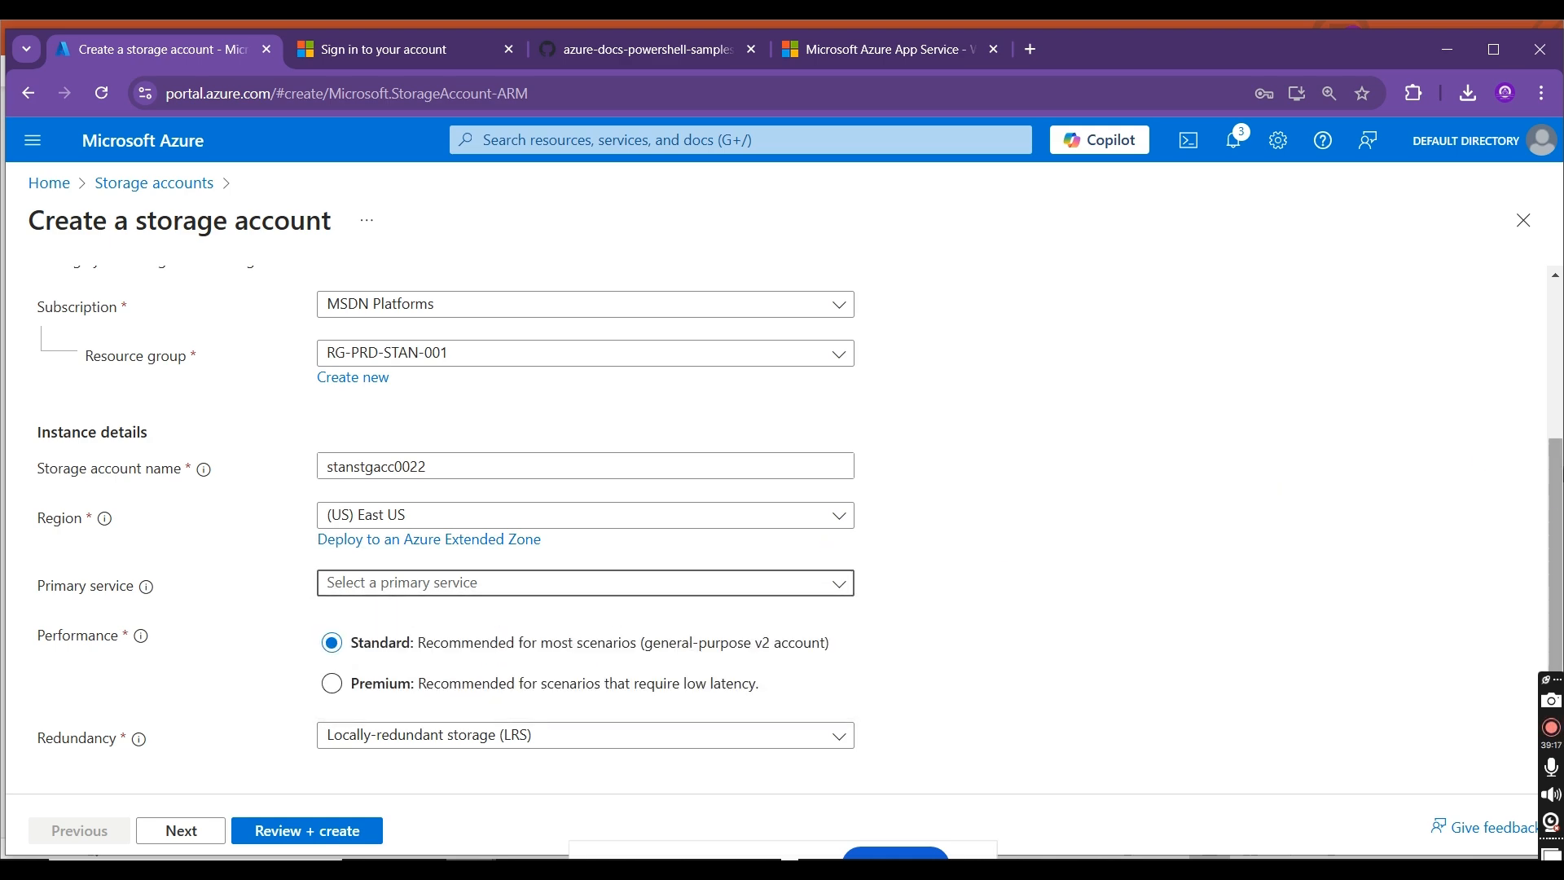
Step: Disable soft delete for blobs, containers and file shares in the new account's data protection settings
scroll(1554, 530, up, 3)
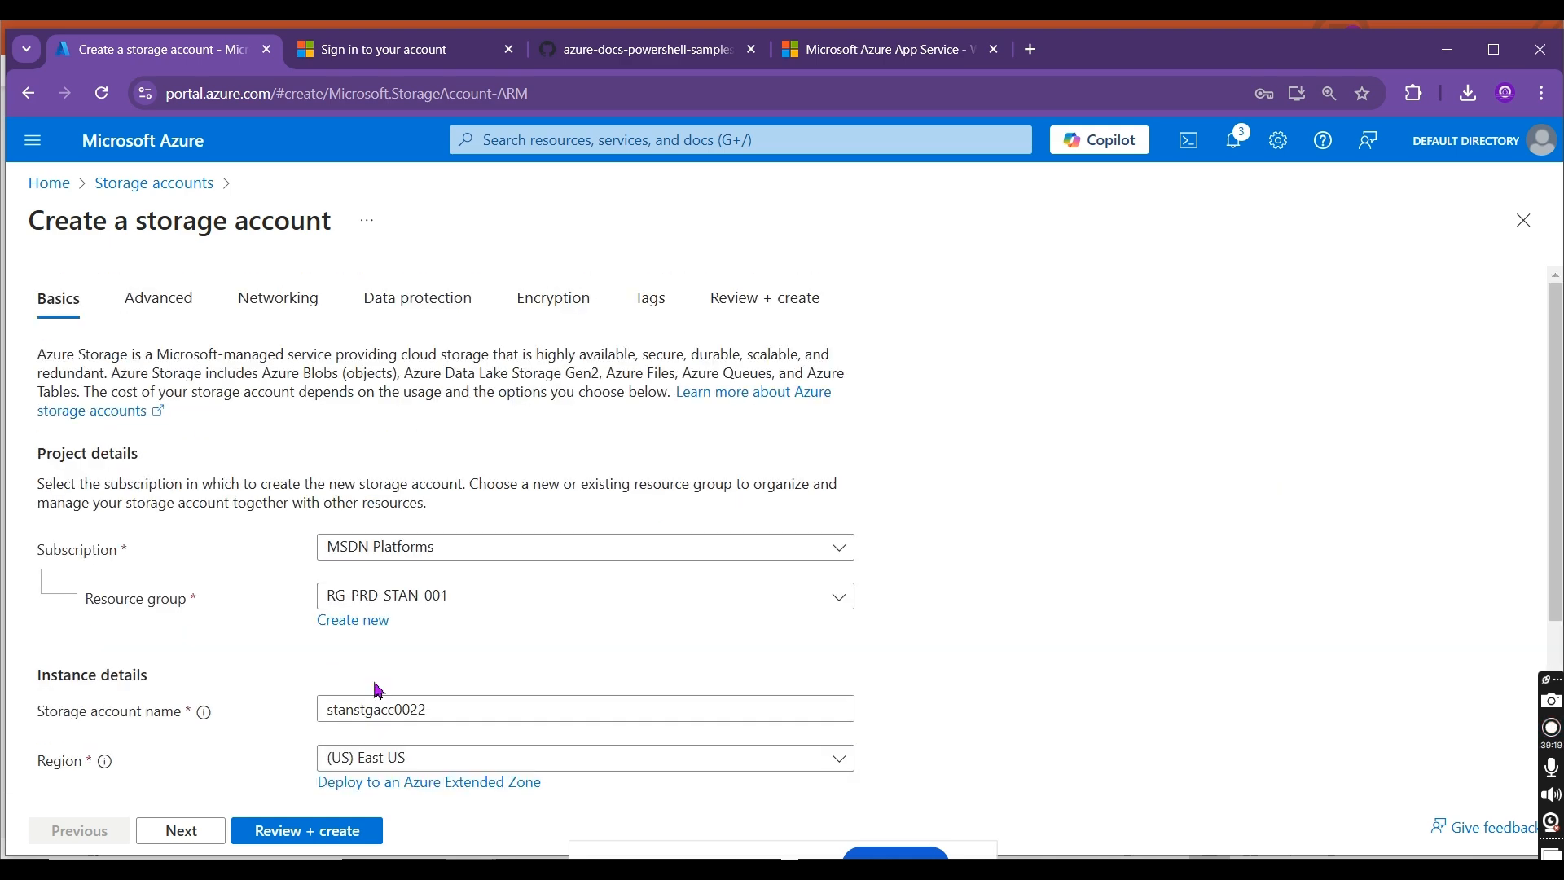
click(186, 298)
click(310, 325)
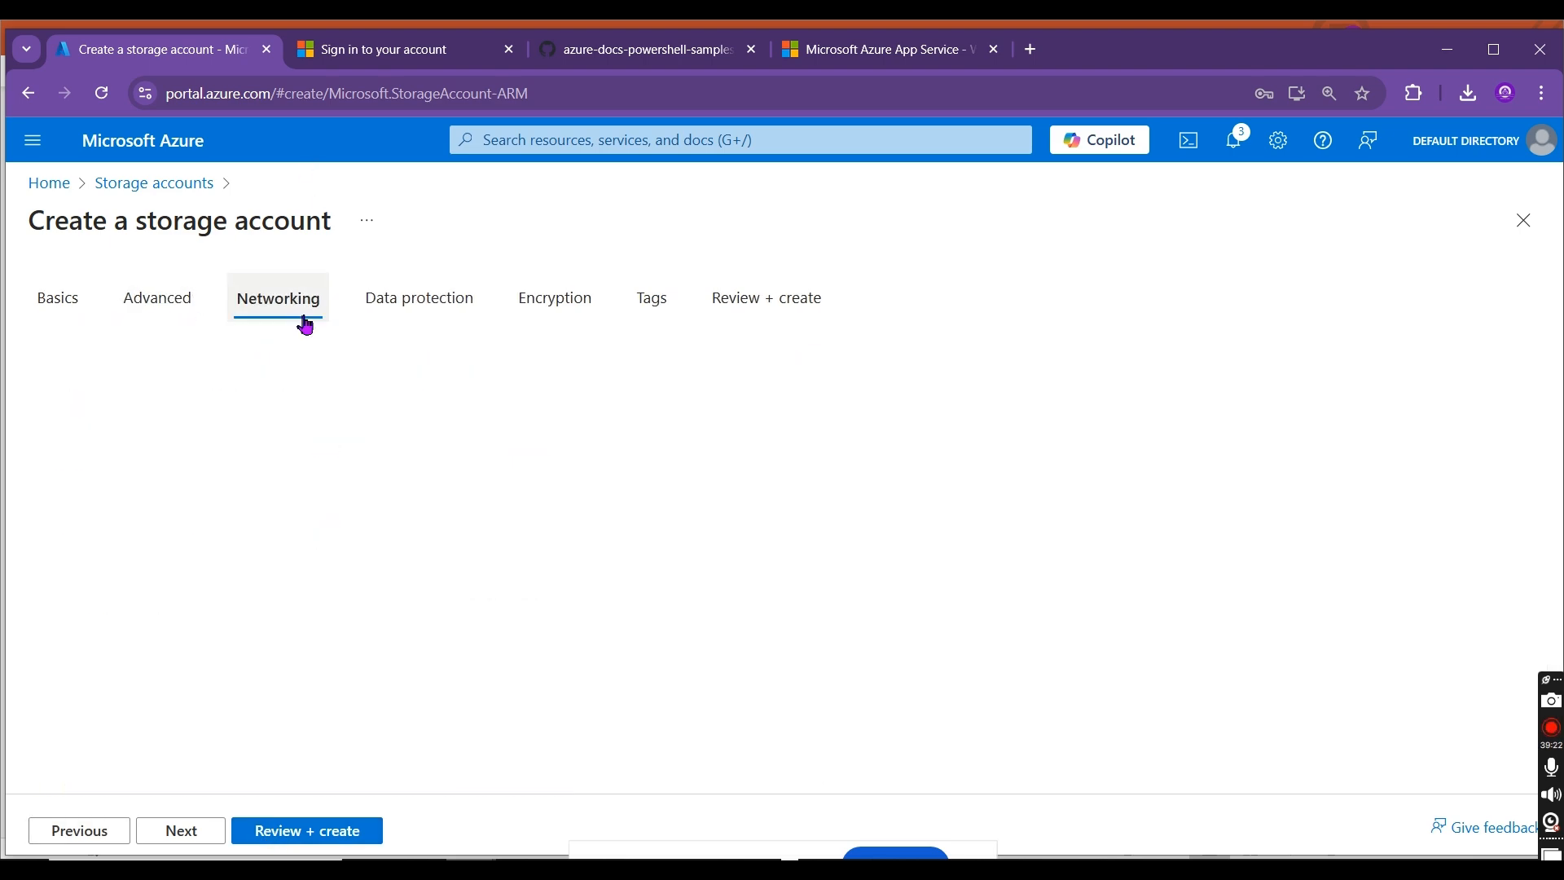
click(420, 312)
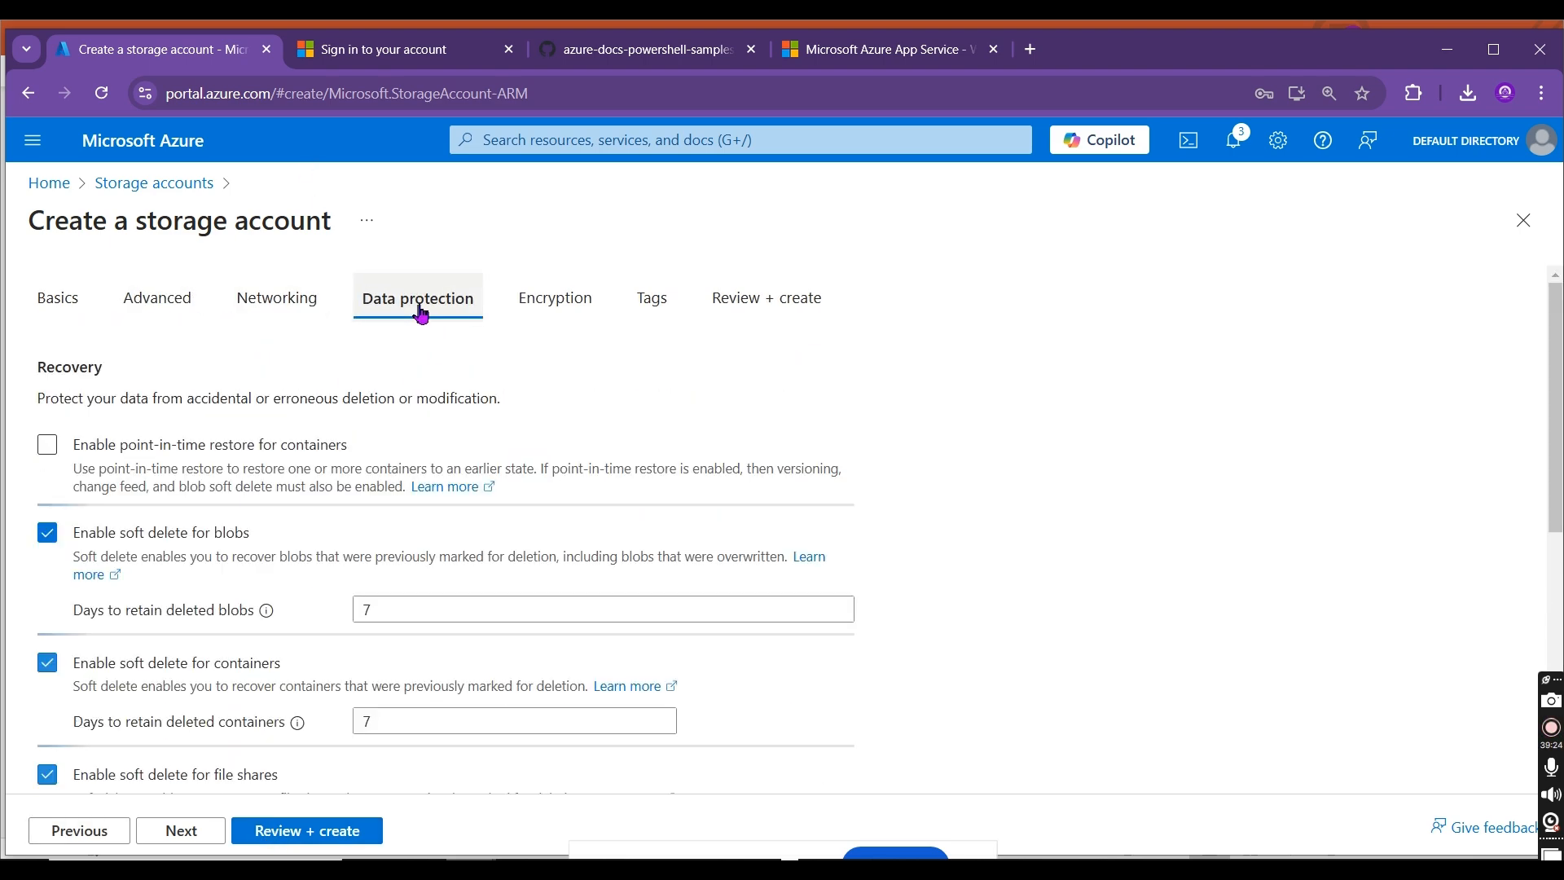
click(47, 532)
click(47, 621)
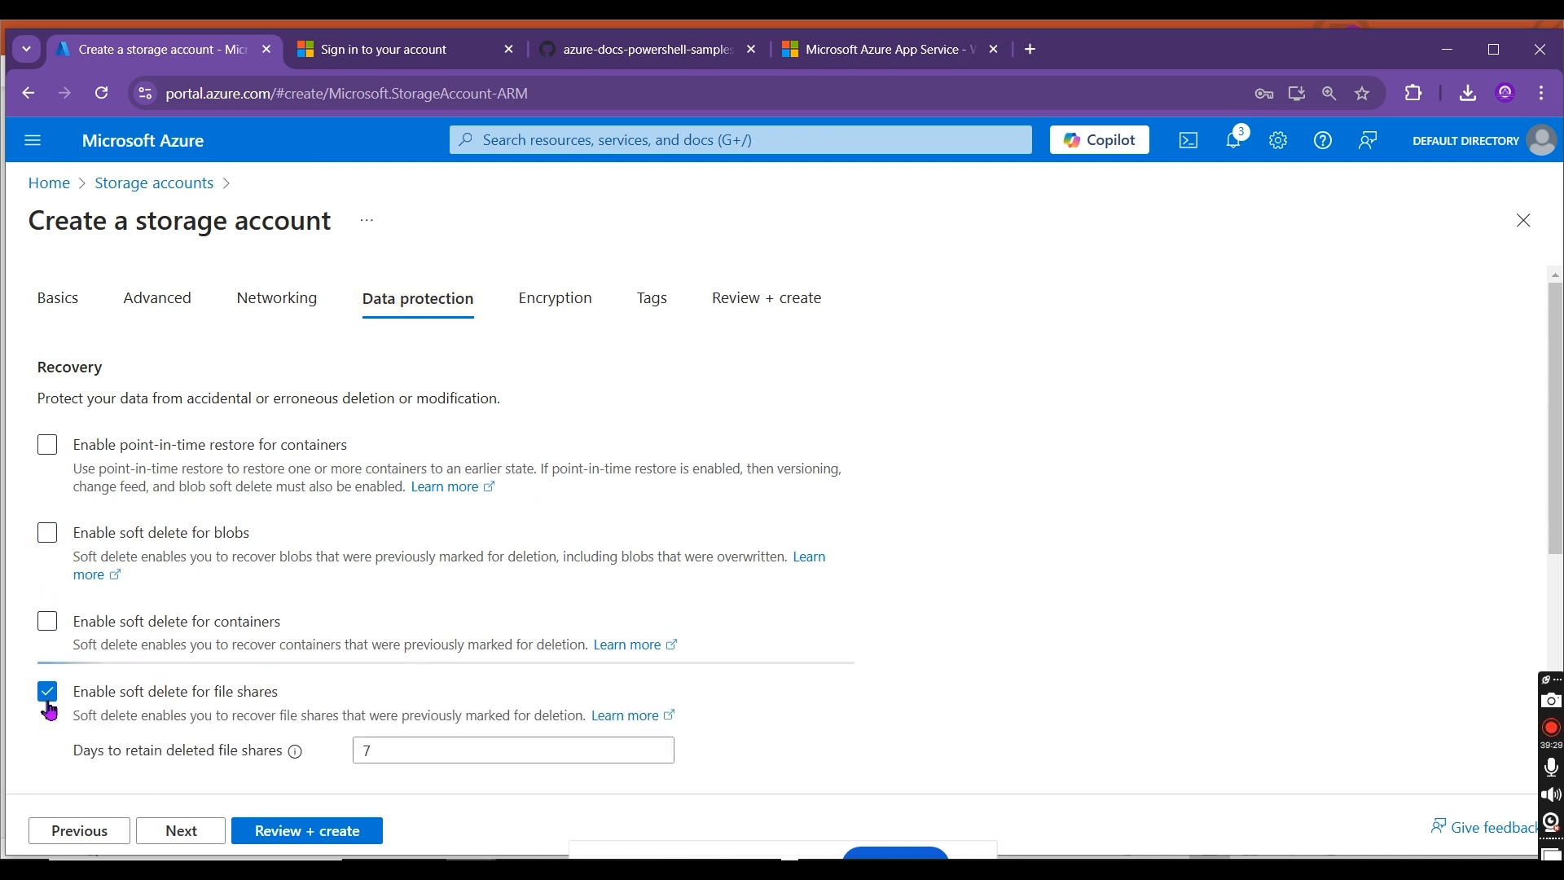
click(47, 692)
scroll(848, 618, down, 3)
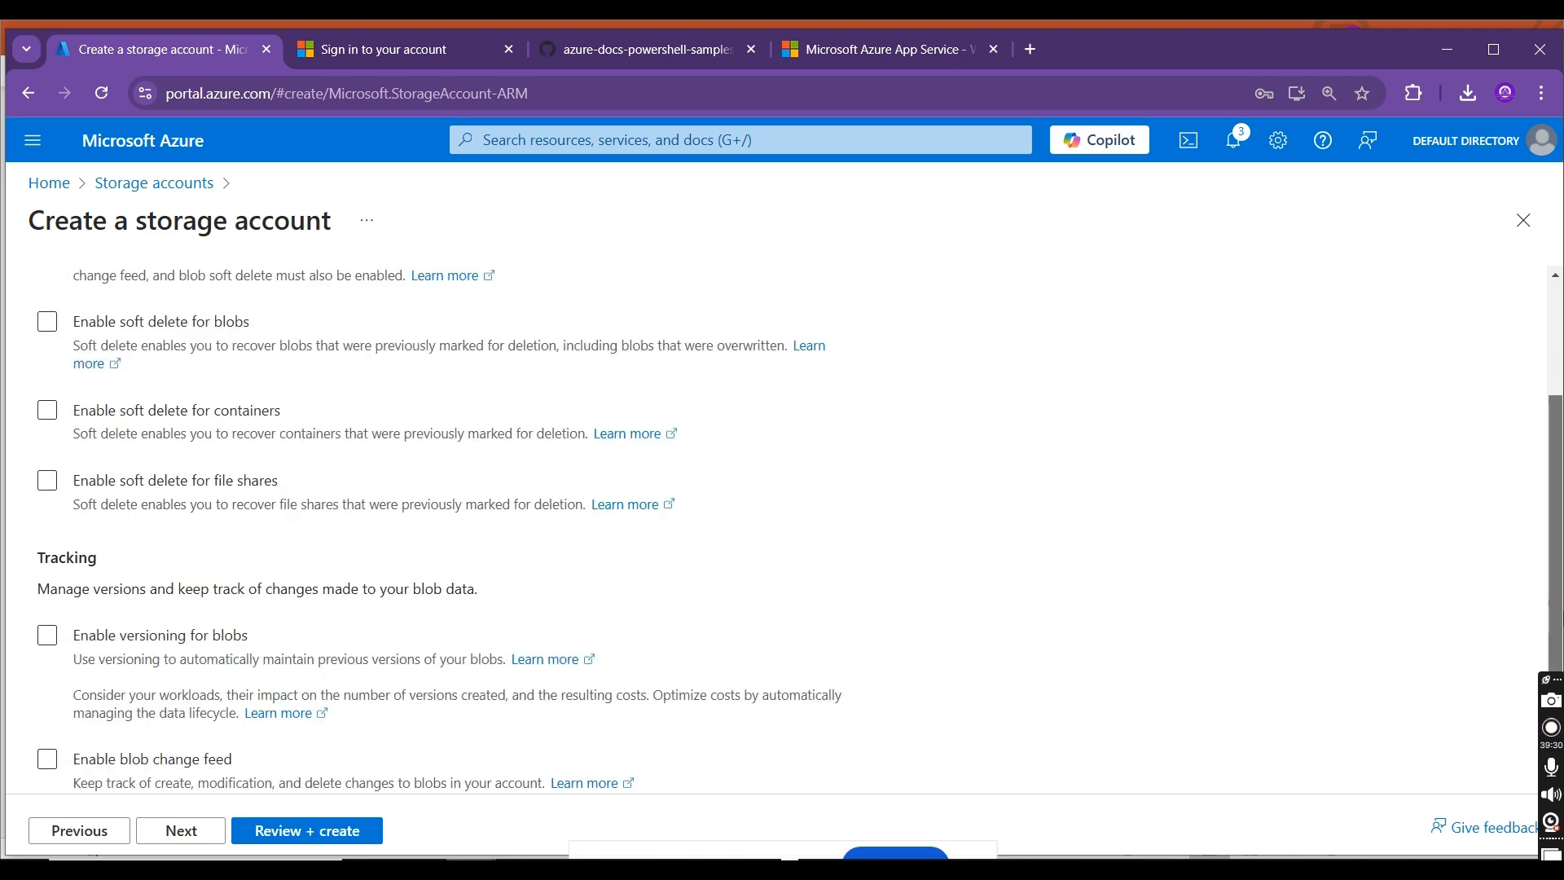
scroll(373, 787, down, 2)
scroll(373, 787, up, 5)
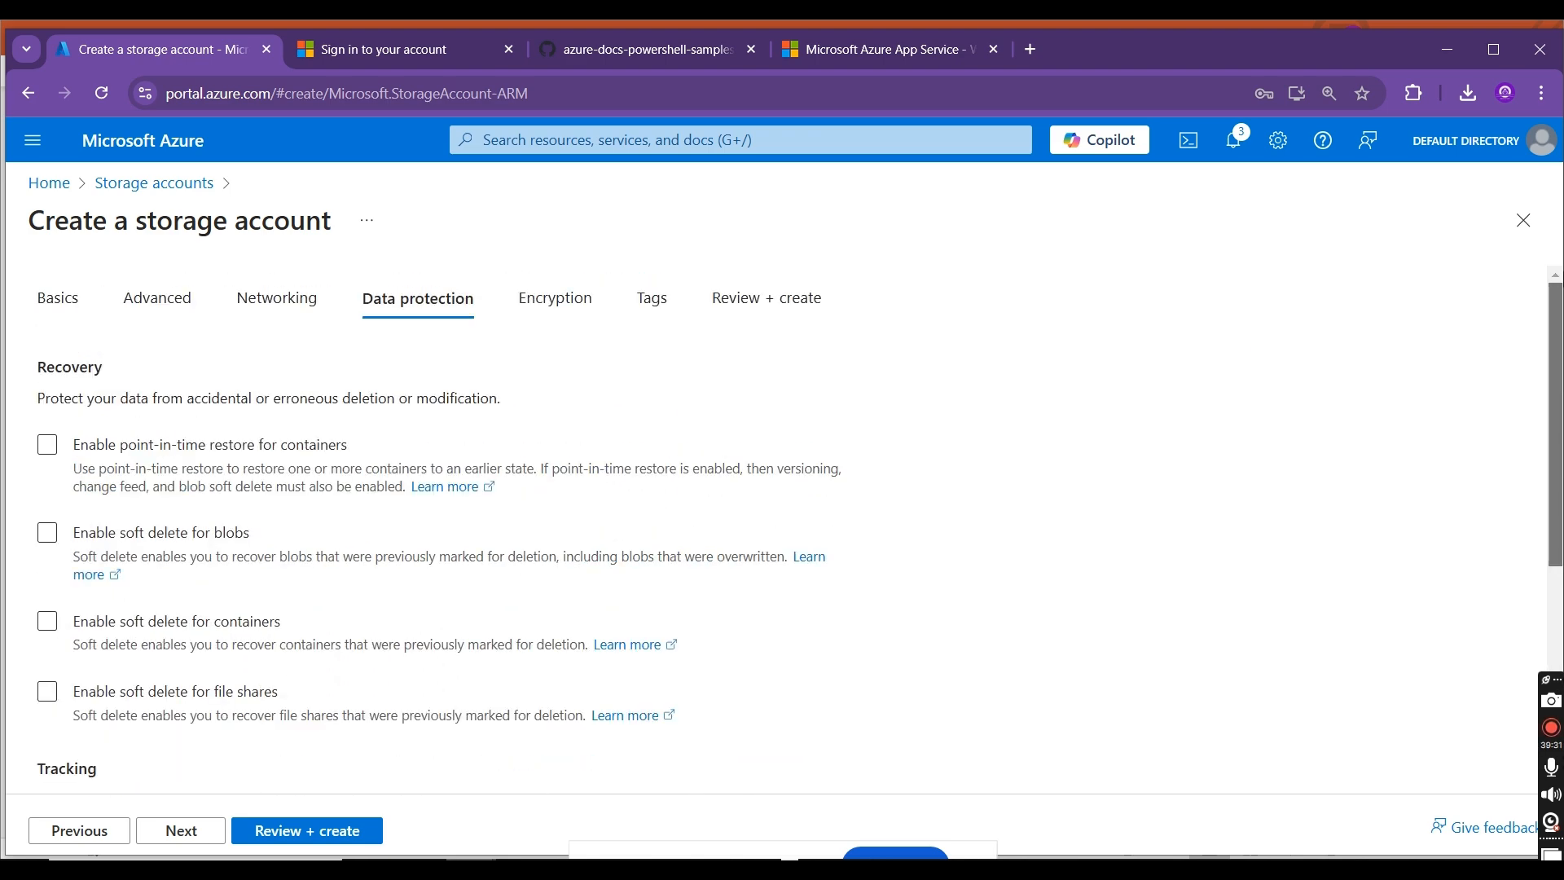
Step: Return from the review page to data protection, enable soft delete for blobs to view its retention days, and disable it again
click(312, 830)
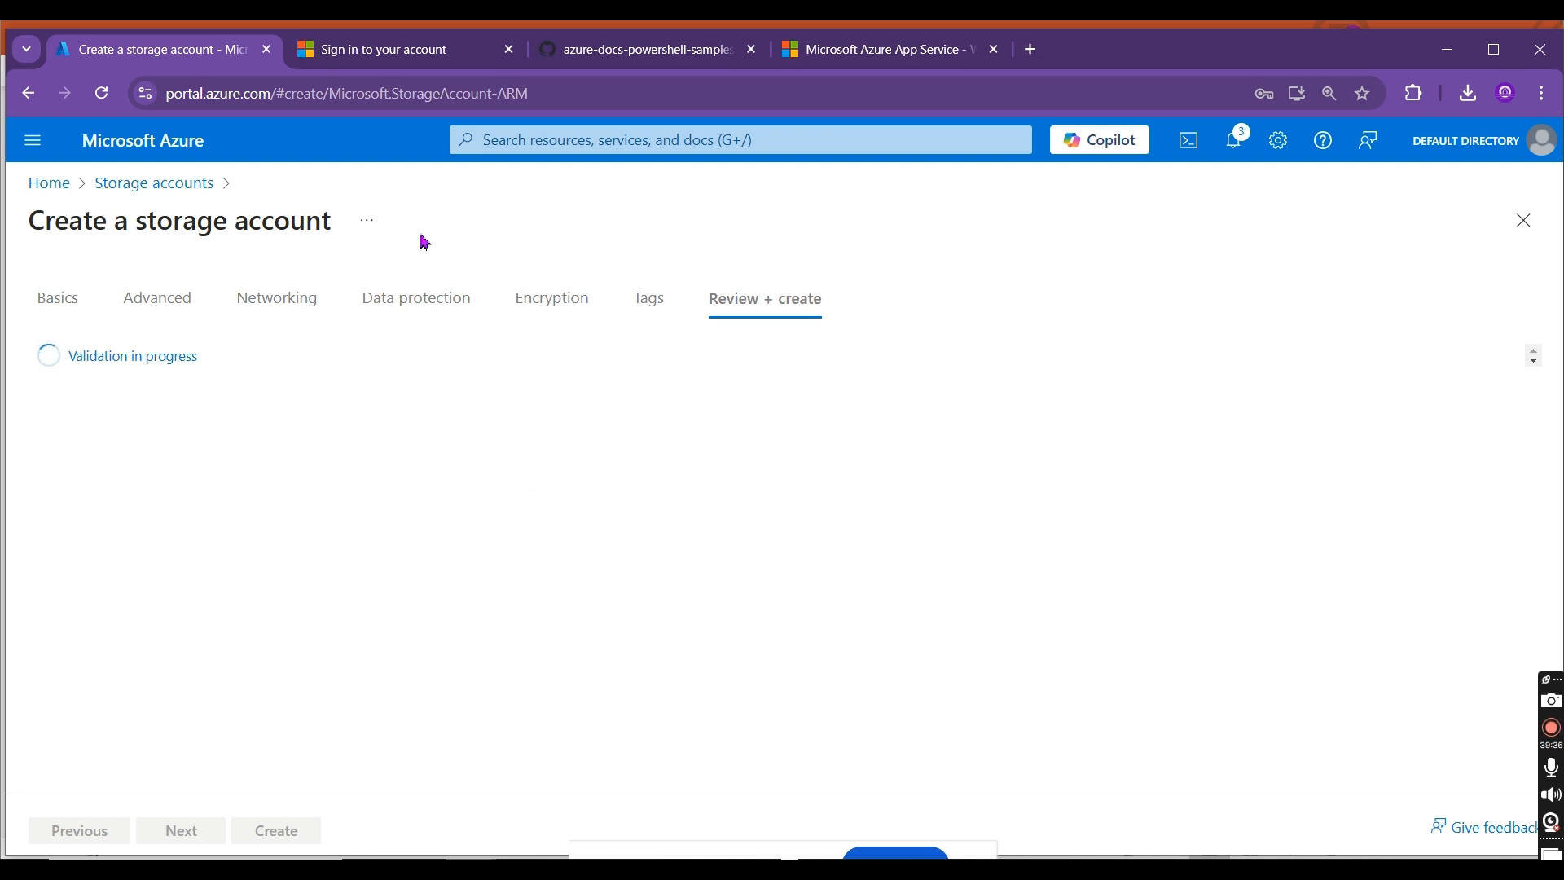
click(412, 302)
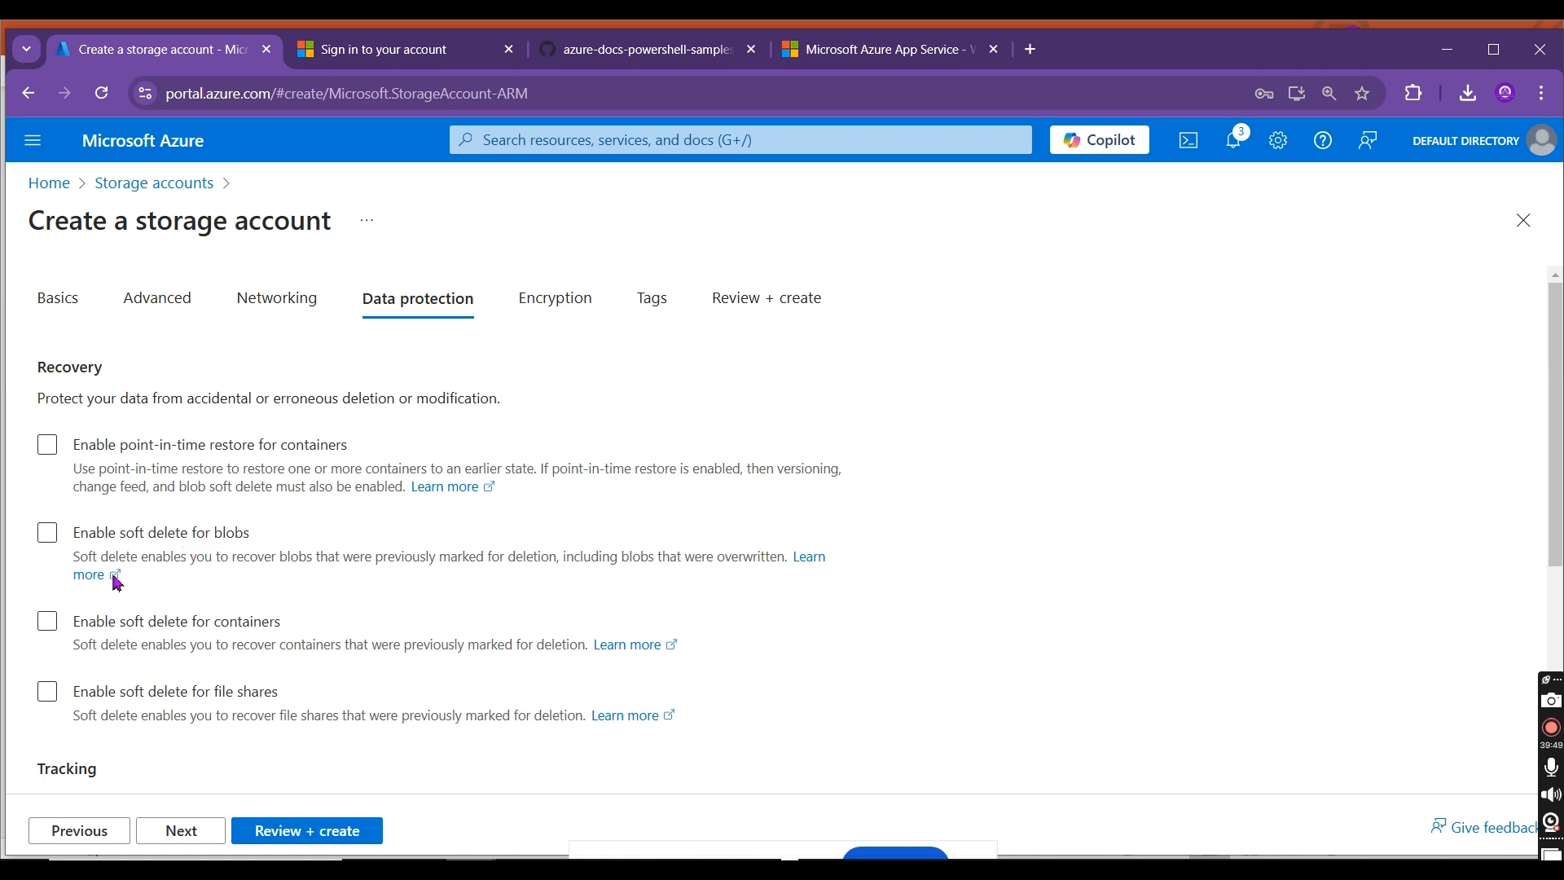
click(51, 535)
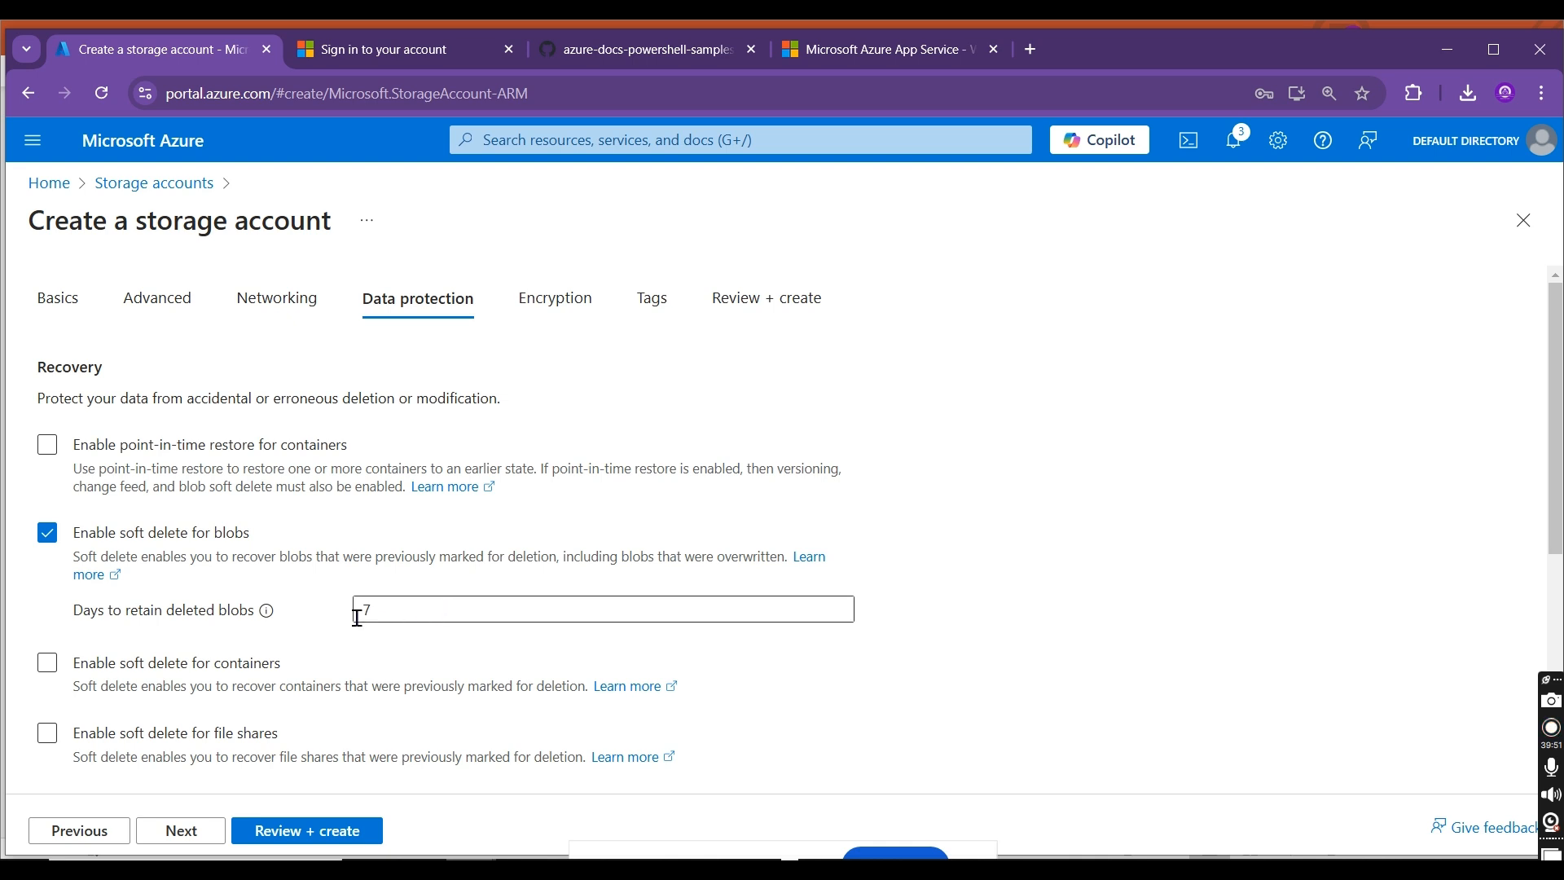
mouse_move(269, 617)
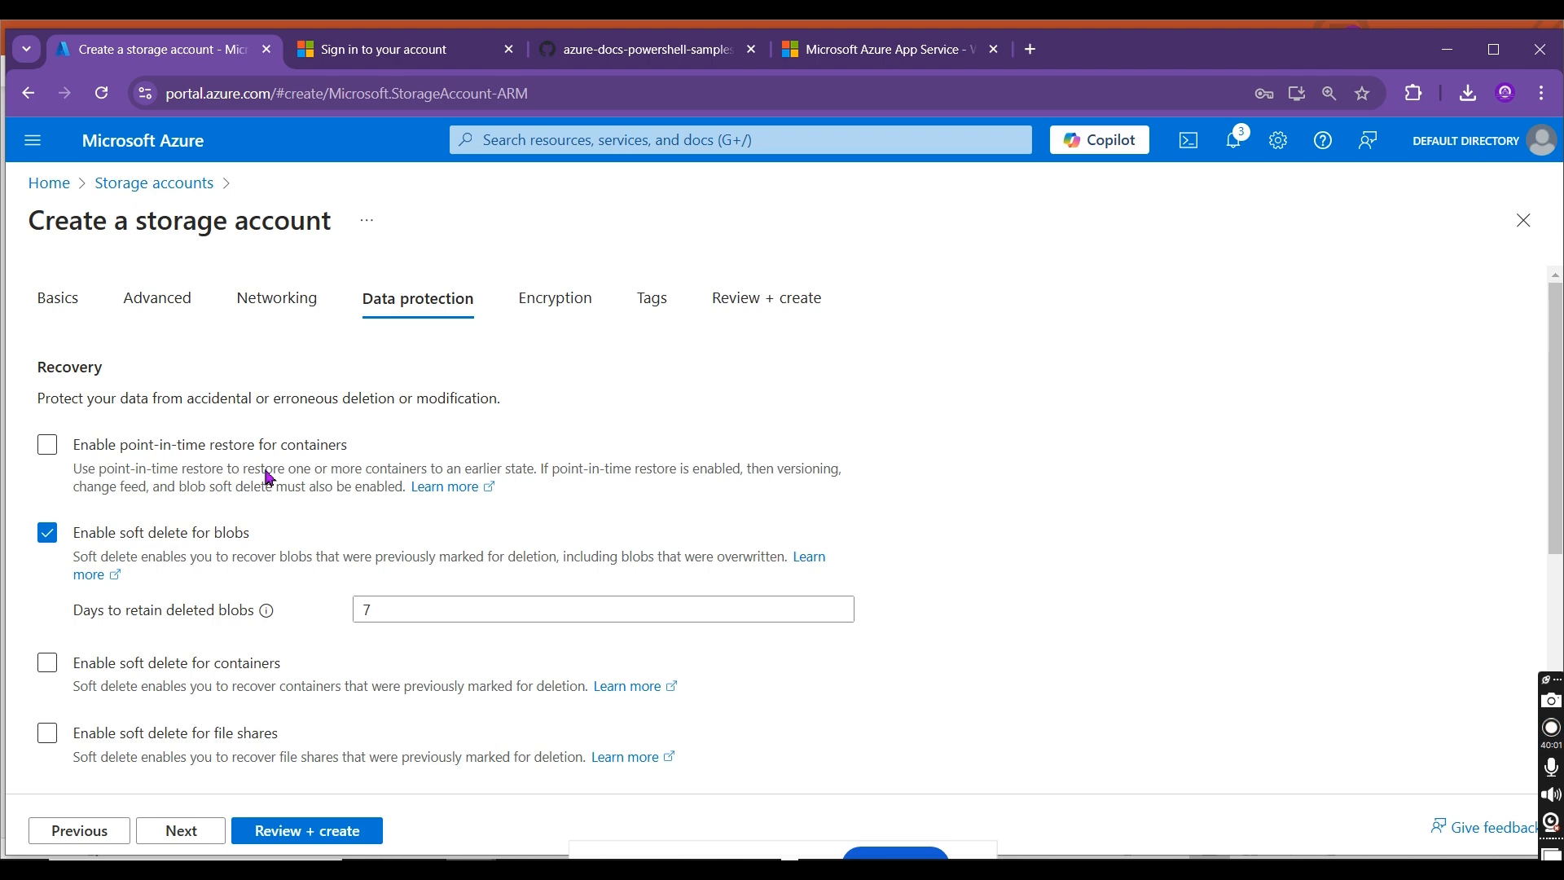
click(46, 530)
scroll(1023, 557, down, 2)
scroll(782, 529, down, 4)
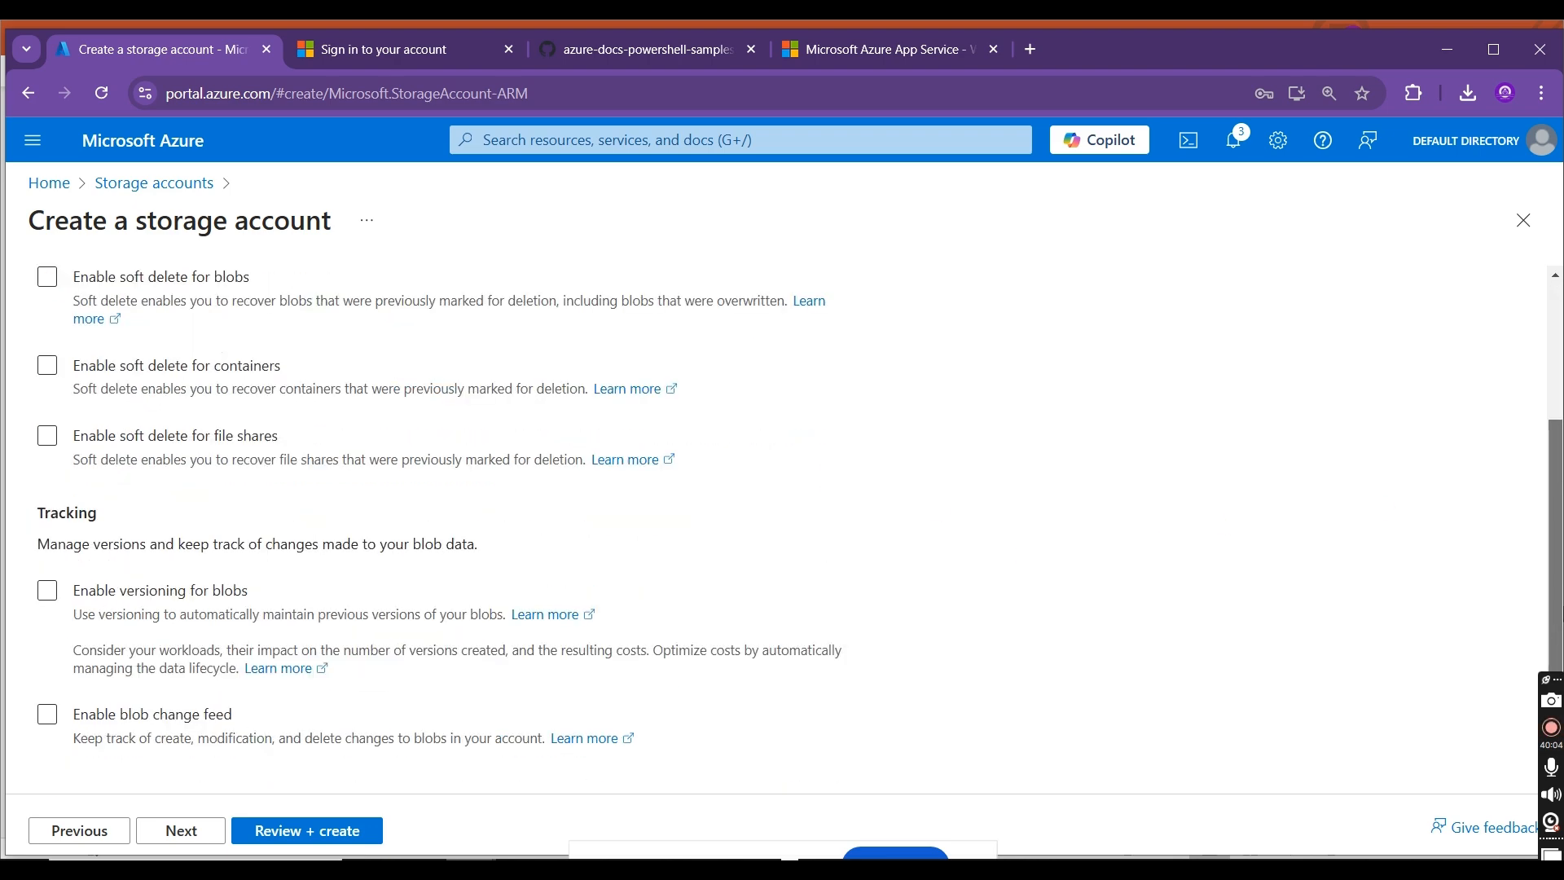
scroll(781, 529, up, 5)
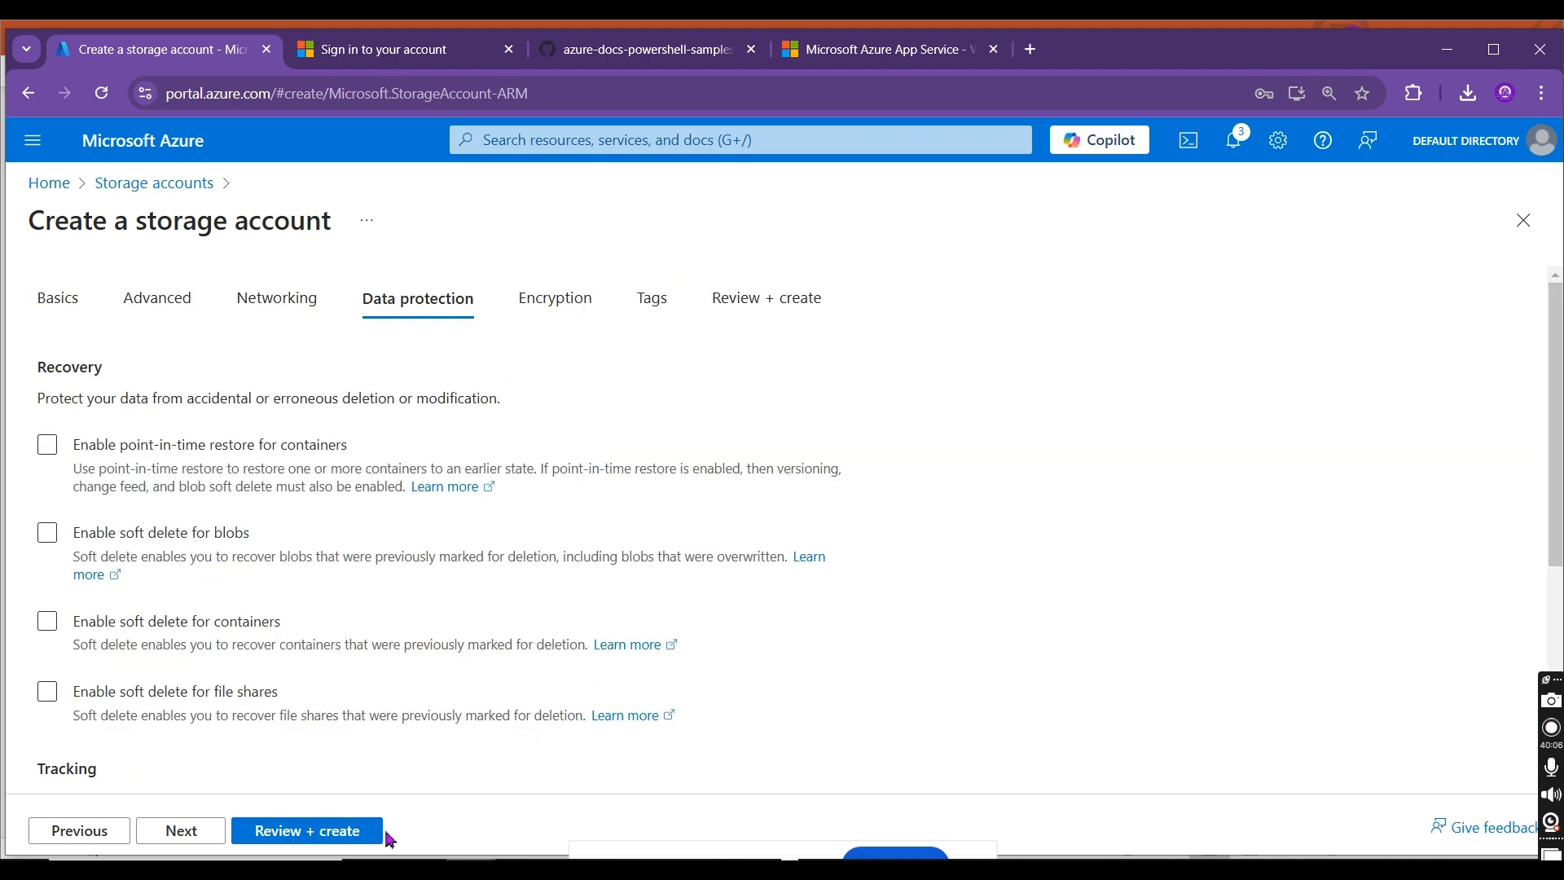
Step: Validate the storage account configuration and create the account
click(326, 831)
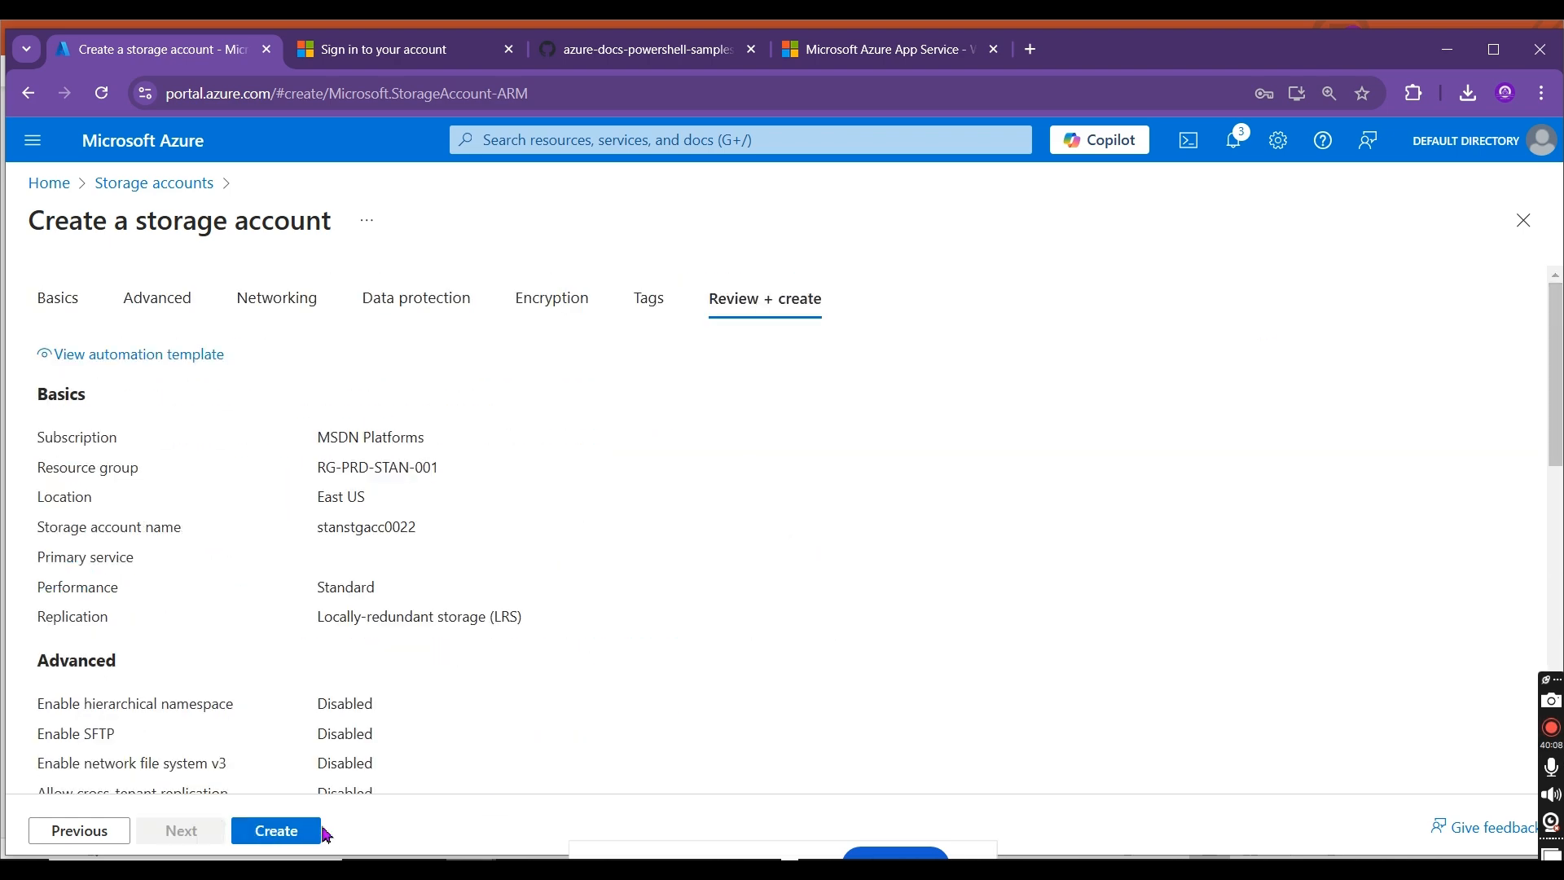
click(274, 830)
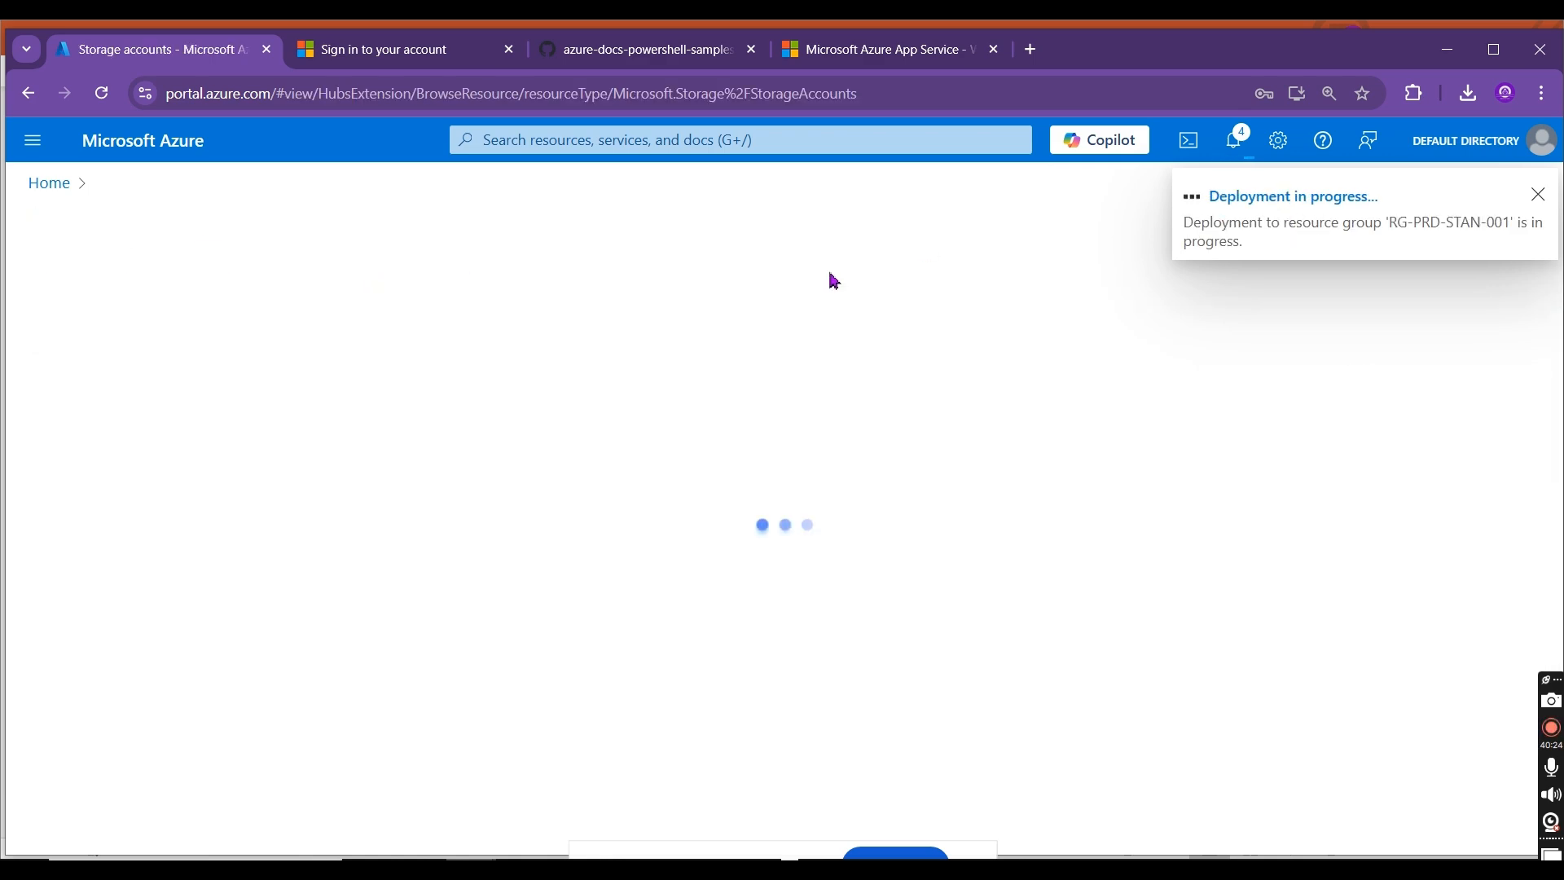
Step: Browse the contents of the stanfs01 file share in the stanstorageacc1 storage account and read through the access summary
click(51, 184)
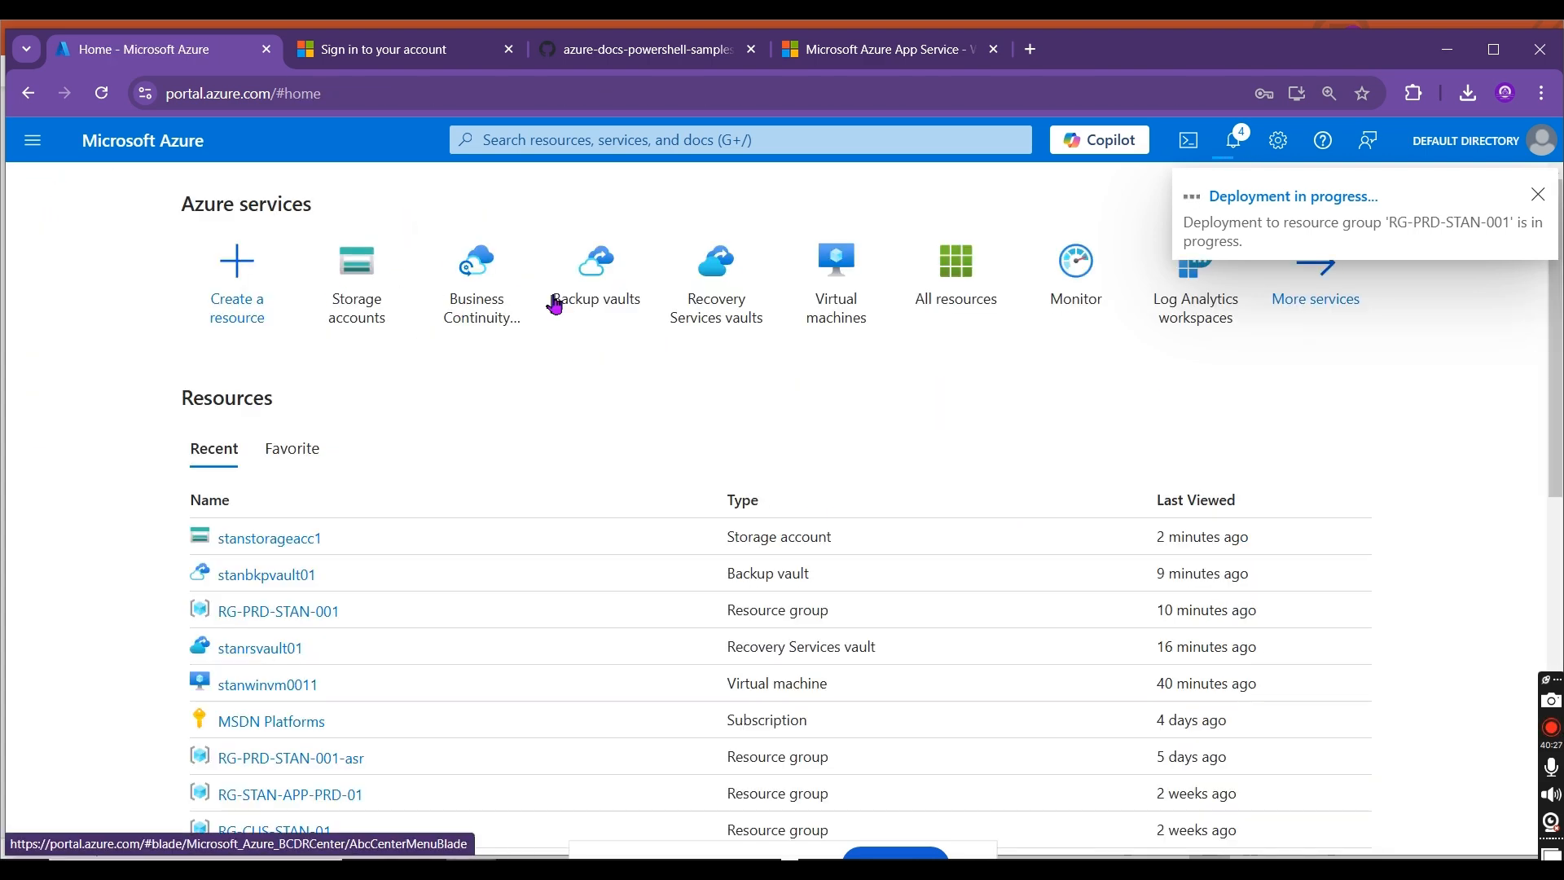
click(355, 273)
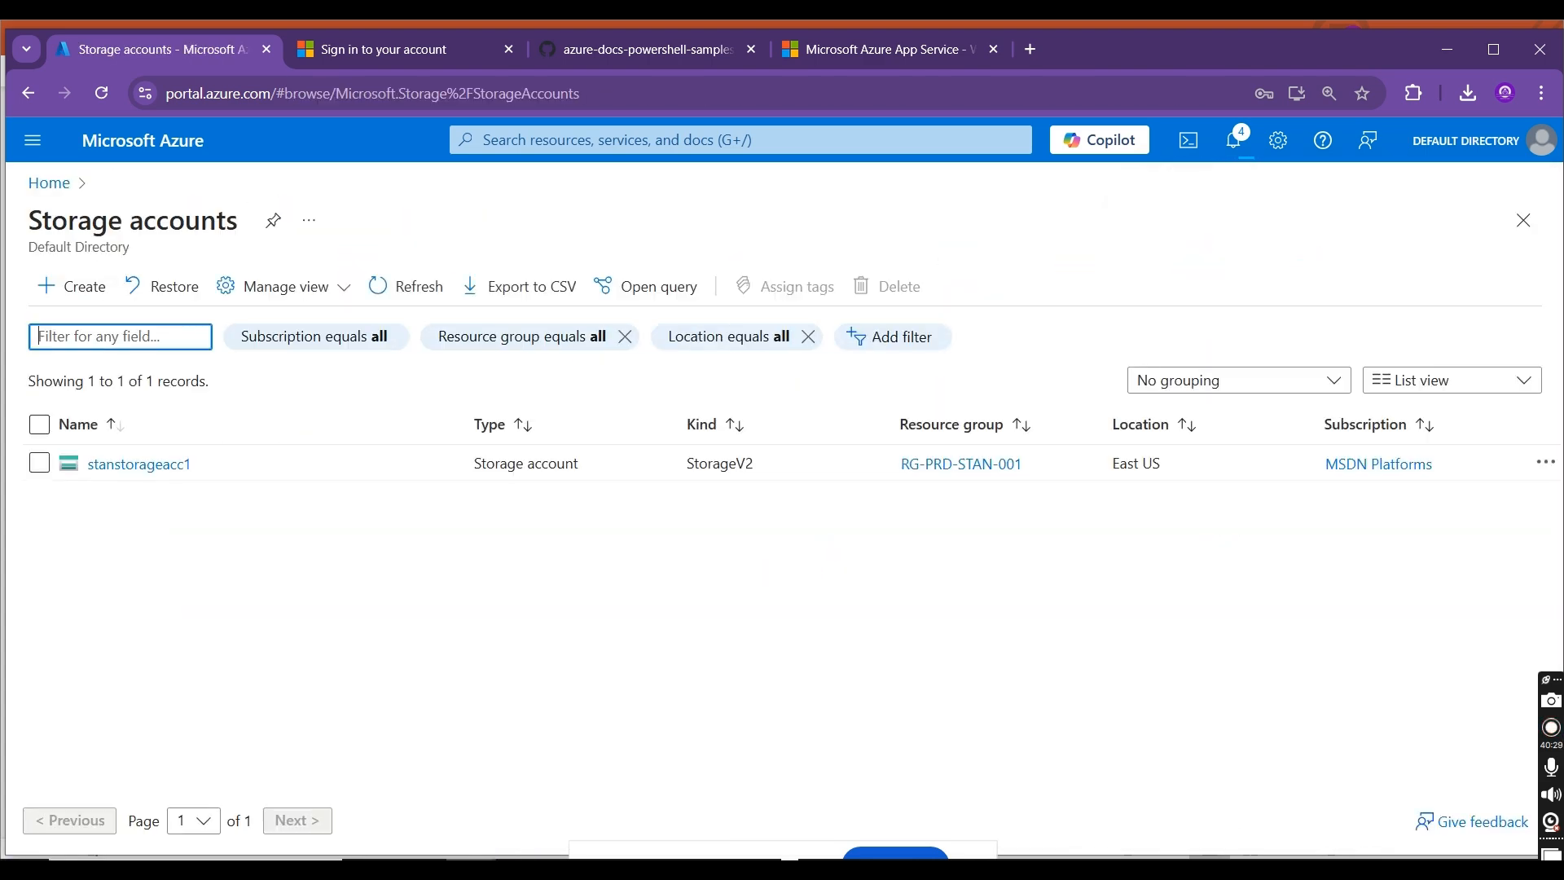
click(138, 466)
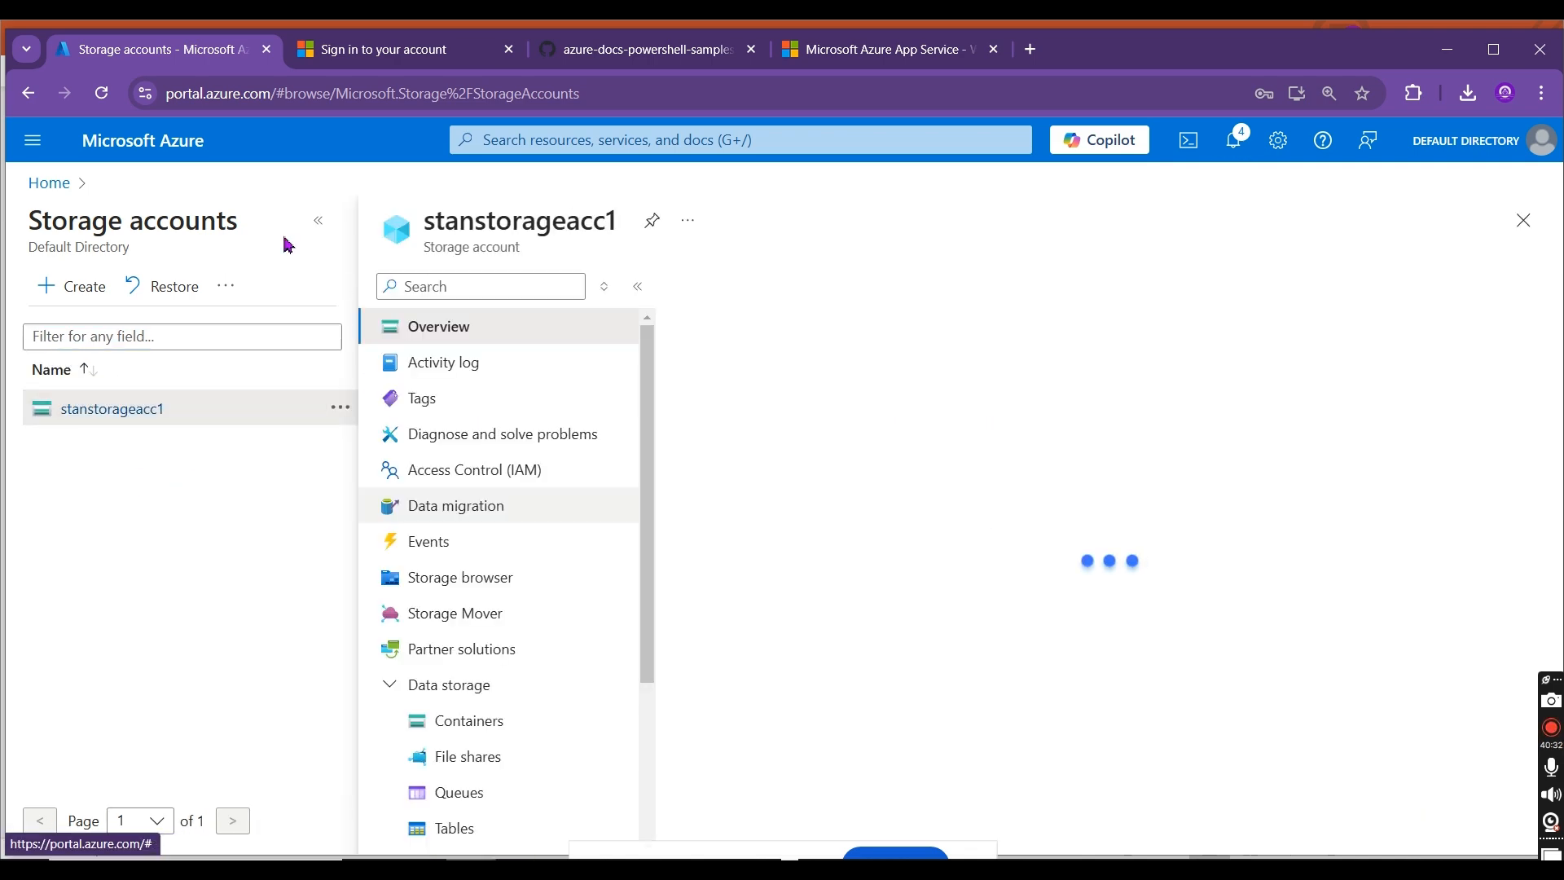
click(322, 222)
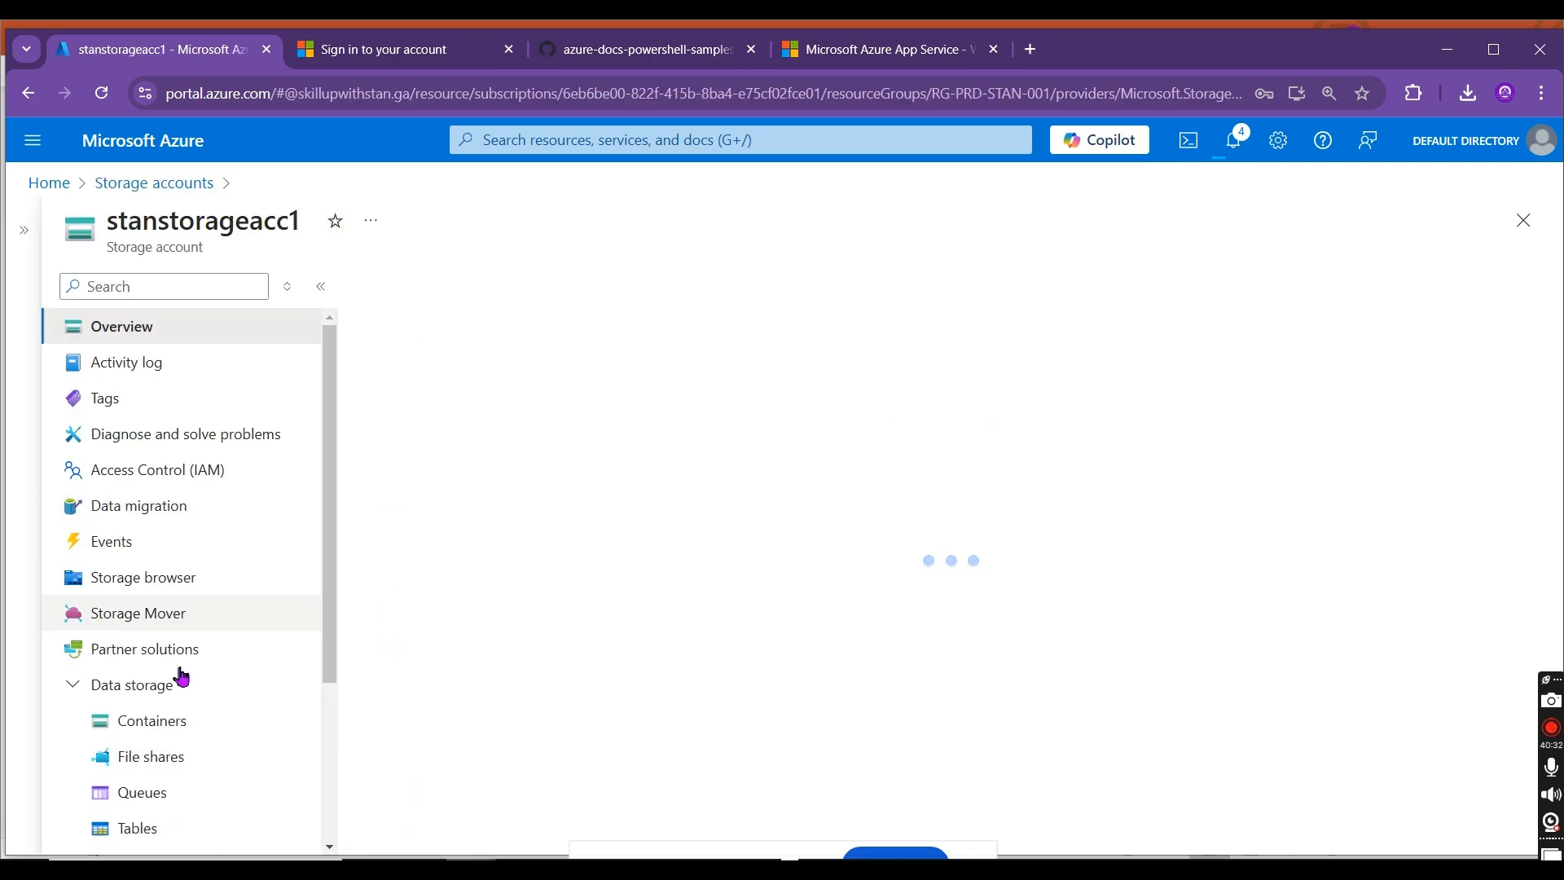
click(160, 757)
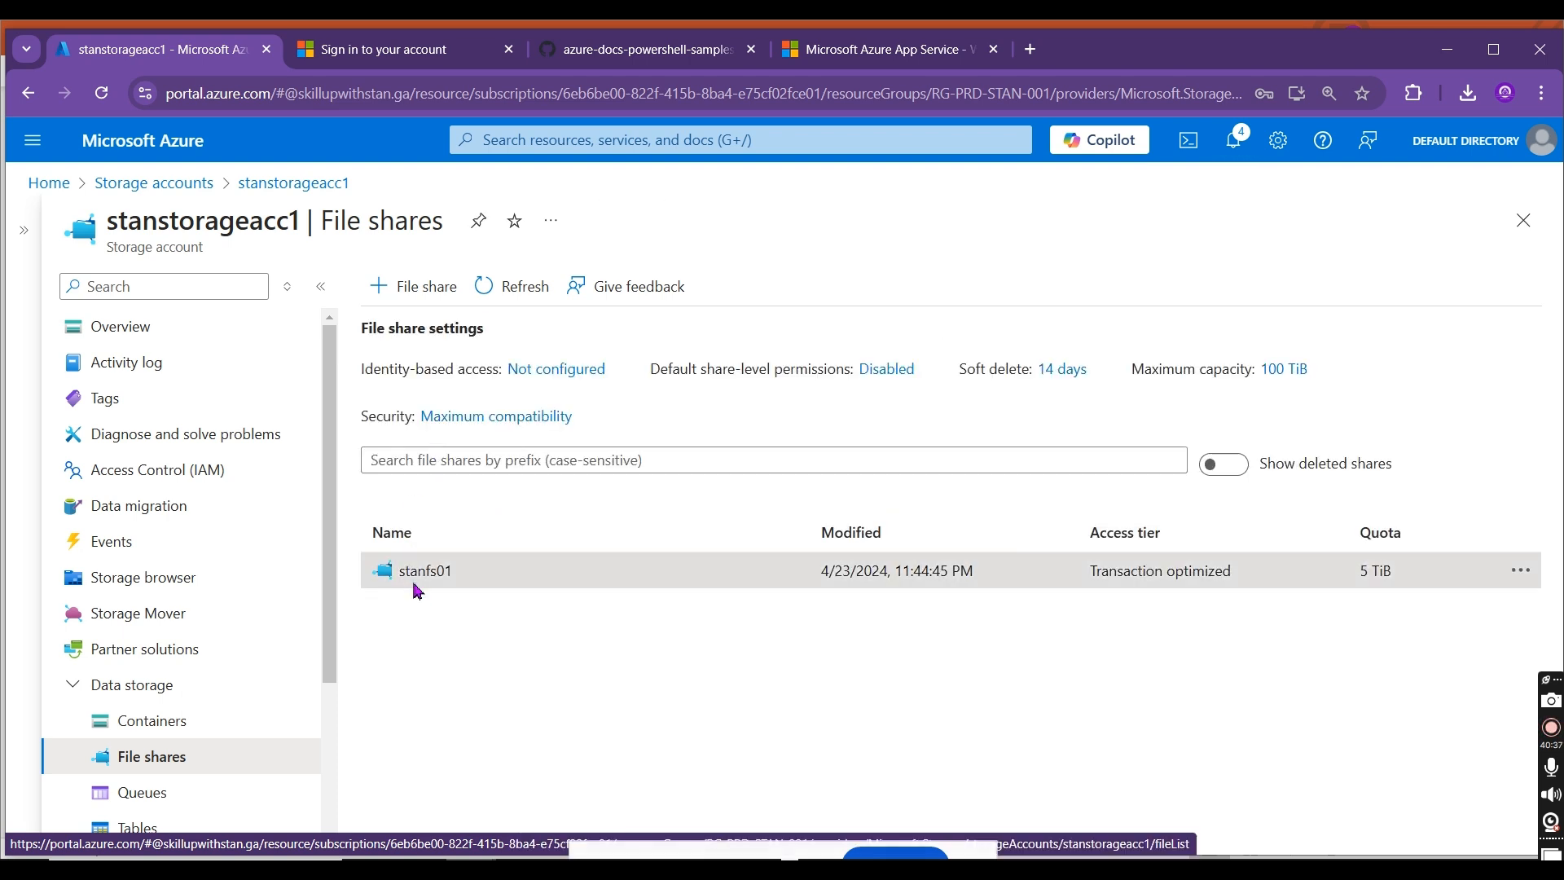
click(417, 571)
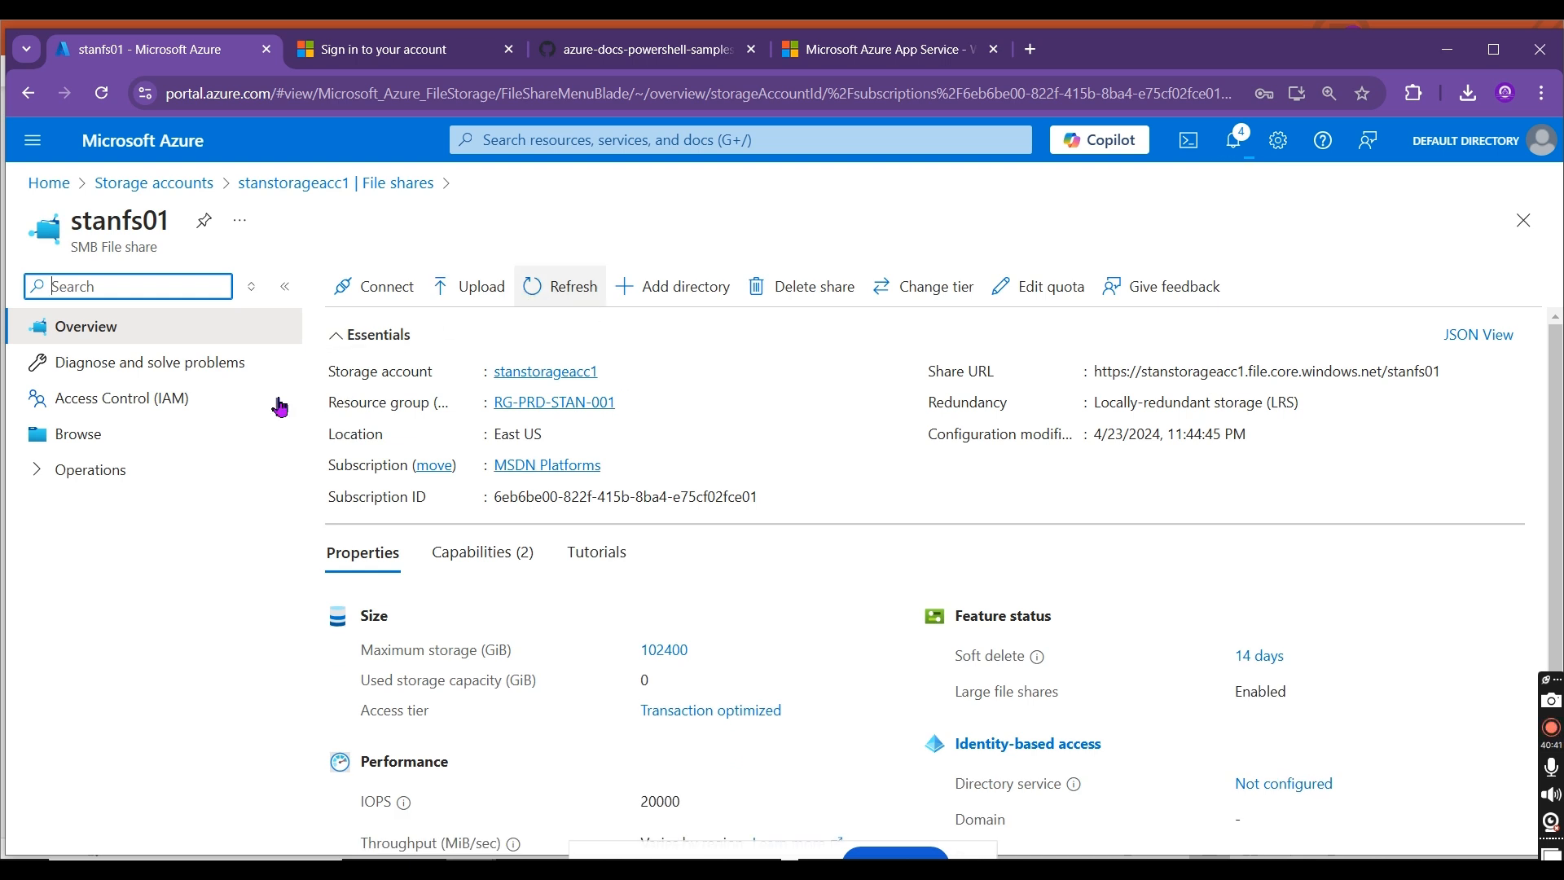
click(146, 430)
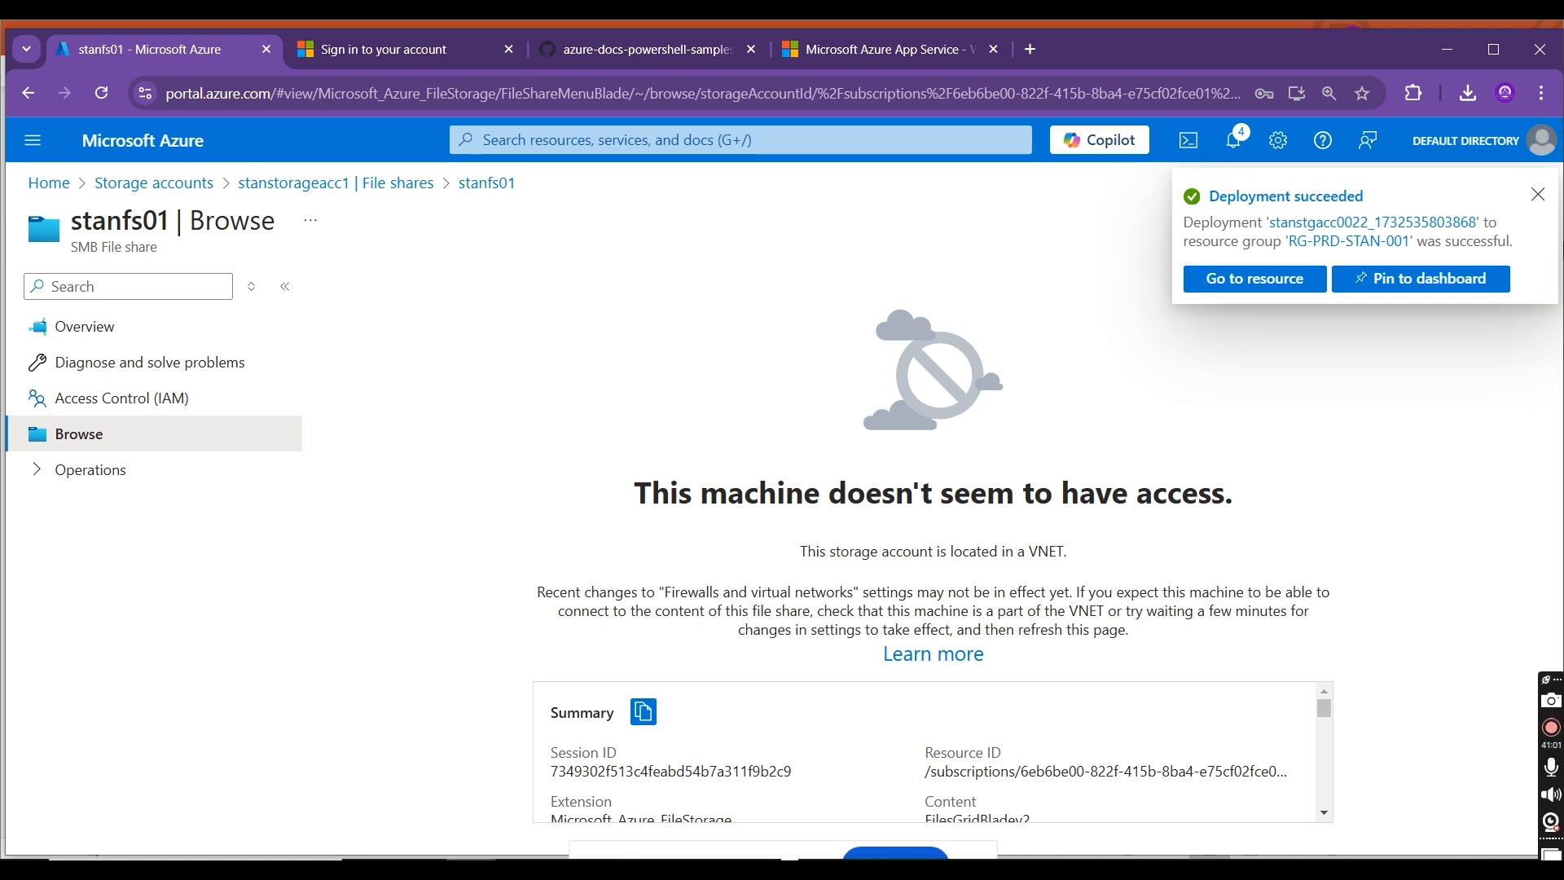
scroll(1328, 700, down, 5)
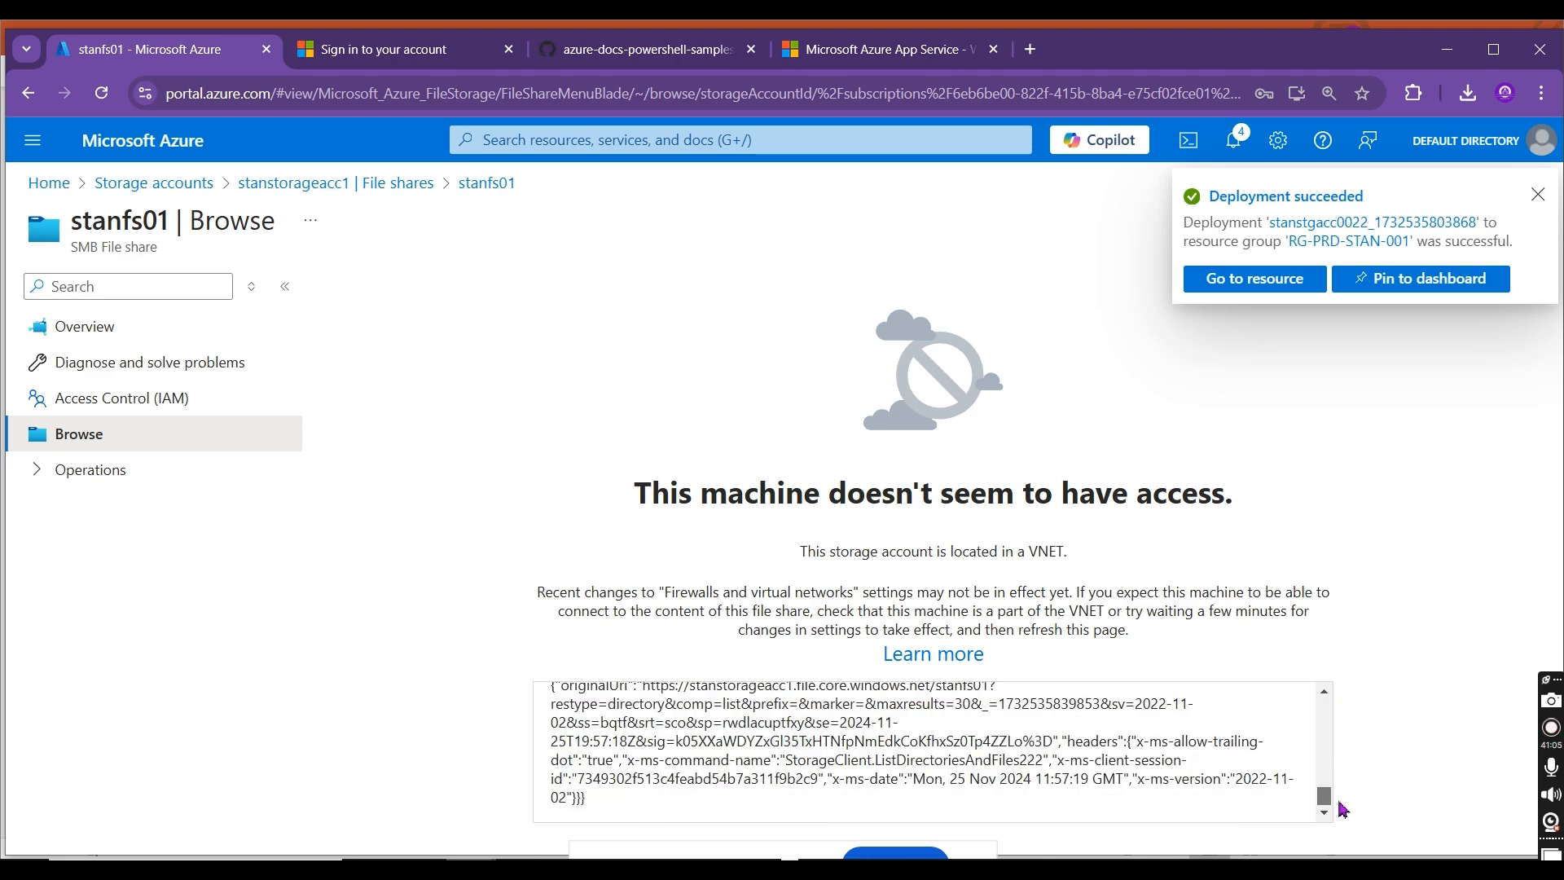
scroll(1336, 733, up, 10)
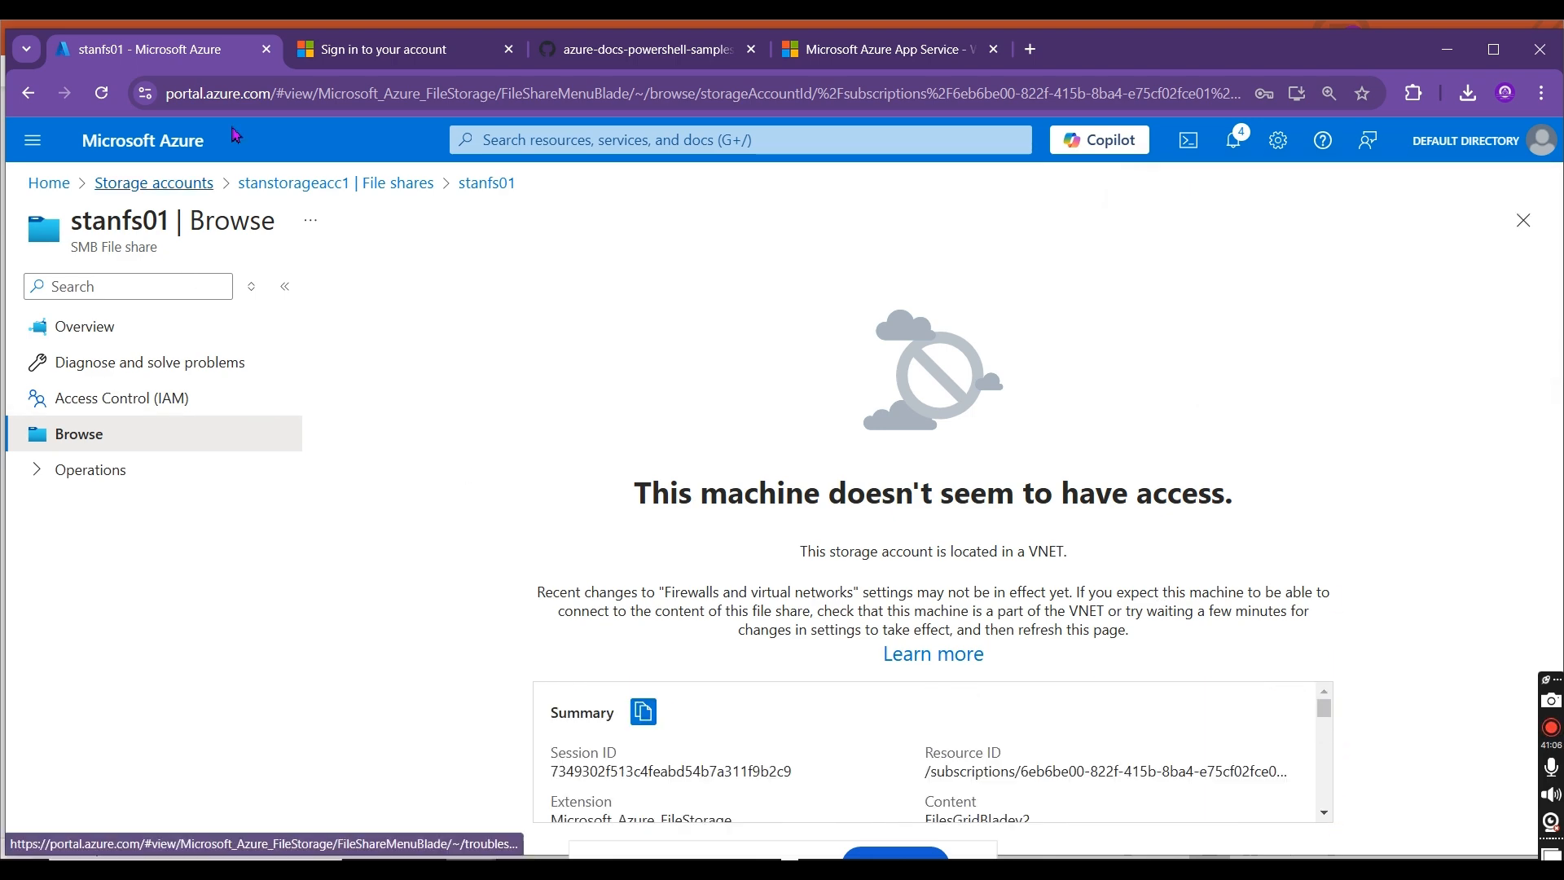
Step: Return to the storage accounts list, refresh it, and open the new stanstgacc0022 account
click(281, 183)
click(192, 182)
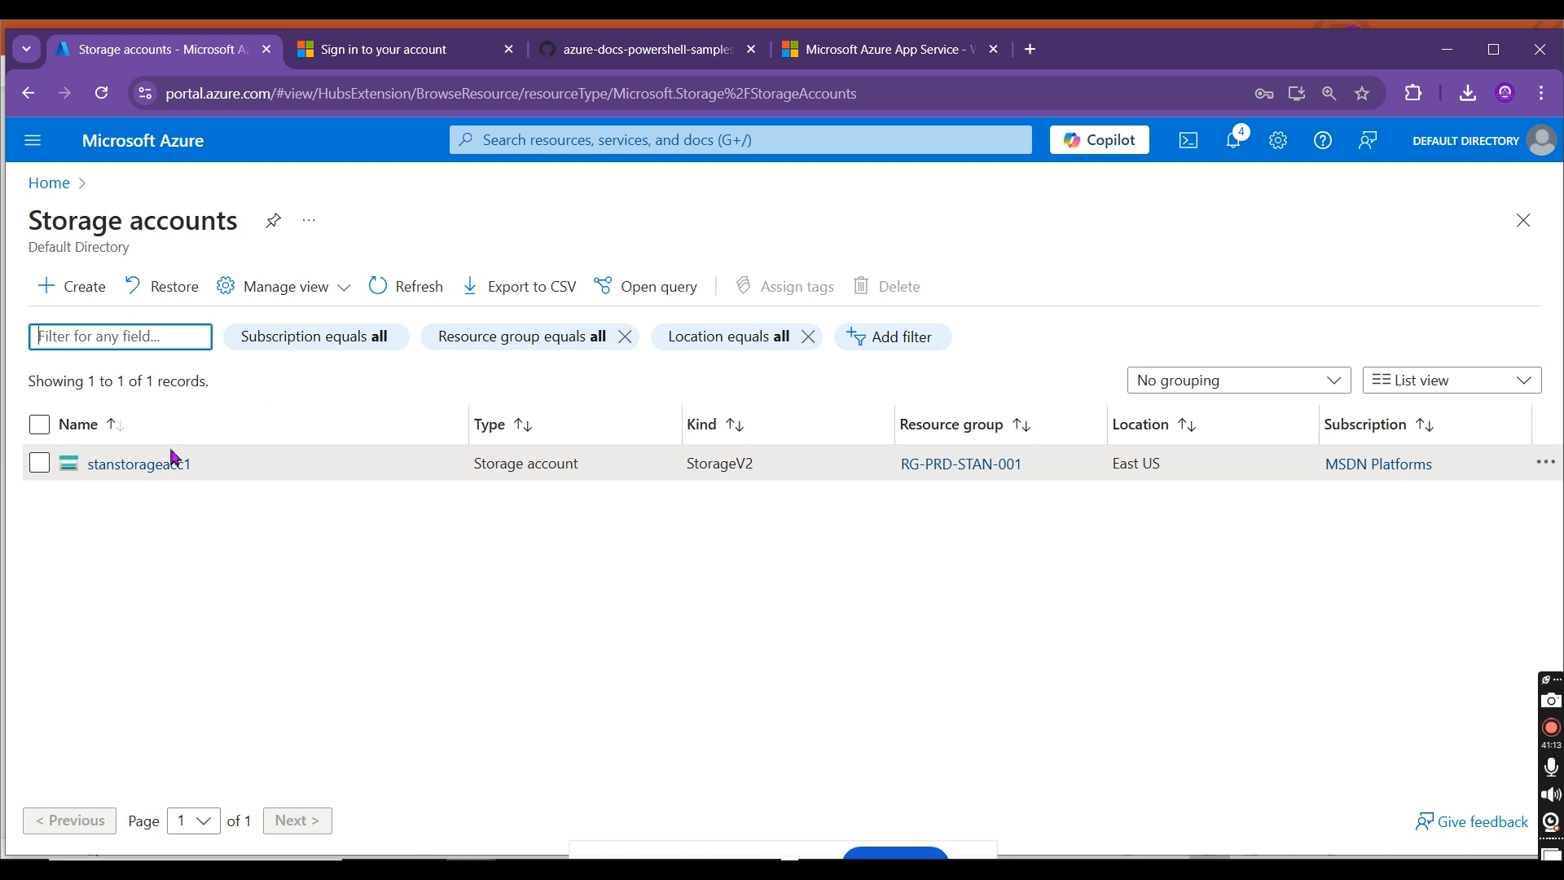
click(391, 286)
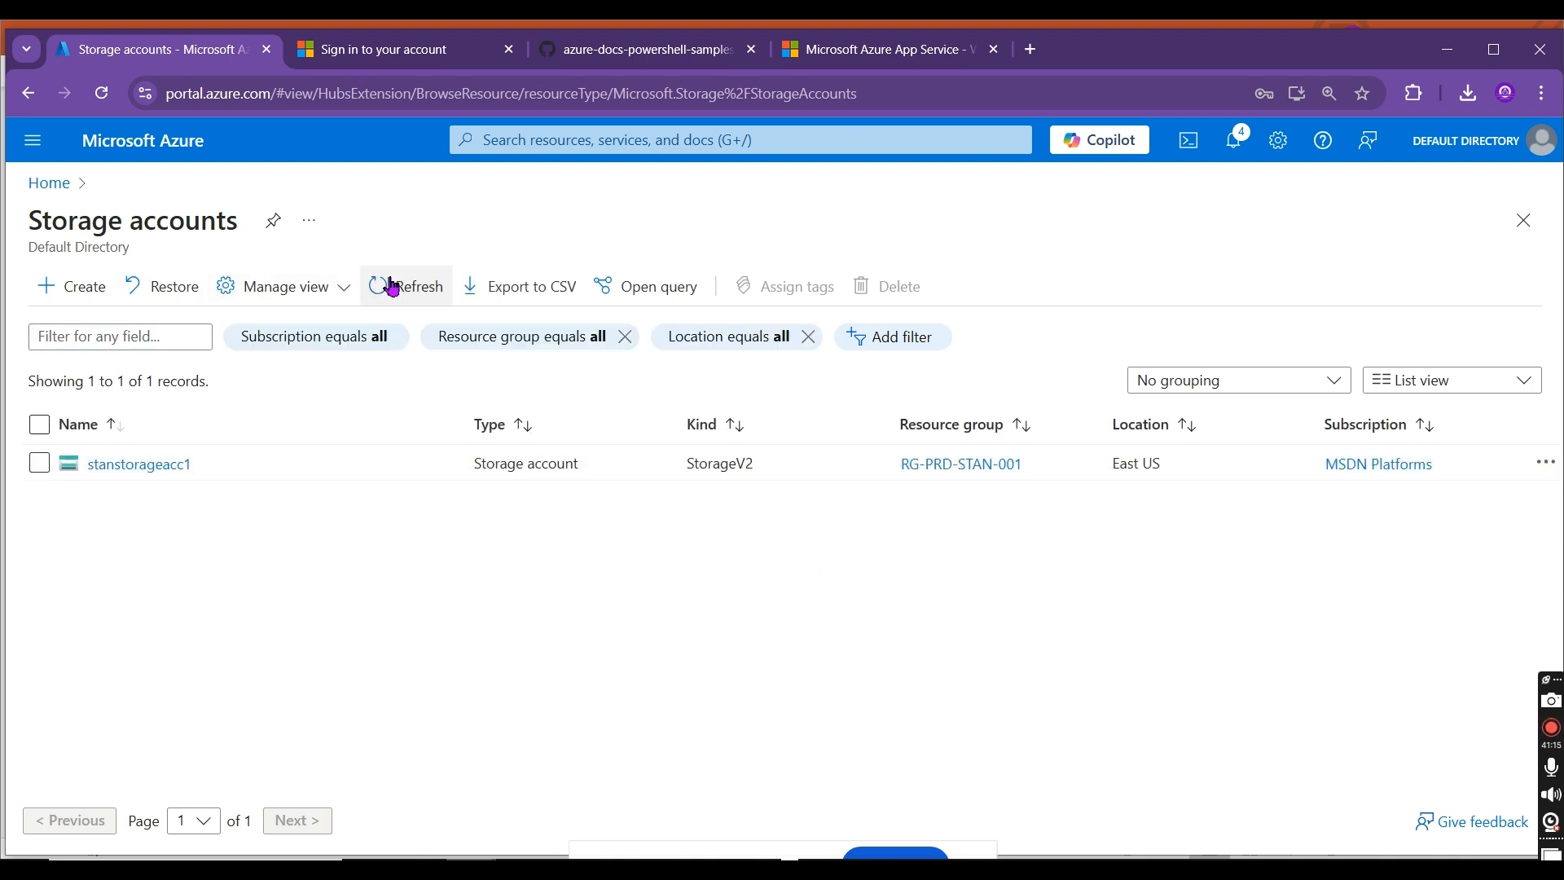
click(419, 295)
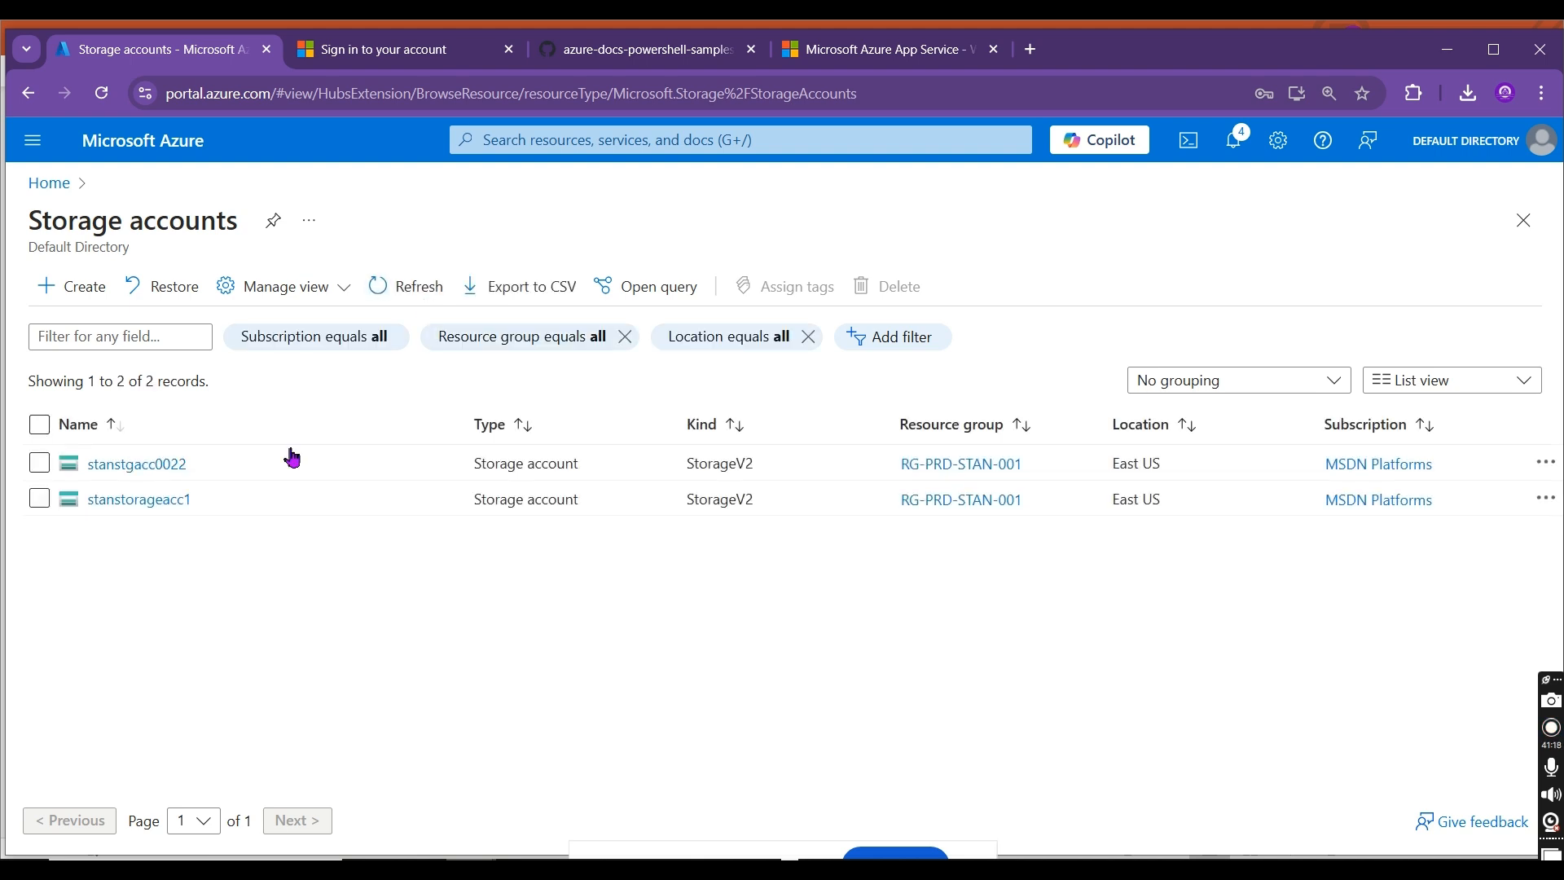
click(151, 466)
click(317, 228)
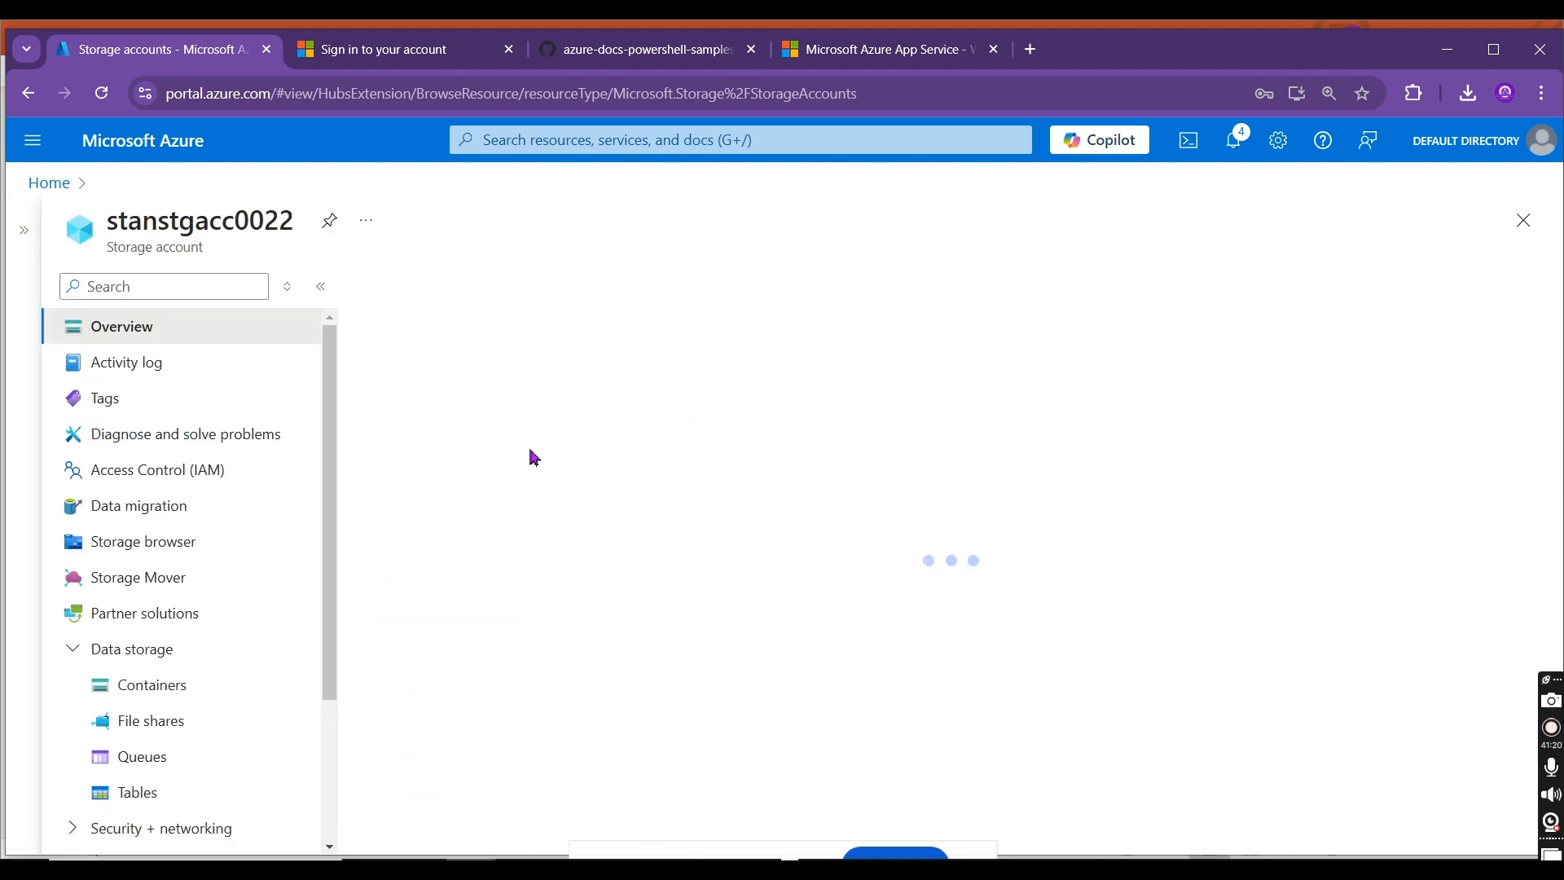
Step: Create a blob container named stancontainer001 in the stanstgacc0022 storage account
click(148, 722)
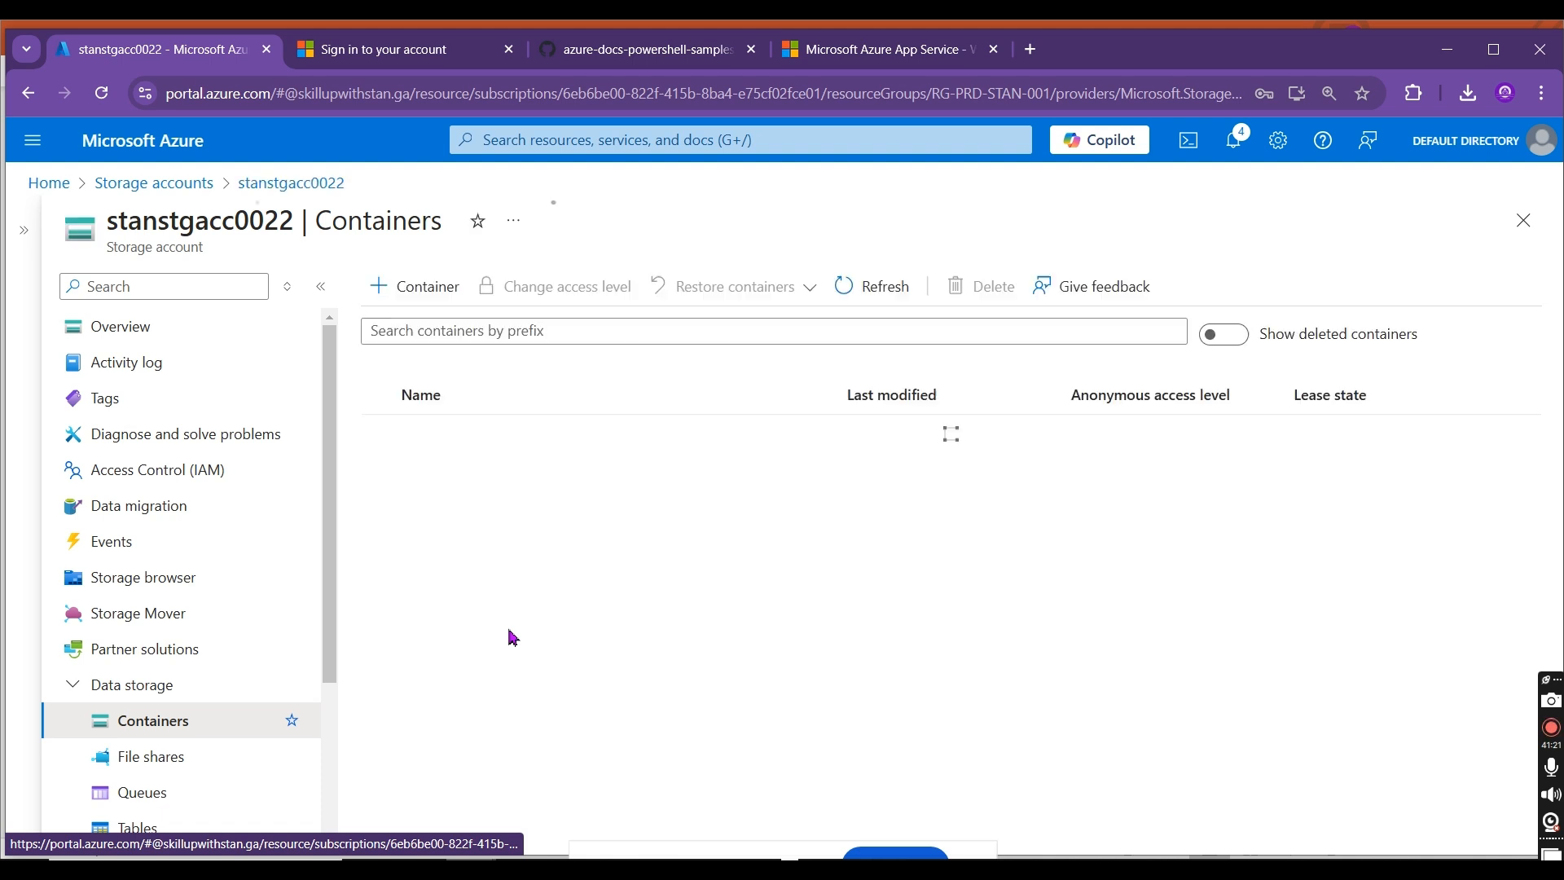
click(403, 286)
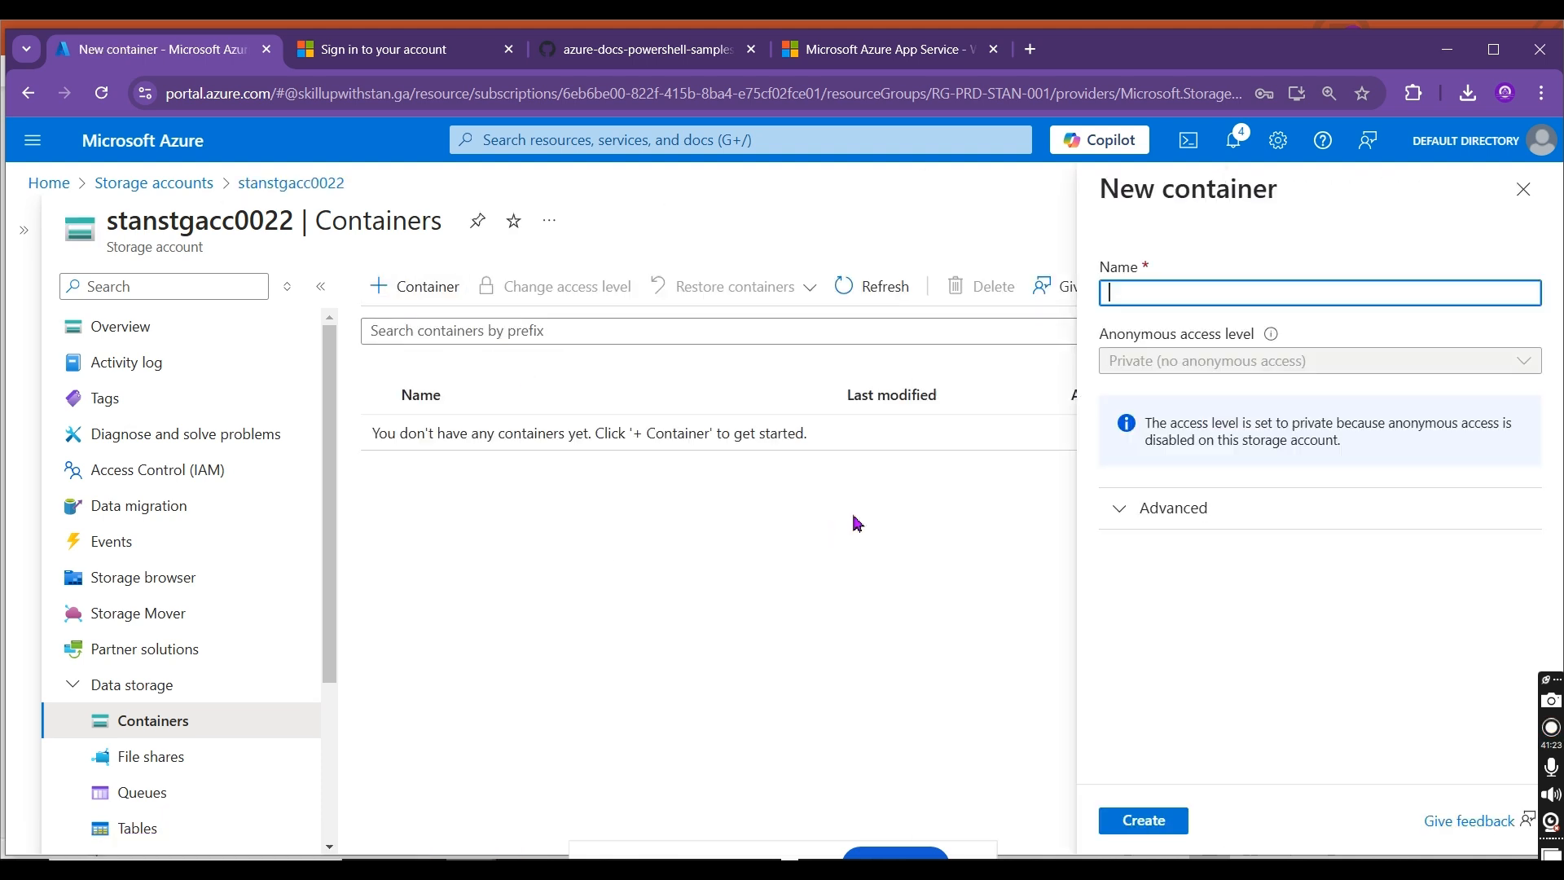
text(stanconte)
text(001)
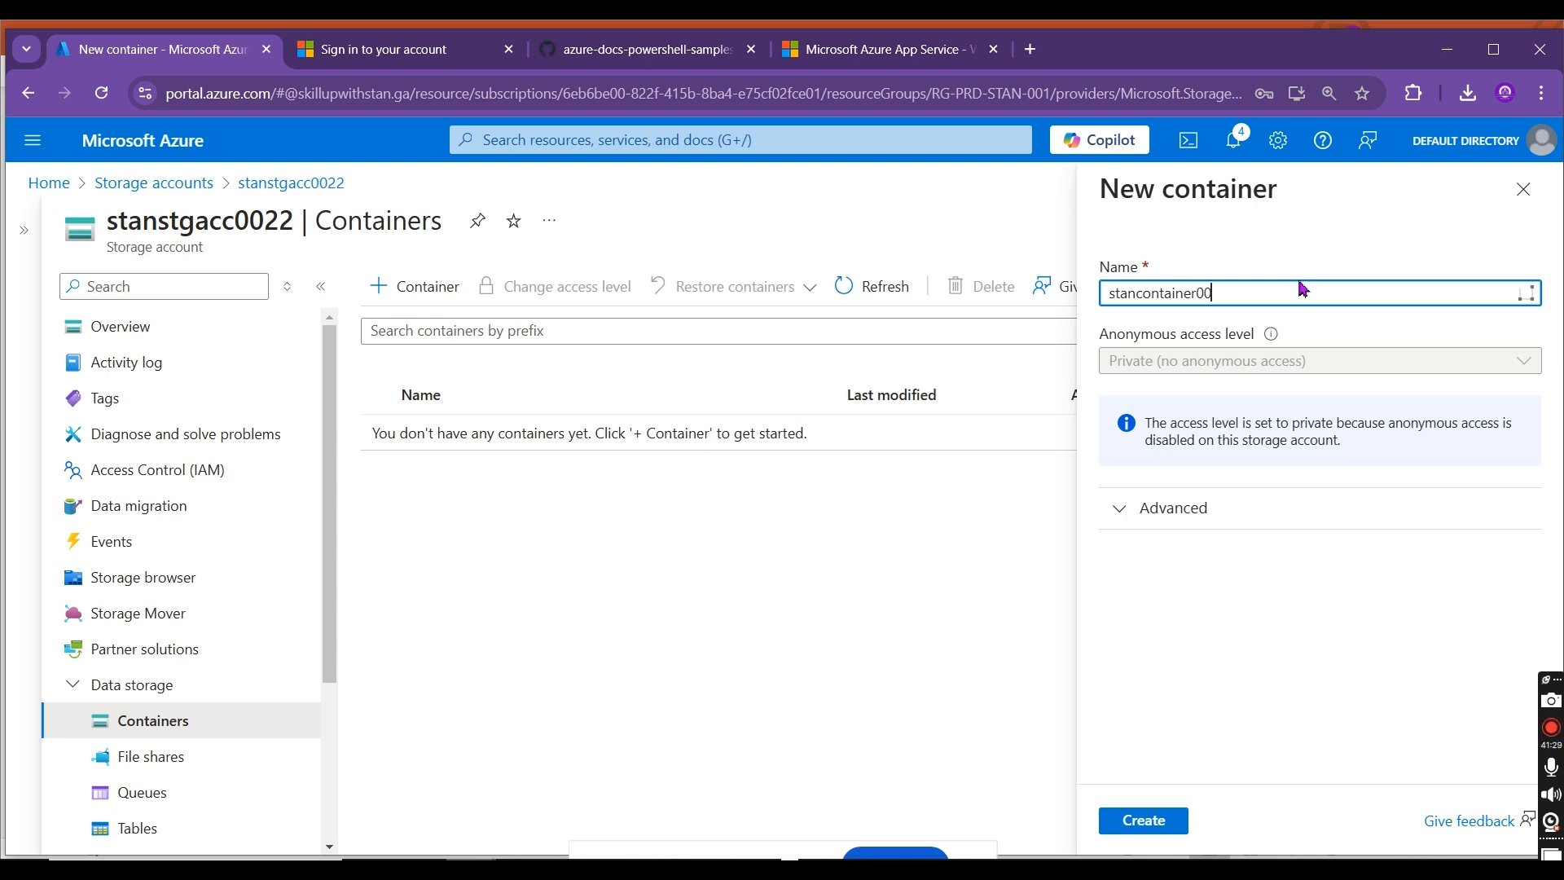
click(1153, 809)
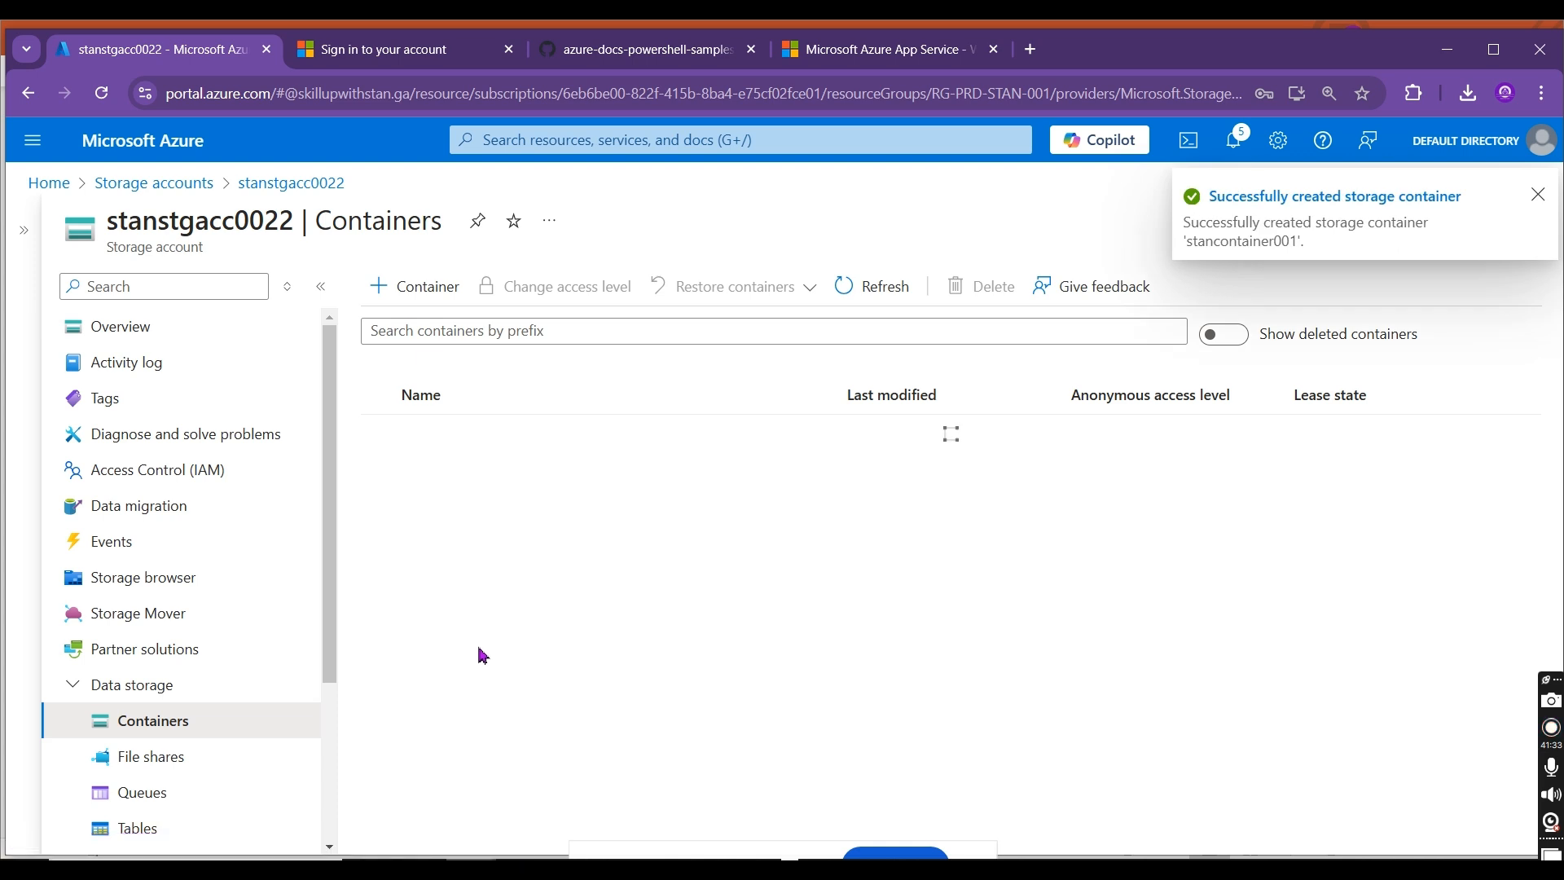
Step: Start a new file share in stanstgacc0022 and name it stanfs001
click(182, 758)
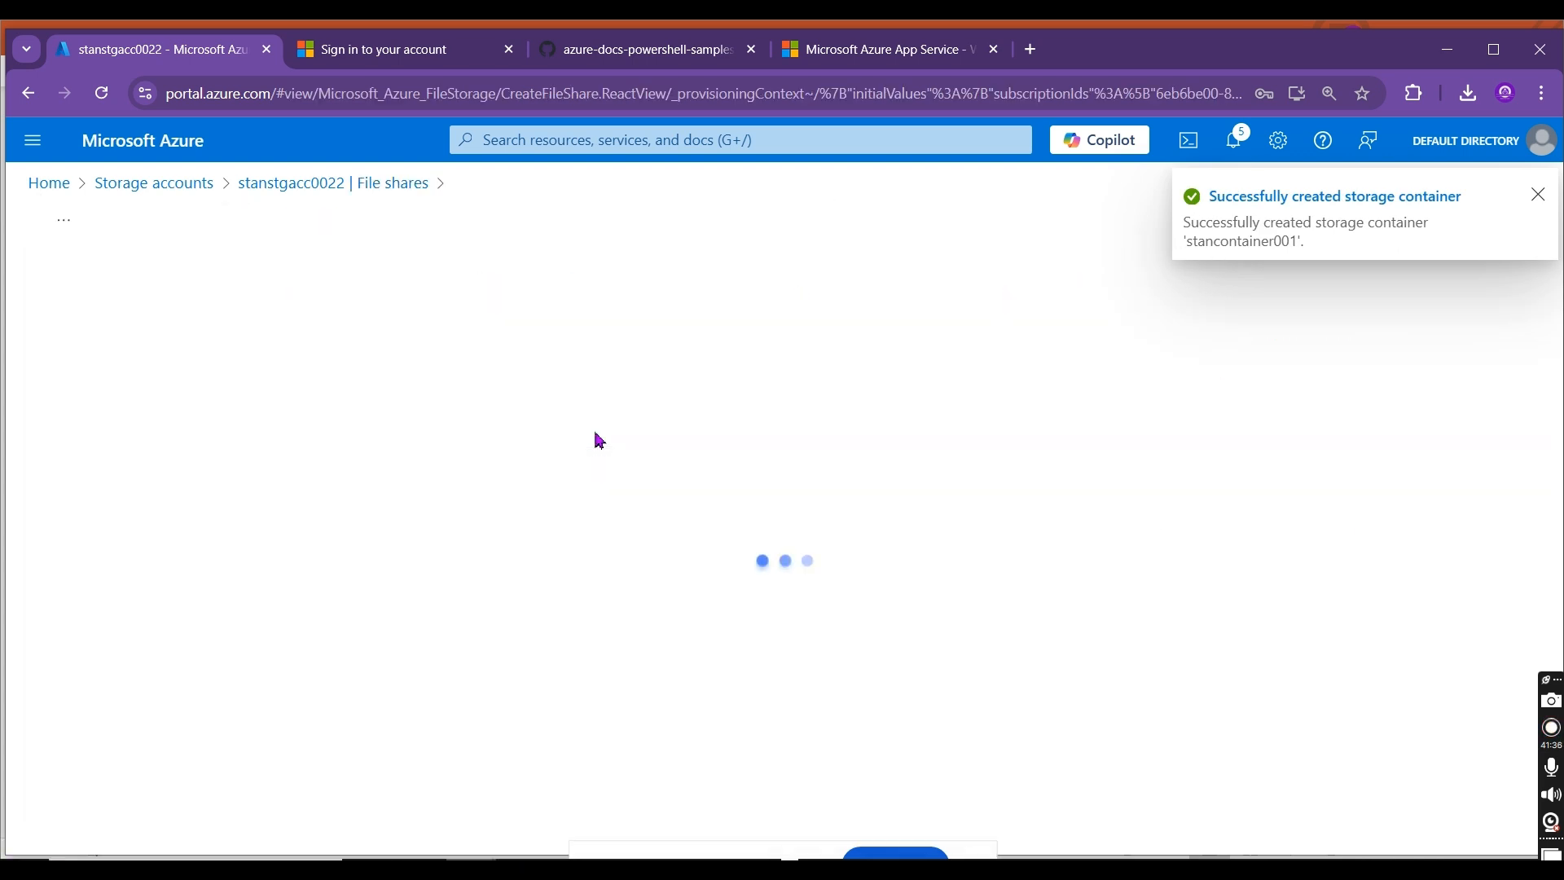
click(469, 350)
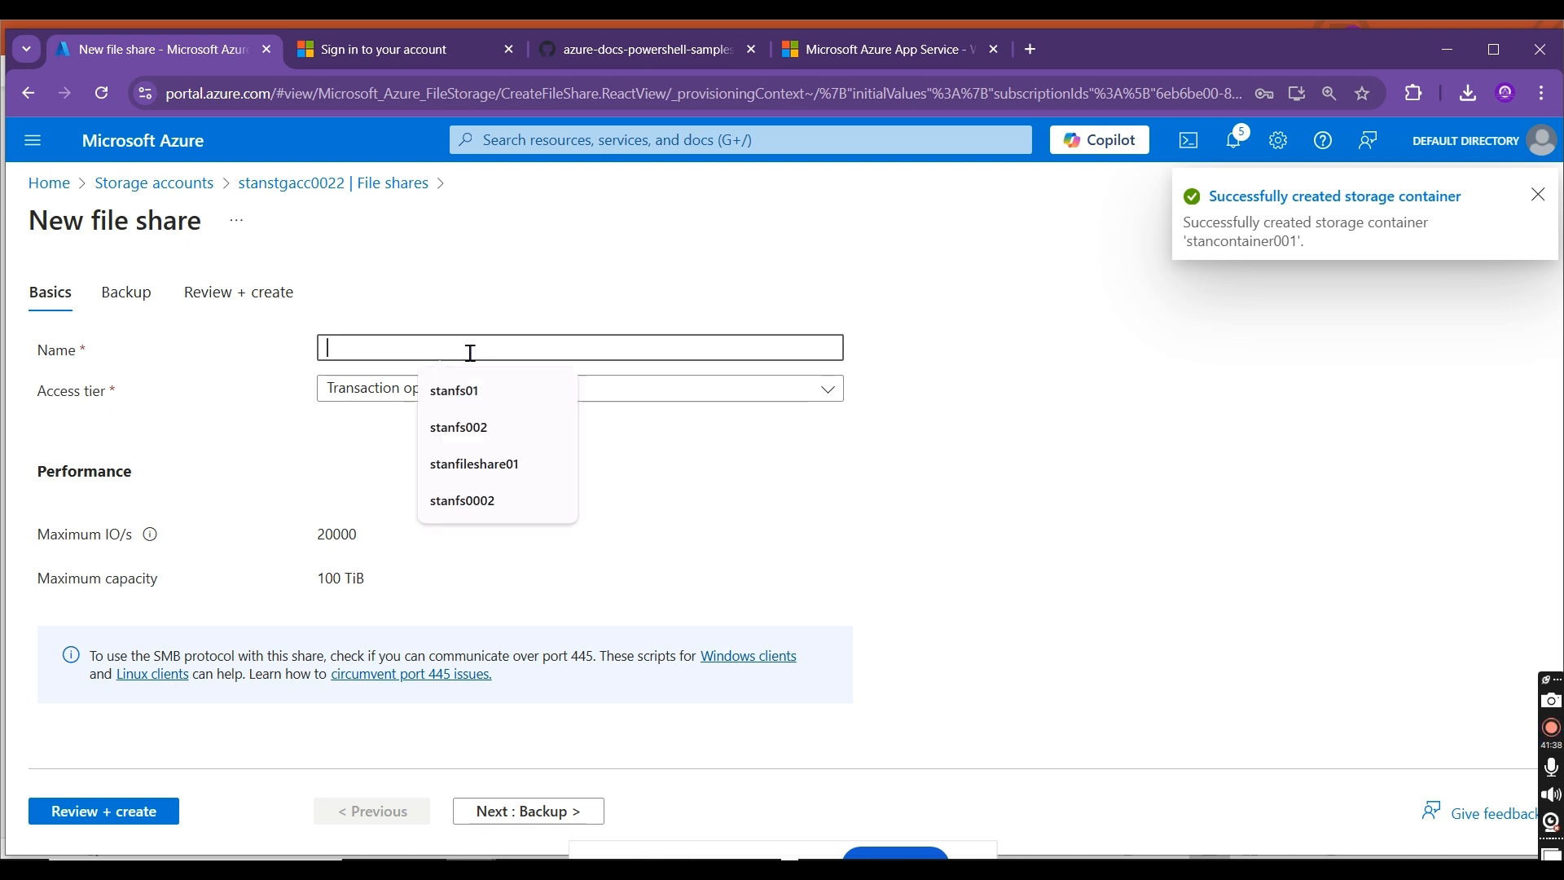
text(stanfs001)
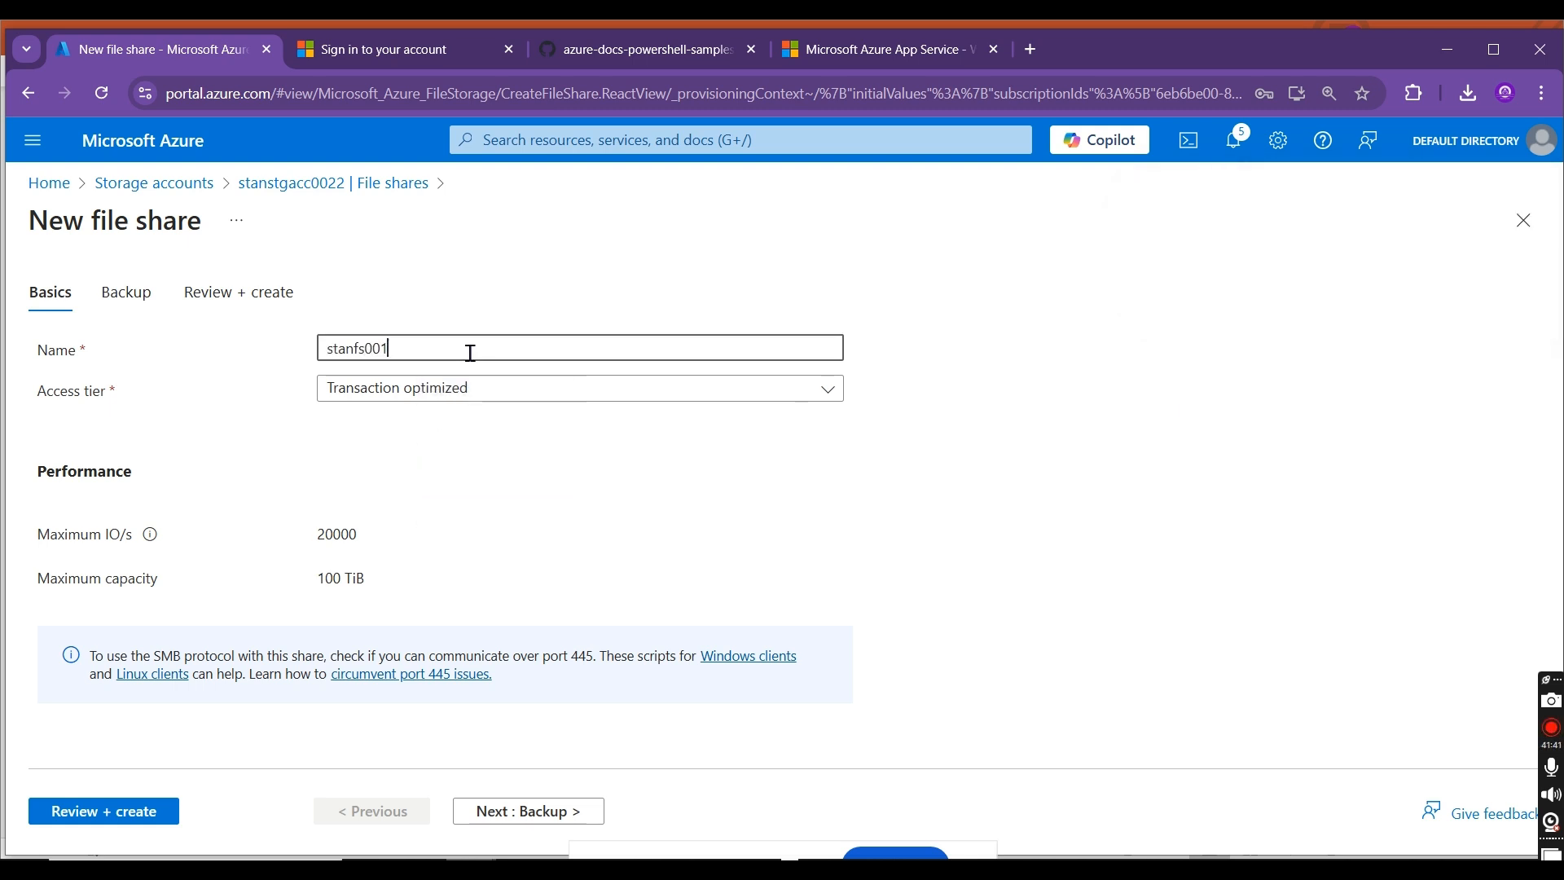
Step: In the file share's backup settings, choose to create a new Recovery Services vault named stan-fs-bkp-vault-01
click(124, 298)
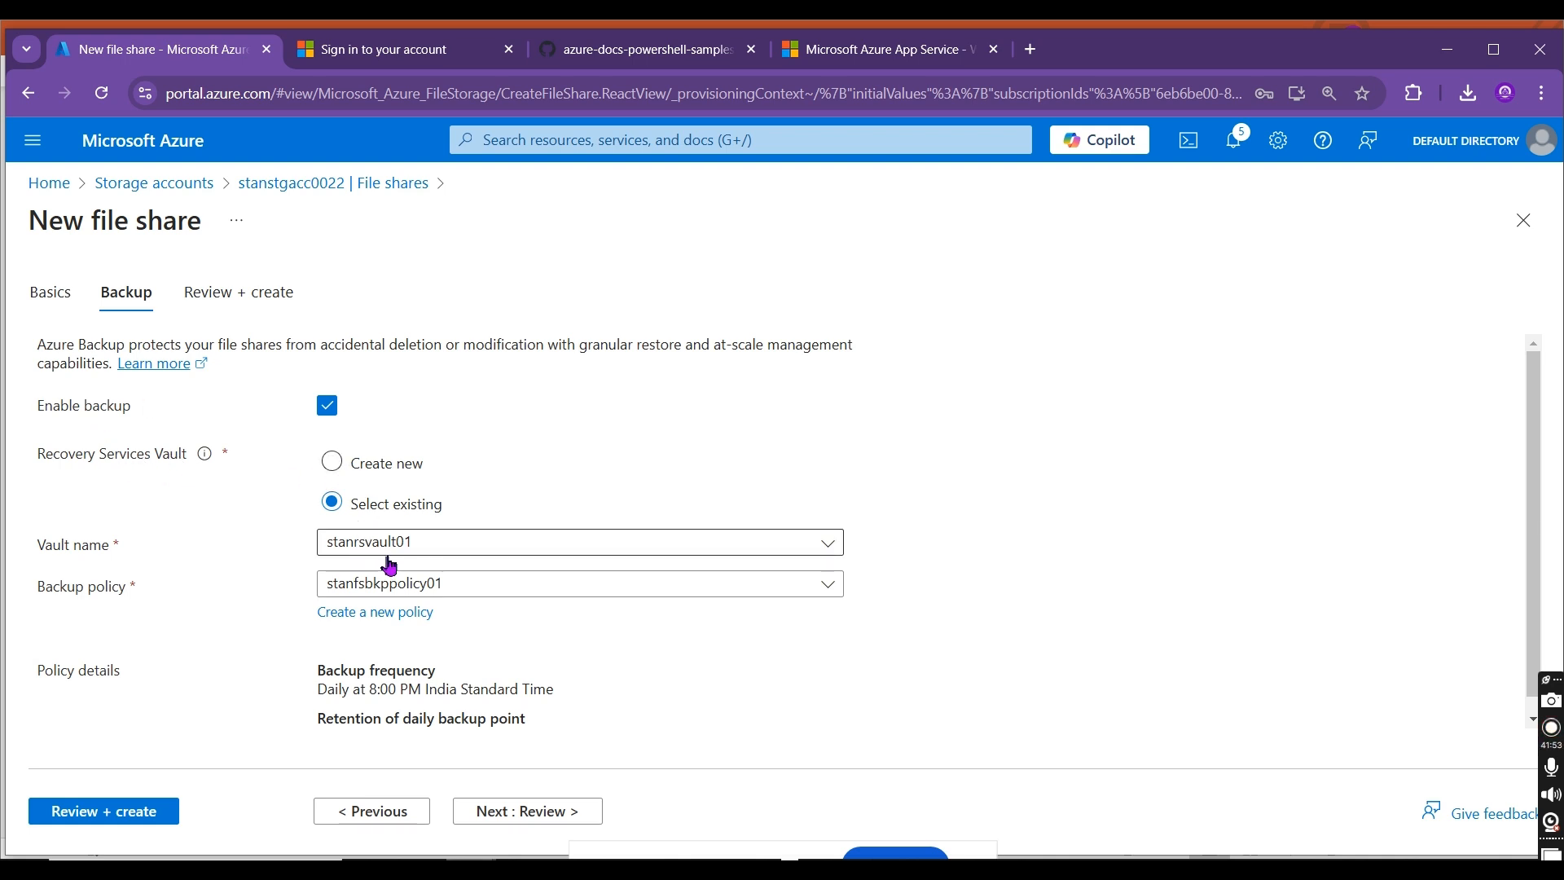
click(405, 477)
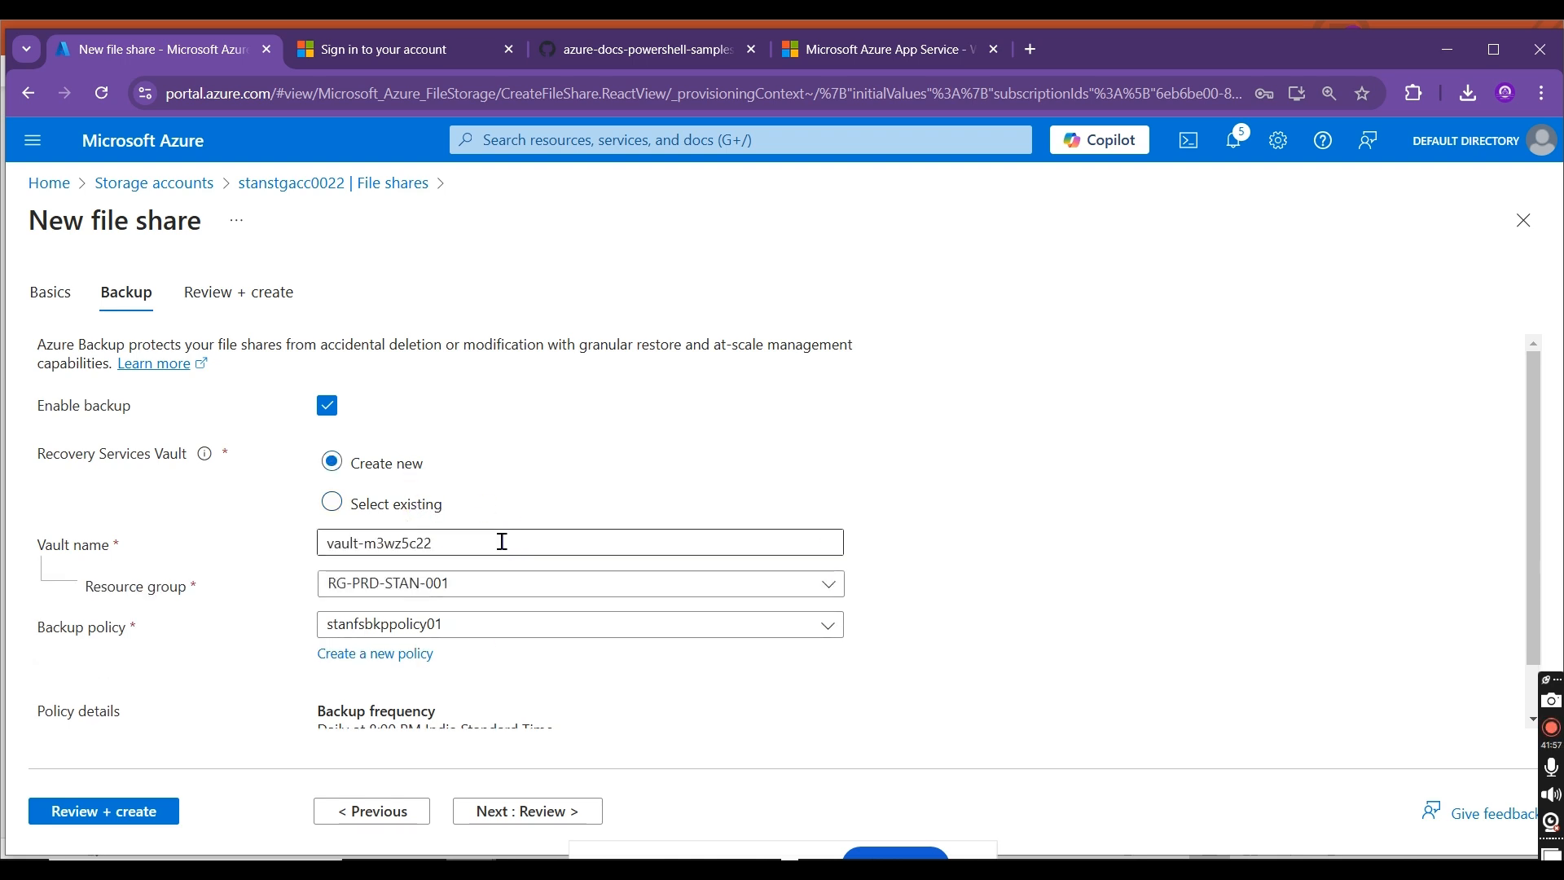
click(450, 542)
drag(450, 543, 220, 525)
text(stan0)
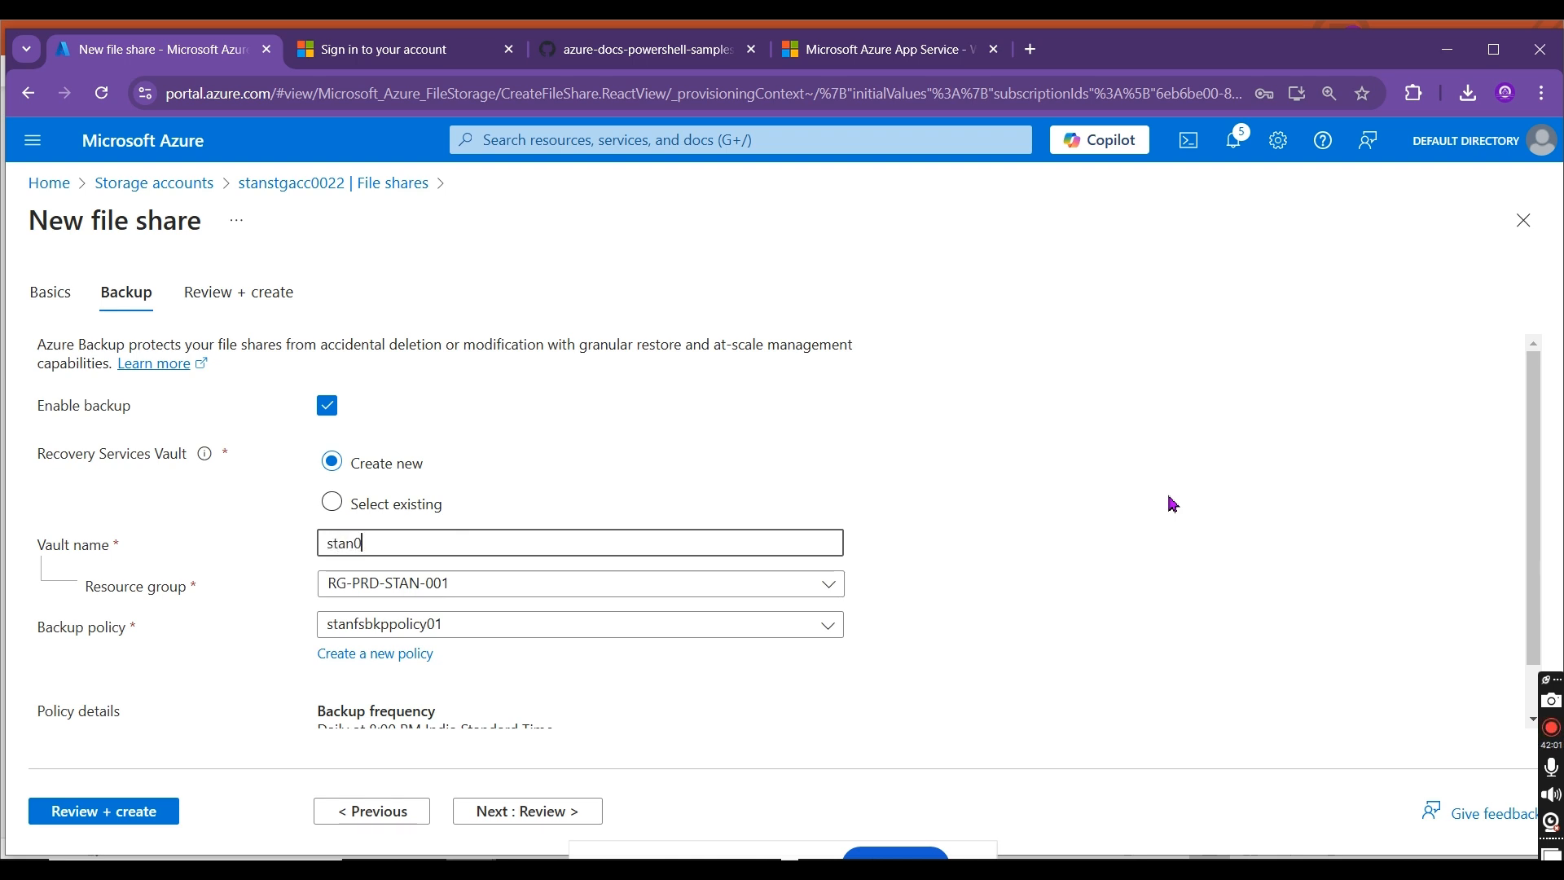
key(BackSpace)
text(-fs-bkp-vault0)
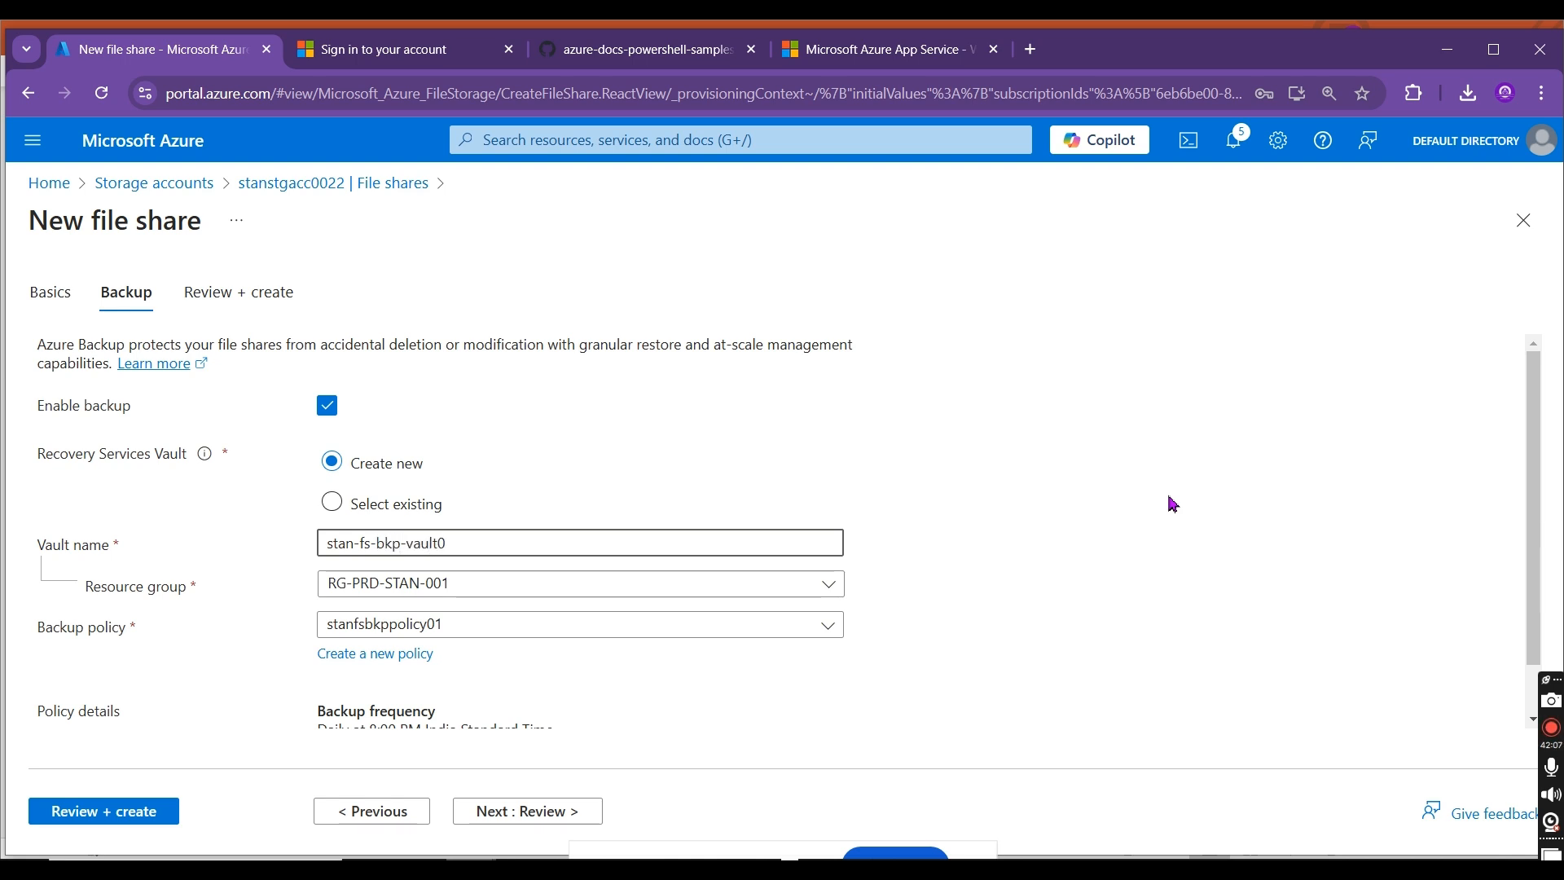
key(BackSpace)
text(-01)
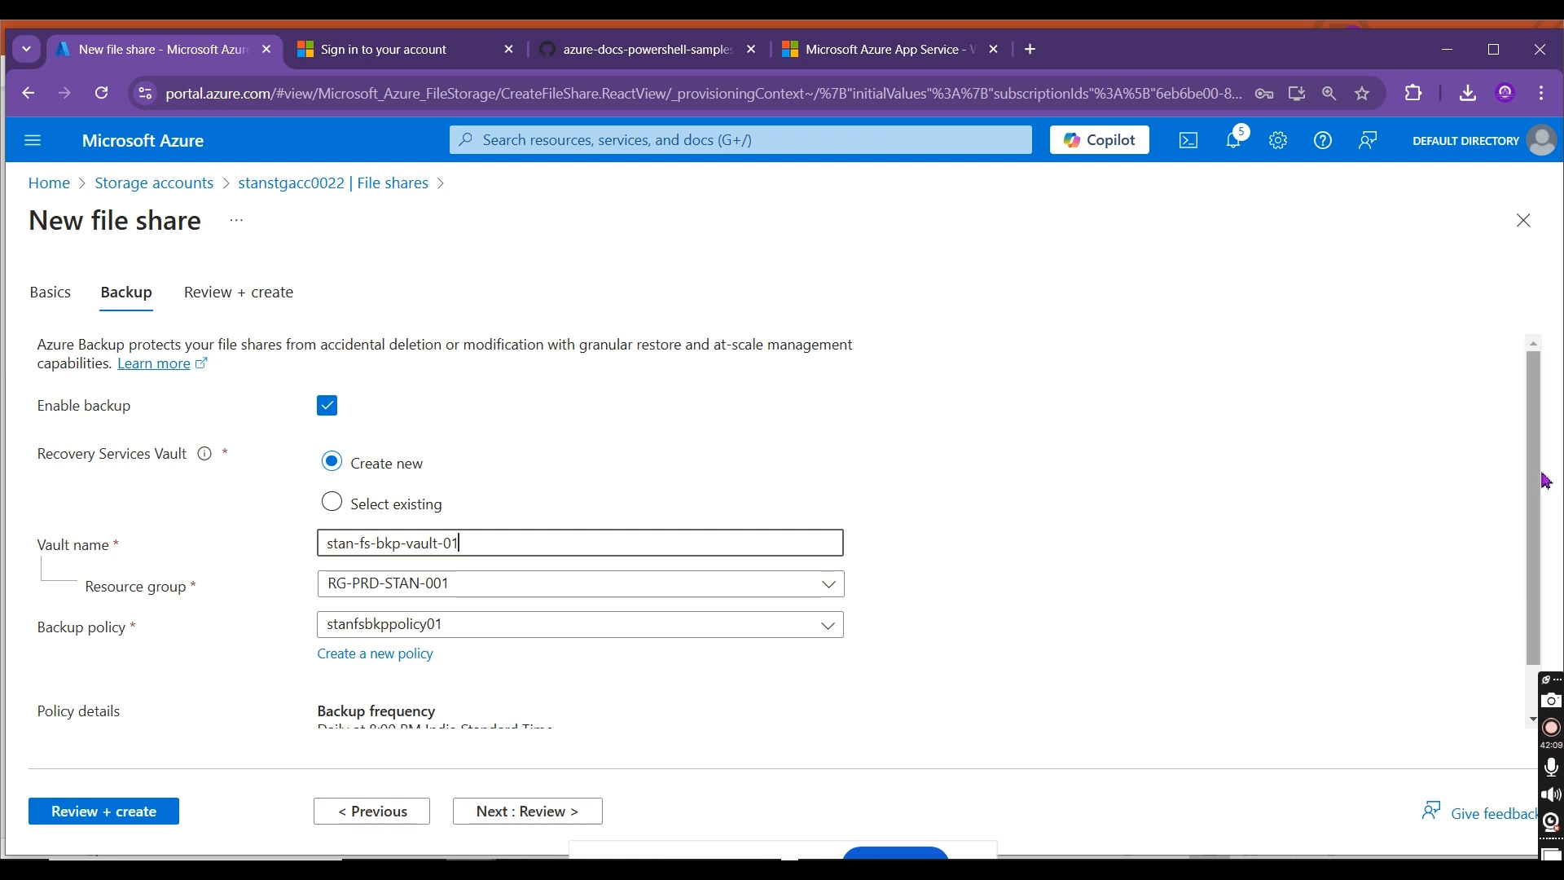
Step: Start a new backup policy for the file share, name it stan-fs-bkp-policy-01, and set its backup frequency to Hourly
scroll(1534, 491, down, 1)
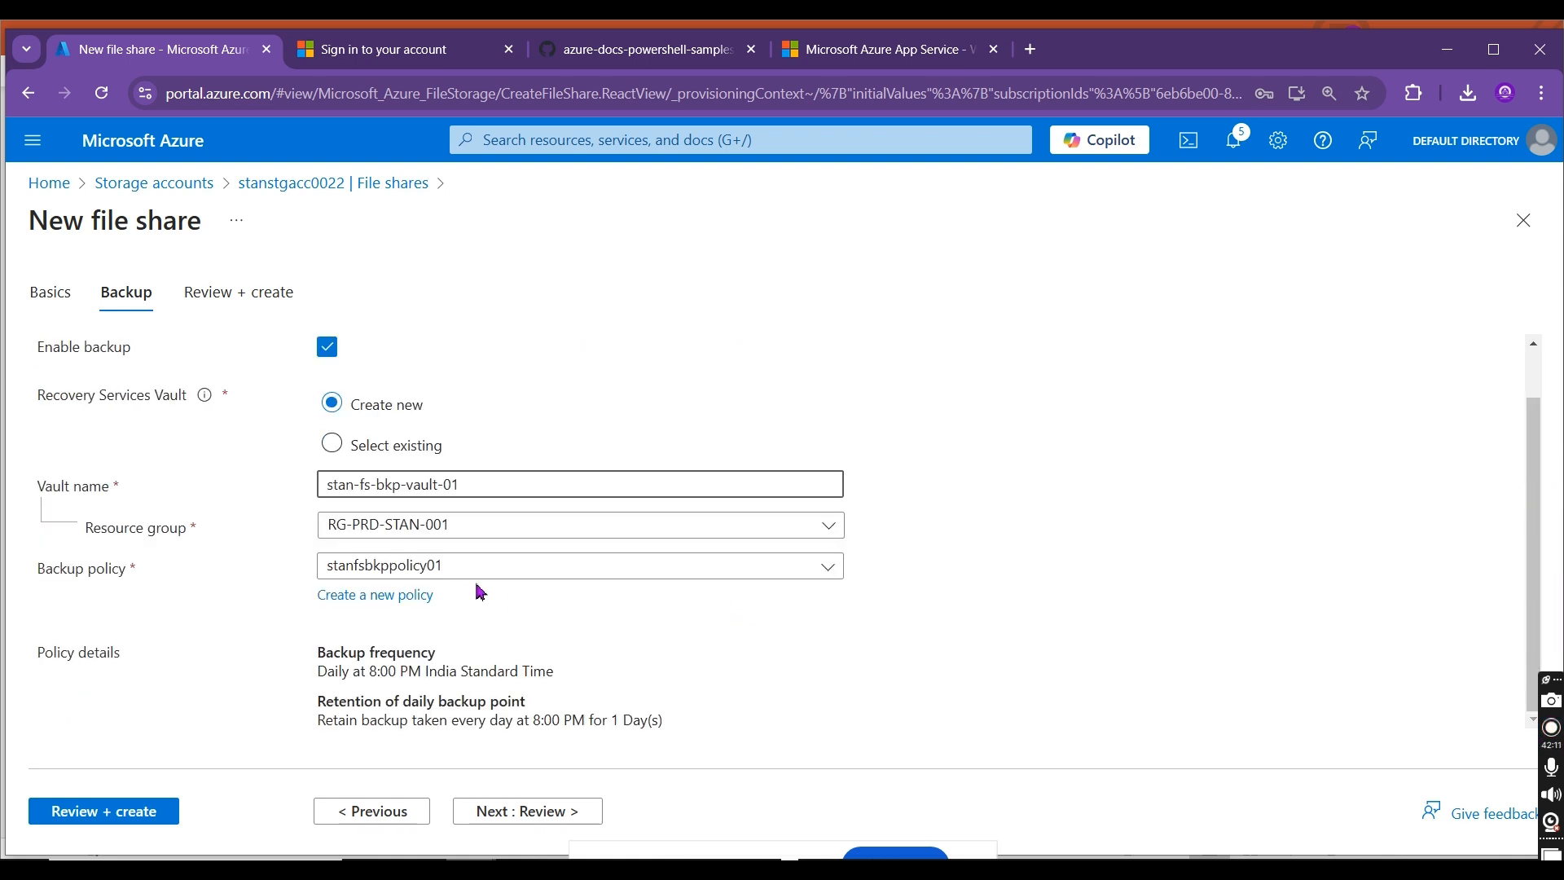
click(417, 597)
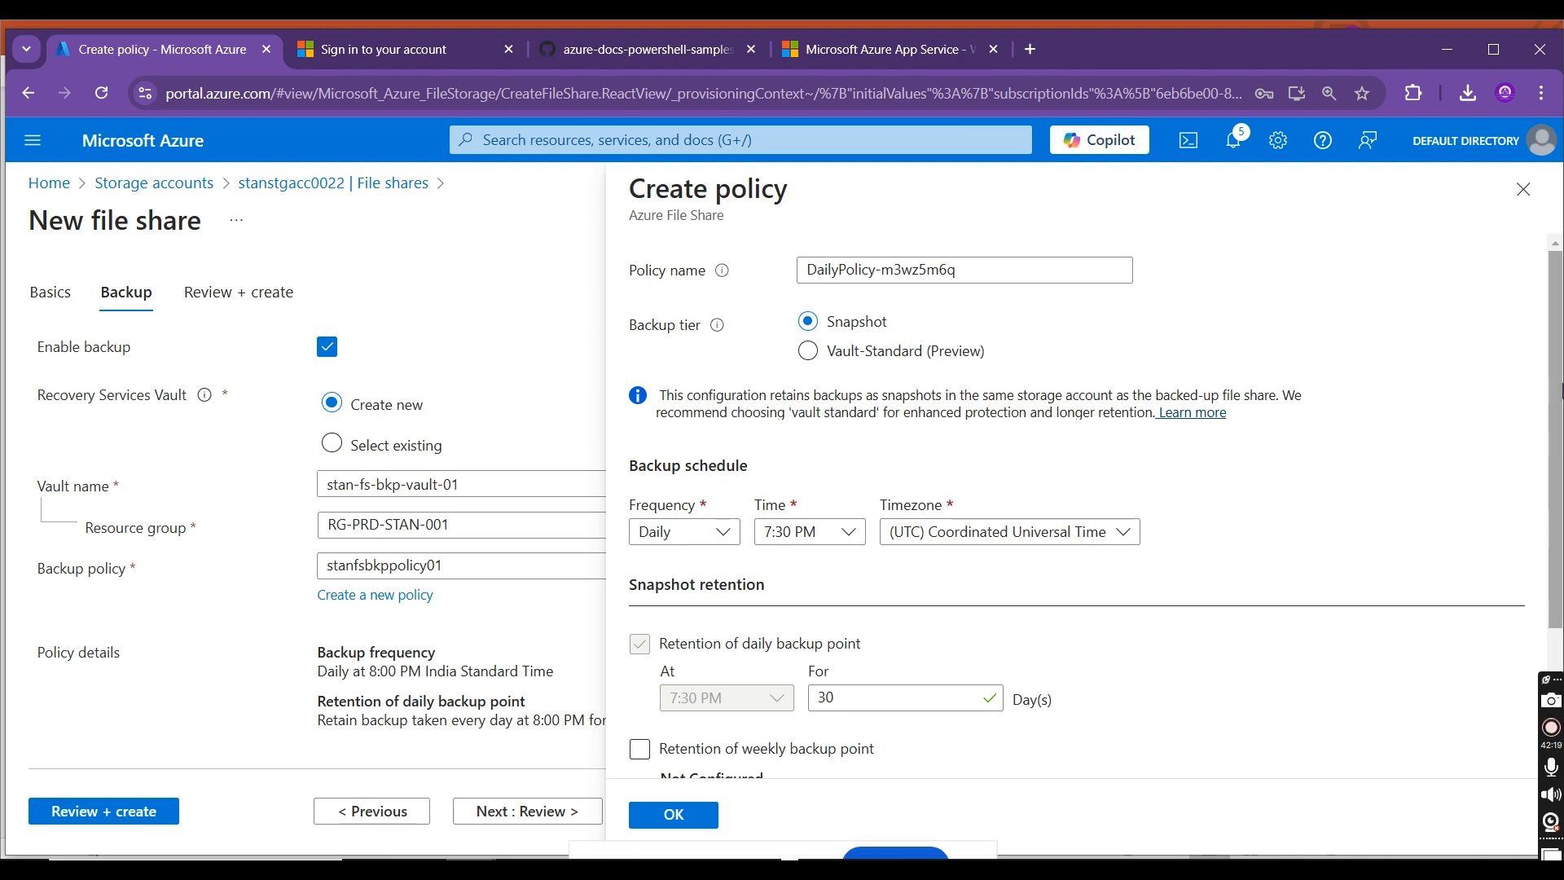
scroll(1556, 397, down, 3)
scroll(1505, 268, up, 3)
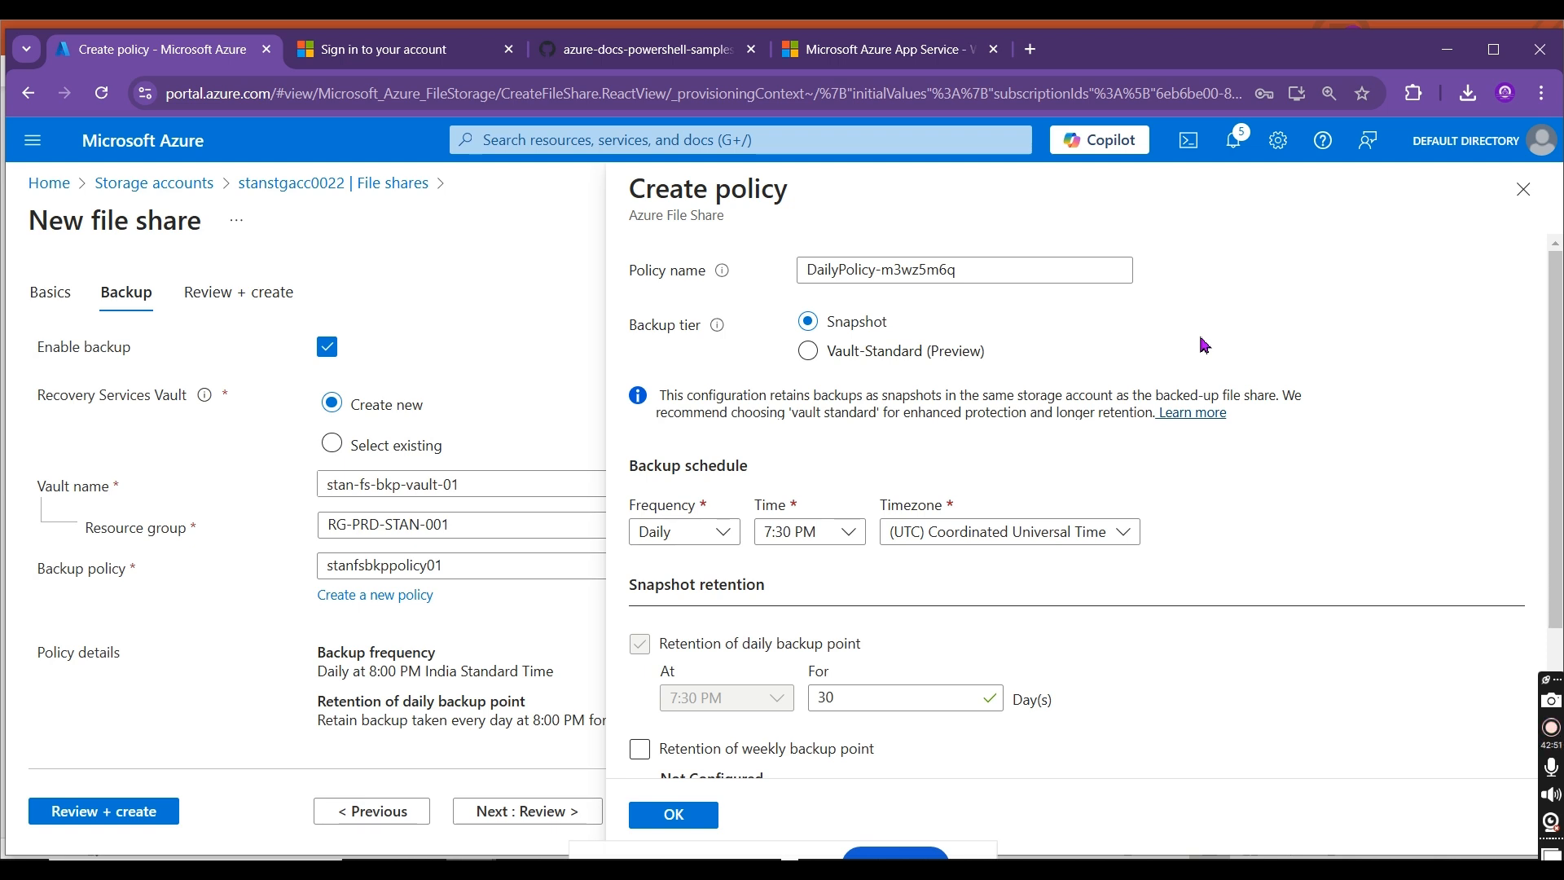
click(982, 270)
key(ctrl+a)
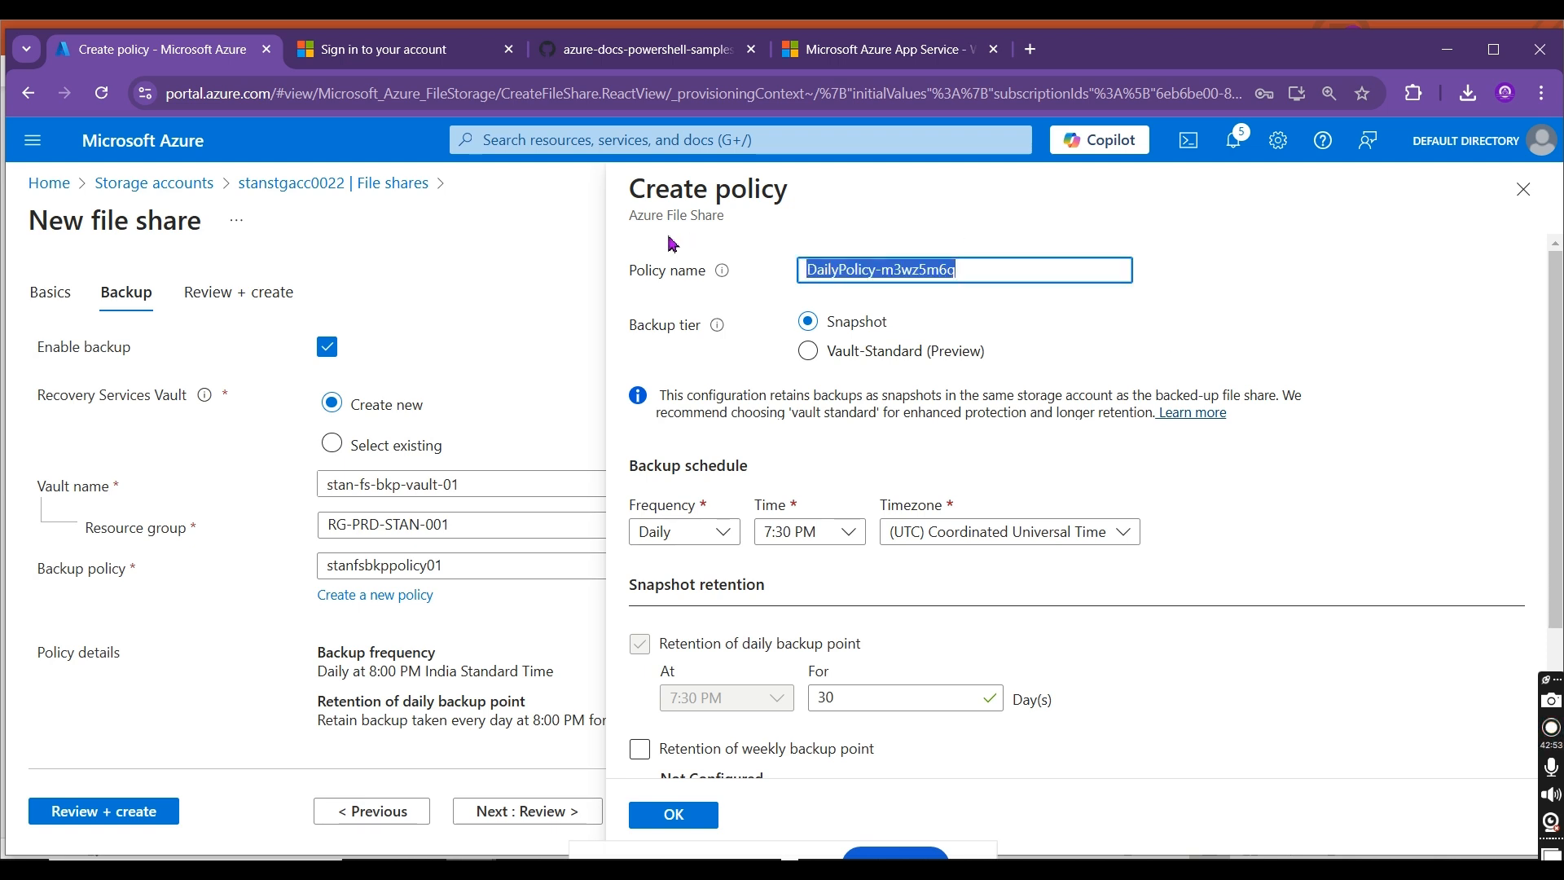
text(stan-fs)
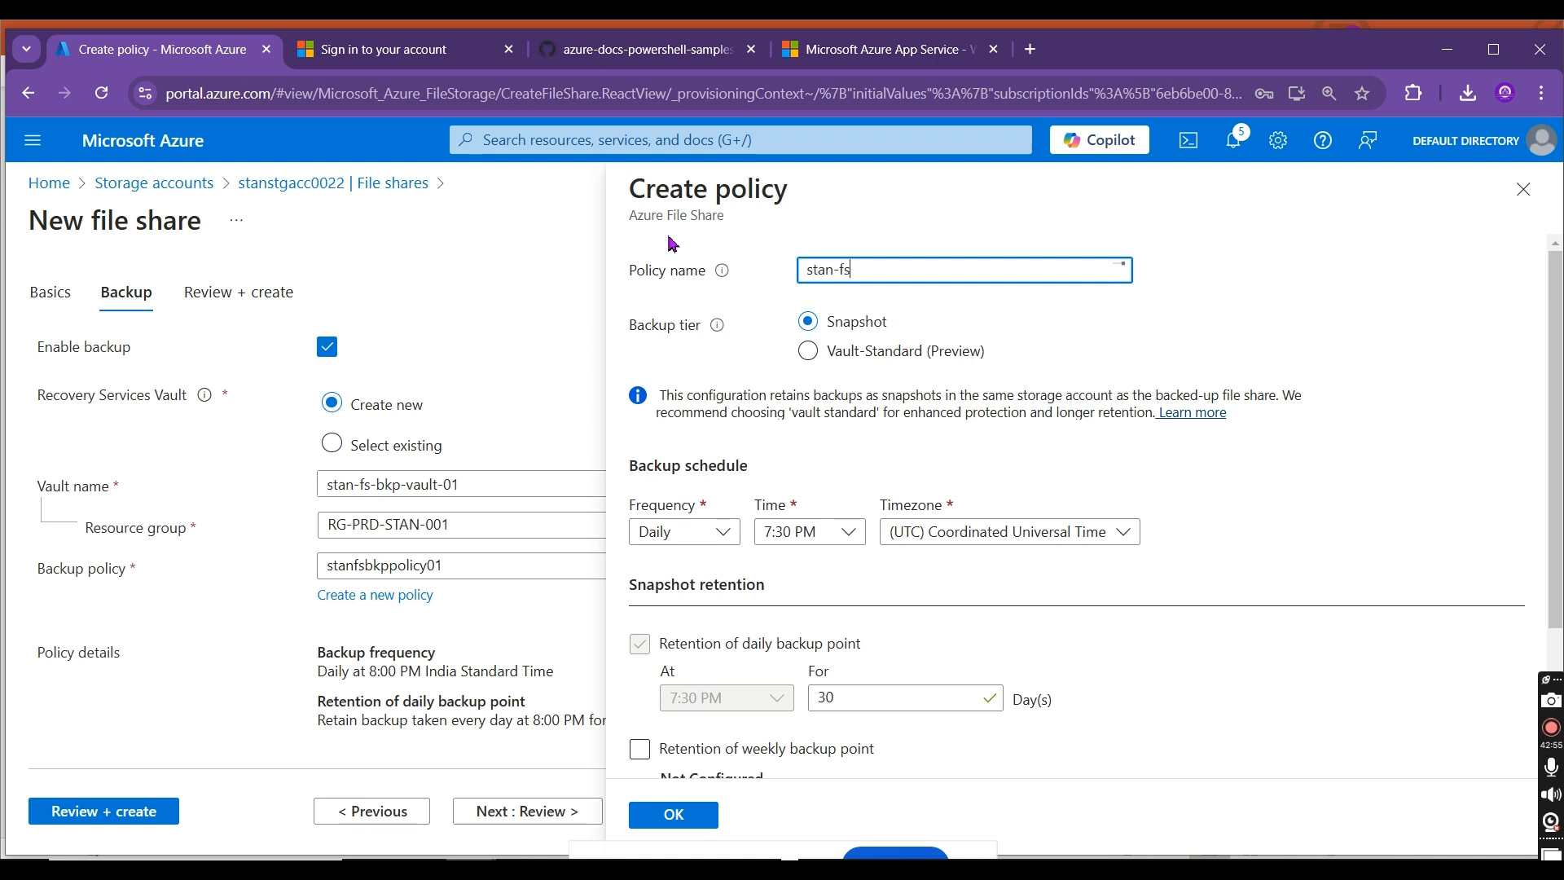
text(-bkp-)
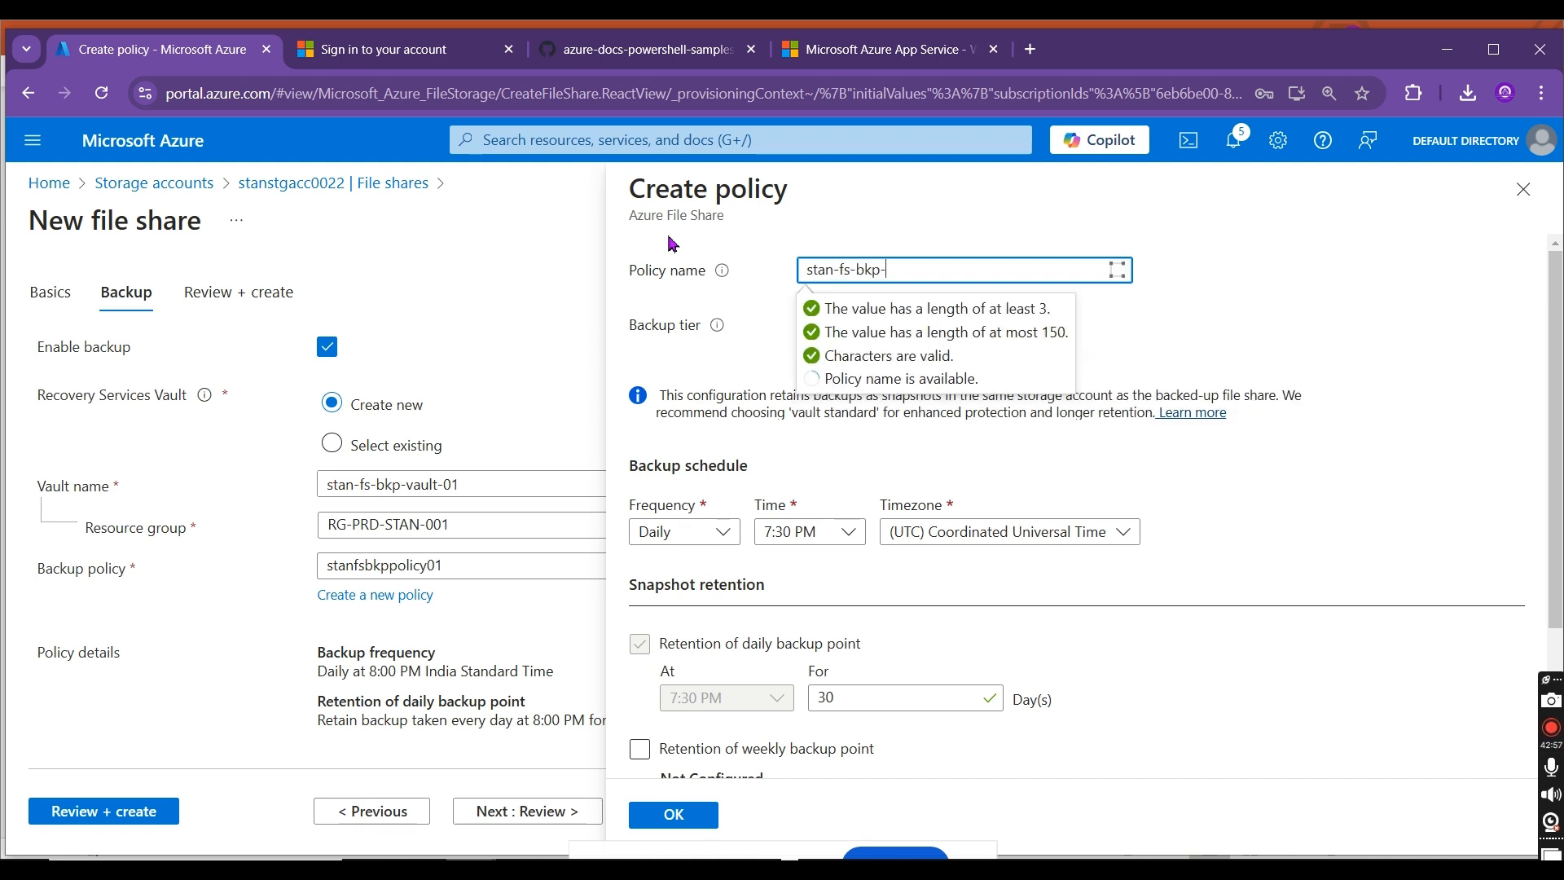
text(policy-01)
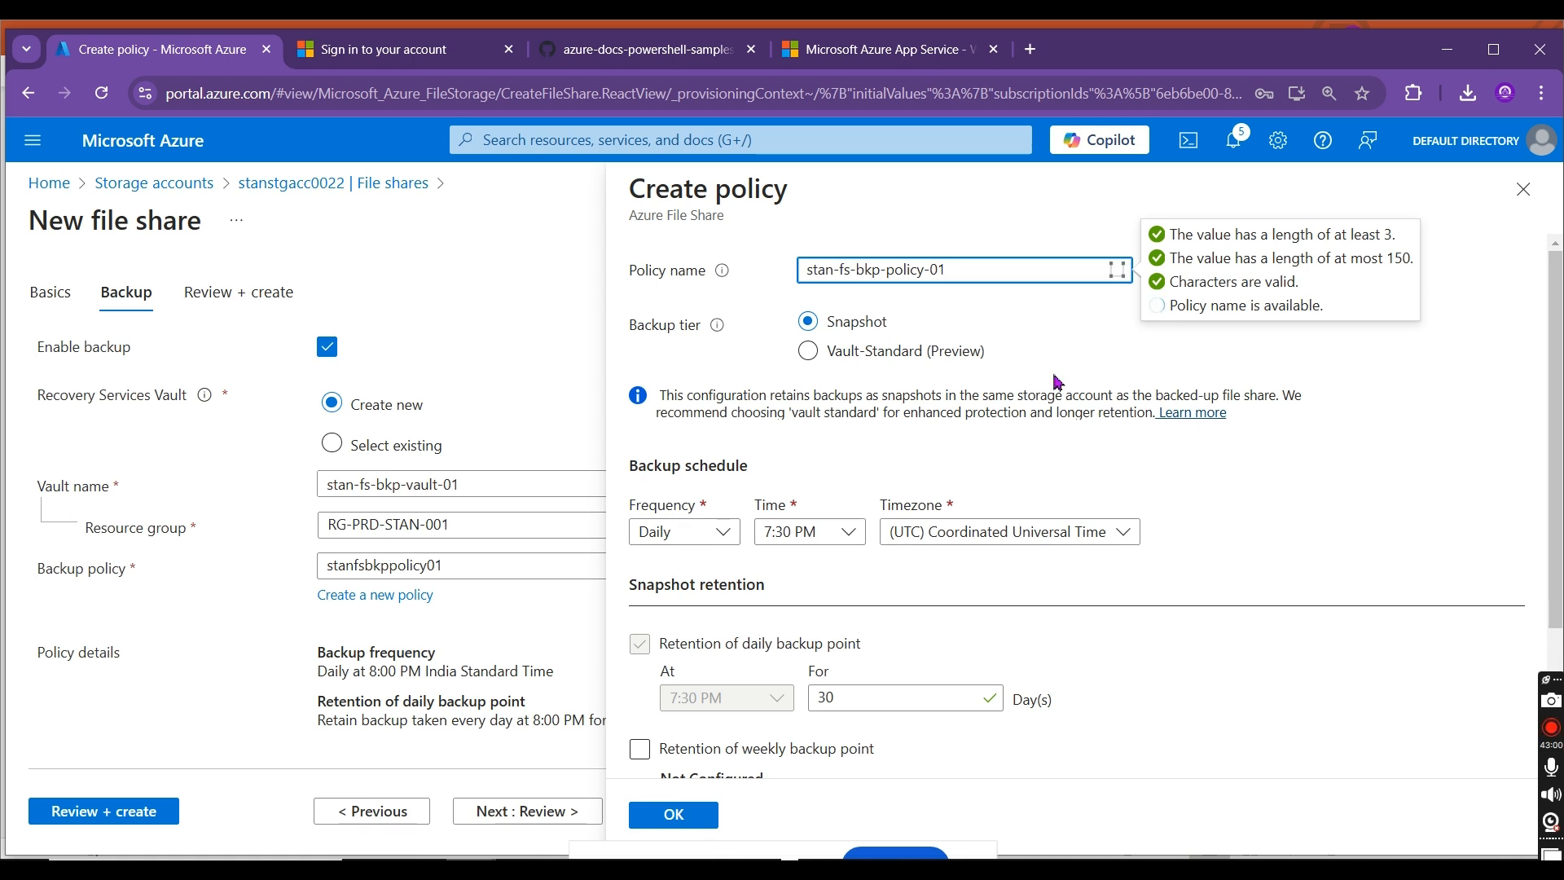
click(1273, 491)
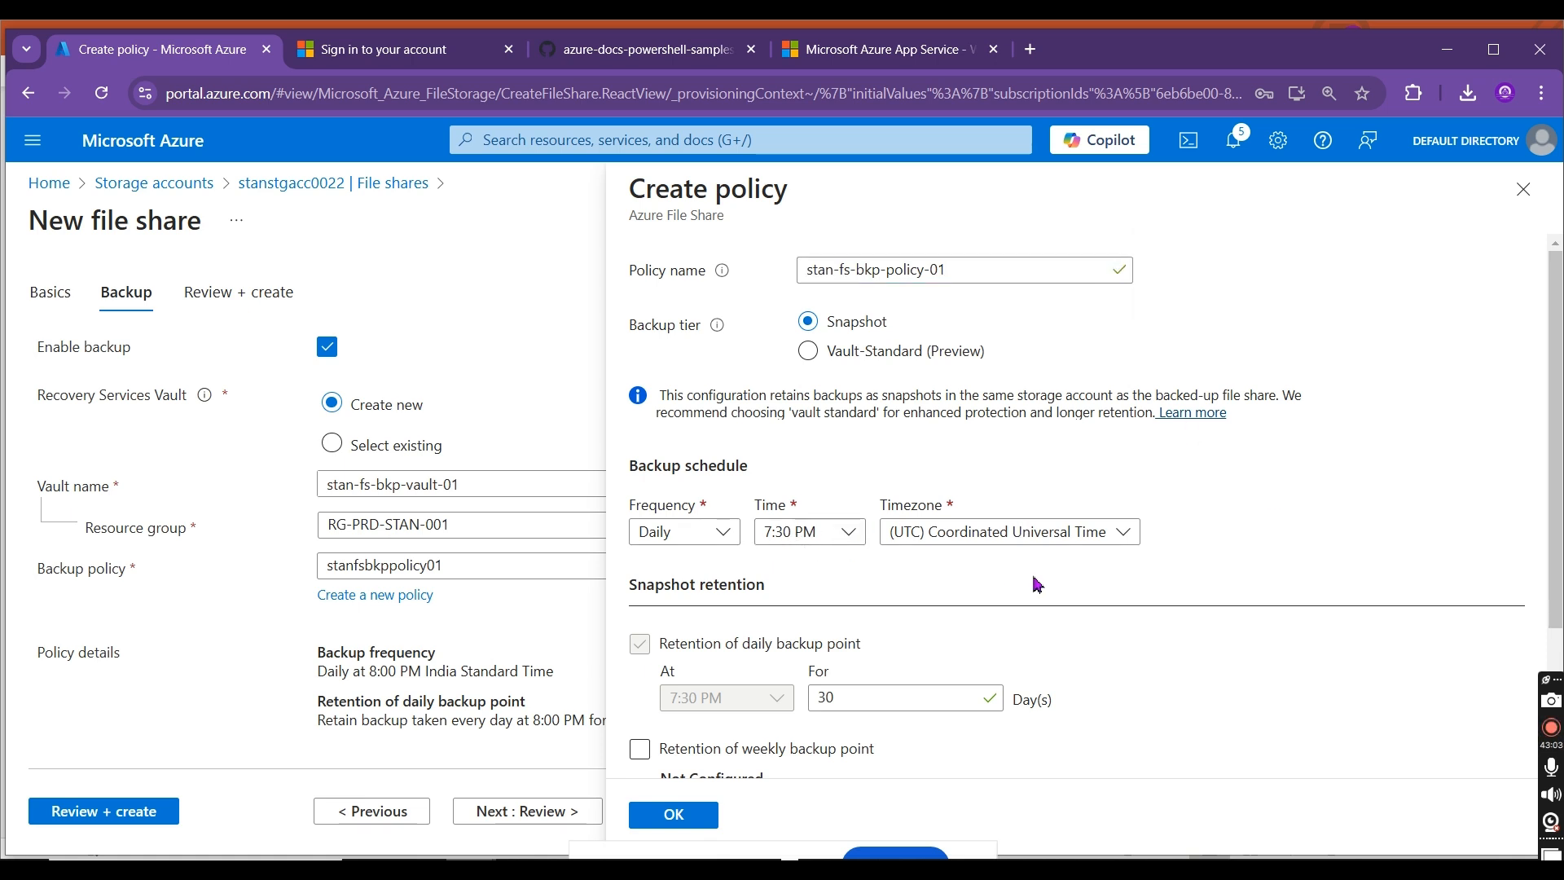
click(698, 530)
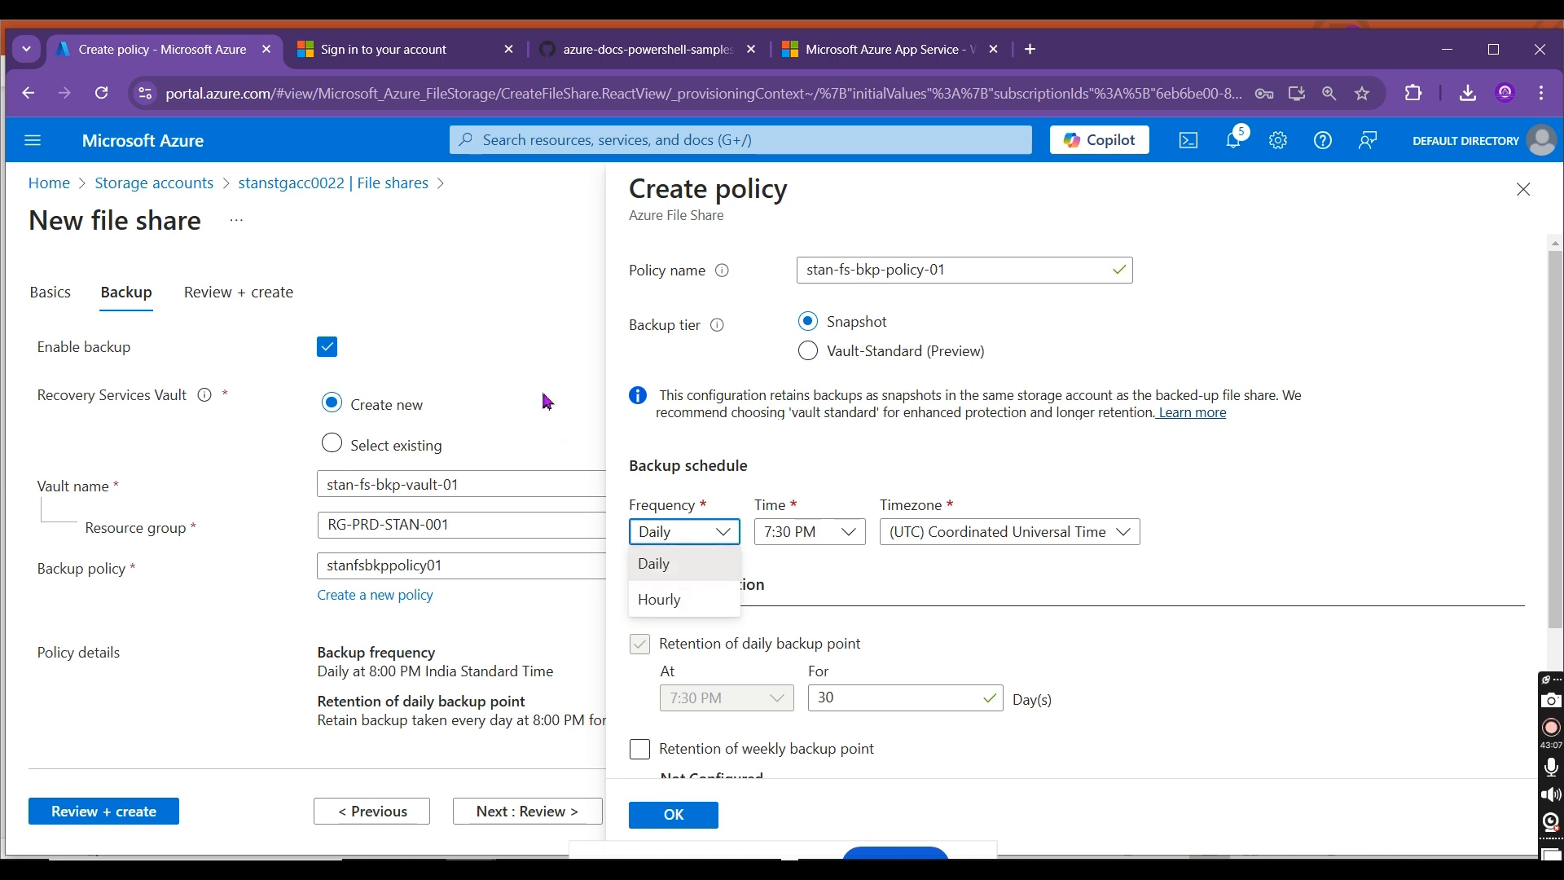
click(664, 599)
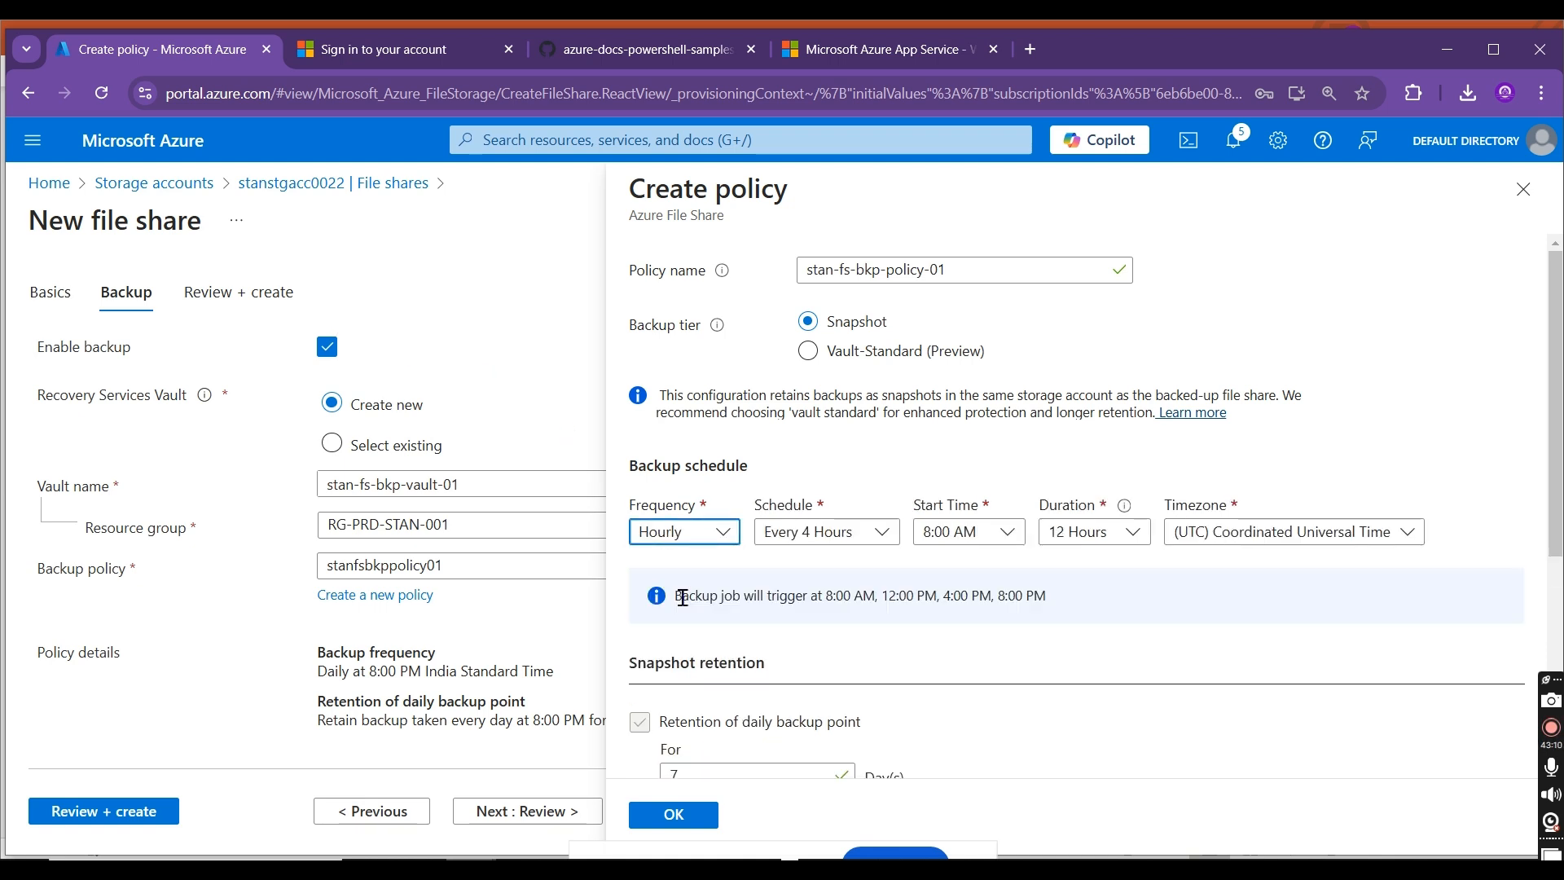
Step: Set the backup policy's frequency to Daily and the daily backup point retention to 1 day
click(714, 541)
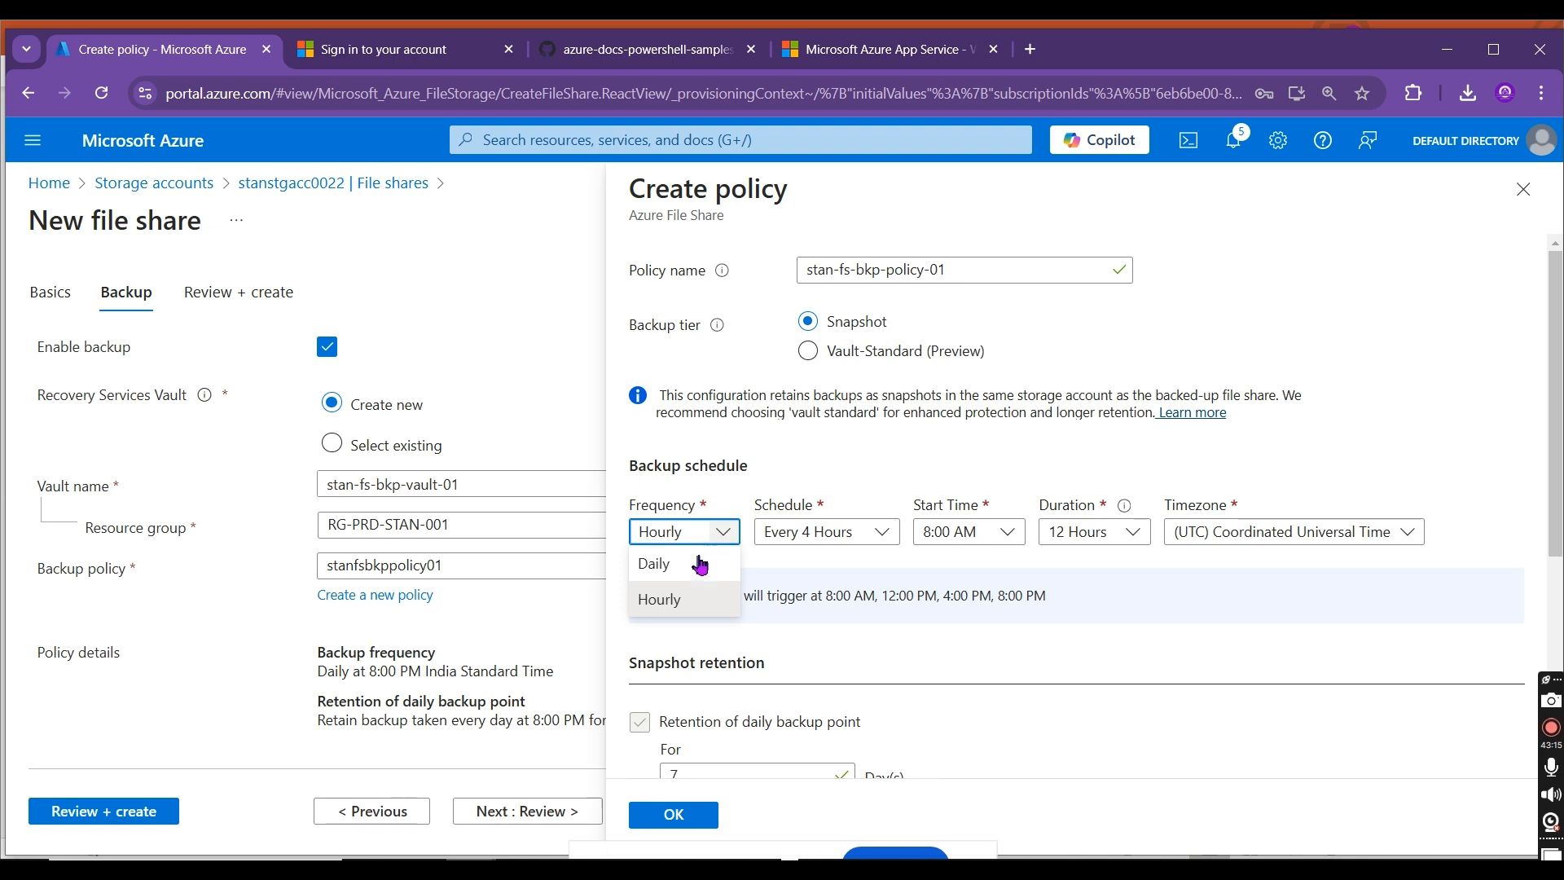
click(698, 559)
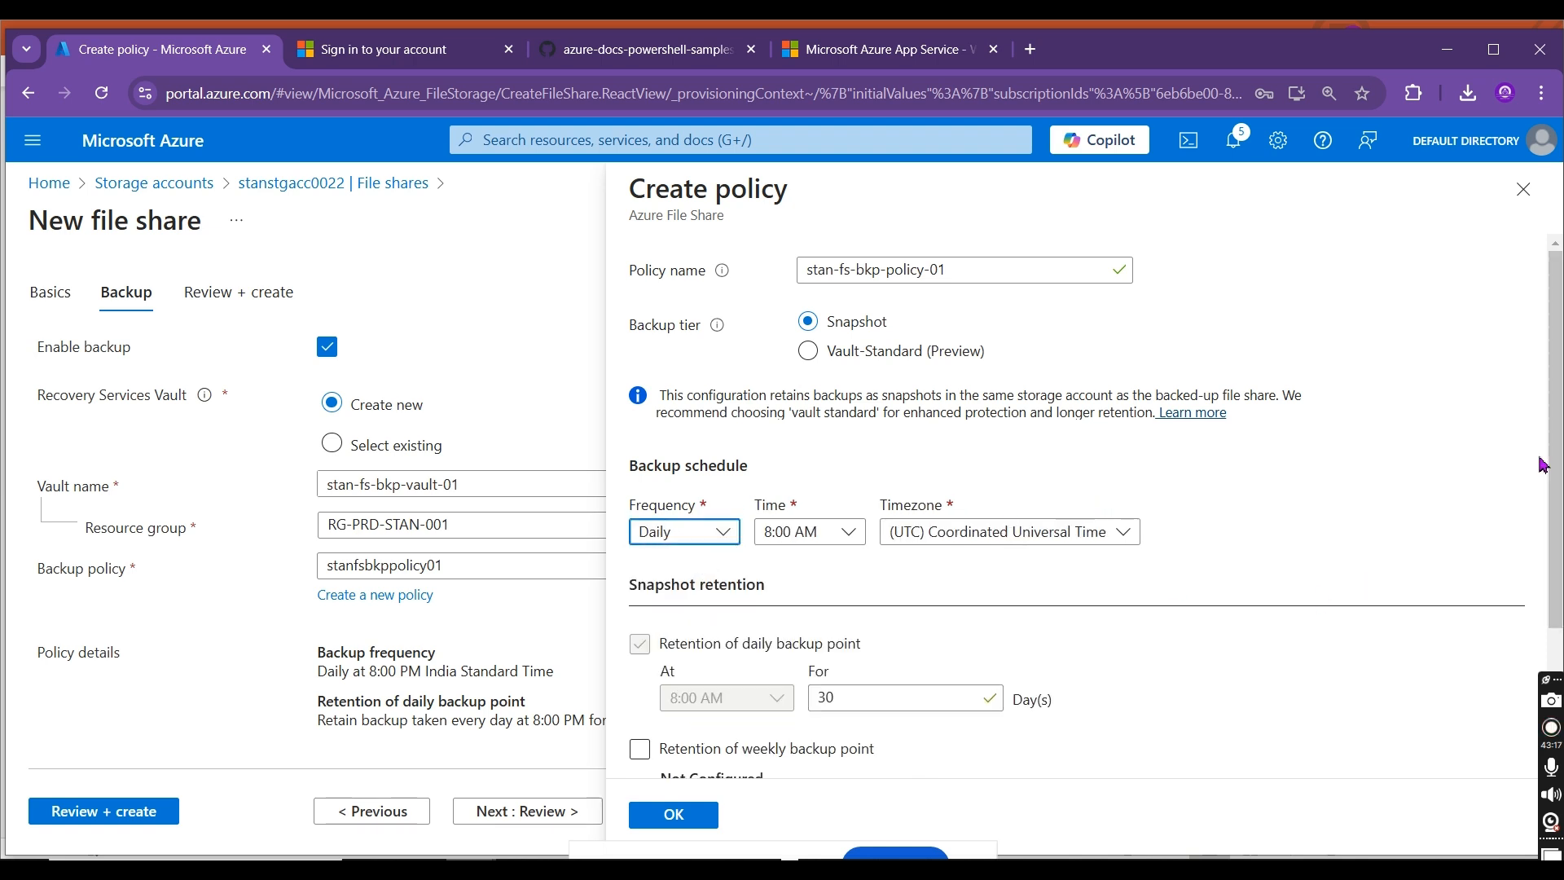
scroll(1539, 458, down, 2)
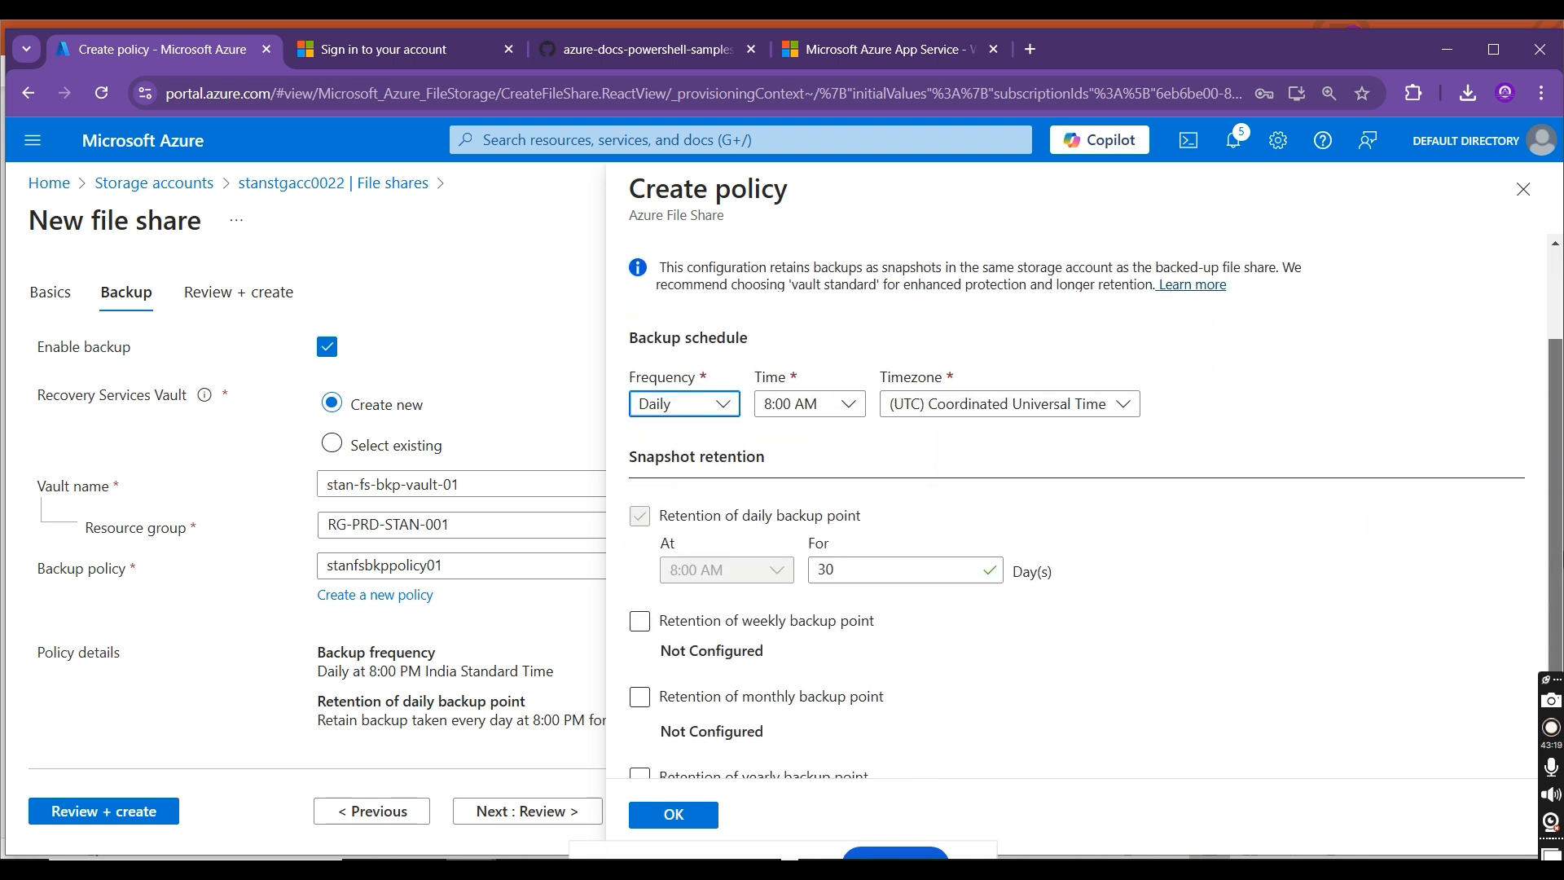
scroll(1096, 508, down, 1)
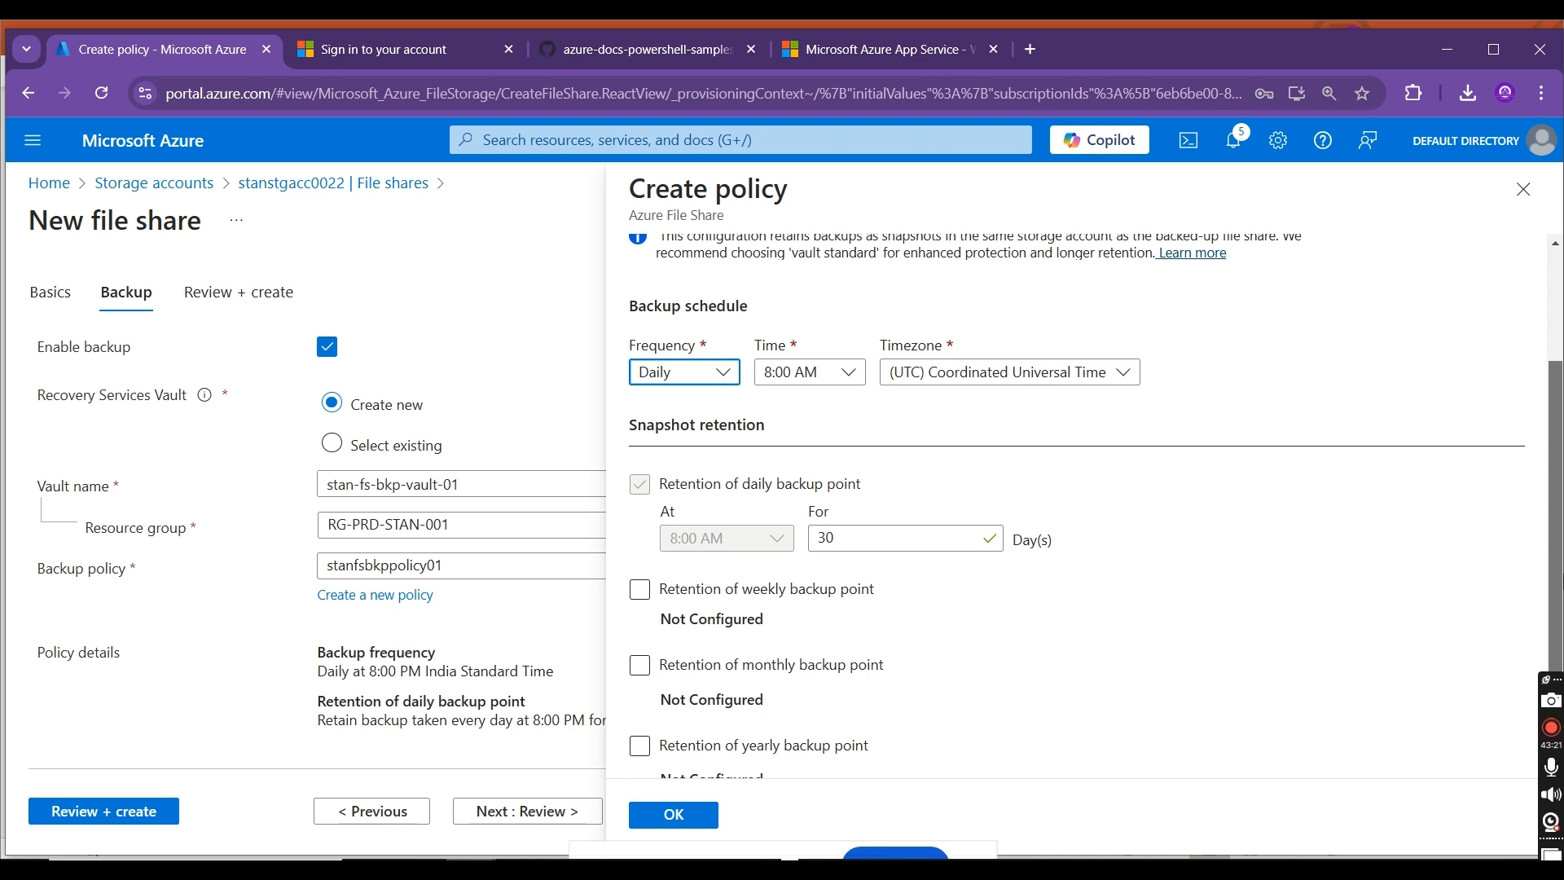
scroll(750, 460, down, 1)
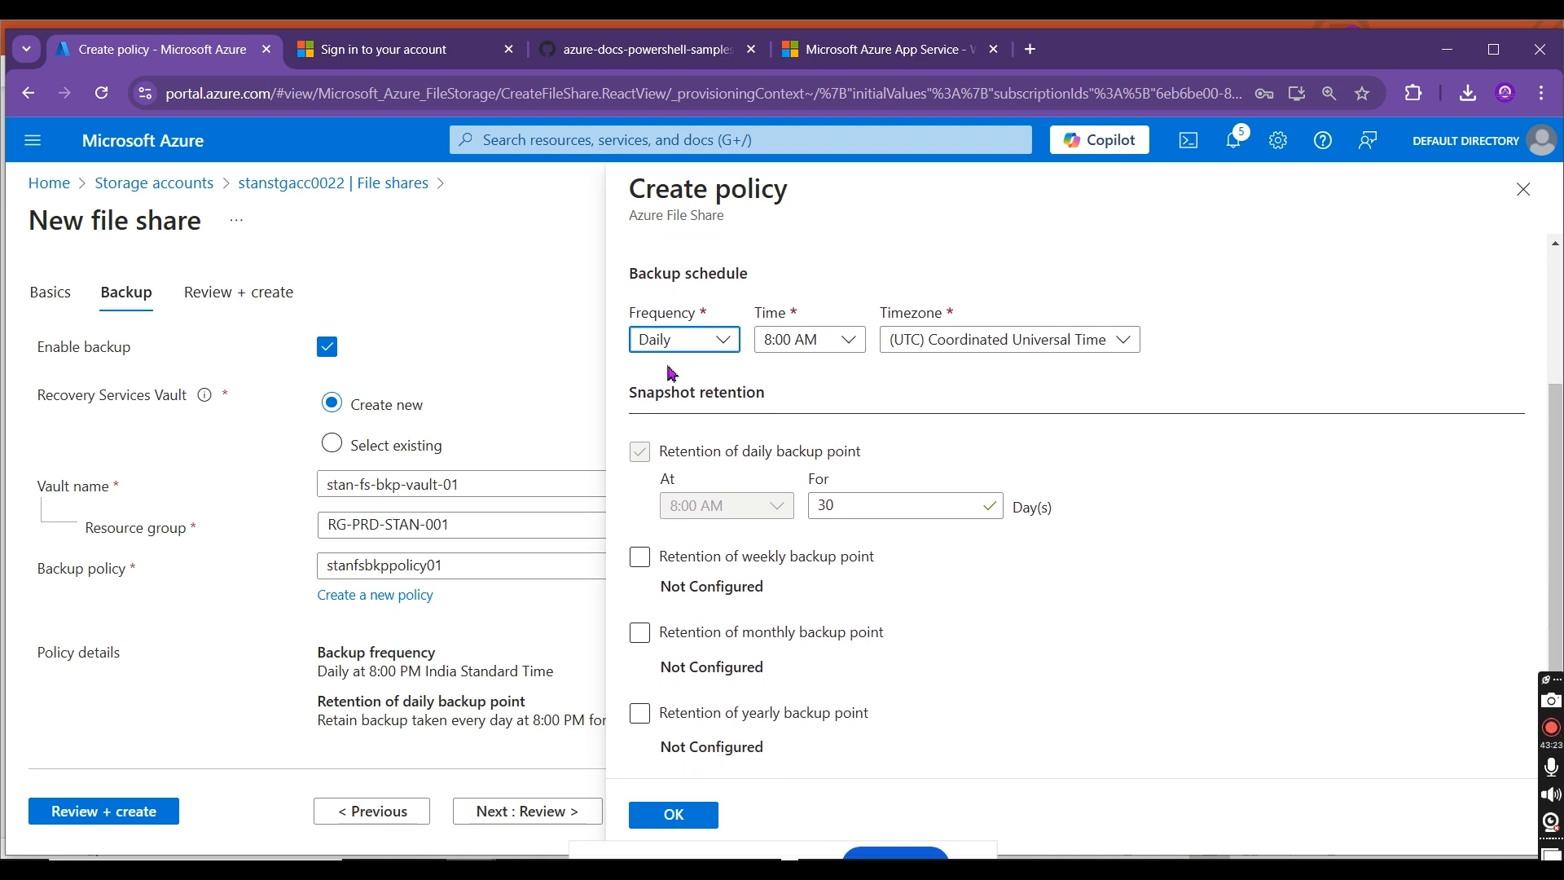
double_click(862, 503)
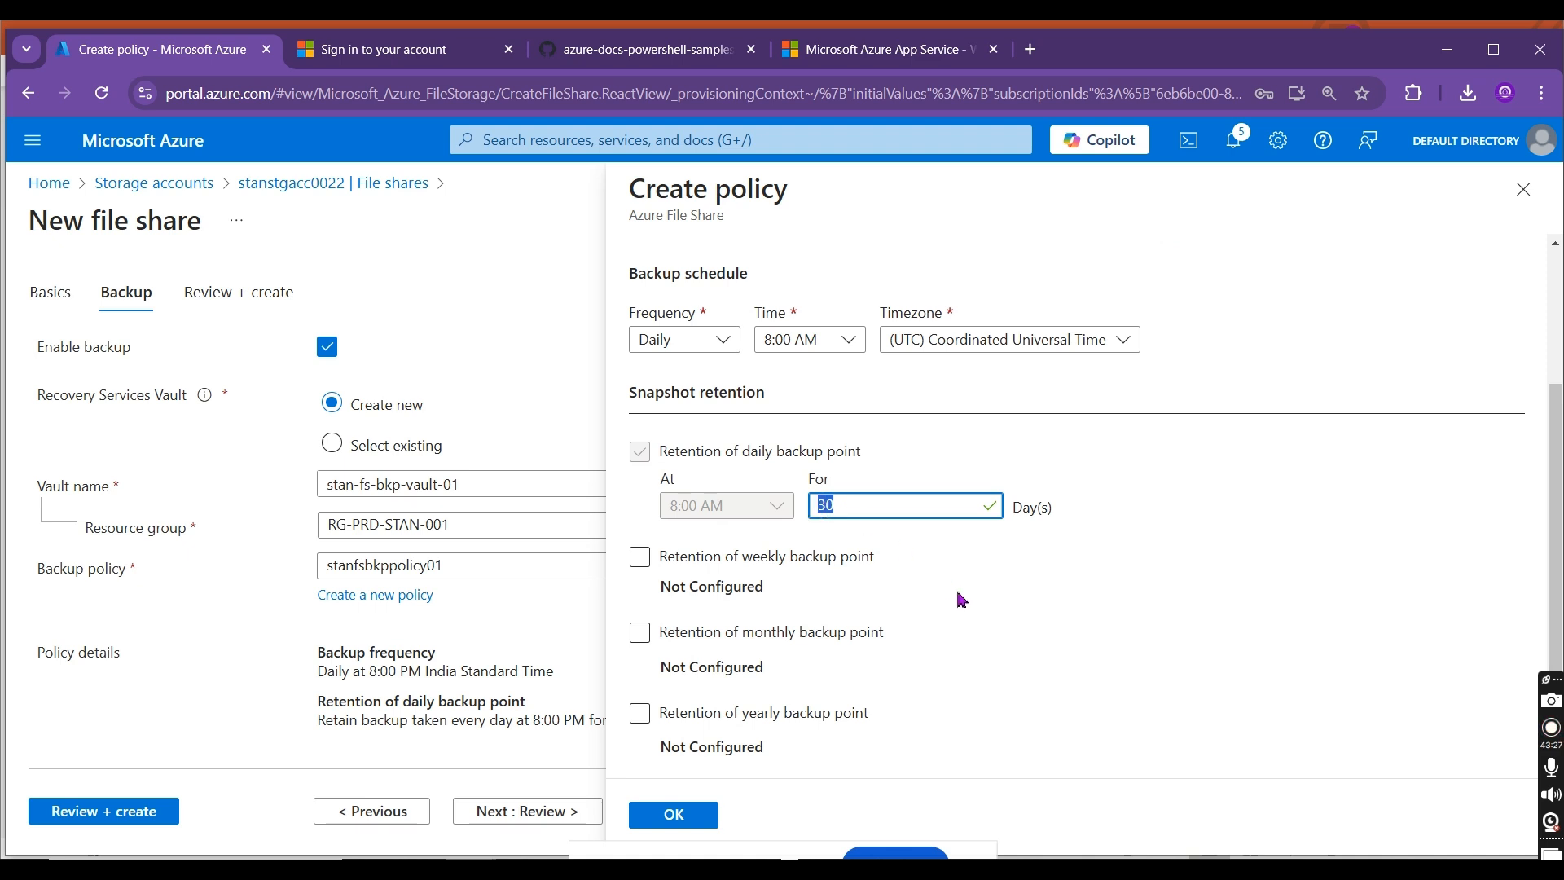
text(1)
click(1007, 526)
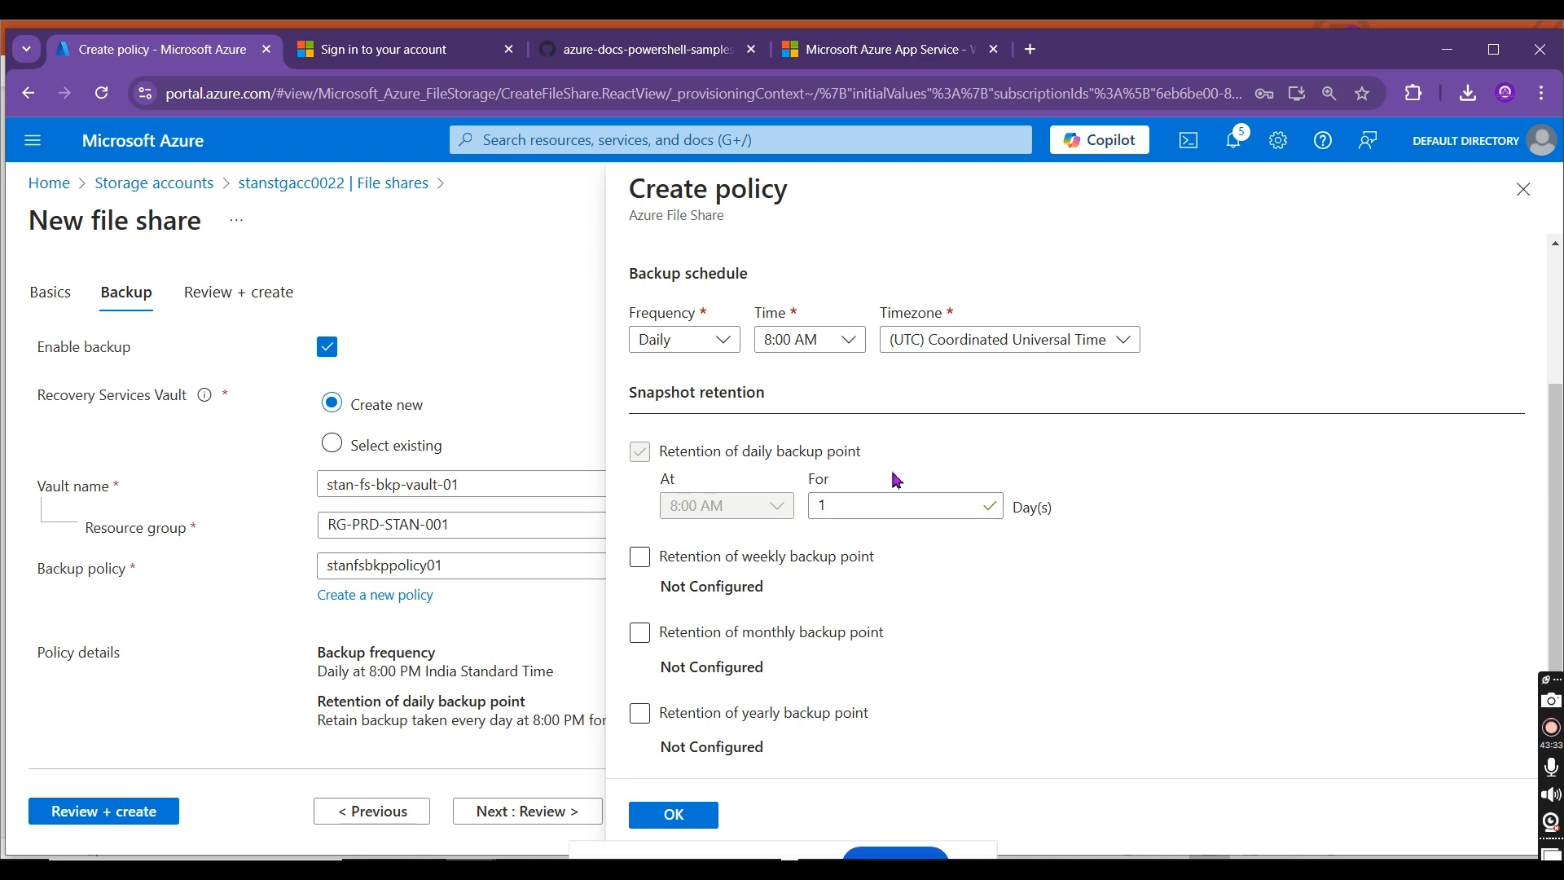
Step: Try a daily backup point retention of 10000 days, and return it to 1 day
double_click(819, 505)
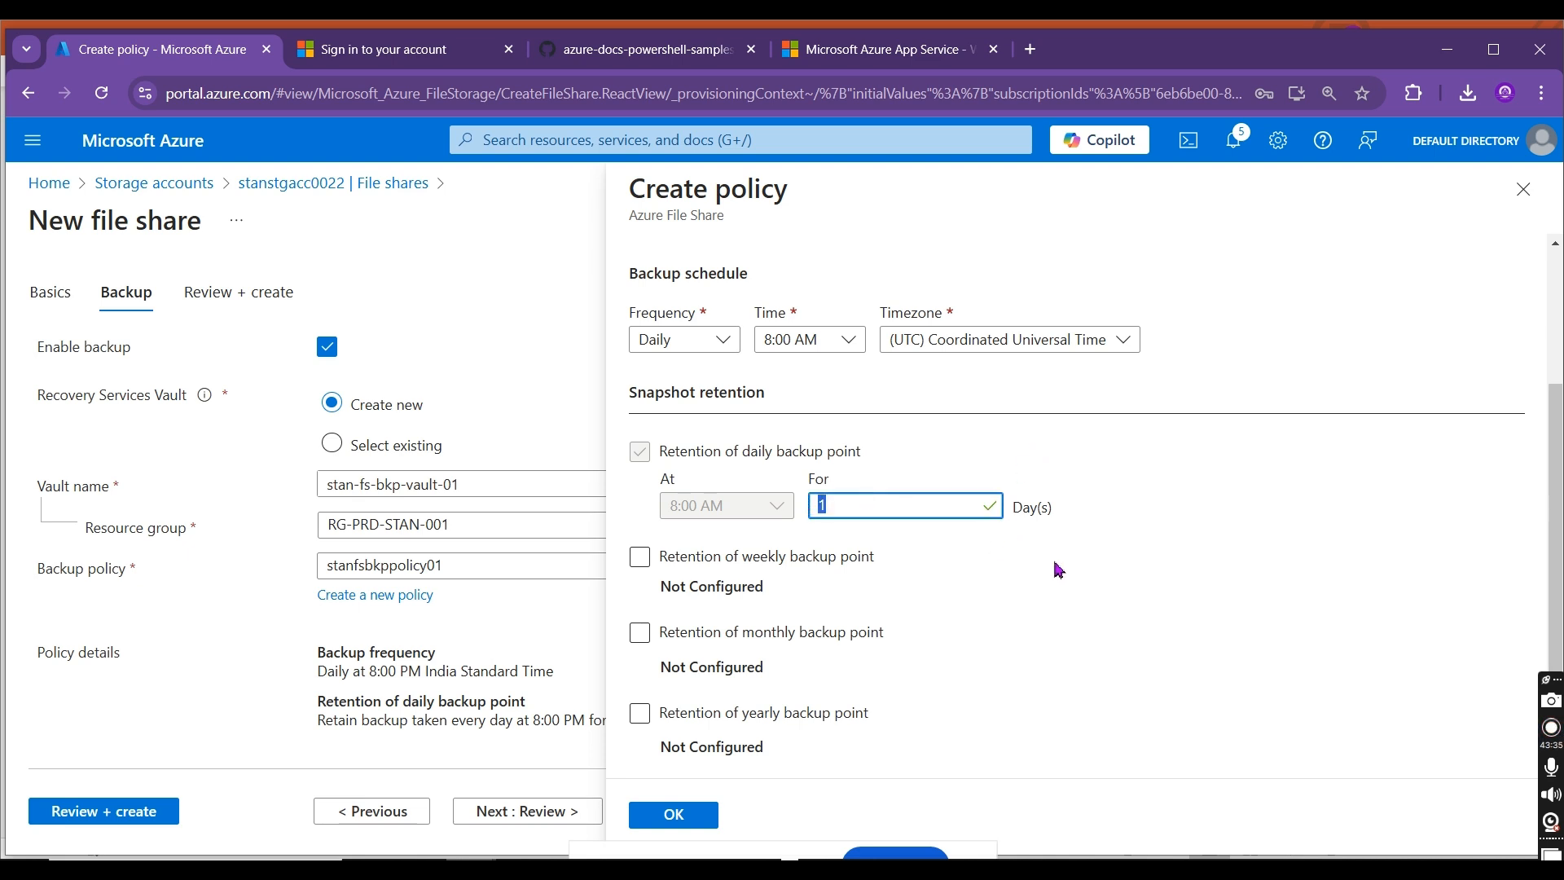
text(10000)
click(1173, 550)
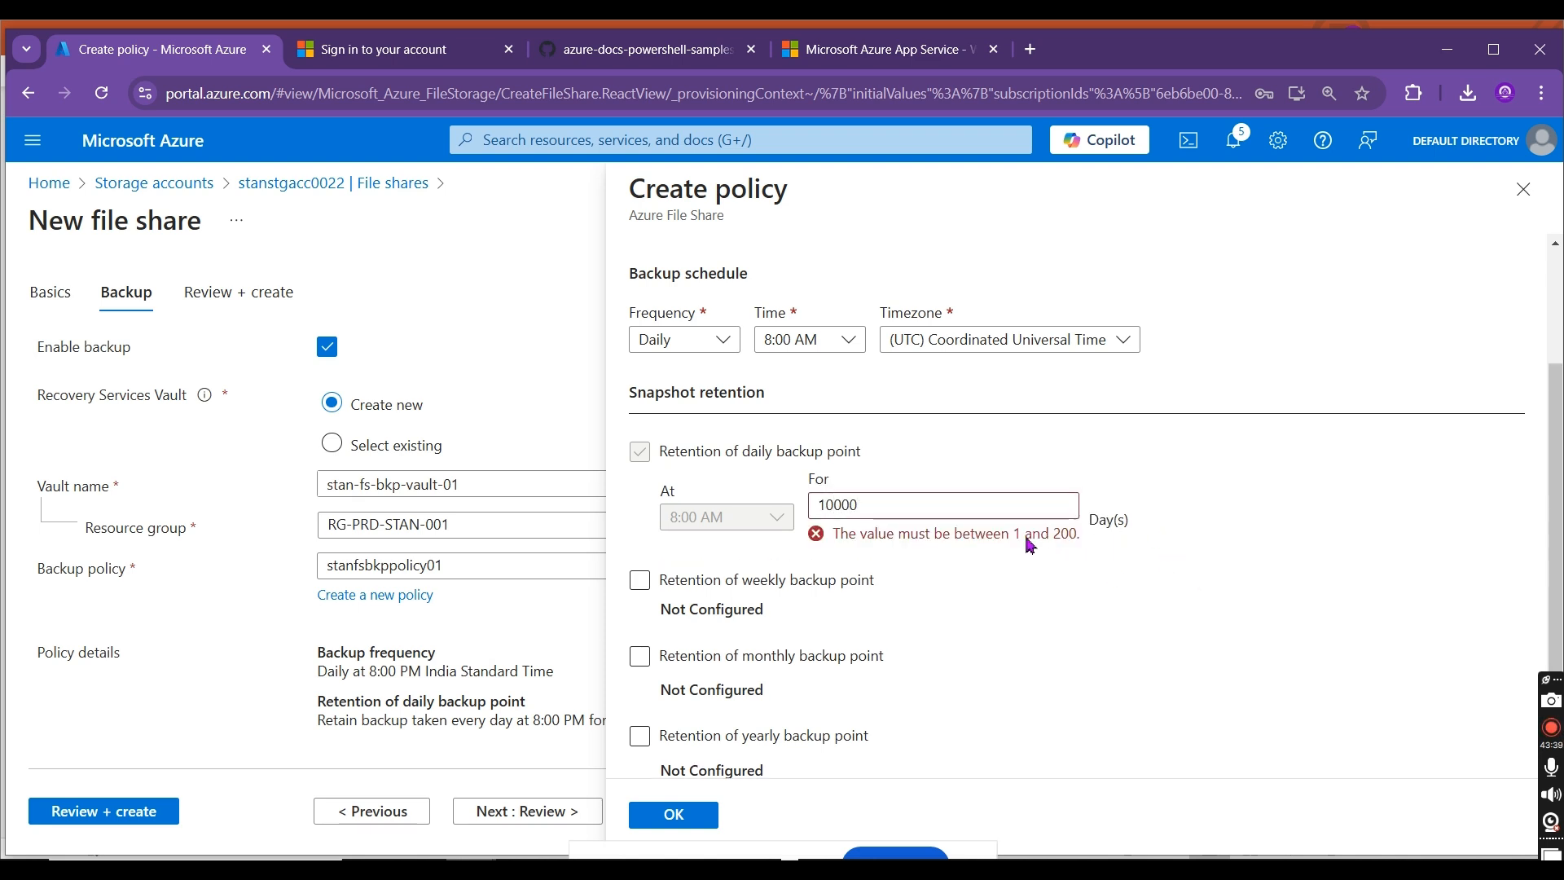
drag(1079, 540, 1018, 550)
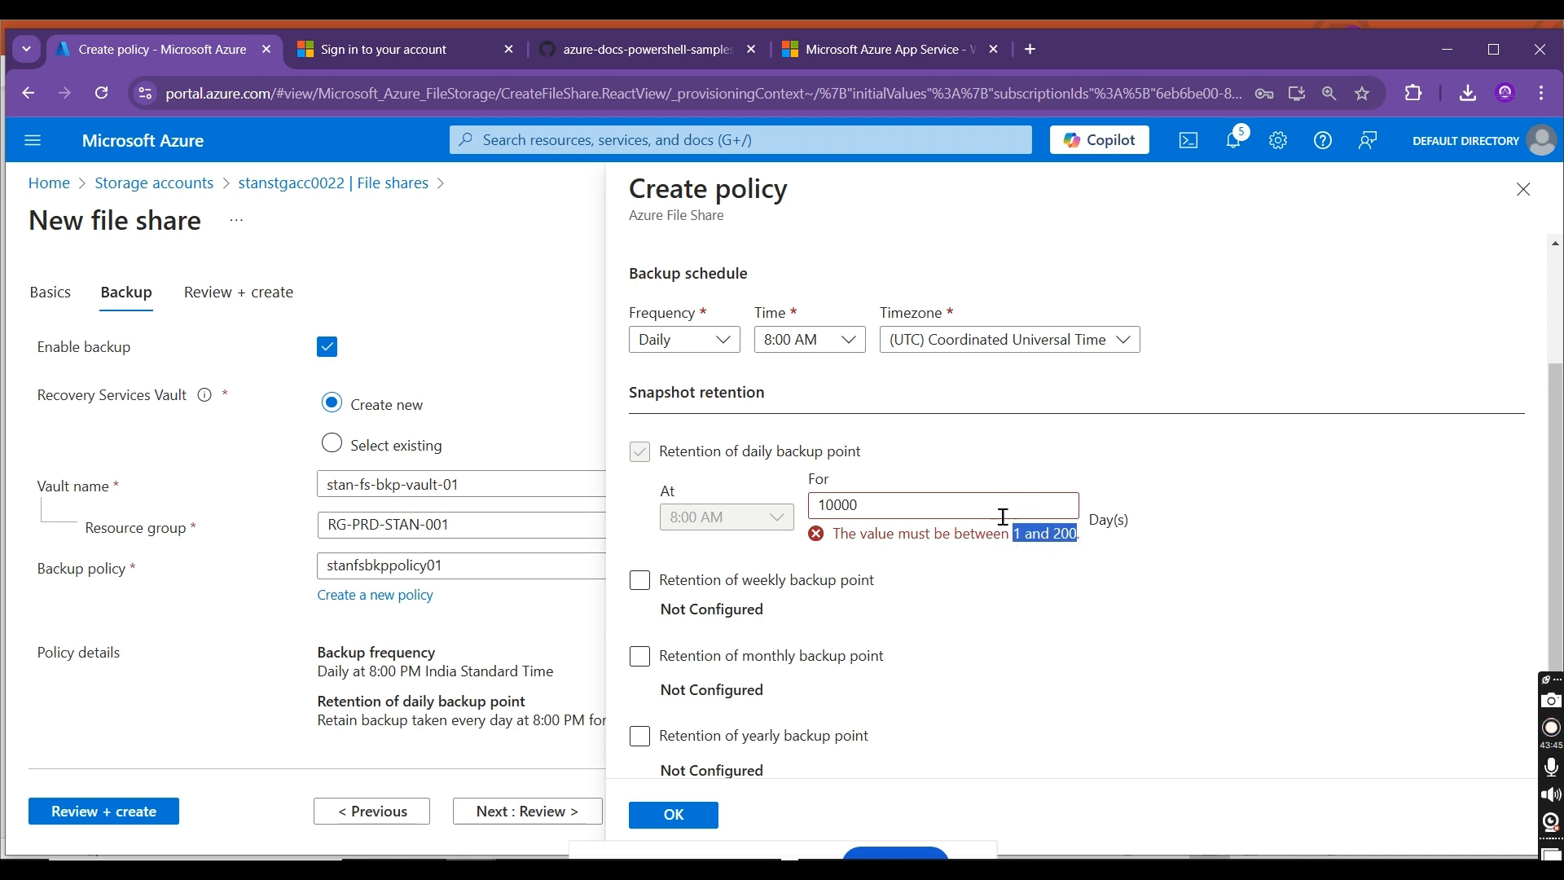
double_click(1003, 516)
text(1)
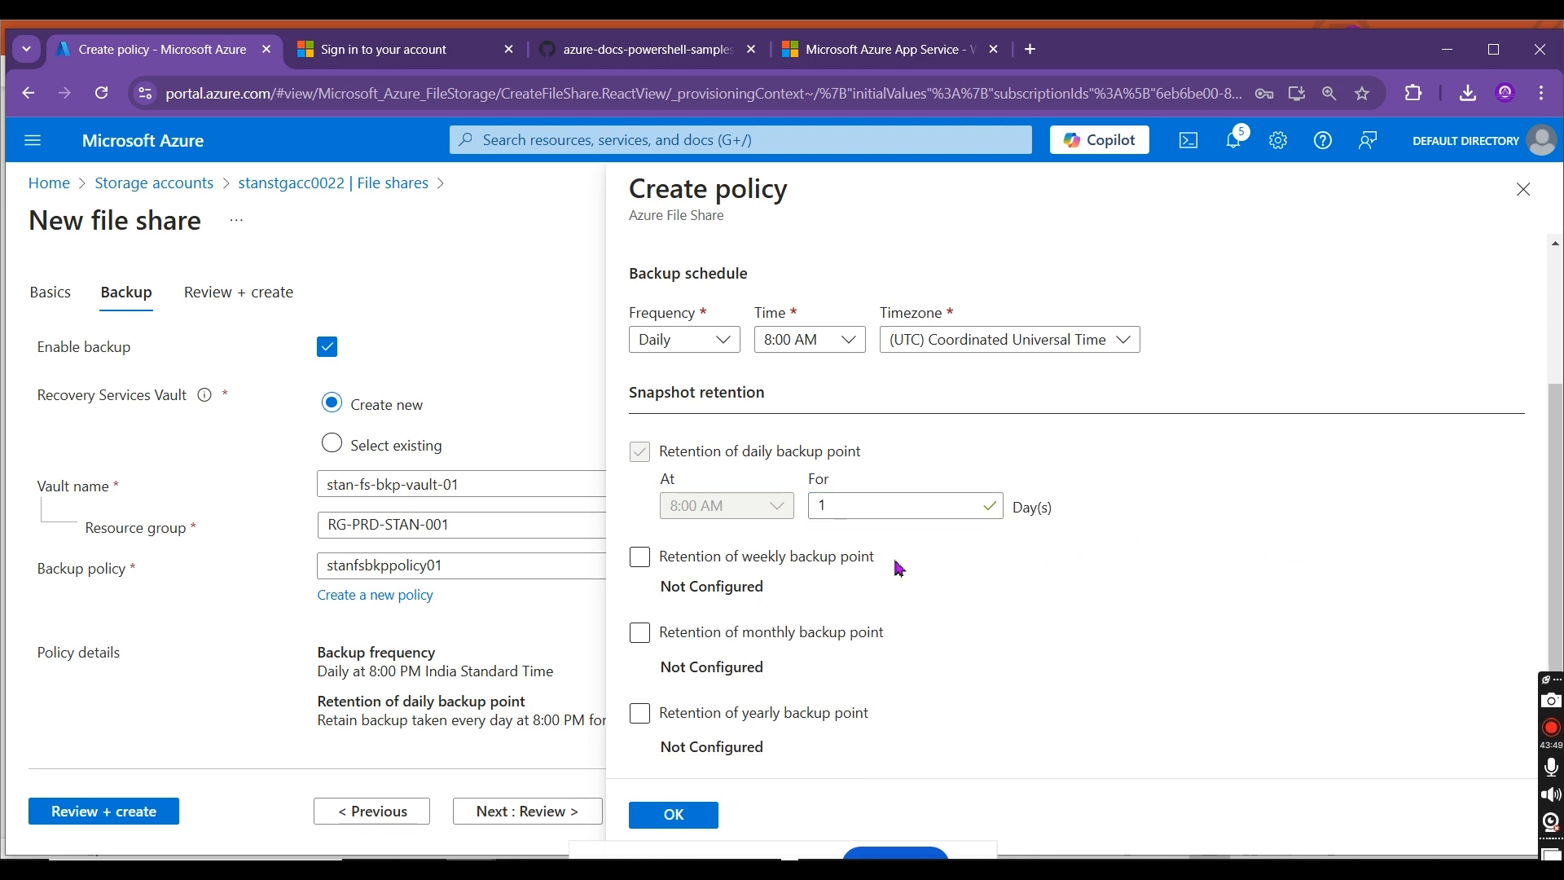
Step: Try yearly backup point retention with 20 years and with 10 years, and turn the yearly retention off again
click(811, 563)
click(810, 566)
click(802, 716)
click(820, 713)
scroll(1545, 517, down, 2)
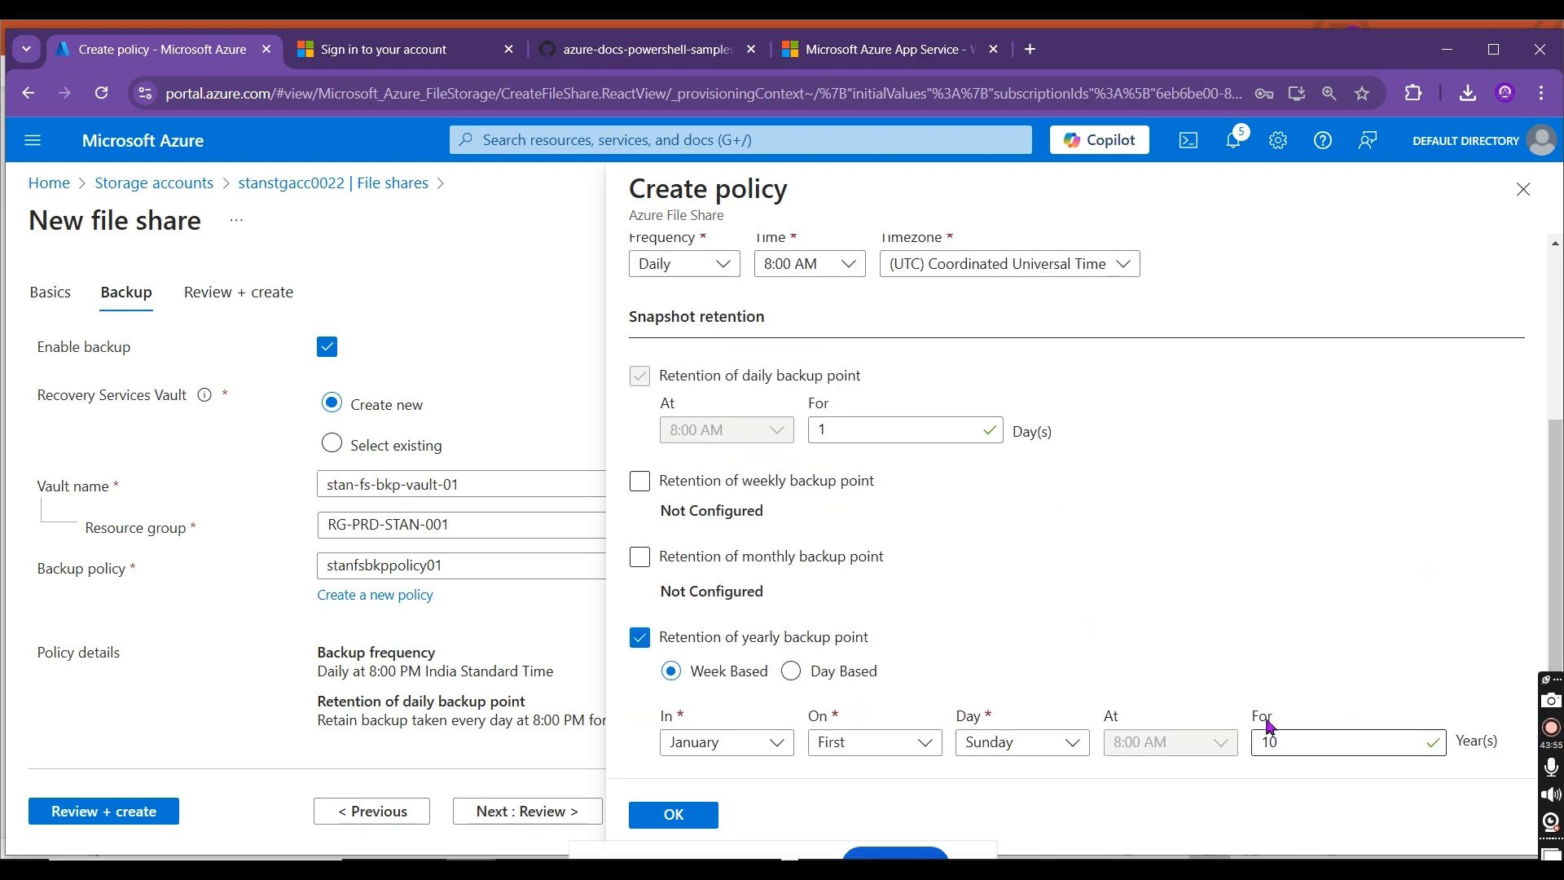
drag(1305, 742, 1247, 745)
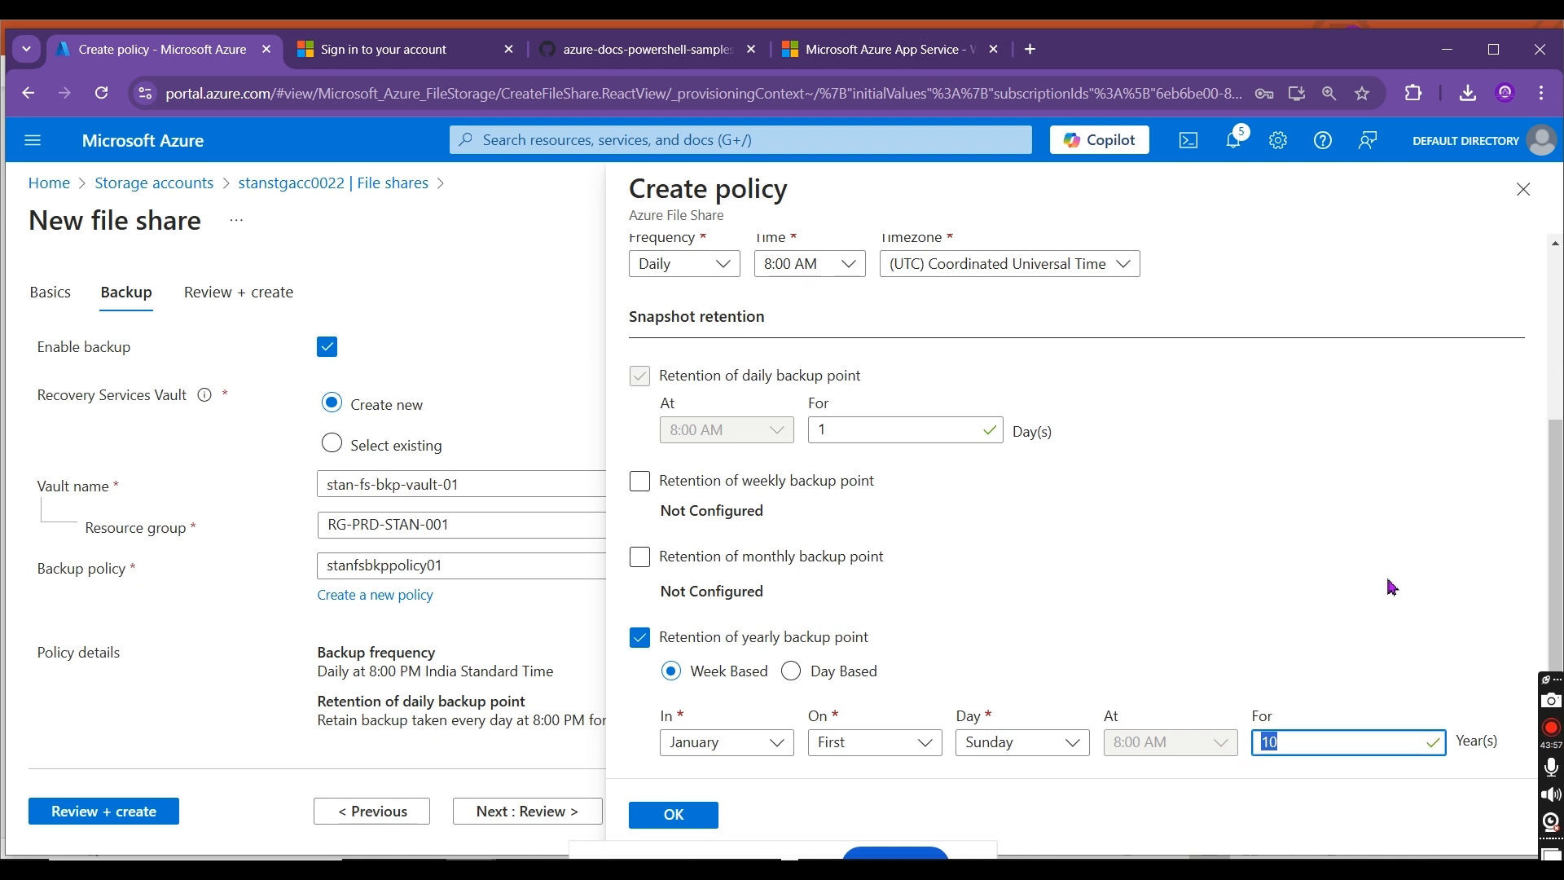
text(20)
scroll(1553, 564, down, 1)
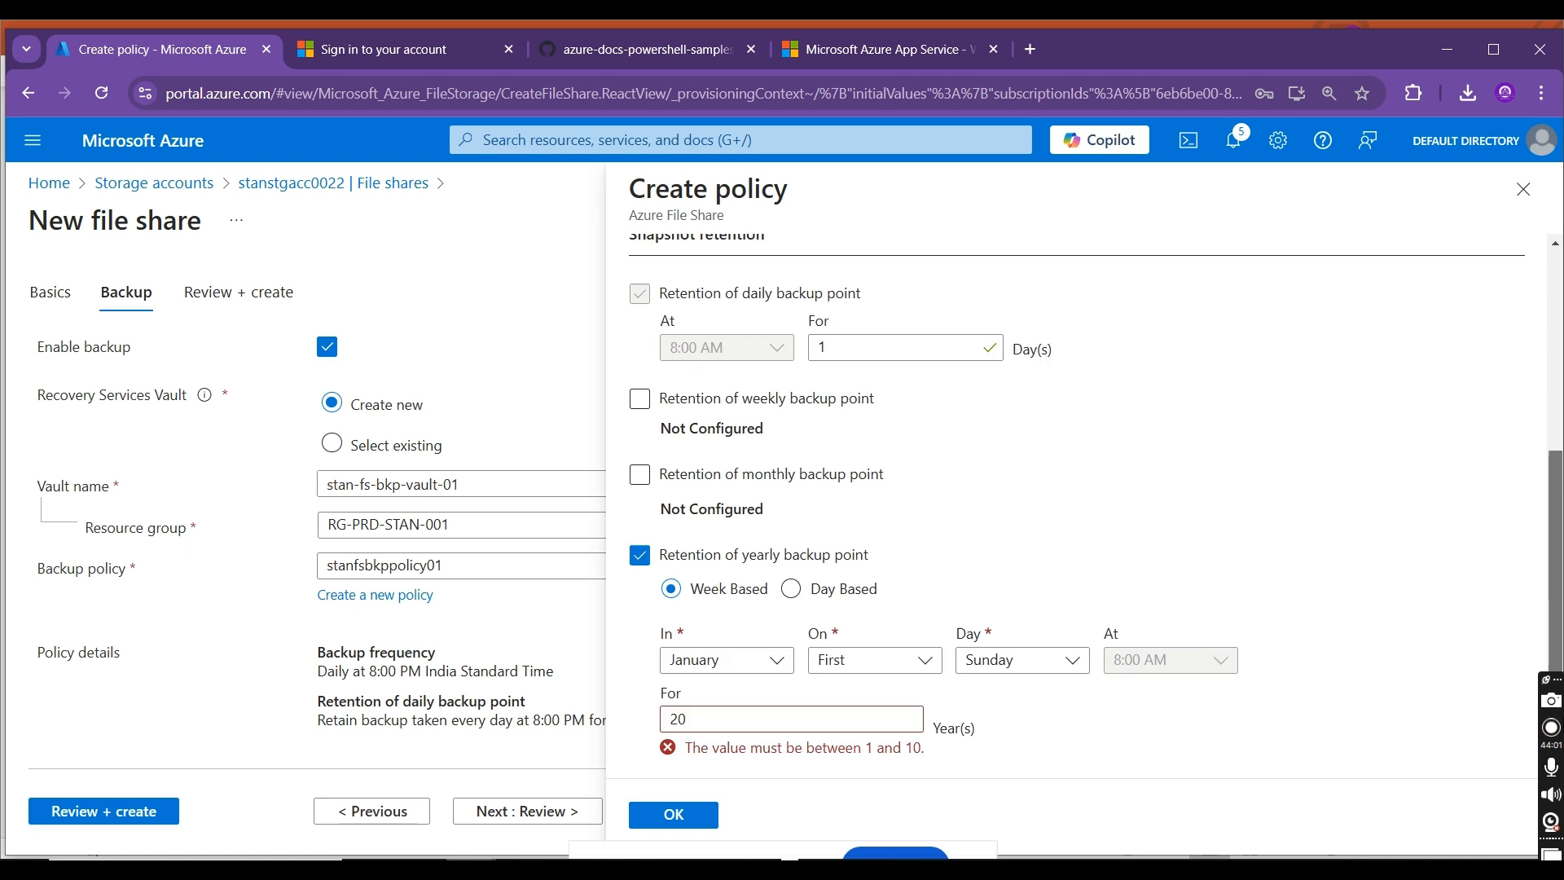
drag(775, 720, 634, 711)
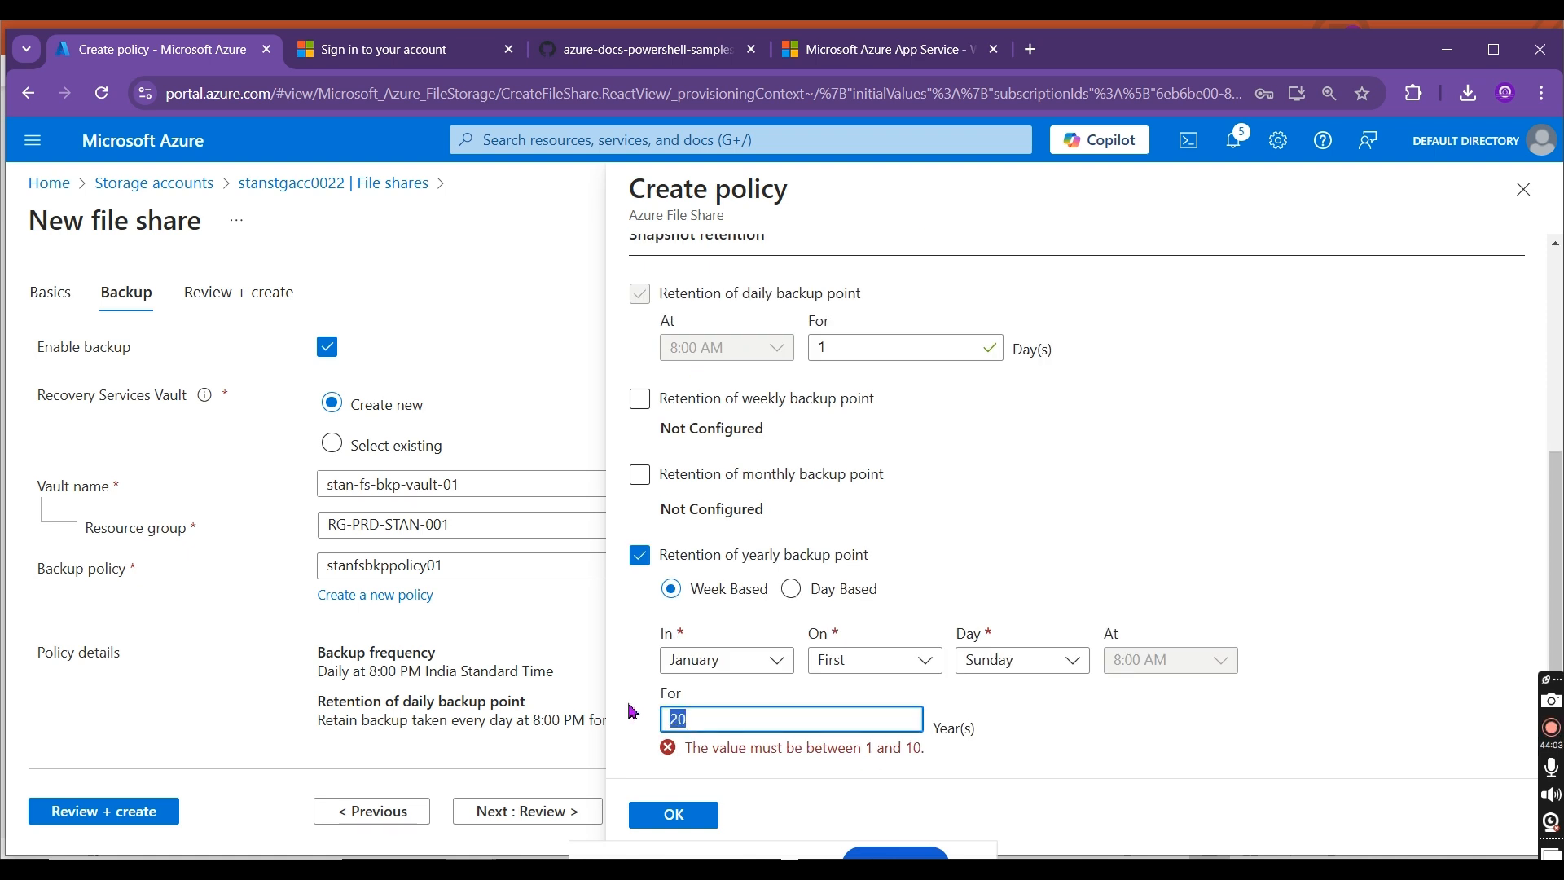
text(10)
scroll(647, 559, up, 1)
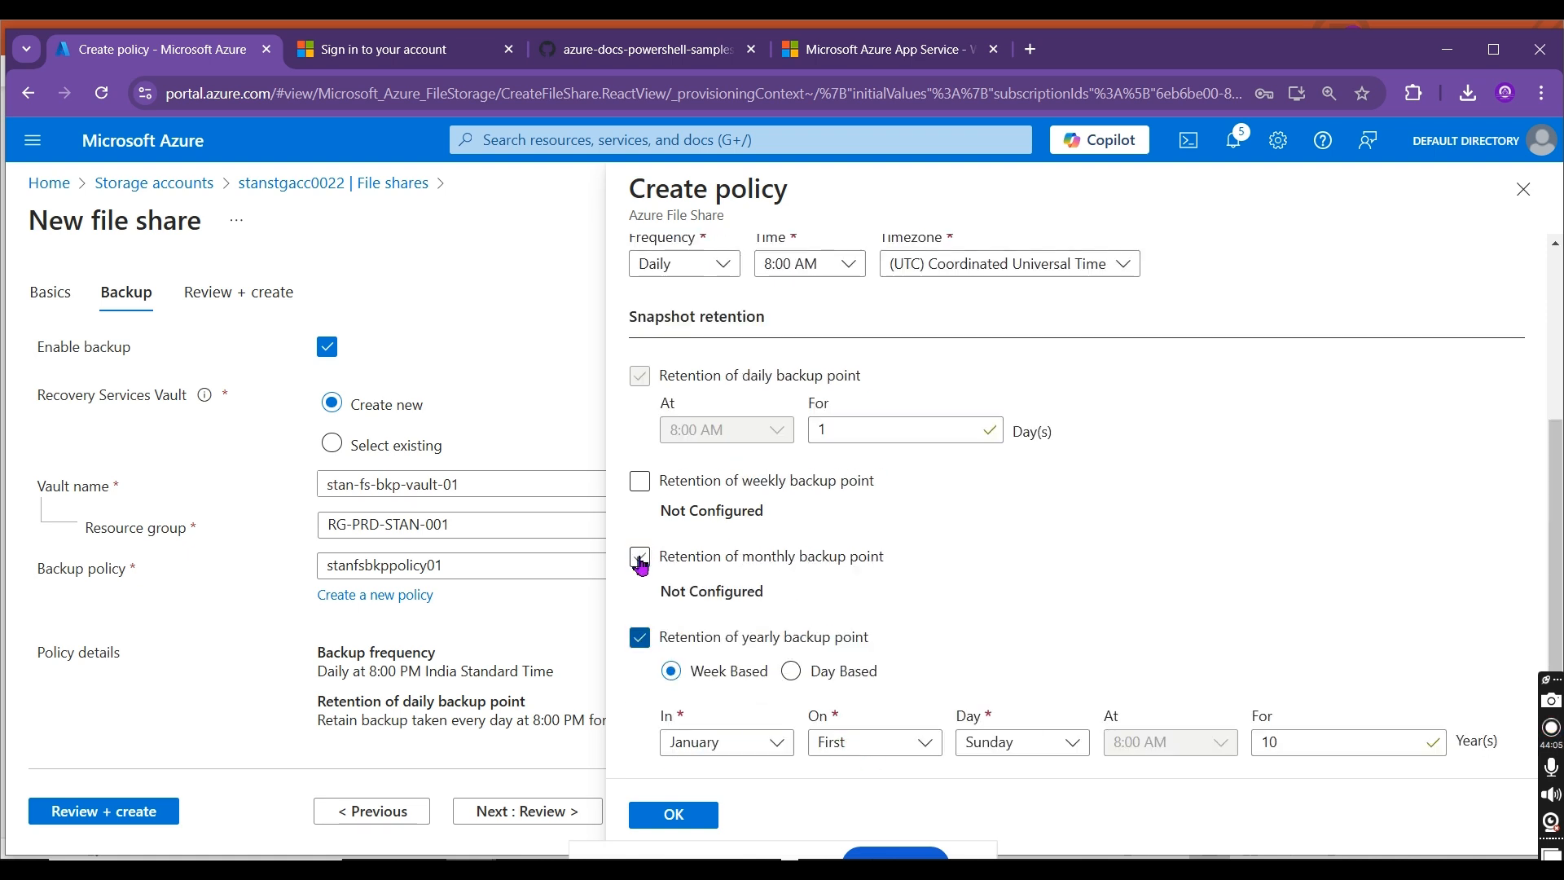
click(637, 636)
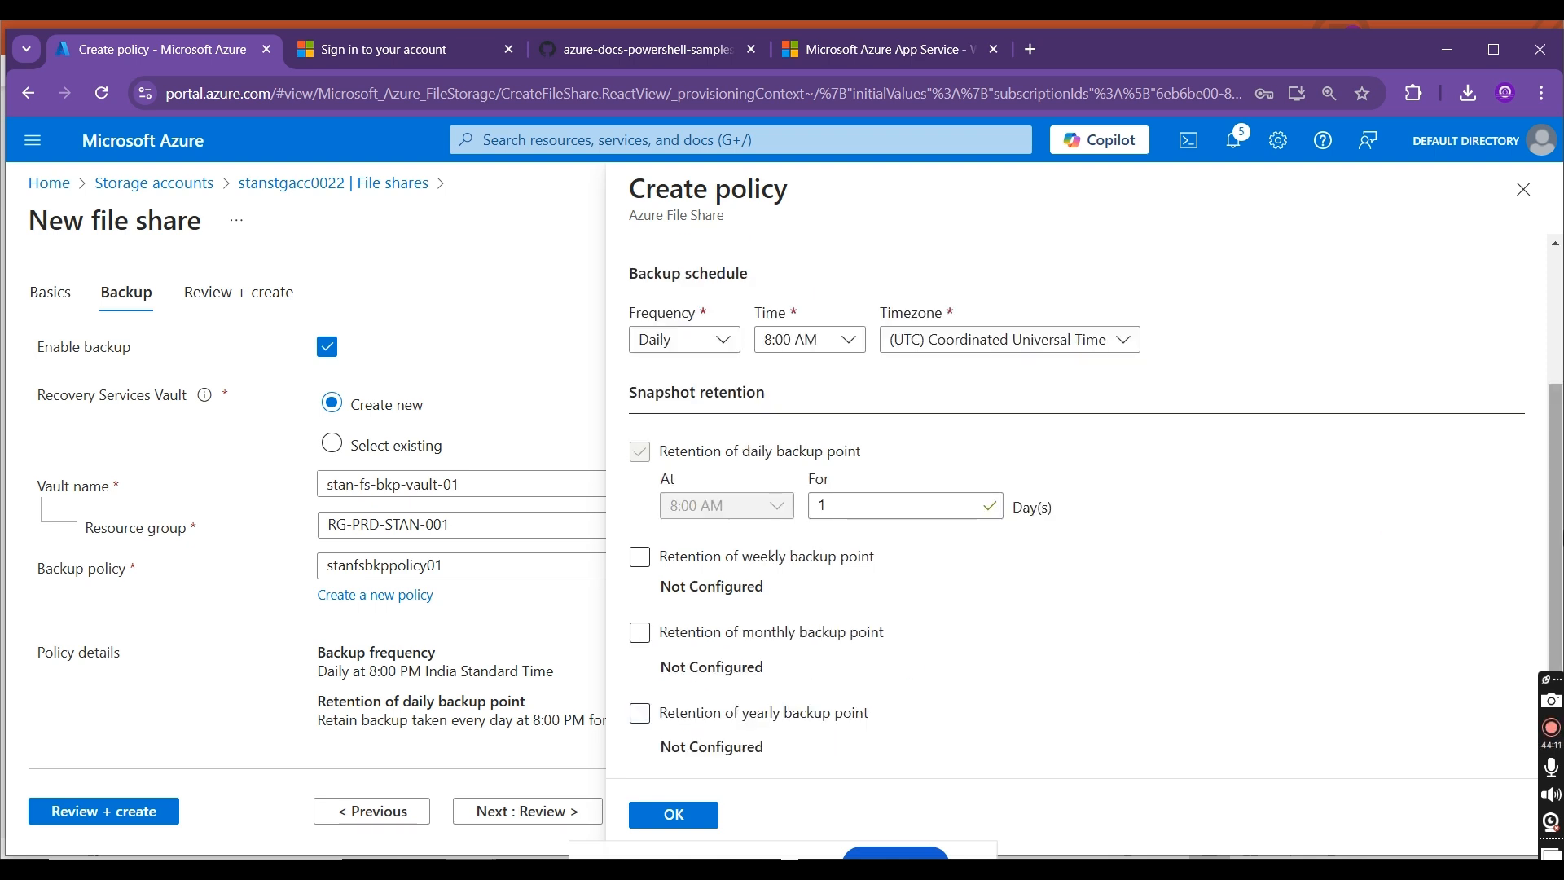
Step: Confirm the new backup policy's settings and try to proceed to the file share's review stage
scroll(1555, 538, up, 3)
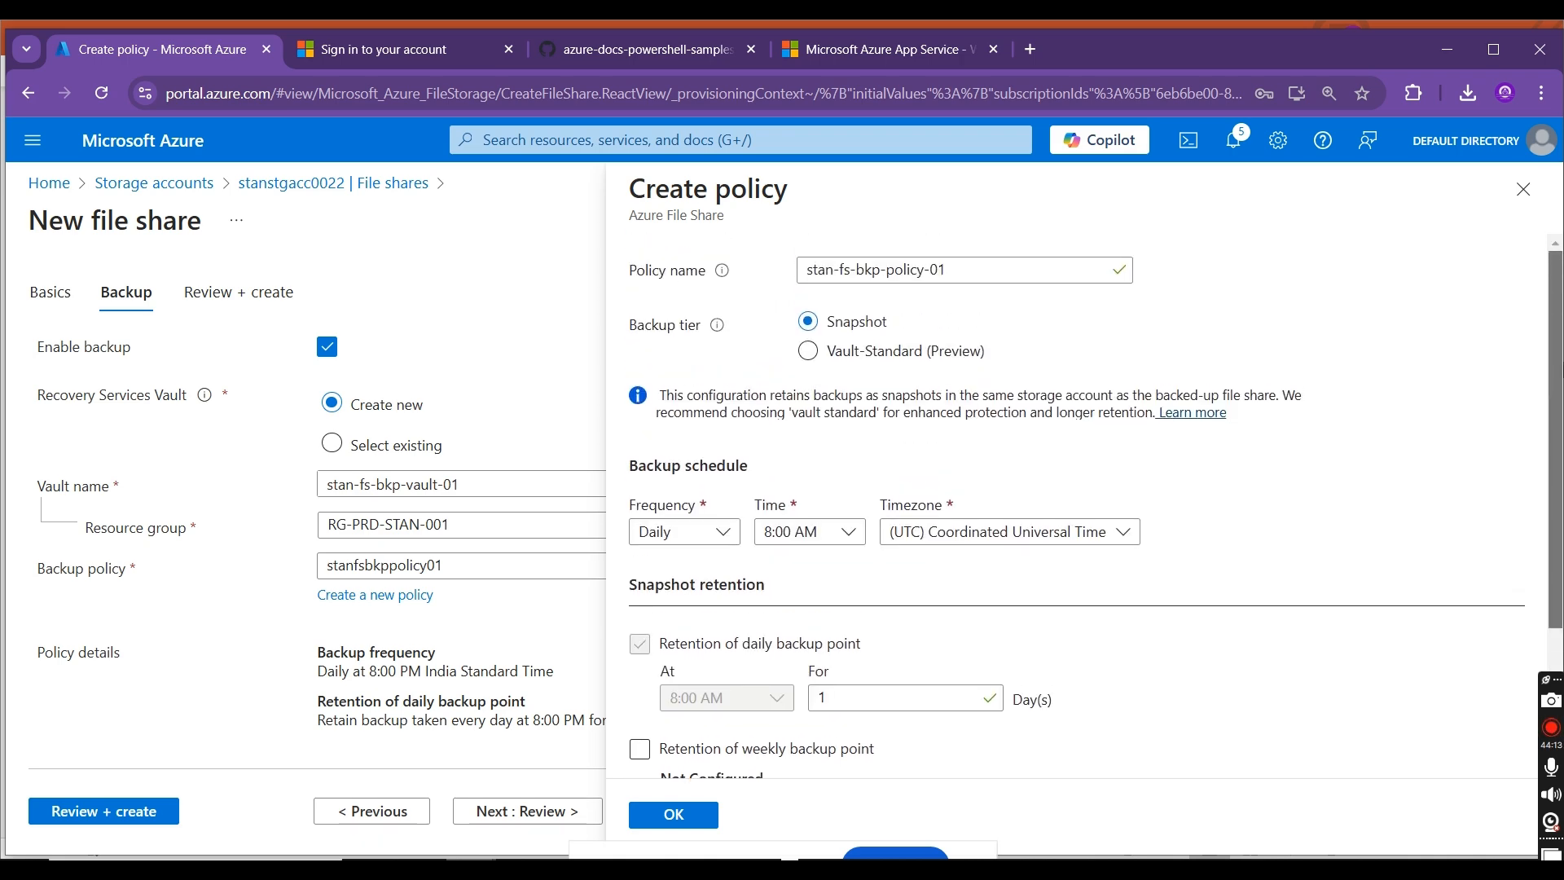
scroll(1555, 570, down, 3)
scroll(1555, 570, up, 3)
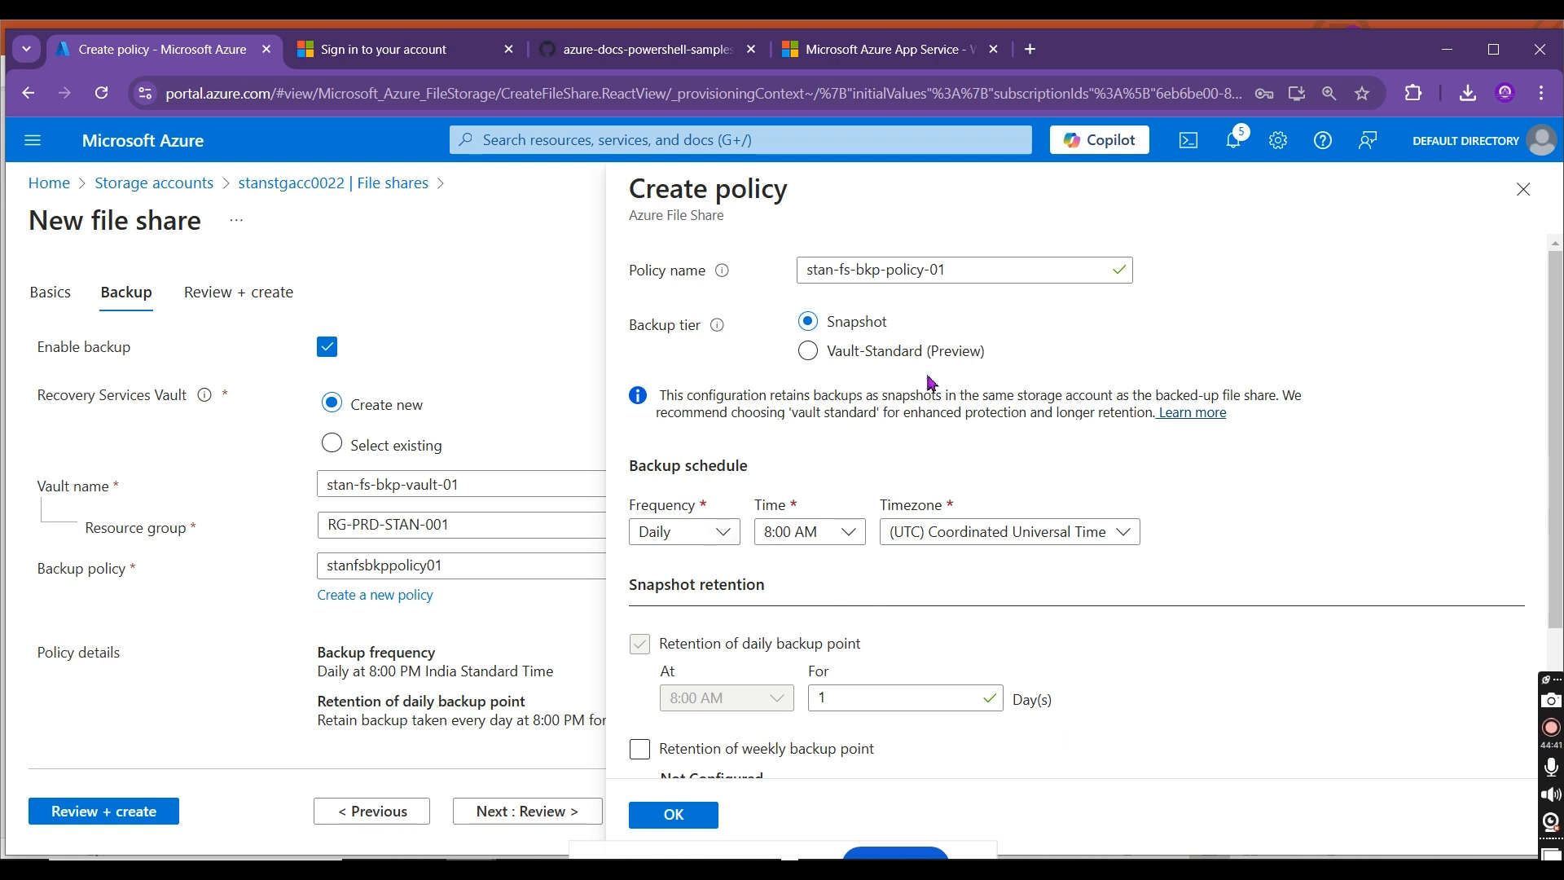
click(679, 821)
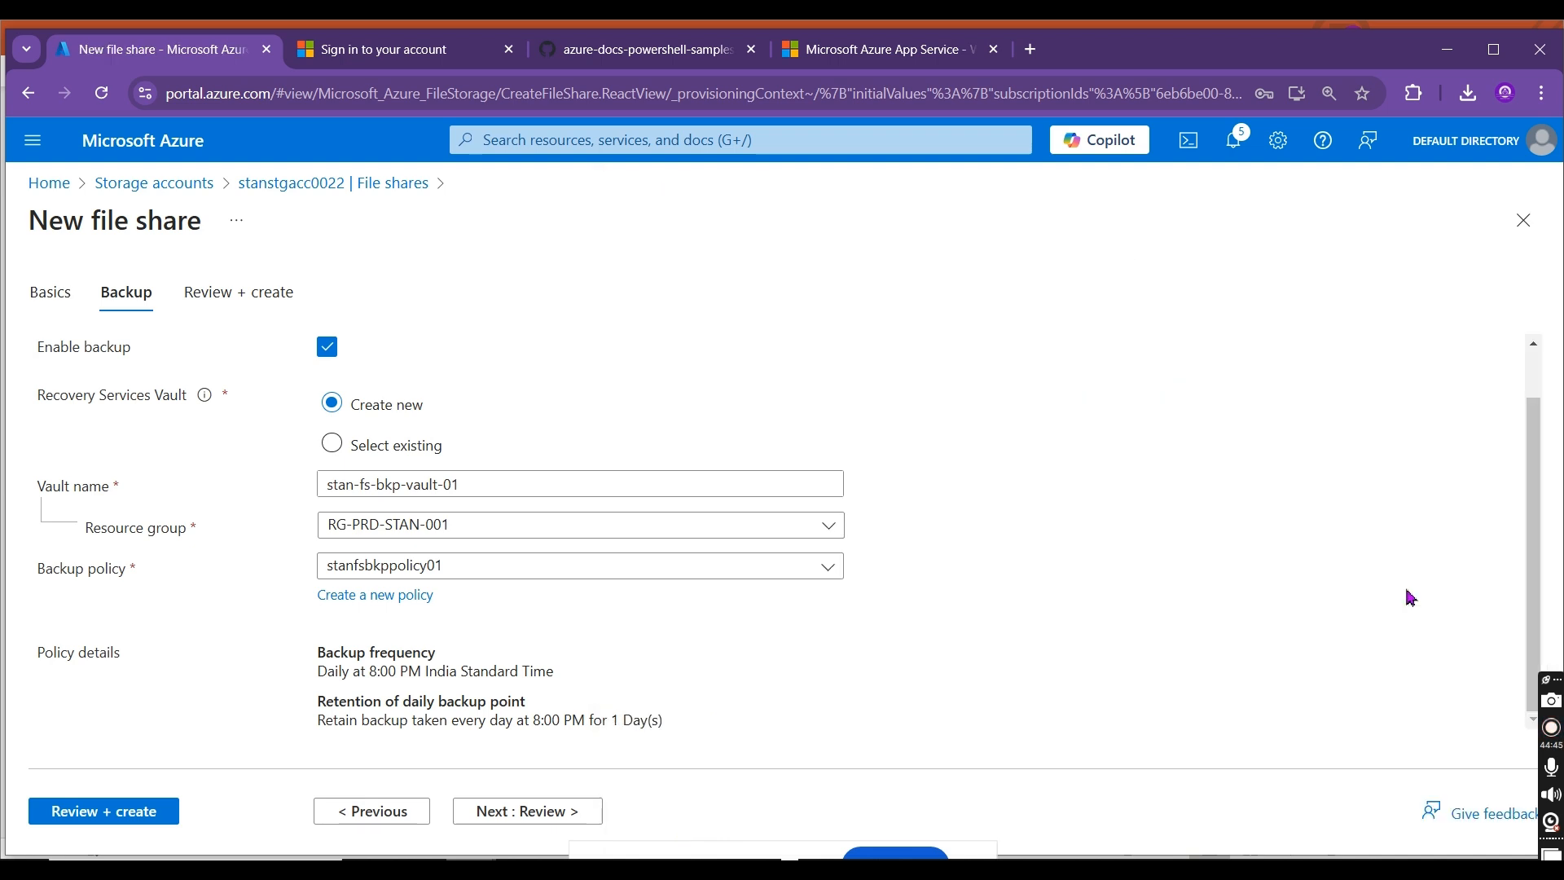
drag(1532, 517, 1546, 397)
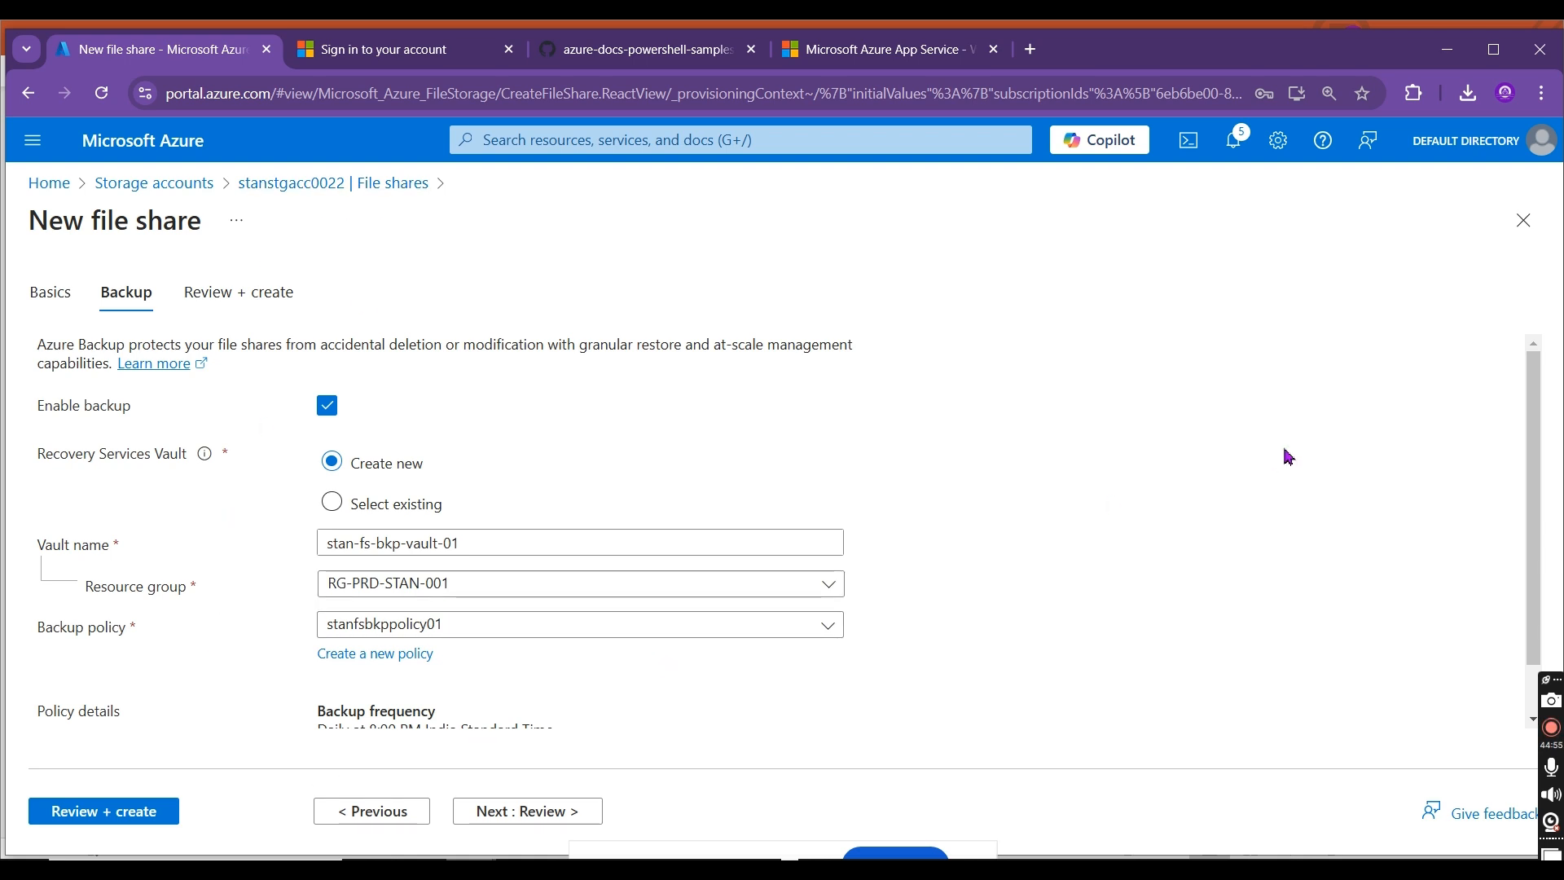
scroll(1531, 584, down, 1)
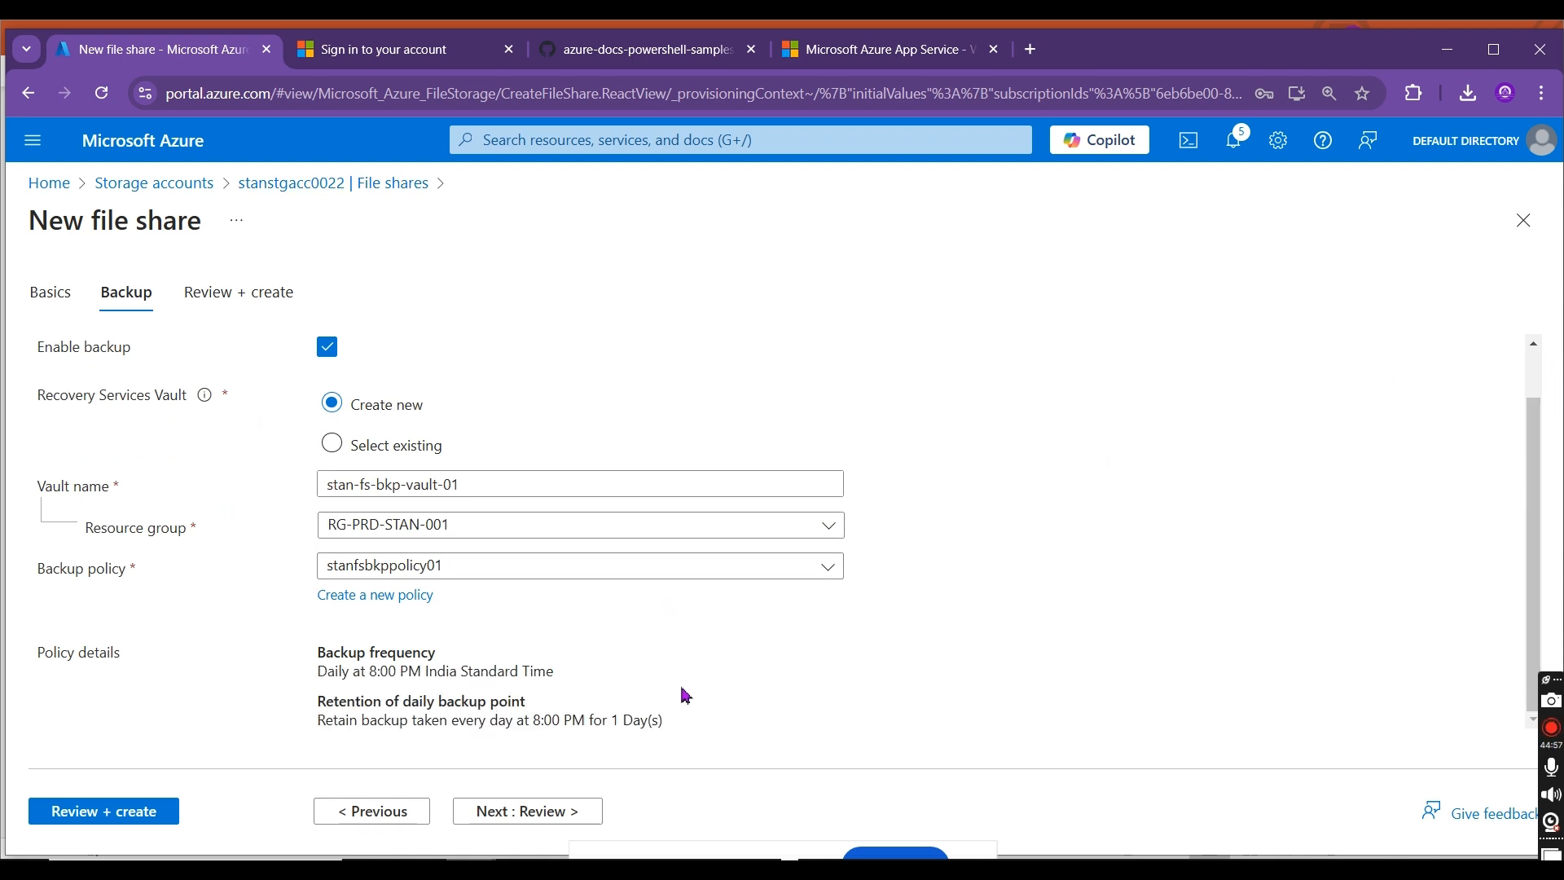
click(508, 812)
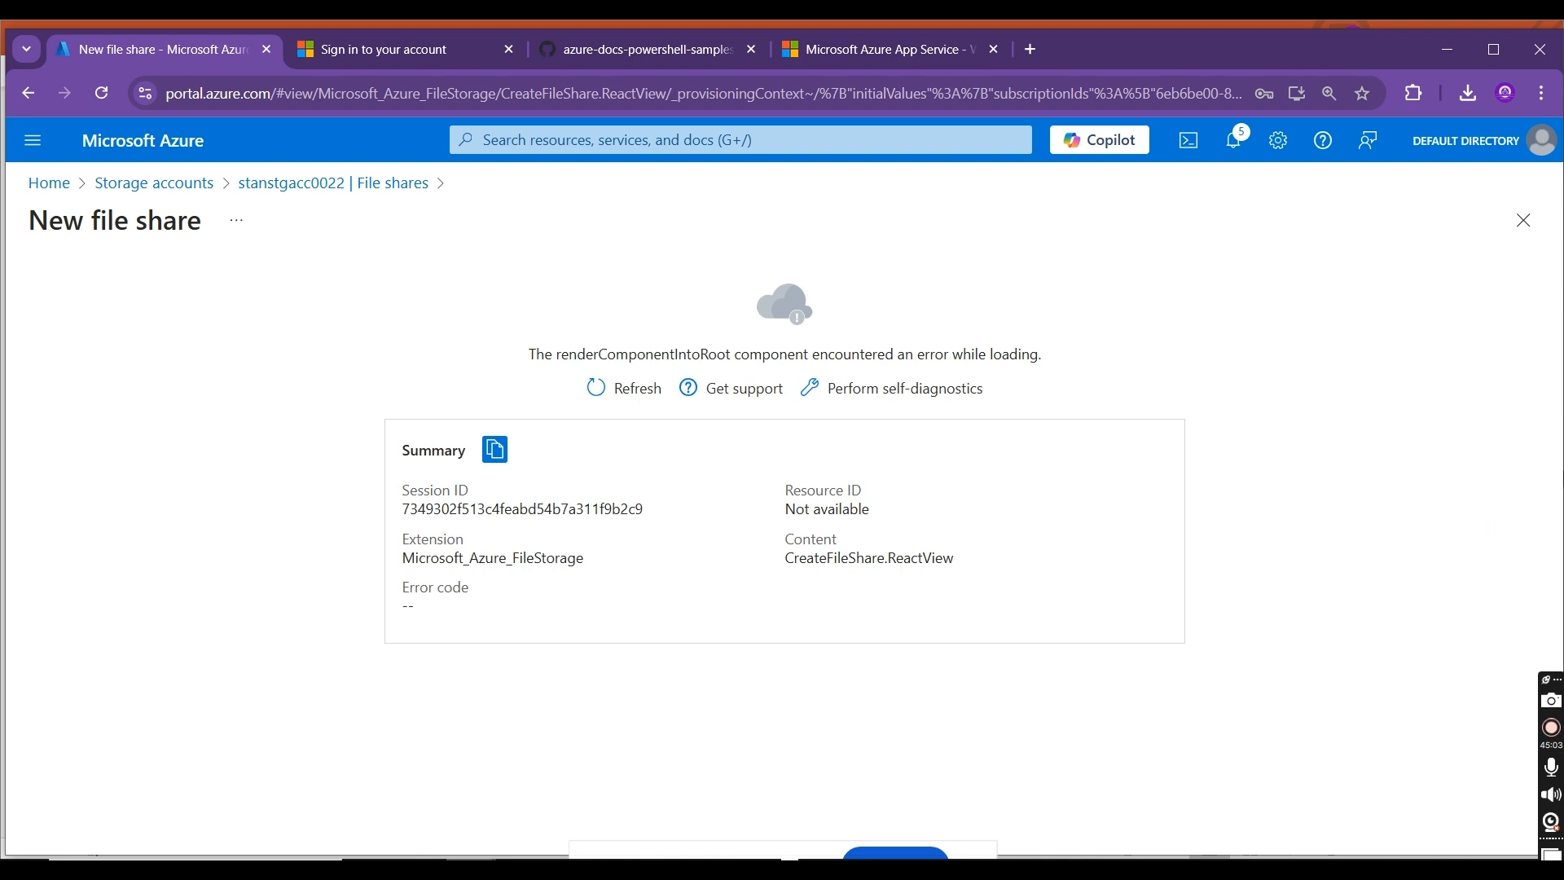
click(1542, 136)
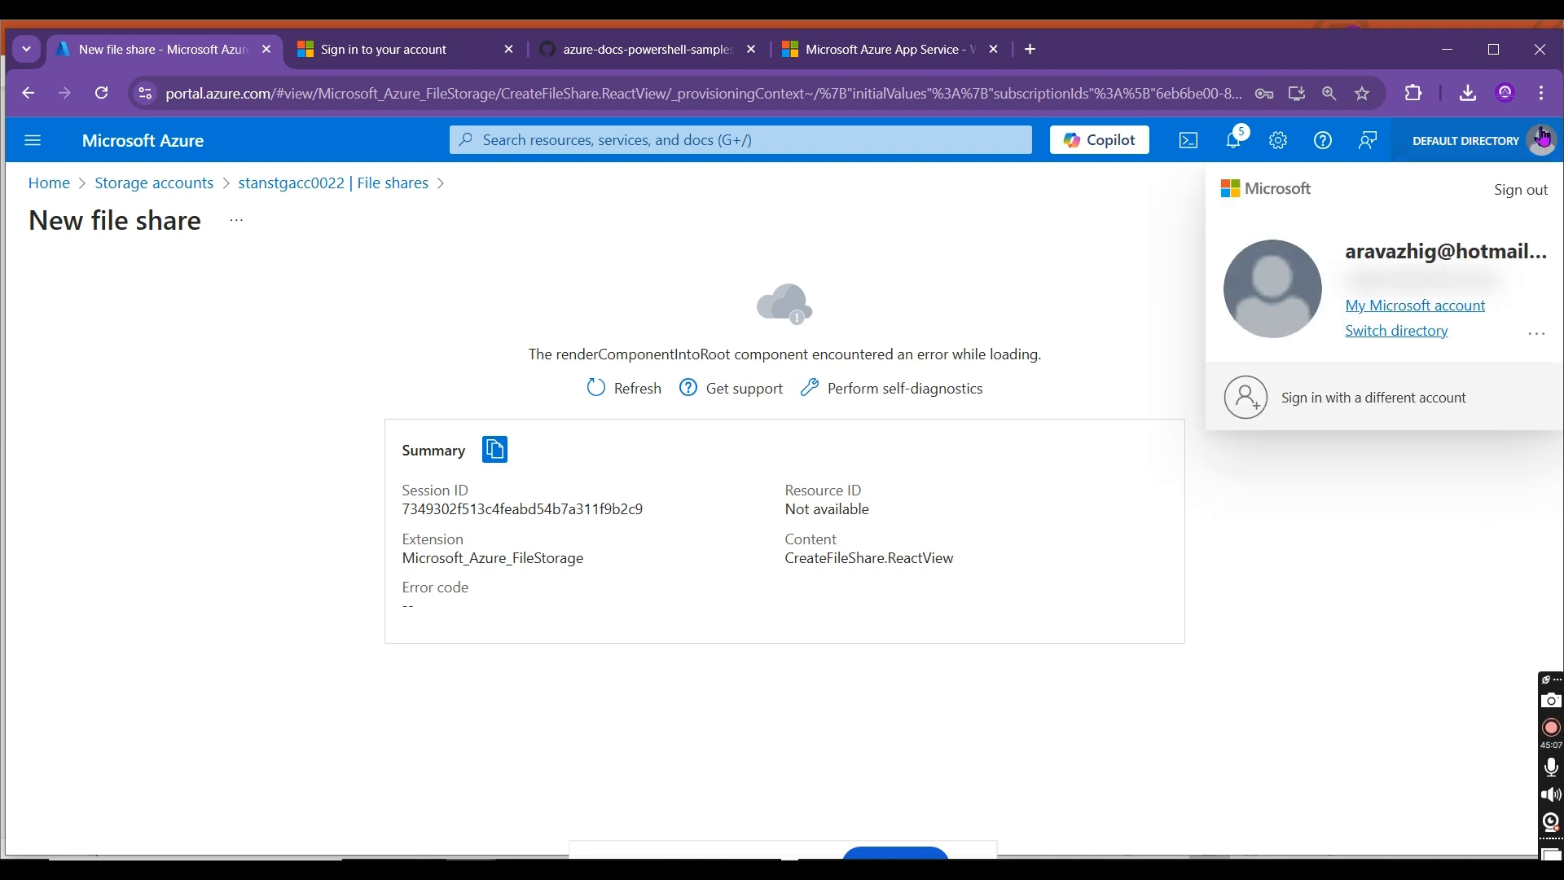
click(1114, 243)
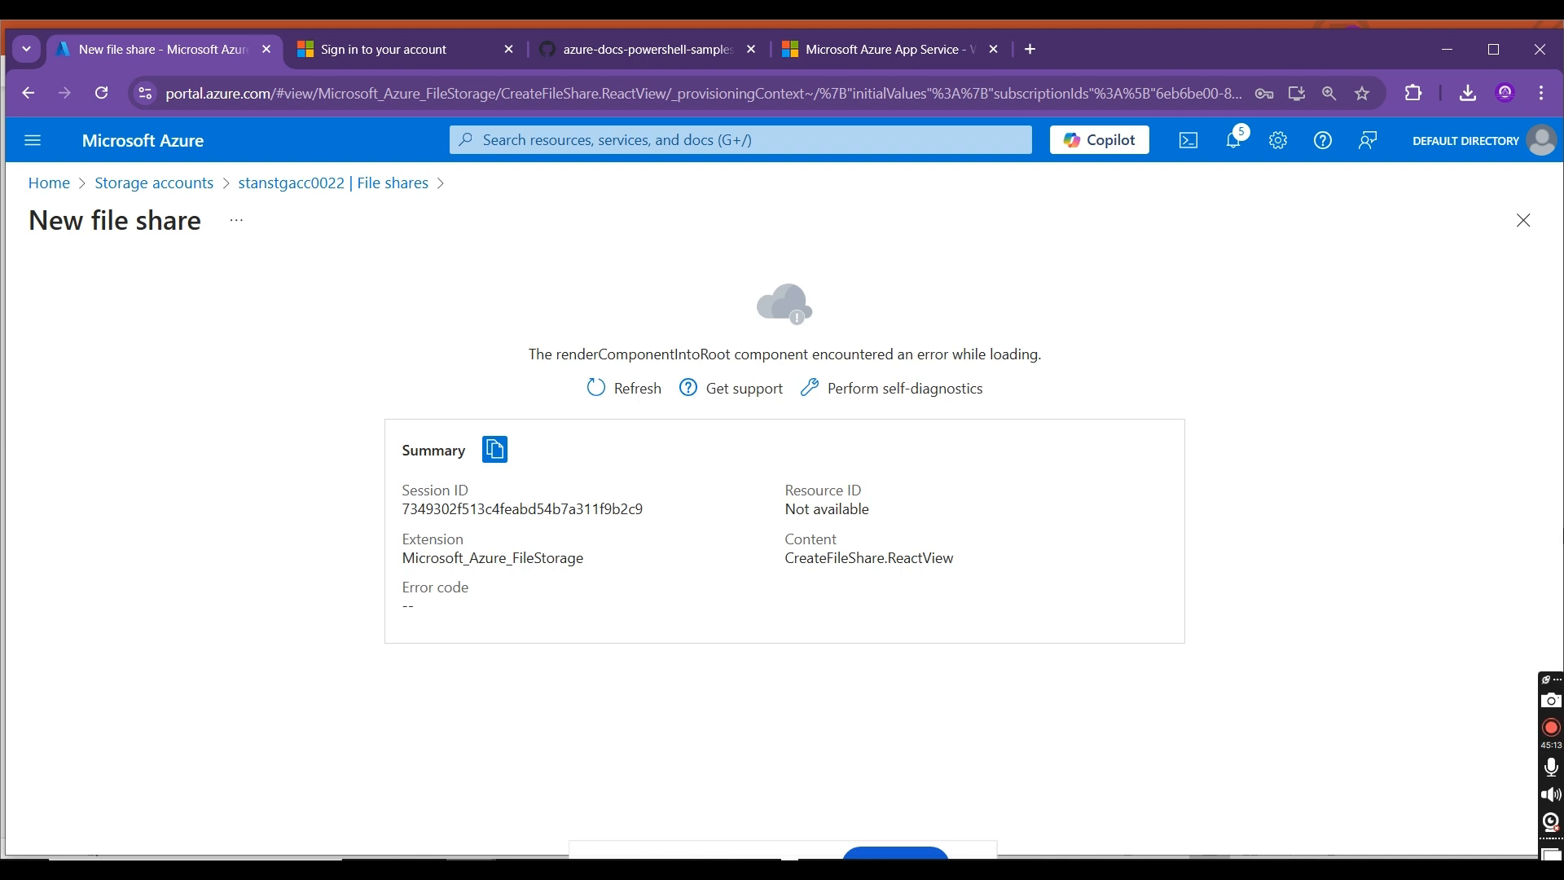
Step: Return to the file shares of stanstgacc0022 and start a new file share named stanfs001
click(366, 186)
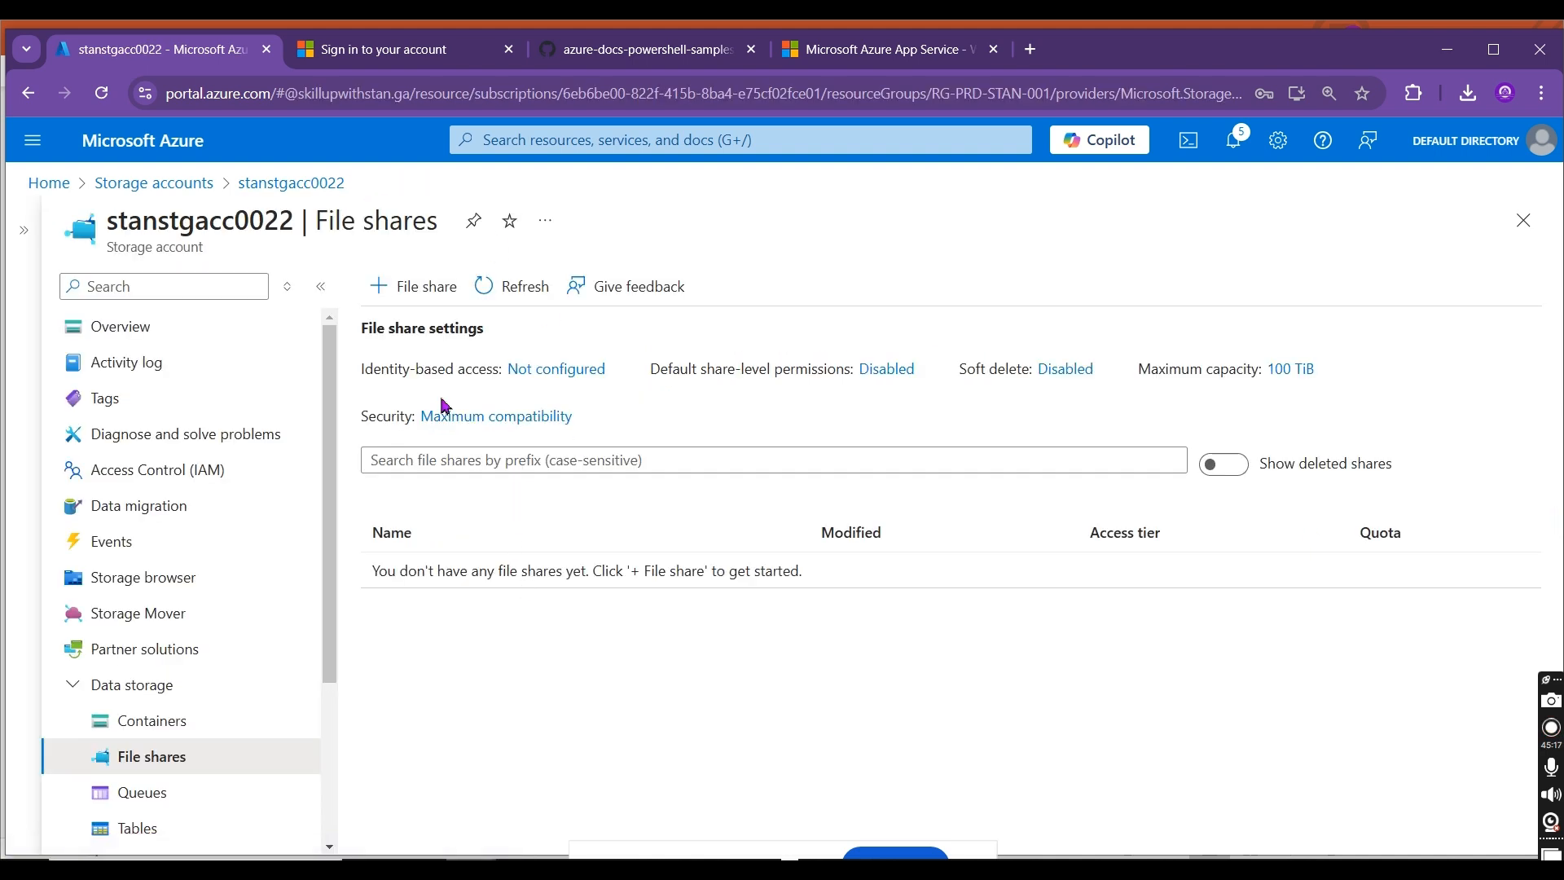
click(394, 295)
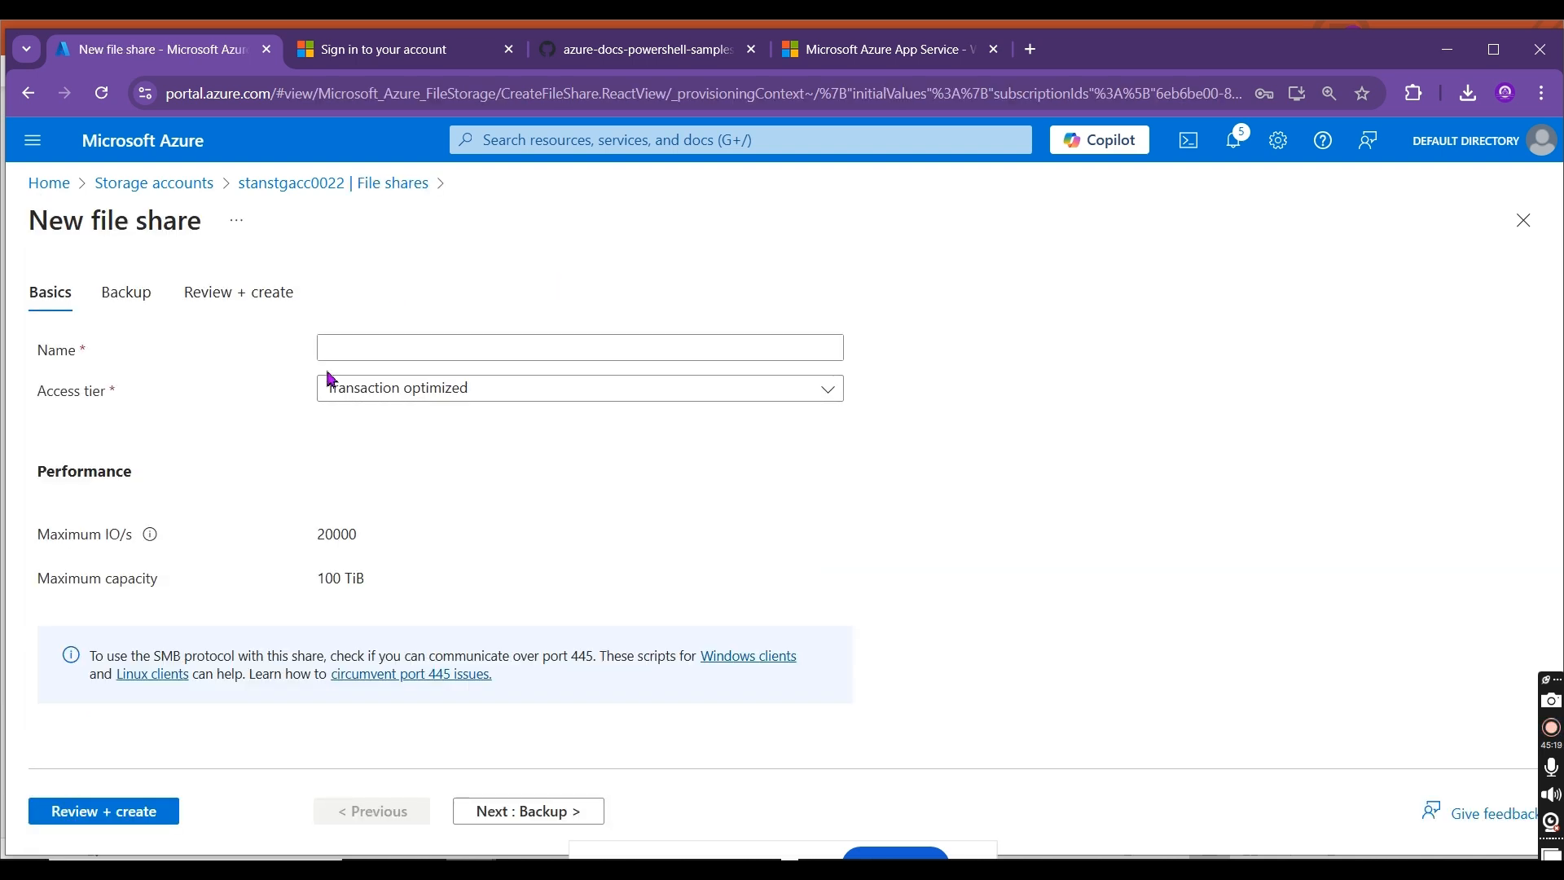
click(399, 339)
text(azurefileshare0)
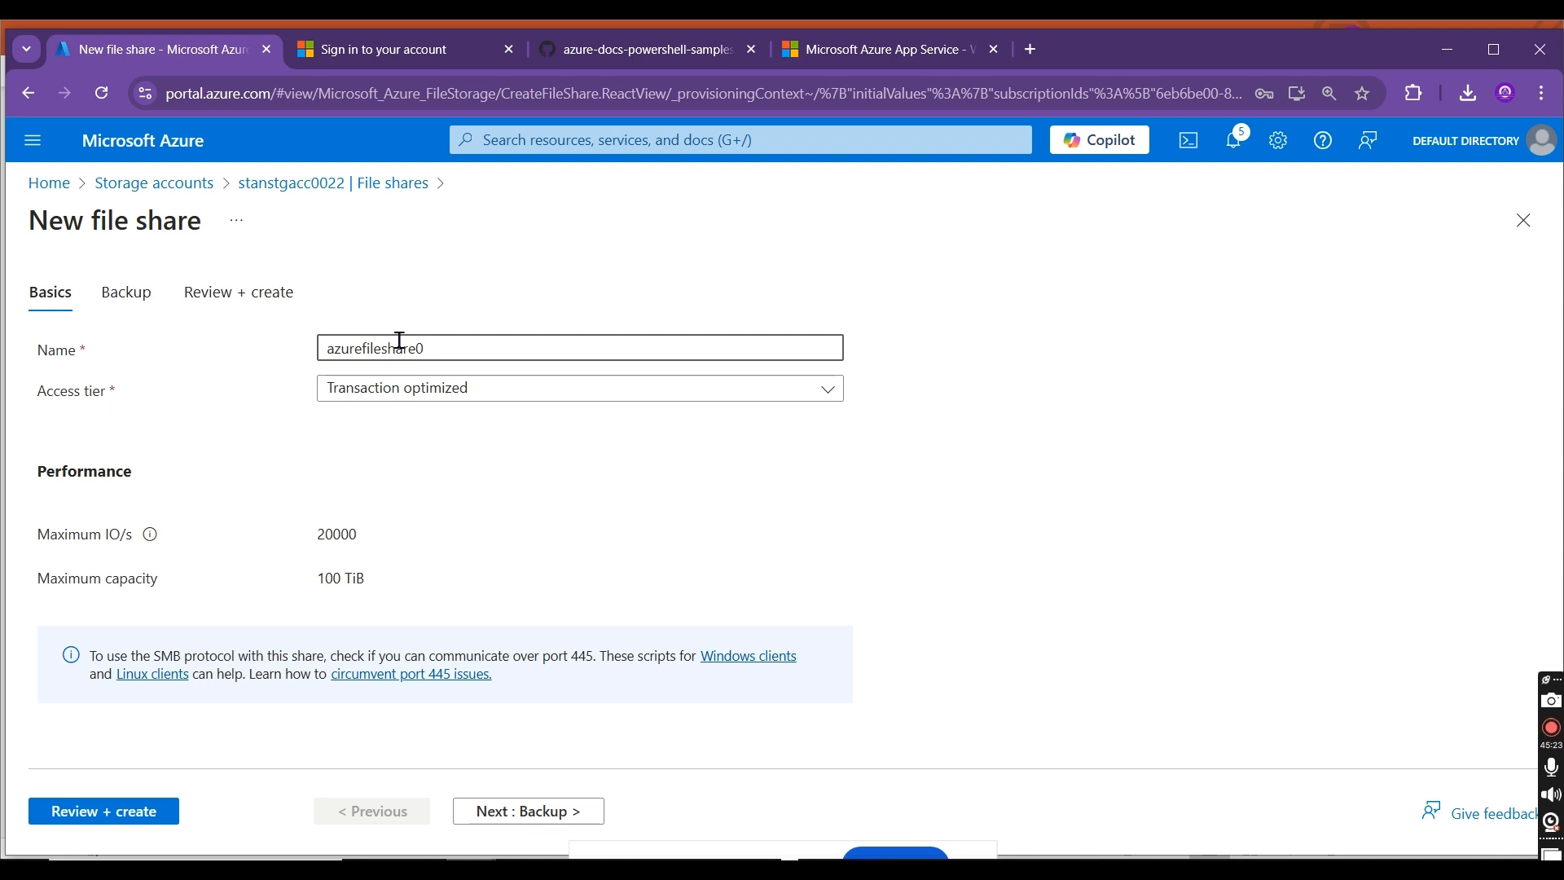
key(BackSpace)
key(BackSpace)
key(BackSpace)
key(BackSpace)
key(BackSpace)
key(BackSpace)
key(BackSpace)
key(BackSpace)
key(BackSpace)
key(BackSpace)
key(BackSpace)
key(BackSpace)
key(BackSpace)
key(BackSpace)
key(BackSpace)
text(stnfs)
key(BackSpace)
key(BackSpace)
key(BackSpace)
text(anfs001)
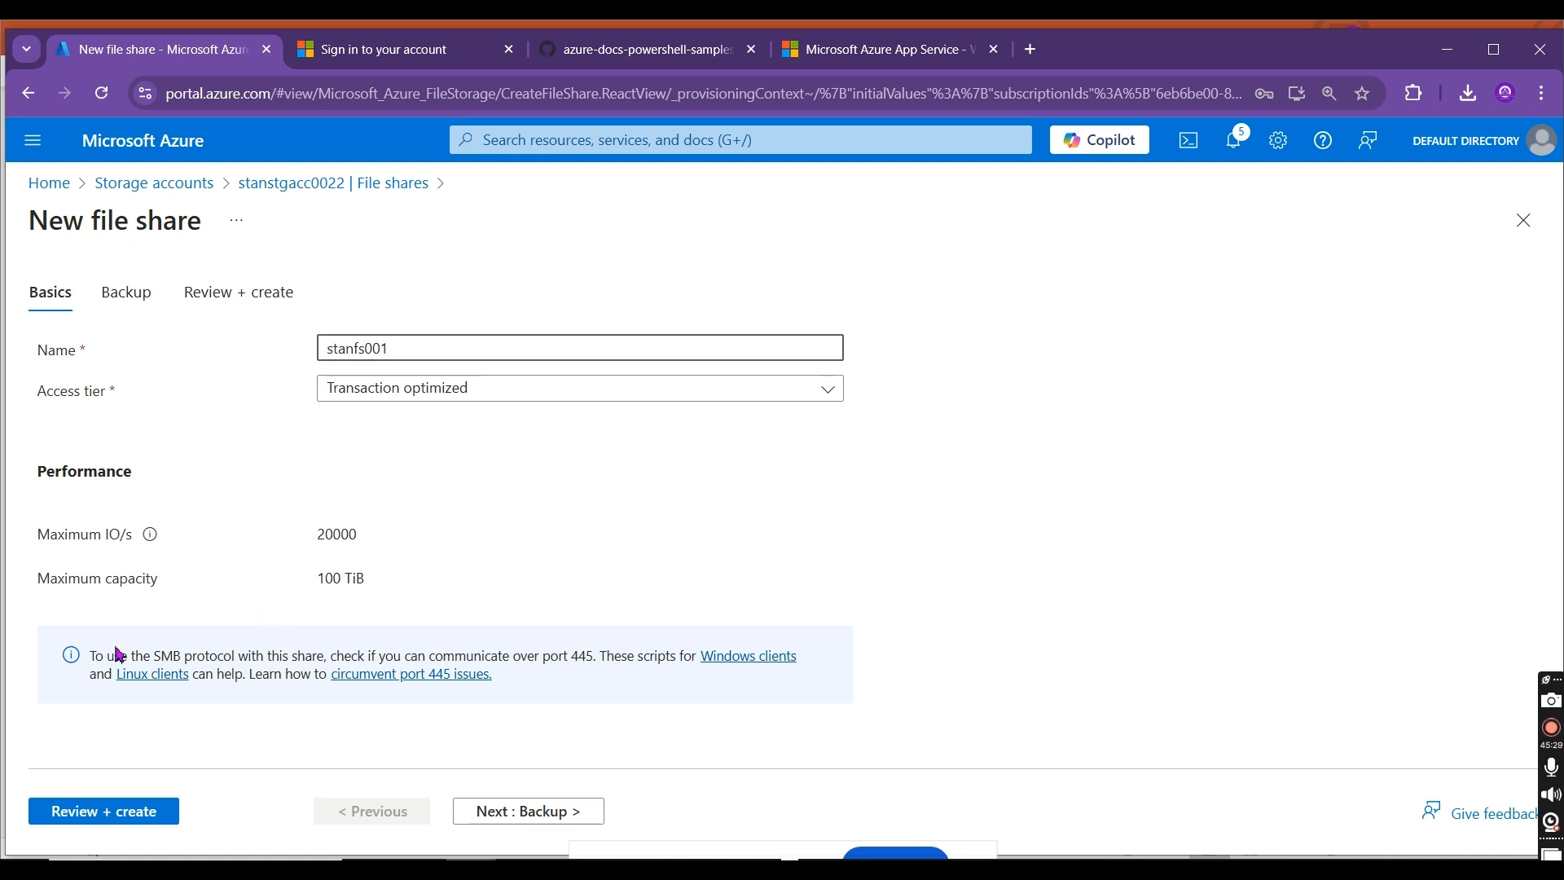
Step: Keep backup enabled with the existing vault stanrsvault01 and policy stanfsbkppolicy01, and create the file share
click(120, 308)
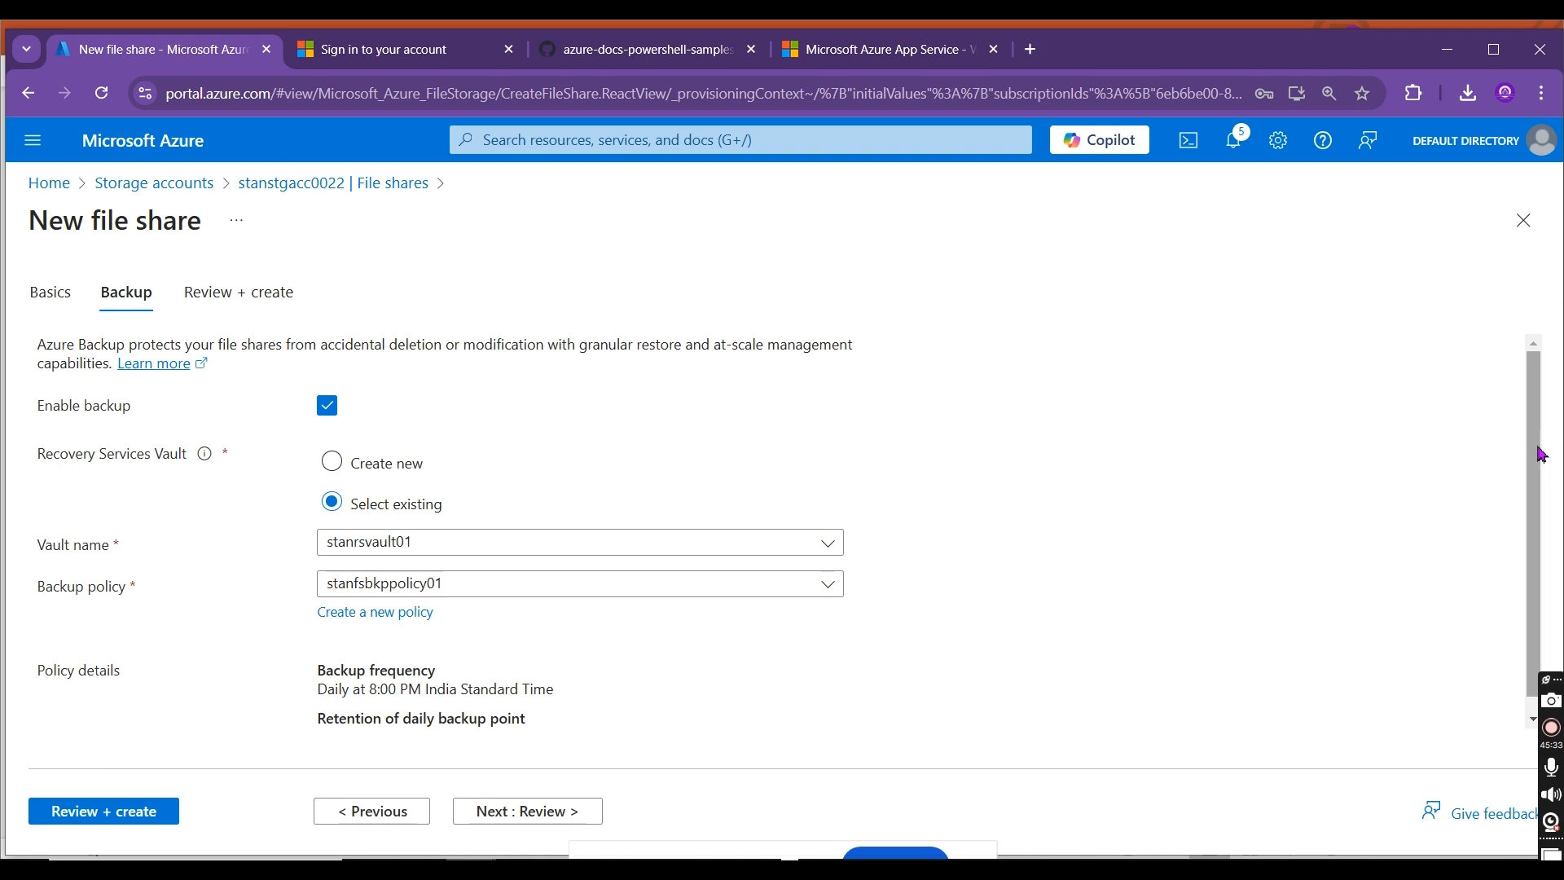
scroll(1539, 521, down, 2)
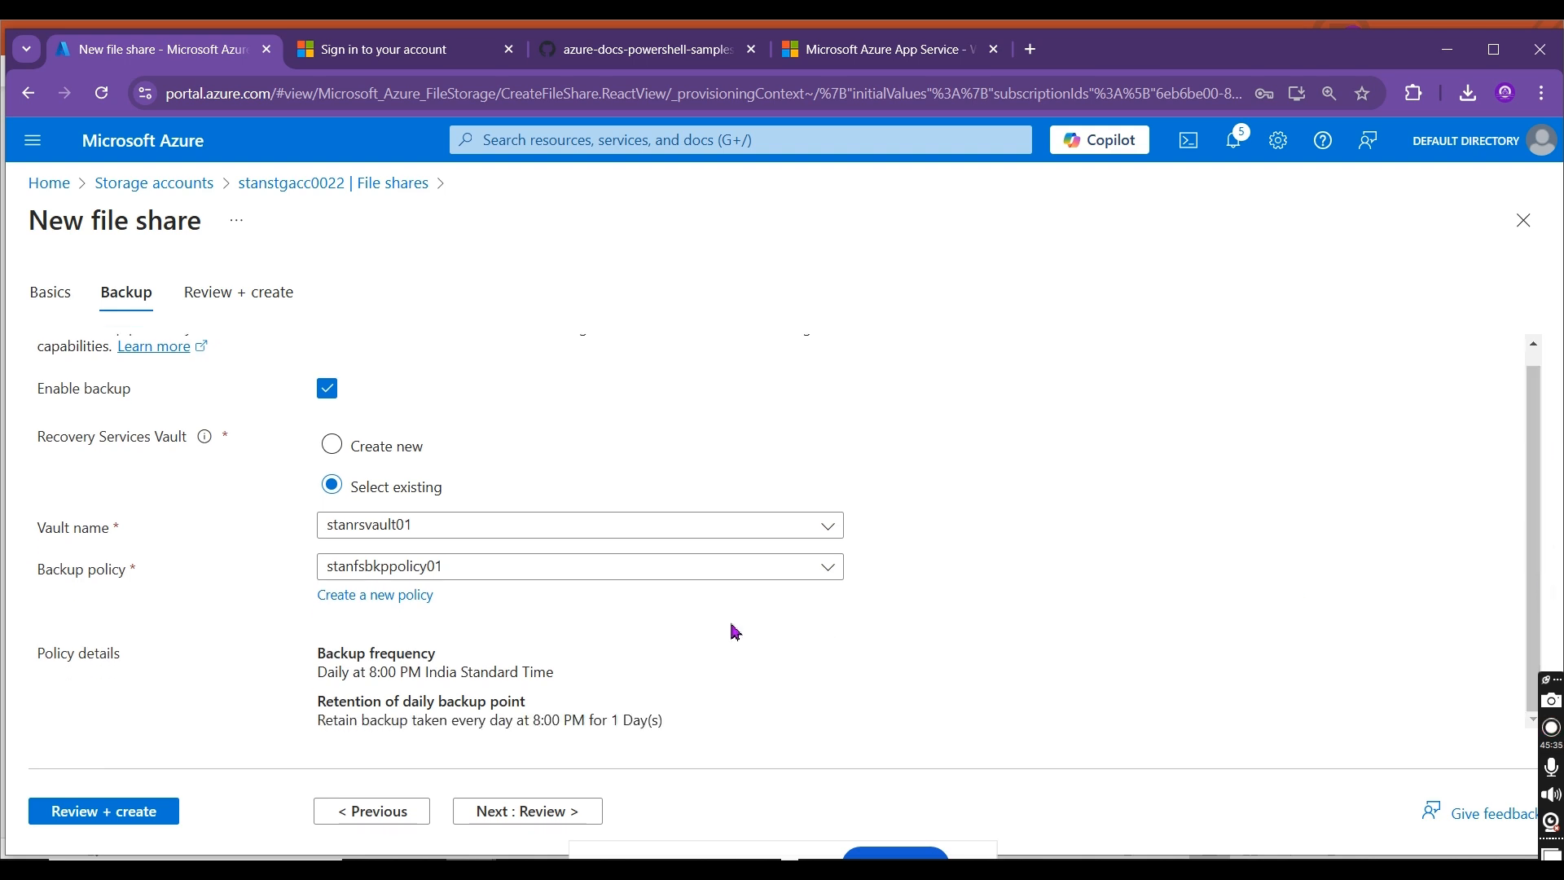
click(142, 810)
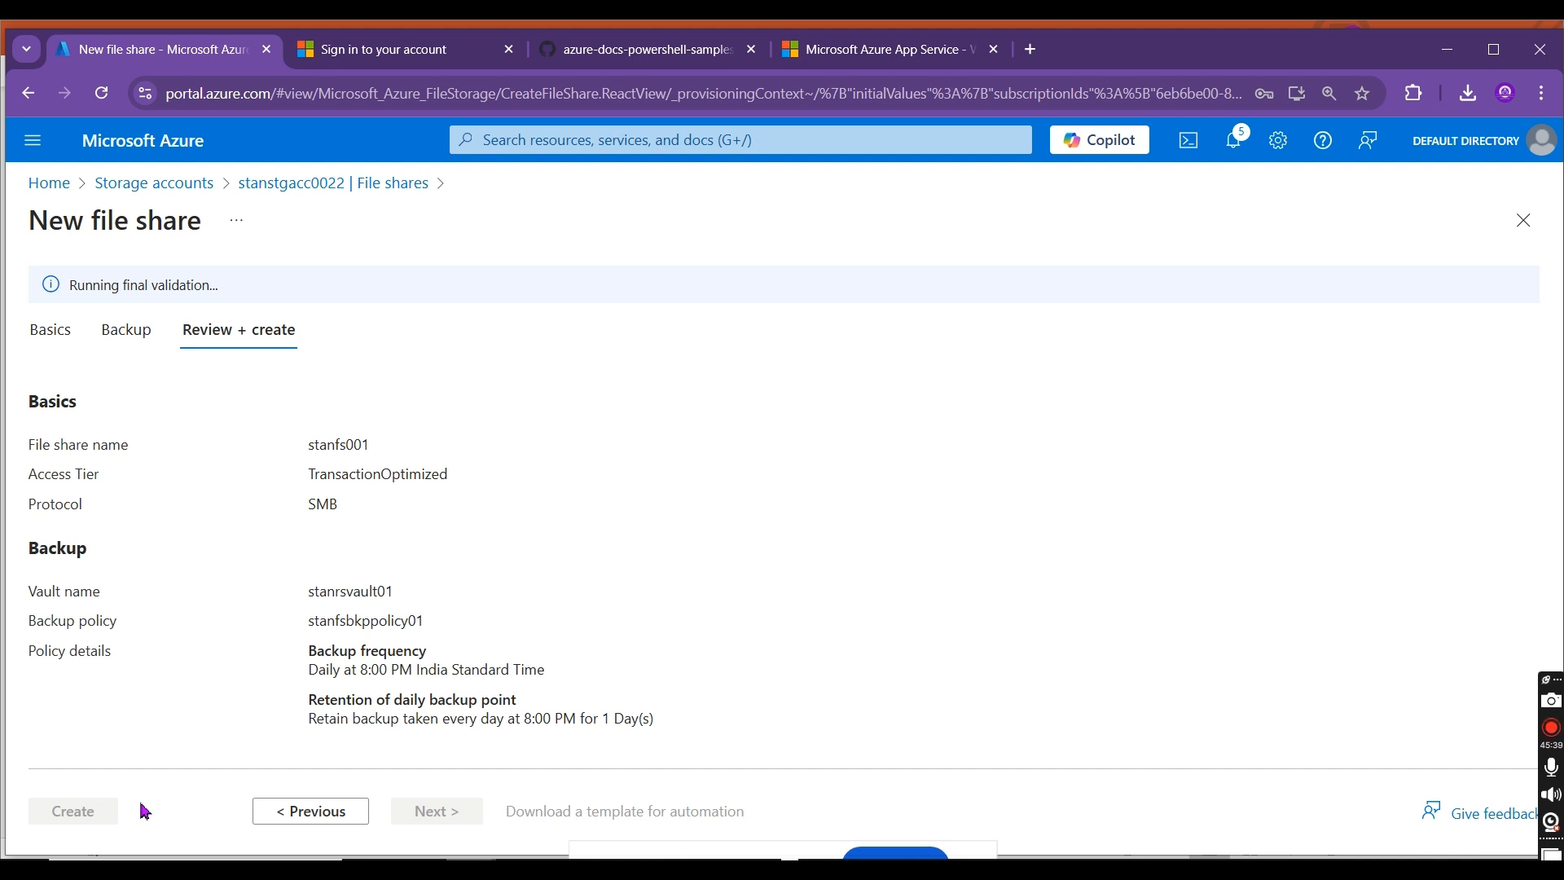
click(99, 813)
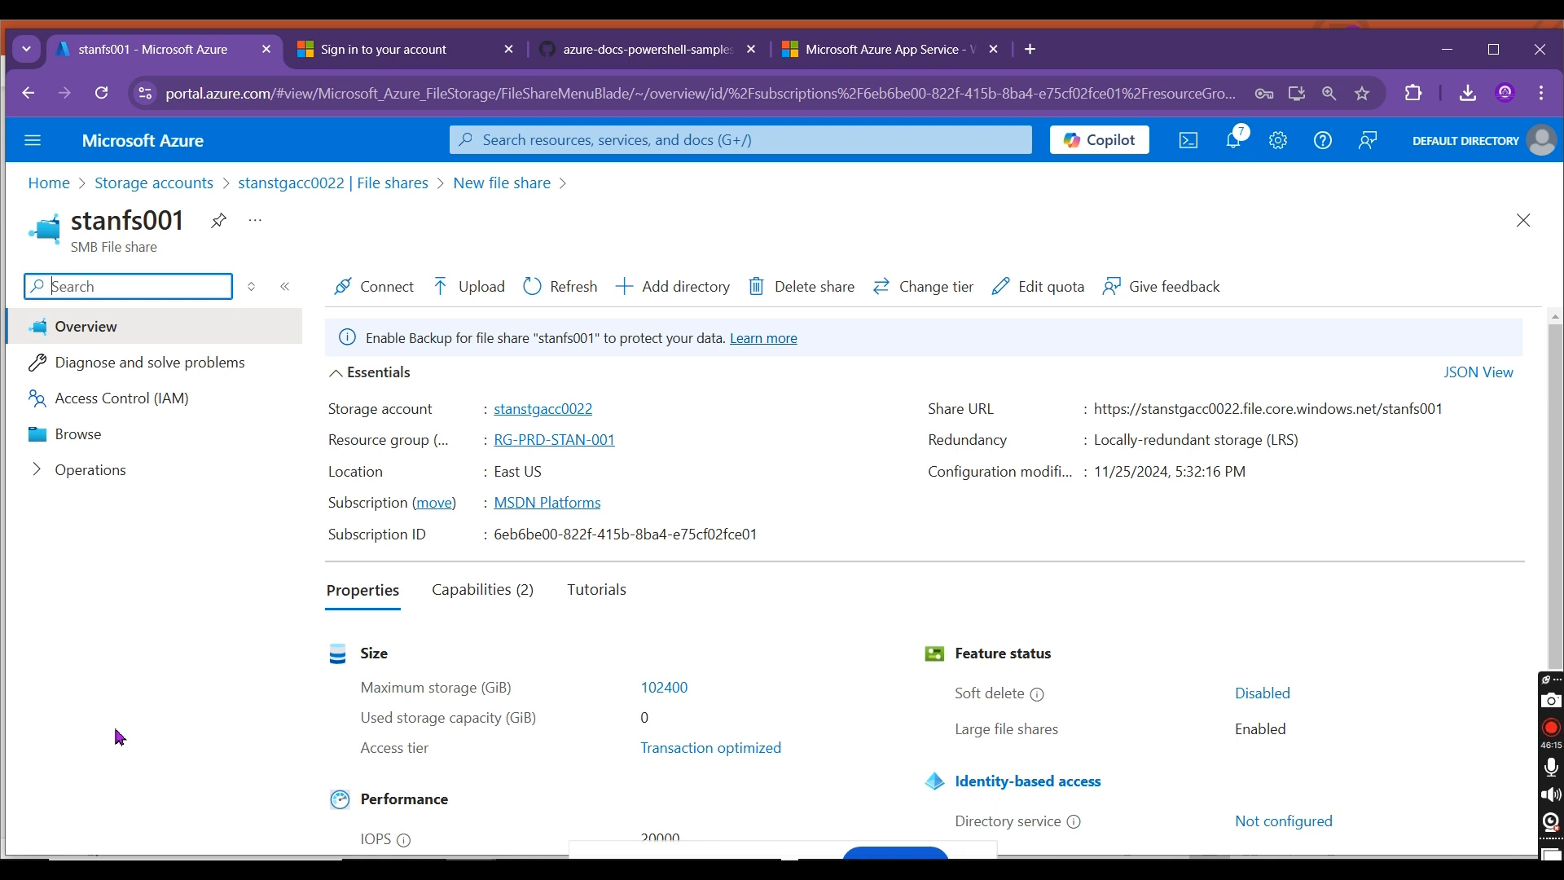
Step: Examine the snapshots and backup configuration of file share stanfs001, including its vault, policy details and storage account lock
click(84, 477)
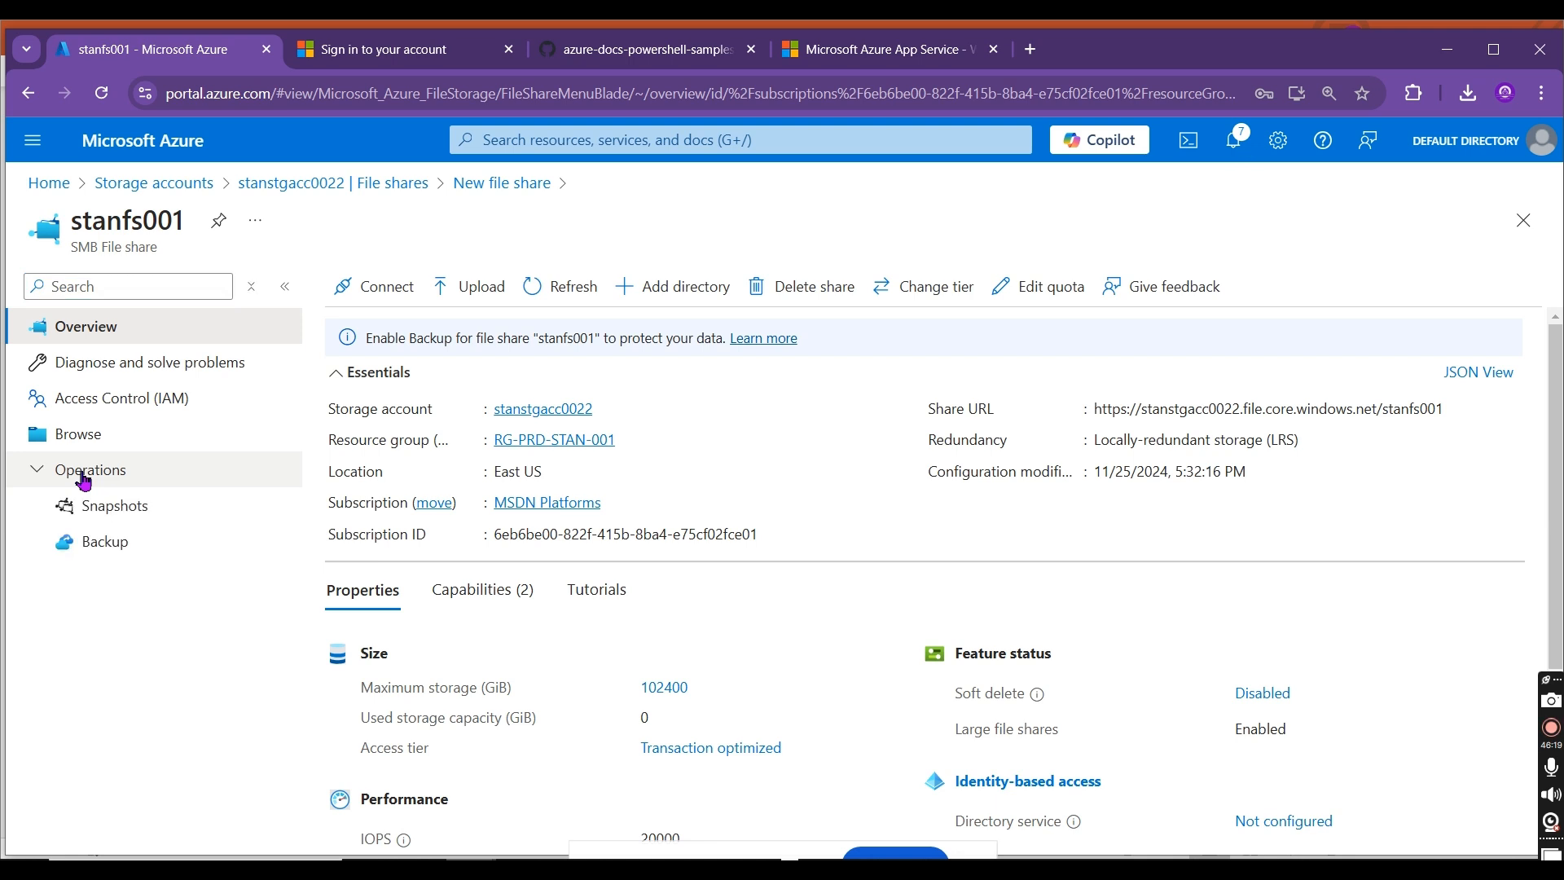
click(122, 545)
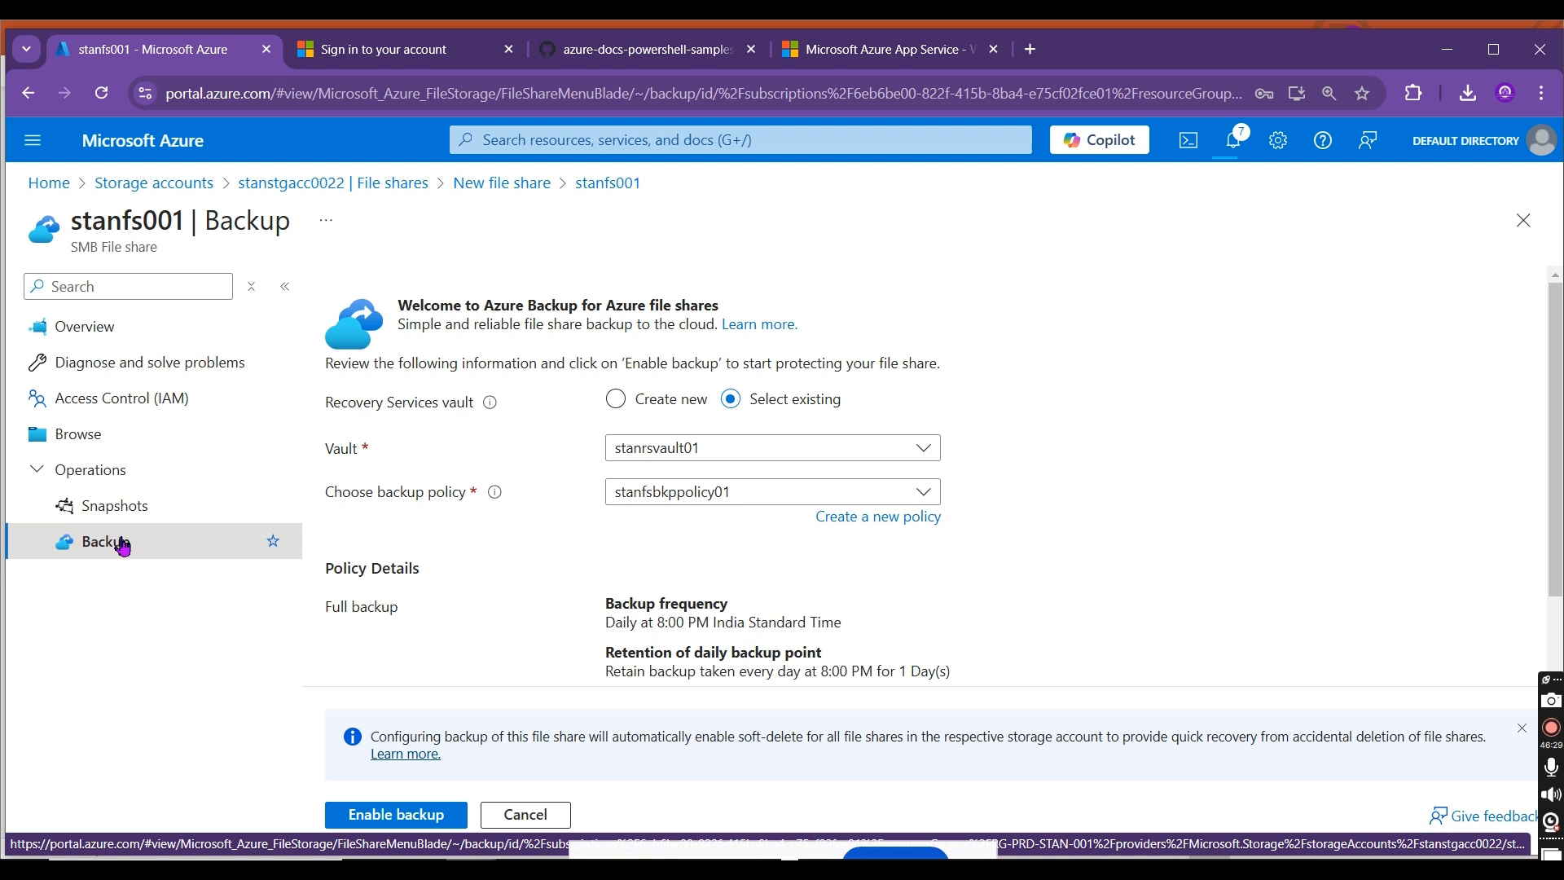
click(171, 508)
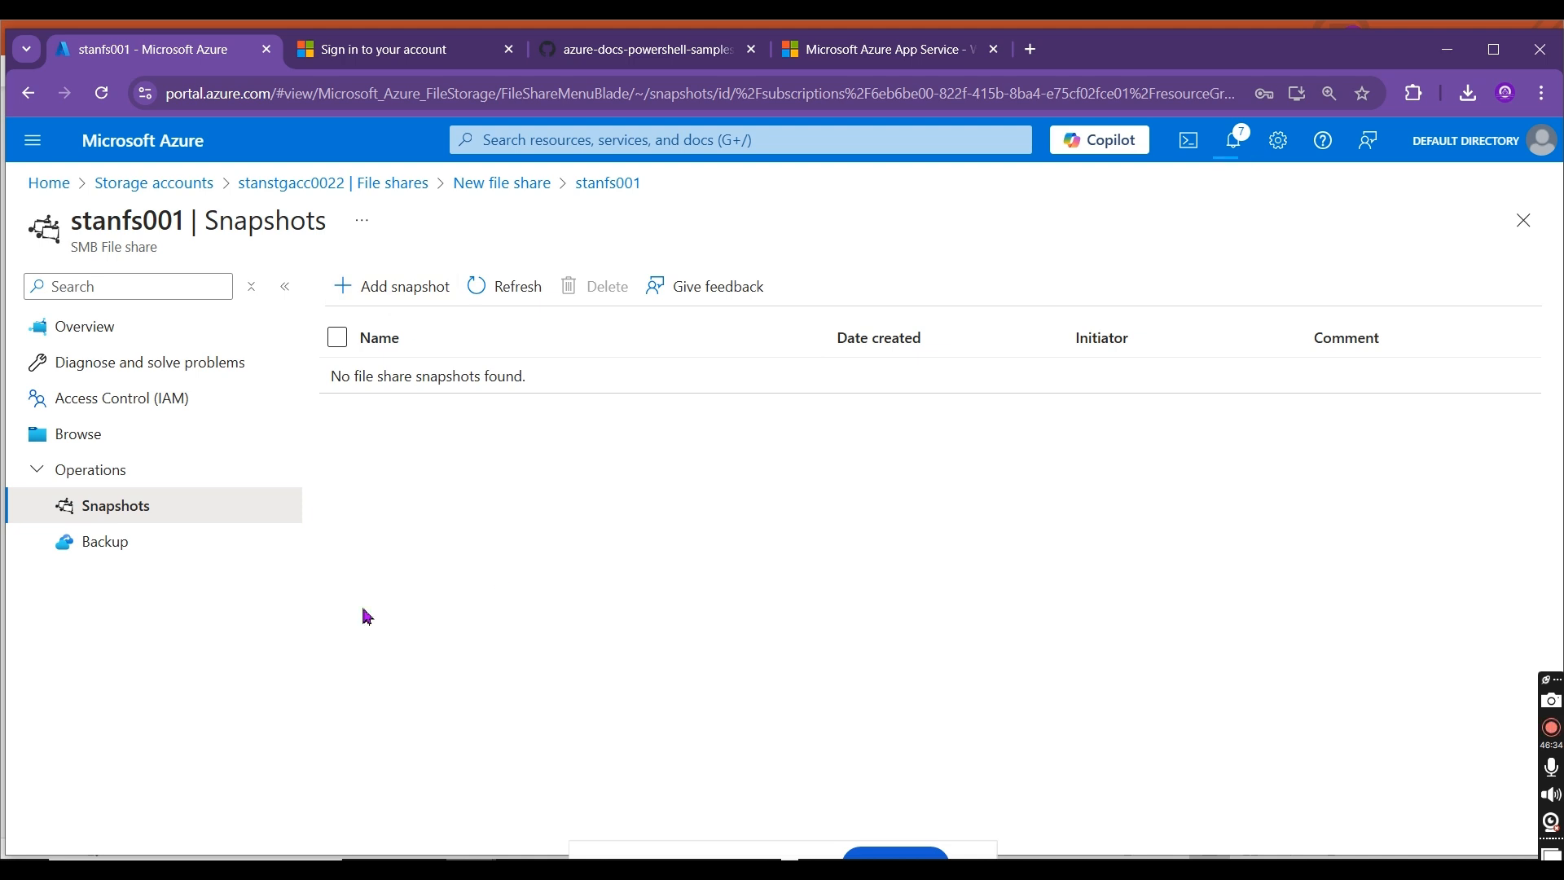
click(161, 553)
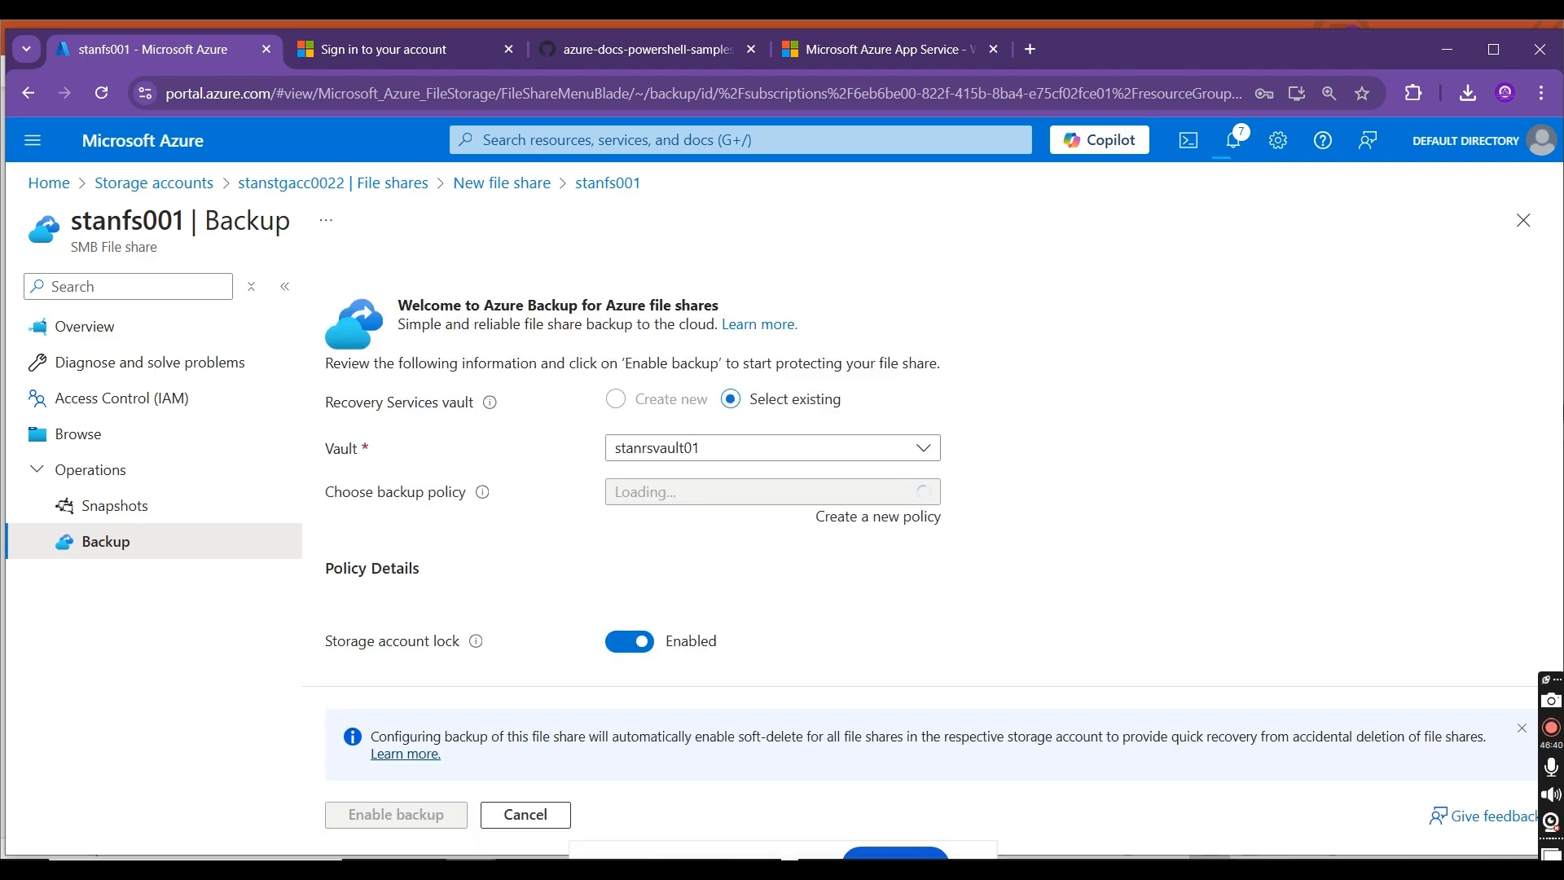
scroll(1556, 343, down, 1)
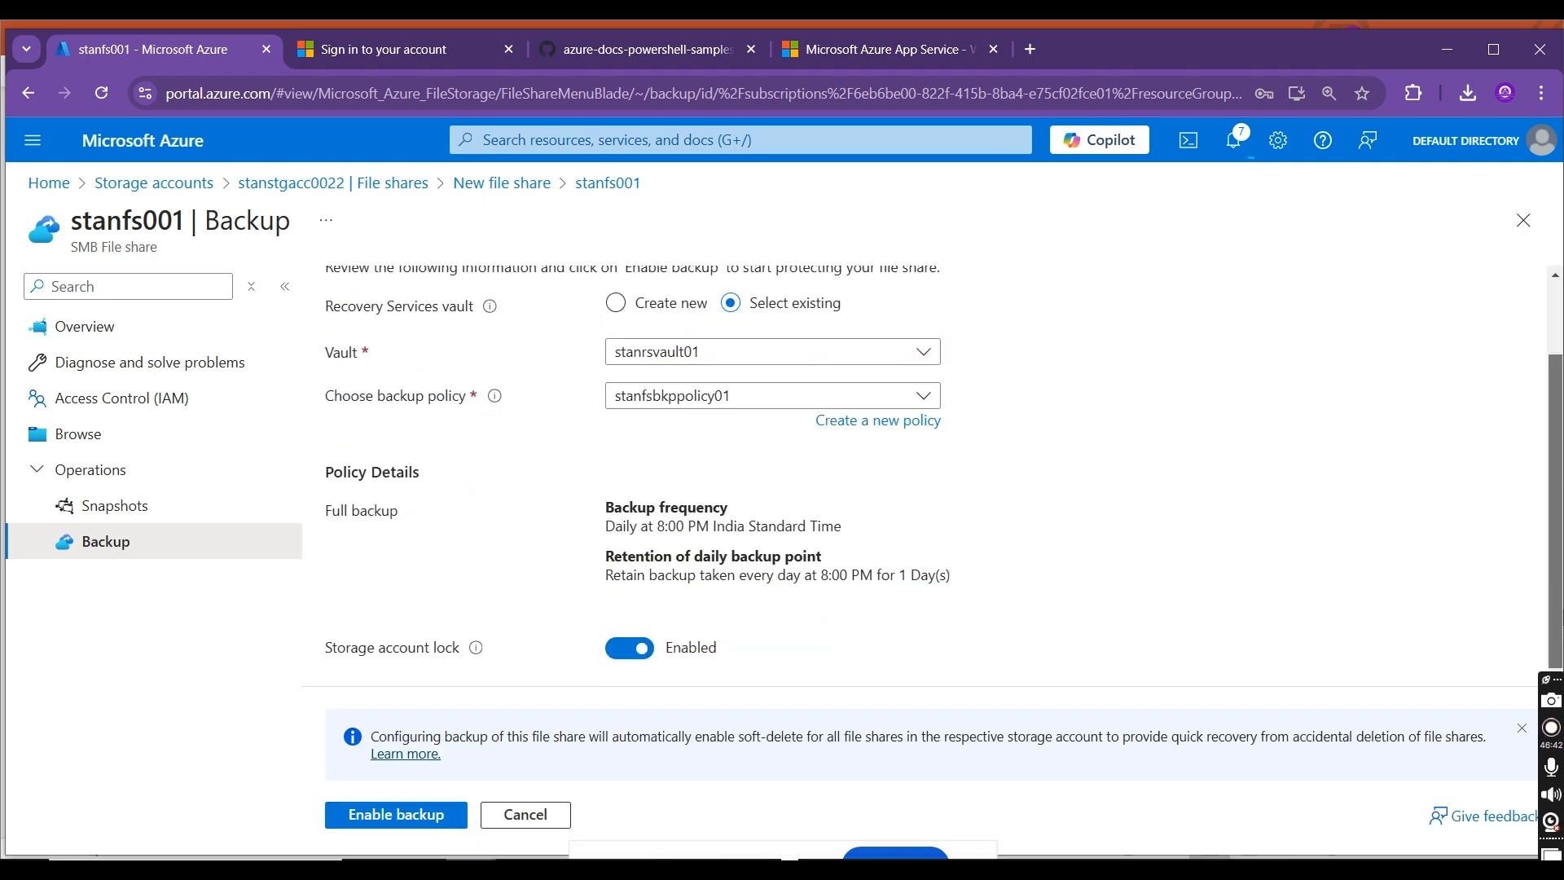
scroll(1556, 343, up, 1)
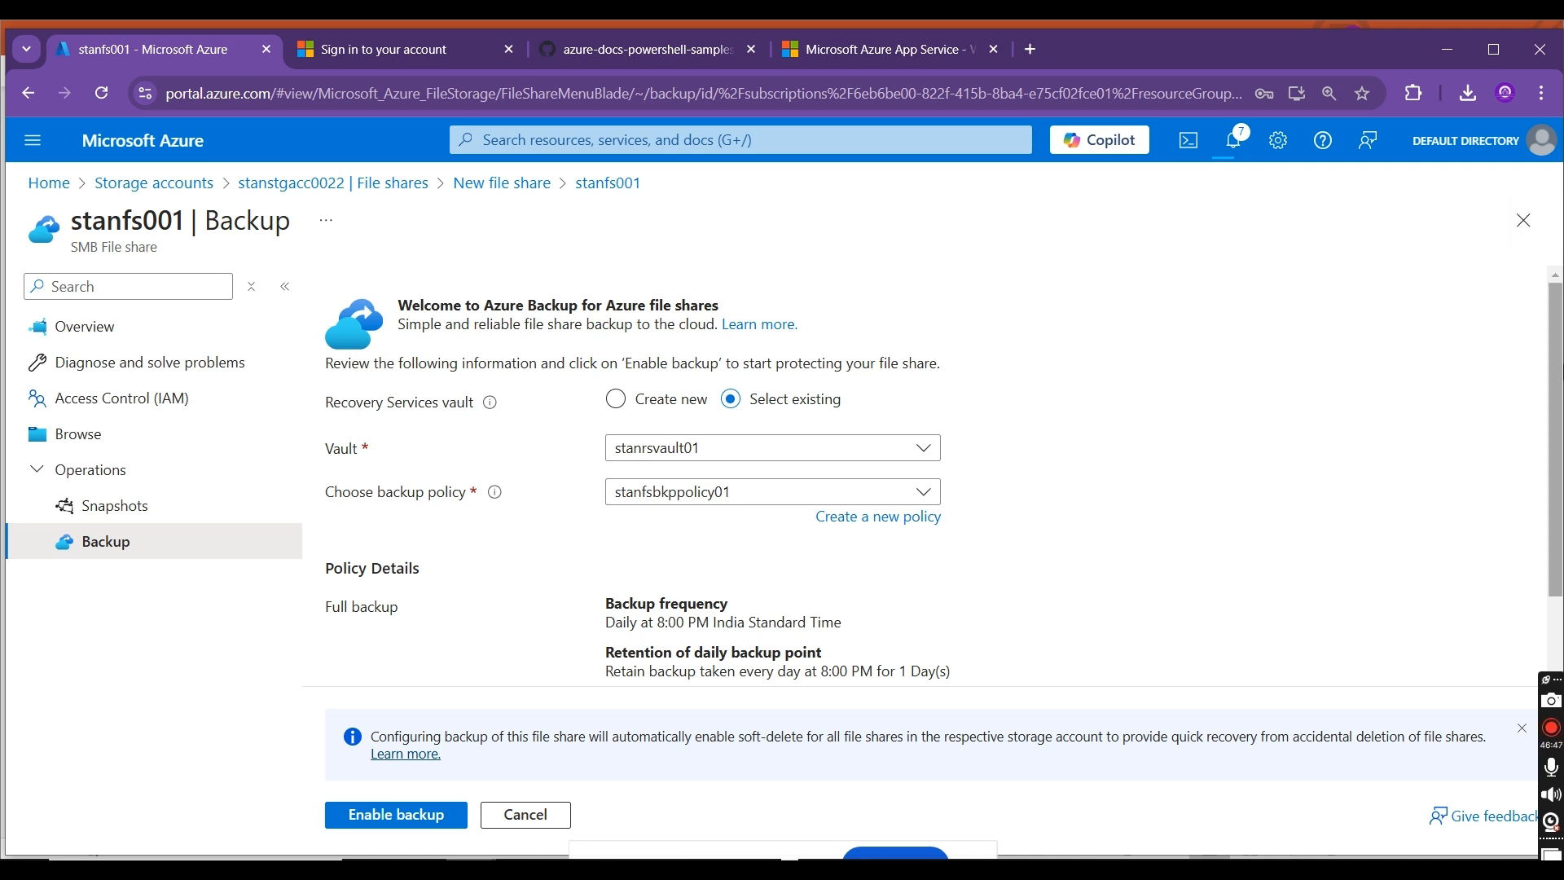
scroll(1555, 377, down, 1)
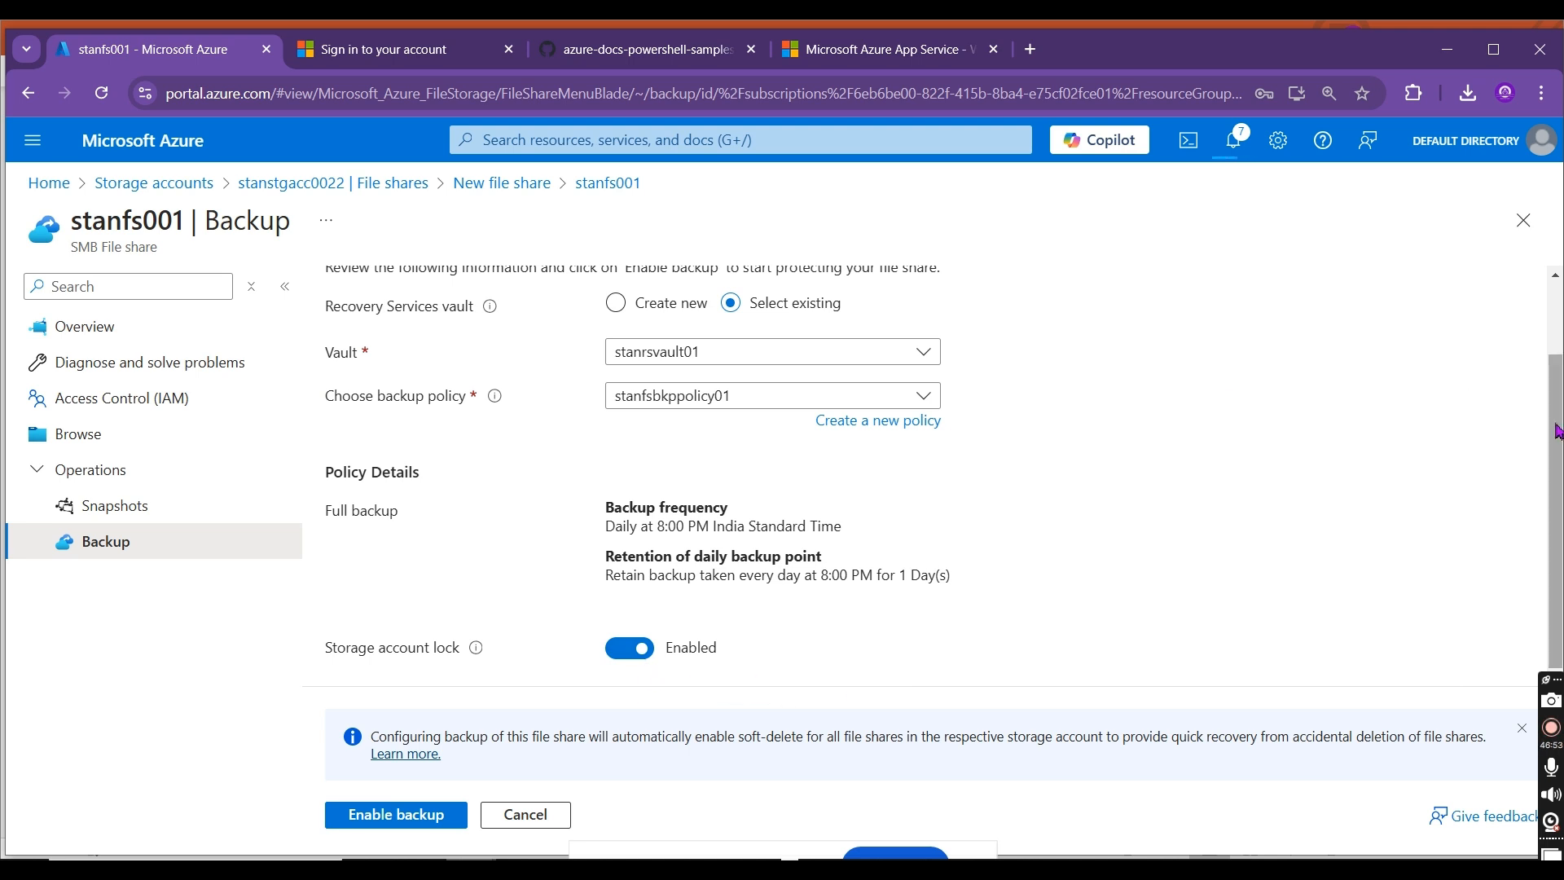
scroll(1556, 431, up, 1)
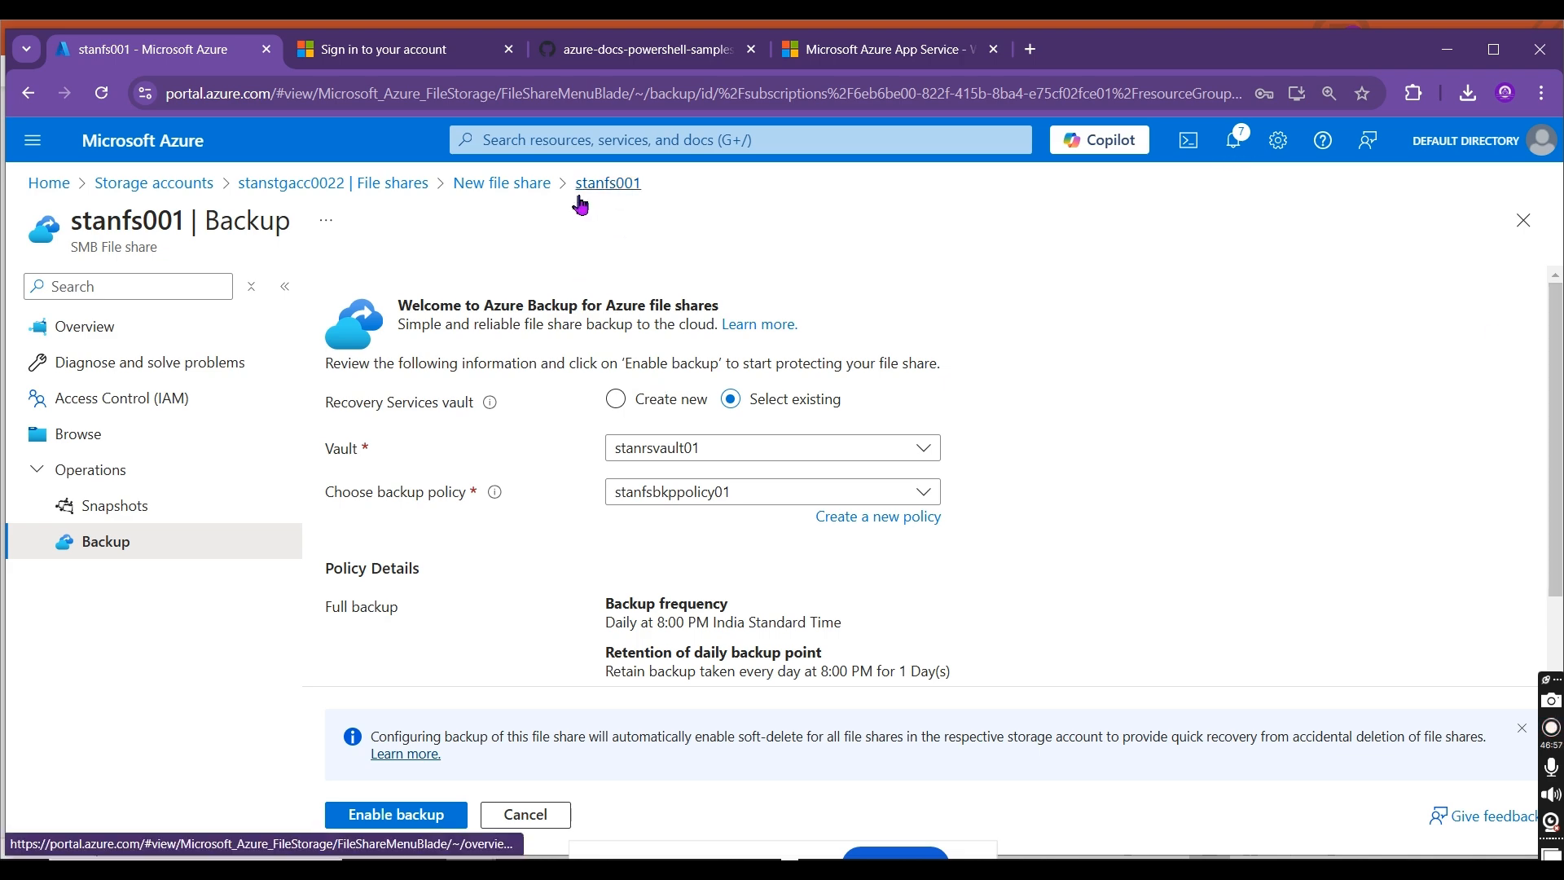
Step: Return to the file shares of stanstgacc0022 and reopen the file share stanfs001
click(505, 193)
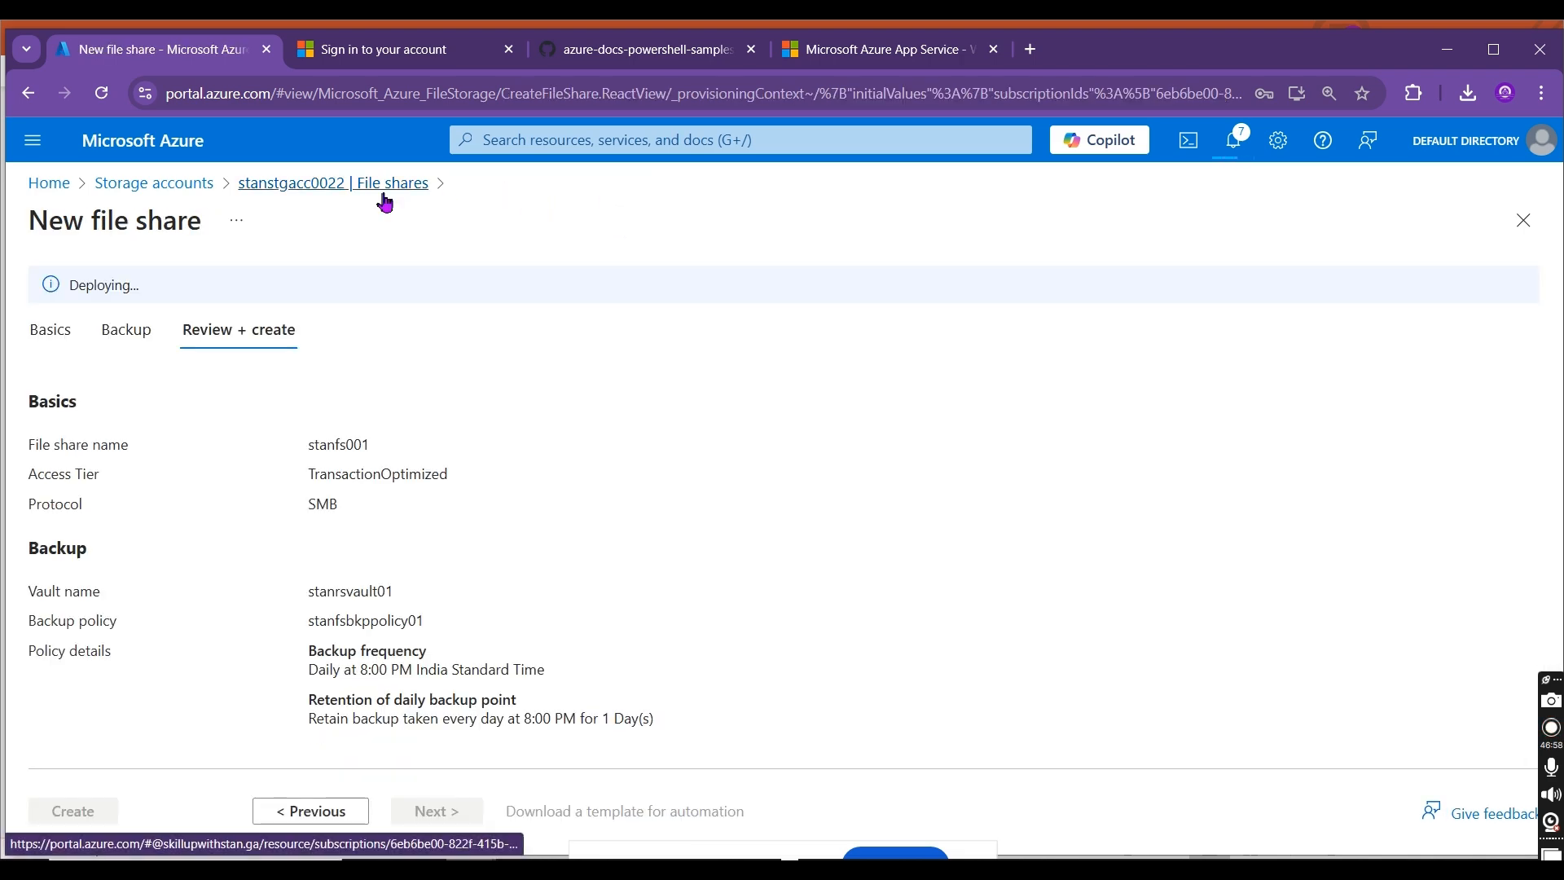
click(383, 189)
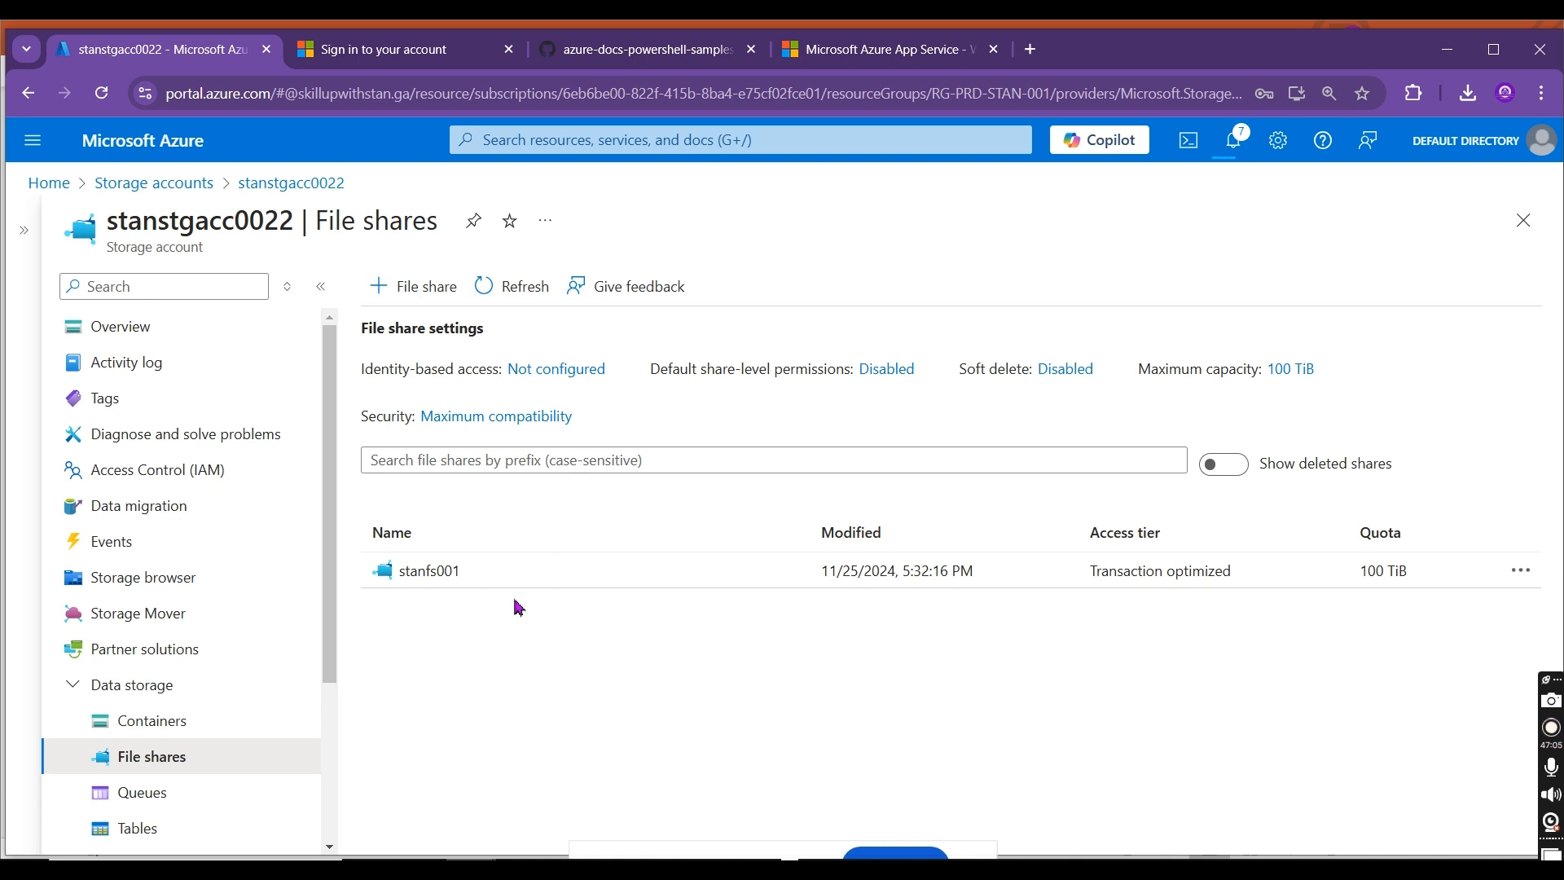
click(461, 572)
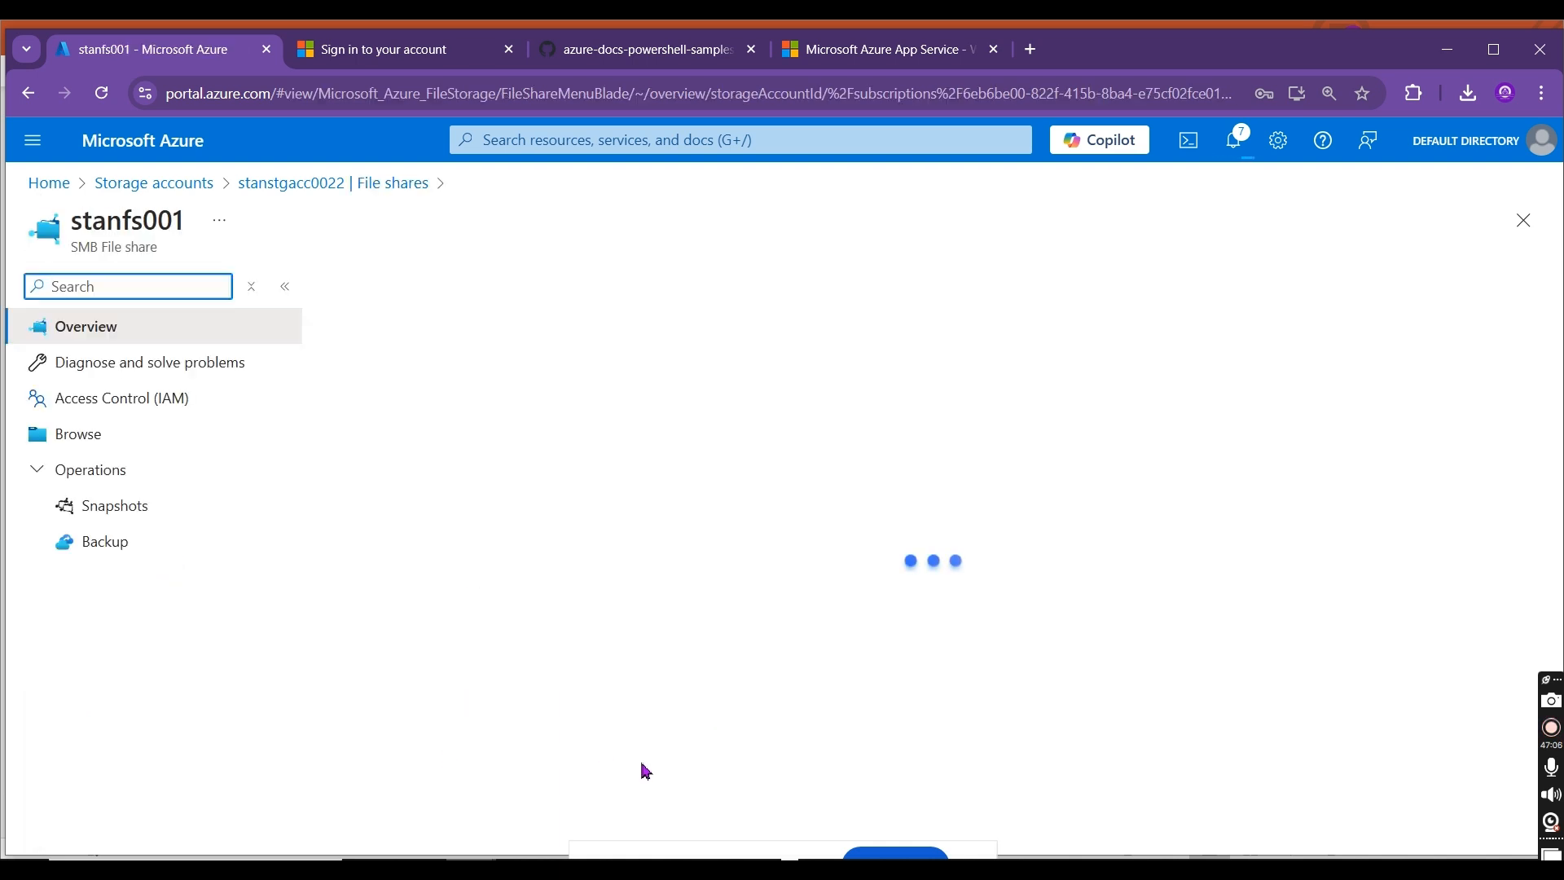
Step: Switch to the Downloads folder in File Explorer, reduce its window size, and browse the contents of stanfs001 in the portal
mouse_move(758, 869)
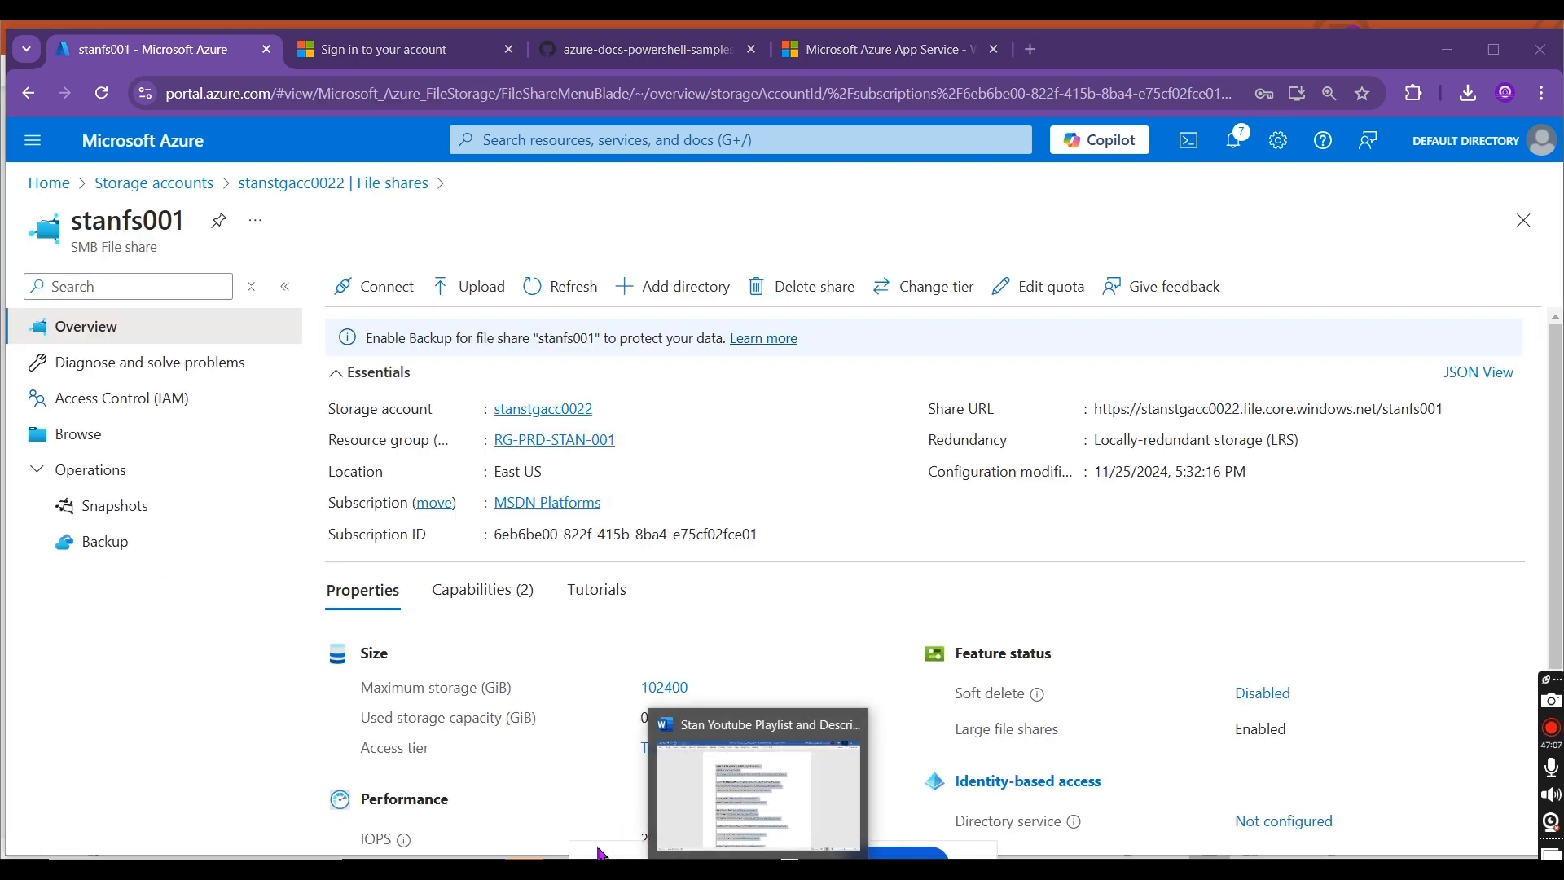
mouse_move(561, 870)
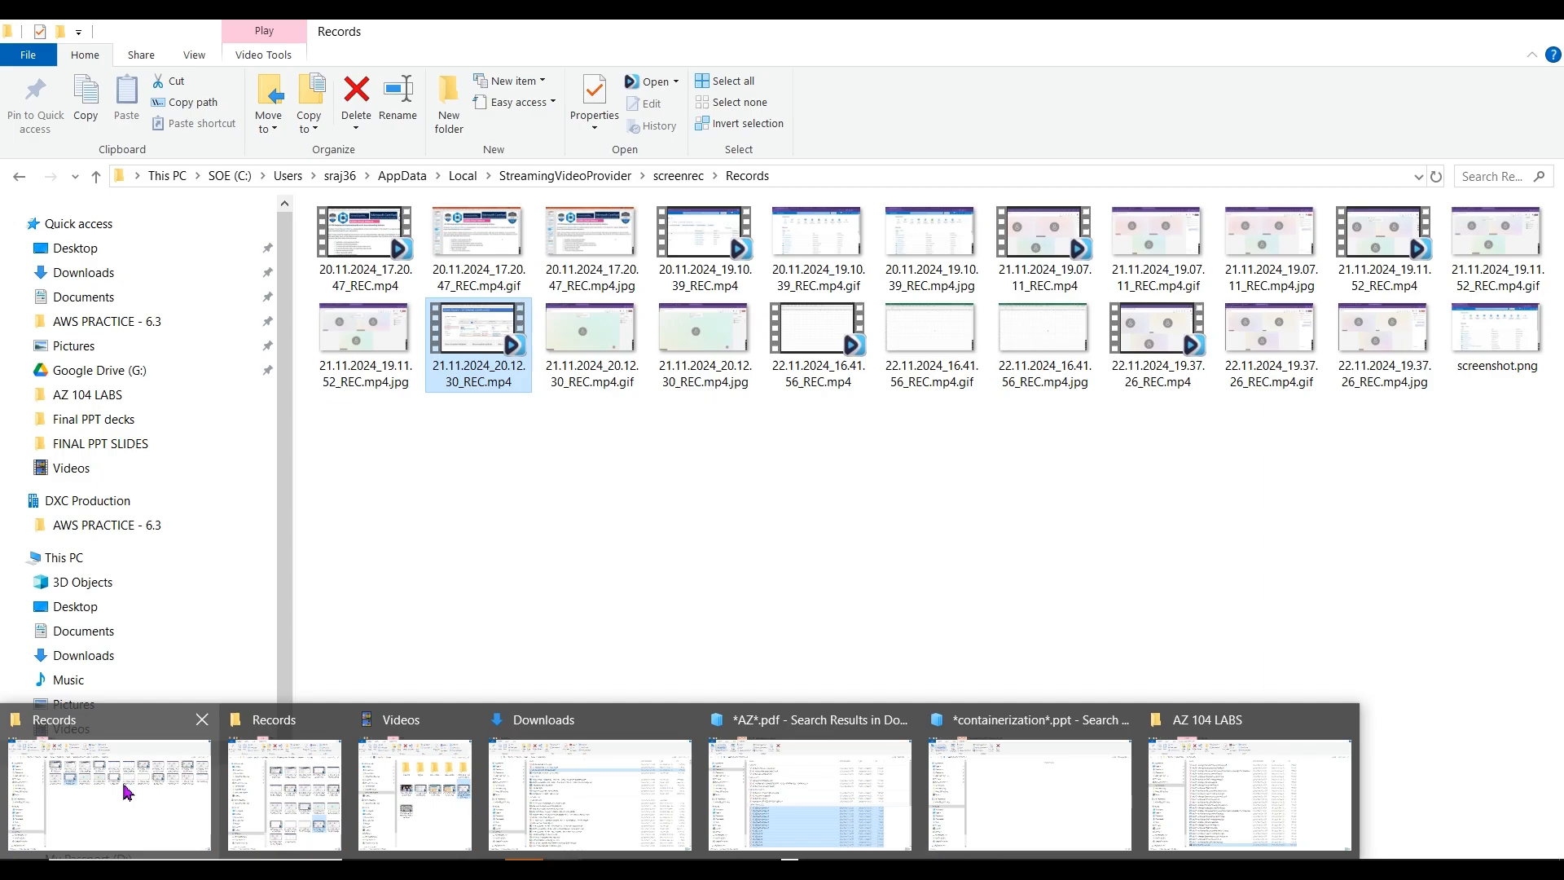
click(654, 812)
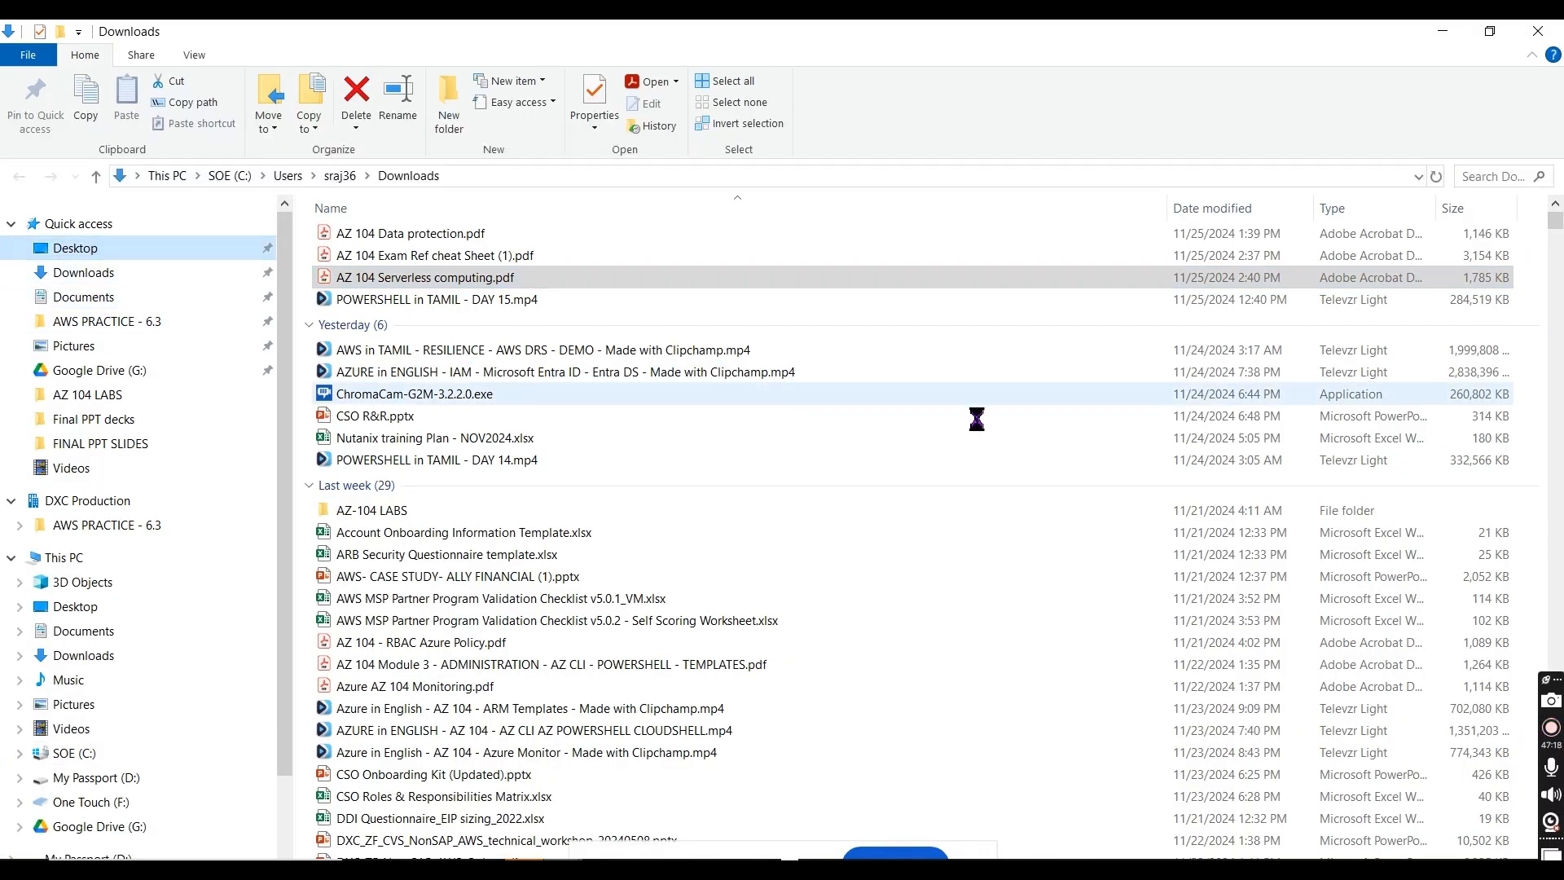
click(1490, 31)
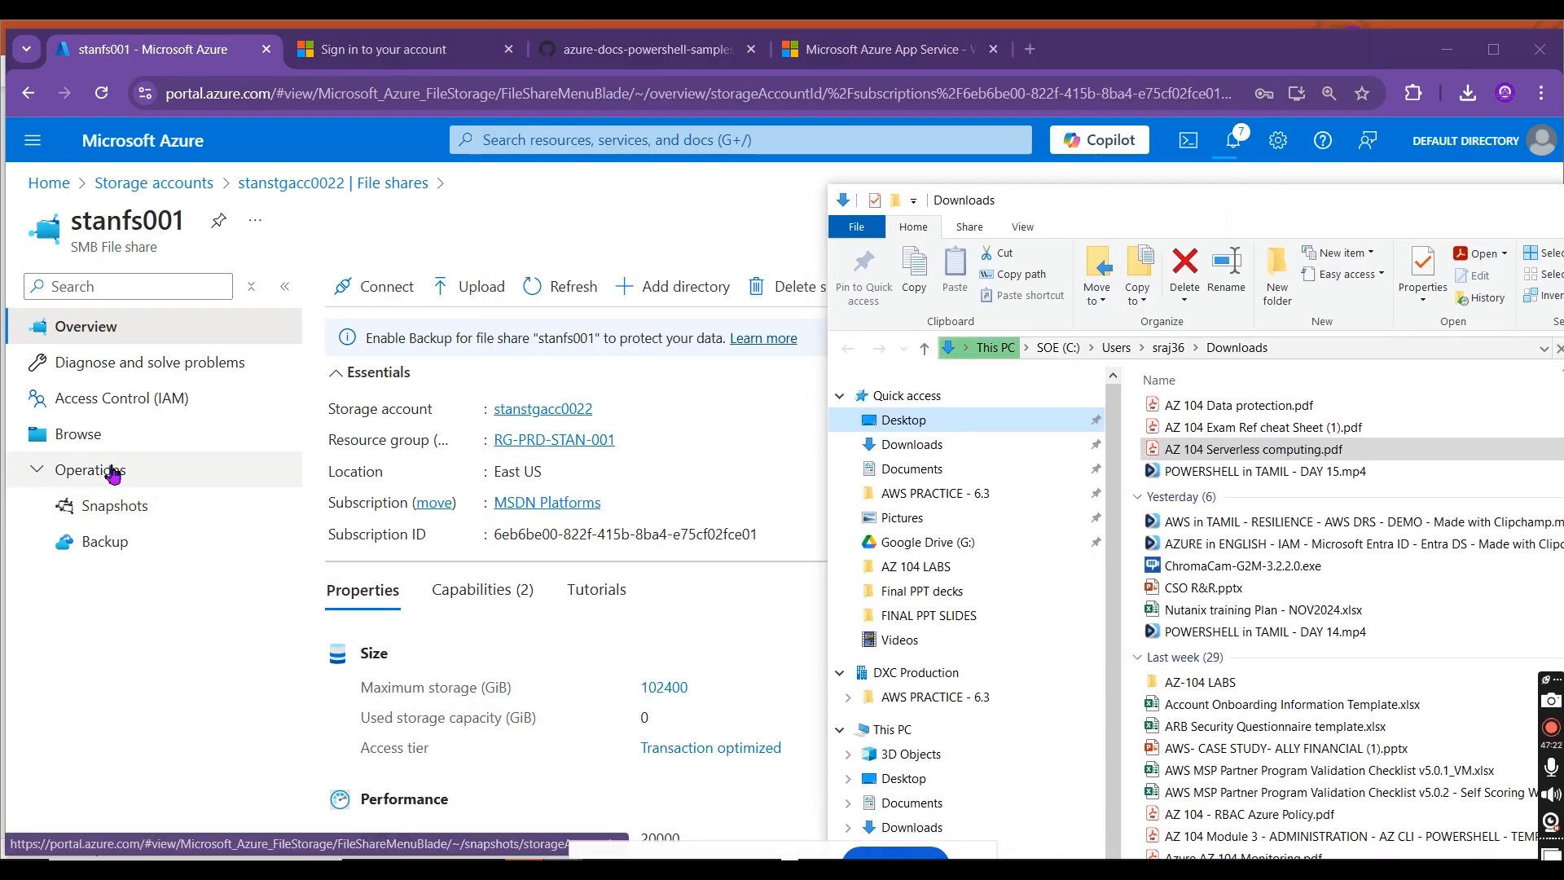
click(105, 433)
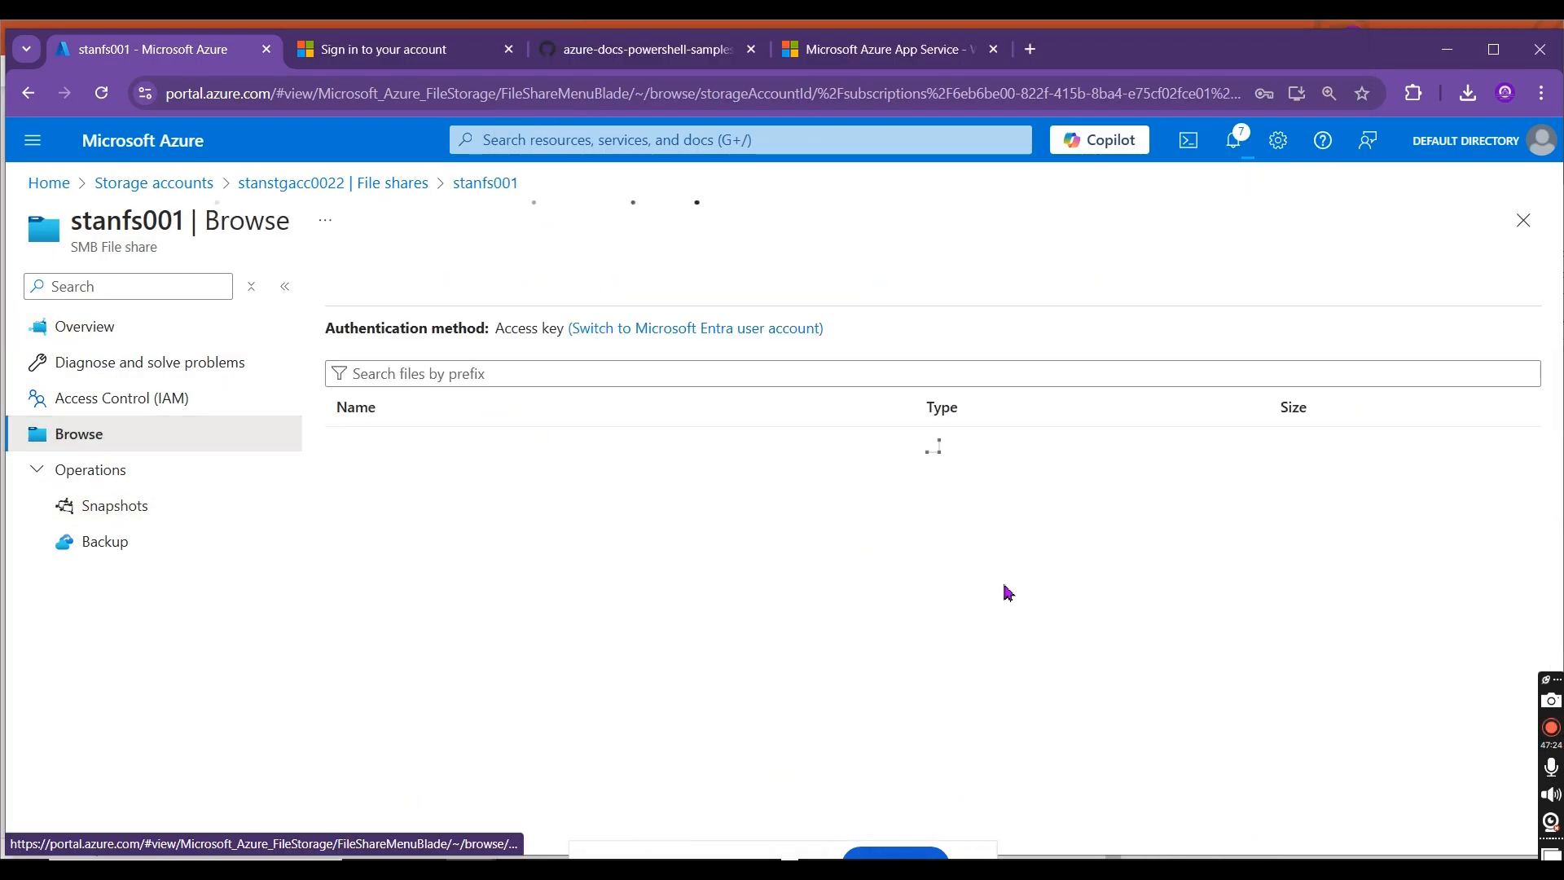
key(alt+Tab)
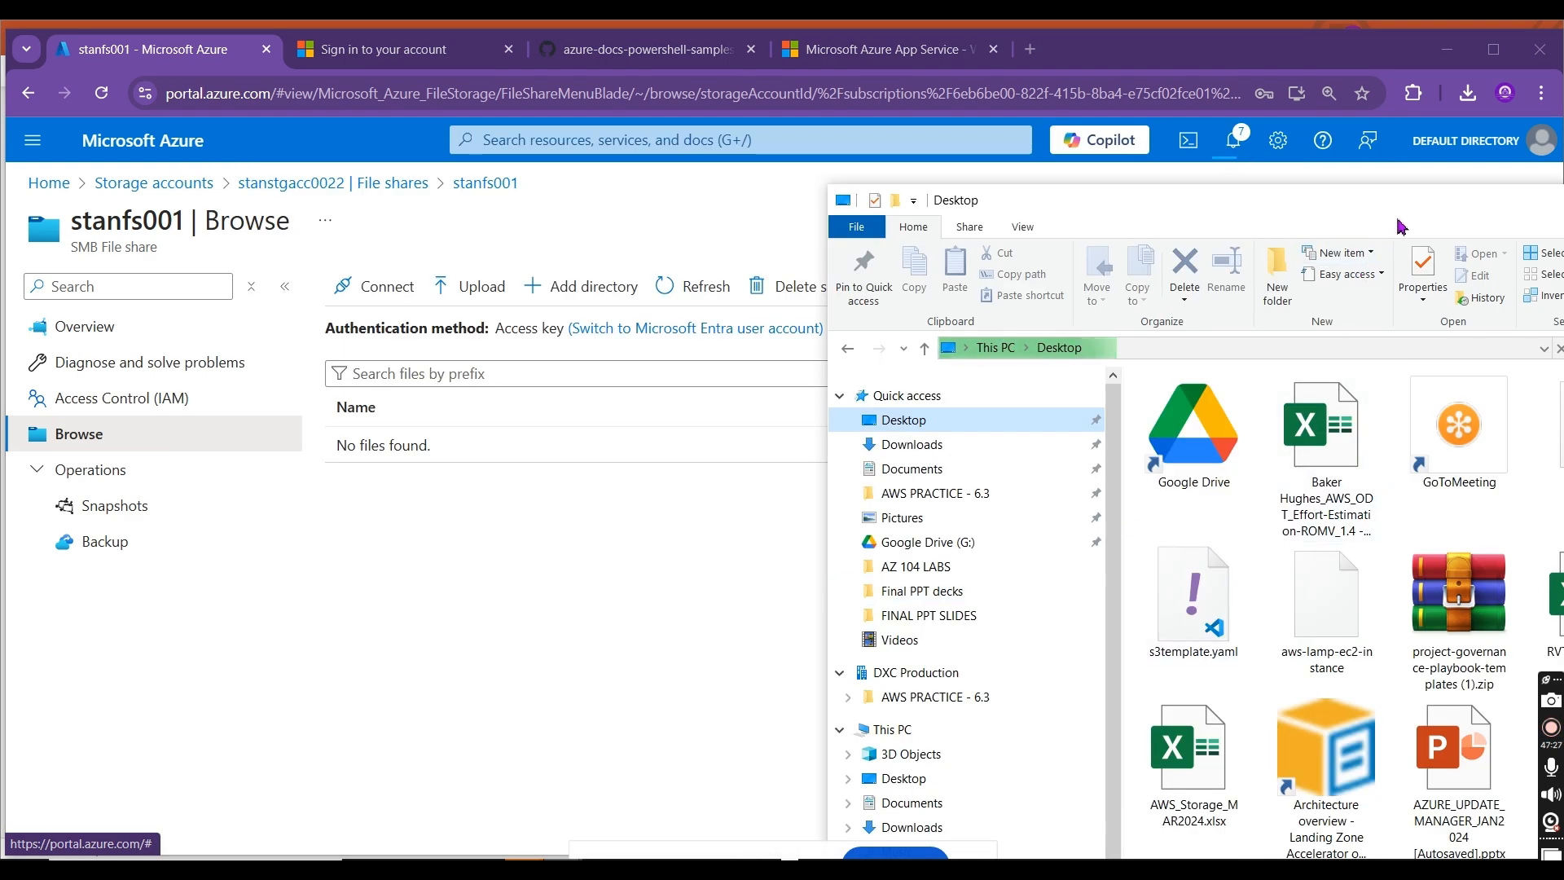
drag(1395, 201, 940, 251)
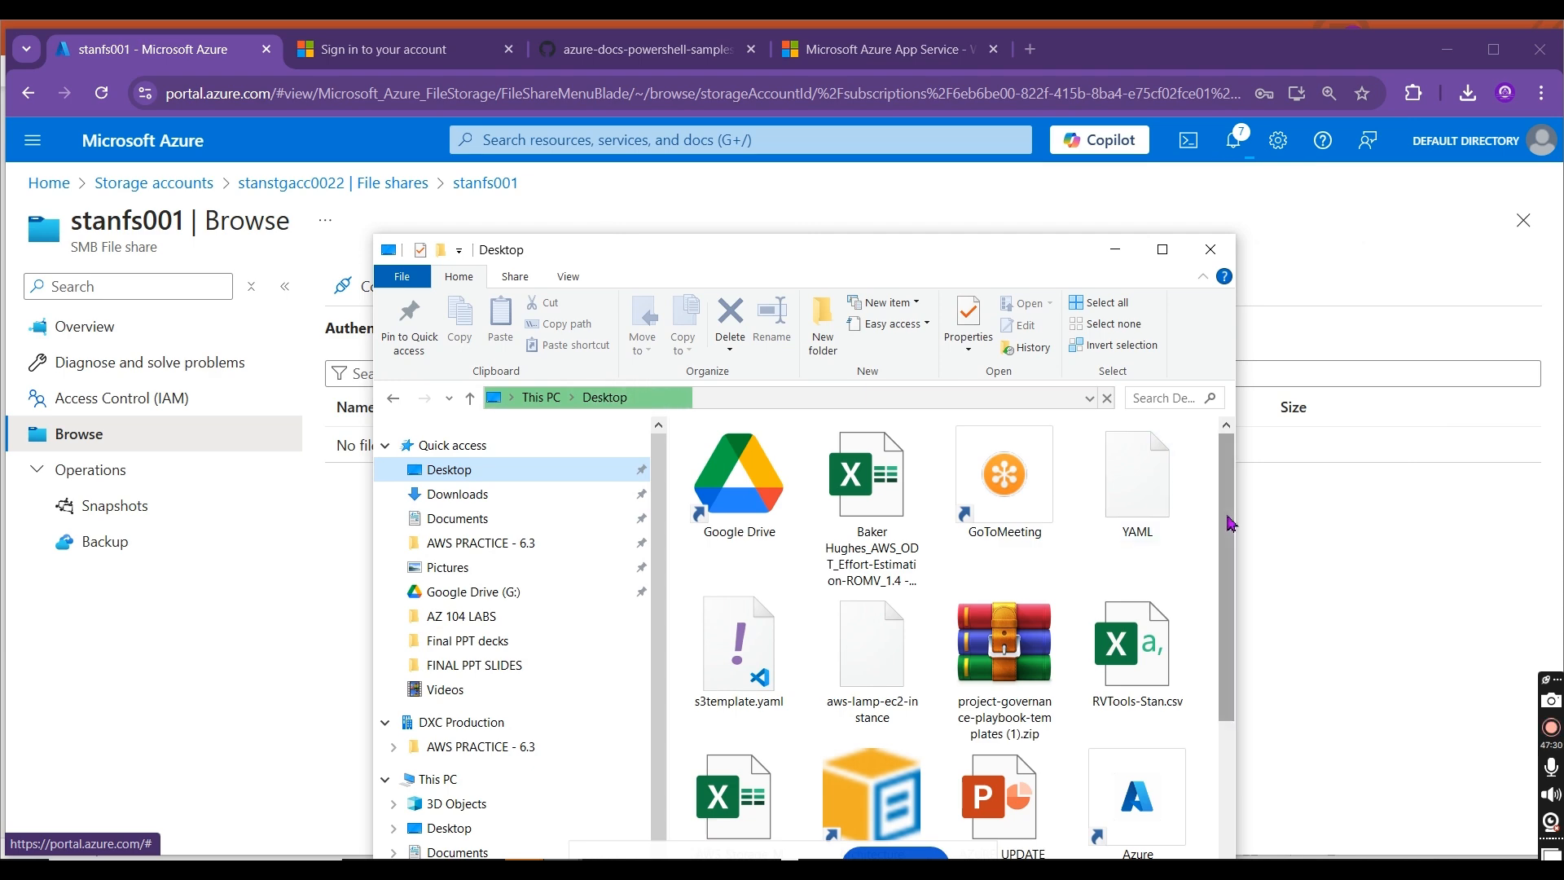
scroll(1190, 498, down, 10)
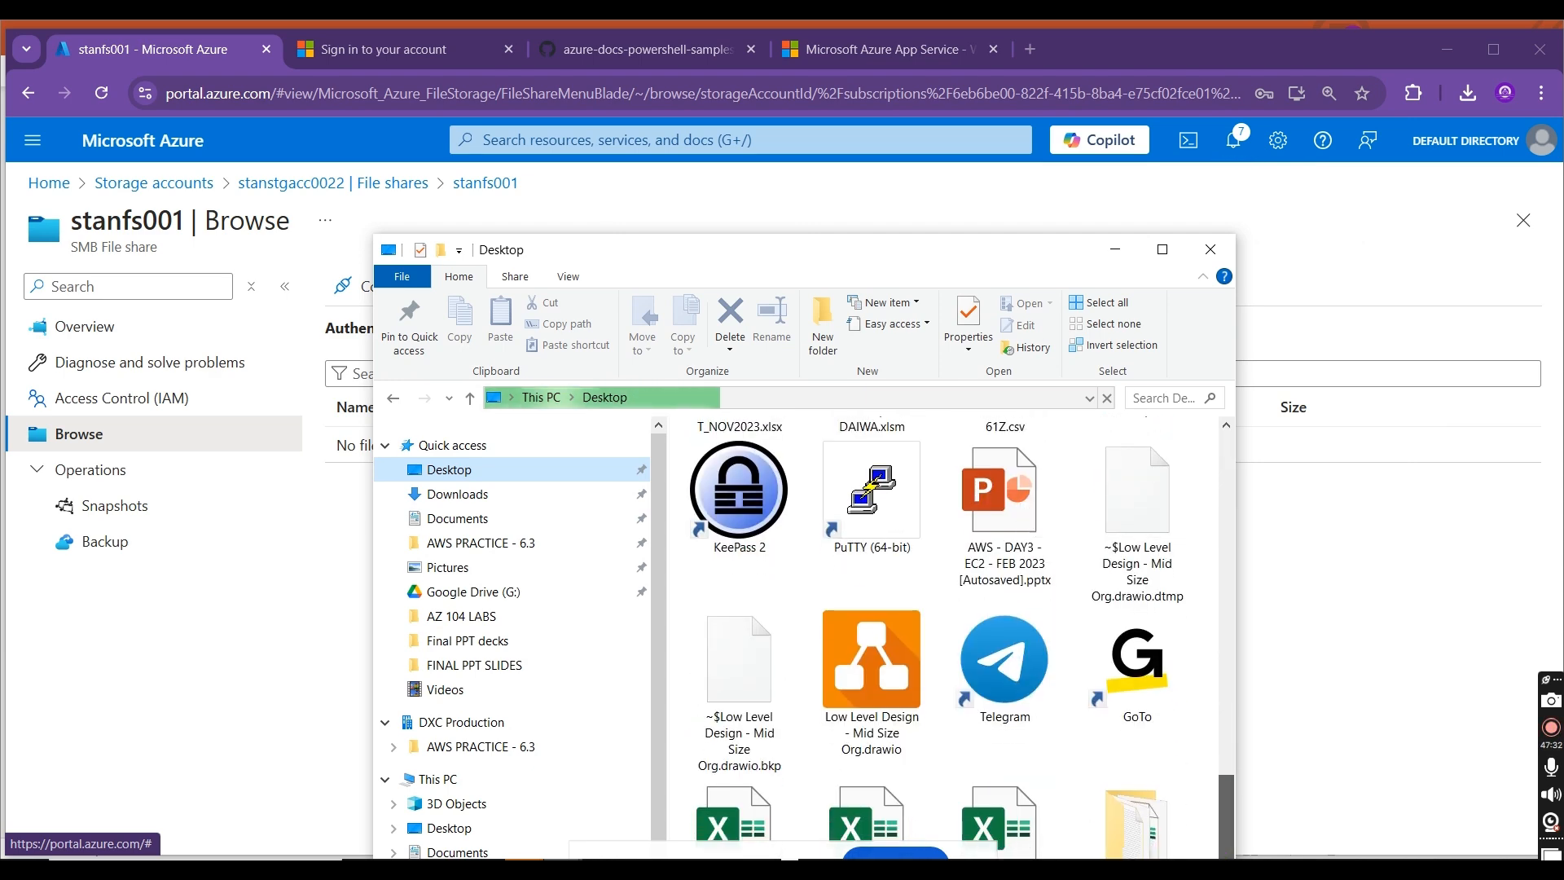
drag(975, 248, 1219, 17)
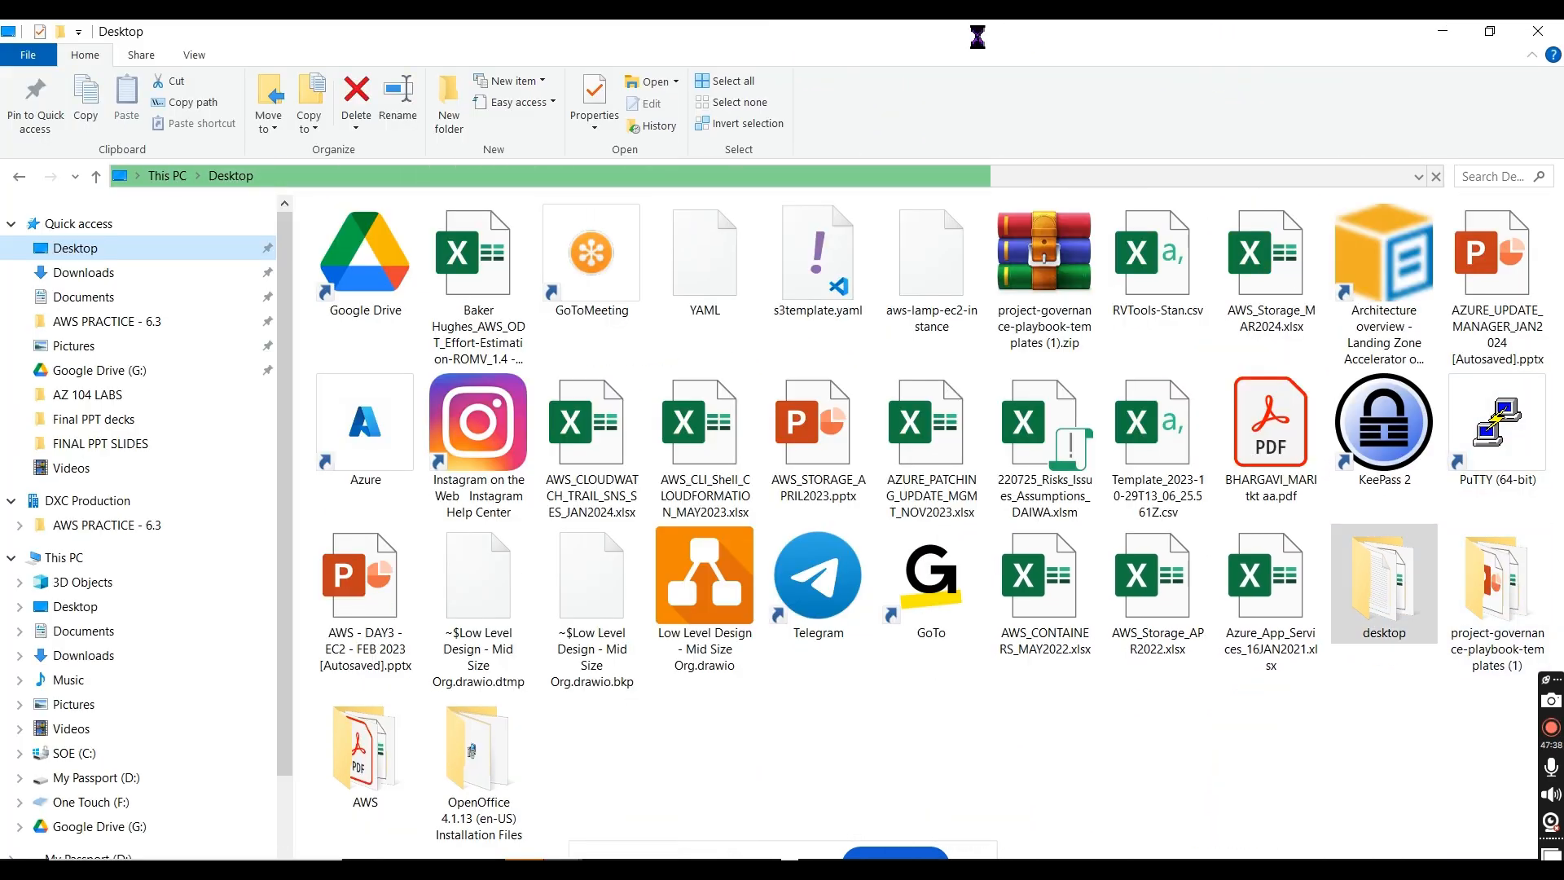
drag(978, 38, 1246, 80)
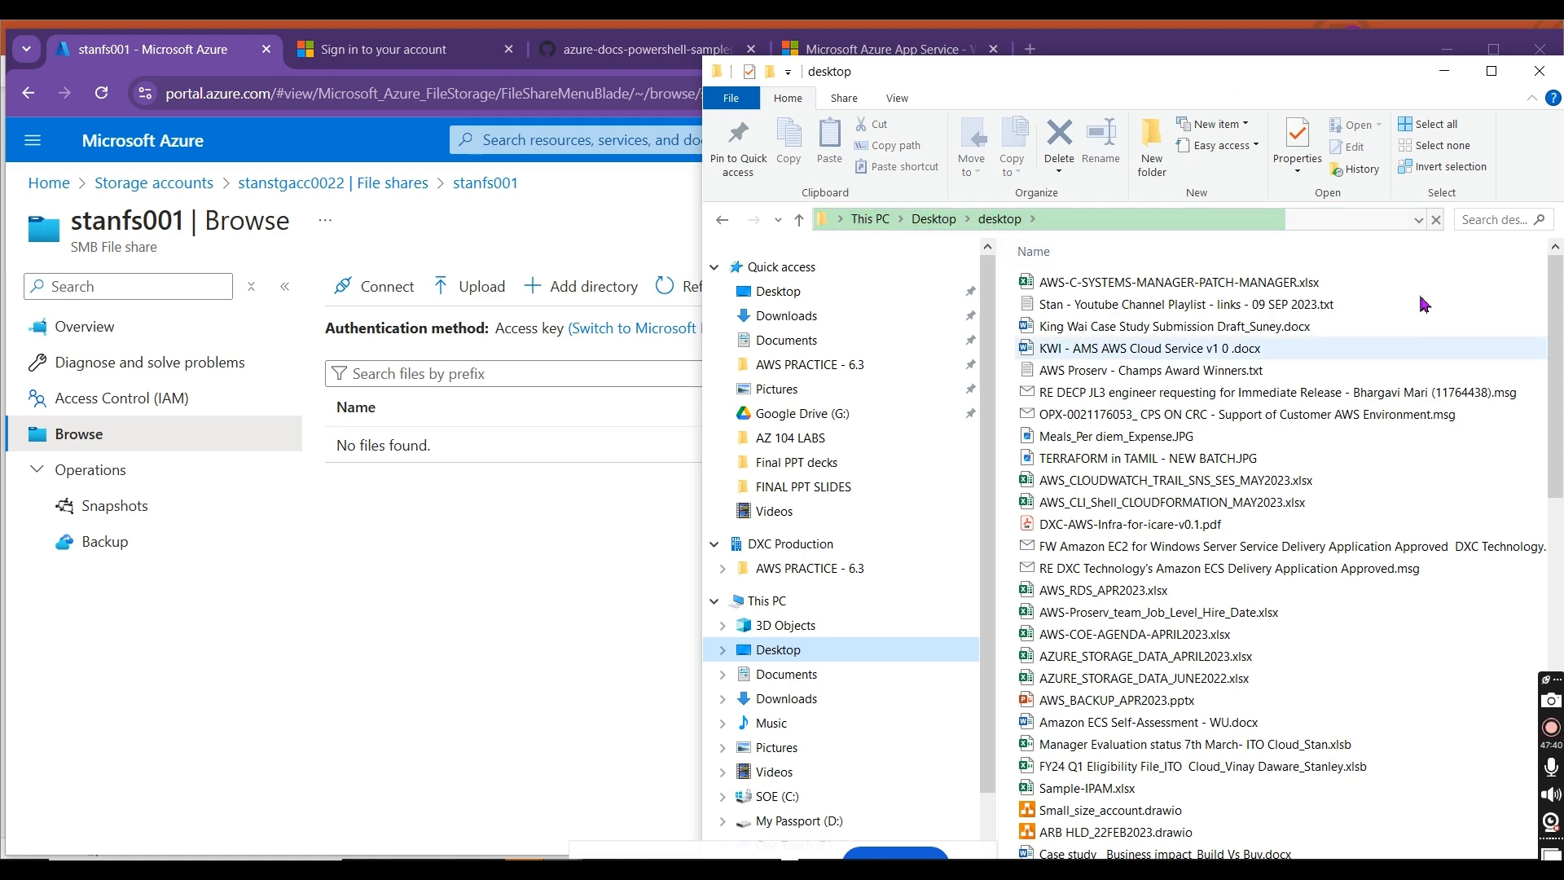
scroll(1303, 342, down, 10)
scroll(1303, 342, down, 3)
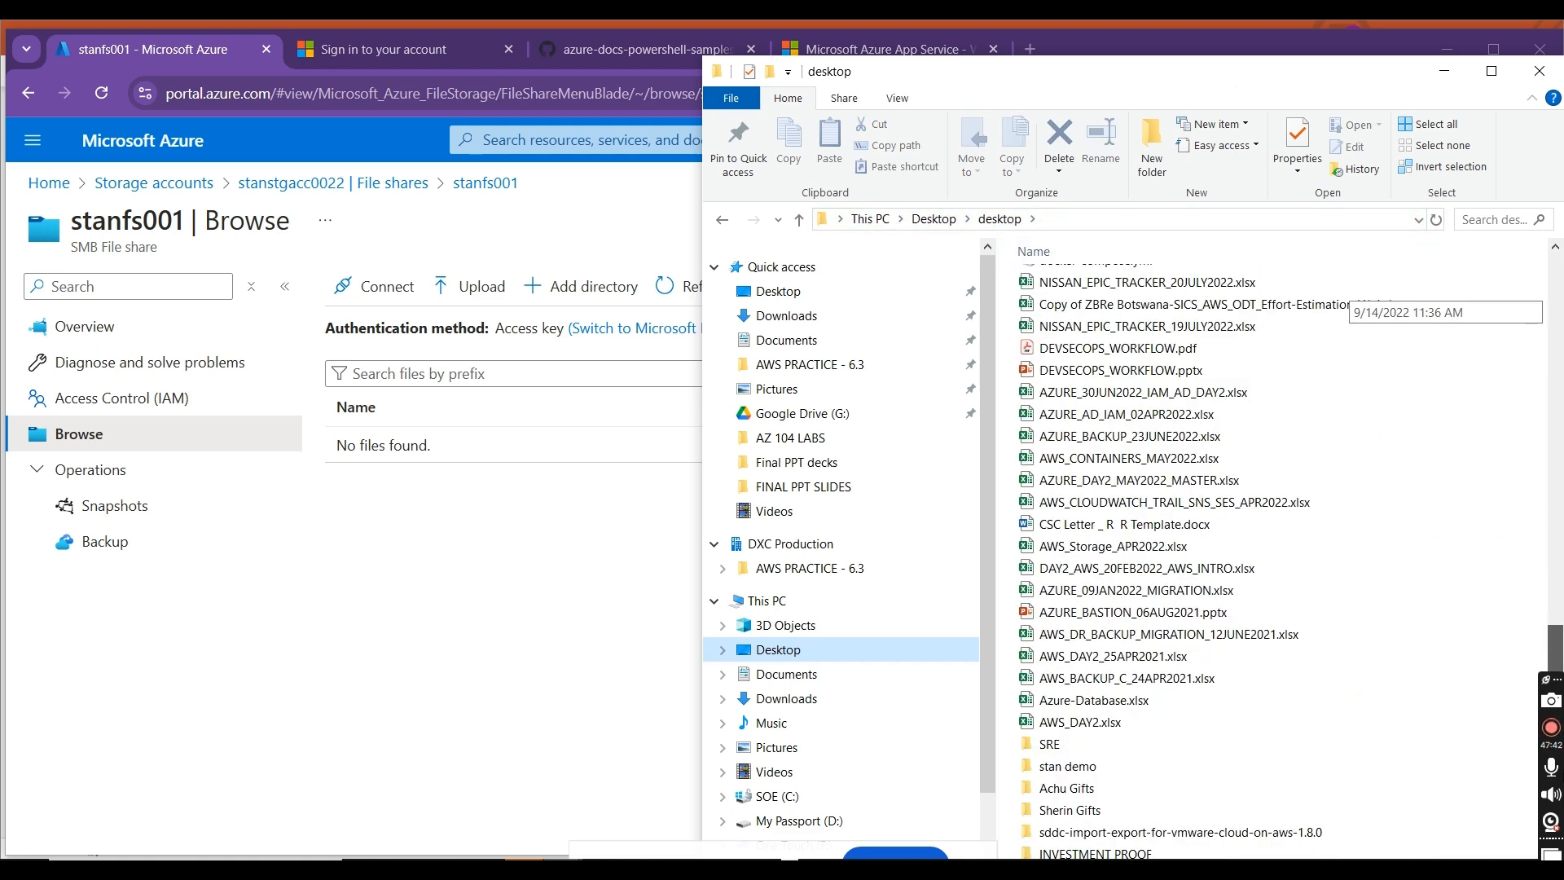
click(1162, 769)
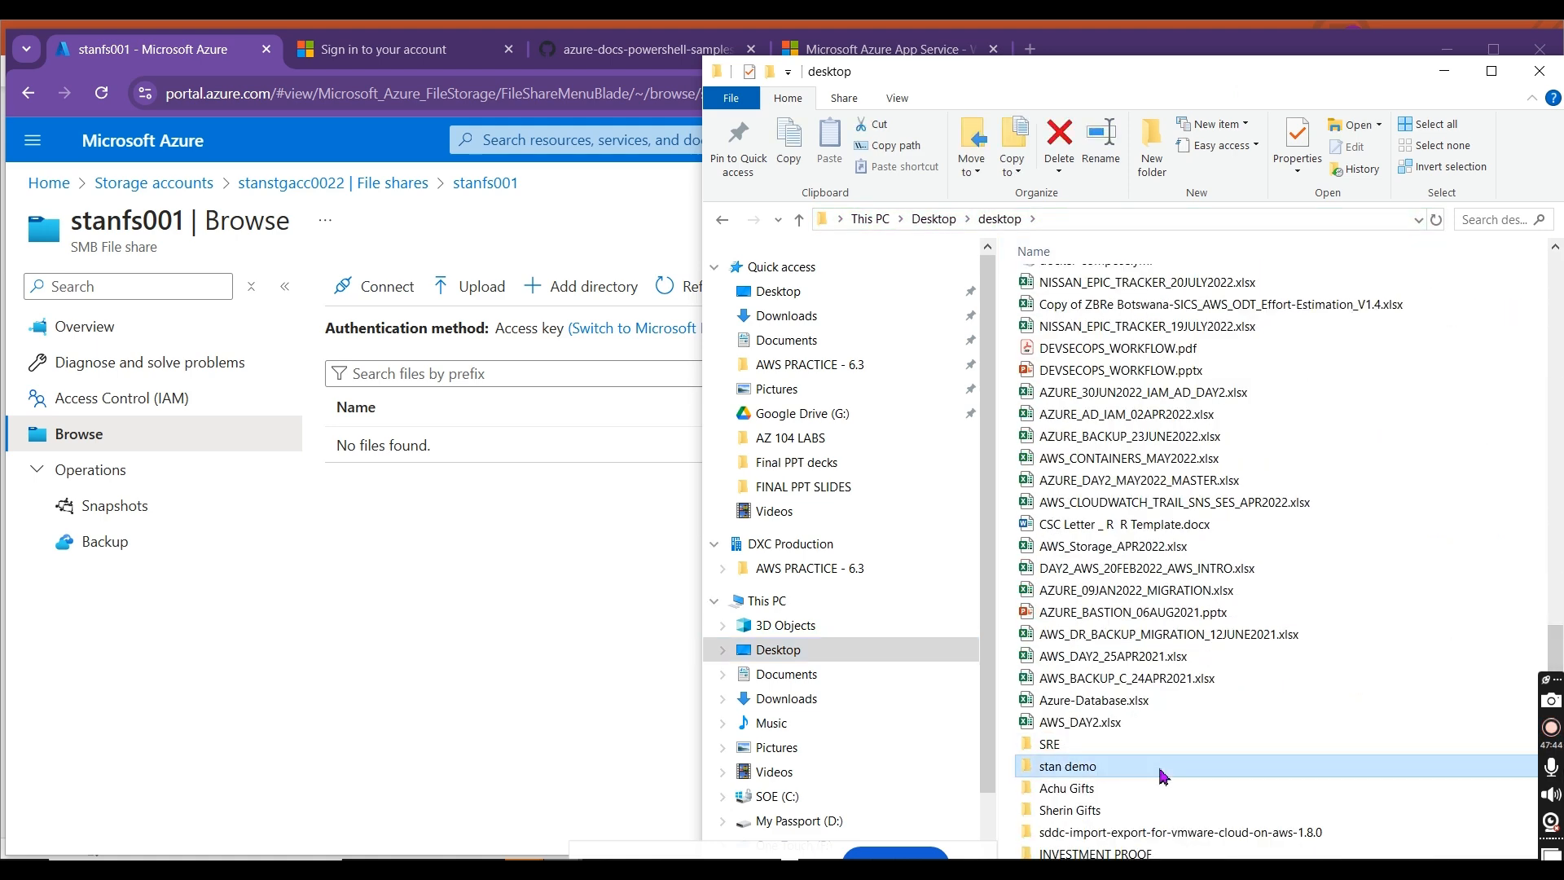
double_click(1162, 772)
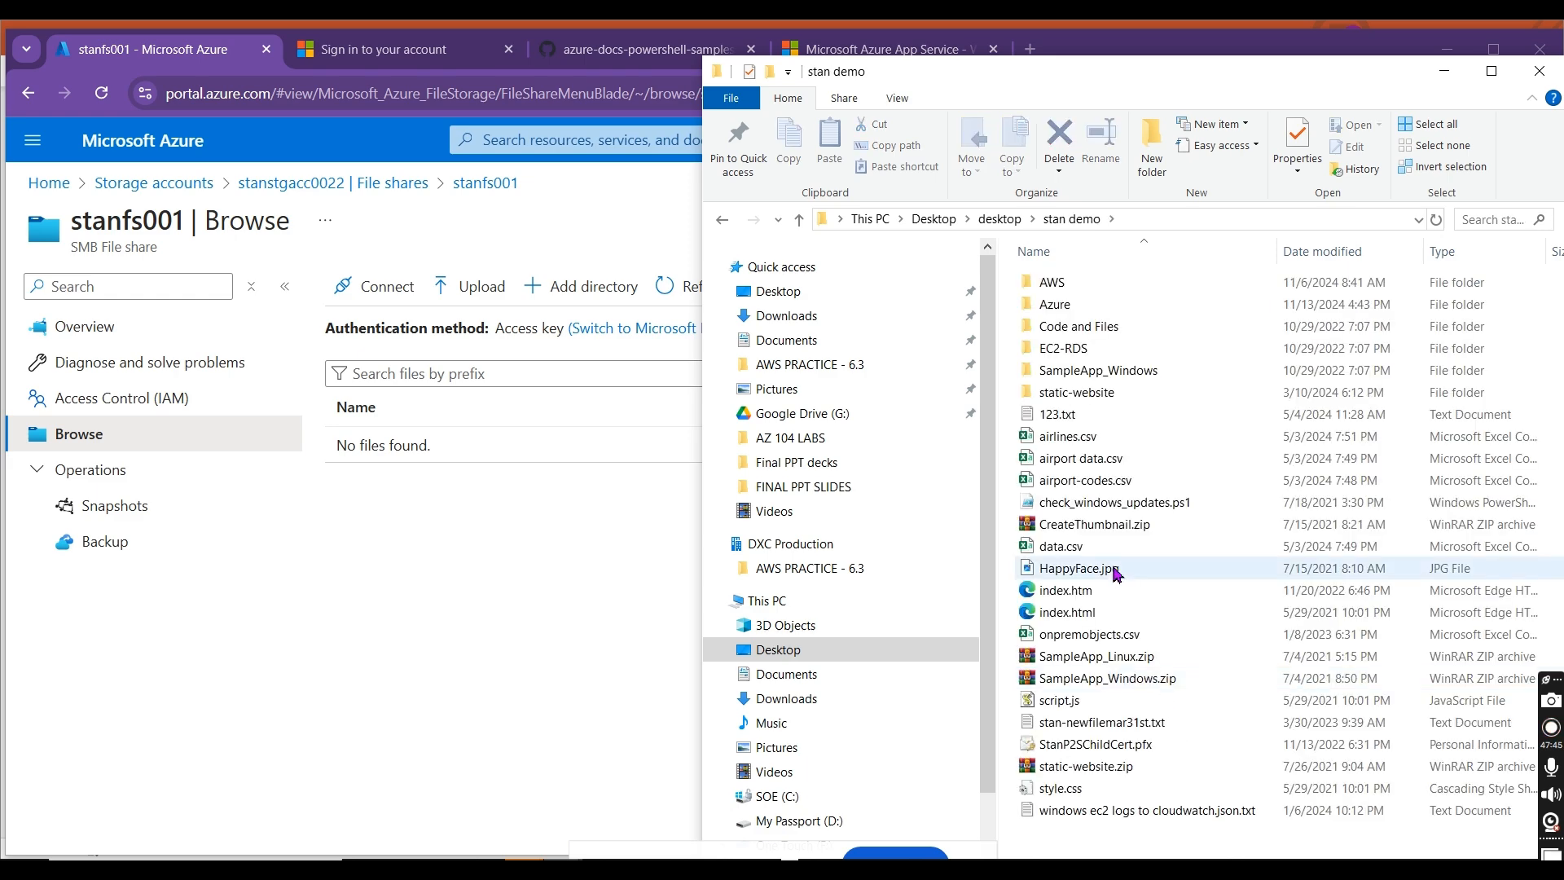
Step: Try to add the files from airlines.csv through index.html, except CreateThumbnail.zip, directly to the stanfs001 file list
click(1132, 438)
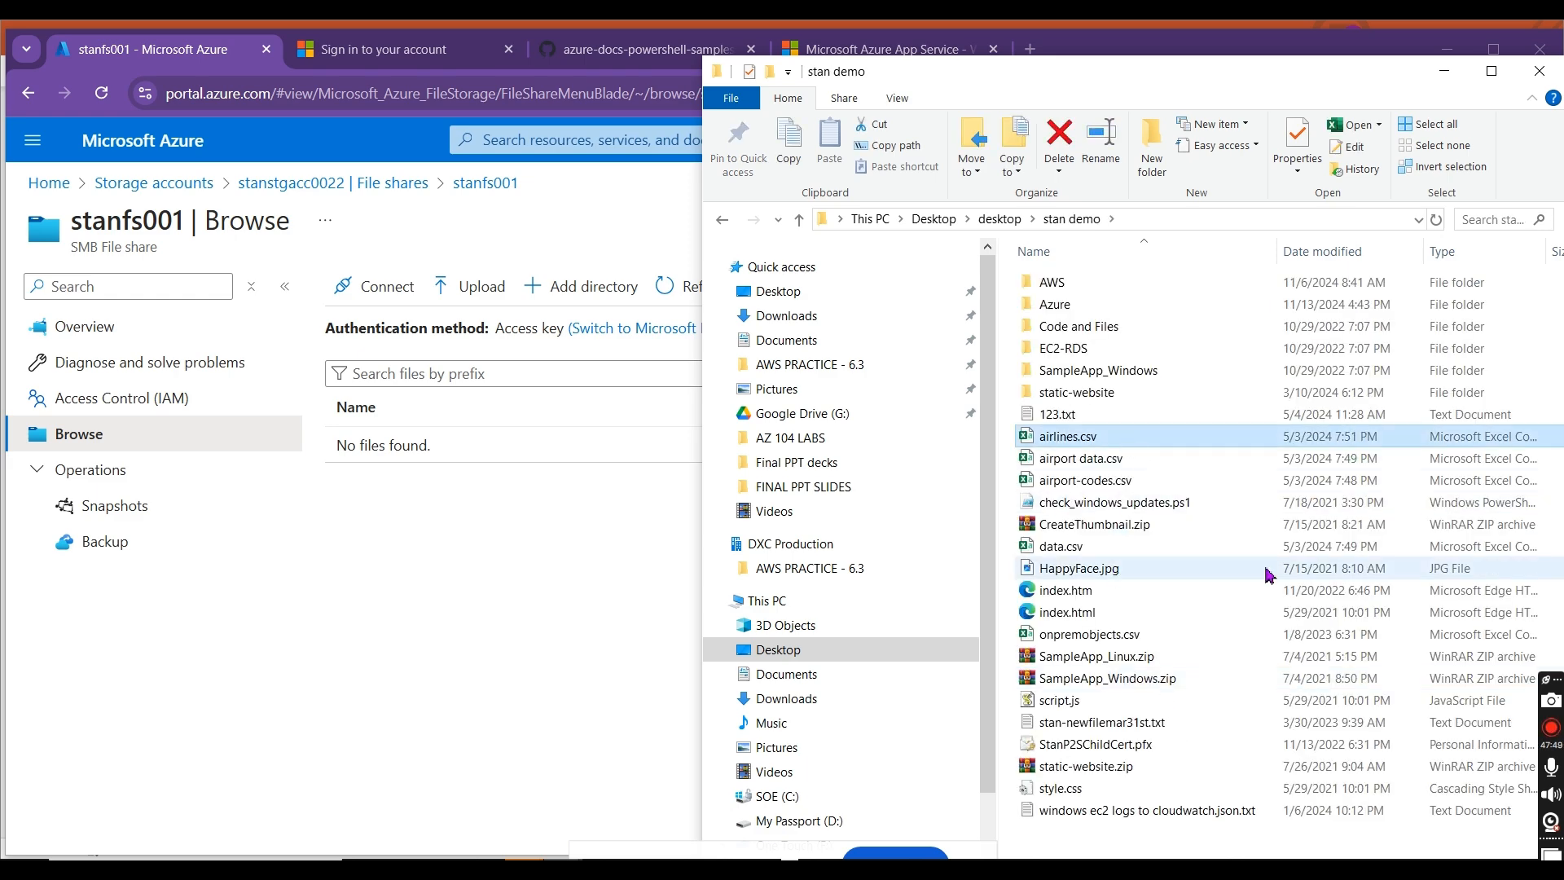
key(shift+Down)
key(shift+Down)
key(shift+Down)
key(shift+Down)
key(shift+Down)
key(shift+Down)
key(shift+Down)
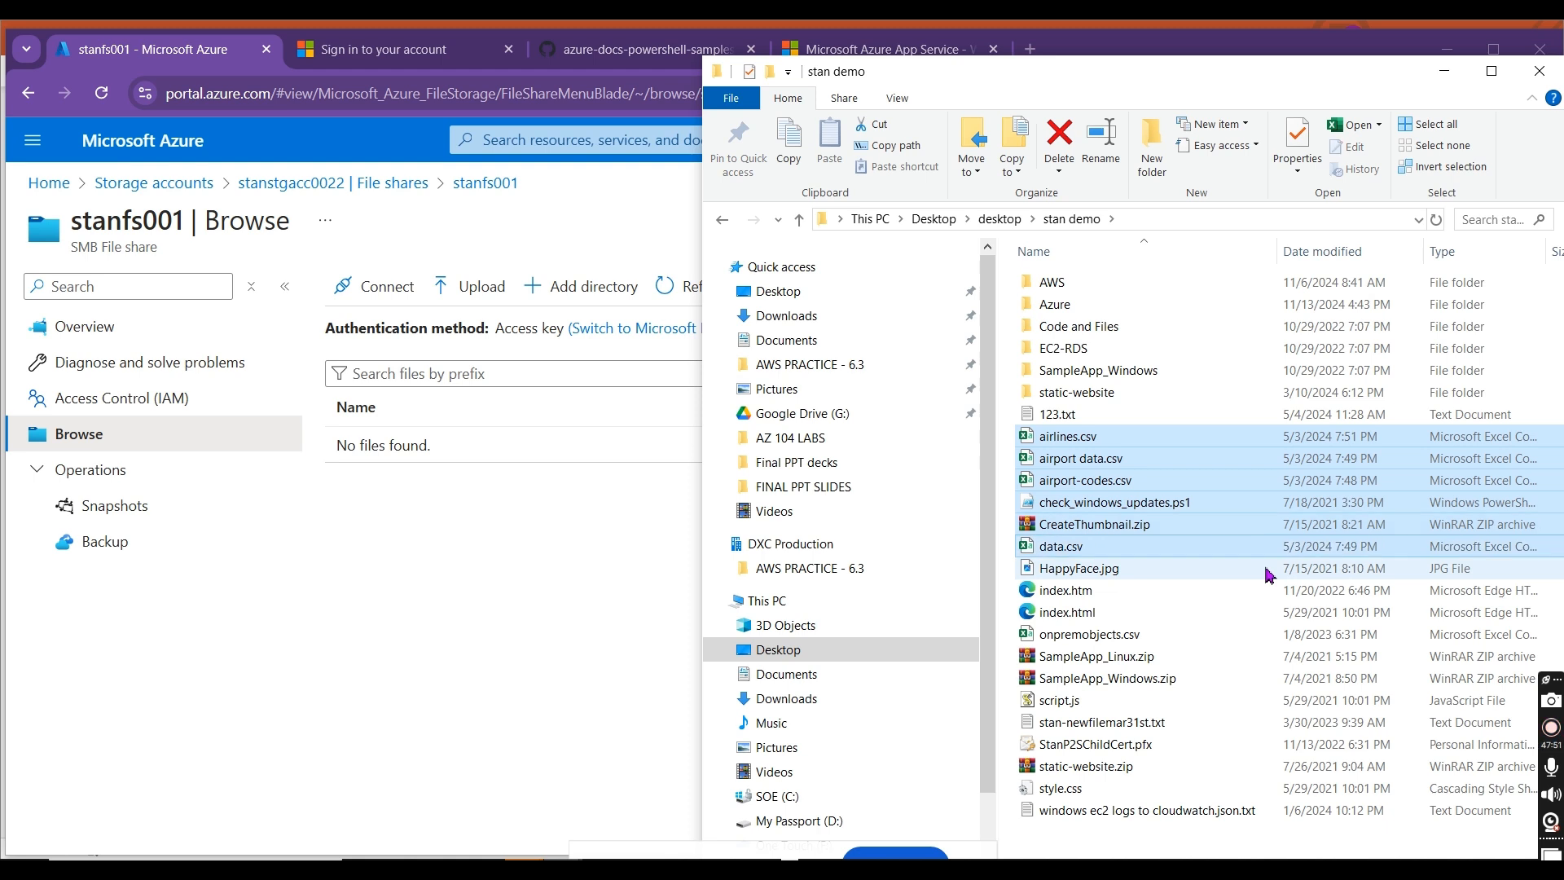
key(shift+Down)
key(shift+Down)
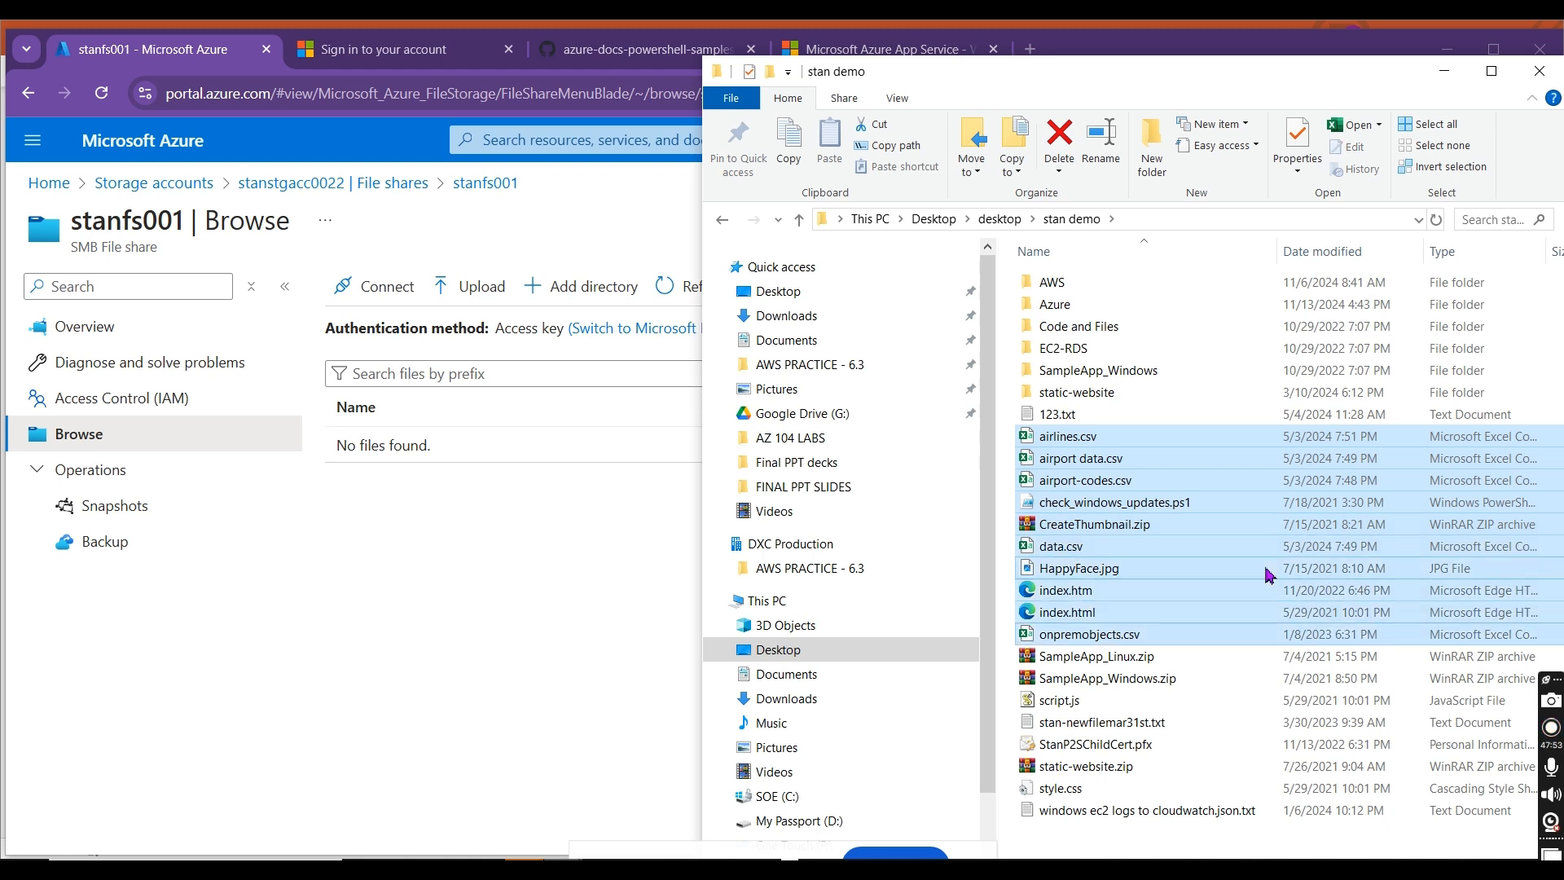
key(shift+Up)
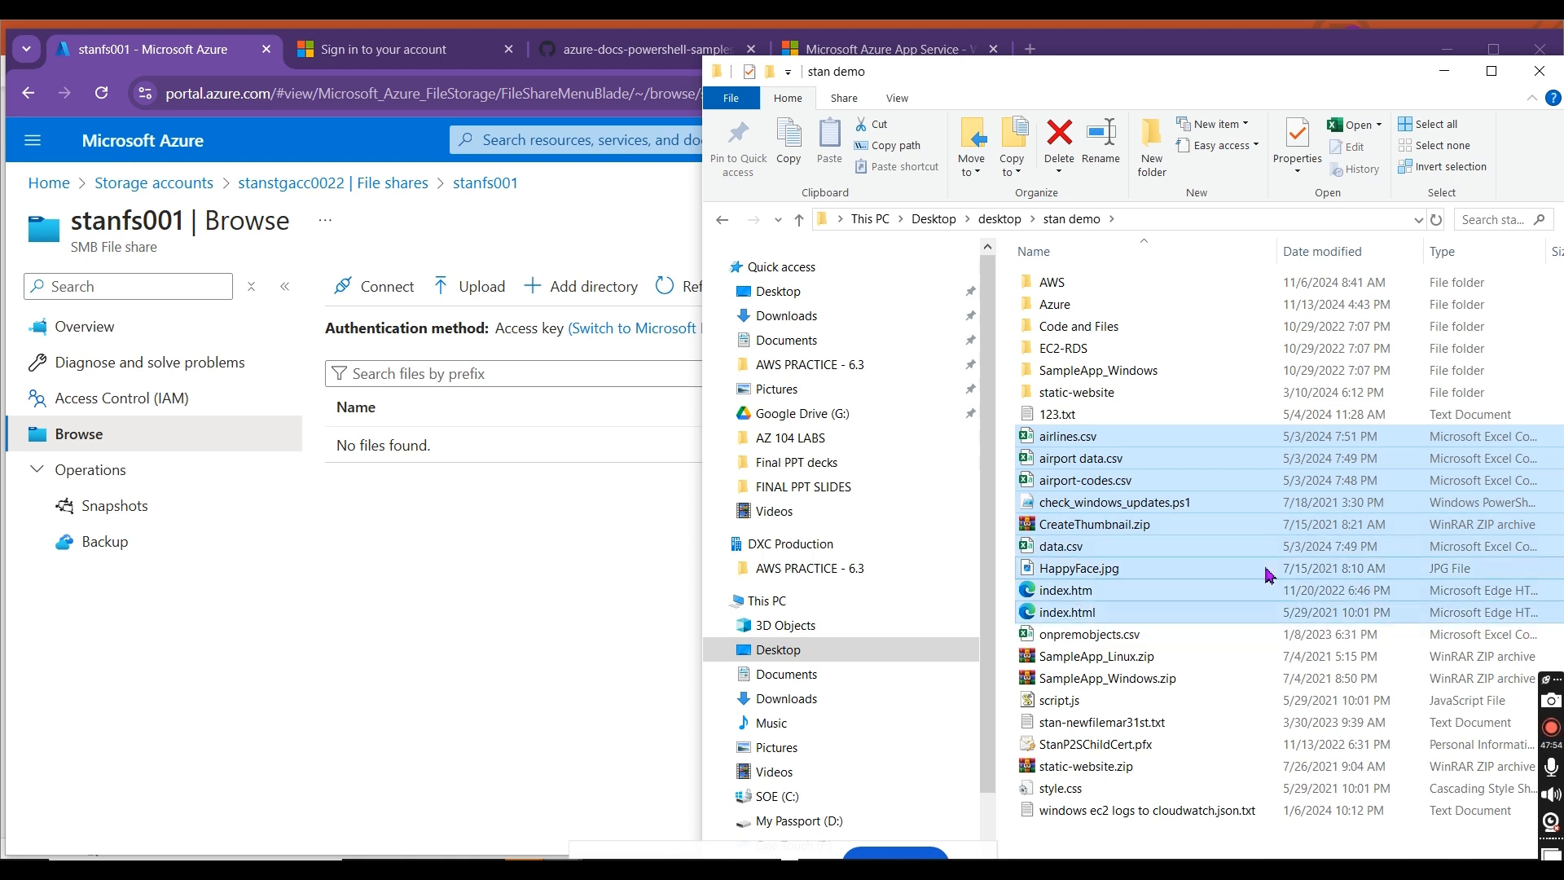
ctrl+click(1167, 532)
drag(1237, 474, 552, 611)
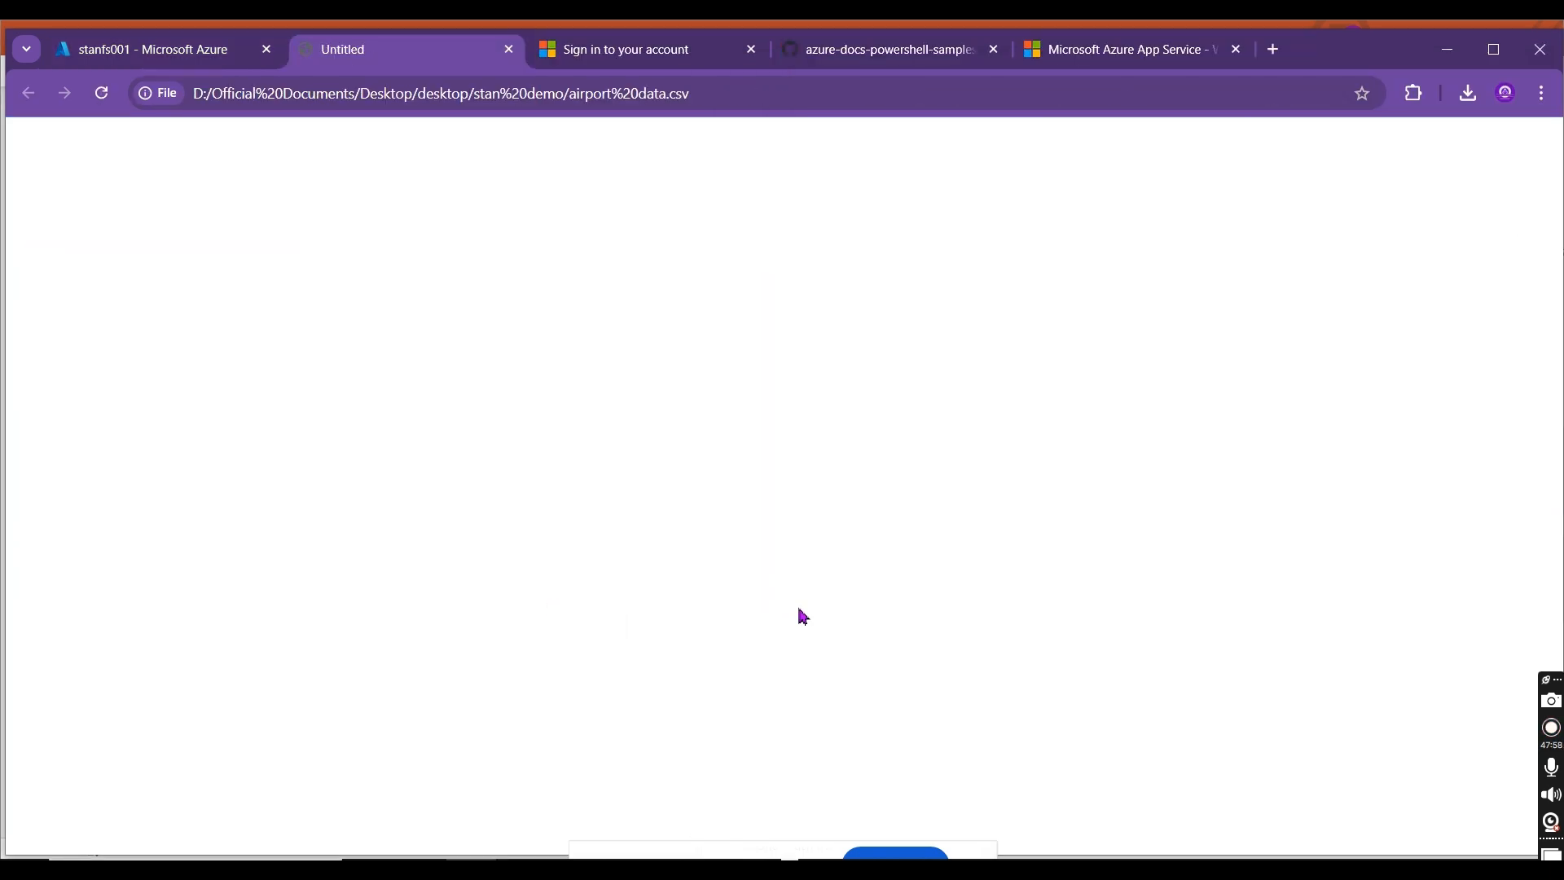
key(alt+Tab)
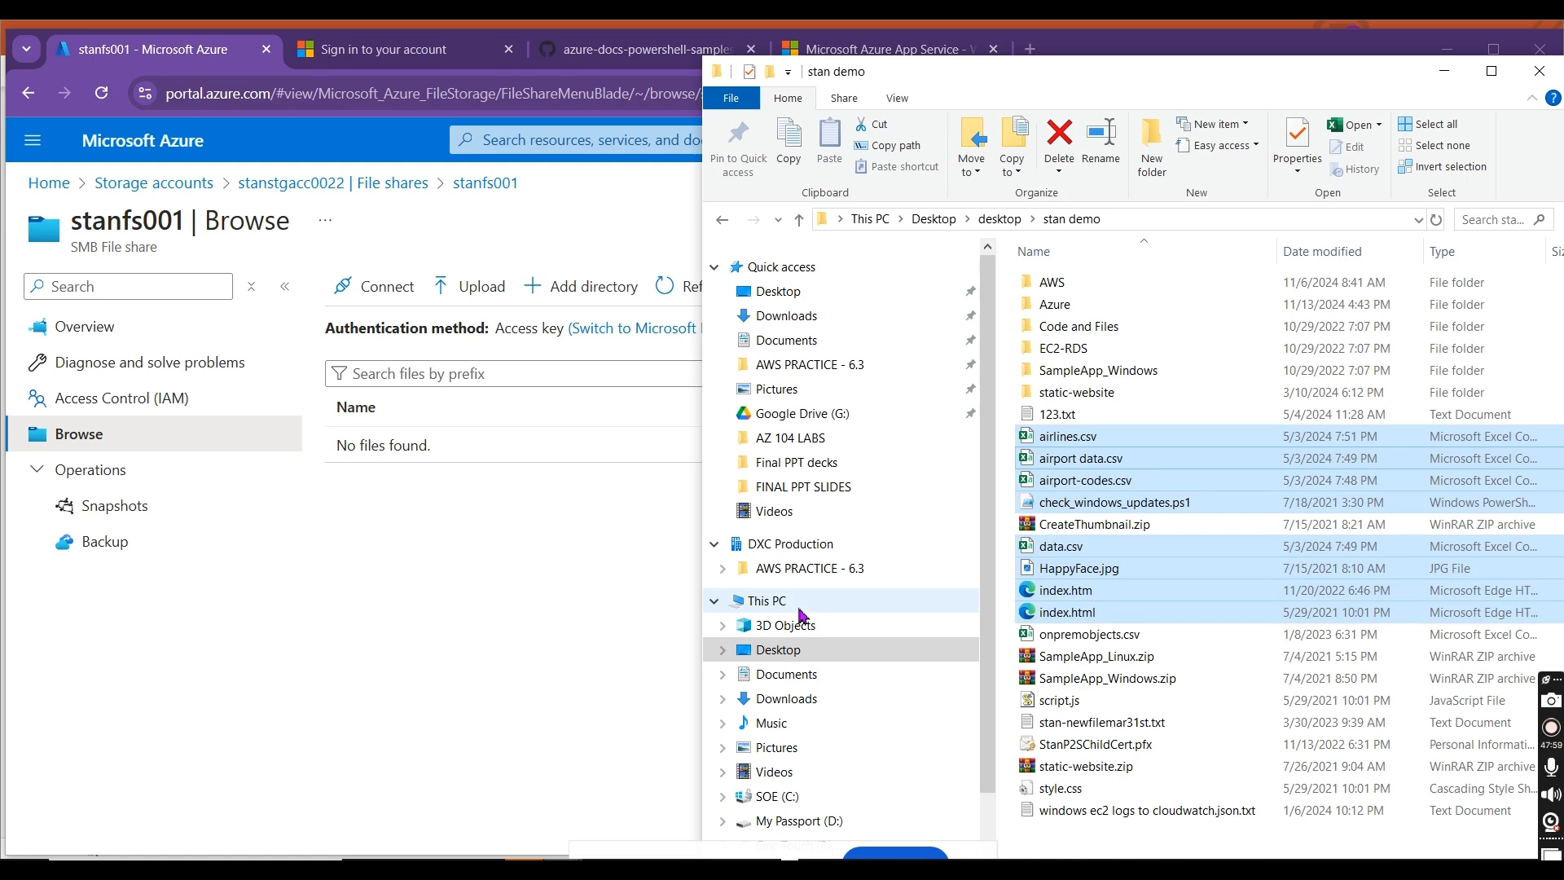
Step: Try to add 123.txt from the stan demo folder directly to the stanfs001 file list, and close the resulting browser page
click(1086, 418)
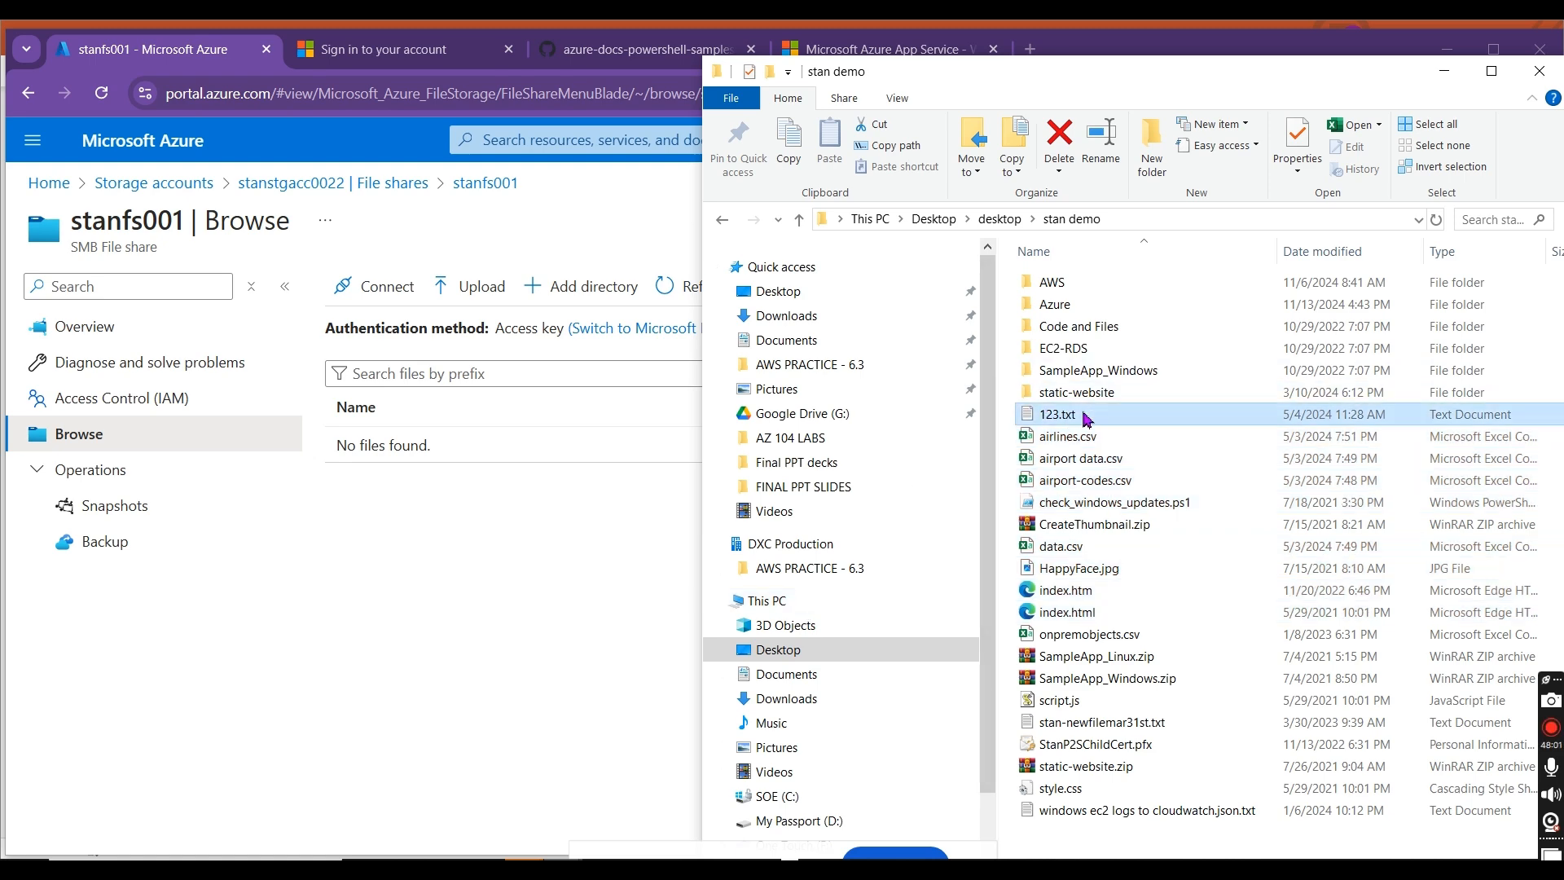
drag(1085, 419, 465, 629)
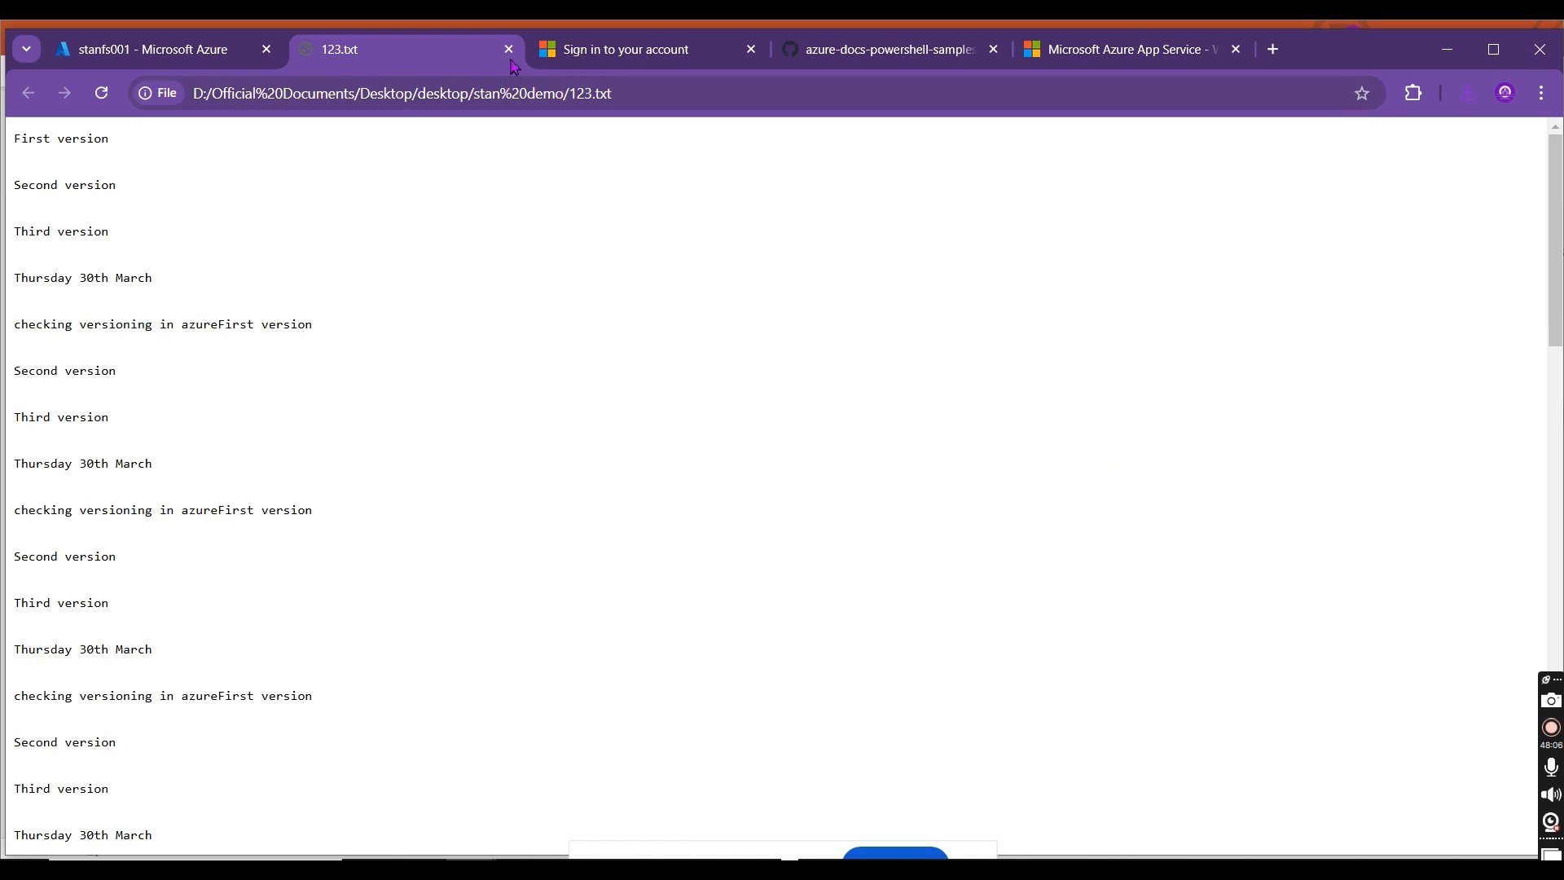
click(509, 49)
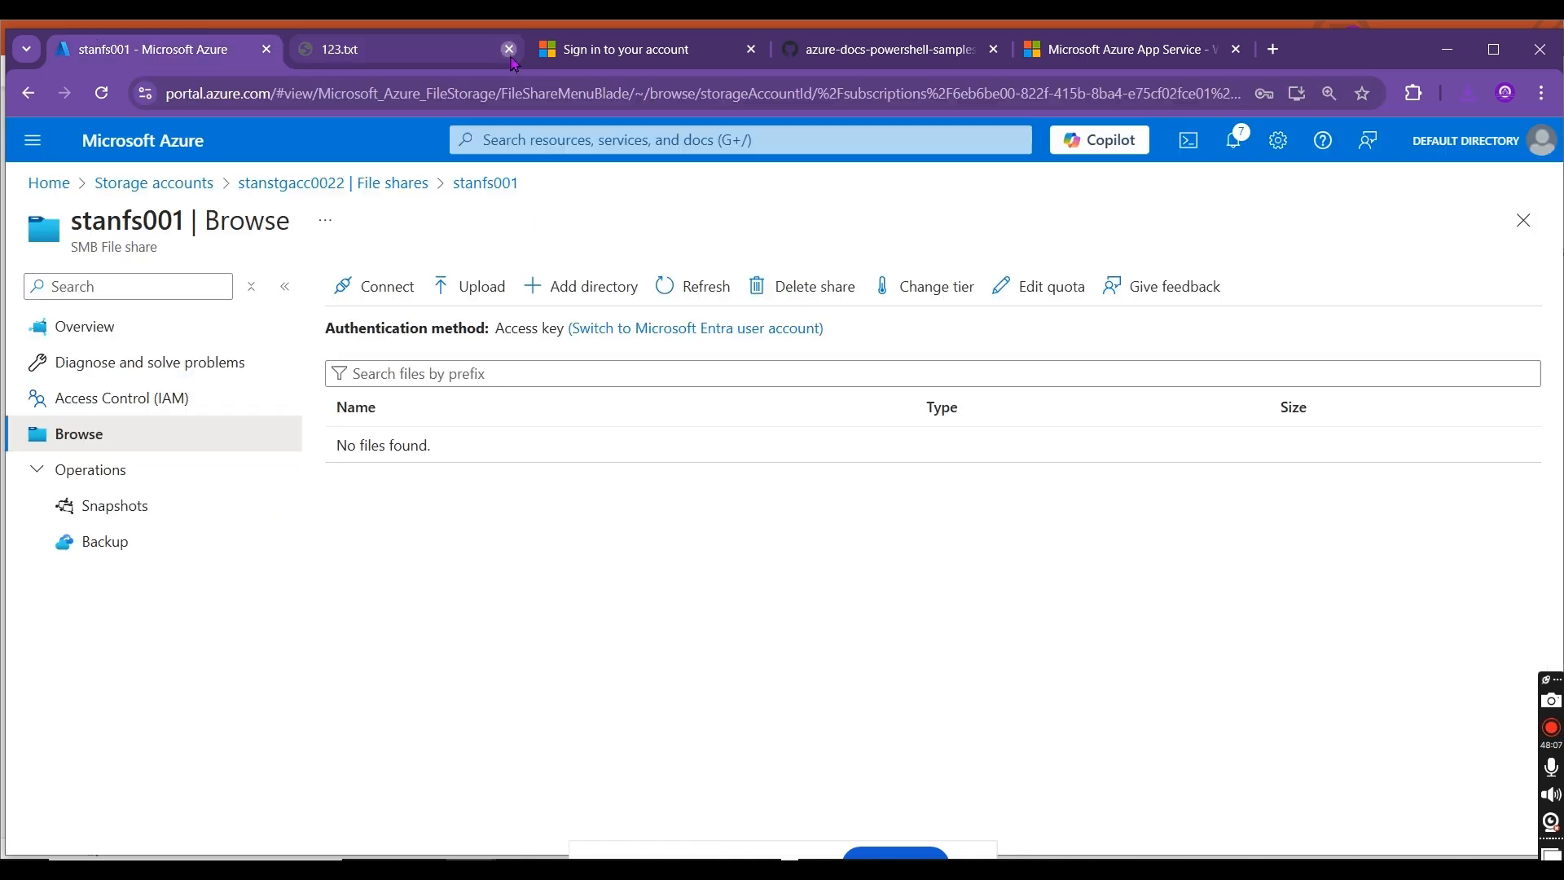
Step: Add the files from 123.txt through index.html, except CreateThumbnail.zip, from the stan demo folder to the stanfs001 upload form
click(480, 296)
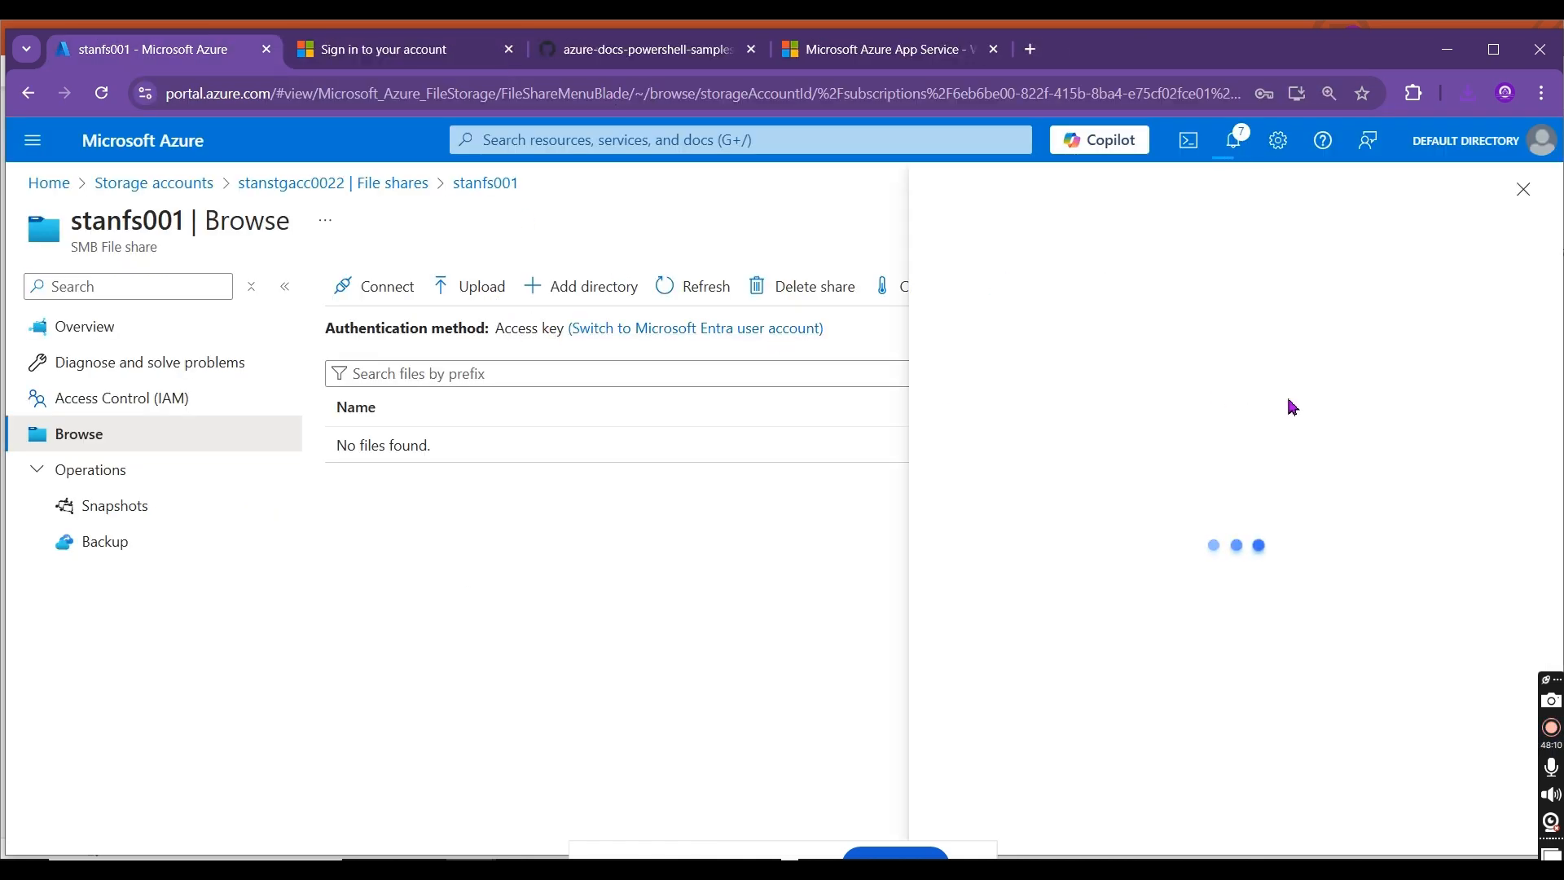
key(alt+Tab)
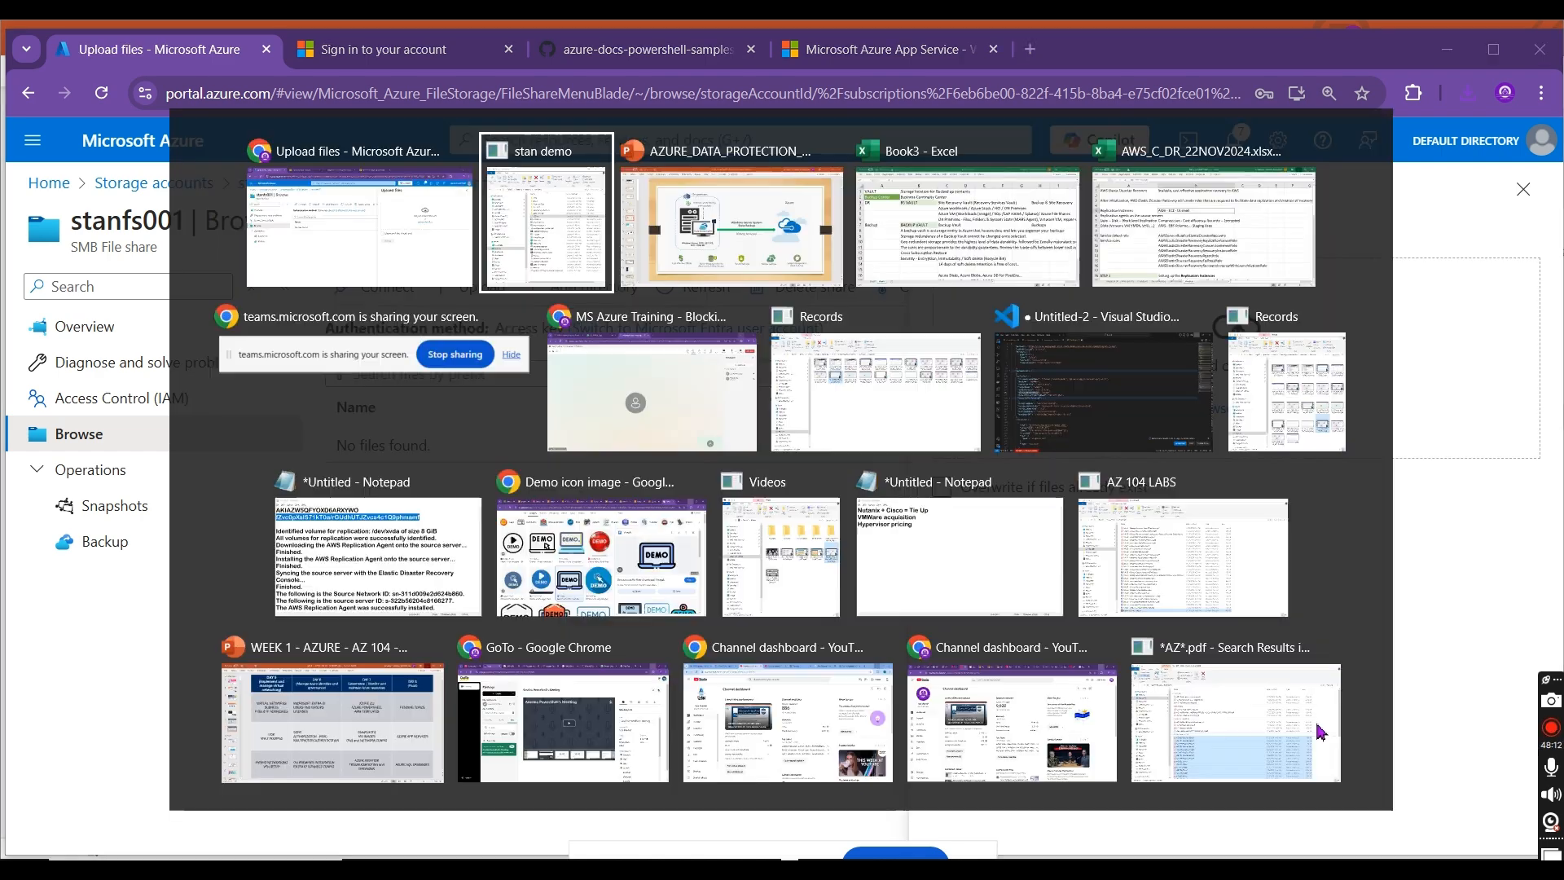
drag(1194, 73, 443, 110)
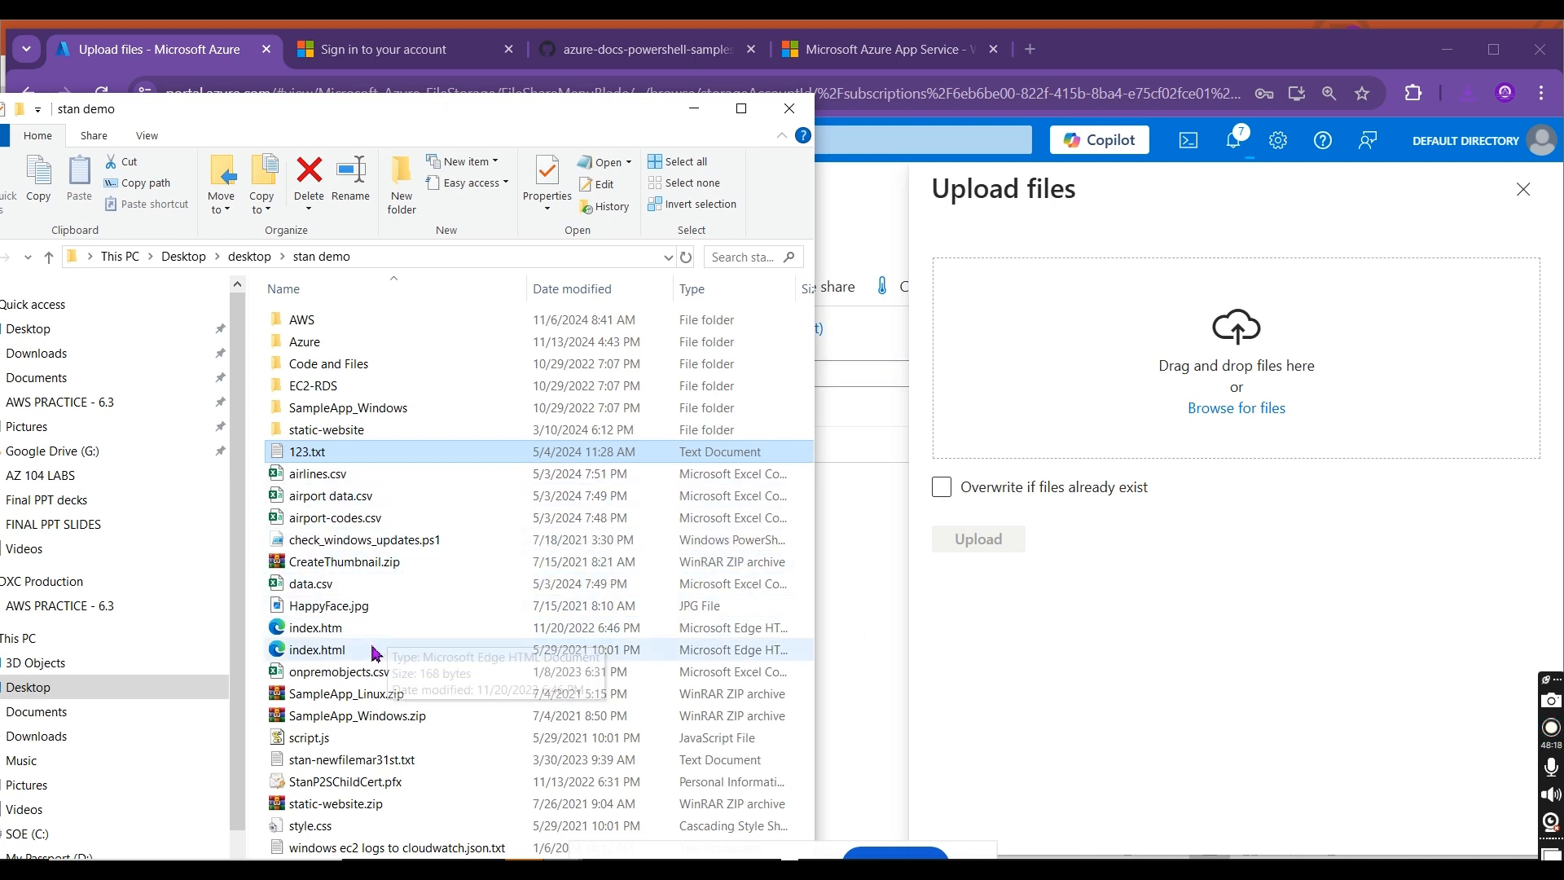
shift+click(377, 634)
shift+click(377, 650)
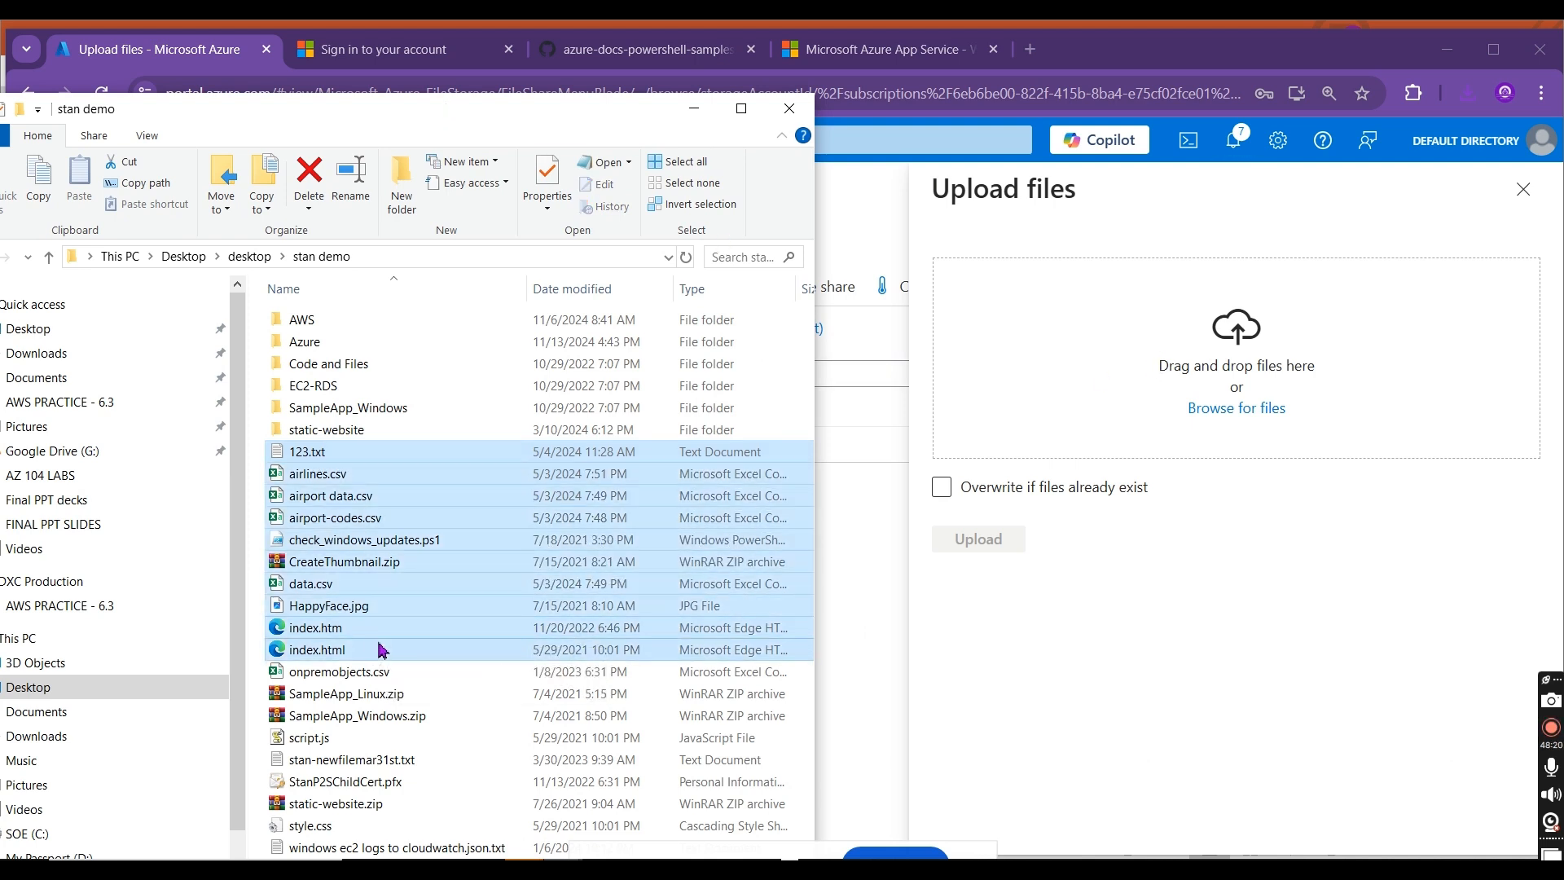
ctrl+click(408, 570)
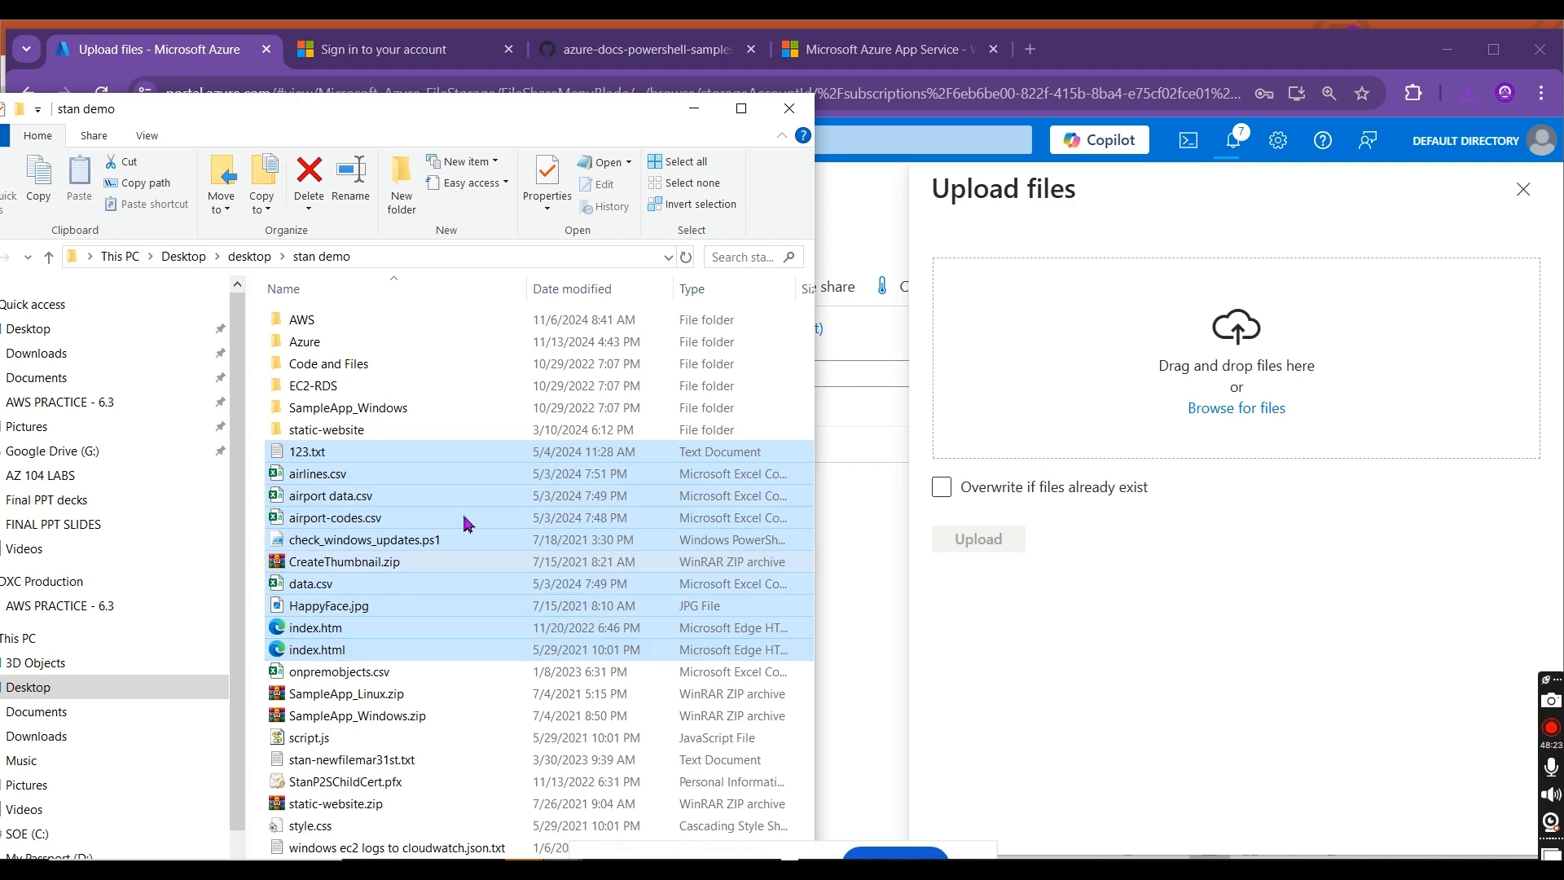
drag(537, 477, 1027, 334)
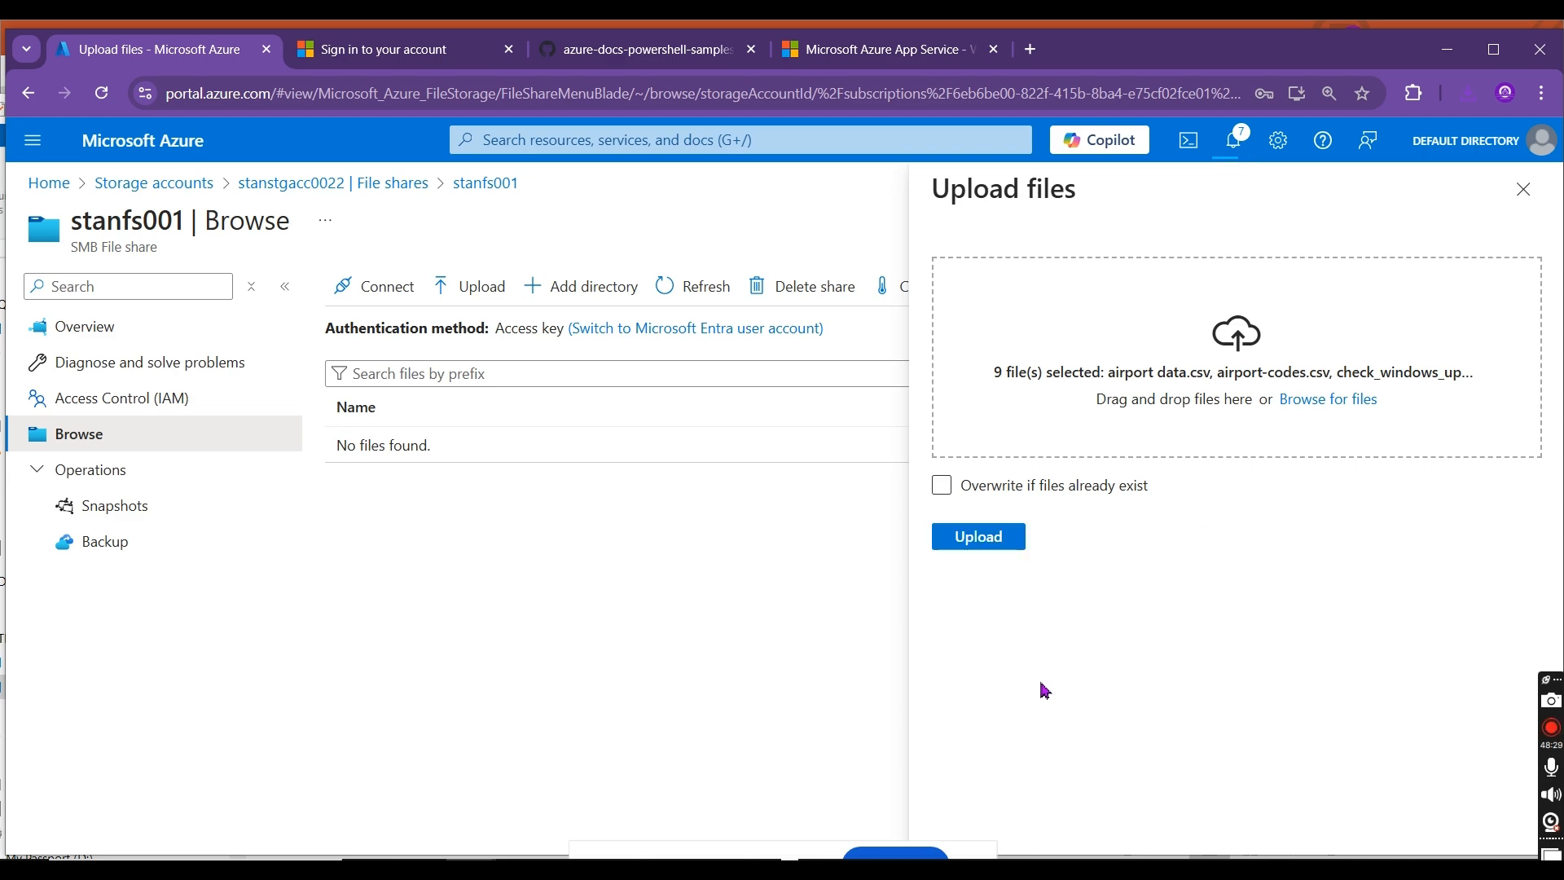
Step: Switch to the Teams meeting to check its participants, and return to the Azure portal
key(alt+Tab)
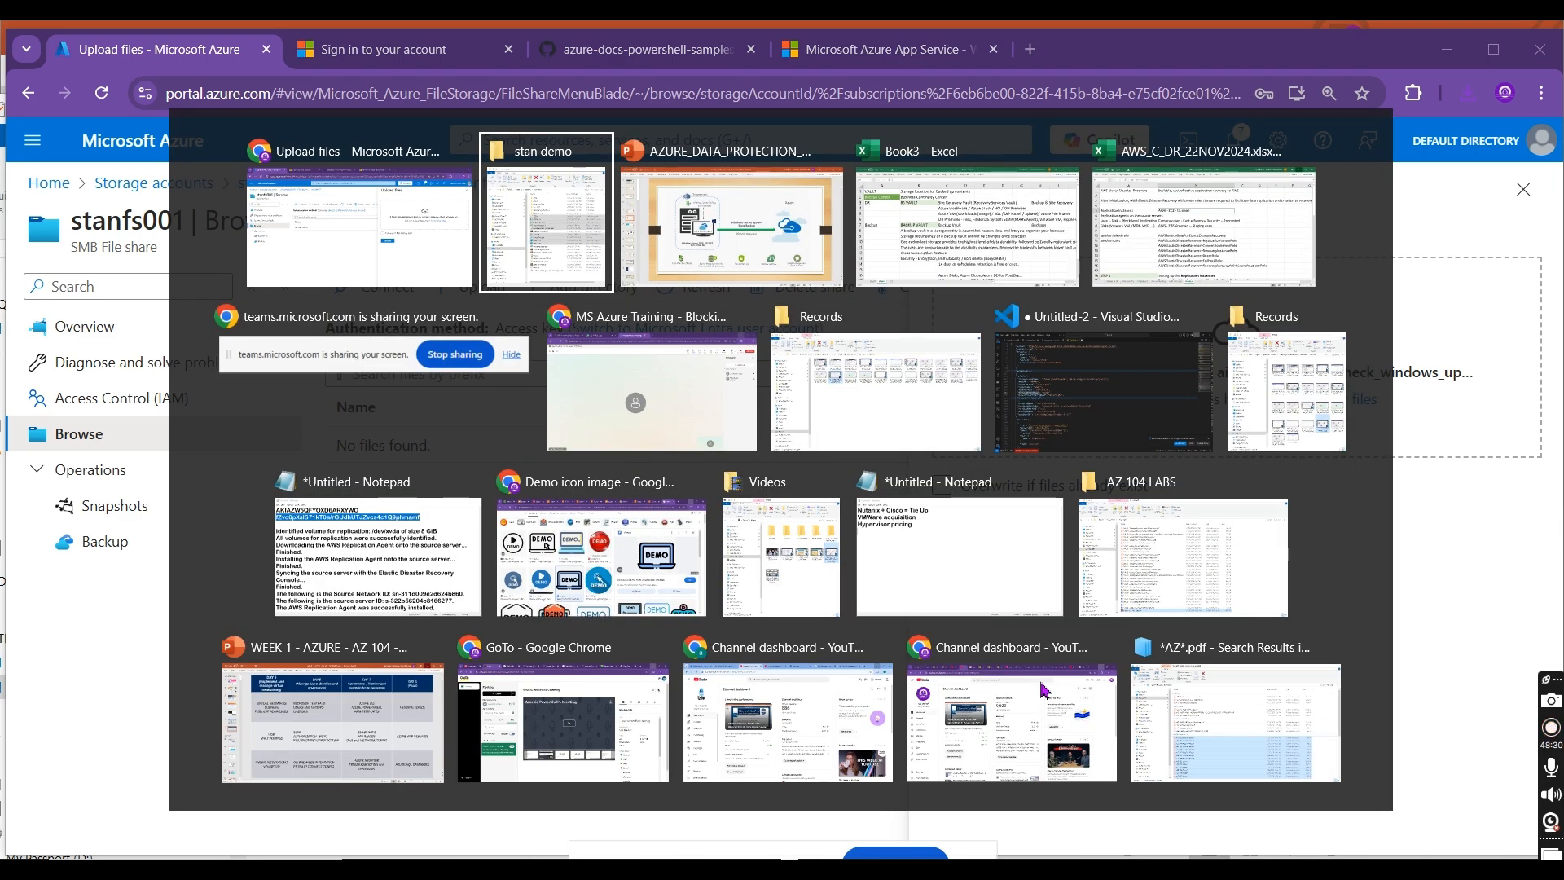
key(alt+Tab)
key(alt+Tab)
key(alt+Tab)
key(alt+Tab)
key(alt+Tab)
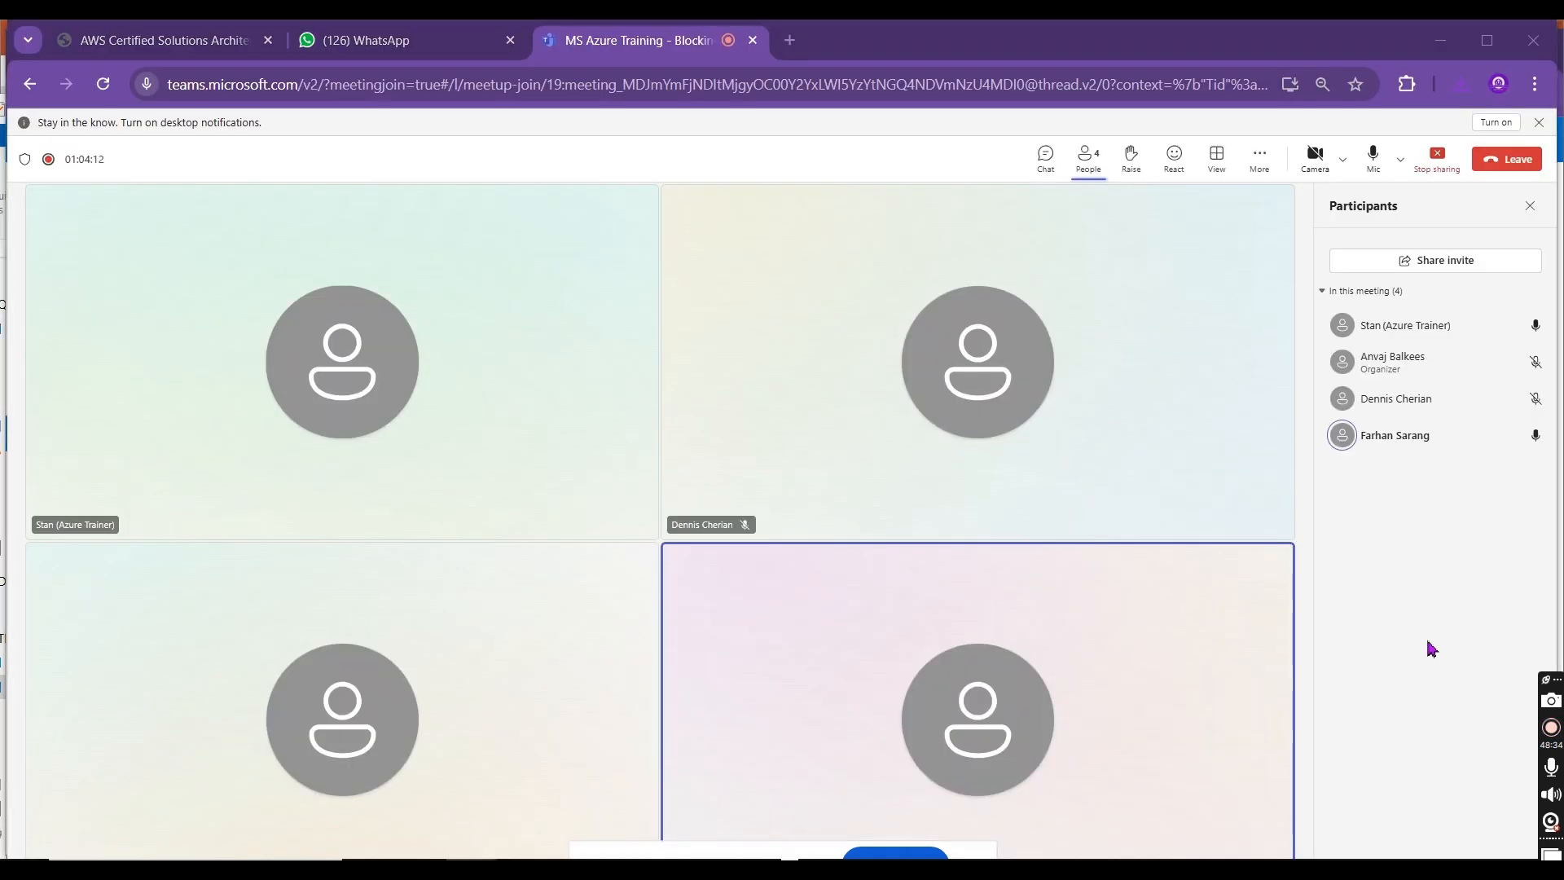
key(alt+Tab)
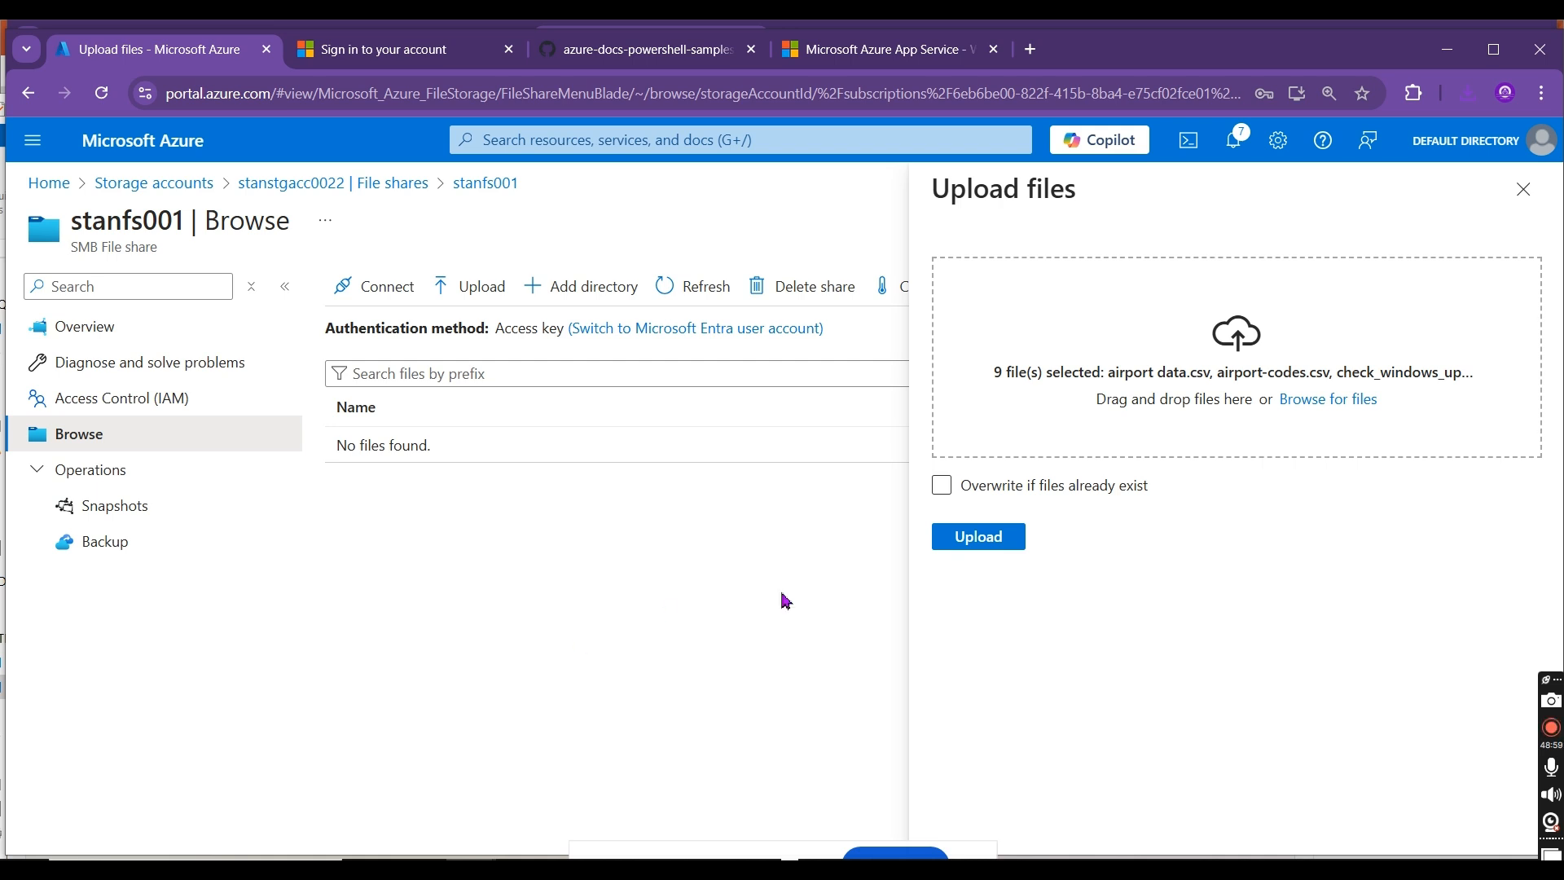
Step: Upload the selected files to the stanfs001 file share and close the upload form
click(1007, 539)
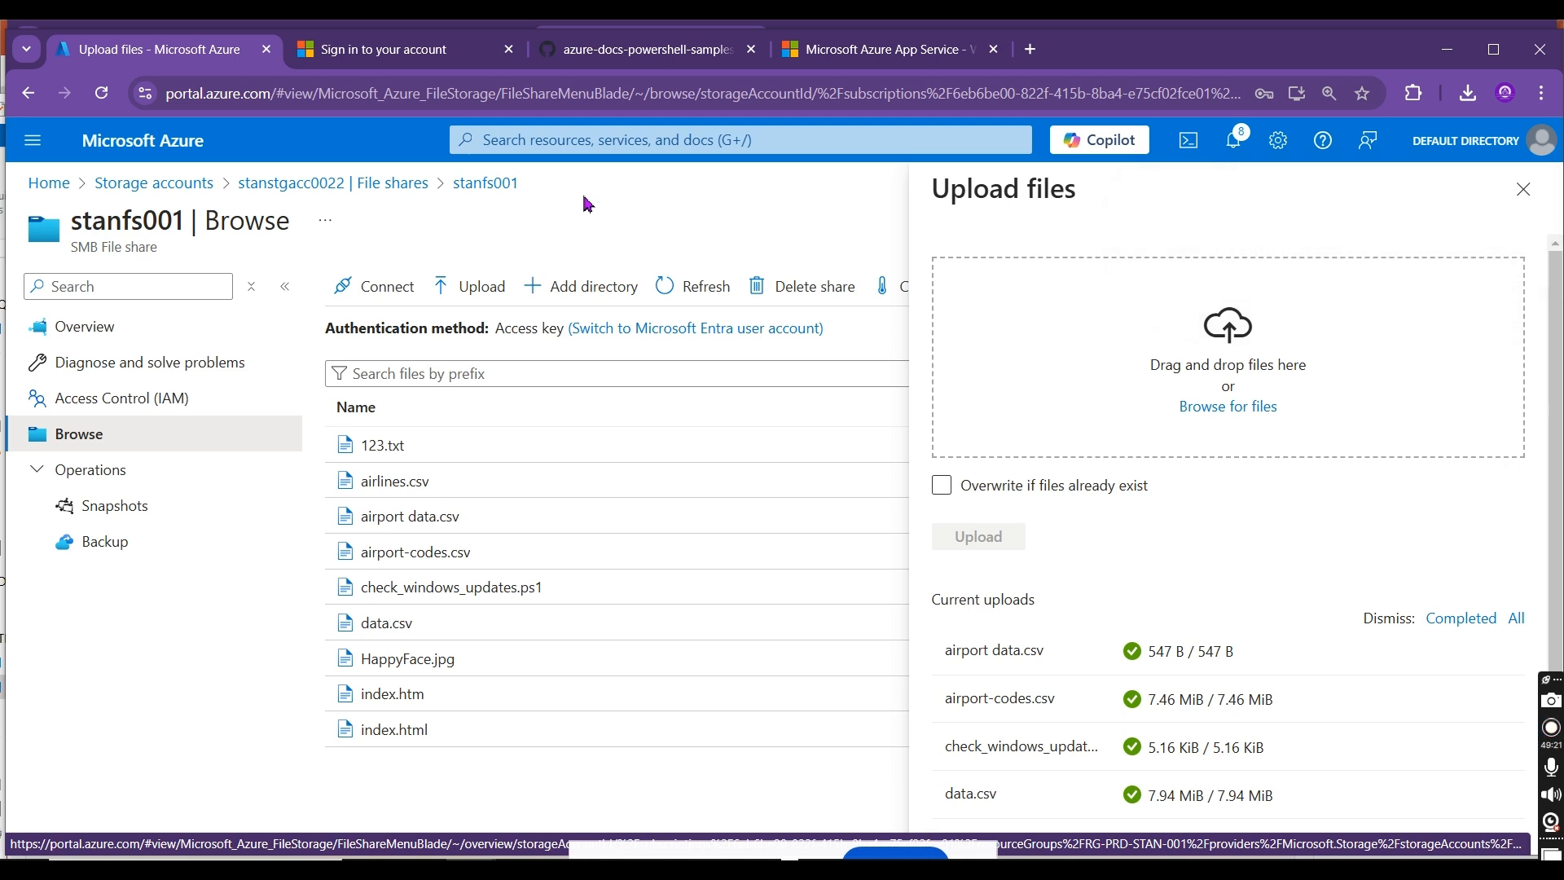
click(1523, 194)
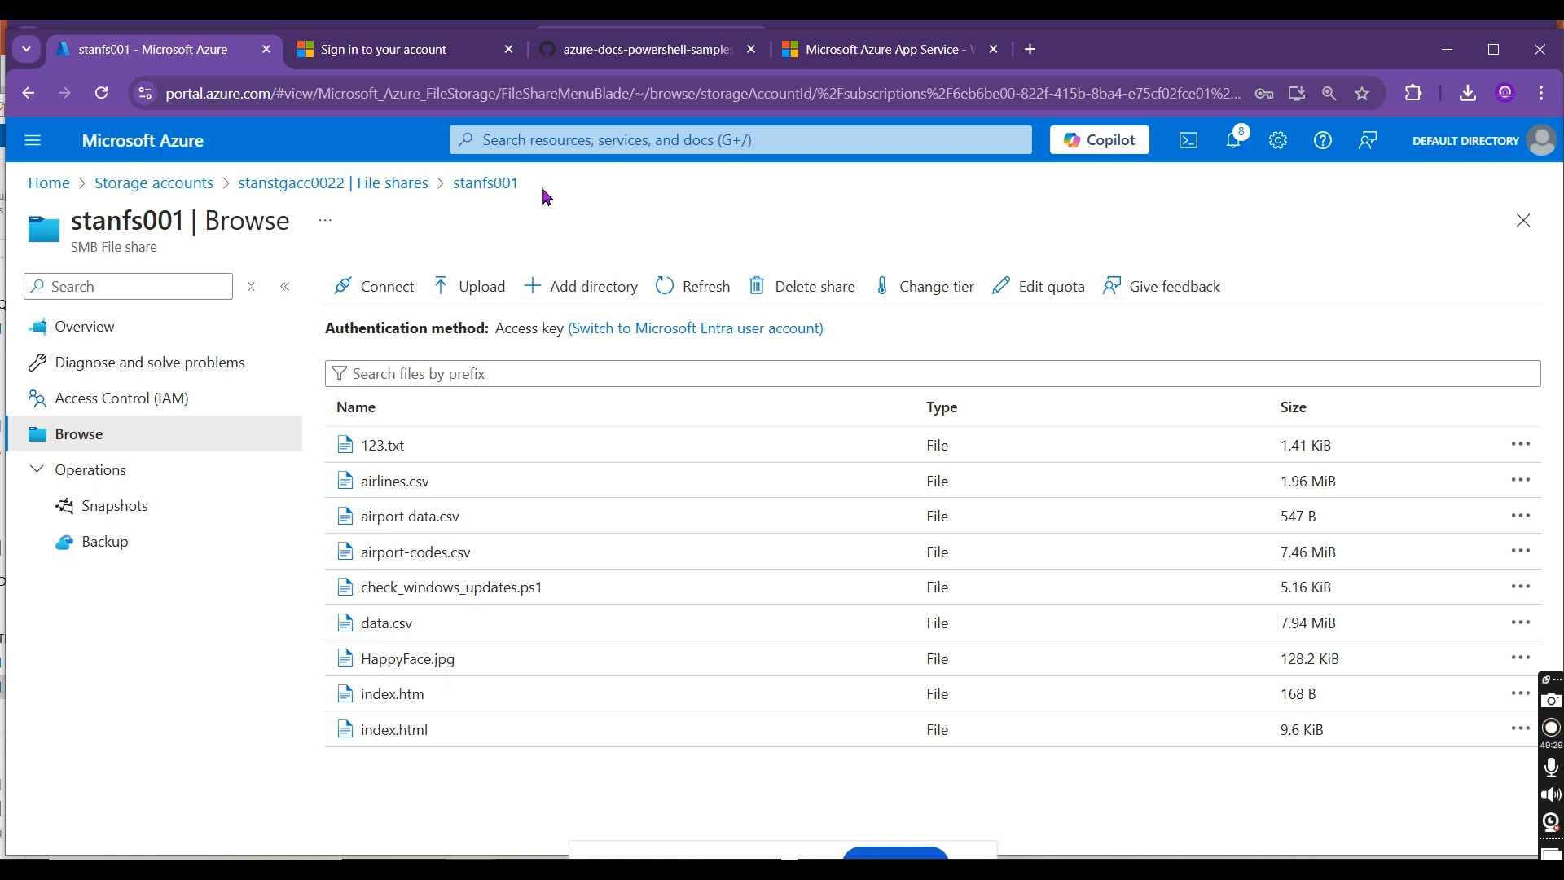
Step: Upload the same nine stan demo files, 123.txt through index.html without CreateThumbnail.zip, as blobs to stancontainer001 in stanstgacc0022
click(407, 183)
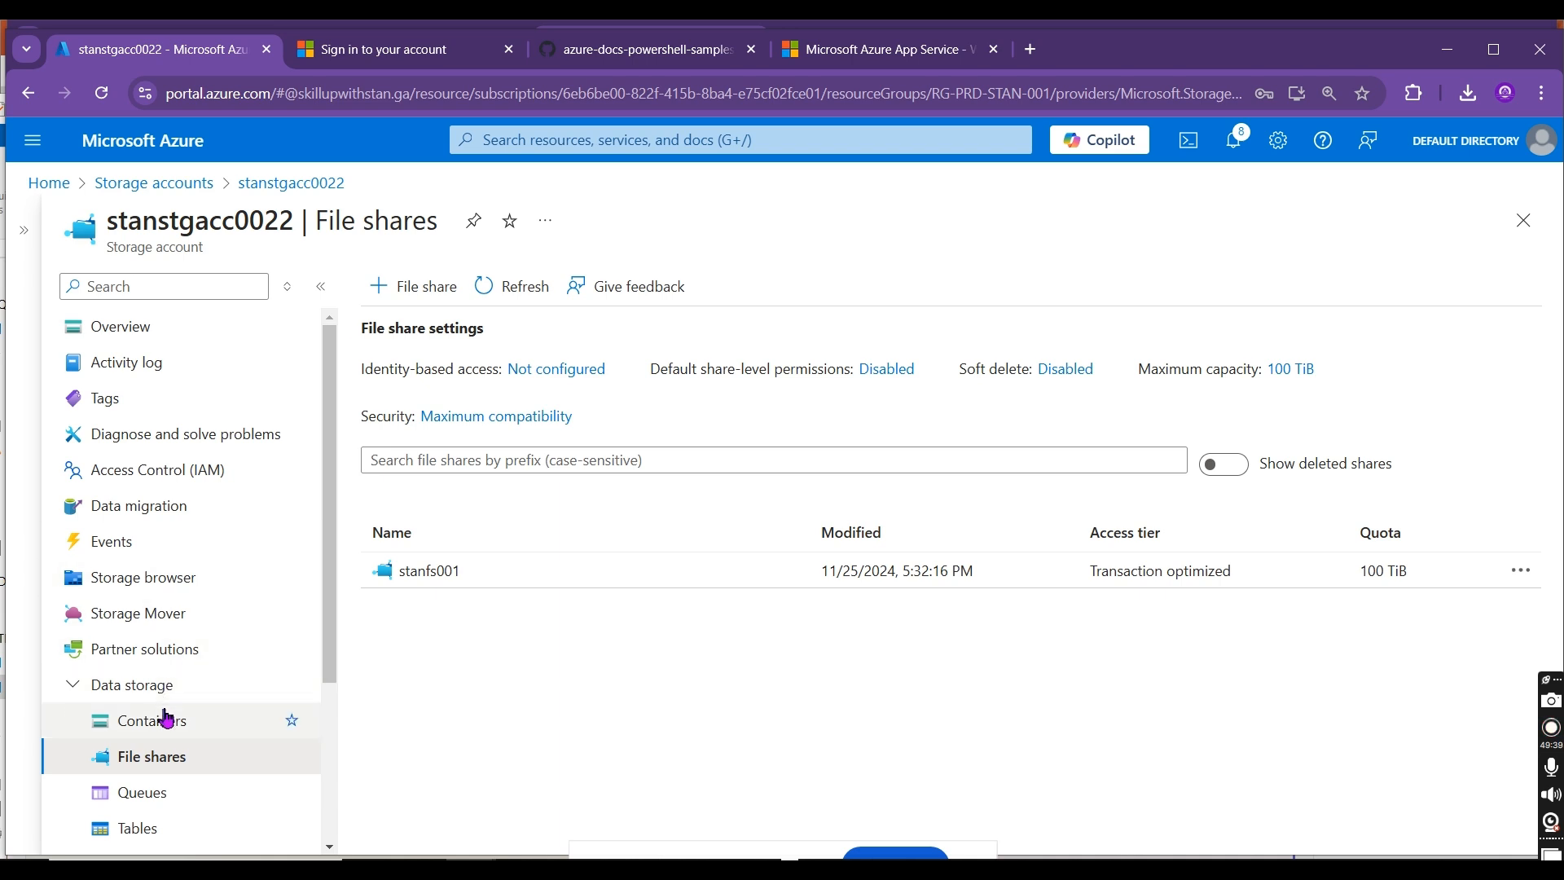
click(167, 720)
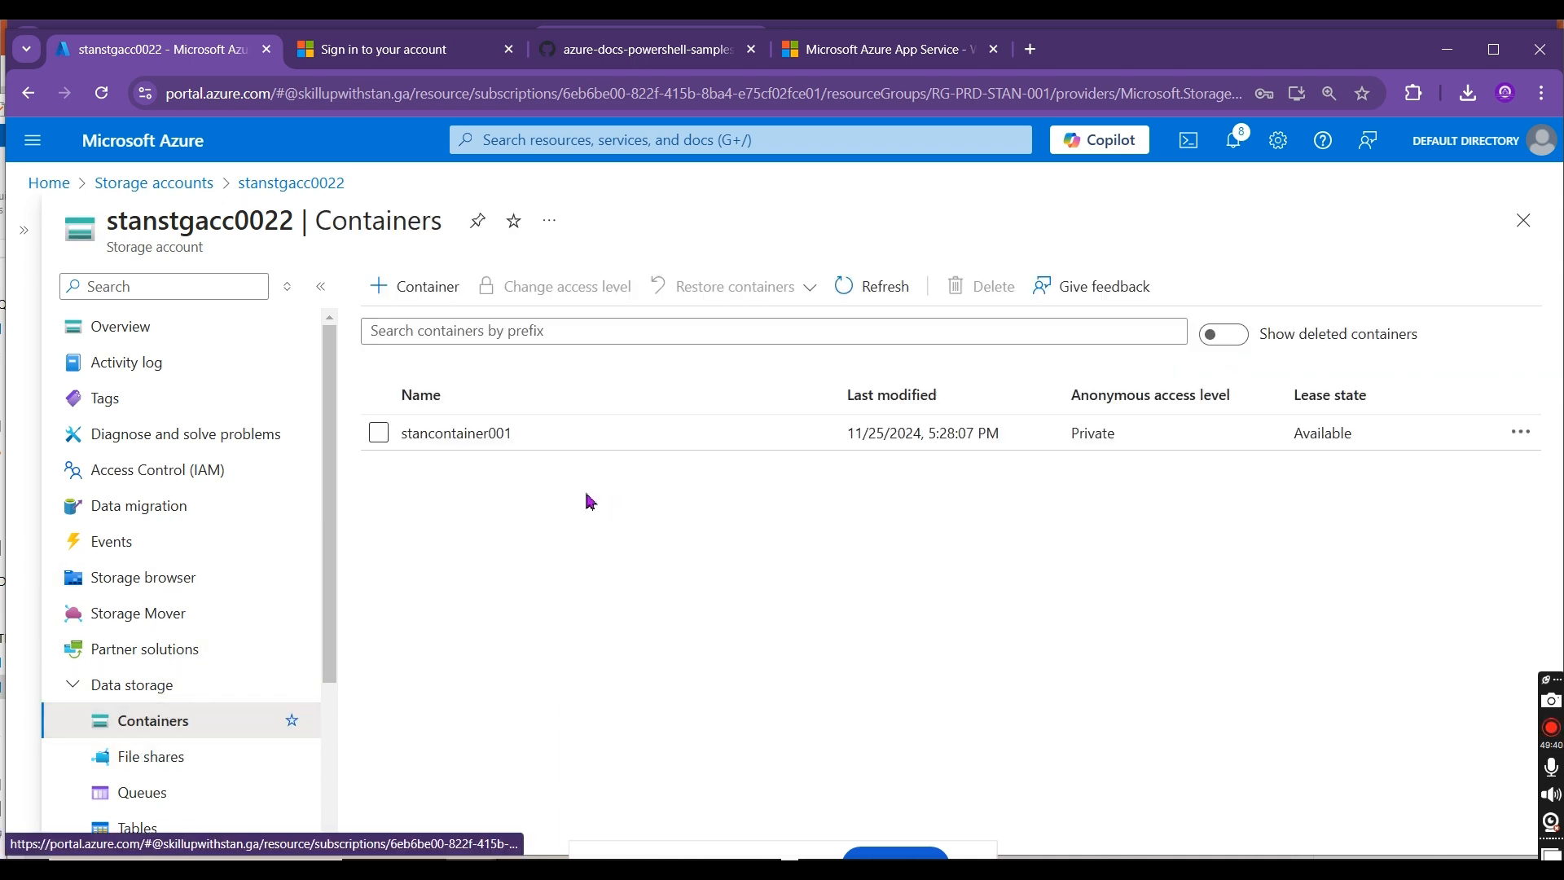
click(496, 448)
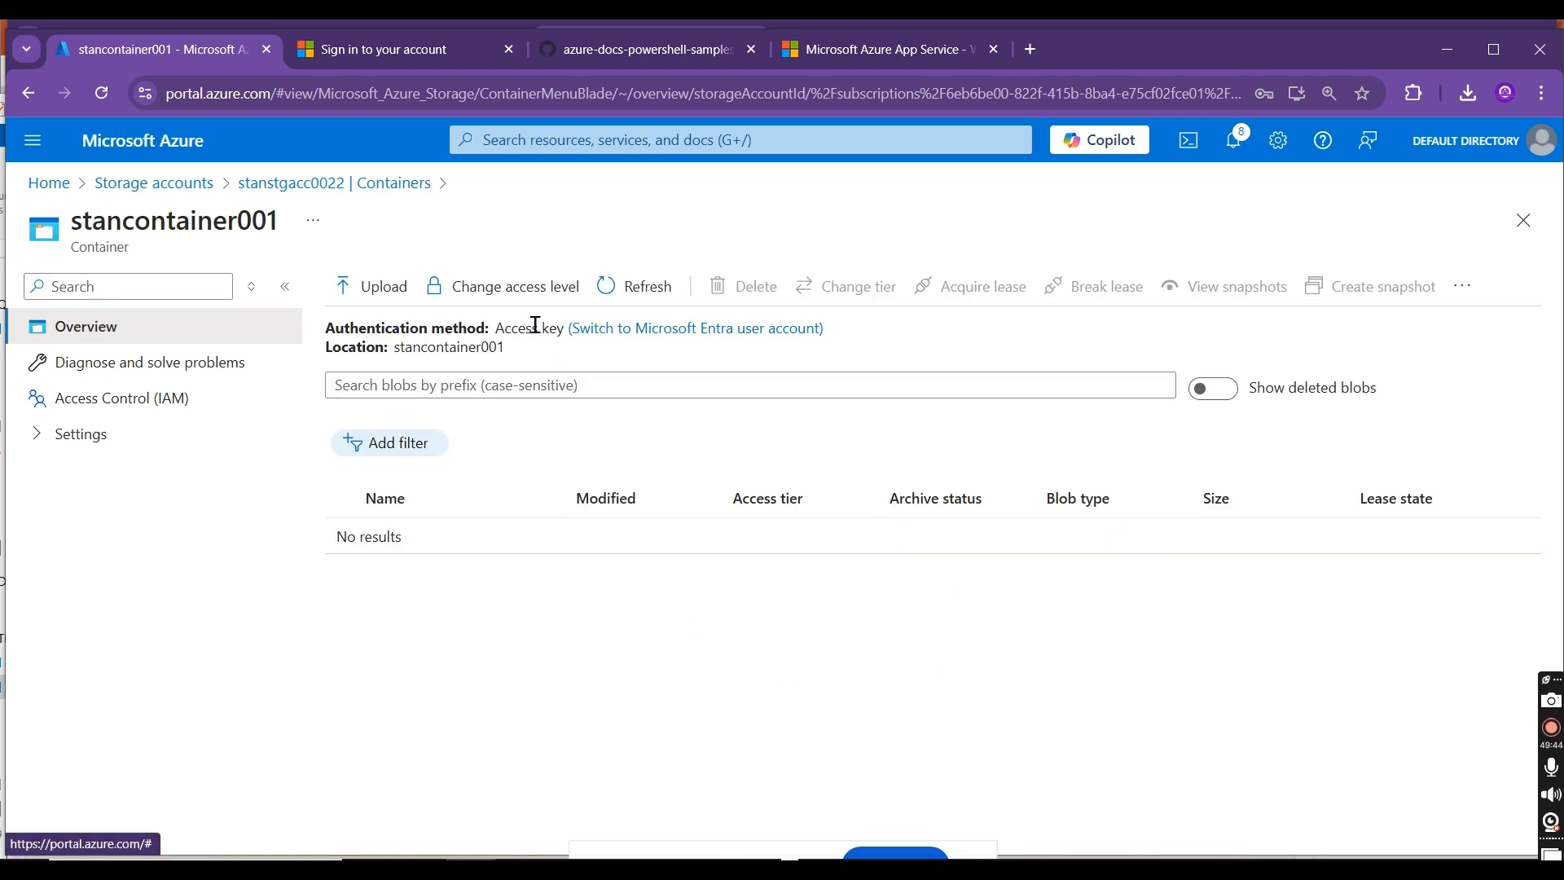
click(374, 301)
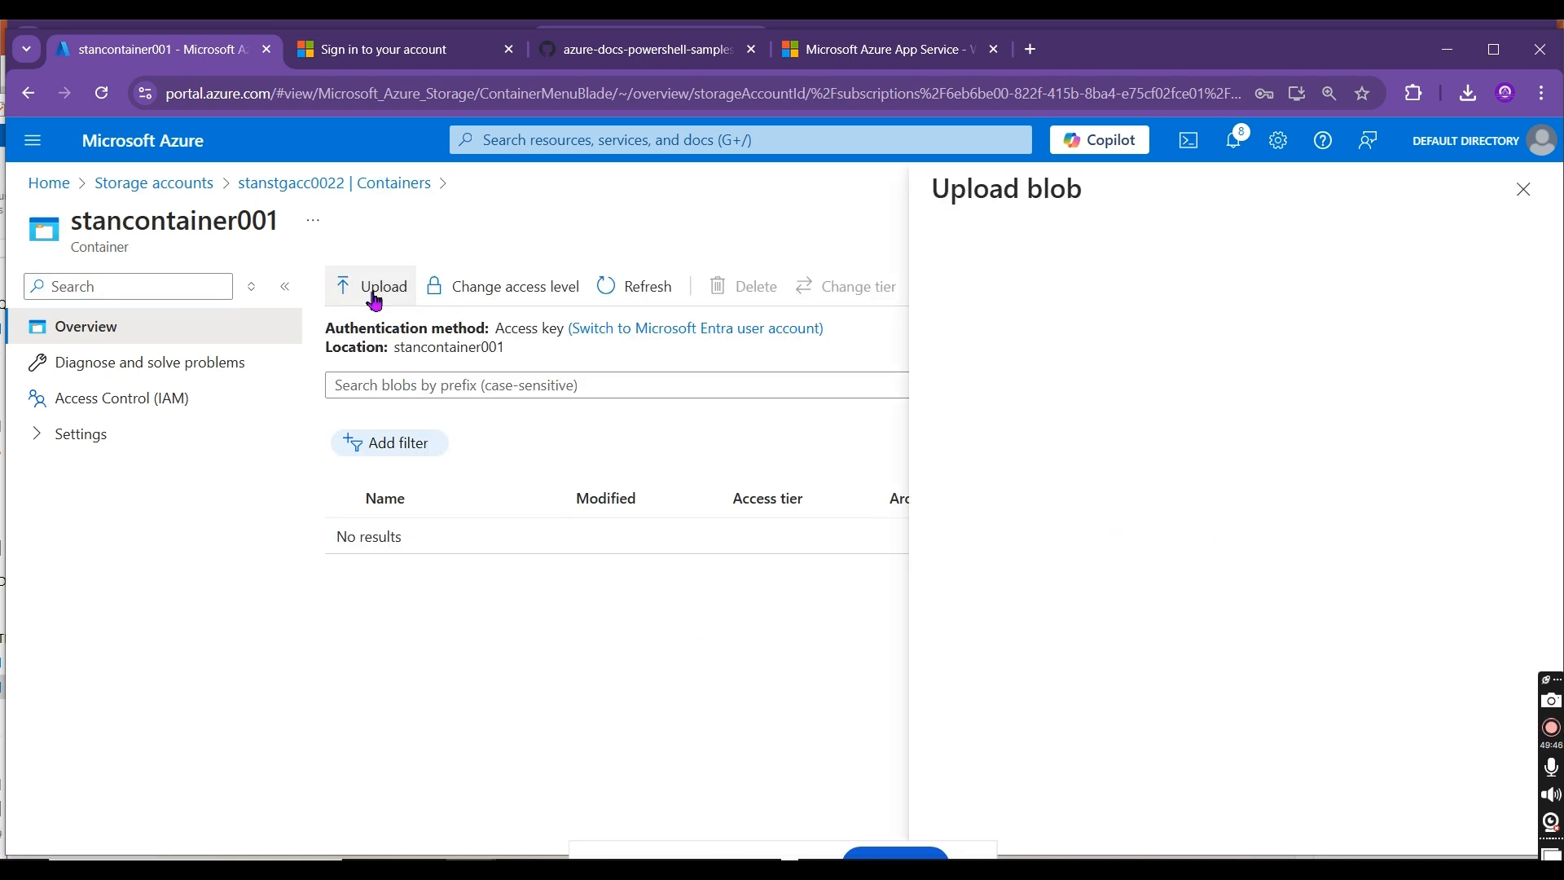
key(alt+Tab)
key(alt+Tab)
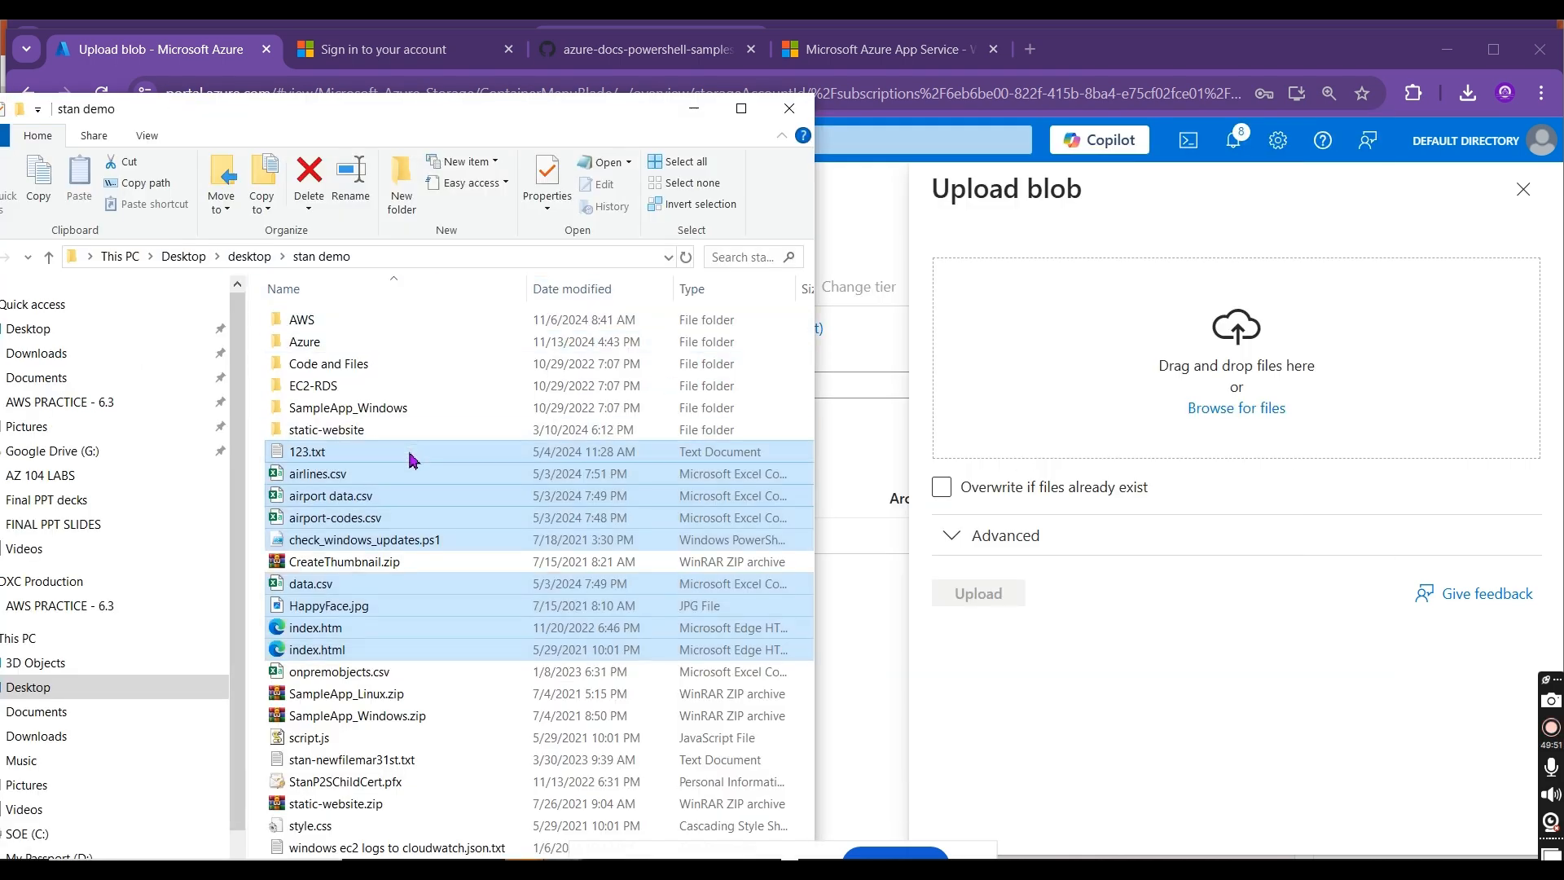
drag(1080, 399, 1103, 377)
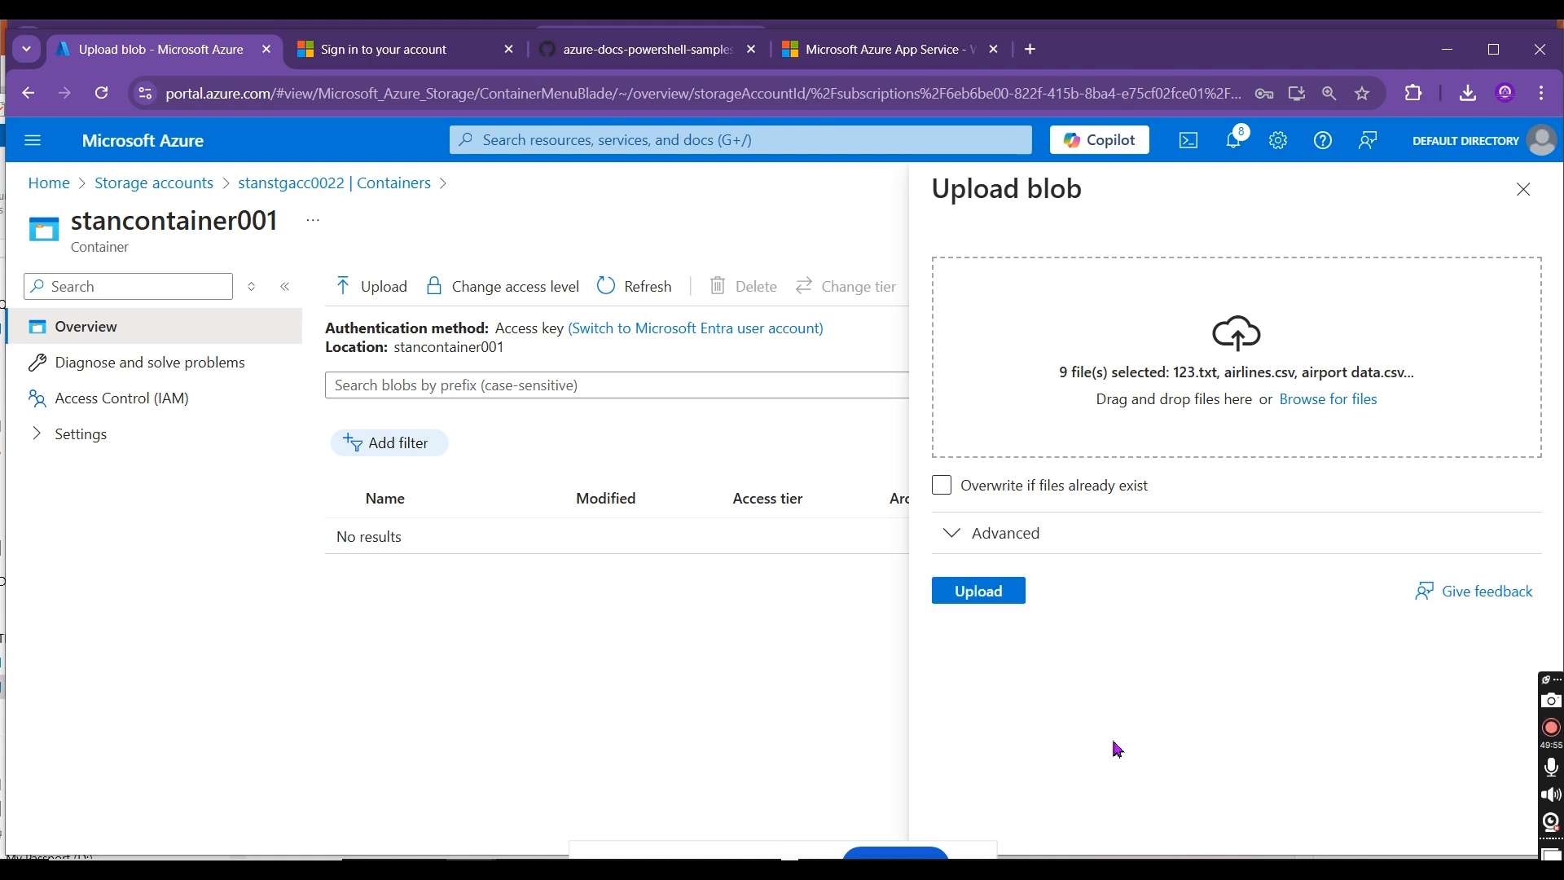
click(998, 599)
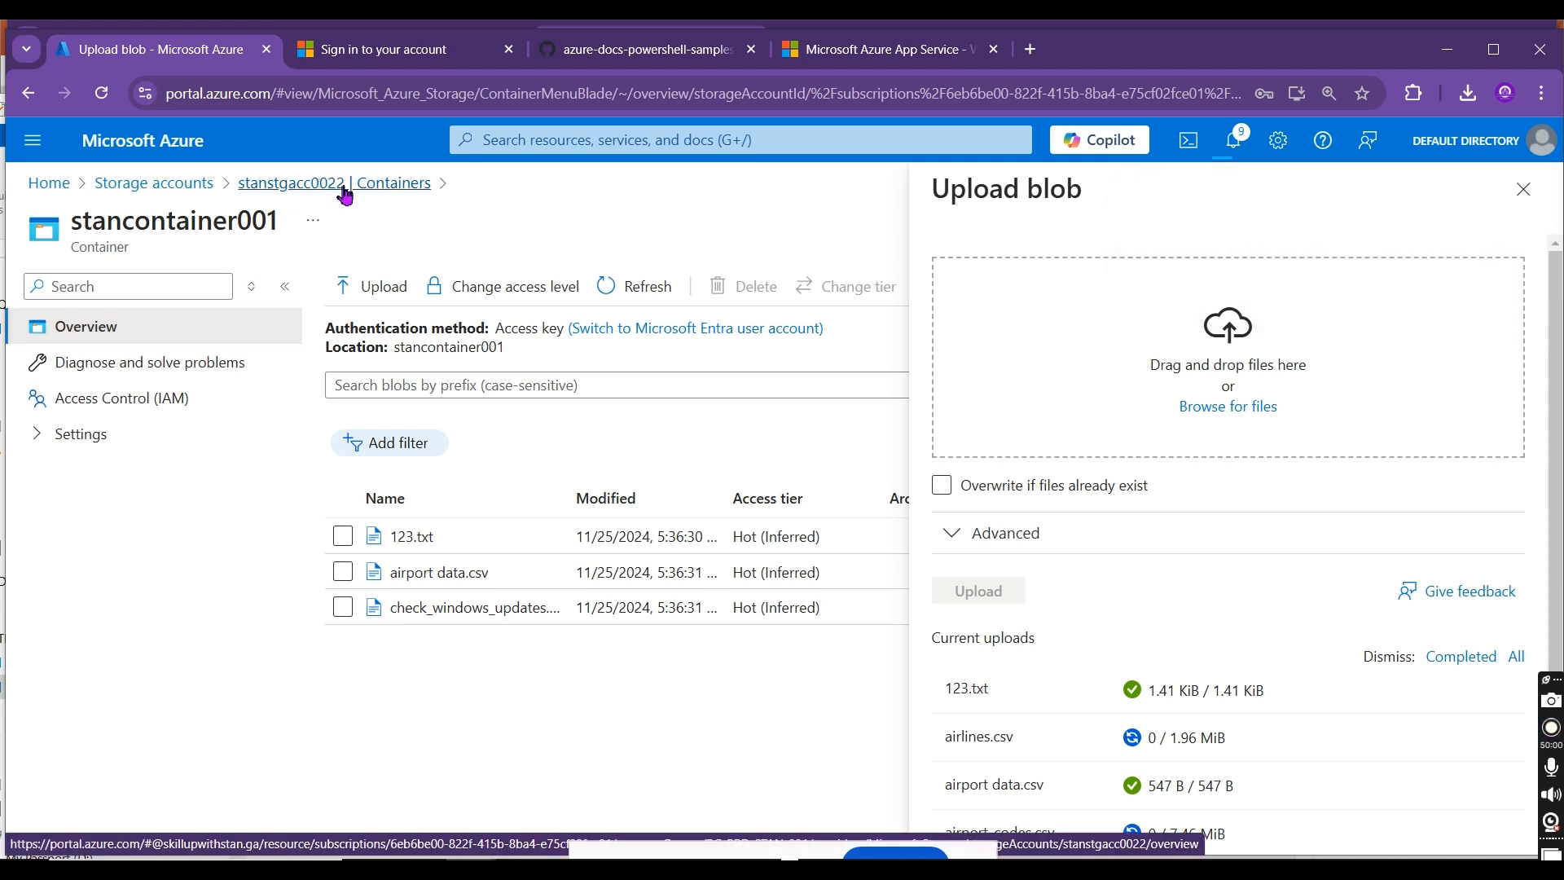
Step: Open the Recovery Services vaults list from the portal home page and refresh it
click(57, 196)
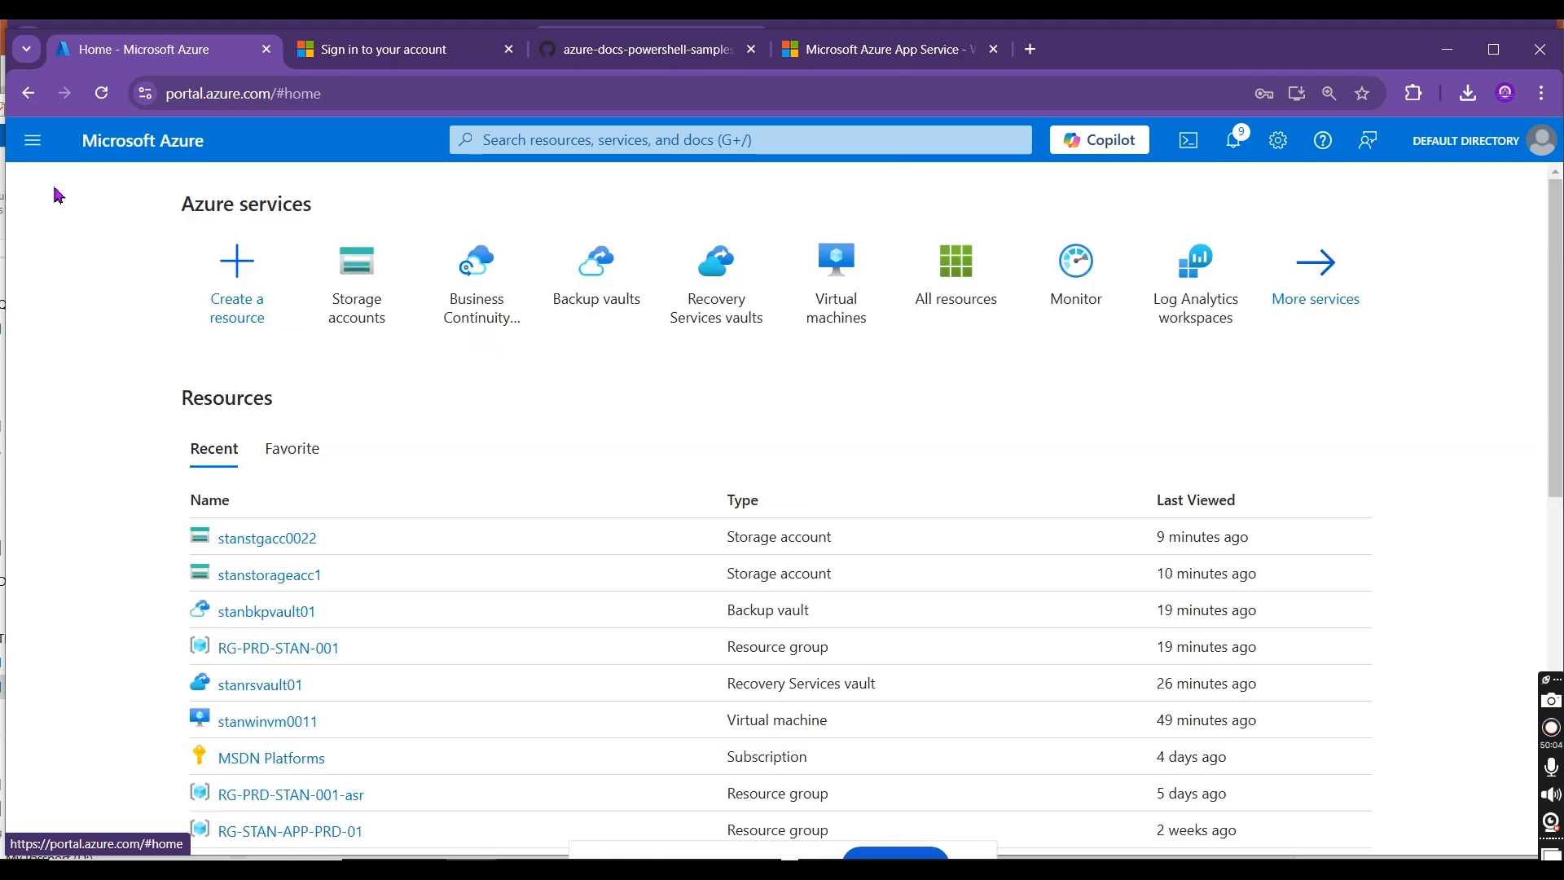
click(705, 302)
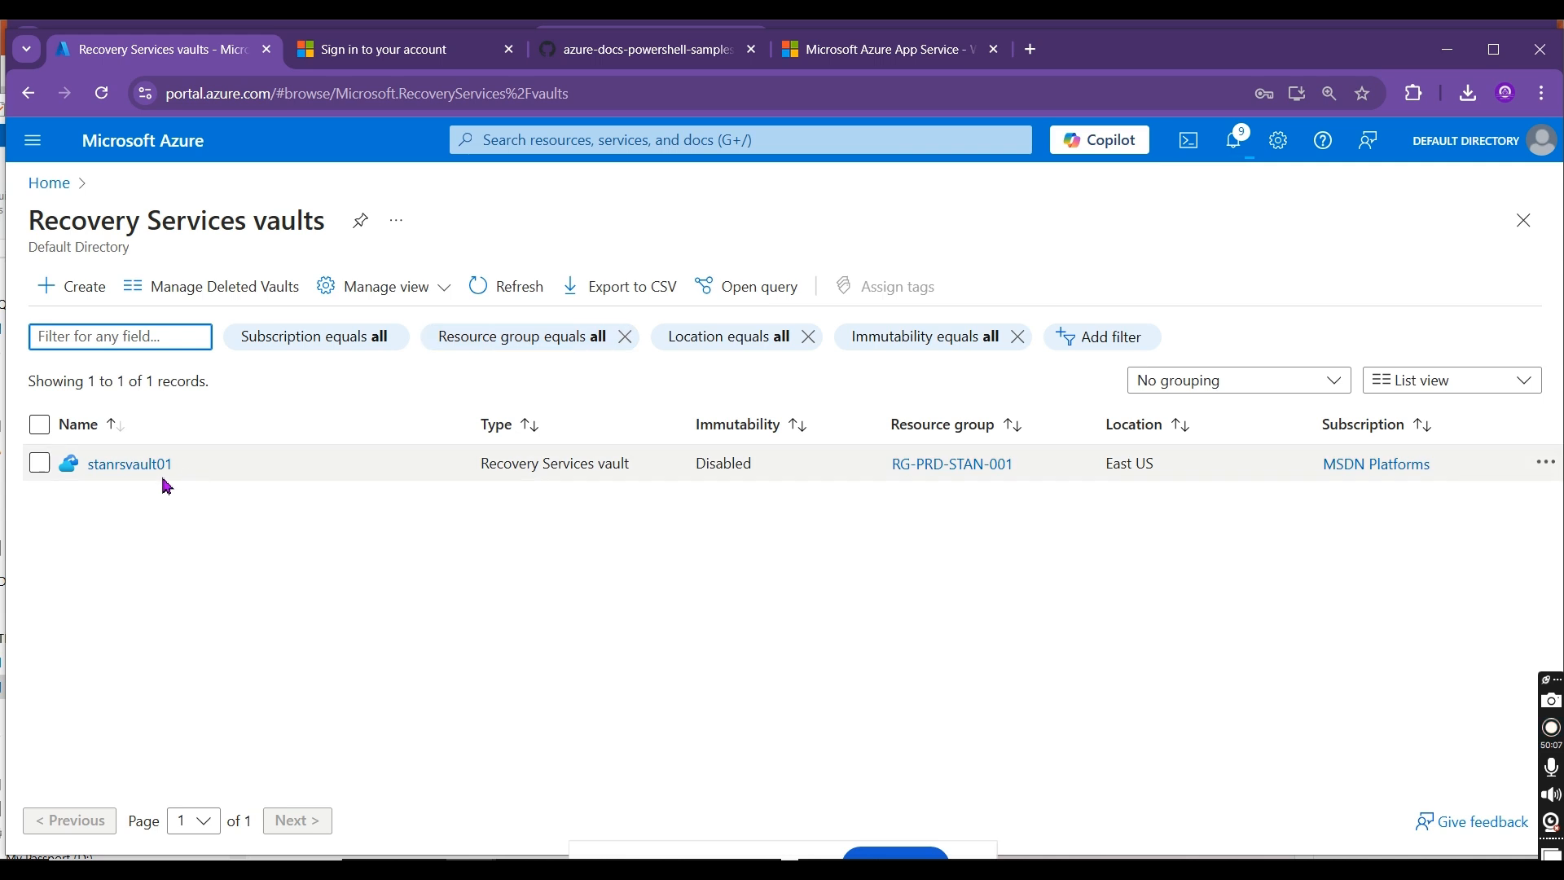
click(479, 290)
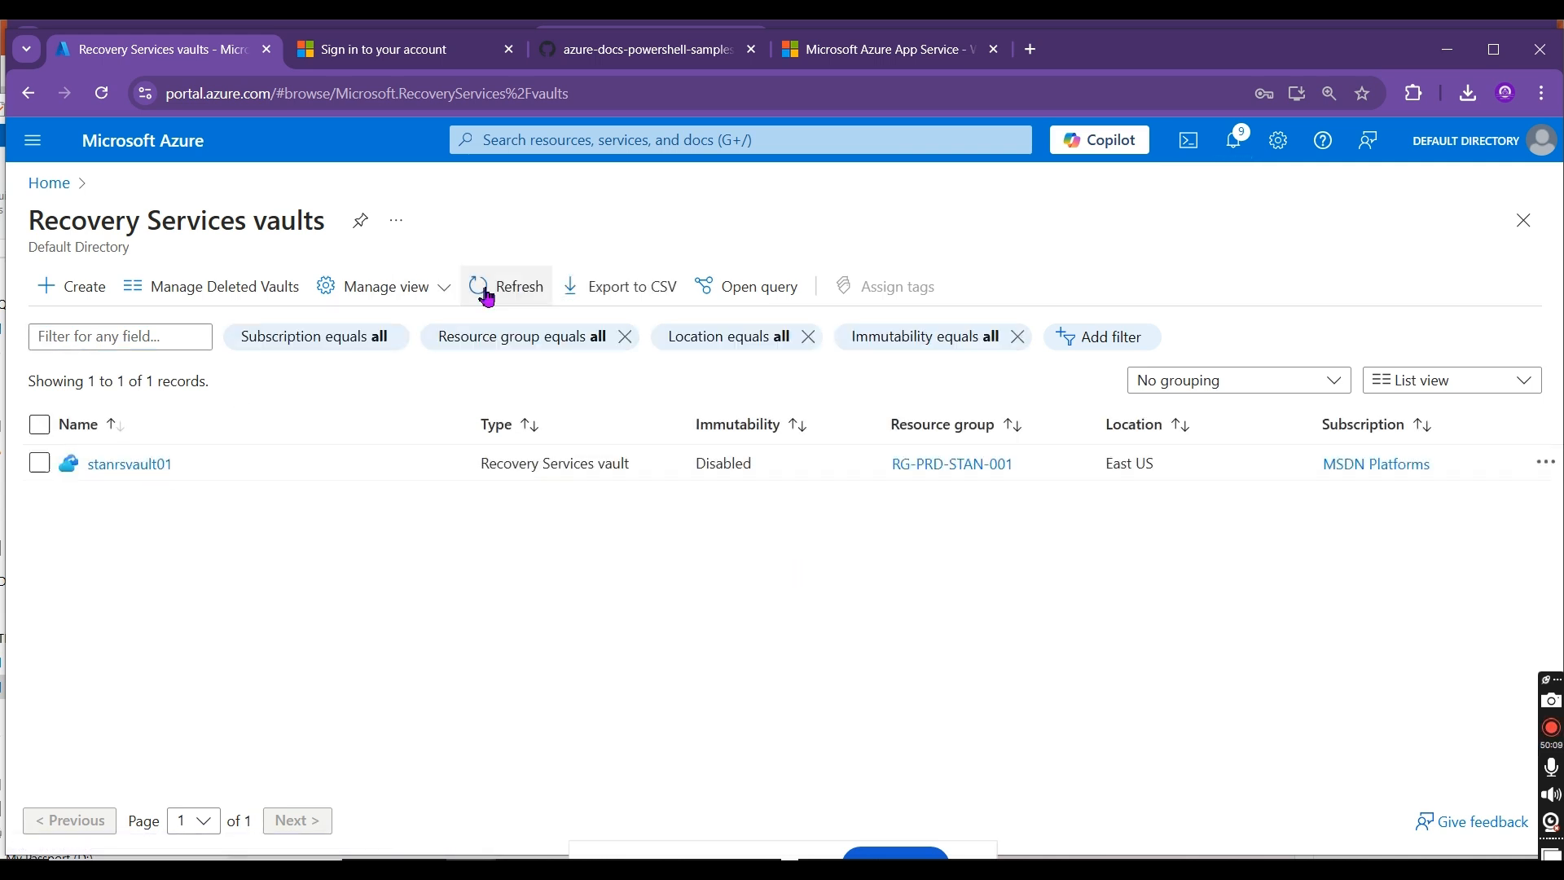
click(486, 295)
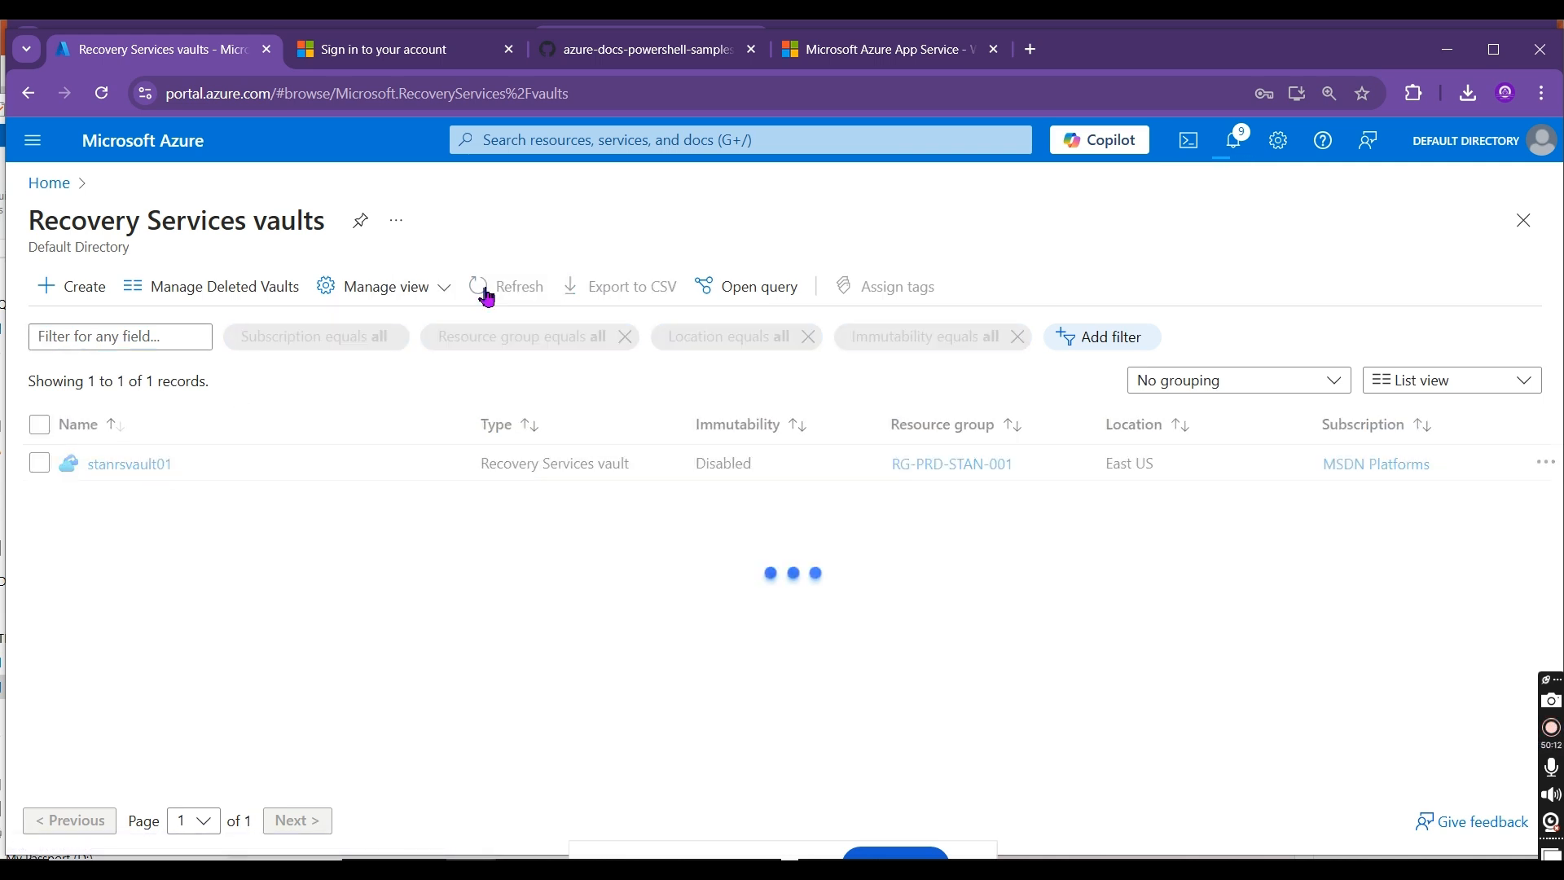
click(486, 293)
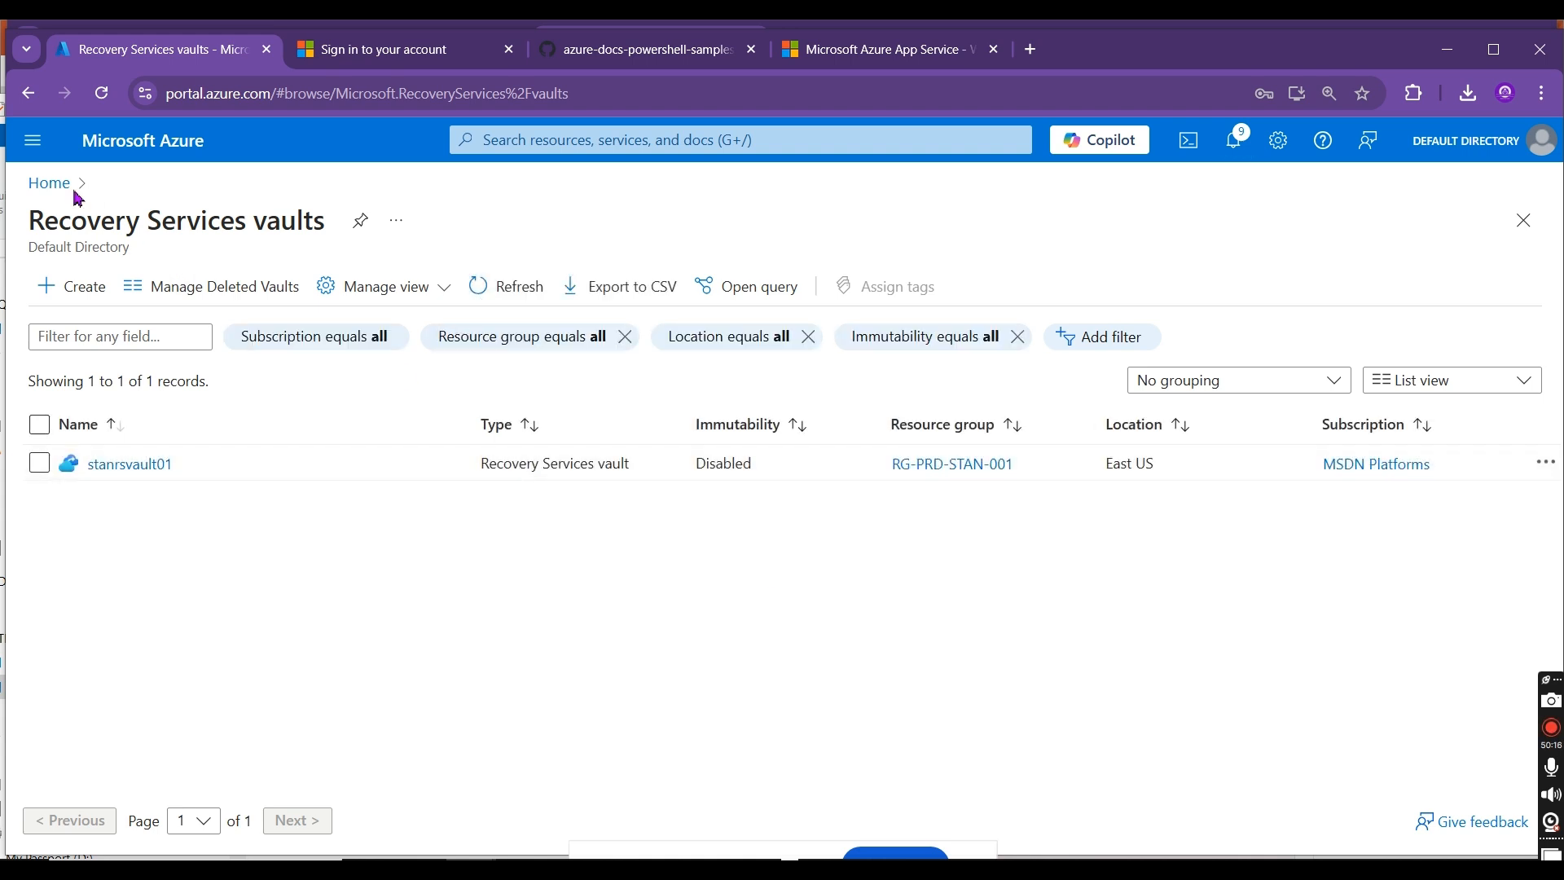
Step: Return to the portal home page, open the Backup vaults list and refresh it
click(49, 183)
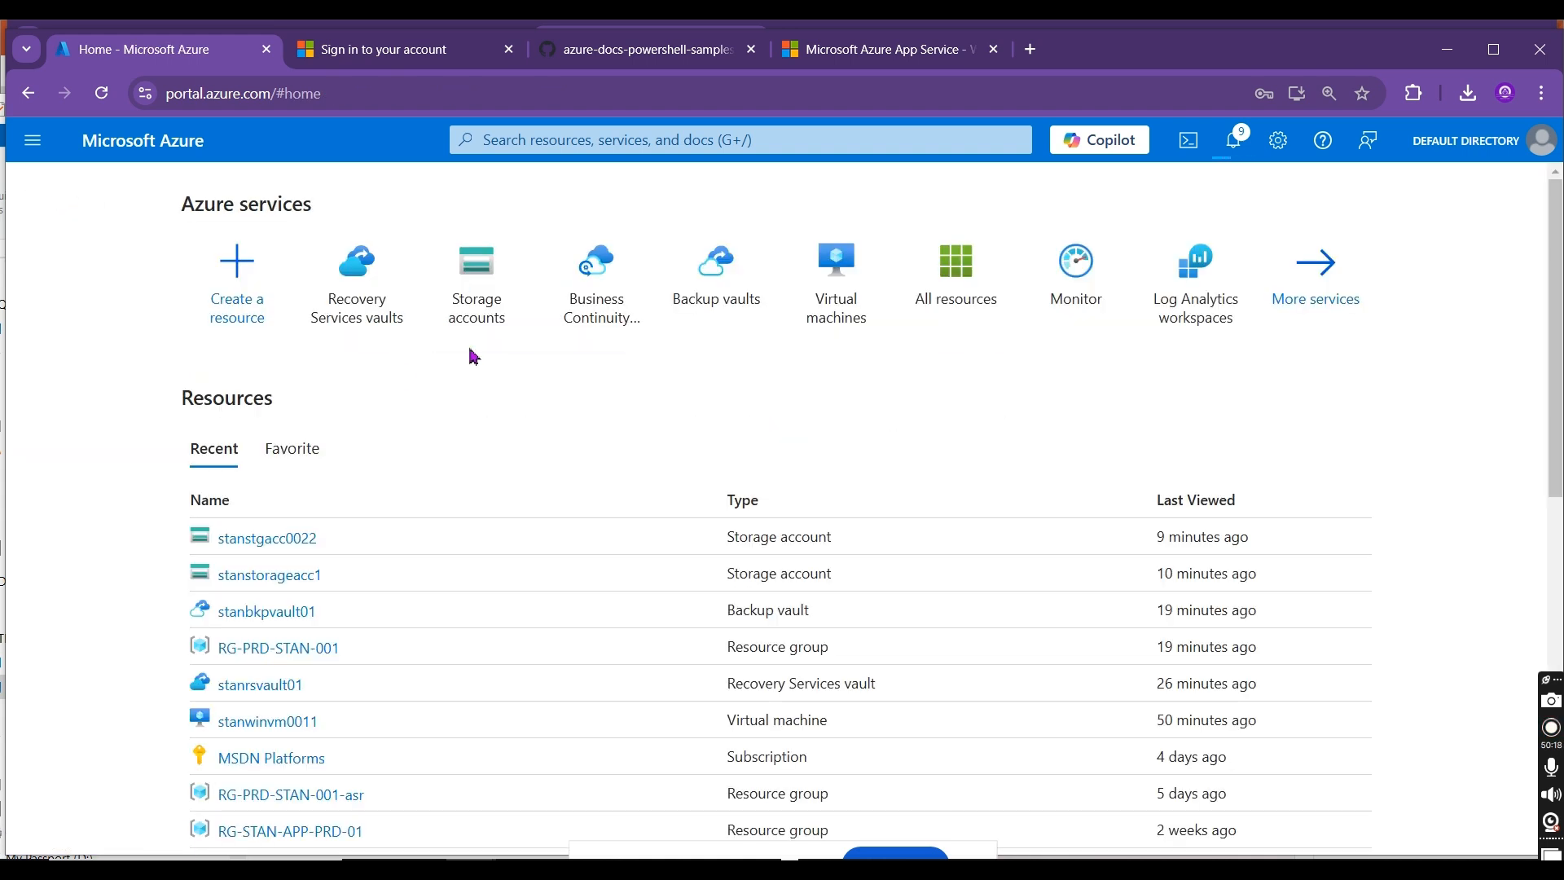
click(716, 281)
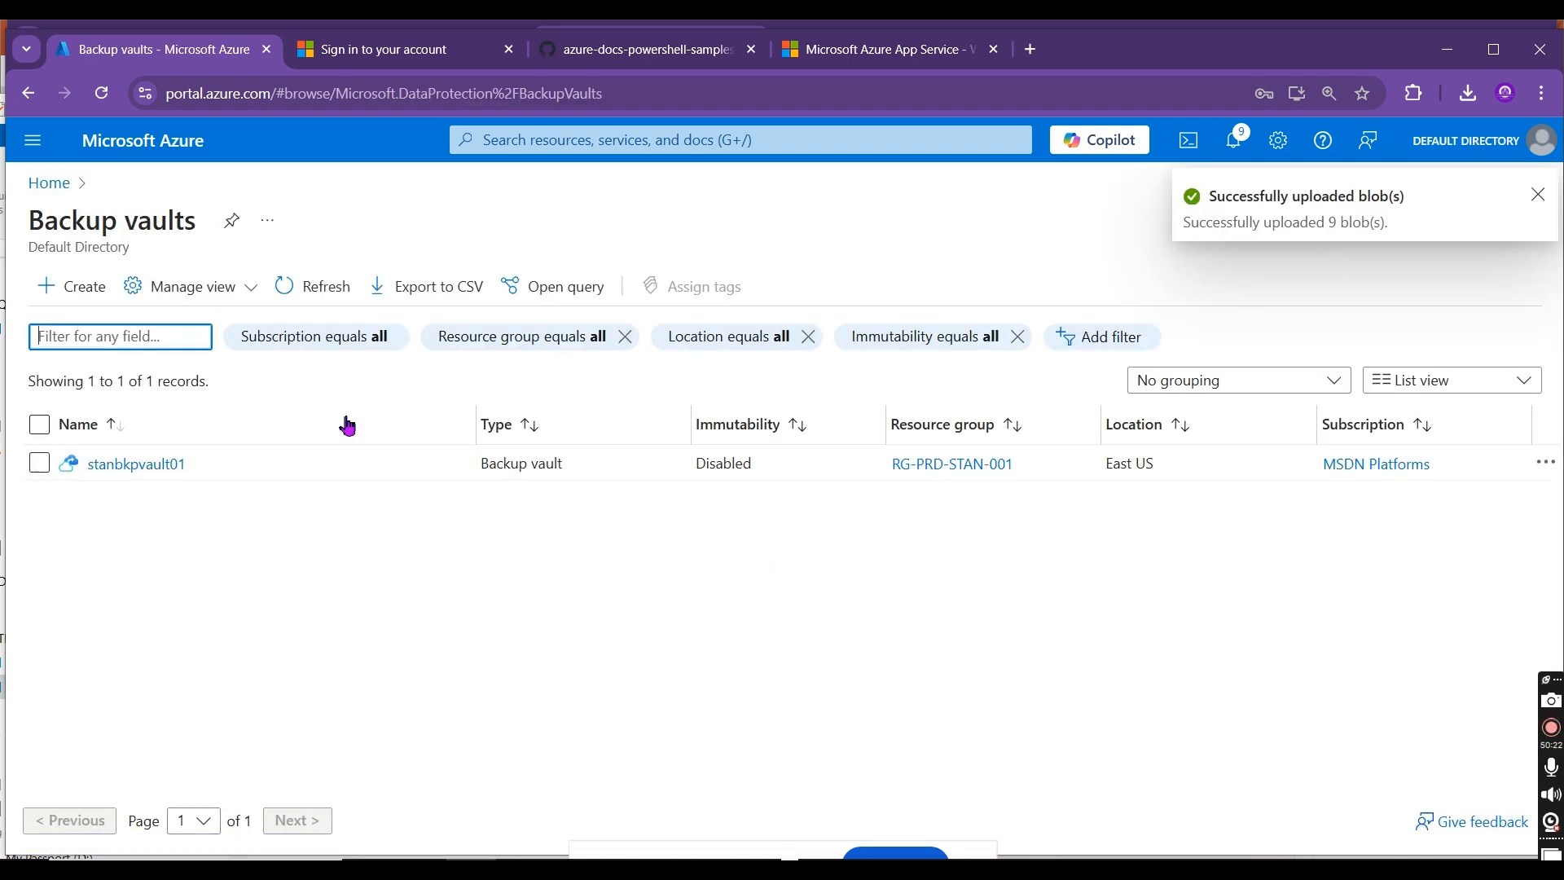
click(307, 287)
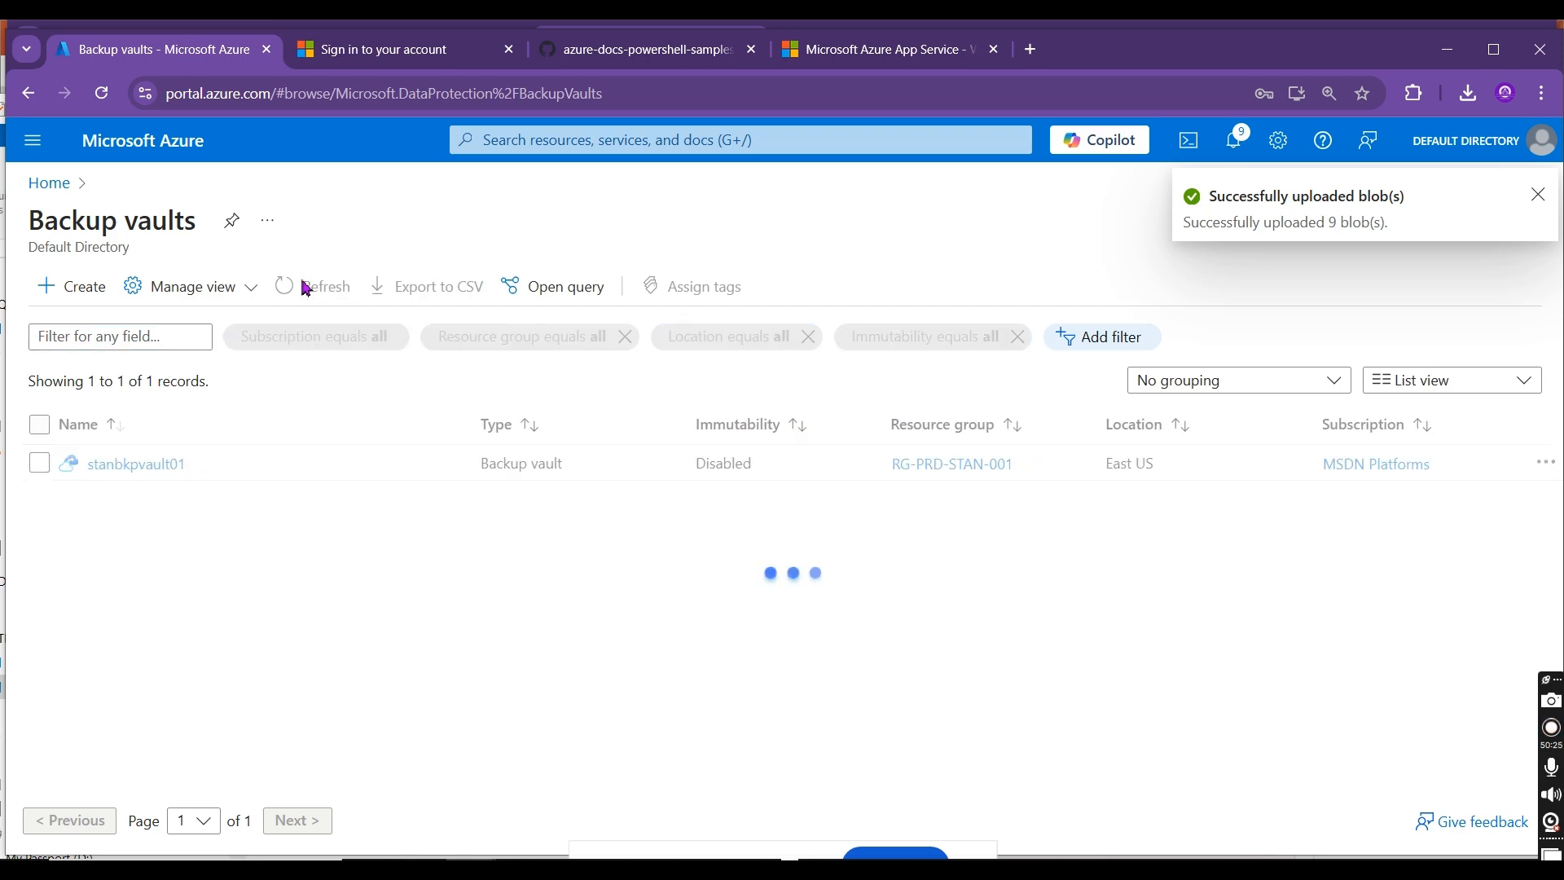
Step: Go back through the home page to the Recovery Services vaults list and refresh it again
click(57, 184)
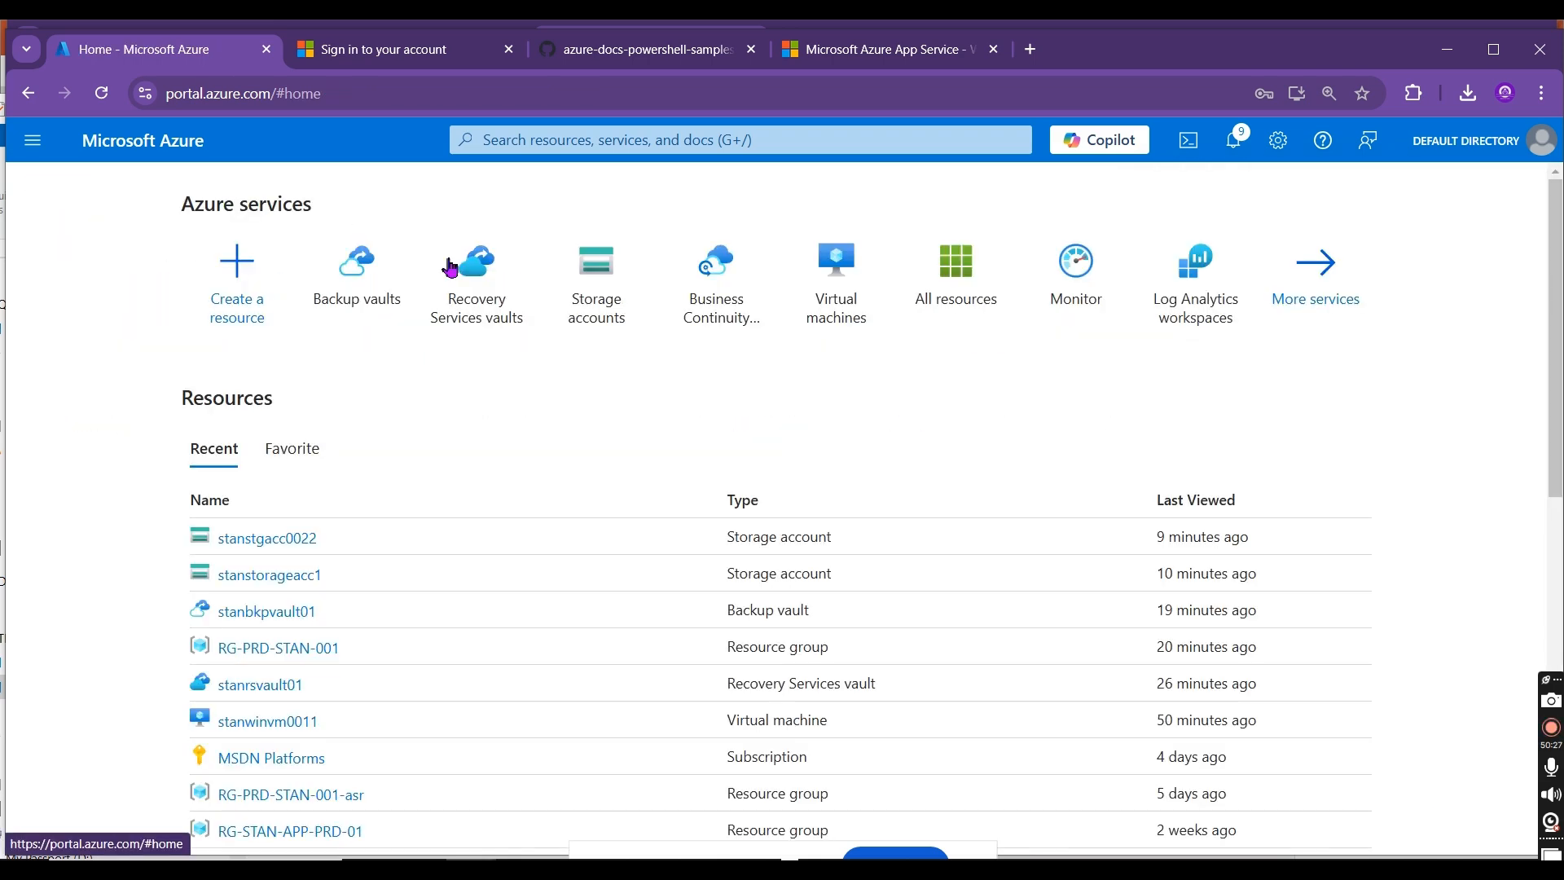
click(492, 291)
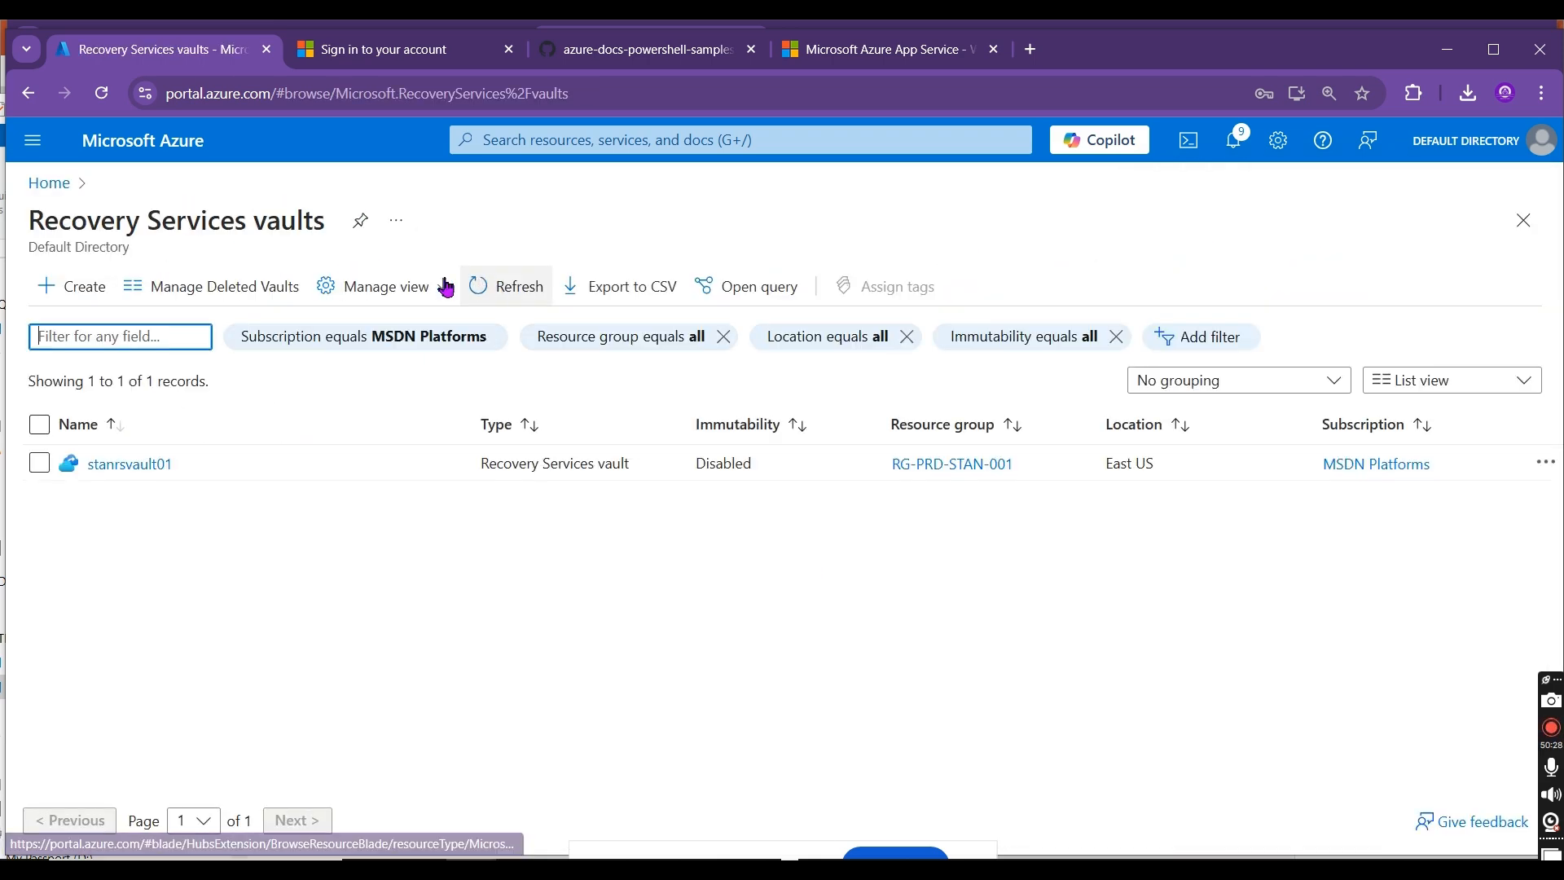
click(530, 285)
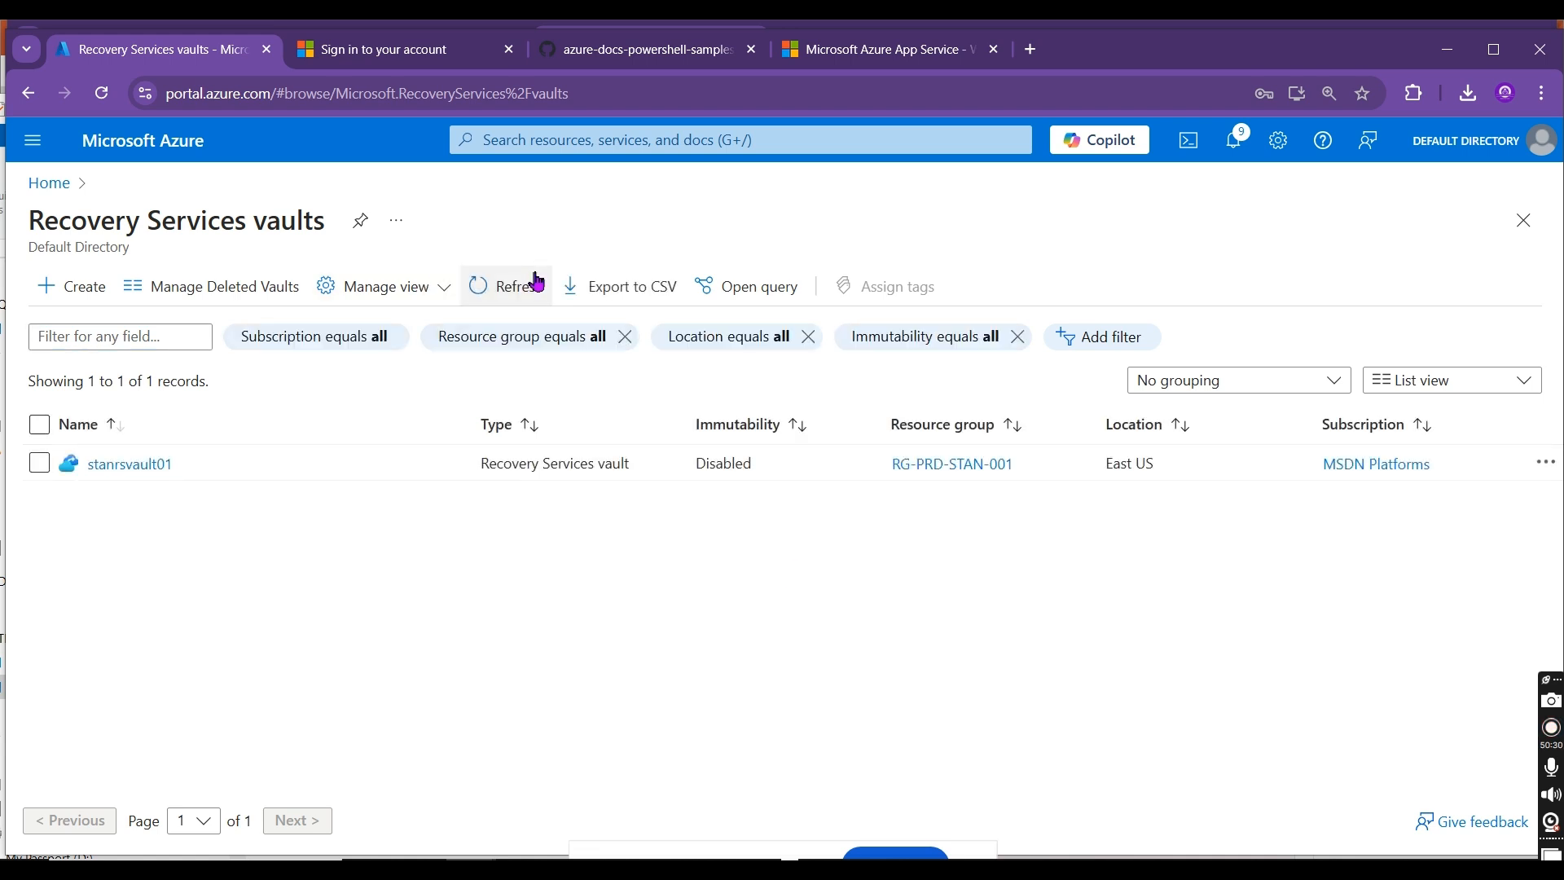
click(537, 281)
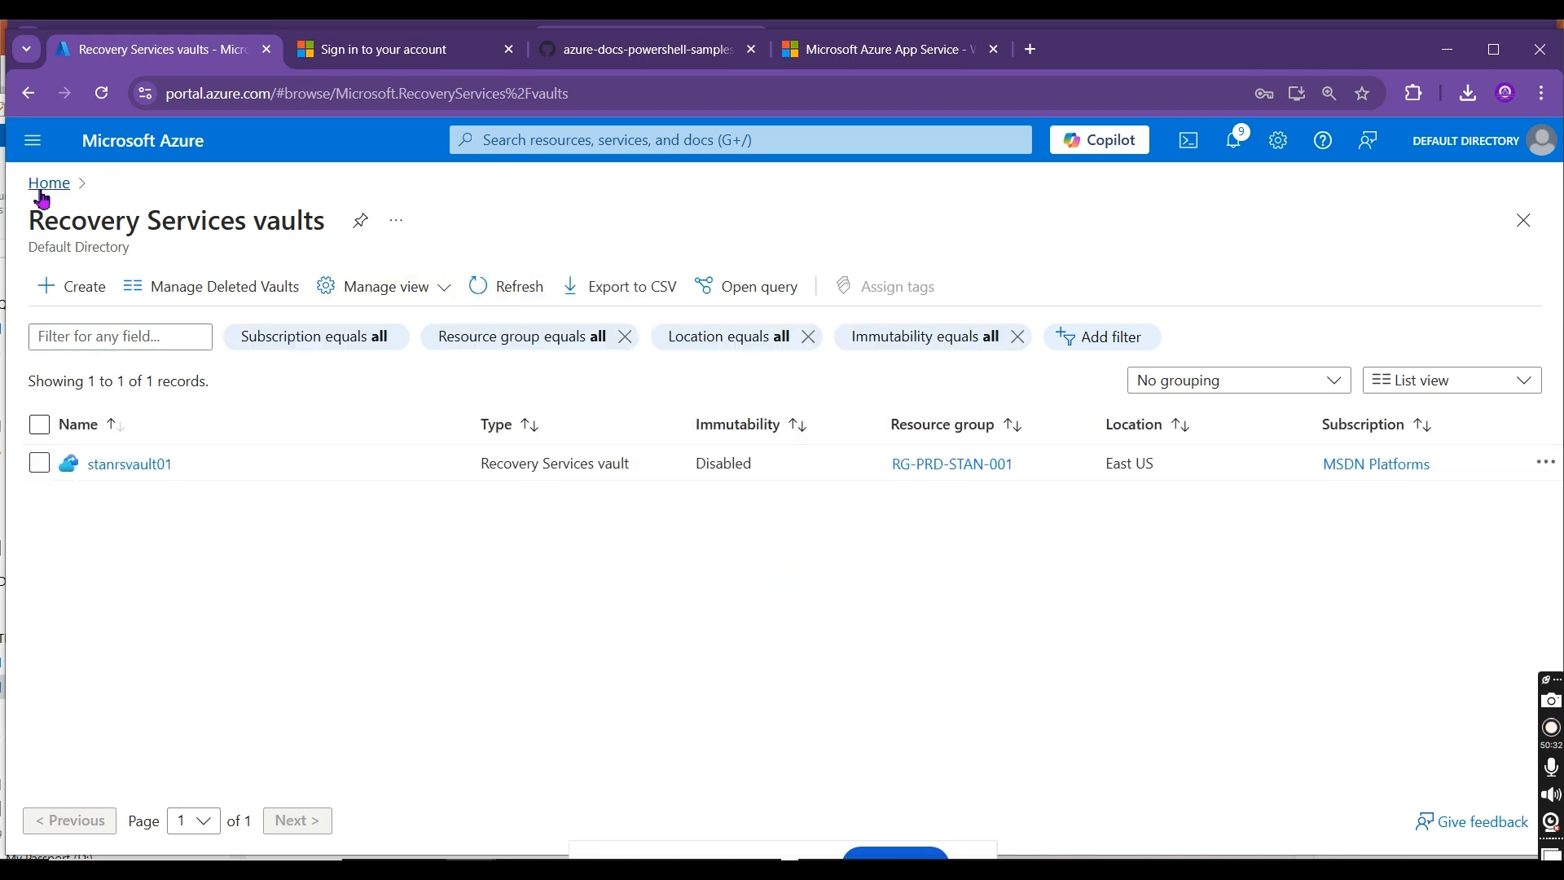
Step: Return to the portal home page and review the recent notifications about uploads, backup enablement and deployments
click(43, 199)
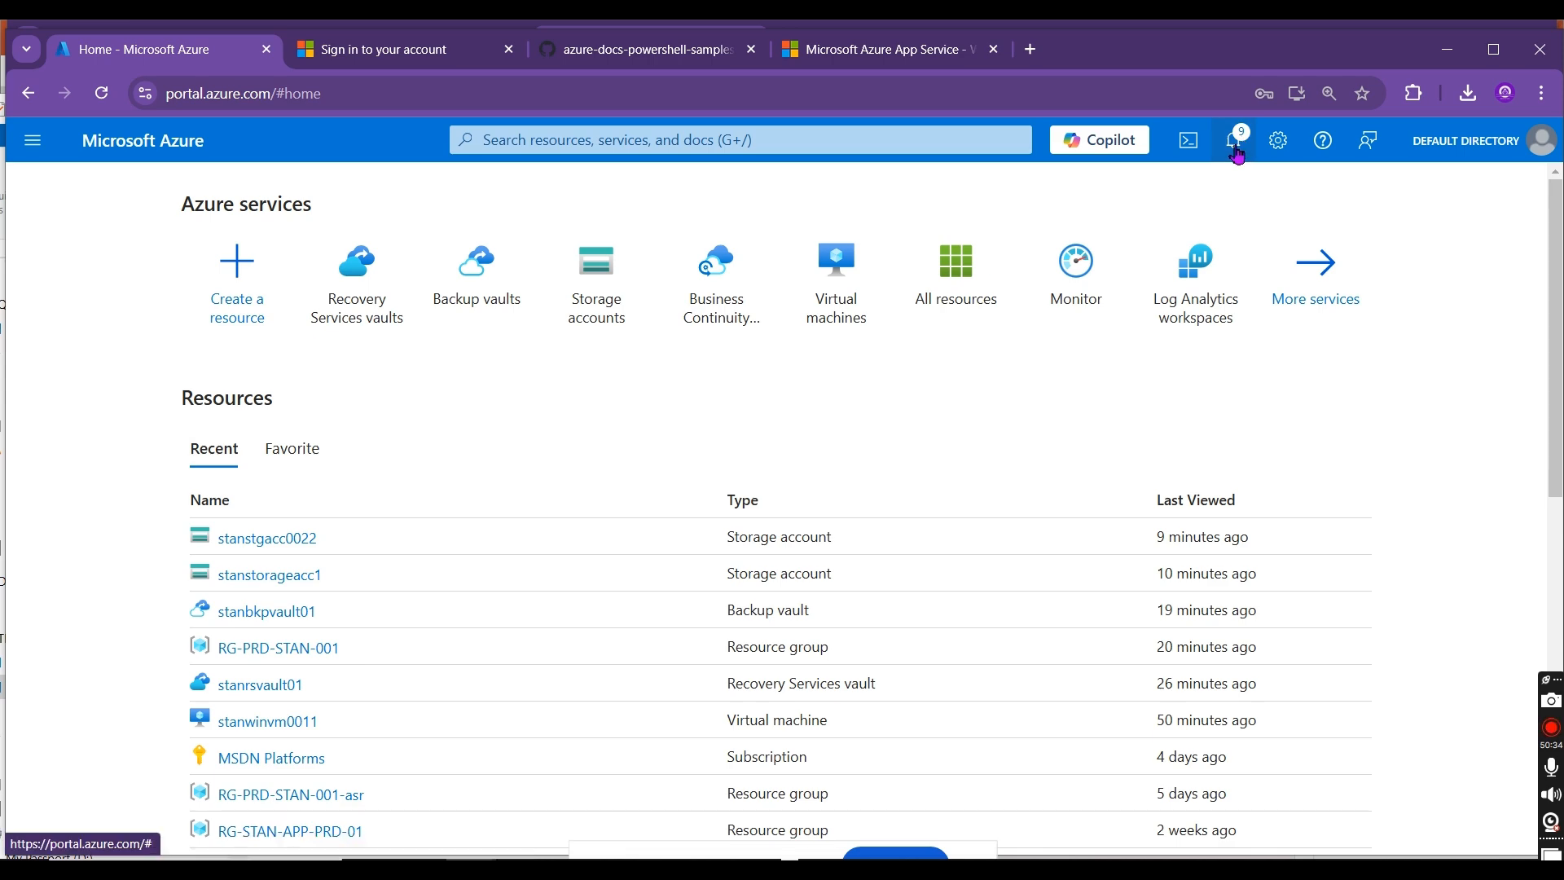
click(1235, 142)
scroll(1551, 407, down, 2)
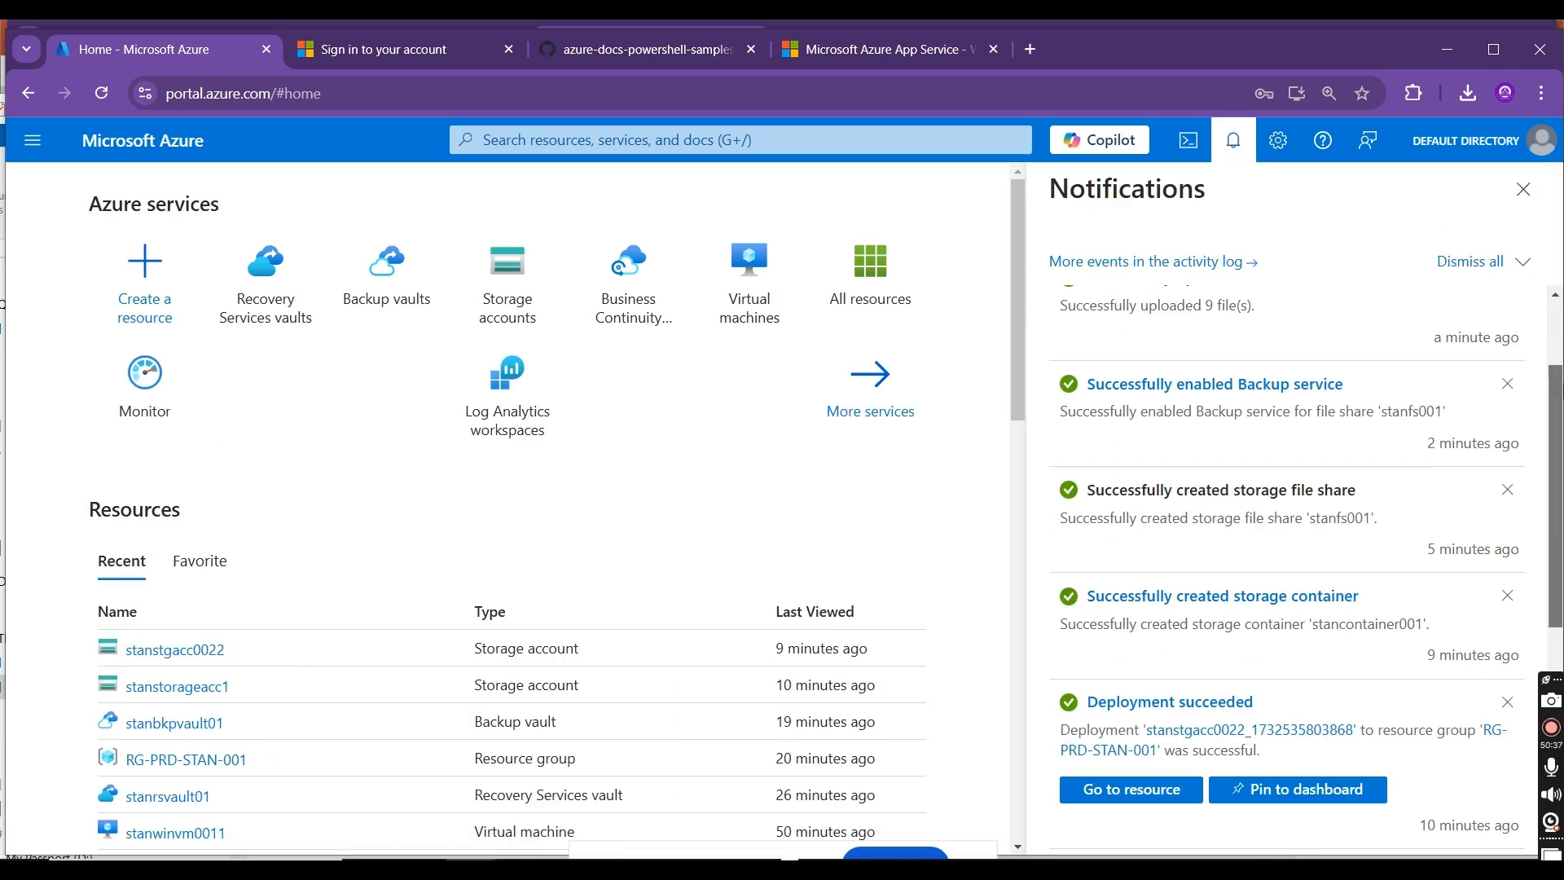
scroll(1287, 570, down, 3)
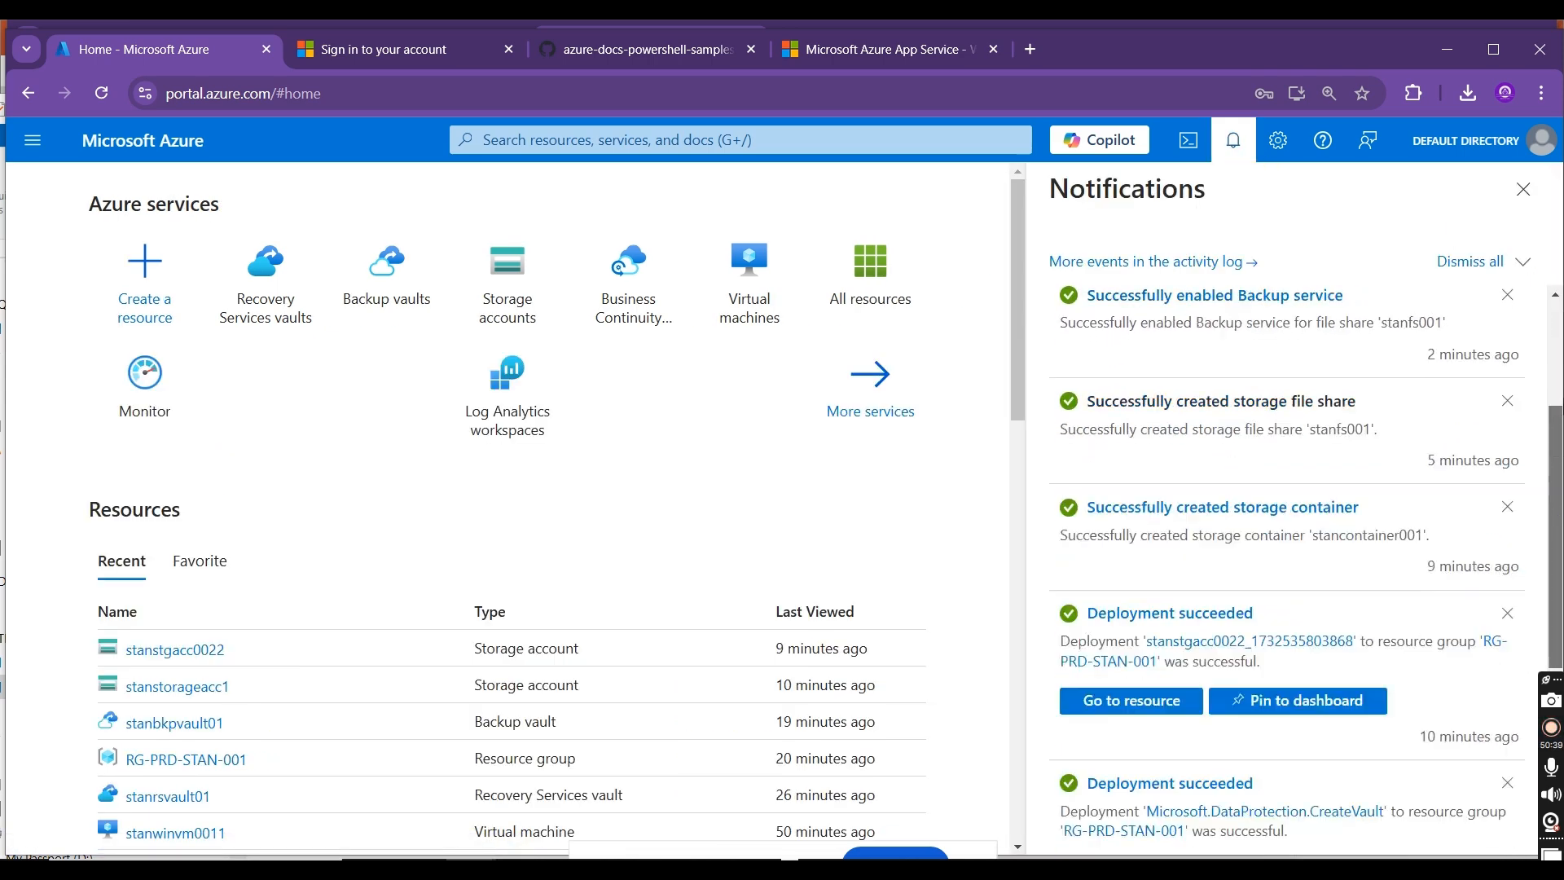
scroll(1287, 529, up, 3)
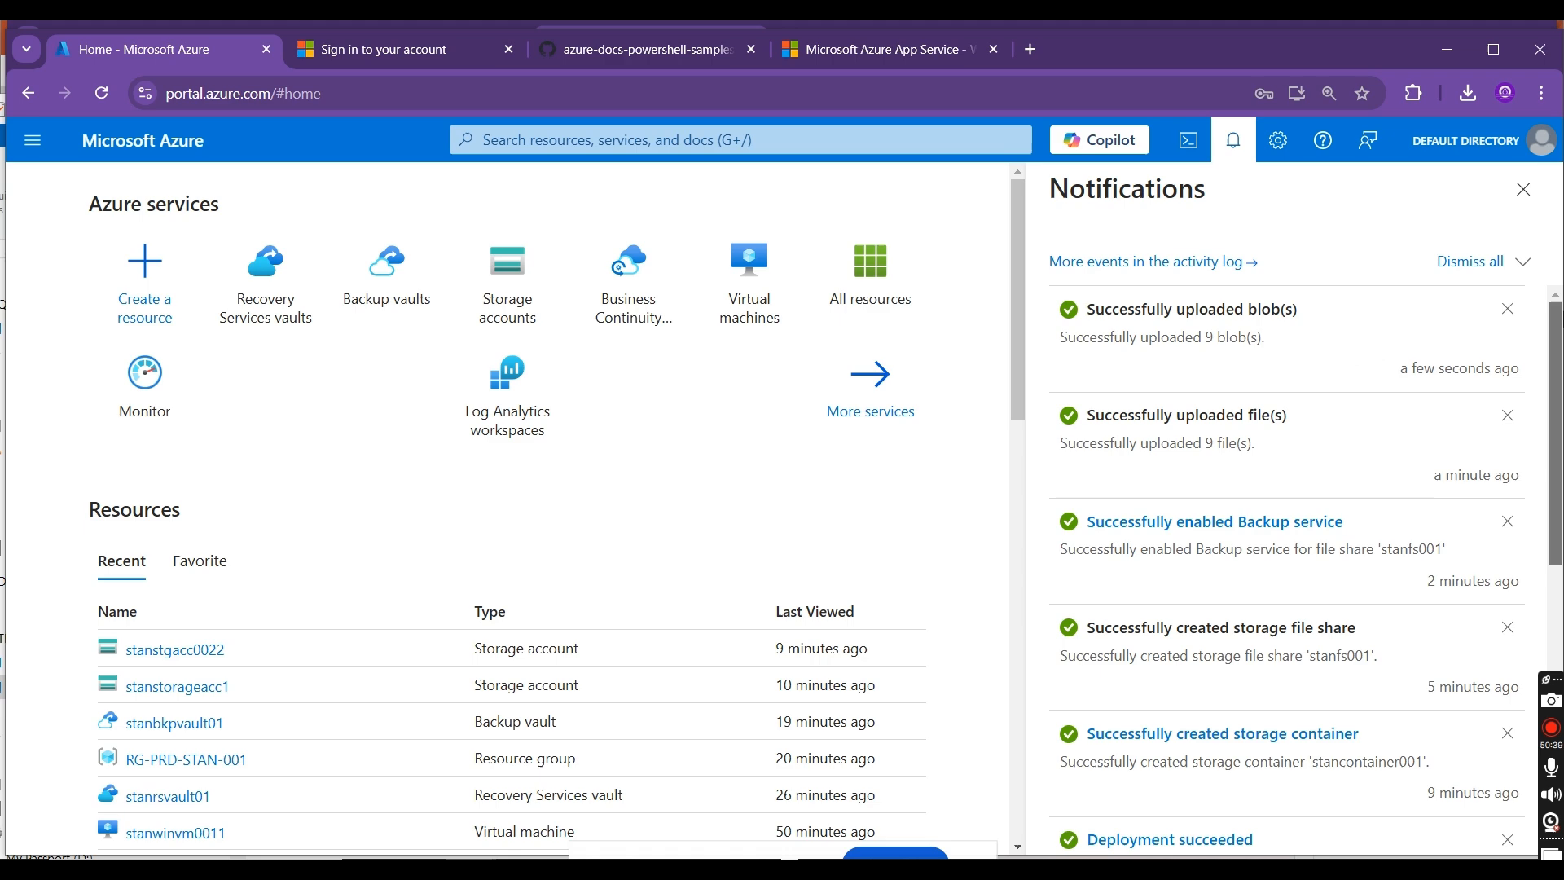
click(1537, 194)
Step: Open the backup vault stanbkpvault01 from the Backup vaults list and collapse the vault list
click(489, 281)
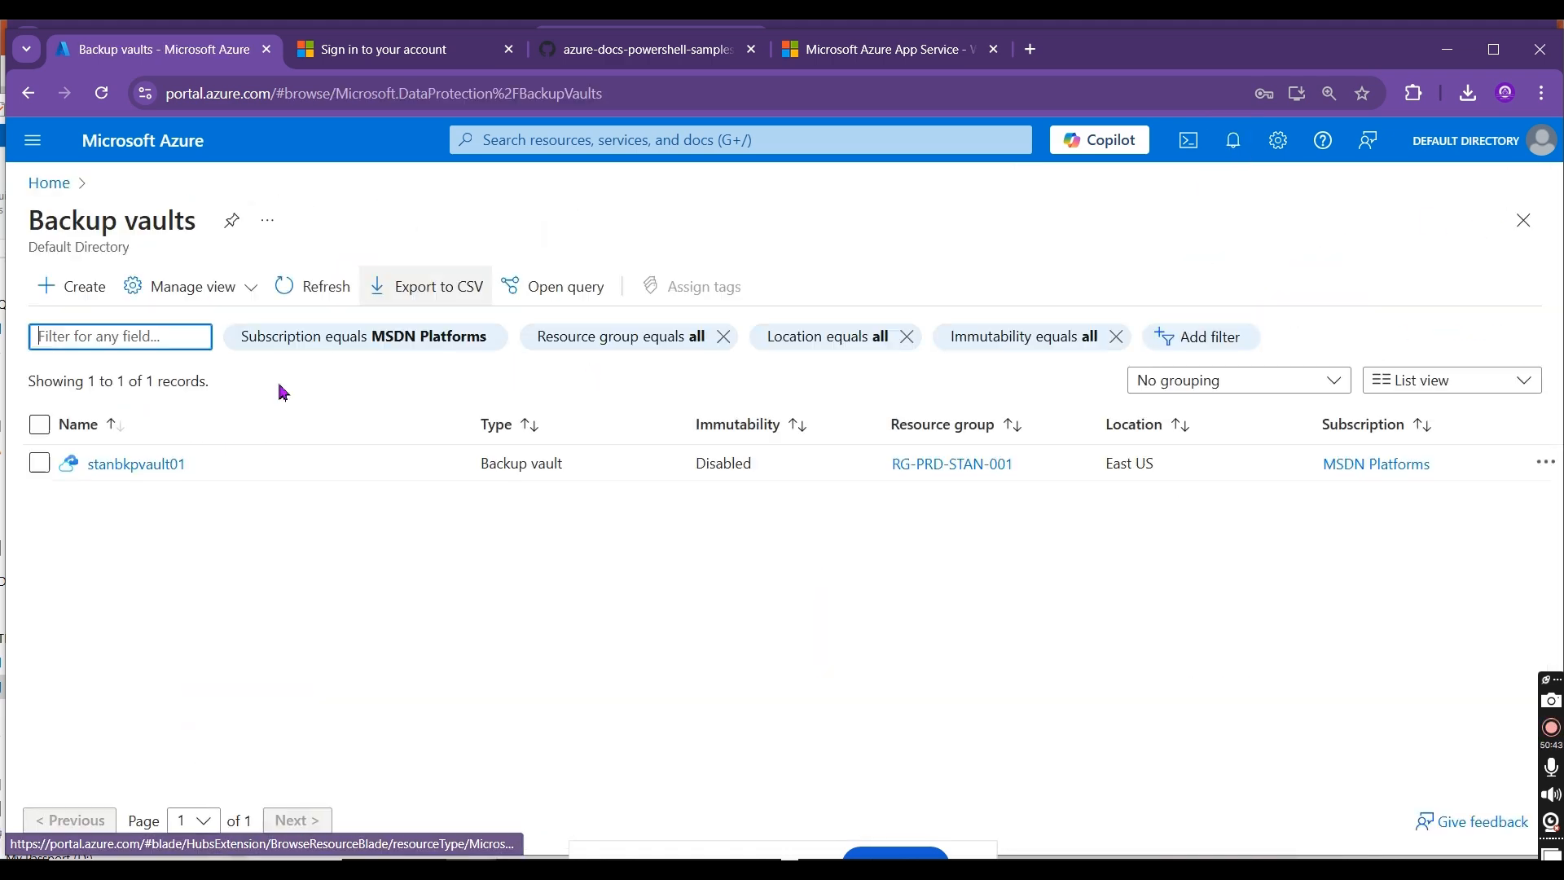
click(115, 464)
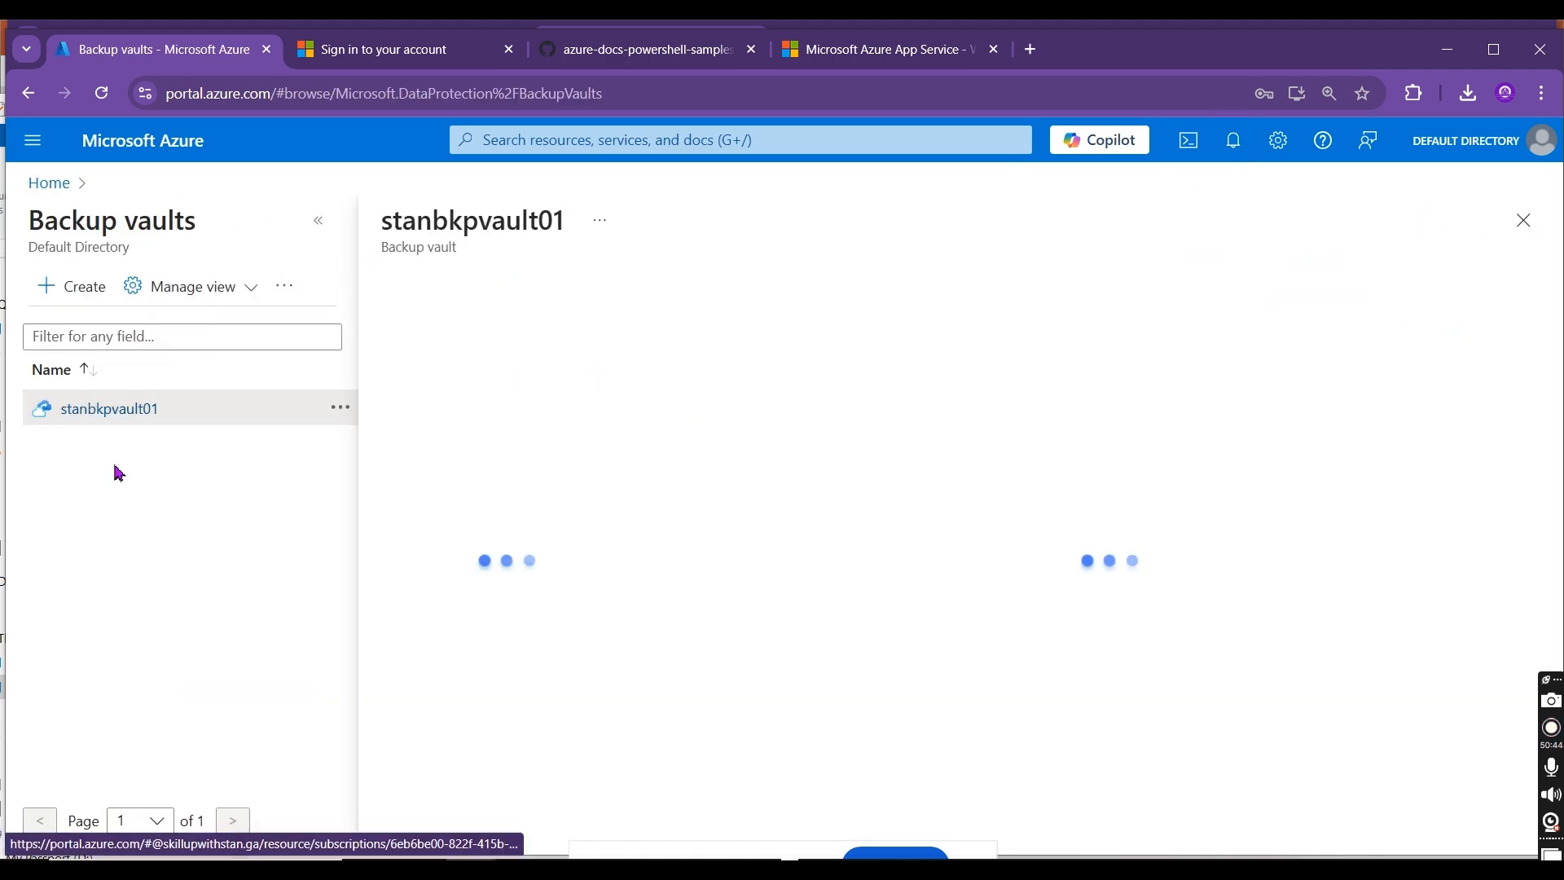
click(316, 222)
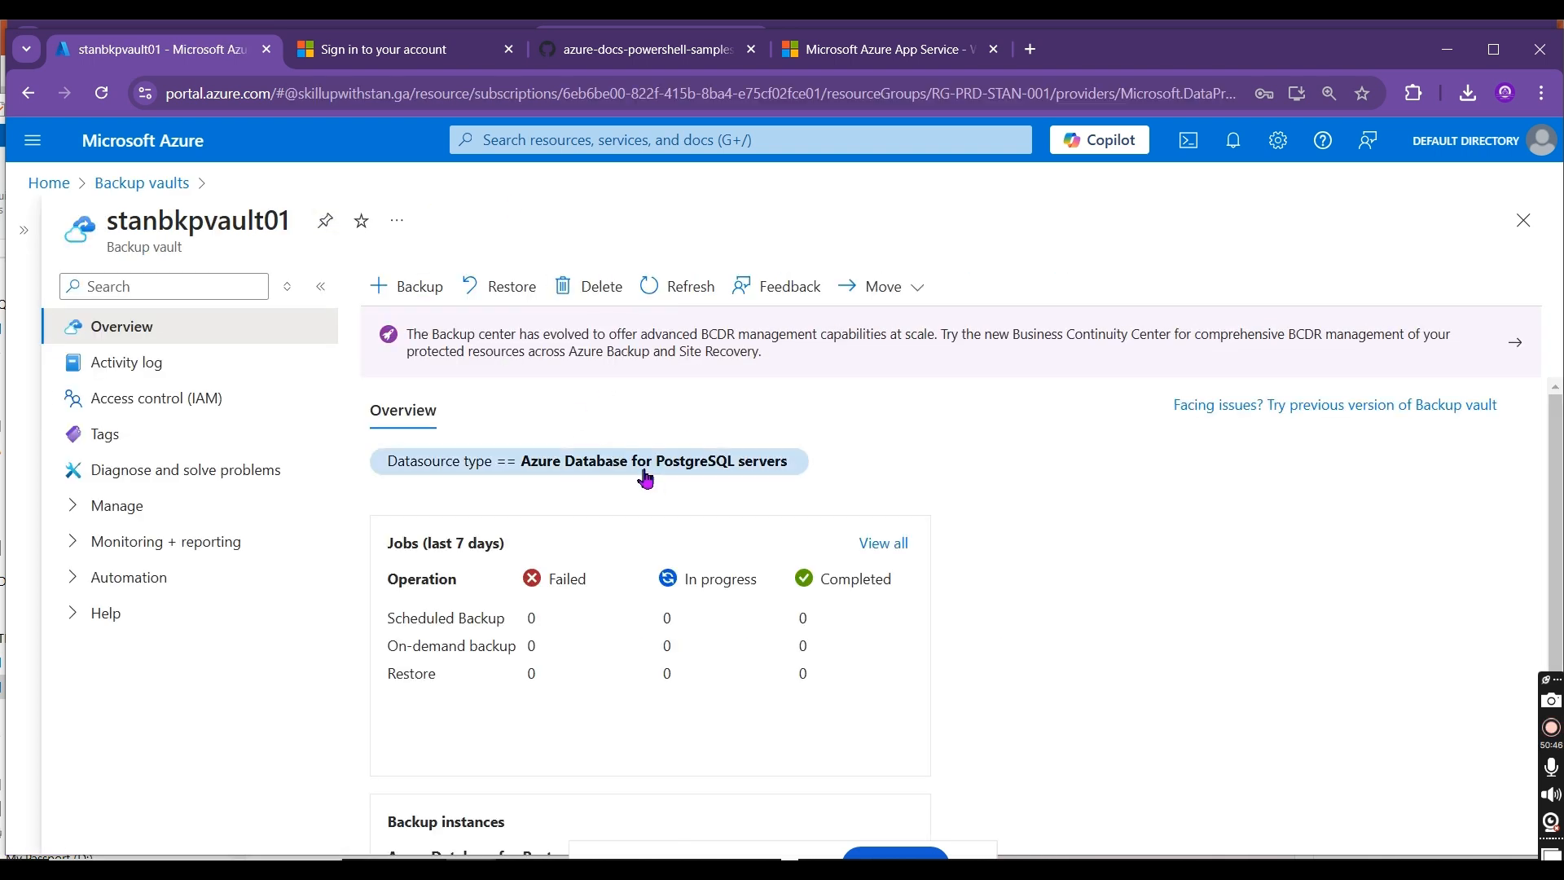
Step: Filter the vault overview to the datasource type Azure Blobs (Azure Storage) and review its jobs and backup instances
click(704, 467)
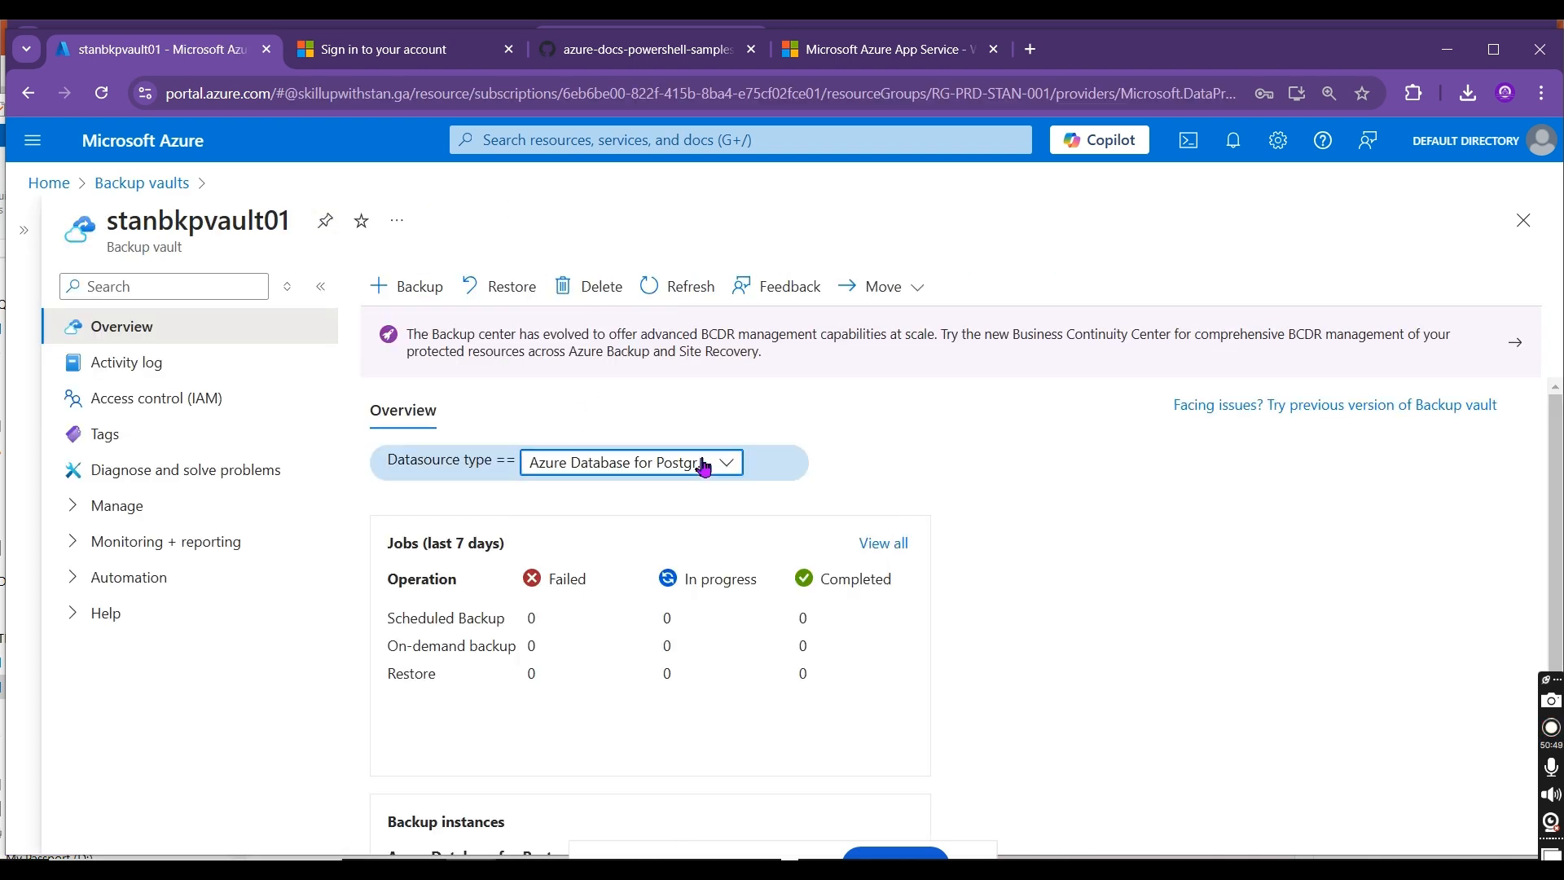
click(704, 464)
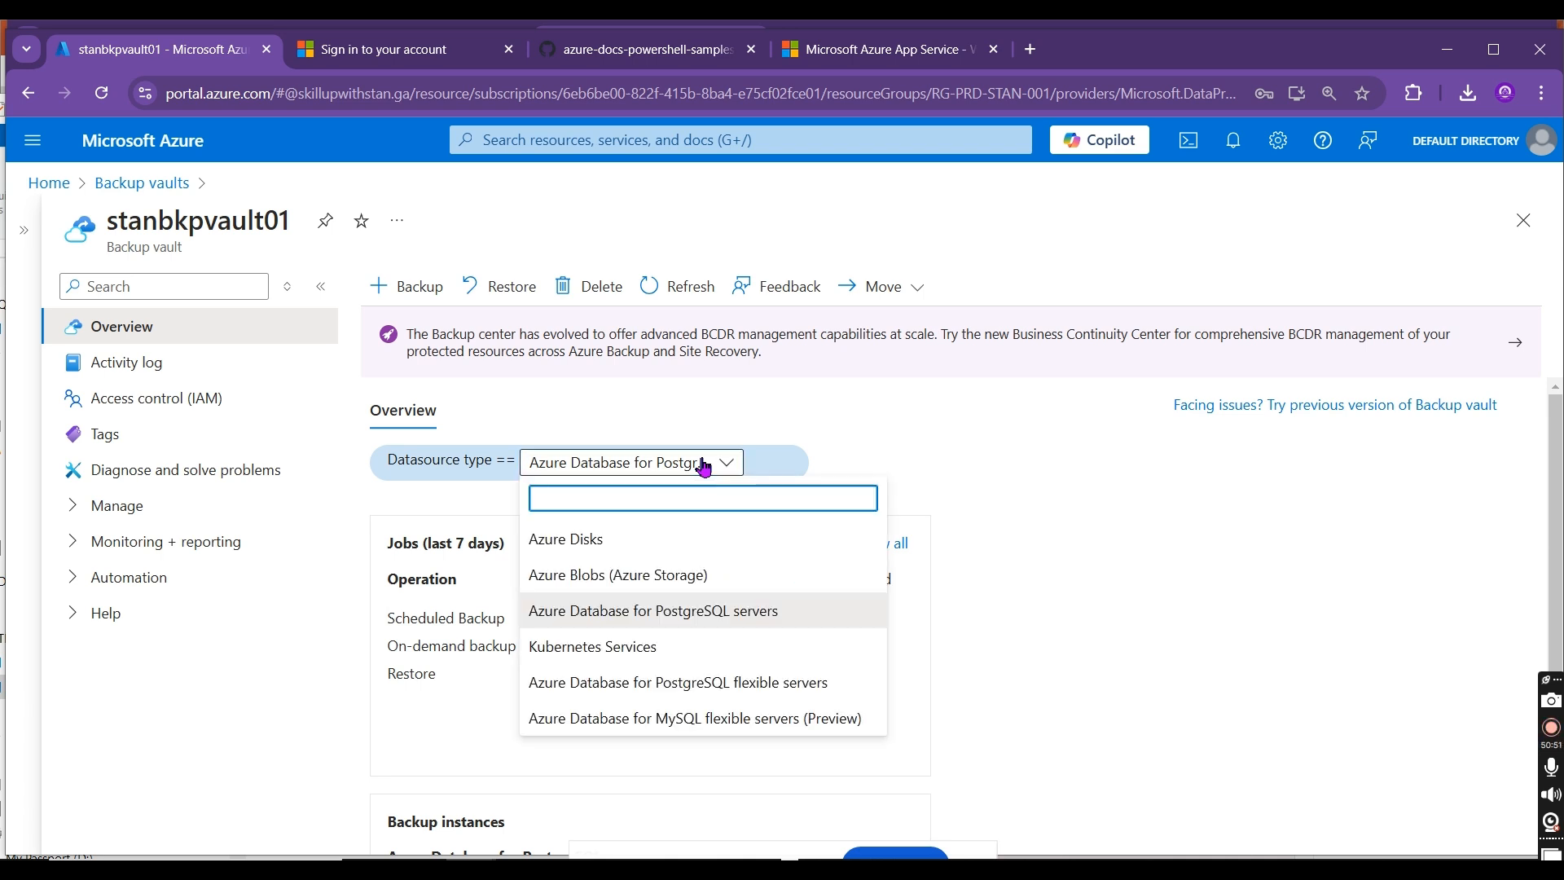
click(671, 579)
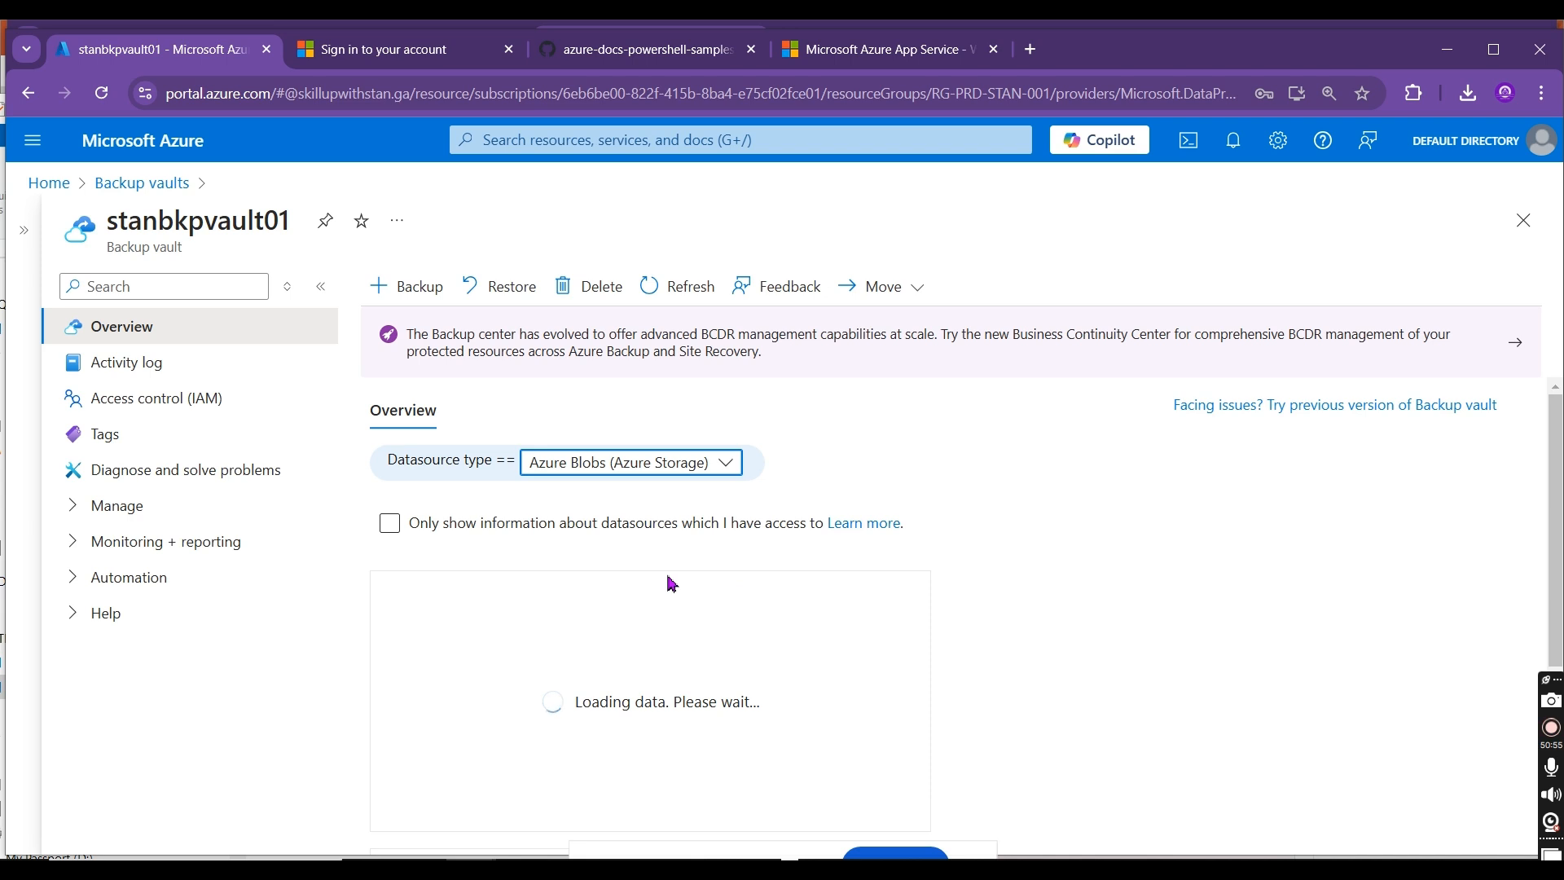
scroll(1454, 428, down, 4)
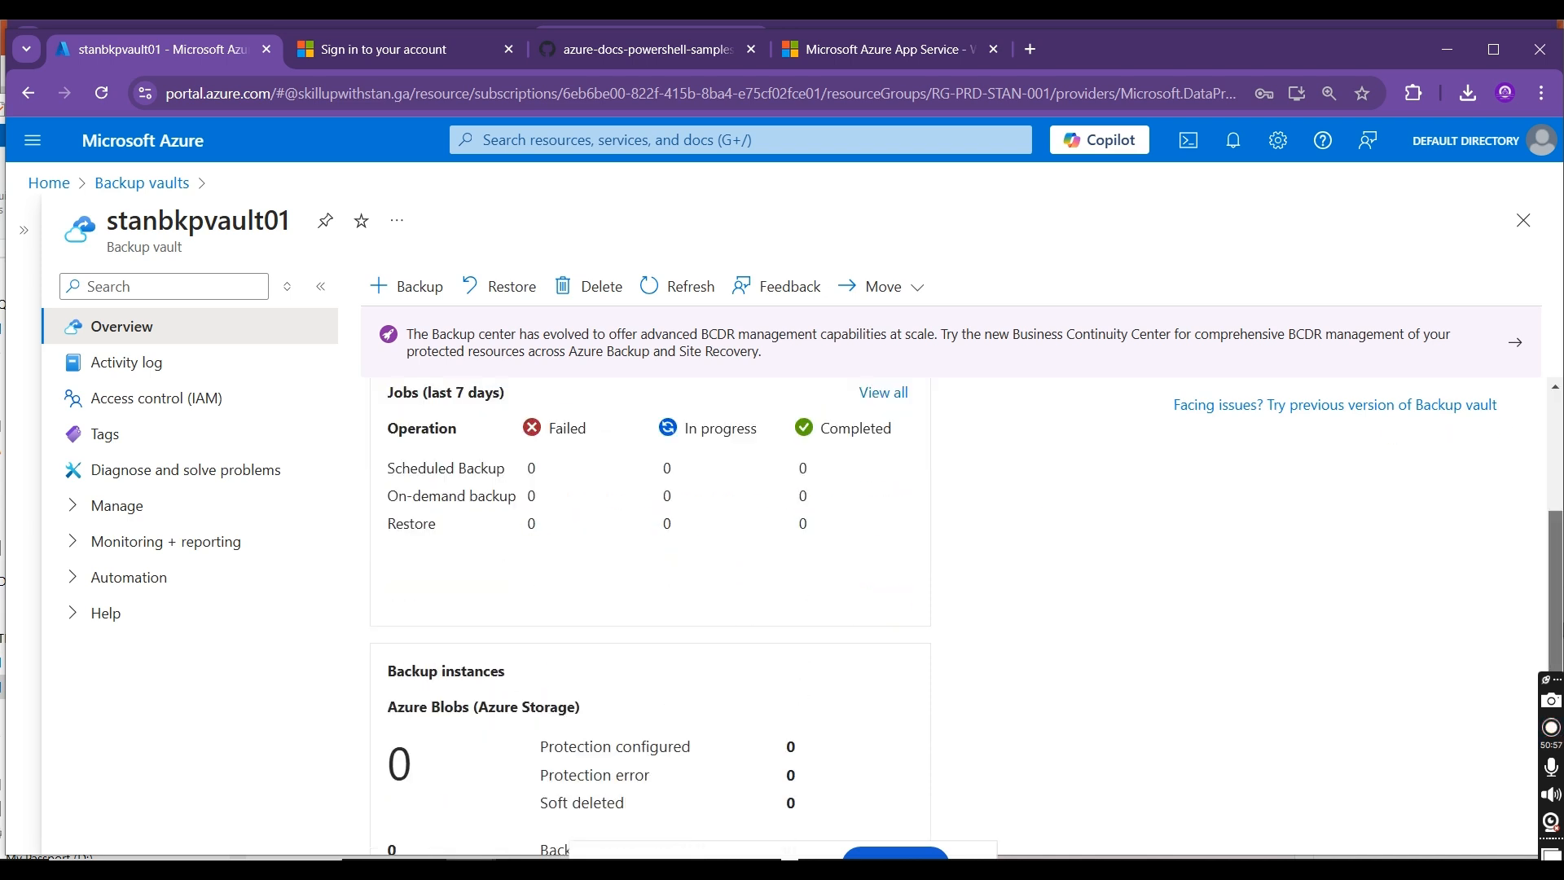
scroll(1454, 427, up, 3)
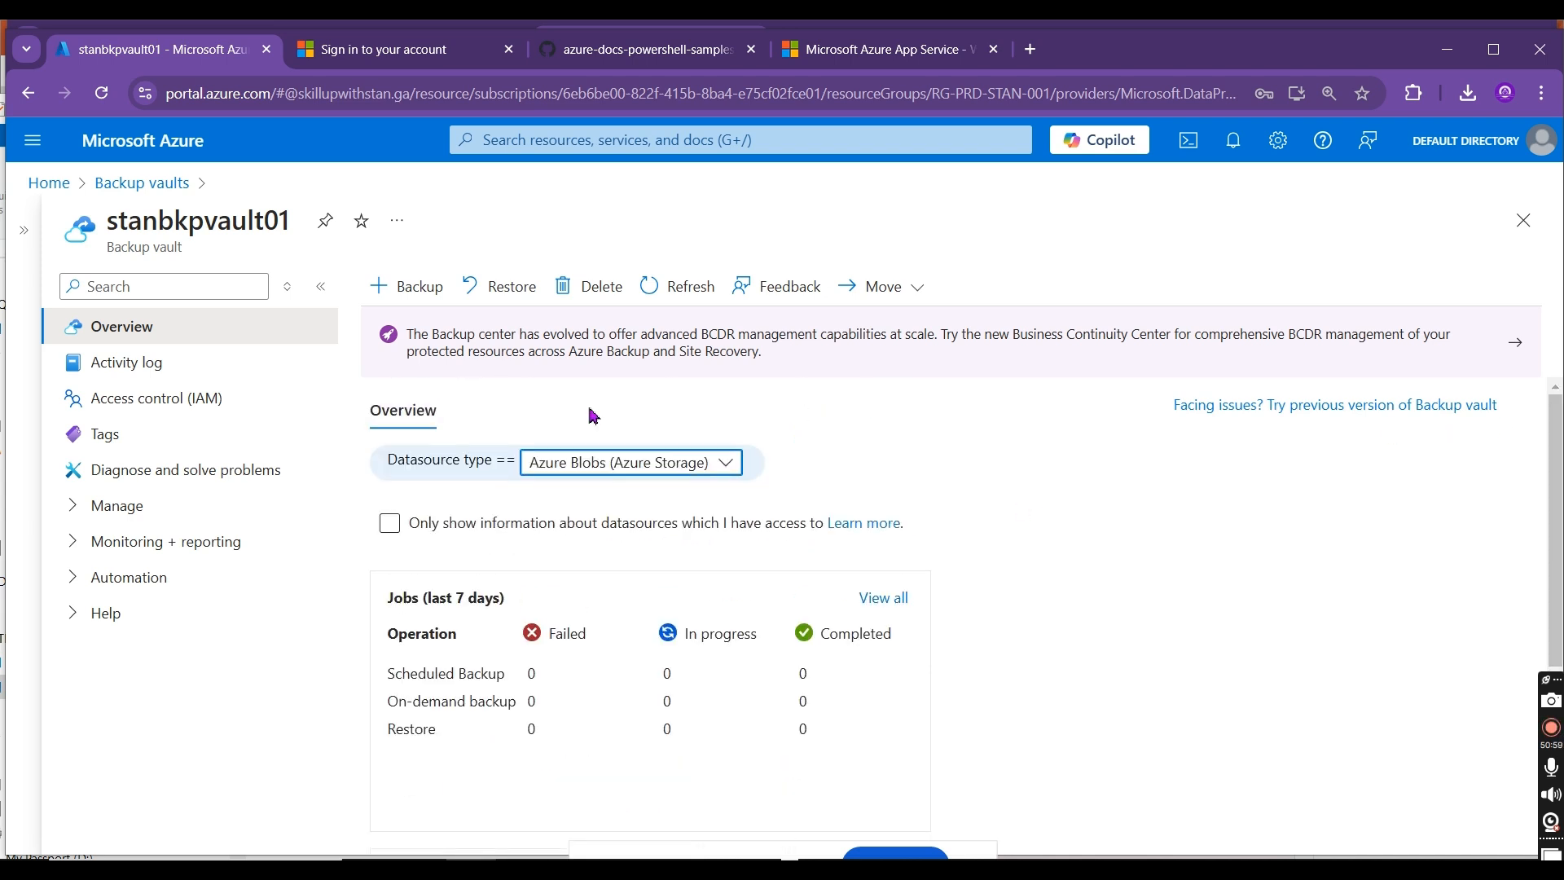
Step: Start configuring backup for Azure Blobs in stanbkpvault01, check the available backup policies and begin creating a new one
click(410, 290)
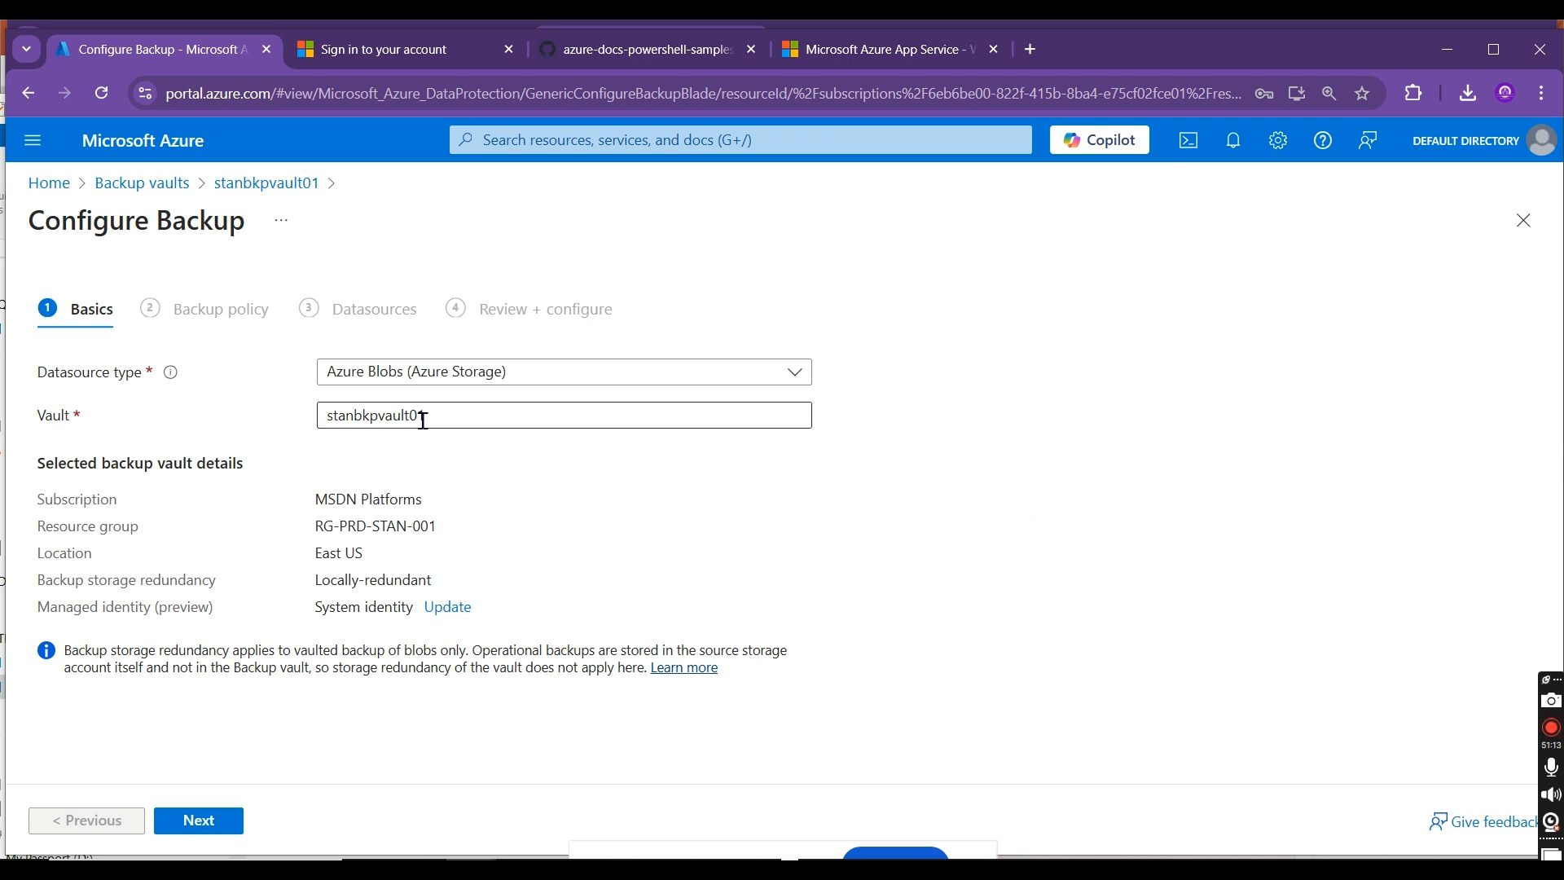
click(228, 830)
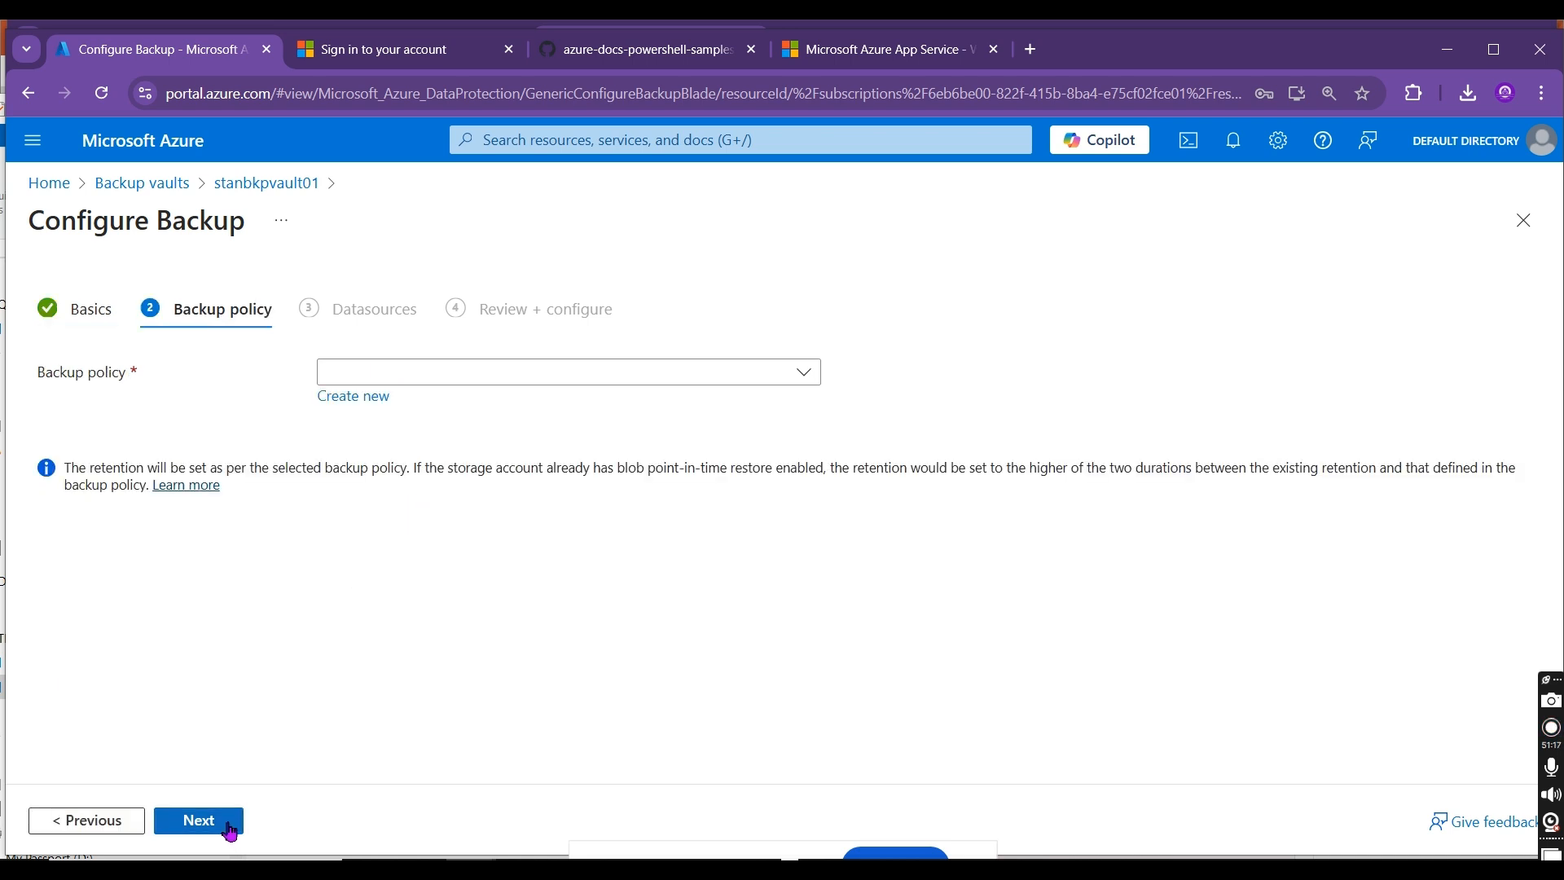
click(560, 383)
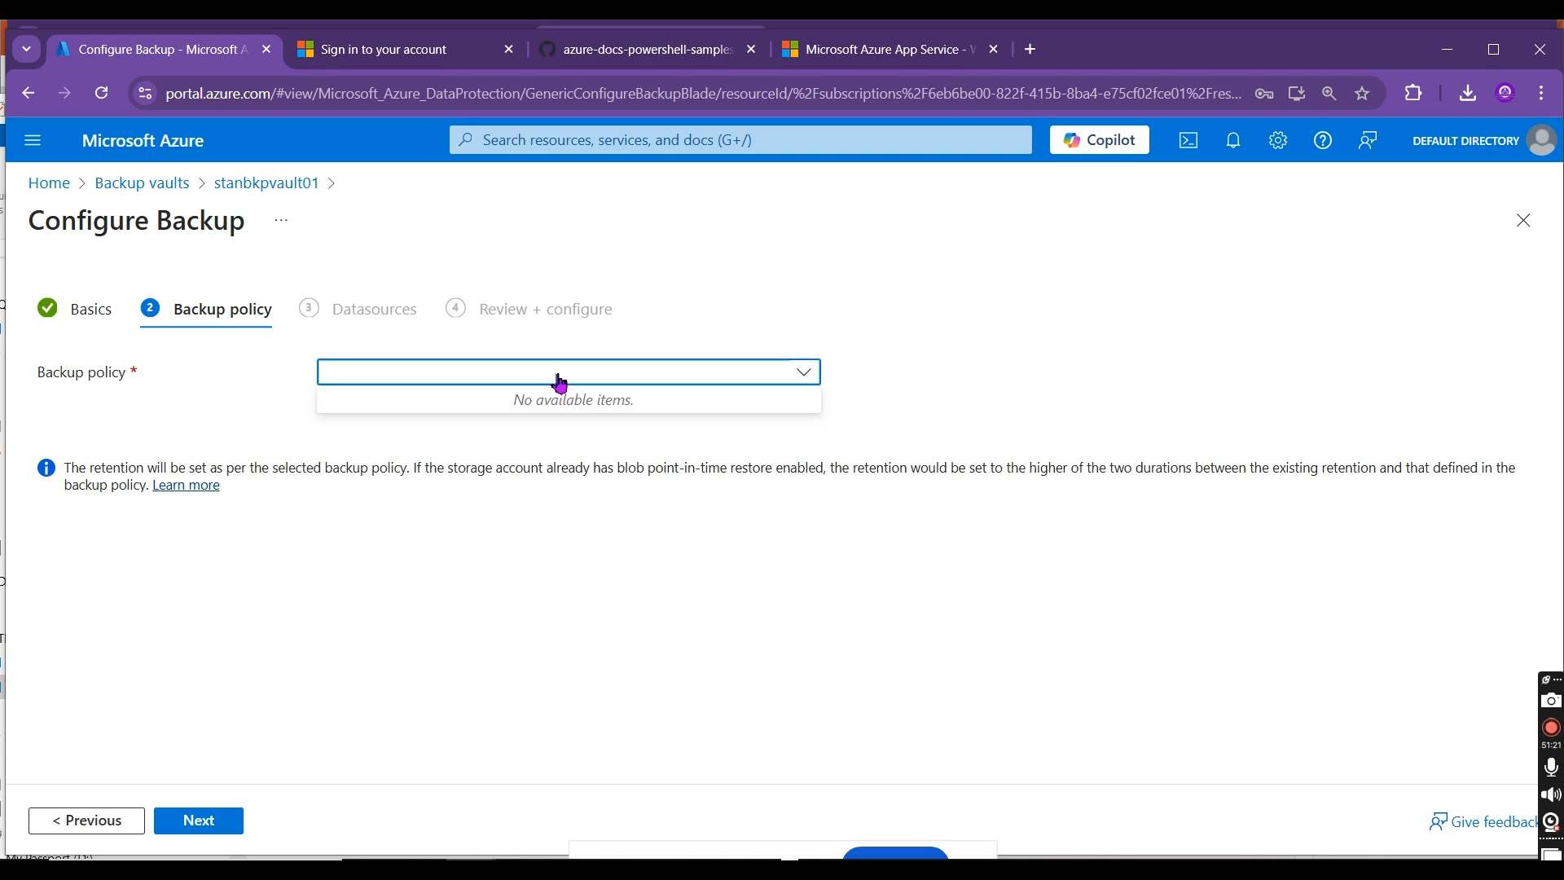
click(401, 455)
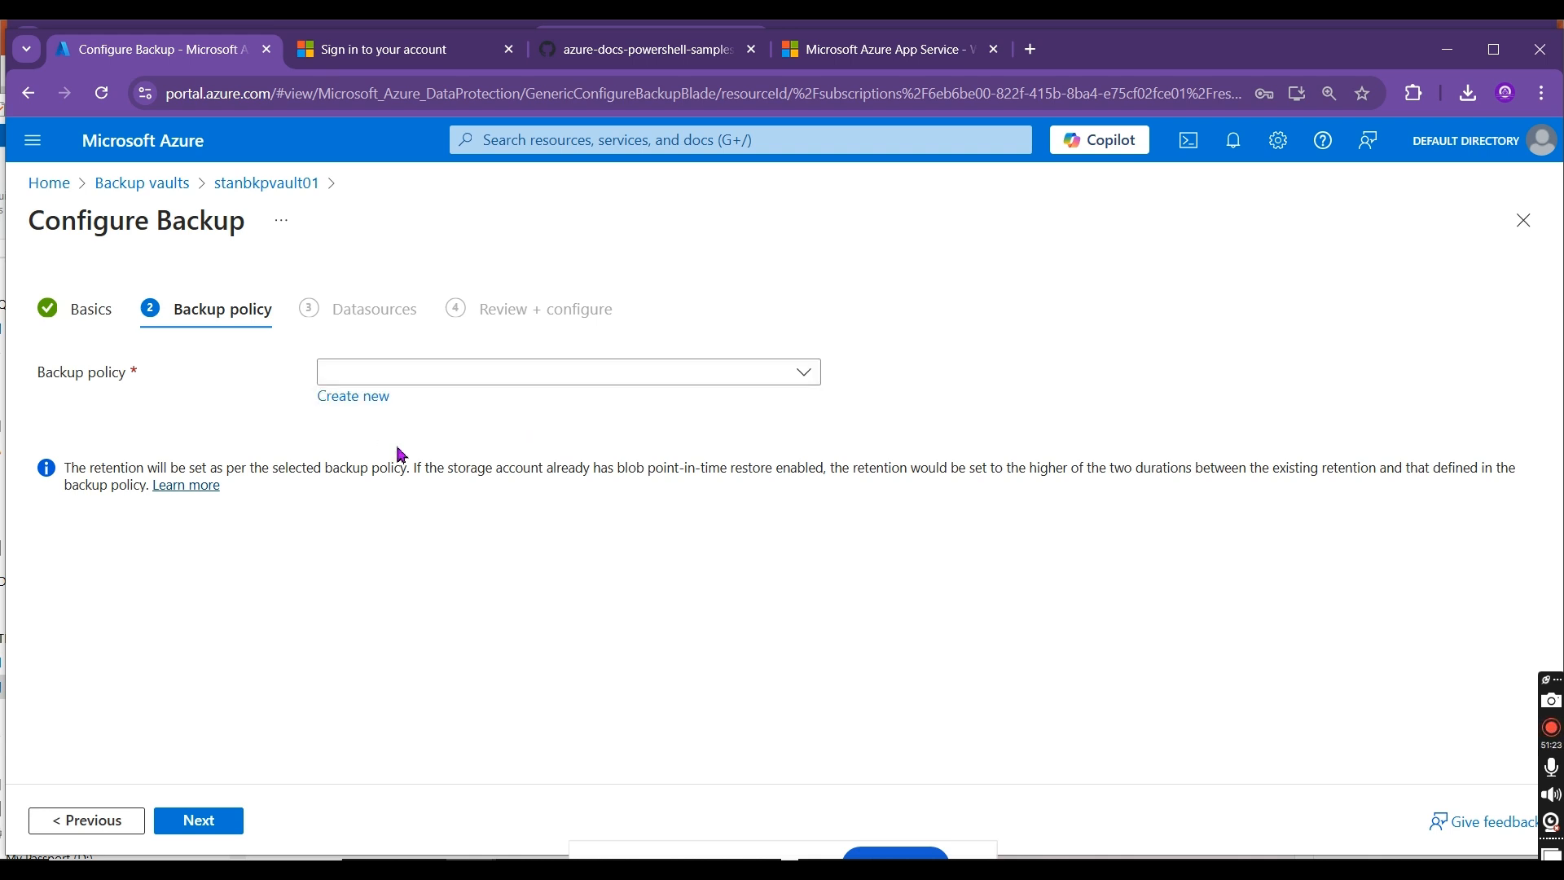
click(333, 398)
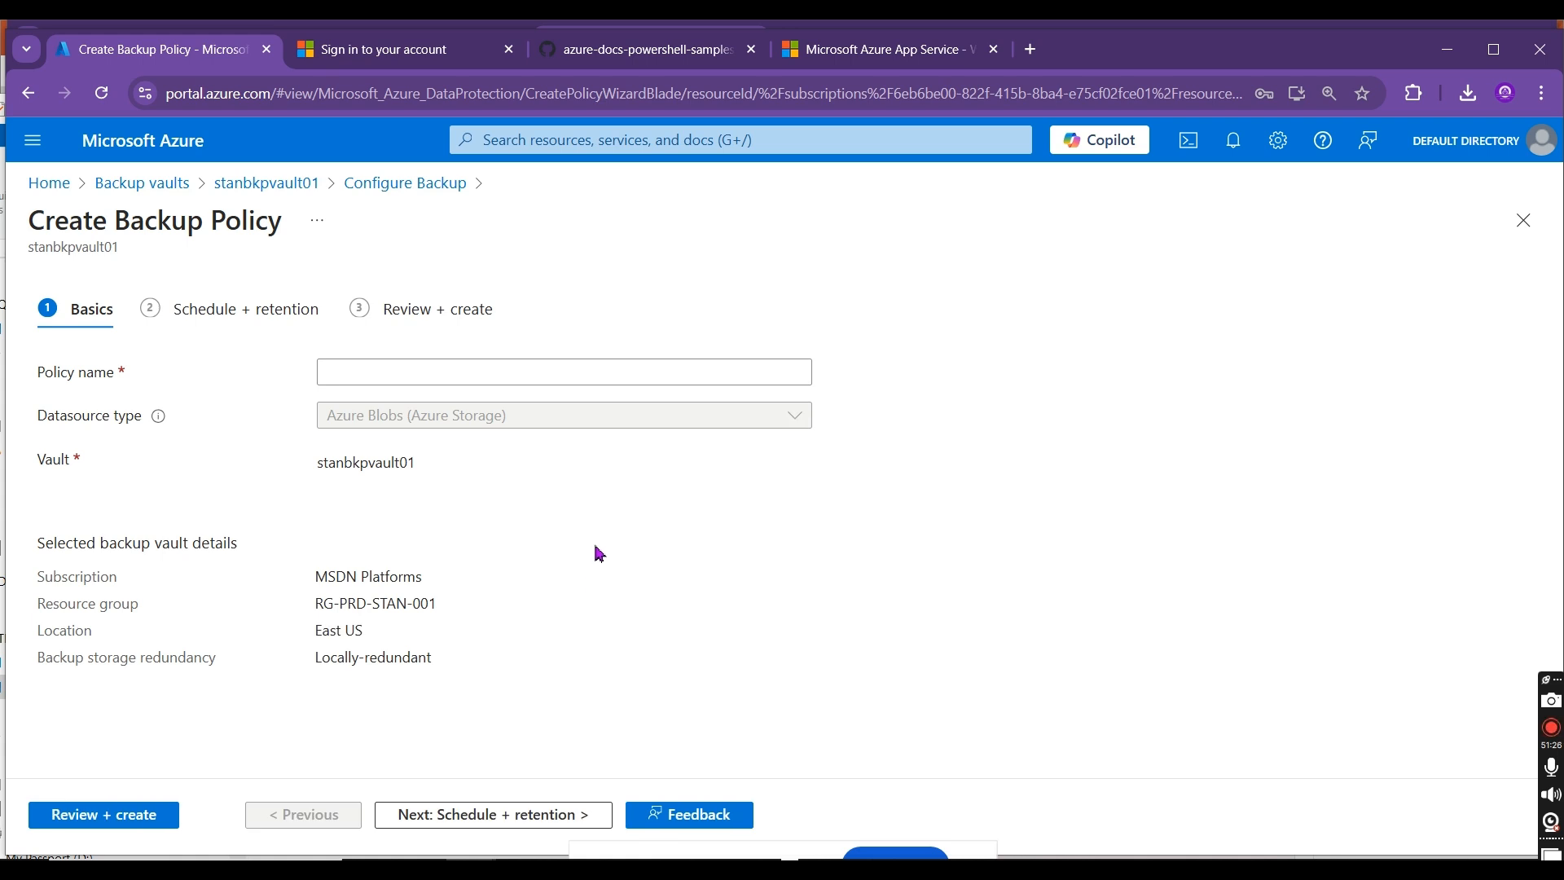
Step: Name the backup policy stan-blob-bkp-pol-01 and continue to its schedule and retention settings
click(562, 373)
text(stan)
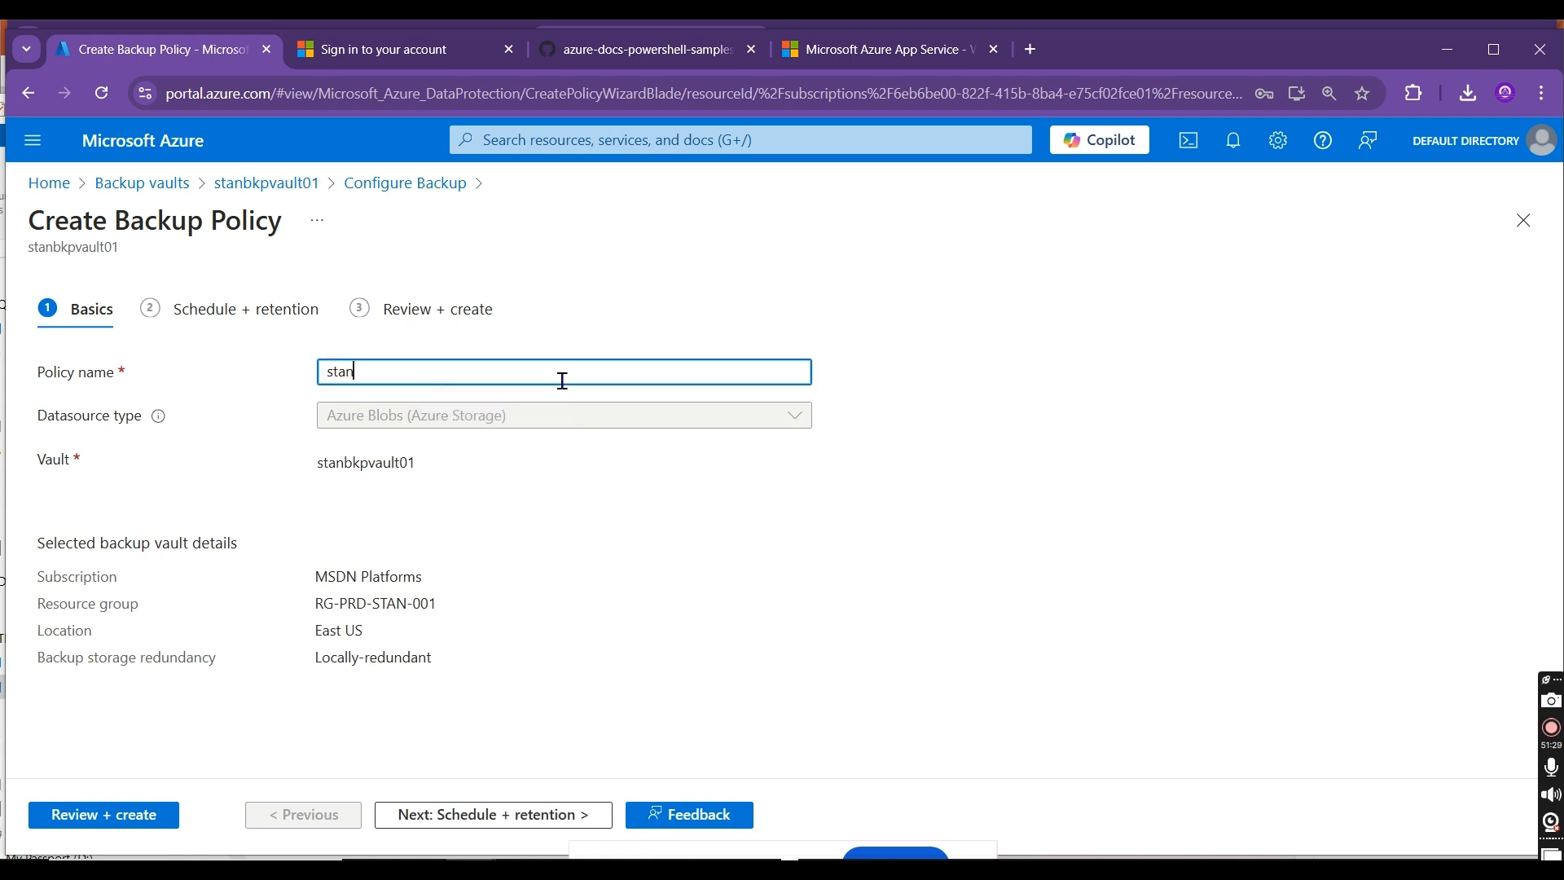
text(-bl)
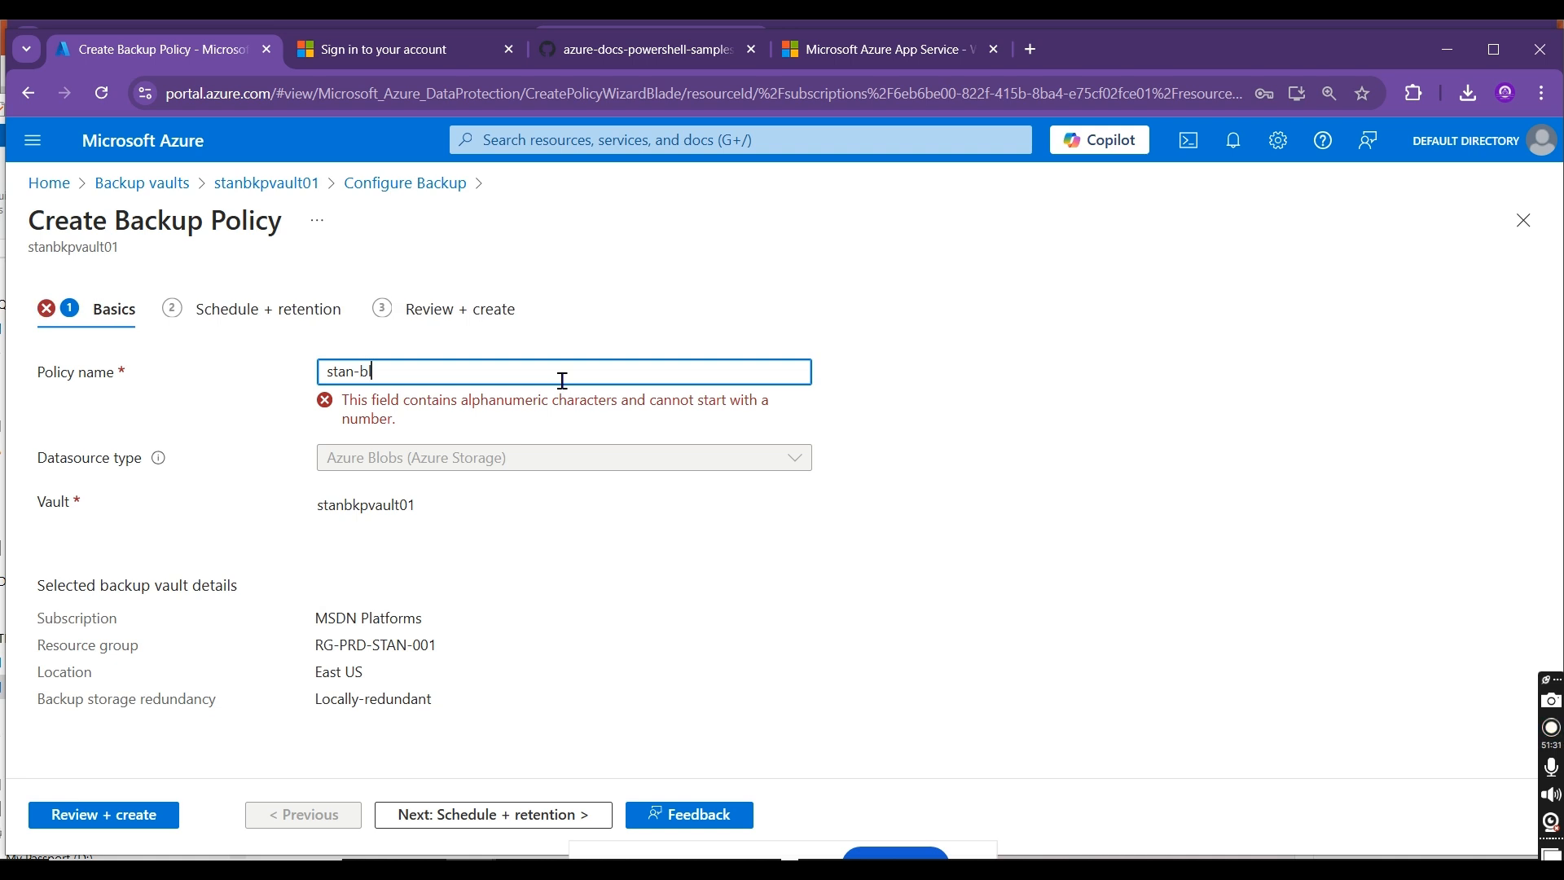
text(ob-bkp-pol-01)
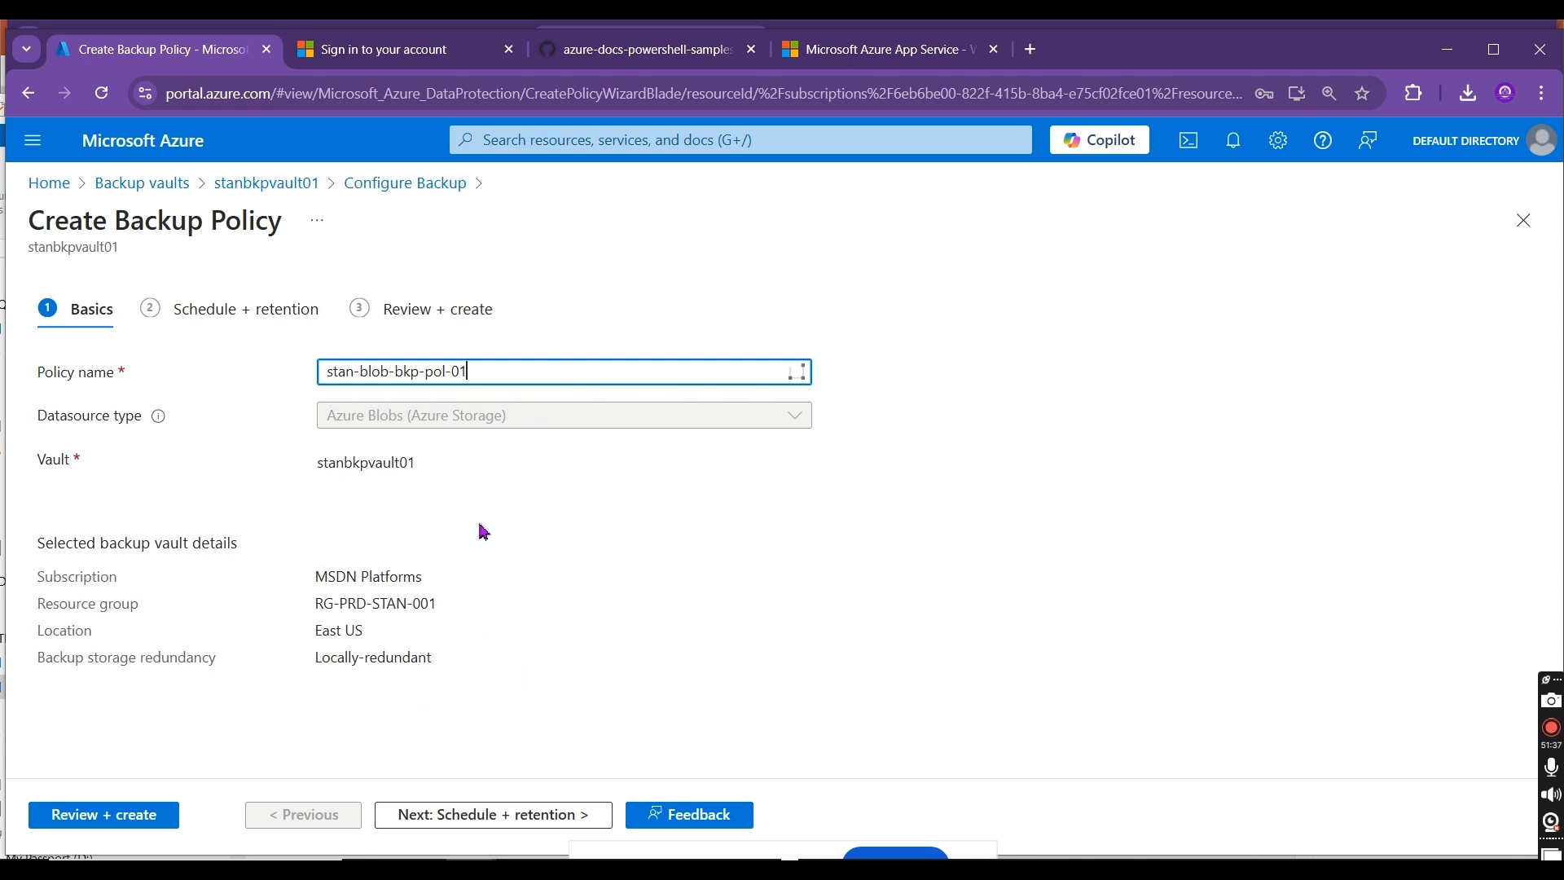
click(467, 812)
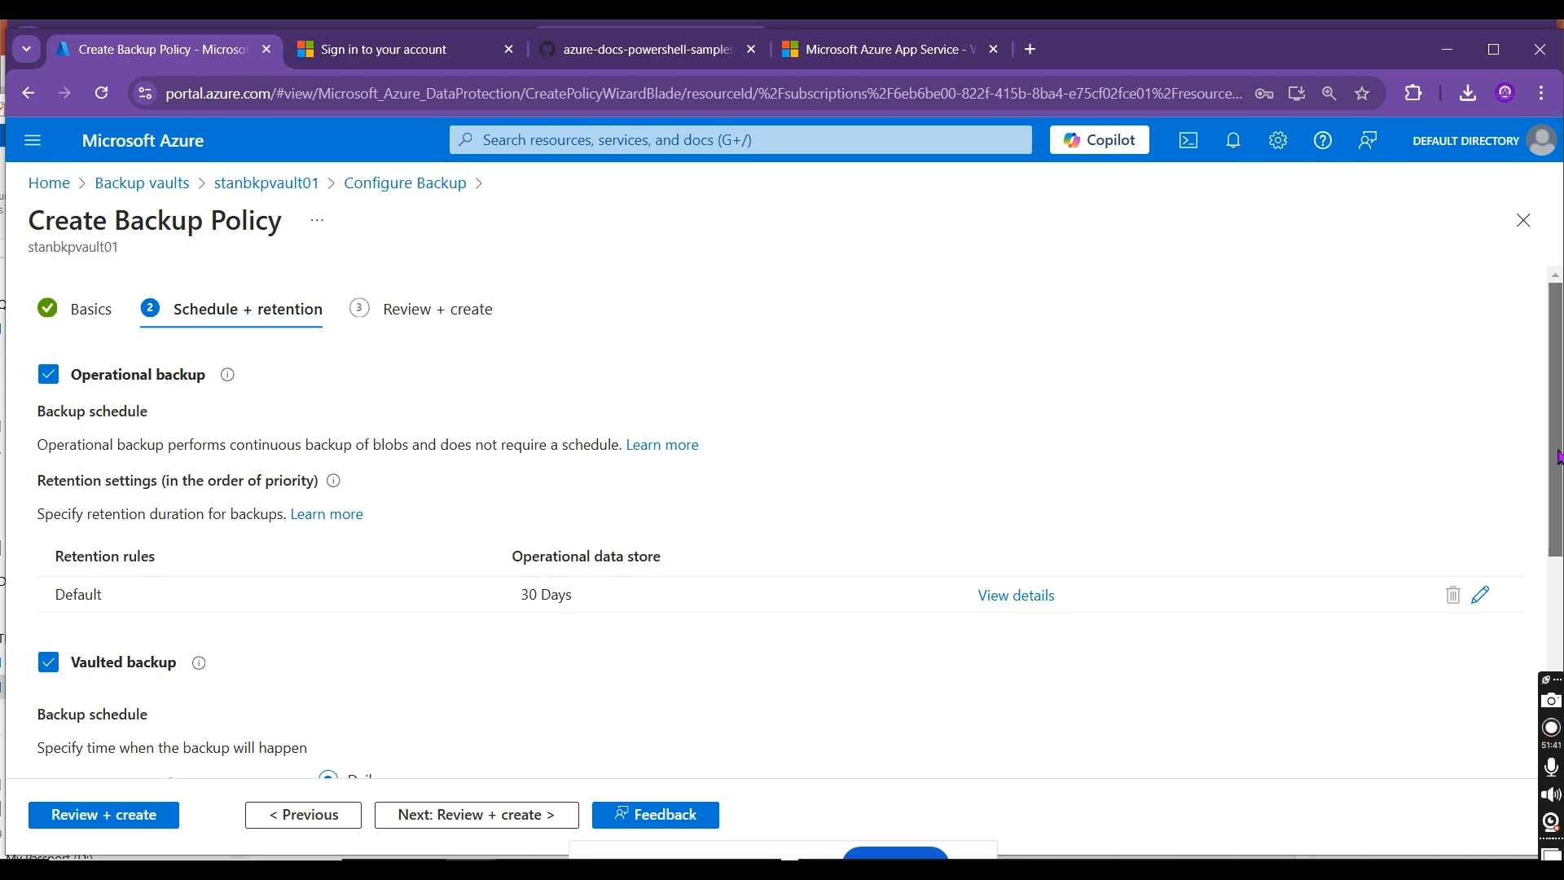
Step: Set the default retention duration of the operational data store to 1 day
scroll(782, 521, down, 5)
scroll(1009, 469, up, 5)
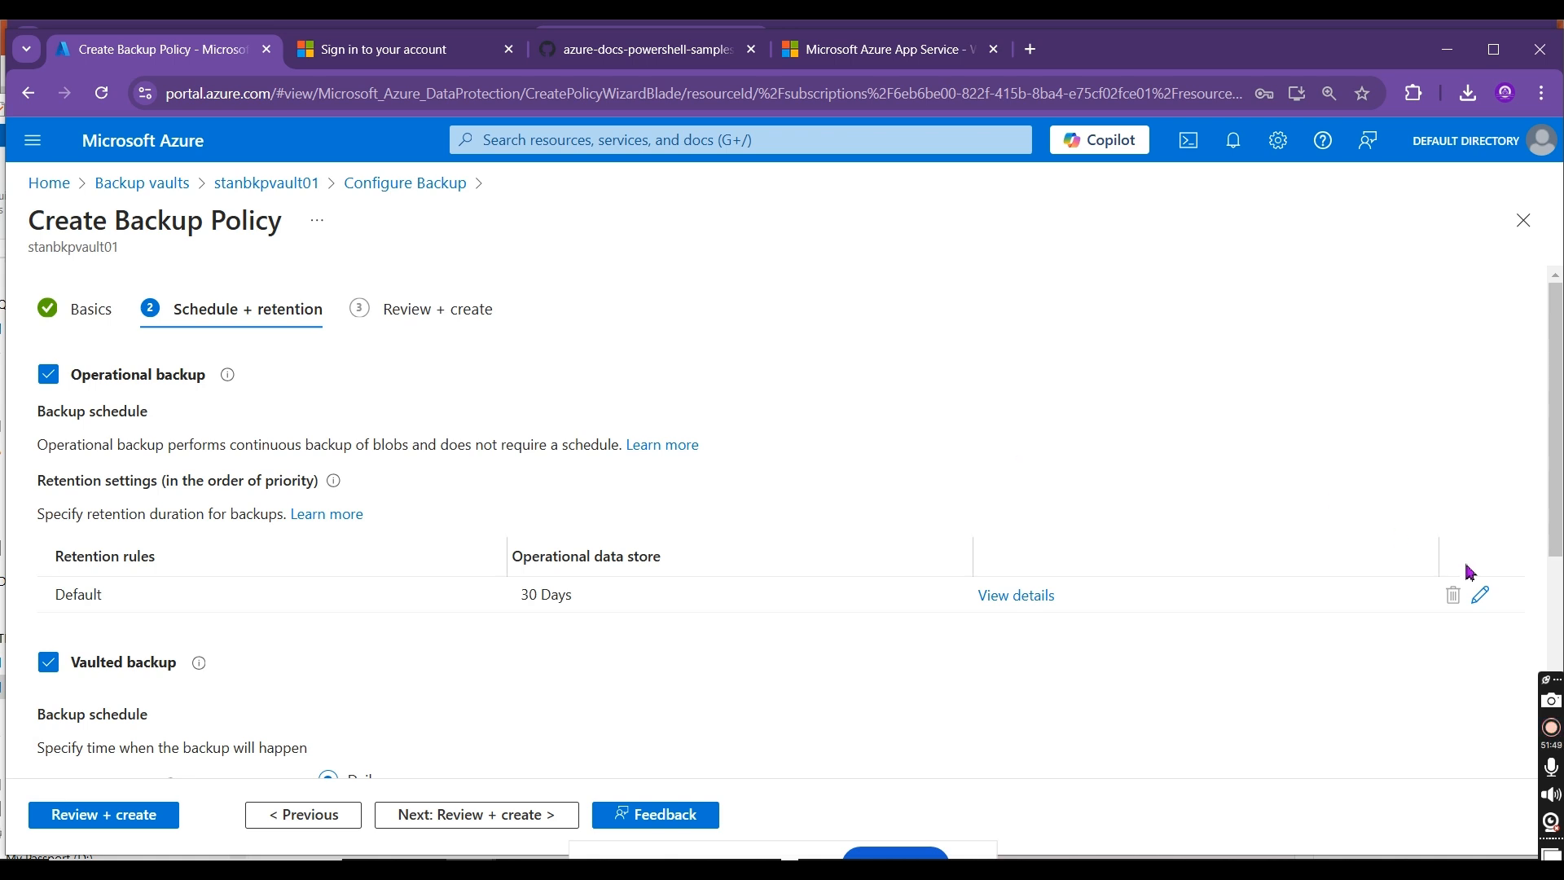
click(1481, 594)
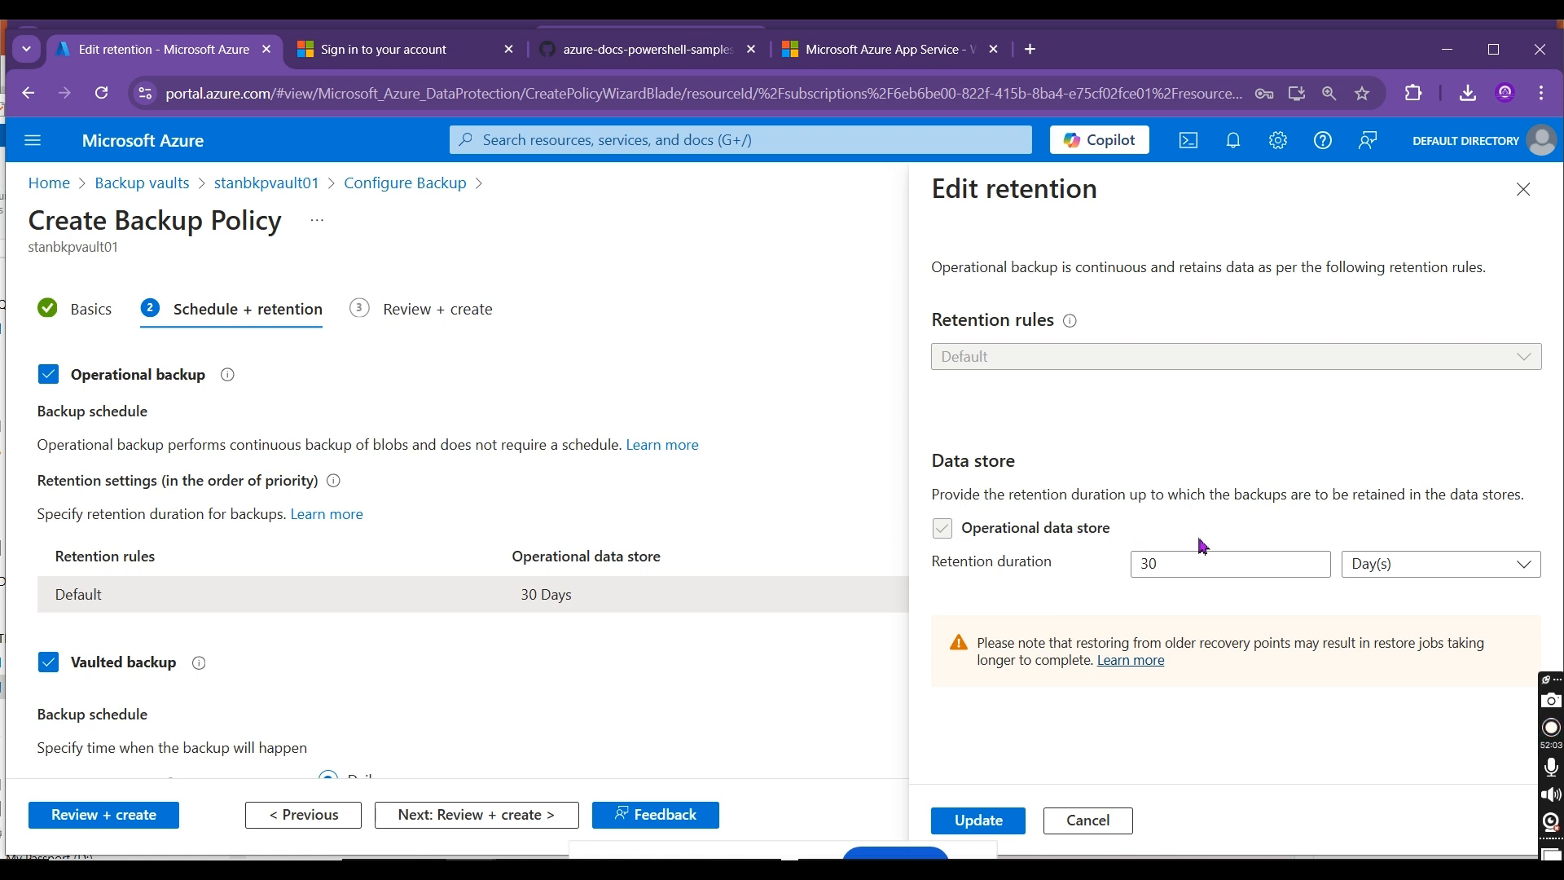
double_click(1180, 563)
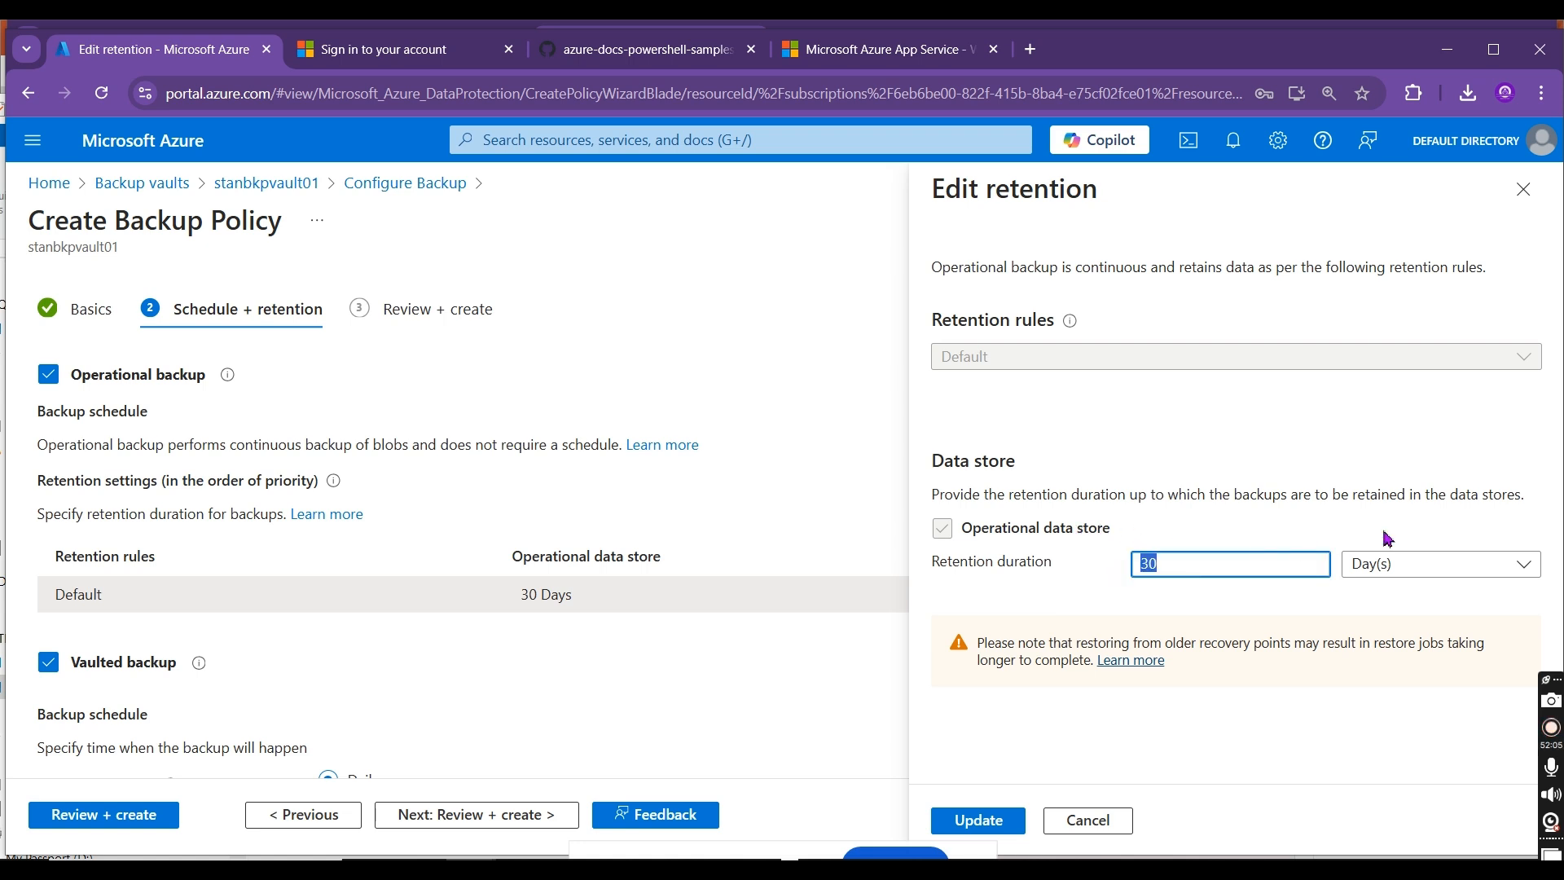
click(1401, 563)
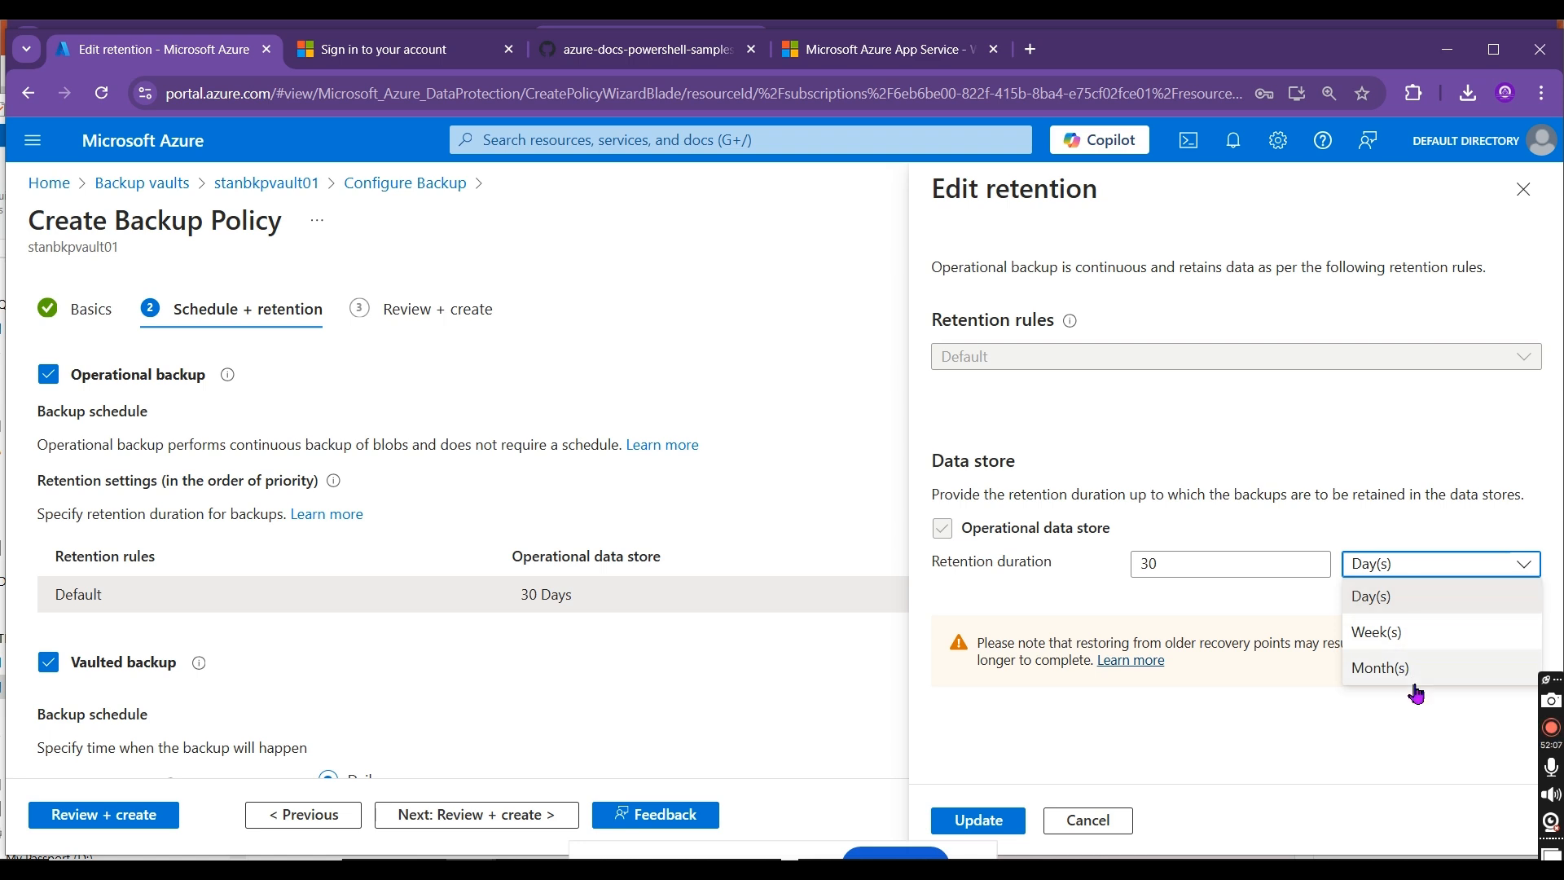
click(1236, 566)
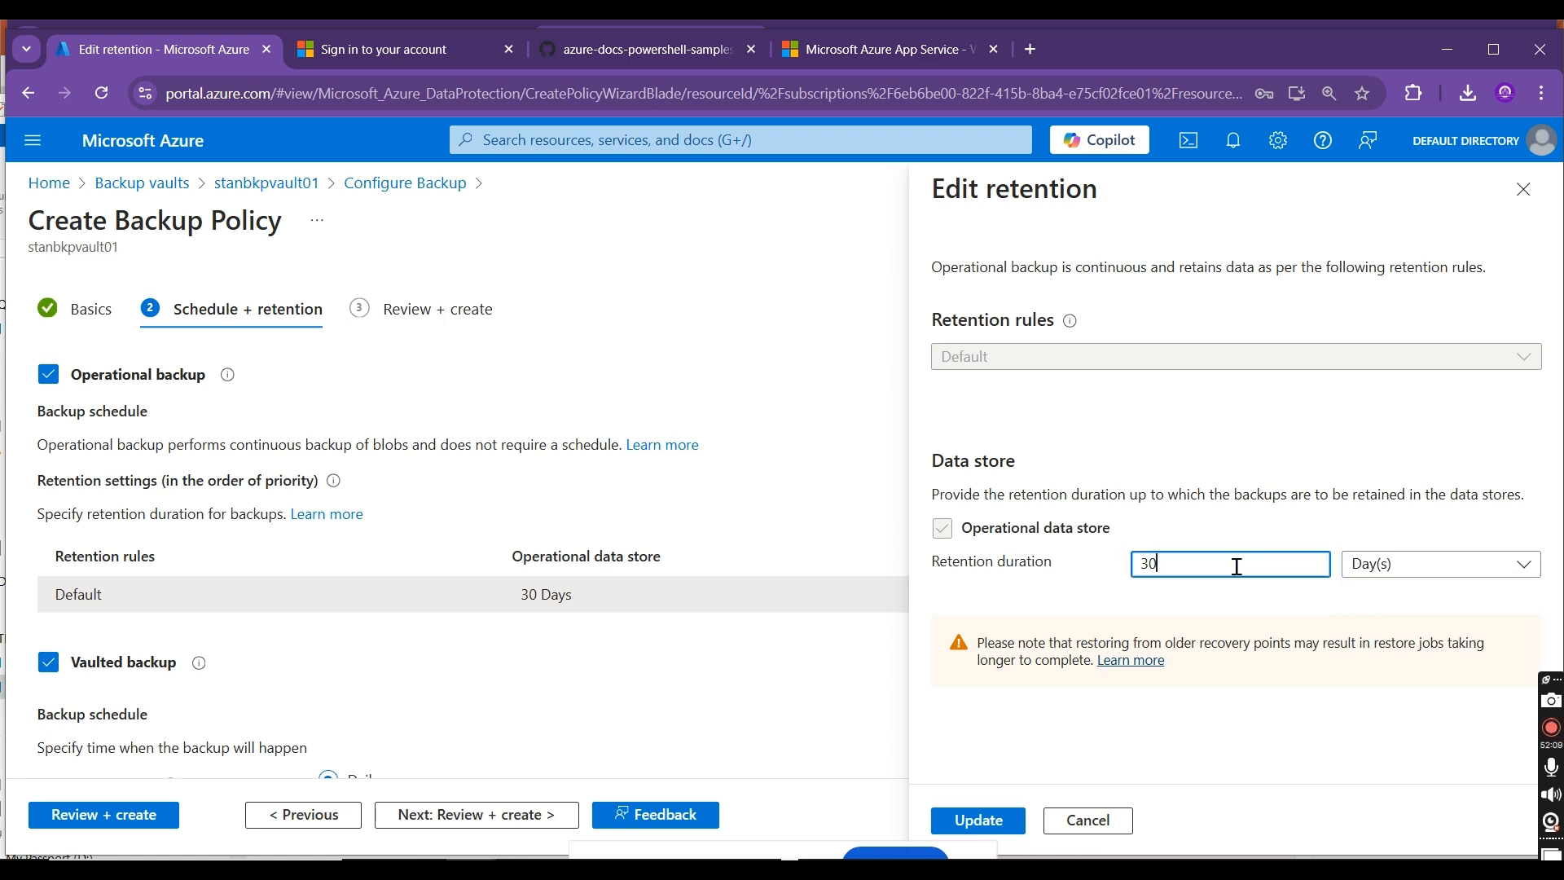
drag(1236, 565, 1043, 564)
text(1)
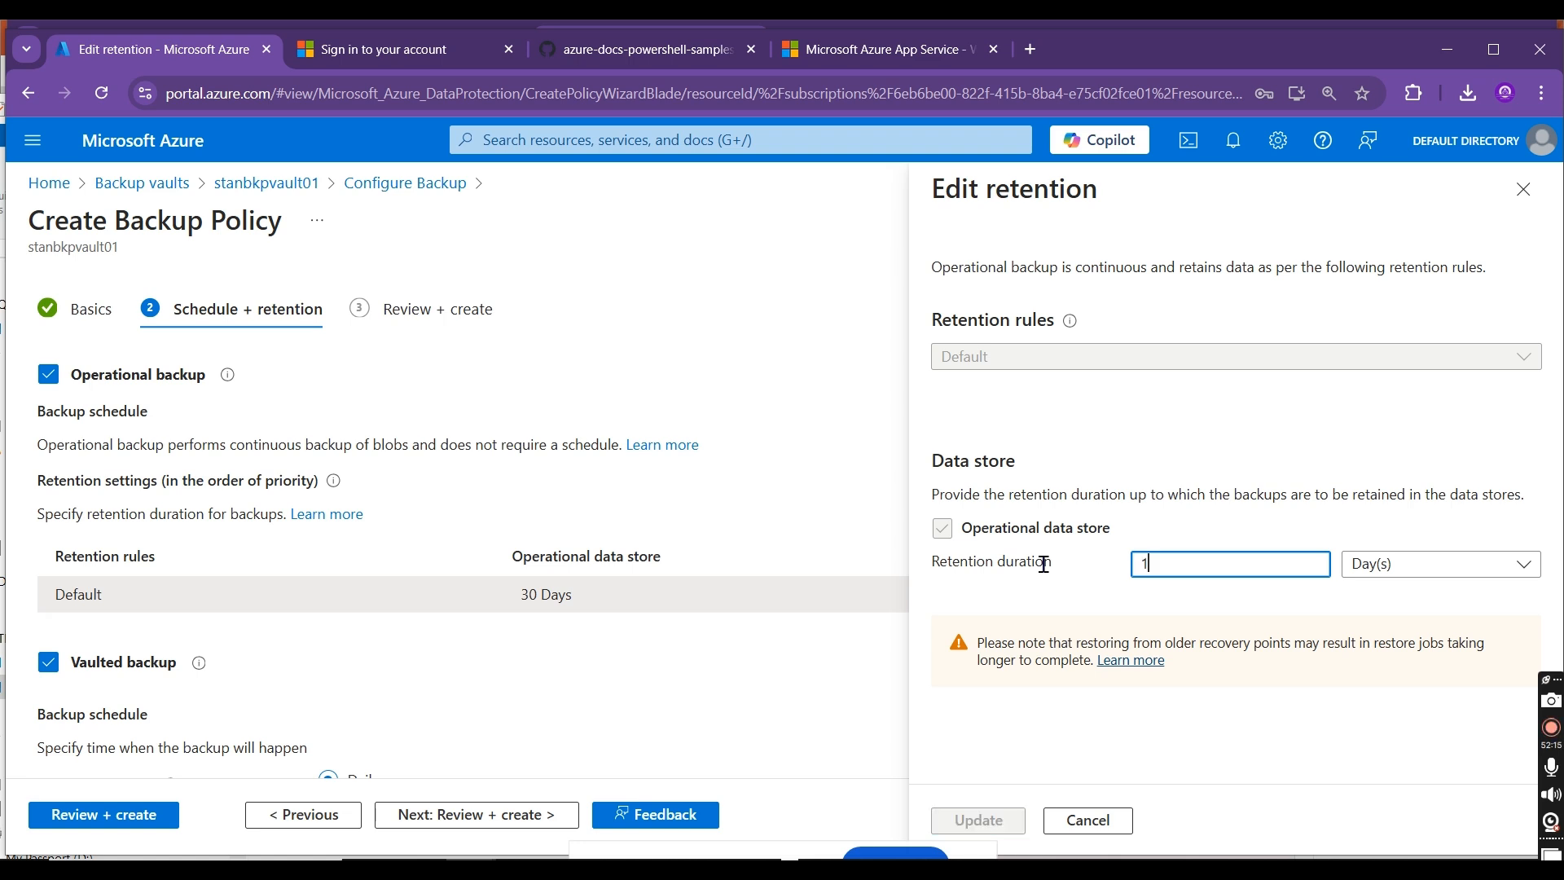
click(1172, 452)
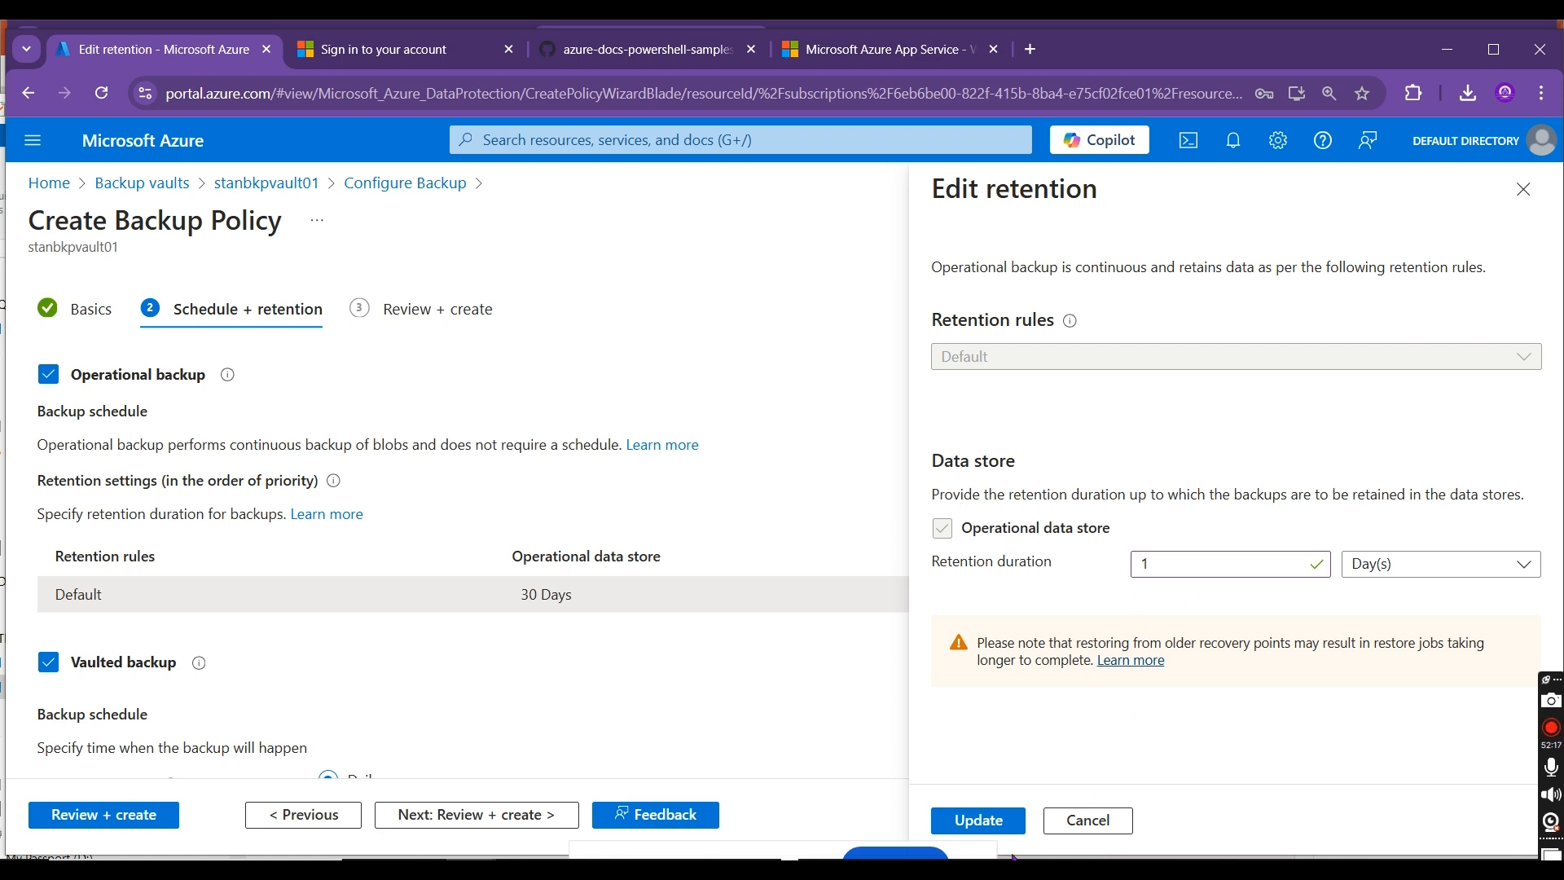
click(970, 820)
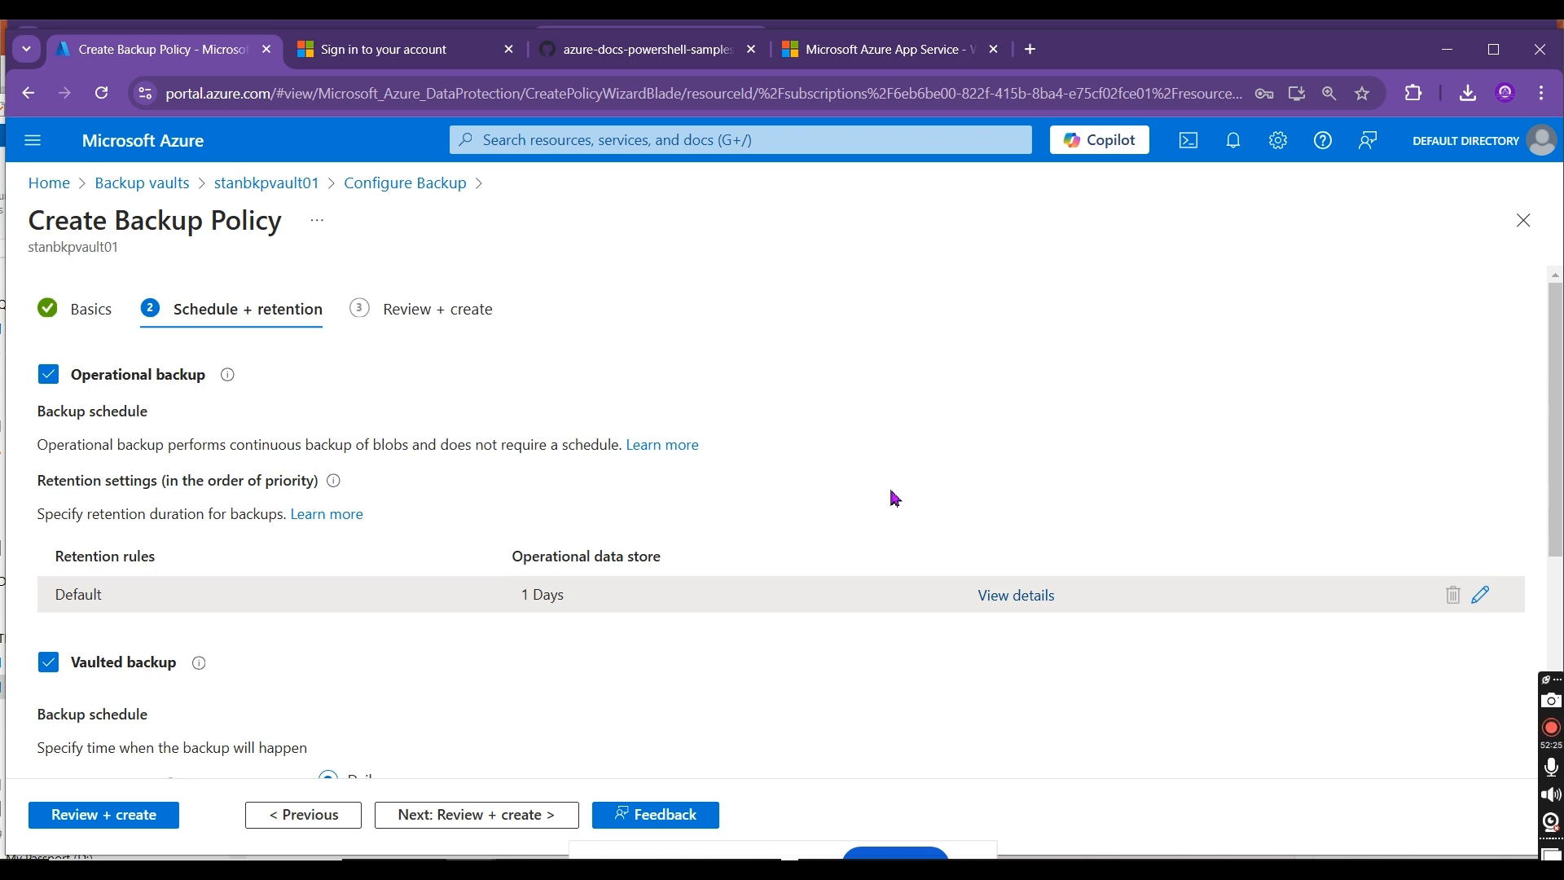
Step: Compare the operational backup's retention with the vaulted backup's frequency, time, timezone and vault-standard retention settings
scroll(782, 522, down, 5)
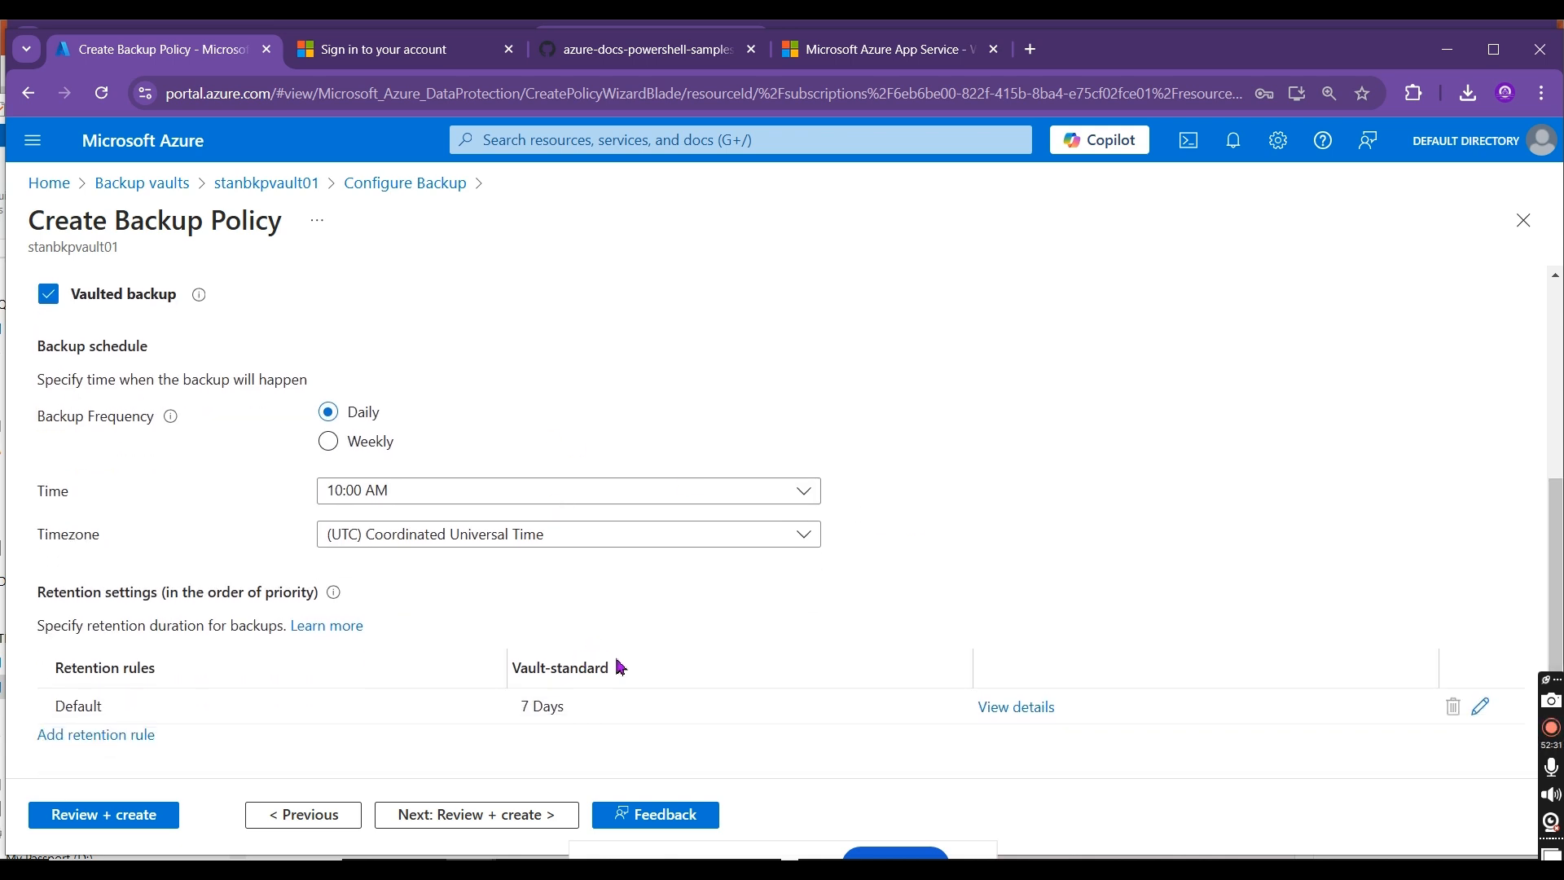
drag(605, 667, 501, 672)
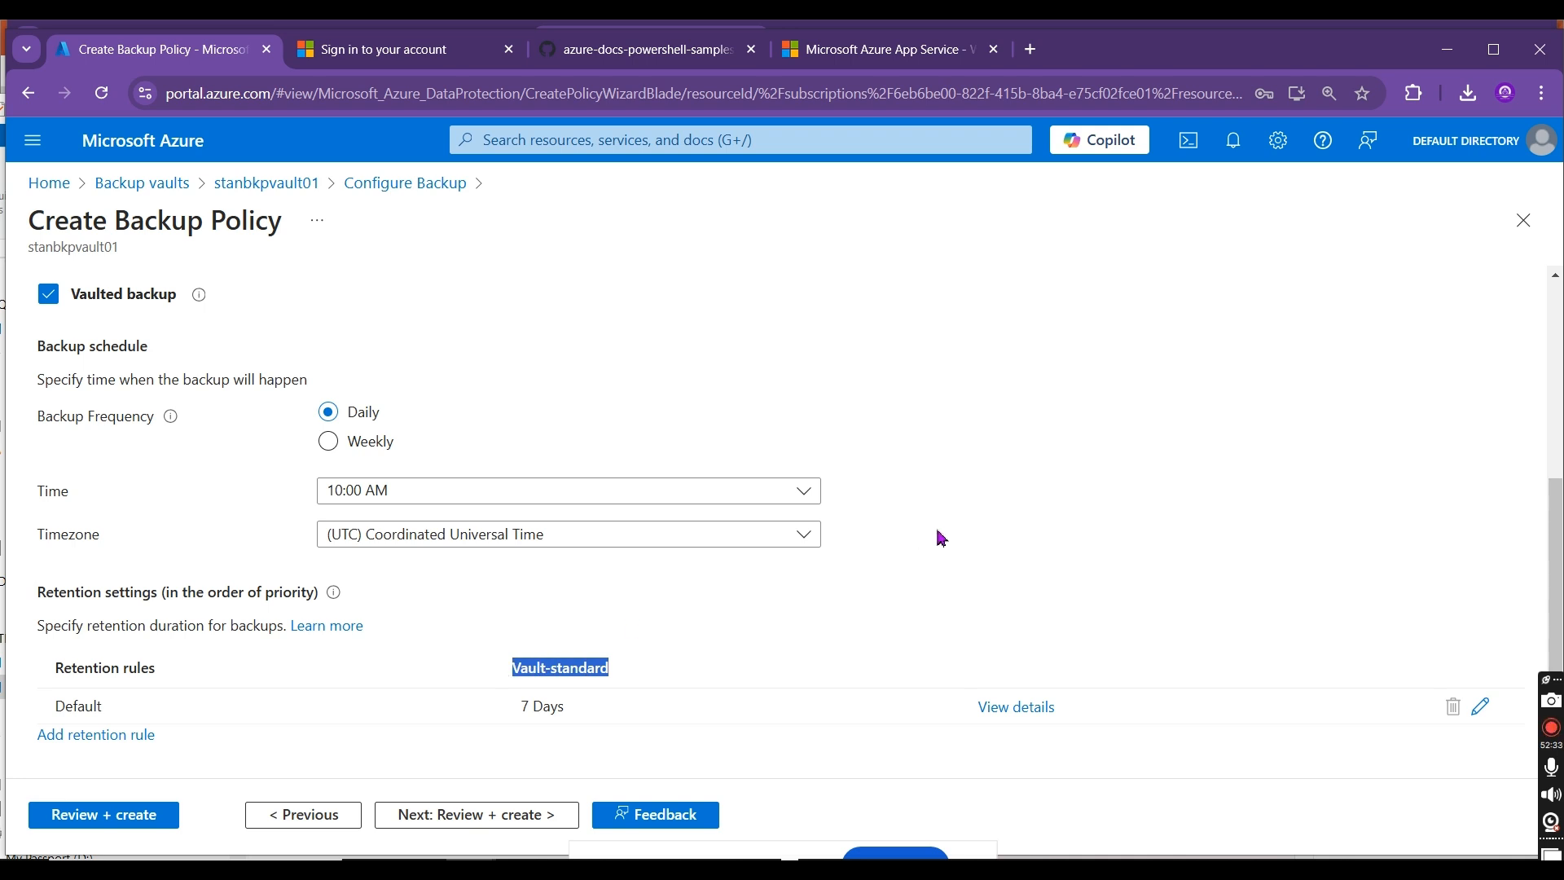
scroll(1556, 542, up, 3)
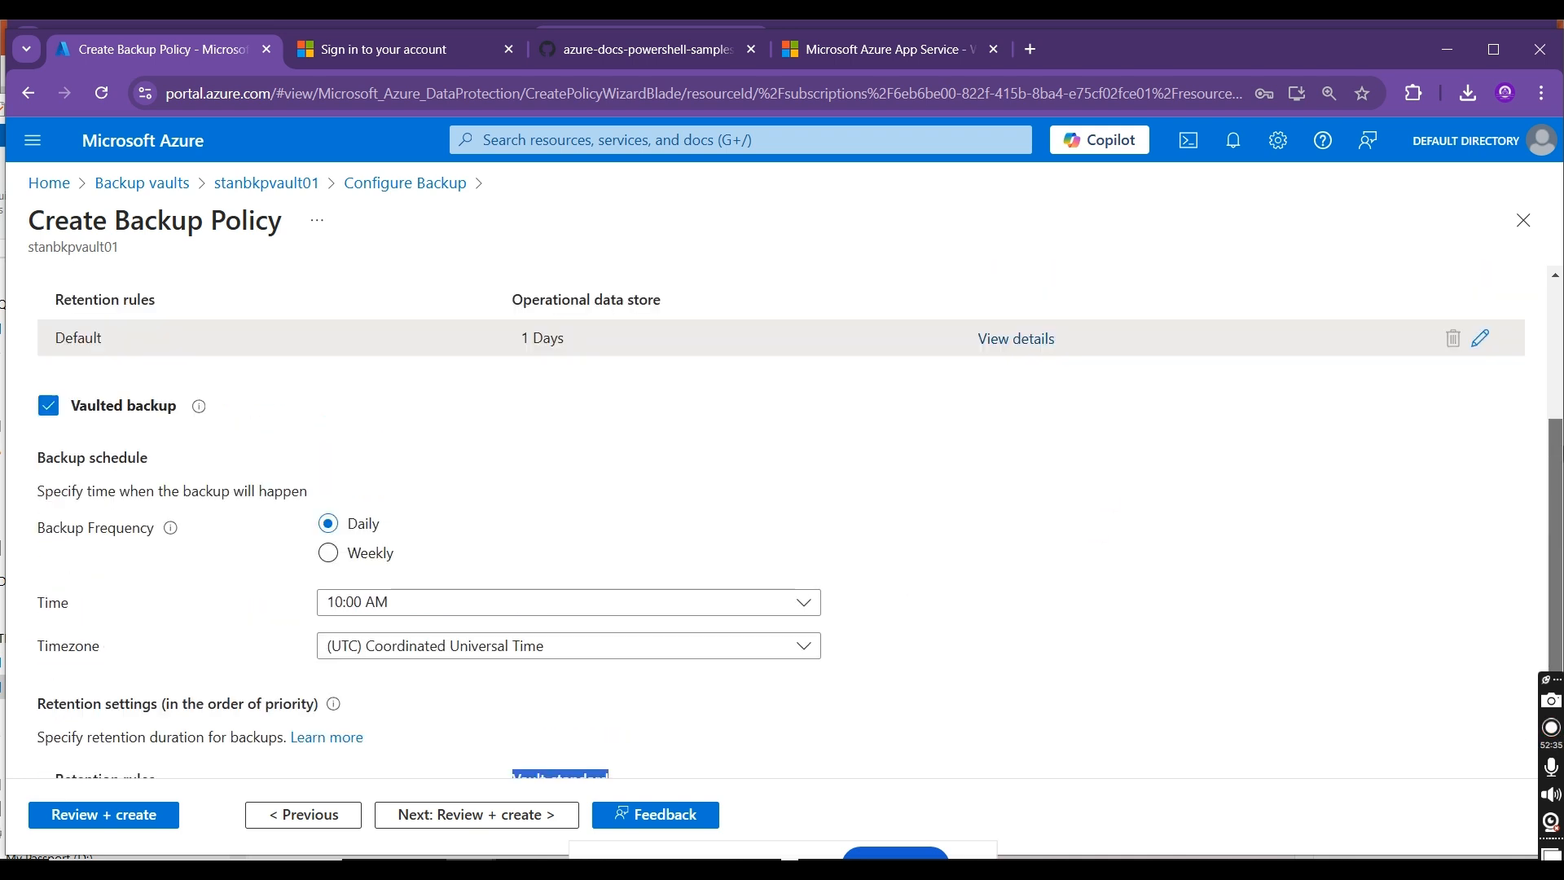
scroll(1556, 542, up, 2)
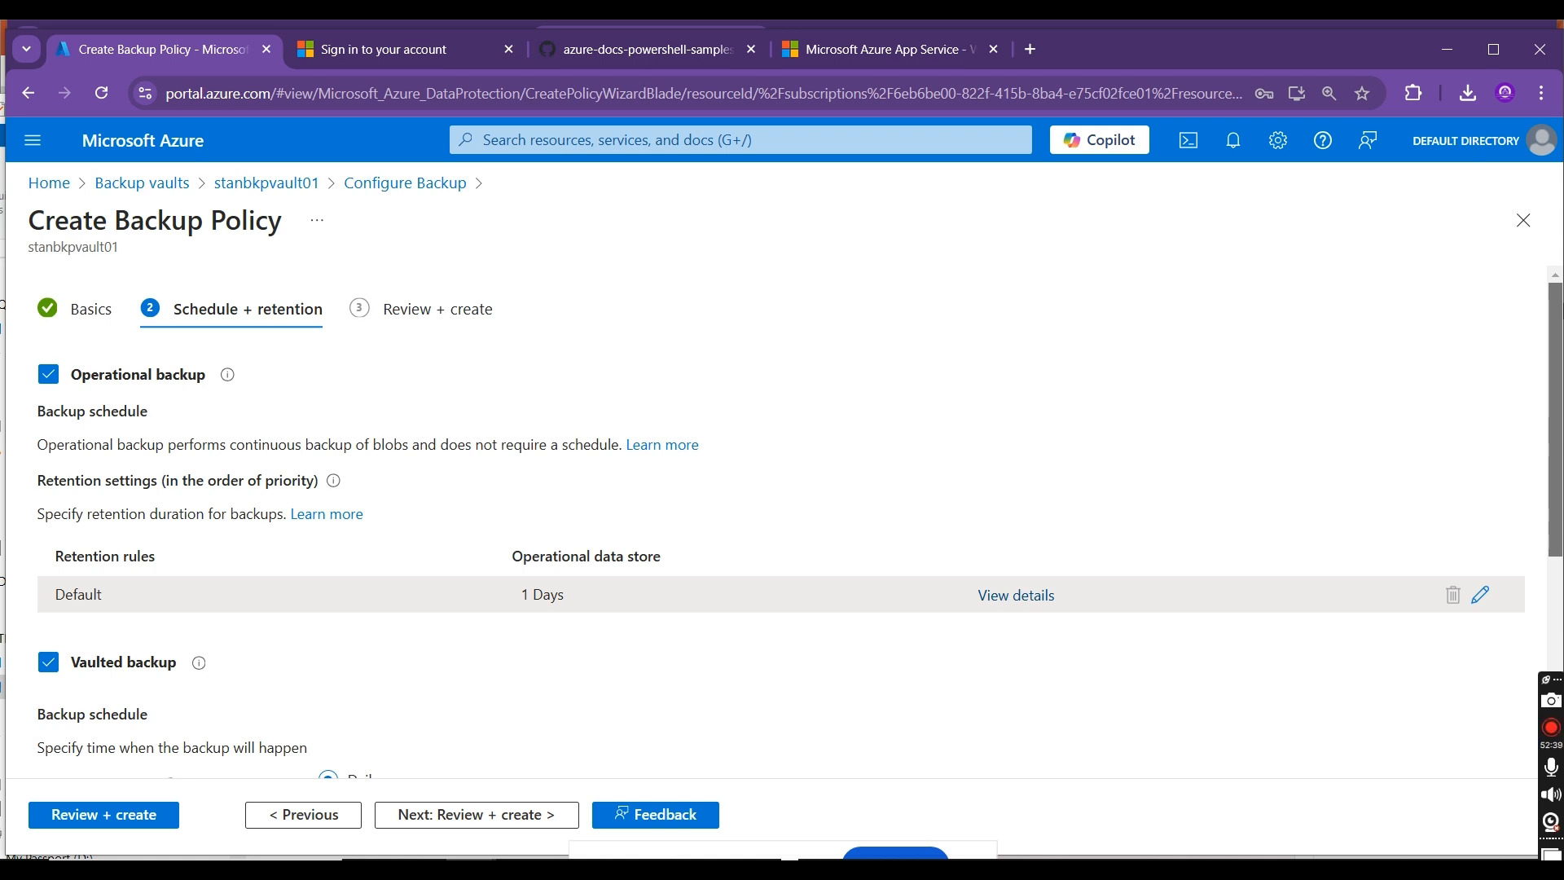
scroll(1555, 542, down, 5)
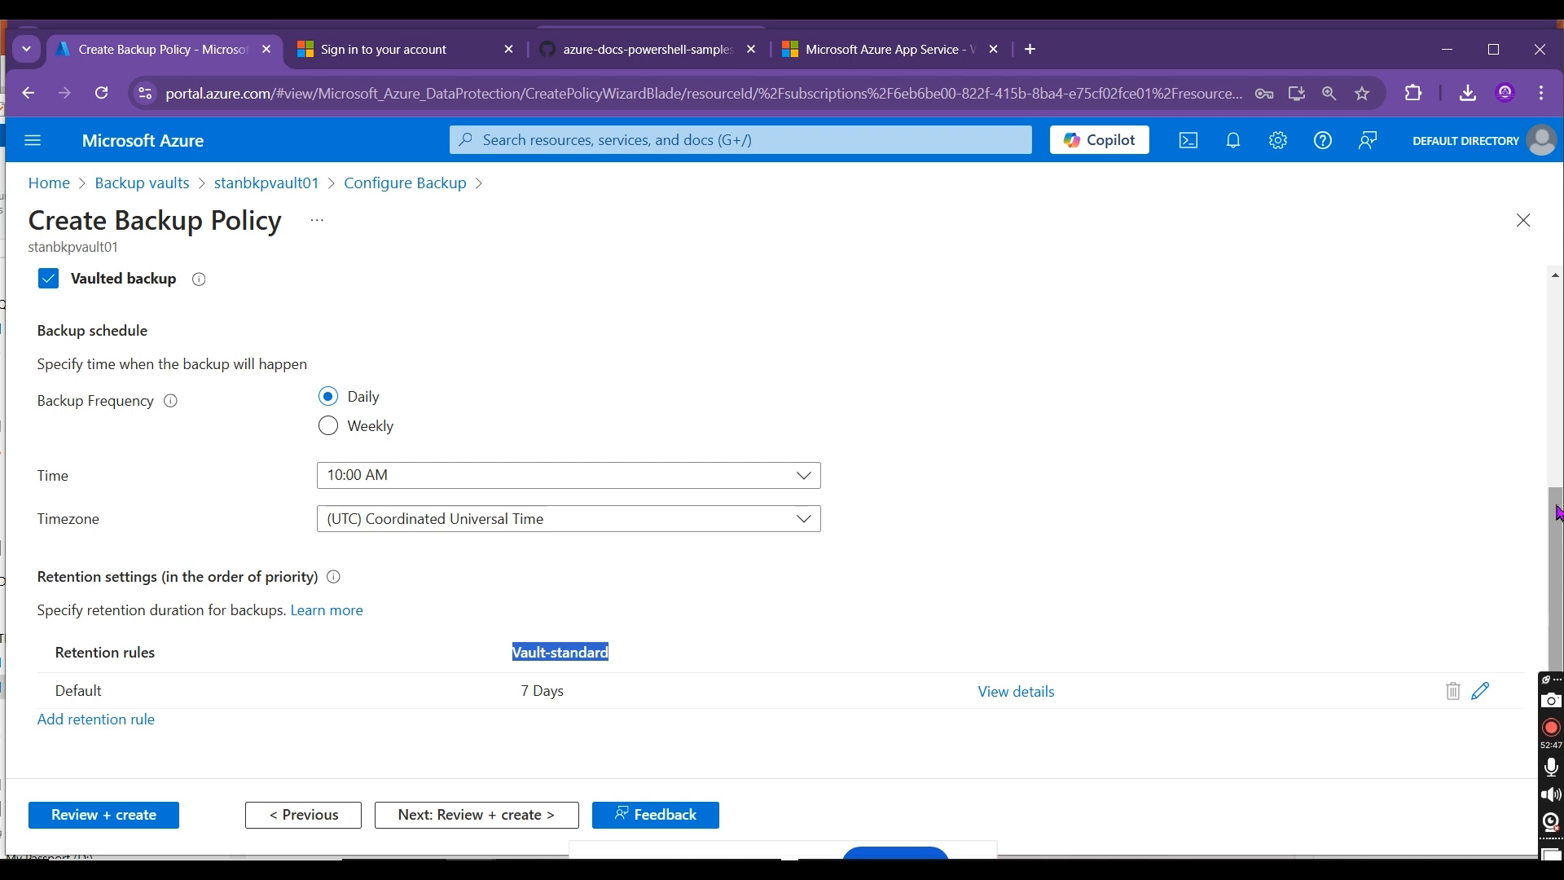
scroll(1556, 570, up, 5)
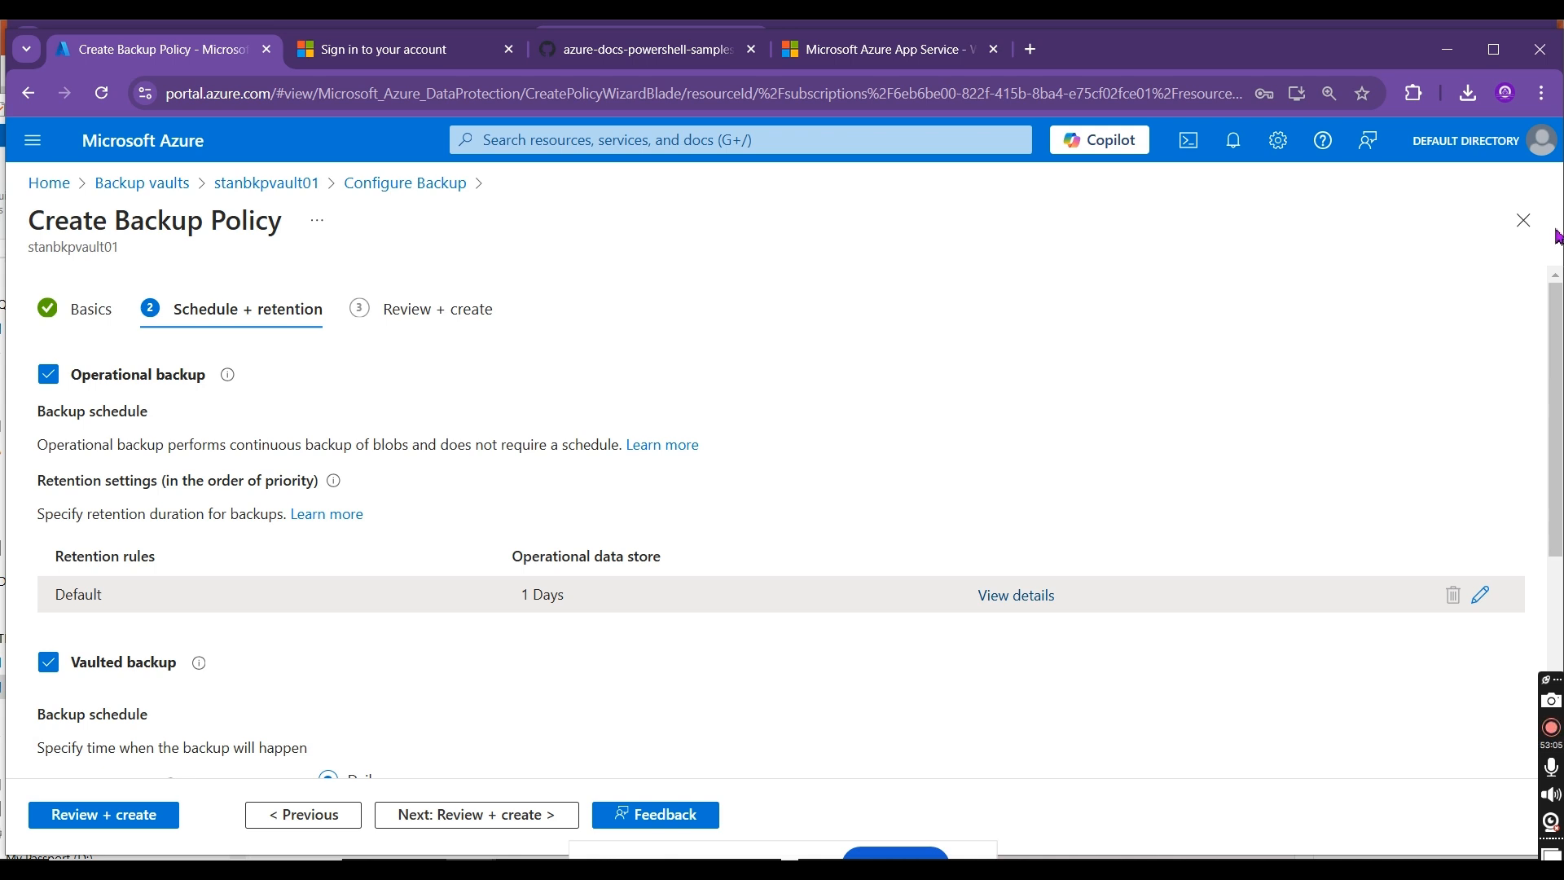
scroll(1560, 376, down, 1)
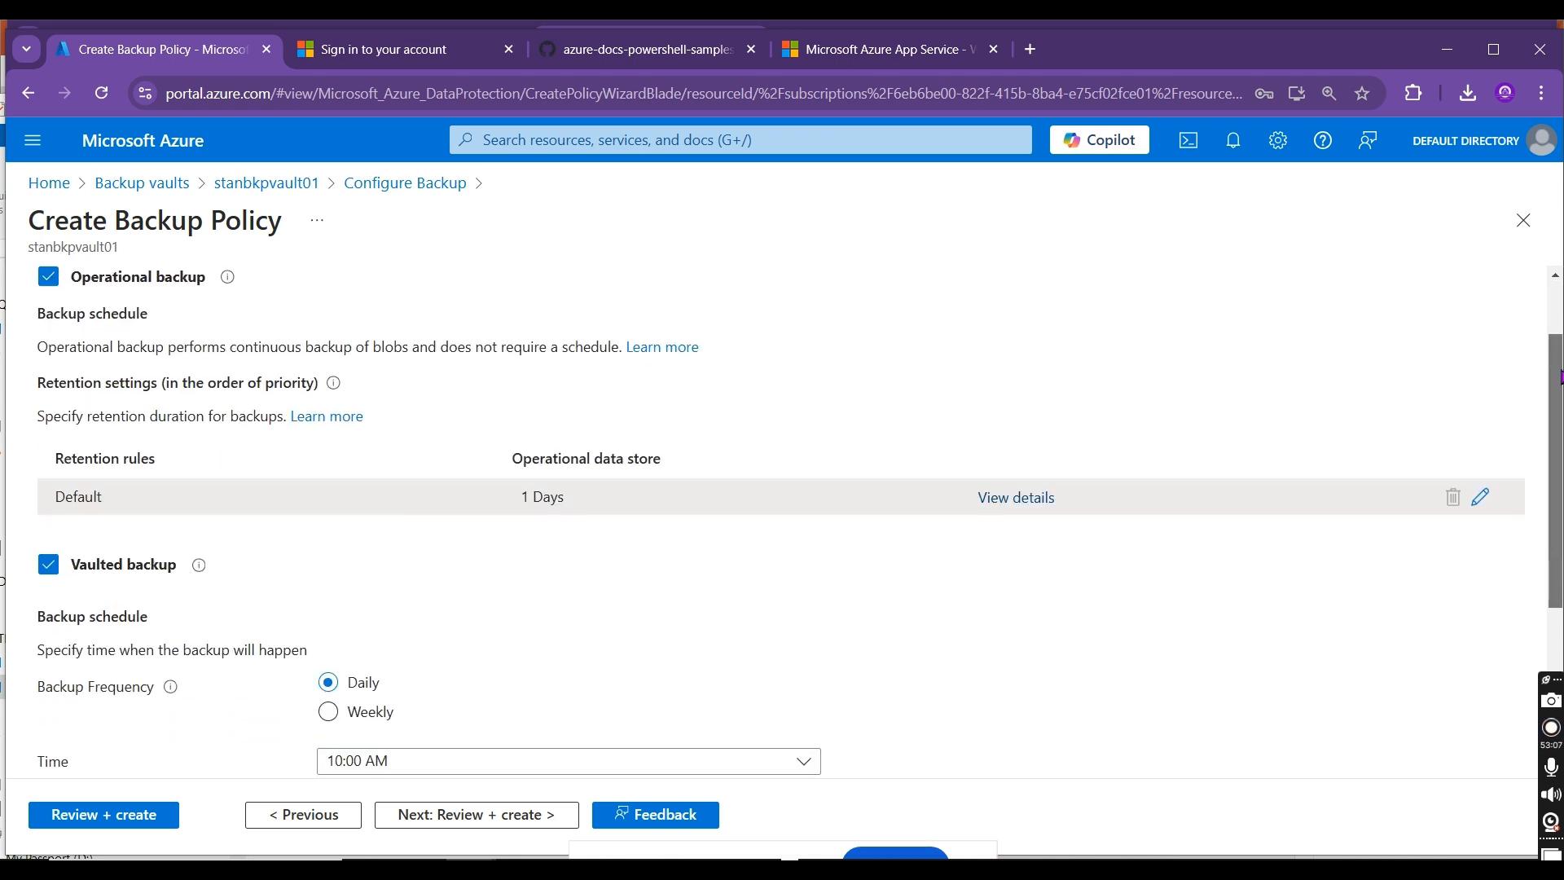
drag(1561, 376, 1560, 531)
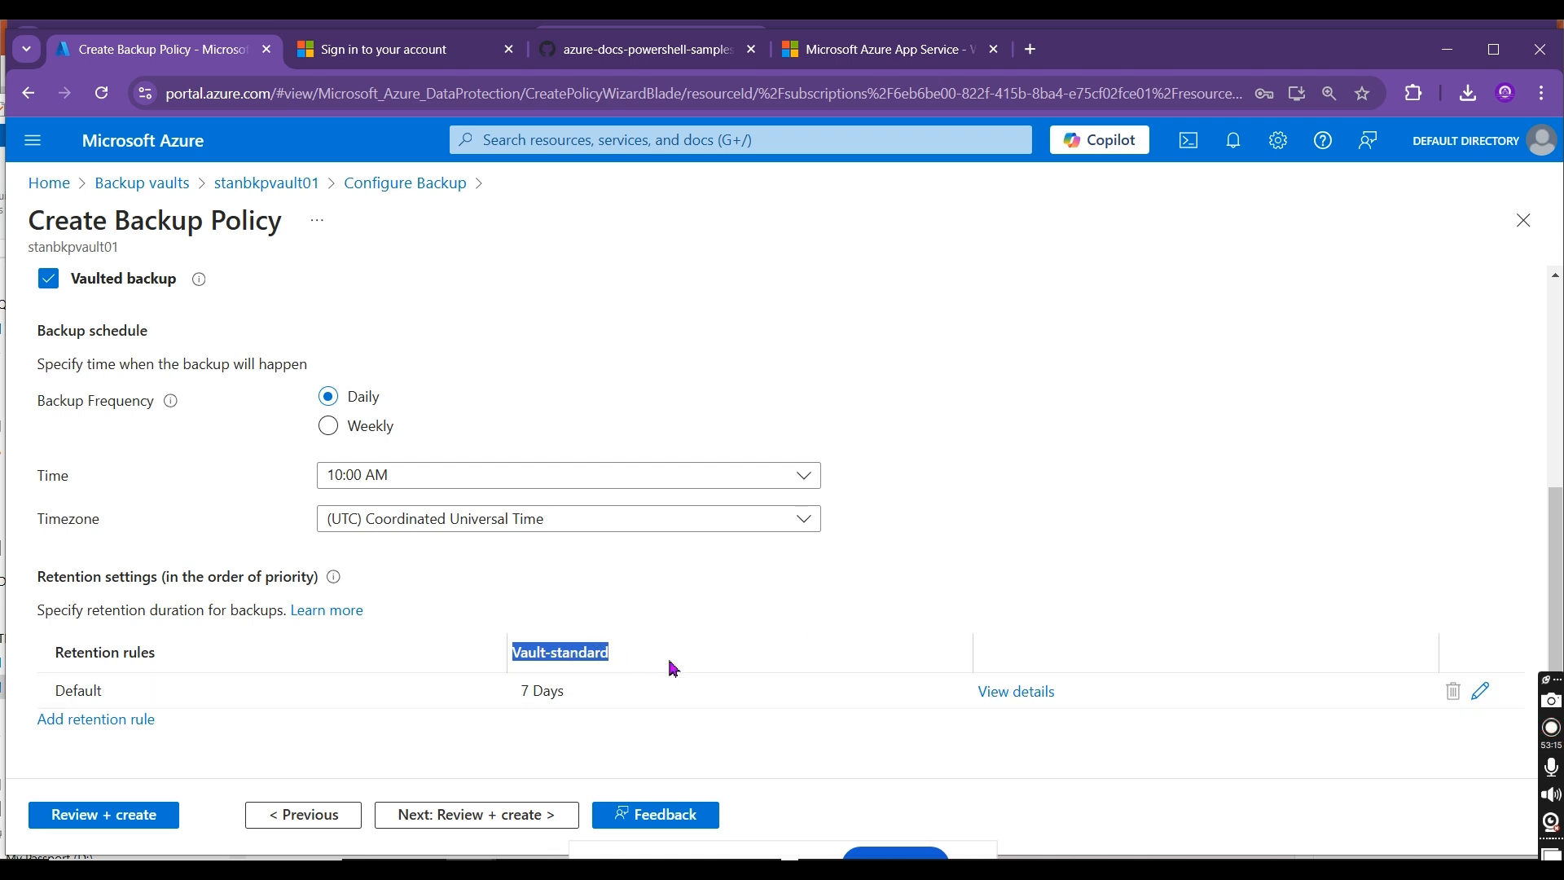
scroll(1554, 559, up, 5)
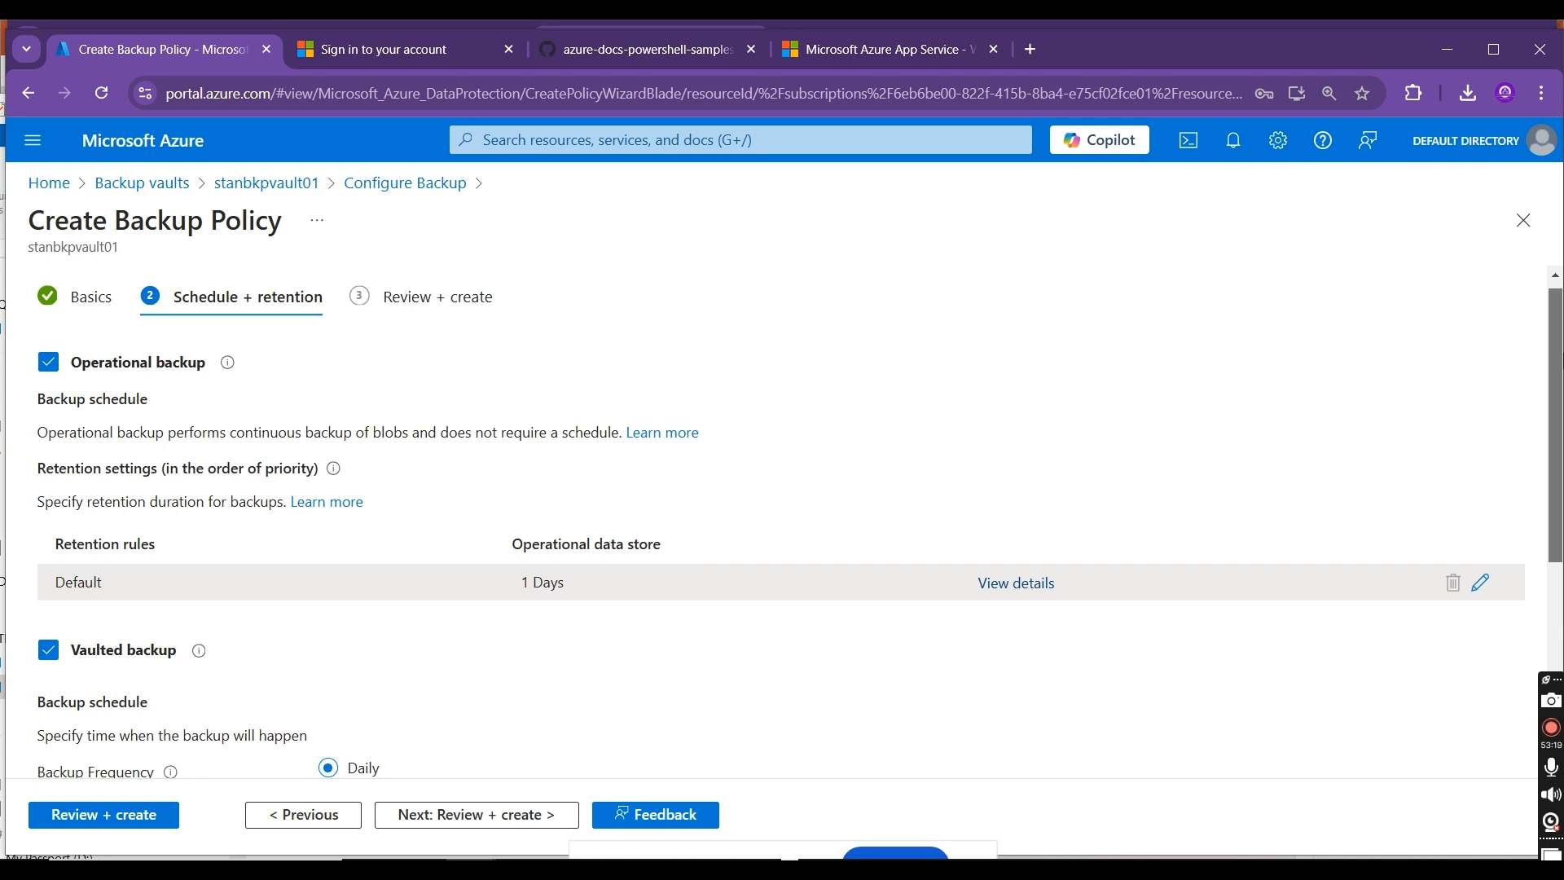
scroll(1554, 559, down, 1)
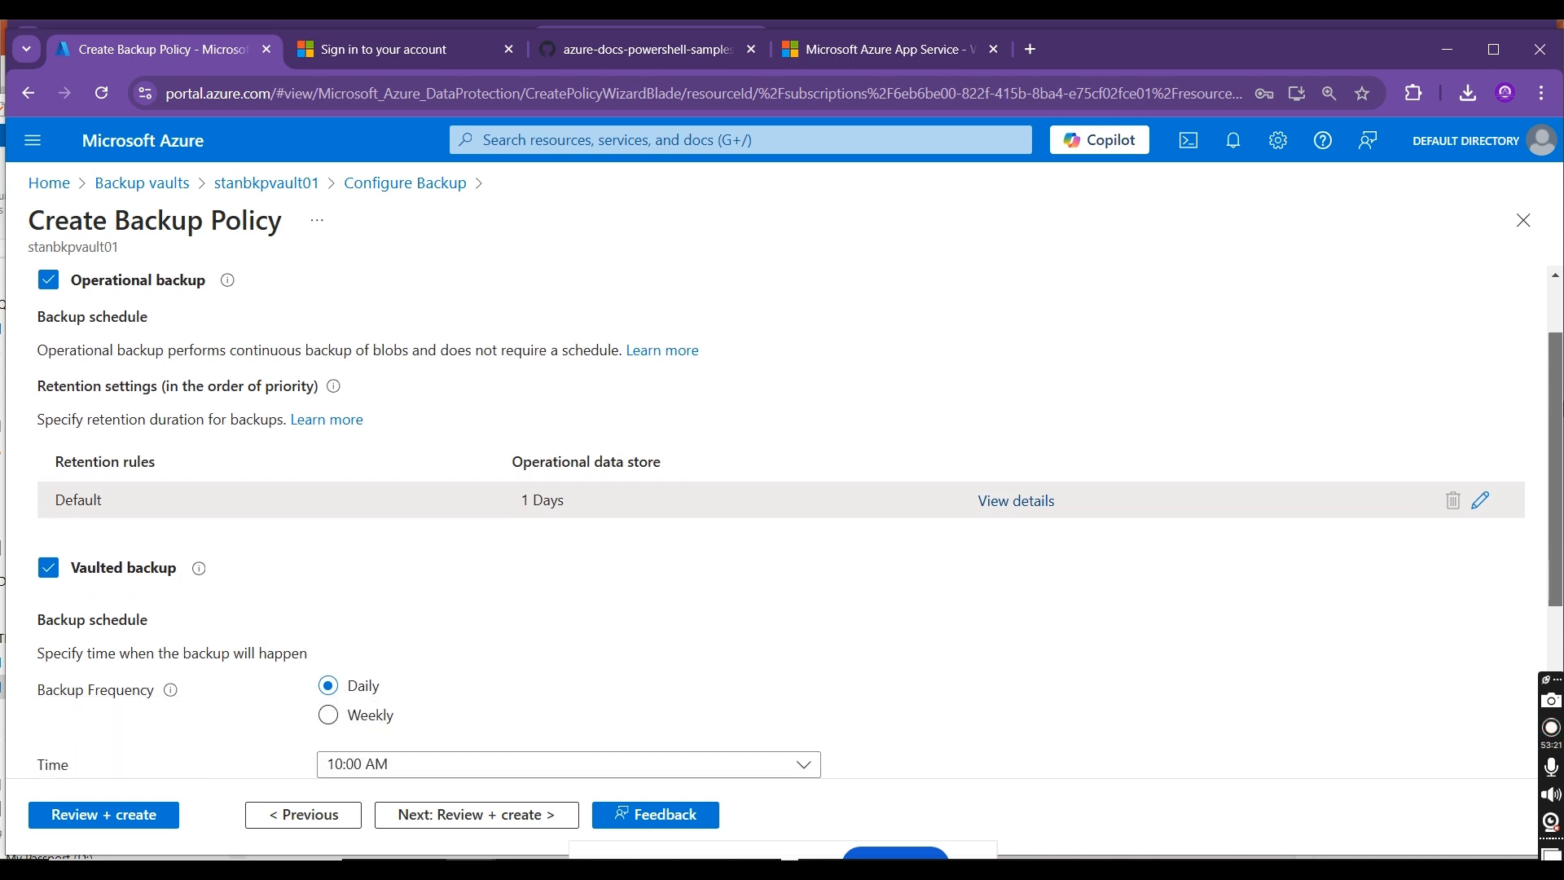
Step: Try the Weekly frequency for the vaulted backup, review its schedule options, and return the frequency to Daily
scroll(781, 525, down, 3)
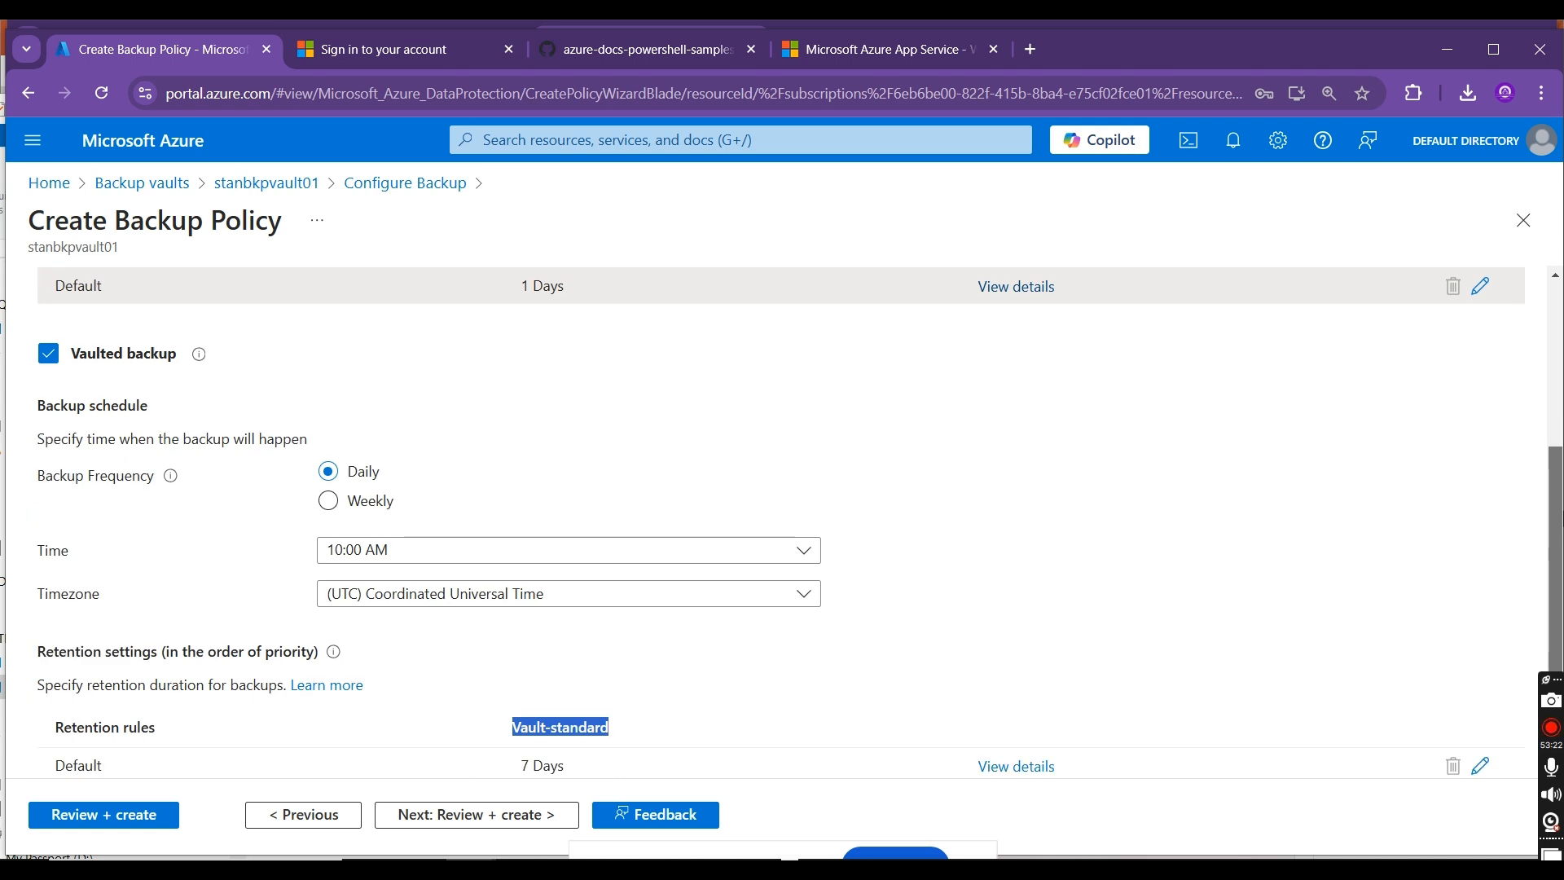
click(352, 507)
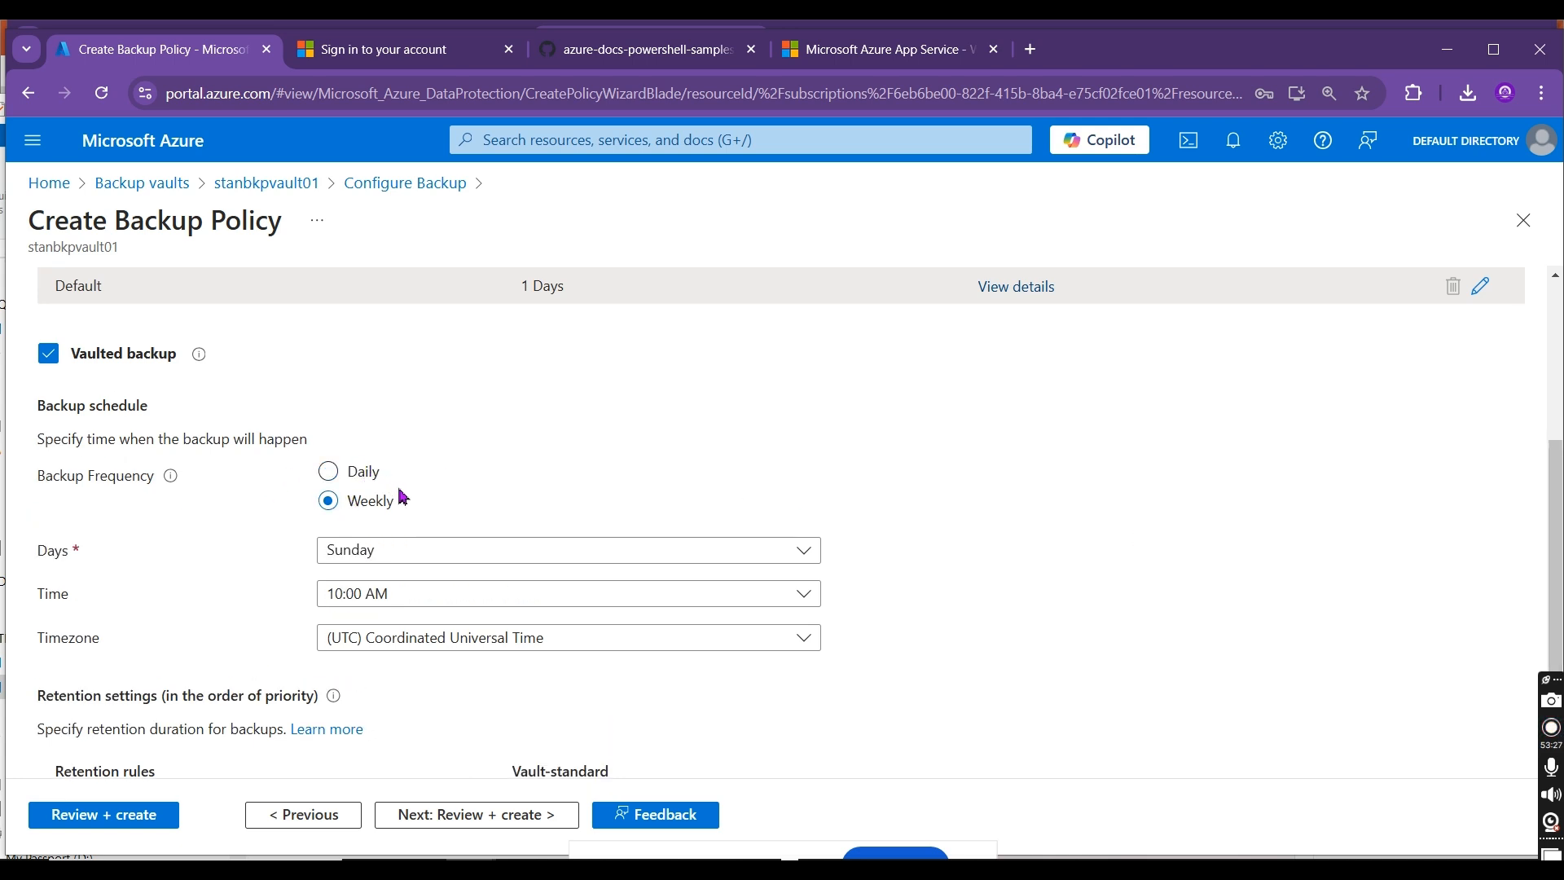
drag(1555, 503, 1560, 550)
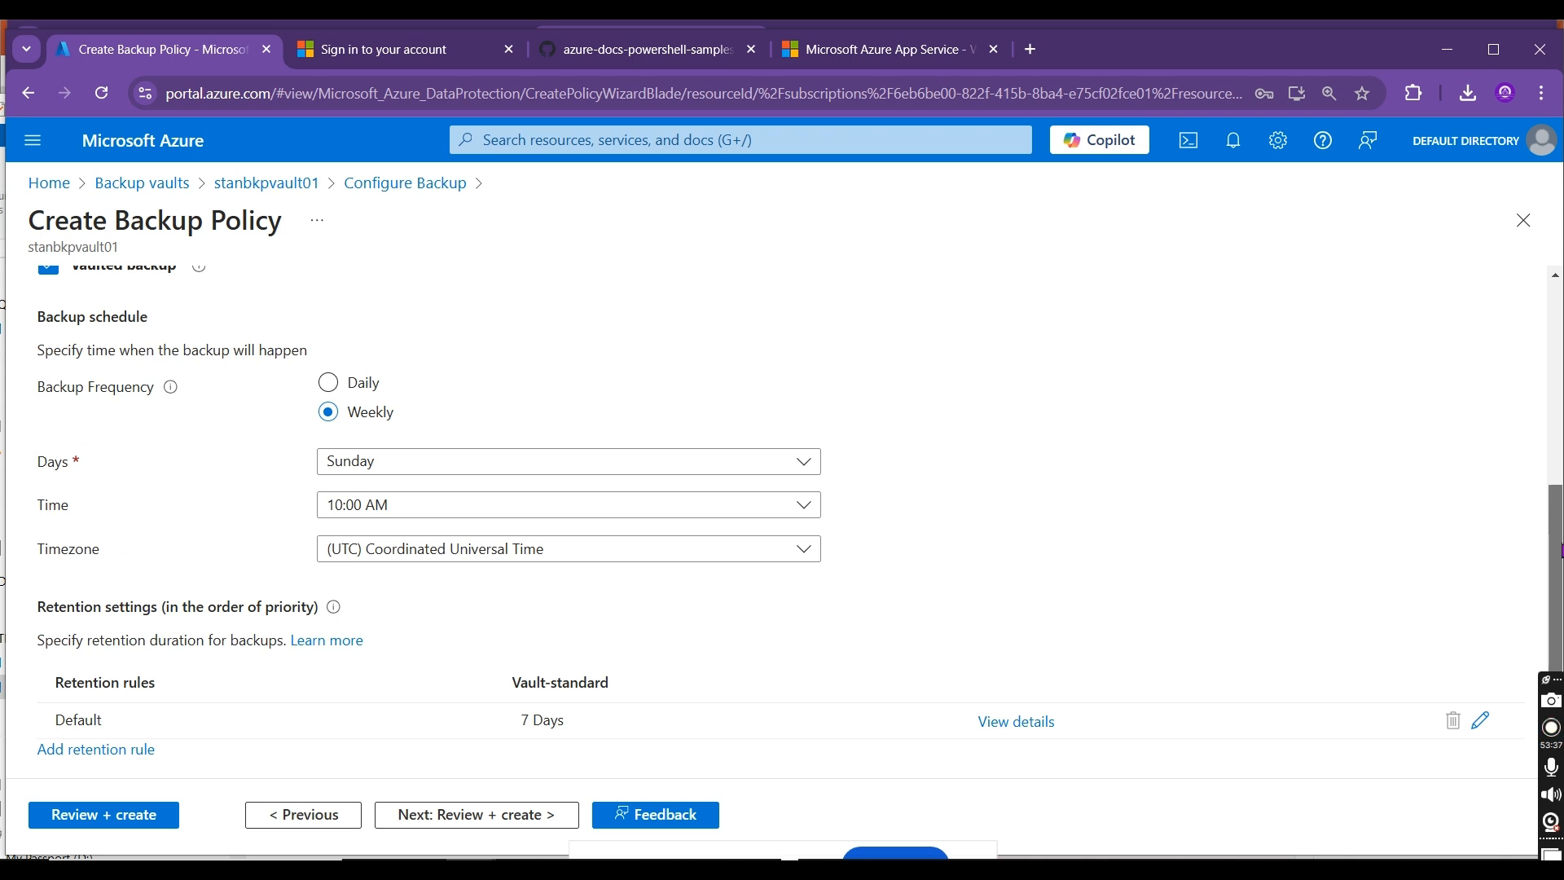
drag(1561, 551, 1562, 496)
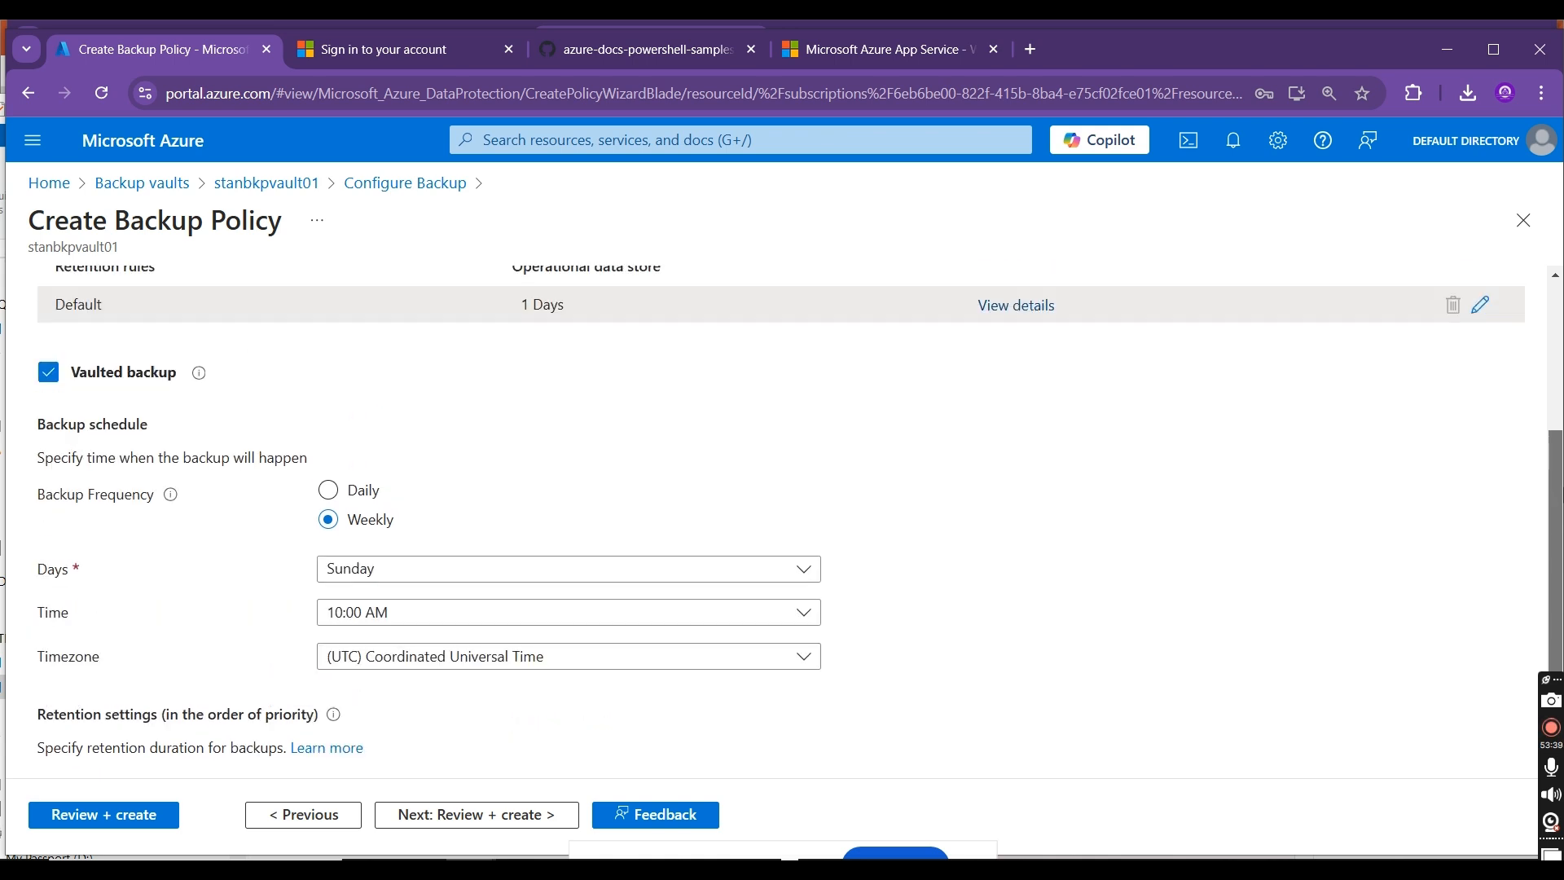
click(329, 492)
Step: Set the vaulted backup's time to 6:00 PM and its timezone to (UTC+05:30) Chennai, Kolkata, Mumbai, New Delhi
click(399, 573)
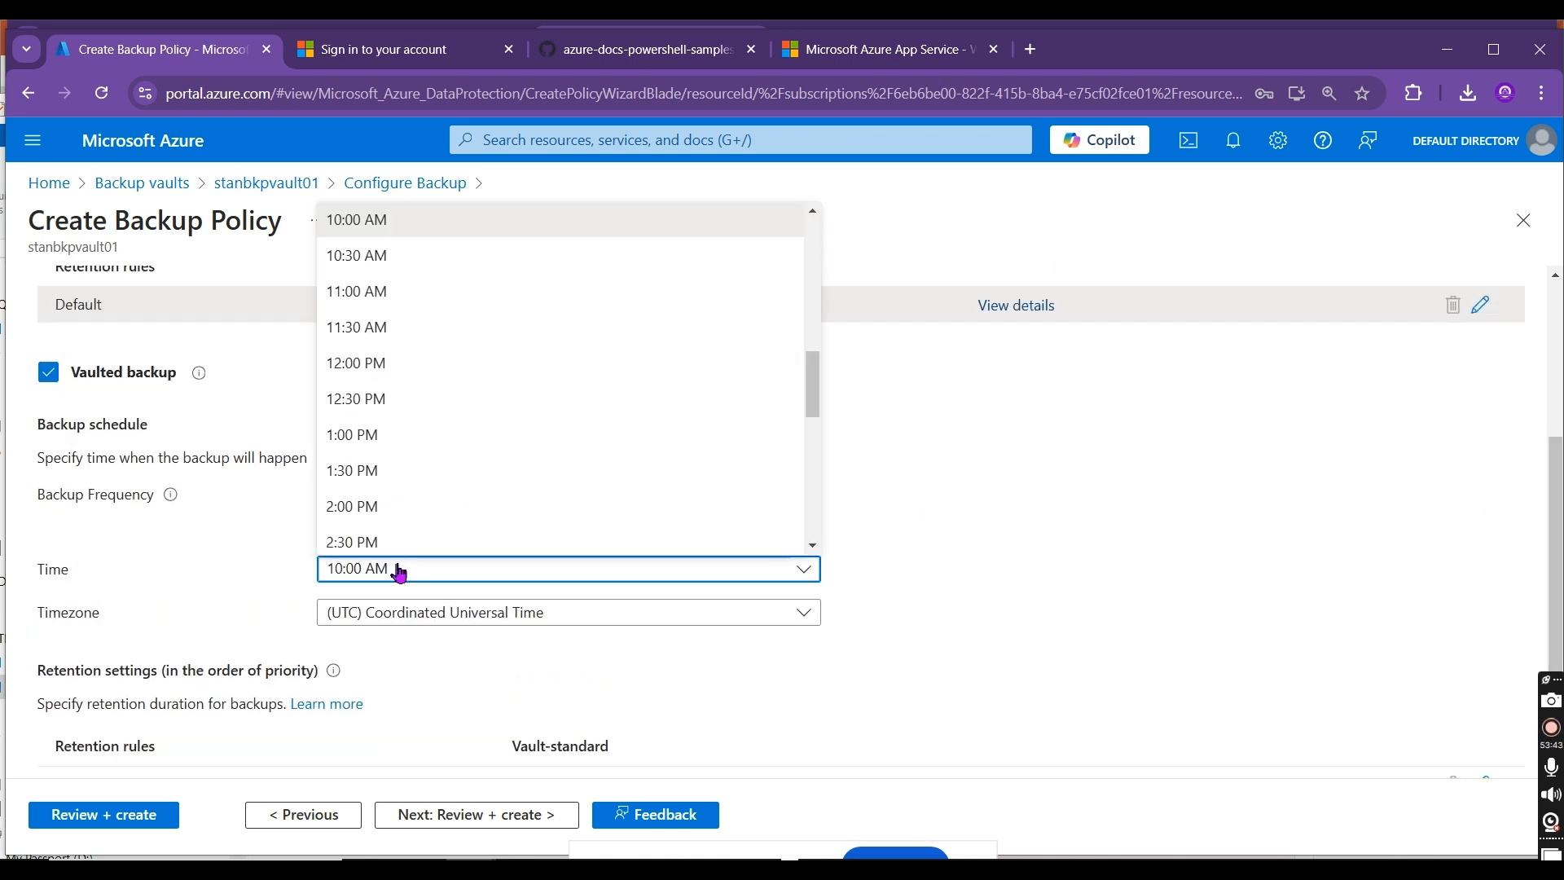
drag(813, 383, 847, 442)
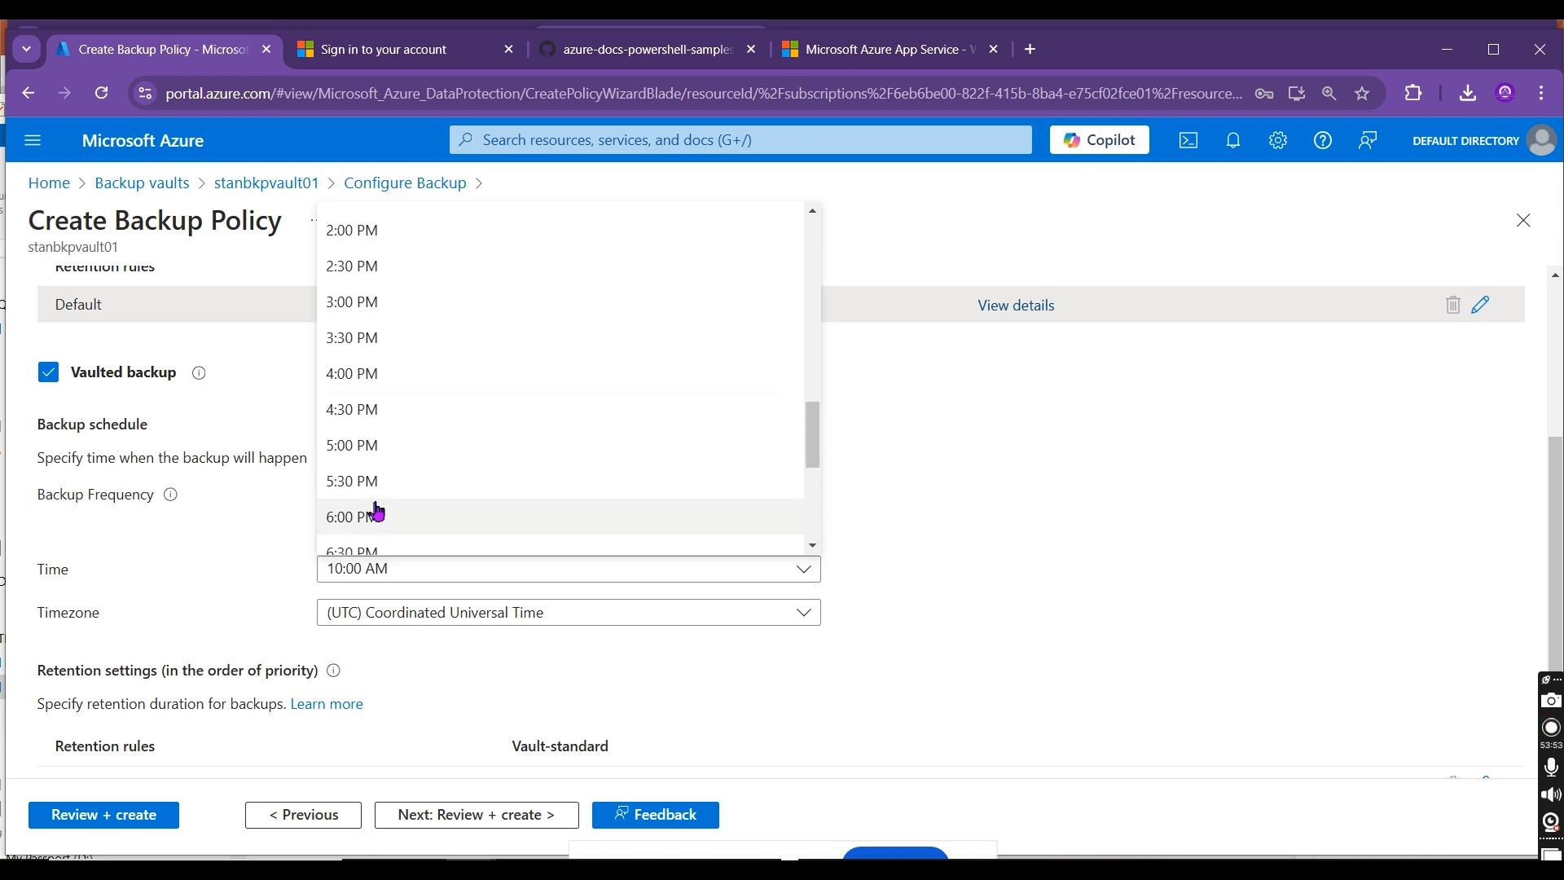
click(352, 522)
click(478, 614)
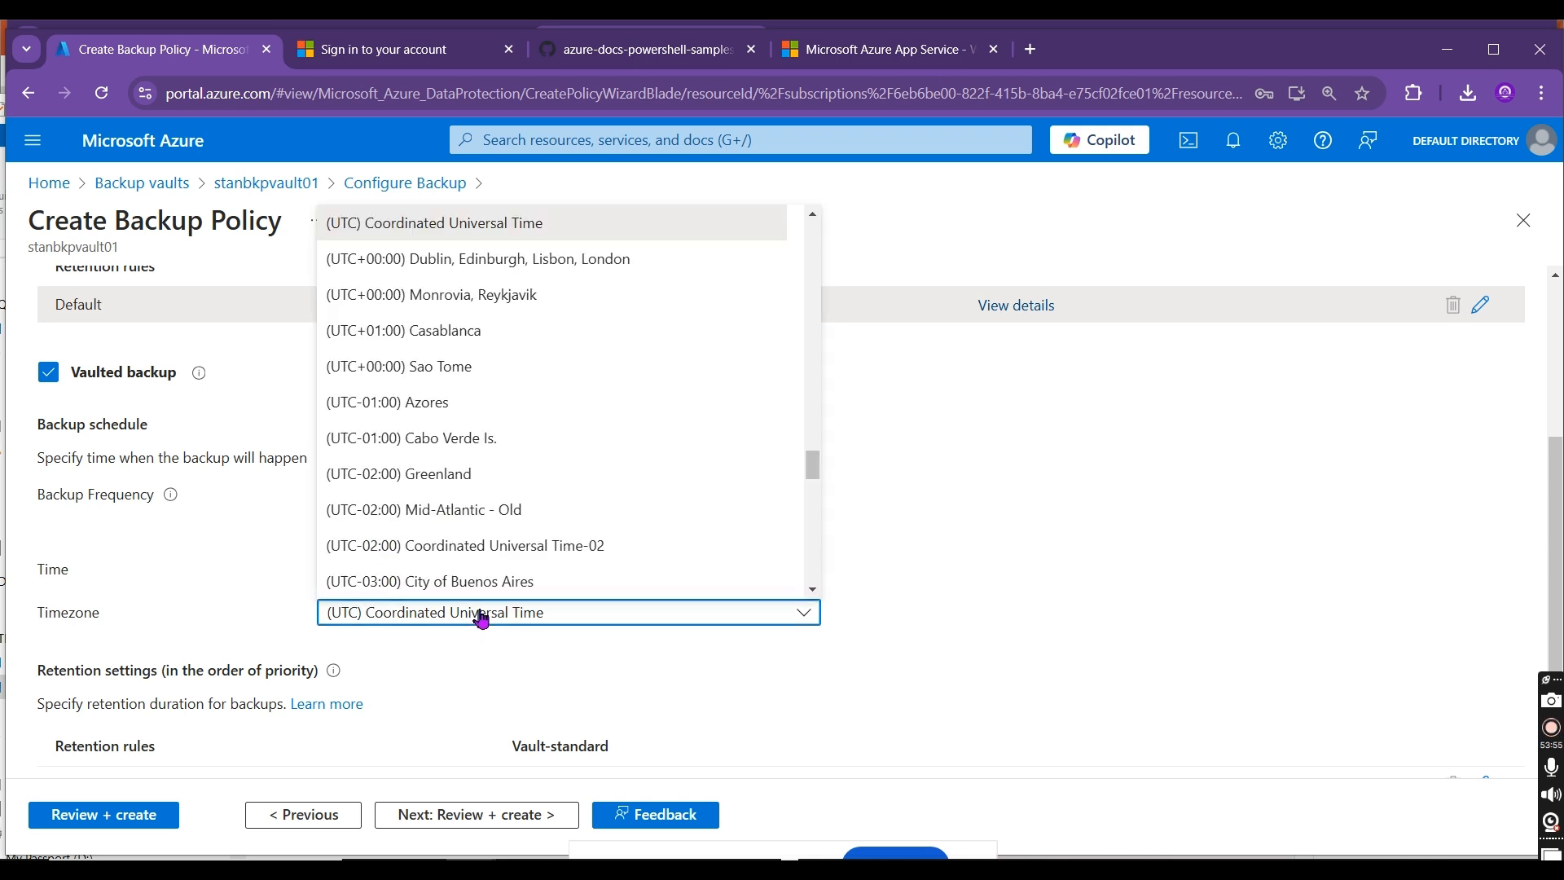
drag(812, 466, 815, 540)
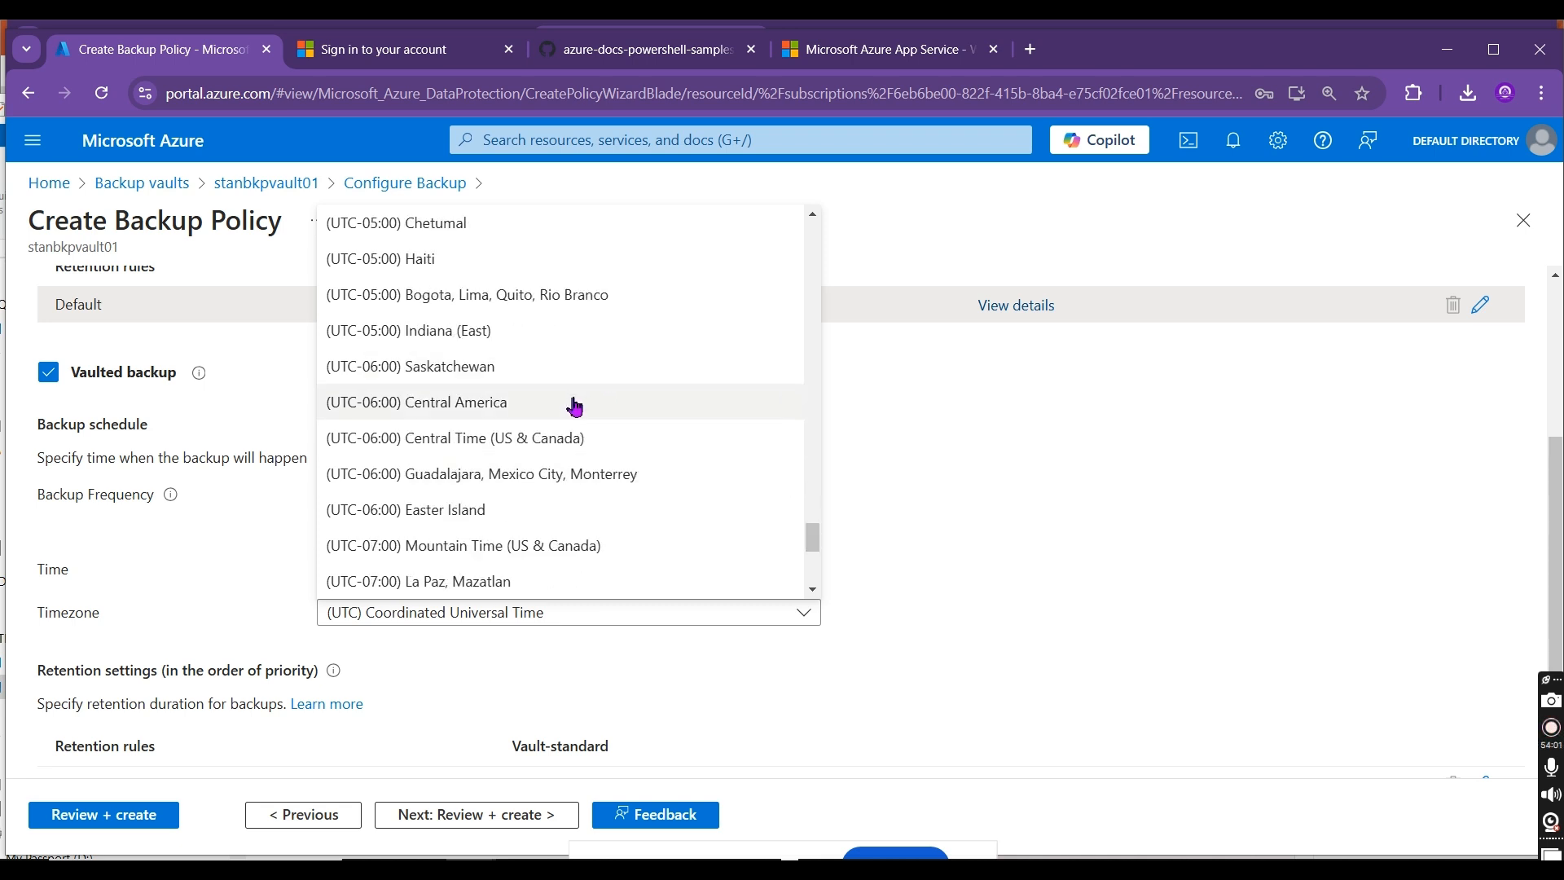
drag(809, 539, 821, 341)
click(641, 474)
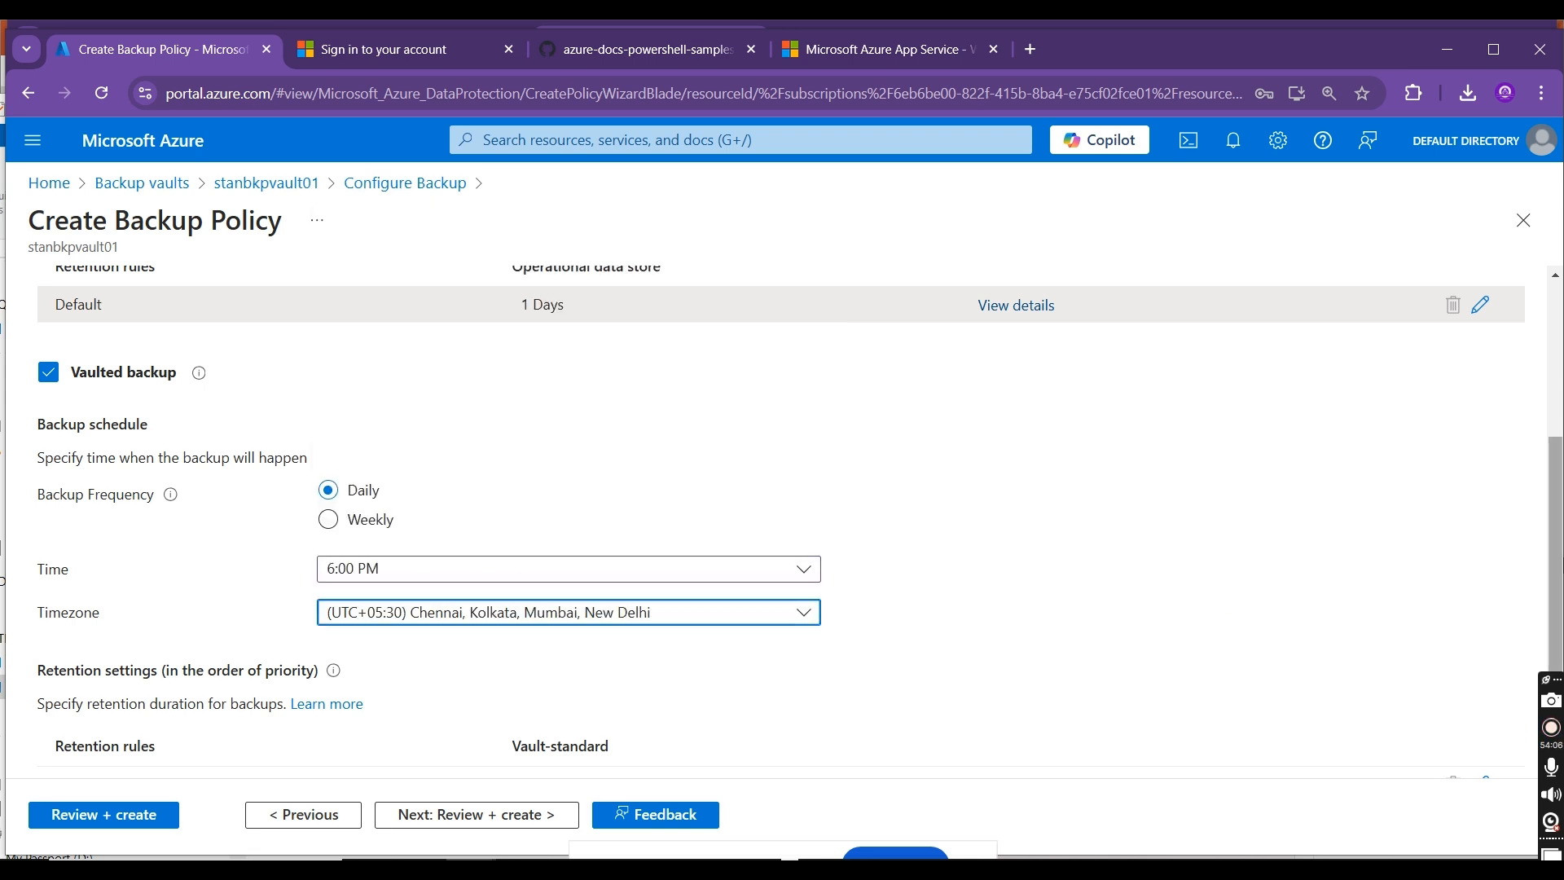
Step: Try to set the default vault-standard retention duration to 9999 days and check the permitted range
scroll(1553, 624, down, 1)
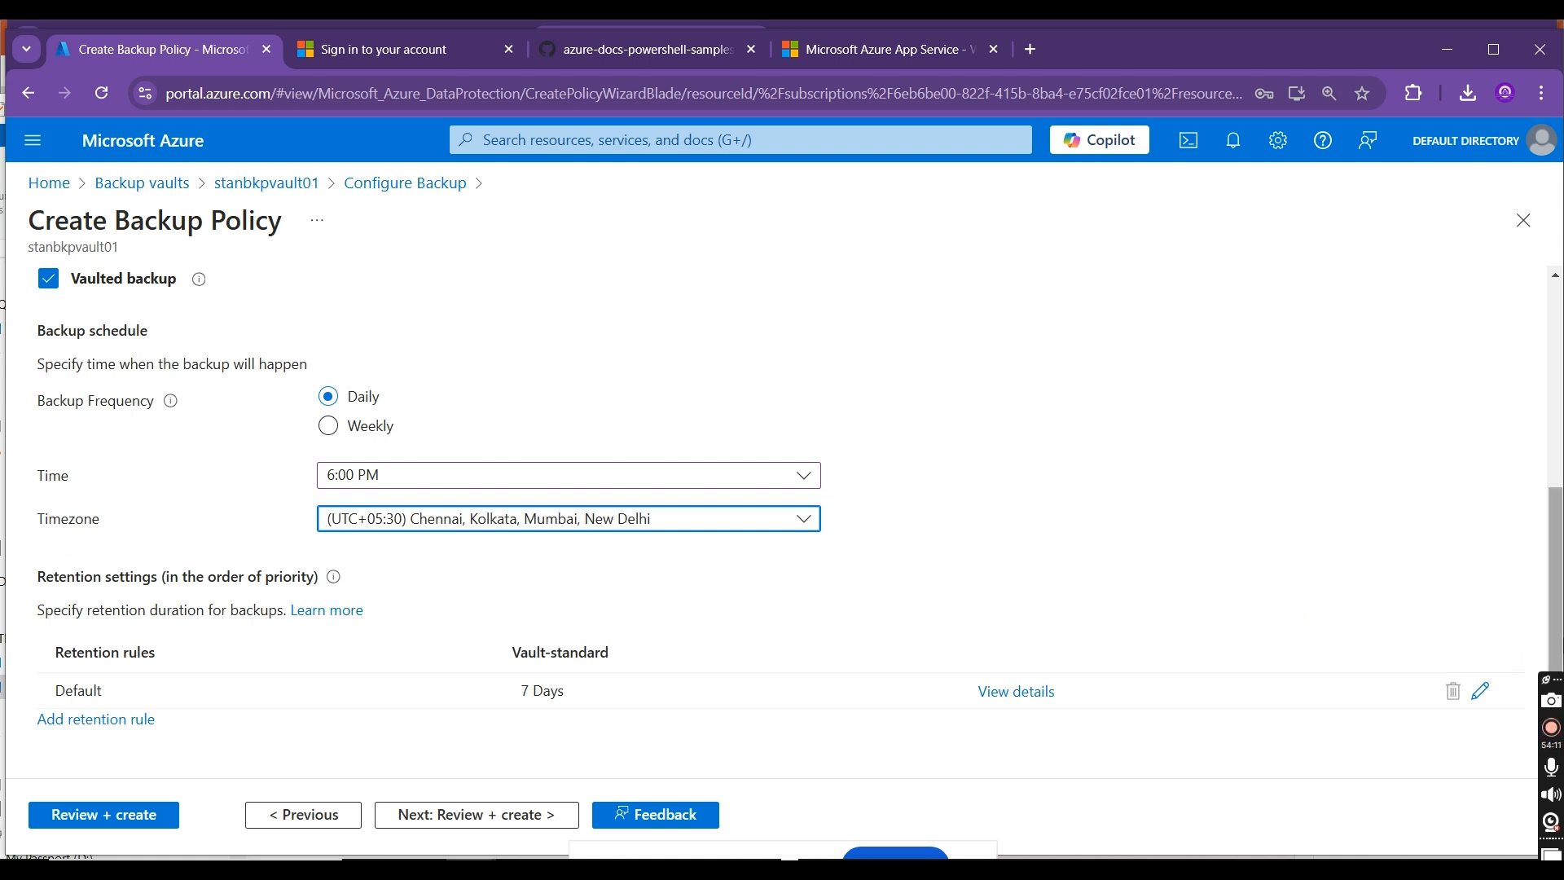
click(1483, 692)
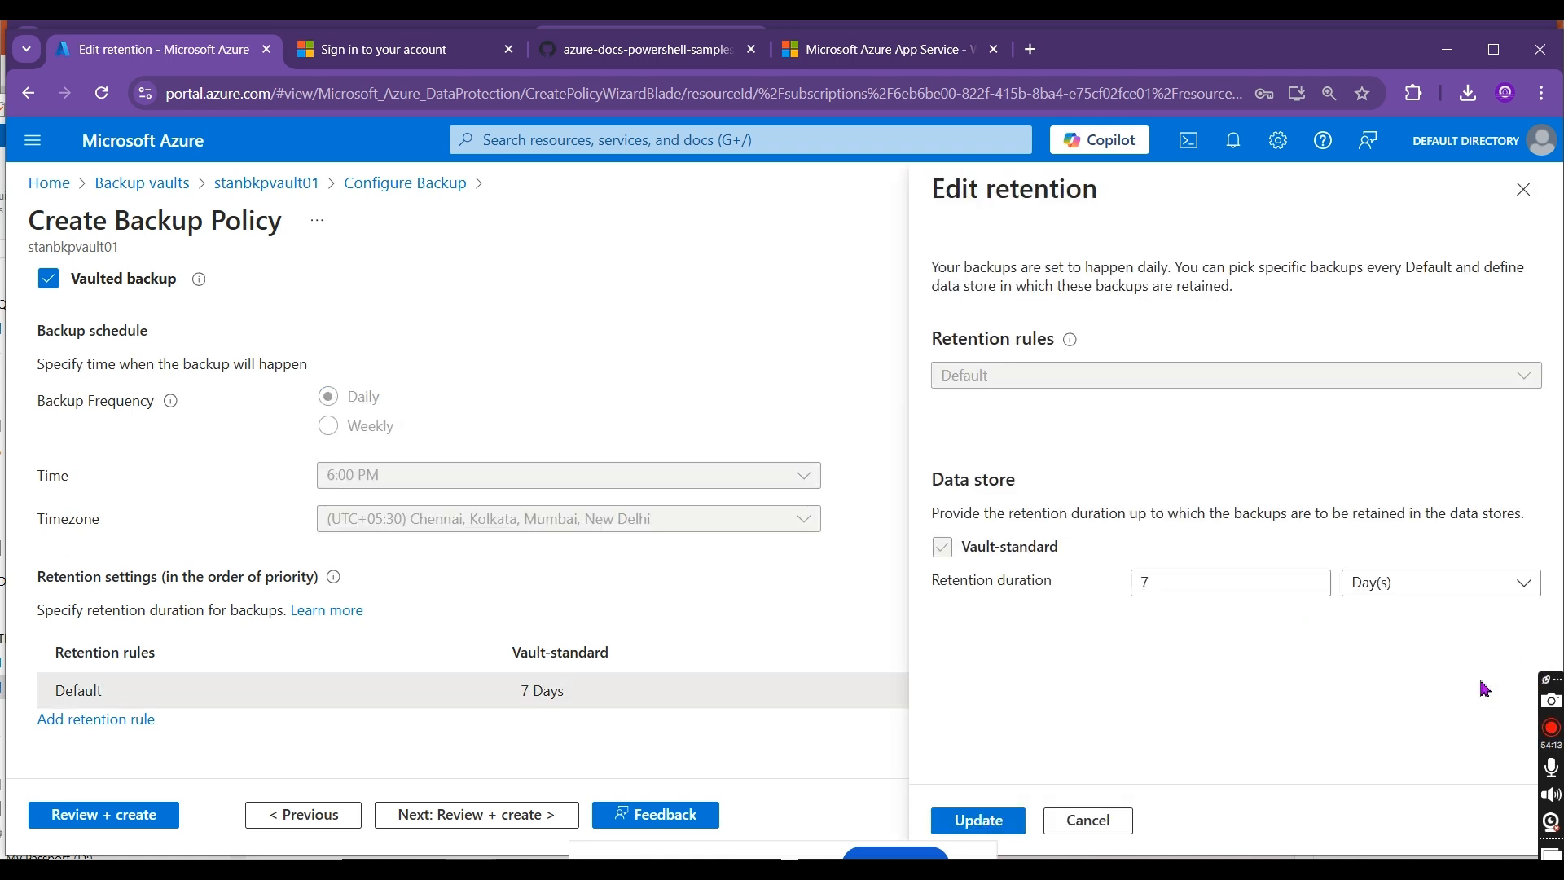
double_click(1236, 584)
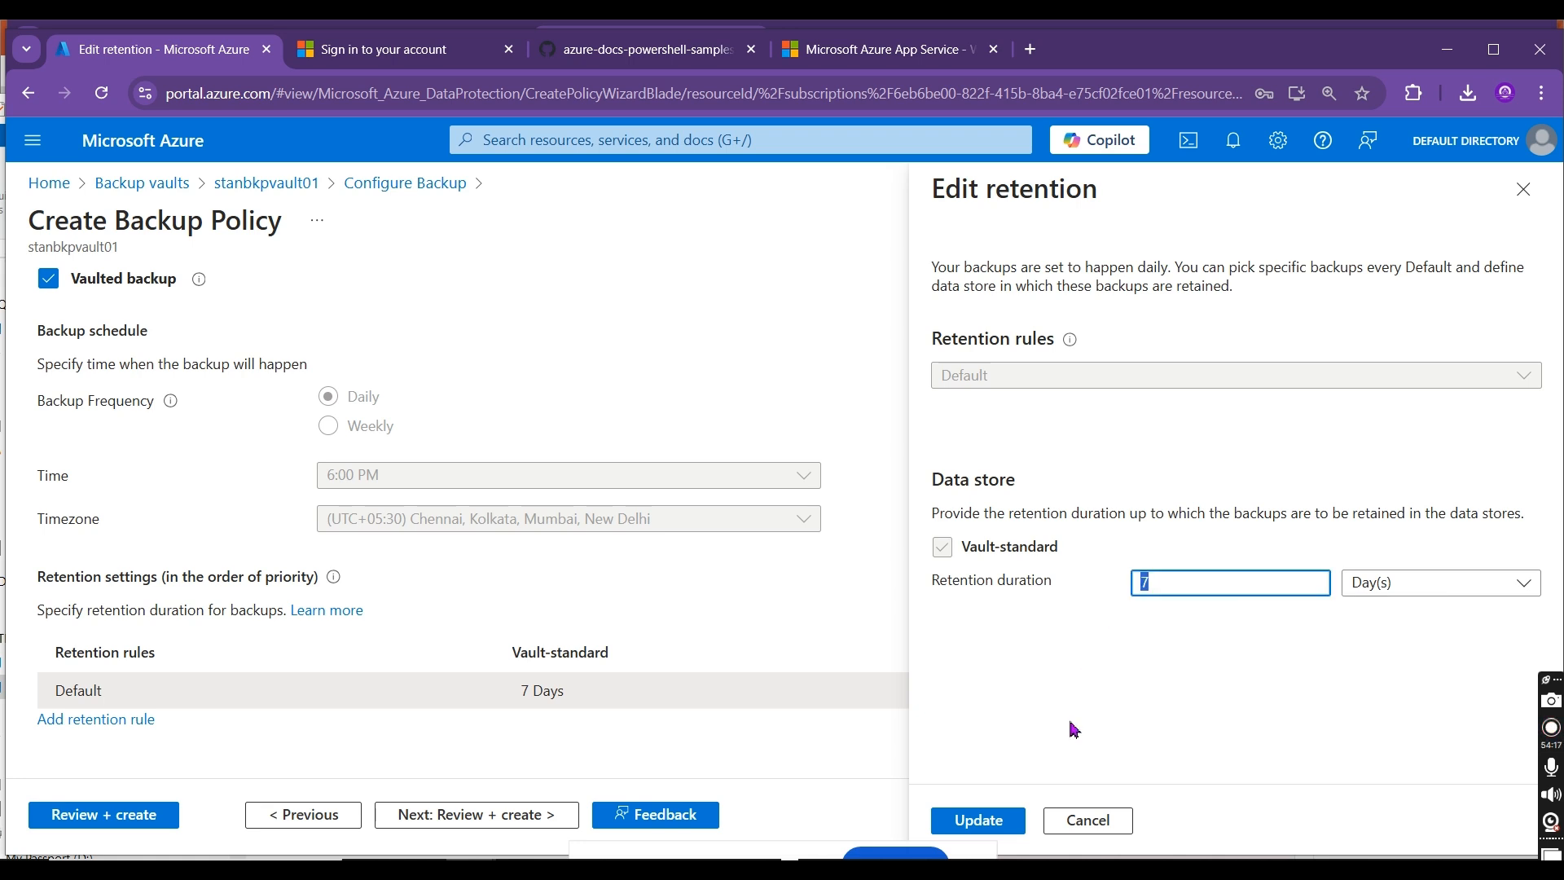
text(9999)
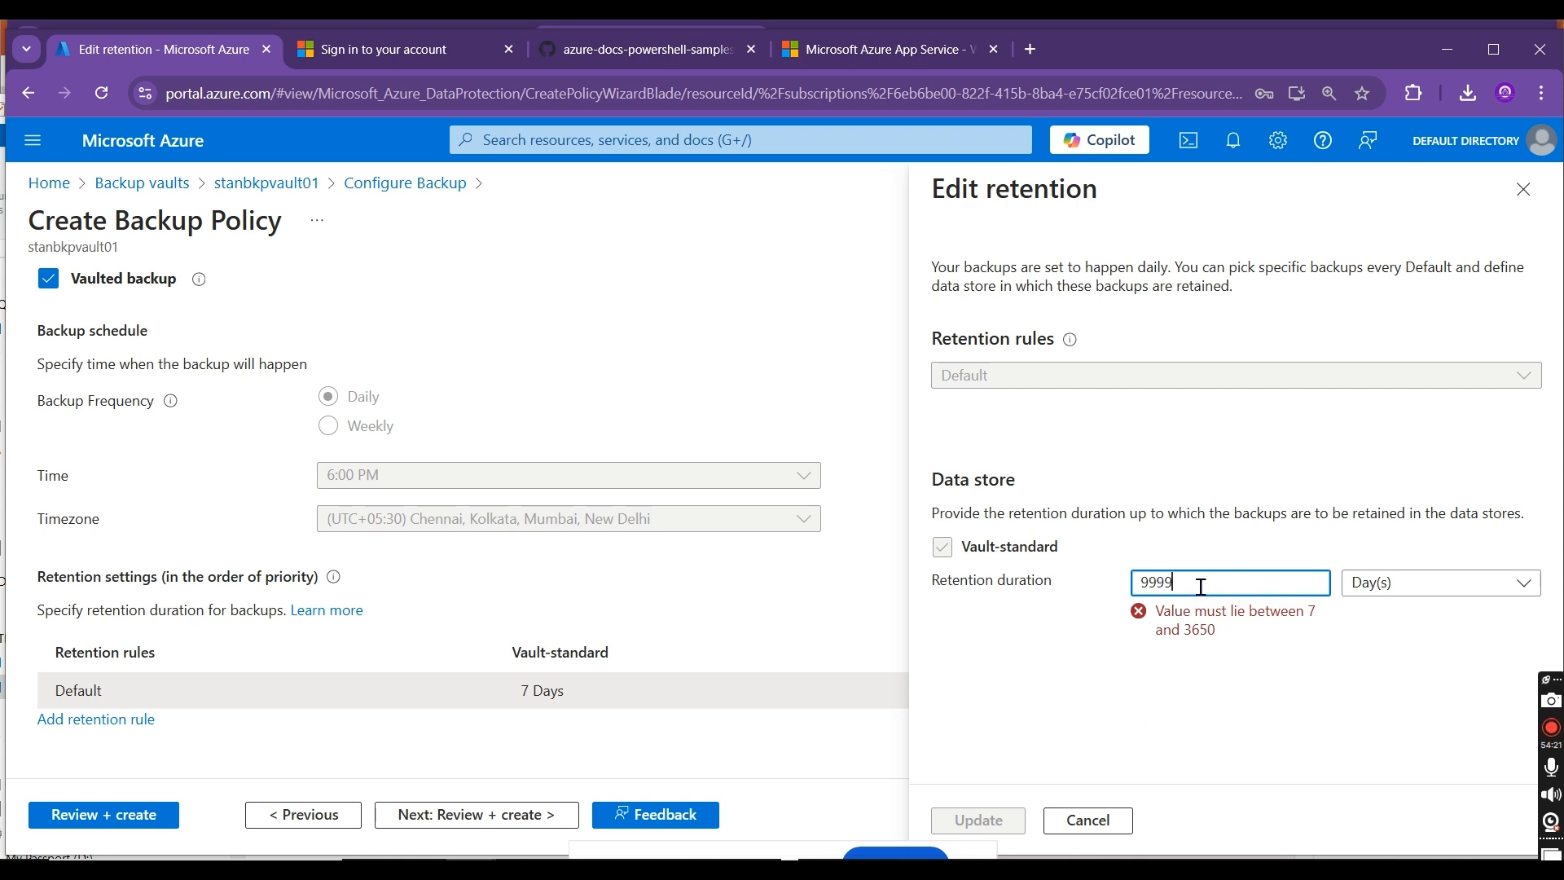
drag(1222, 632, 1185, 644)
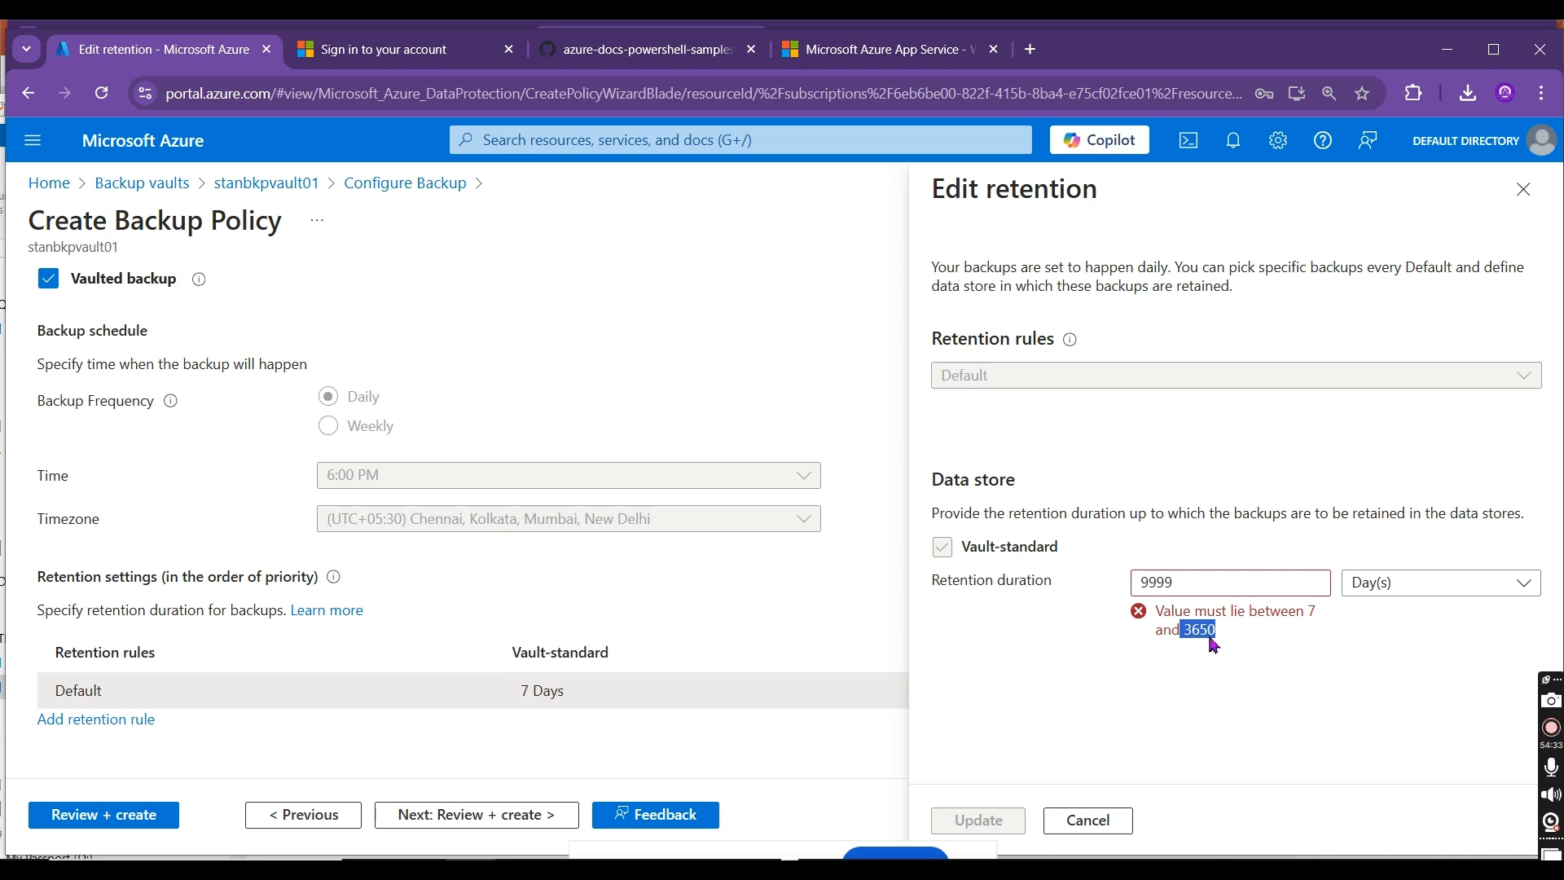
Step: Test a vault-standard retention of 2 days, set the duration to 7 days and update the default retention rule
drag(1204, 579, 1087, 586)
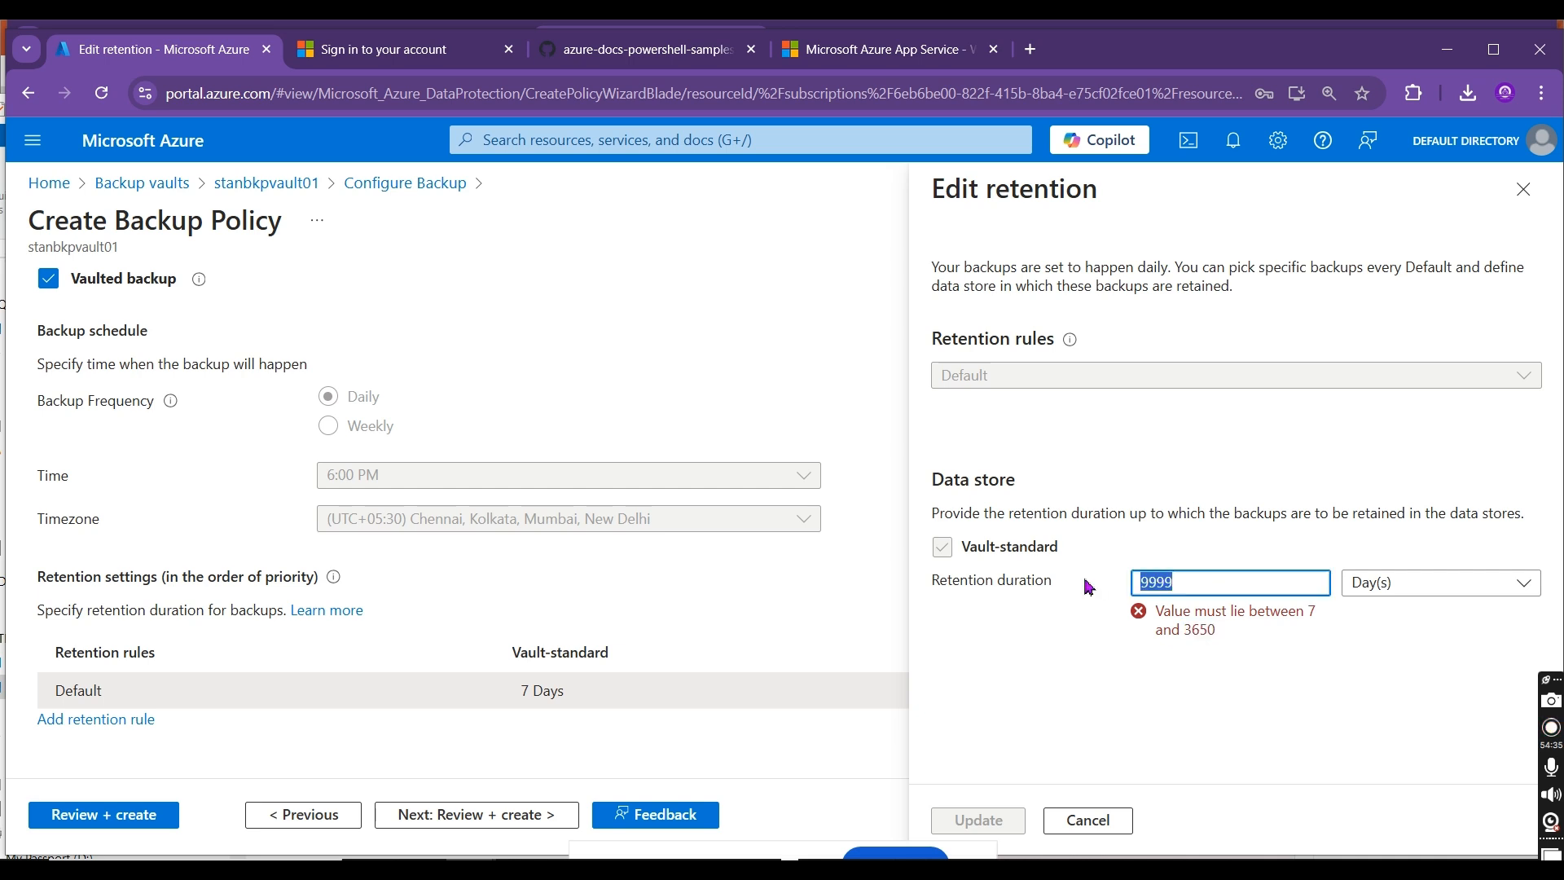
text(7)
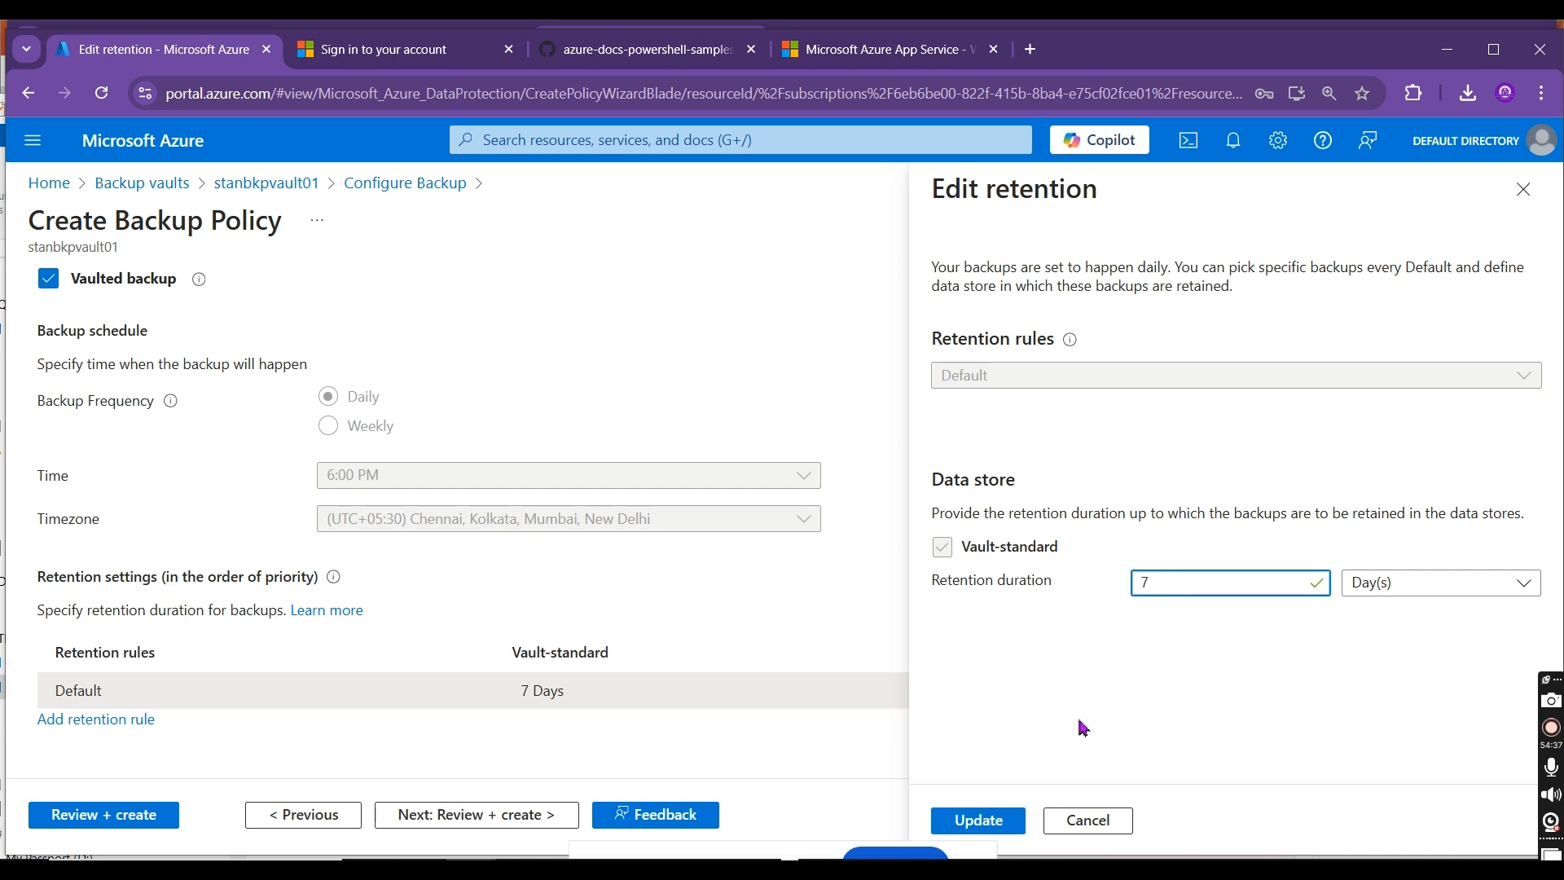
drag(1177, 588, 1120, 591)
text(2)
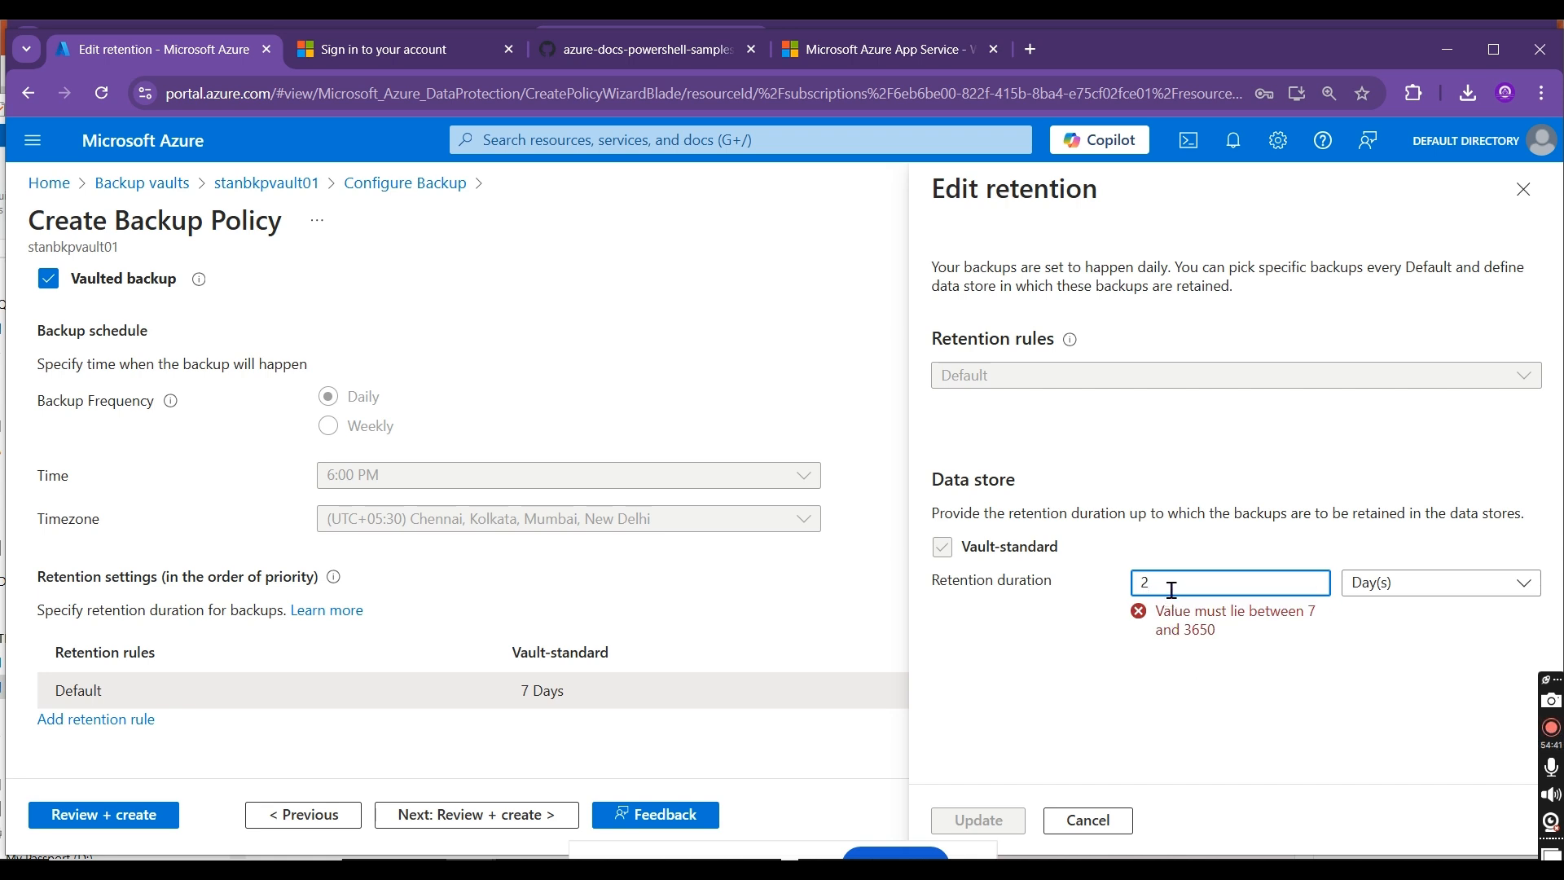
drag(1170, 588, 1093, 601)
text(1)
text(7)
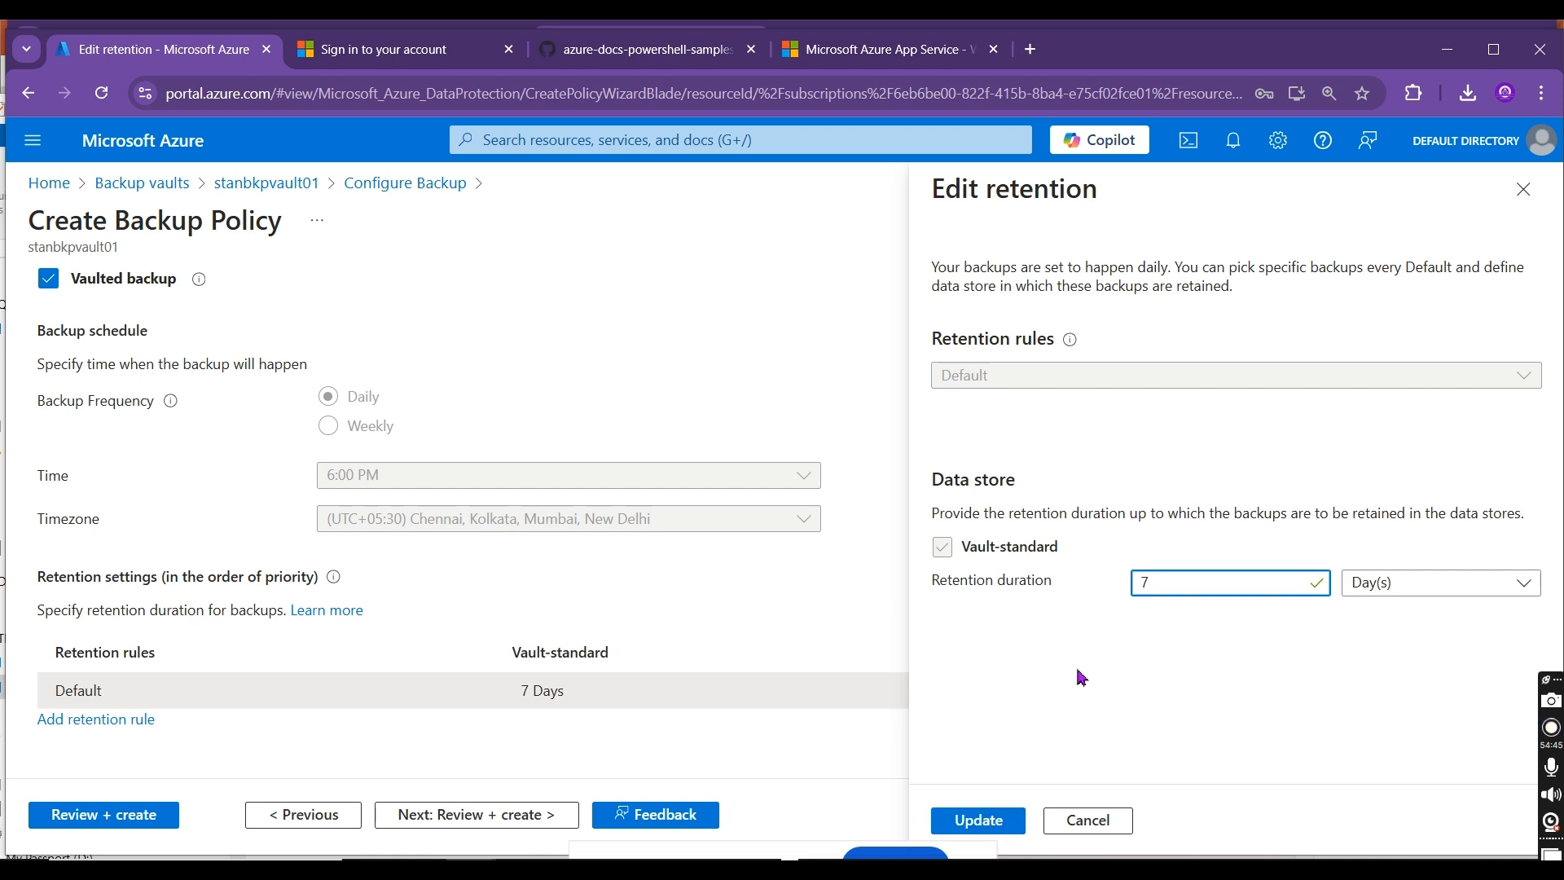
click(1081, 676)
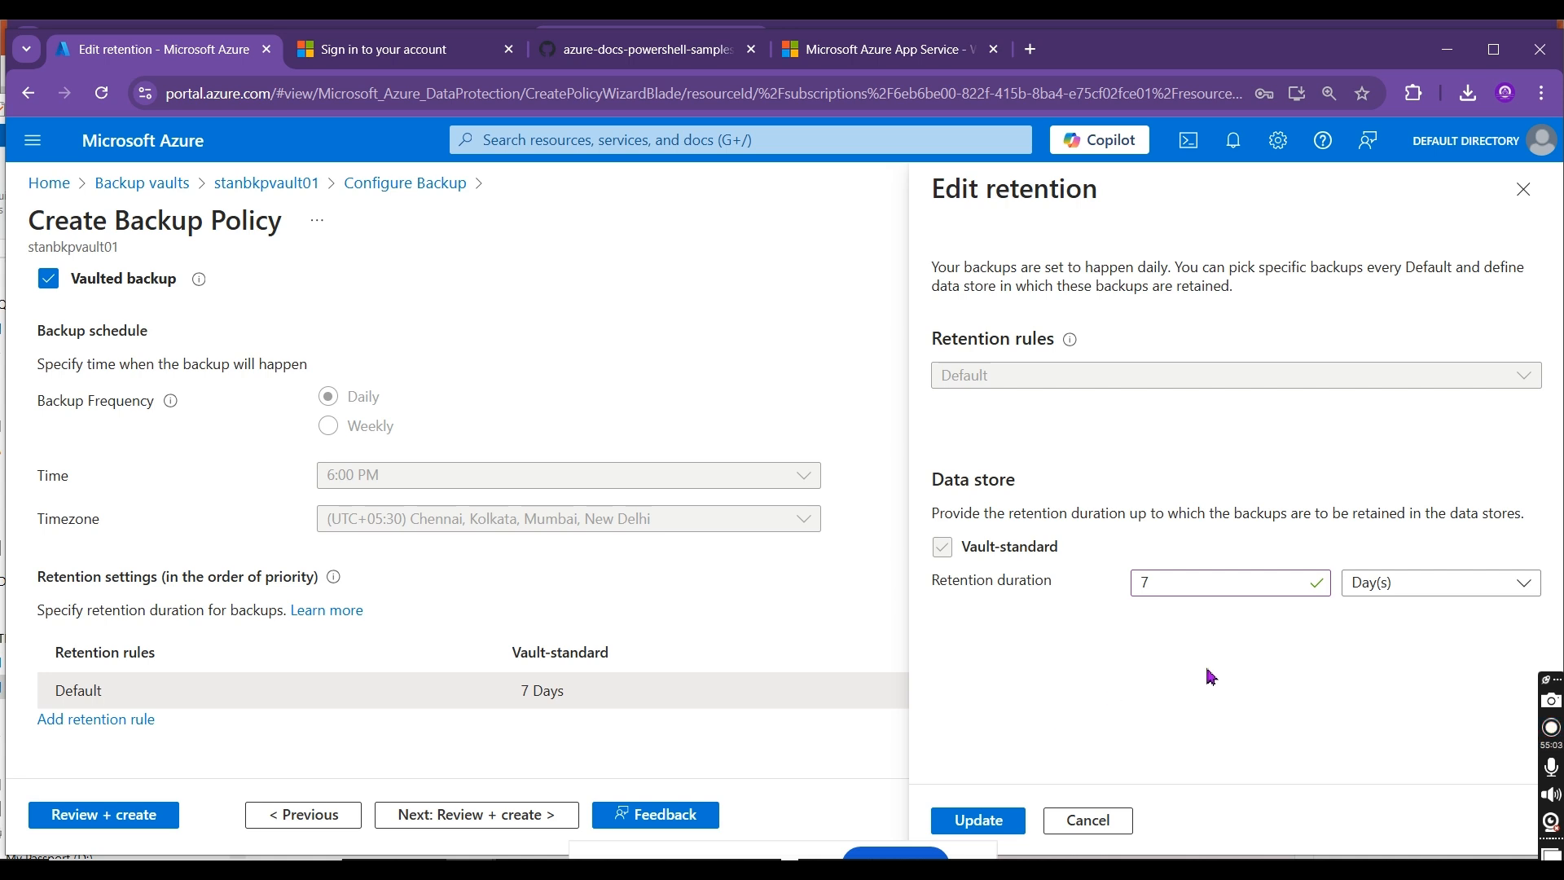
click(979, 820)
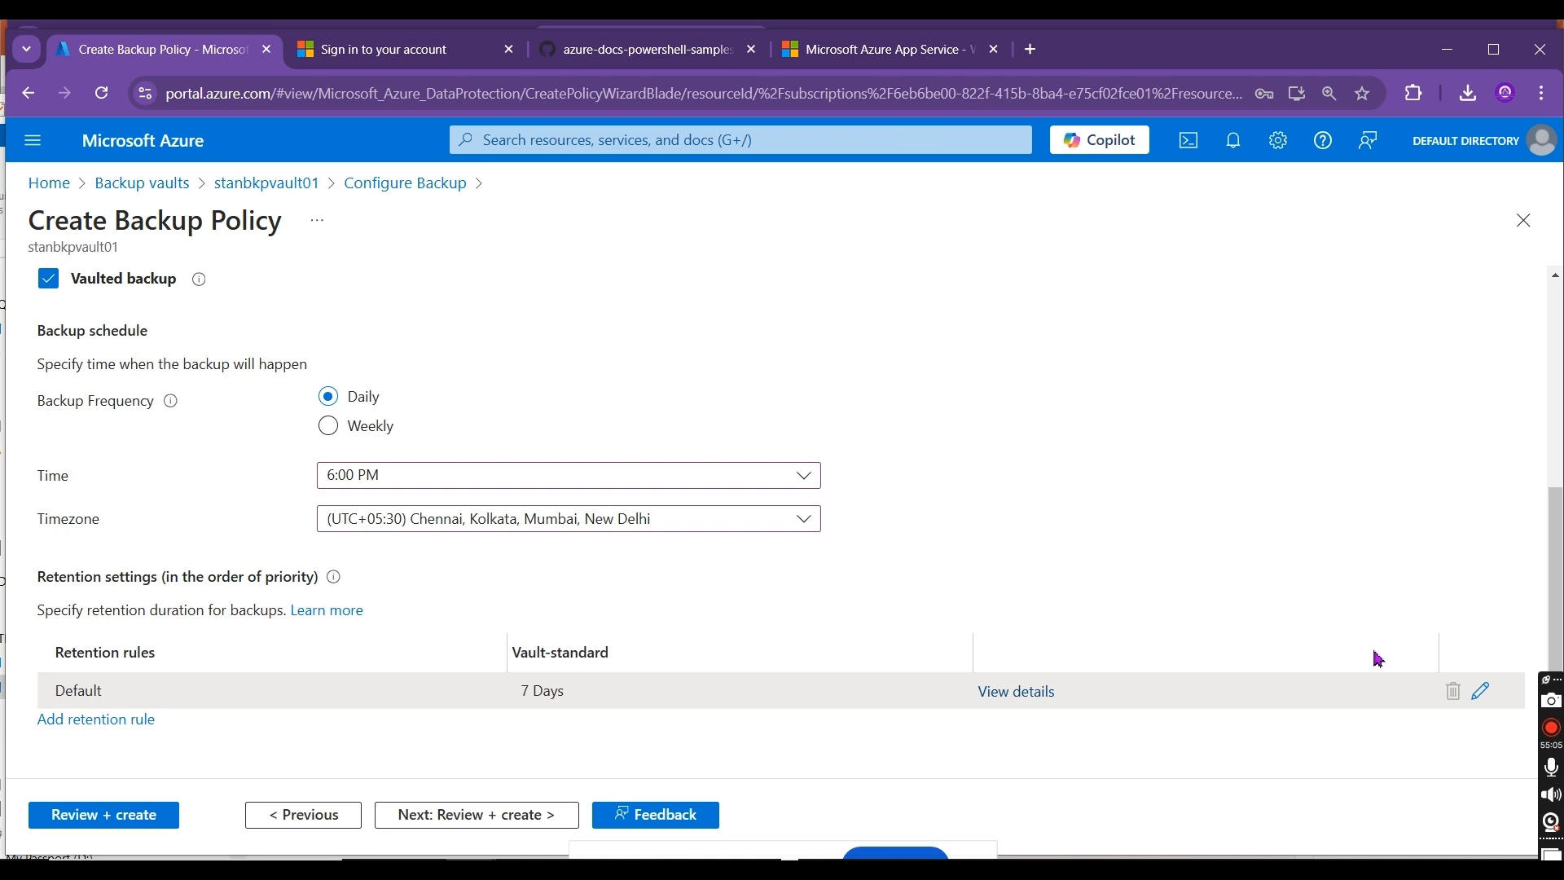
Step: Turn off vaulted backup in the policy, leaving only operational backup enabled
scroll(1556, 612, up, 2)
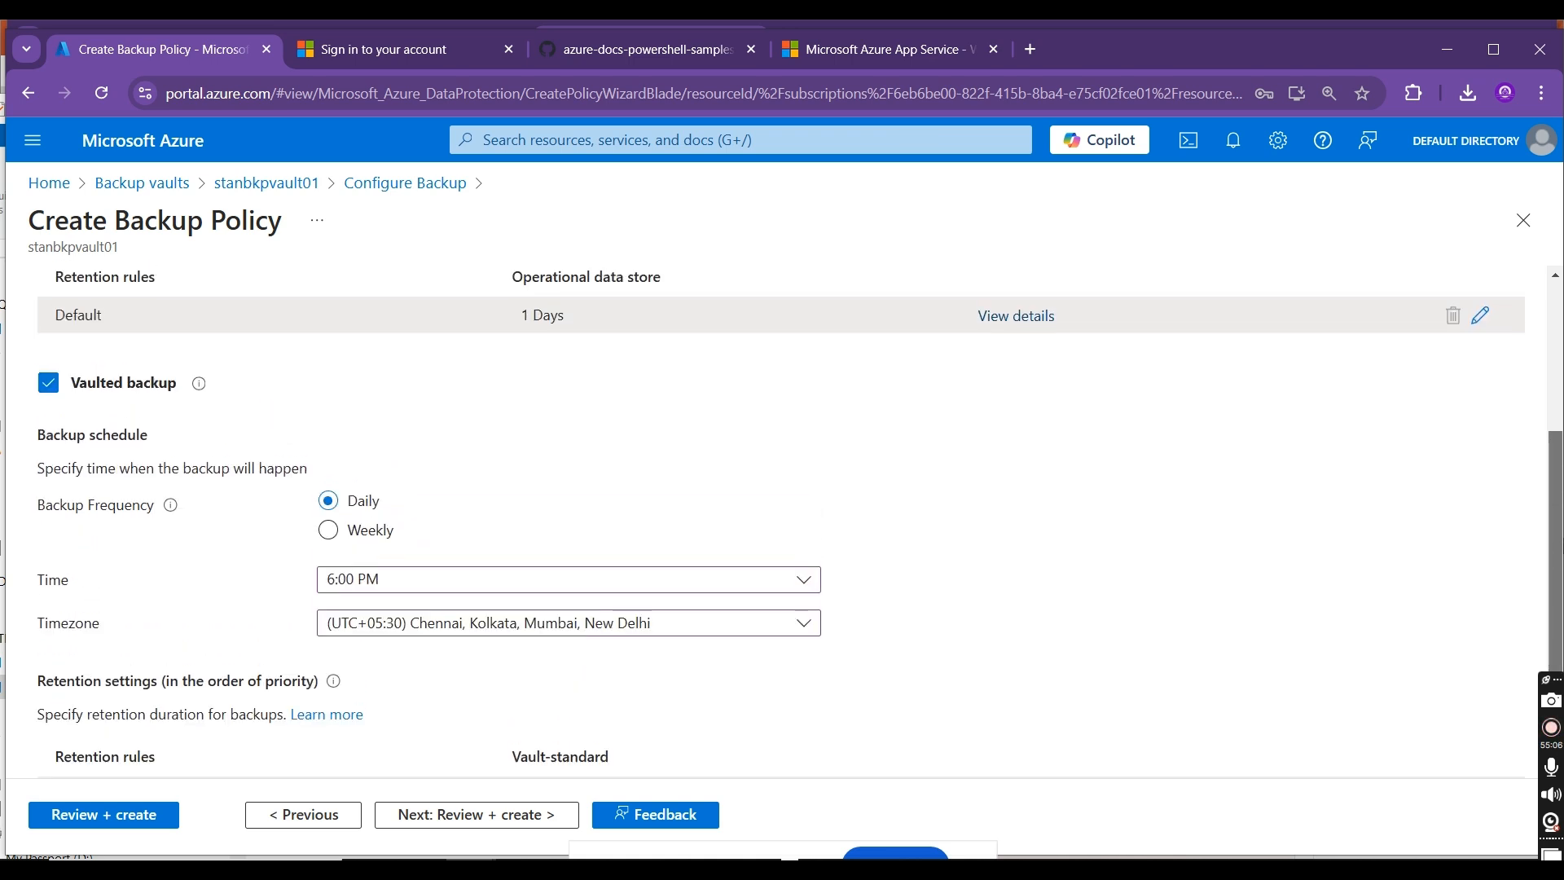
click(48, 413)
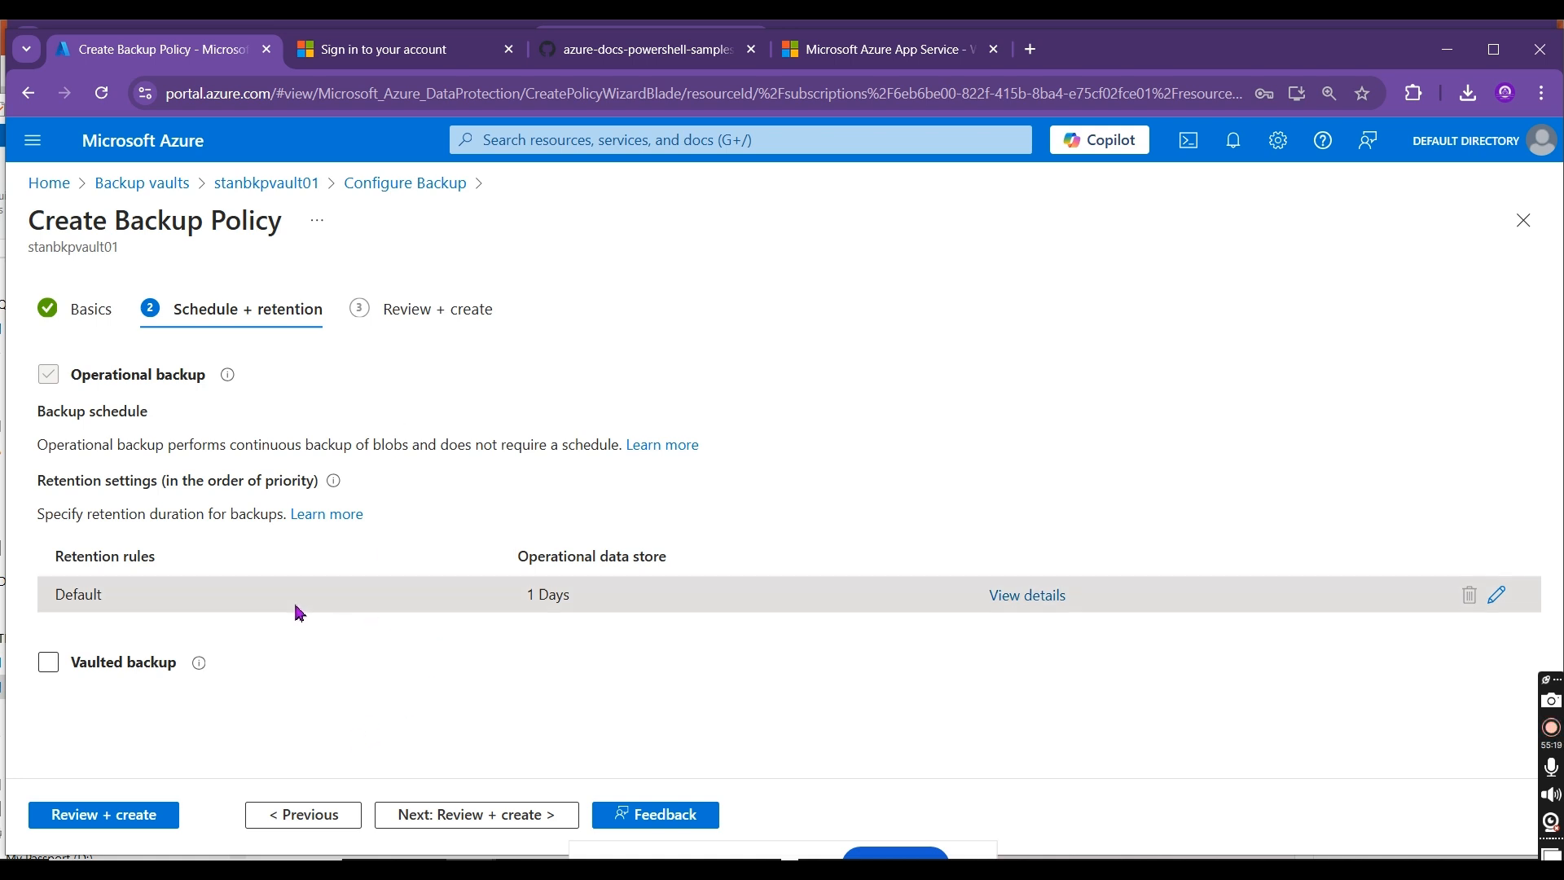
Step: Switch to the Book3 workbook in Excel and bring up the backup frequency, retention and schedule notes on Sheet1
key(alt+Tab)
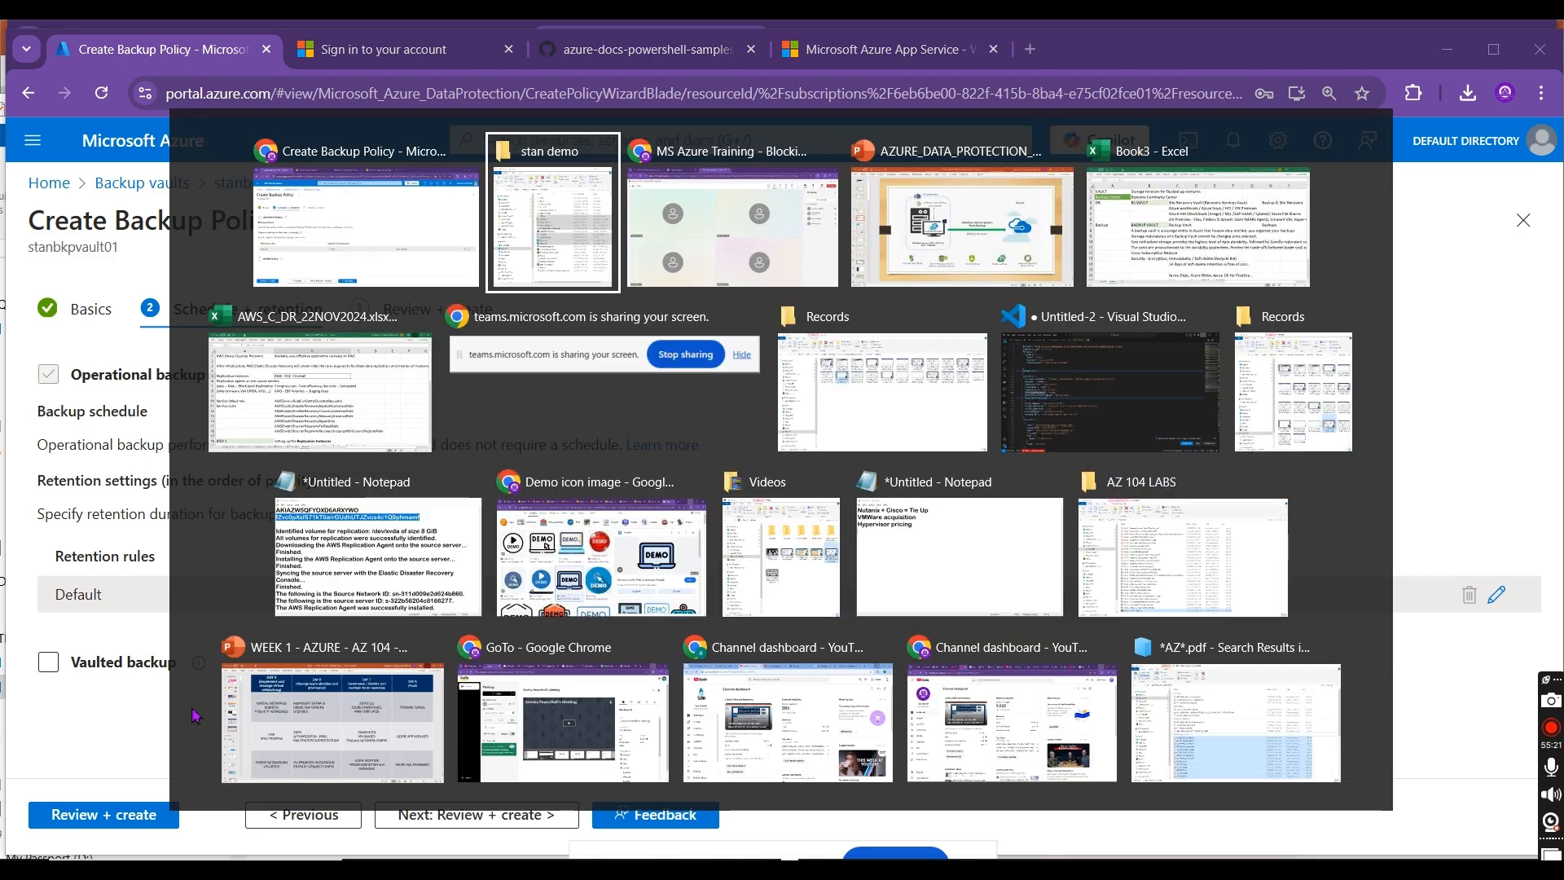
key(Tab)
key(Tab)
key(Tab)
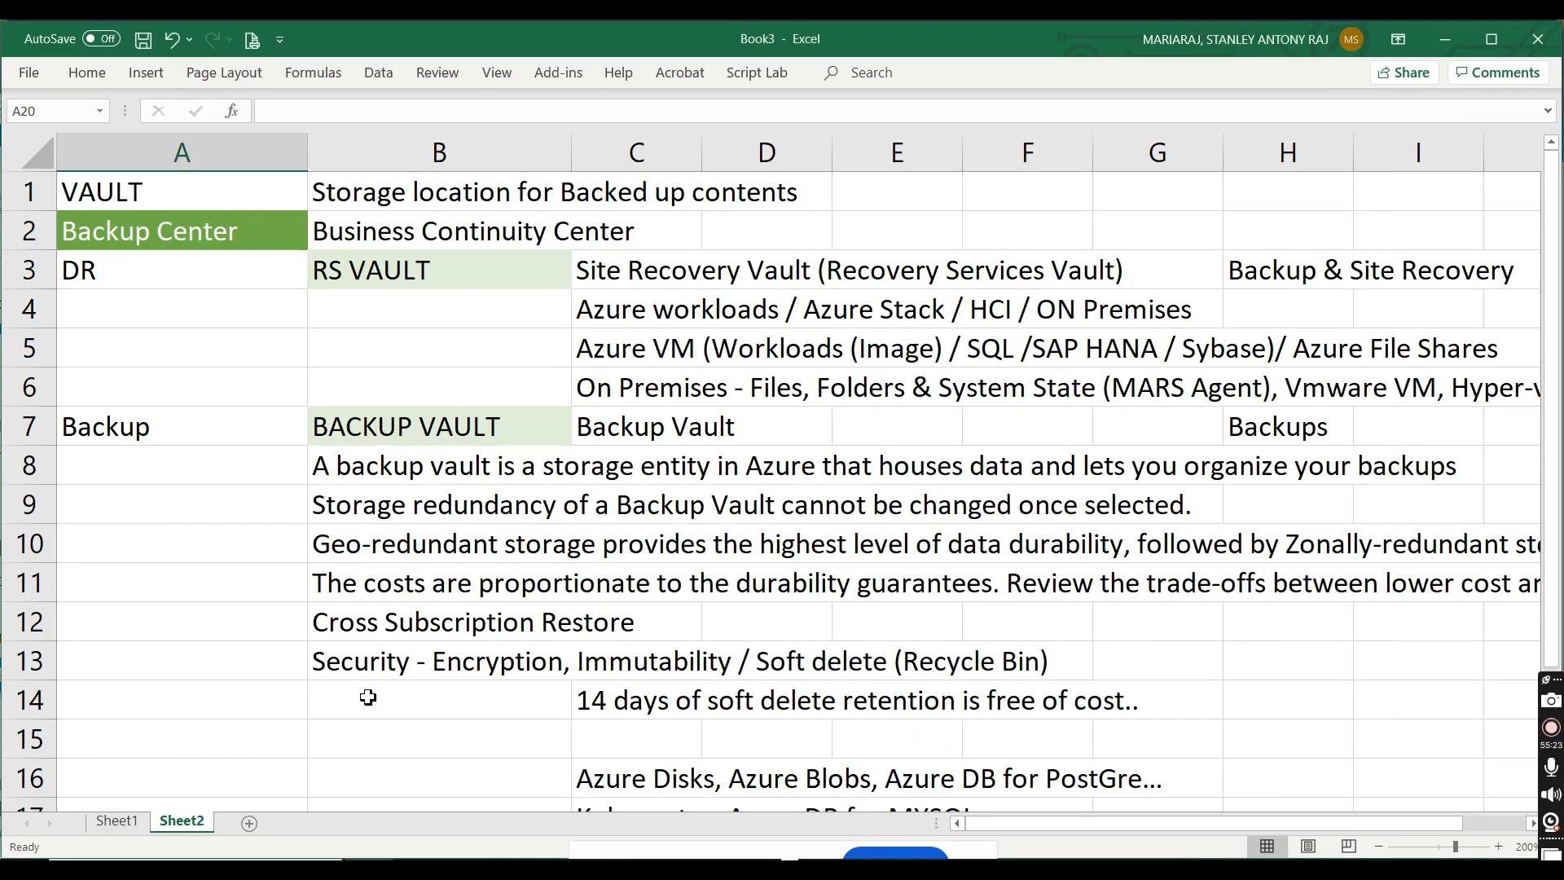
click(370, 723)
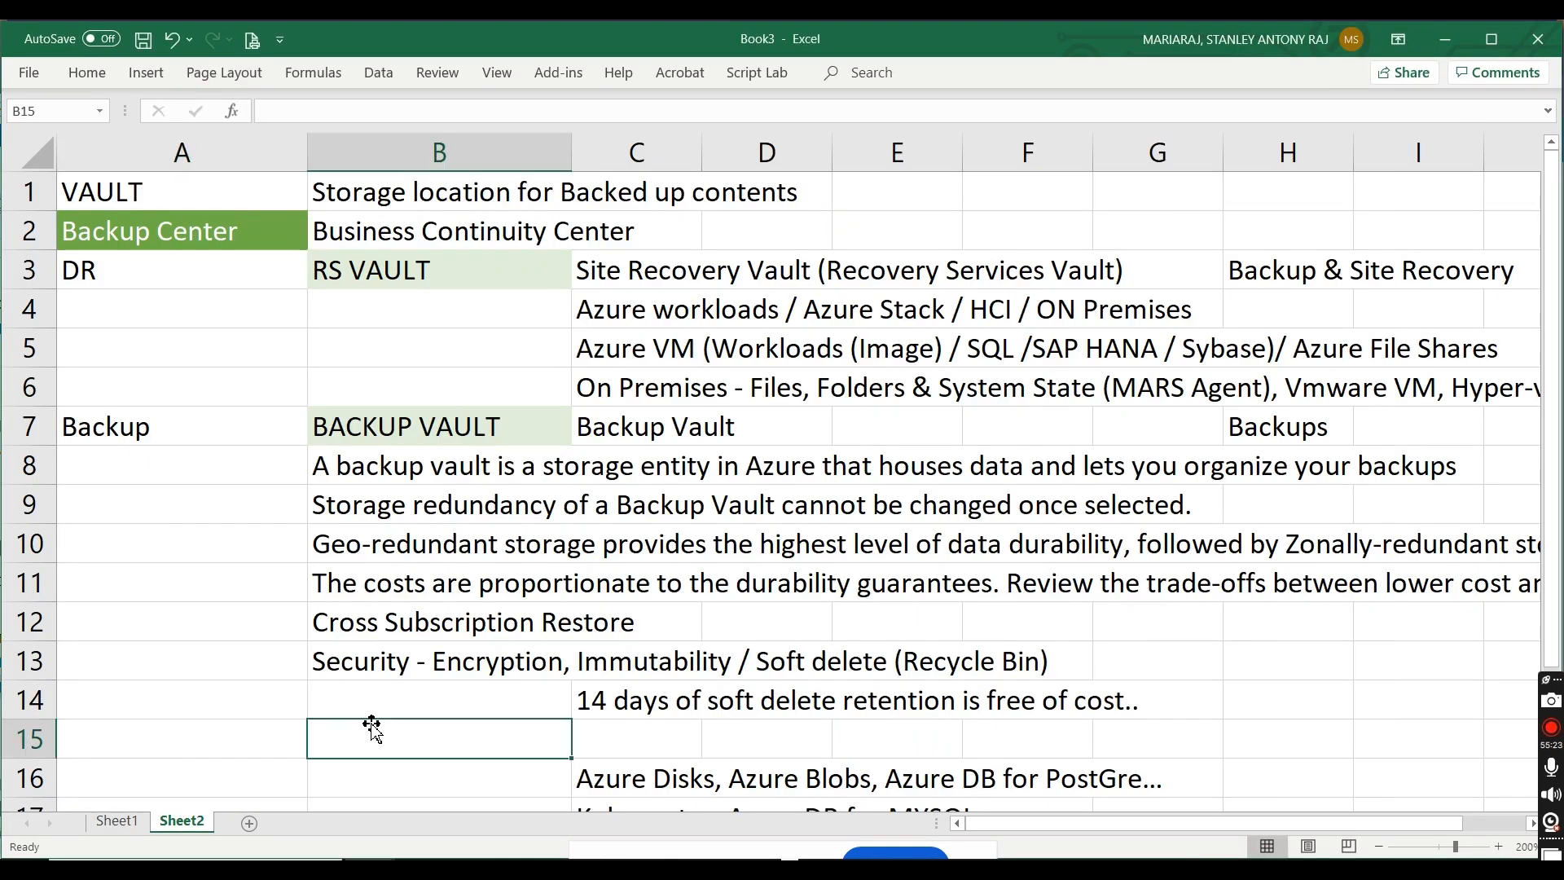
click(123, 821)
key(Down)
key(Down)
key(Down)
key(Down)
key(Down)
key(Down)
key(Down)
key(Down)
key(Down)
key(Down)
key(Down)
key(Down)
key(Down)
key(Down)
key(Down)
key(Down)
key(Down)
key(Down)
key(Down)
key(Down)
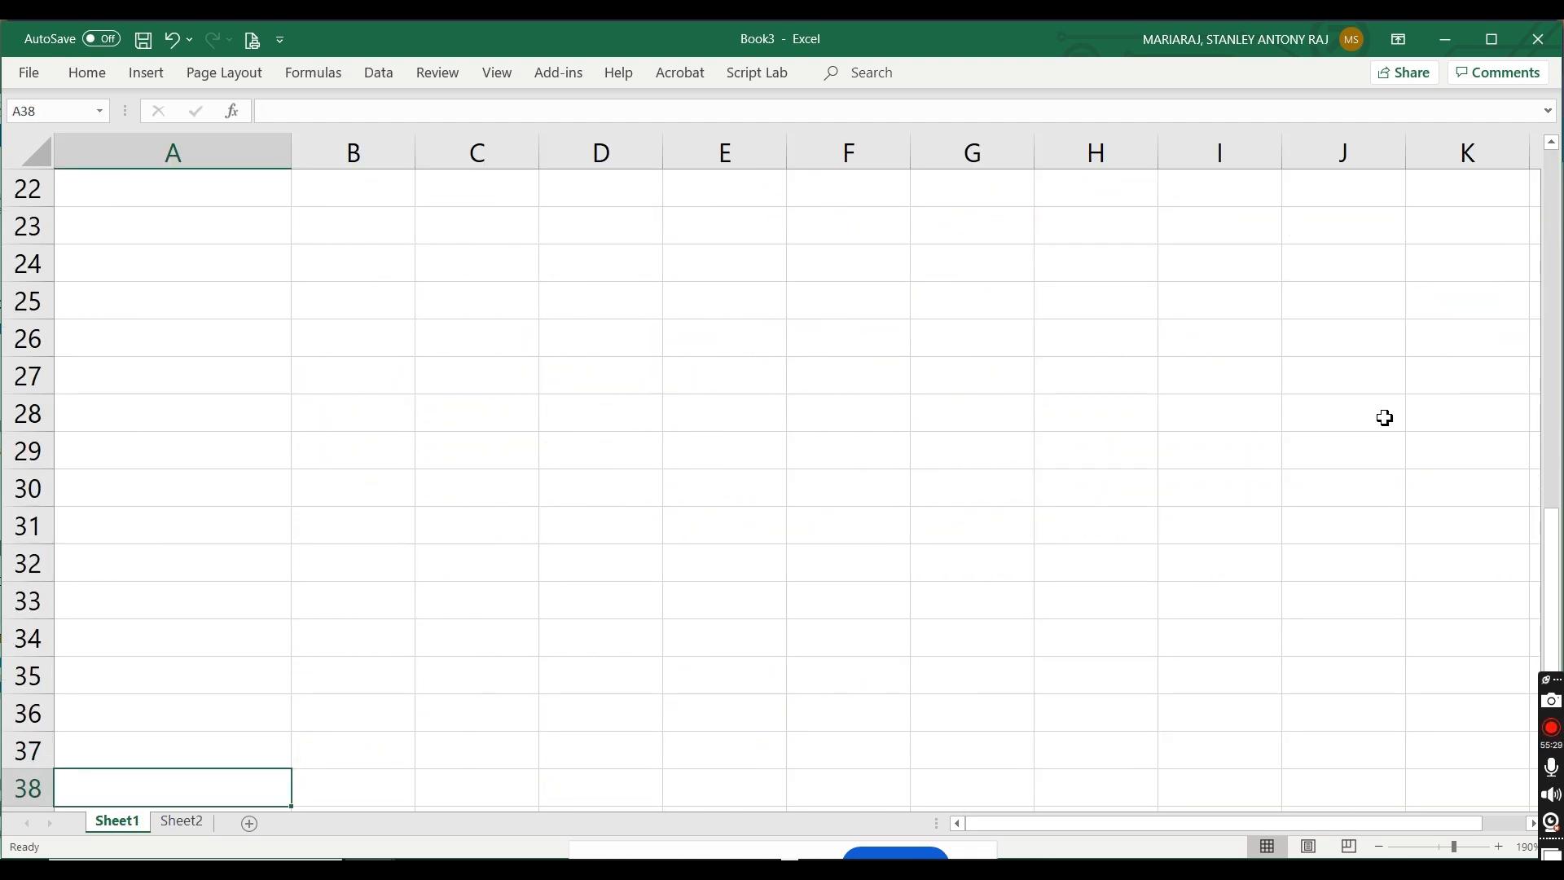
drag(1557, 559, 1553, 494)
Step: Enter the labels Operational Tier in B22 and Vault Tier in B23
click(369, 454)
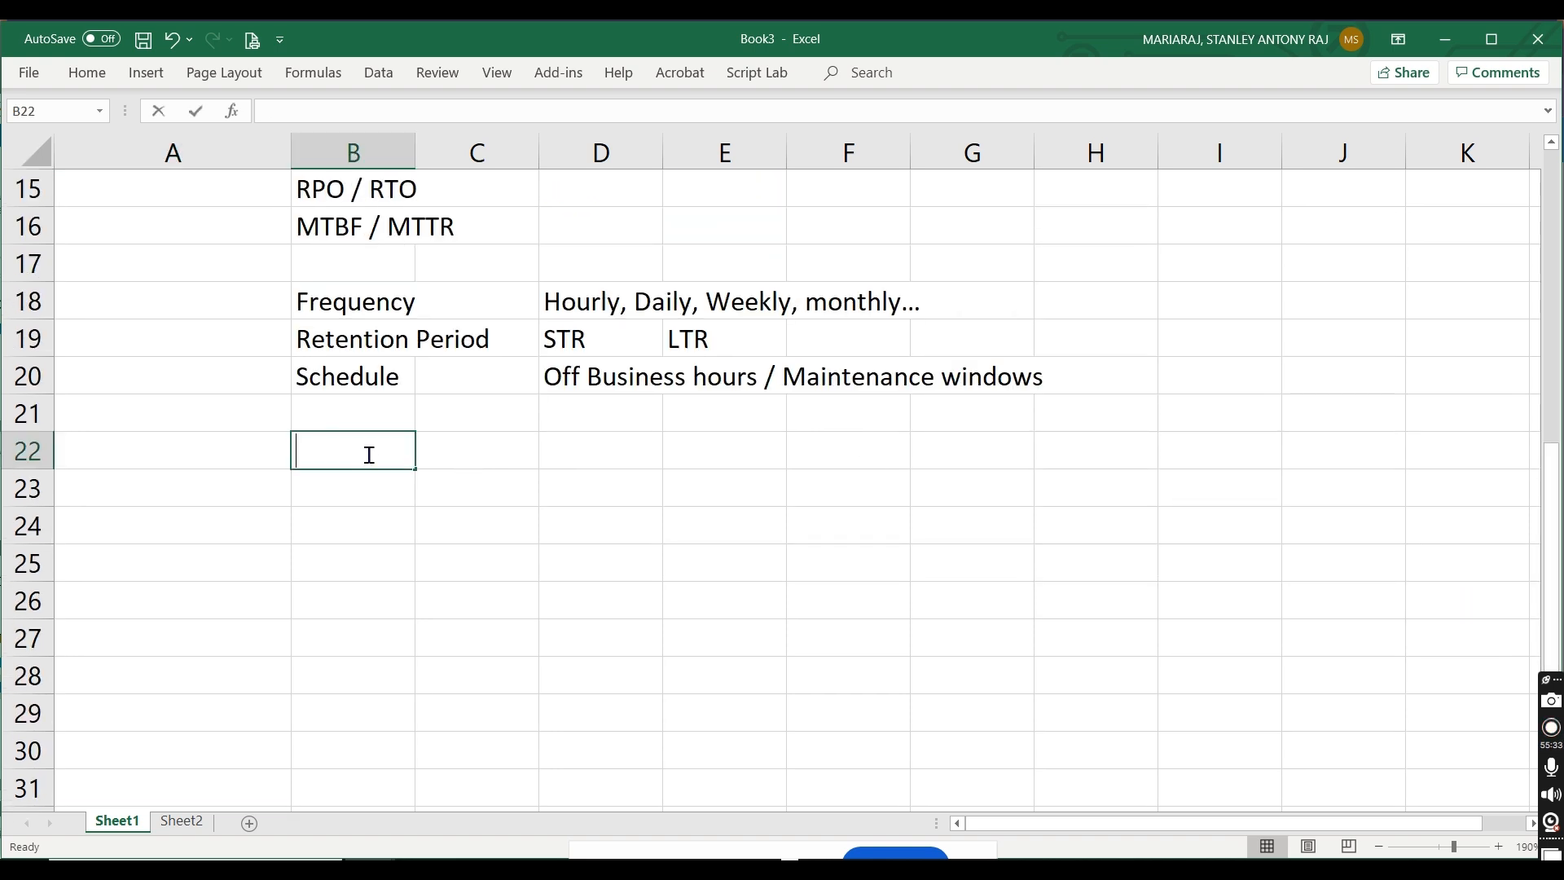
text(Operational Tier)
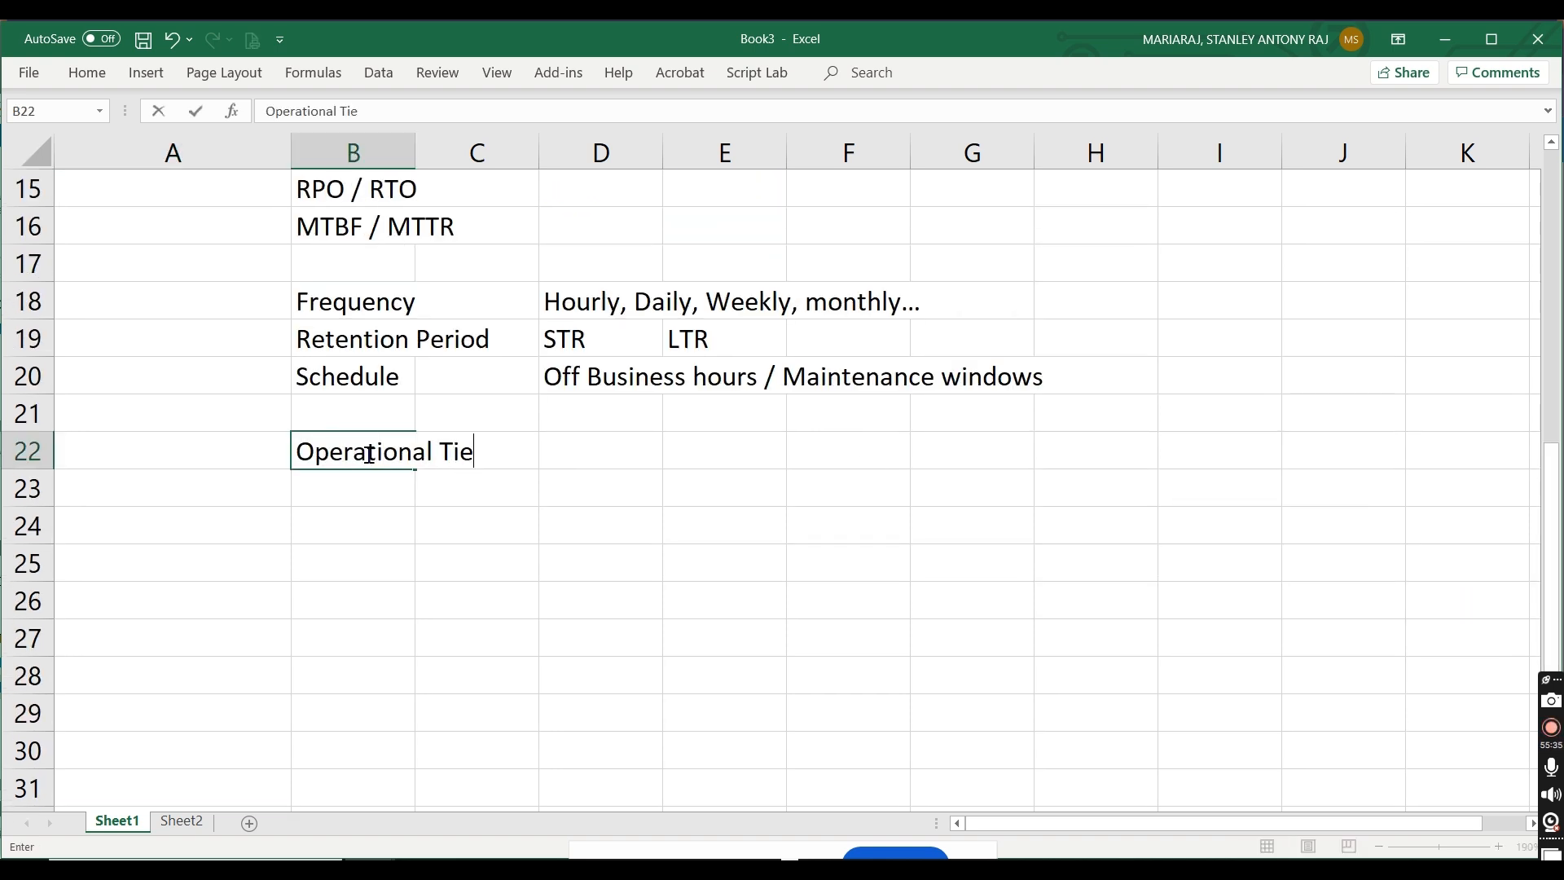
click(356, 489)
text(V)
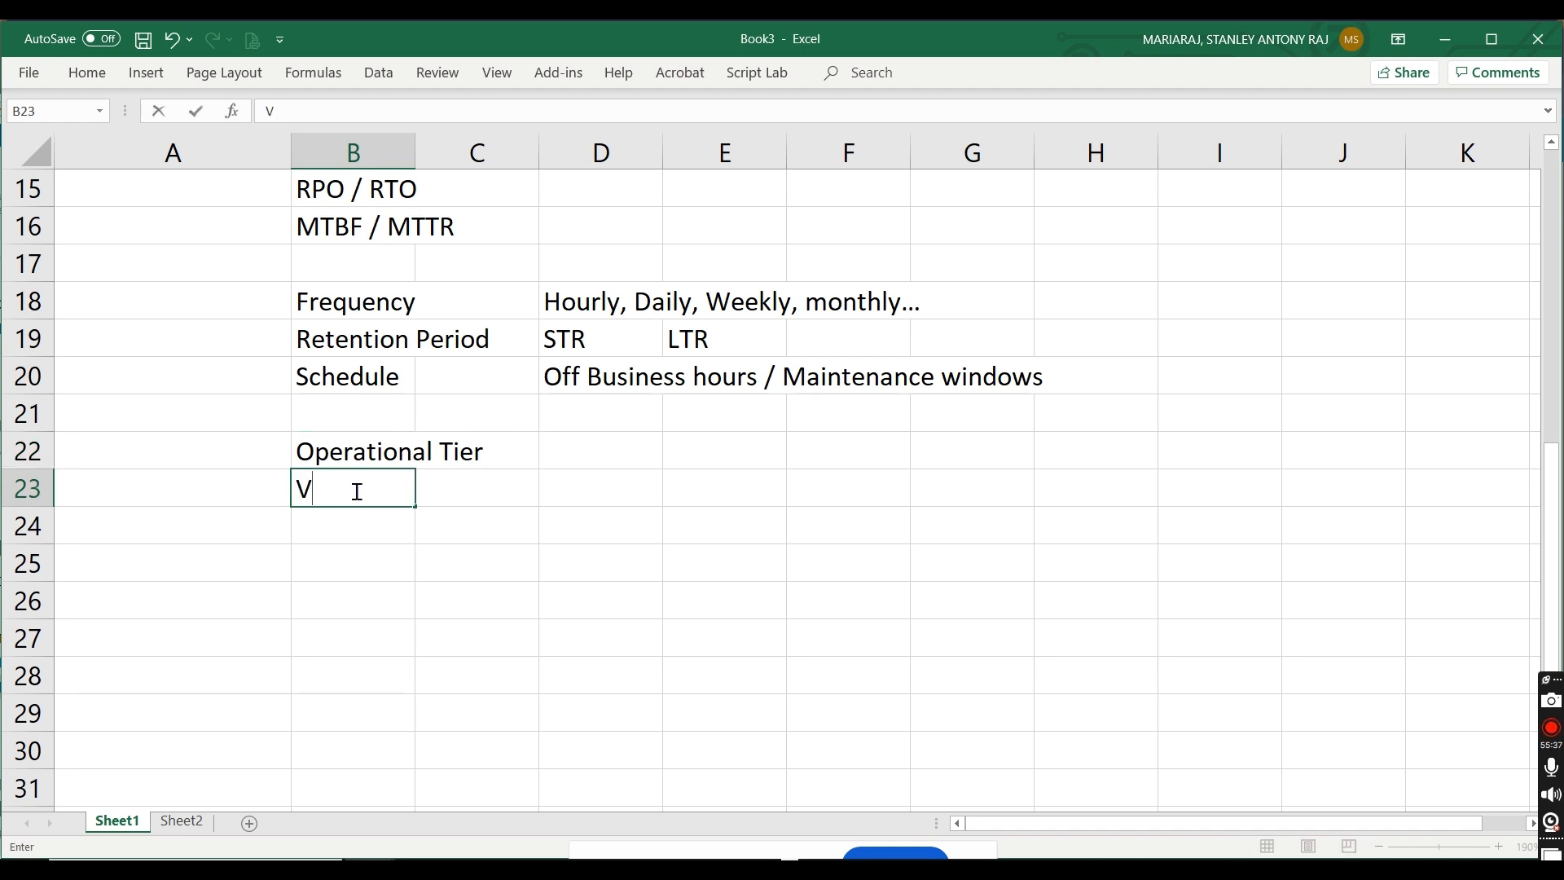
text(ault Tier)
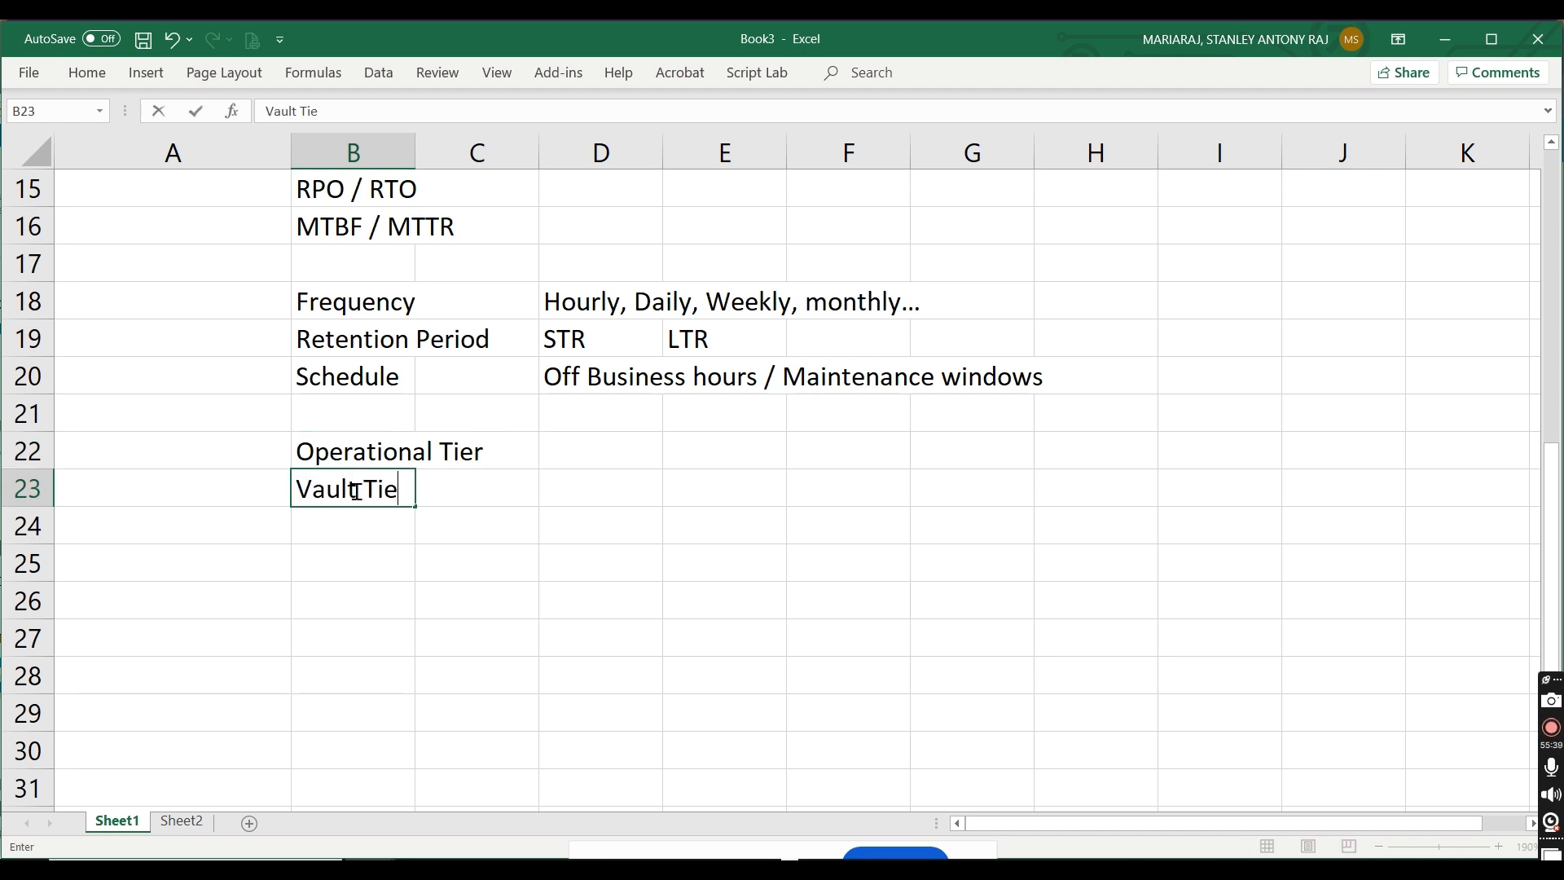
Step: Describe Operational Tier as STR and Costly in D22:E22, and Vault Tier as LTR and Cheaper in D23:E23
click(600, 490)
text(LTR)
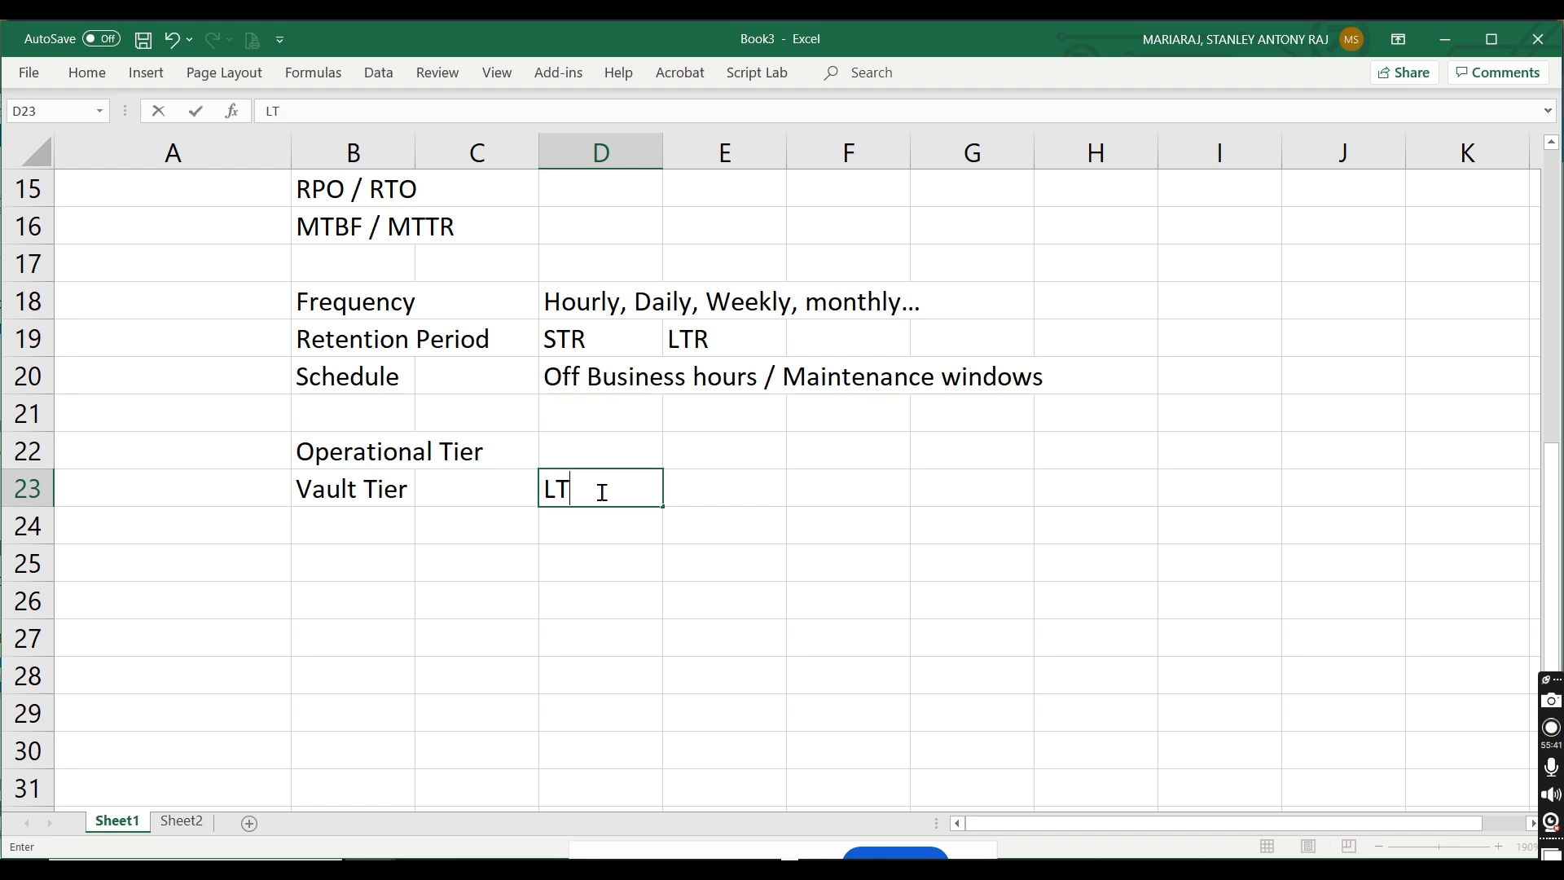
click(614, 455)
text(STR)
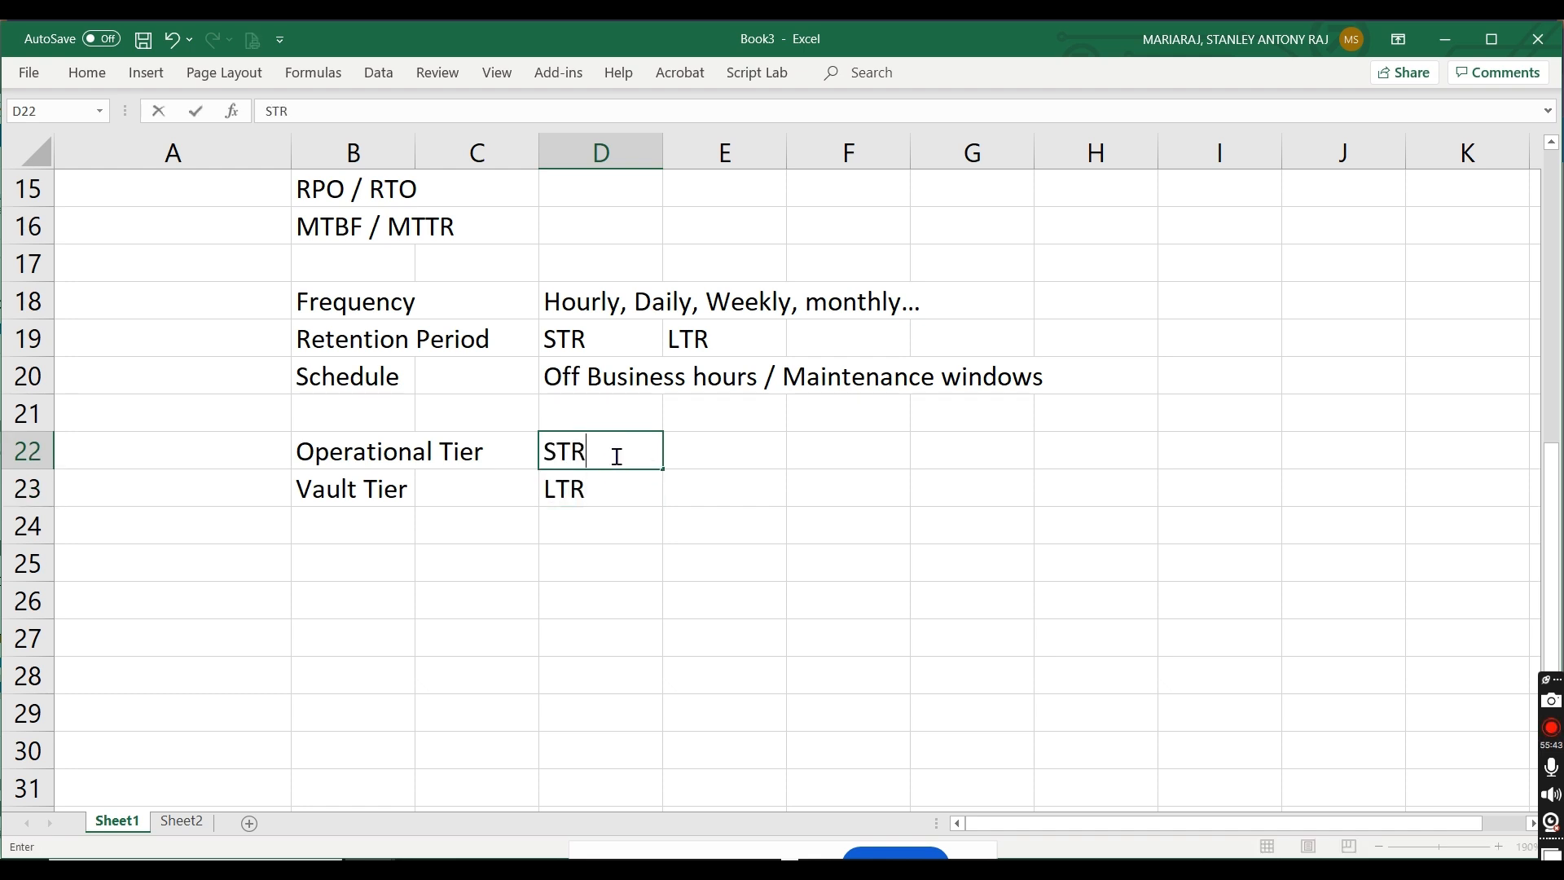
key(Tab)
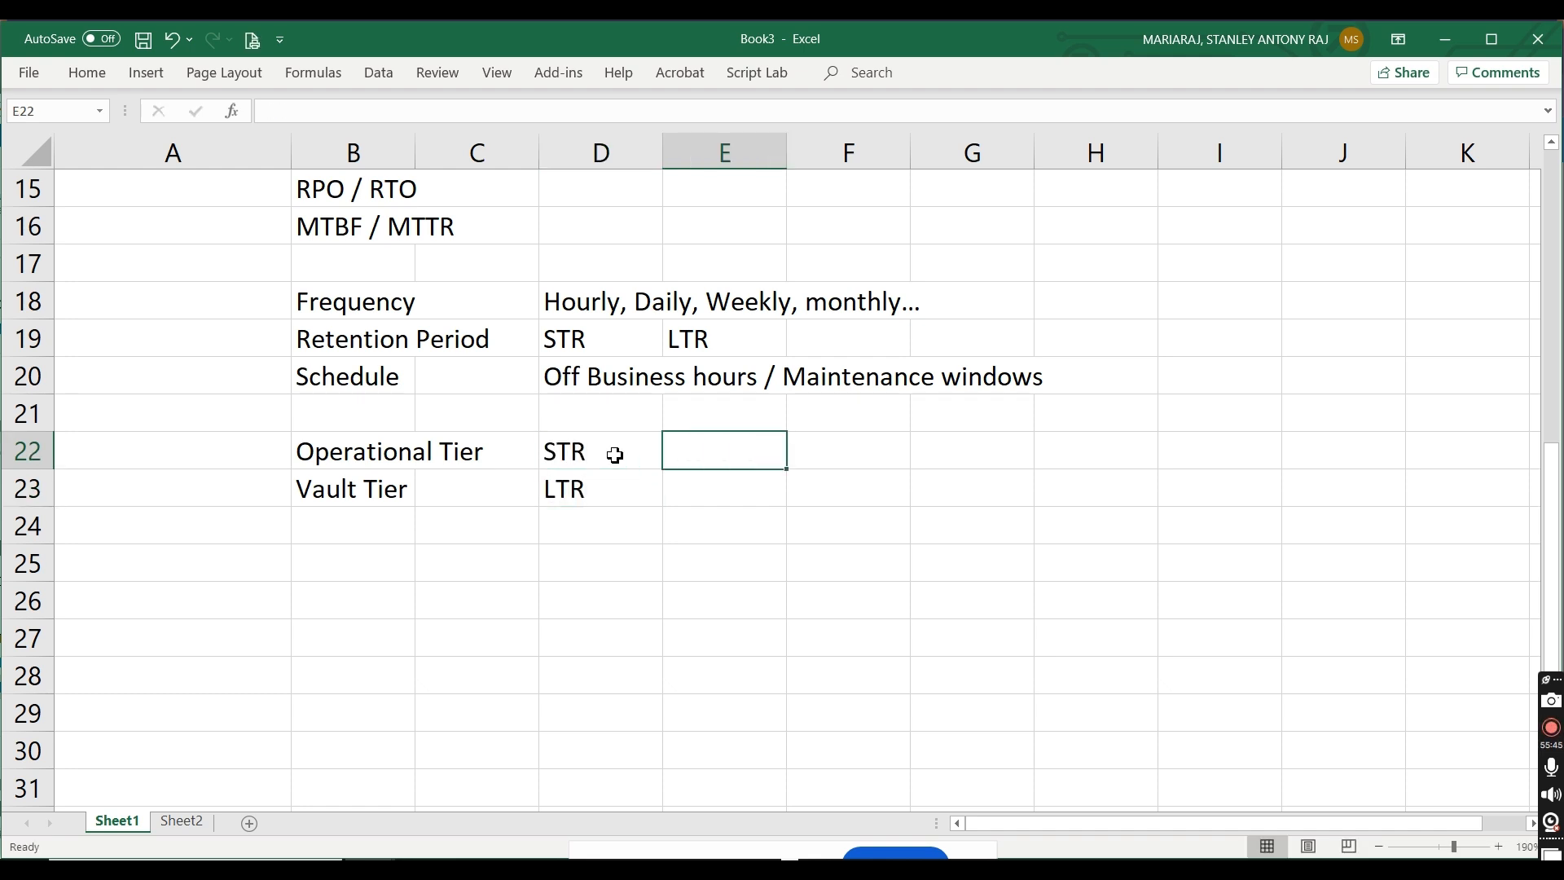
text(Costly)
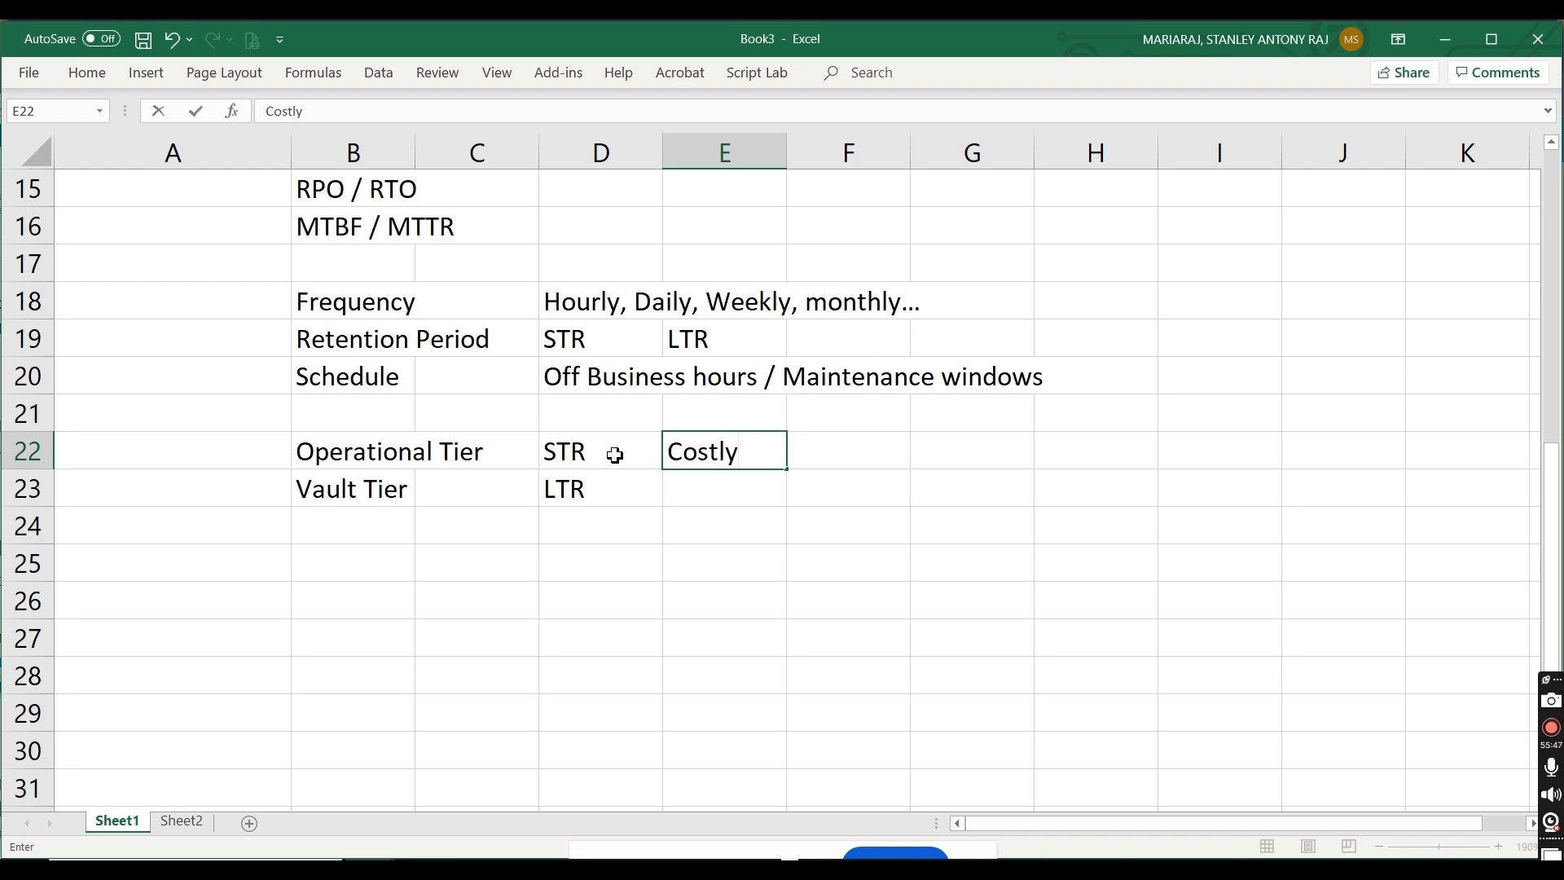
click(737, 490)
text(Cheaper)
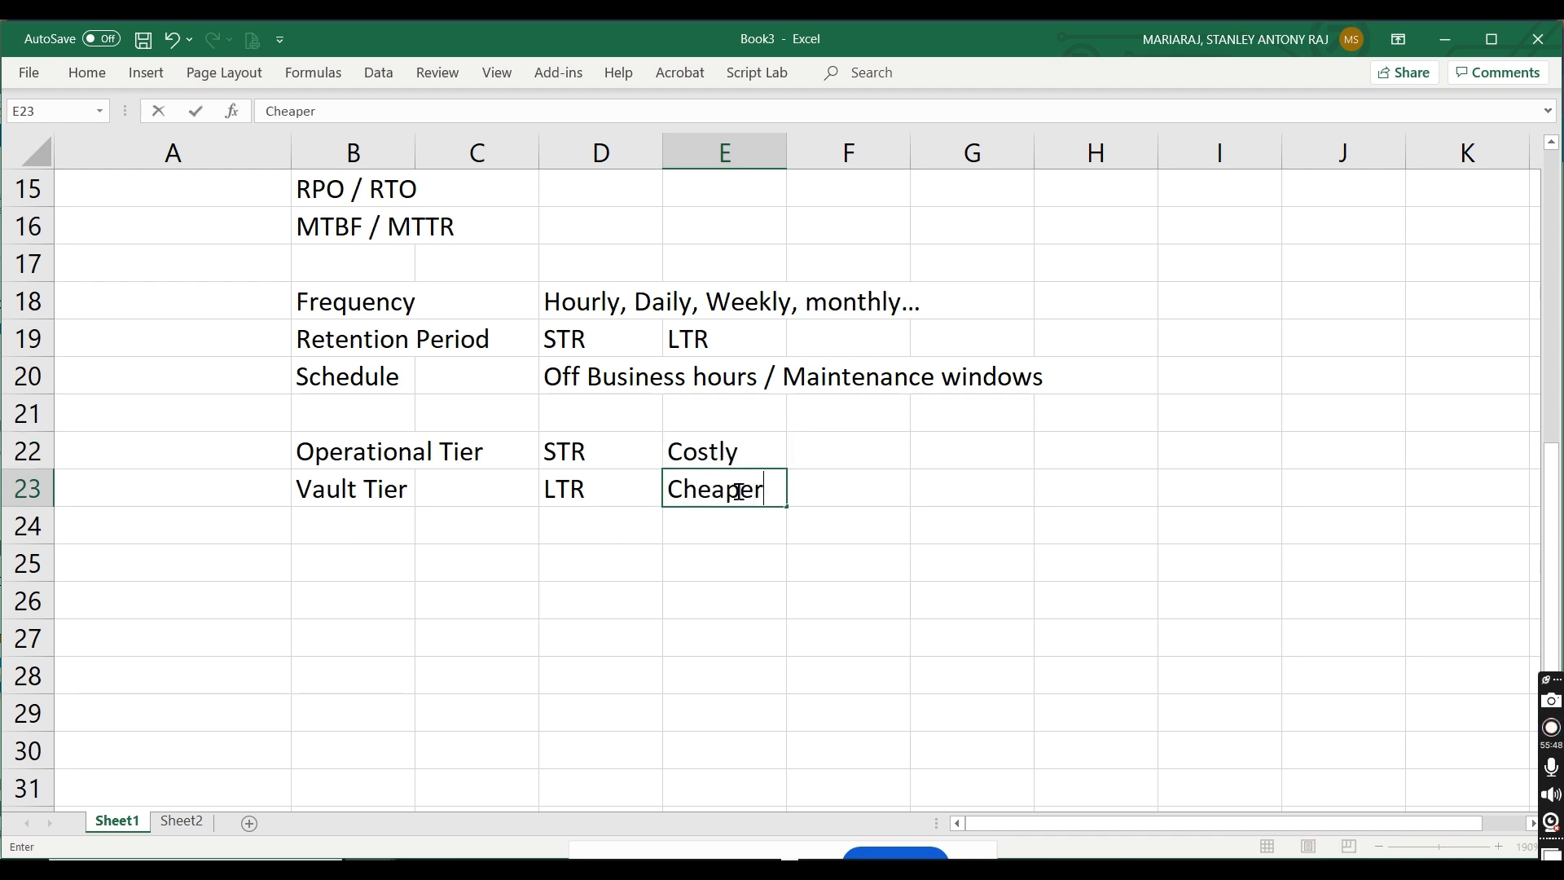
Step: Note Instant restore for the Operational Tier in F22 and Retreival time / option for the Vault Tier in F23
click(817, 453)
text(In)
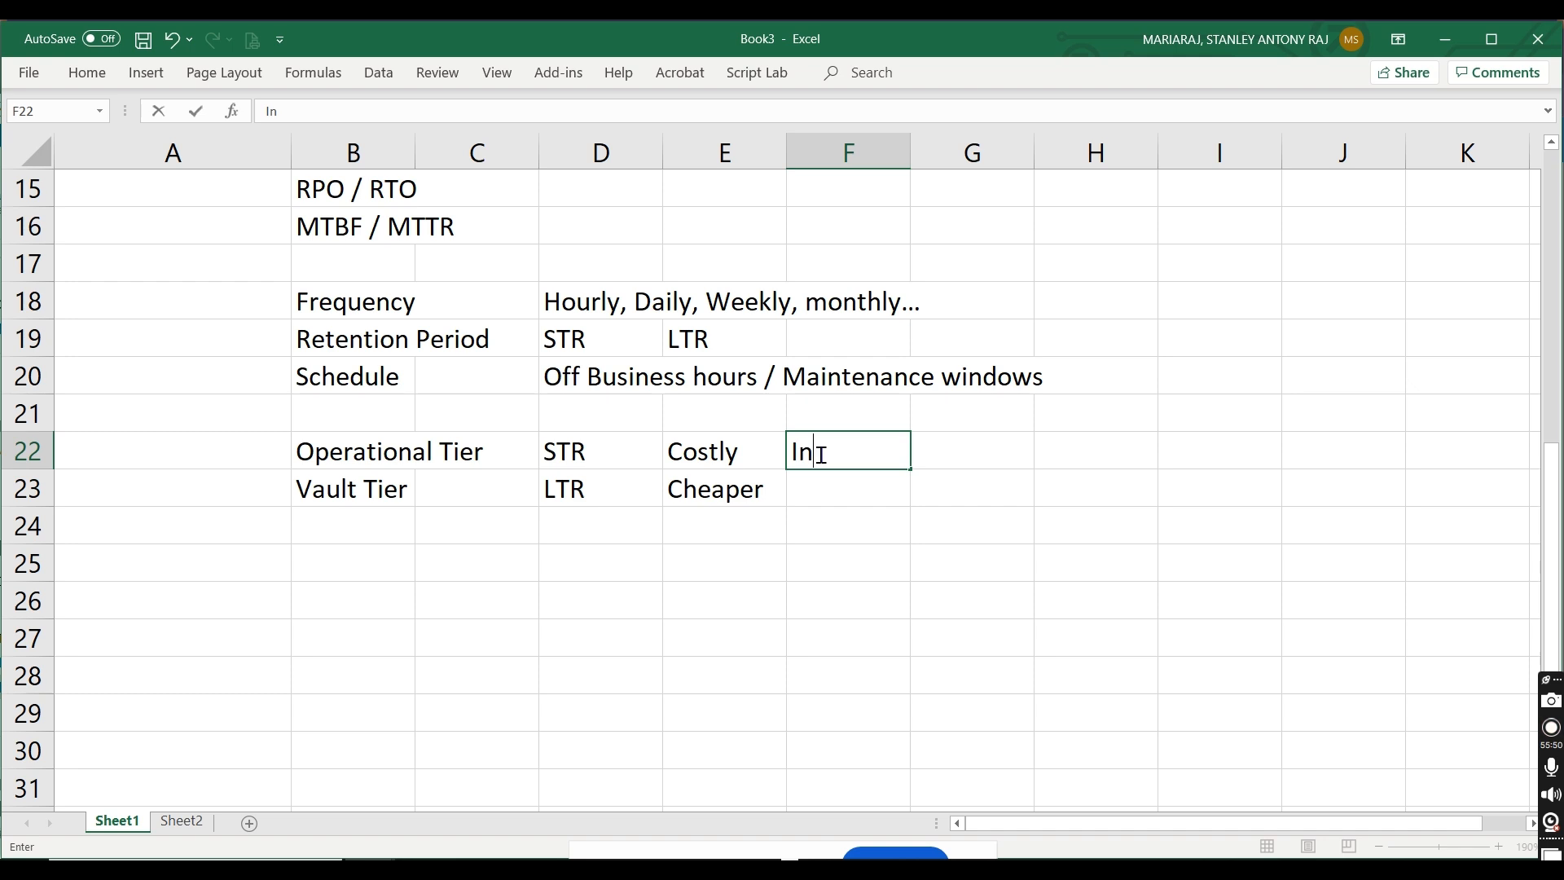
text(stant restore)
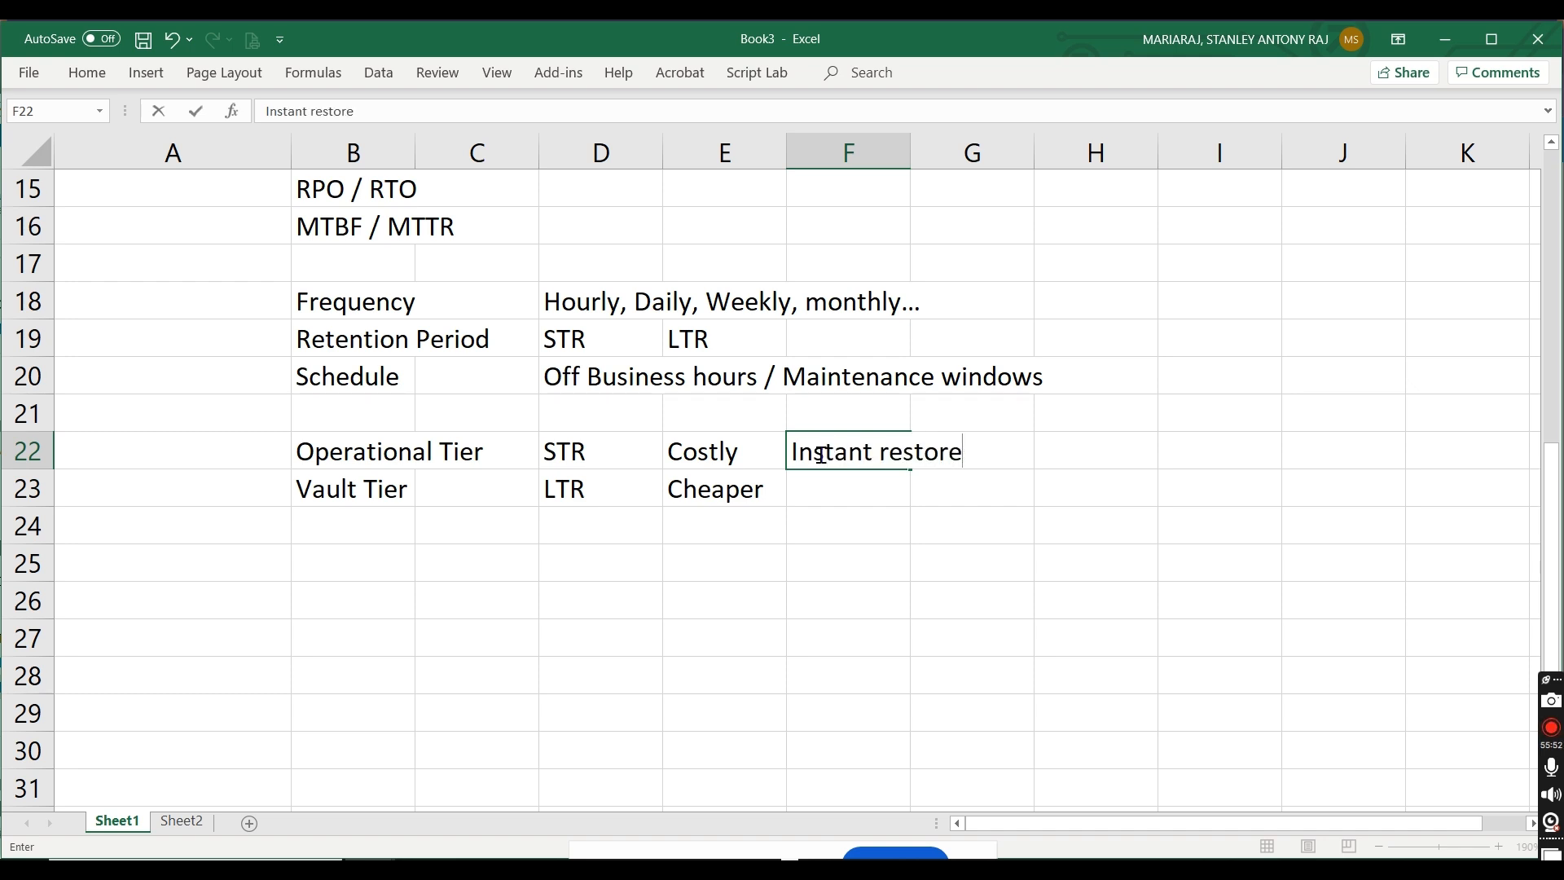
click(822, 497)
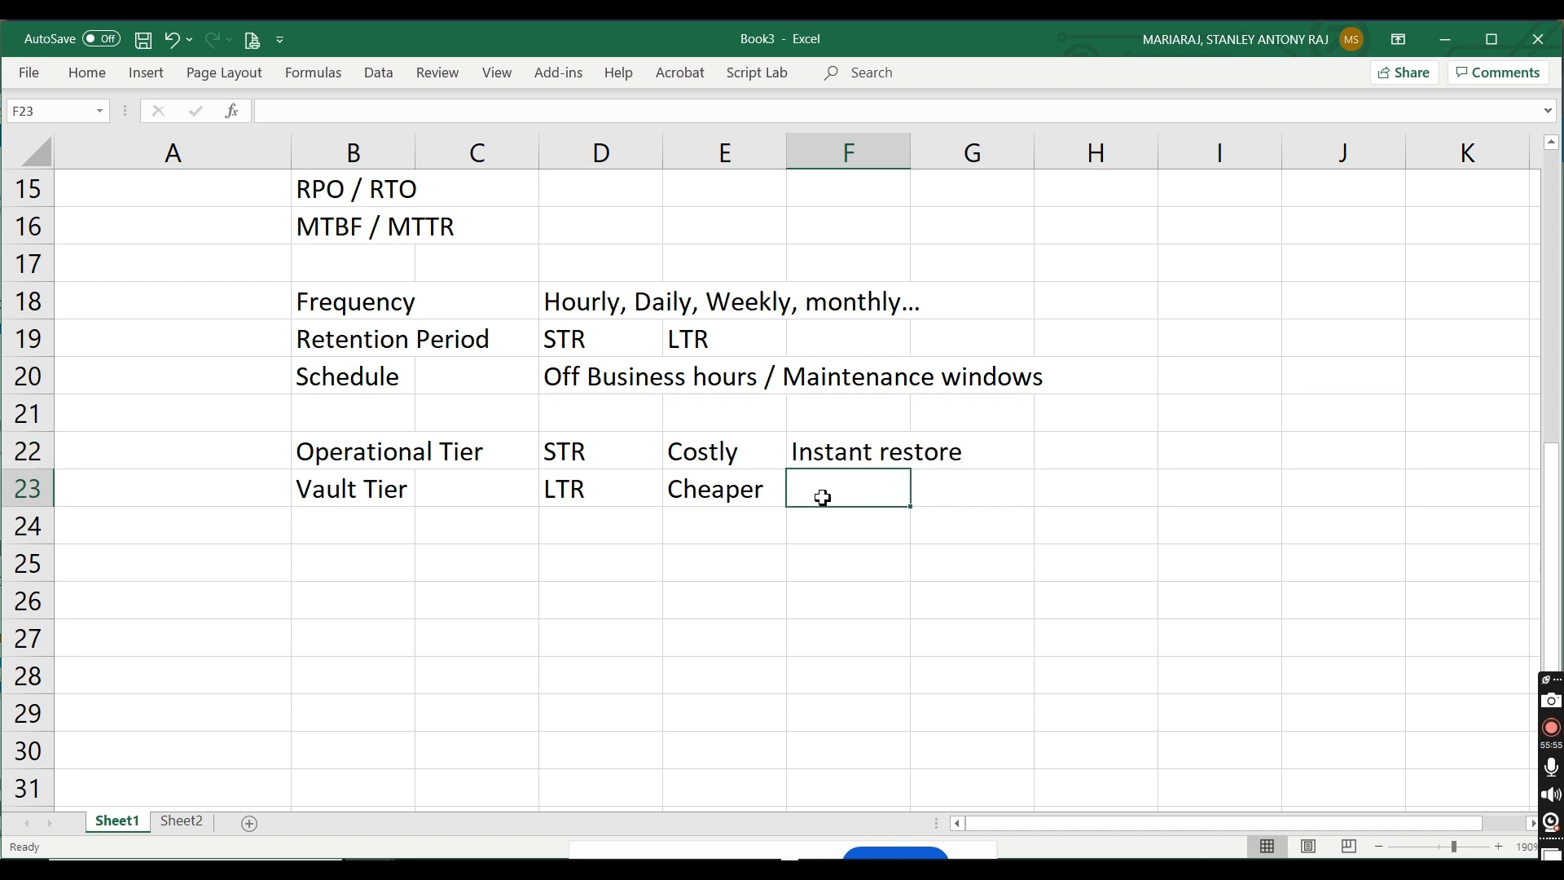
text(Retreival tim)
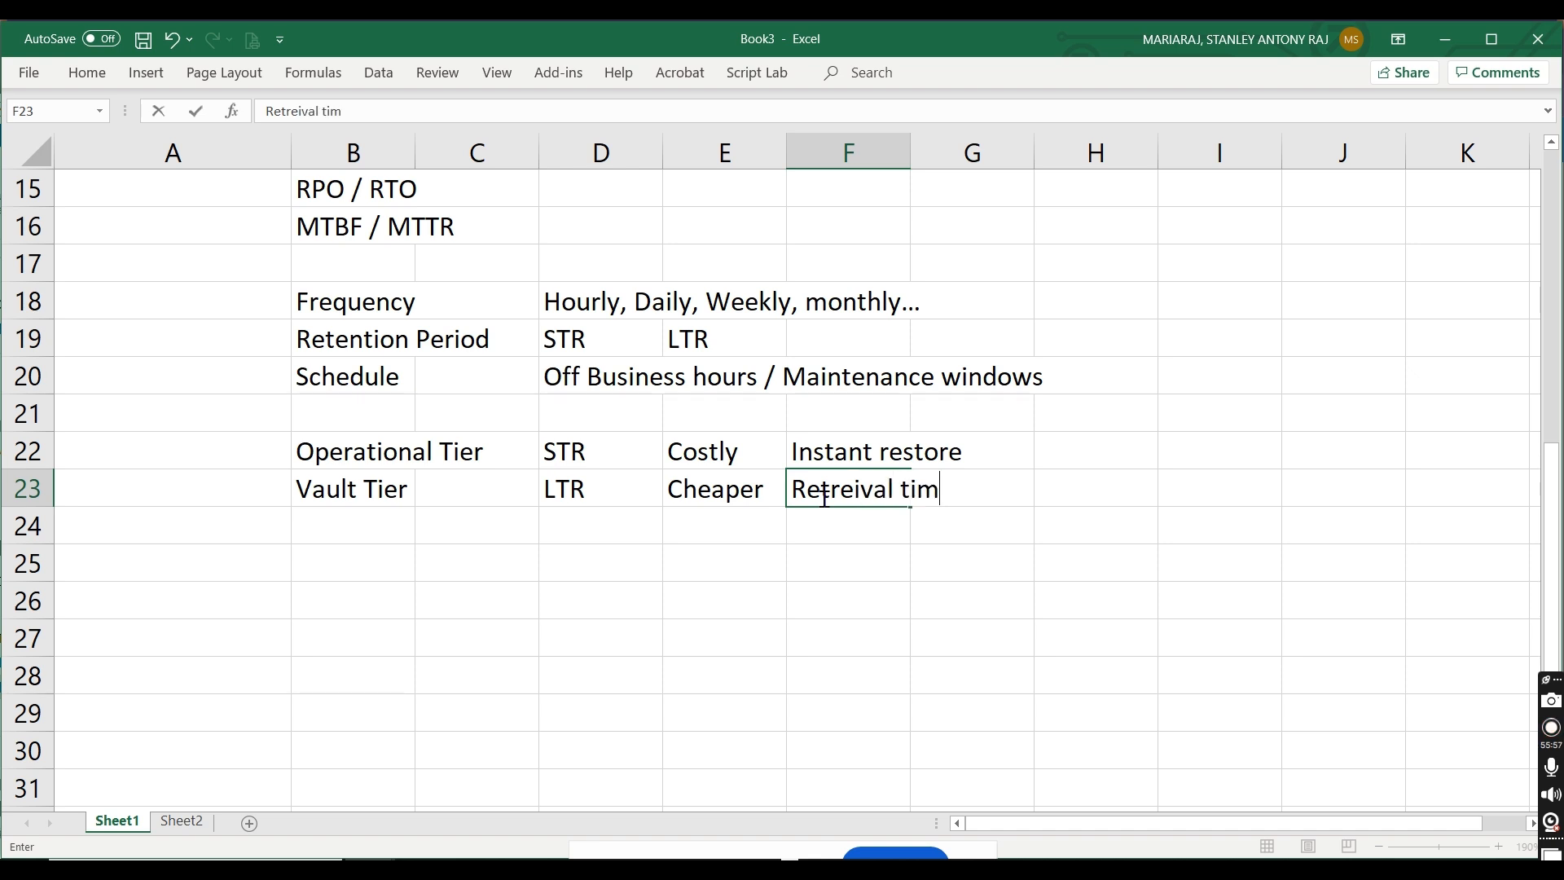
text(e / option)
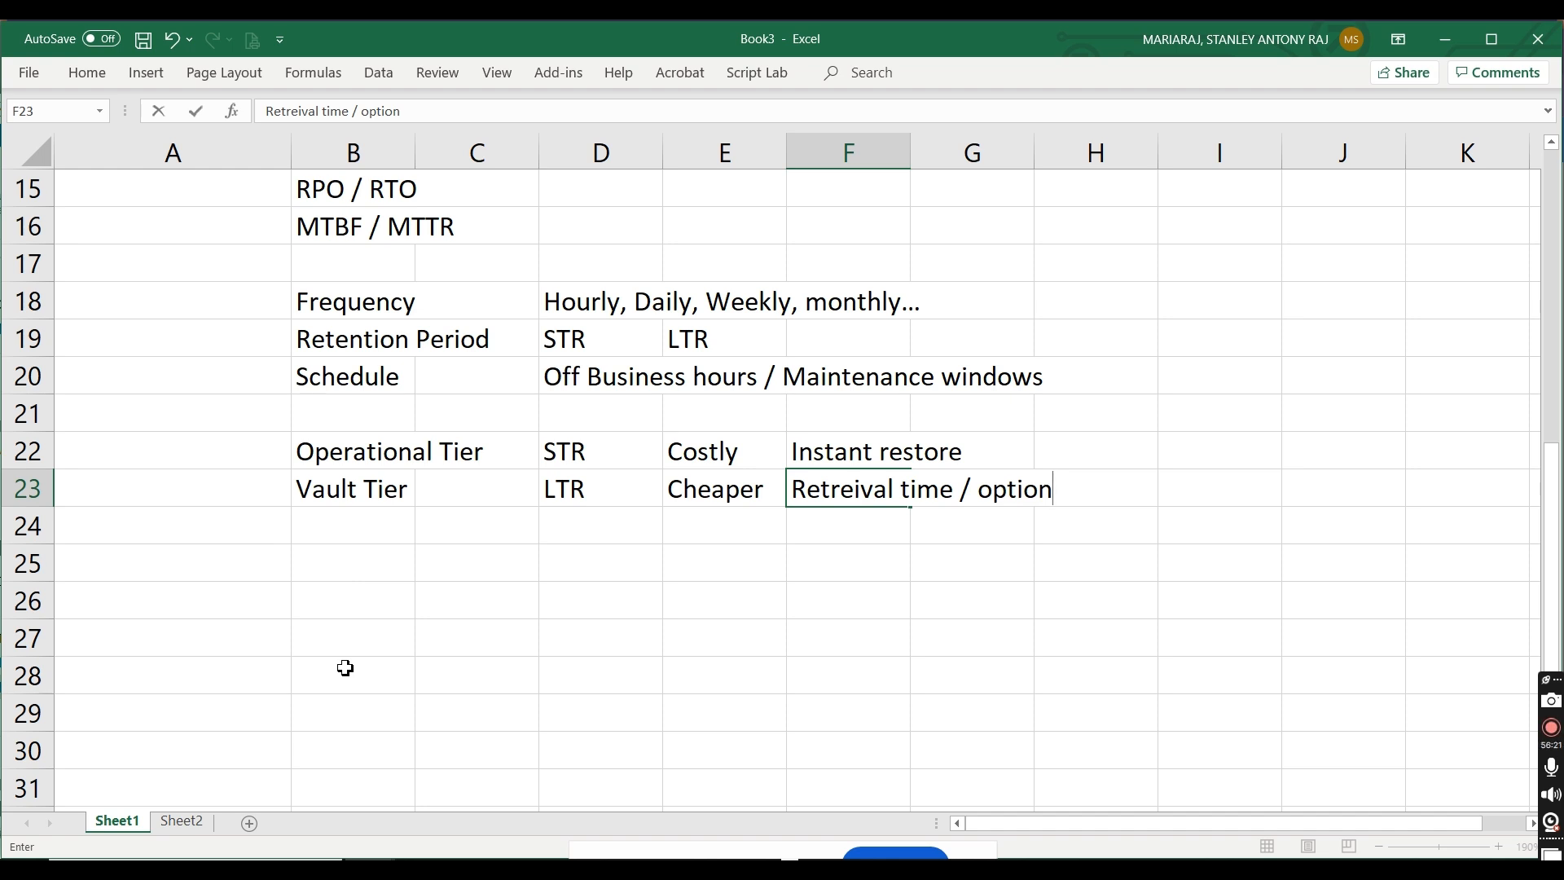
click(167, 423)
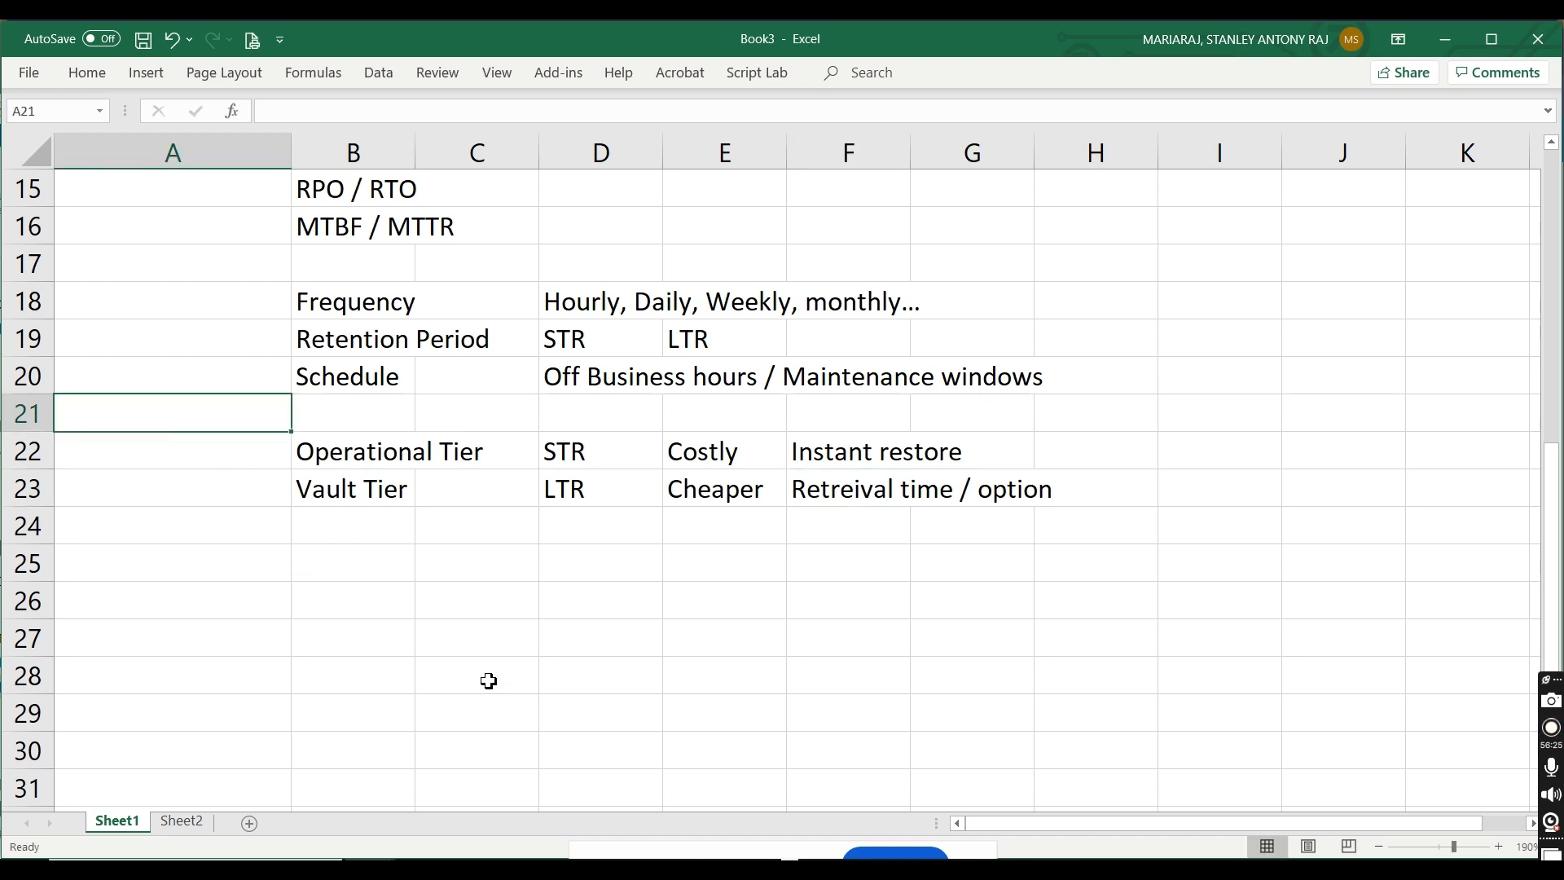
Step: Switch back to the Azure portal in the browser, review the stan-blob-bkp-pol-01 settings and create the backup policy
key(alt+Tab)
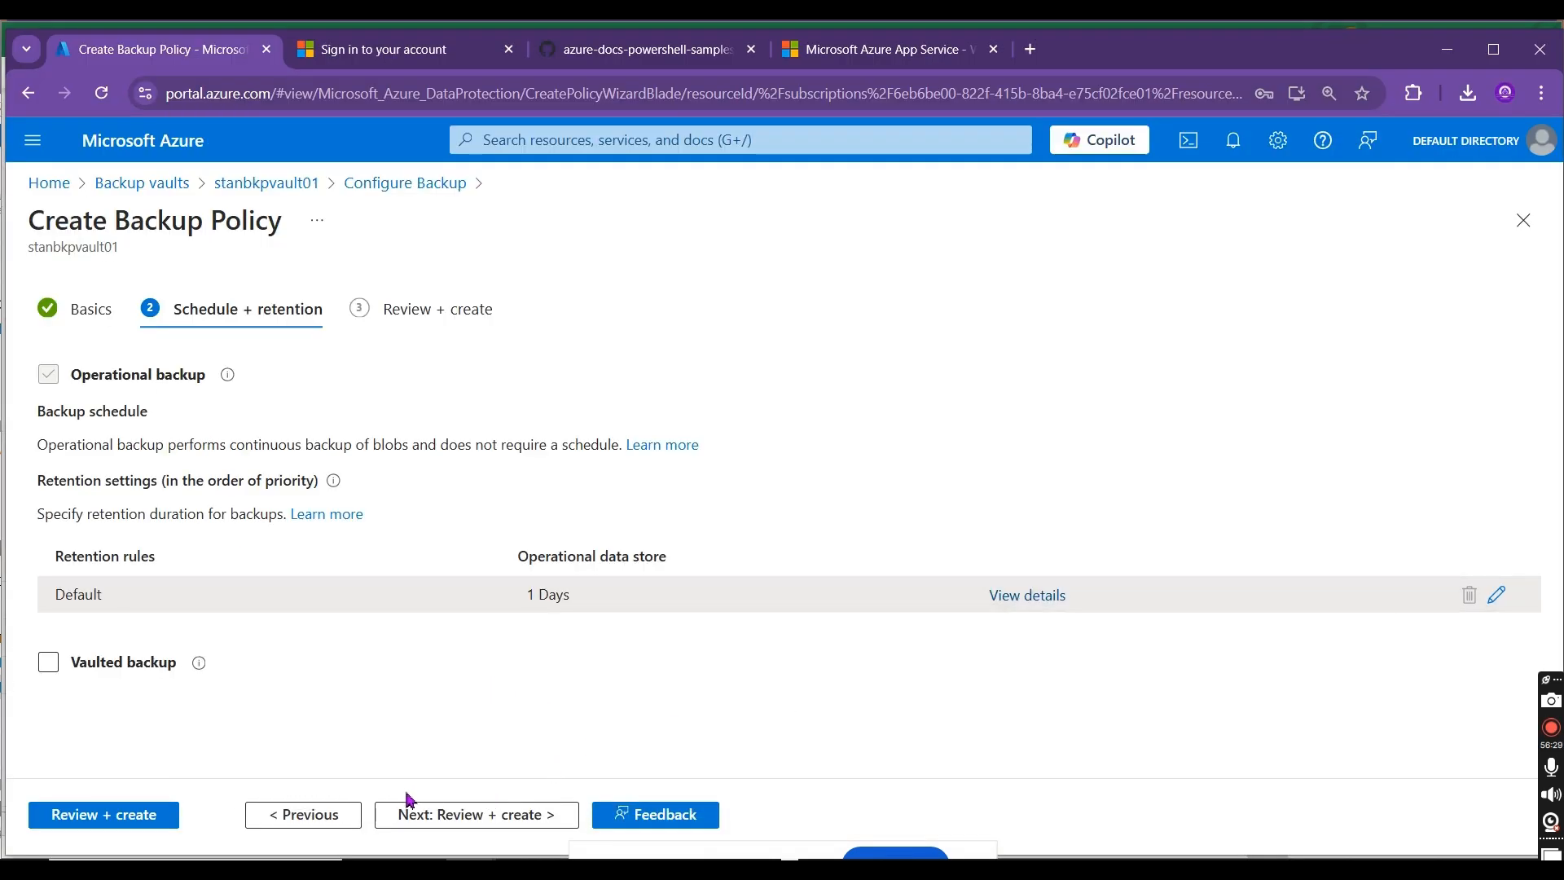
click(403, 812)
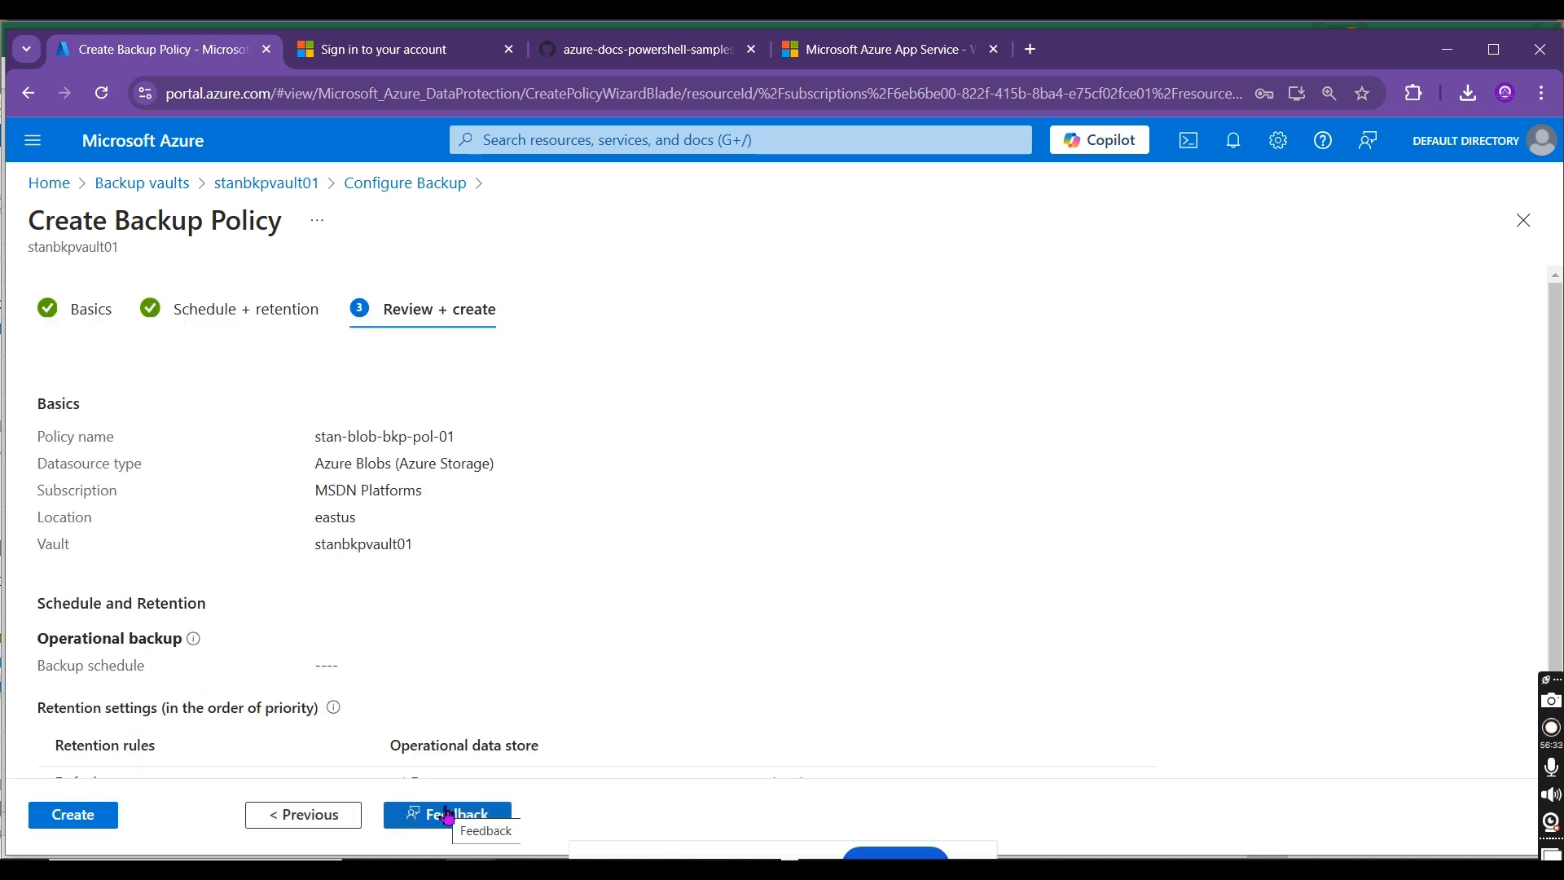
scroll(1300, 663, down, 2)
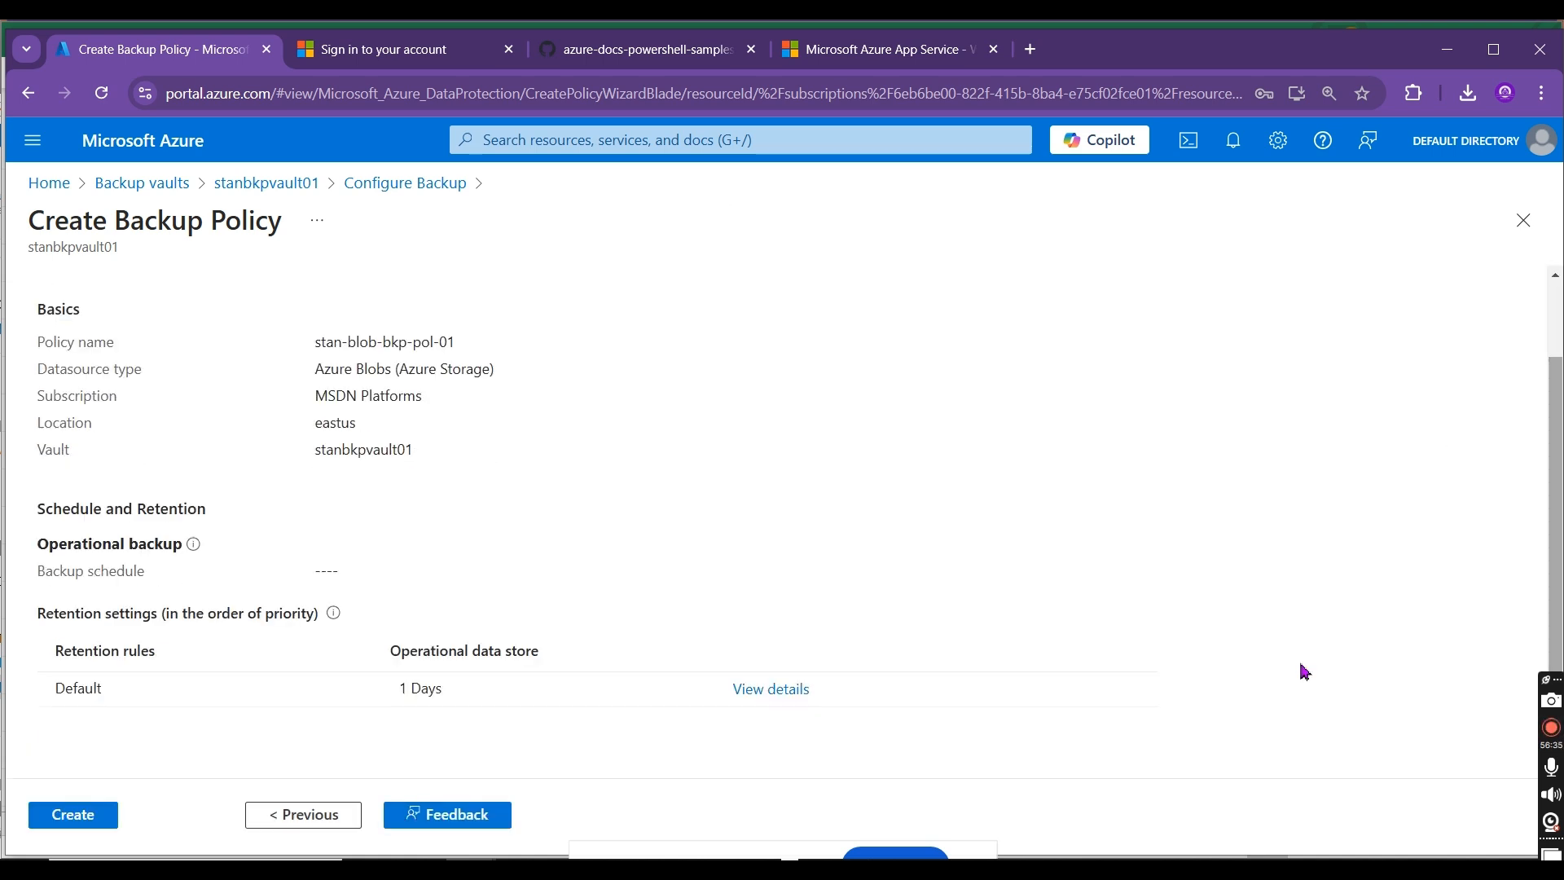
click(101, 817)
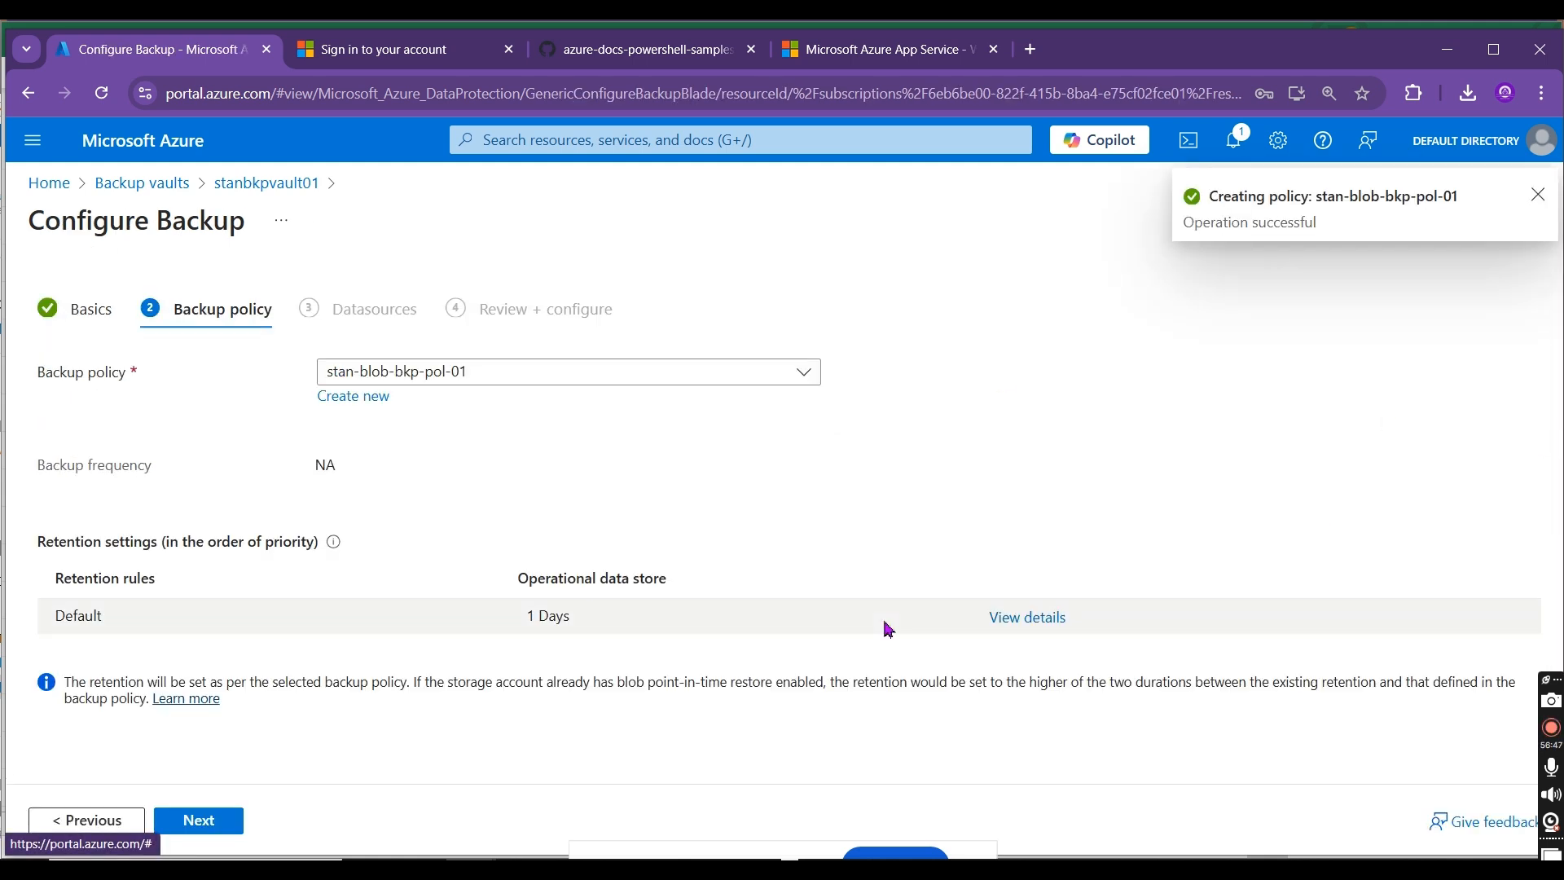
Step: Continue to the datasources stage of the backup configuration and add storage account stanstgacc0022 as the resource to back up
click(208, 816)
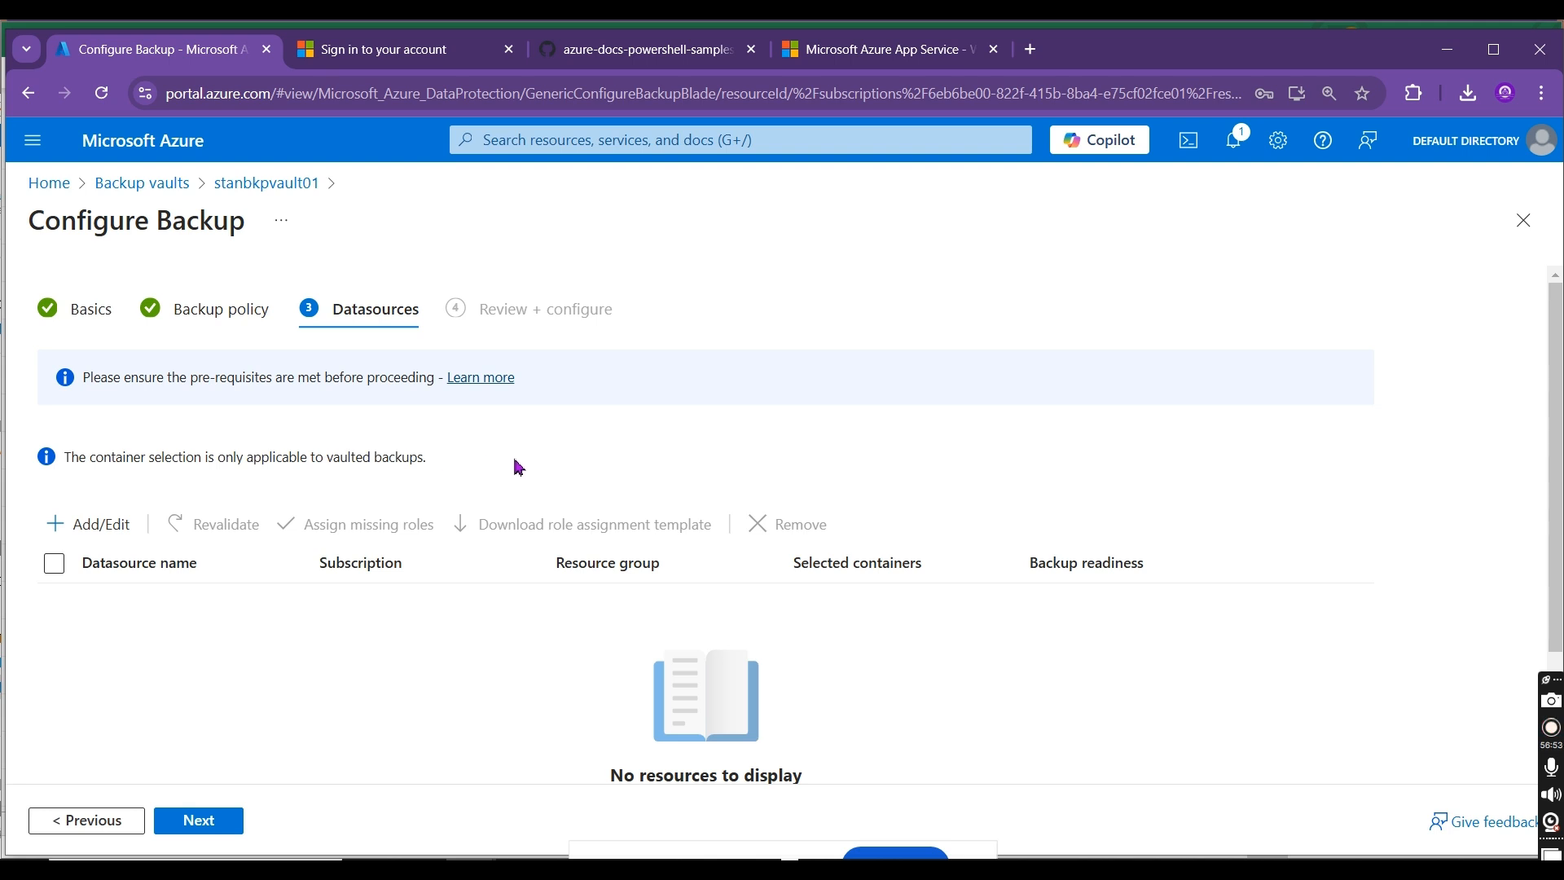
click(57, 542)
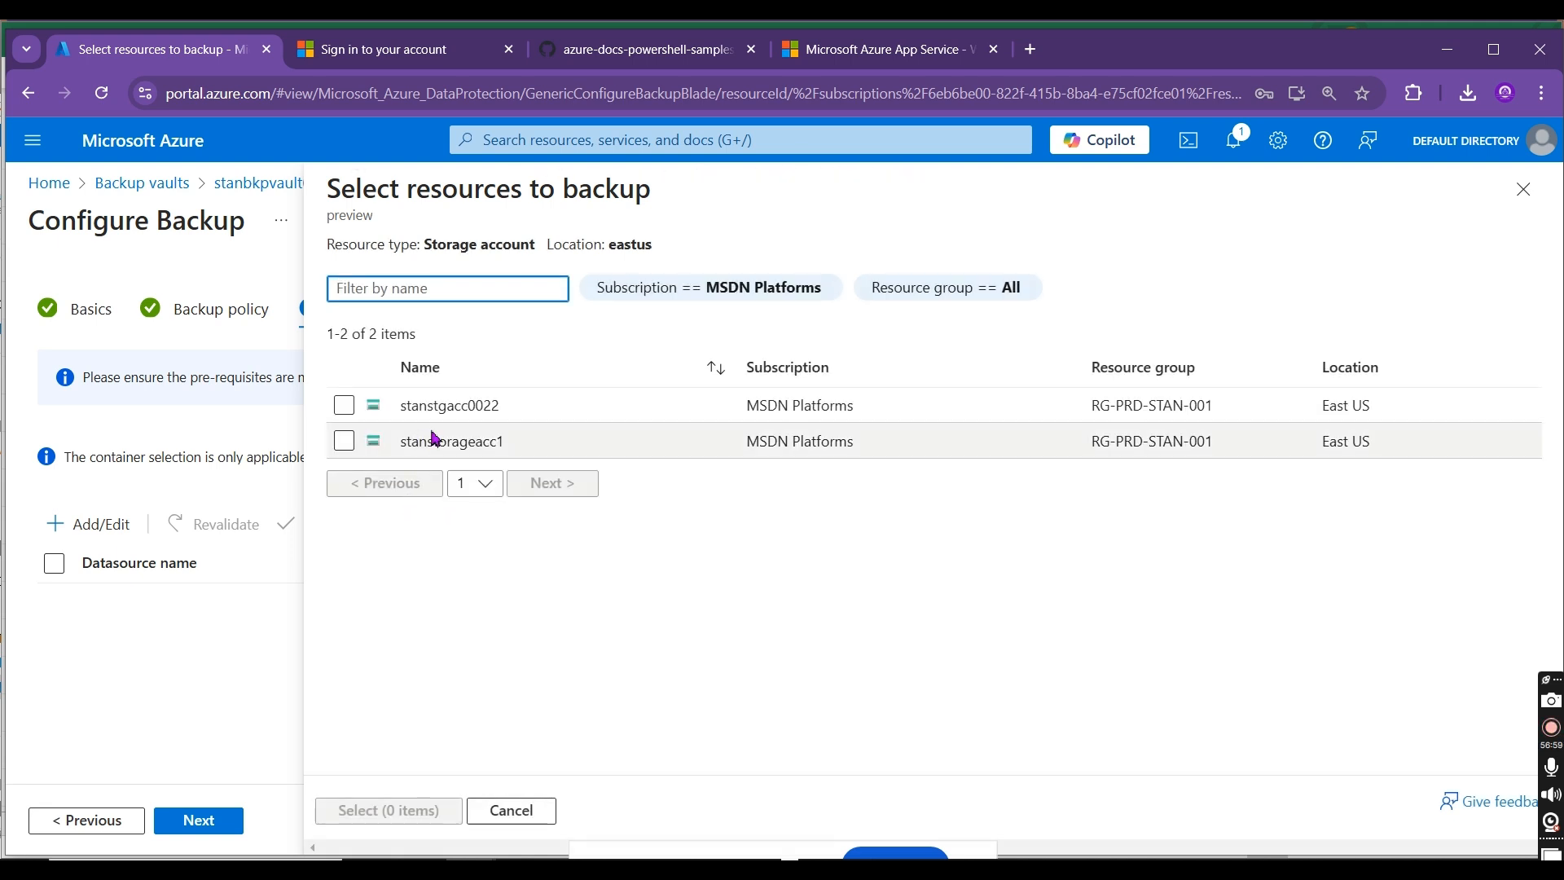
click(343, 406)
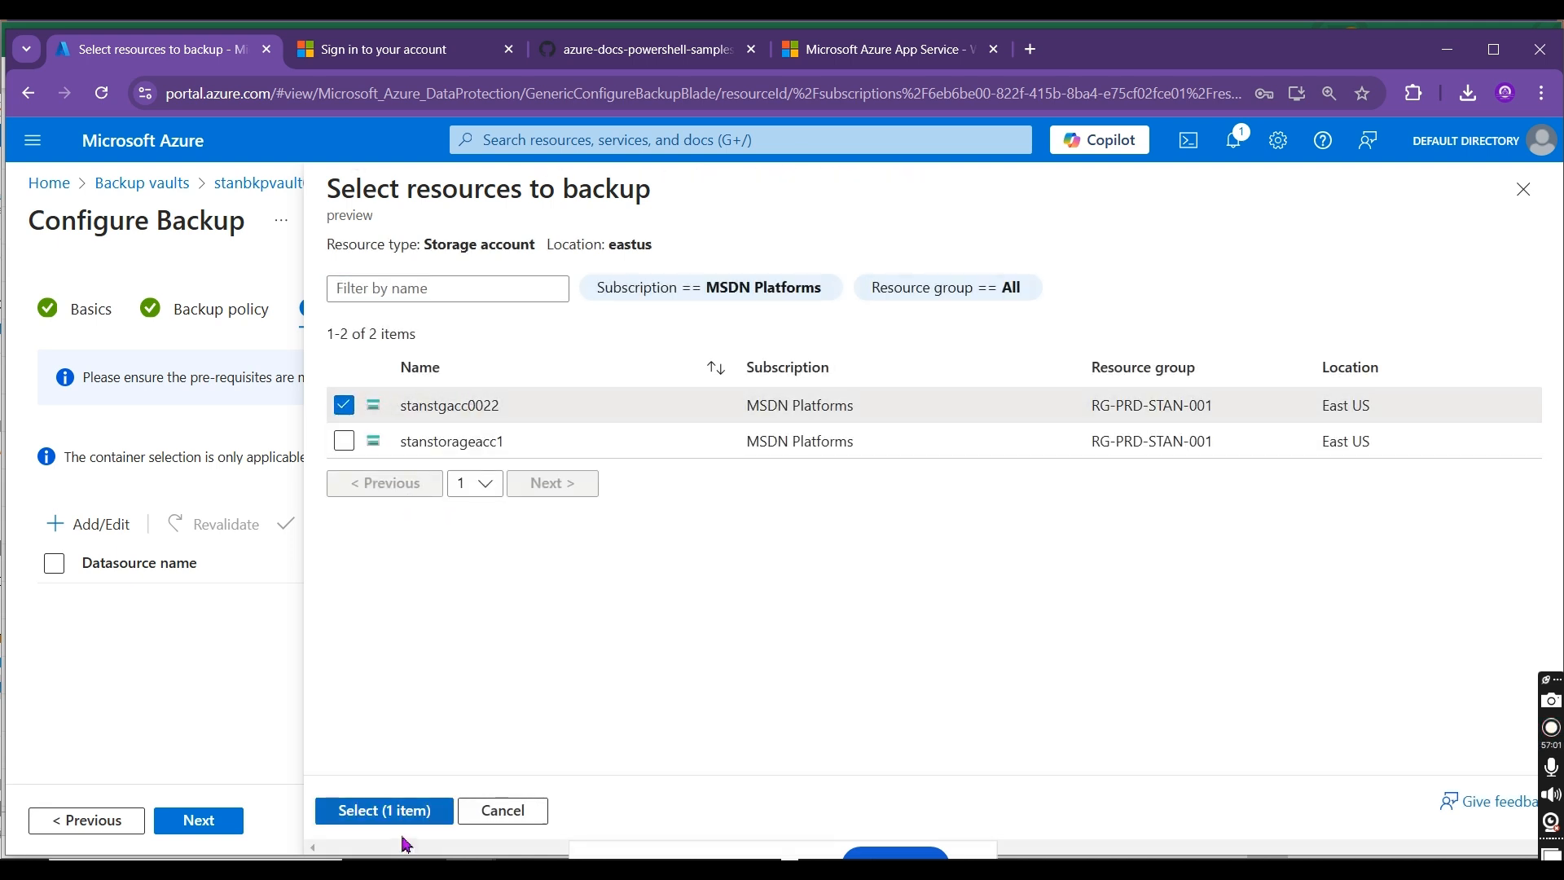
click(385, 810)
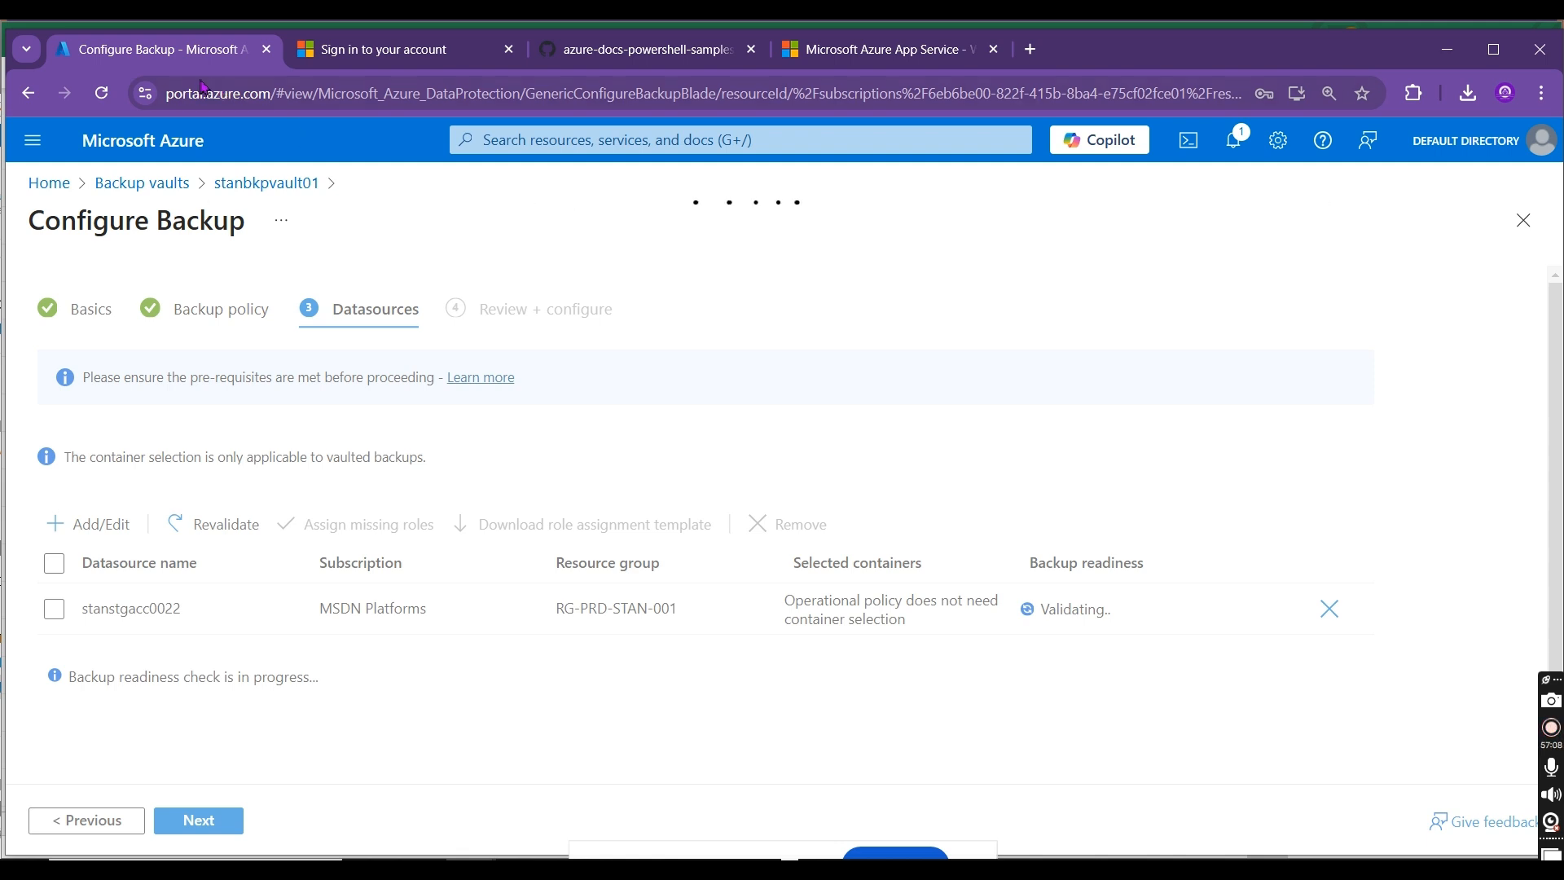
Step: Duplicate the Configure Backup browser tab and return to the original one
right_click(180, 59)
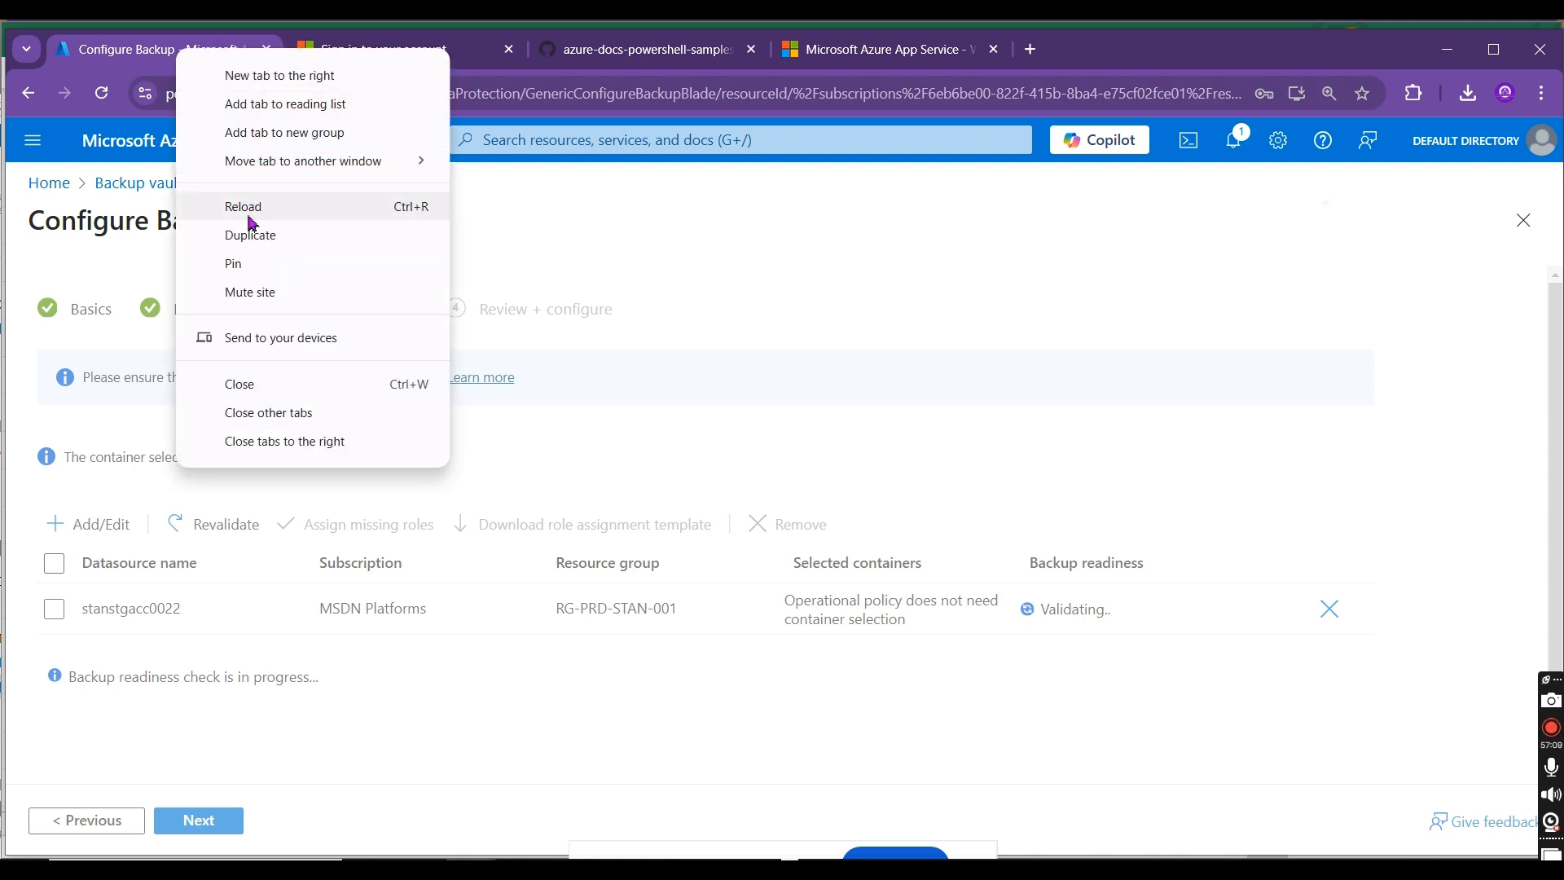
click(272, 236)
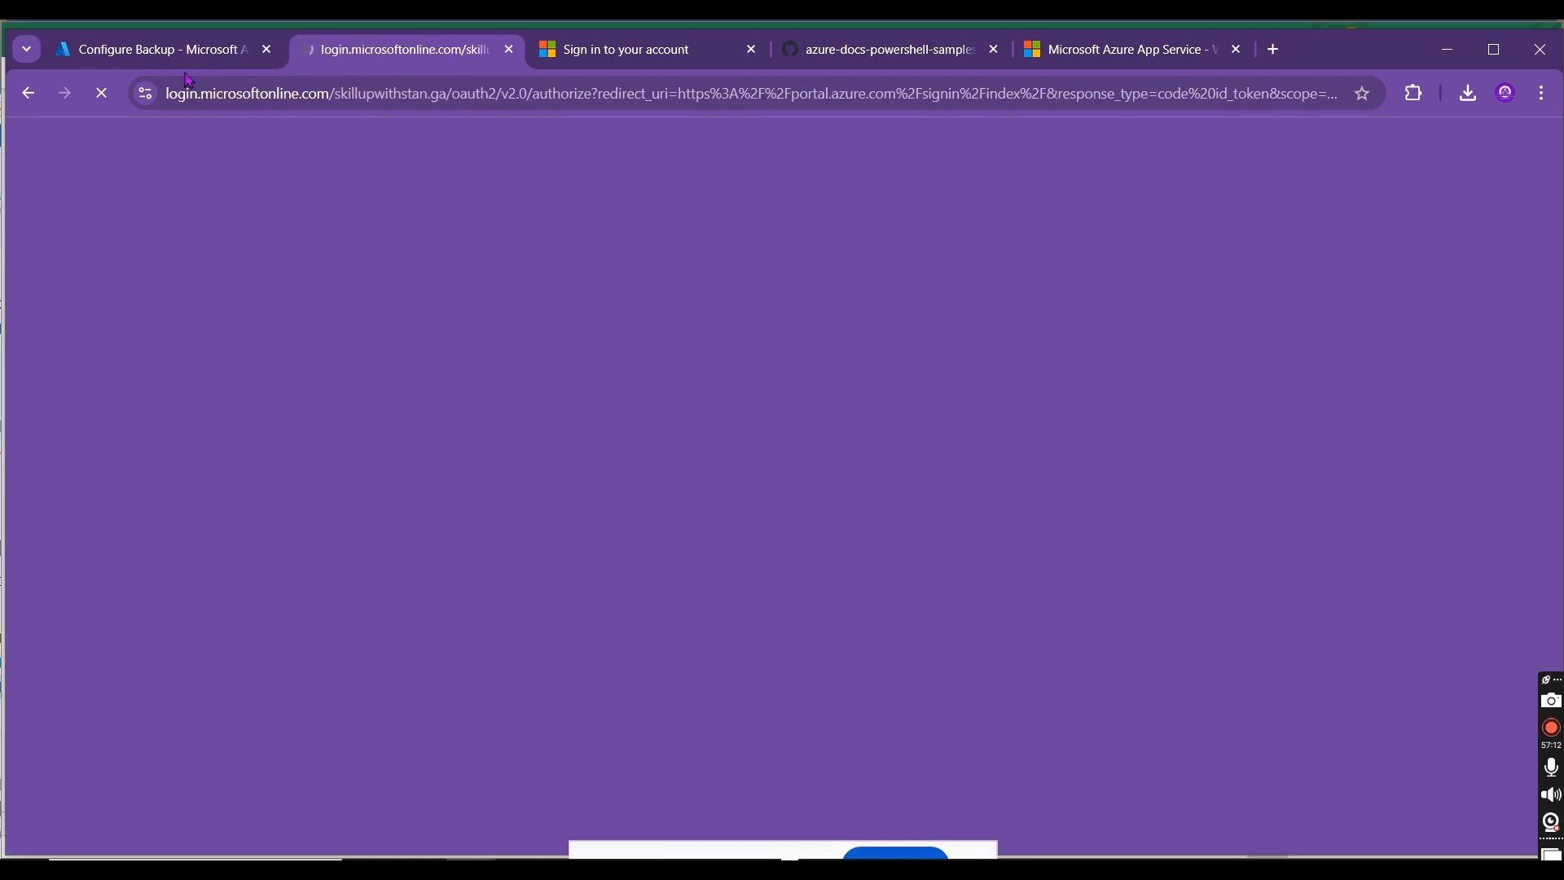
click(186, 57)
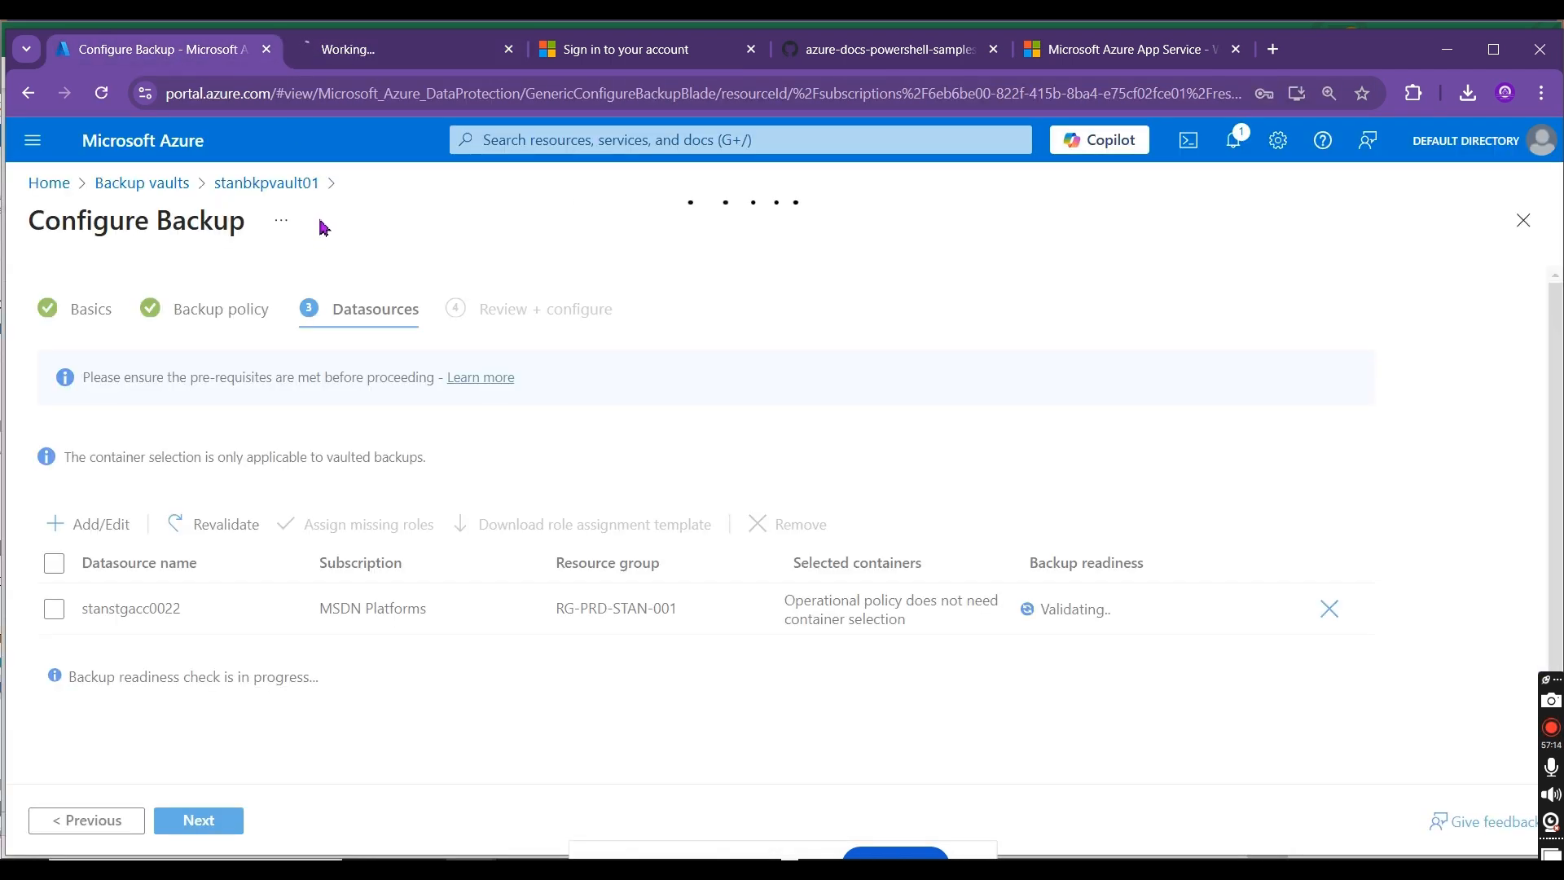
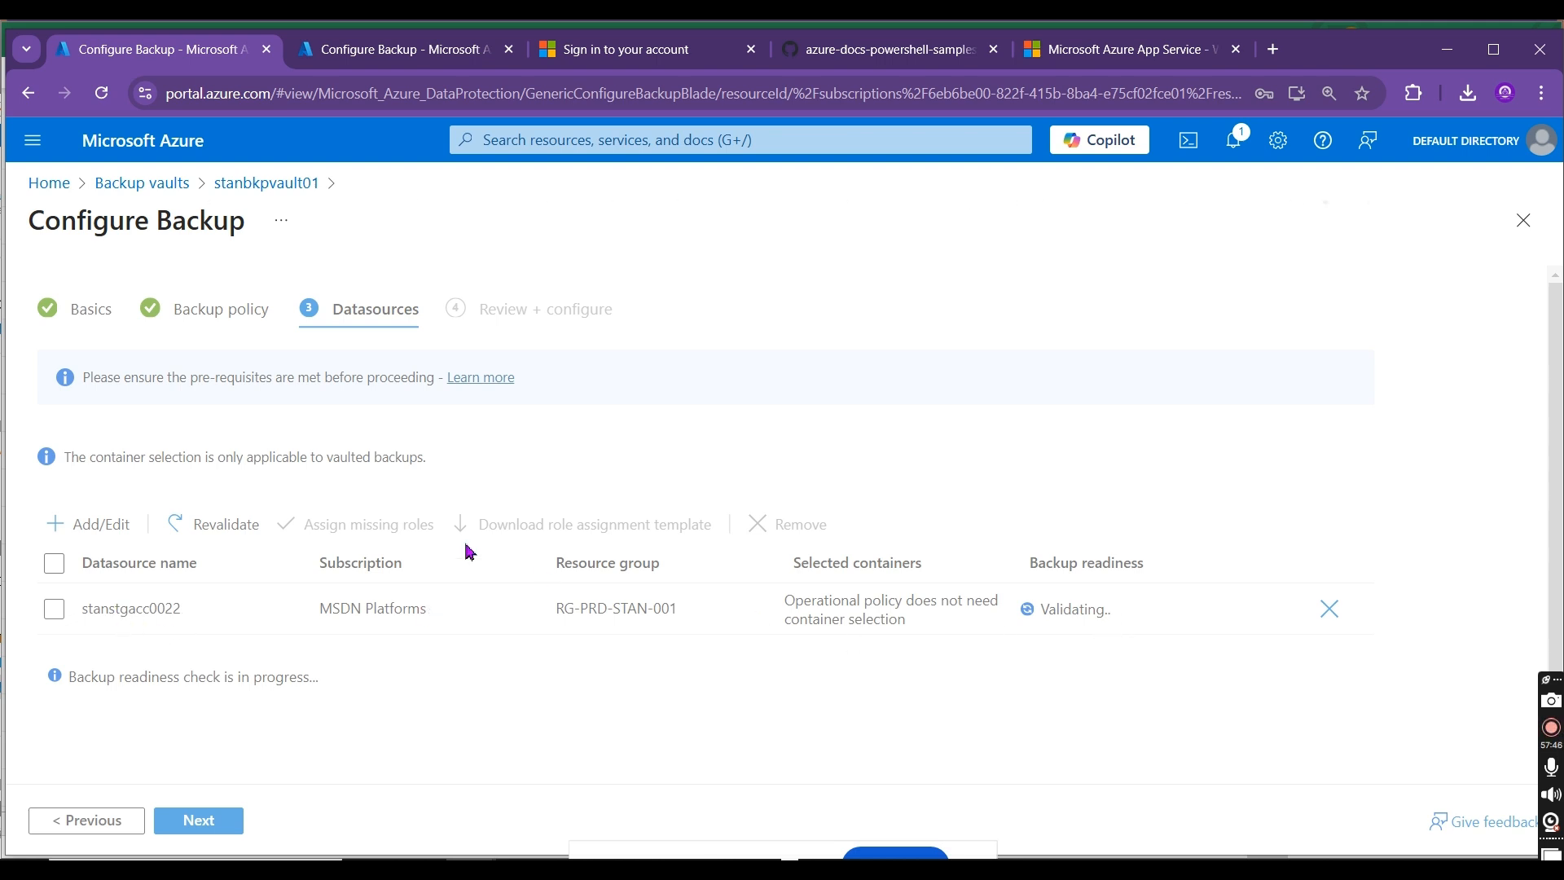
Step: On the duplicated portal tab, open storage account stanstgacc0022's Access Control (IAM) and review its existing role assignments
click(370, 51)
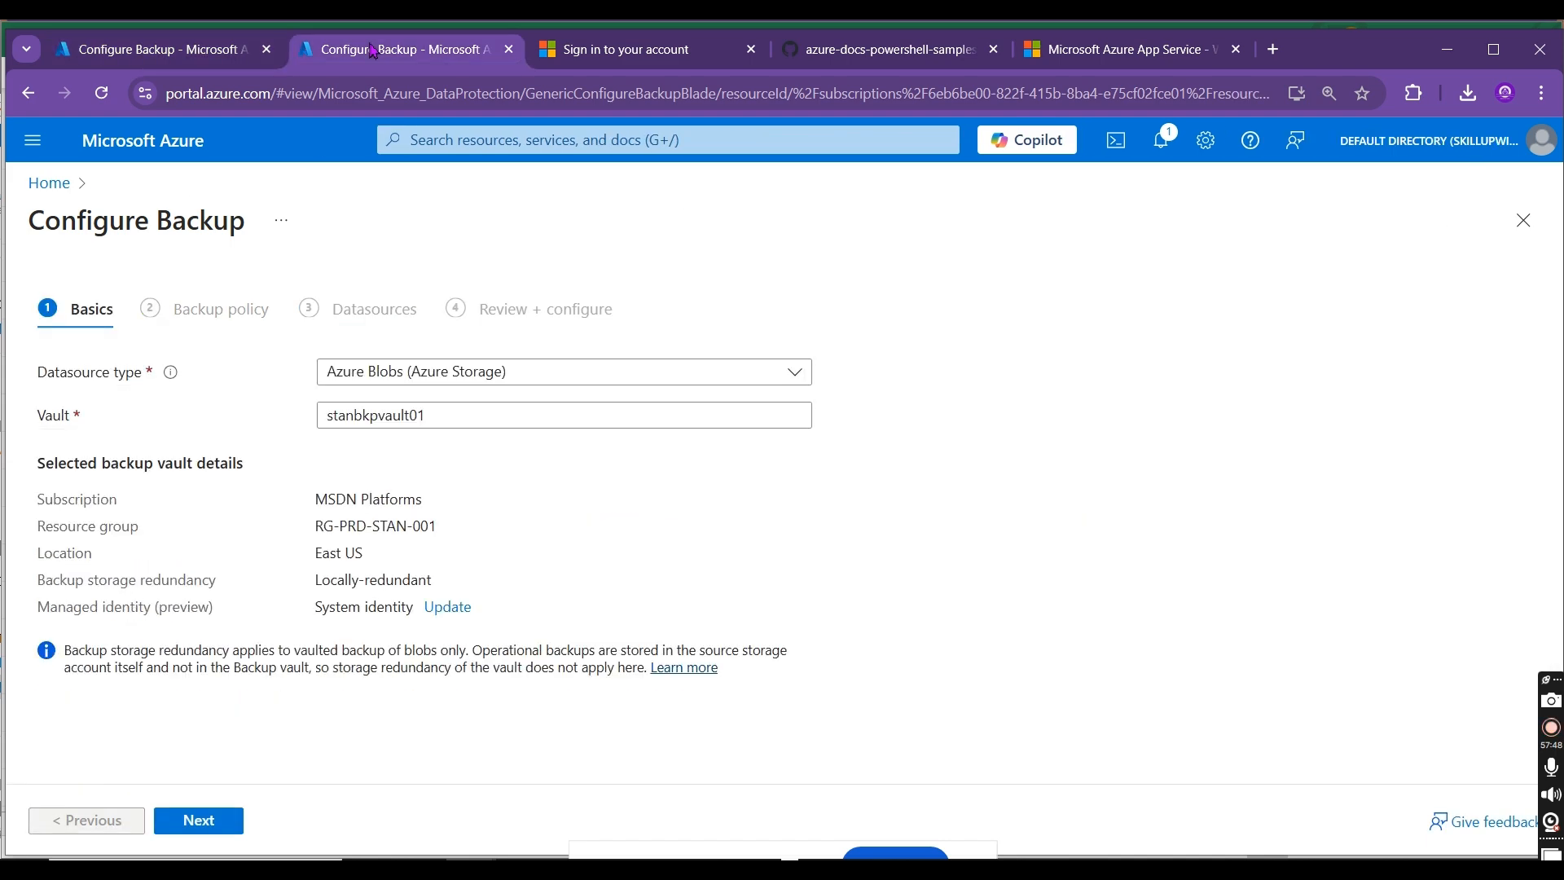
click(49, 184)
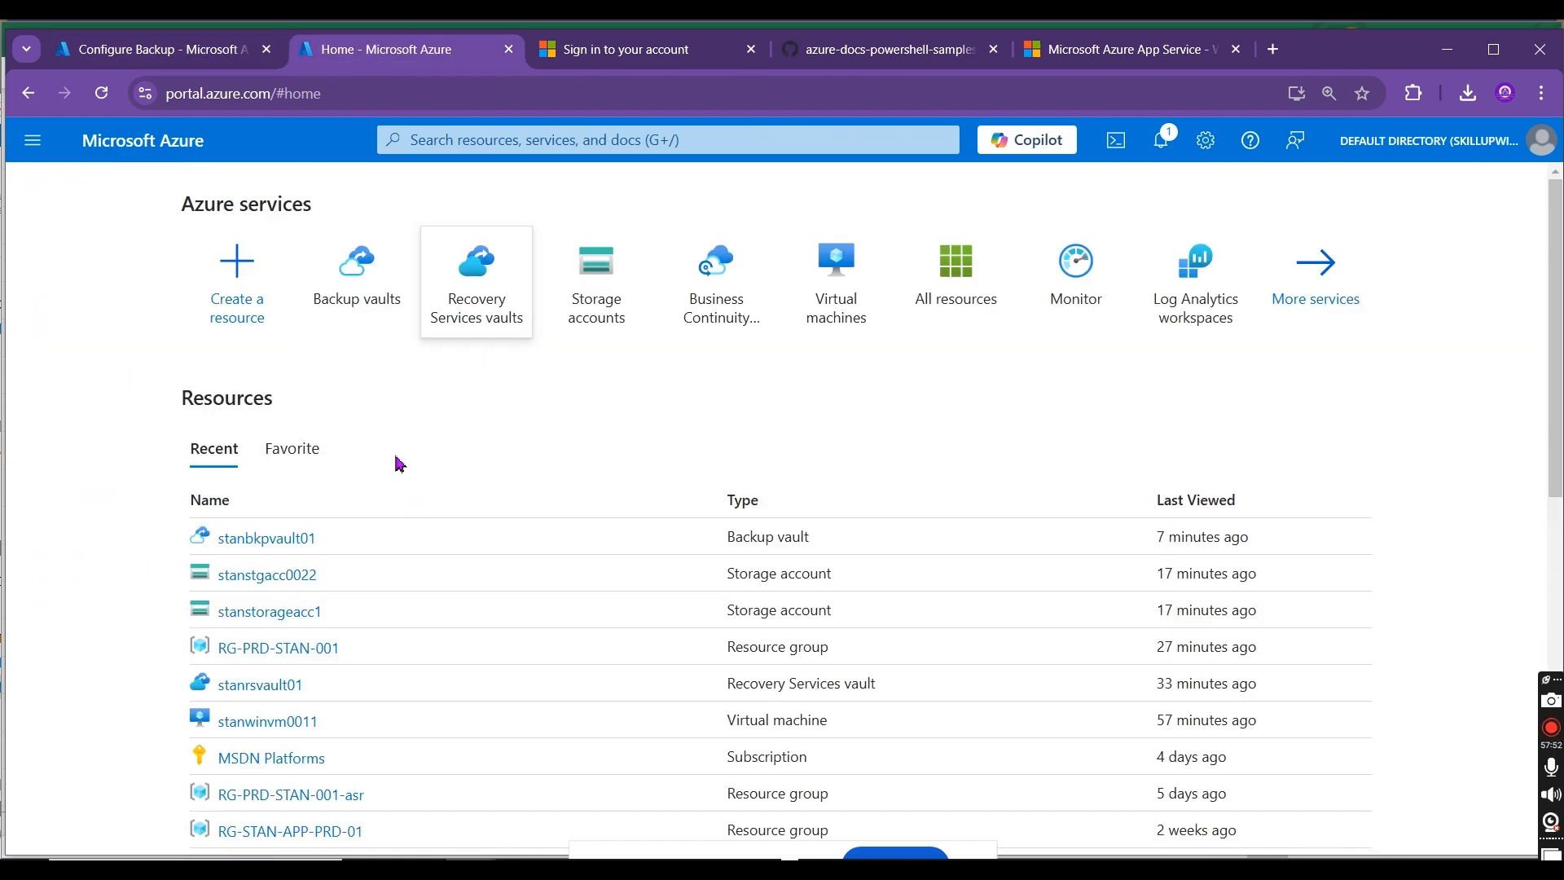
click(295, 580)
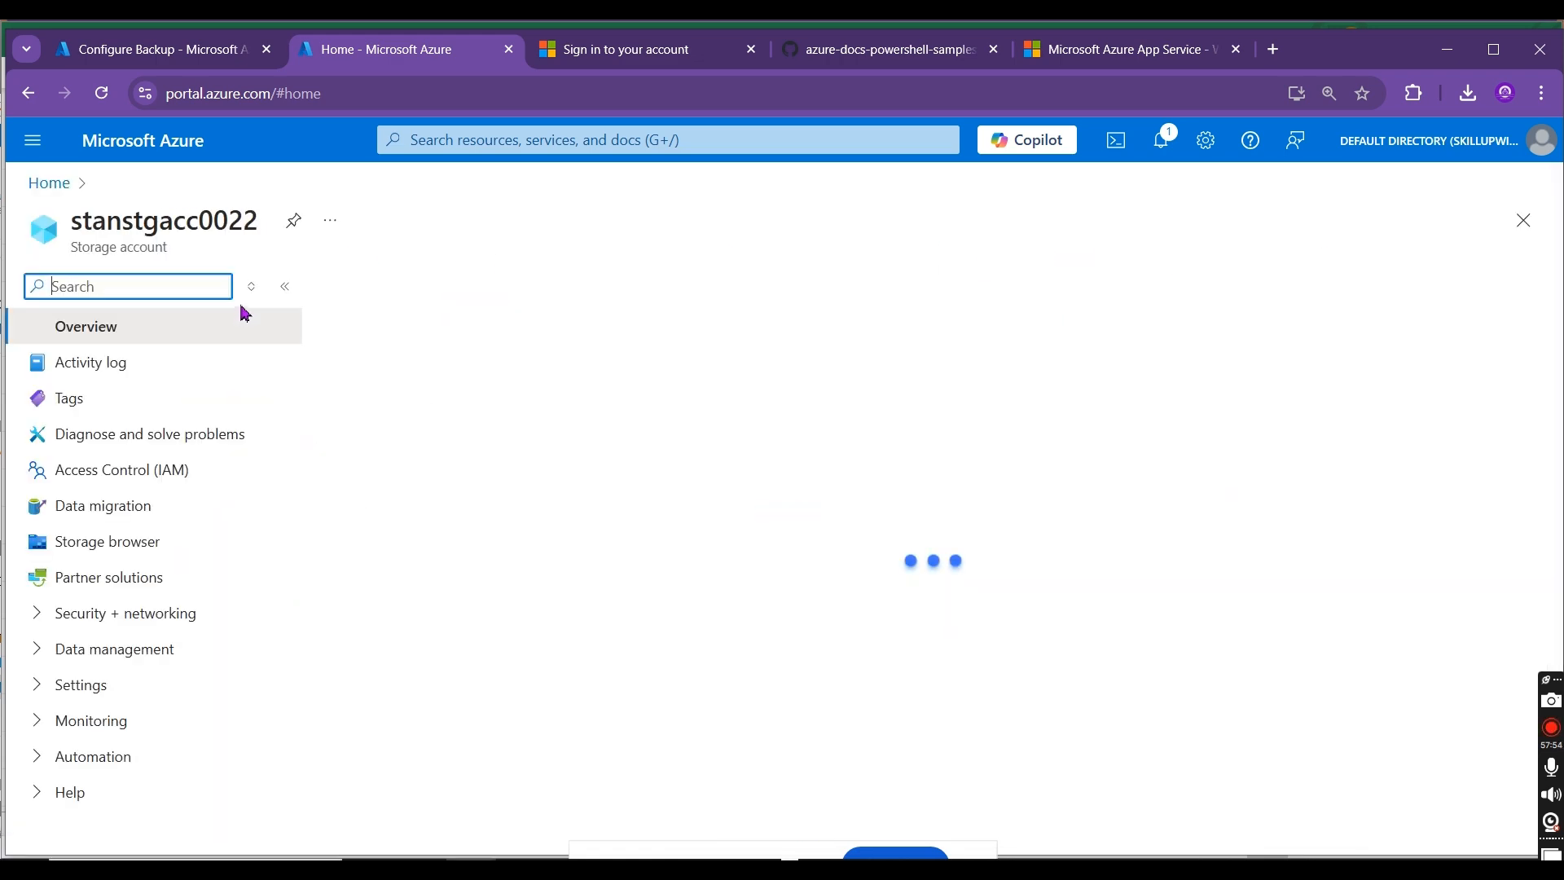
click(138, 472)
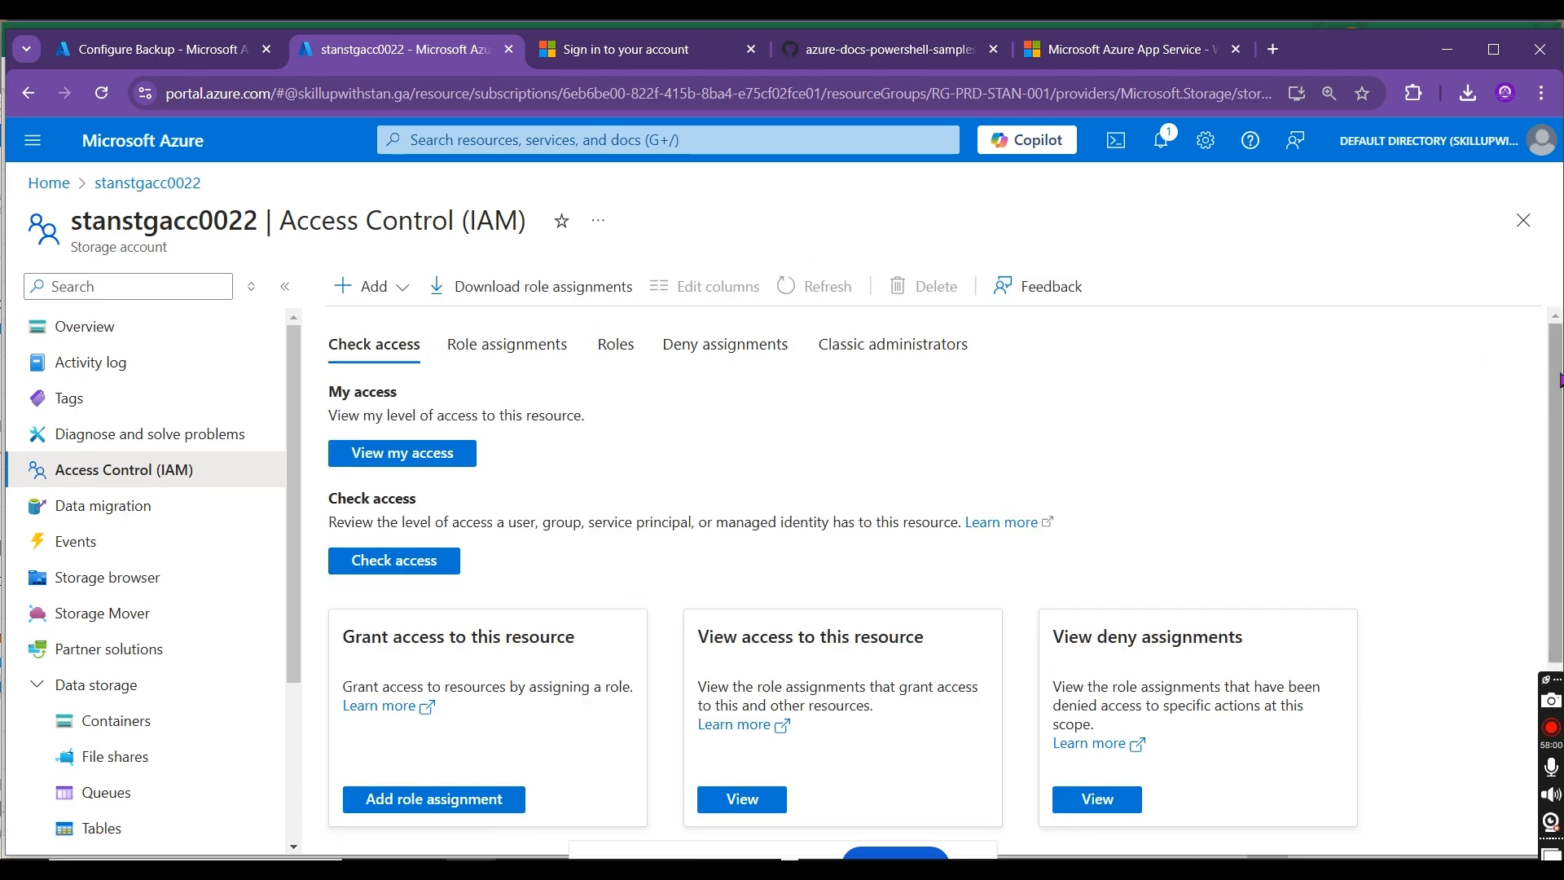
scroll(1540, 399, down, 4)
scroll(615, 396, up, 4)
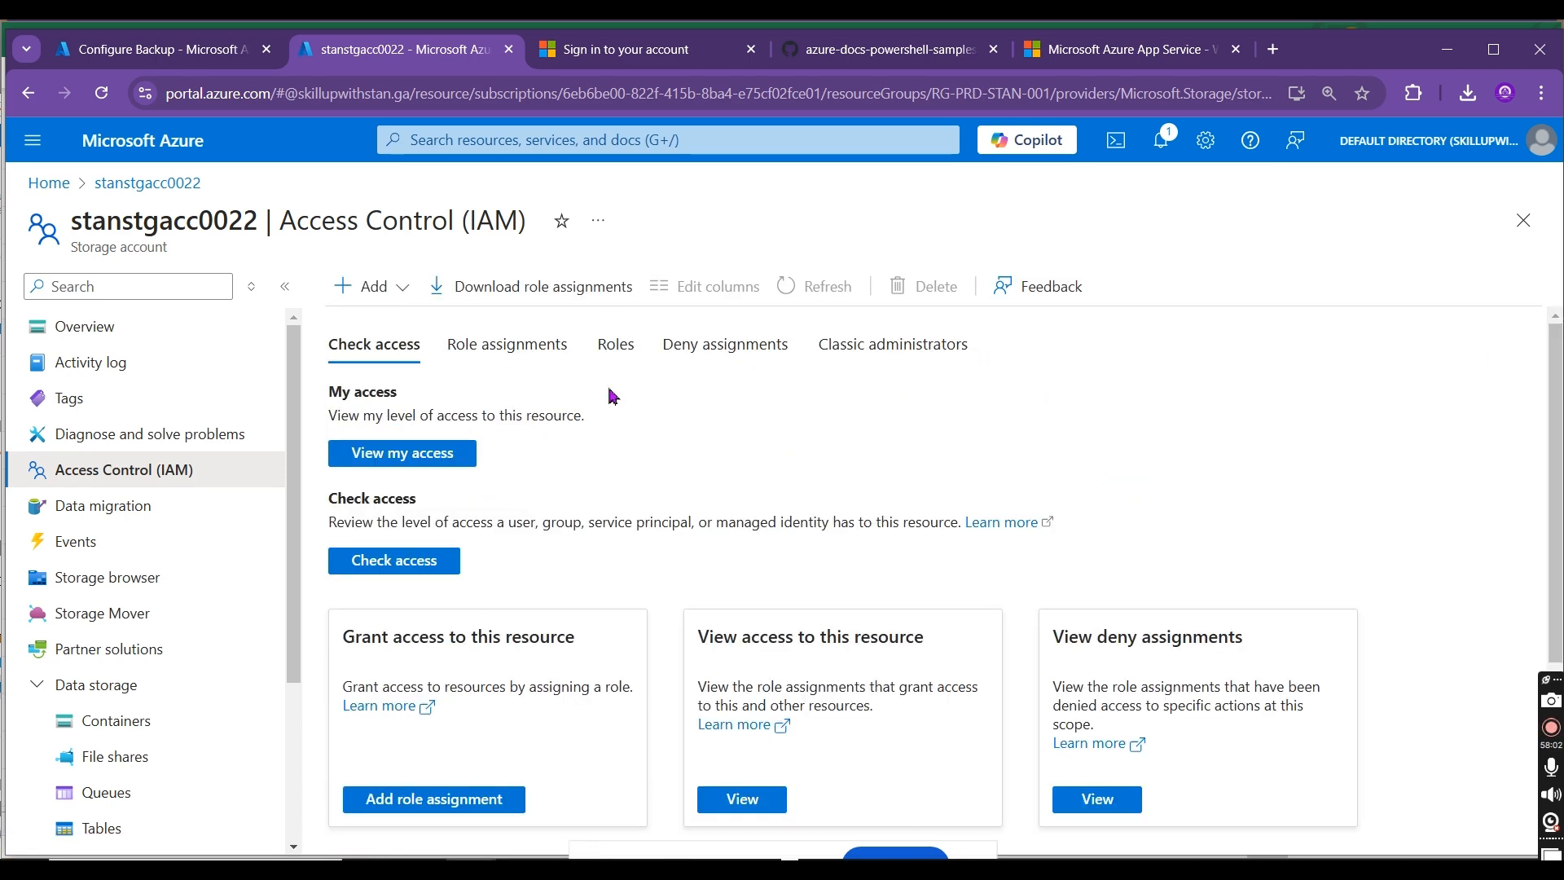
click(517, 348)
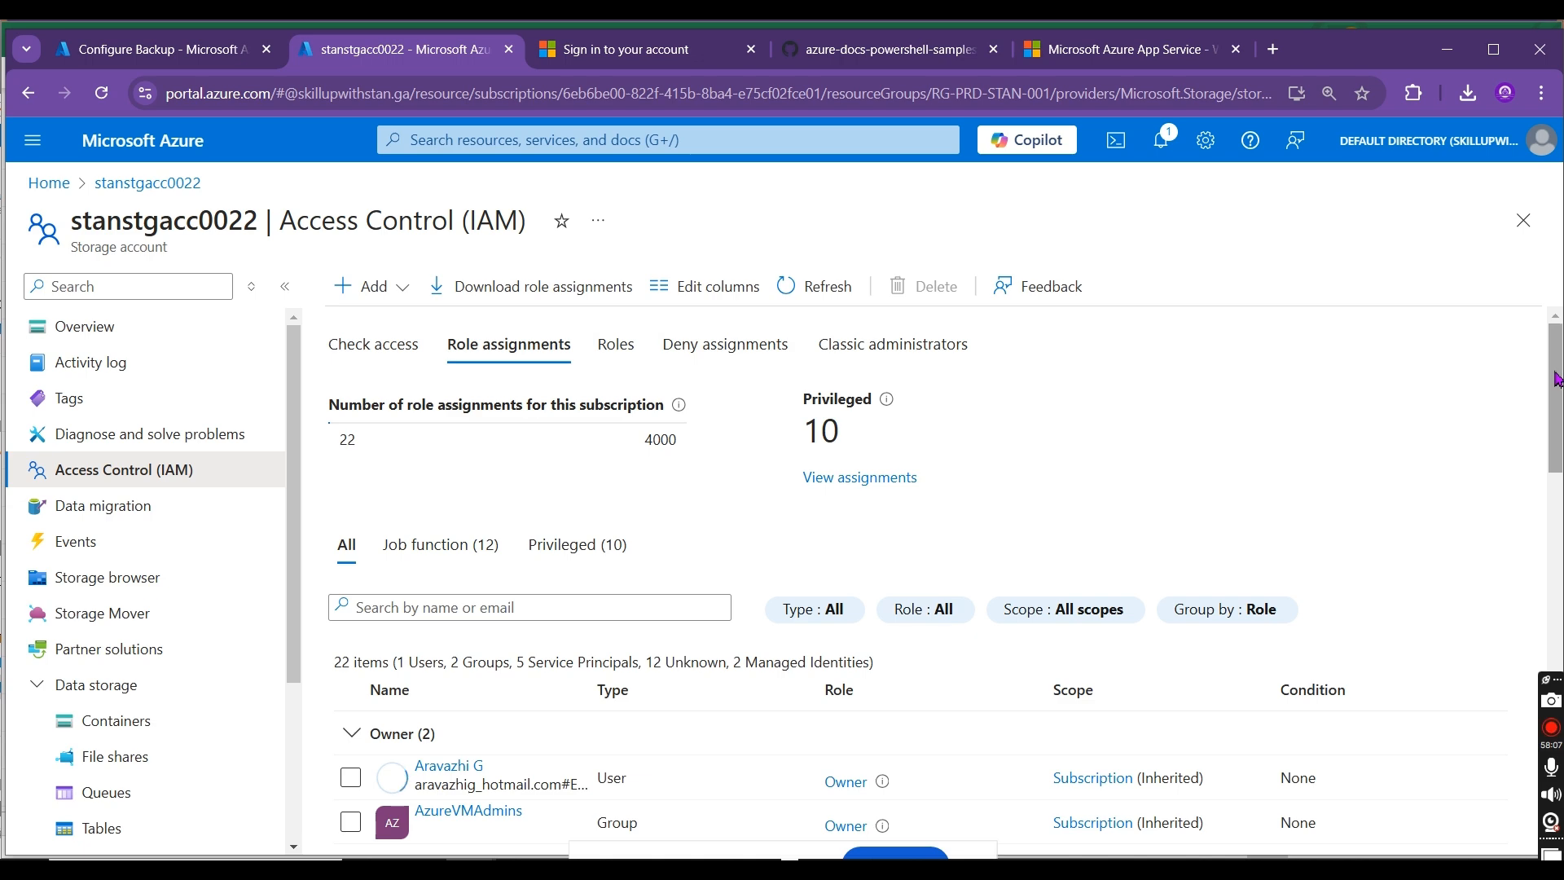
drag(1557, 375, 1557, 748)
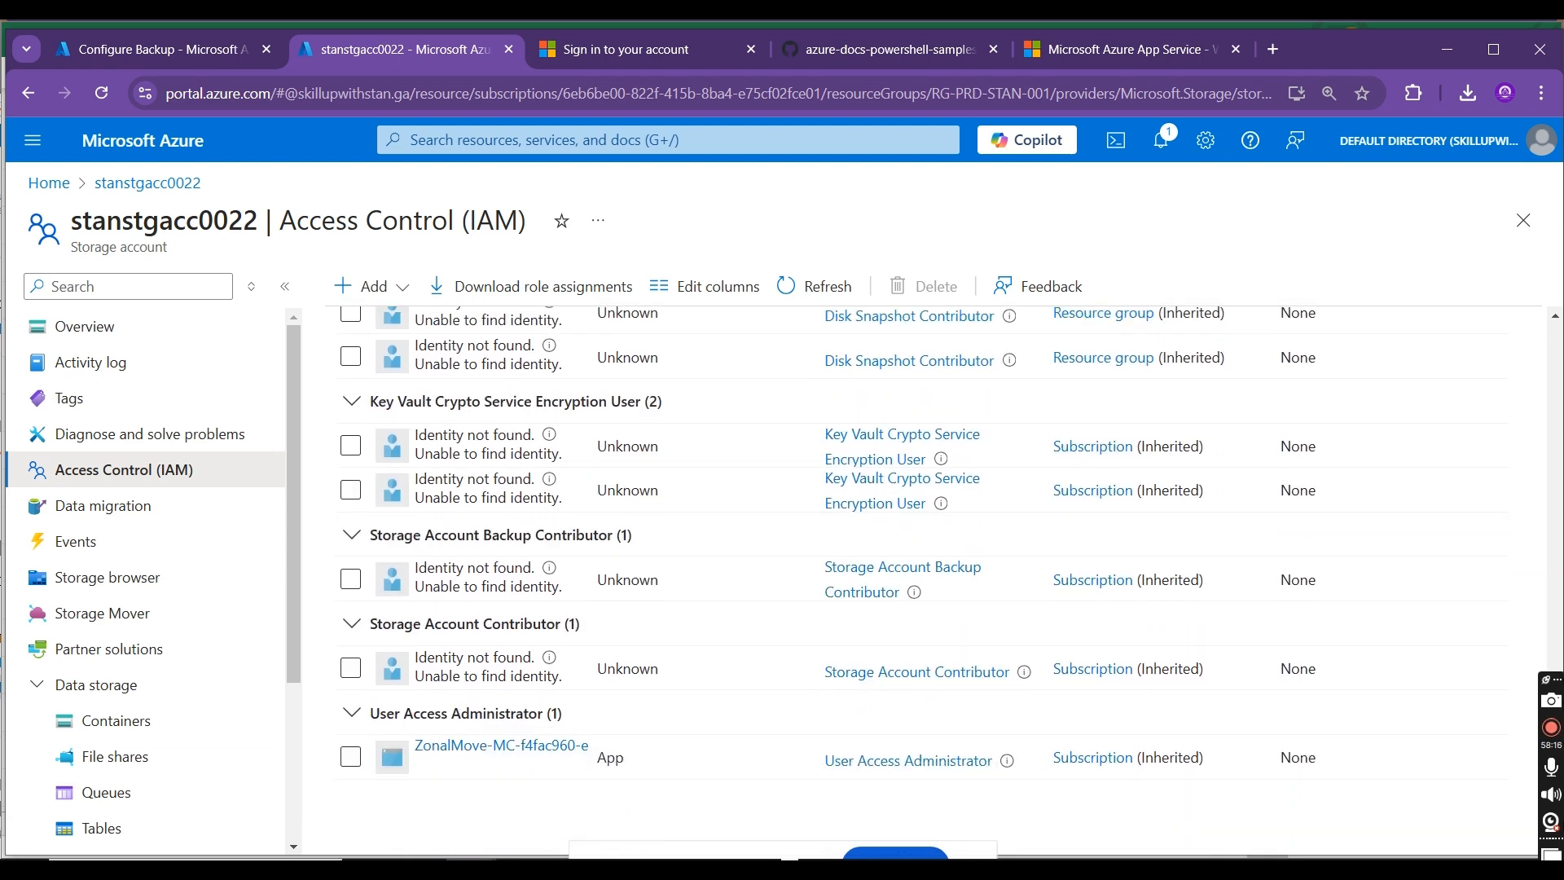
Step: Check stanstgacc0022's backup readiness in Configure Backup and compare it with the roles assigned on the storage account
click(154, 49)
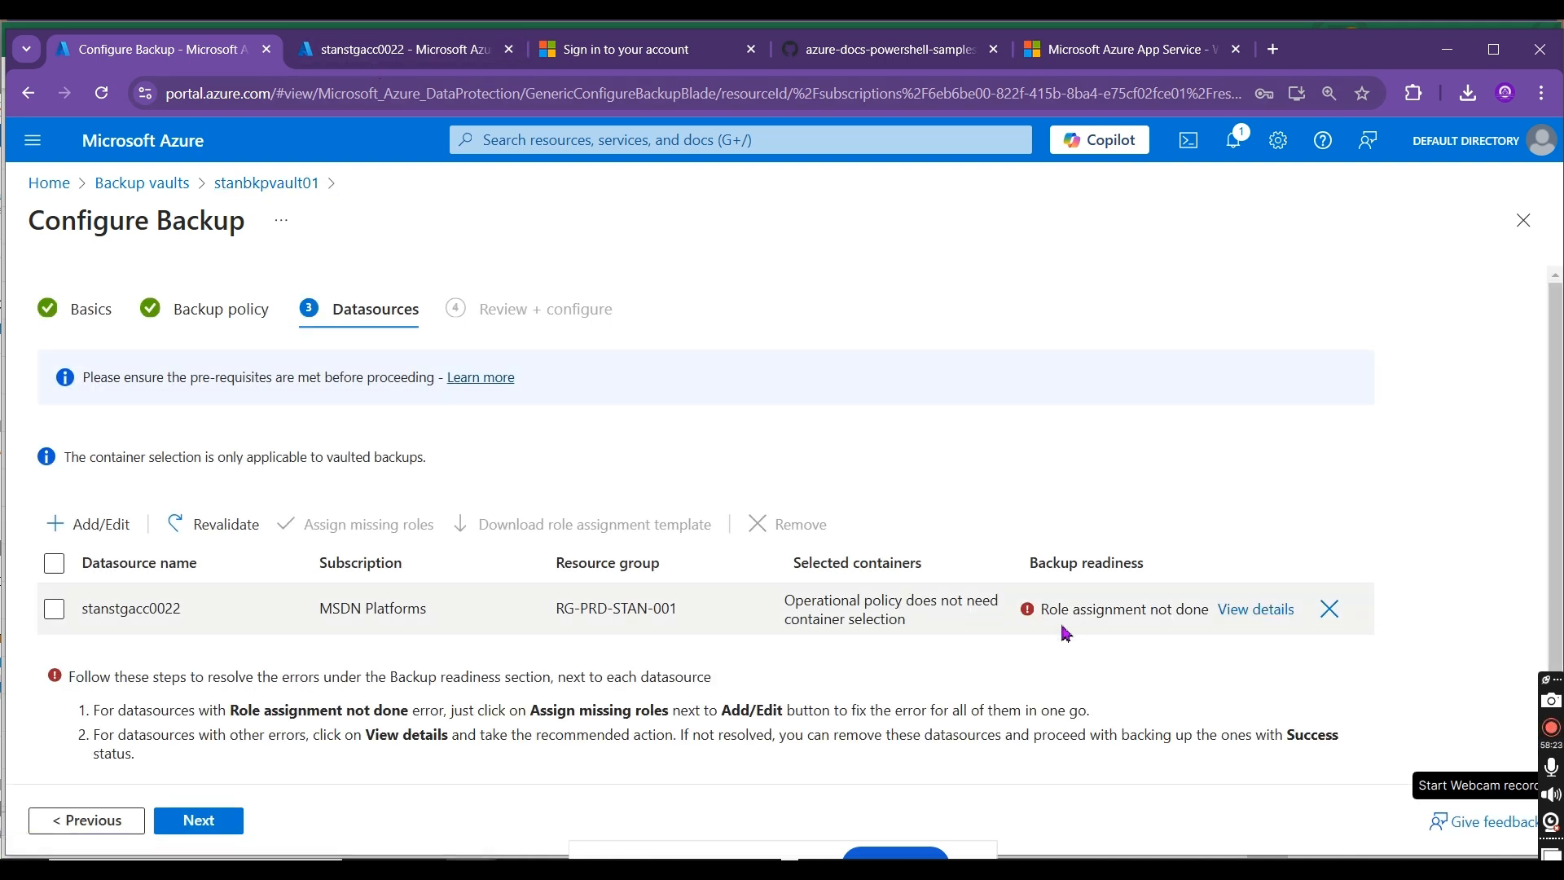
click(397, 51)
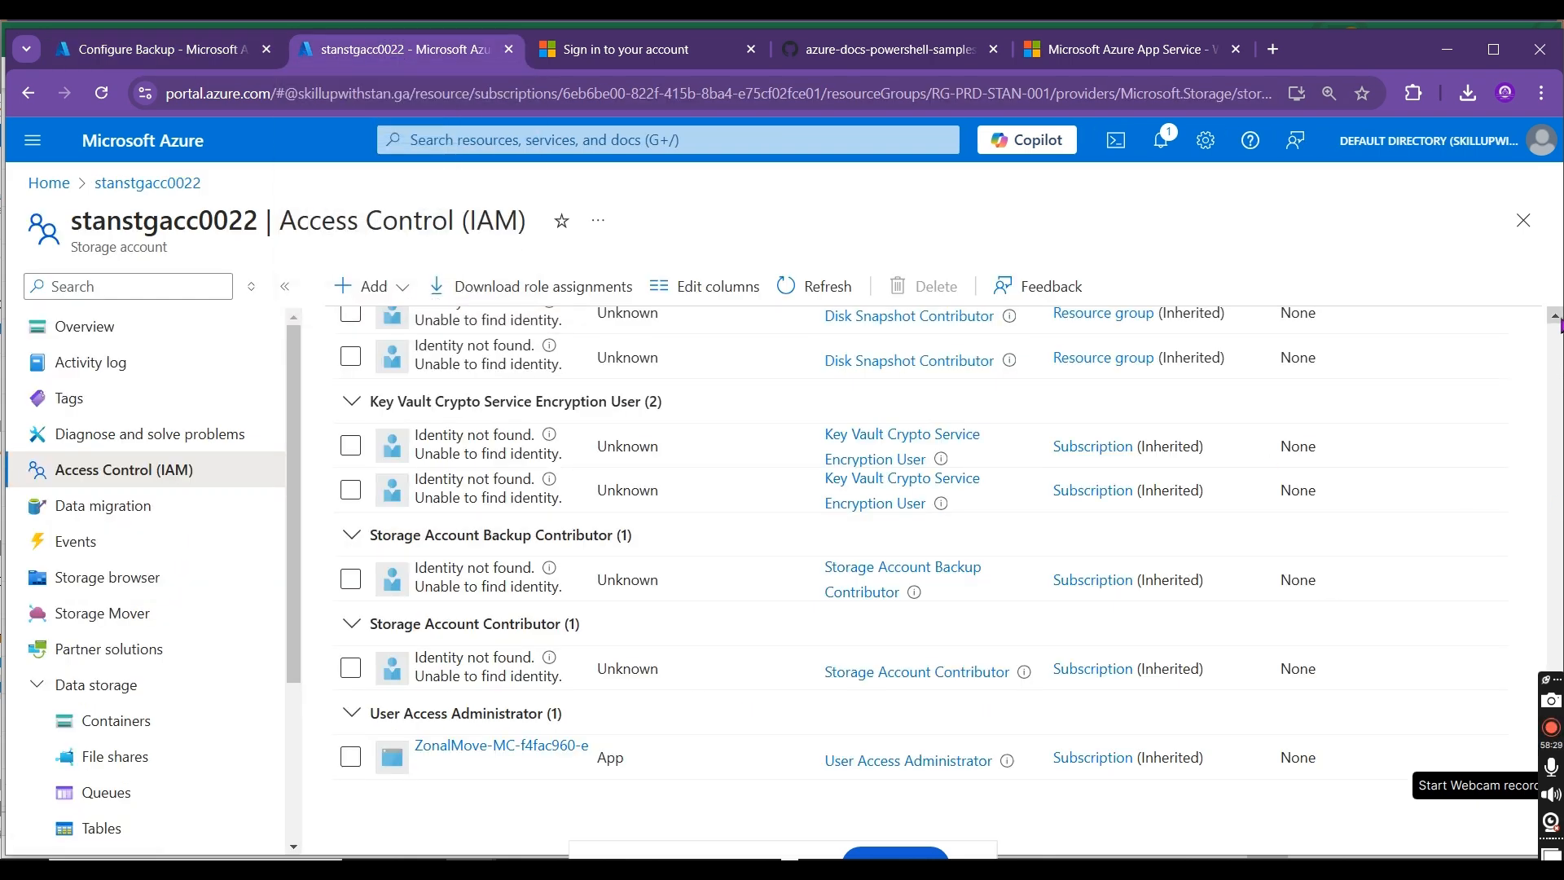
scroll(1559, 330, up, 3)
scroll(1556, 321, up, 3)
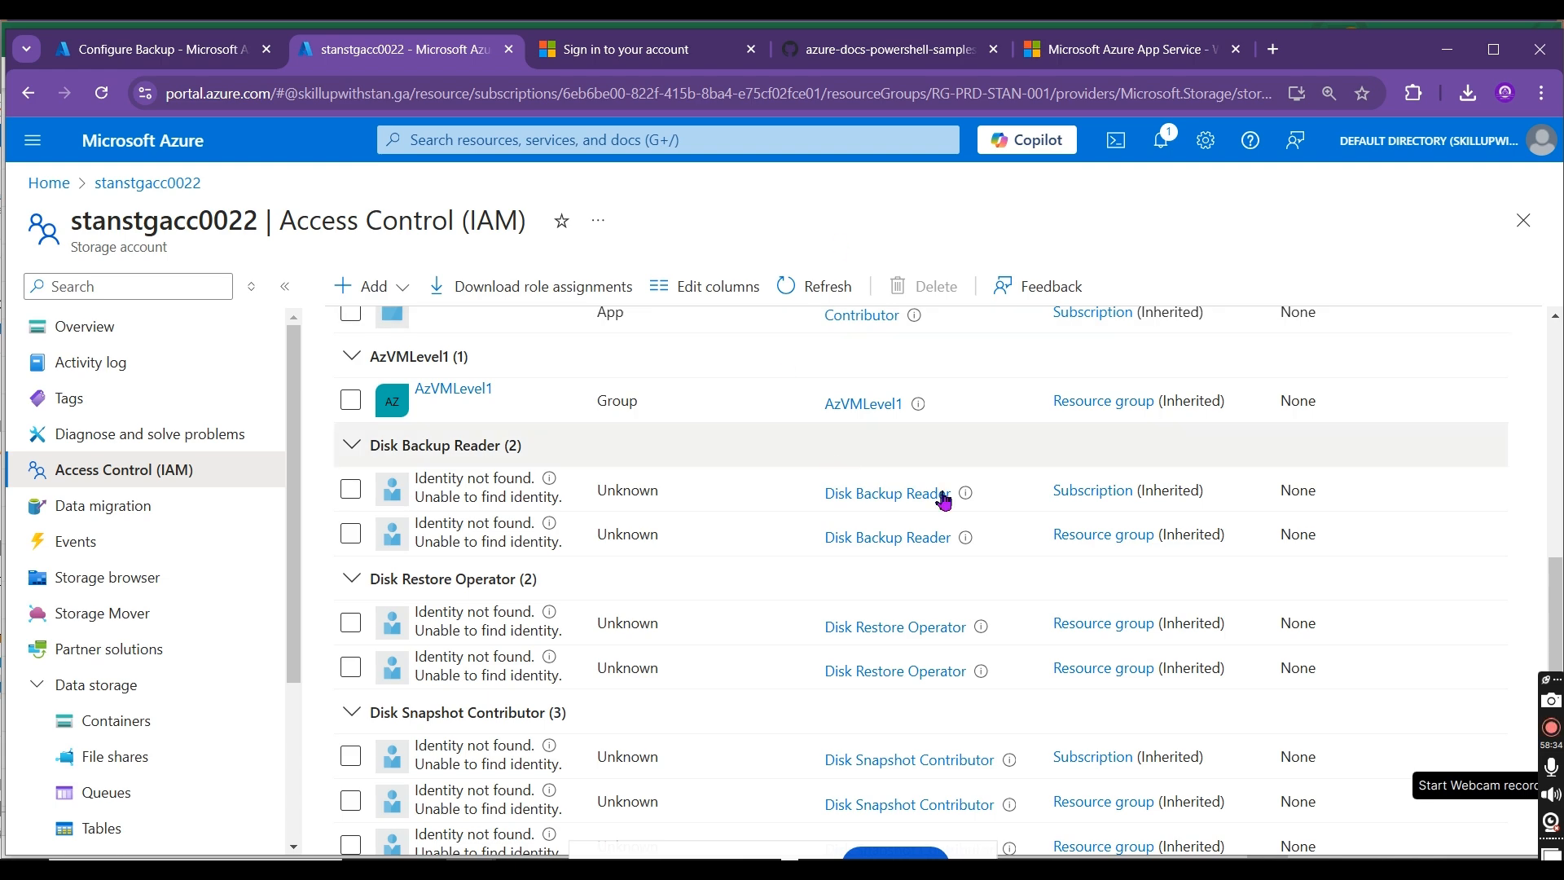
click(187, 57)
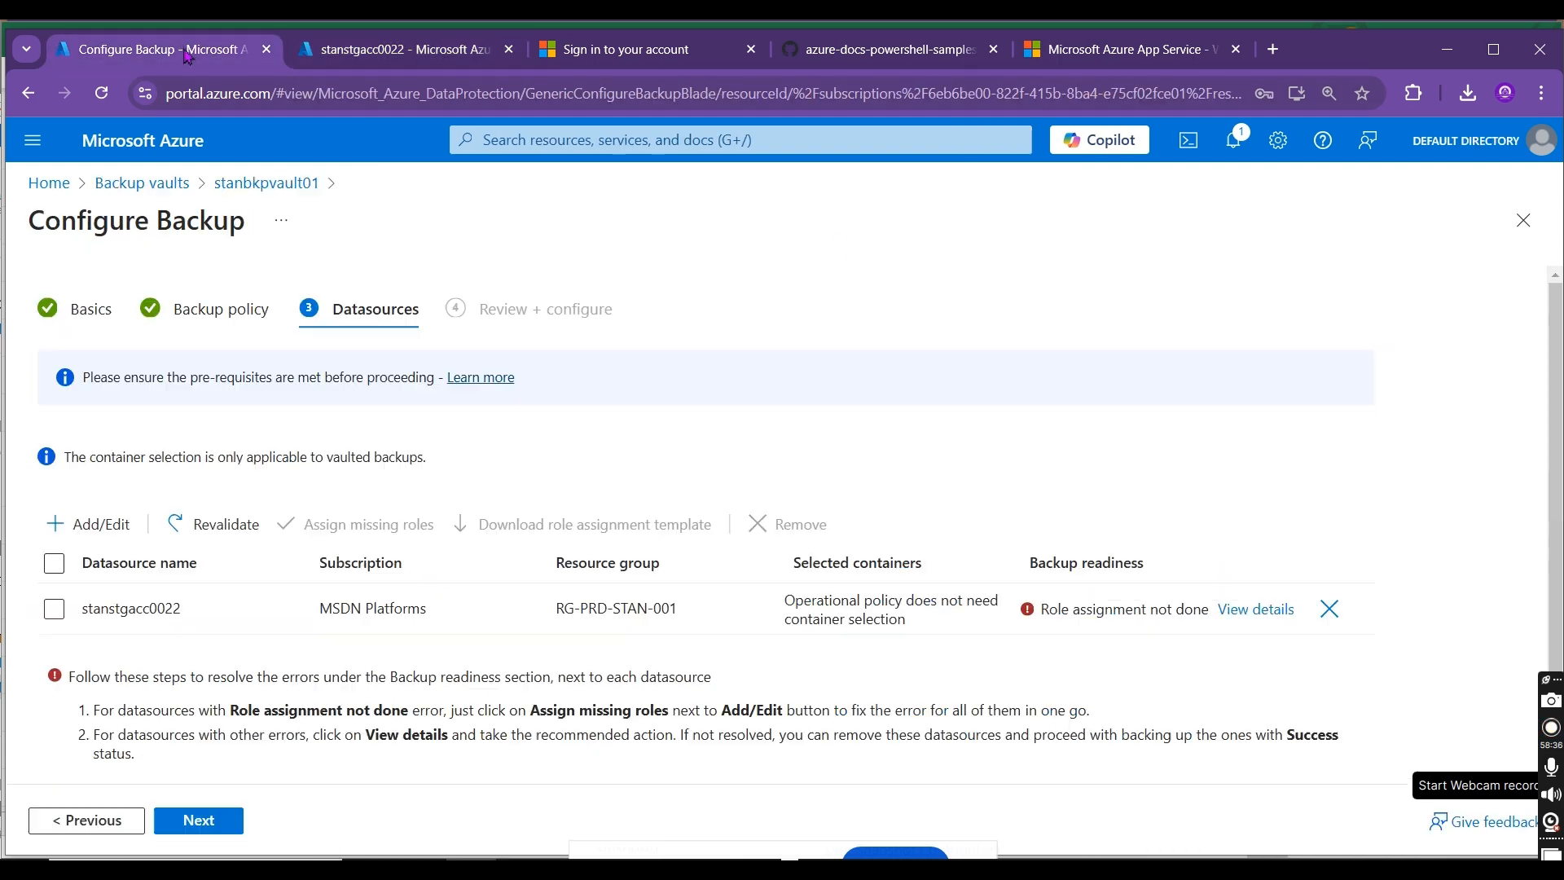
click(403, 57)
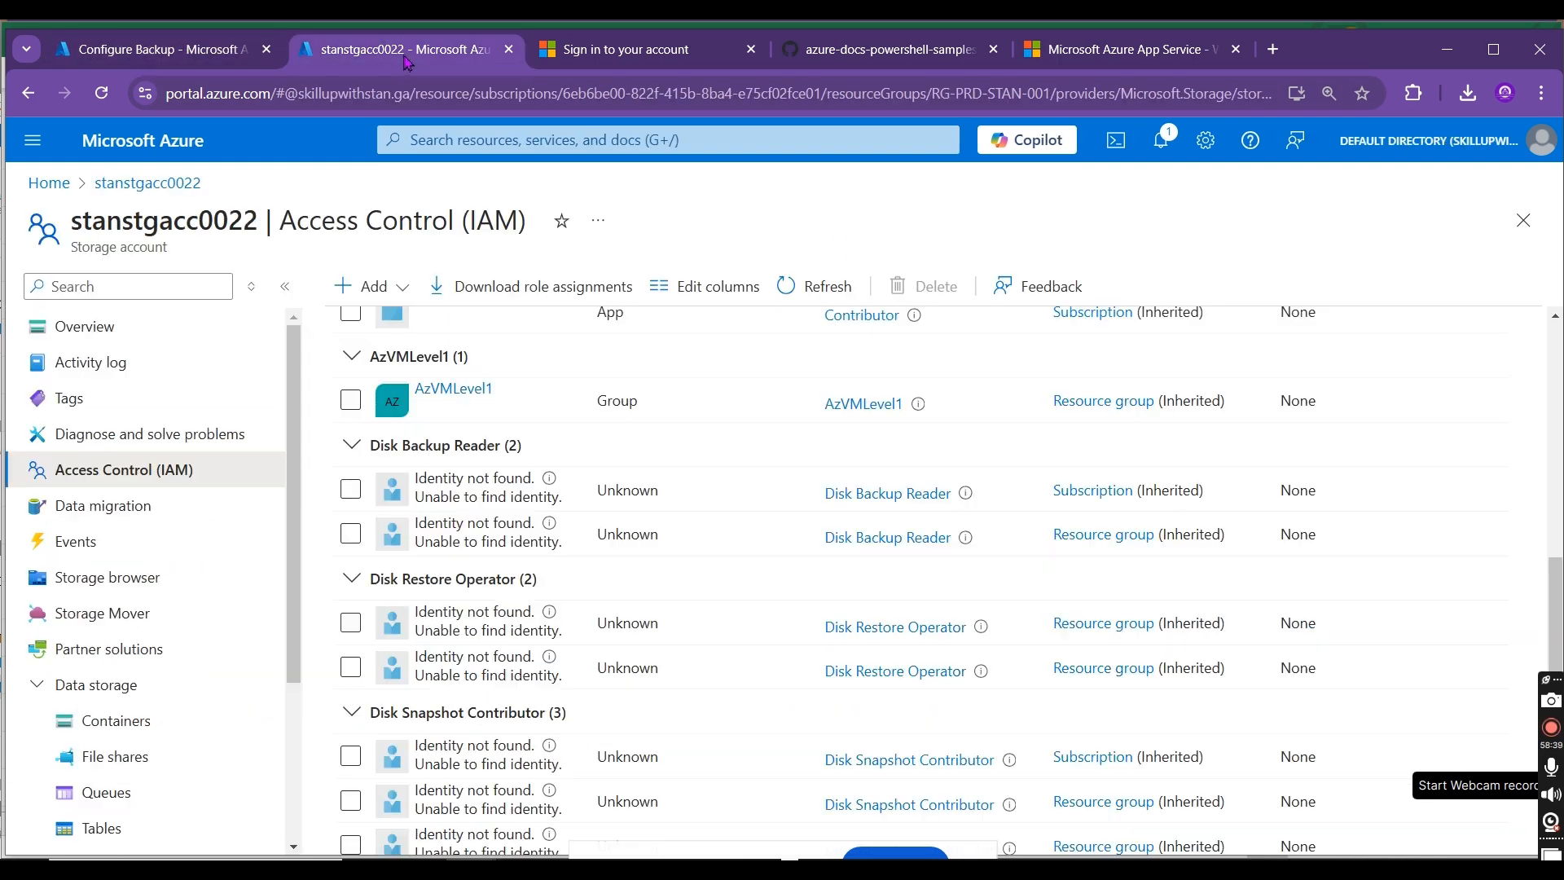
click(405, 286)
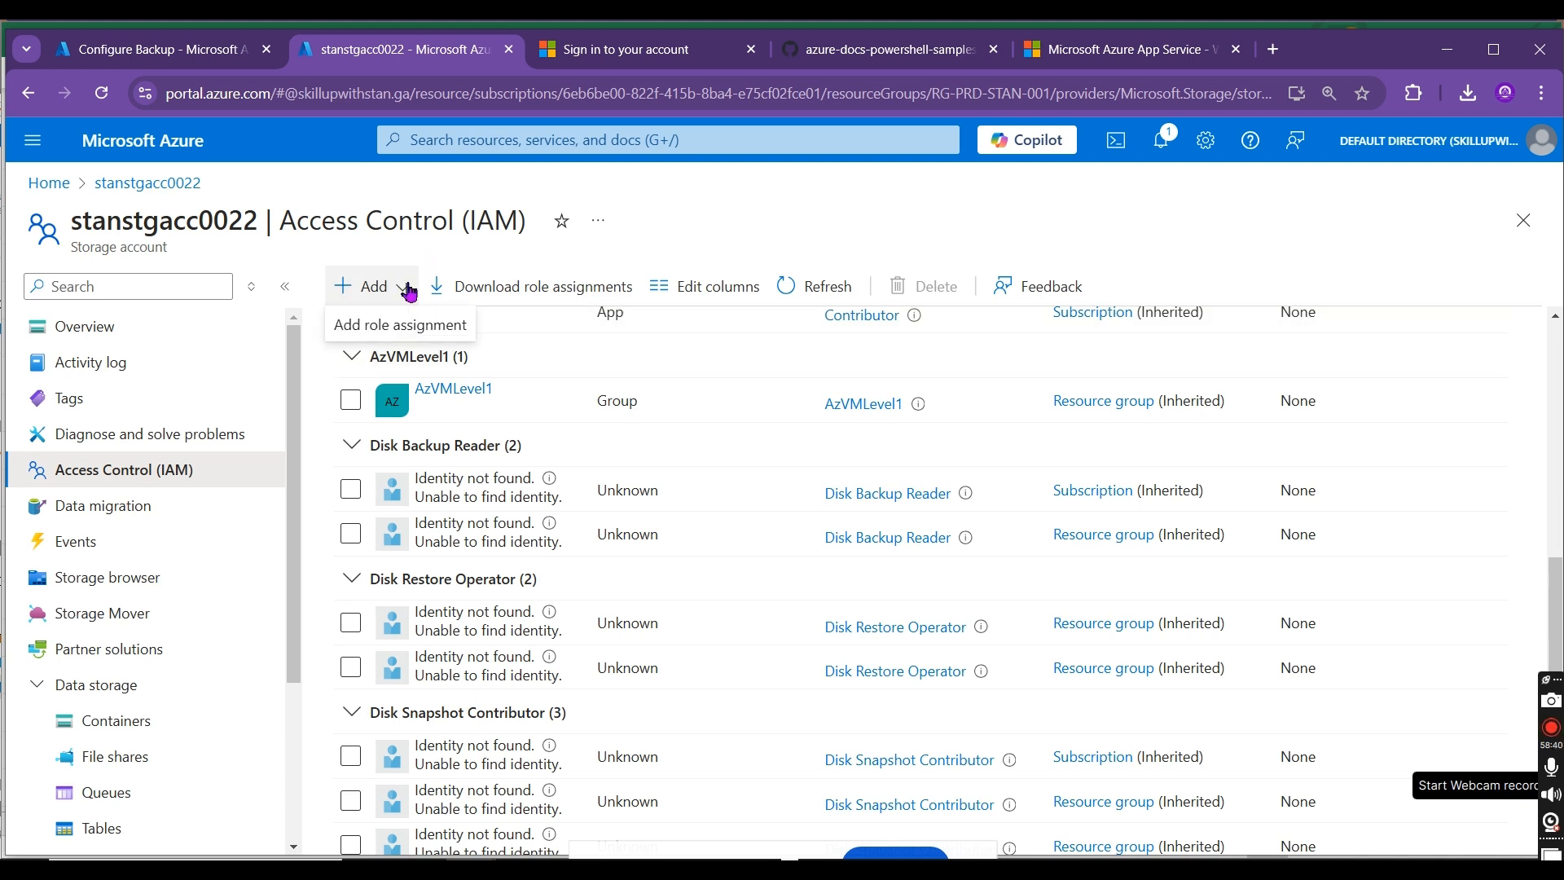
click(434, 333)
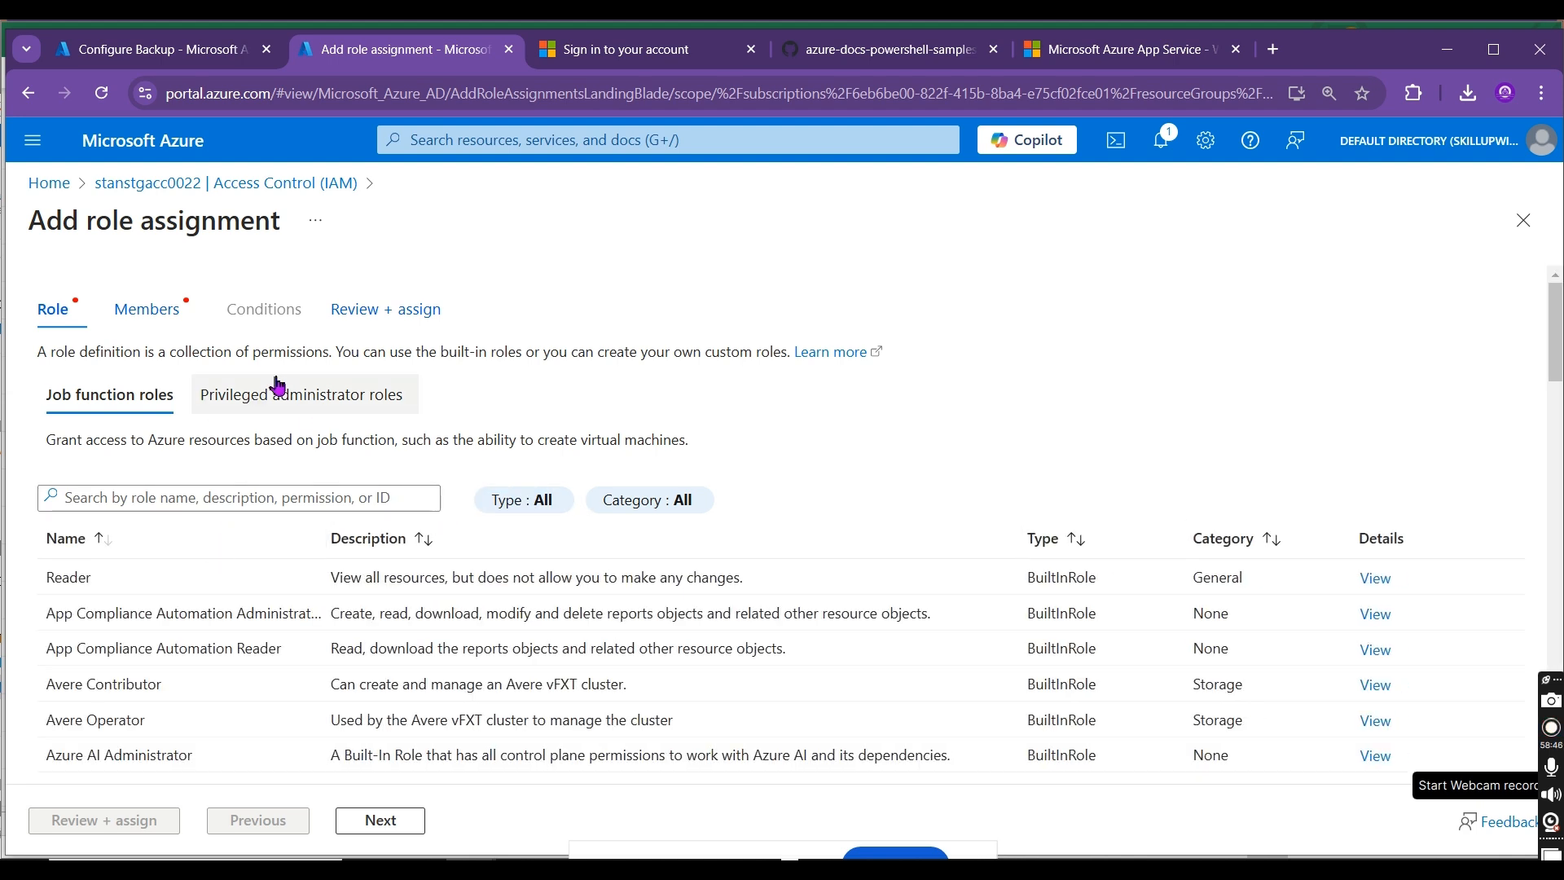
click(145, 502)
text(backup)
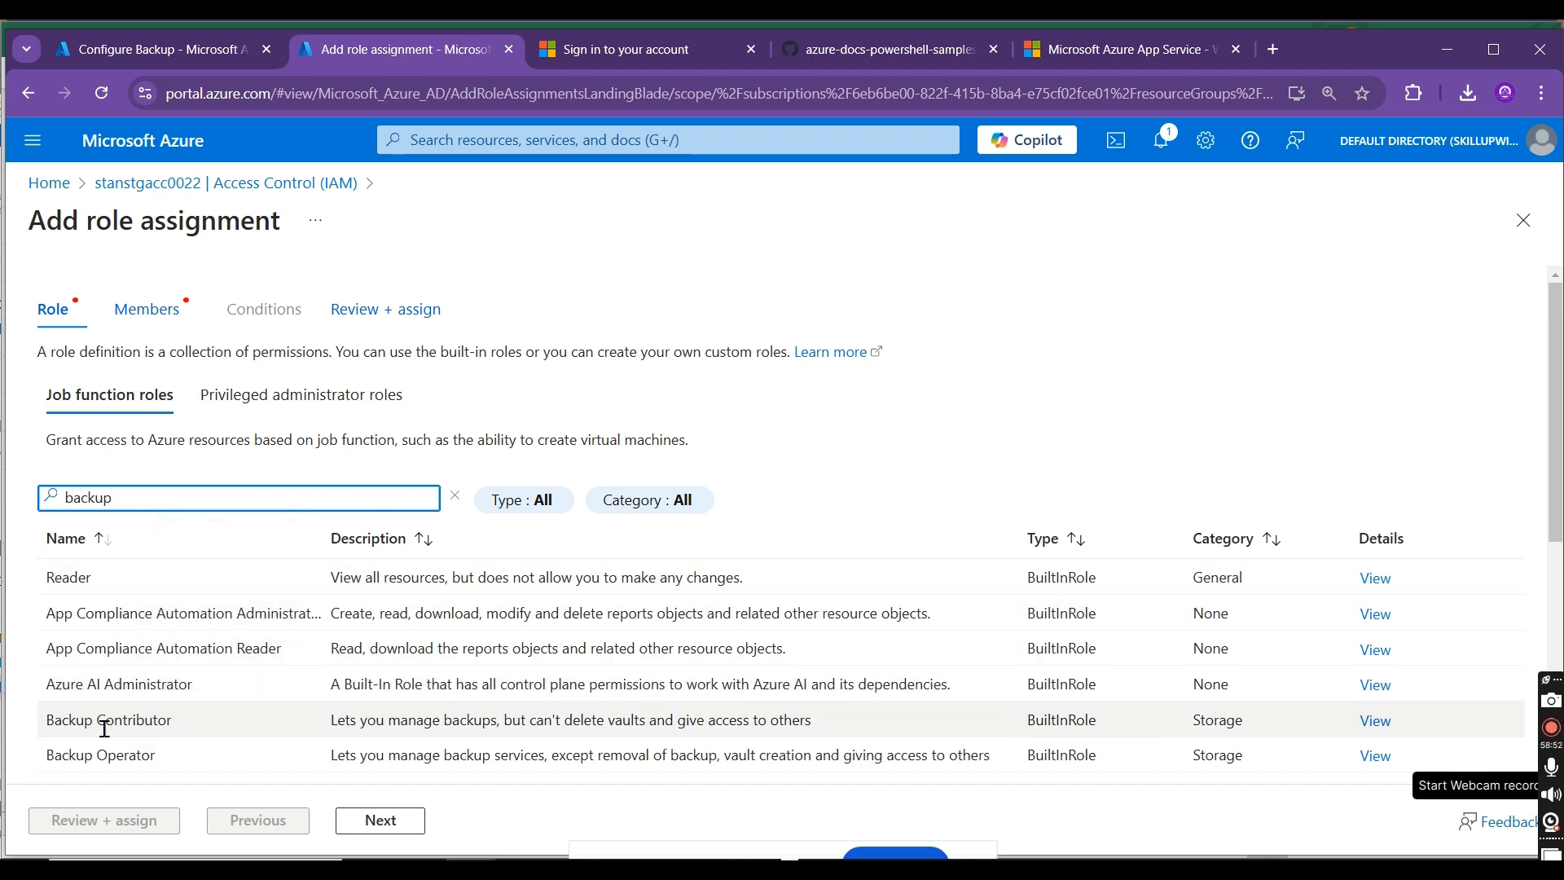
click(105, 749)
click(371, 824)
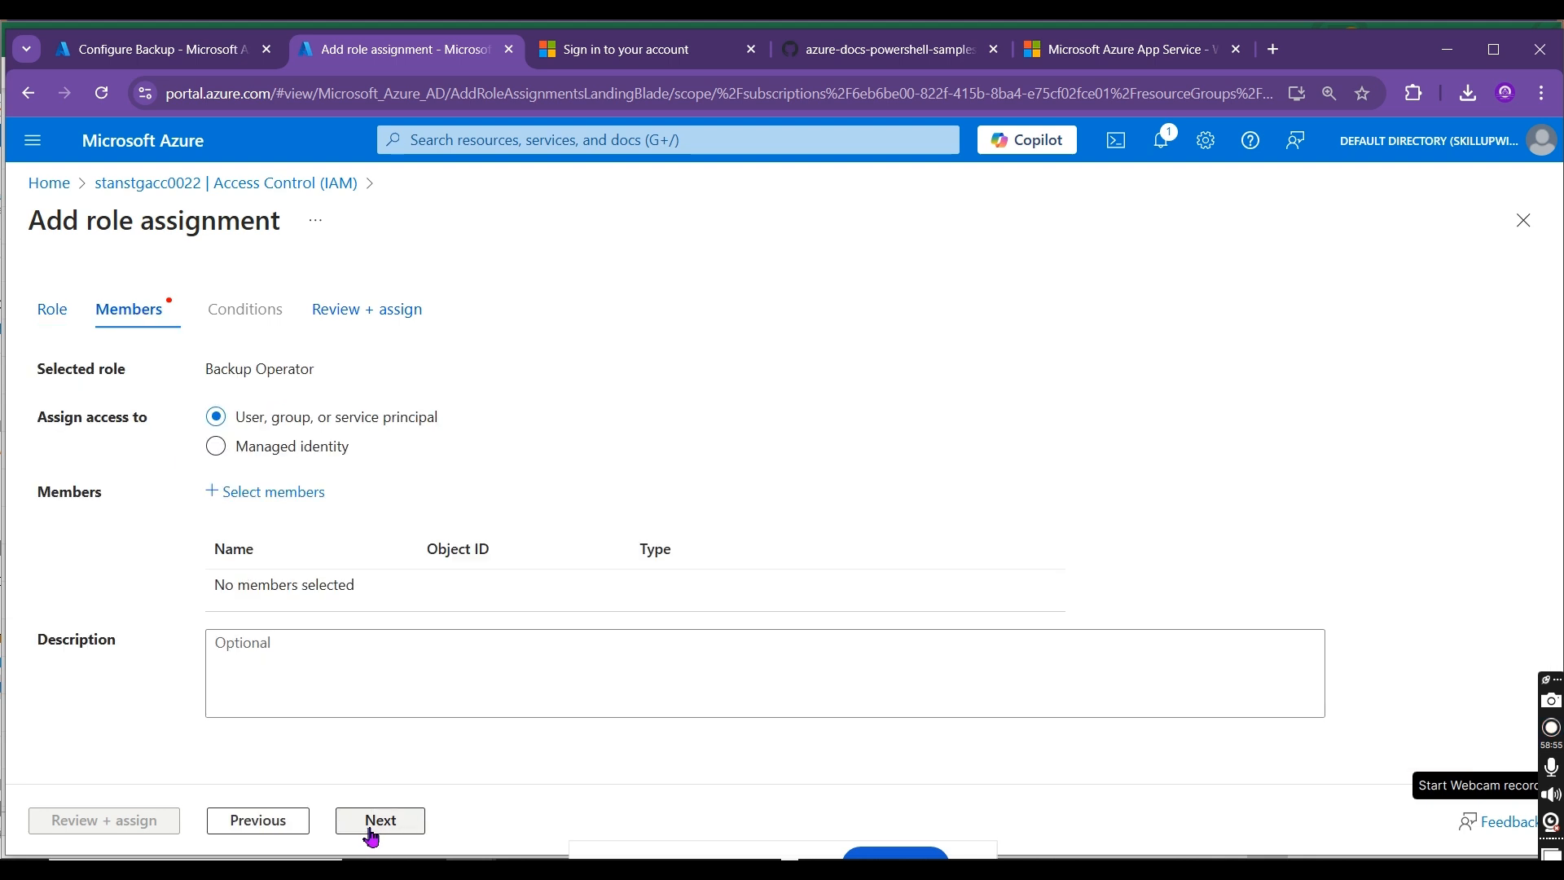
click(298, 494)
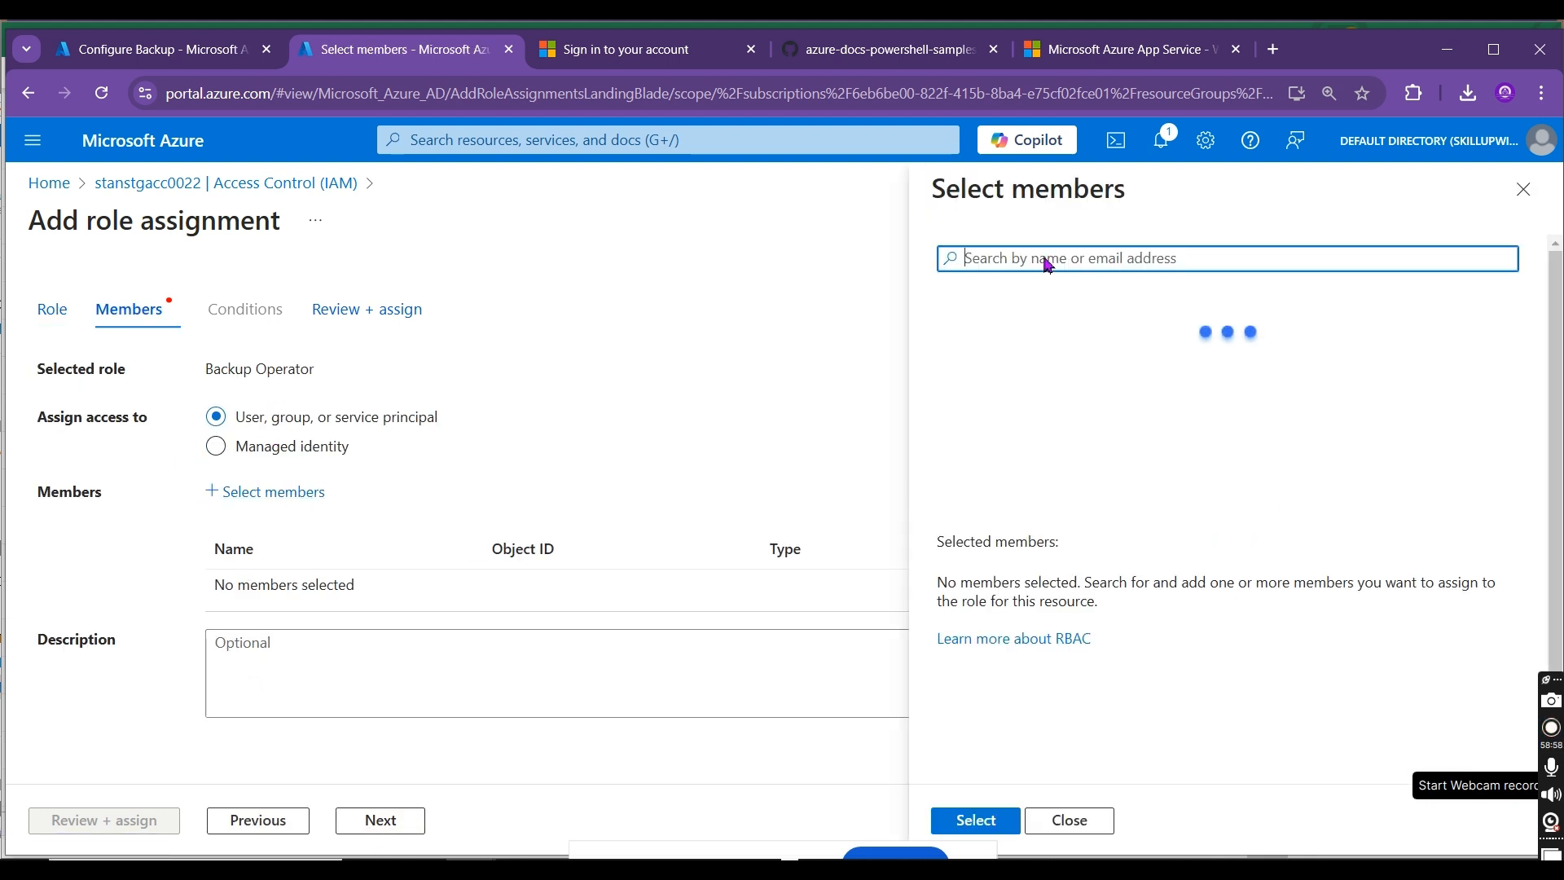
click(1048, 258)
text(stanbkpvaul)
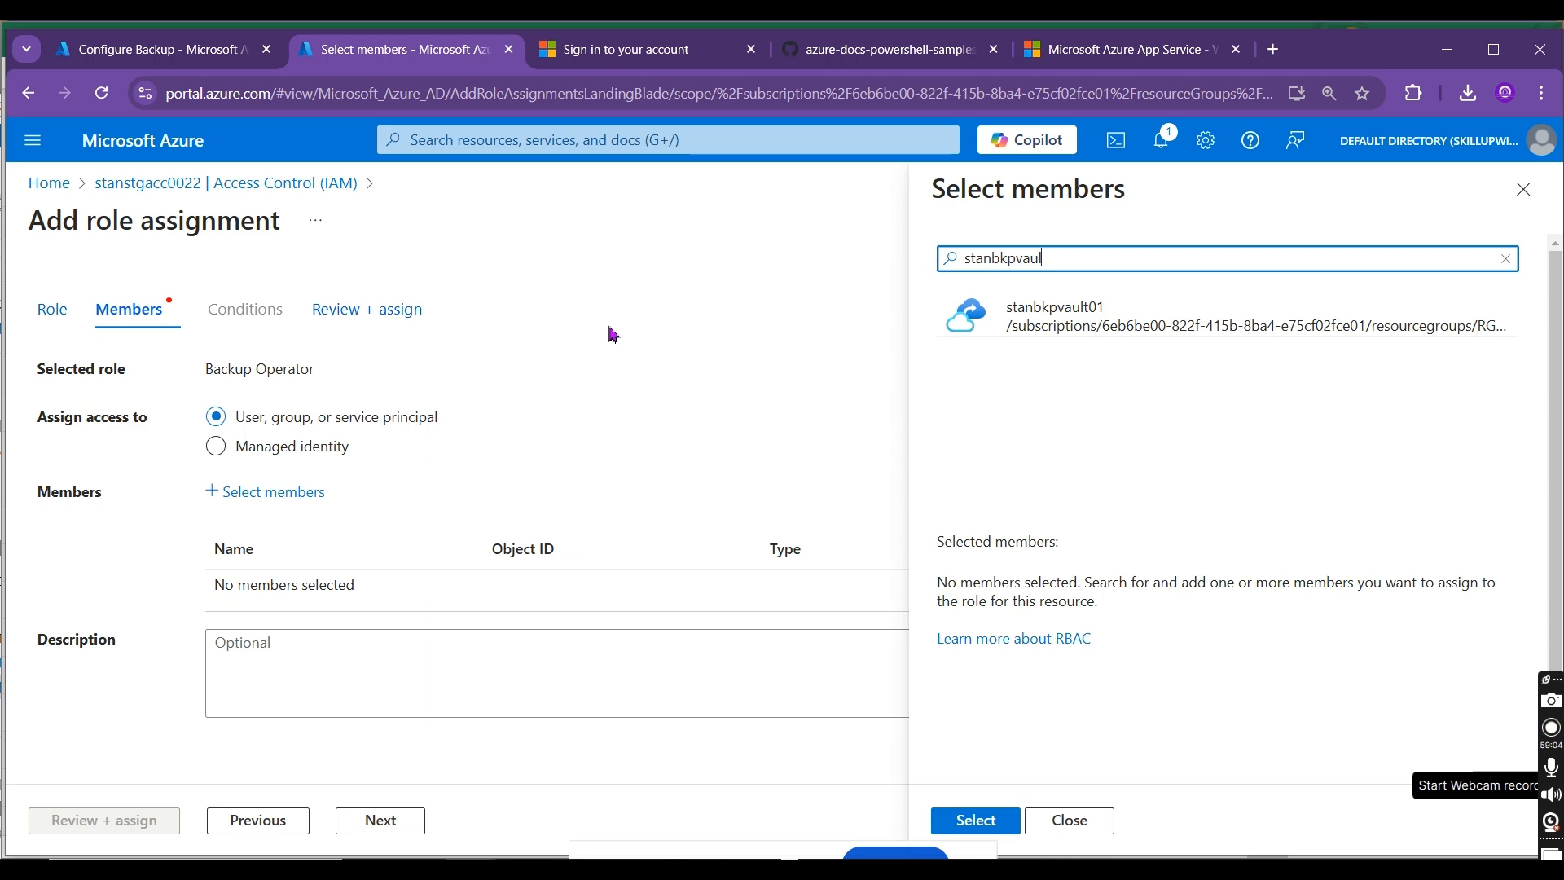
Step: Return to the Configure Backup datasources, select stanstgacc0022 and assign its missing roles
click(160, 50)
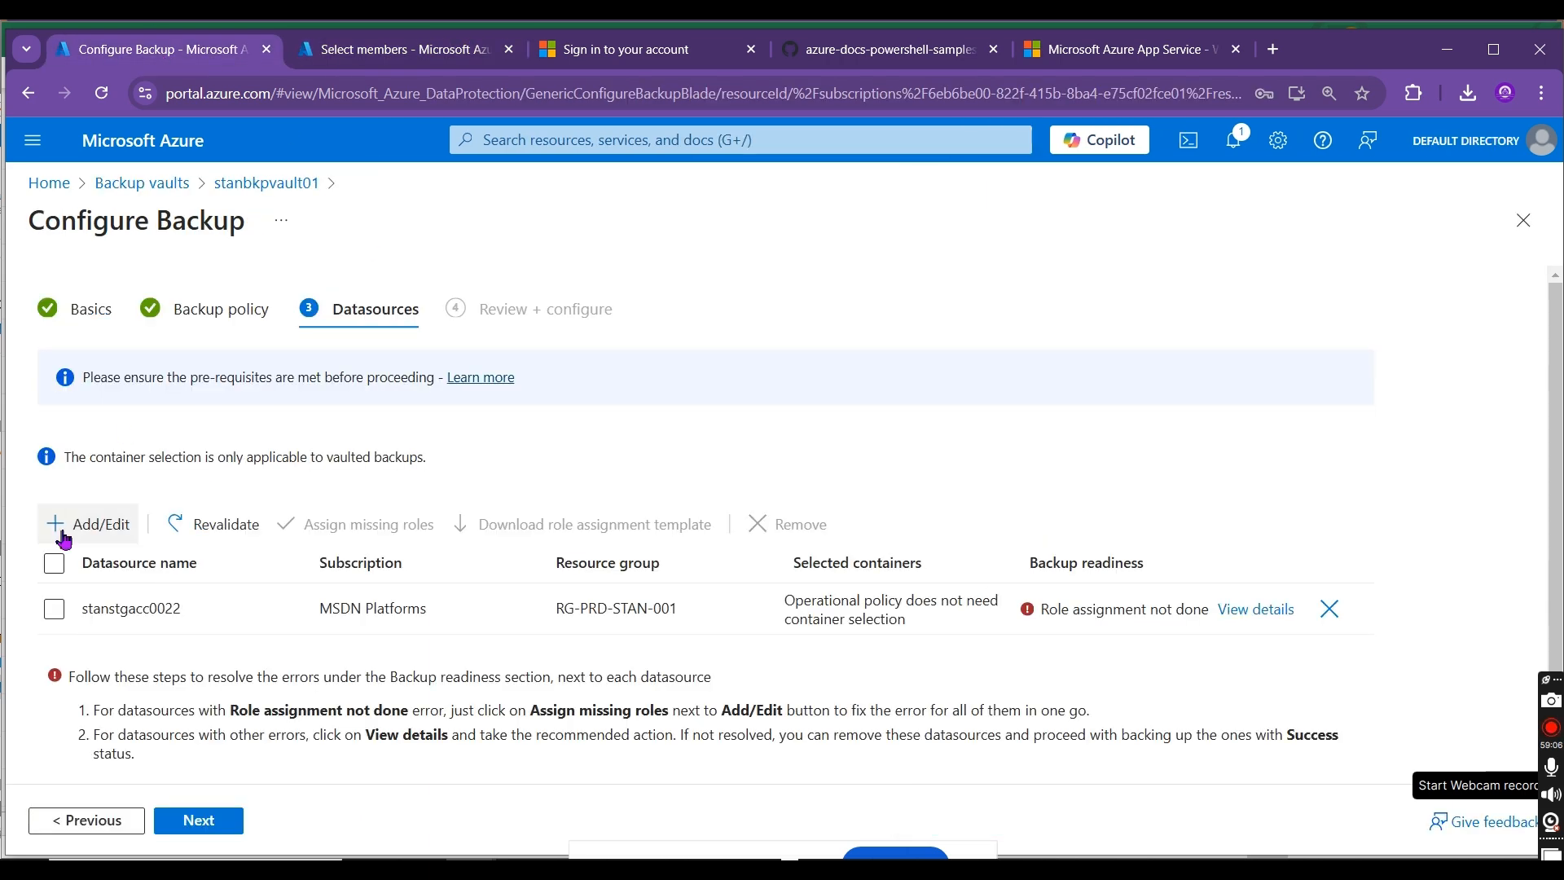
click(54, 610)
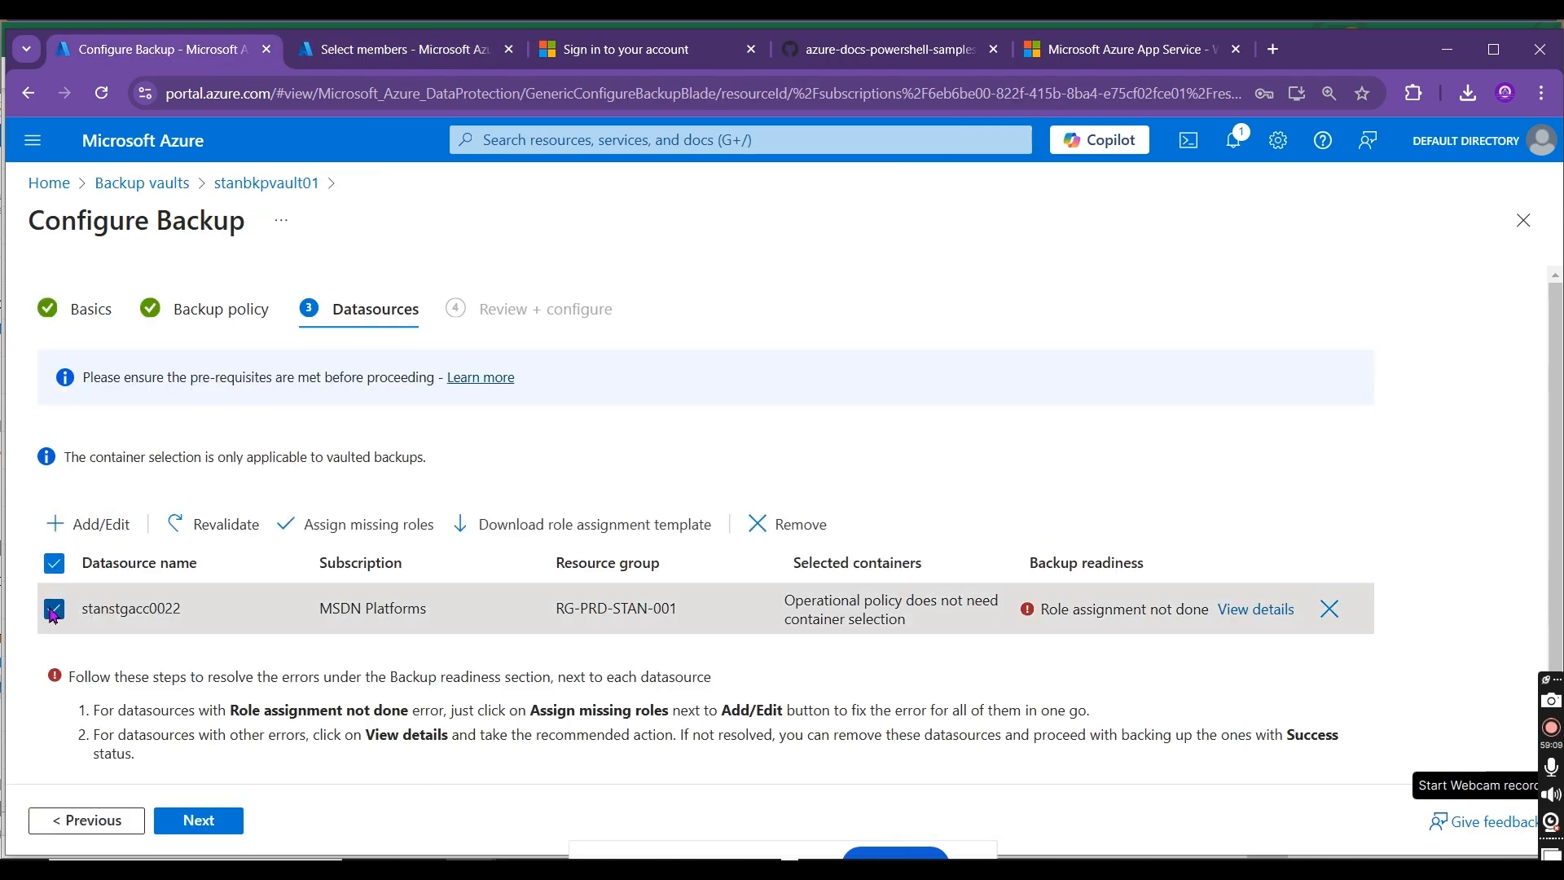
click(352, 536)
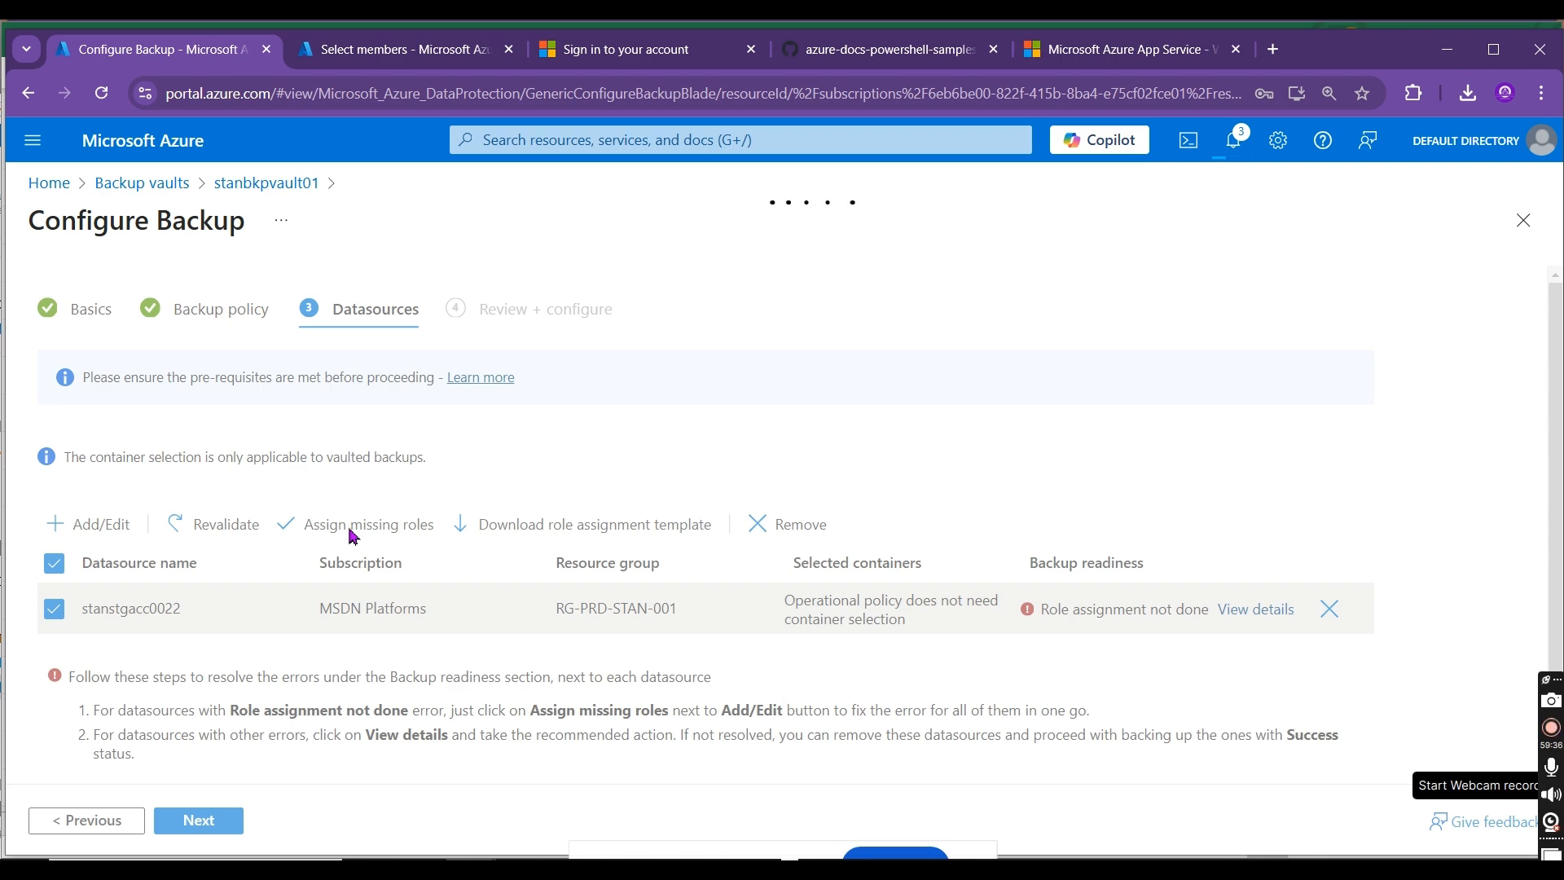
Step: Abandon the manual role assignment and check which roles stanbkpvault01 has on stanstgacc0022, widening the Role column to read them fully
click(432, 39)
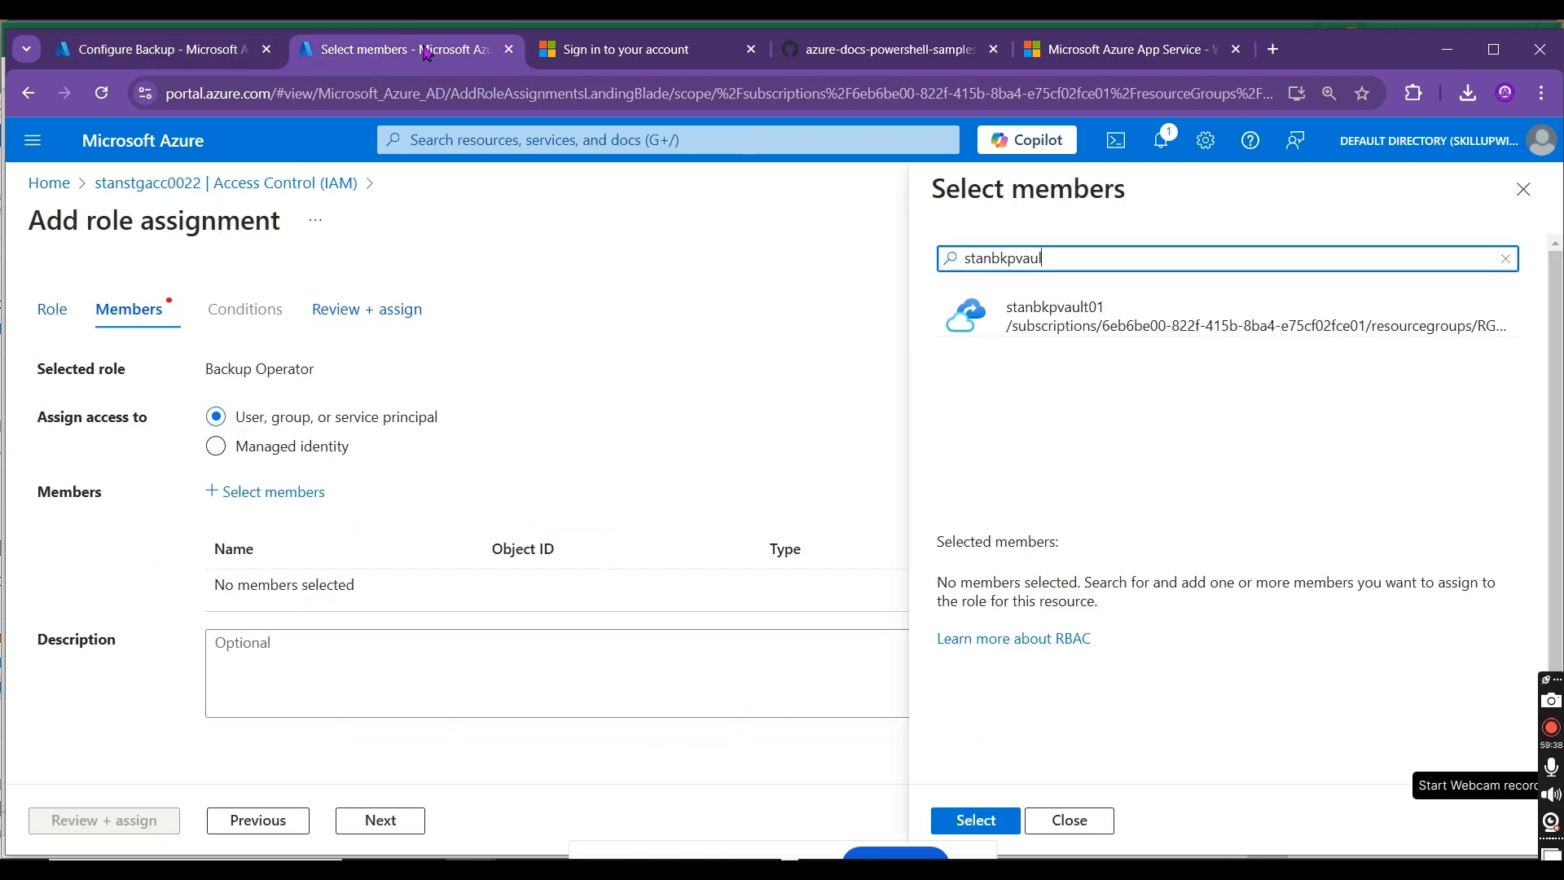
click(254, 185)
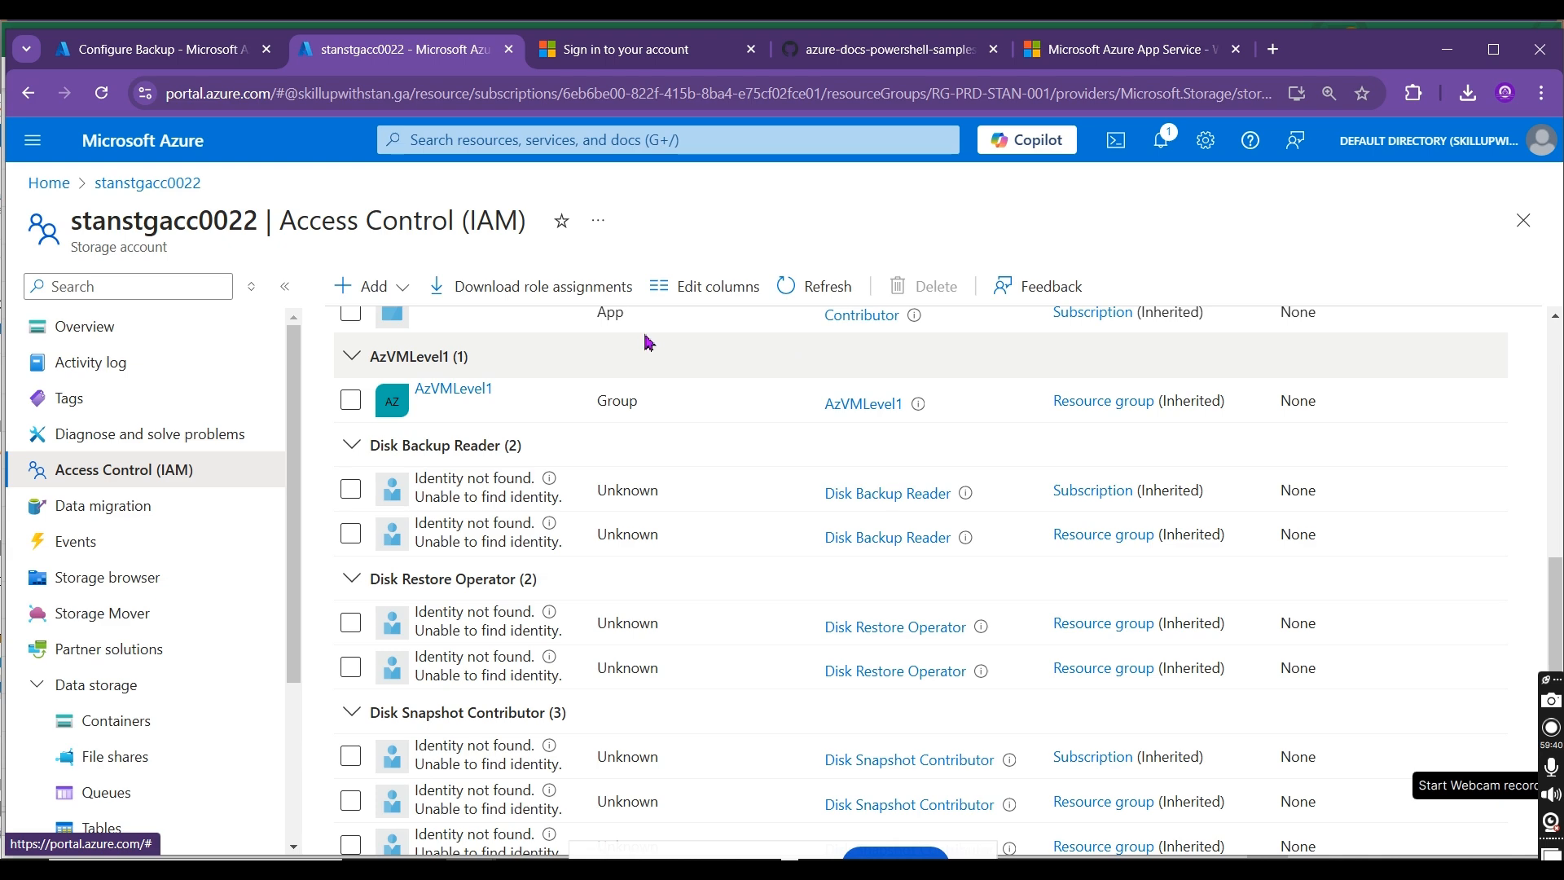
scroll(554, 367, up, 10)
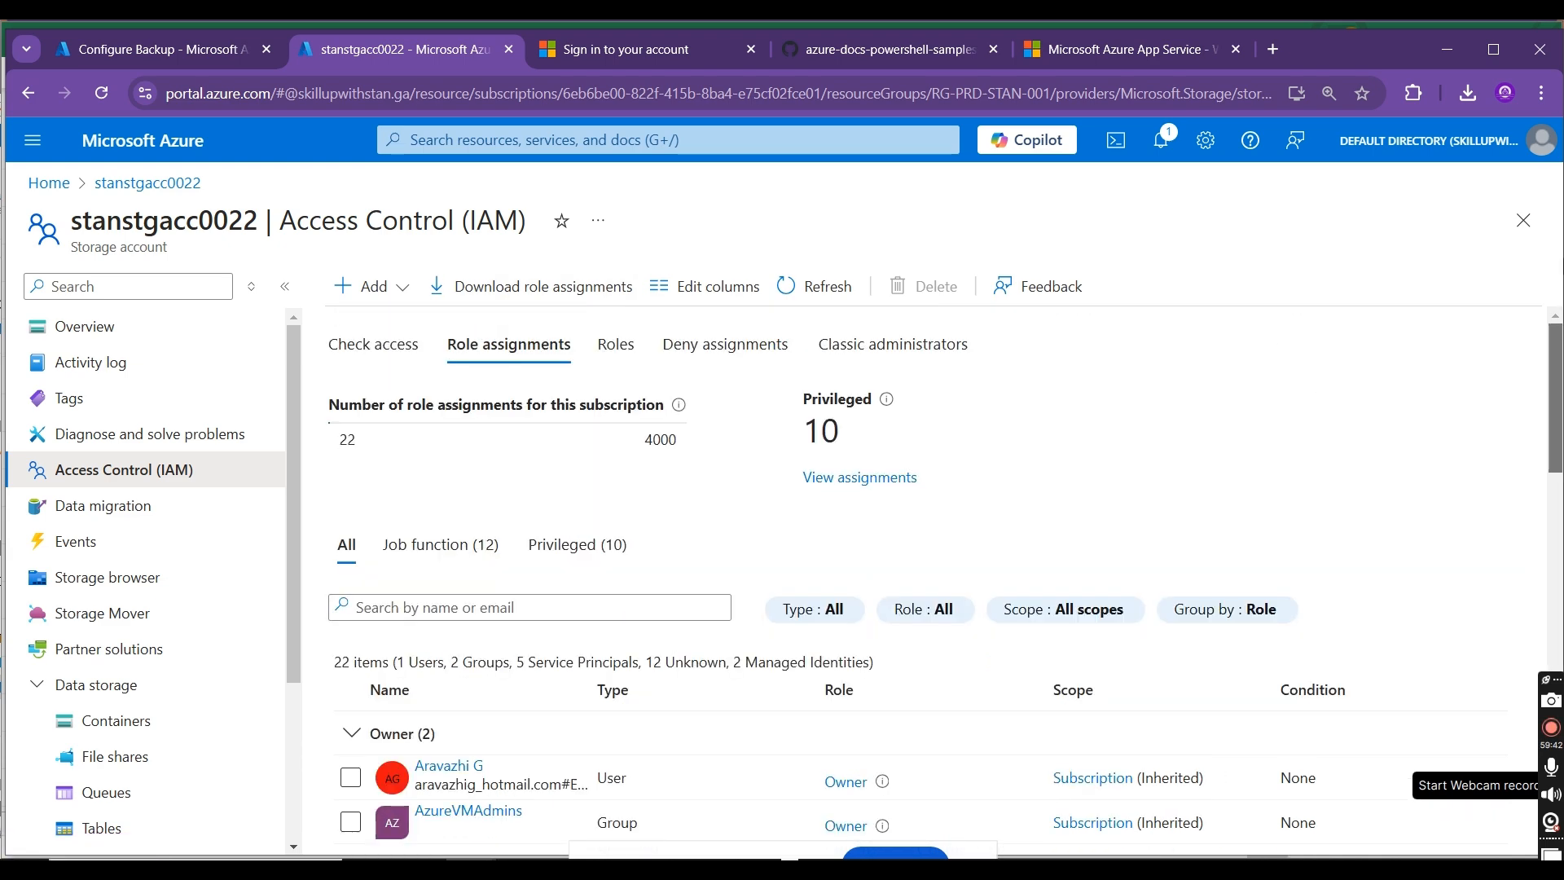
click(383, 342)
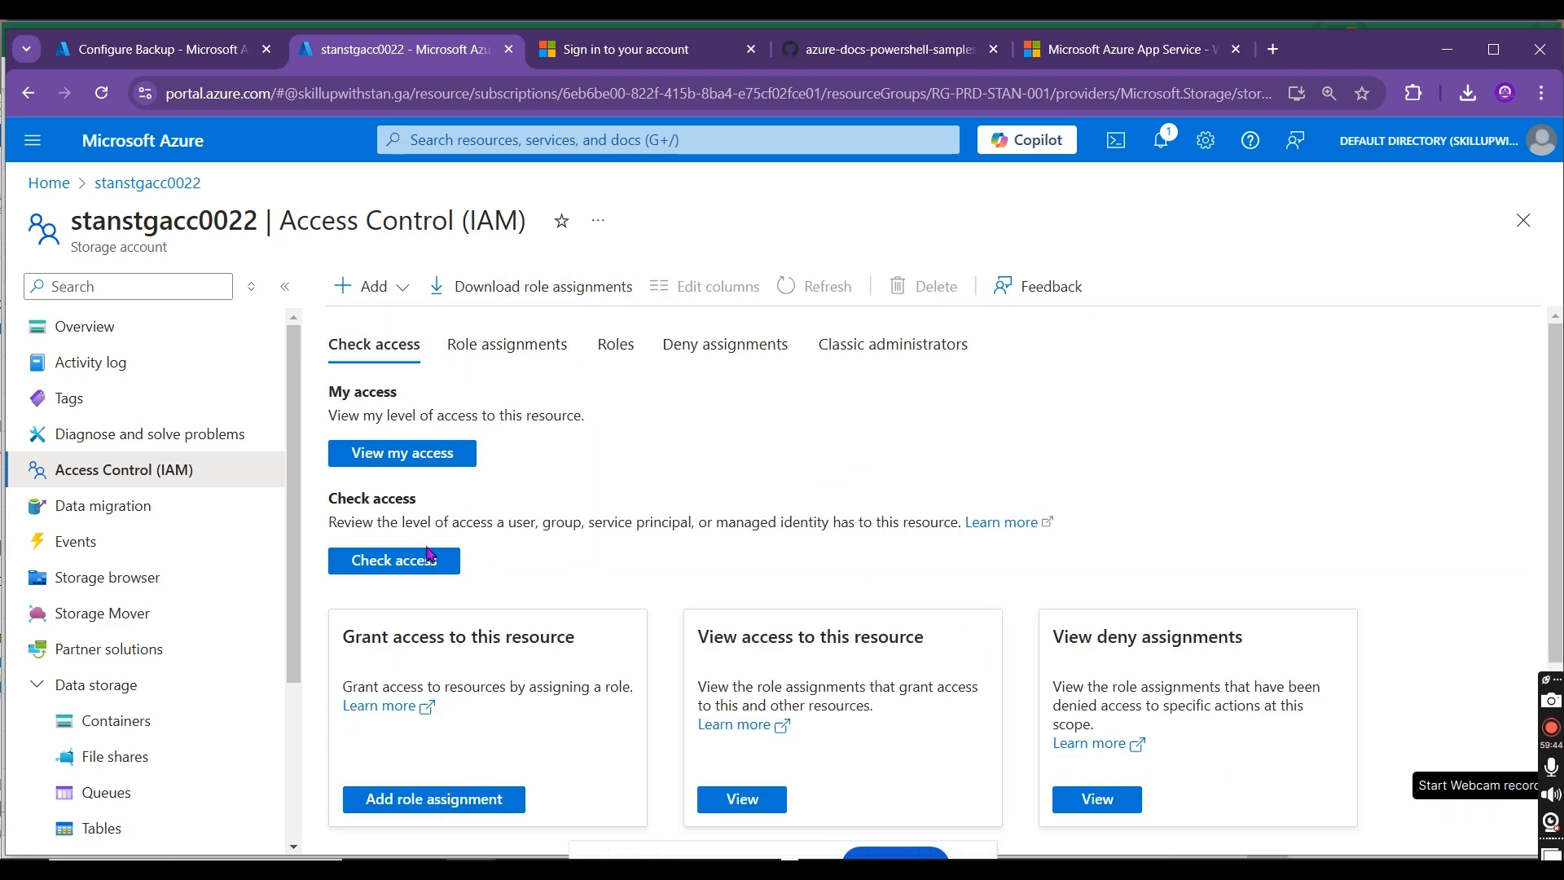
click(423, 560)
click(1043, 405)
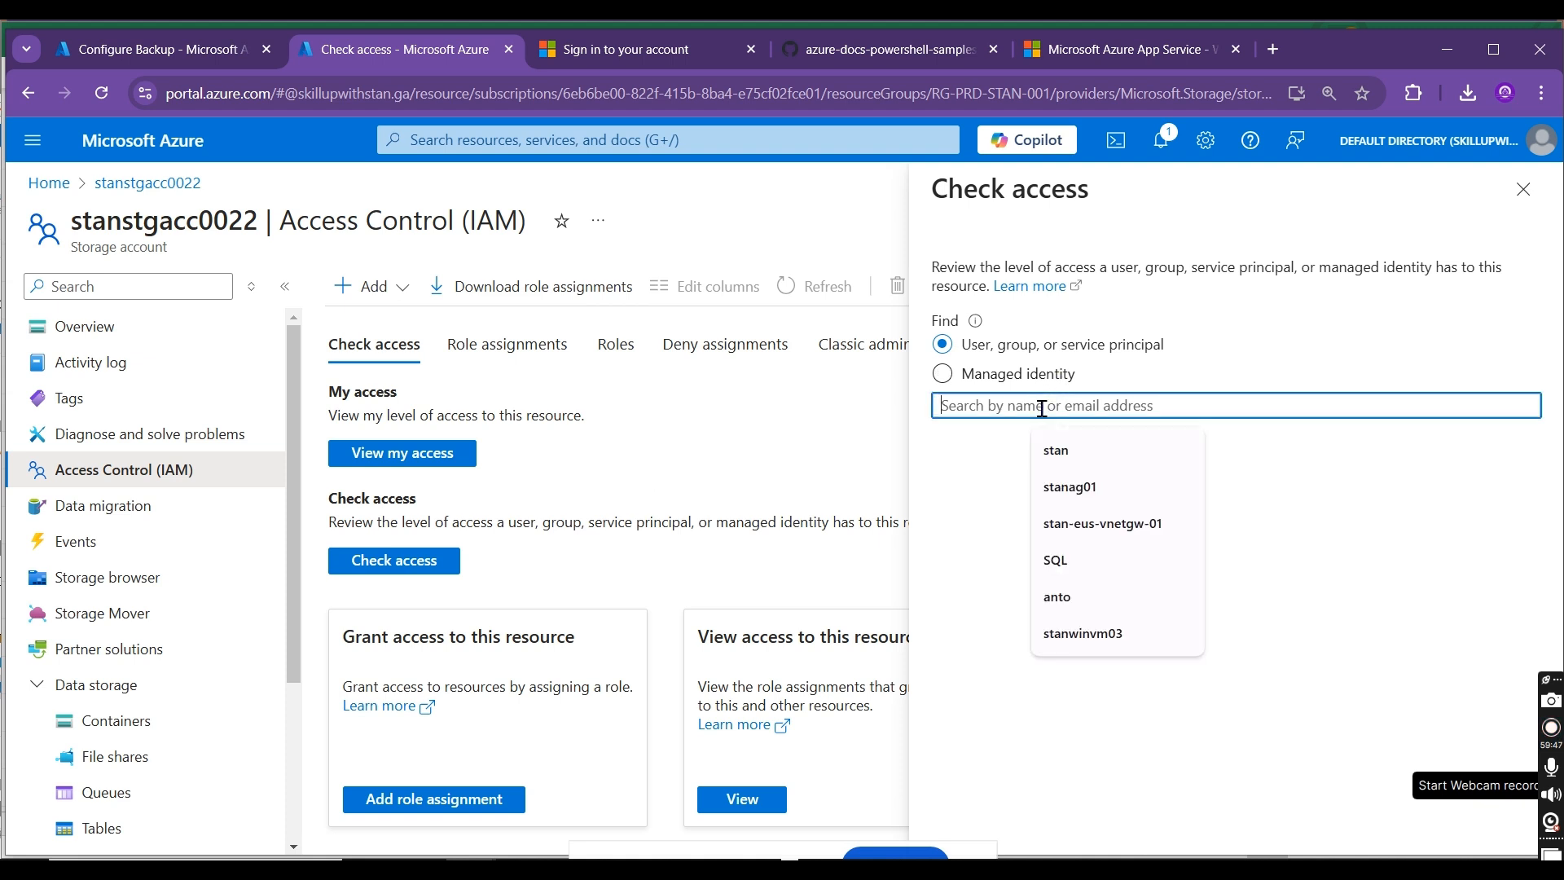
text(stanbkp)
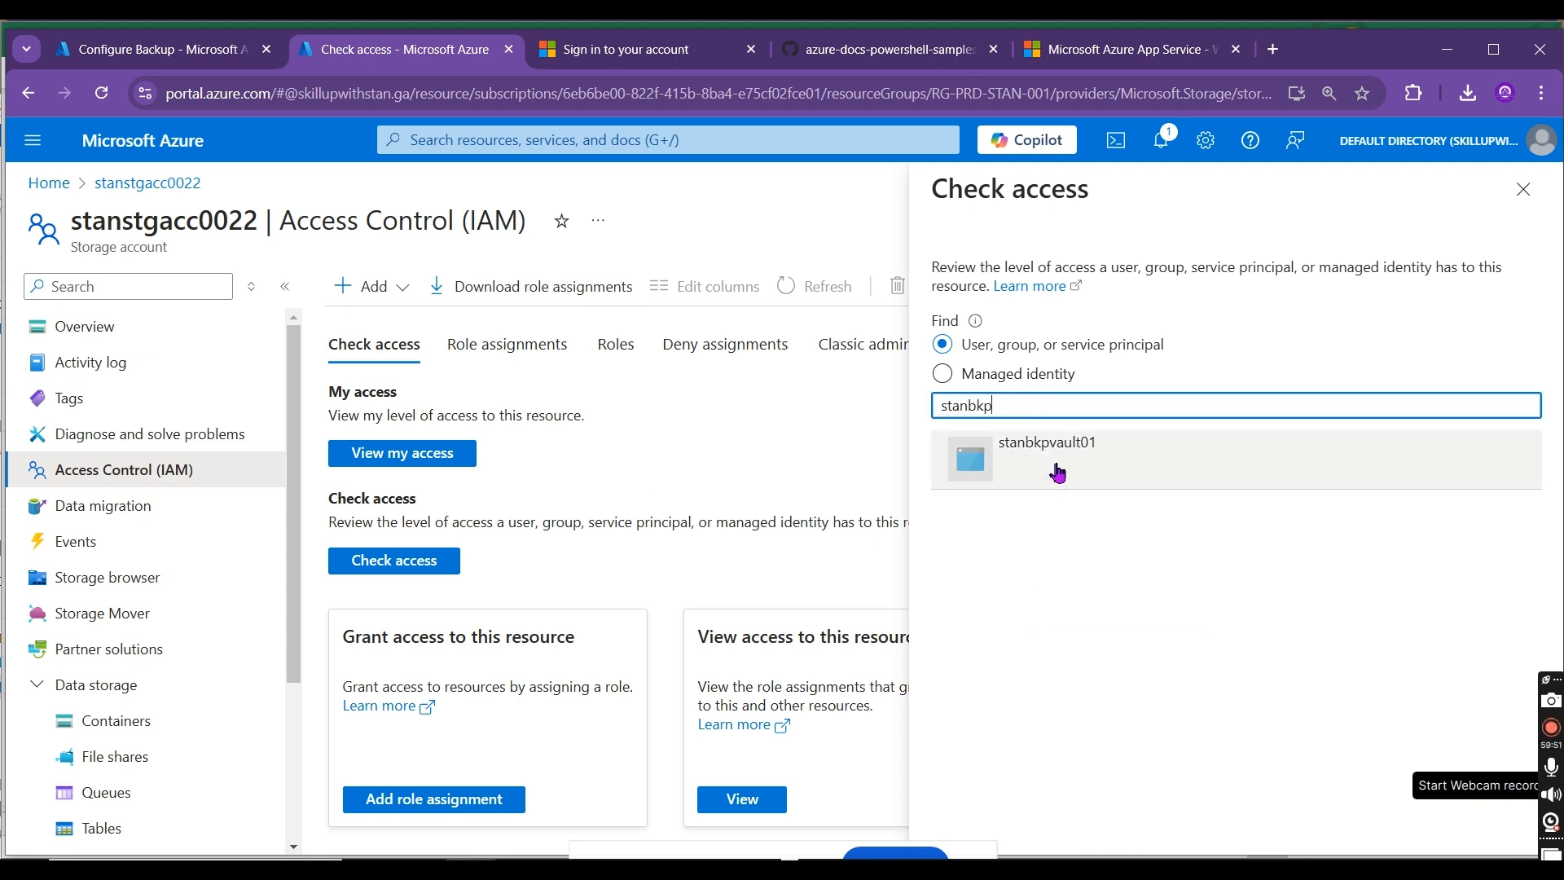
click(1057, 472)
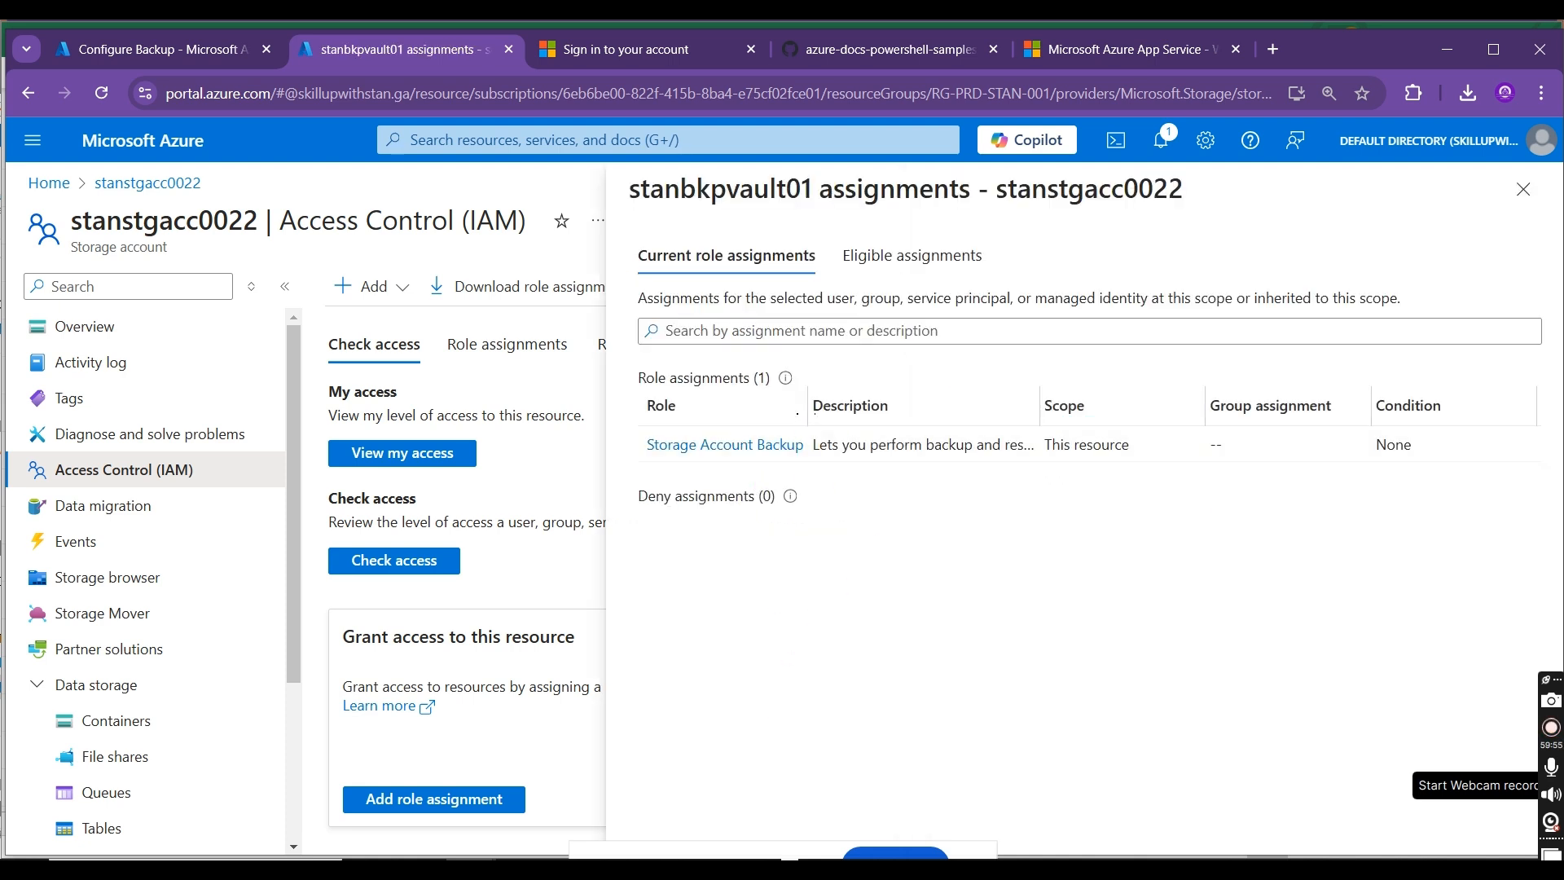
drag(805, 414, 945, 416)
Step: Check the revalidation progress in Configure Backup, and look for the vault's role in stanstgacc0022's role assignments list
click(188, 50)
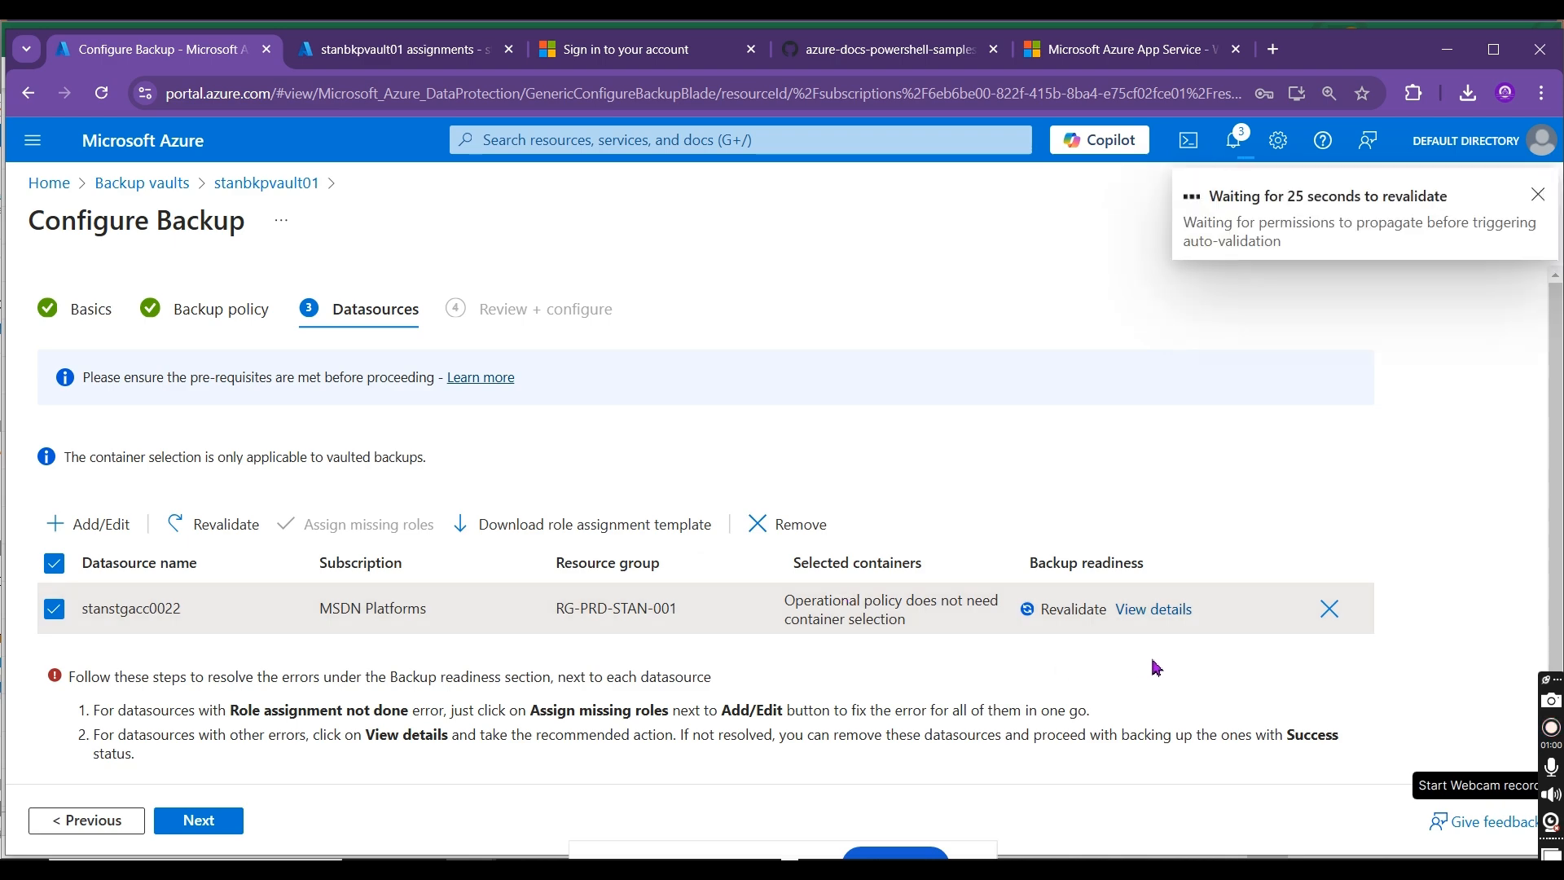
click(366, 51)
click(1522, 189)
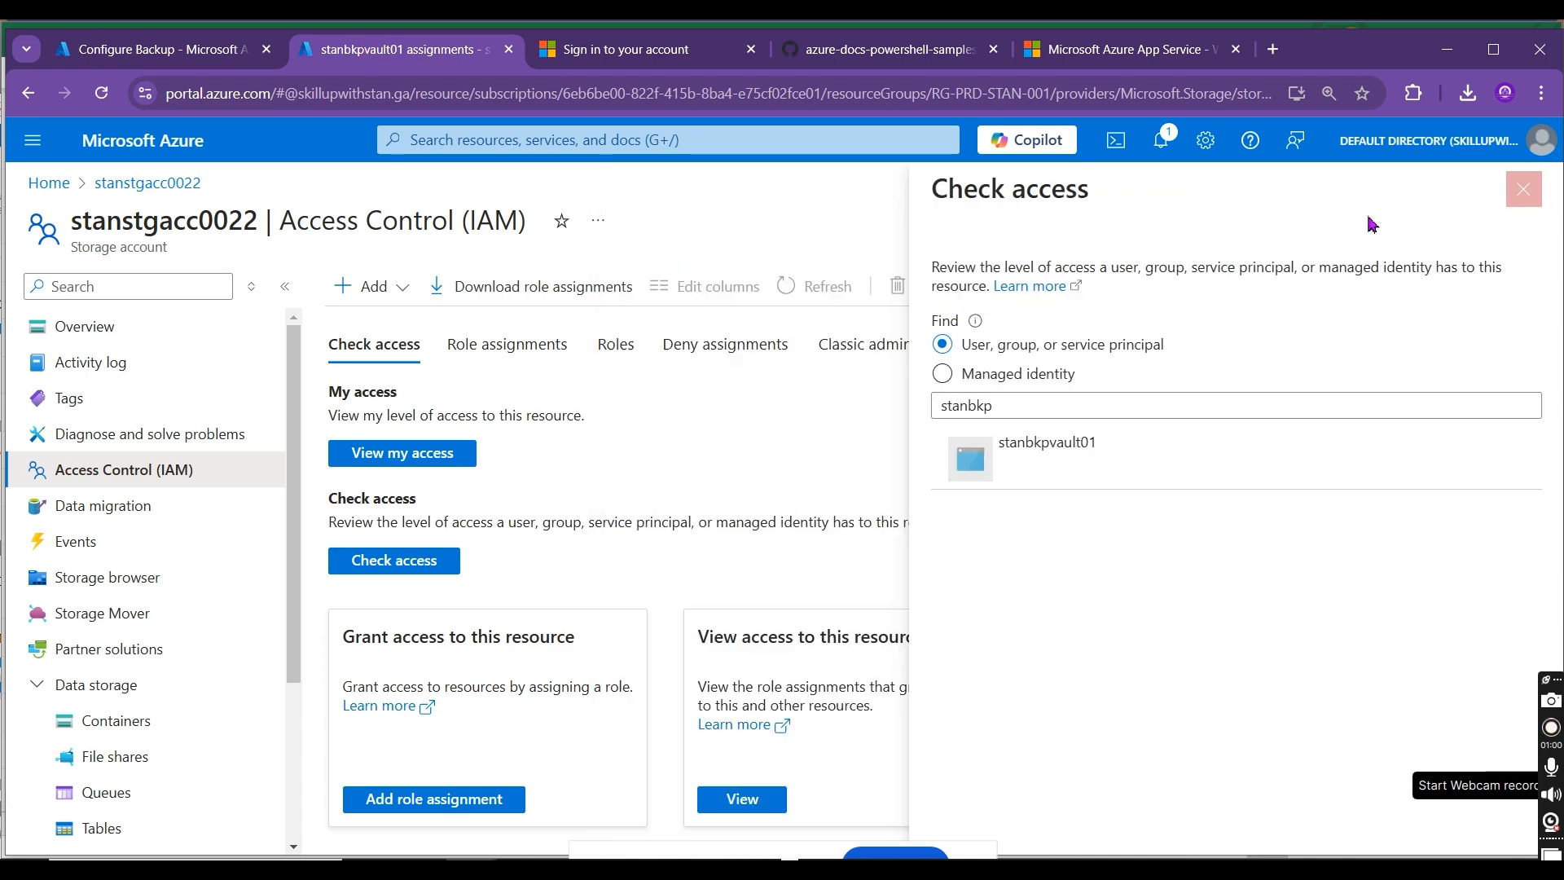
click(531, 349)
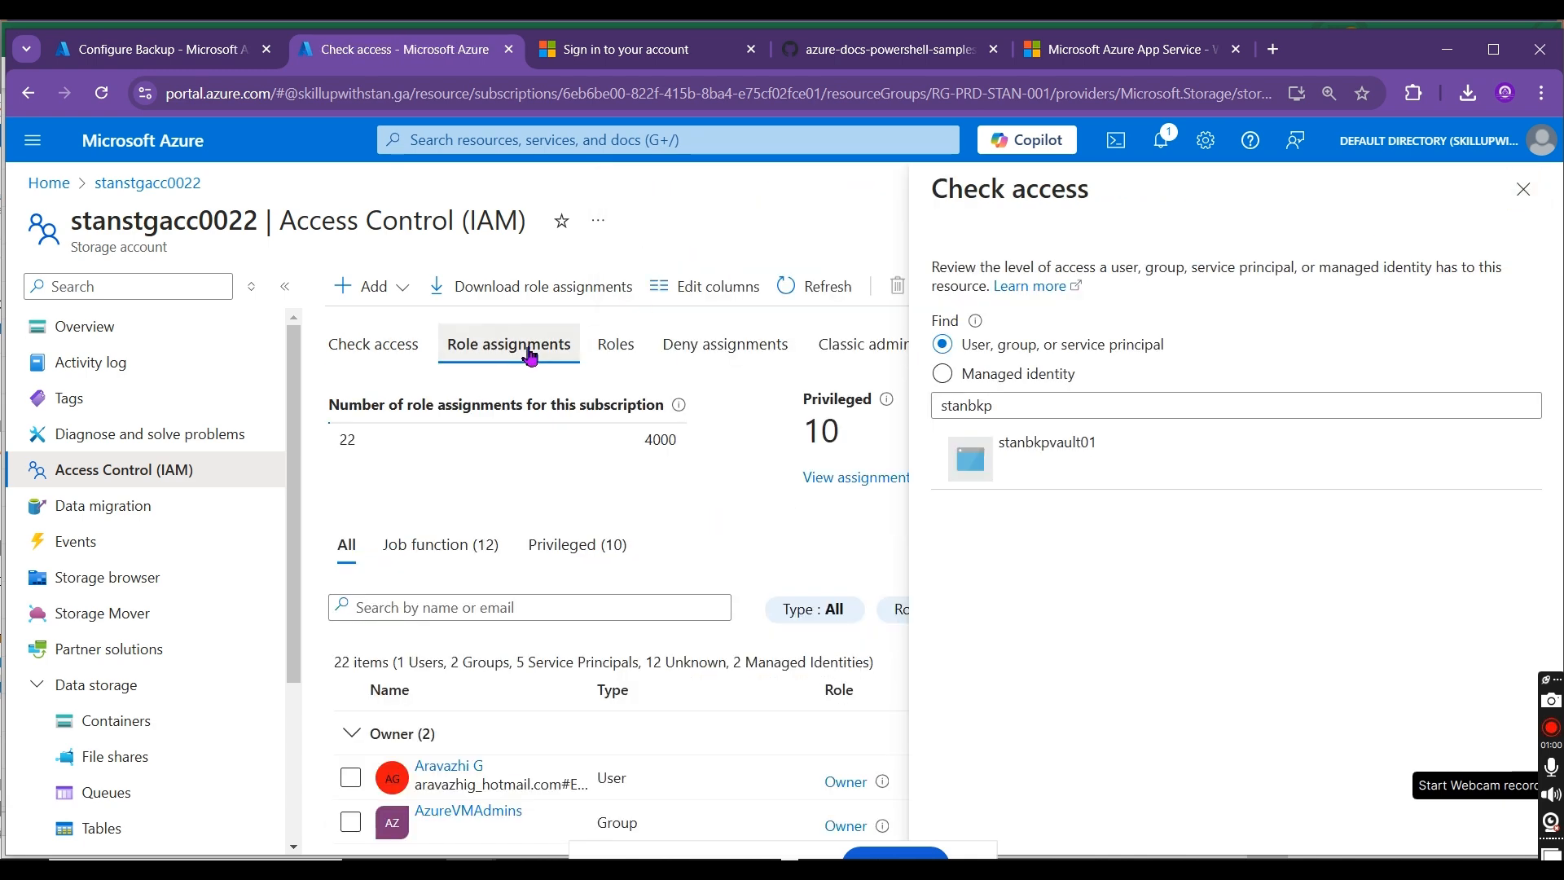
click(1521, 192)
scroll(936, 570, down, 10)
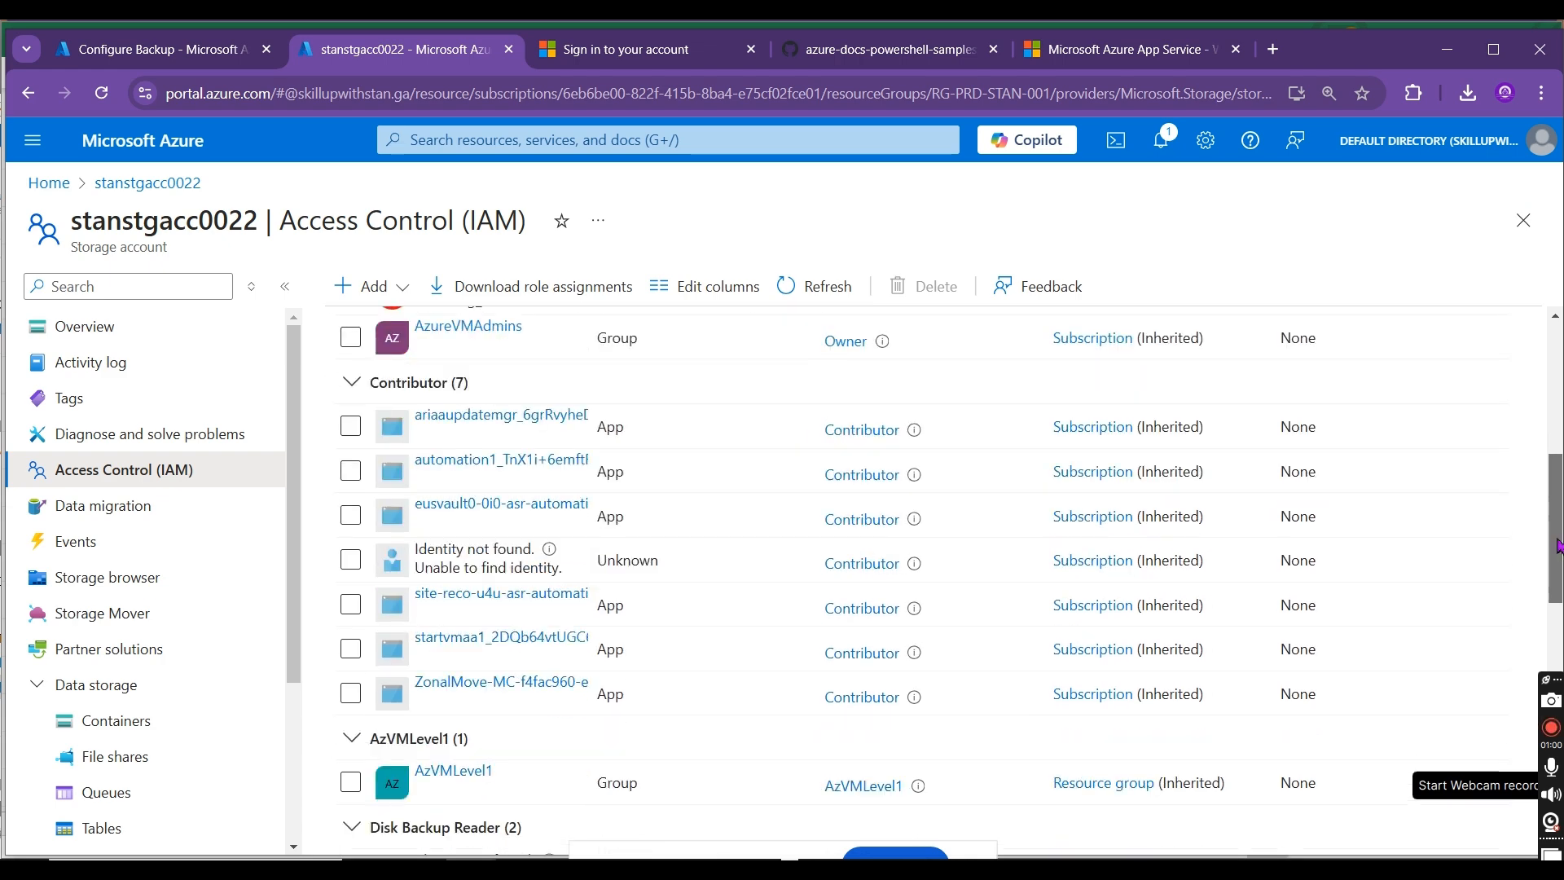
scroll(937, 570, down, 5)
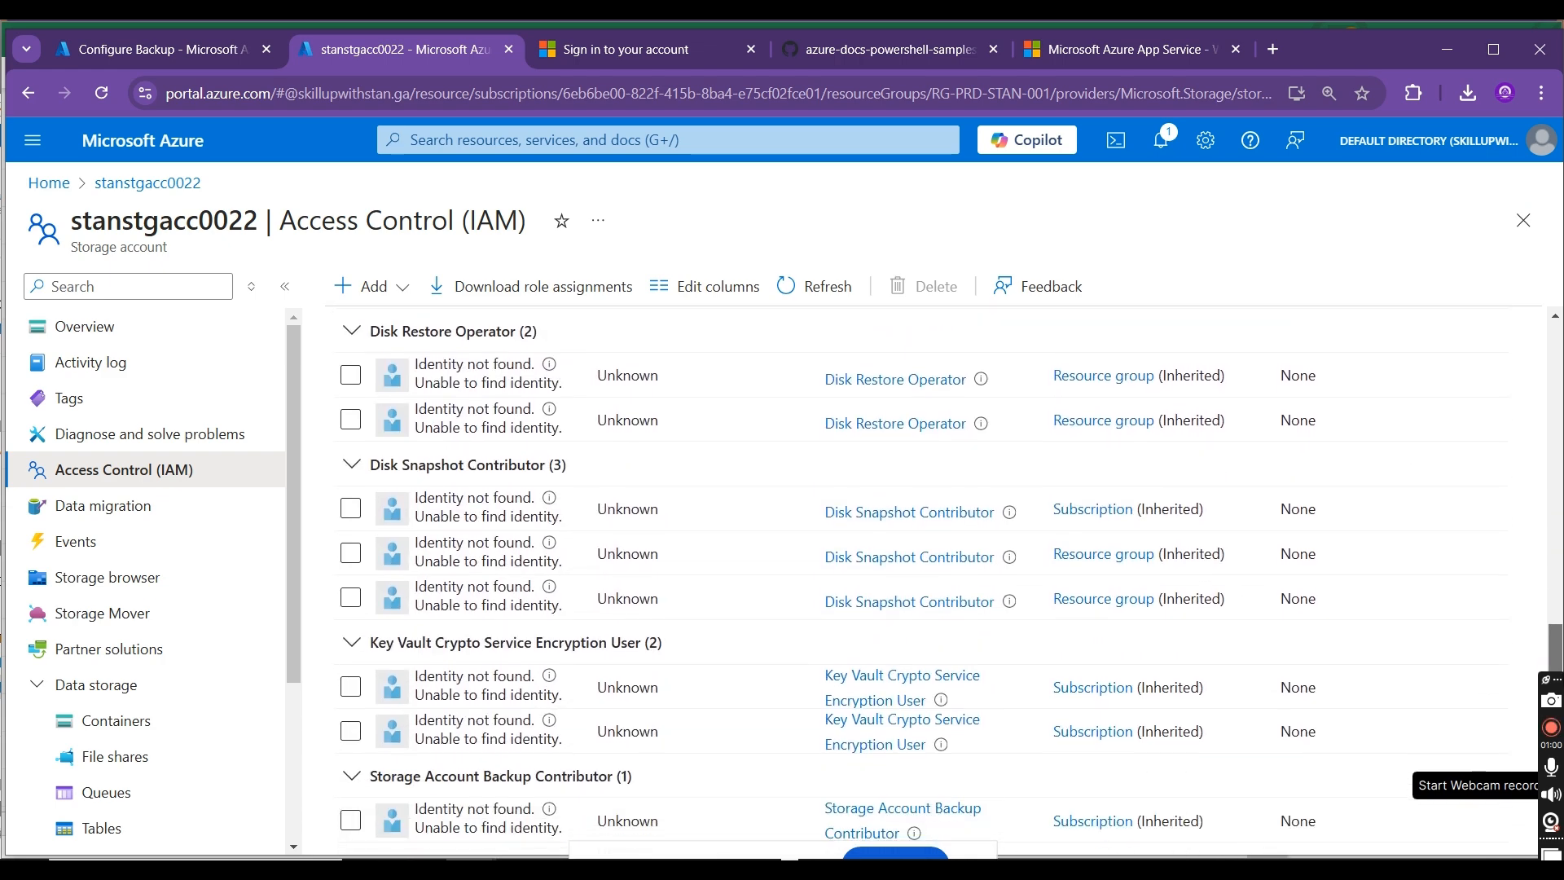
scroll(937, 570, down, 2)
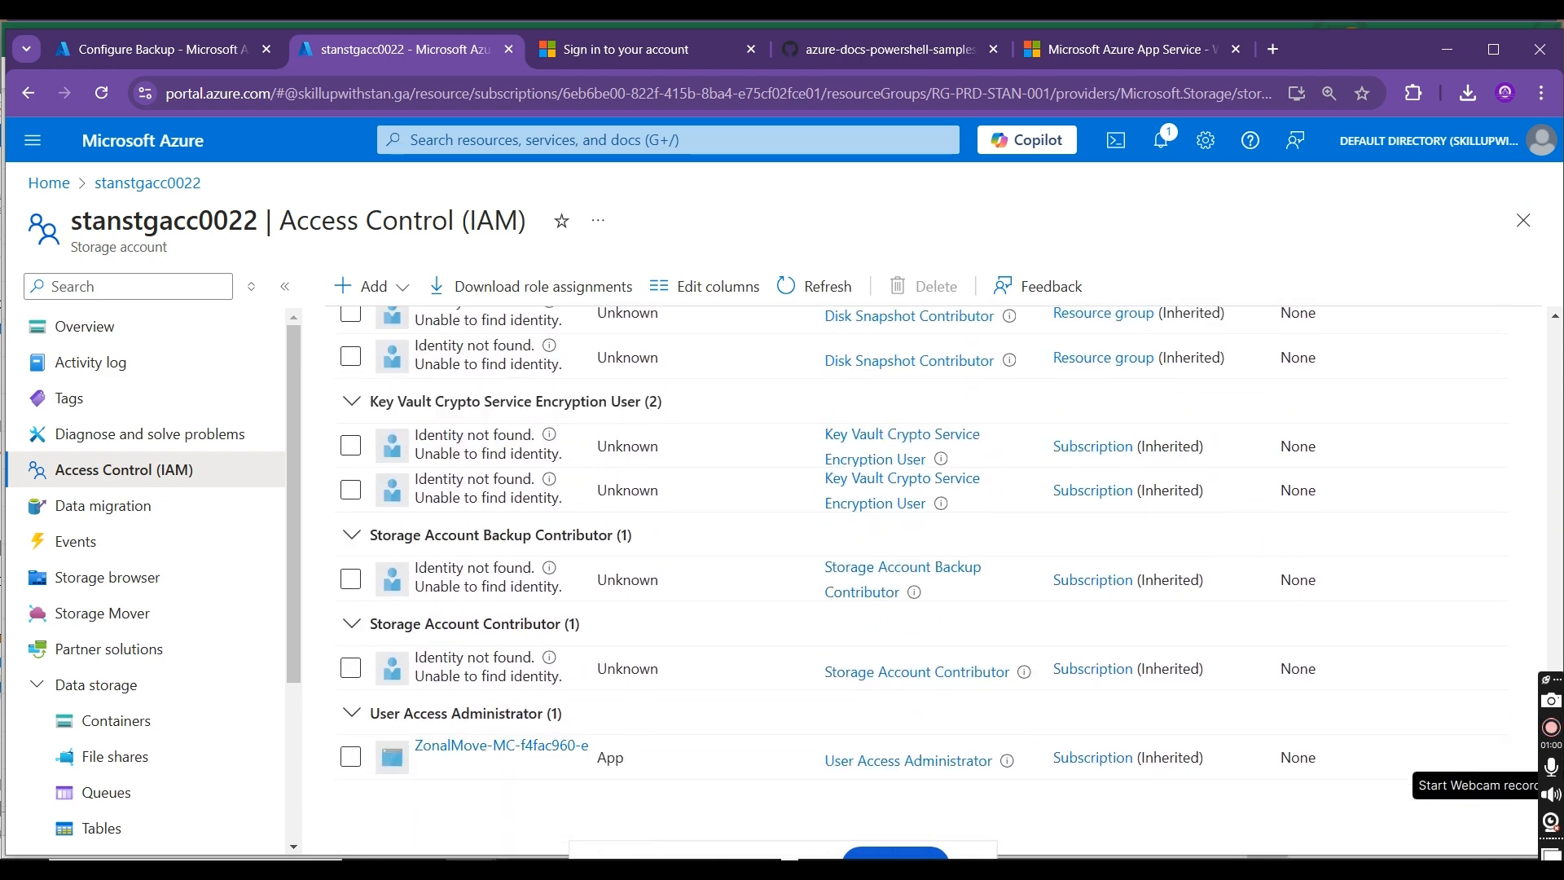
scroll(937, 570, up, 4)
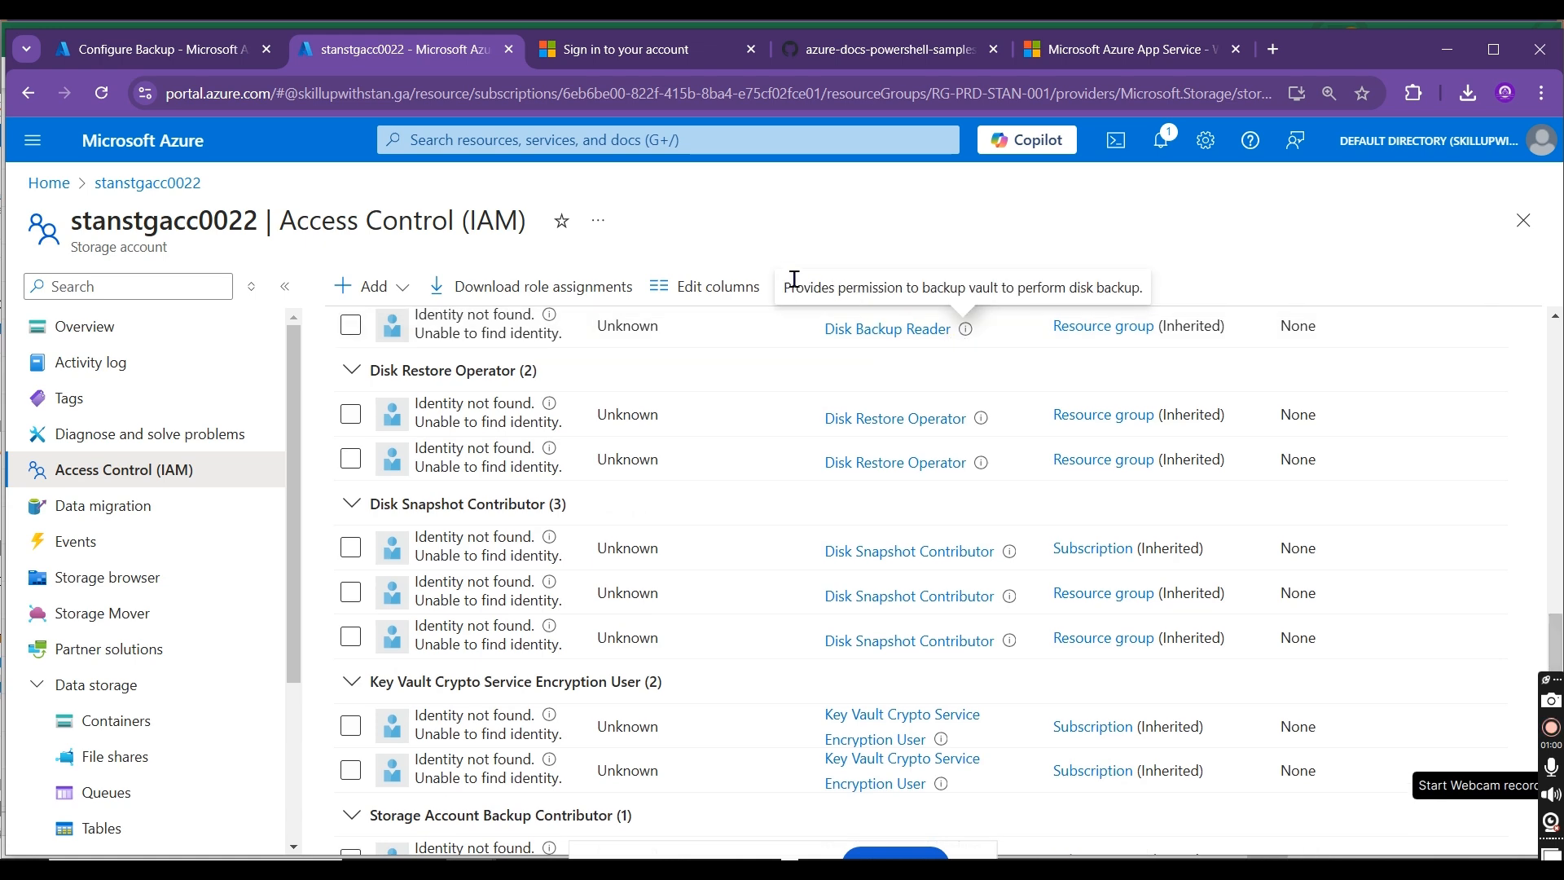
Step: Refresh stanstgacc0022's role assignments and check the role, type and scope listed for stanbkpvault01
click(807, 285)
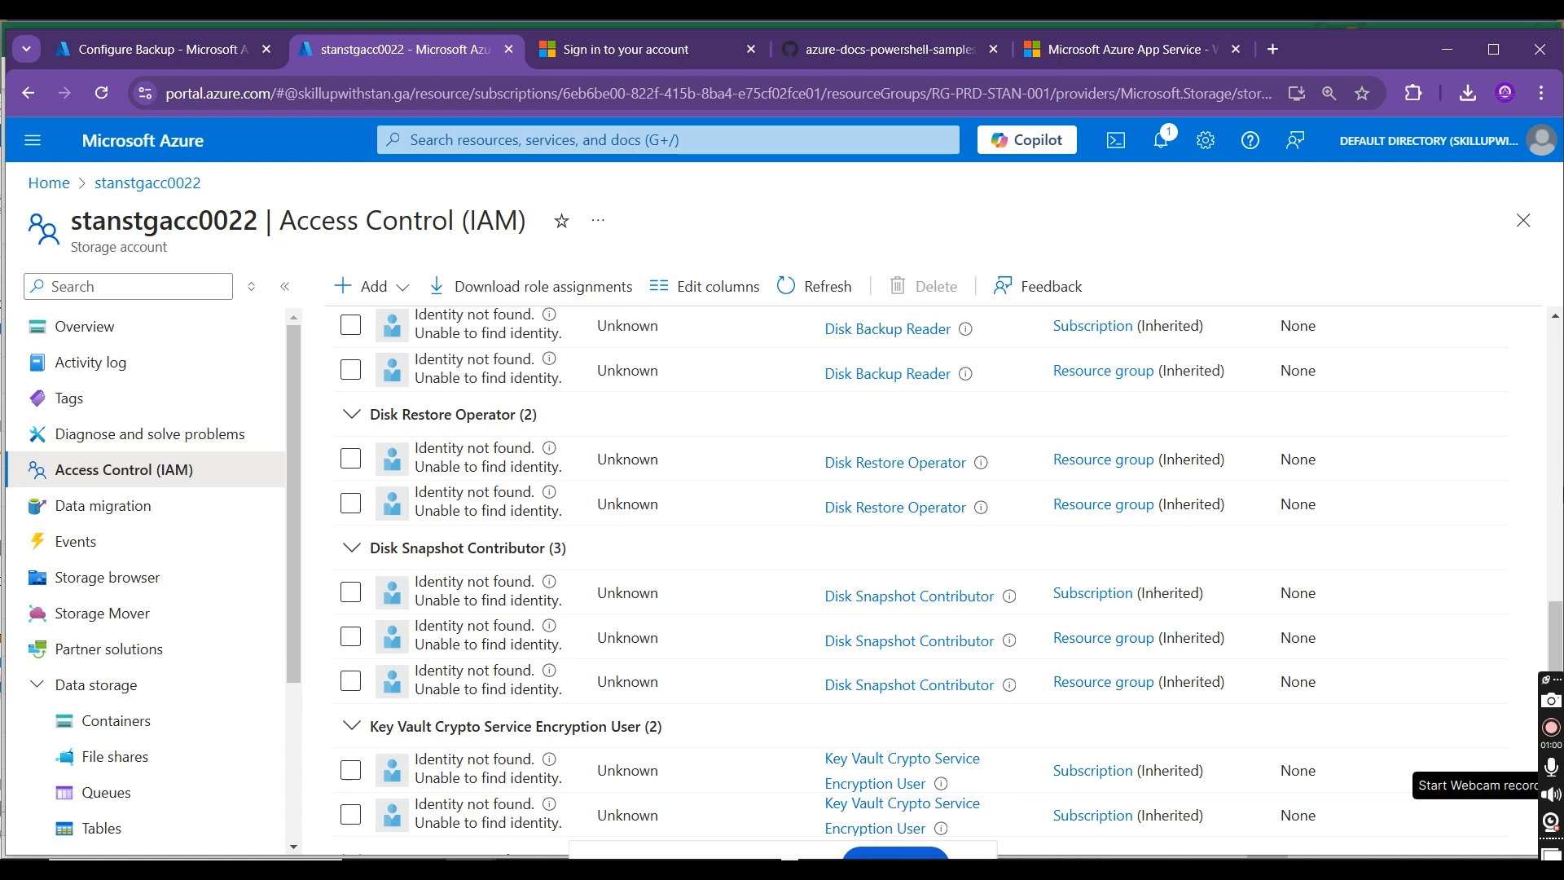
scroll(1547, 617, up, 3)
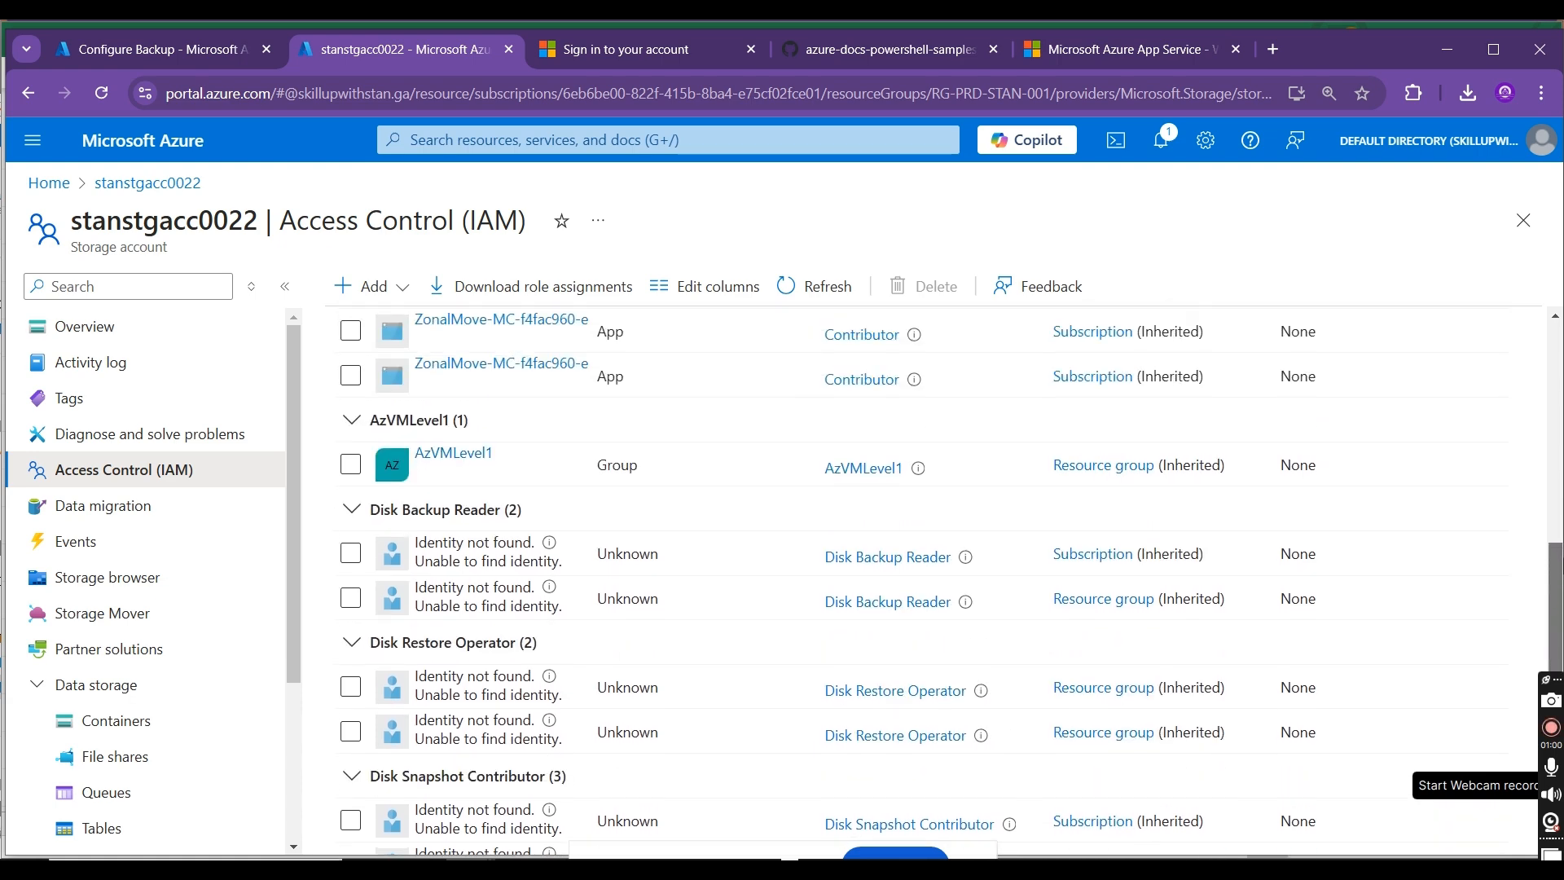
scroll(627, 630, down, 7)
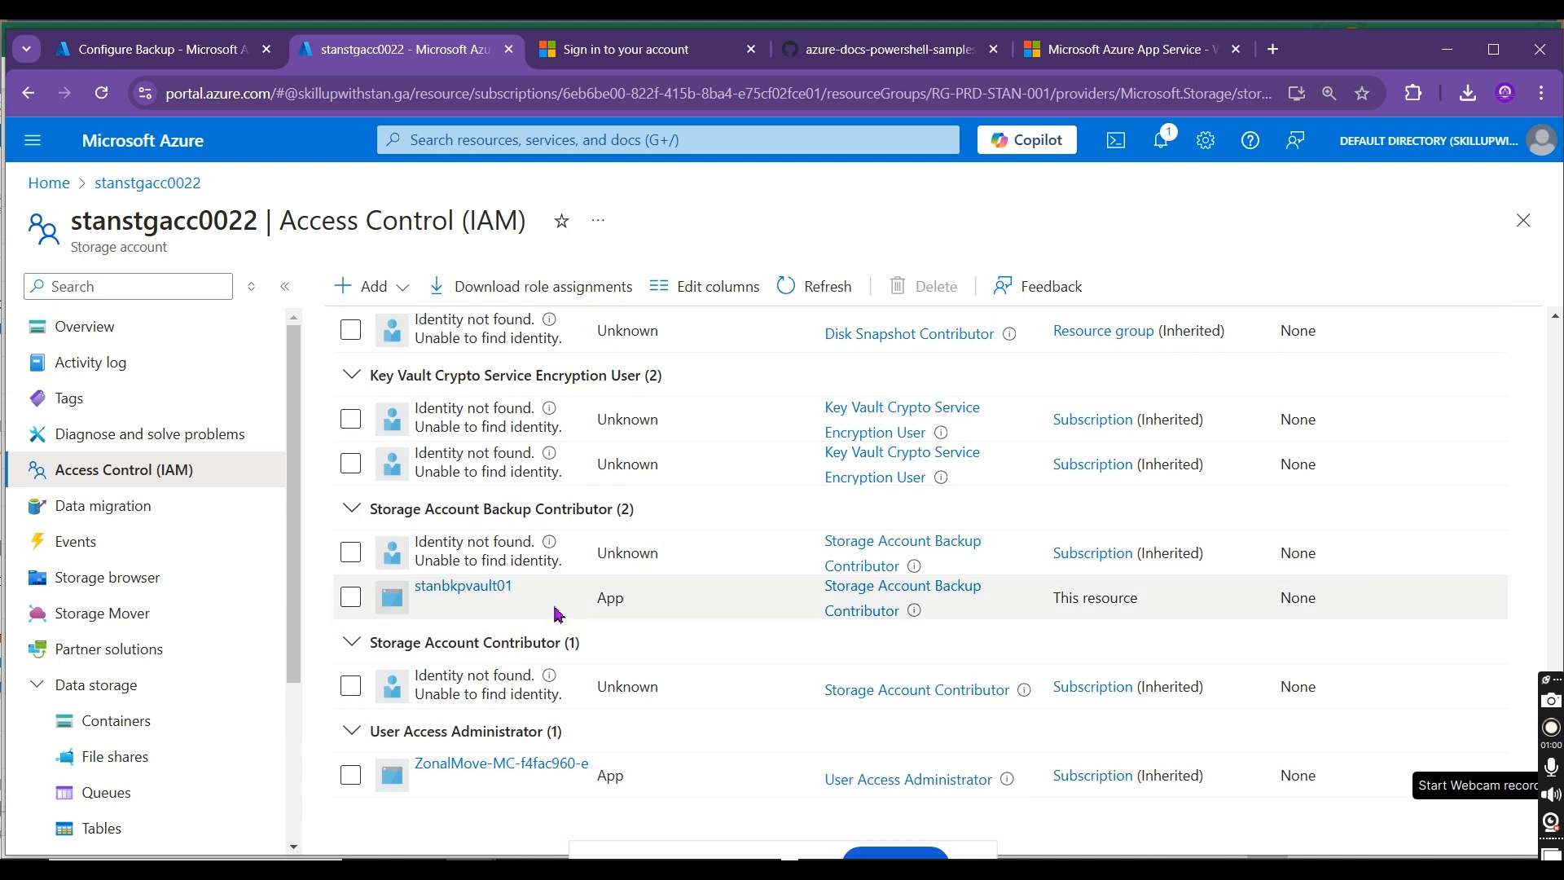
drag(517, 585, 382, 601)
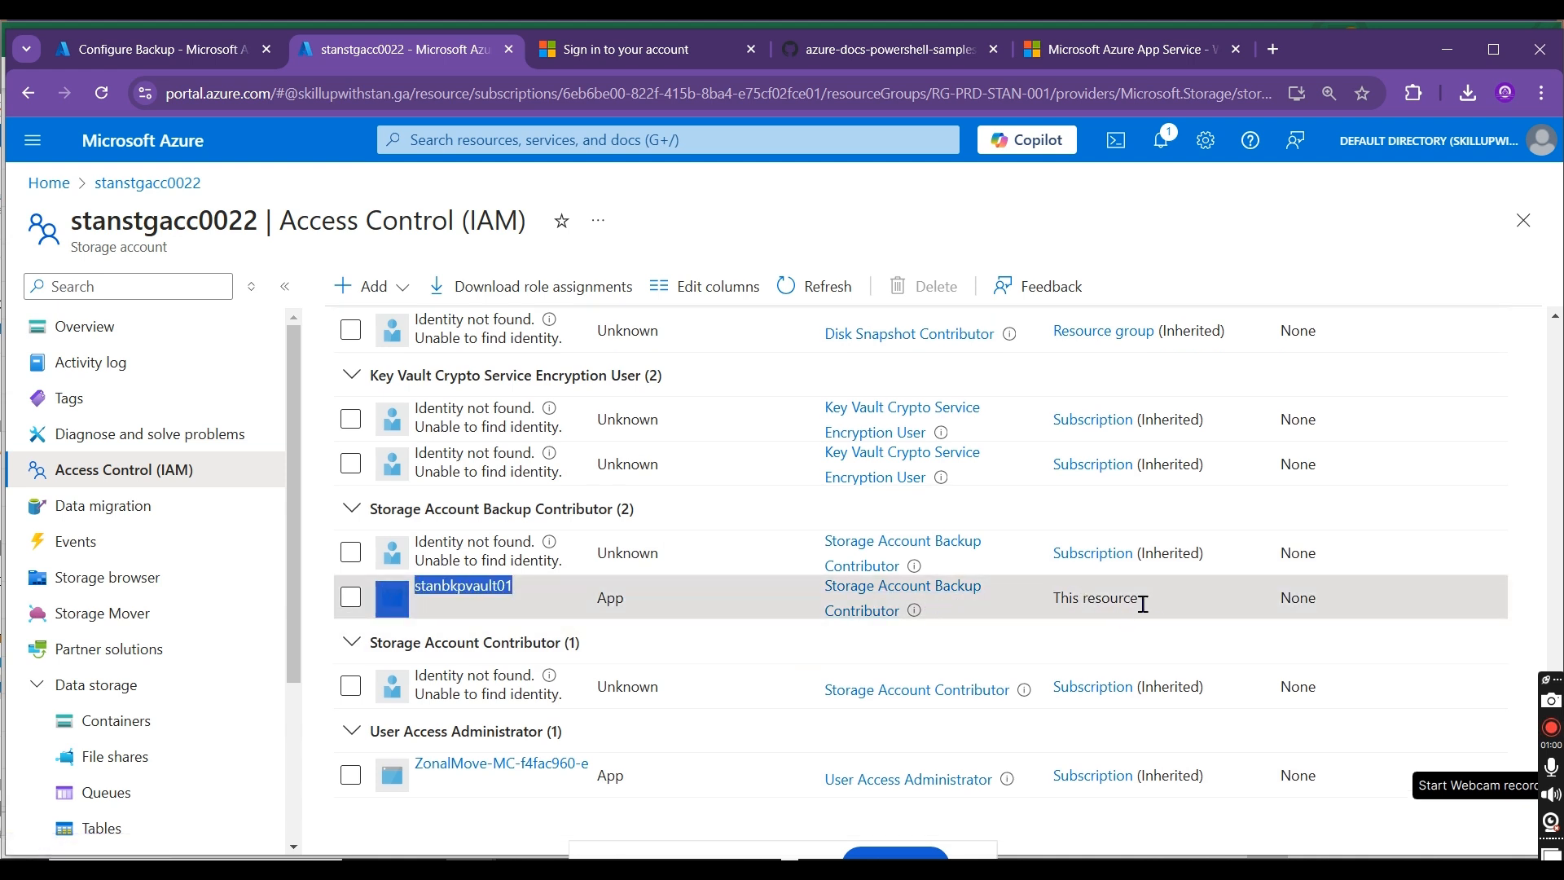
drag(1162, 601, 1058, 597)
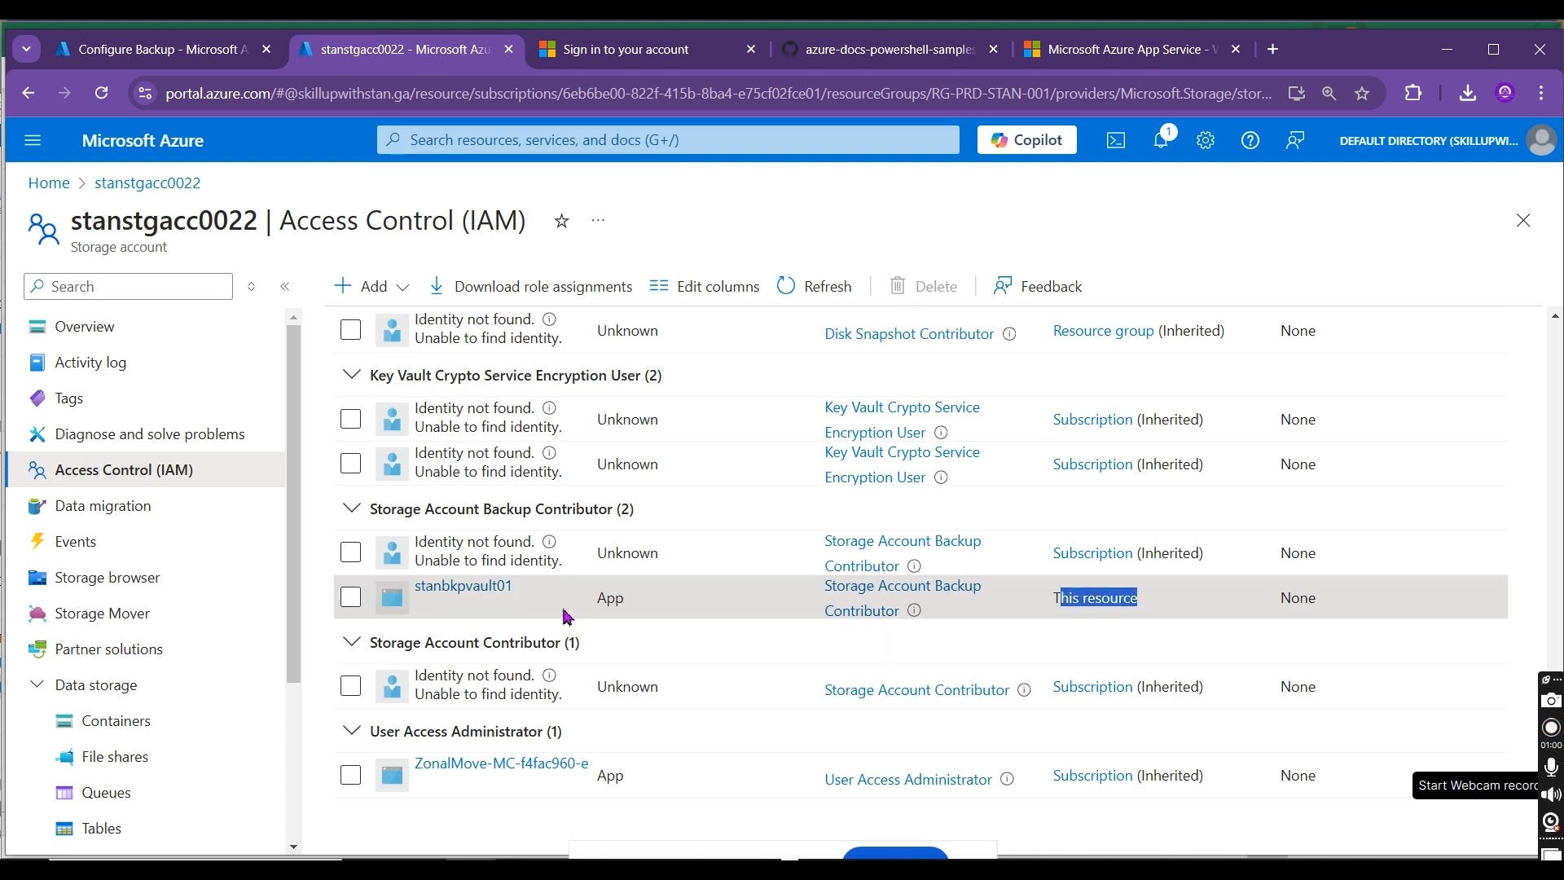
drag(643, 600, 592, 610)
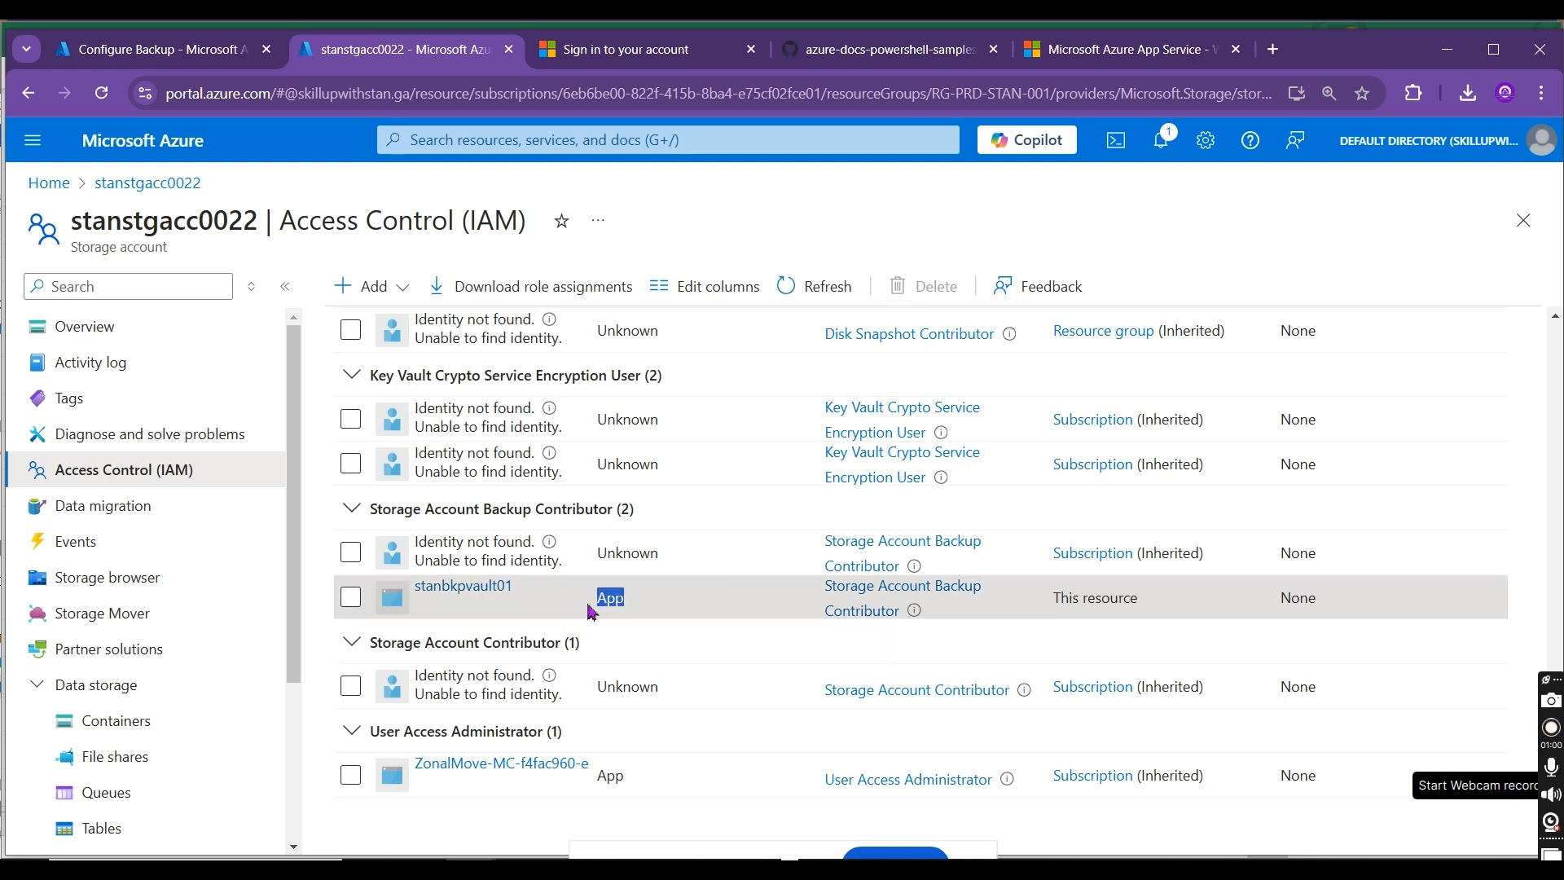
Step: Return to Configure Backup, review the settings for stanstgacc0022 with policy stan-blob-bkp-pol-01 and submit the backup configuration
click(172, 49)
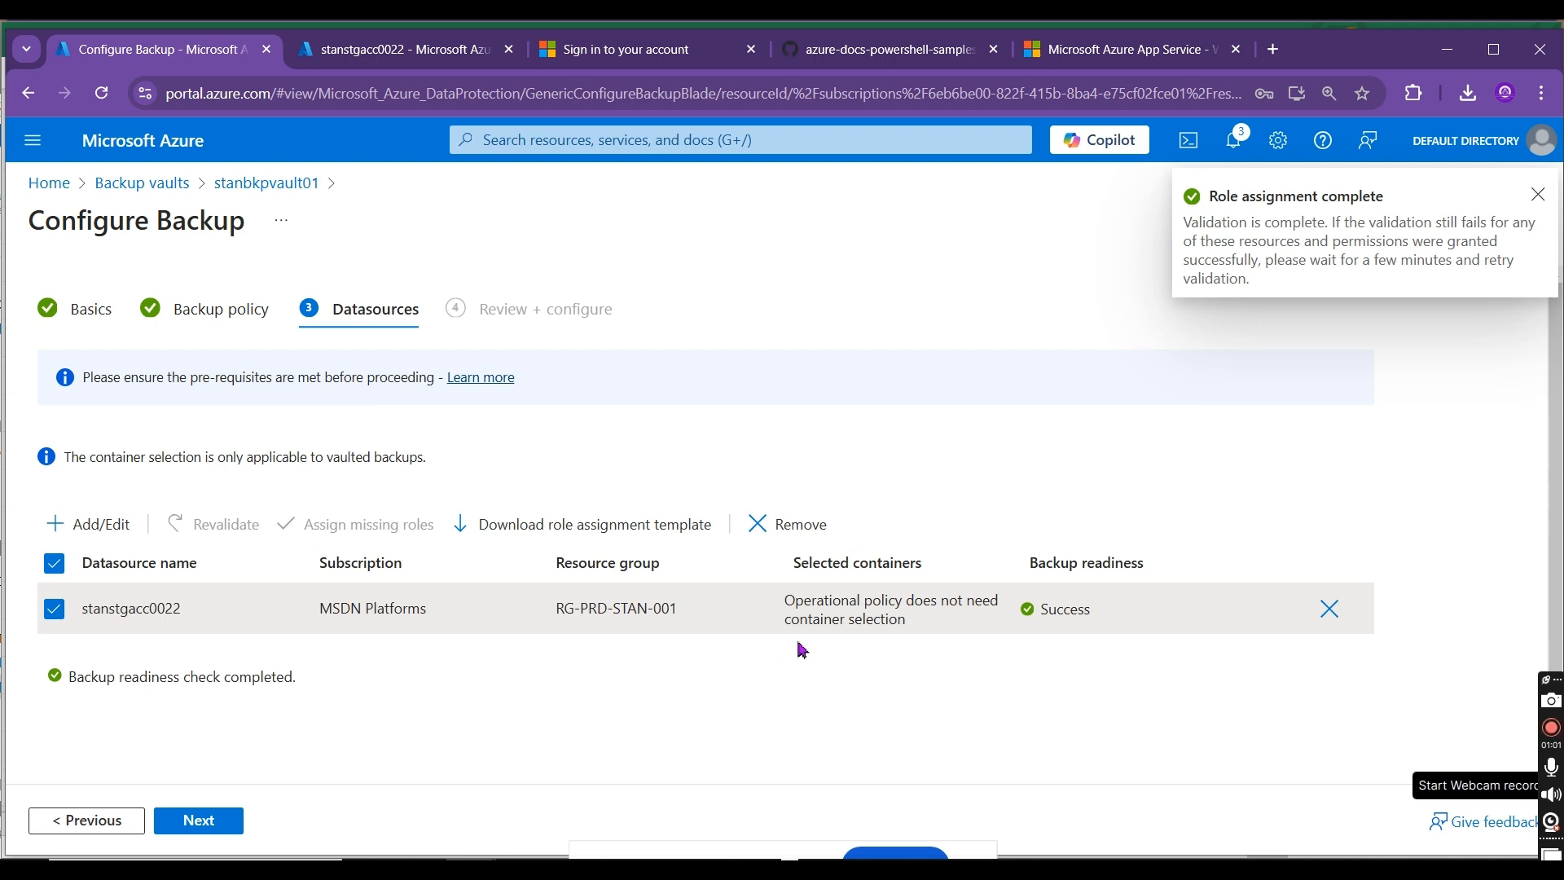
click(214, 821)
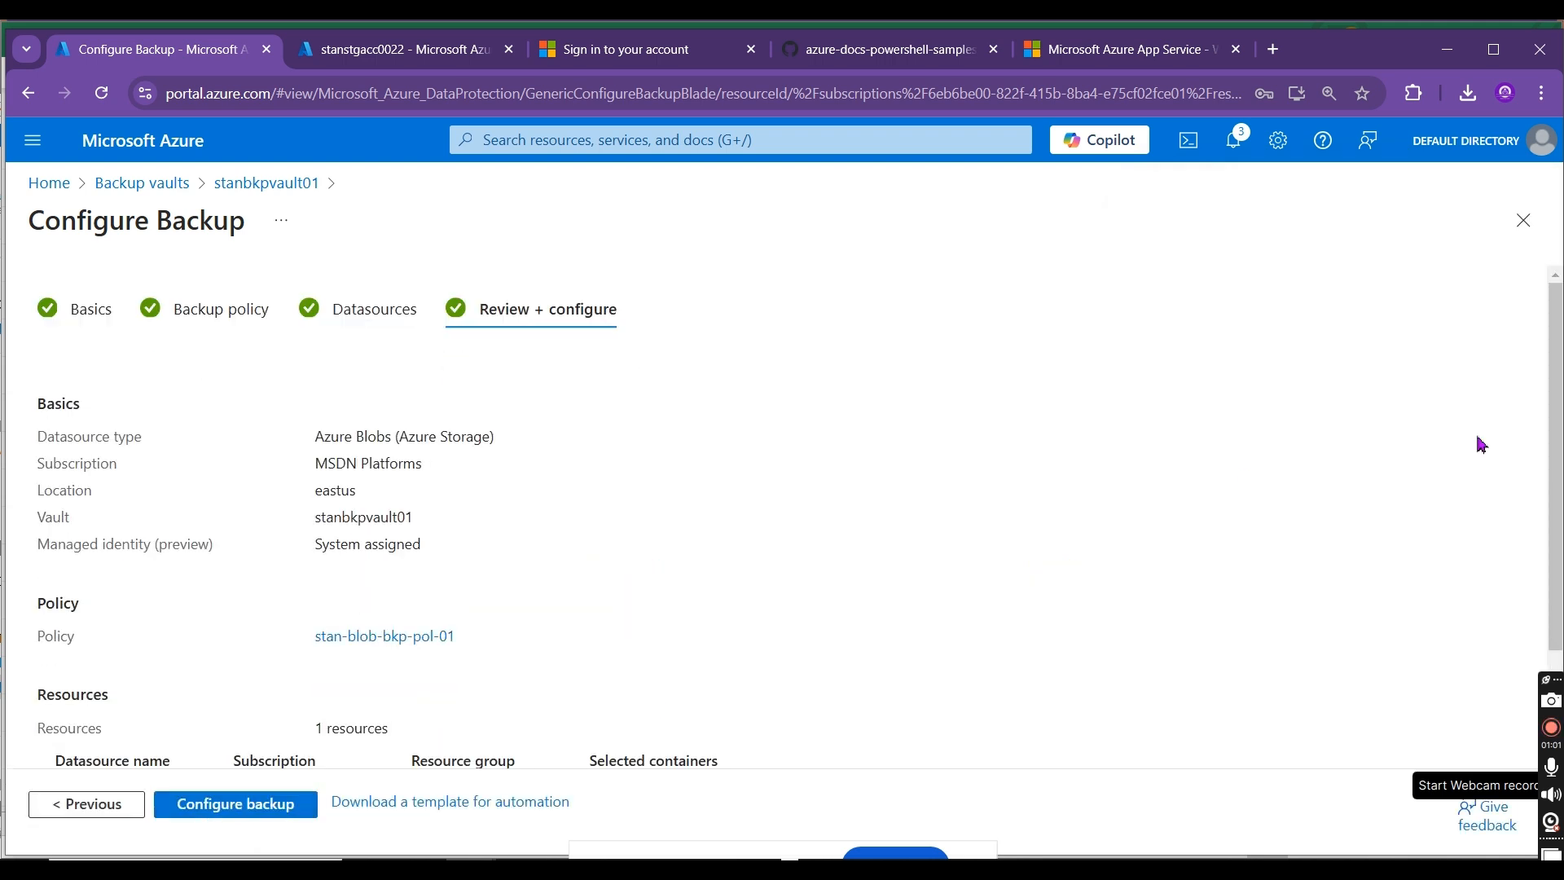
scroll(1555, 456, down, 2)
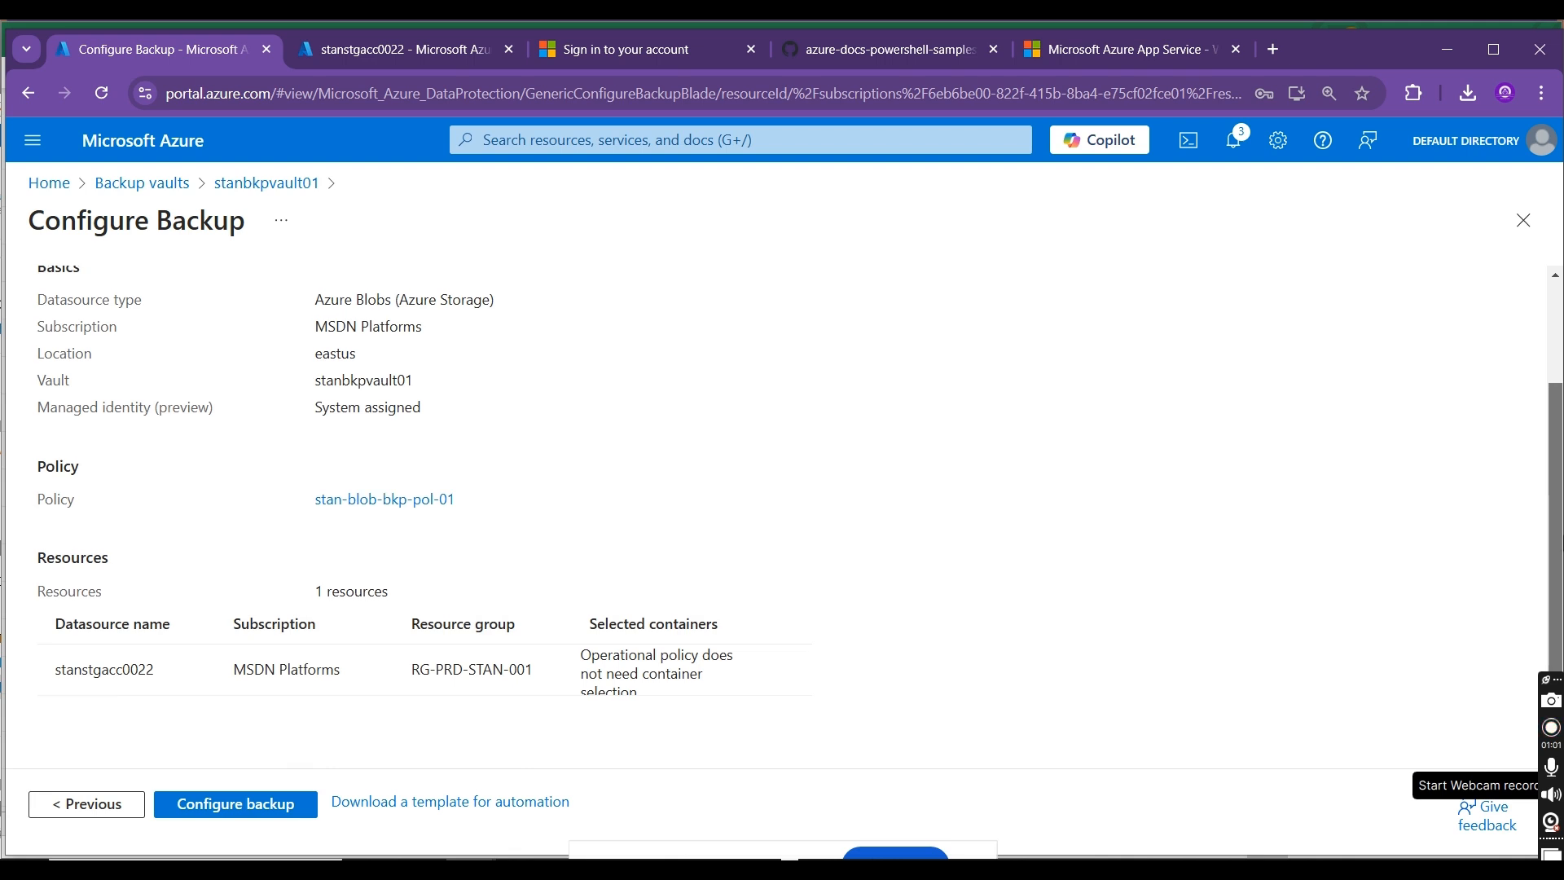
scroll(800, 508, up, 1)
scroll(800, 508, up, 1)
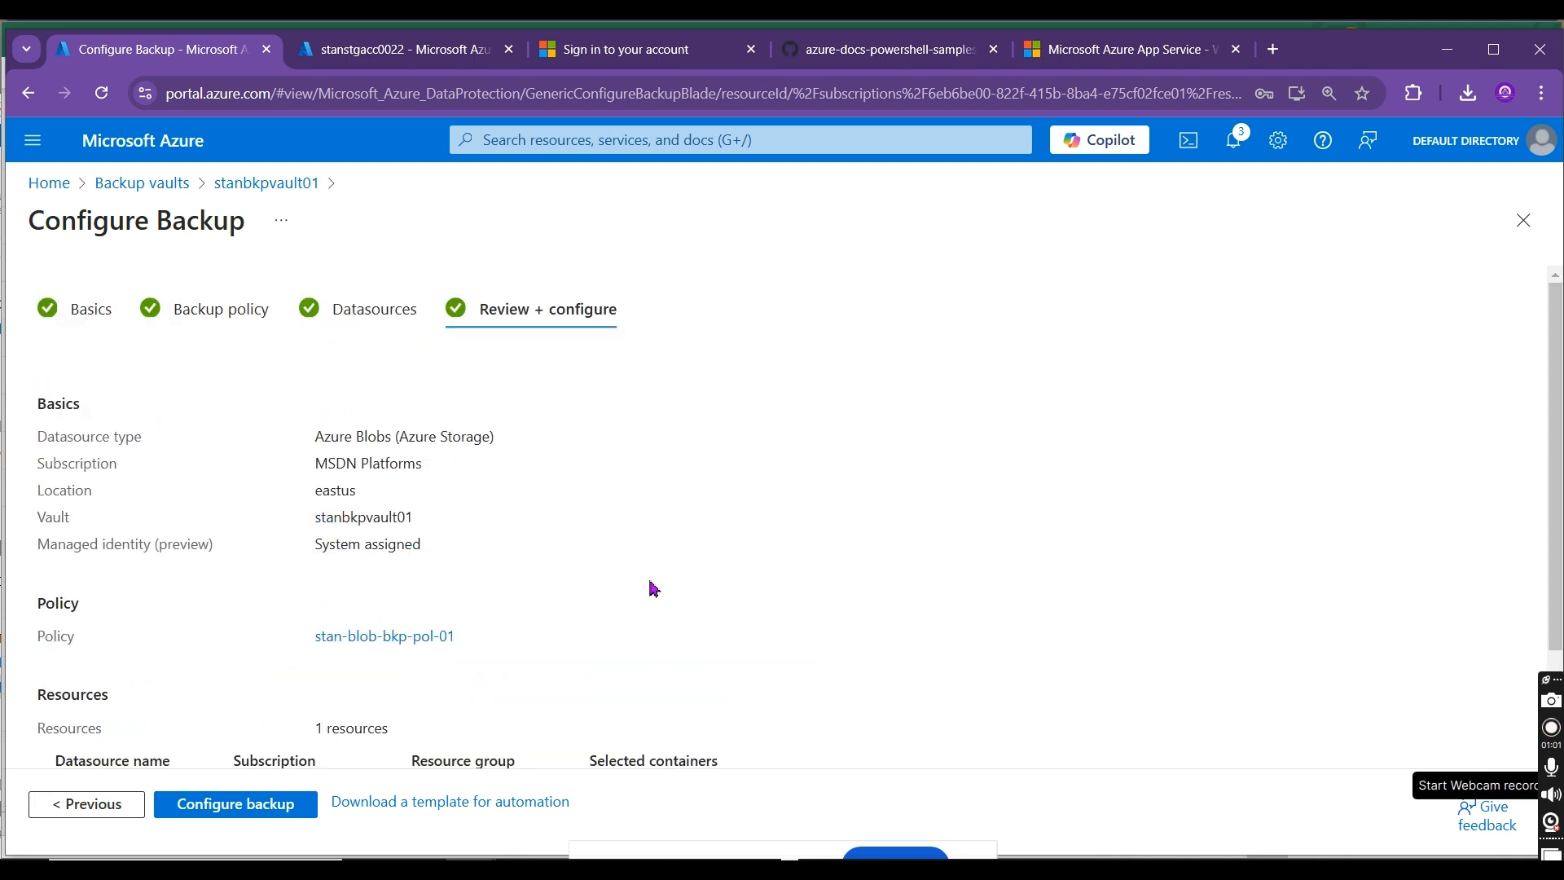
click(90, 804)
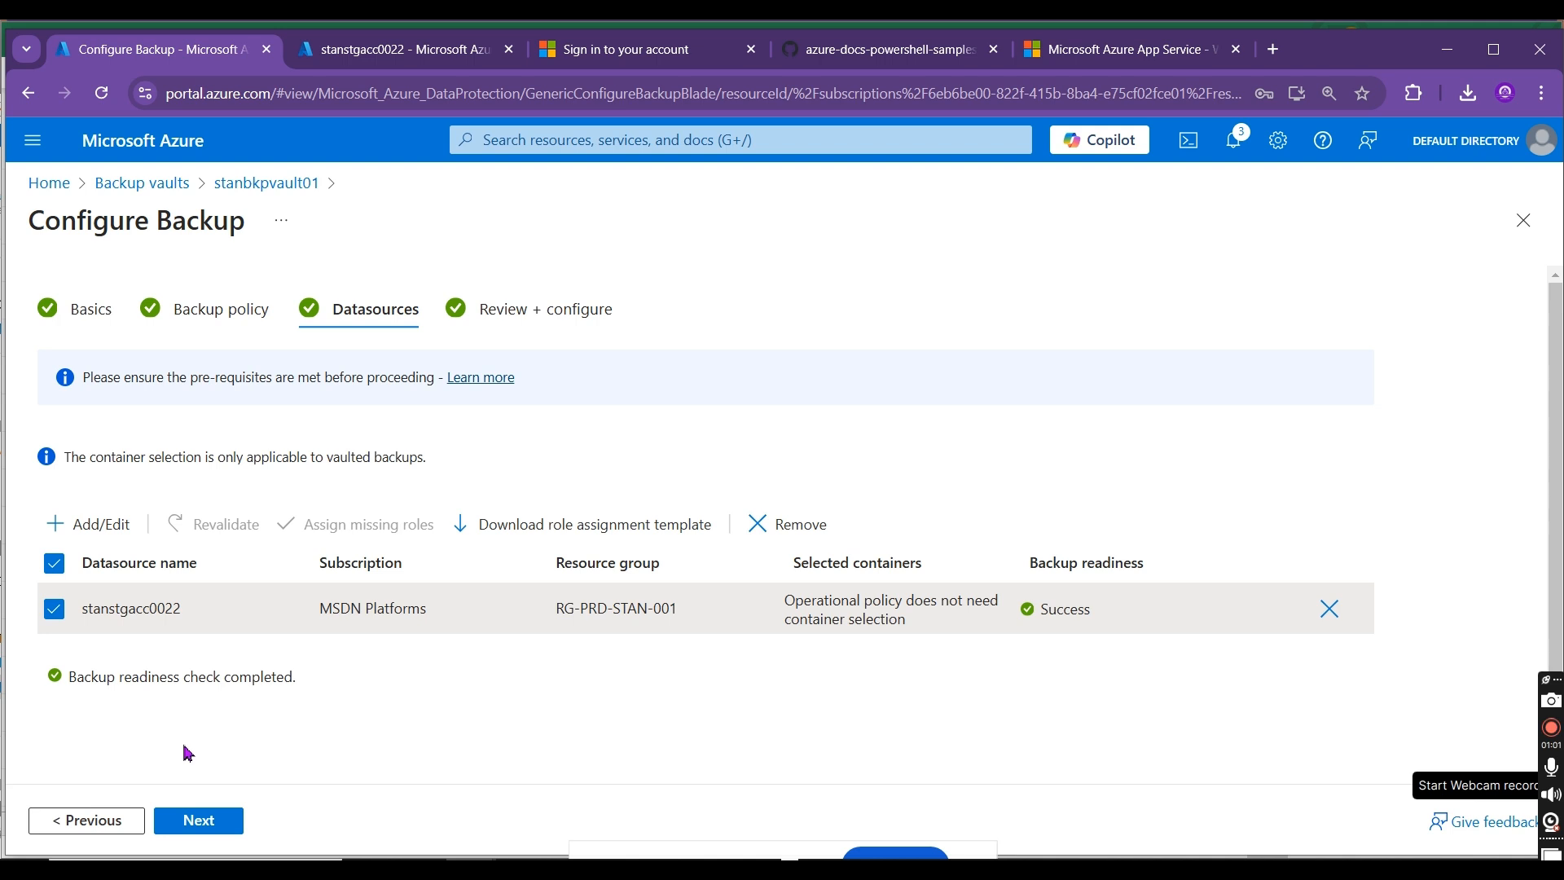
click(199, 821)
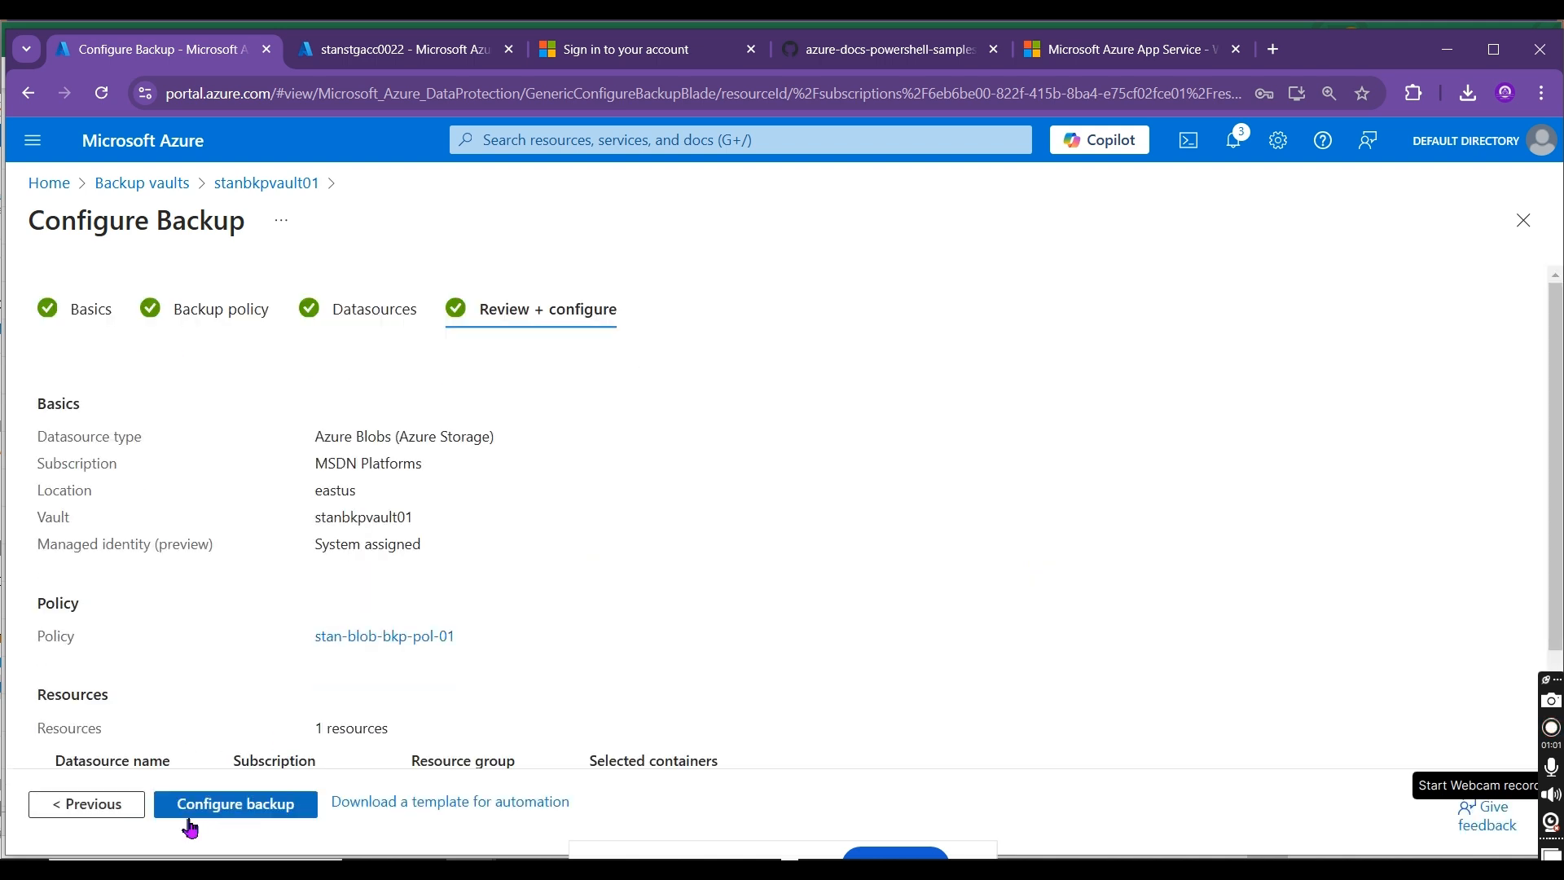
click(213, 808)
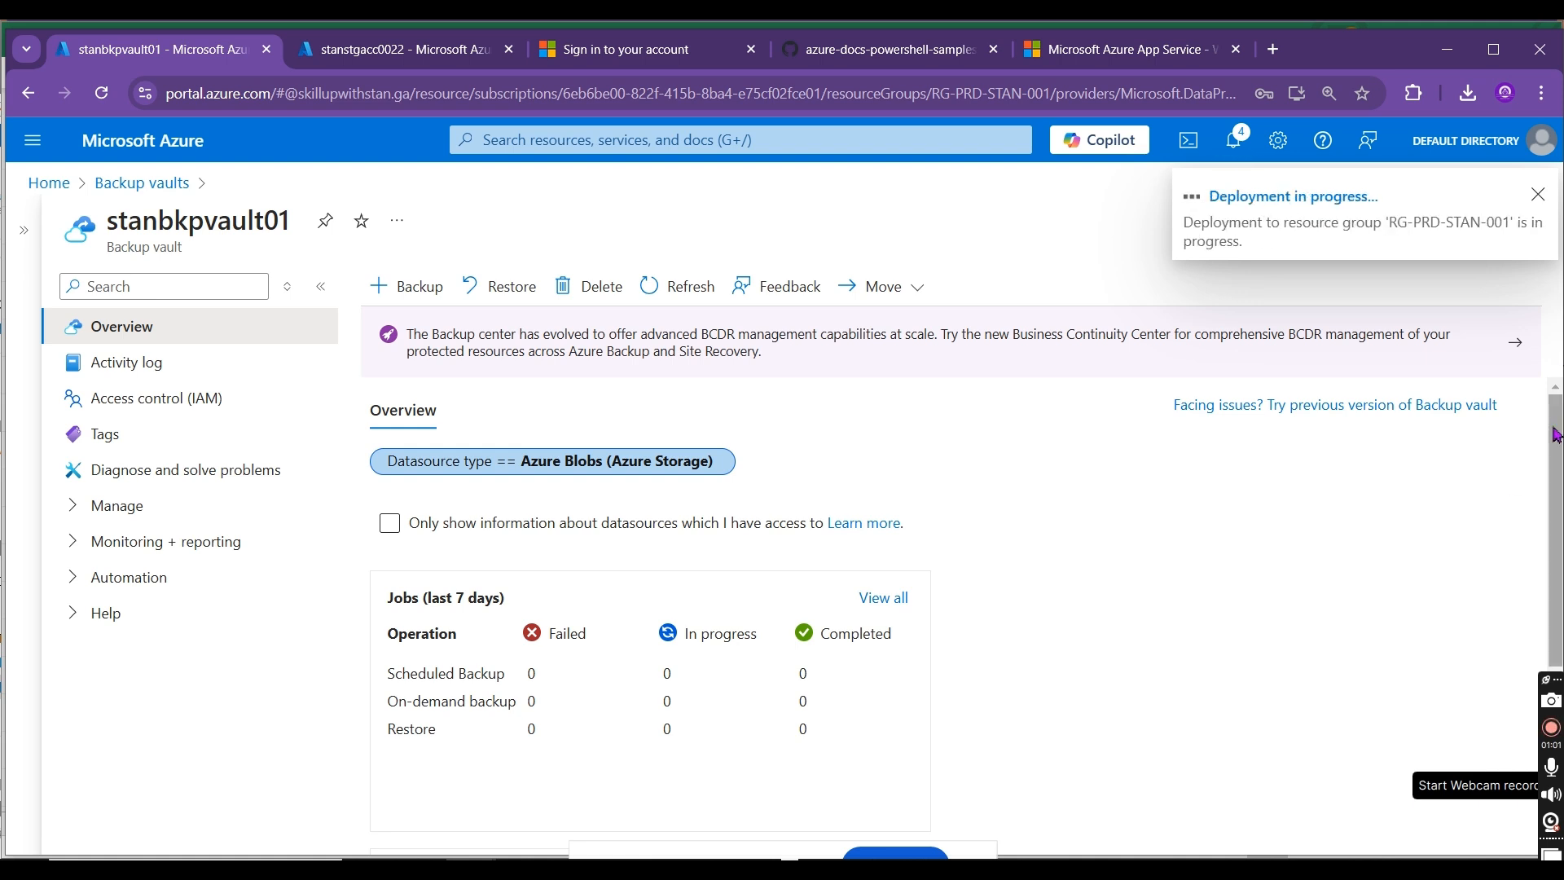
Step: Open the backup instances of stanbkpvault01 to check for the protected storage account
click(76, 506)
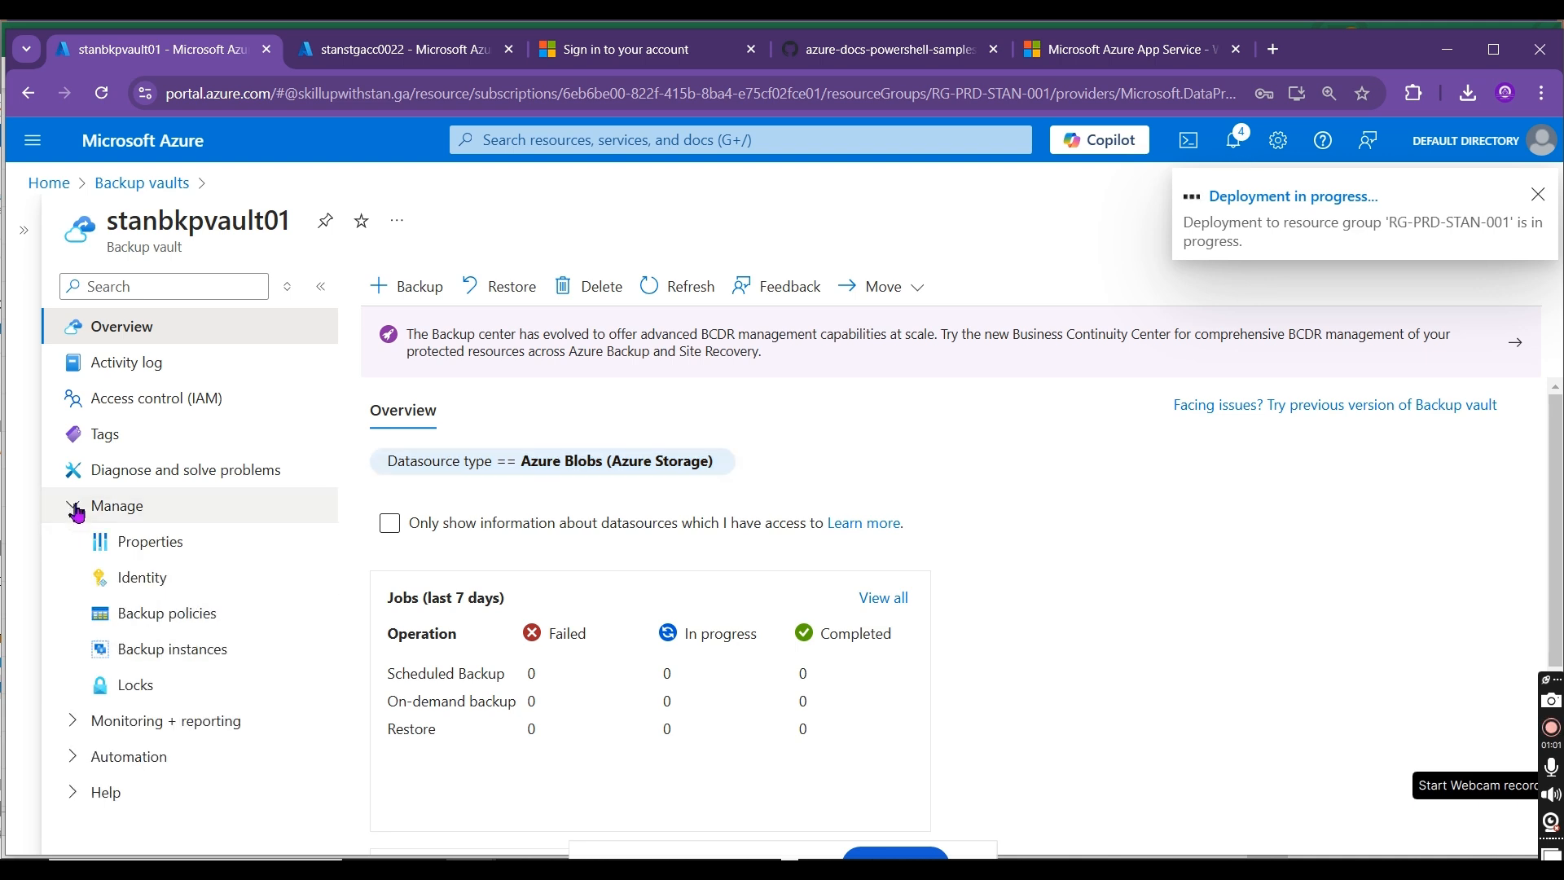
click(178, 654)
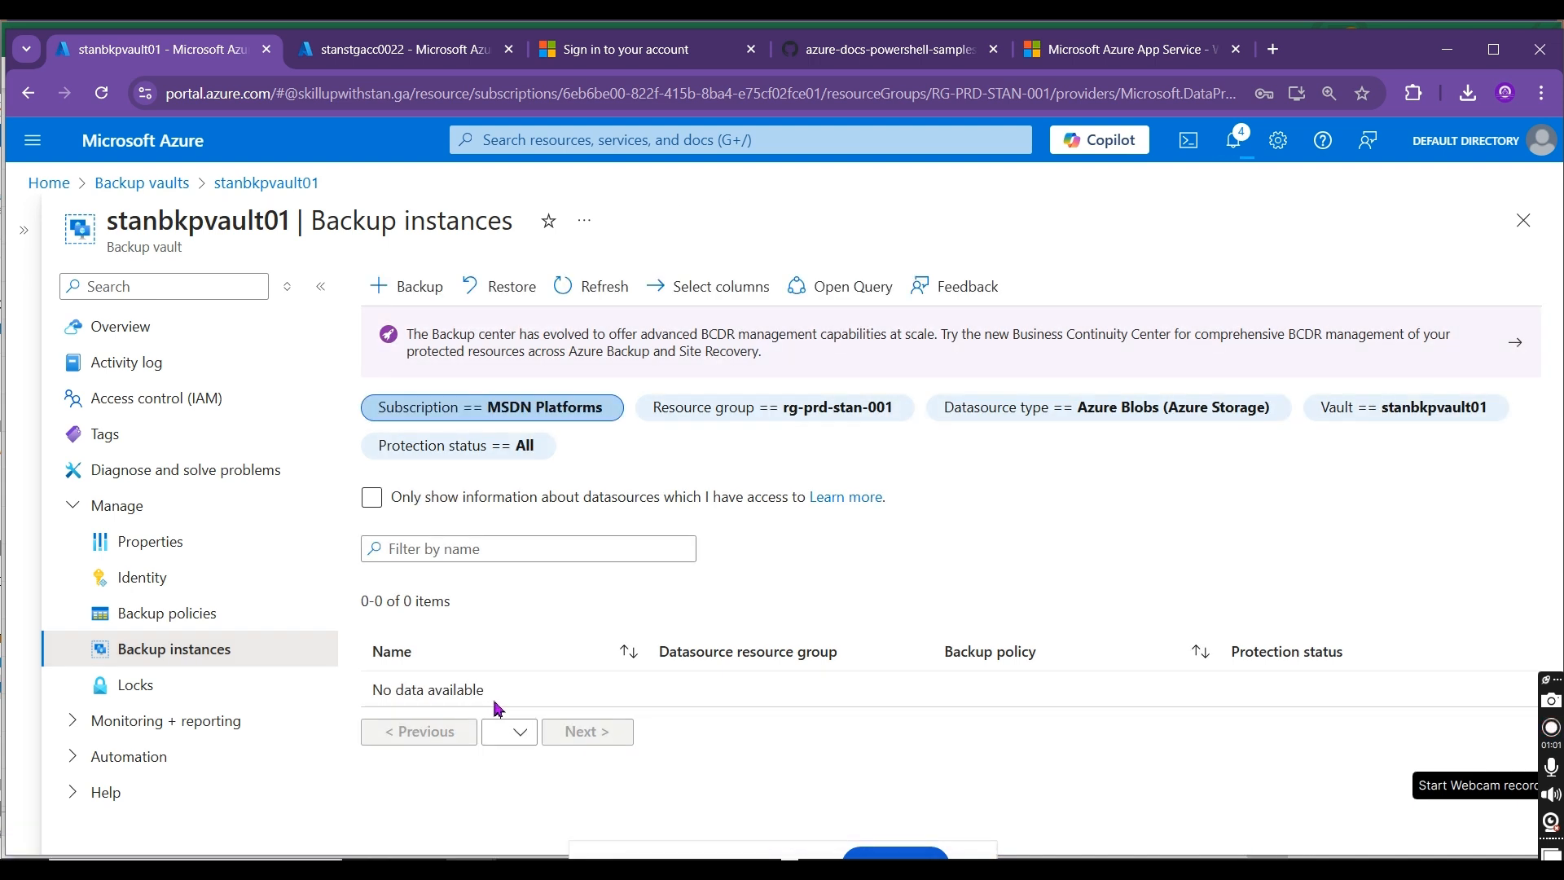
click(1424, 411)
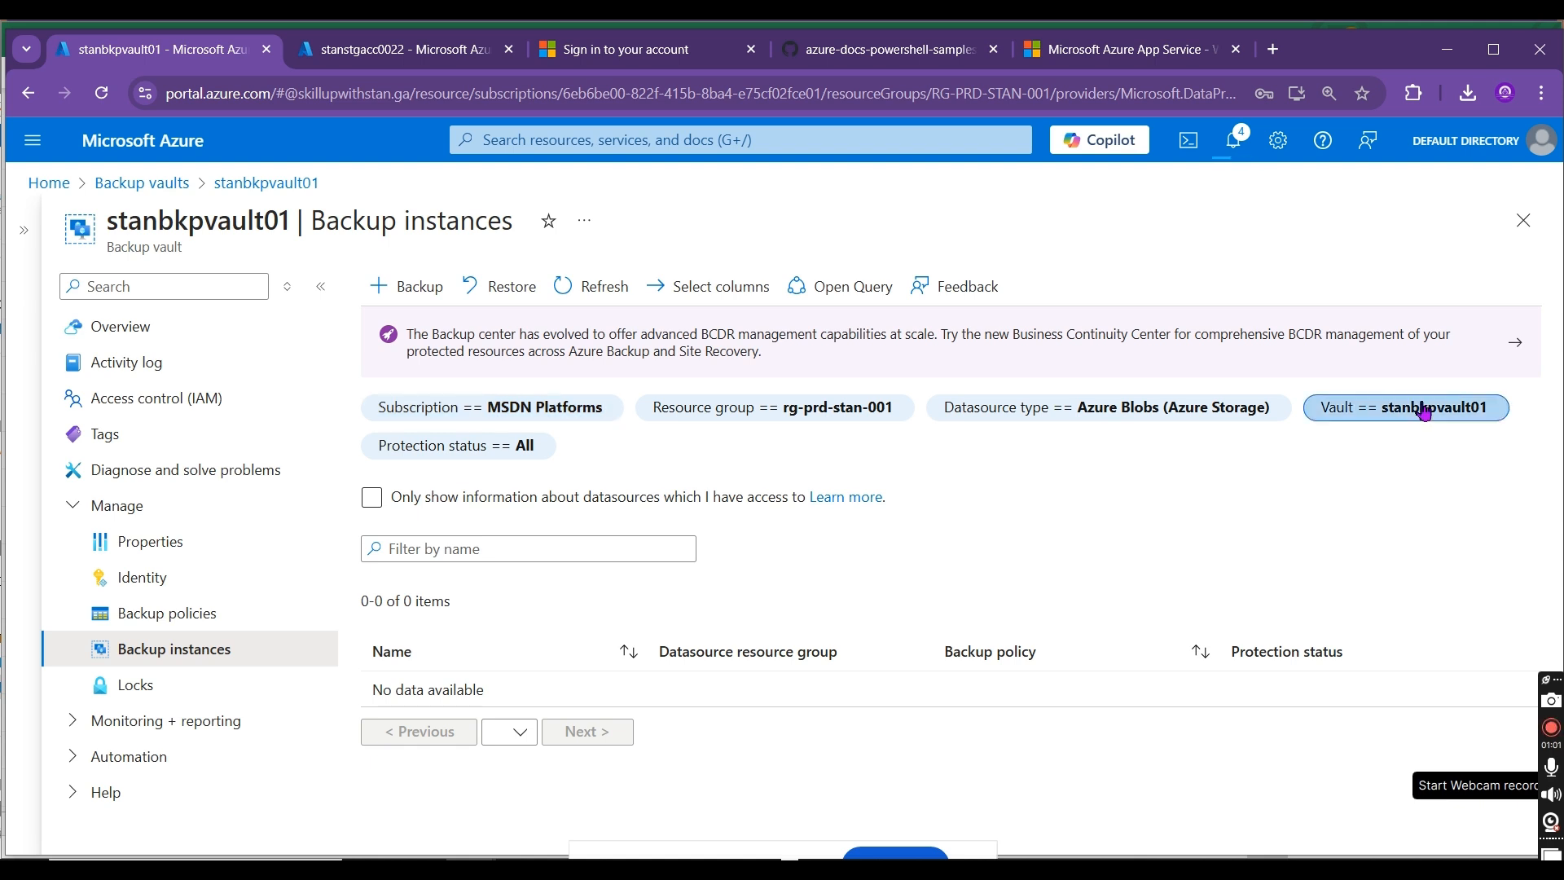
Step: Filter the backup instances by datasource type Azure Disks, dismiss the deployment notification and refresh the list
click(1188, 409)
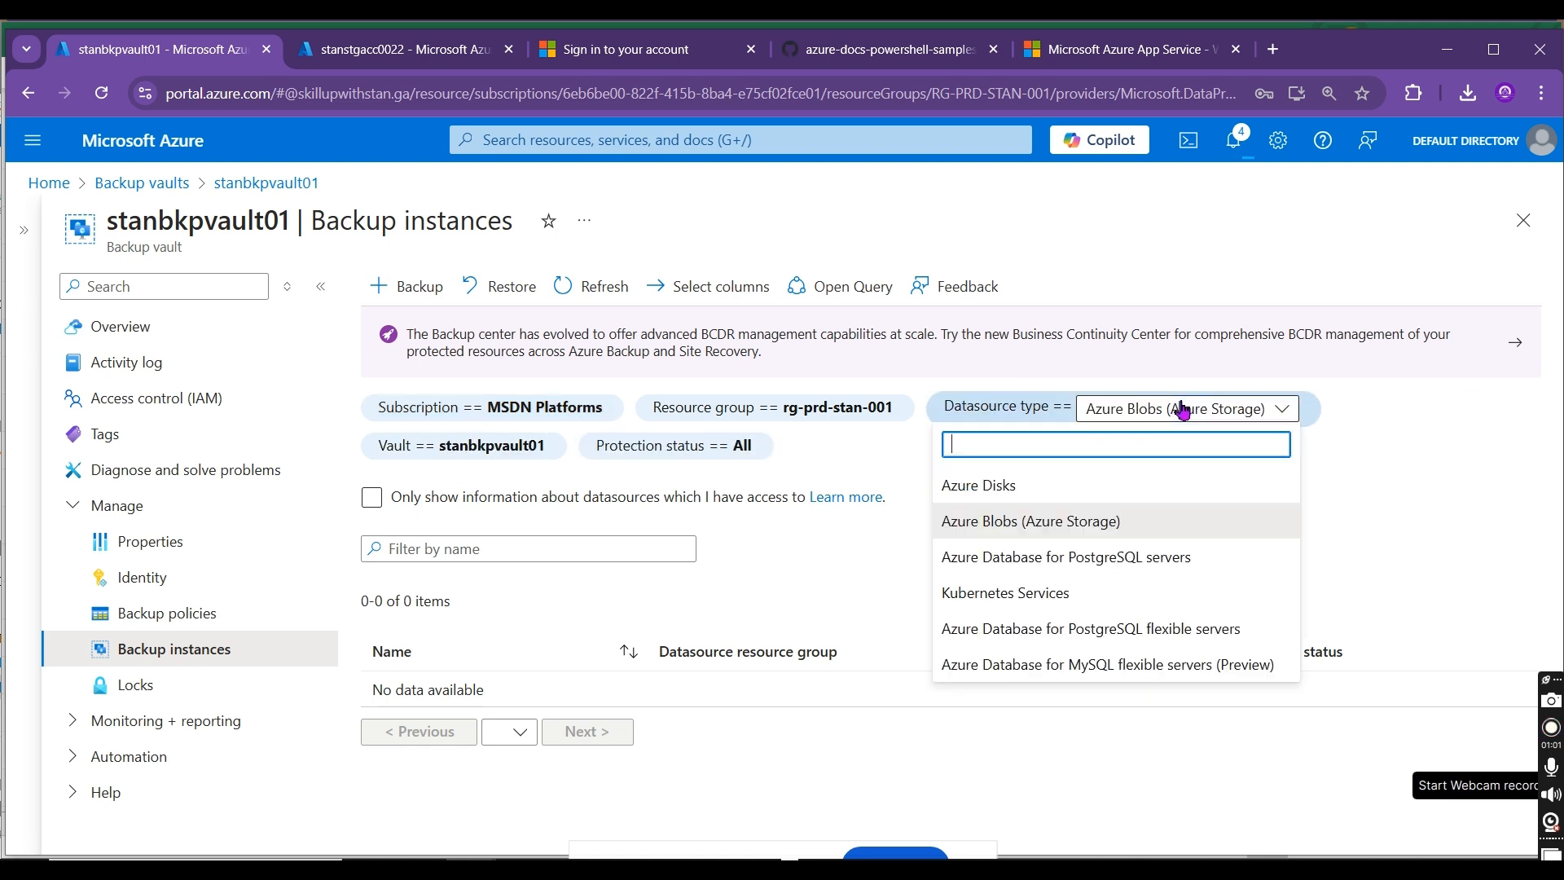
click(1104, 485)
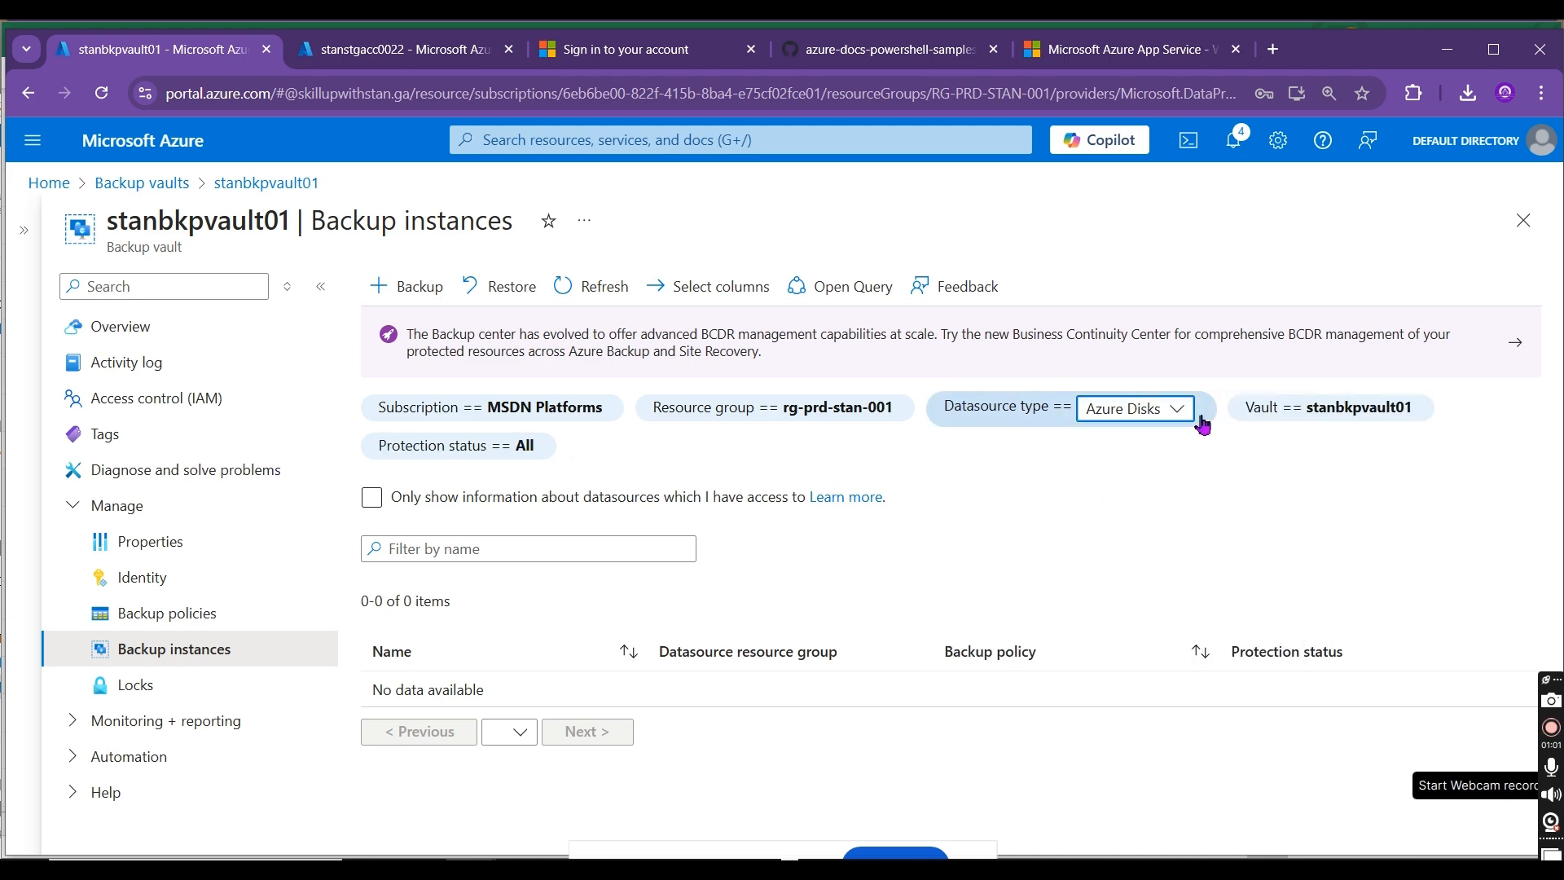
click(1170, 414)
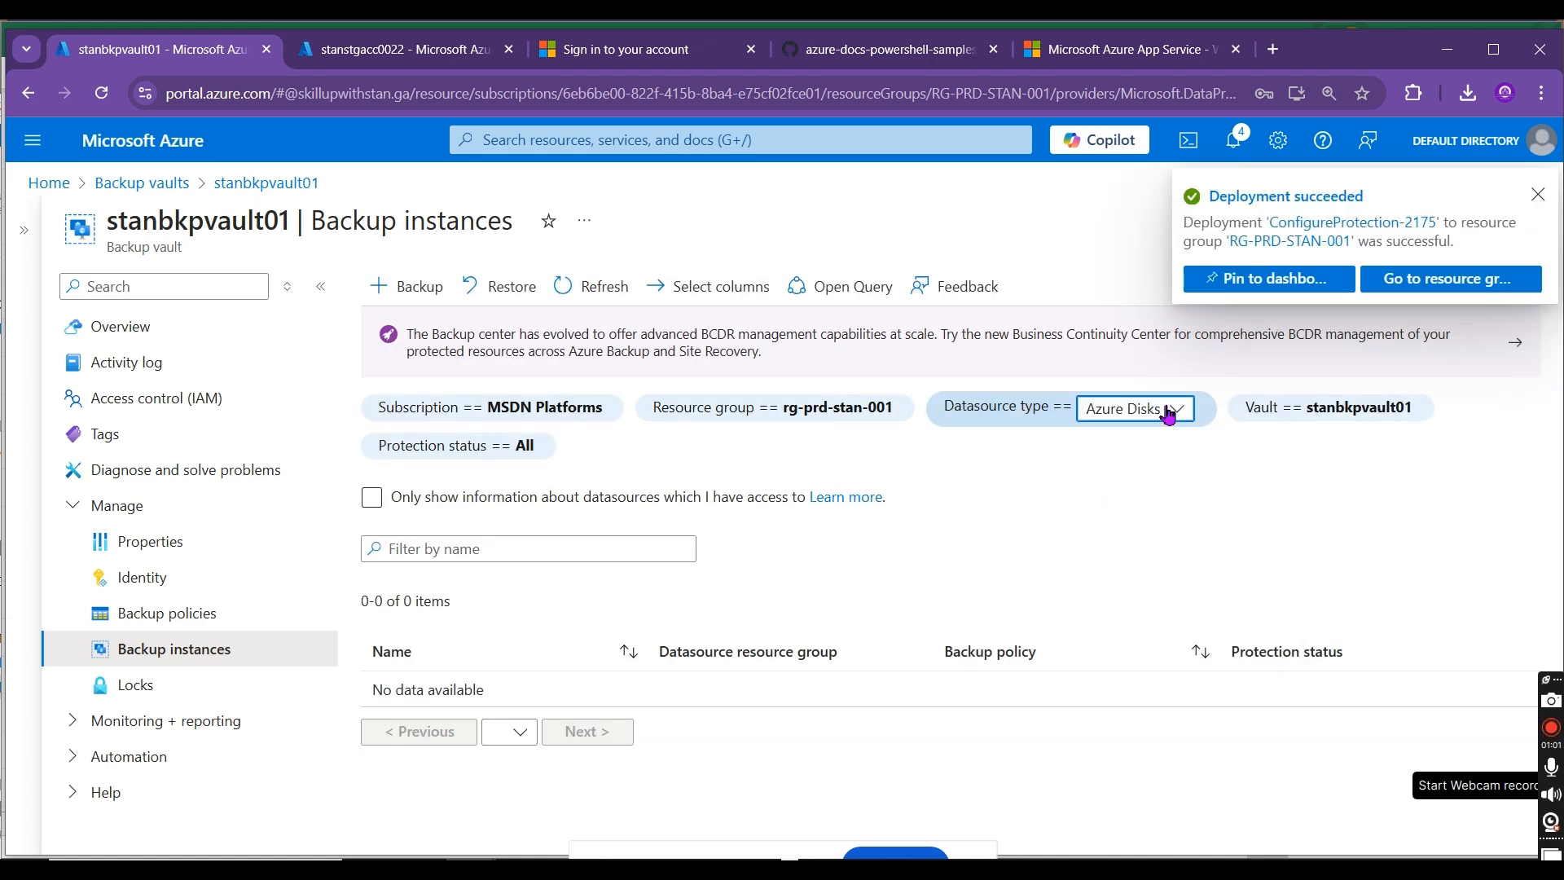
click(1163, 413)
click(1162, 414)
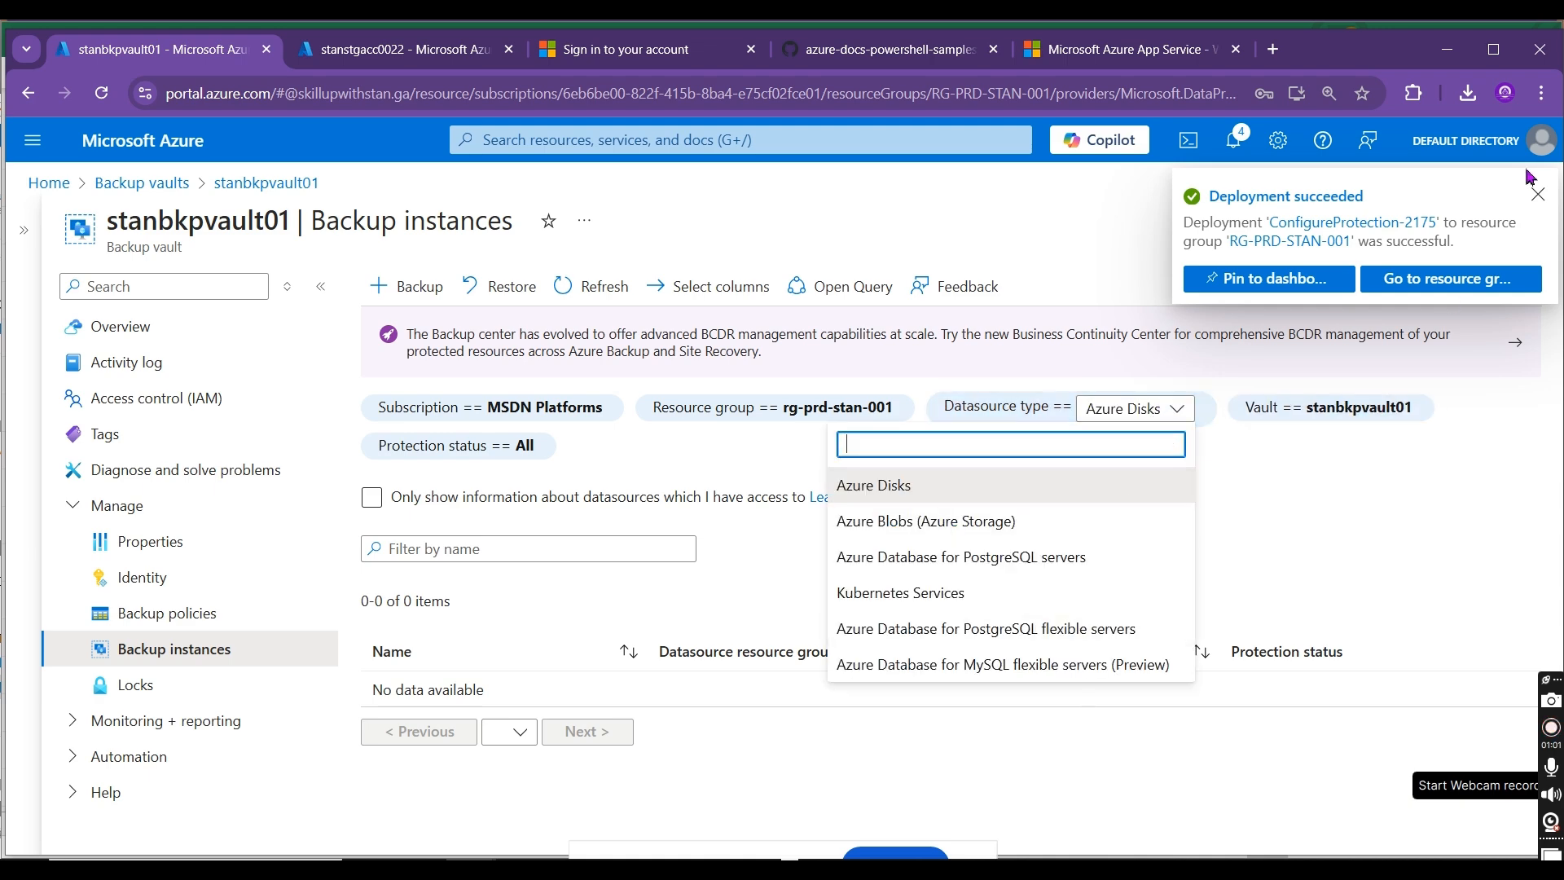
click(1538, 198)
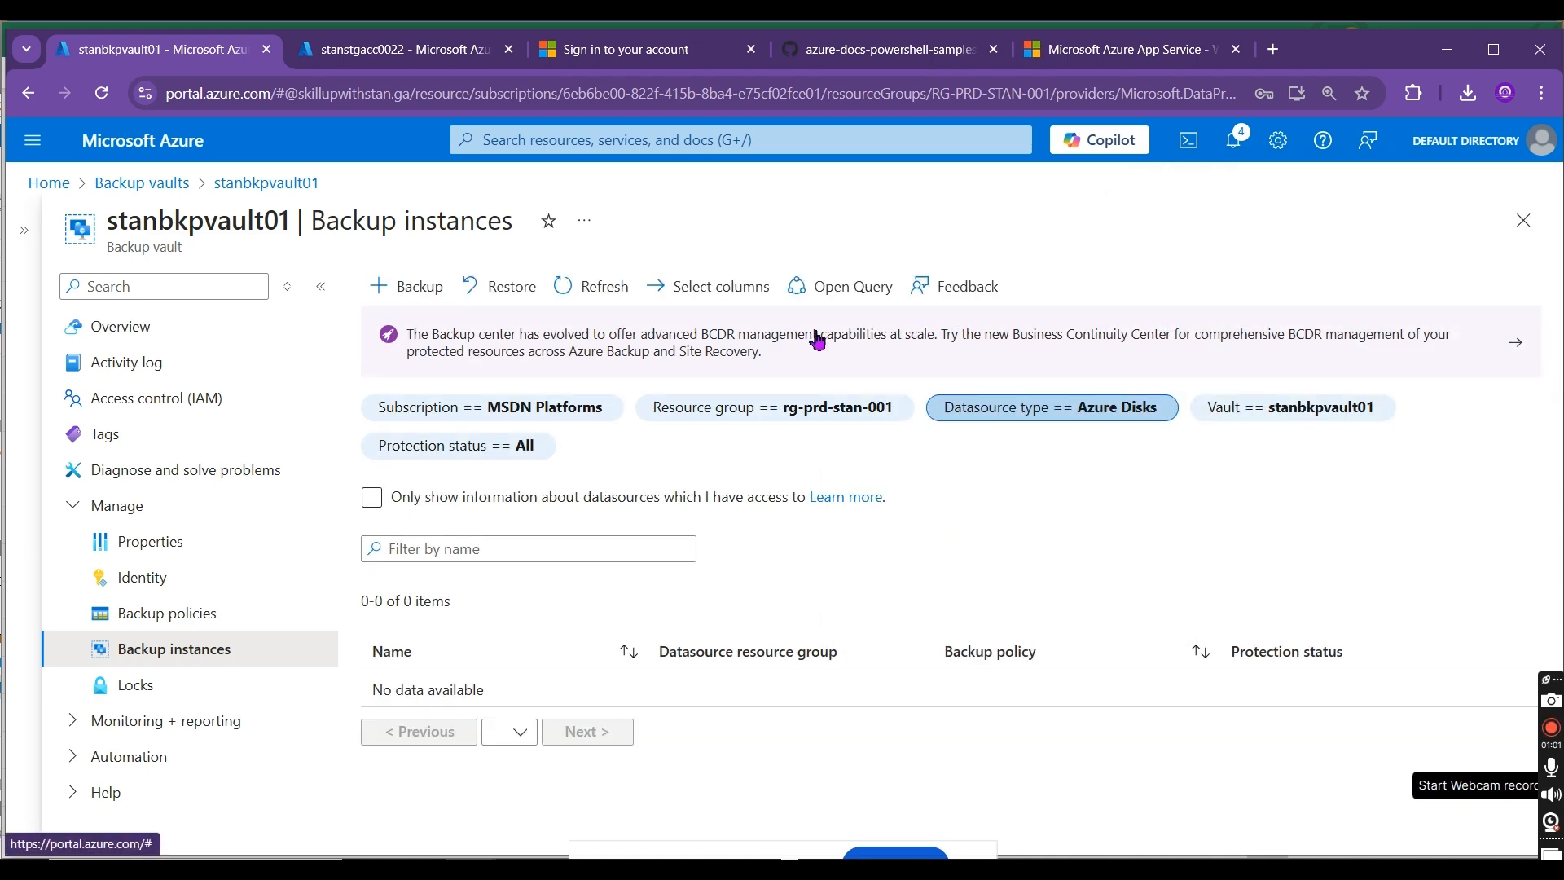
click(604, 287)
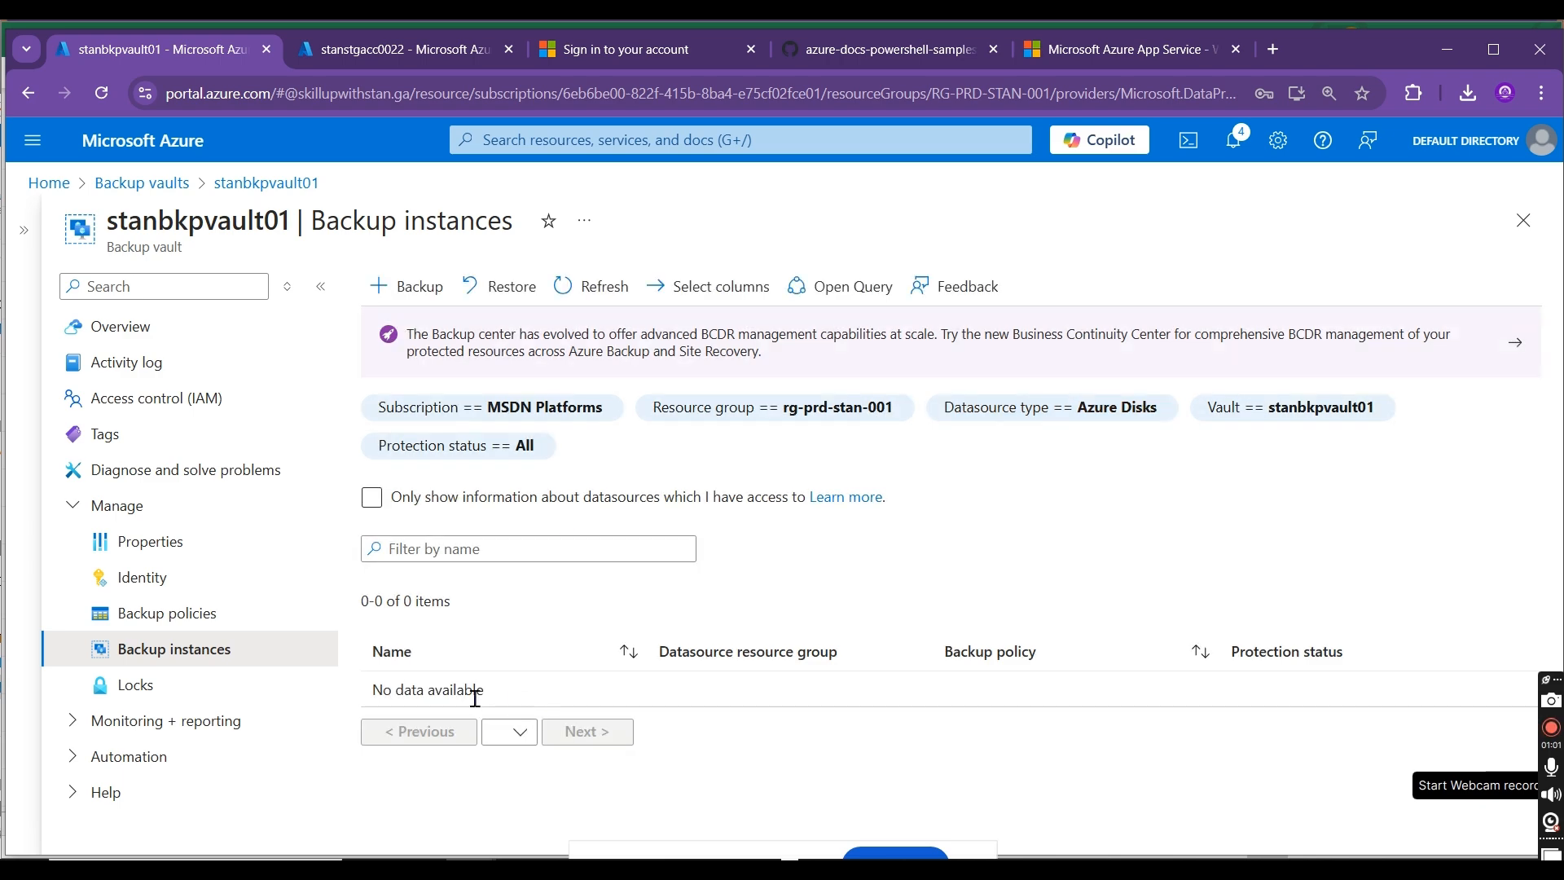
Step: View stanbkpvault01's backup policies with the datasource type filter set to Azure Blobs (Azure Storage)
click(145, 622)
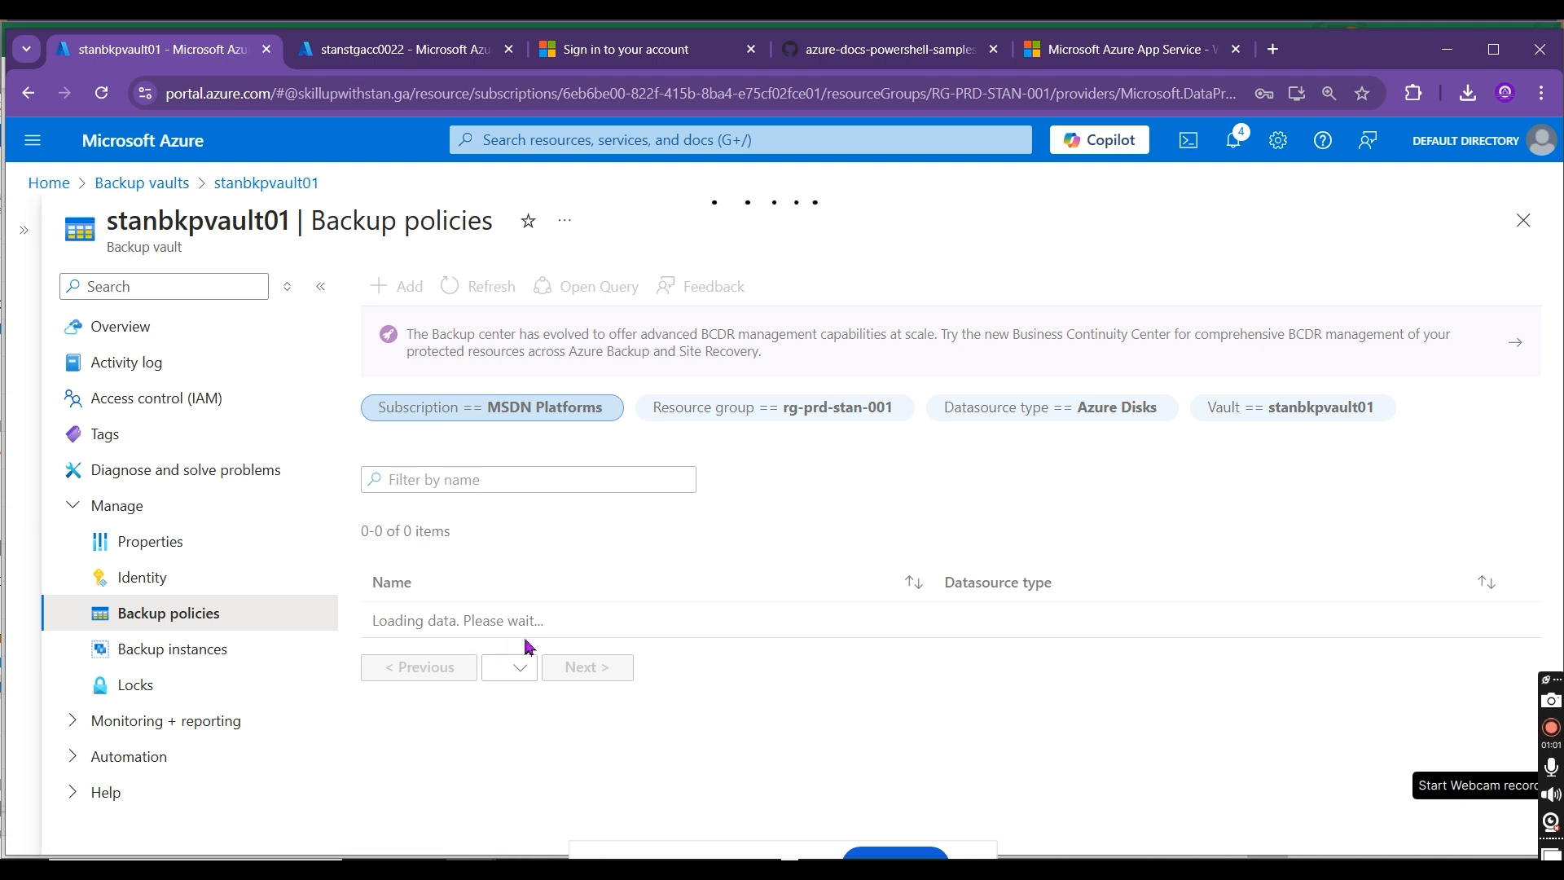
click(1124, 410)
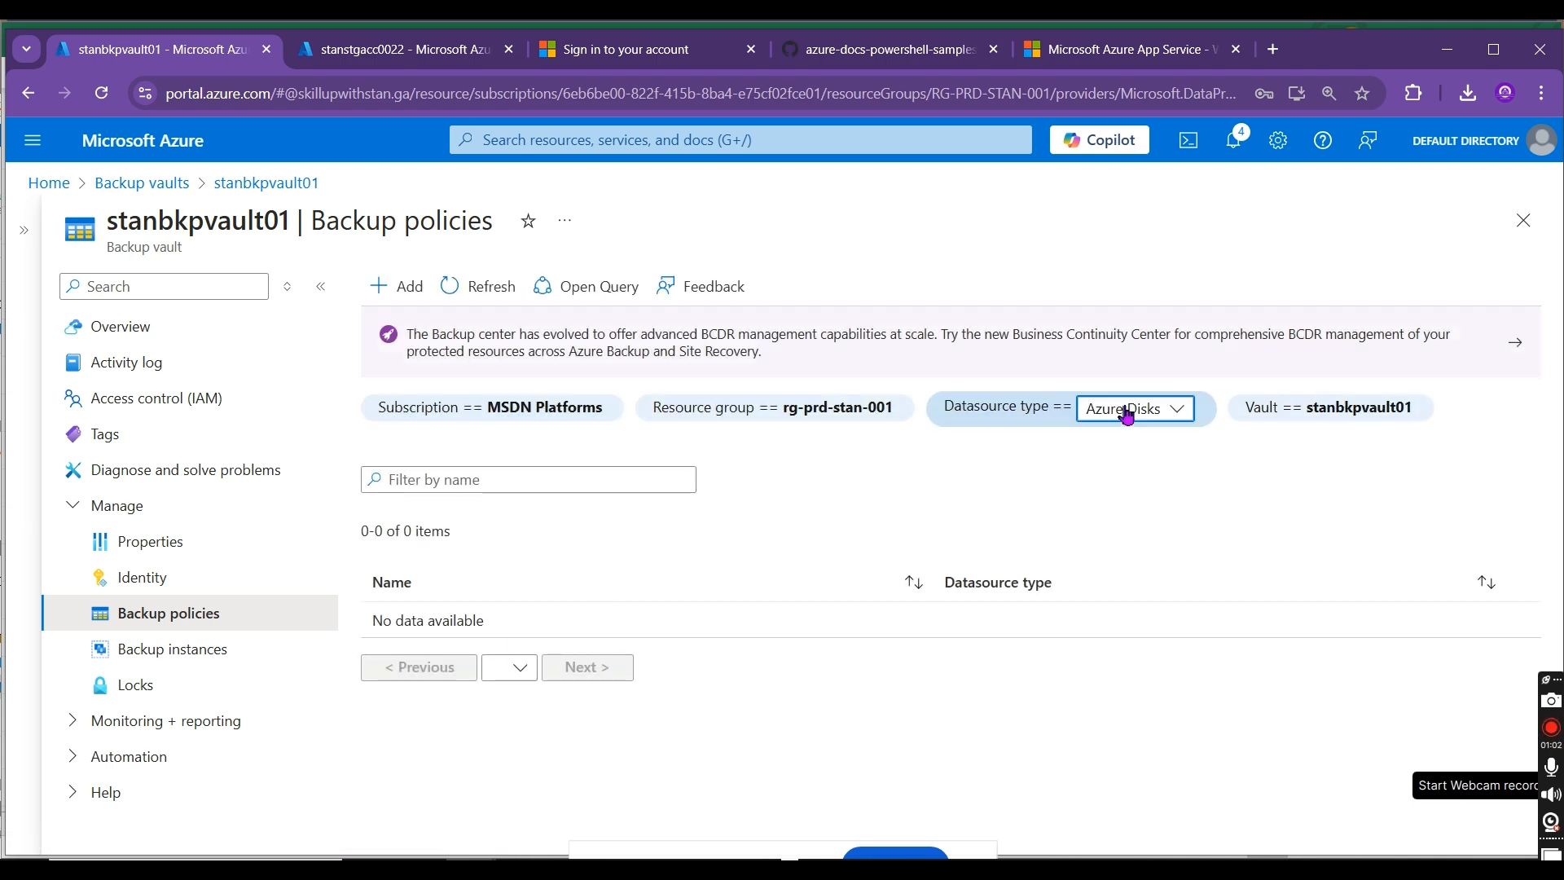
click(1127, 414)
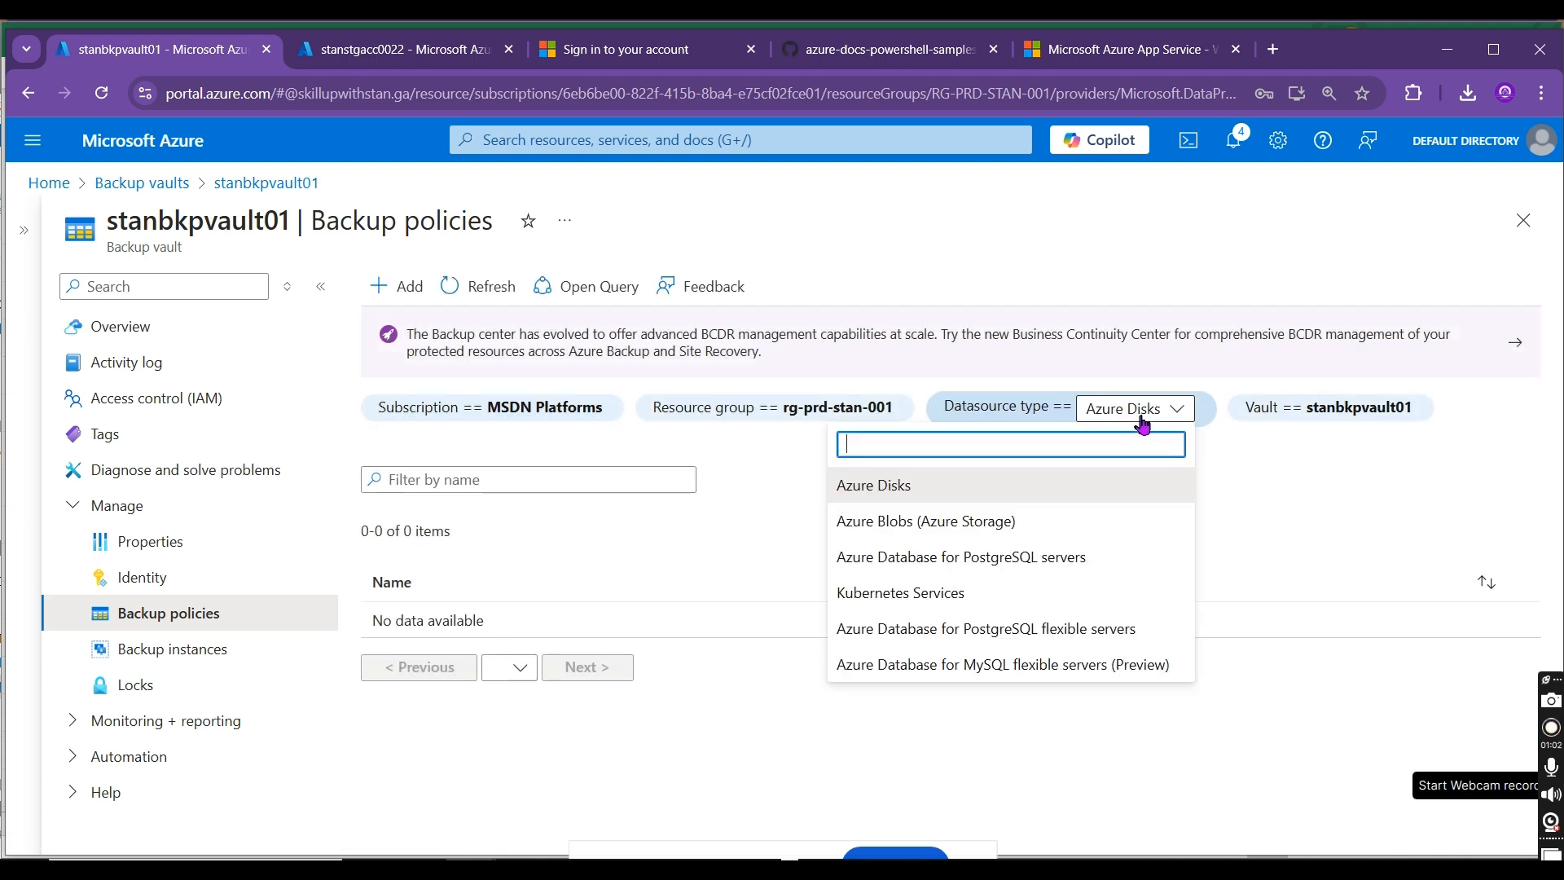
click(982, 522)
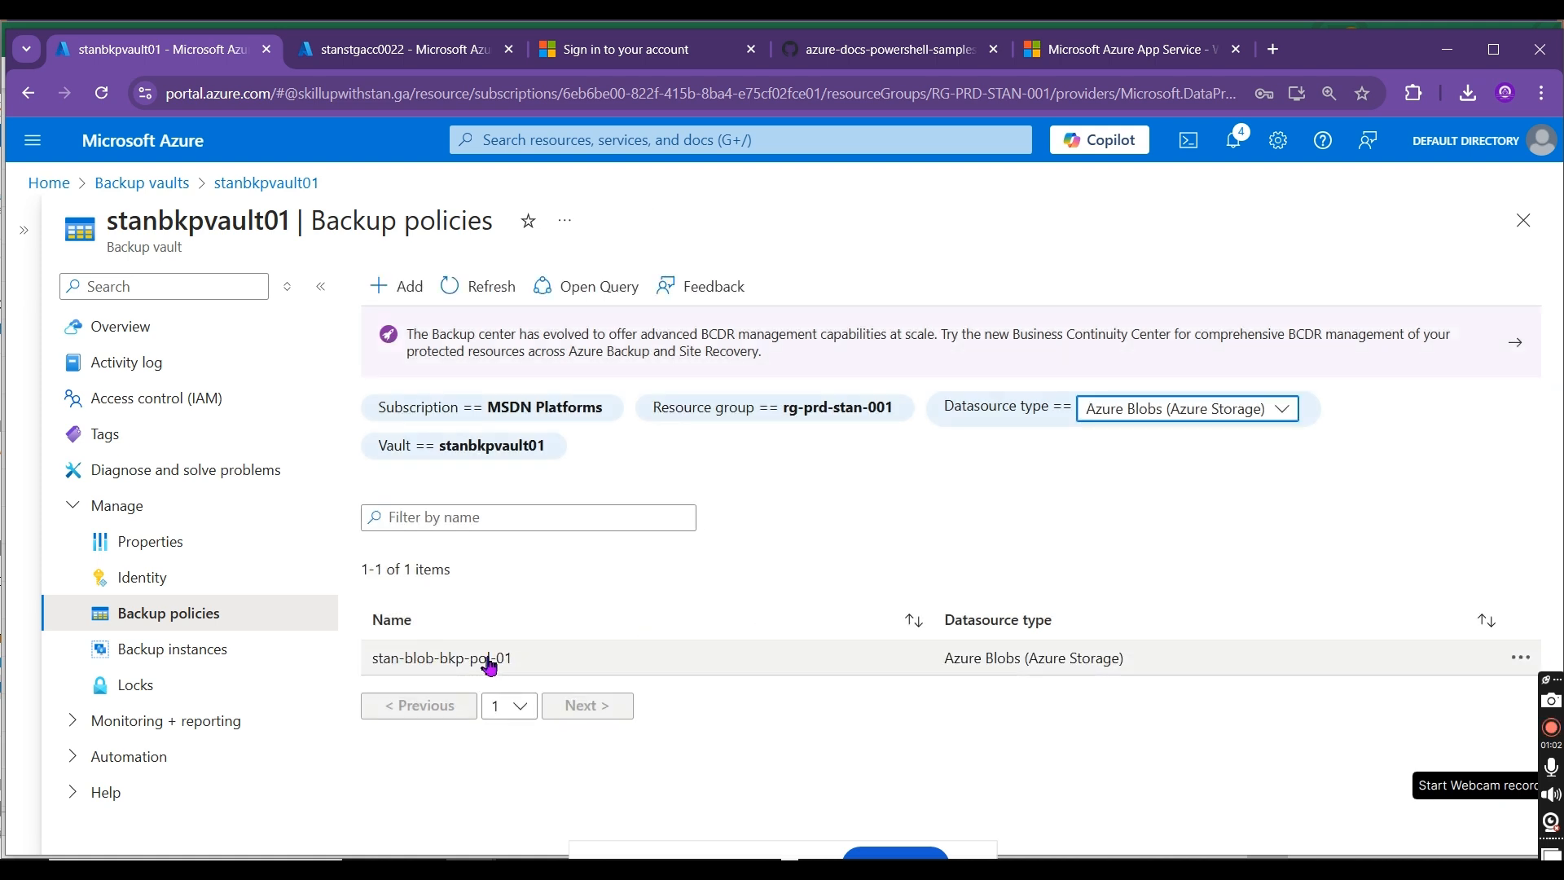
Step: Try to start an on-demand backup of the stanstgacc0022 backup instance, and return to the backup instances
click(216, 648)
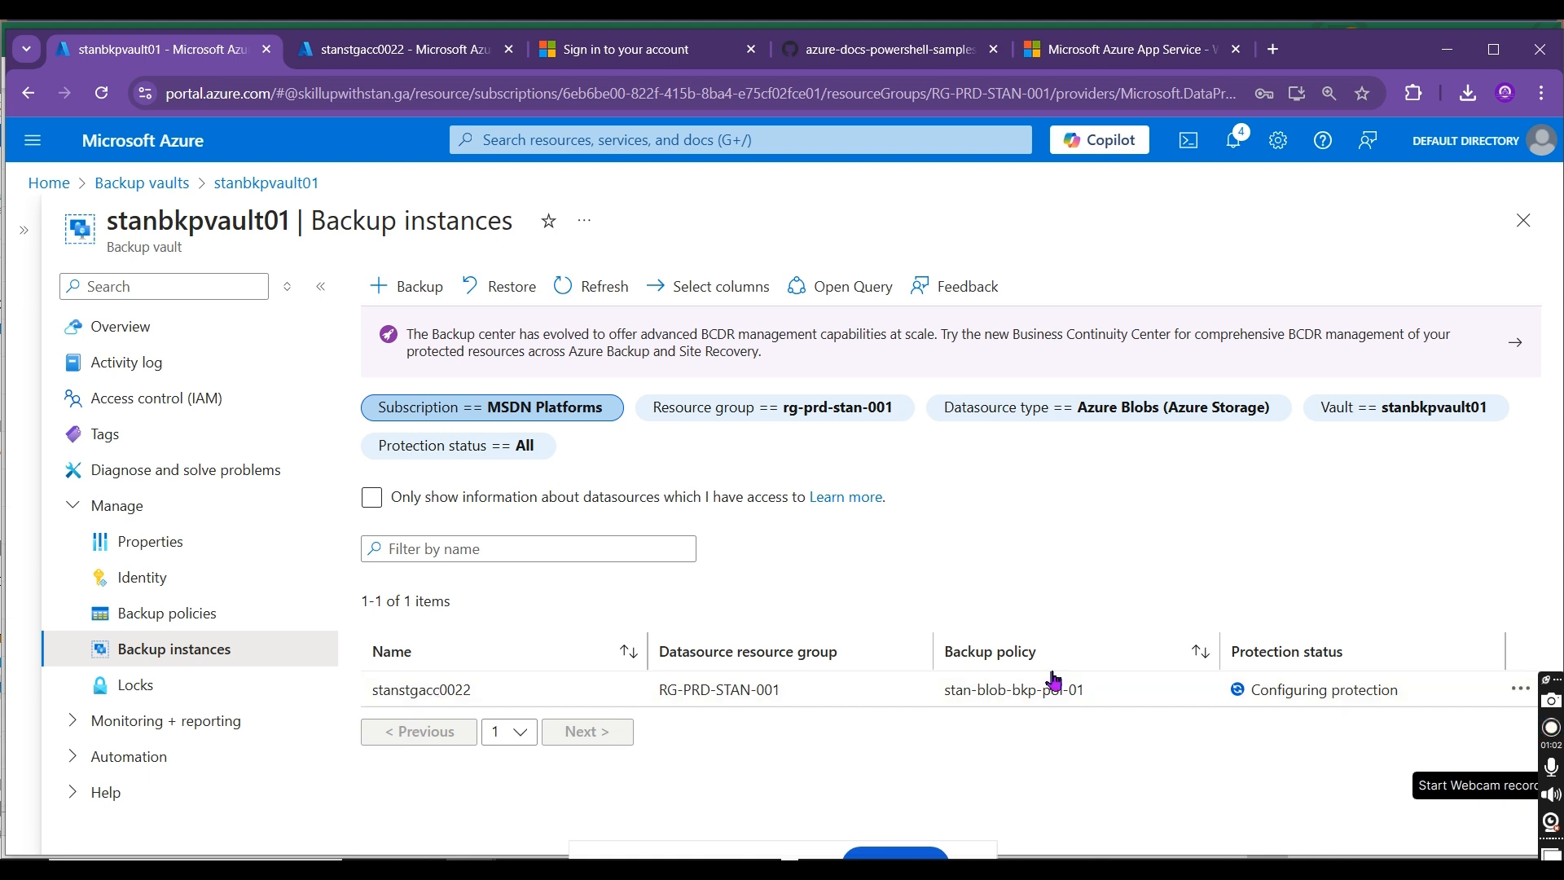
click(1517, 691)
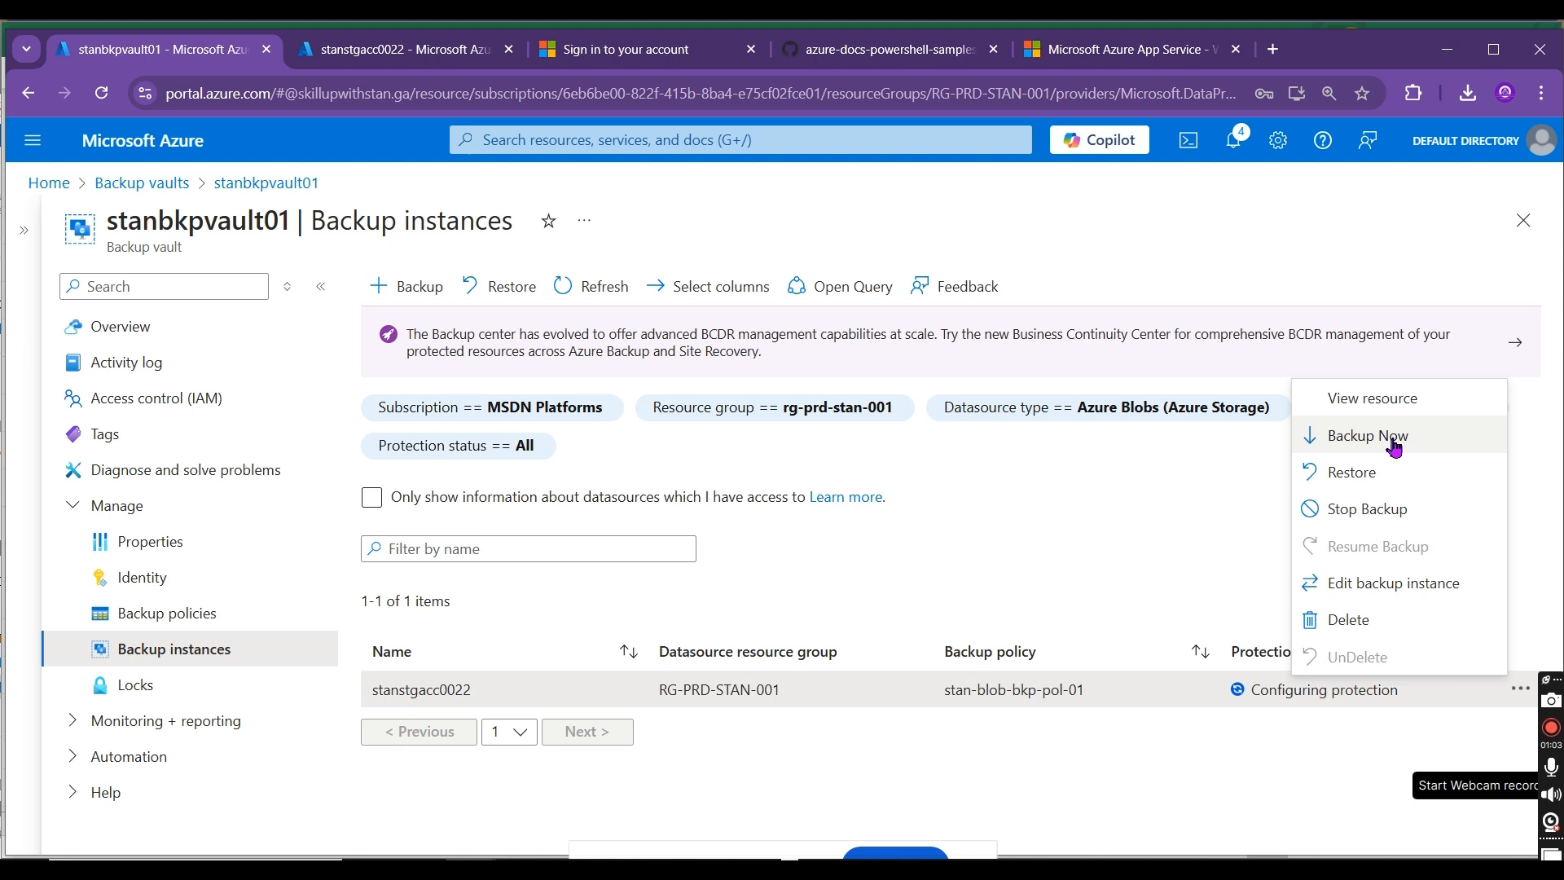
click(1394, 447)
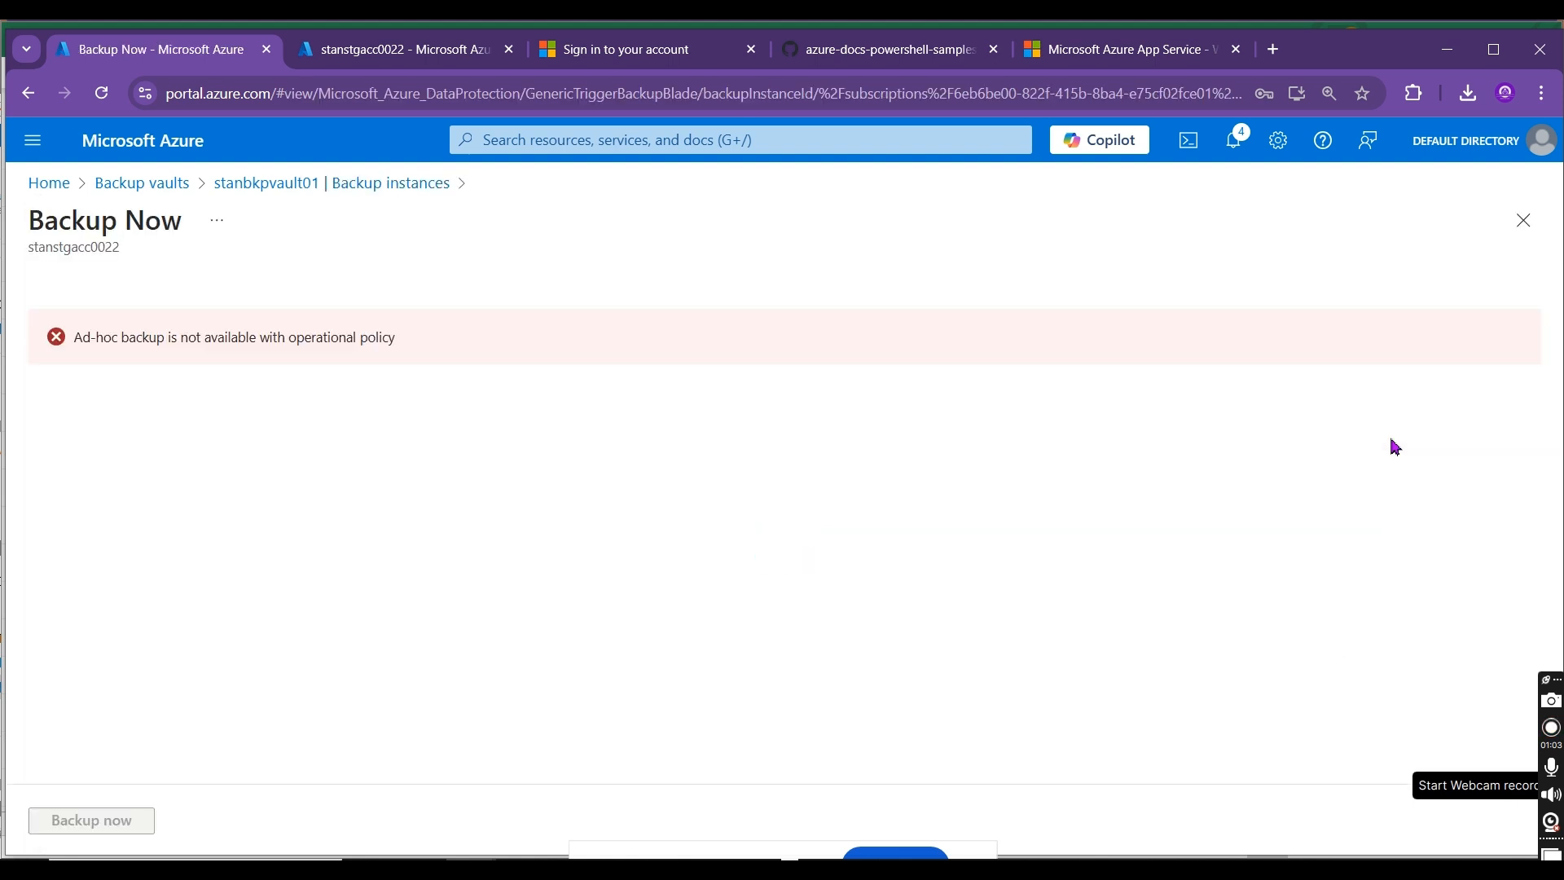
click(316, 184)
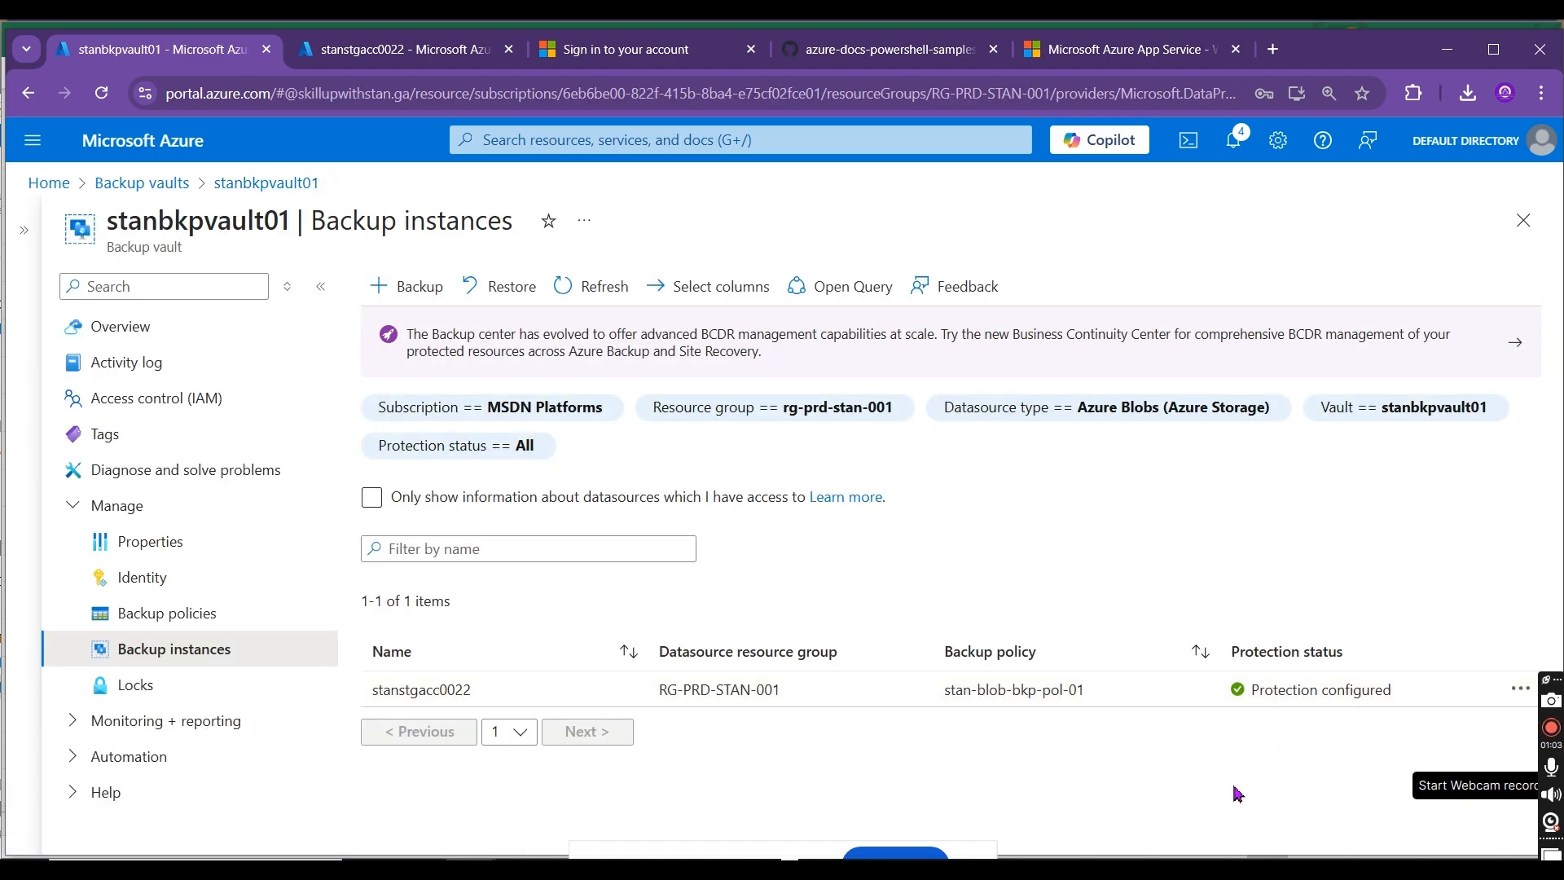
Step: Refresh the backup instances and retry the on-demand backup of stanstgacc0022, closing its page when done
click(560, 287)
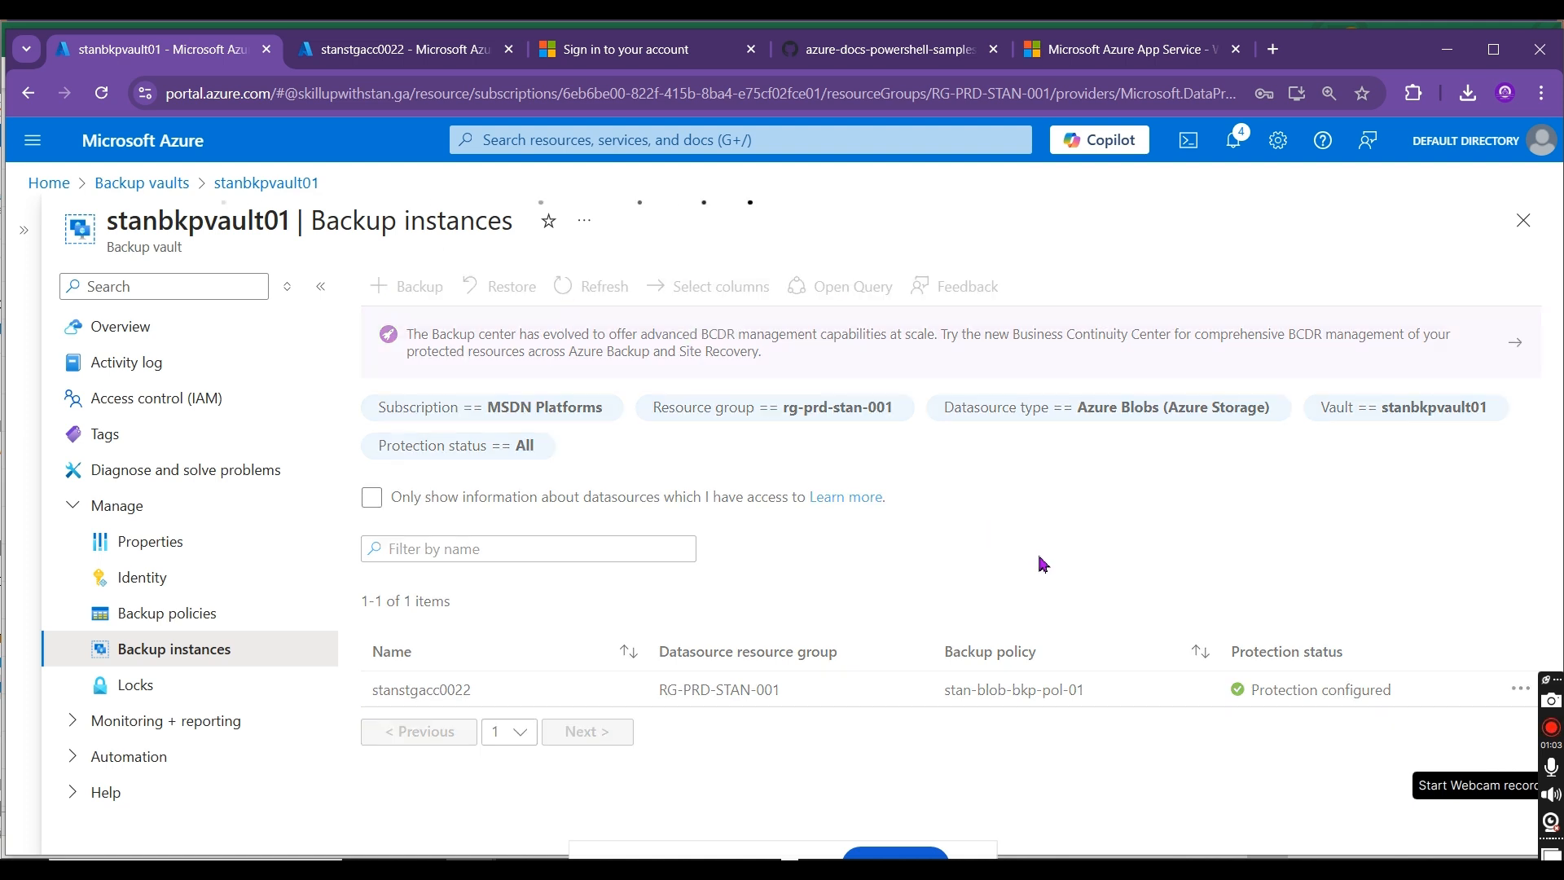
click(1520, 688)
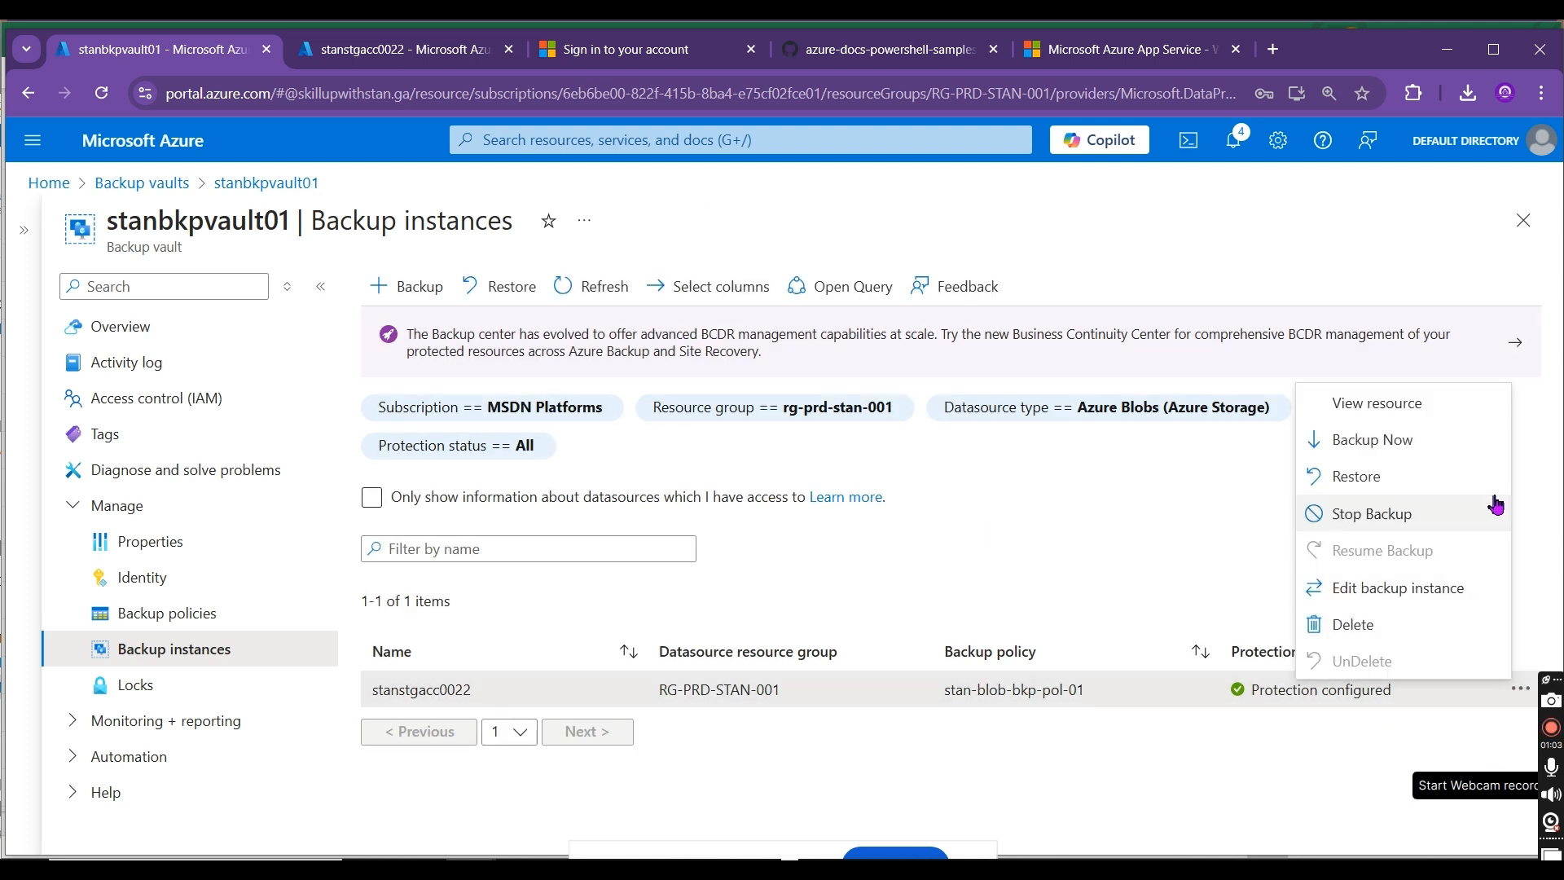
click(1465, 448)
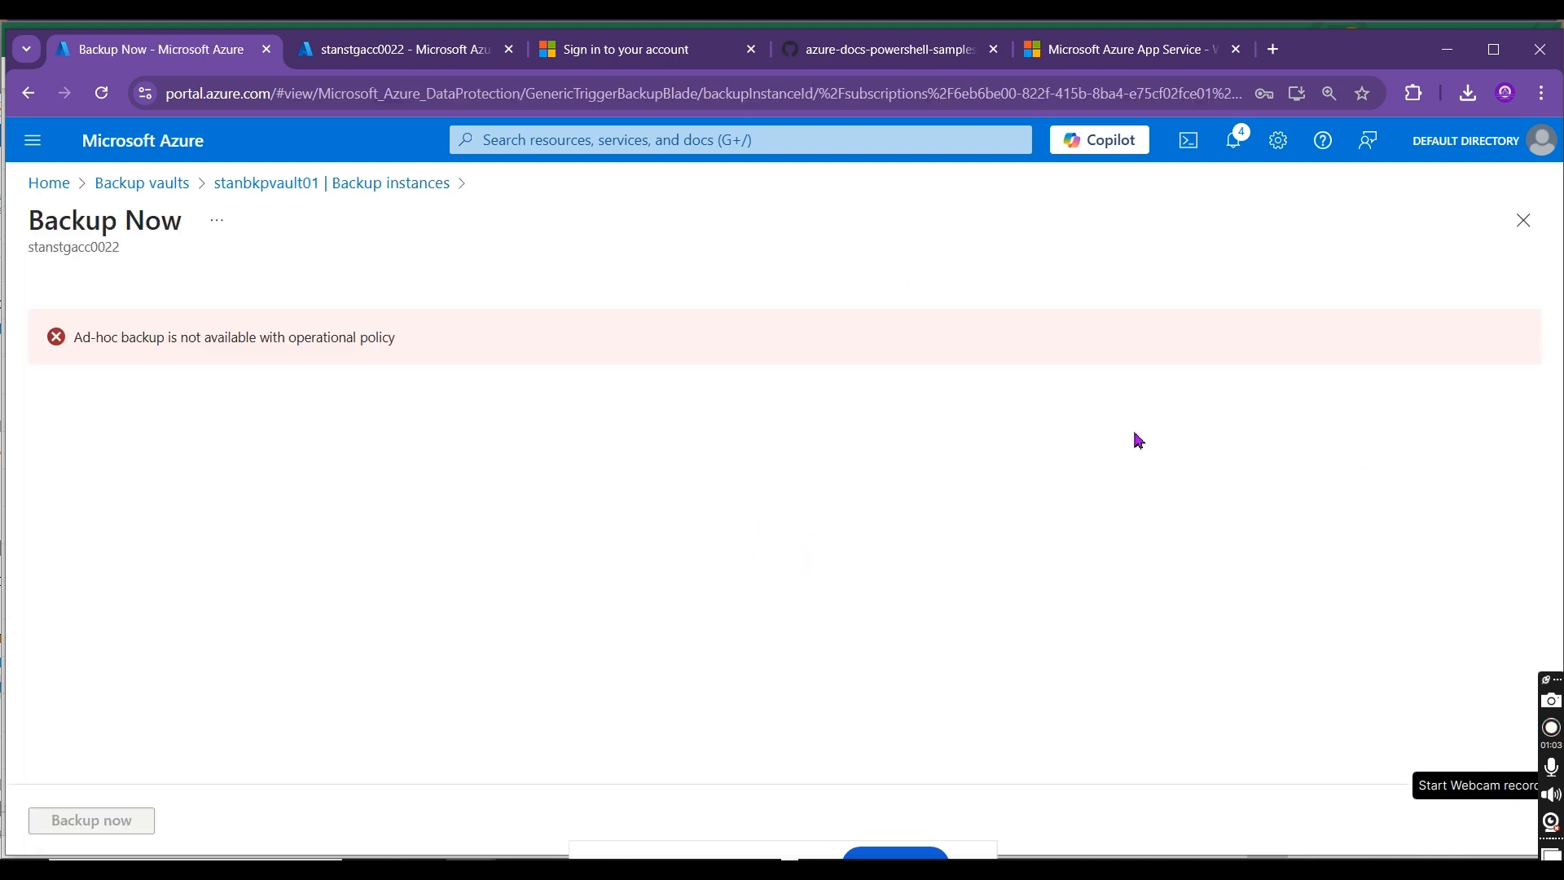
click(1522, 220)
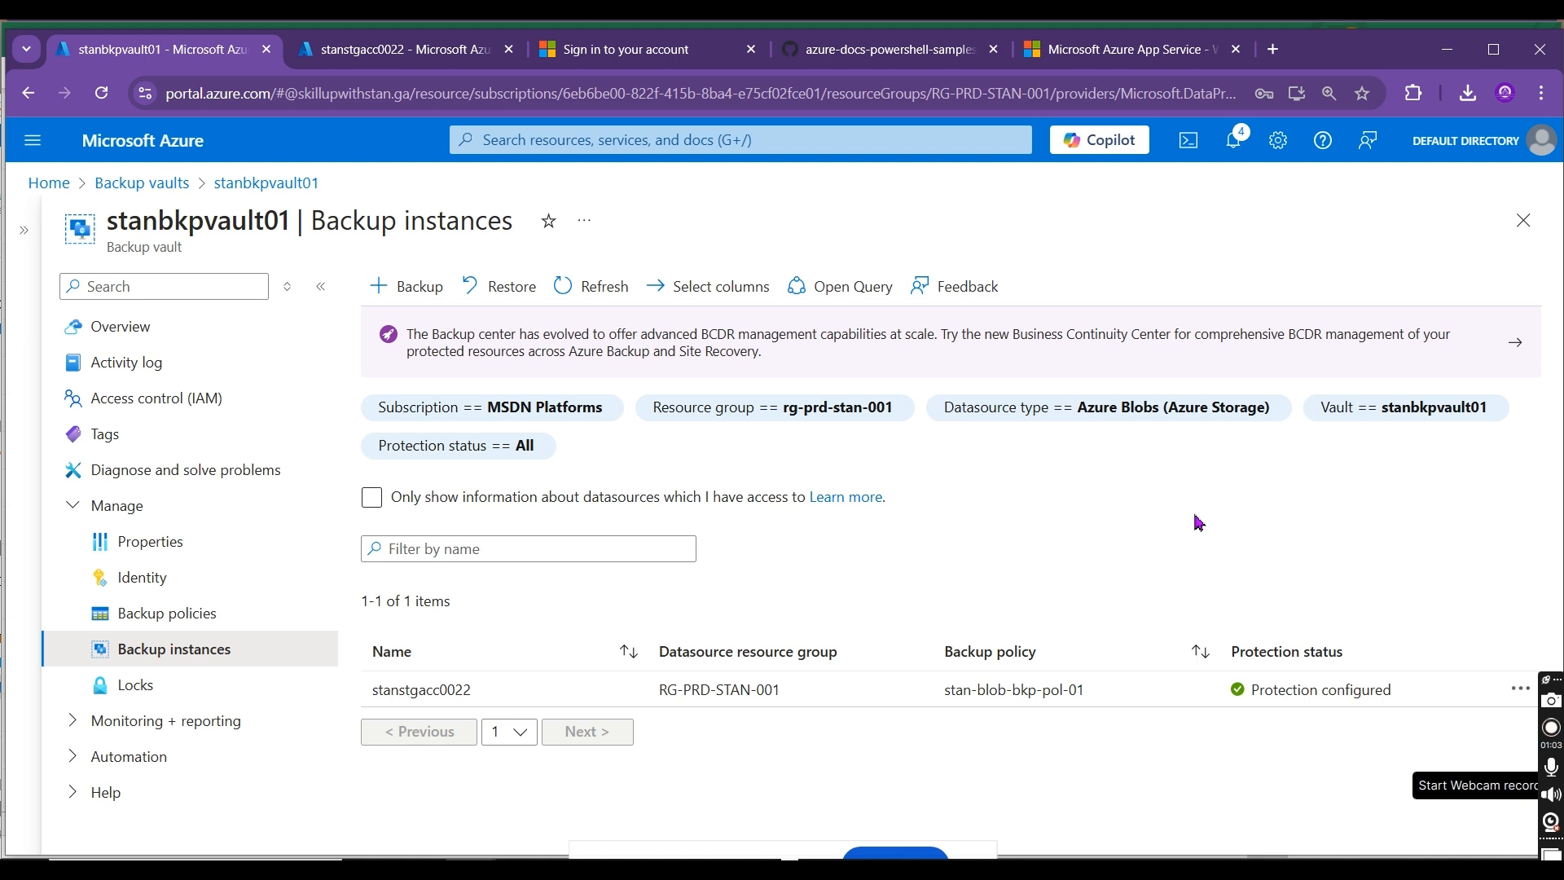
Step: View the details of backup policy stan-blob-bkp-pol-01 and its Default retention rule, and return to the vault's policy list
click(204, 616)
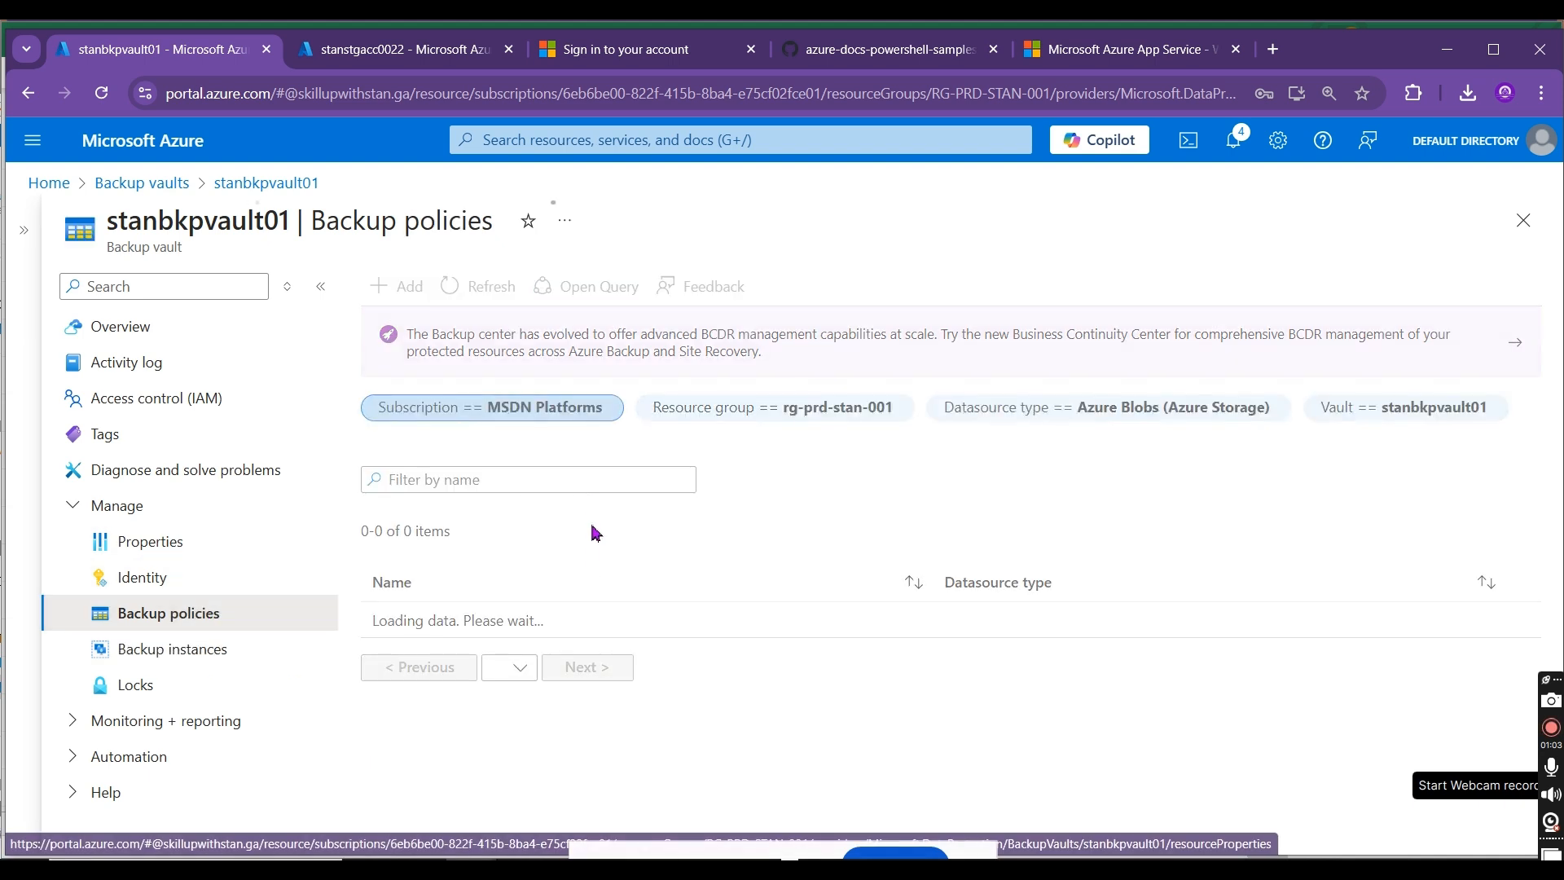
click(544, 624)
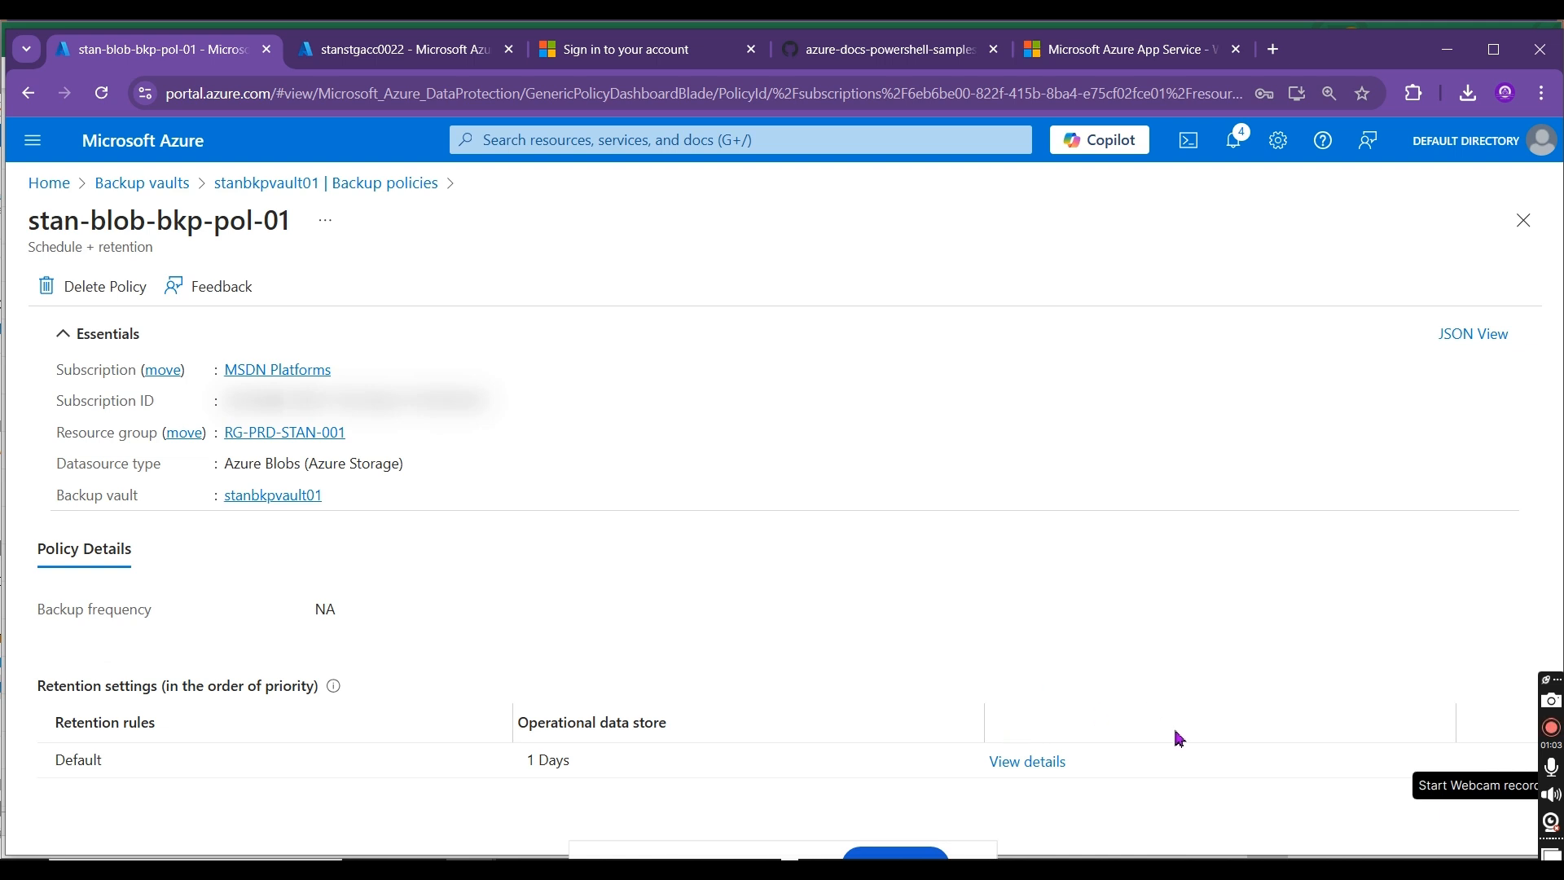
click(1023, 761)
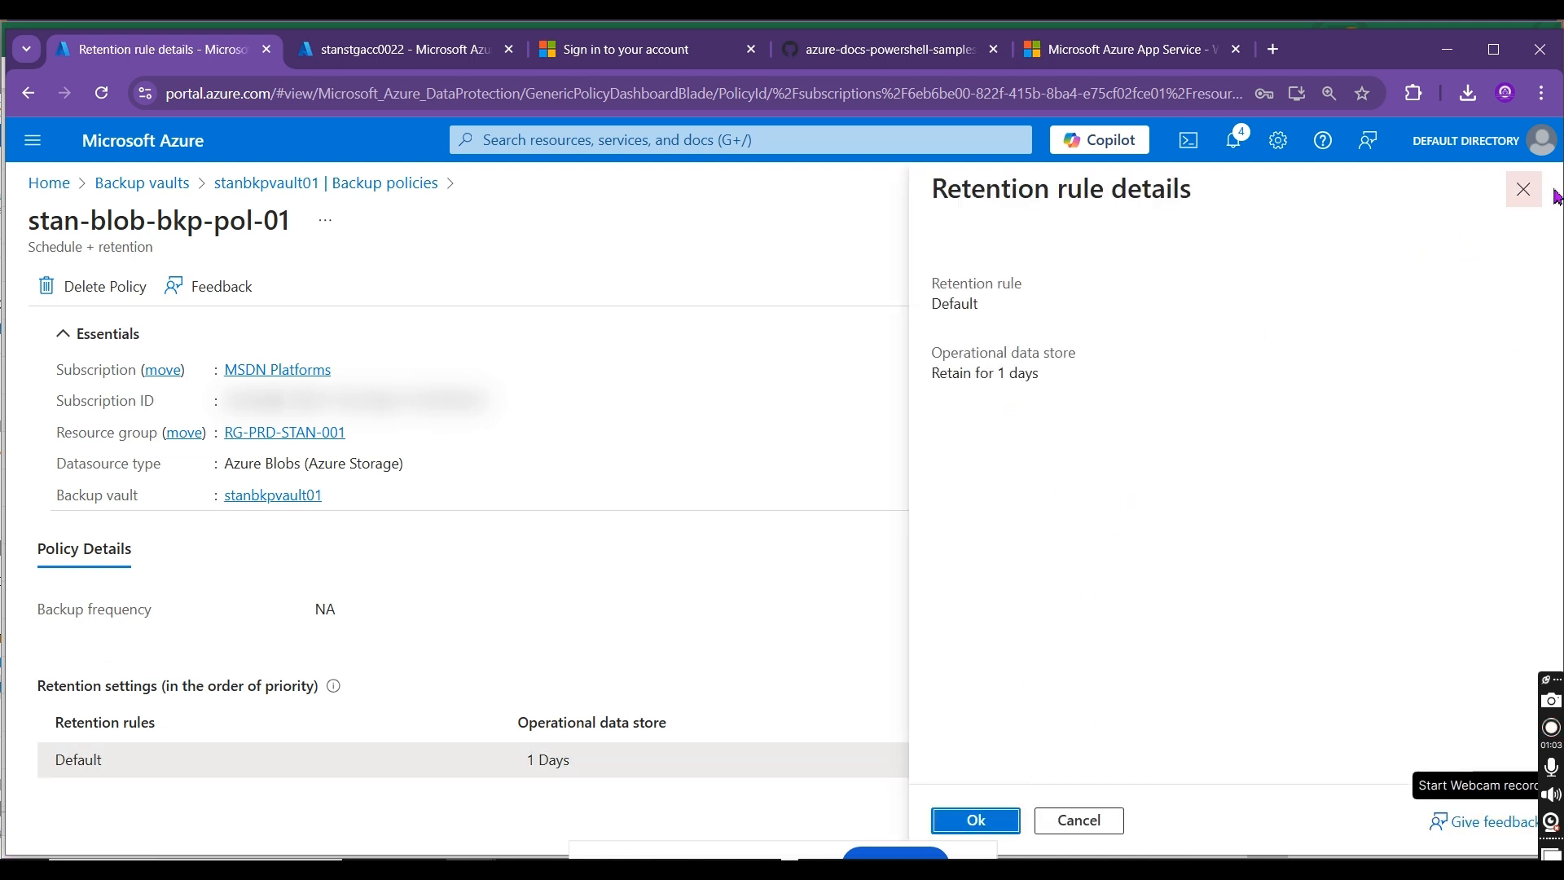
click(1523, 189)
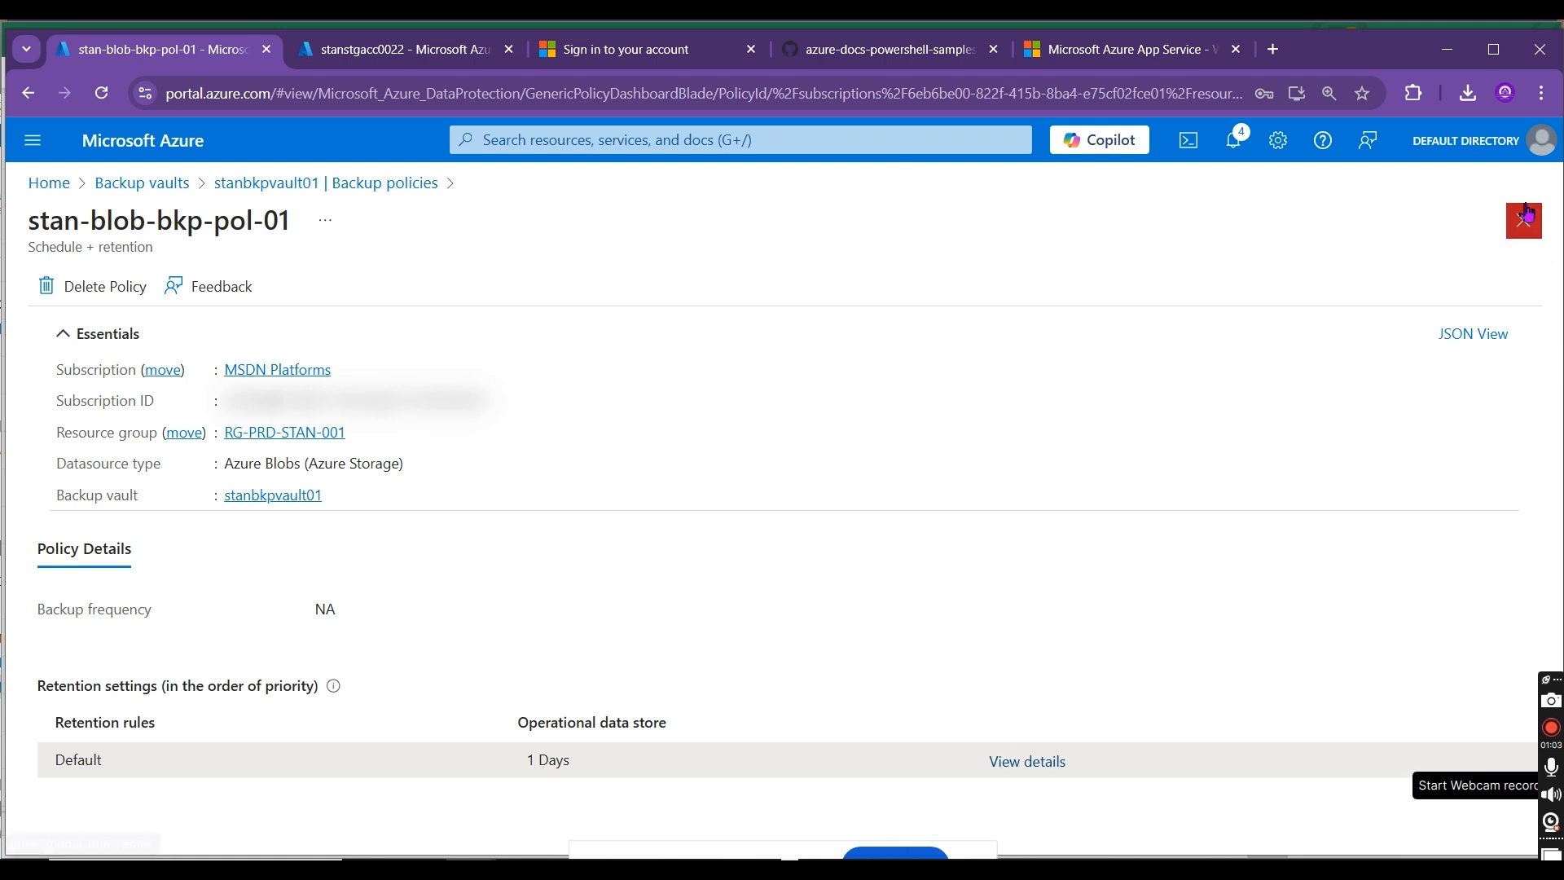
click(1519, 221)
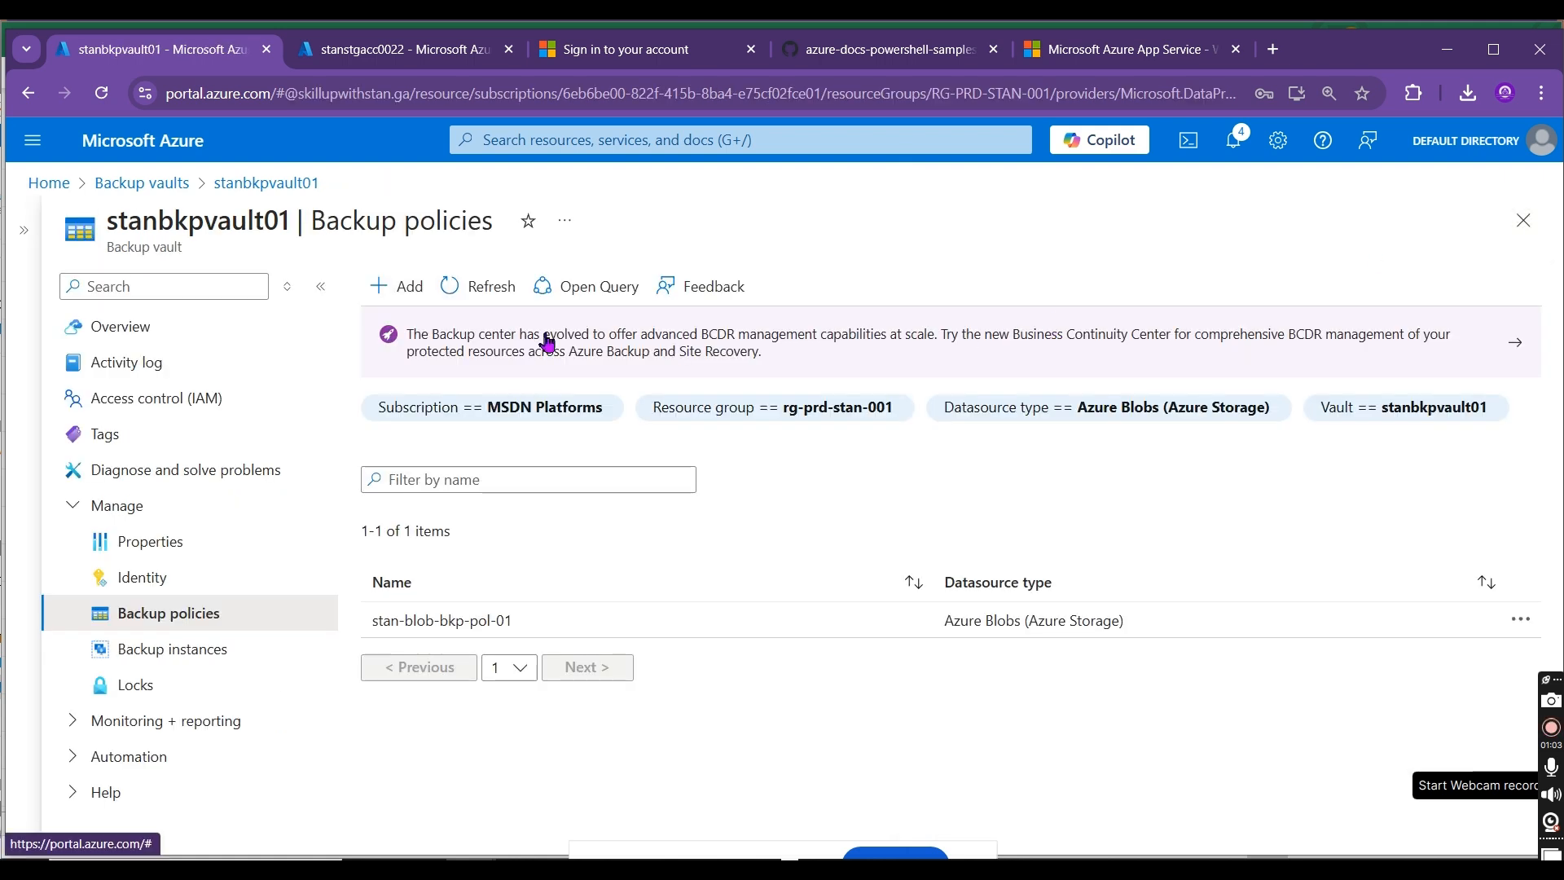
Step: Look at the form for adding a backup policy, leave it, and check the actions offered for stan-blob-bkp-pol-01
click(403, 288)
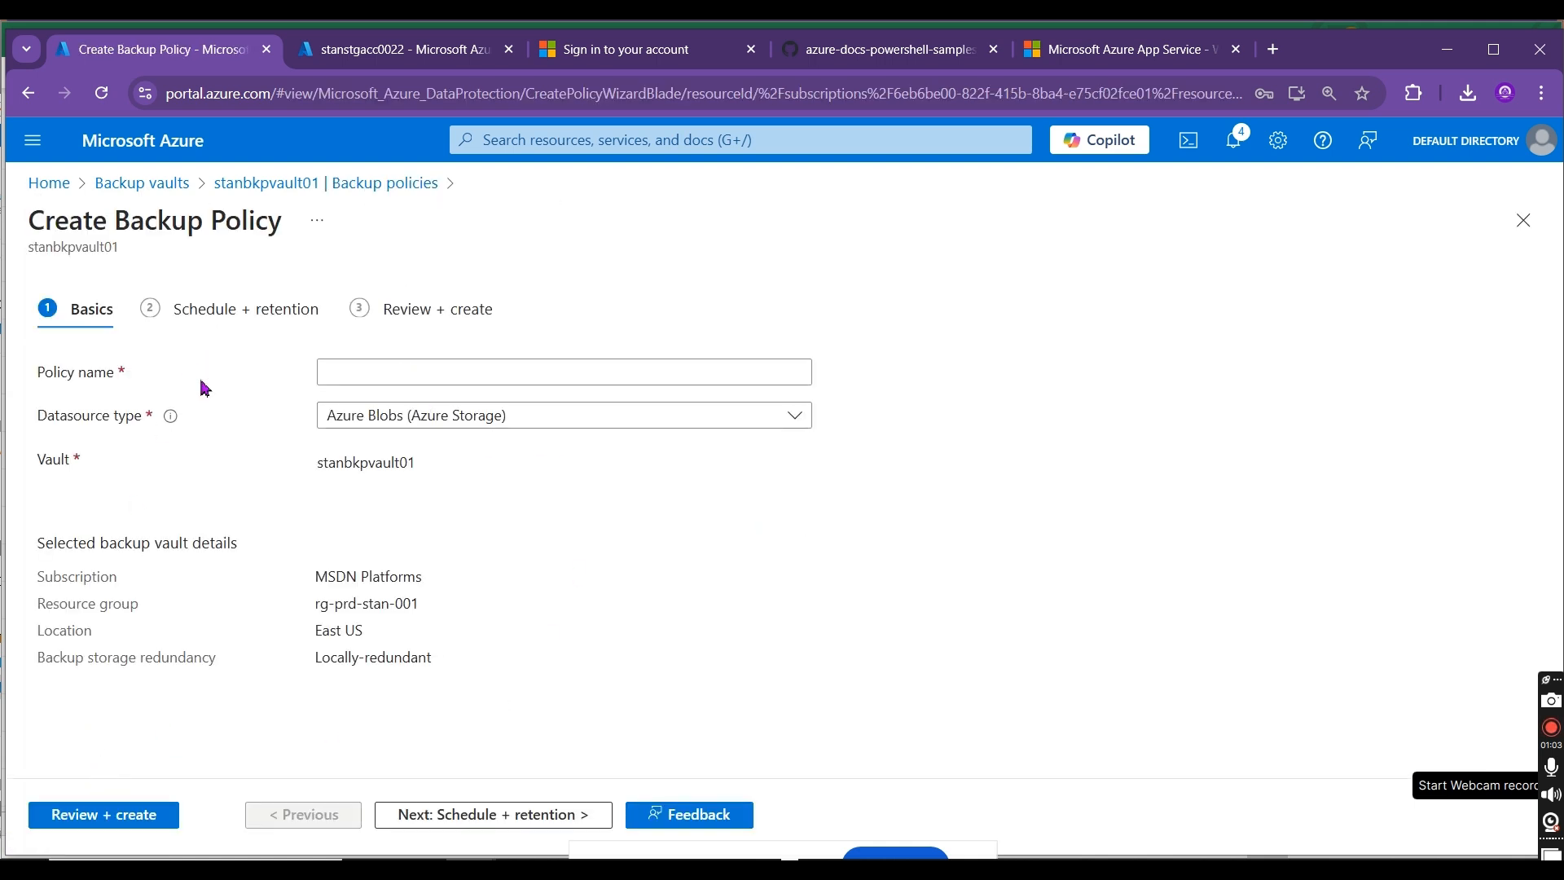
click(403, 187)
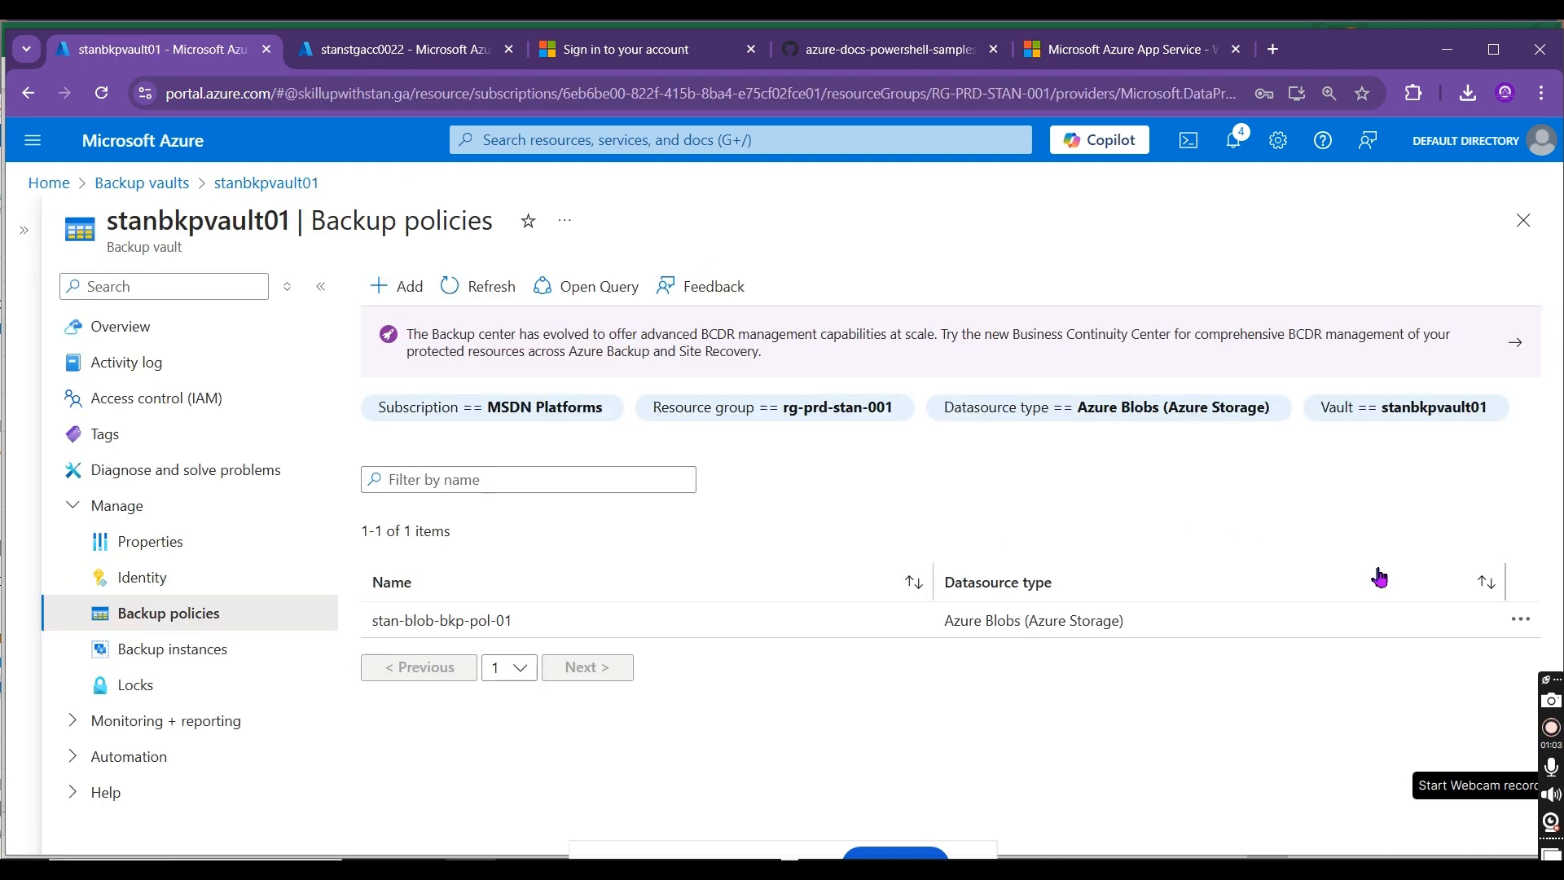
click(1521, 619)
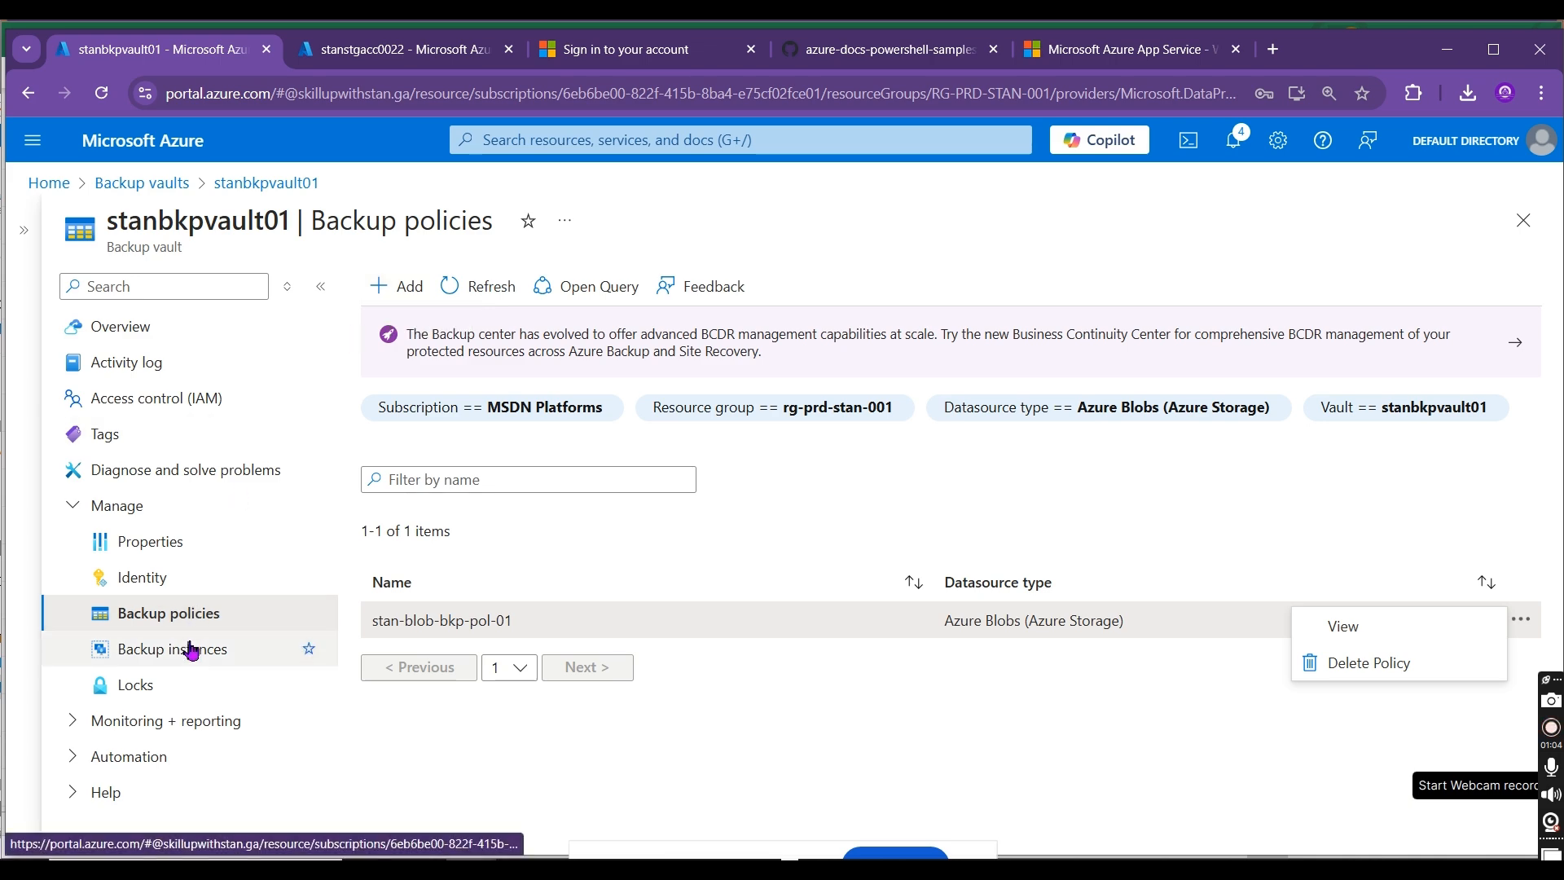
Step: Search the portal for the Disks service and widen its Name column to read the disk's full name
click(191, 654)
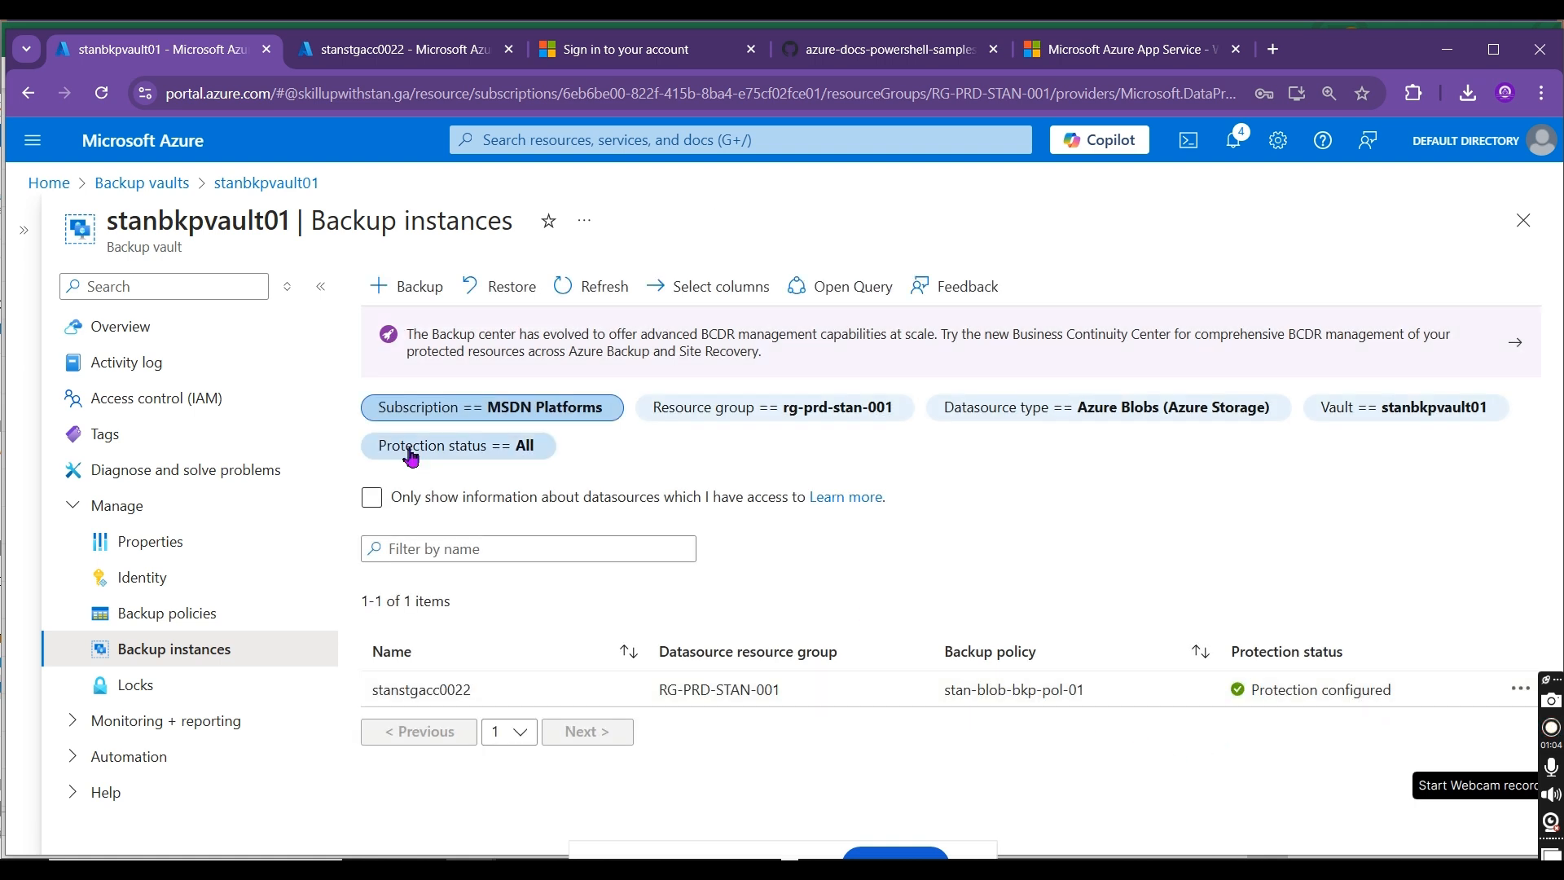
click(402, 293)
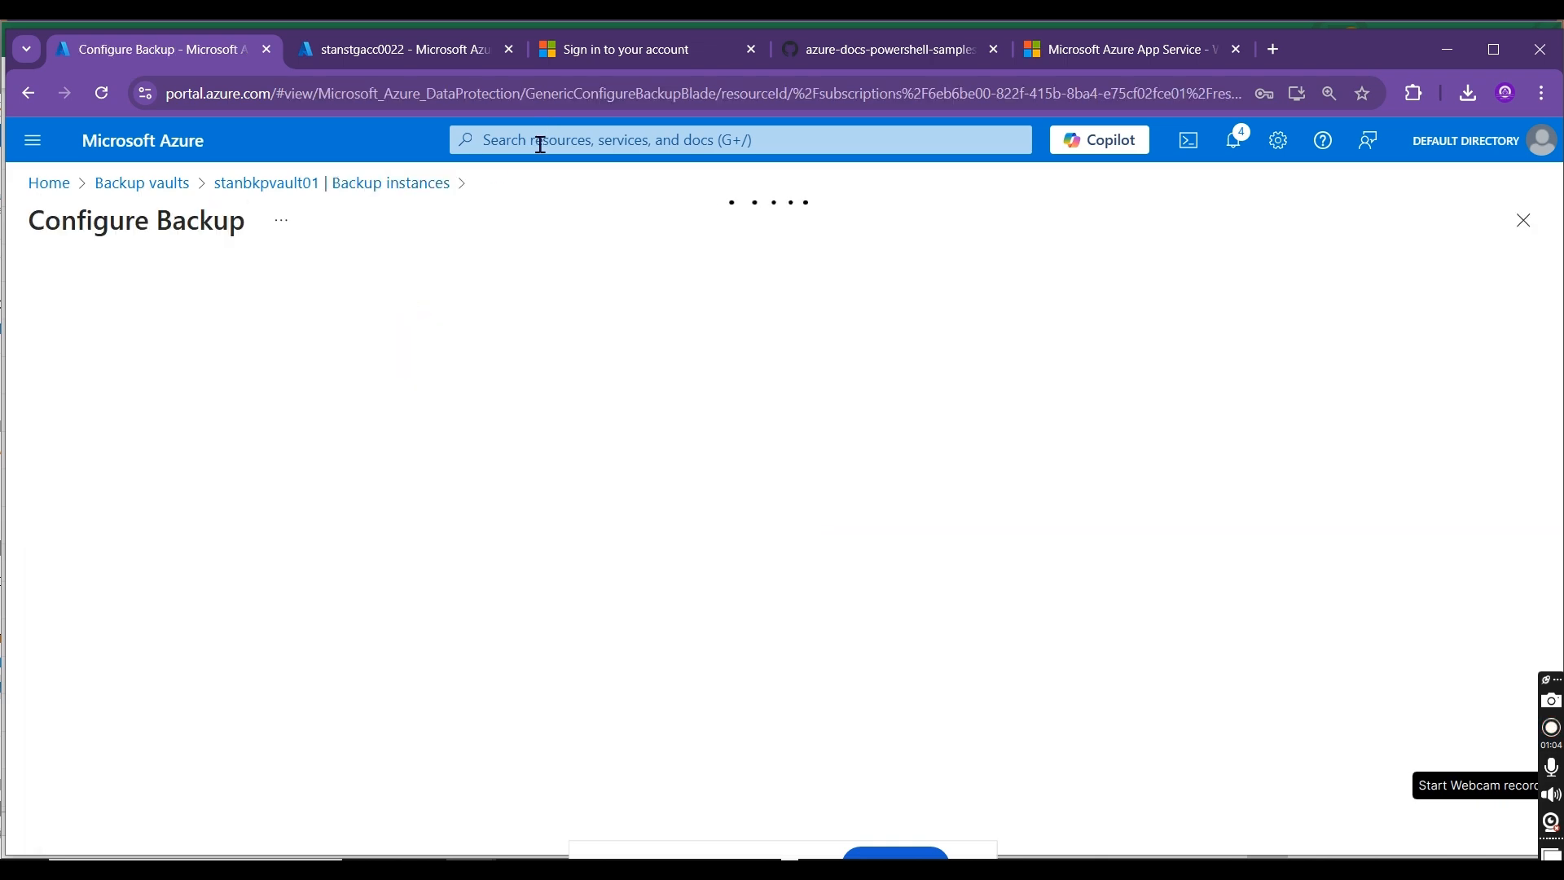
click(539, 144)
click(540, 144)
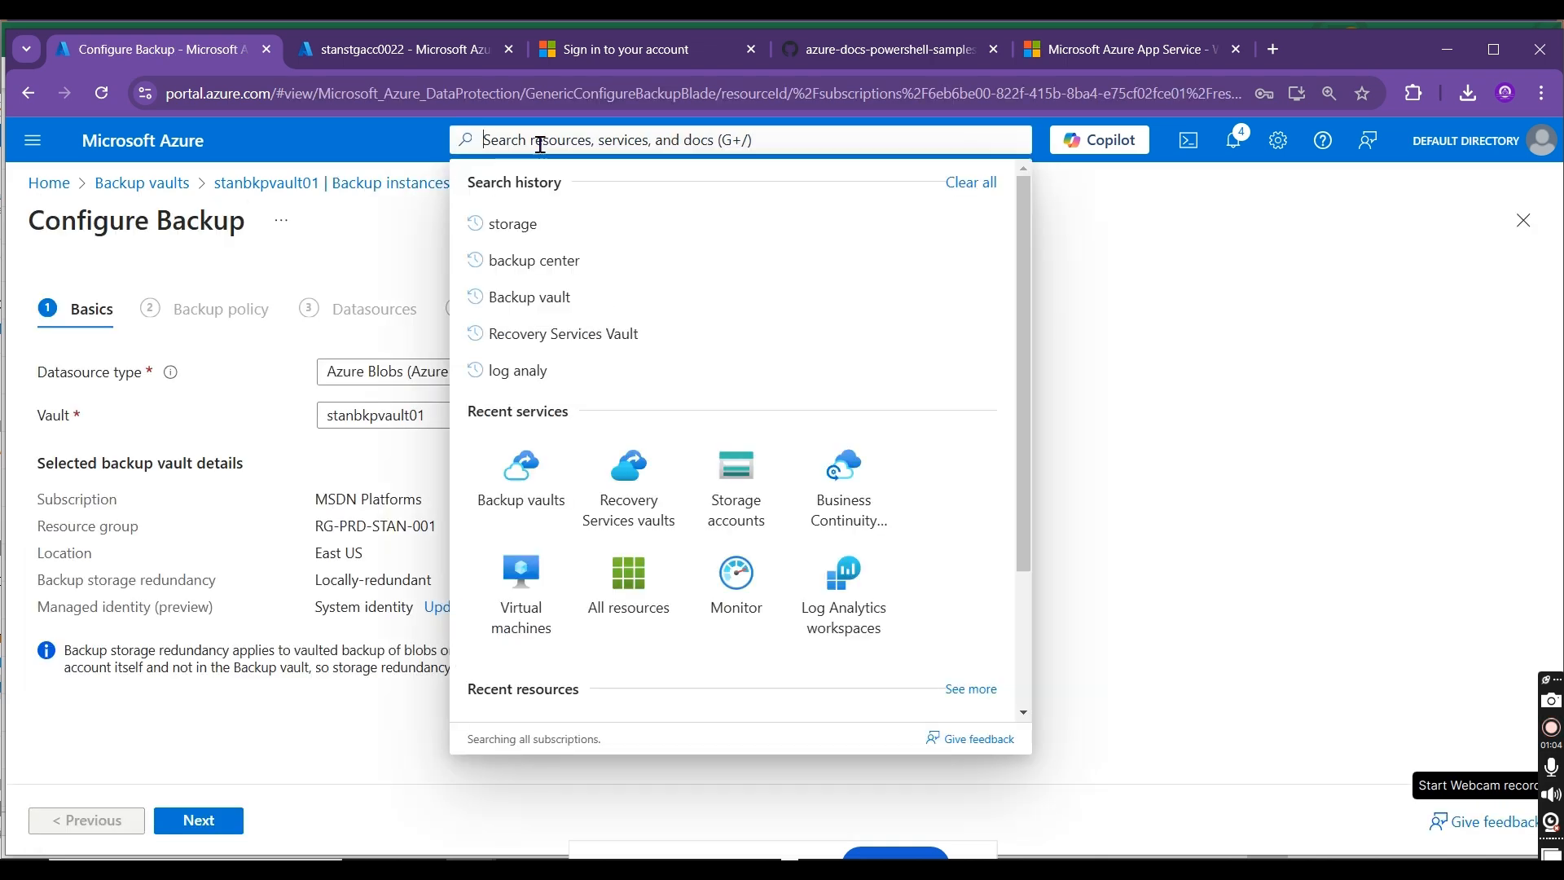
text(Disks)
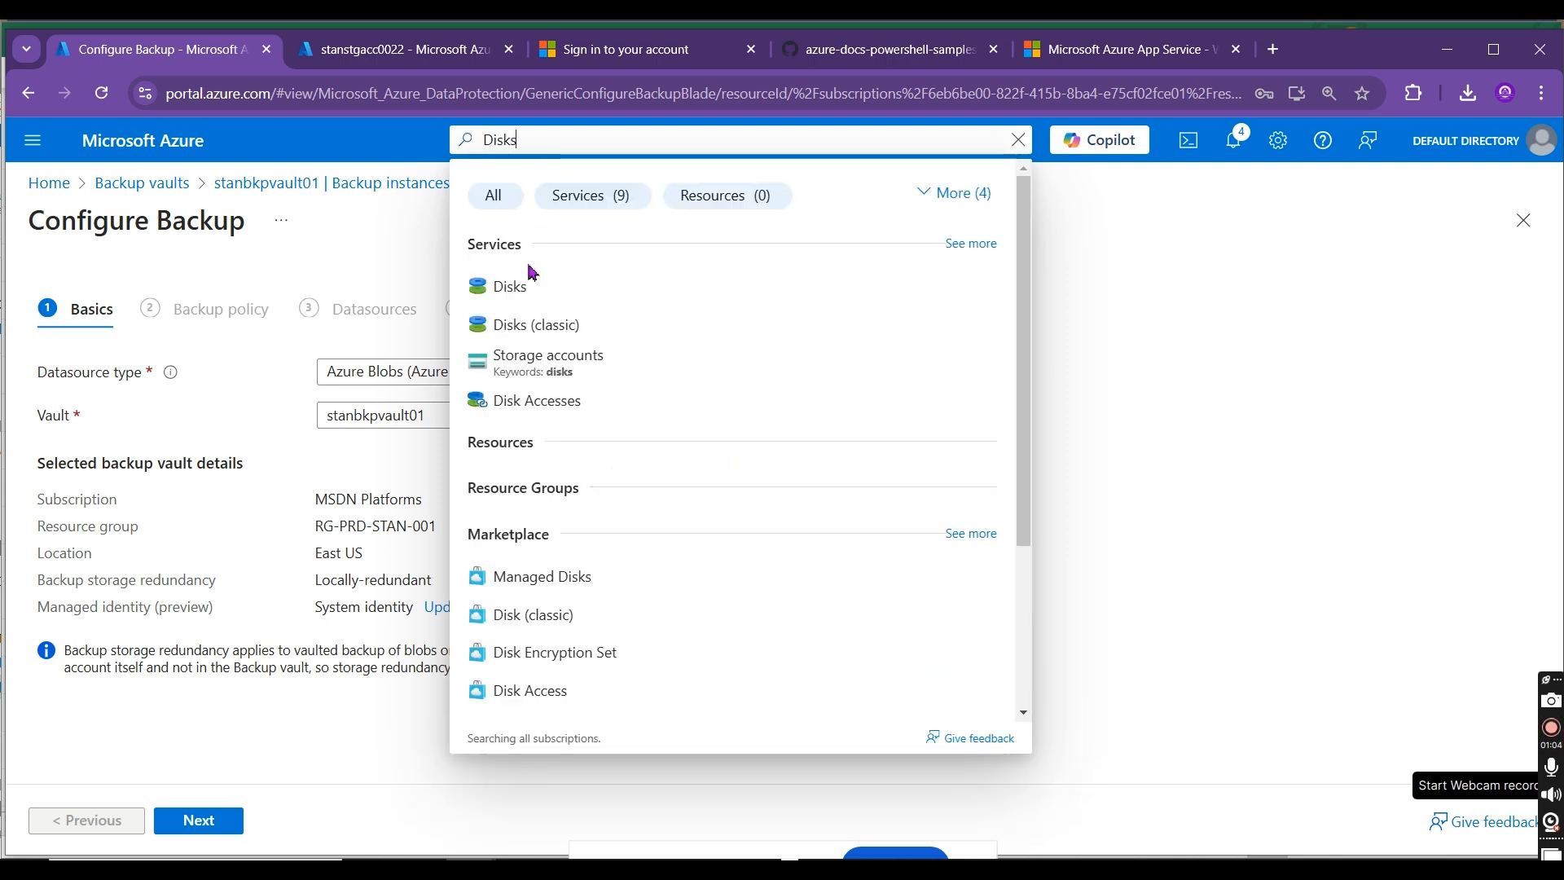
click(529, 291)
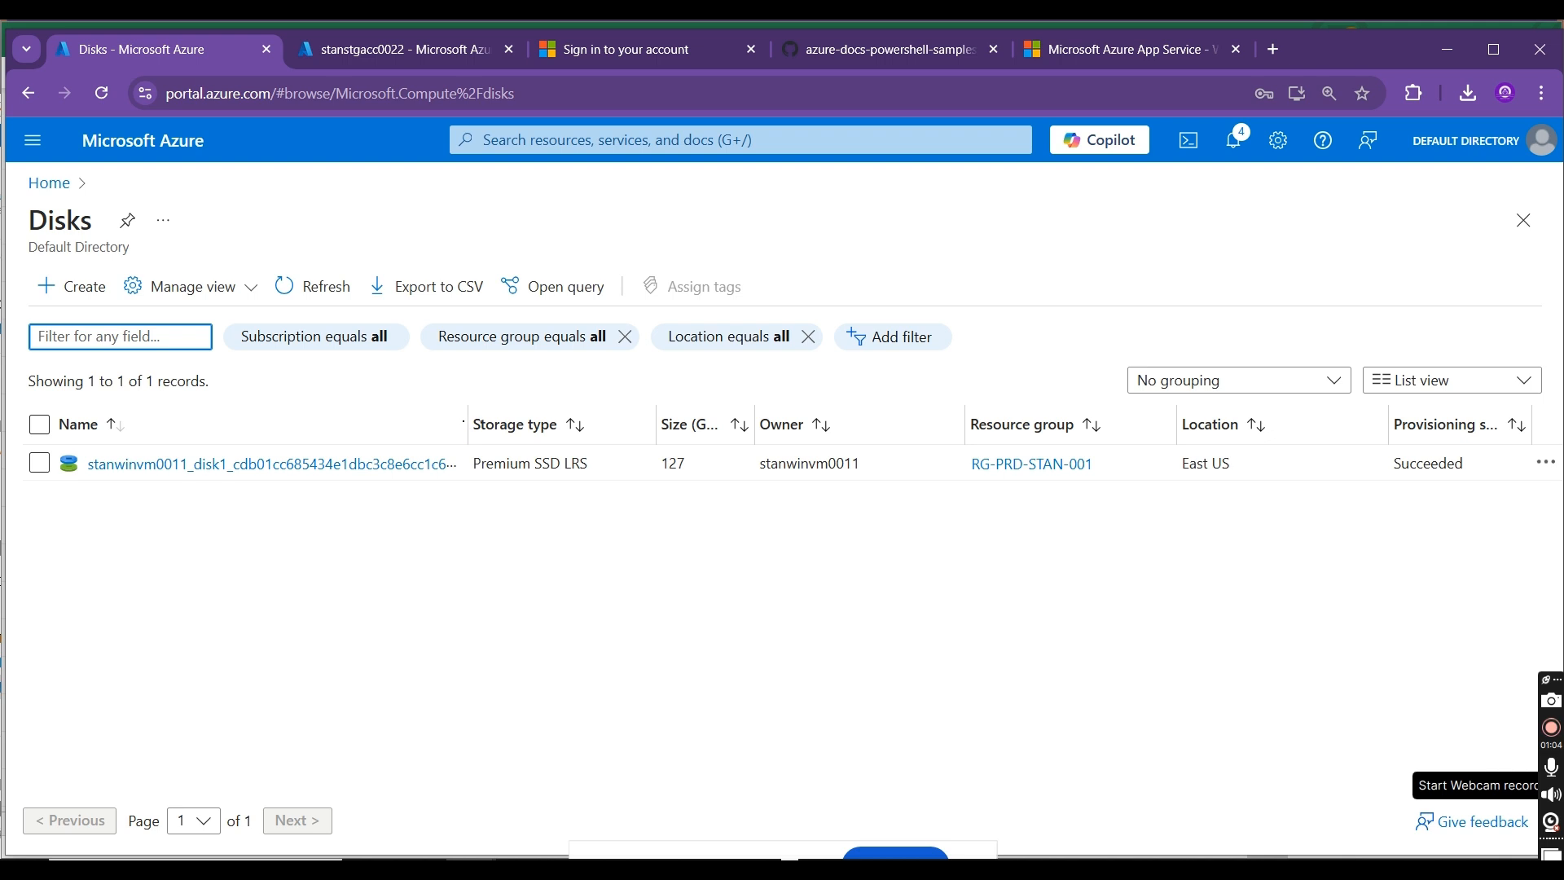
drag(467, 425, 539, 425)
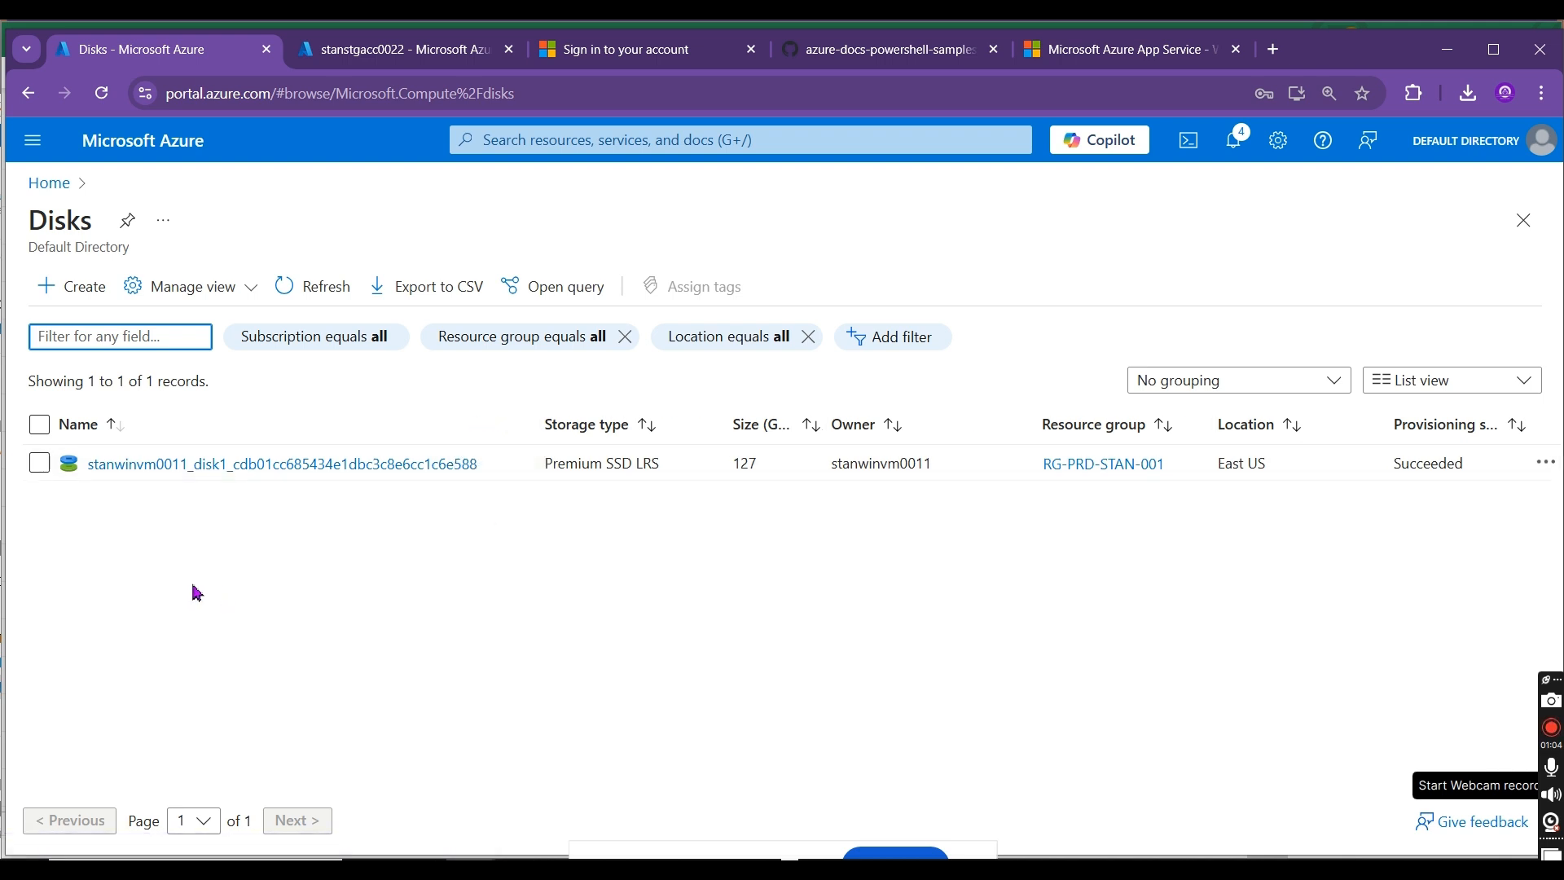
Step: Return to the portal home page and open stanbkpvault01 from the Backup vaults list
click(49, 183)
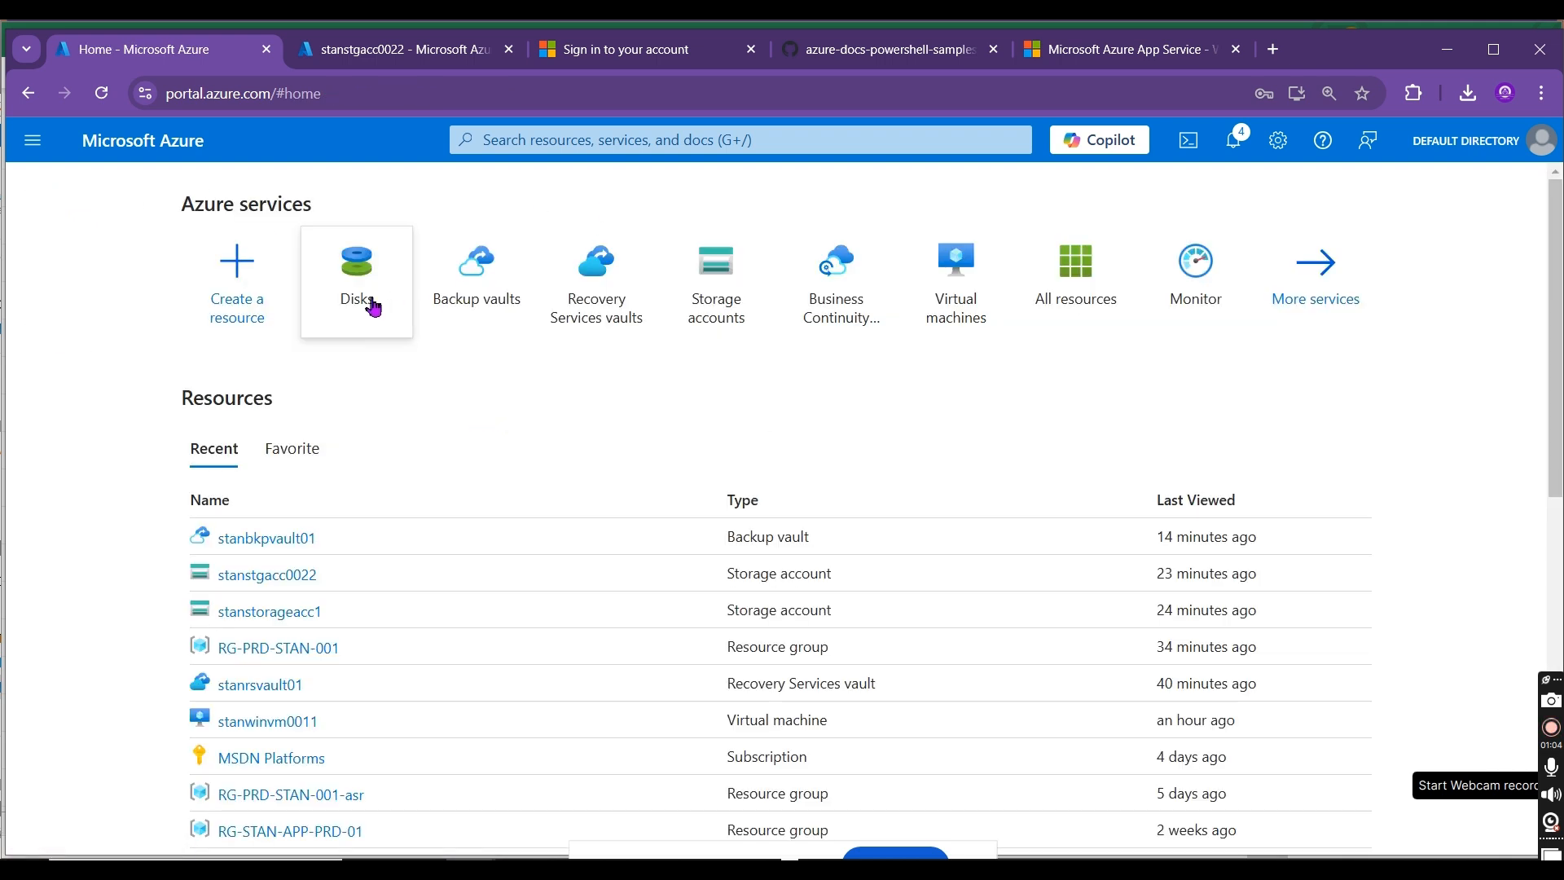
click(473, 295)
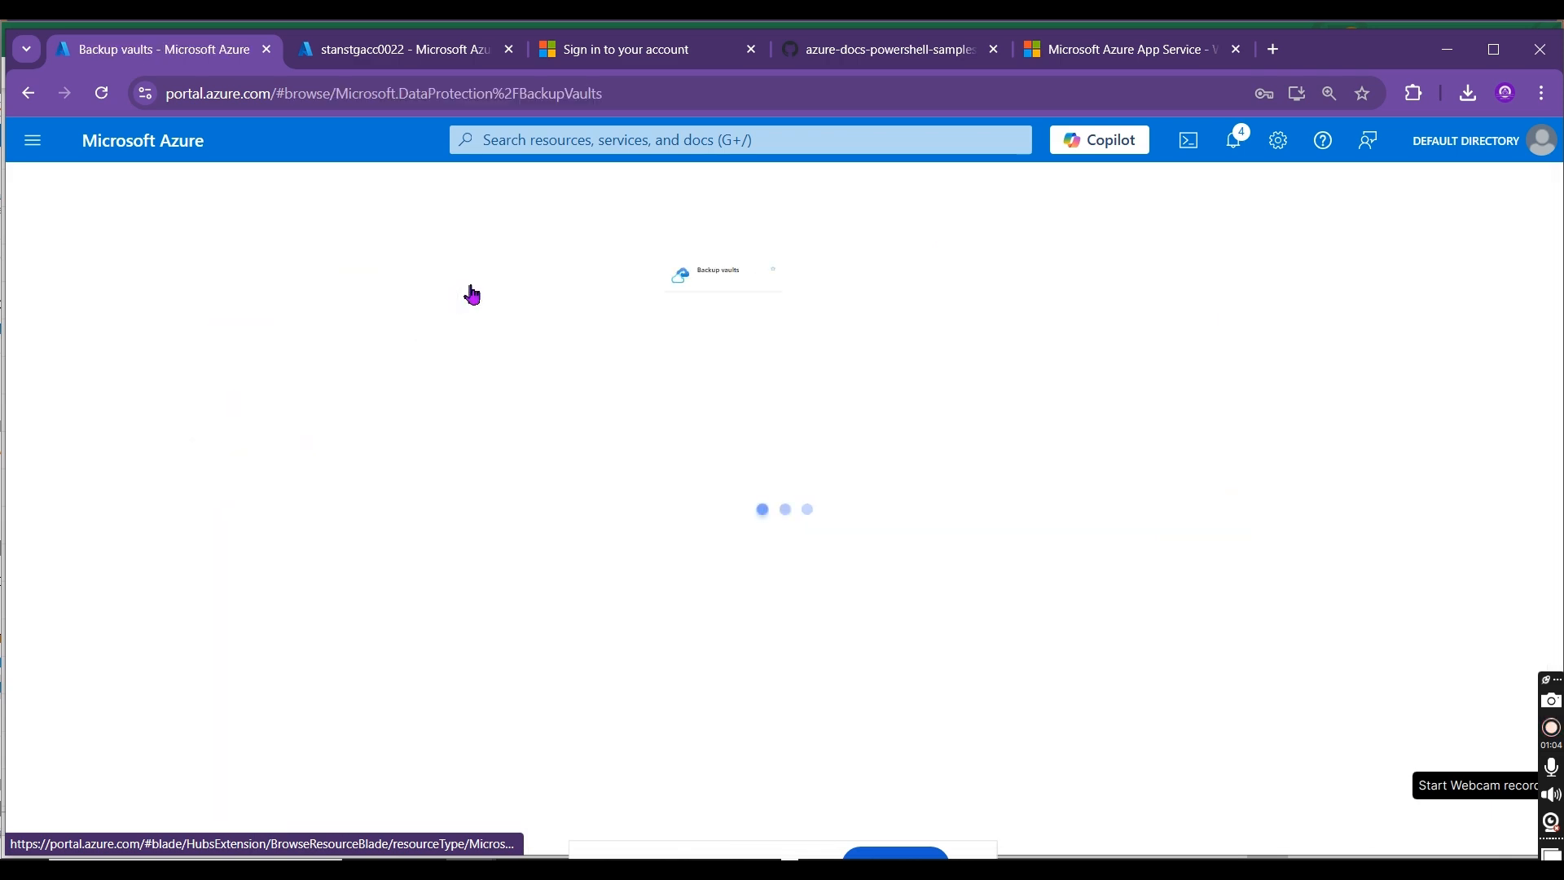
click(128, 476)
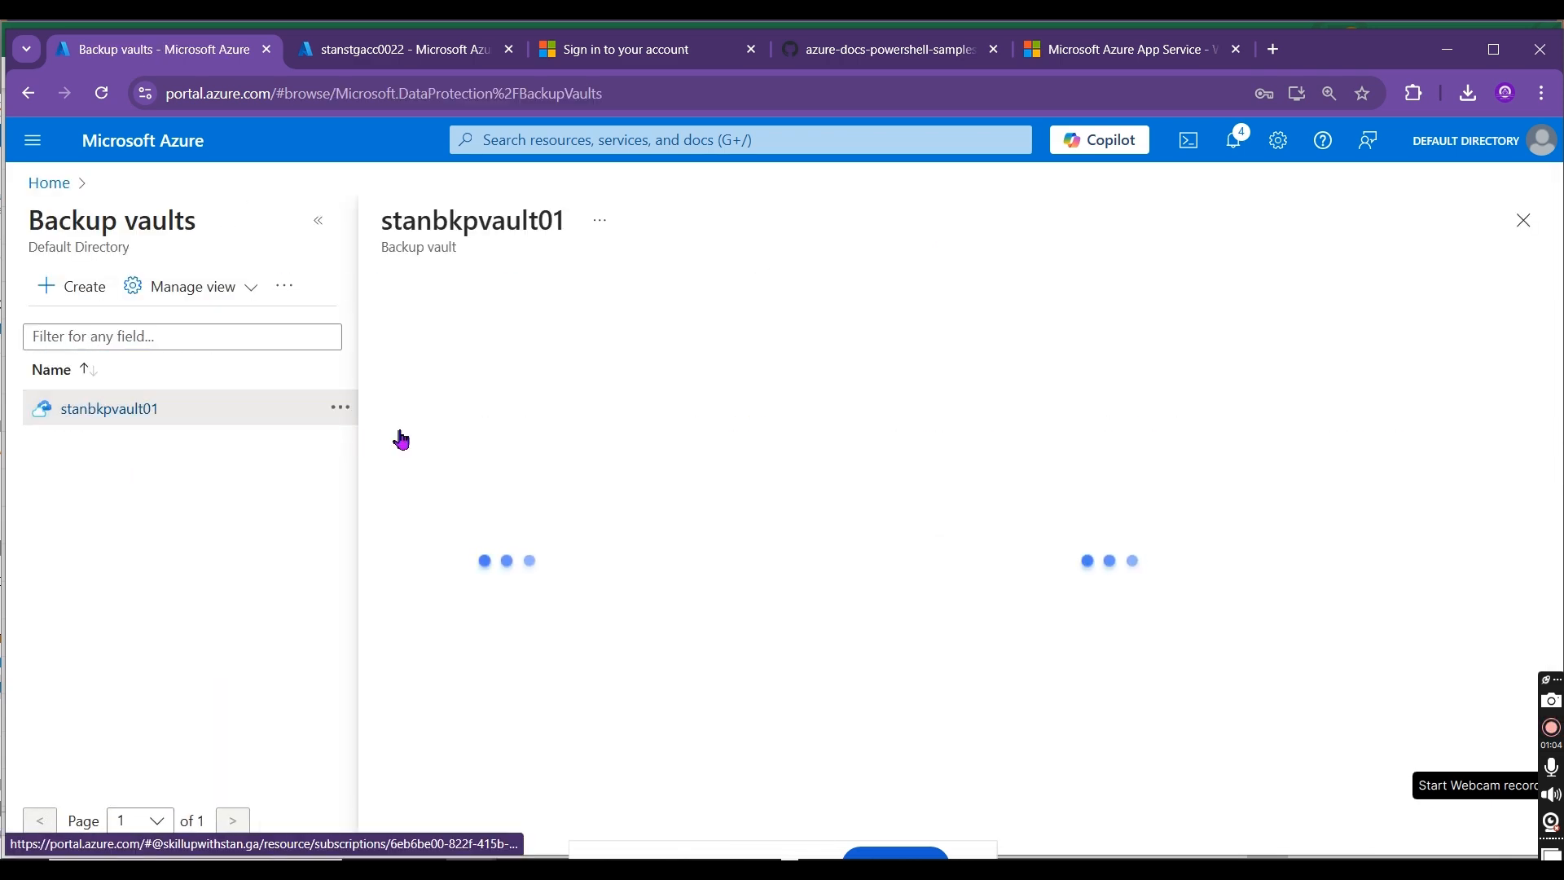
click(319, 224)
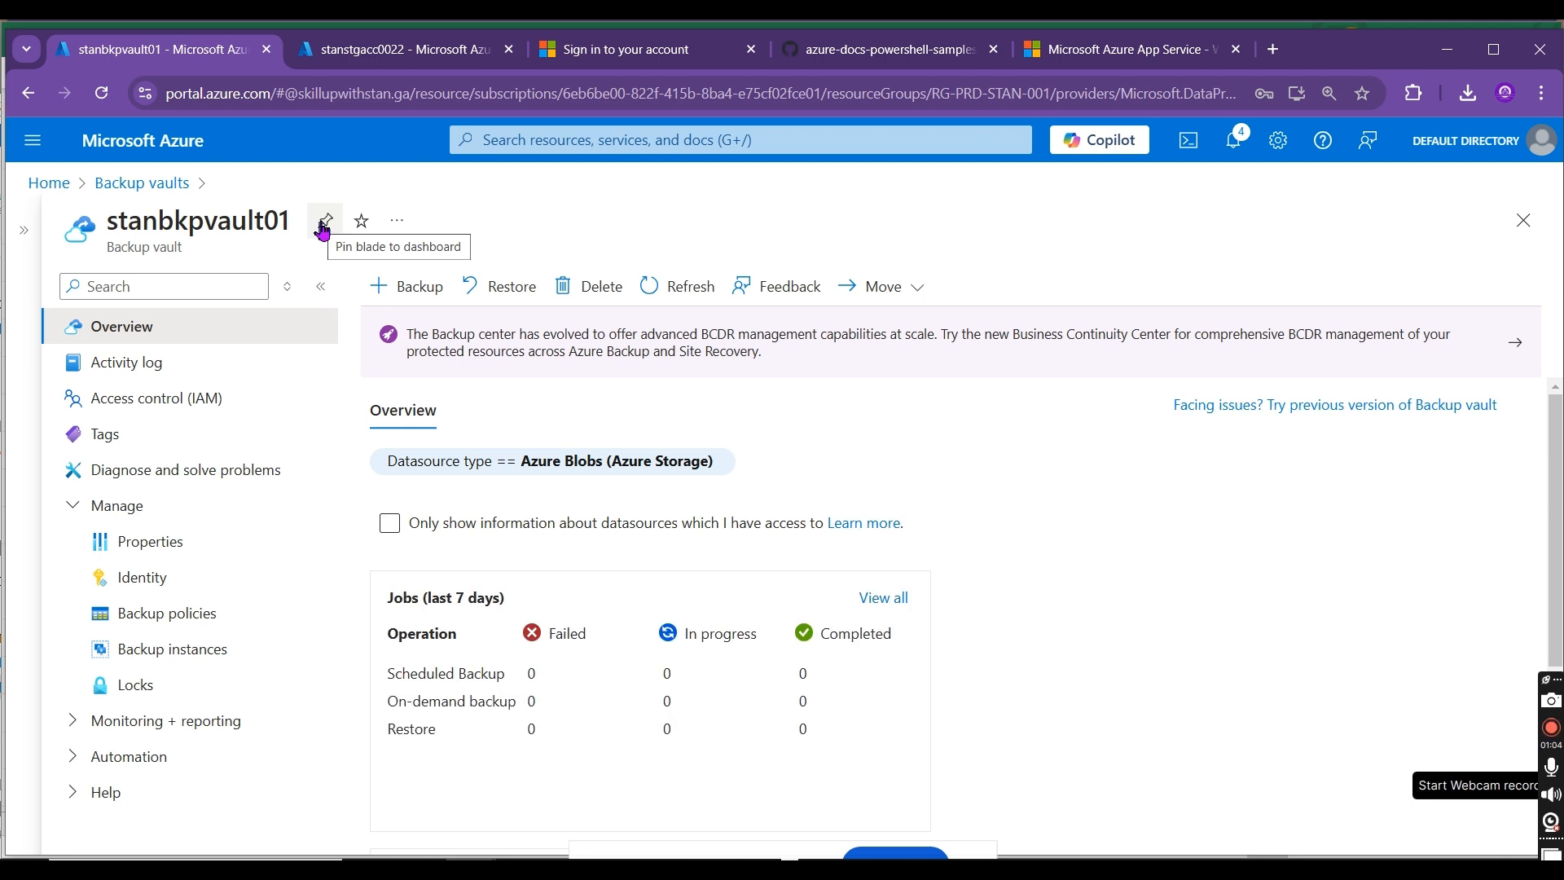
Step: Start configuring a backup in stanbkpvault01 with the datasource type Azure Disks and proceed to the backup policy stage
click(394, 291)
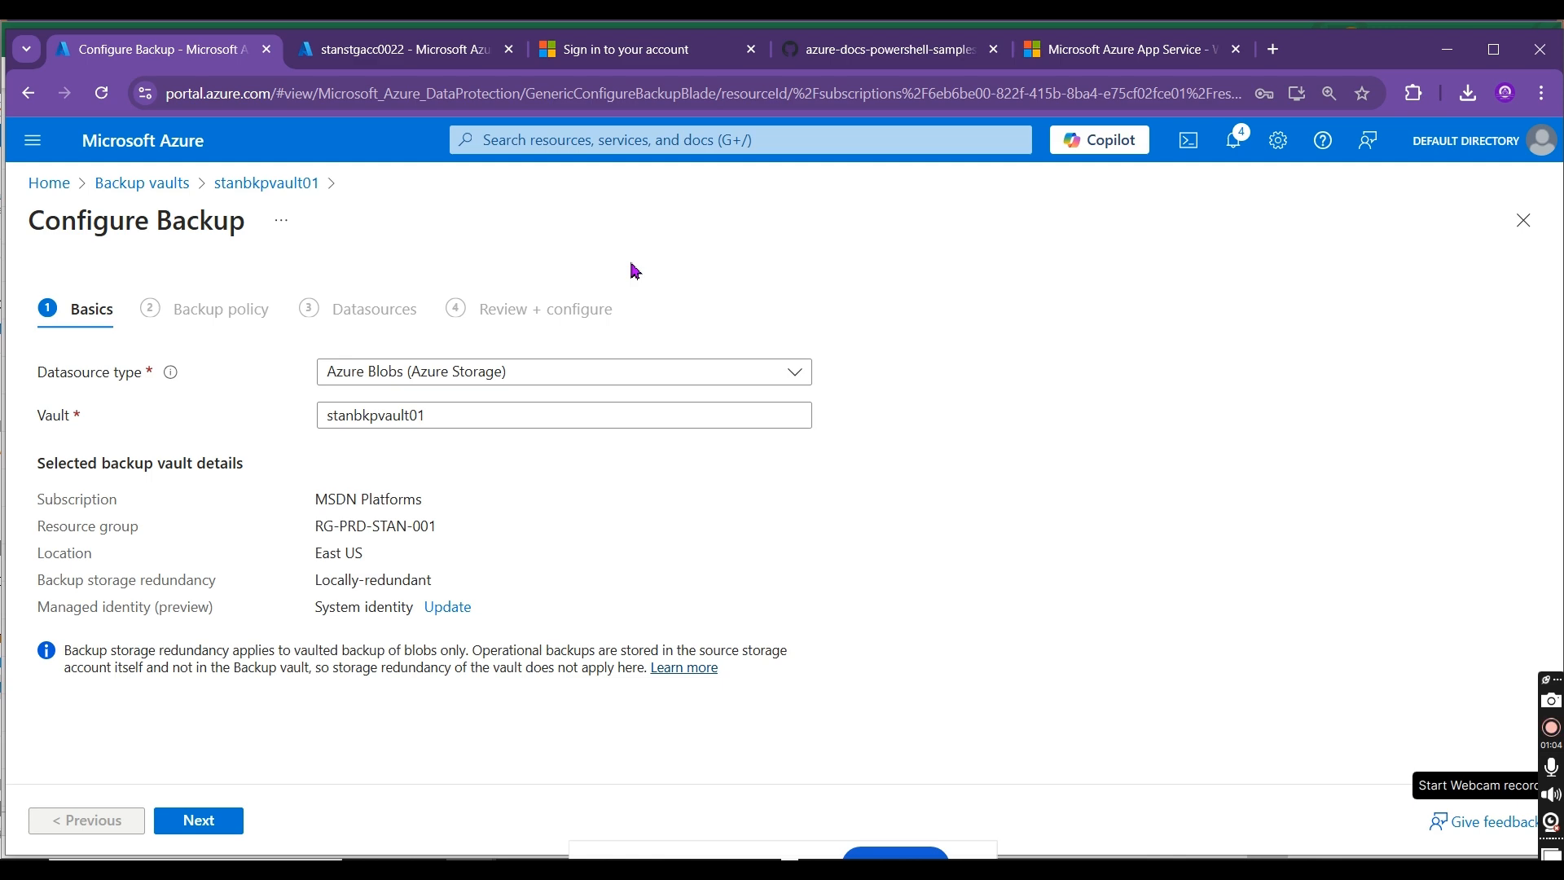
click(557, 365)
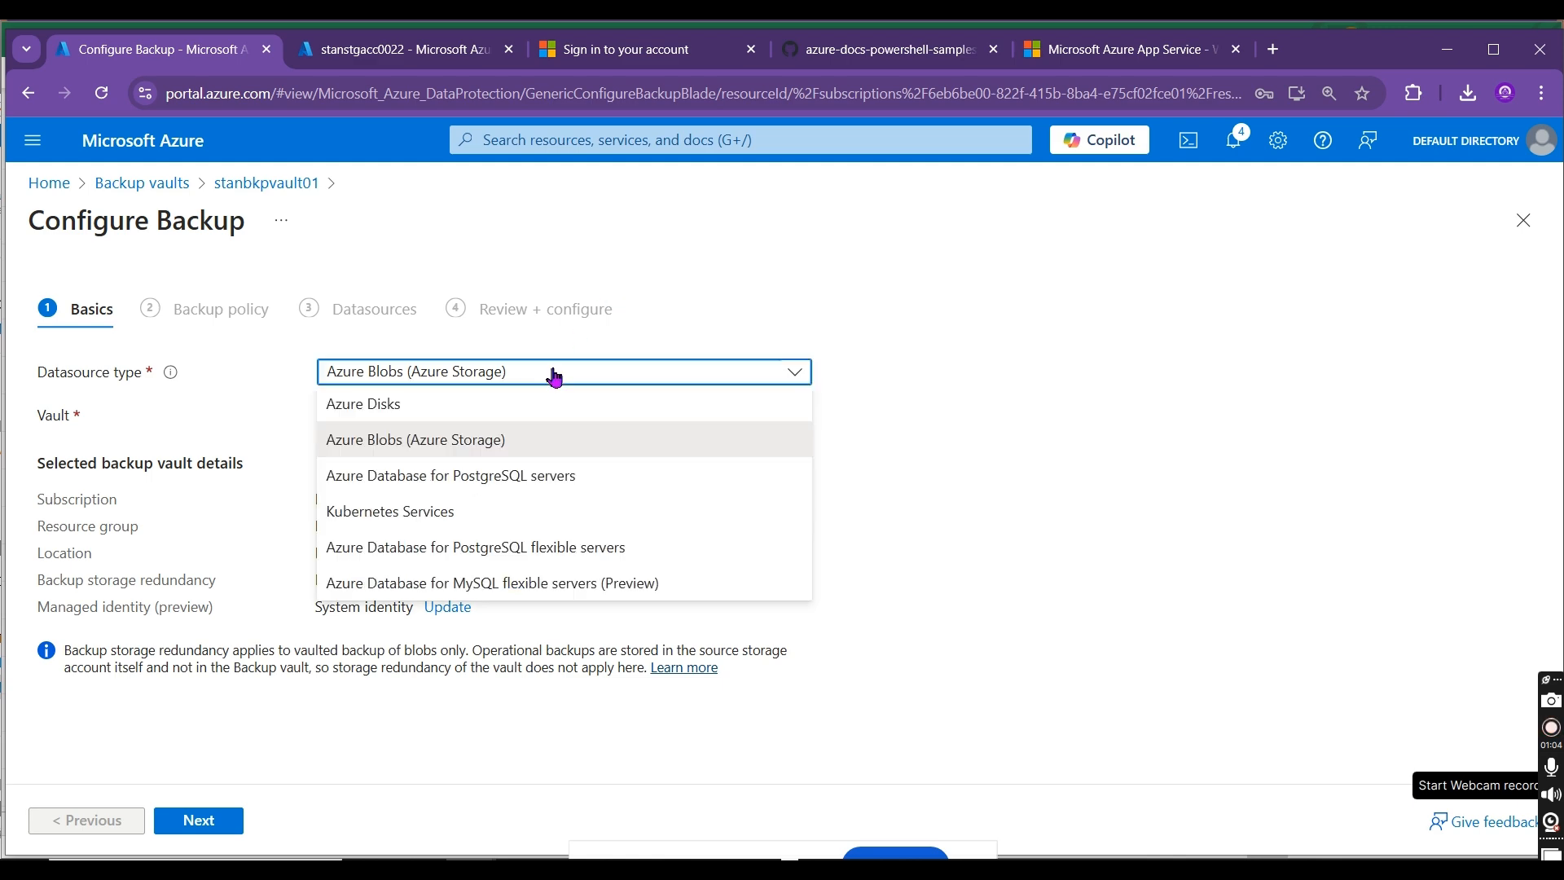
click(449, 411)
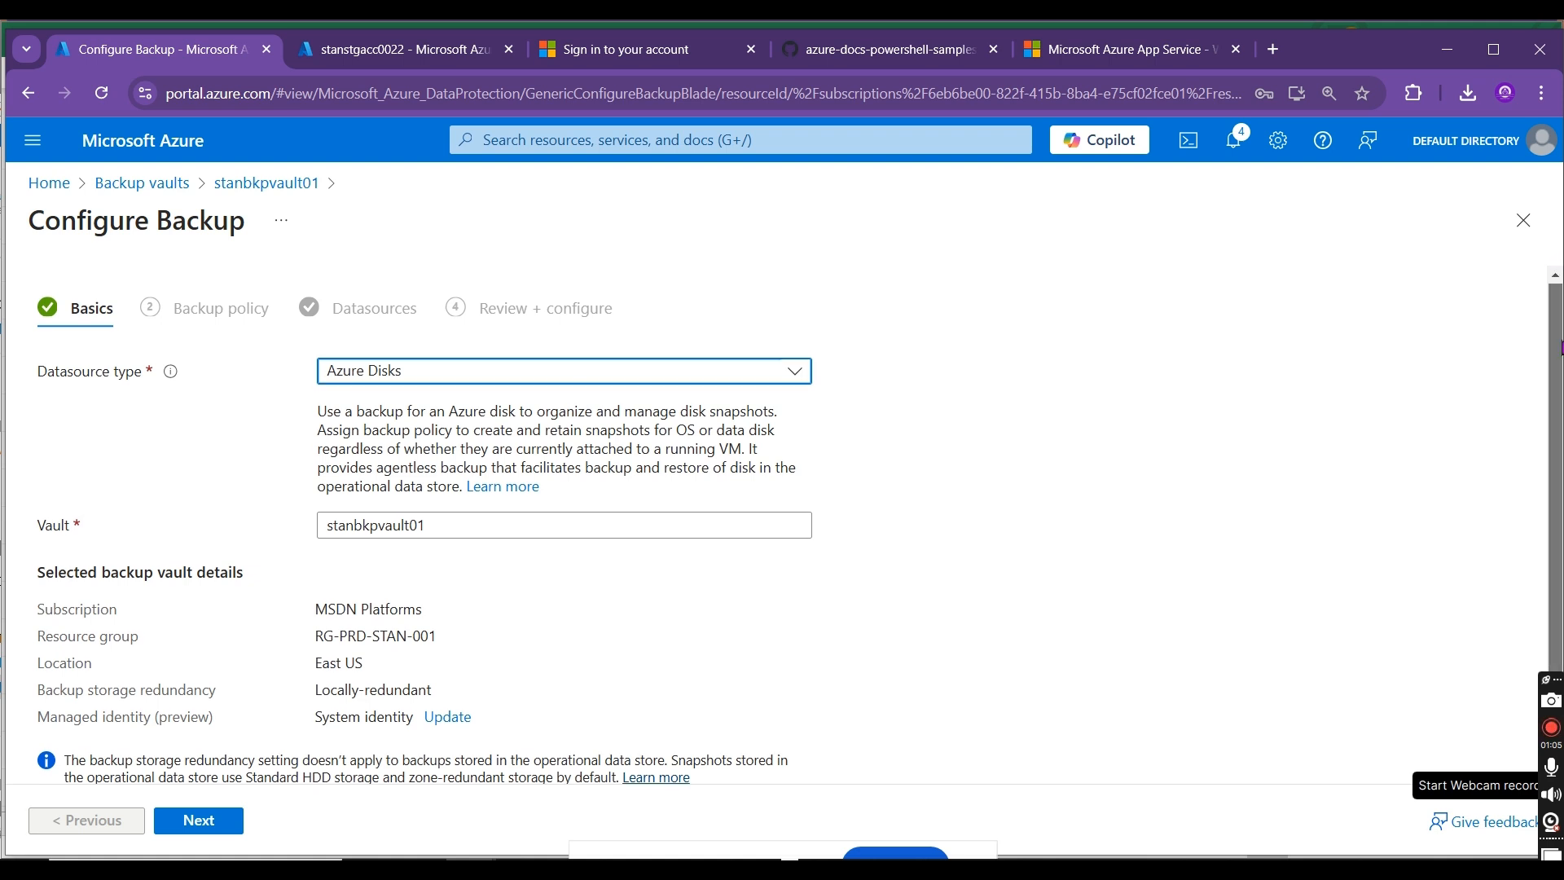
scroll(800, 523, down, 1)
scroll(800, 524, up, 1)
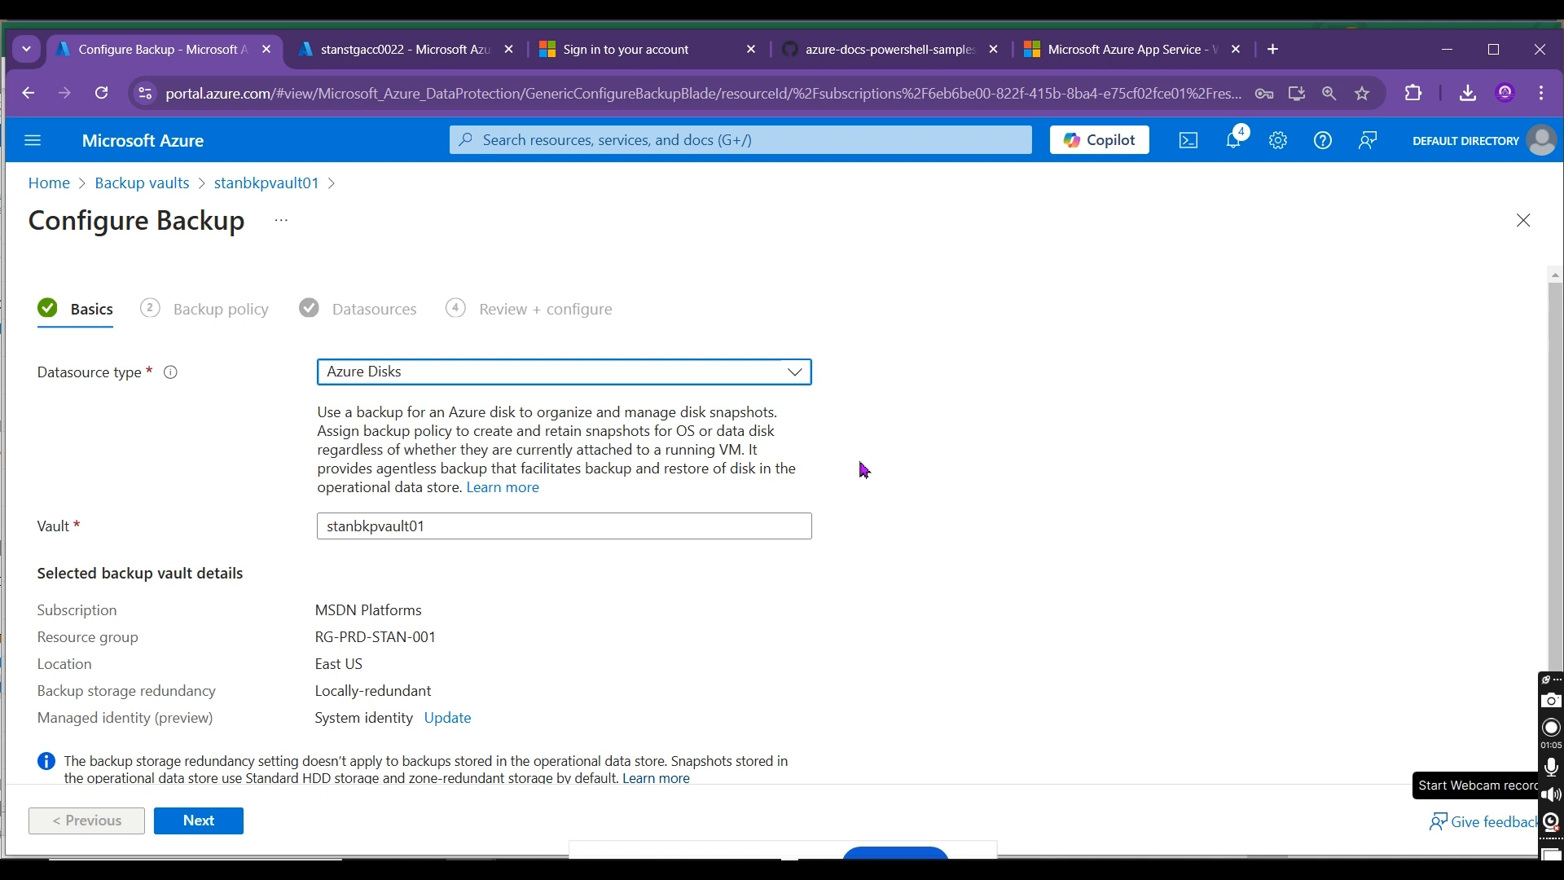
click(210, 824)
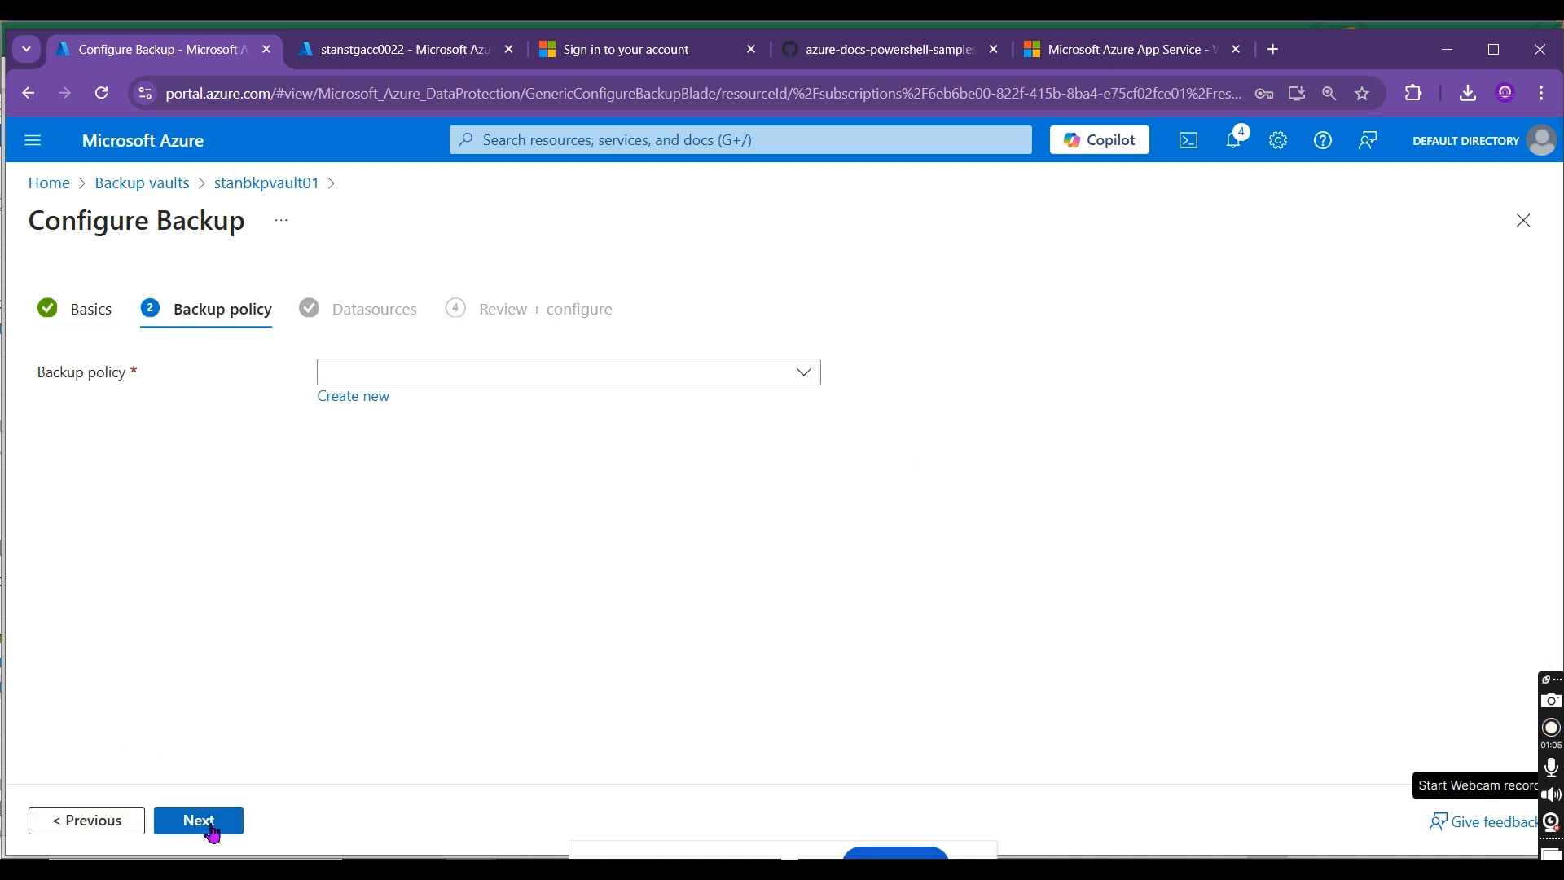
Step: Start a new Azure Disks backup policy named stan-disk-bkp-pol-01 and proceed to its schedule and retention settings
click(715, 366)
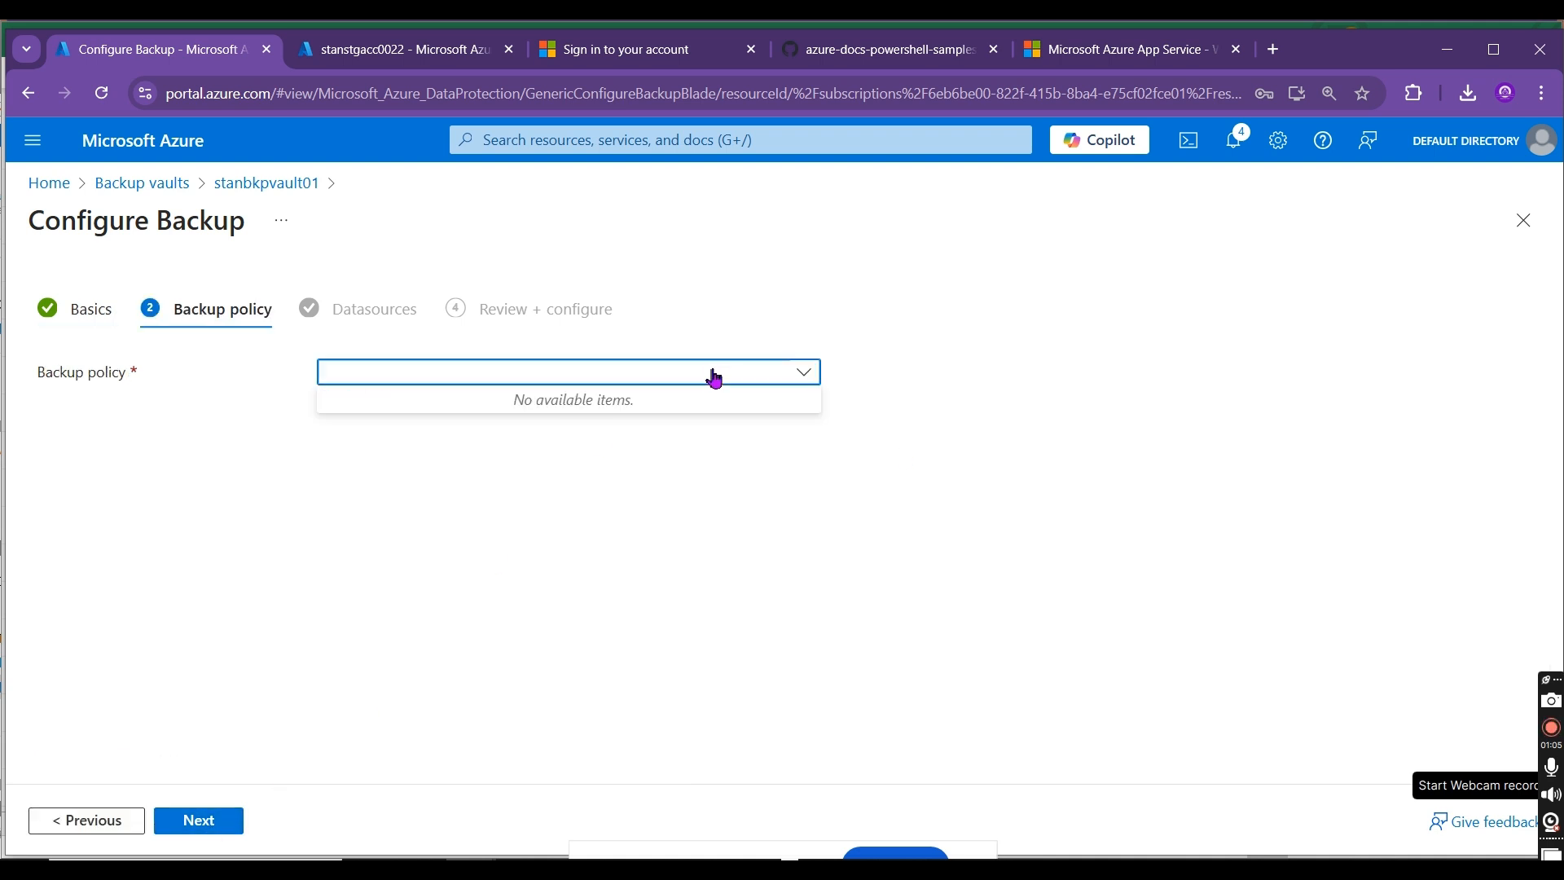
click(554, 480)
click(368, 398)
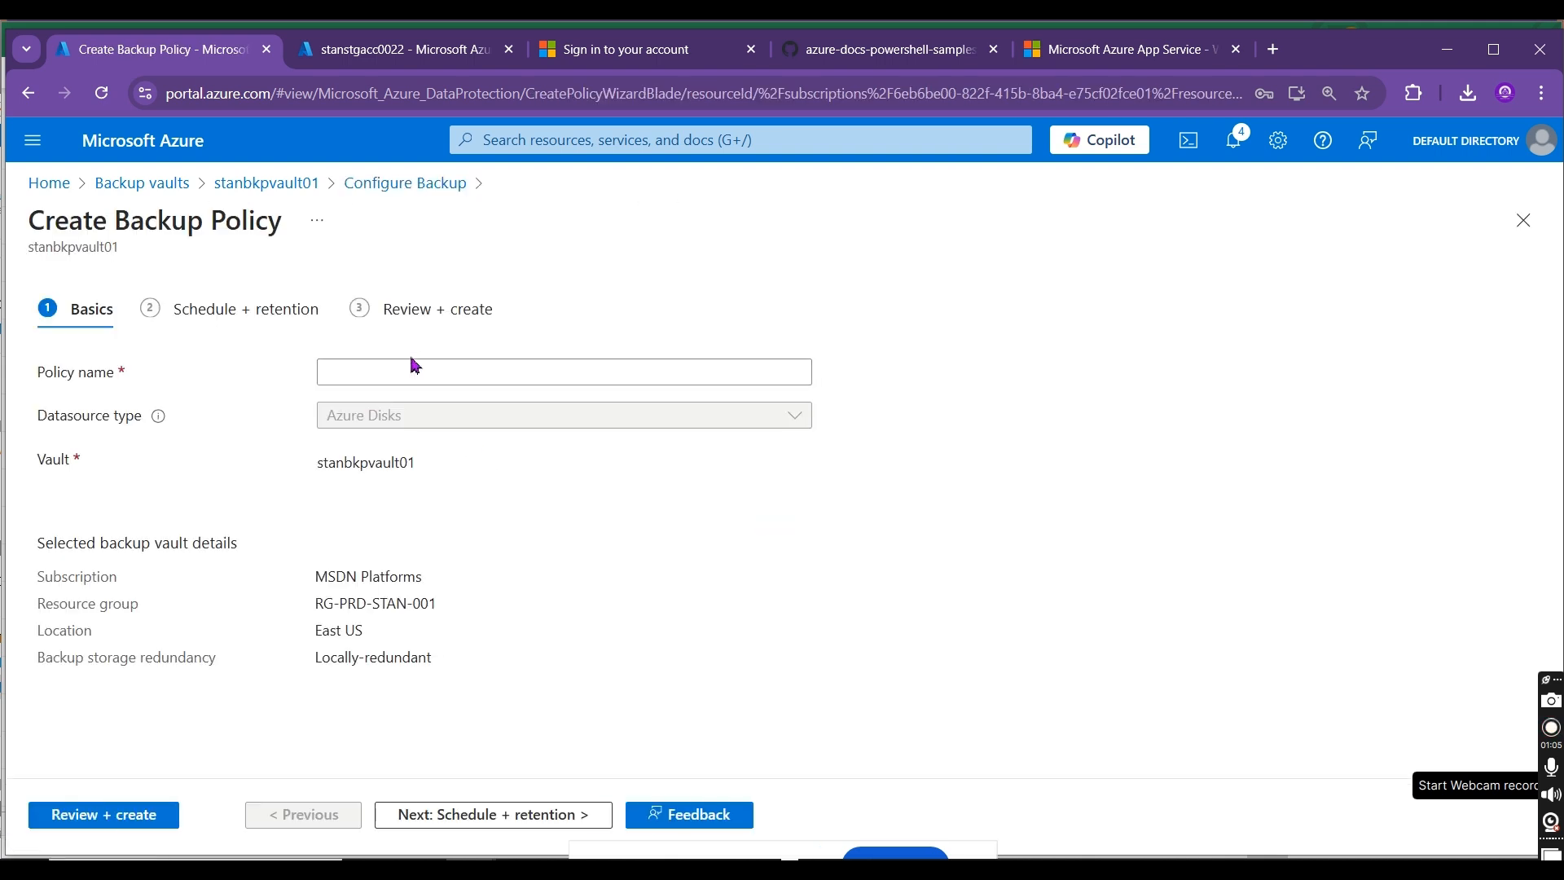
click(401, 381)
text(stan-dk)
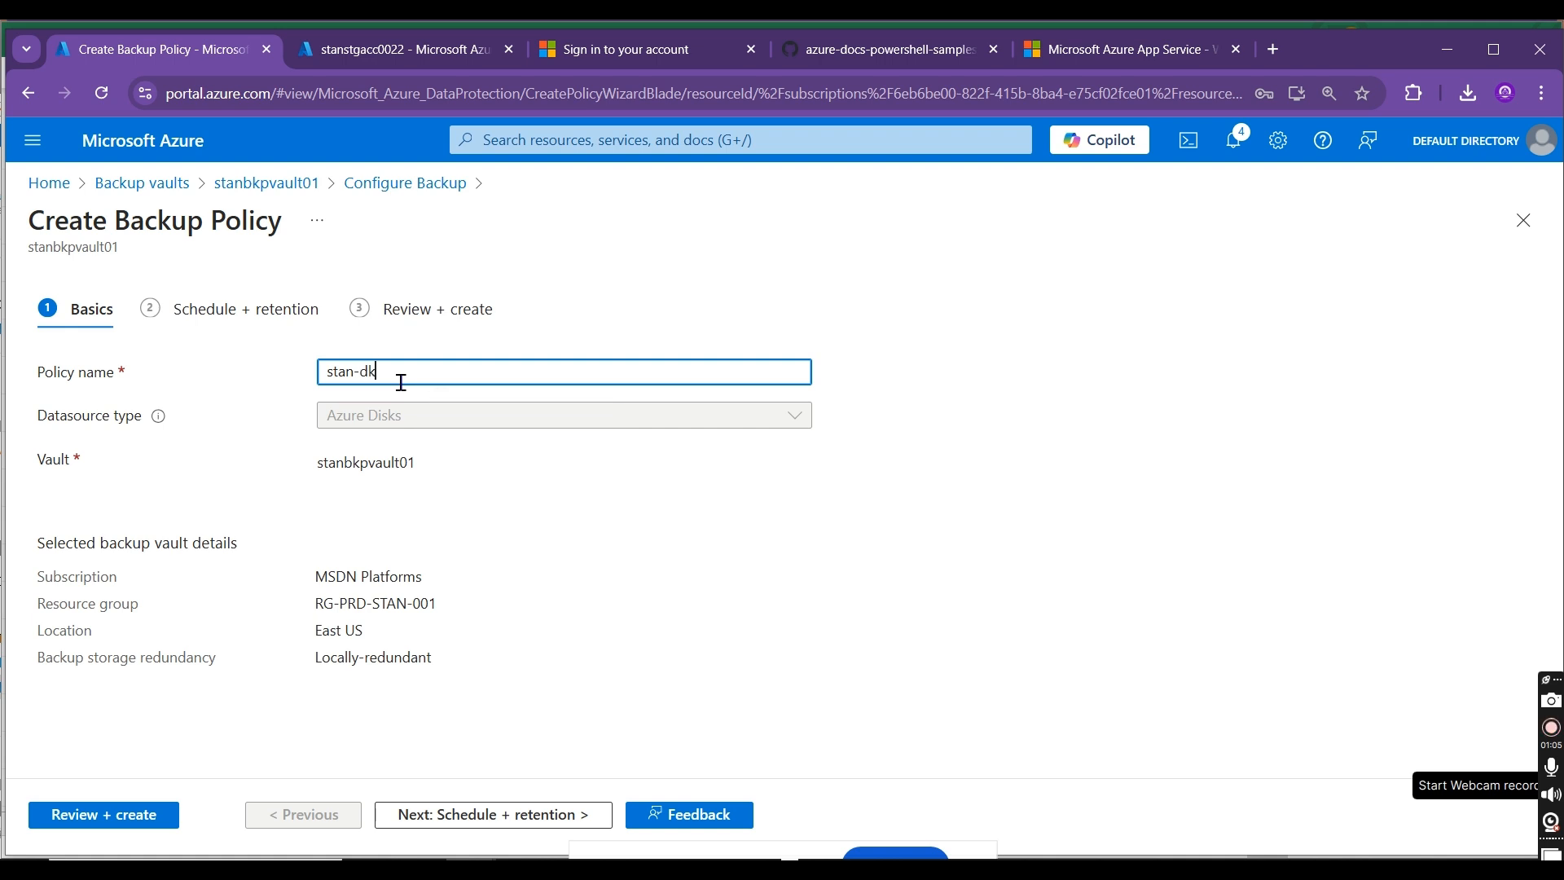
key(BackSpace)
text(isk)
text(-blp)
key(BackSpace)
key(BackSpace)
text(kp=)
key(BackSpace)
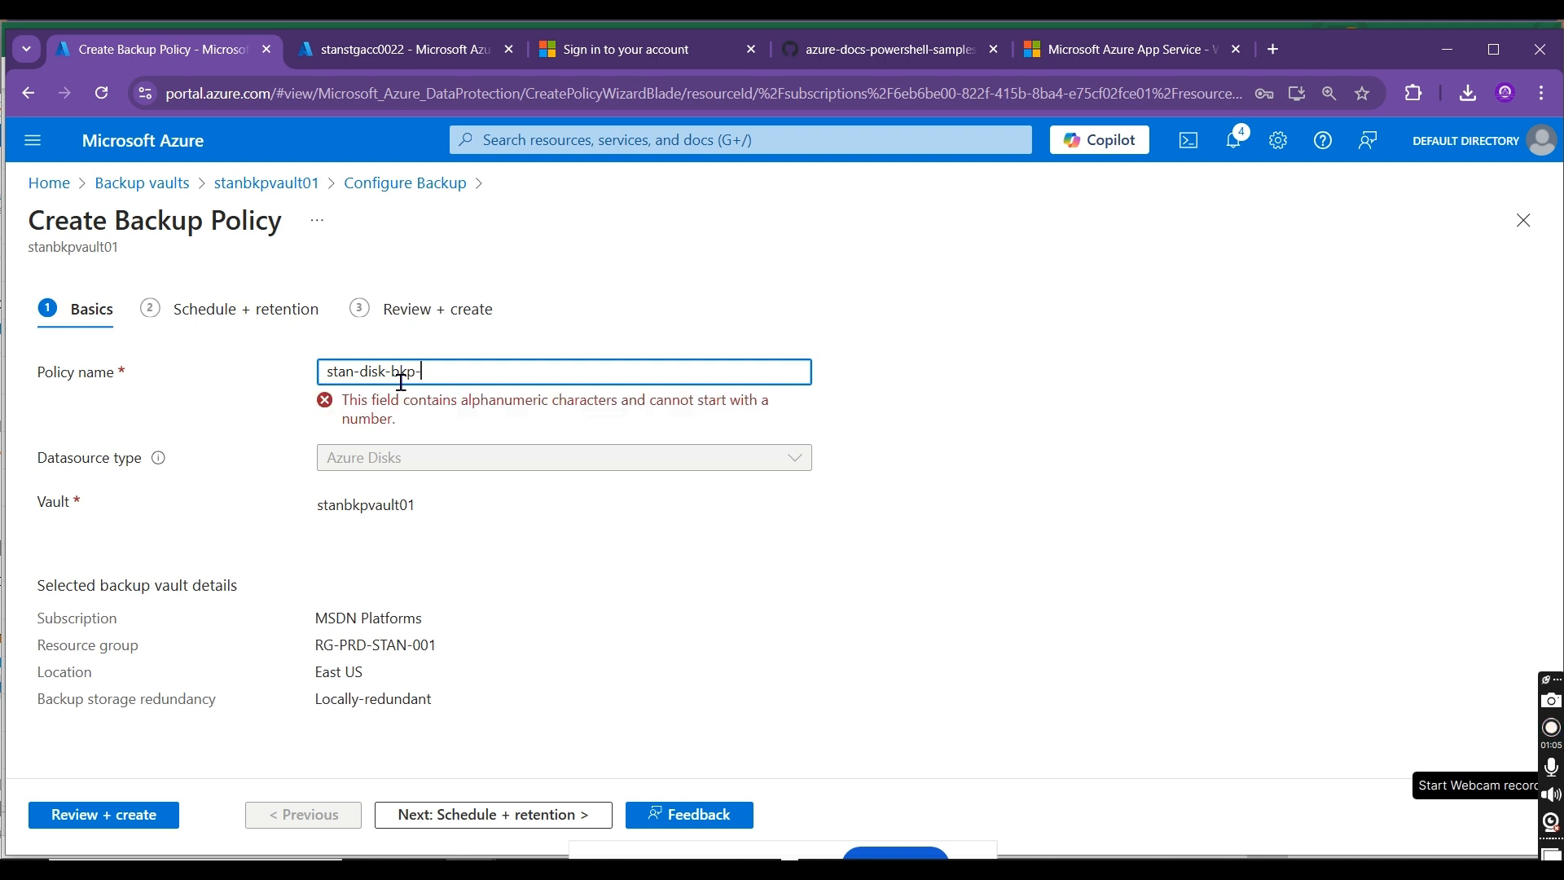
text(-pol-01)
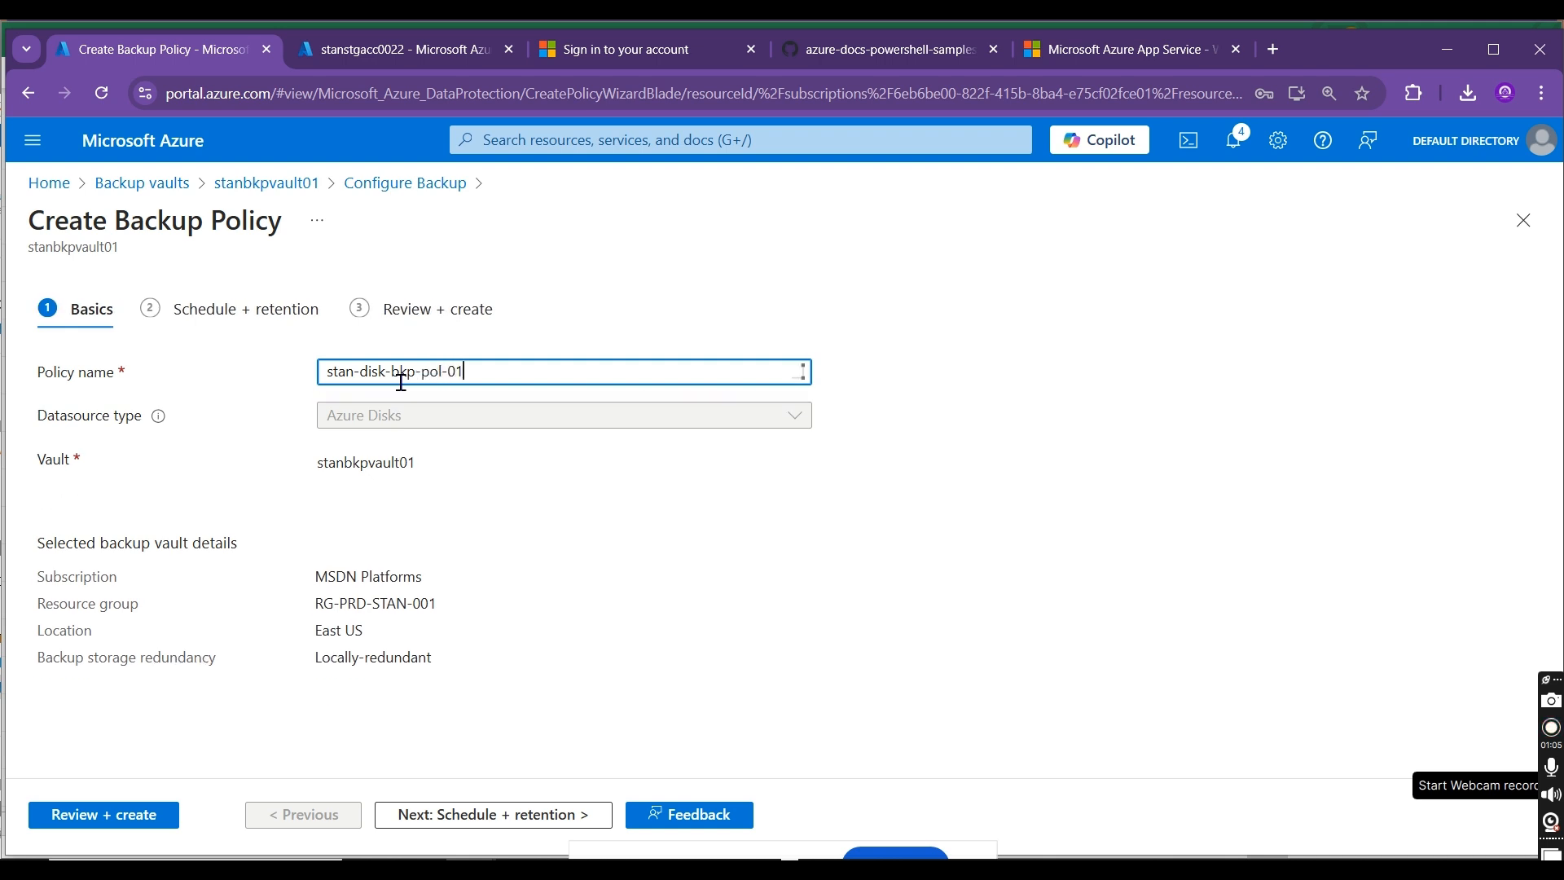
click(492, 816)
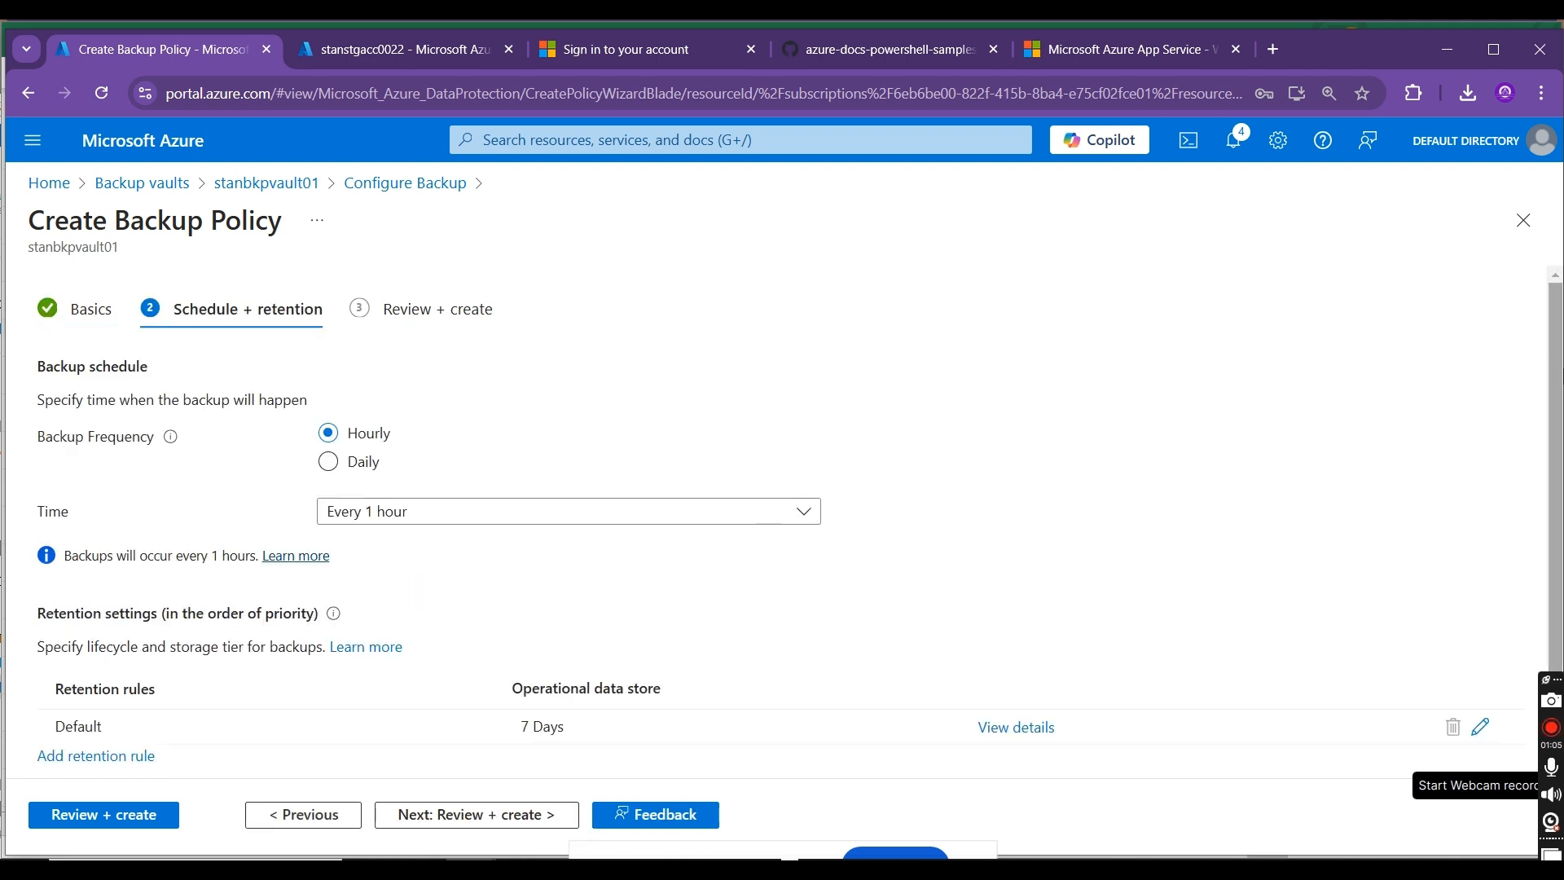
Step: Examine the hourly backup interval options and the Default rule's retention settings, leaving them as they are
drag(1561, 404, 1561, 482)
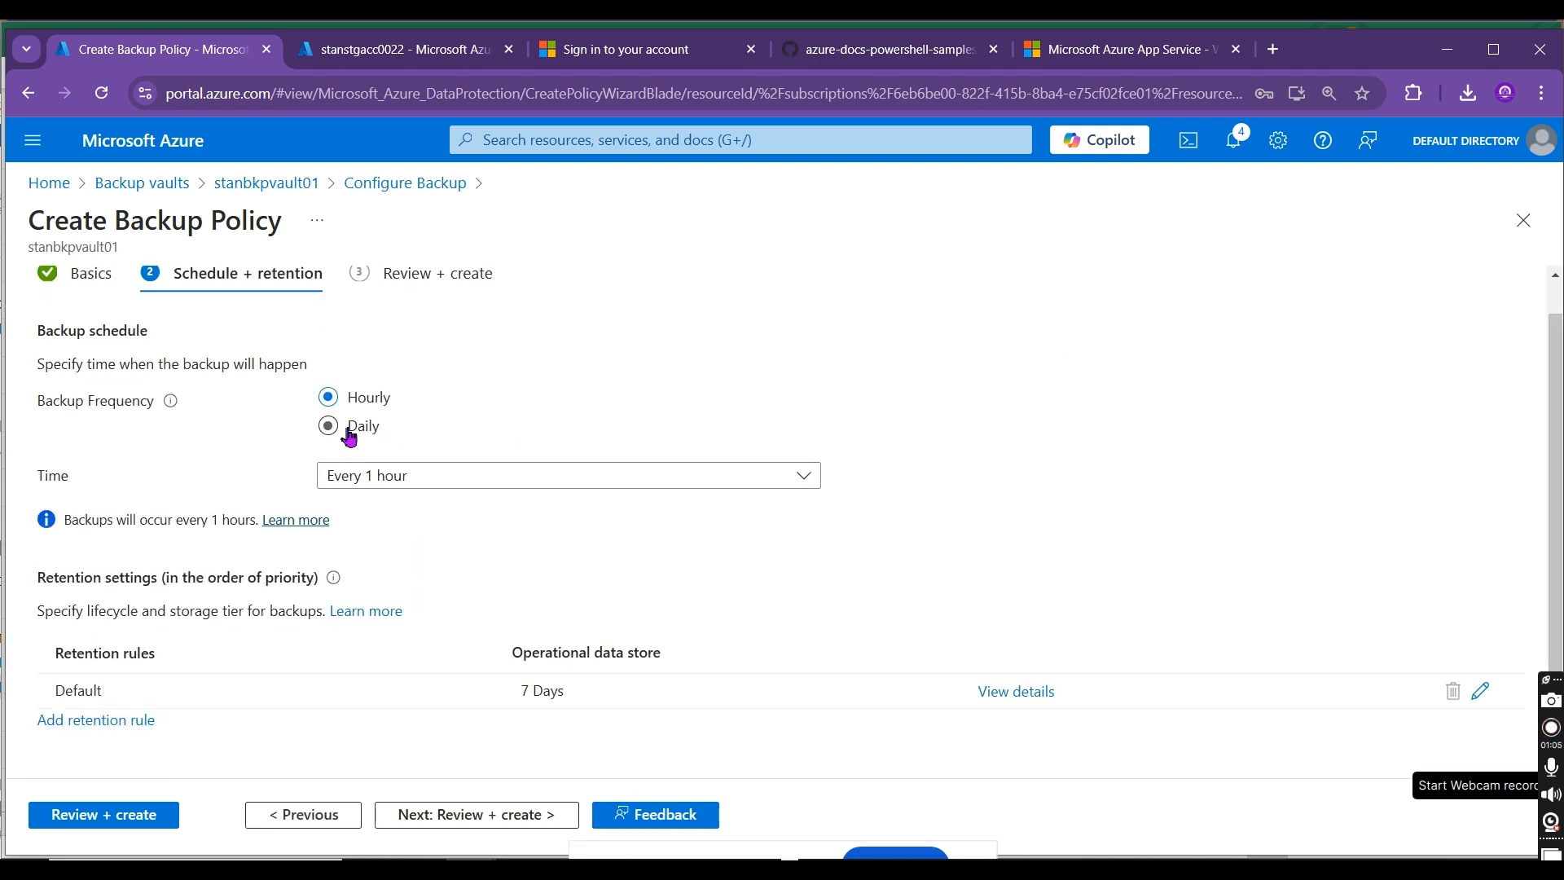
click(432, 479)
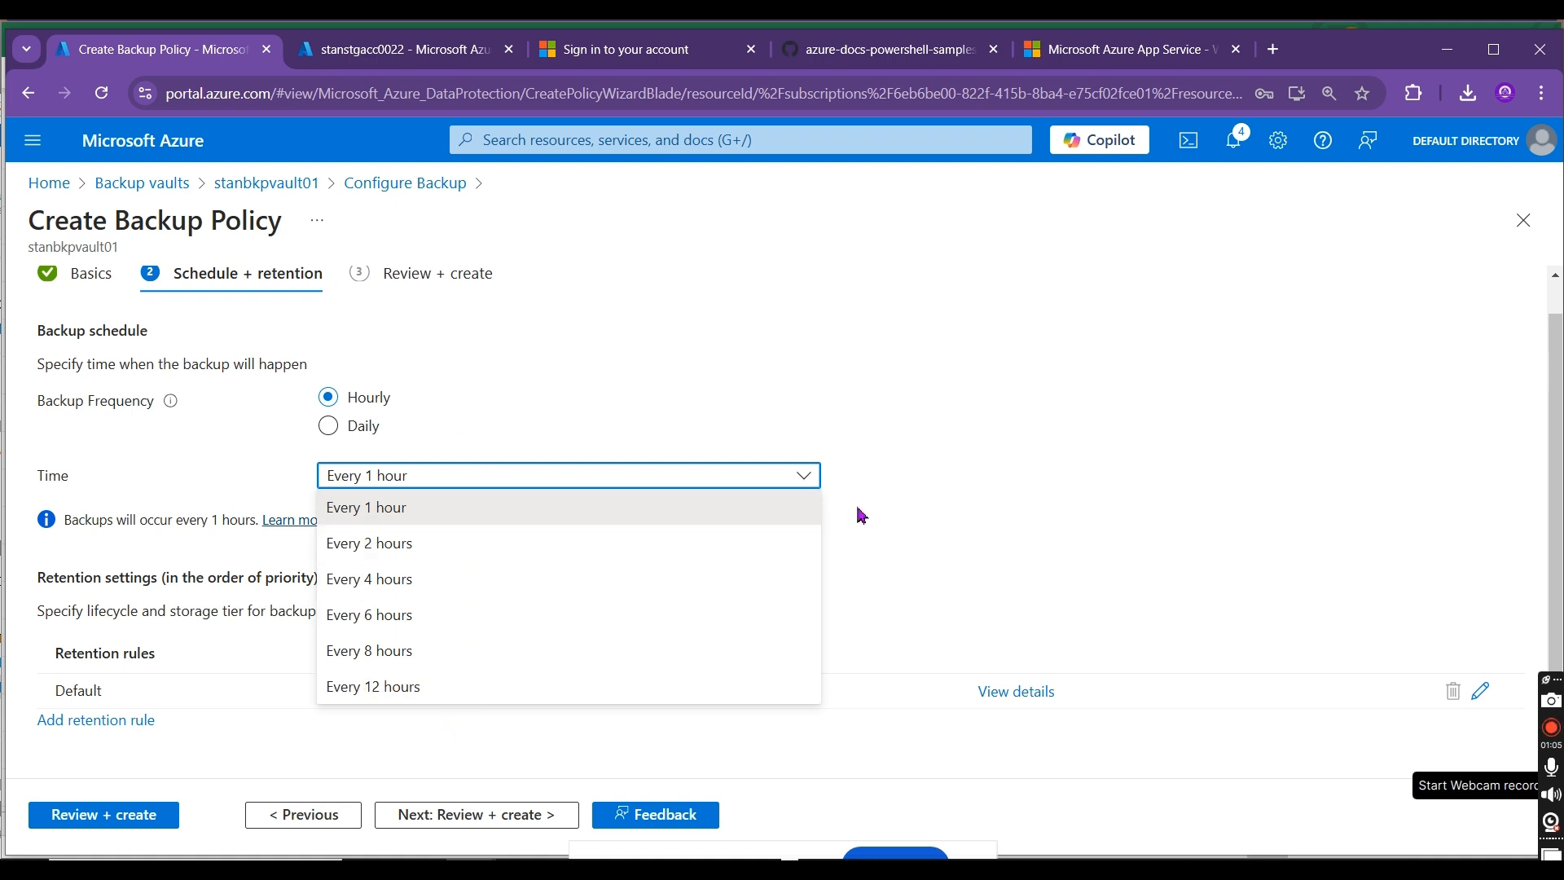
click(1007, 500)
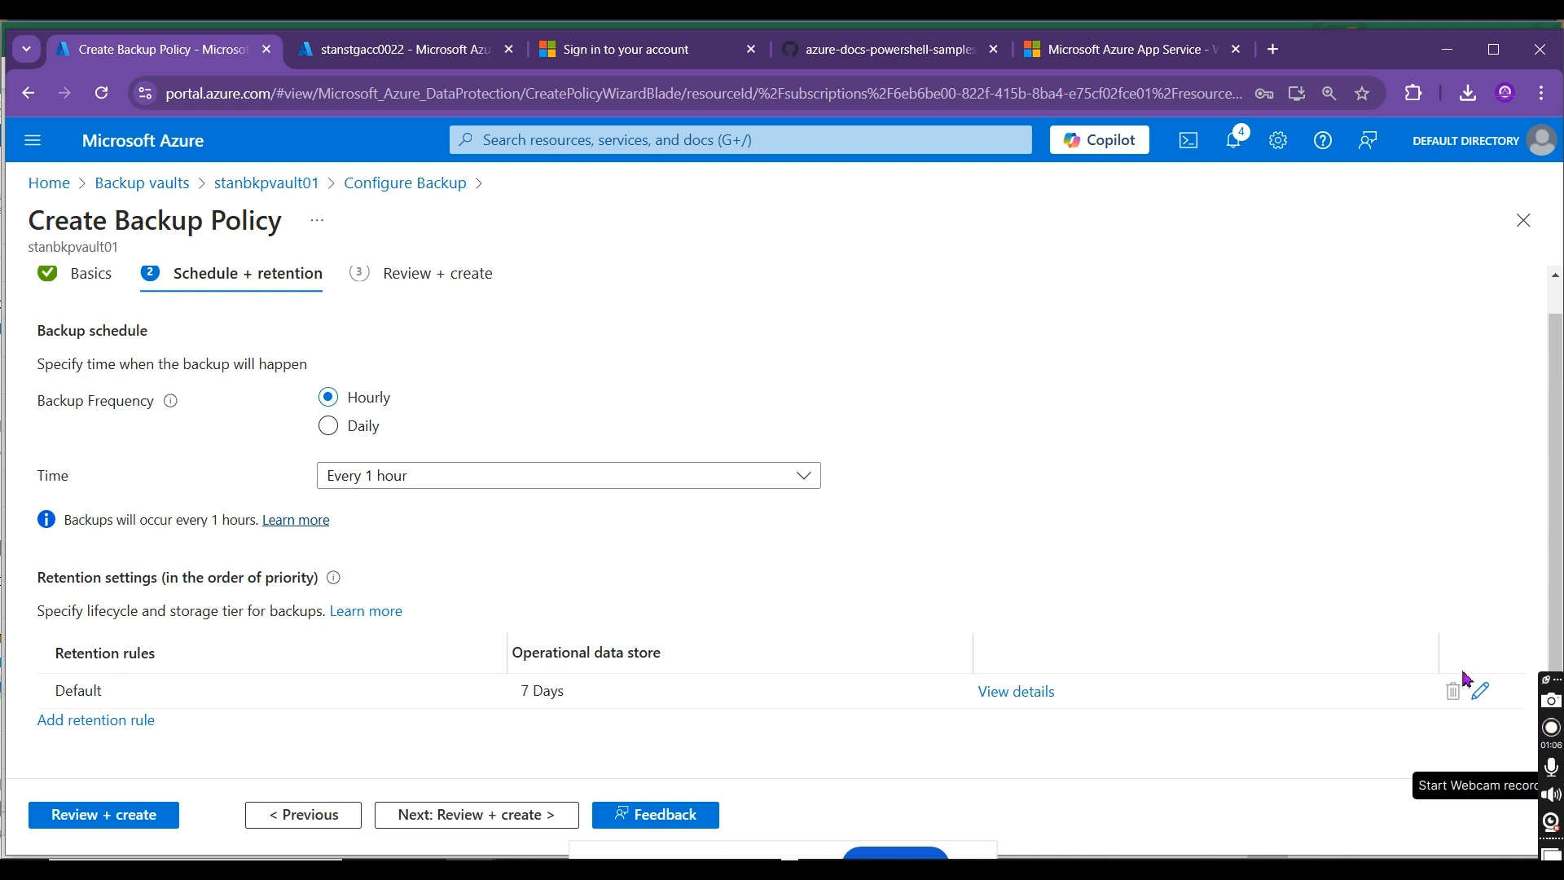
click(1481, 692)
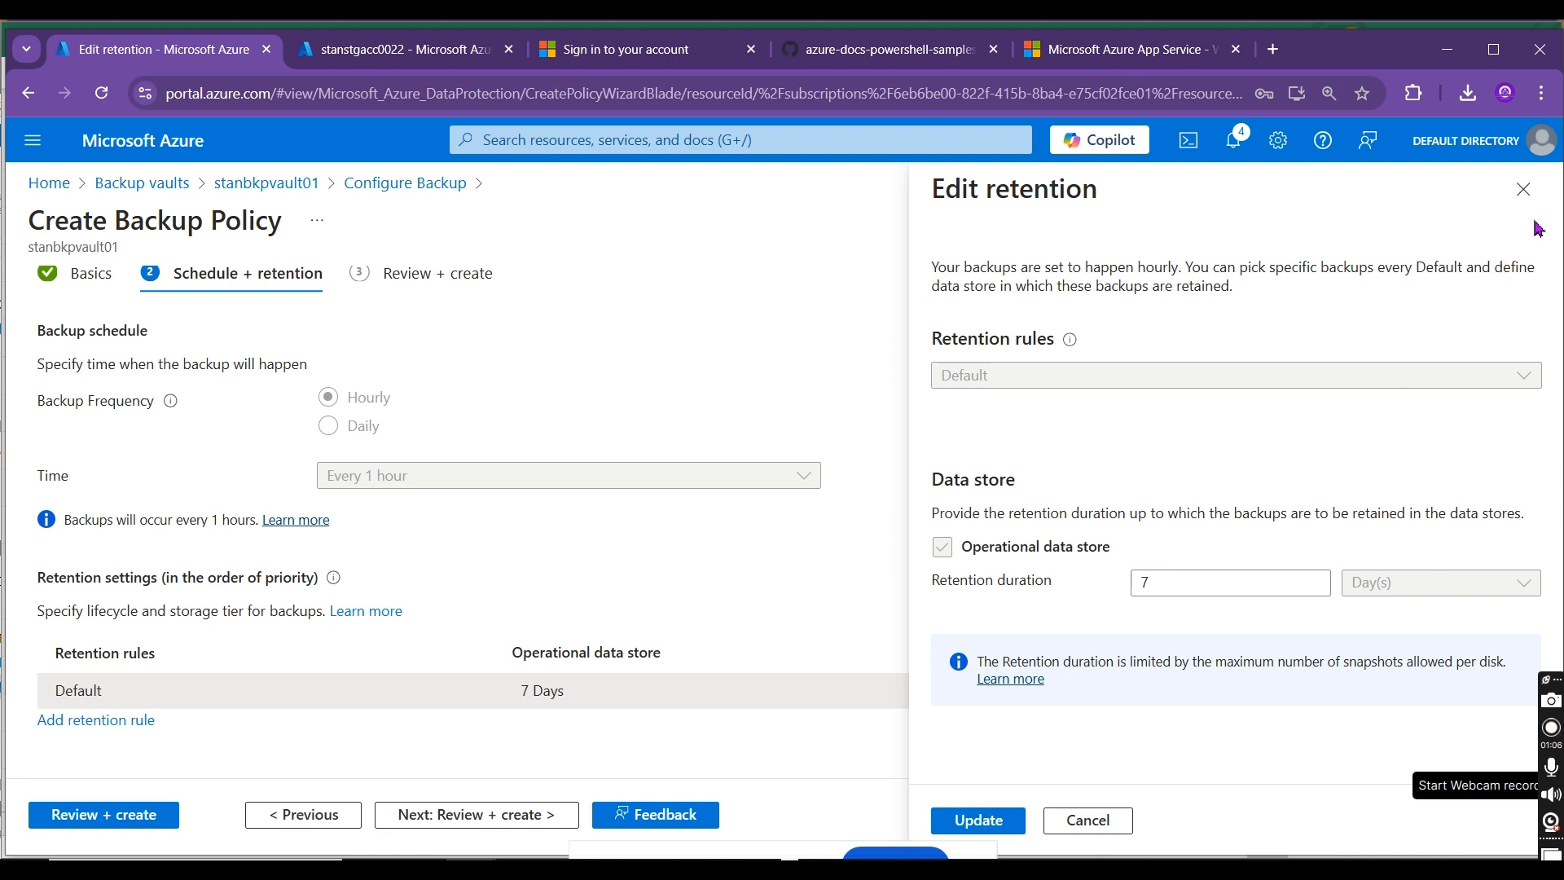
click(1522, 189)
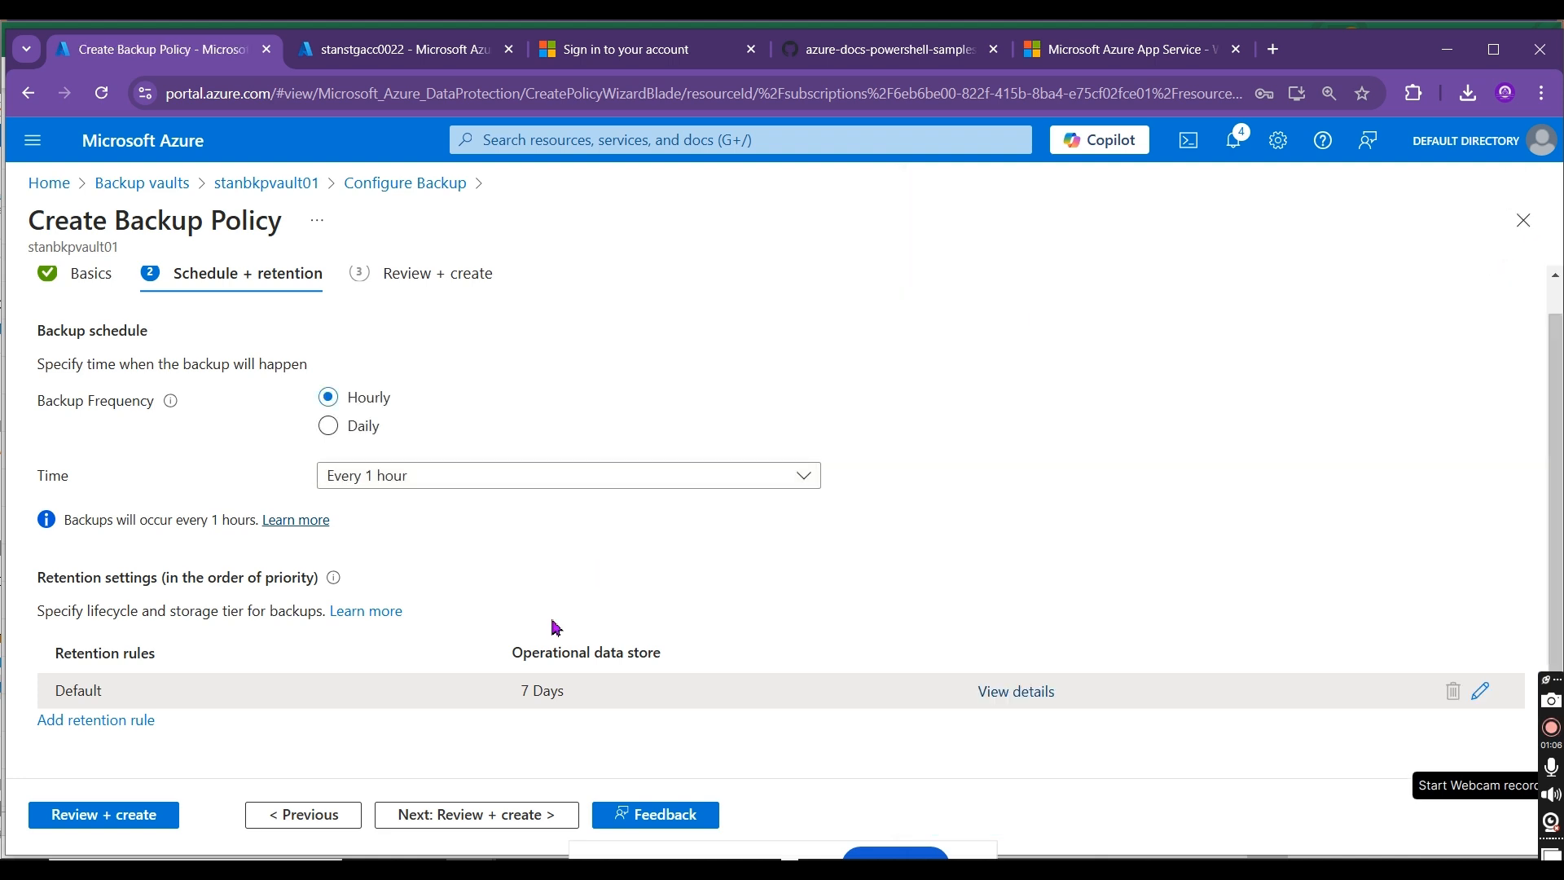
click(102, 722)
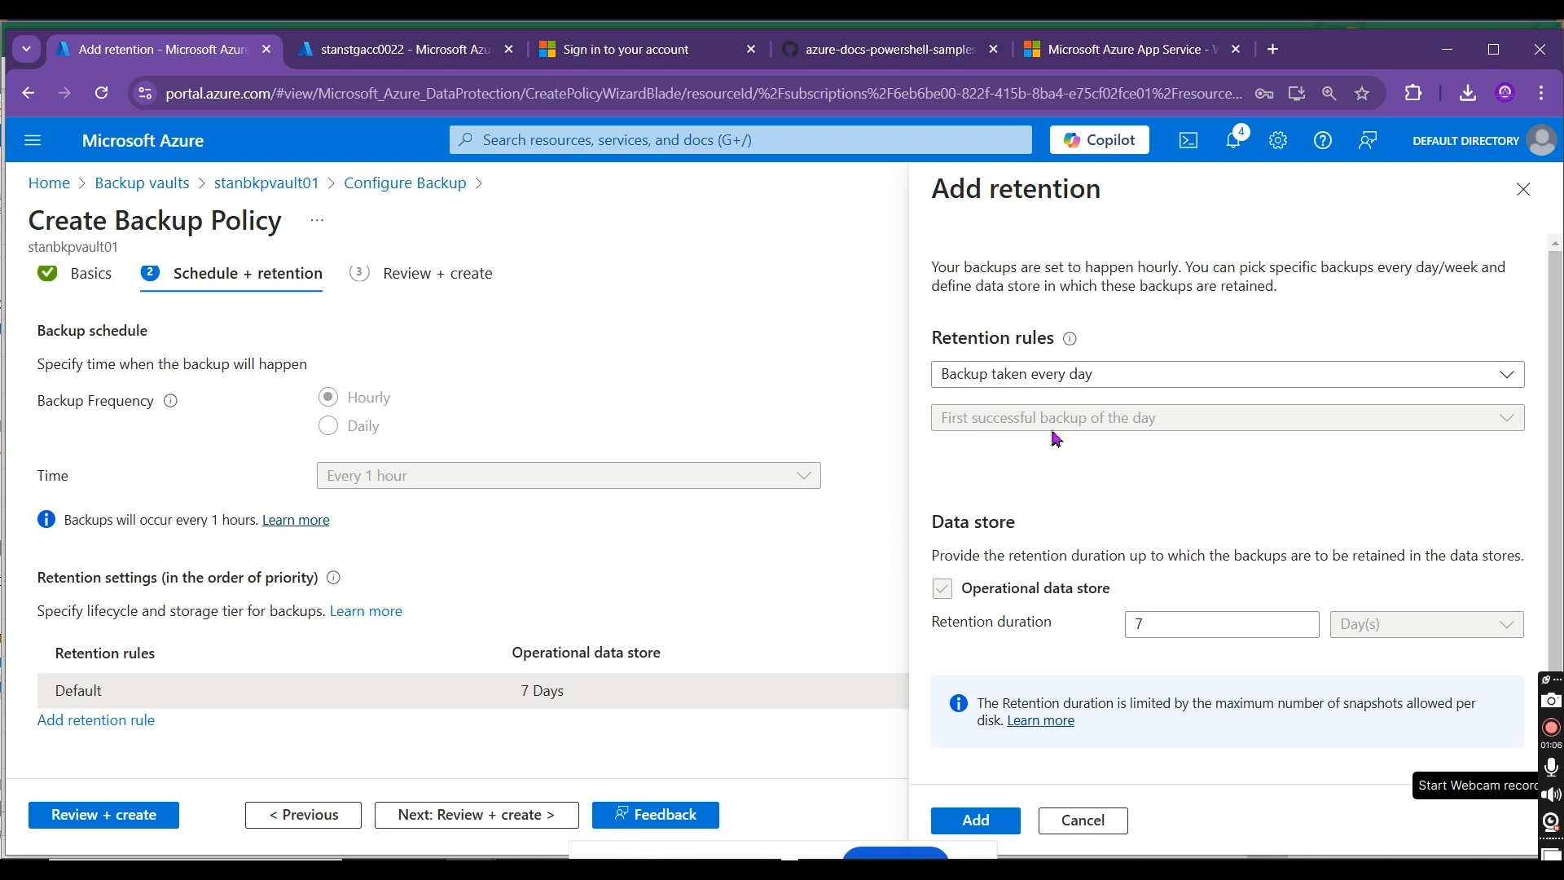
click(1112, 376)
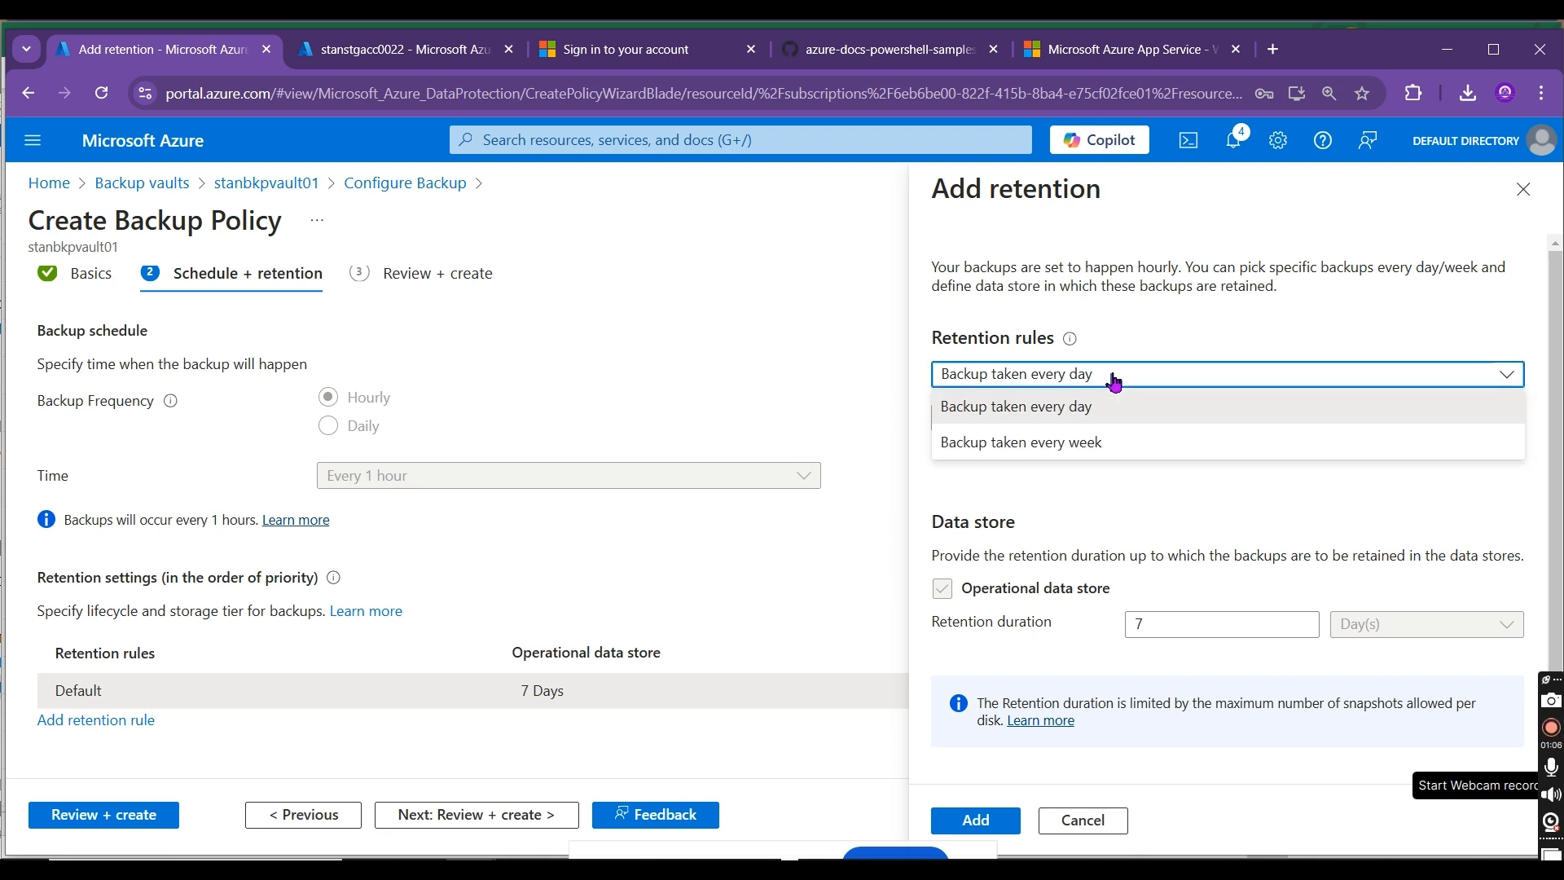
click(1041, 445)
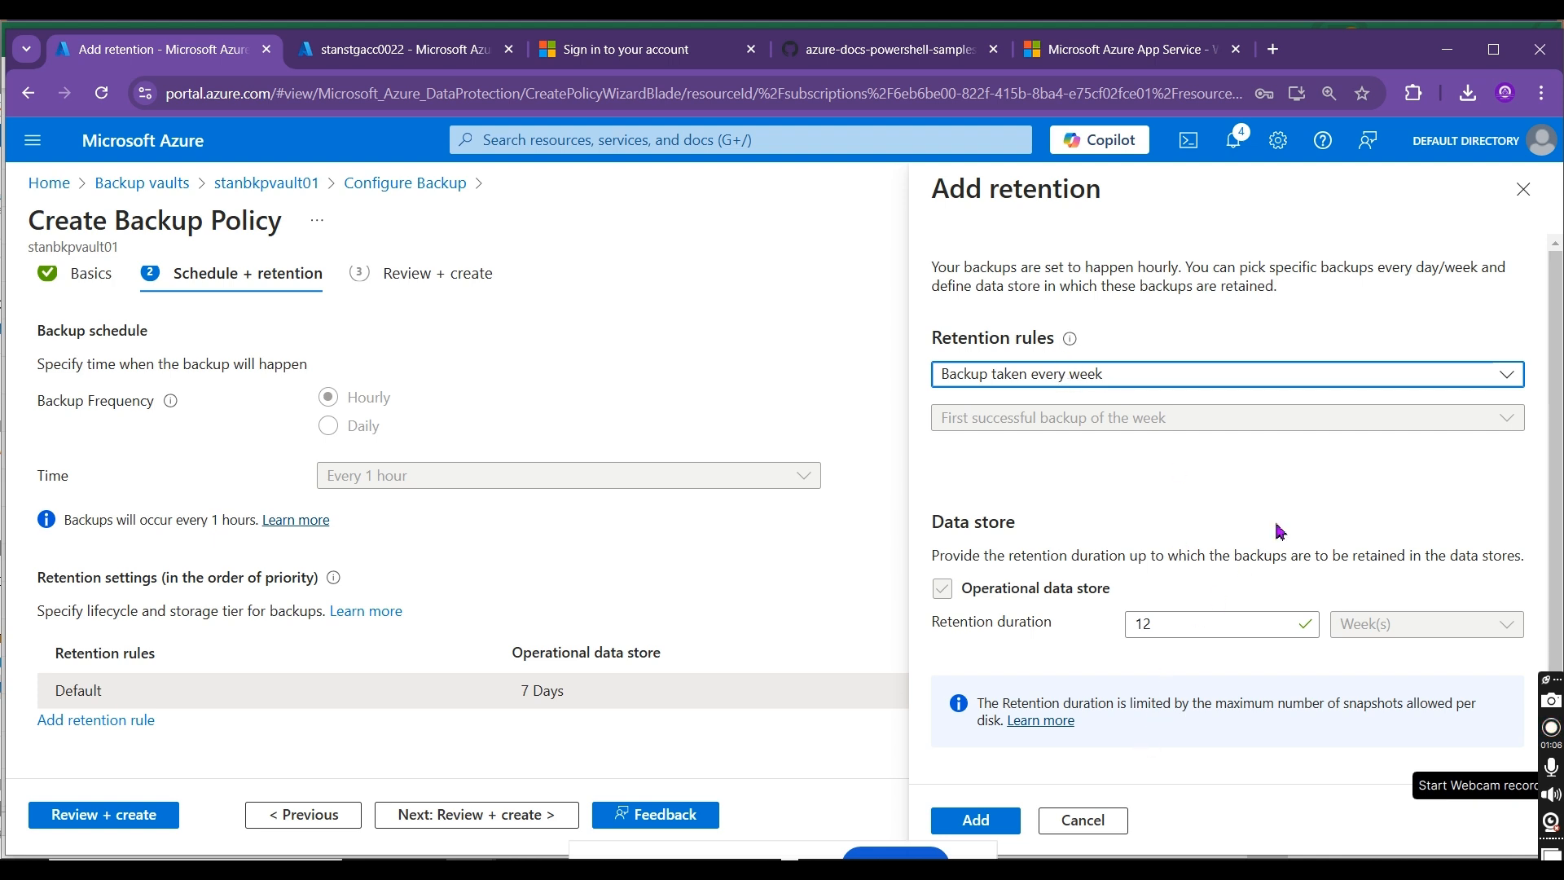
click(1539, 207)
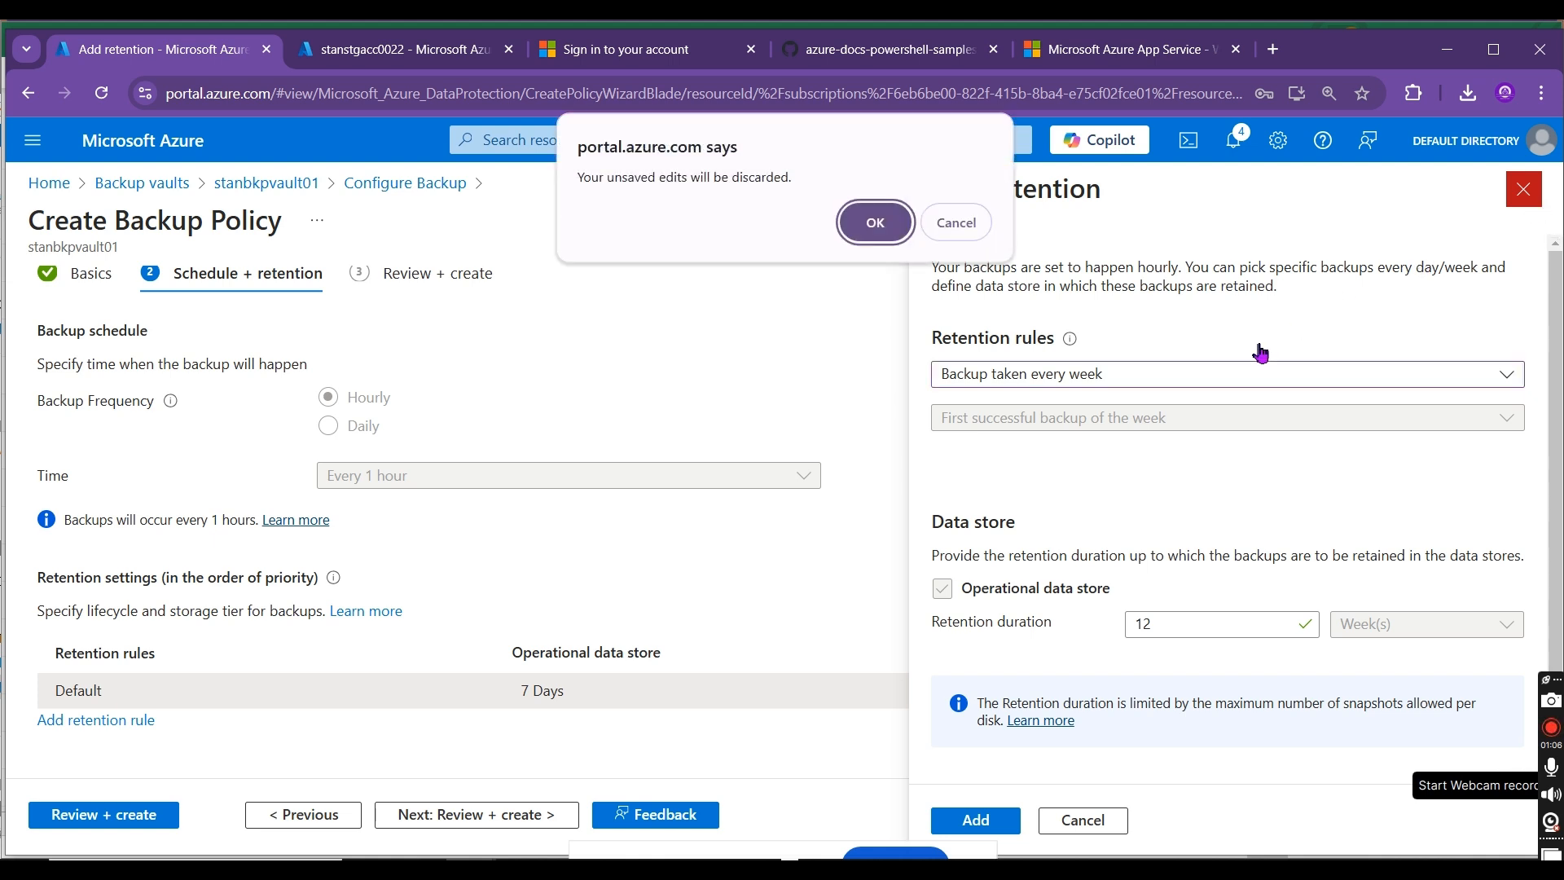
click(871, 234)
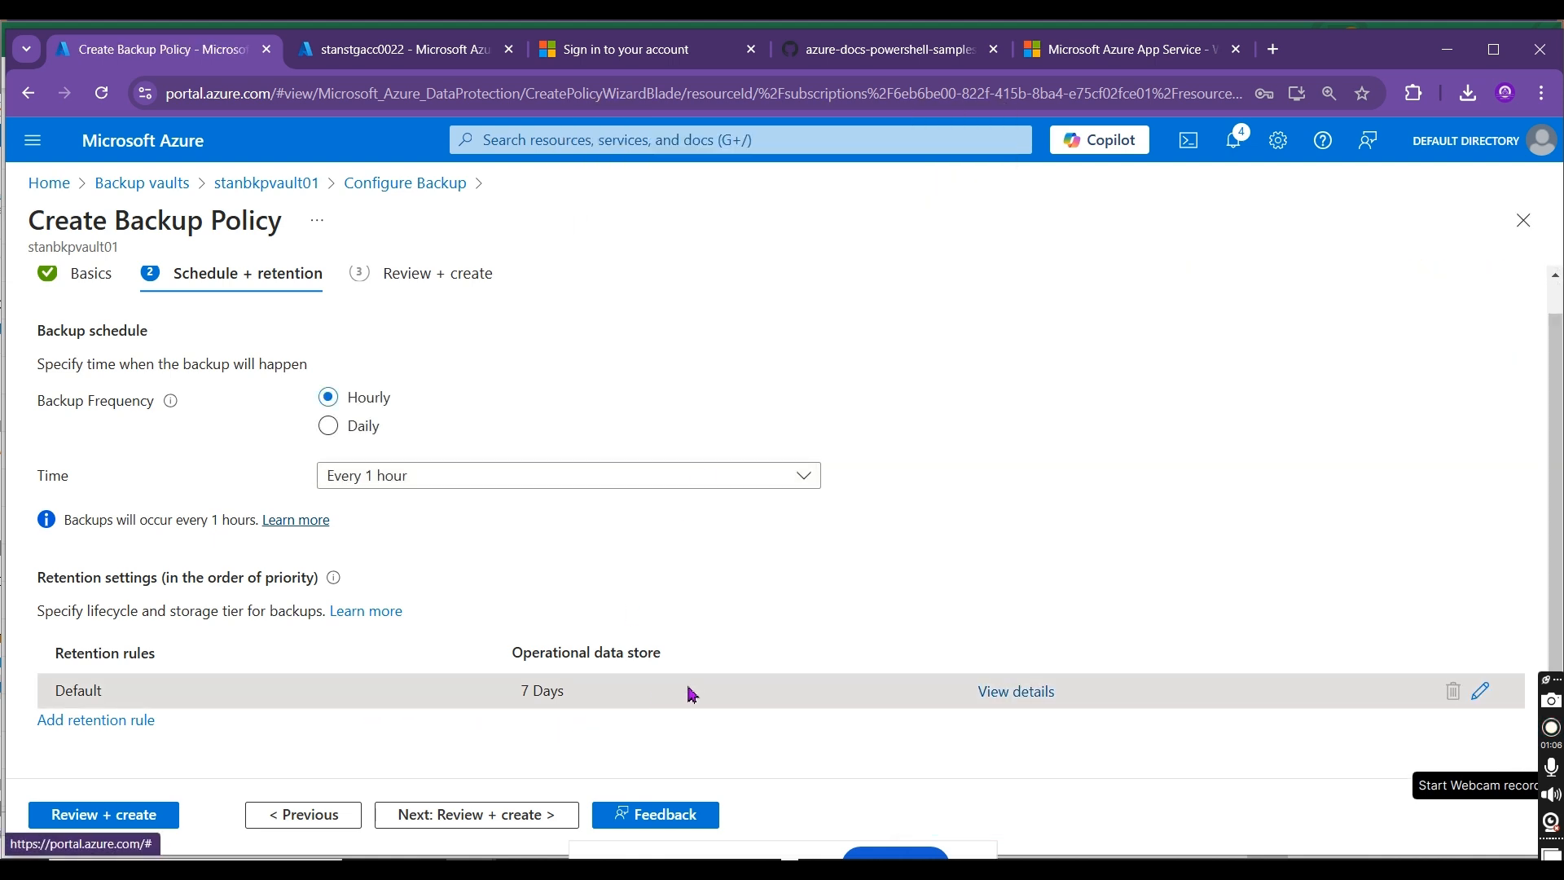
Step: Edit the Default retention rule and enter a retention duration of 1 day for the operational data store
click(1481, 689)
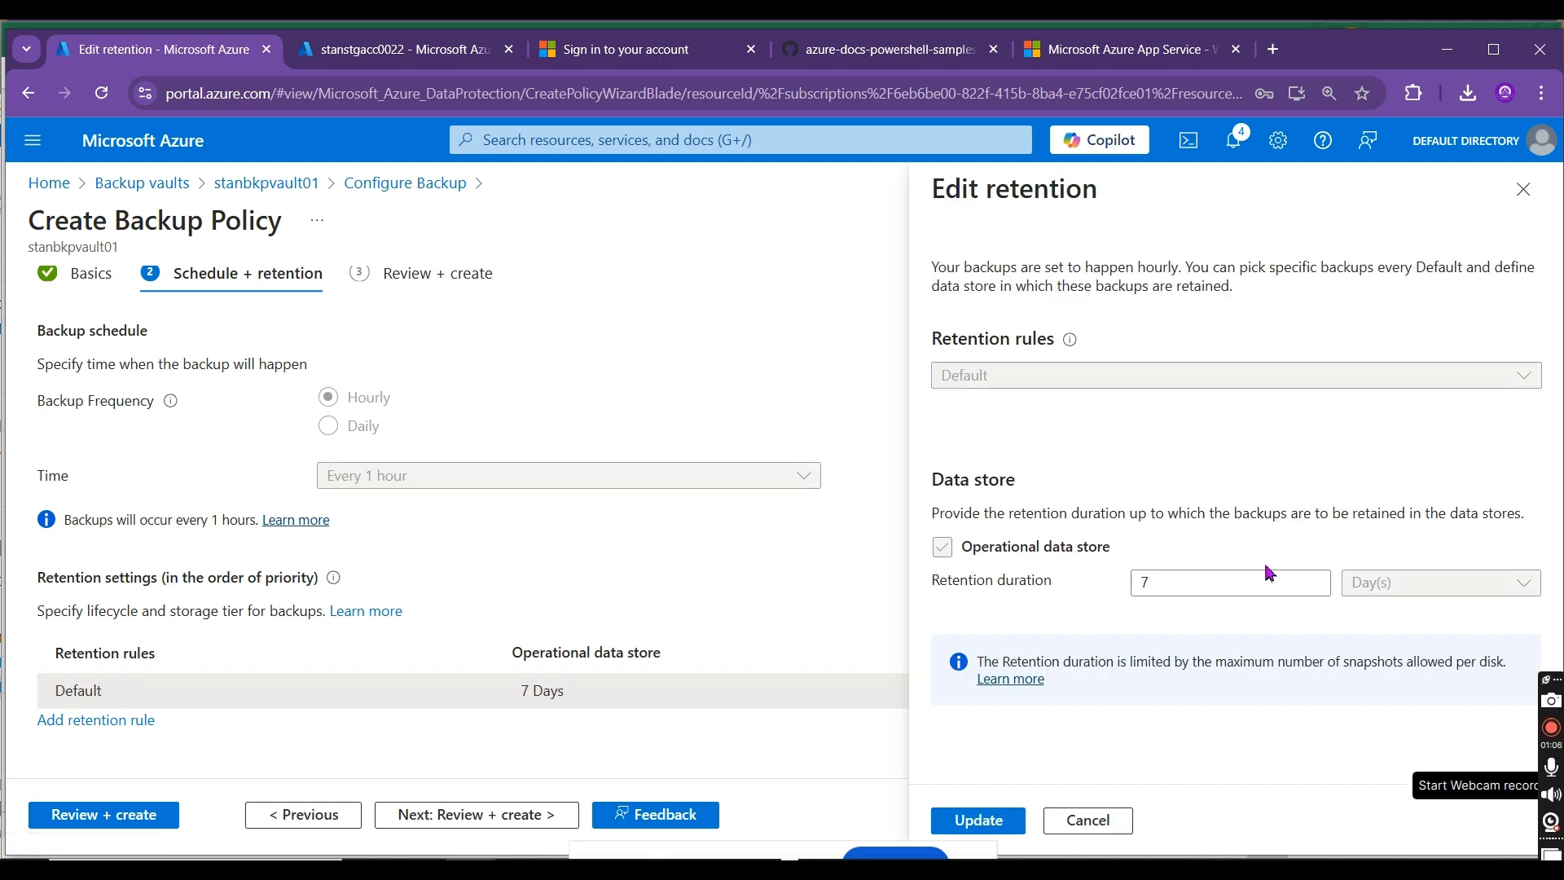
drag(1186, 583, 1057, 584)
text(1)
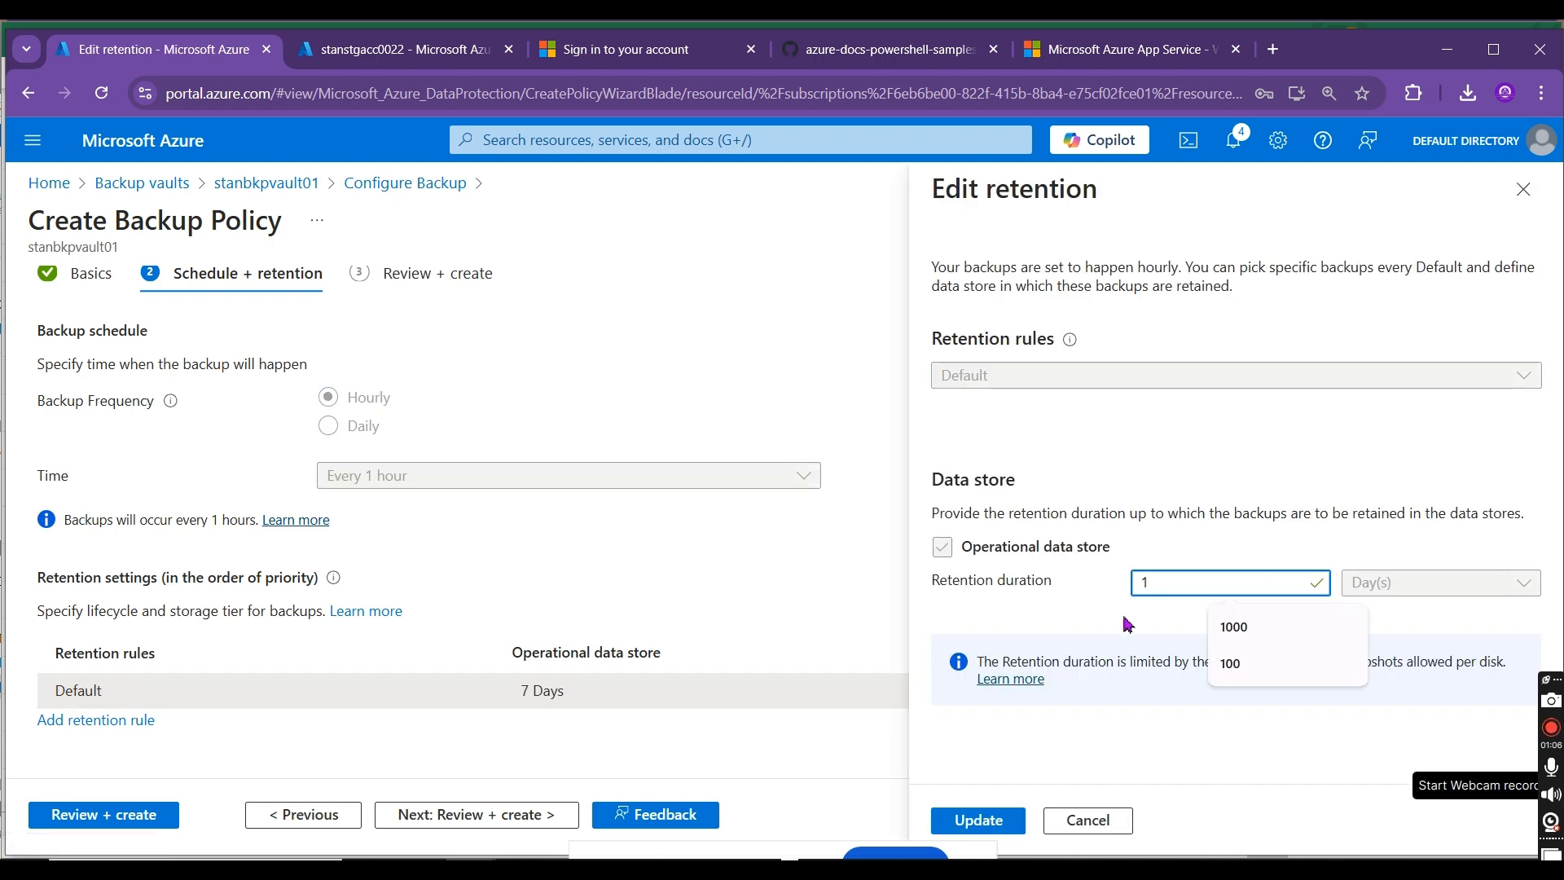
click(1175, 735)
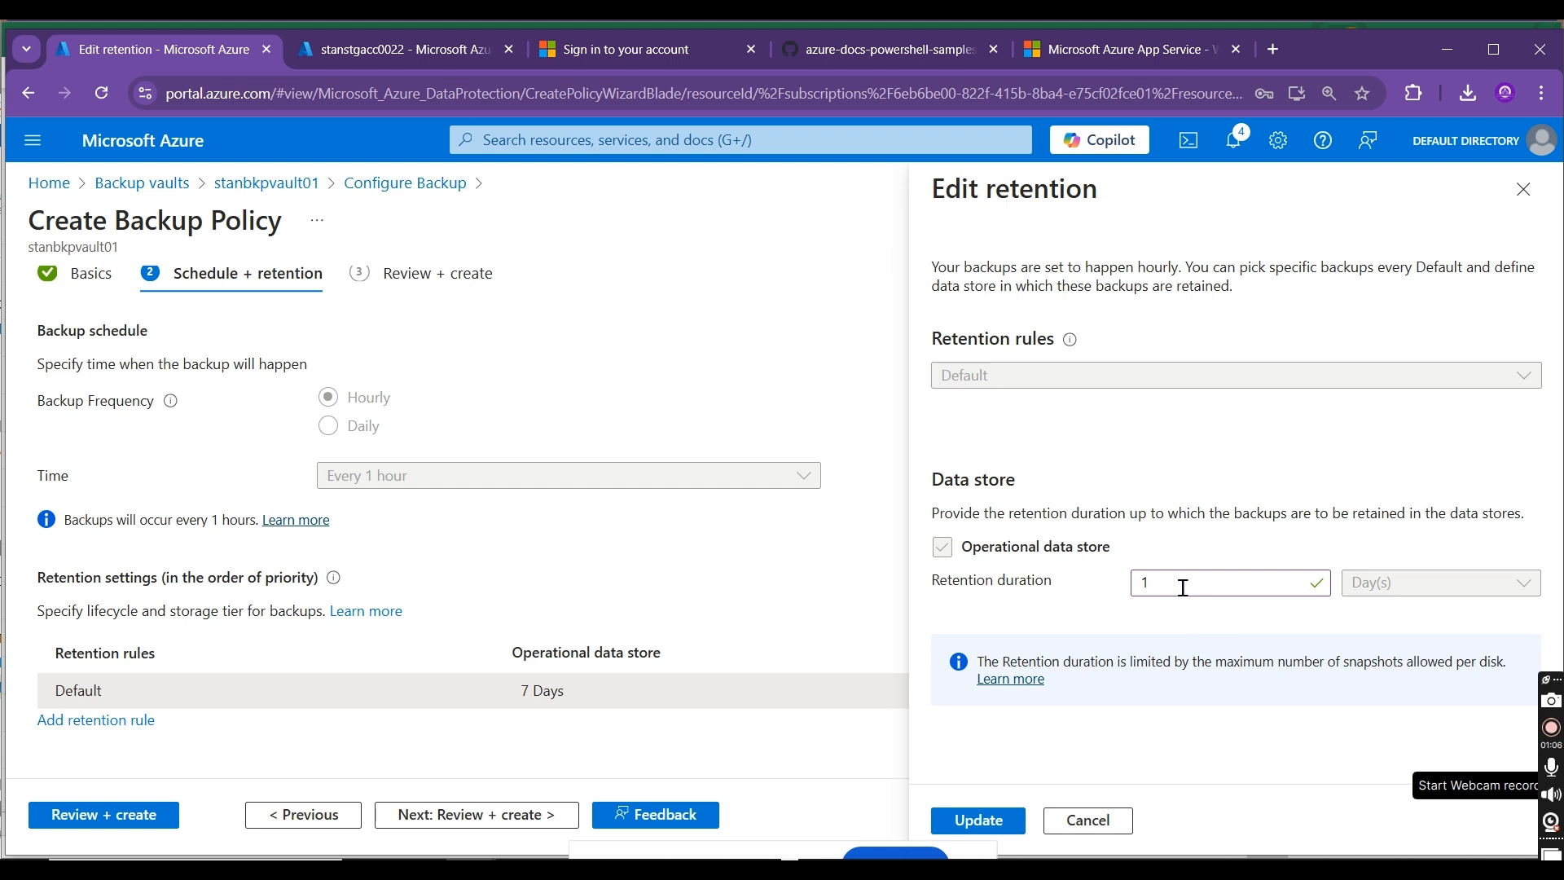
Step: Try a retention duration of 1000 days for the Default rule
drag(1183, 592, 1096, 598)
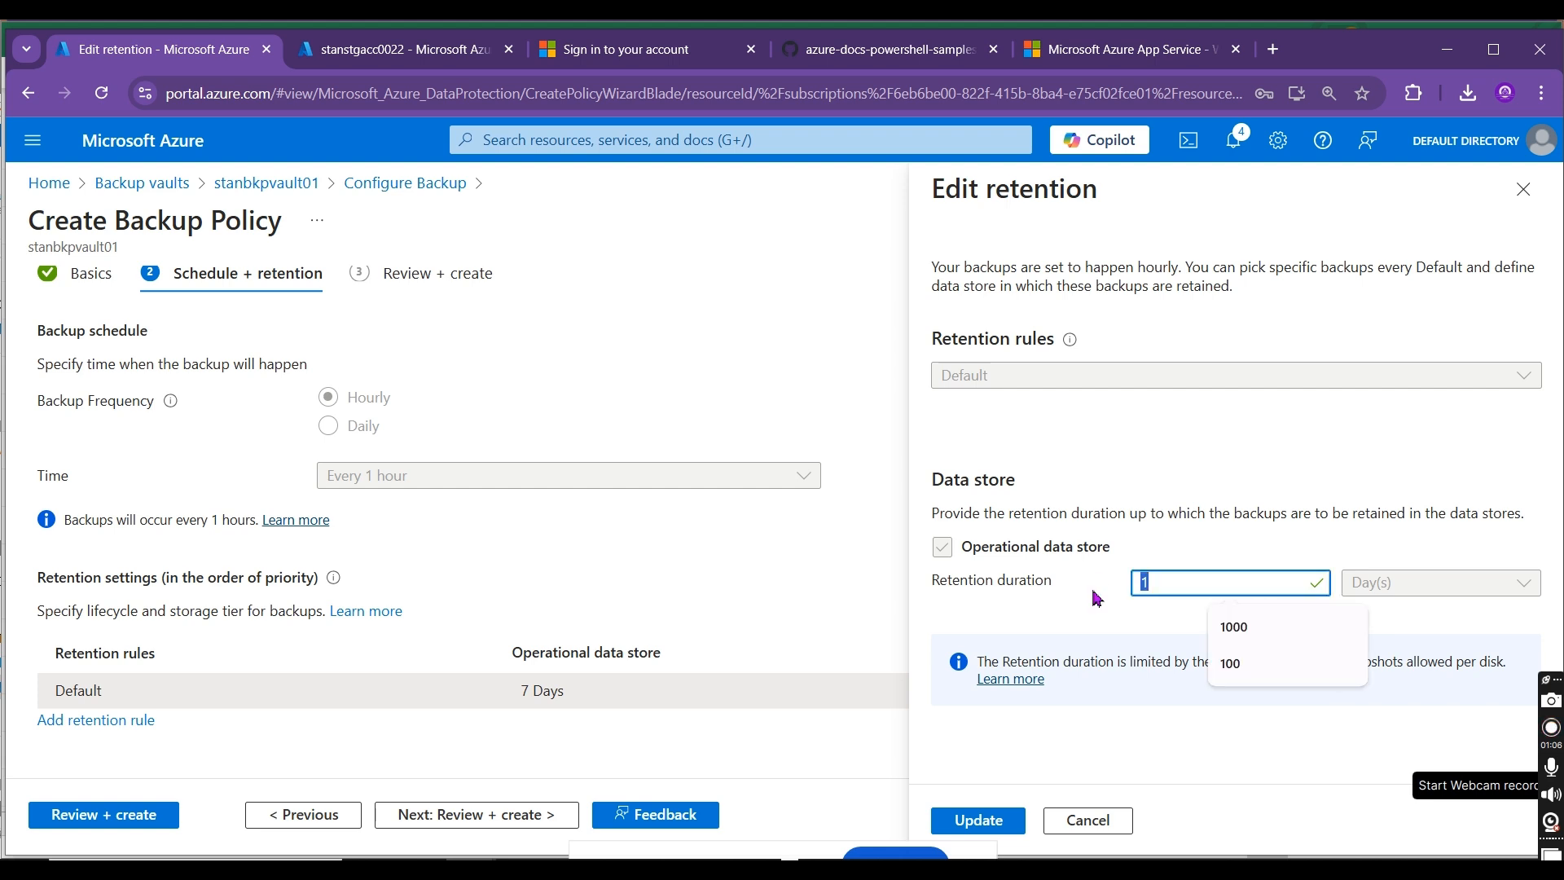
text(1000)
click(1116, 744)
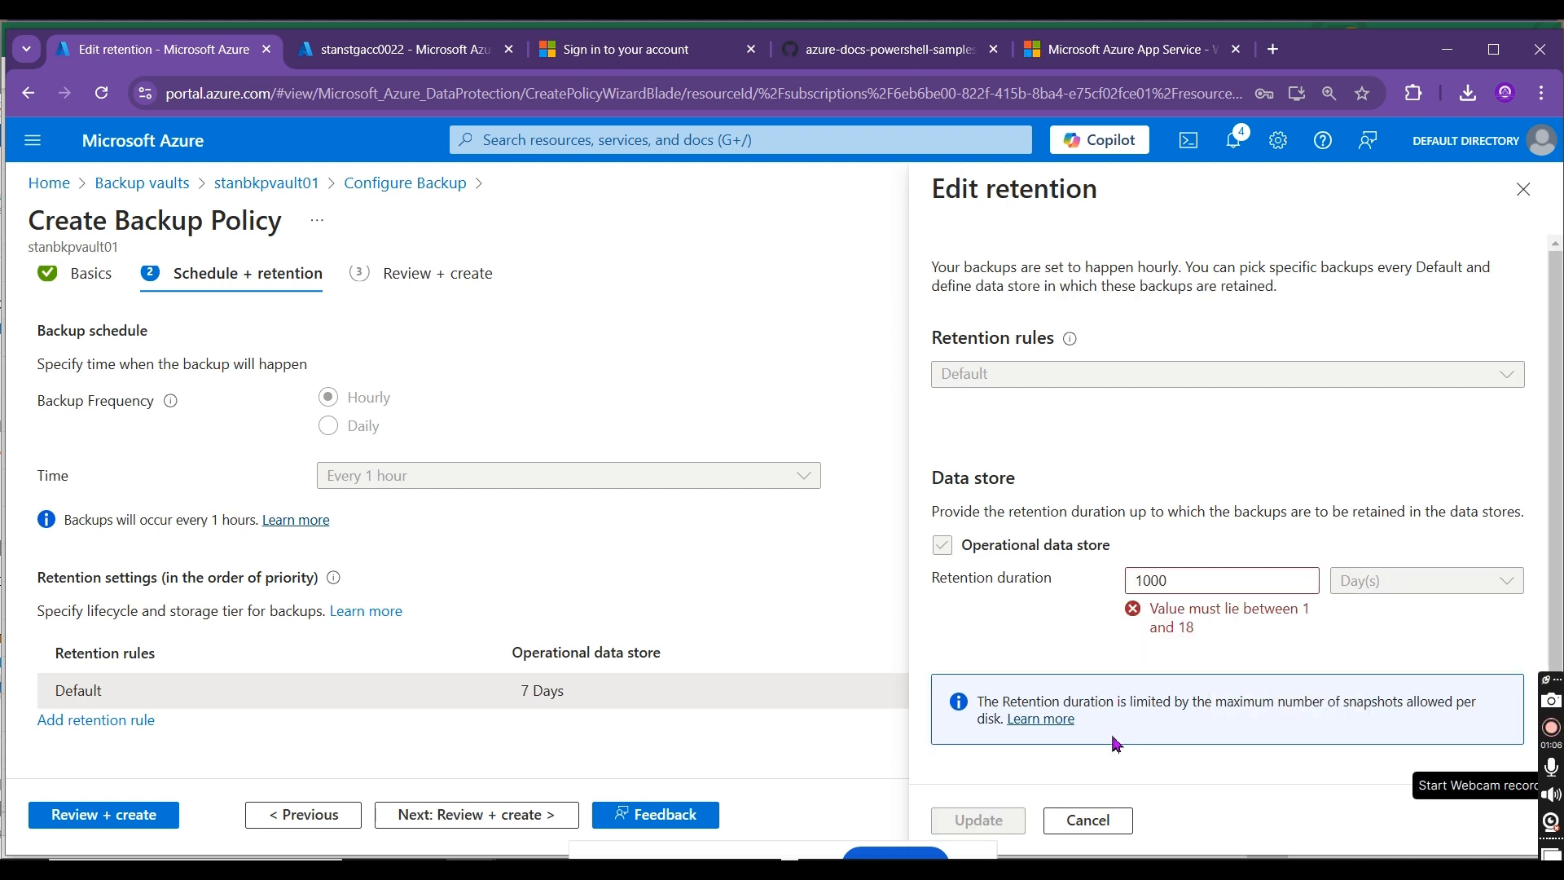
Step: Set the Default rule's retention duration back to 1 day and save the retention change
double_click(1214, 583)
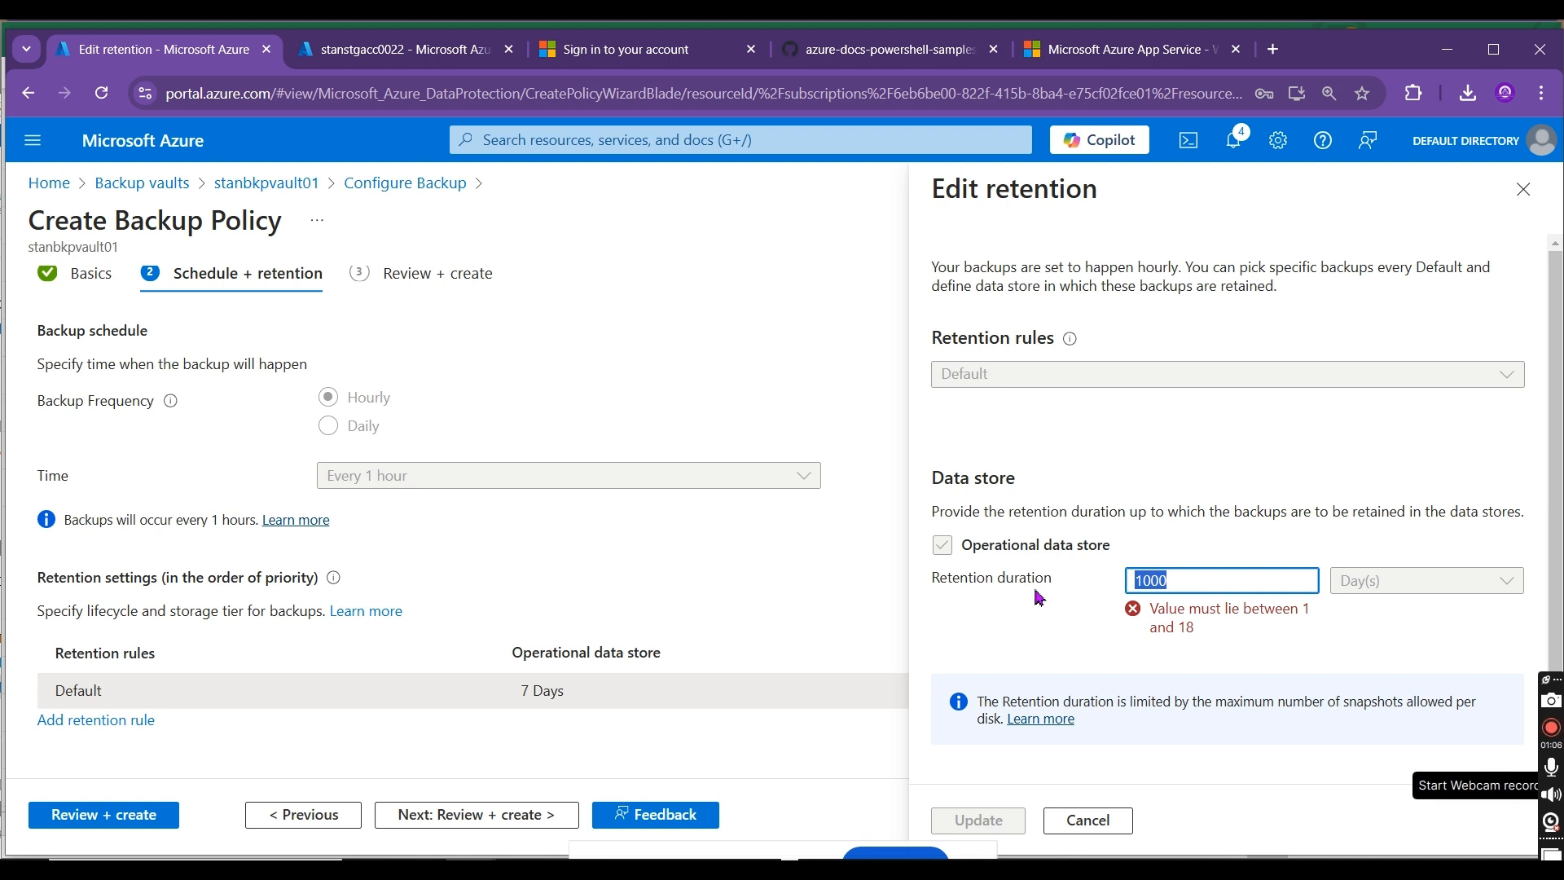
text(1)
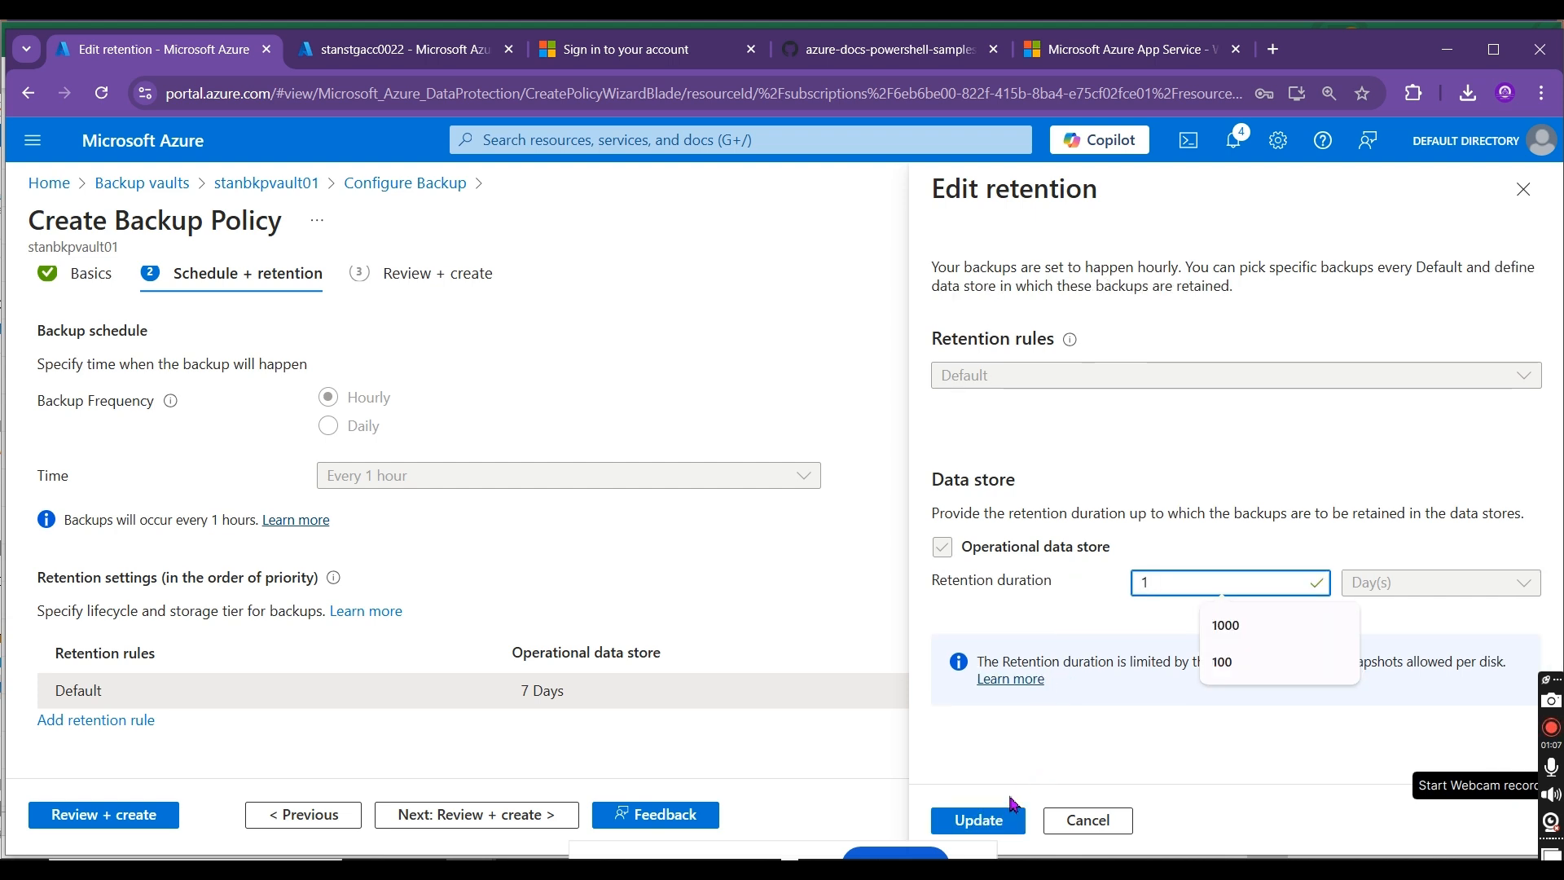
click(975, 821)
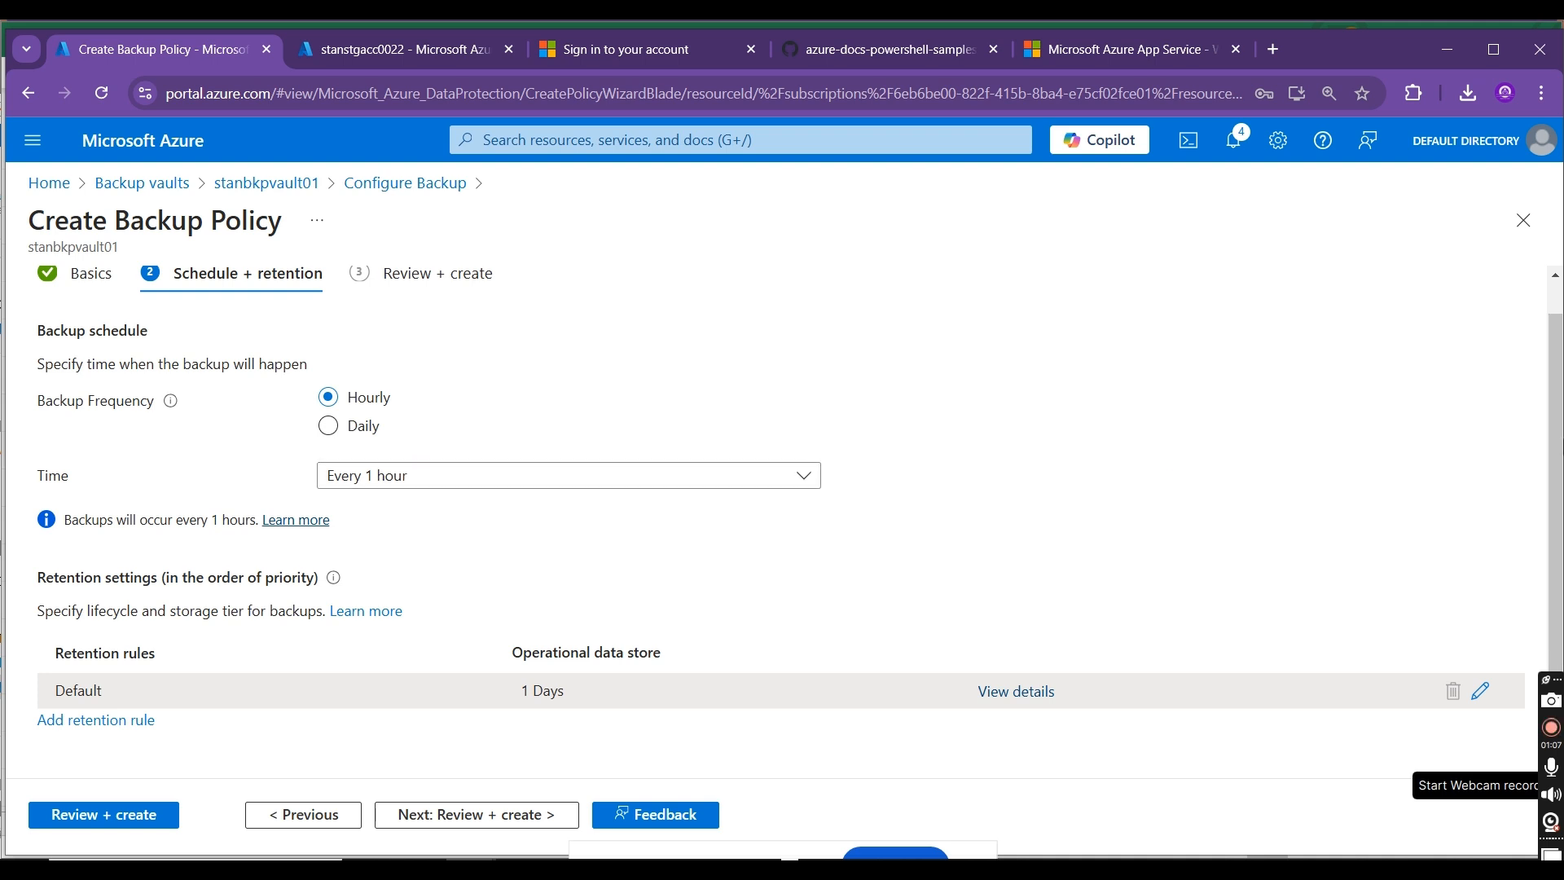
Step: Set the policy's backup schedule to Daily at 6:00 PM in the (UTC+05:30) Chennai, Kolkata, Mumbai, New Delhi timezone
click(359, 426)
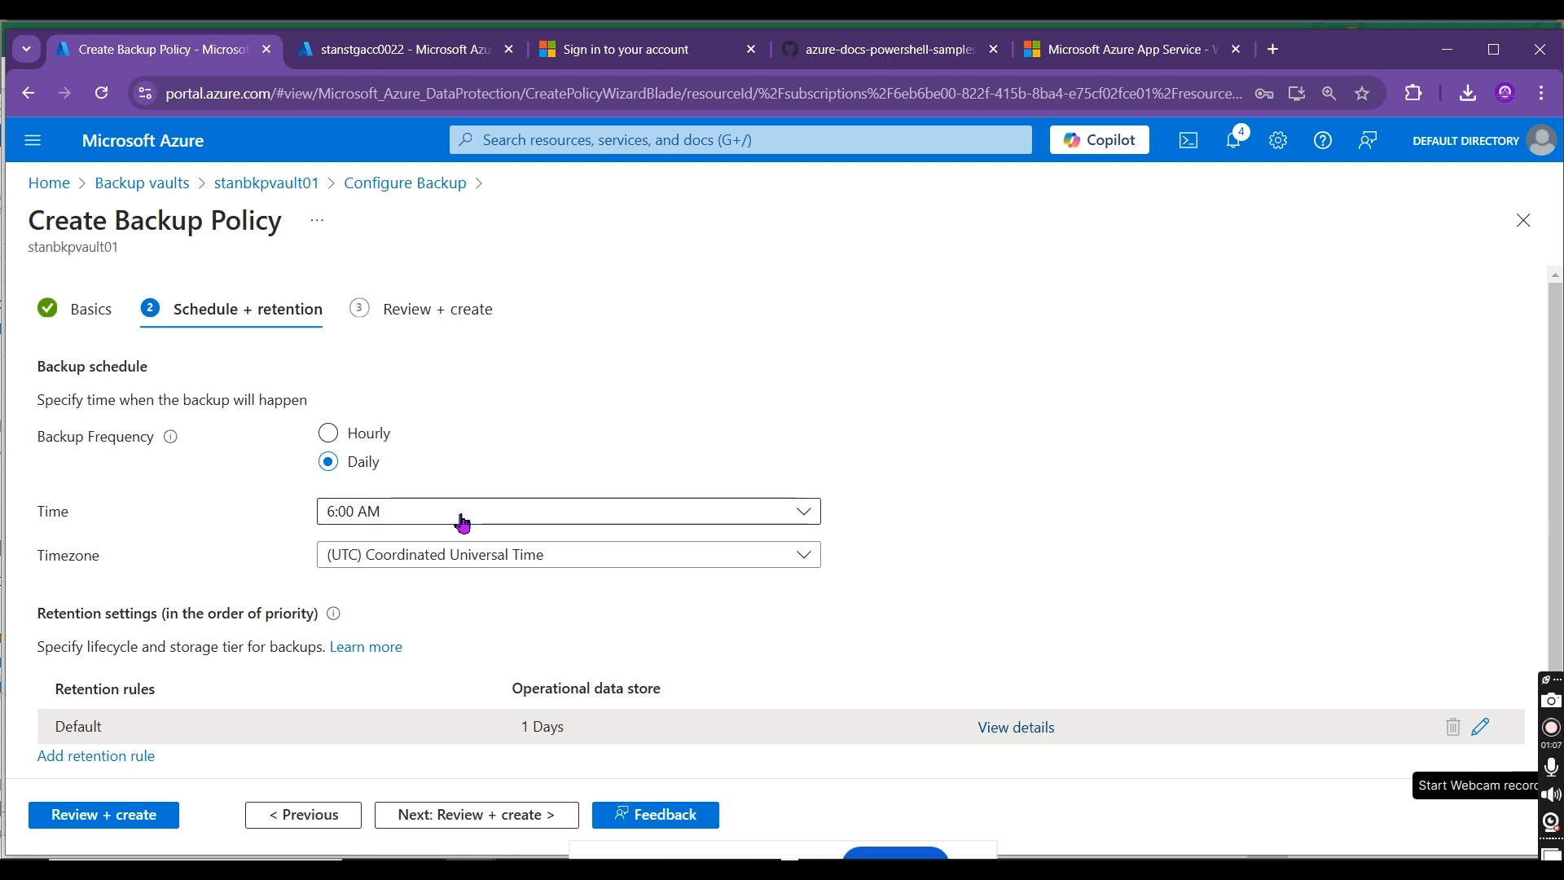
click(429, 524)
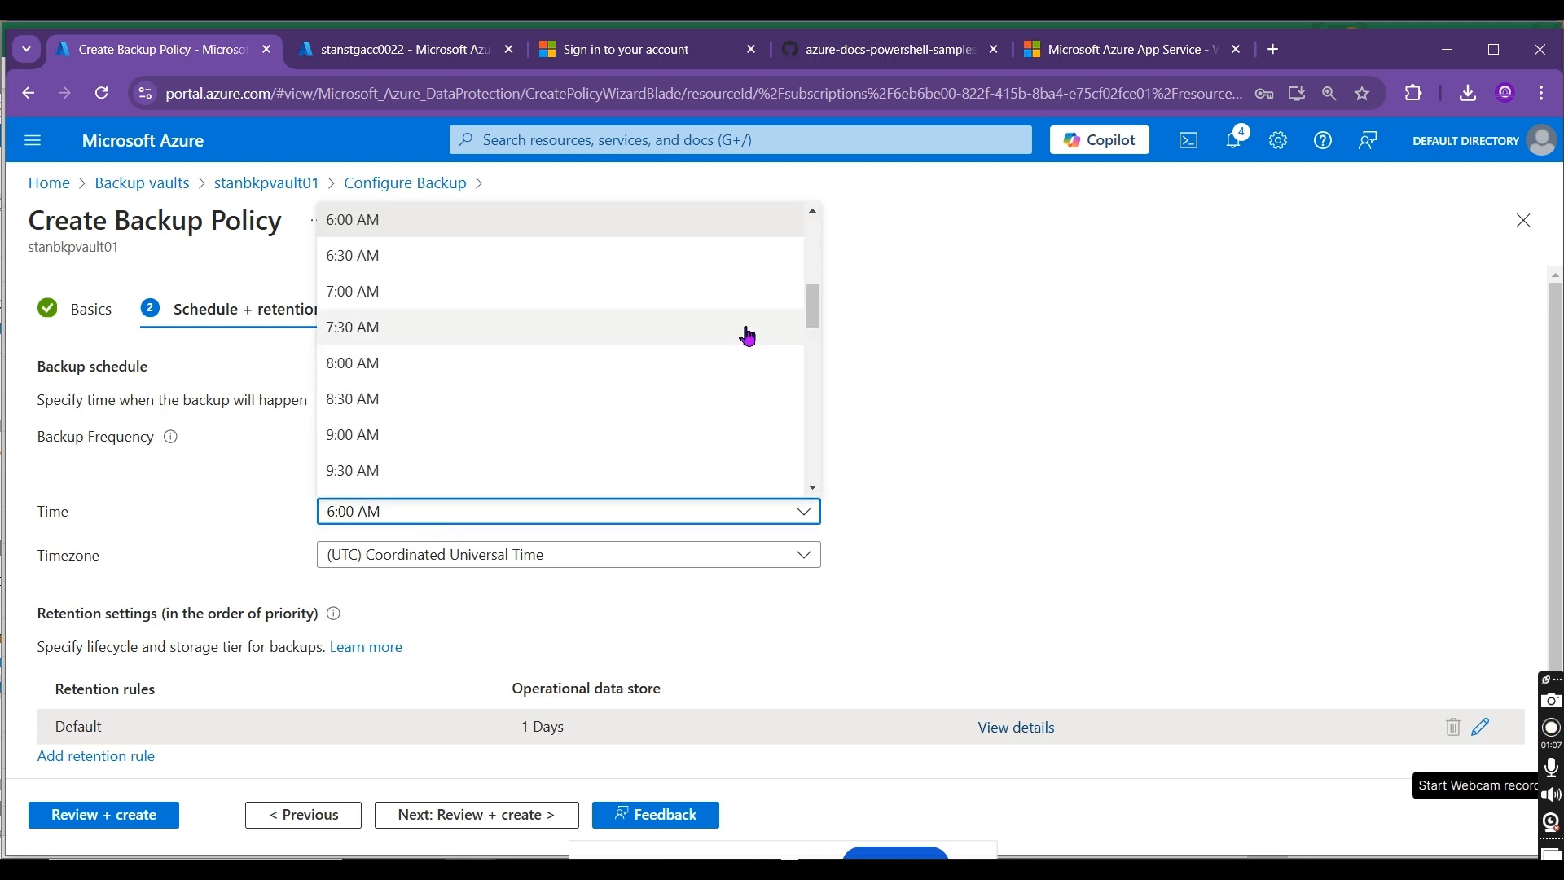
drag(813, 308, 812, 429)
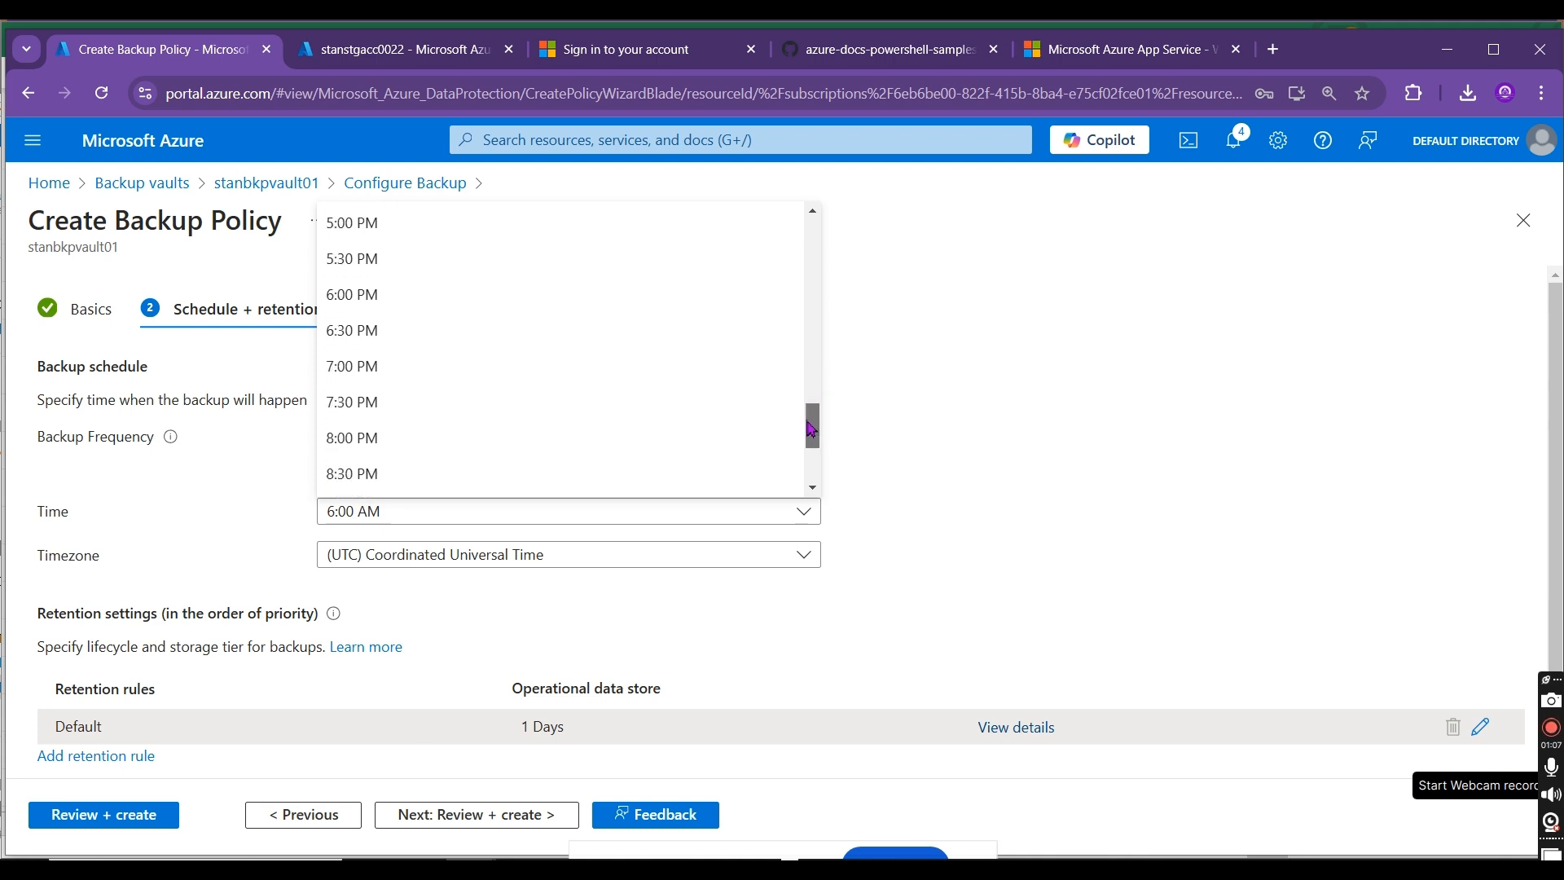
click(368, 303)
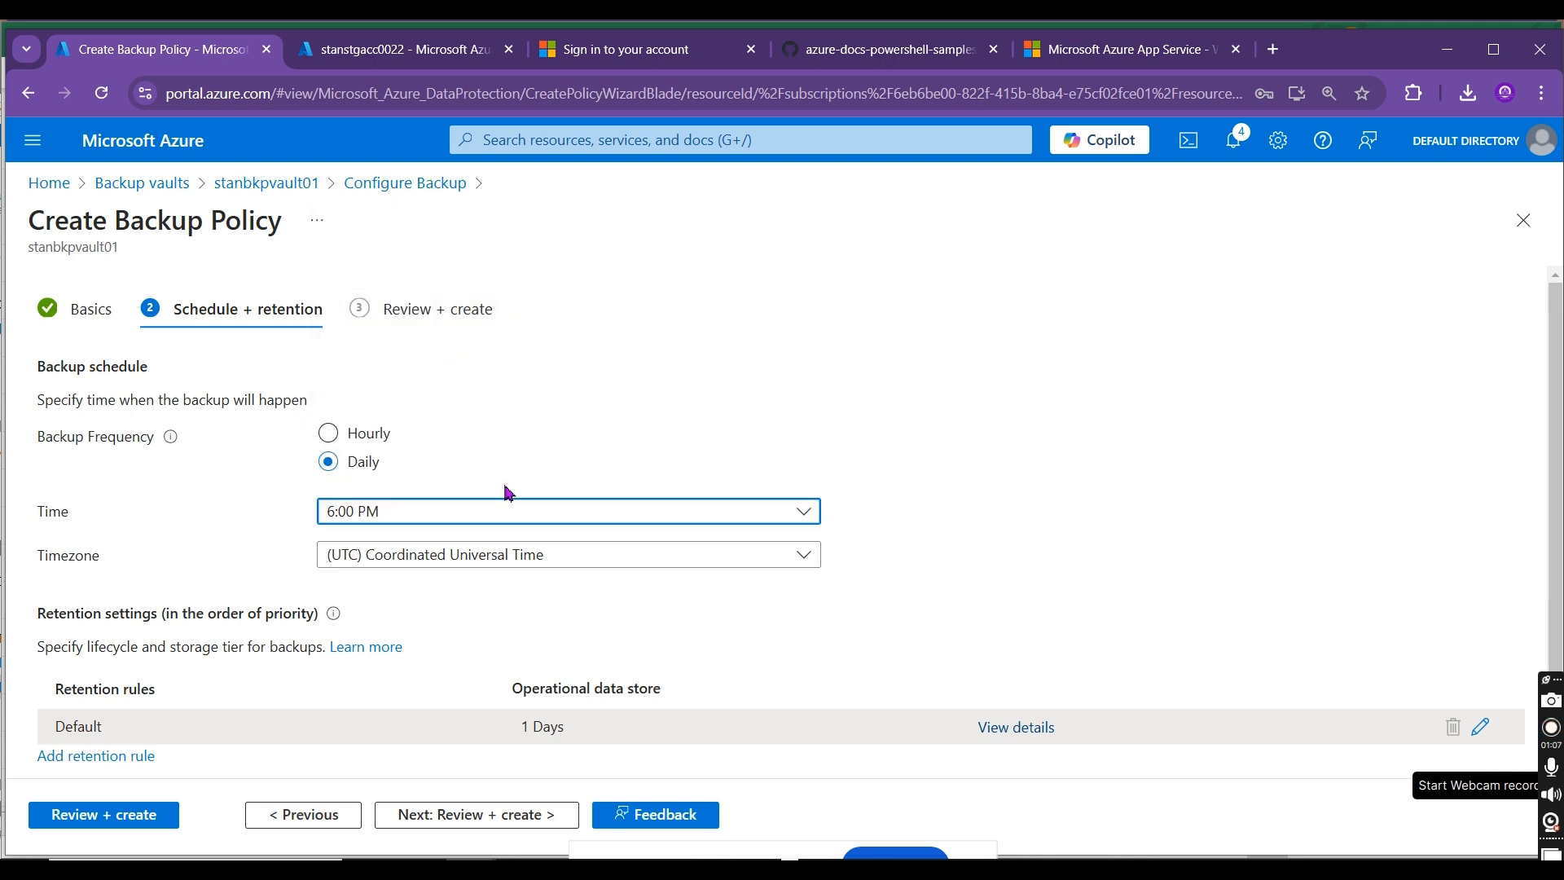
click(505, 552)
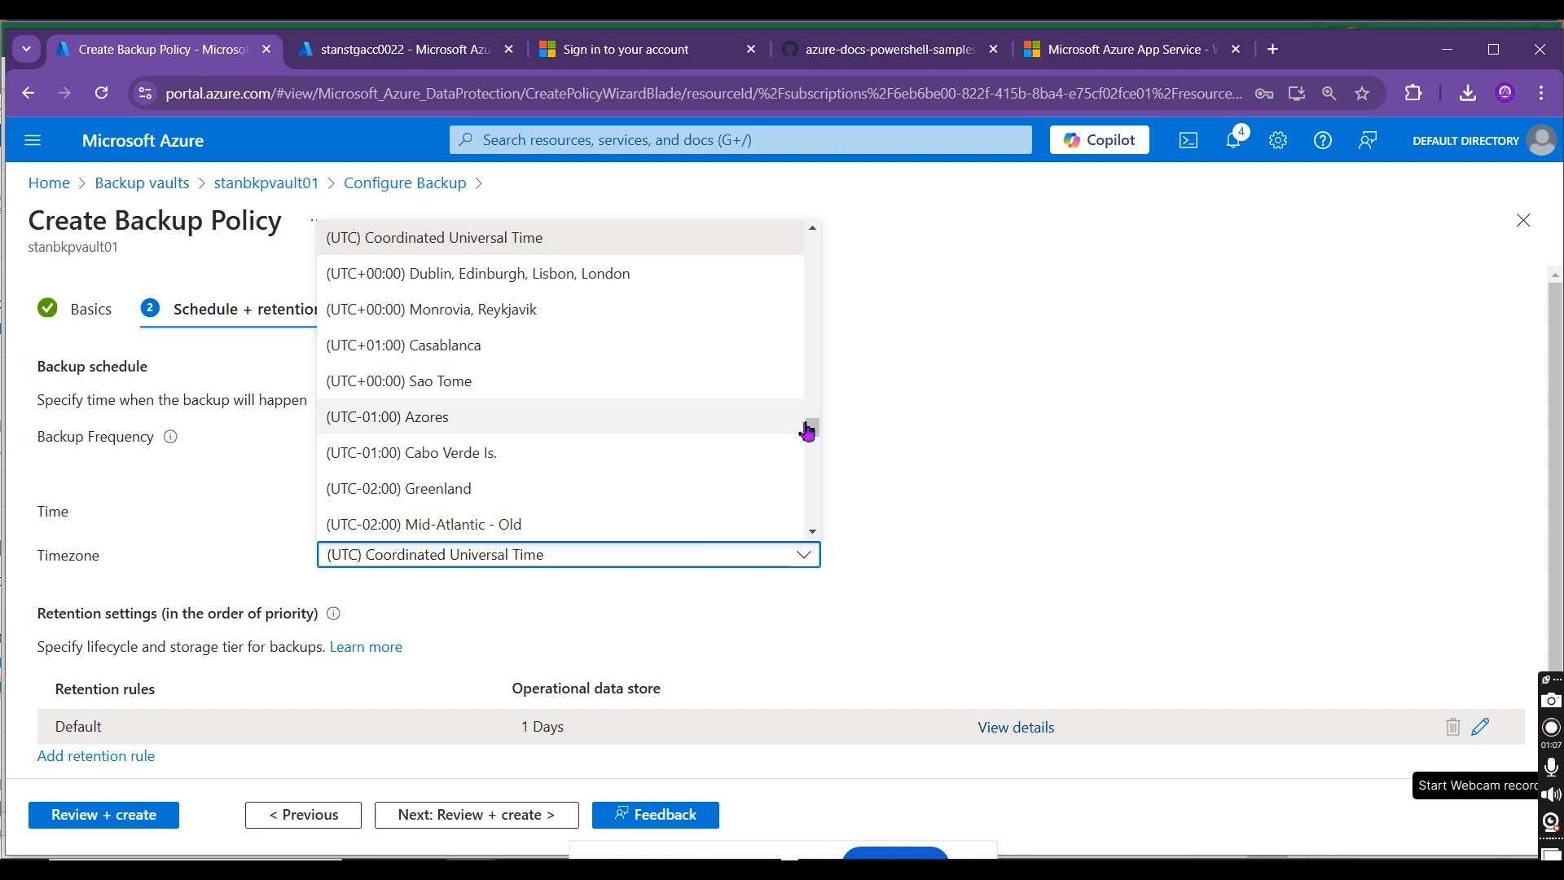
drag(809, 430, 835, 339)
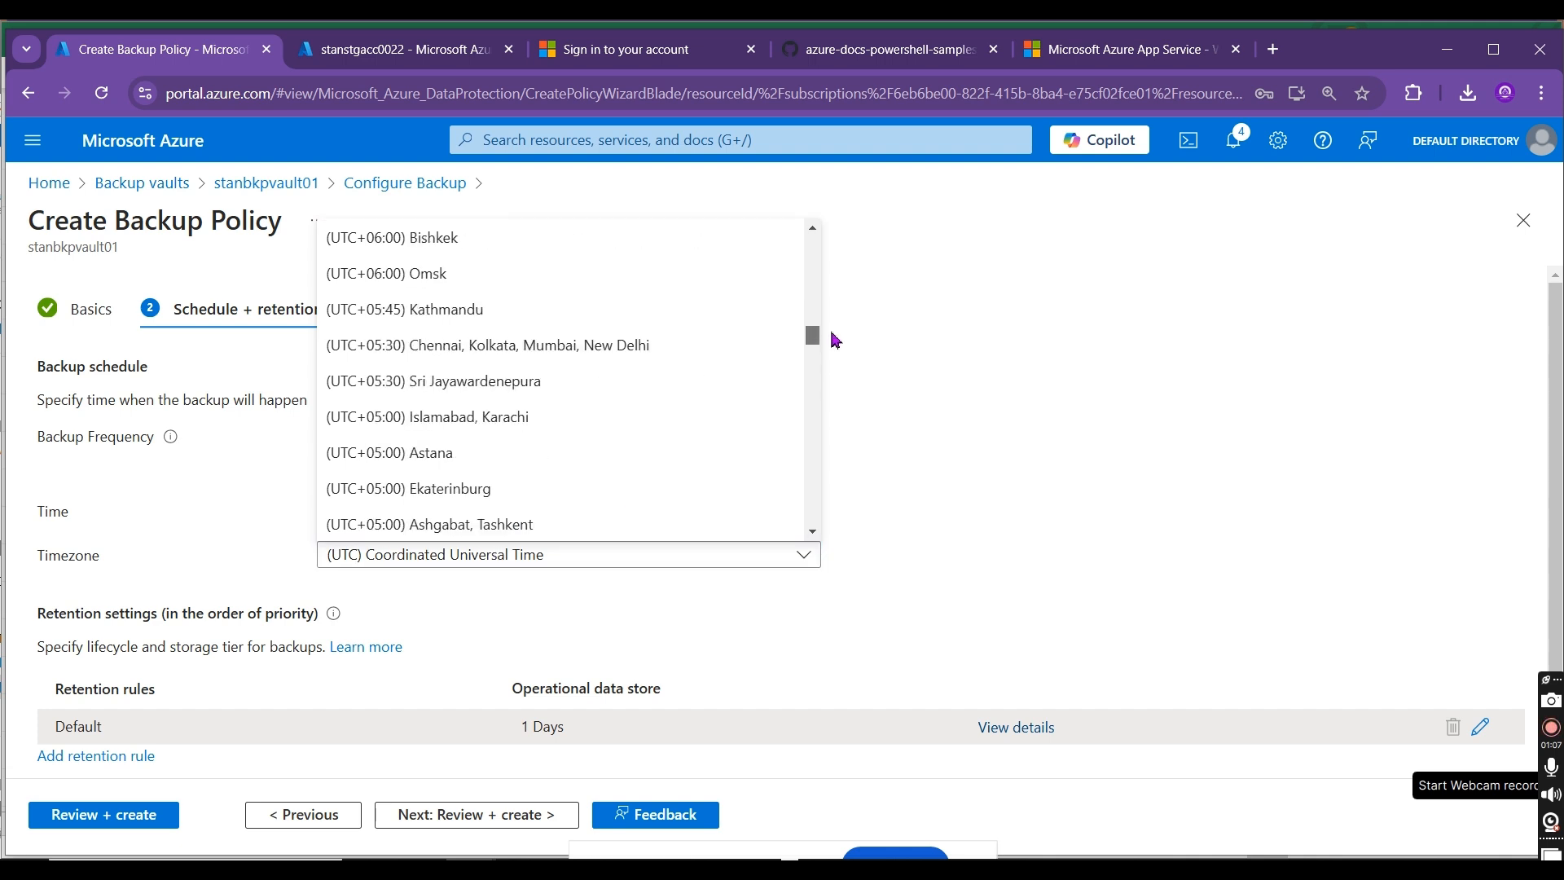
click(537, 350)
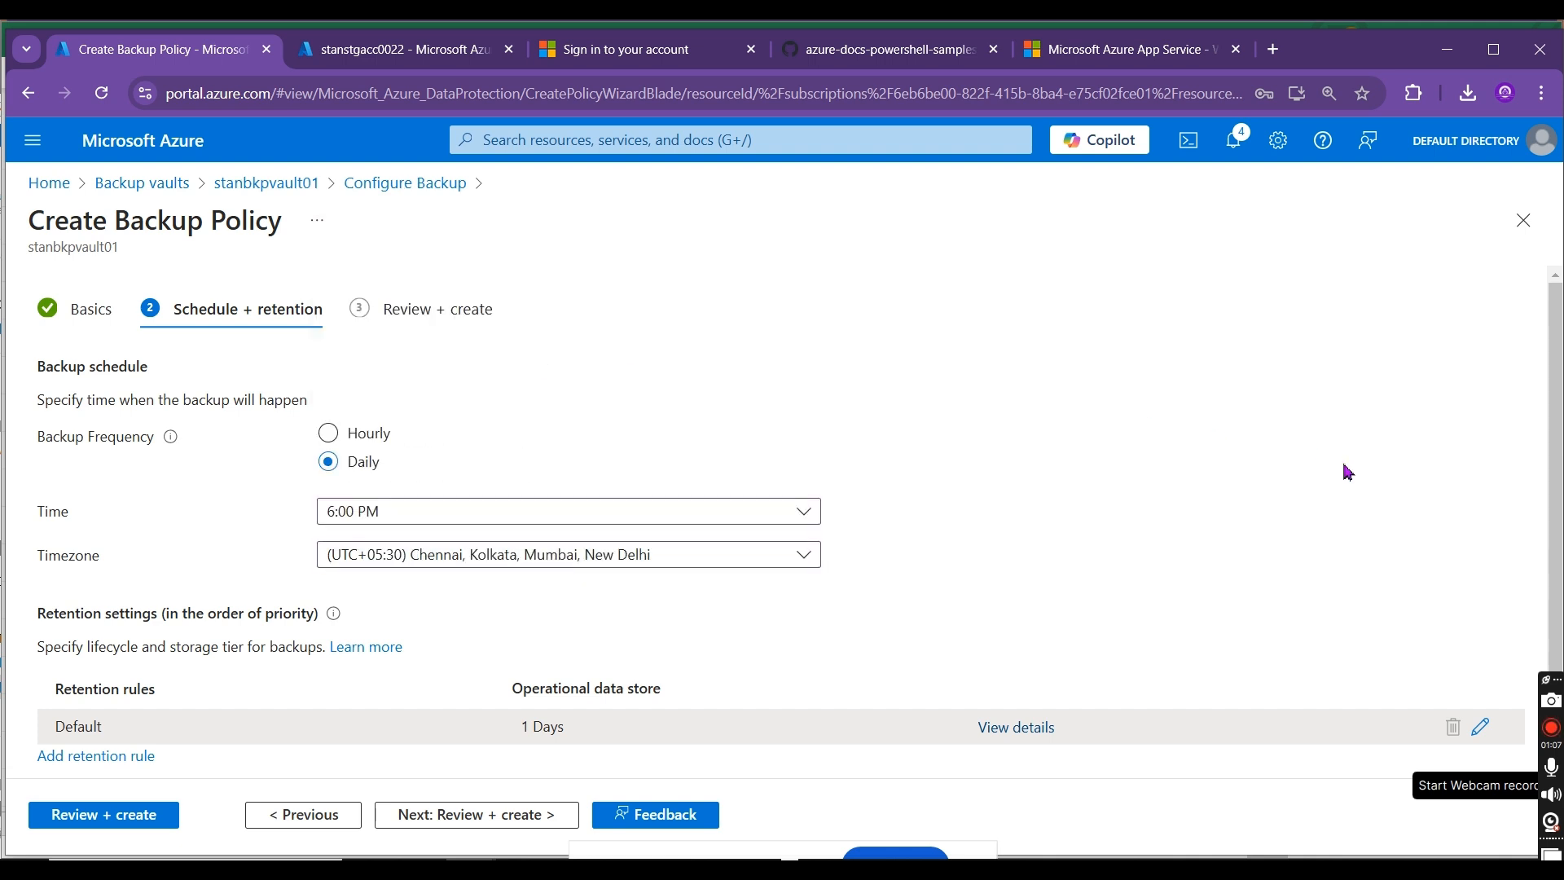
Step: Review and create the policy stan-disk-bkp-pol-01, keep it as the backup policy, and proceed to the datasources stage
scroll(1557, 399, down, 1)
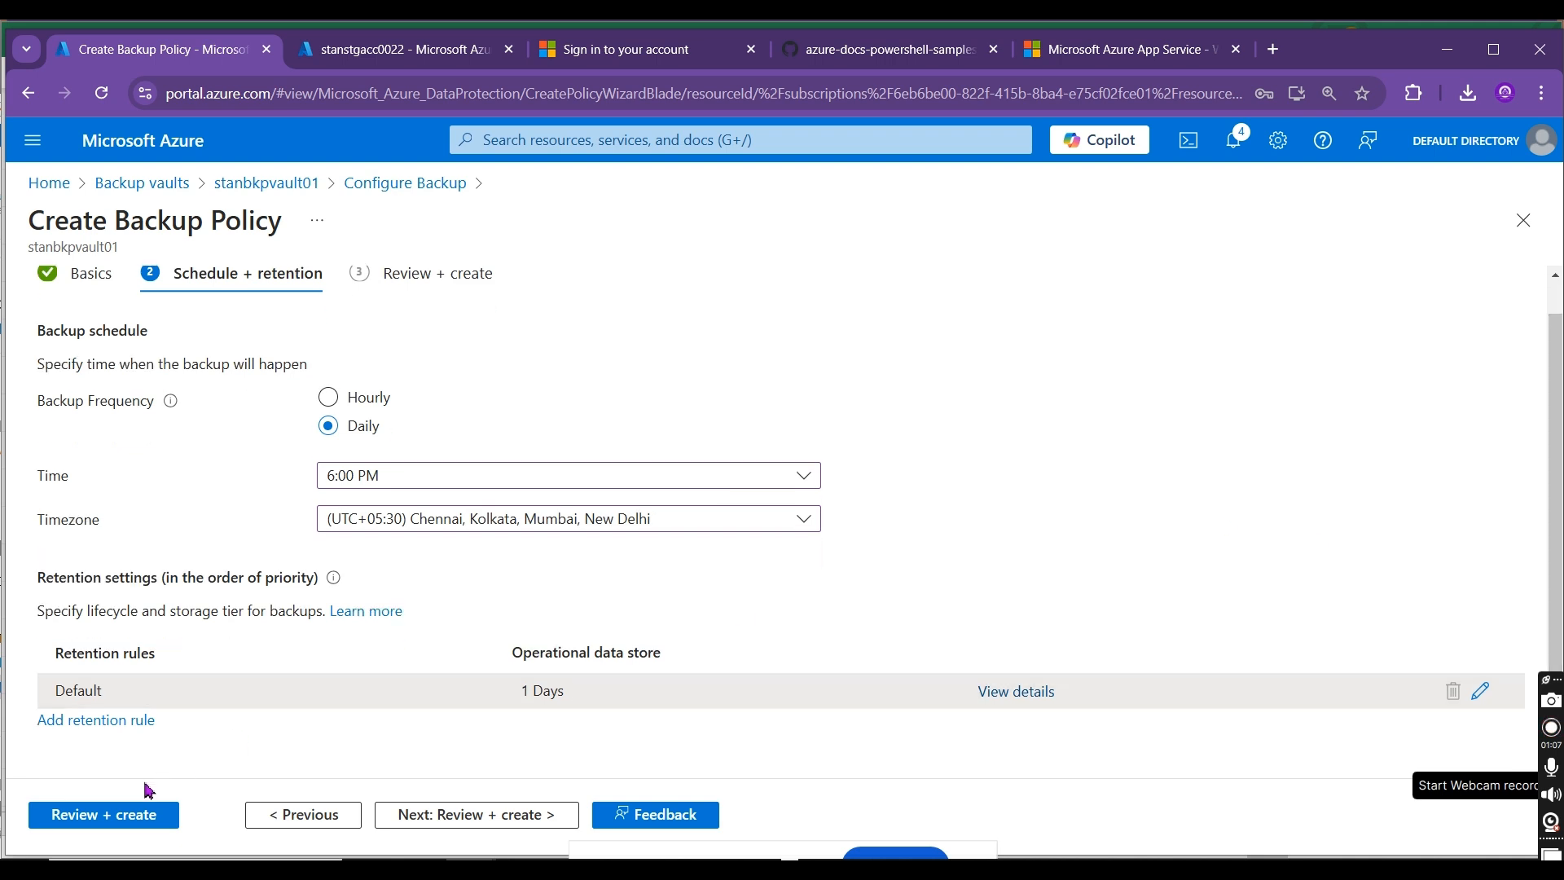
click(102, 815)
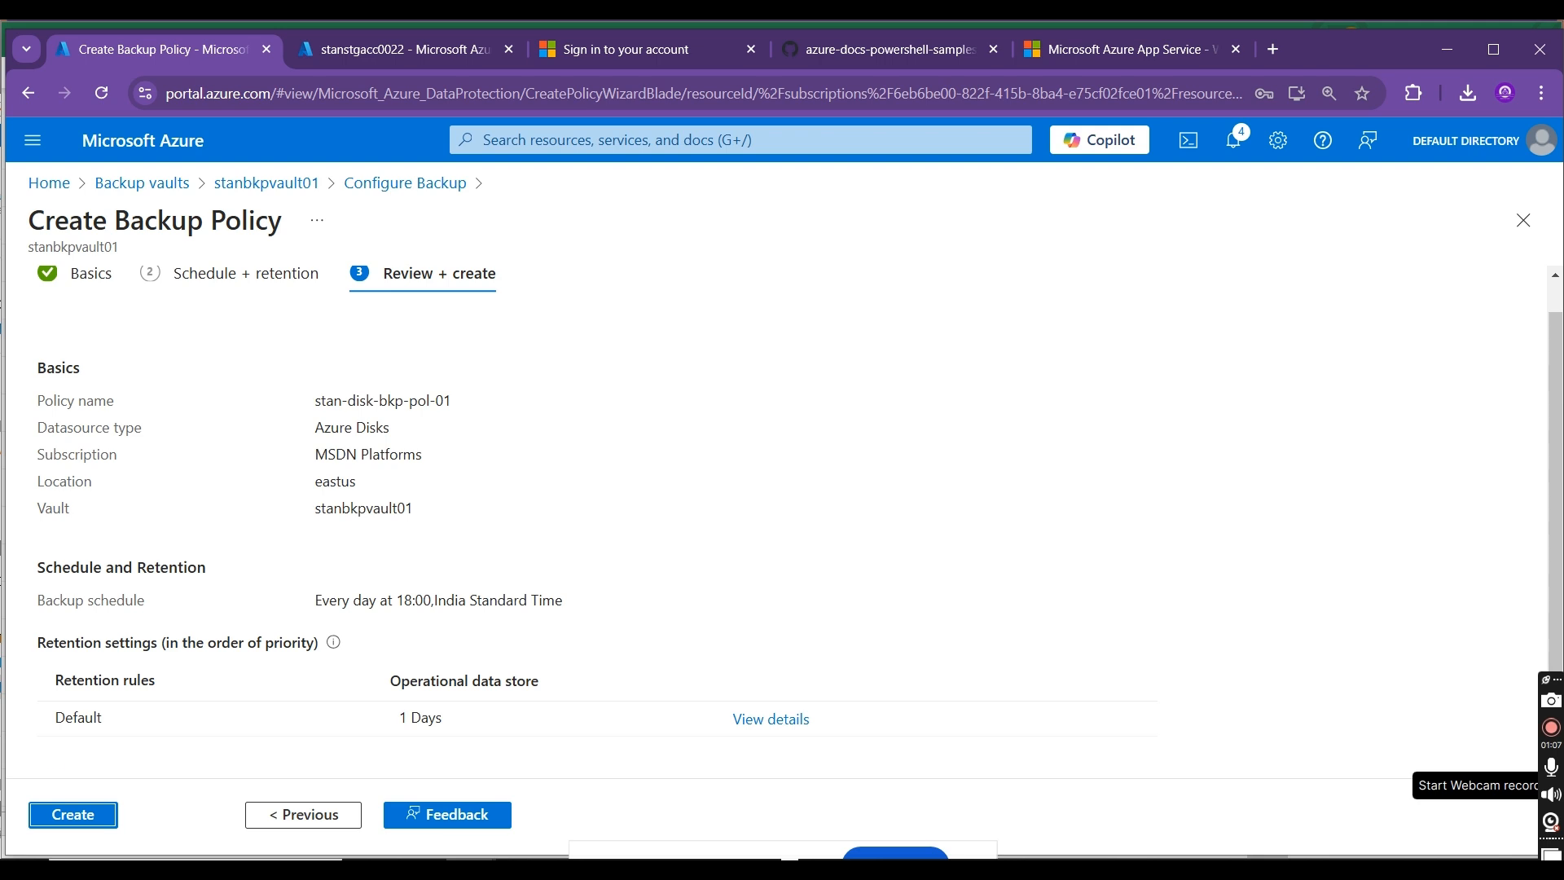
click(75, 815)
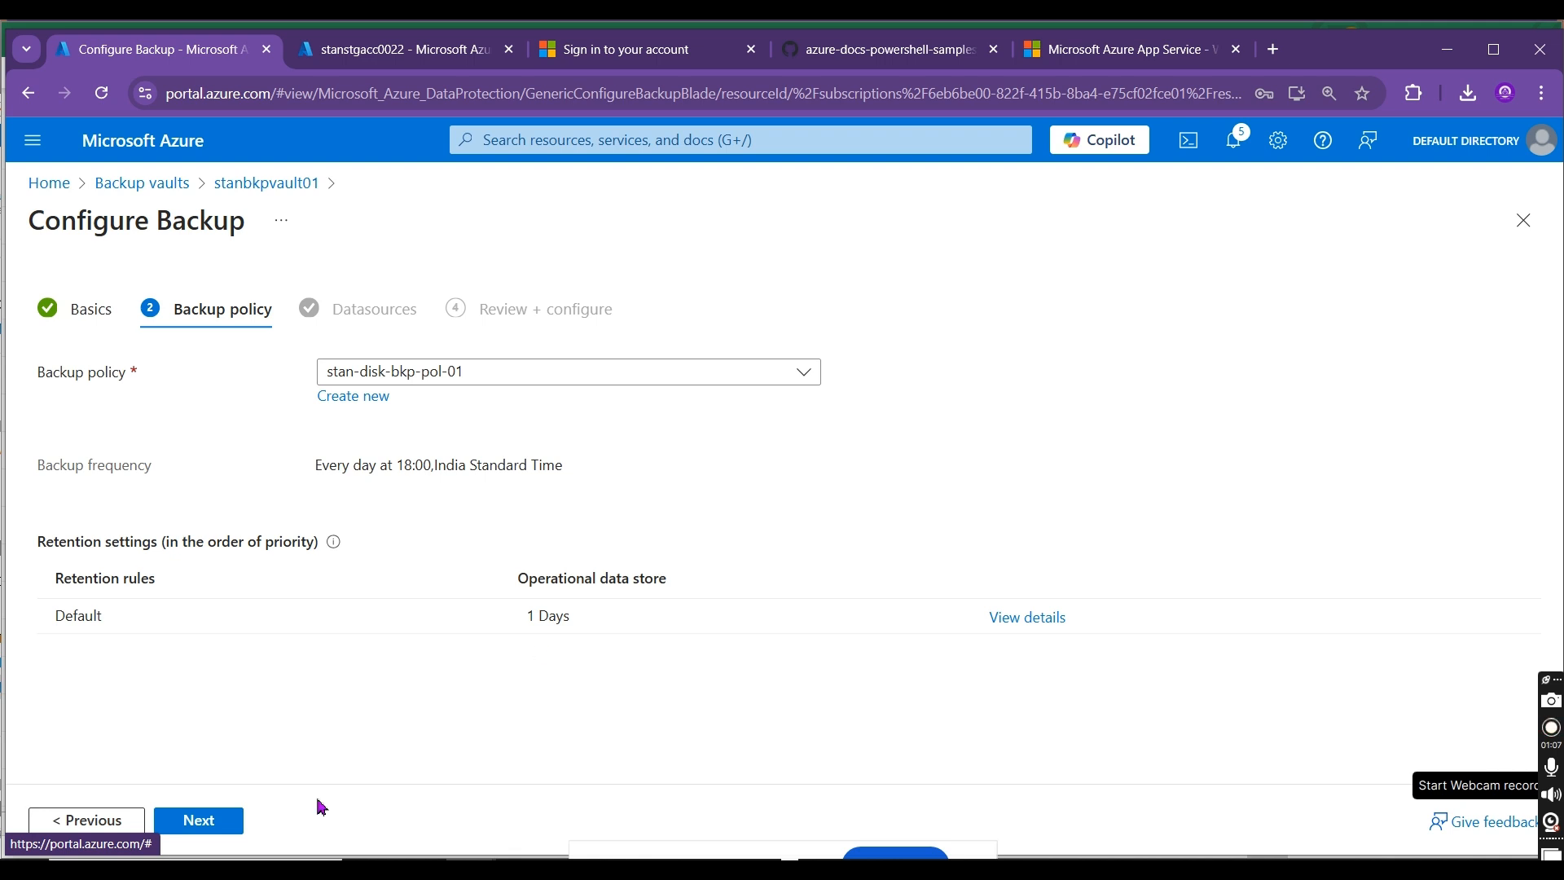
click(197, 824)
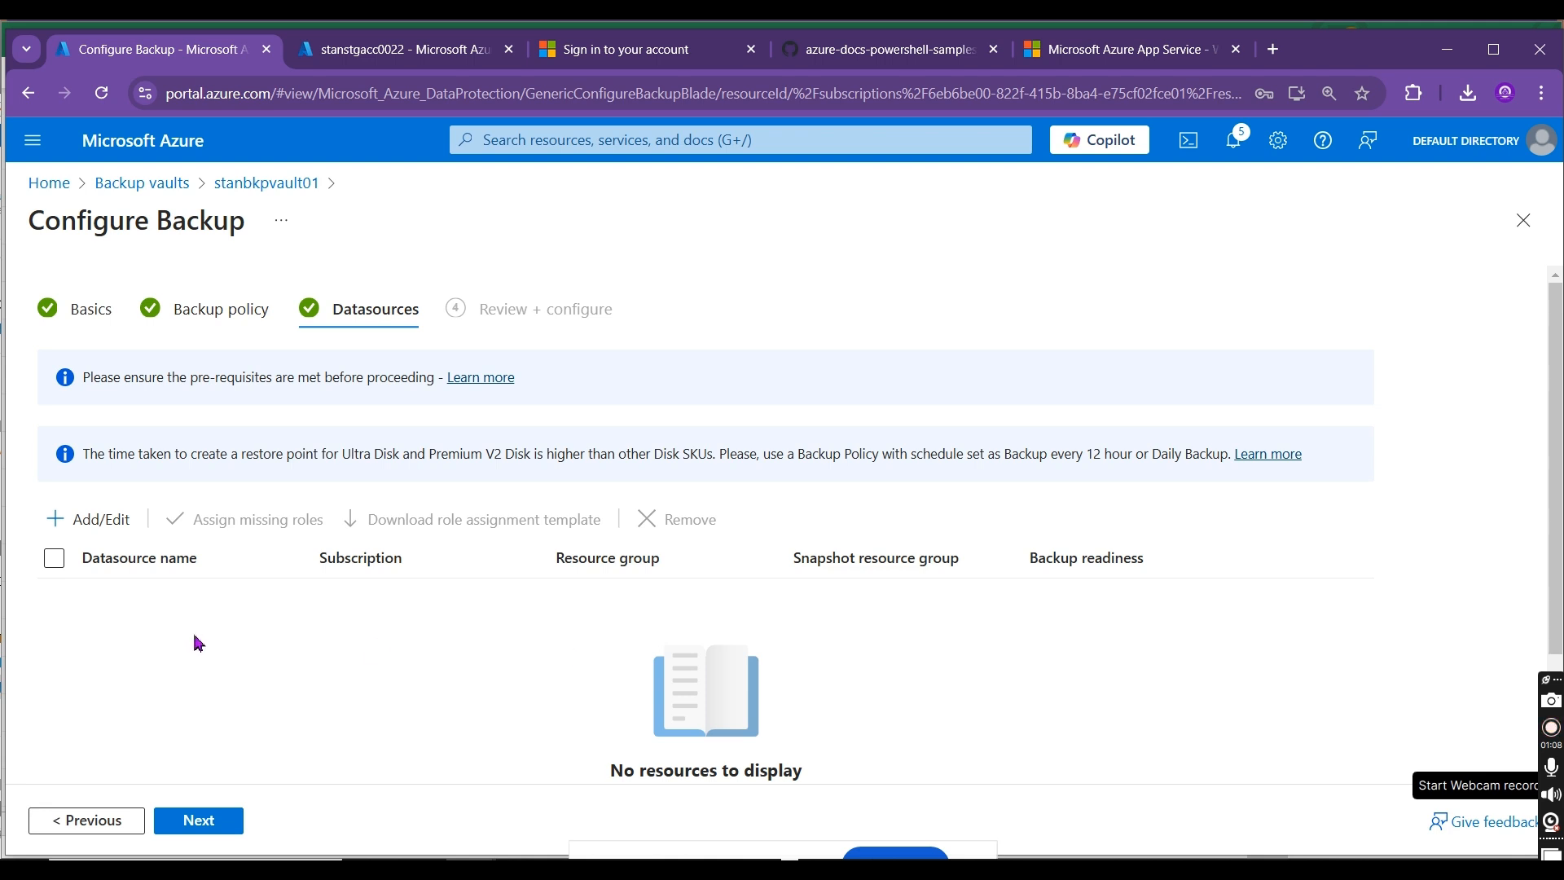
Step: Add the stanwinvm0011 disk in rg-prd-stan-001 as a datasource to back up
click(82, 534)
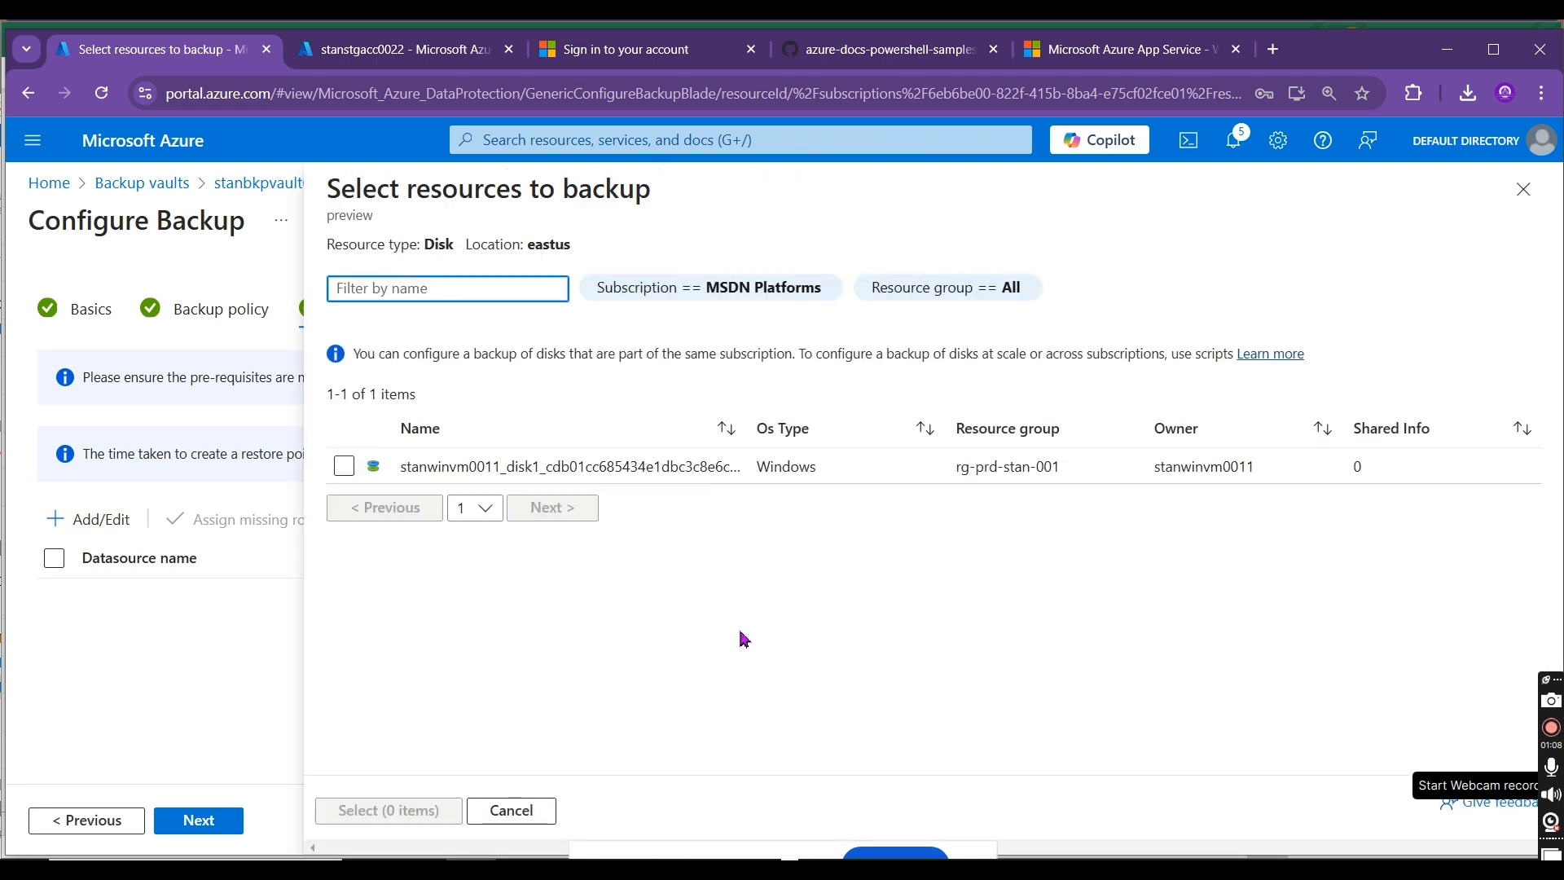
click(343, 466)
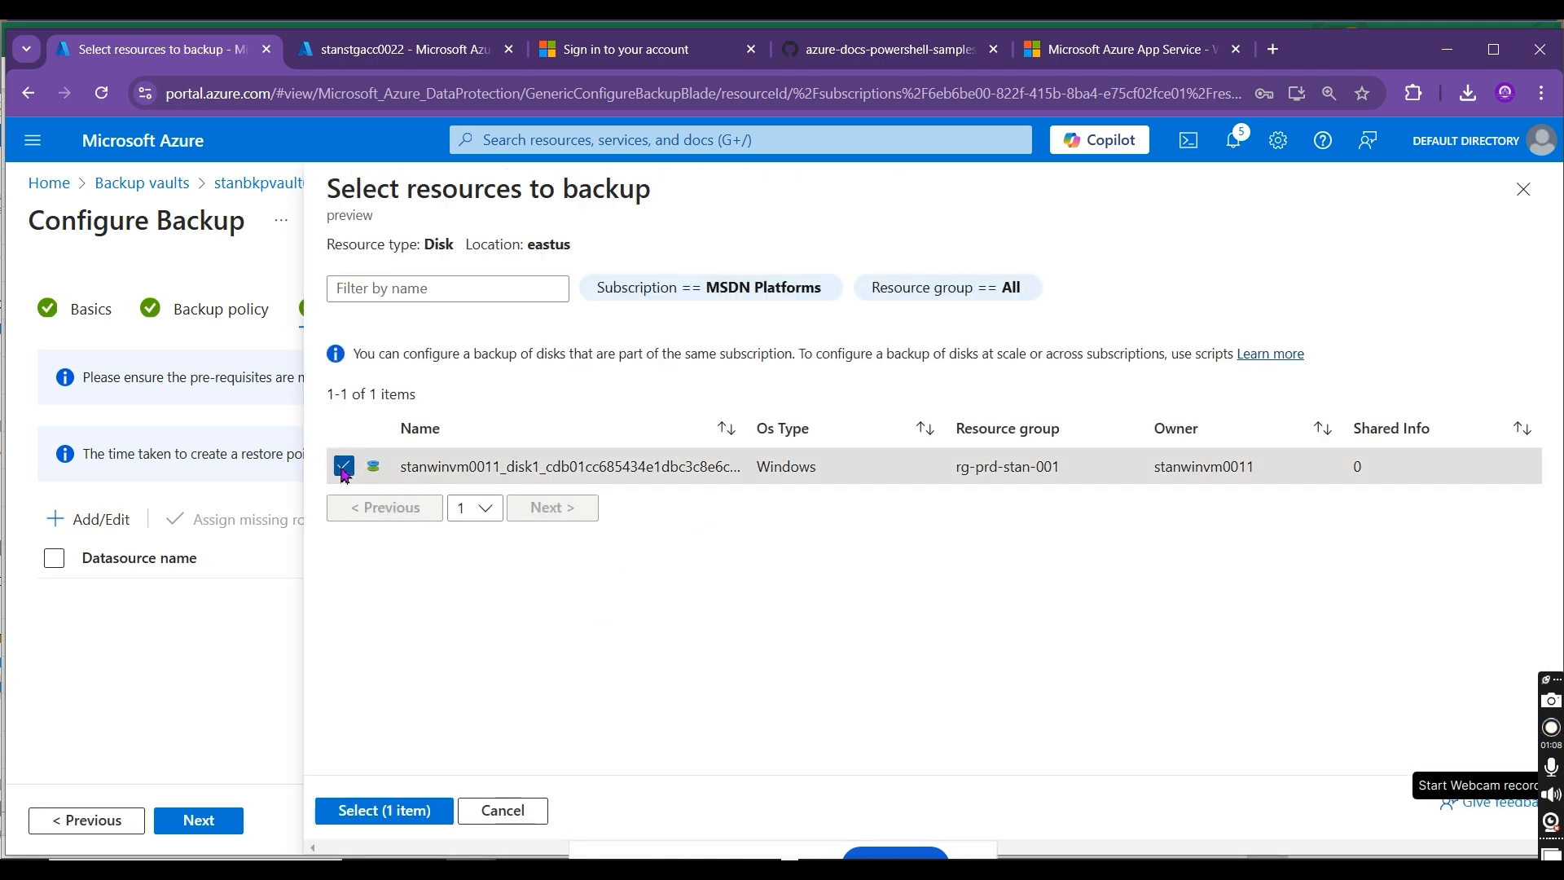
click(385, 811)
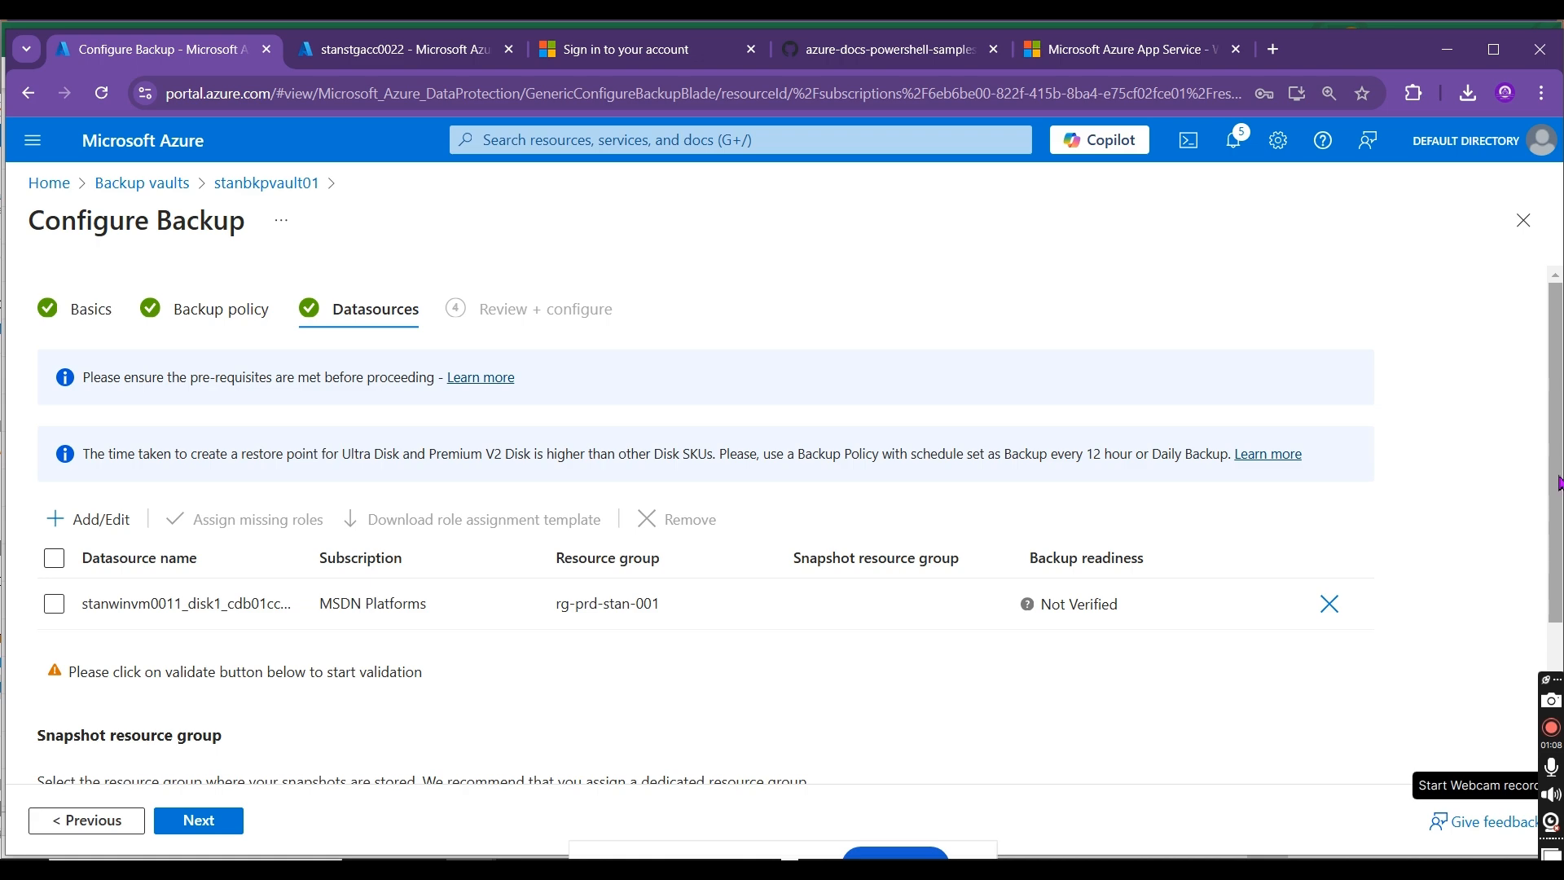
Step: Select the stanwinvm0011 disk datasource and validate its backup readiness with RG-PRD-STAN-001 as the snapshot resource group
scroll(1555, 481, down, 3)
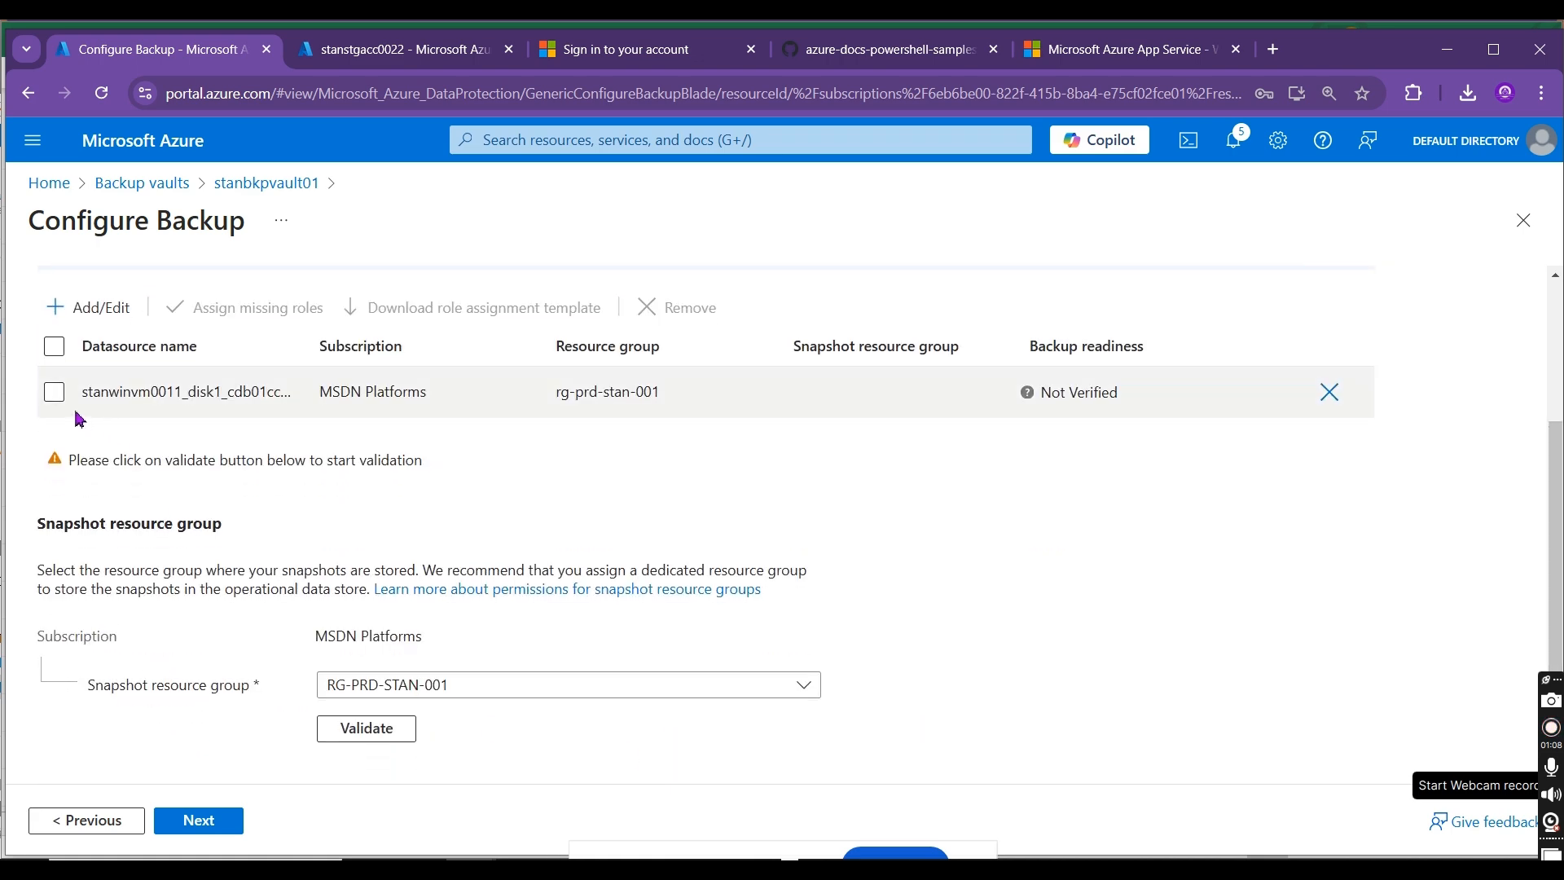
click(53, 392)
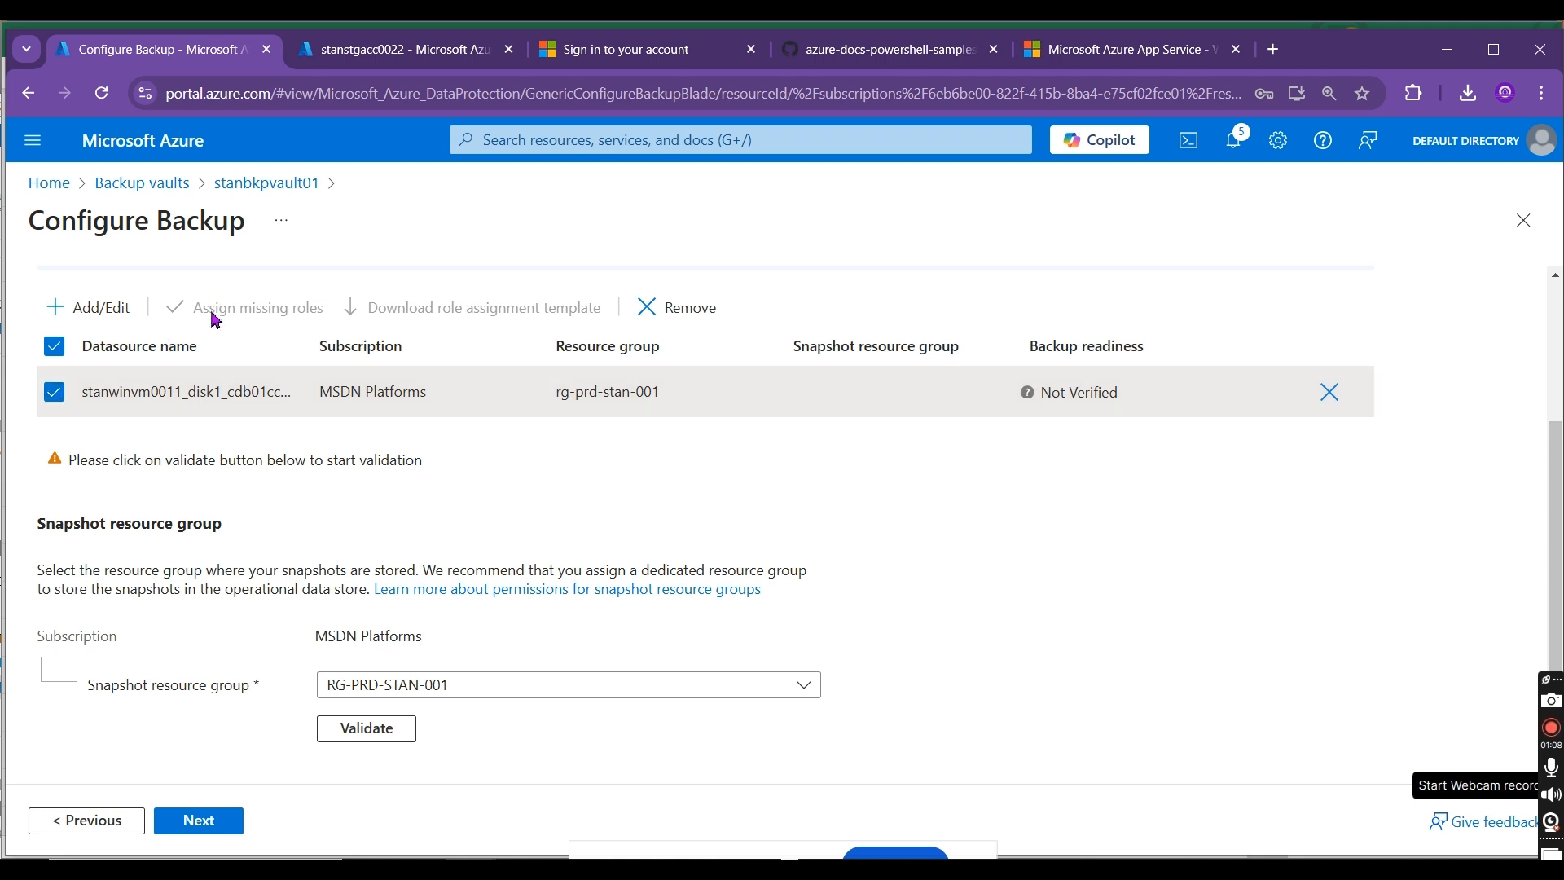
click(405, 731)
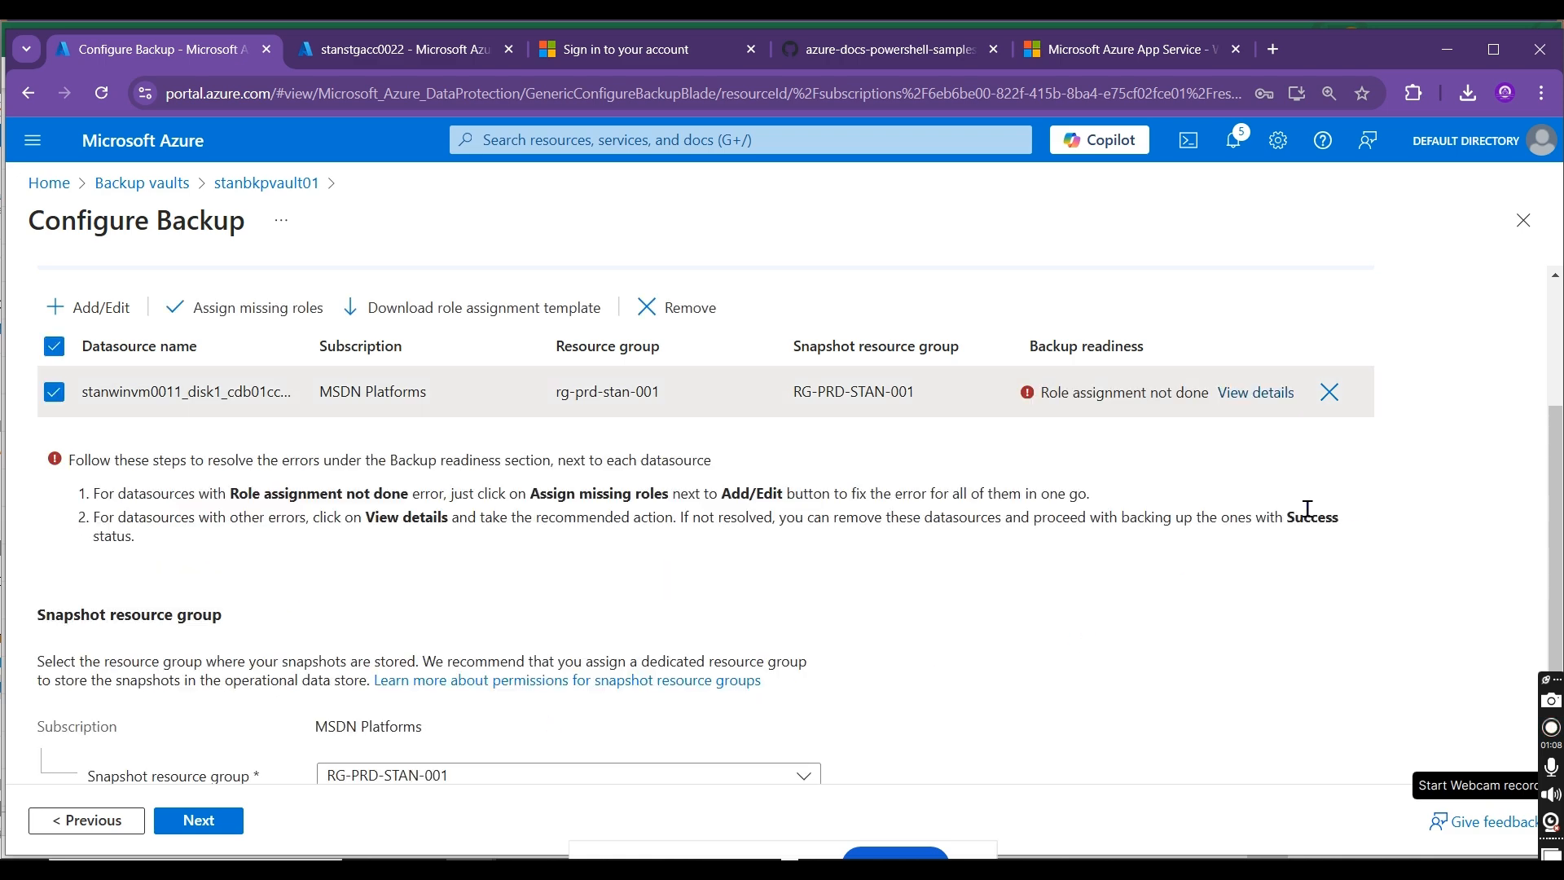
Step: Assign the missing roles required to back up the stanwinvm0011 disk
scroll(441, 493, down, 1)
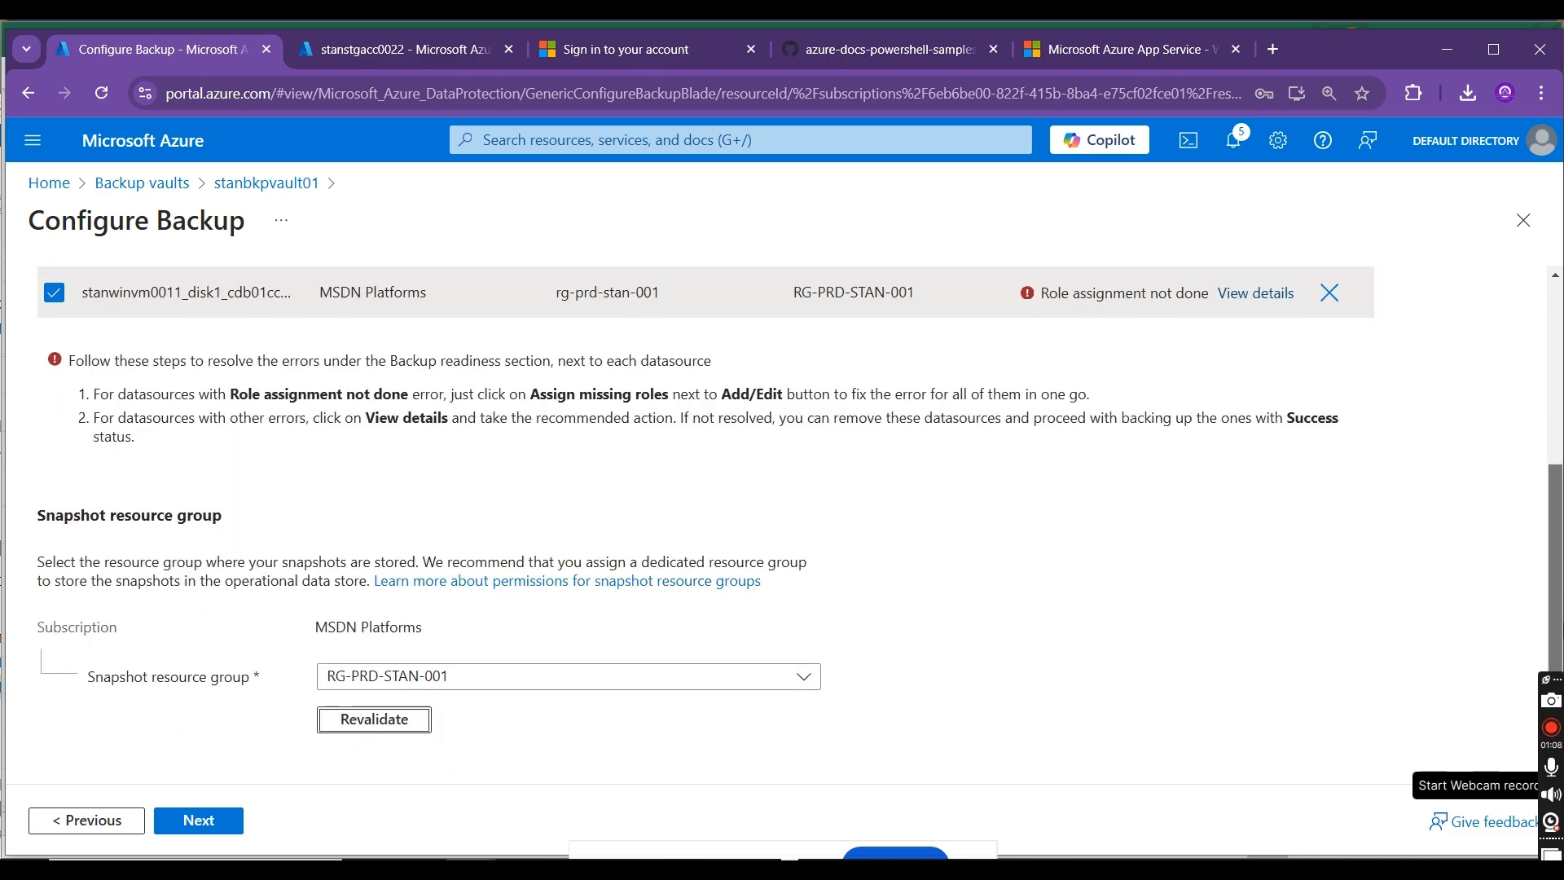
scroll(440, 493, up, 4)
click(227, 522)
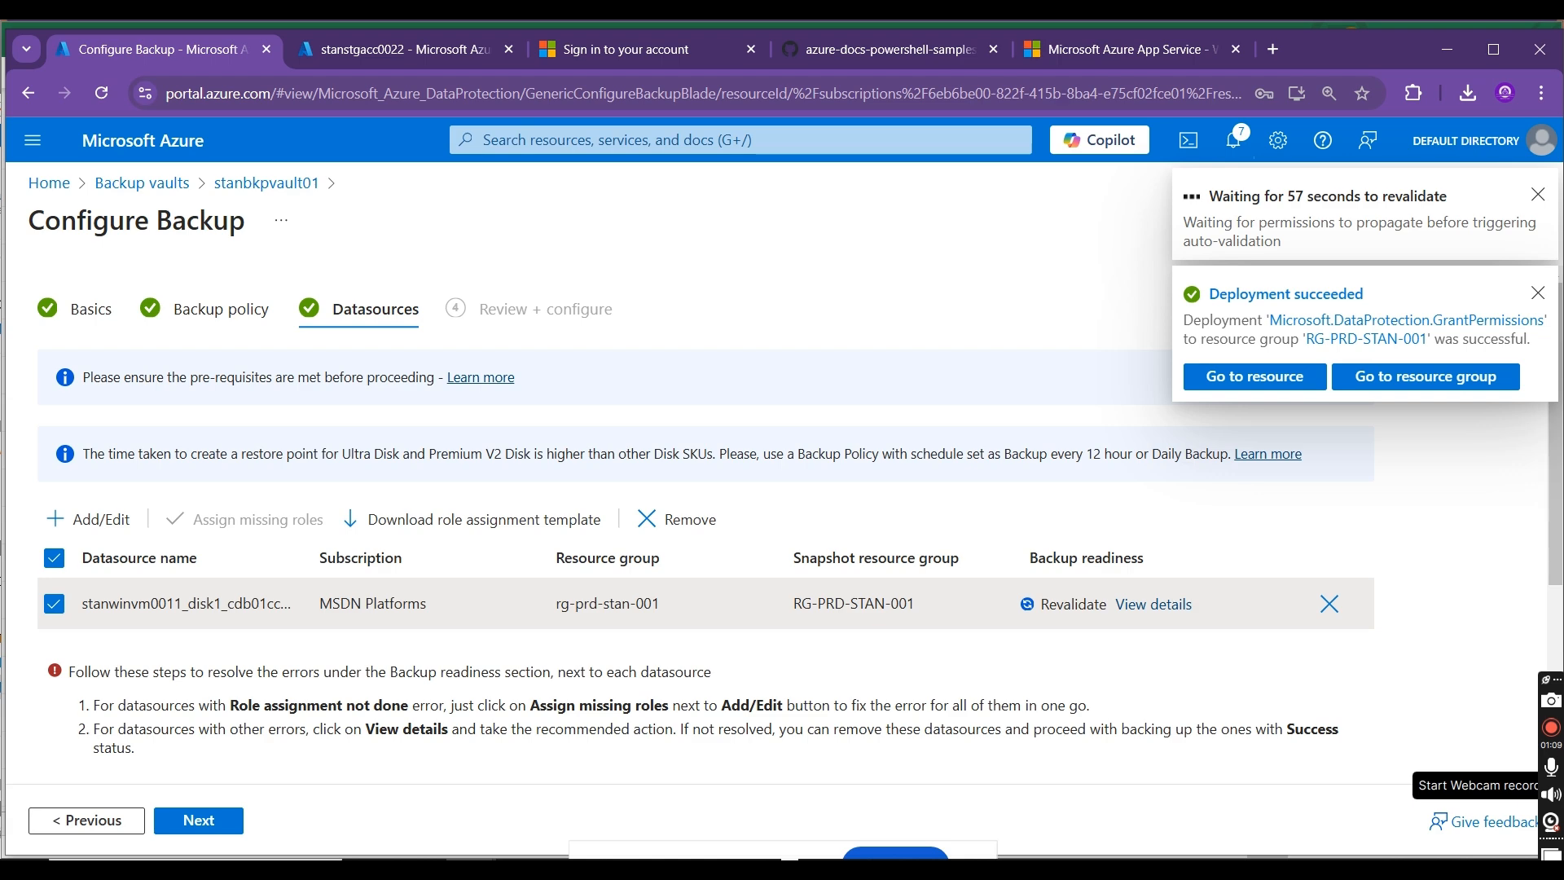
Step: Switch to the portal session showing stanstgacc0022, return to its home page, and open the Virtual machines list
click(388, 50)
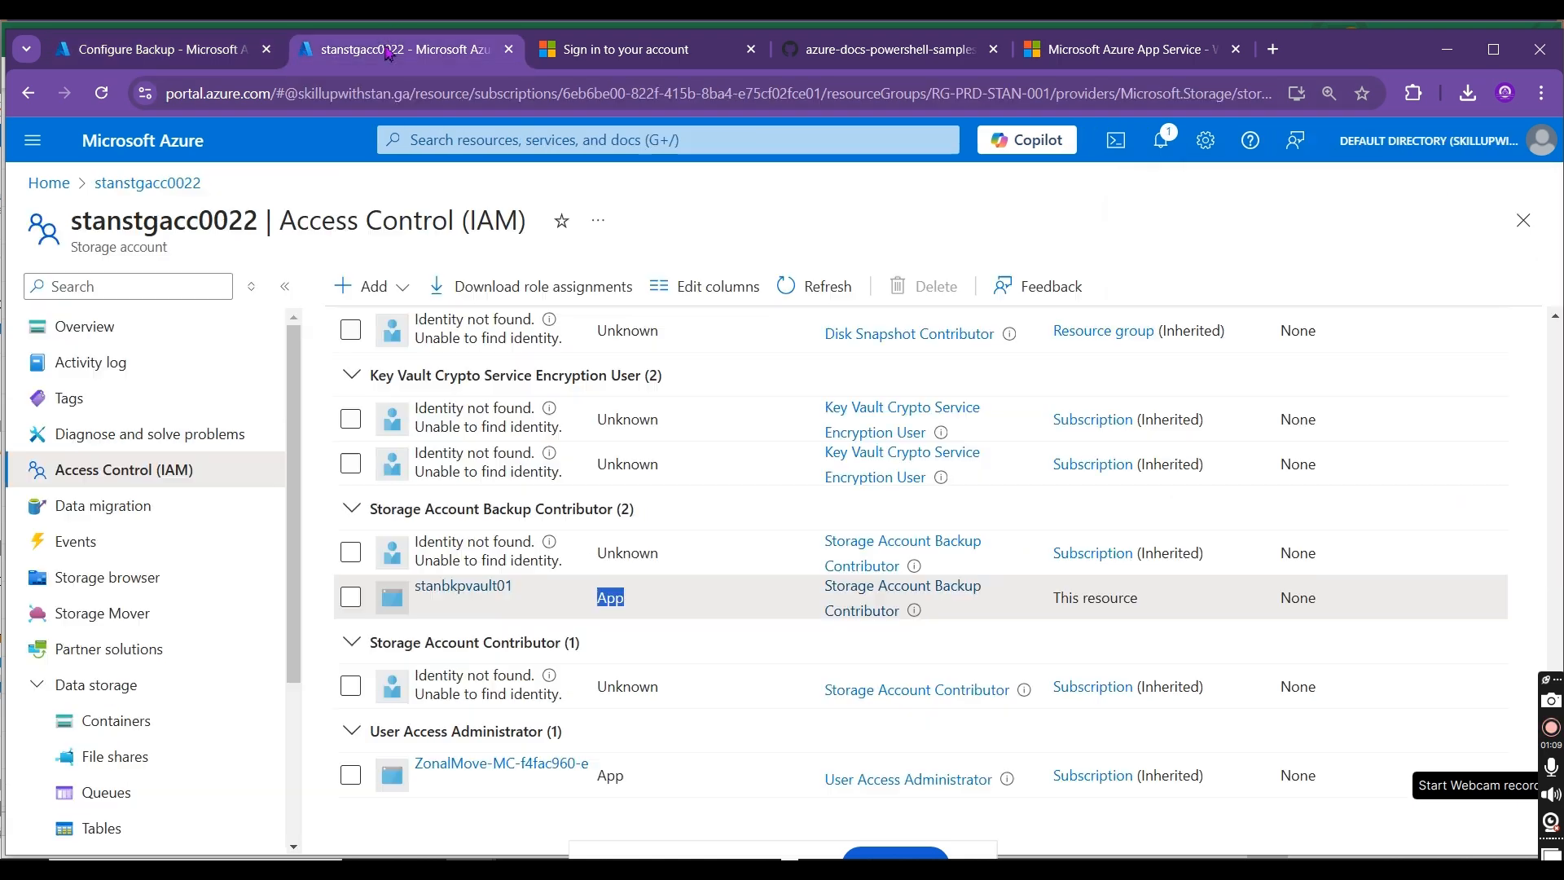
click(47, 182)
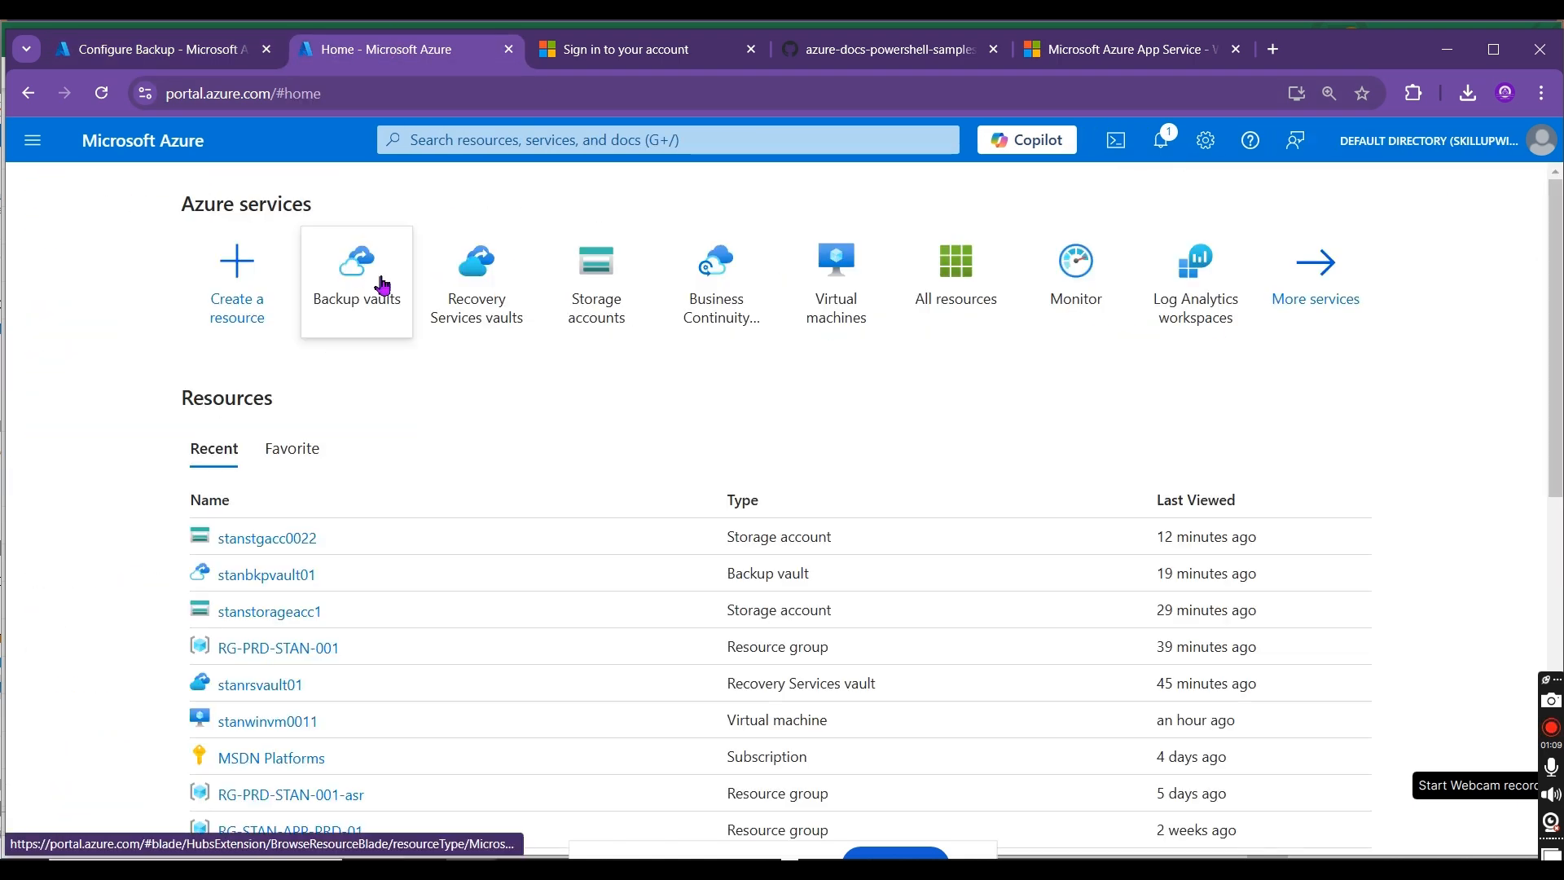
click(805, 290)
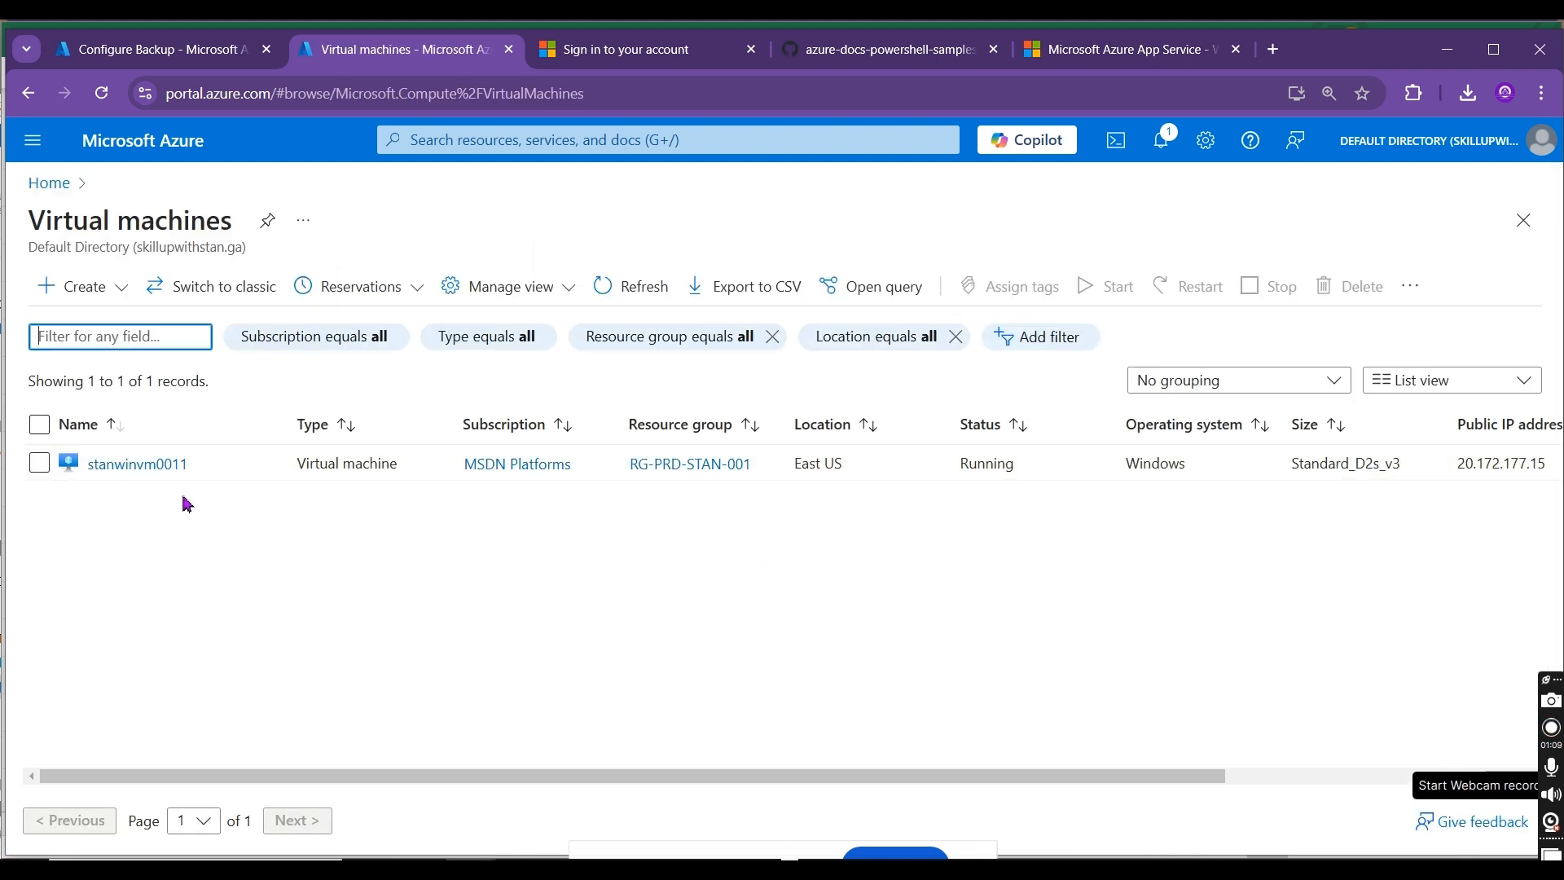
Step: Open the stanwinvm0011 virtual machine's overview and copy its public IP address
click(73, 458)
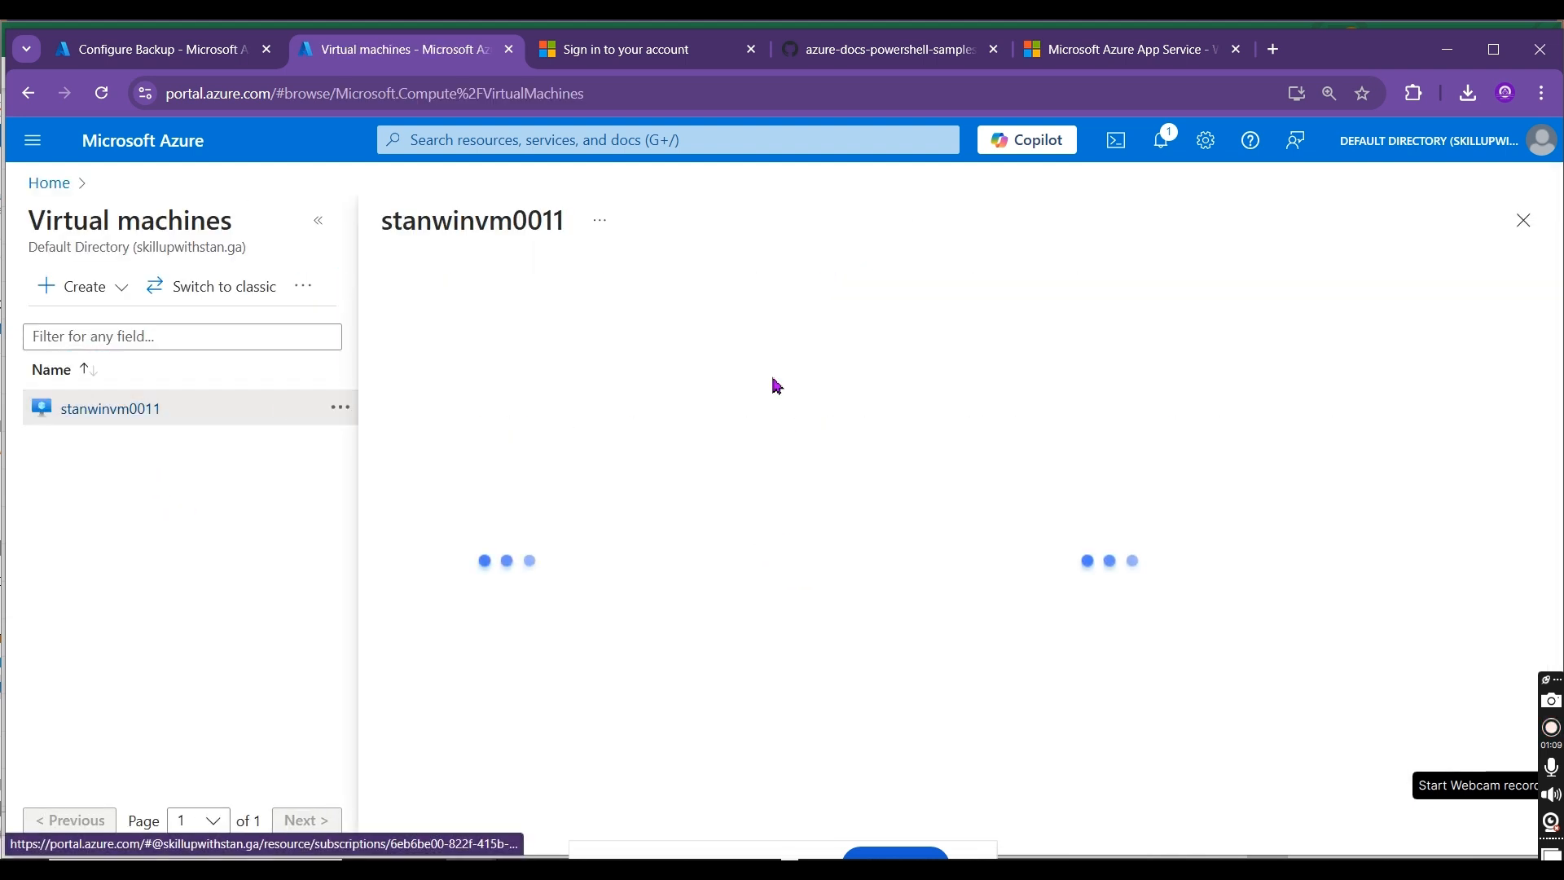
click(318, 220)
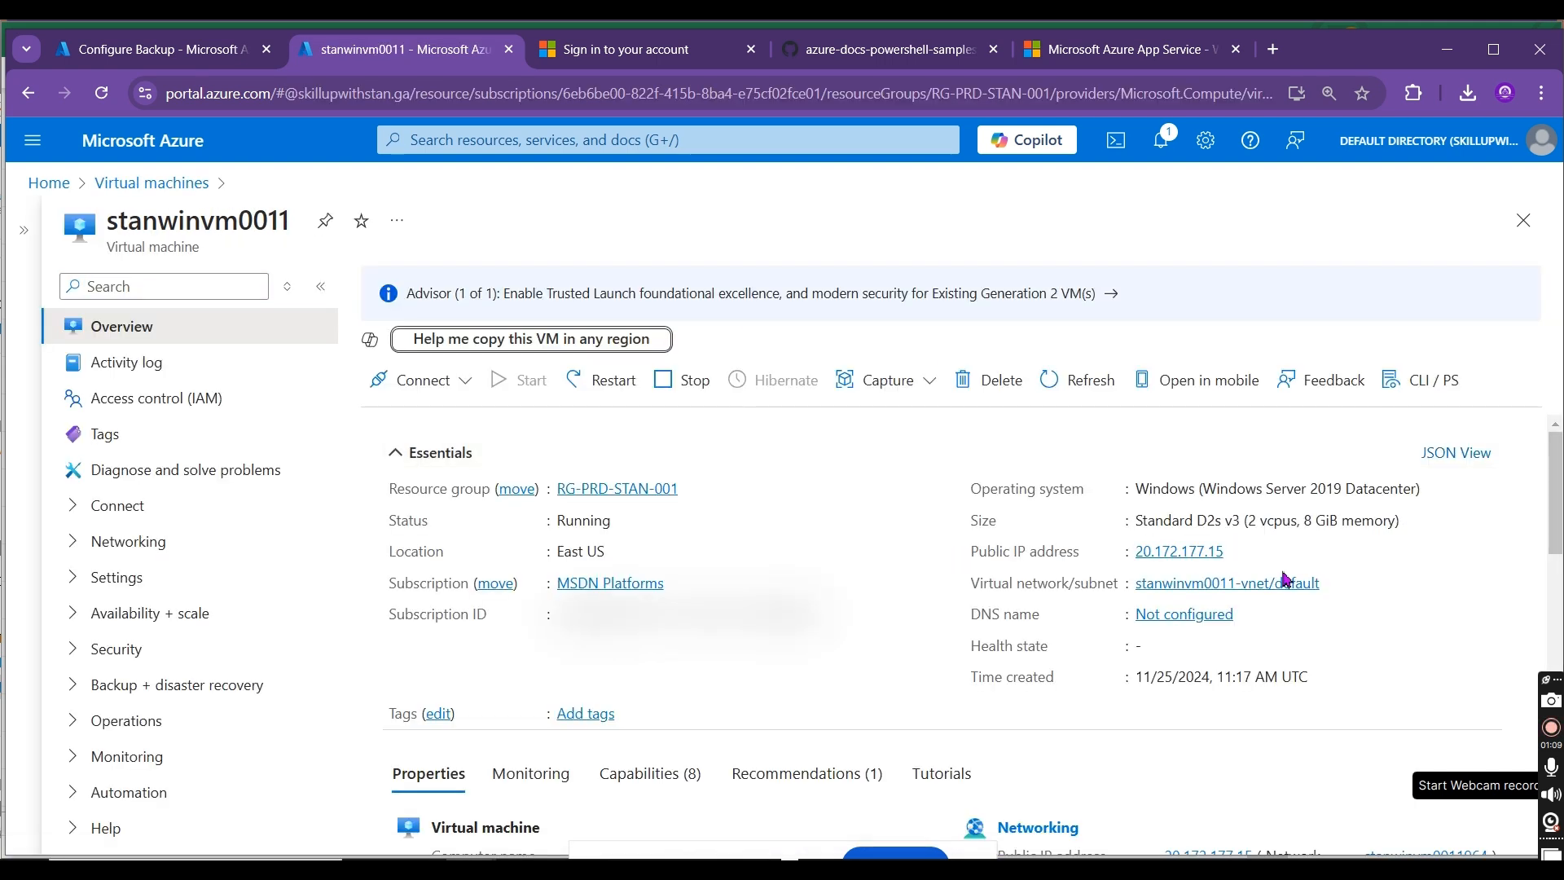
click(1237, 554)
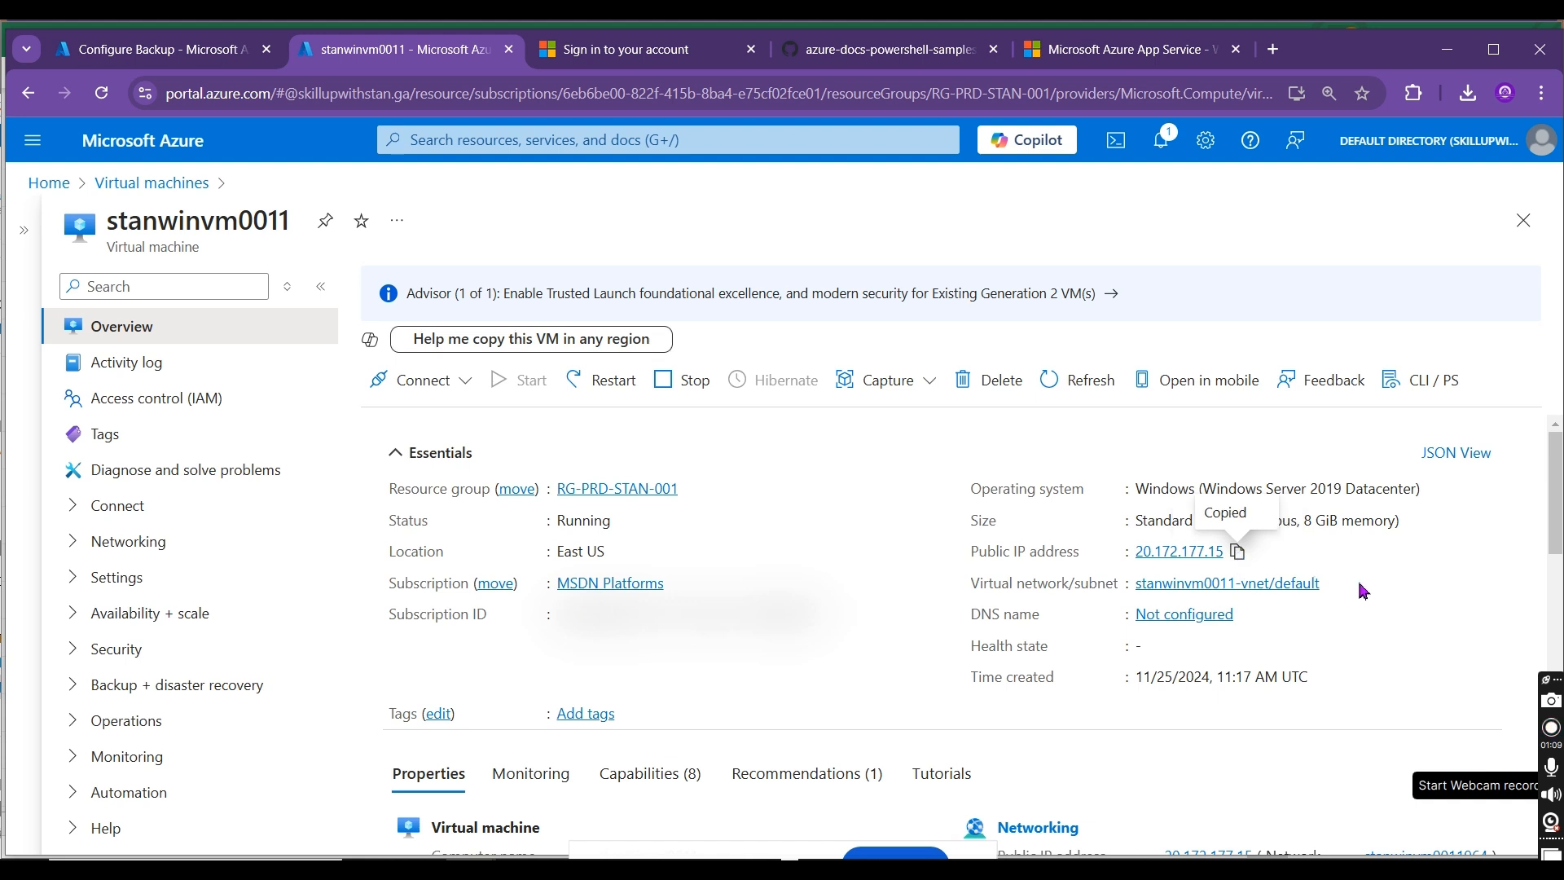
Step: Launch Remote Desktop Connection with mstsc and connect to 20.172.177.15
key(super+r)
text(mstsc)
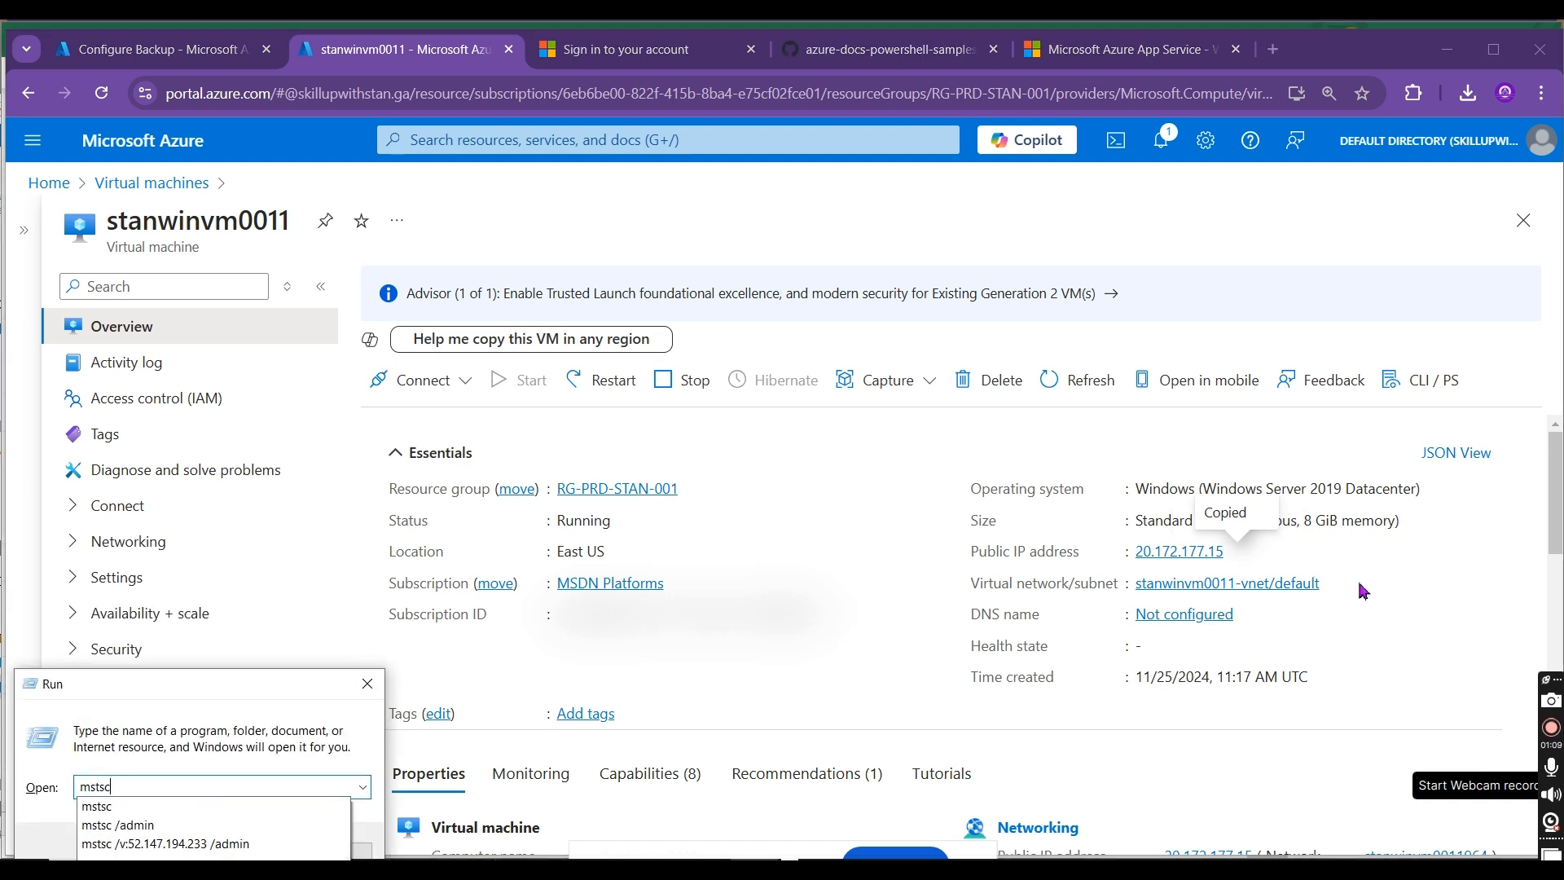
key(Return)
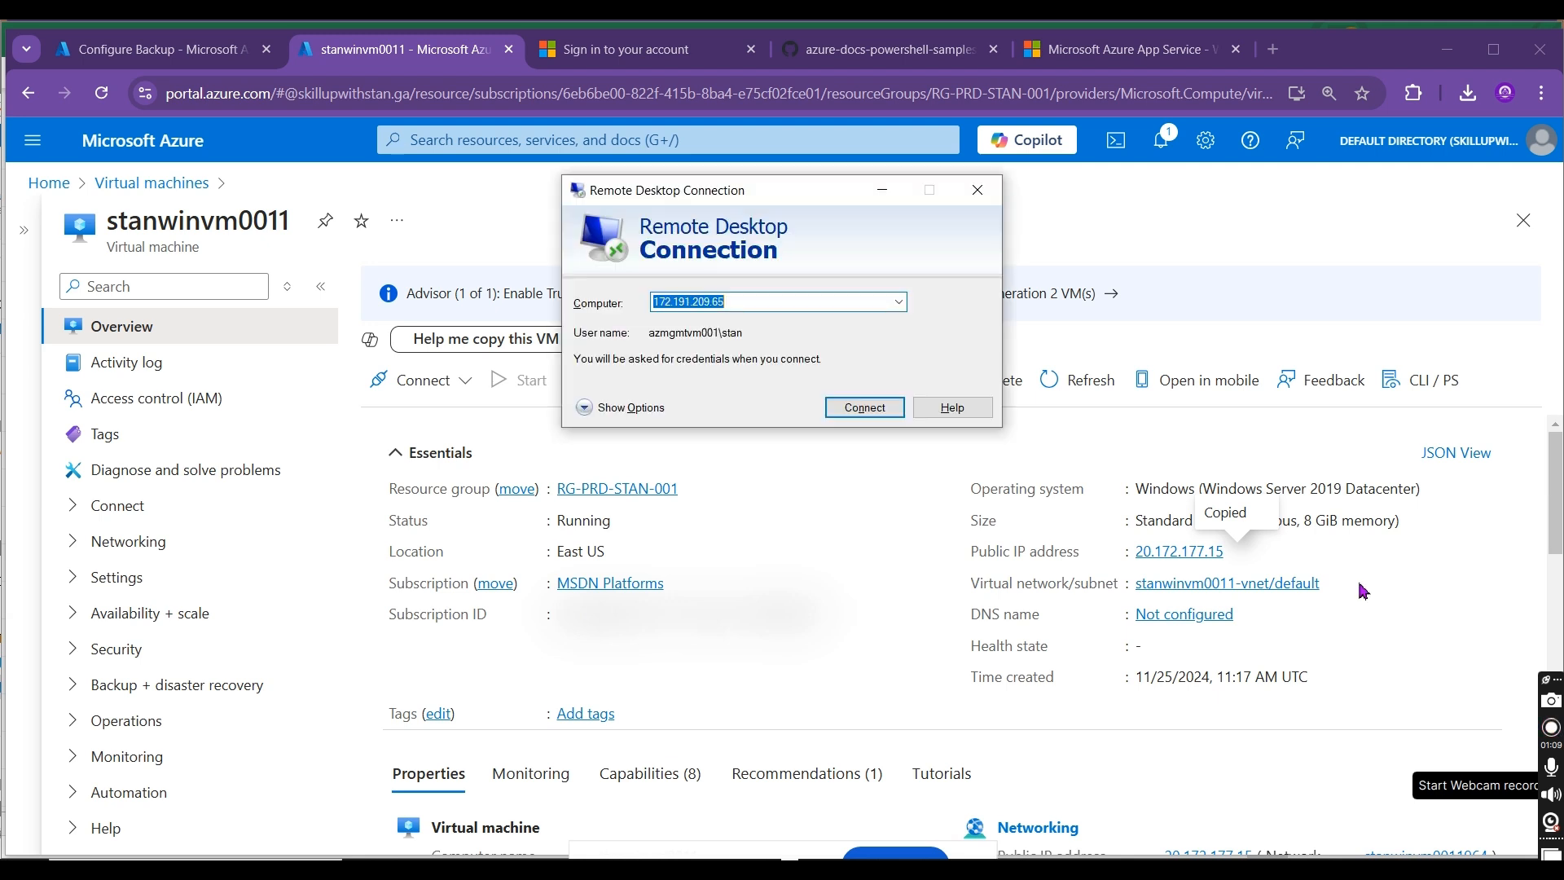
key(ctrl+v)
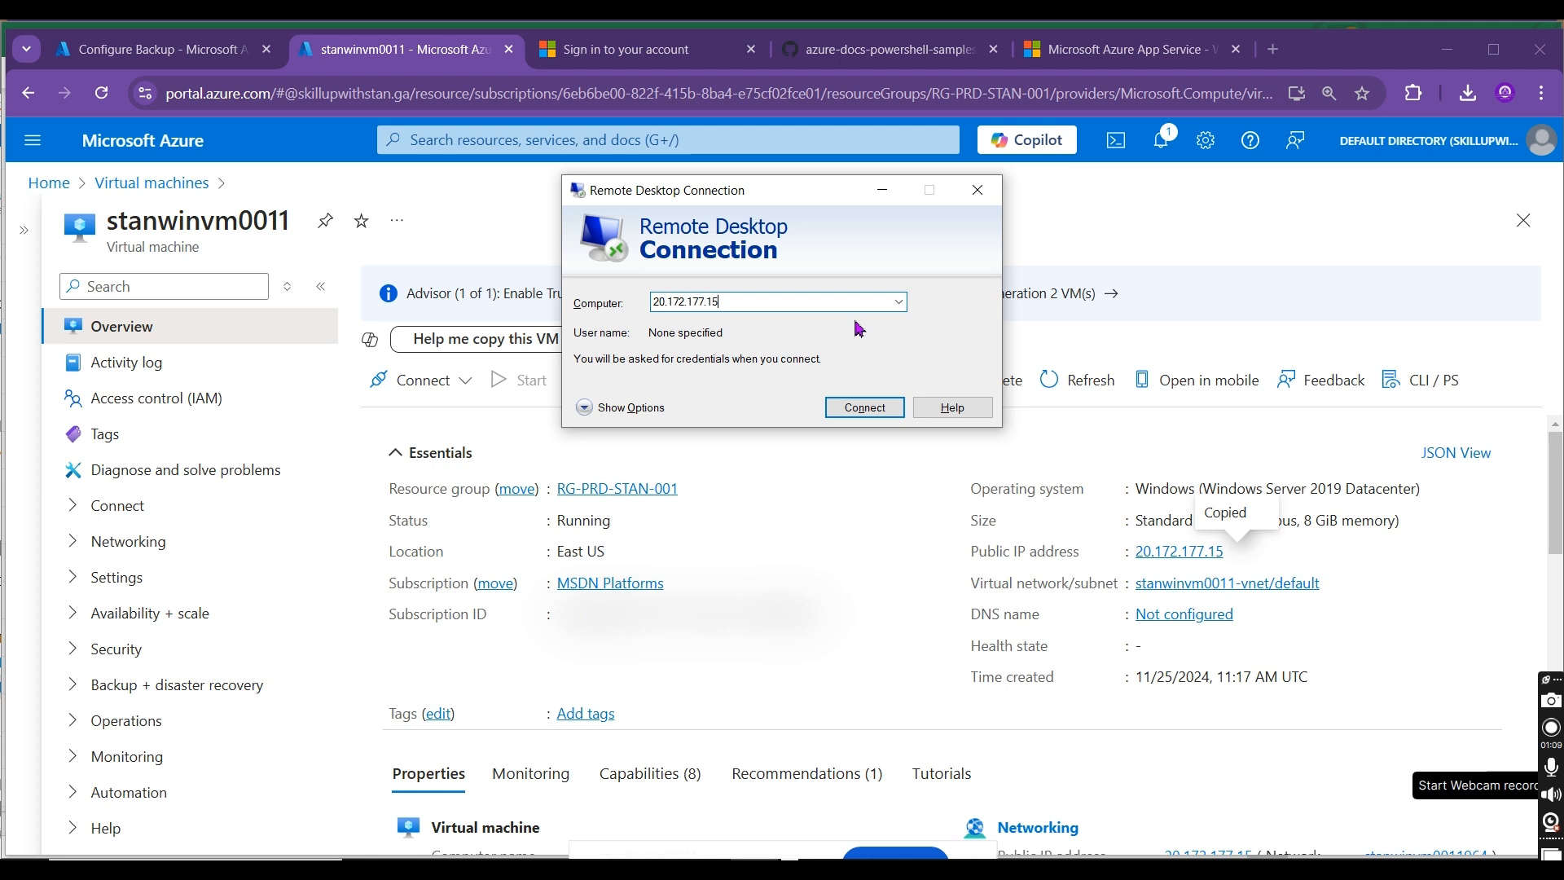
click(869, 409)
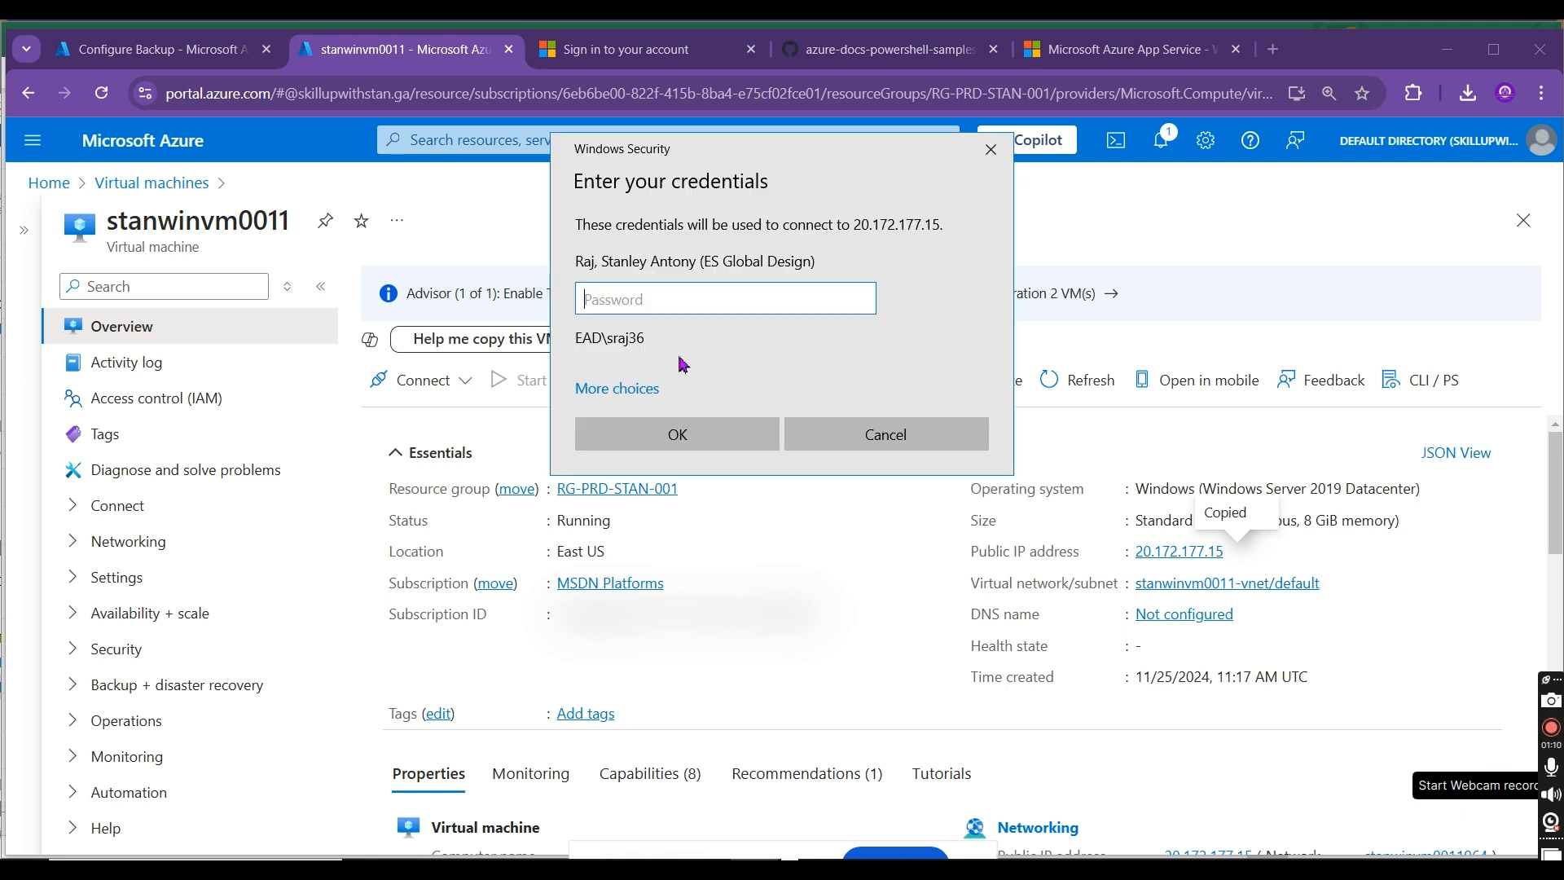
Step: Sign in to the remote machine with a different account, entering its user name and password, and accept the connection prompt
click(612, 388)
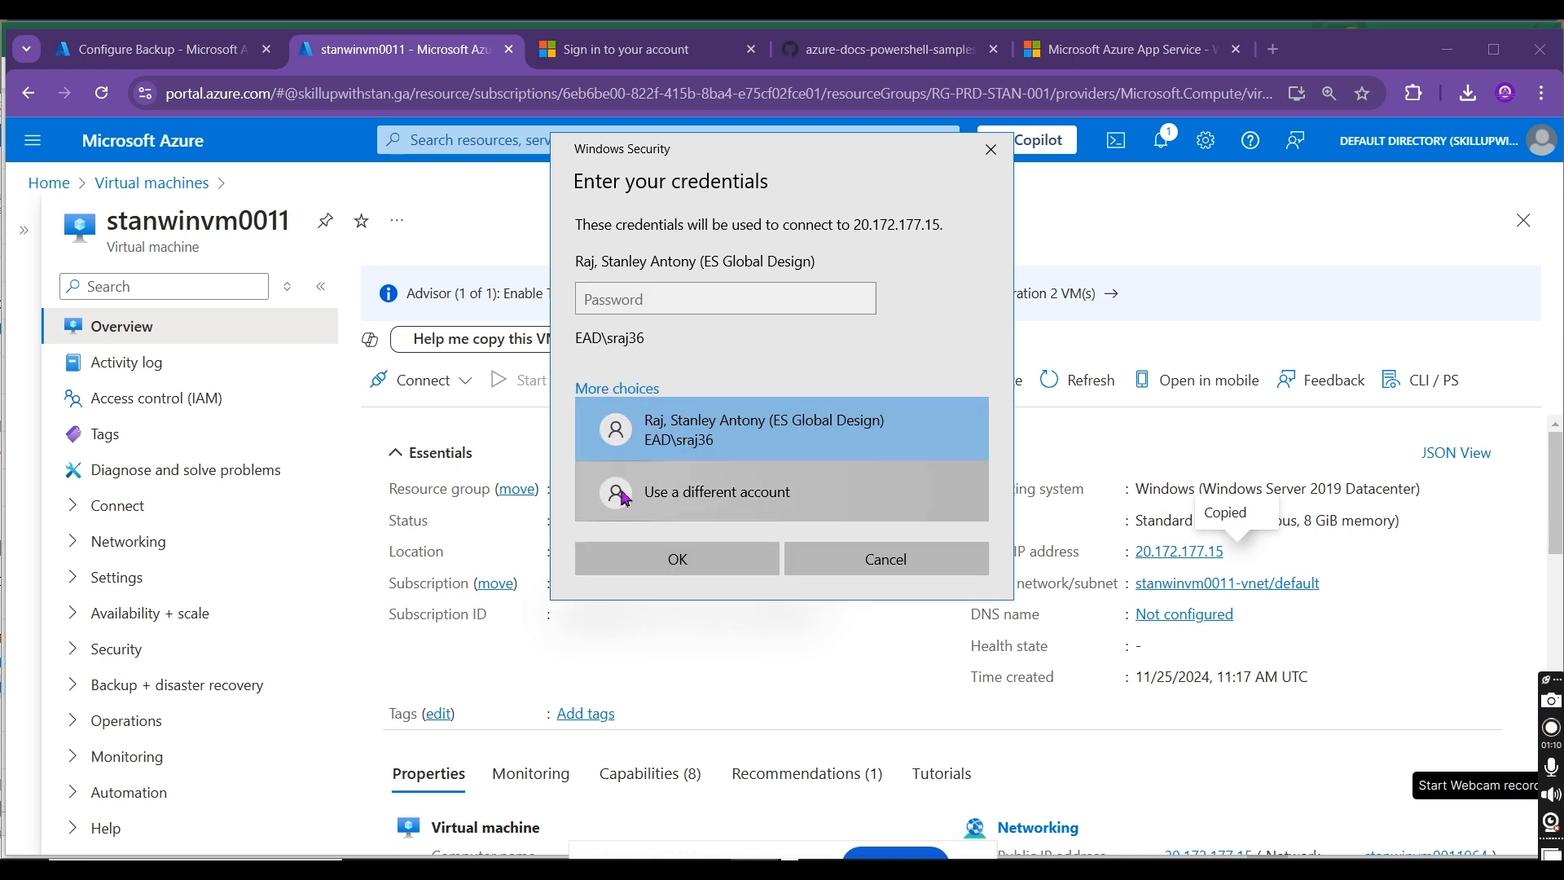
click(668, 583)
text(stan)
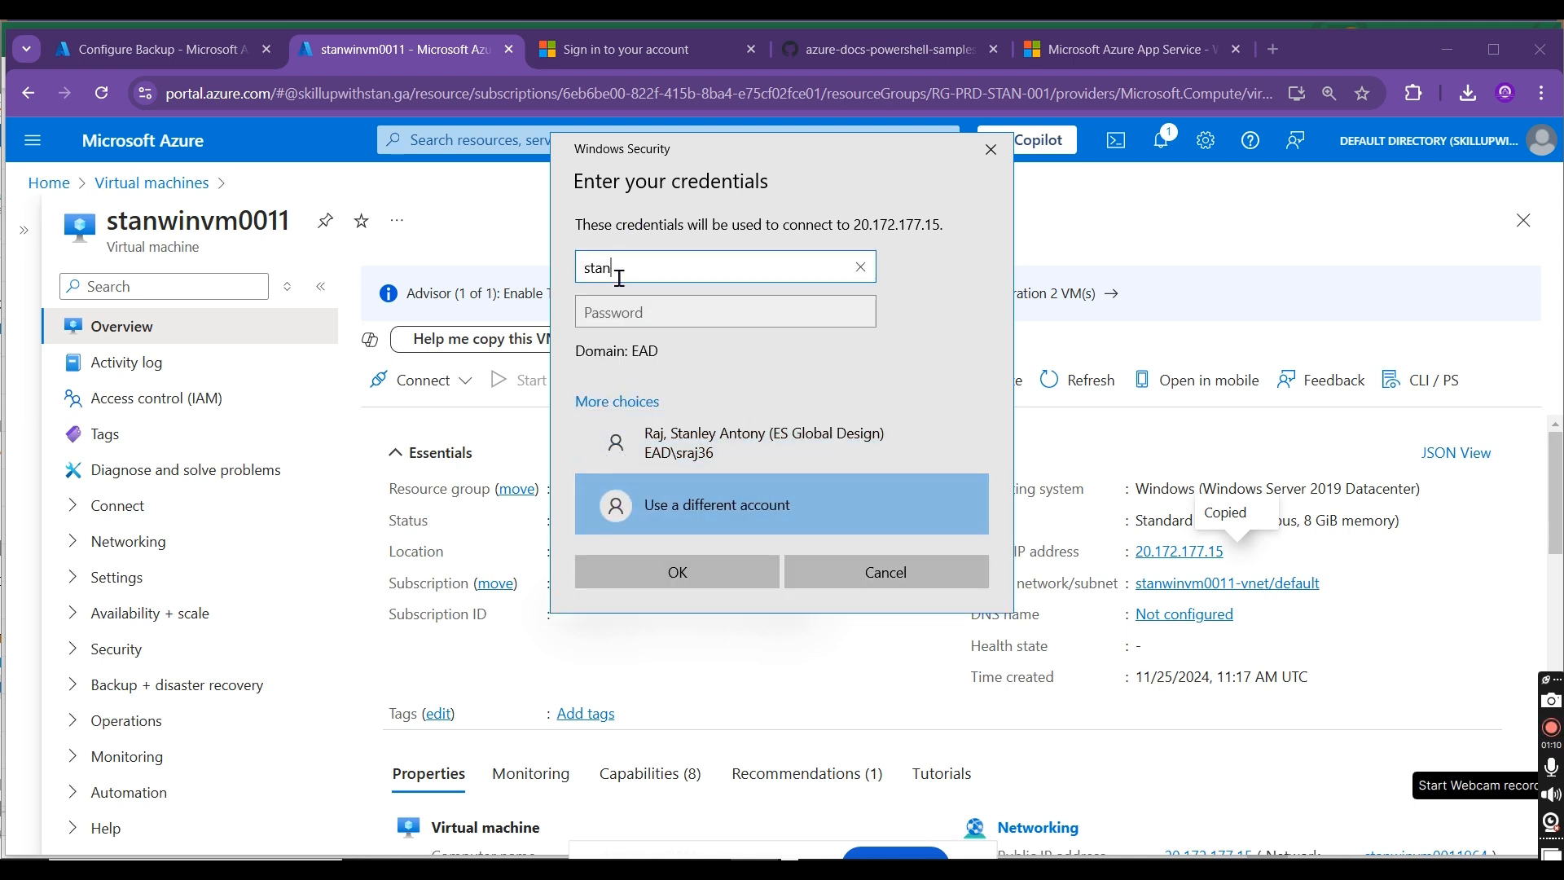
key(Tab)
text(•)
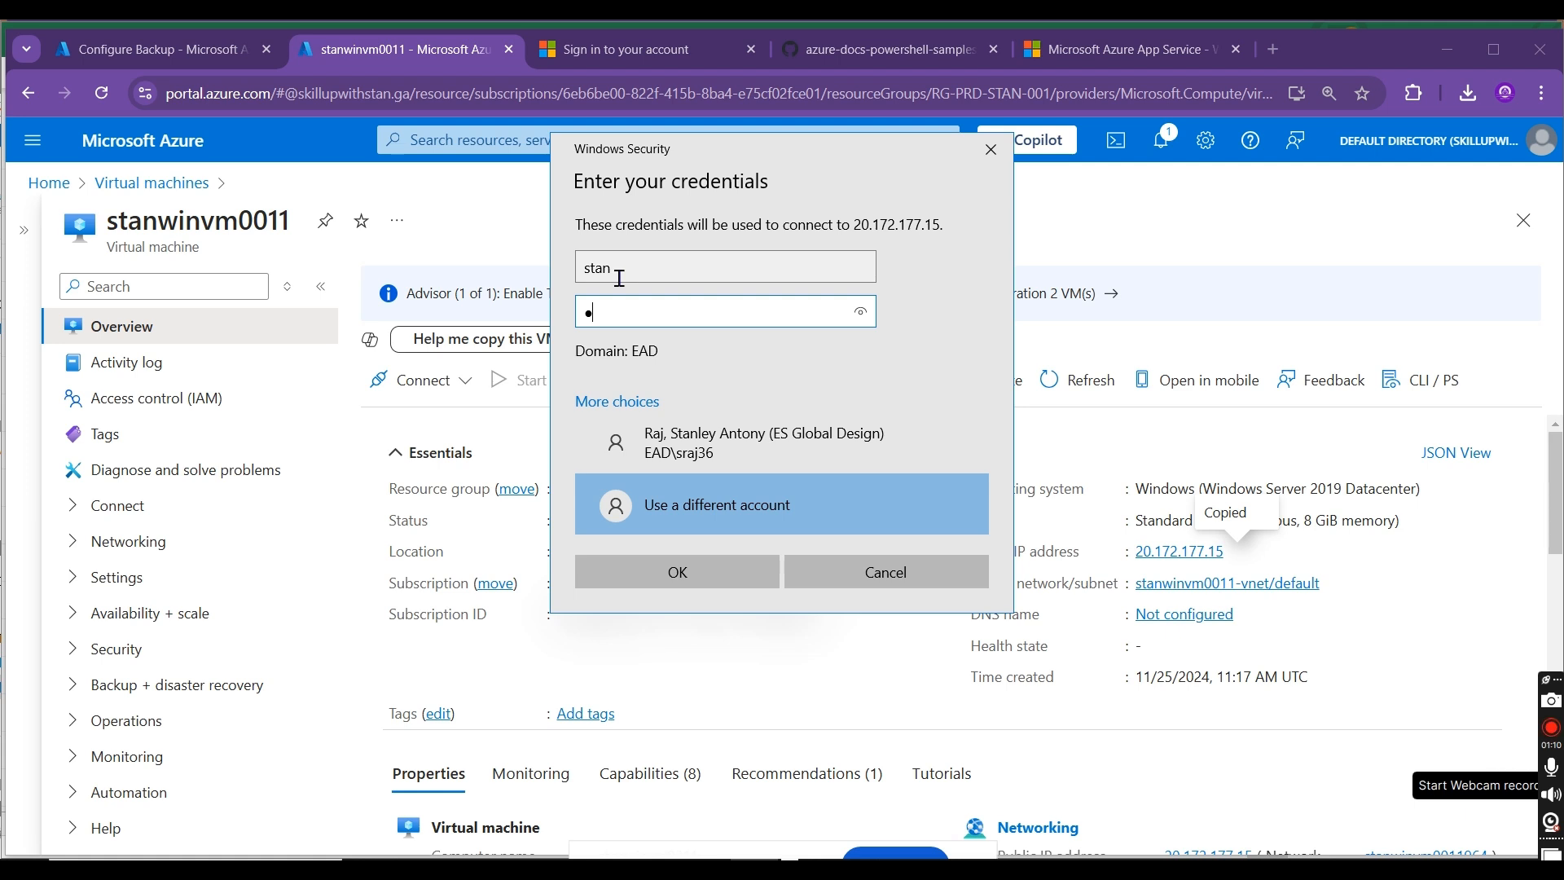
text(•)
key(BackSpace)
key(BackSpace)
text(•••••••••••)
key(Return)
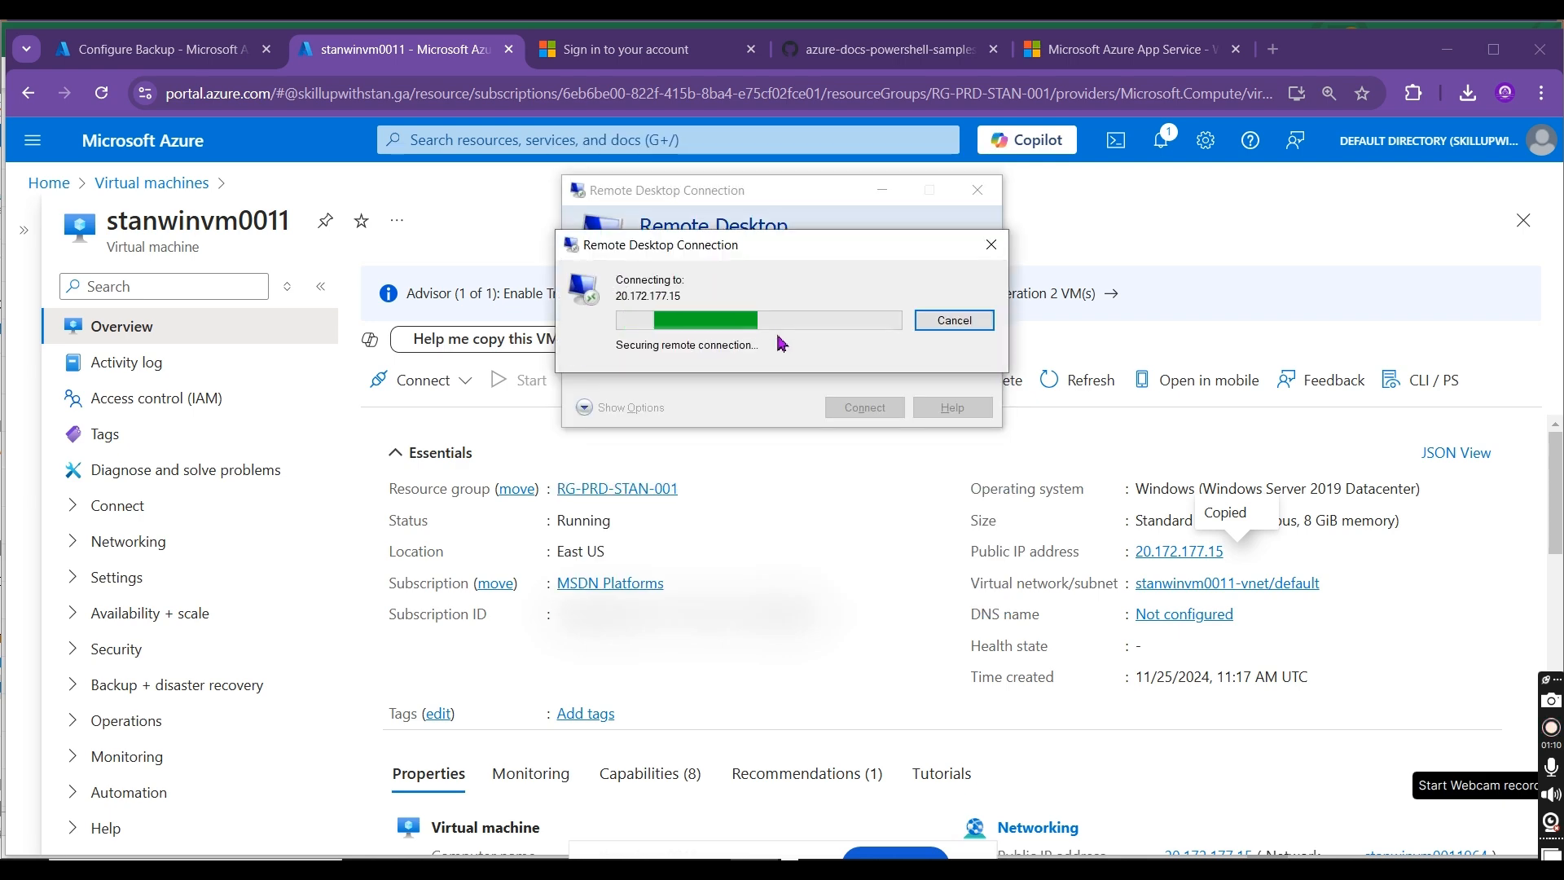
click(830, 475)
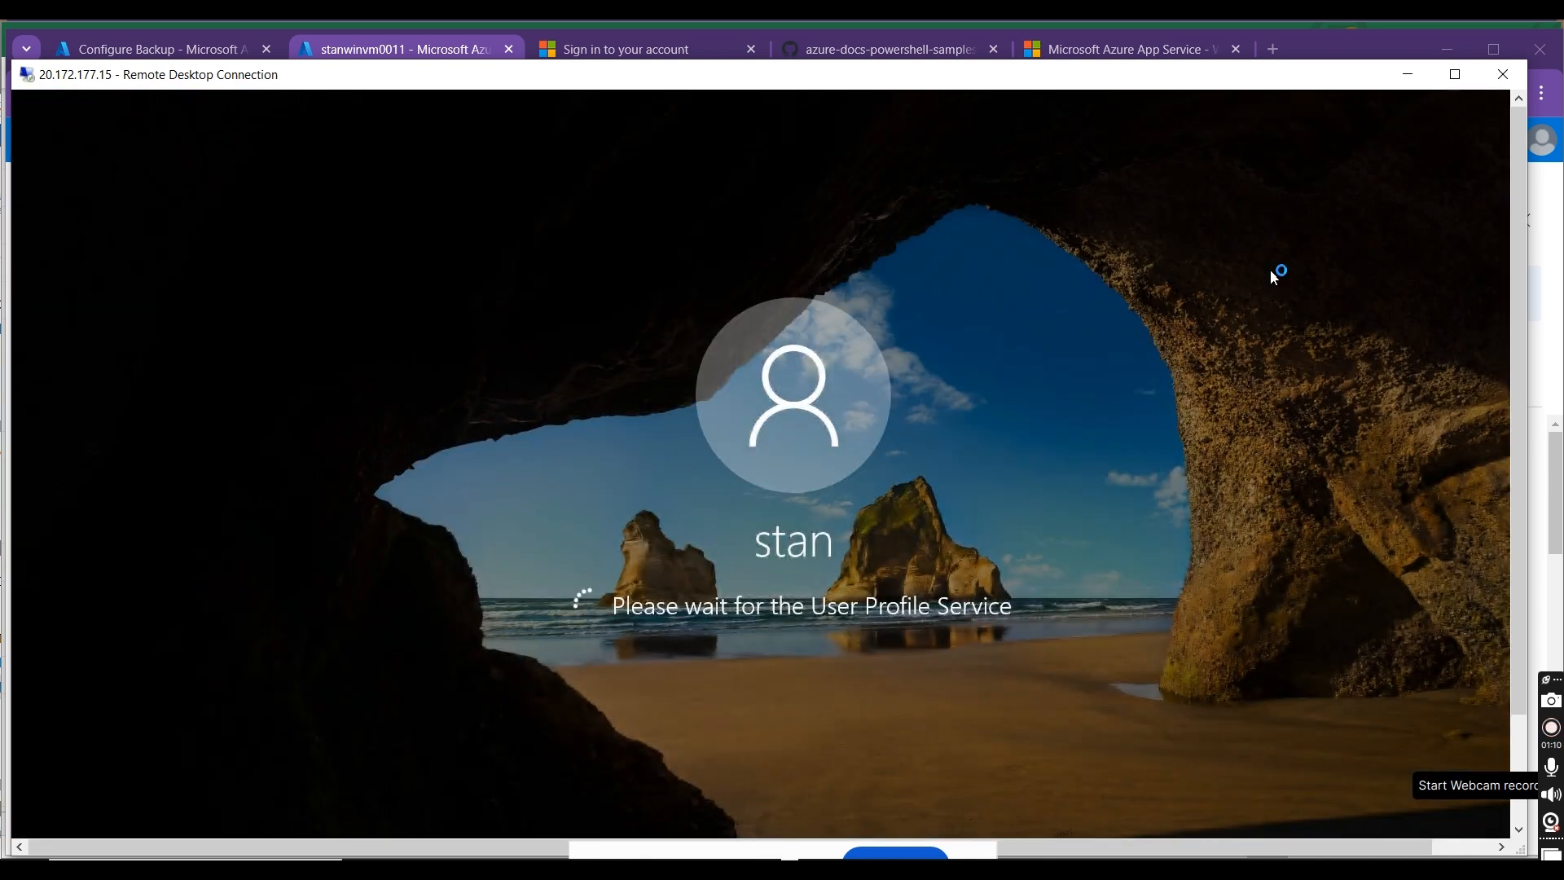
Step: Minimize the remote session and check the disk's backup readiness on the Configure Backup page
drag(1518, 281, 1532, 544)
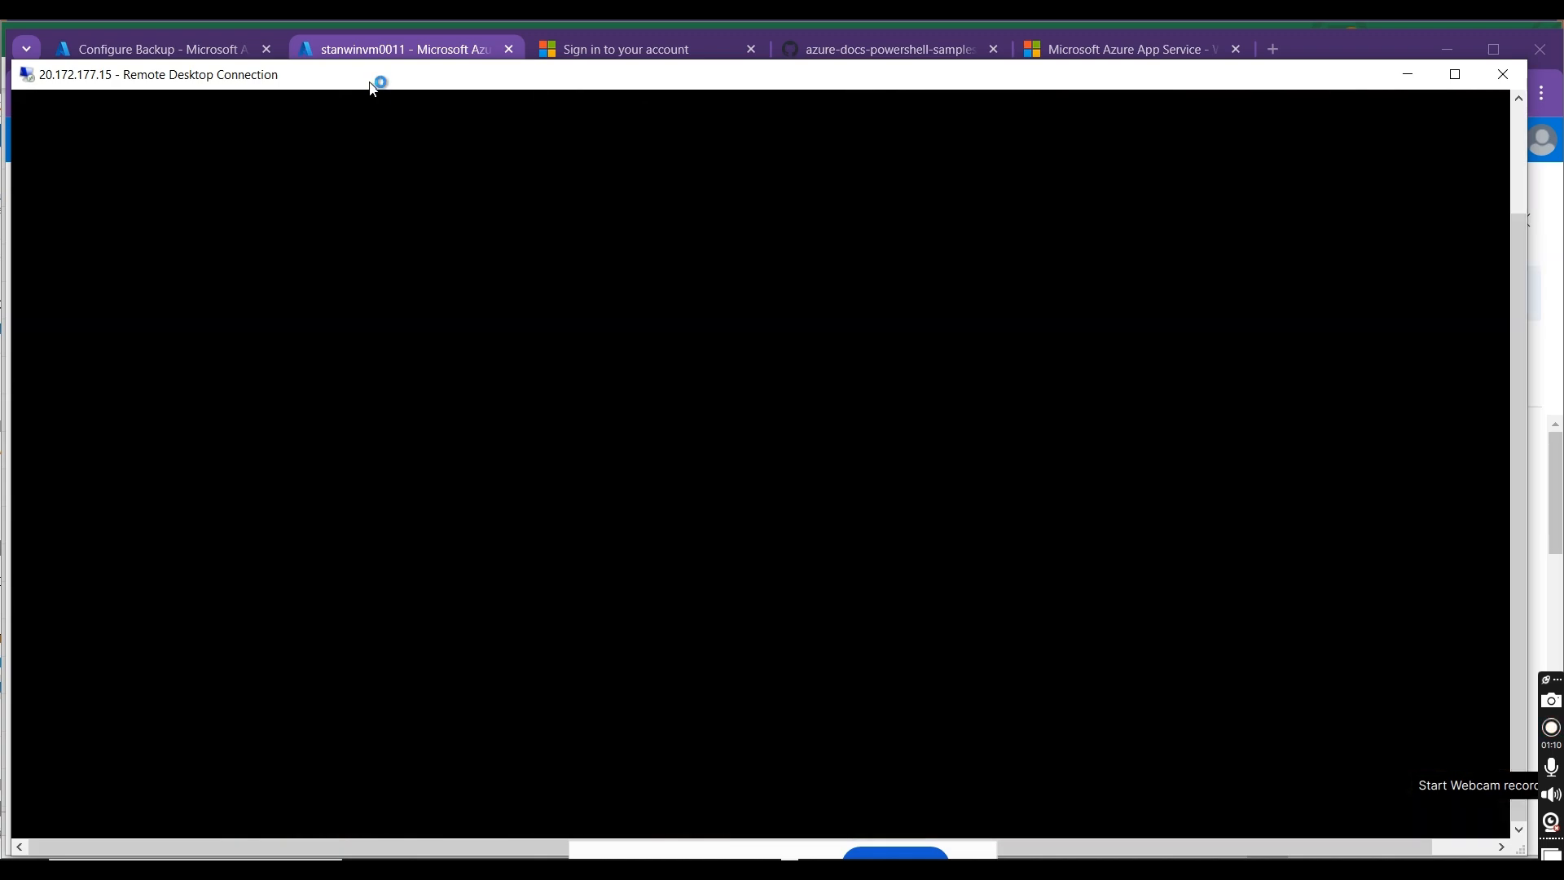
mouse_move(377, 80)
mouse_down()
mouse_move(499, 114)
mouse_move(380, 71)
mouse_move(364, 48)
mouse_move(378, 88)
mouse_up()
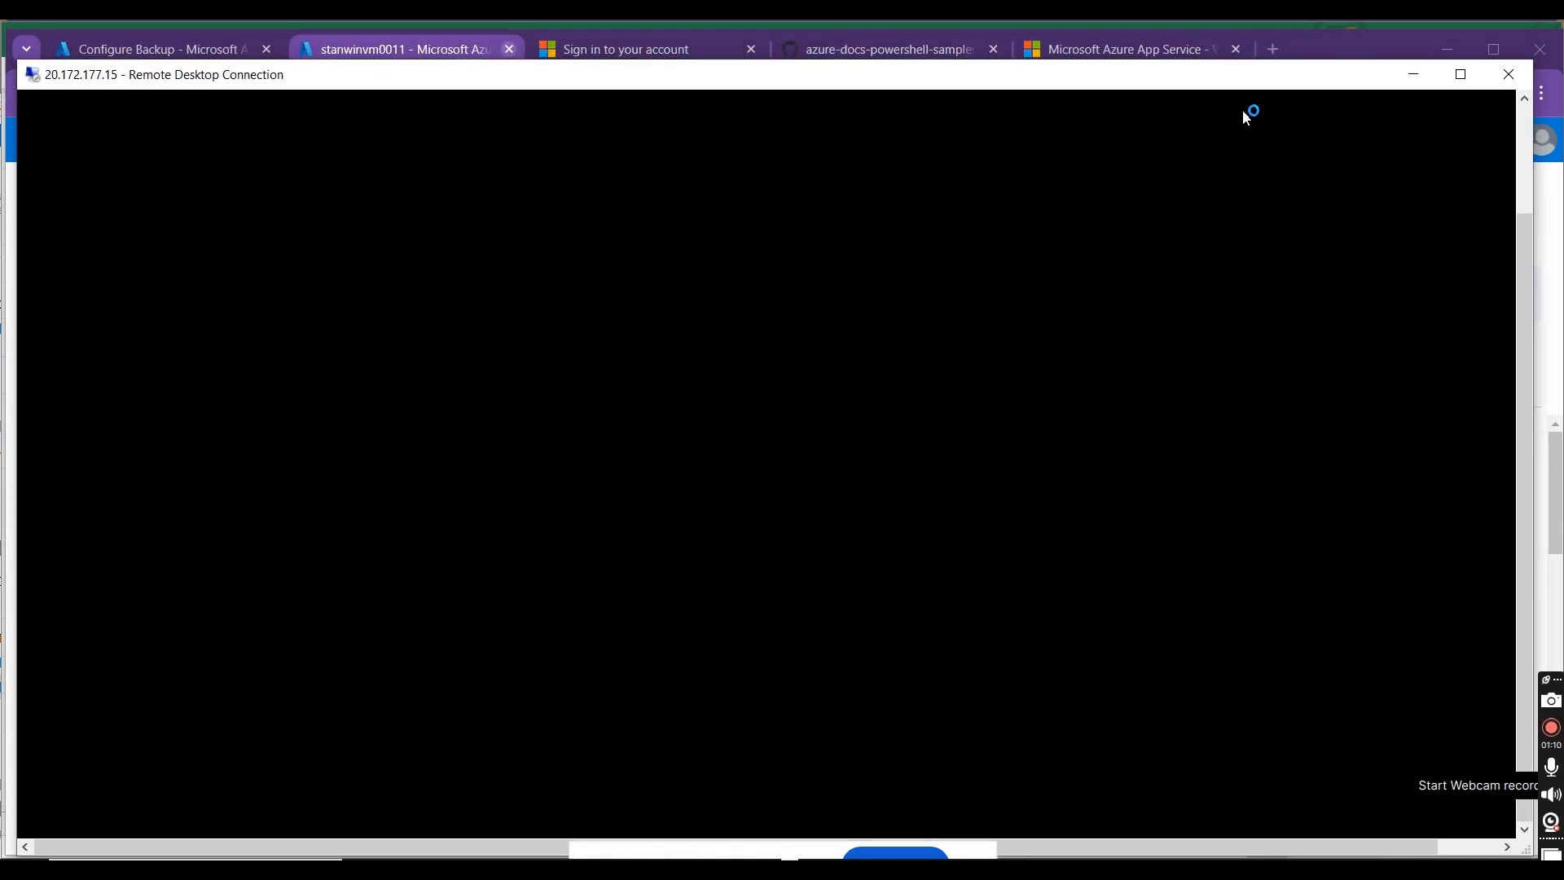
click(1405, 81)
click(195, 53)
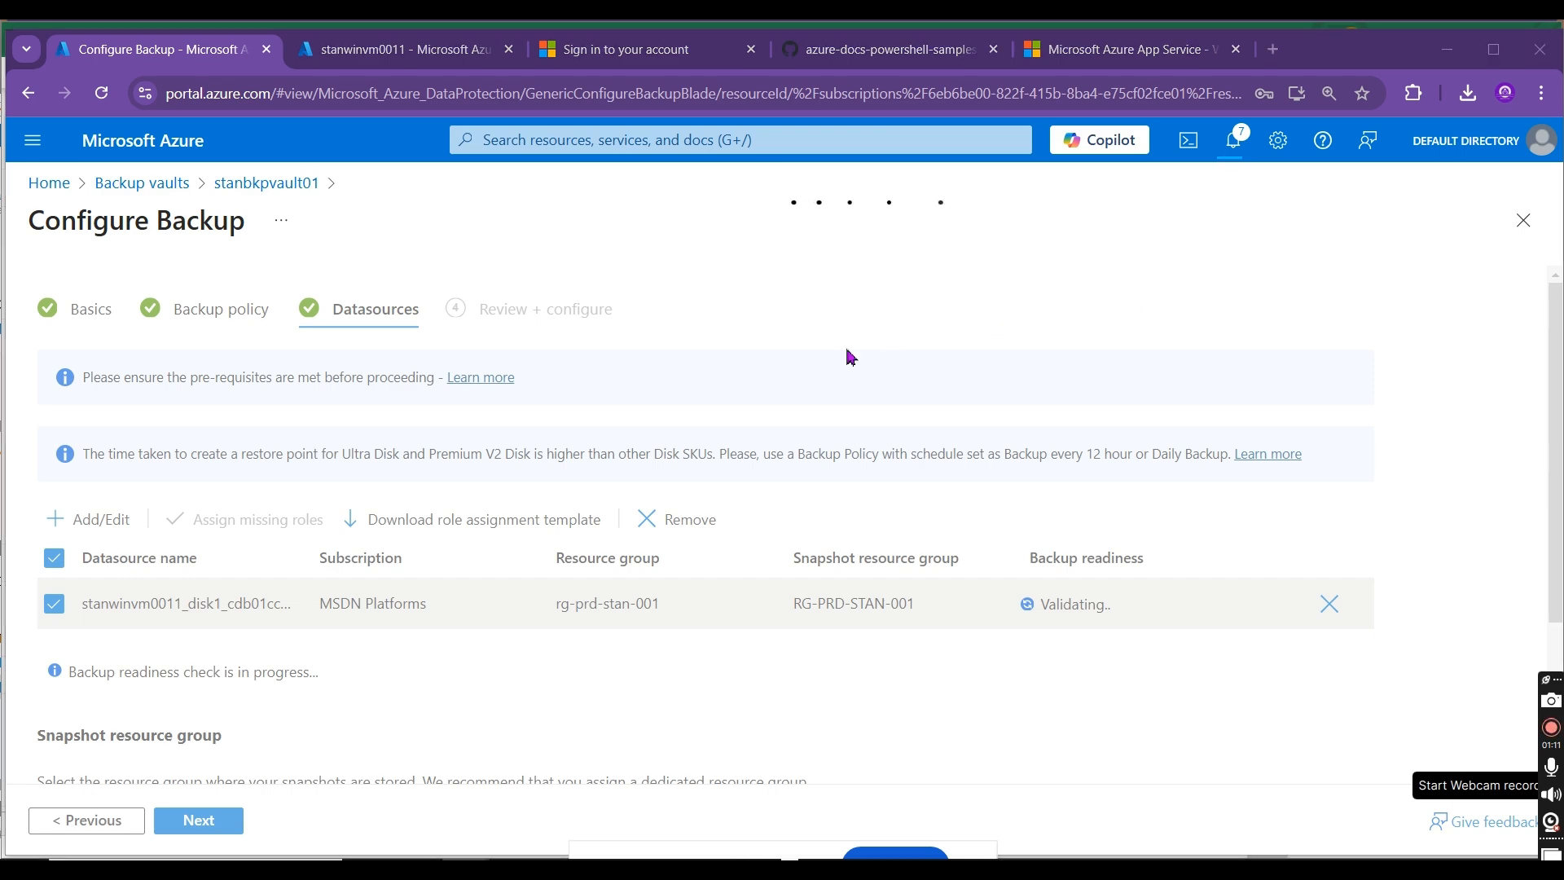
Step: Return to the remote desktop session and close Server Manager along with its Windows Admin Center notice
key(alt+Tab)
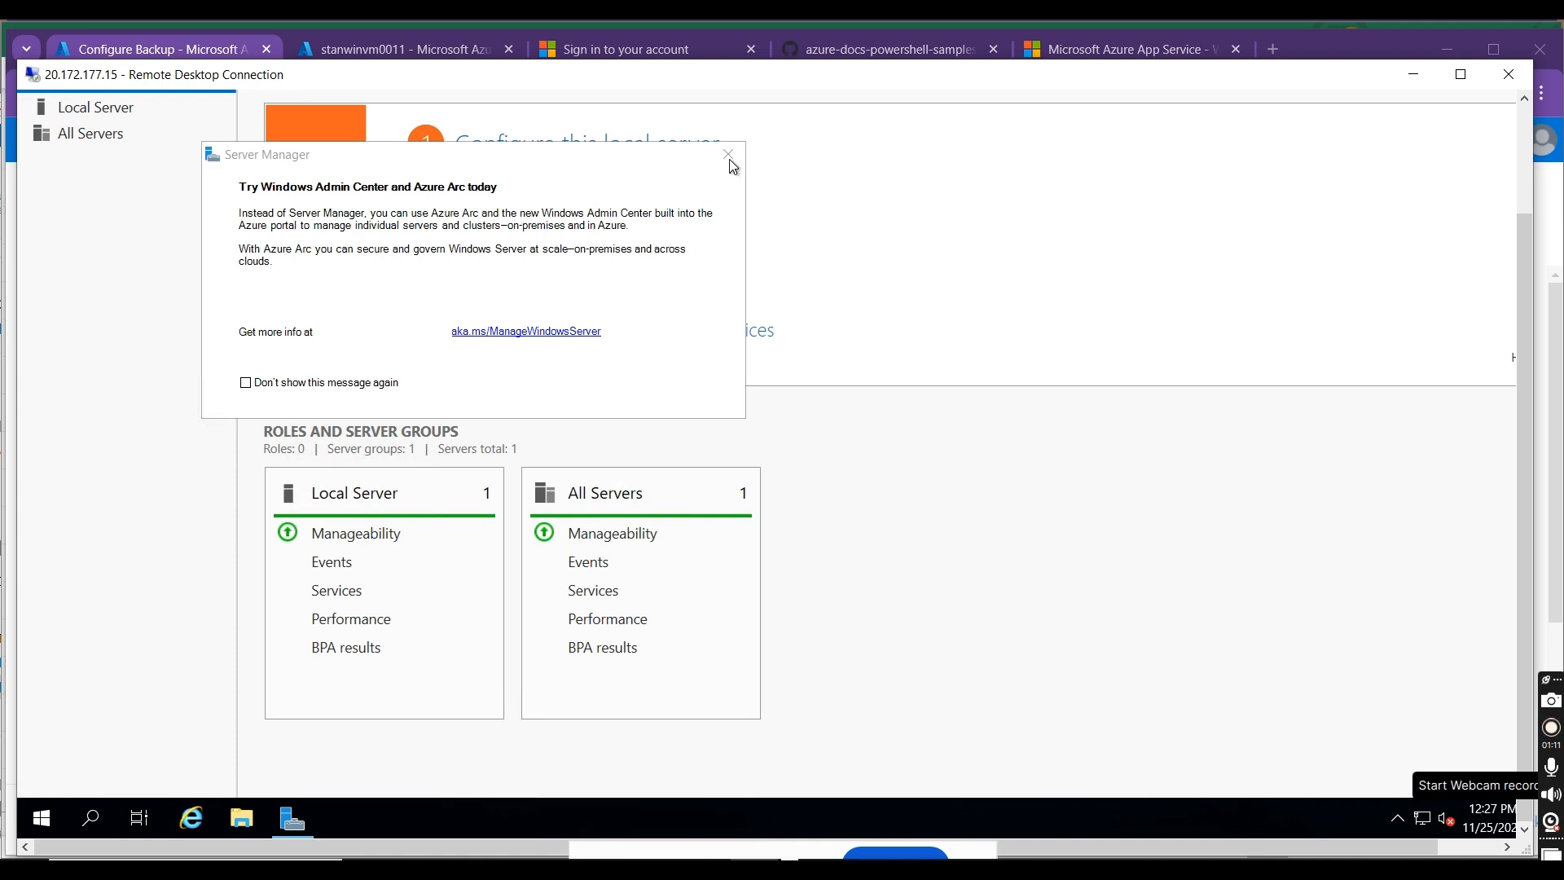
drag(1526, 351, 1531, 222)
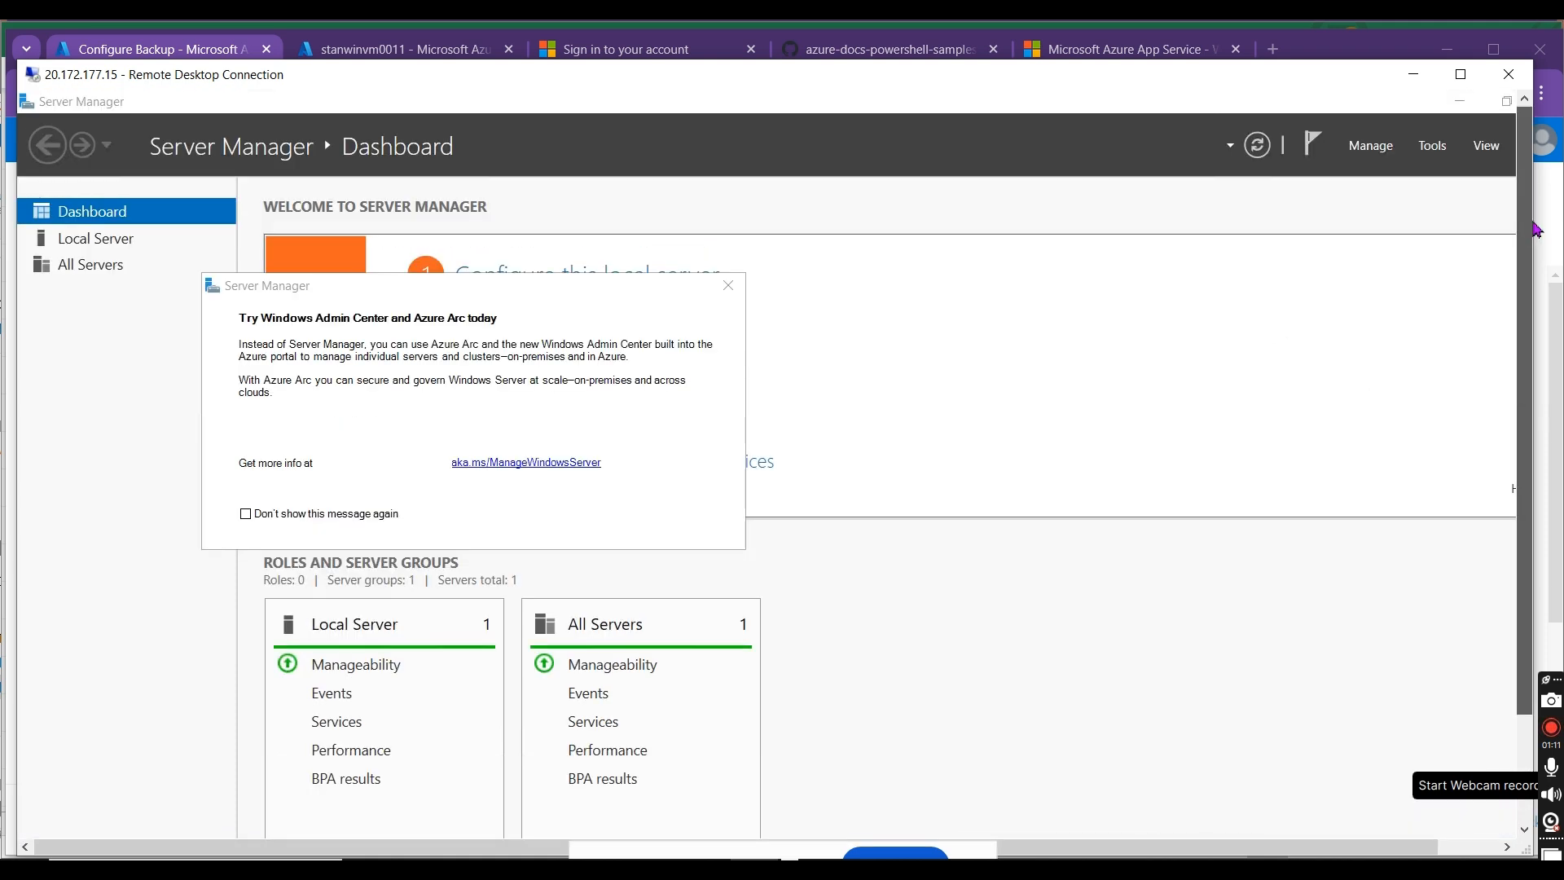
click(31, 103)
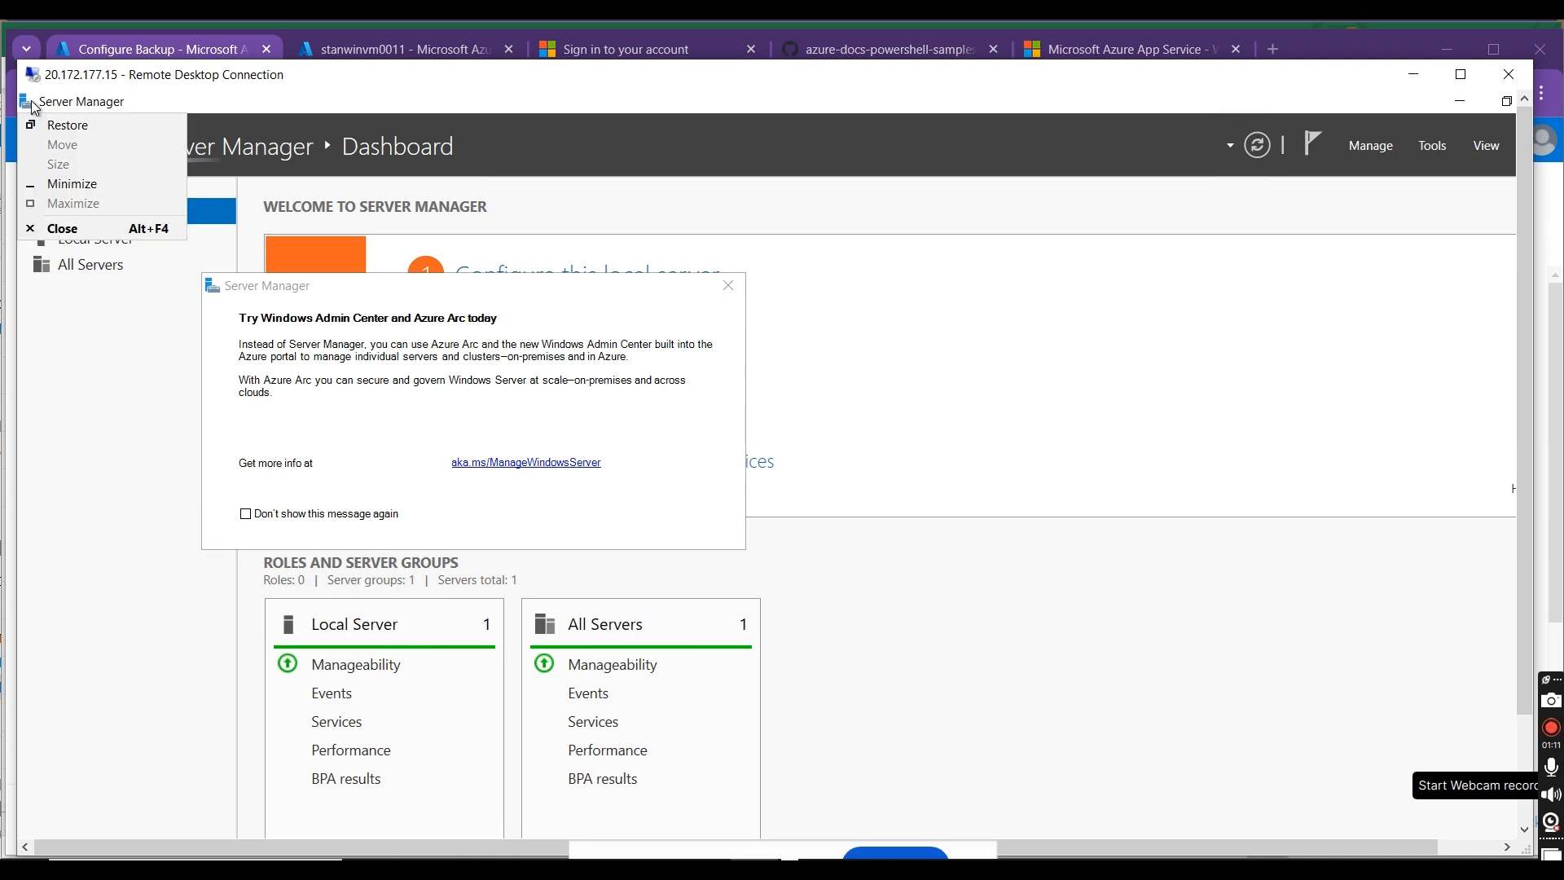
click(31, 107)
click(730, 288)
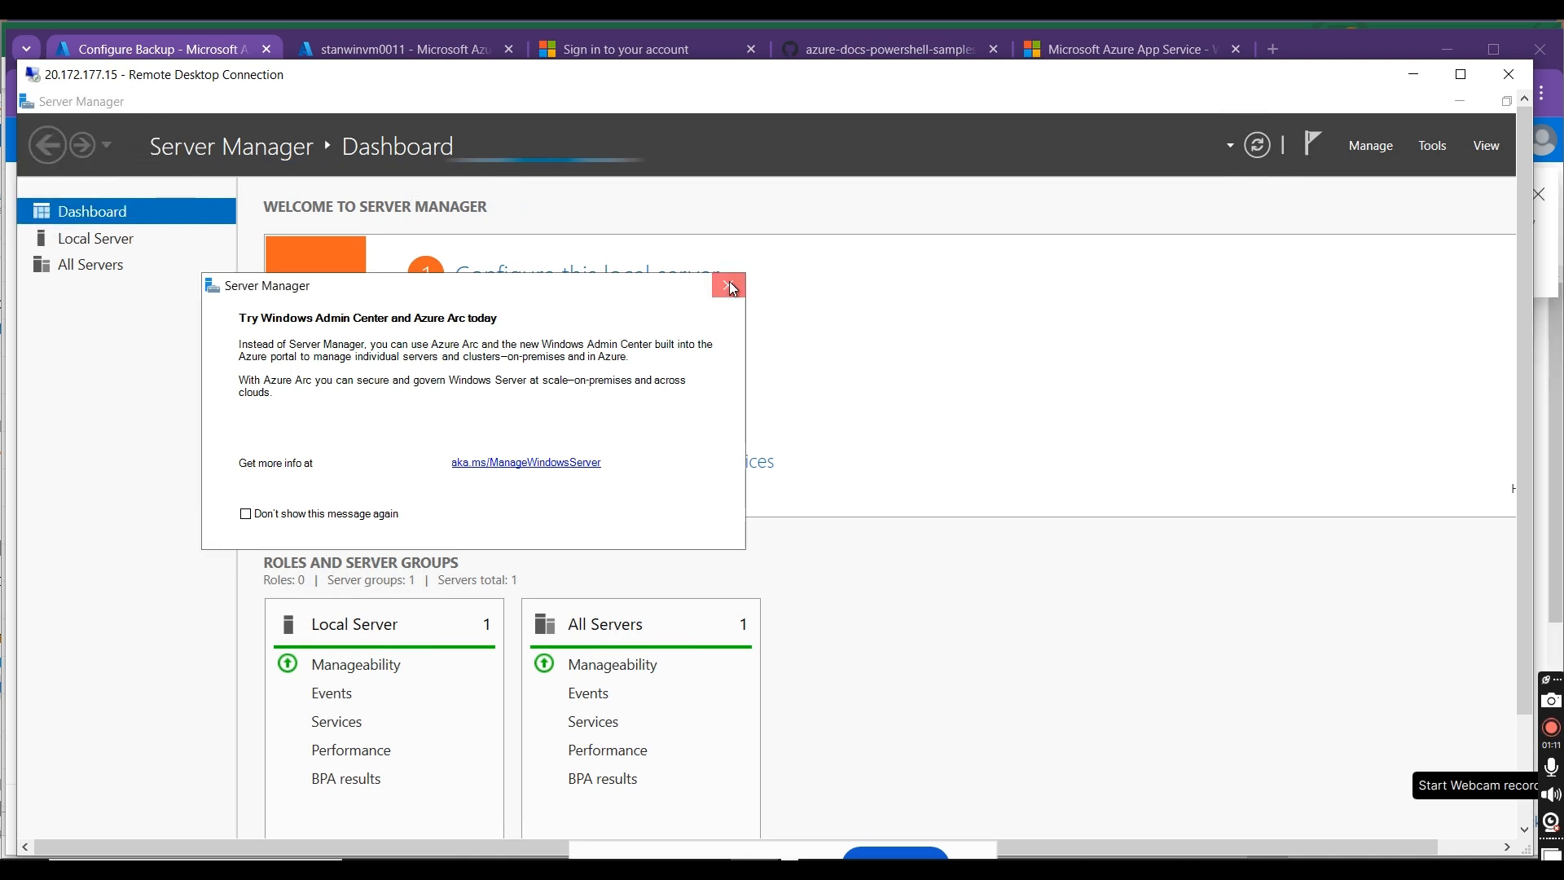
double_click(30, 107)
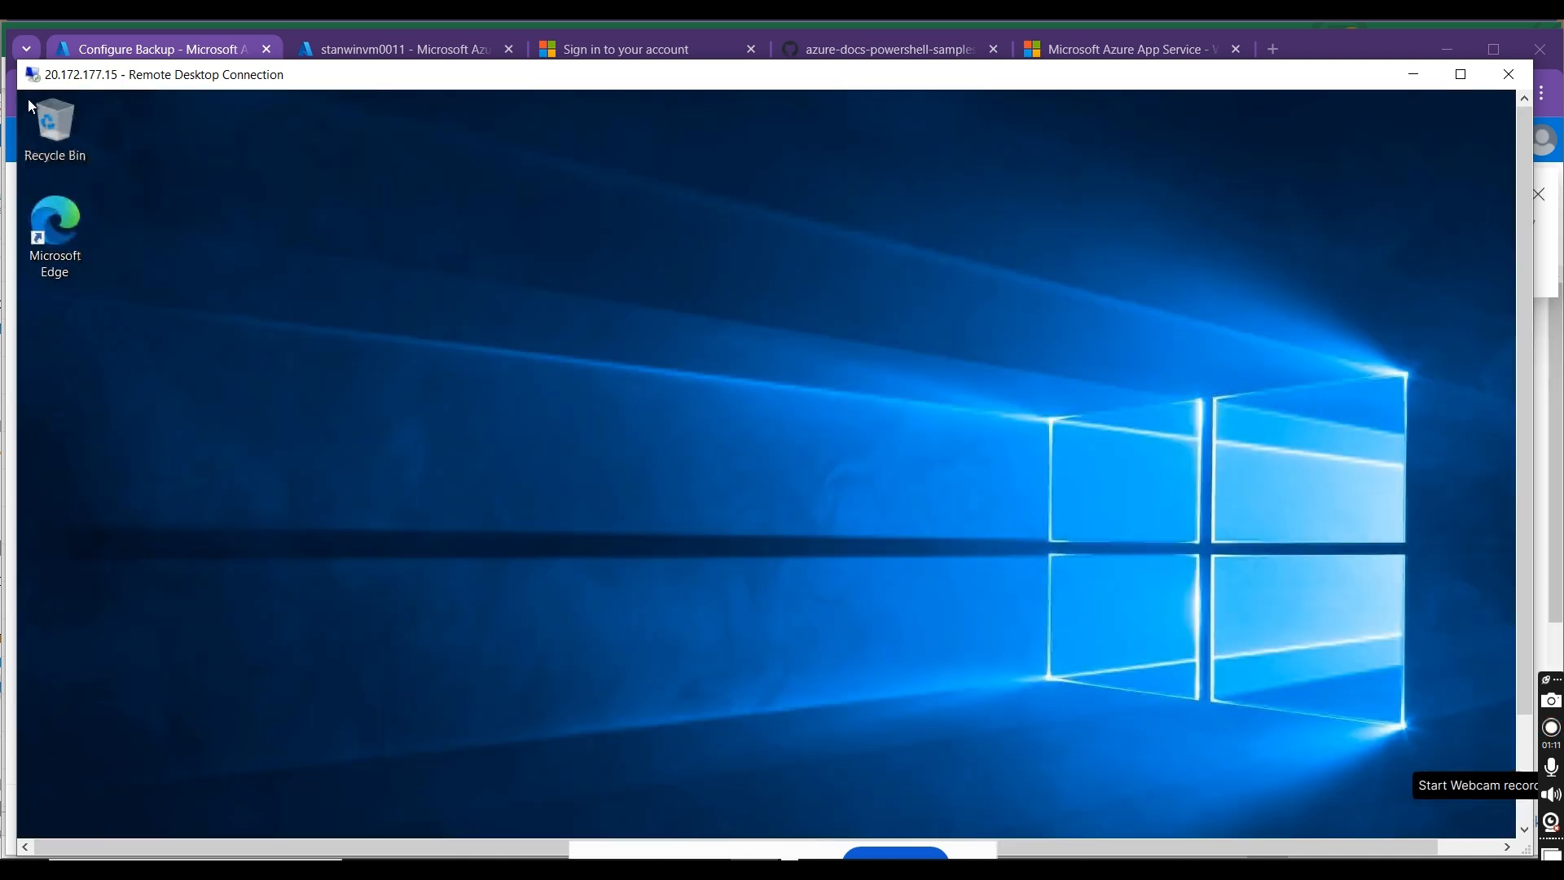
Step: Create a folder named stanfolder01 on the remote machine's Windows (C:) drive
drag(1526, 400, 1527, 515)
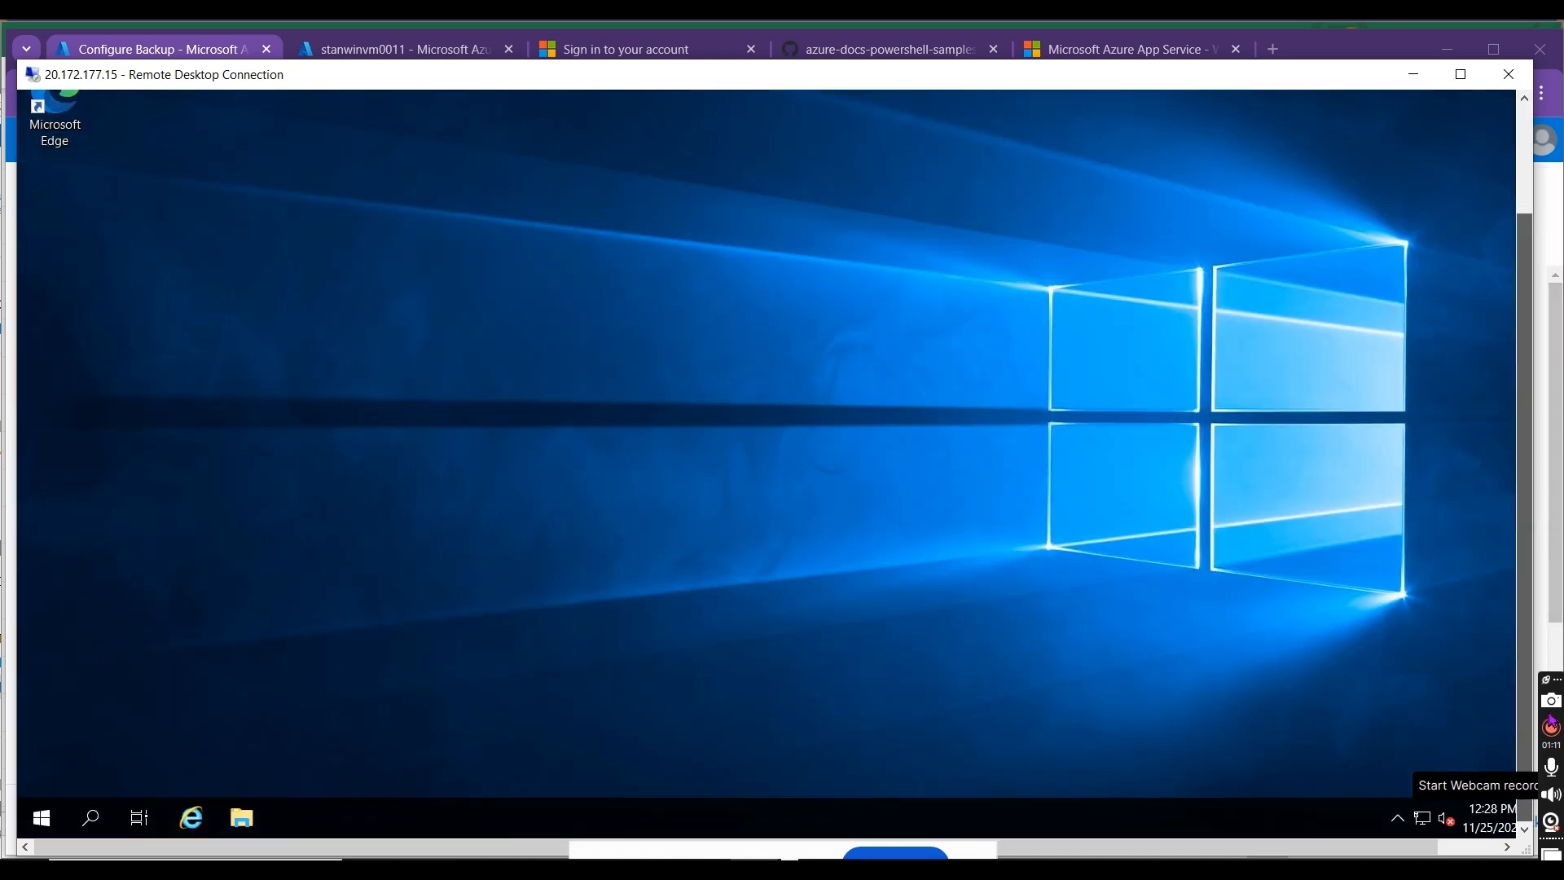
click(248, 823)
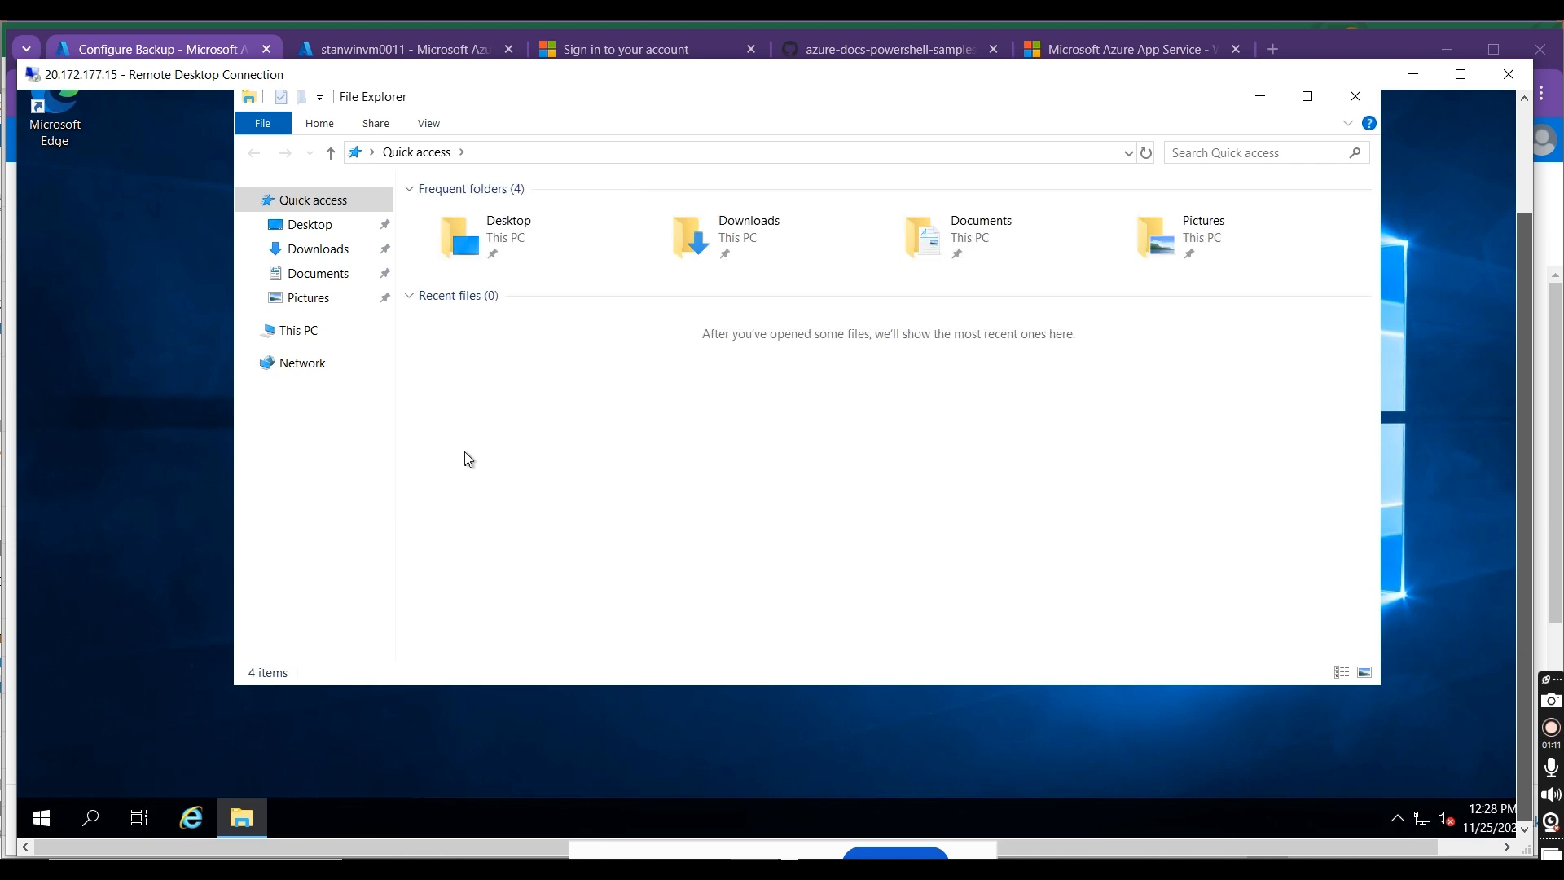
click(316, 335)
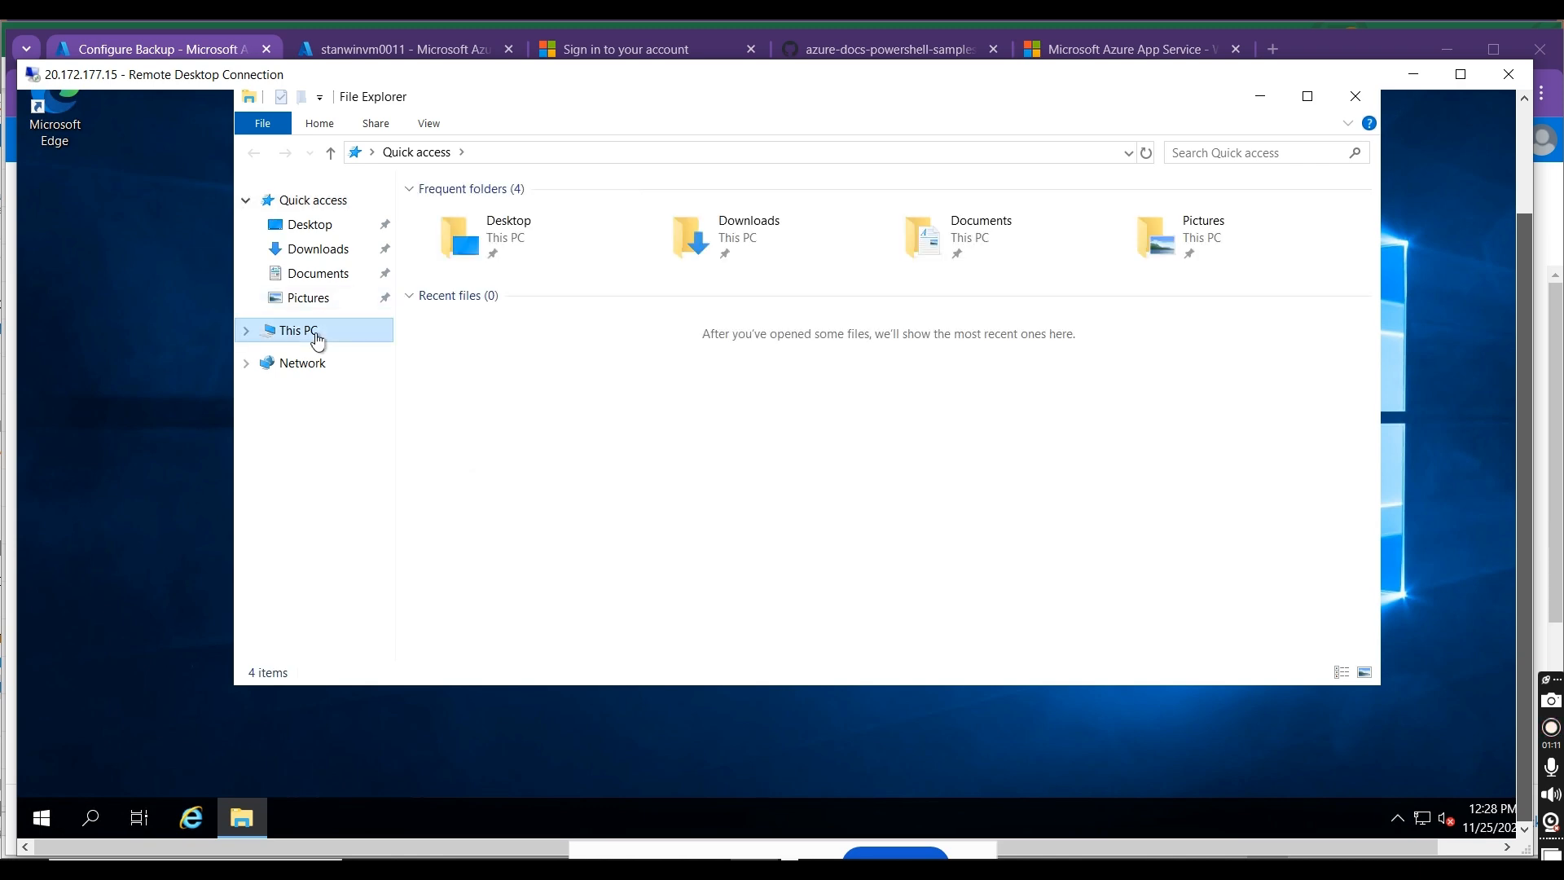
double_click(510, 423)
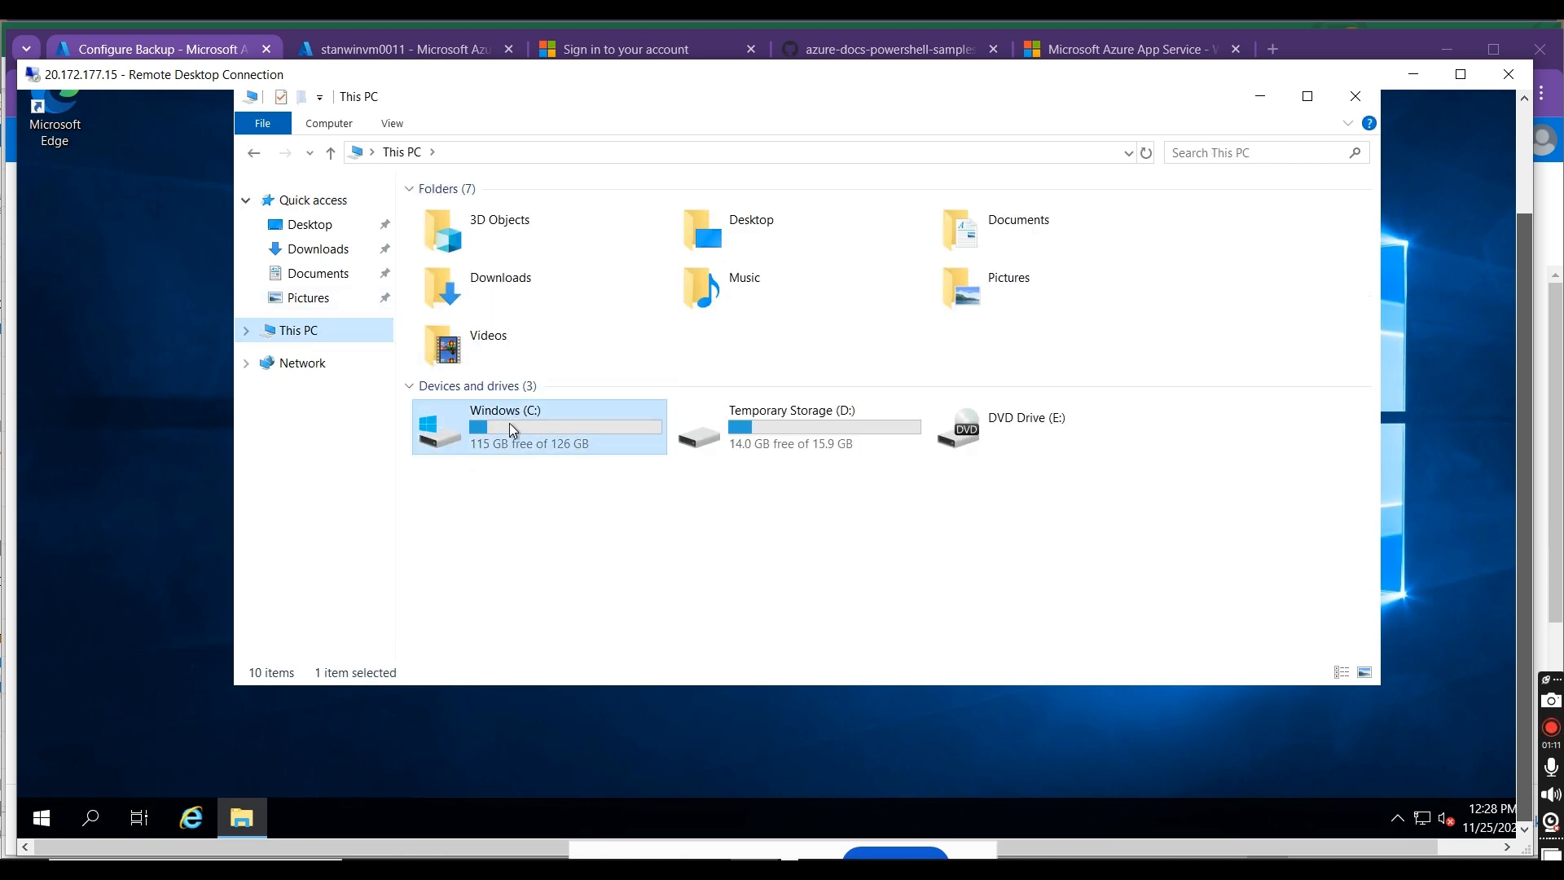
right_click(514, 480)
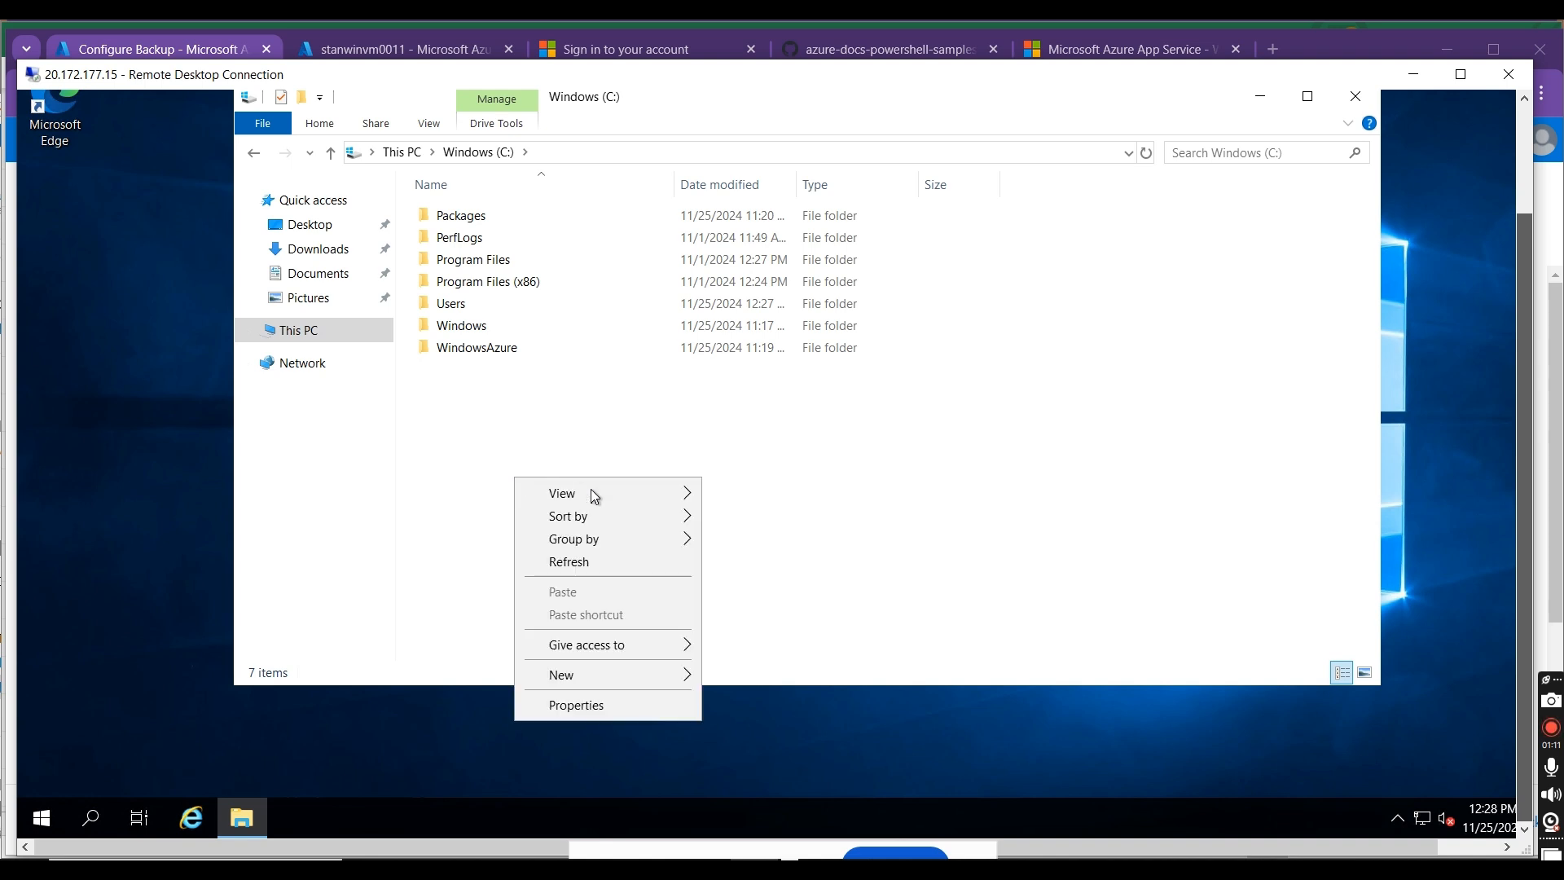
mouse_move(587, 676)
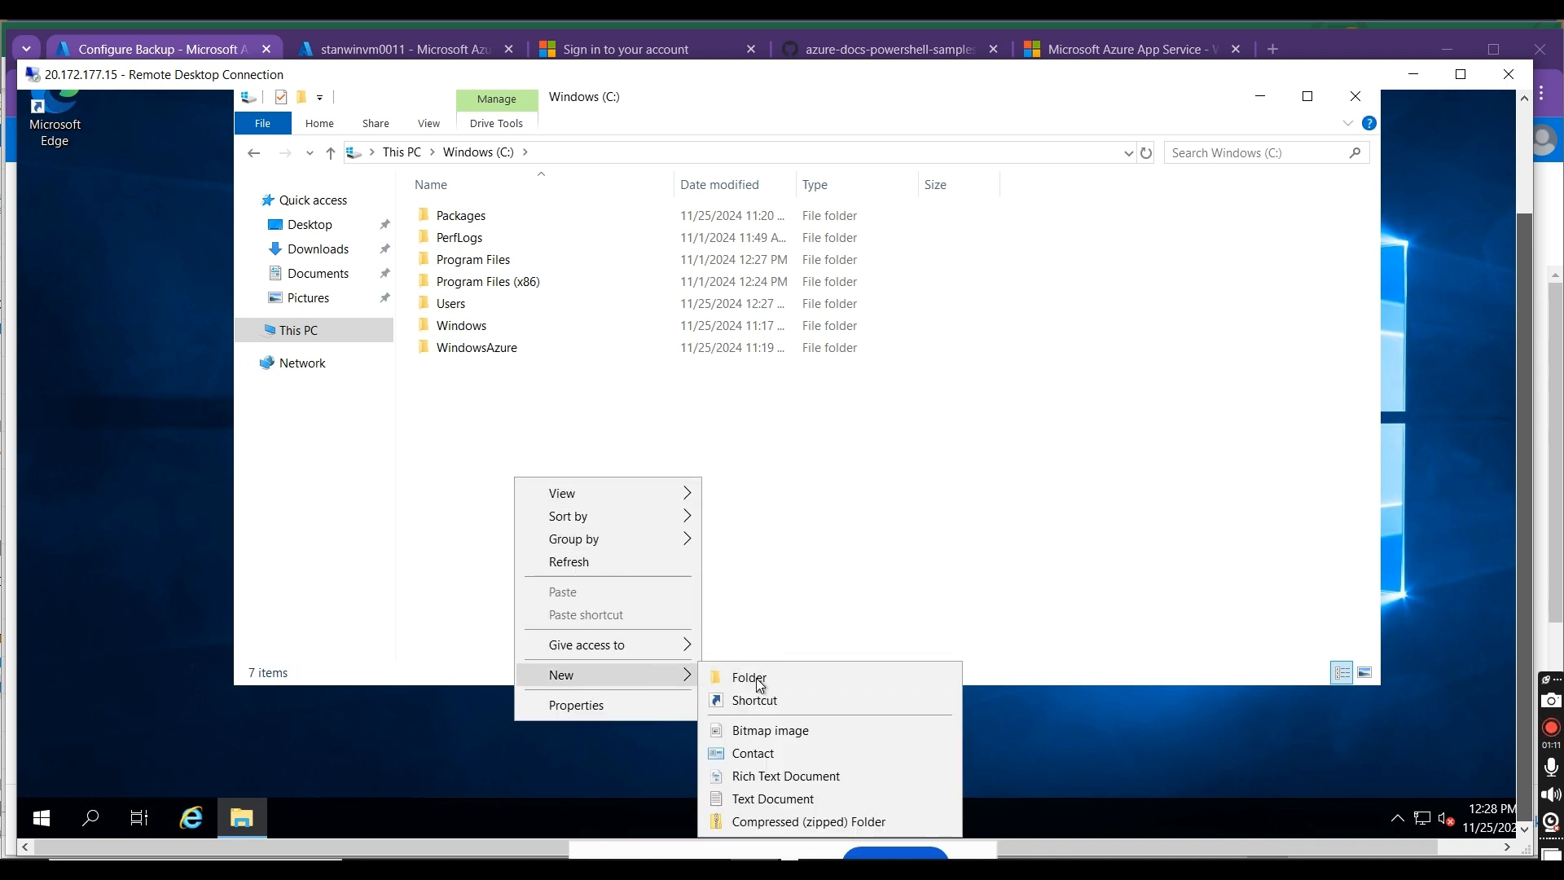
click(757, 676)
text(stanfolder01)
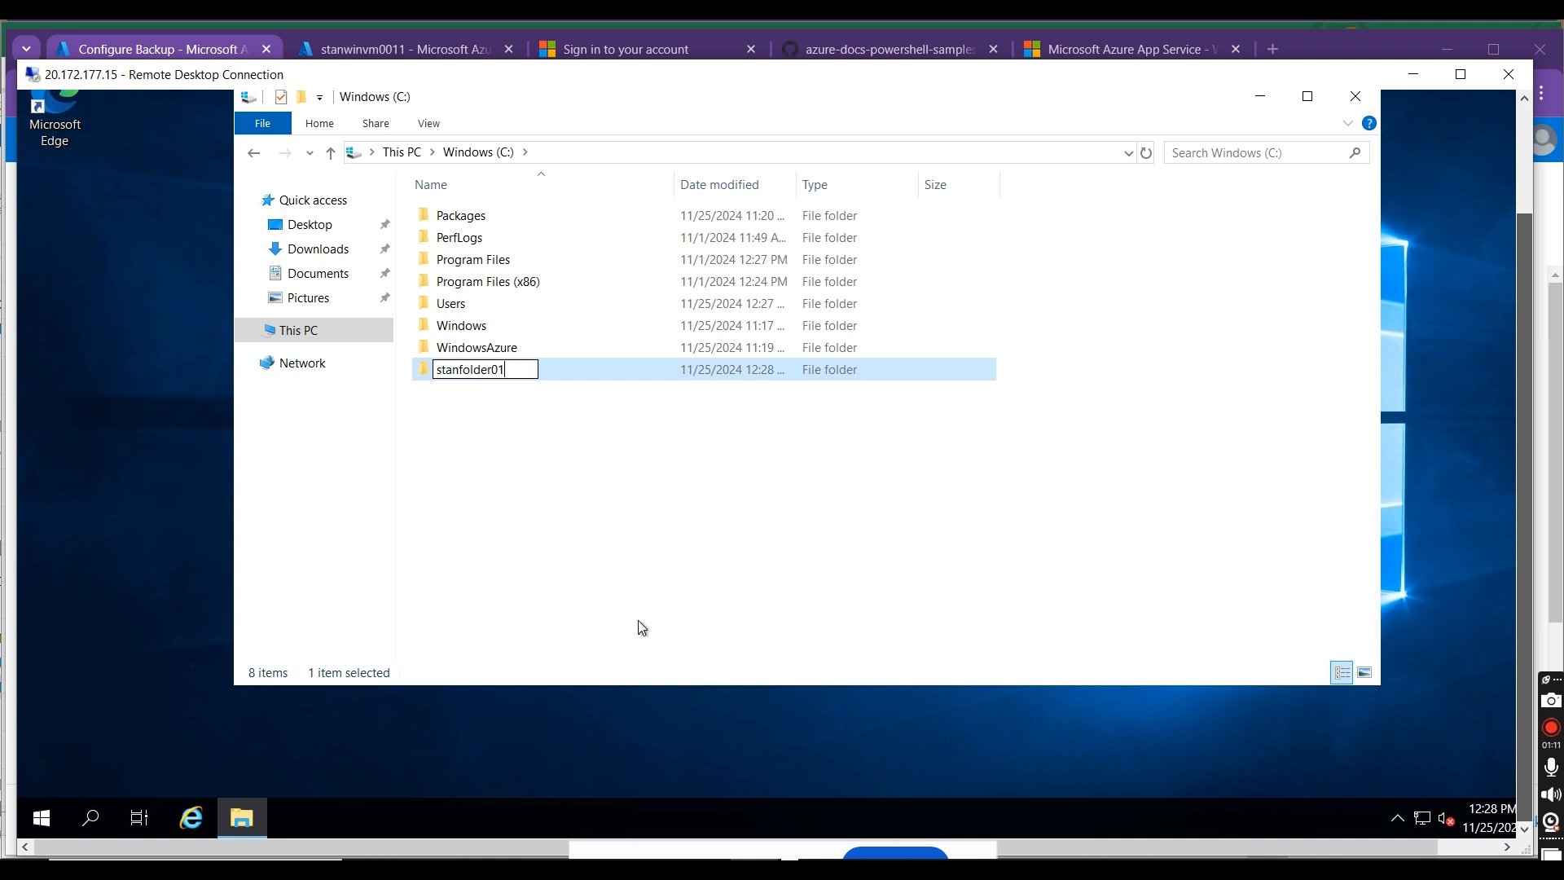
Step: Create a second folder named stanfolder02 on the Windows (C:) drive
right_click(623, 554)
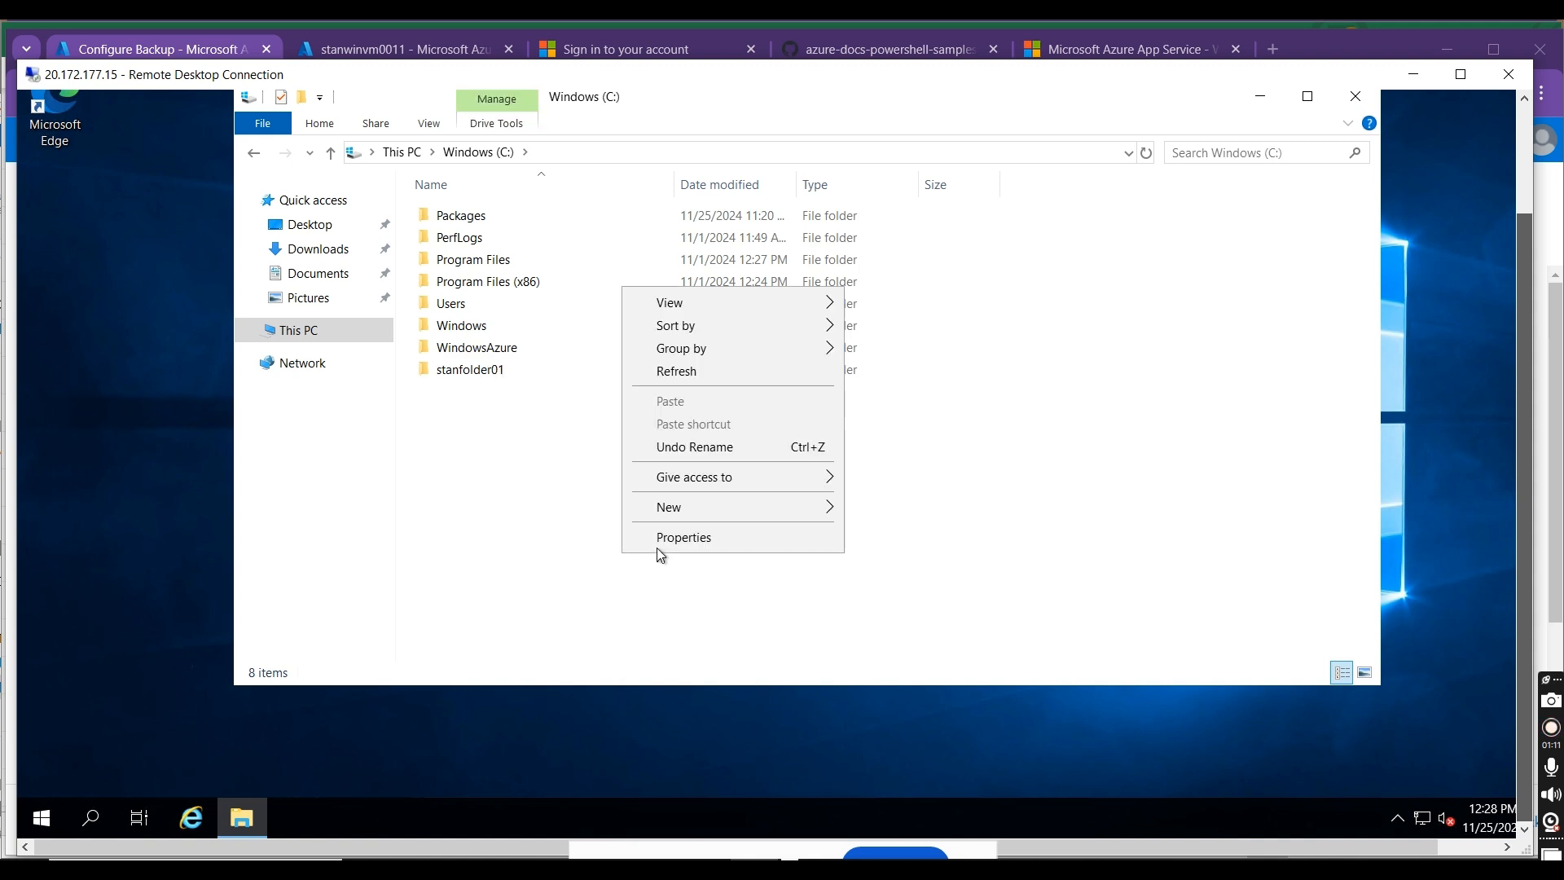
mouse_move(721, 506)
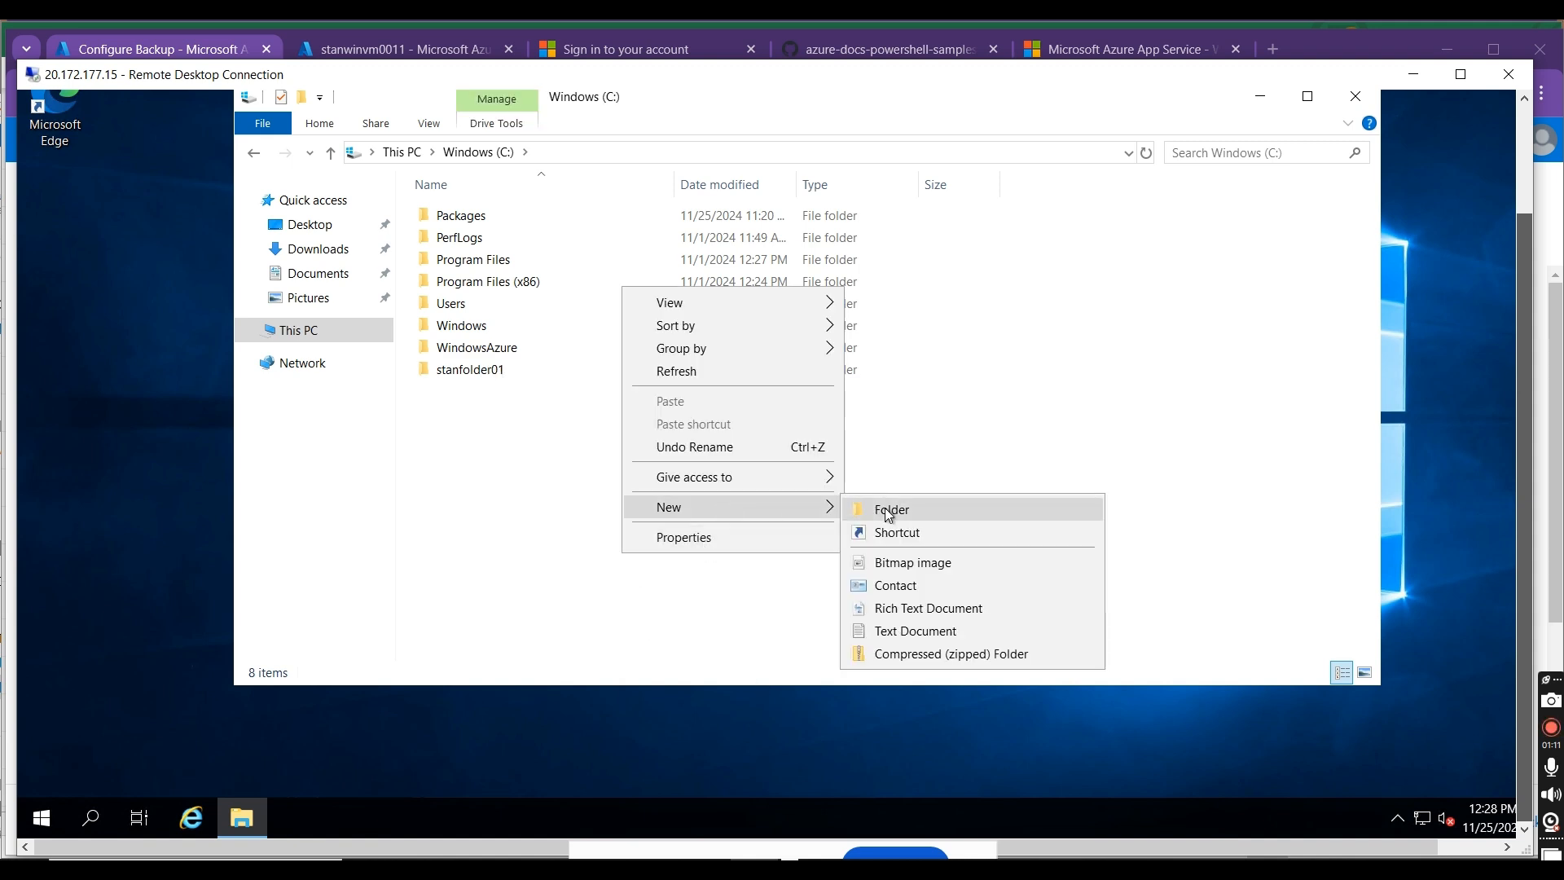
click(885, 507)
text(stanfolder02)
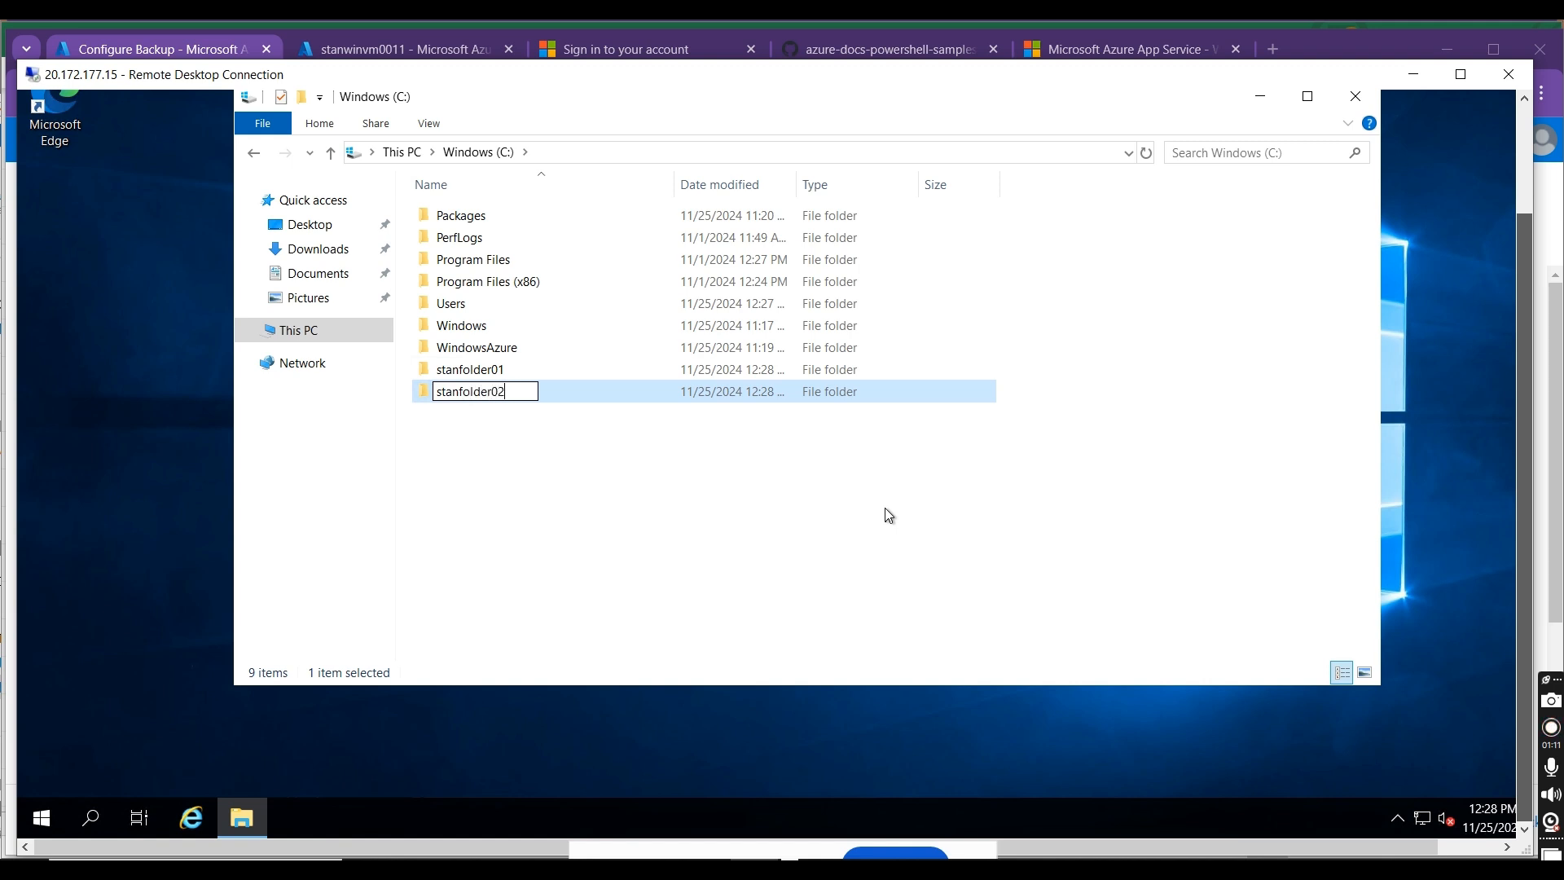
click(643, 557)
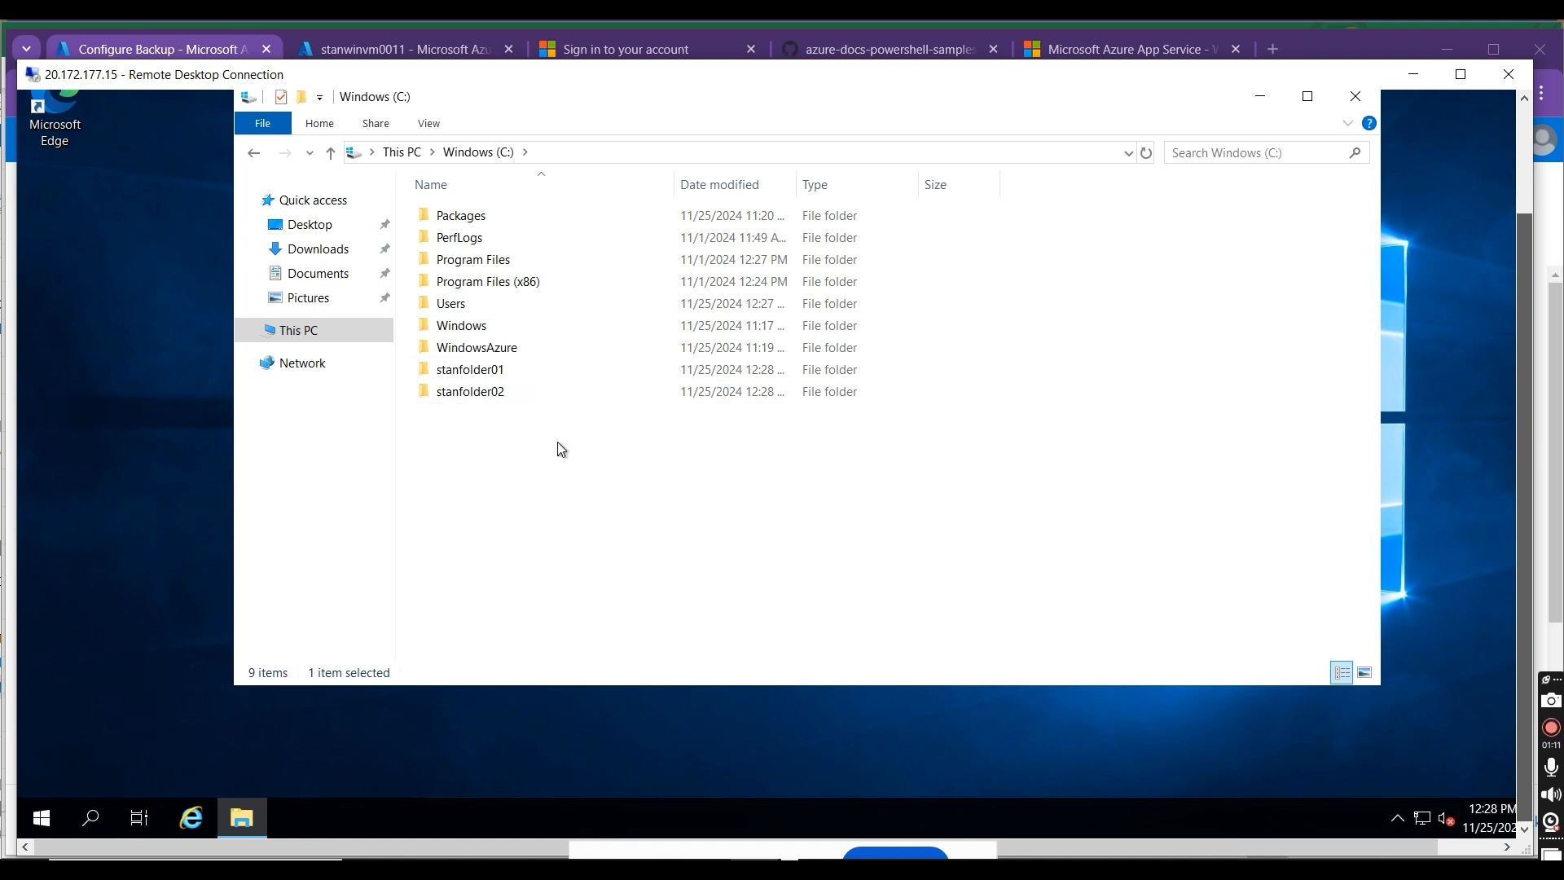
Step: Copy the selected files from the local stan demo folder into stanfolder01 on the remote machine's Windows (C:) drive
double_click(522, 369)
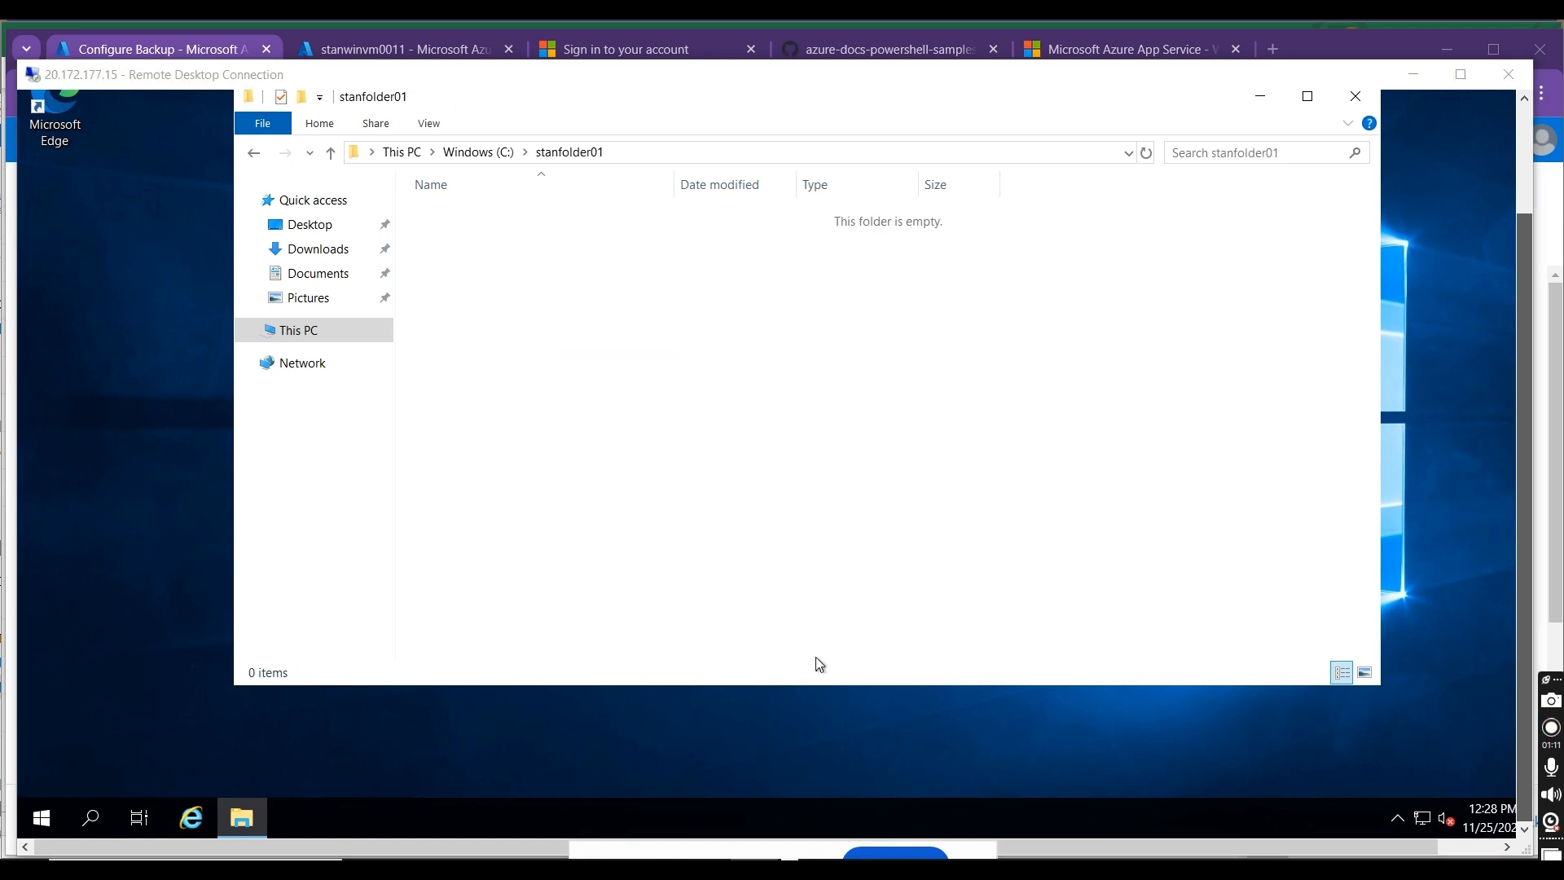
key(alt+Tab)
key(Tab)
key(Tab)
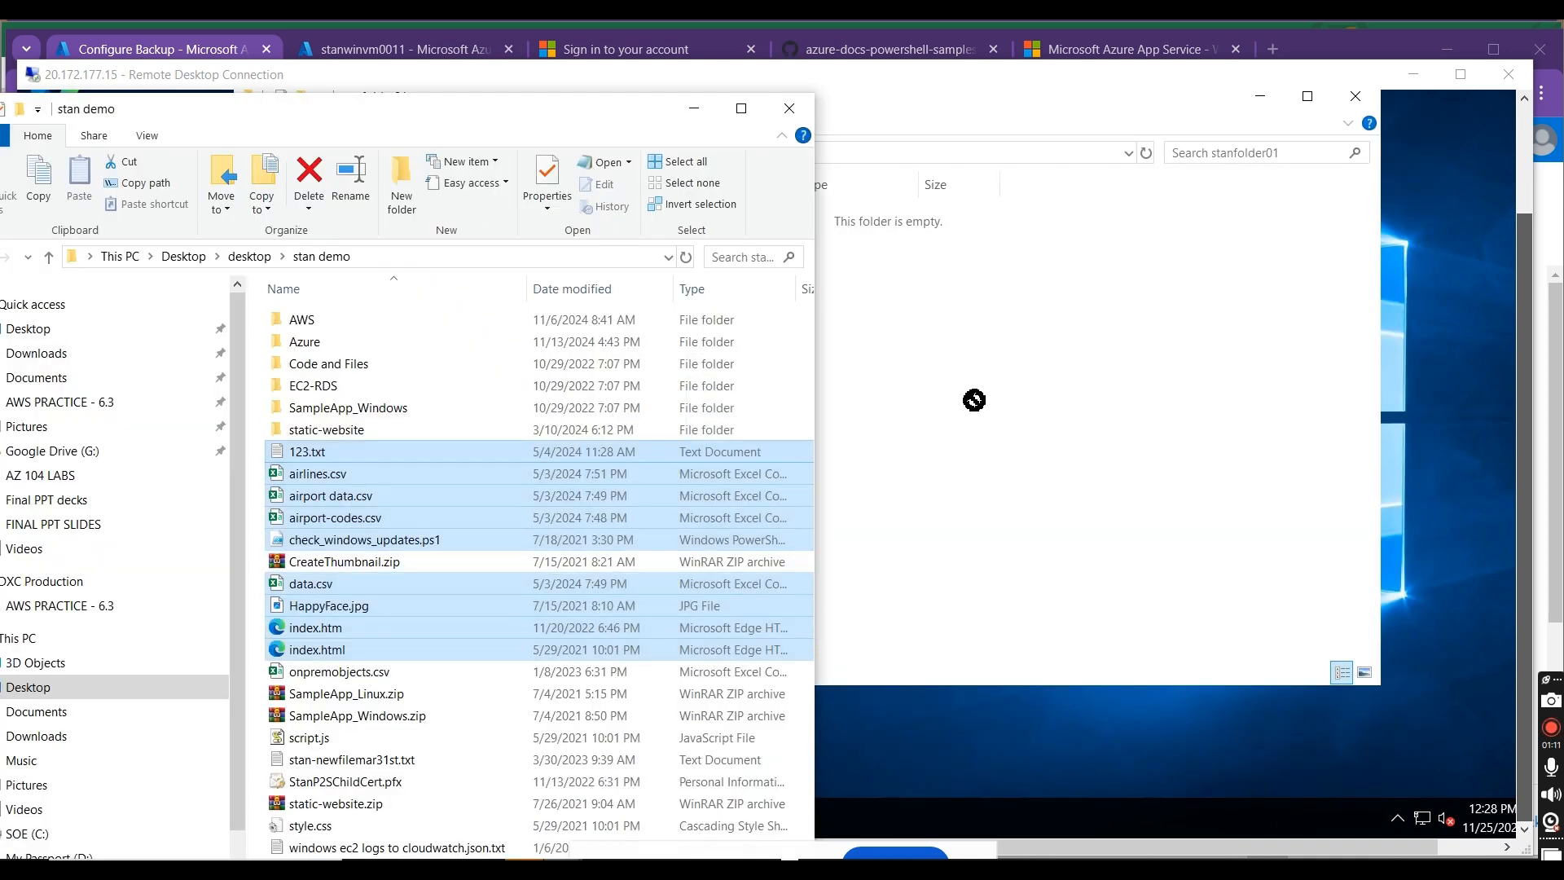
right_click(595, 453)
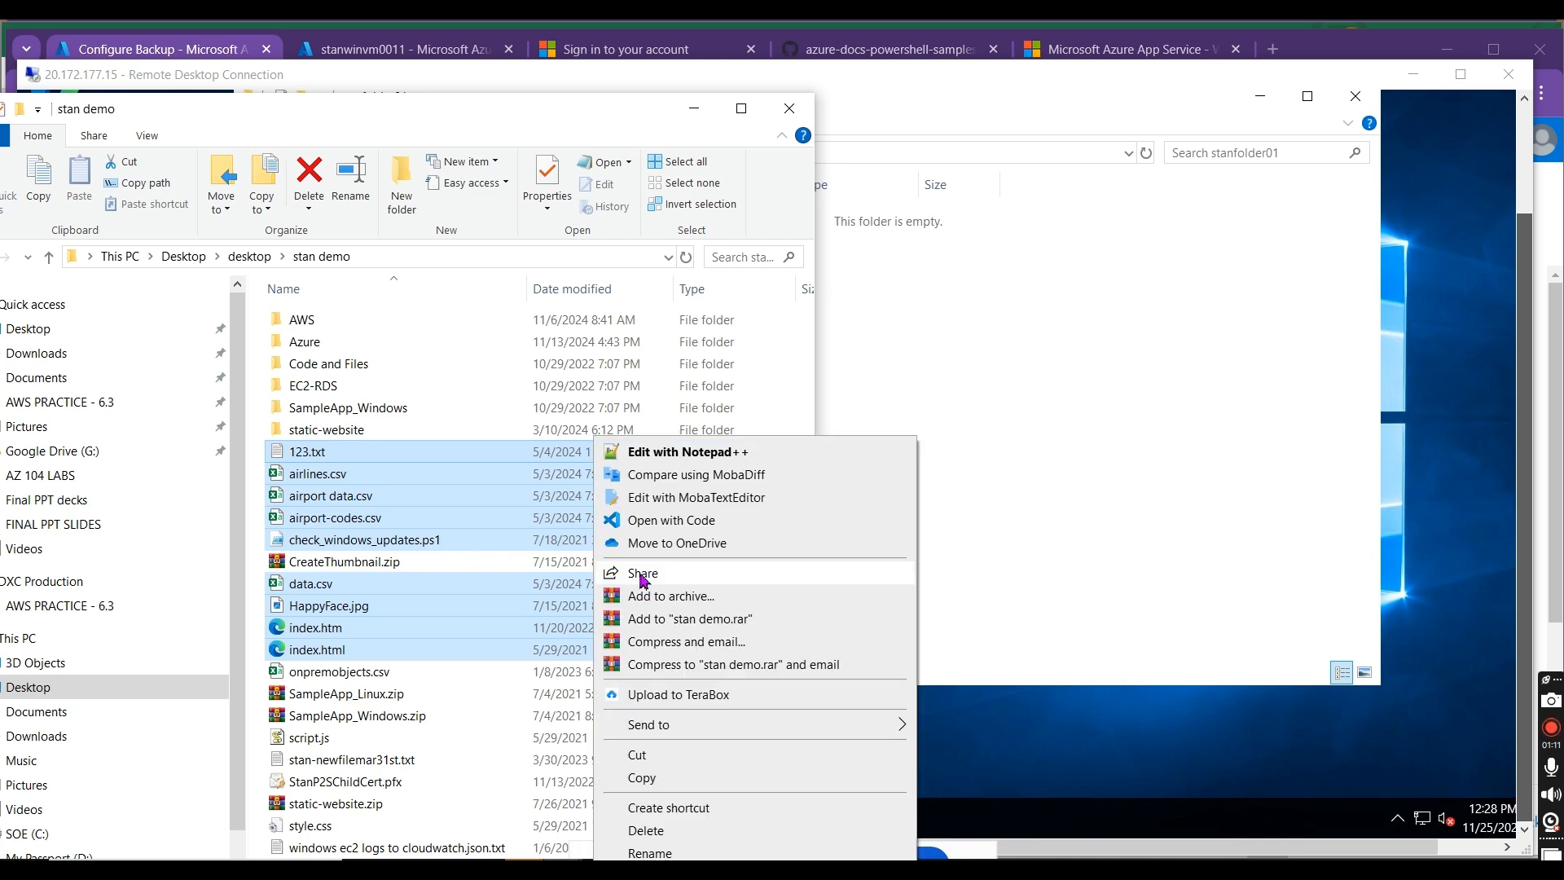
click(643, 777)
click(694, 109)
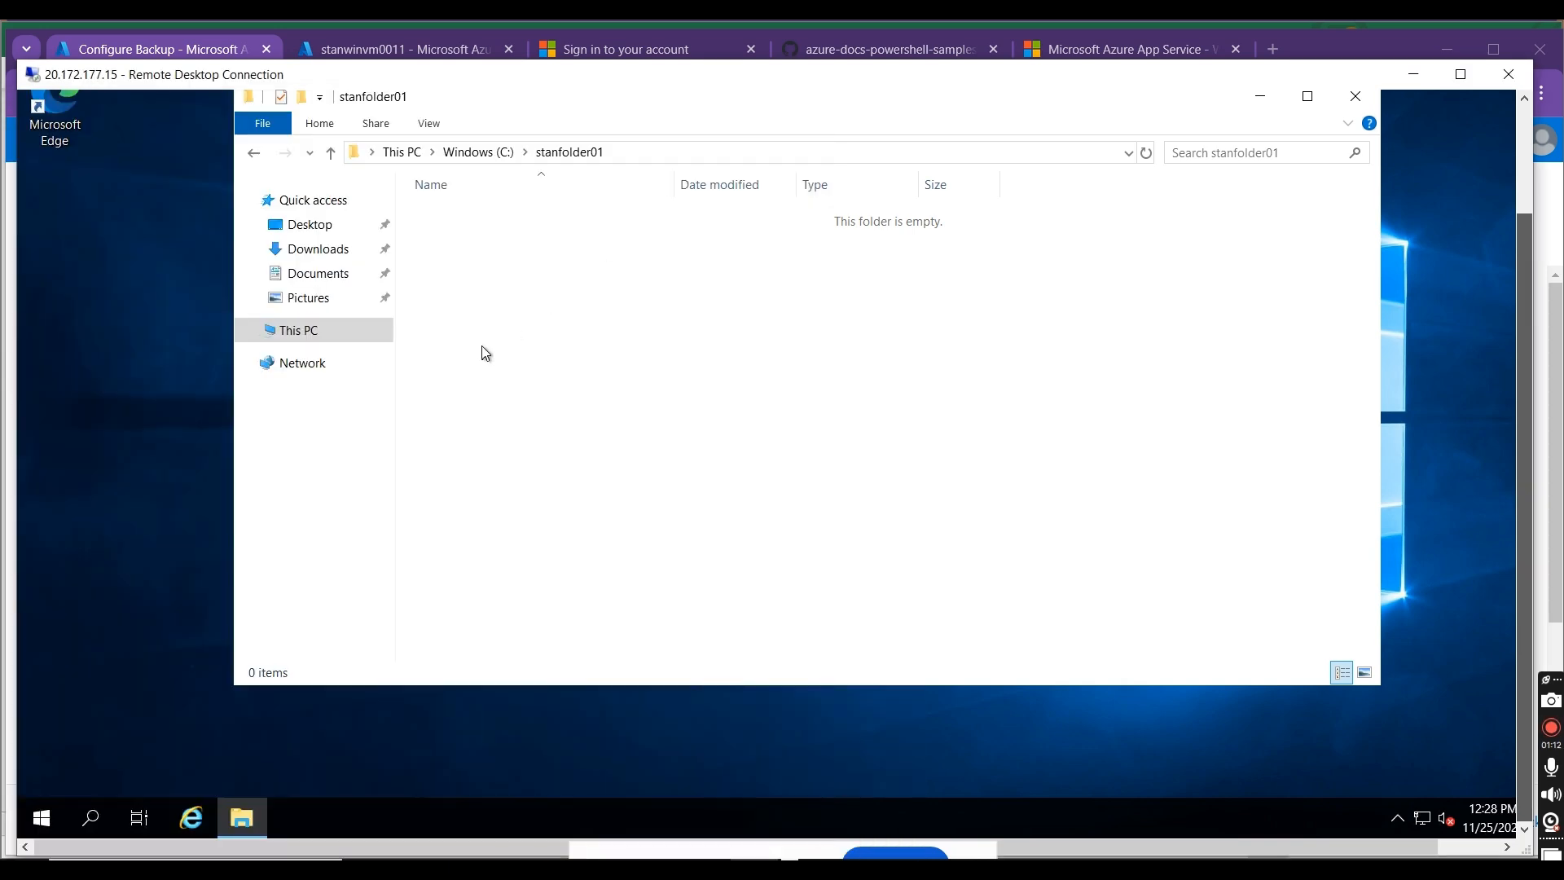
right_click(489, 344)
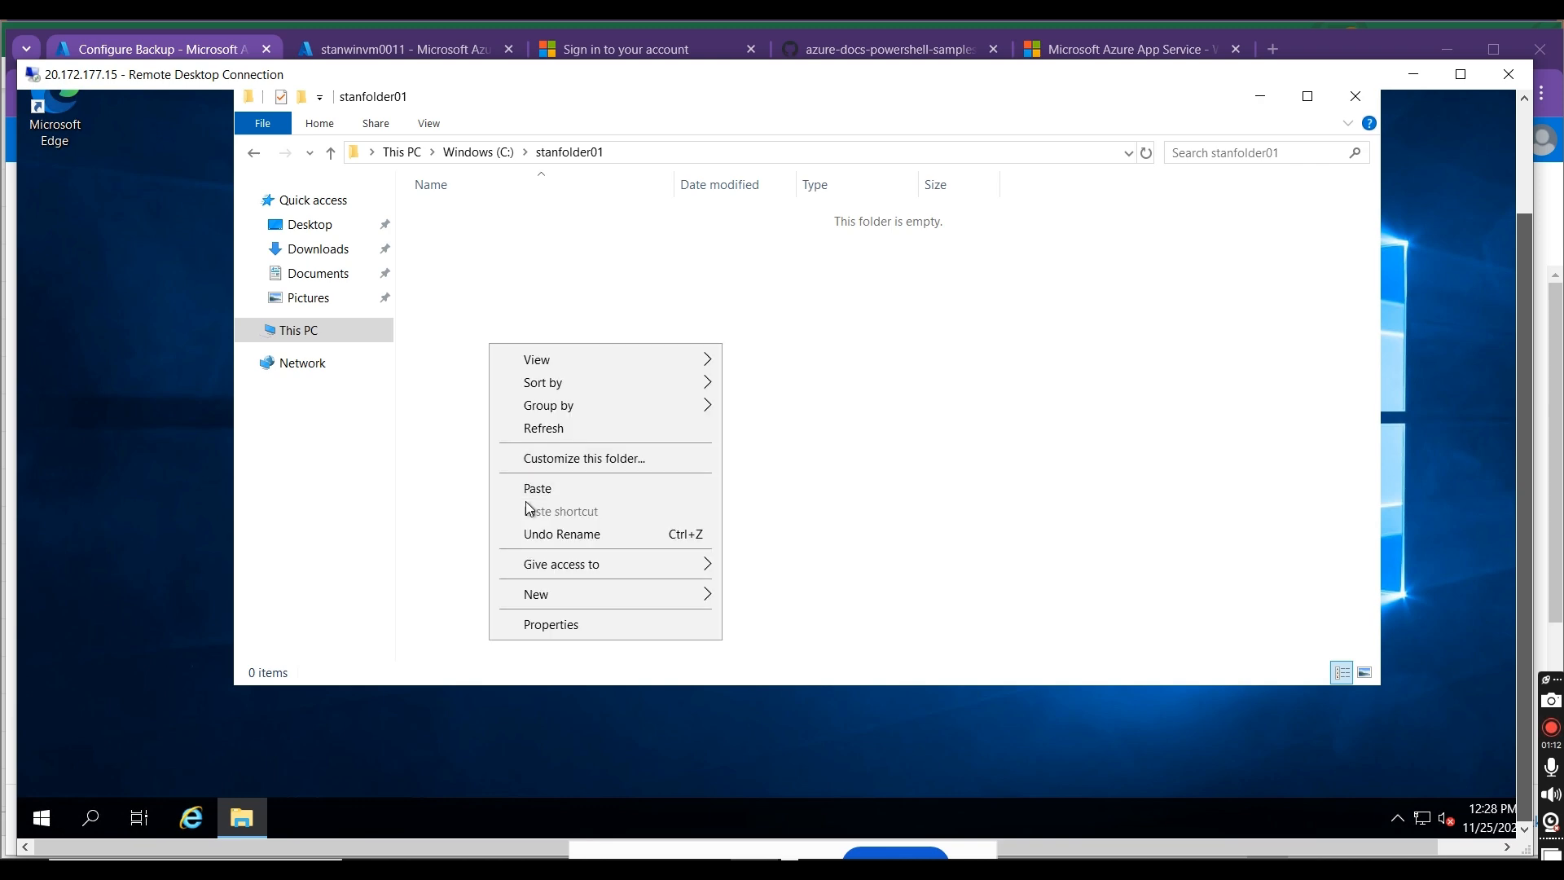
click(533, 489)
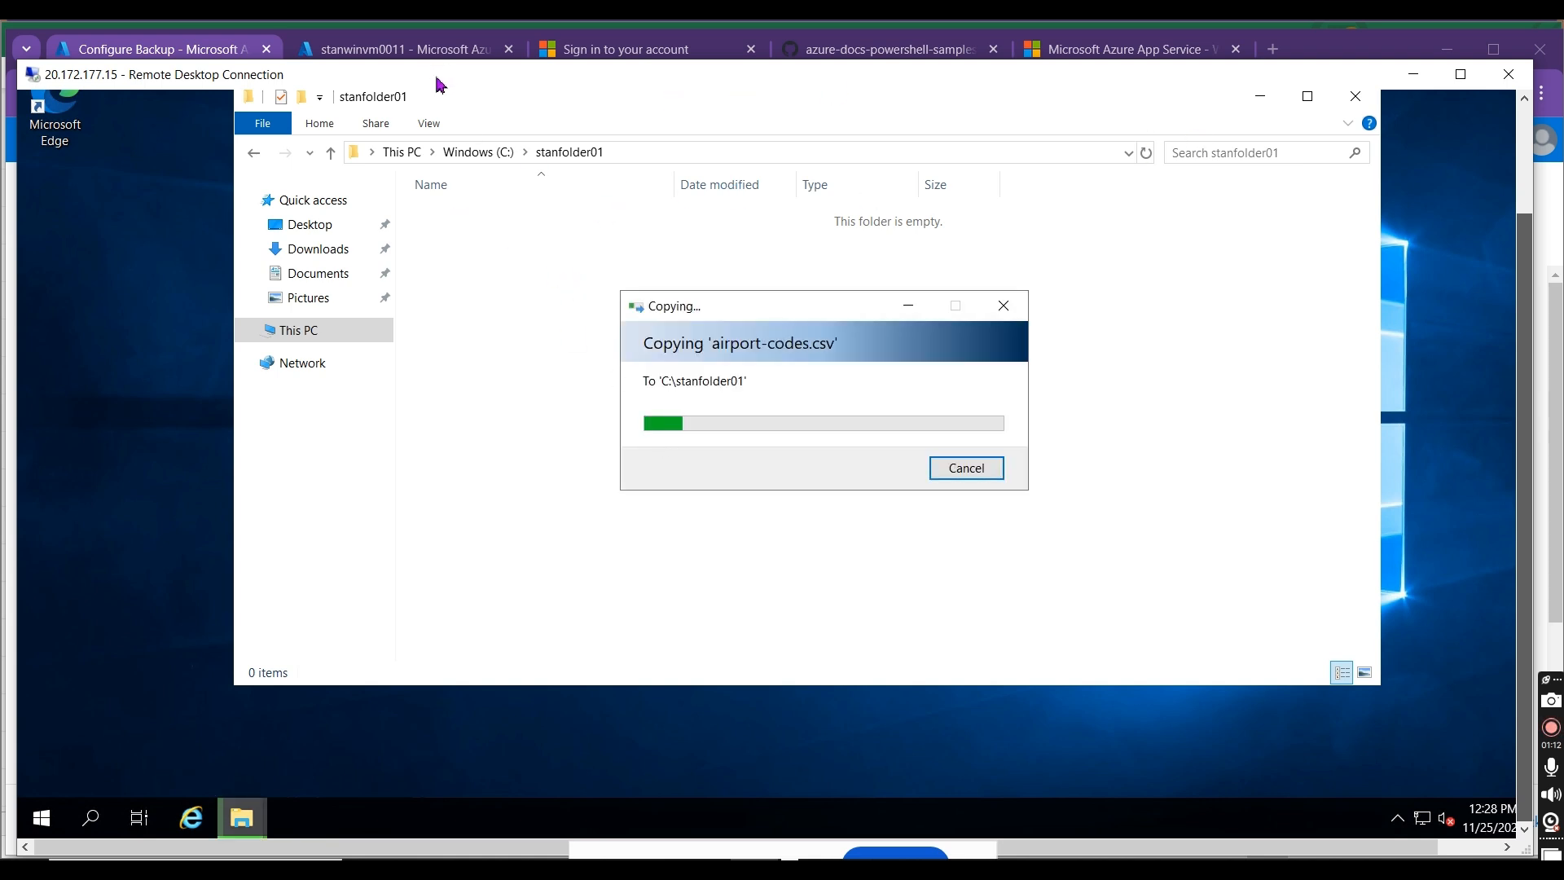
Step: Move the remote session aside, advance the backup configuration to its review stage and examine the summary
drag(428, 75, 804, 135)
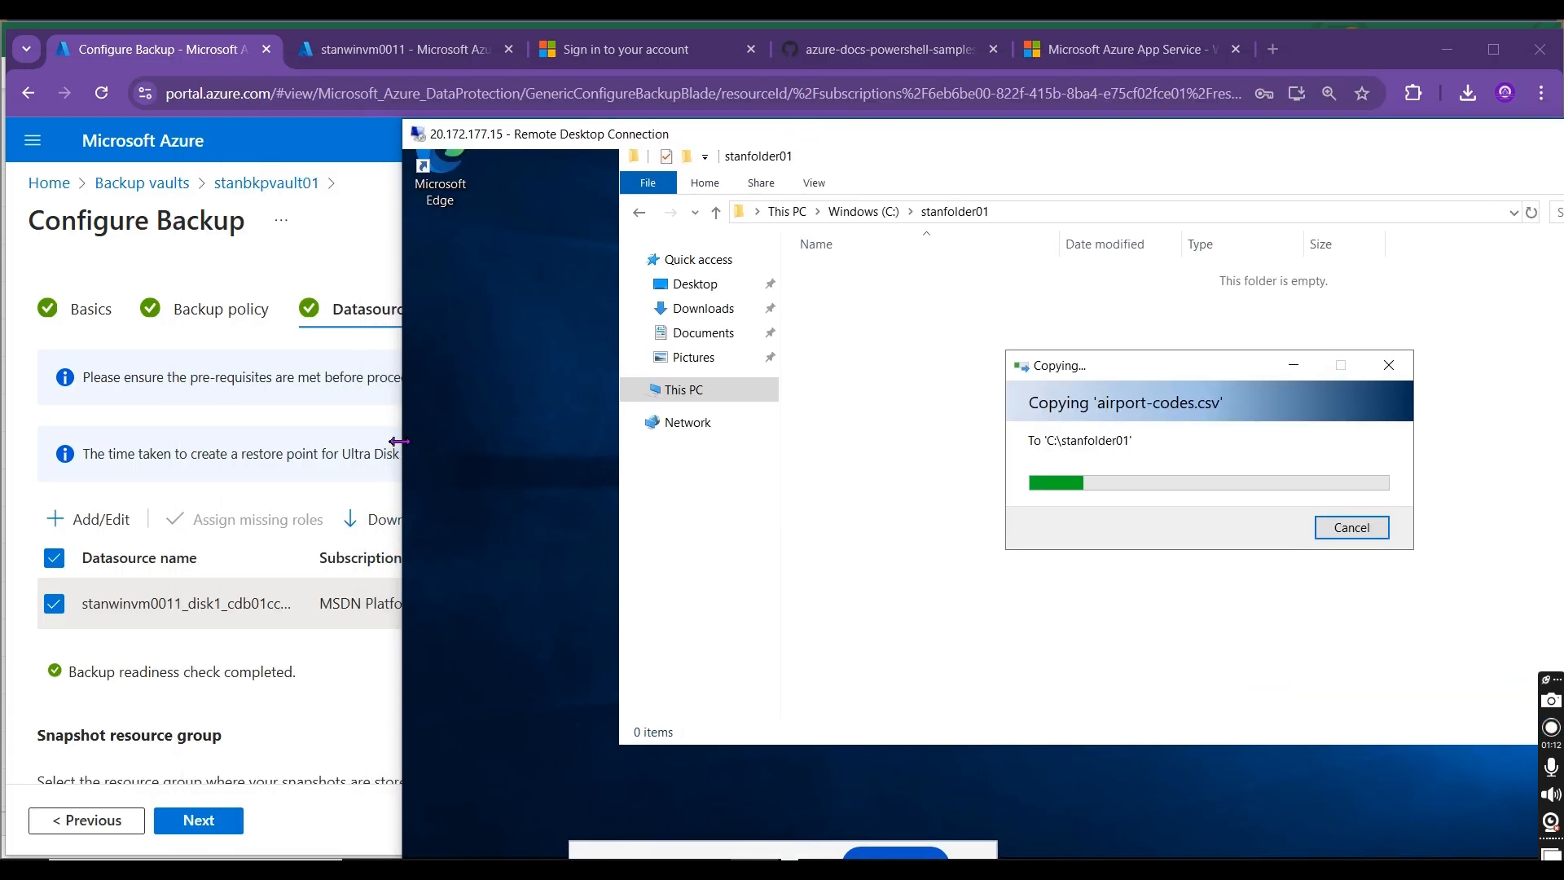
click(224, 818)
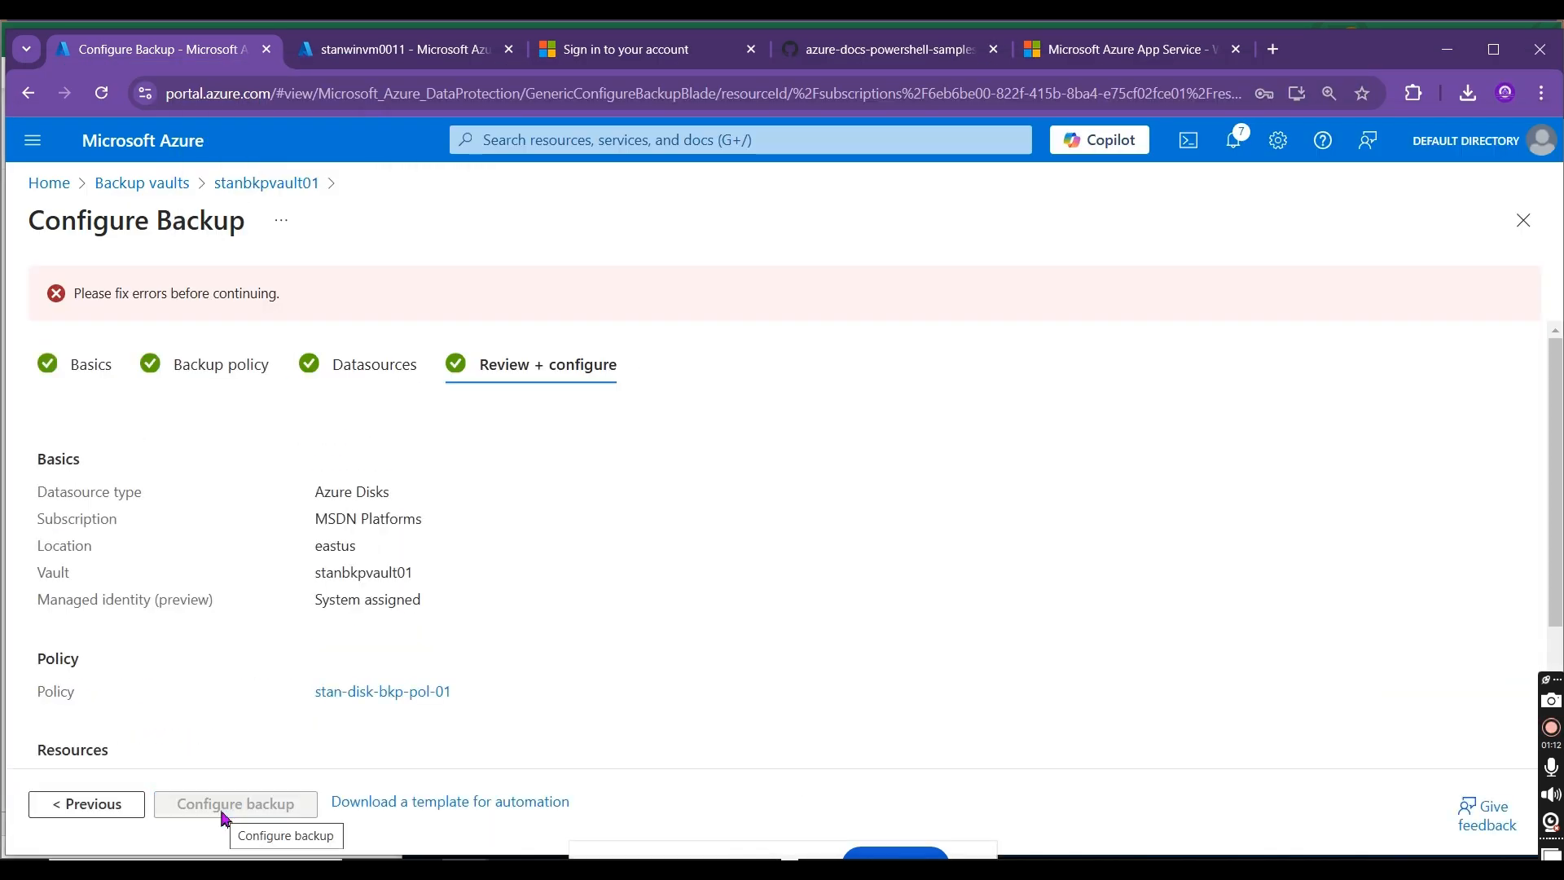
drag(1560, 392, 1562, 635)
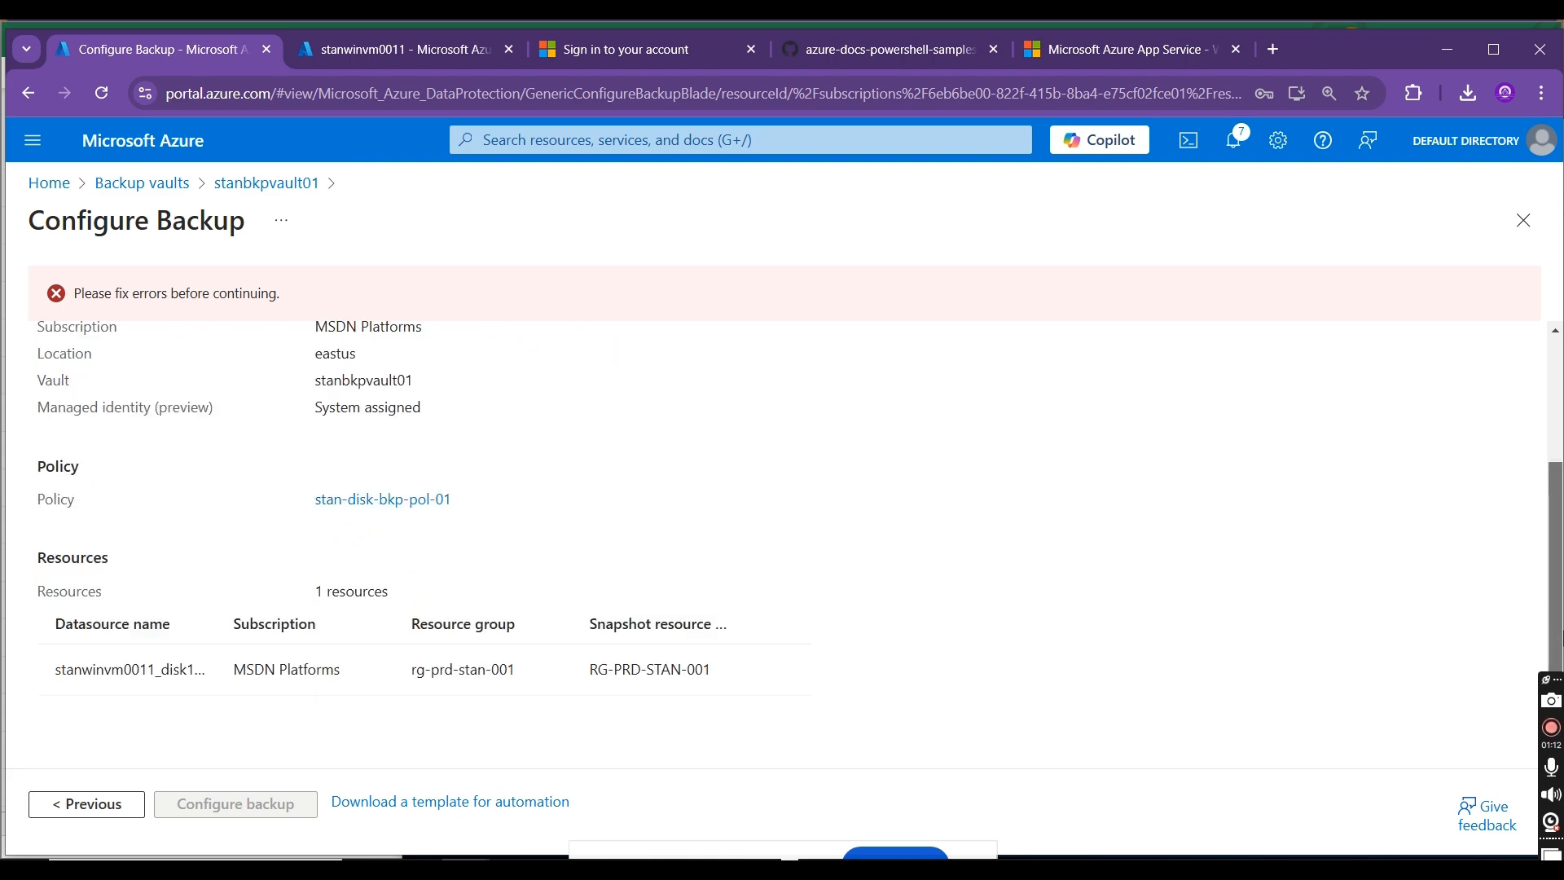
Step: Go back to check the disk's datasource entry, and return to the review stage to reread the configuration summary
click(95, 810)
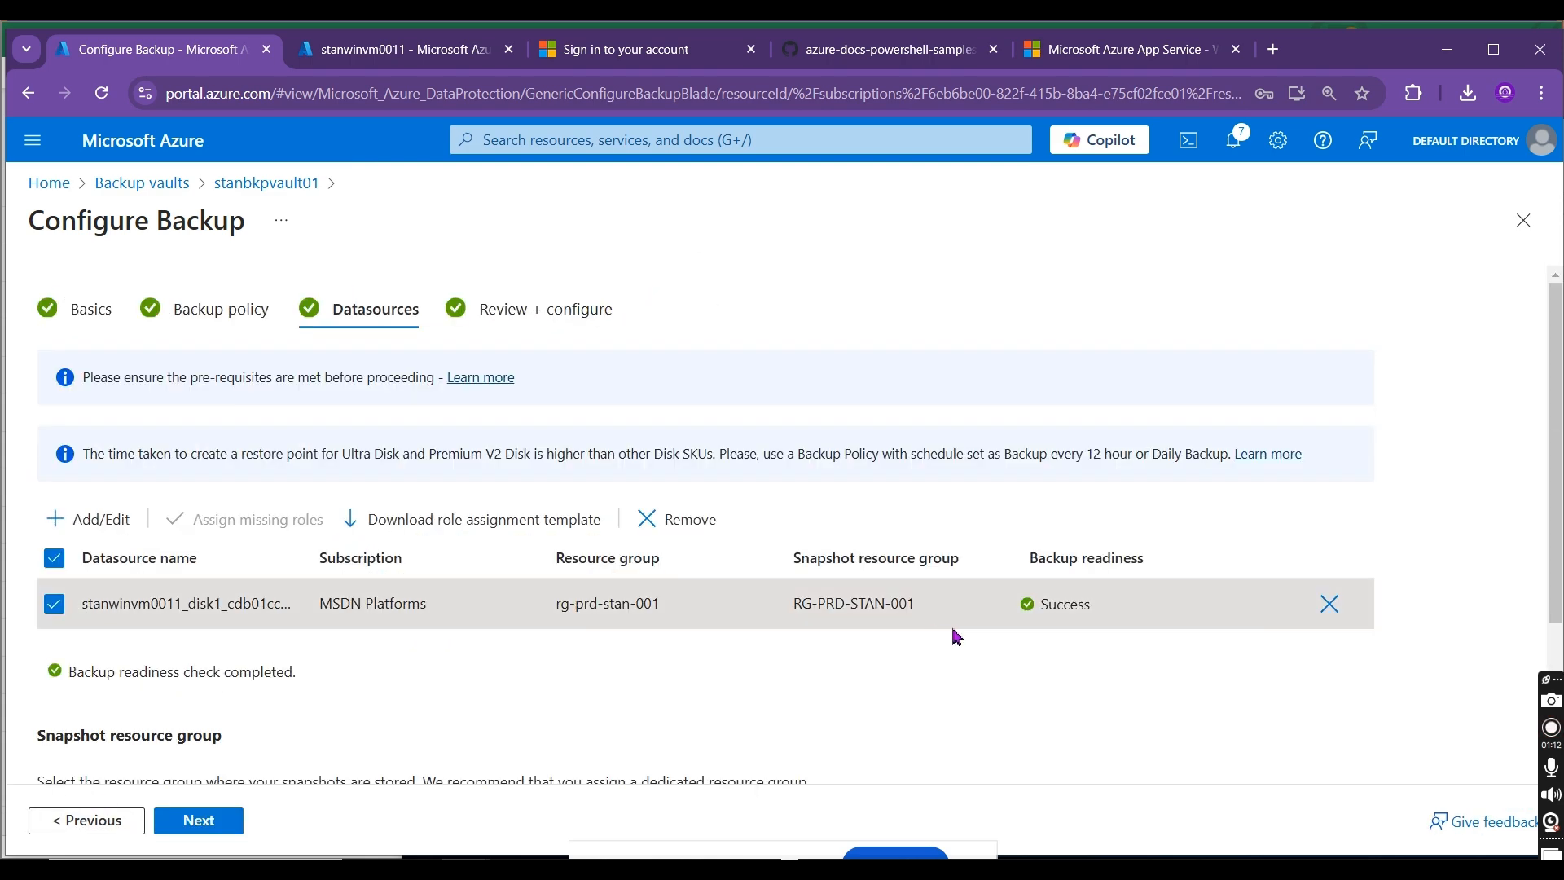
mouse_move(1560, 562)
mouse_down()
mouse_move(1561, 749)
mouse_move(1558, 582)
mouse_up()
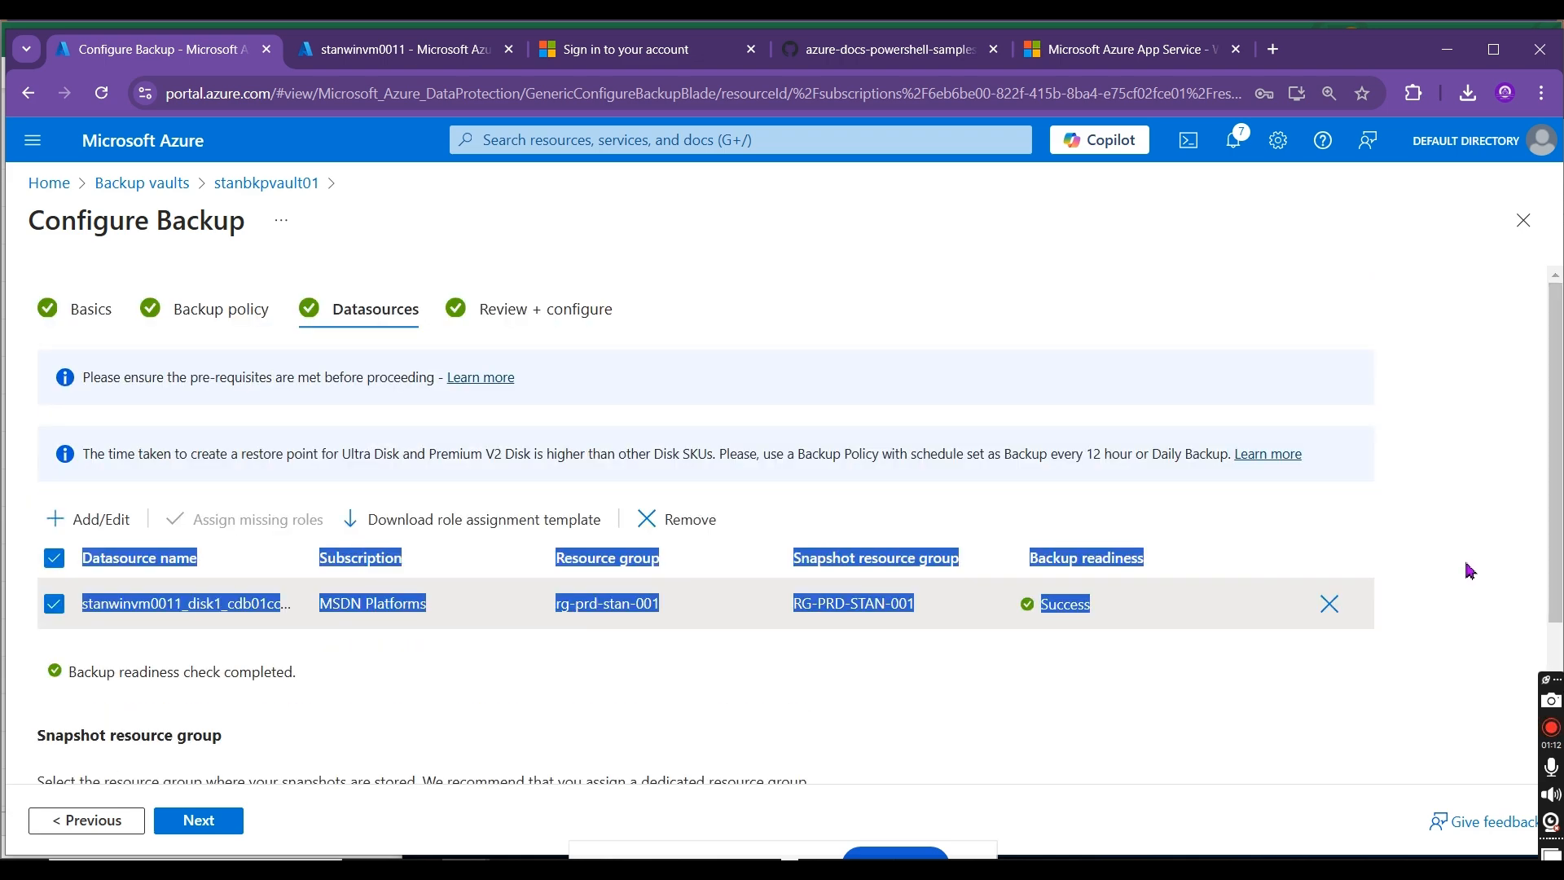
click(1452, 689)
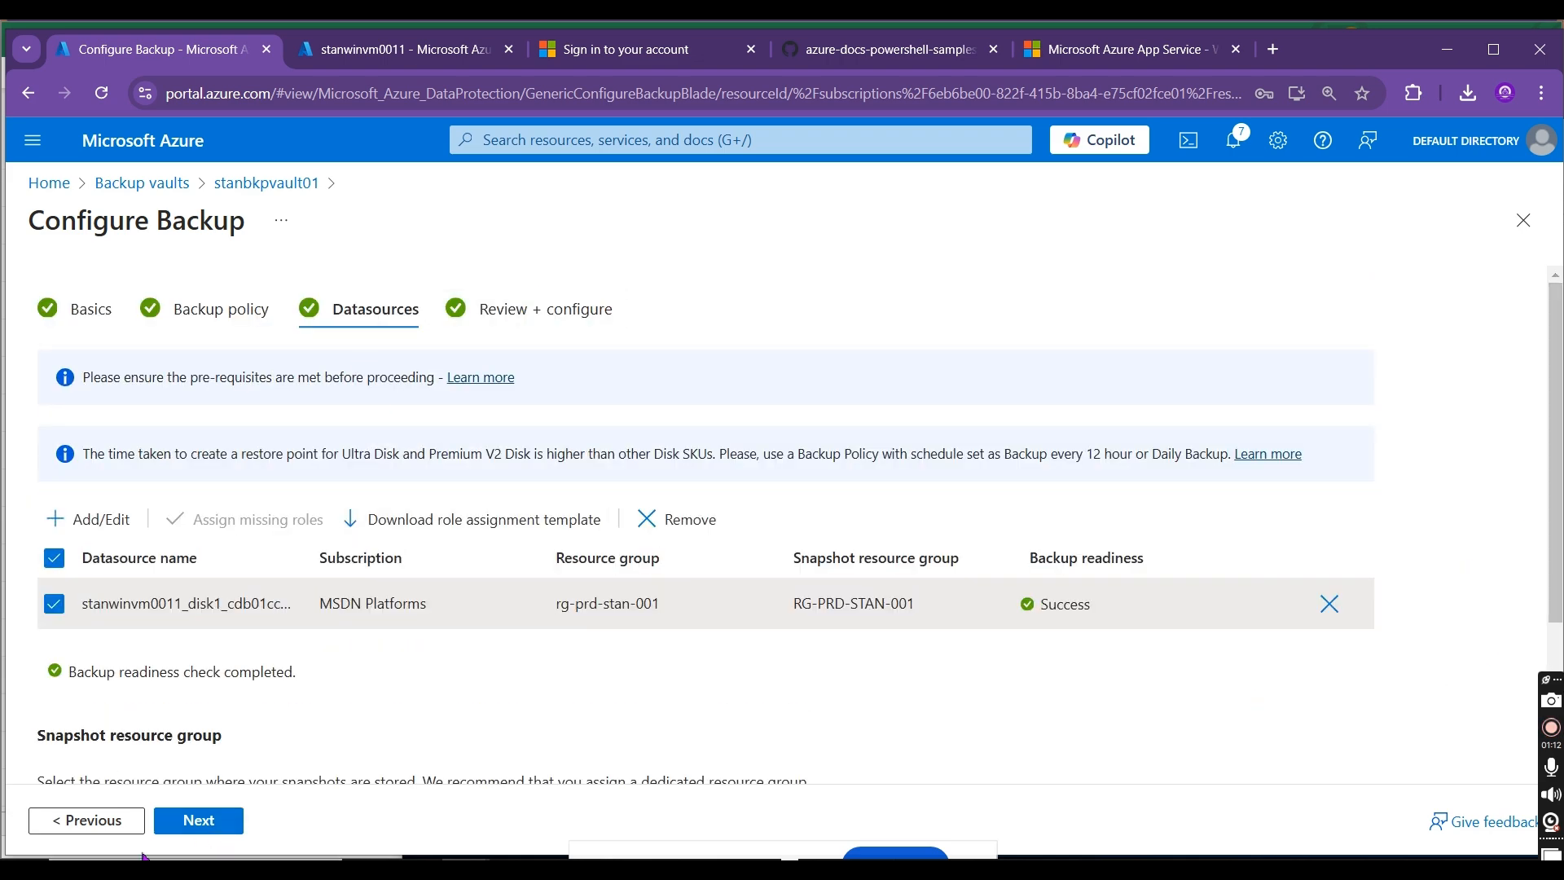
click(194, 826)
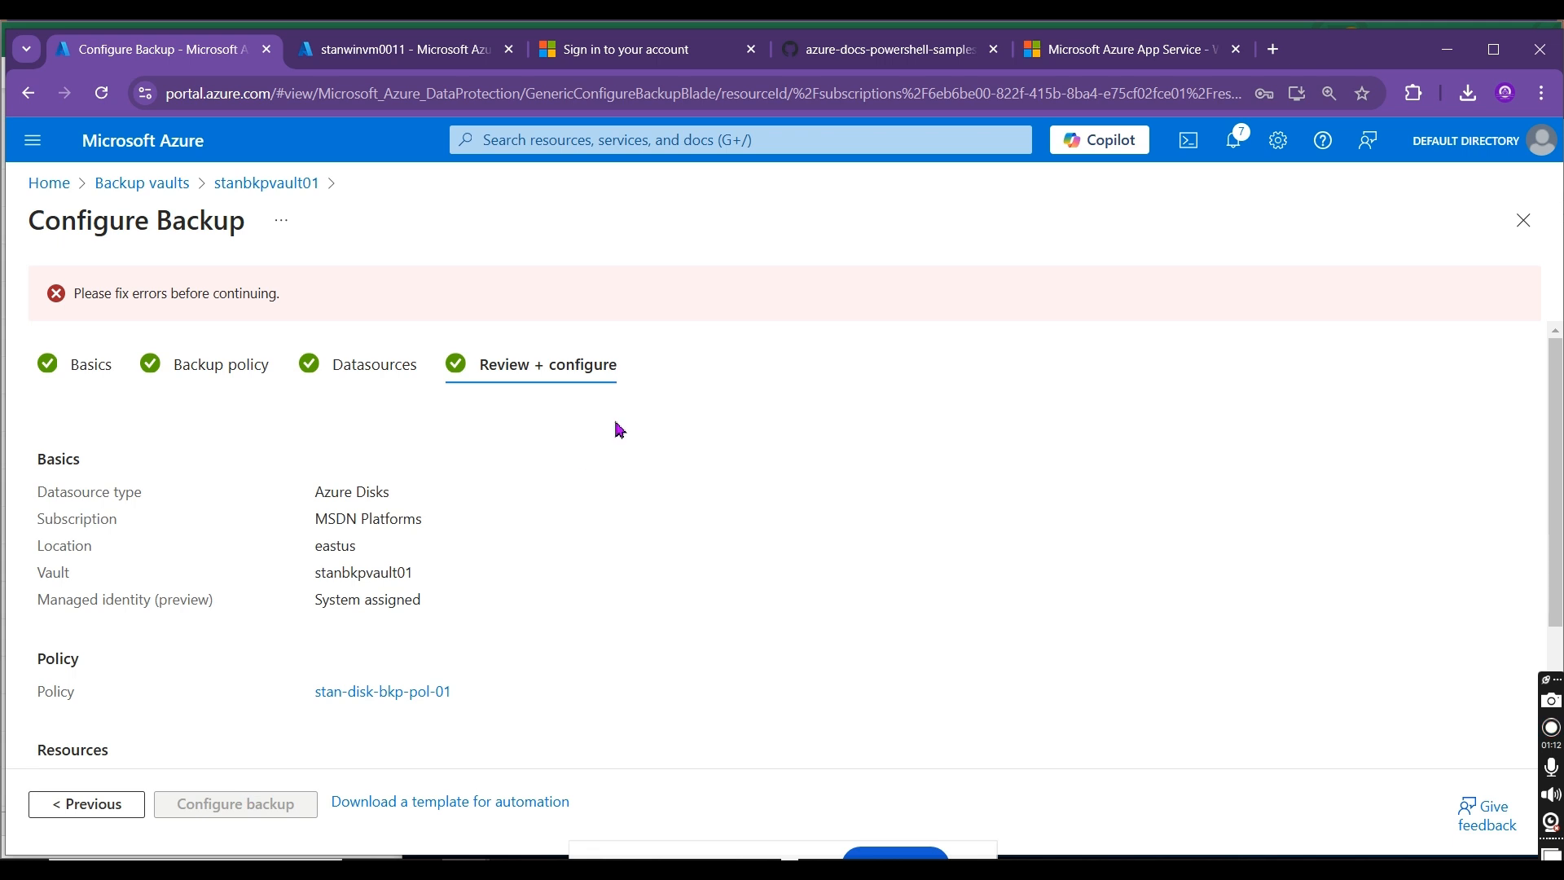
scroll(1550, 449, down, 3)
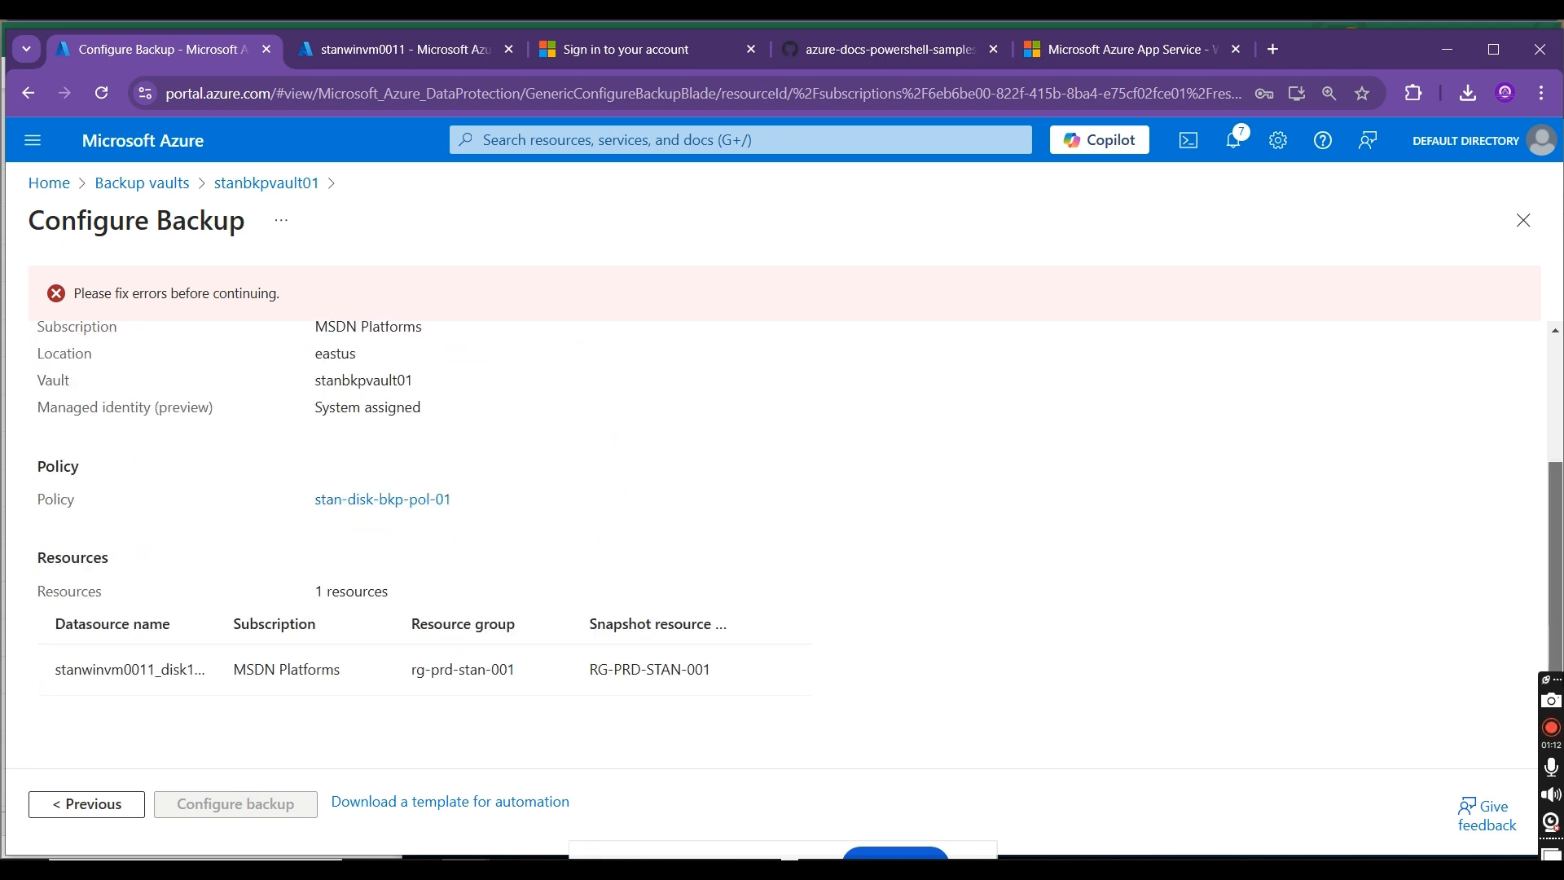
scroll(1552, 488, up, 3)
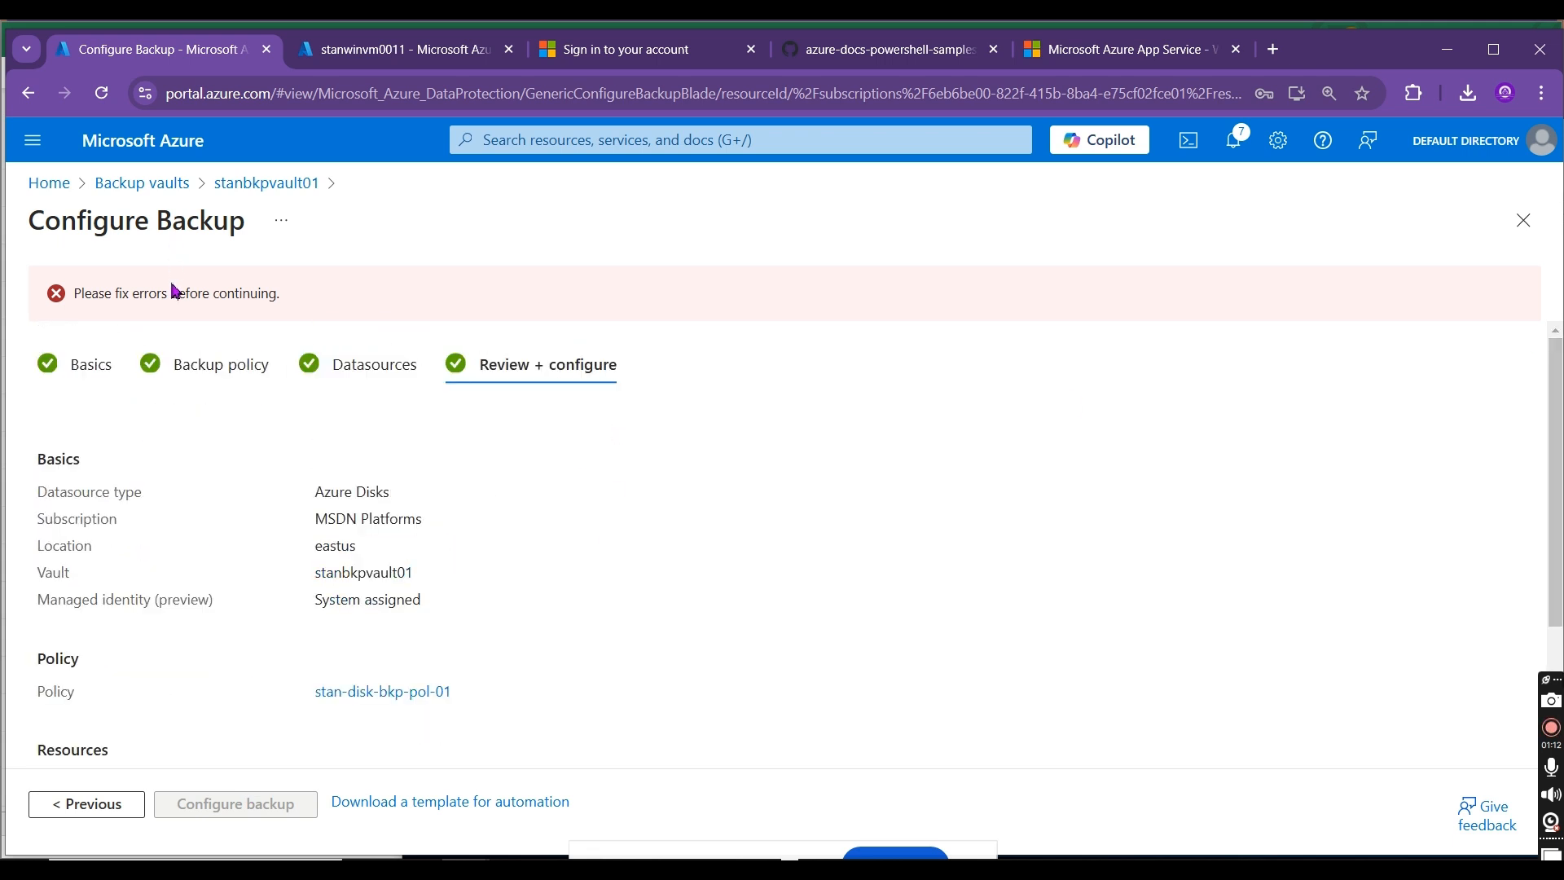
Step: Walk through the configuration again from Basics through backup policy and datasources, and rerun the review validation
click(51, 366)
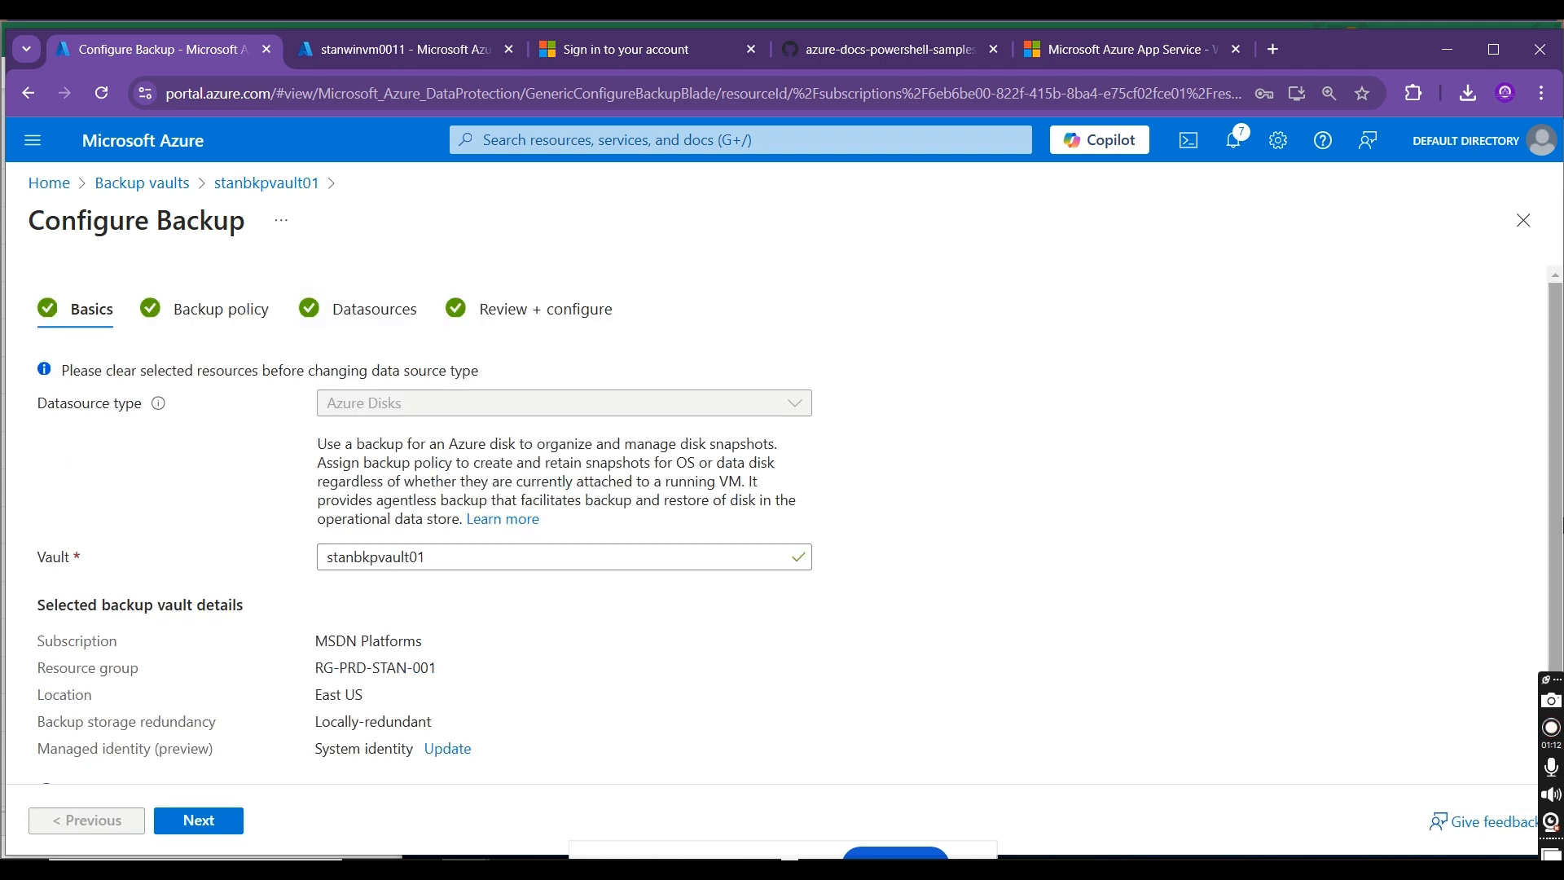
scroll(820, 660, down, 1)
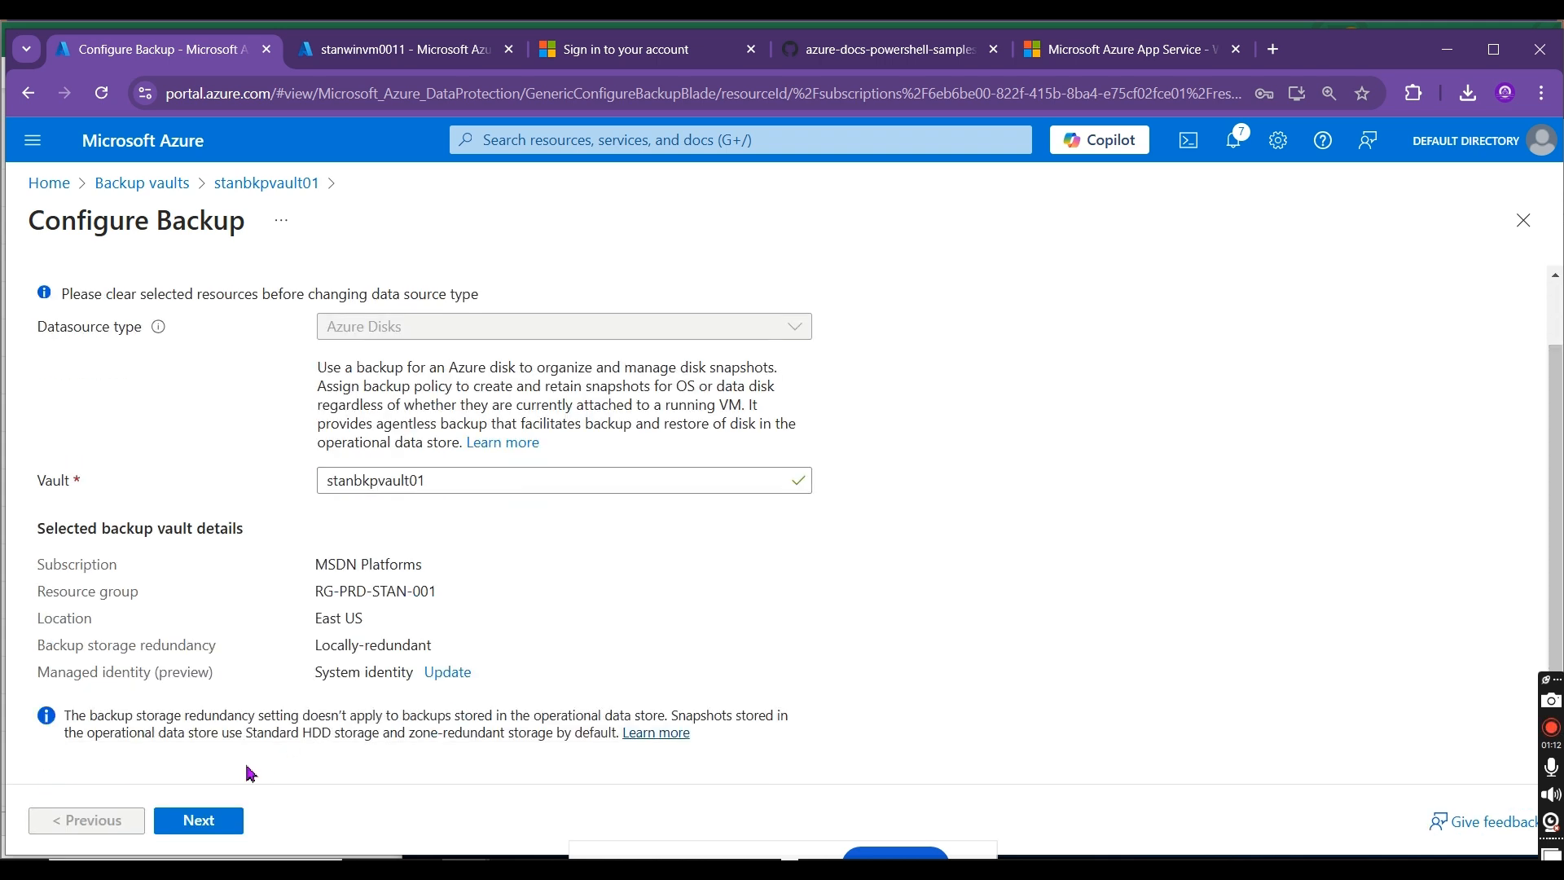
click(200, 821)
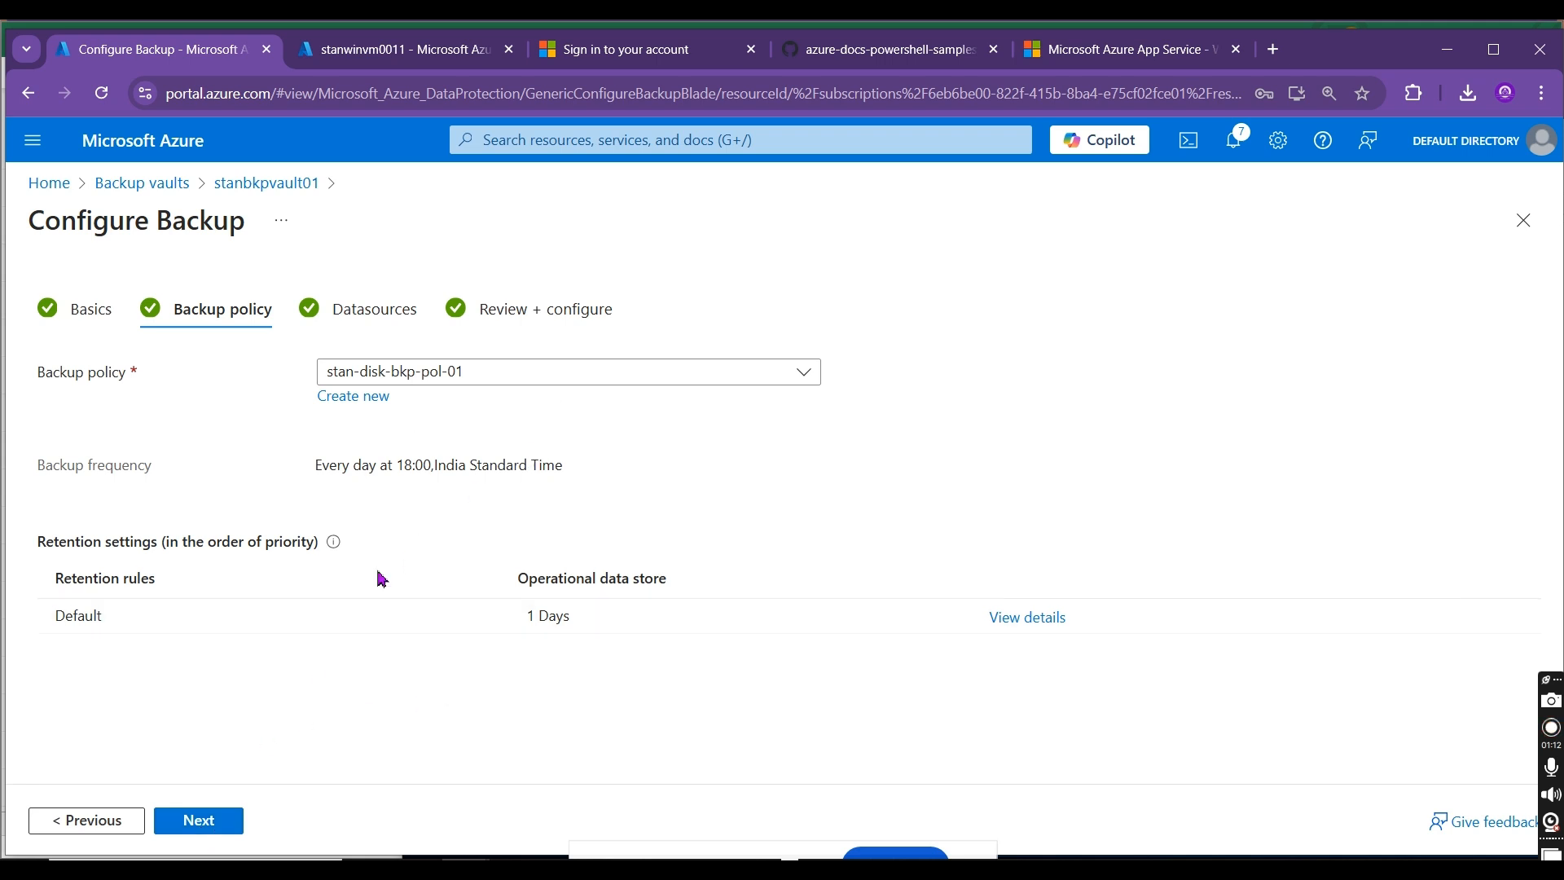
click(195, 820)
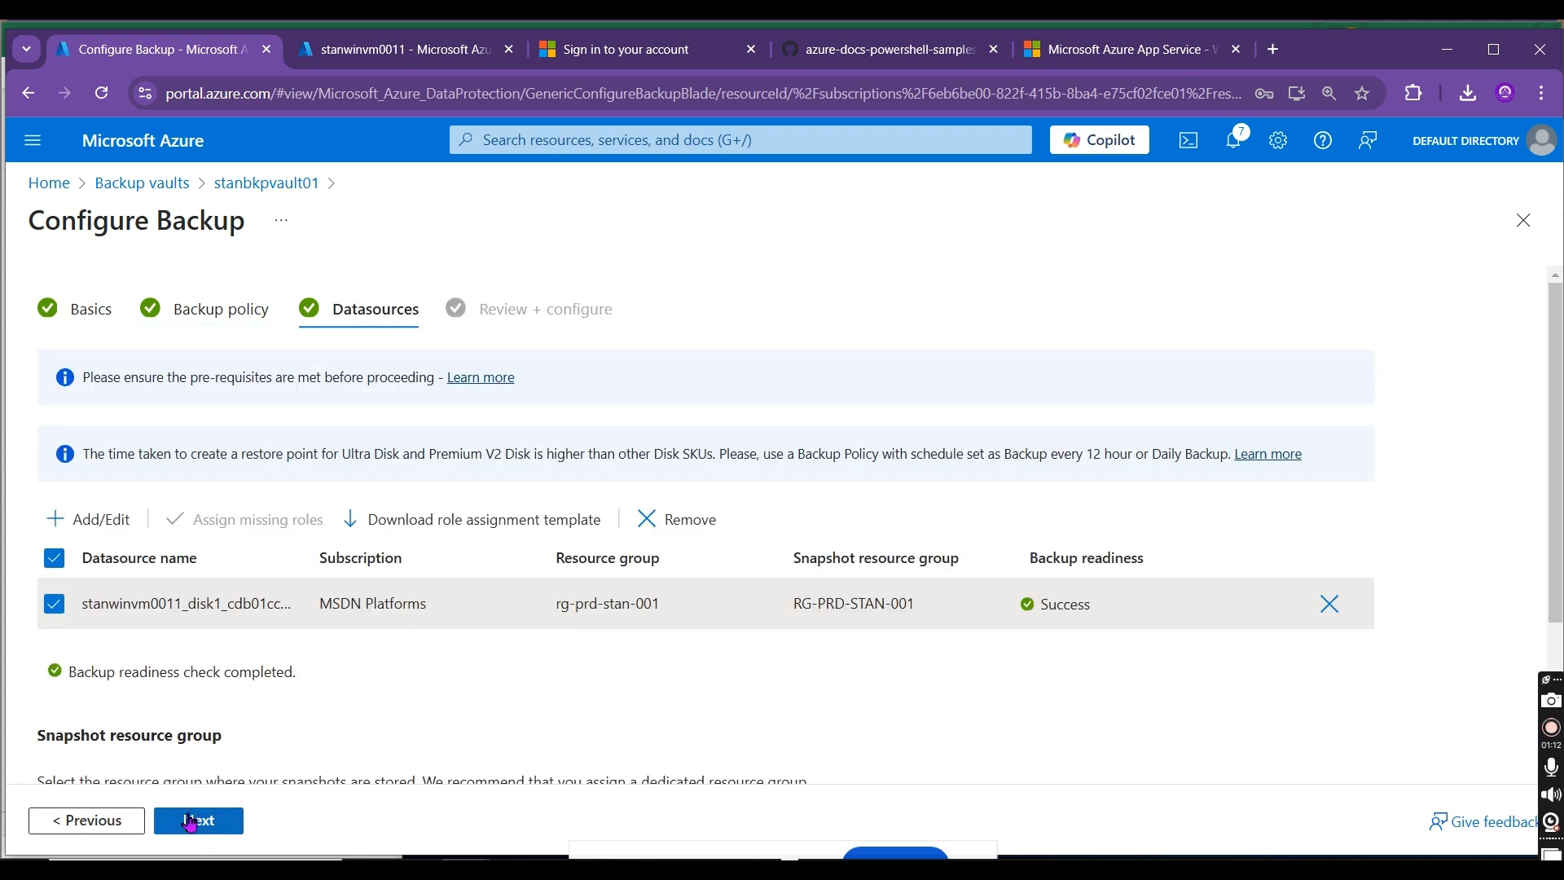
scroll(603, 655, down, 3)
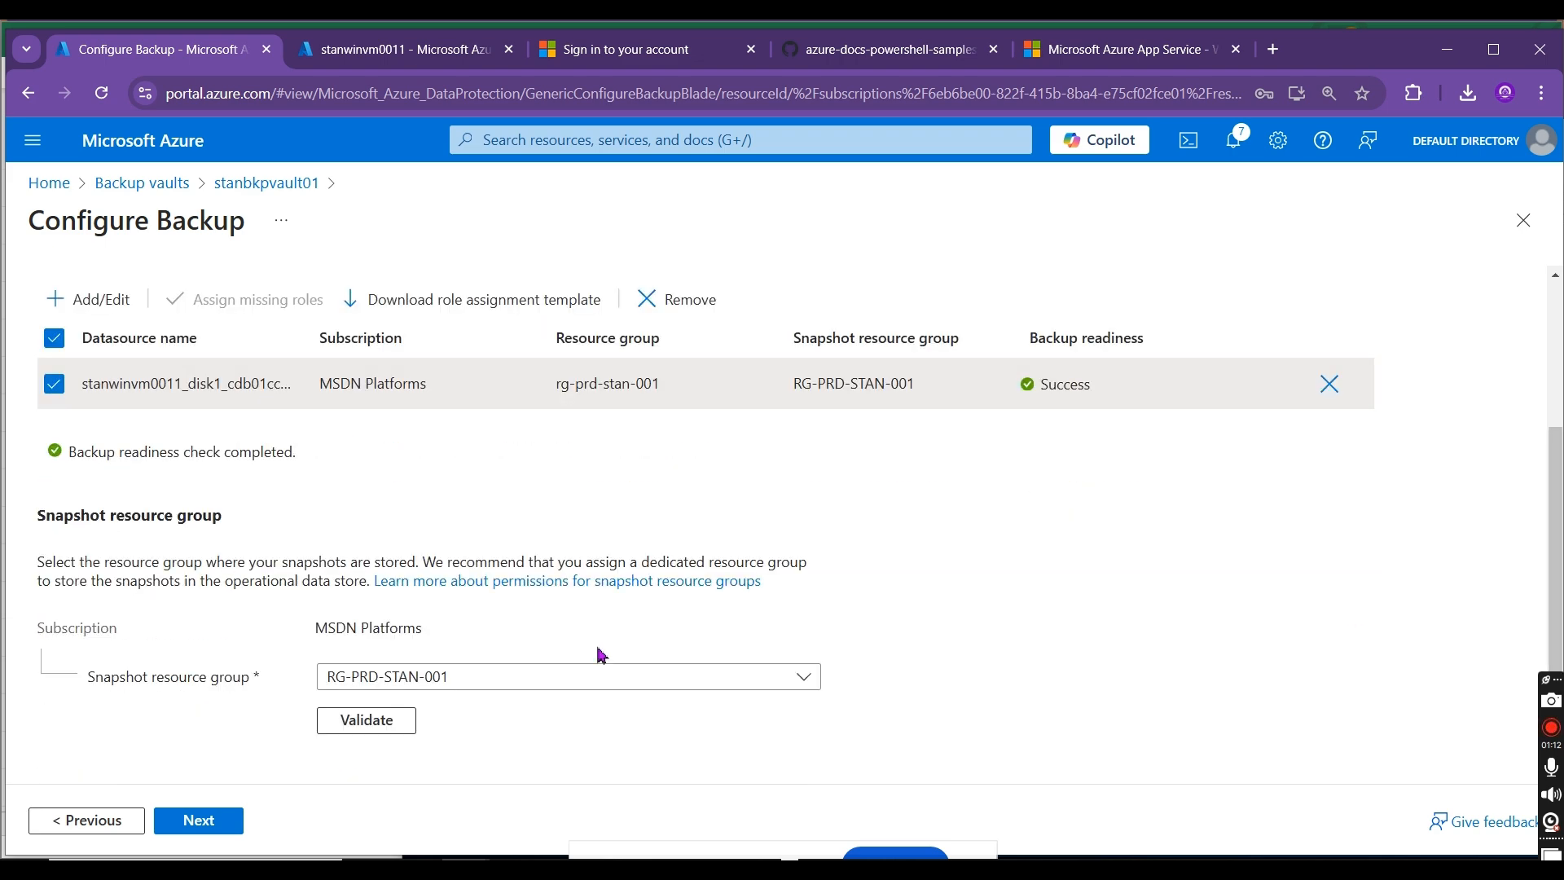
click(193, 824)
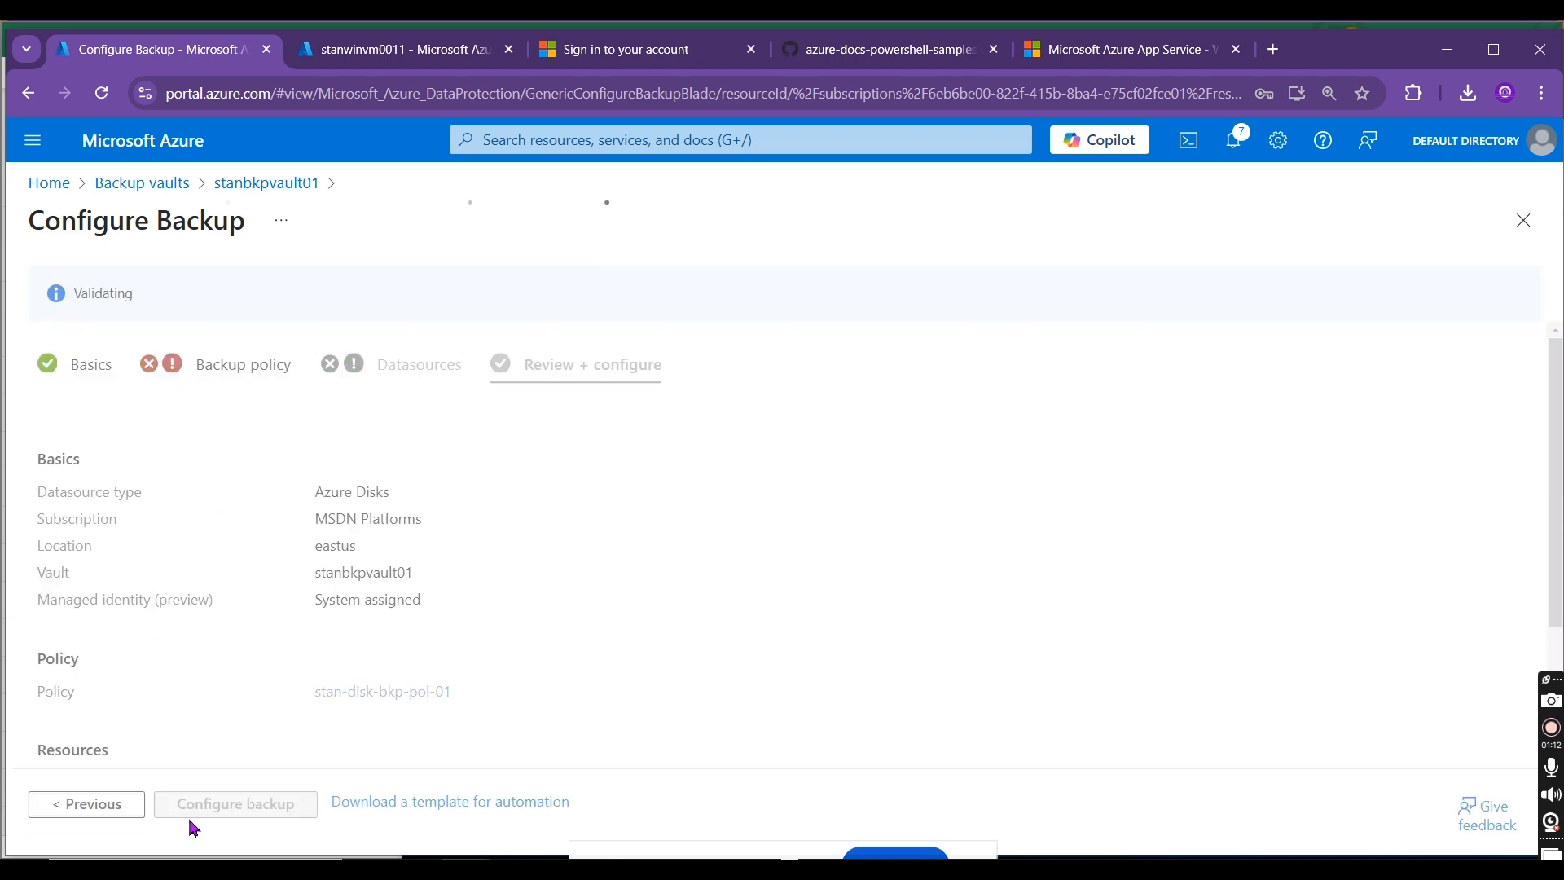
drag(1556, 394, 1560, 534)
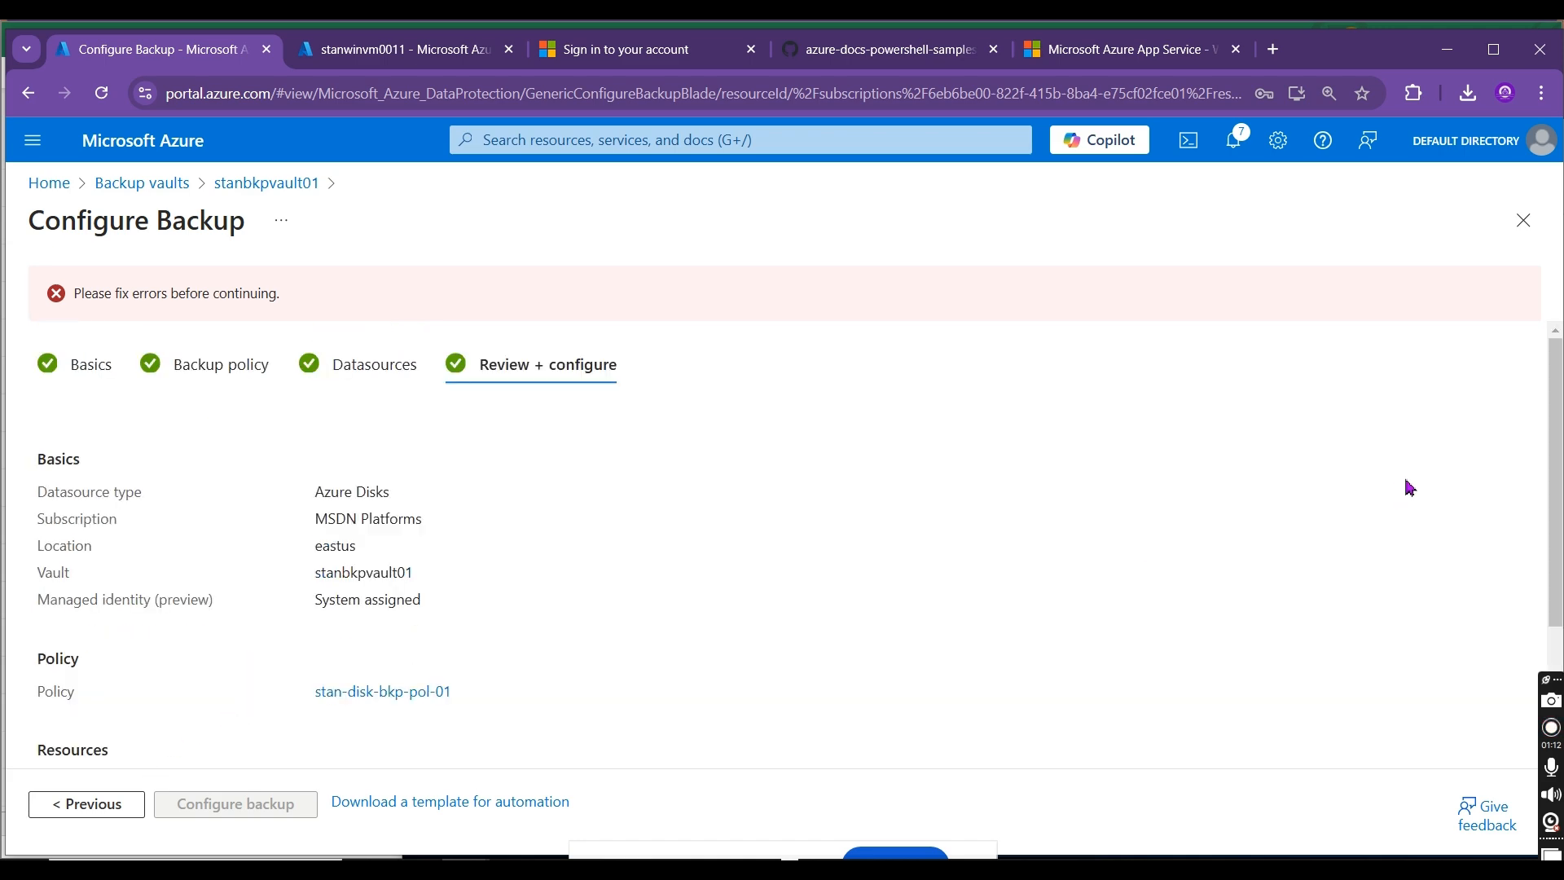
Step: Return to the datasources stage and recheck the disk's readiness and snapshot resource group settings
click(85, 807)
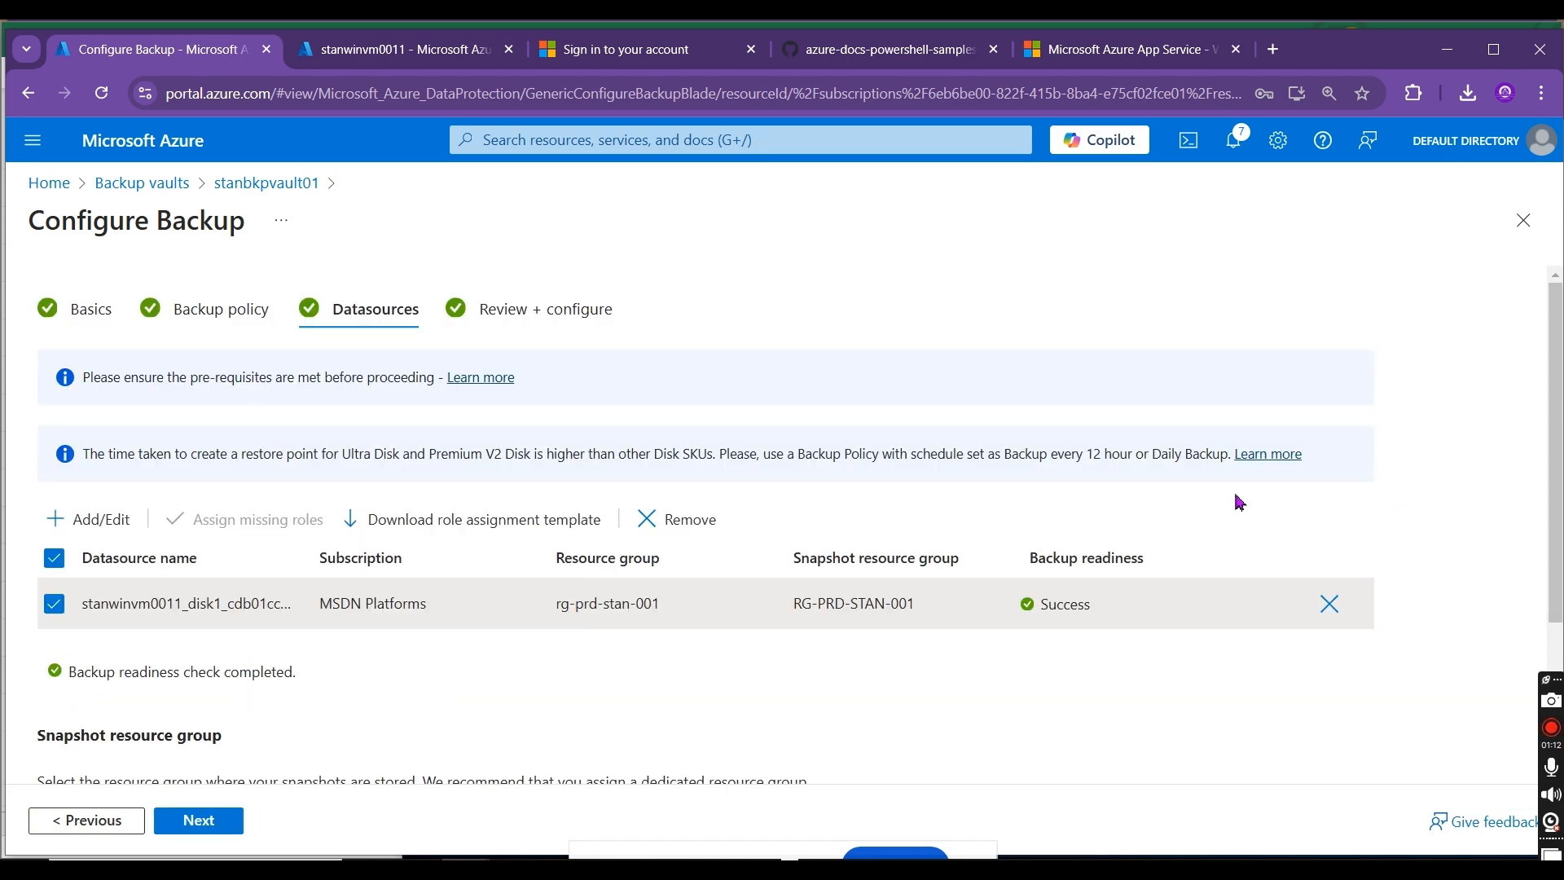
scroll(1544, 410, down, 3)
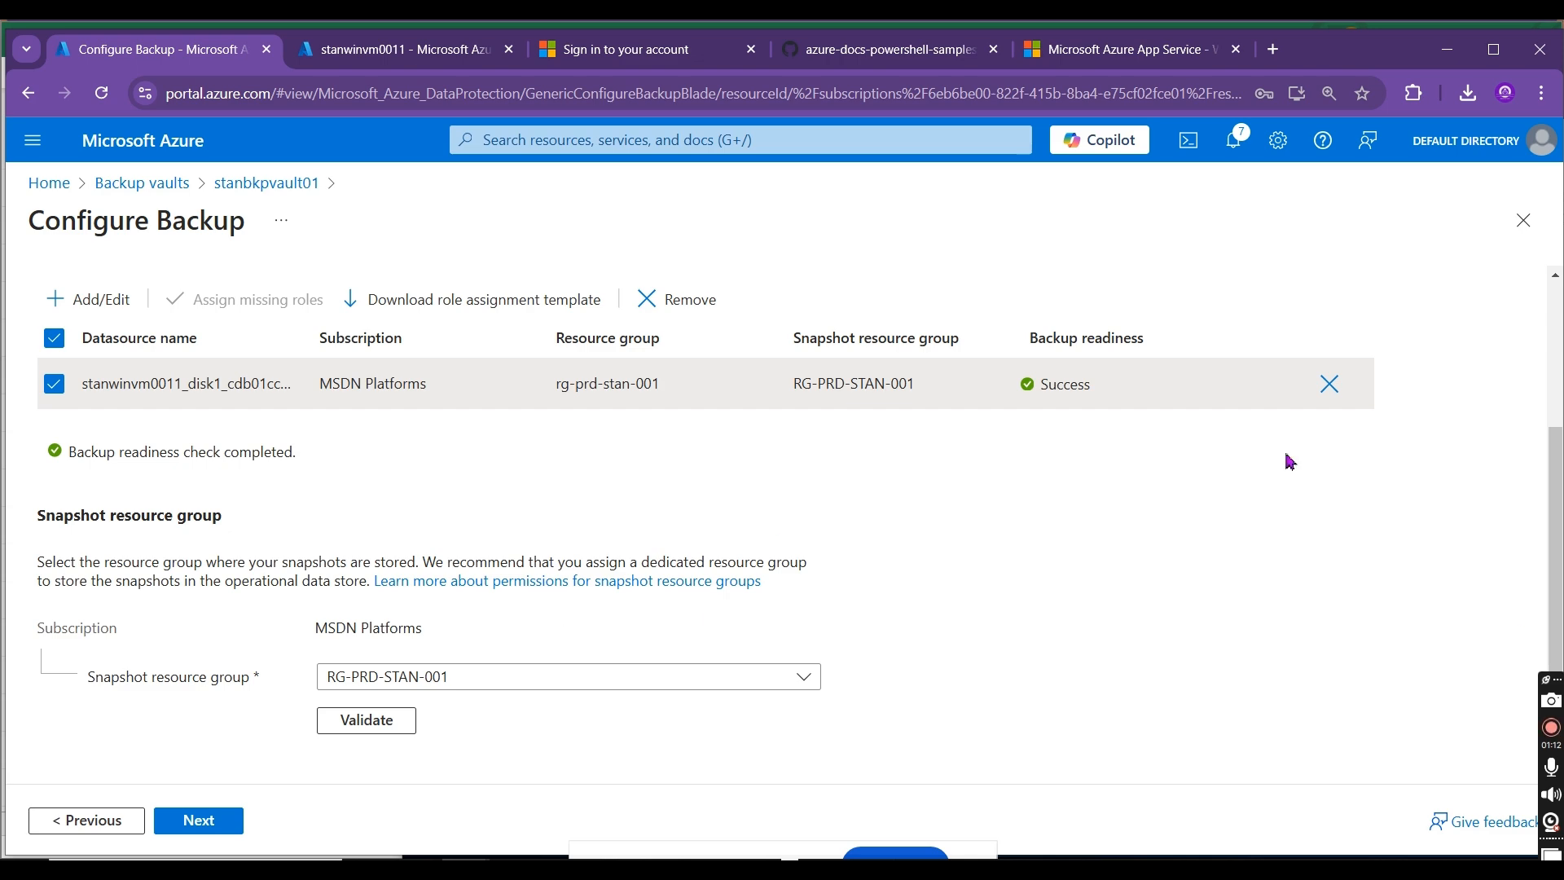
scroll(1544, 409, up, 3)
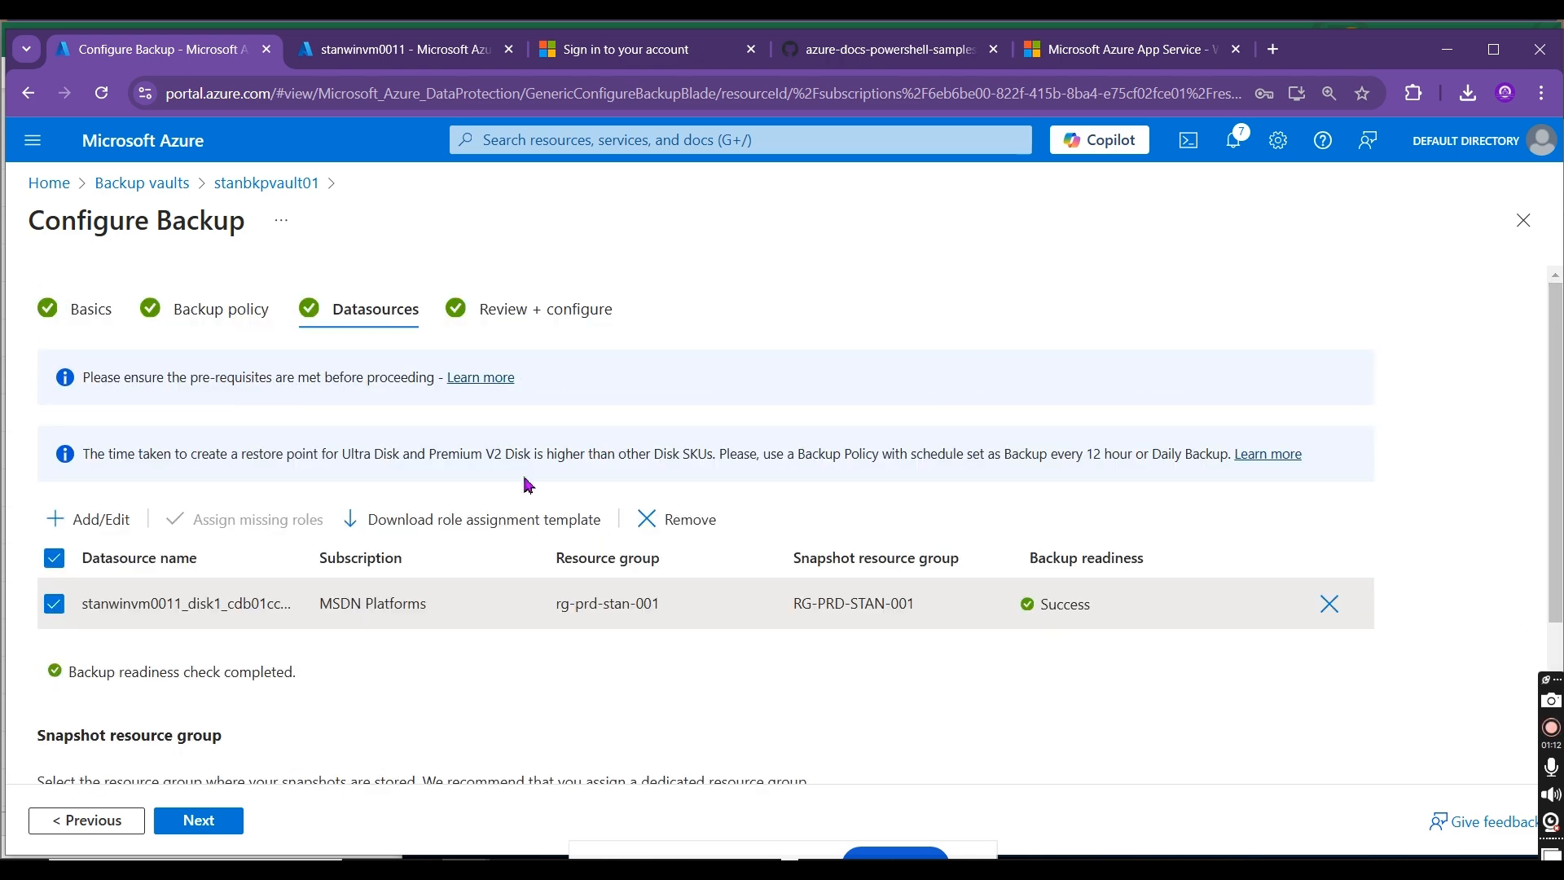
Step: Reselect stan-disk-bkp-pol-01 as the backup policy and inspect the details of its Default retention rule
click(208, 308)
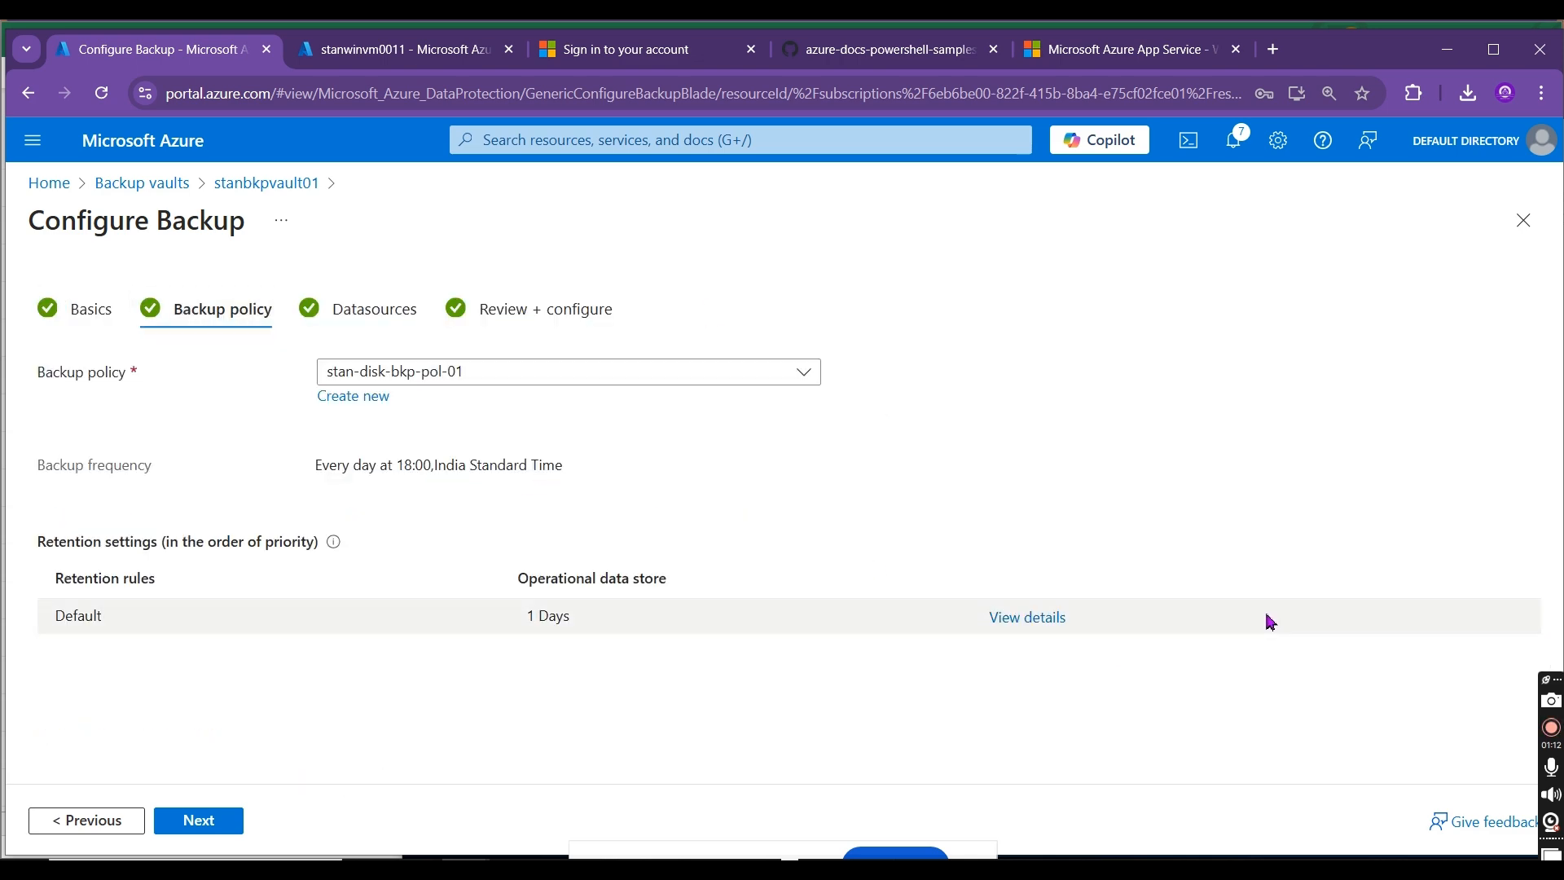
click(440, 379)
click(424, 400)
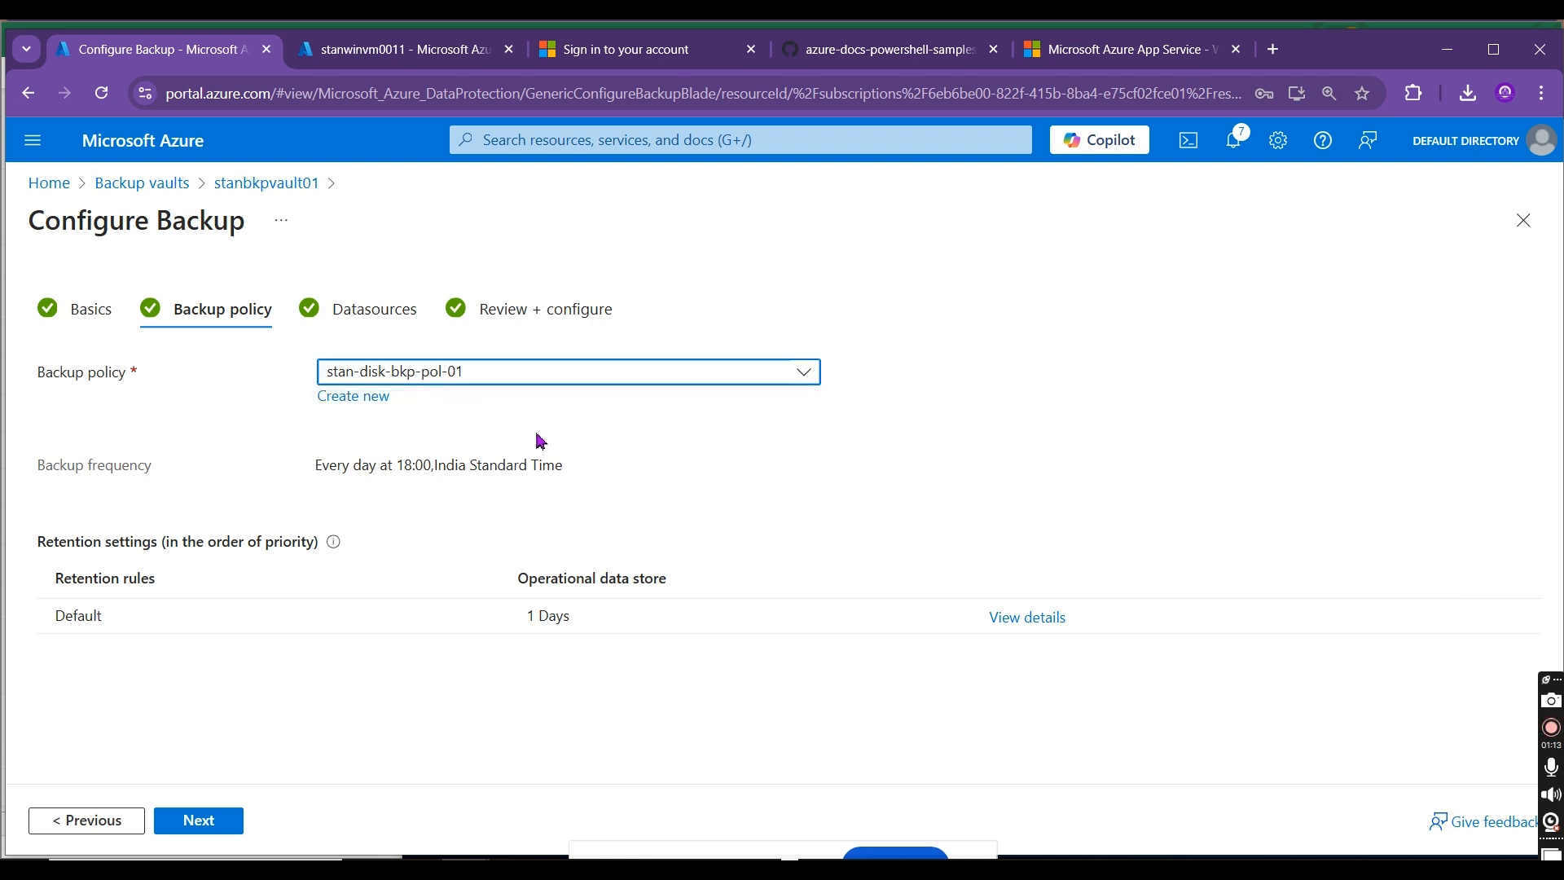
click(1026, 619)
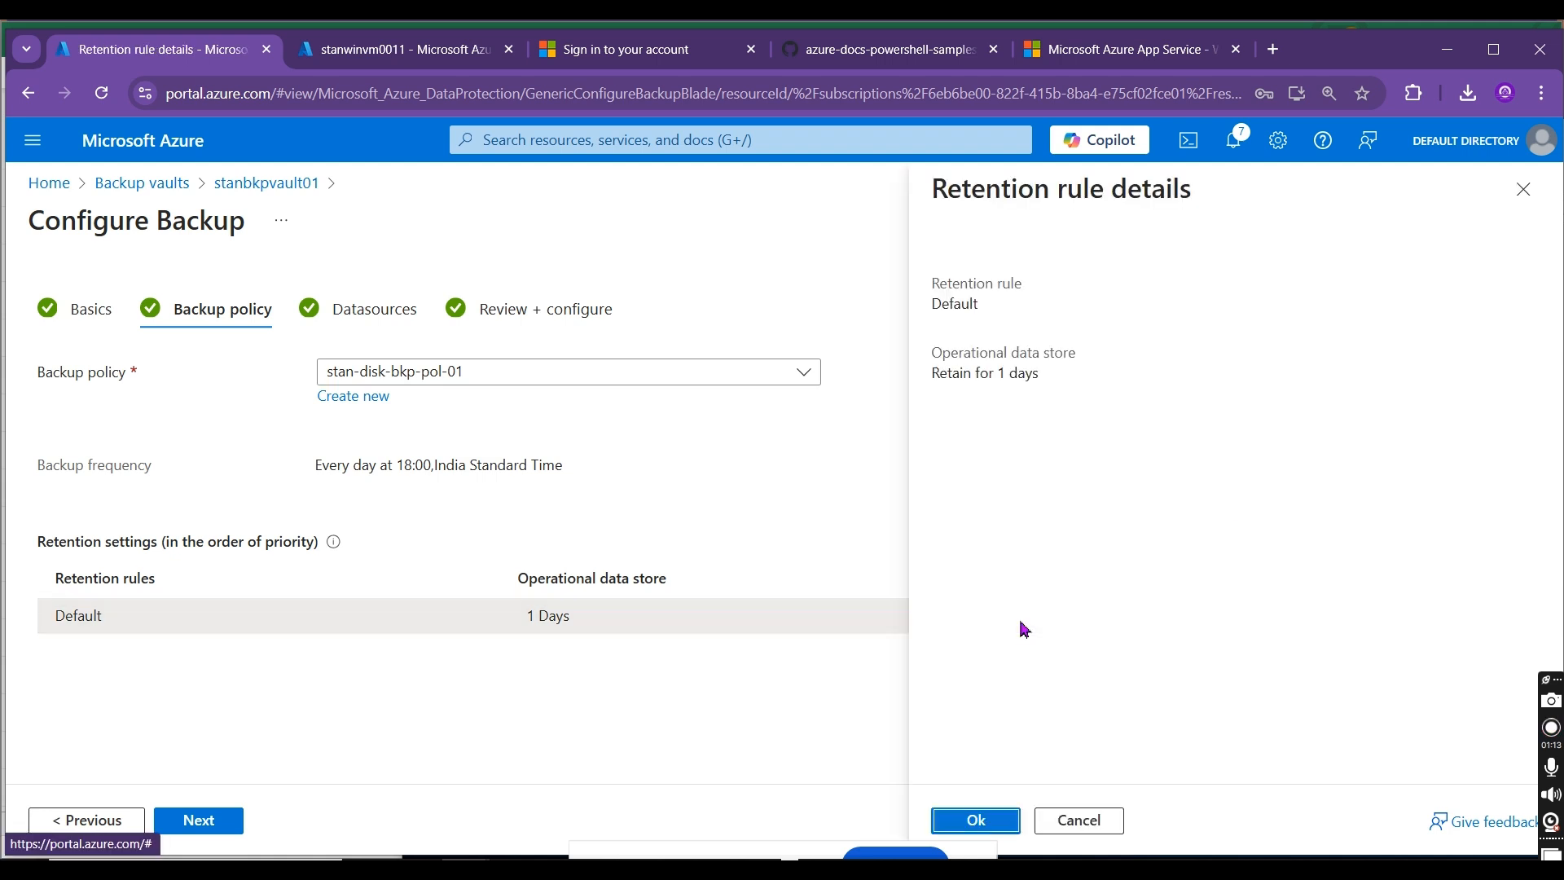
click(1522, 189)
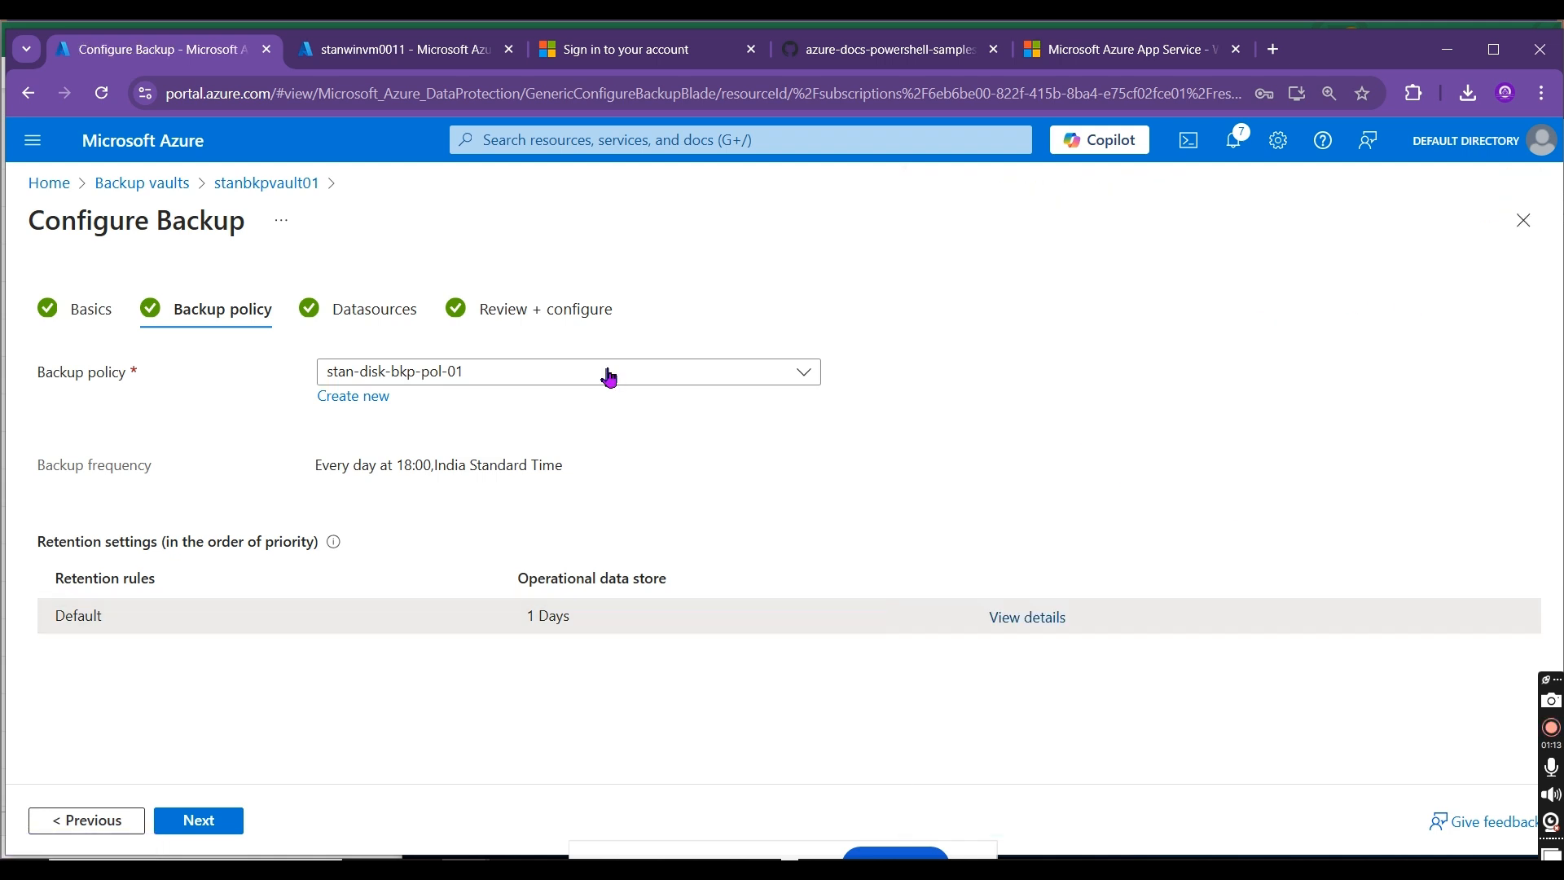
Step: Start creating a new Azure Disks backup policy named stan-disk-bkp-02 in stanbkpvault01
click(363, 407)
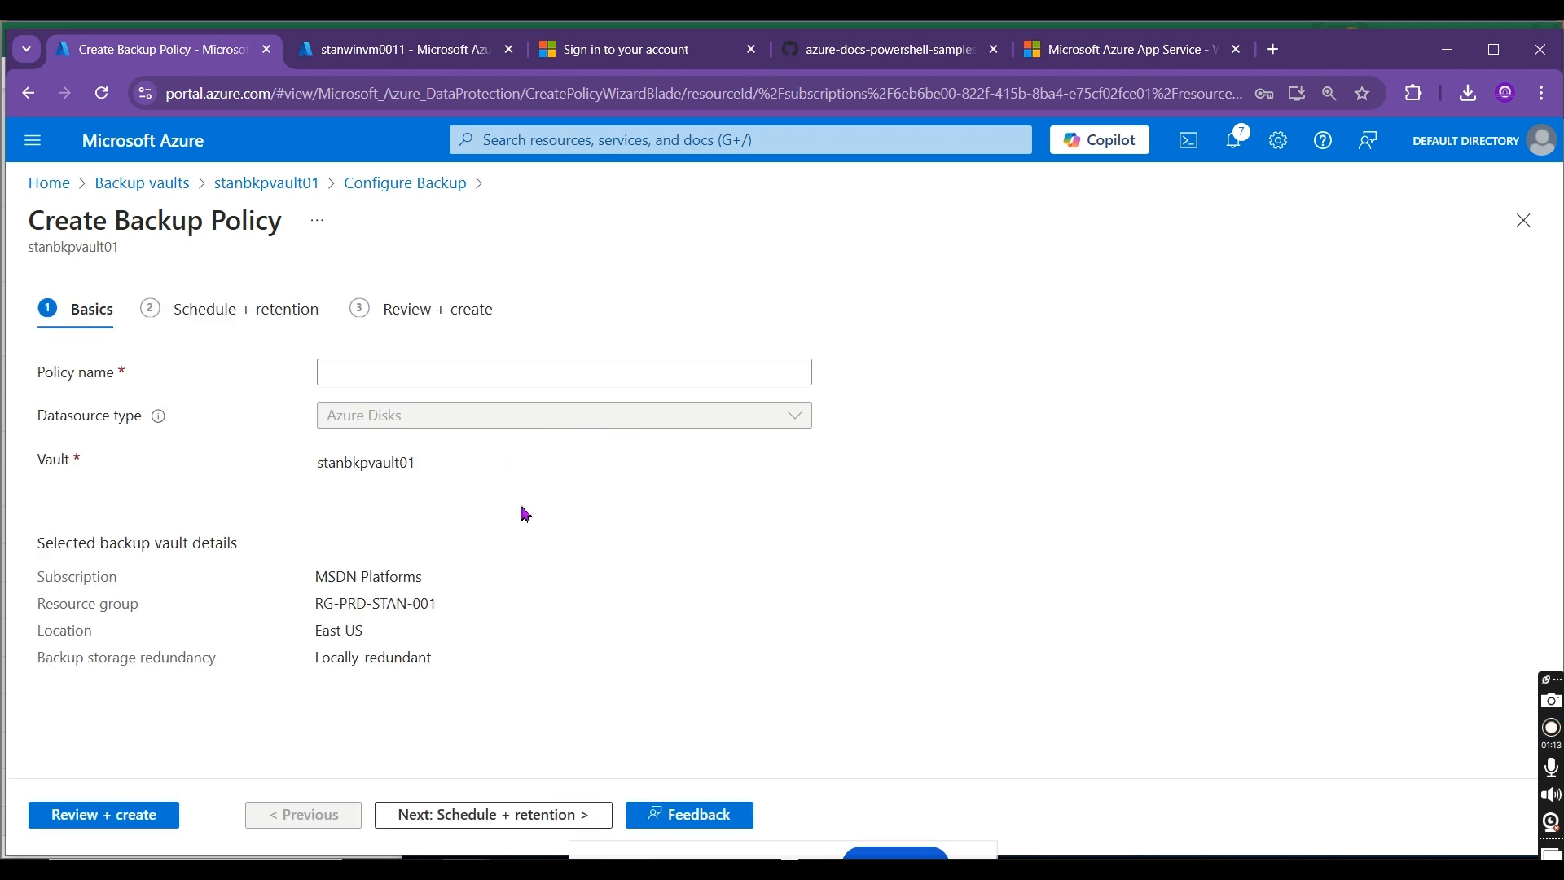
click(392, 375)
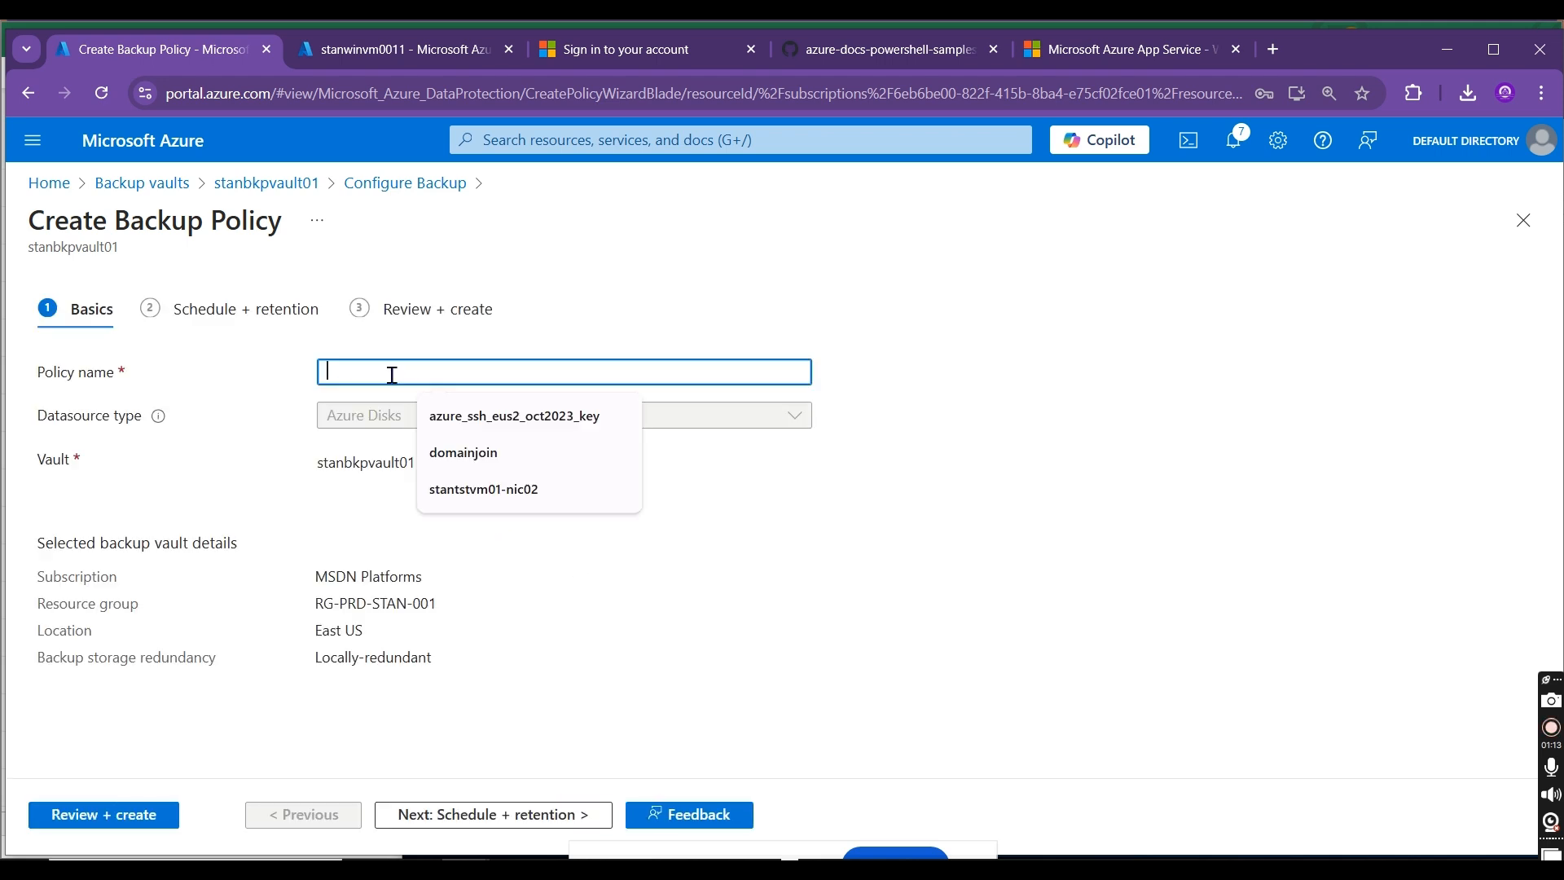
text(stan-disk-bkp-02)
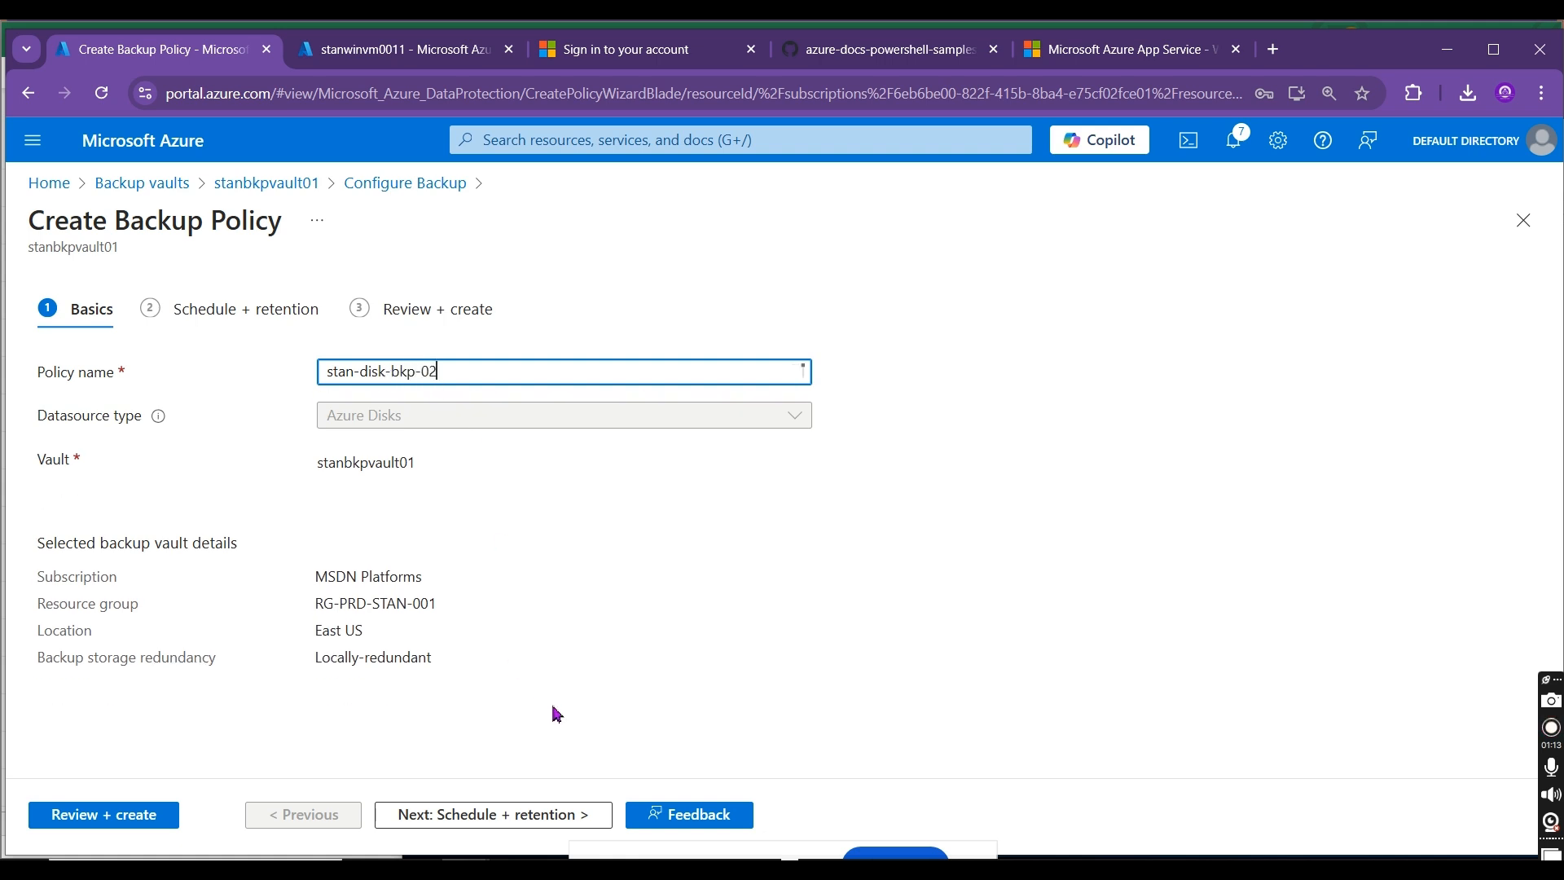
Step: Schedule the stan-disk-bkp-02 policy's daily backup at 6:30 PM in the (UTC+05:30) Chennai, Kolkata, Mumbai, New Delhi timezone
click(516, 813)
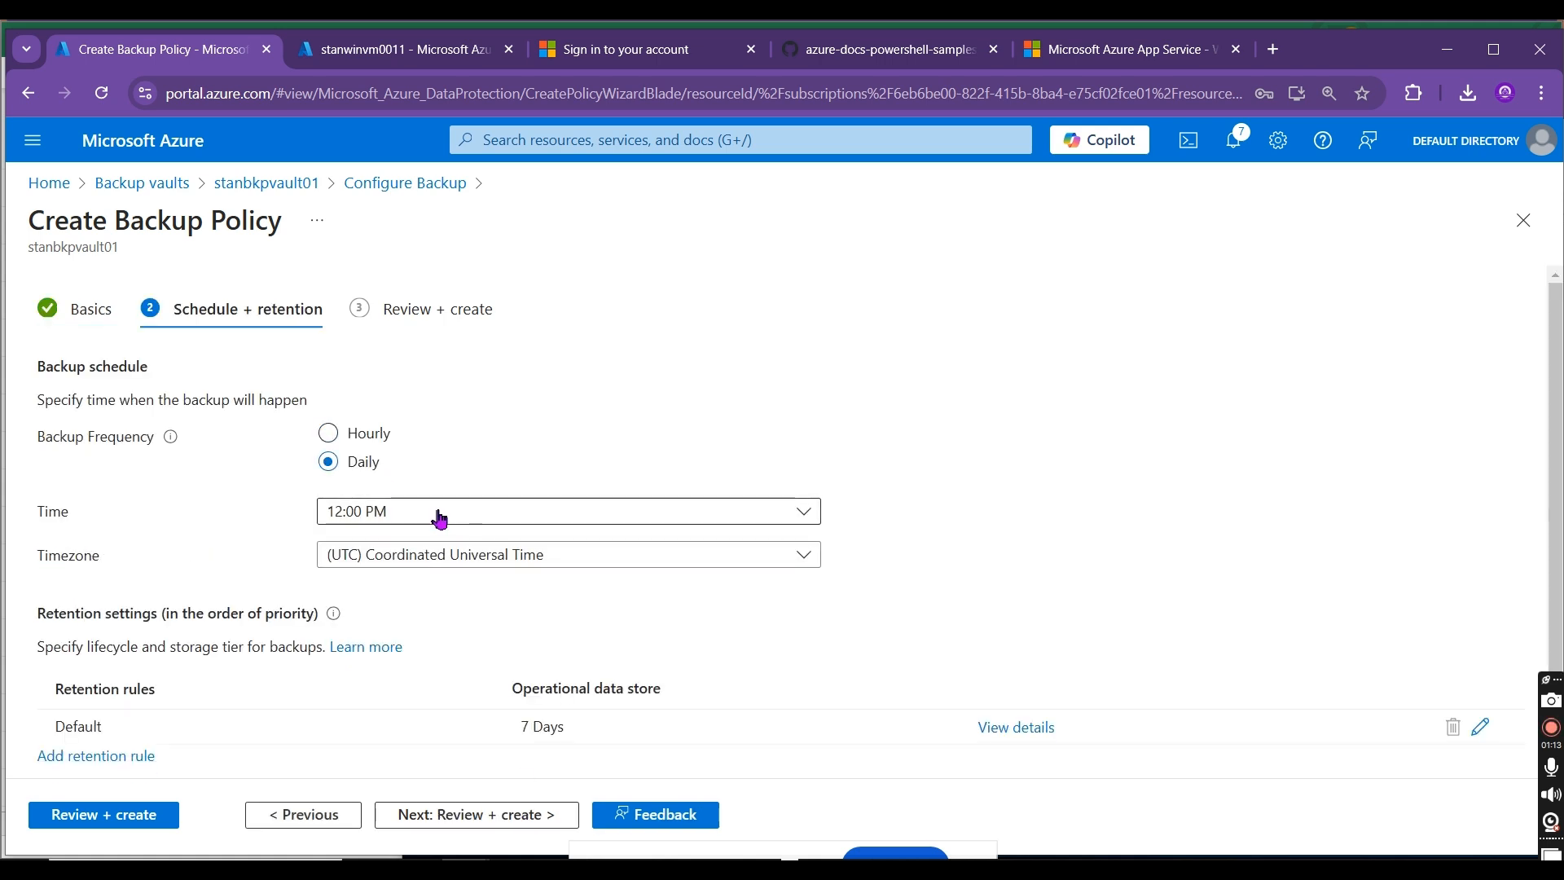
click(436, 513)
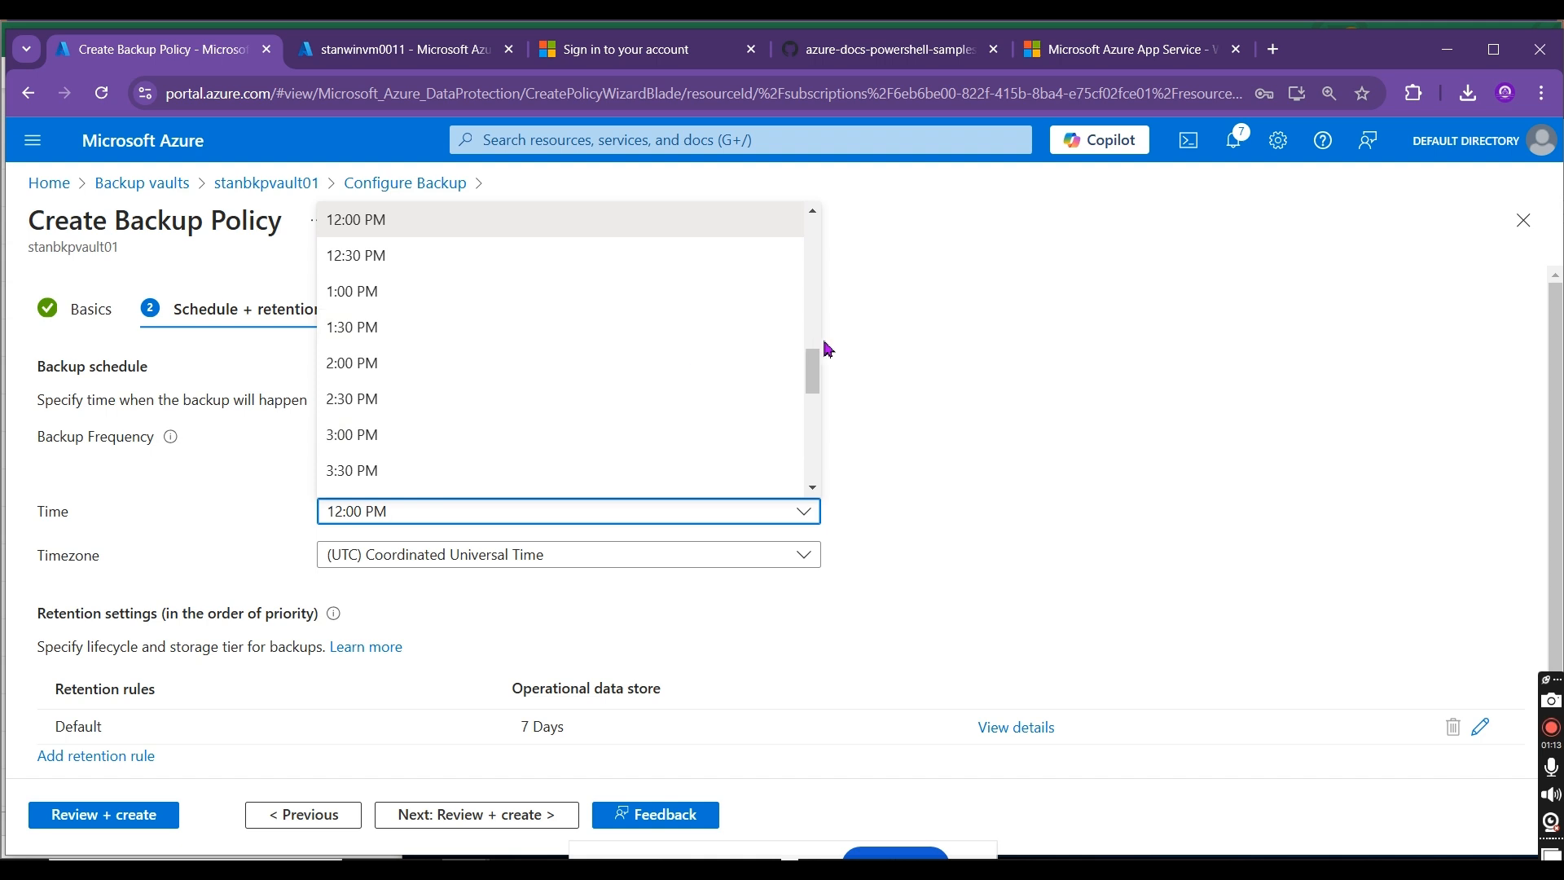
drag(817, 363, 831, 420)
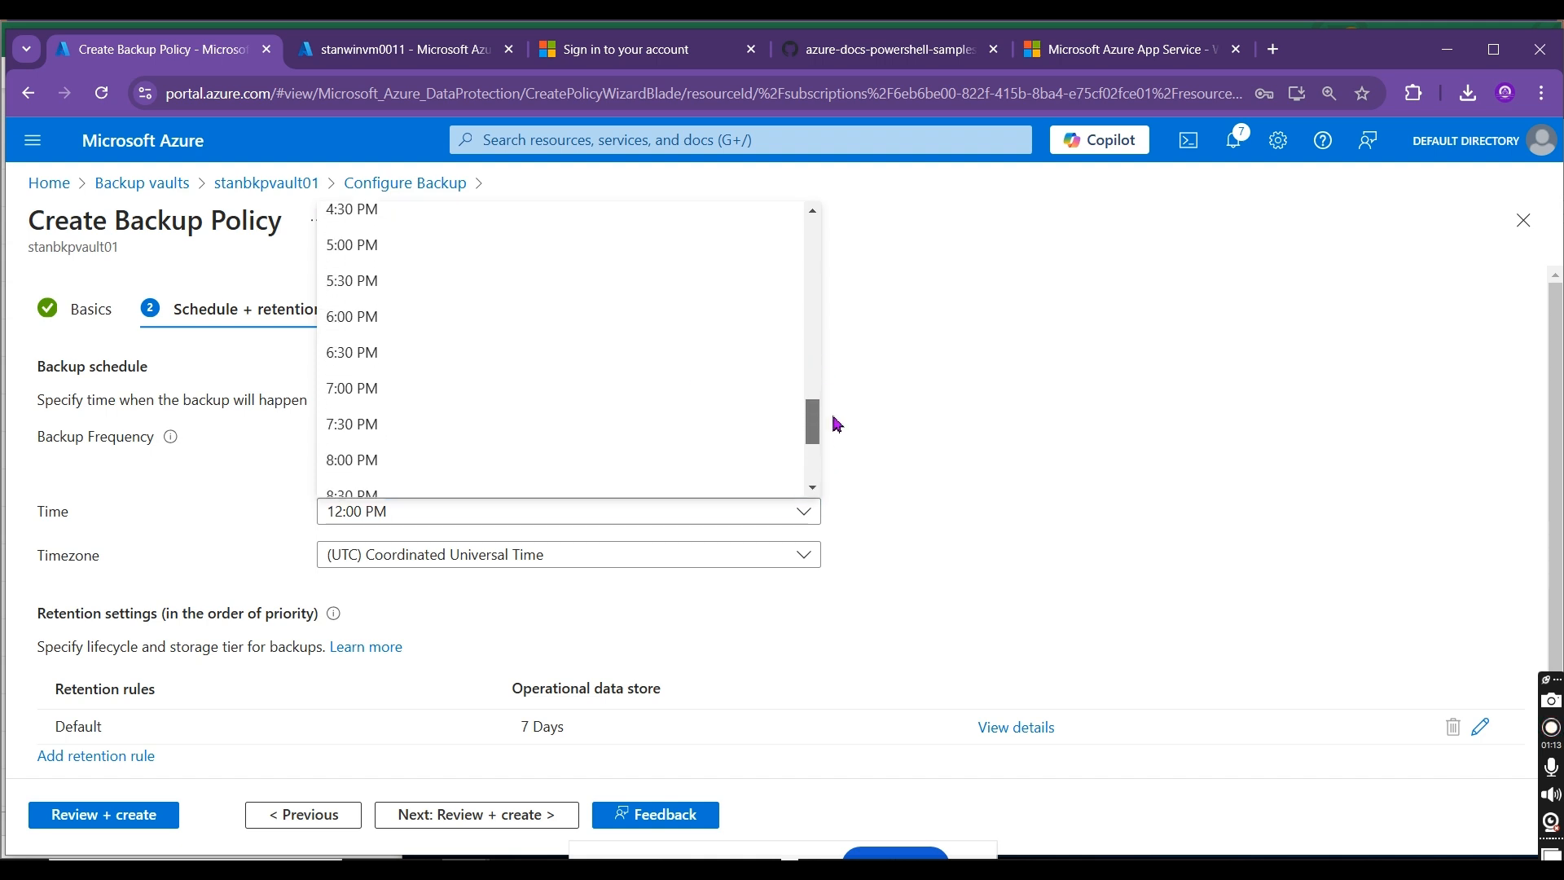
click(394, 354)
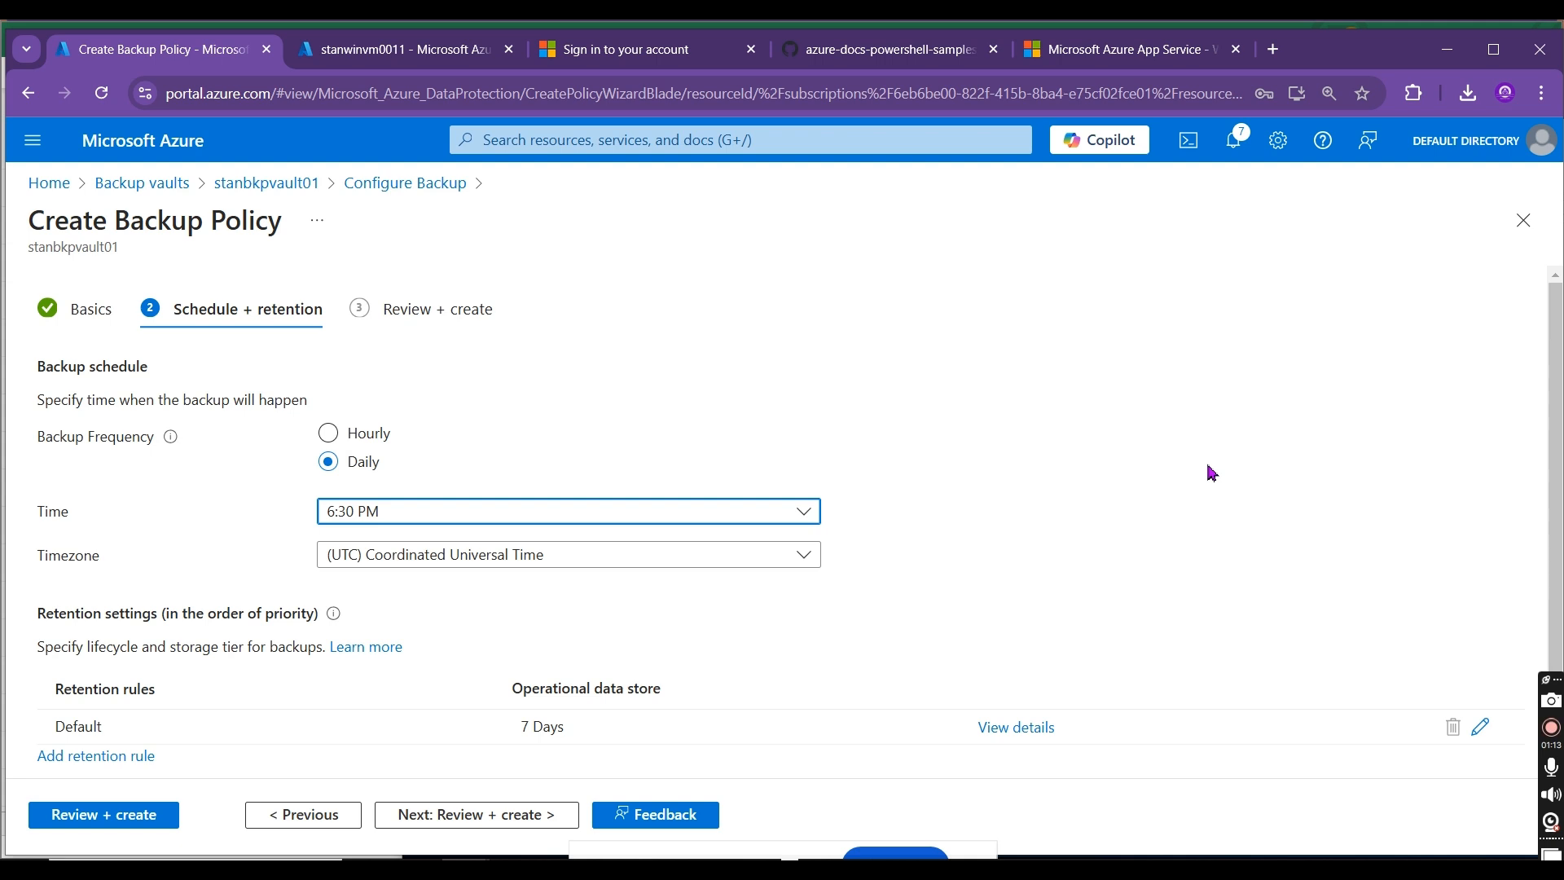
click(752, 562)
drag(819, 427, 813, 334)
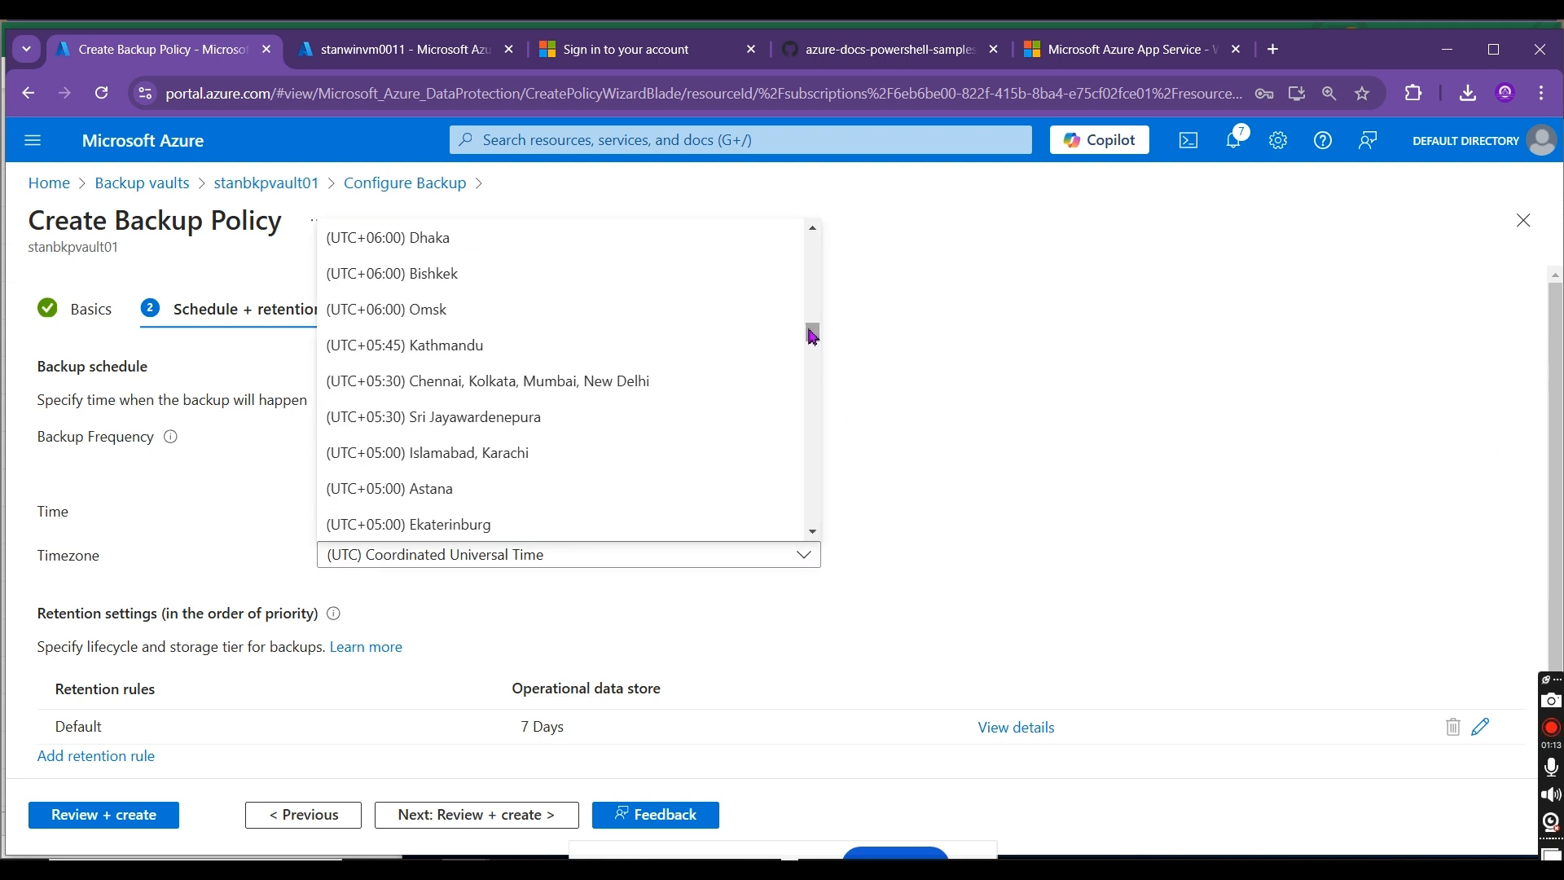
click(628, 383)
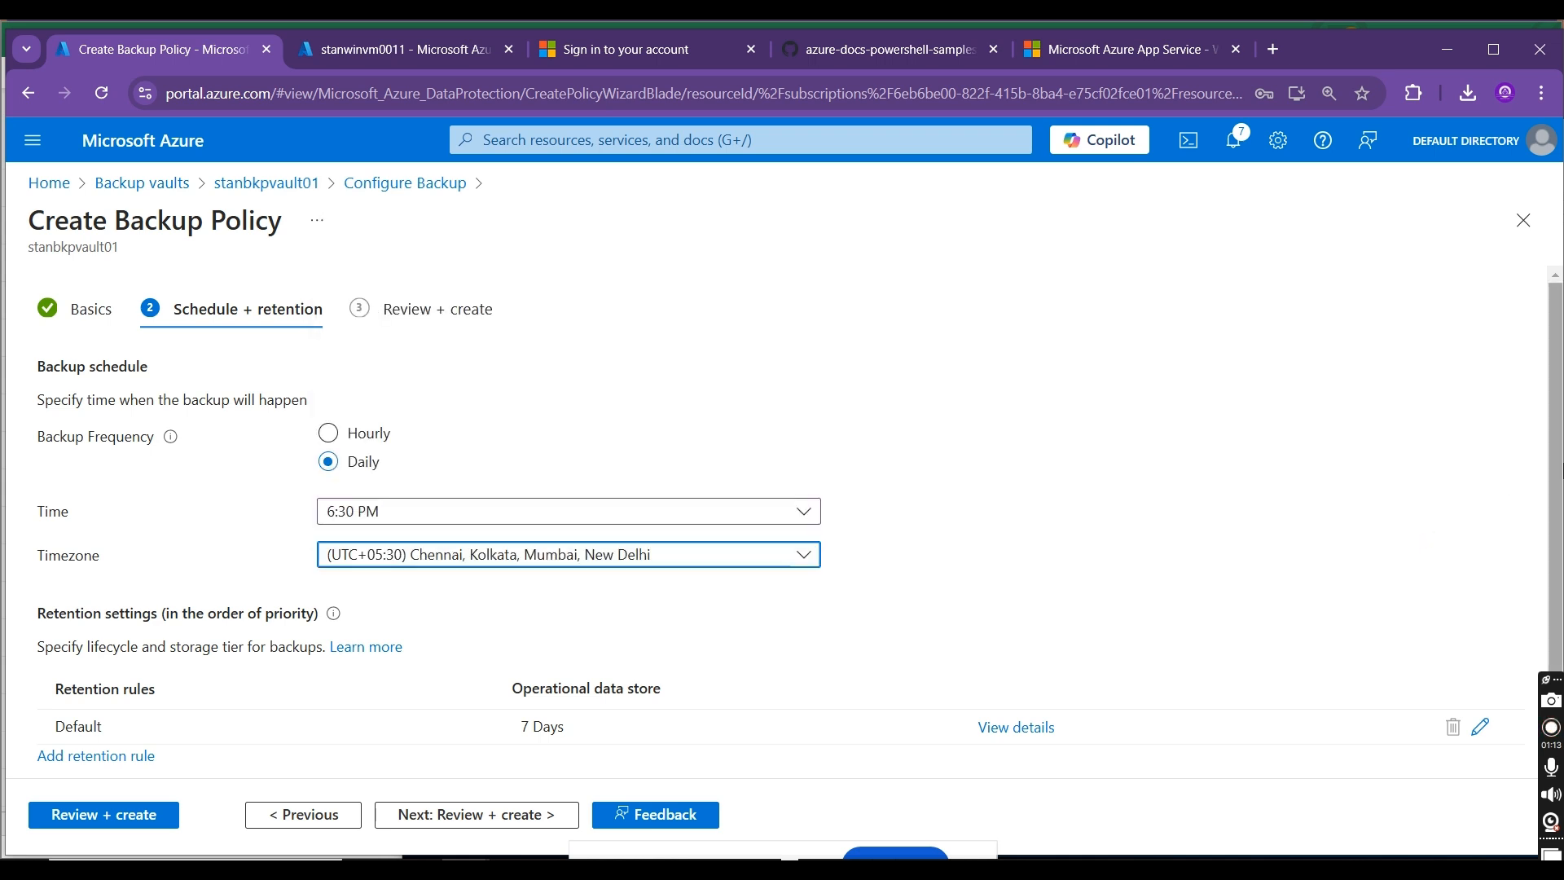
Step: Set the Default retention rule's operational data store duration to 1 day and create the backup policy
click(1480, 727)
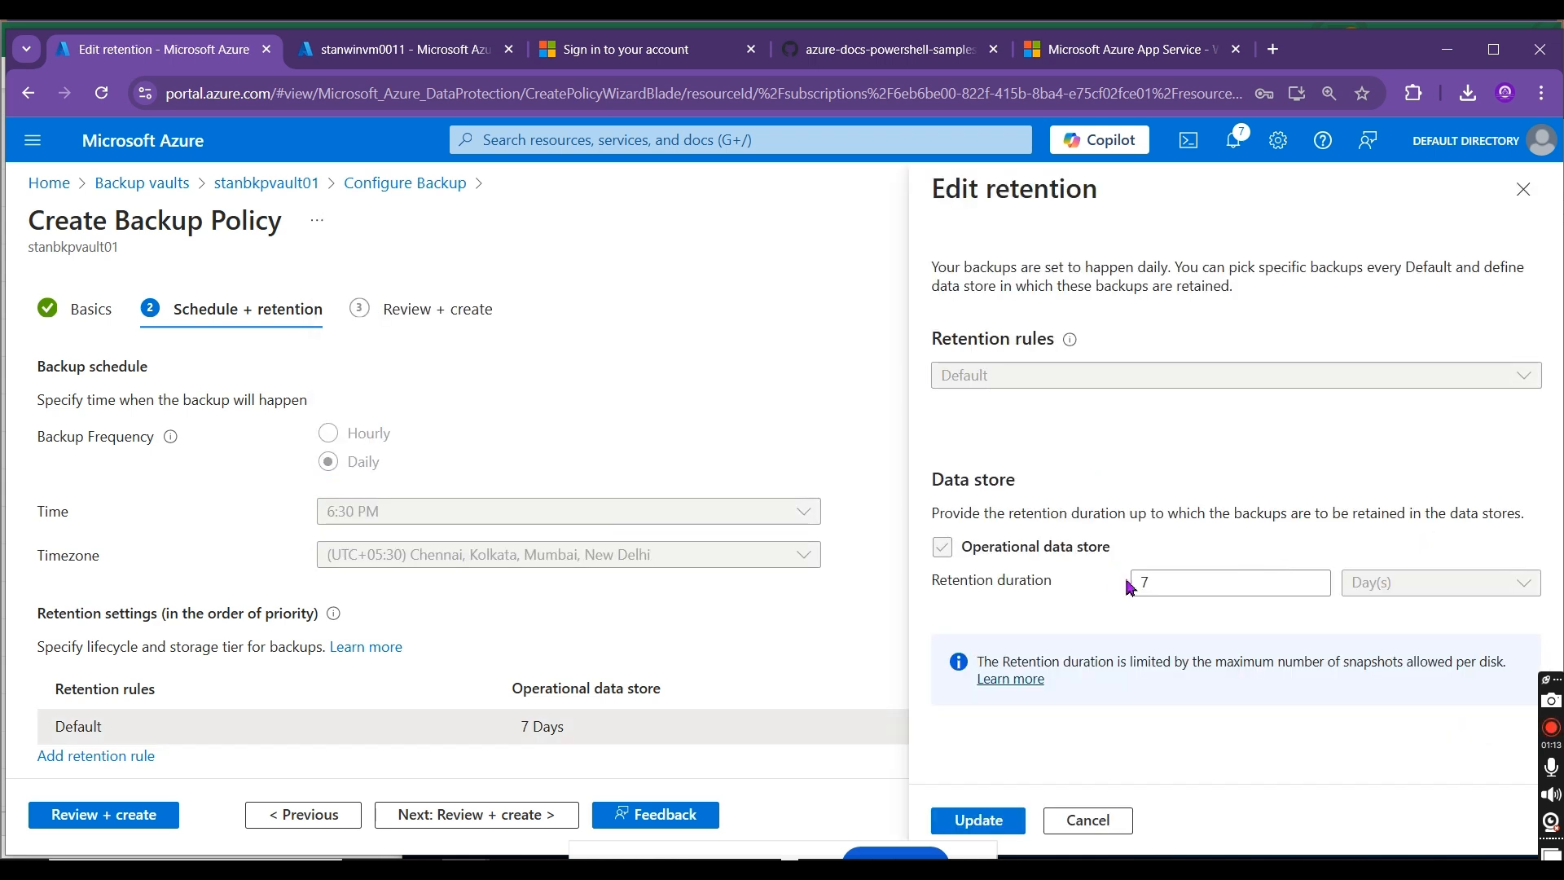
click(1132, 583)
key(BackSpace)
text(1)
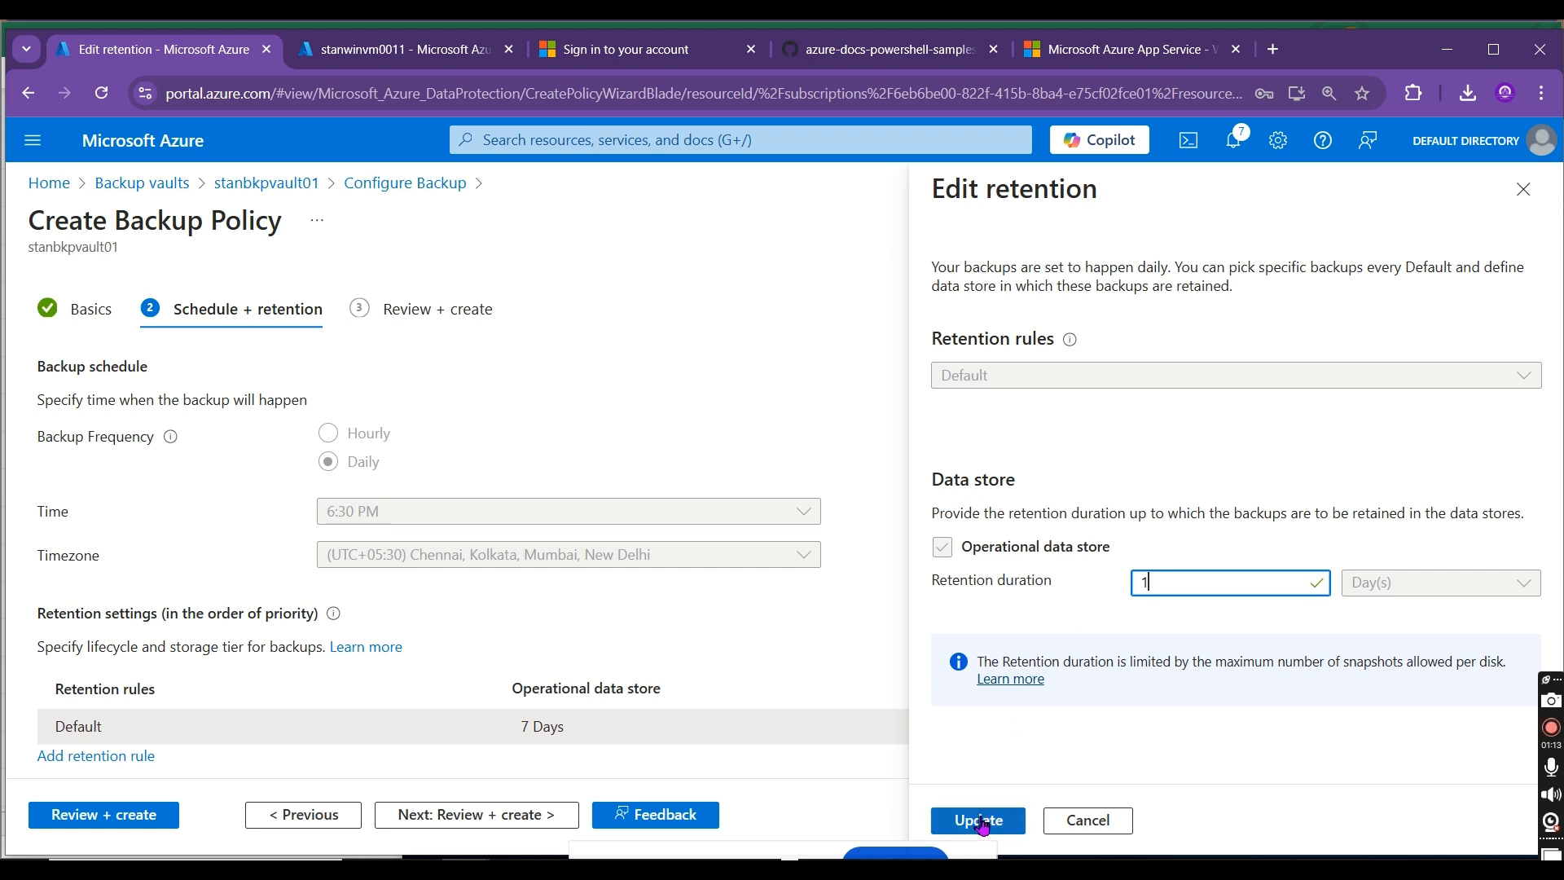
click(980, 821)
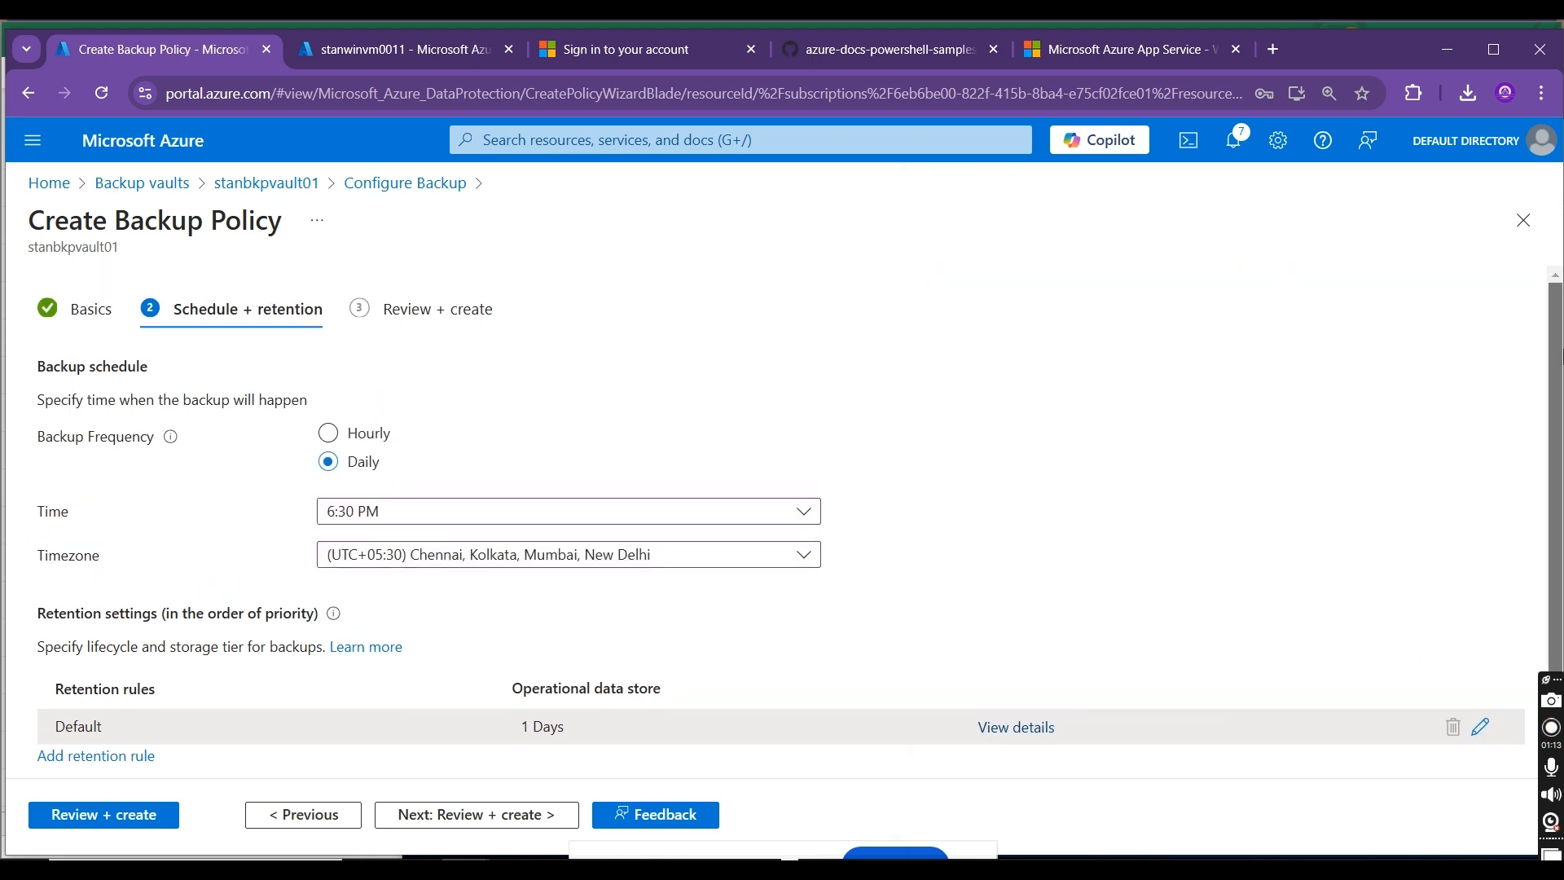
click(134, 814)
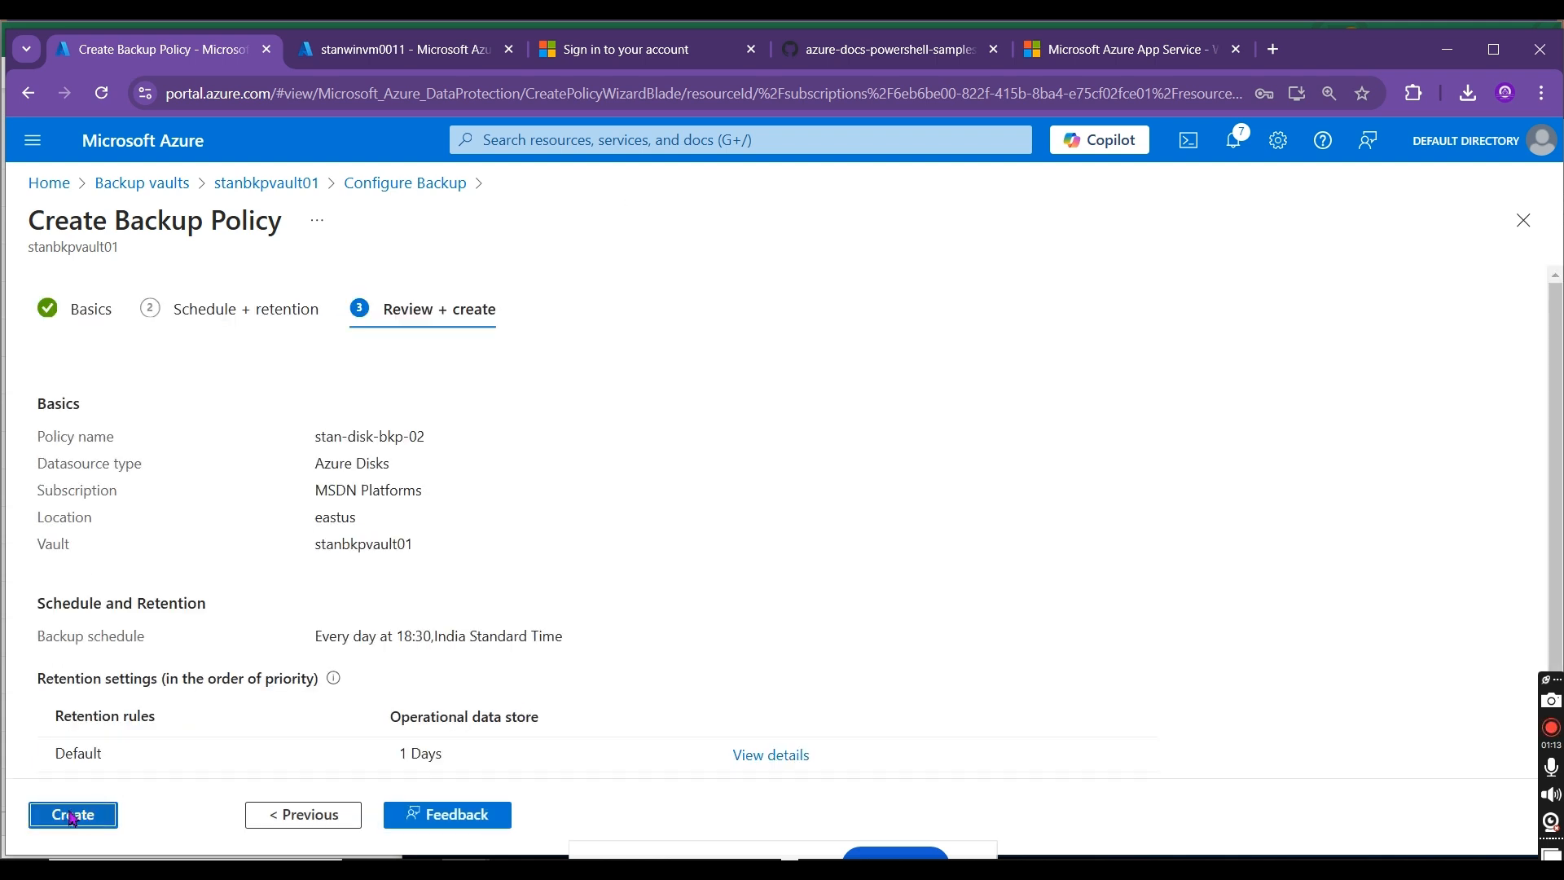
click(73, 815)
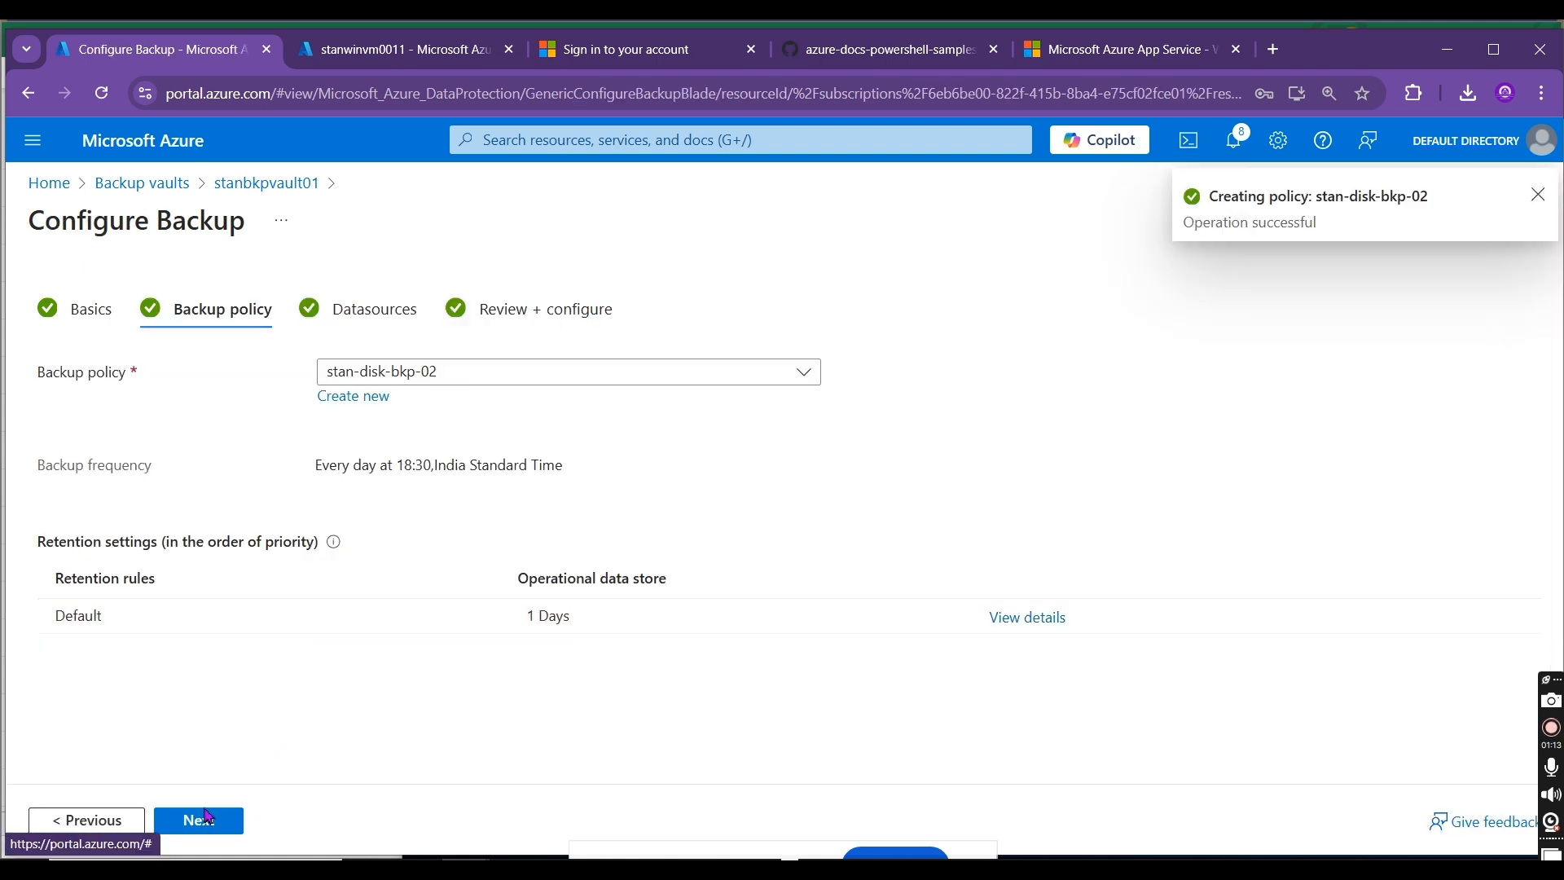
Step: Advance the backup configuration through datasources to the final review and examine the basics, policy and resources summary
click(202, 819)
click(195, 821)
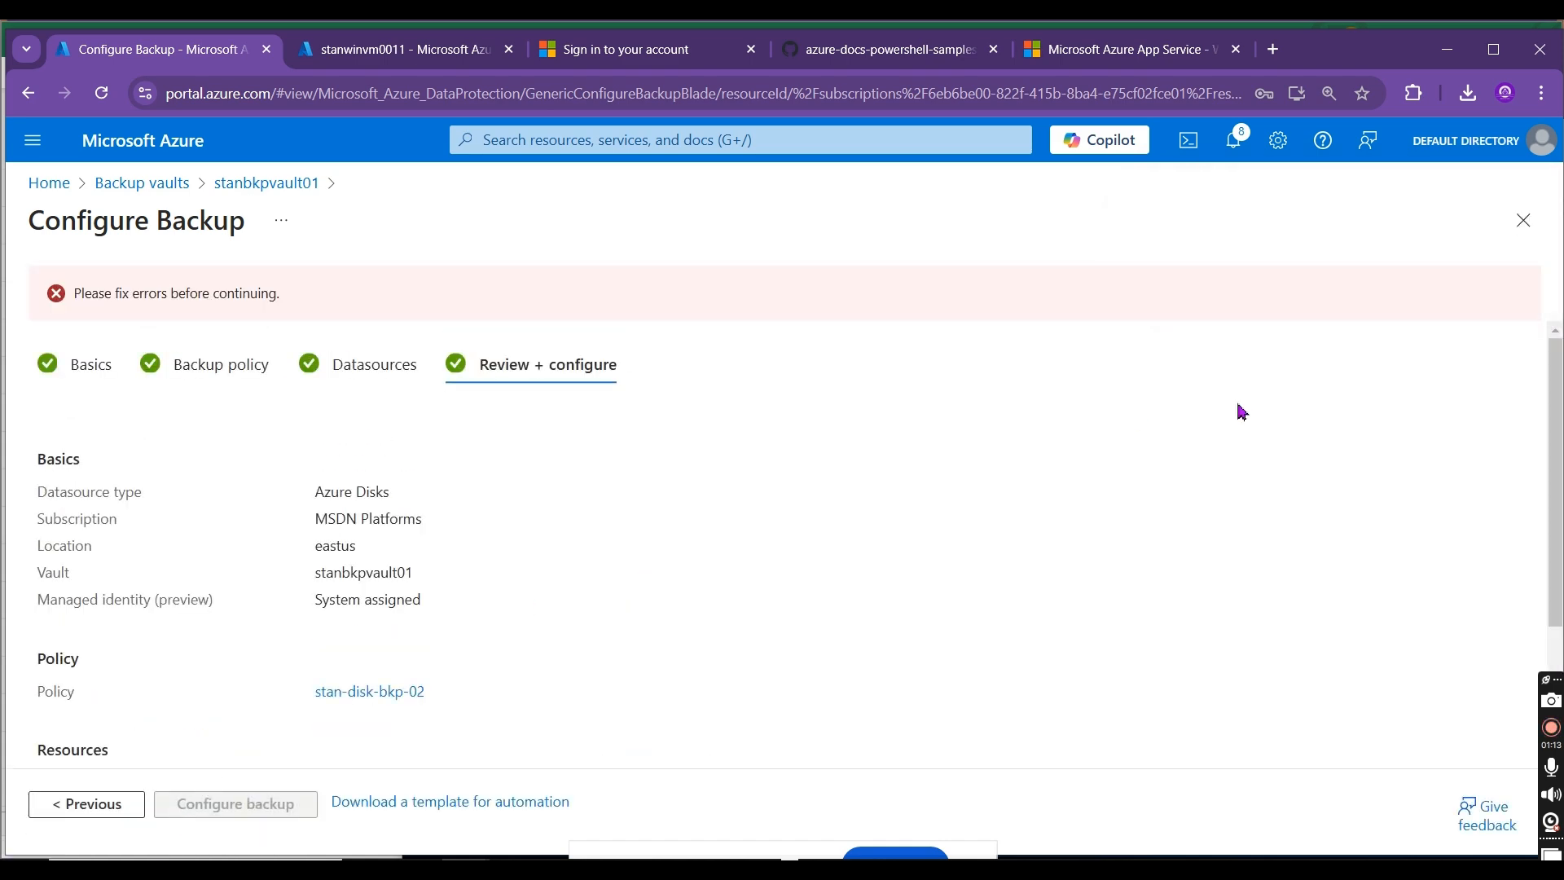
scroll(1553, 488, down, 3)
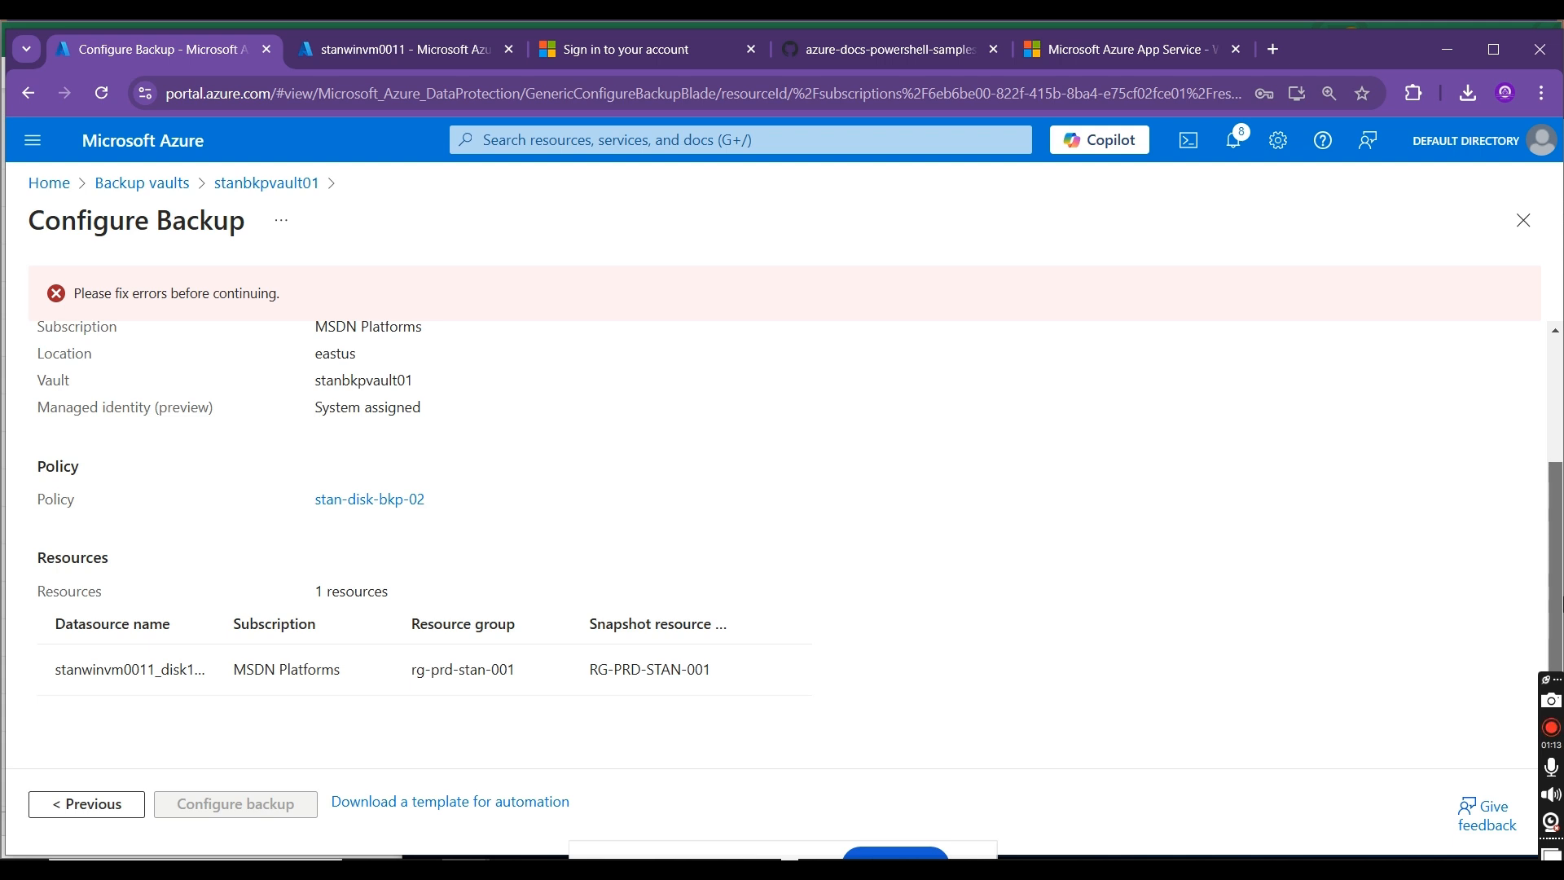
scroll(782, 537, up, 3)
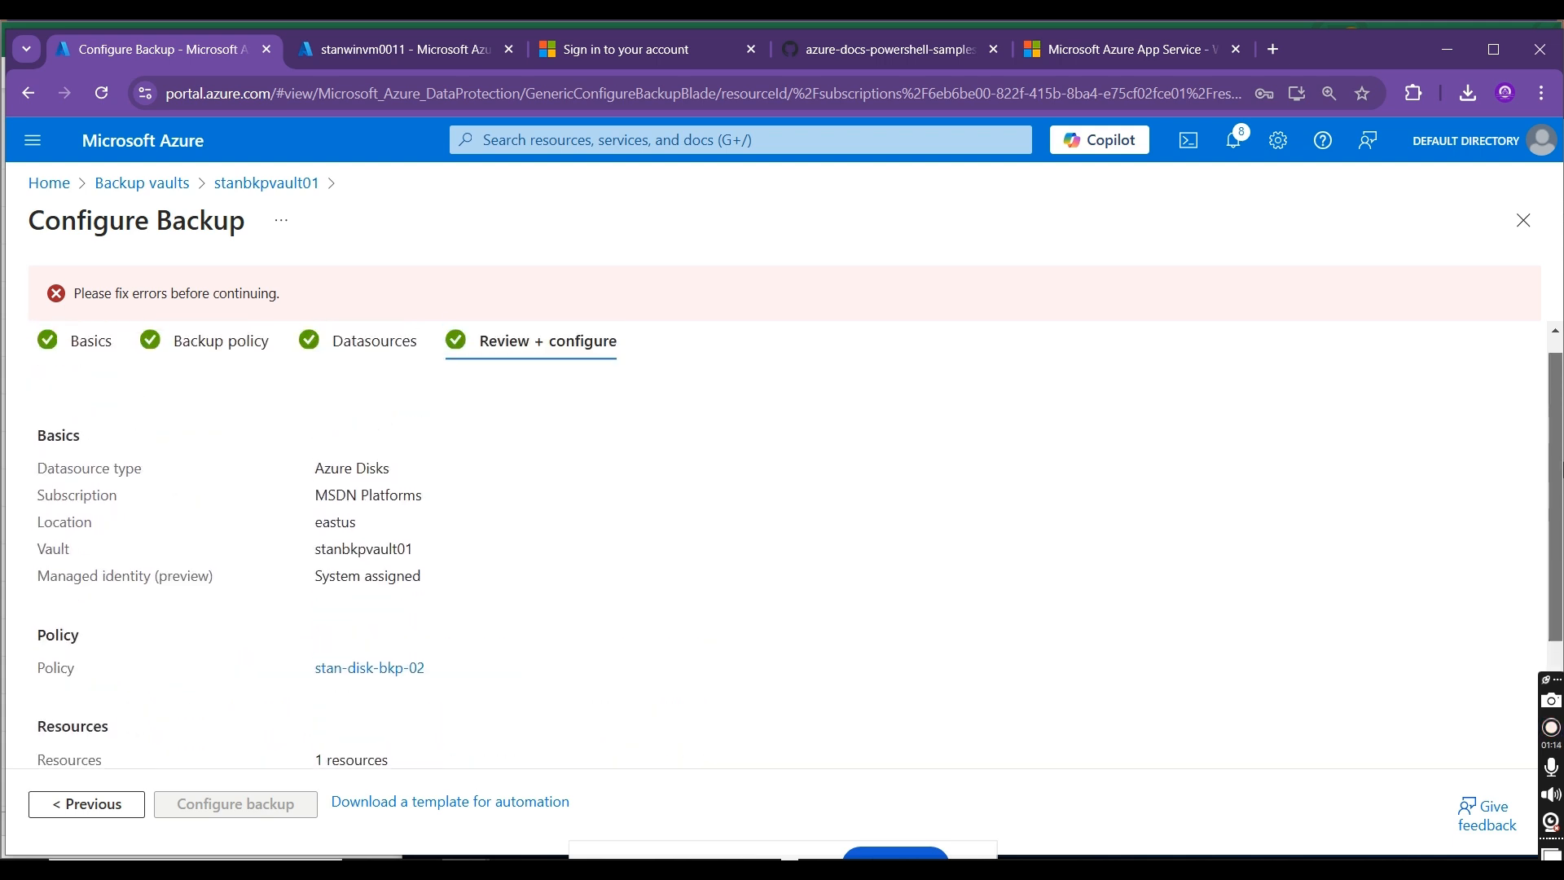
scroll(1556, 399, down, 3)
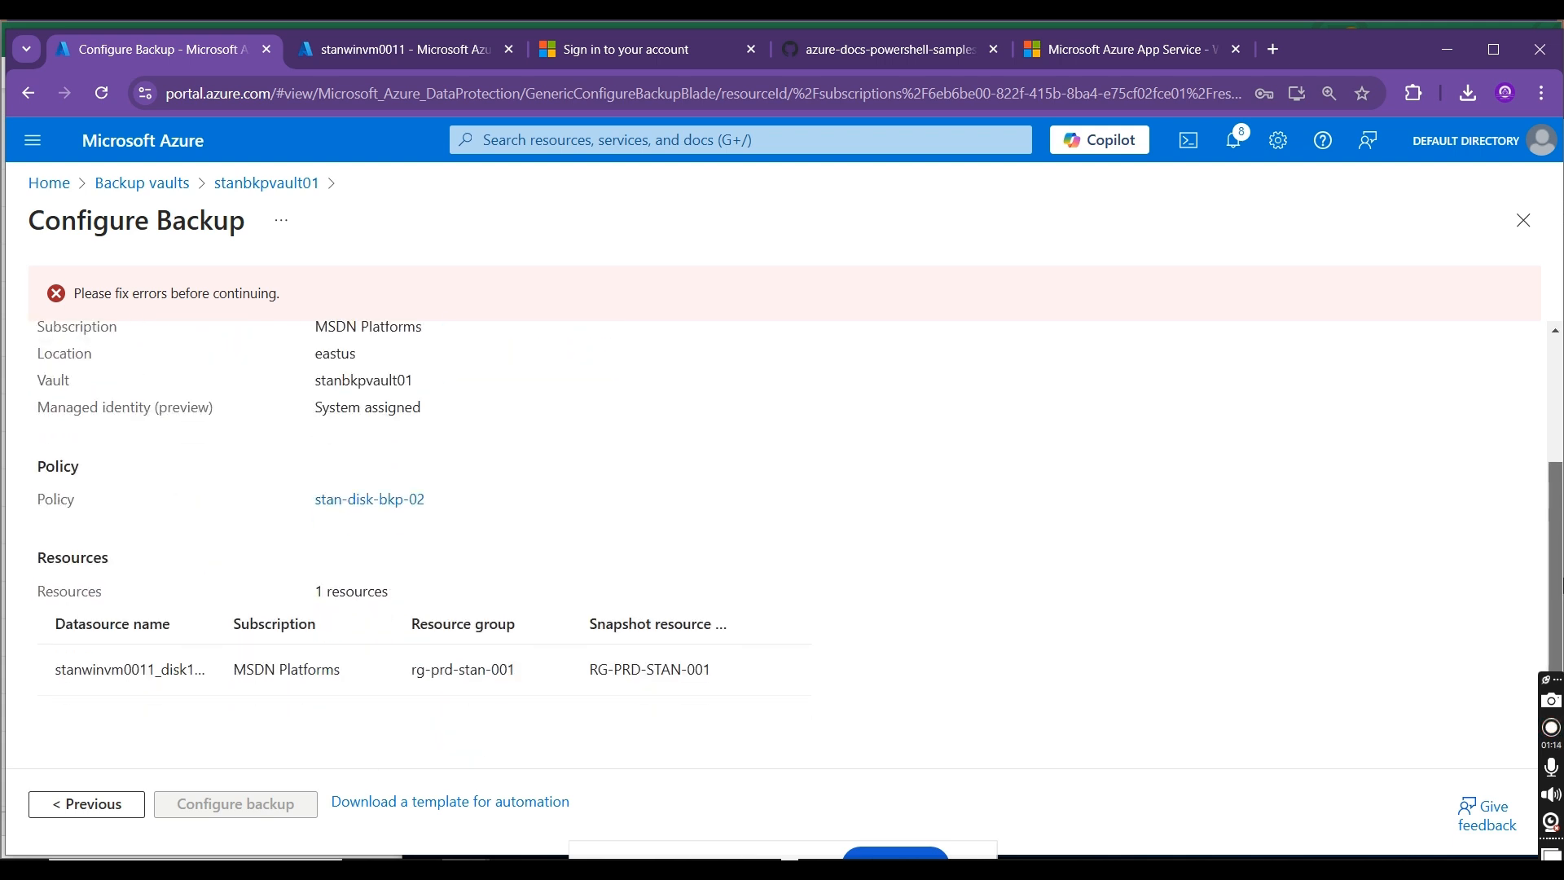
scroll(782, 538, up, 3)
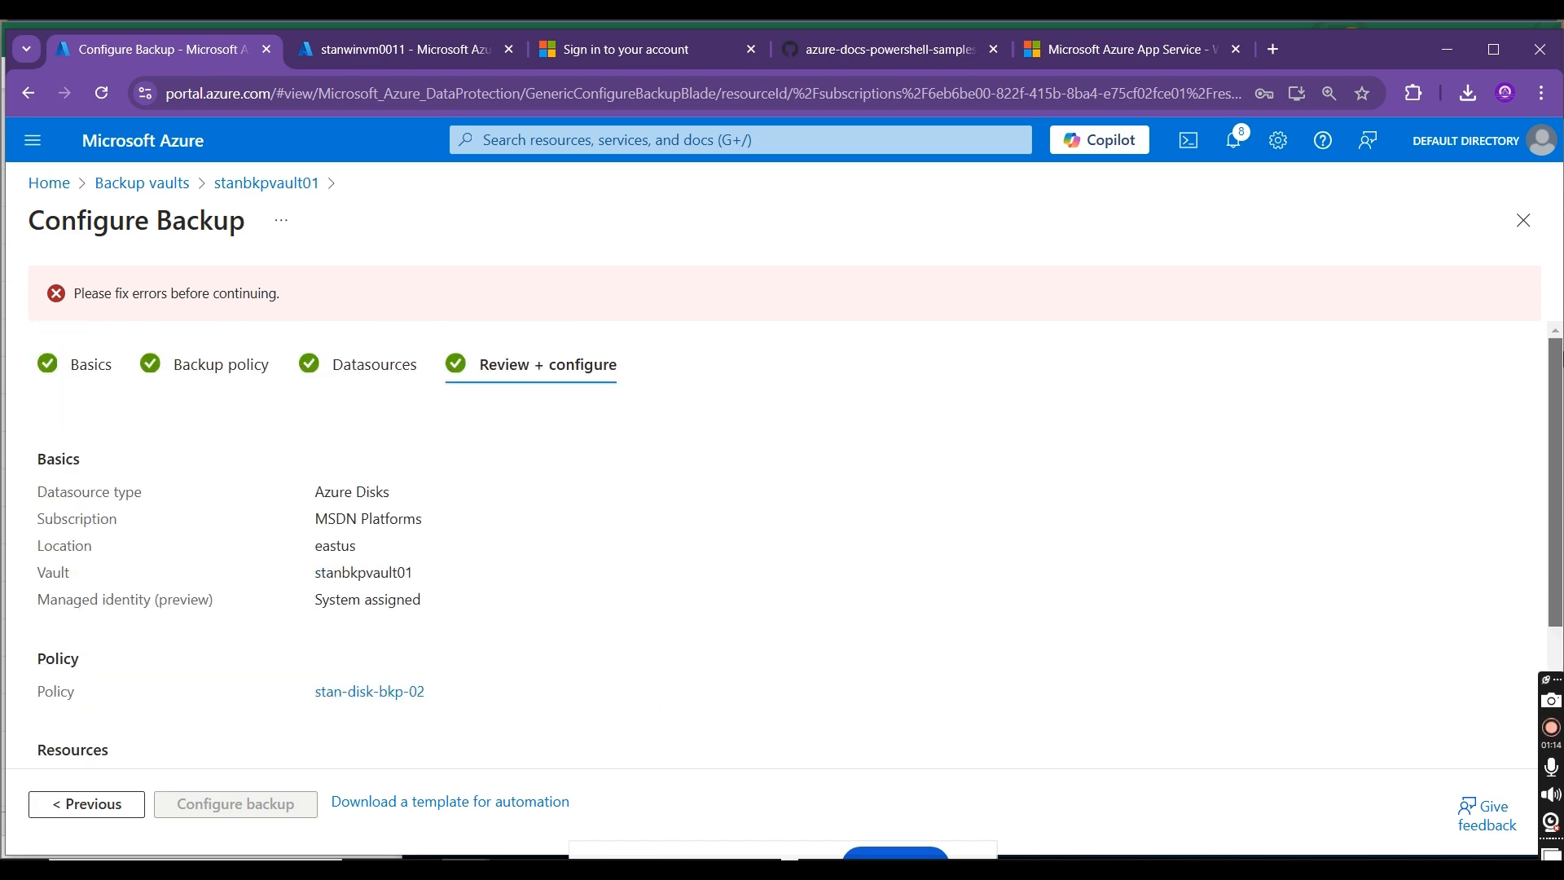
scroll(782, 538, down, 2)
scroll(632, 356, up, 2)
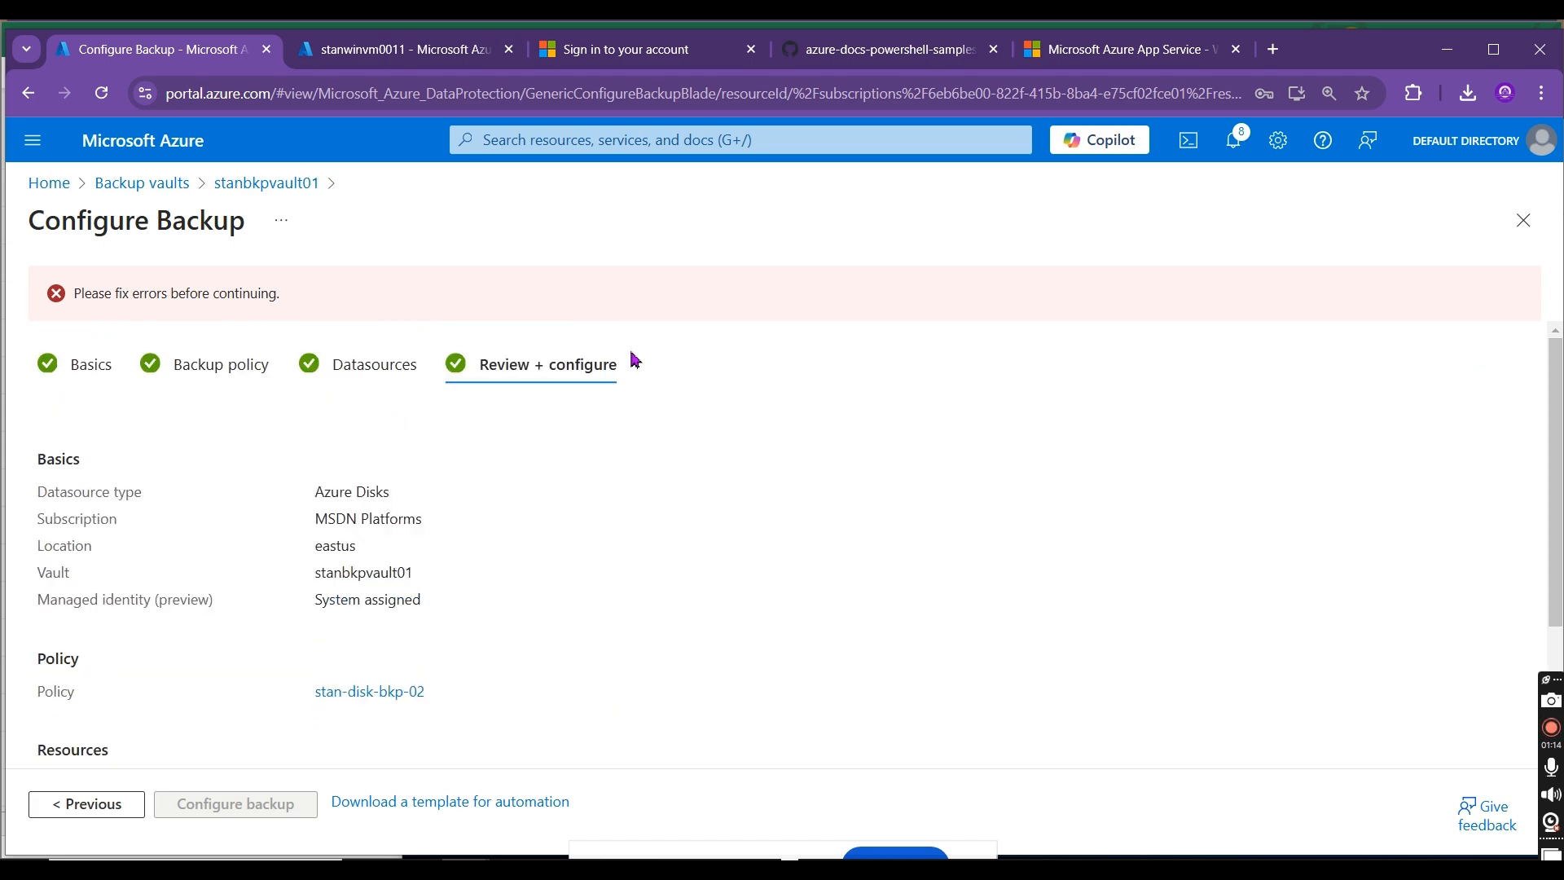
Step: Return to the datasources stage, select the stanwinvm0011 disk and validate its snapshot resource group RG-PRD-STAN-001
click(412, 359)
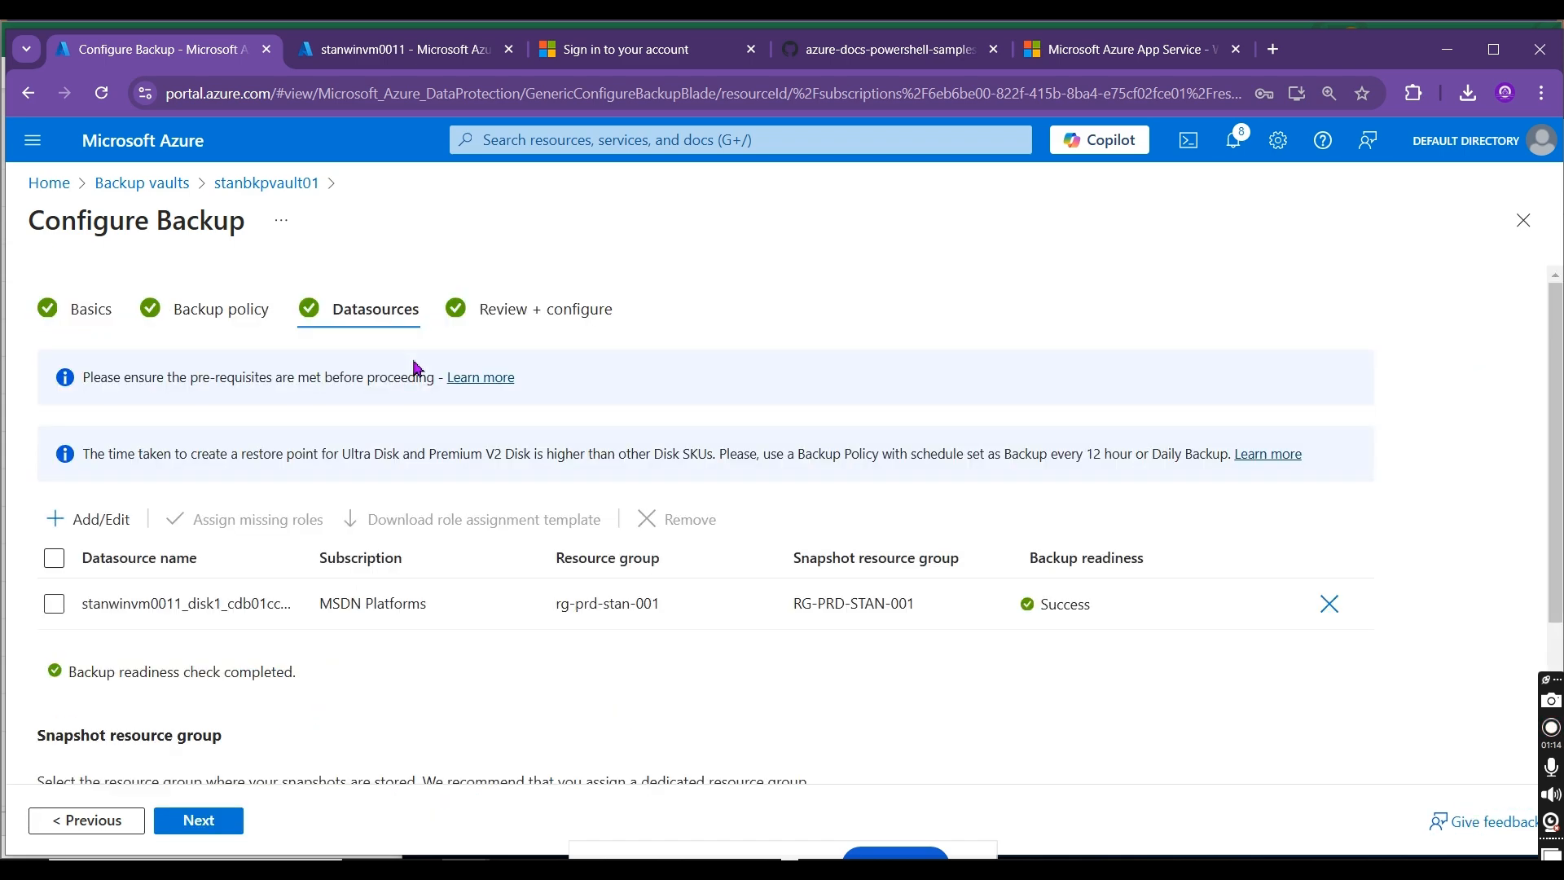
click(53, 603)
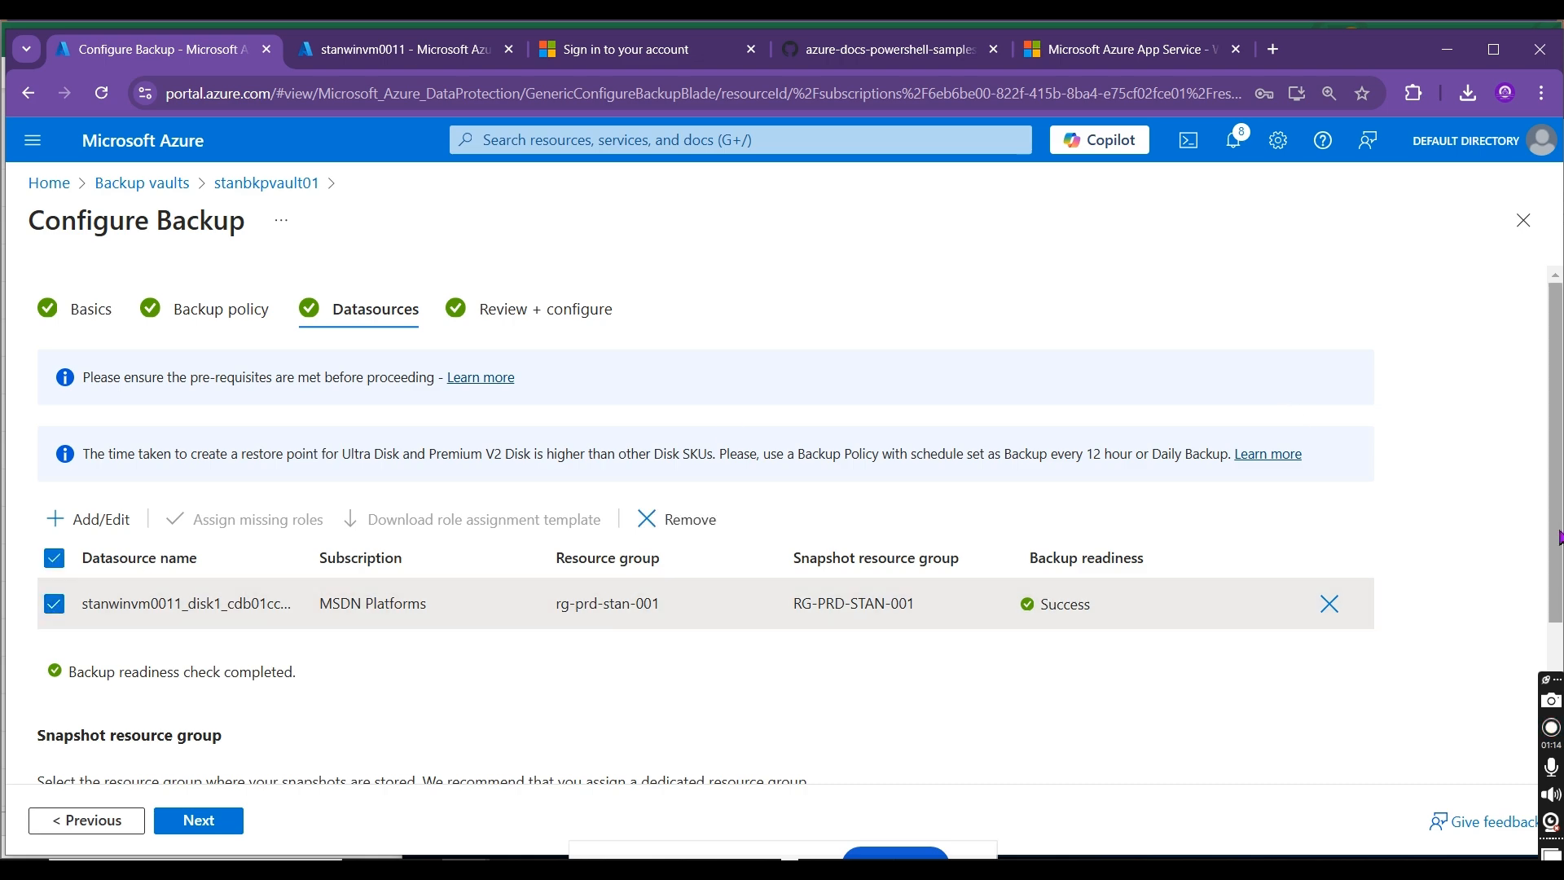
scroll(782, 521, down, 3)
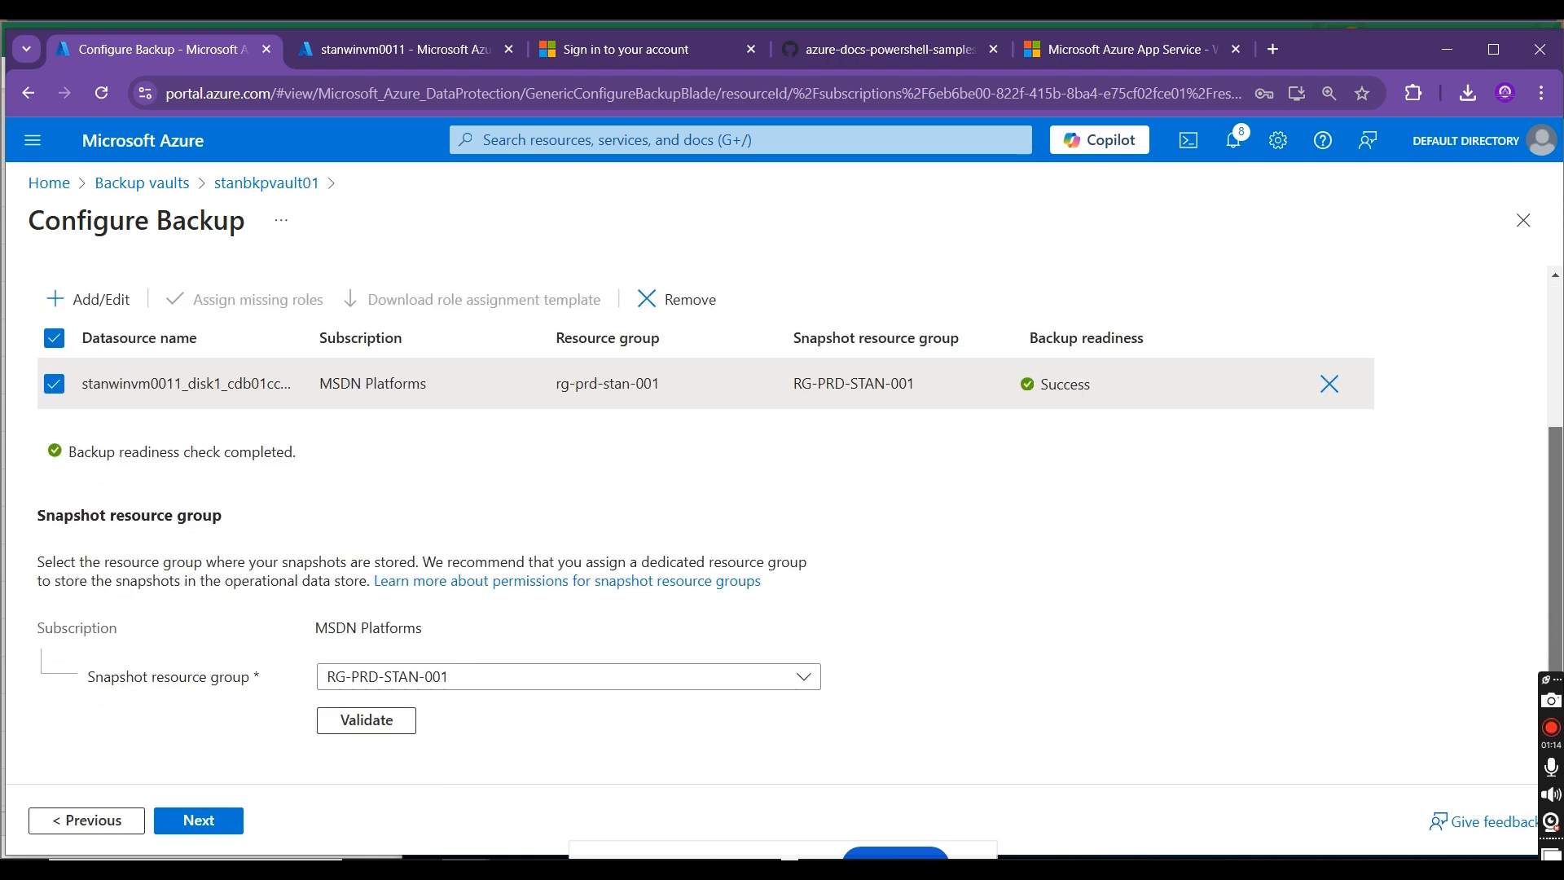
click(632, 680)
click(1163, 561)
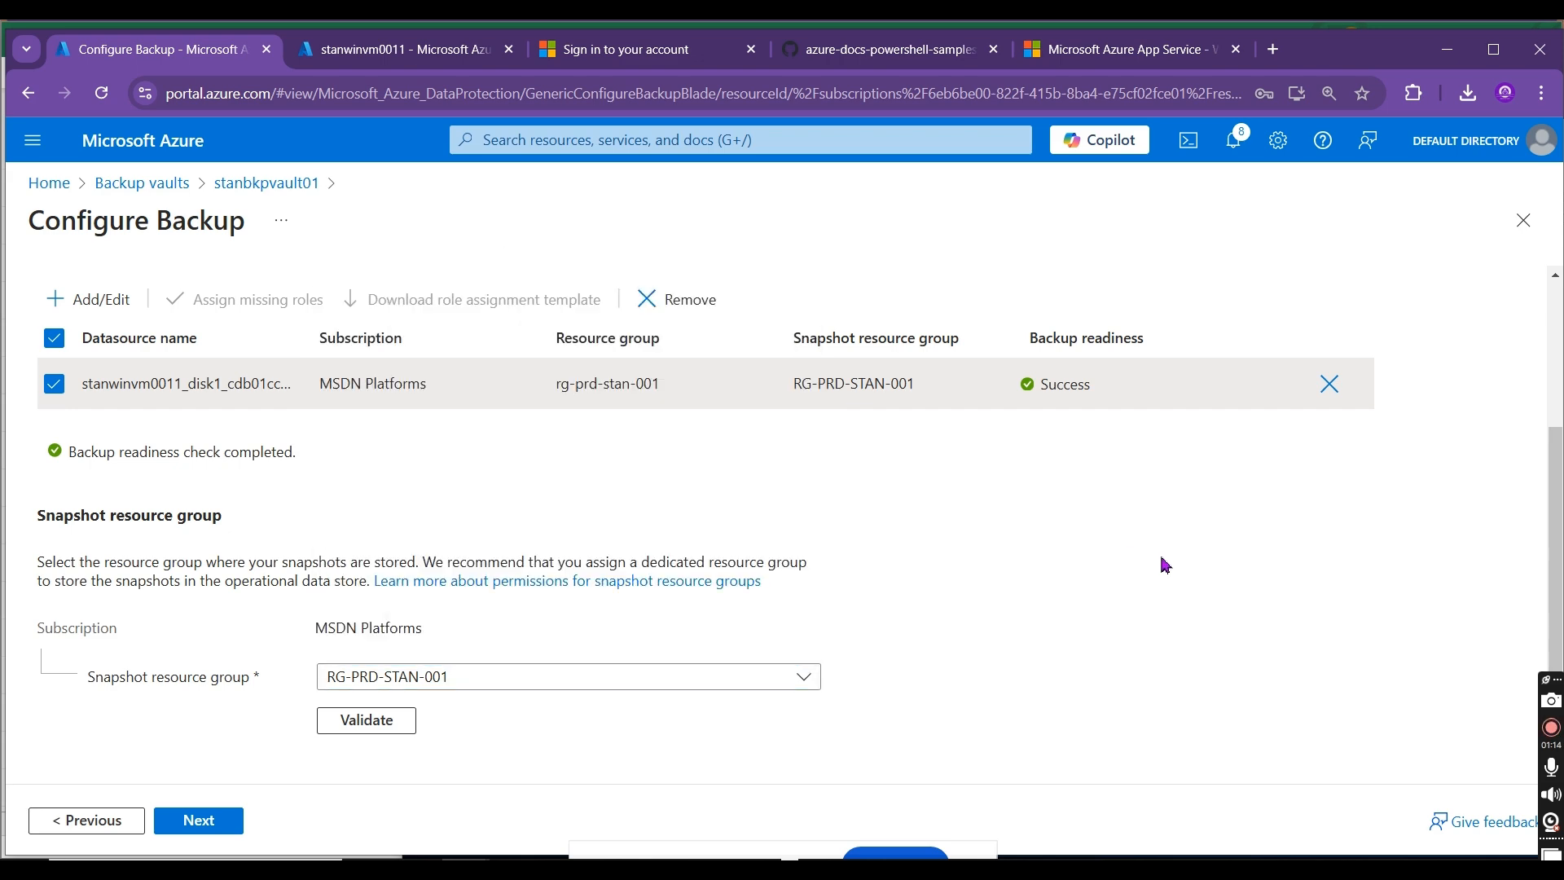
scroll(1554, 537, up, 3)
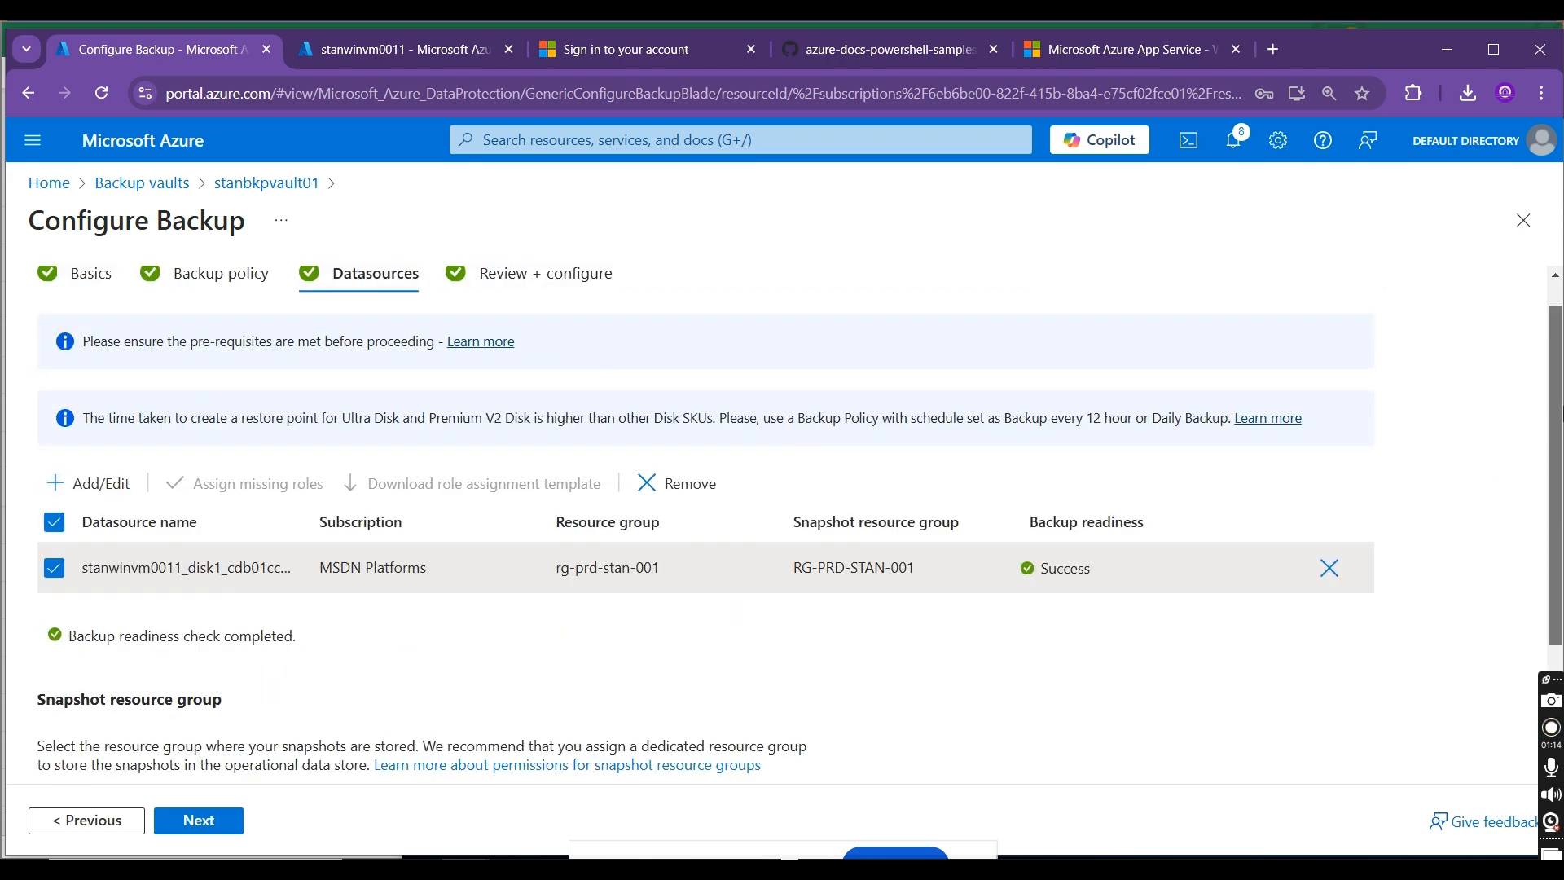
scroll(1554, 538, down, 3)
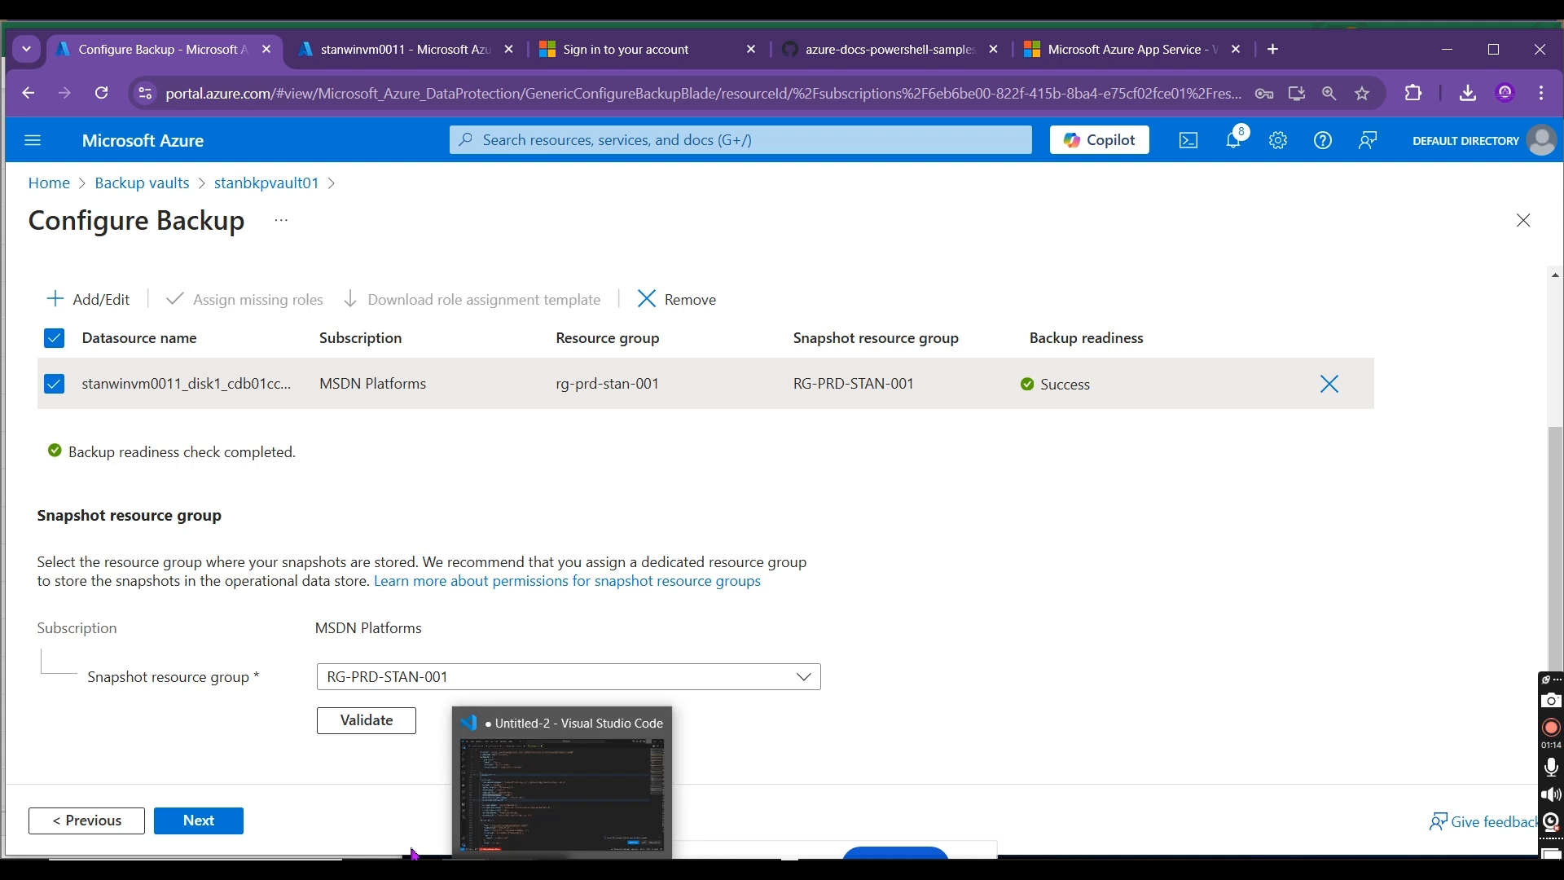
click(408, 724)
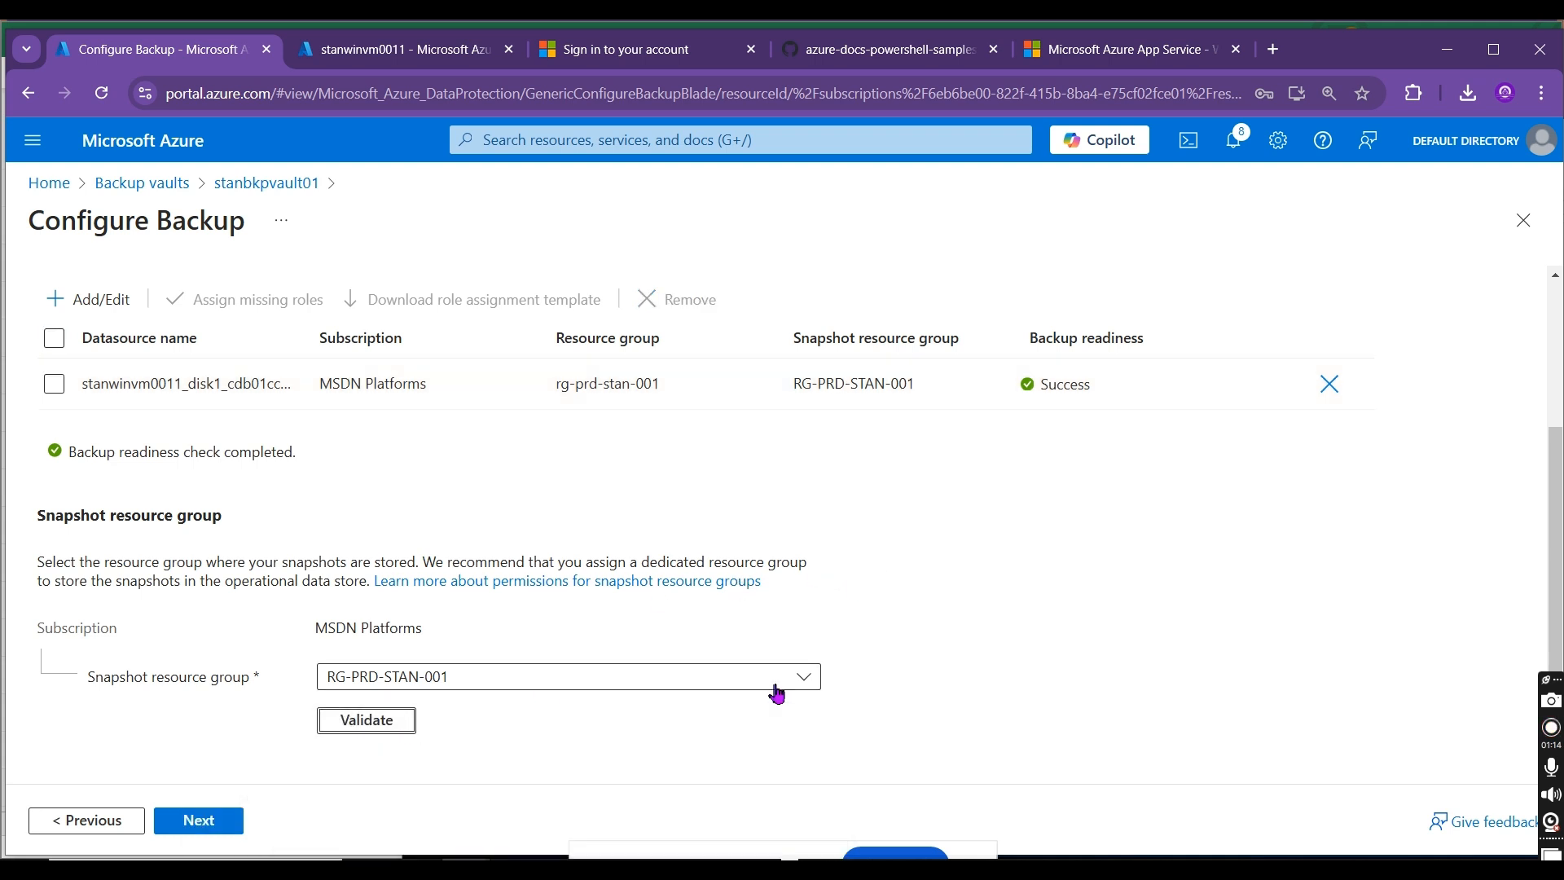
Step: Recheck the disk's backup readiness, validate the snapshot resource group again and rerun the final review
scroll(1556, 505, up, 3)
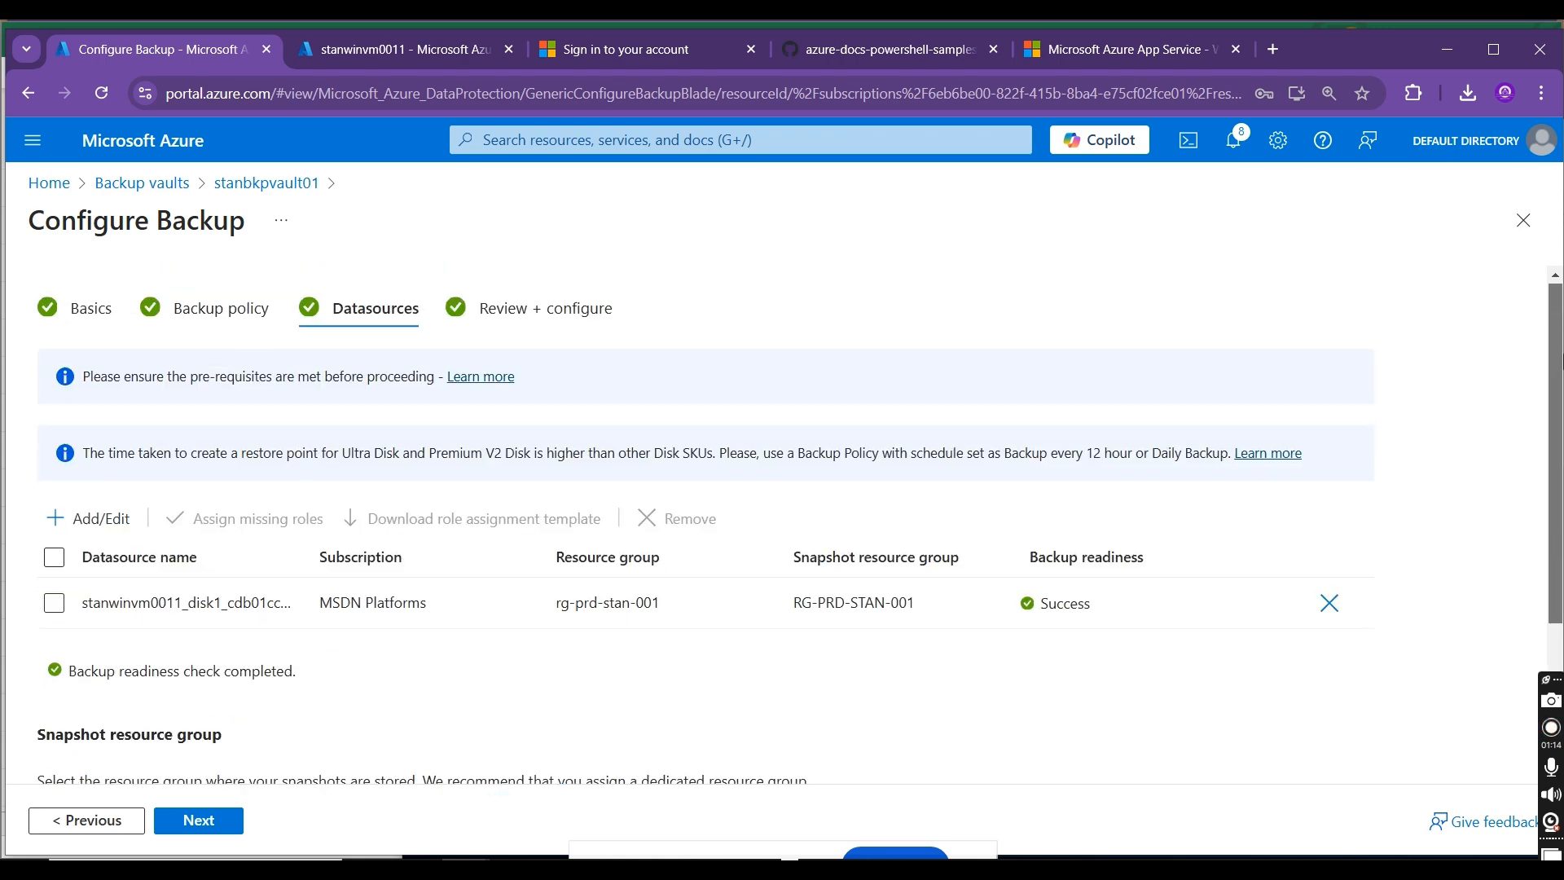
scroll(1555, 505, down, 3)
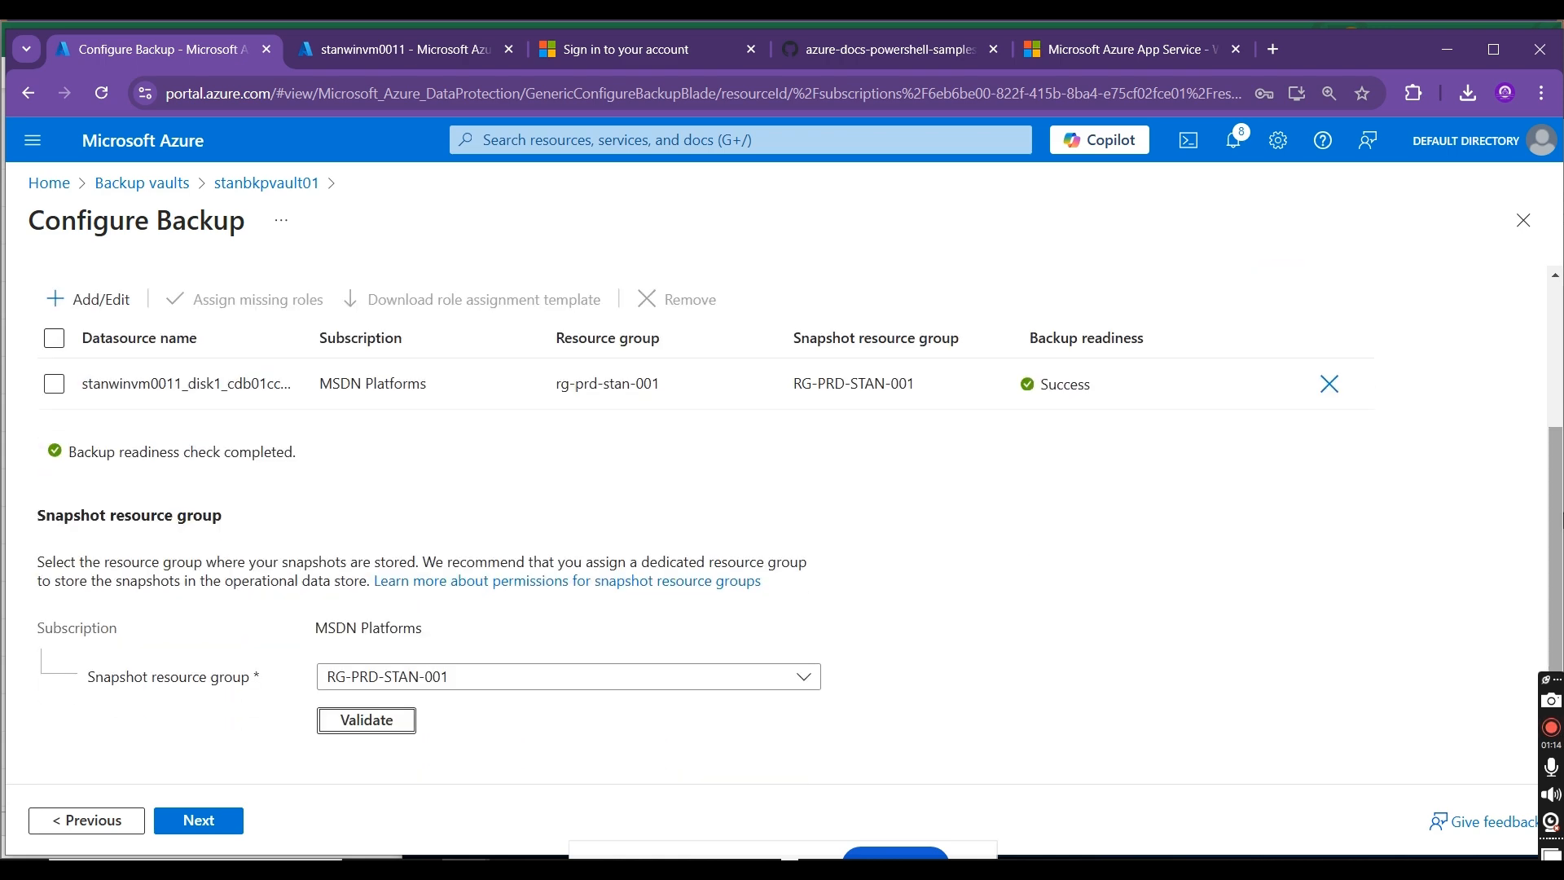
click(931, 700)
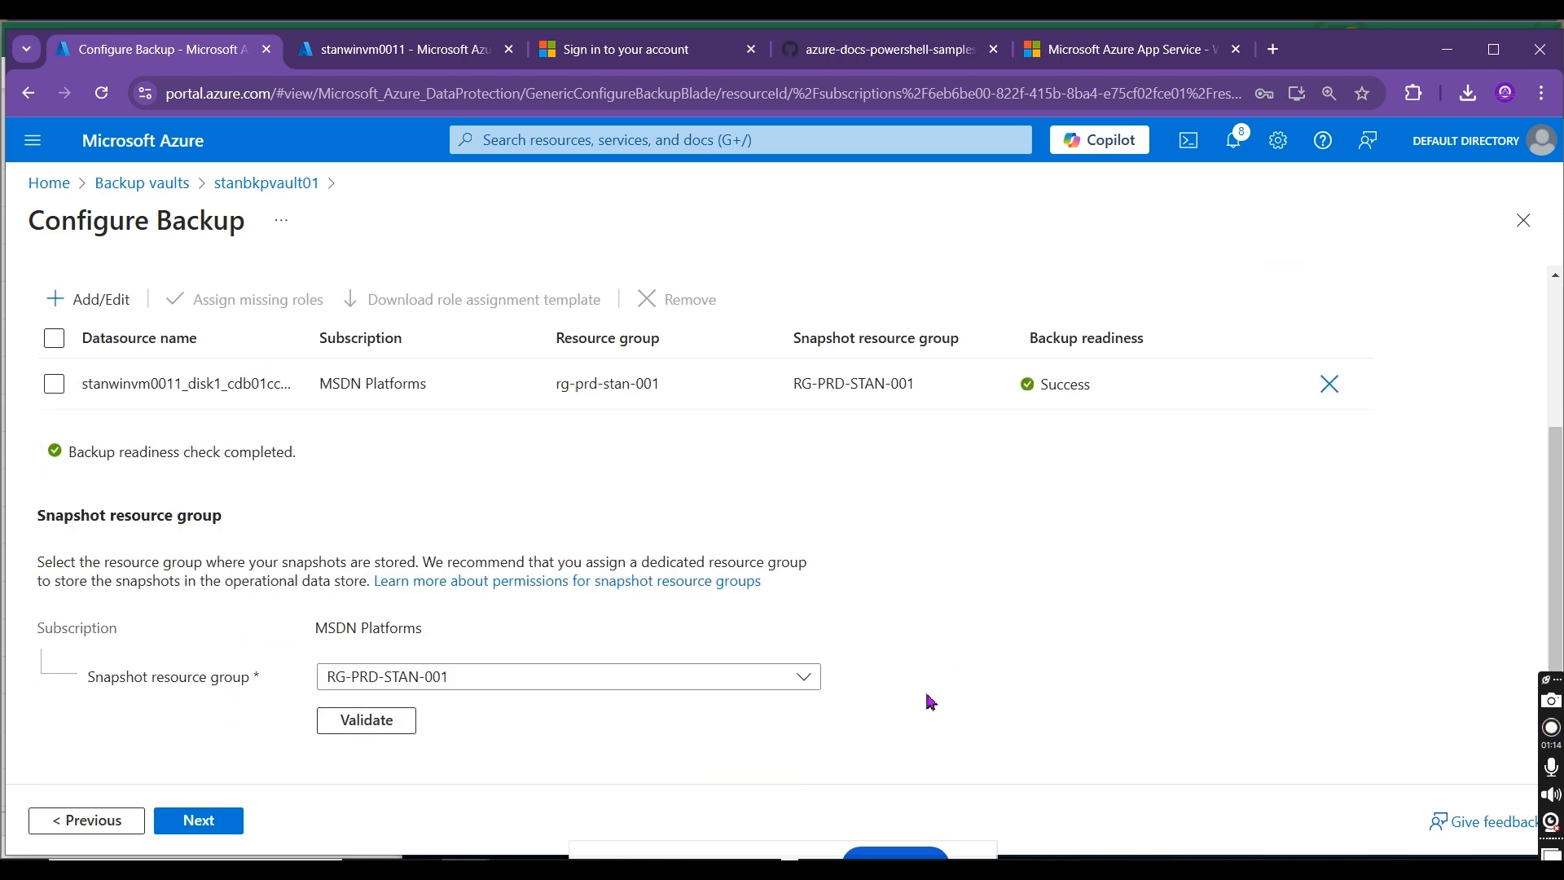
click(373, 727)
click(181, 820)
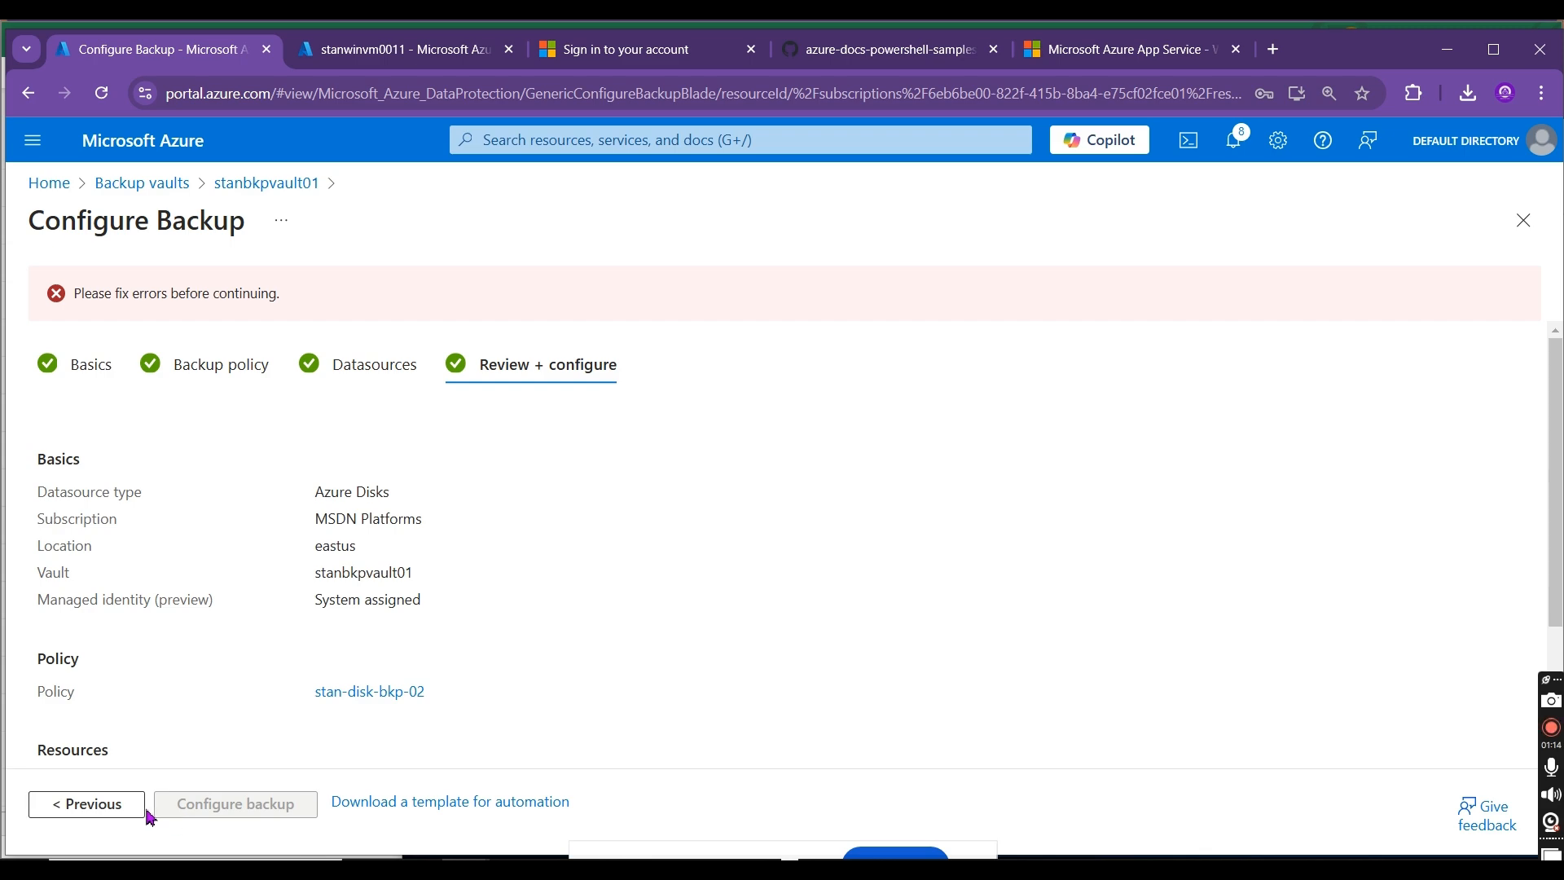
Step: Go back to the Basics stage, inspect the stanbkpvault01 vault details and continue to the backup policy stage
click(132, 808)
click(95, 825)
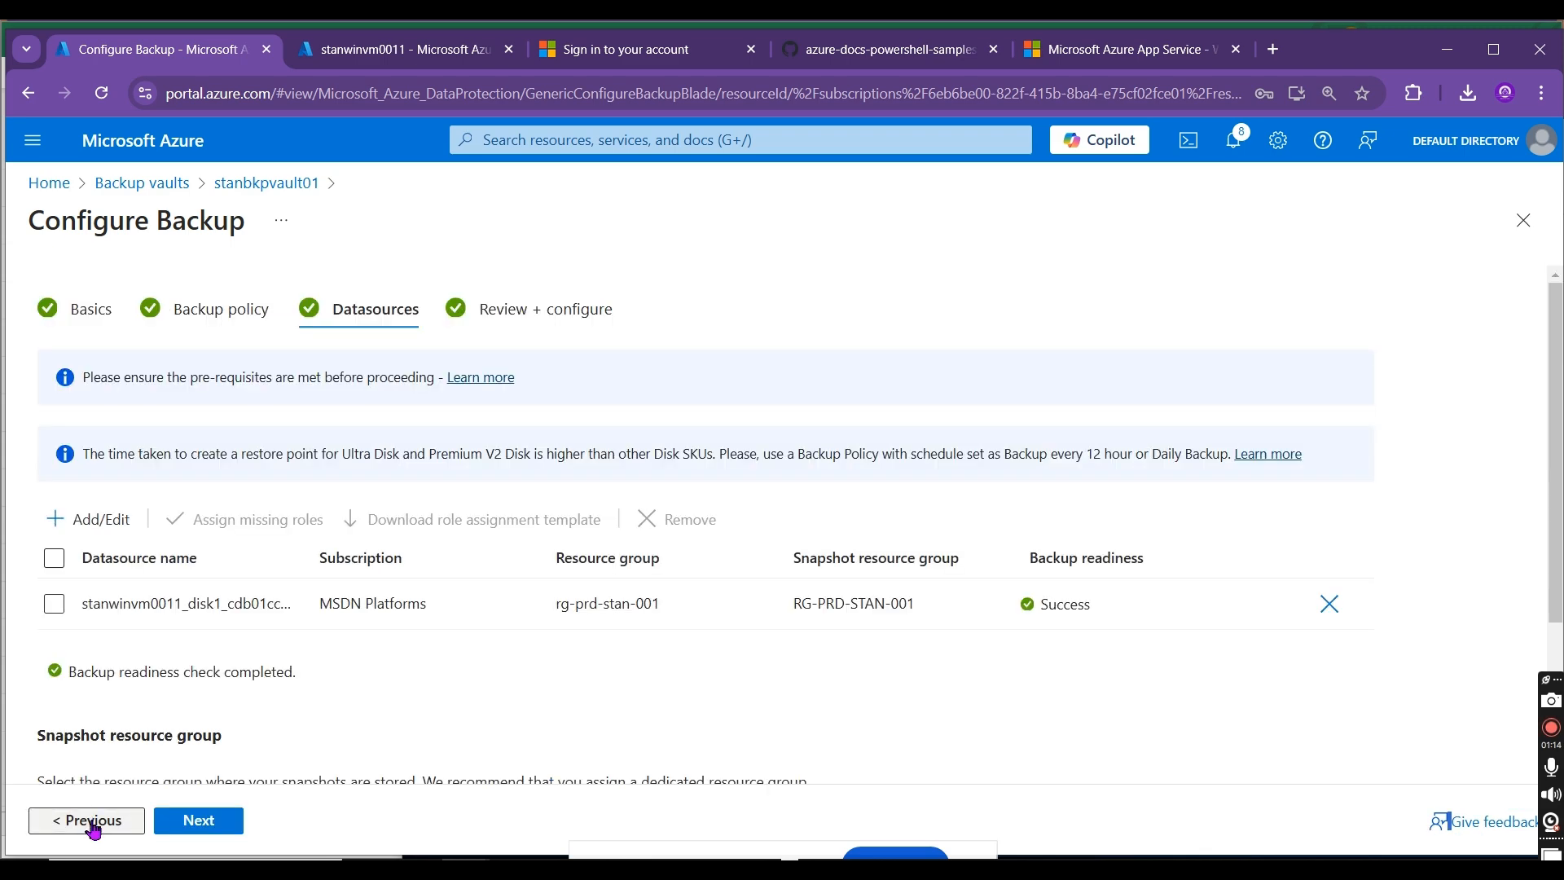
click(96, 824)
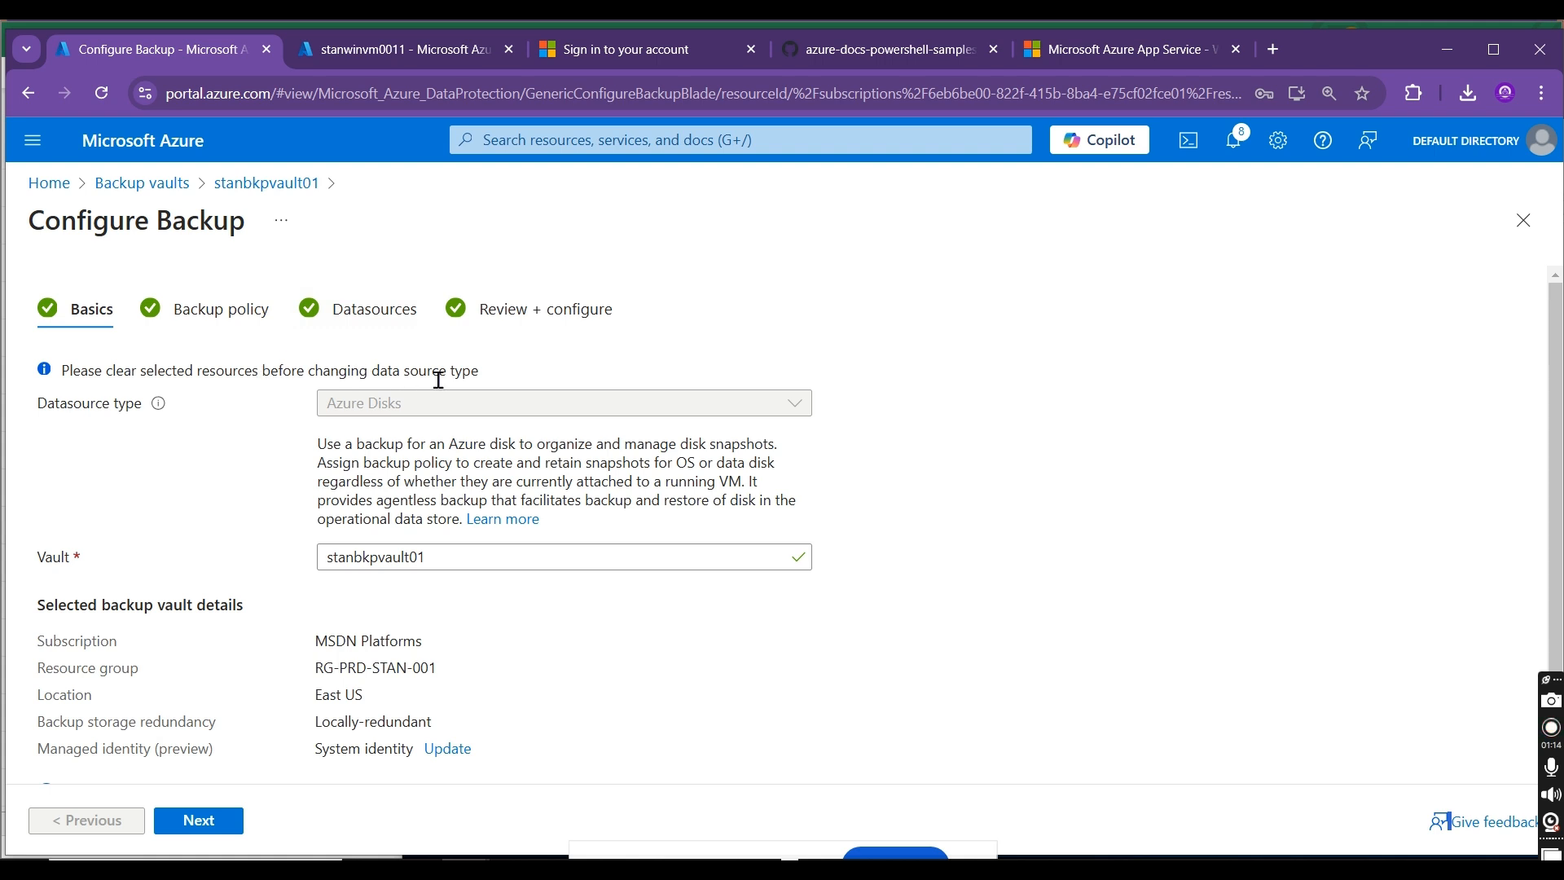
click(630, 556)
click(785, 654)
scroll(1547, 456, down, 2)
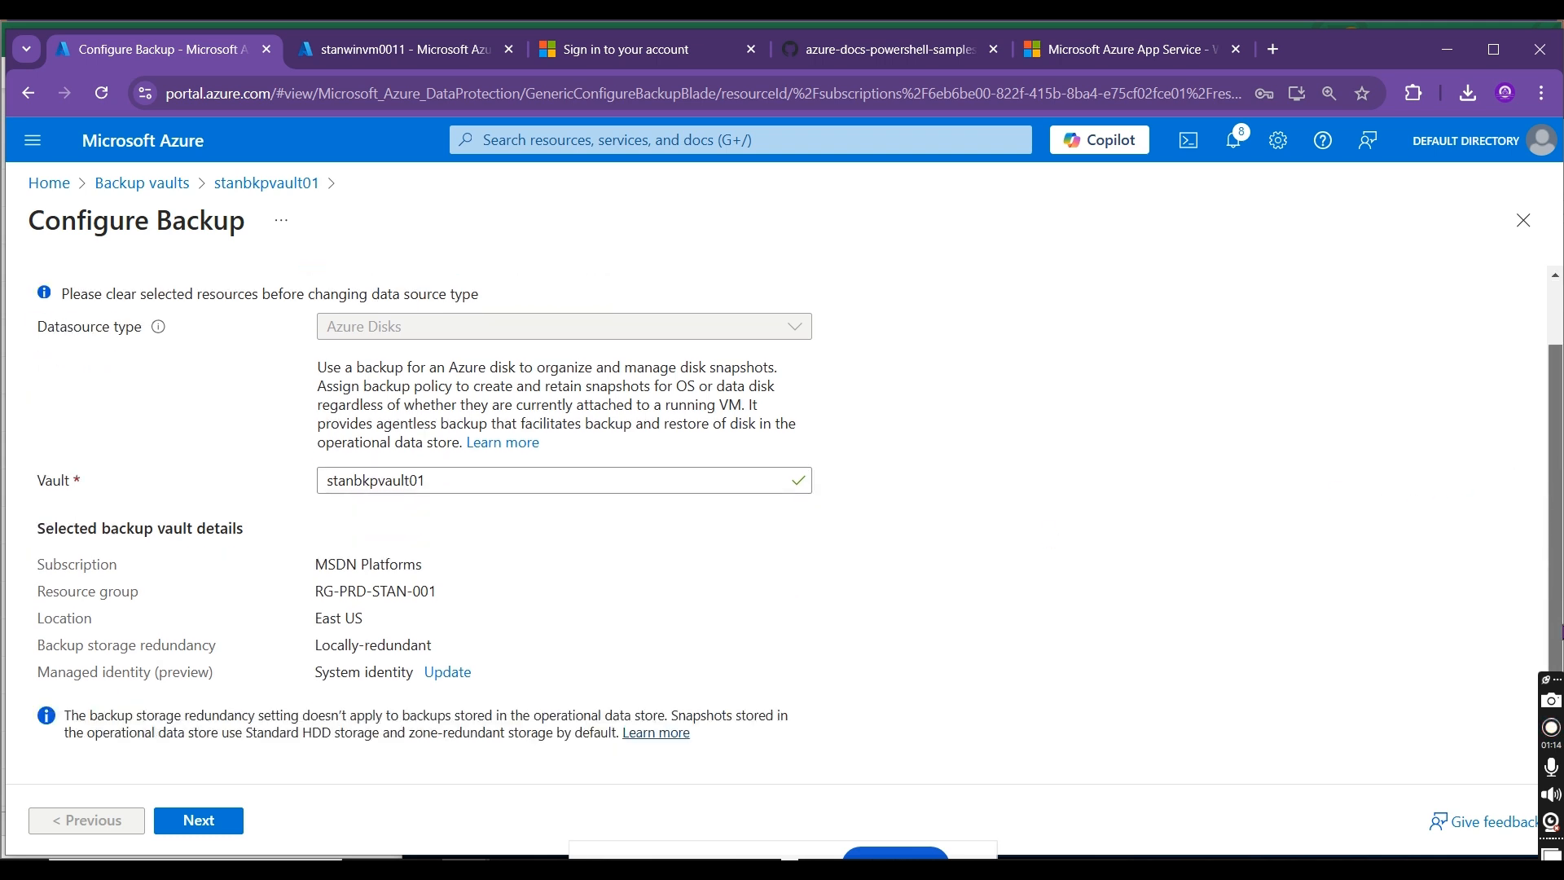
scroll(338, 724, up, 1)
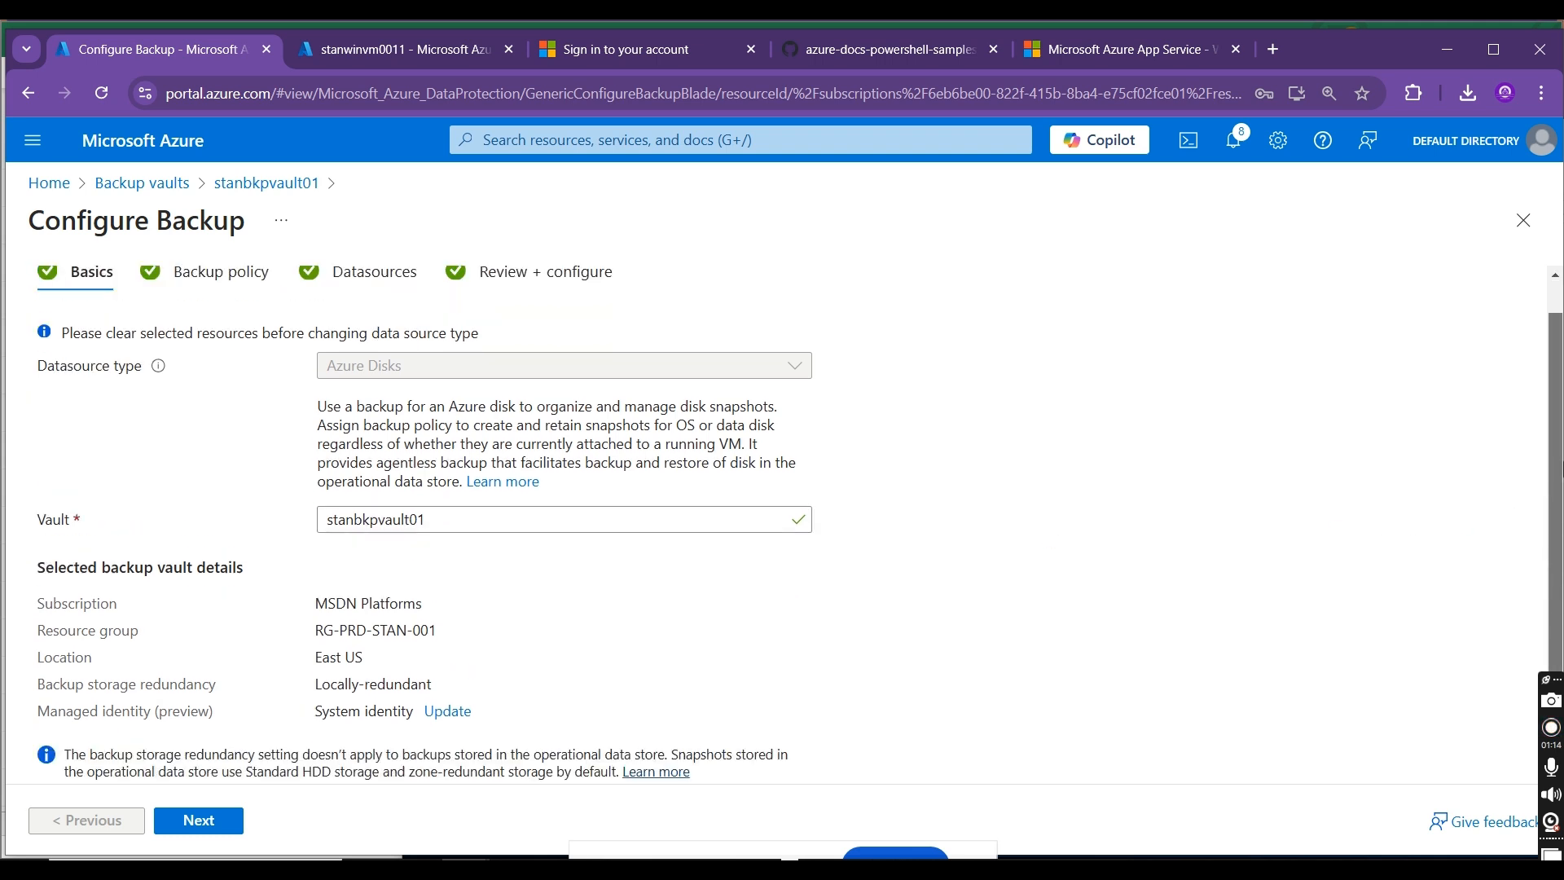
click(196, 819)
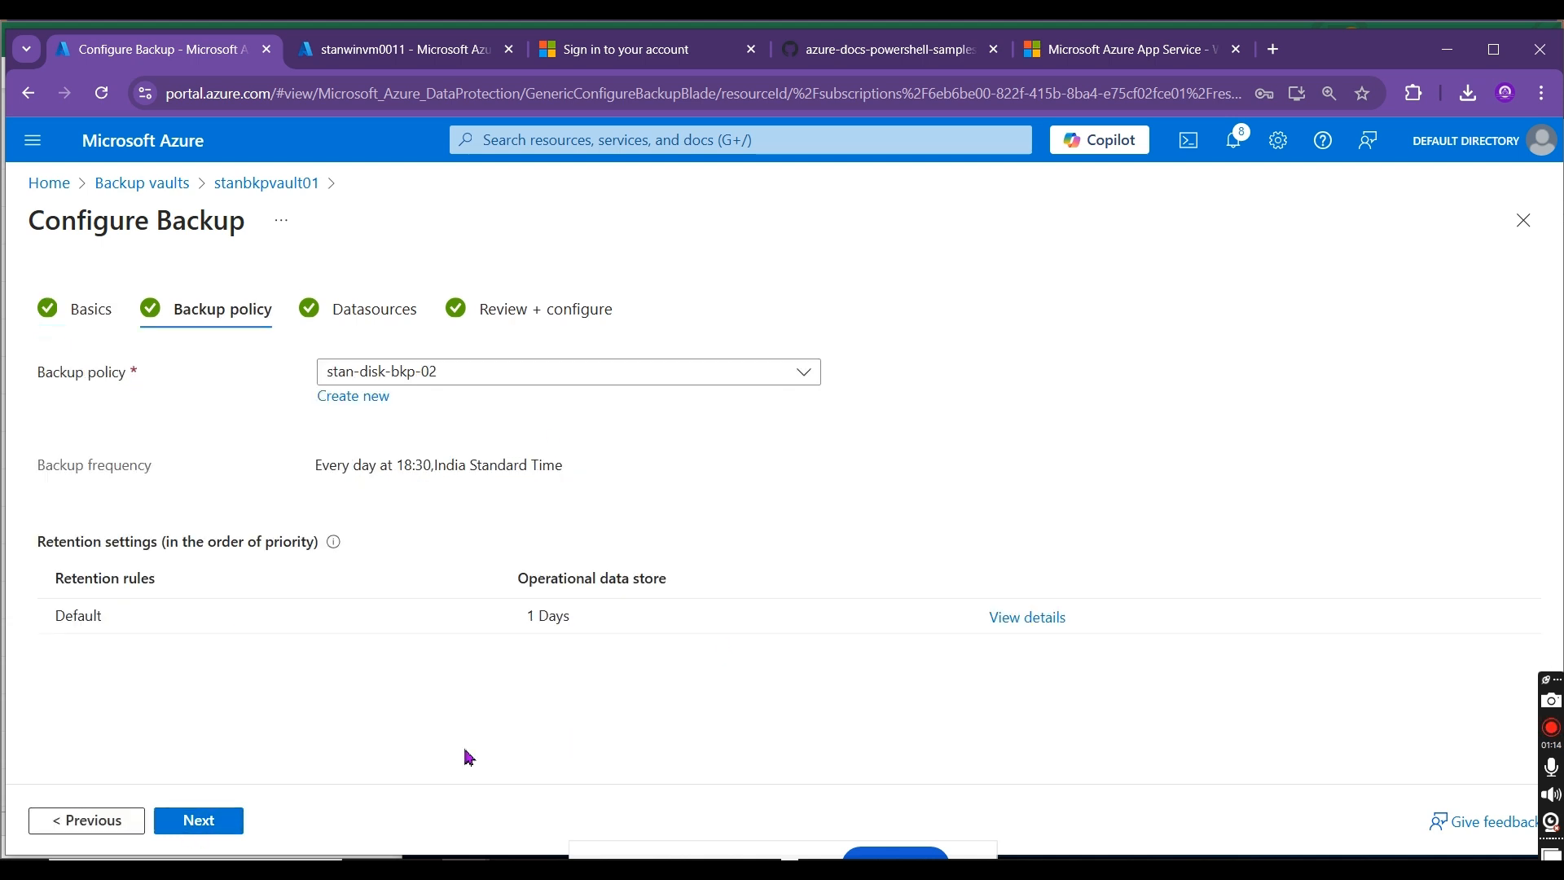
Step: Continue to the datasources stage, read the prerequisites documentation on configuring disk backup and return to the backup configuration
click(223, 821)
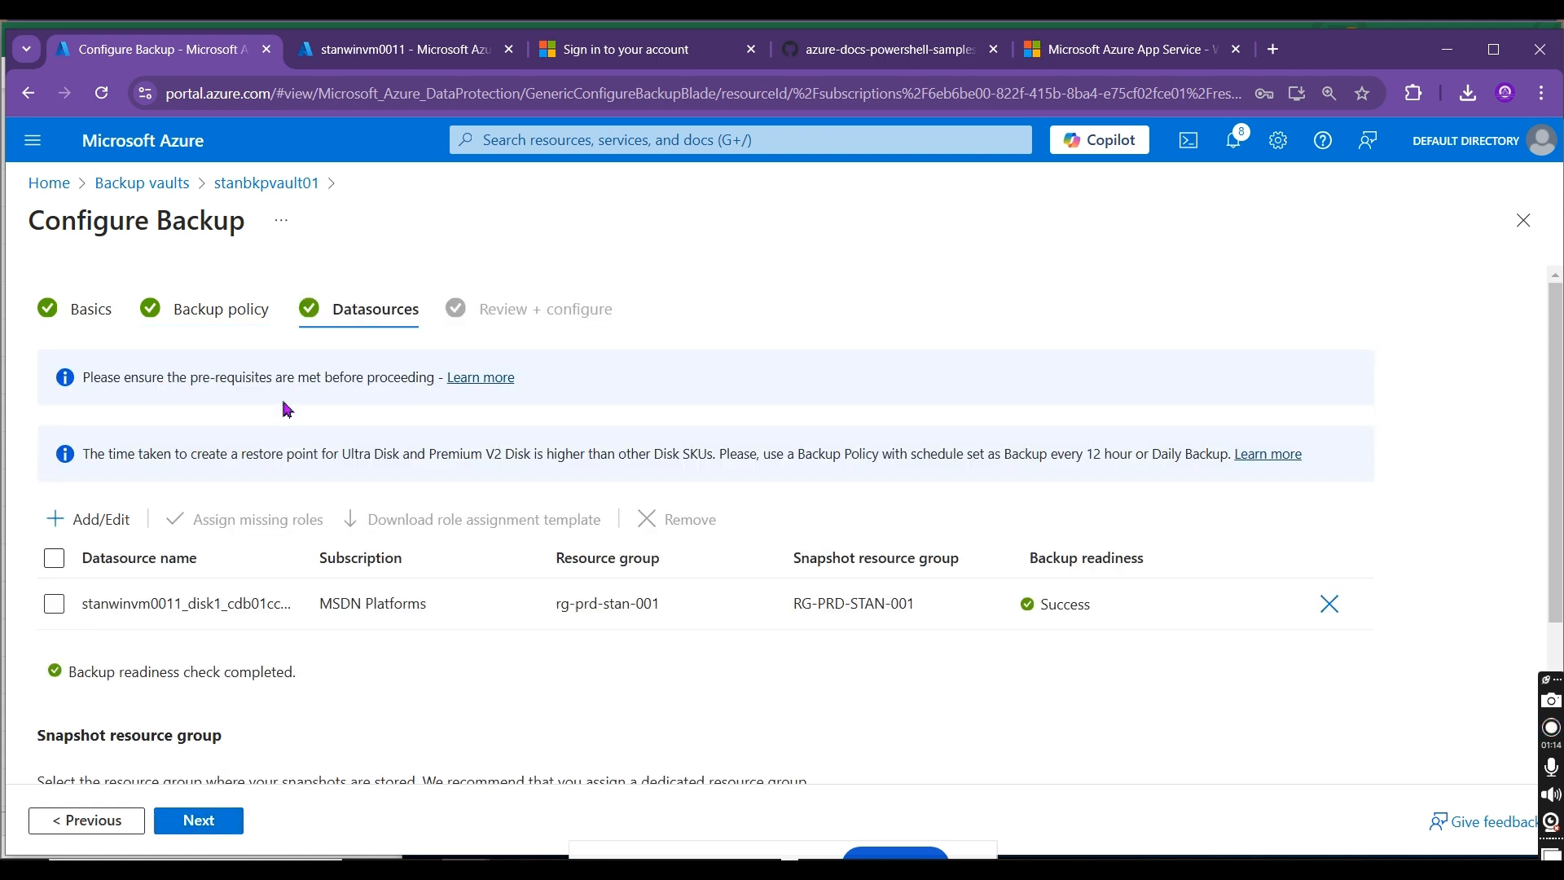
click(505, 379)
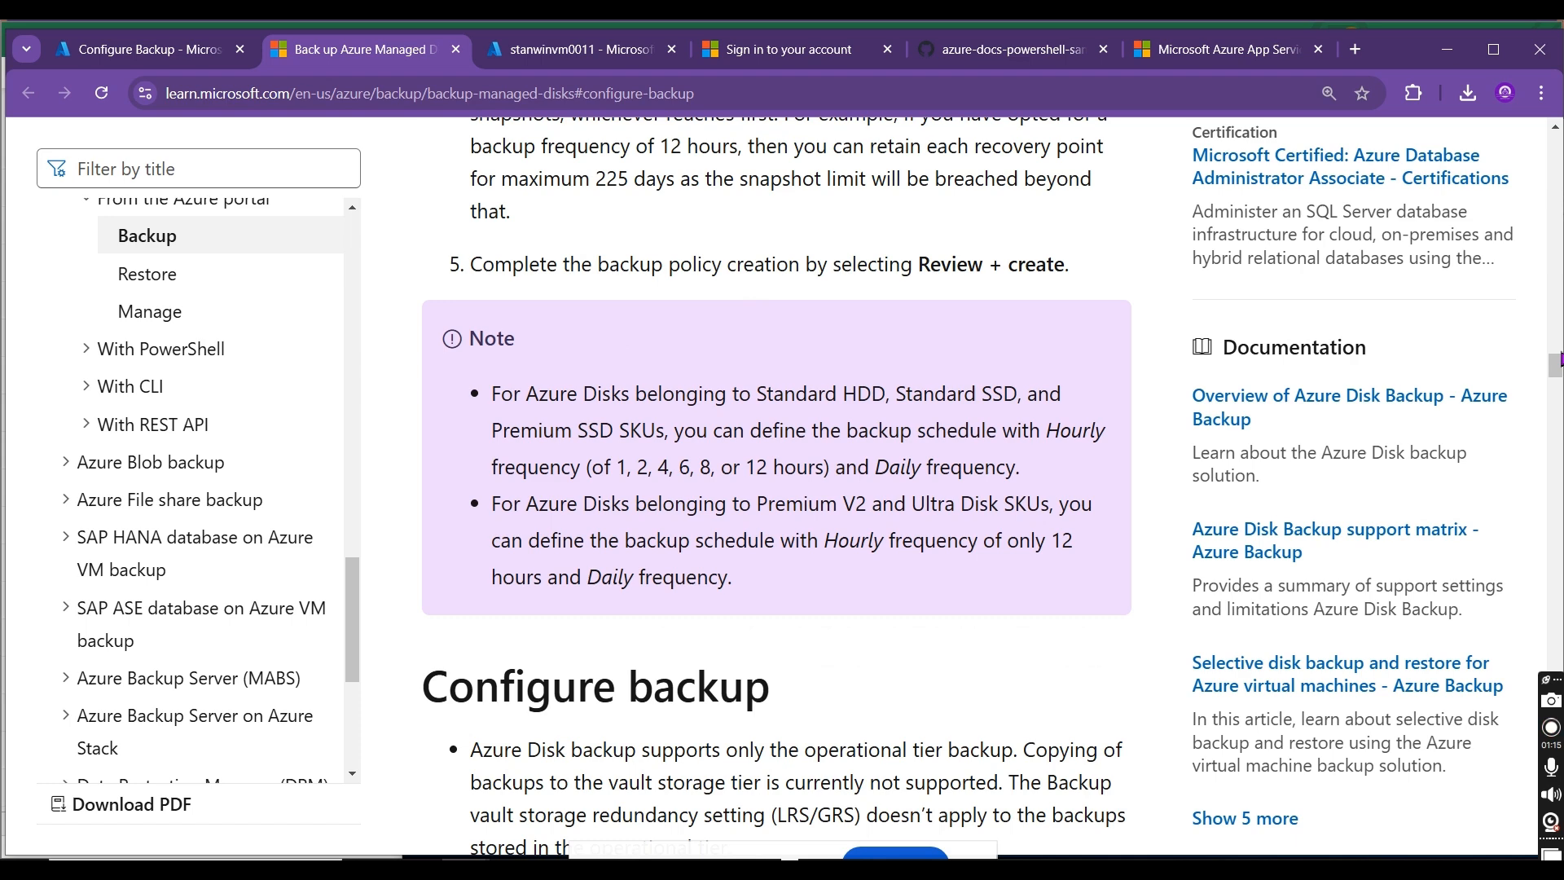
drag(1557, 367, 1559, 378)
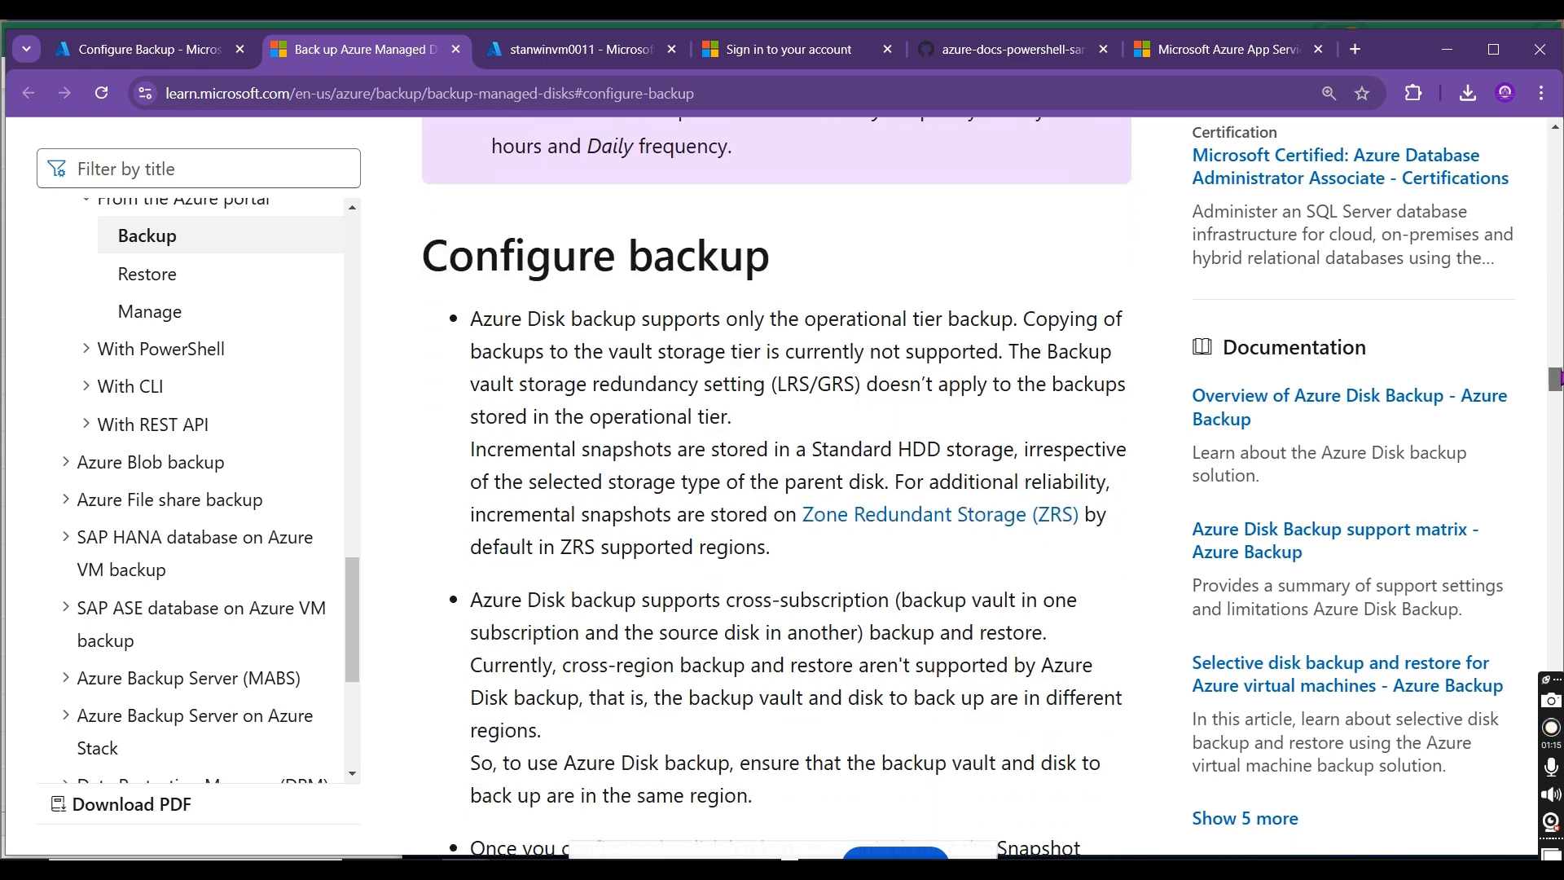
drag(738, 319, 1040, 316)
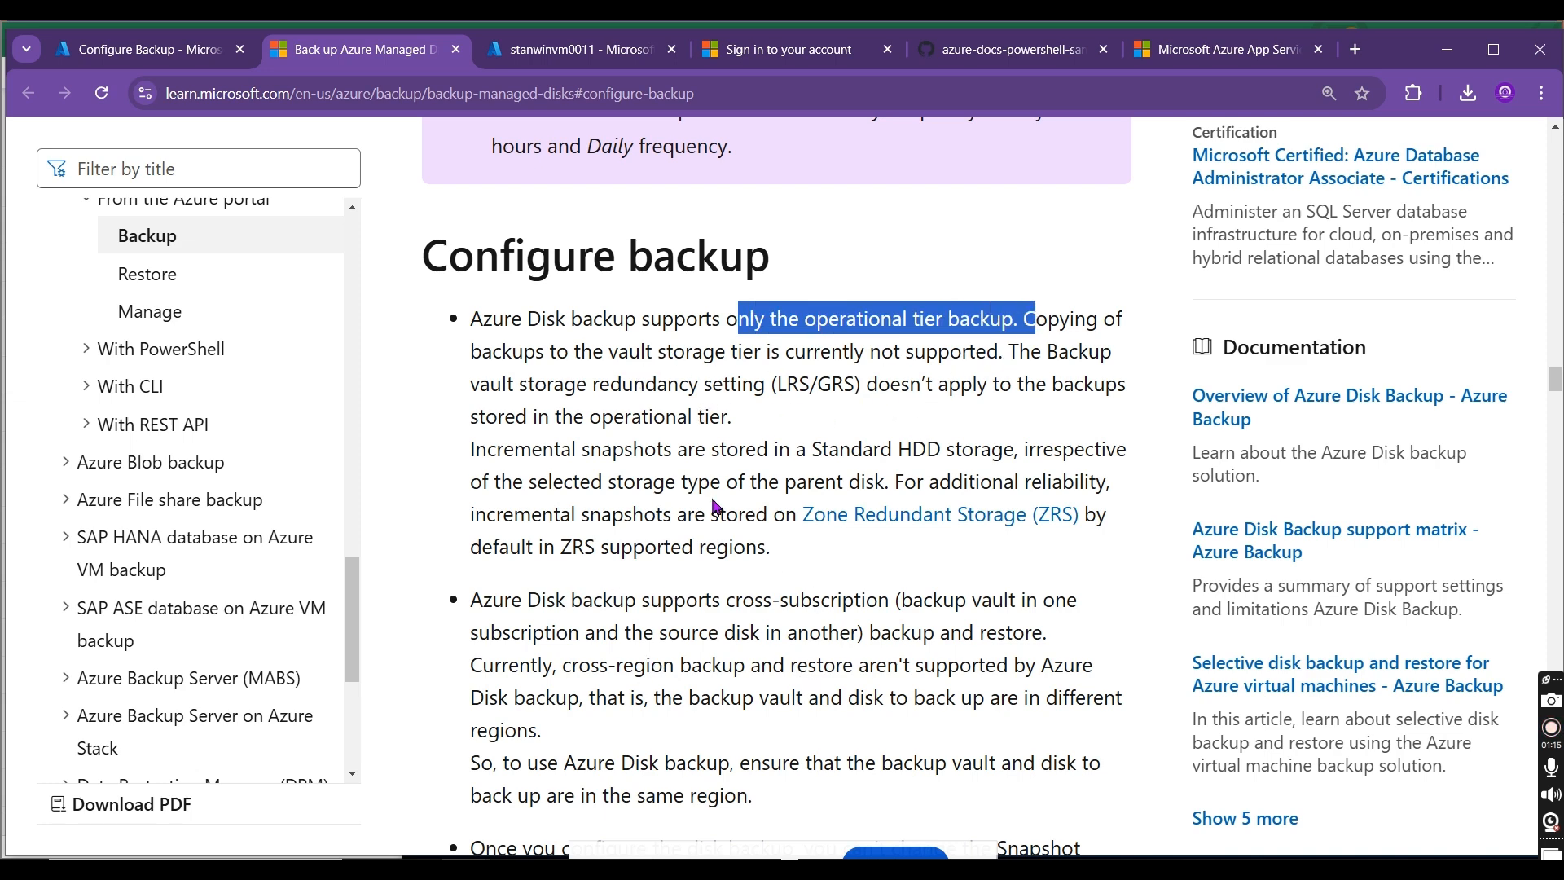
click(163, 50)
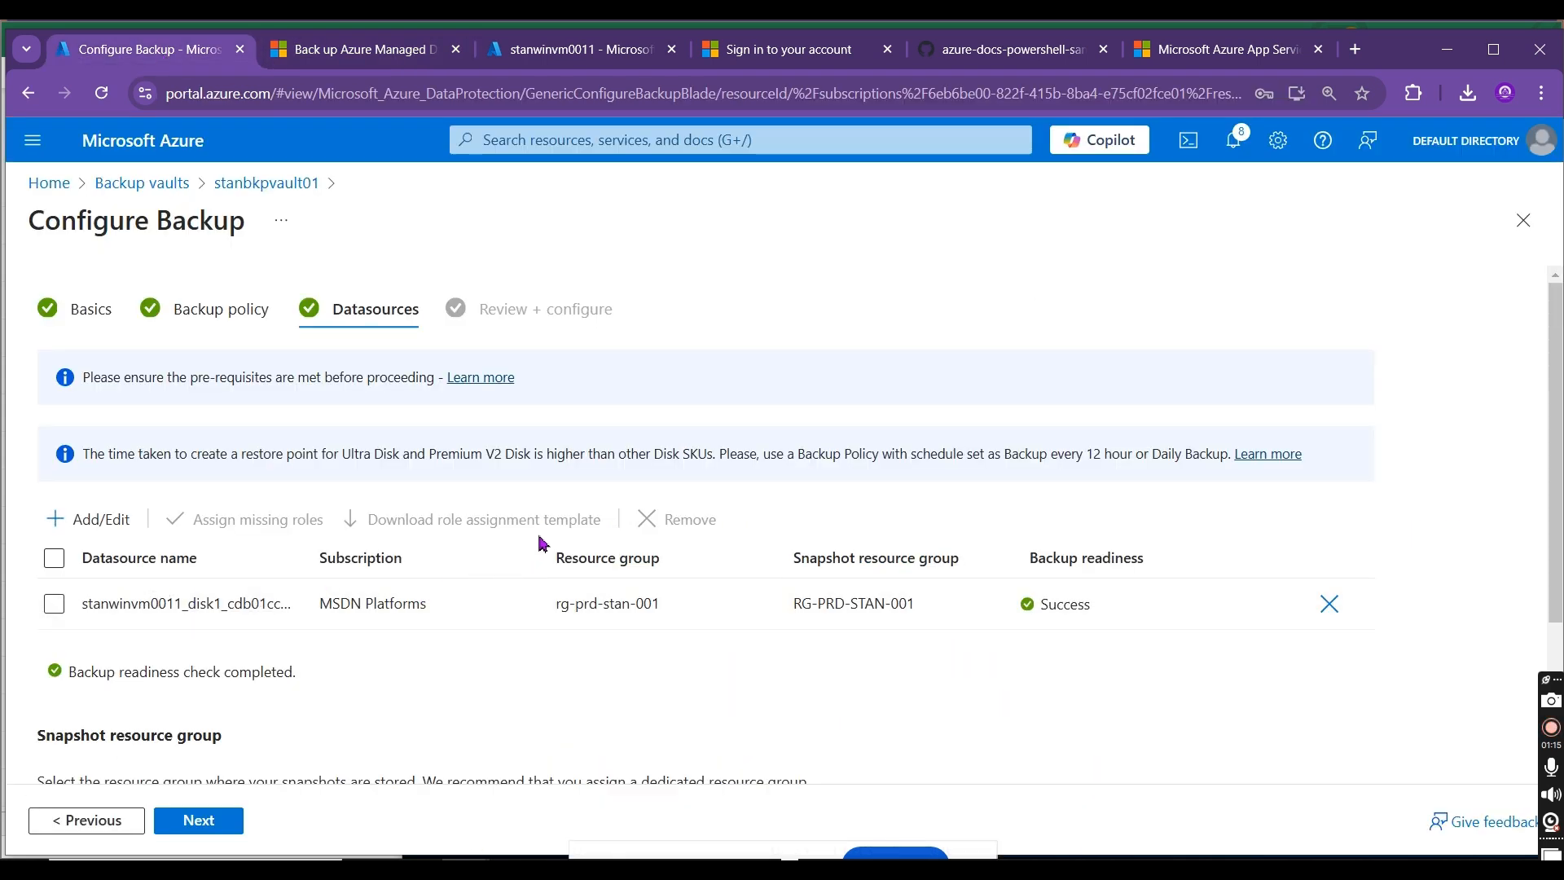
Step: Read the restore point notice for Ultra and Premium V2 disks, then rerun the final review and examine its summary
drag(394, 454, 1018, 453)
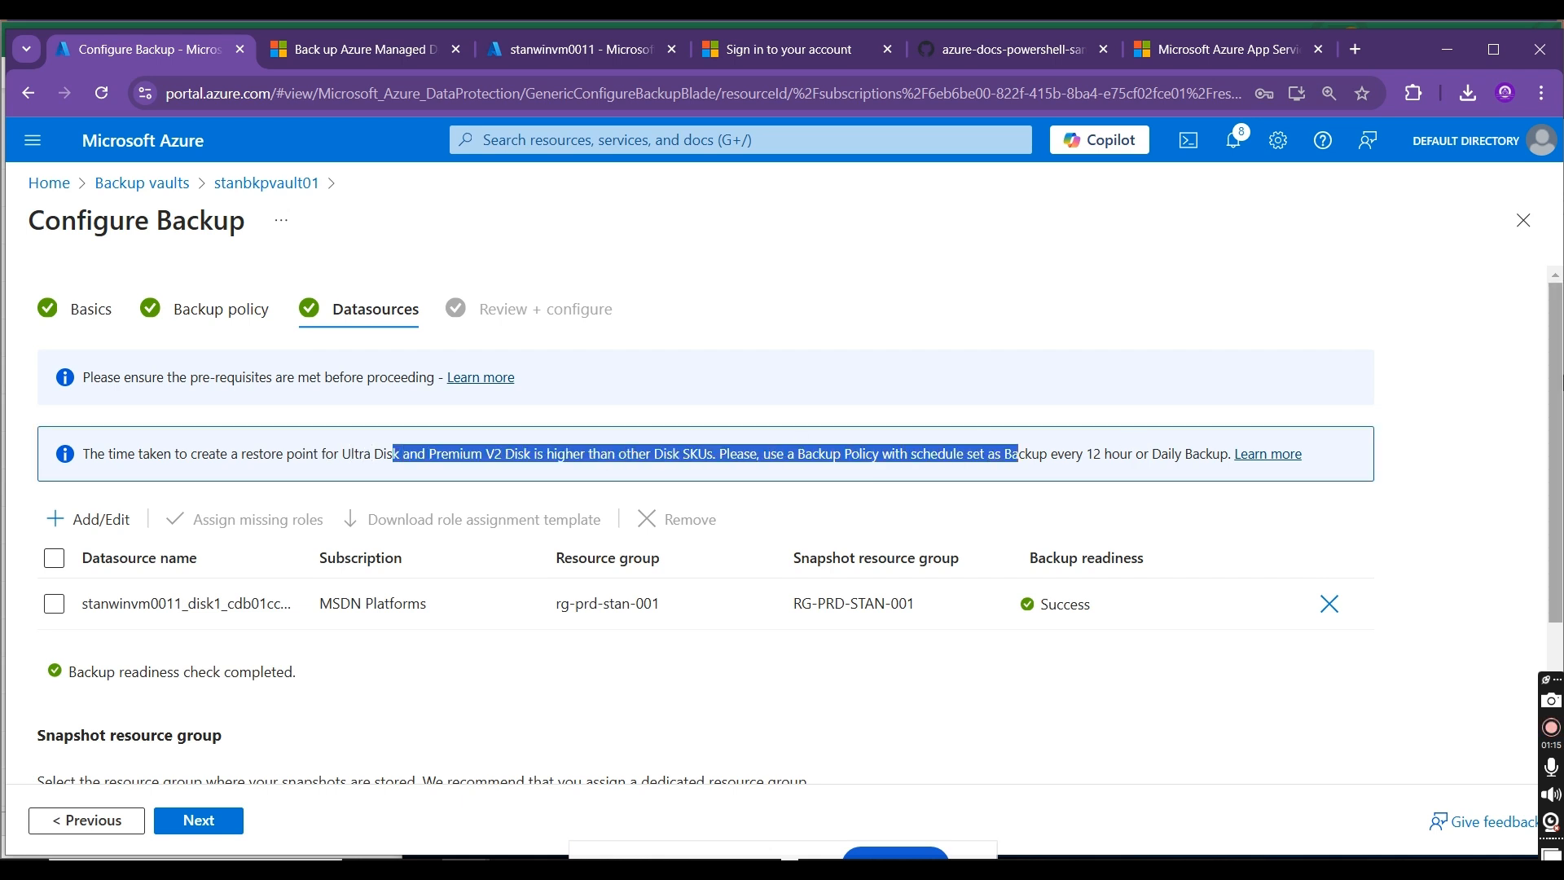
scroll(1551, 376, down, 2)
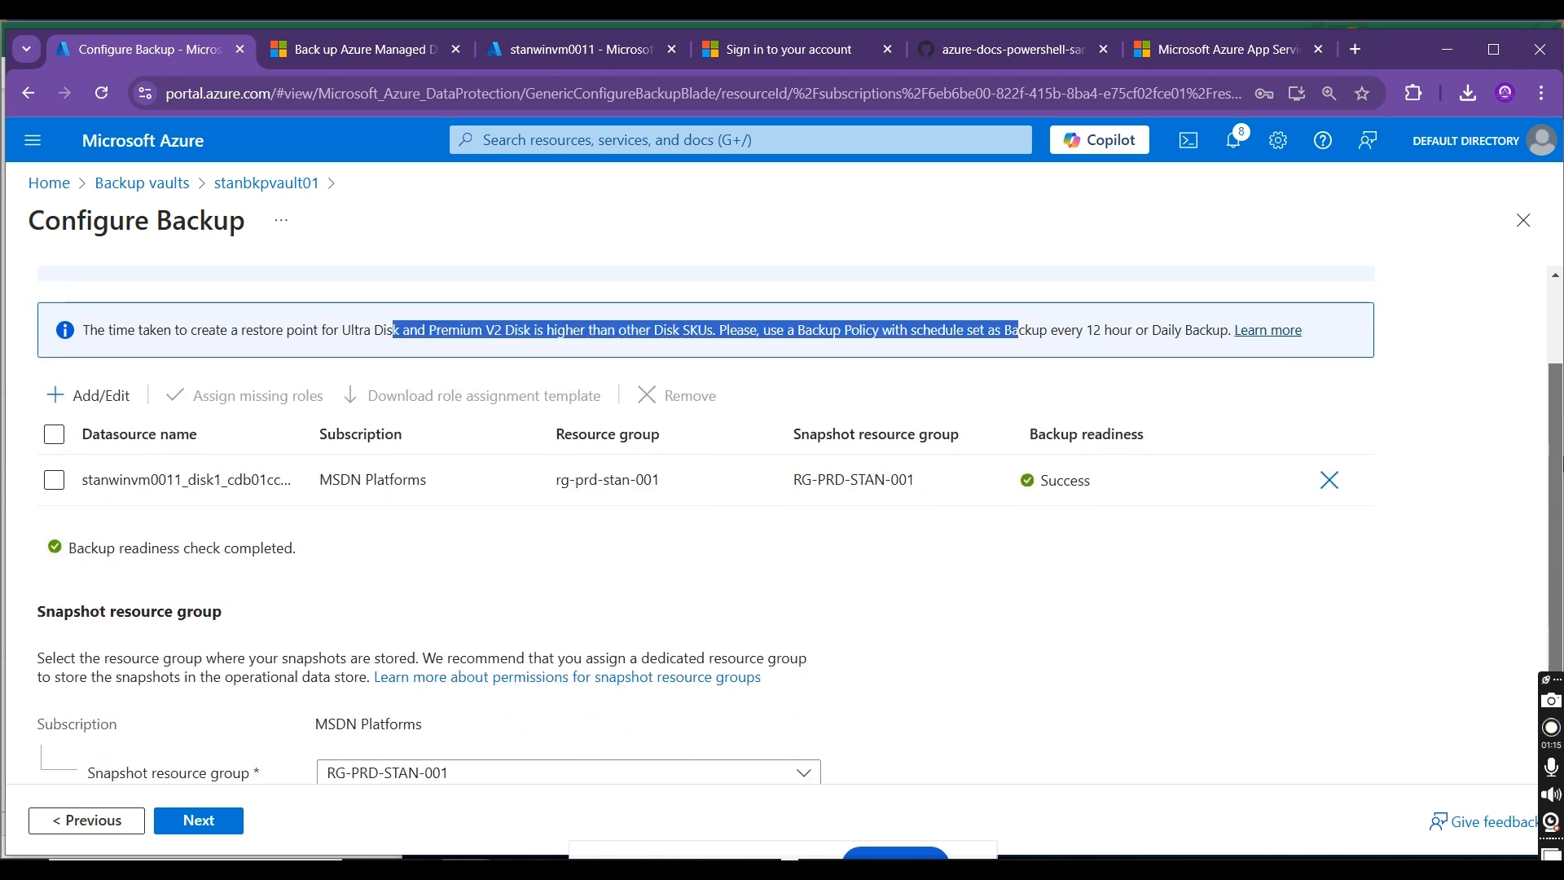
scroll(800, 526, down, 1)
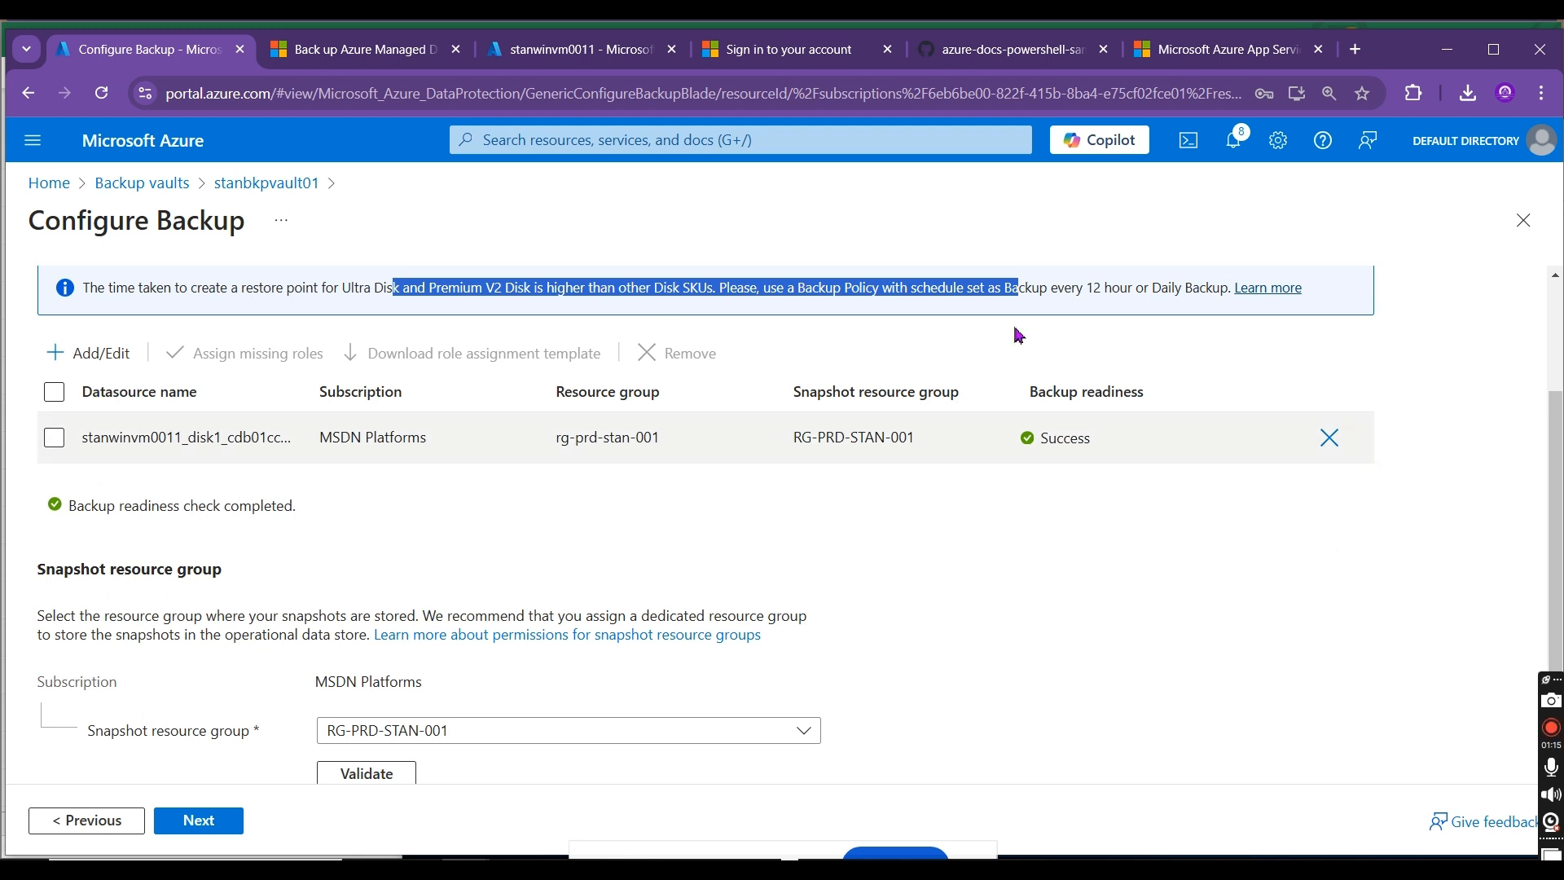
click(826, 294)
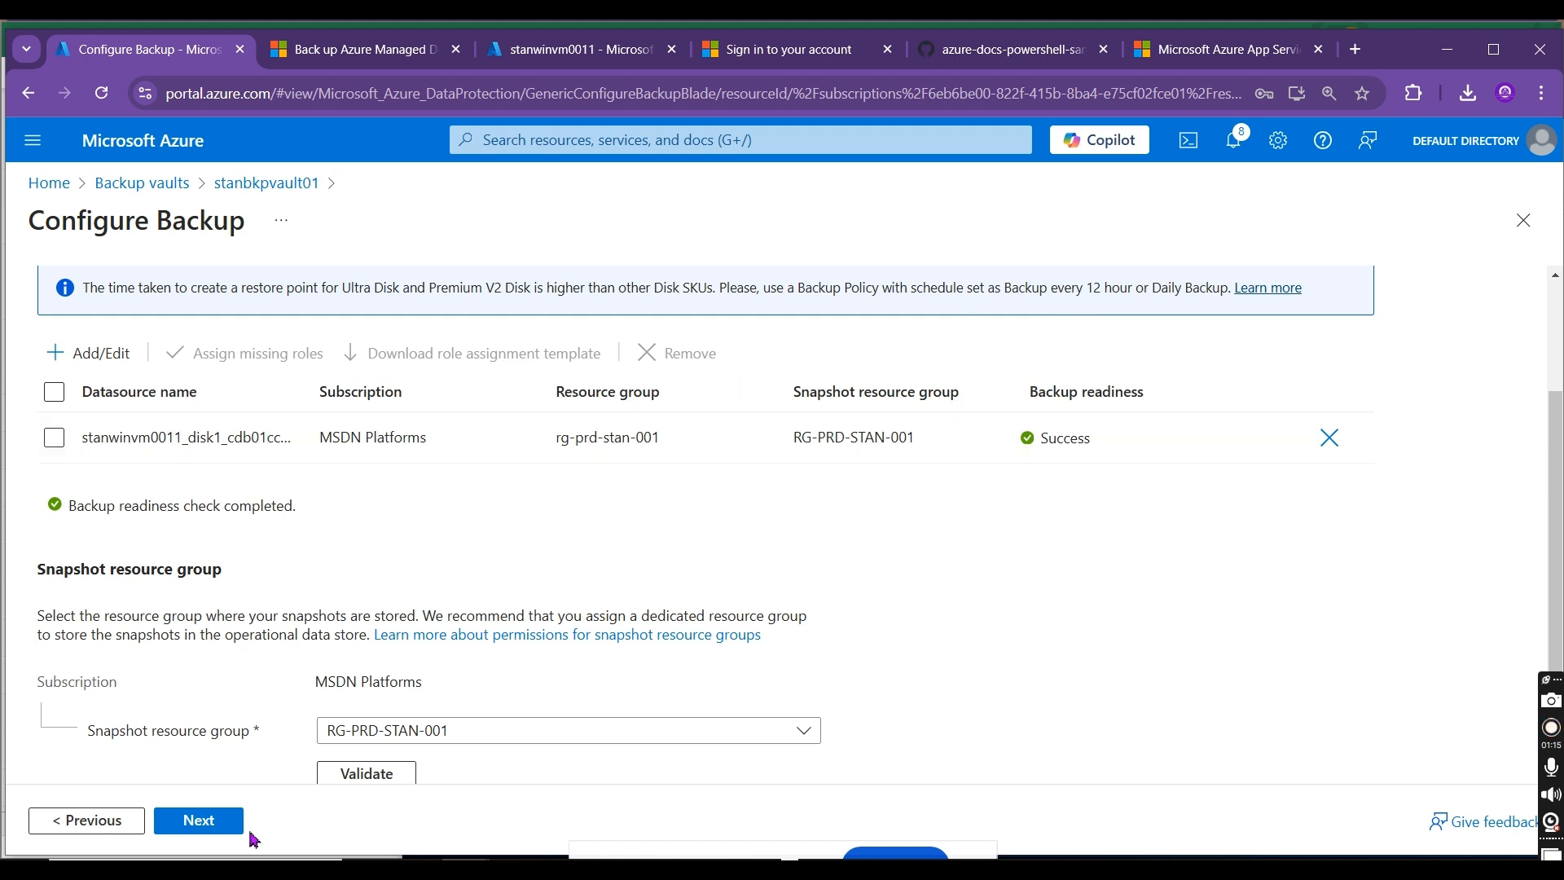
click(178, 821)
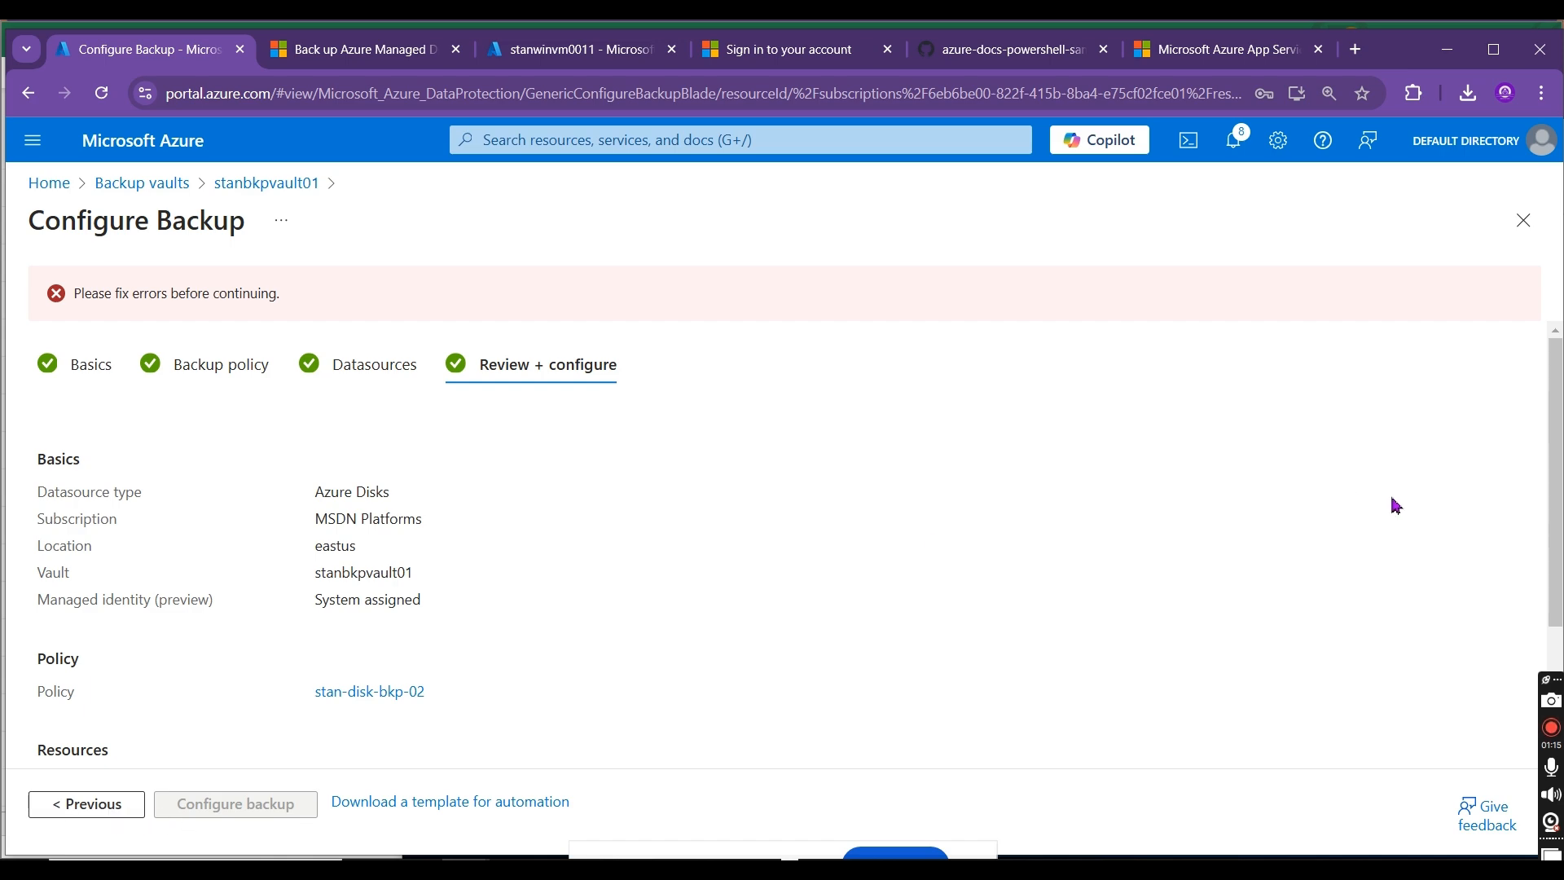
scroll(1554, 489, down, 2)
scroll(800, 531, up, 2)
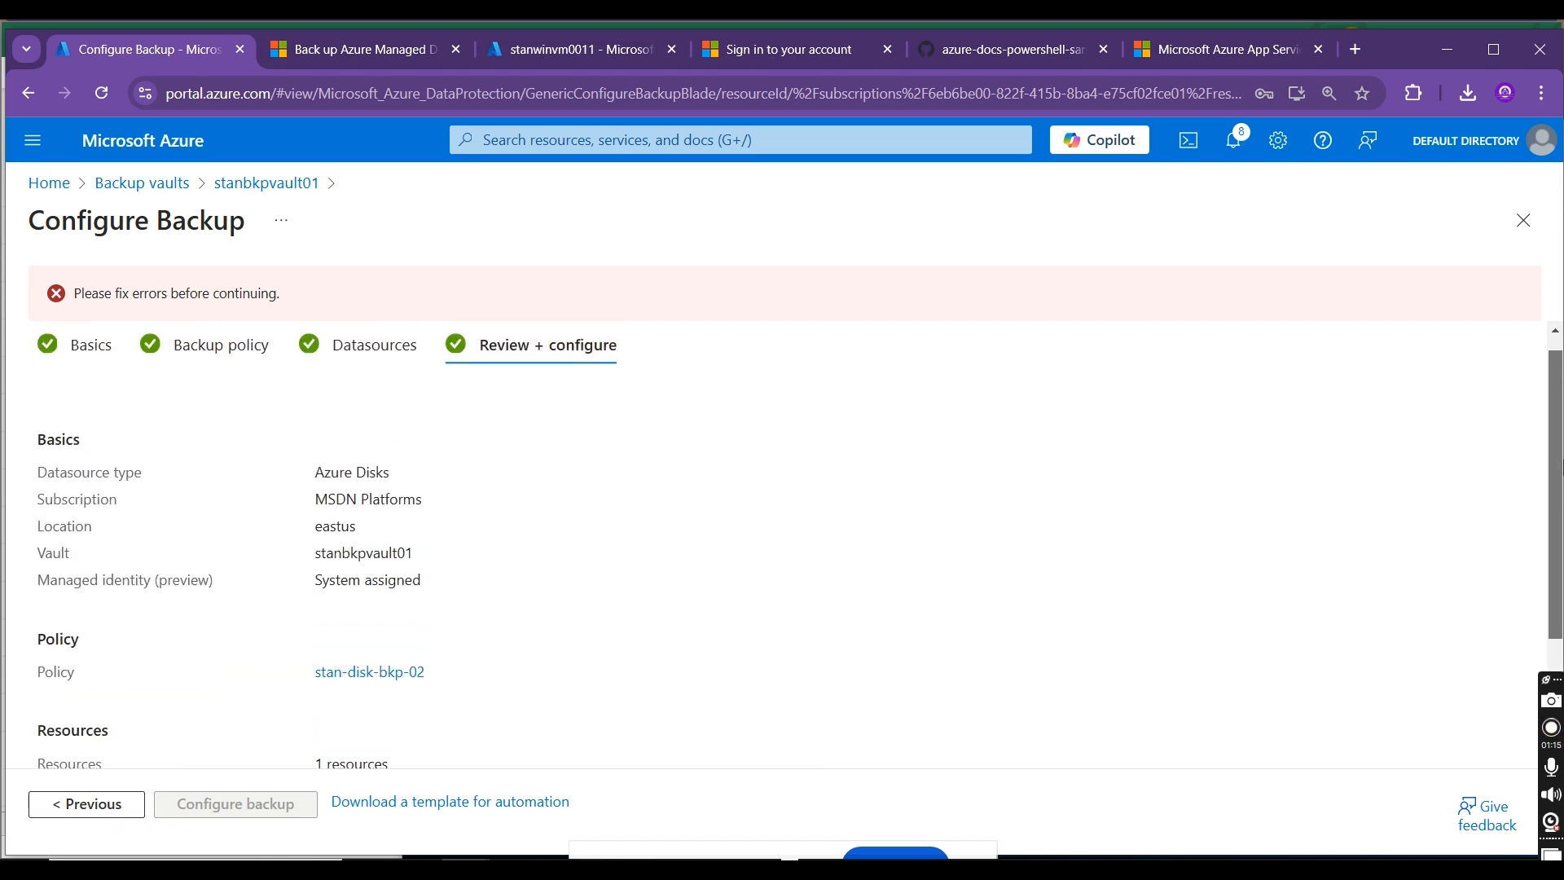
Step: Go back to the backup policy stage and start a new Azure Disks policy named check-01
click(336, 351)
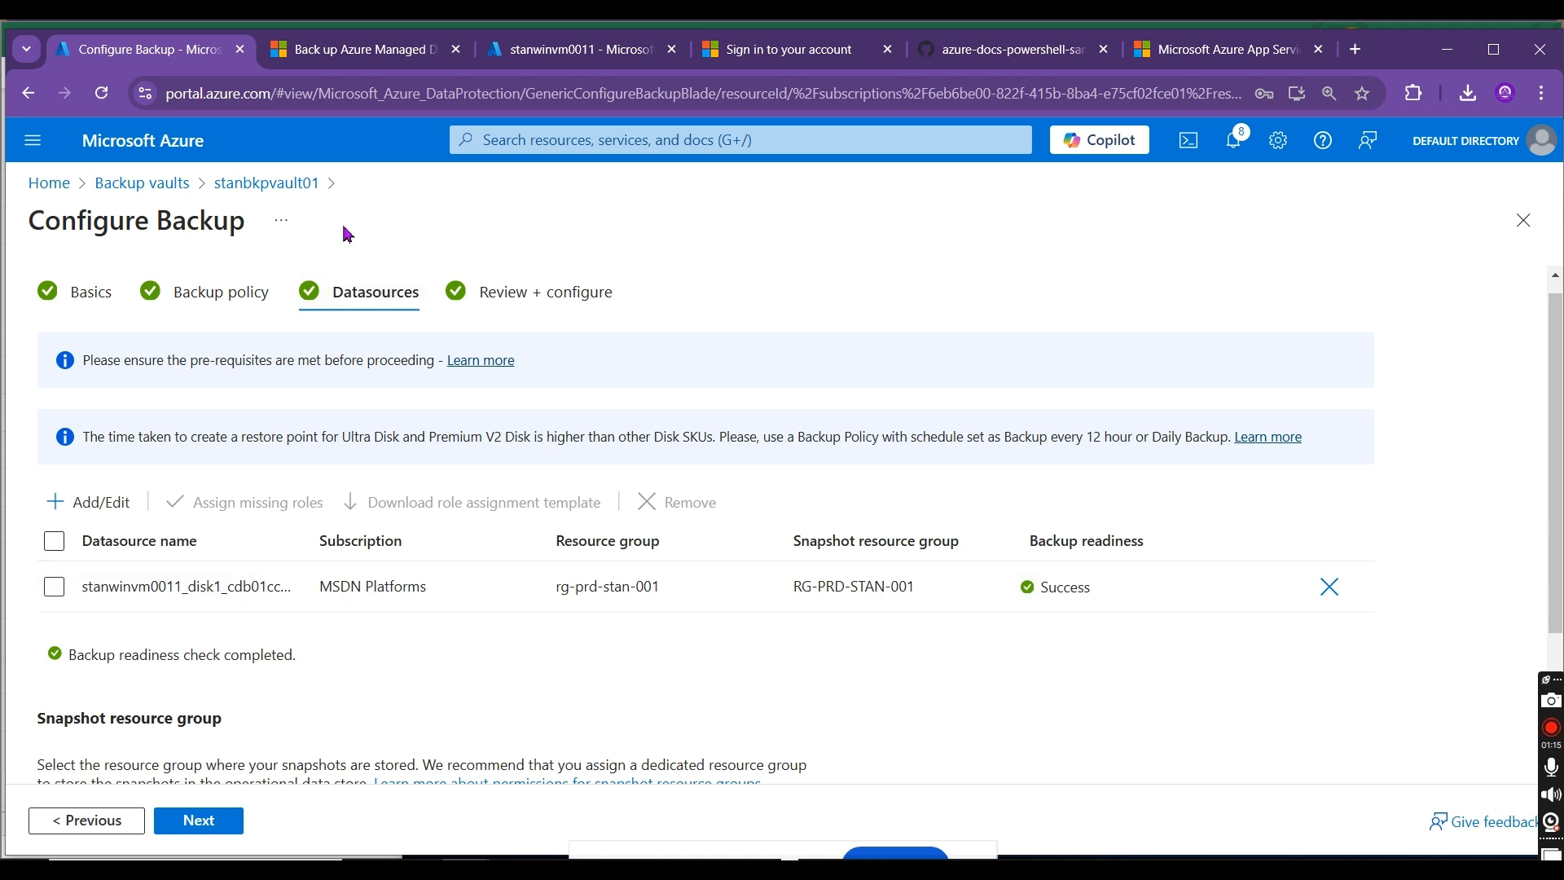
click(220, 291)
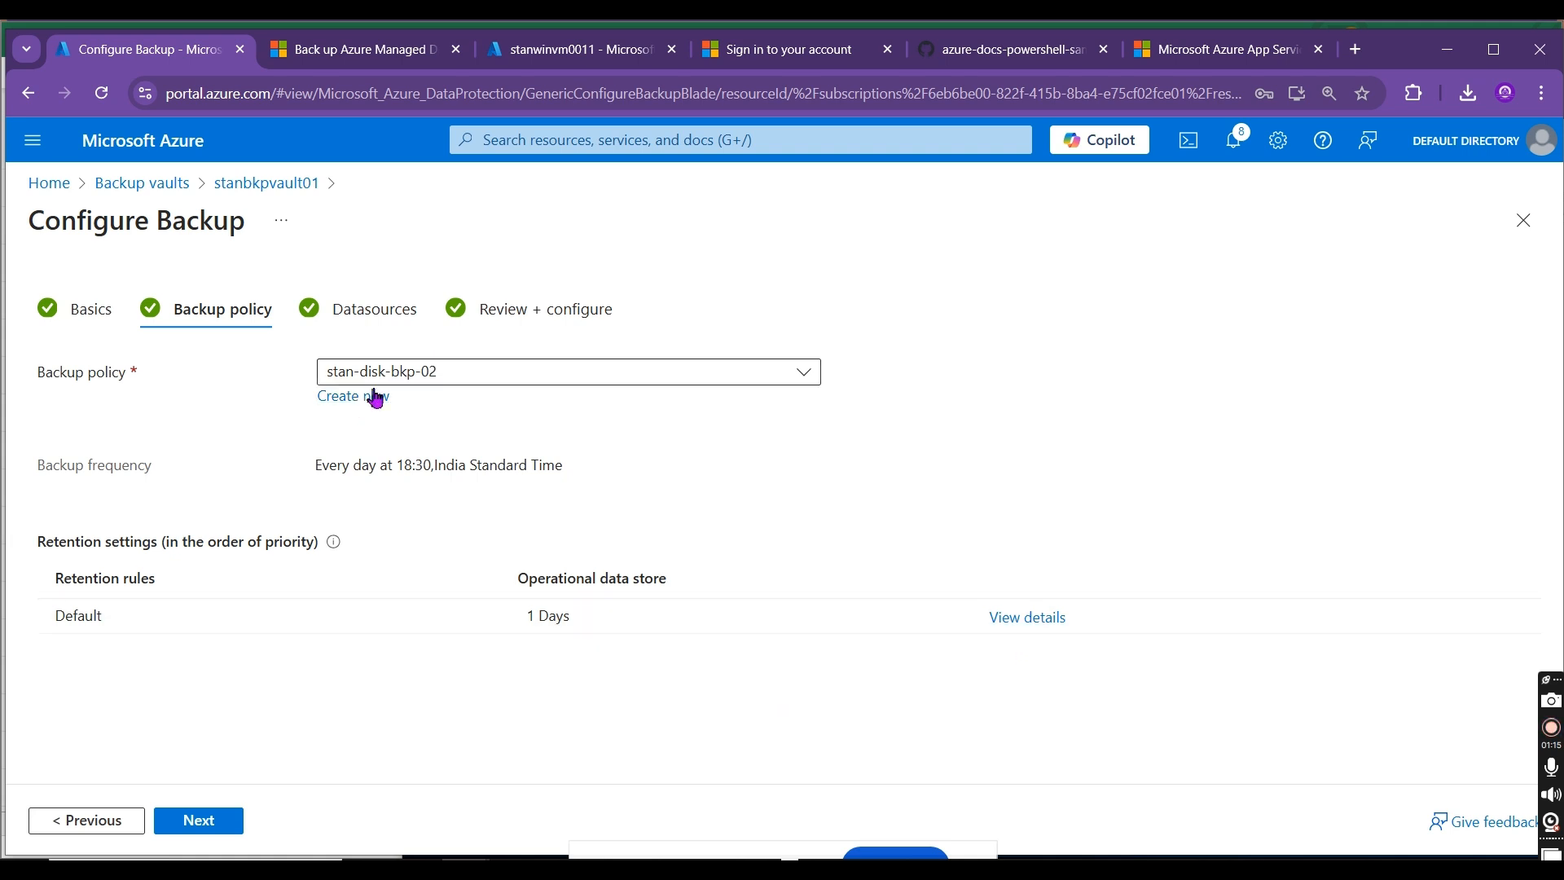
click(350, 395)
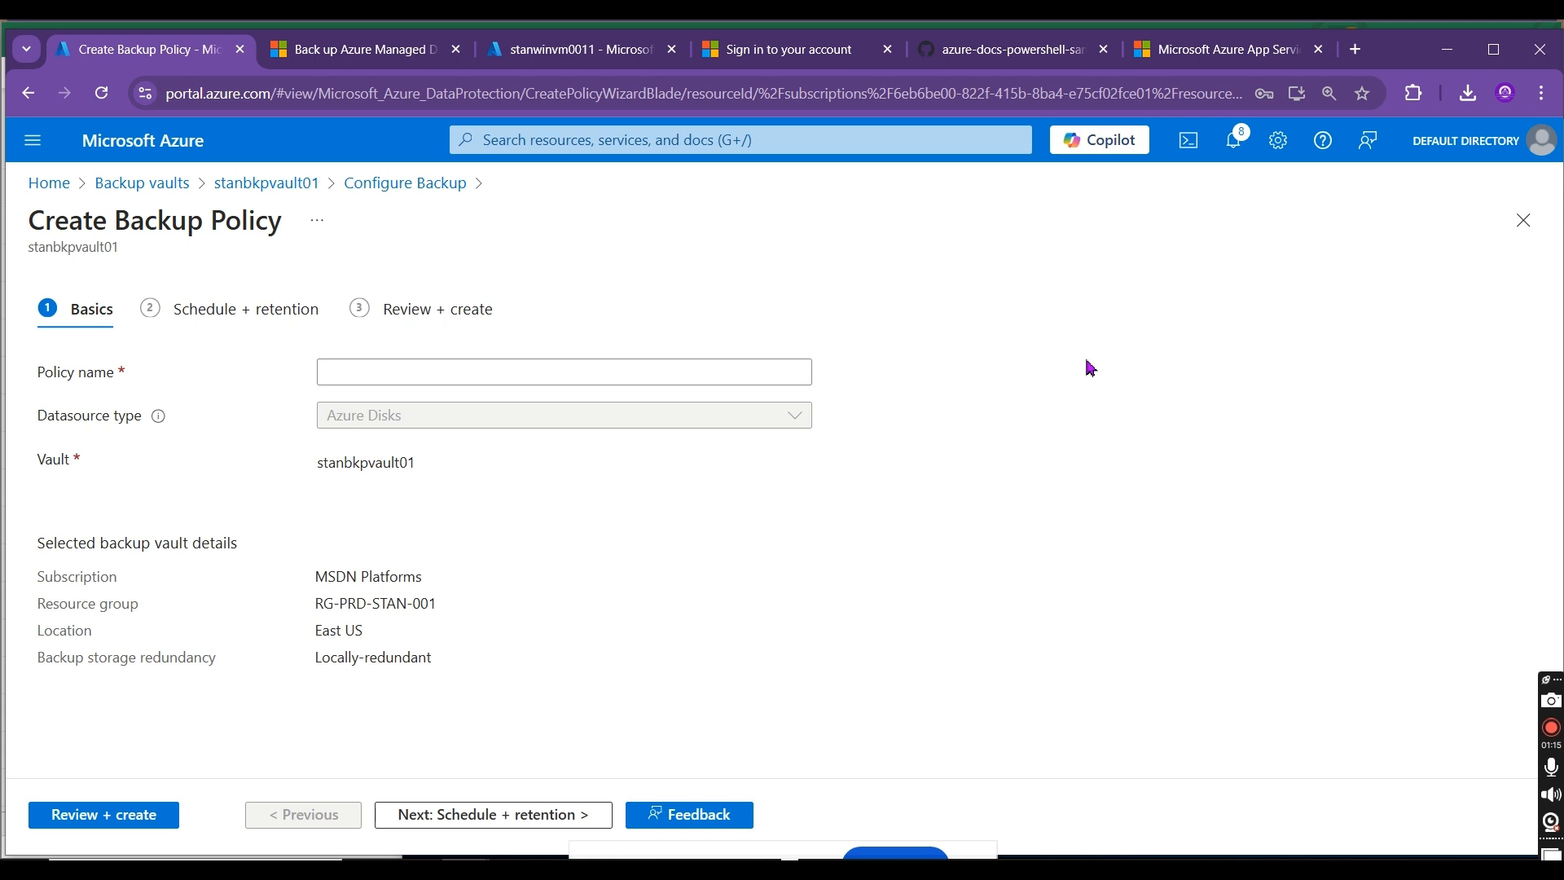
click(477, 381)
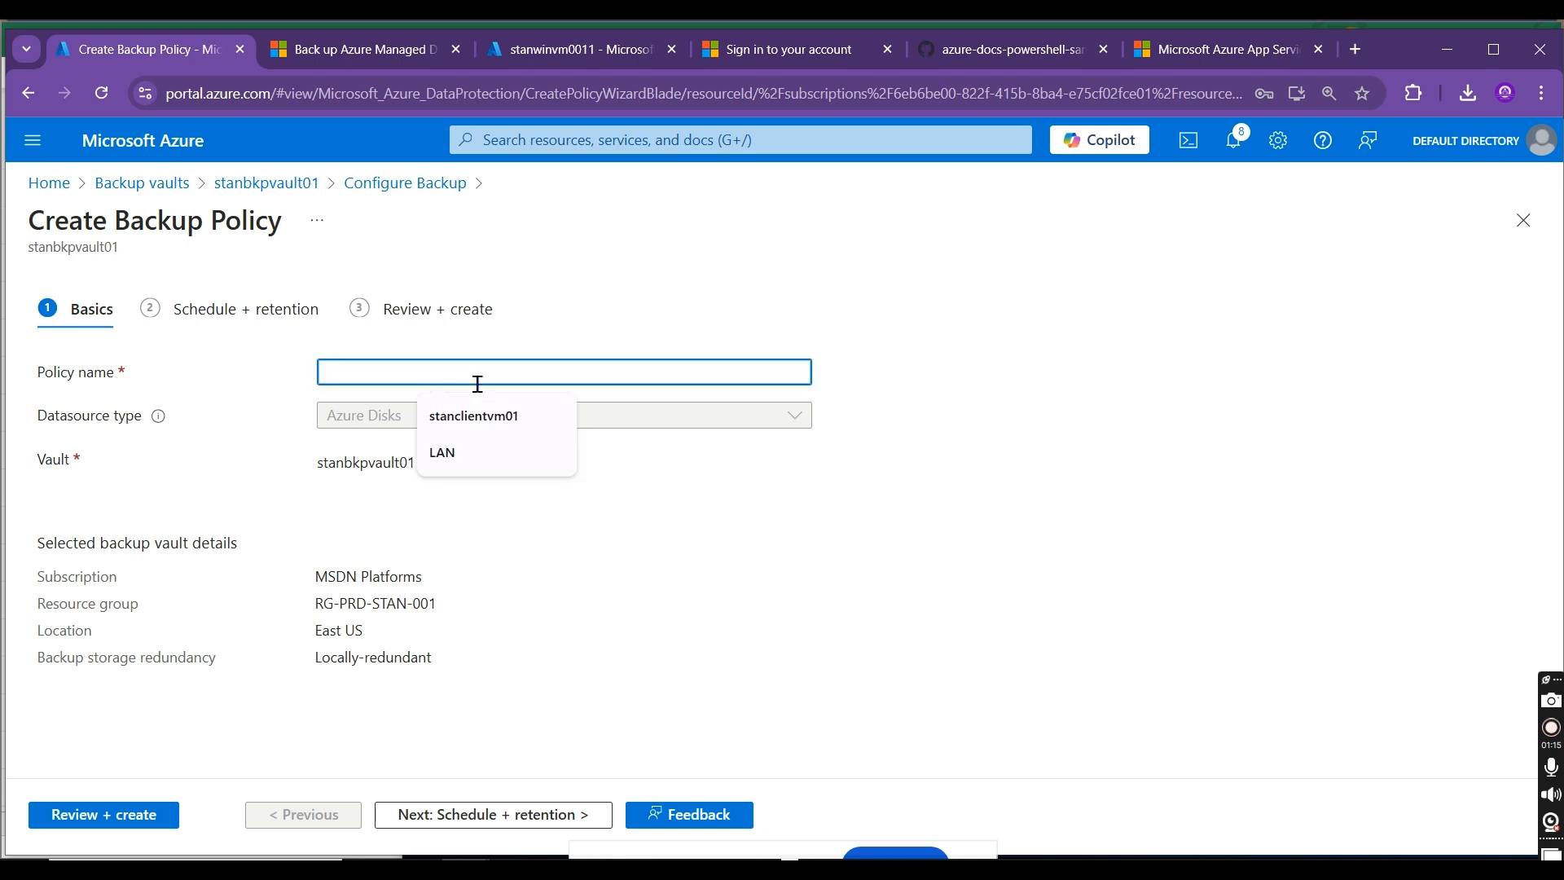
text(check-01)
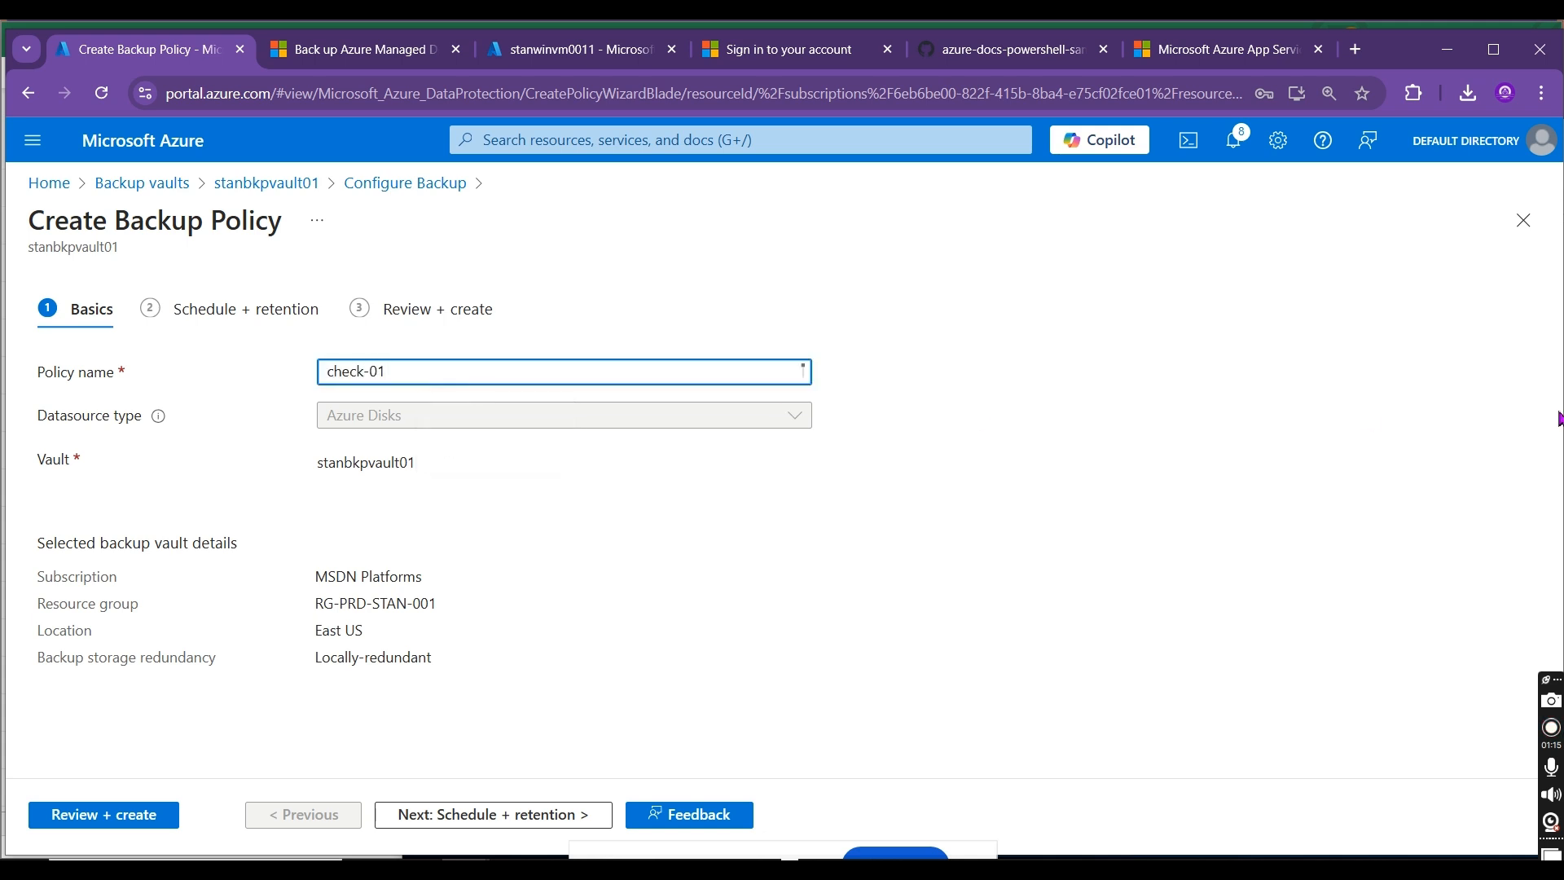
click(390, 459)
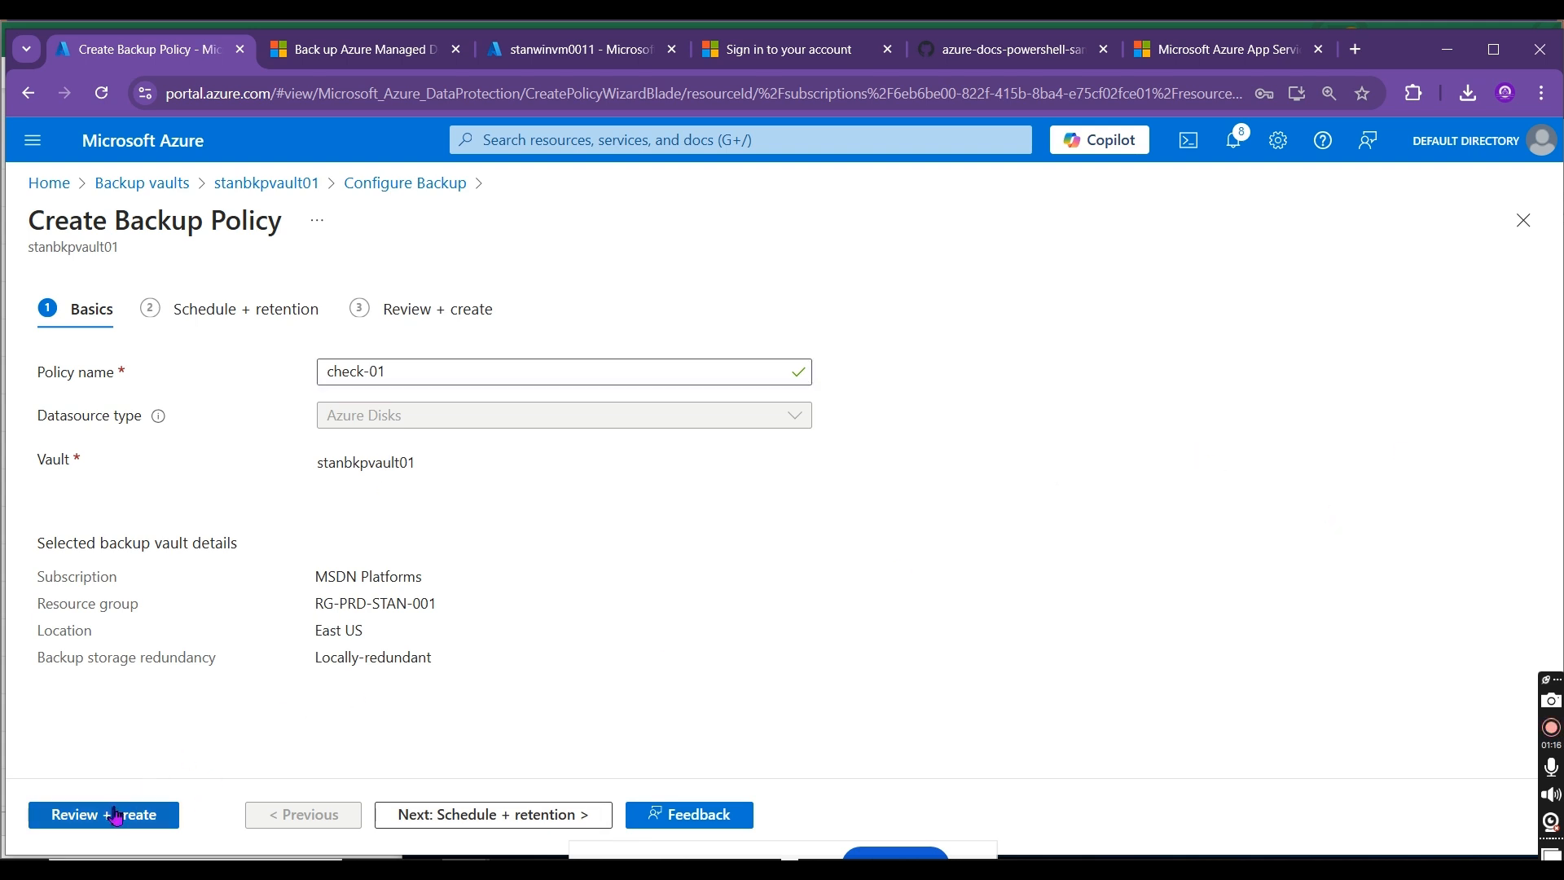
Step: Set the check-01 policy's backup frequency to Daily and create the policy
click(278, 310)
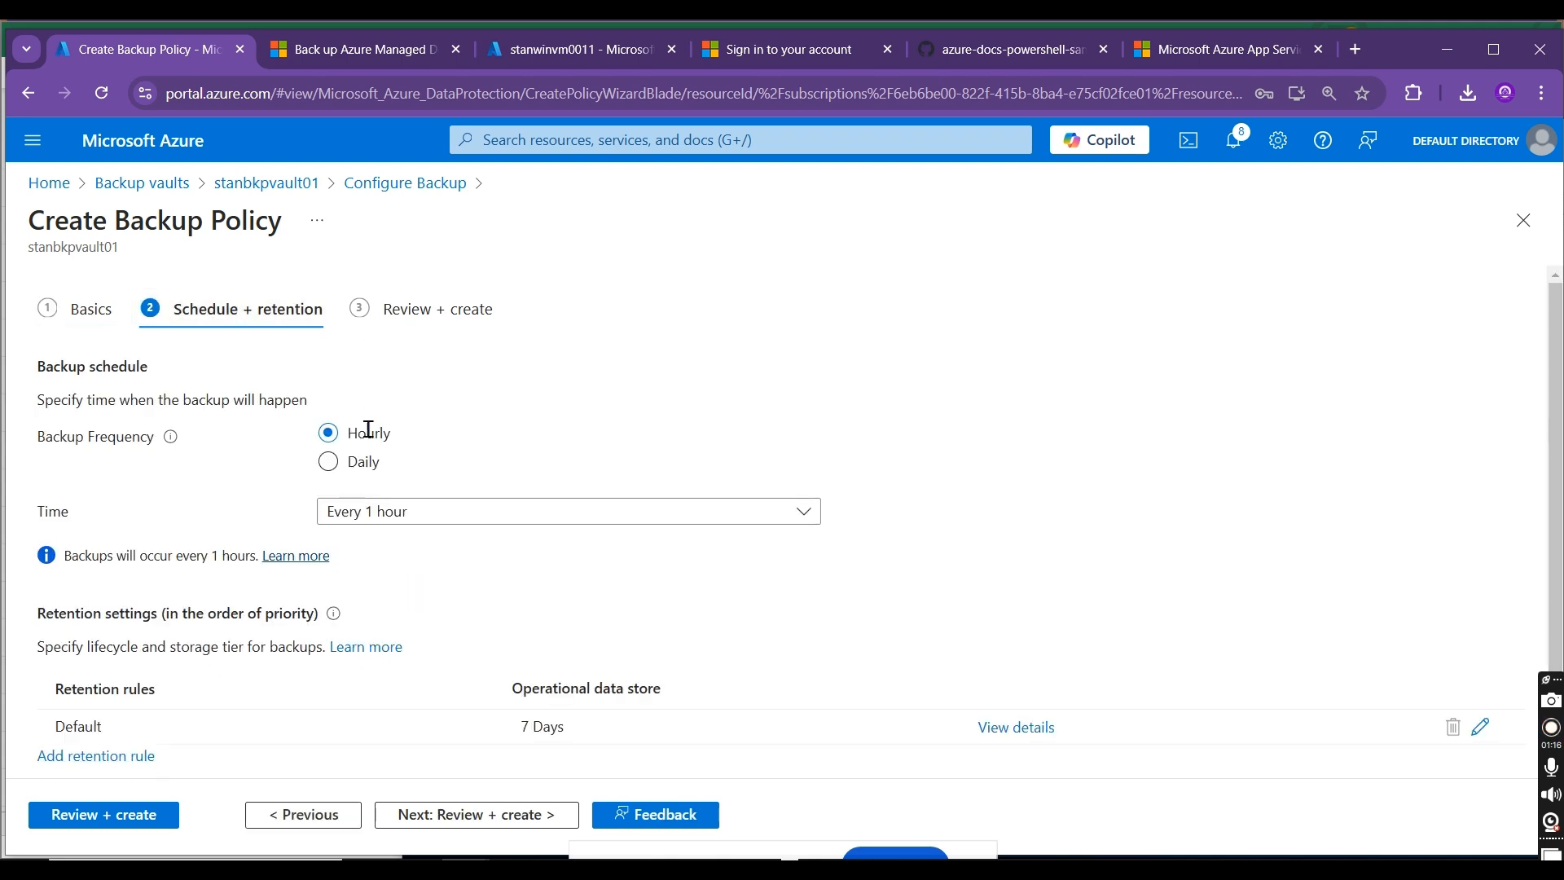
scroll(1006, 636, down, 1)
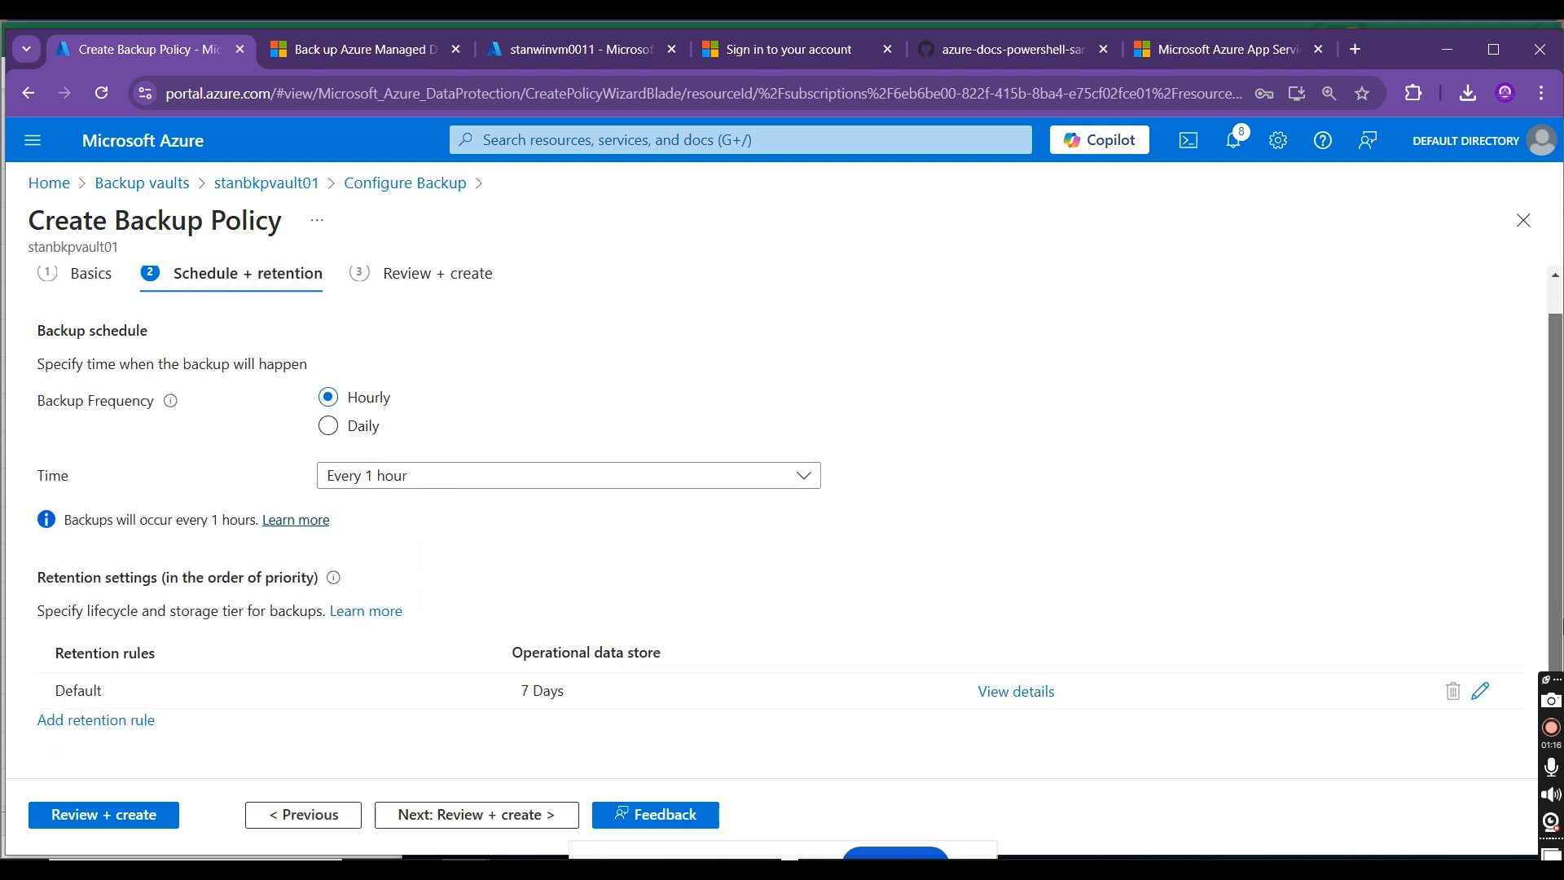
click(328, 426)
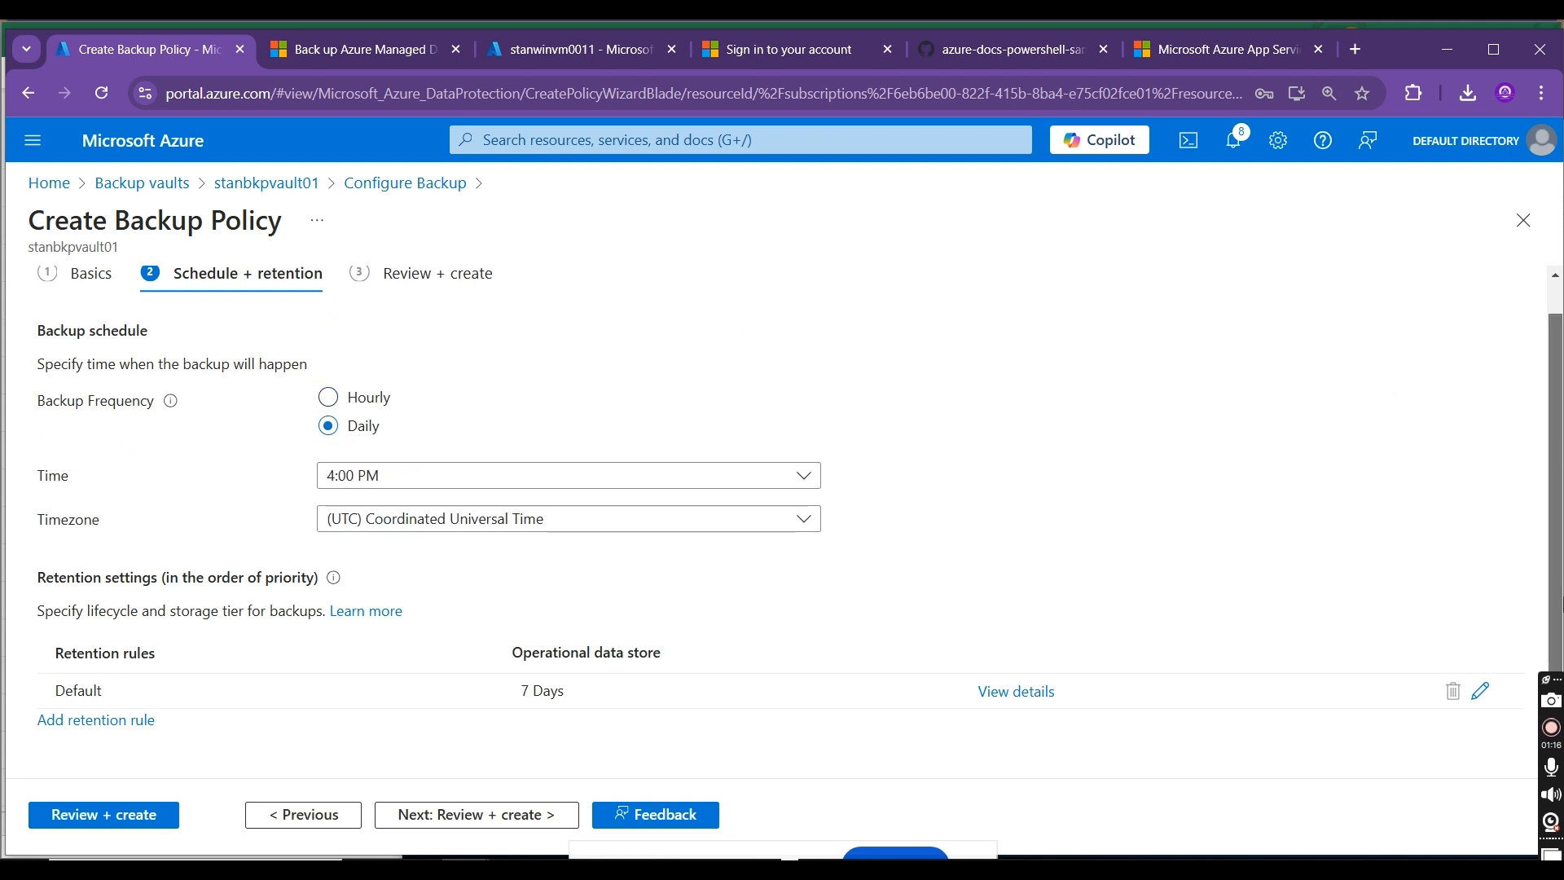
click(137, 815)
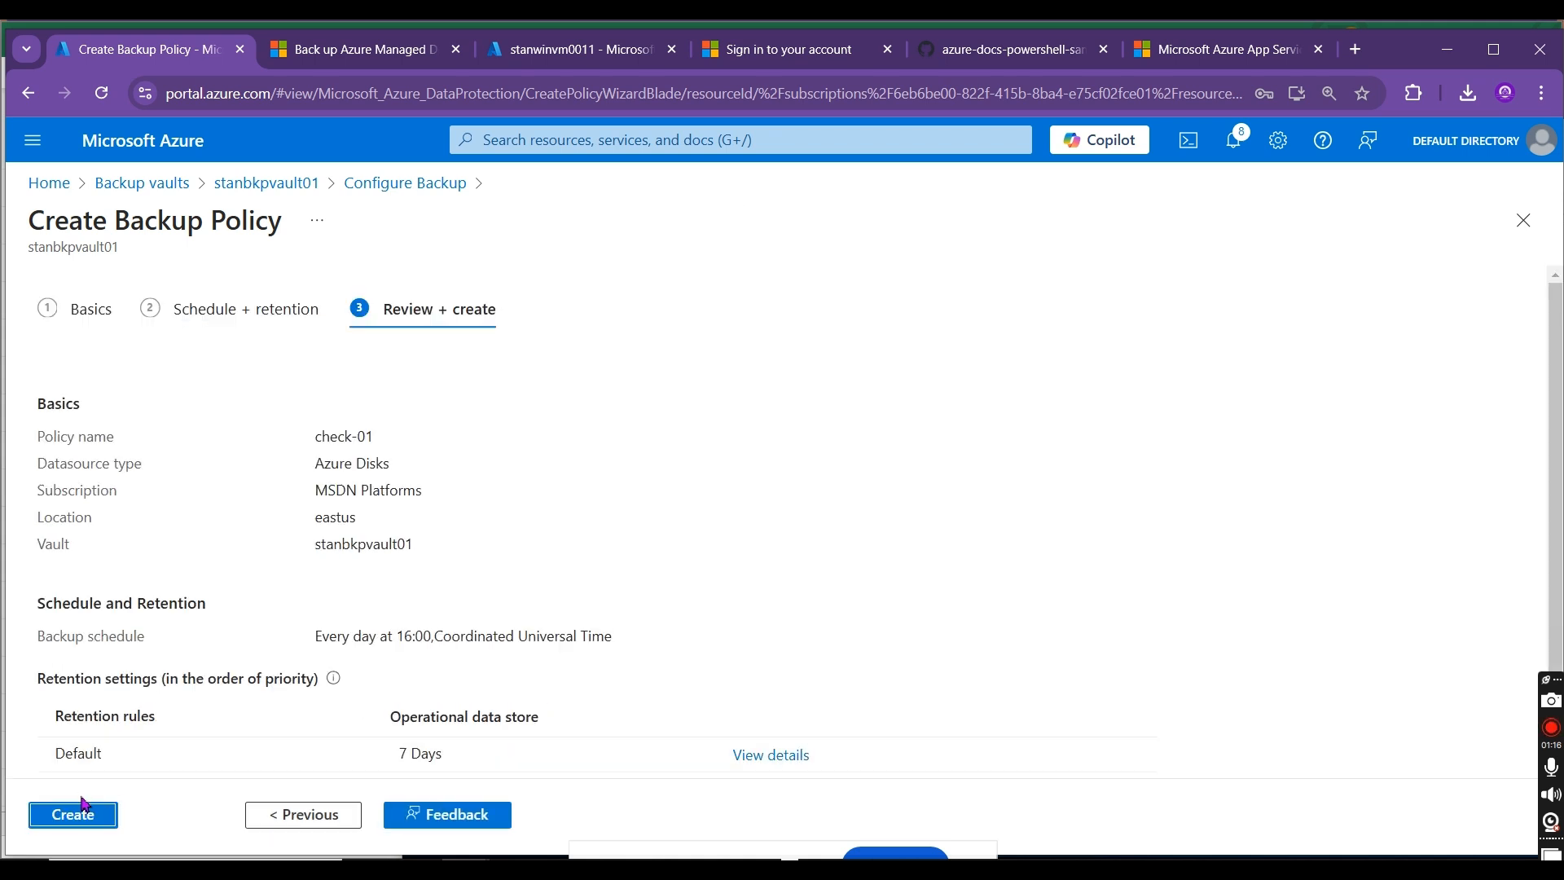
click(87, 815)
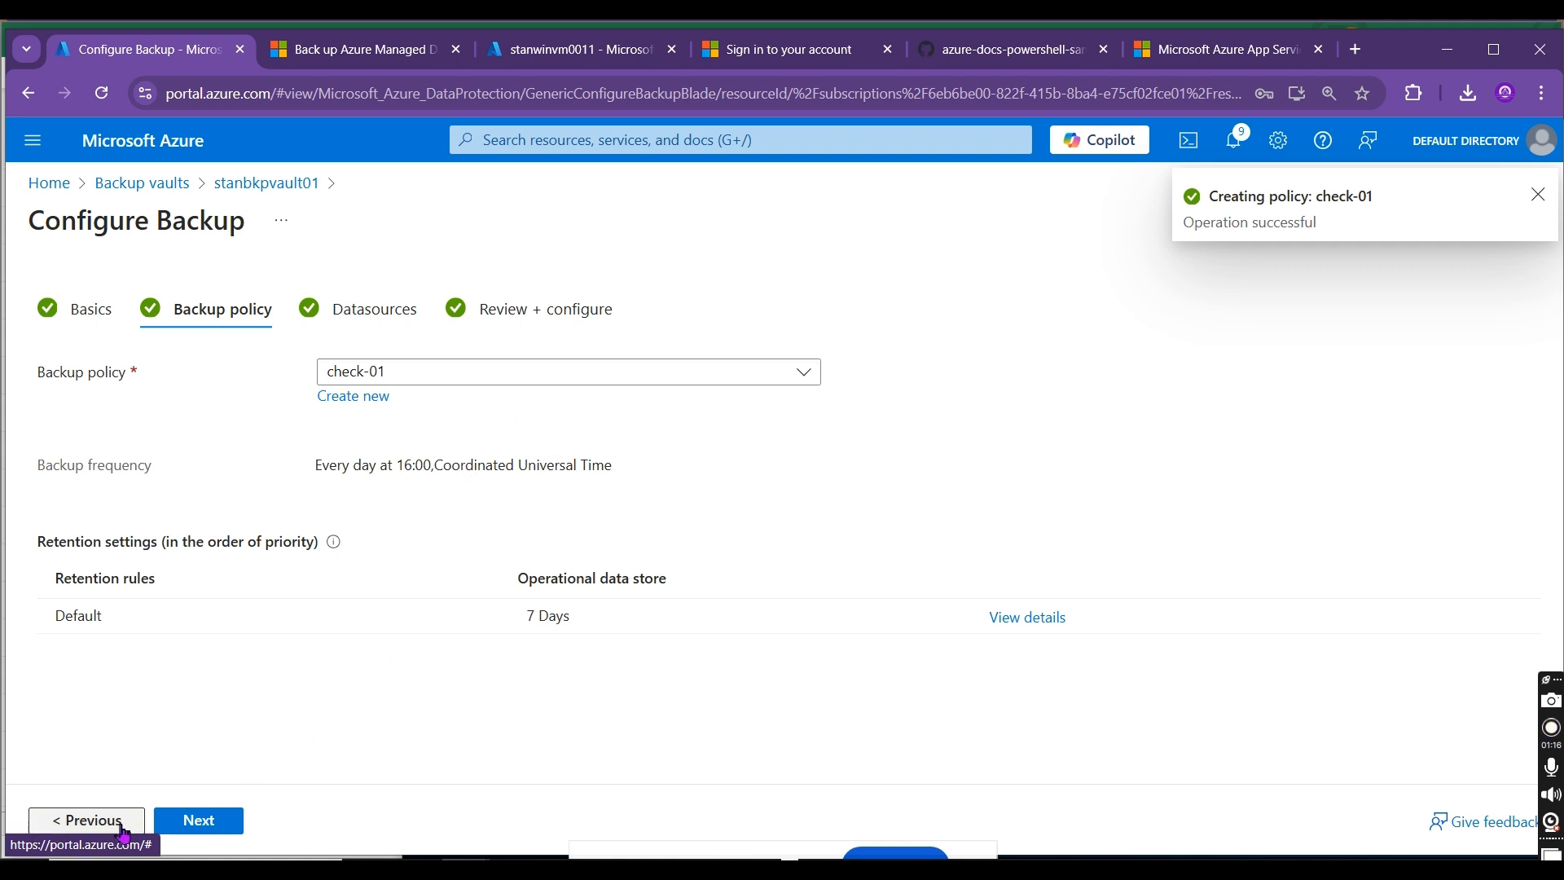
Step: Rerun the final review with the check-01 policy, then return to the stanbkpvault01 overview and refresh it
click(200, 819)
click(200, 819)
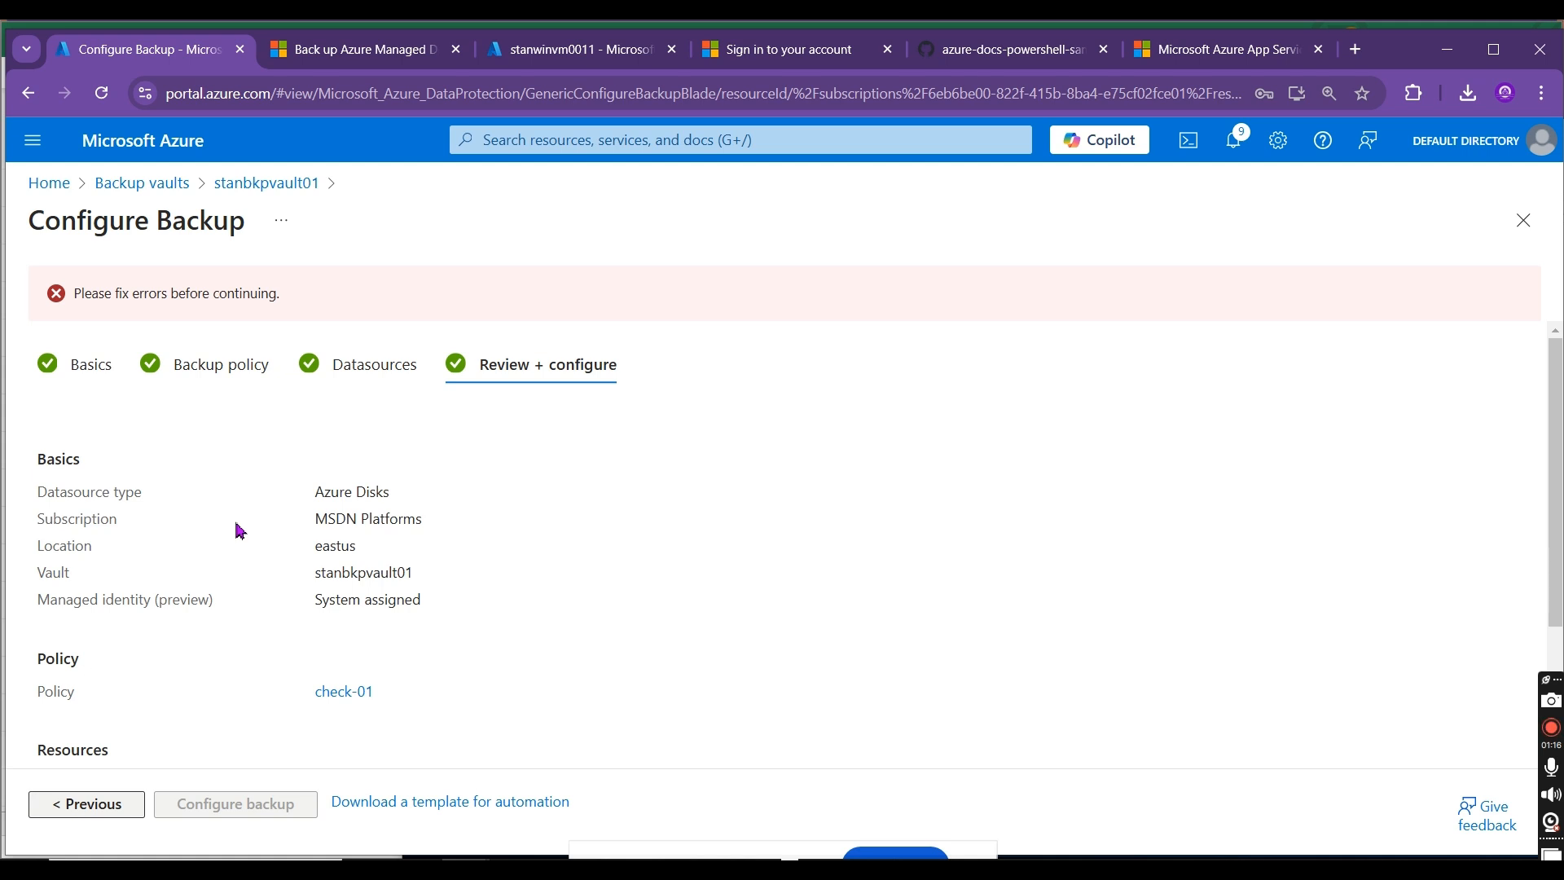
click(242, 186)
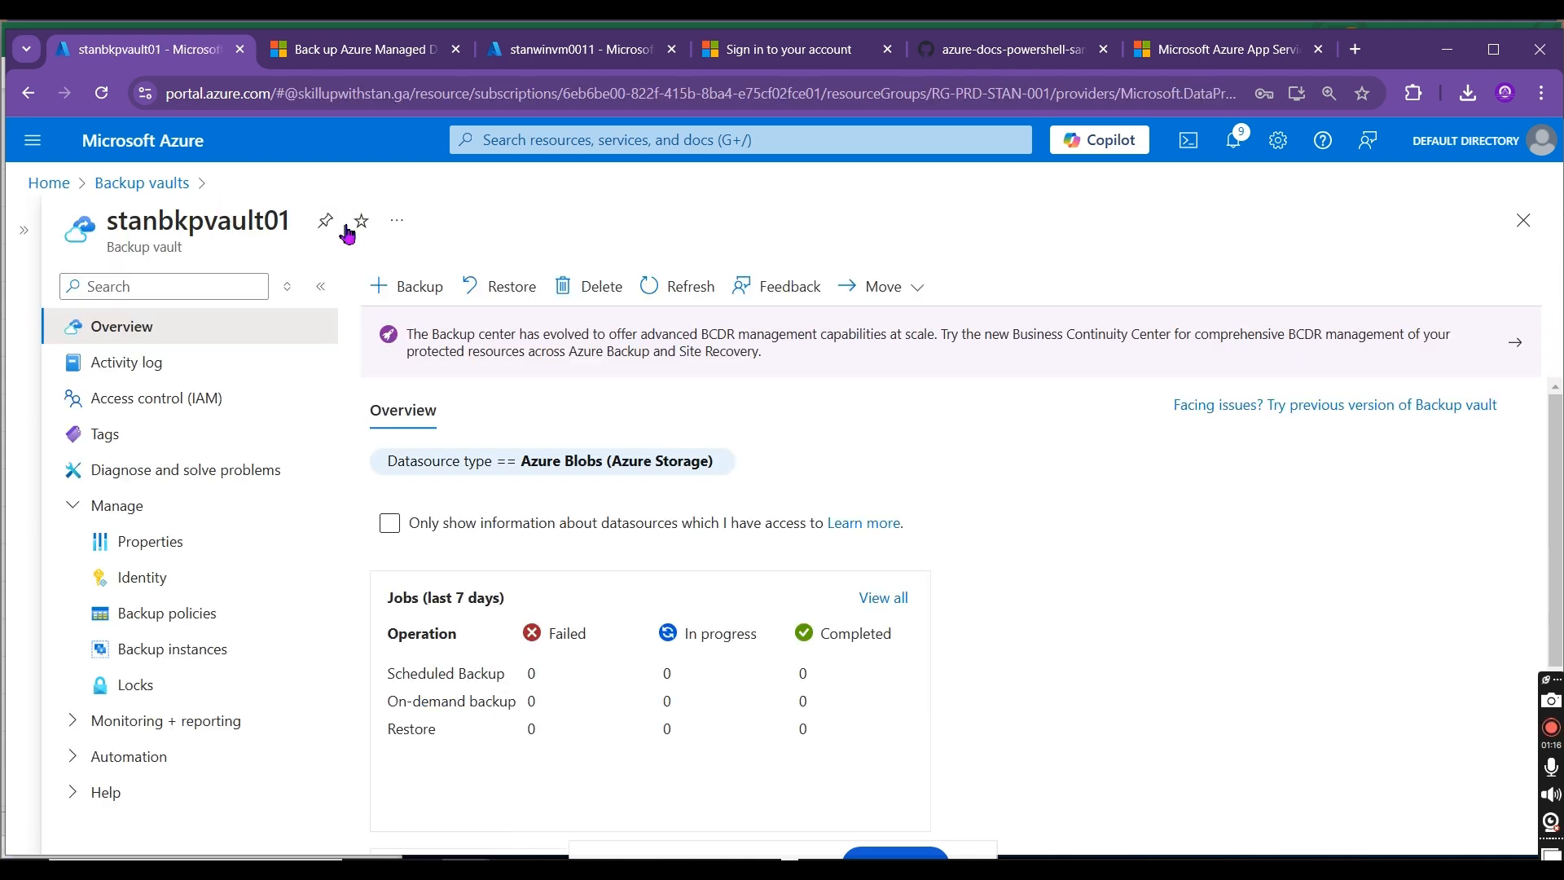
click(662, 295)
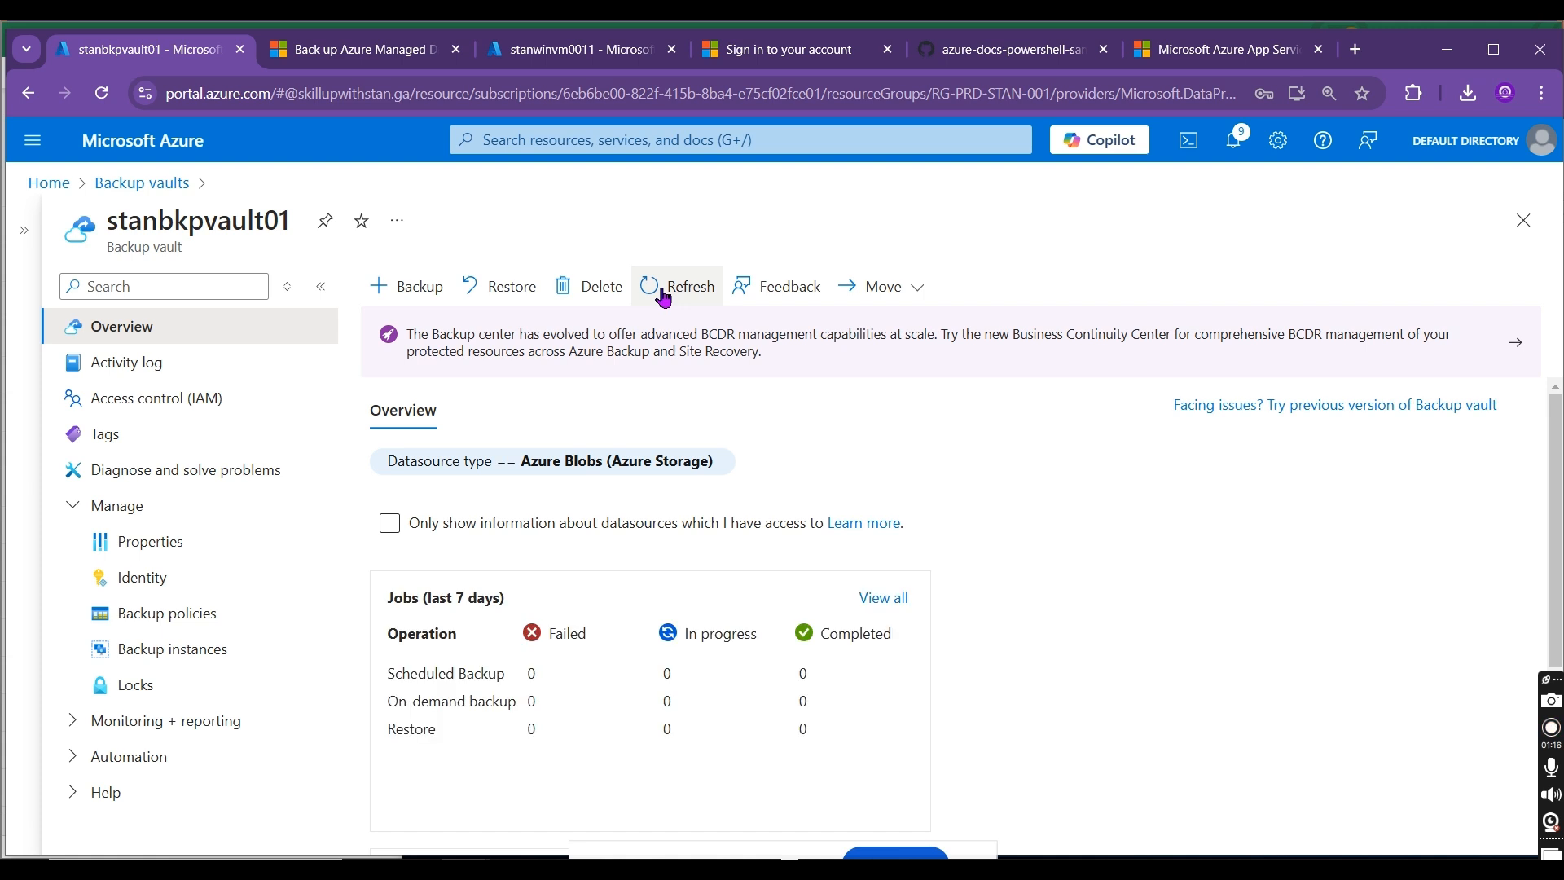
click(662, 295)
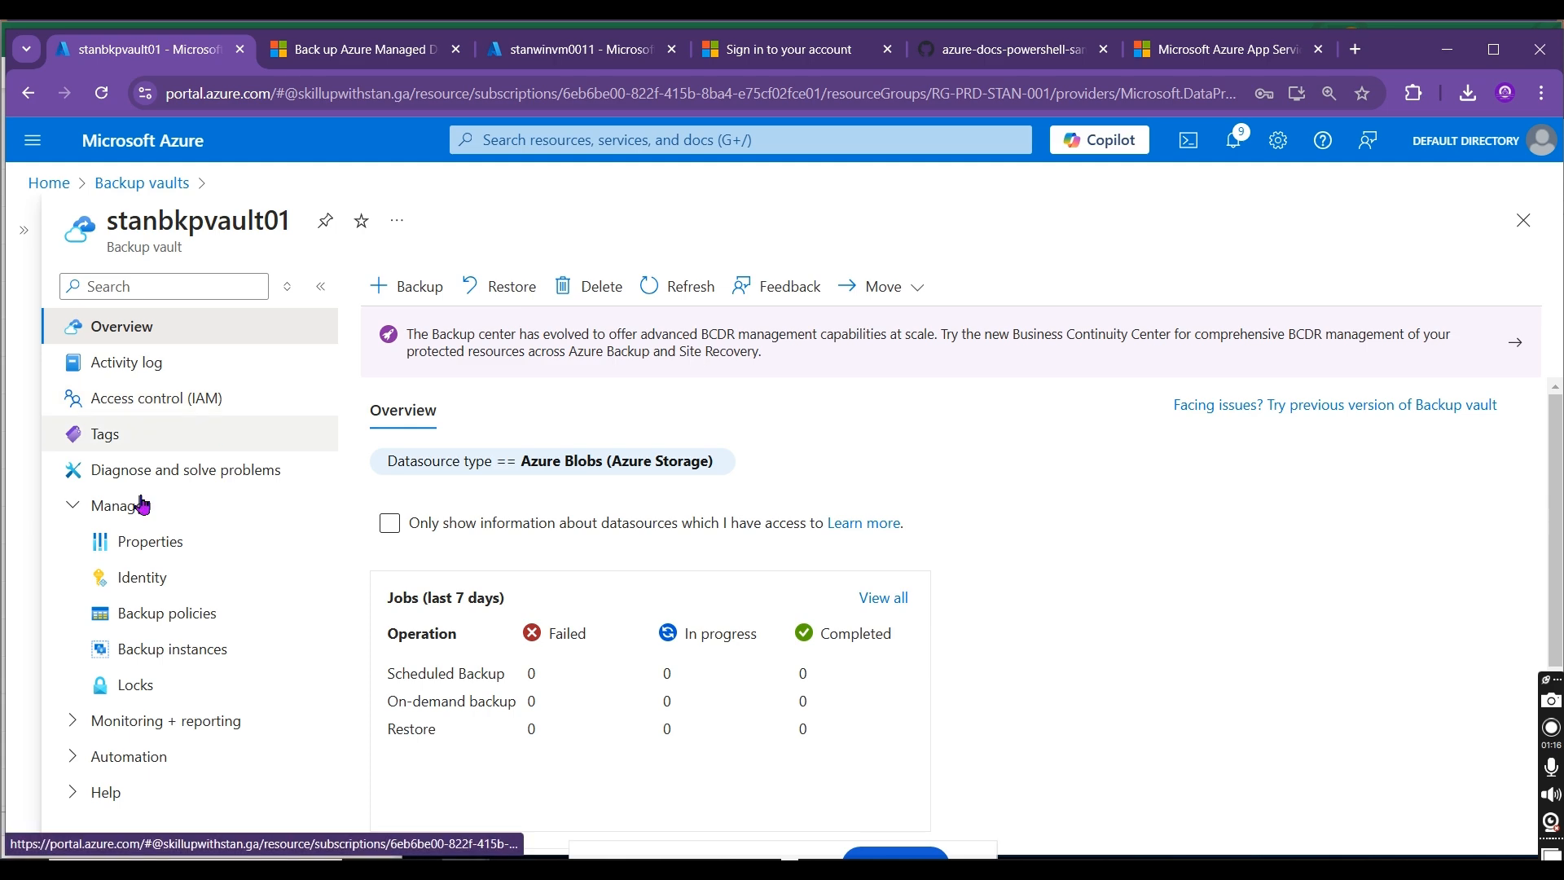
Step: Open the backup instances of stanbkpvault01 and refresh the Azure Disks list
click(184, 649)
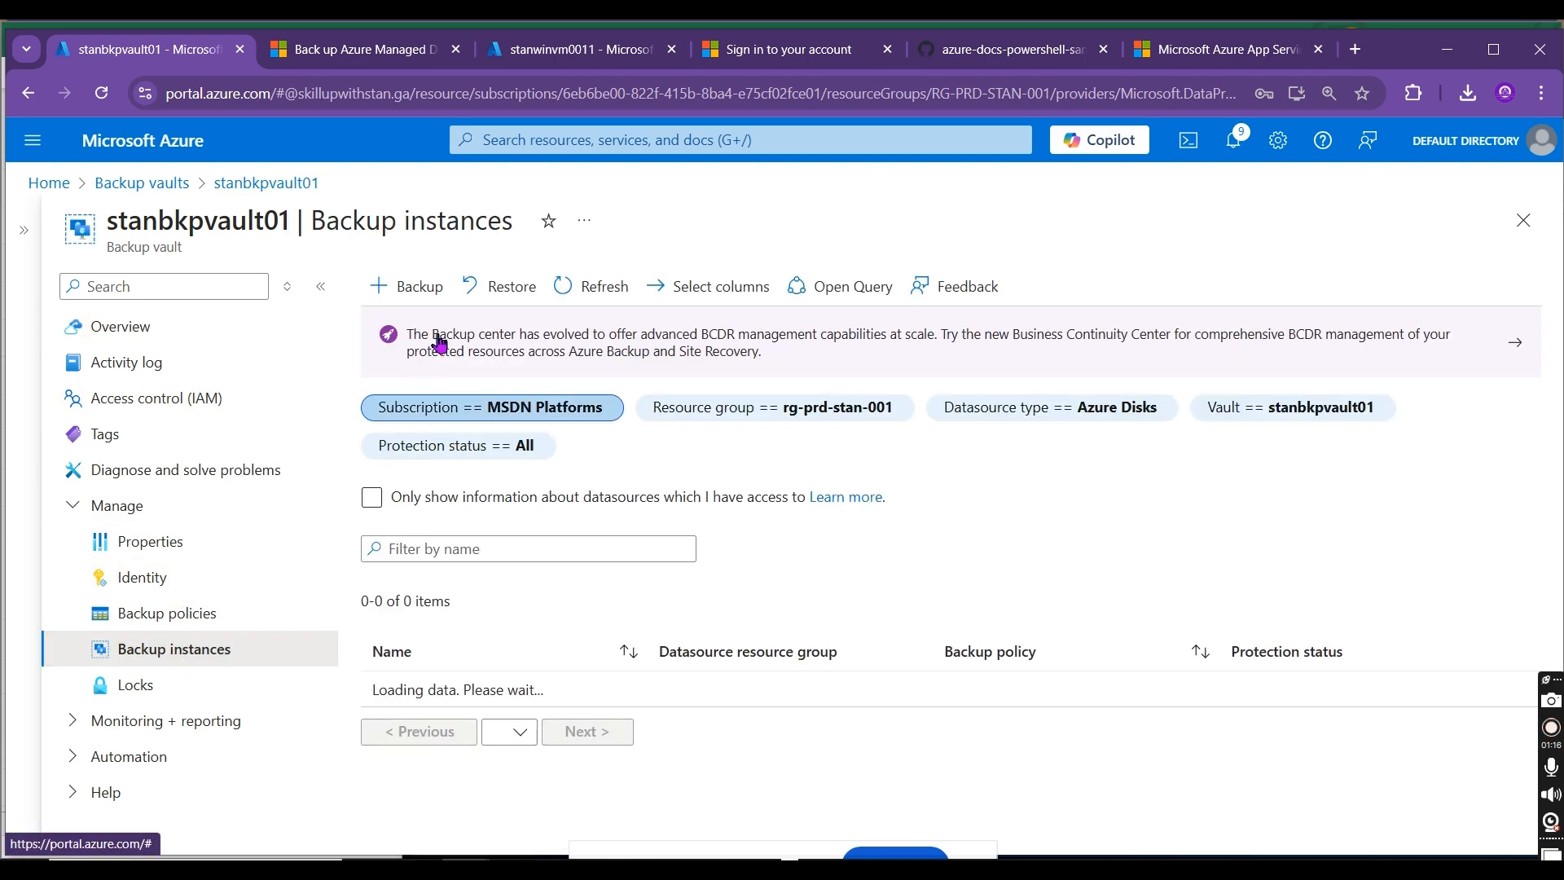
click(590, 298)
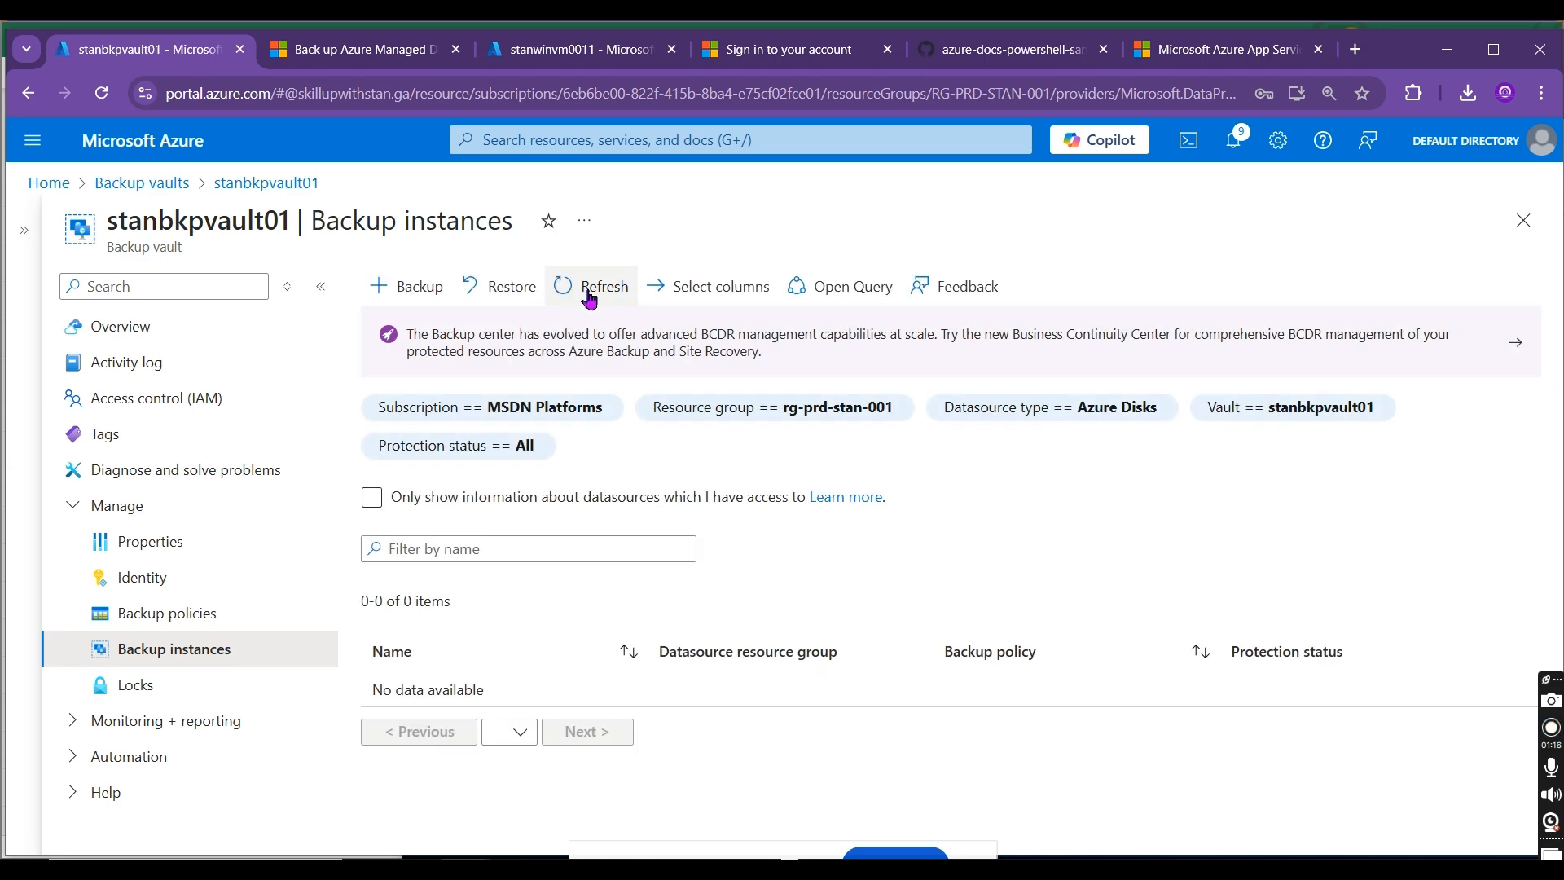
click(589, 297)
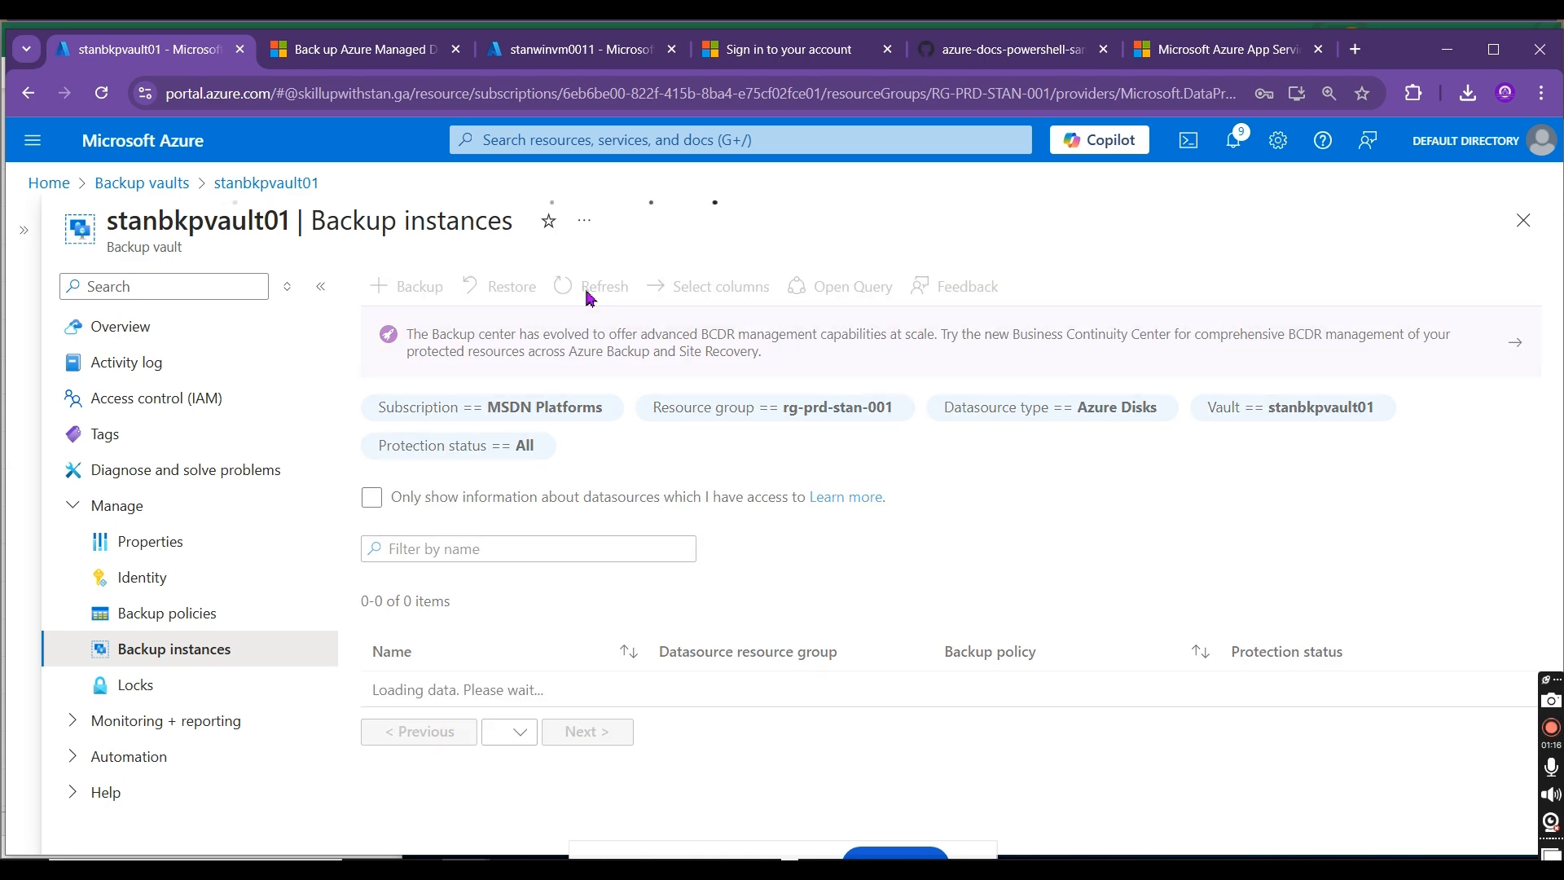
Step: Filter the backup instances to Azure Blobs (Azure Storage) and show the available actions for stanstgacc0022
click(1122, 411)
click(1121, 411)
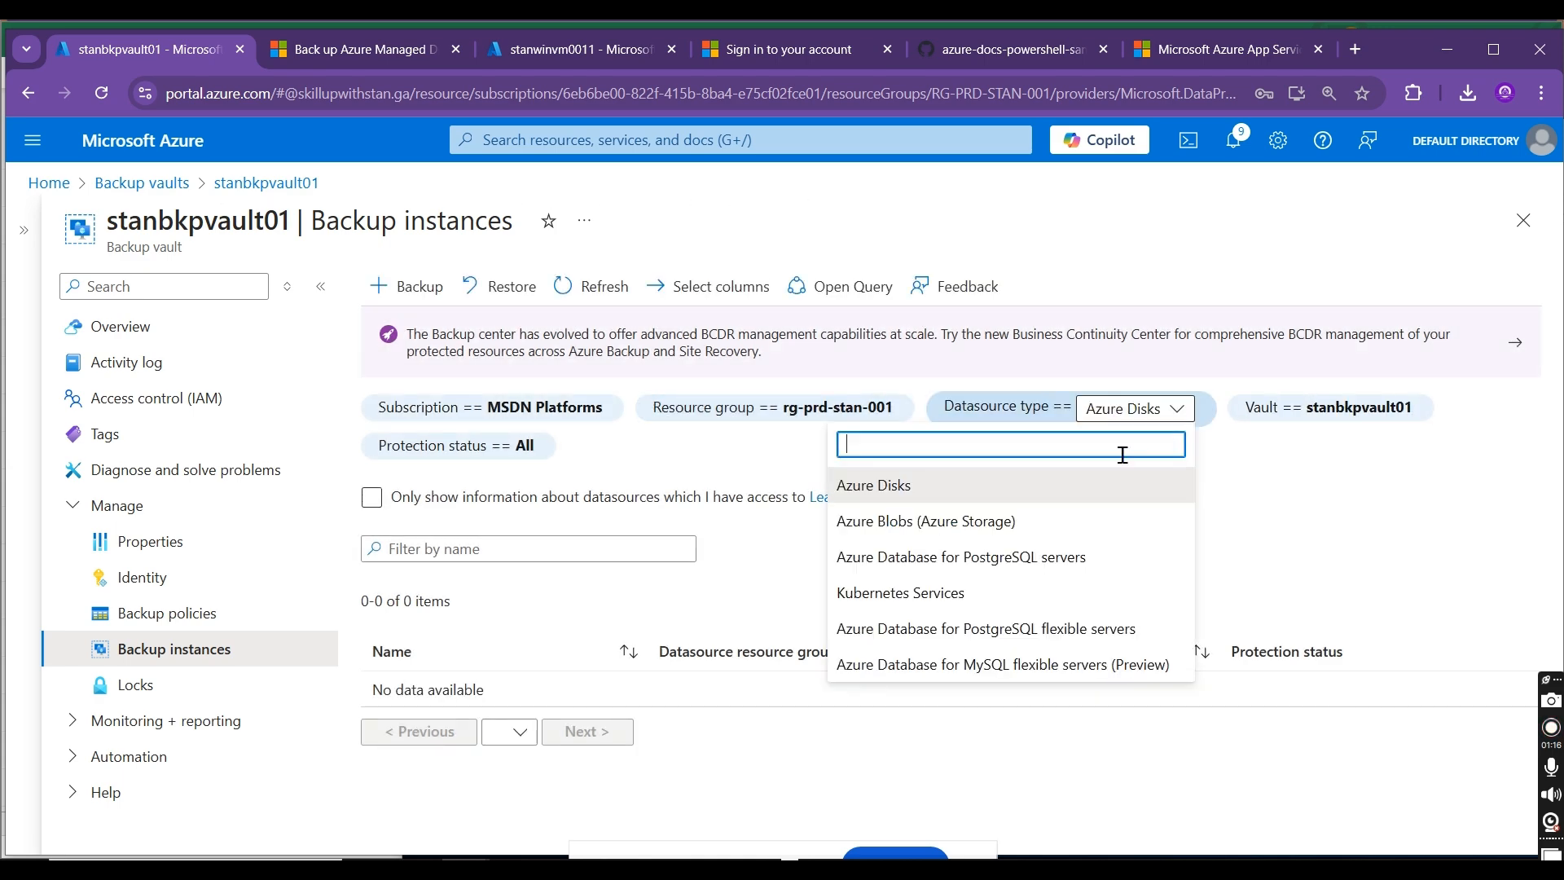
click(1047, 522)
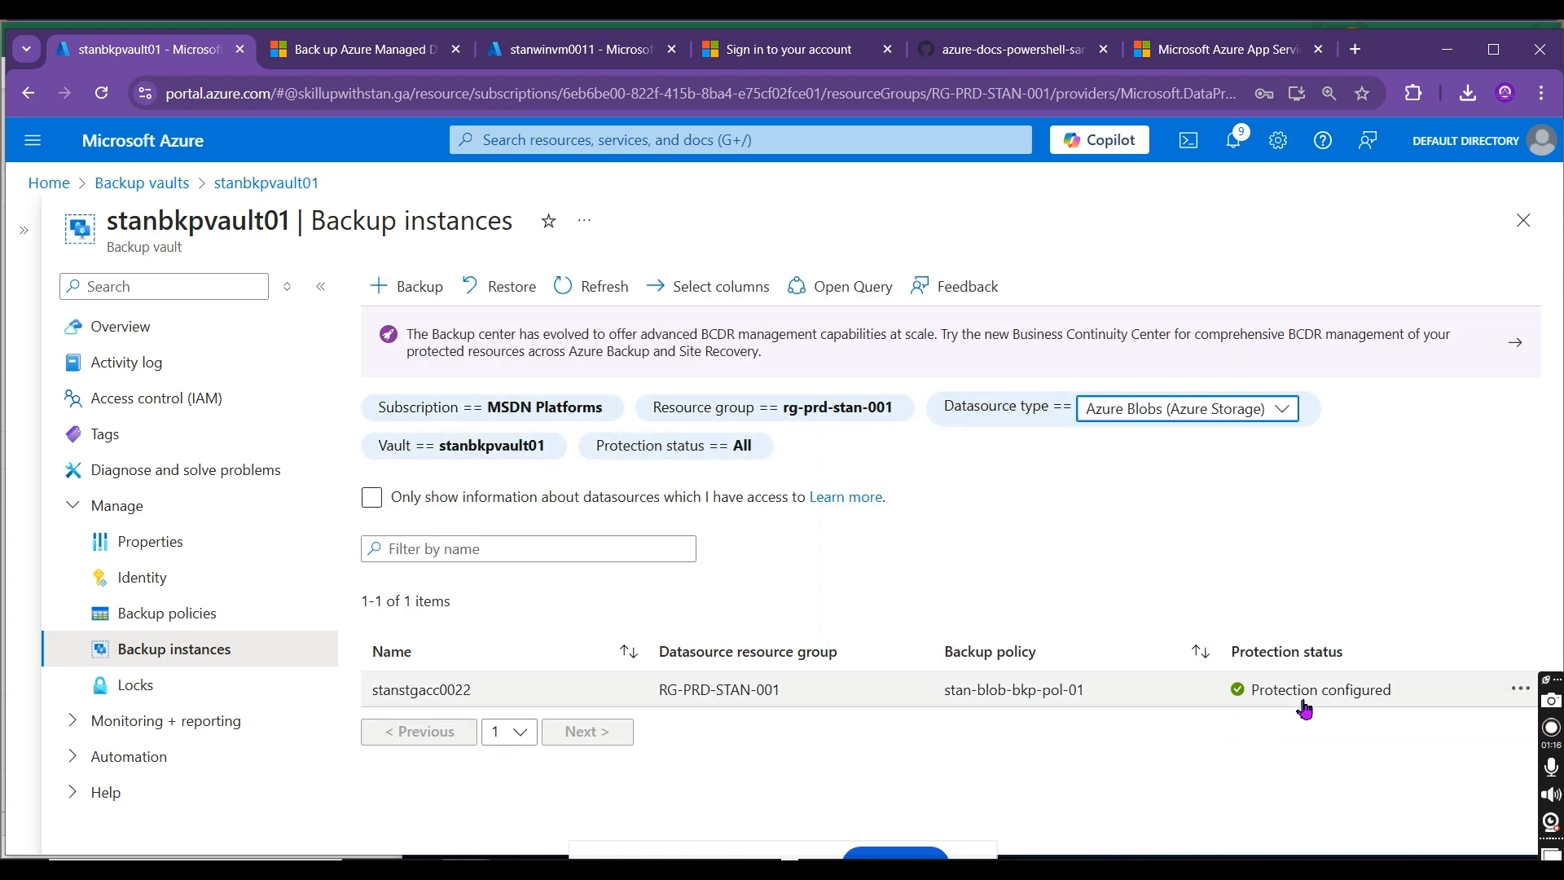
click(1521, 688)
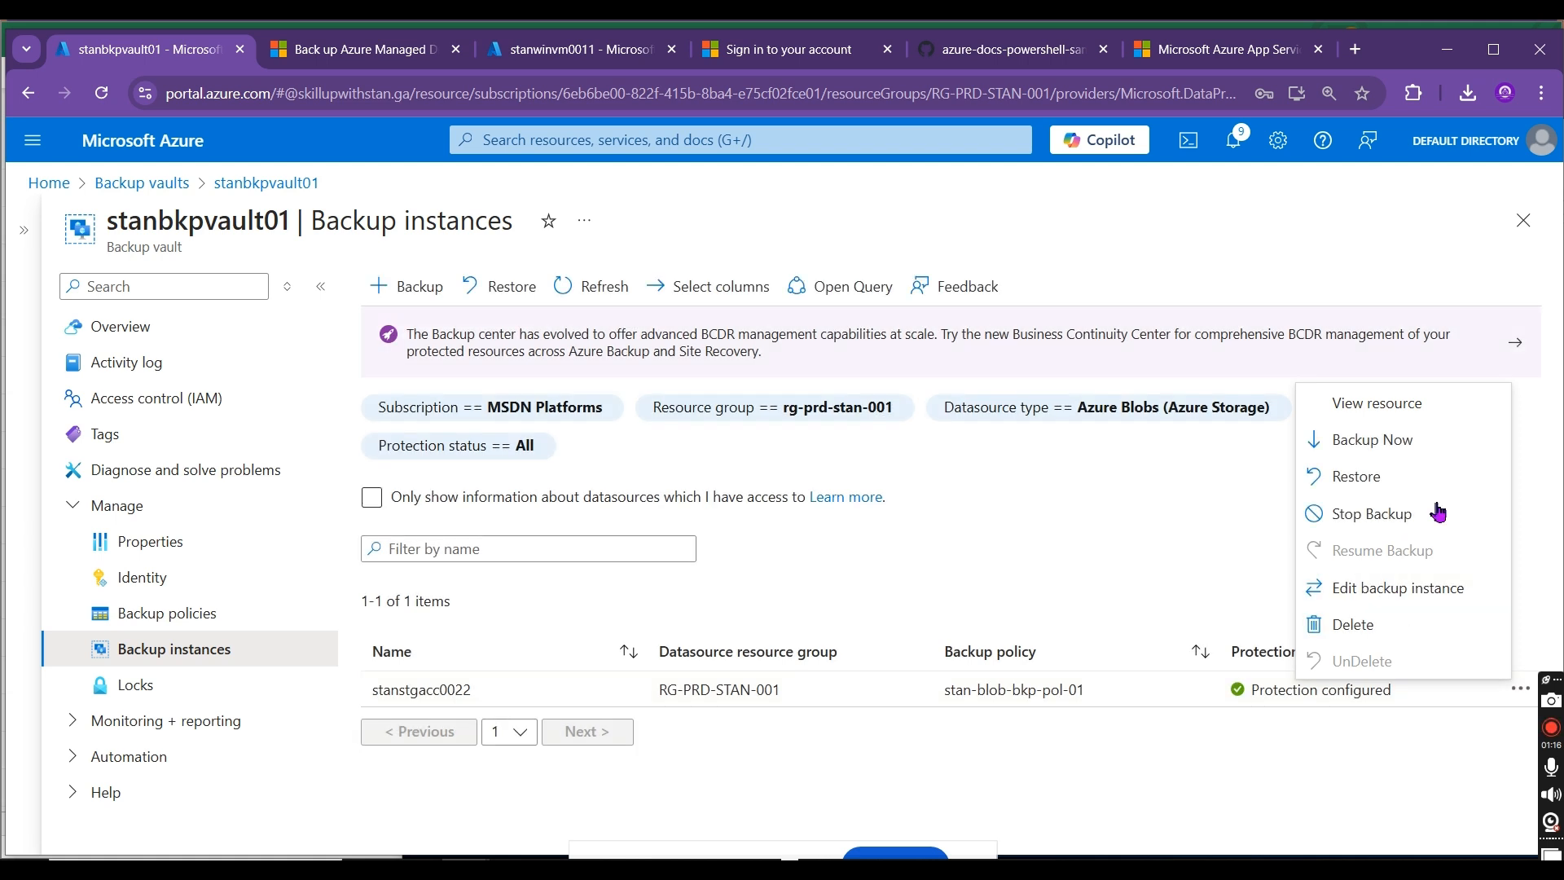
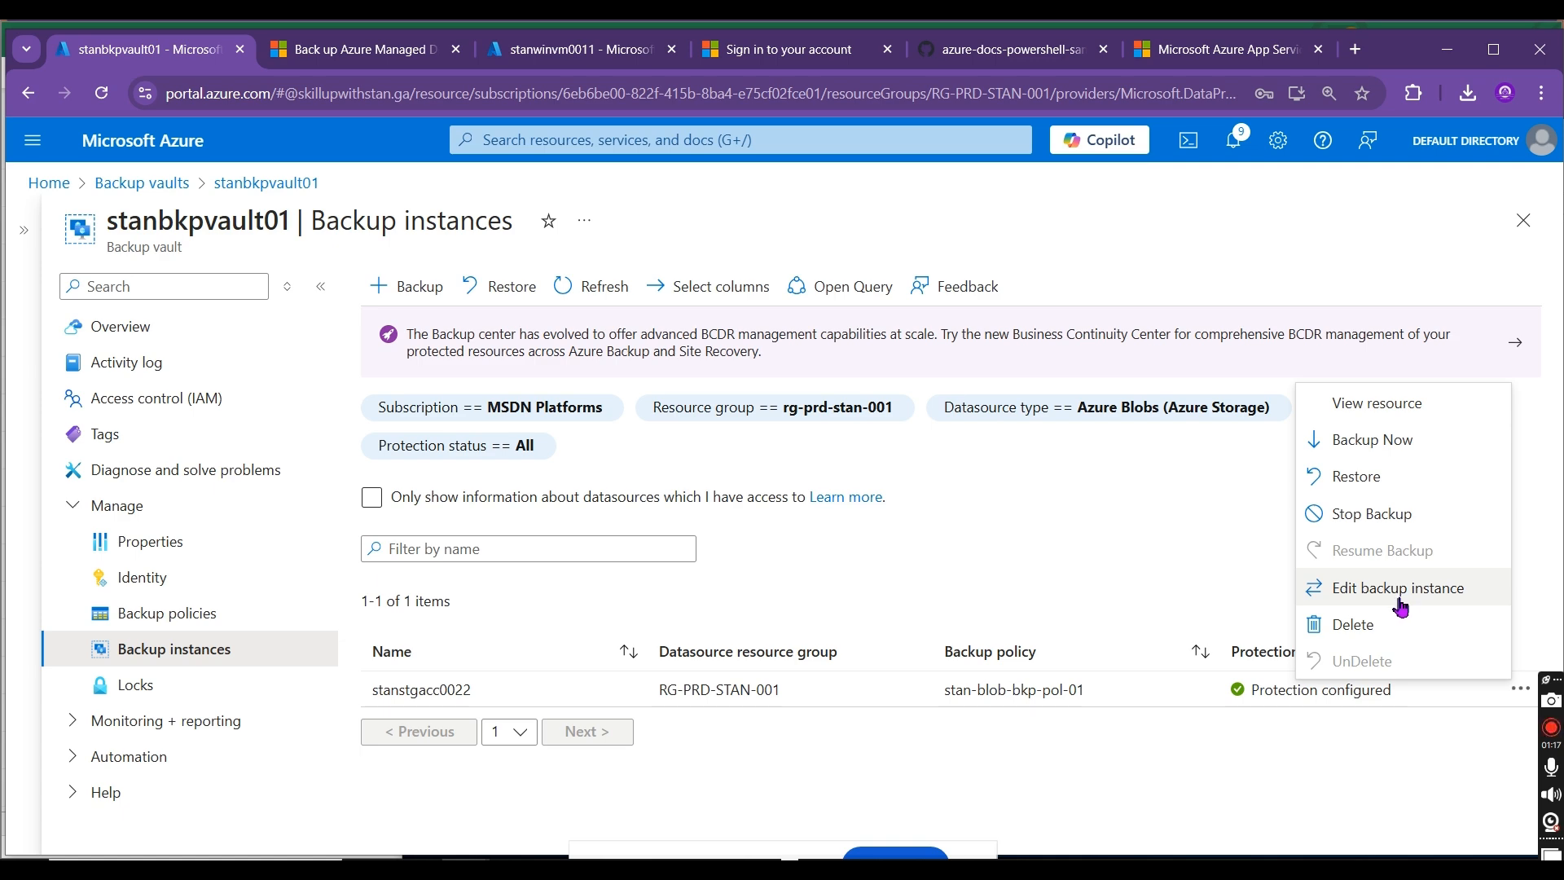
Step: Open the stanstgacc0022 storage account's activity log and examine the JSON details of the Create role assignment event
click(1416, 405)
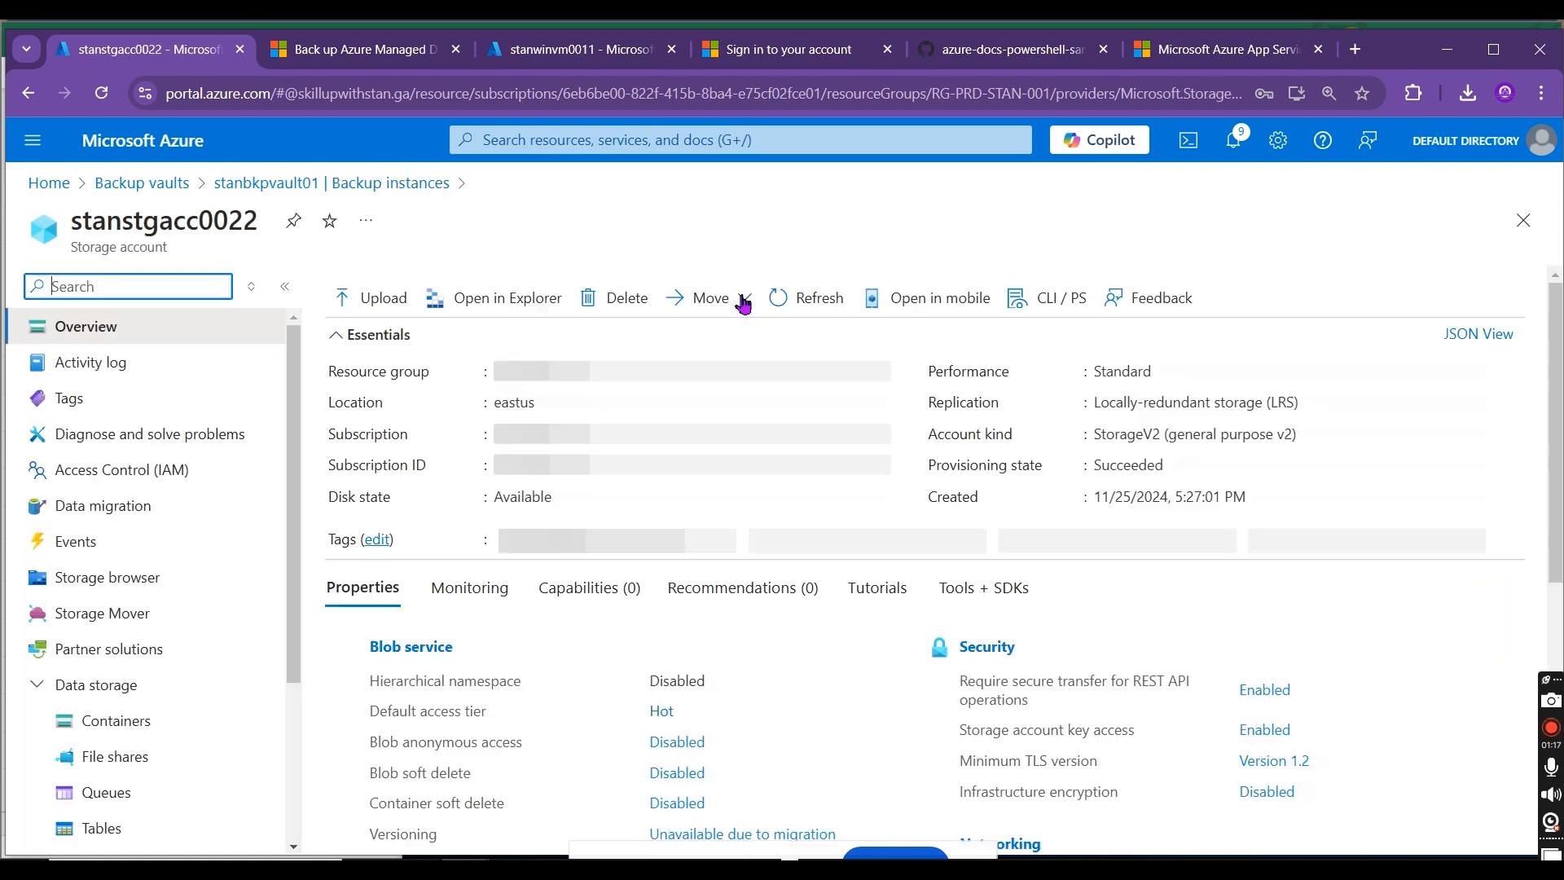
click(115, 363)
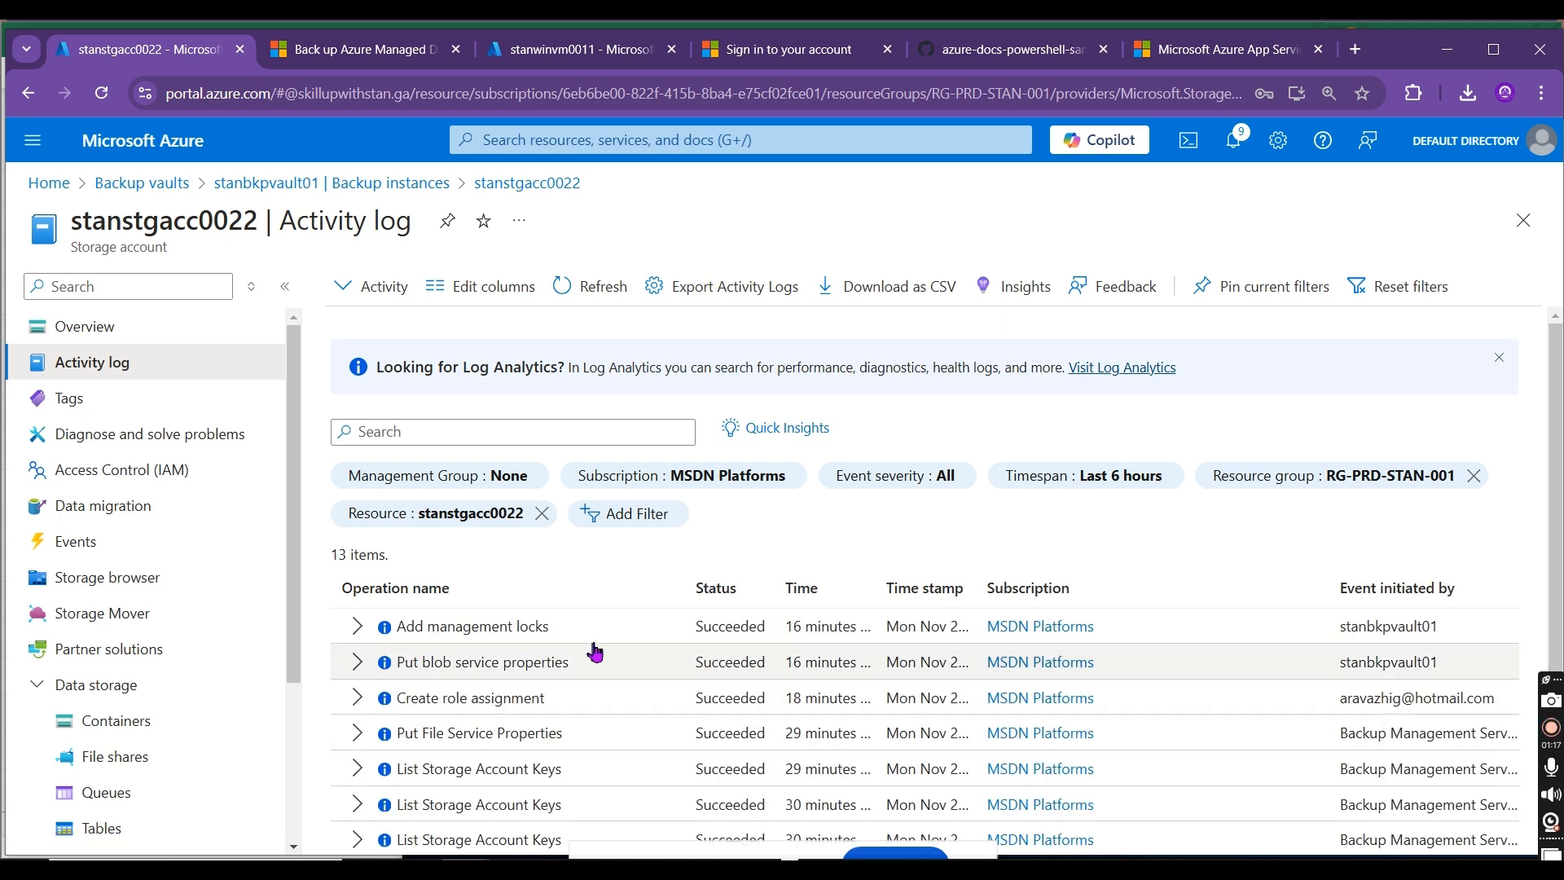
click(491, 707)
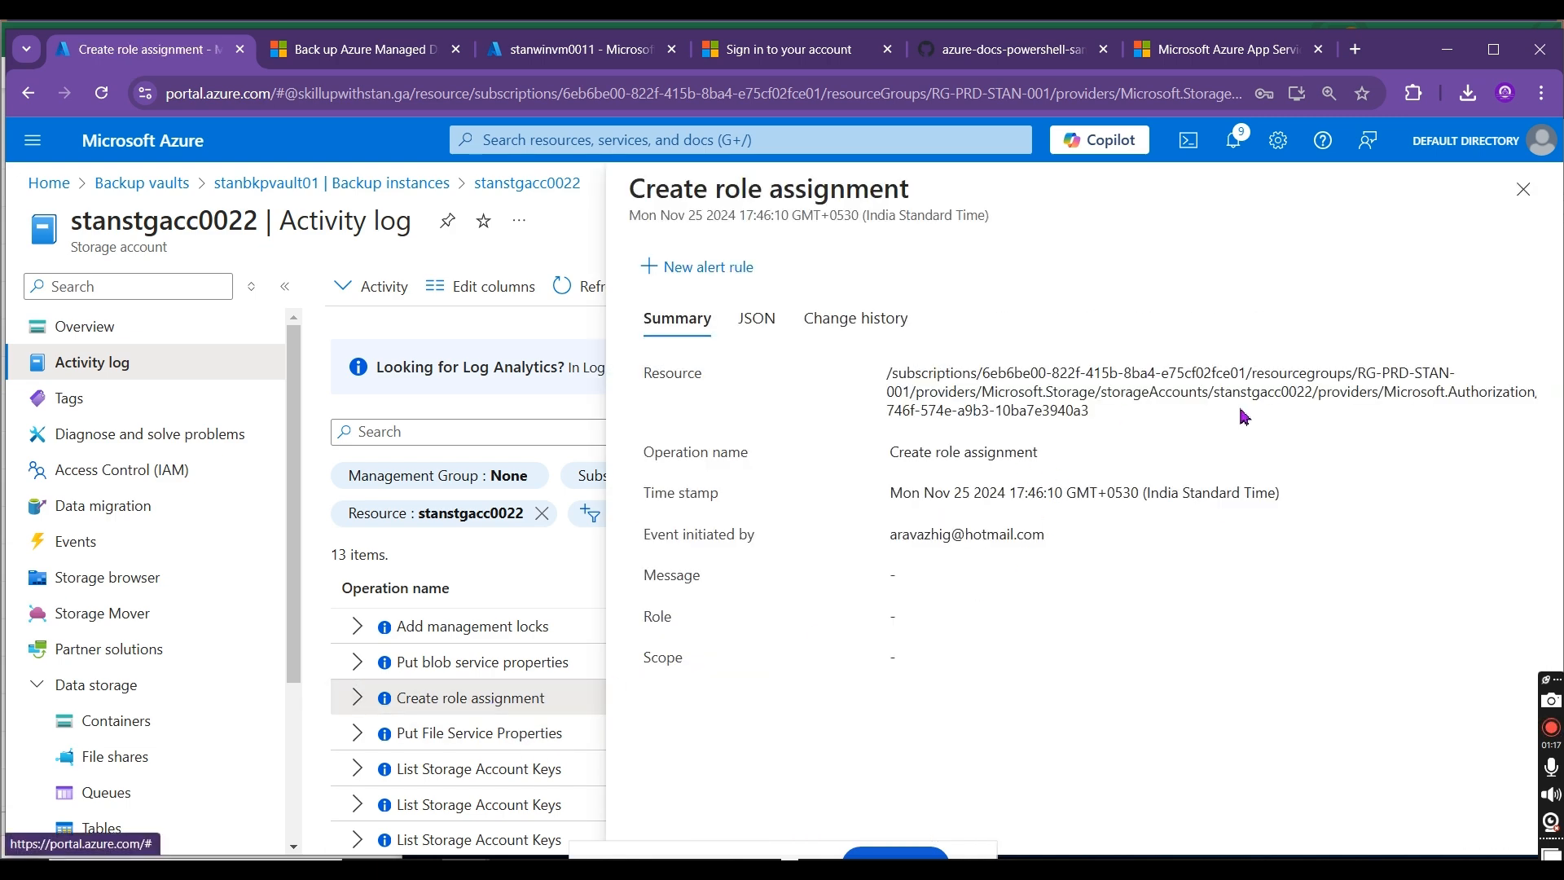
click(759, 326)
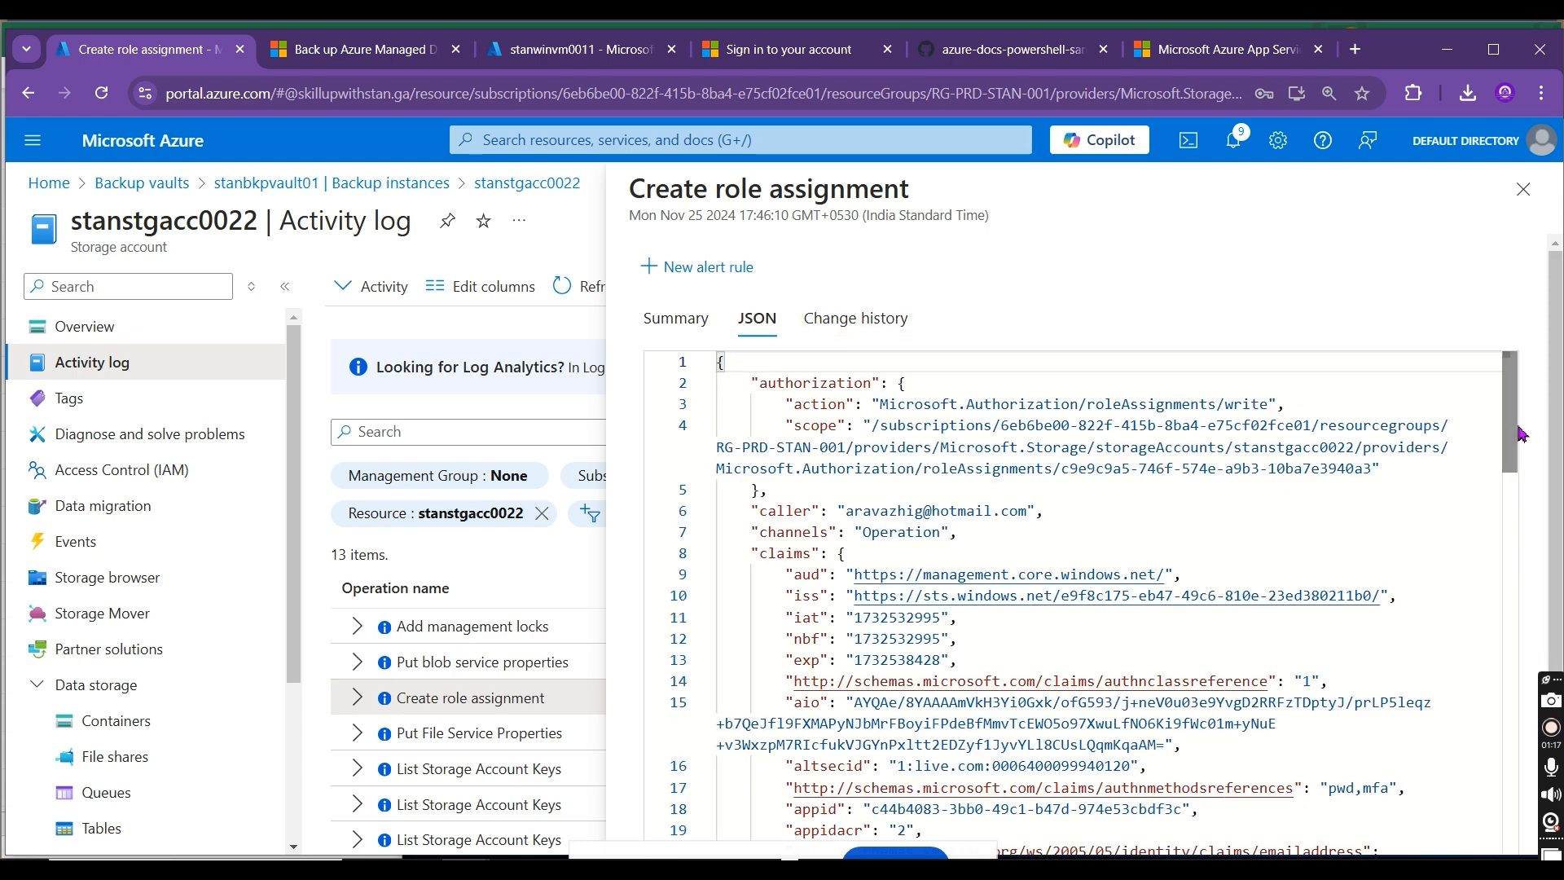
drag(1511, 425, 1508, 762)
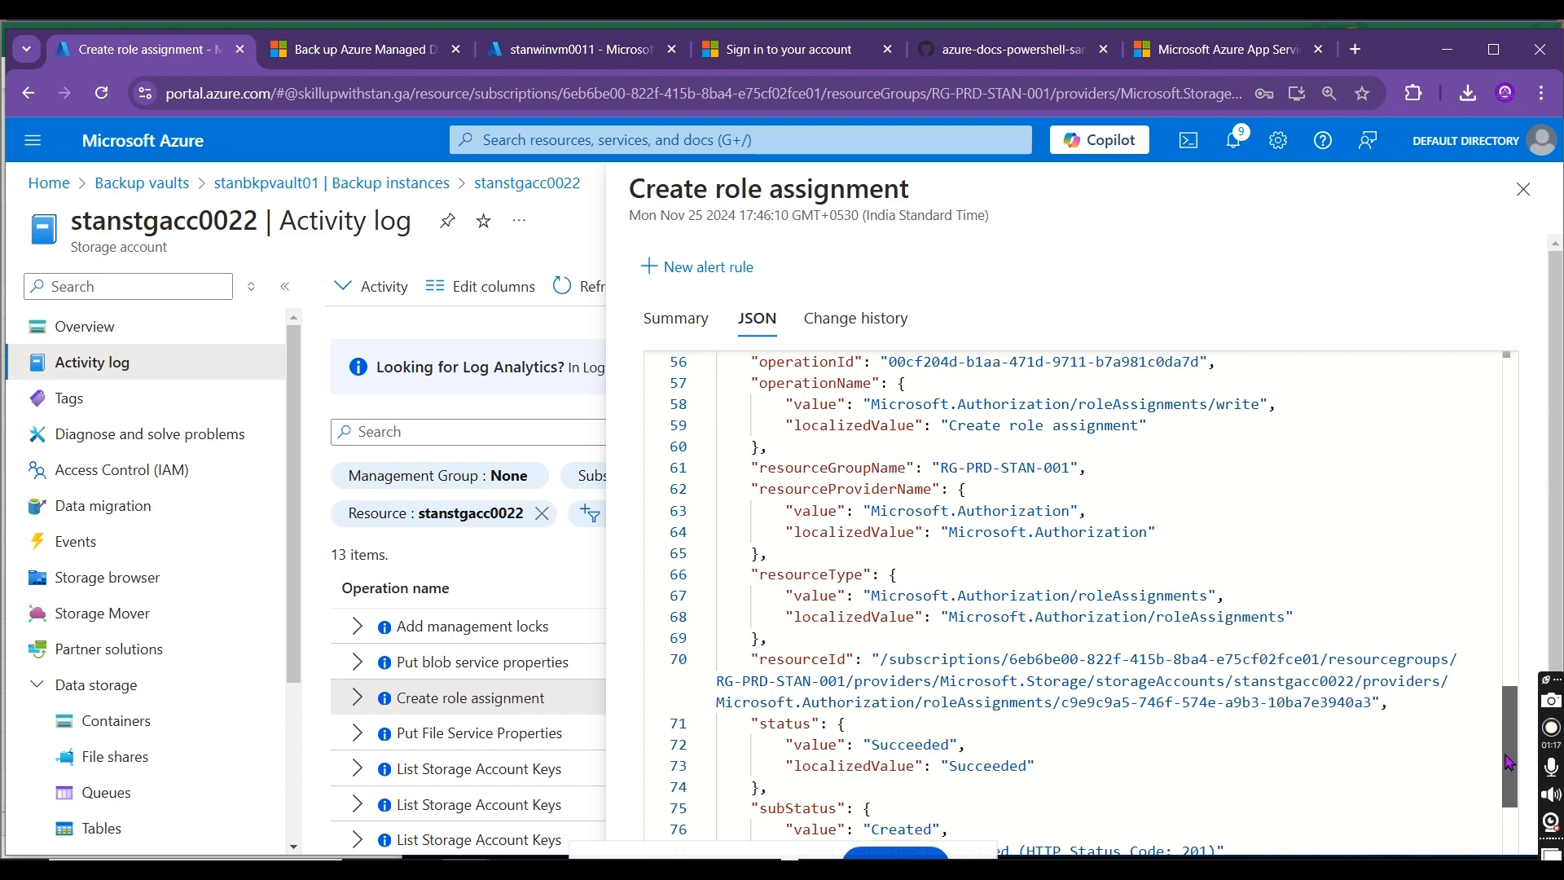
drag(1509, 762, 1503, 261)
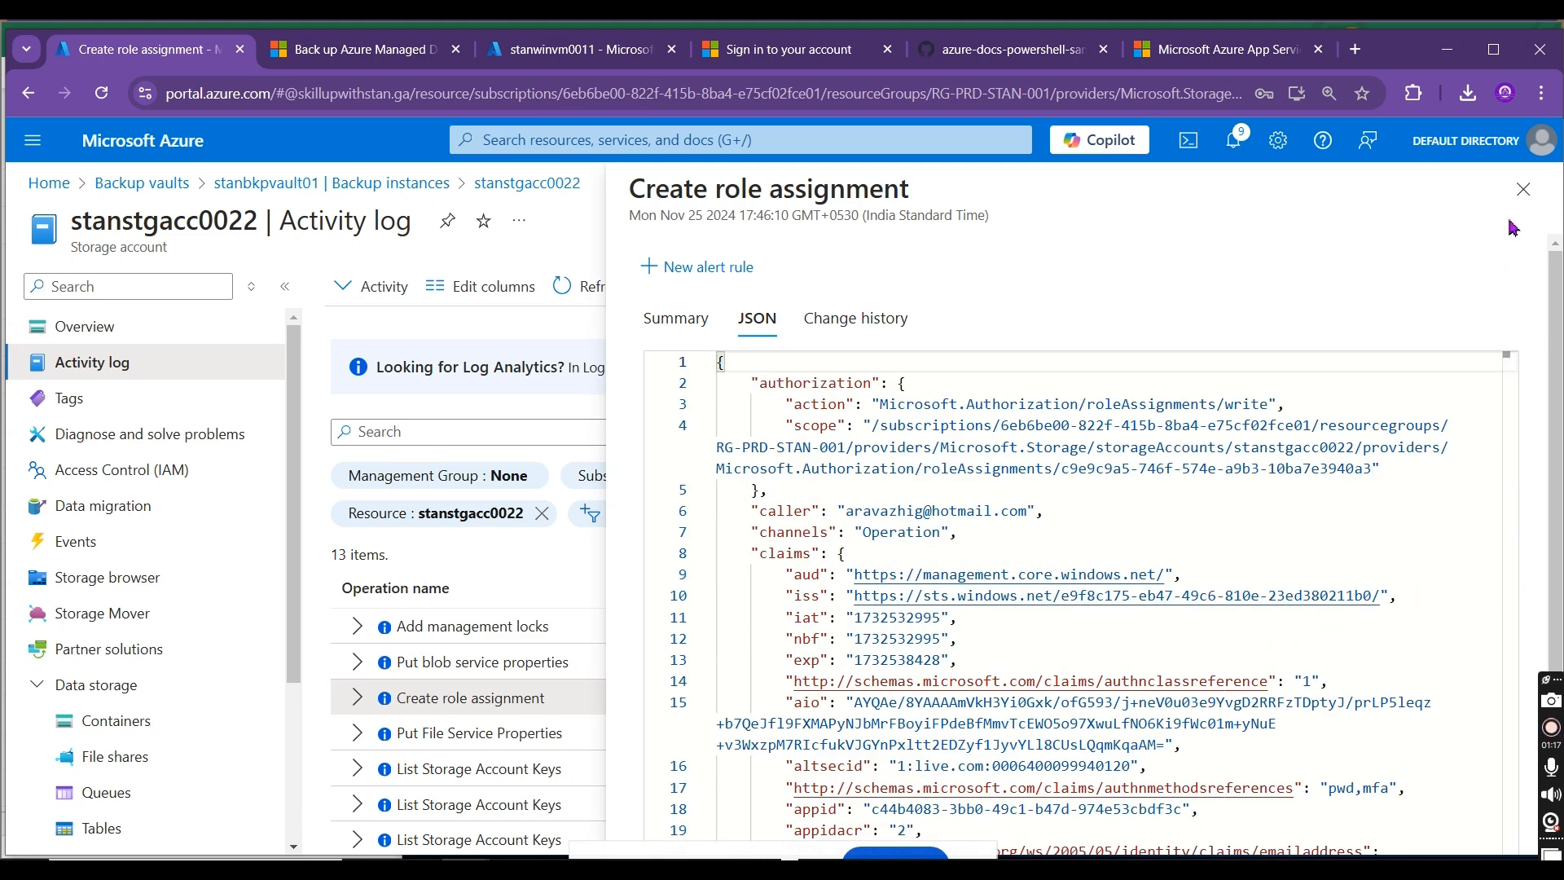
click(1521, 190)
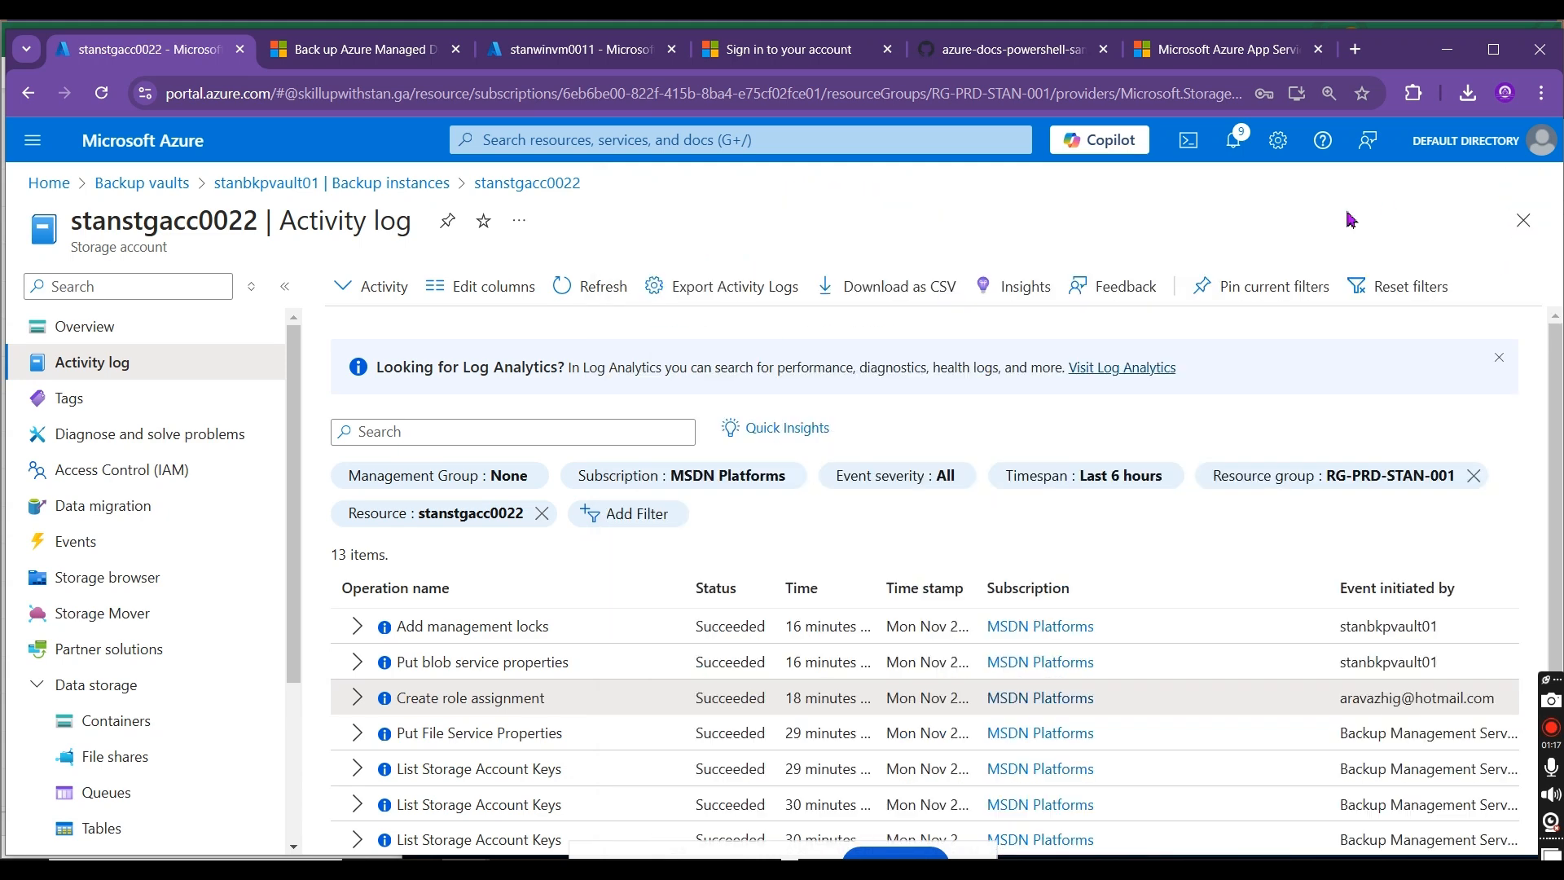
Step: Return to the stanbkpvault01 backup vault and open its backup jobs
click(133, 183)
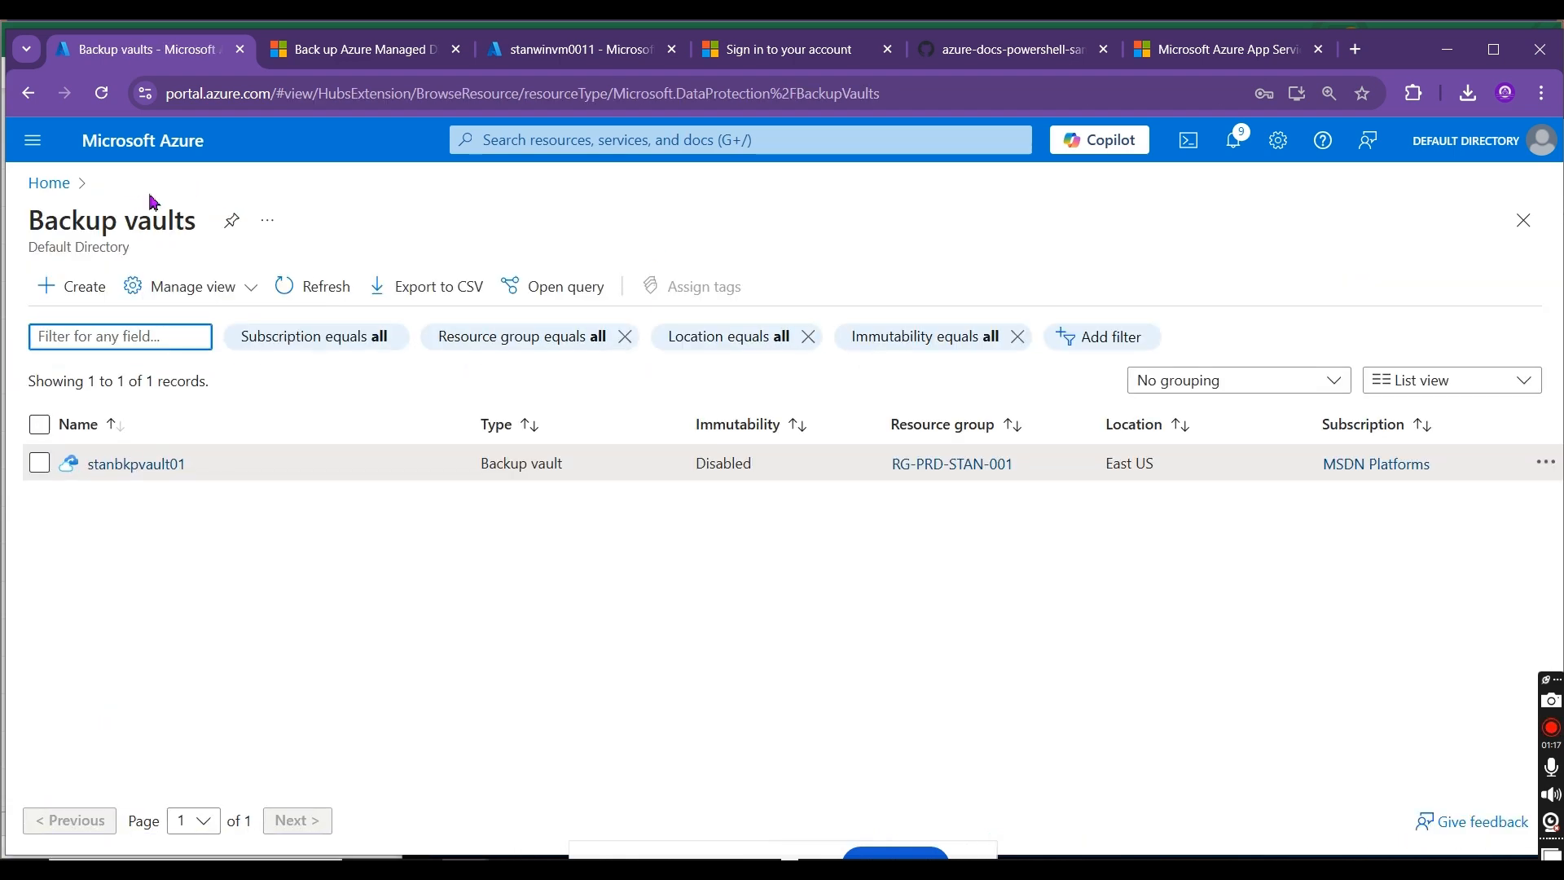
click(126, 463)
click(319, 220)
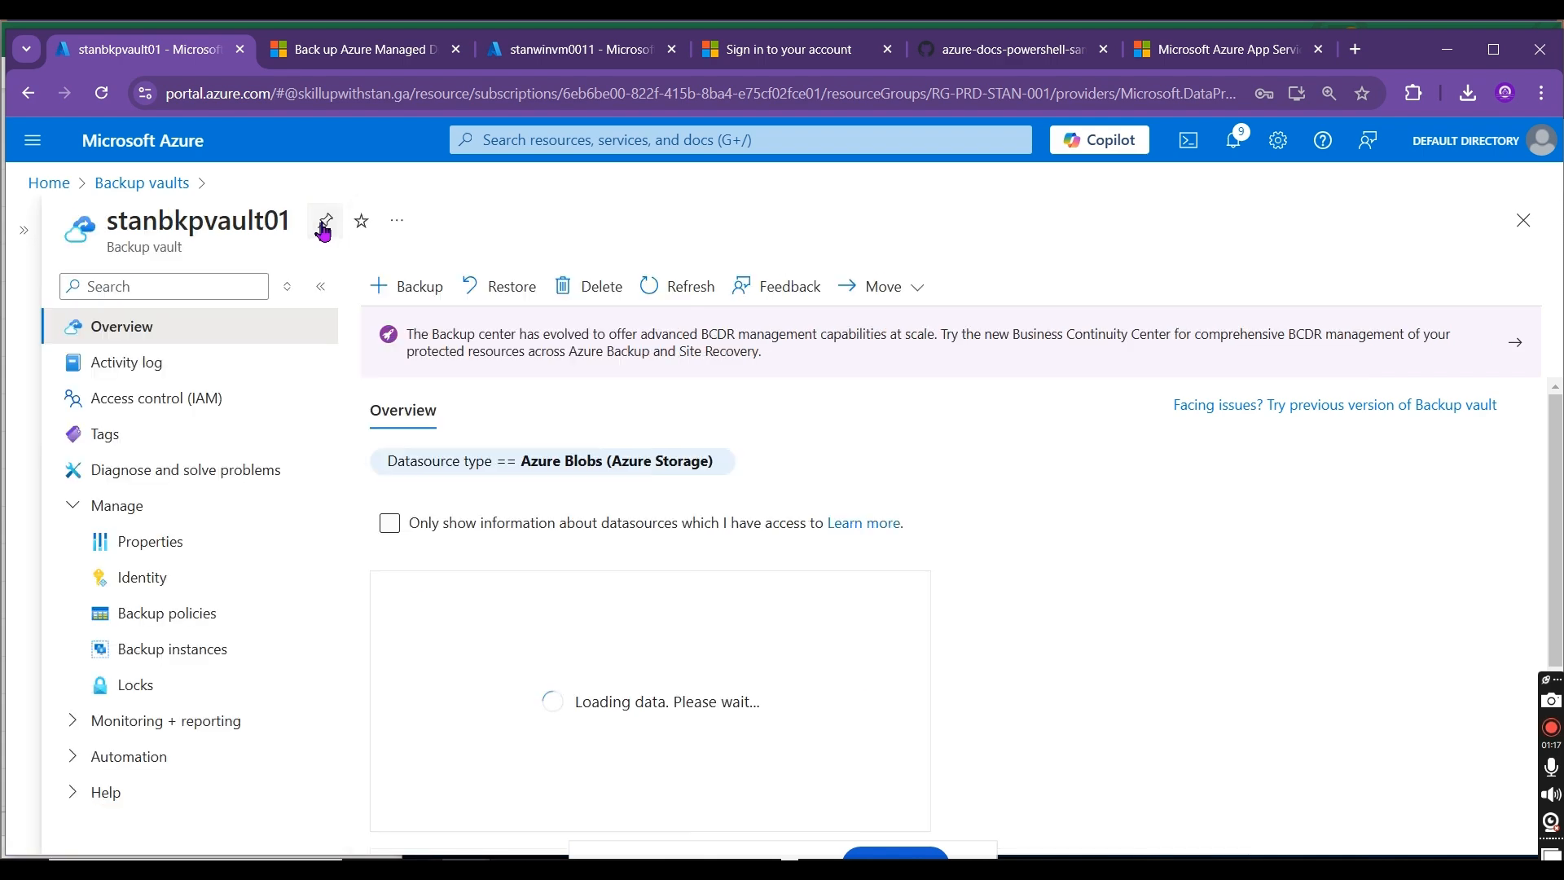
click(139, 720)
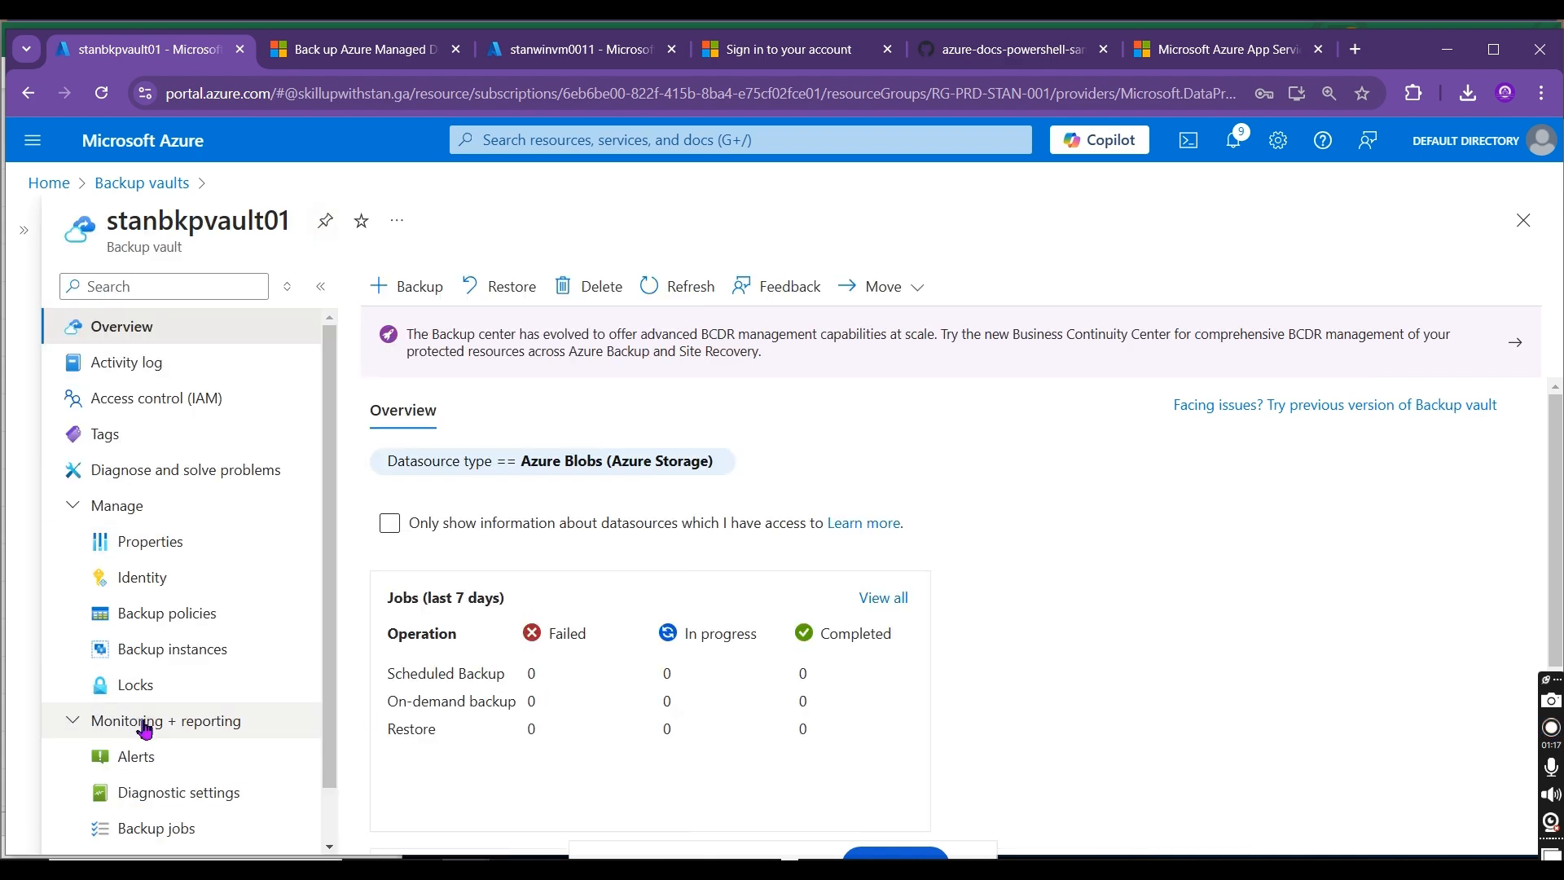
scroll(324, 513, down, 1)
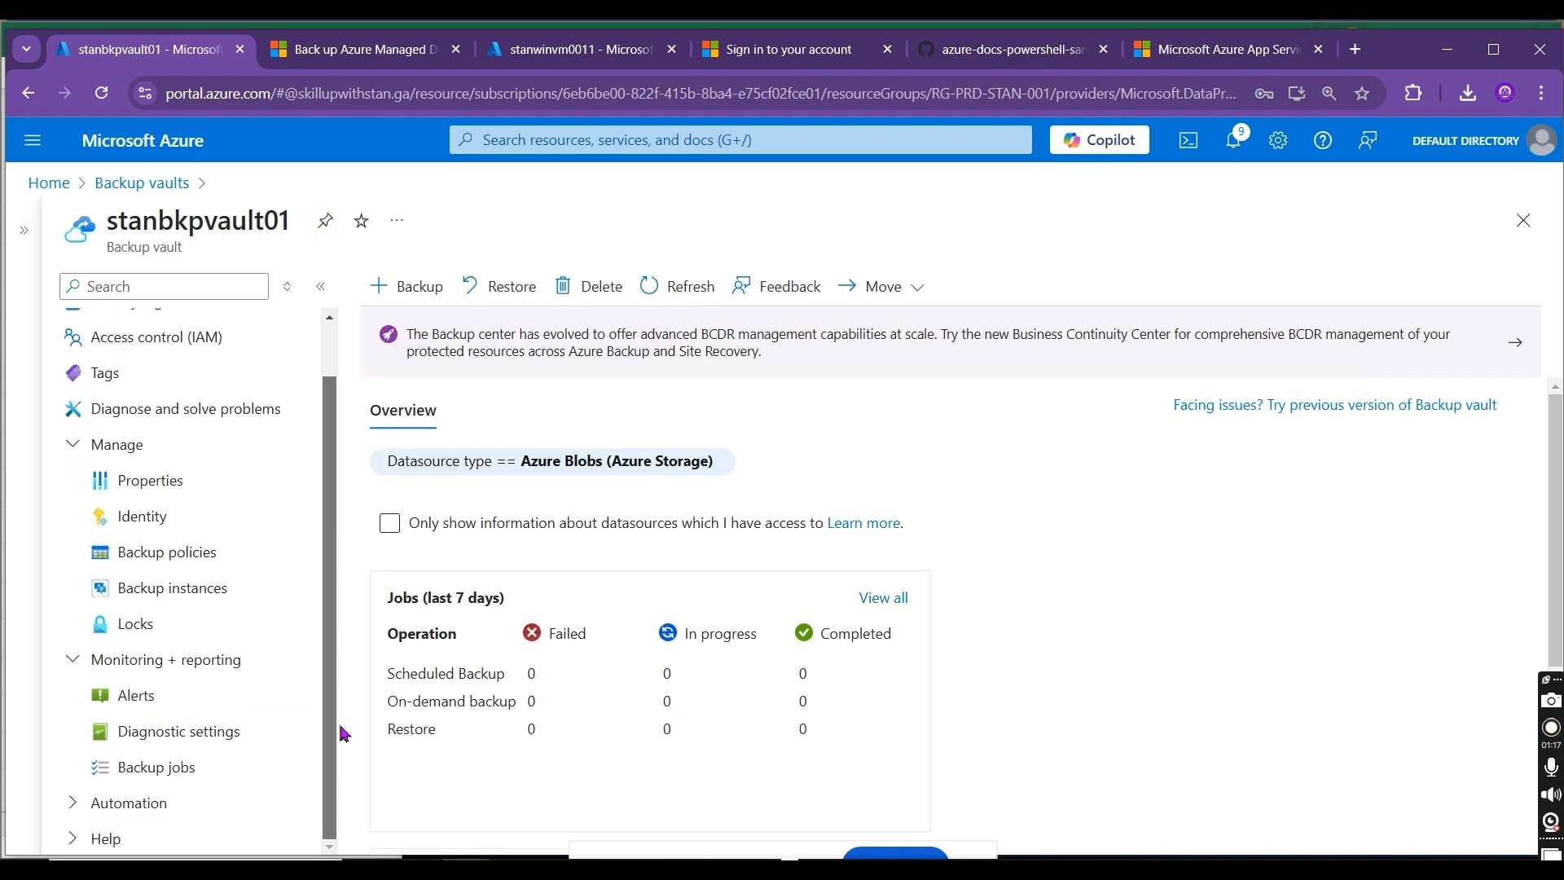
click(200, 767)
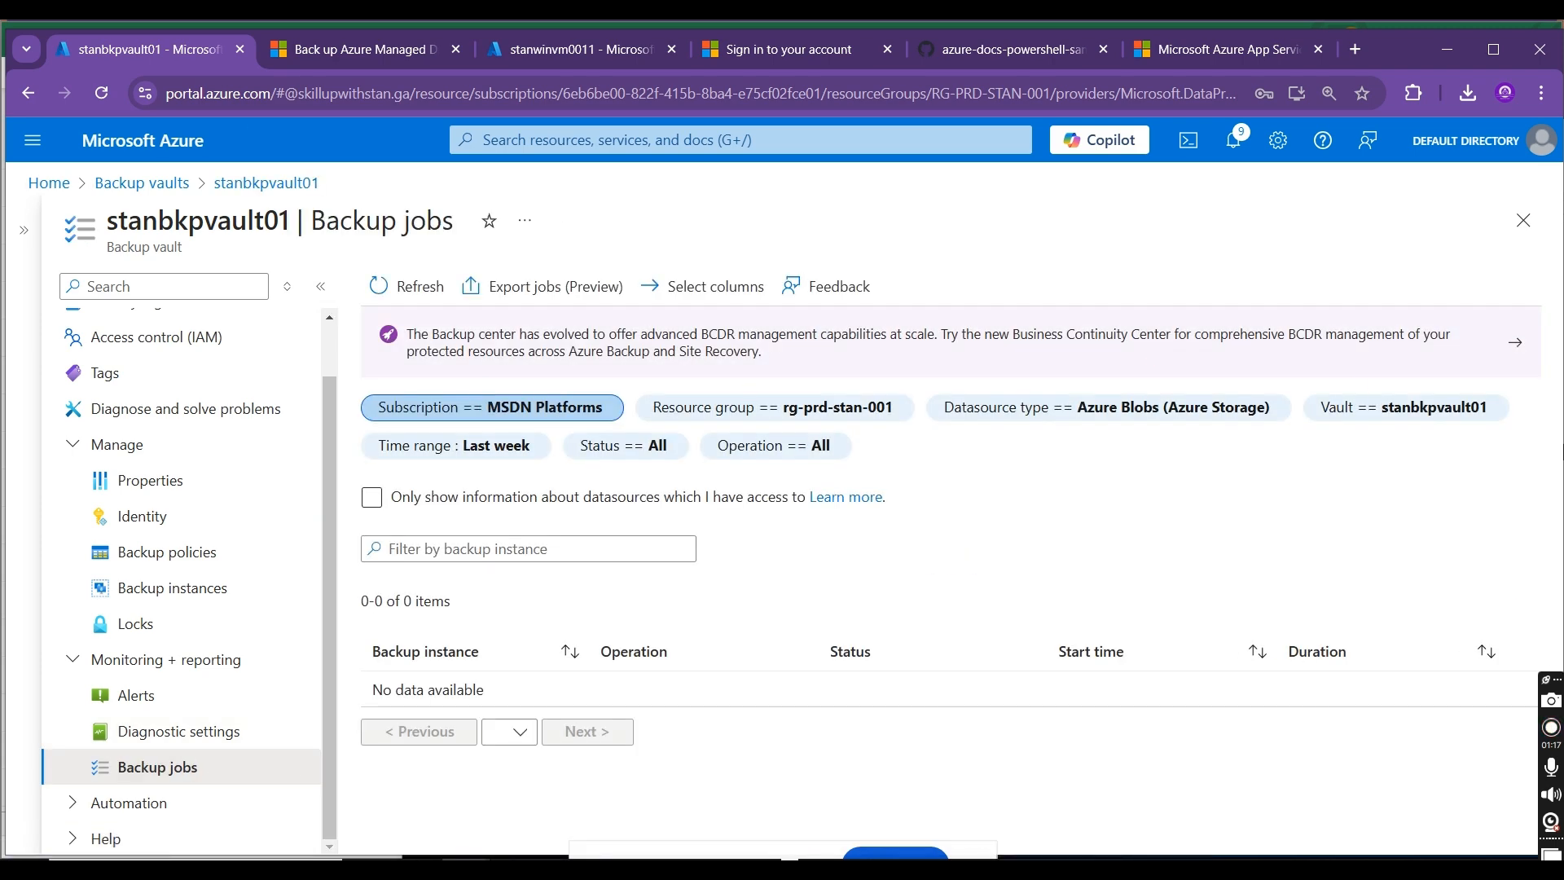
Step: Check the datasource types, refresh the Azure Blobs backup jobs, and set their time range to Last 24 hours
click(1197, 407)
click(1197, 410)
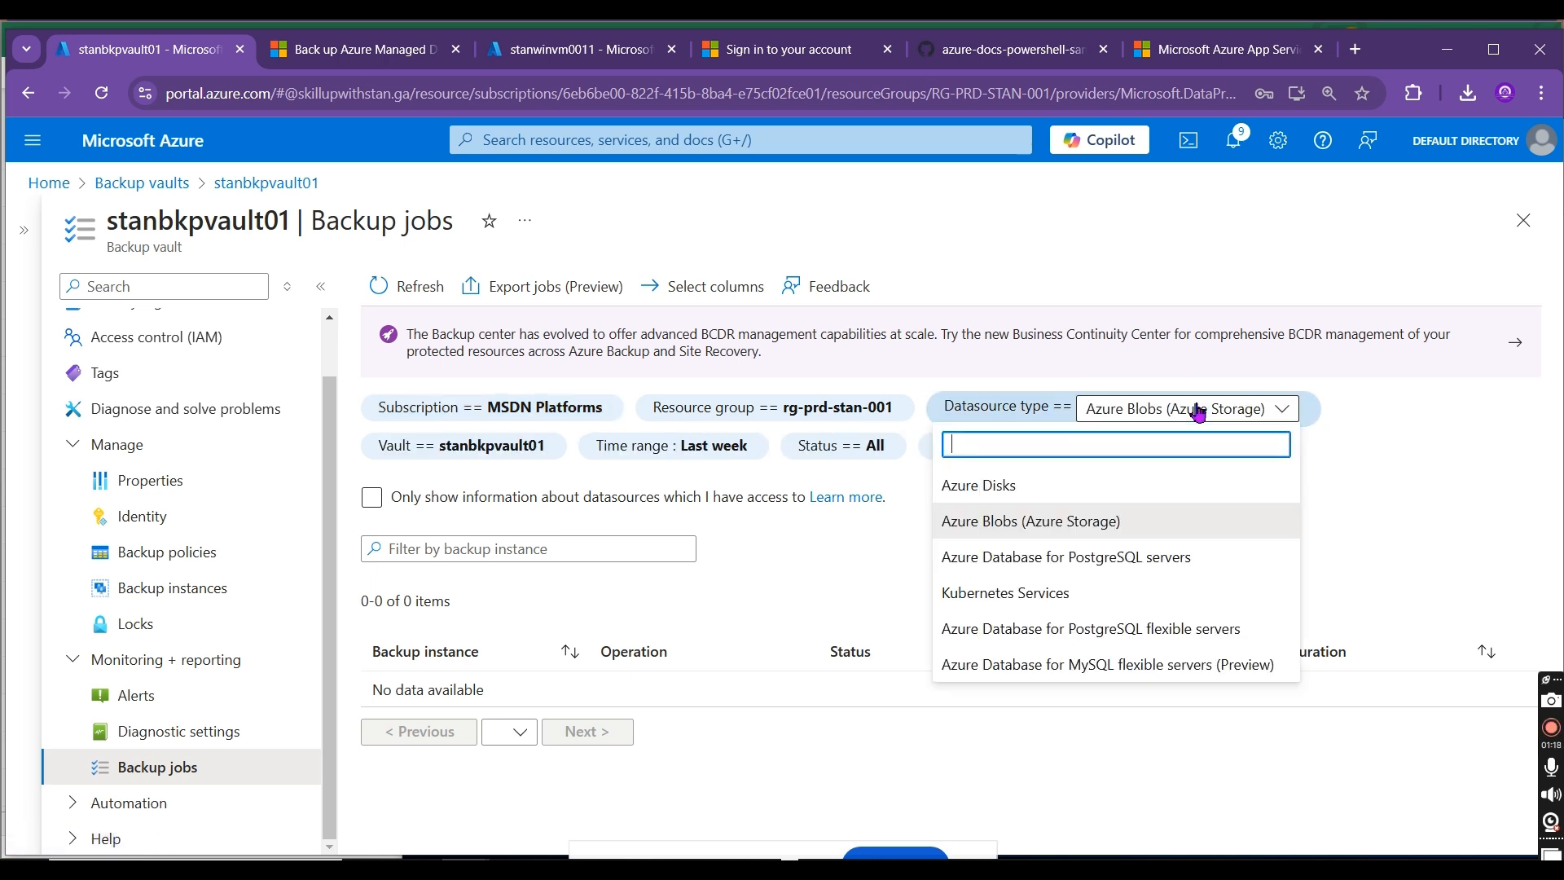
click(1421, 450)
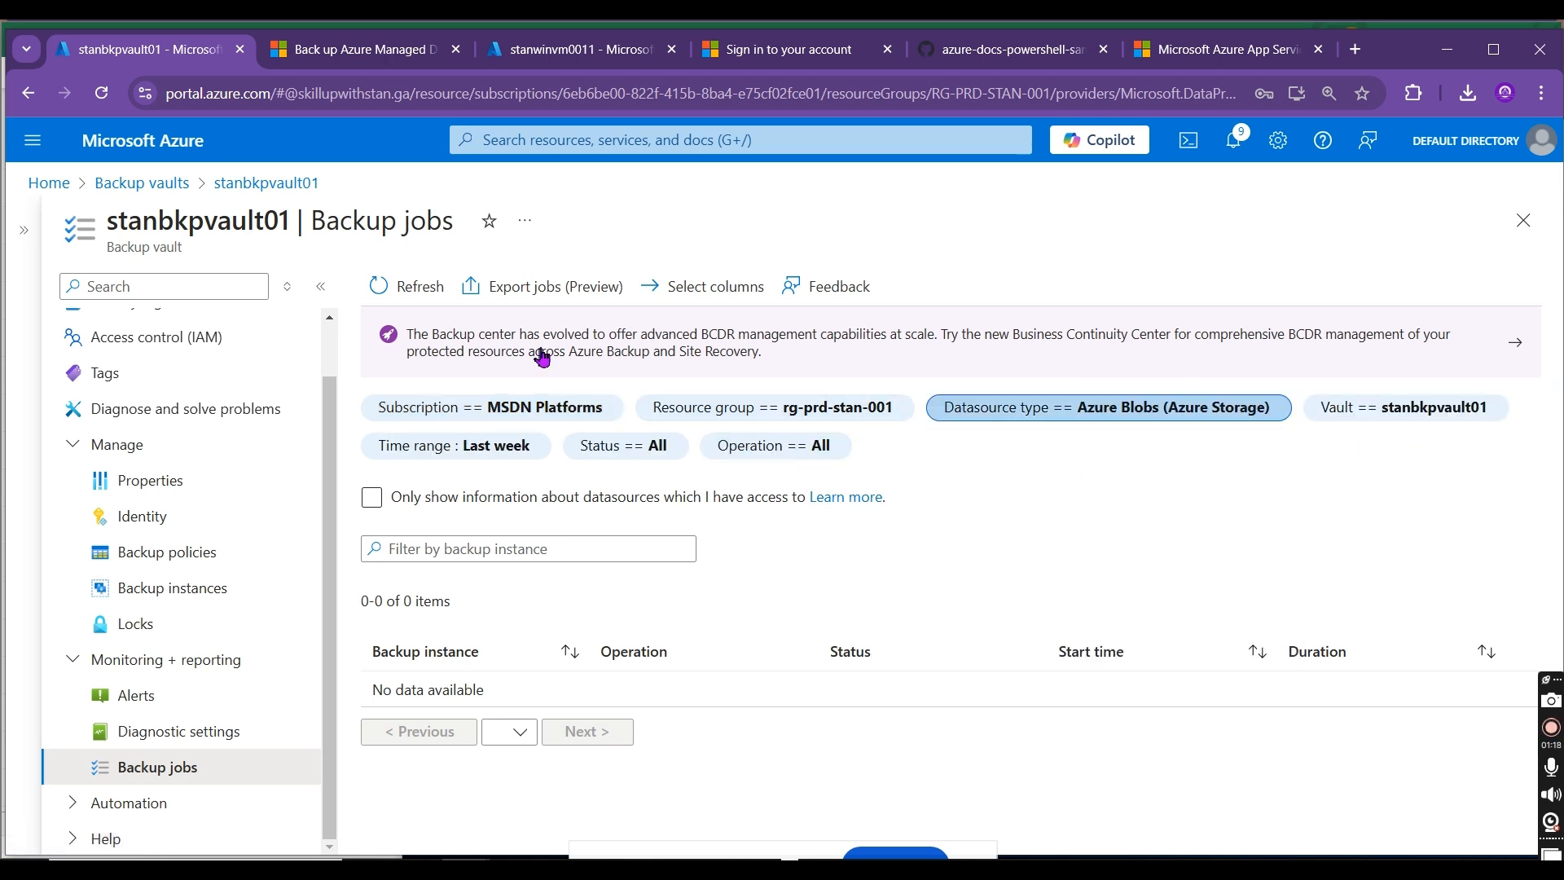
click(403, 291)
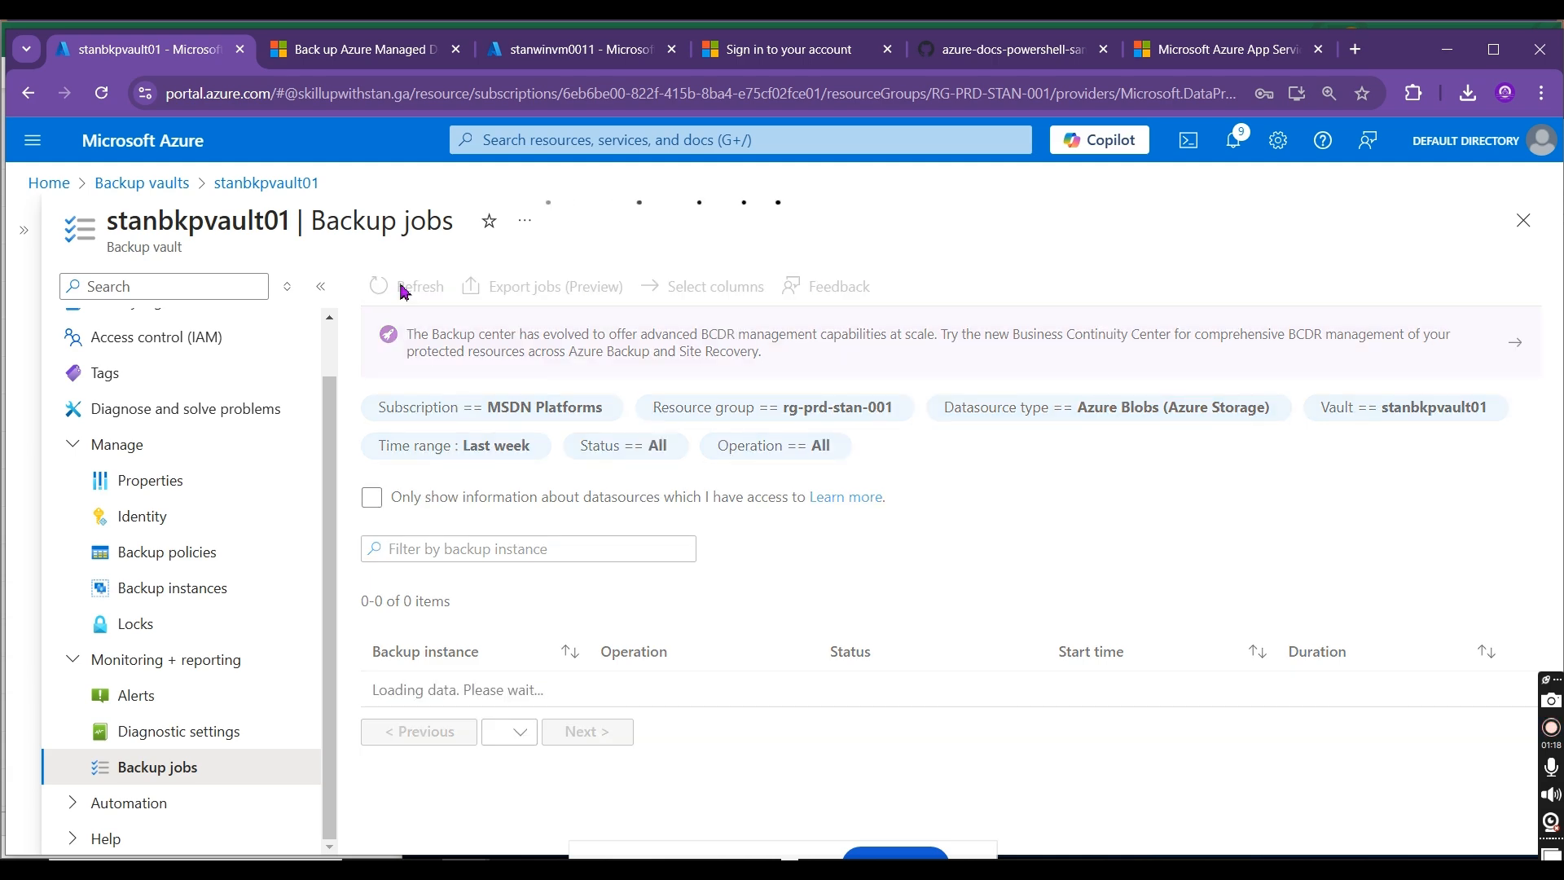
click(404, 290)
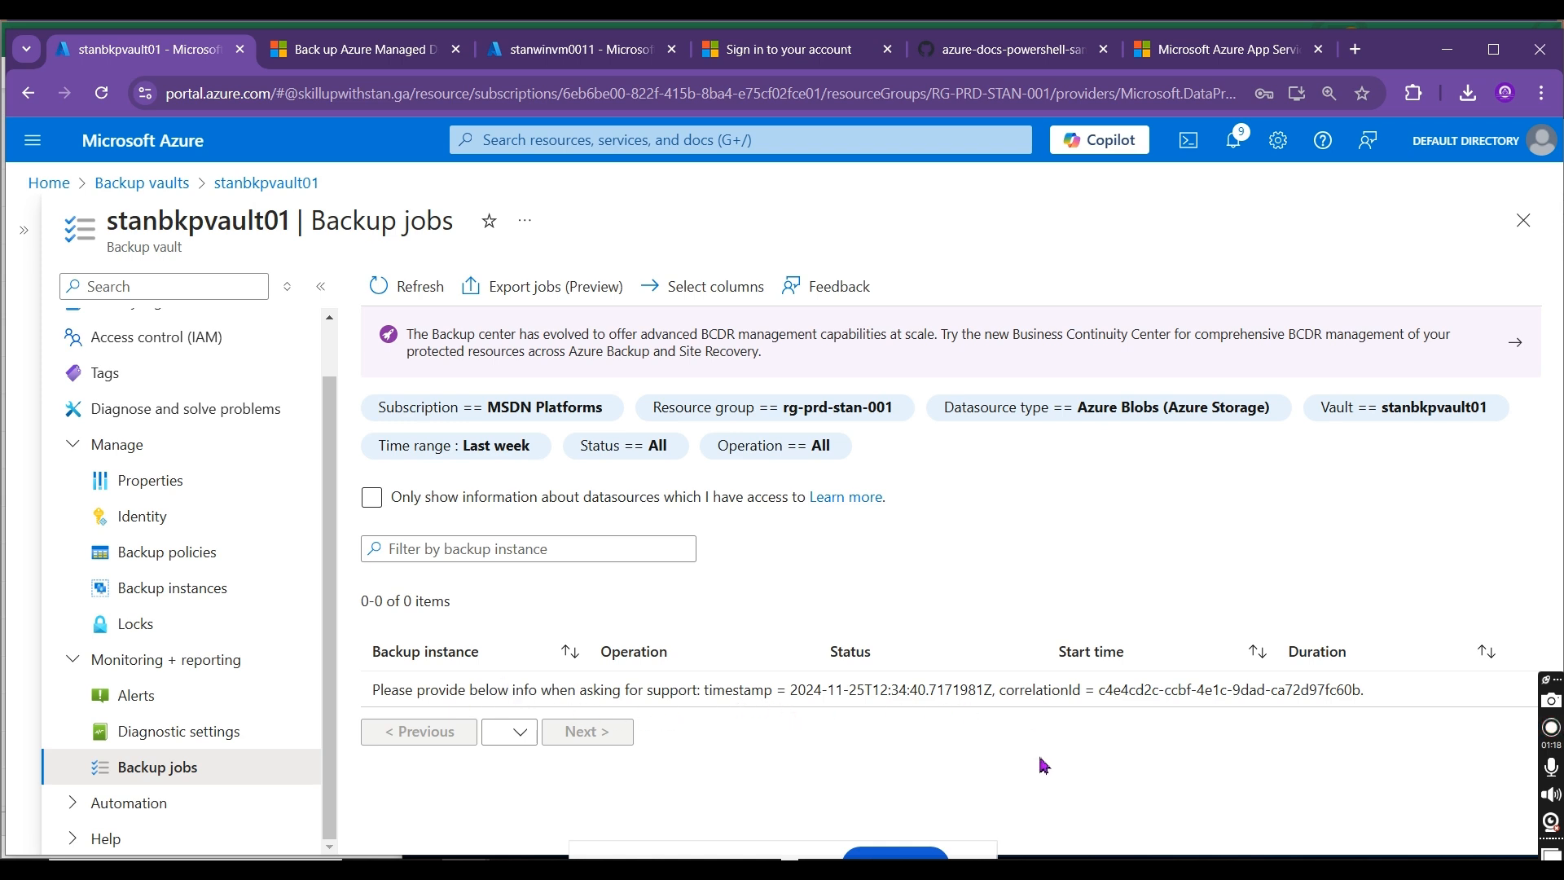
click(484, 446)
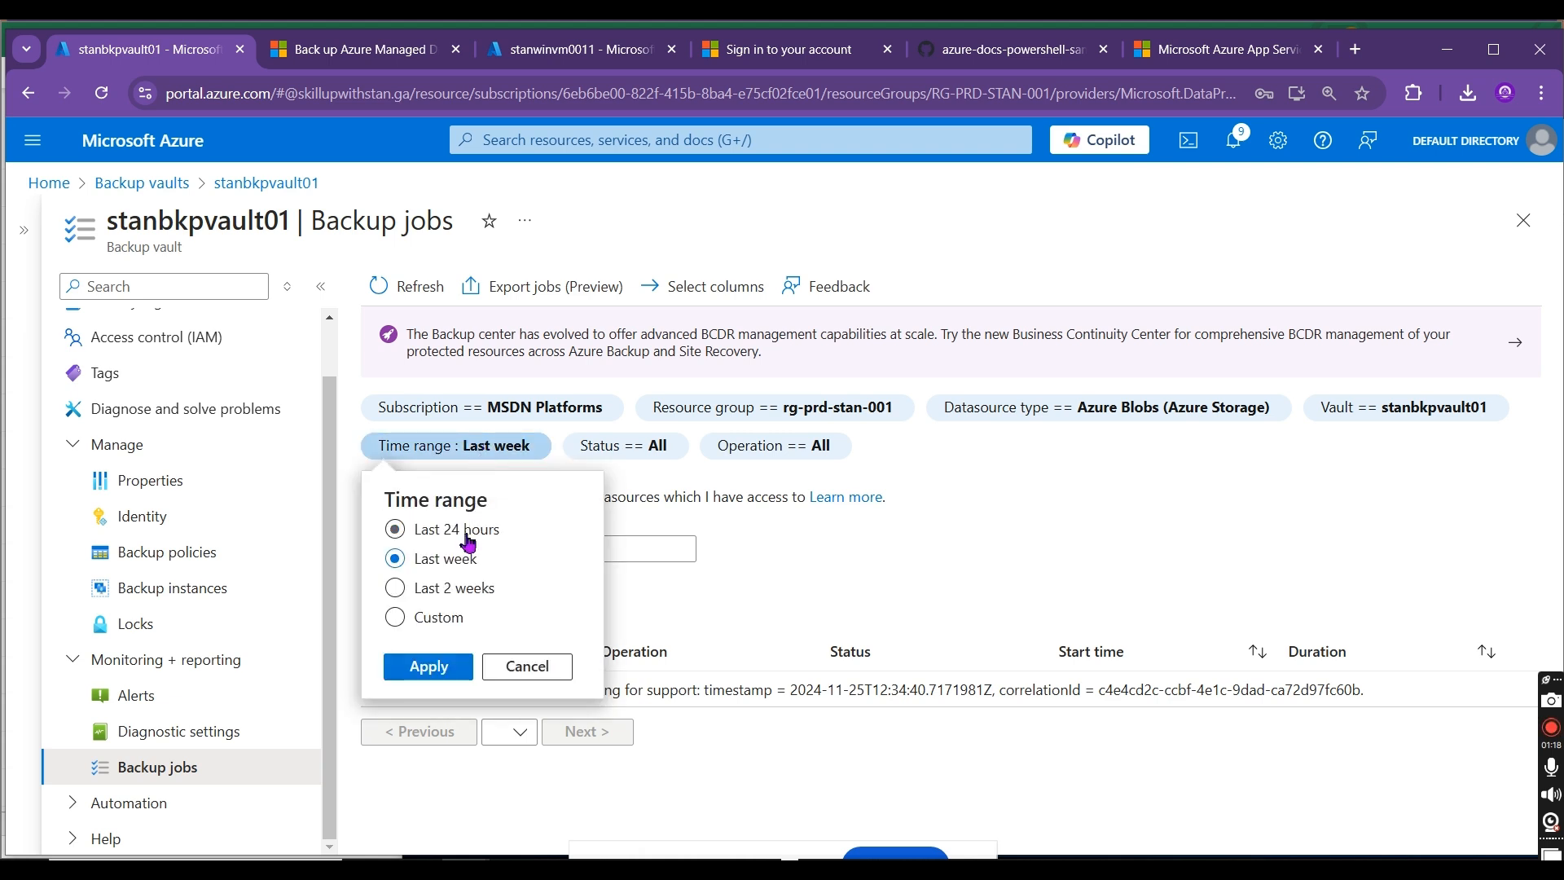
click(431, 665)
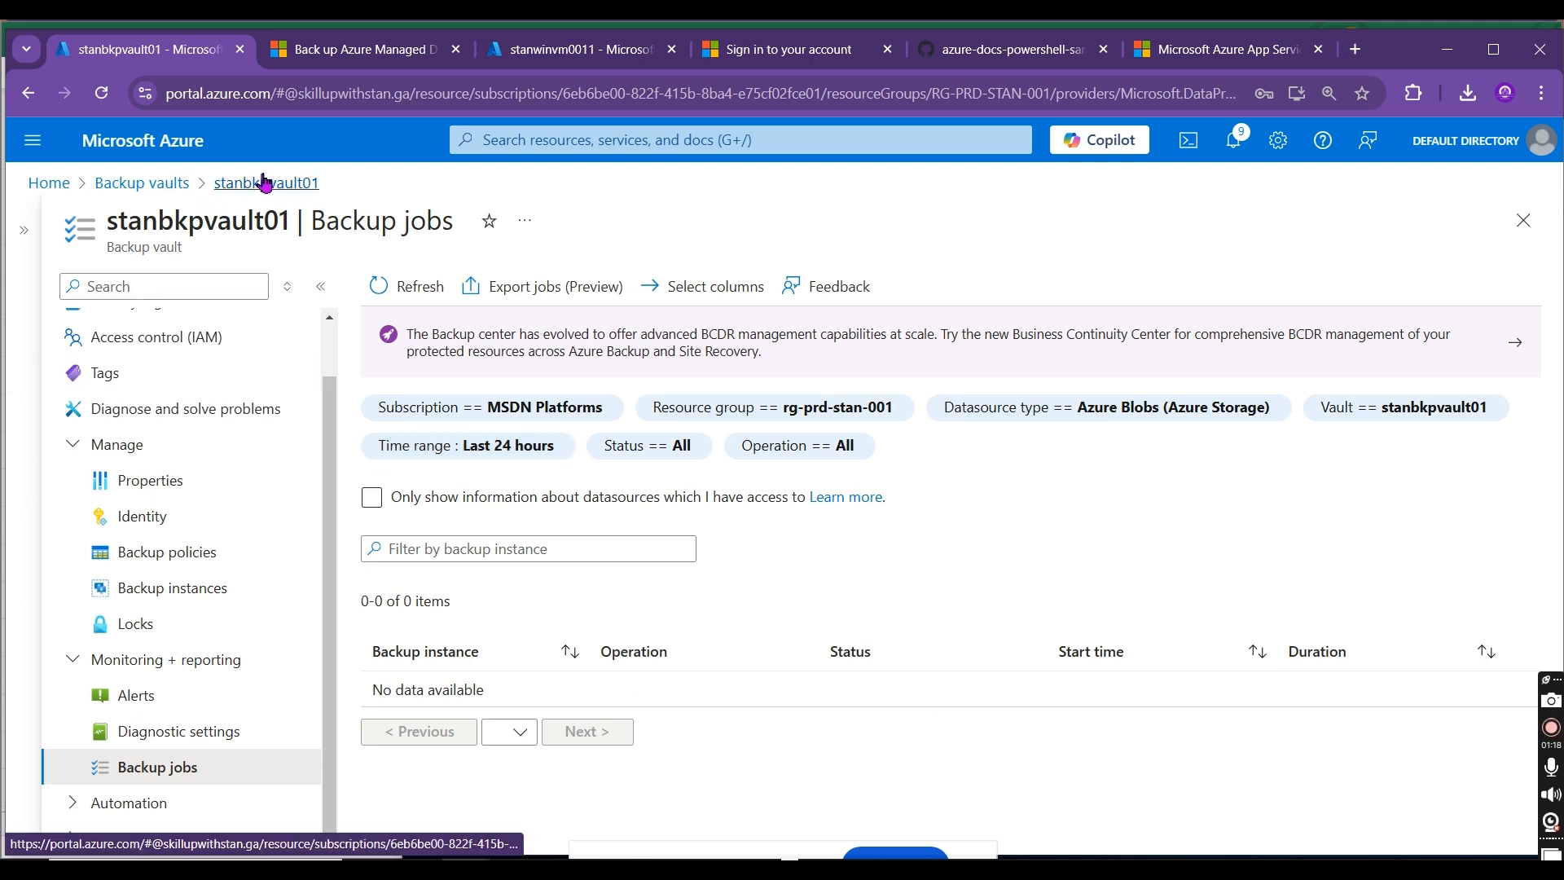
Step: Open the Recovery Services vault stanrsvault01 and start configuring a new backup goal
click(158, 188)
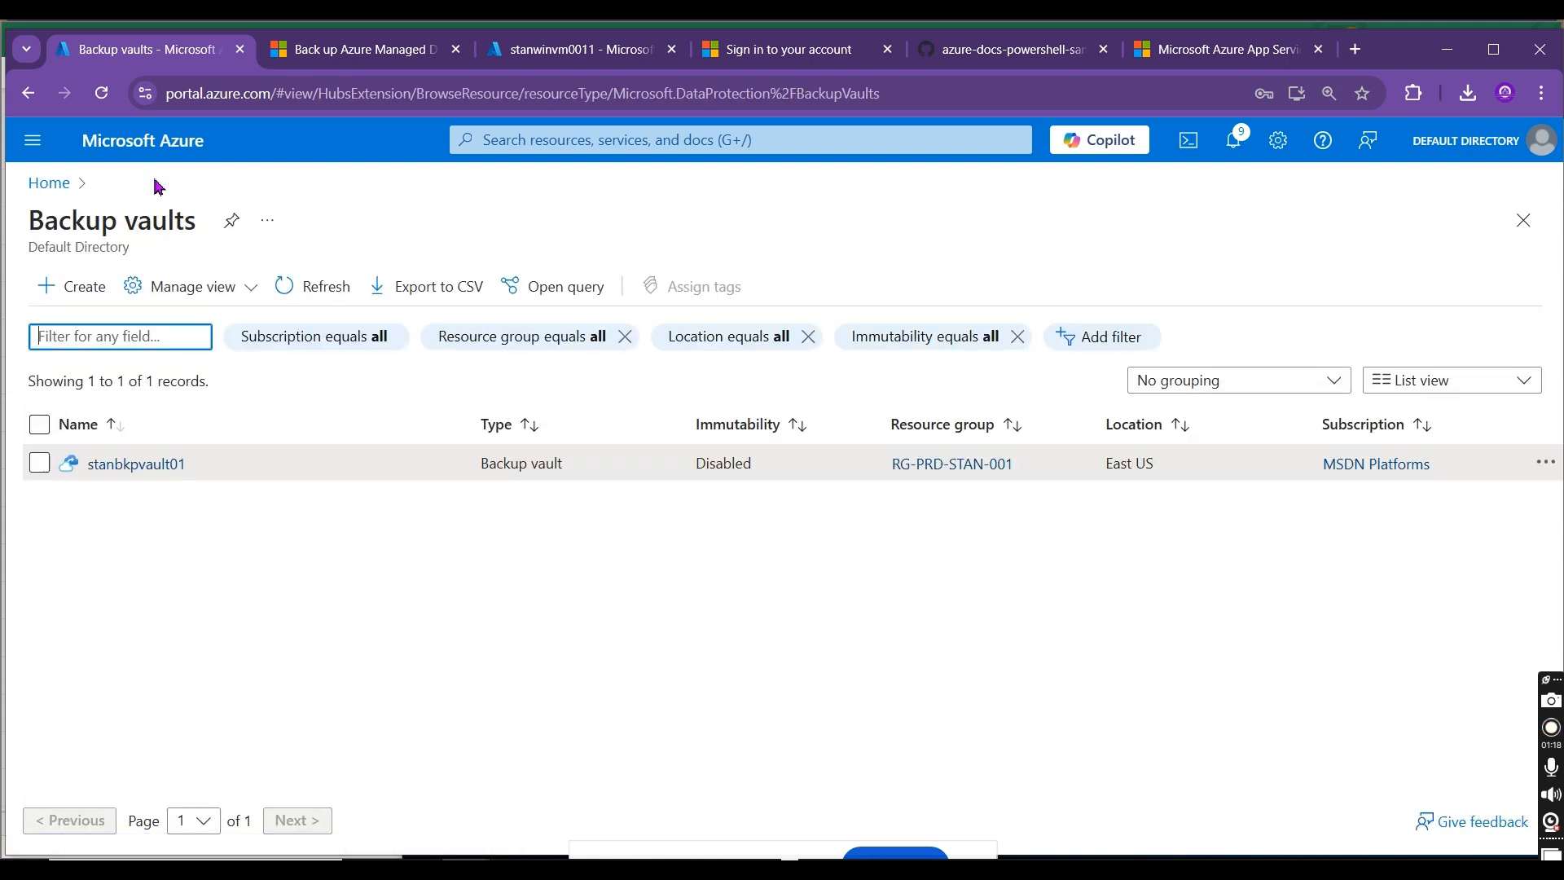
click(51, 185)
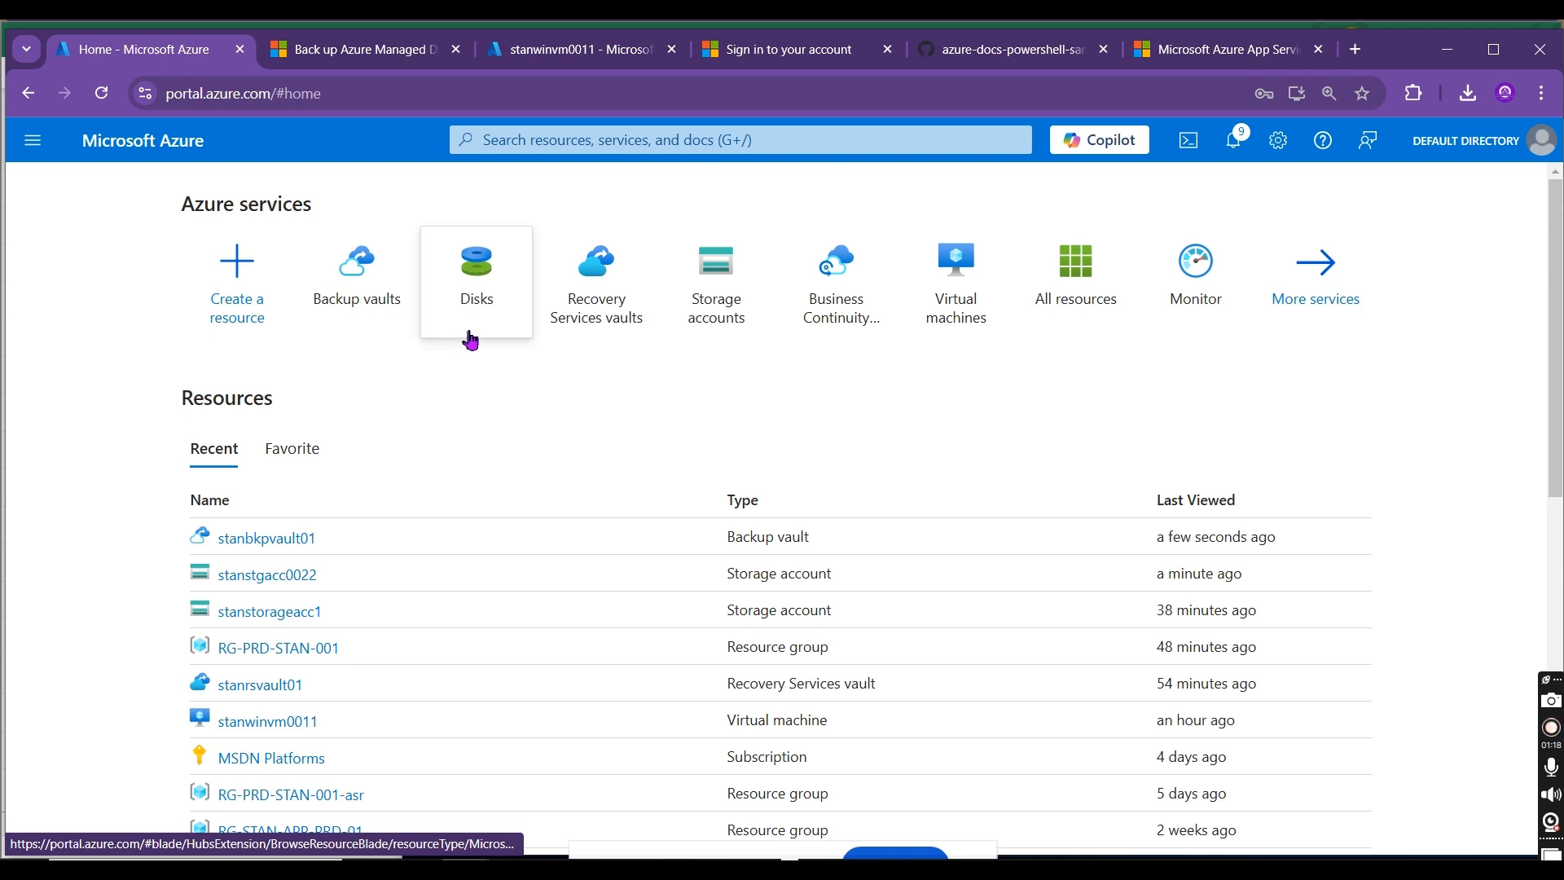
mouse_move(413, 293)
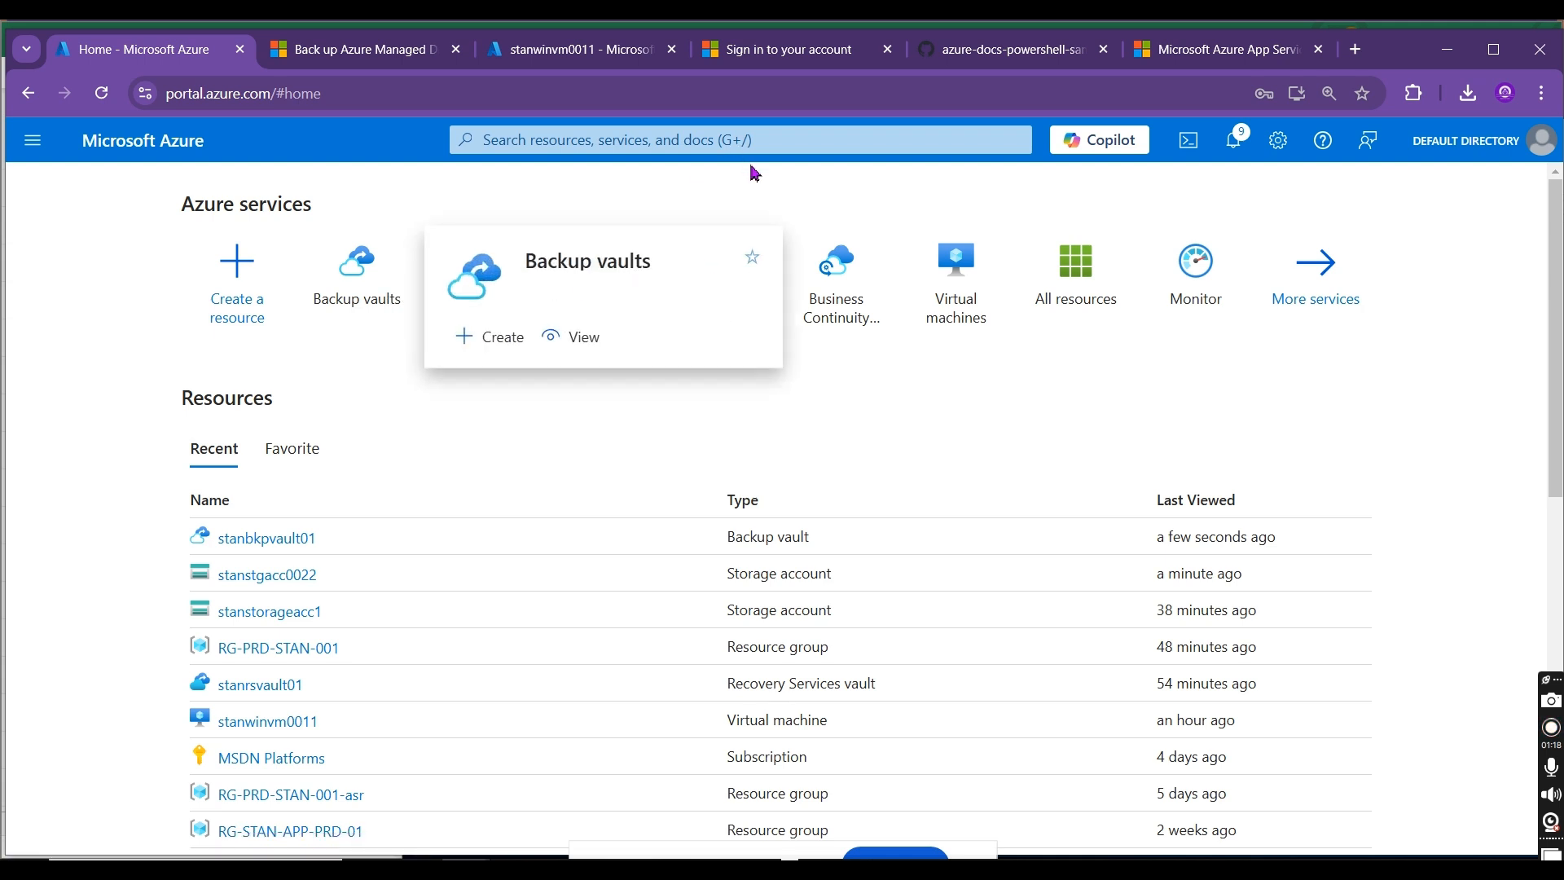
click(599, 261)
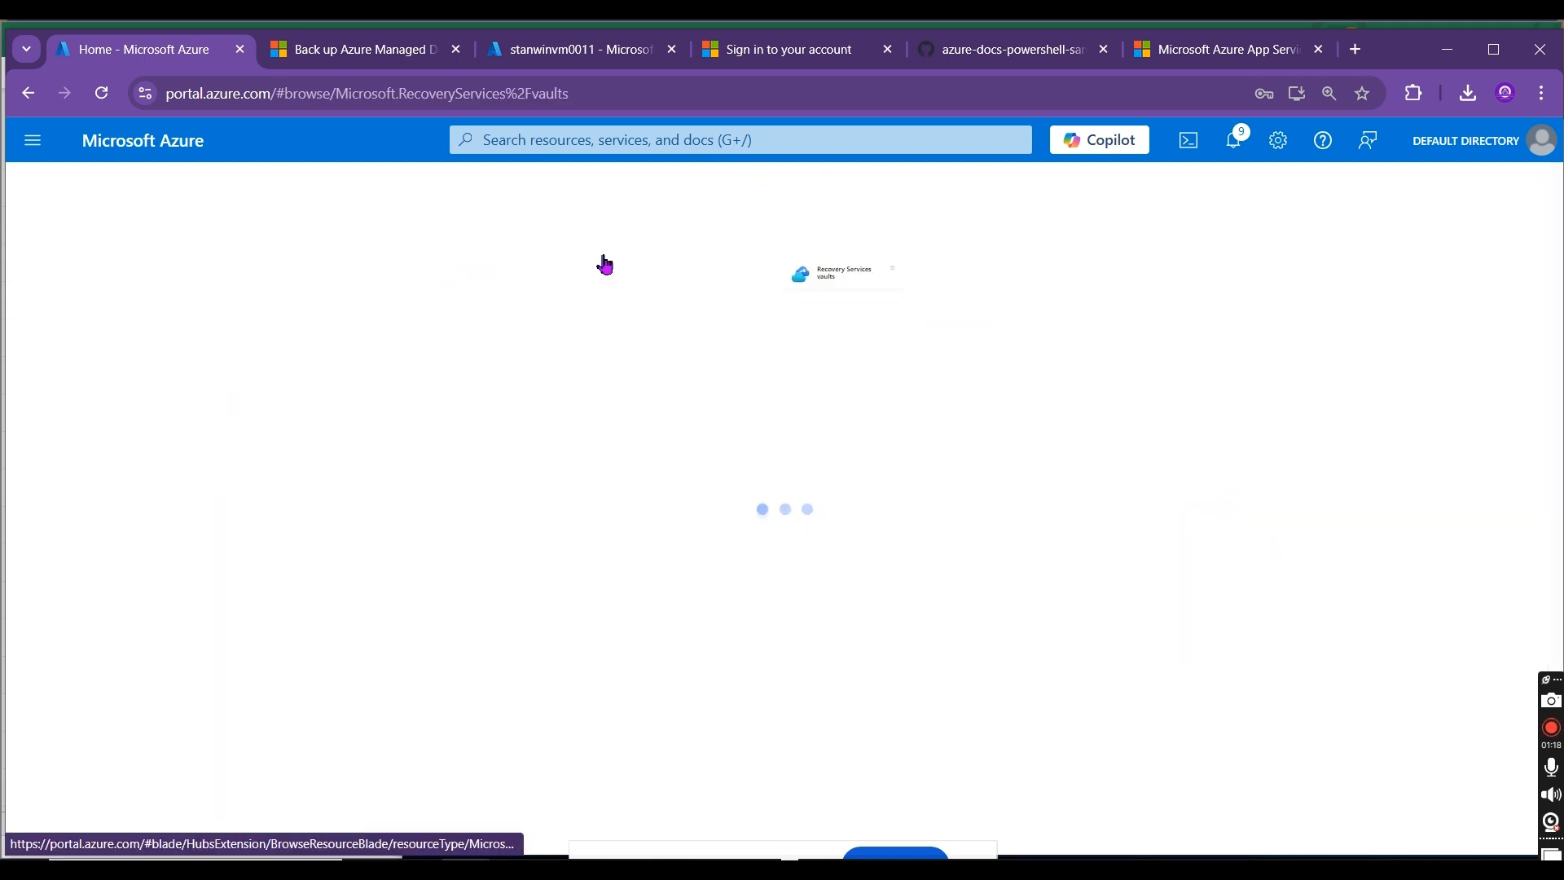
click(140, 474)
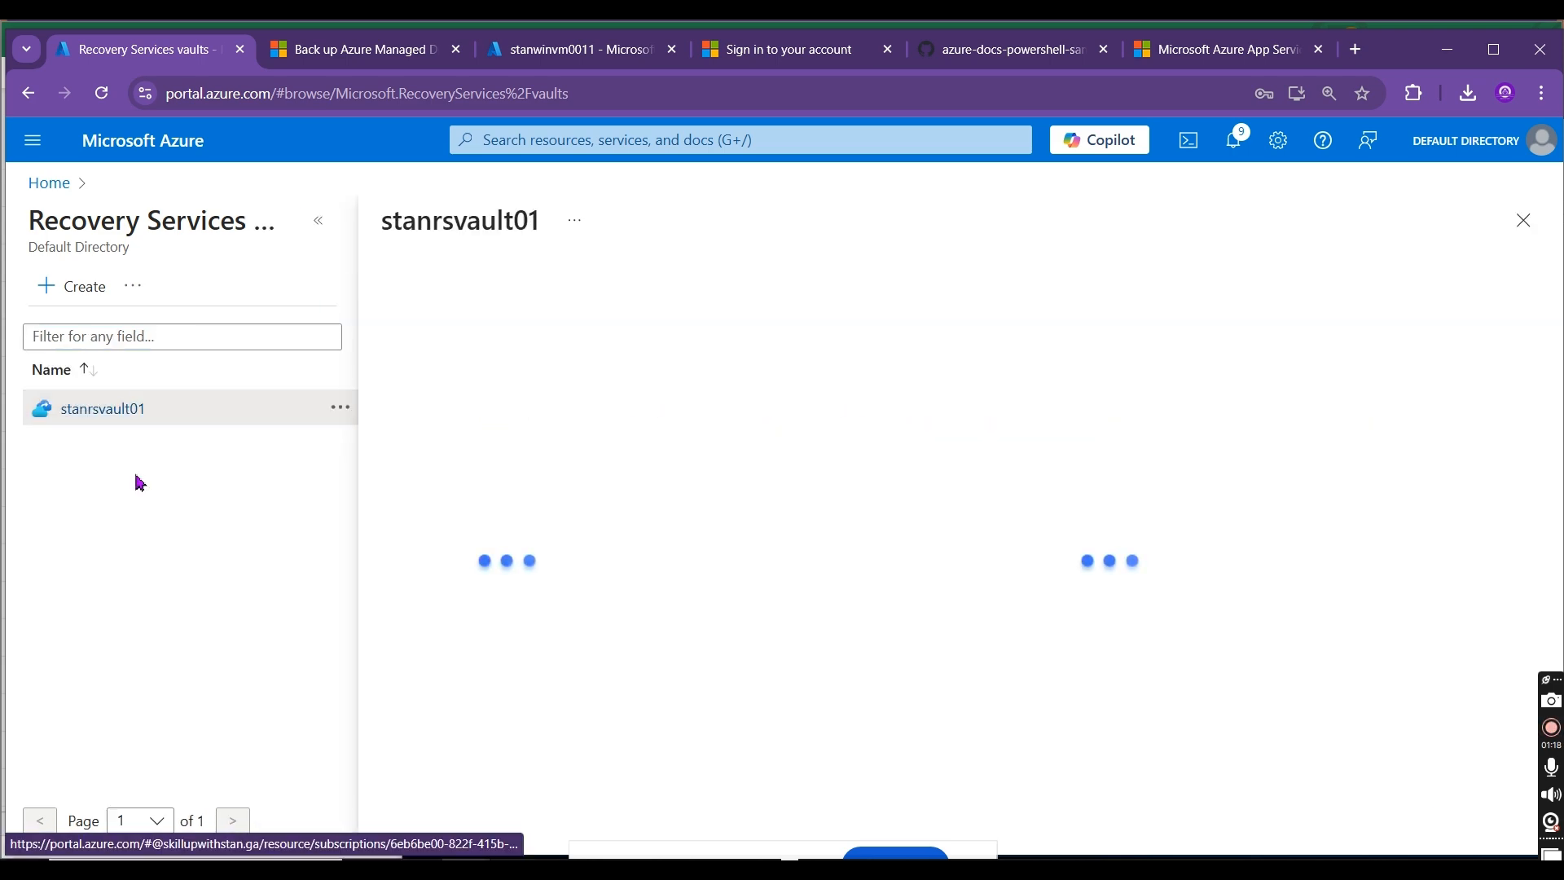
click(324, 239)
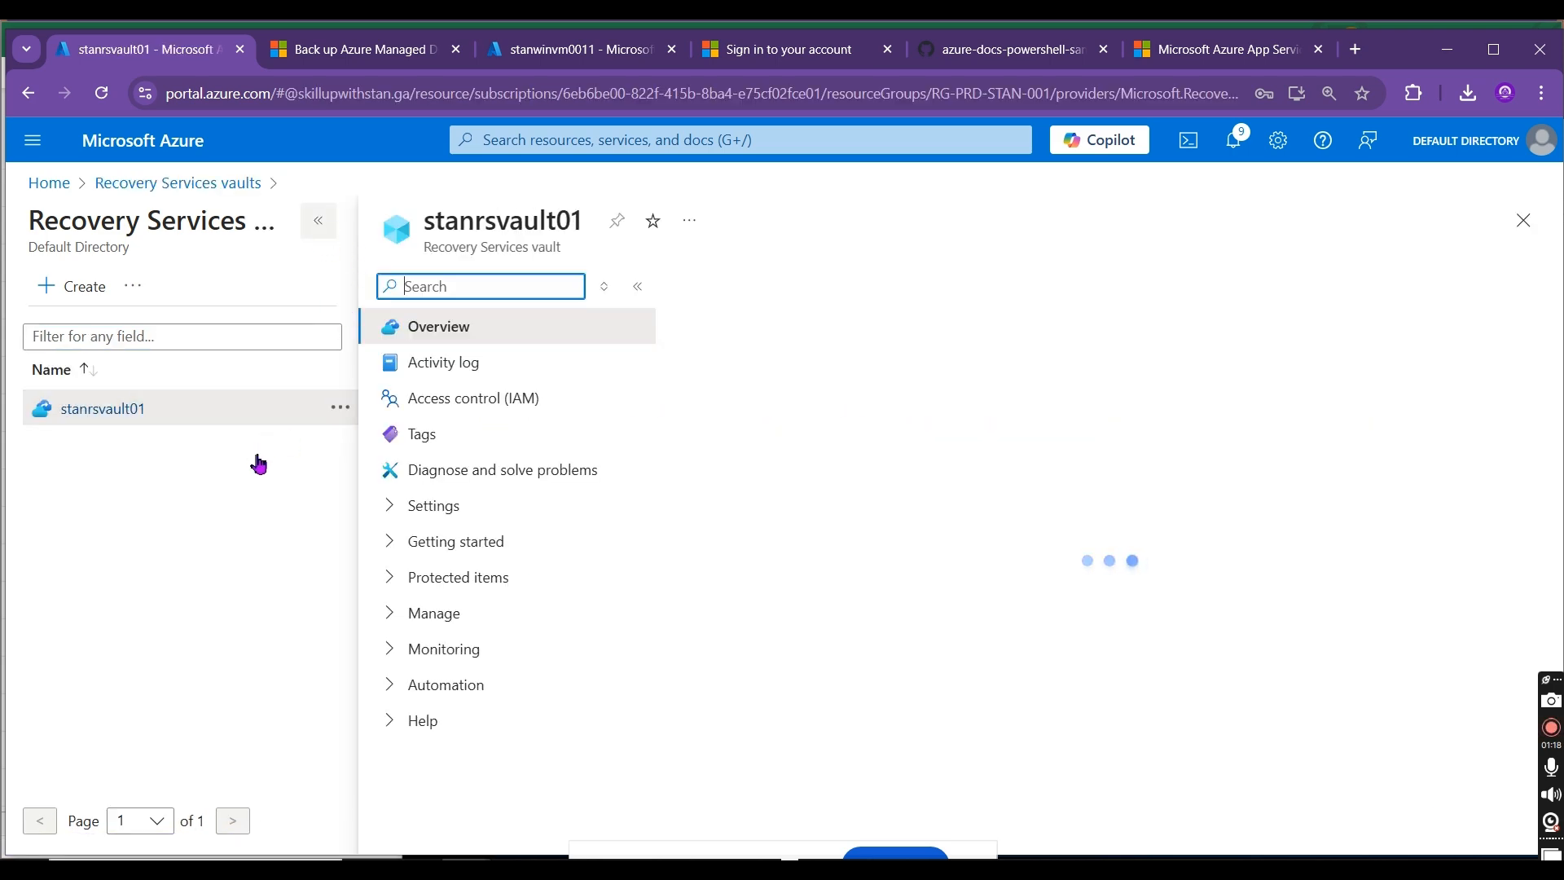
click(439, 291)
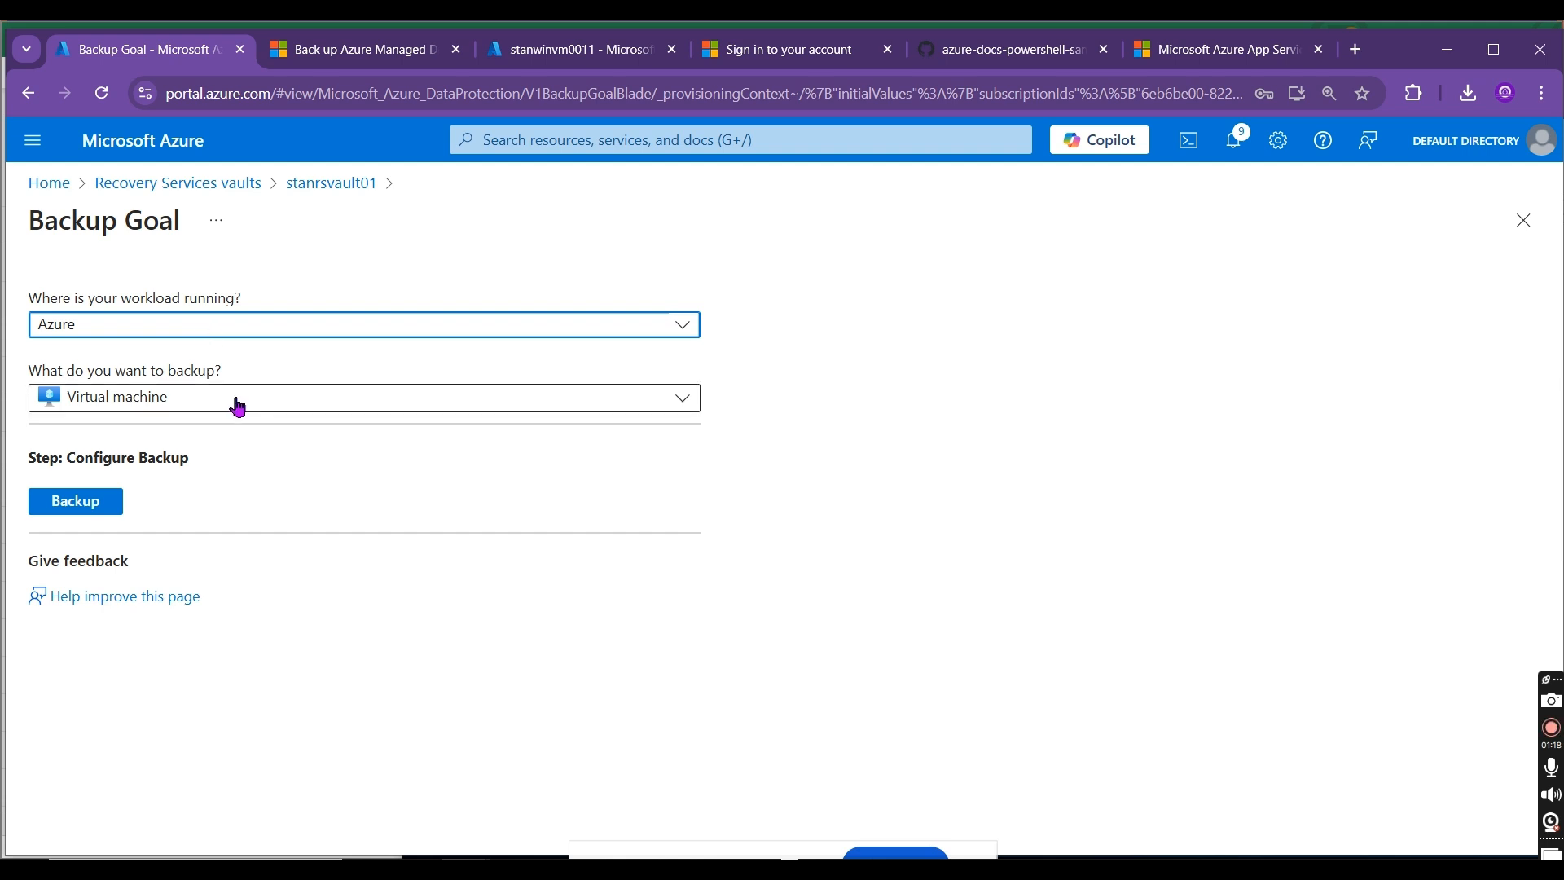
Step: Examine the backup item types offered for Azure workloads, then set the workload location to On-Premises and list its backup item types
click(237, 406)
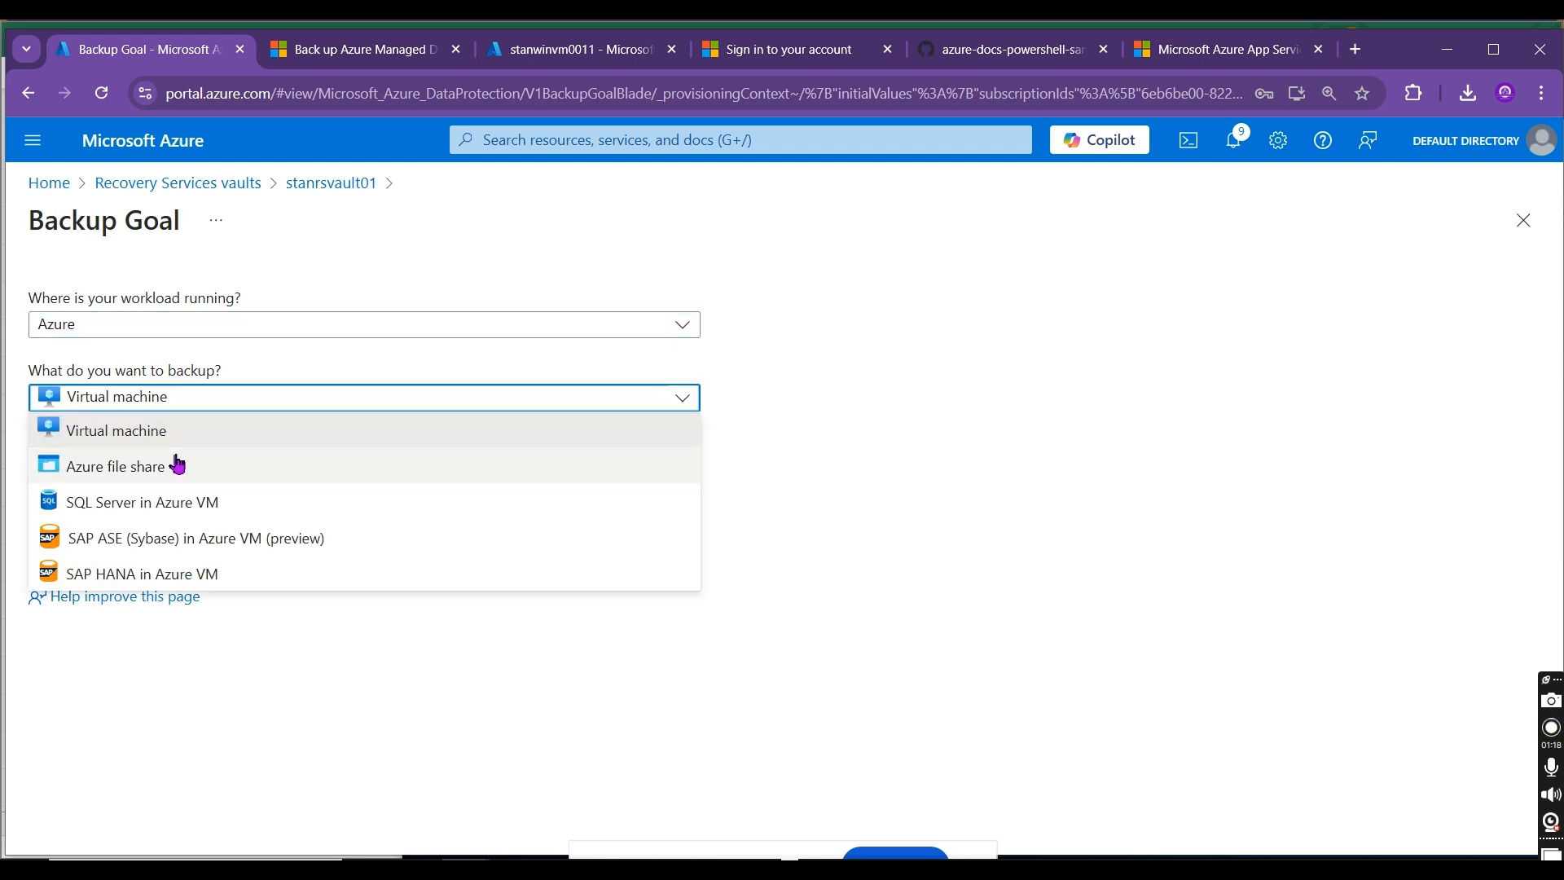
click(1045, 583)
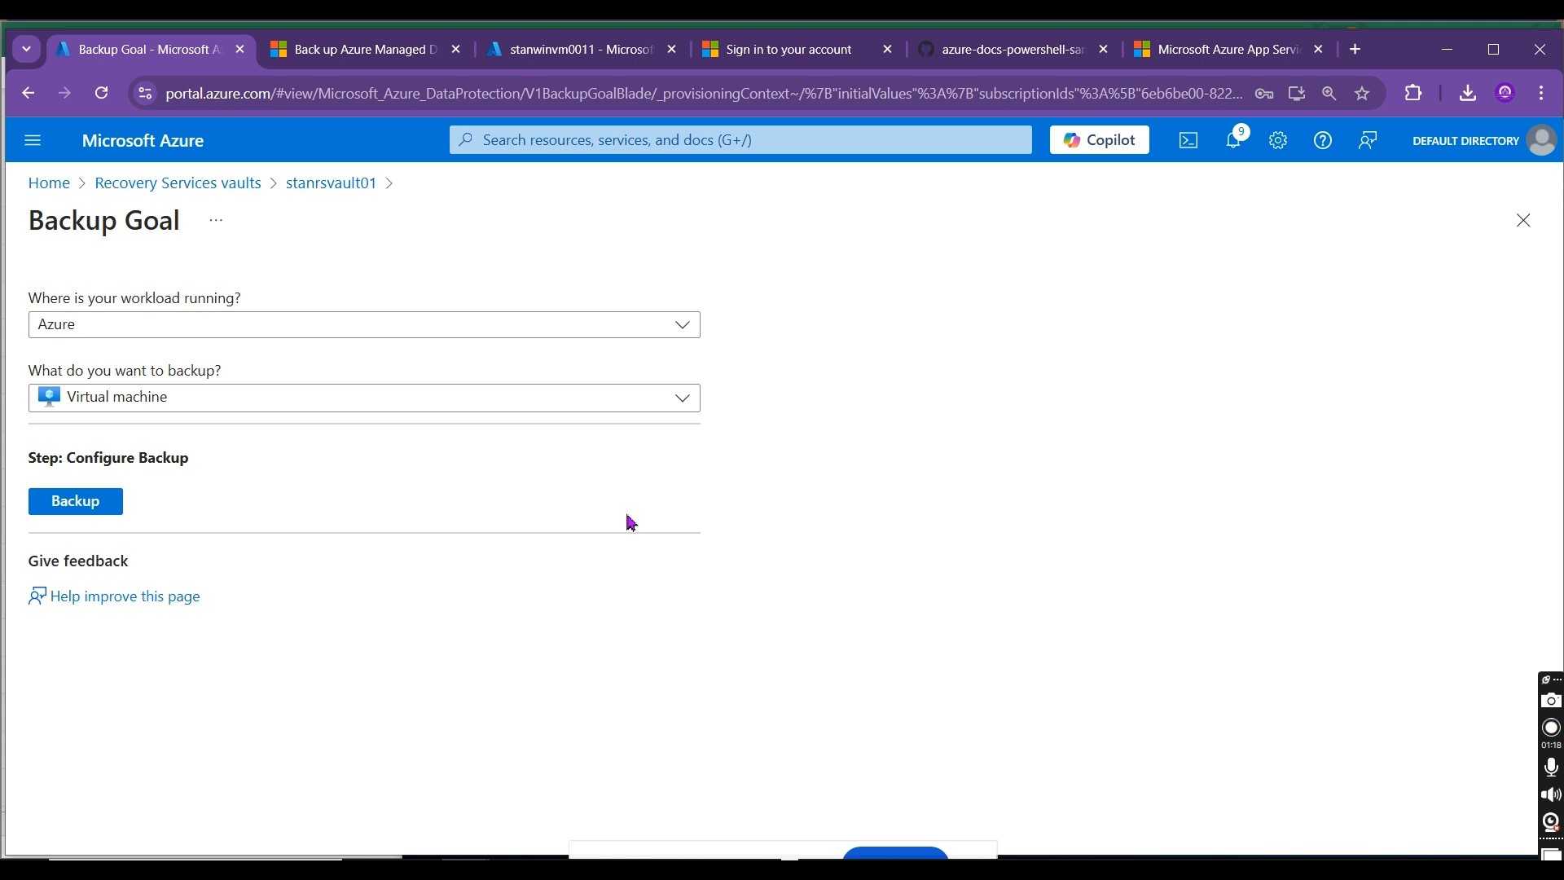
click(228, 324)
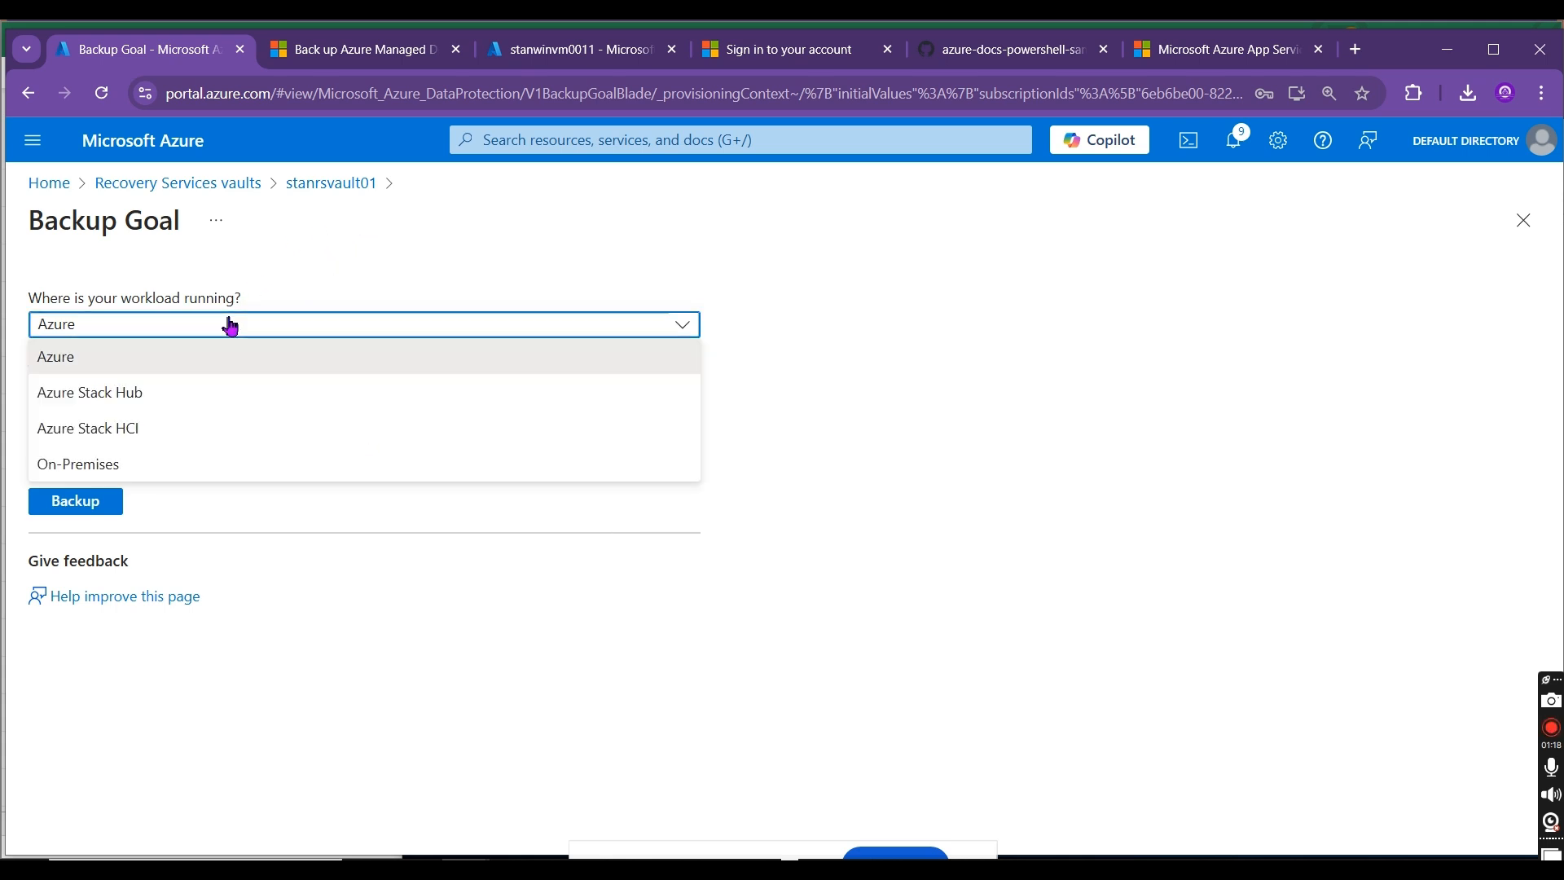
click(152, 464)
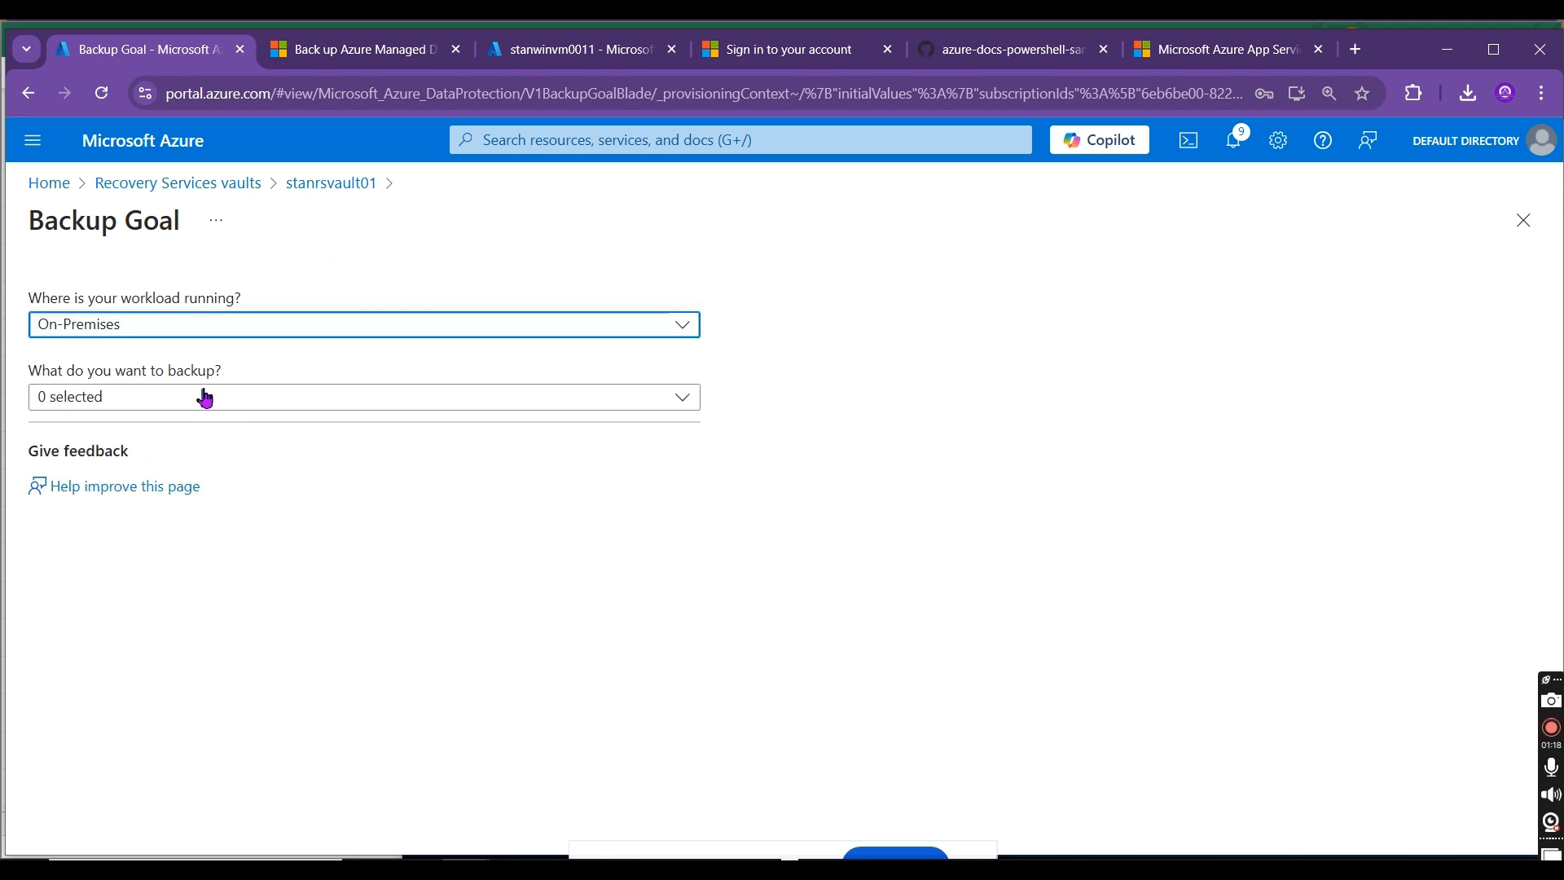
click(197, 407)
click(138, 465)
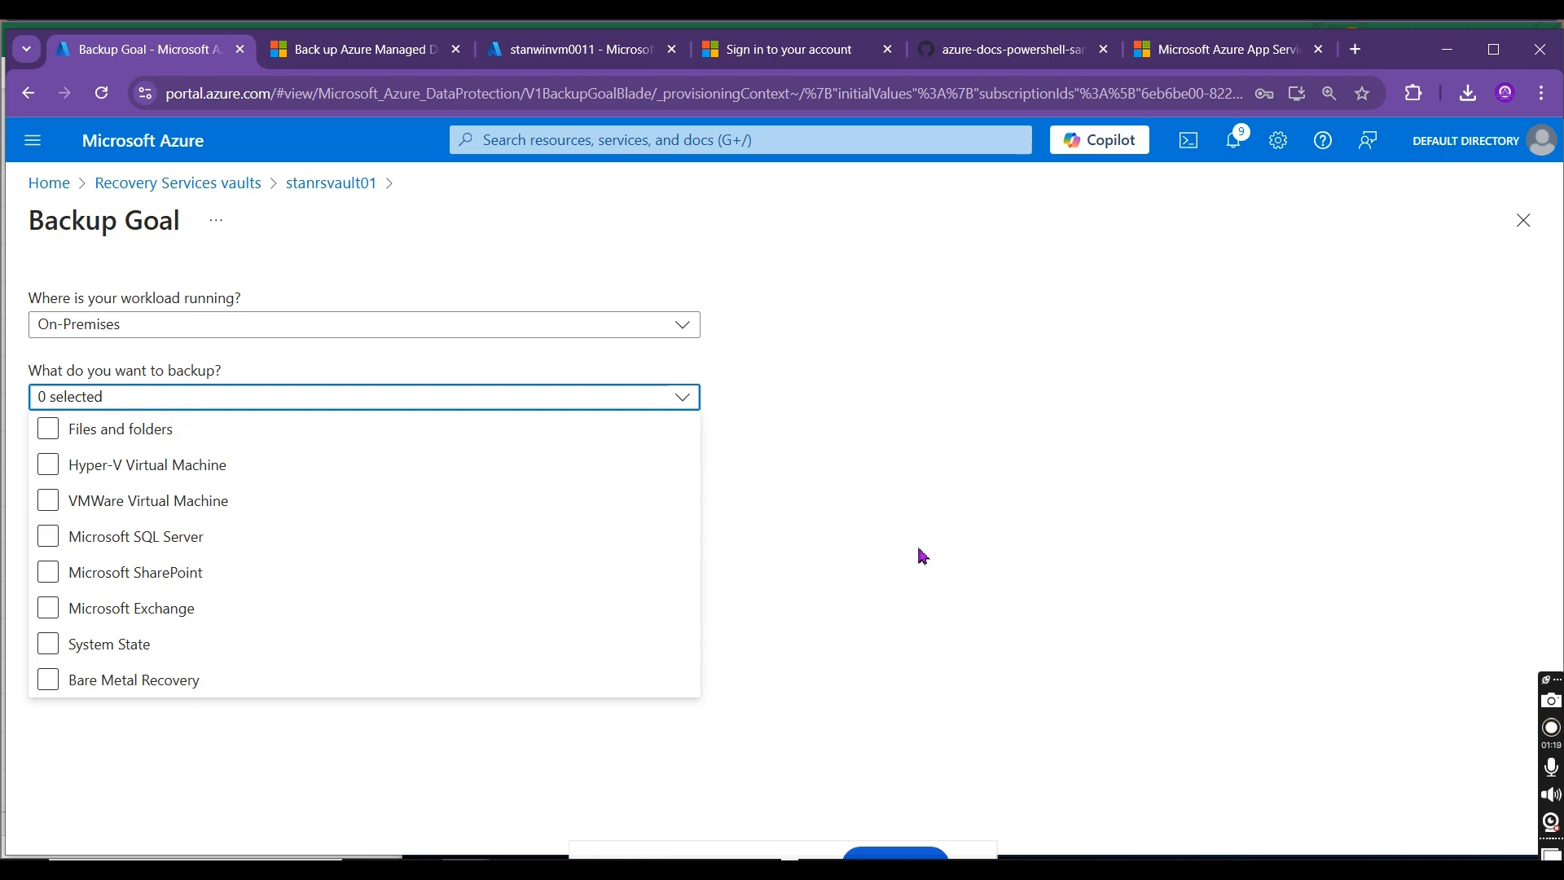
Step: Switch to the Book3 workbook in Excel and add a new worksheet
key(alt+Tab)
key(alt+Tab)
key(alt+Tab)
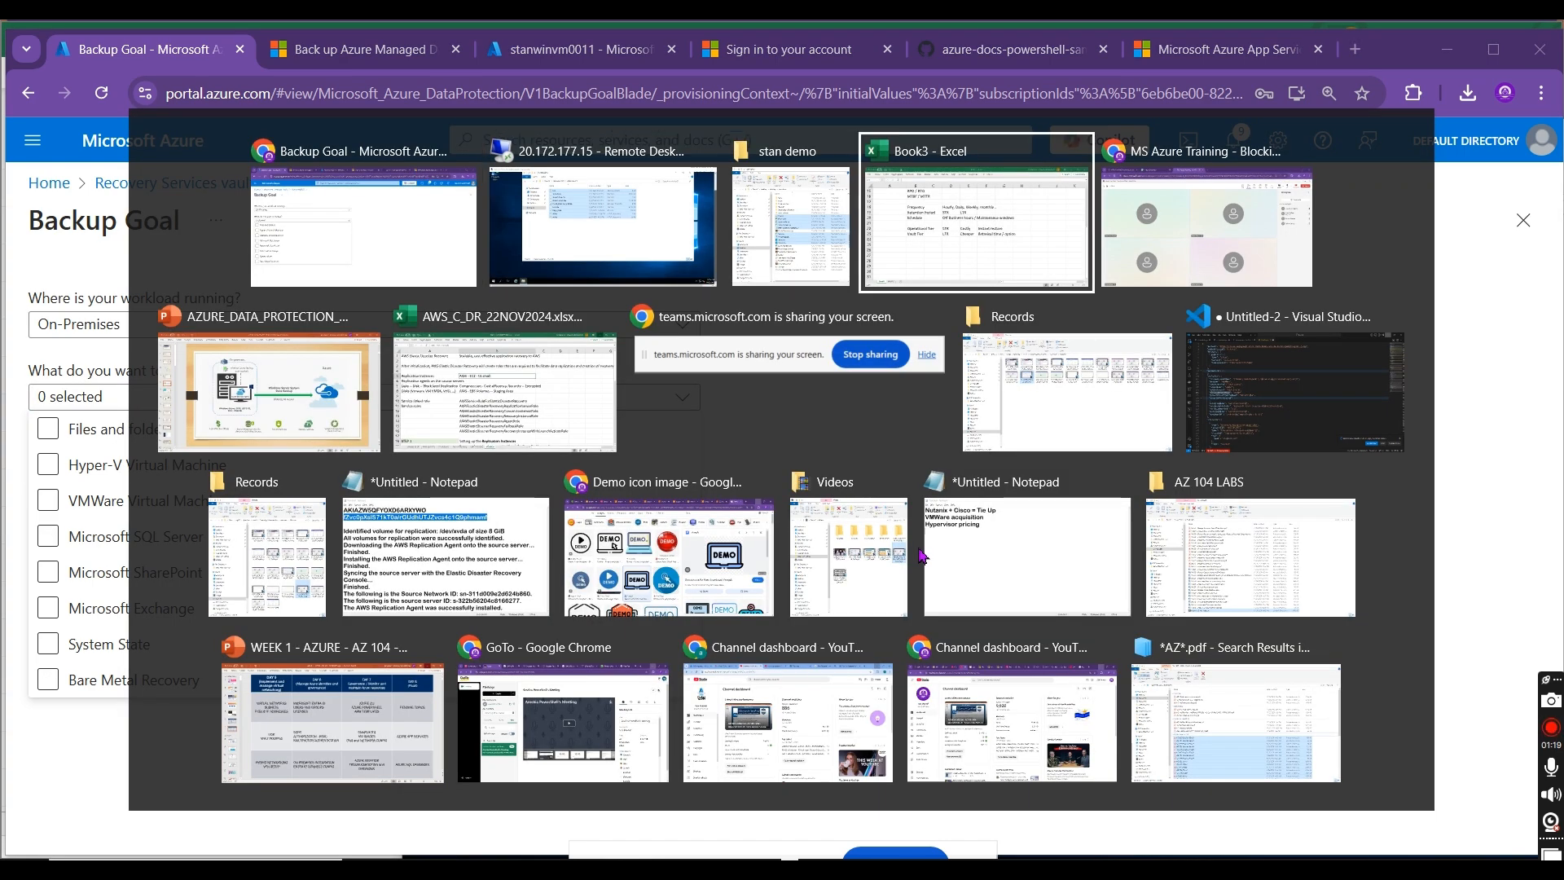
click(258, 825)
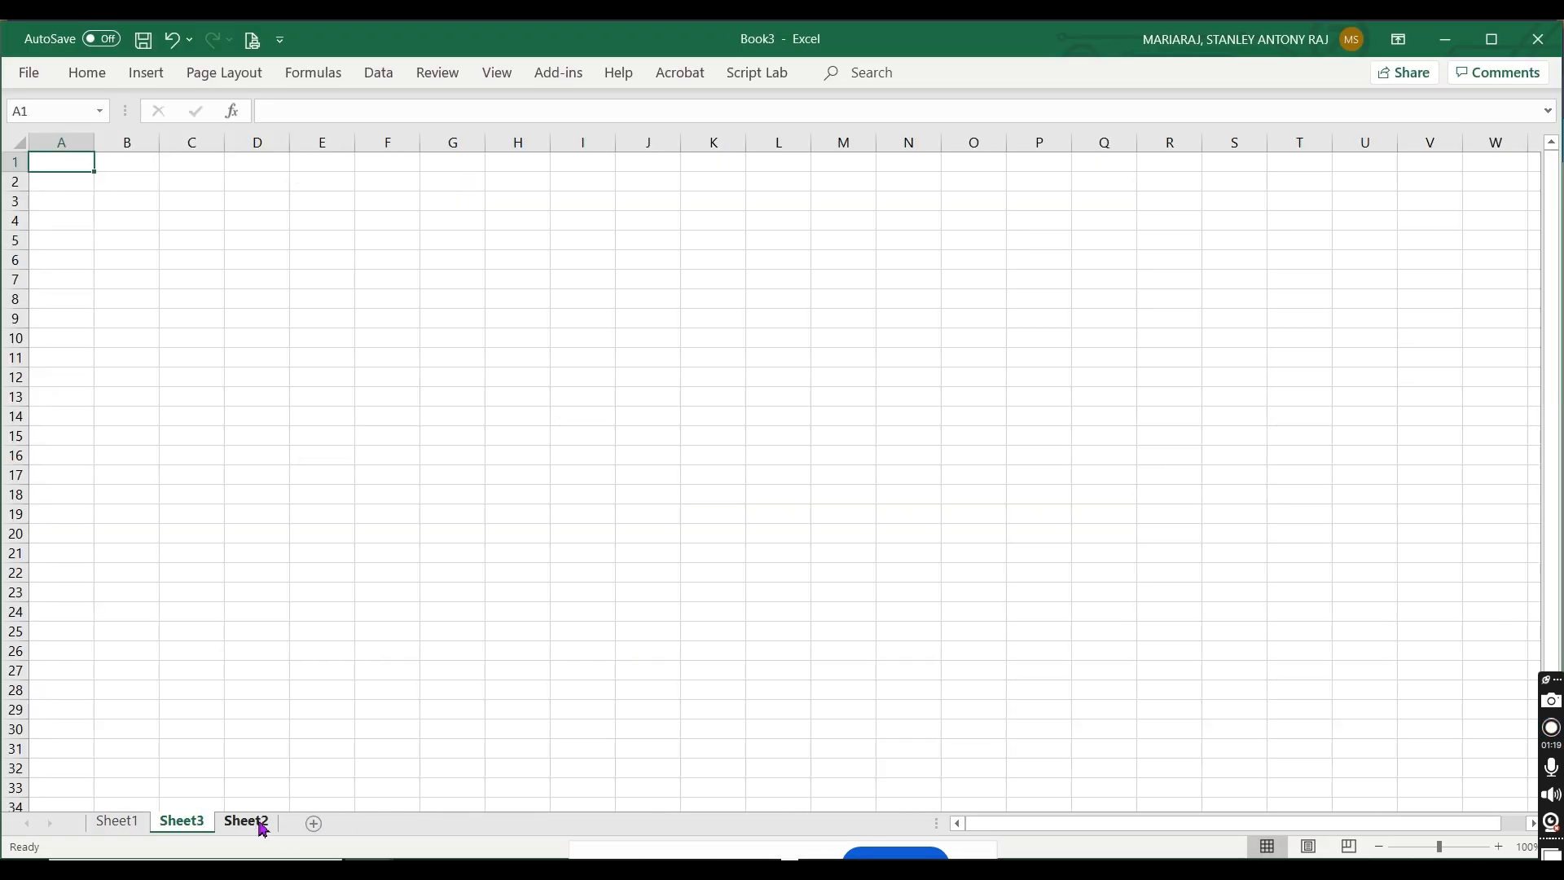
Step: Enter the heading "Backup Goal" in cell A1 and widen column A to fit it
click(1498, 847)
click(1499, 847)
click(1499, 847)
click(1499, 847)
click(1499, 847)
click(1498, 847)
click(1498, 847)
click(1498, 847)
click(1498, 847)
click(1499, 847)
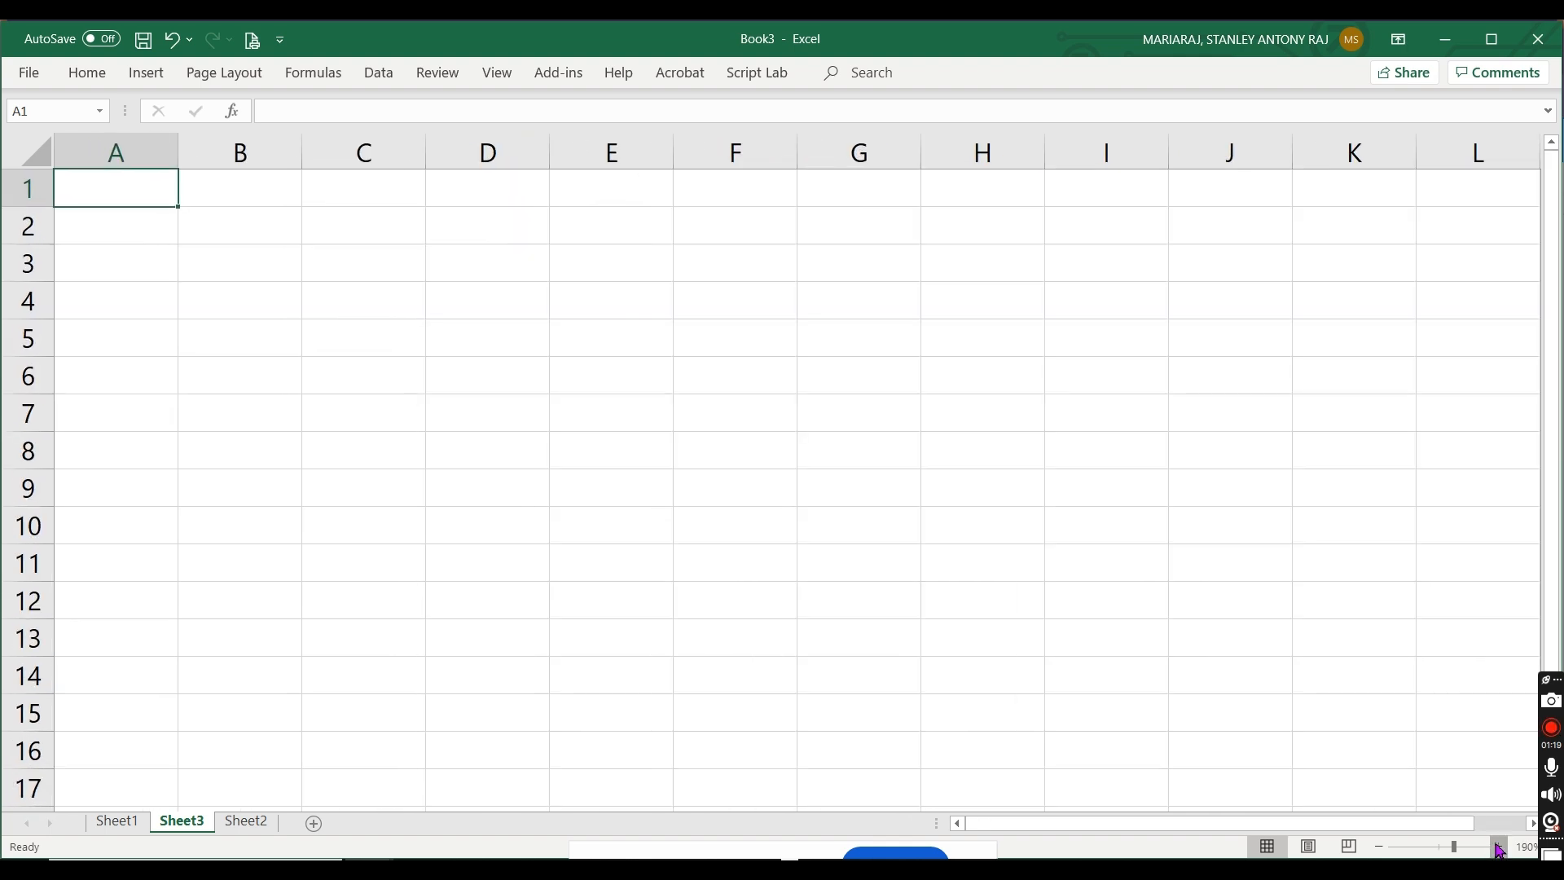
click(1499, 847)
text(Backup Goal)
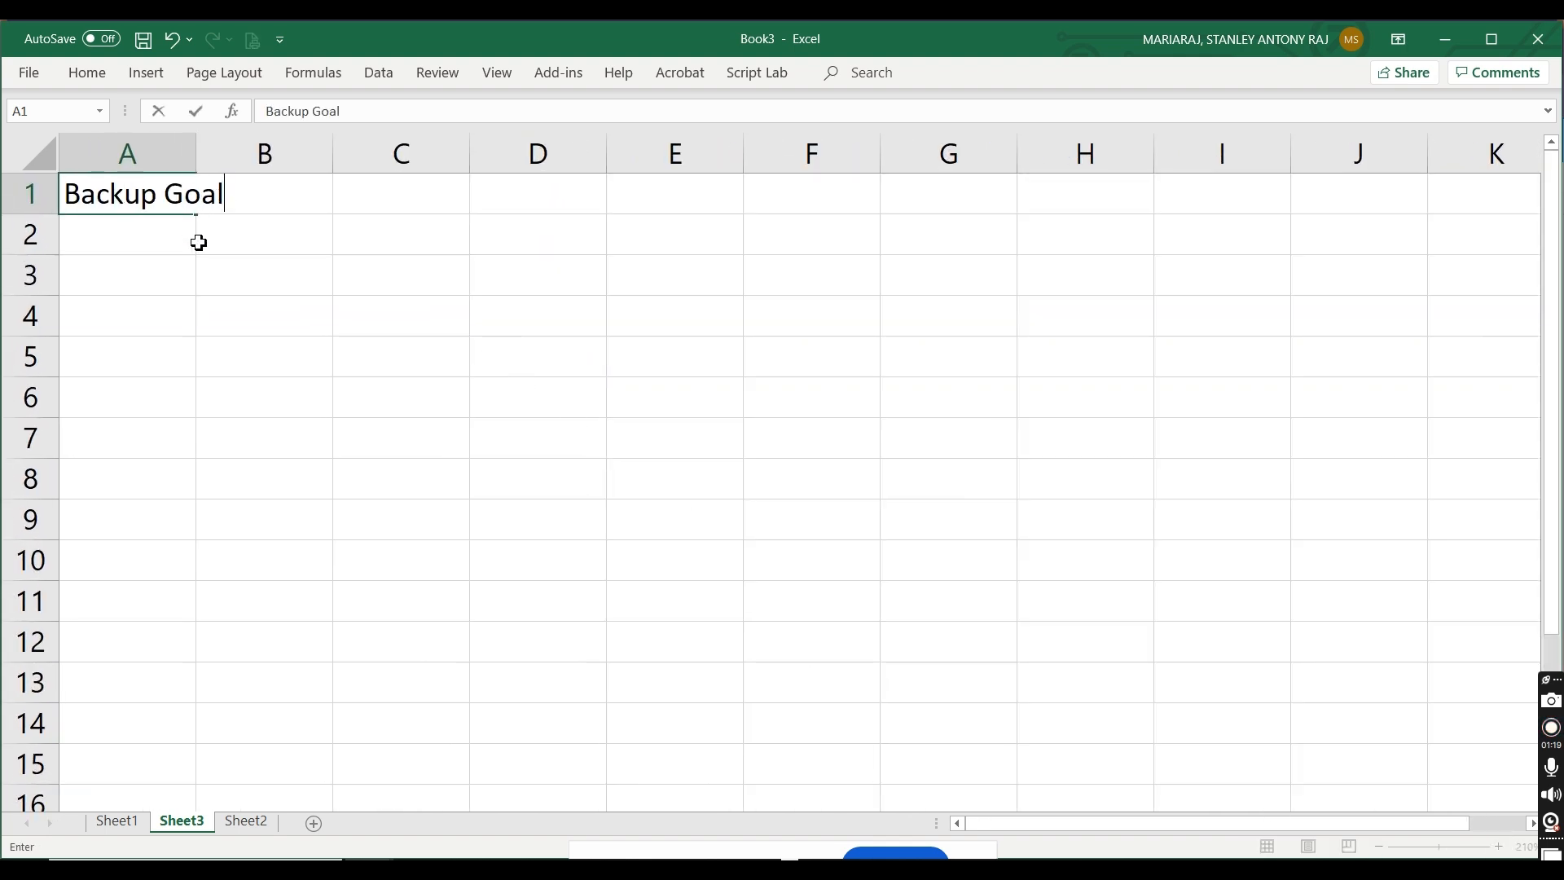
click(229, 261)
drag(207, 171, 307, 171)
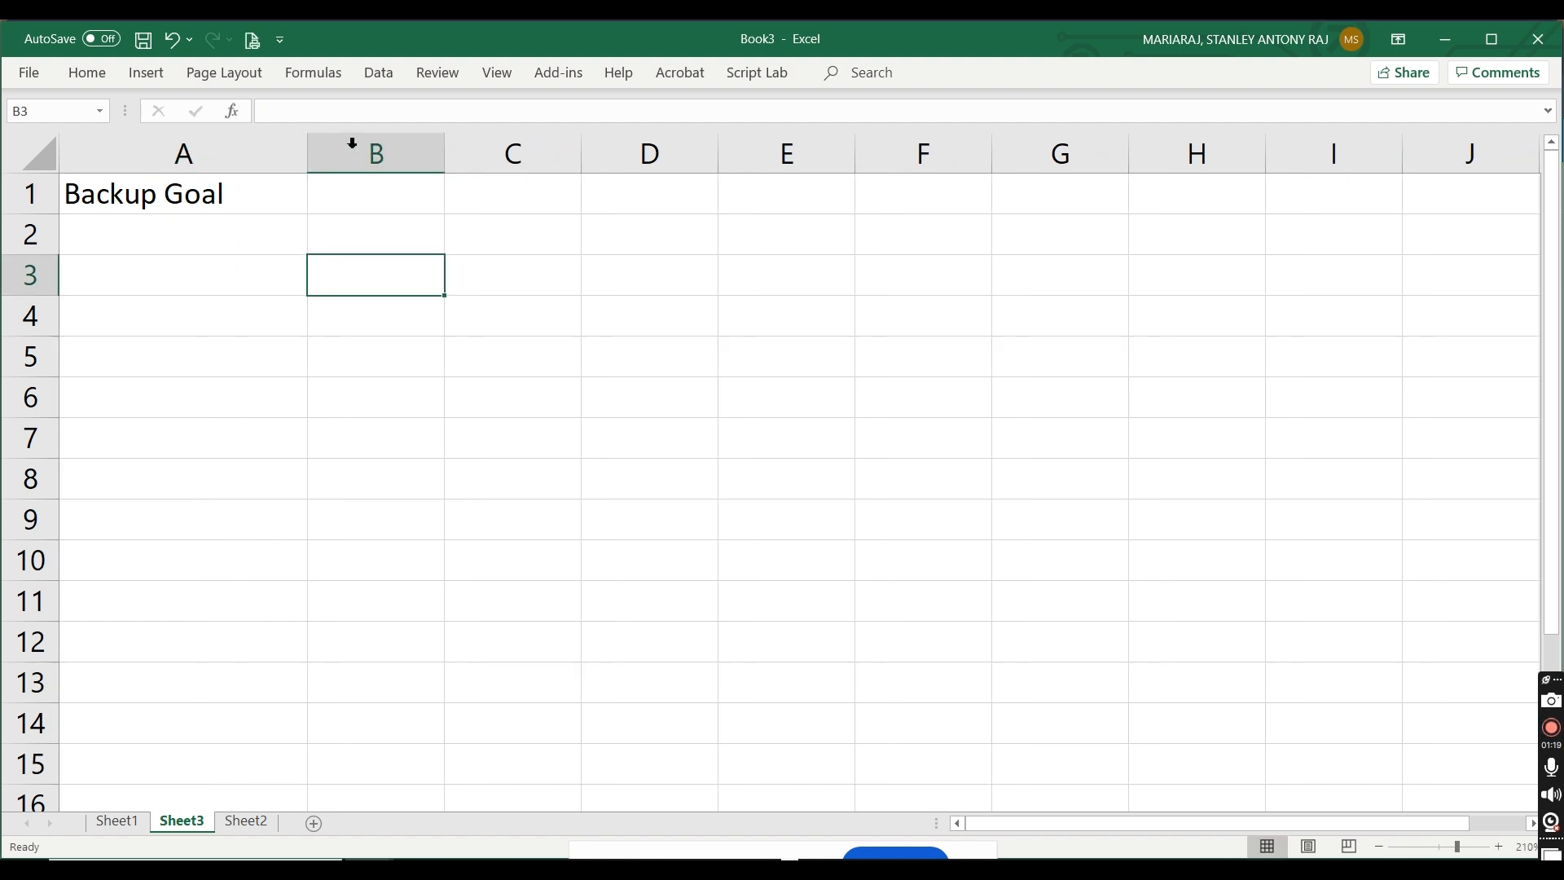
Step: Widen column B and enter "Files & Folders" in cell B2 and "System State" in cell B3
drag(443, 158, 634, 158)
click(423, 231)
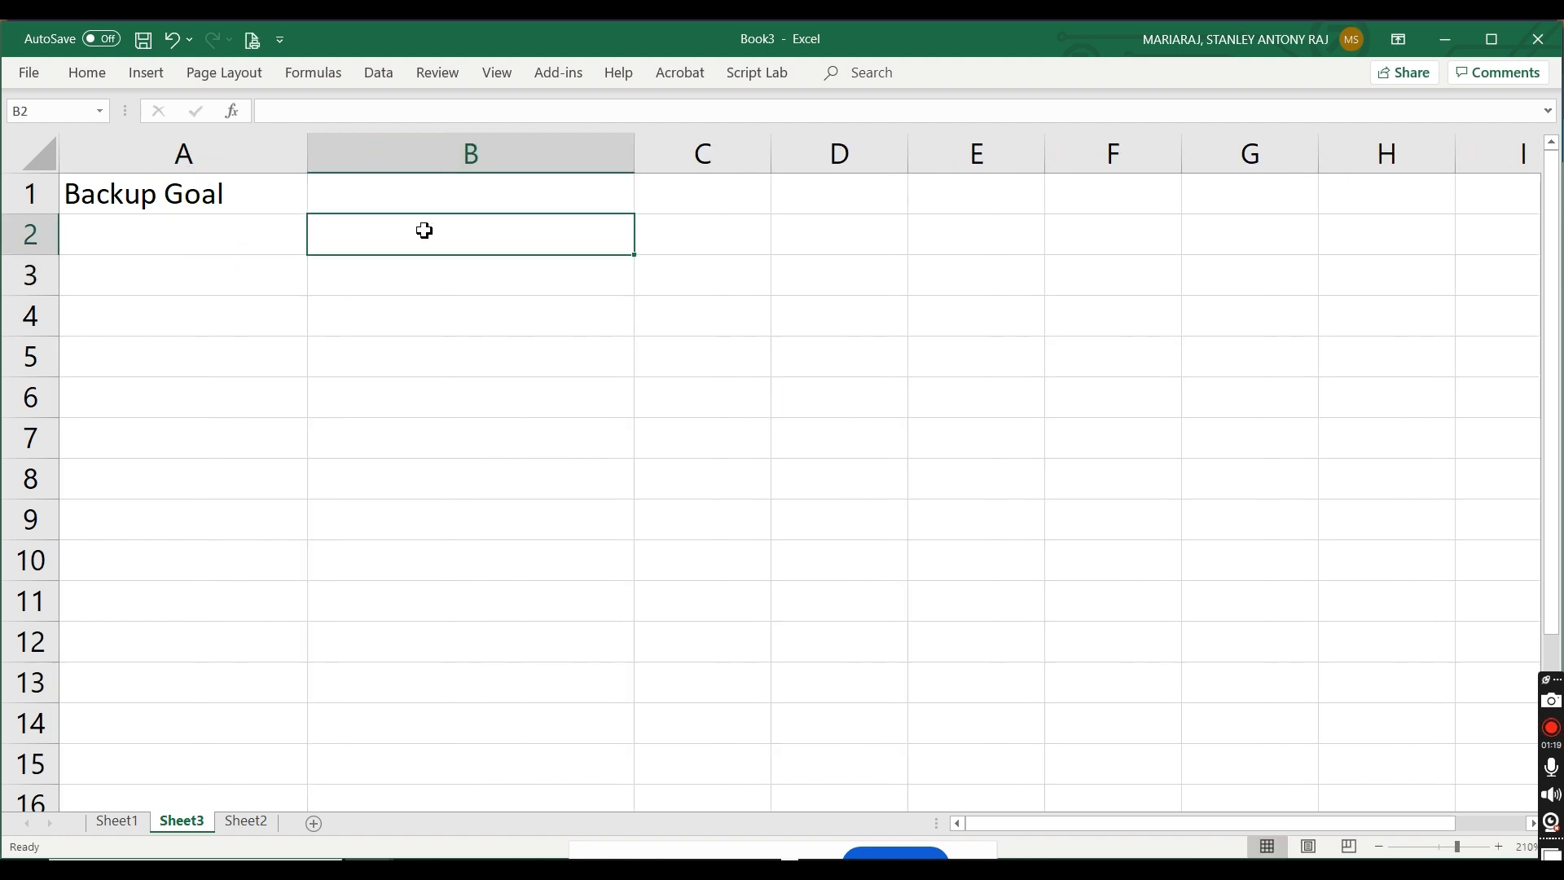
text(Files & Folders)
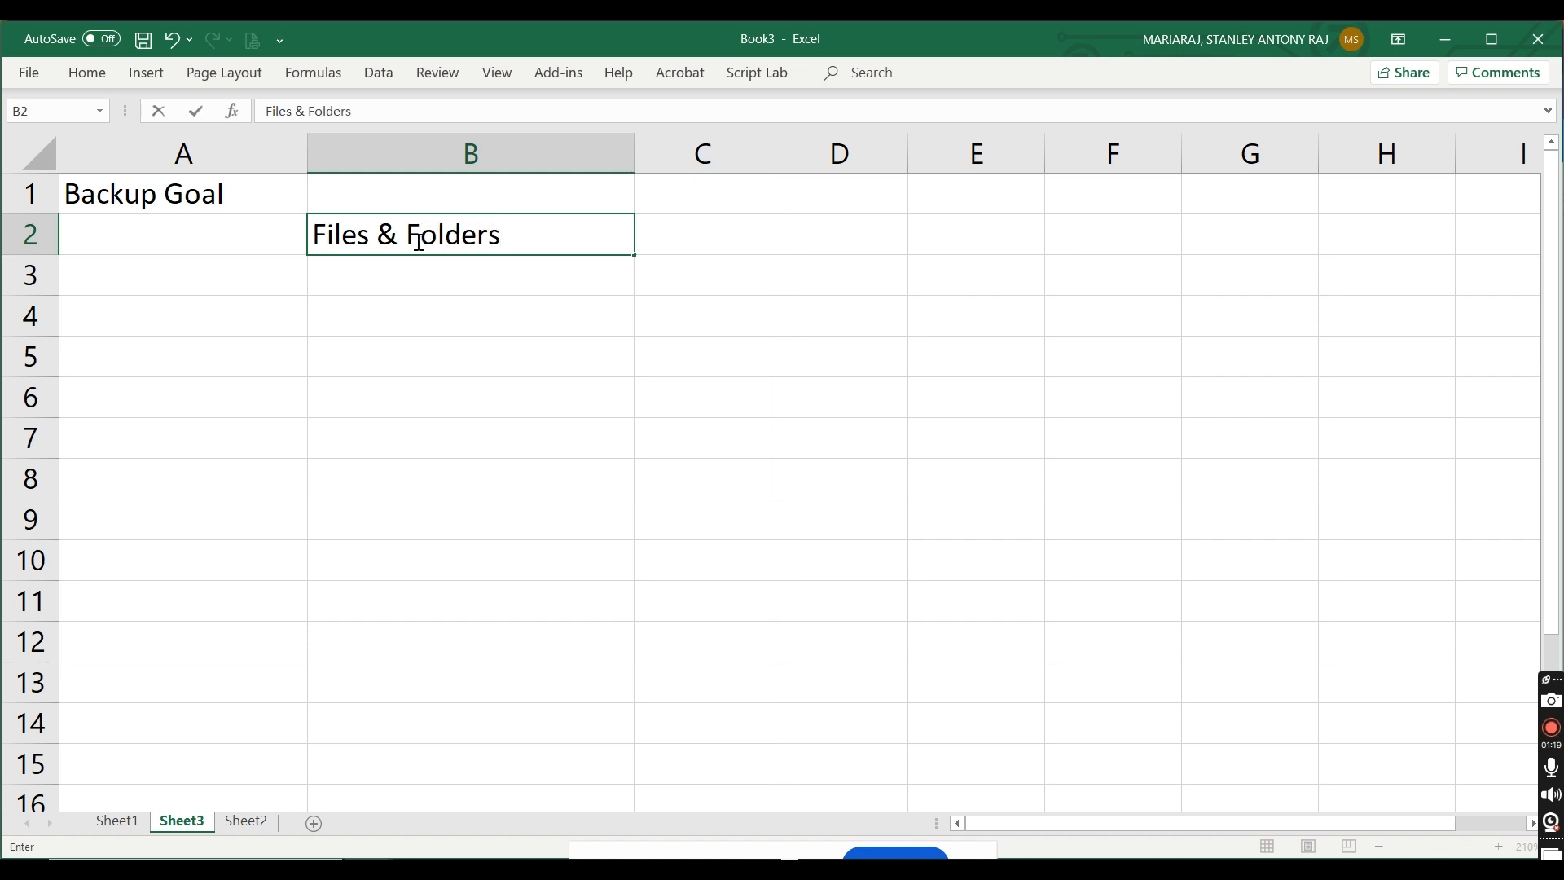
click(401, 272)
text(Sy)
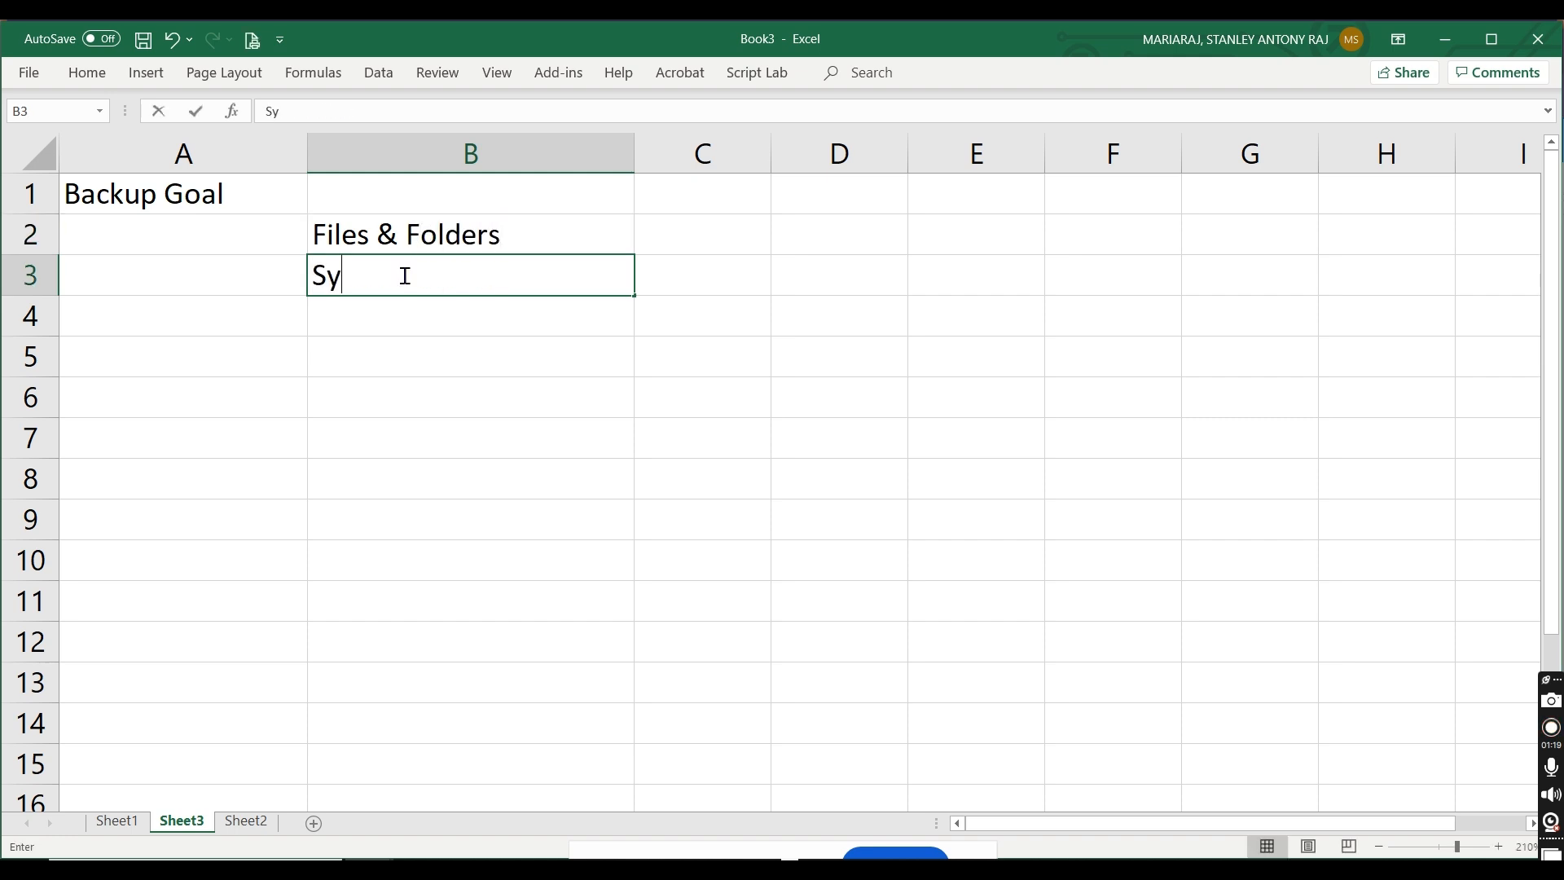
text(stem State)
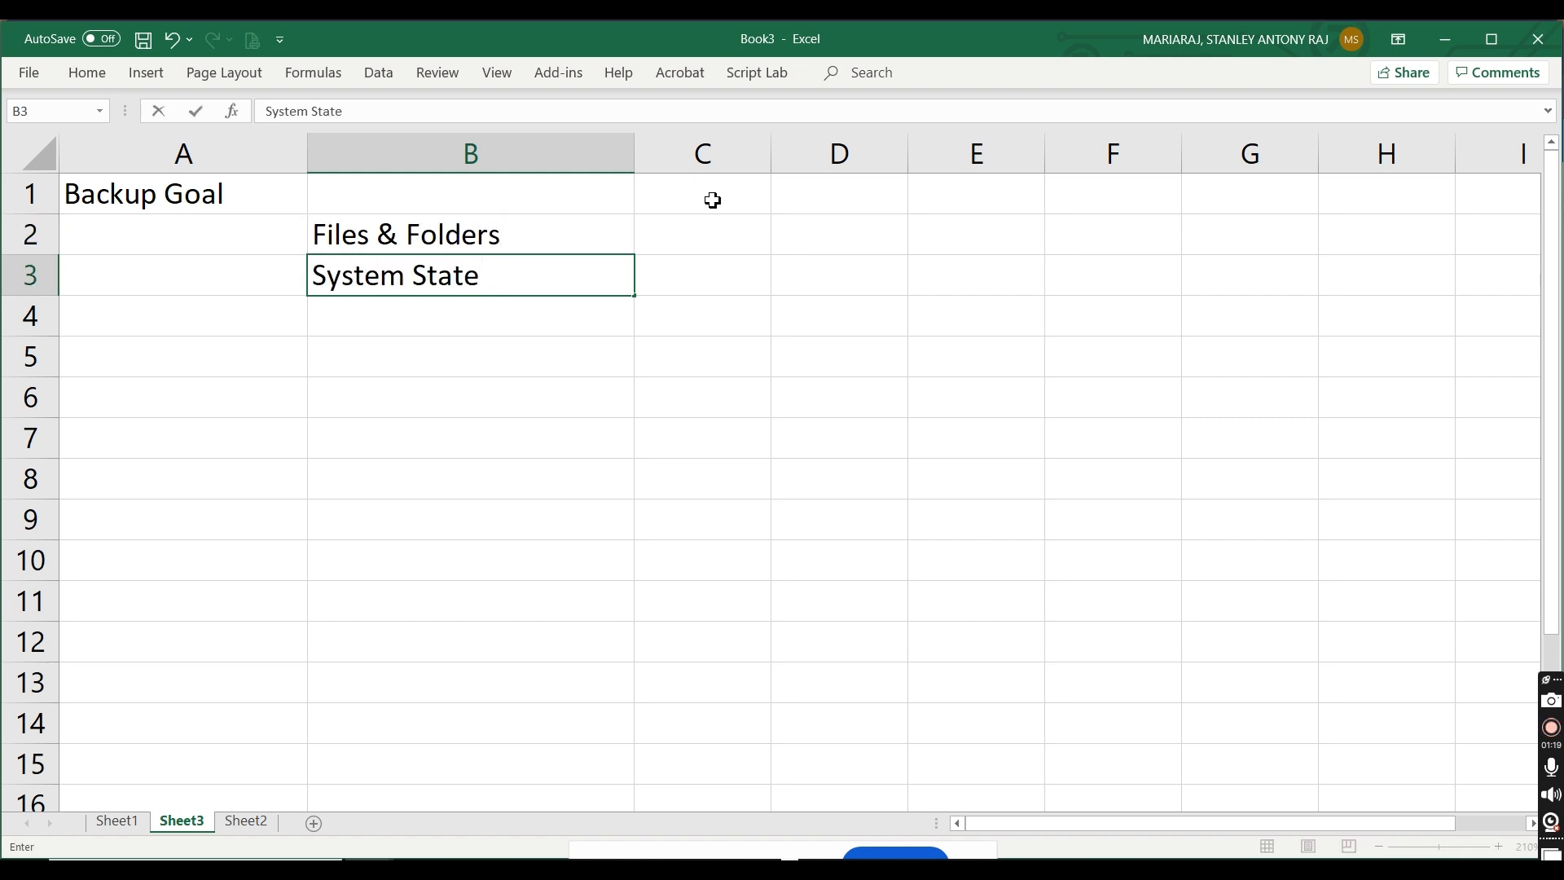
Step: Enter "MARS Agent" in cell C2 beside the Files & Folders entry
click(705, 238)
text(MARS)
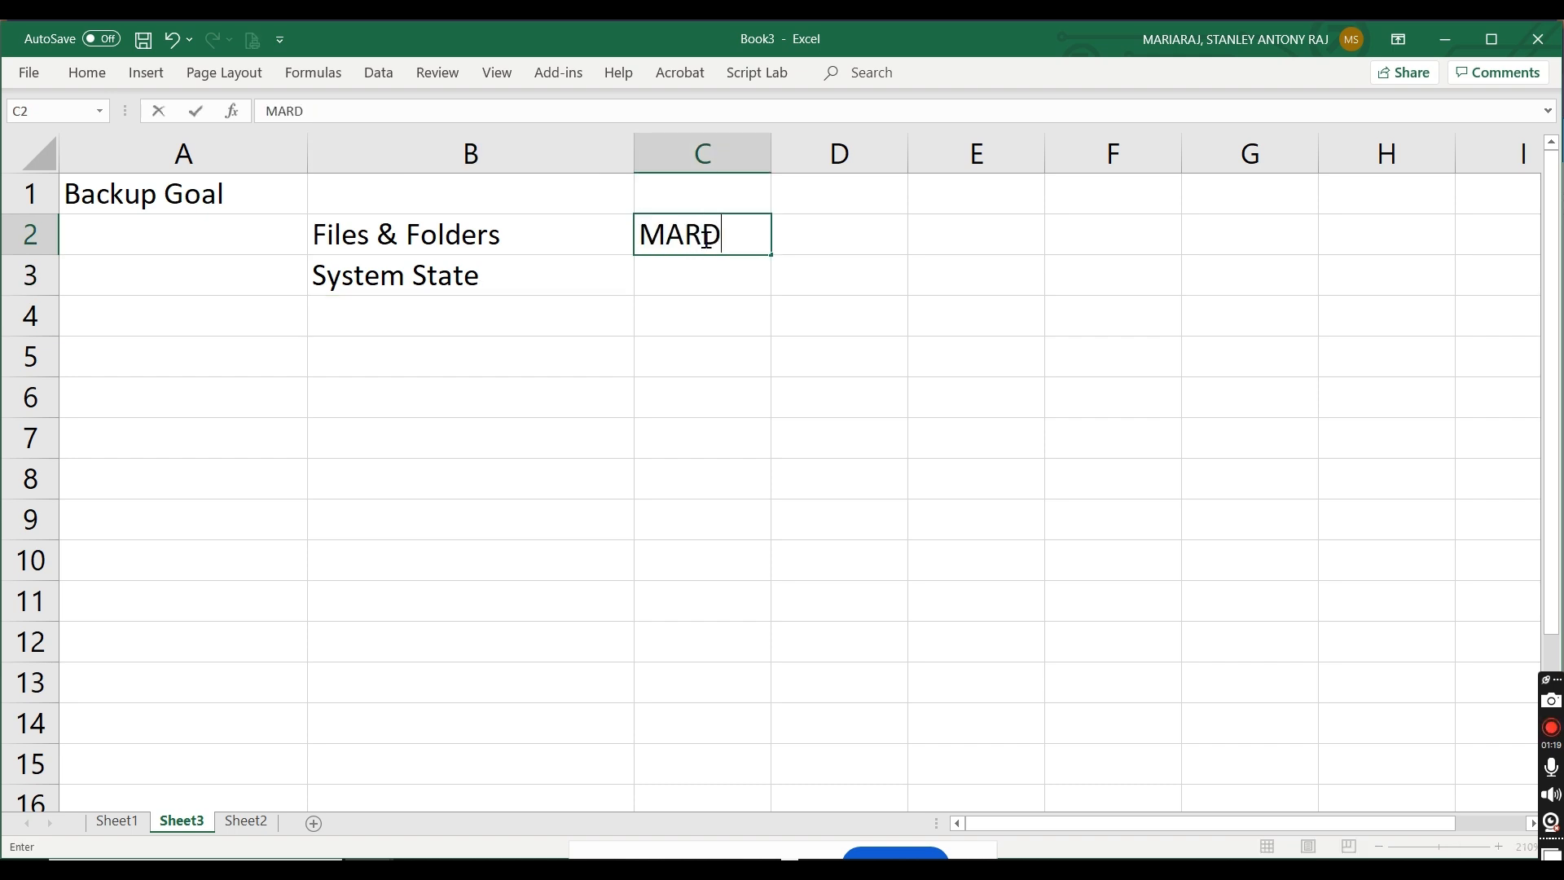
text( Agent)
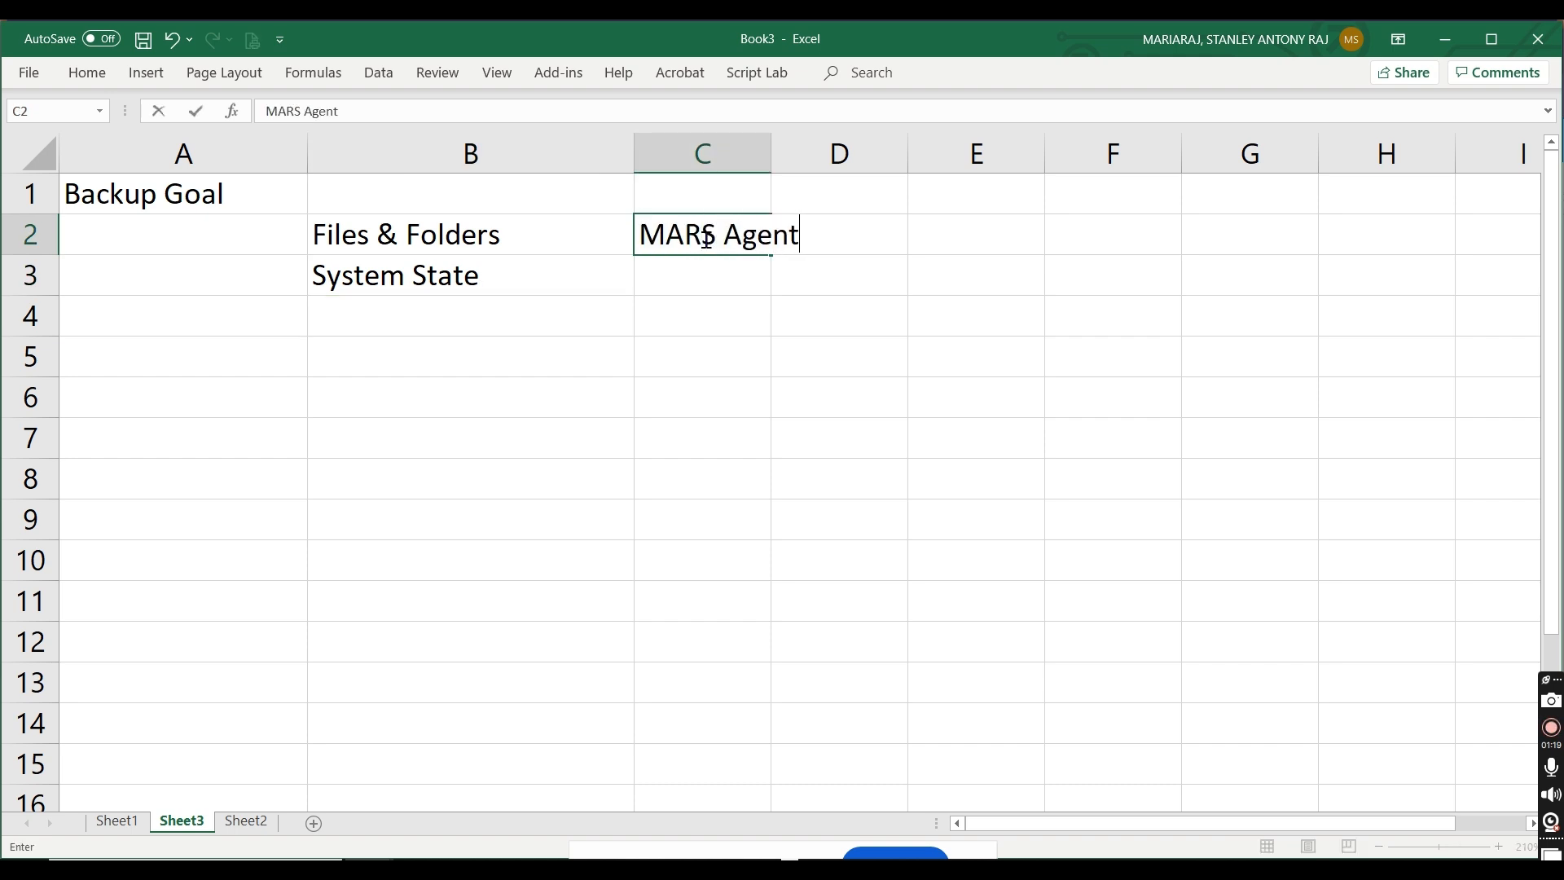
Step: Enter "Microsoft Azure Recovery Service Agent based backup" in cell C3
click(689, 273)
text(Mic)
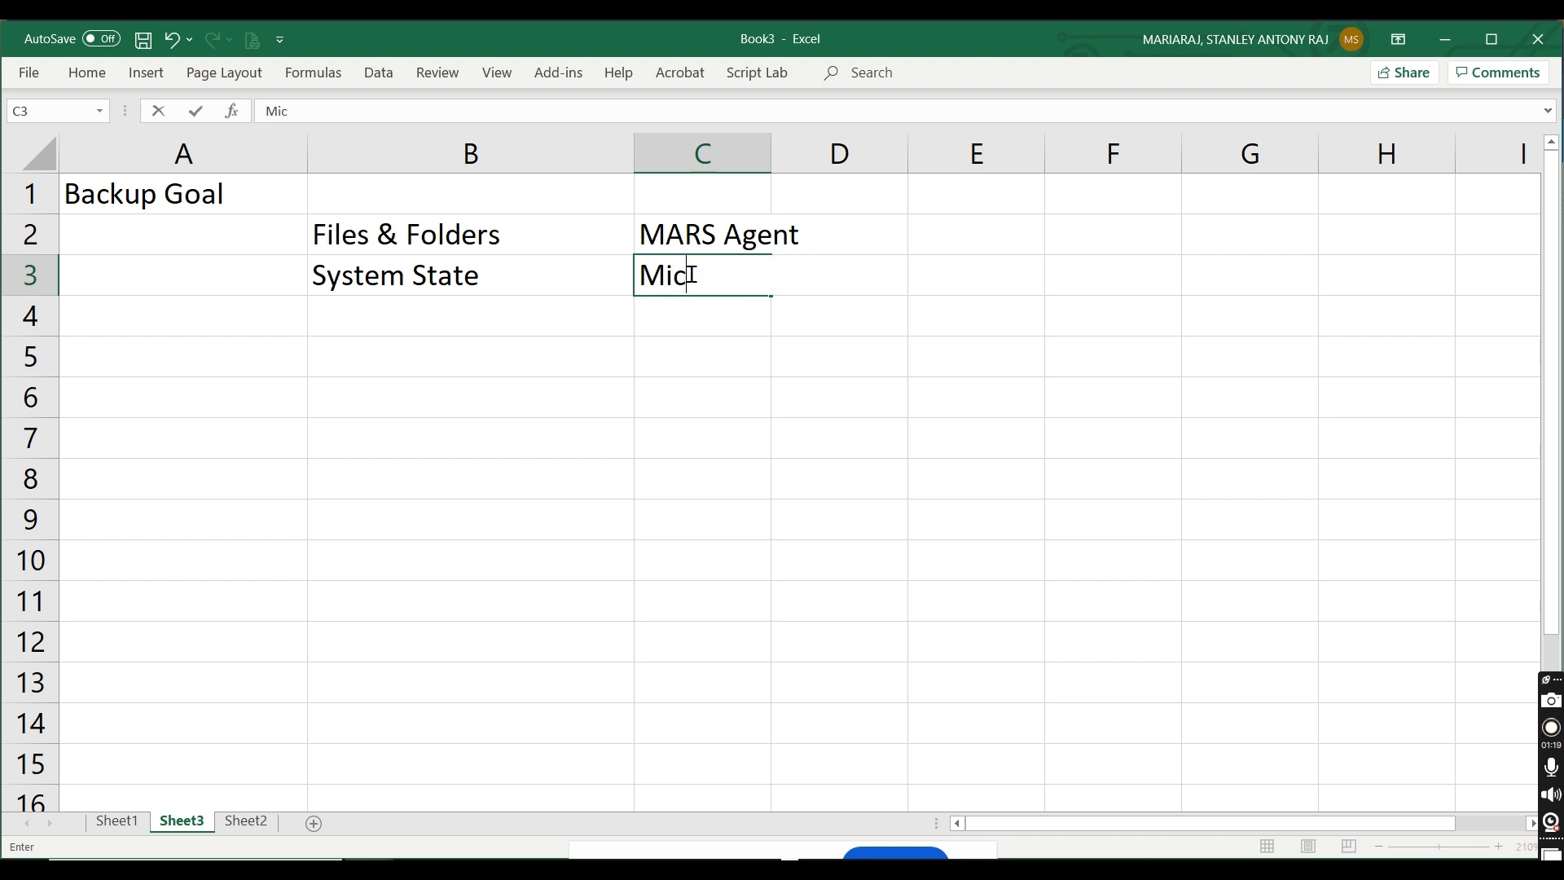
text(rosoft Azure Reso)
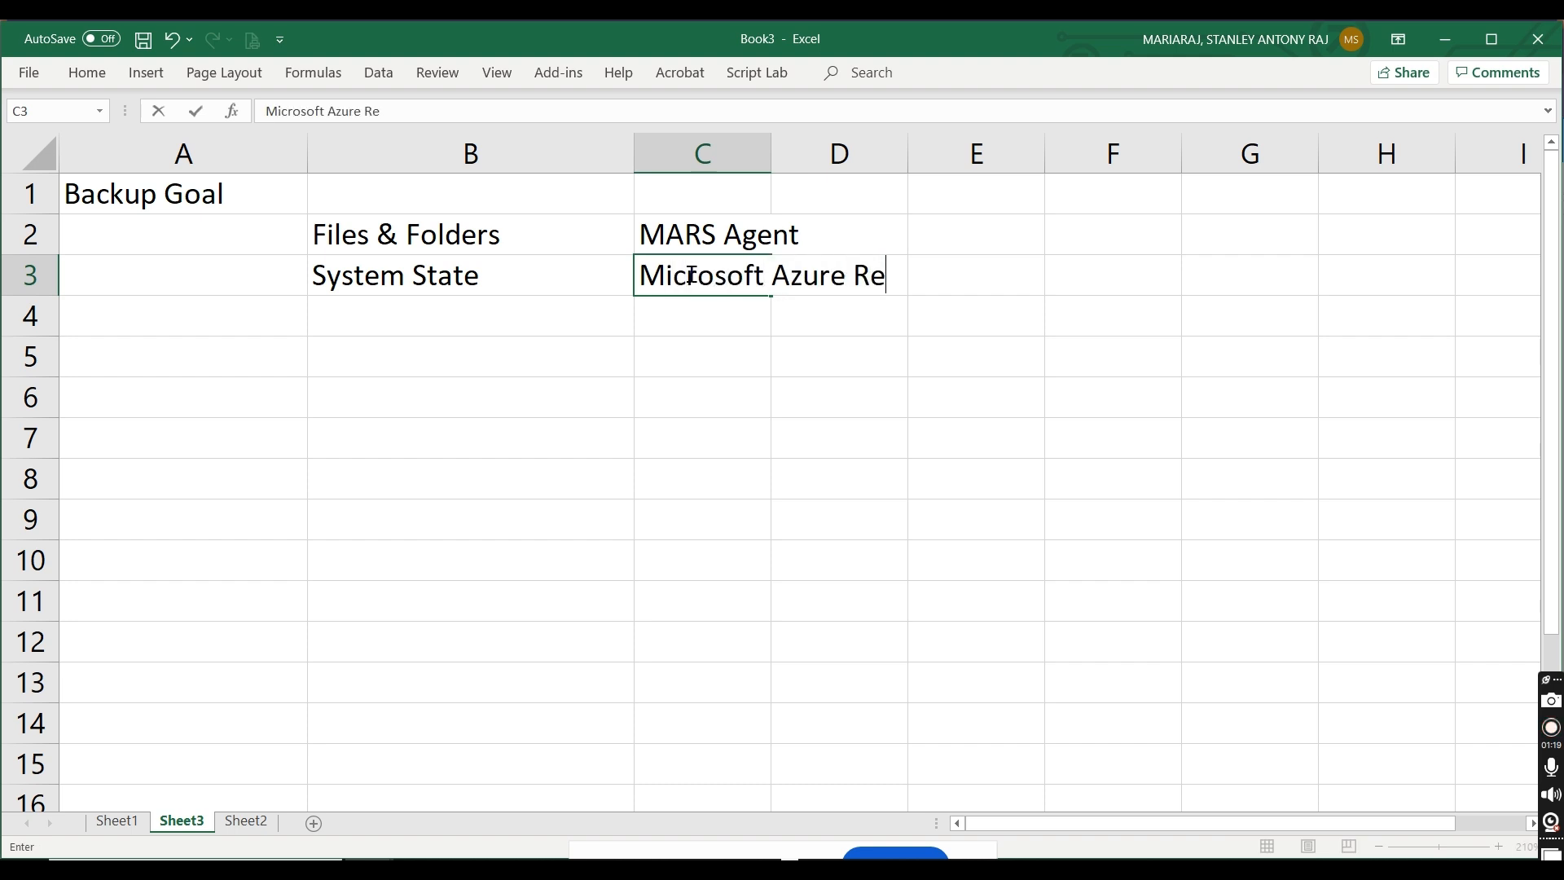
key(BackSpace)
key(BackSpace)
text(covery Ser)
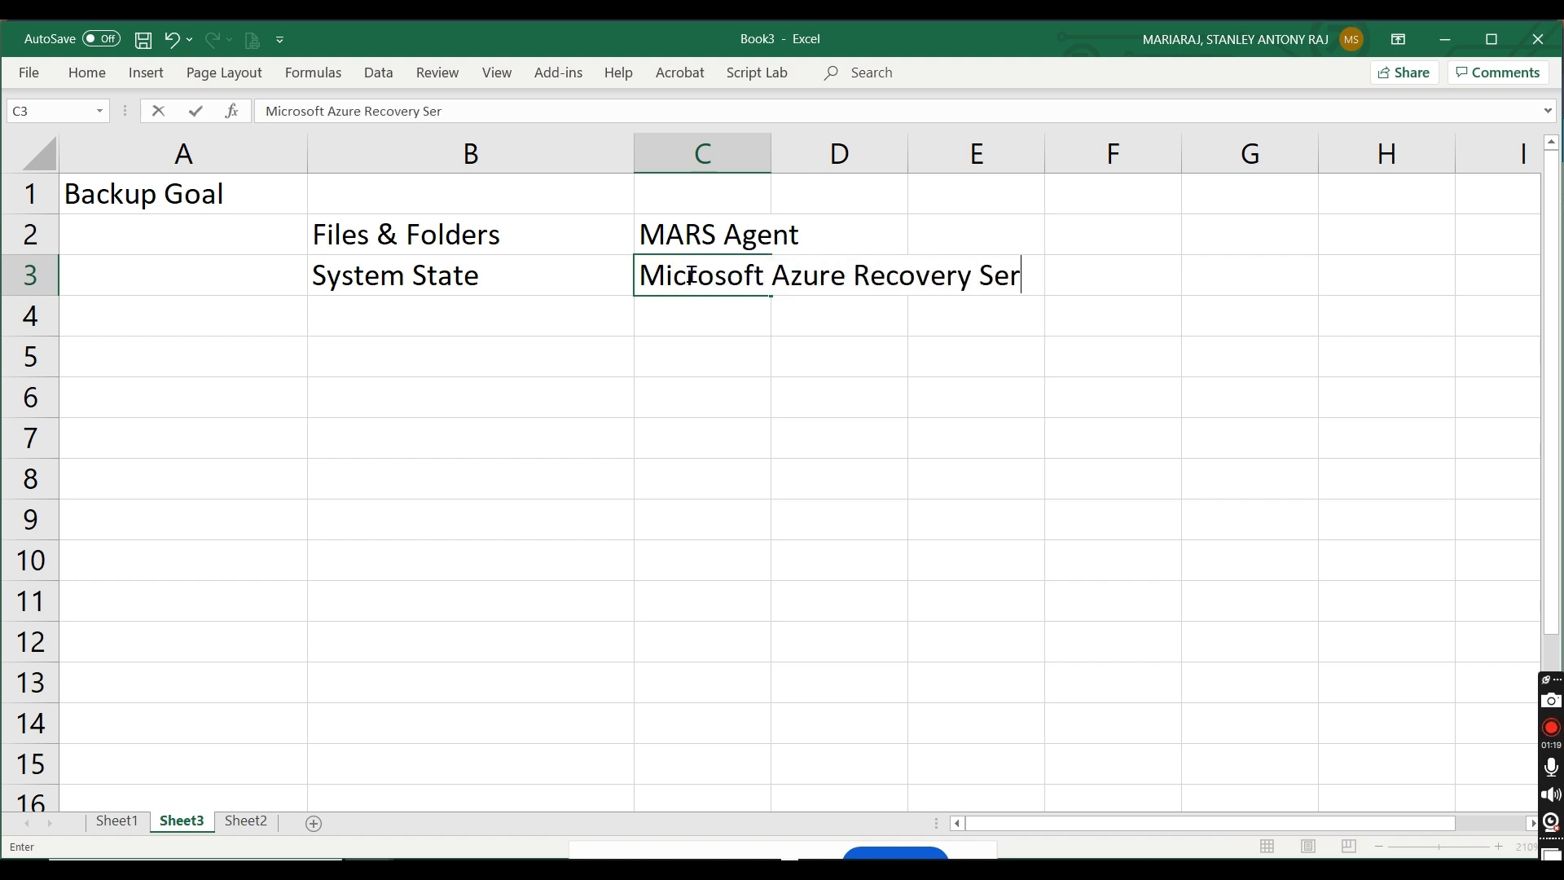
text(vice Agent basdd)
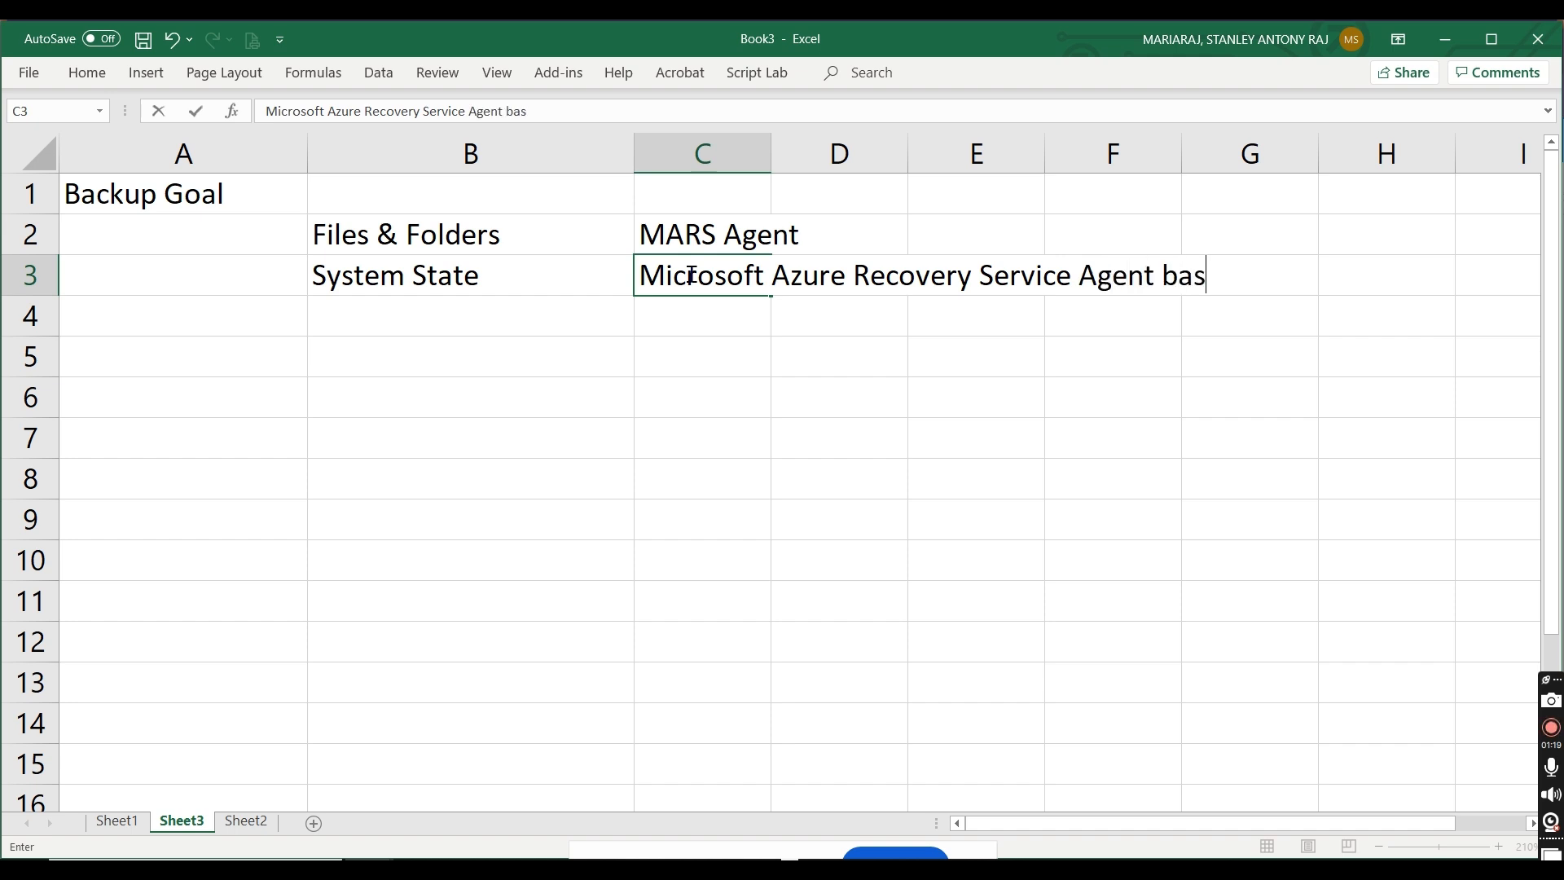
key(BackSpace)
key(BackSpace)
text(ed backup)
Step: Start a second group with "MS SQL DB" in cell B5 and "Sharepoint" in cell B6
click(463, 353)
text(MS SQL)
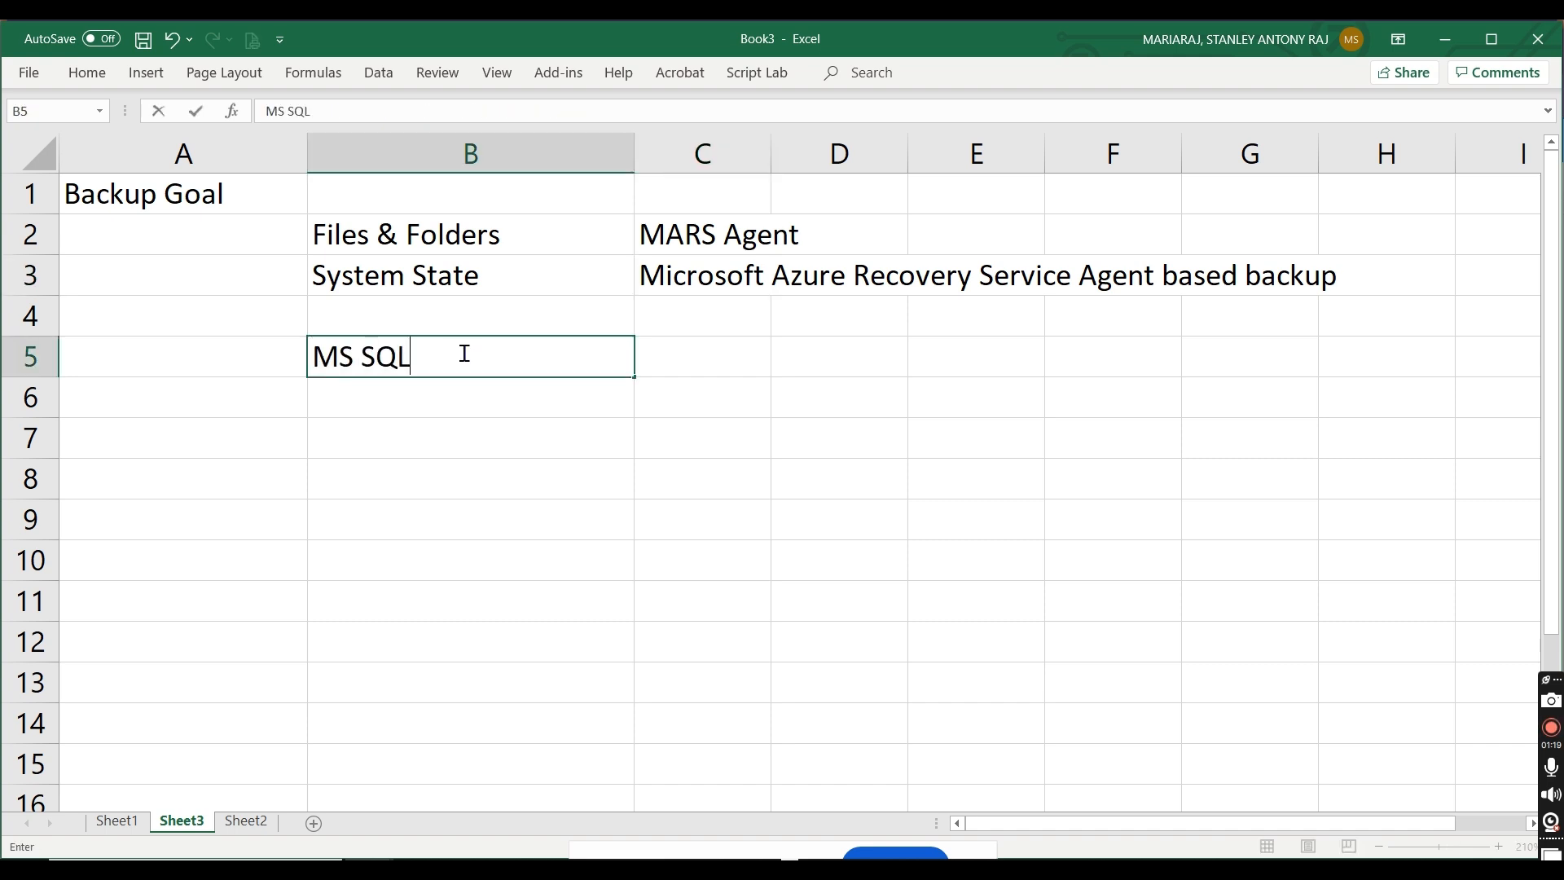
text( DB on)
key(BackSpace)
key(BackSpace)
key(BackSpace)
key(Return)
text(Sharepoint)
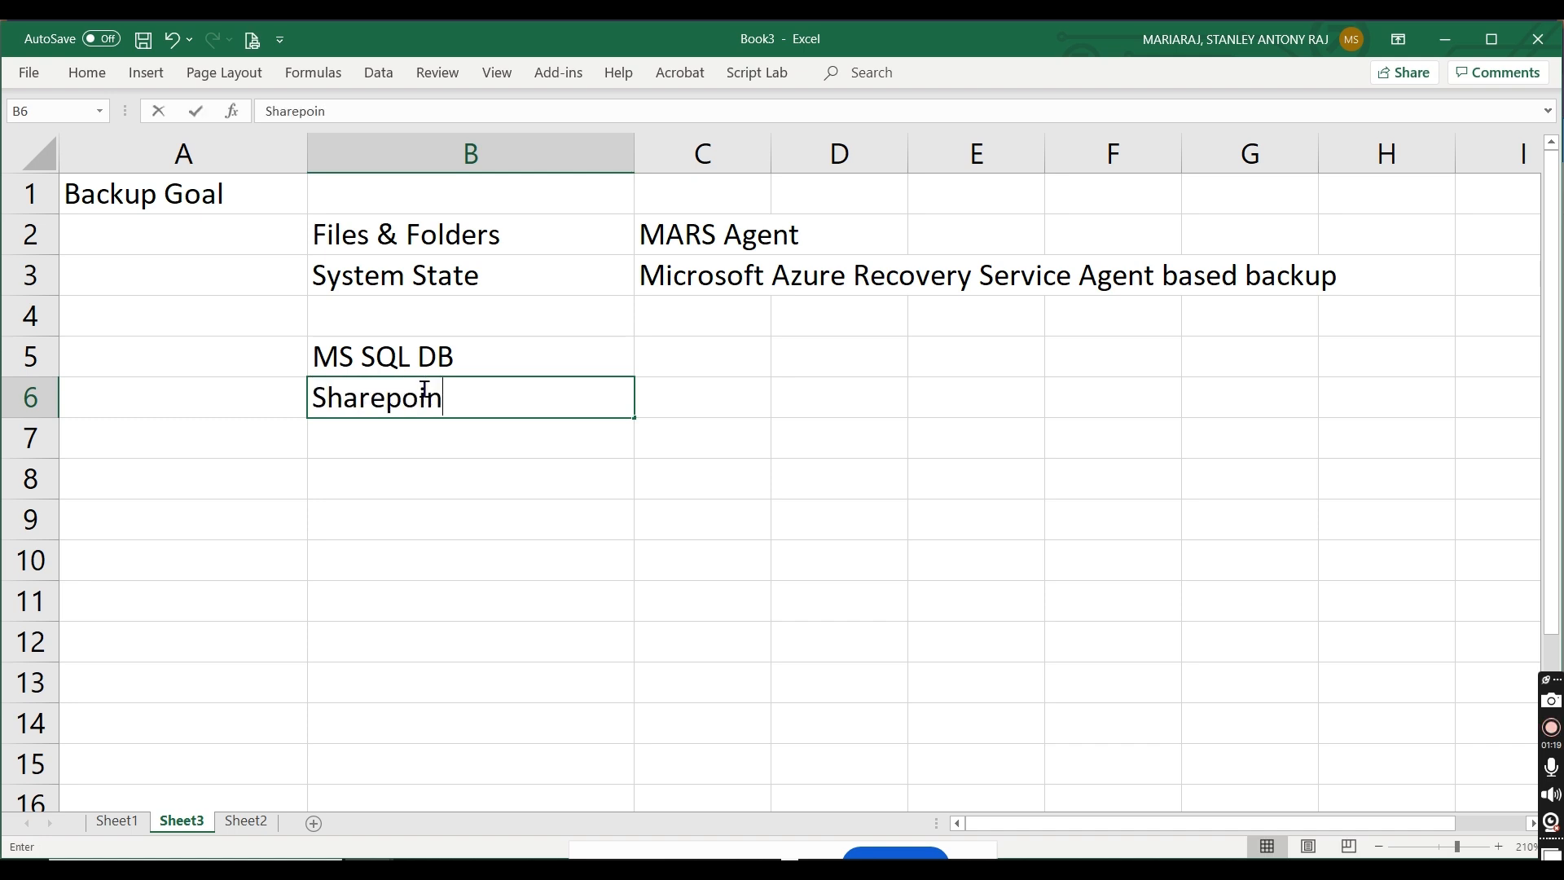
Step: Enter "Physical Server" in cell B7 and "VM - Vmware, Hyper-V" in cell B8
click(399, 434)
text(Physical Server)
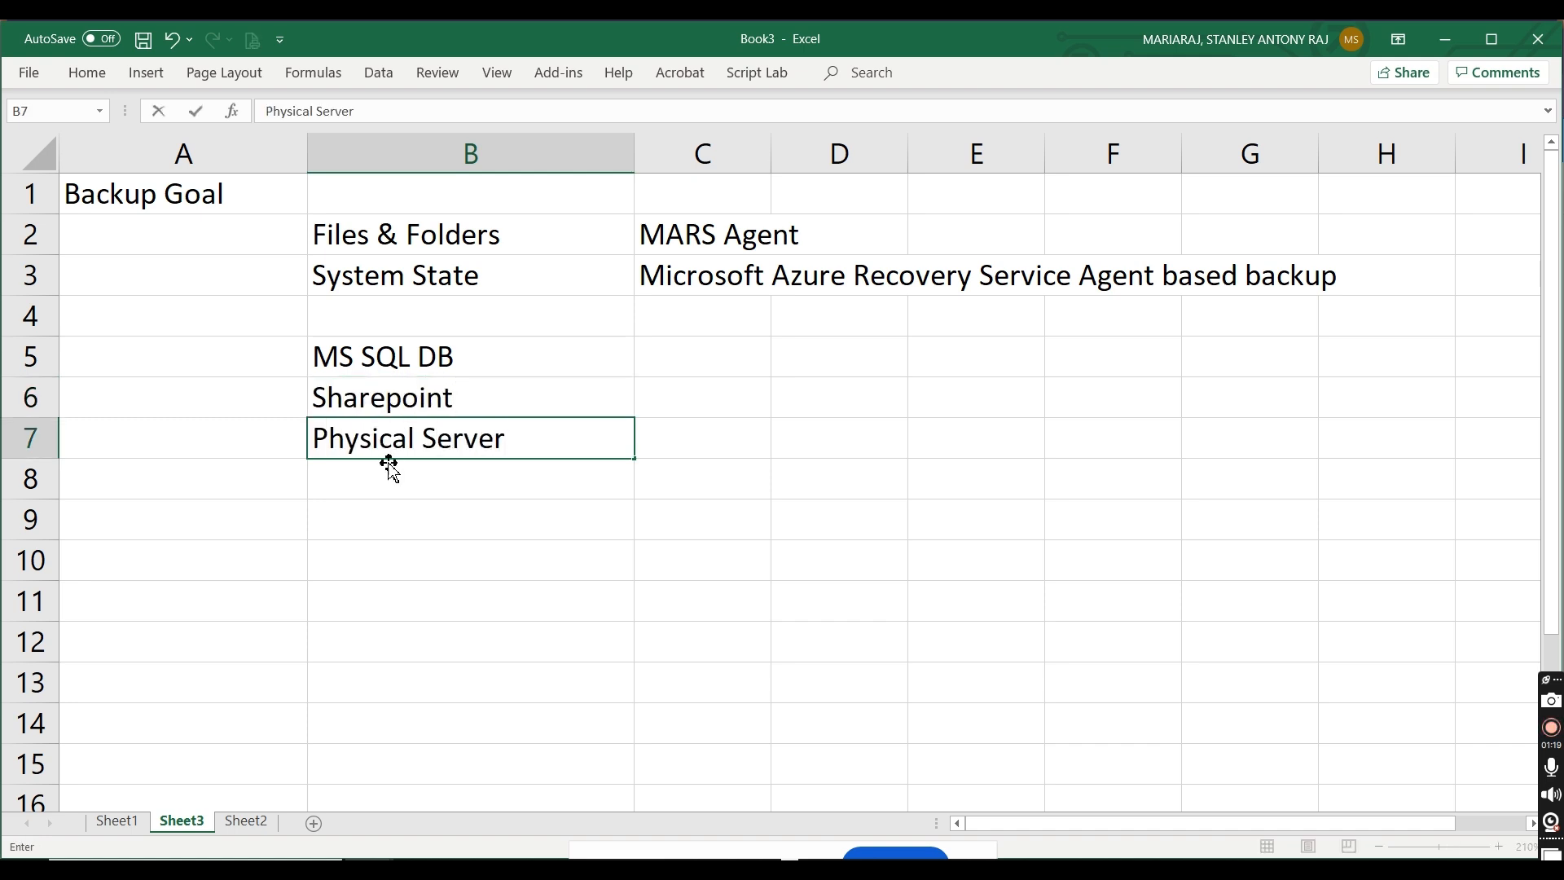
click(376, 488)
text(VM - VMw)
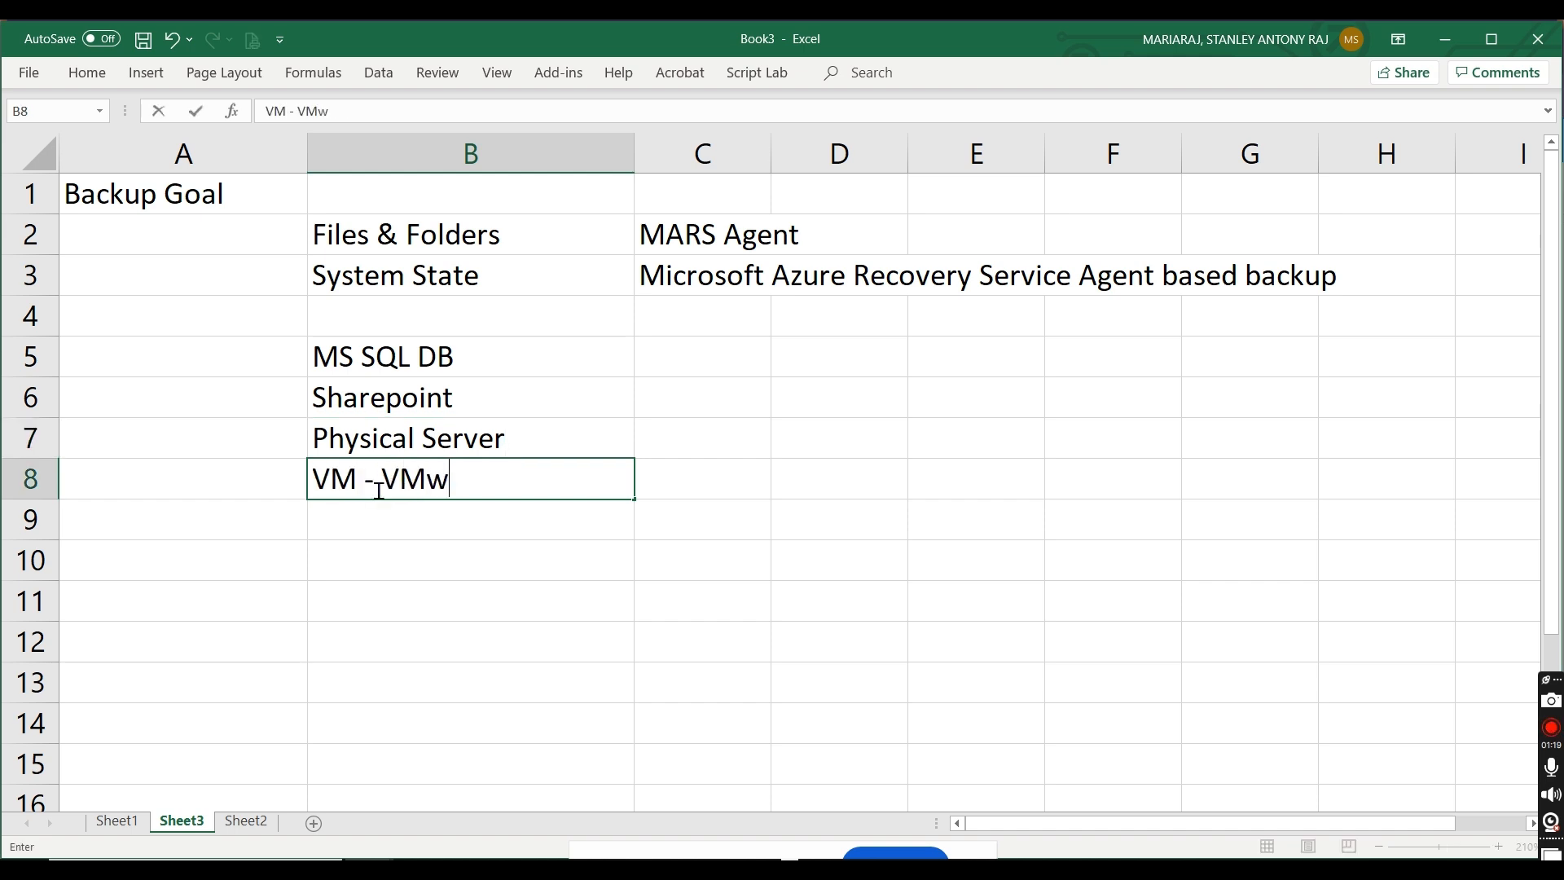
text(are, Hyper-V)
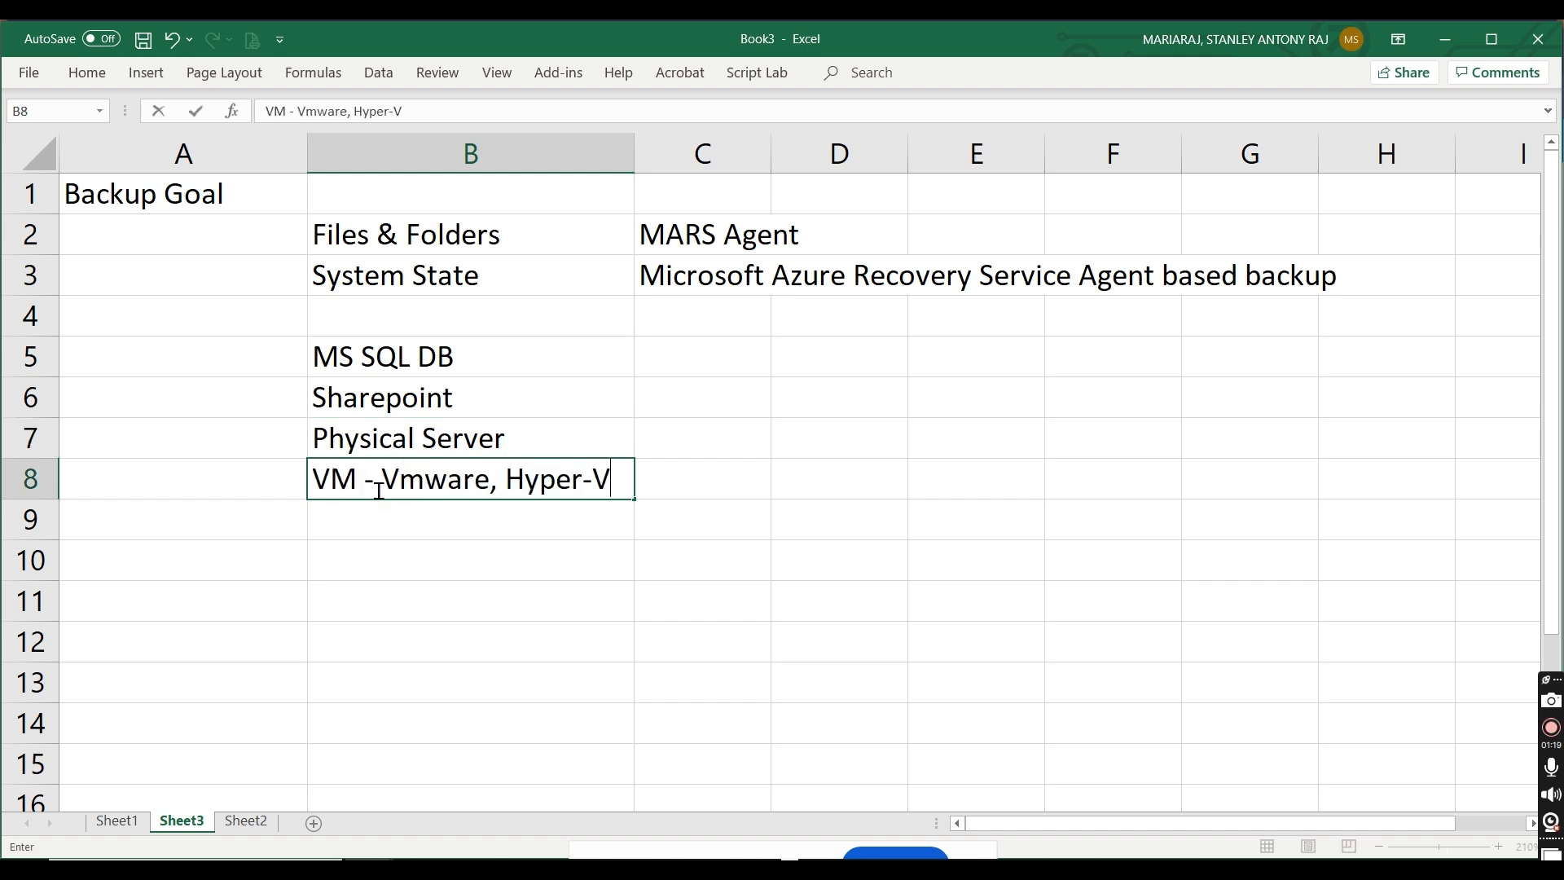
key(Return)
Step: Glance at the on-premises item list in the Azure portal, then enter "MABS - Microsoft Azure Backup Server / SC-DPM" in cell C5 of the Excel sheet
key(alt+Tab)
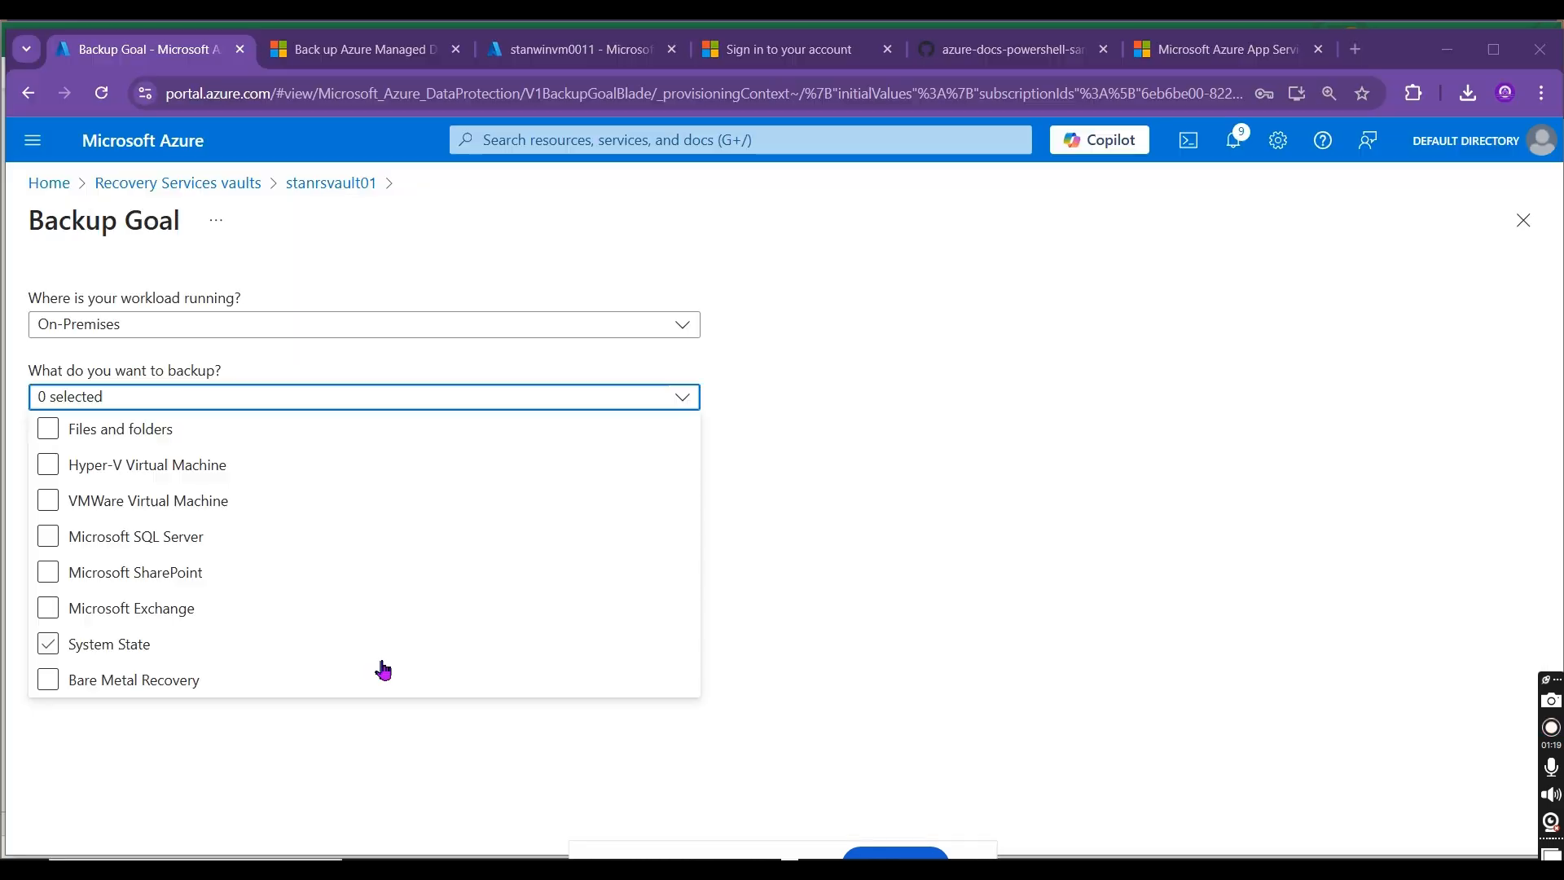
key(alt+Tab)
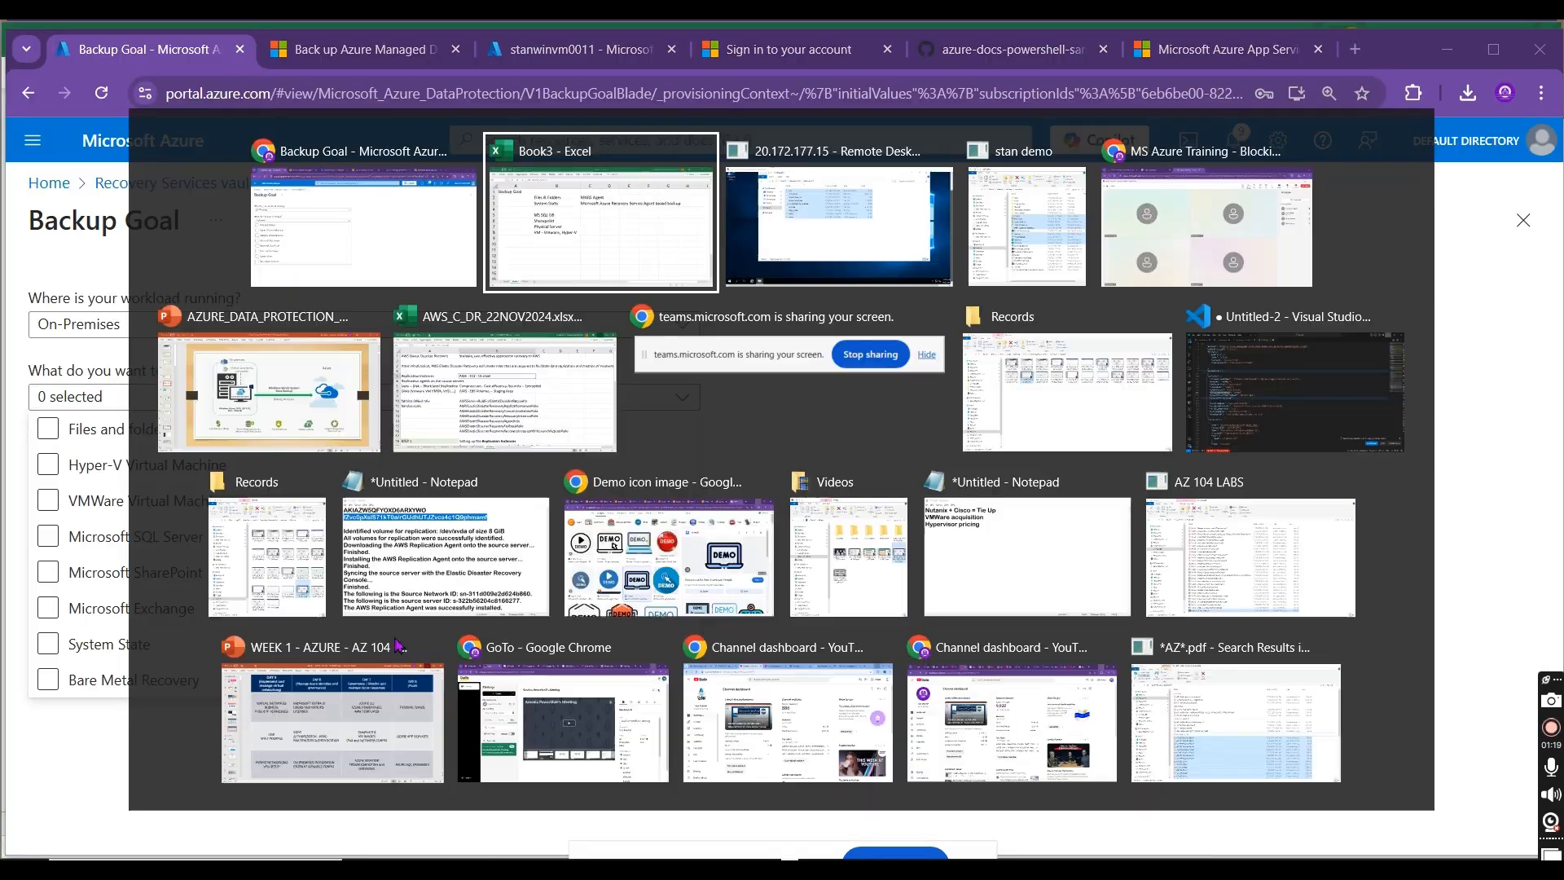
click(671, 353)
text(M)
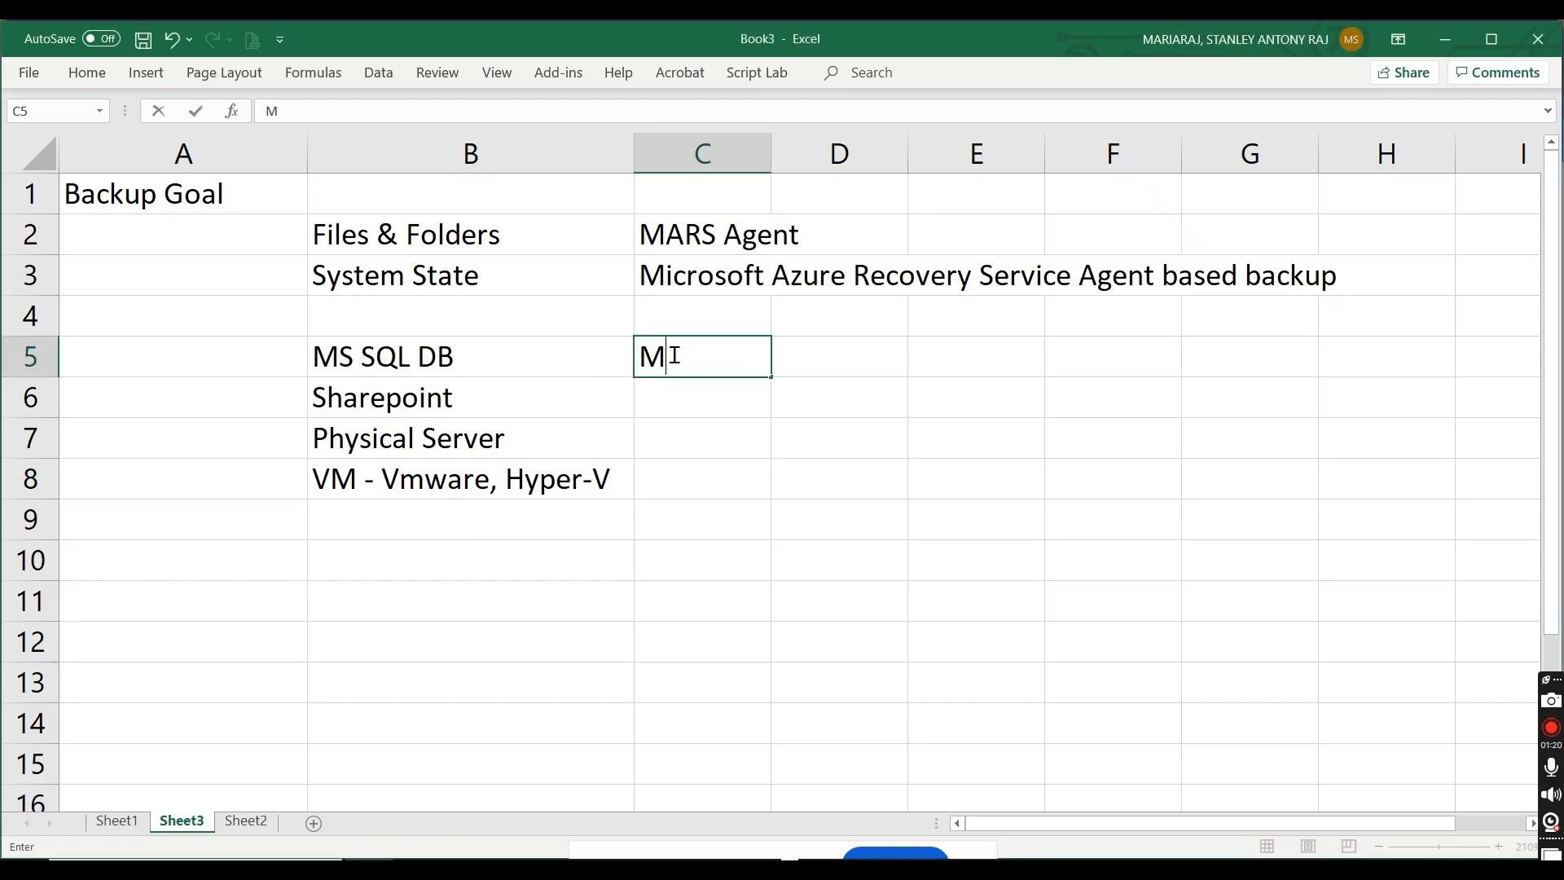
text(ABS - )
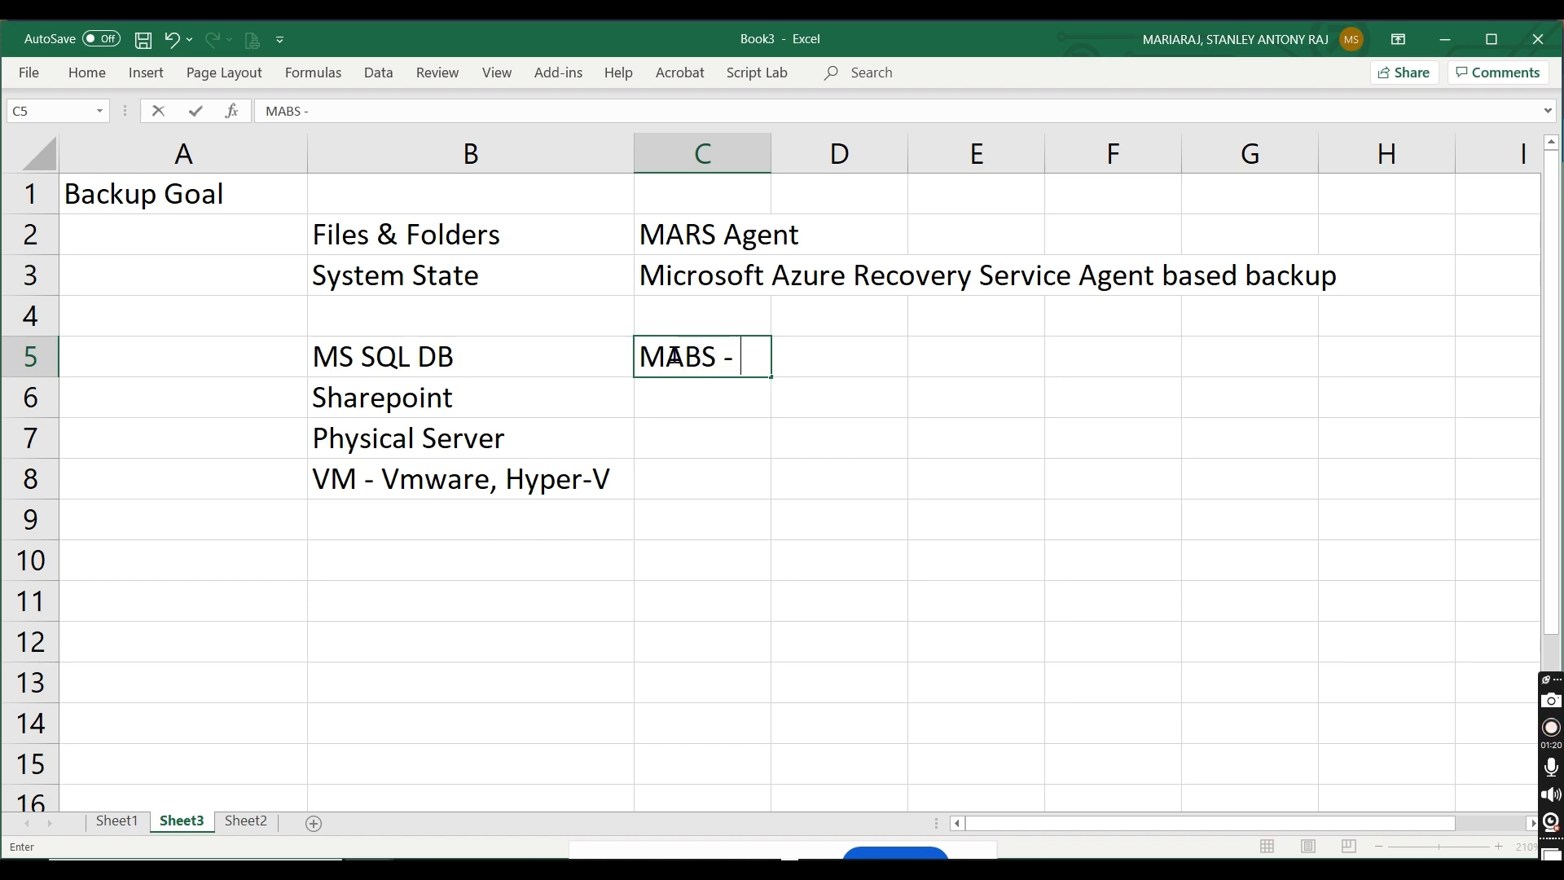
text(Microsoft Azure)
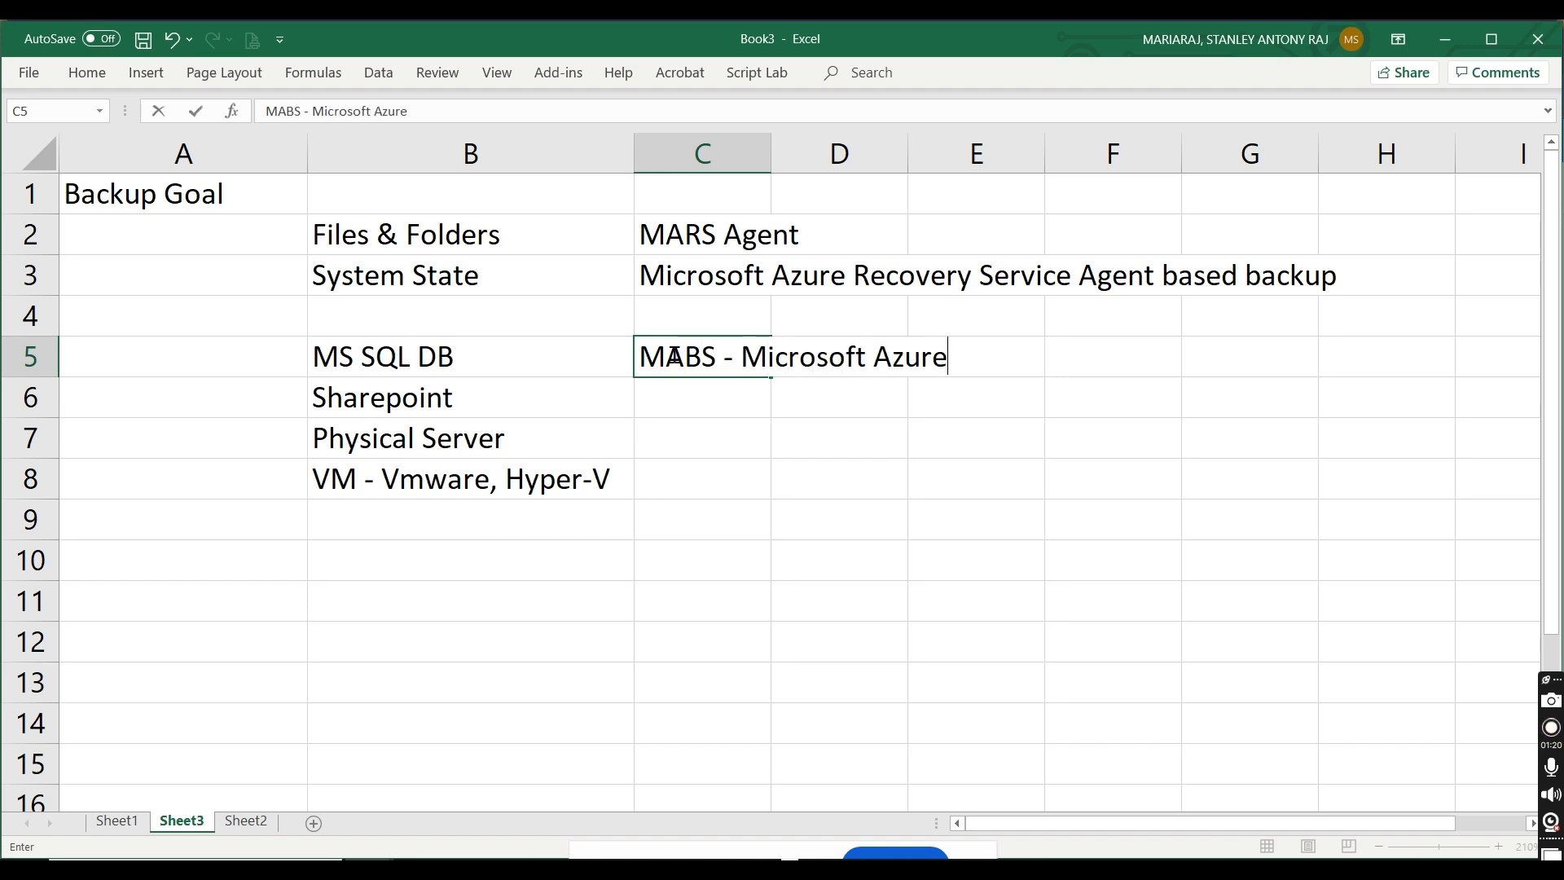
text( Backup Server)
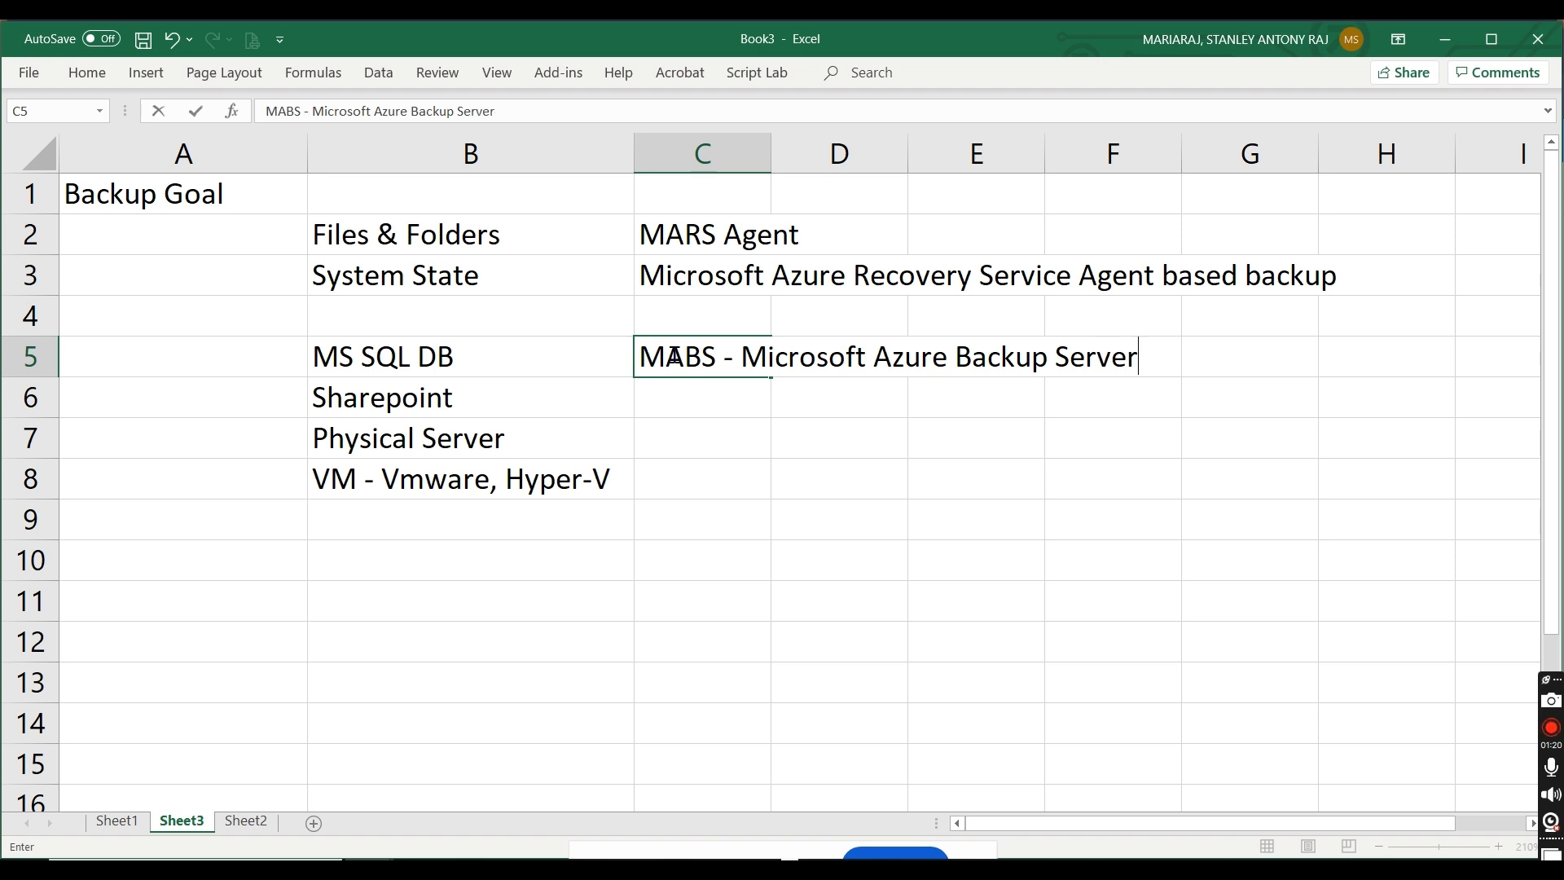
text(/ SC-DPM)
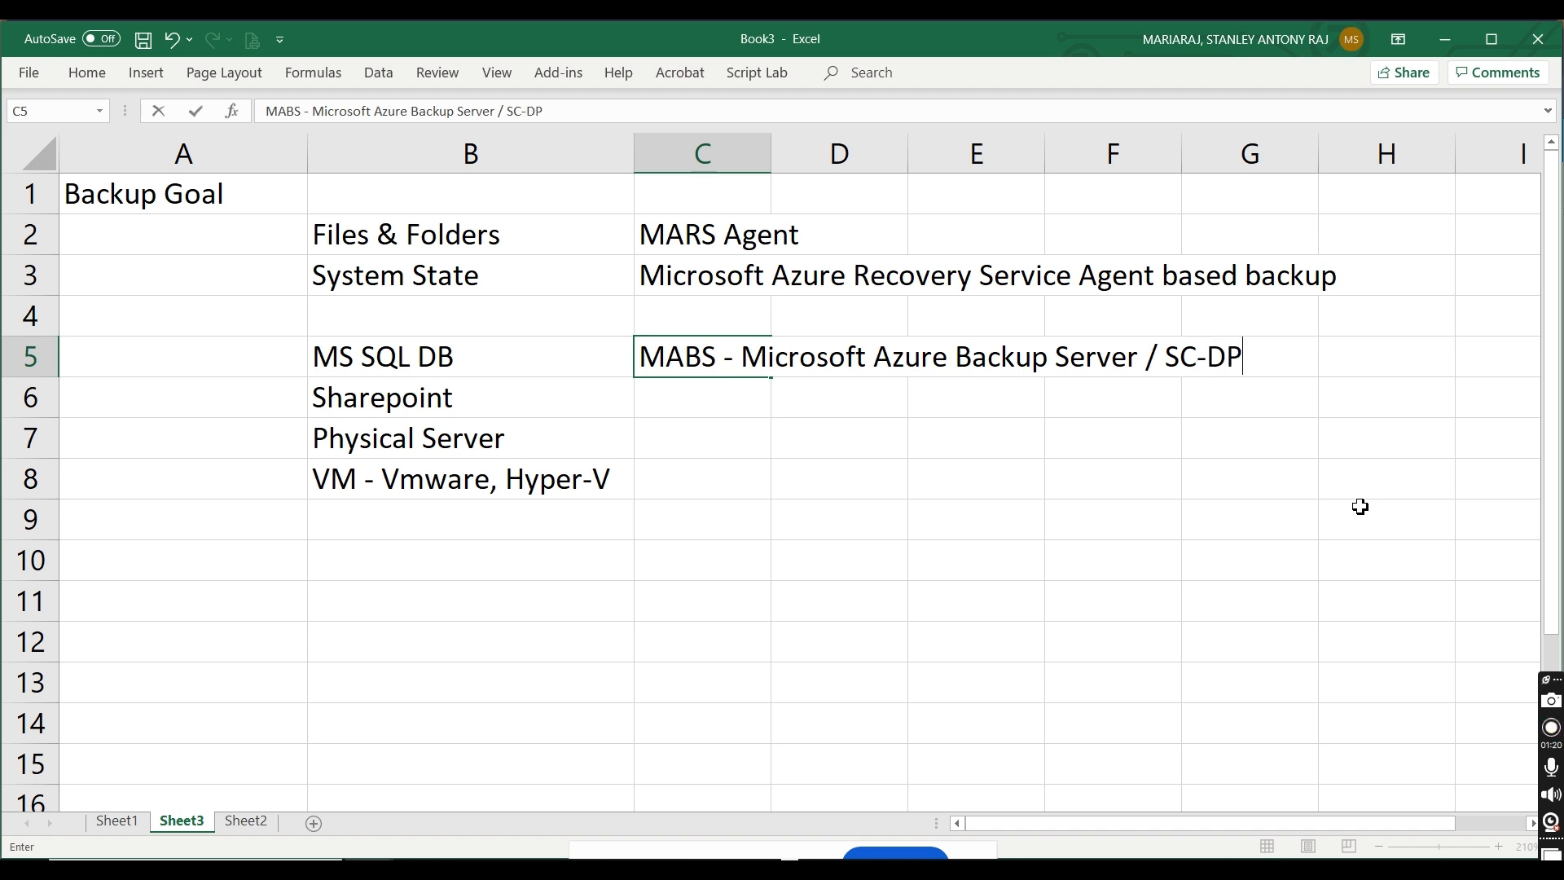
click(1092, 565)
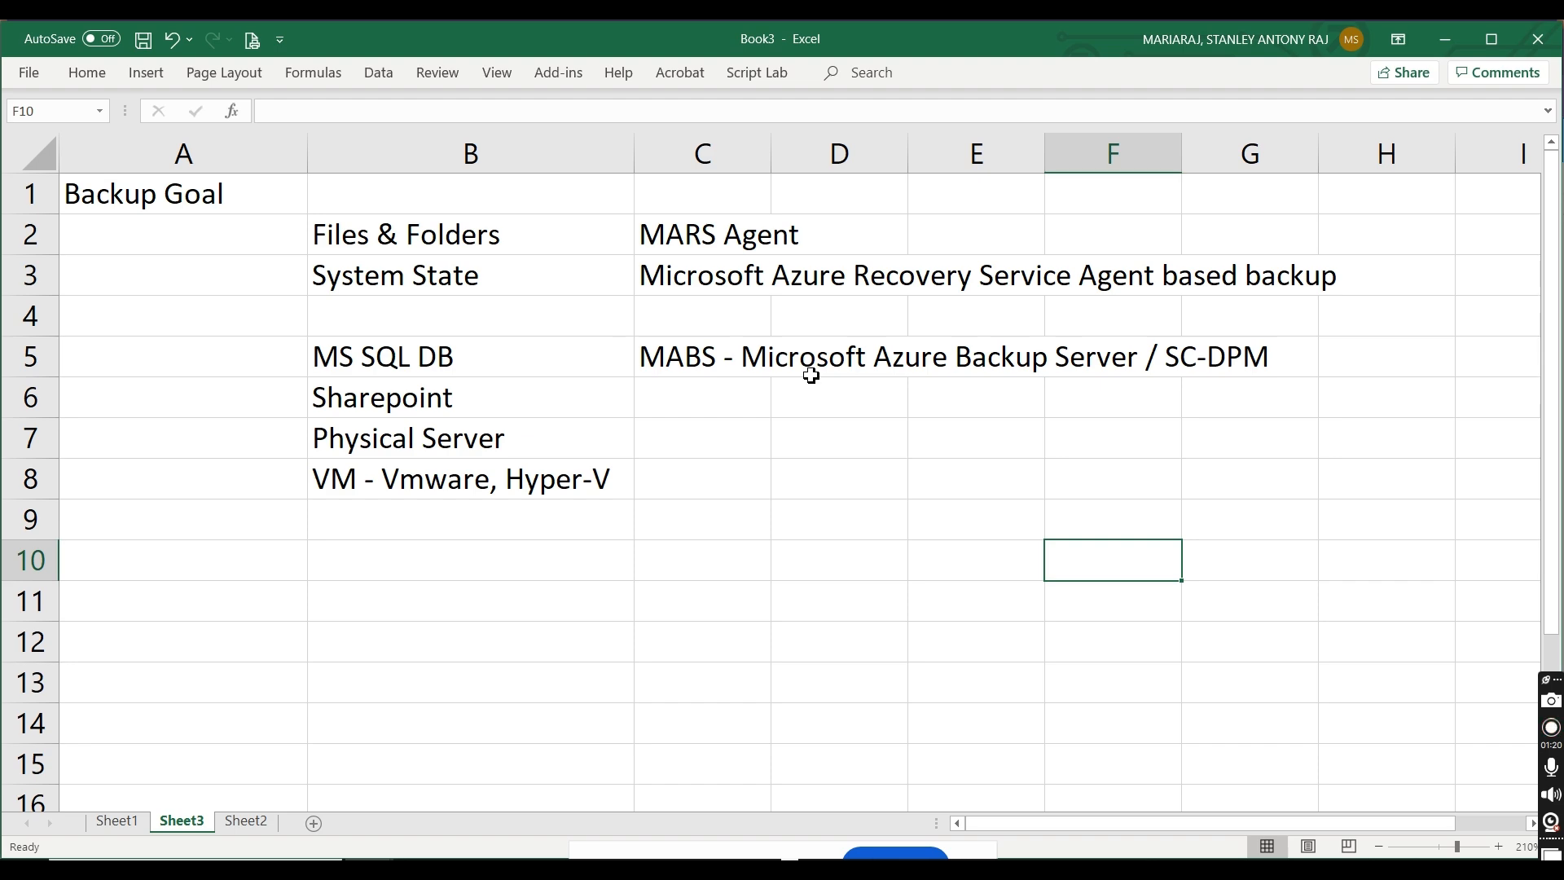
Step: Switch to the Azure portal, select Files and folders and System State as backup items, and open Prepare Infrastructure
key(alt+Tab)
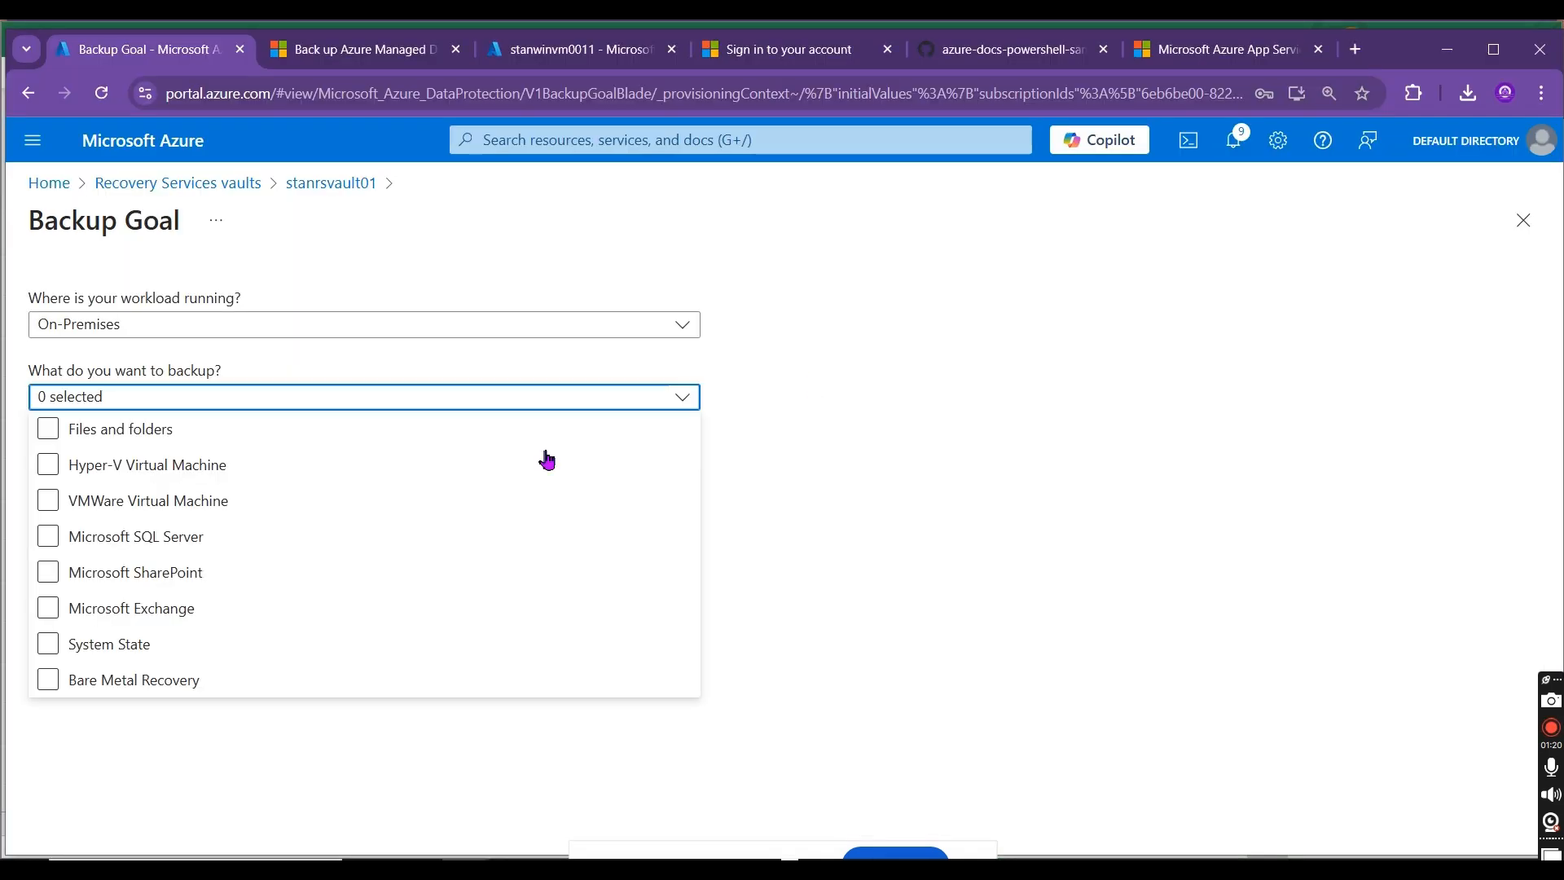
click(46, 429)
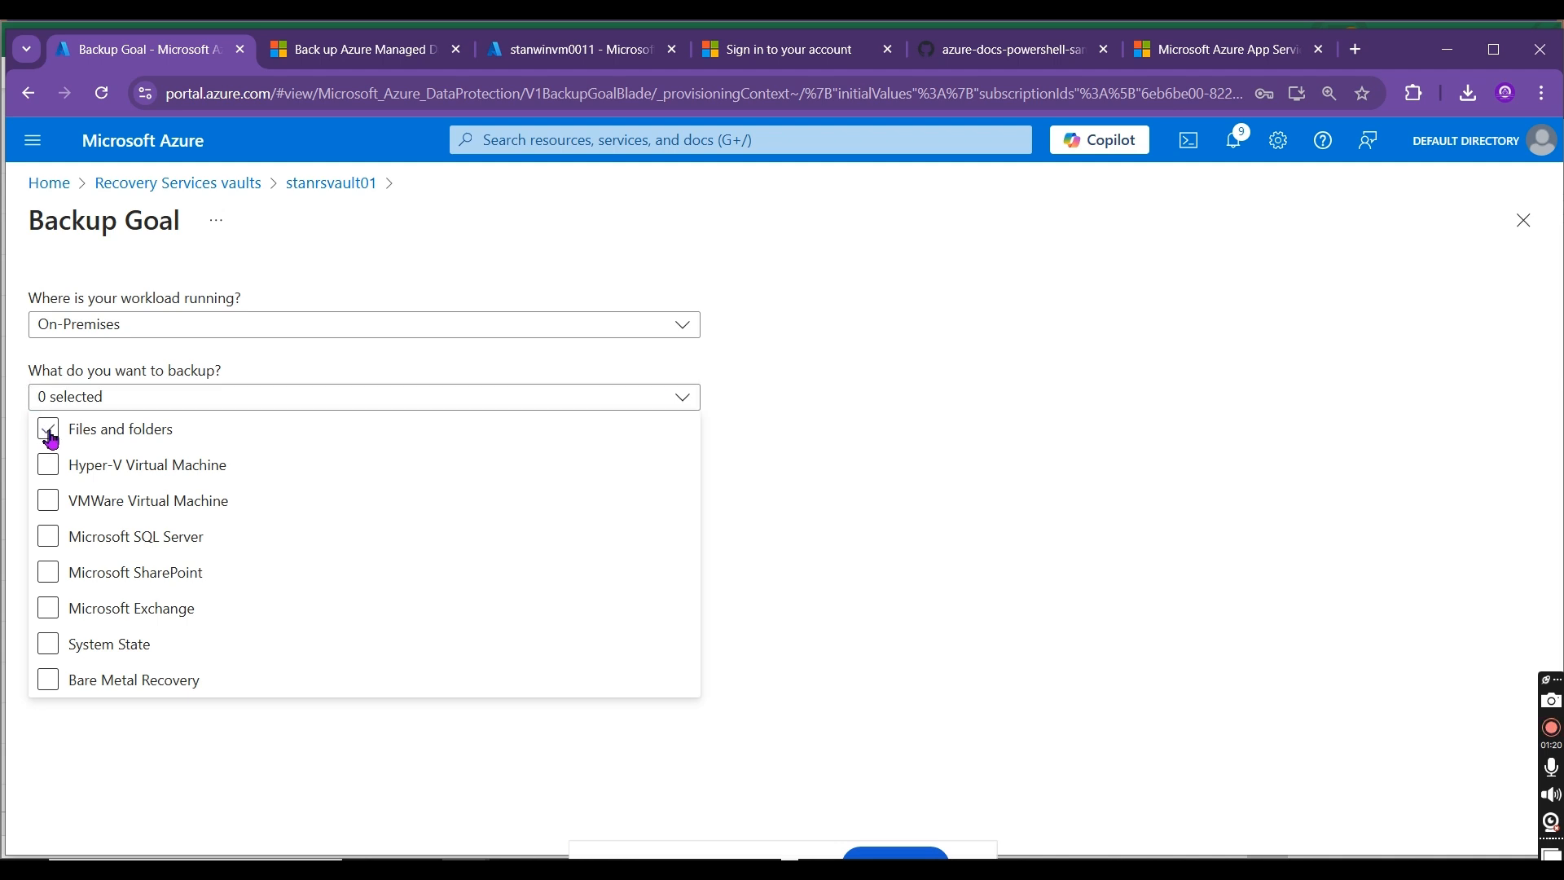
click(59, 649)
click(848, 579)
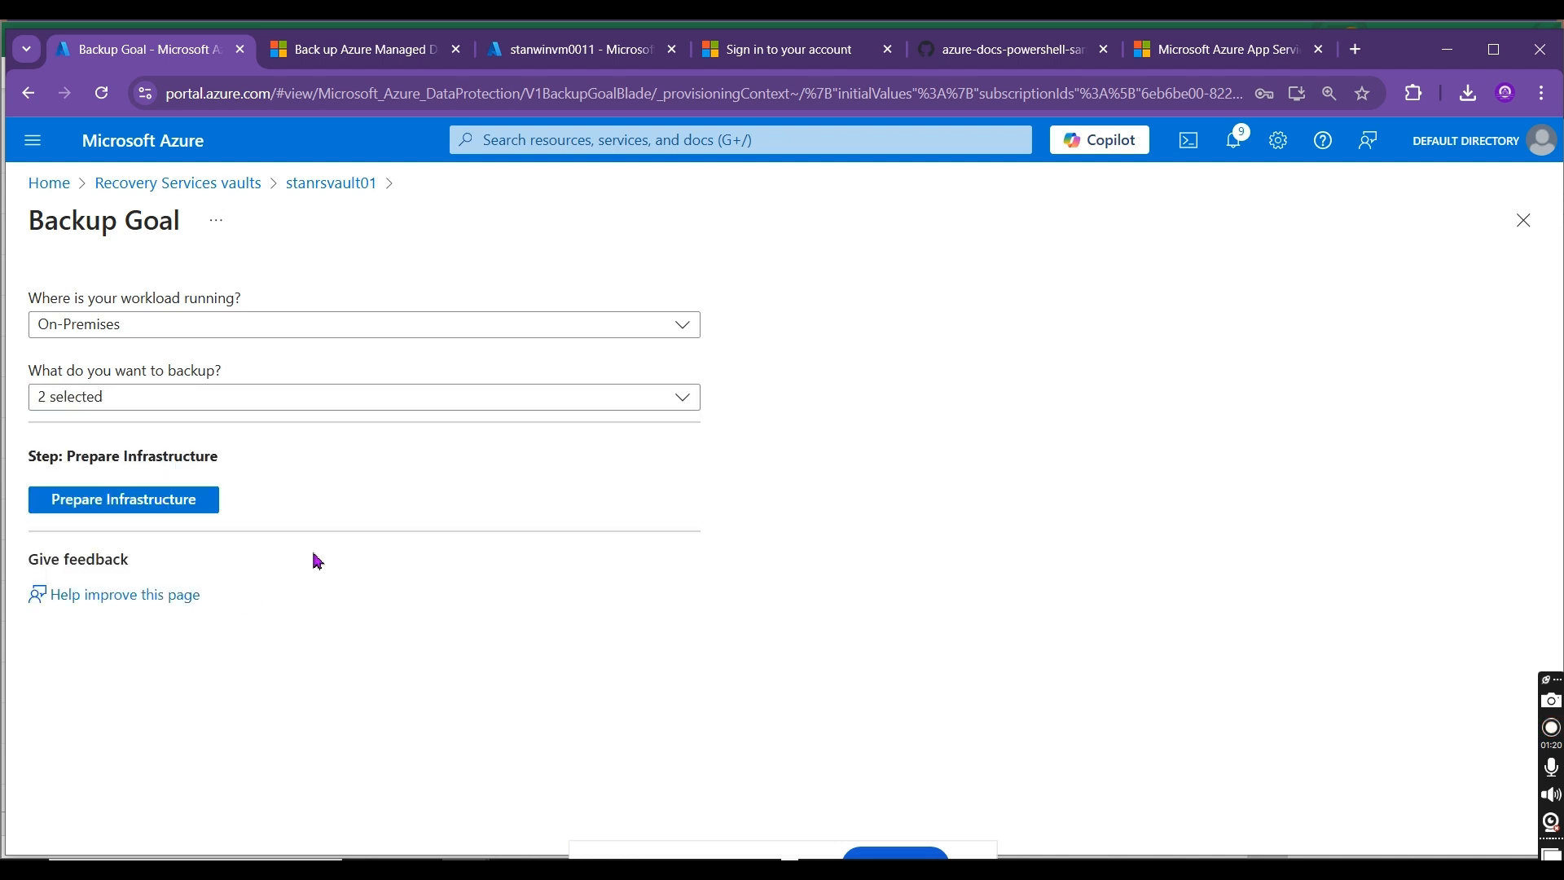
click(189, 506)
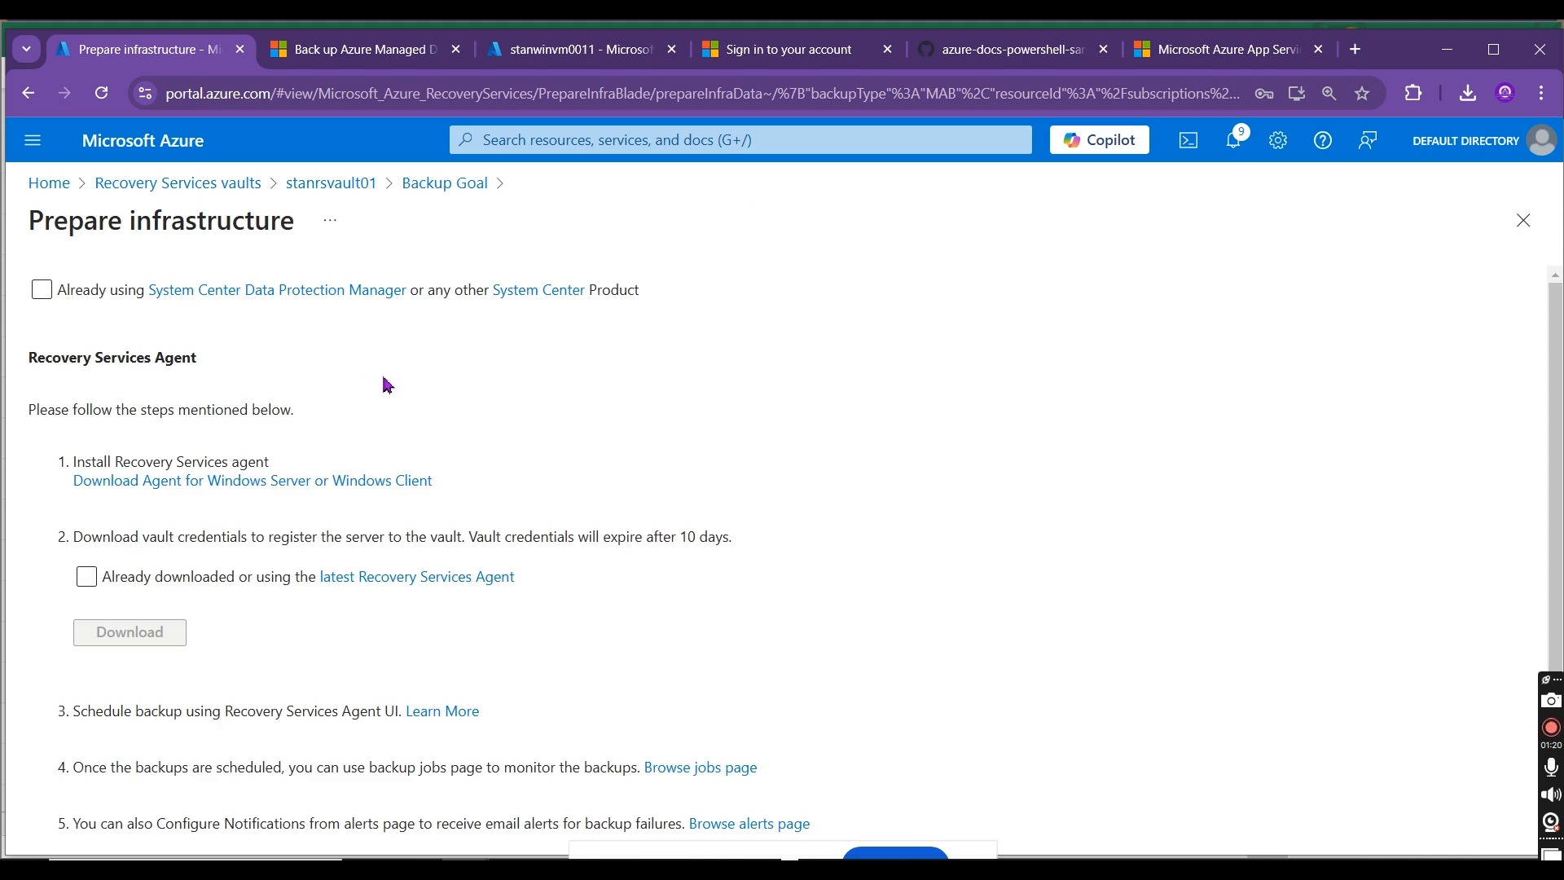
Step: Copy the link text "Download Agent for Windows Server or Windows Client" from the portal into cell E2 of the Book3 sheet in Excel
drag(456, 483, 82, 482)
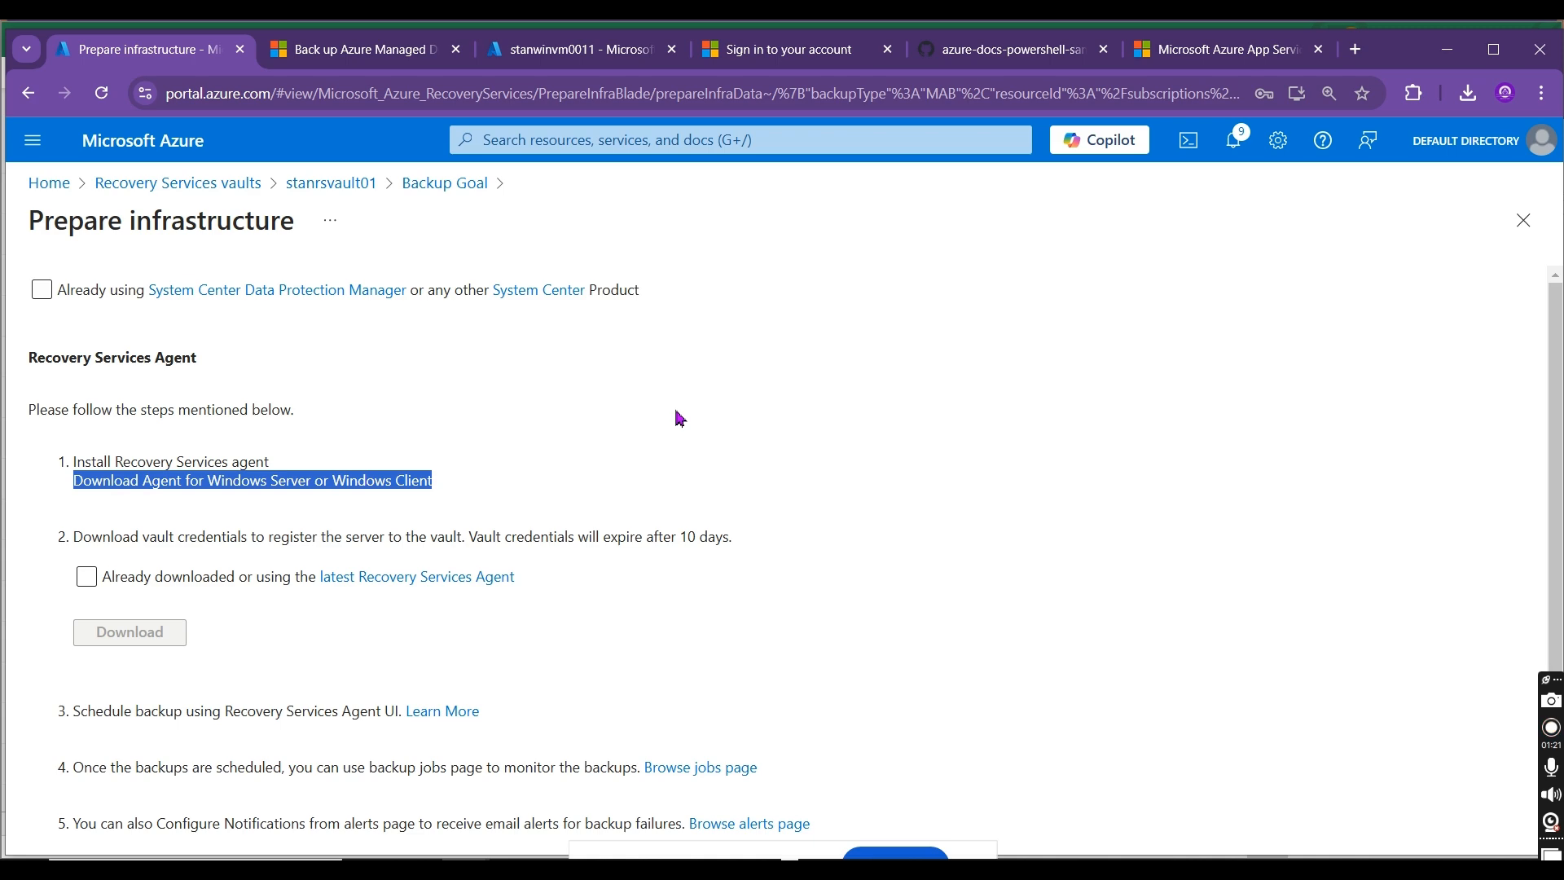
key(alt+Tab)
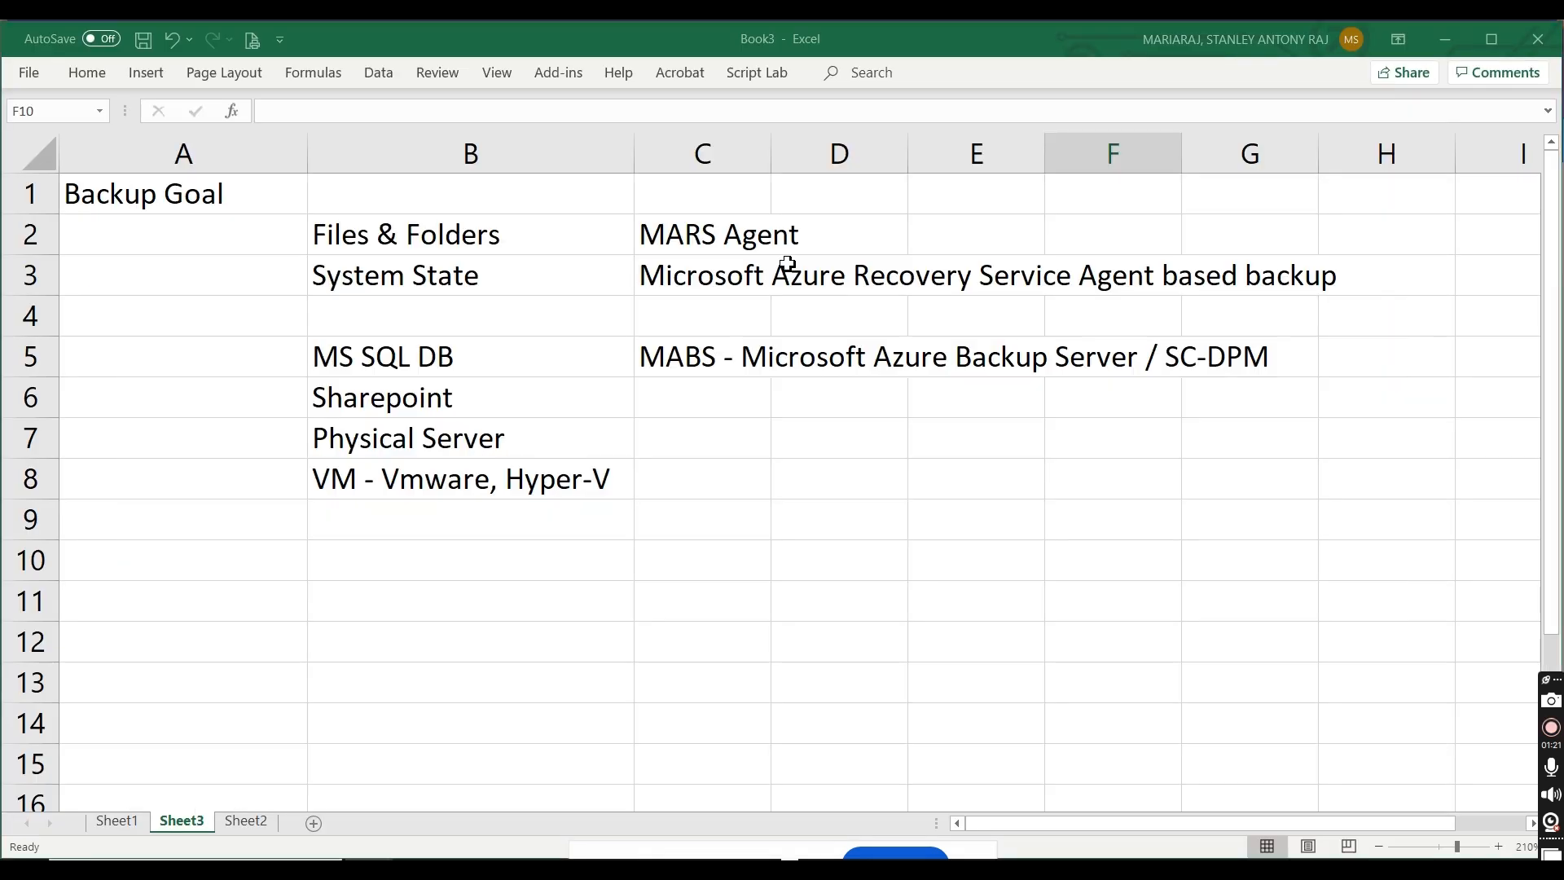
double_click(936, 235)
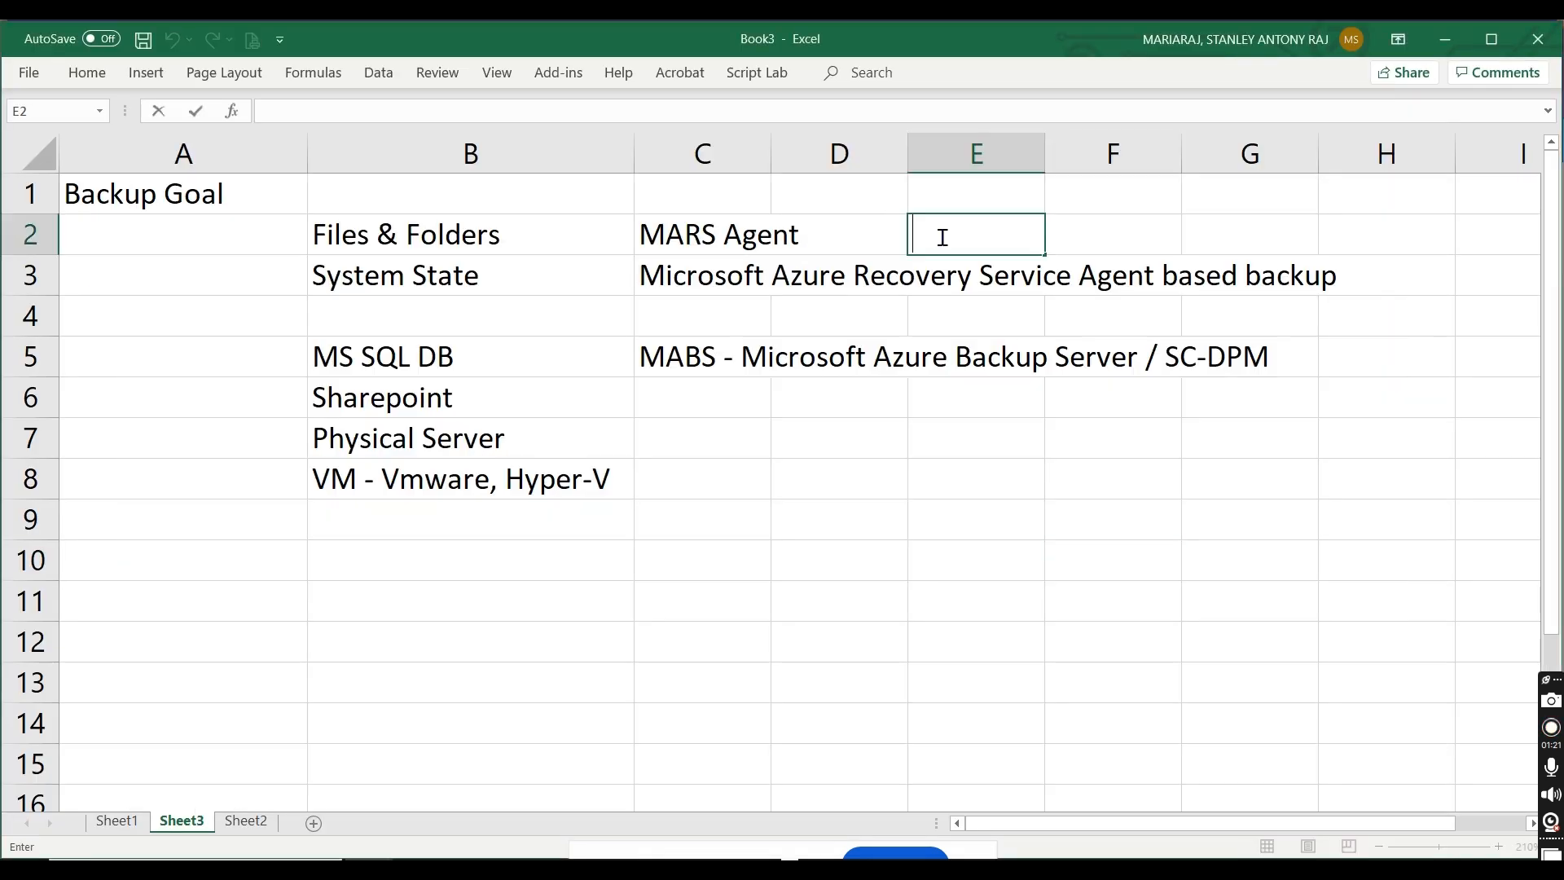
text(Download Agent for Windows Server or Windows Client)
click(974, 537)
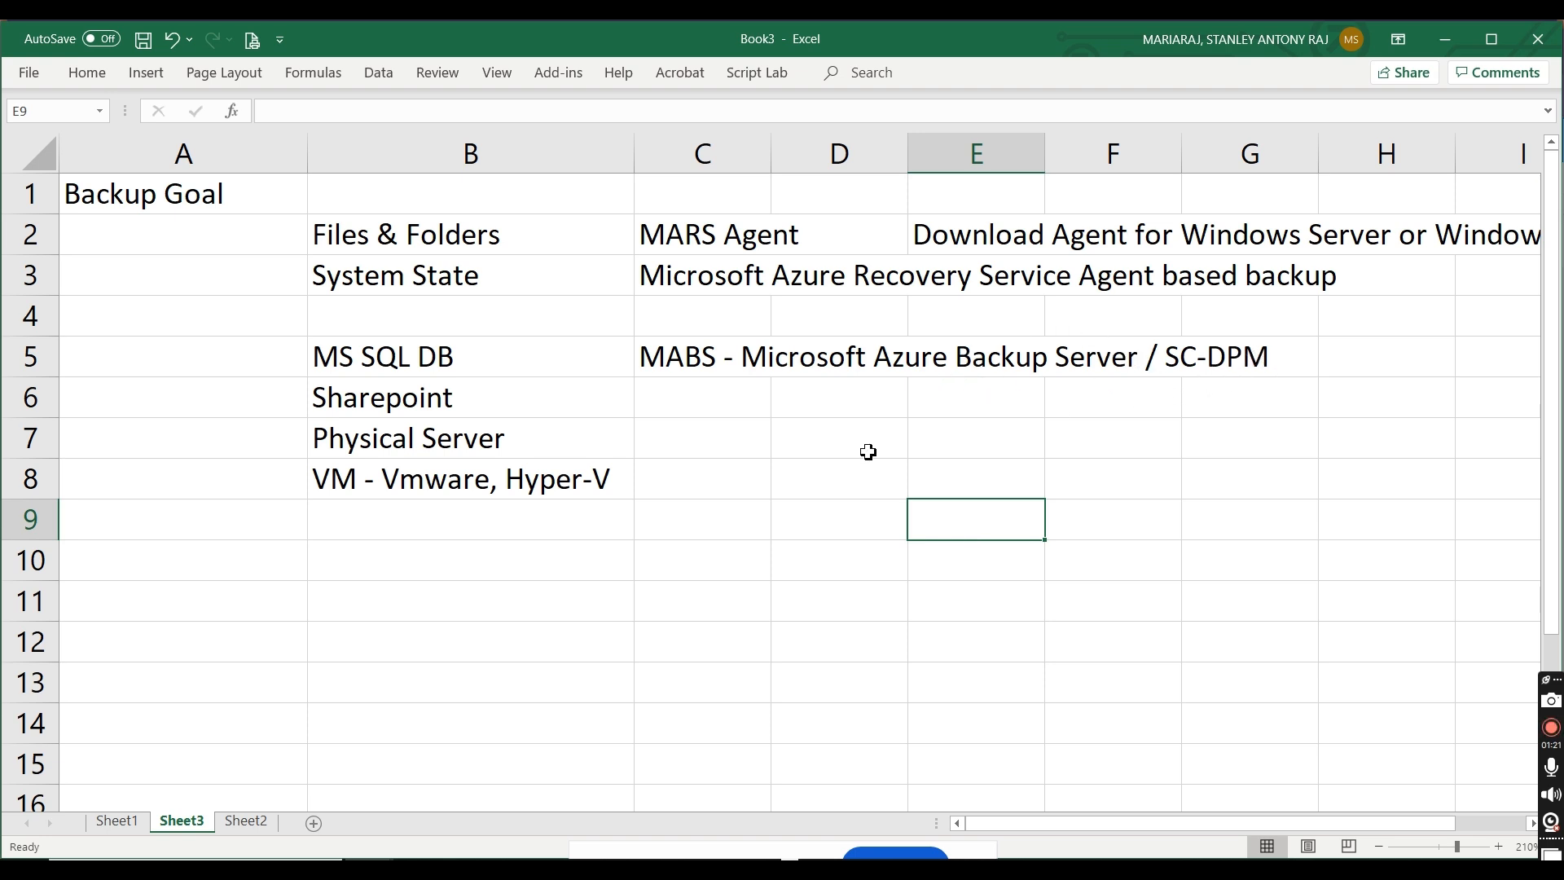
Step: Enter "Linux Servers" in cell B10 as a separate backup goal entry
click(720, 566)
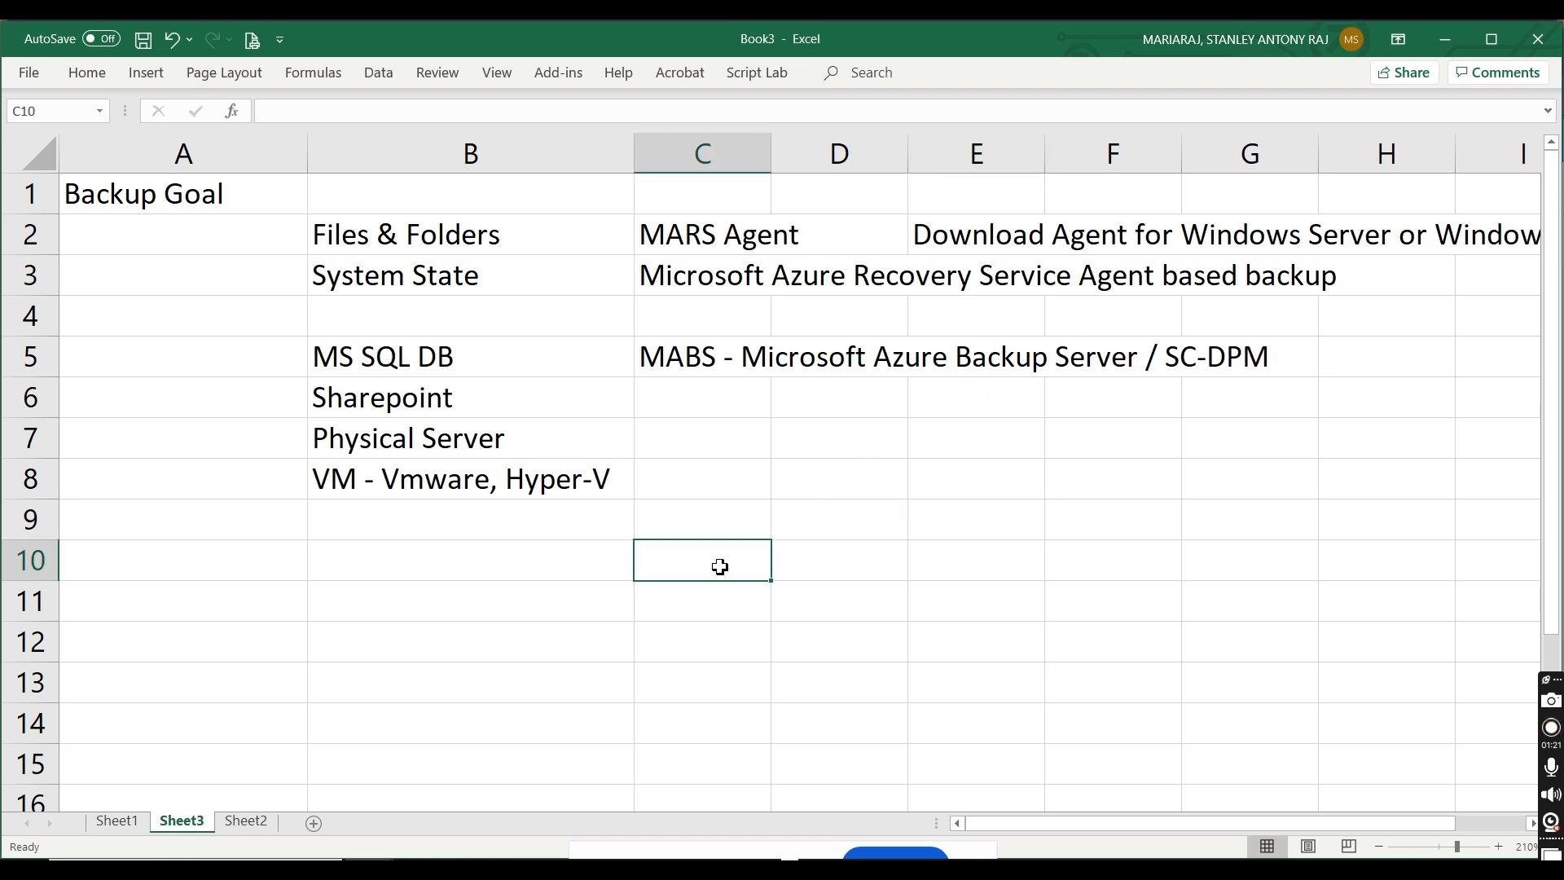
click(548, 565)
text(Linux Servers)
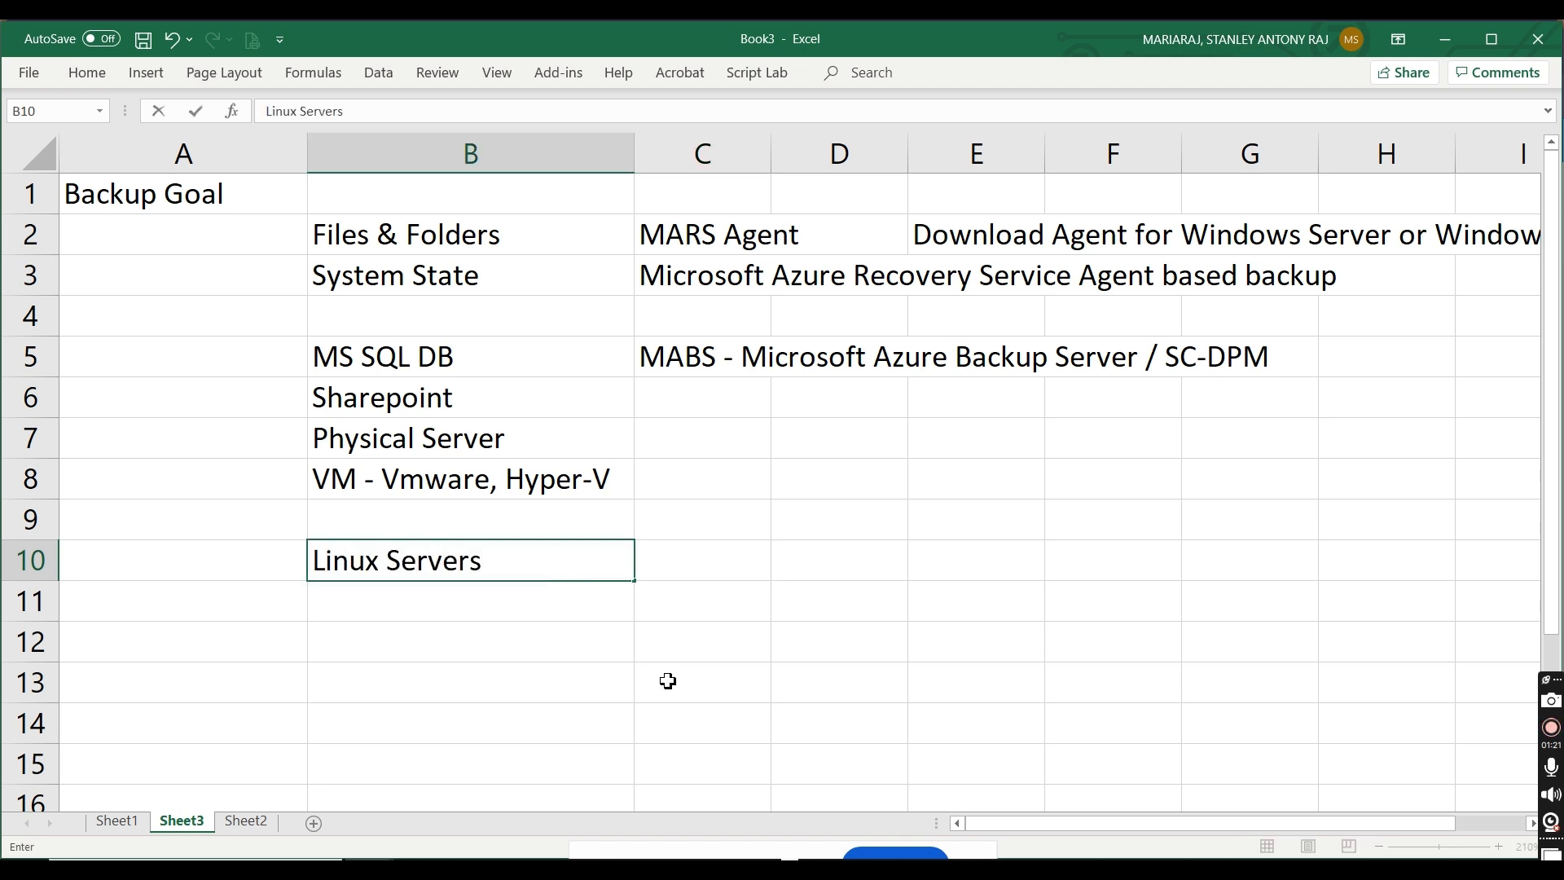
click(668, 680)
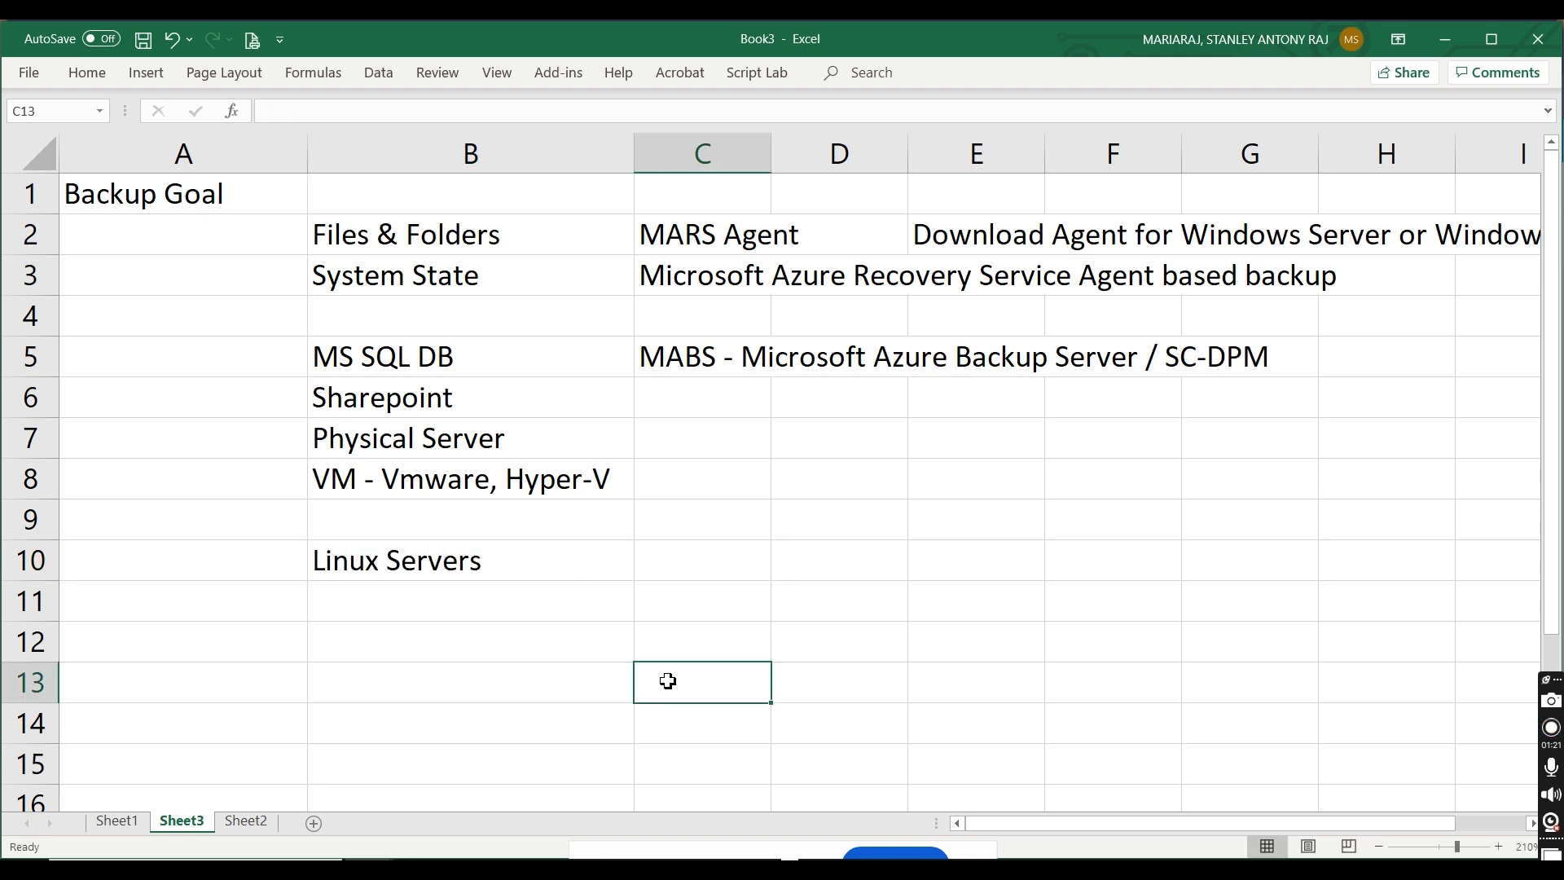
Step: Switch to the Azure portal, change the backup items to VMWare Virtual Machine, Microsoft Exchange and Bare Metal Recovery only, and open Prepare Infrastructure
key(alt+Tab)
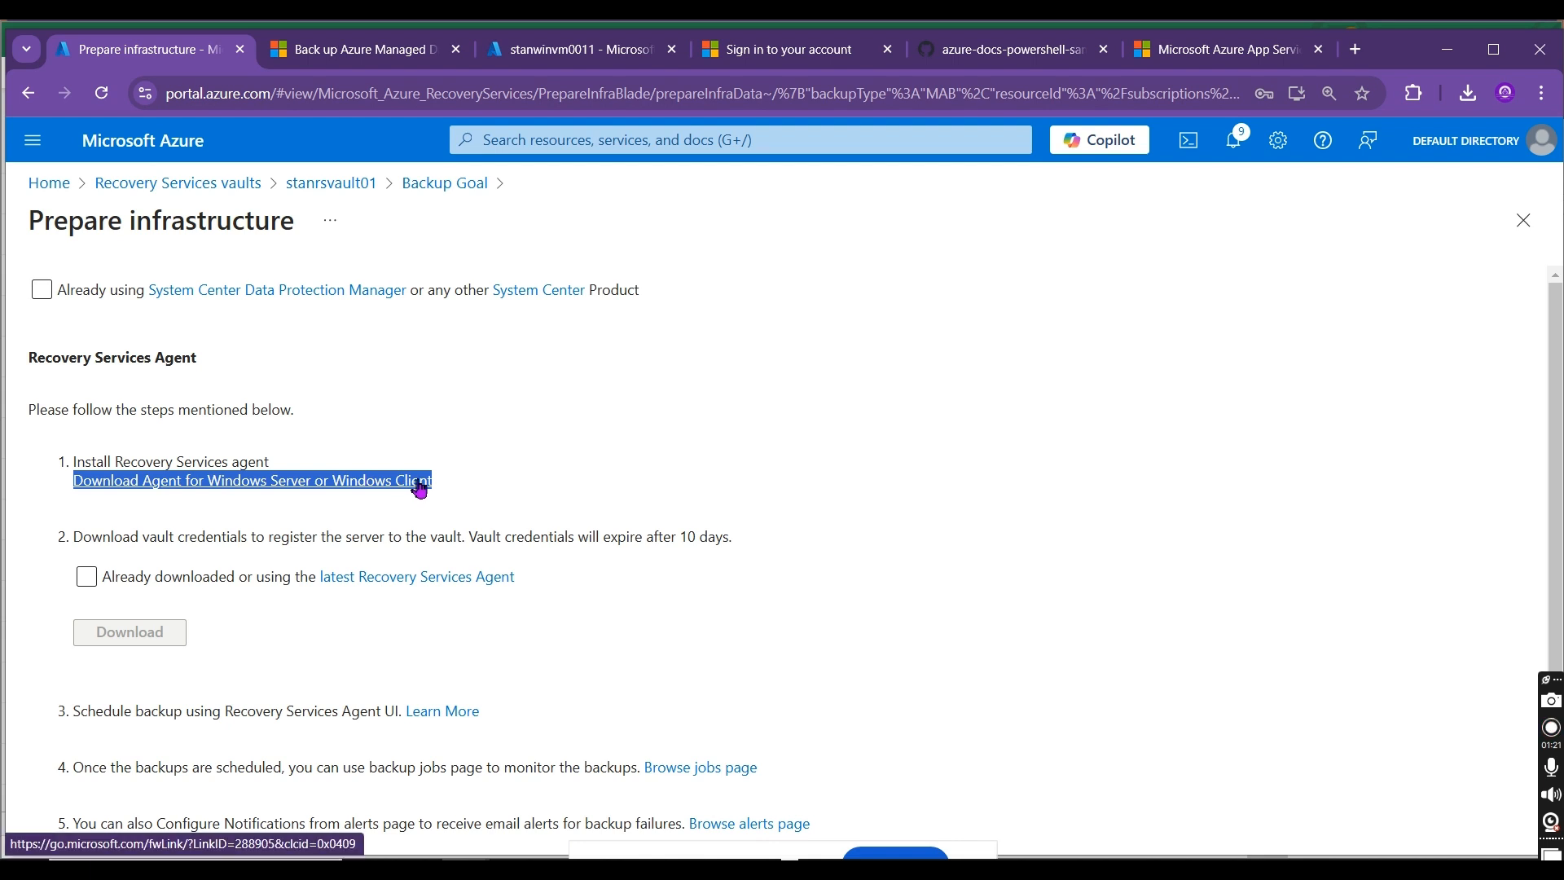
click(444, 195)
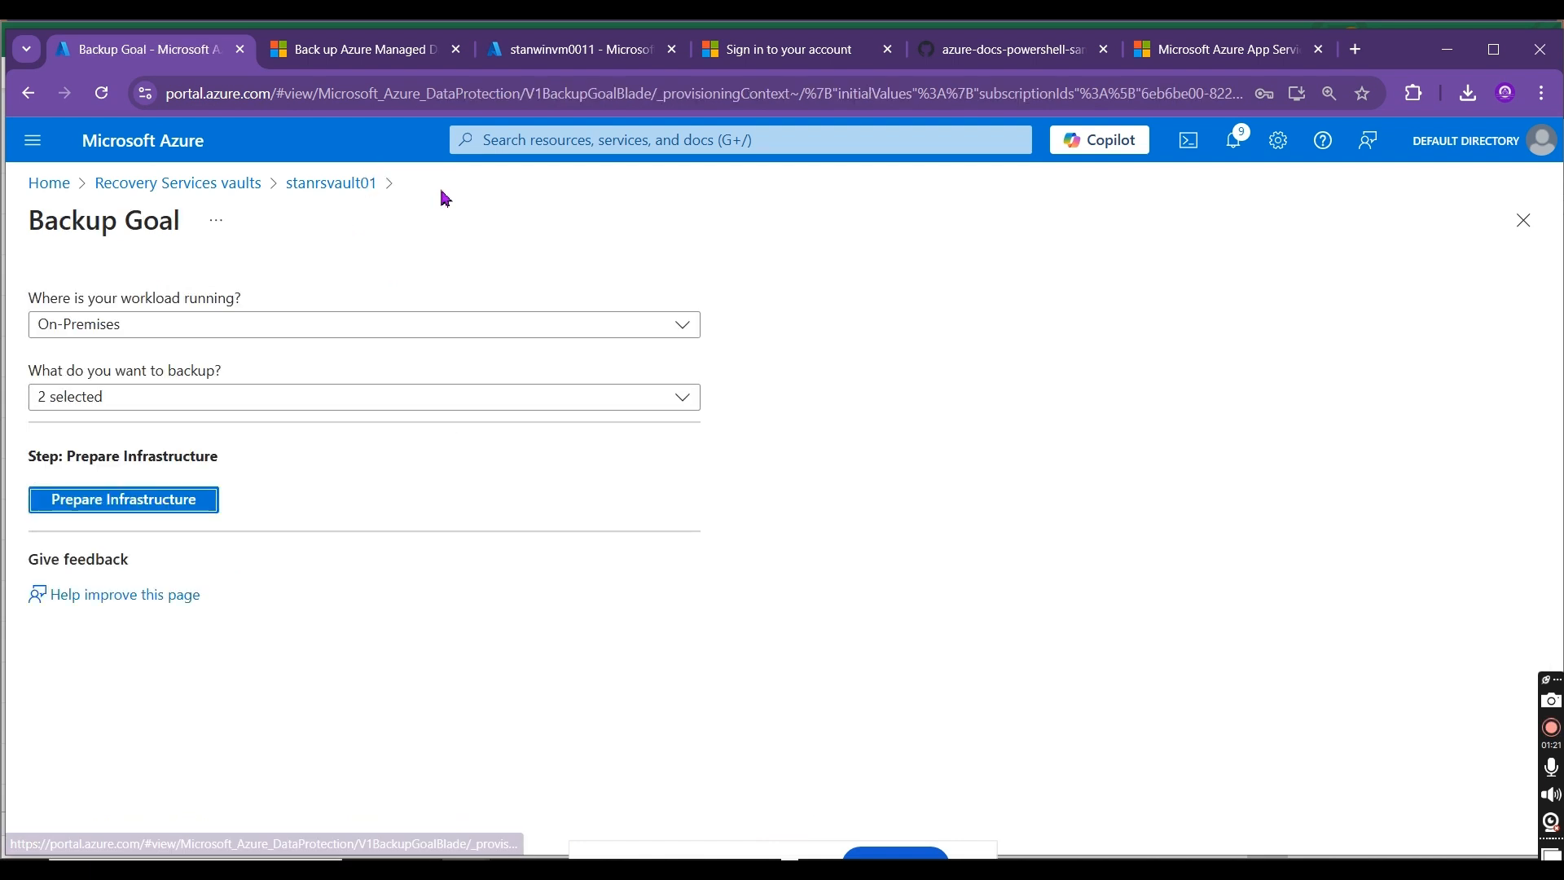
click(212, 394)
click(119, 437)
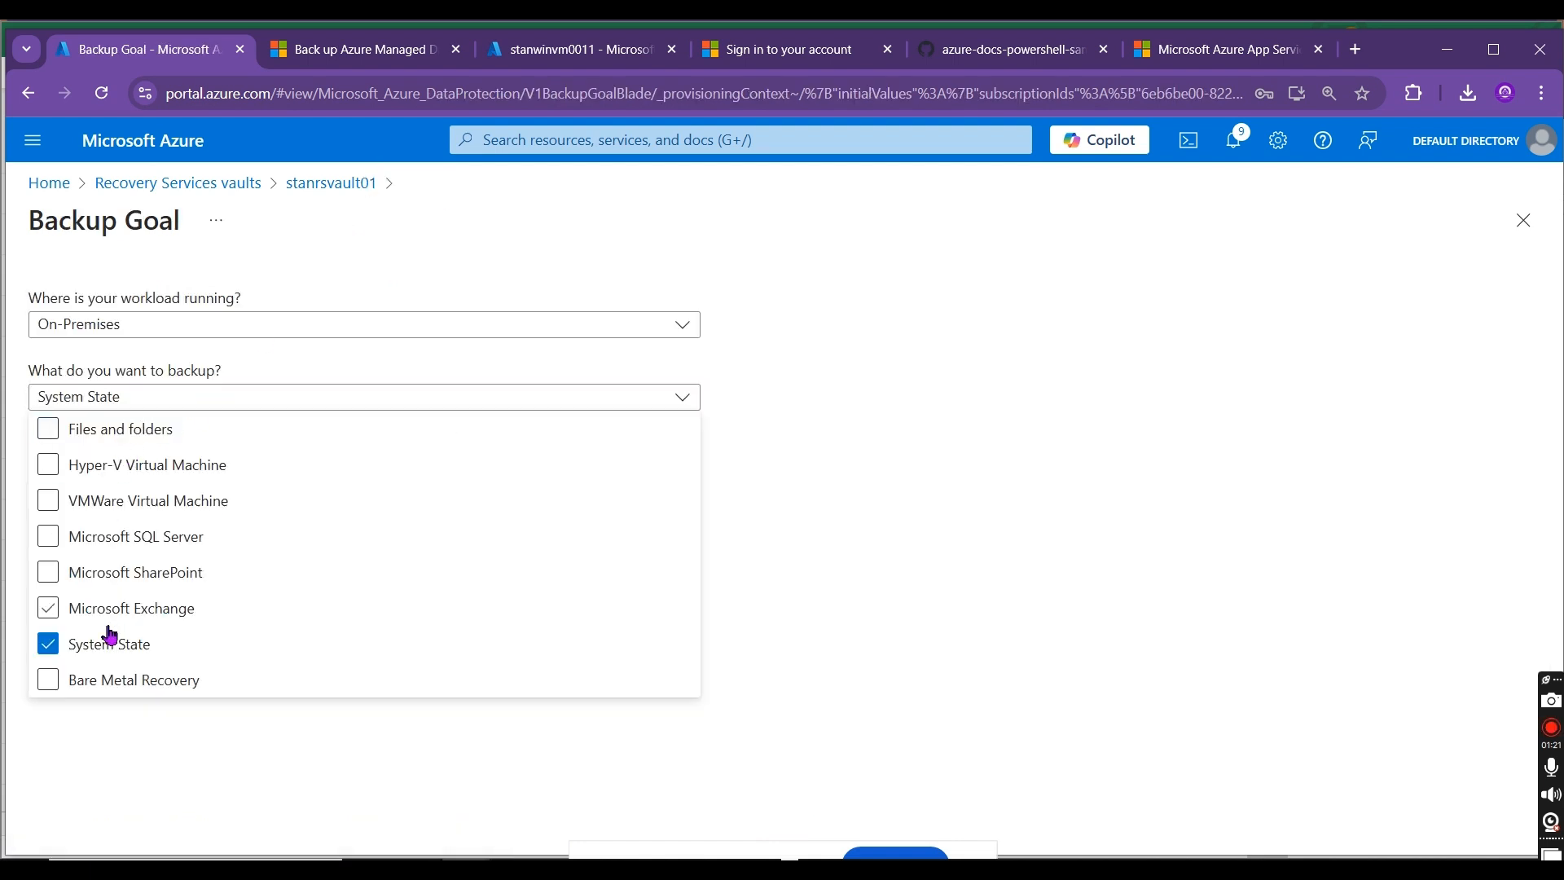
click(102, 641)
click(115, 606)
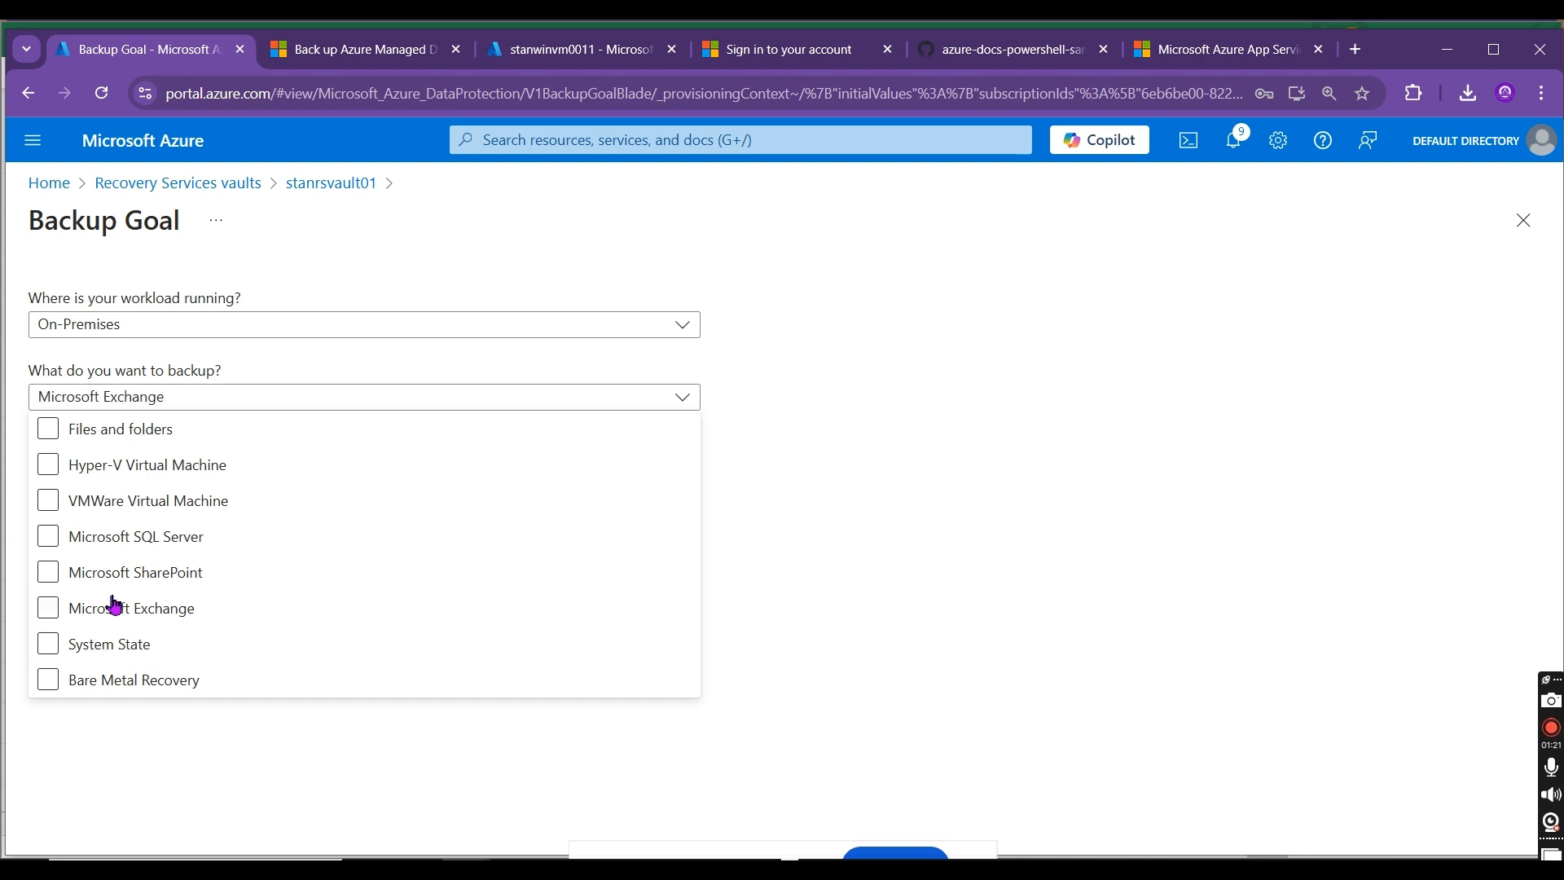
click(155, 680)
click(168, 498)
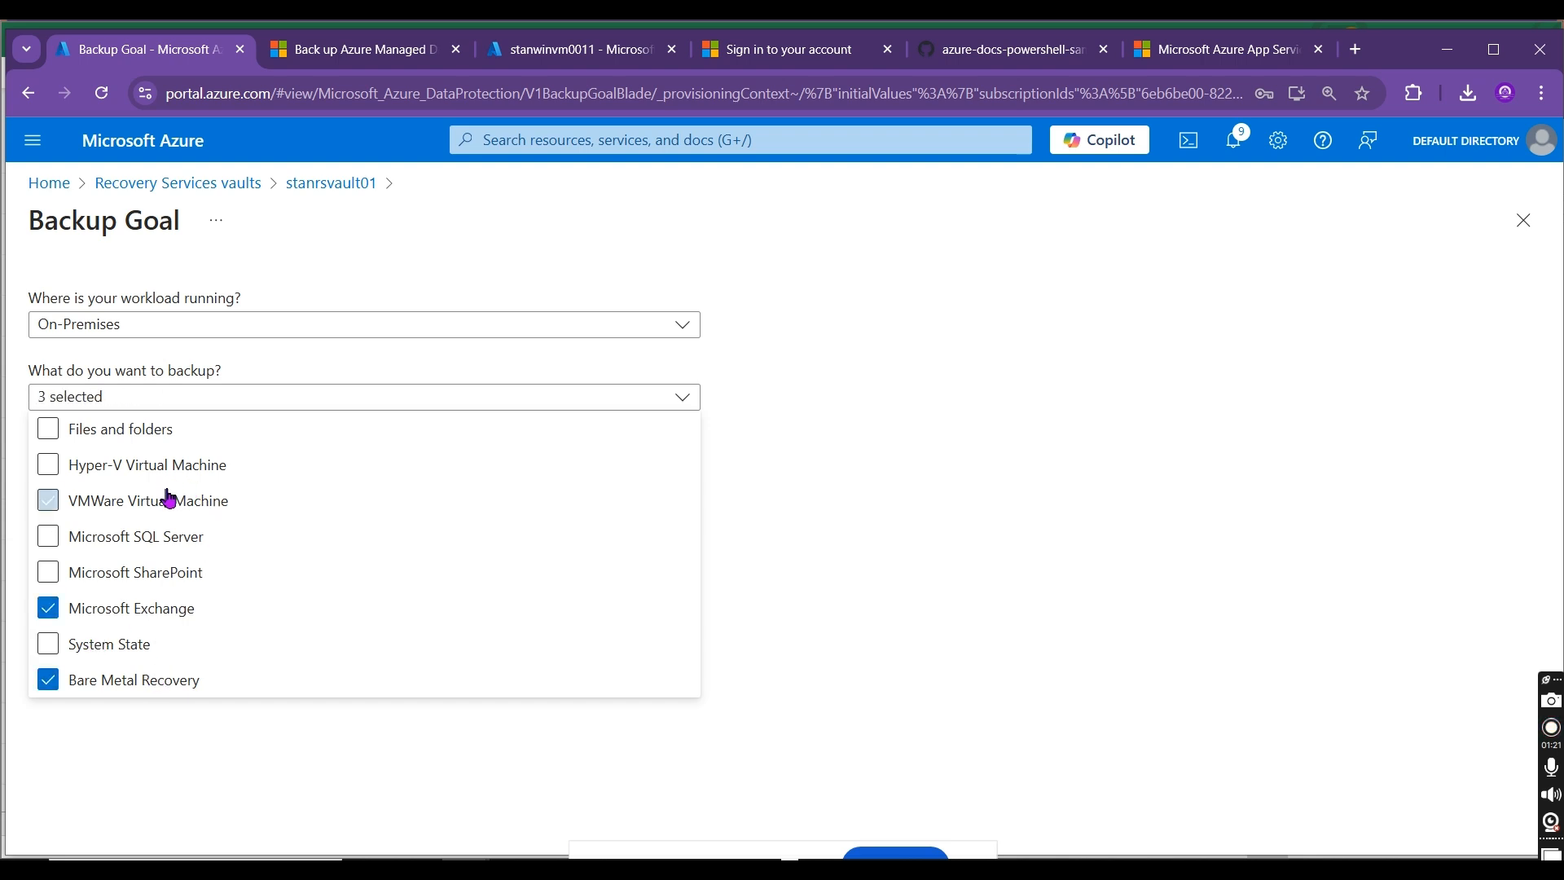
click(939, 527)
click(185, 499)
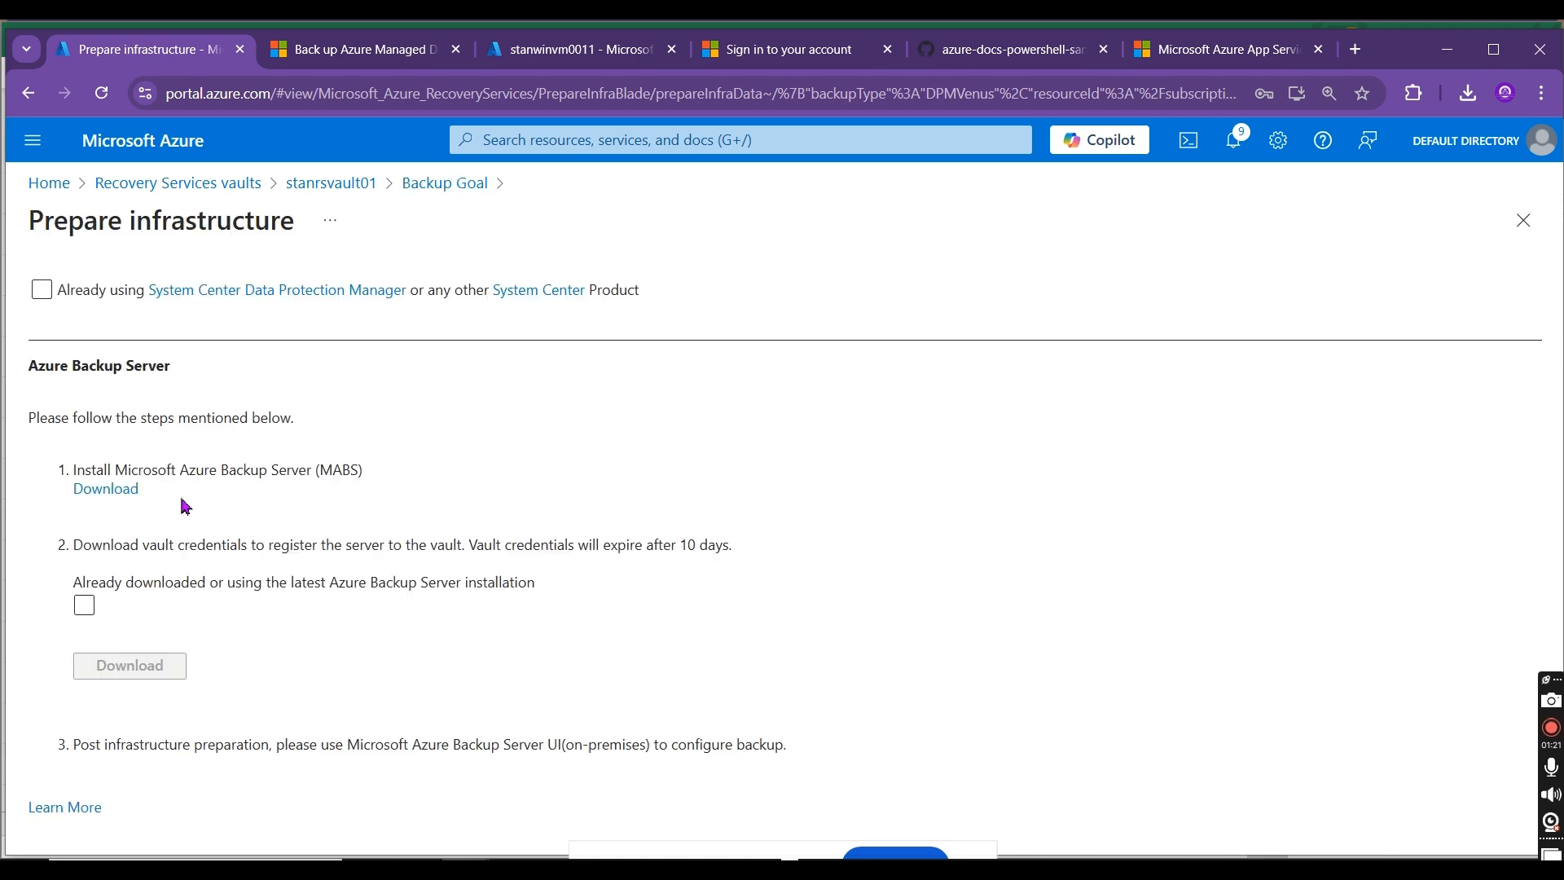
Step: Copy the first instruction's text "Install Microsoft Azure Backup Server (MABS)" under Azure Backup Server
drag(75, 470, 109, 468)
click(320, 465)
triple_click(367, 473)
click(368, 481)
triple_click(364, 473)
key(ctrl+c)
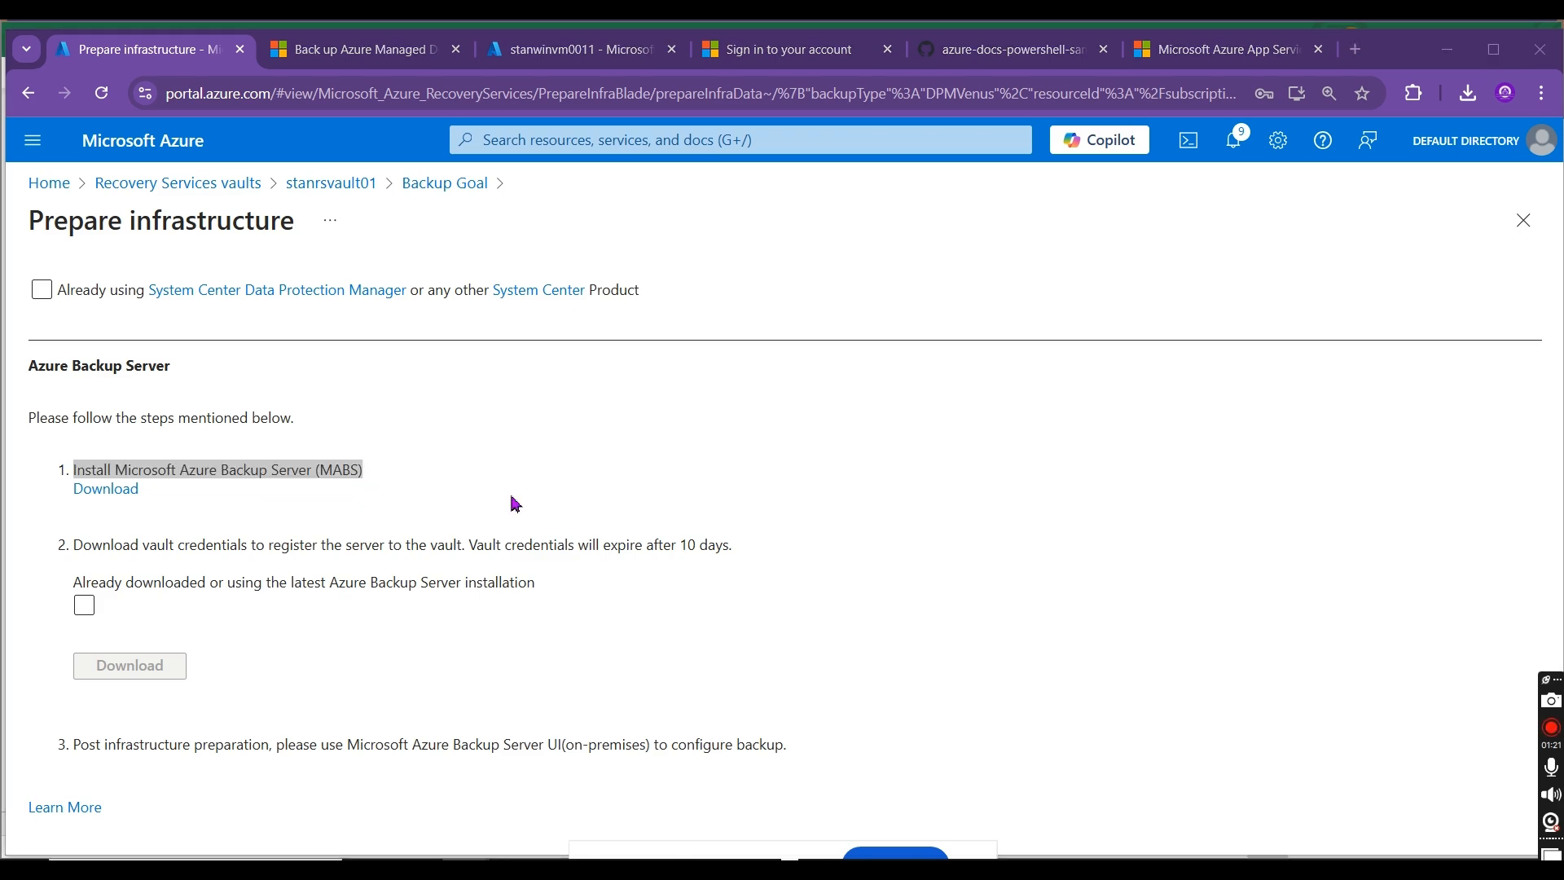
Step: Switch to the Excel sheet and enter "Exchange server" in cell B9, above Linux Servers
key(alt+Tab)
click(398, 529)
text(Exca)
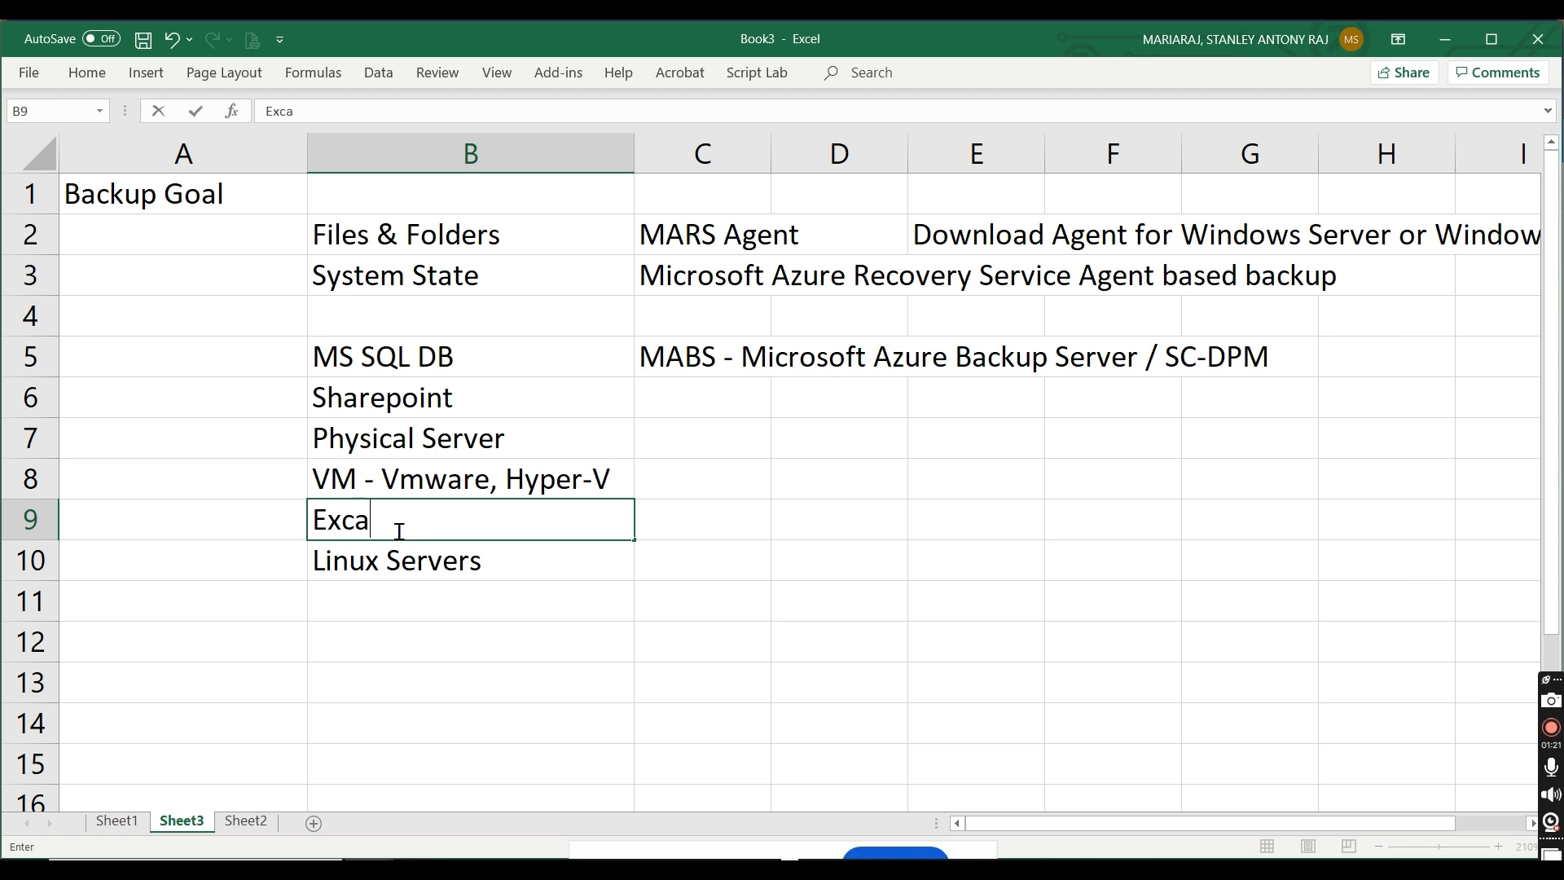
key(BackSpace)
text(hange m)
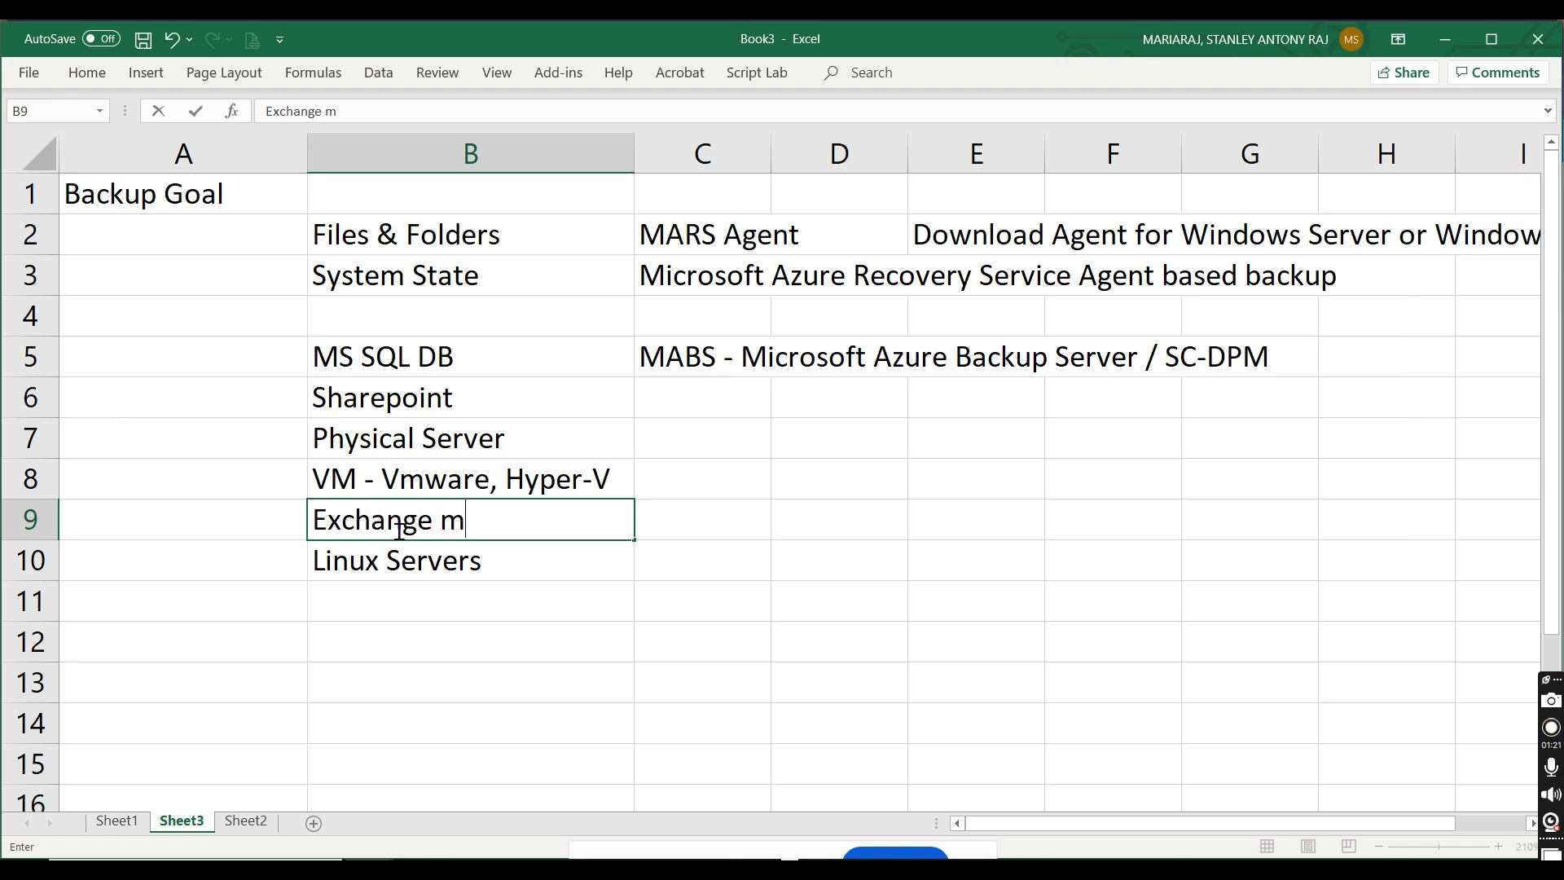
key(BackSpace)
text(server)
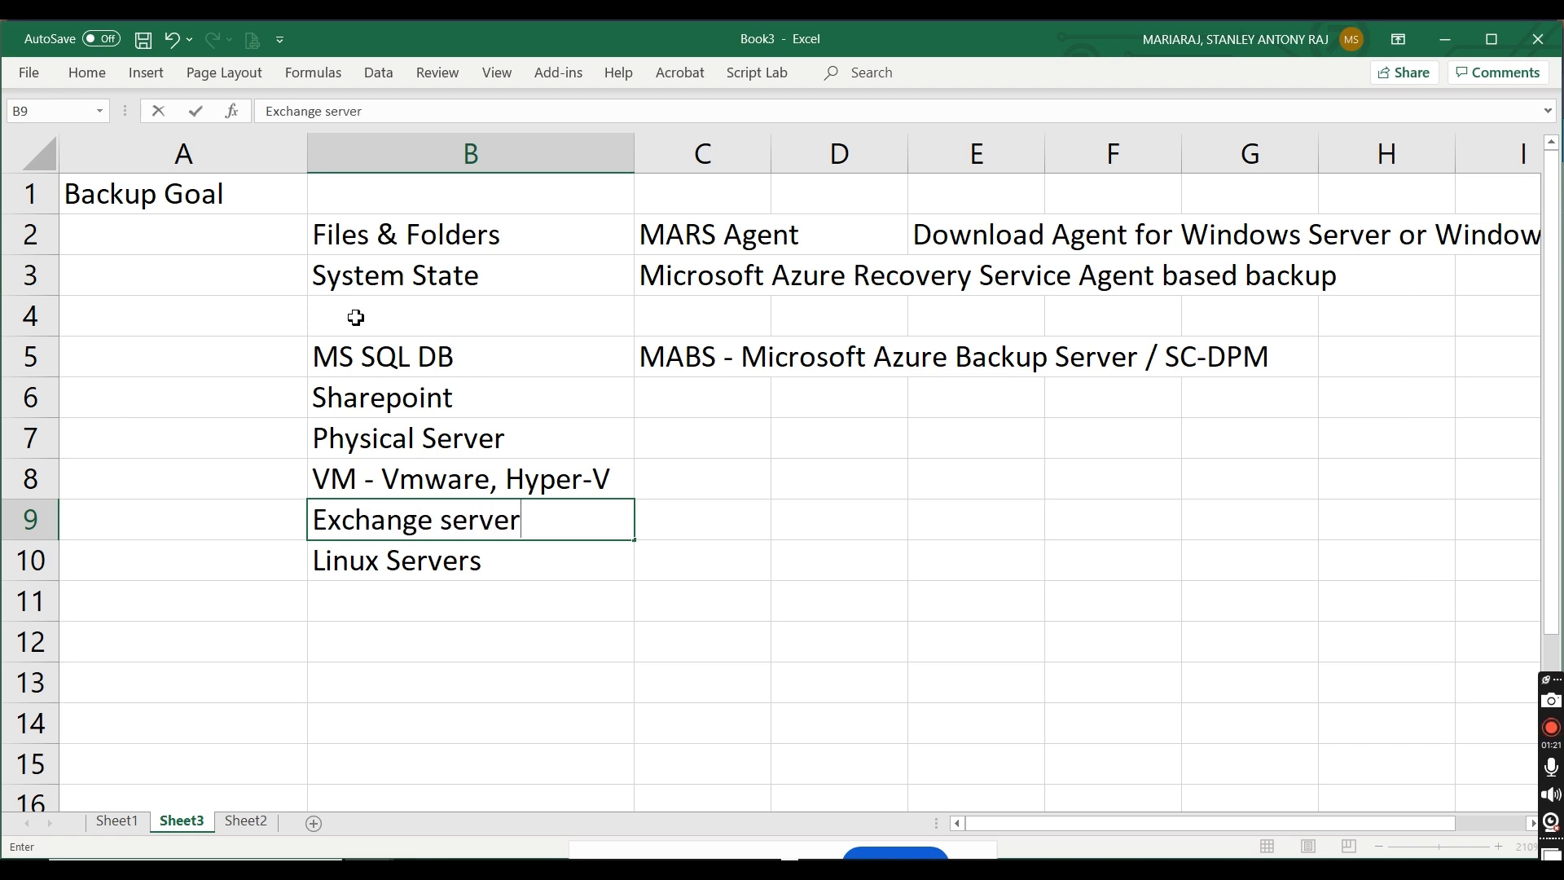
Step: Paste the copied text "Install Microsoft Azure Backup Server (MABS)" into cell A4
double_click(247, 312)
key(ctrl+v)
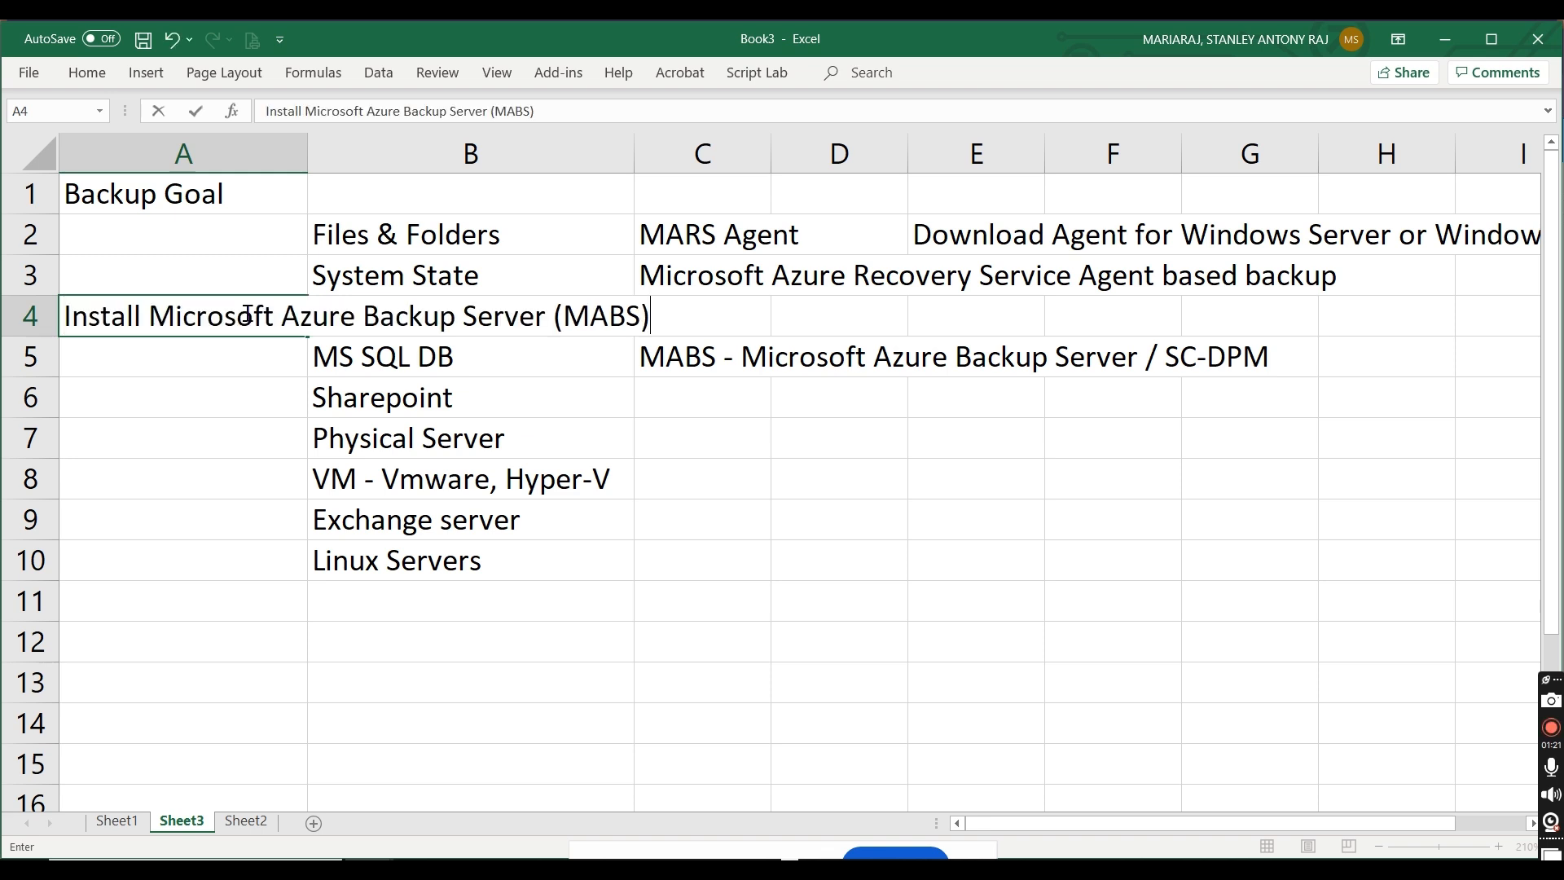
click(841, 649)
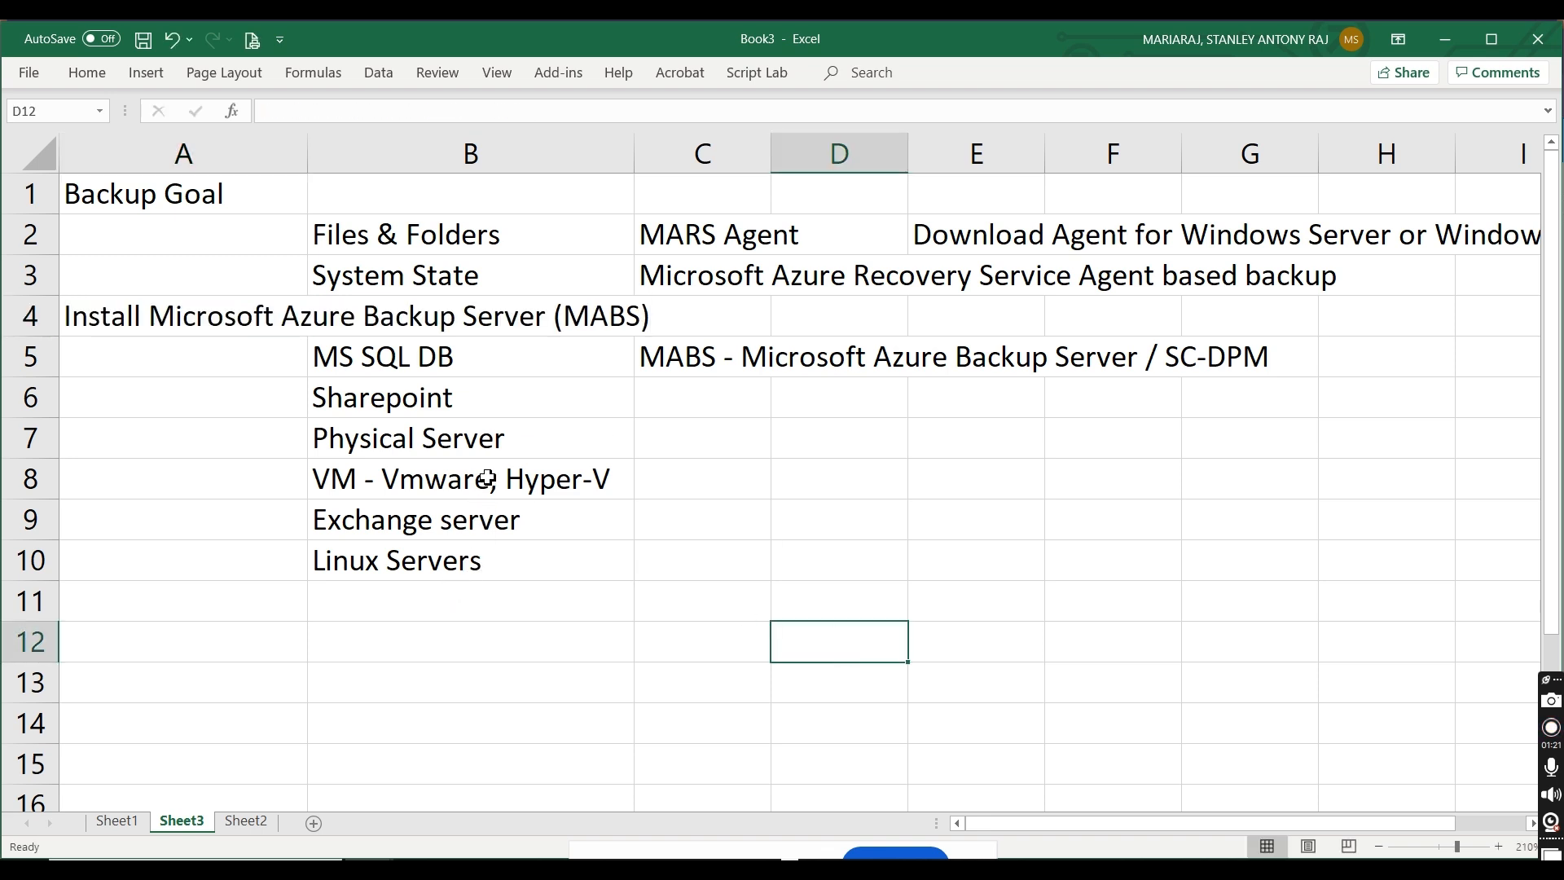
Step: Enter "or" in cell D4 and "System Center - DPM" in cell E4
click(179, 314)
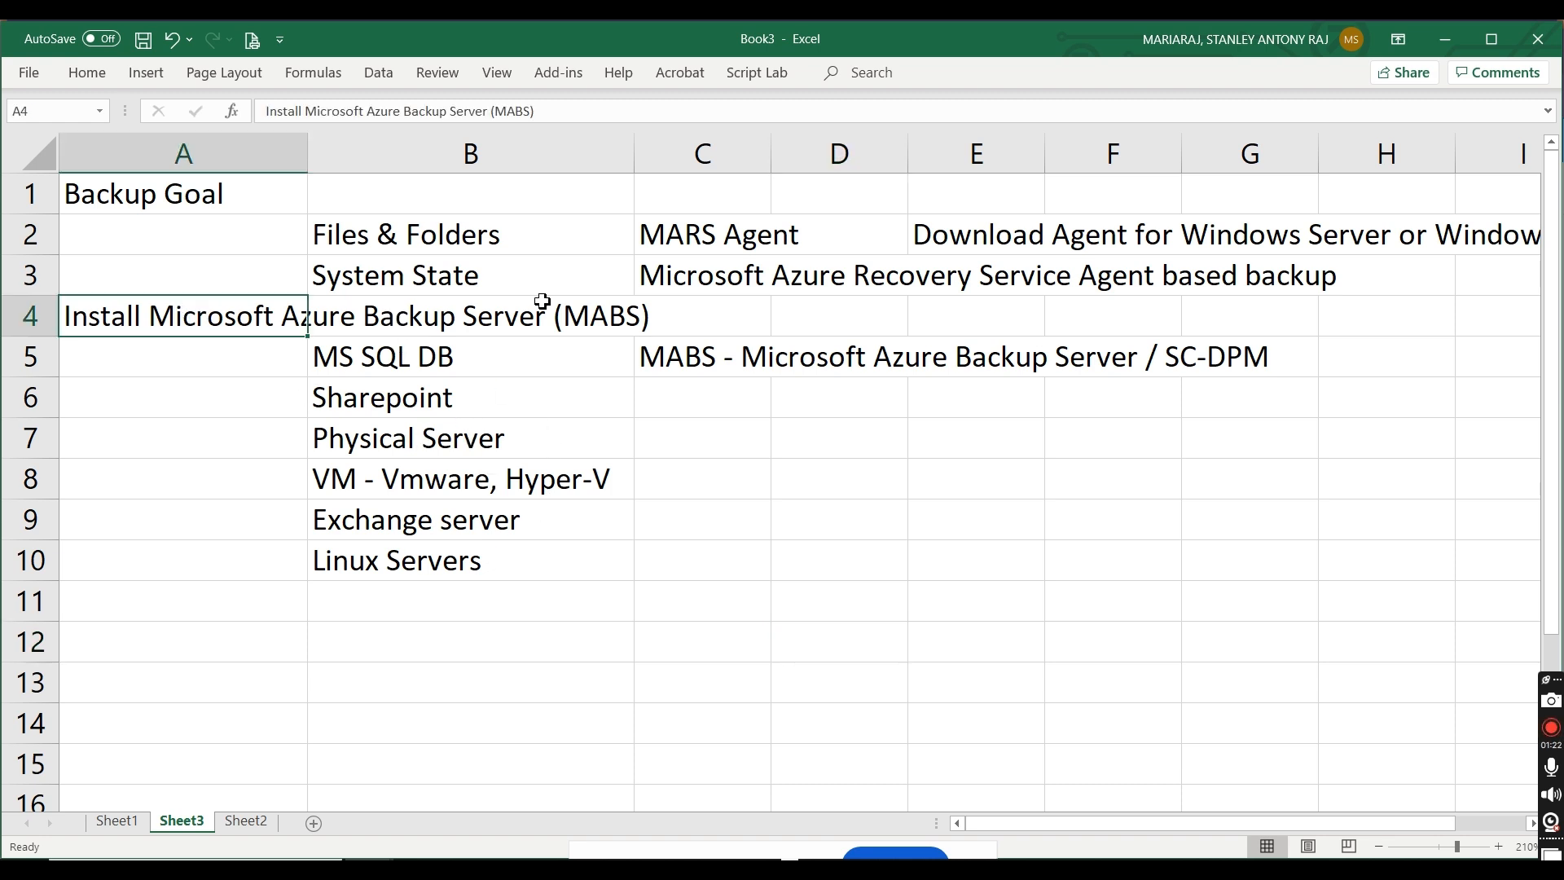
click(833, 320)
text(o)
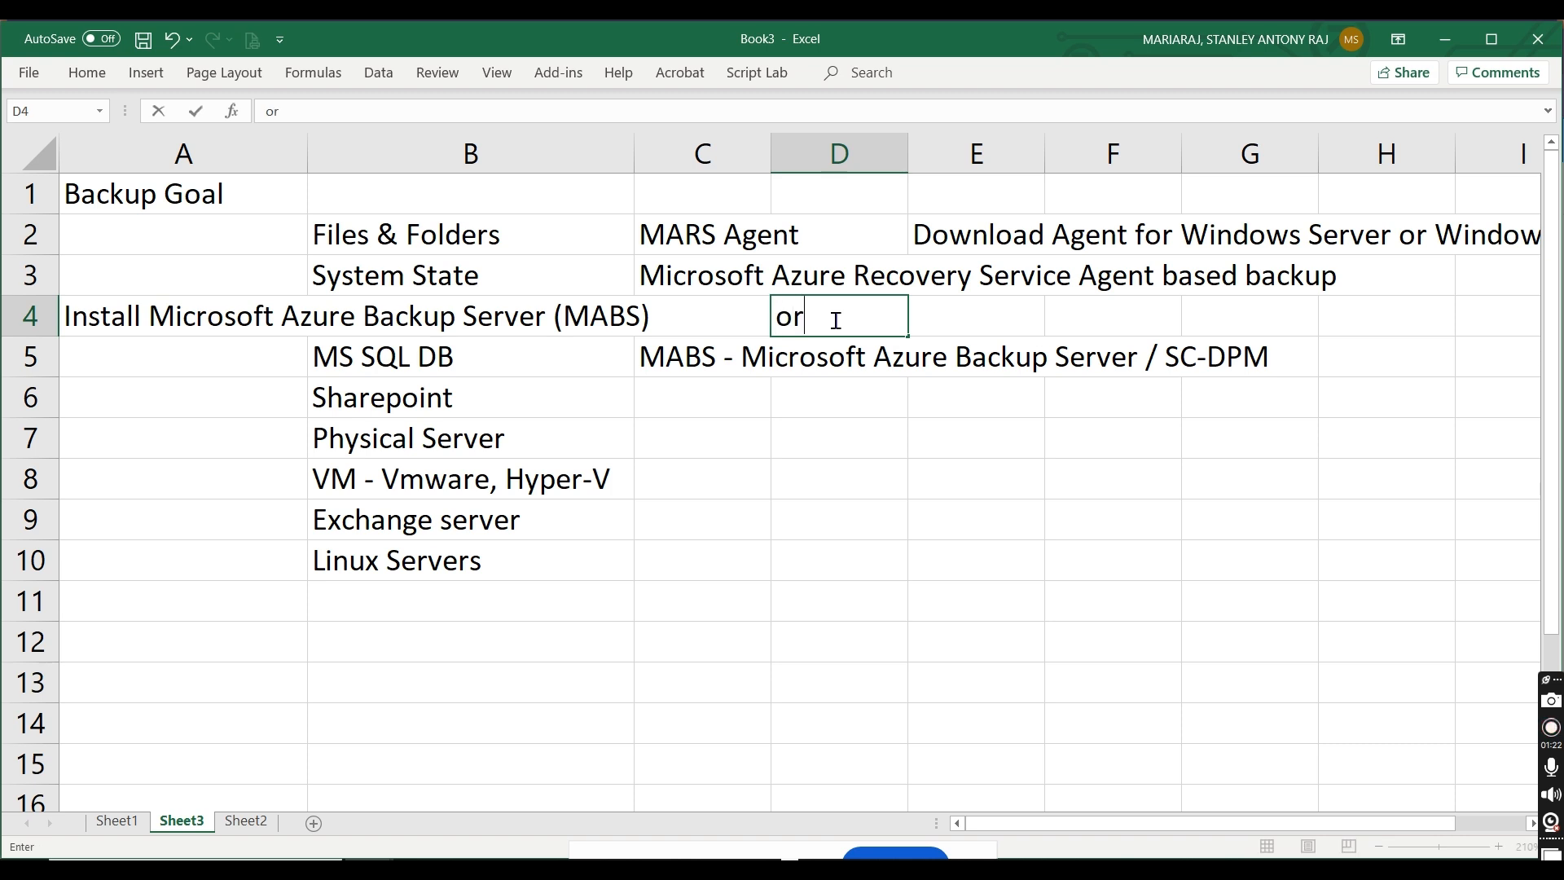
text(r)
key(Tab)
text(System)
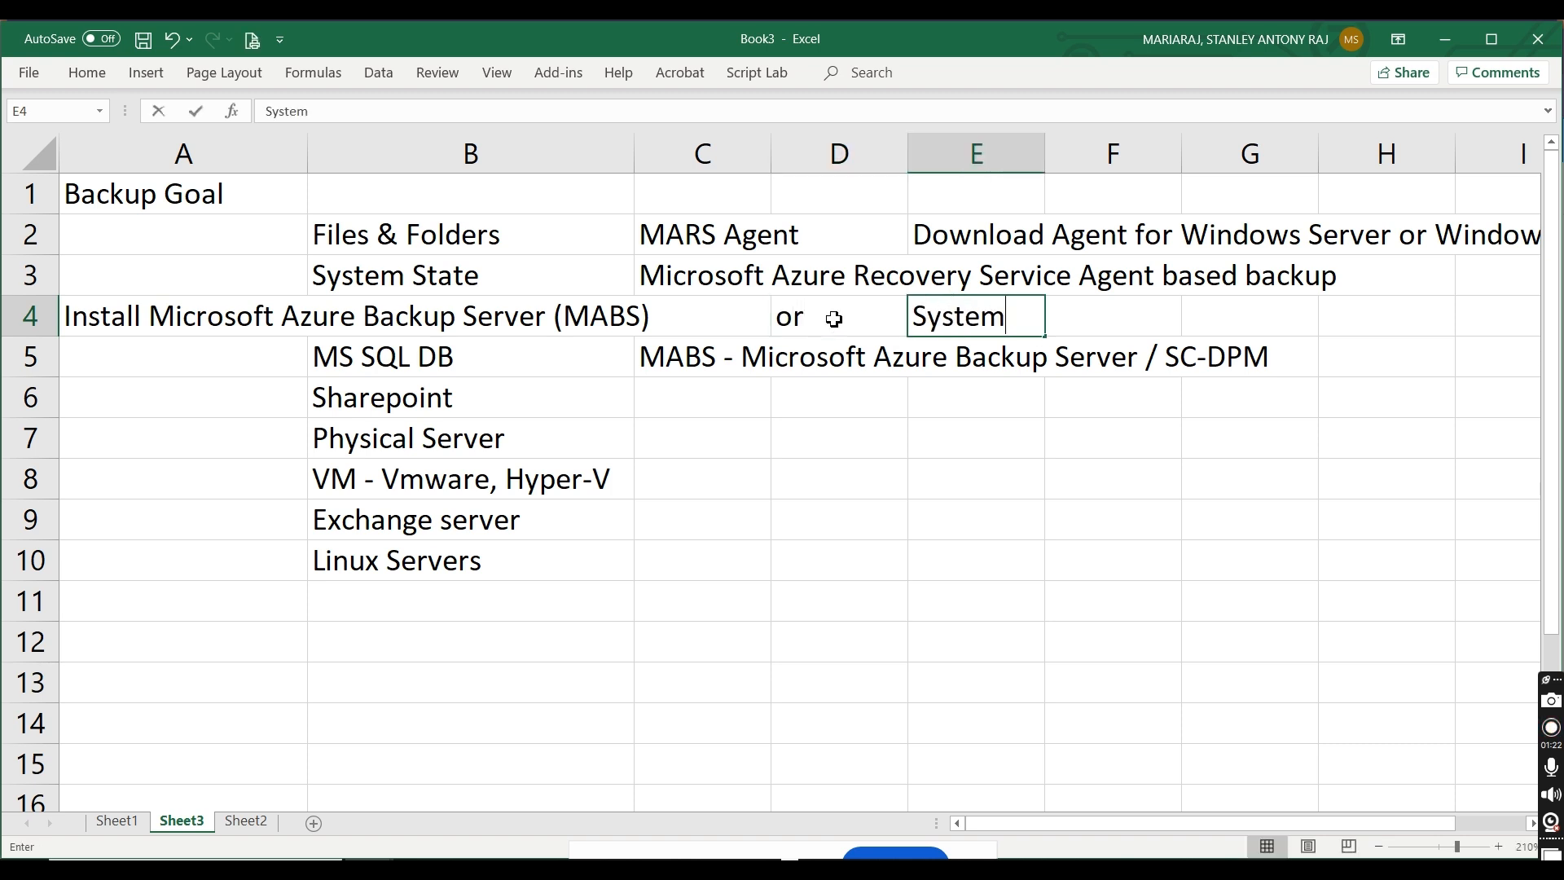
text( Center - DPM)
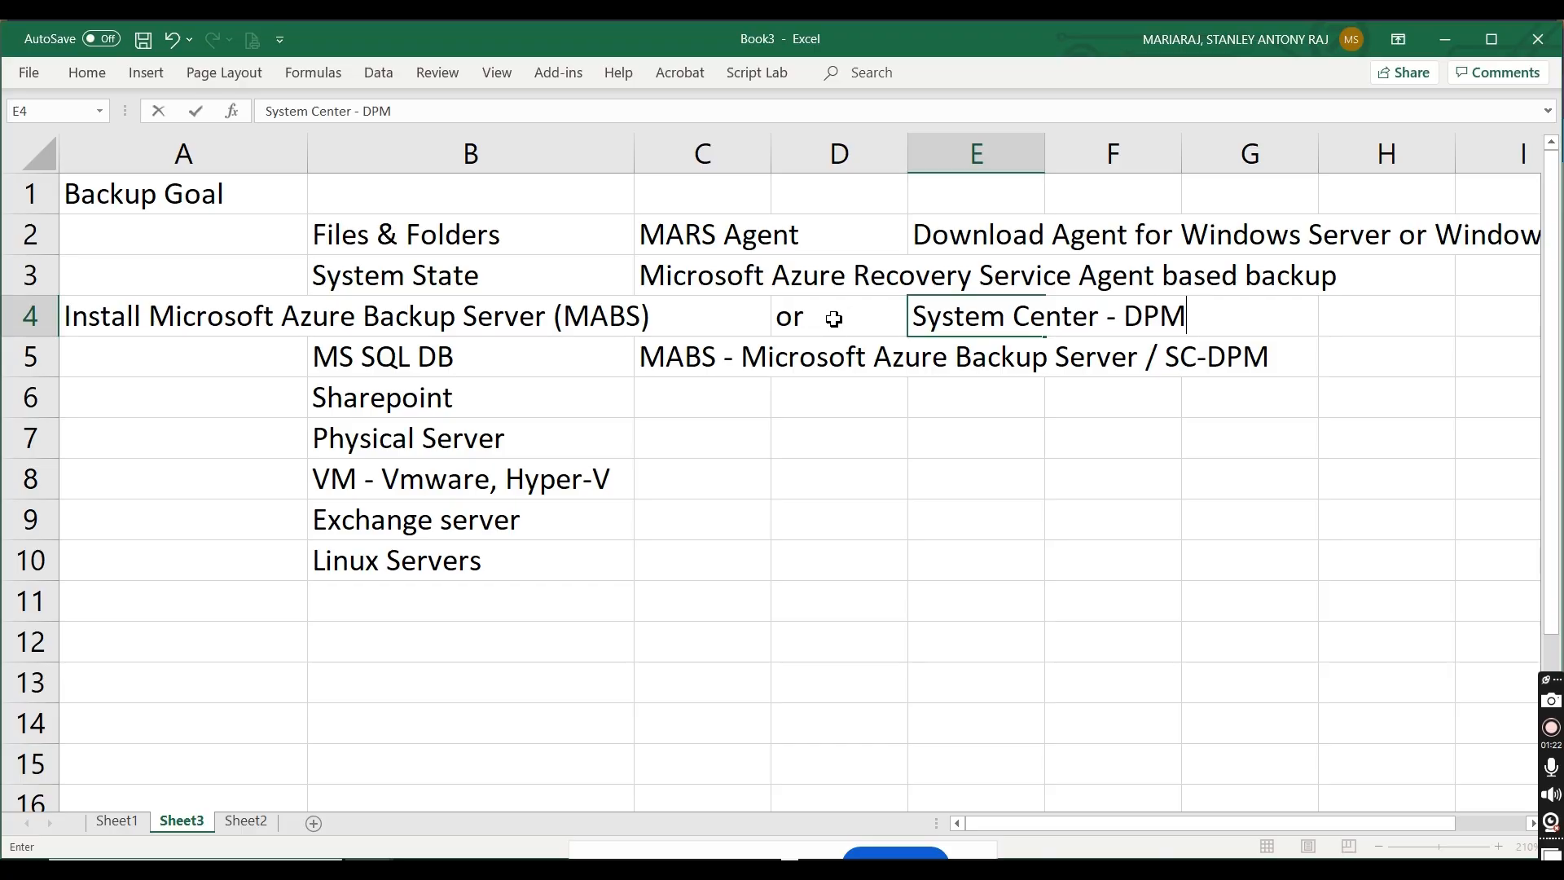
Step: Switch to the Azure portal, view the instructions for existing System Center Data Protection Manager users, and return to Backup Goal discarding the edits
key(alt+Tab)
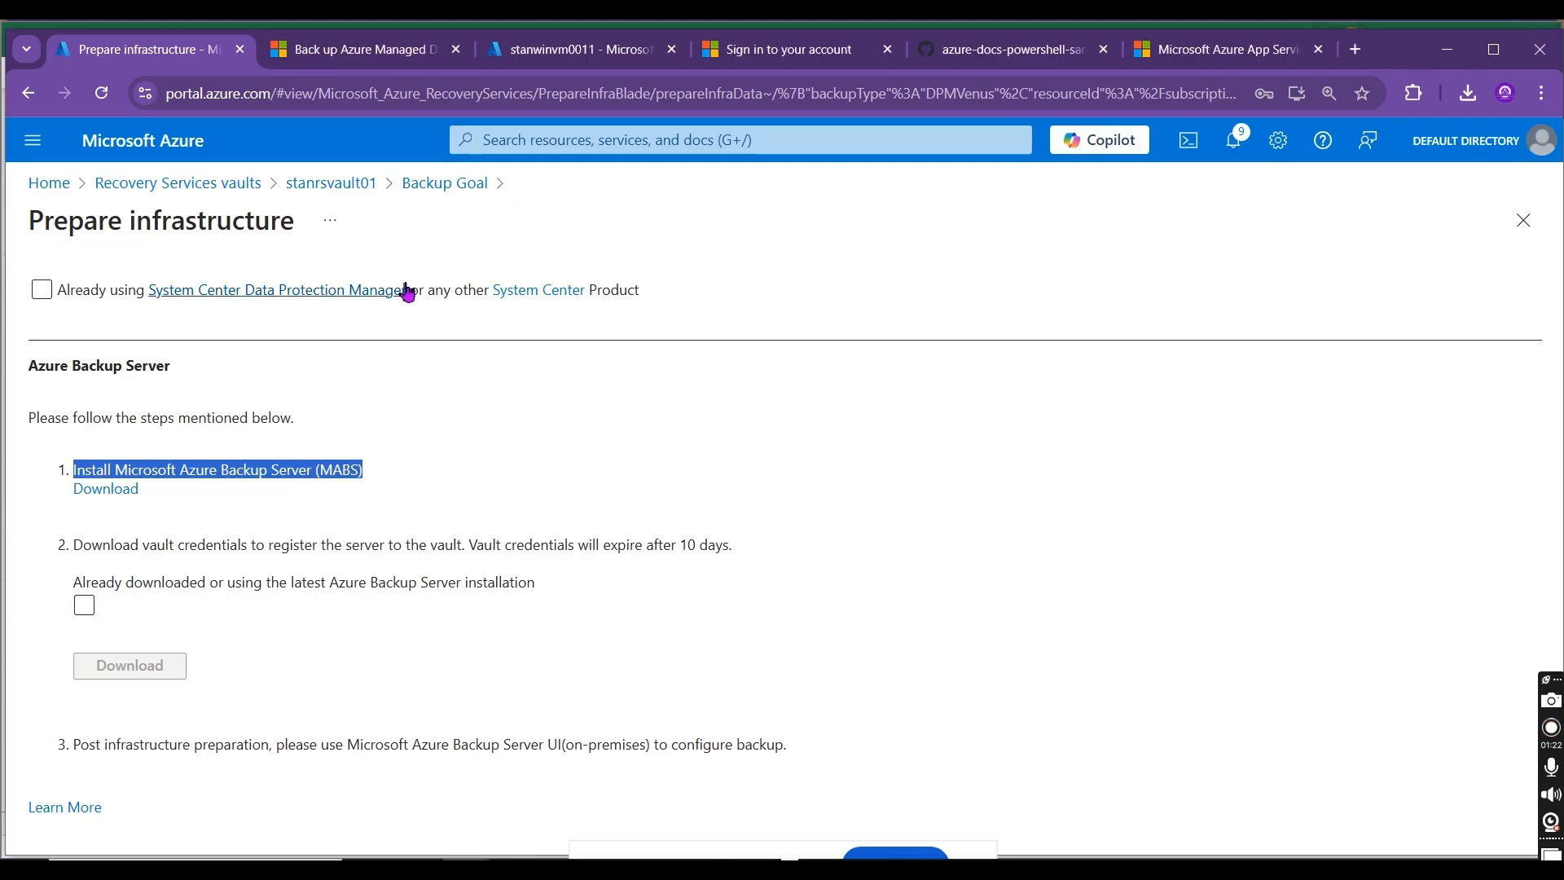
click(41, 290)
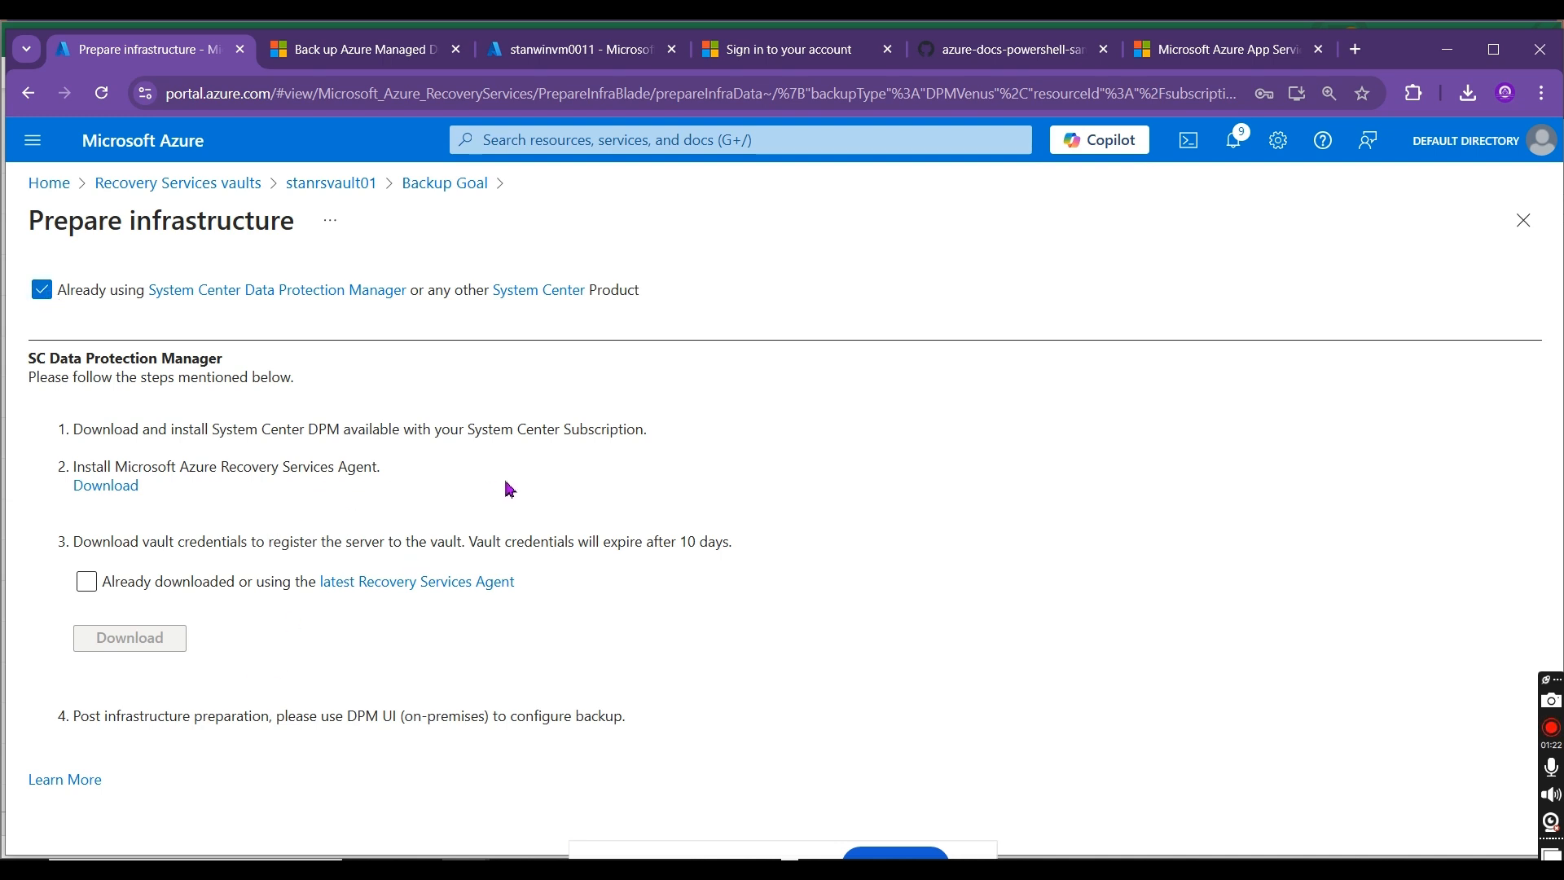
click(450, 188)
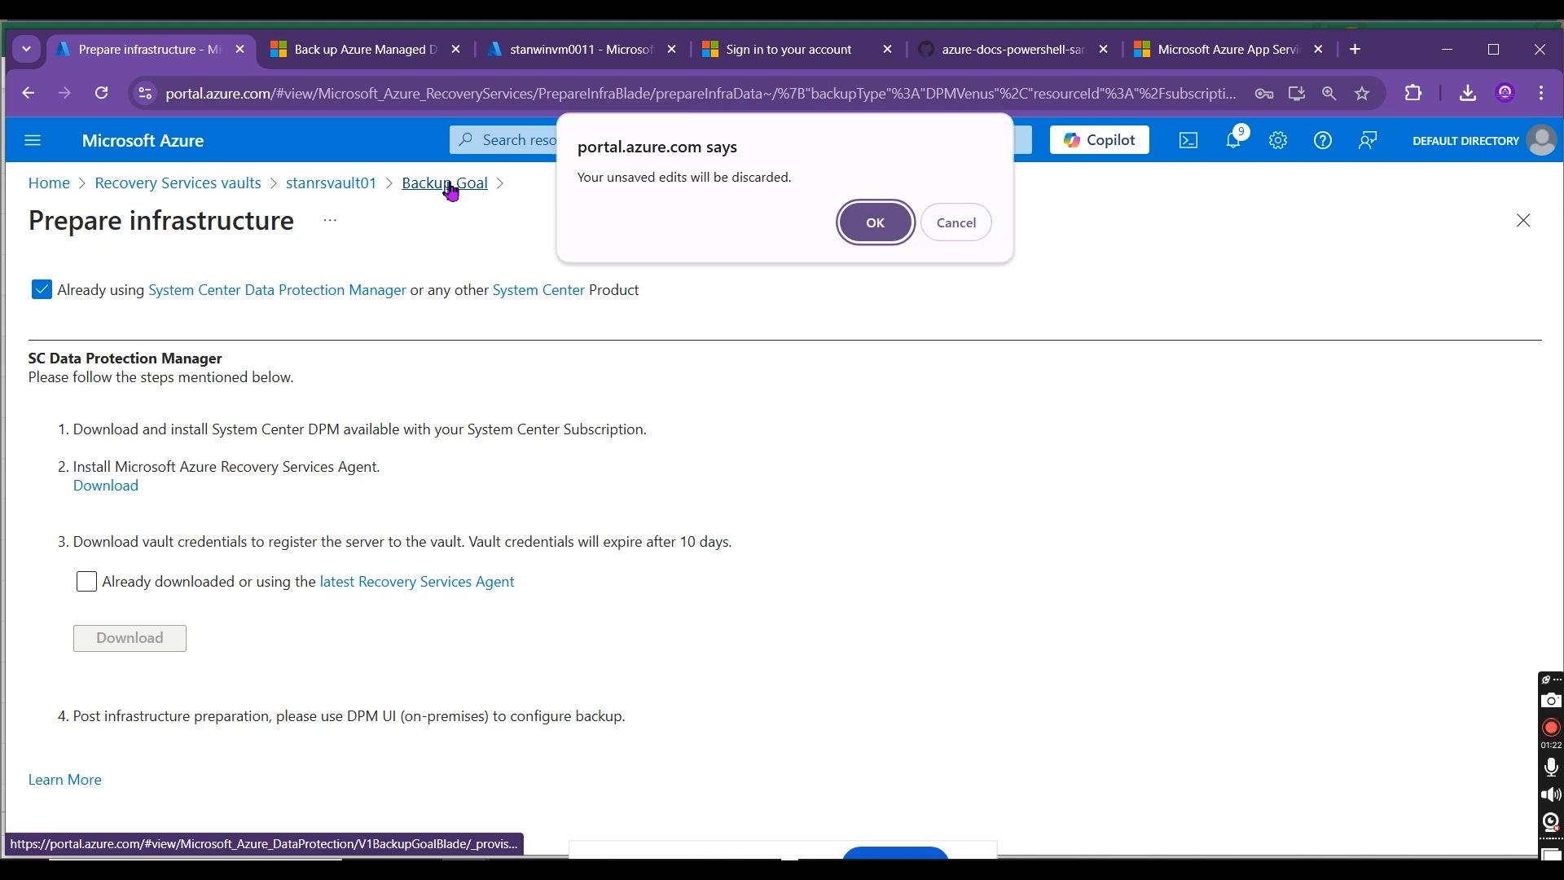
click(875, 221)
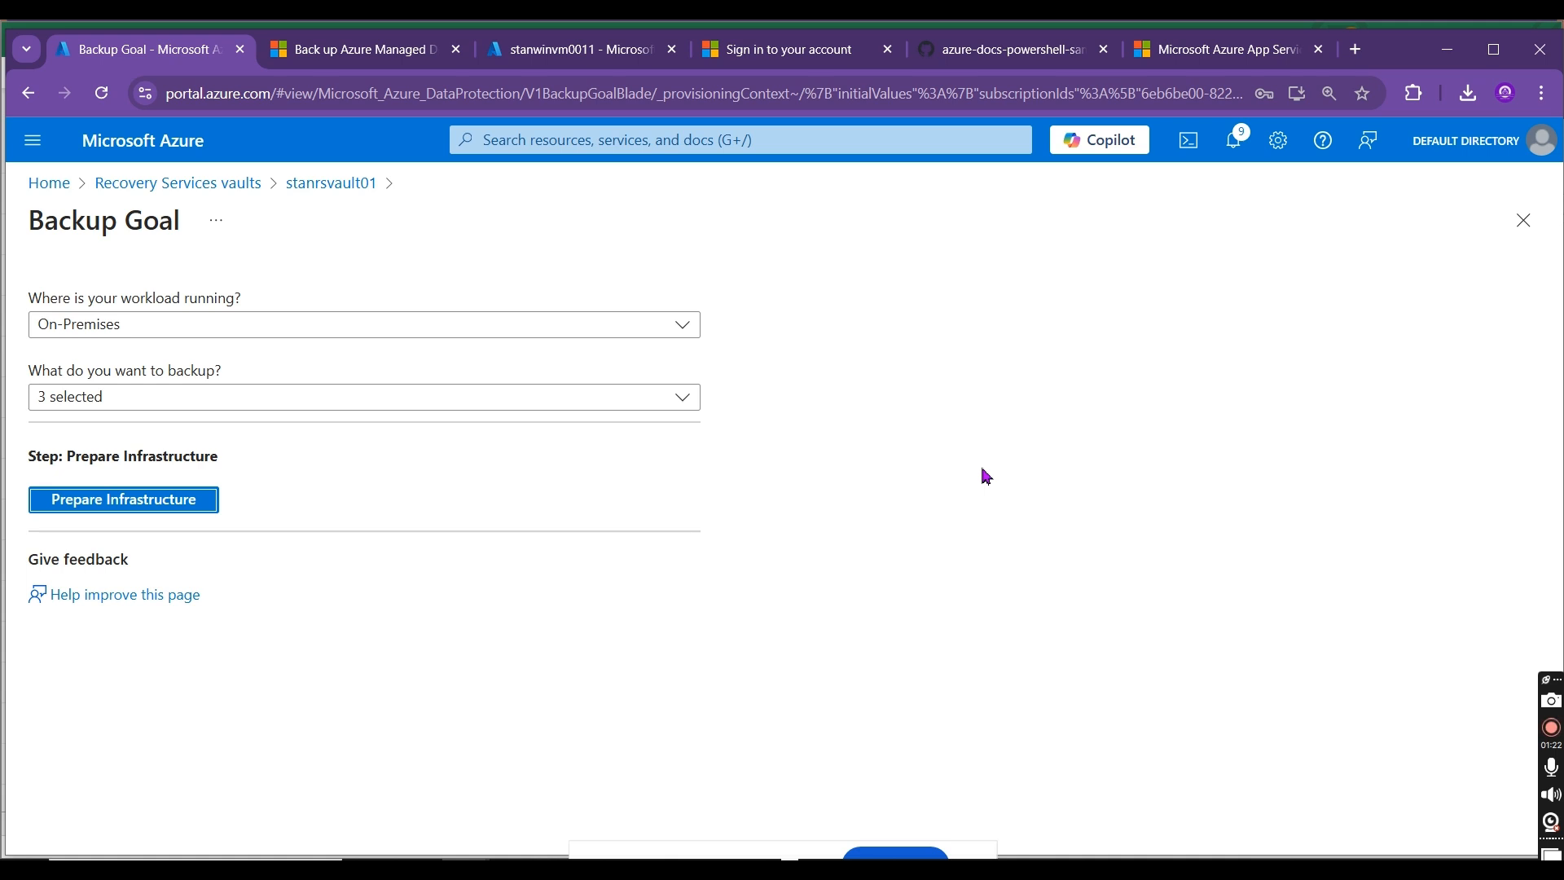
Step: Change the backup items to Files and folders only and open Prepare Infrastructure
click(524, 403)
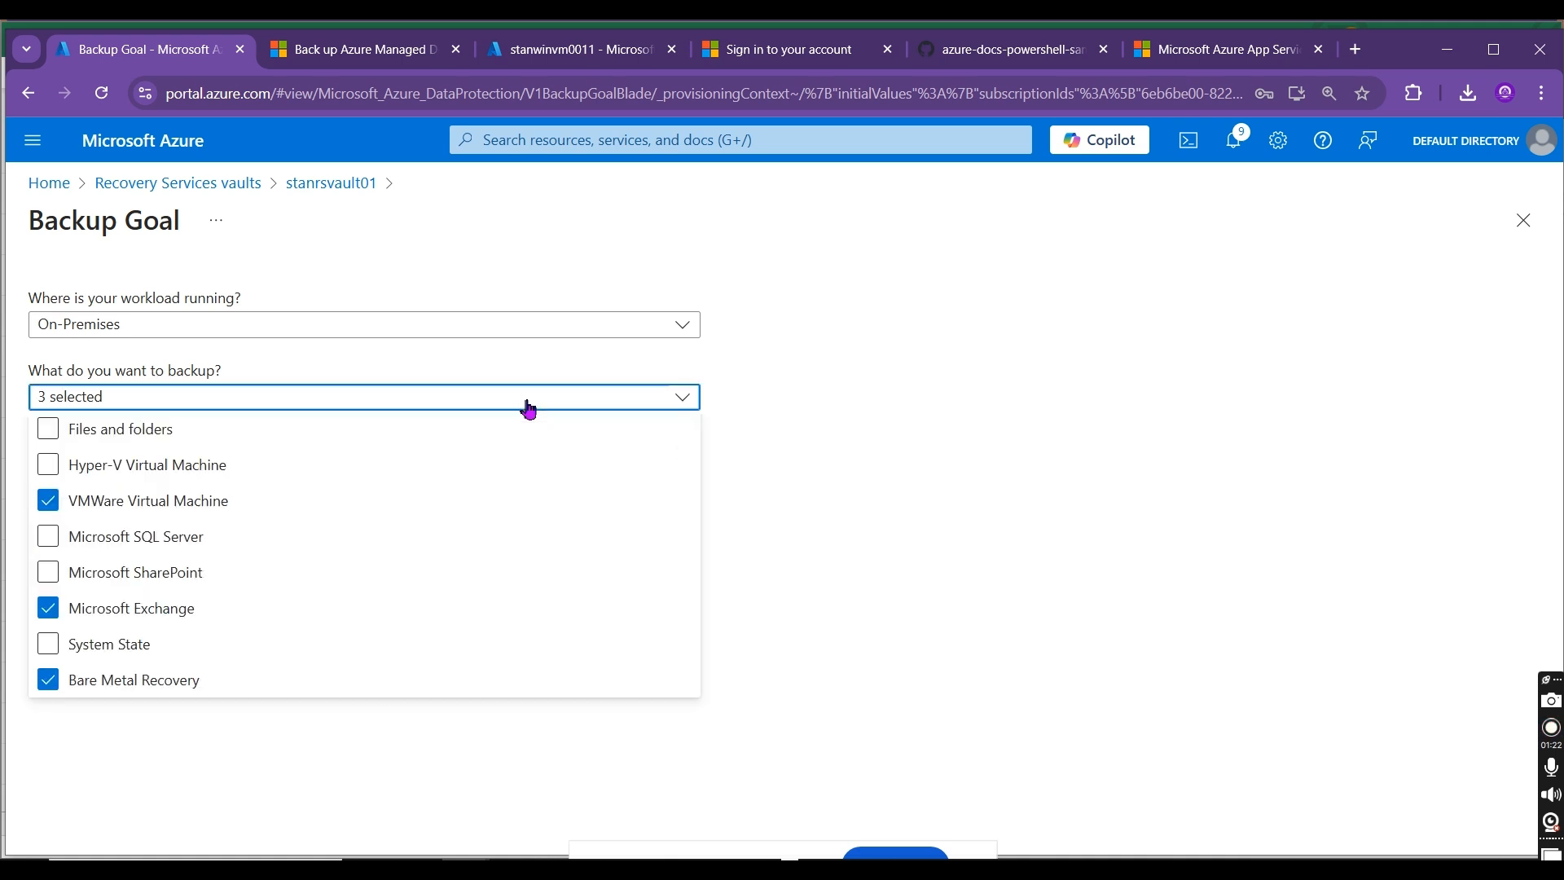
click(195, 500)
click(150, 430)
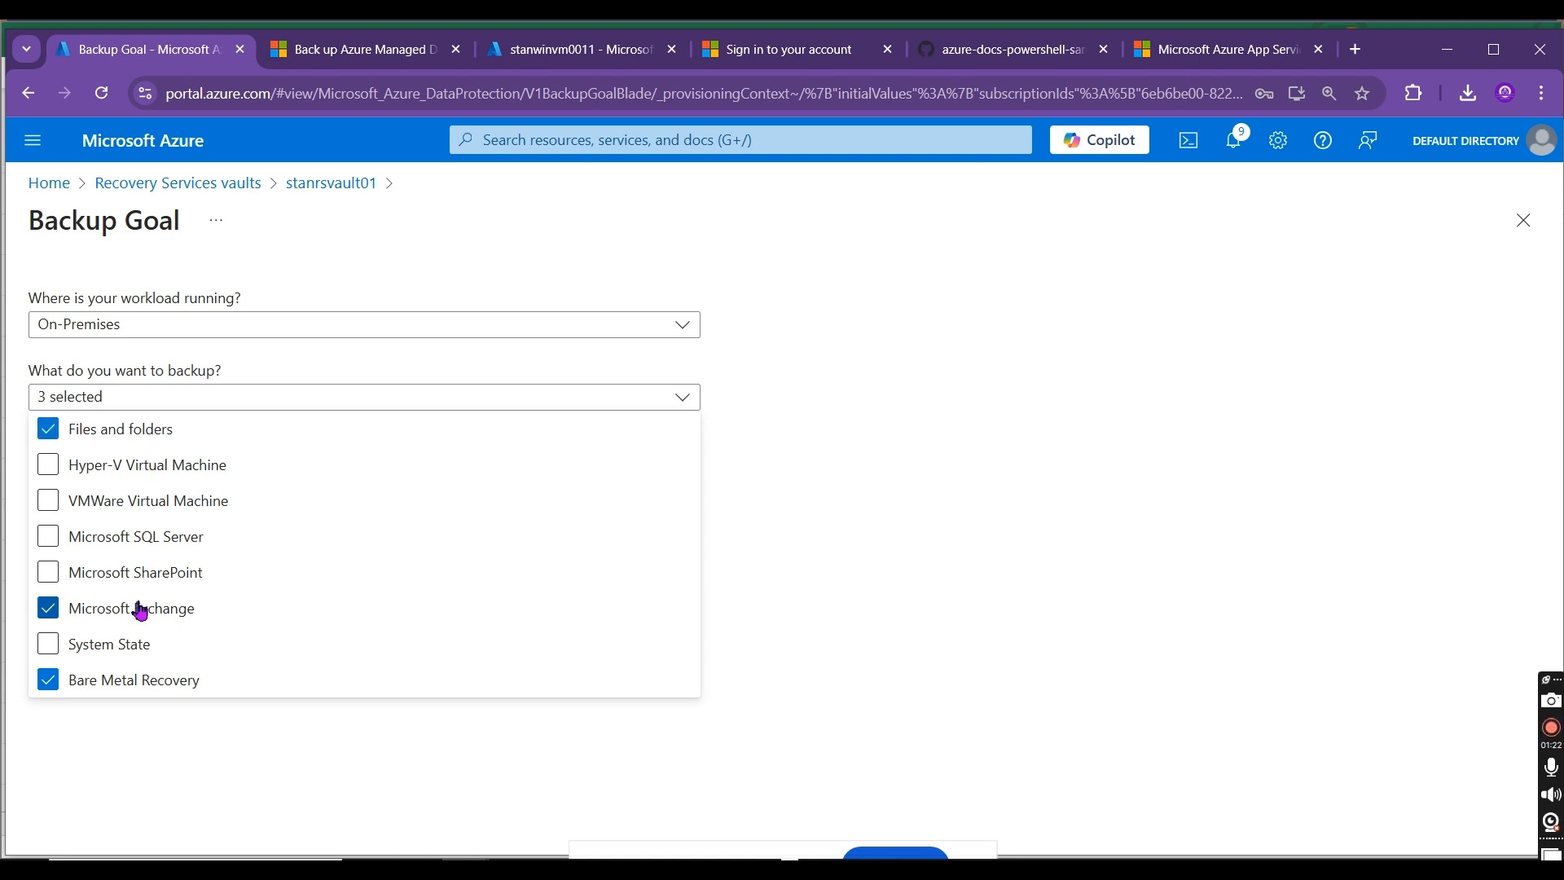
click(135, 609)
click(151, 691)
click(364, 713)
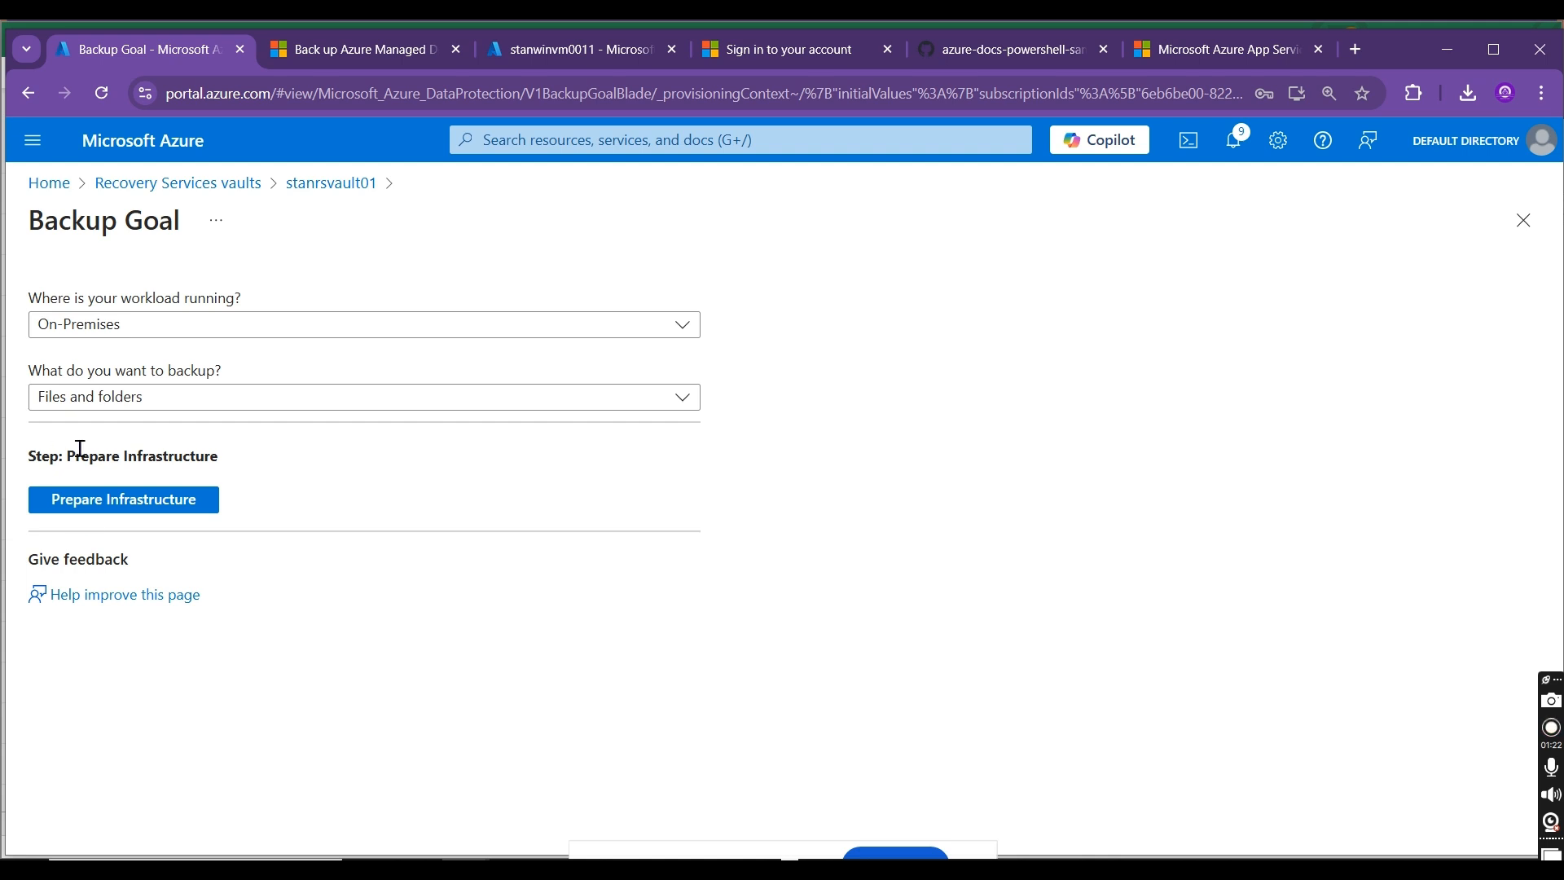
click(105, 514)
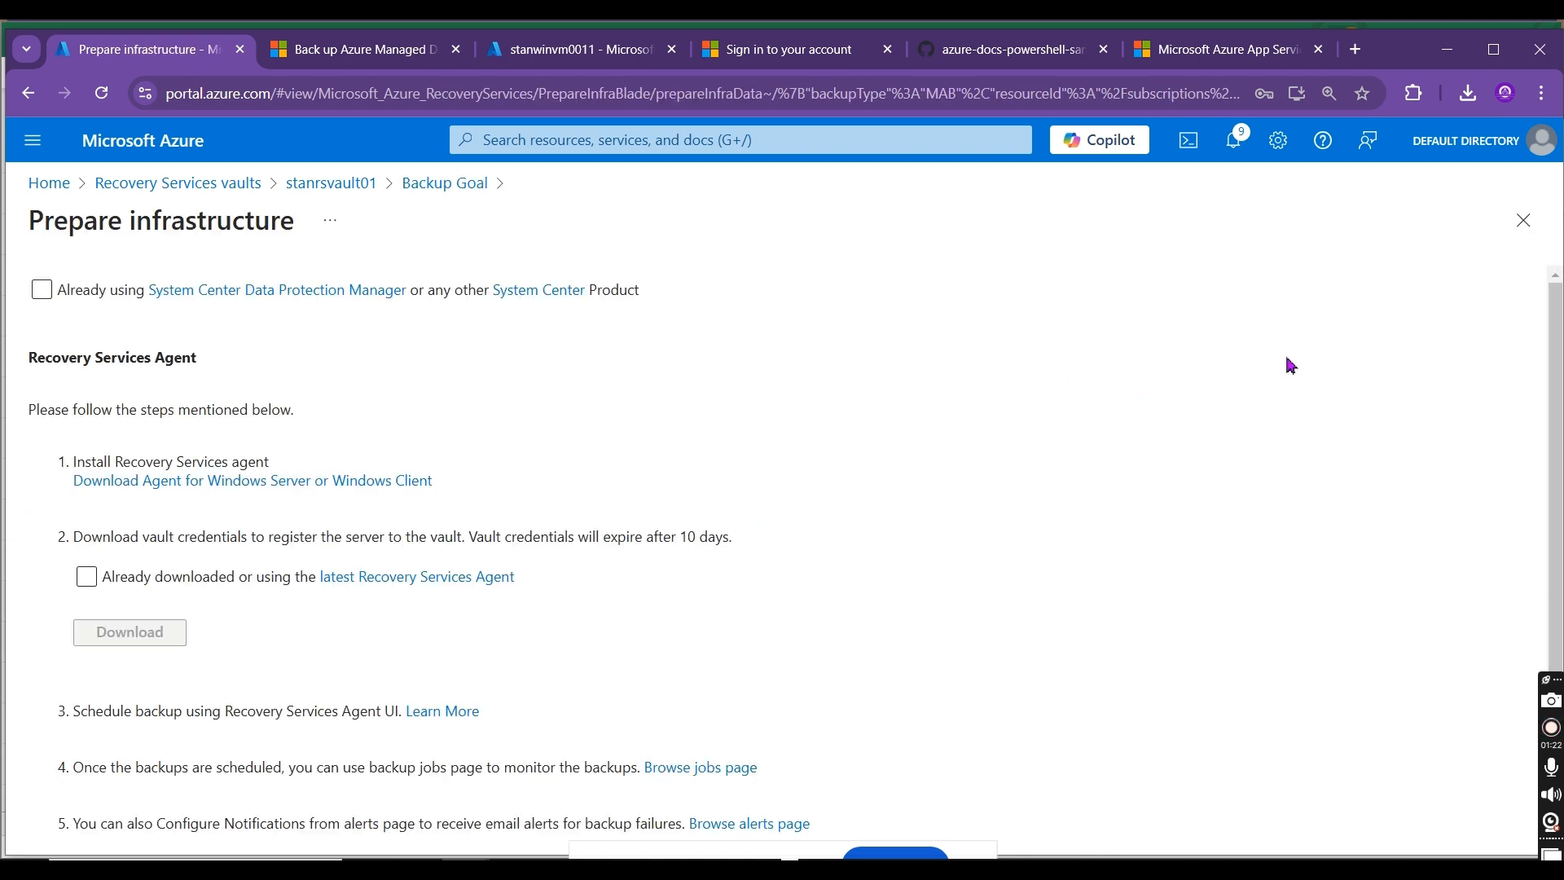
Step: Copy the link address of "Download Agent for Windows Server or Windows Client" and switch to the Remote Desktop session in full screen
right_click(203, 493)
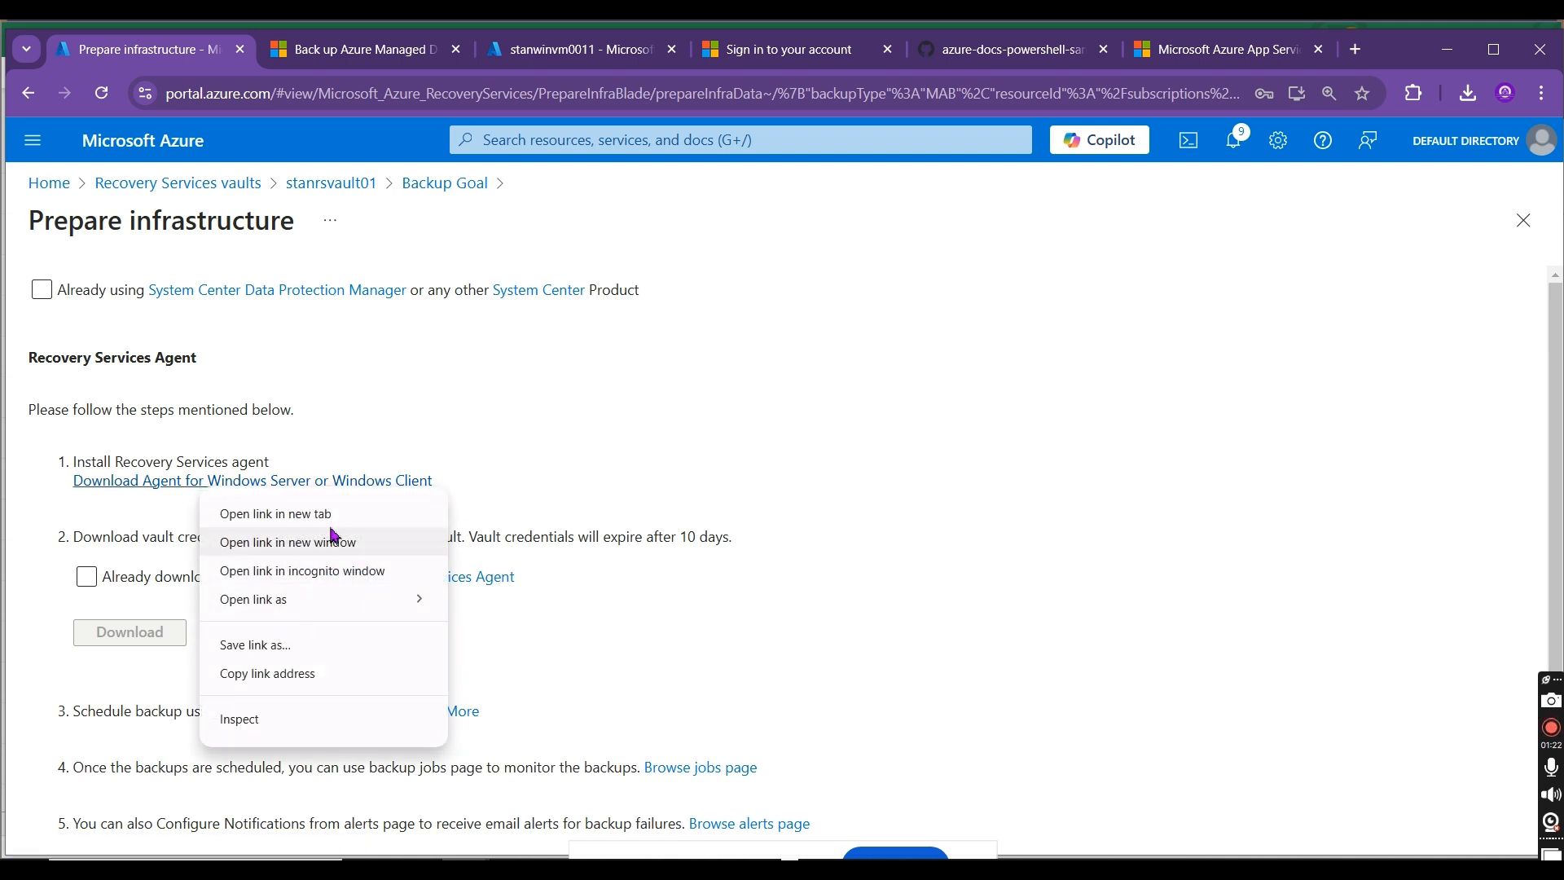
click(304, 675)
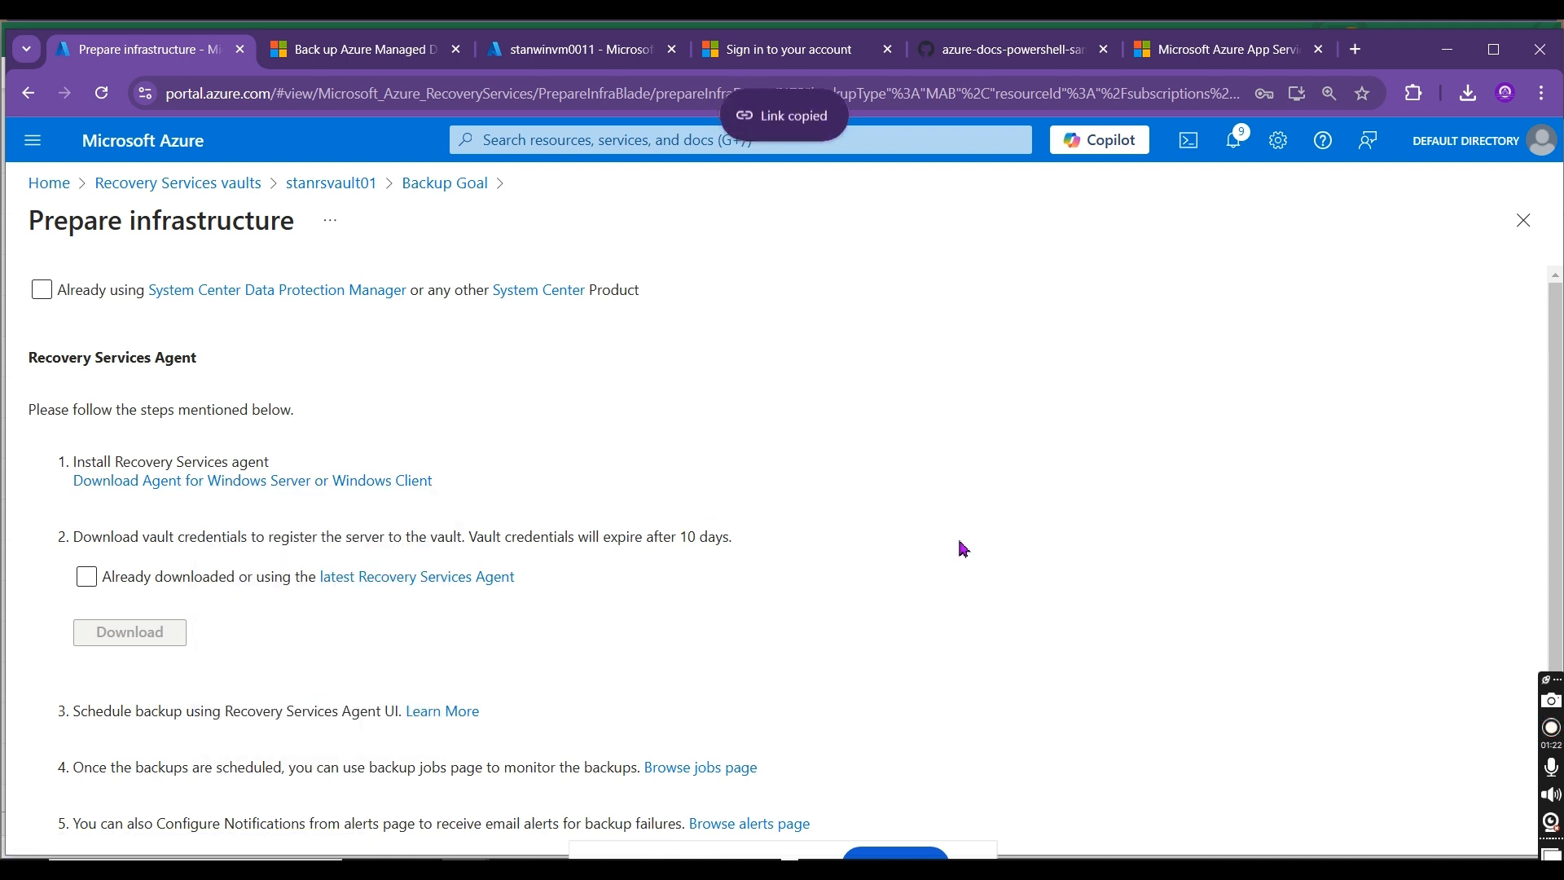
key(alt+Tab)
key(alt+Tab)
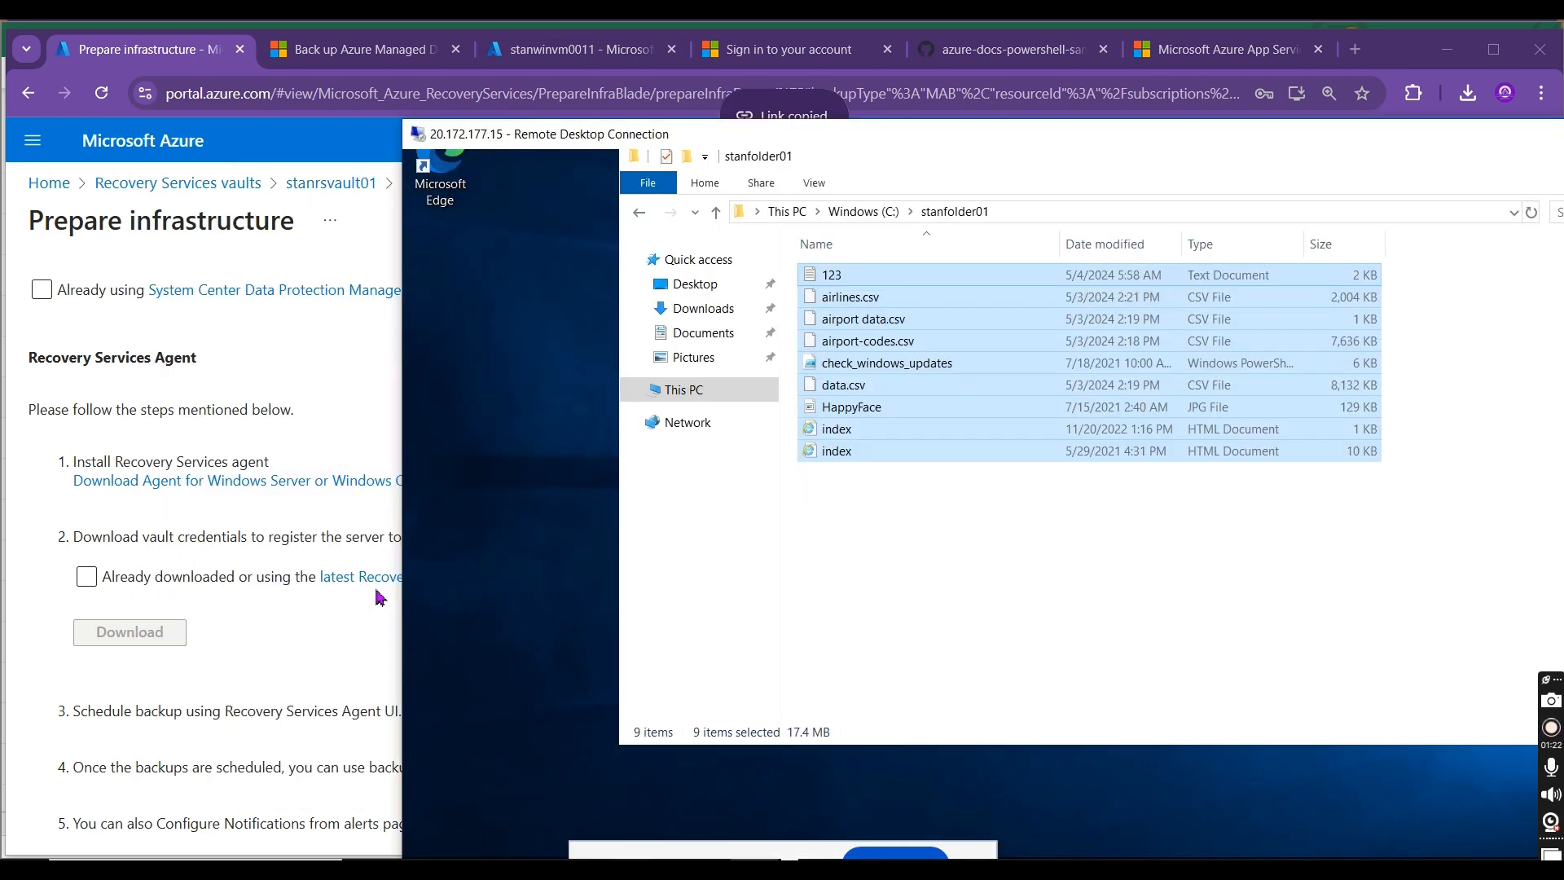
click(569, 560)
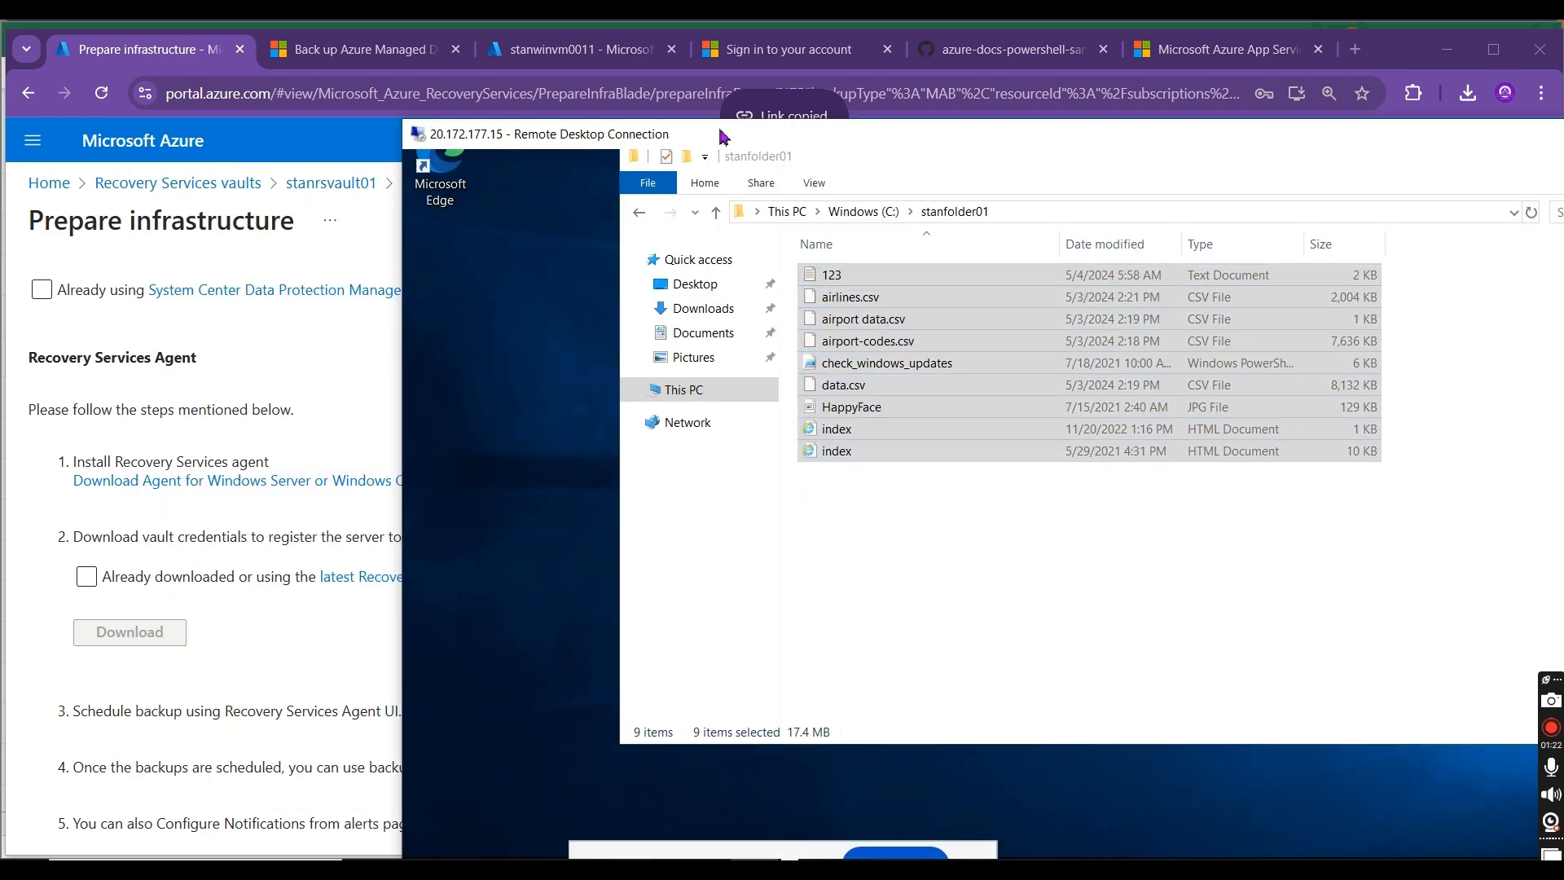
double_click(720, 136)
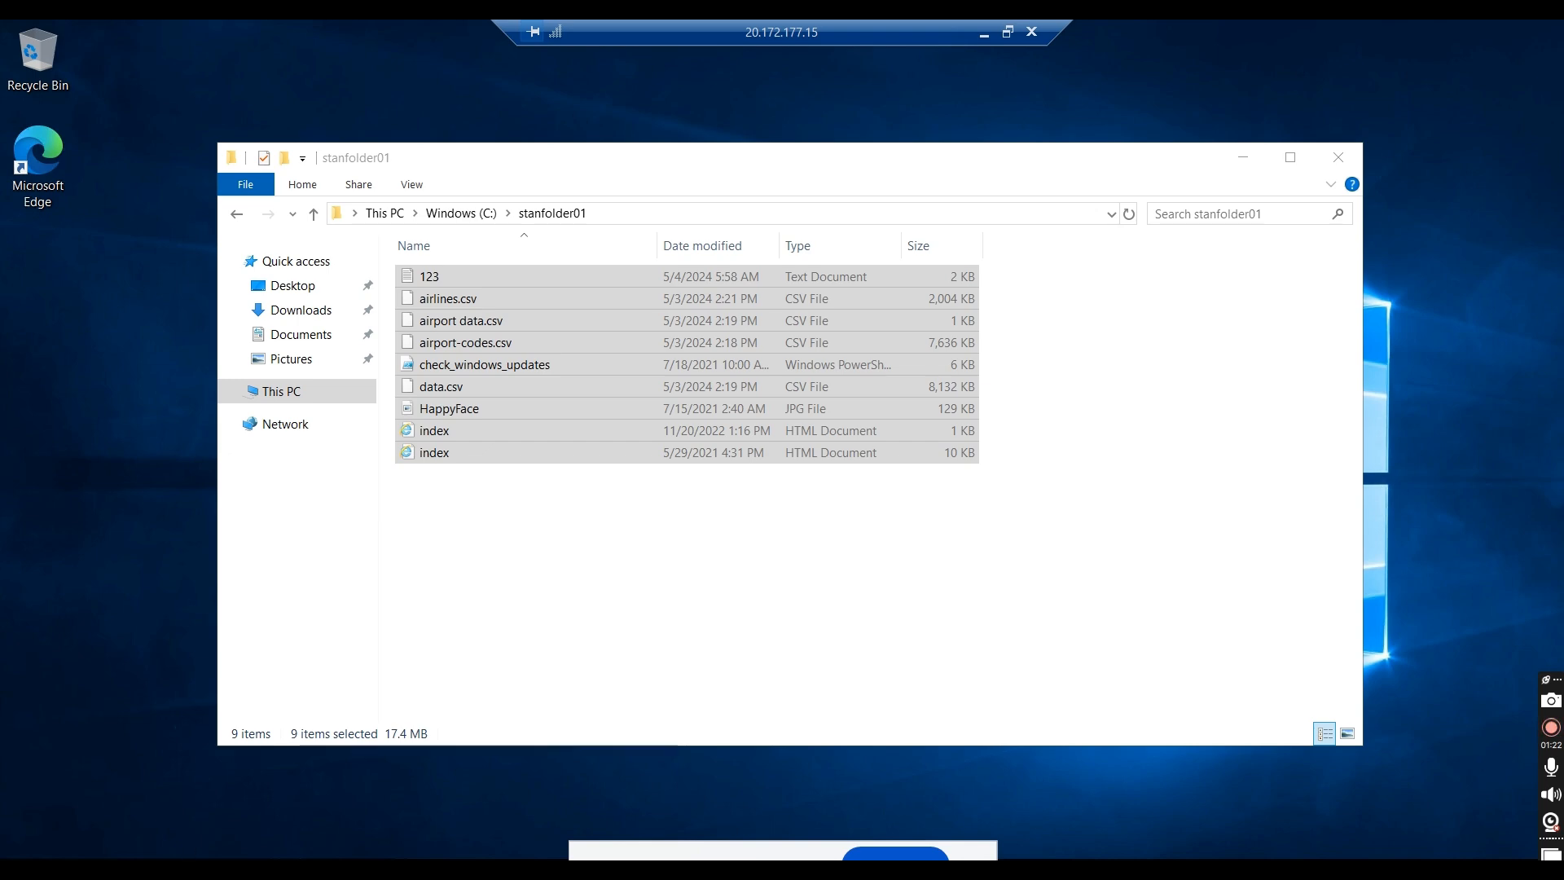
Step: Launch Microsoft Edge on the remote machine, finish its first-run setup without signing in or importing Google data, and close the theme customization page
click(51, 151)
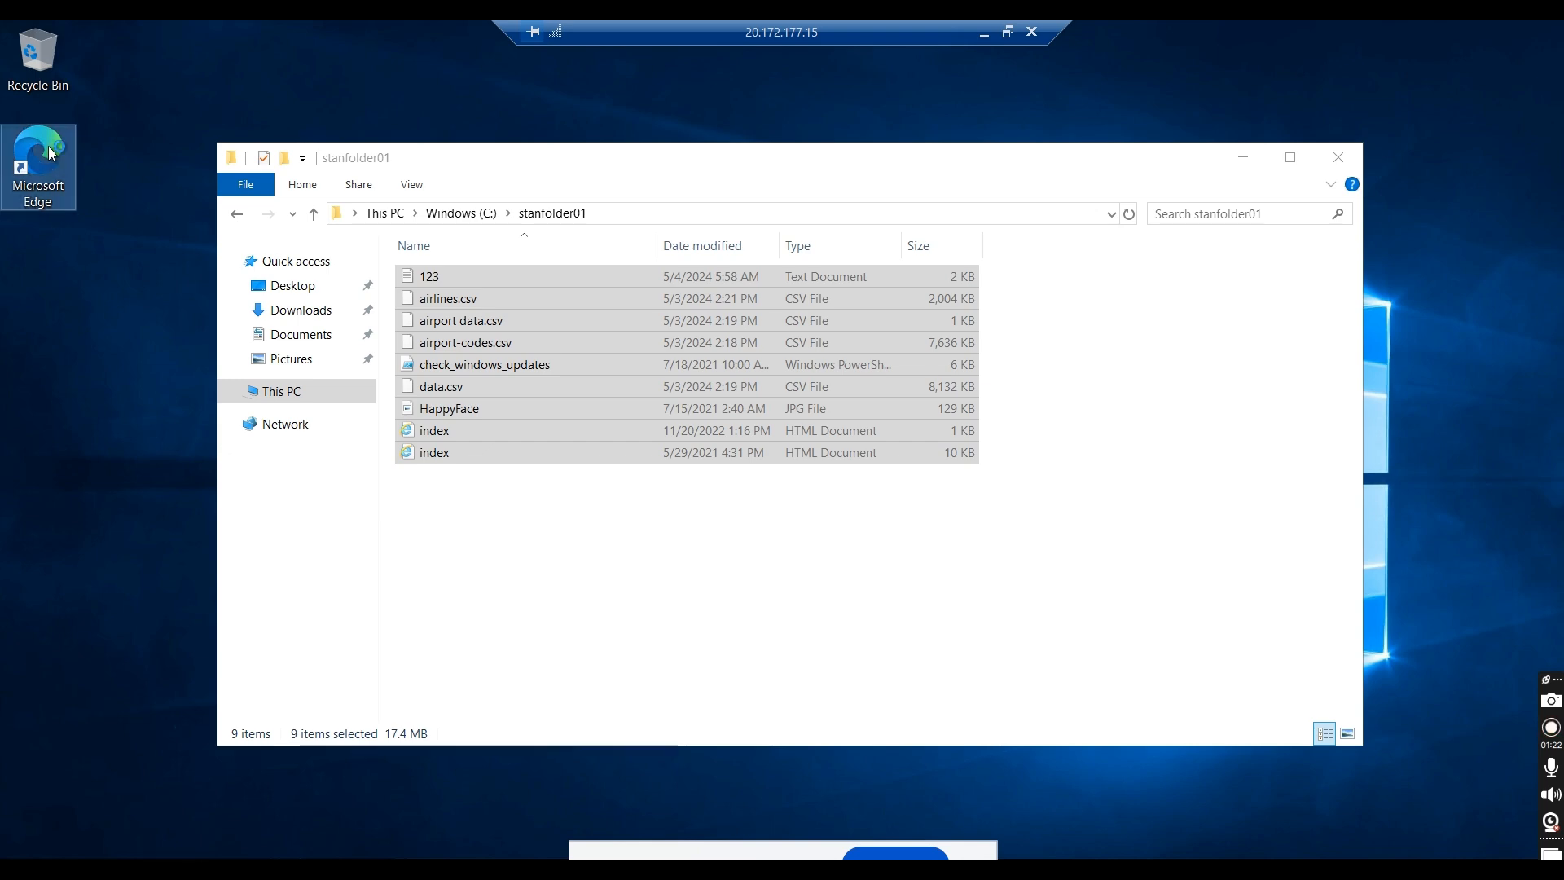
double_click(51, 152)
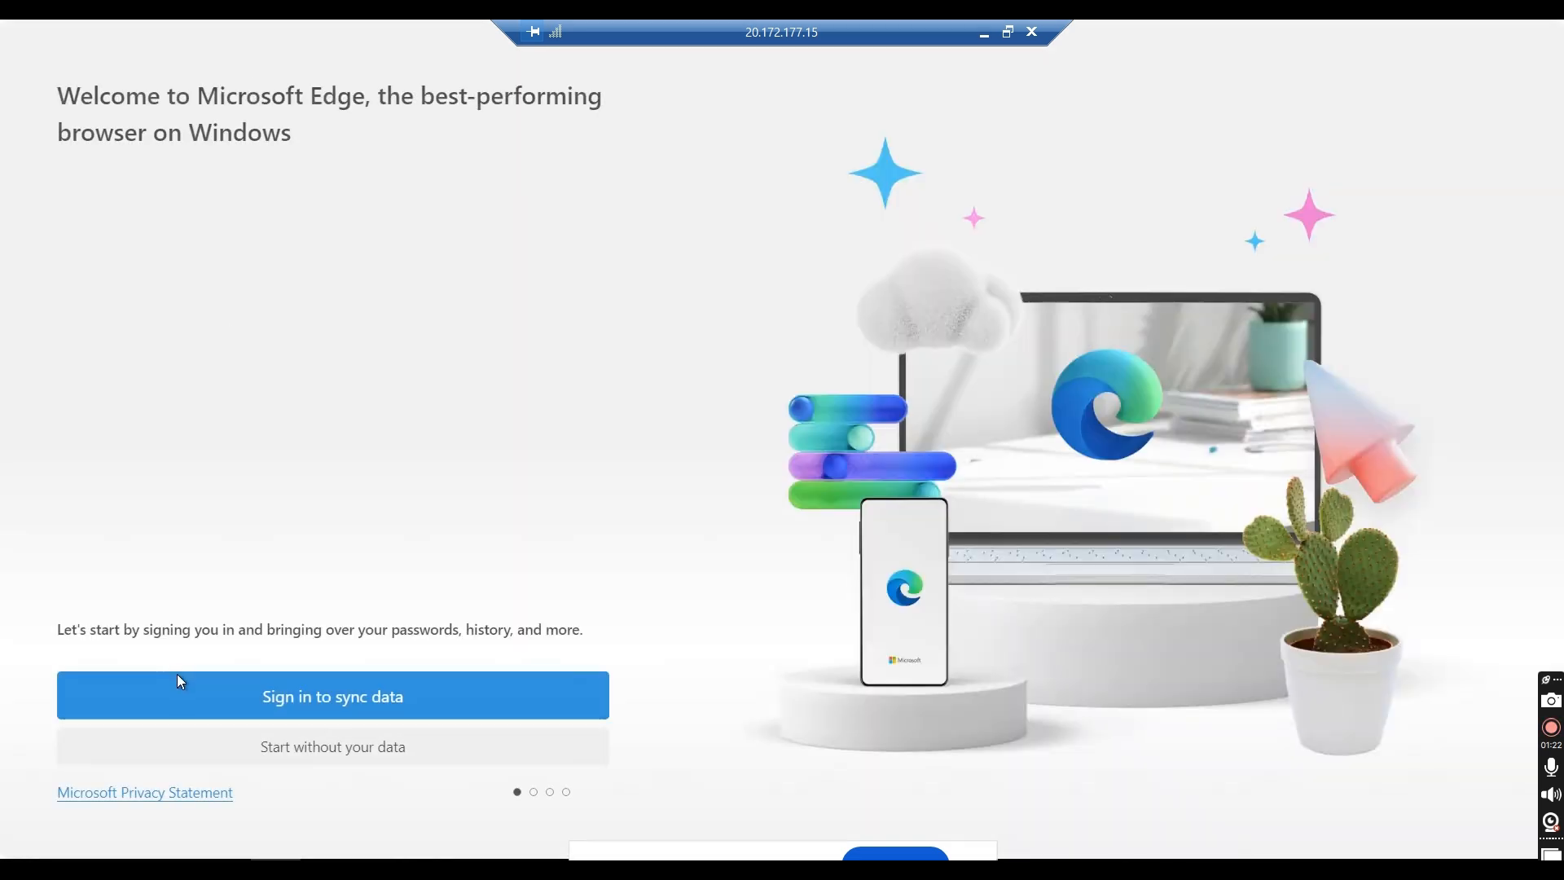
click(279, 758)
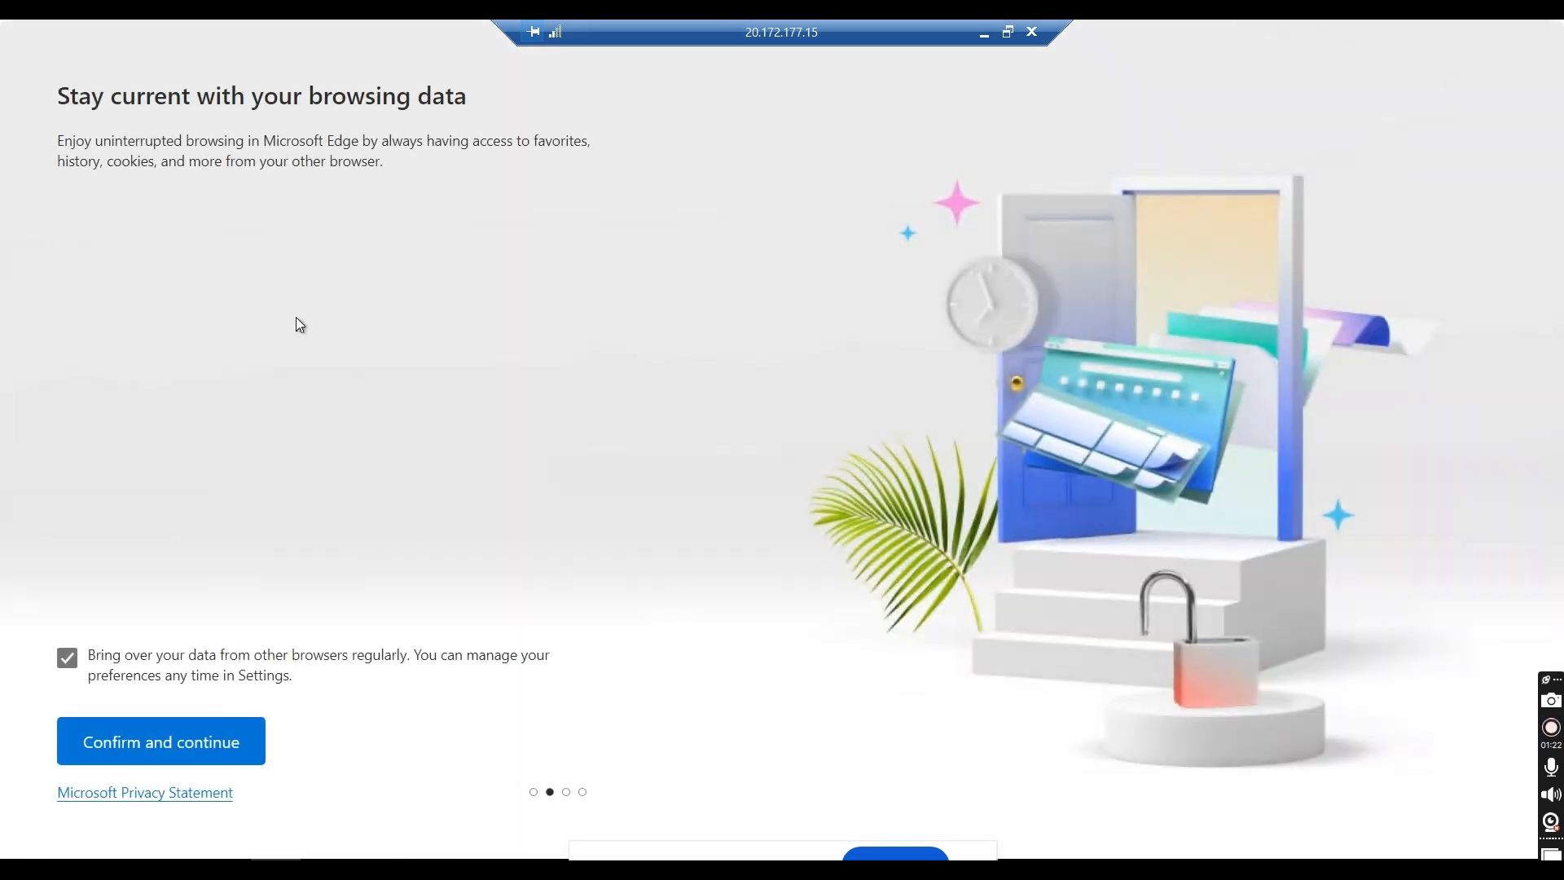
click(187, 742)
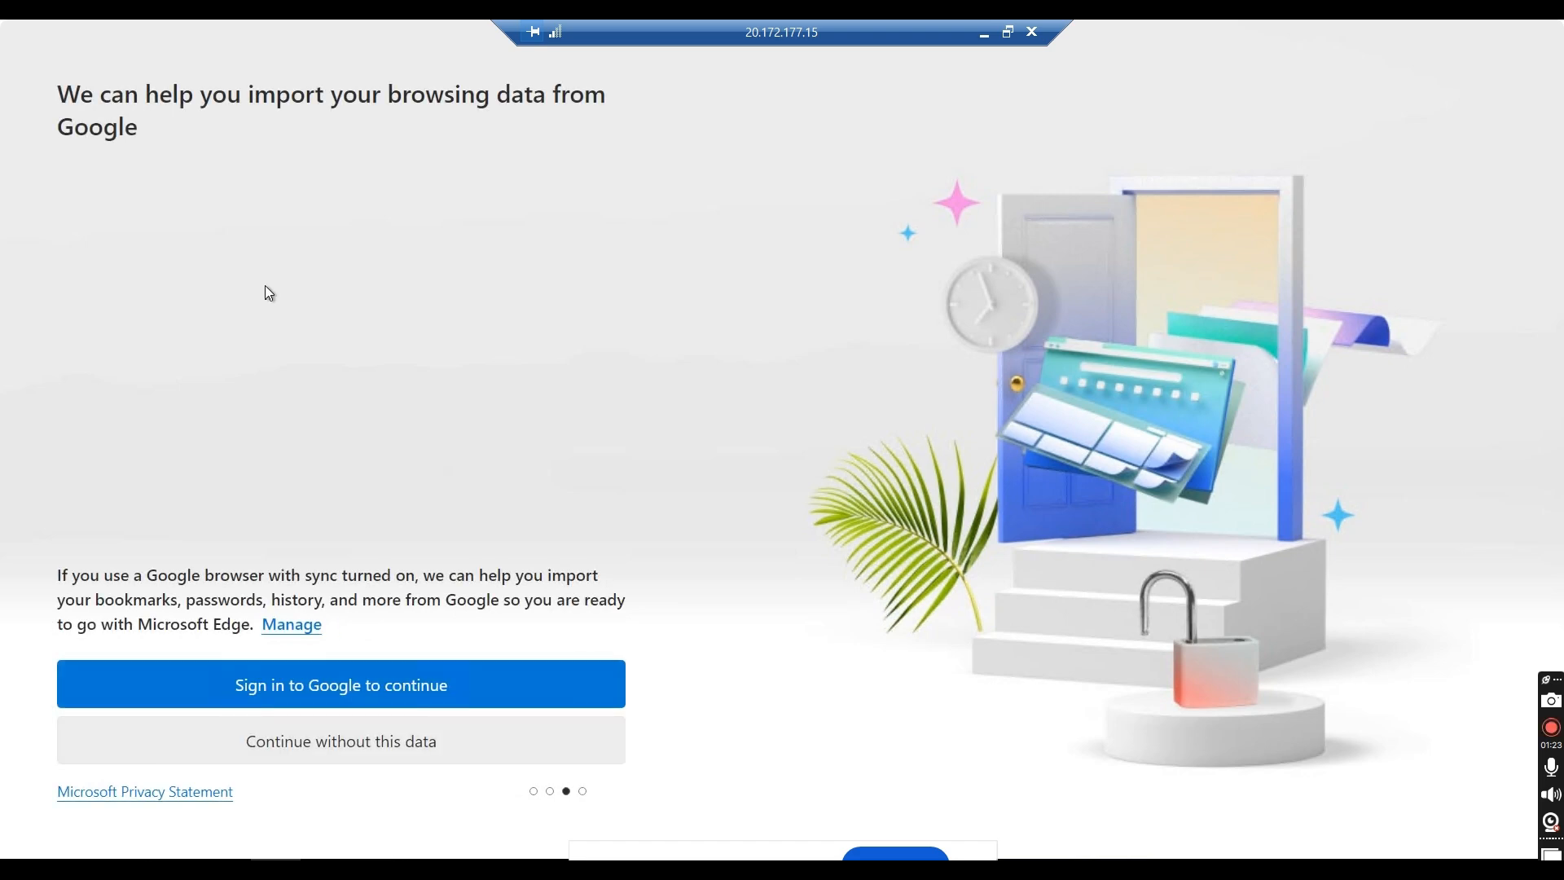
click(345, 733)
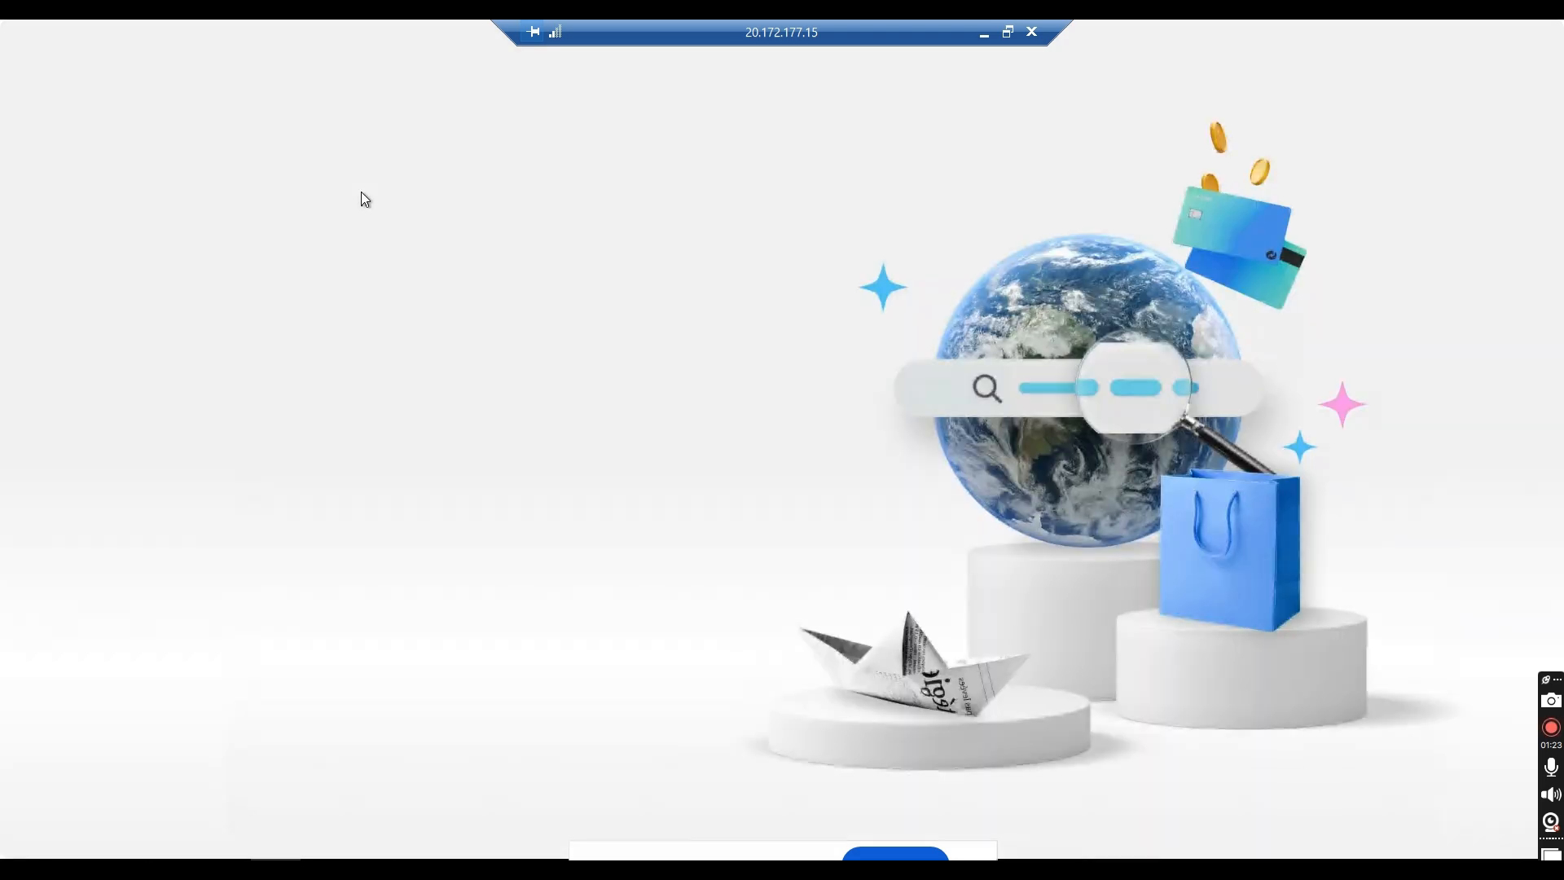
click(176, 749)
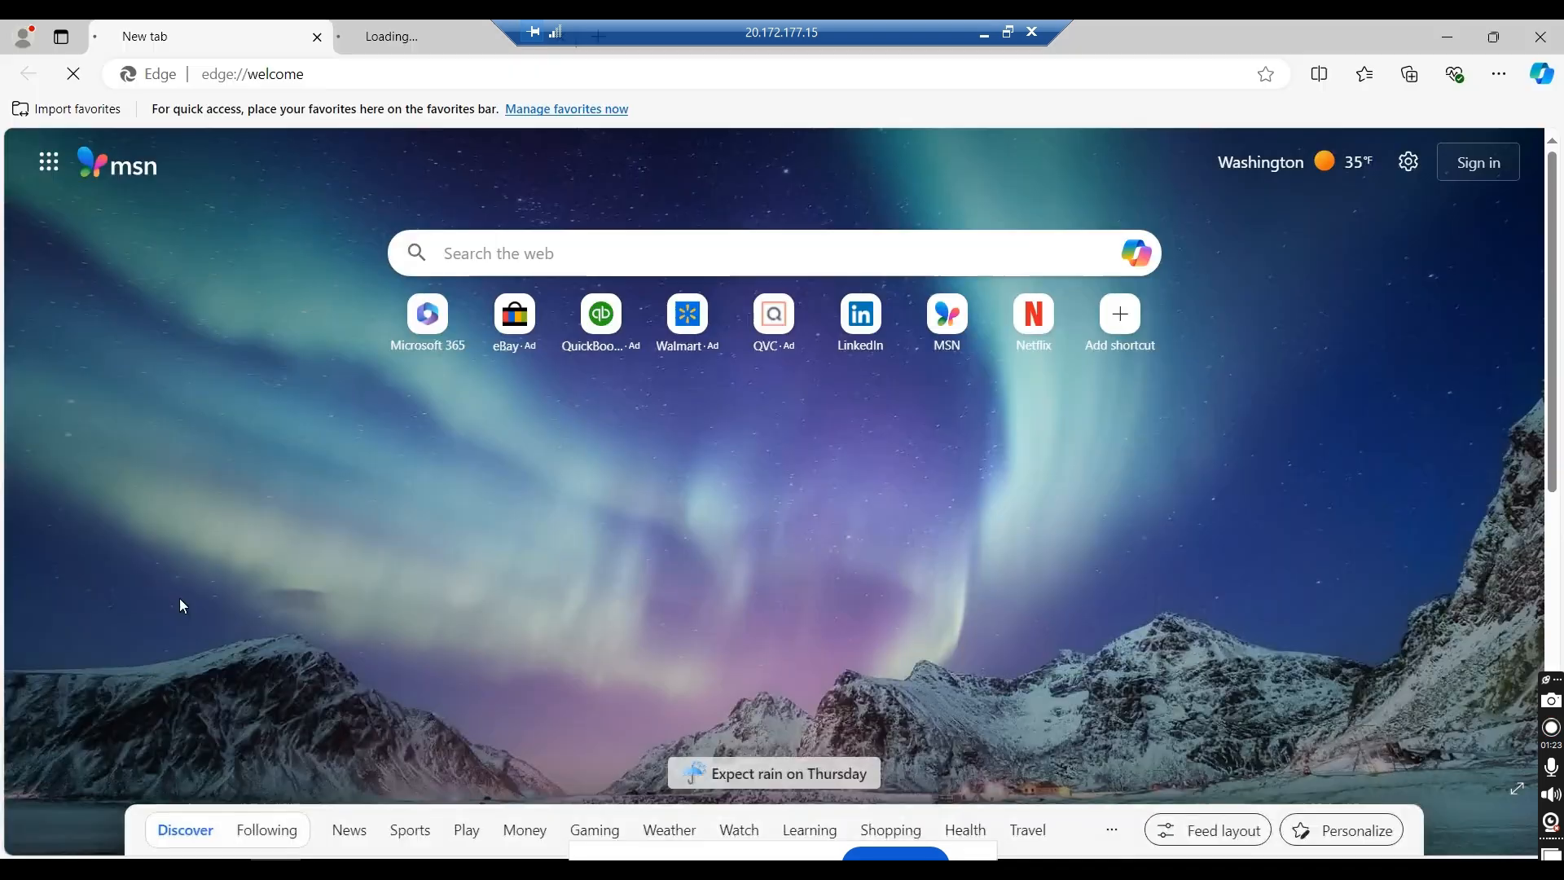
click(317, 38)
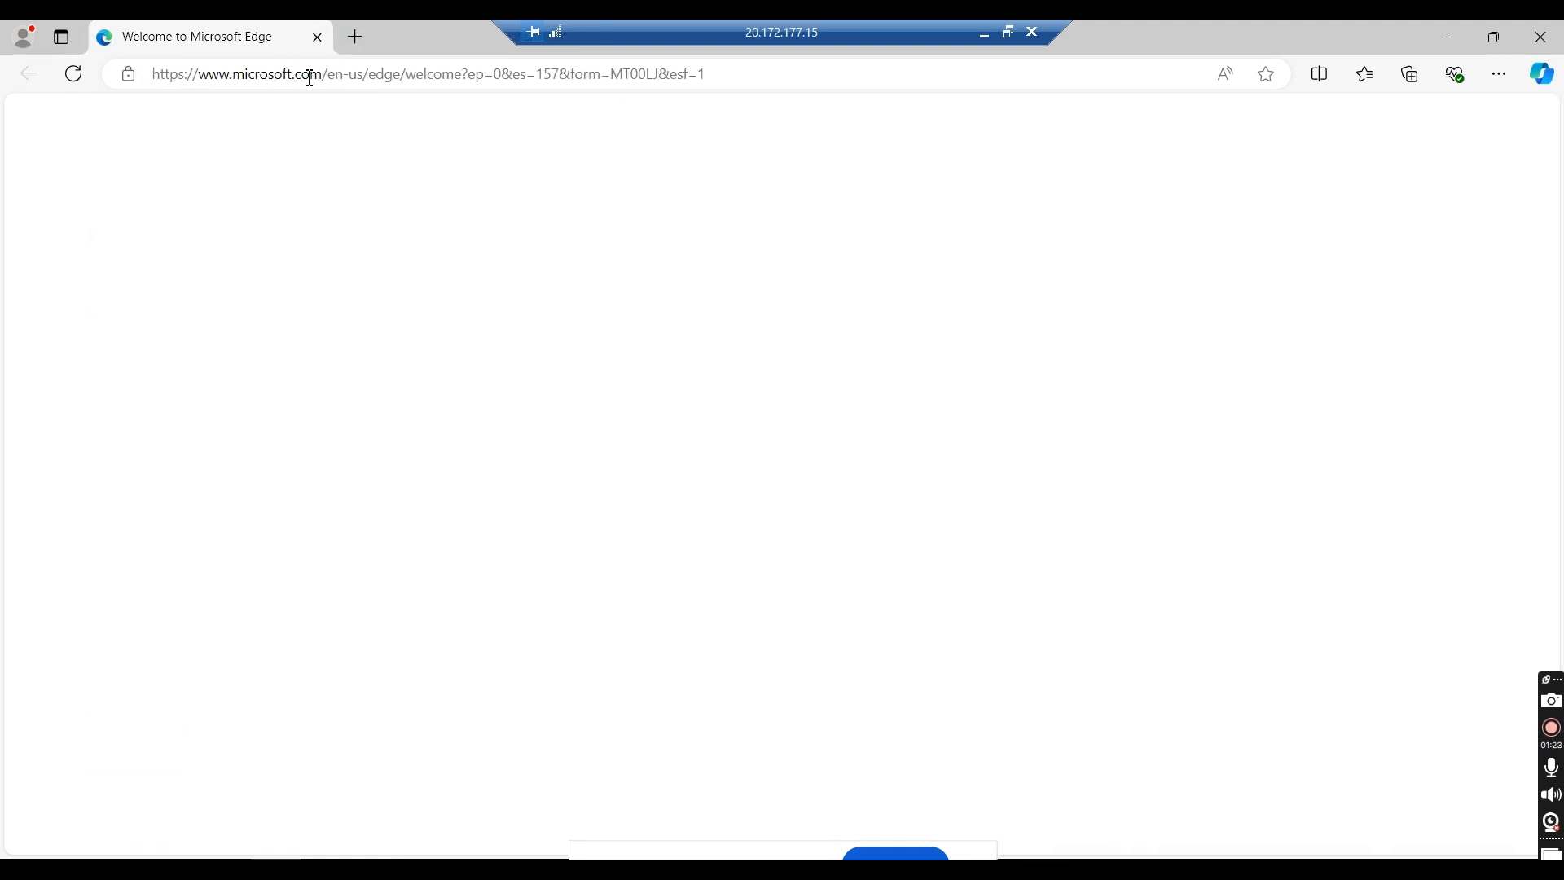
Step: Download MARSAgentInstaller.exe on the remote machine from the copied agent link and run the installer
click(309, 75)
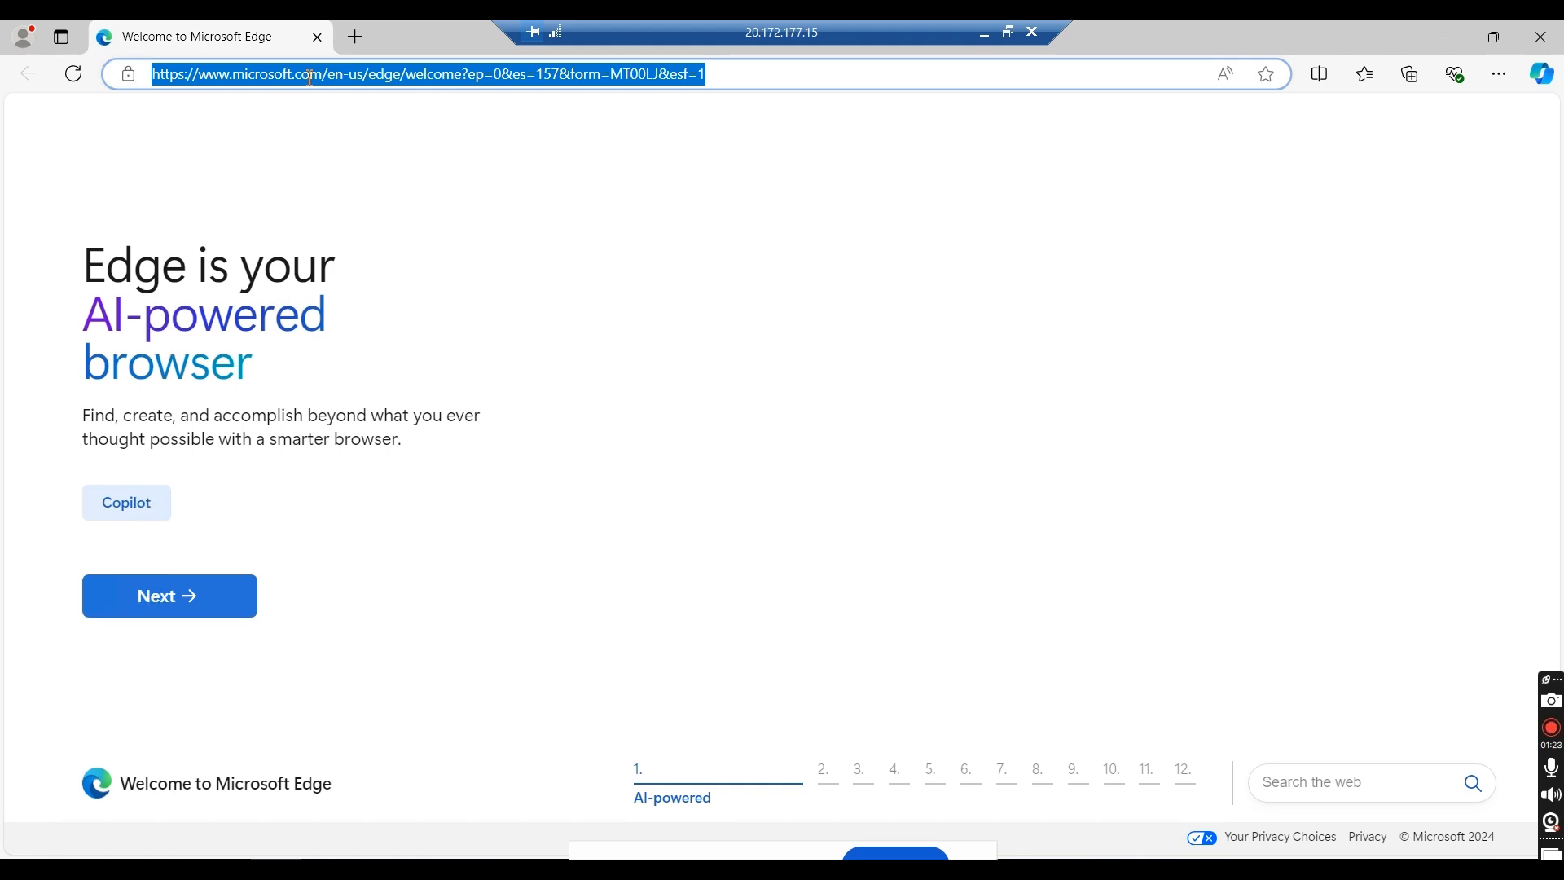
key(BackSpace)
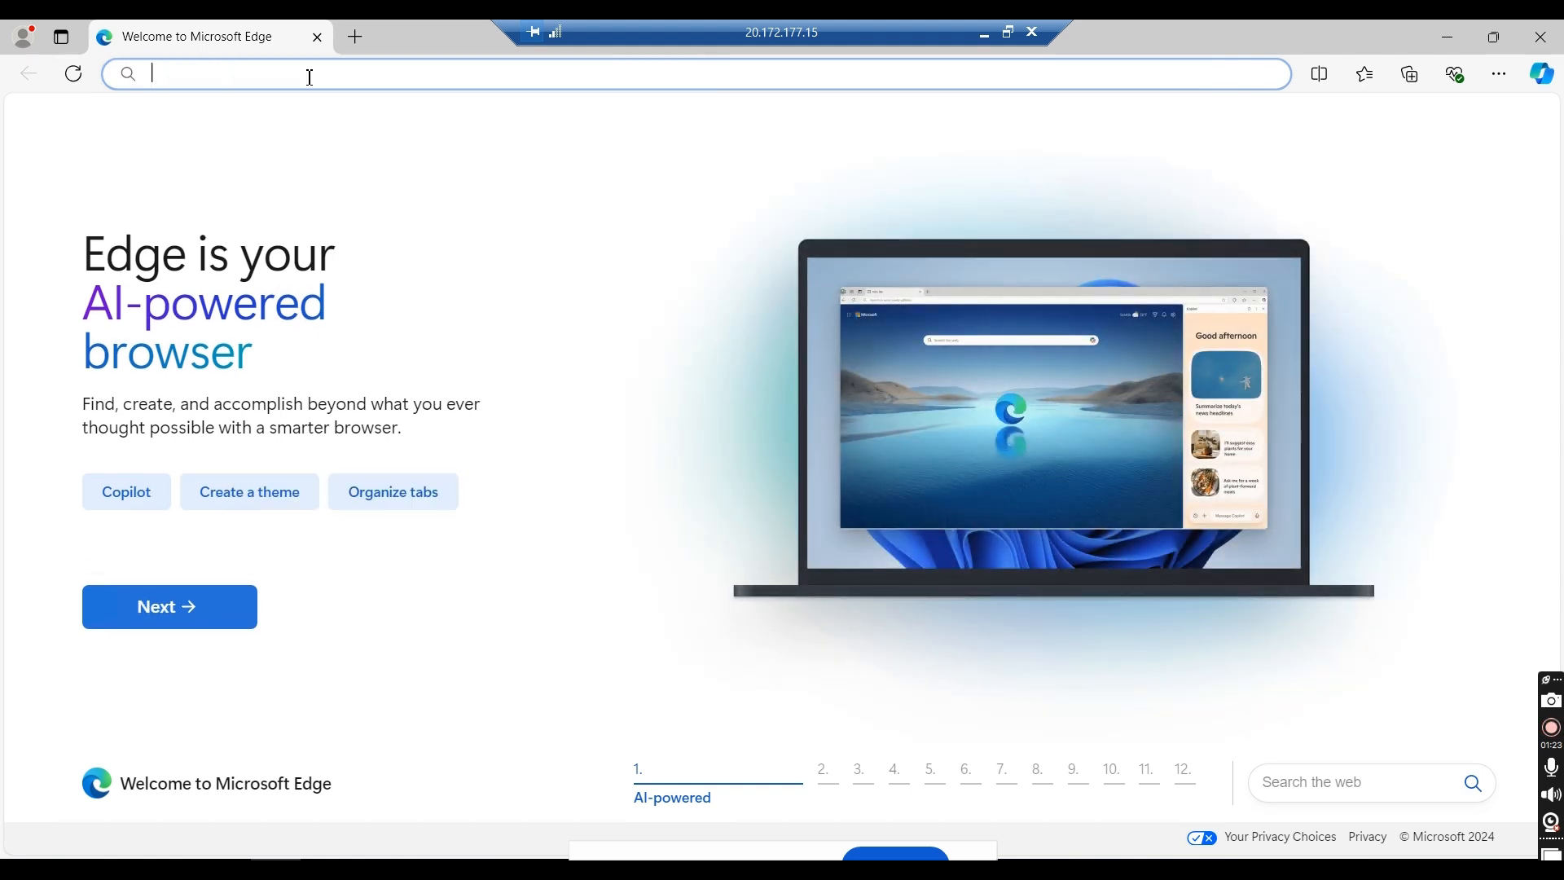
key(ctrl+v)
key(Return)
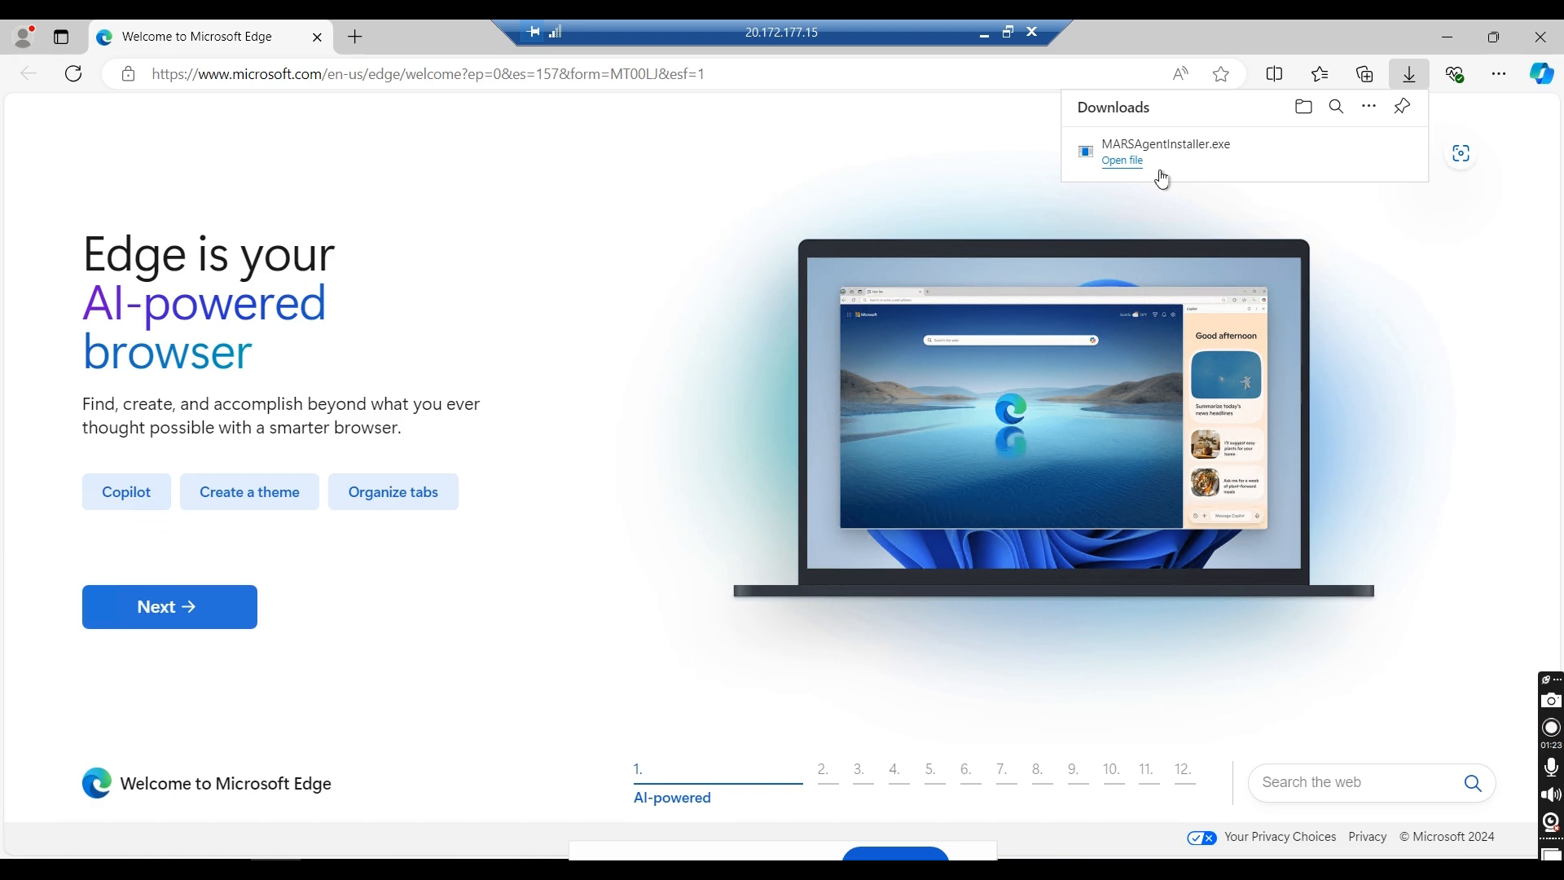
click(1122, 160)
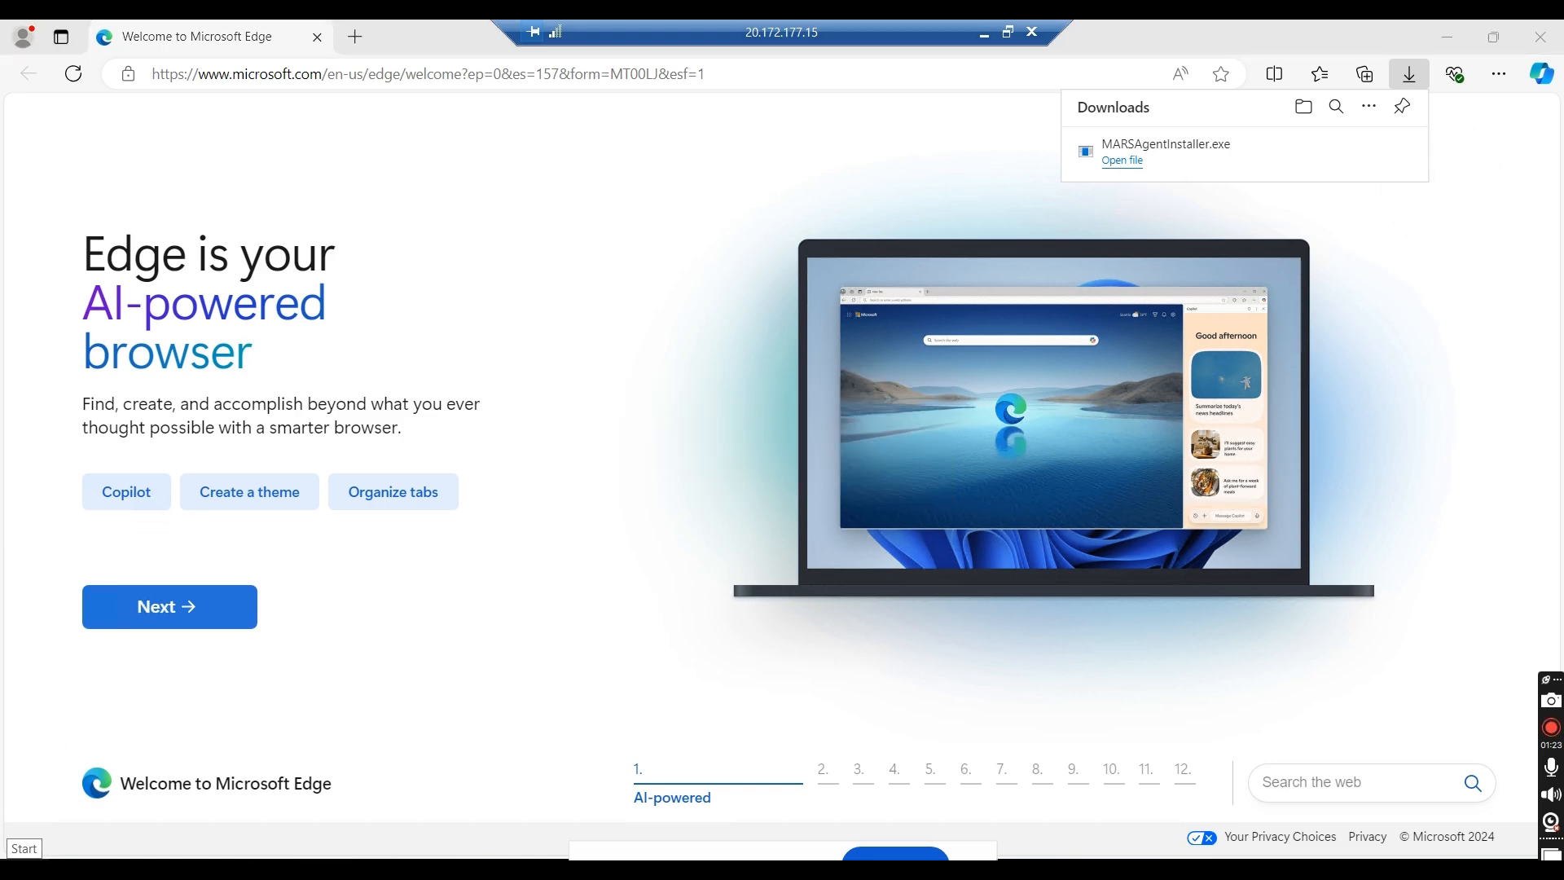
Step: Open Windows Defender Firewall on the remote machine, select turning it off for private and public networks, and close the settings window
key(super+x)
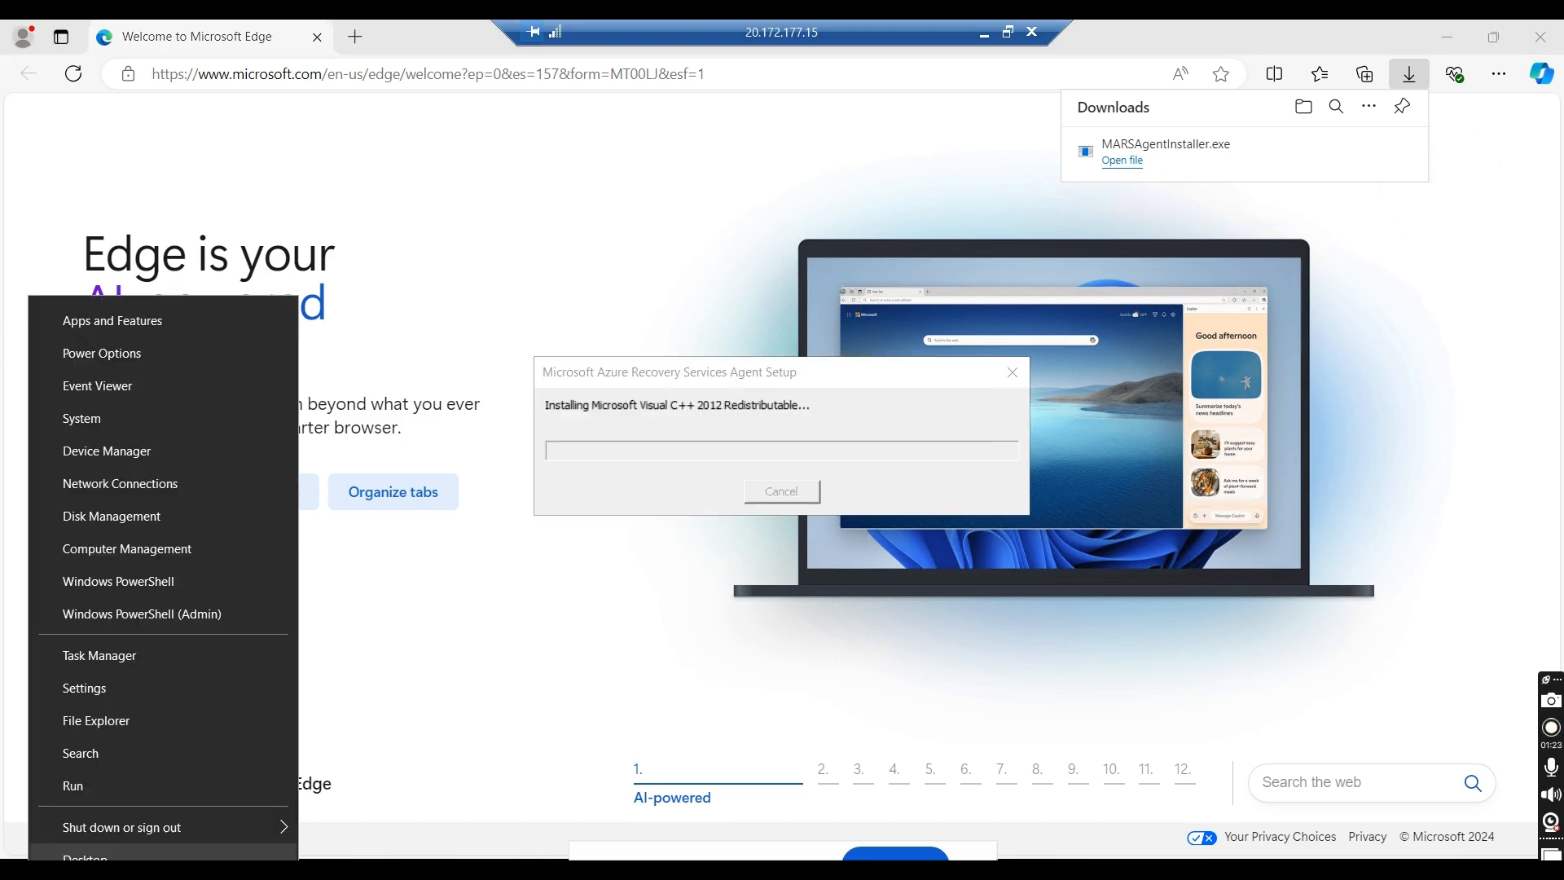
click(118, 791)
text(firewall.cpl)
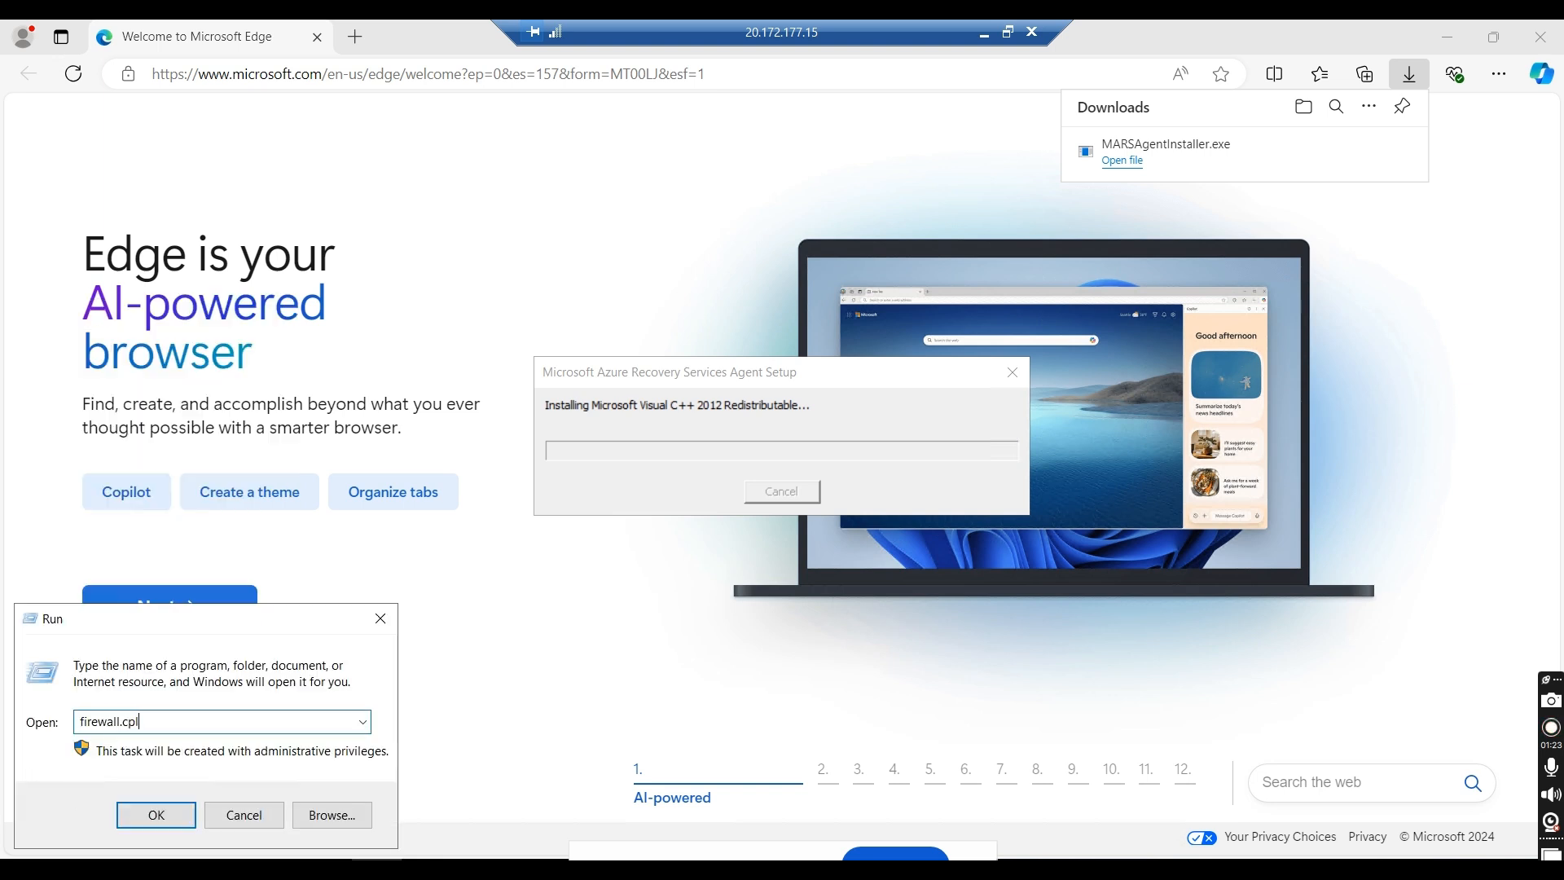
key(Return)
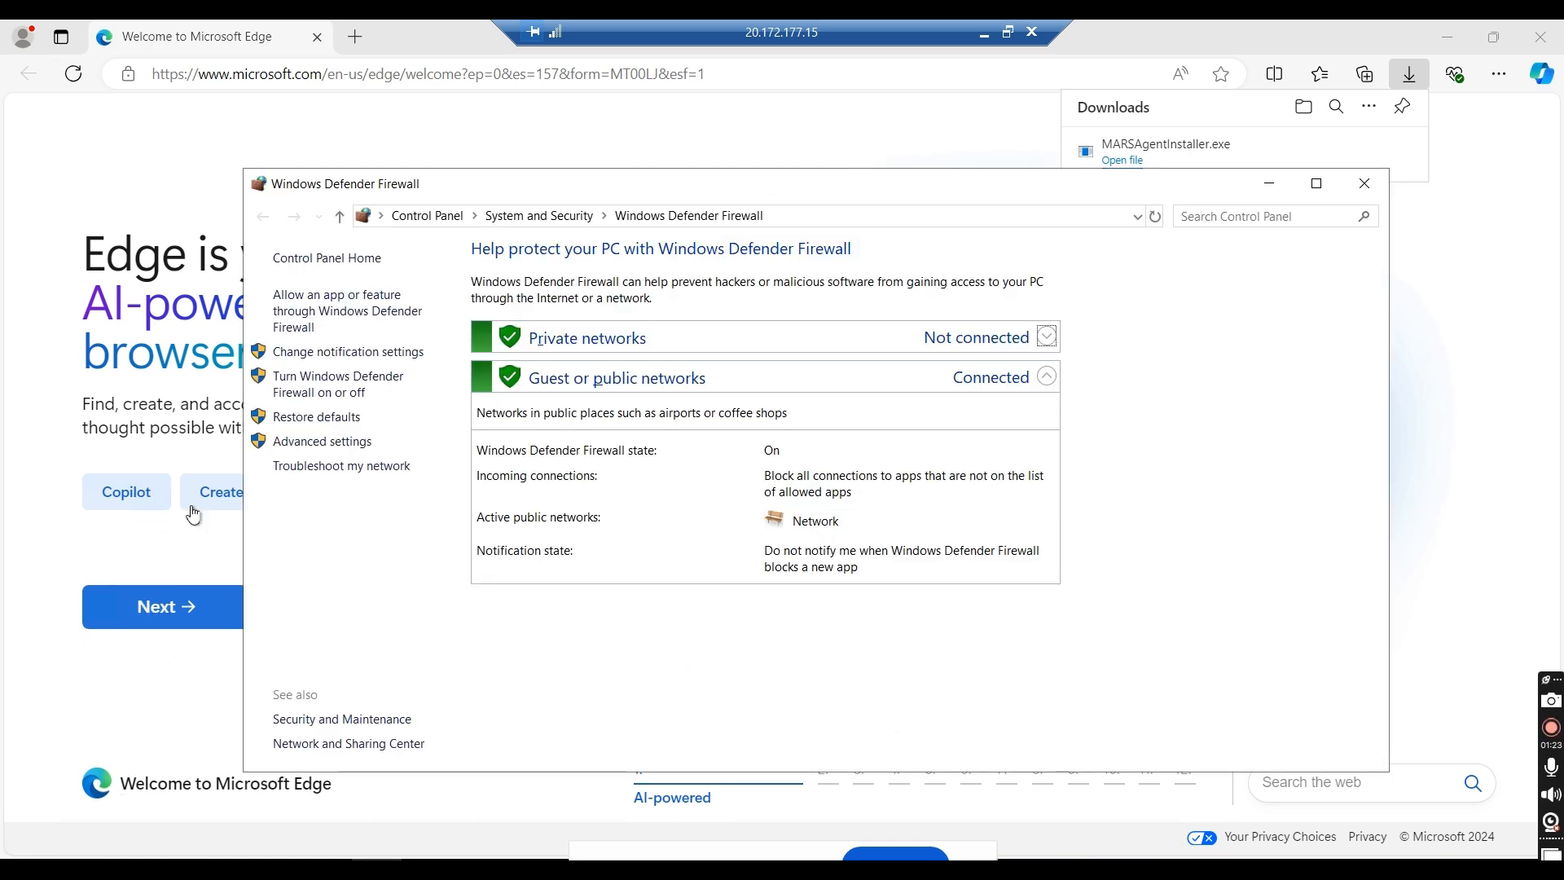
click(321, 393)
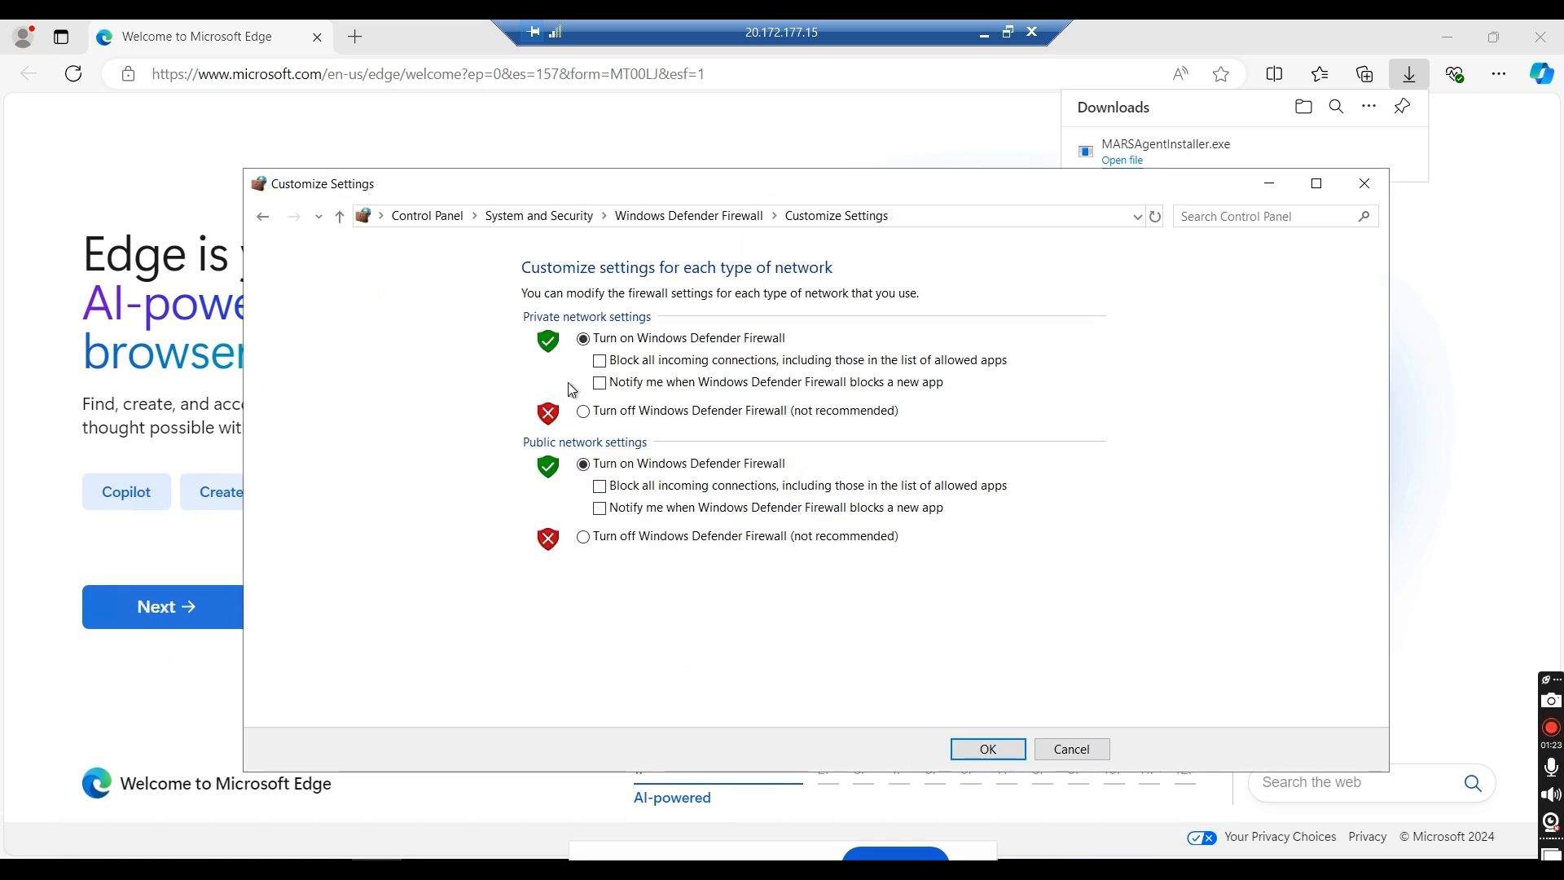
click(635, 412)
click(634, 537)
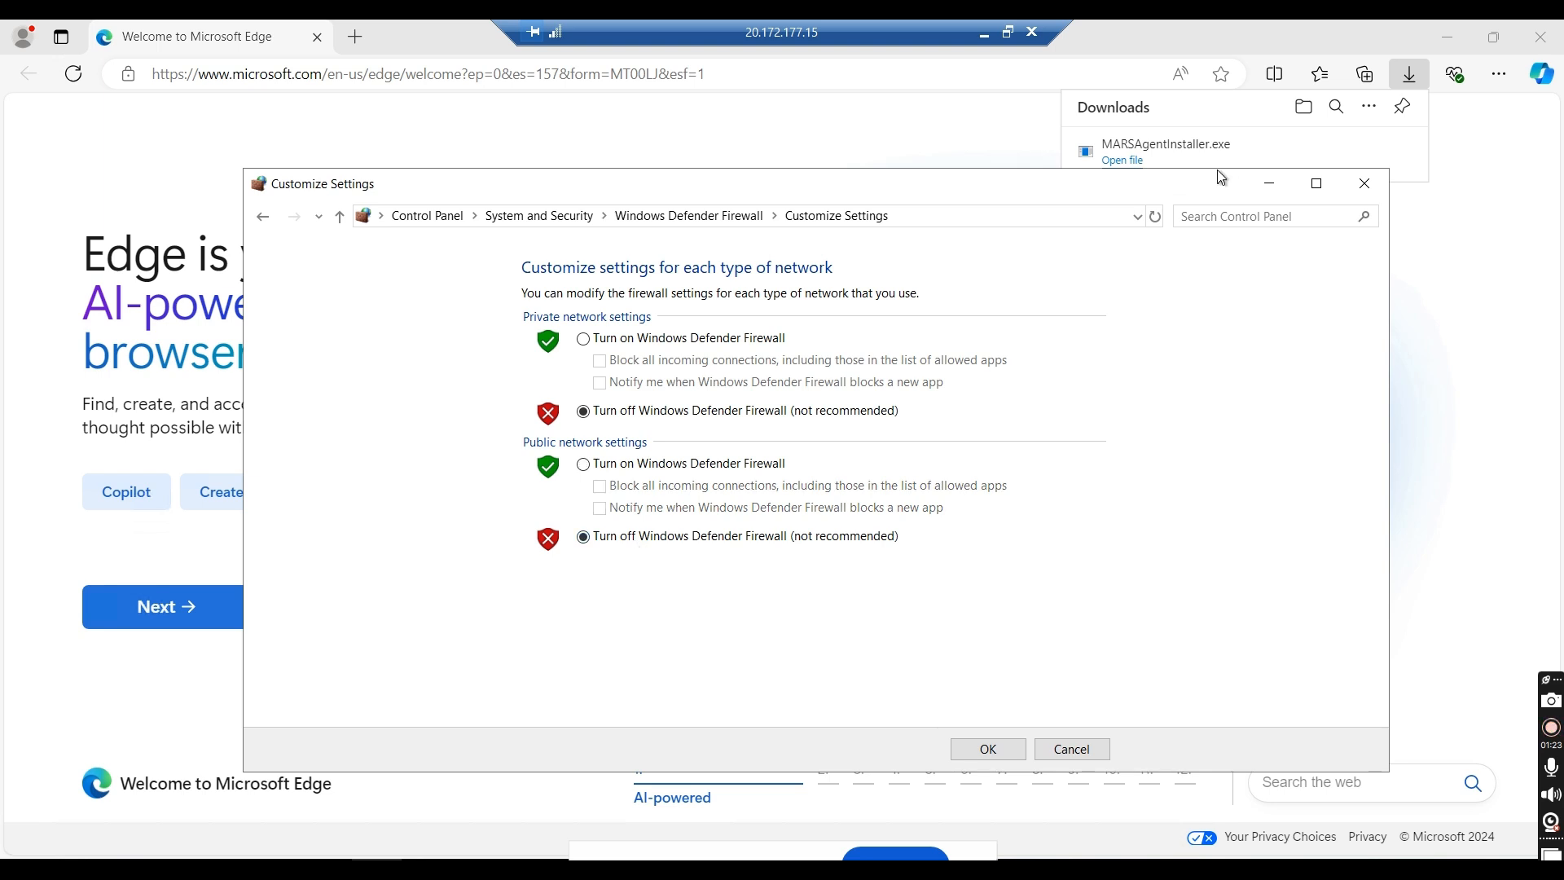
click(1361, 192)
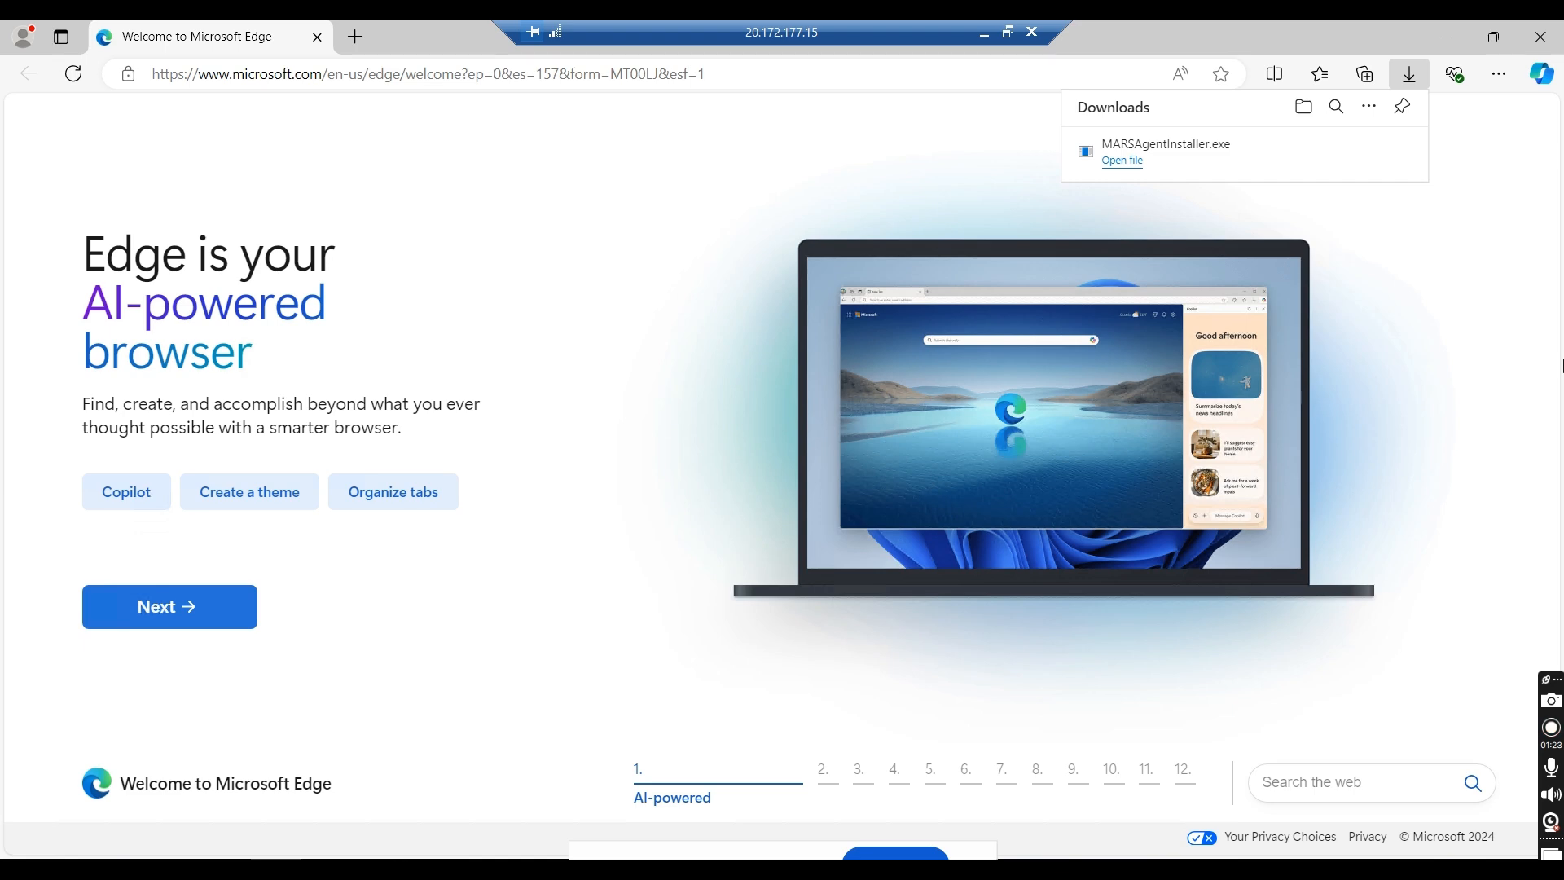
Step: Switch from the remote machine to the Excel workbook and enter MARS in A13, Installation Location in B13 and 1 GB in C13
click(1455, 39)
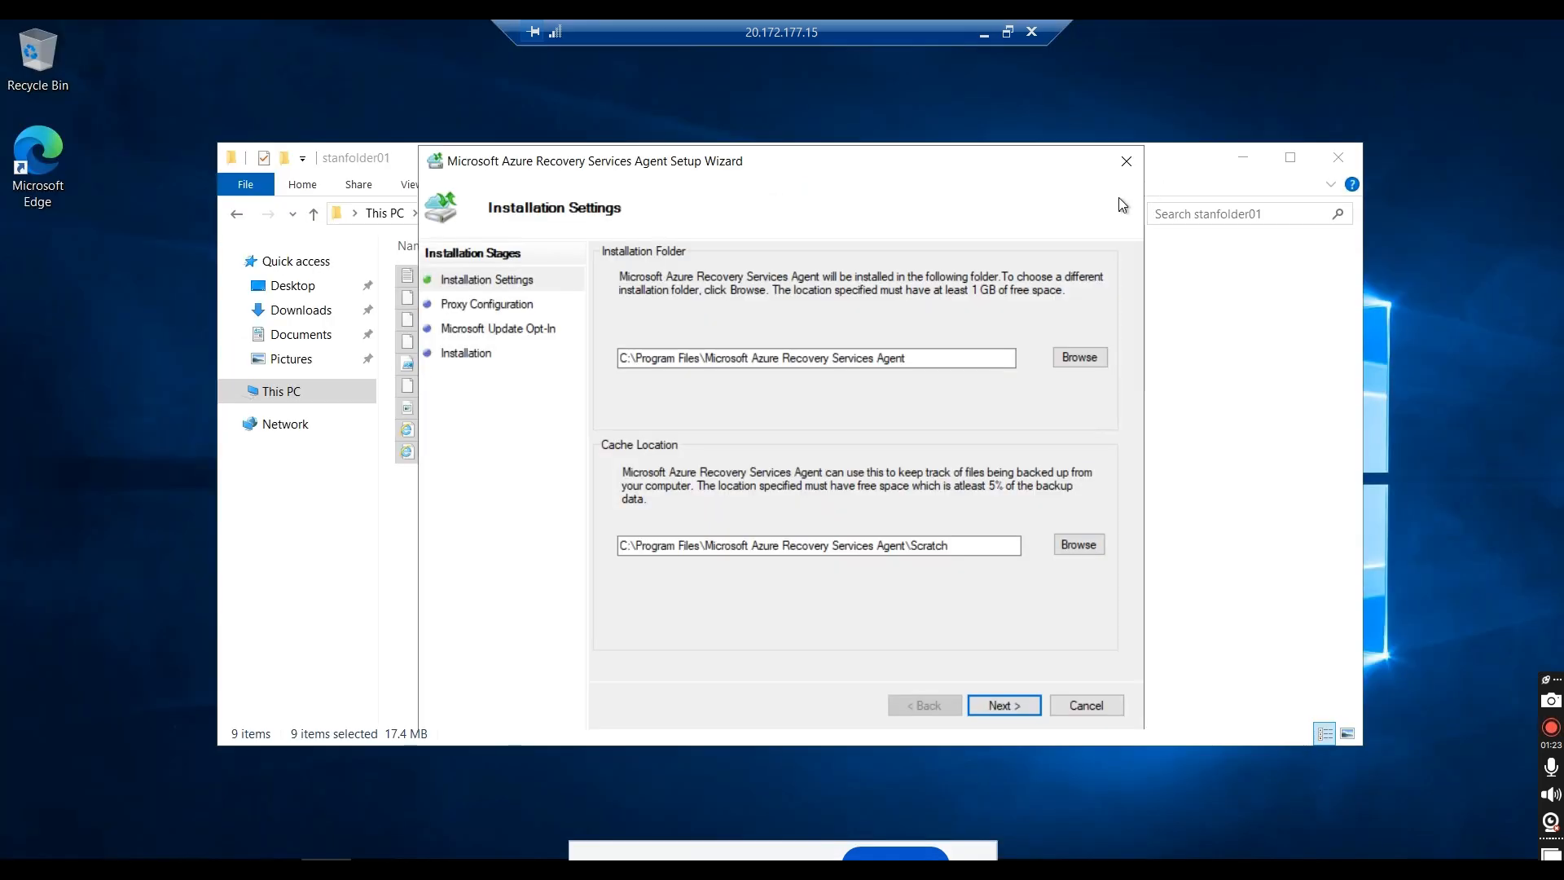
click(984, 34)
key(alt+Tab)
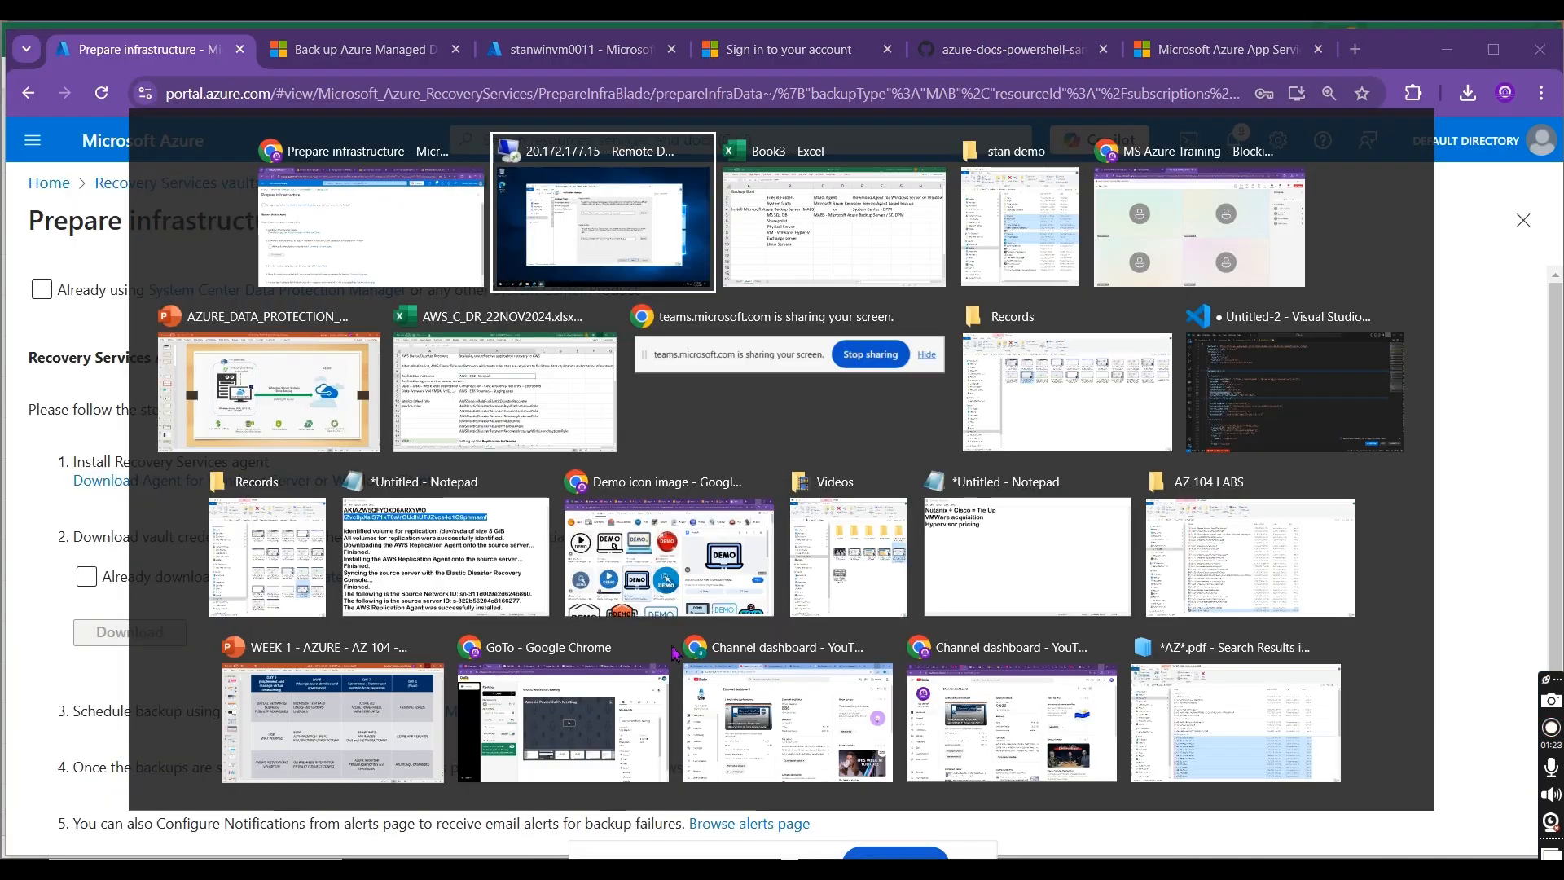
key(alt+Tab)
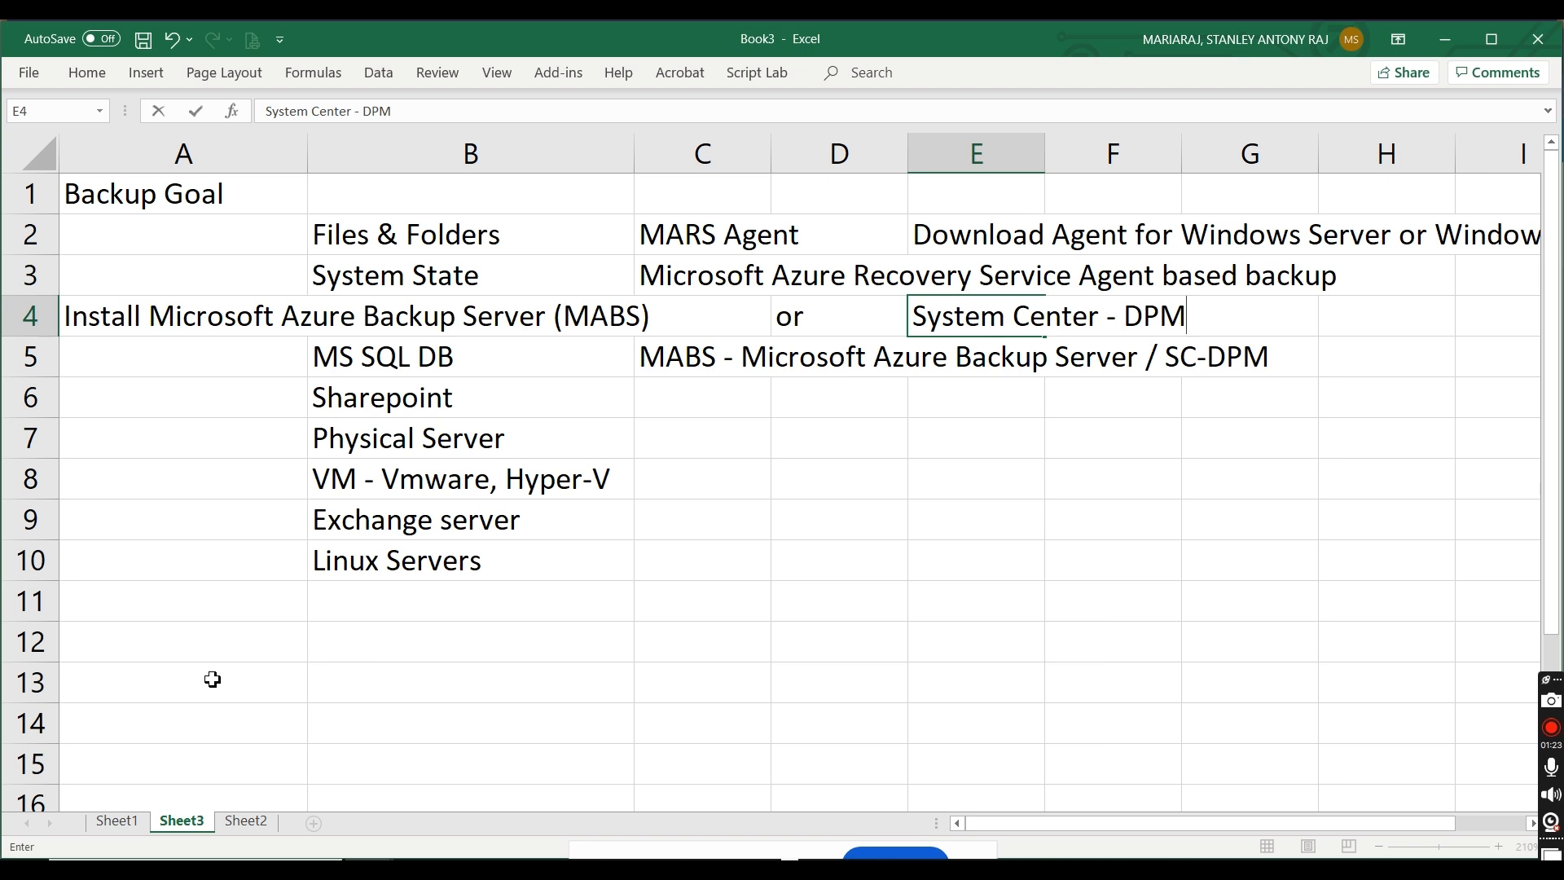
click(212, 680)
text(MARS)
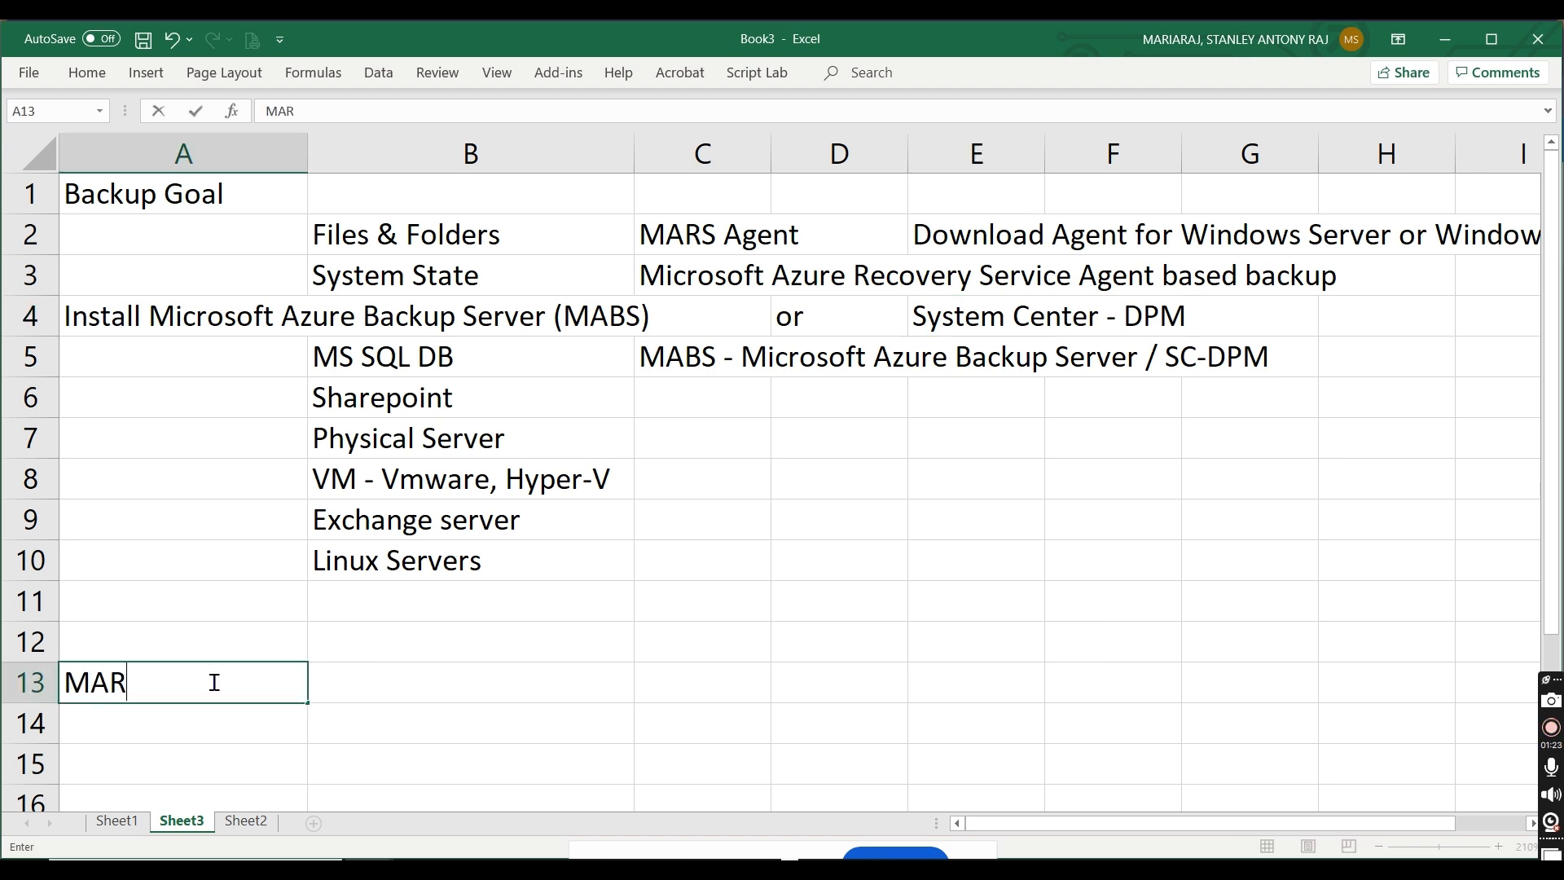
key(Tab)
text(Installatin )
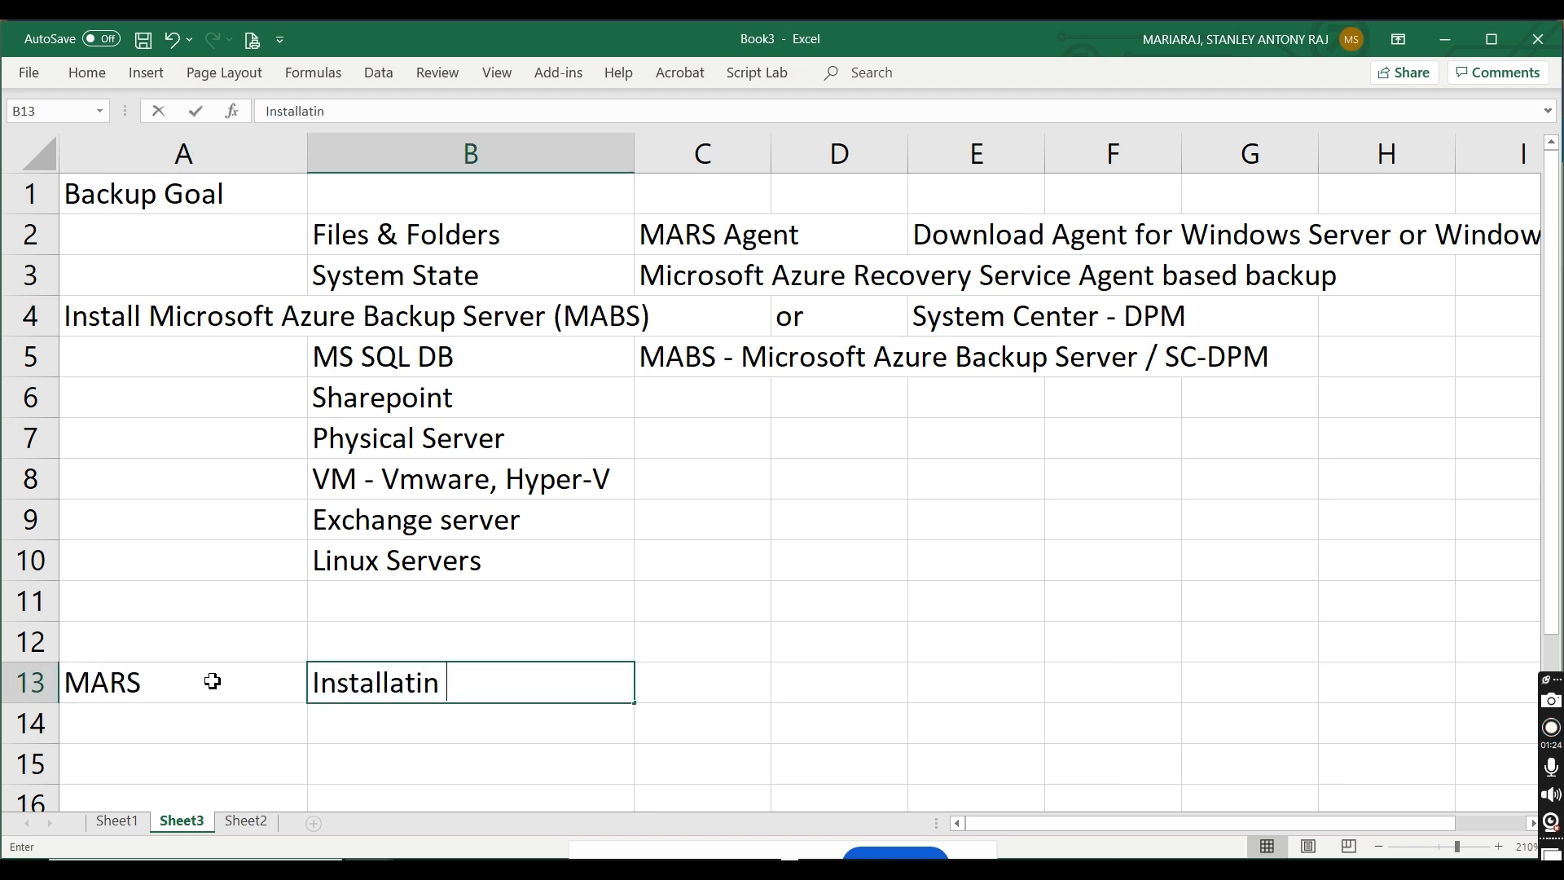
text(on Location)
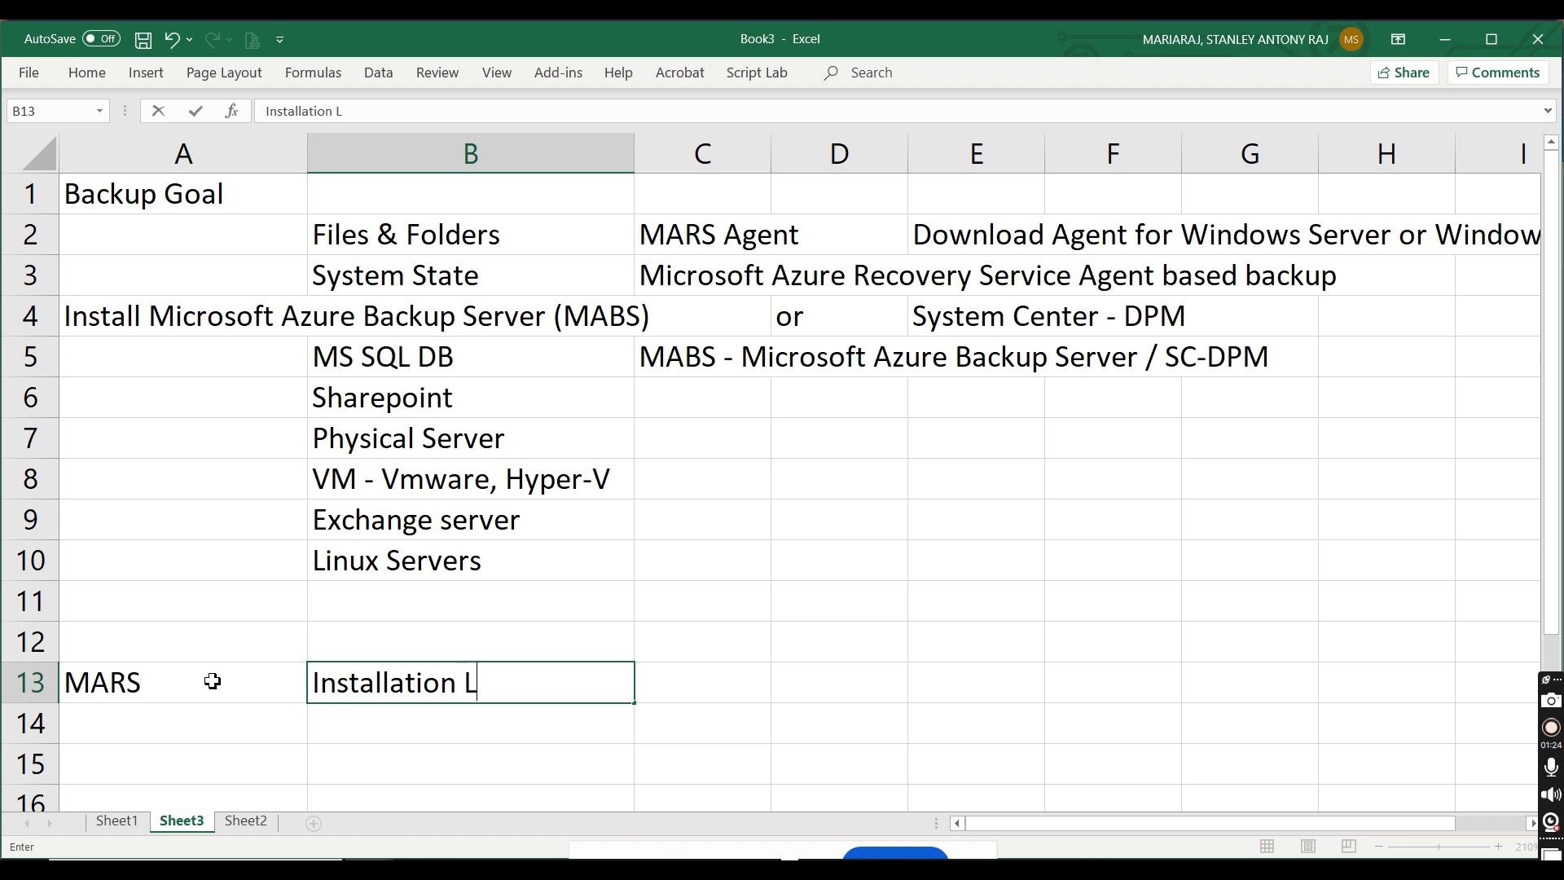
key(ctrl+Return)
key(Tab)
text(1 GB)
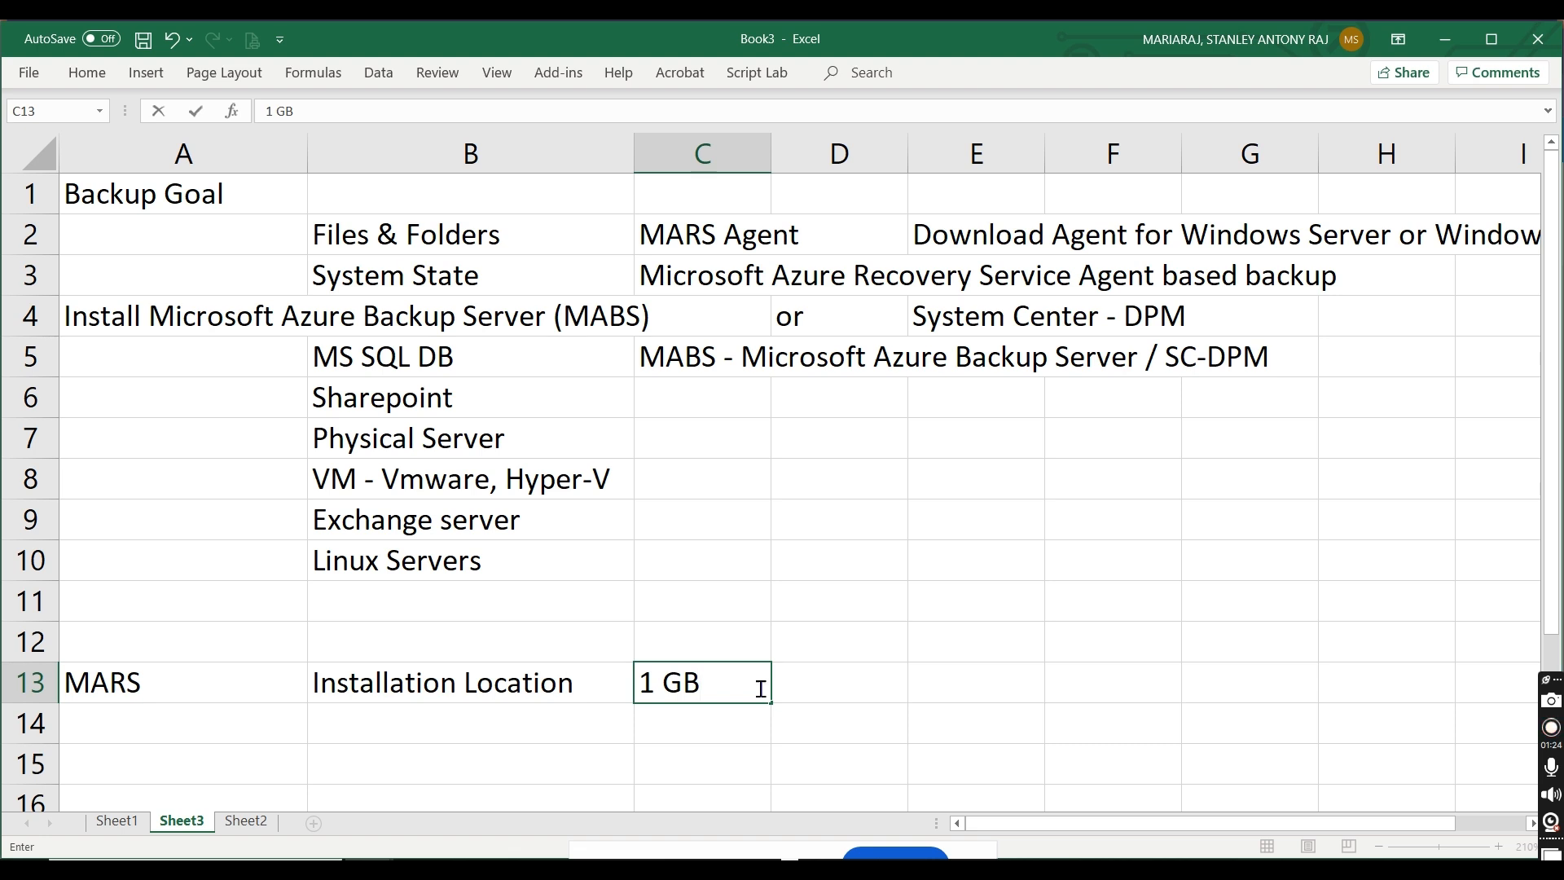
Step: Enter Caching Location in B14, check the cache space requirement in the remote setup wizard, and return to the Excel workbook
click(420, 738)
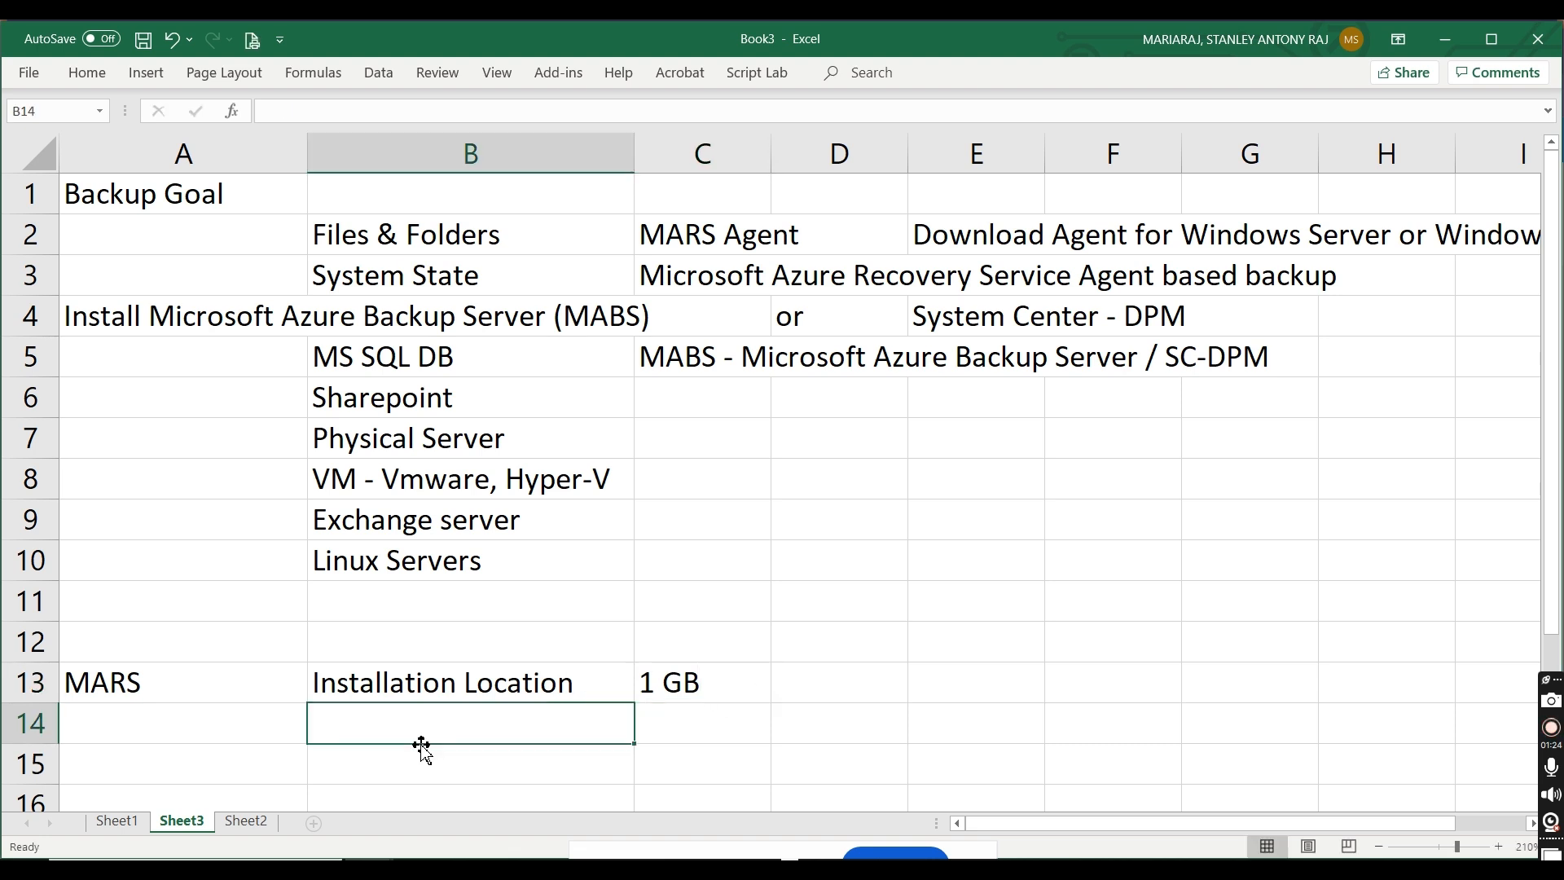
text(Caching Location)
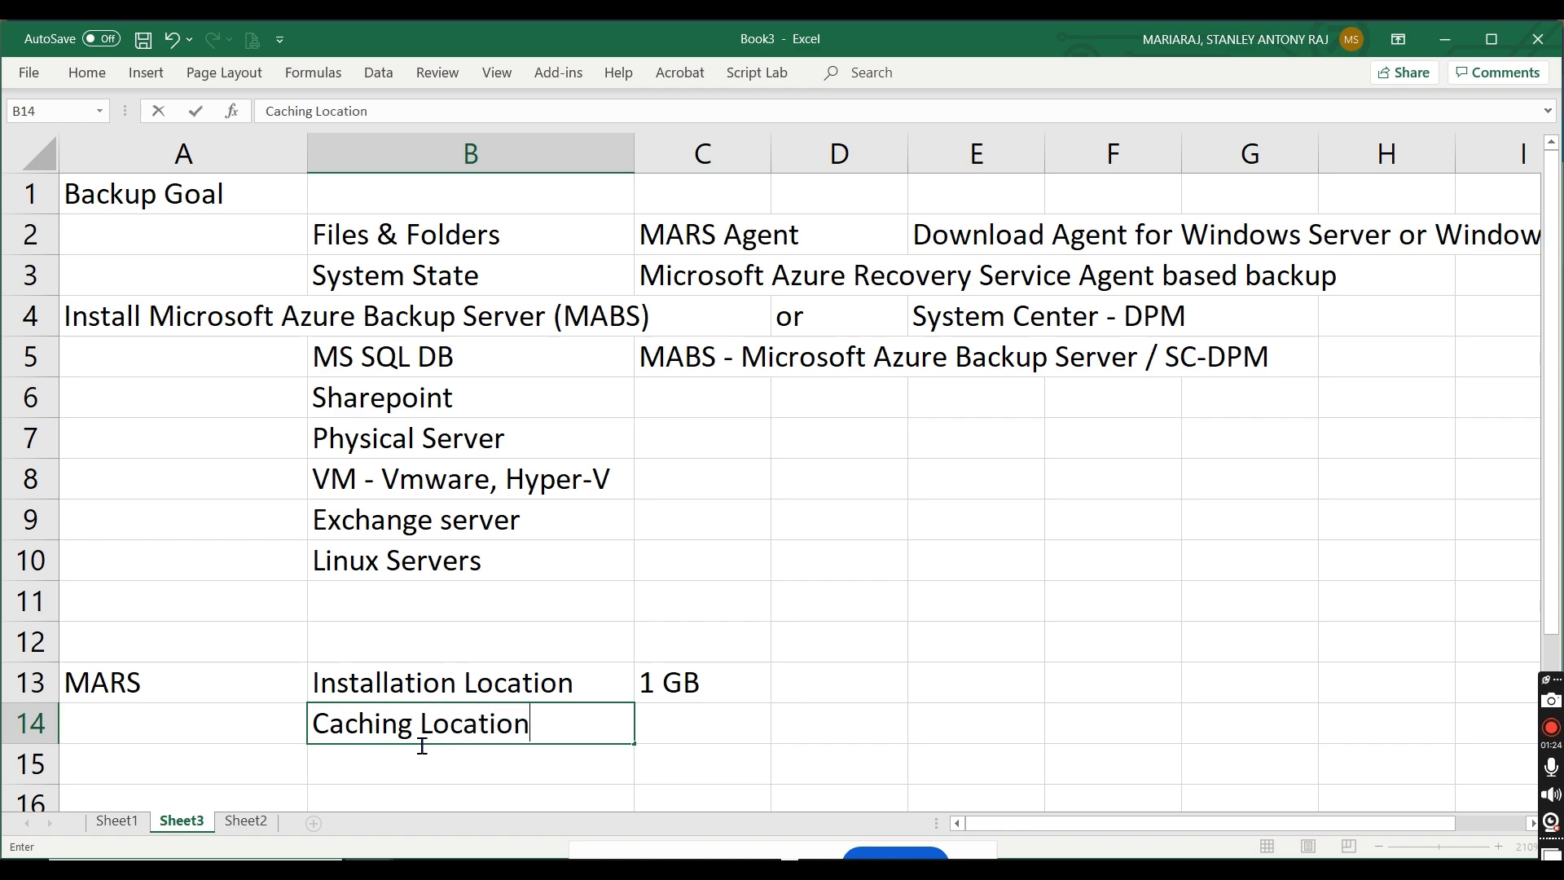
key(alt+Tab)
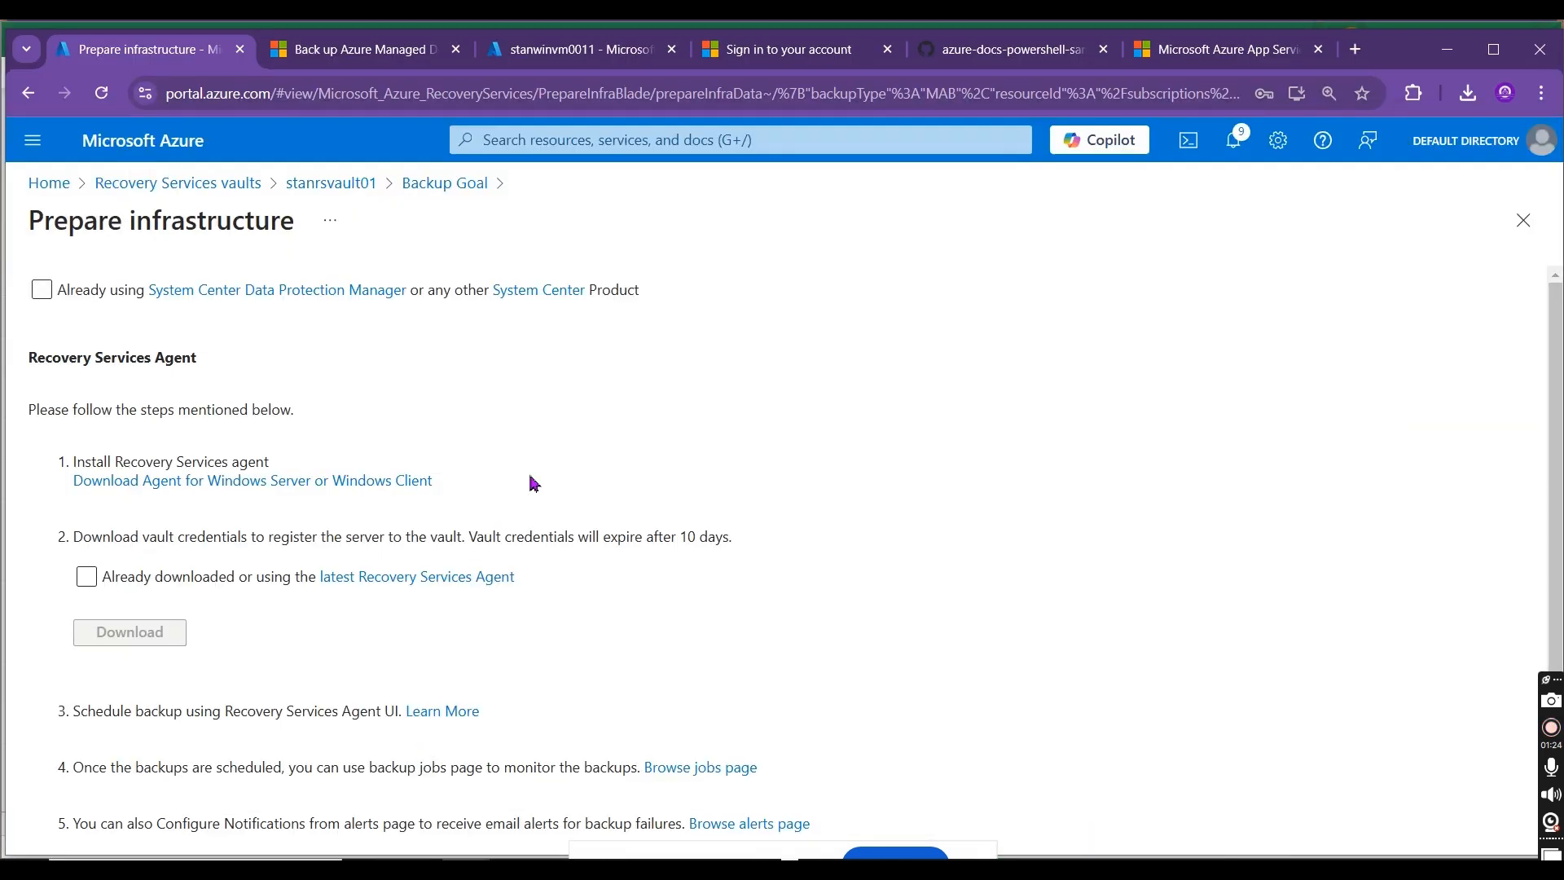
key(alt+Tab)
key(alt+Tab)
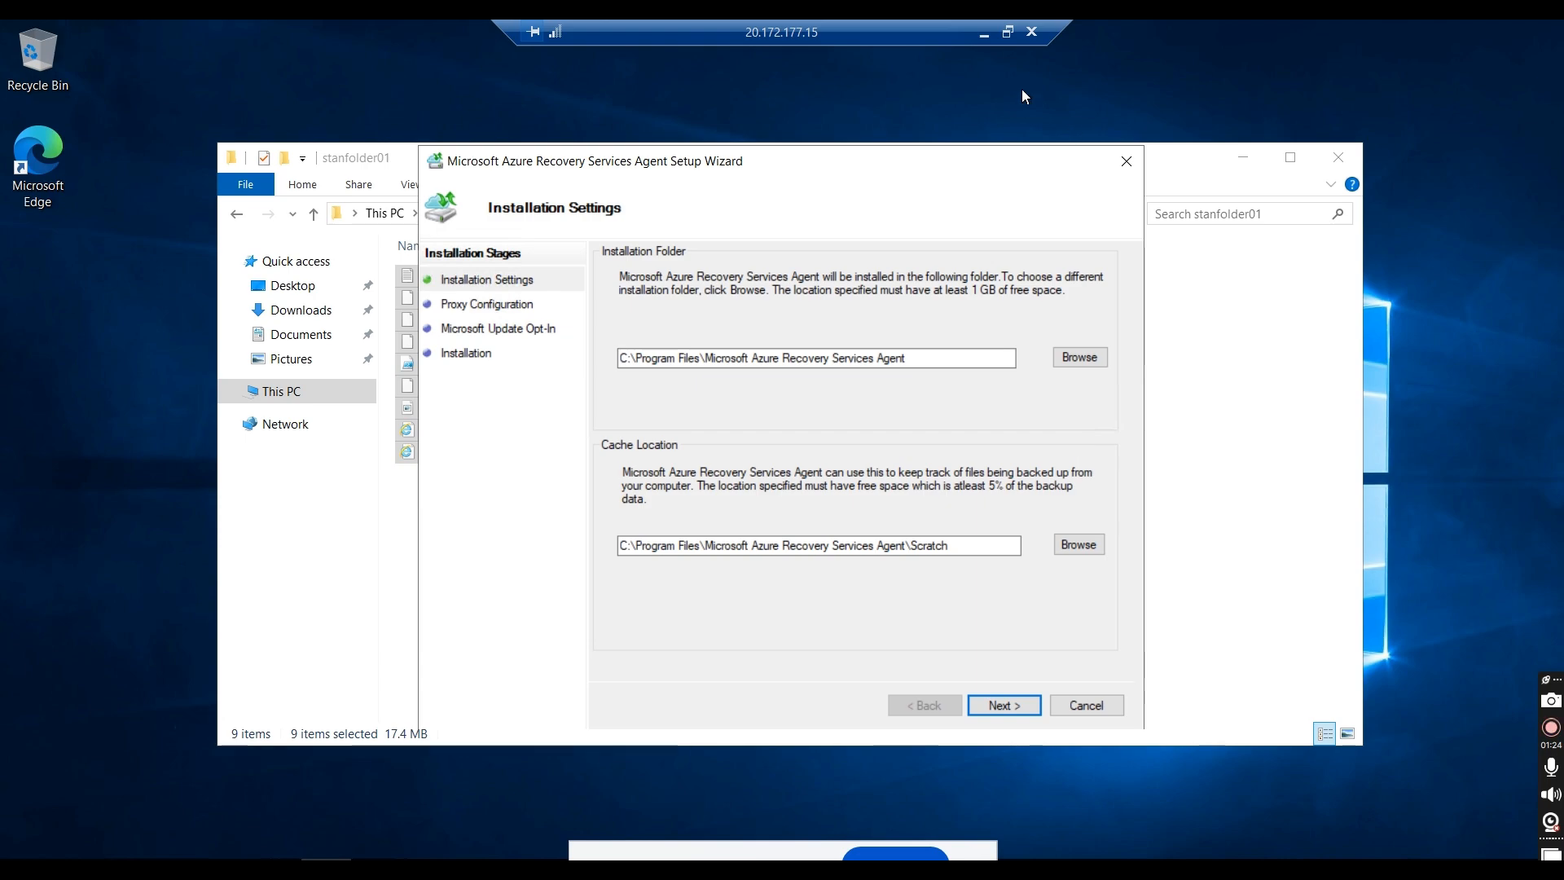
click(984, 34)
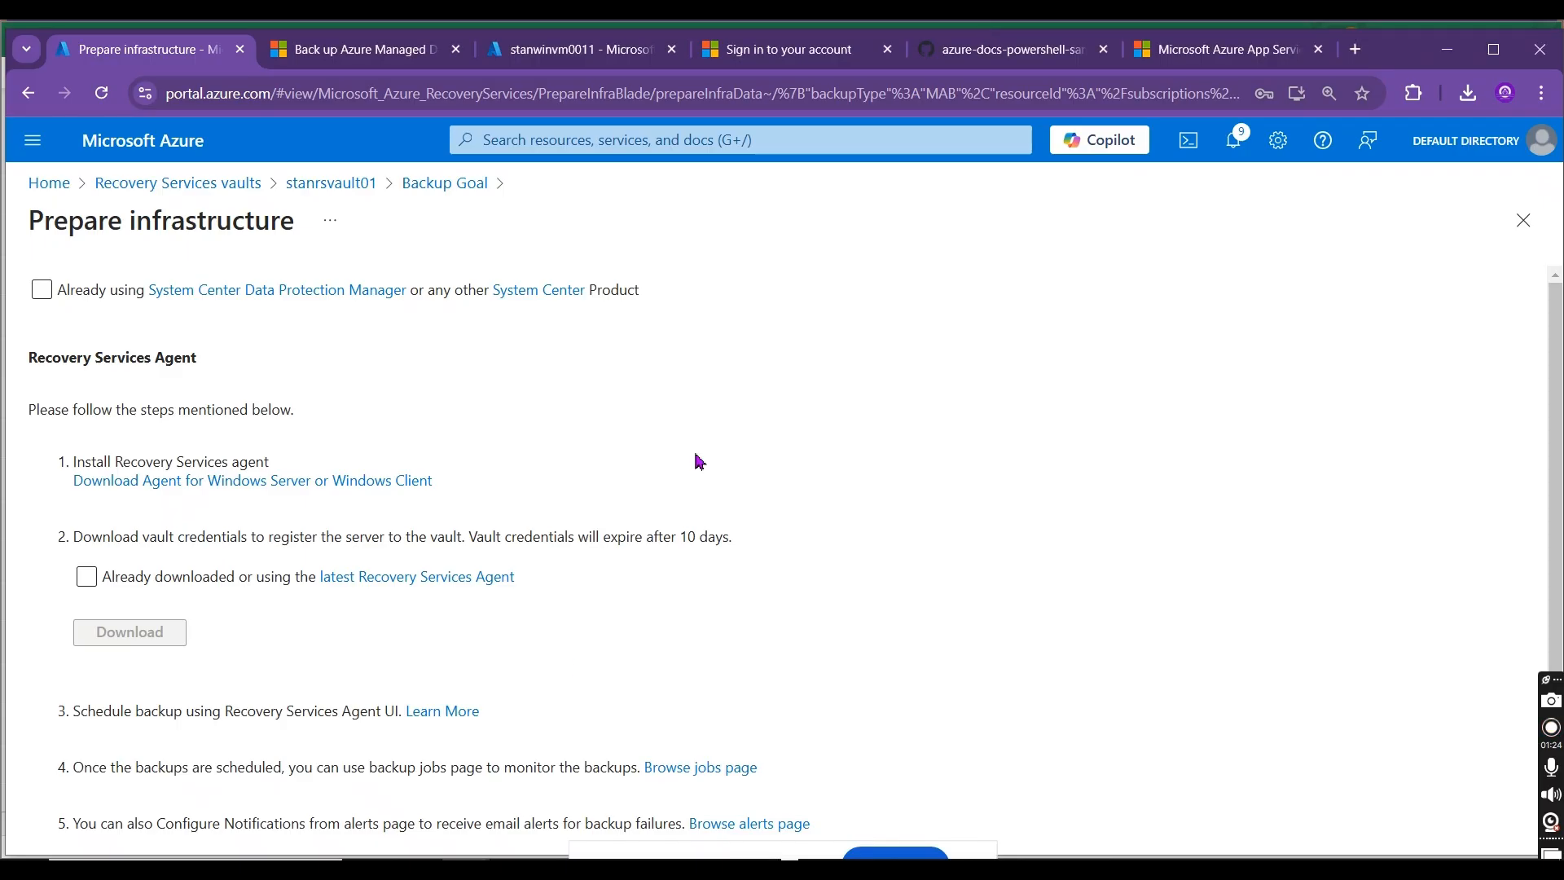
key(alt+Tab)
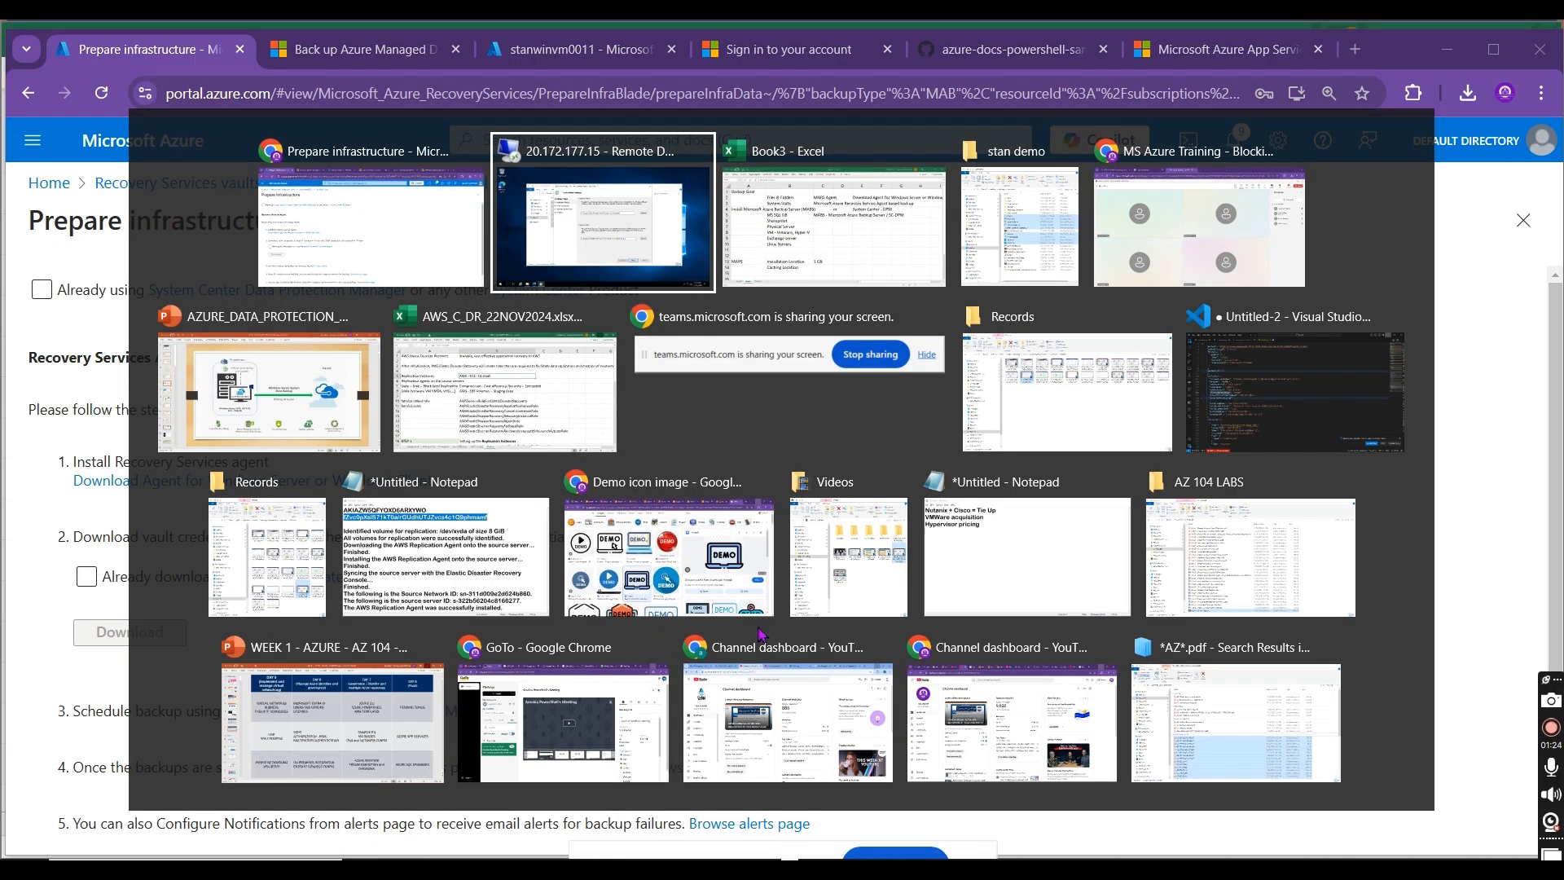
key(alt+Tab)
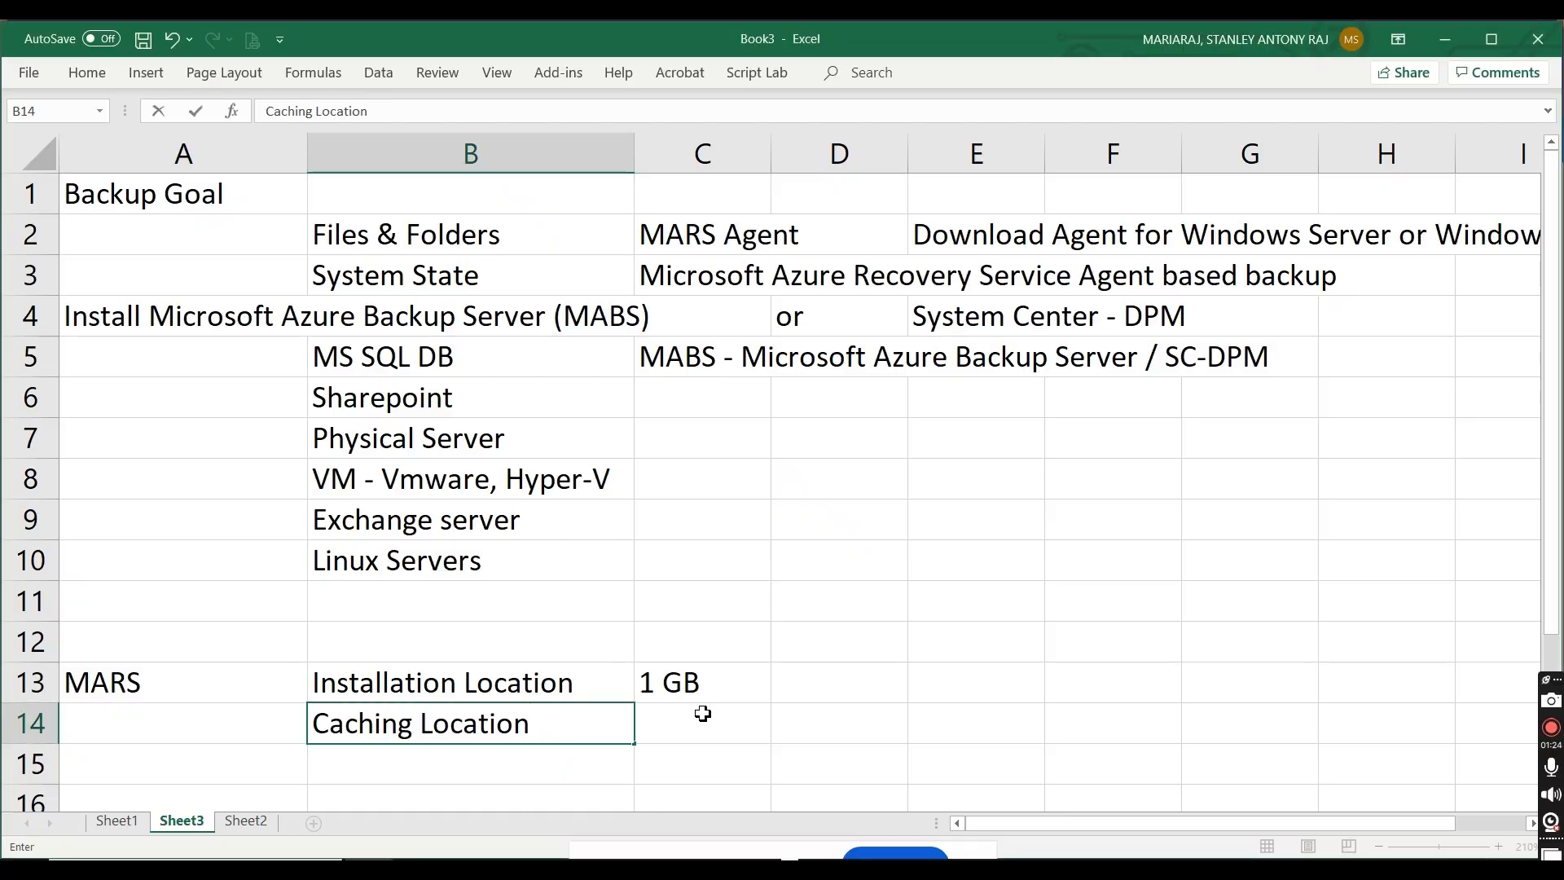
Step: Enter "5% of the backed up content space - 100 GB > 5 GB" in C14 beside Caching Location
click(702, 714)
text(5% o)
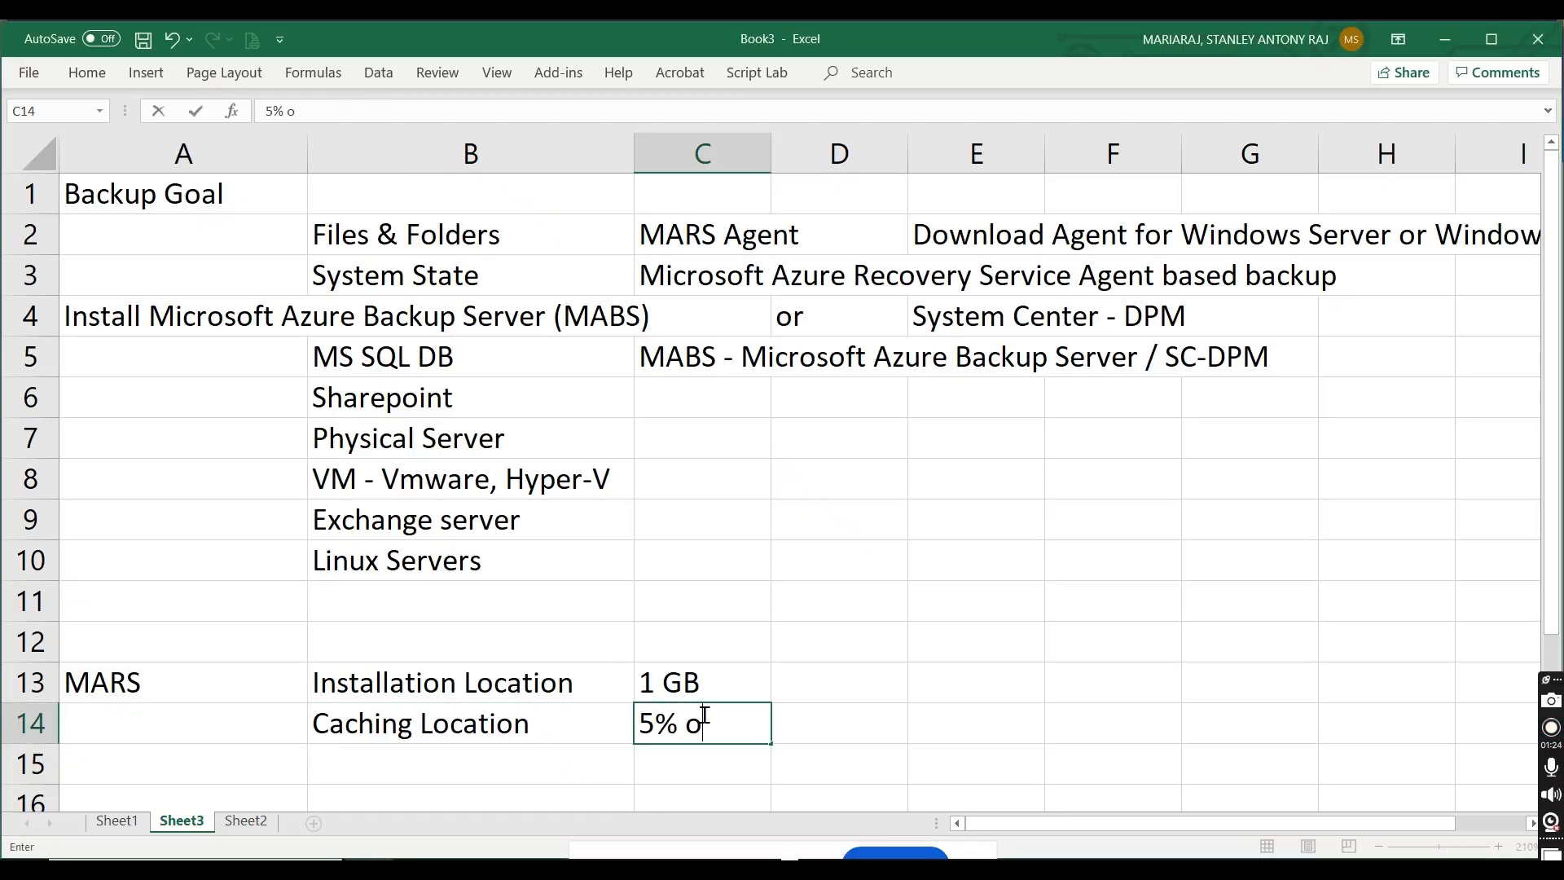
text(f the backup c)
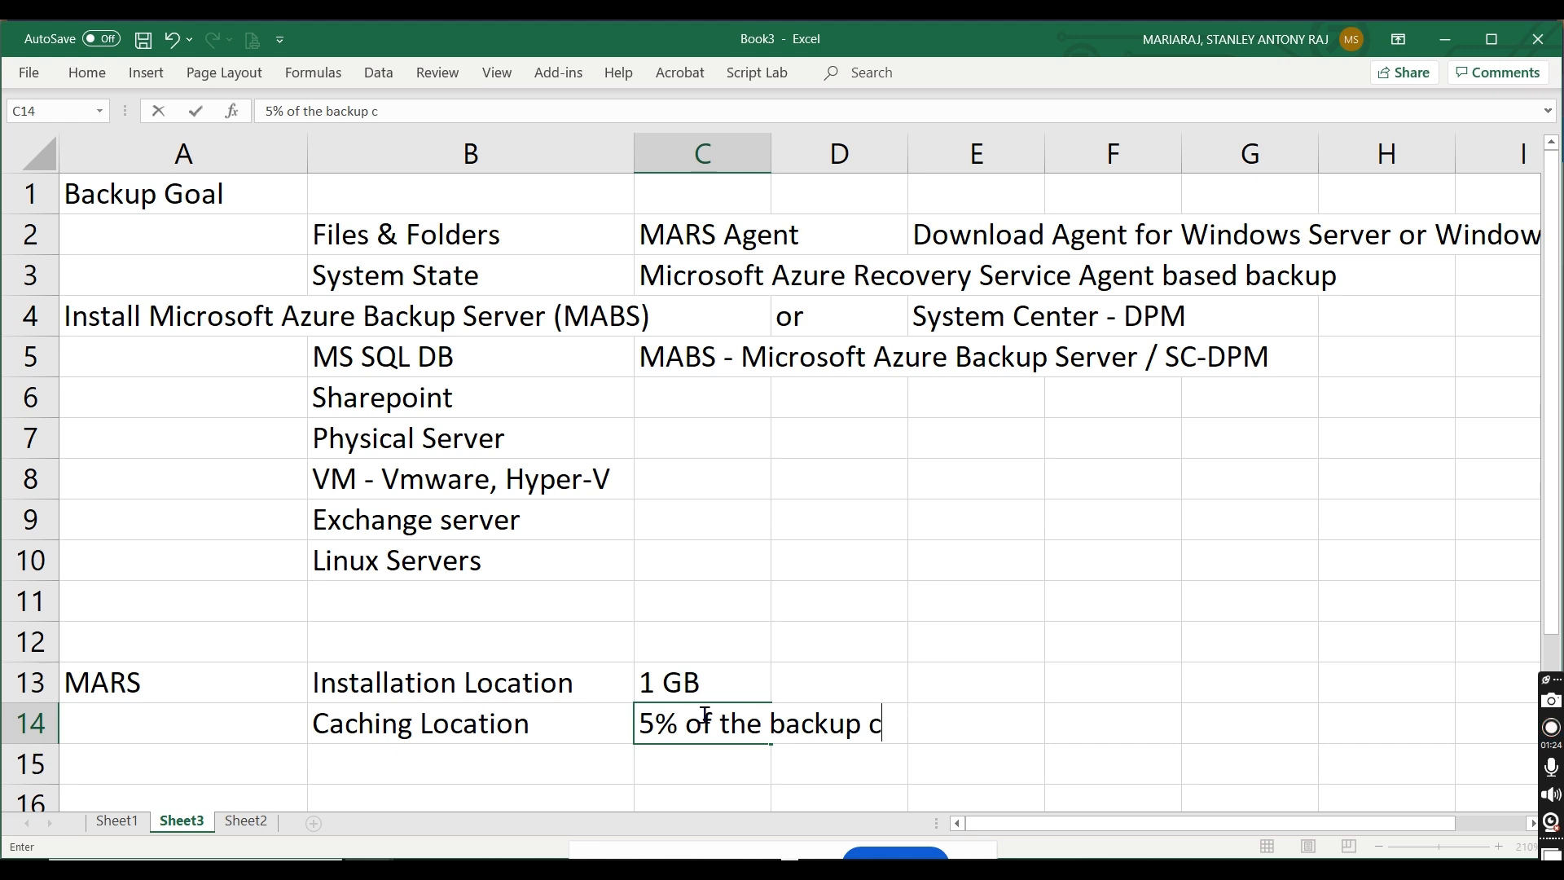
key(BackSpace)
key(BackSpace)
key(BackSpace)
key(BackSpace)
text(ed up content sp)
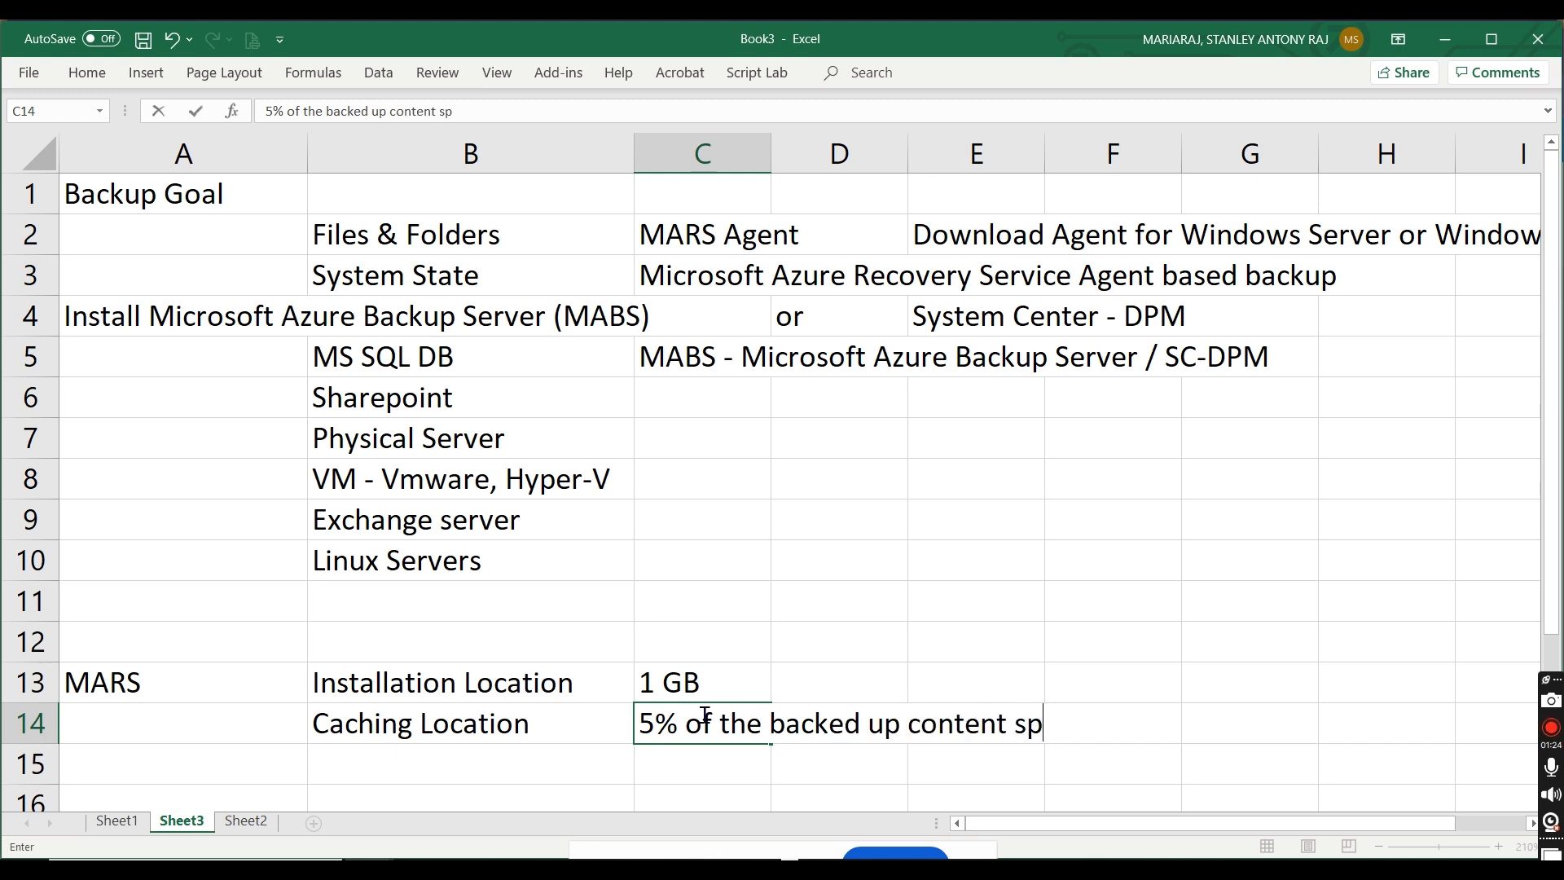
key(BackSpace)
text(pace - 100 GB)
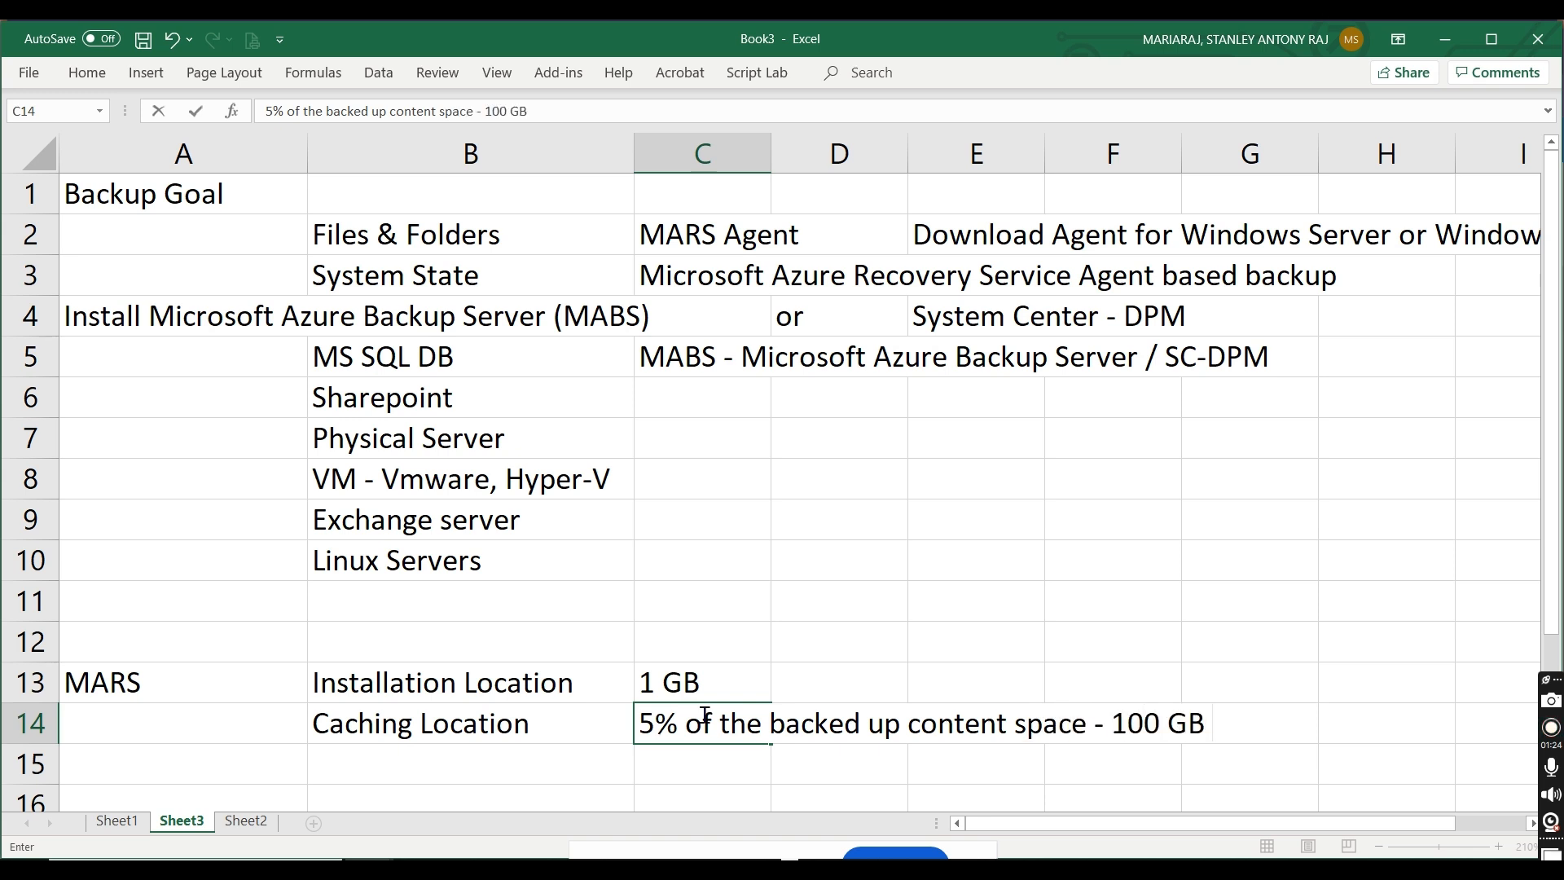
text( > 5 GB)
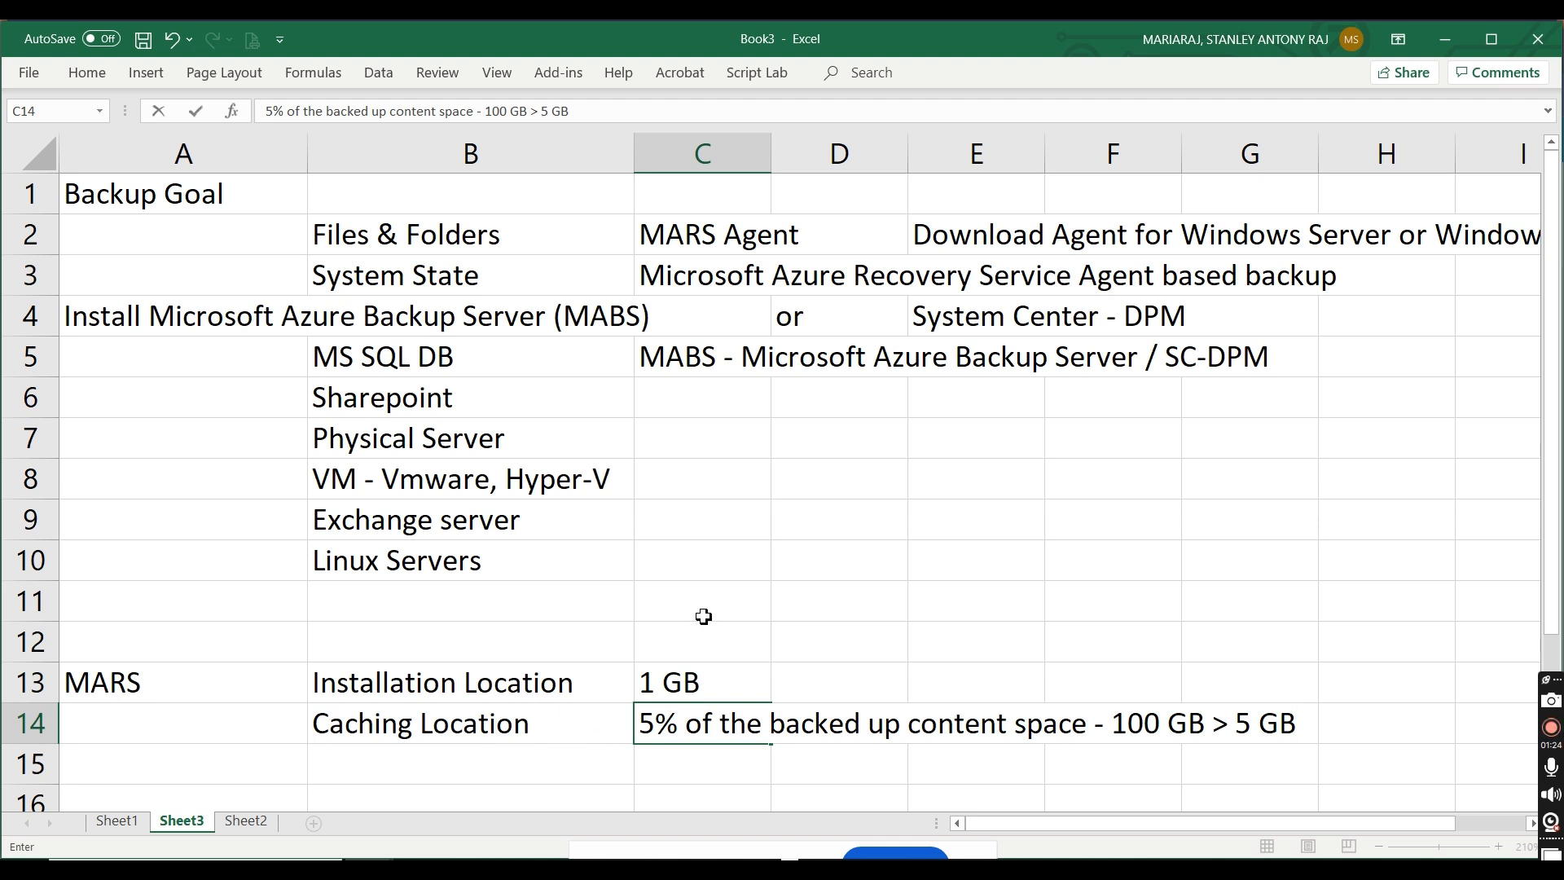
Step: Return to the remote agent setup wizard, keep the default folders and proxy settings, opt in to Microsoft Update, and advance to the Installation stage
key(alt+Tab)
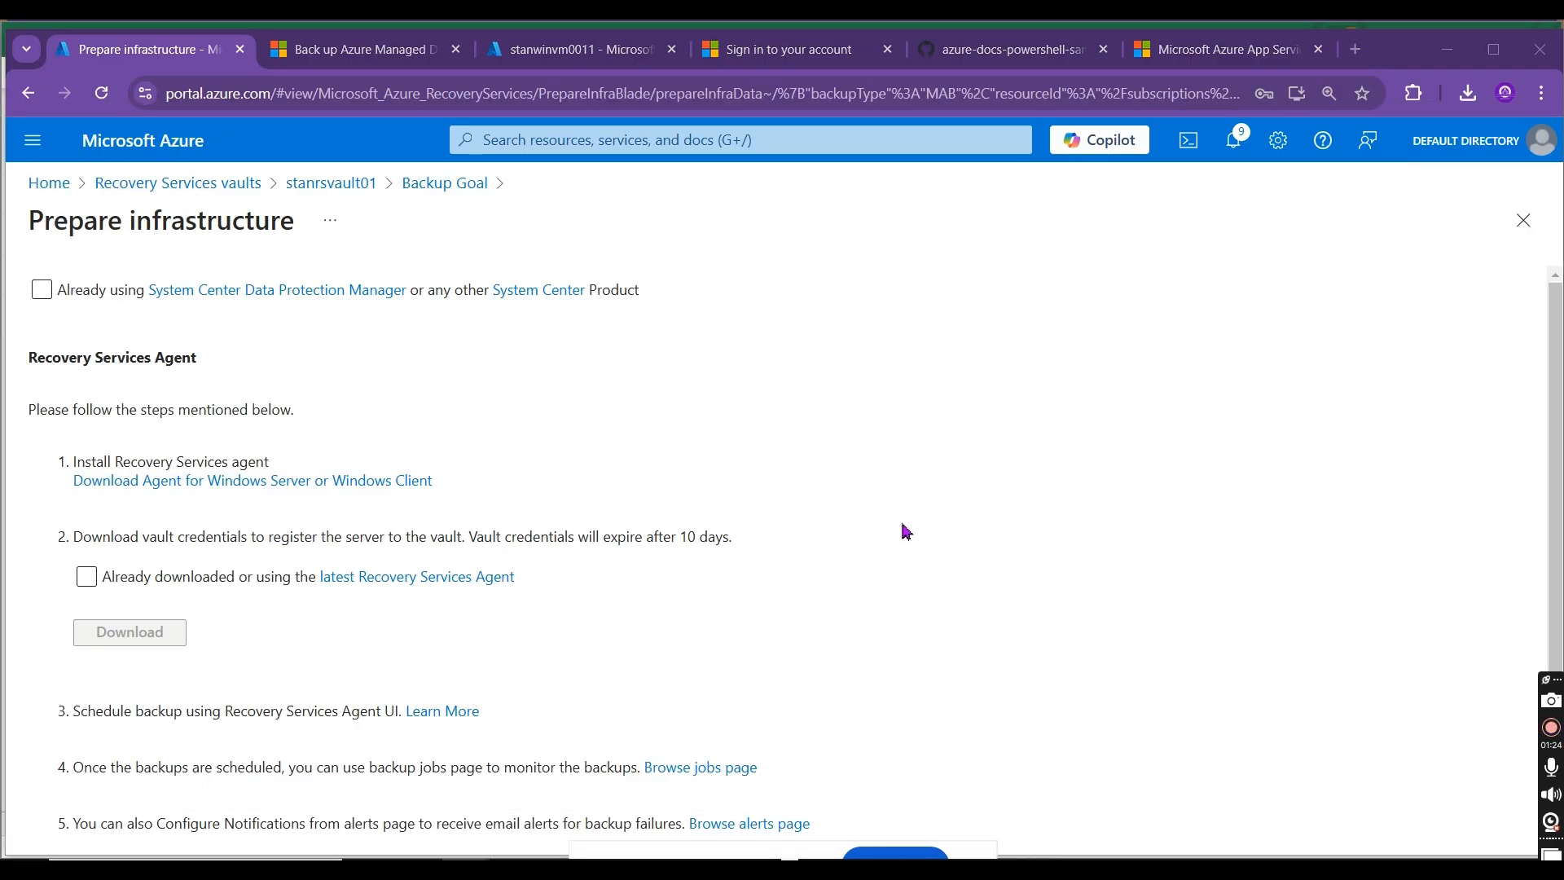
key(alt+Tab)
key(alt+Tab)
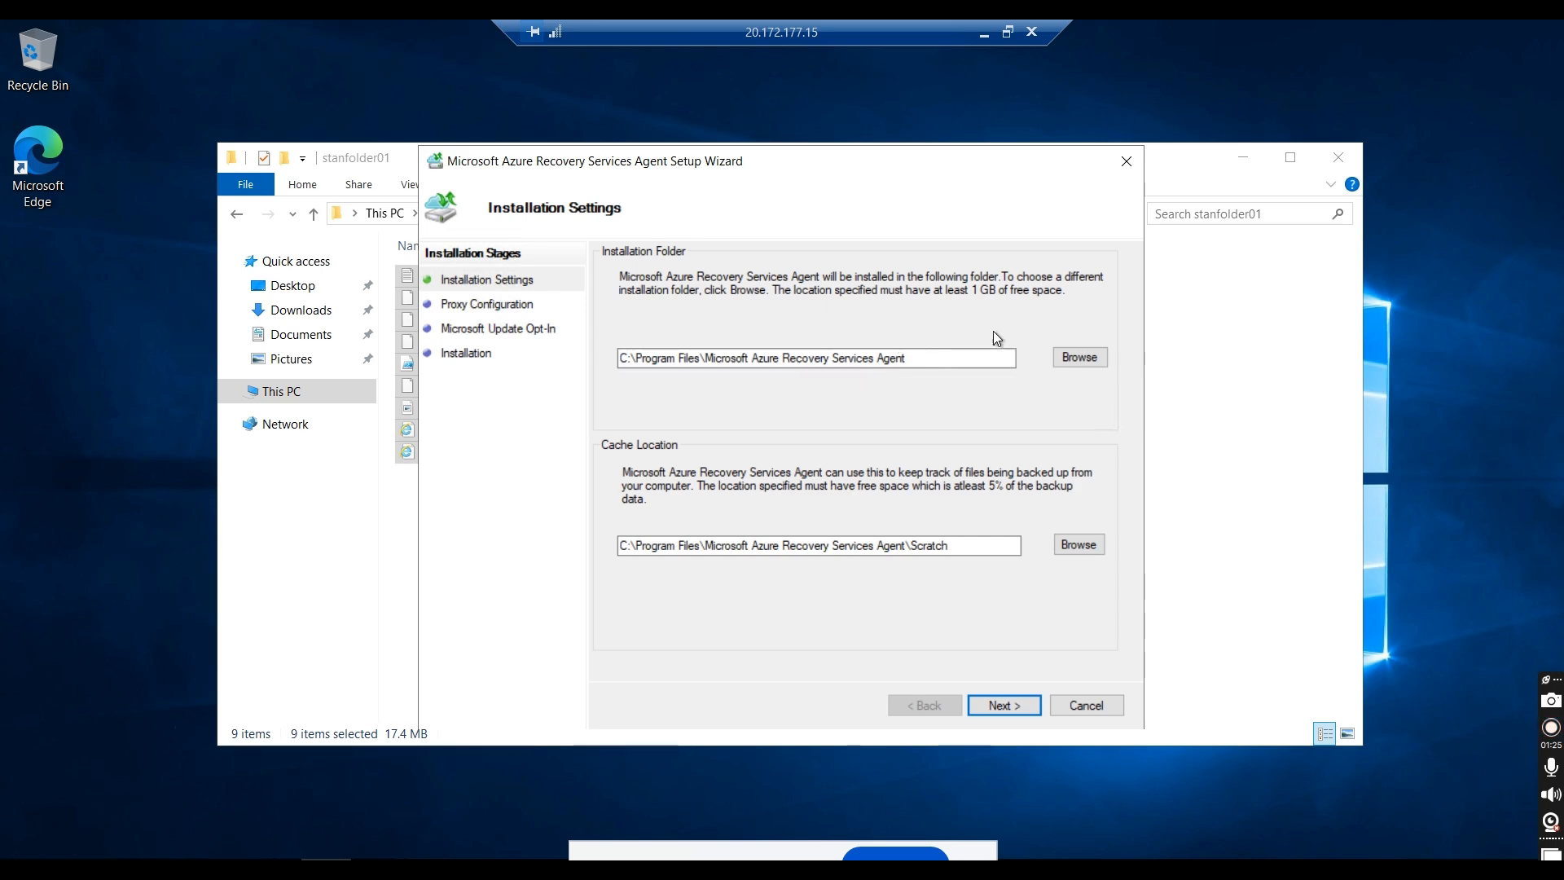
click(987, 707)
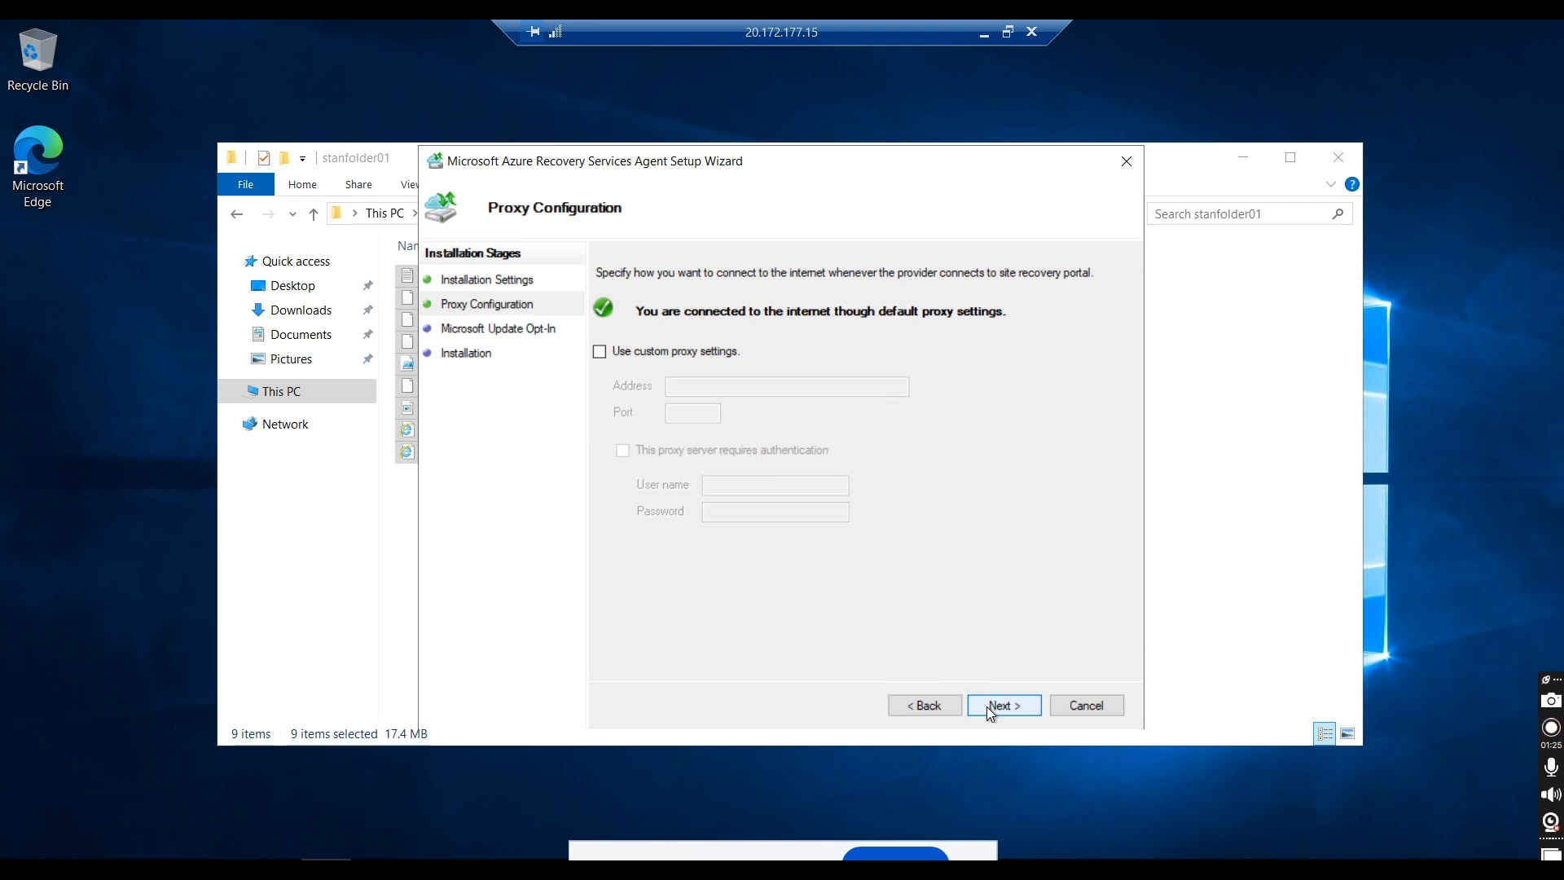
click(987, 707)
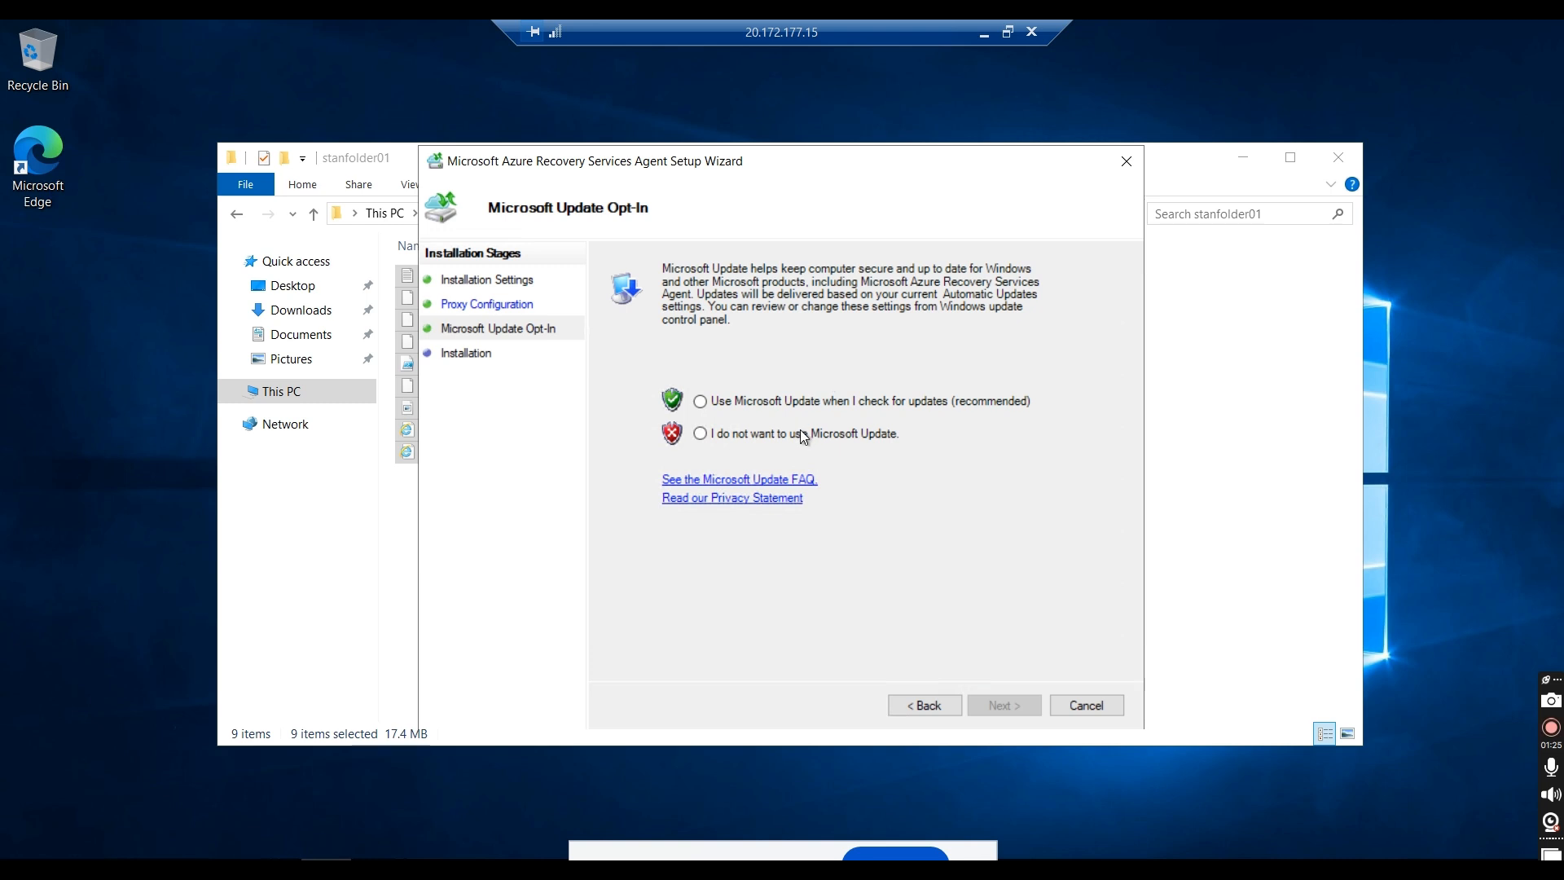
click(790, 402)
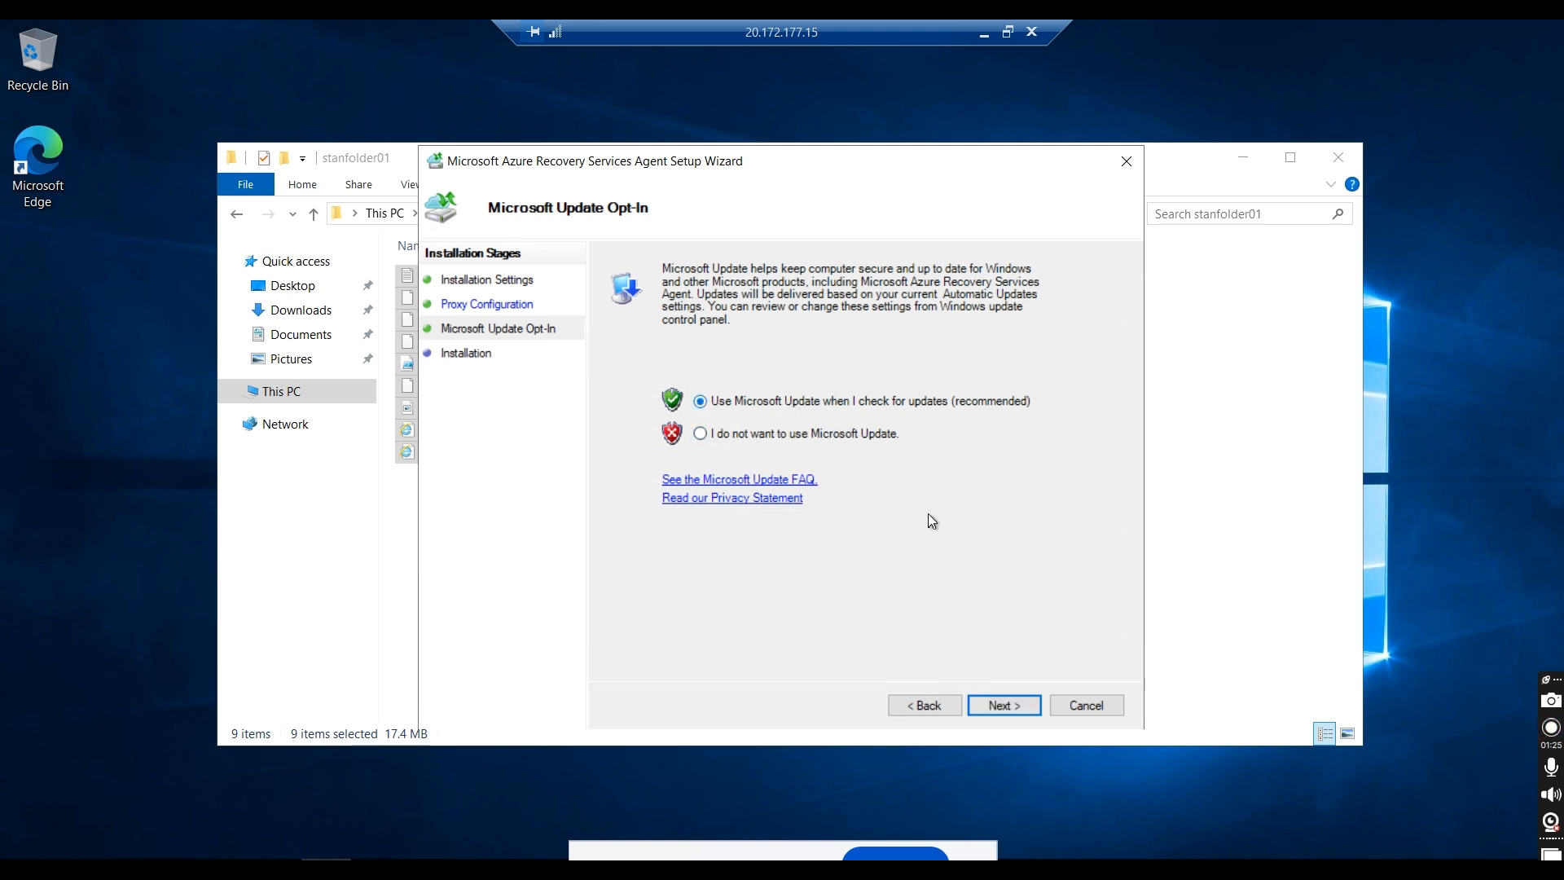
click(984, 706)
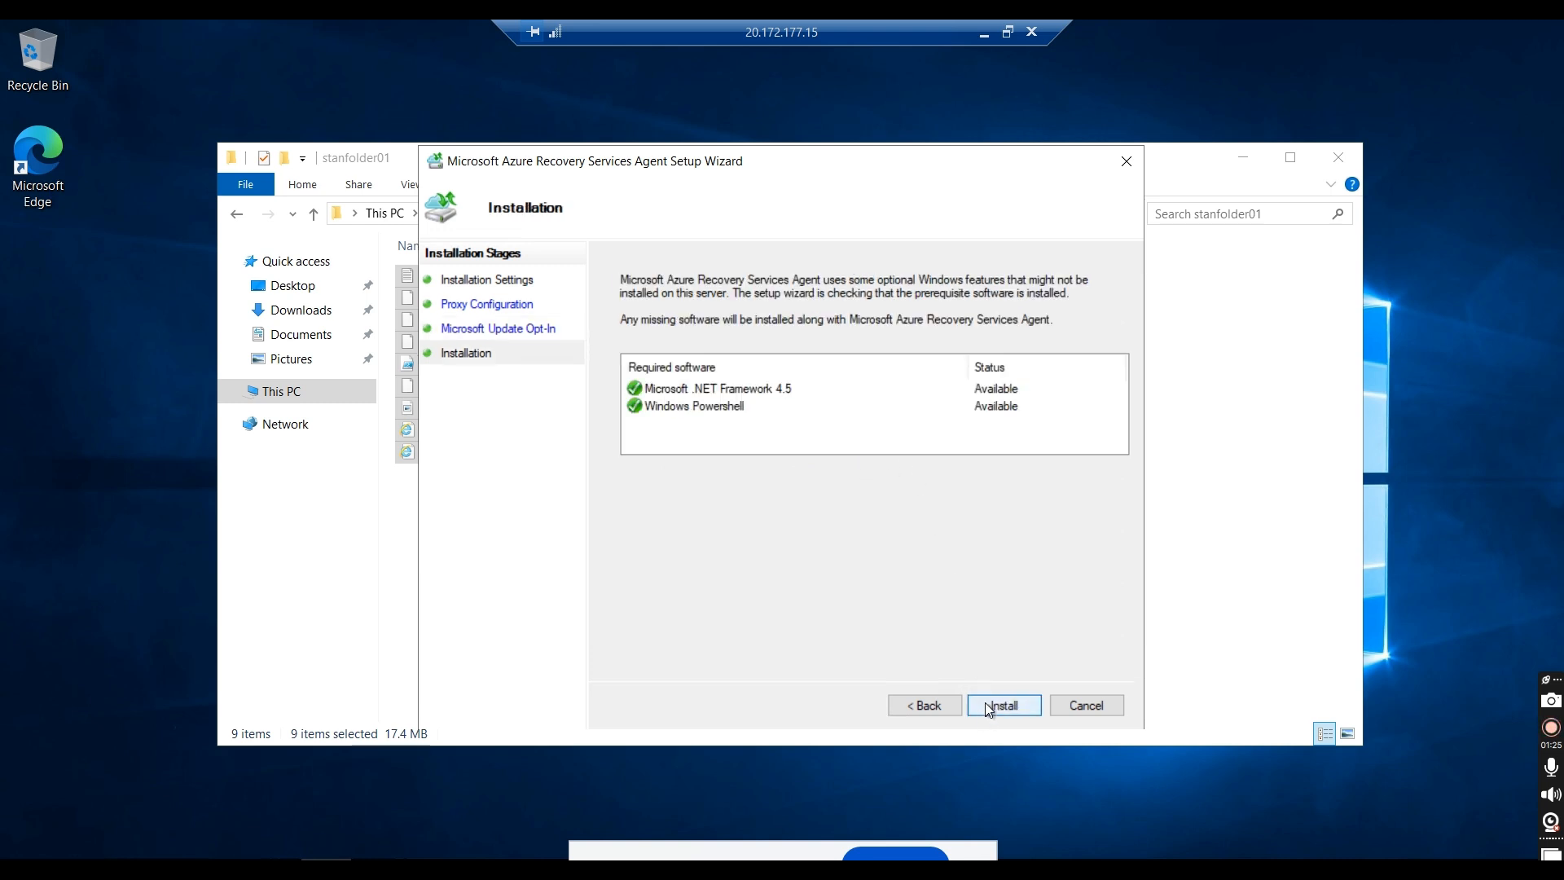
Step: Move the agent setup wizard aside to uncover the stanfolder01 window and start the agent installation
drag(765, 163, 1077, 150)
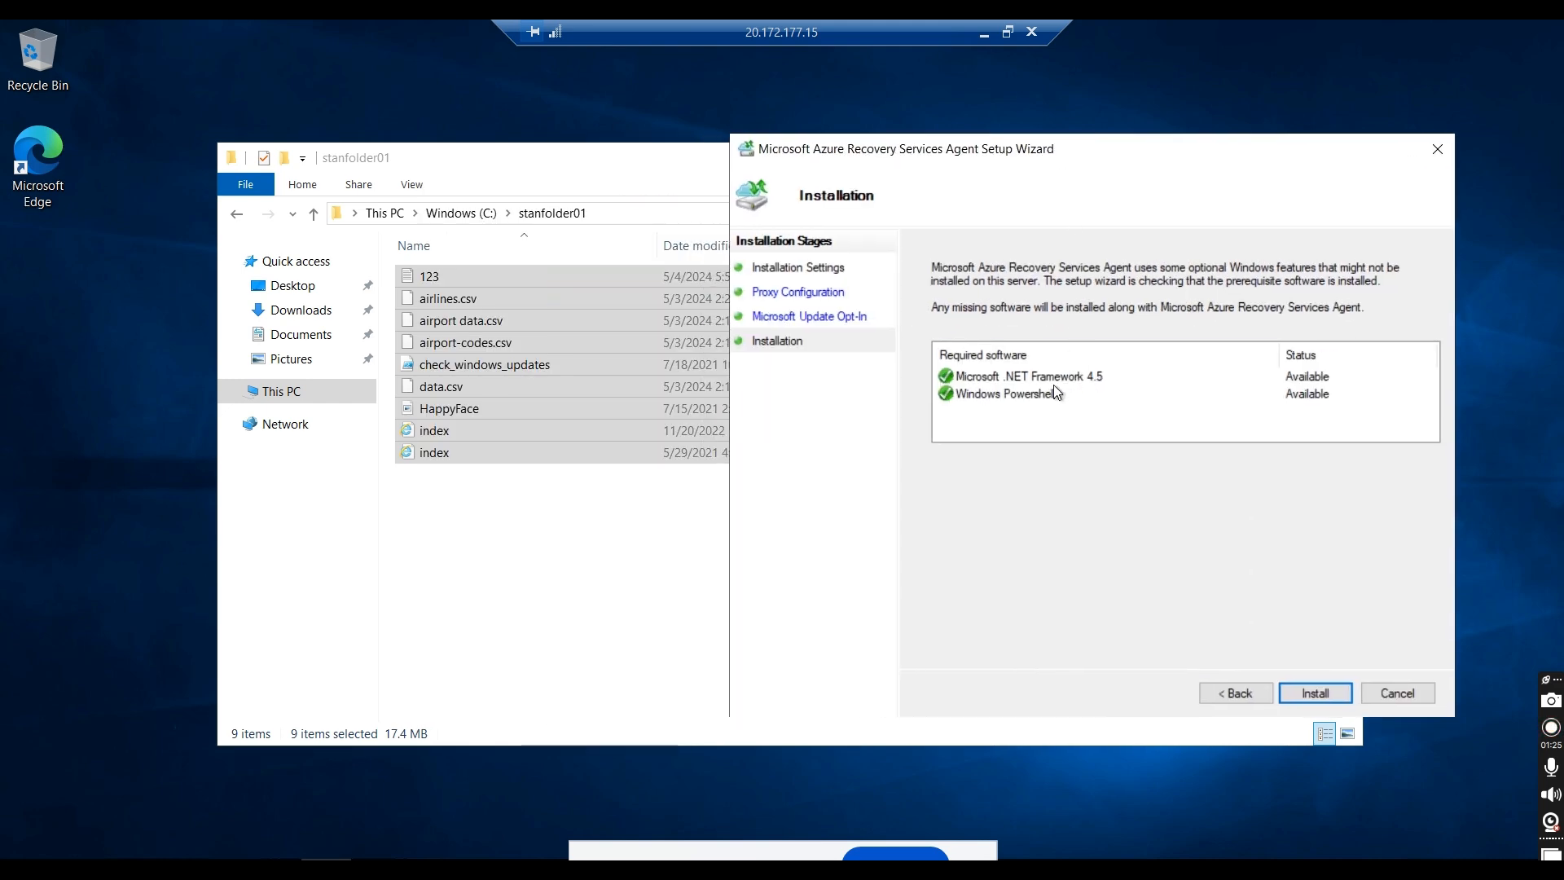
click(1298, 698)
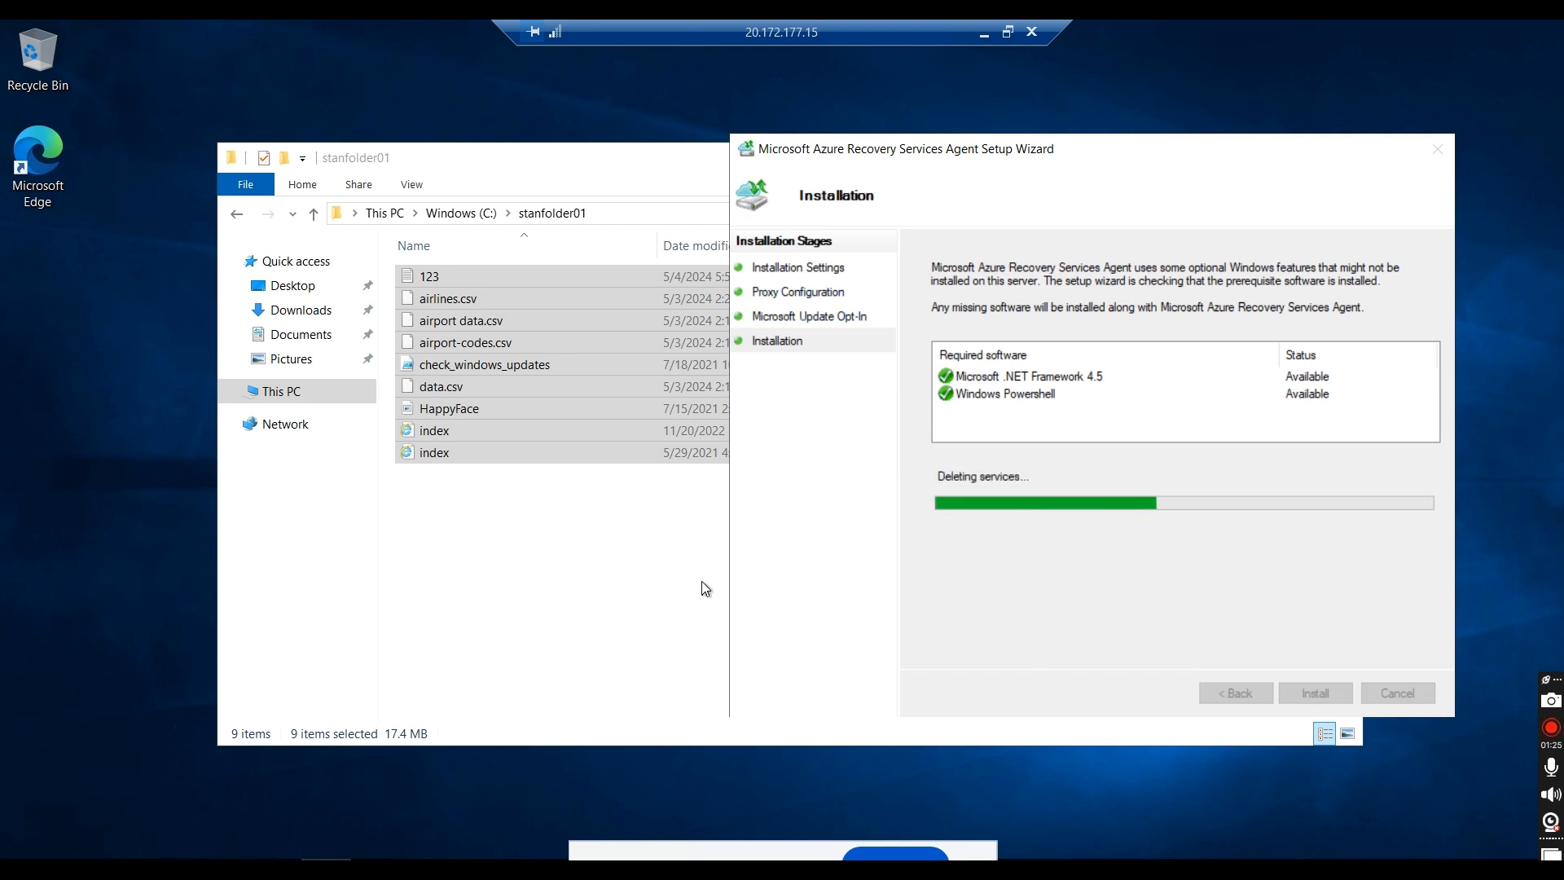
Step: Copy the six files from airport-codes.csv through the two index files in stanfolder01 into C:\stanfolder02, and minimize the folder window
click(519, 578)
drag(627, 488, 429, 356)
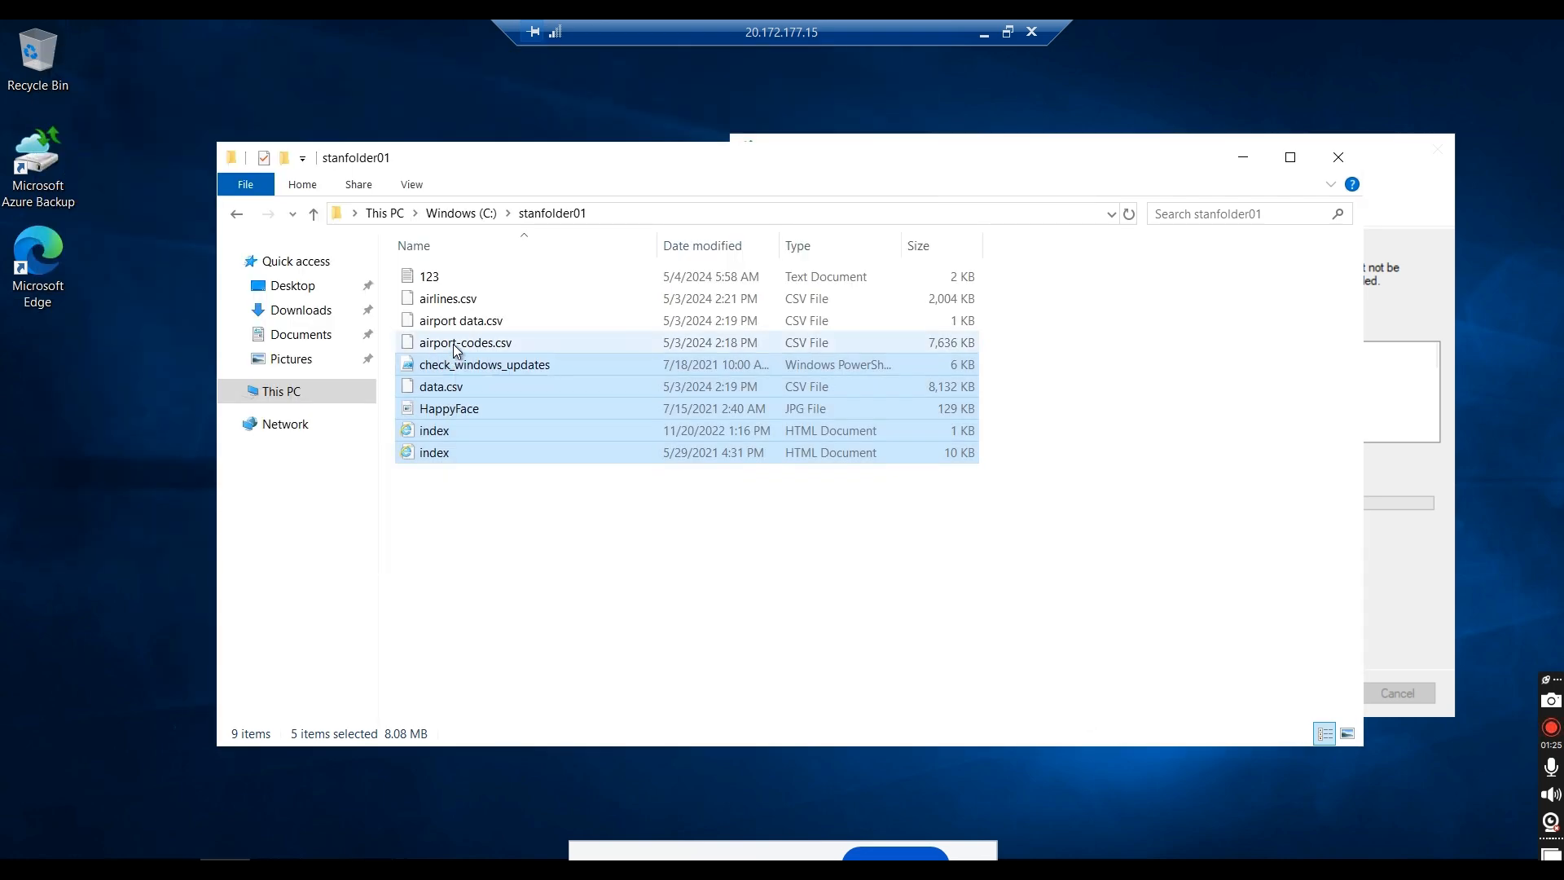
ctrl+click(453, 344)
right_click(453, 343)
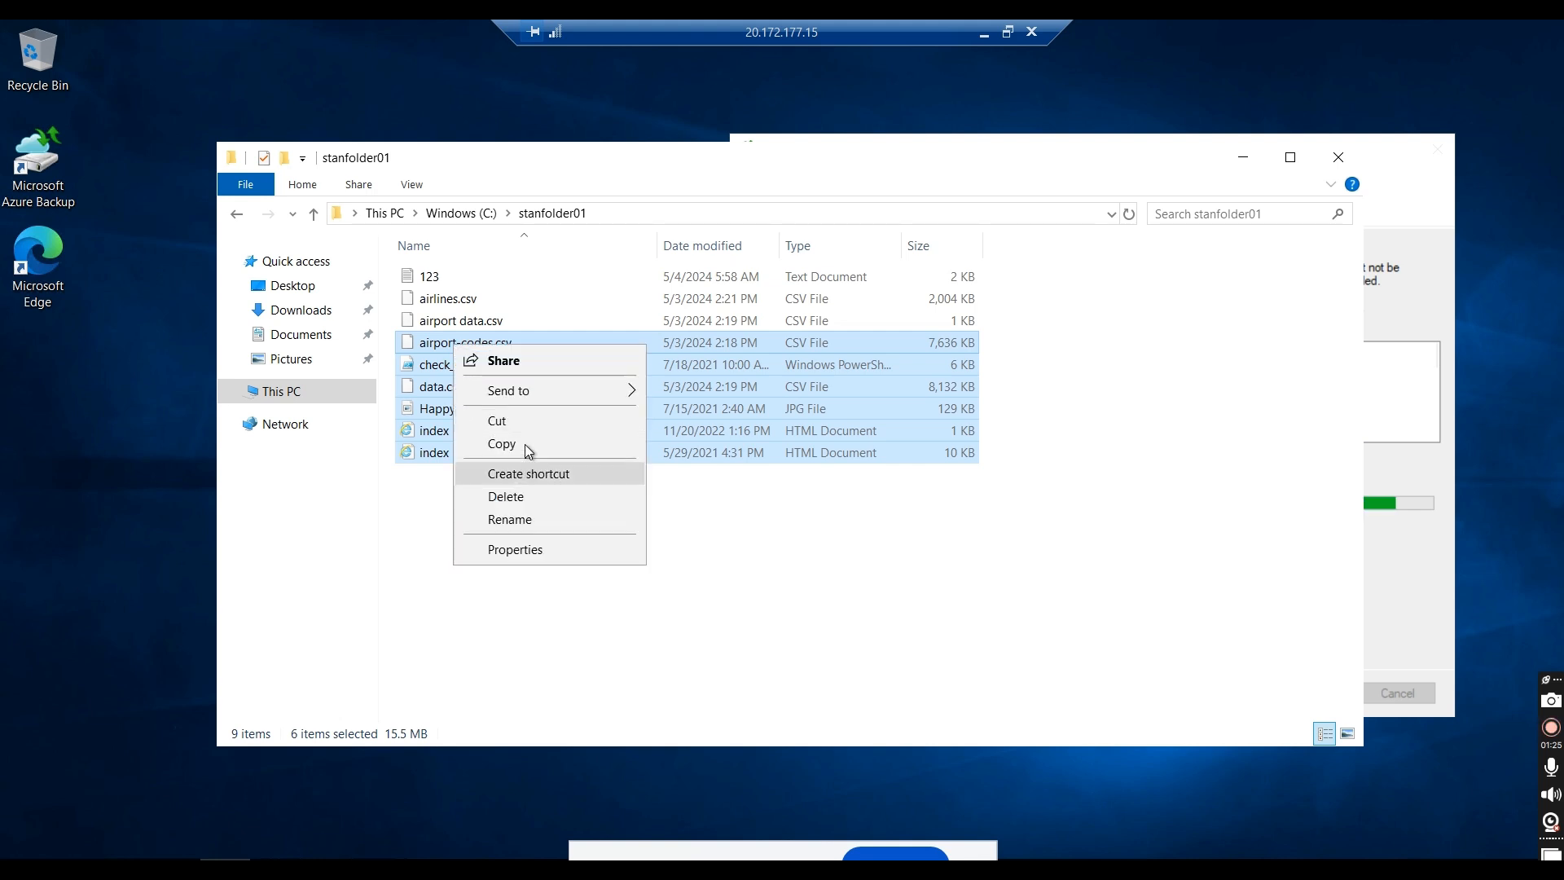
click(524, 443)
click(460, 216)
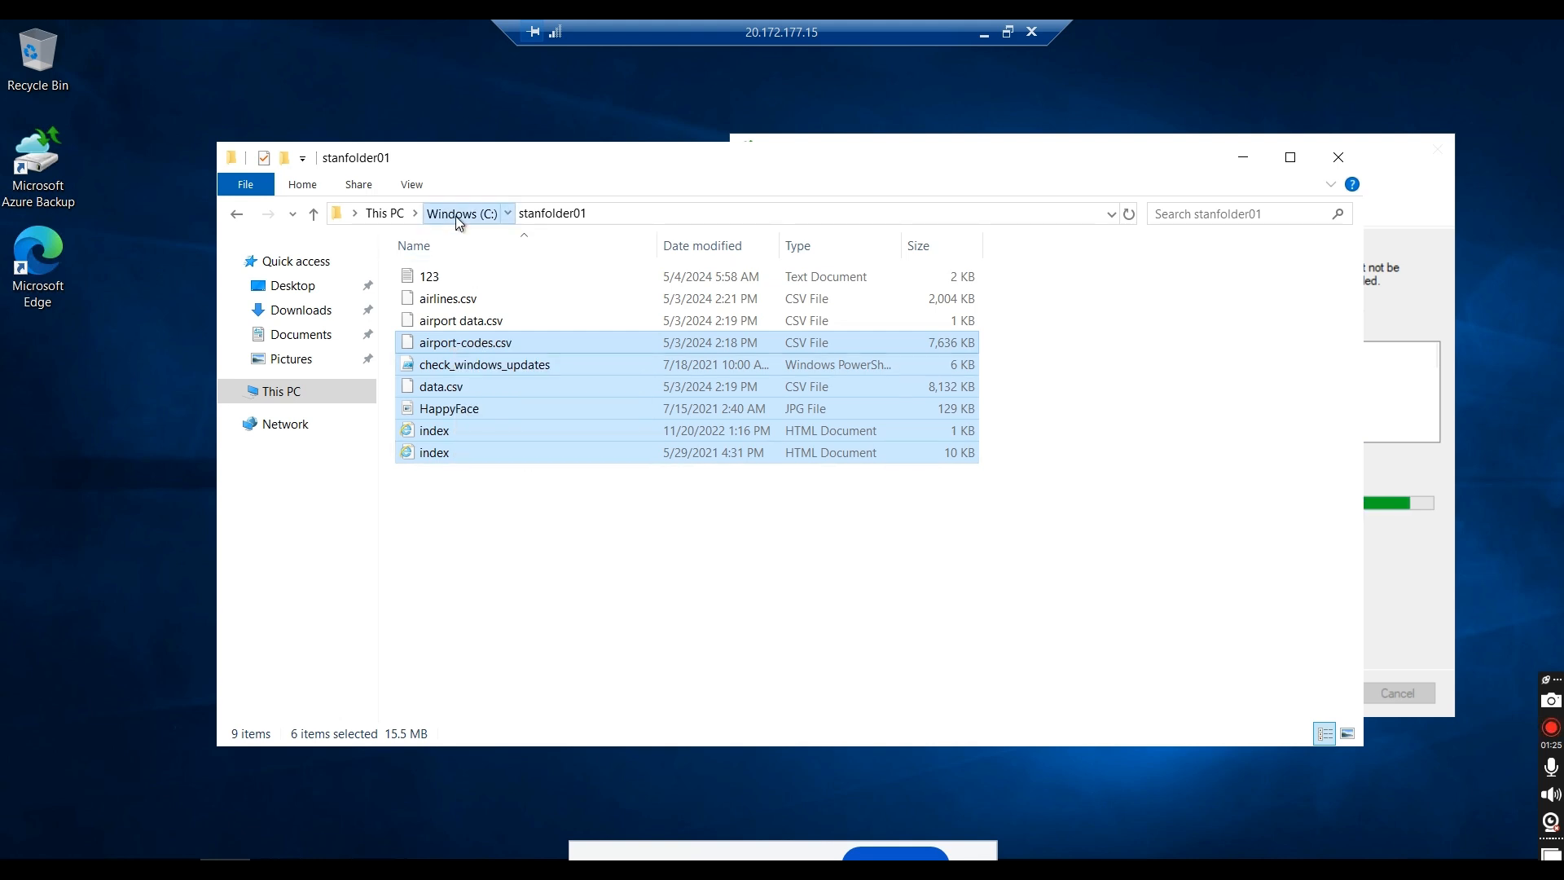
double_click(456, 408)
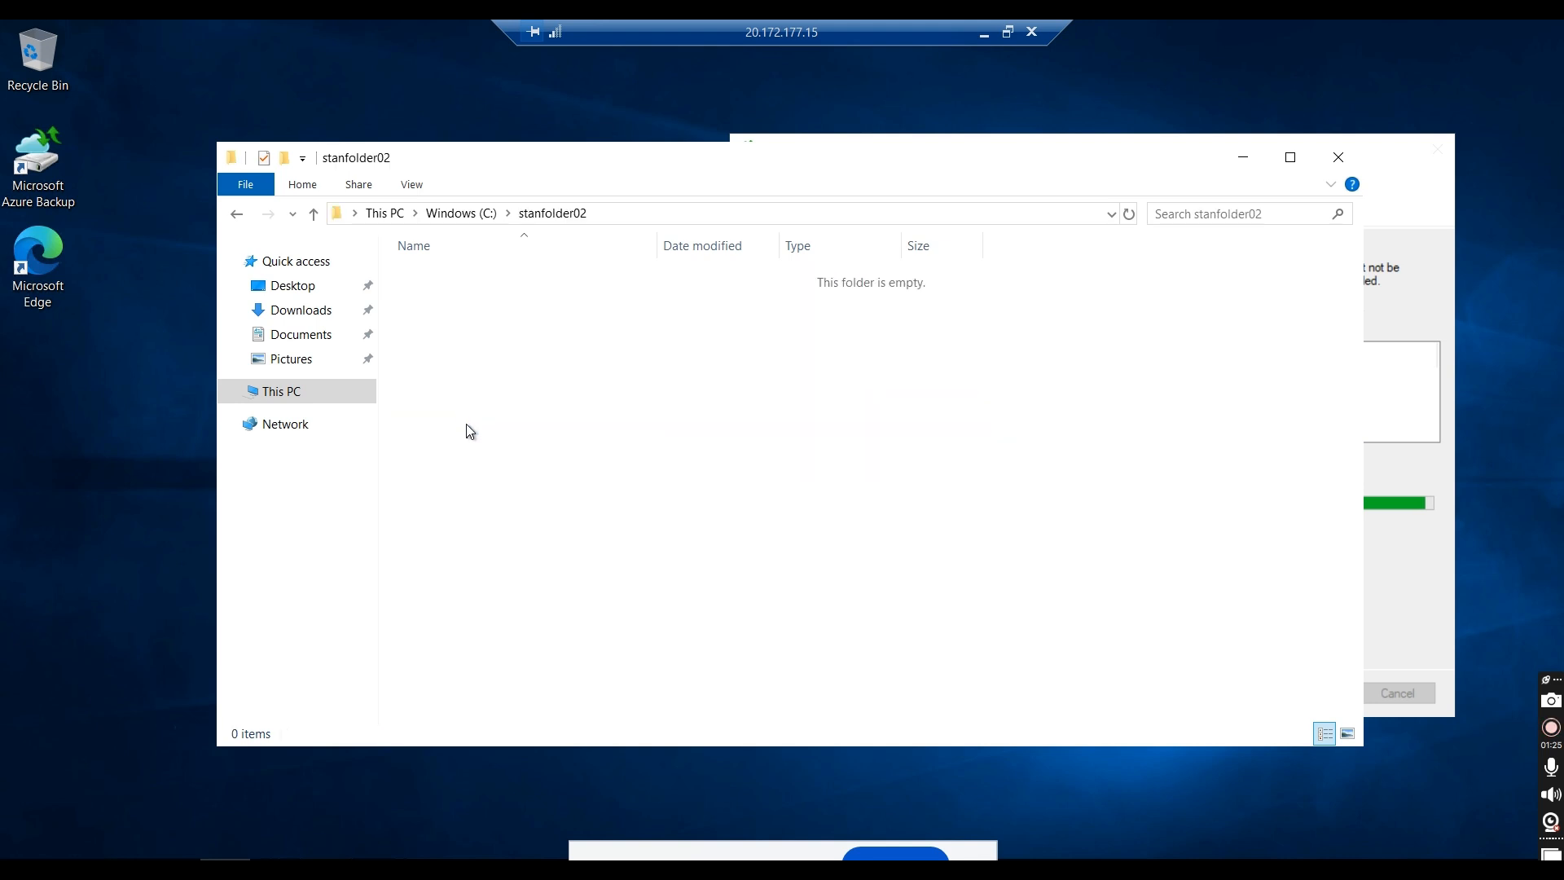
key(ctrl+v)
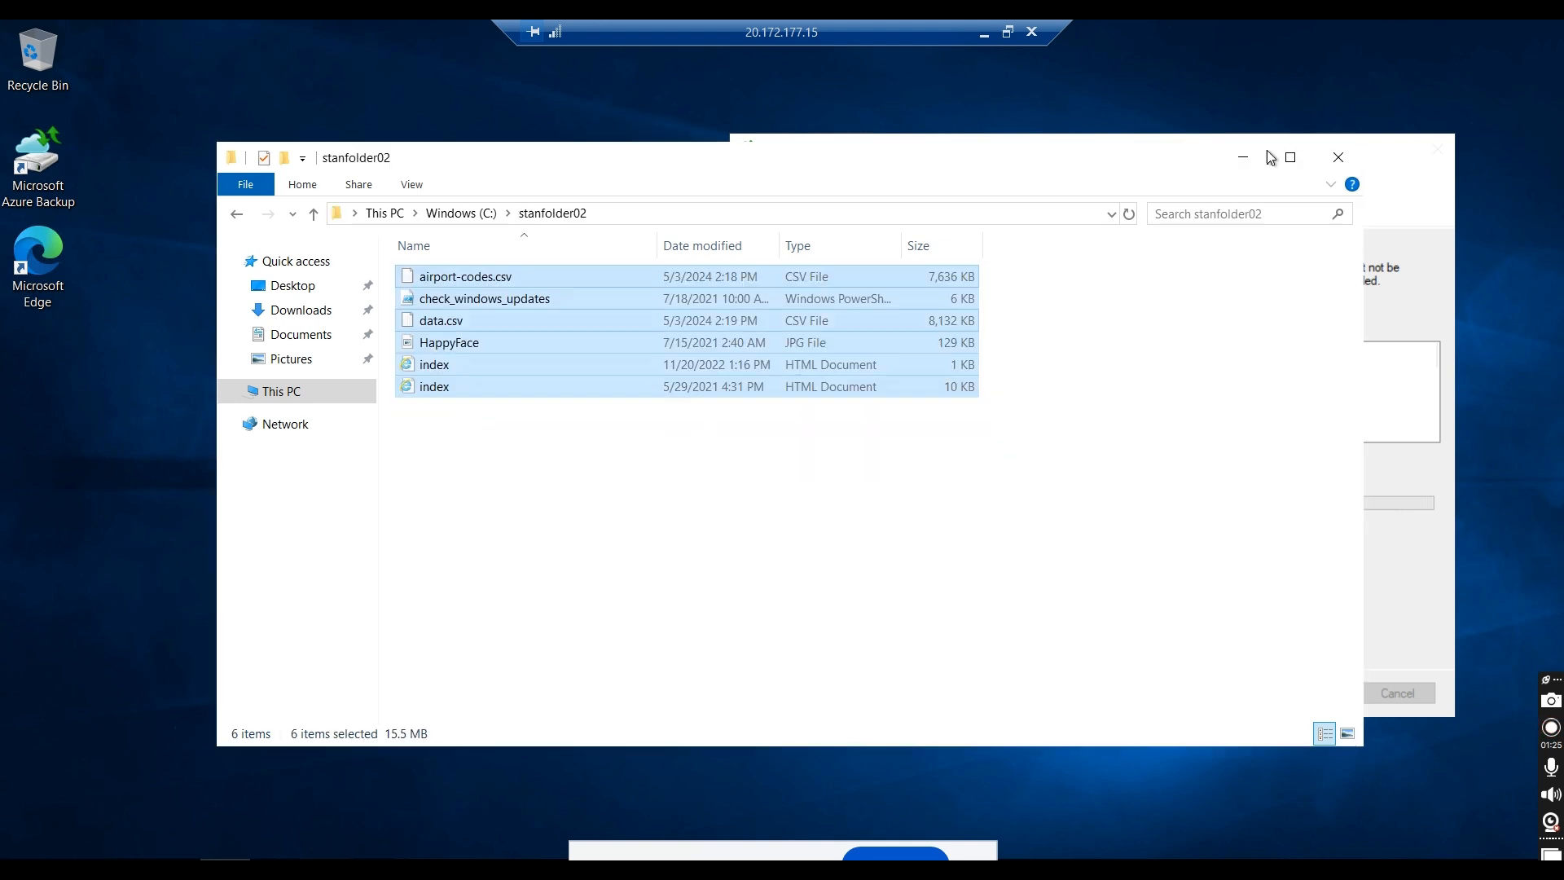
click(1243, 157)
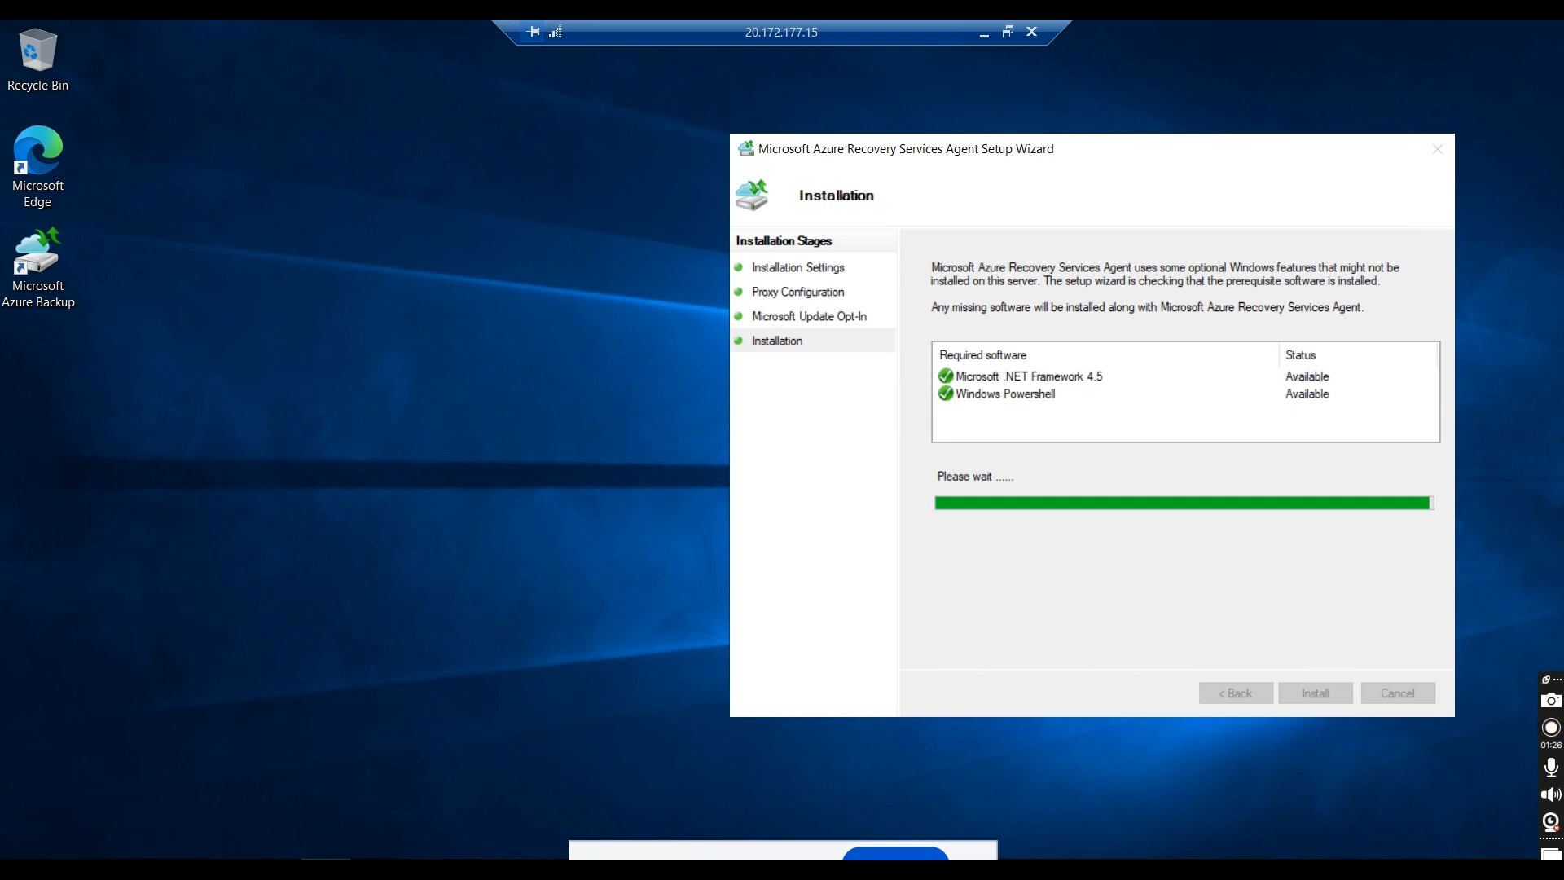
Step: Open a command prompt on the remote server and check its name with the hostname command
right_click(23, 851)
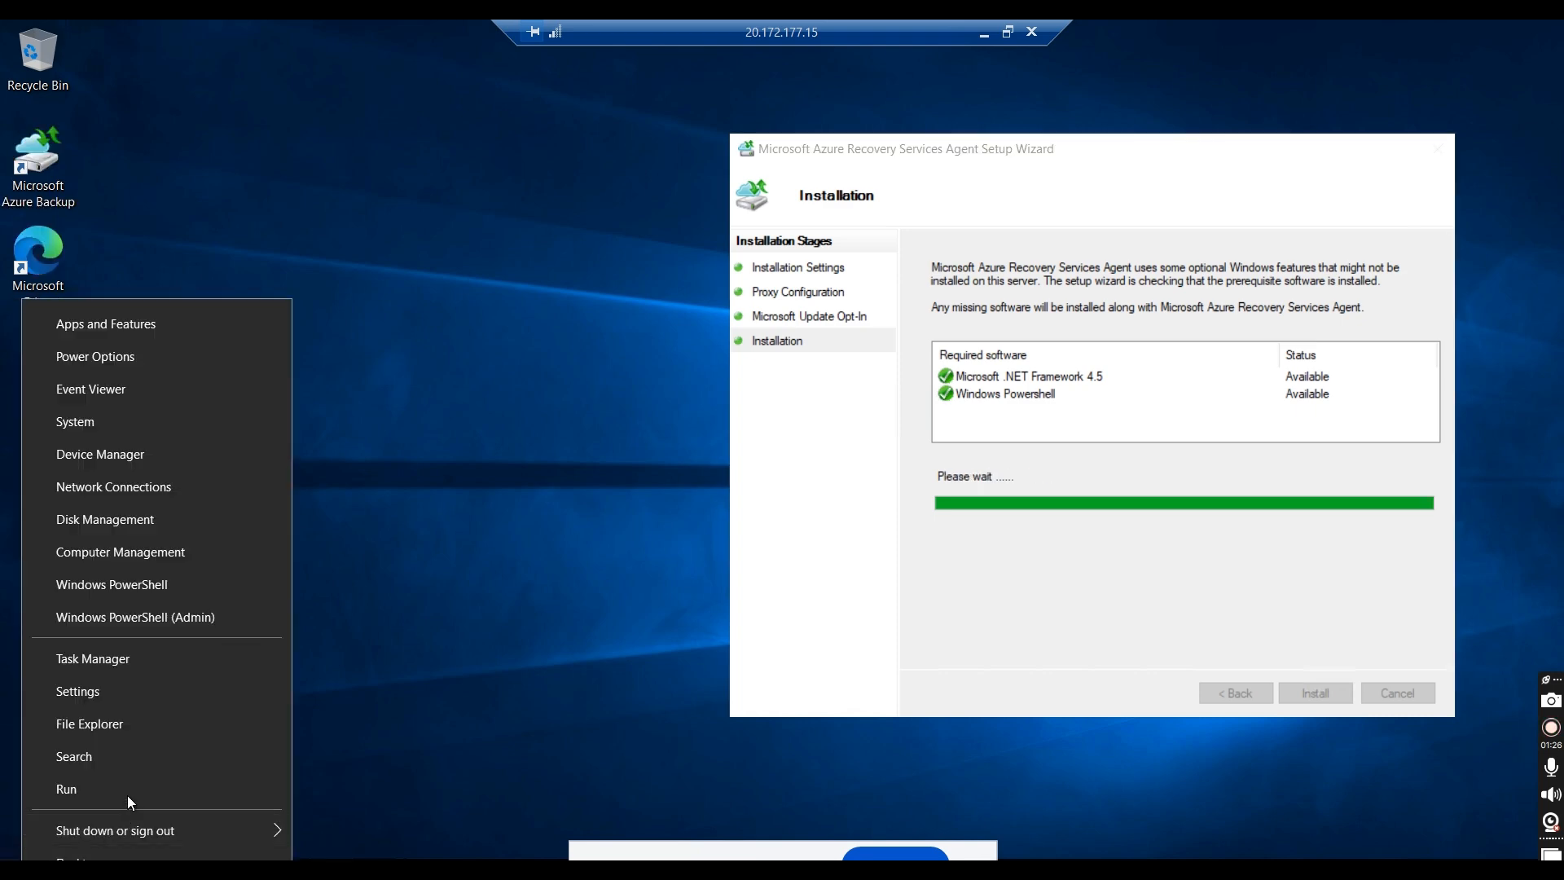
click(128, 793)
key(Return)
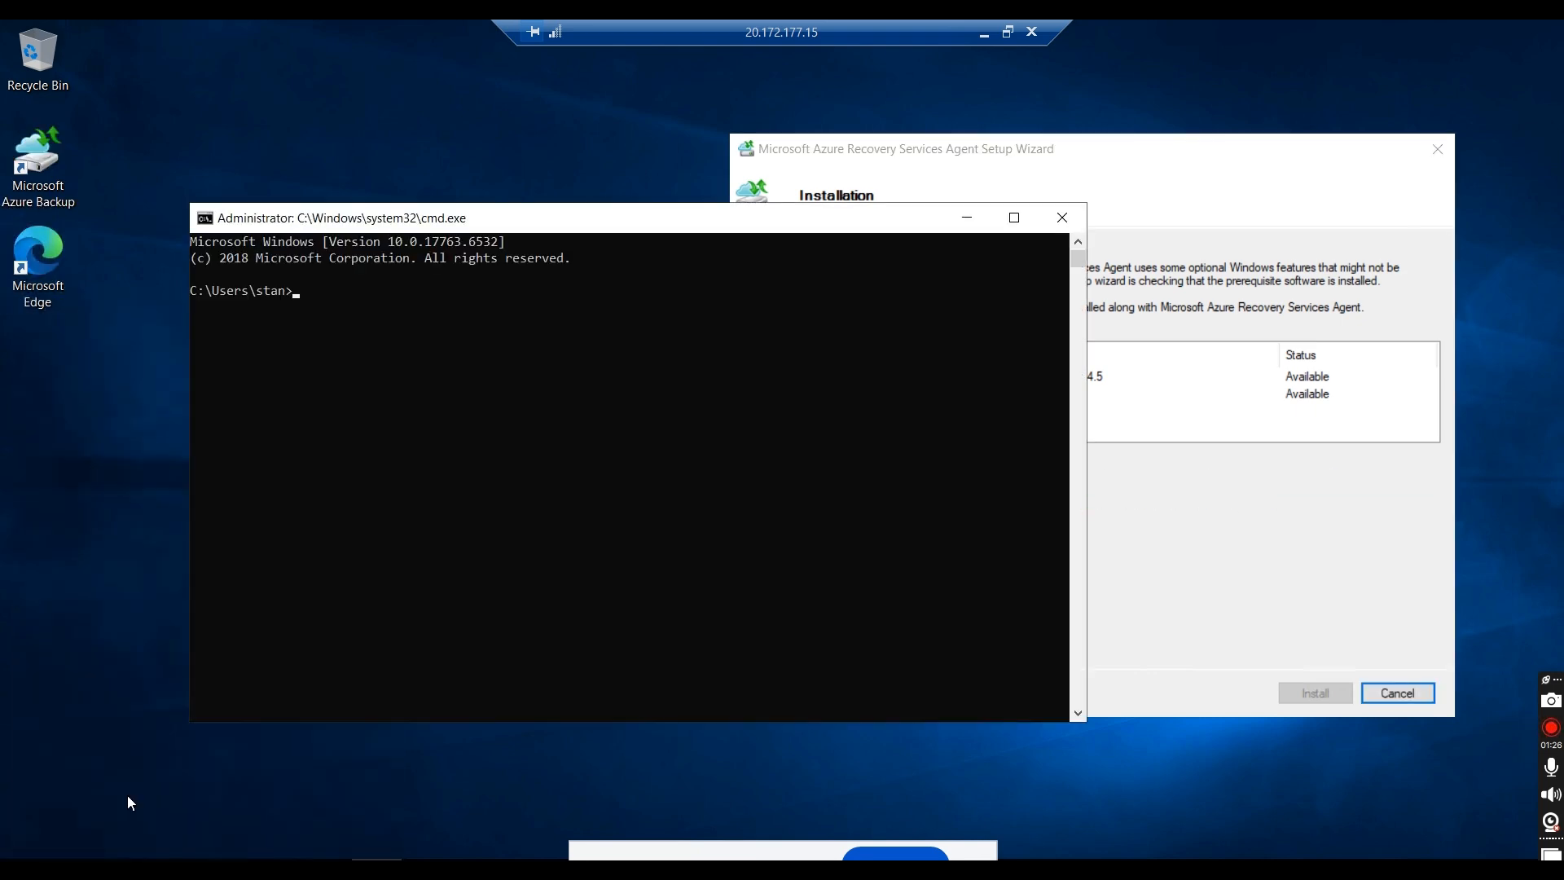
text(hostan)
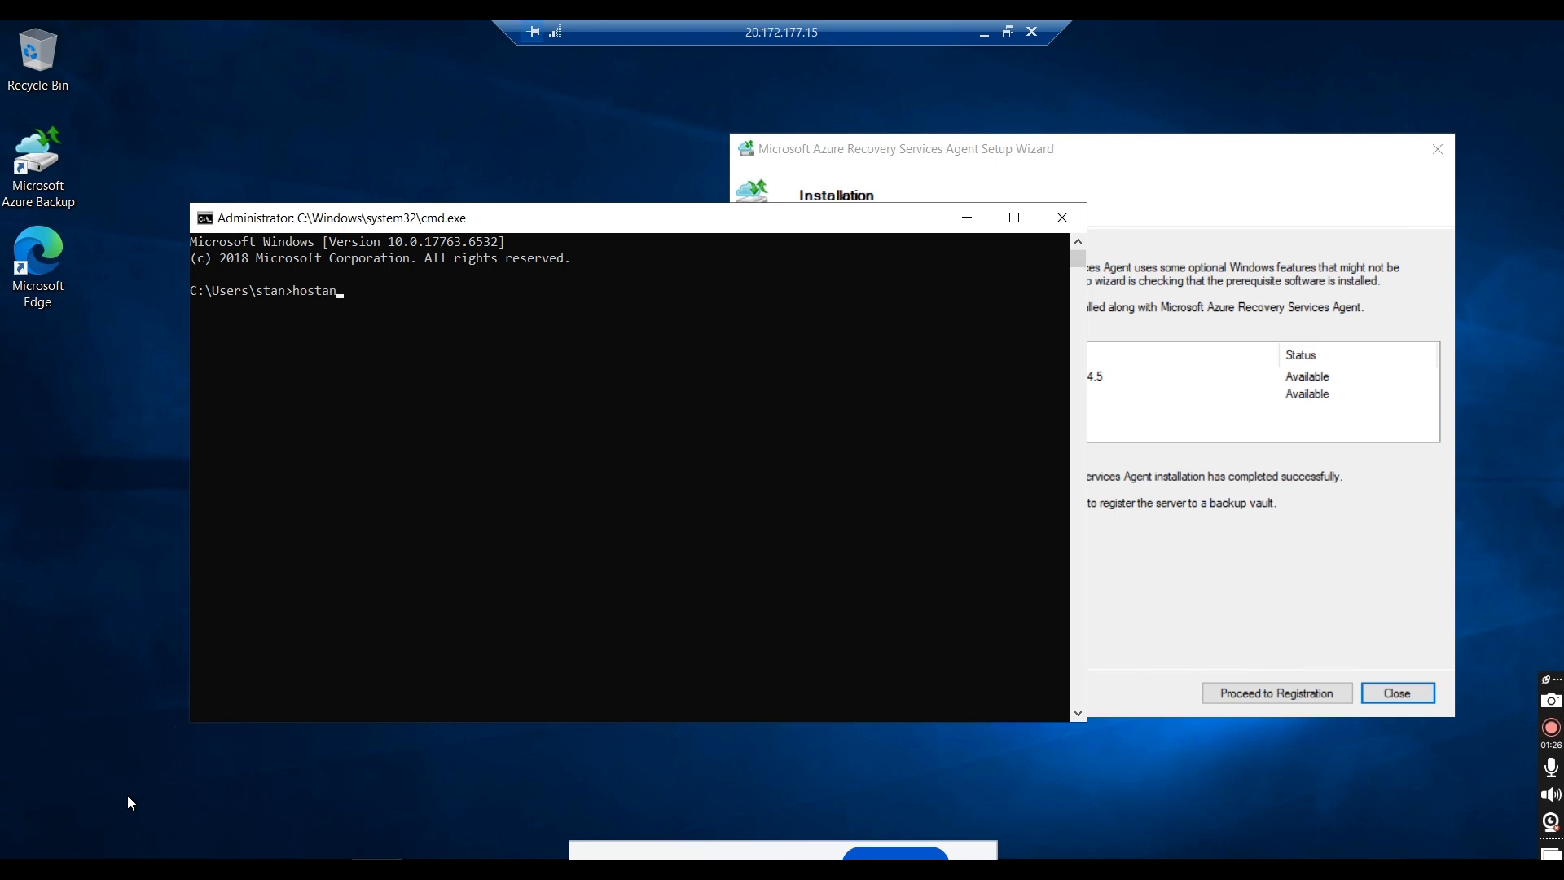
key(BackSpace)
key(BackSpace)
text(name)
key(Return)
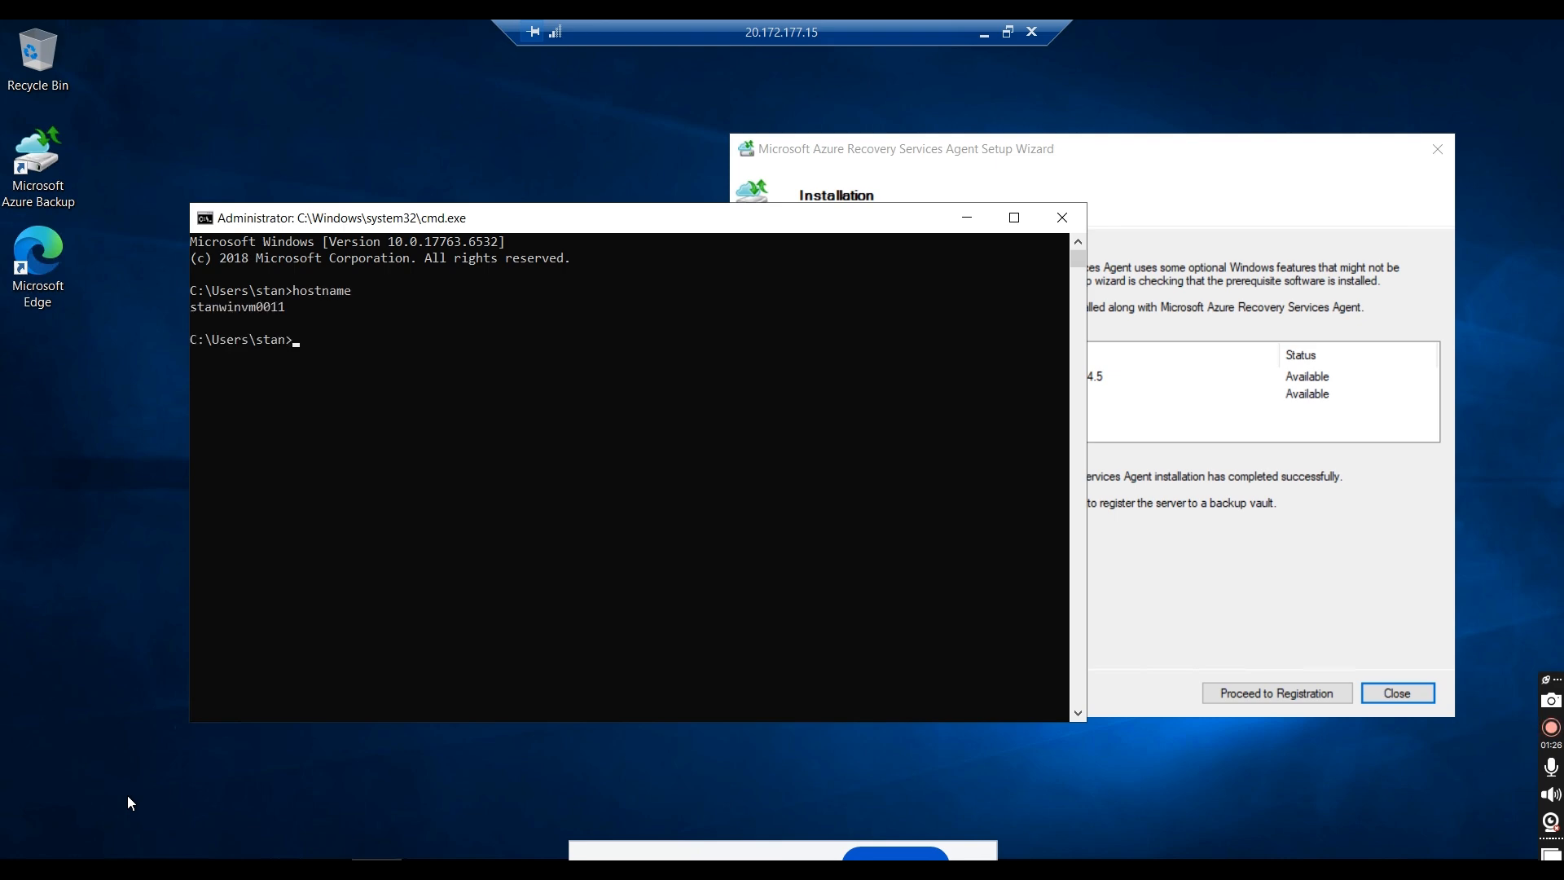
Step: Proceed from the agent installation to server registration, and switch to the Azure portal's Prepare infrastructure page
click(1161, 147)
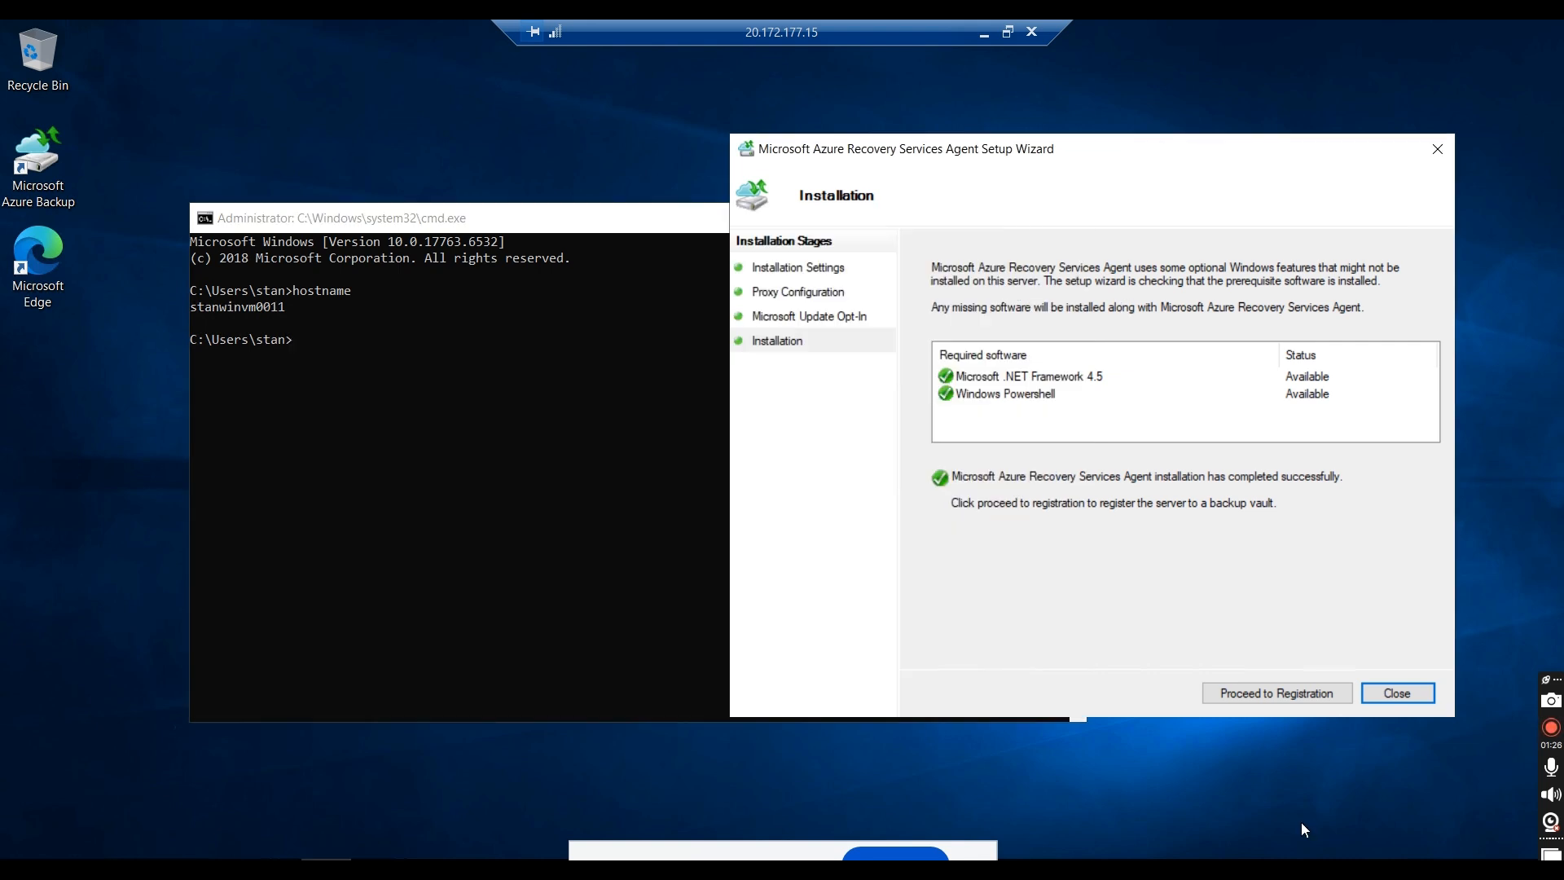
click(1329, 699)
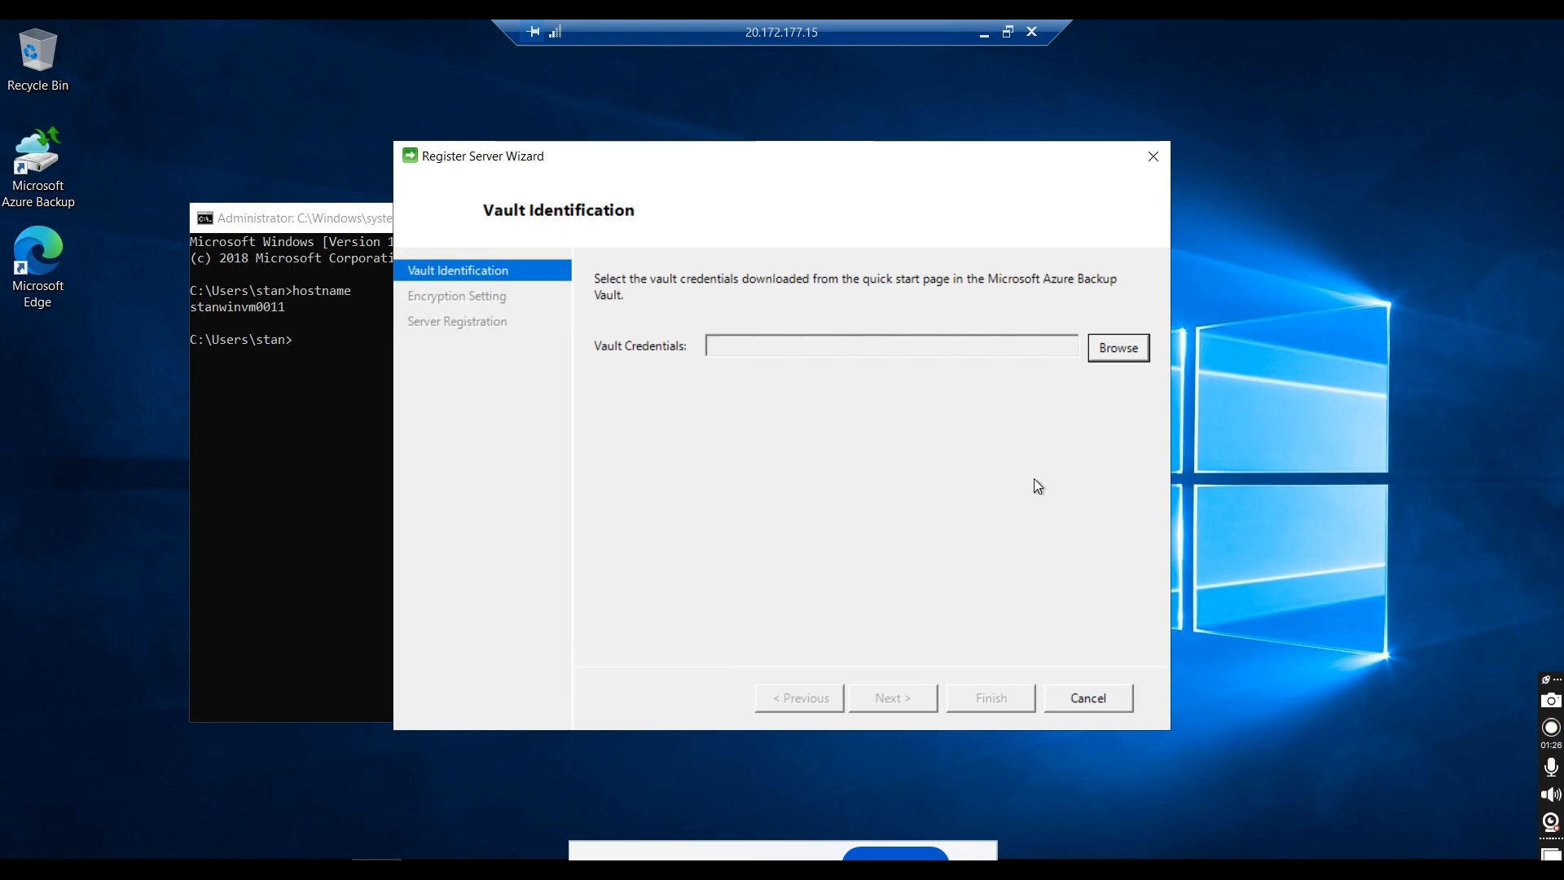
click(983, 37)
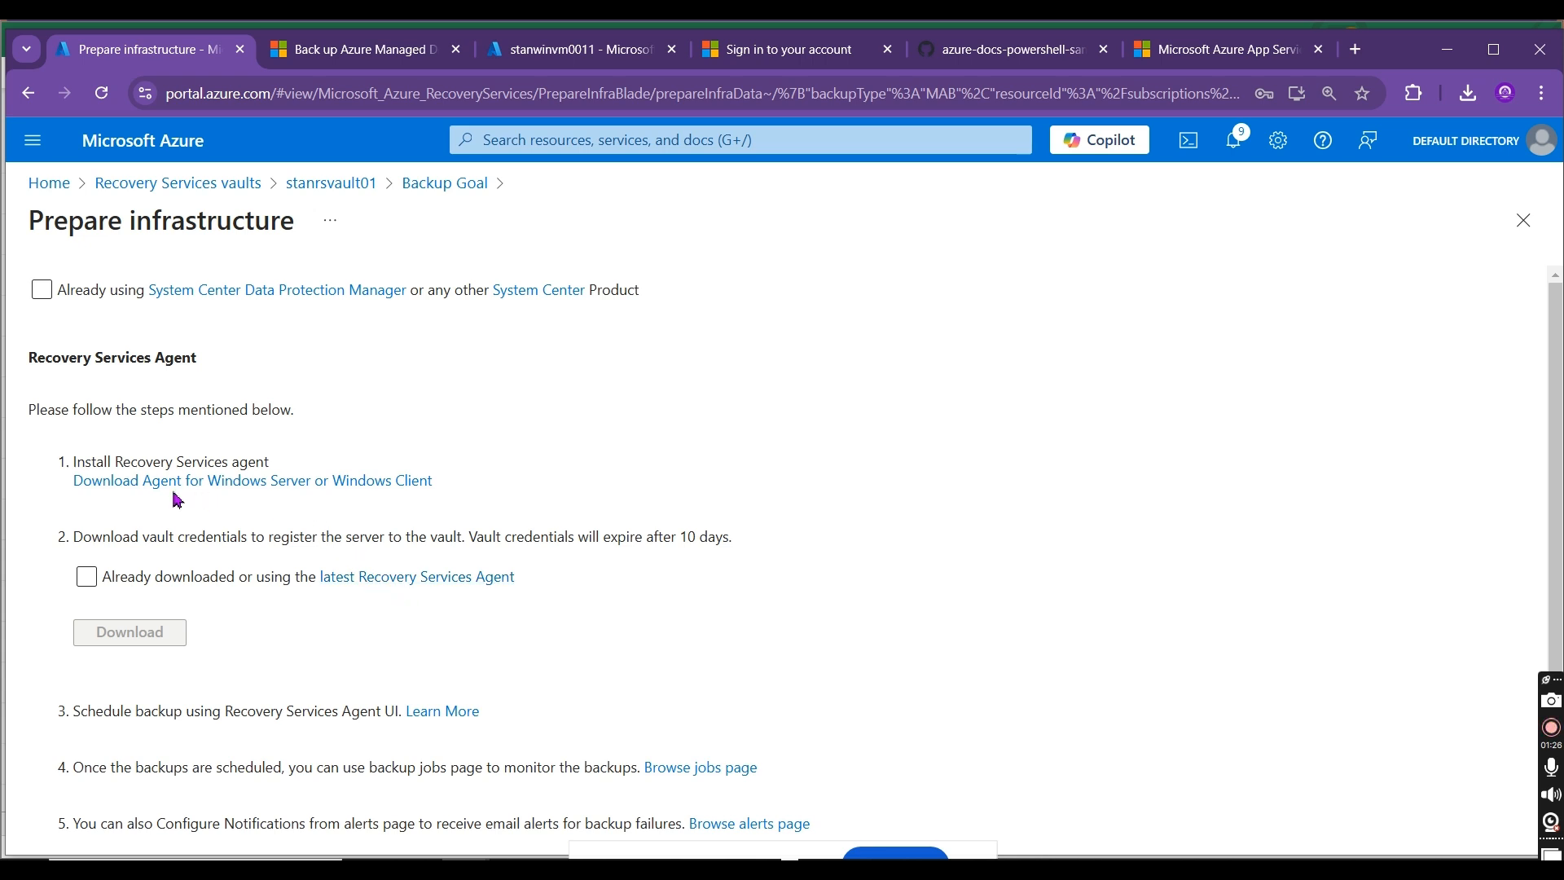
Step: Mark the latest Recovery Services Agent as already downloaded and download the vault credentials for stanrsvault01
click(87, 576)
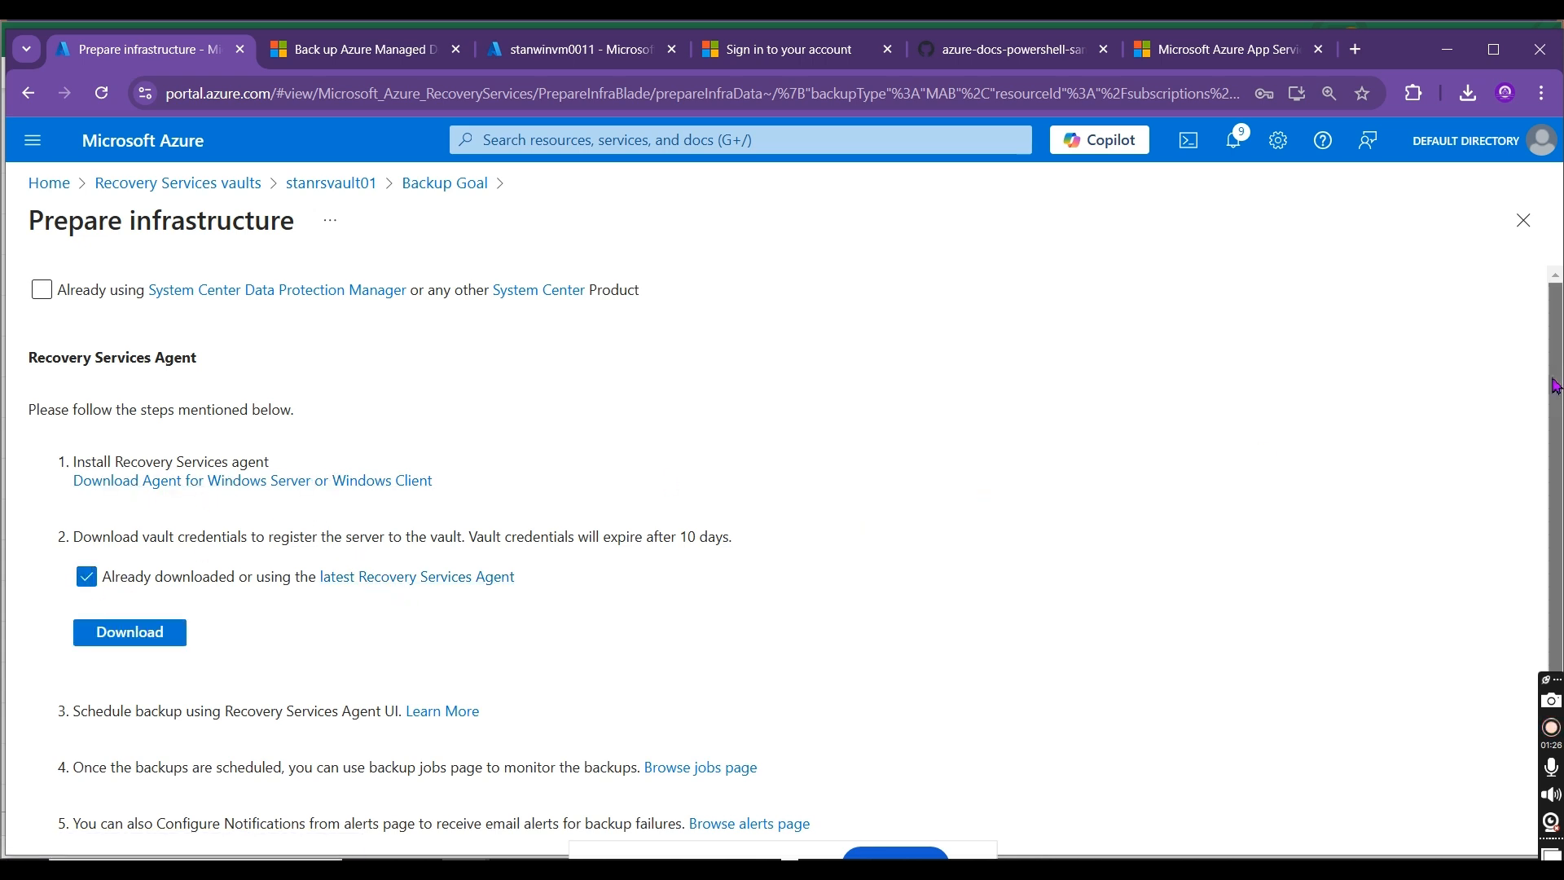
scroll(1557, 381, down, 1)
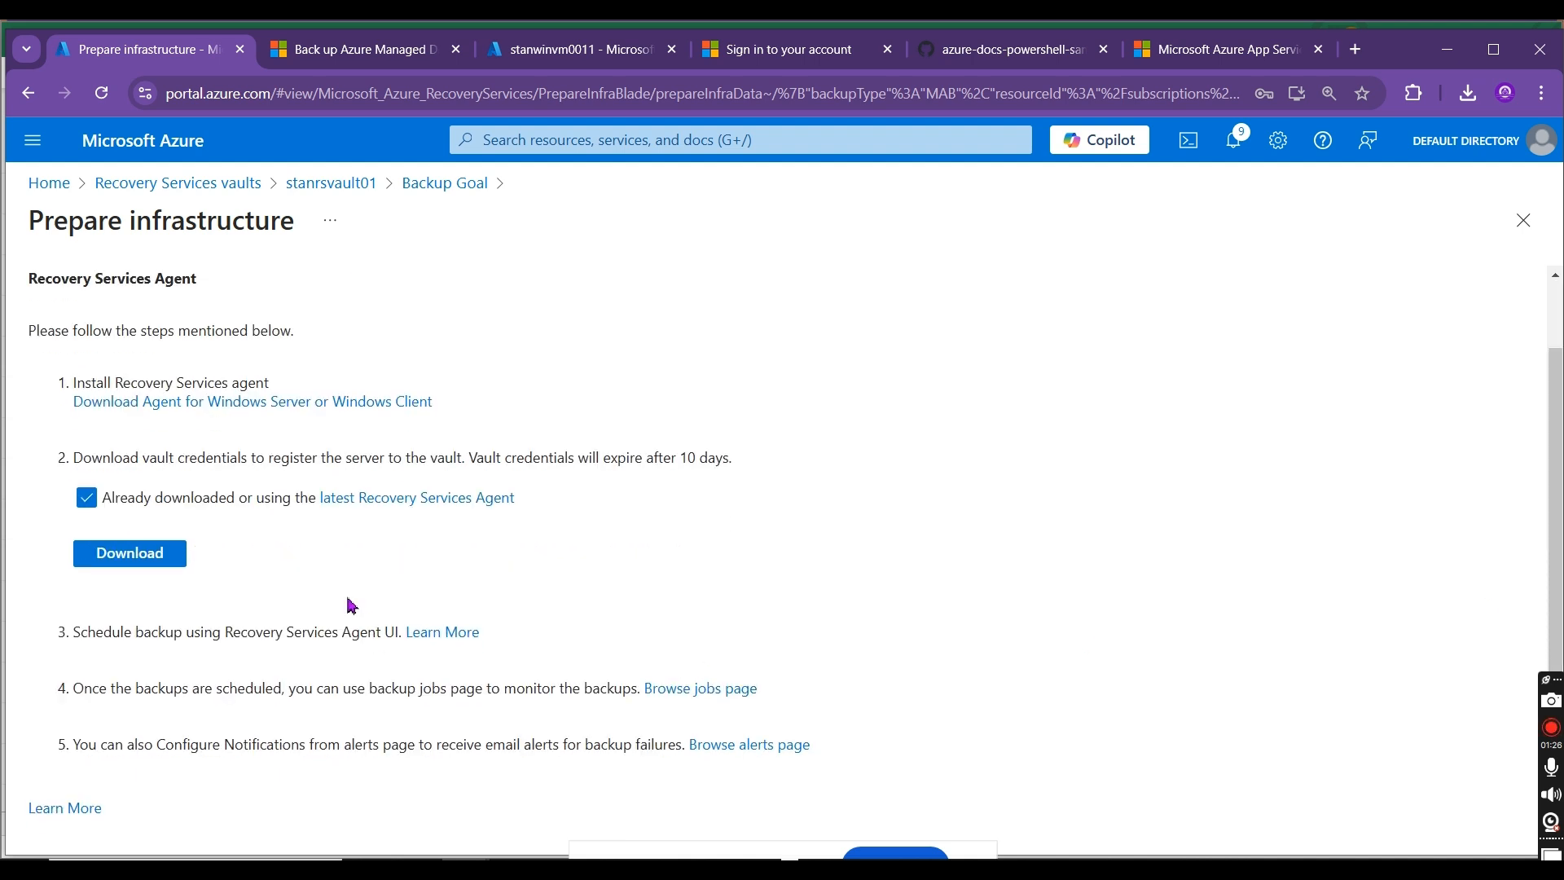
drag(150, 459, 705, 462)
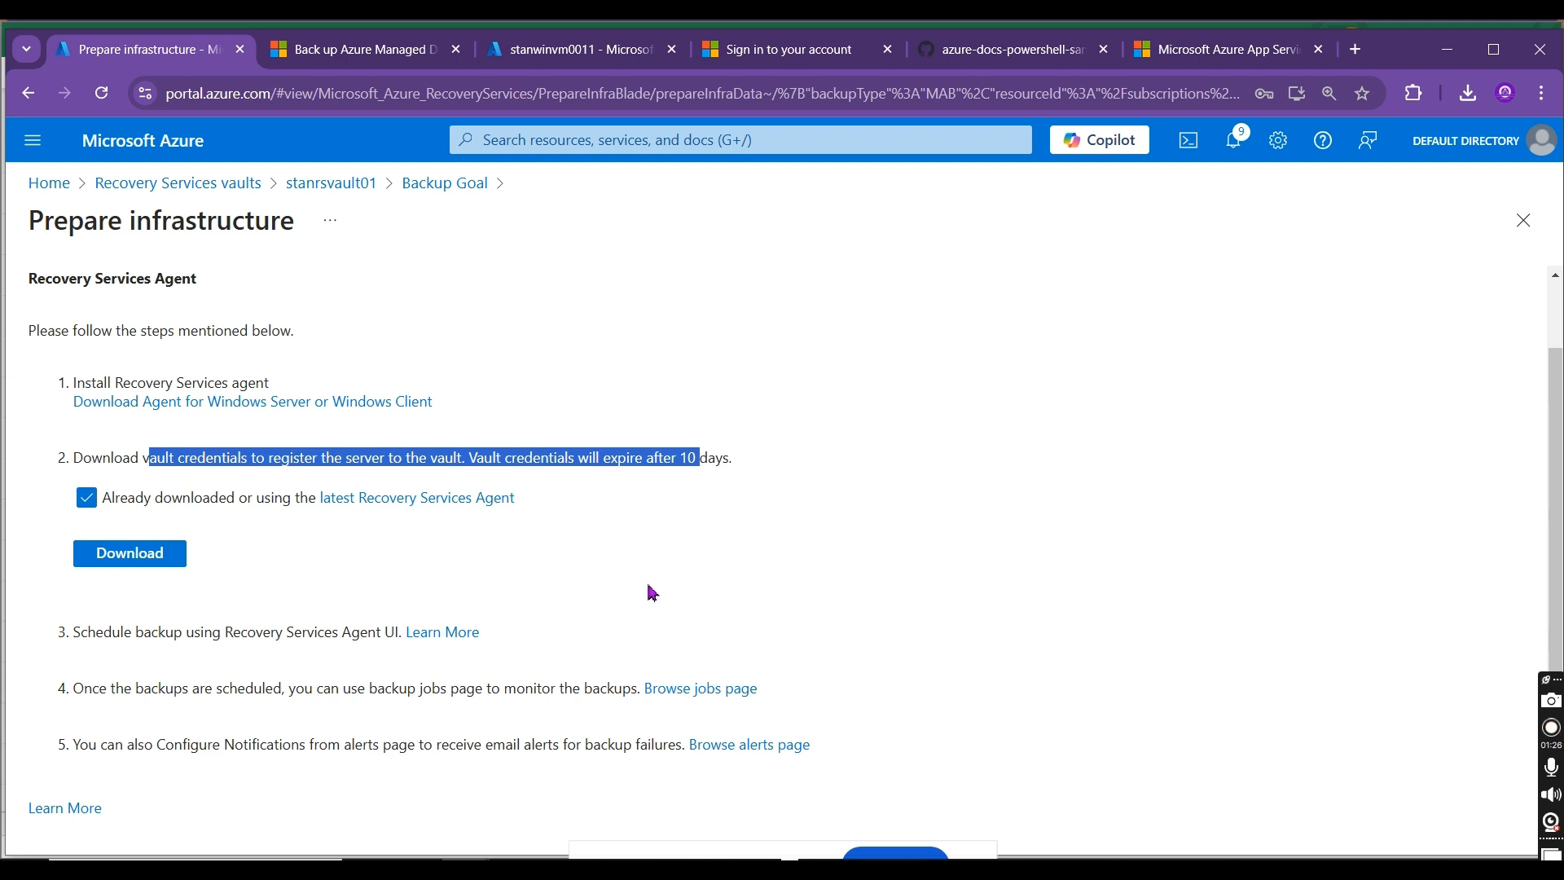
click(146, 559)
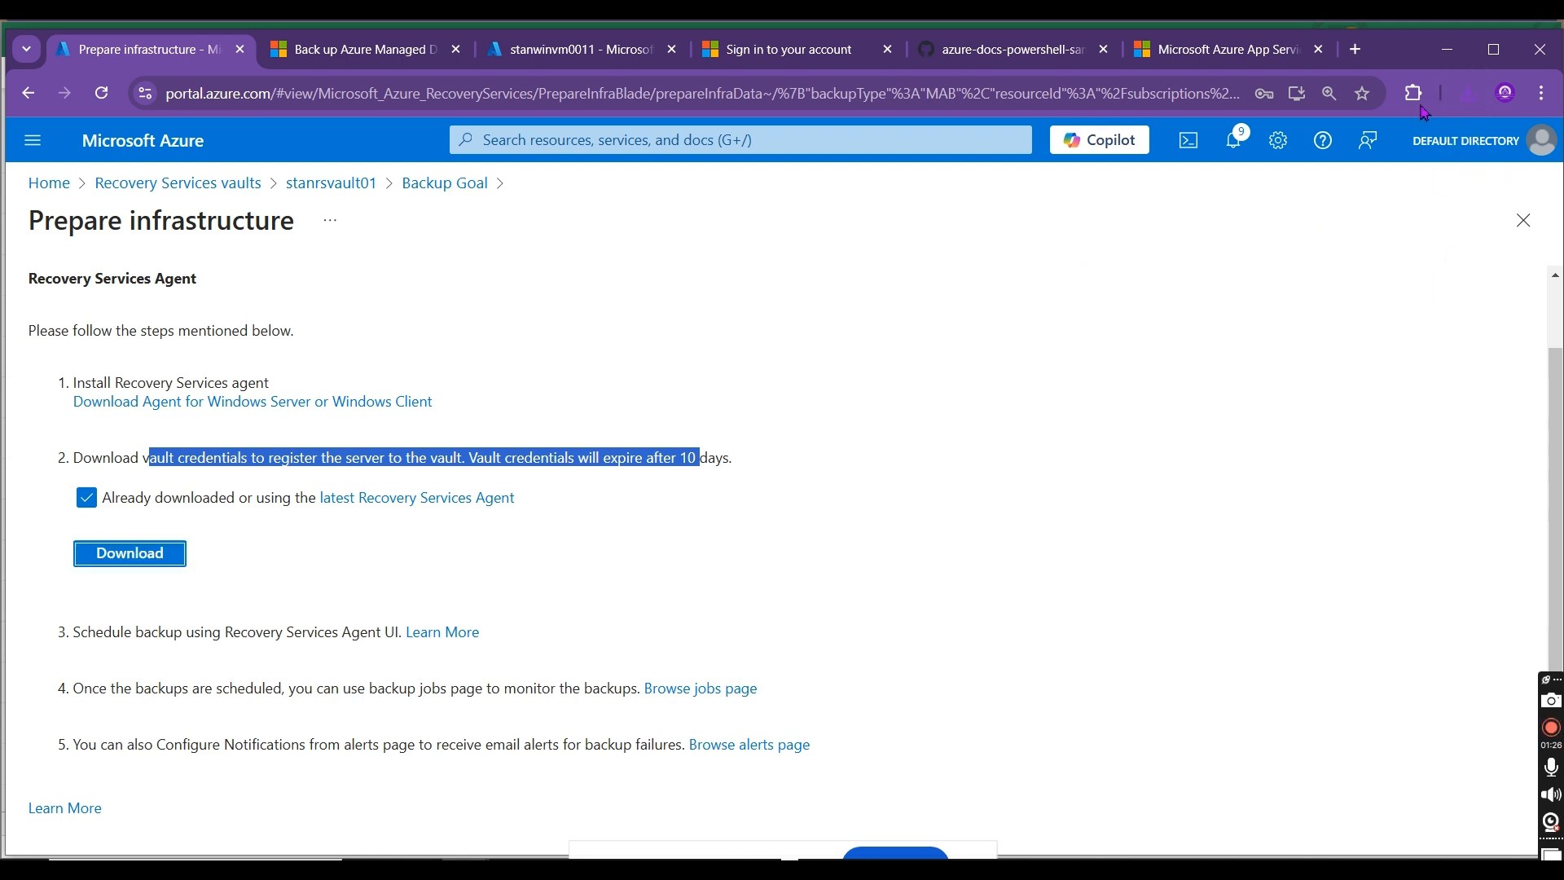
Step: Copy the stanrsvault01_Mon Nov 25 2024.VaultCredentials file from the local Downloads folder to the remote server's desktop
click(1413, 142)
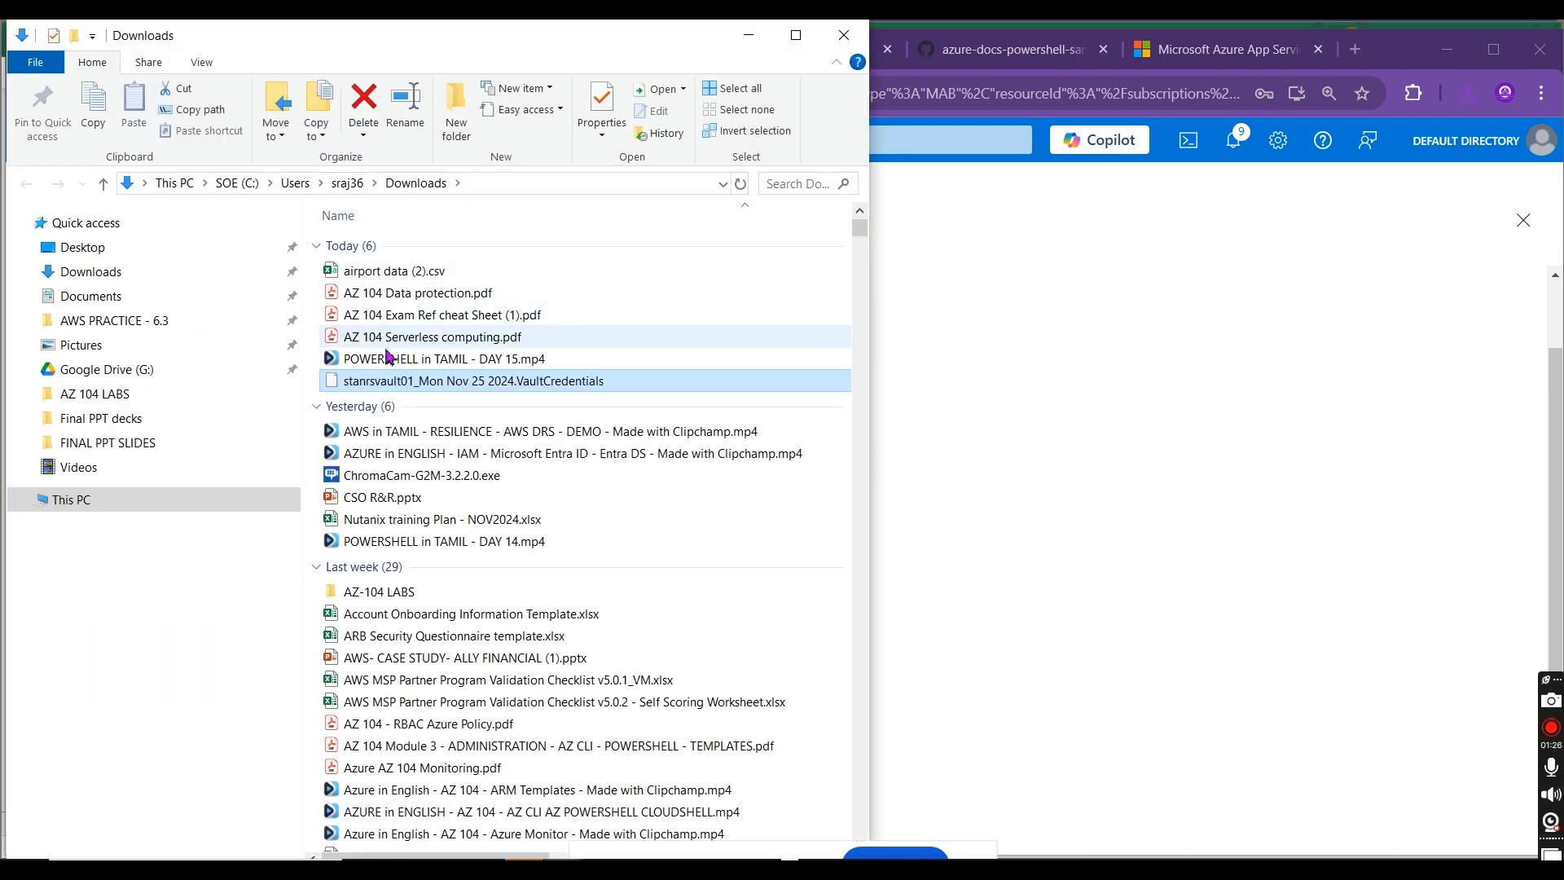
right_click(387, 381)
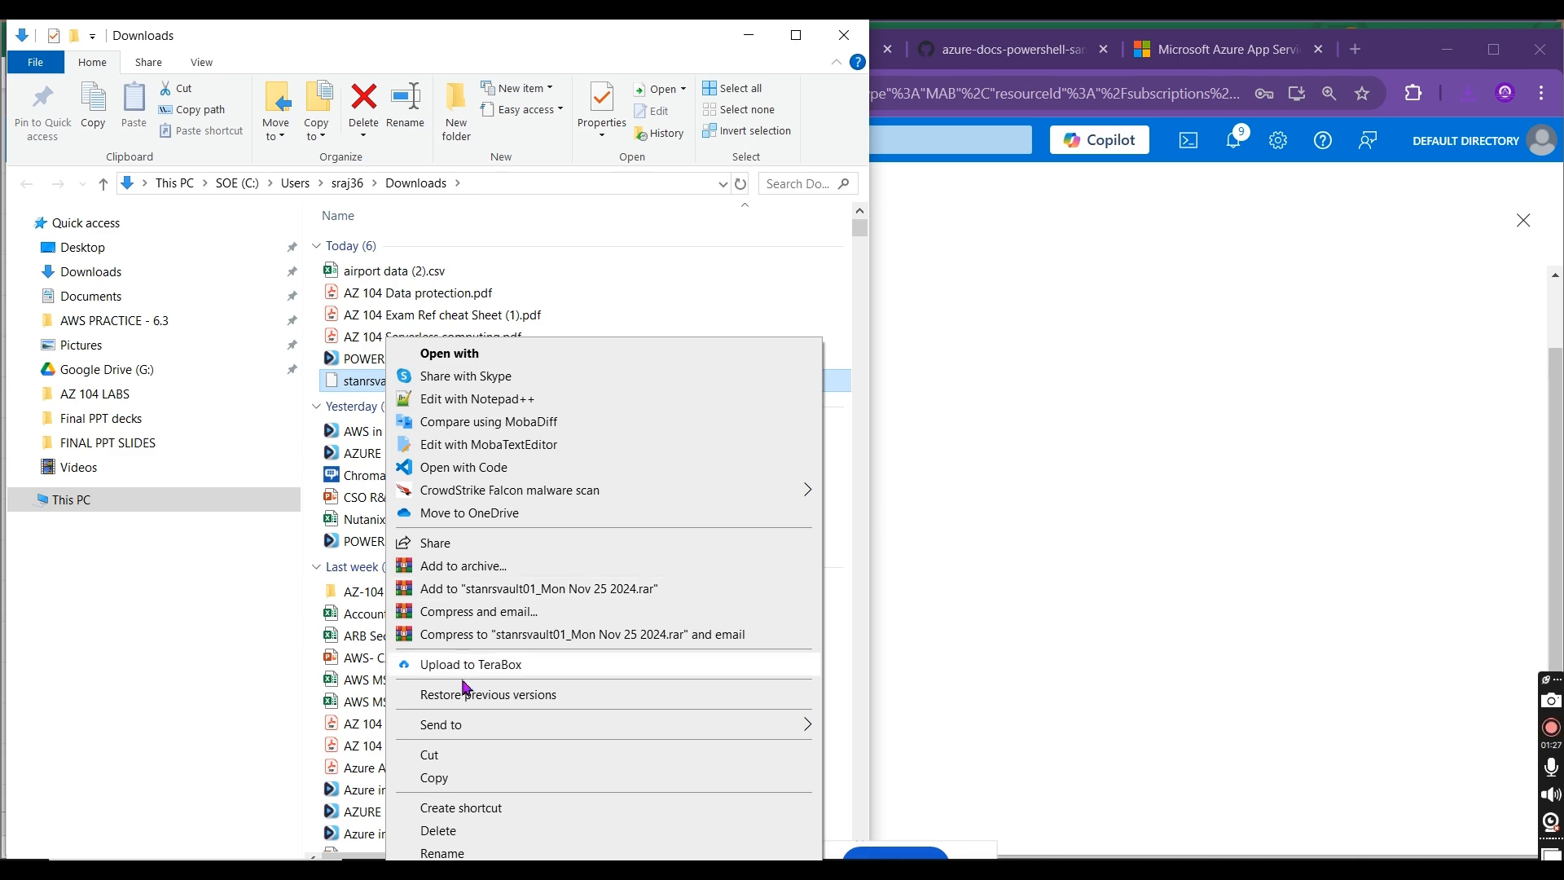
click(440, 778)
key(alt+Tab)
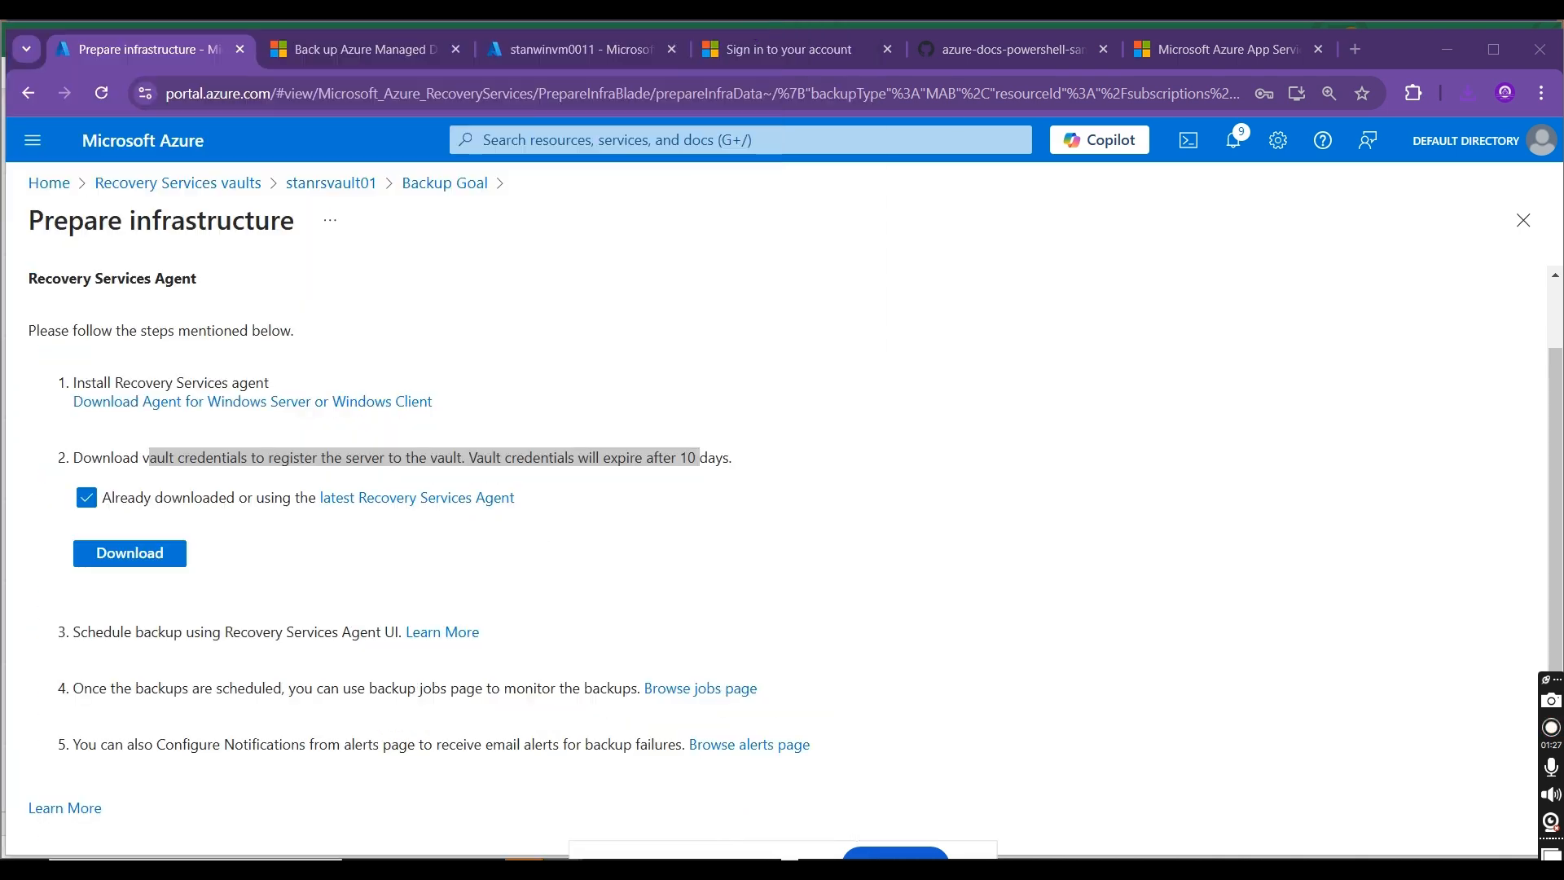
key(alt+Tab)
key(alt+Tab)
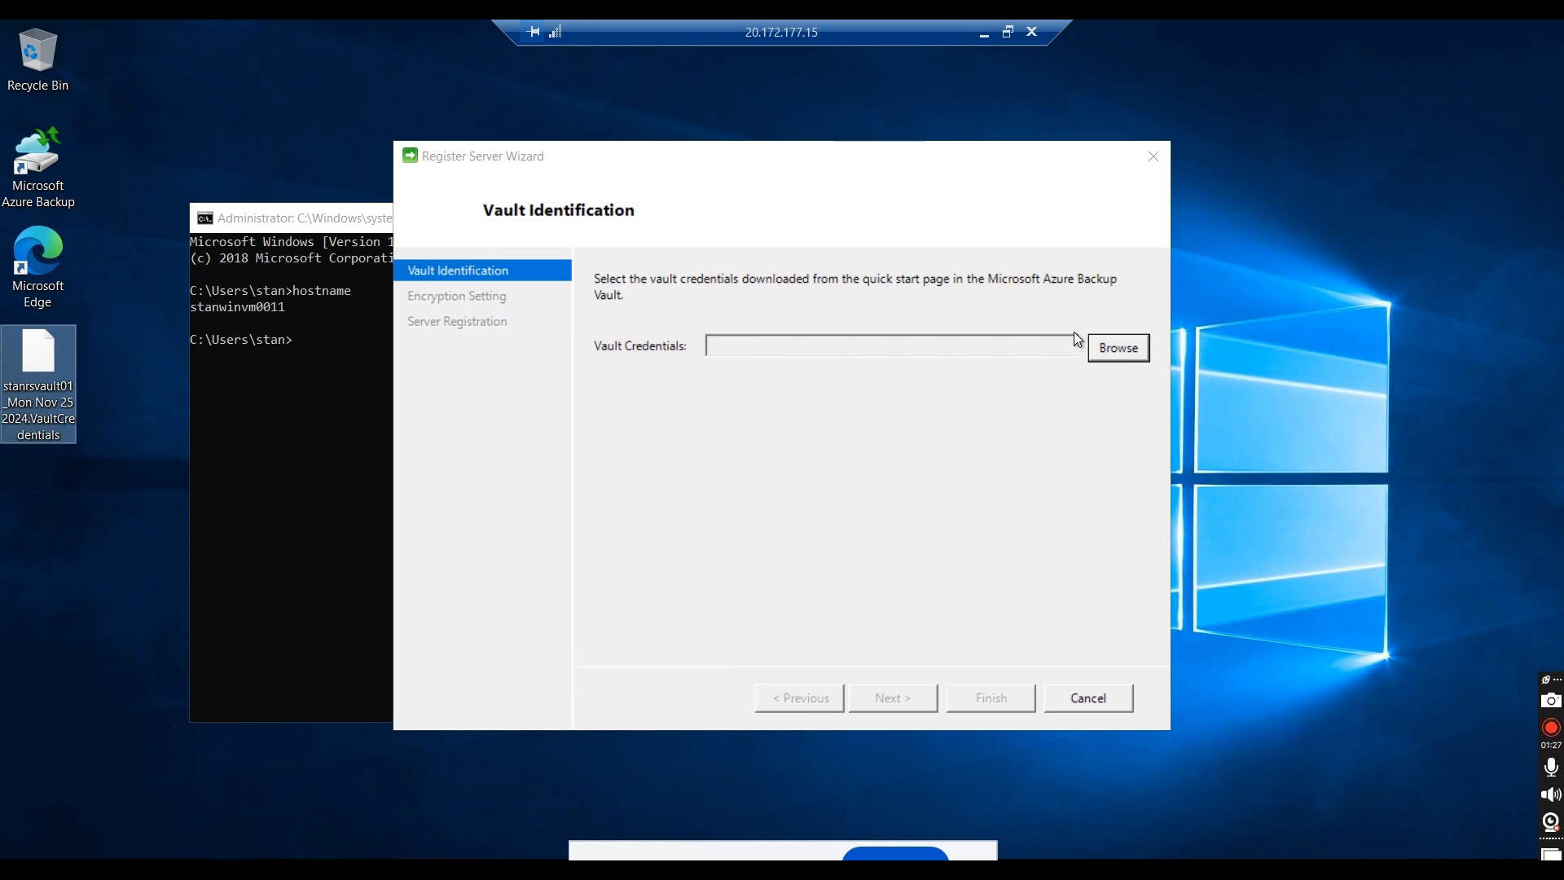
Step: Load the stanrsvault01 credentials file in the Register Server Wizard, compare the vault name with the Azure portal, and advance to Encryption Setting
click(1106, 344)
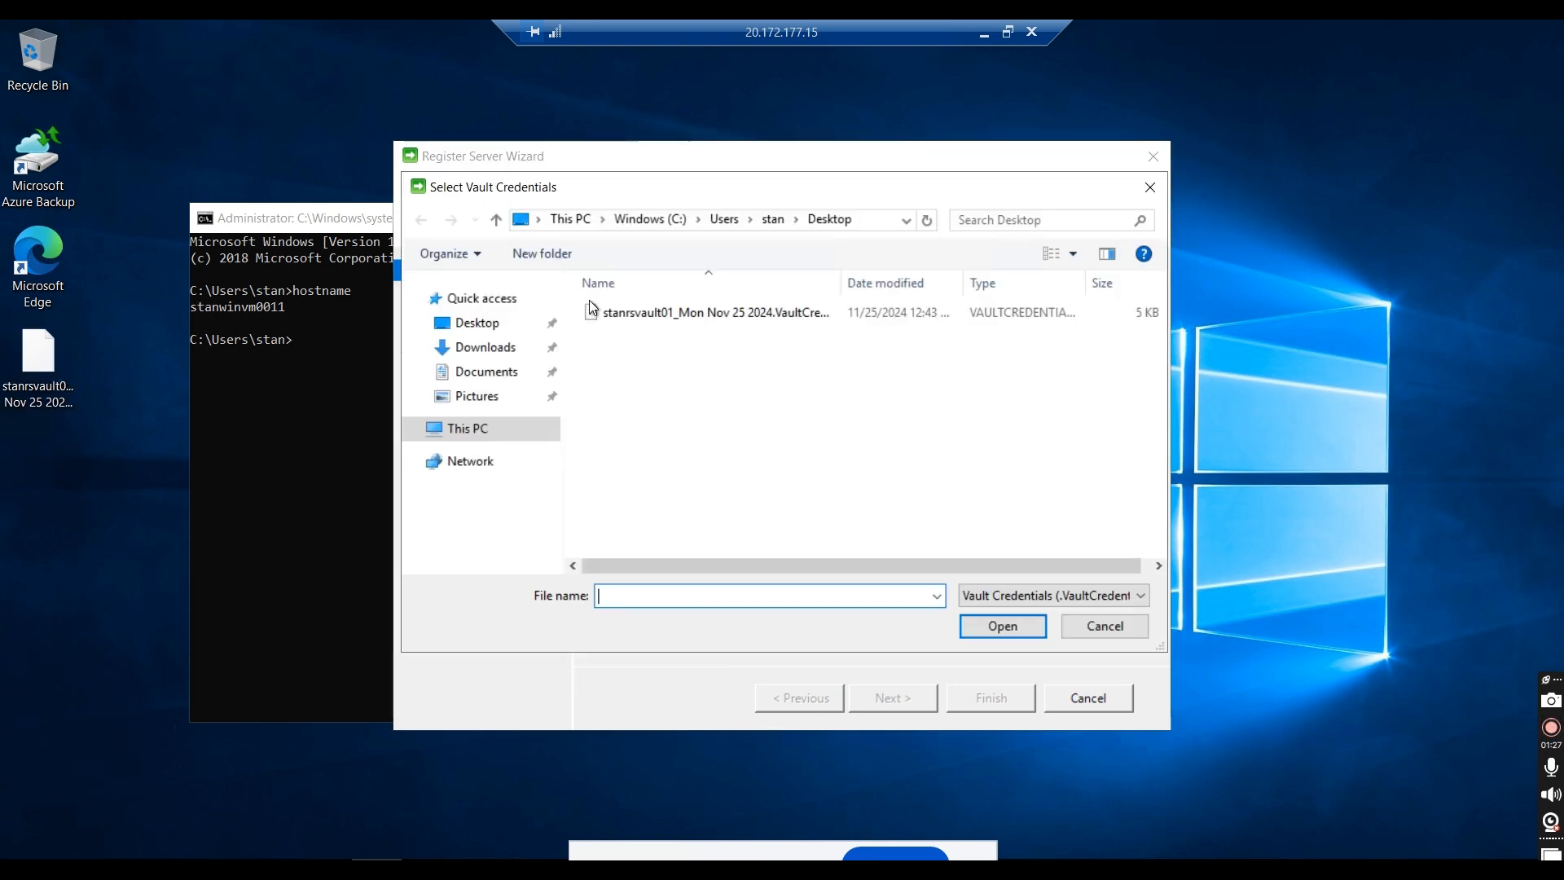
click(603, 312)
double_click(603, 312)
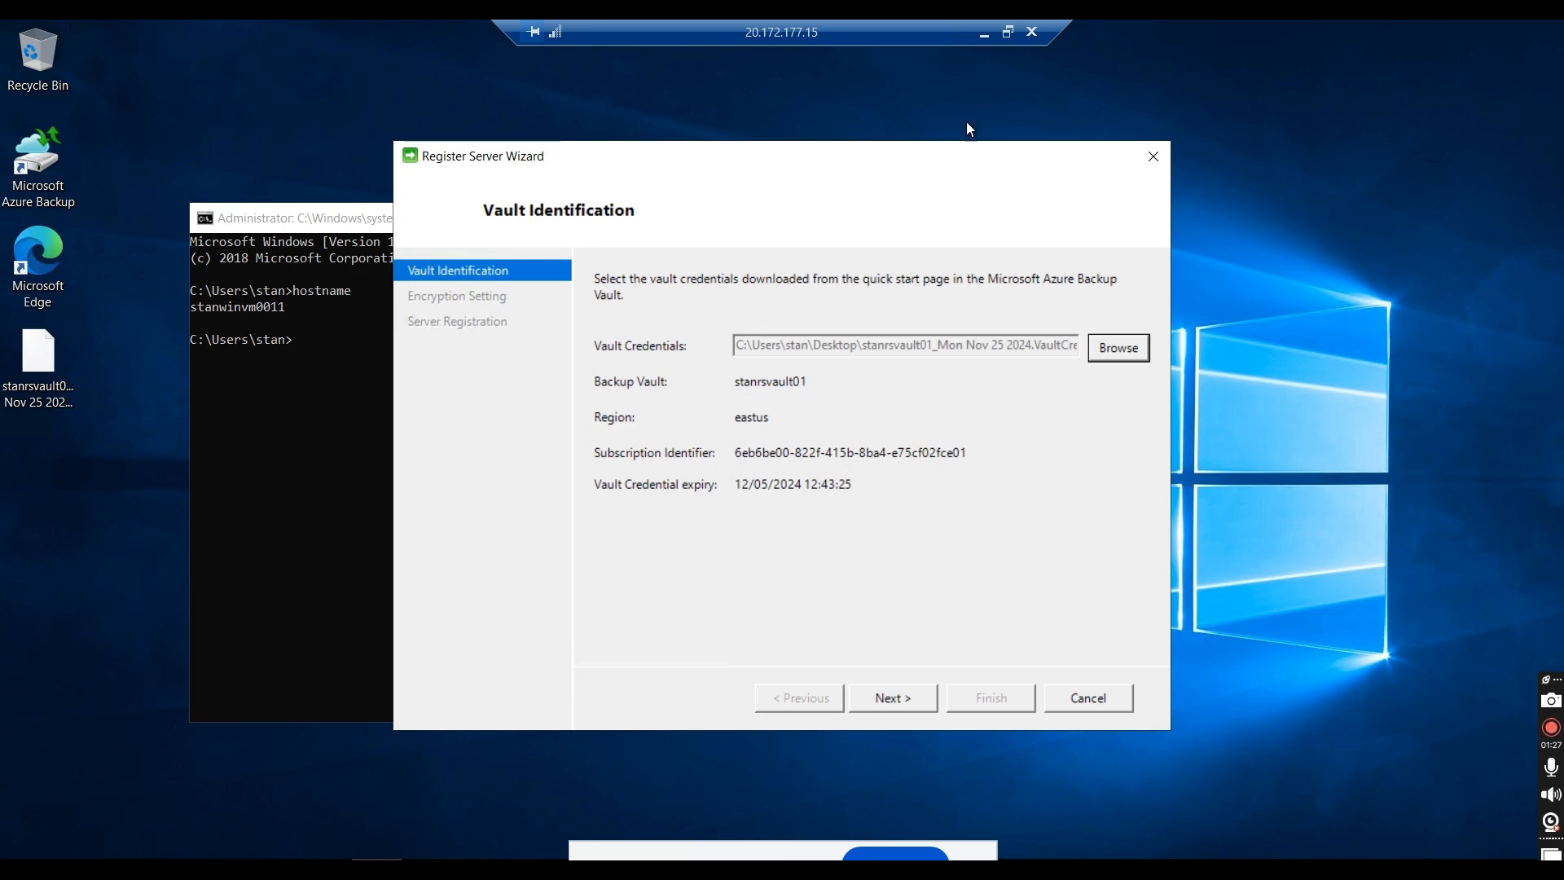
click(984, 32)
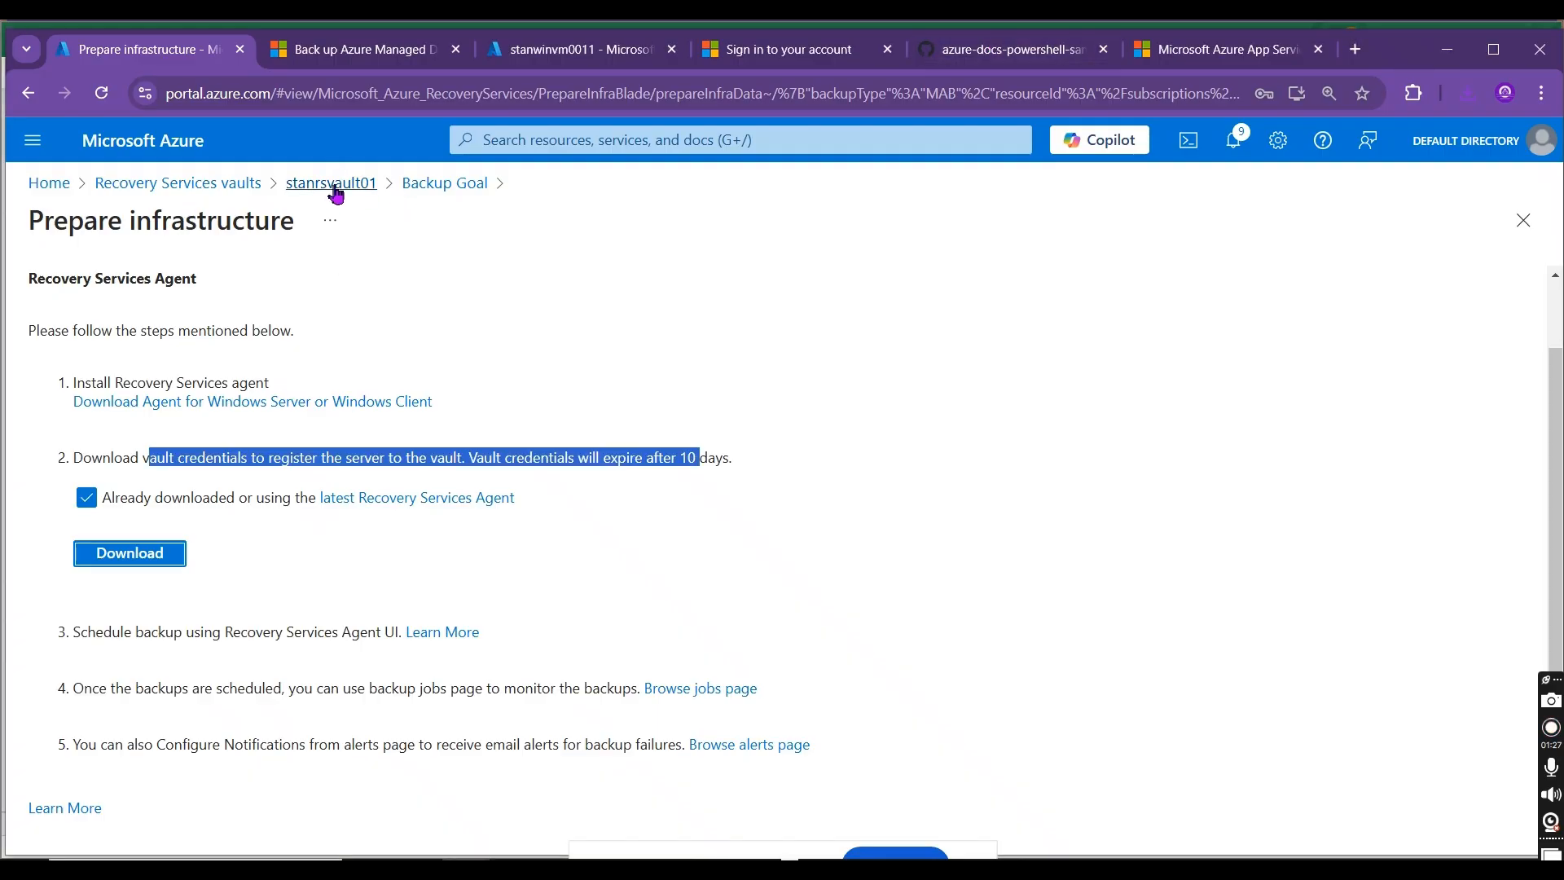
key(alt+Tab)
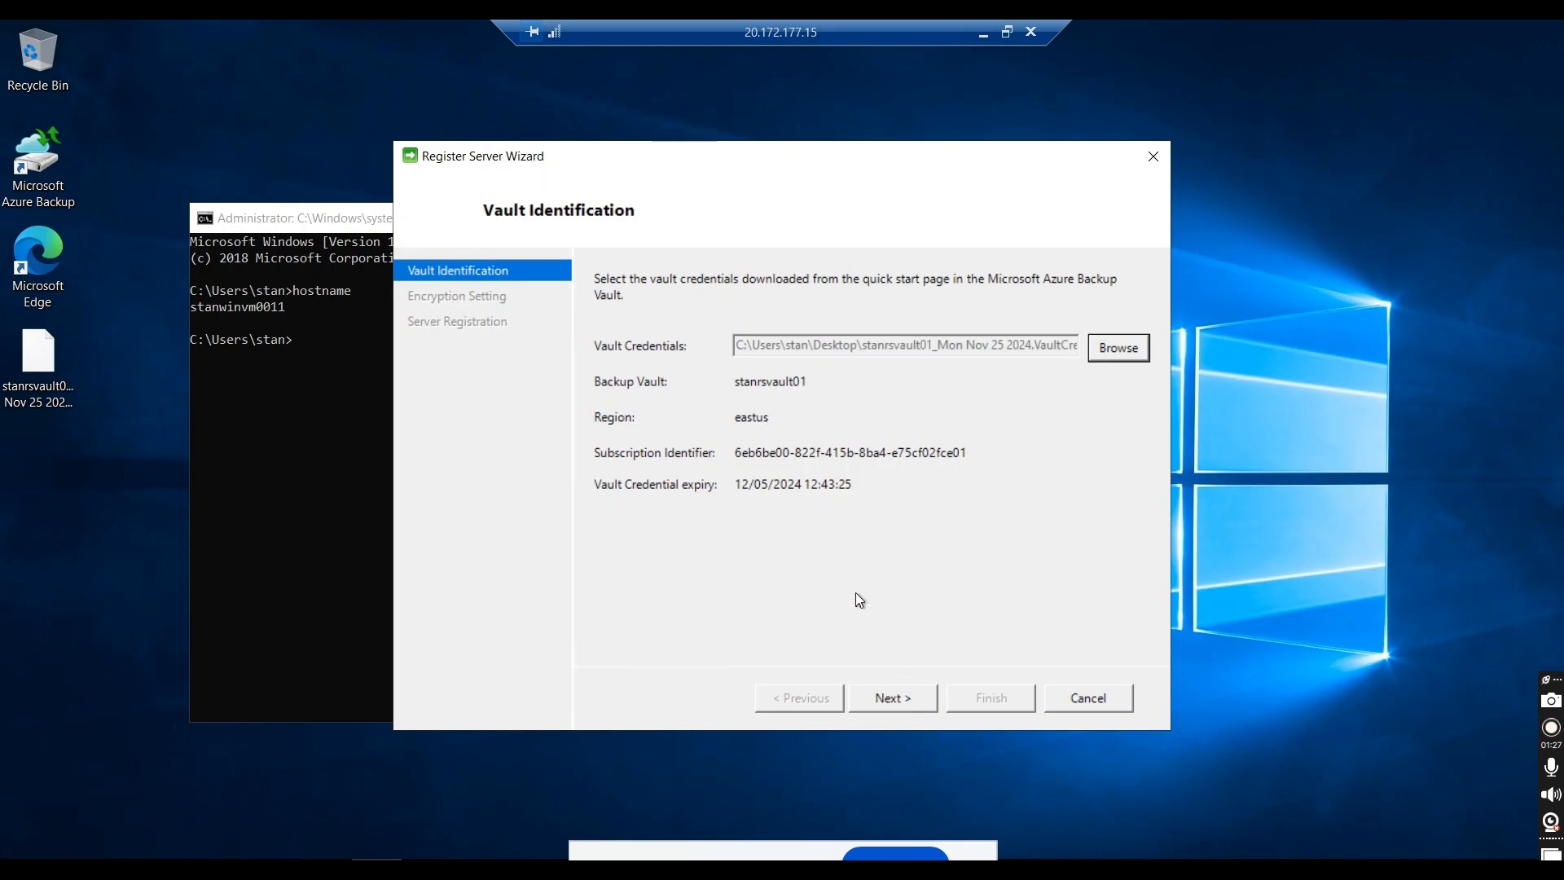
click(901, 701)
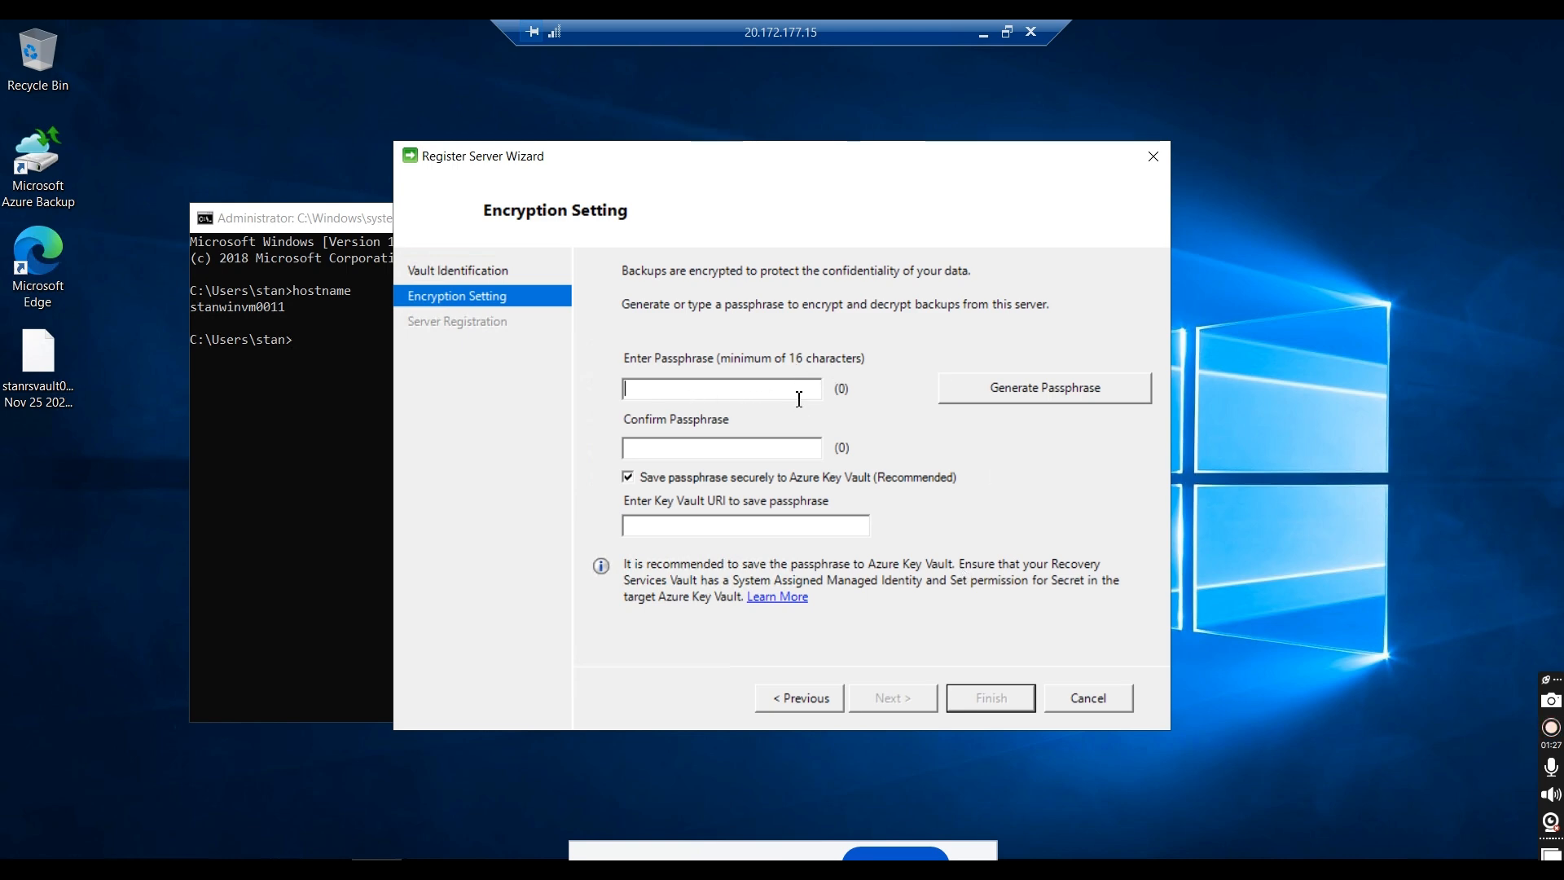
Step: Generate the encryption passphrase and opt out of saving it to Azure Key Vault, agreeing to proceed without it
click(1022, 394)
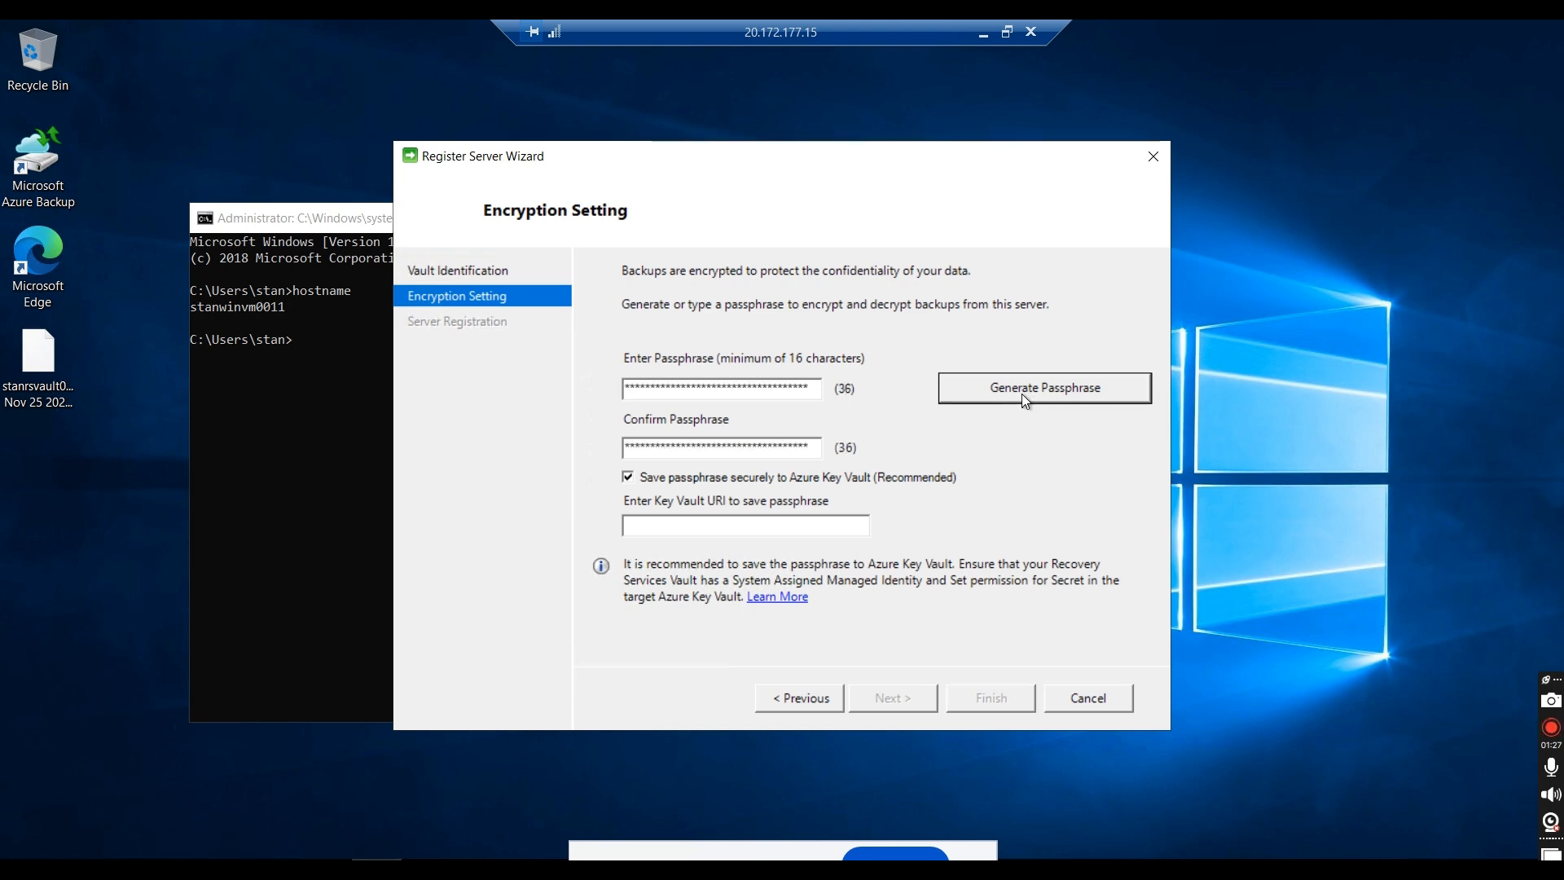
click(894, 481)
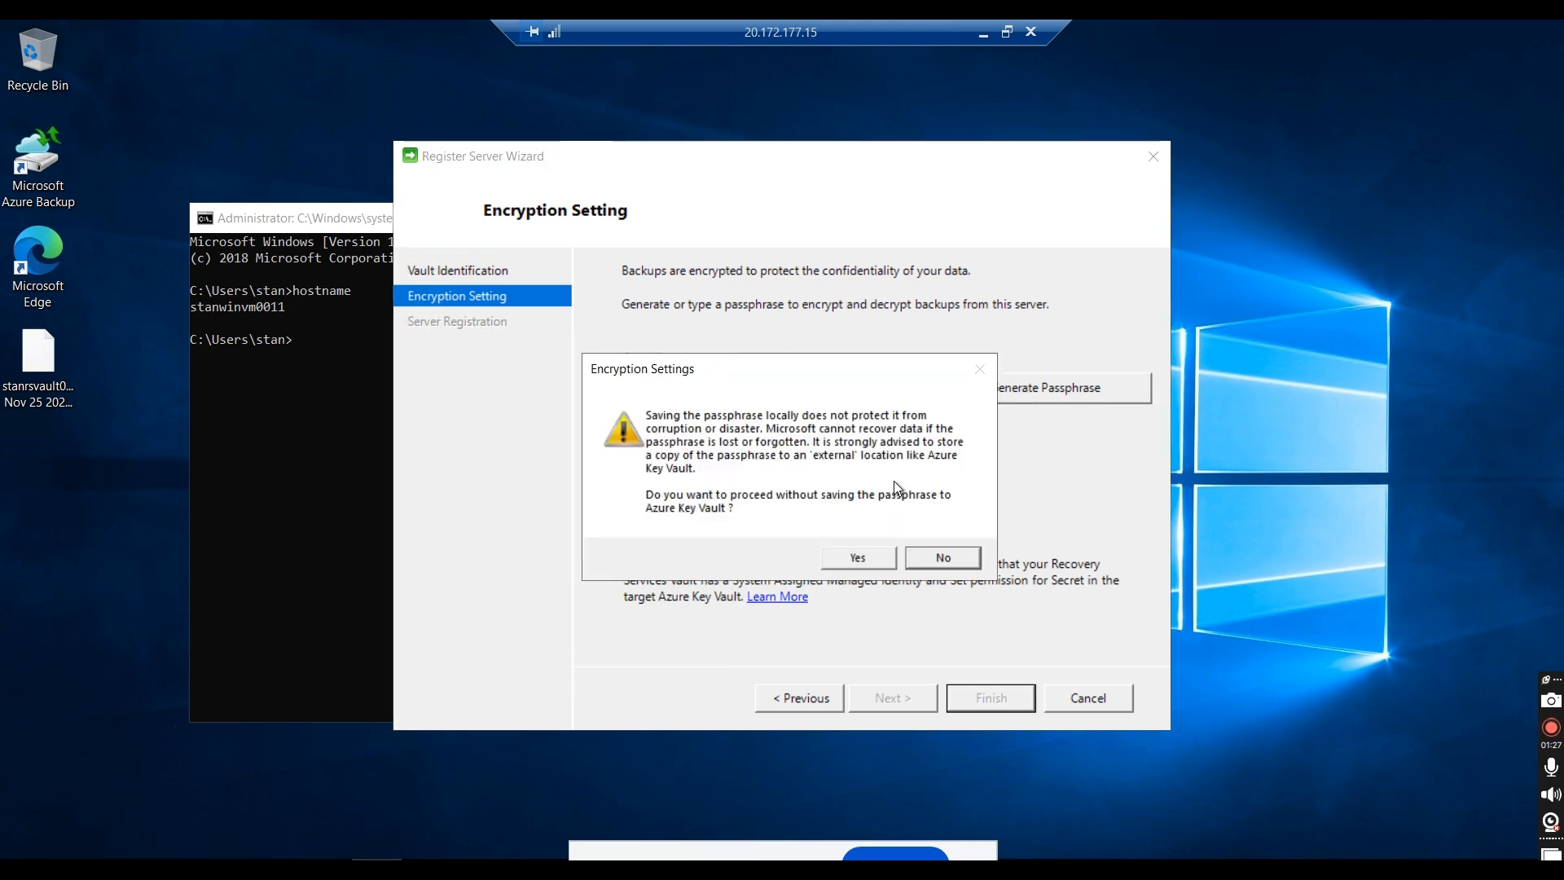
click(857, 557)
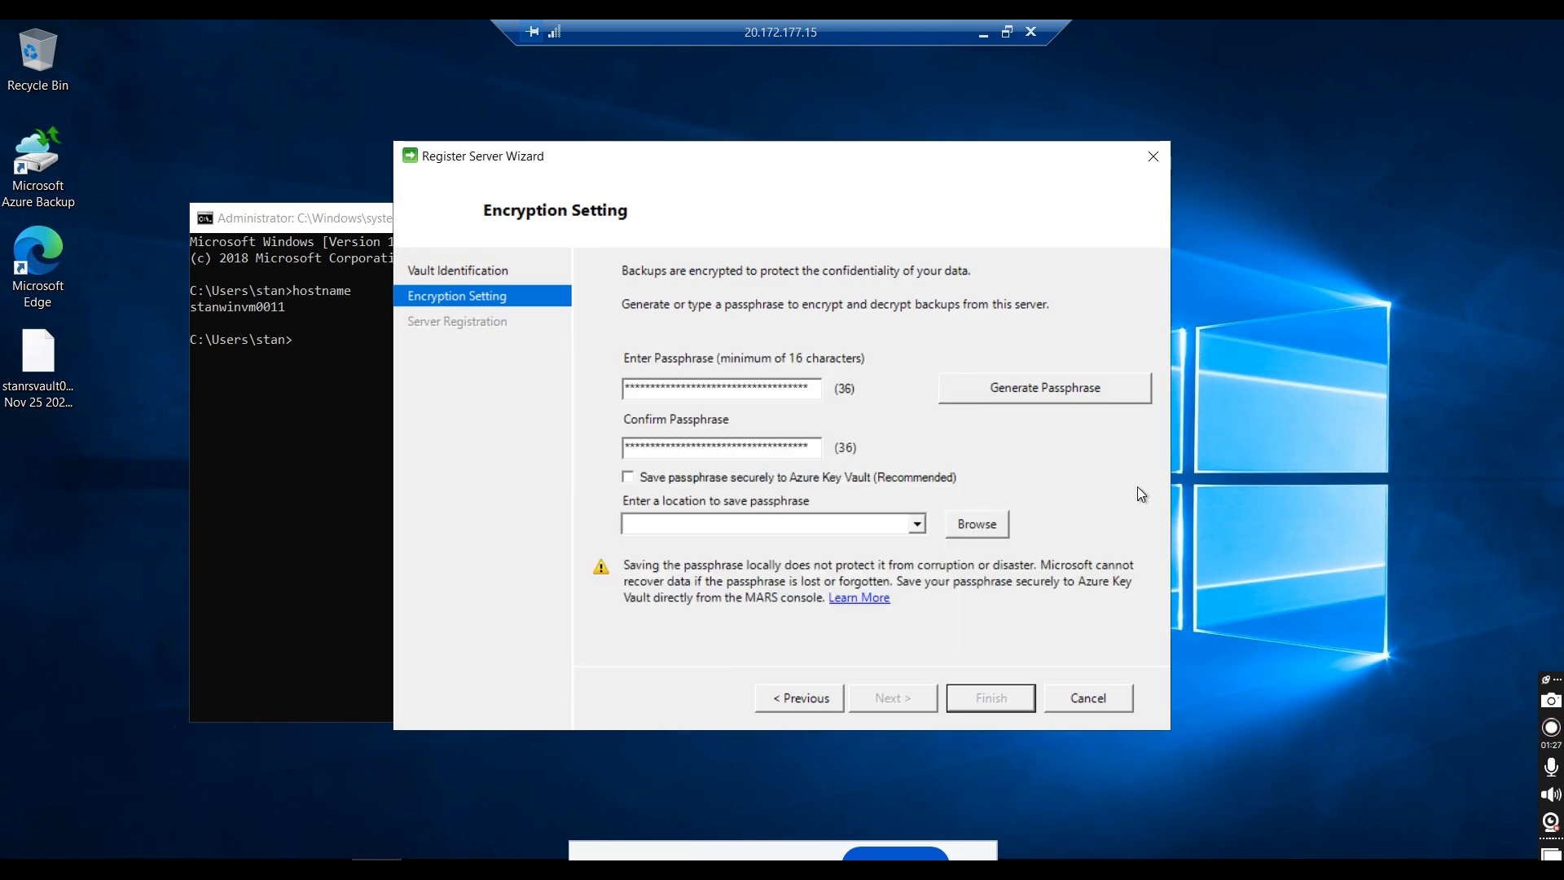
Step: Set D:\ (Temporary Storage) as the location for saving the passphrase and finish registering the server
click(989, 529)
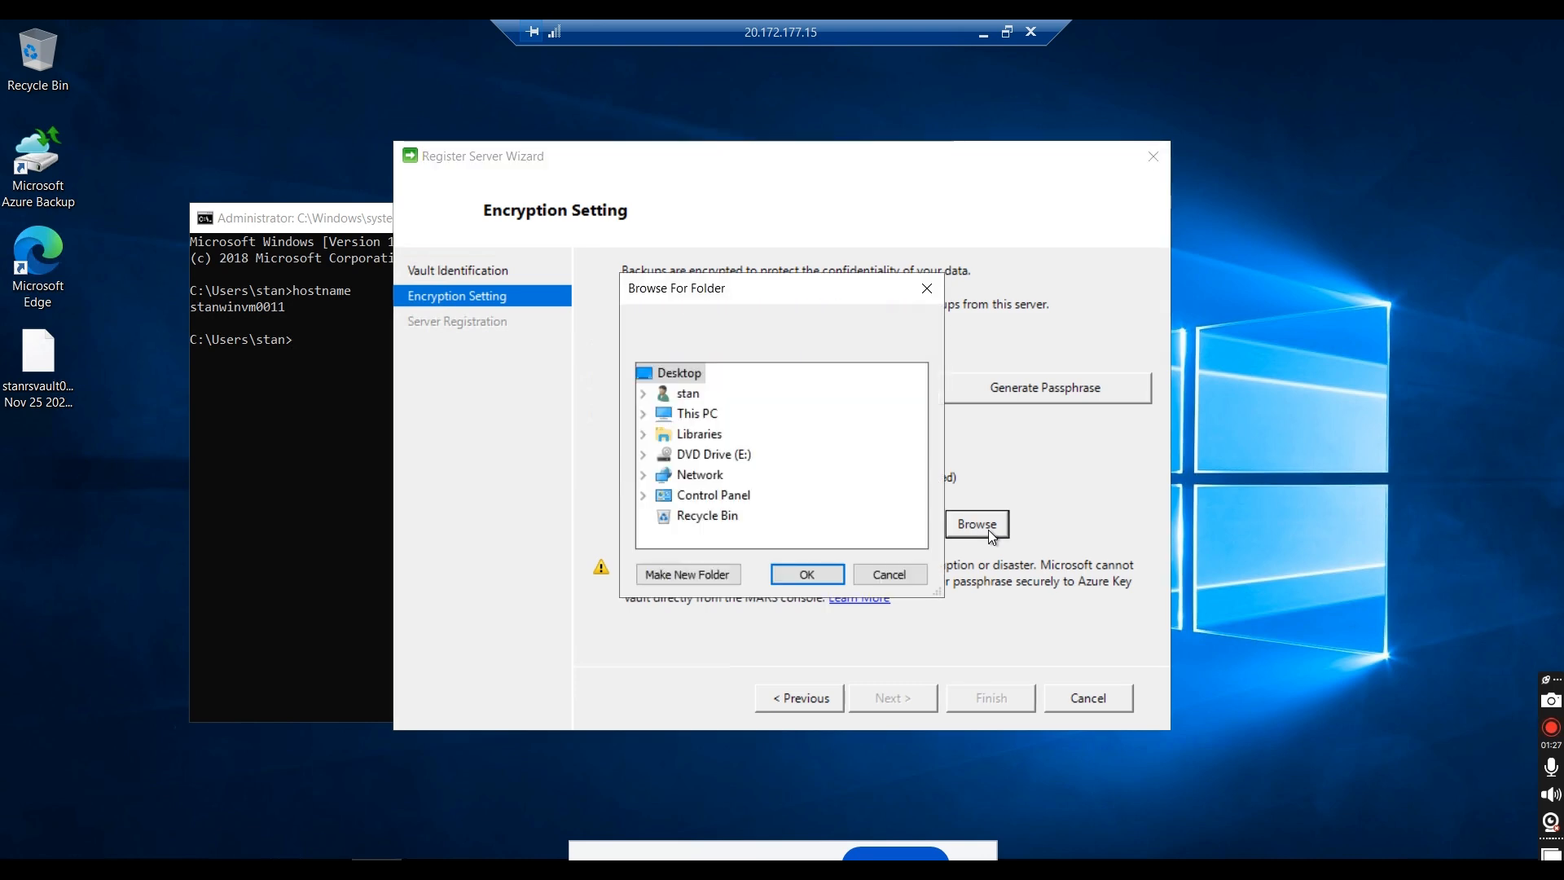
click(643, 414)
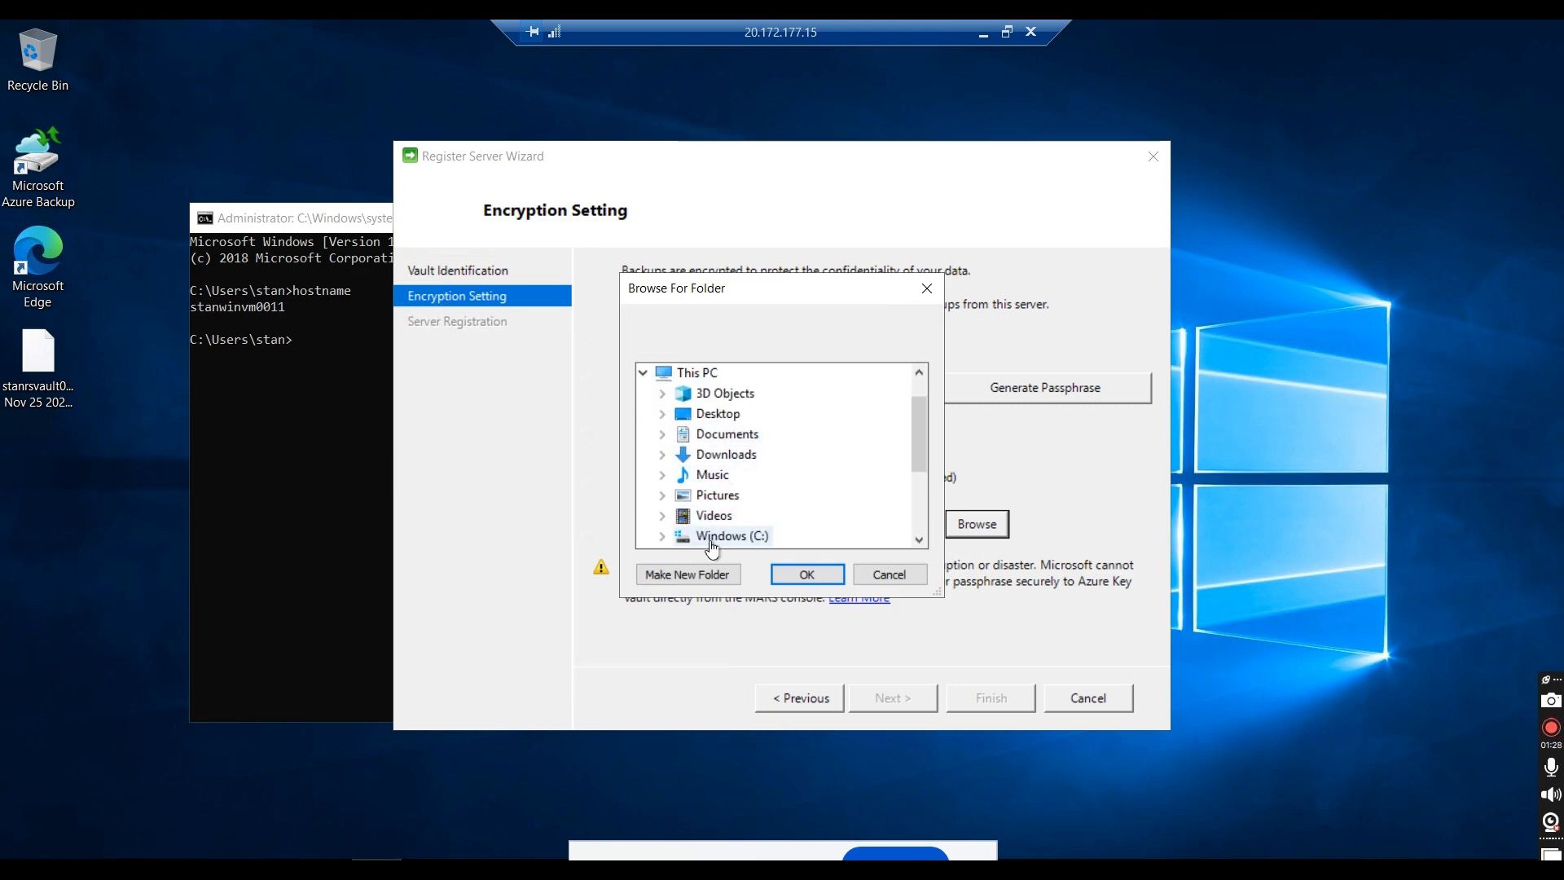
scroll(919, 447, down, 1)
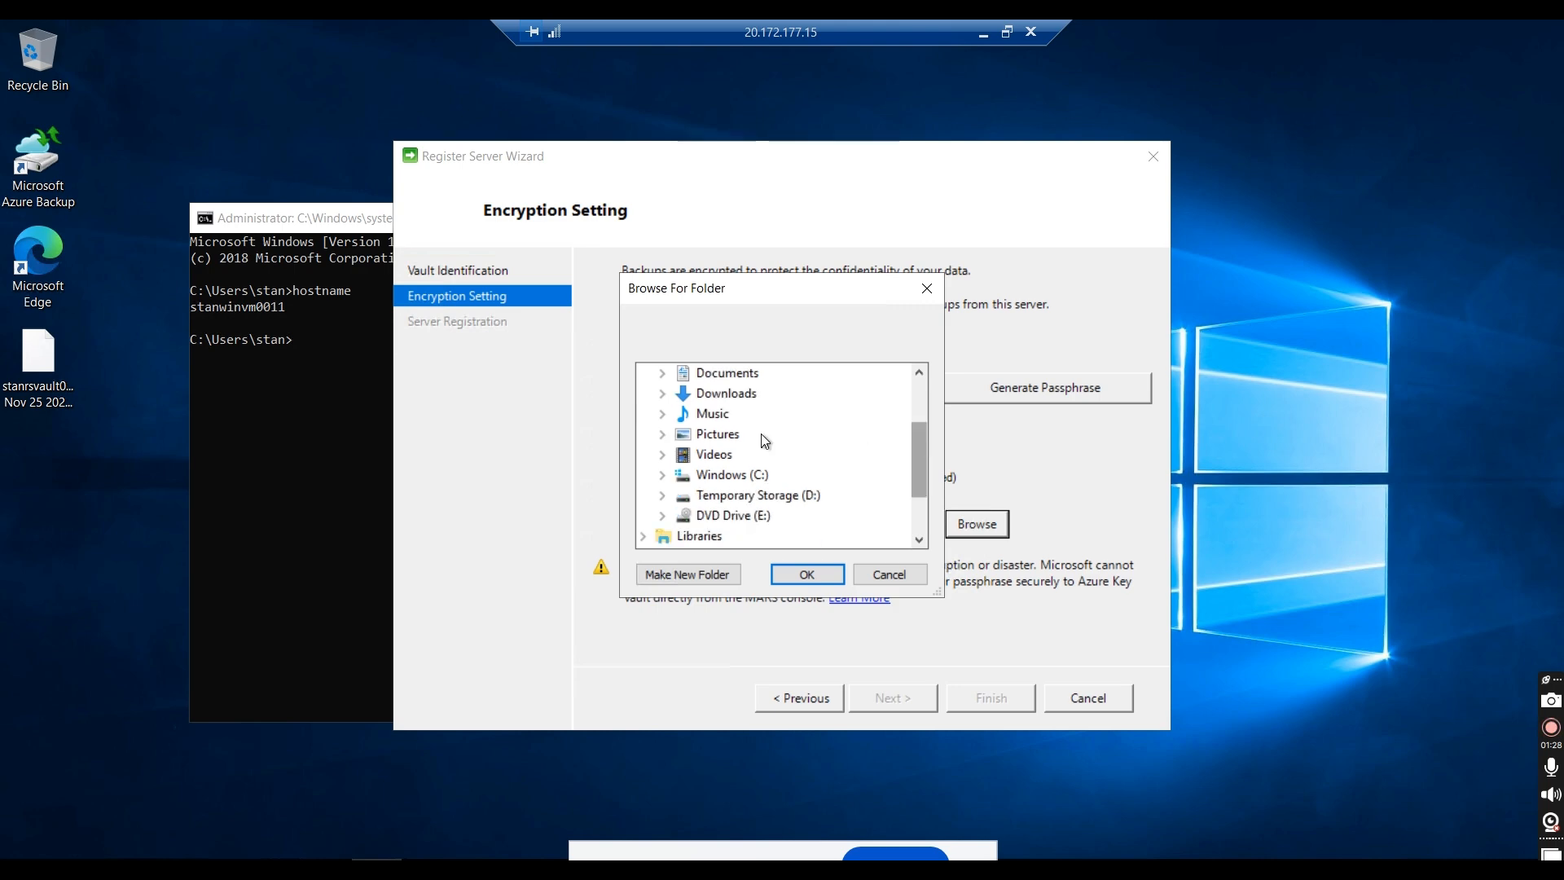
click(737, 496)
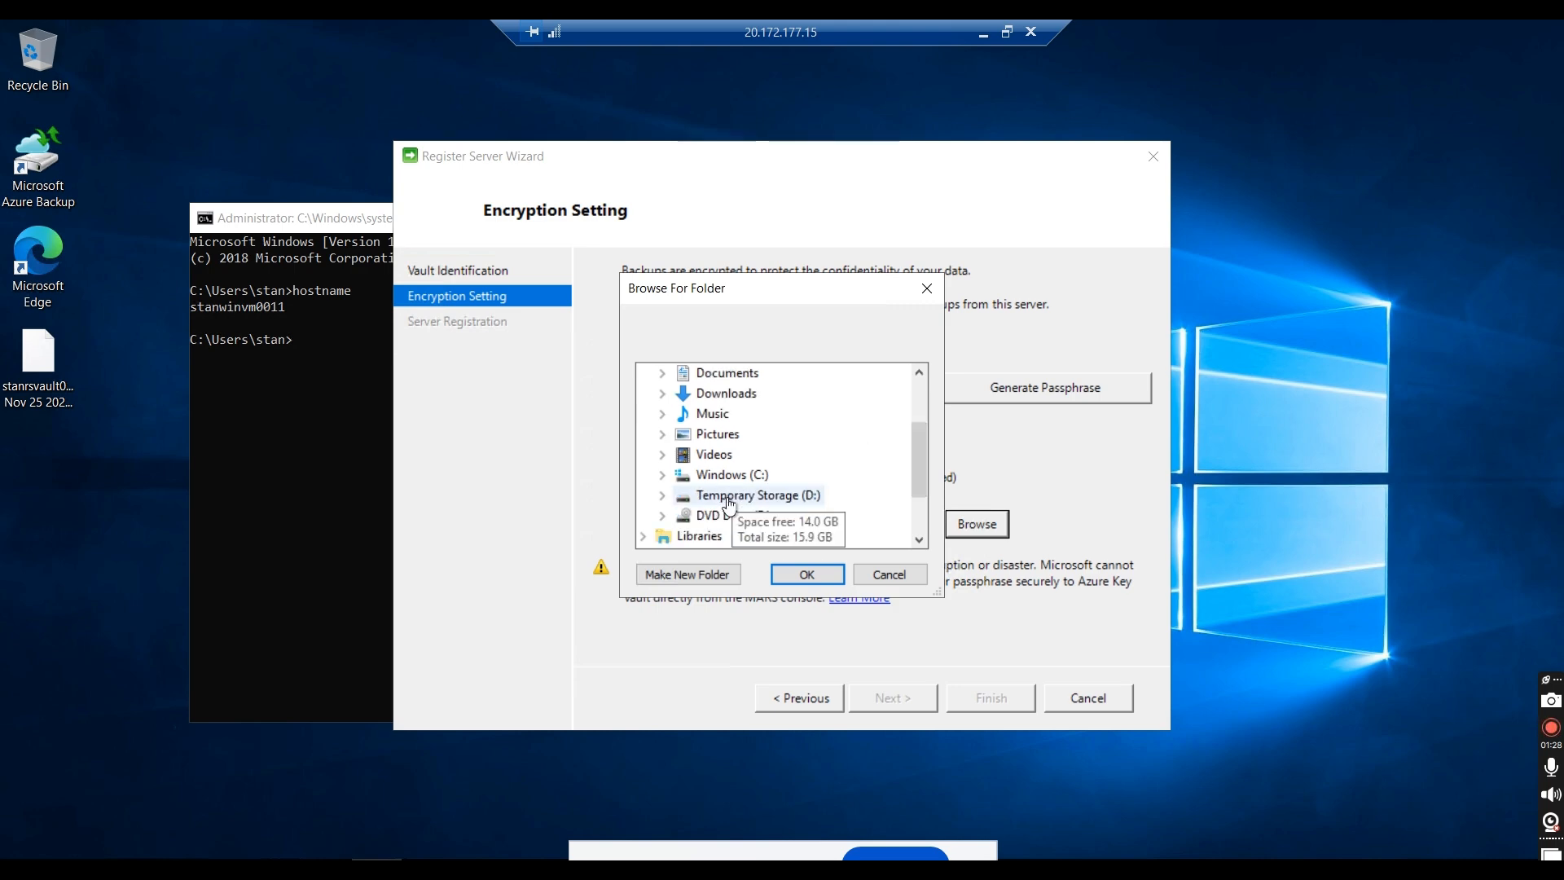
click(807, 575)
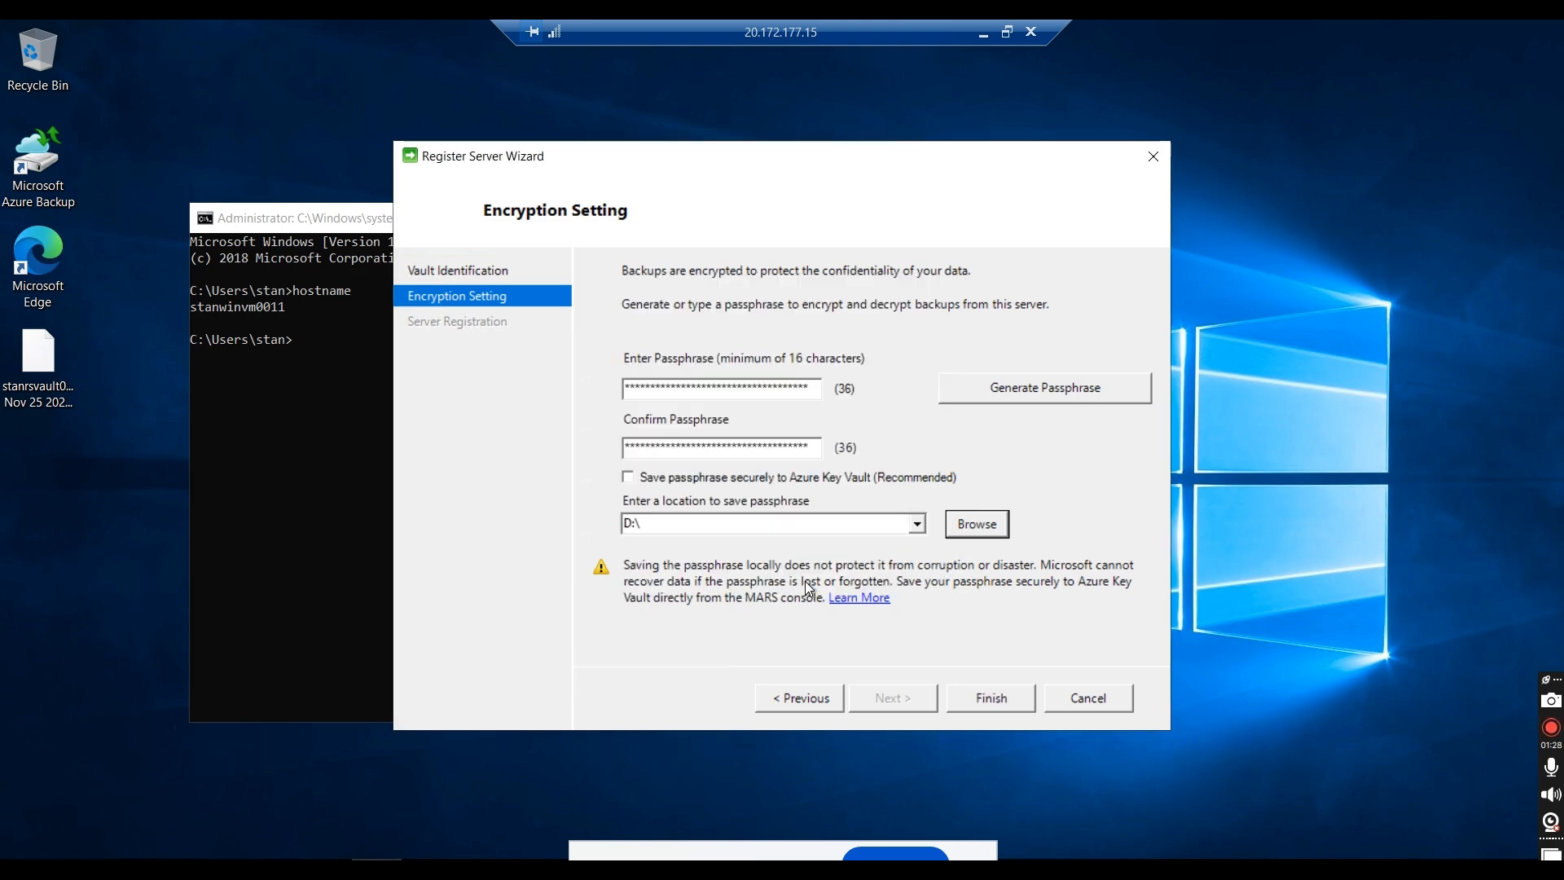
click(971, 698)
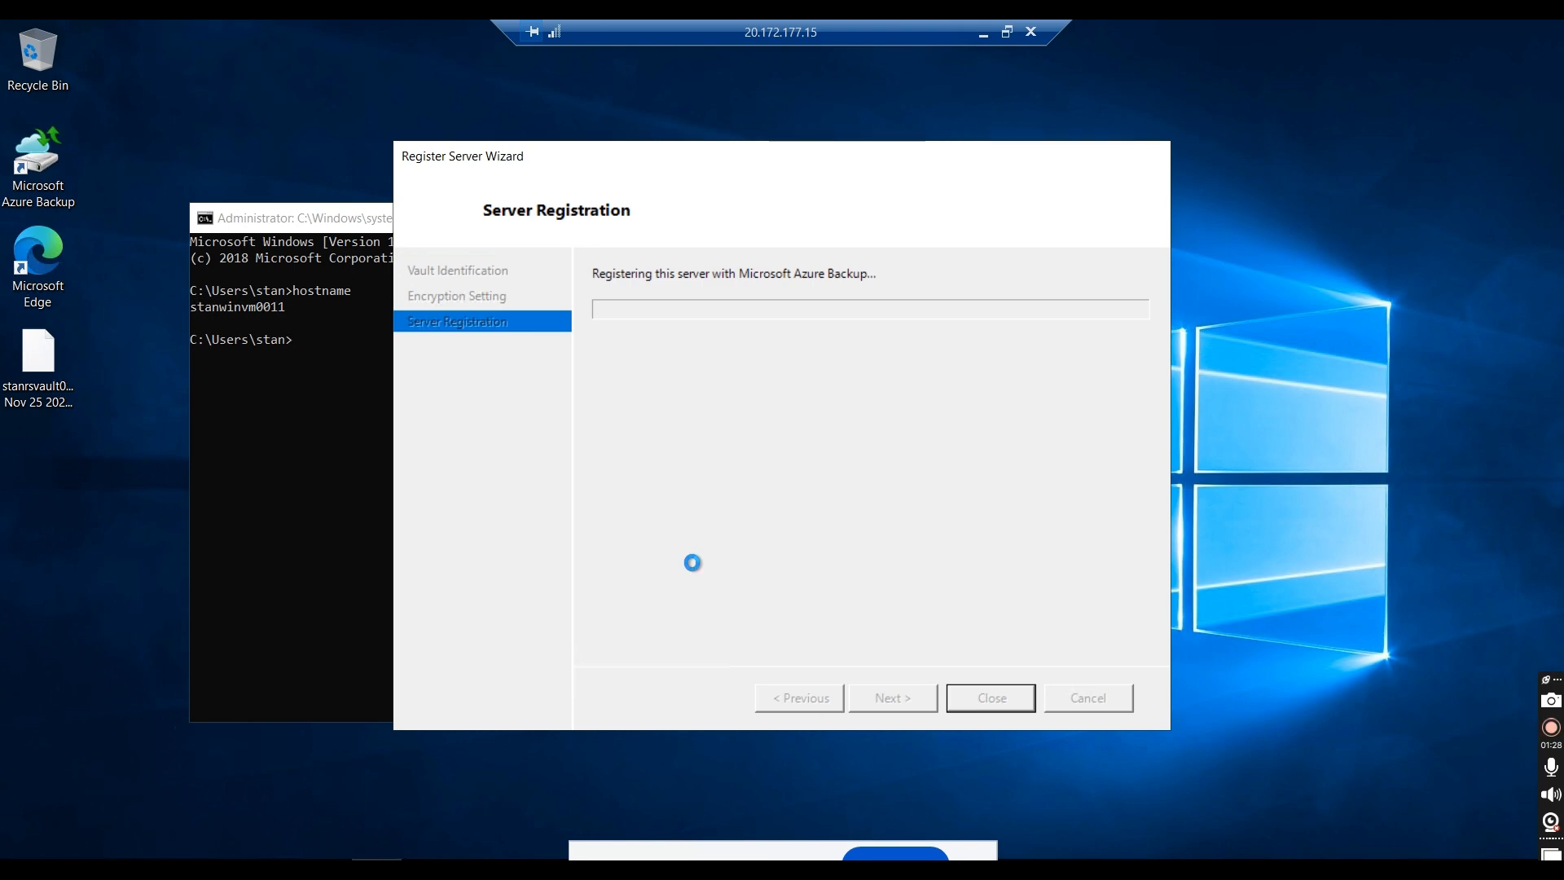
Step: Switch to the Azure portal and examine the Azure Backup Agent backup items of stanrsvault01 for the protected server's name
click(983, 33)
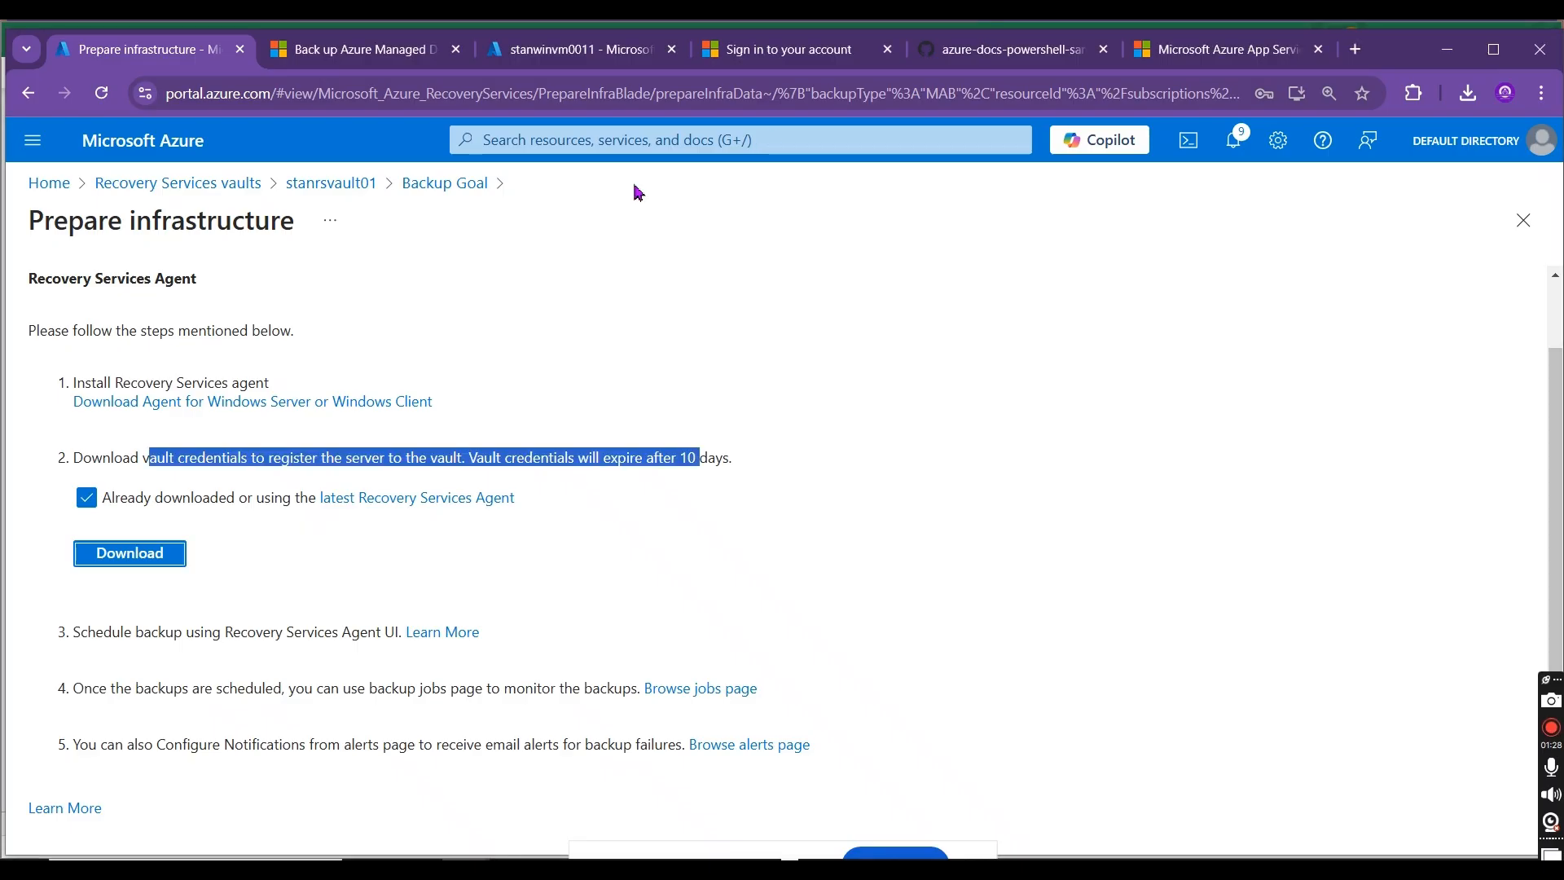
click(335, 192)
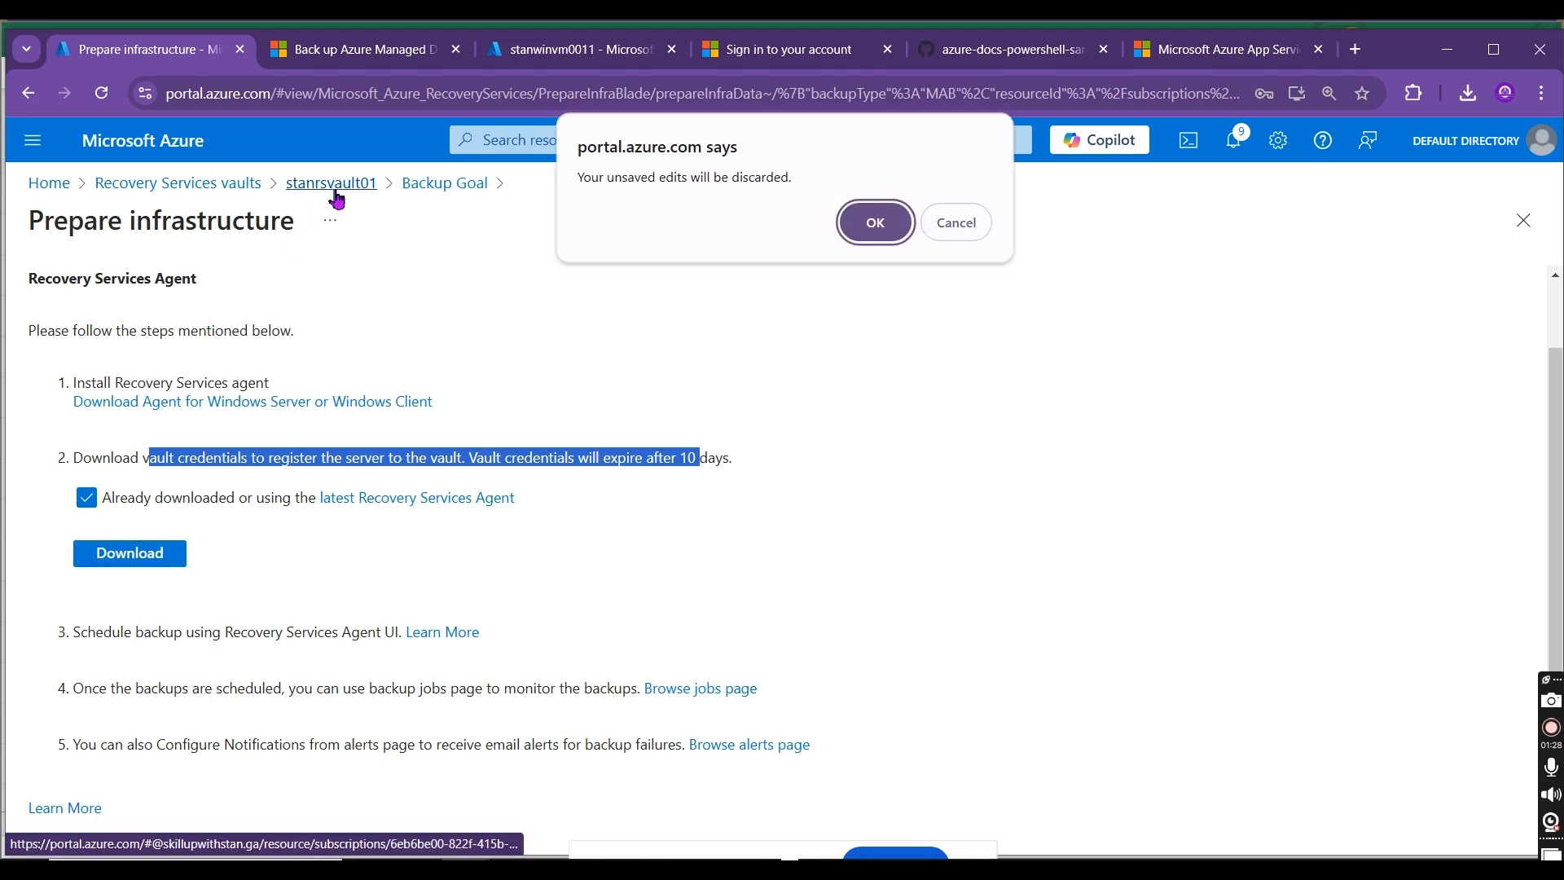
click(867, 231)
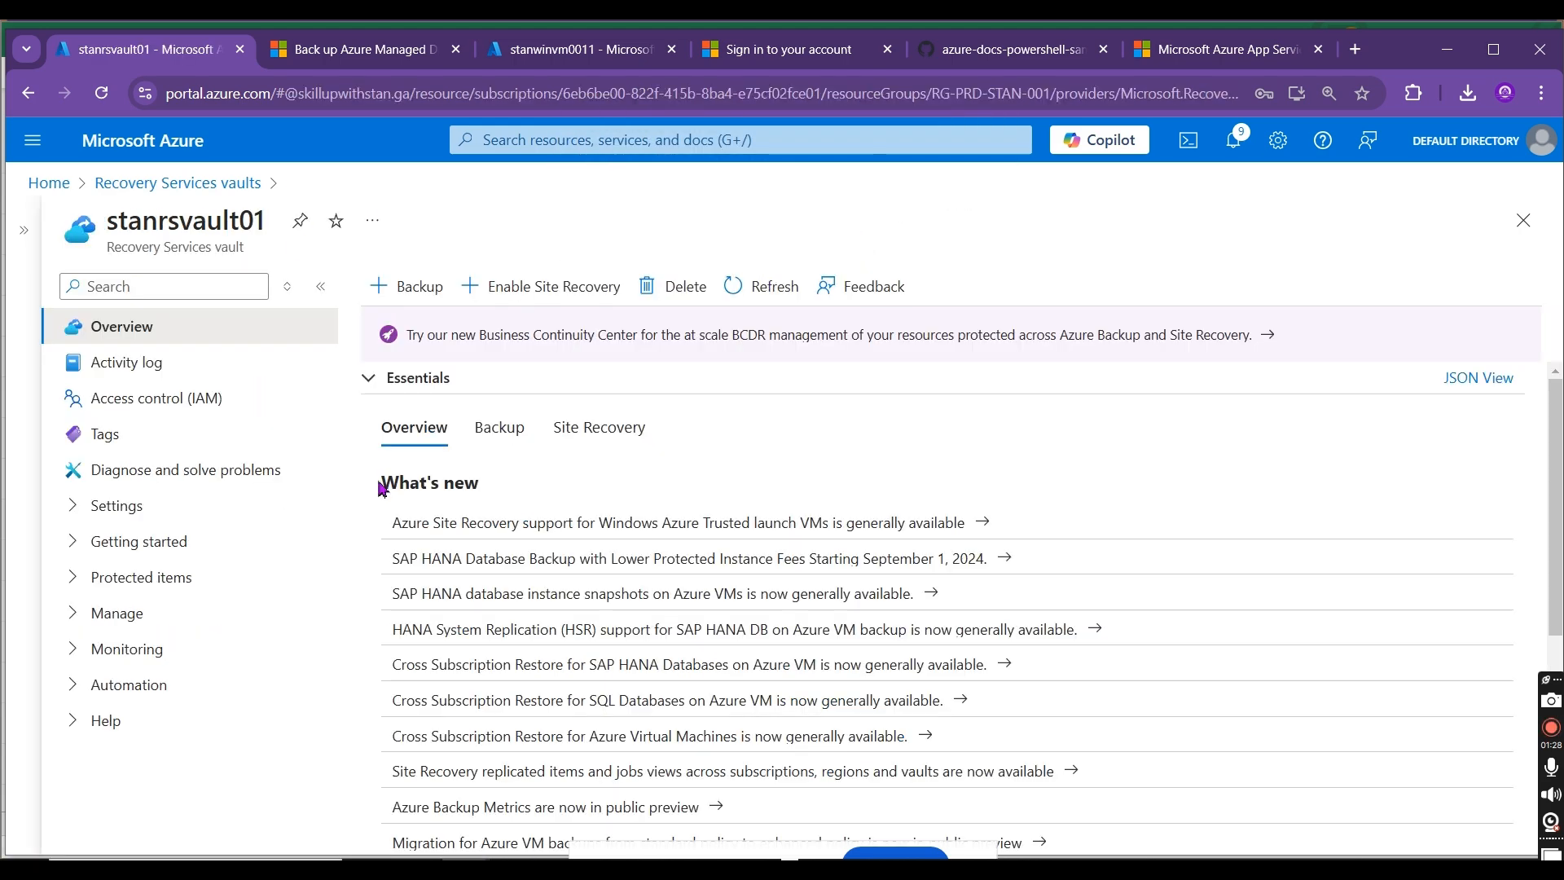
click(76, 511)
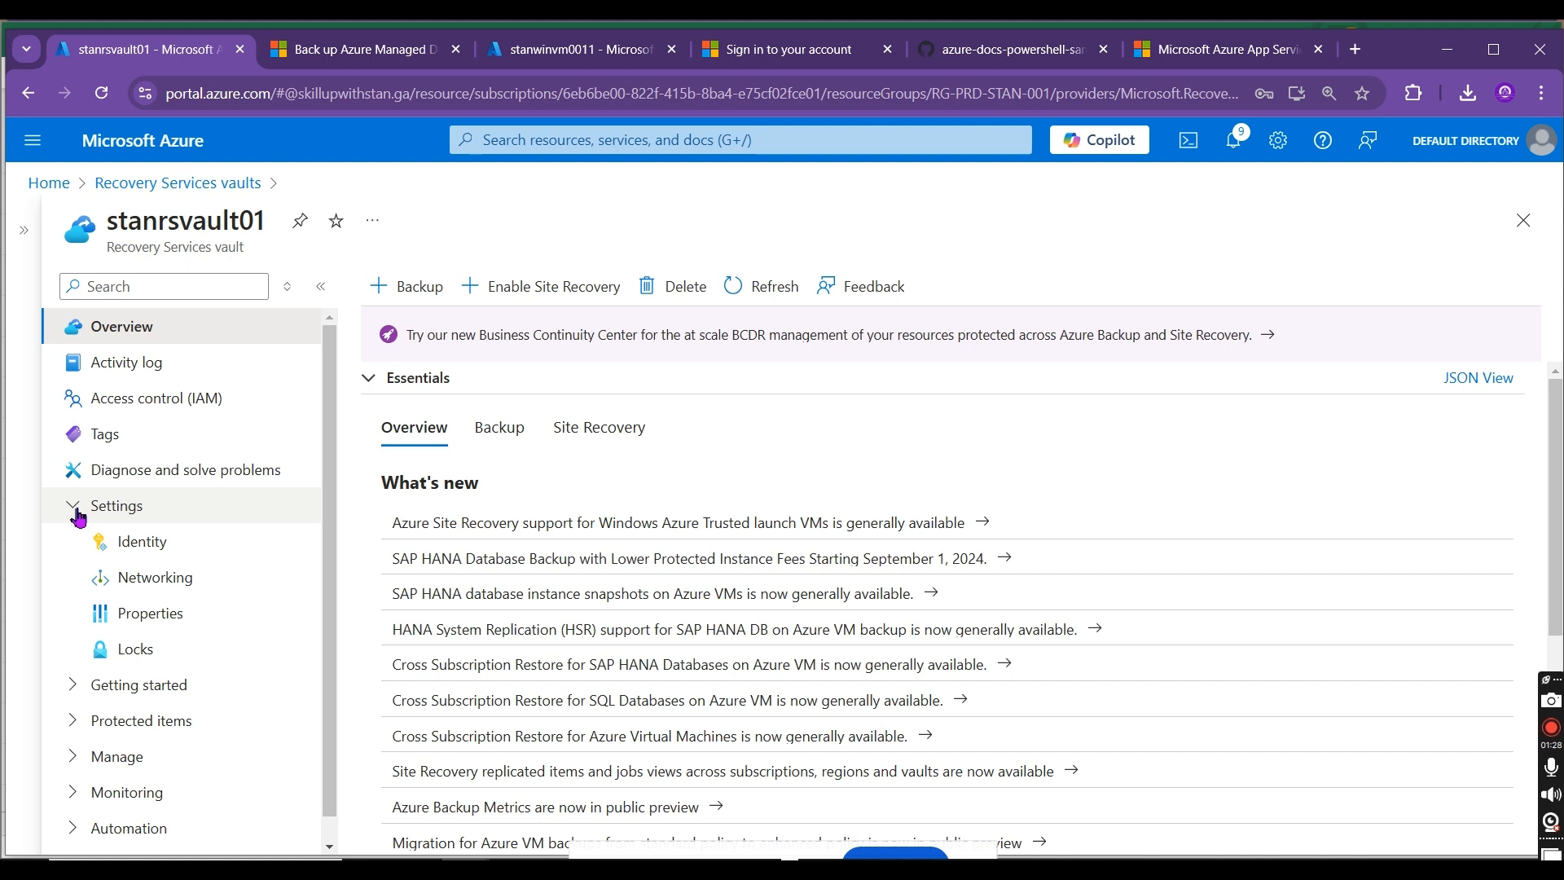
click(76, 512)
click(74, 574)
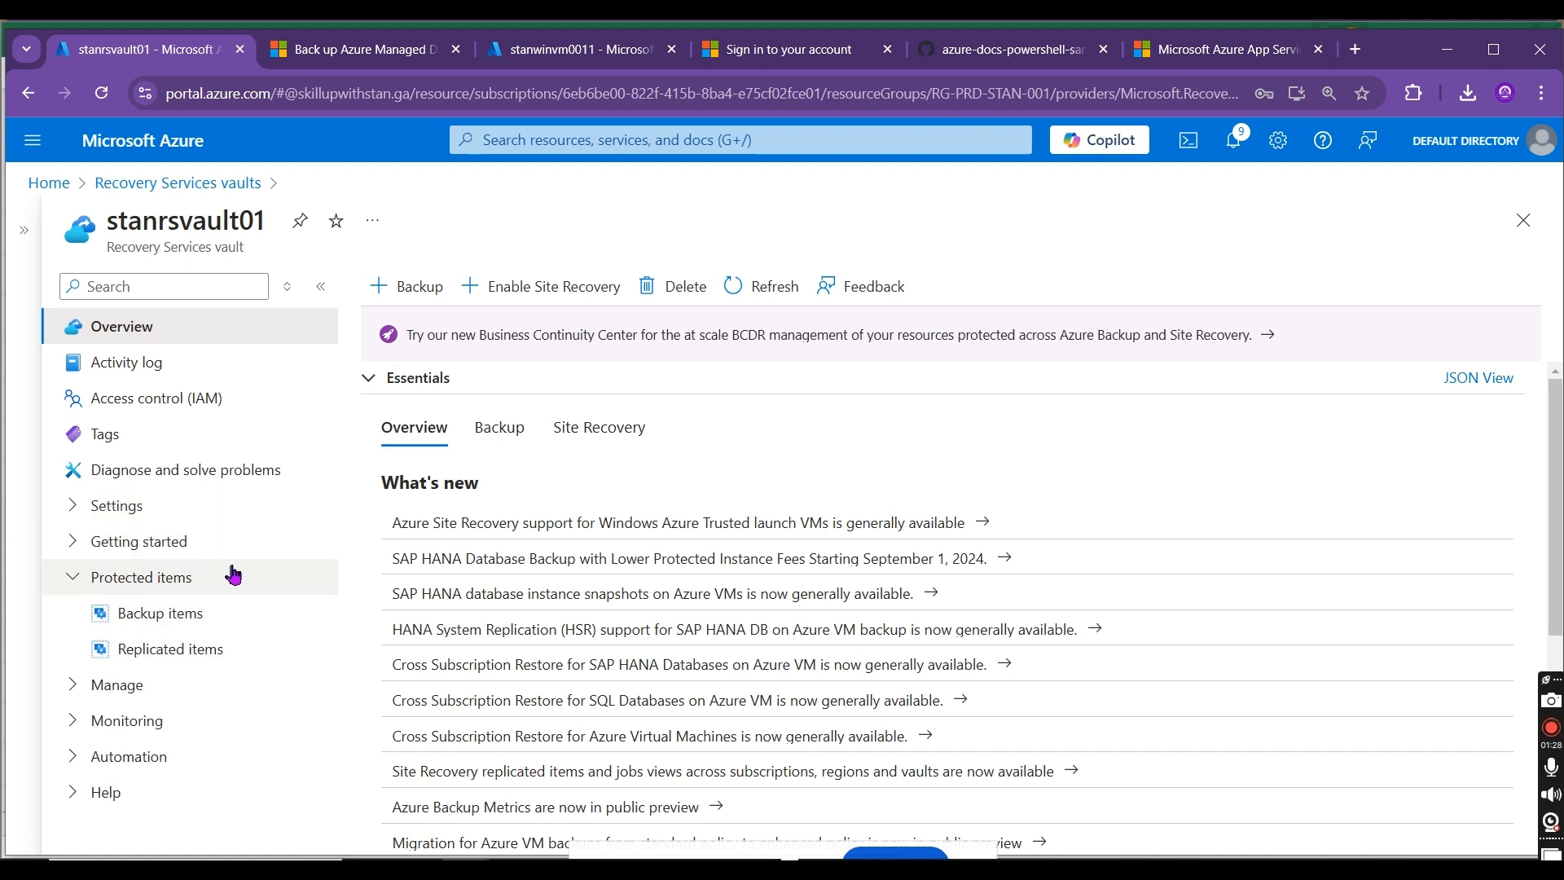
click(201, 622)
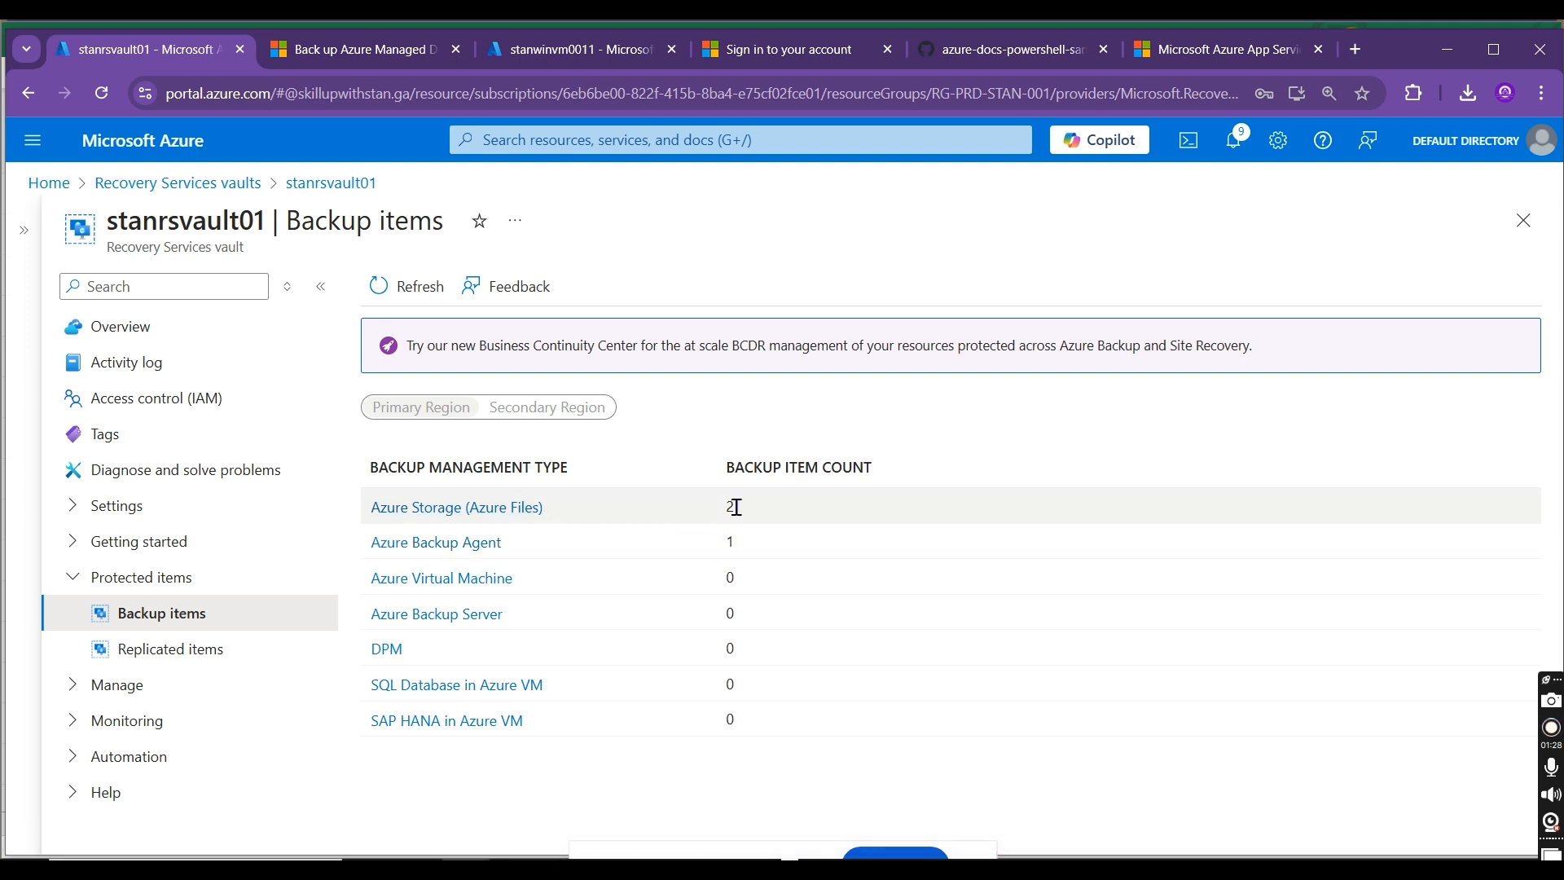
click(455, 543)
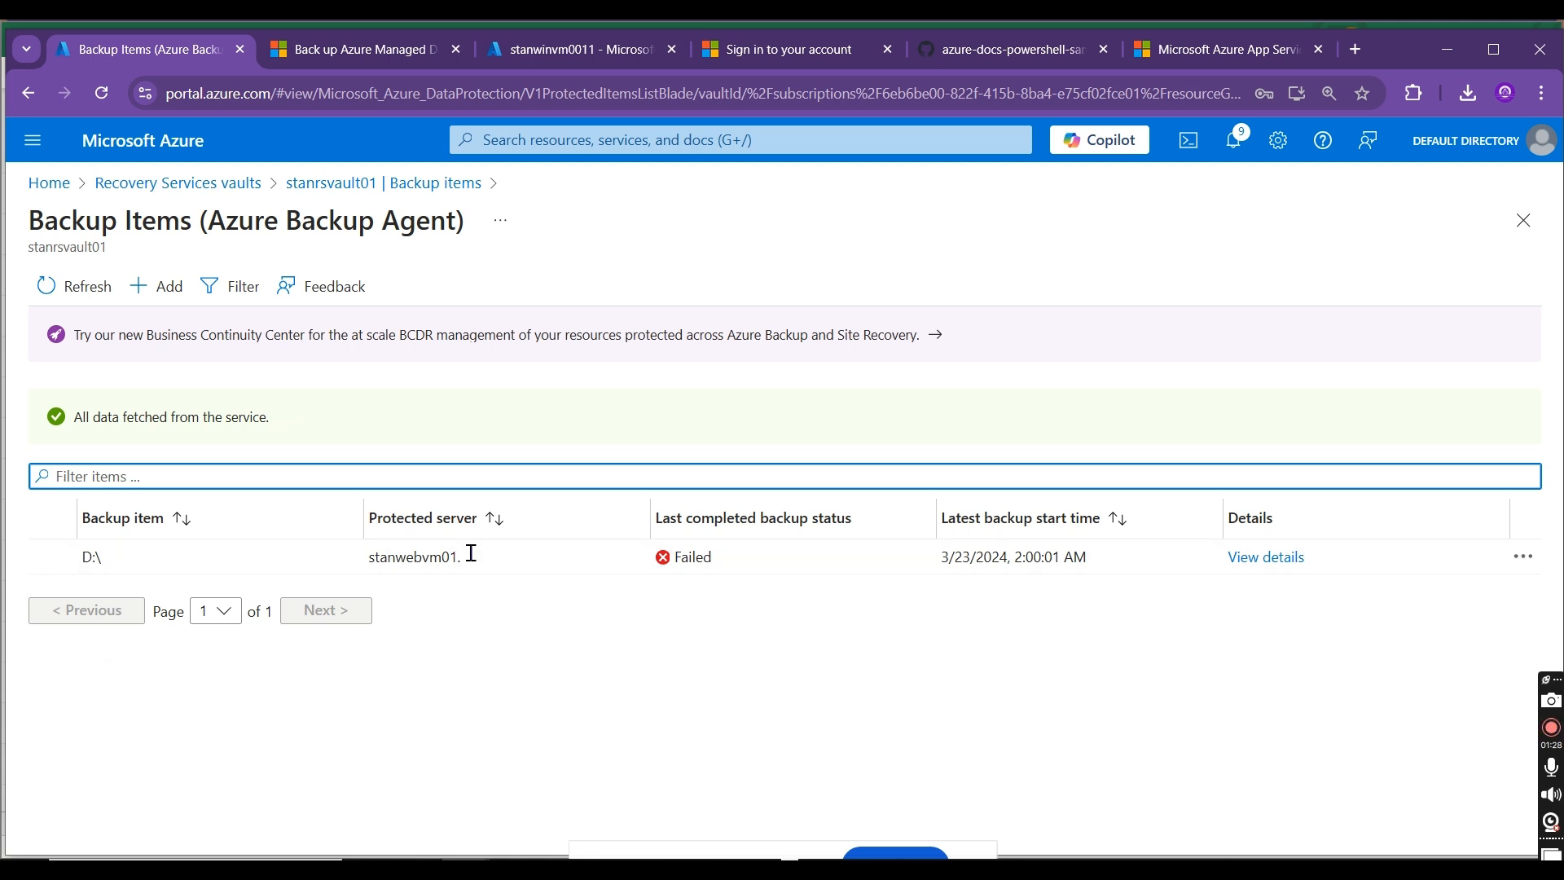
drag(370, 558, 498, 559)
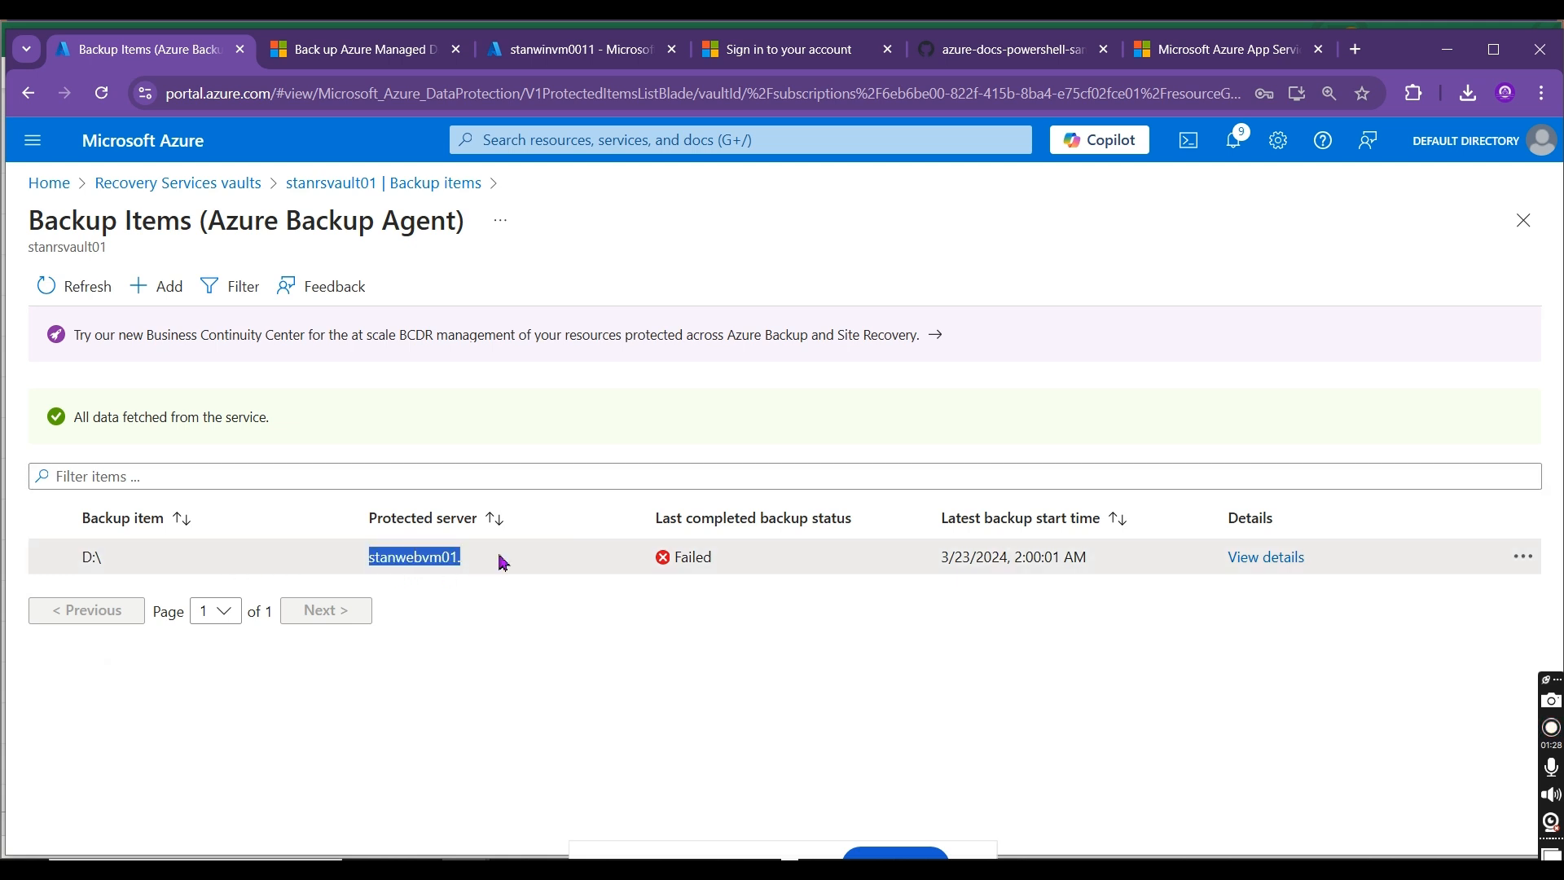
click(317, 197)
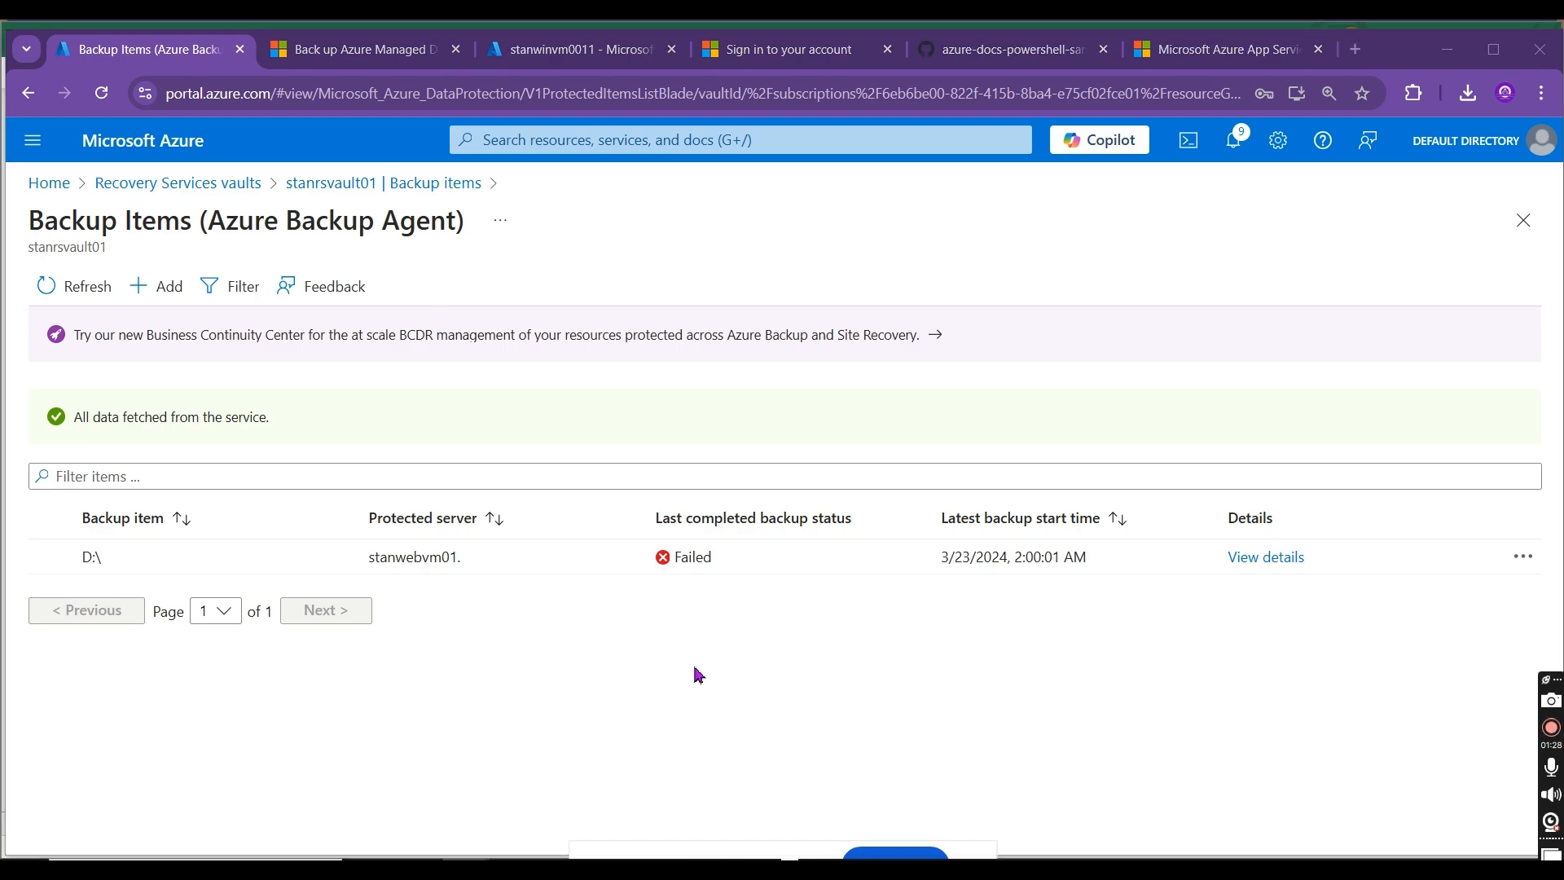
key(alt+Tab)
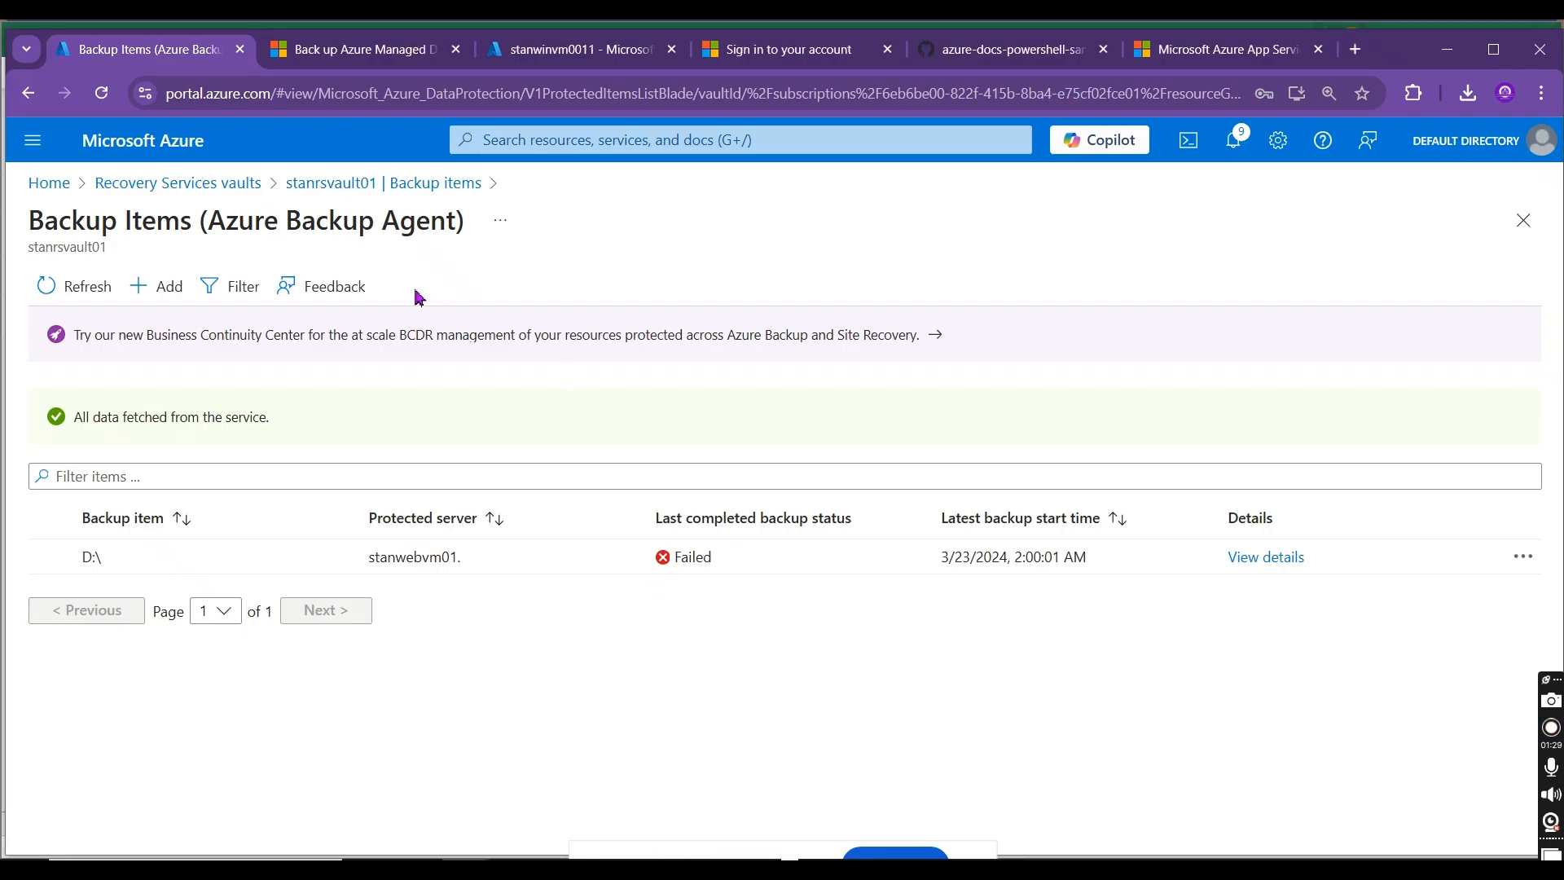
Step: Check the Backup Infrastructure of stanrsvault01 for STANWINVM0011 among the servers protected by Azure Backup Agent
click(377, 184)
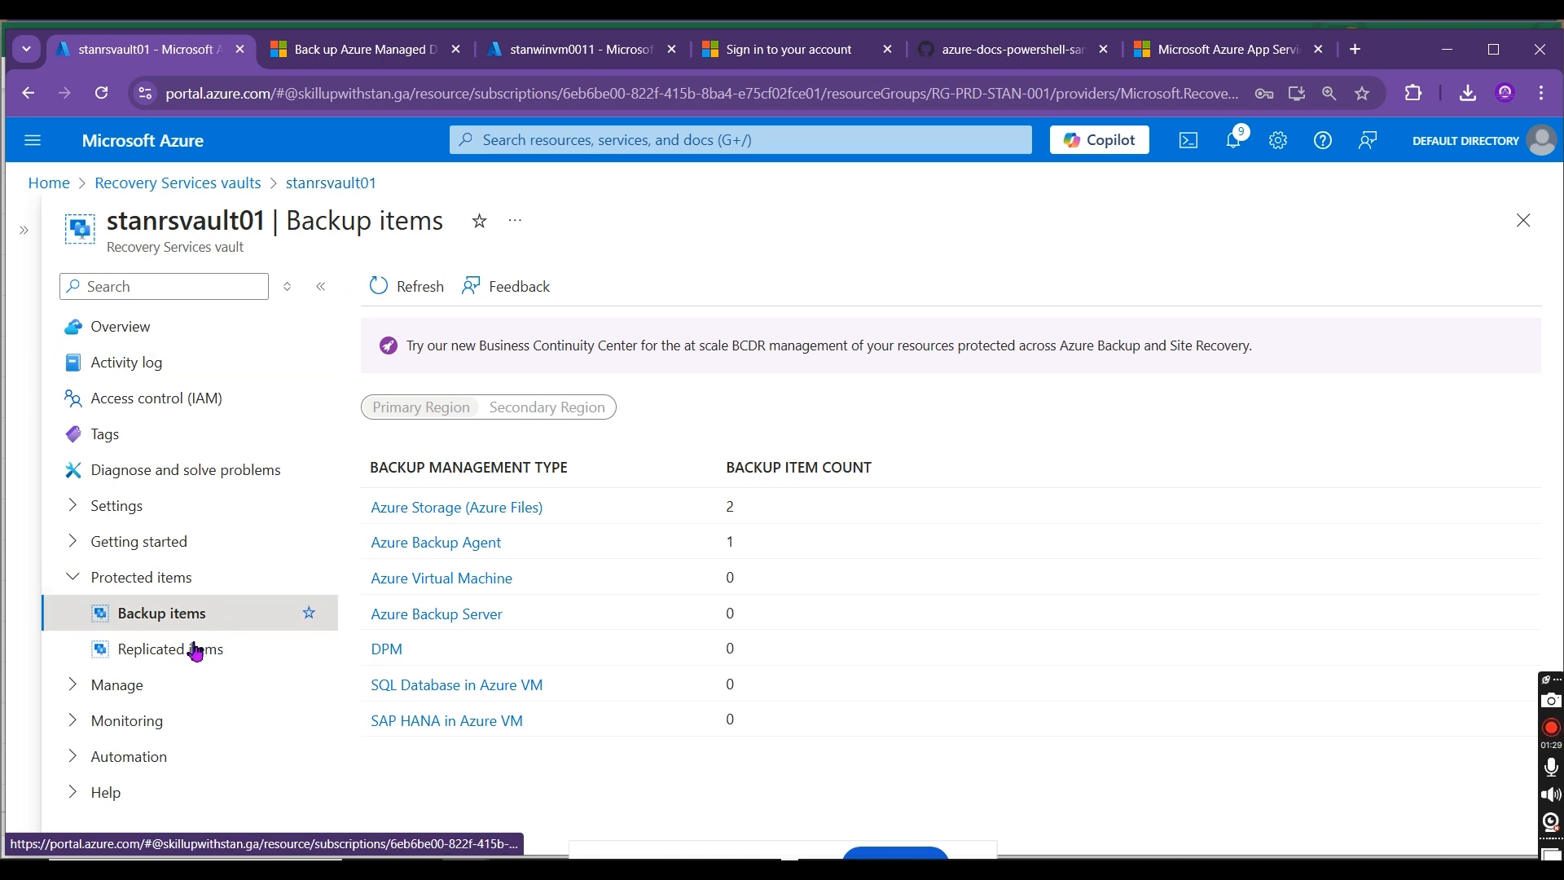
click(141, 686)
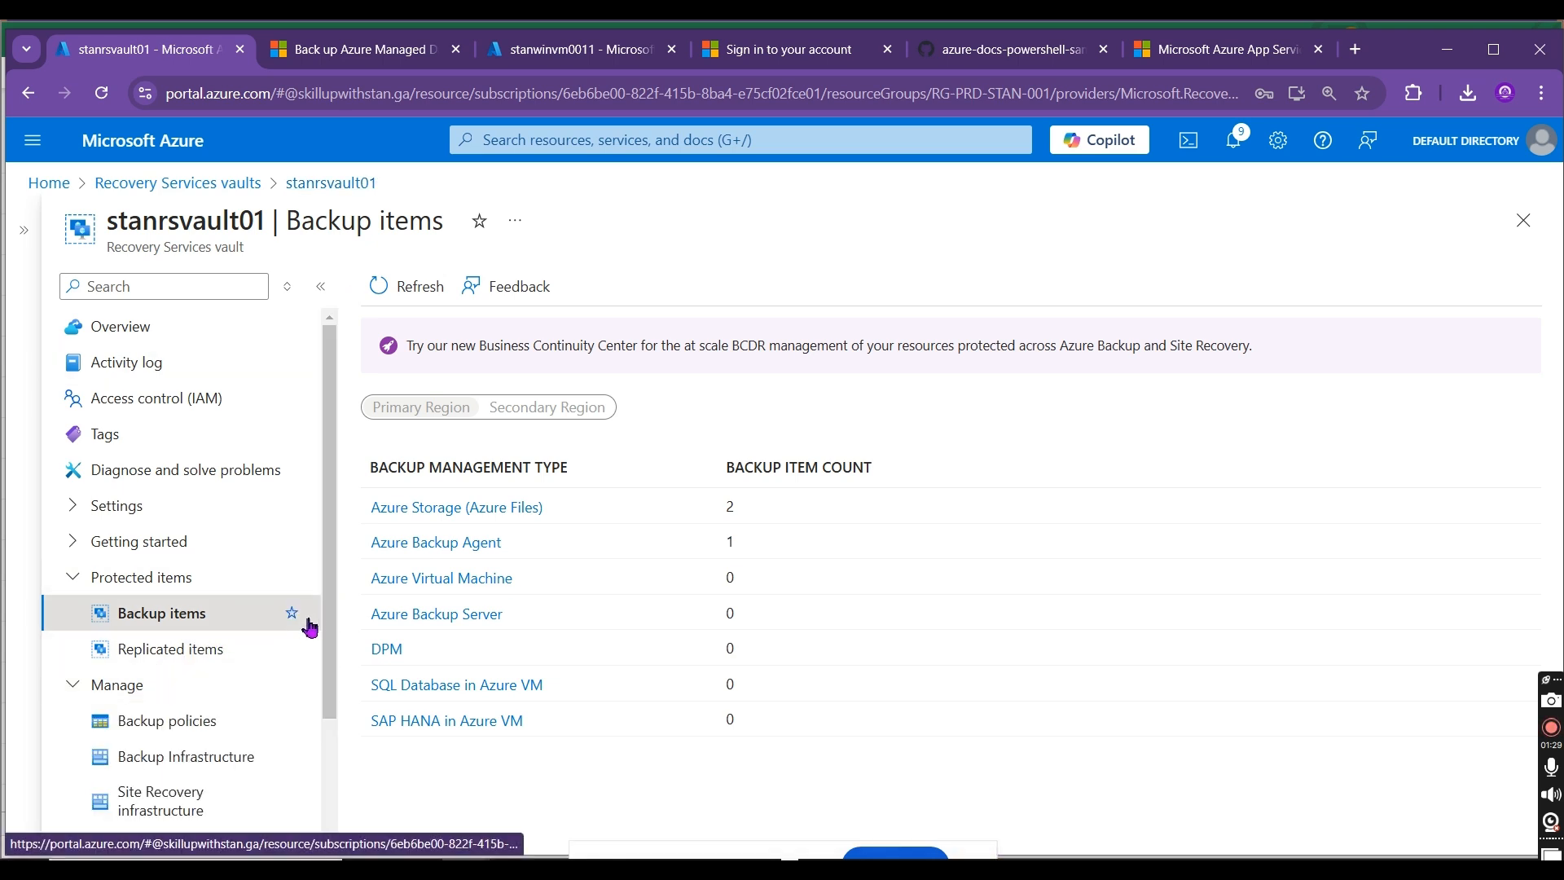
drag(324, 593, 320, 772)
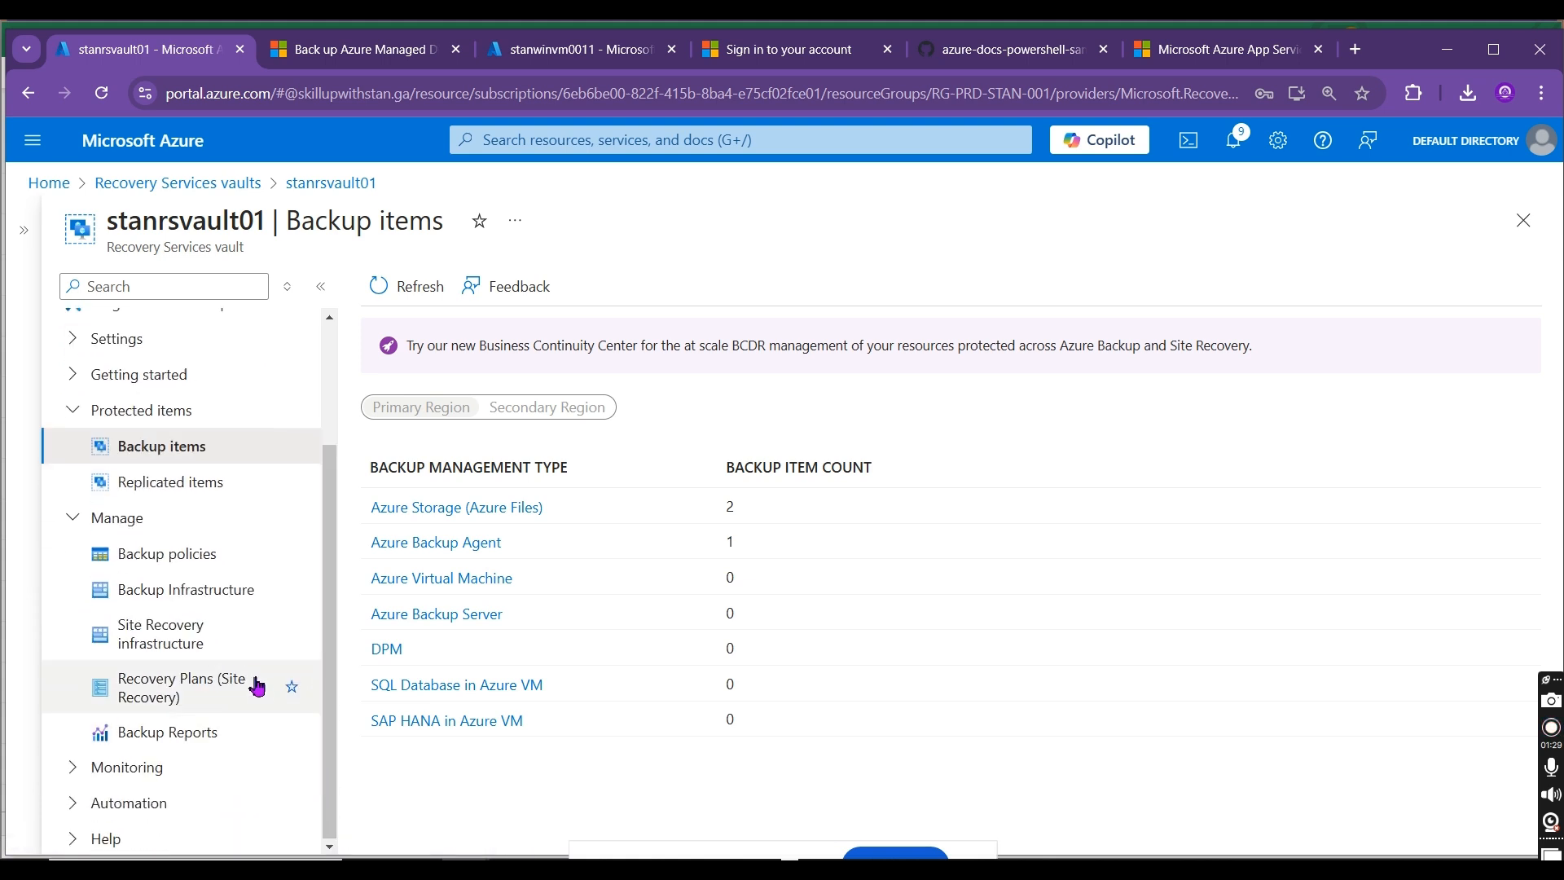
click(208, 601)
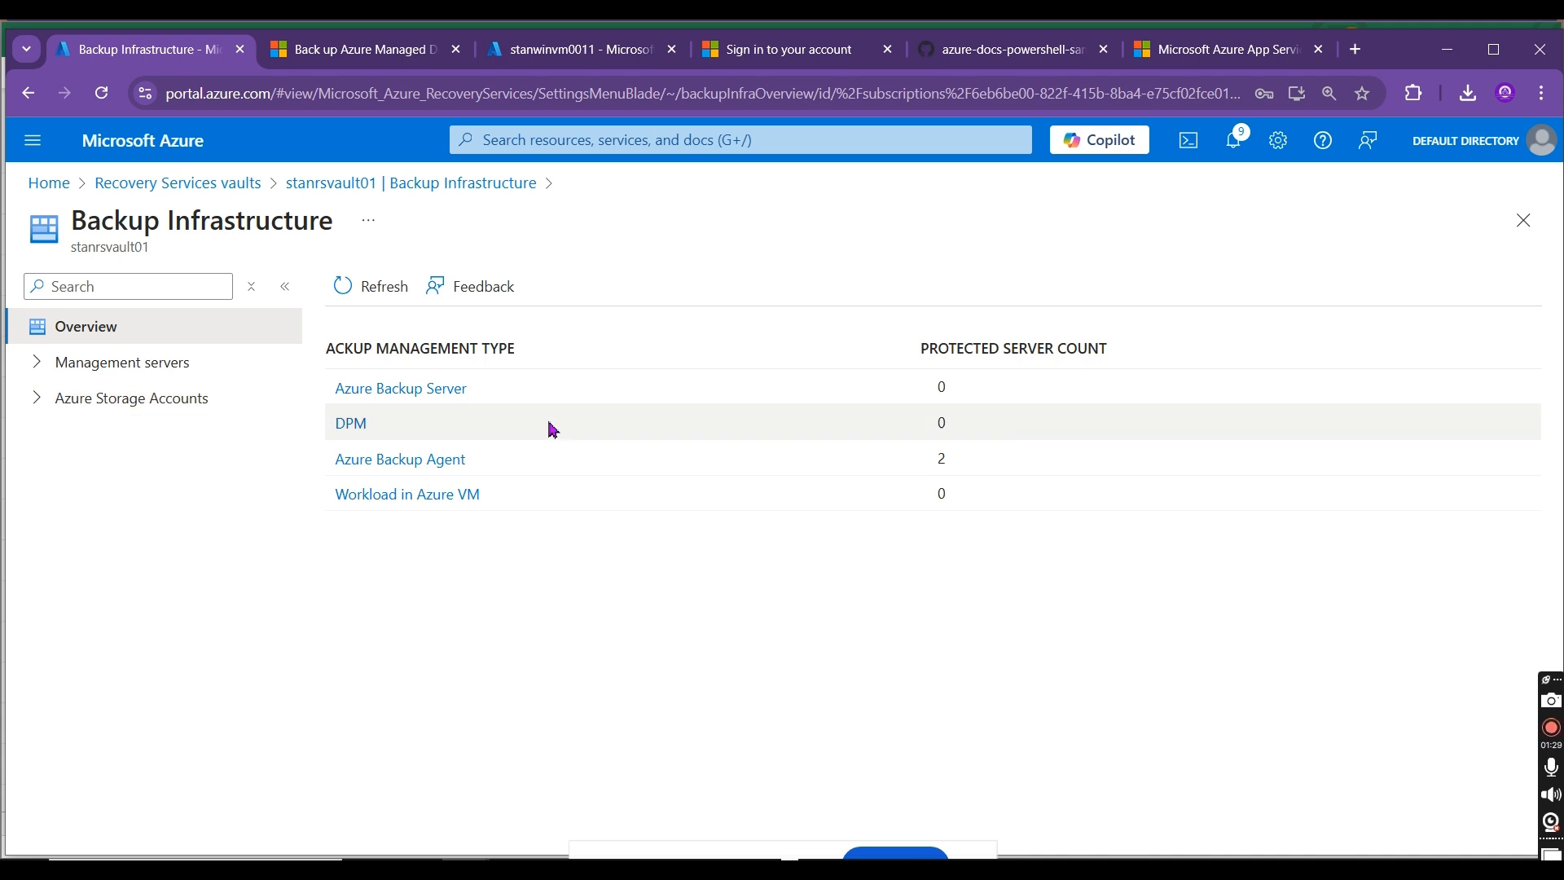
click(429, 461)
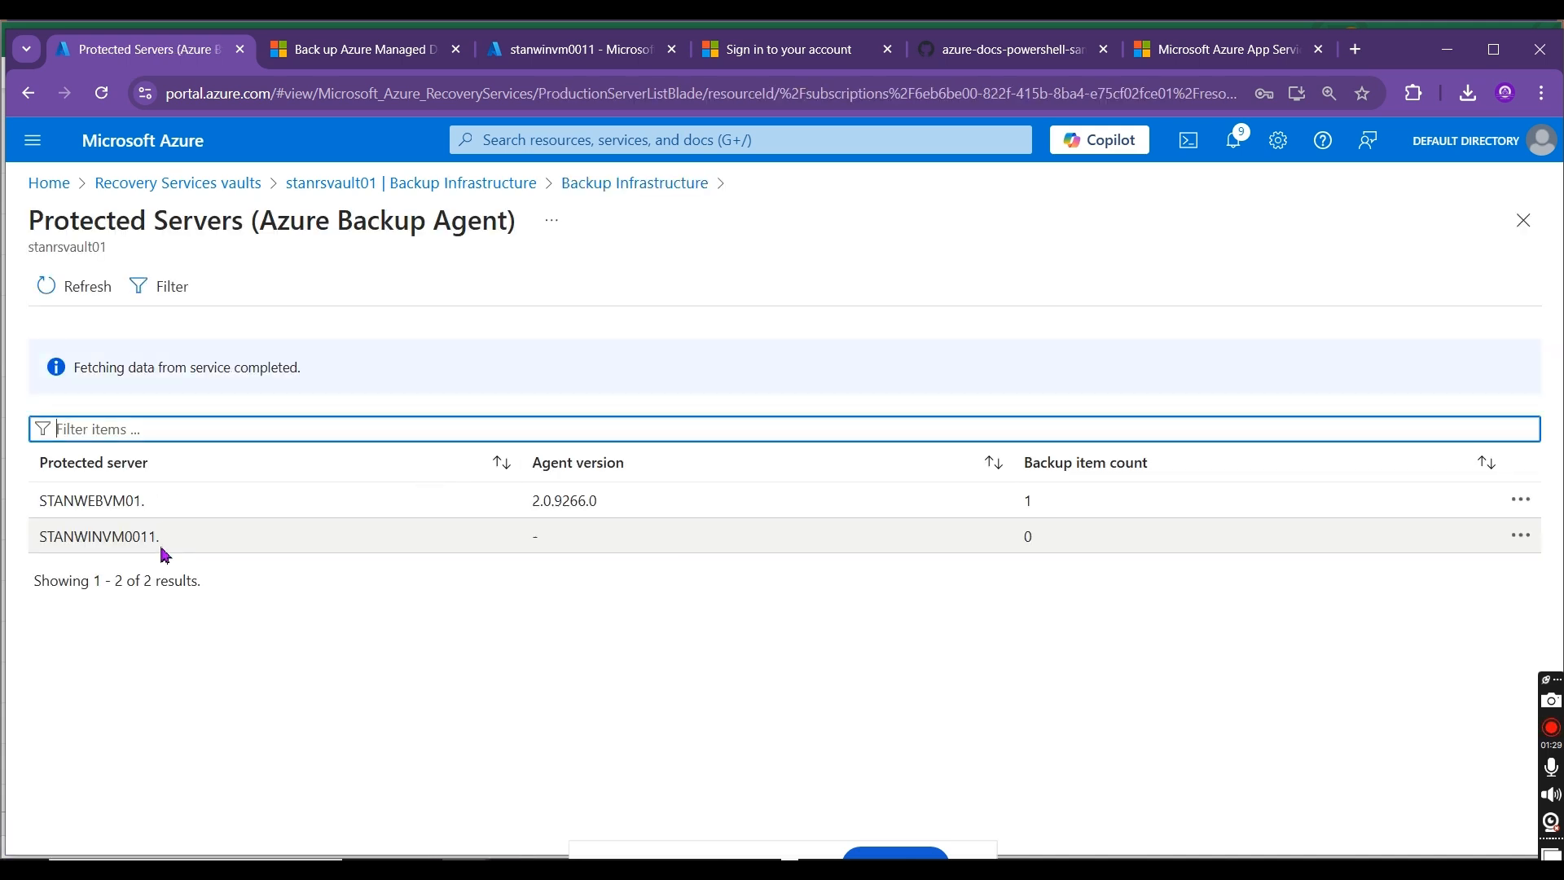
drag(169, 540, 40, 540)
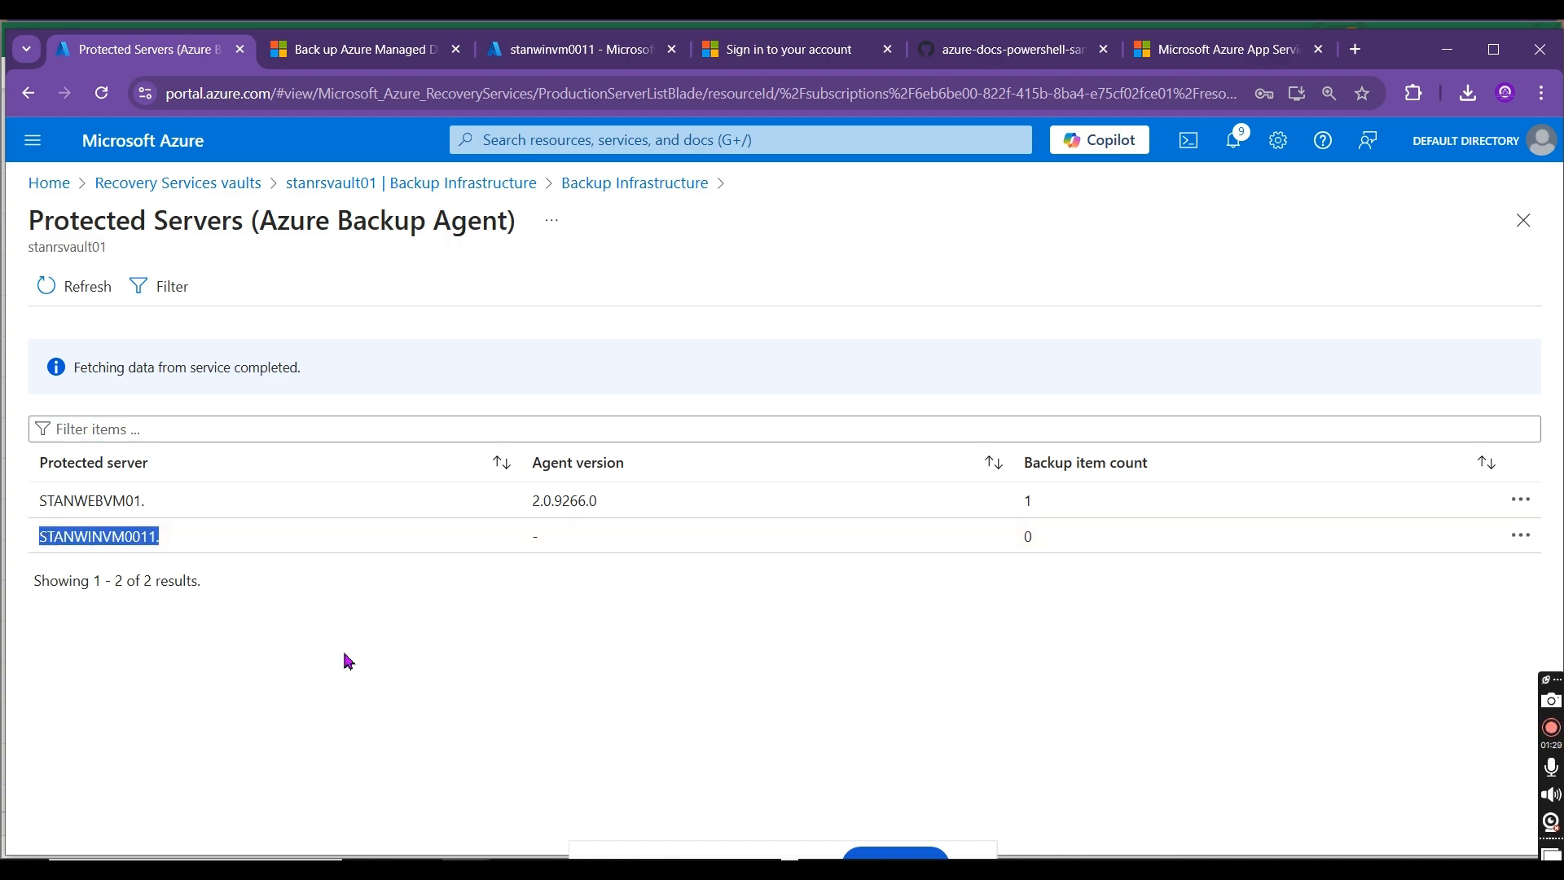
Step: Copy the saved passphrase file's path from the remote server's registration wizard into cell D11 of Sheet3 in the Book3 Excel workbook
key(alt+Tab)
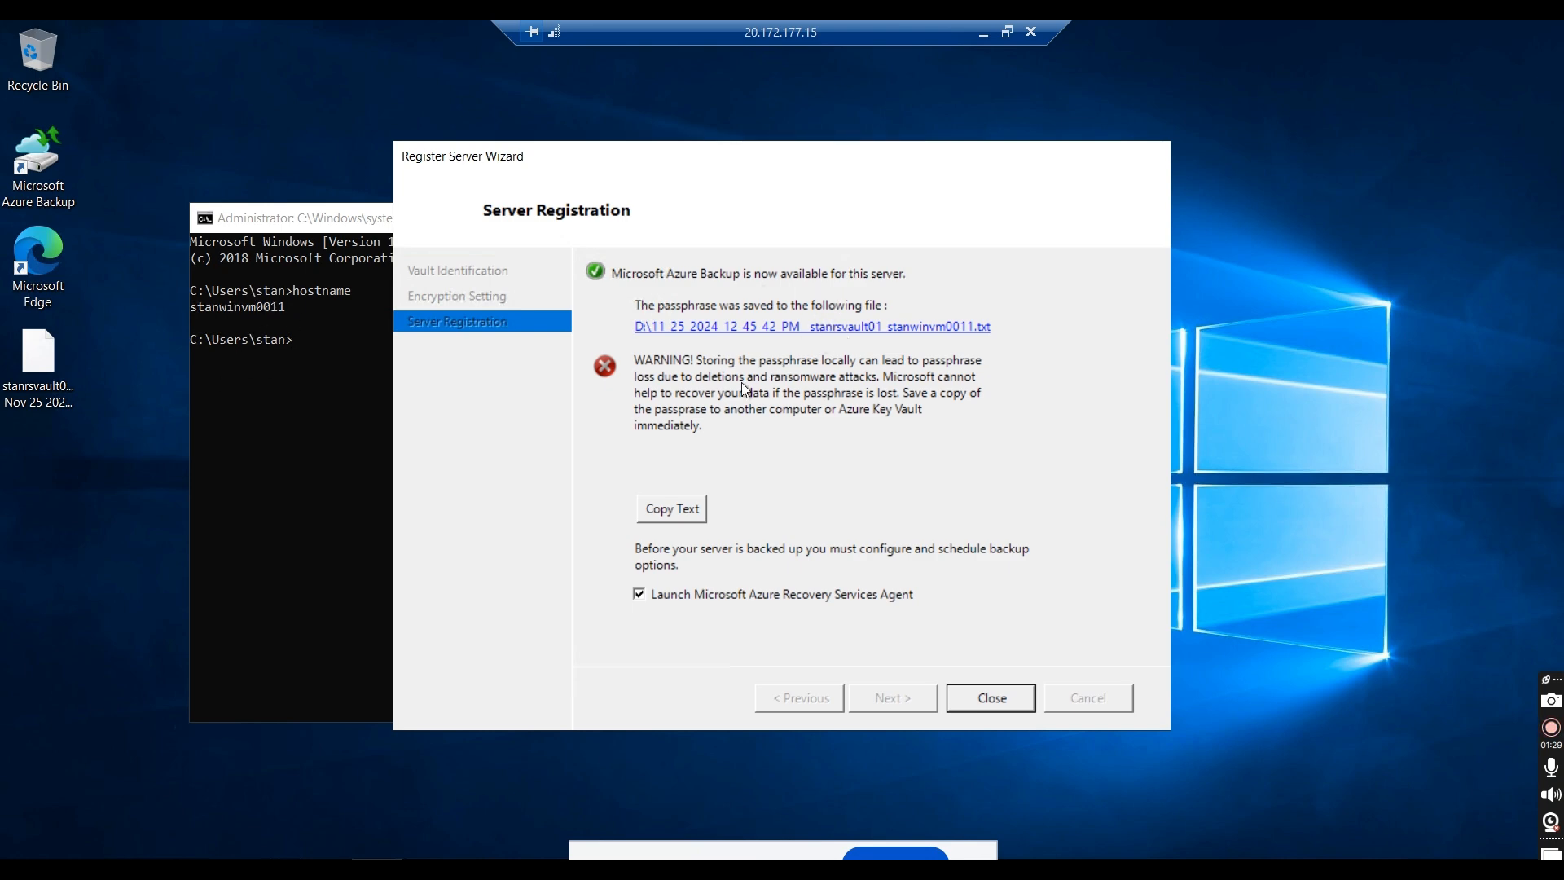
click(674, 515)
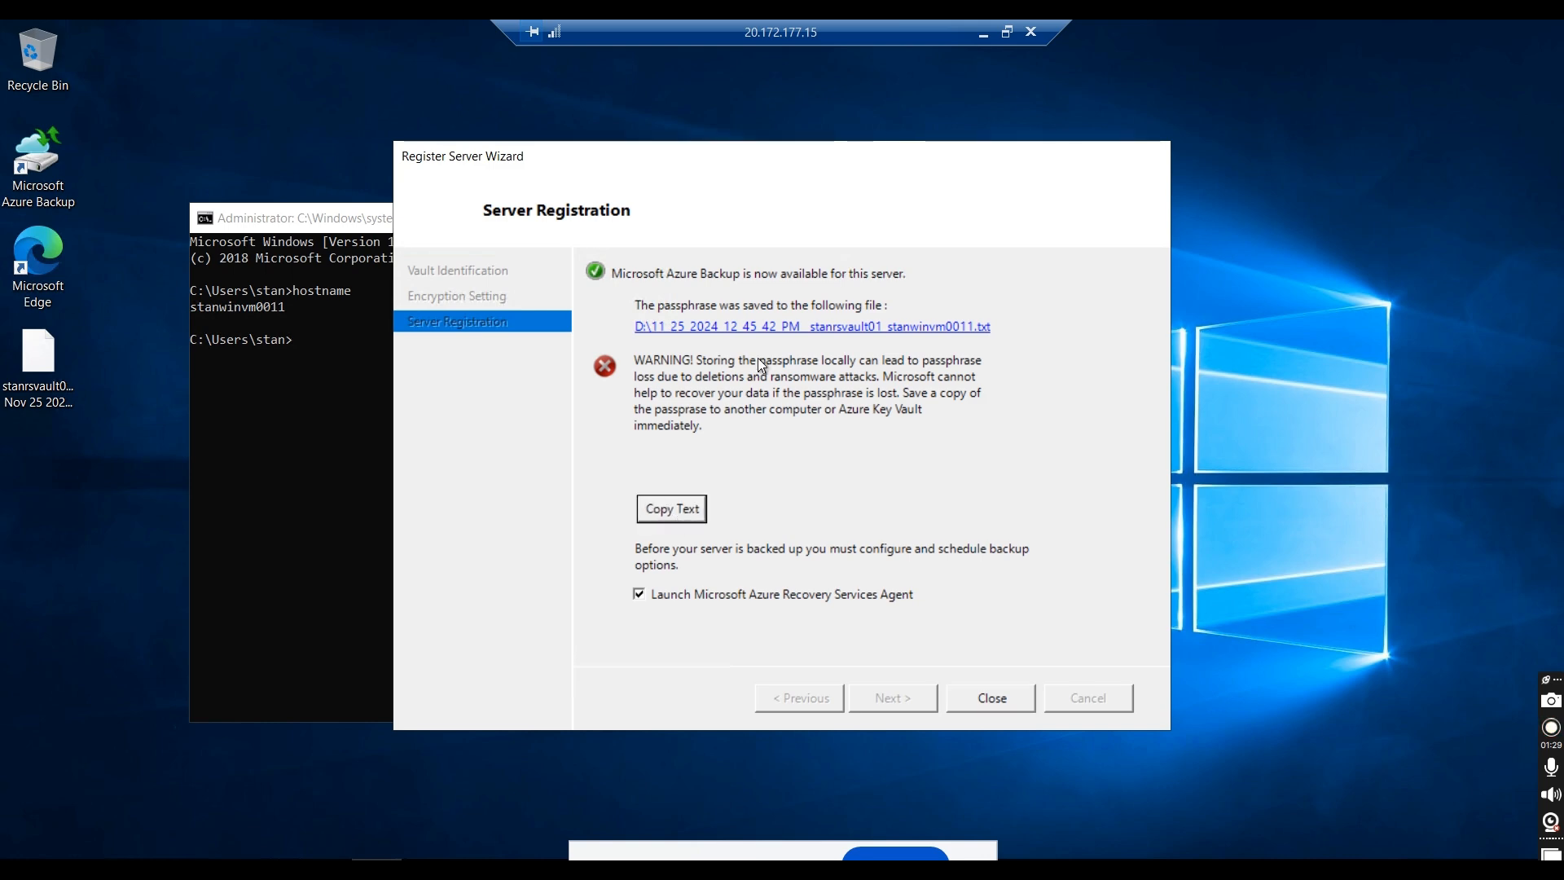
click(982, 36)
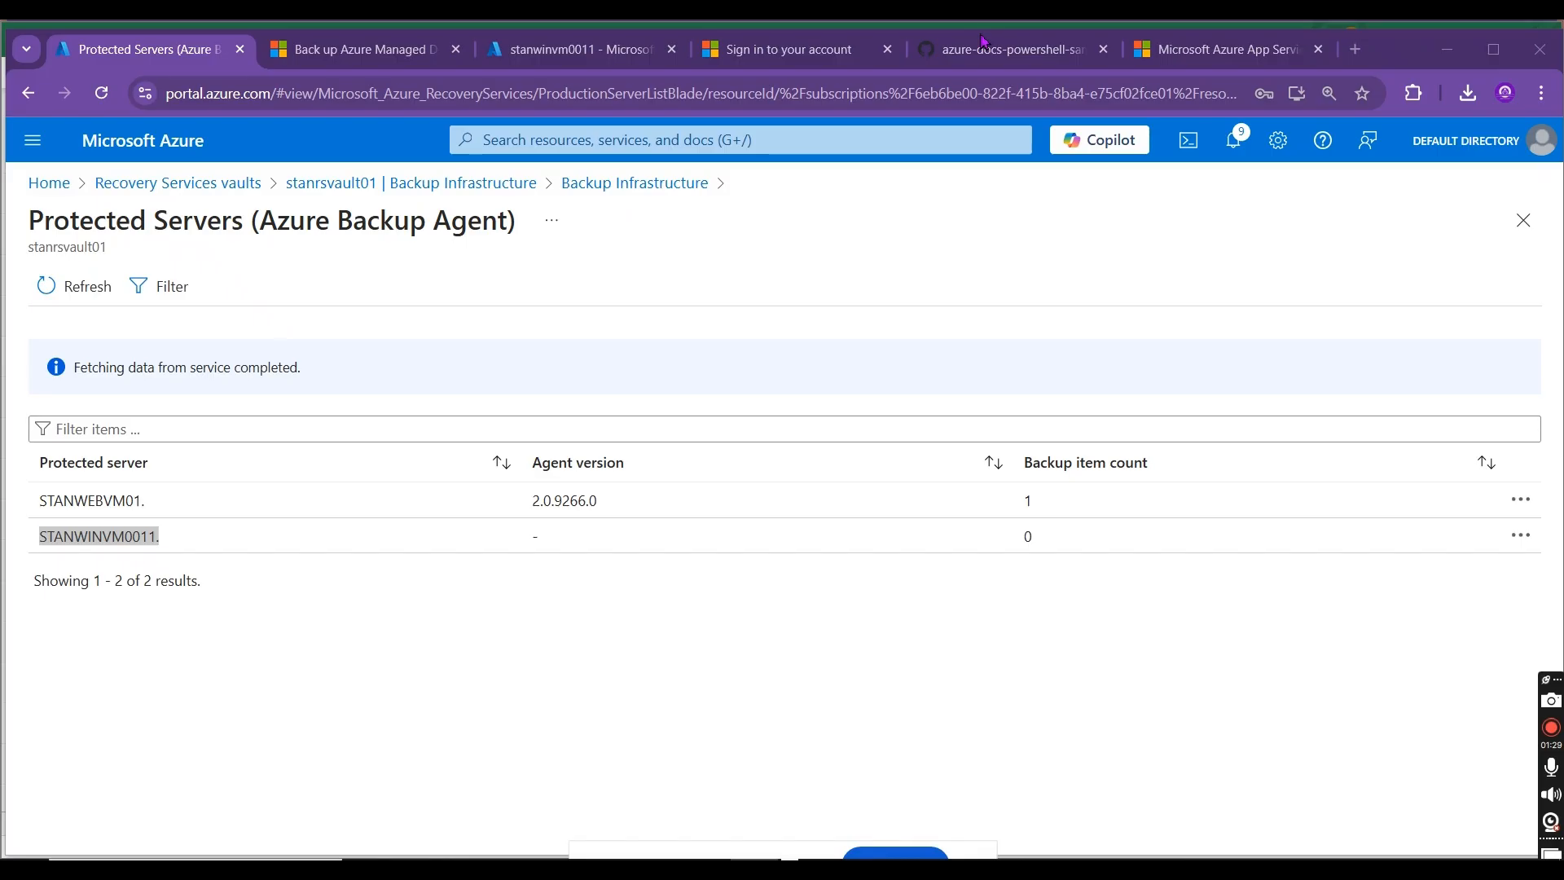
key(alt+Tab)
key(alt+Tab)
key(alt+Tab)
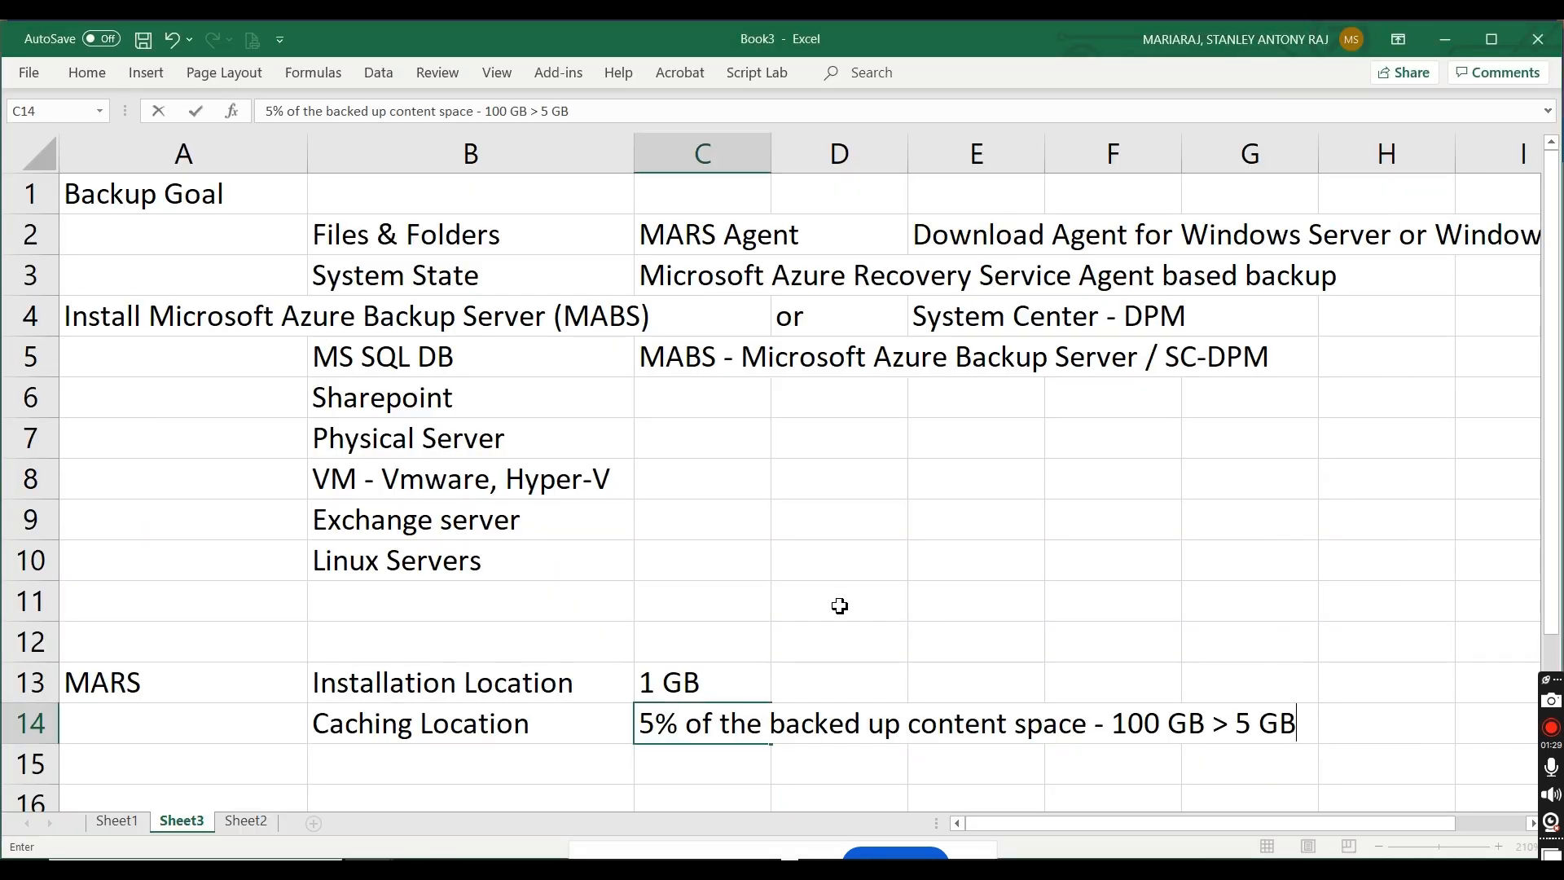
click(838, 604)
double_click(838, 603)
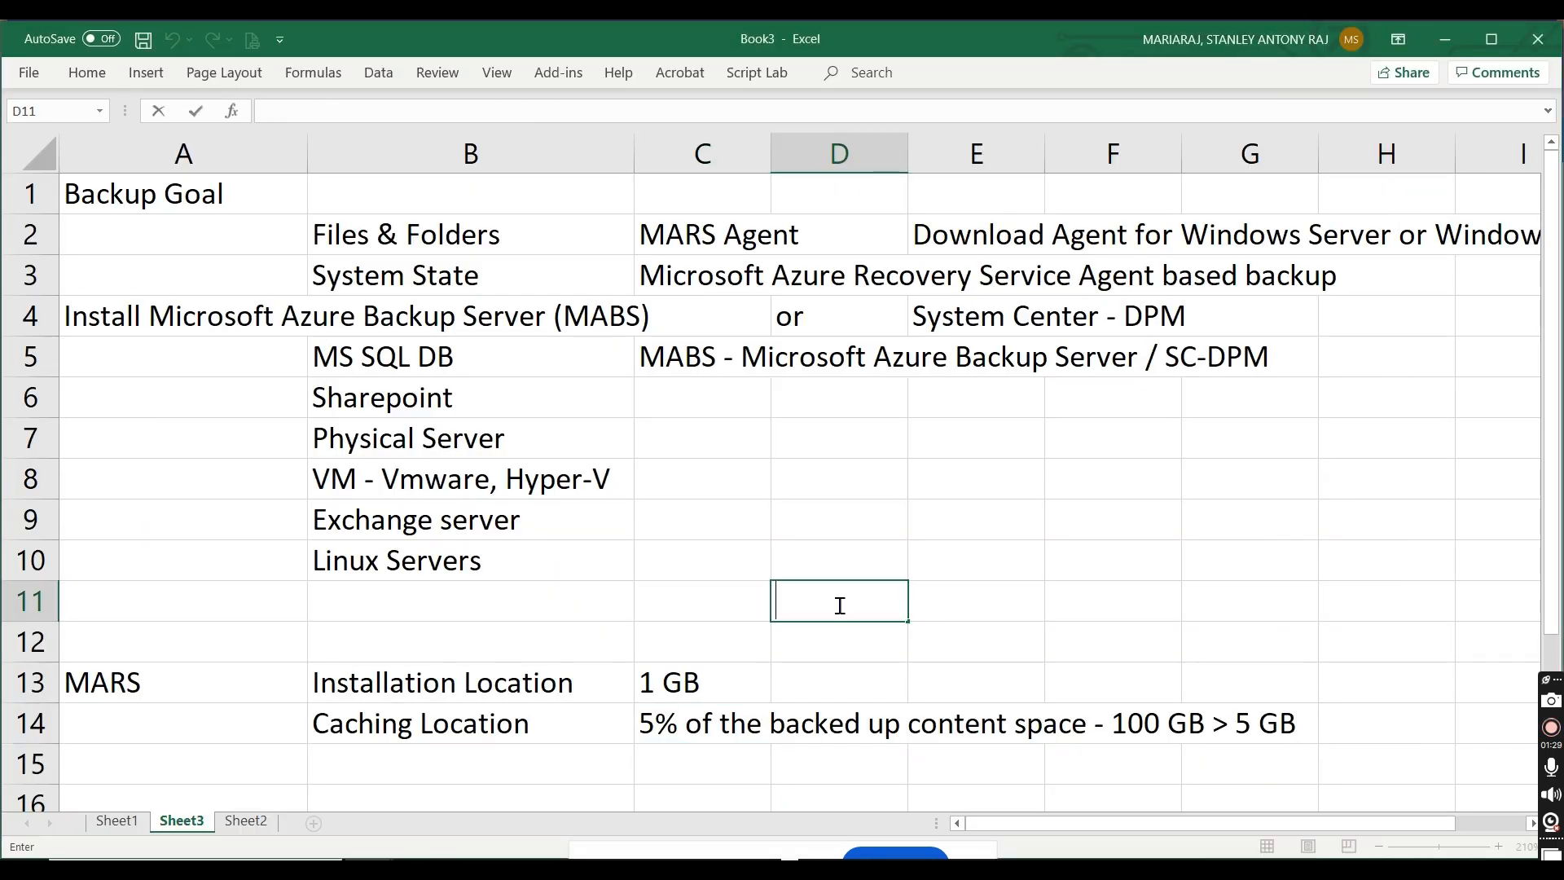
text(D:\11_25_2024_12_45_42_PM__stanrsvault01_stanwinvm0011.txt)
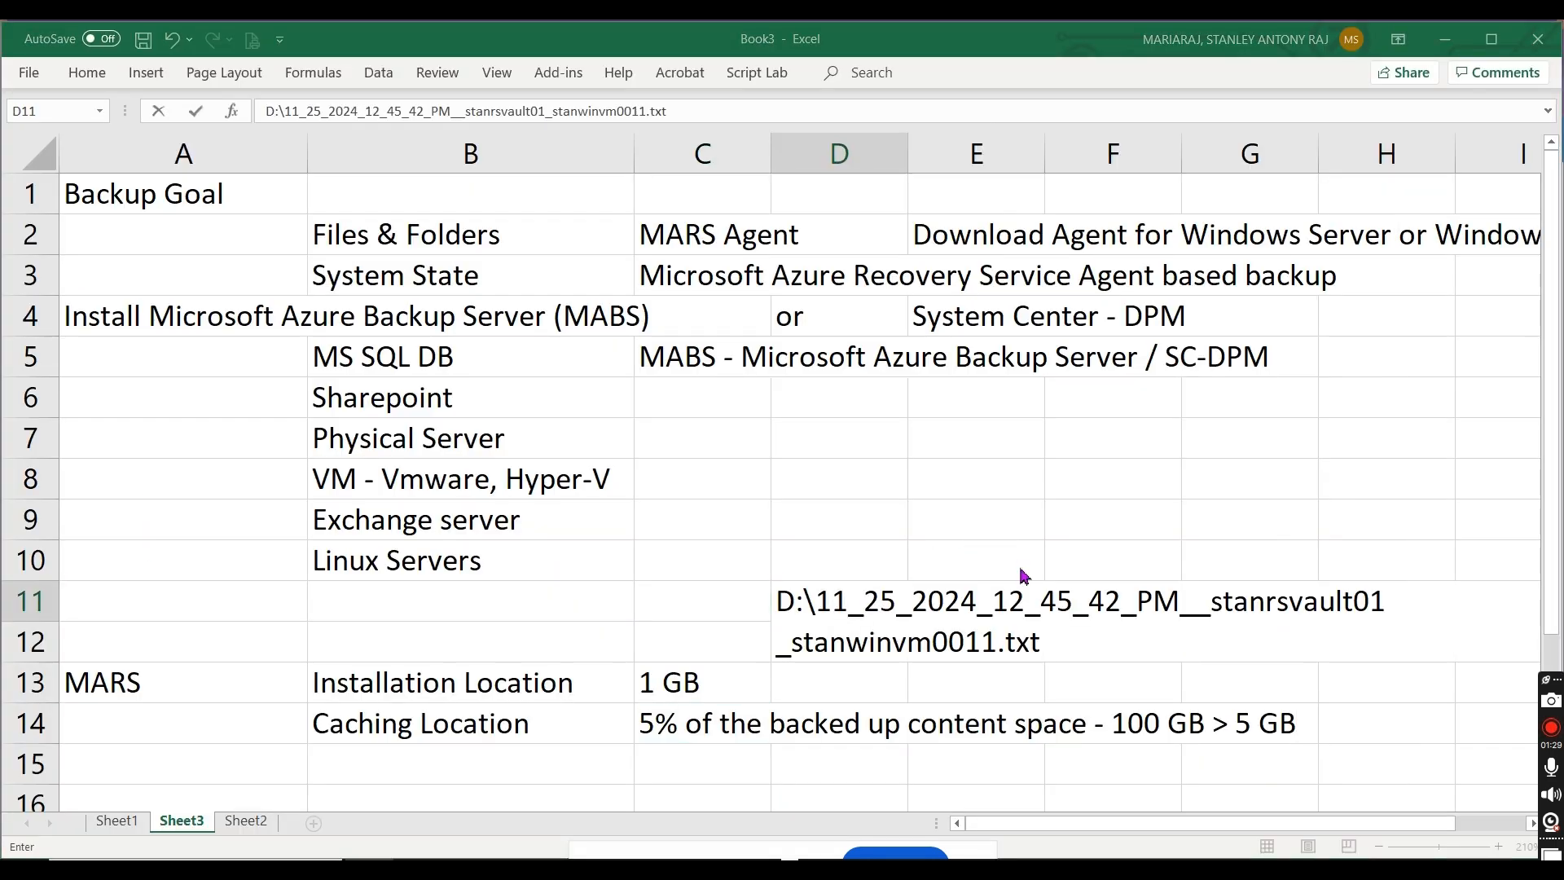
Step: Close the registration wizard on the remote server with the Recovery Services Agent set to launch, minimise Command Prompt, and restore Microsoft Azure Backup to a smaller window
key(alt+Tab)
key(alt+Tab)
key(alt+Tab)
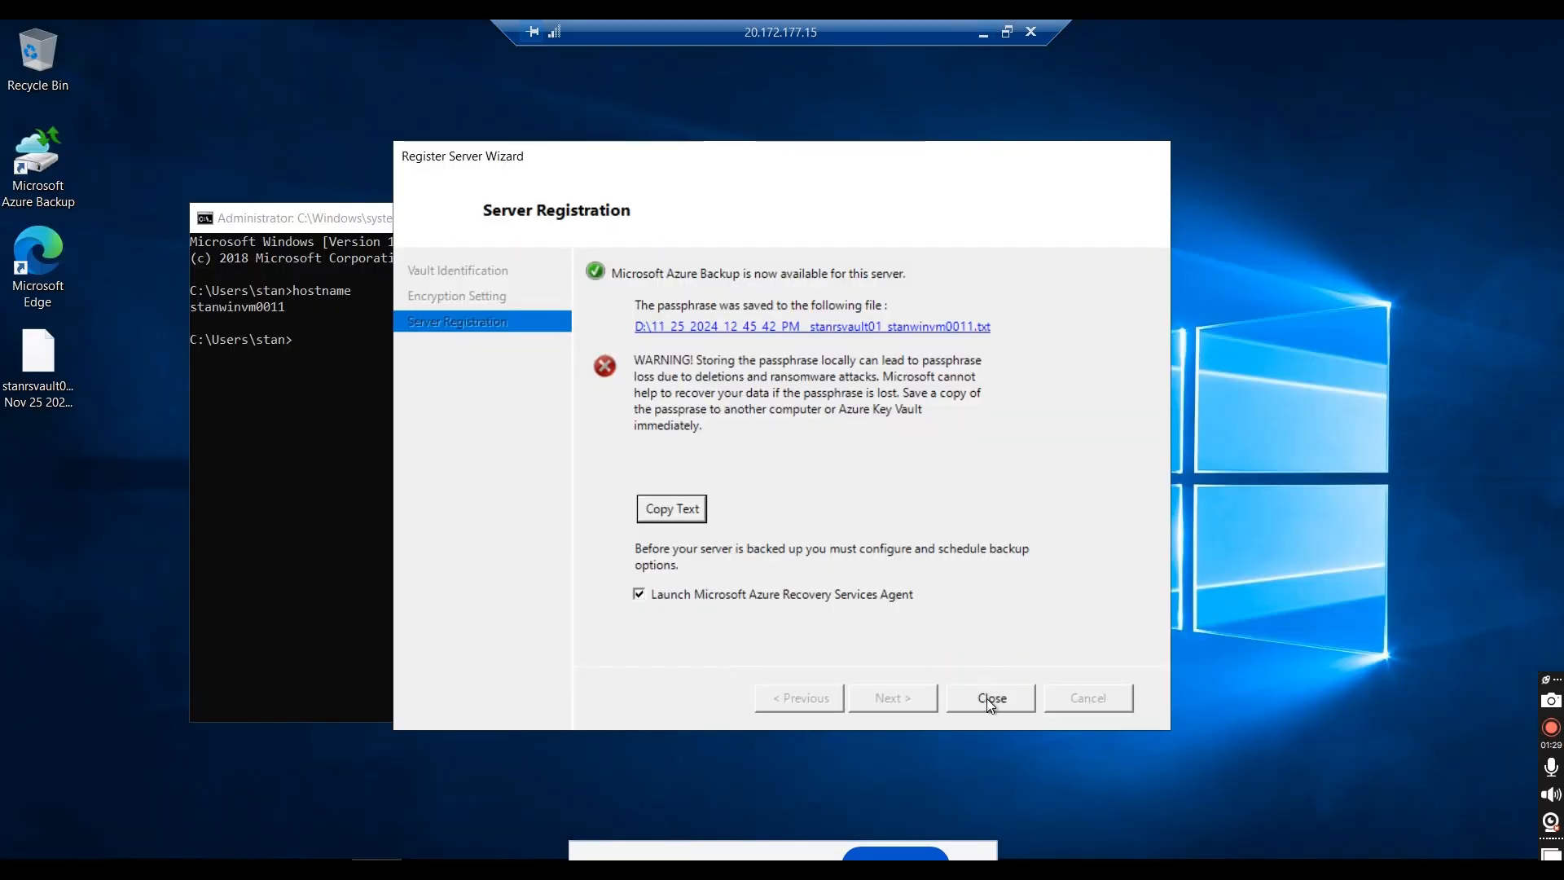
click(990, 698)
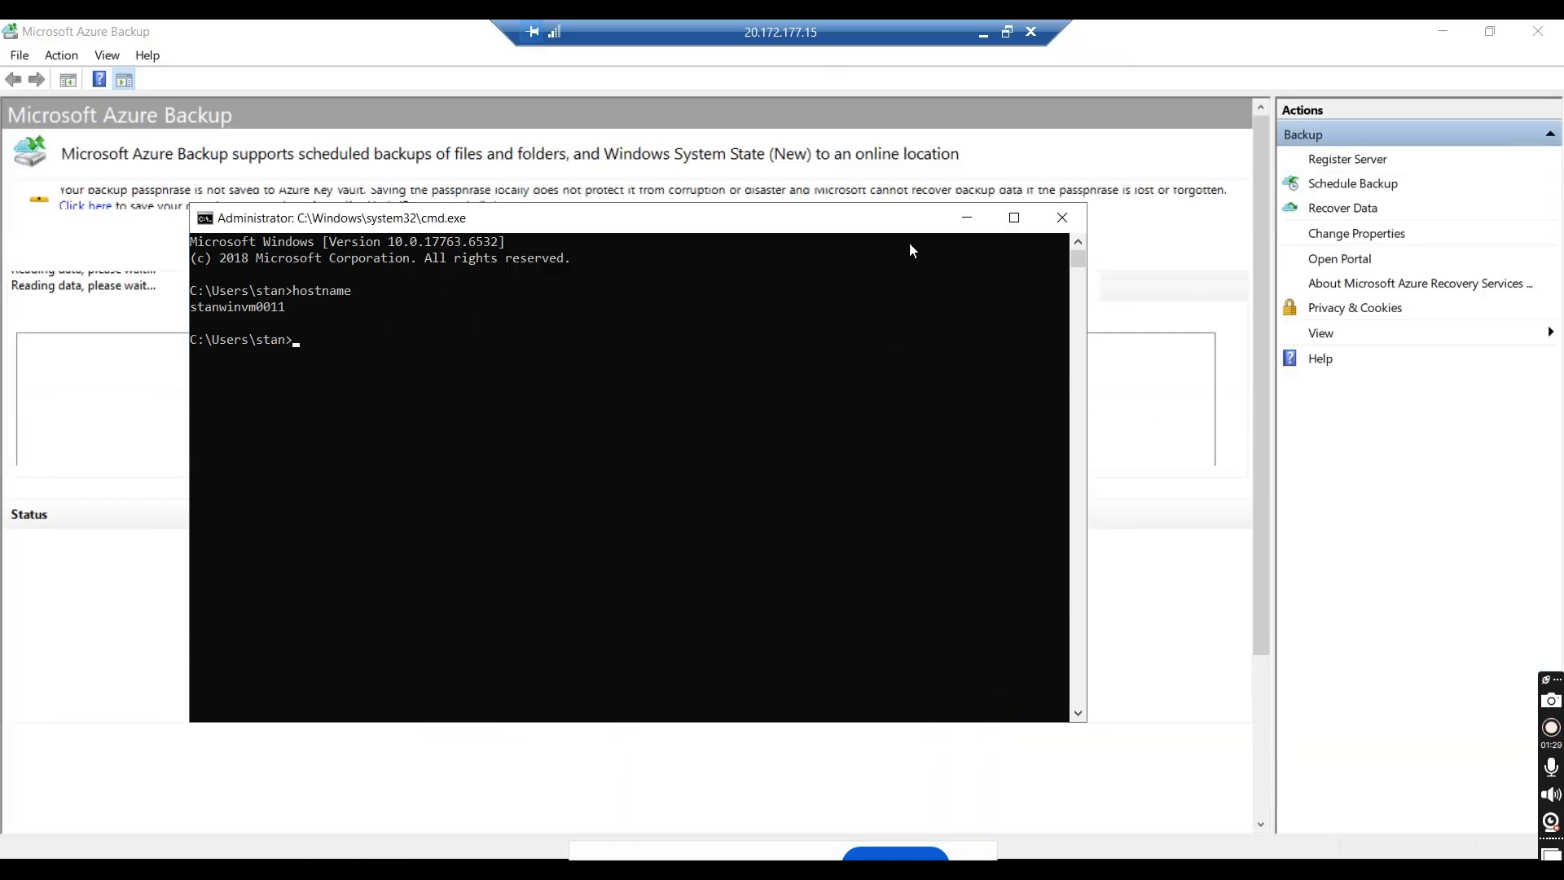
click(964, 219)
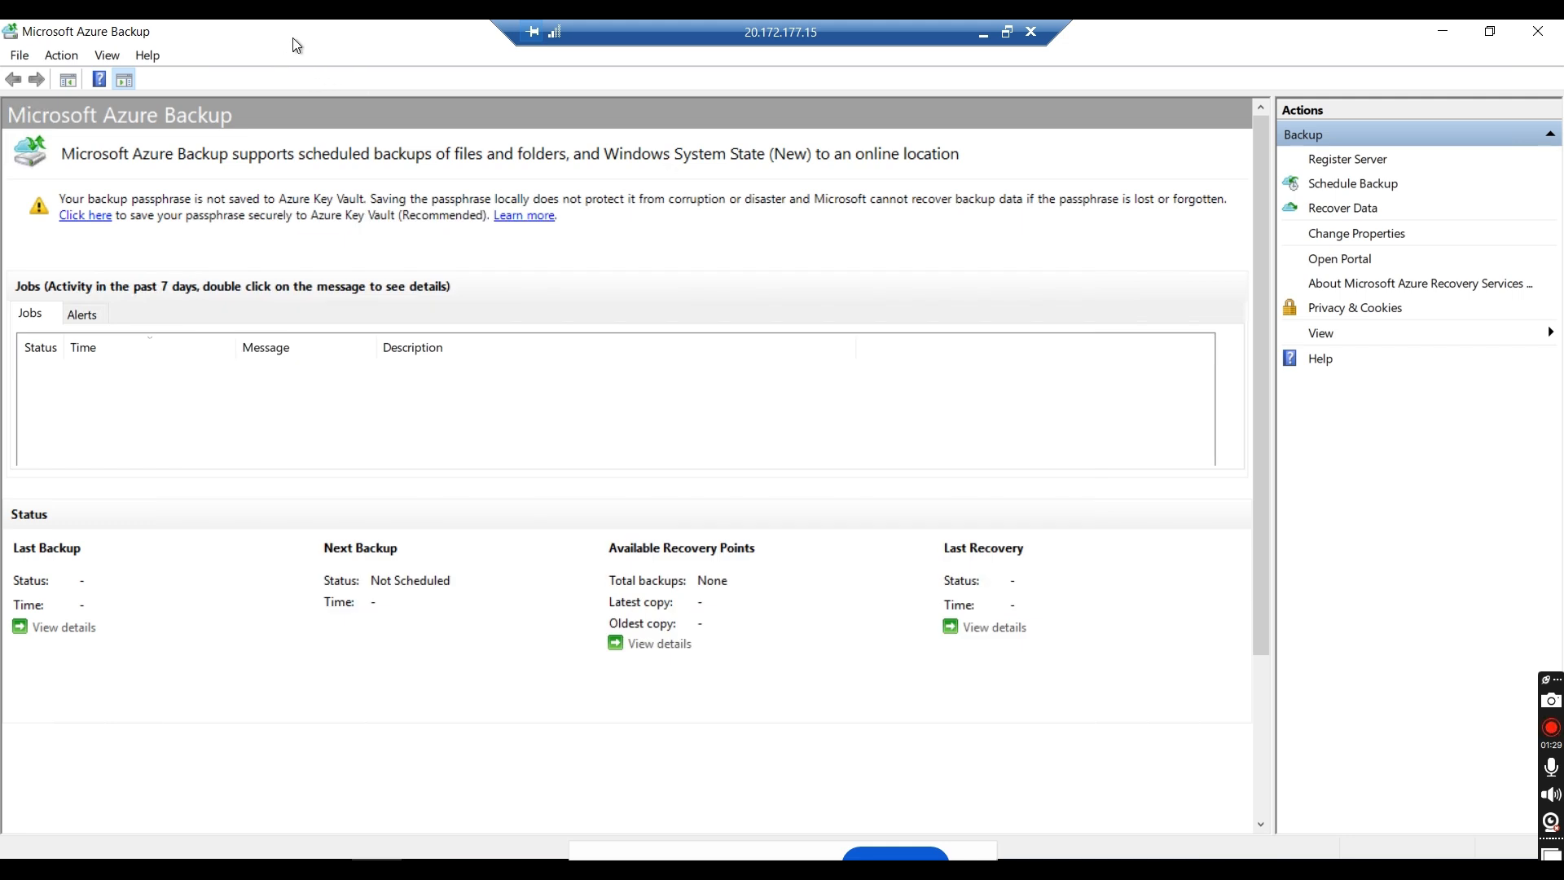
drag(292, 38, 563, 104)
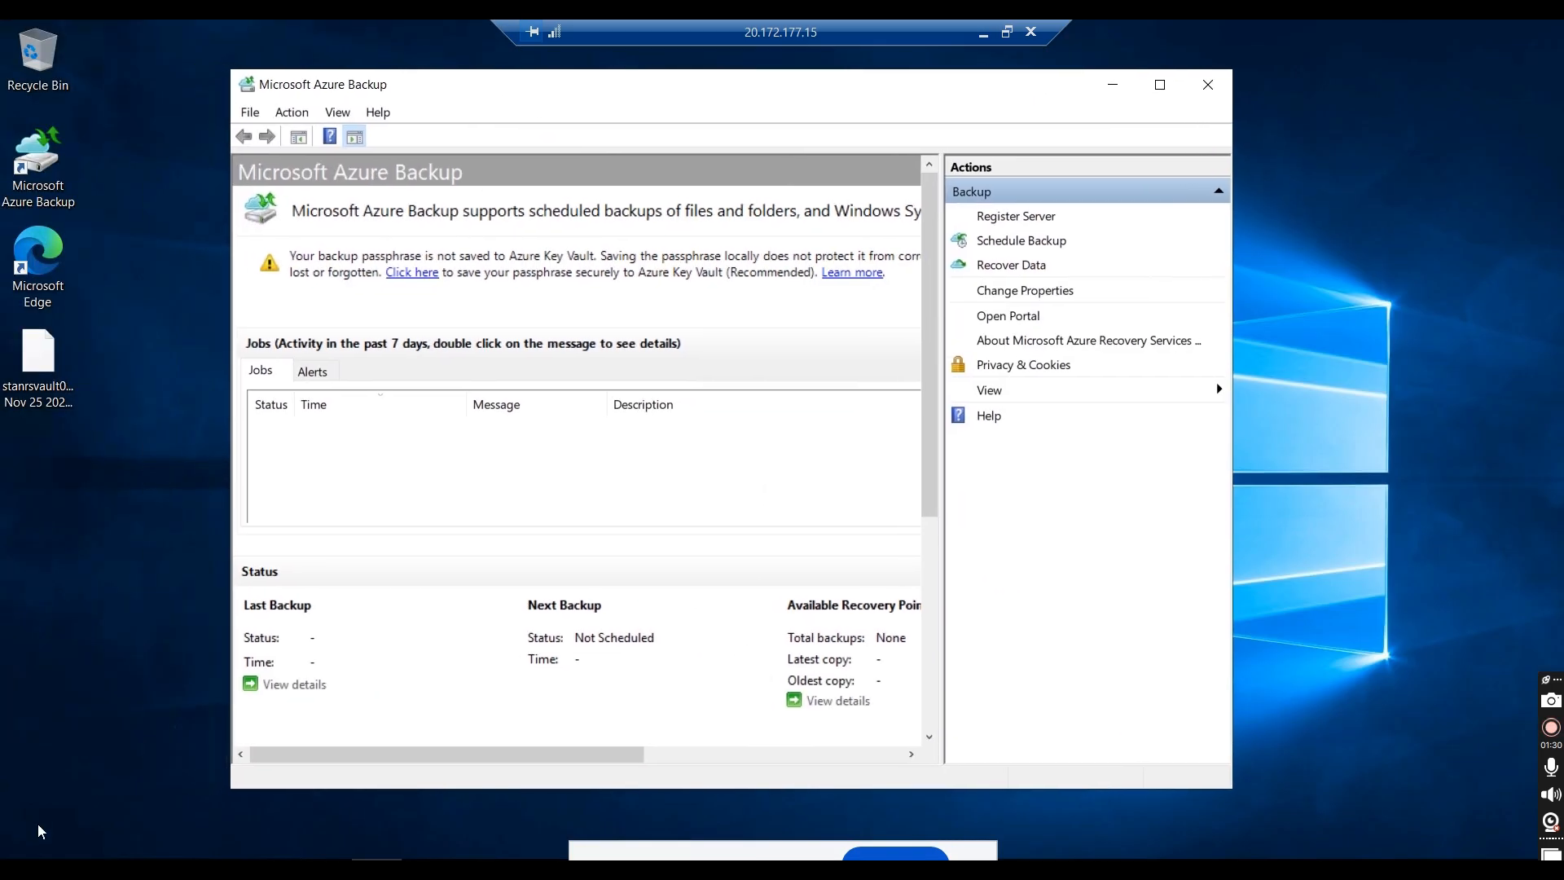
Step: Search the remote server's installed apps for "backup", and return to Microsoft Azure Backup
right_click(21, 851)
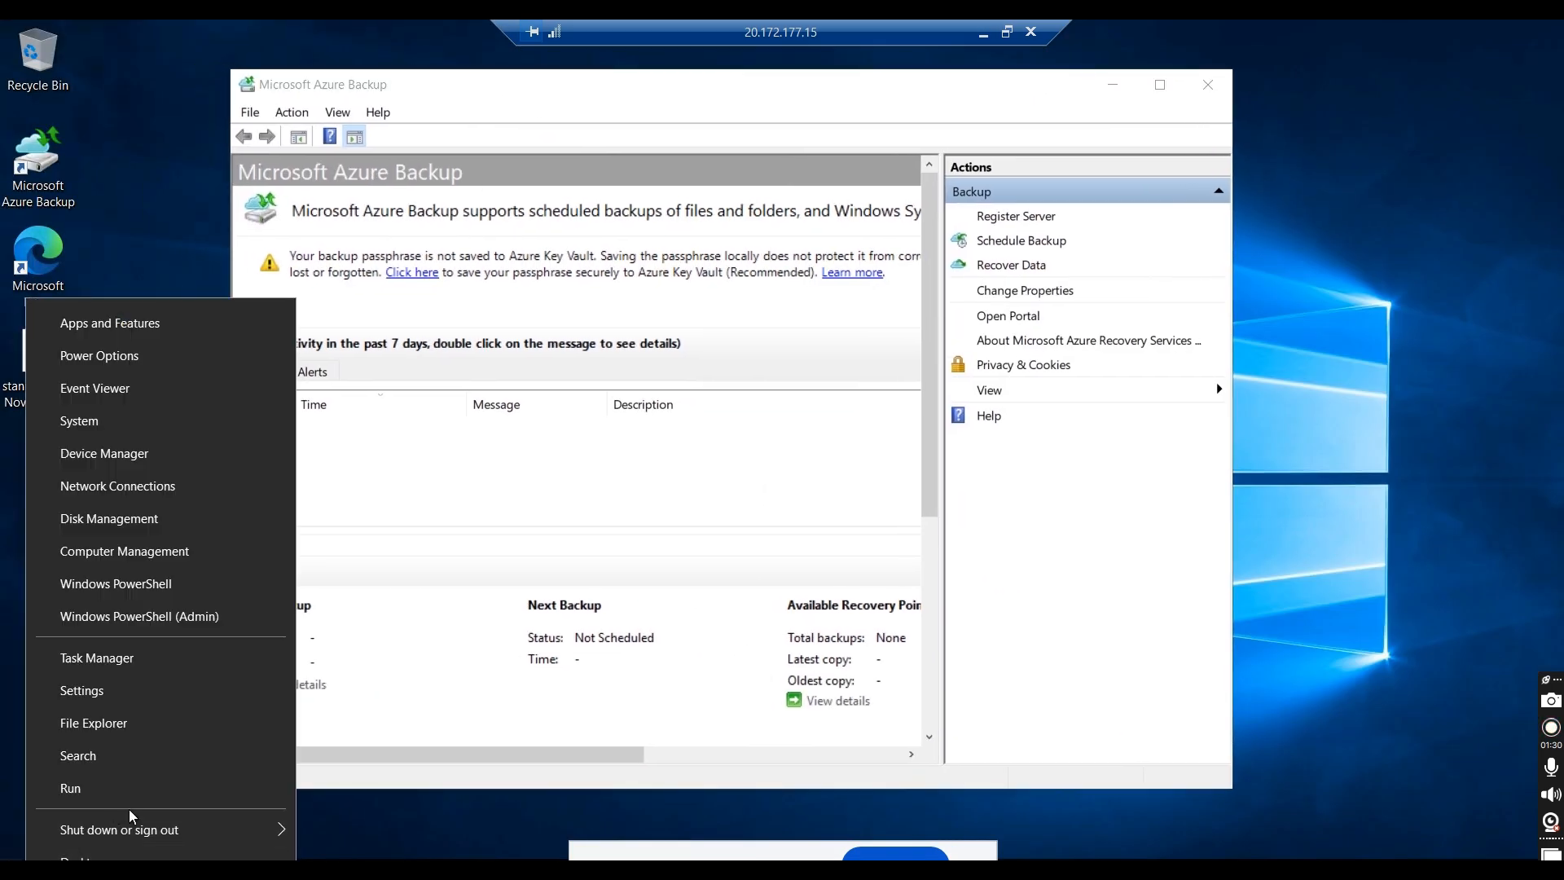
click(422, 773)
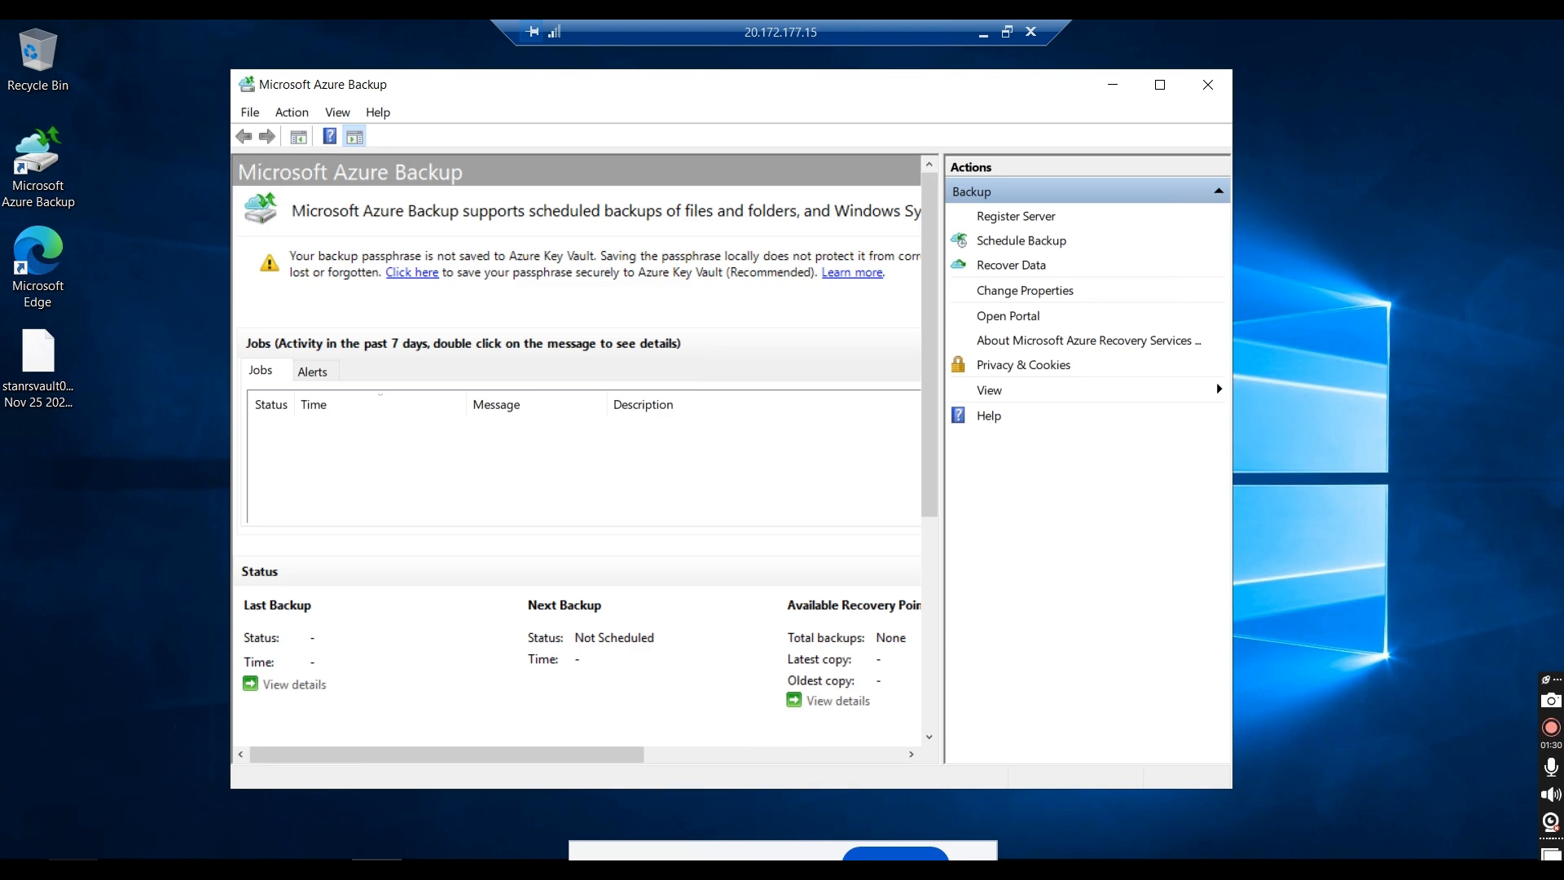
click(73, 865)
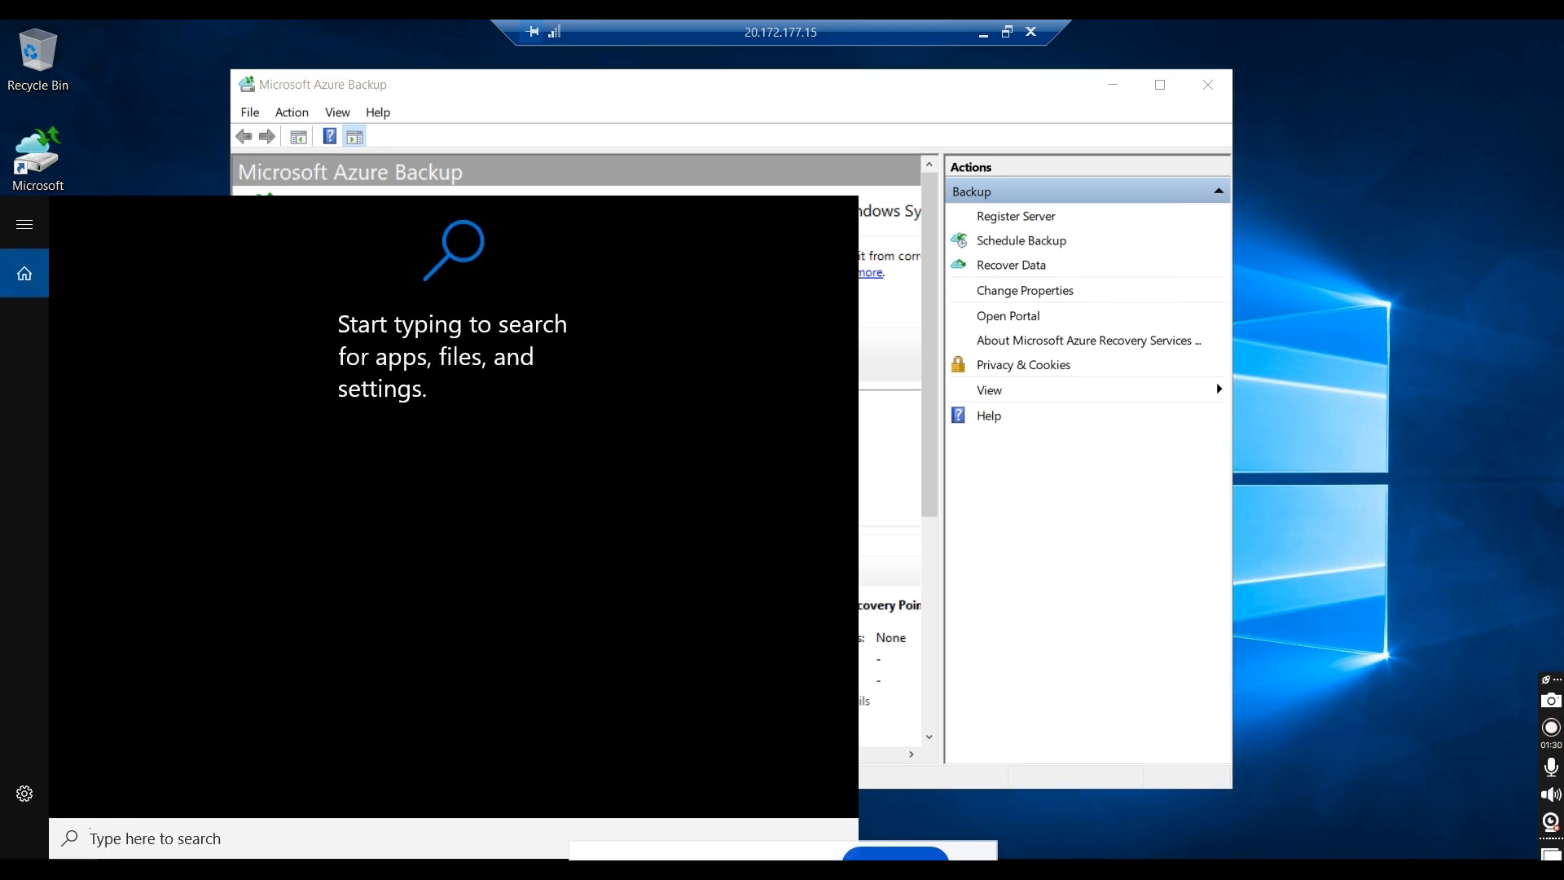
text(backup)
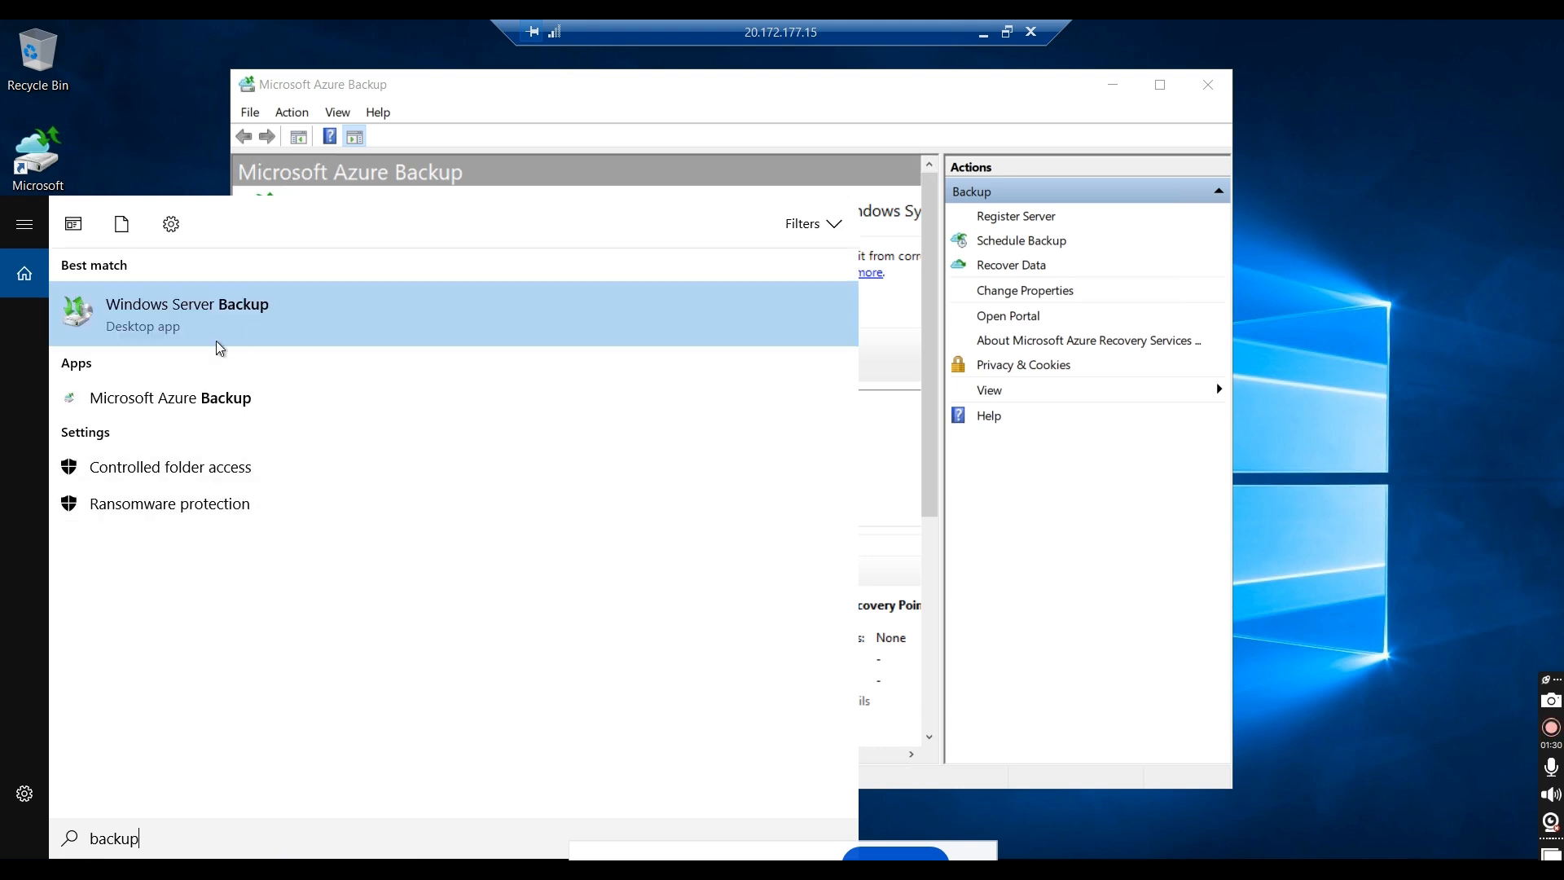
click(621, 91)
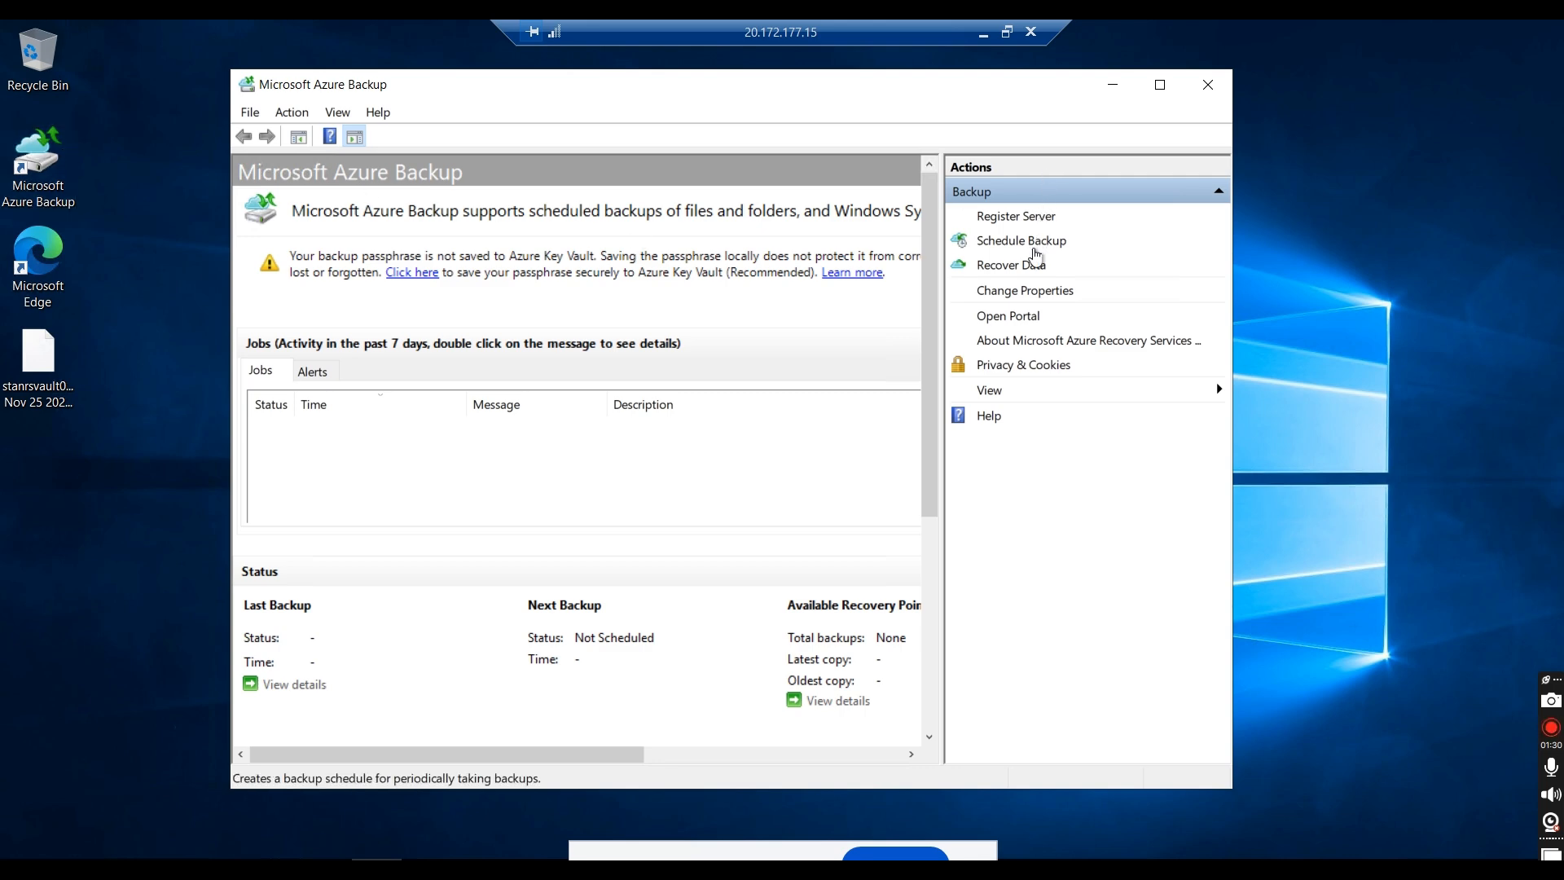
Step: Start the Schedule Backup Wizard and add C:\stanfolder01 and C:\stanfolder02 as the items to back up
click(1035, 248)
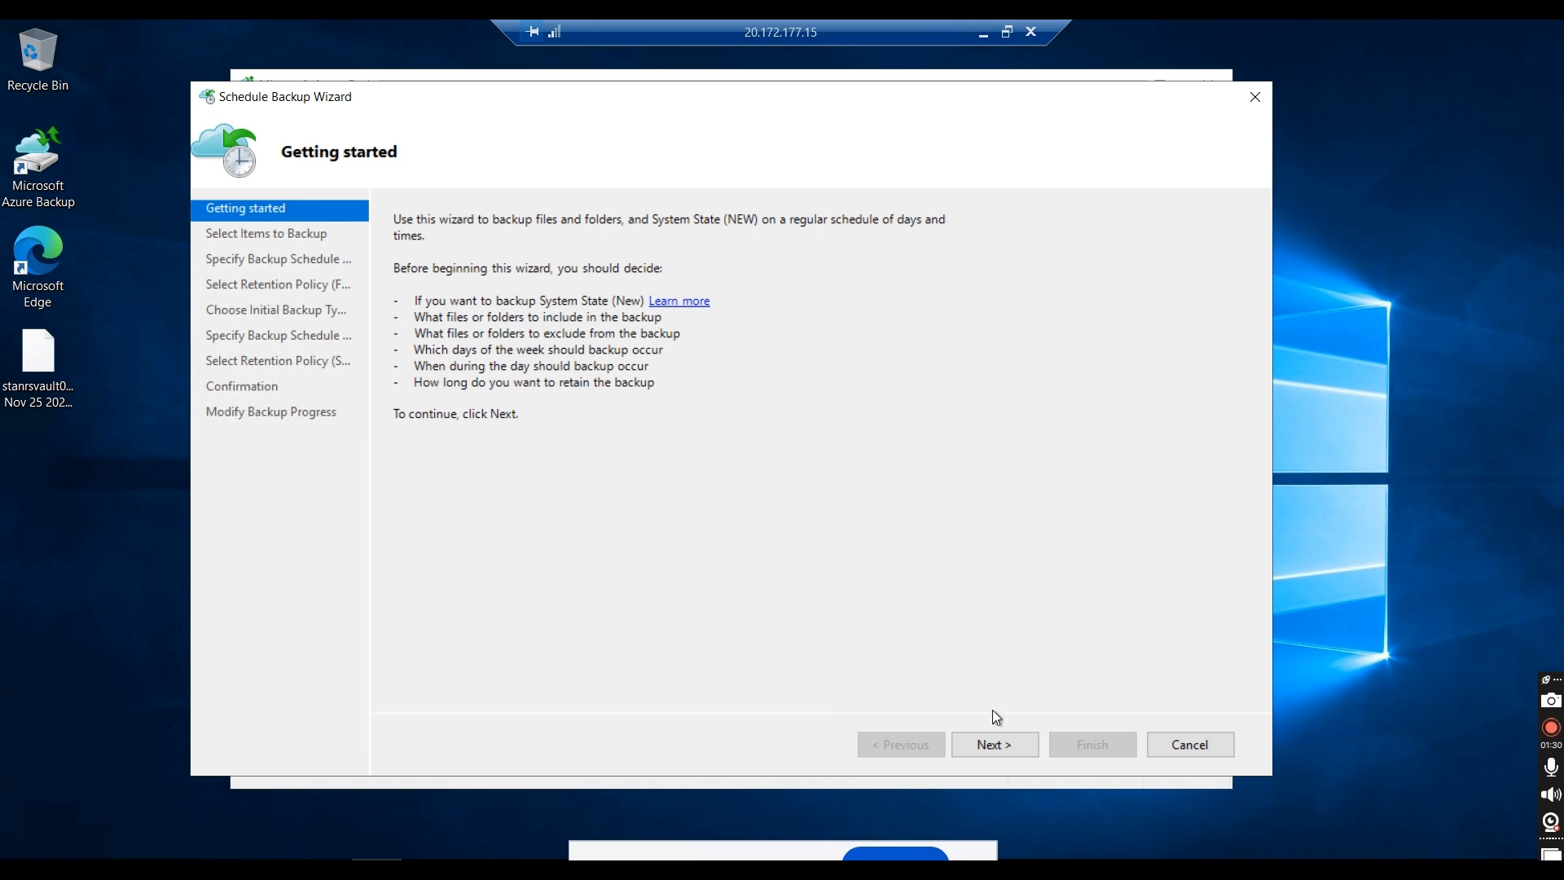
click(1000, 748)
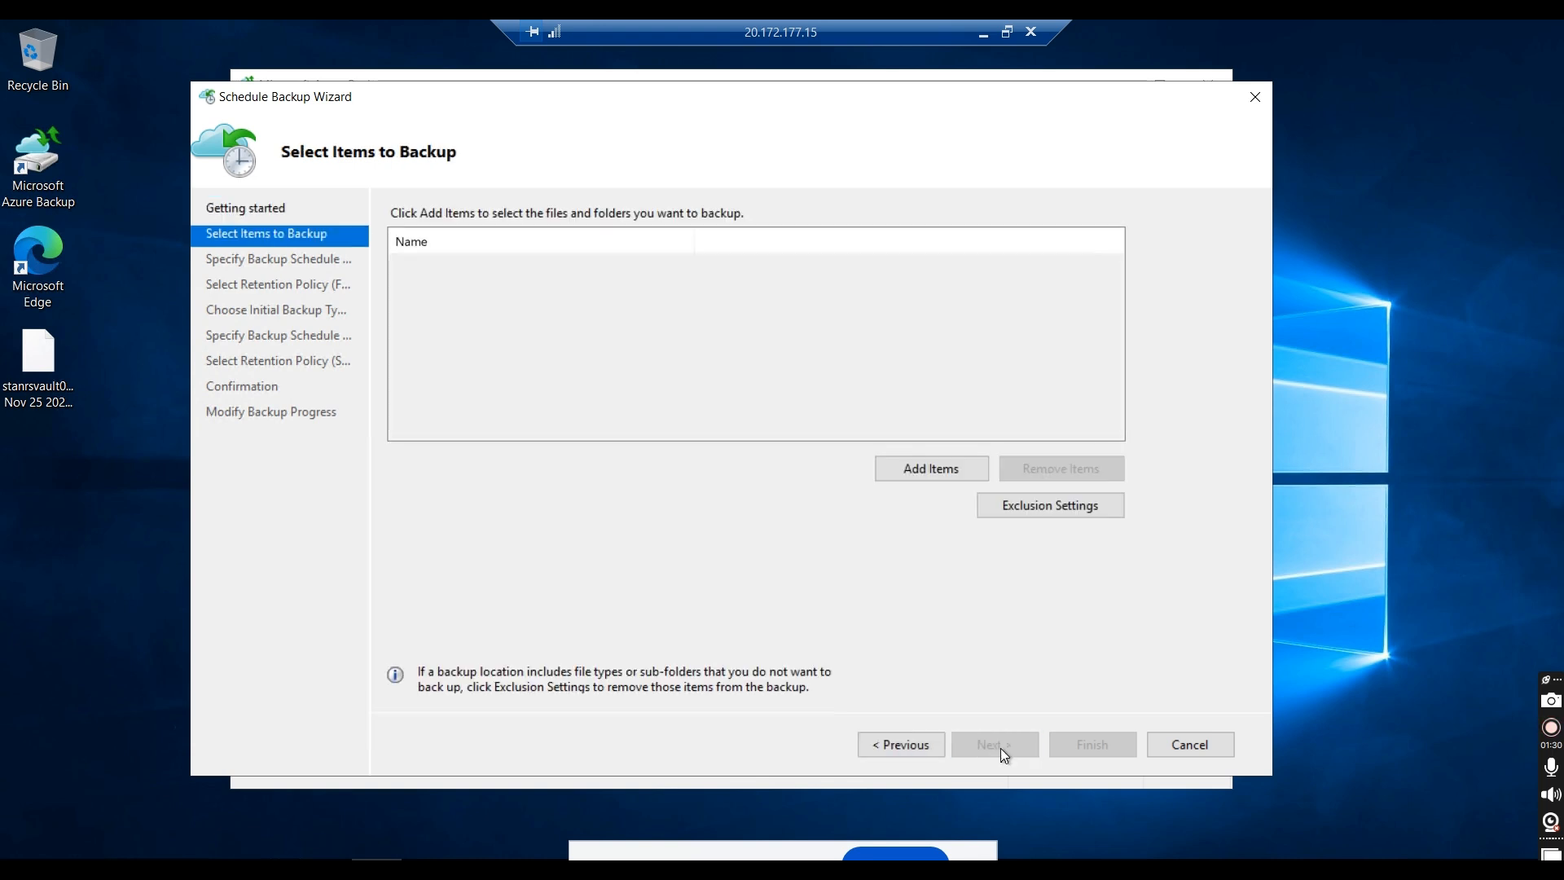
click(923, 467)
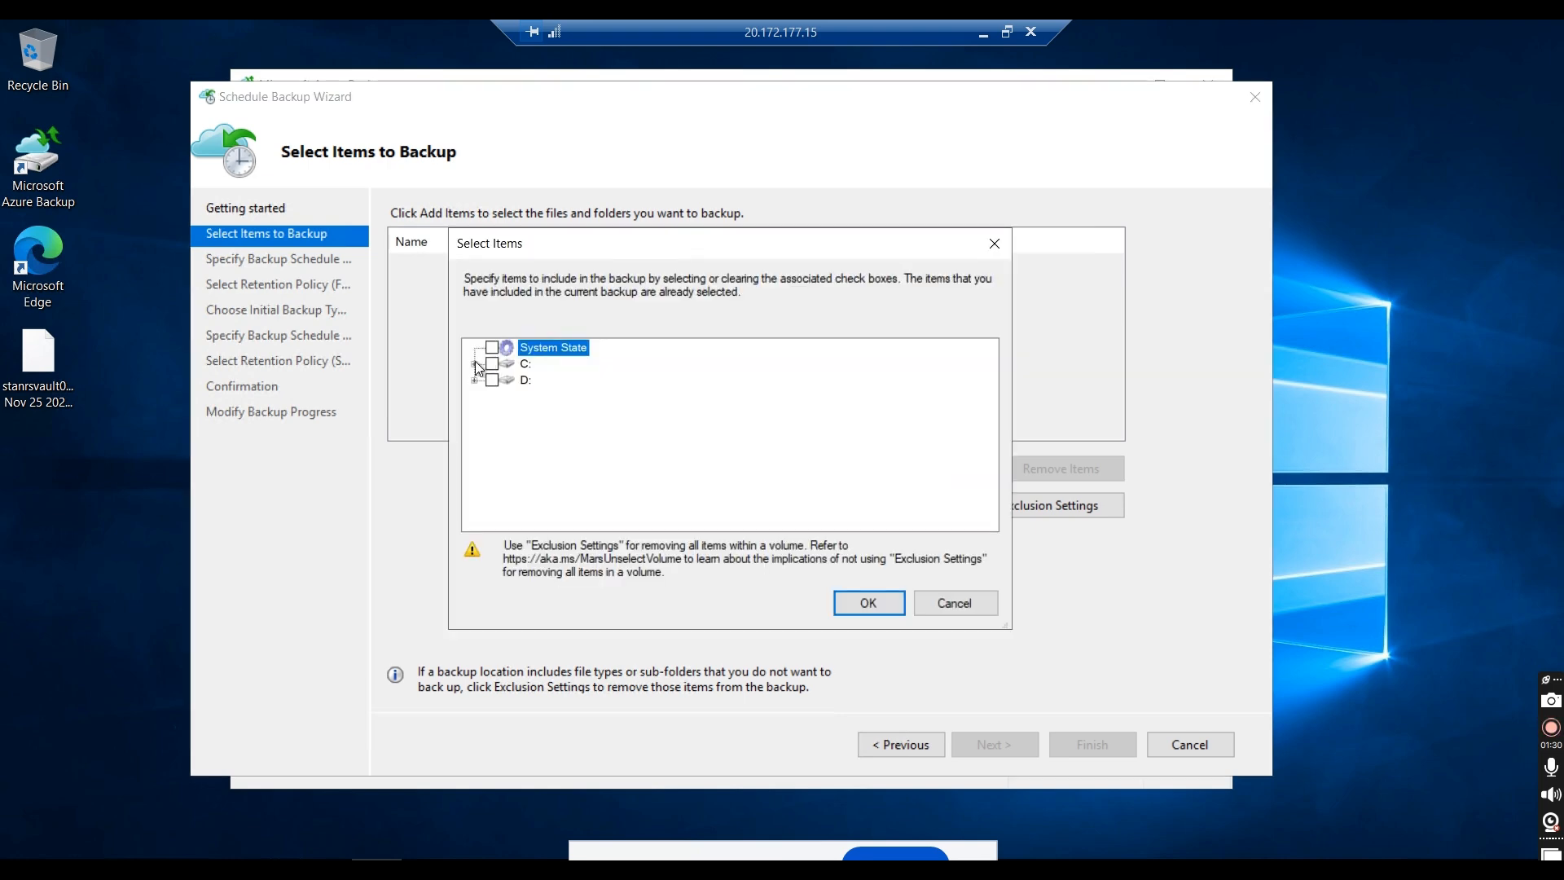
click(474, 363)
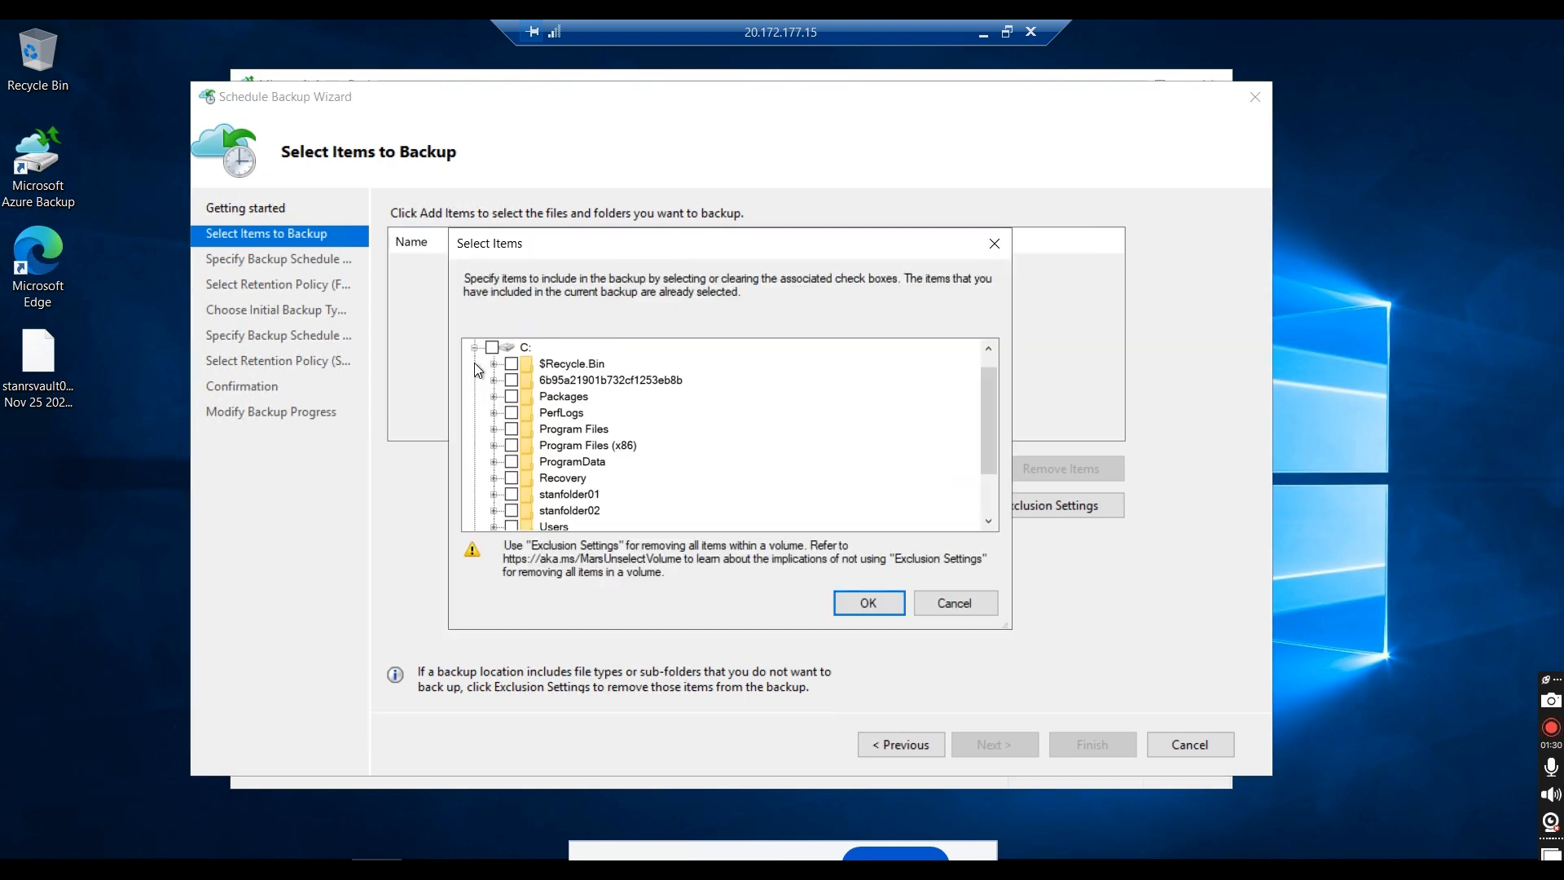
click(511, 495)
click(495, 493)
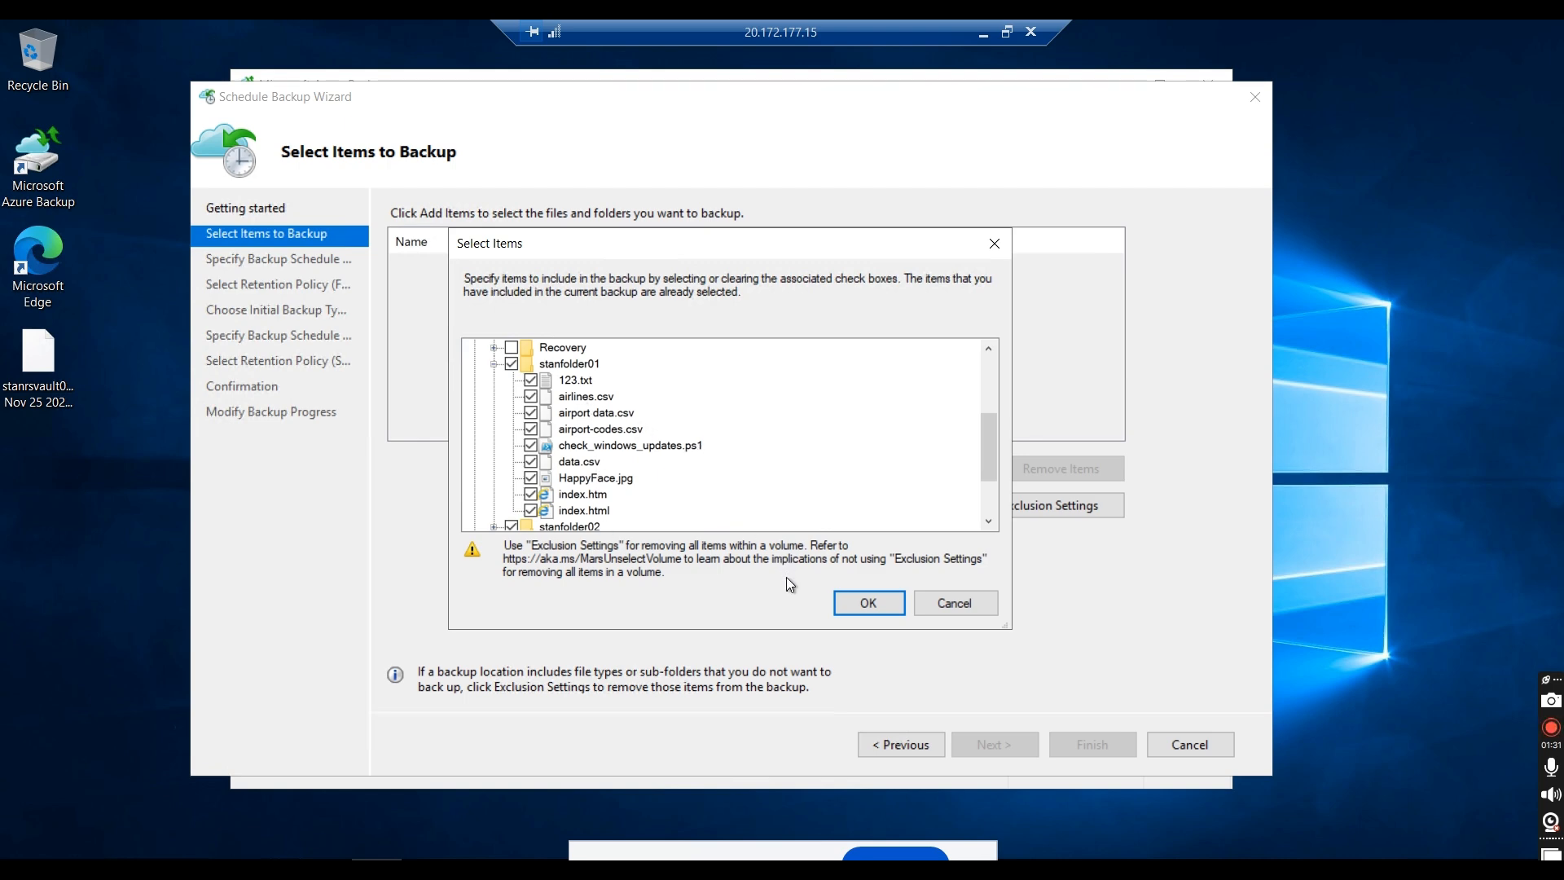
click(865, 601)
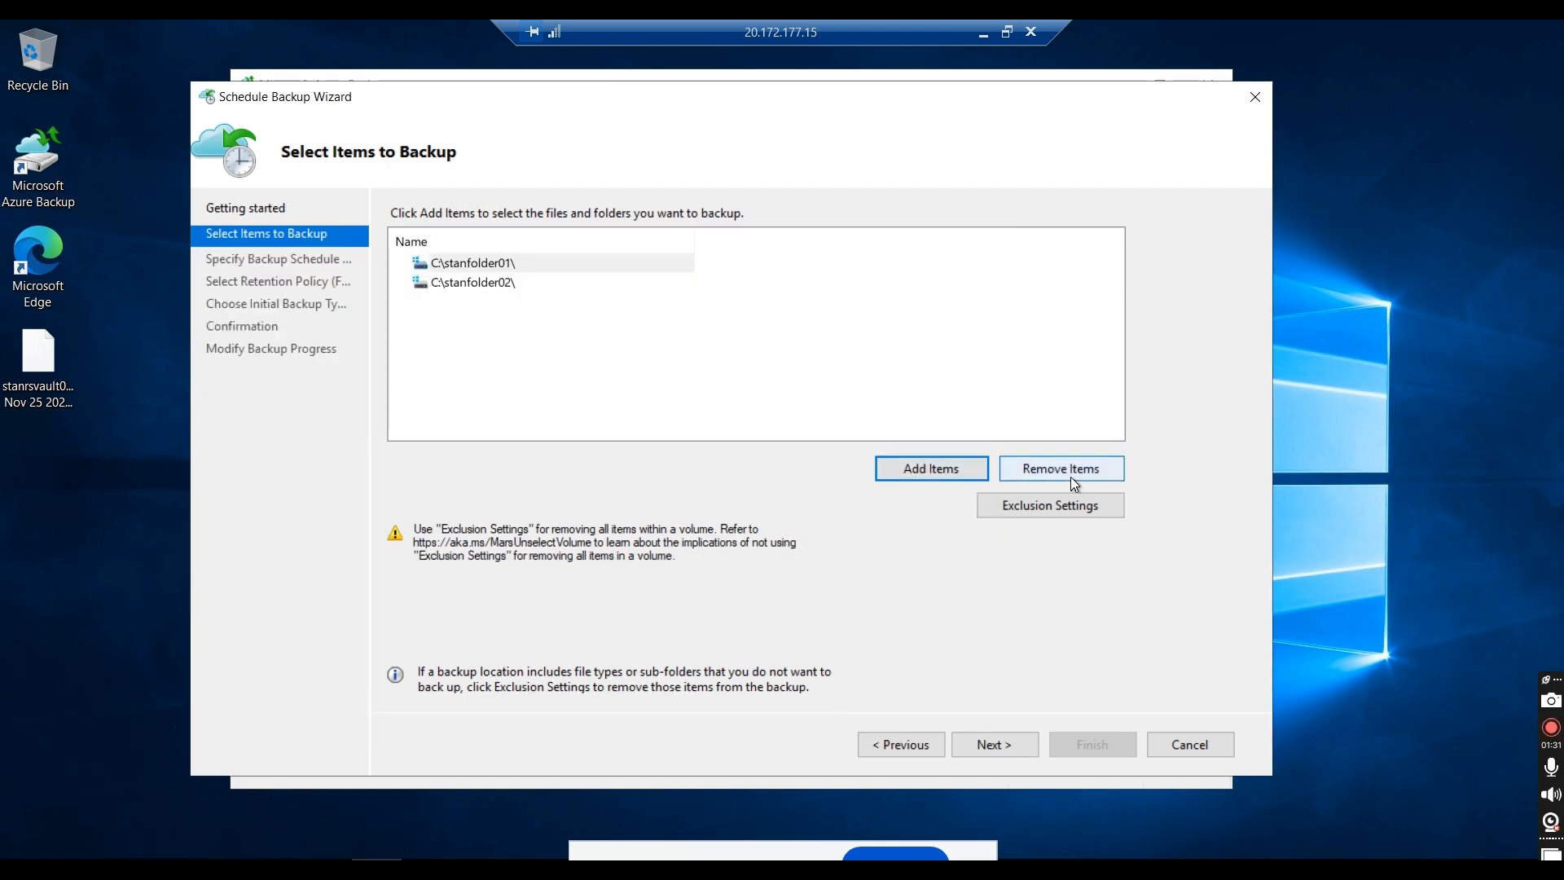
Step: Exclude check_windows_updates.ps1 in C:\stanfolder01 from the backup and proceed to the backup schedule
click(1060, 506)
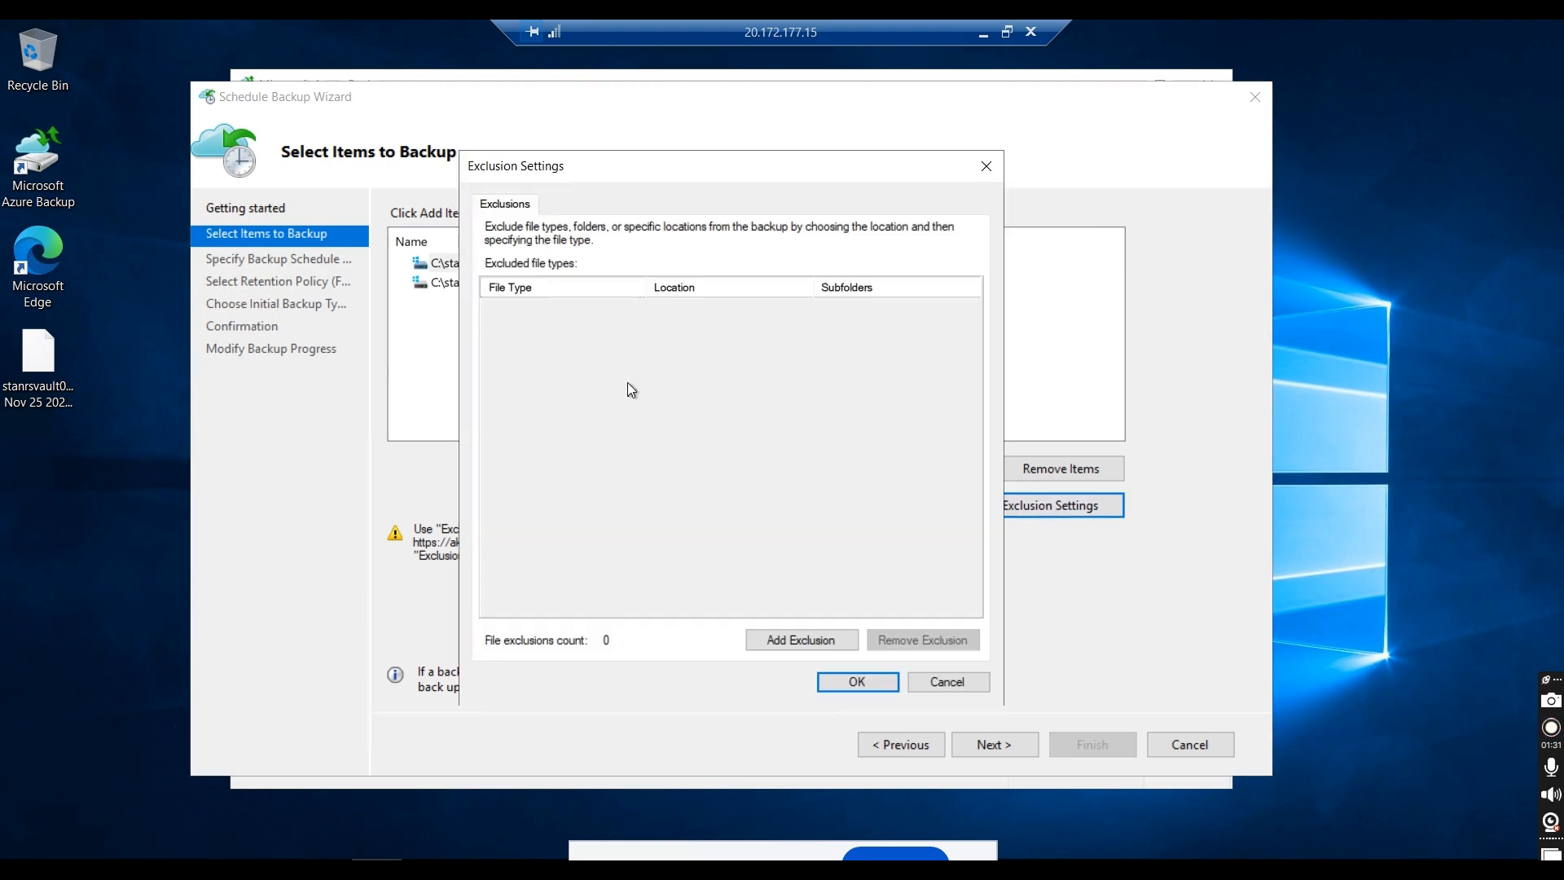
click(775, 640)
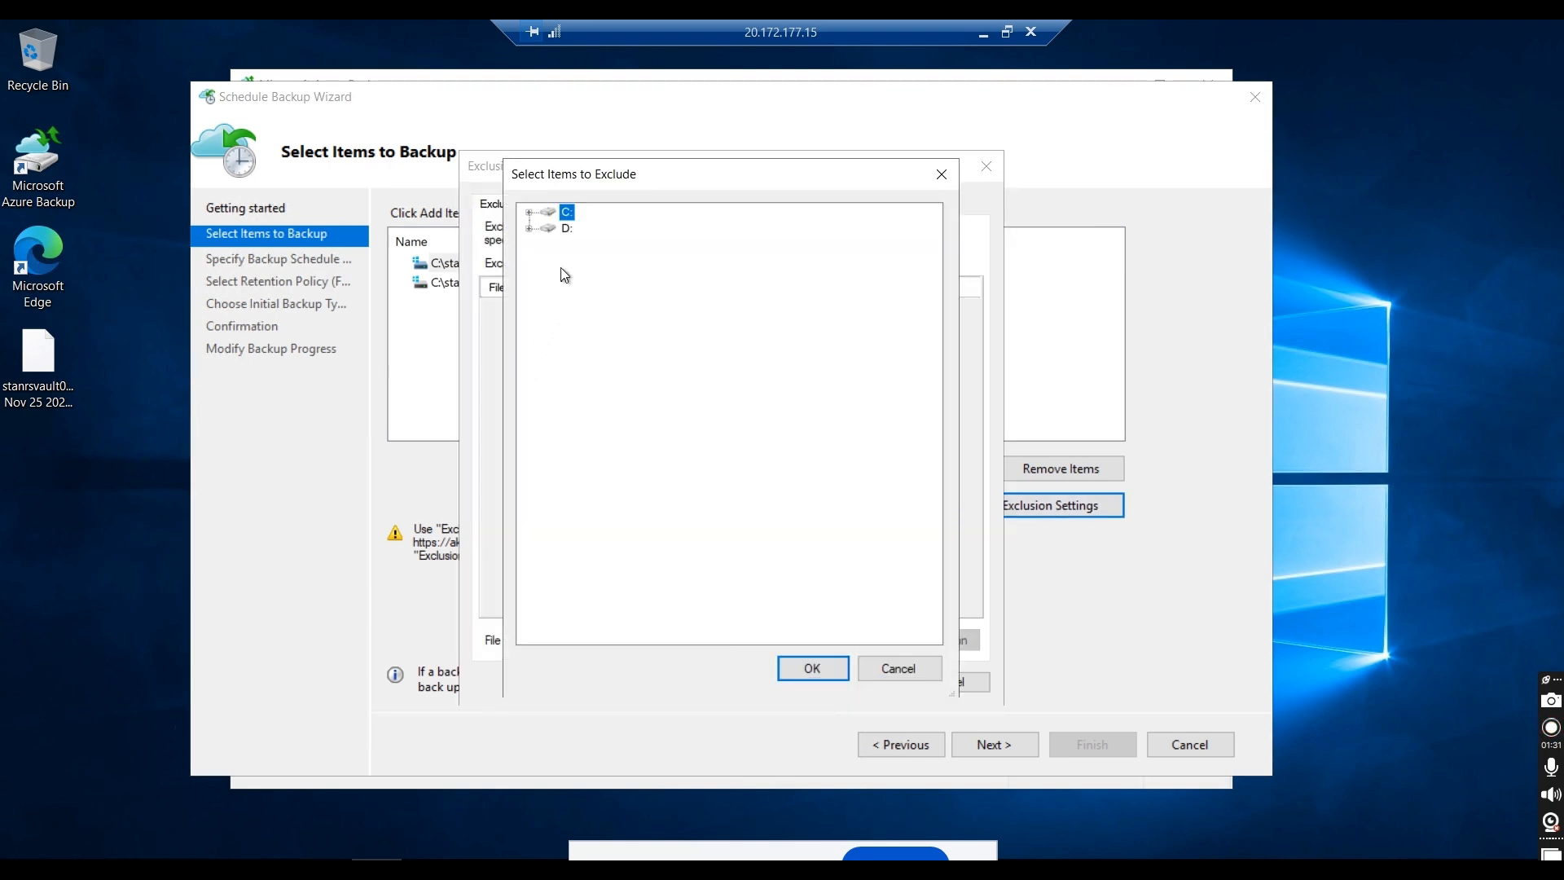
click(529, 212)
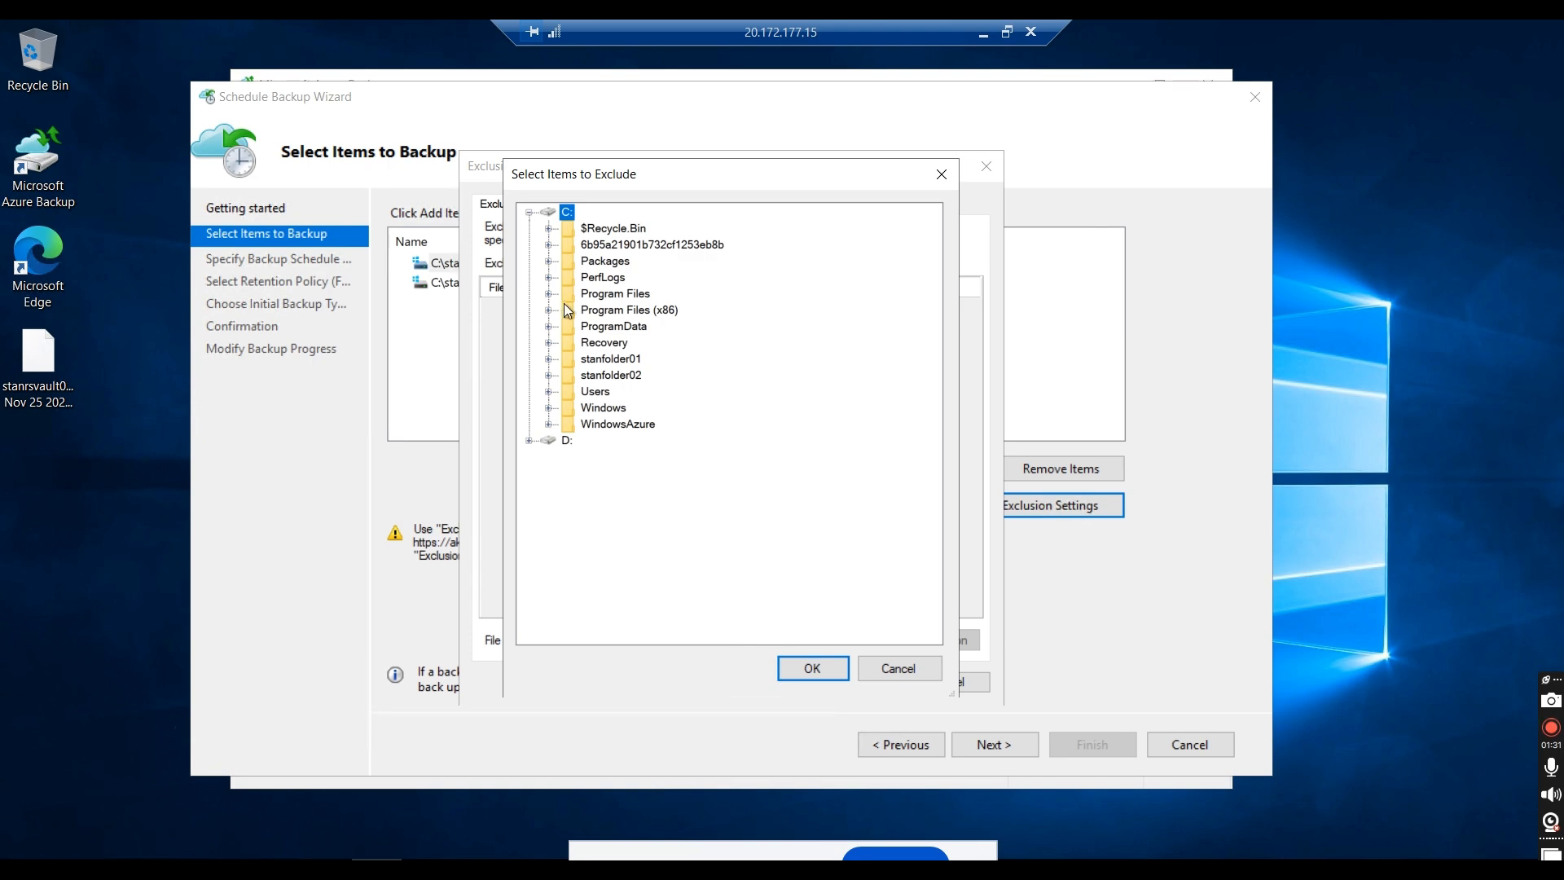
click(548, 358)
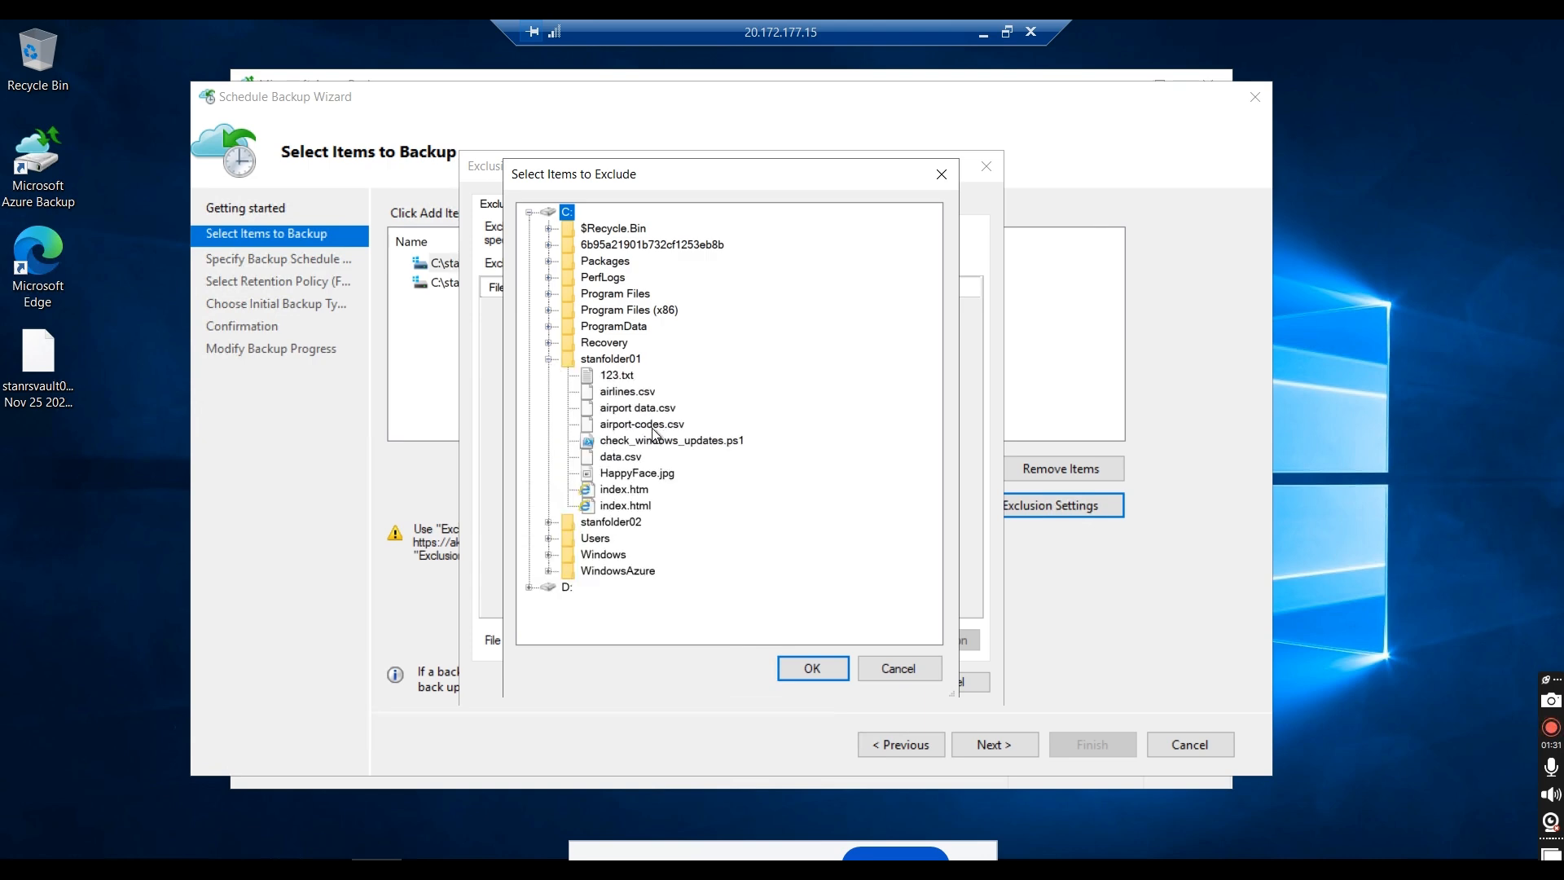
click(670, 442)
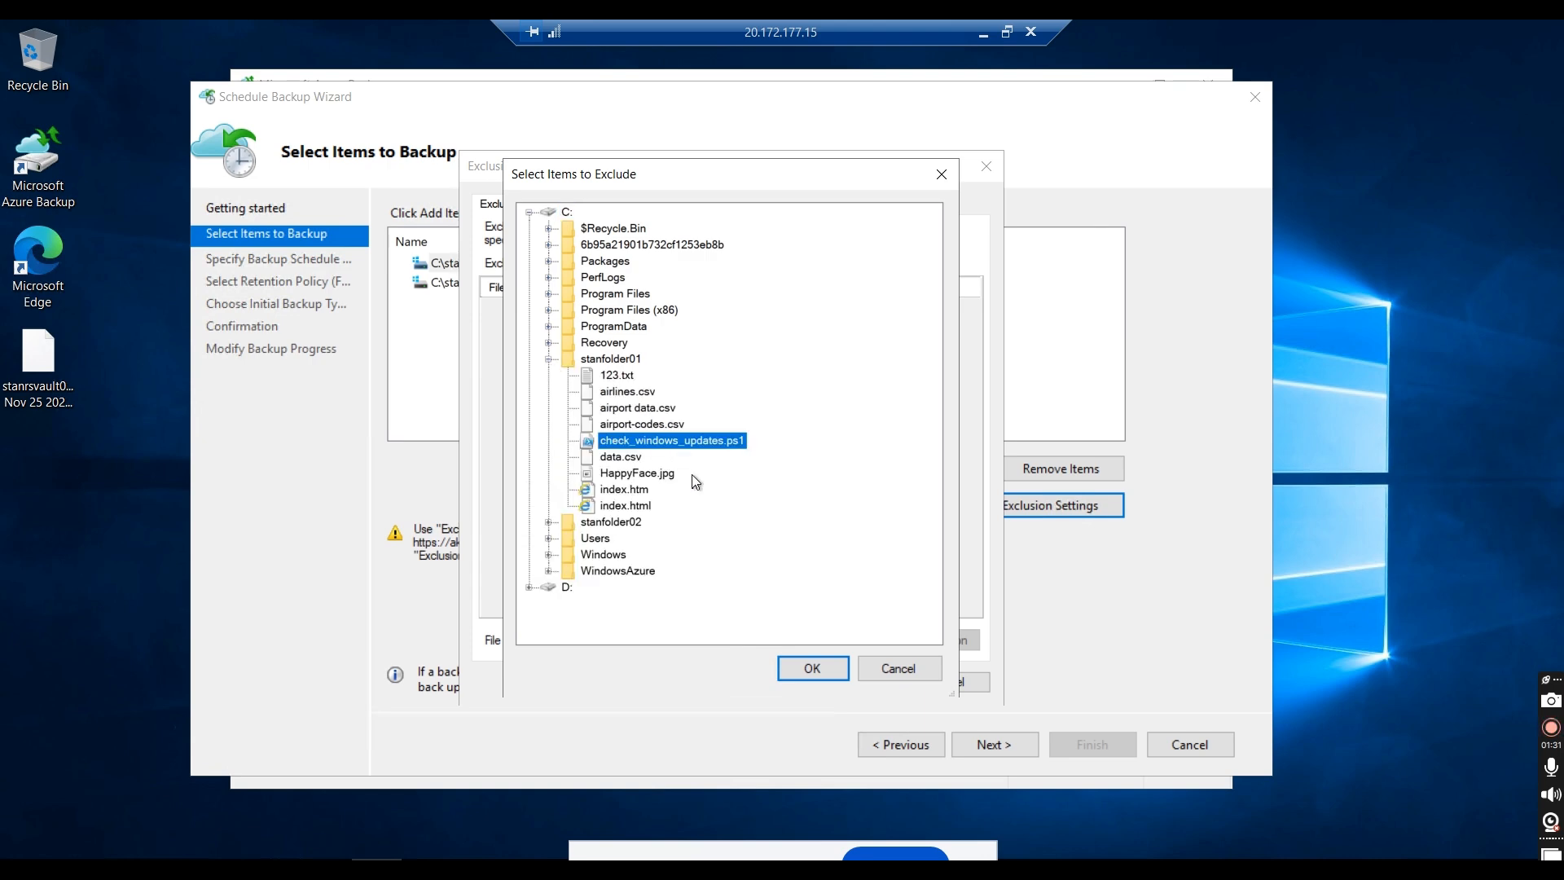
click(803, 669)
click(851, 682)
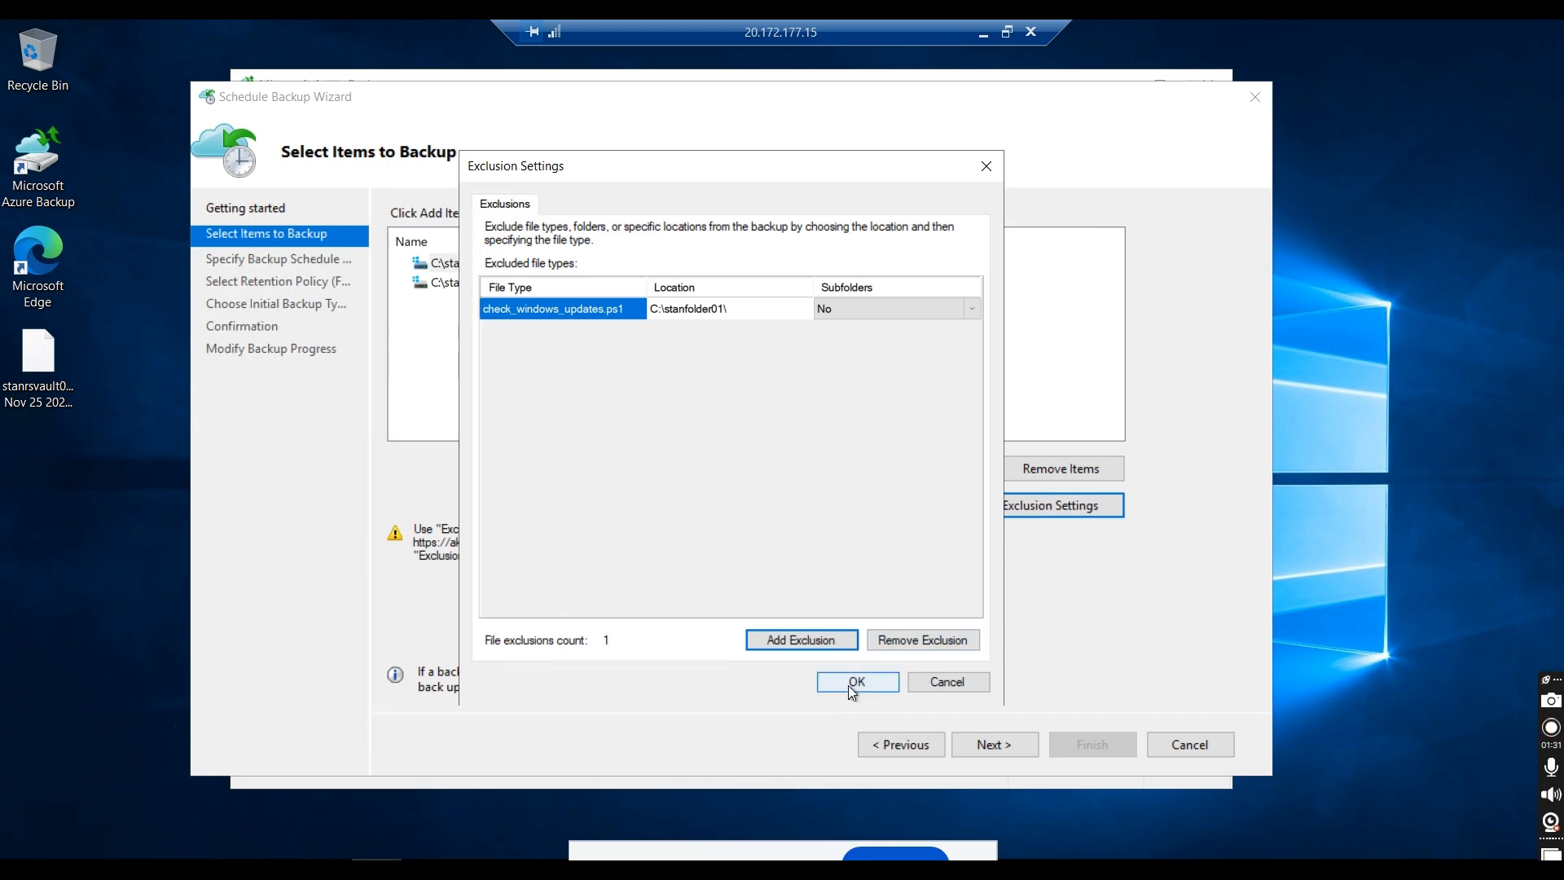
click(984, 744)
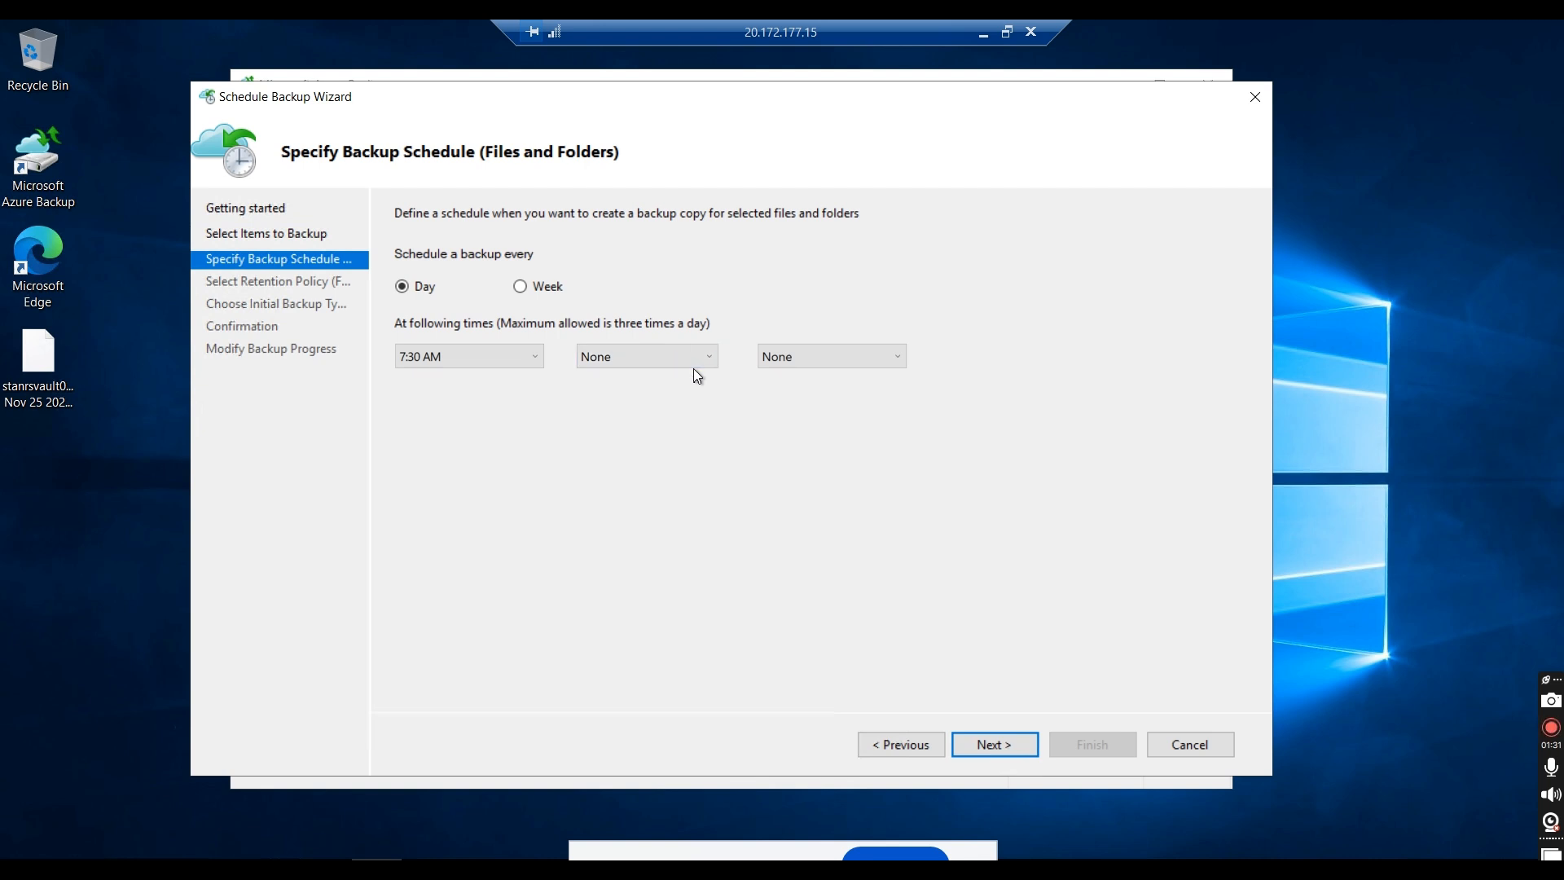
Step: Schedule the files and folders backup daily at 6:00 PM and 1:00 AM, and proceed to the retention policy
click(538, 359)
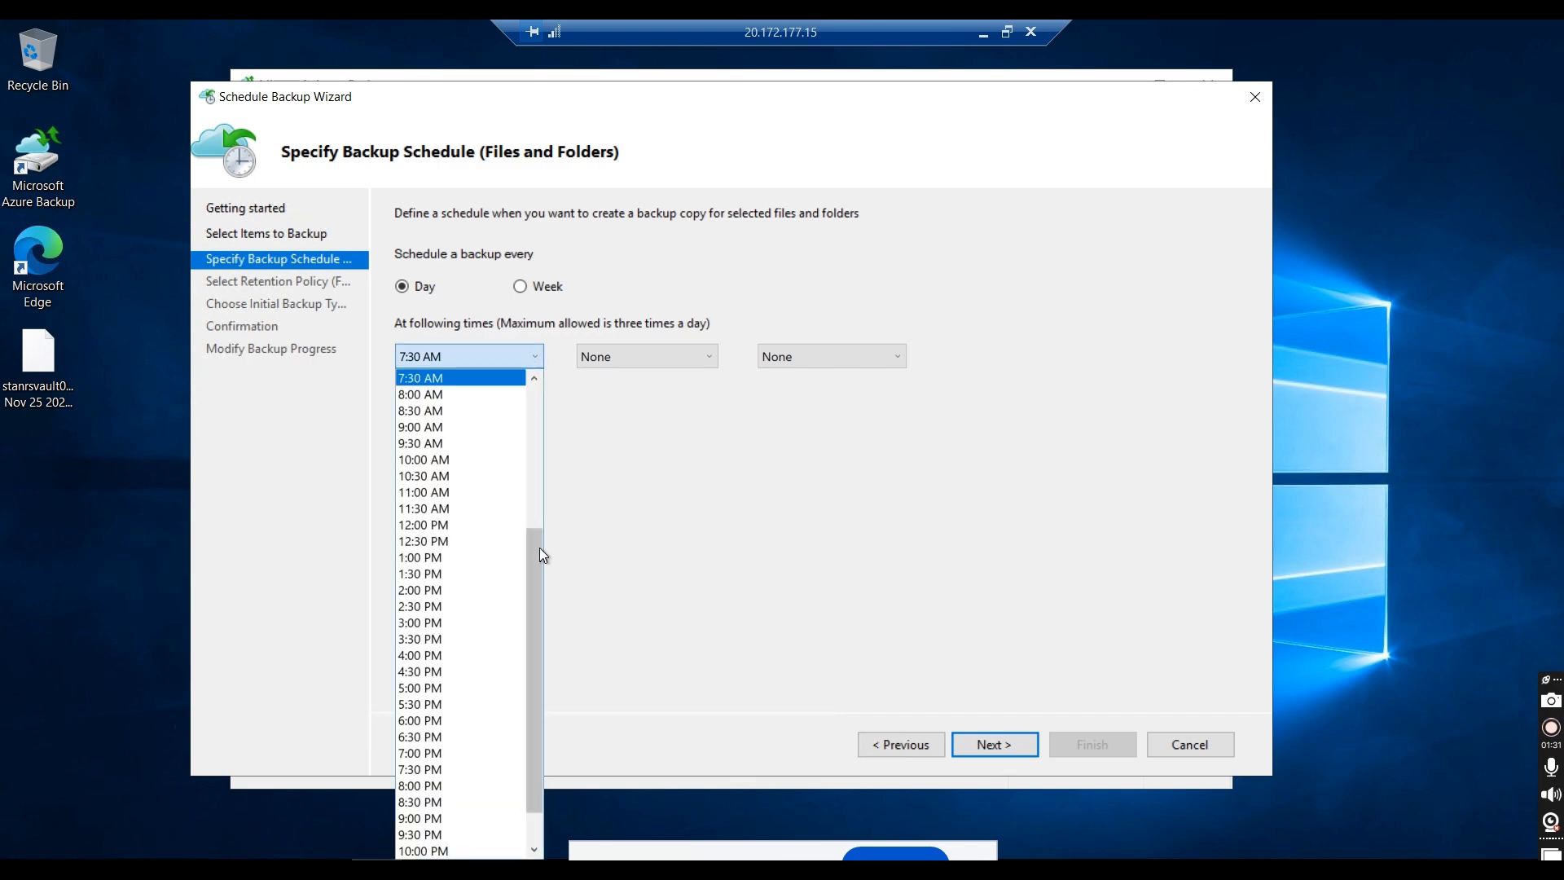
scroll(540, 651, down, 1)
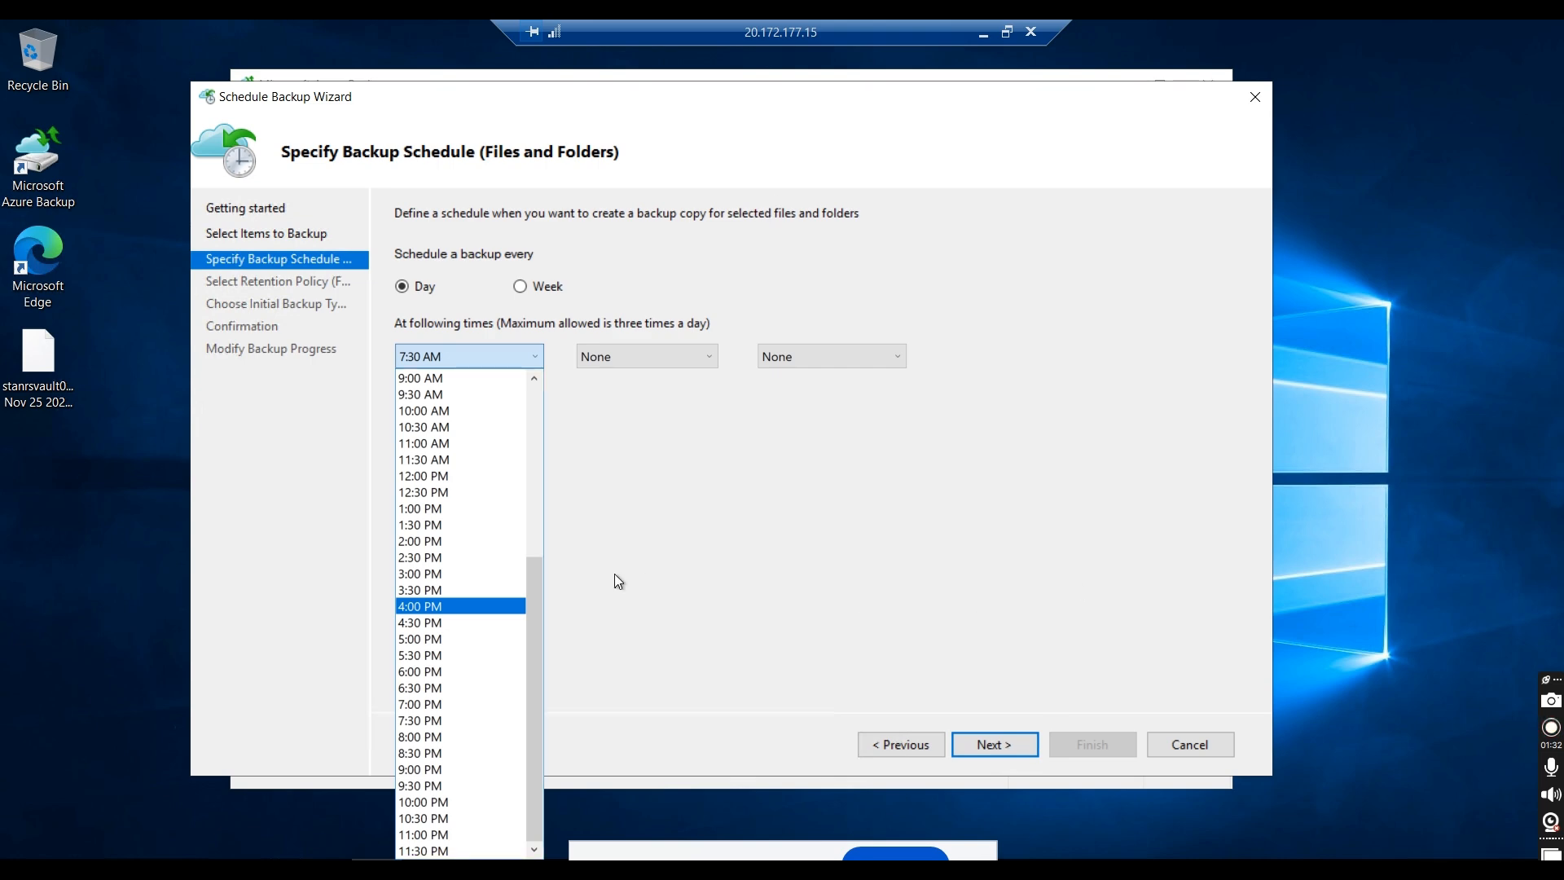
click(423, 671)
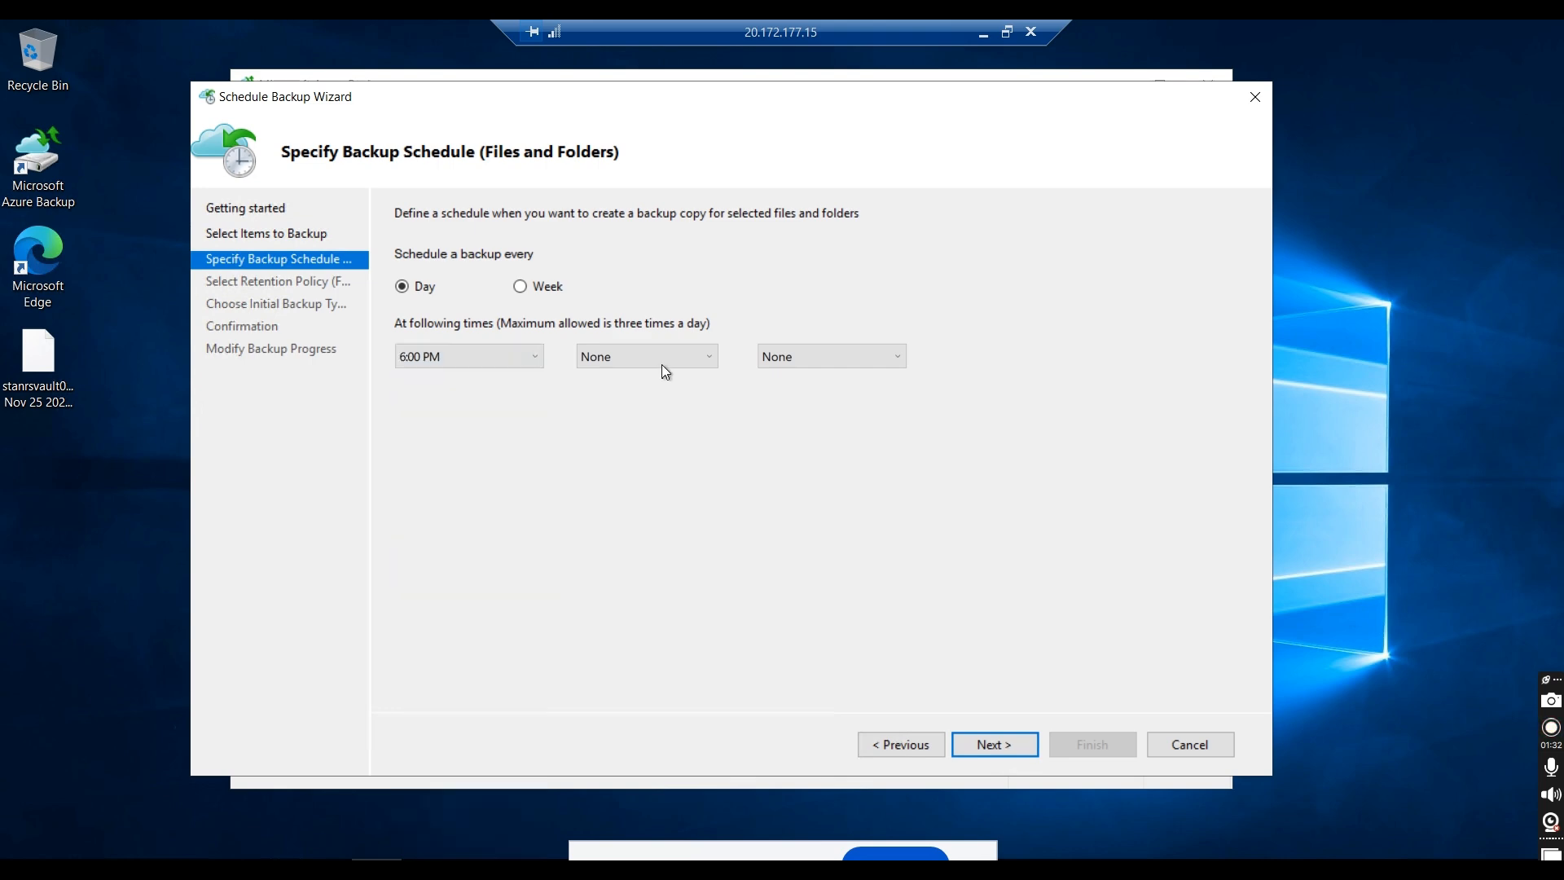
click(679, 360)
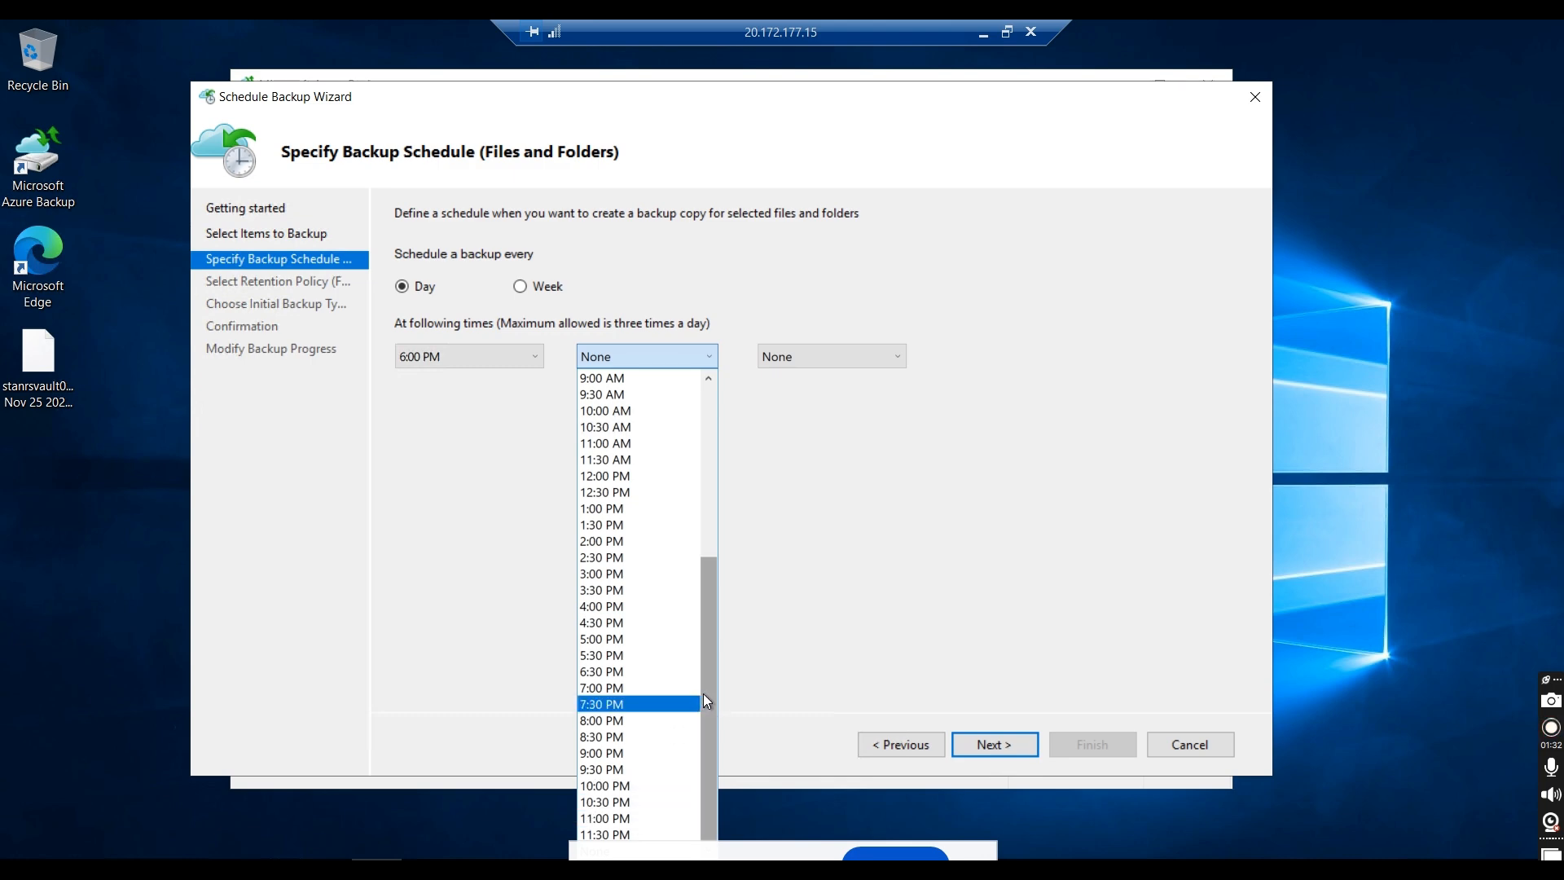
scroll(719, 562, up, 6)
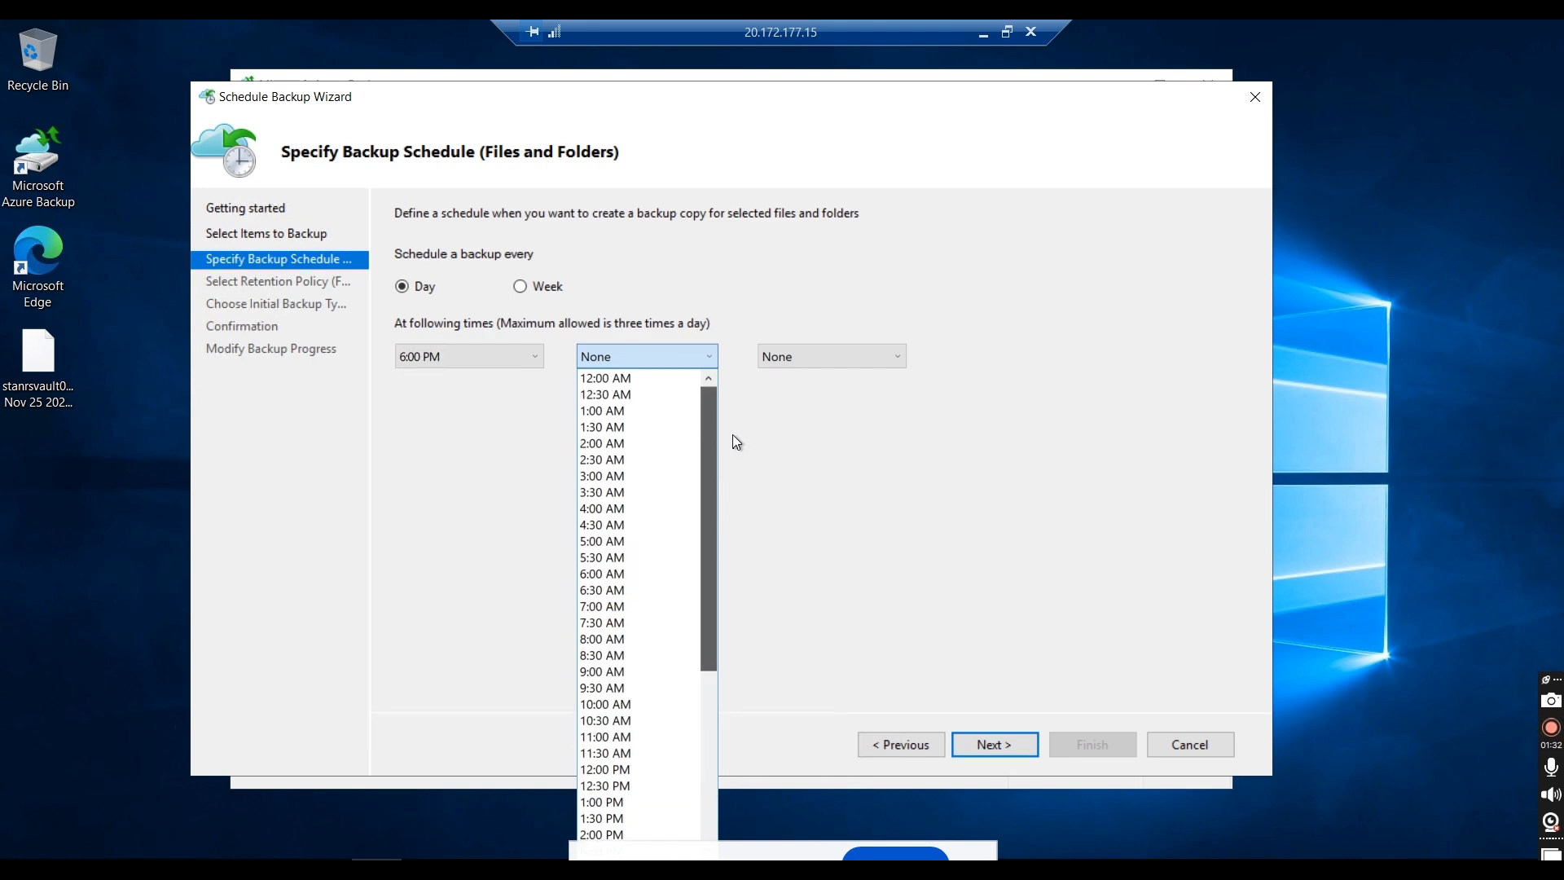
click(648, 411)
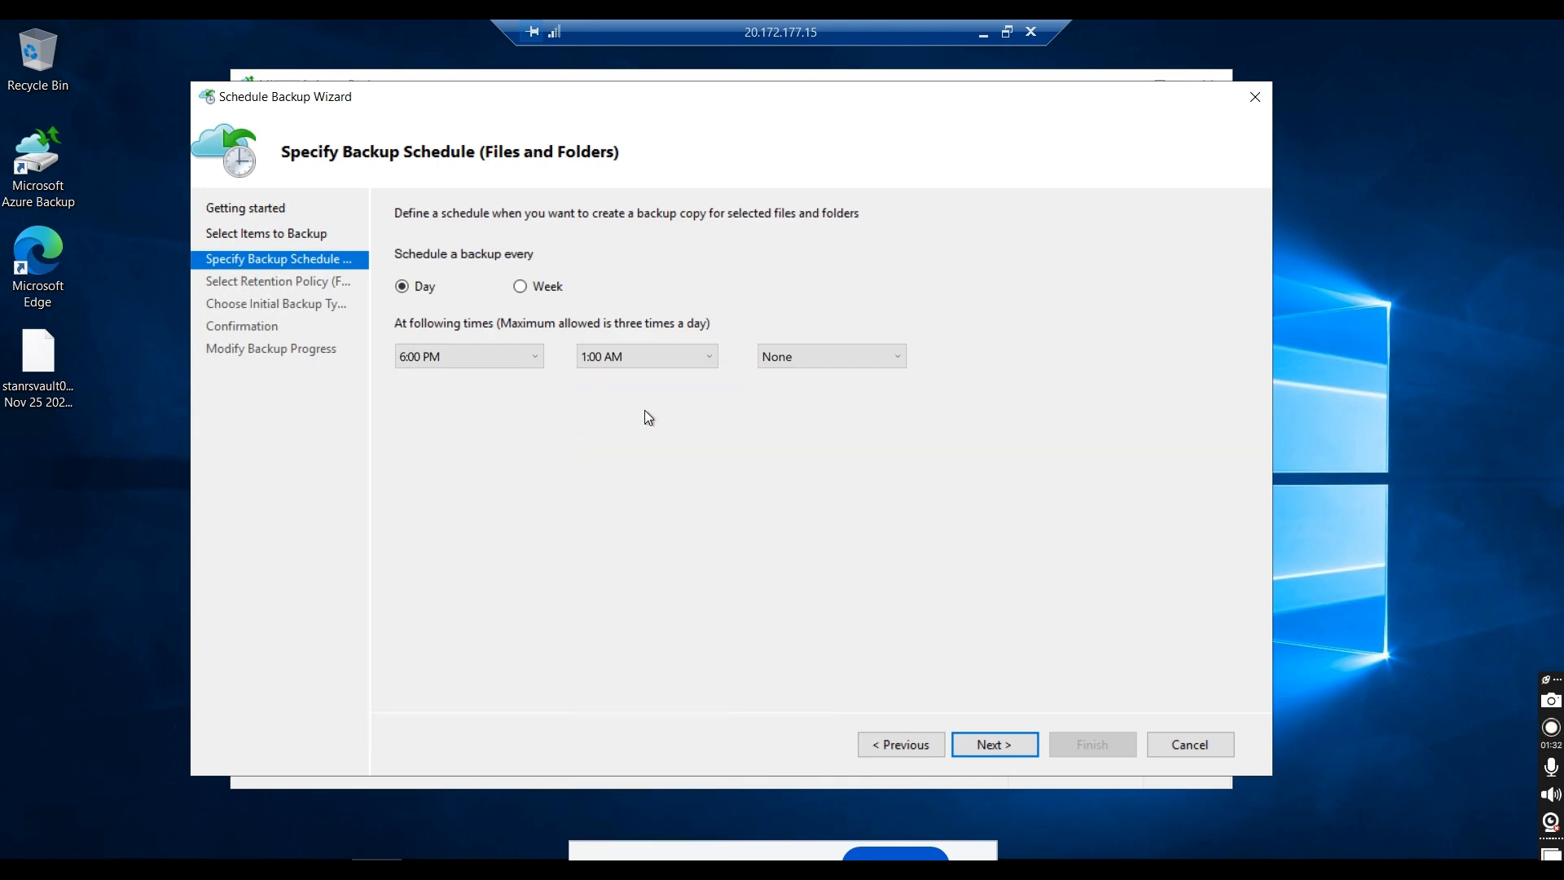
click(841, 355)
click(1005, 486)
click(994, 746)
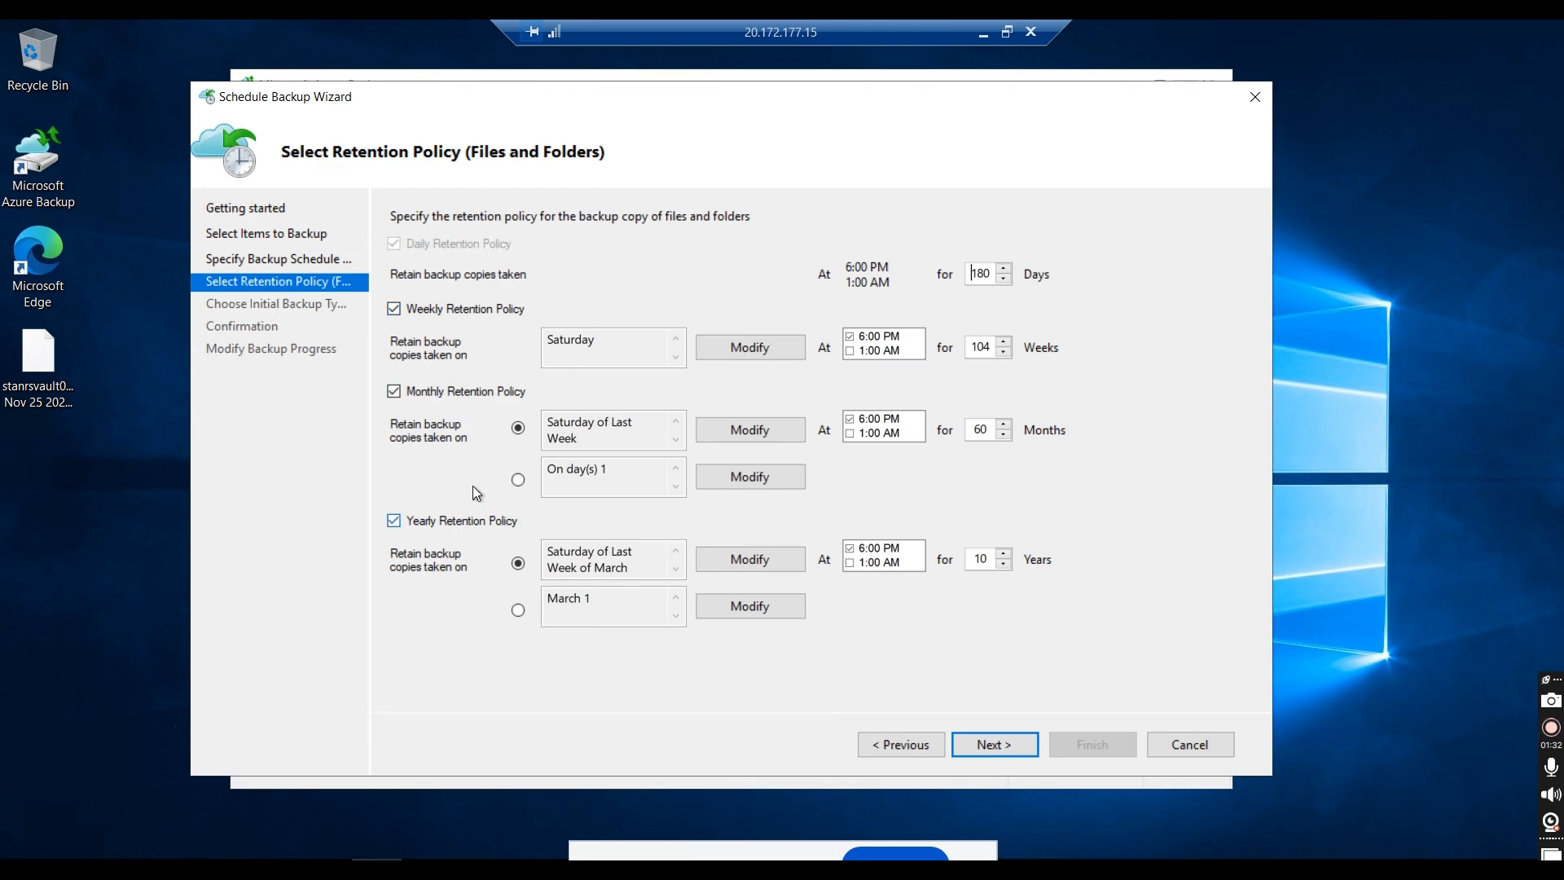
Step: Turn off the weekly, monthly and yearly retention policies for files and folders
click(480, 309)
click(463, 393)
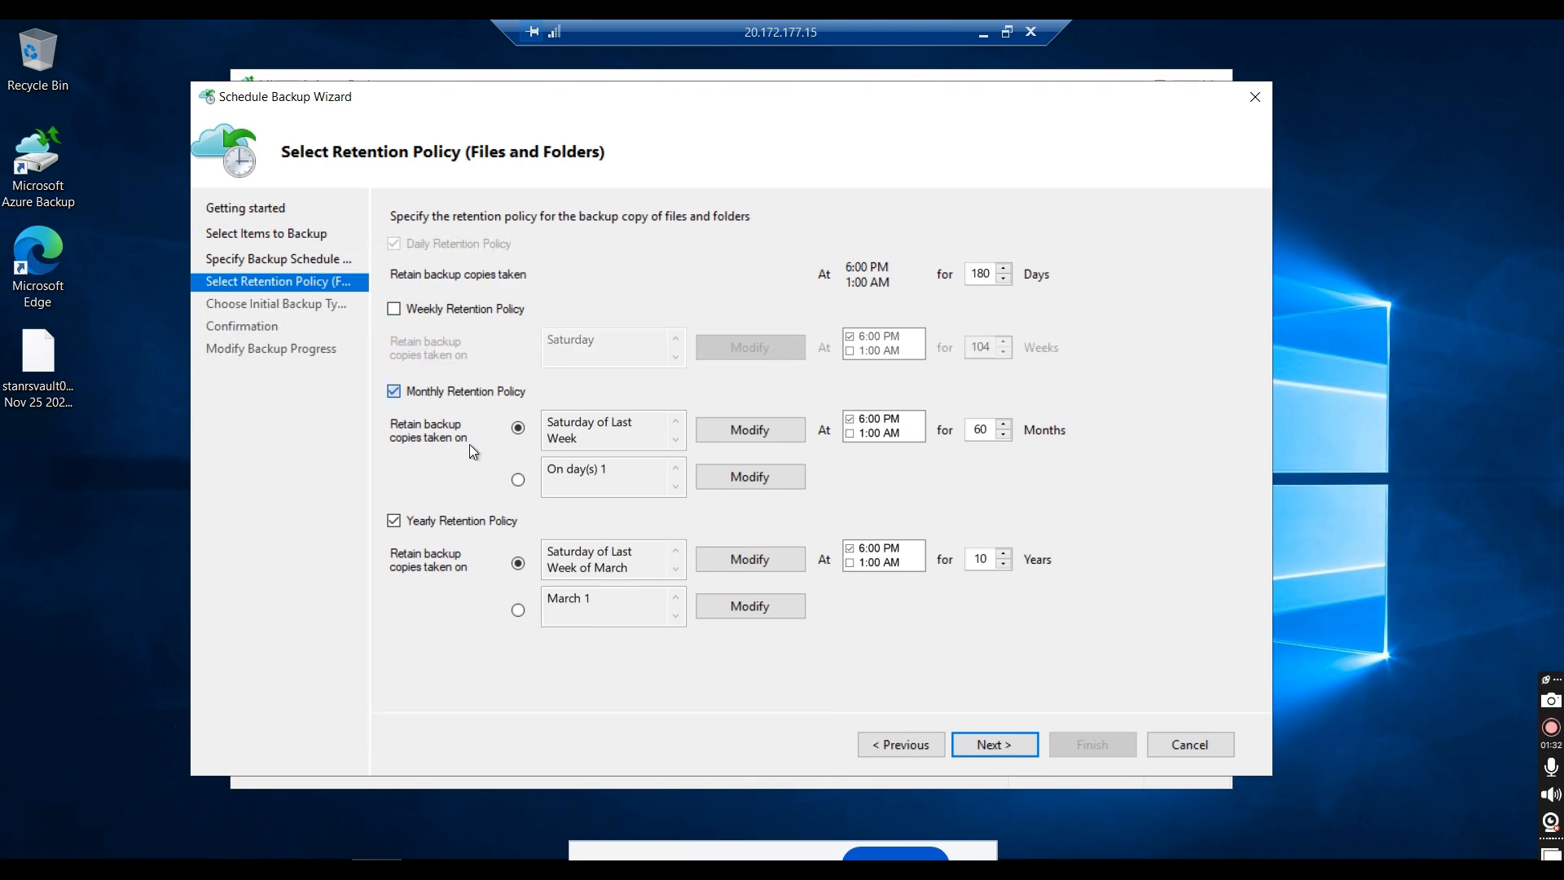
click(467, 520)
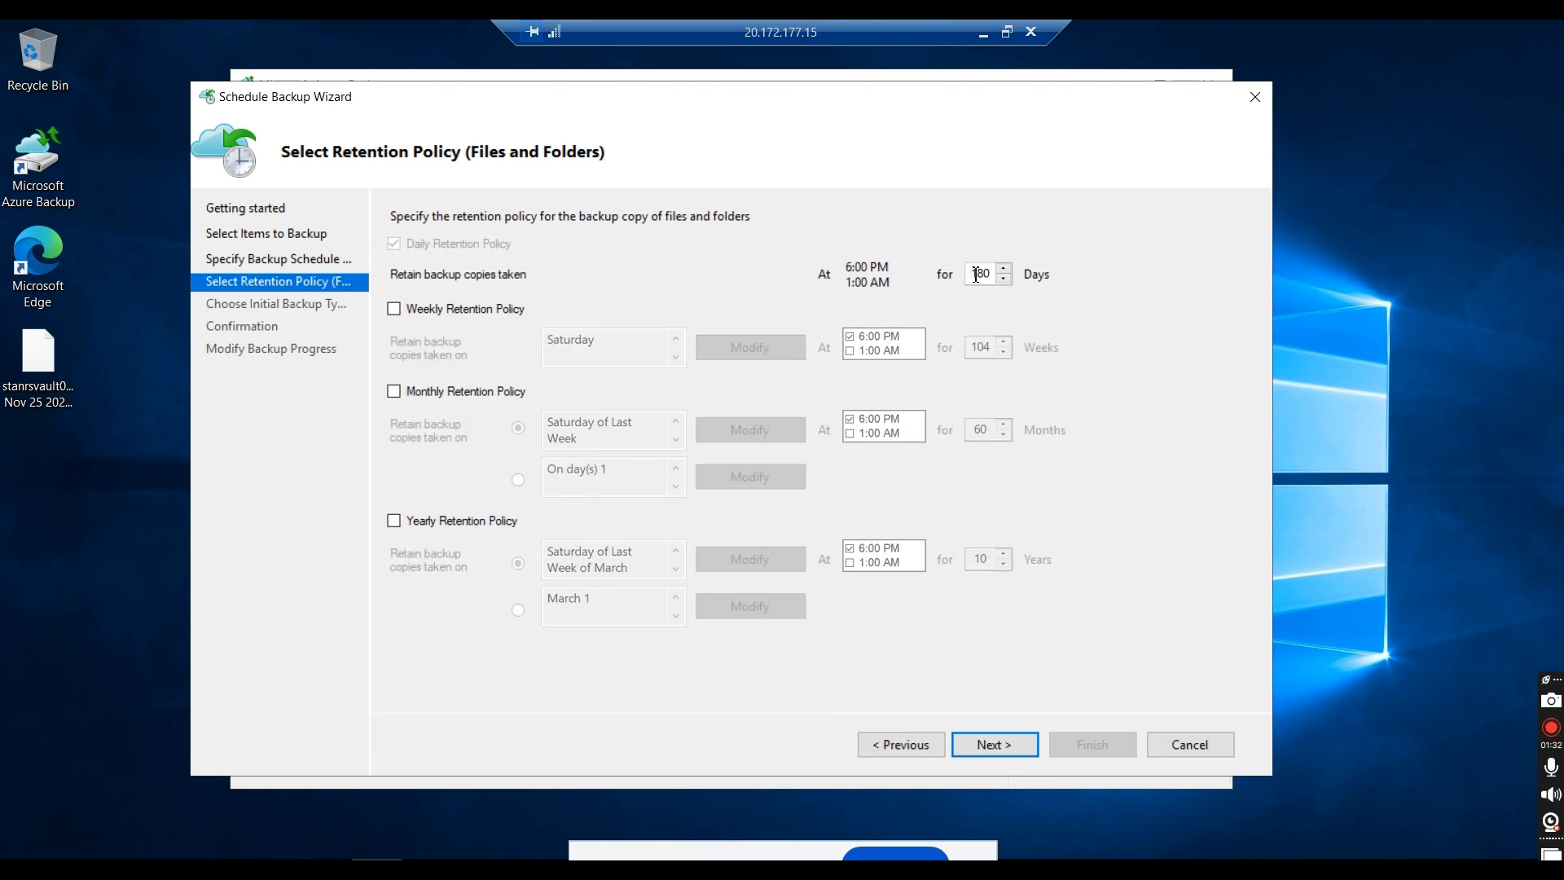
Step: Try a daily retention of 9999 days by proceeding to the initial backup type, and return to the retention policy
drag(974, 274, 1126, 274)
text(99999)
click(994, 745)
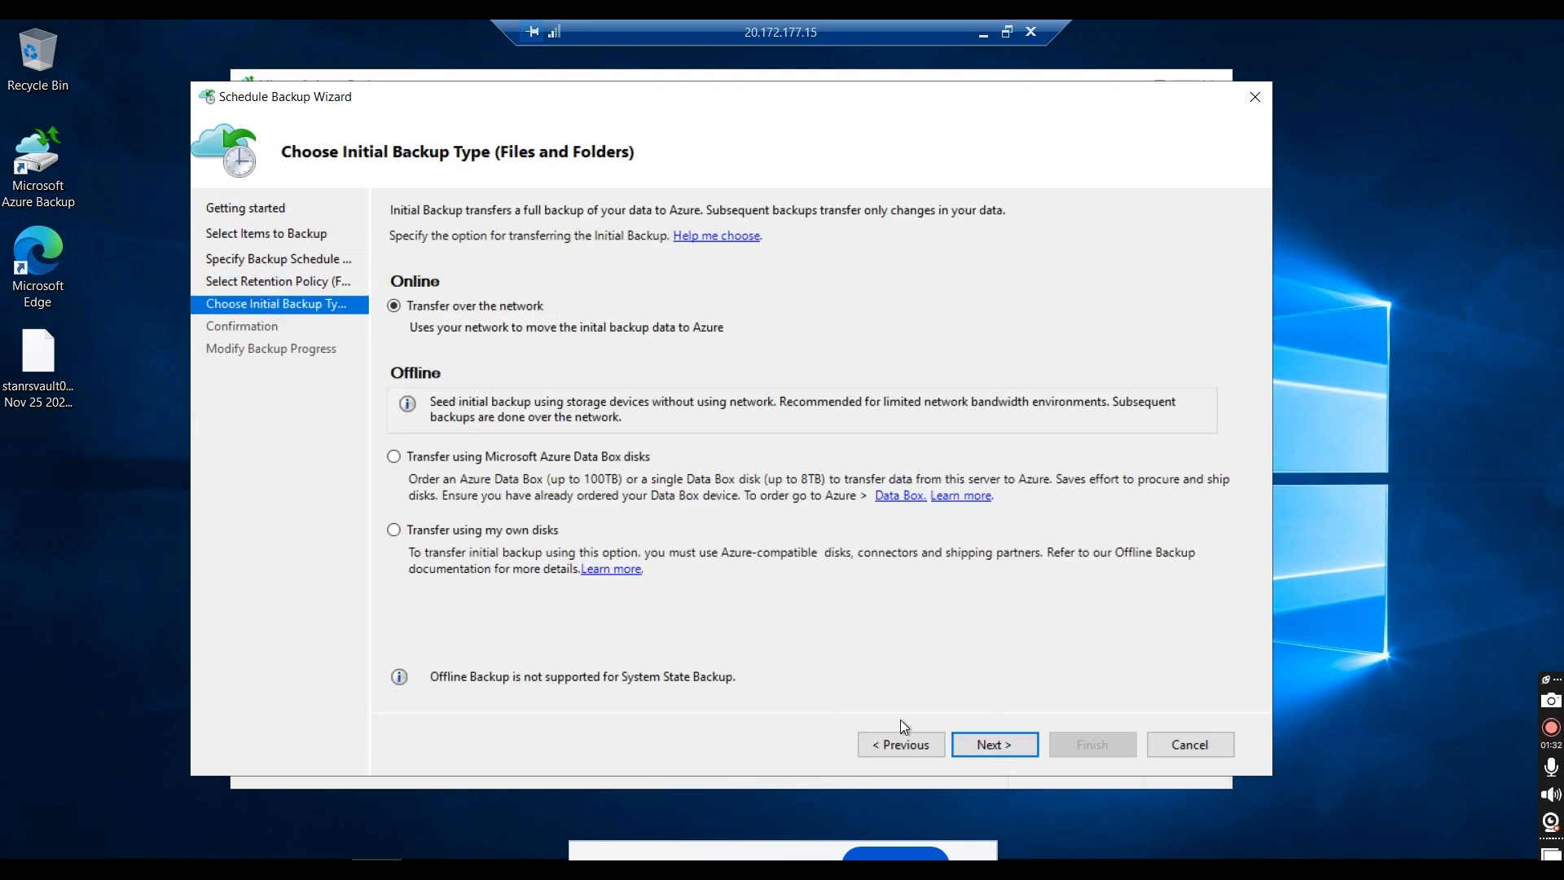
click(897, 744)
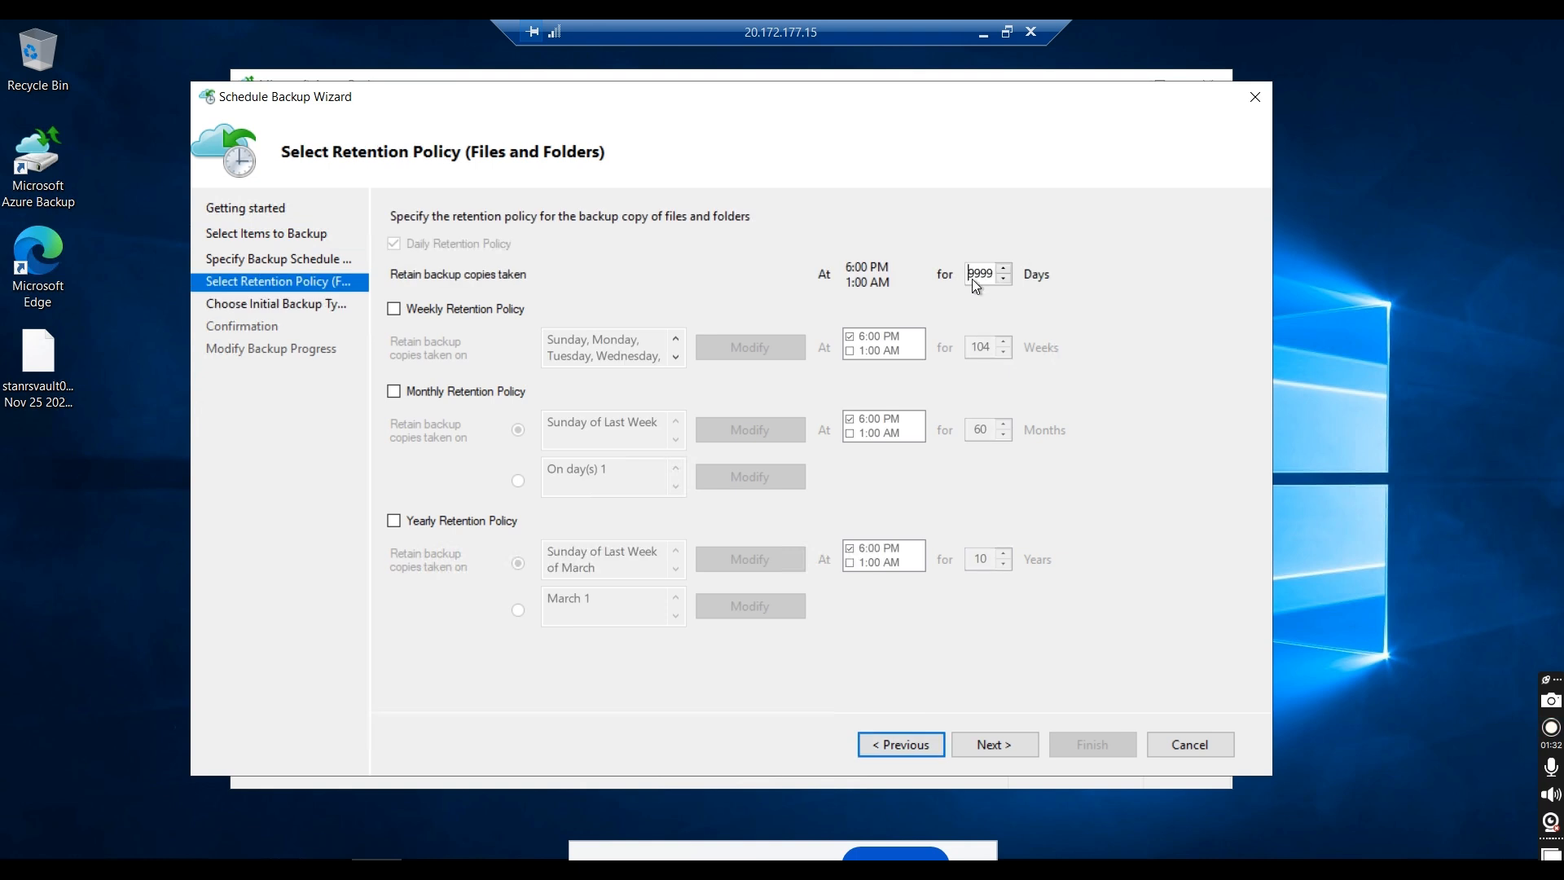
Step: Set the daily retention to 7 days and proceed to the initial backup type
drag(973, 278, 1097, 265)
text(1)
click(984, 750)
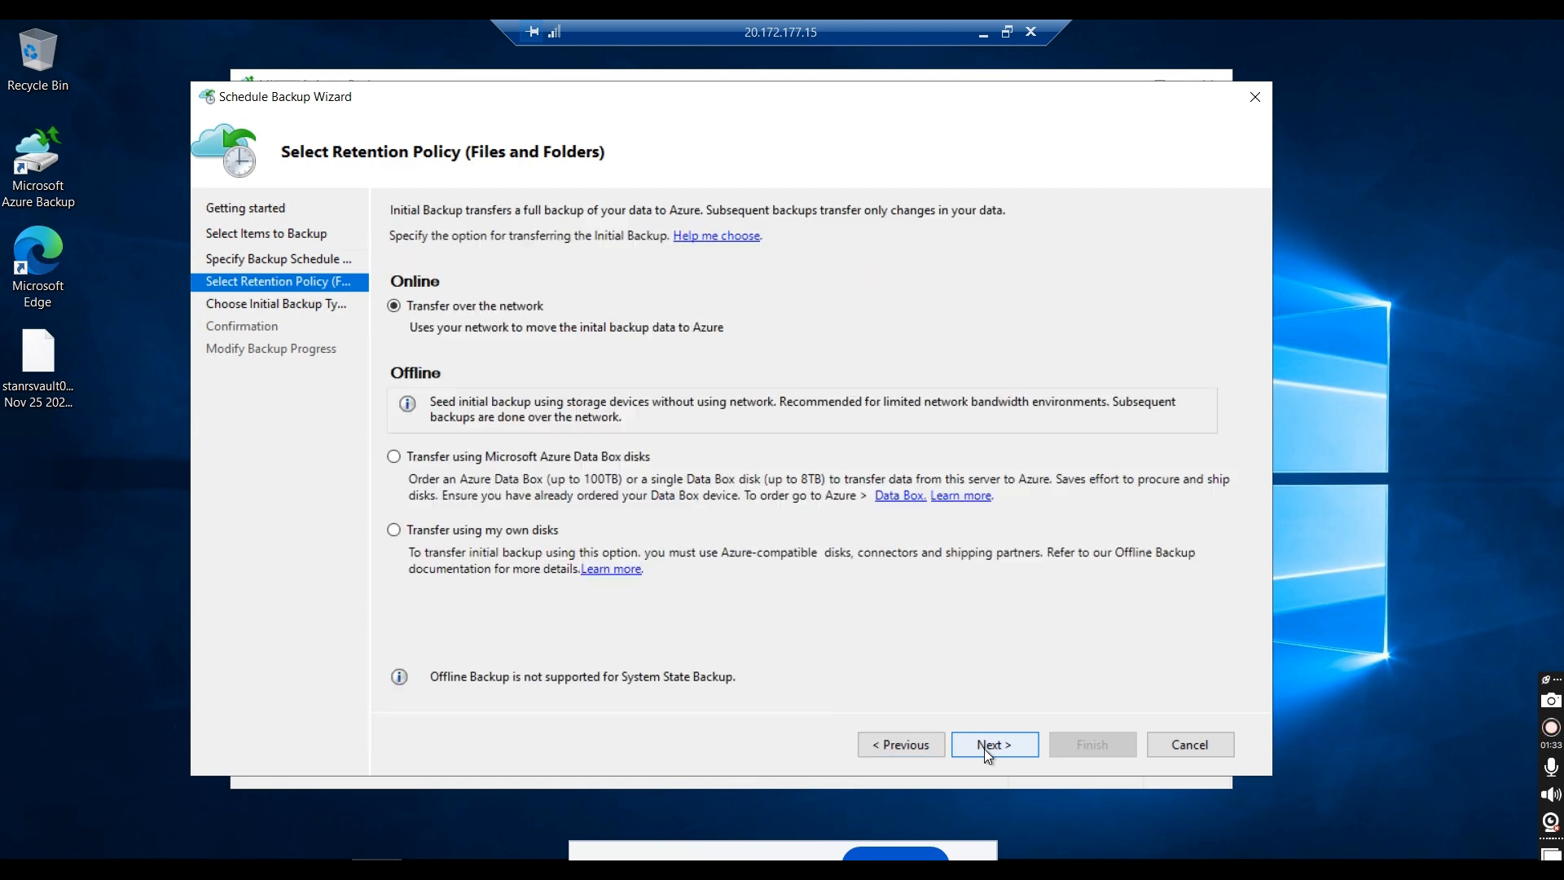
Step: Return to the retention policy, enable yearly retention for 20 years, and proceed to the initial backup type
click(895, 751)
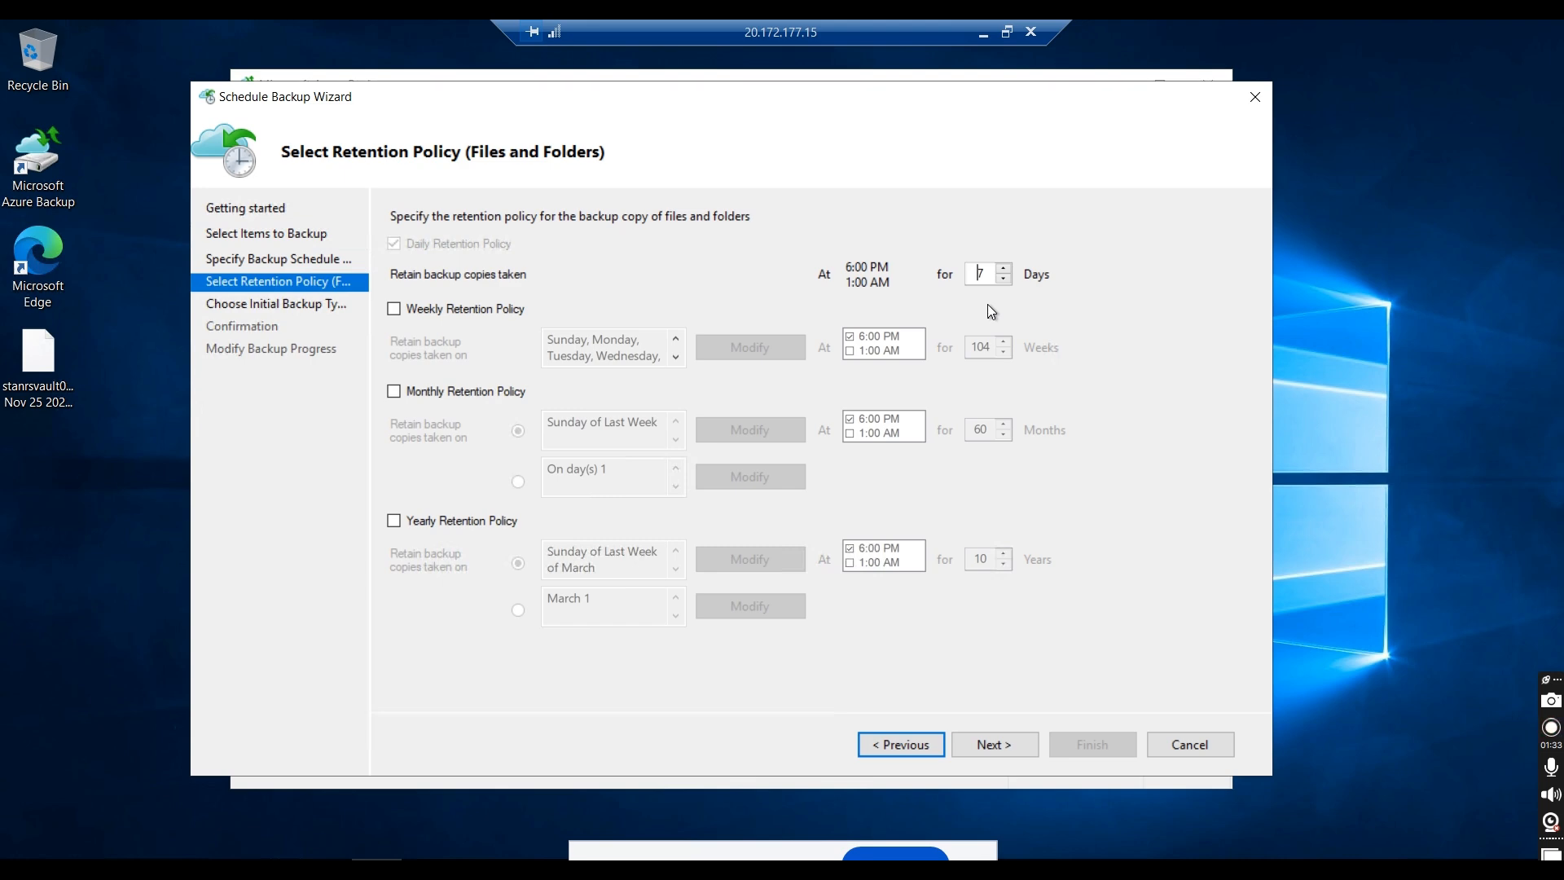
click(403, 526)
click(975, 560)
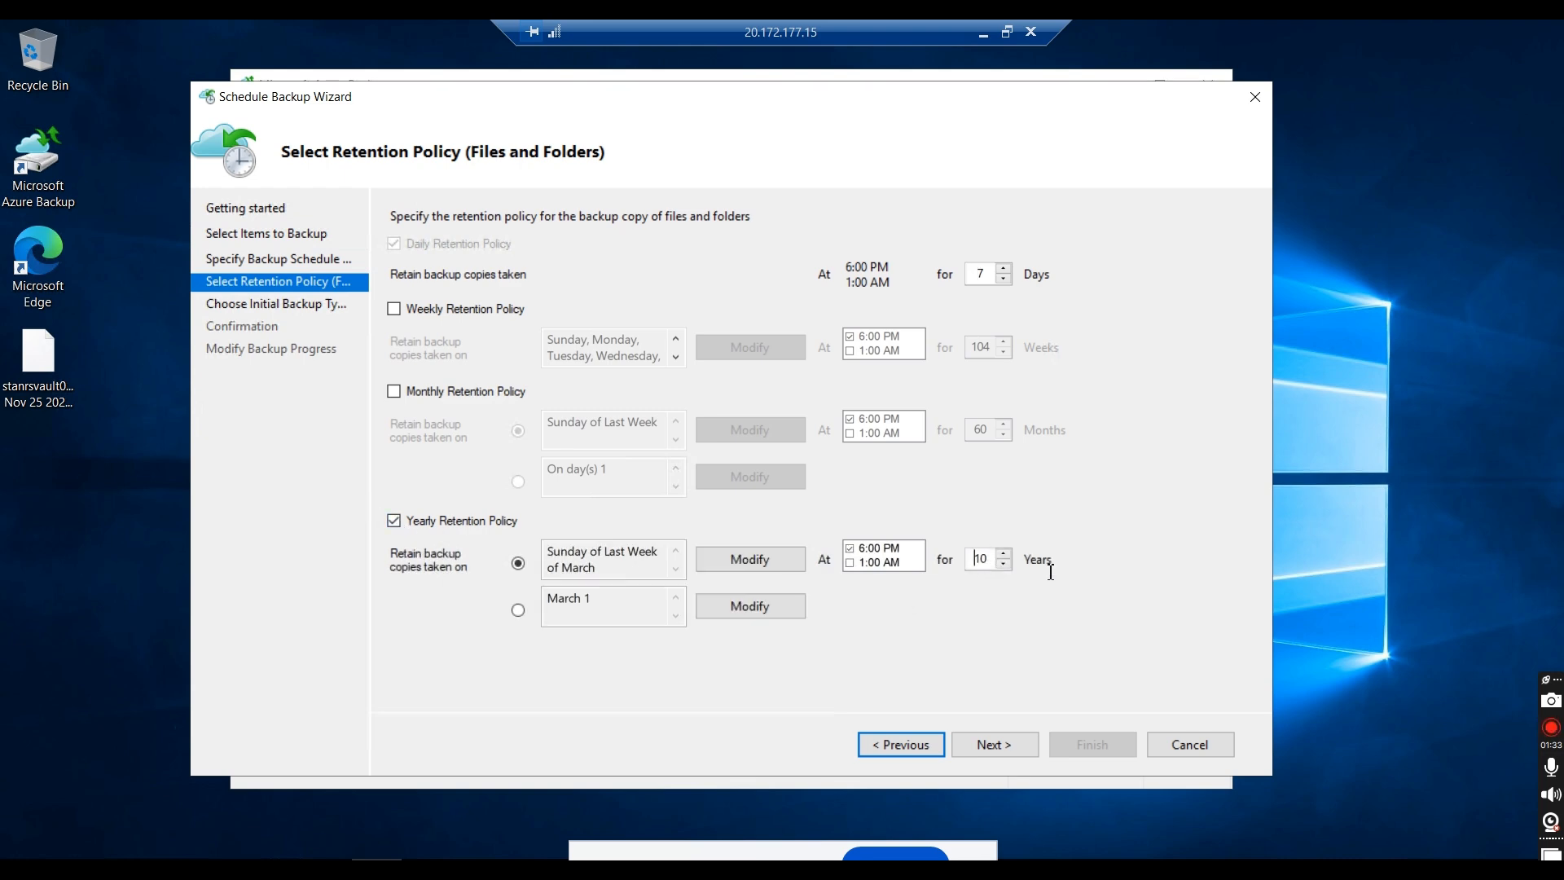
drag(975, 560, 1048, 570)
text(20)
click(989, 744)
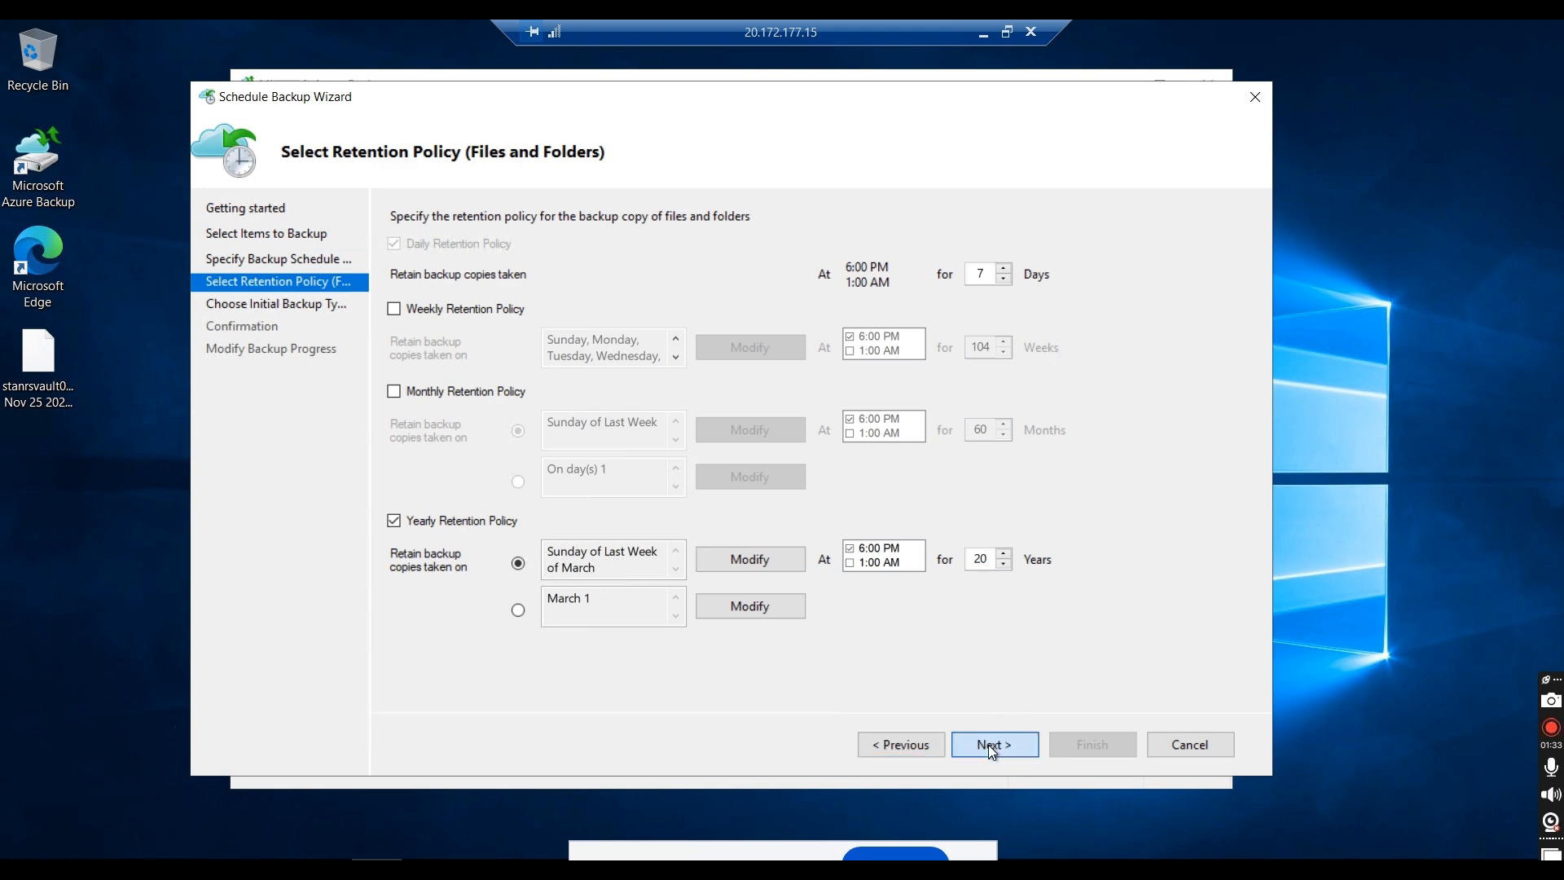
Step: Go back and try yearly retention values of 30 and 9999 years, proceeding to the initial backup type
click(927, 748)
drag(974, 560, 1018, 560)
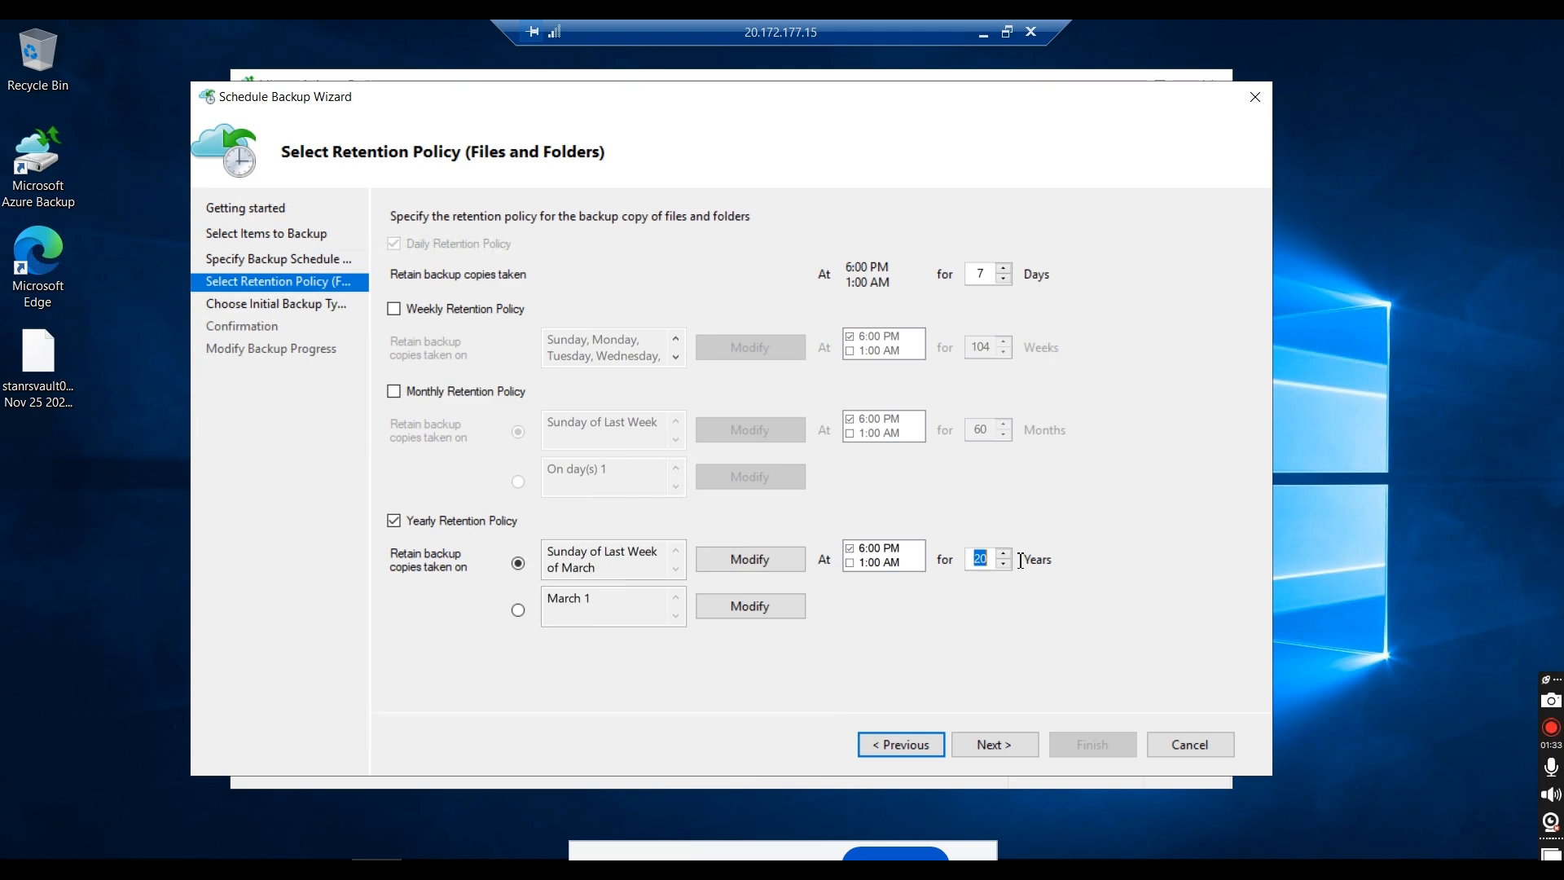
text(30)
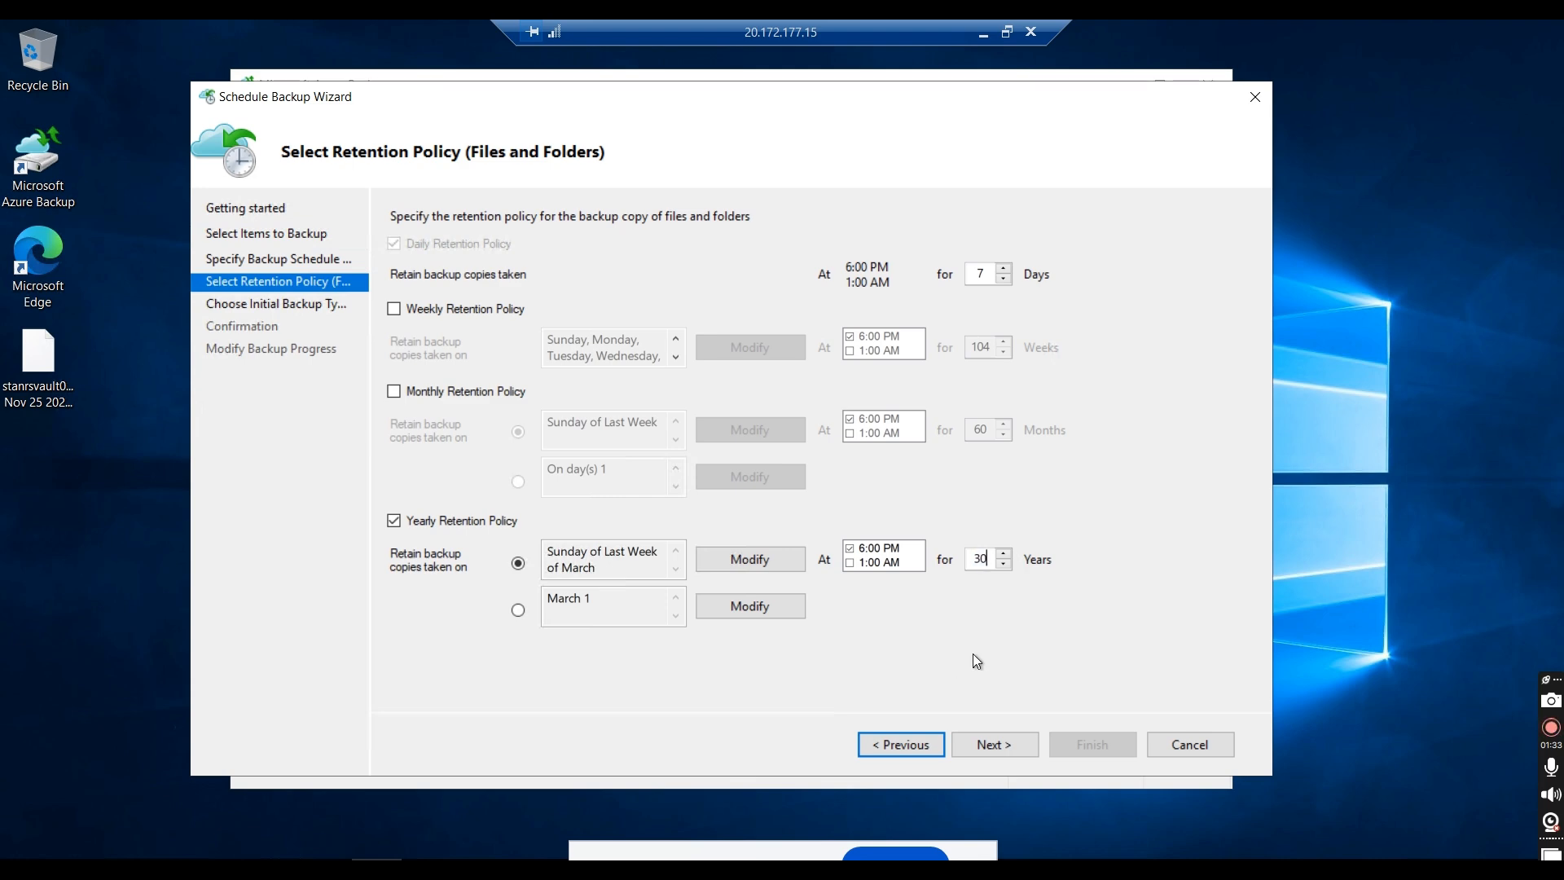
drag(971, 558, 1079, 557)
text(9999)
click(994, 745)
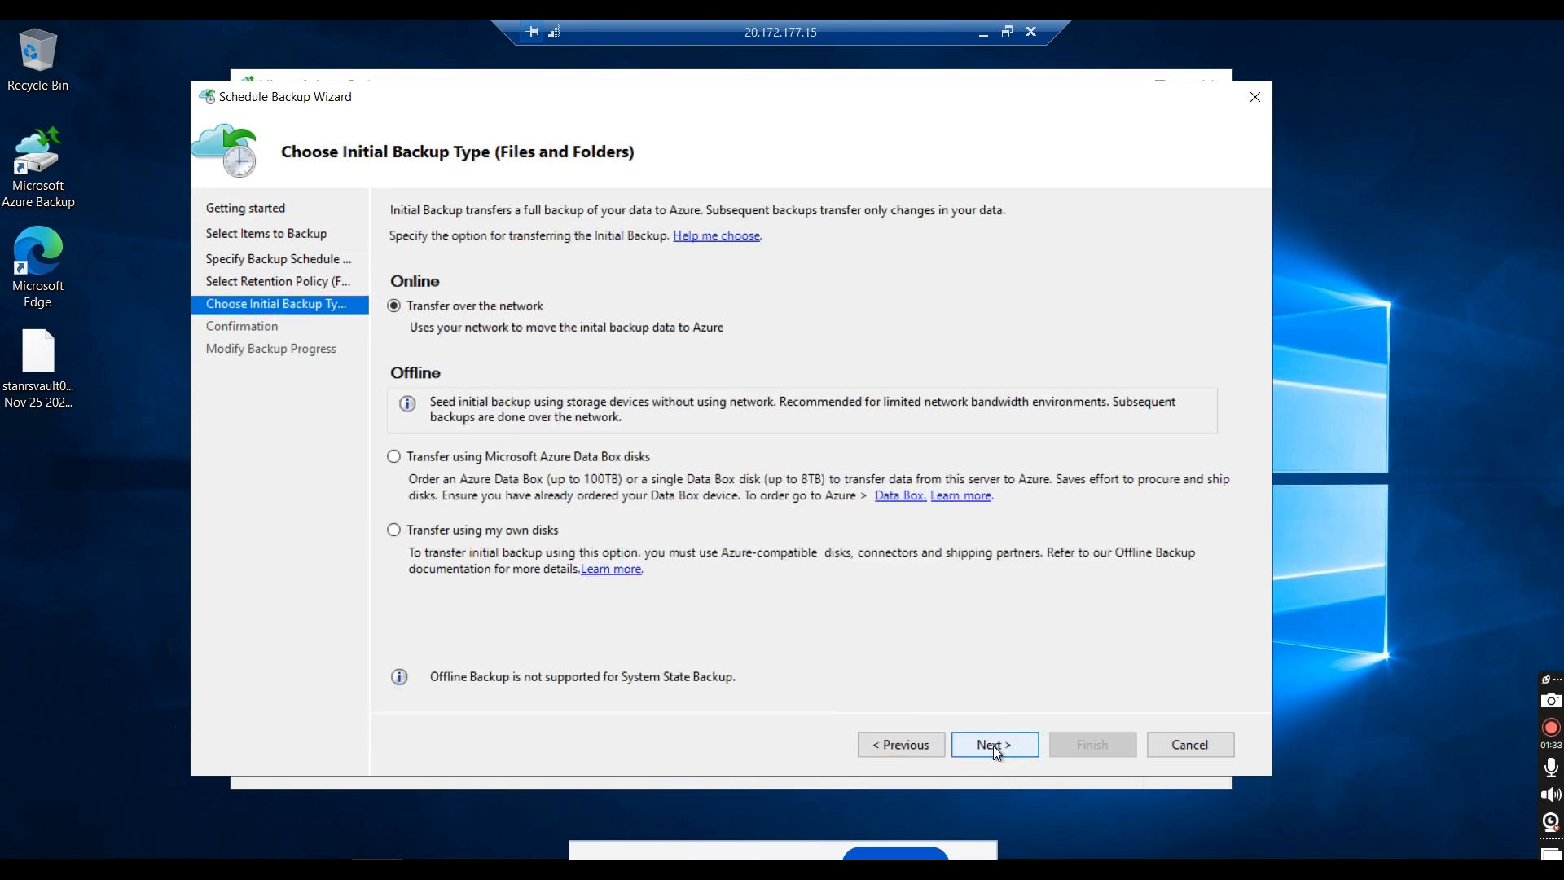
Step: Return to the retention policy, clear and turn off yearly retention, and proceed to the initial backup type
click(926, 746)
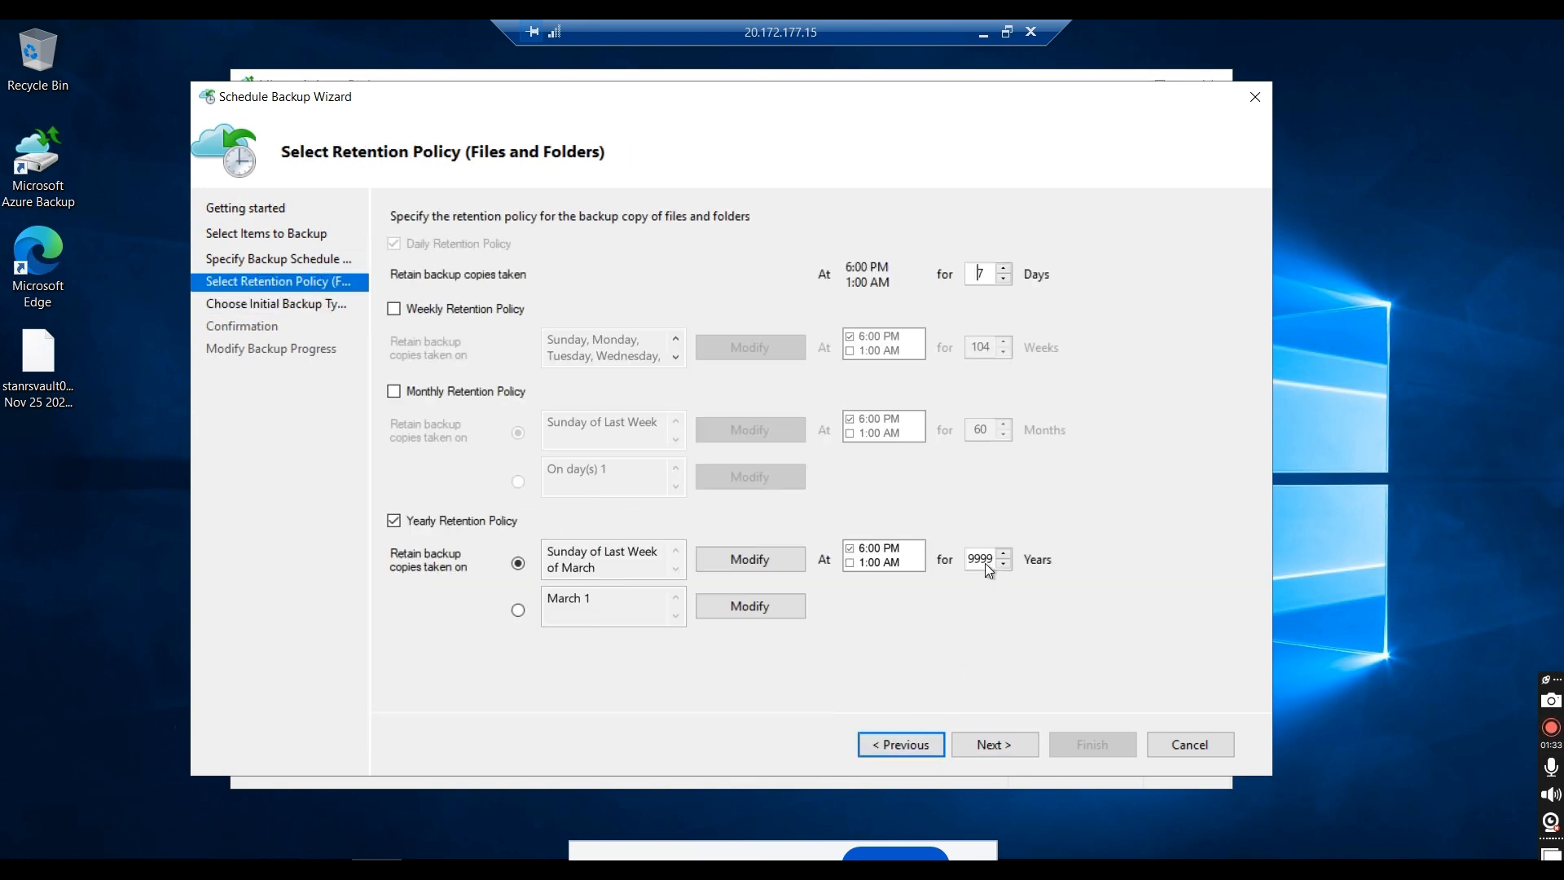
double_click(1014, 562)
key(BackSpace)
click(452, 521)
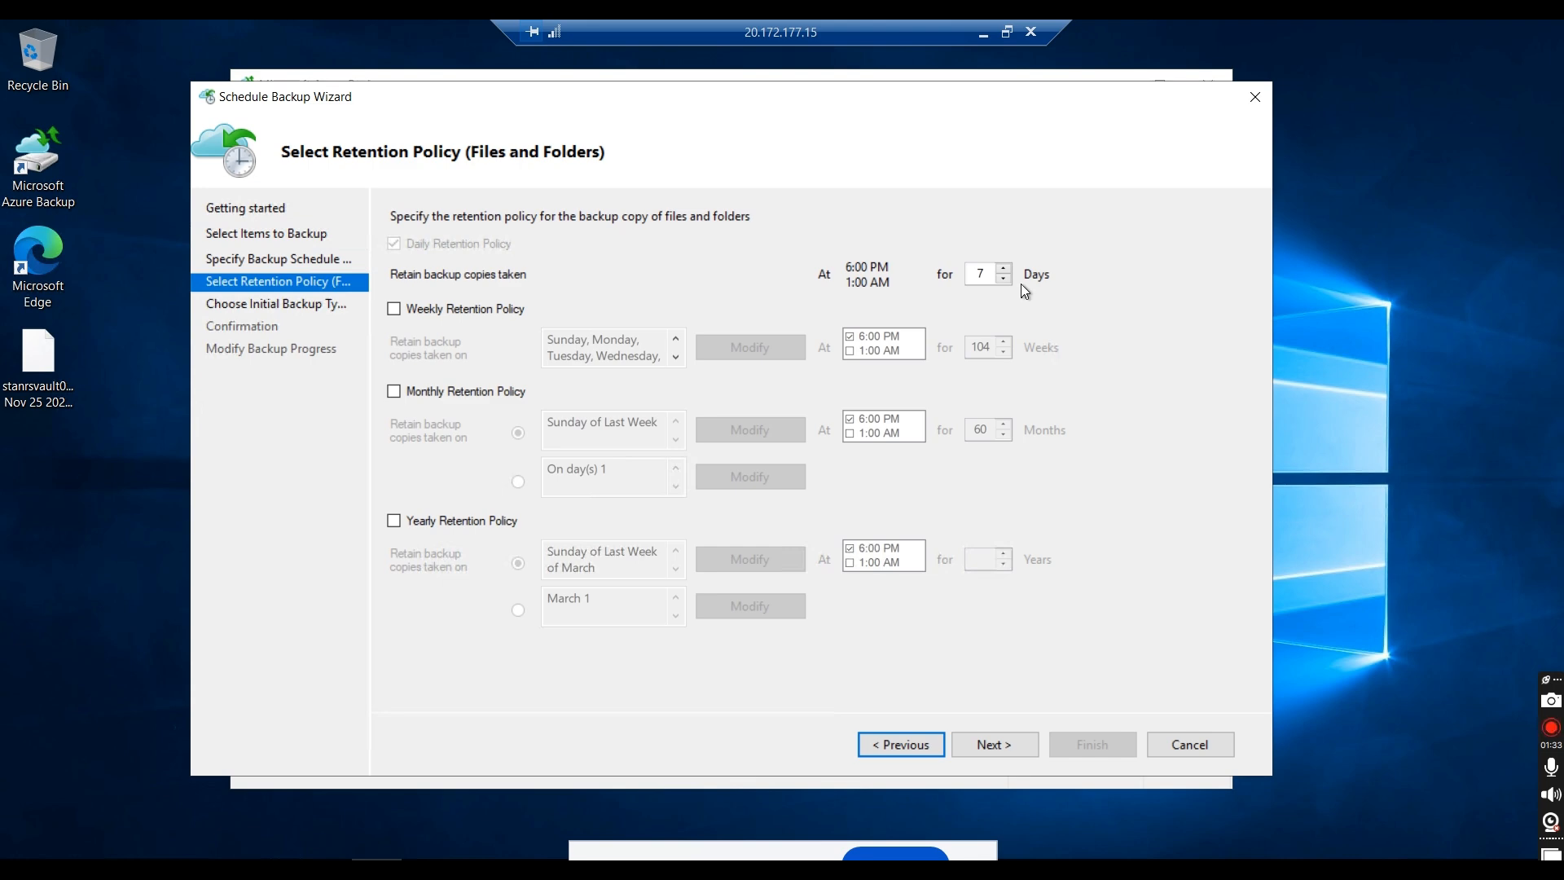
click(980, 748)
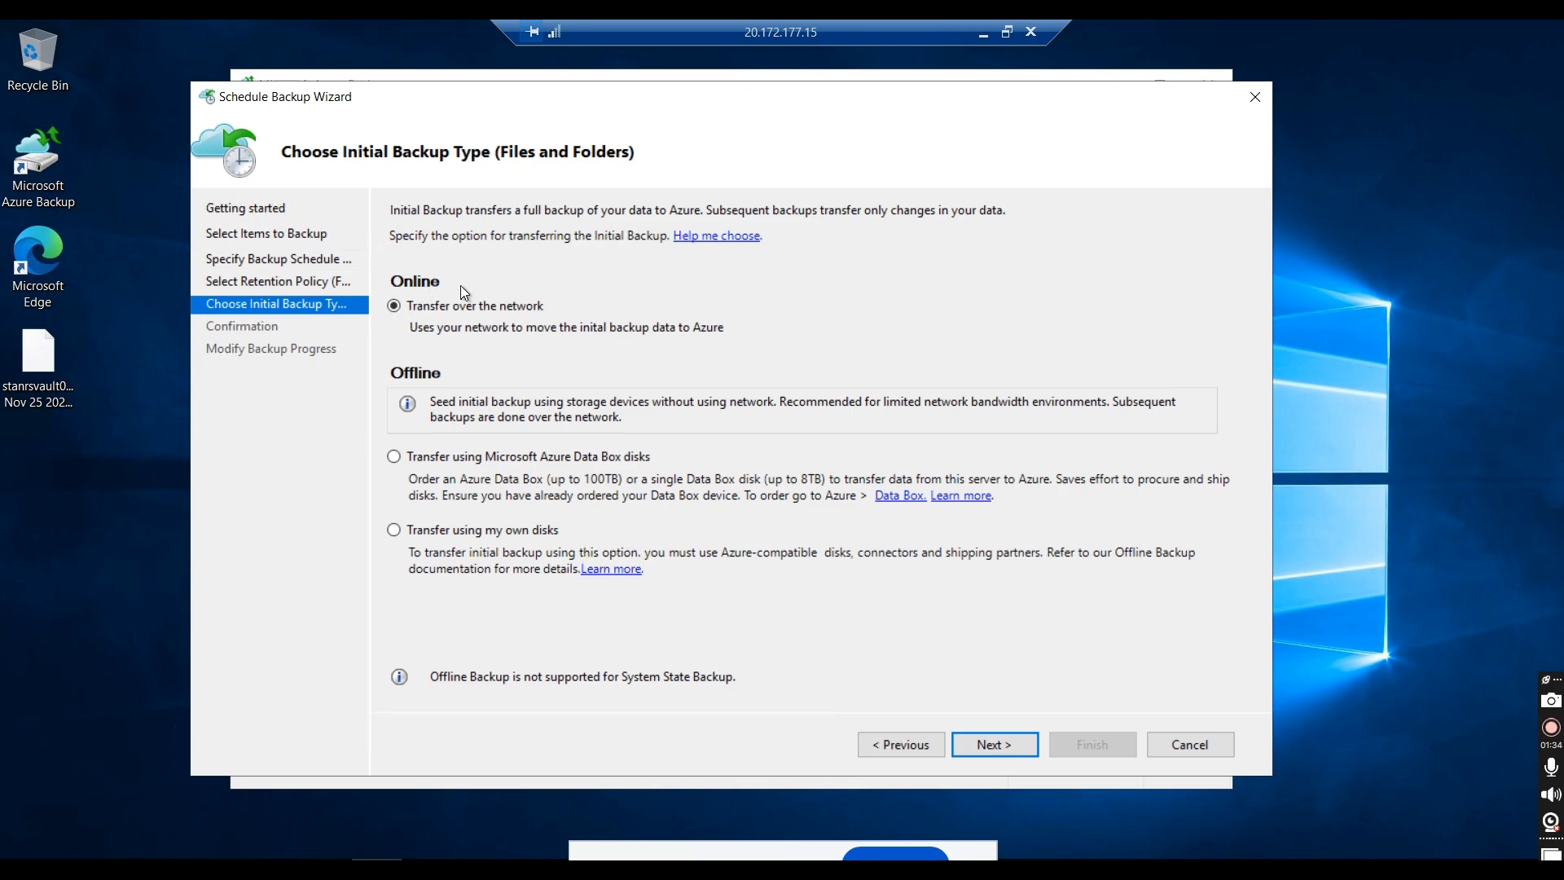
Step: Finish the backup schedule for files and folders, keeping network transfer for the initial backup, and close the wizard
click(994, 746)
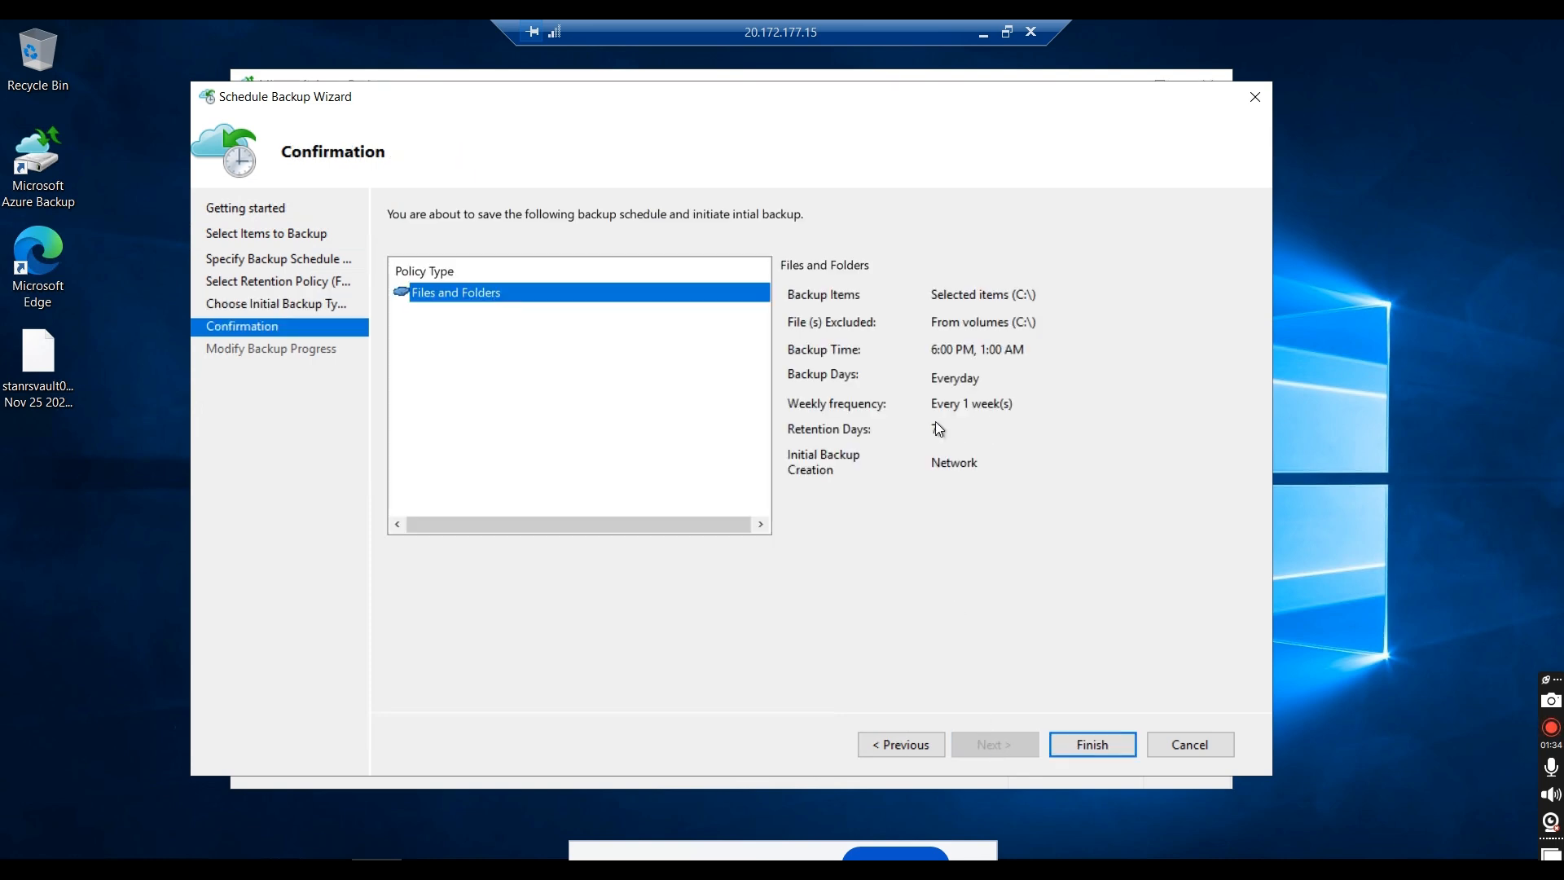
click(1073, 745)
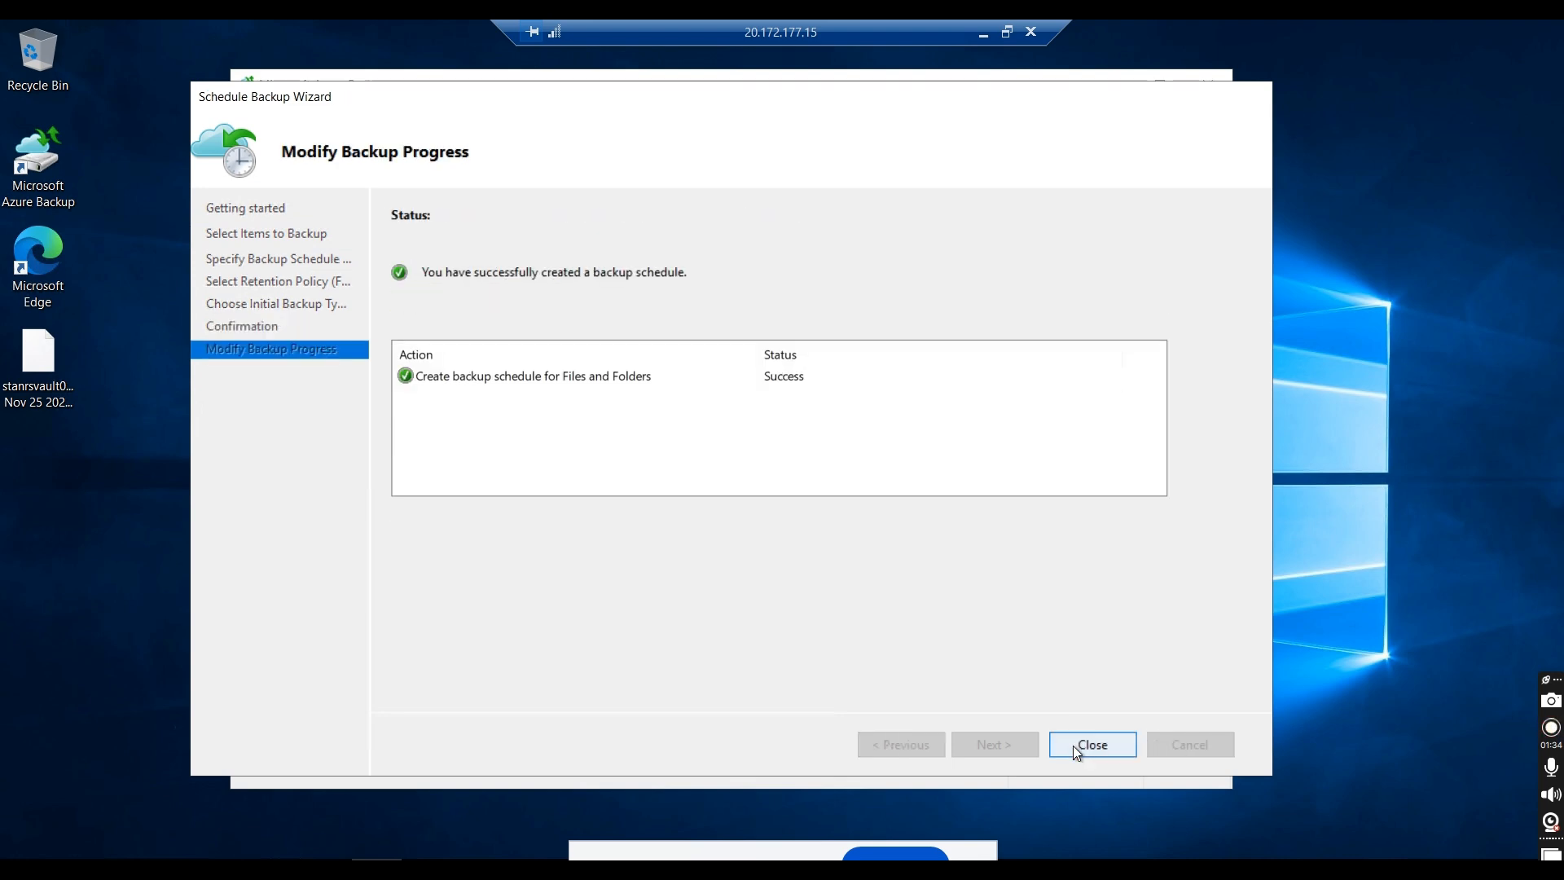
click(1073, 745)
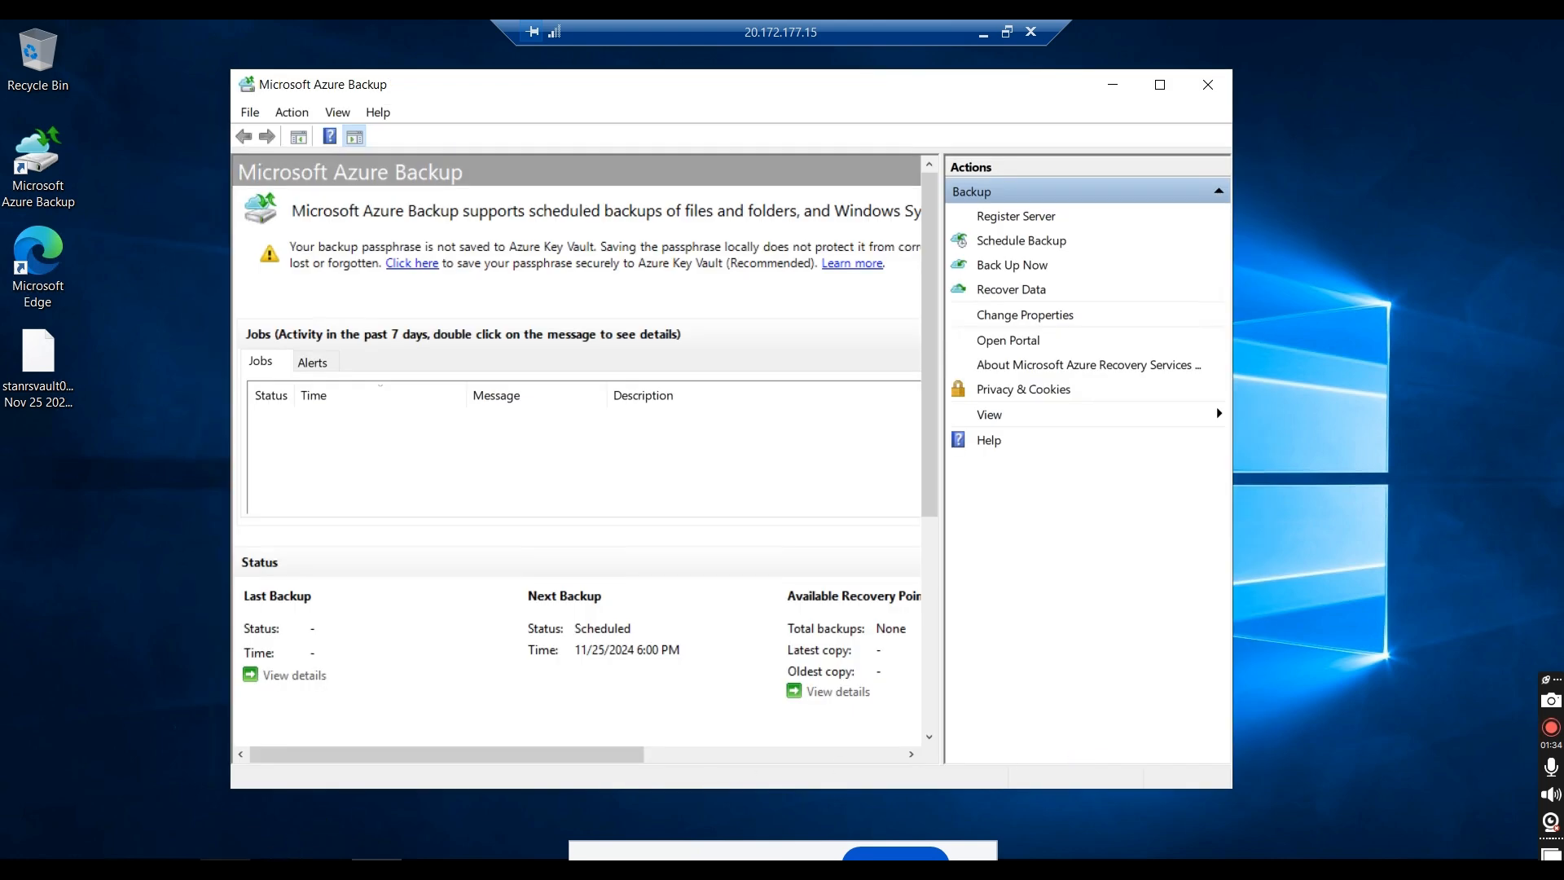
Step: Check the combined size of stanfolder01 and stanfolder02 on the C: drive, and return to the backup console
click(225, 870)
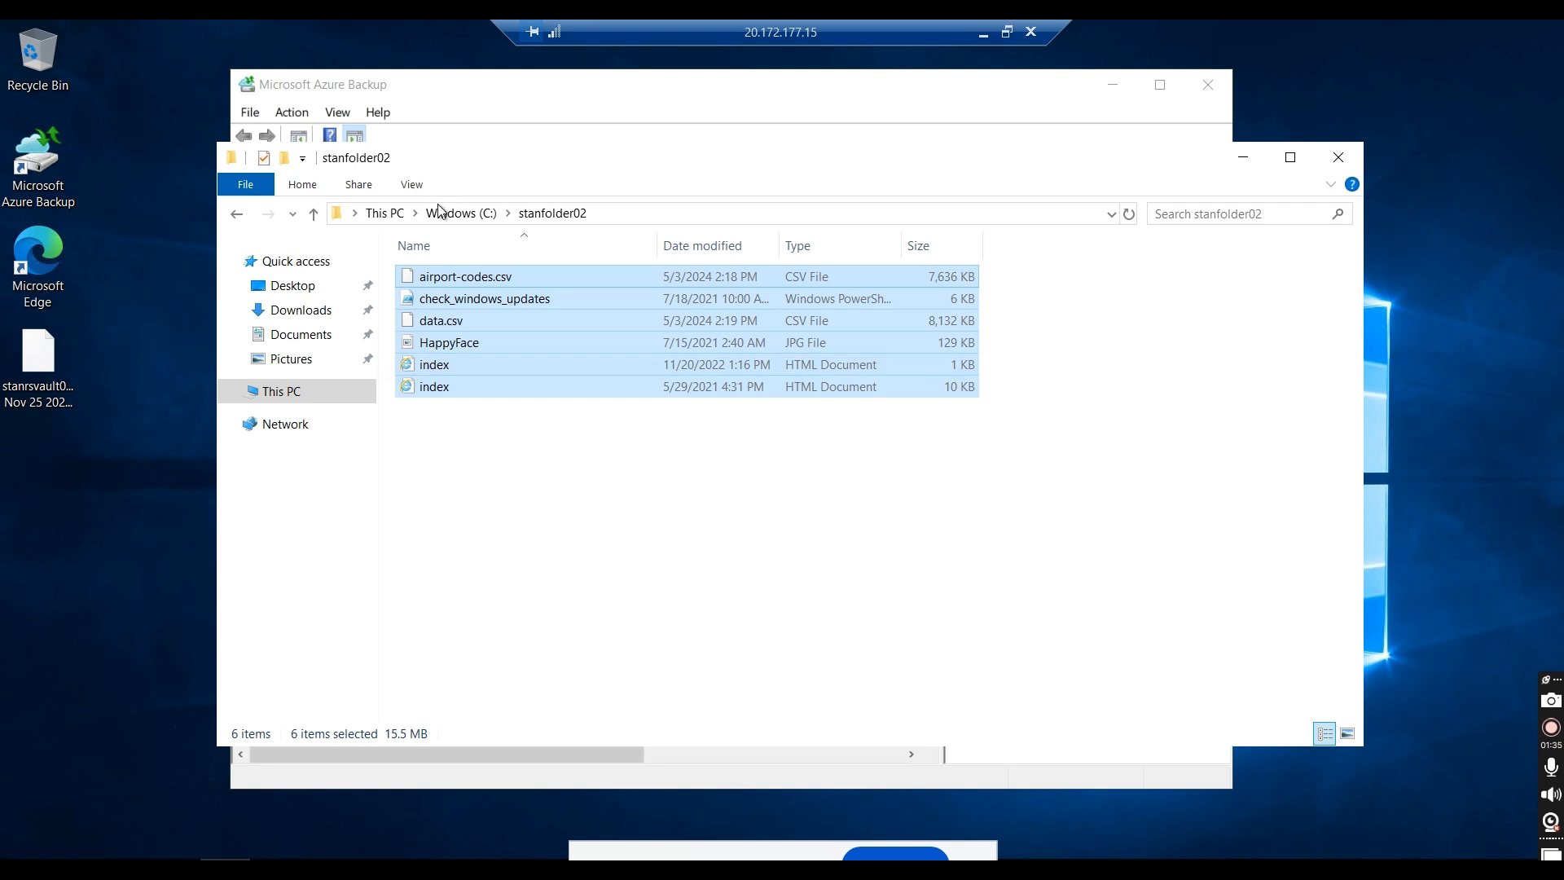
click(437, 215)
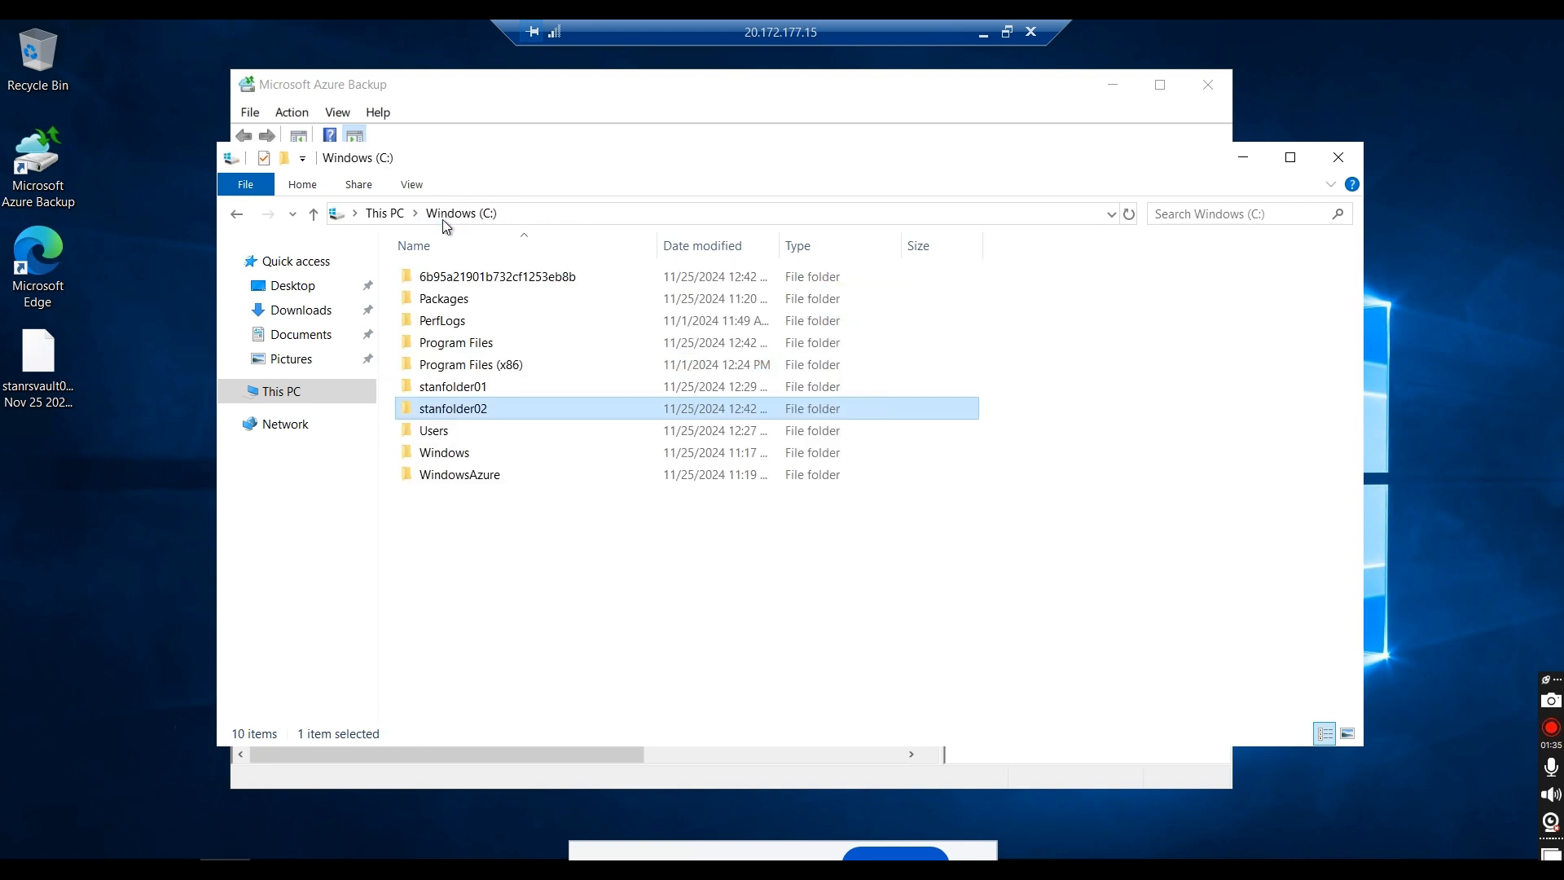
ctrl+click(486, 393)
right_click(486, 393)
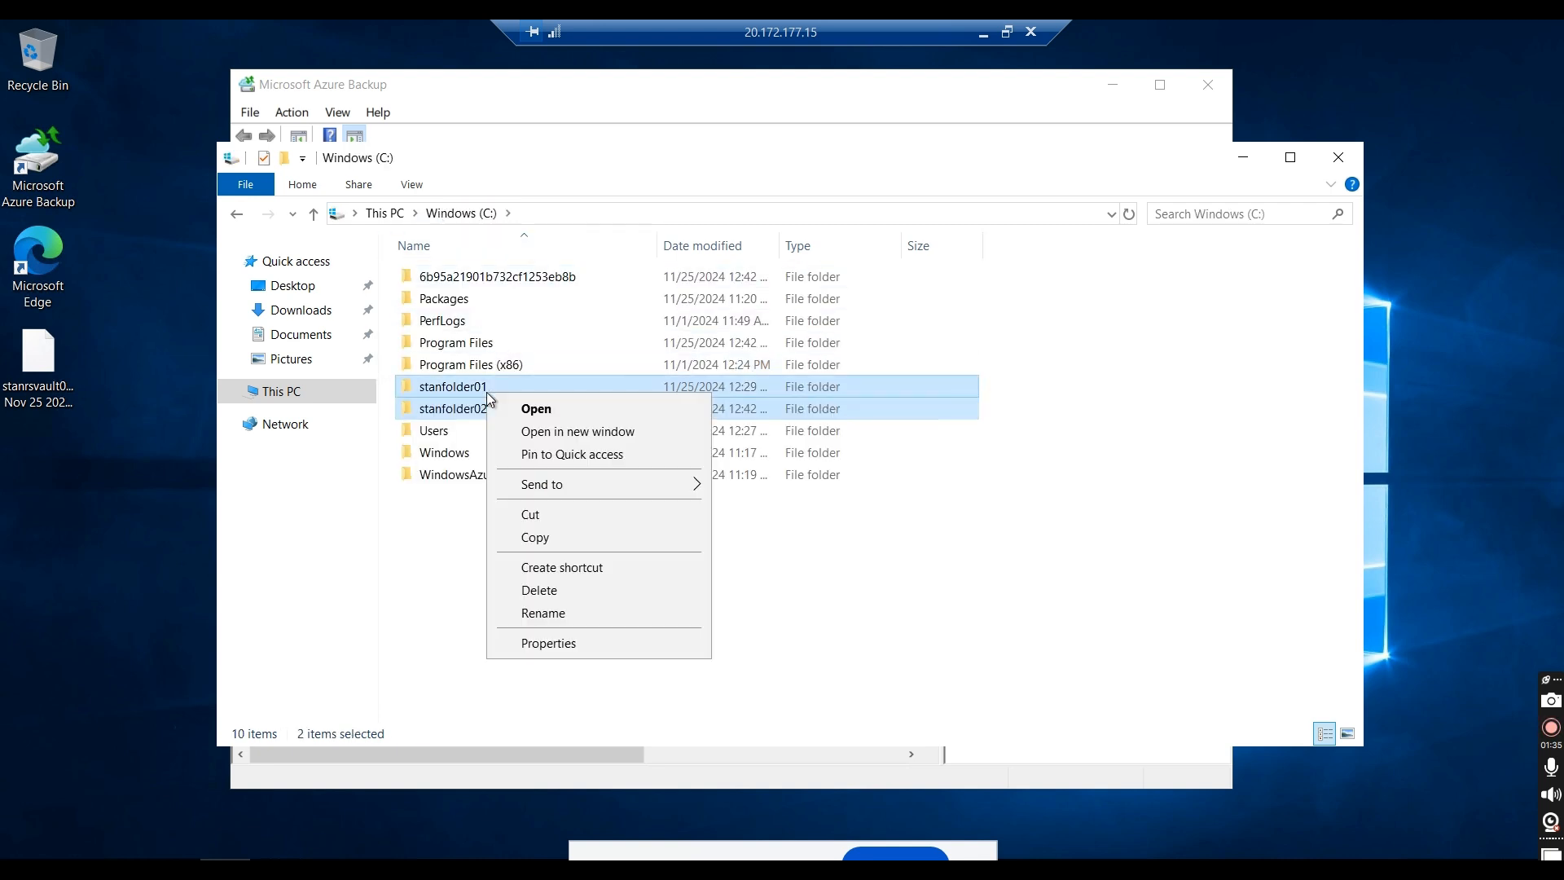
click(564, 645)
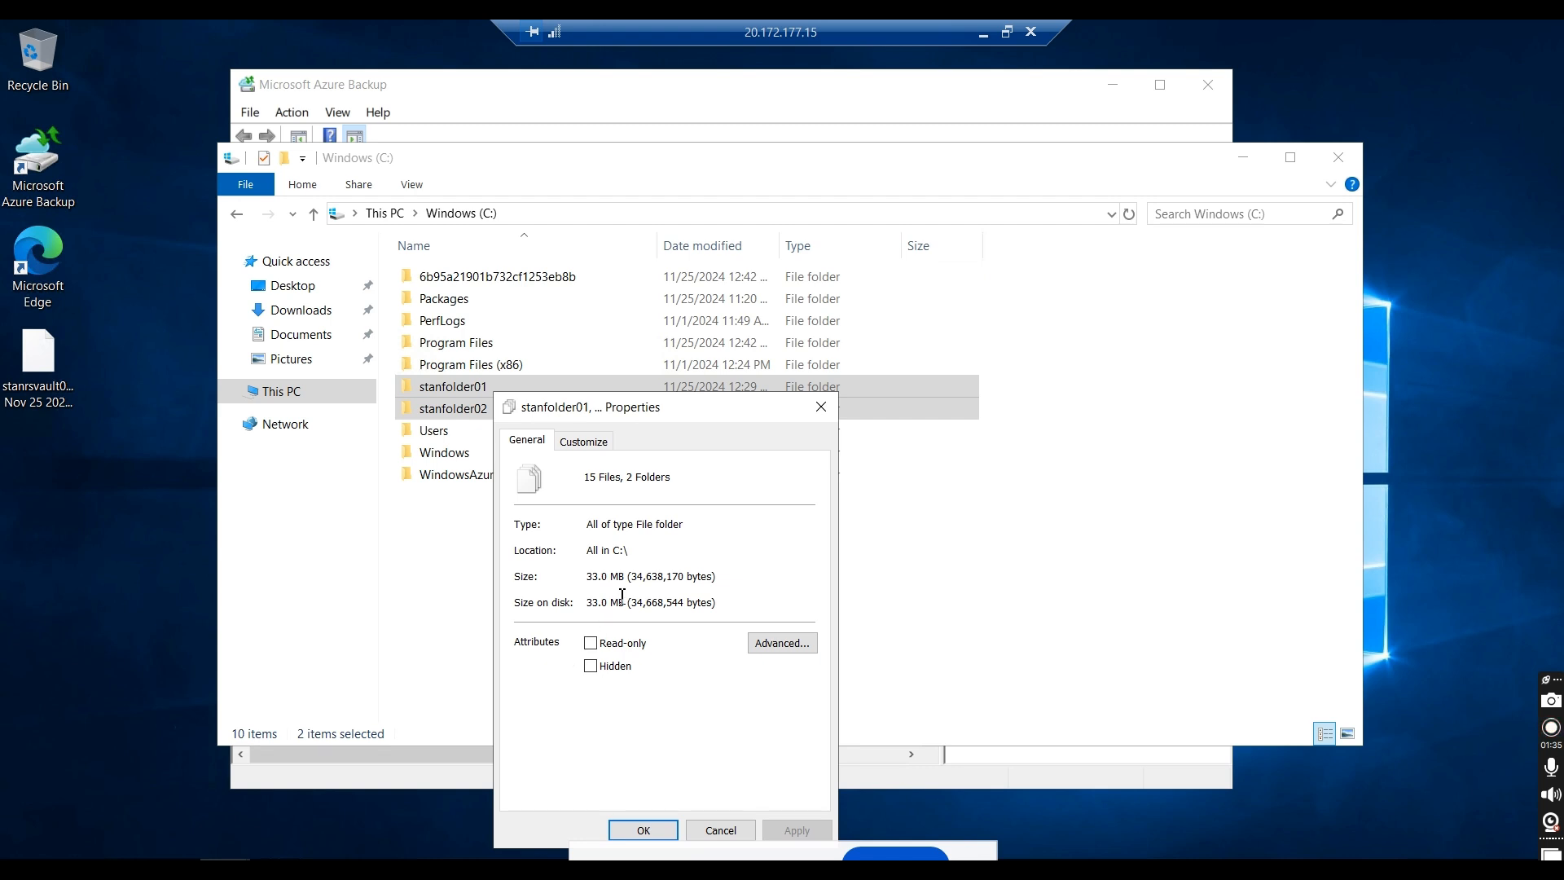
click(821, 407)
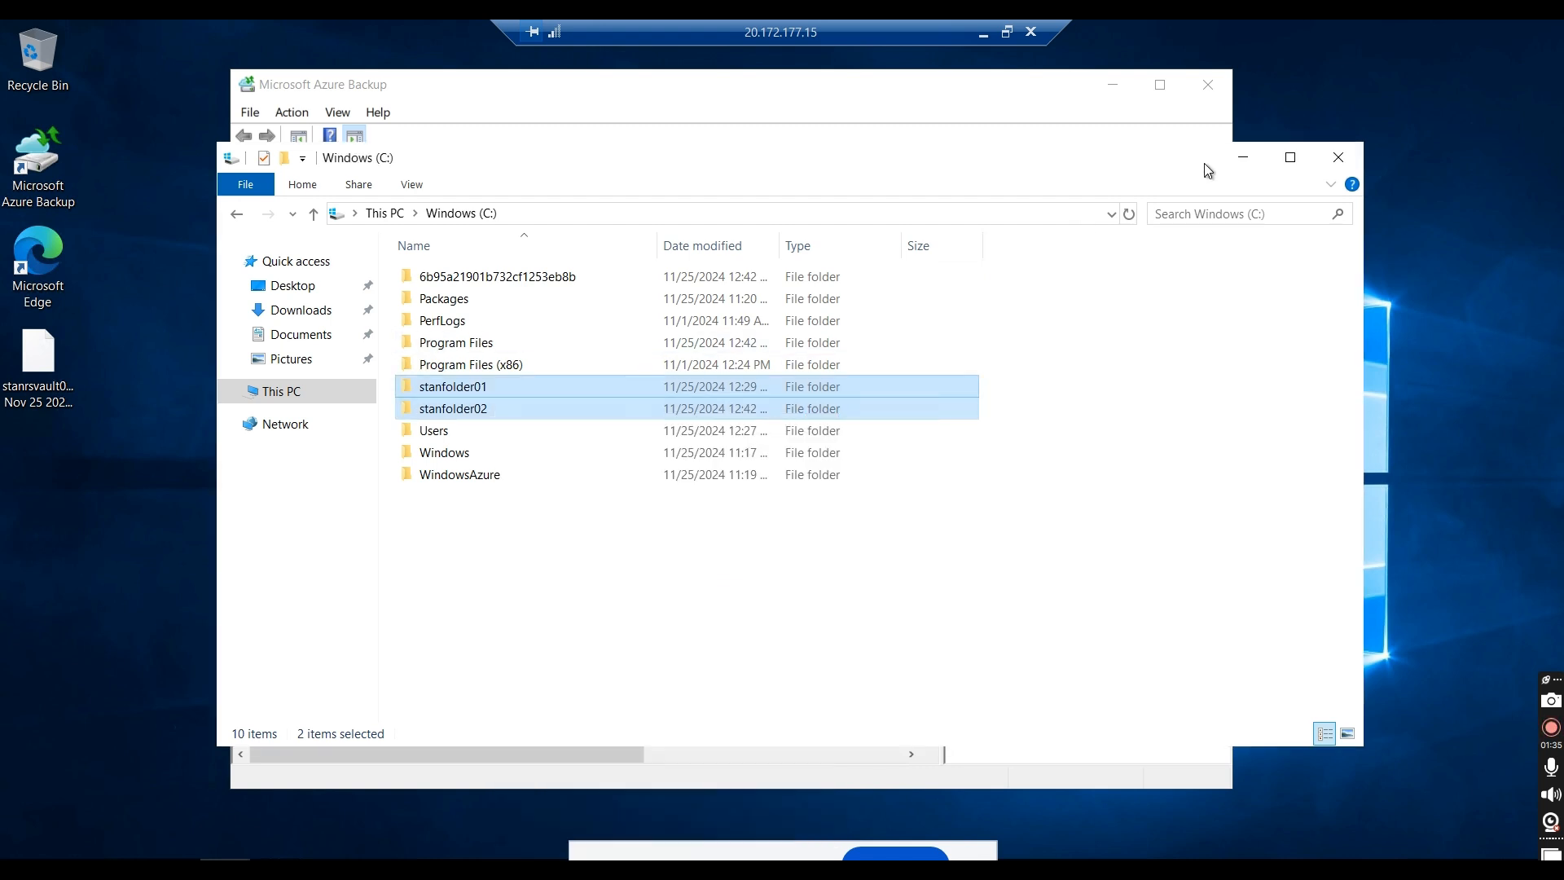
click(1250, 155)
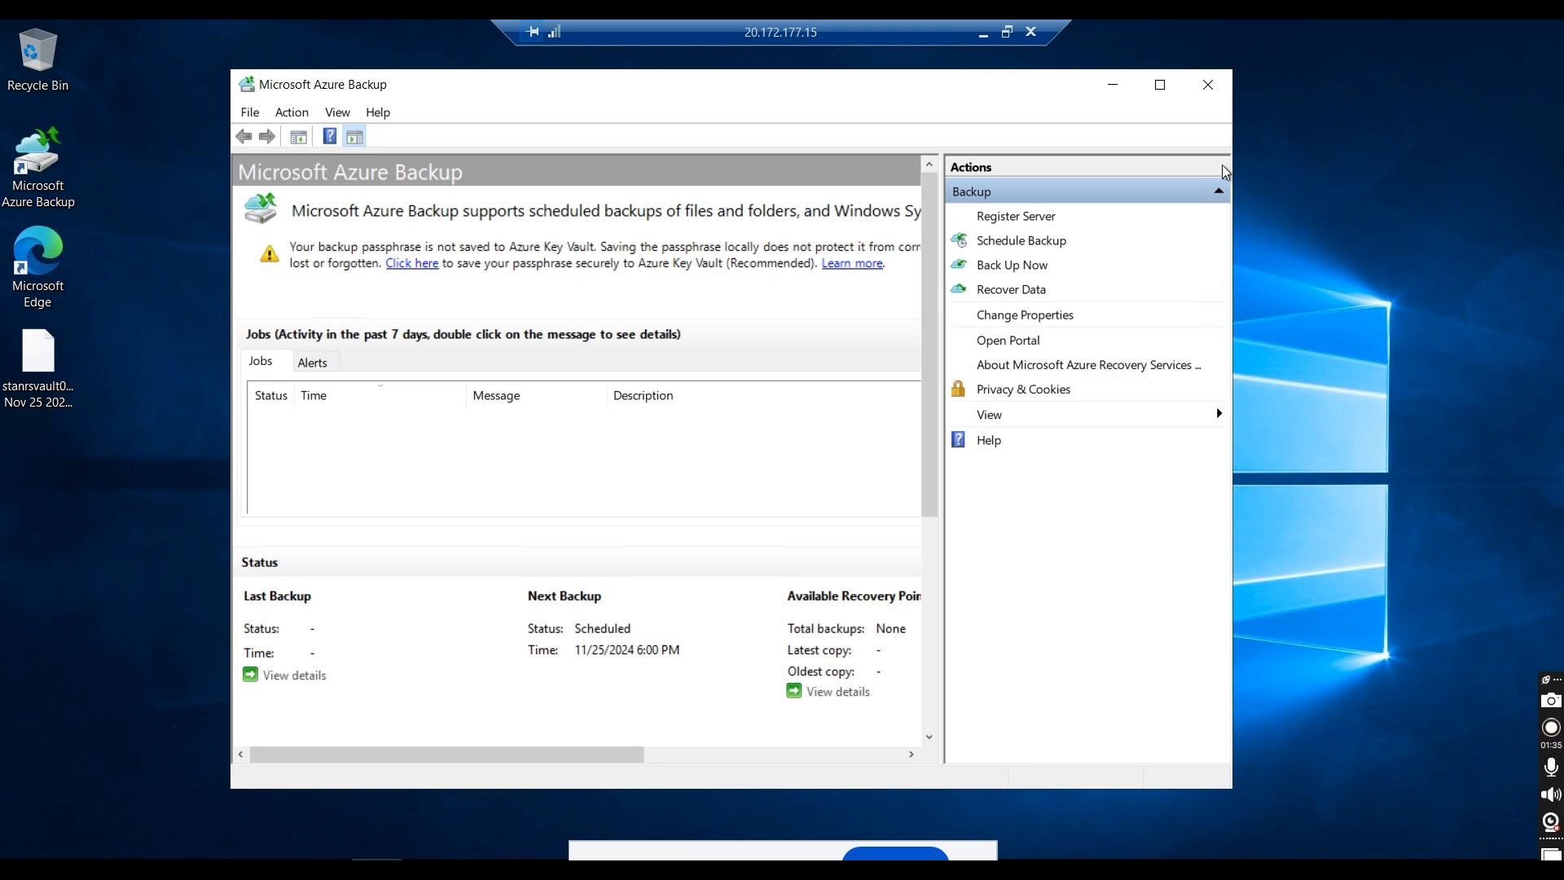
Step: Set up an immediate backup of Files and Folders, retained until 11/27/2024
click(997, 272)
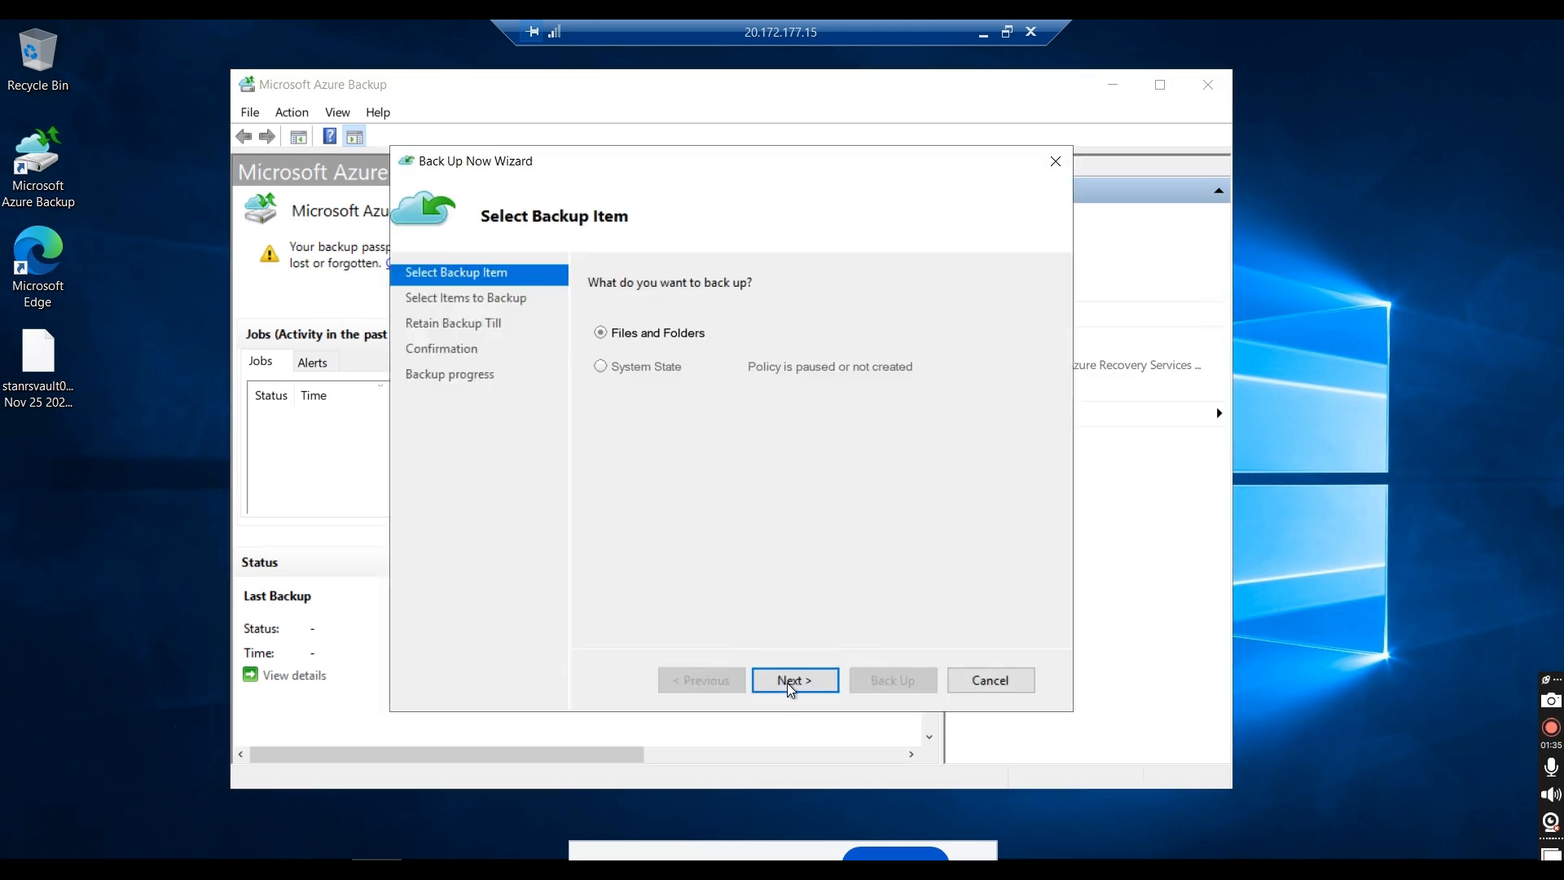
click(787, 682)
click(787, 682)
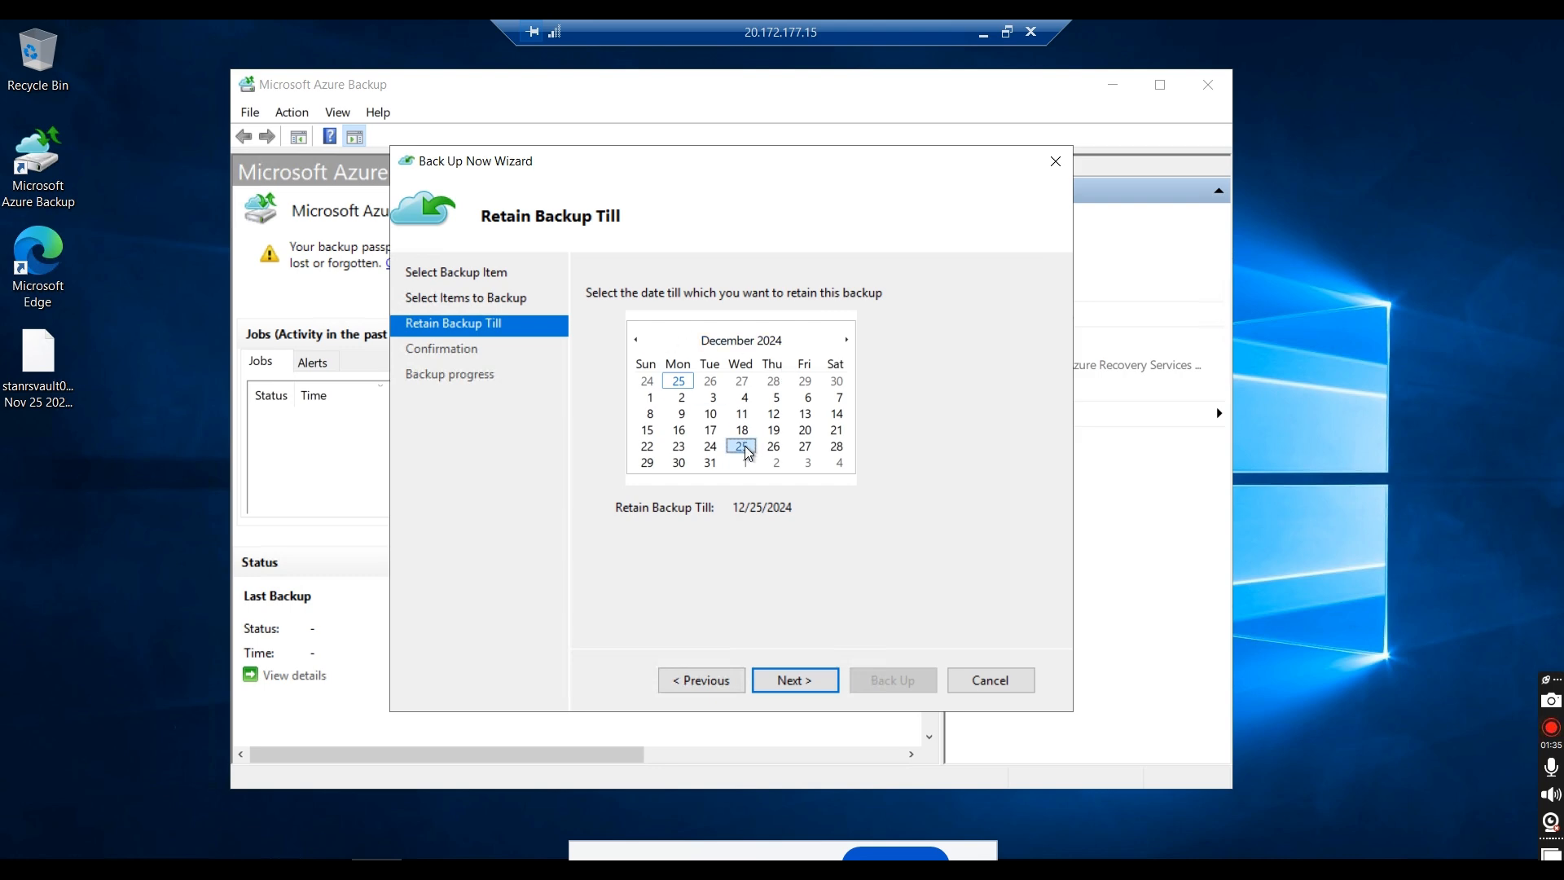
click(636, 340)
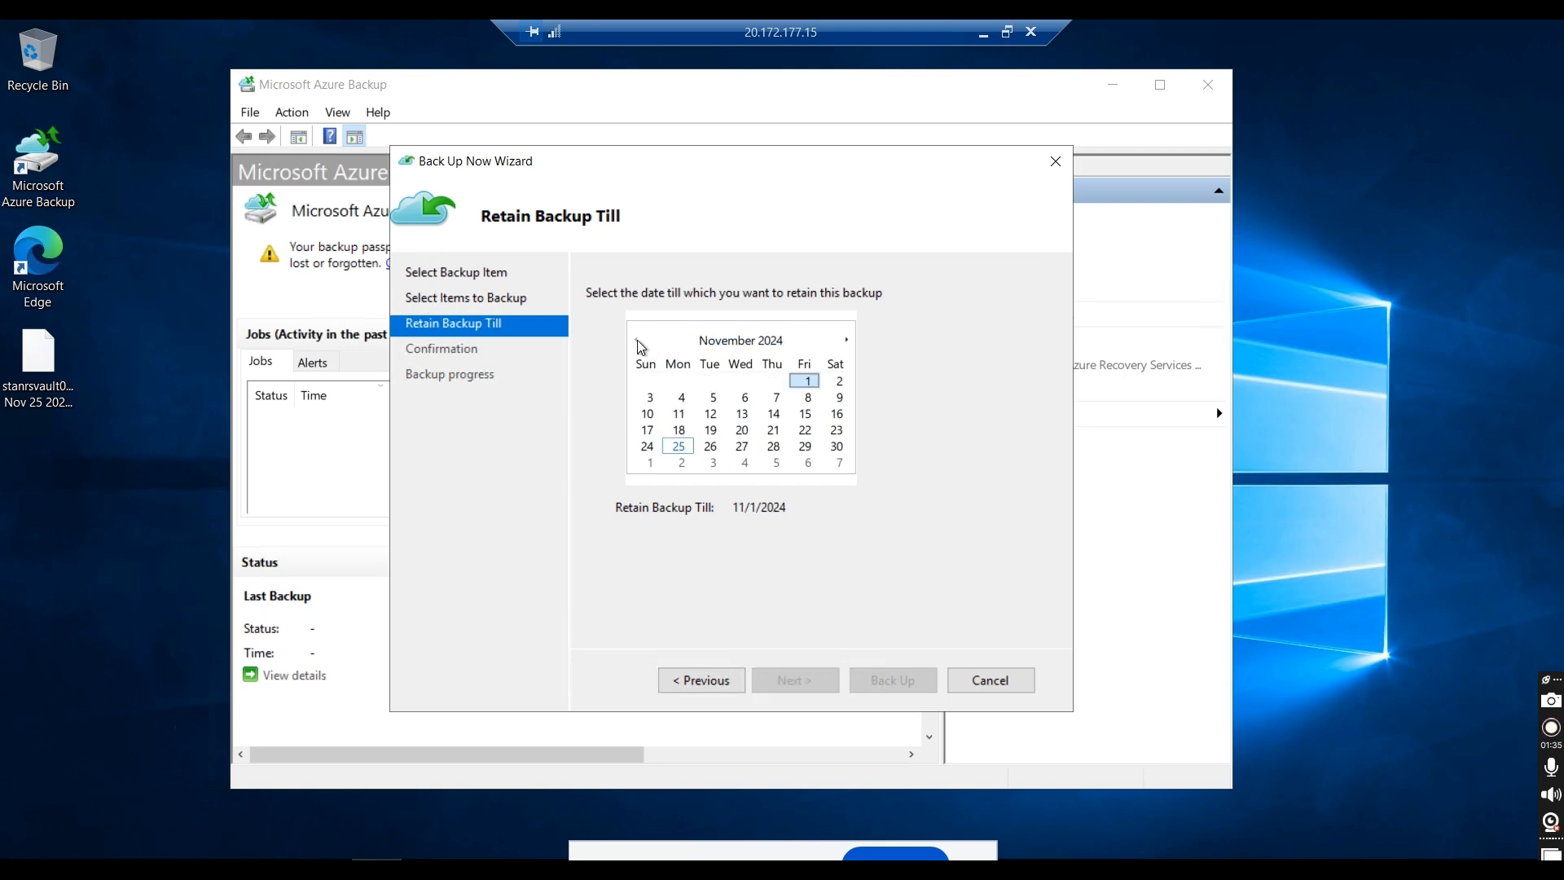
click(741, 447)
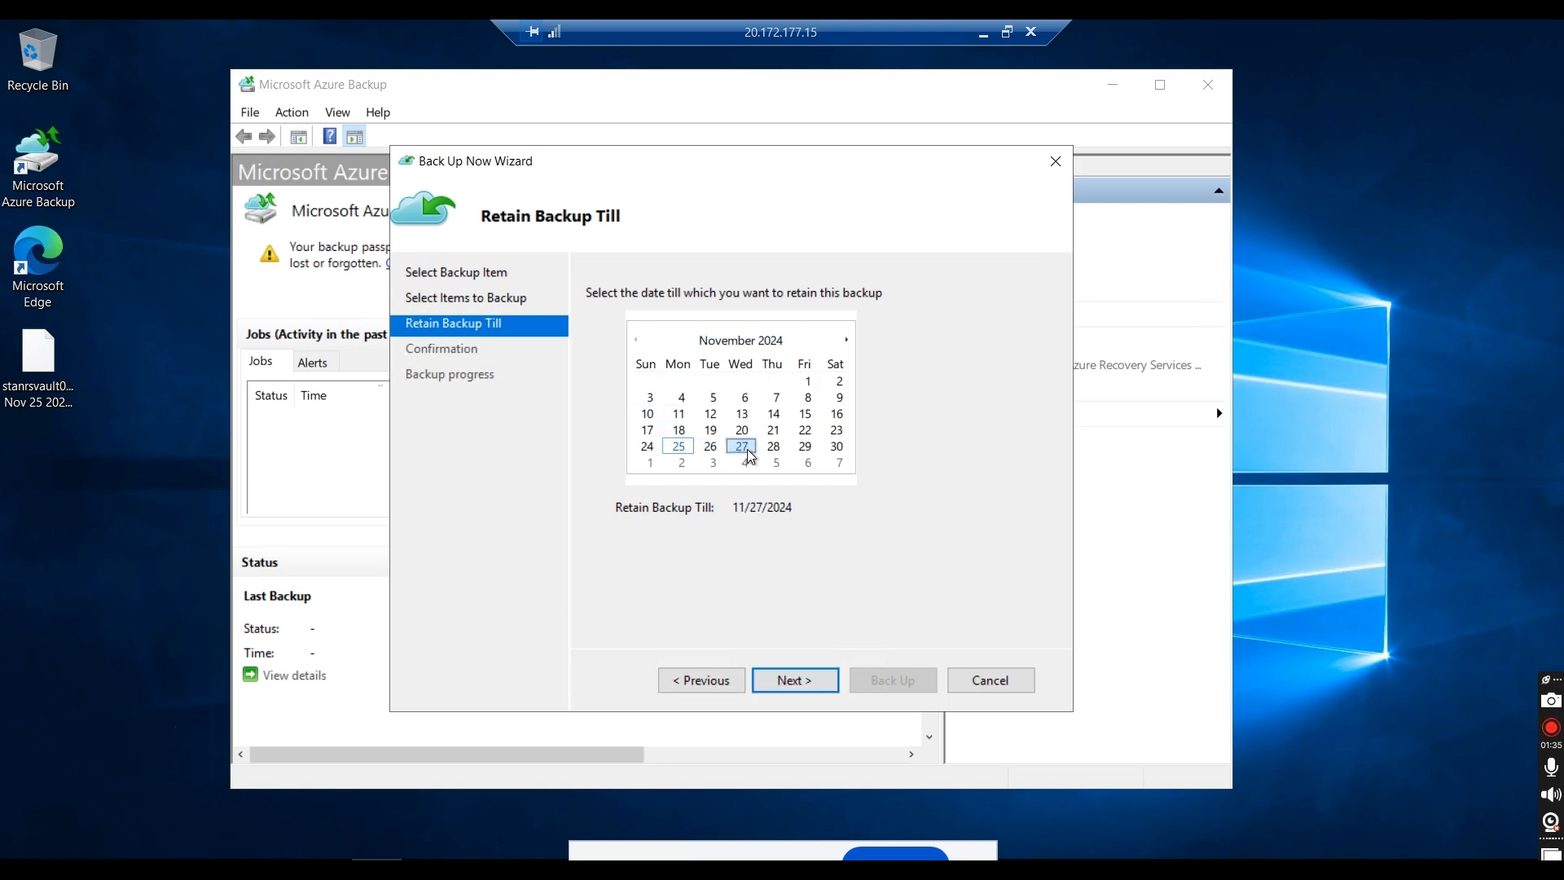
click(795, 679)
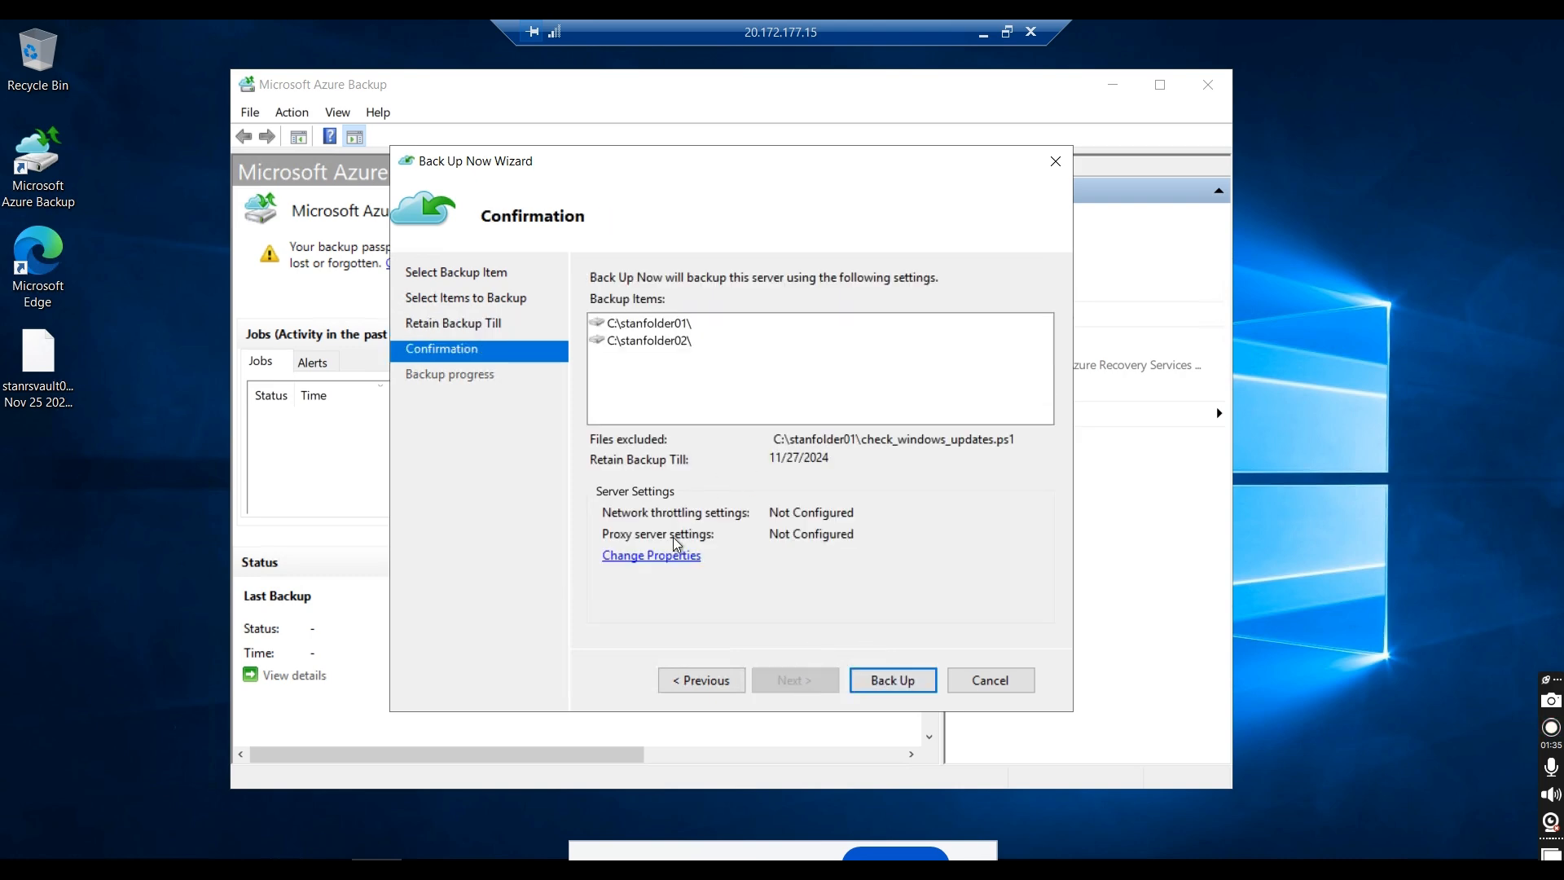
Step: Try bandwidth throttling in the backup properties with work hours 8 AM to 6 PM, Sunday through Thursday, and disable it again
click(652, 559)
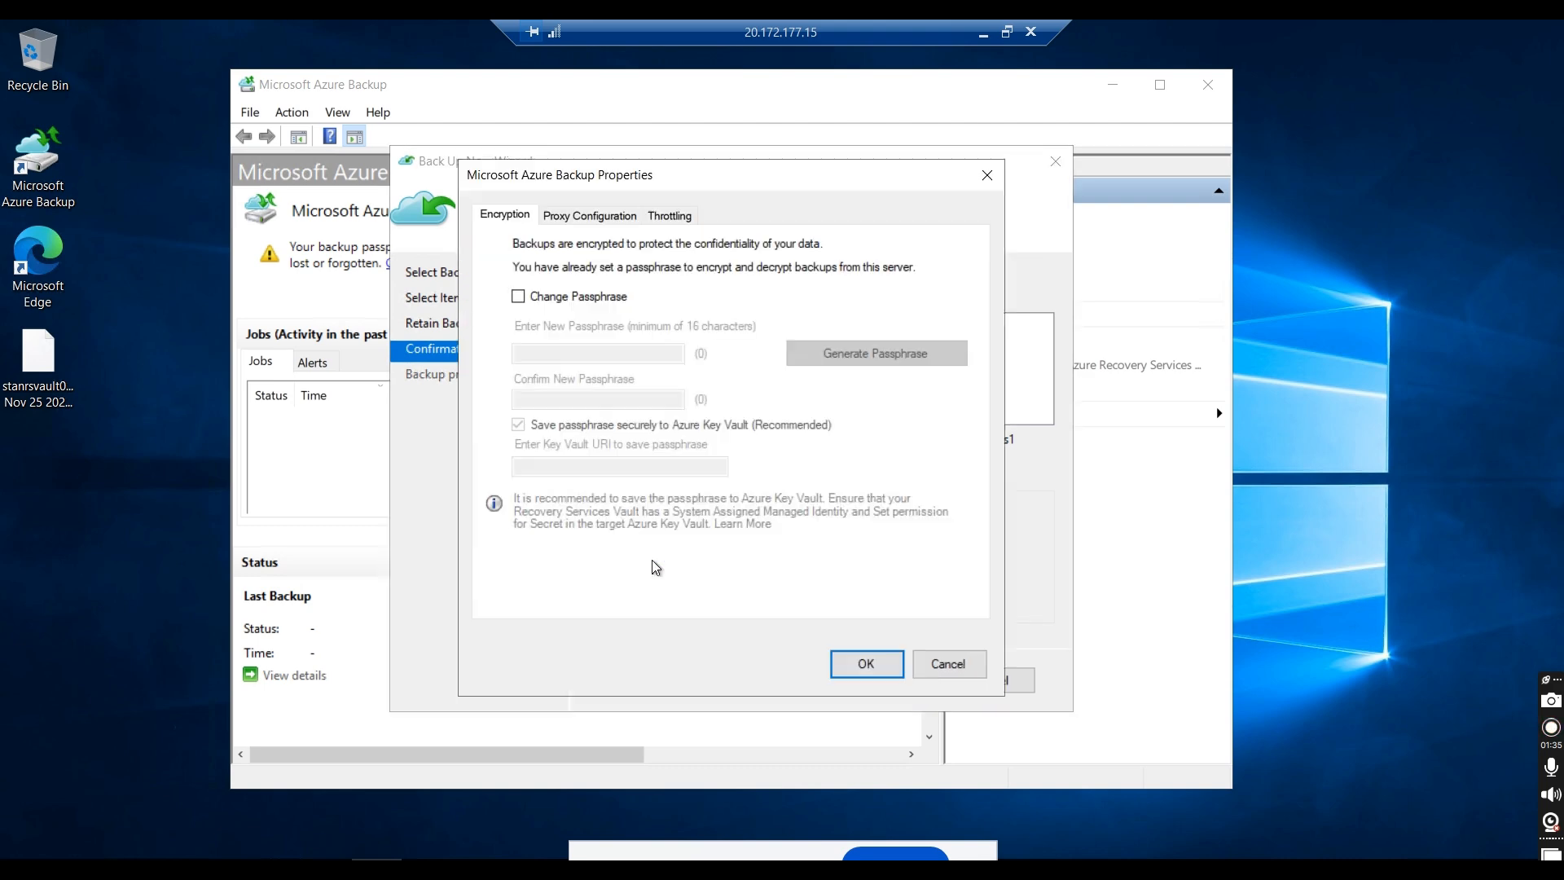
click(666, 216)
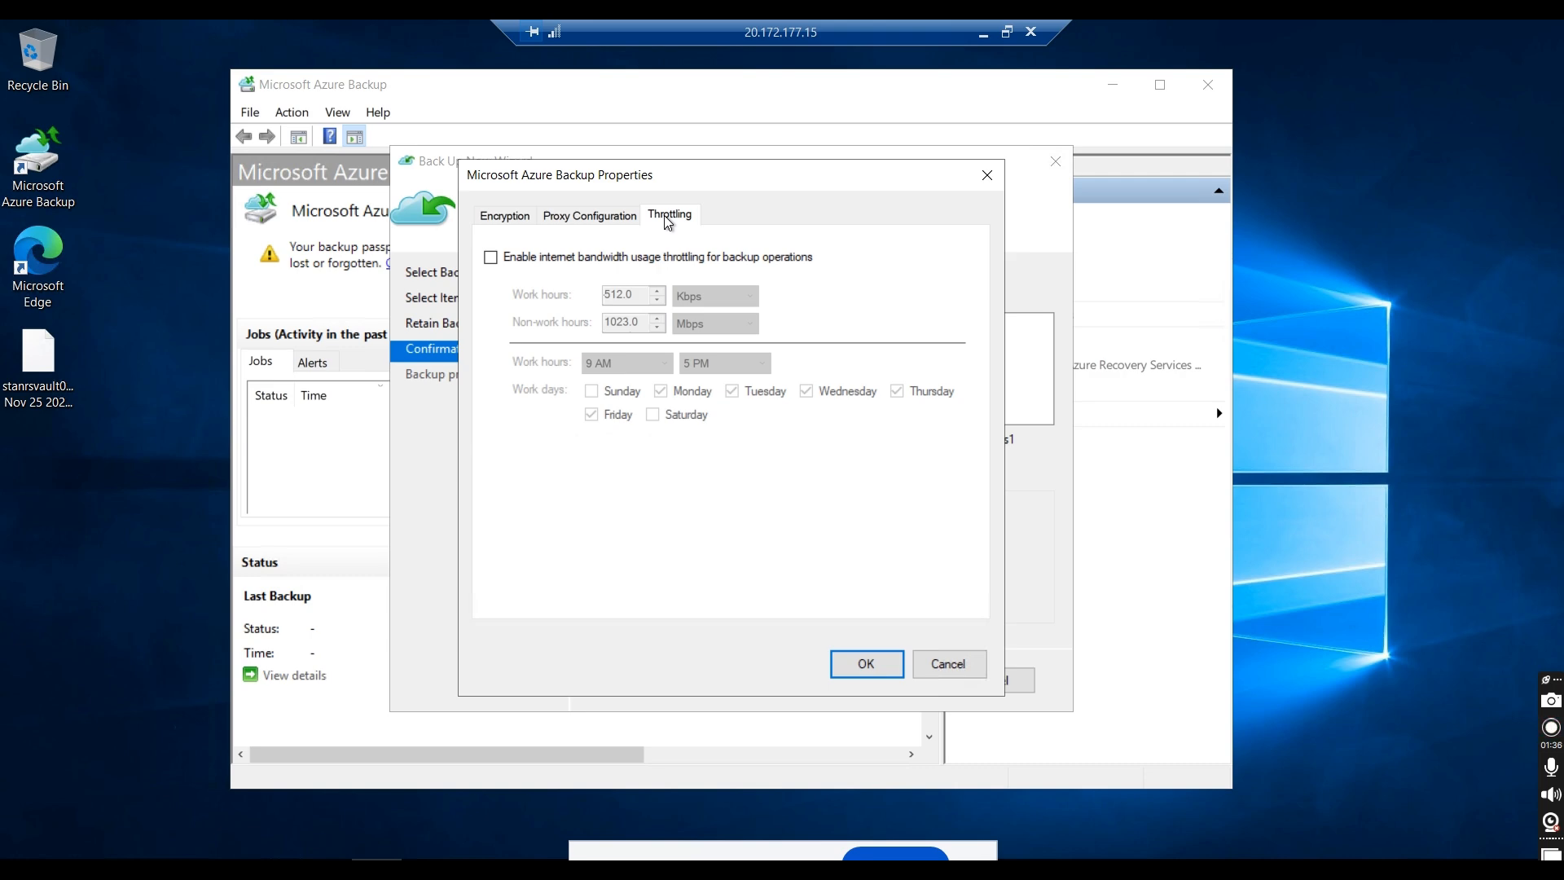
click(545, 260)
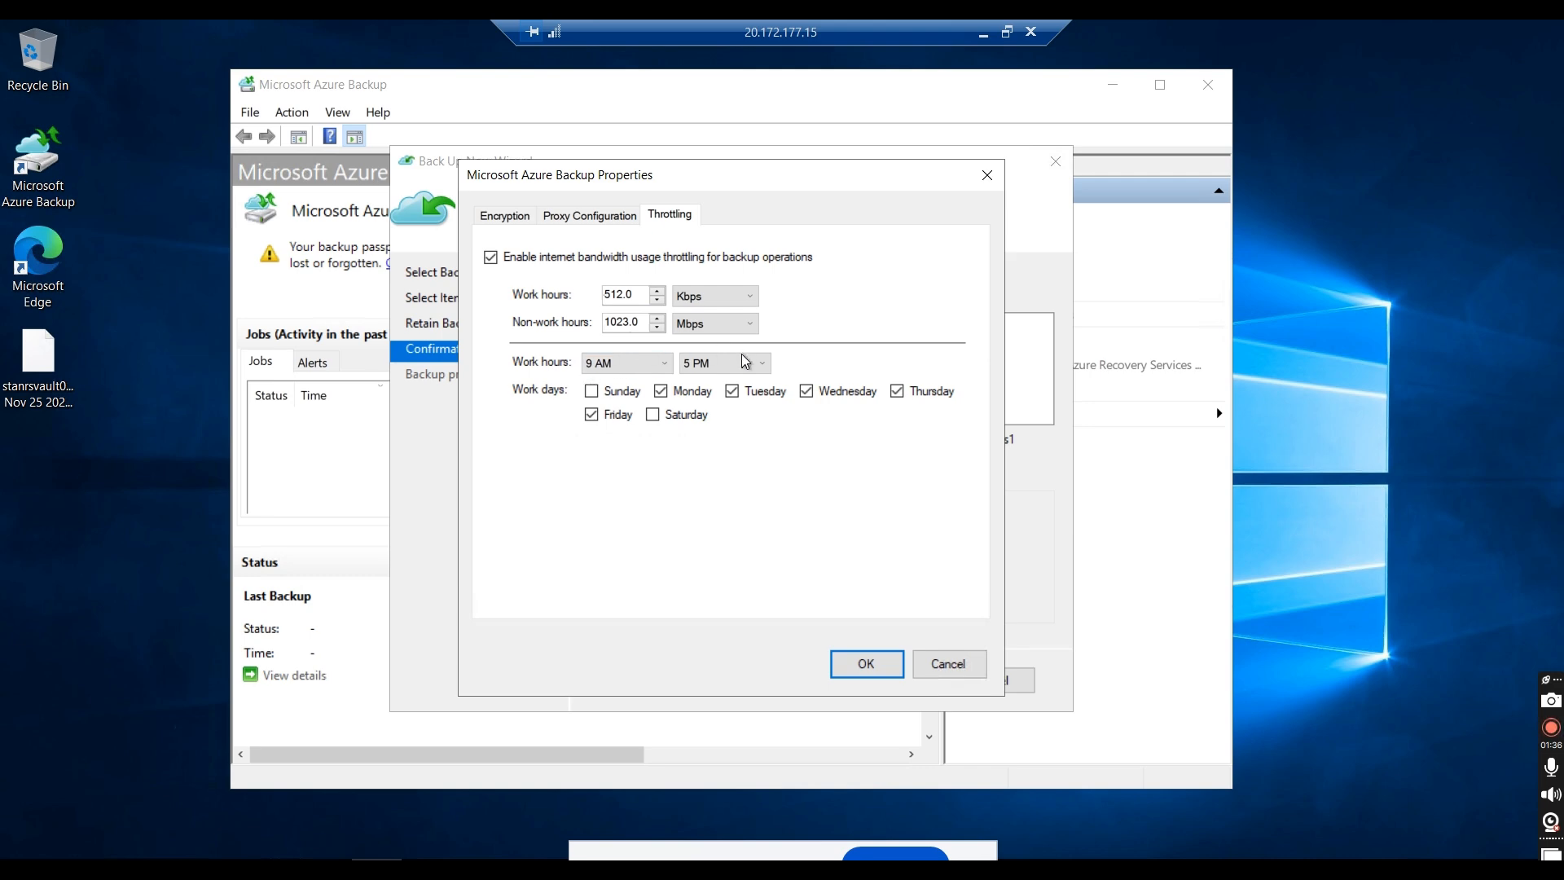
click(667, 366)
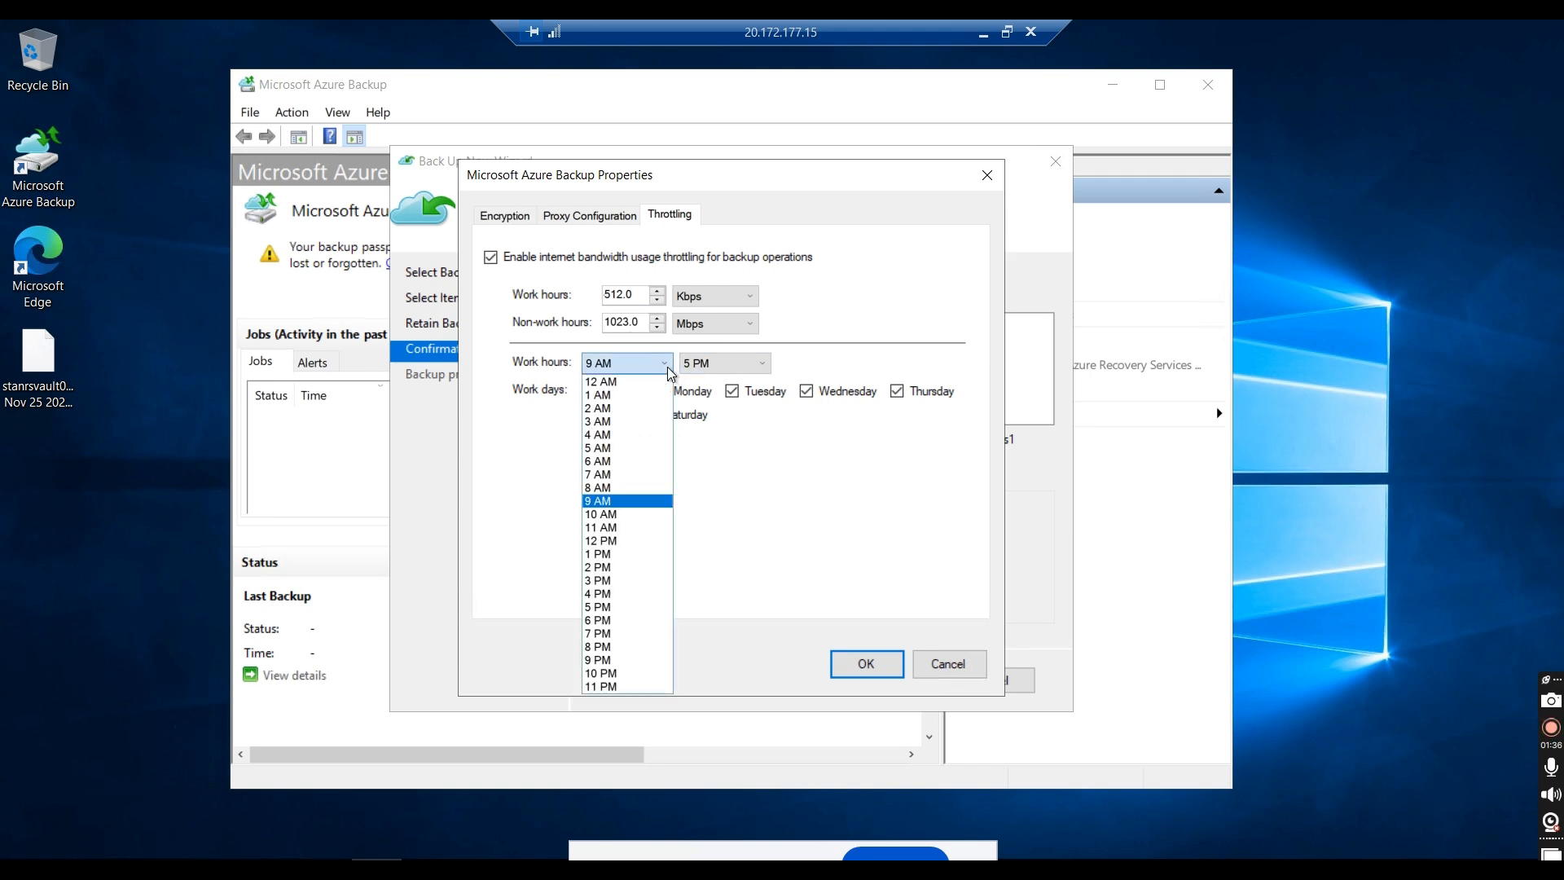
click(621, 467)
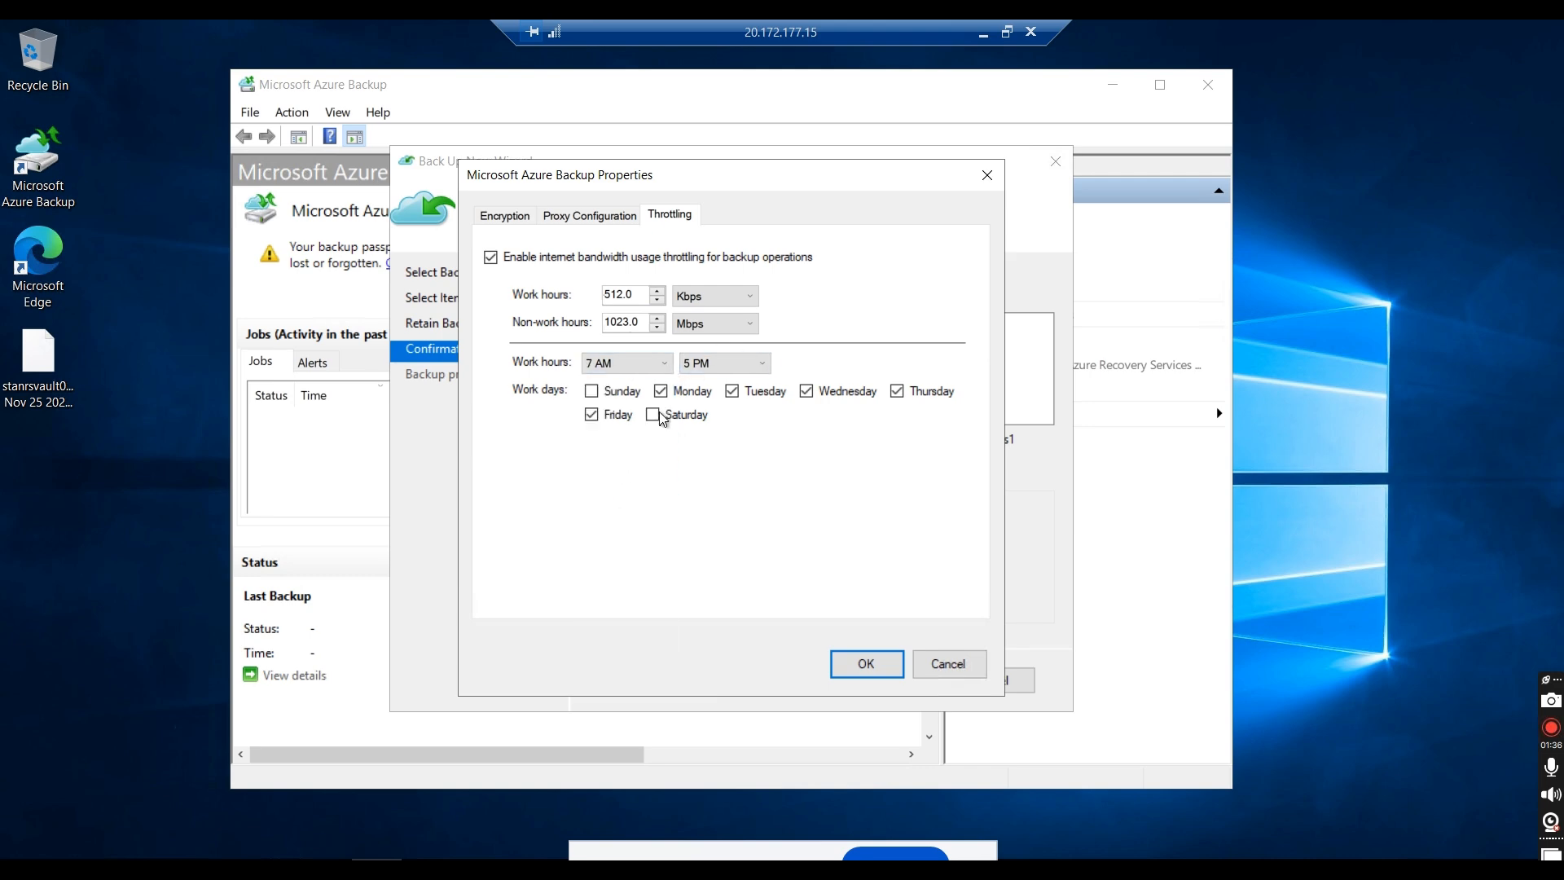
click(668, 368)
click(612, 487)
click(750, 363)
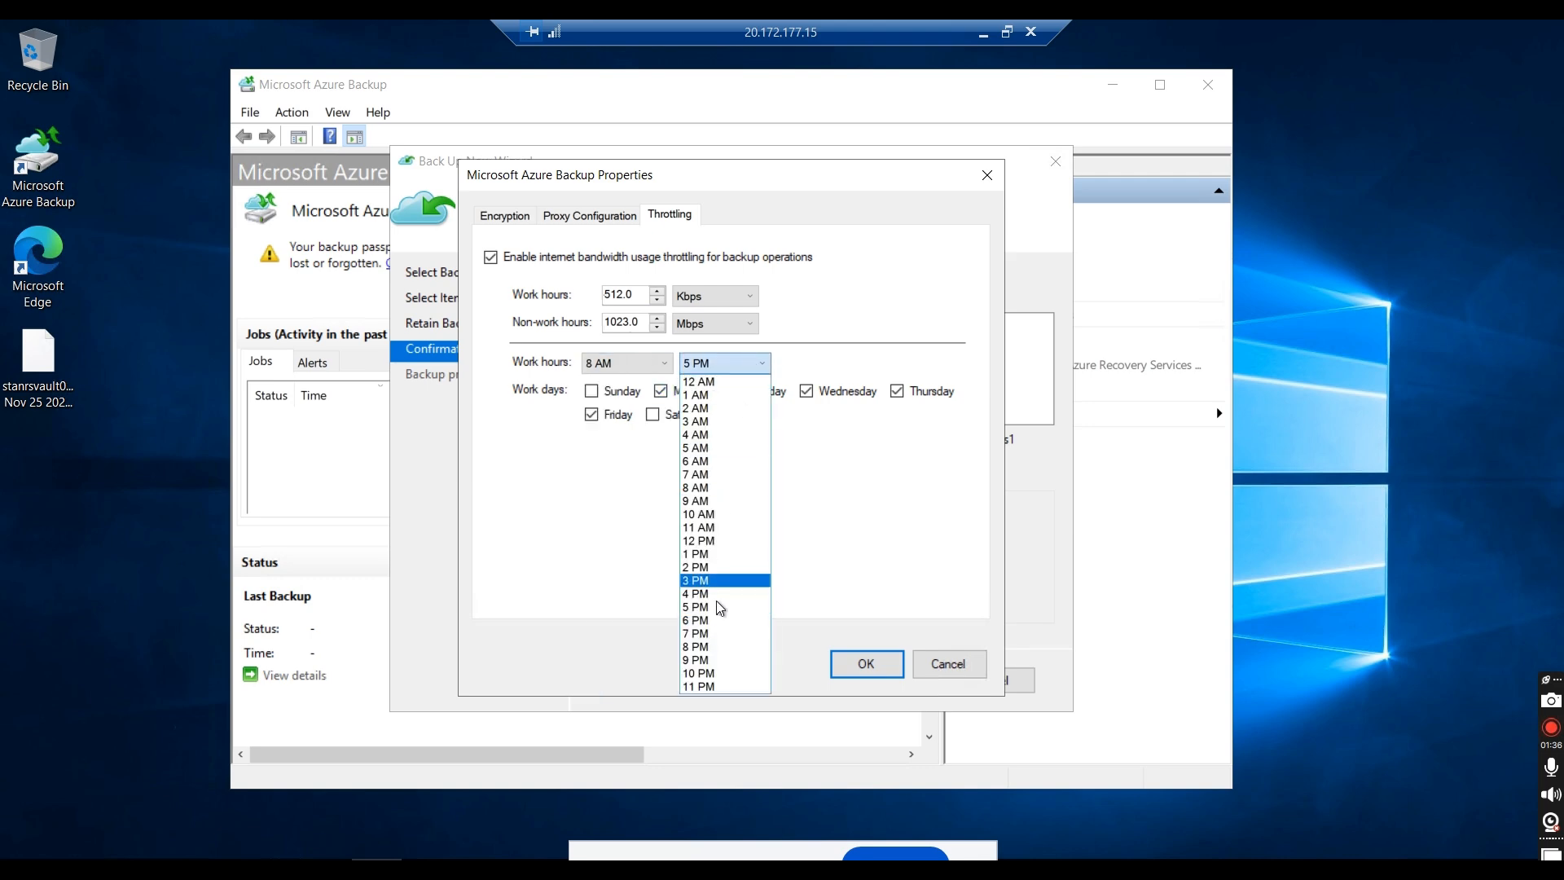
click(705, 620)
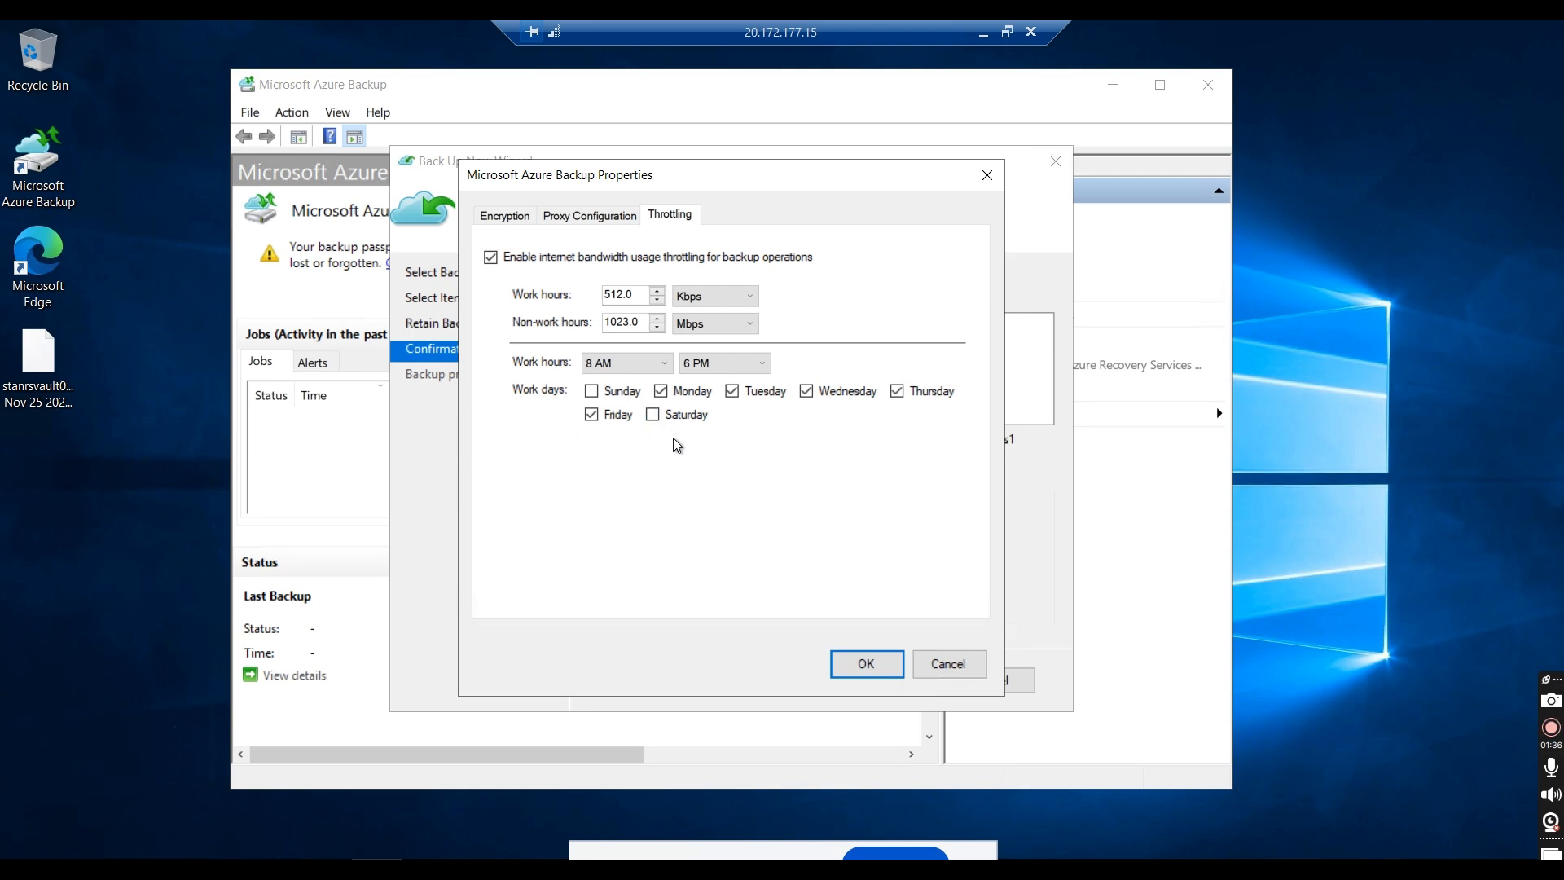
click(593, 413)
click(542, 259)
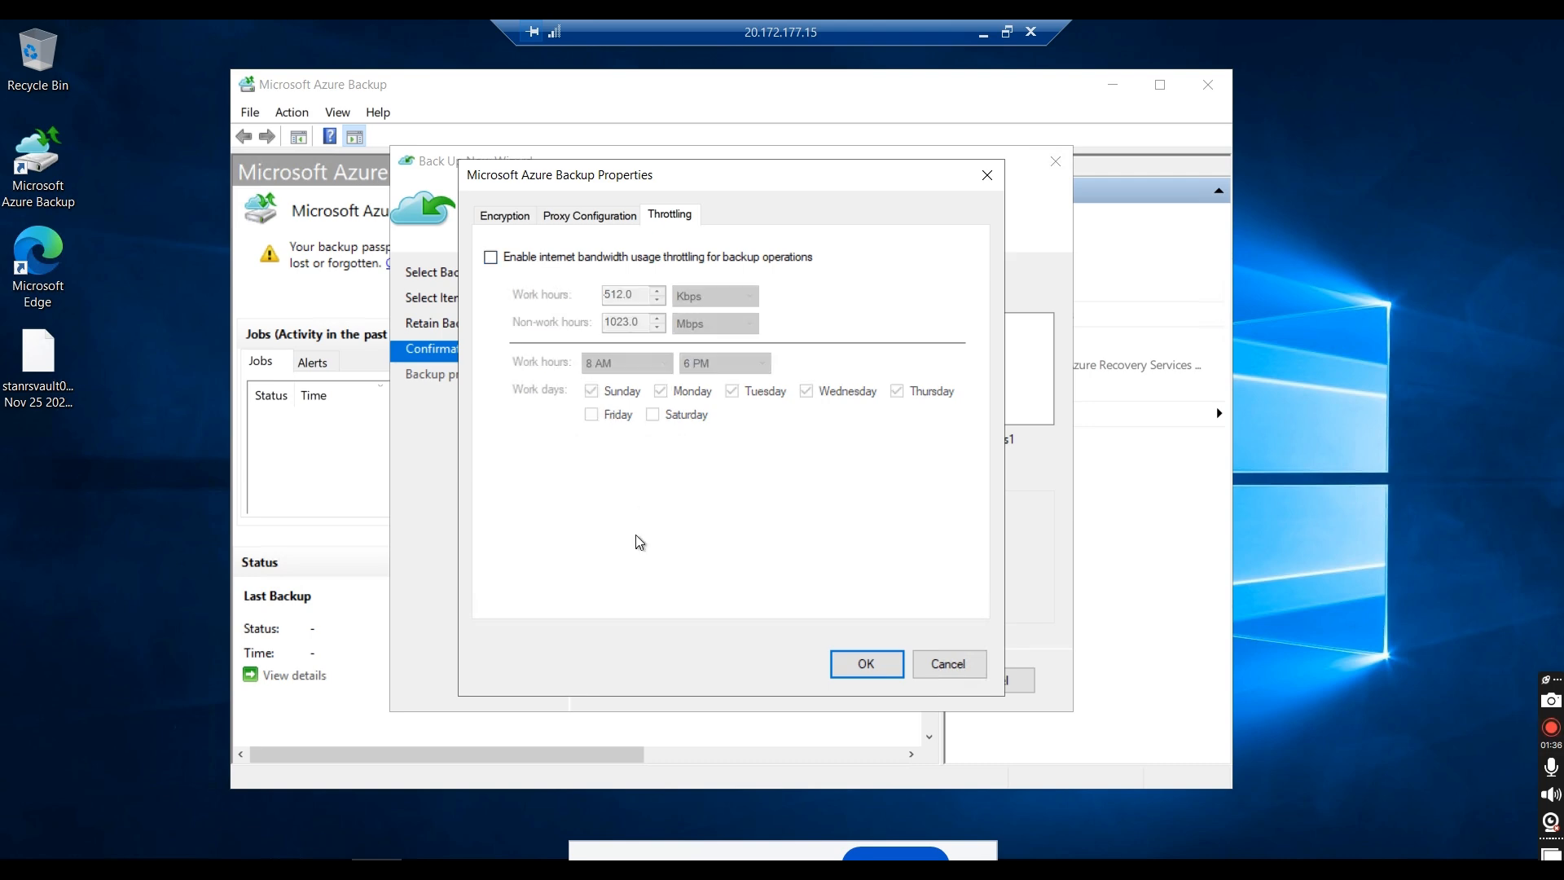
Step: Review the proxy configuration and encryption settings, and save the backup properties
click(601, 219)
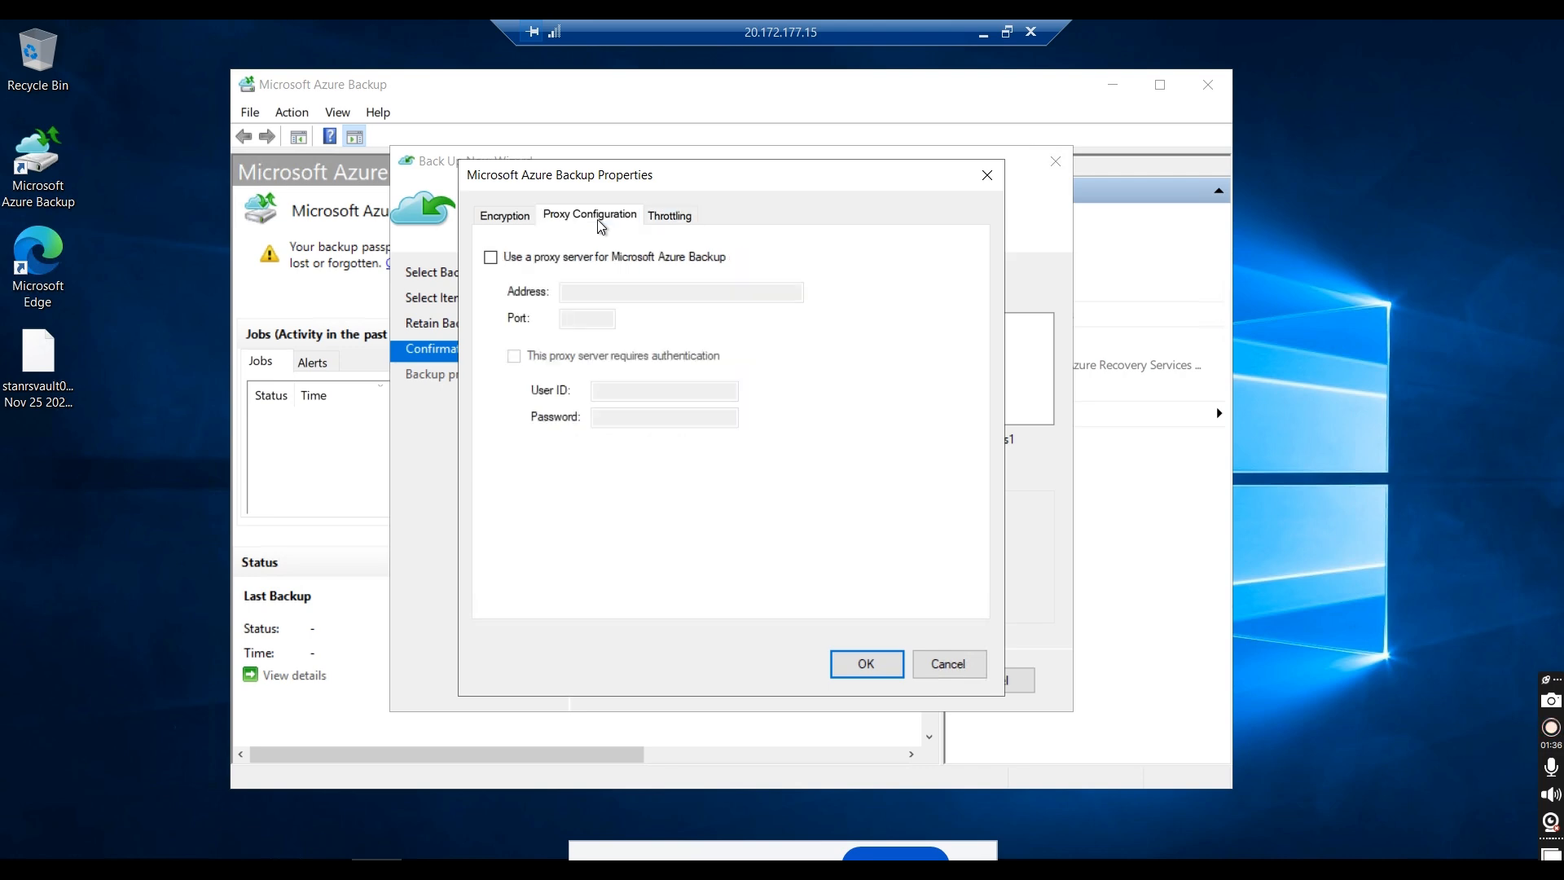
click(508, 221)
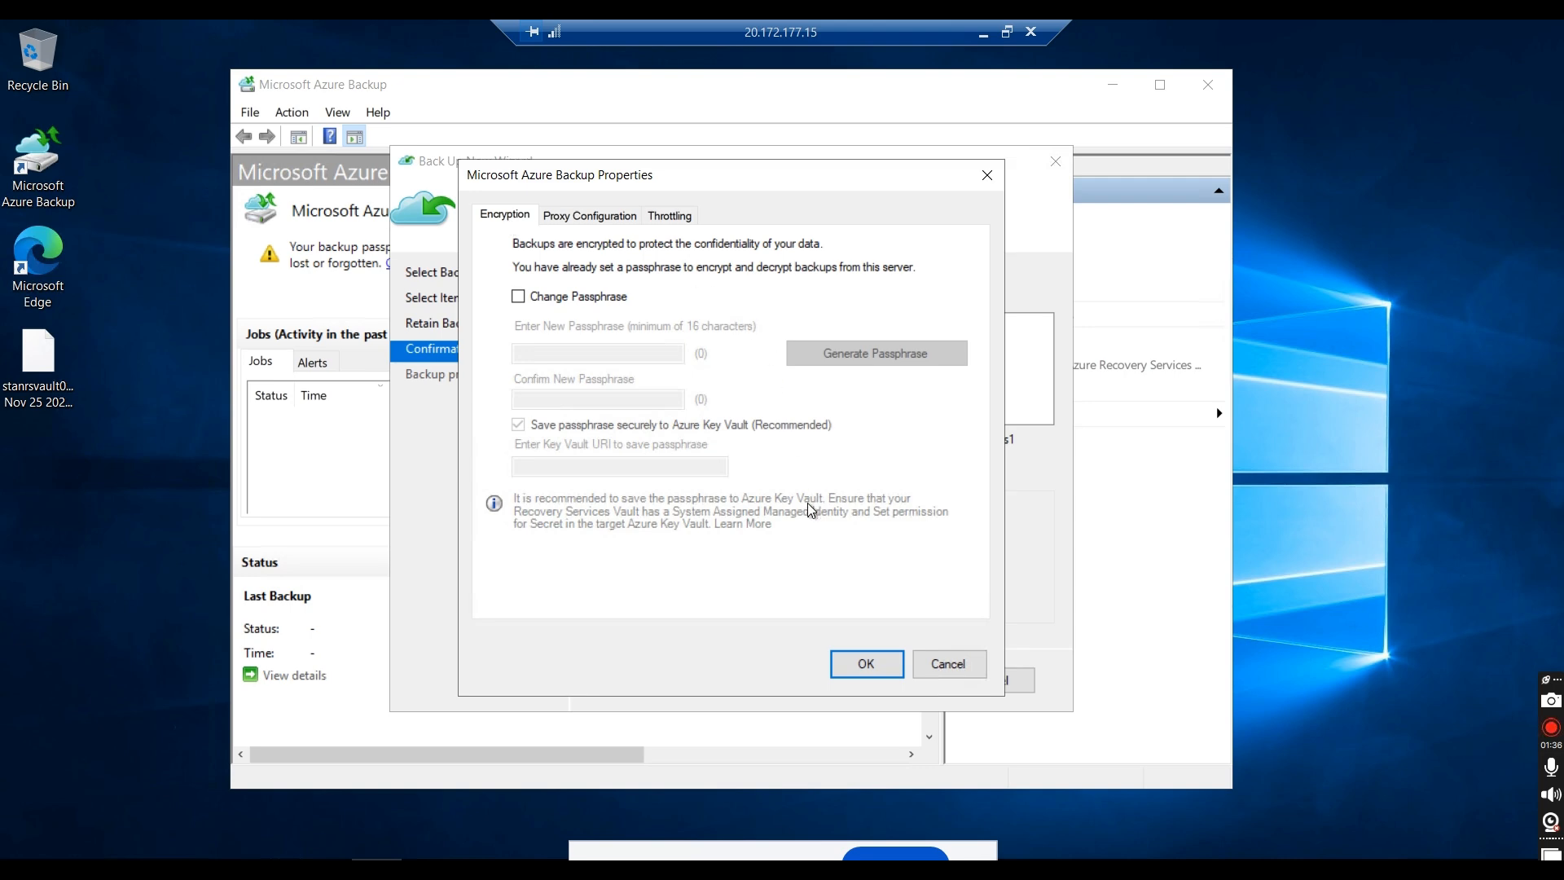
click(838, 668)
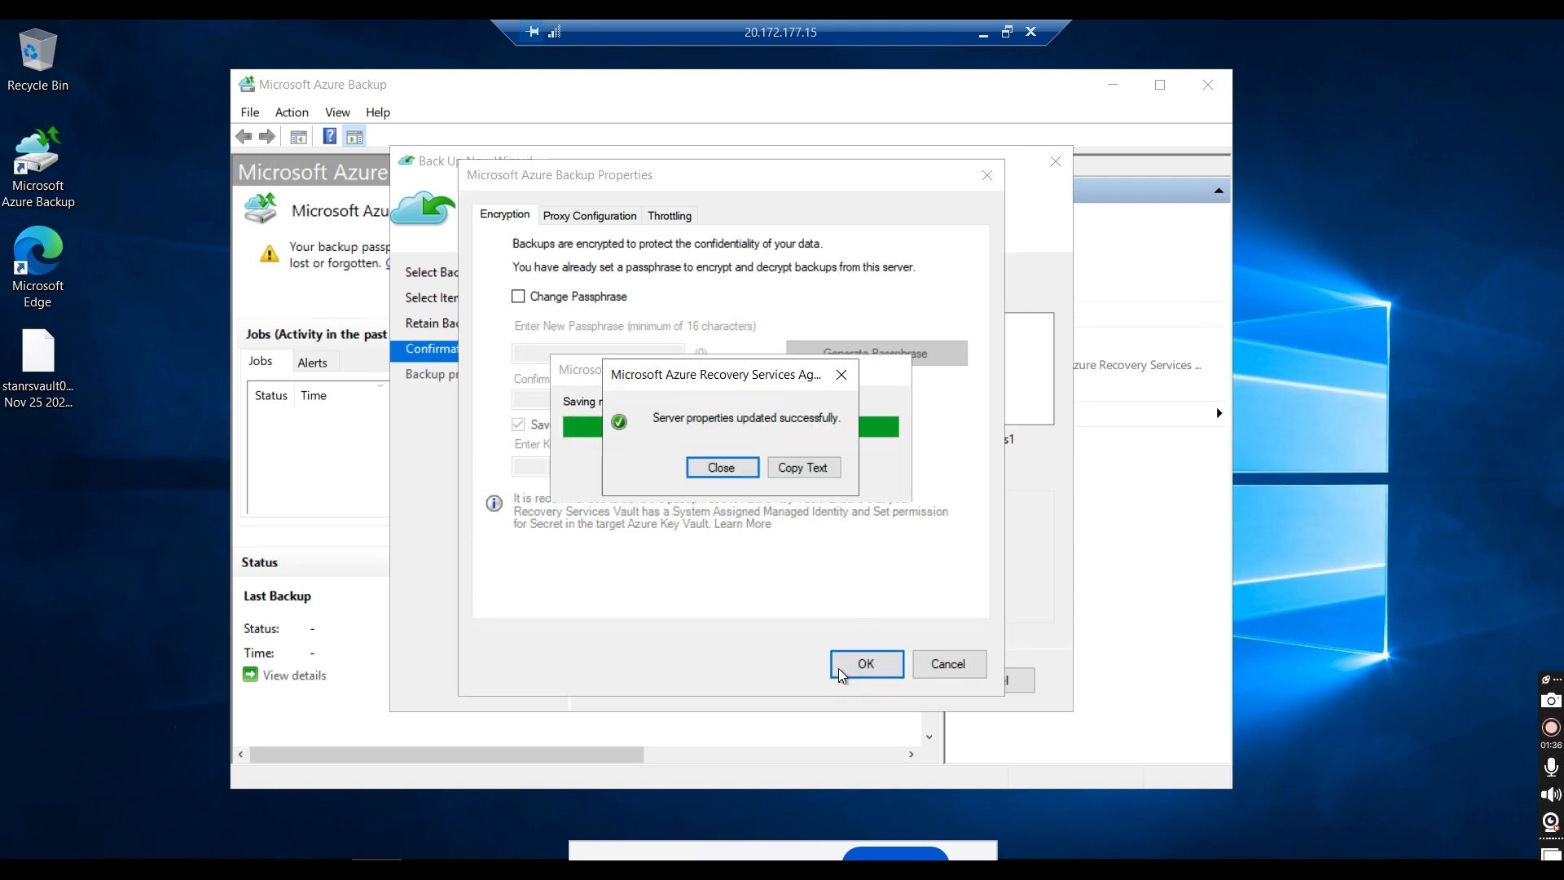
click(711, 470)
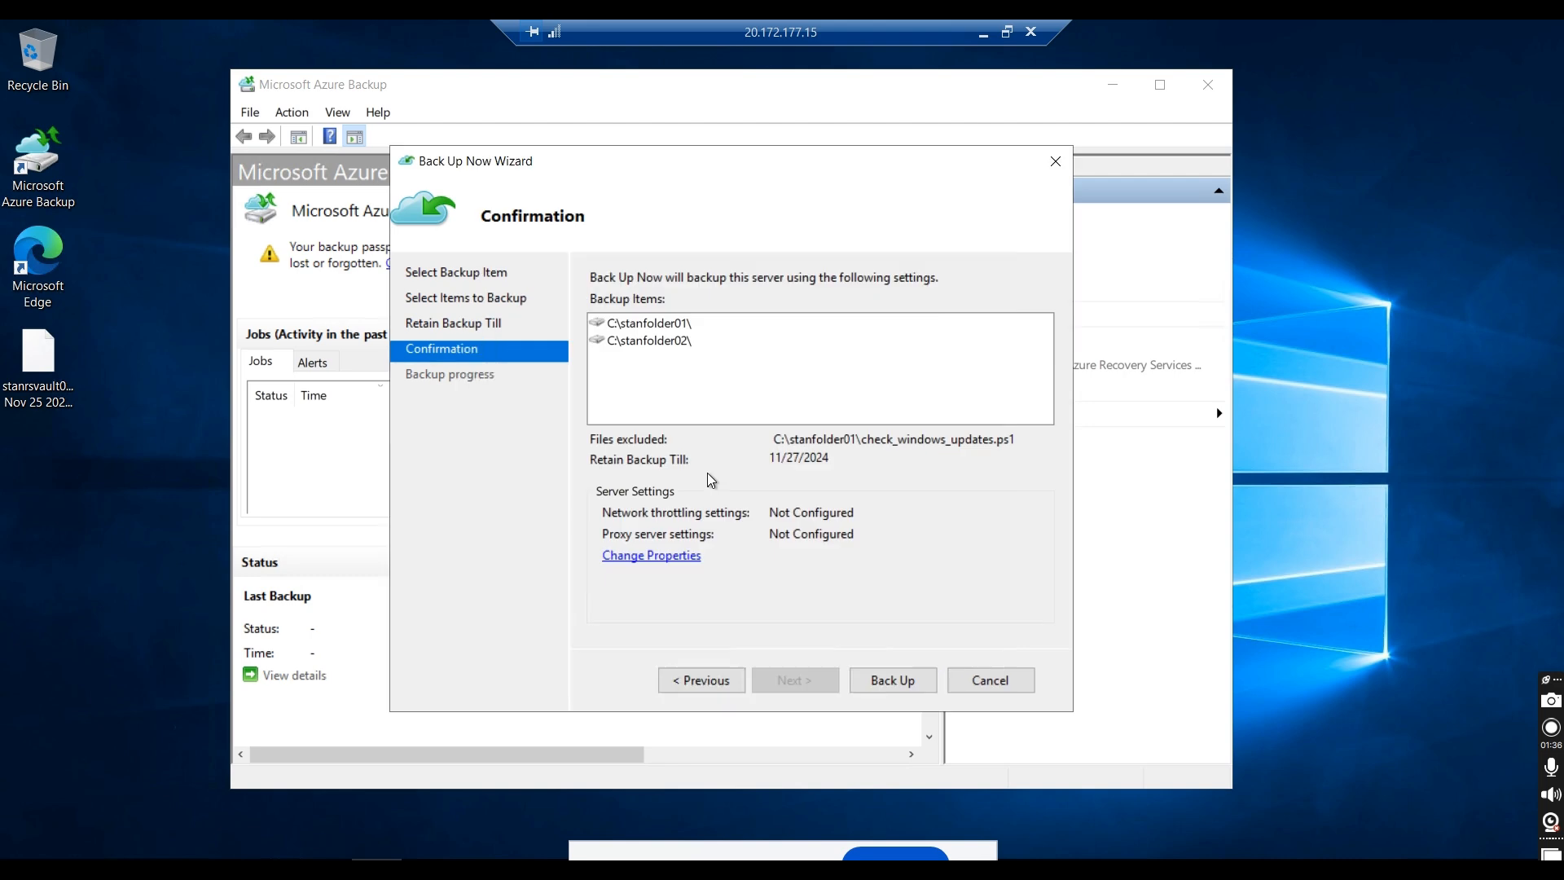
Step: Run the immediate backup of stanfolder01 and stanfolder02, and close the wizard once it completes
click(890, 680)
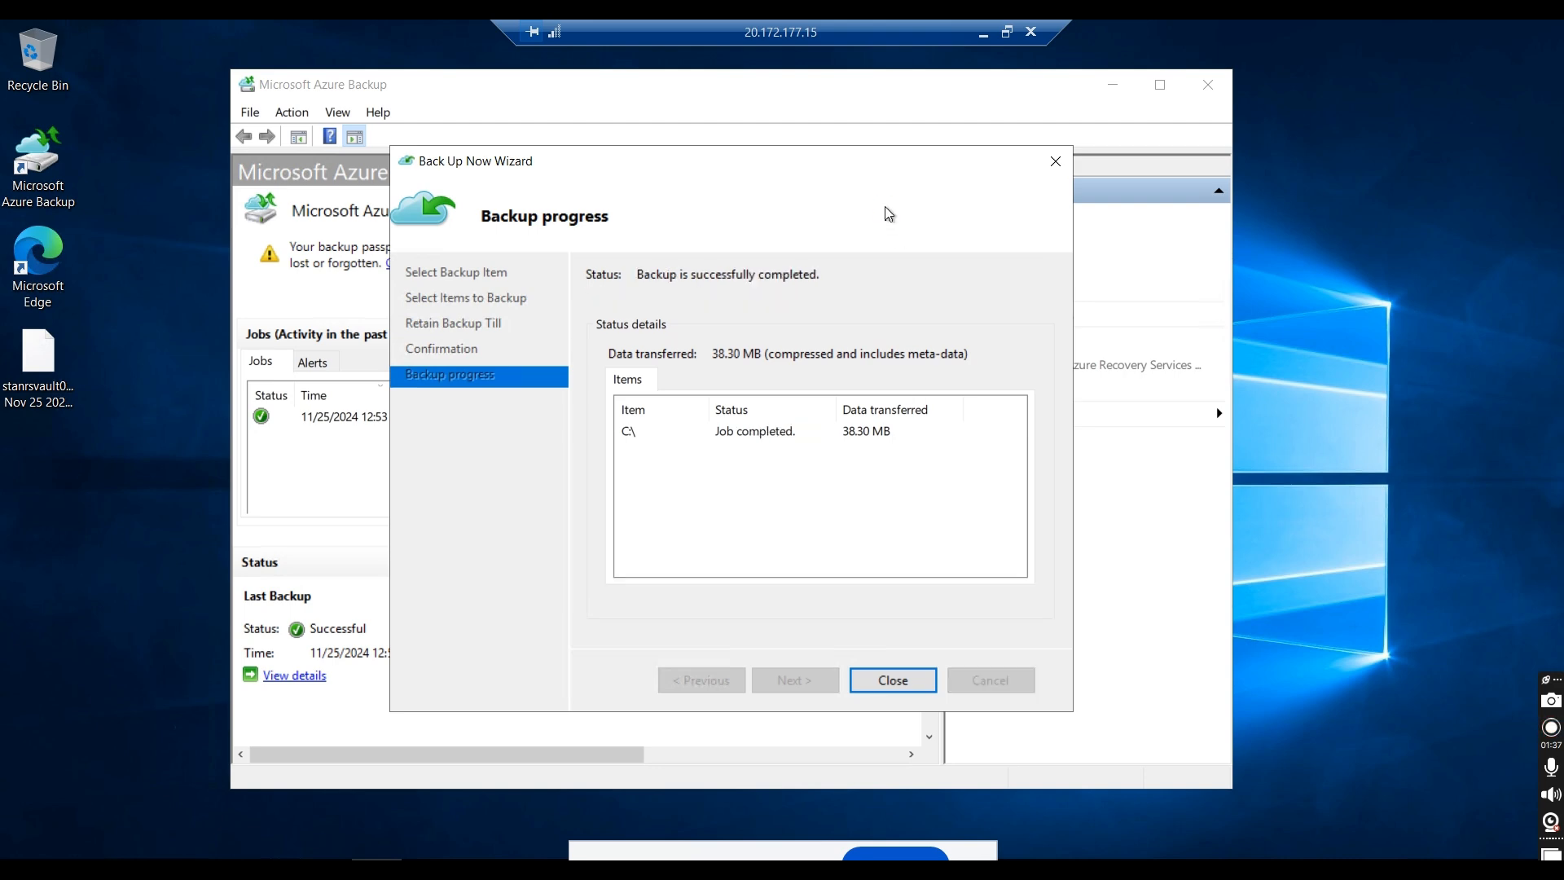
click(860, 682)
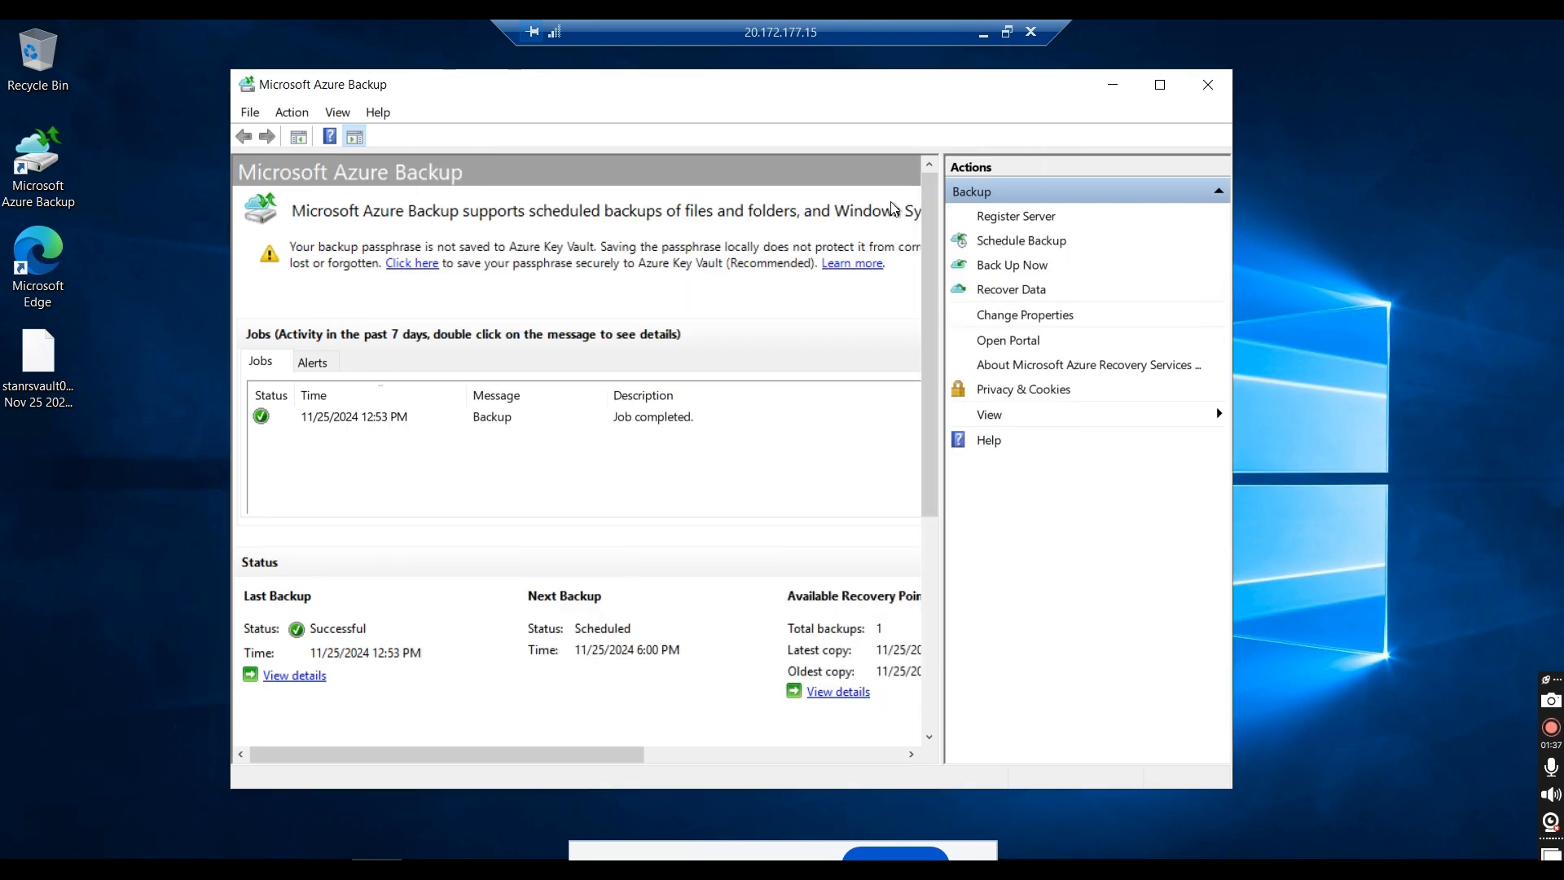
Step: Switch to the Azure portal and check stanrsvault01's Azure Backup Agent items for the entry of server stanwinvm0011
click(981, 35)
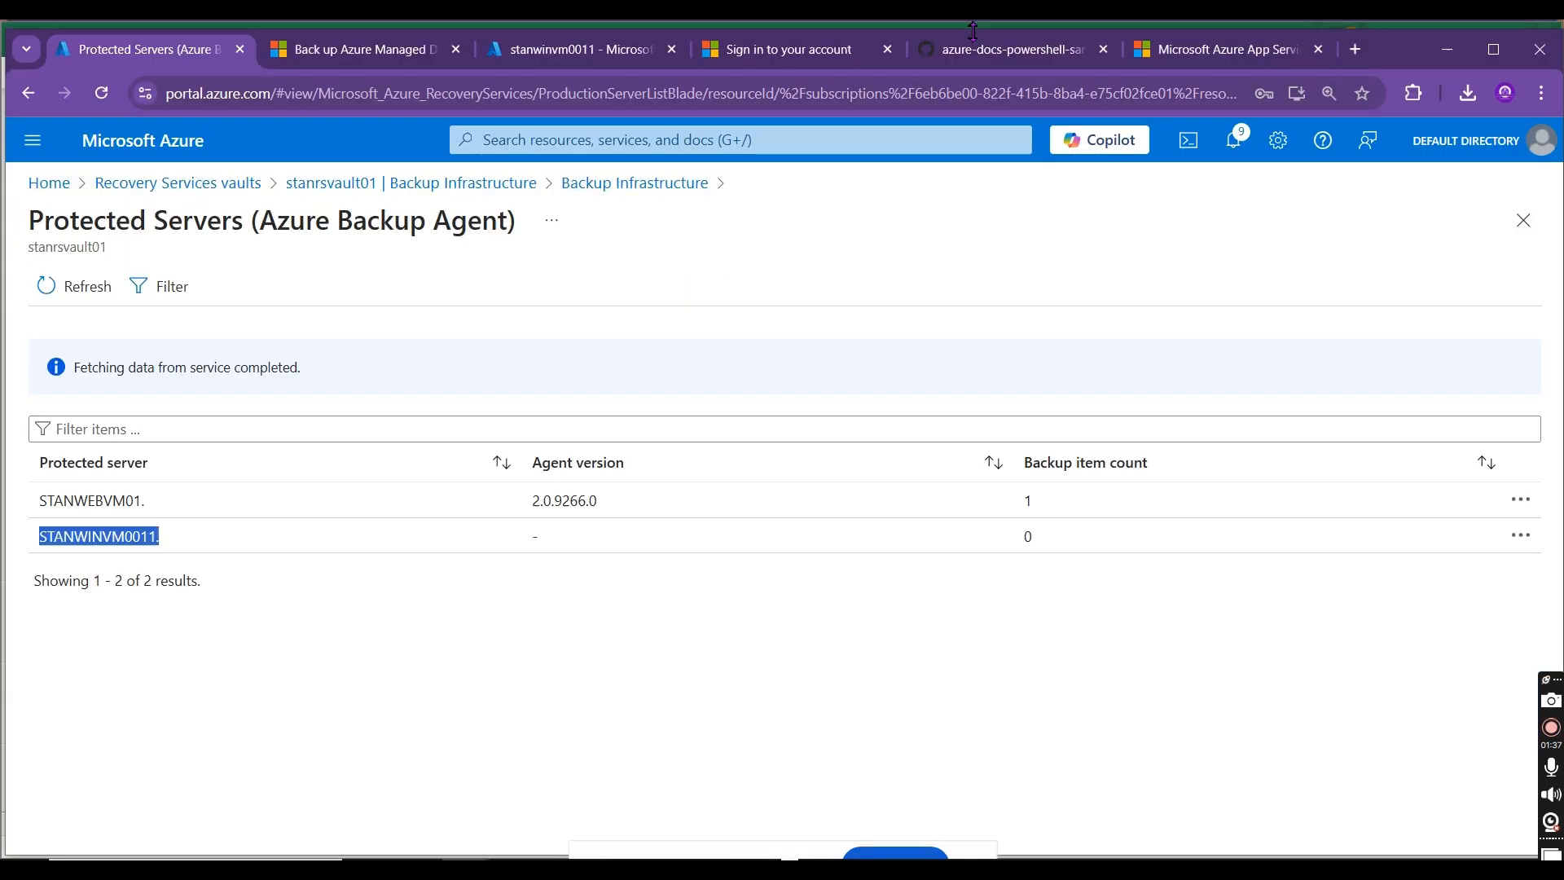
click(386, 186)
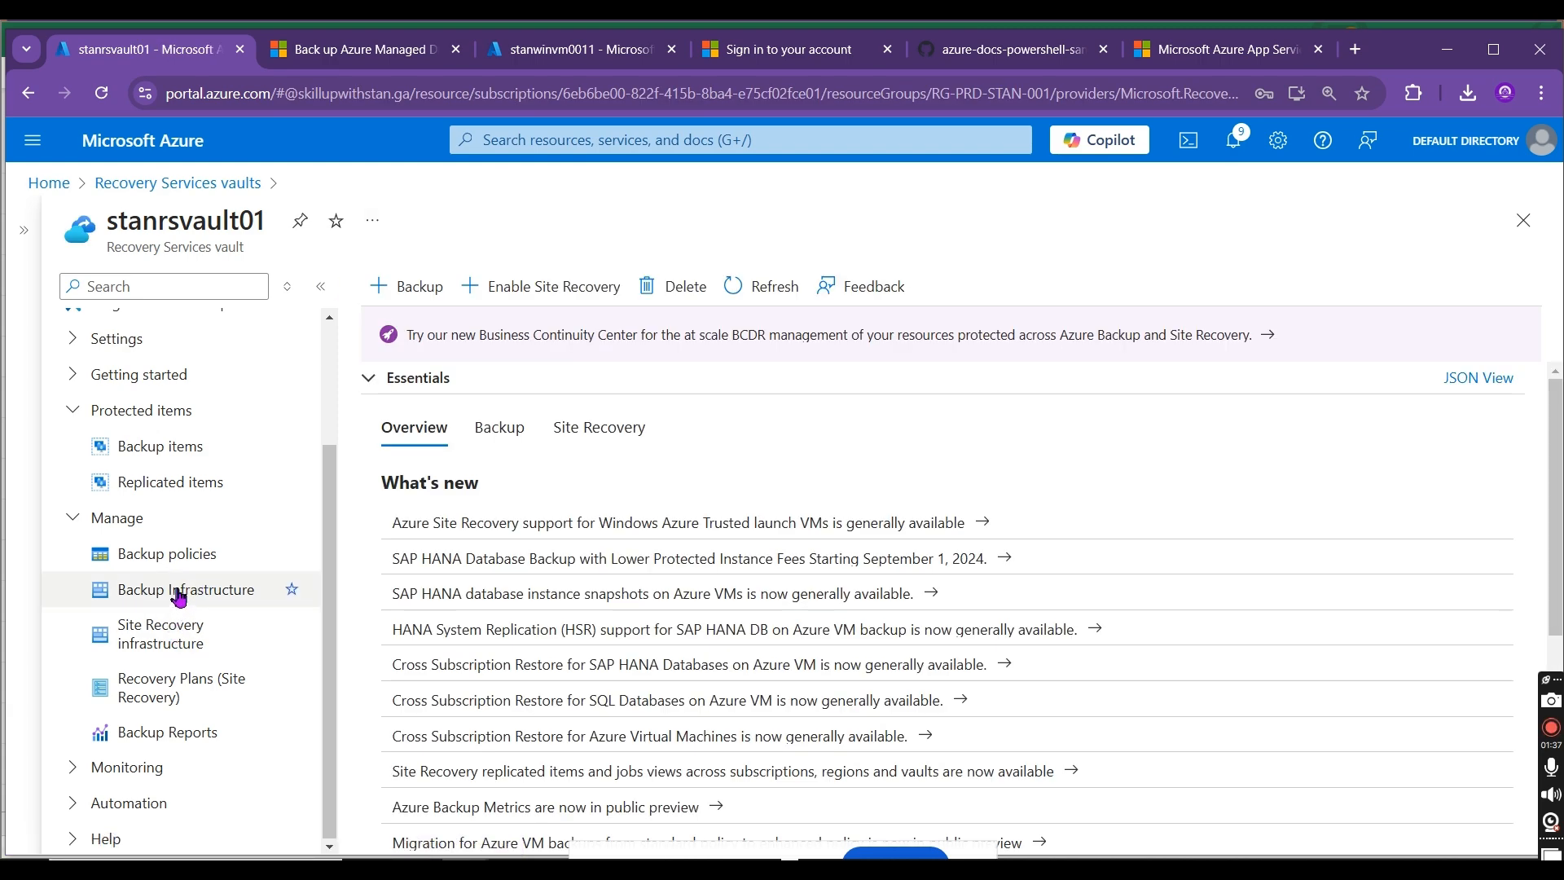
click(177, 446)
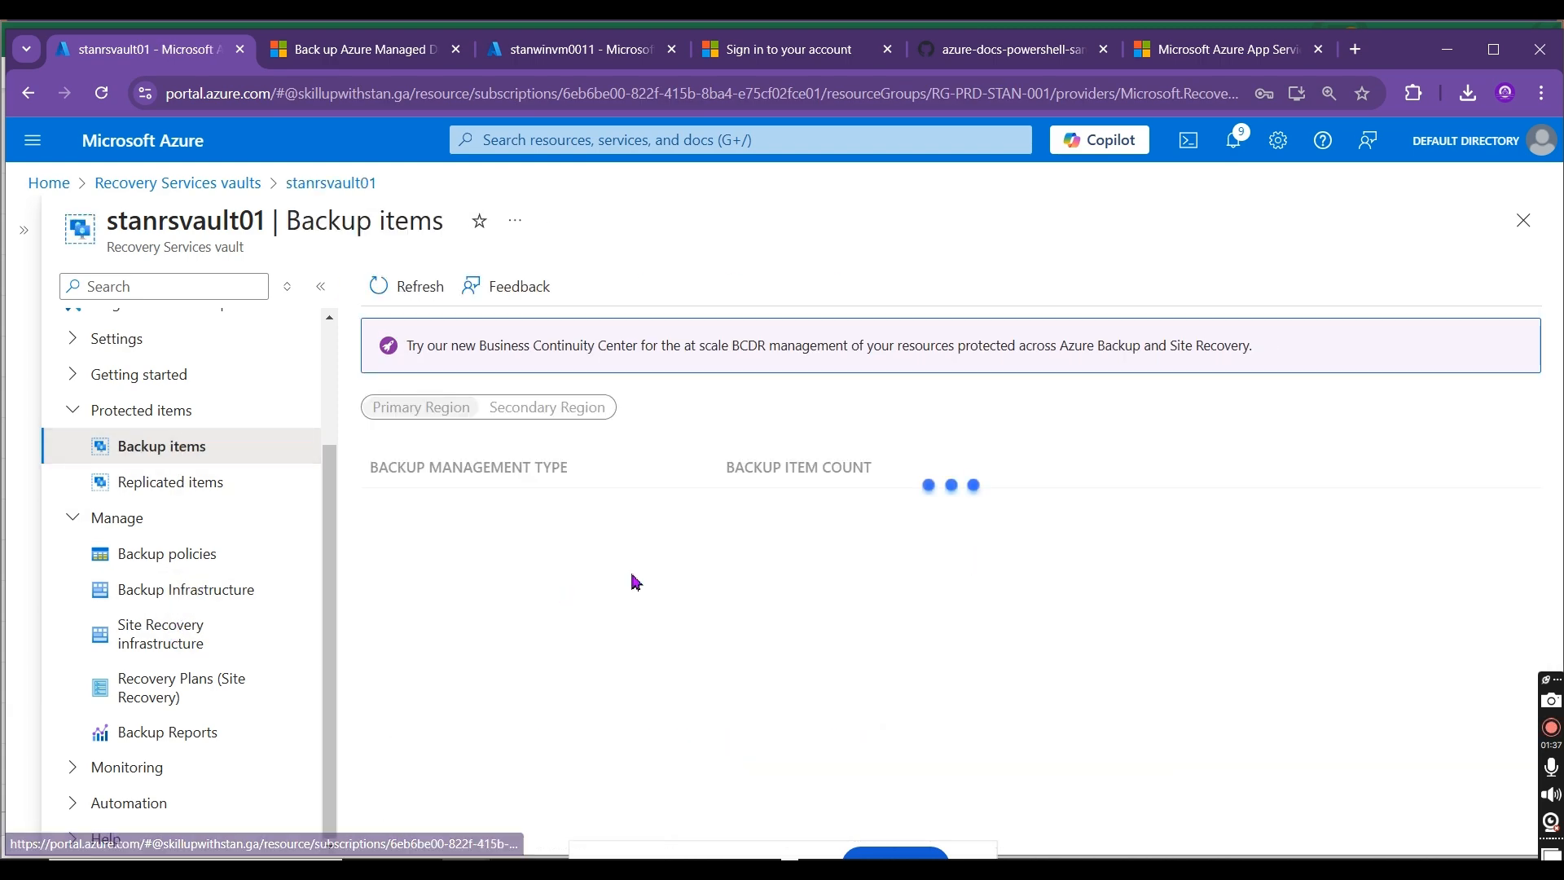
triple_click(746, 533)
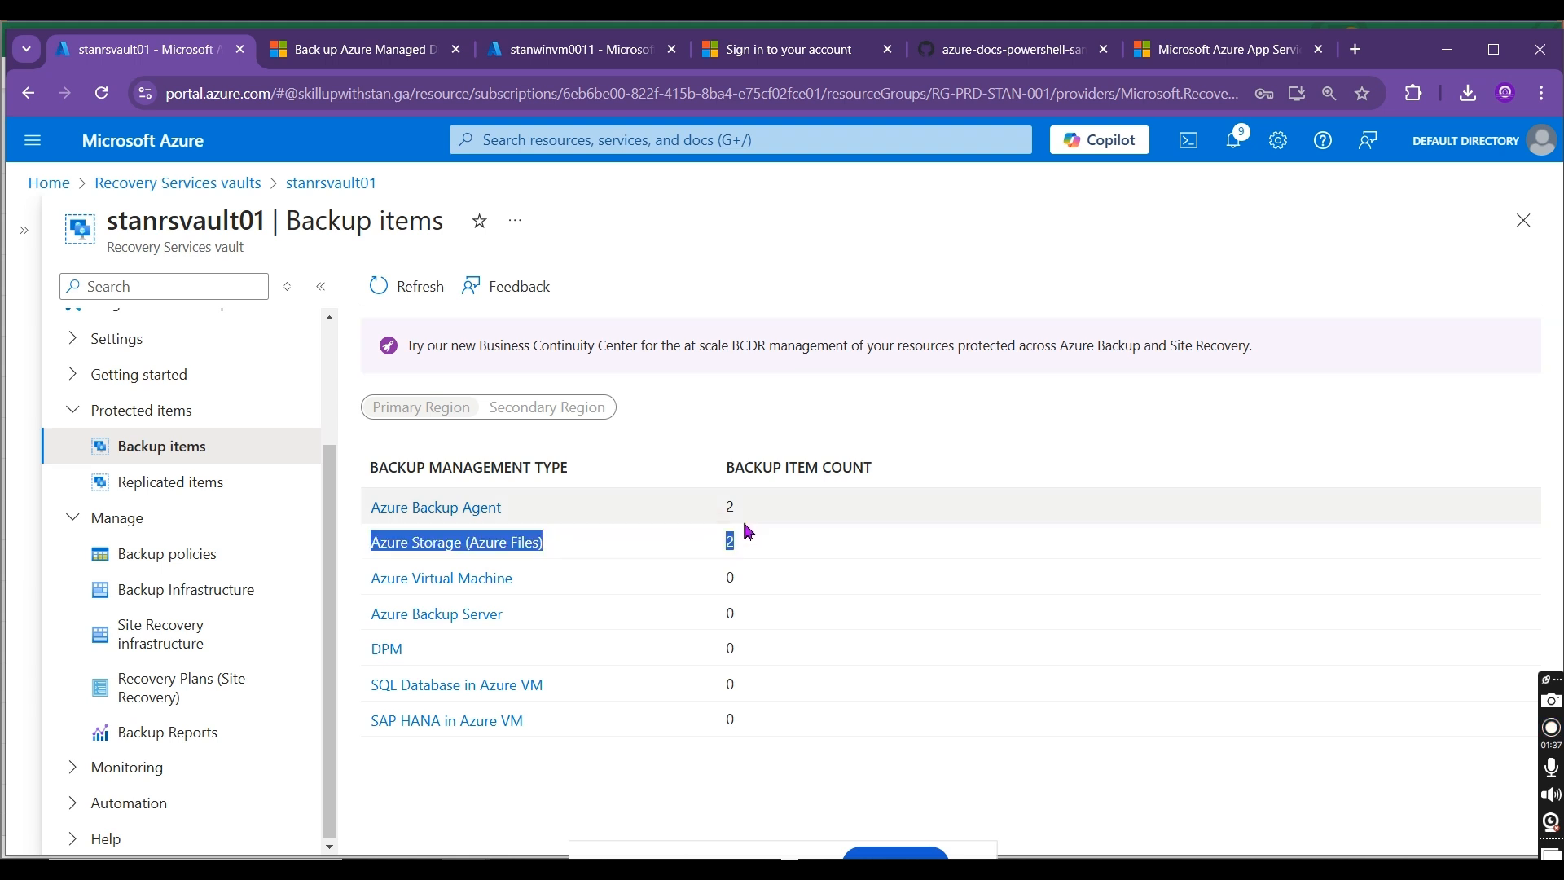
click(835, 458)
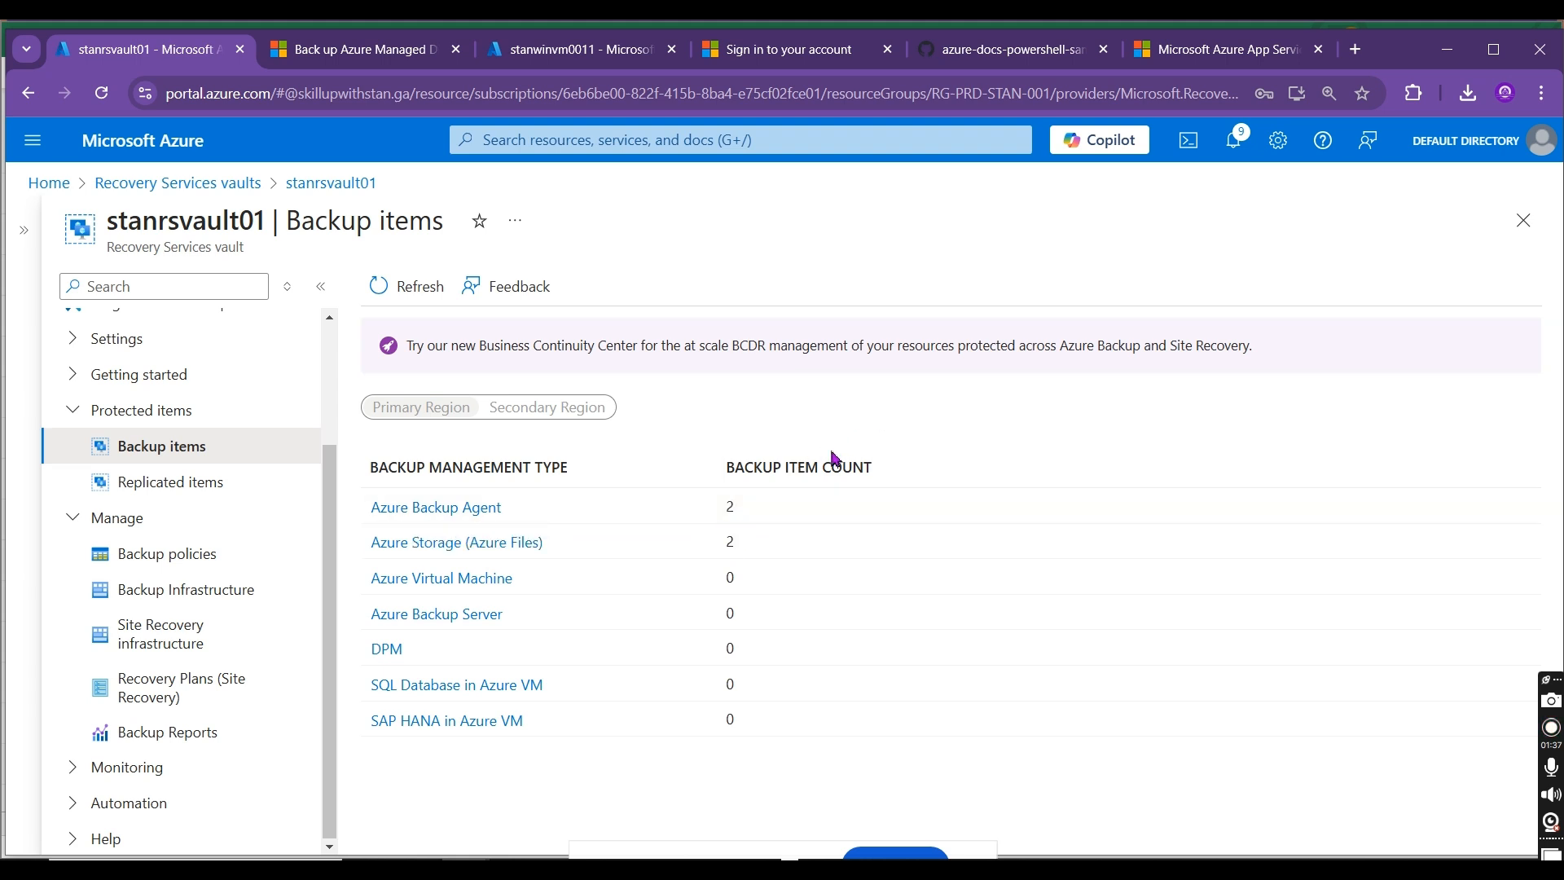
click(474, 510)
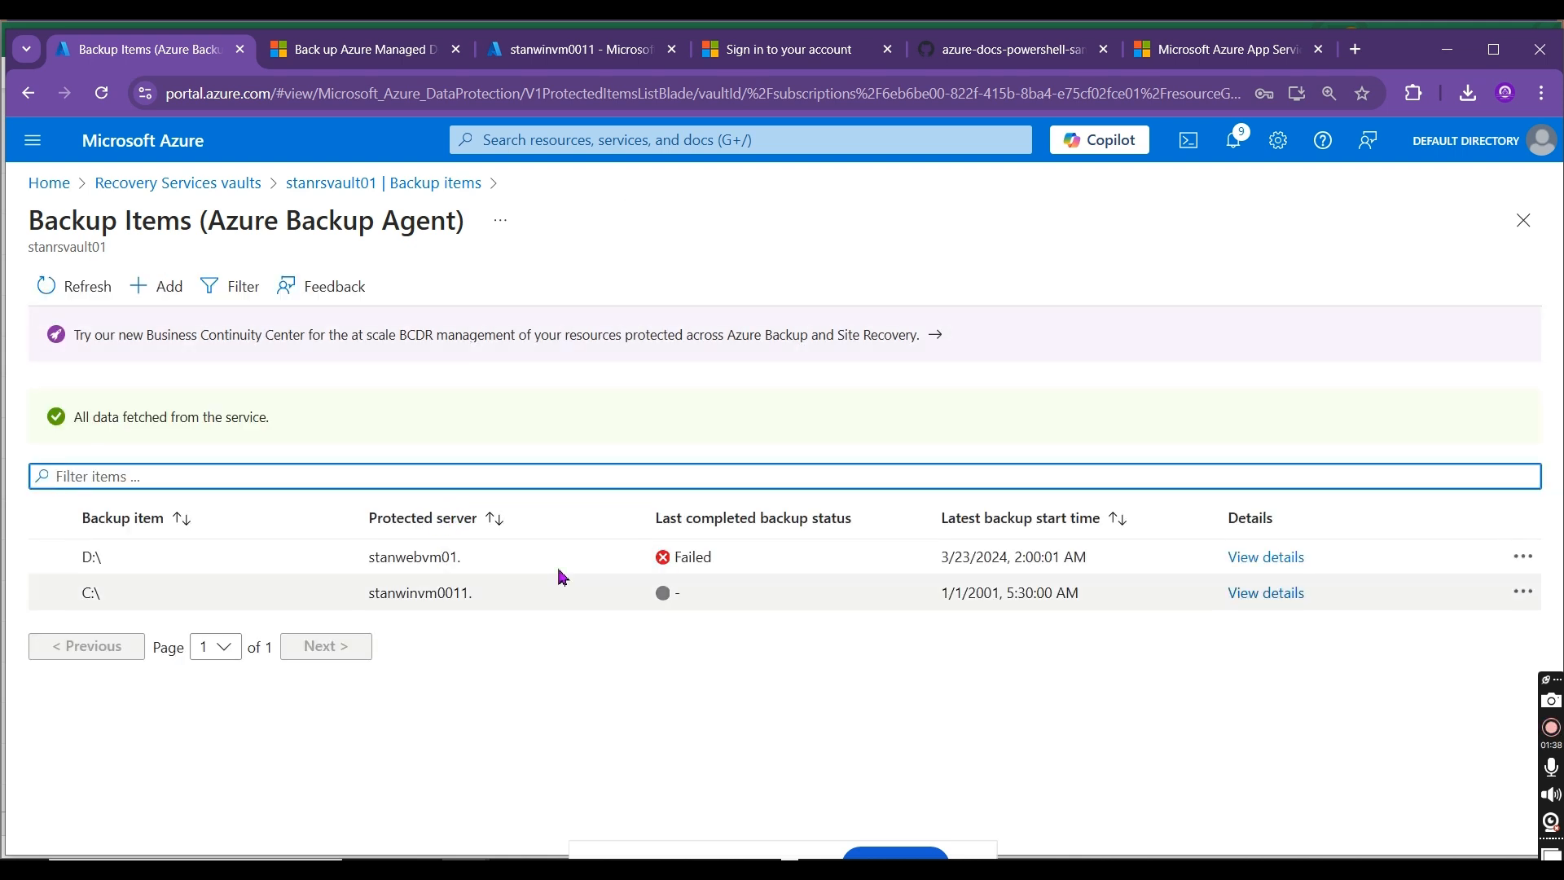
drag(476, 593, 356, 595)
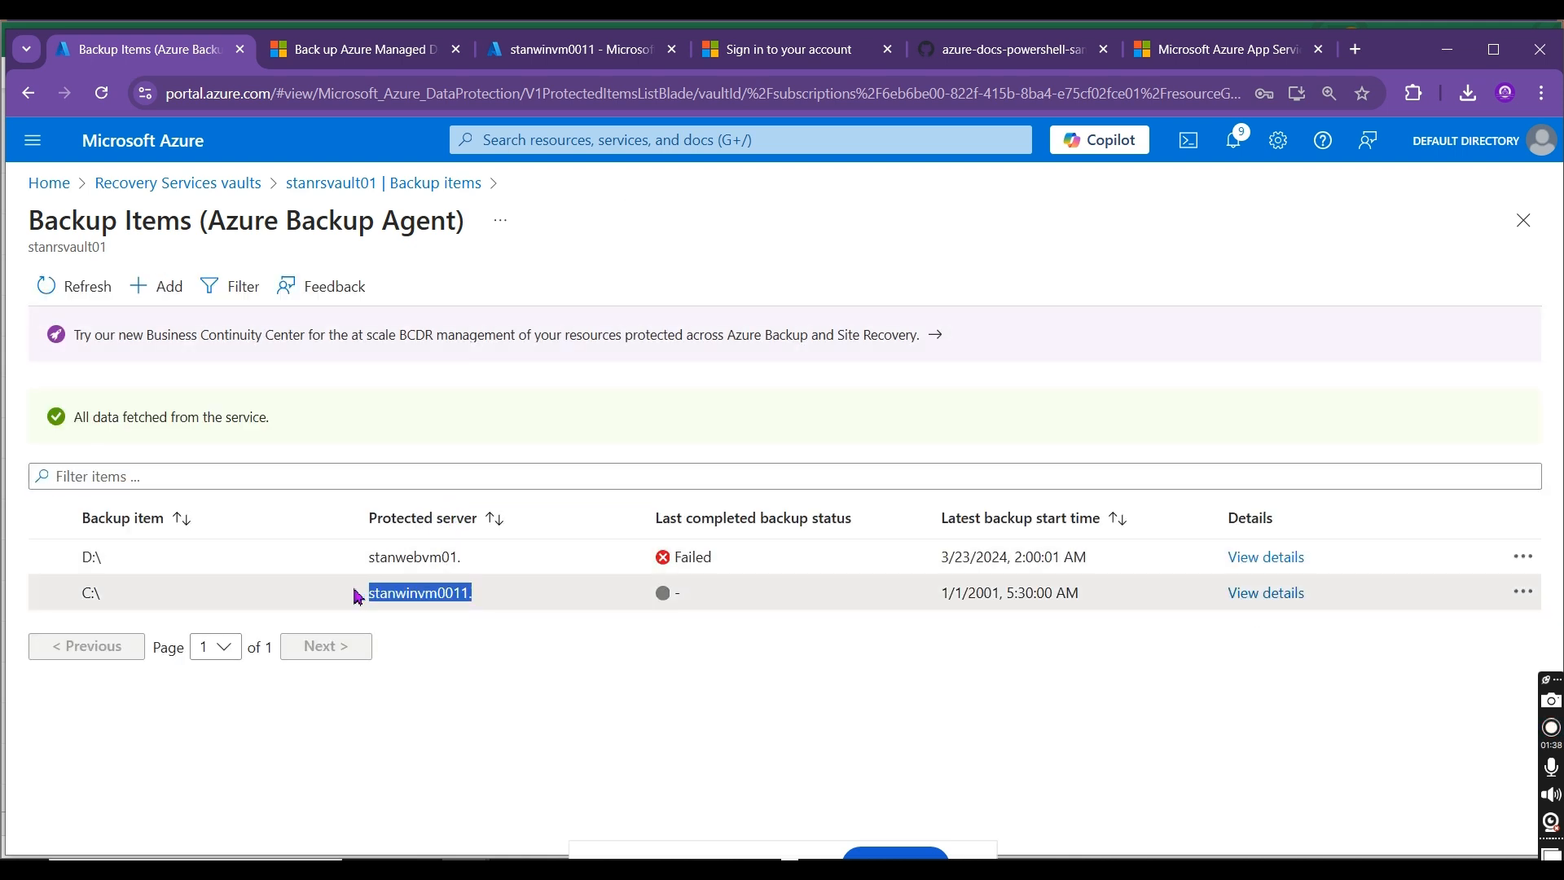
Step: Check the recovery point details of the C:\ backup item on stanwinvm0011, and refresh the Azure Backup Agent items list
click(1267, 595)
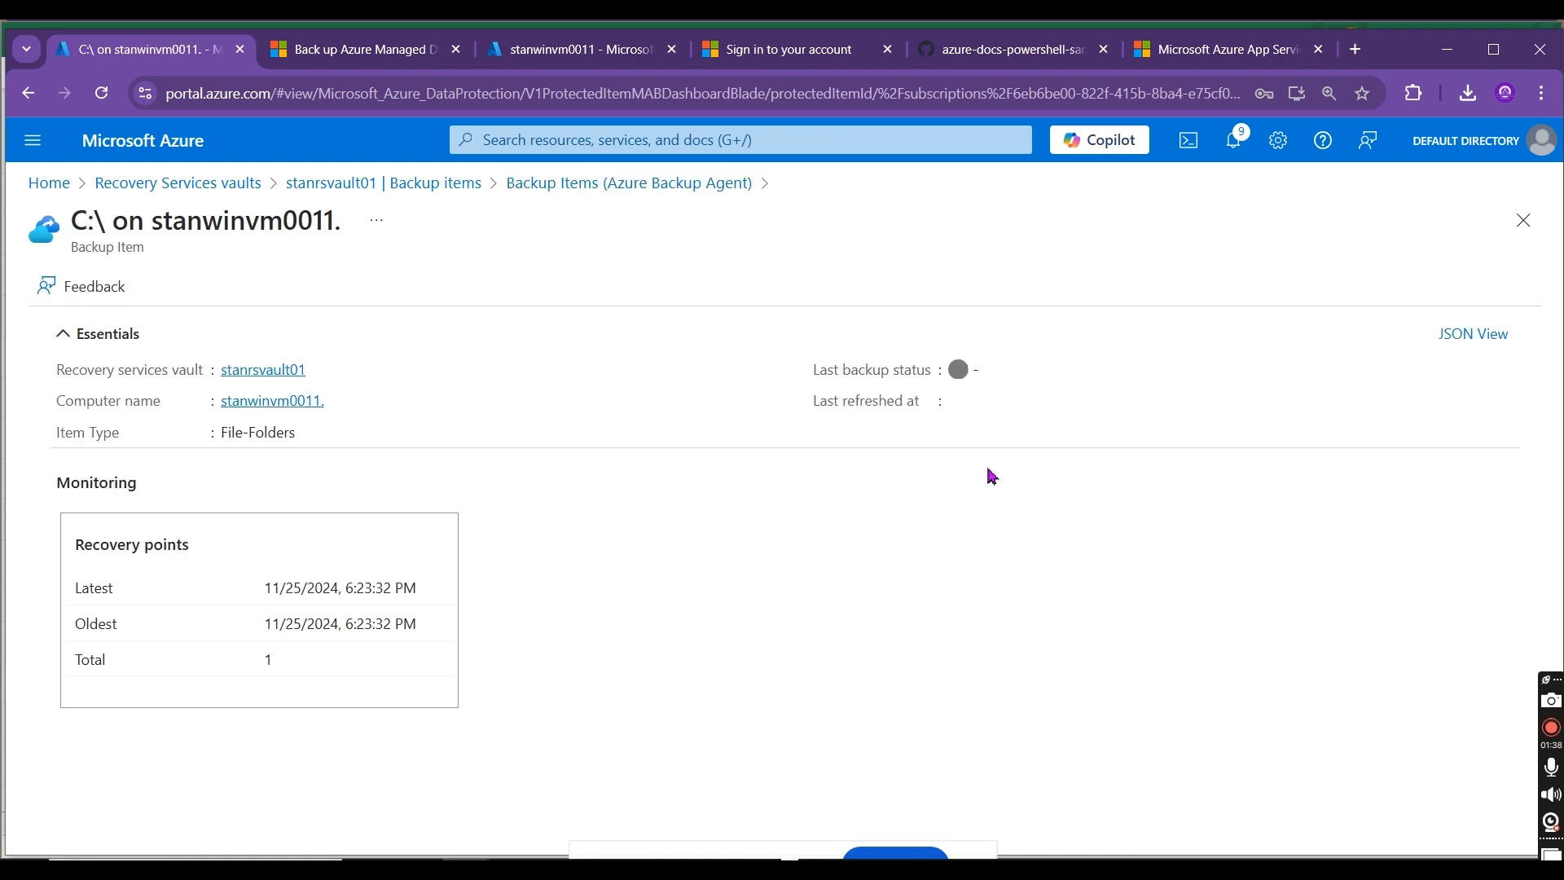
click(691, 183)
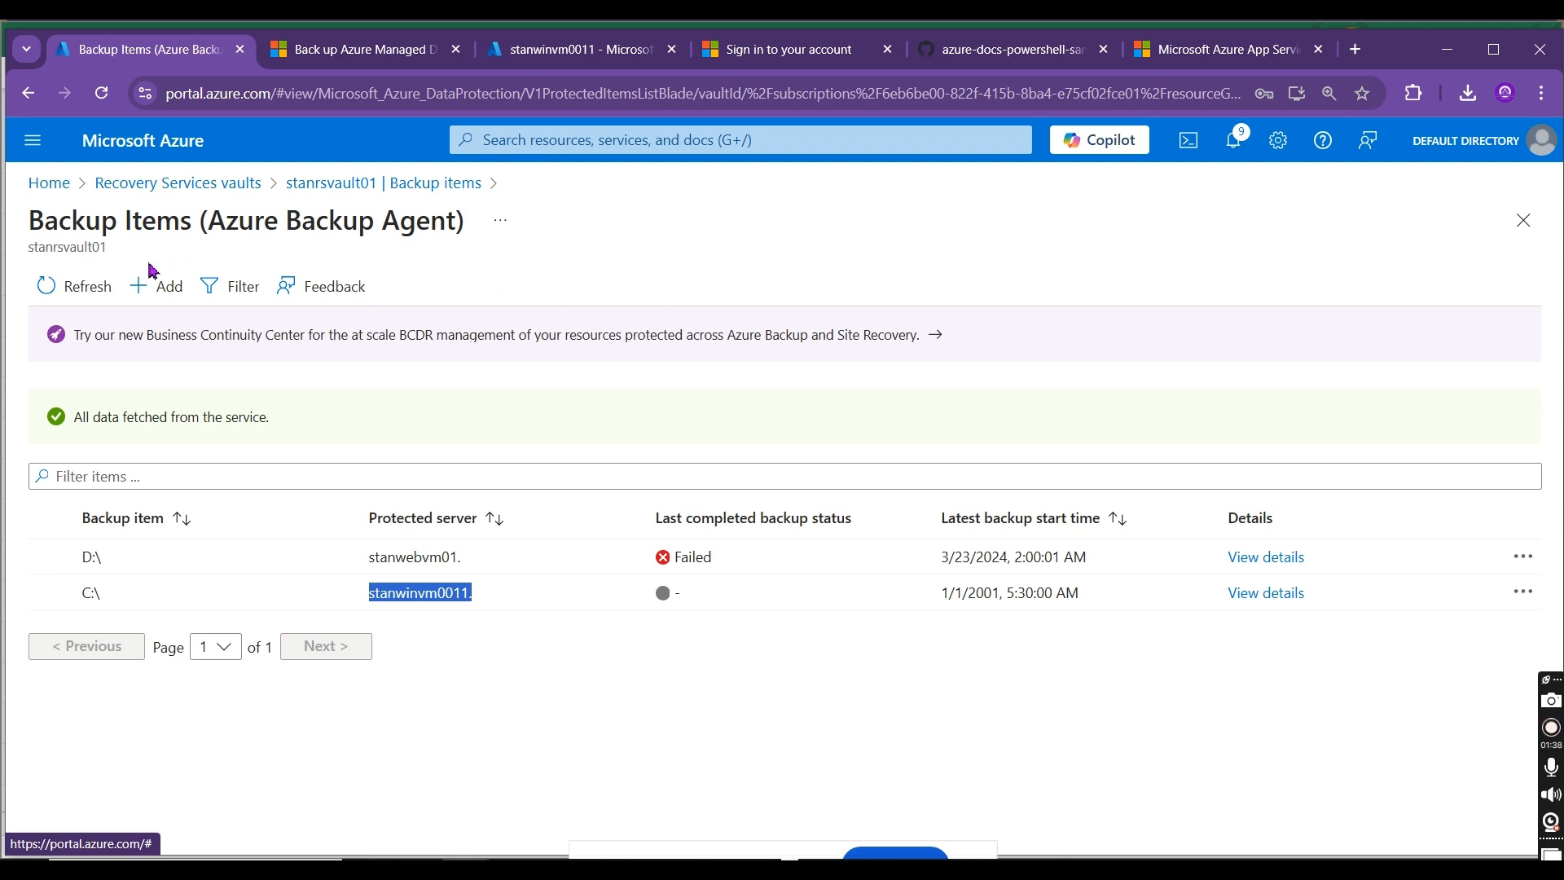
click(79, 289)
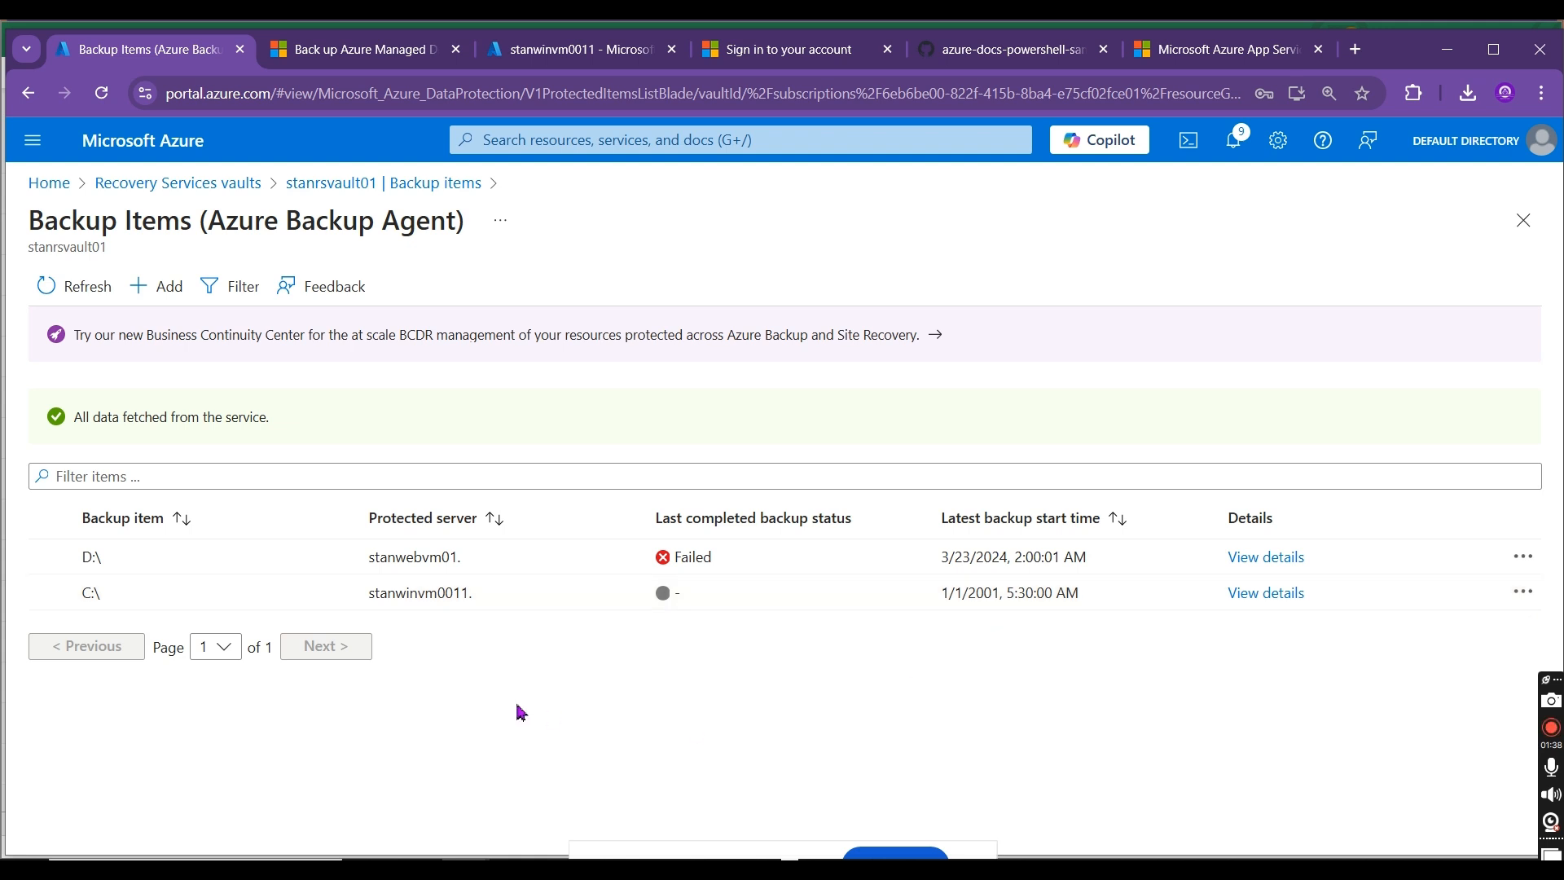
drag(504, 595, 130, 601)
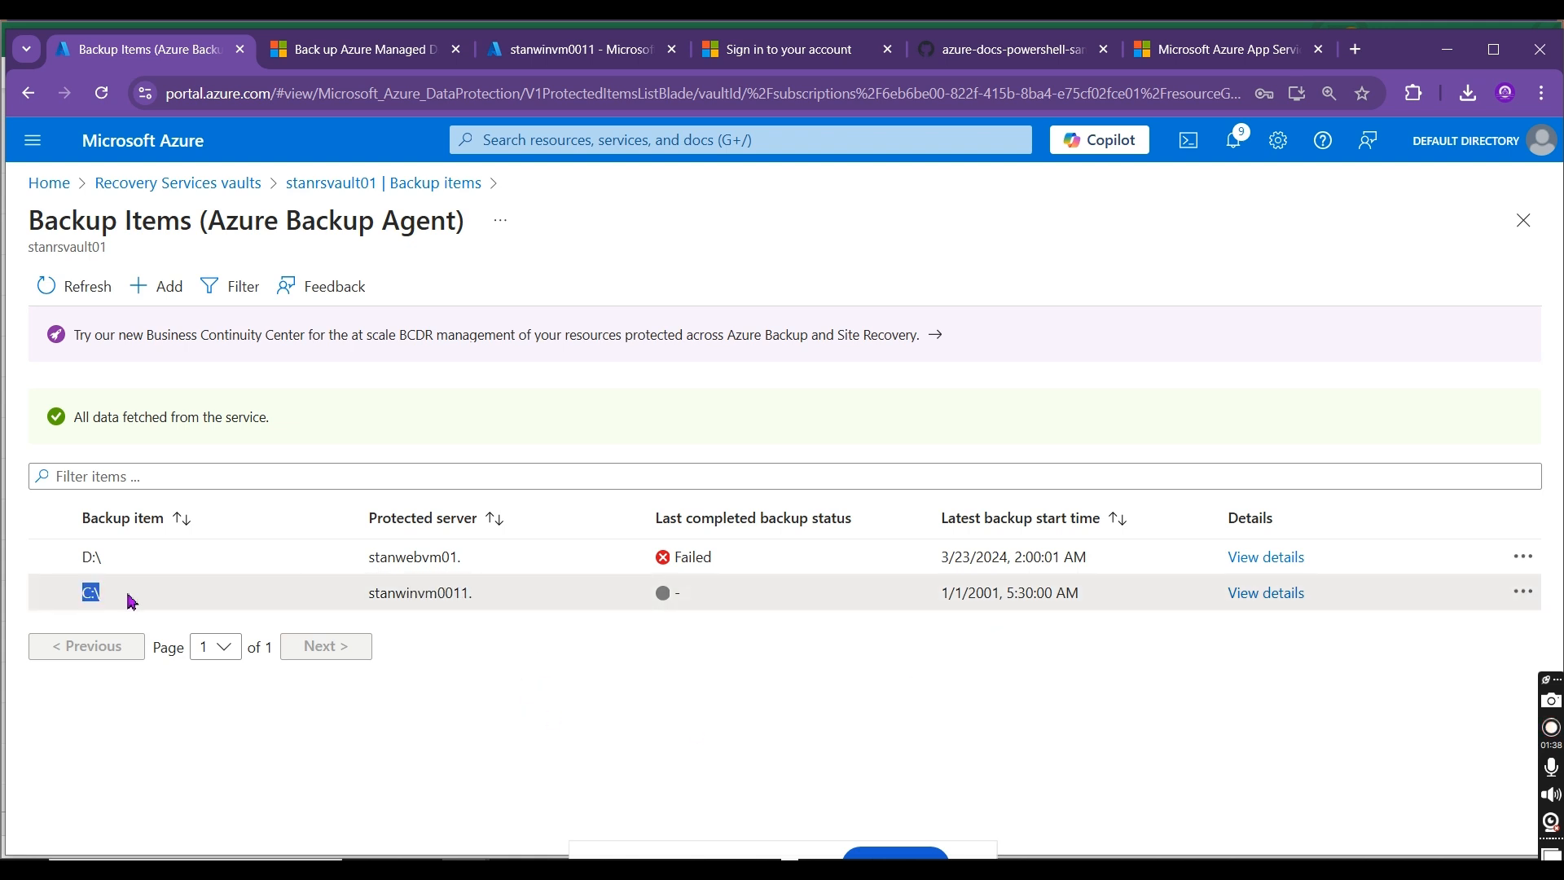
Step: Review the details of protected server STANWINVM0011 under Azure Backup Agent in the vault's Backup Infrastructure
click(439, 192)
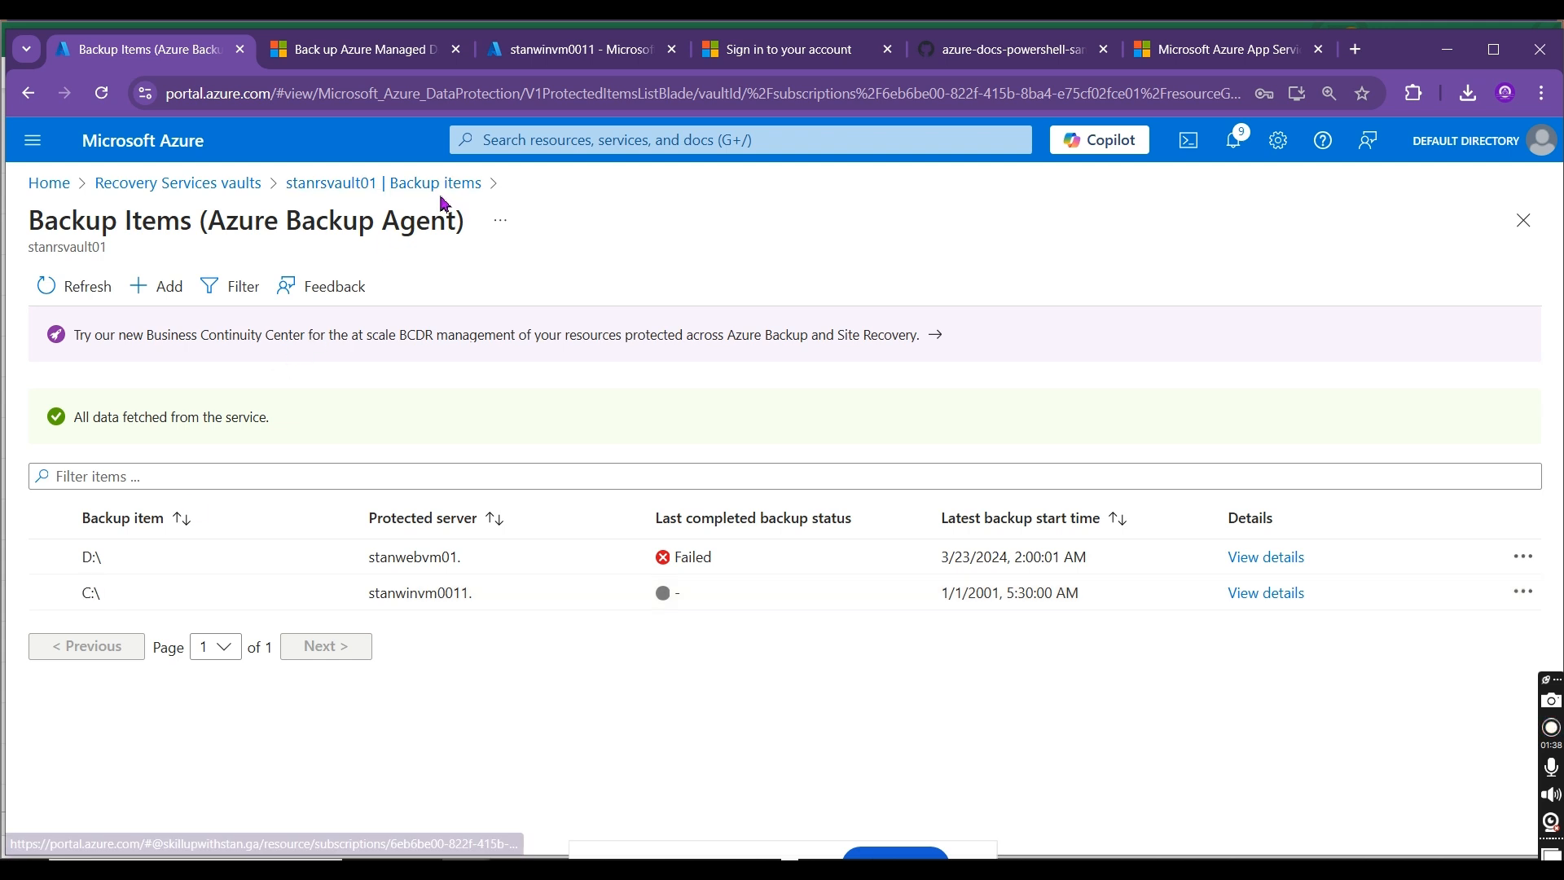
click(449, 192)
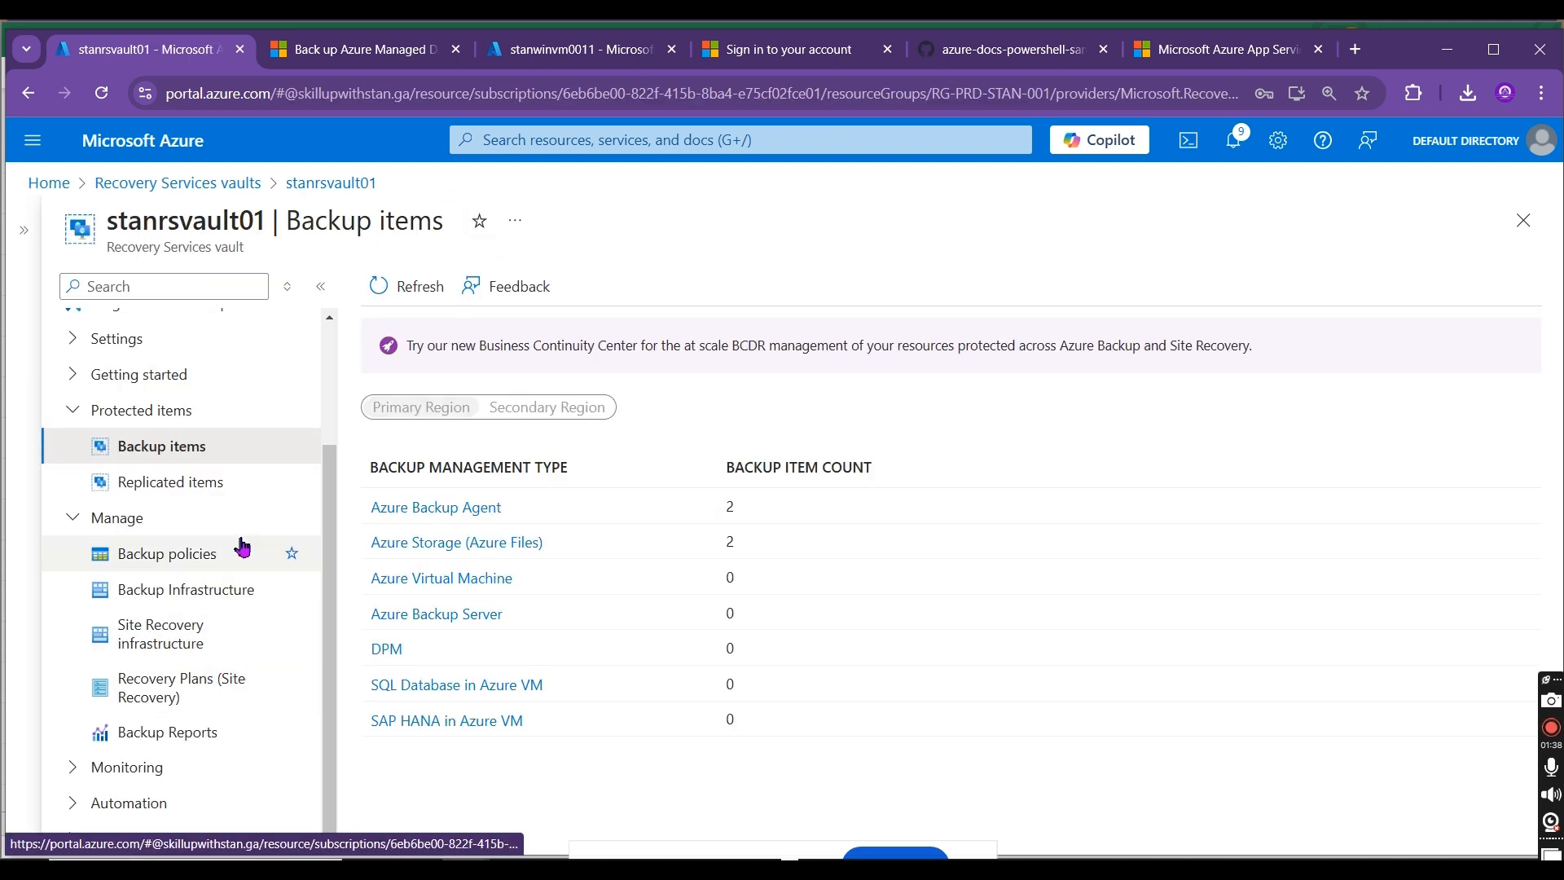
click(210, 588)
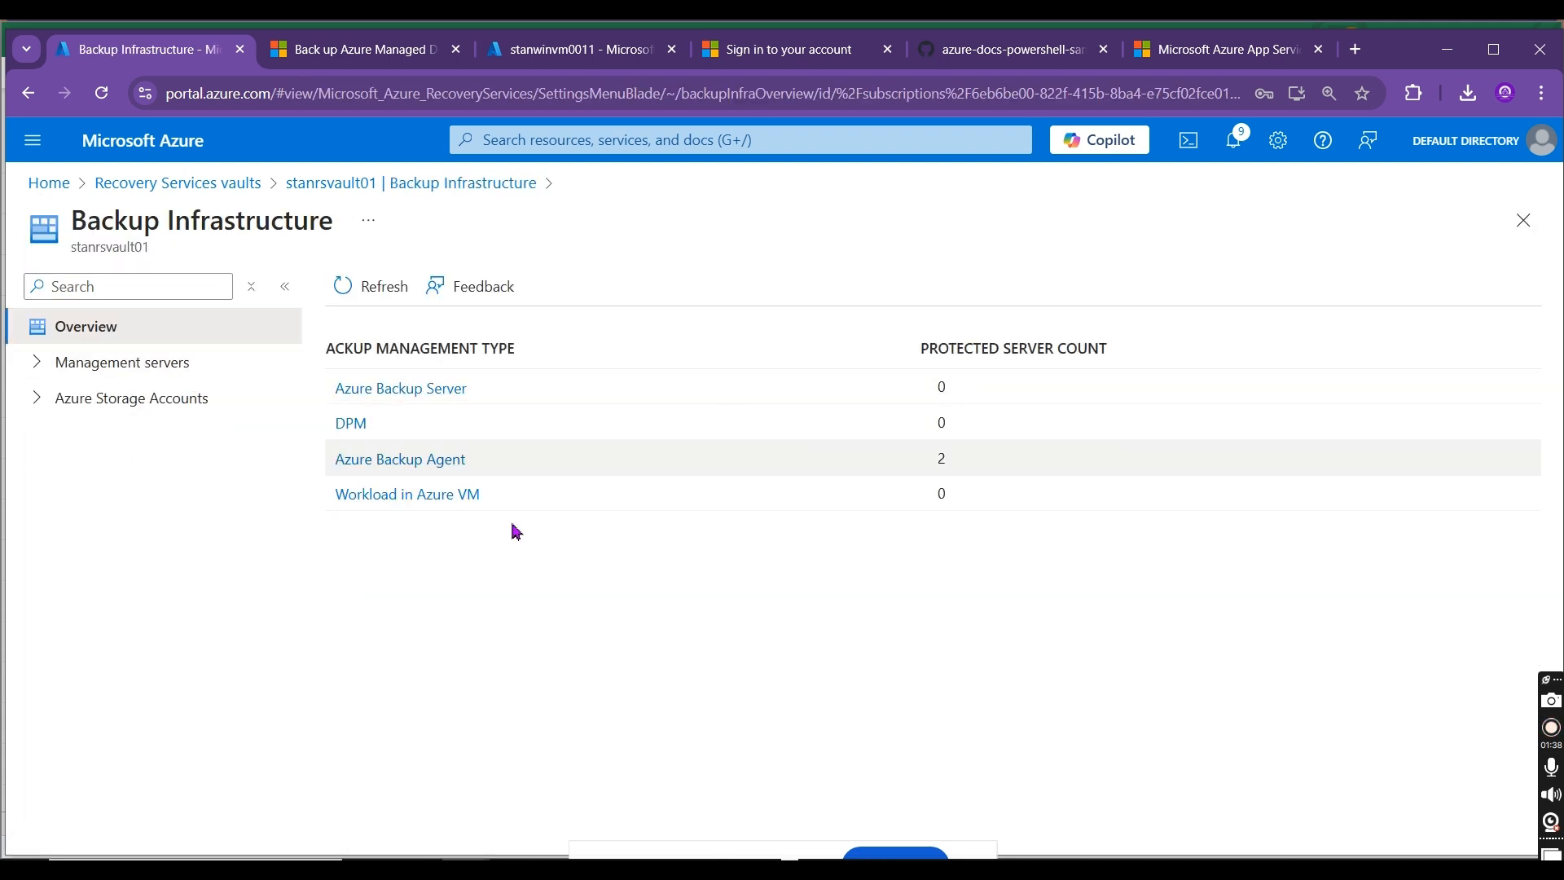
click(367, 472)
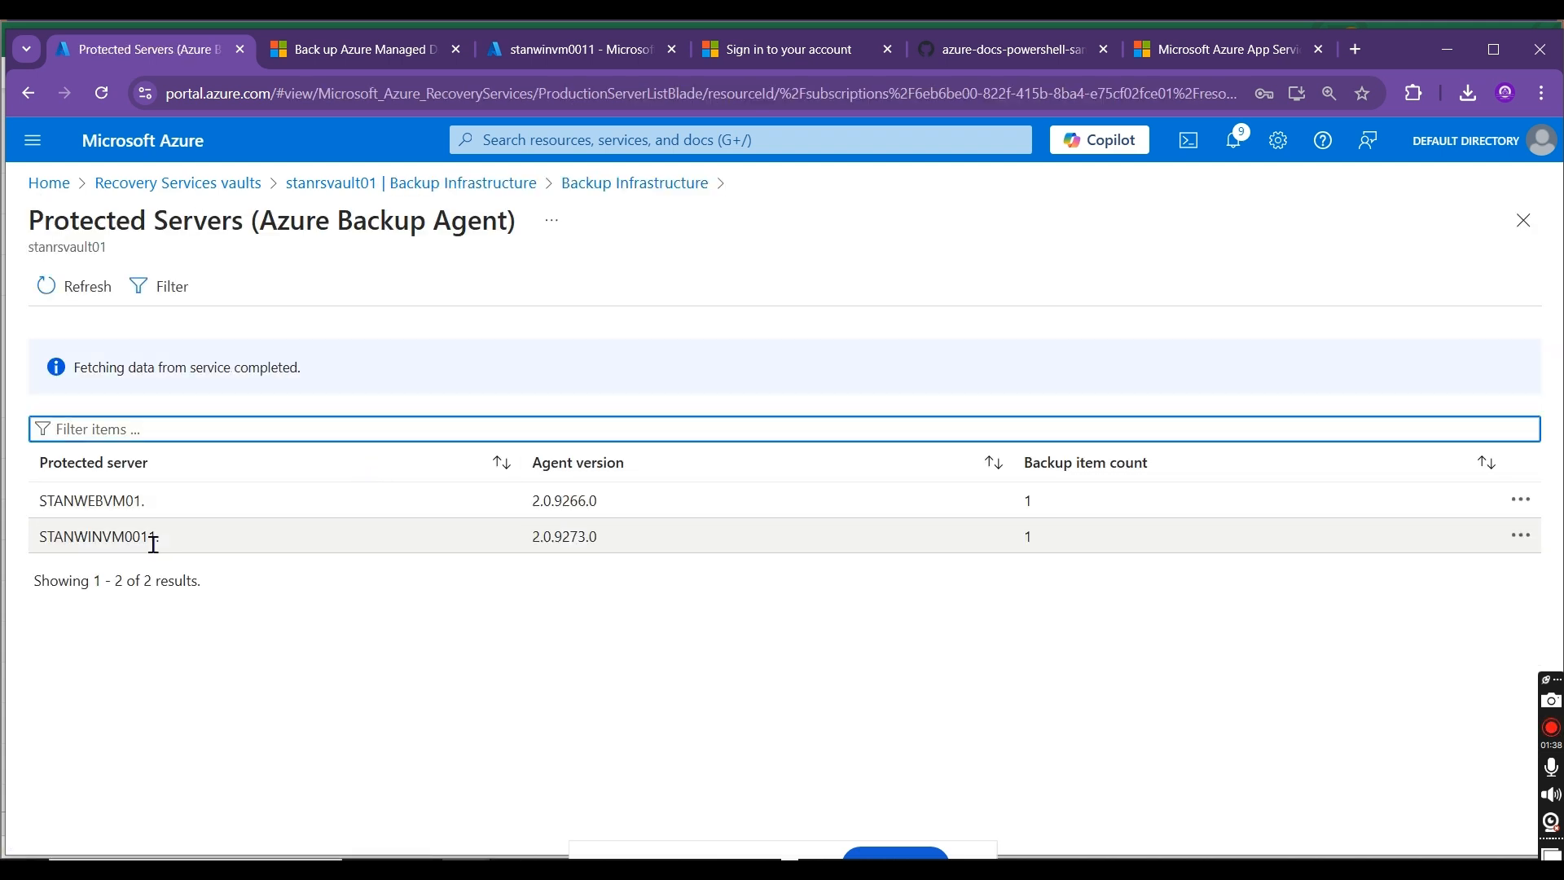
click(133, 537)
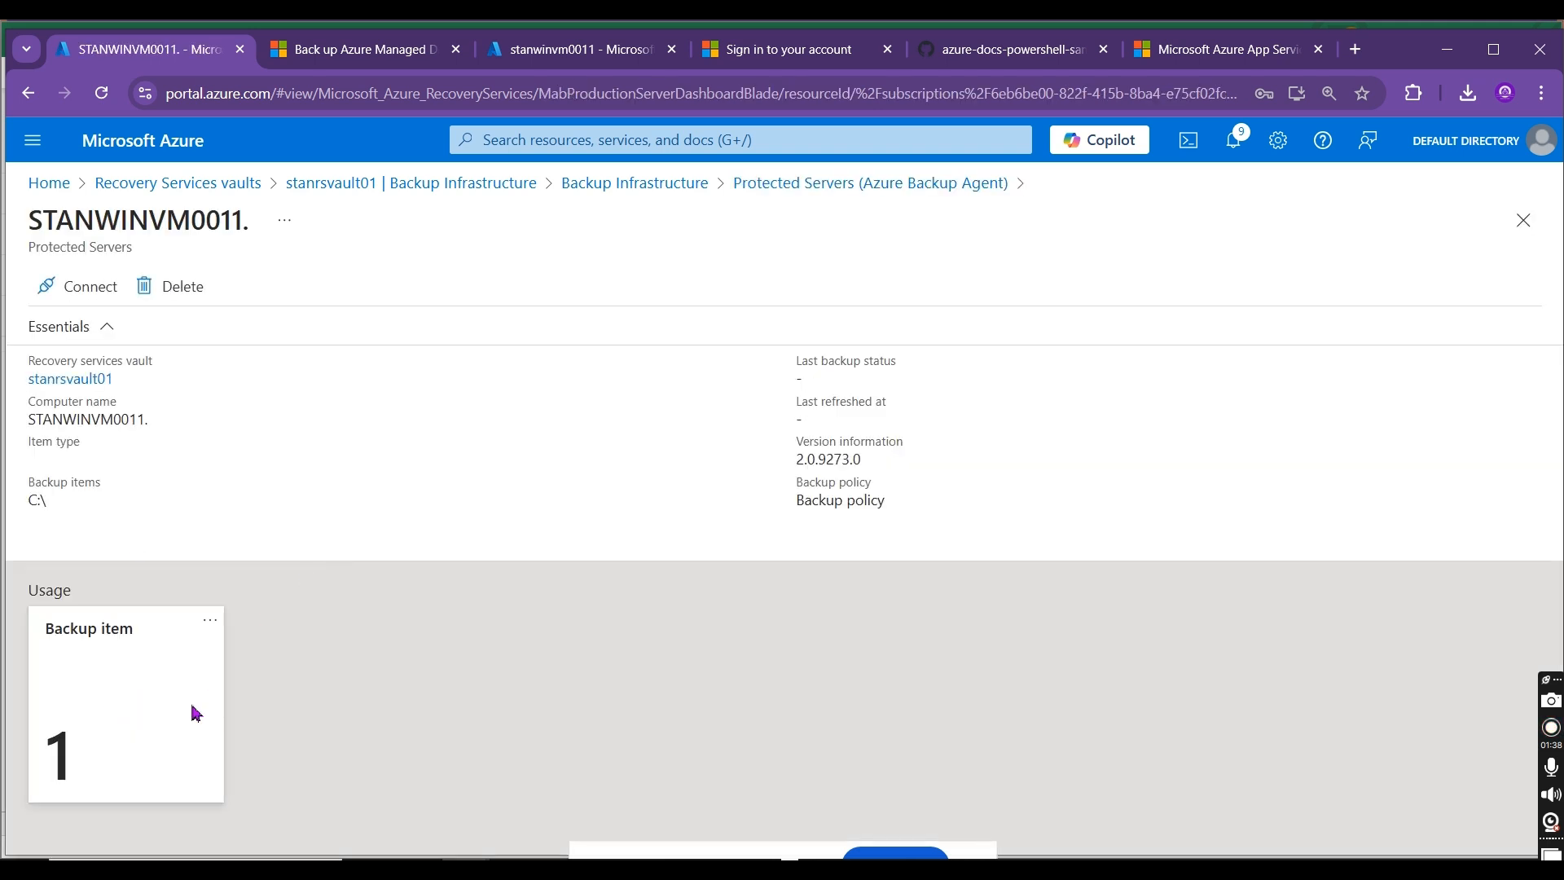
drag(50, 500, 19, 483)
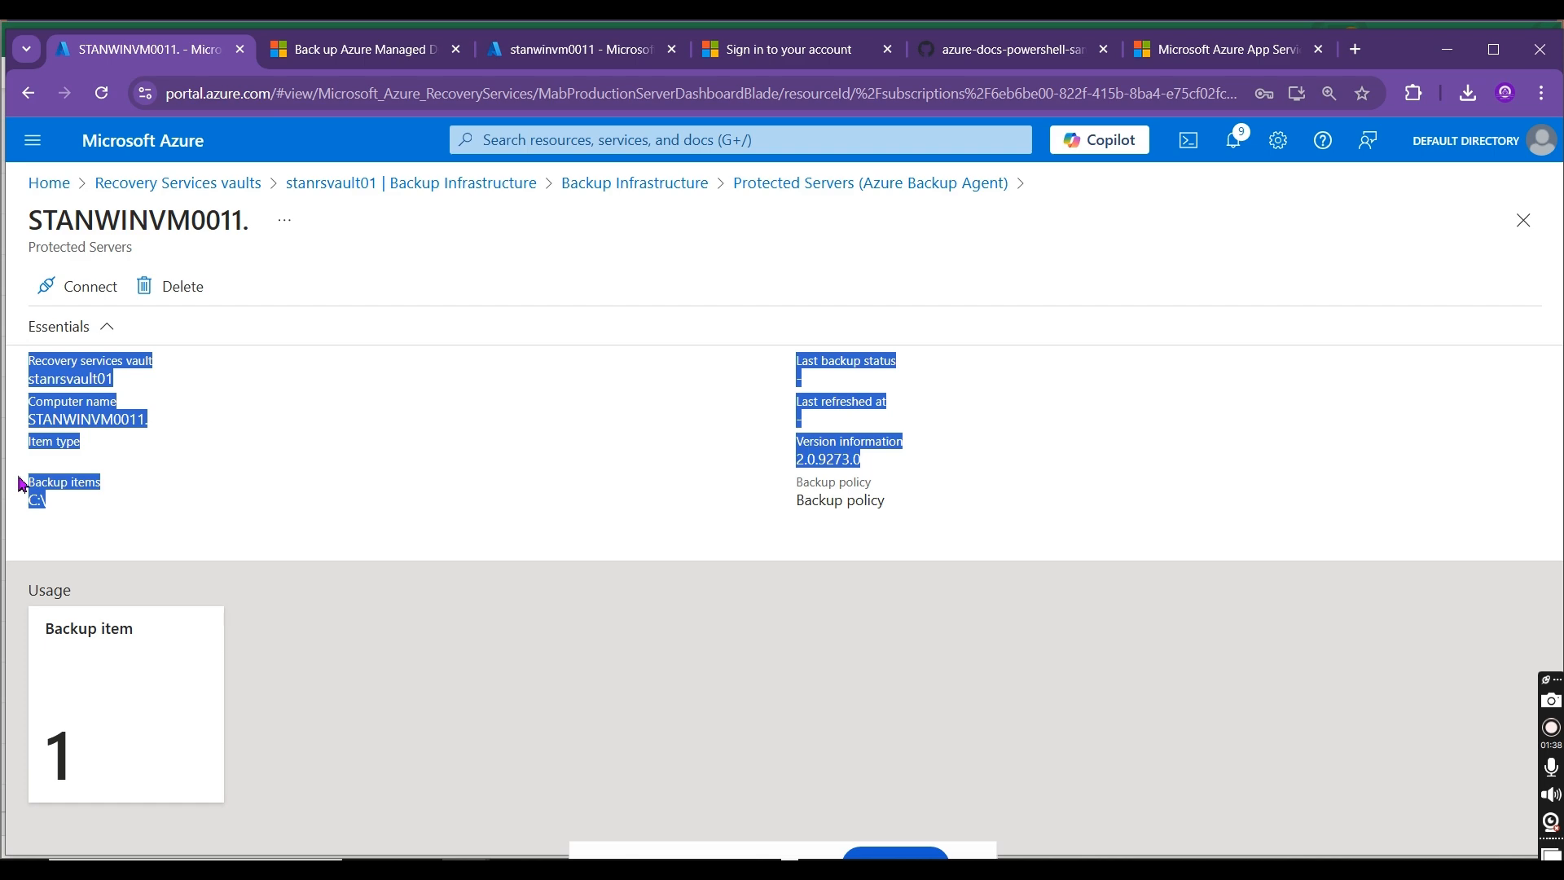
click(667, 617)
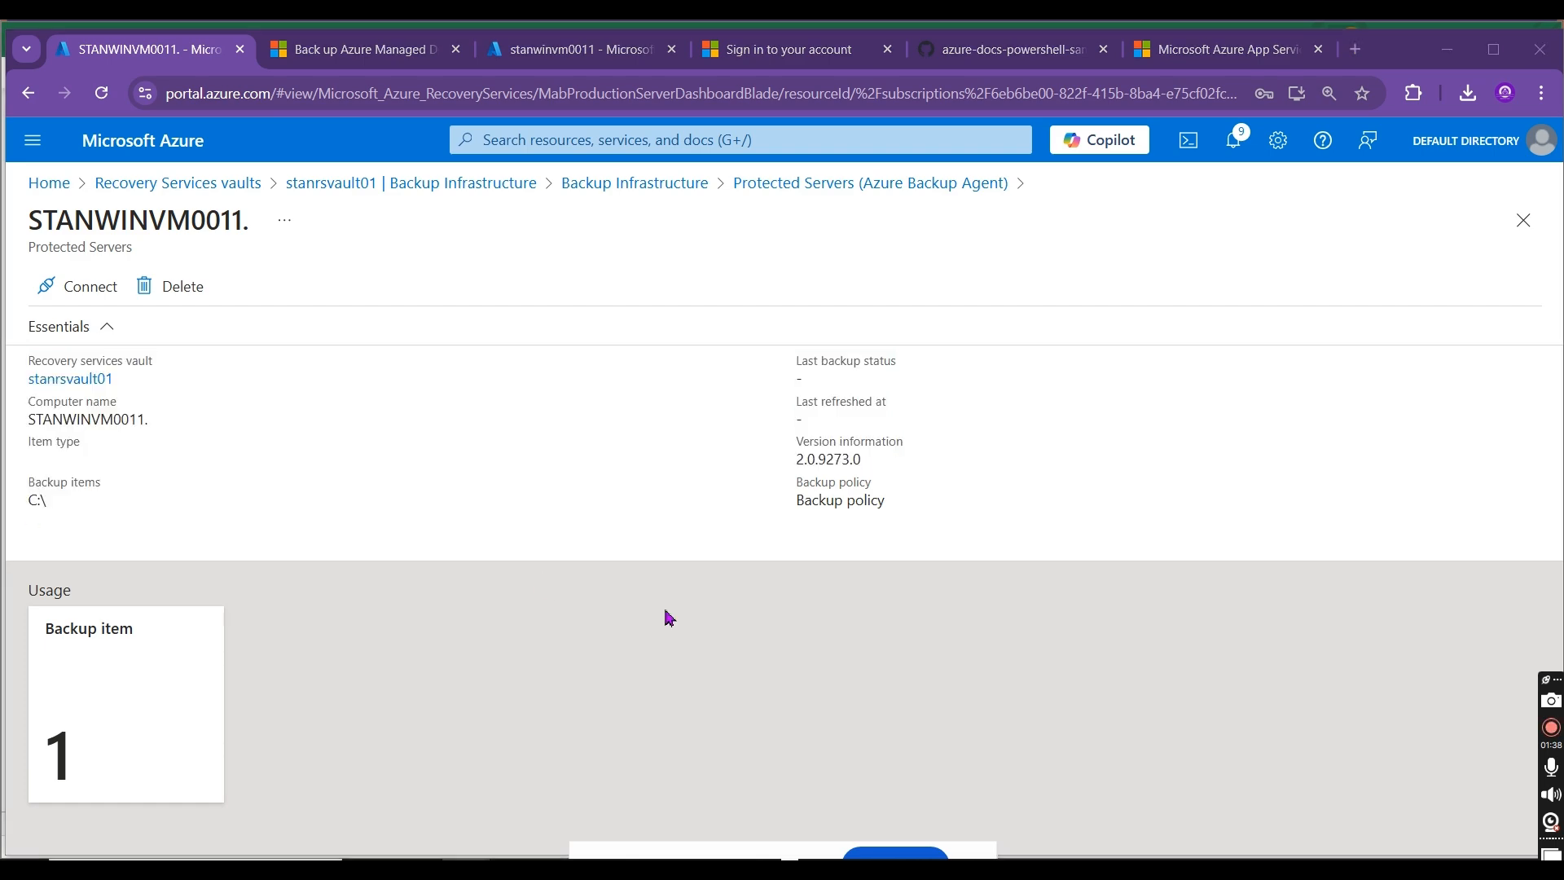
Step: Switch to the remote server and delete all files except airport-codes.csv from C:\stanfolder02
key(alt+Tab)
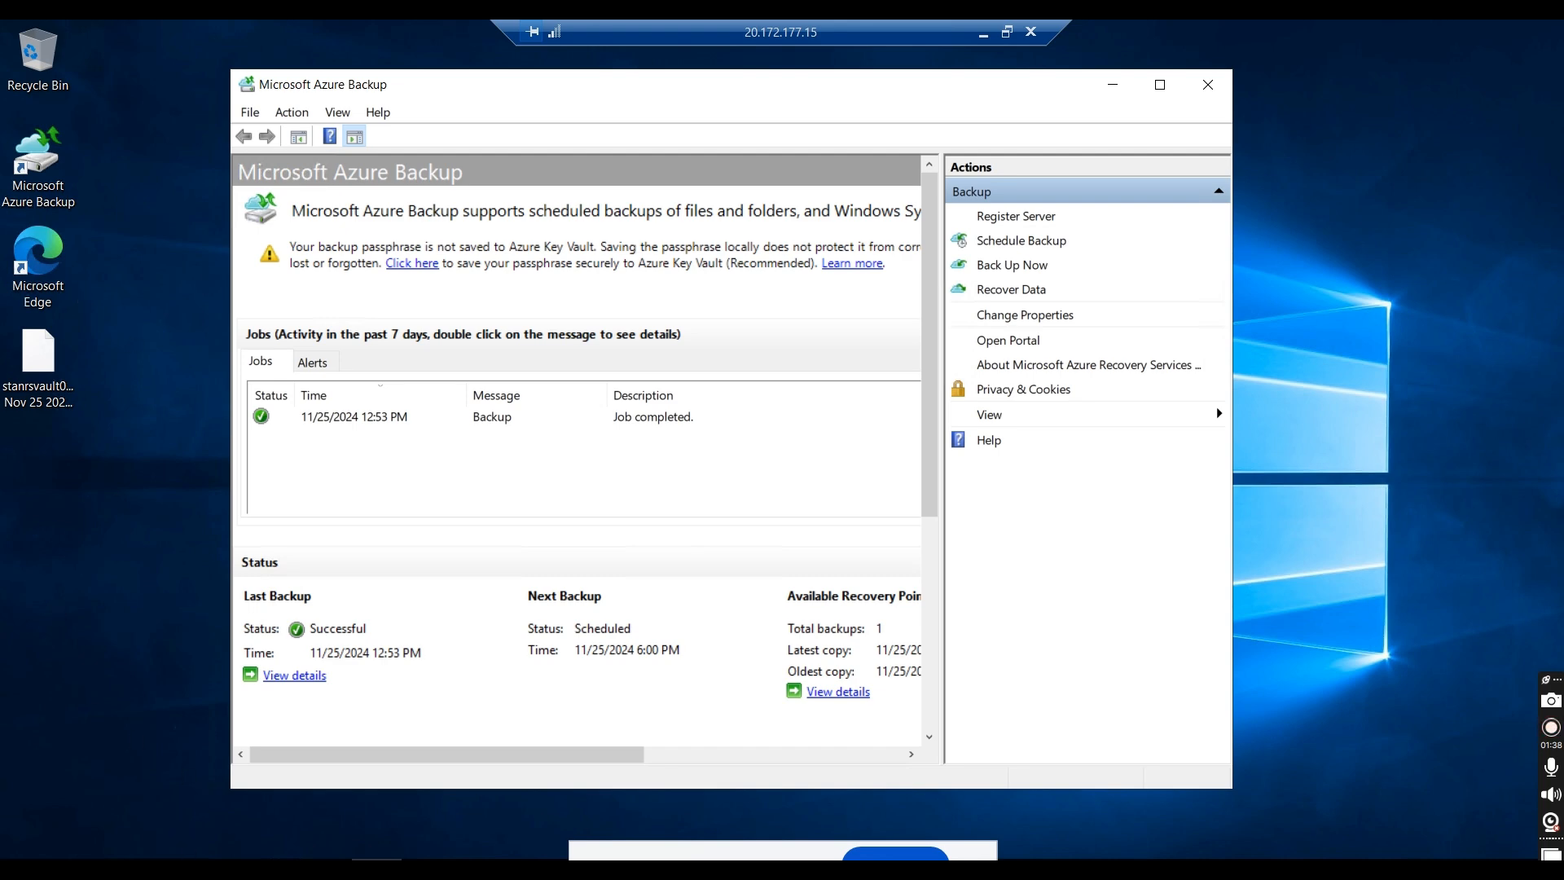
click(225, 870)
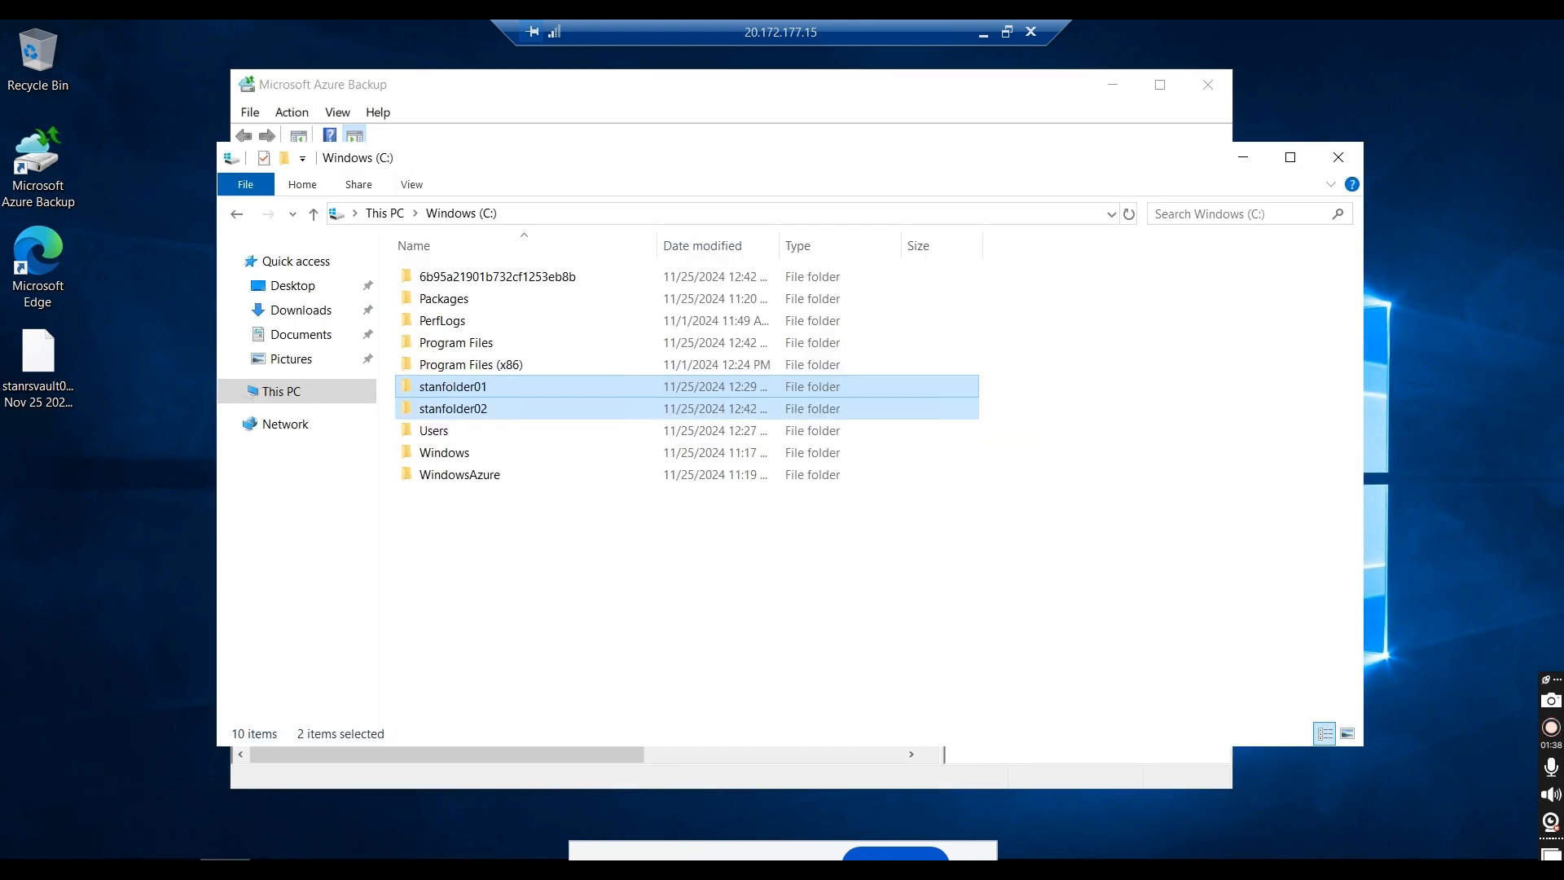
double_click(472, 407)
drag(529, 425, 415, 292)
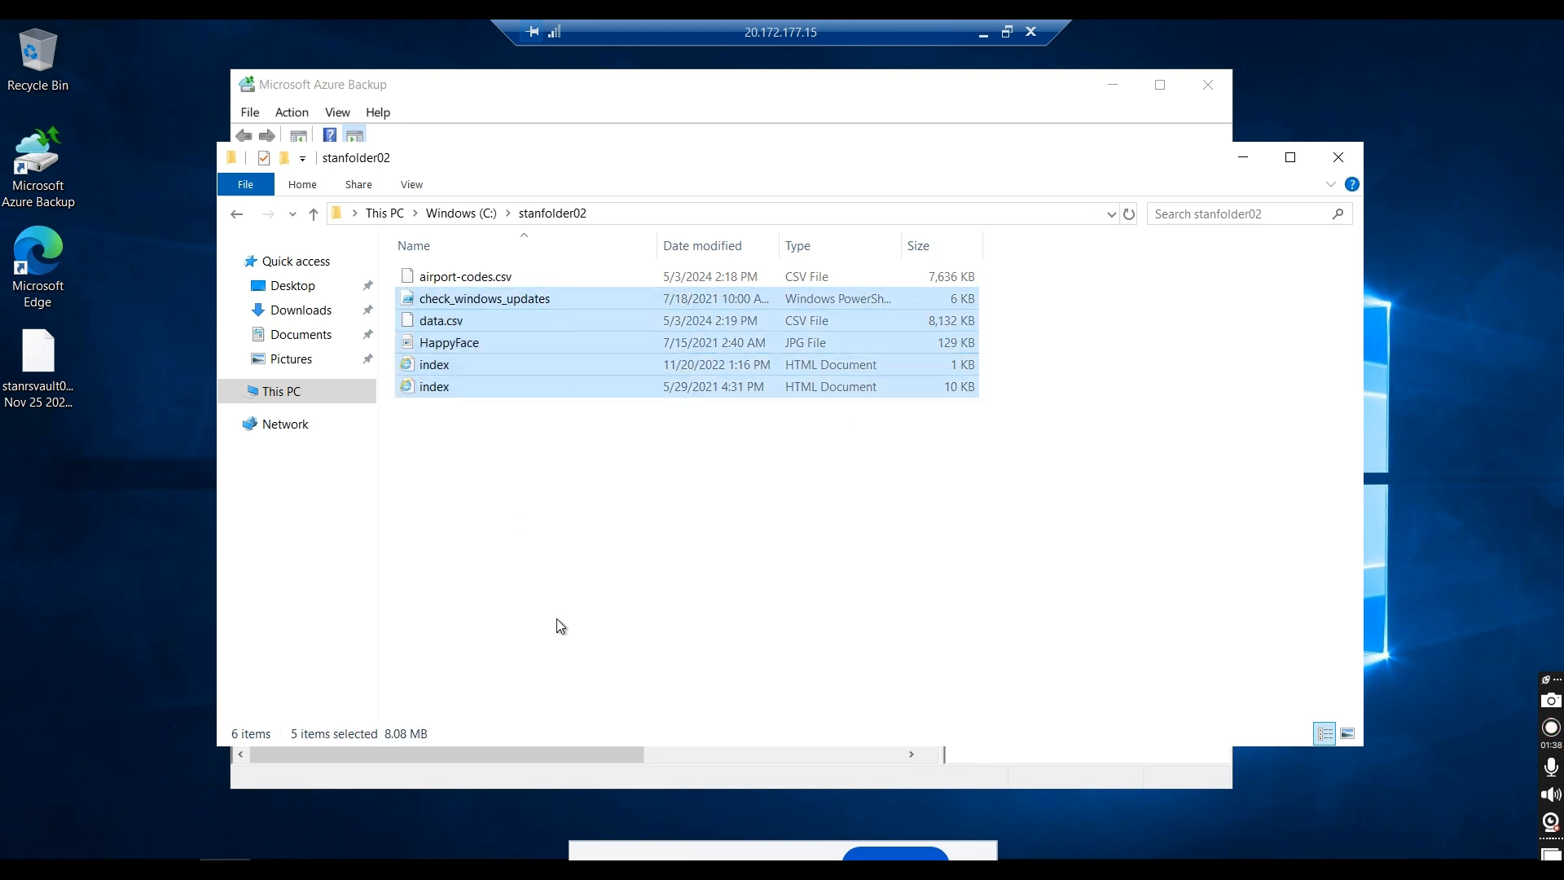
key(Delete)
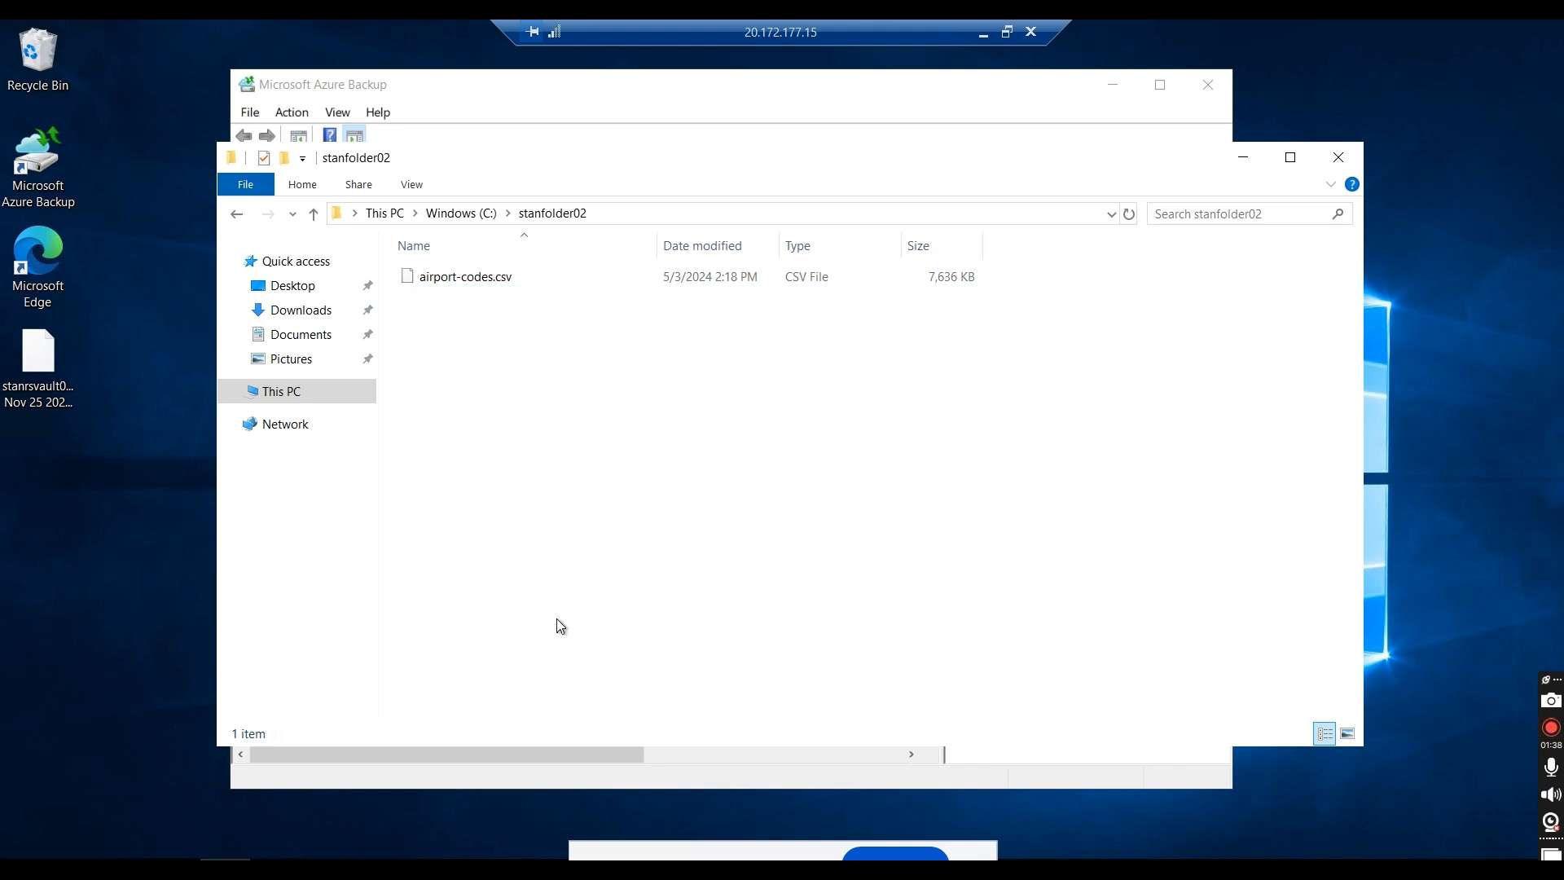
Step: Delete data.csv, HappyFace and both index files from C:\stanfolder01, and minimize the file window
click(461, 213)
double_click(461, 384)
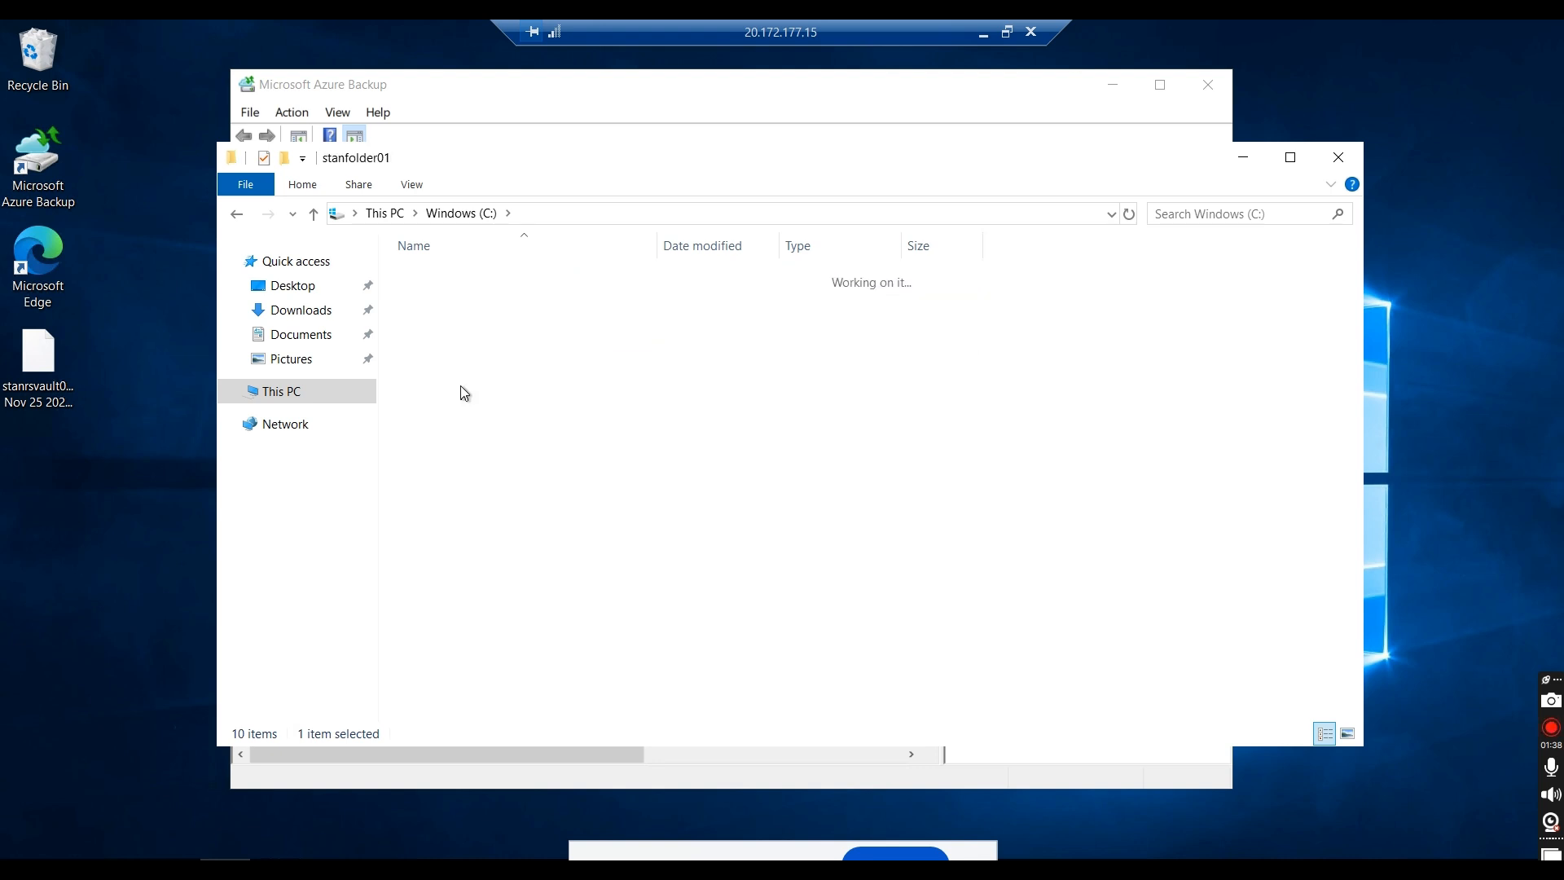
drag(562, 513, 417, 381)
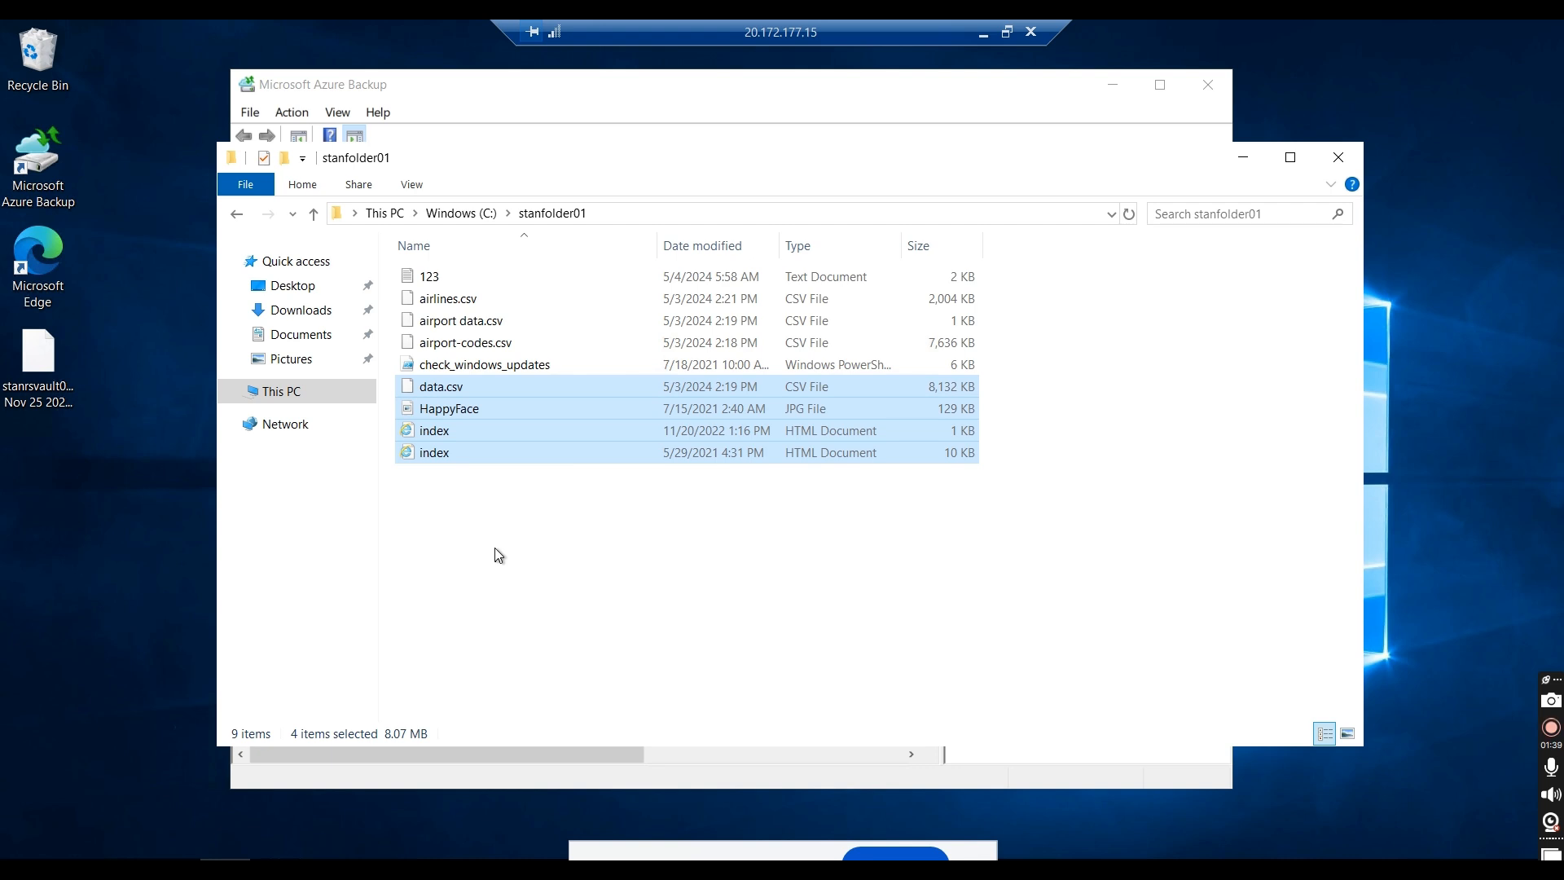
key(Delete)
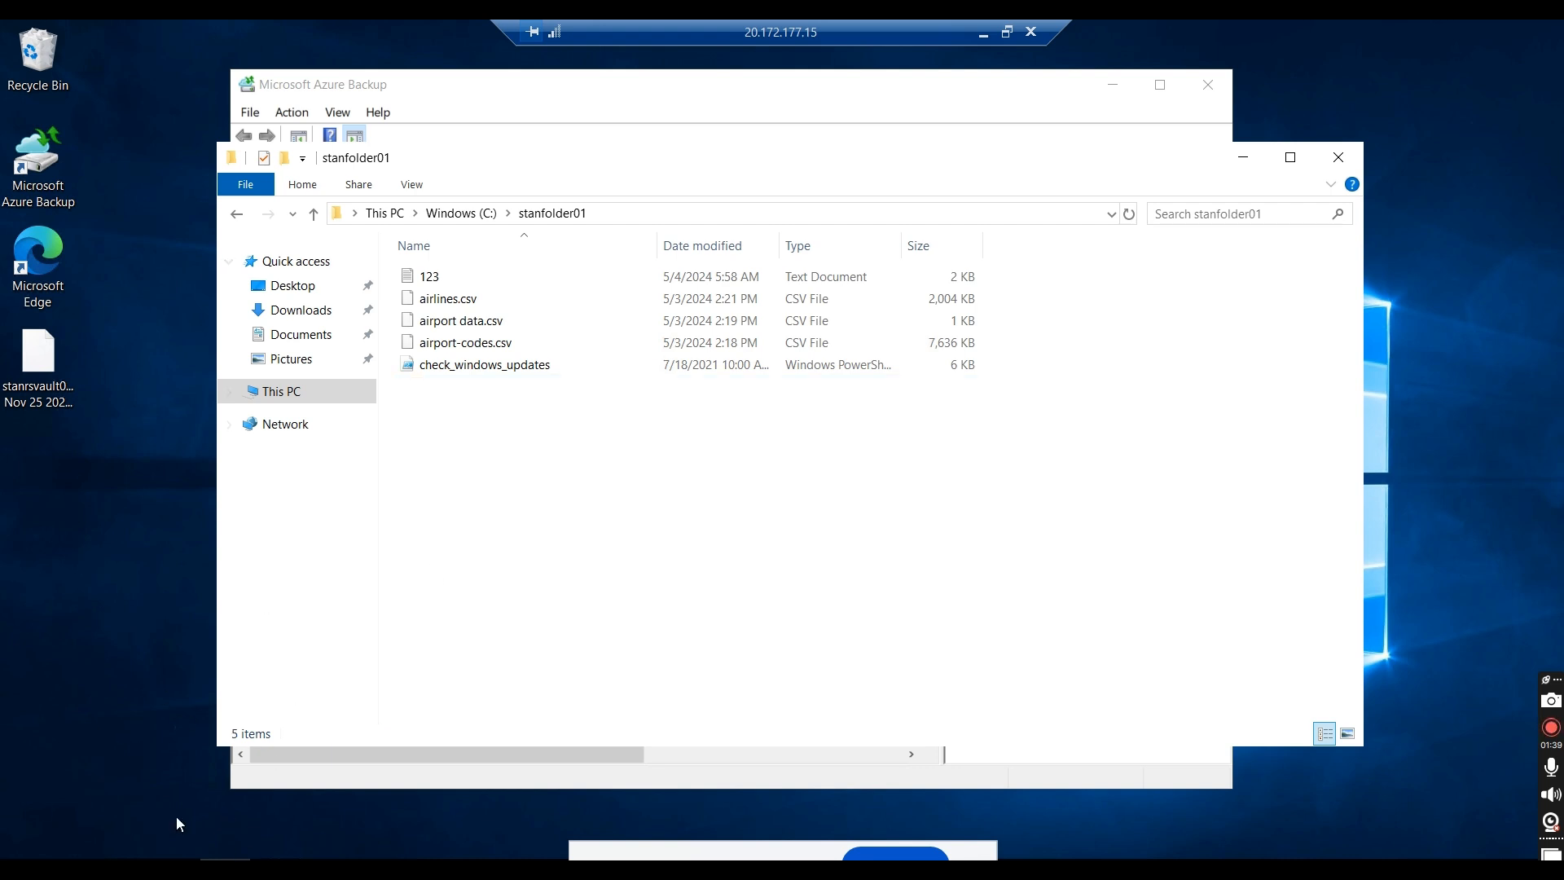
click(1244, 158)
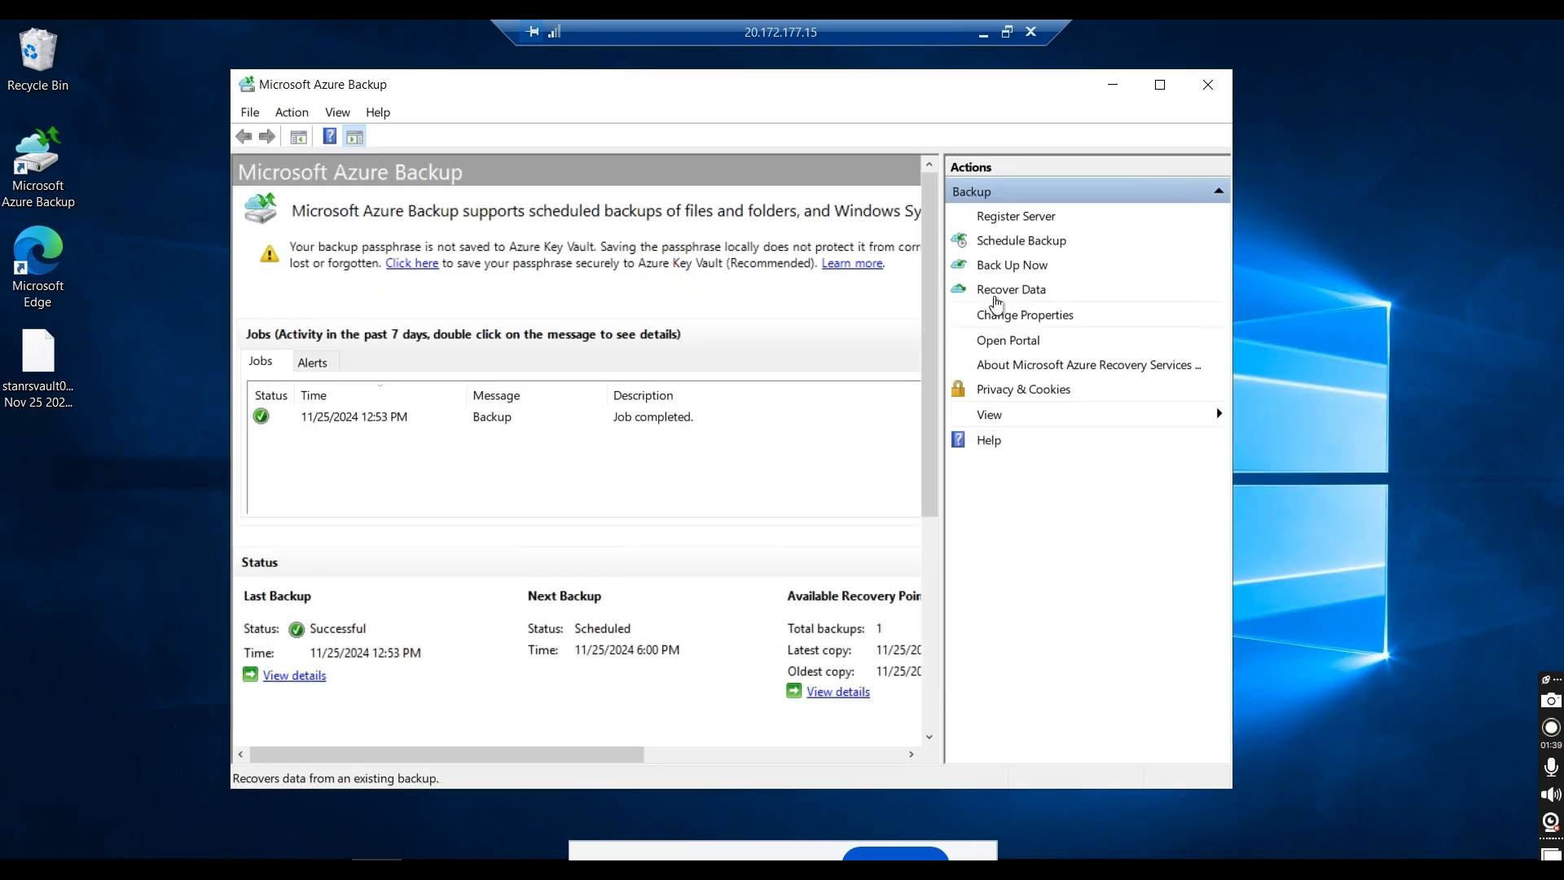
Step: Start a data recovery for this server from the primary region, with individual files and folders as the recovery mode
click(1002, 290)
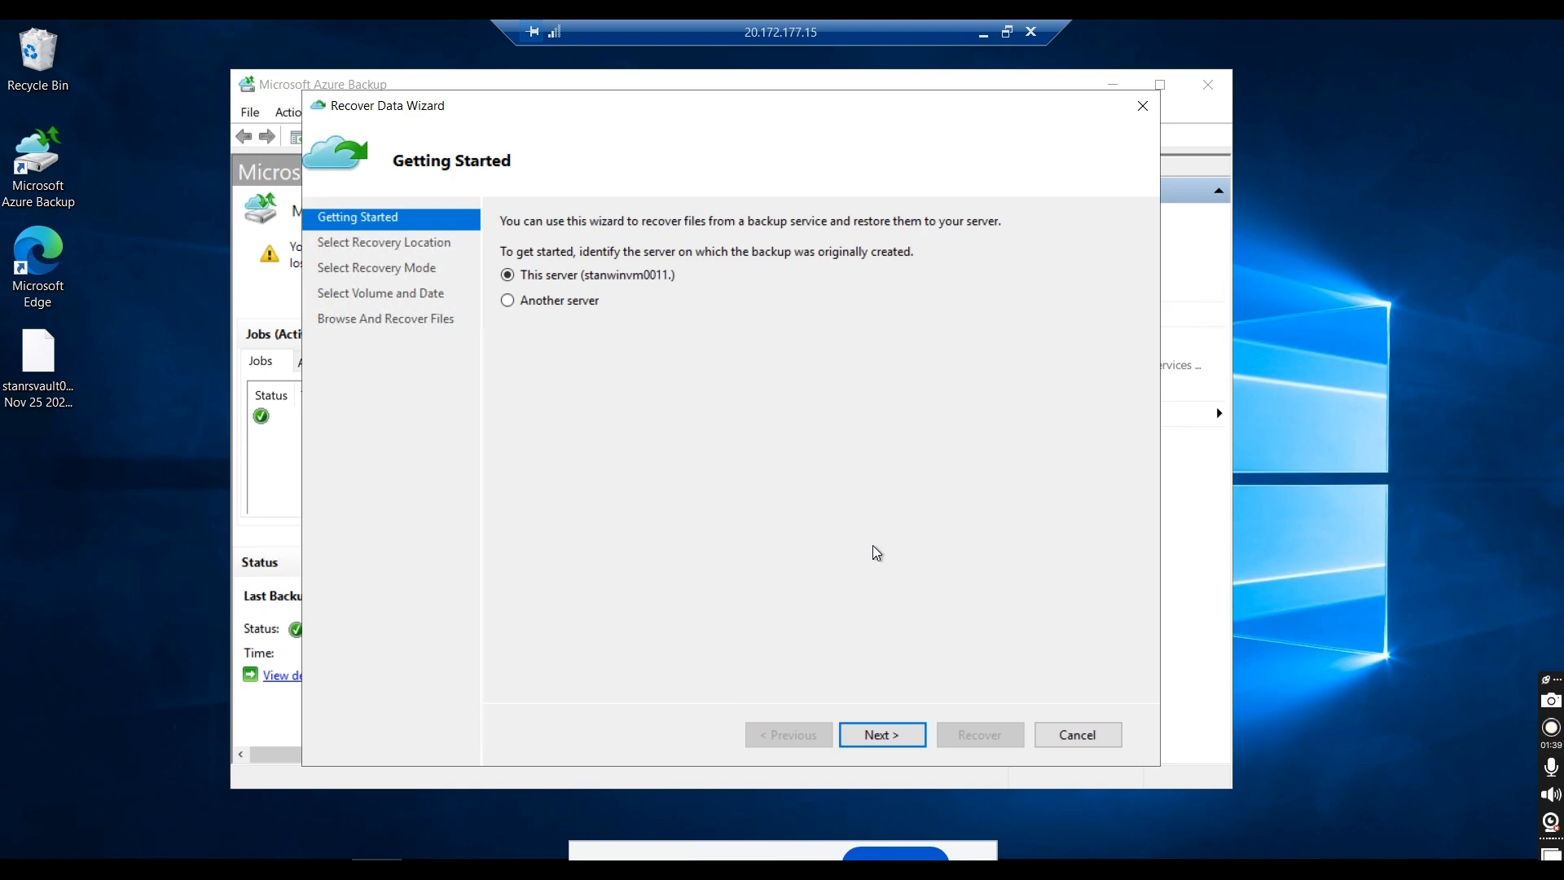
click(877, 738)
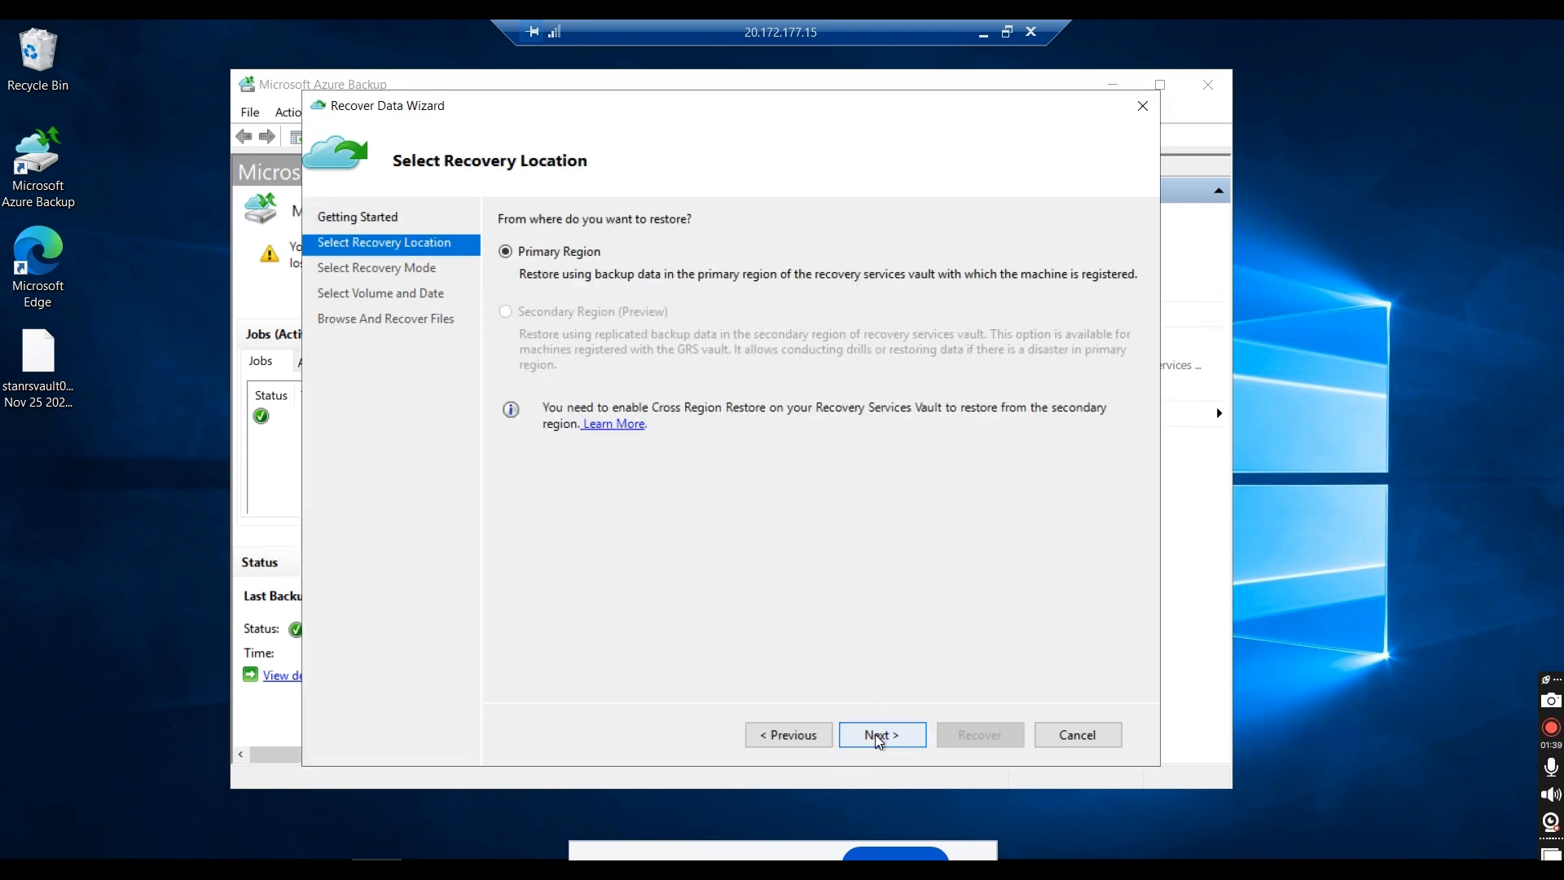
click(877, 738)
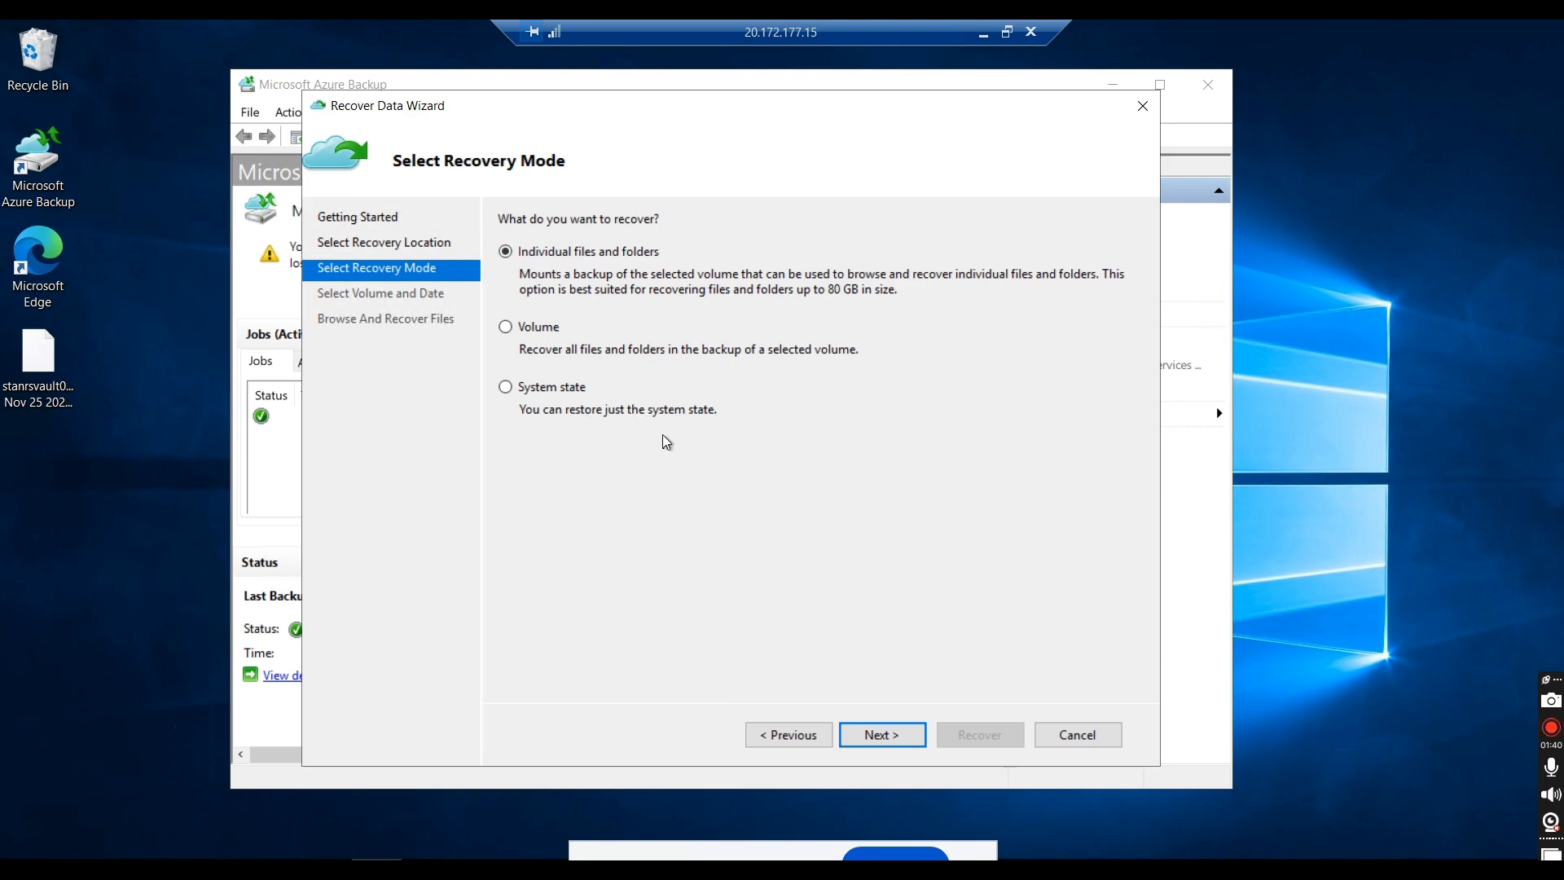
click(877, 737)
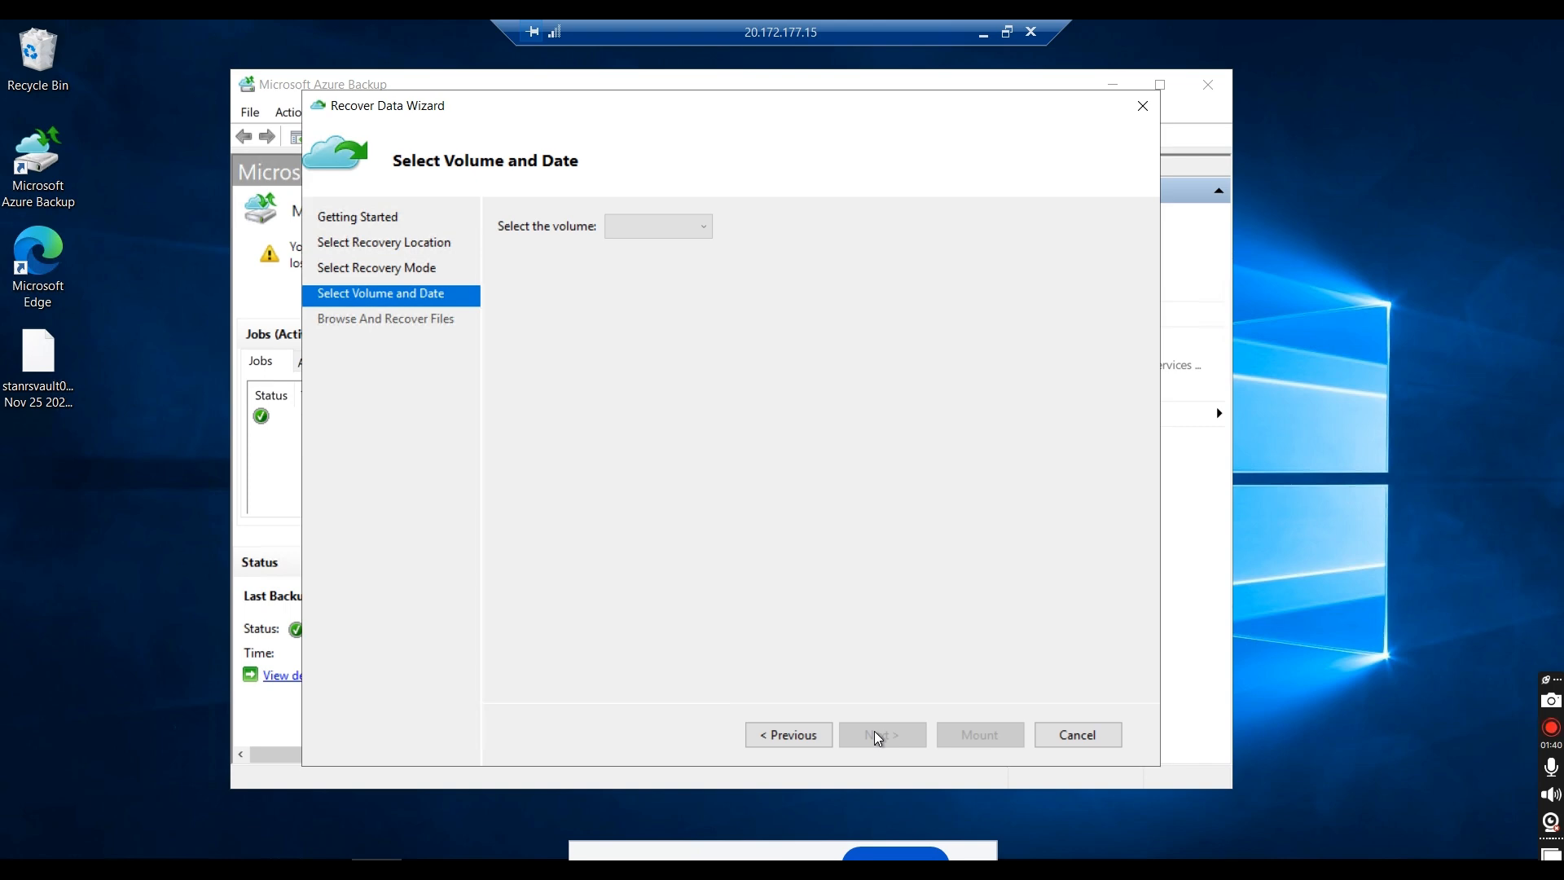
Step: Mount the C:\ recovery point of 11/25/2024 12:53 PM and display the server's drives in File Explorer
click(678, 228)
click(650, 249)
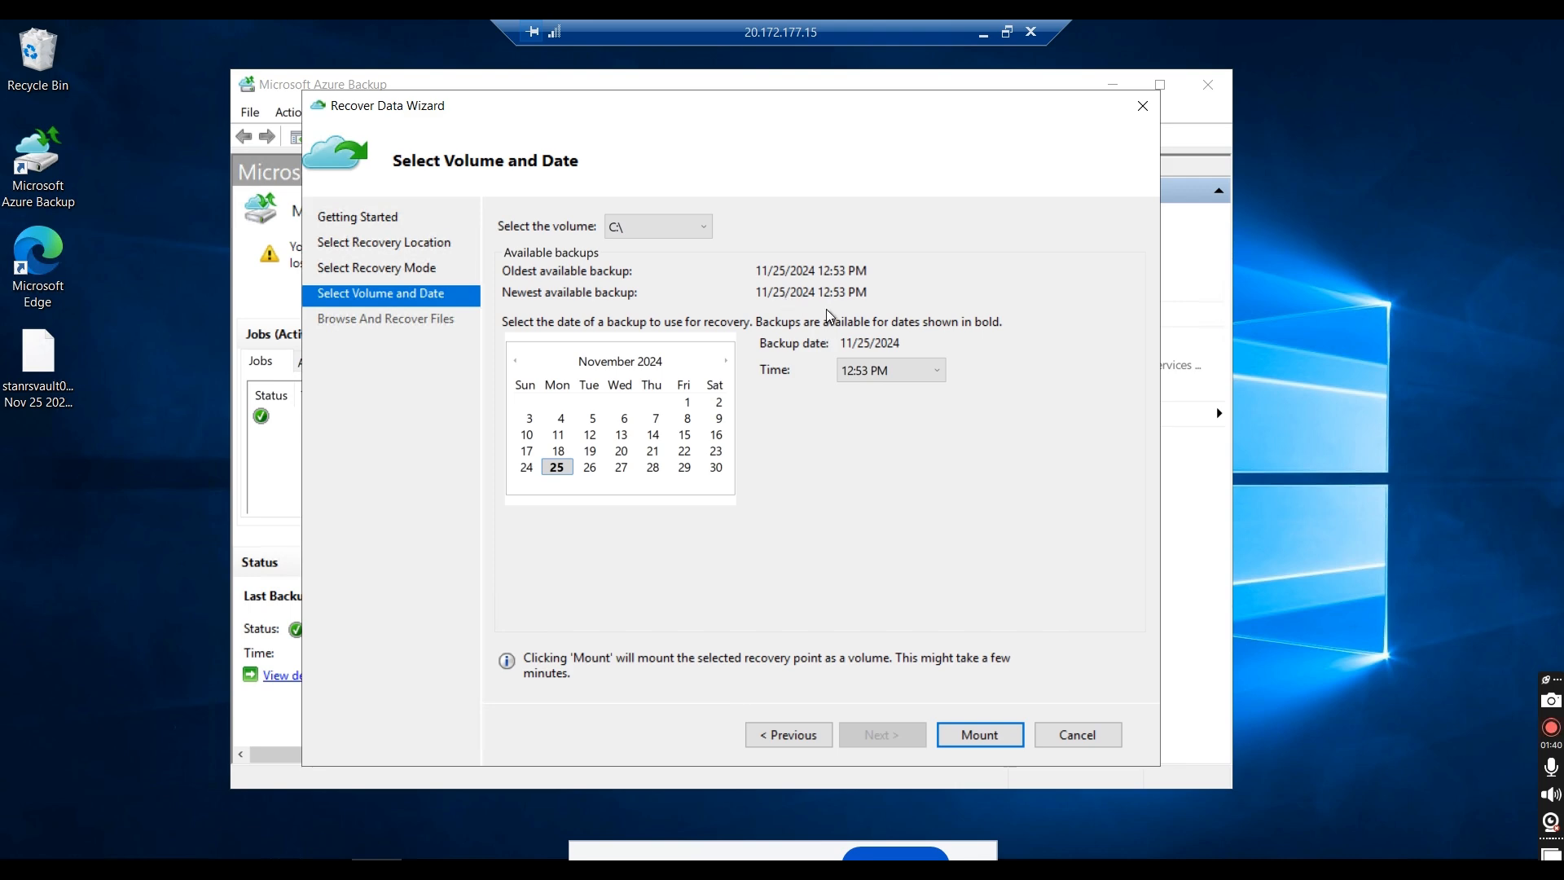
click(969, 740)
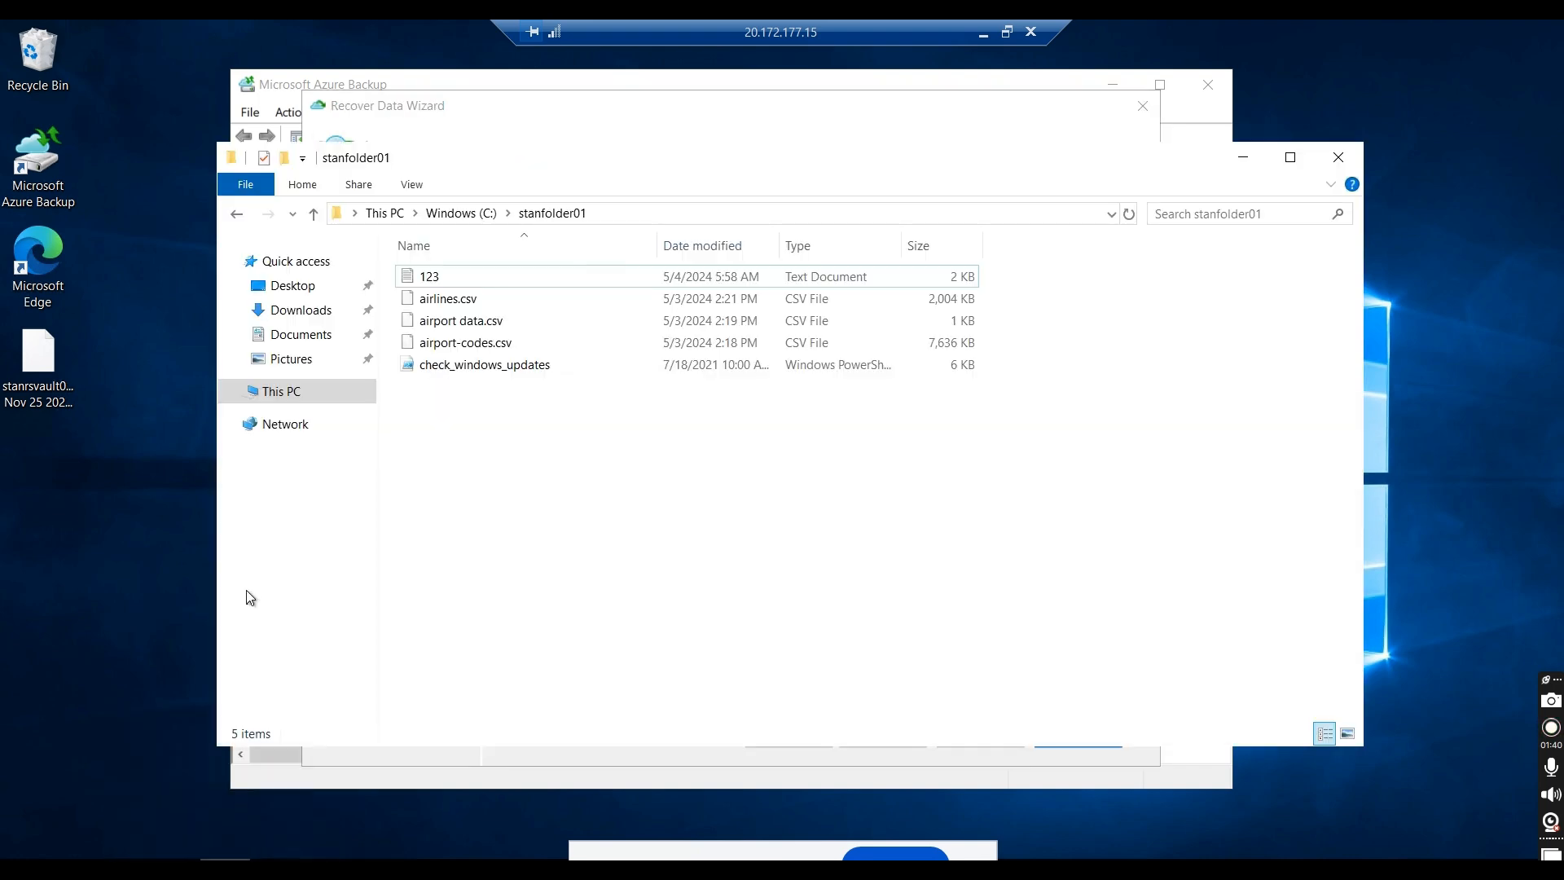
click(298, 394)
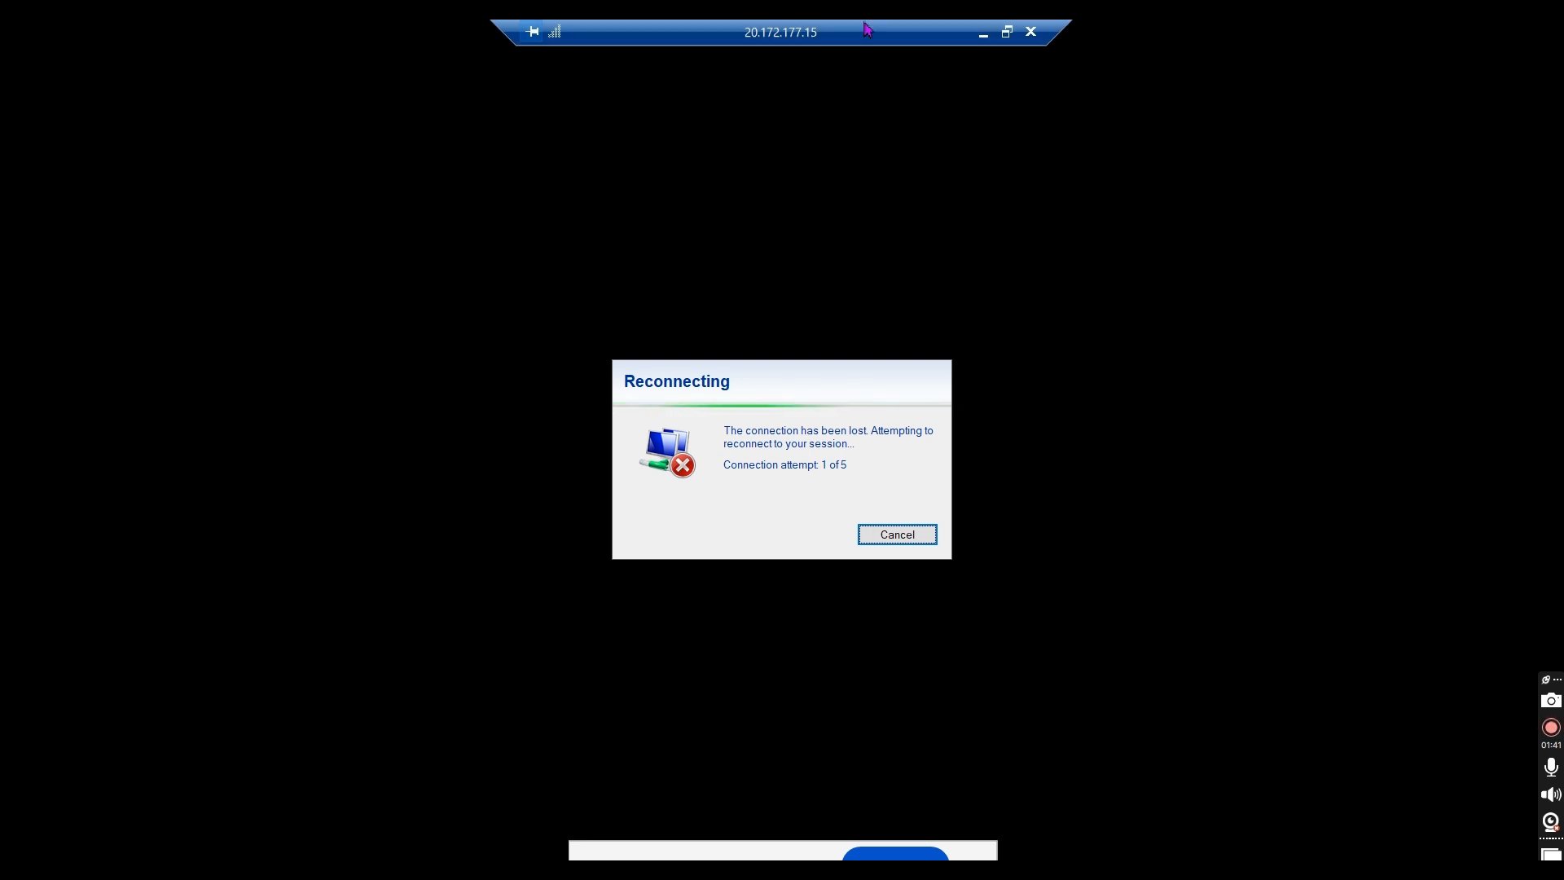
click(983, 33)
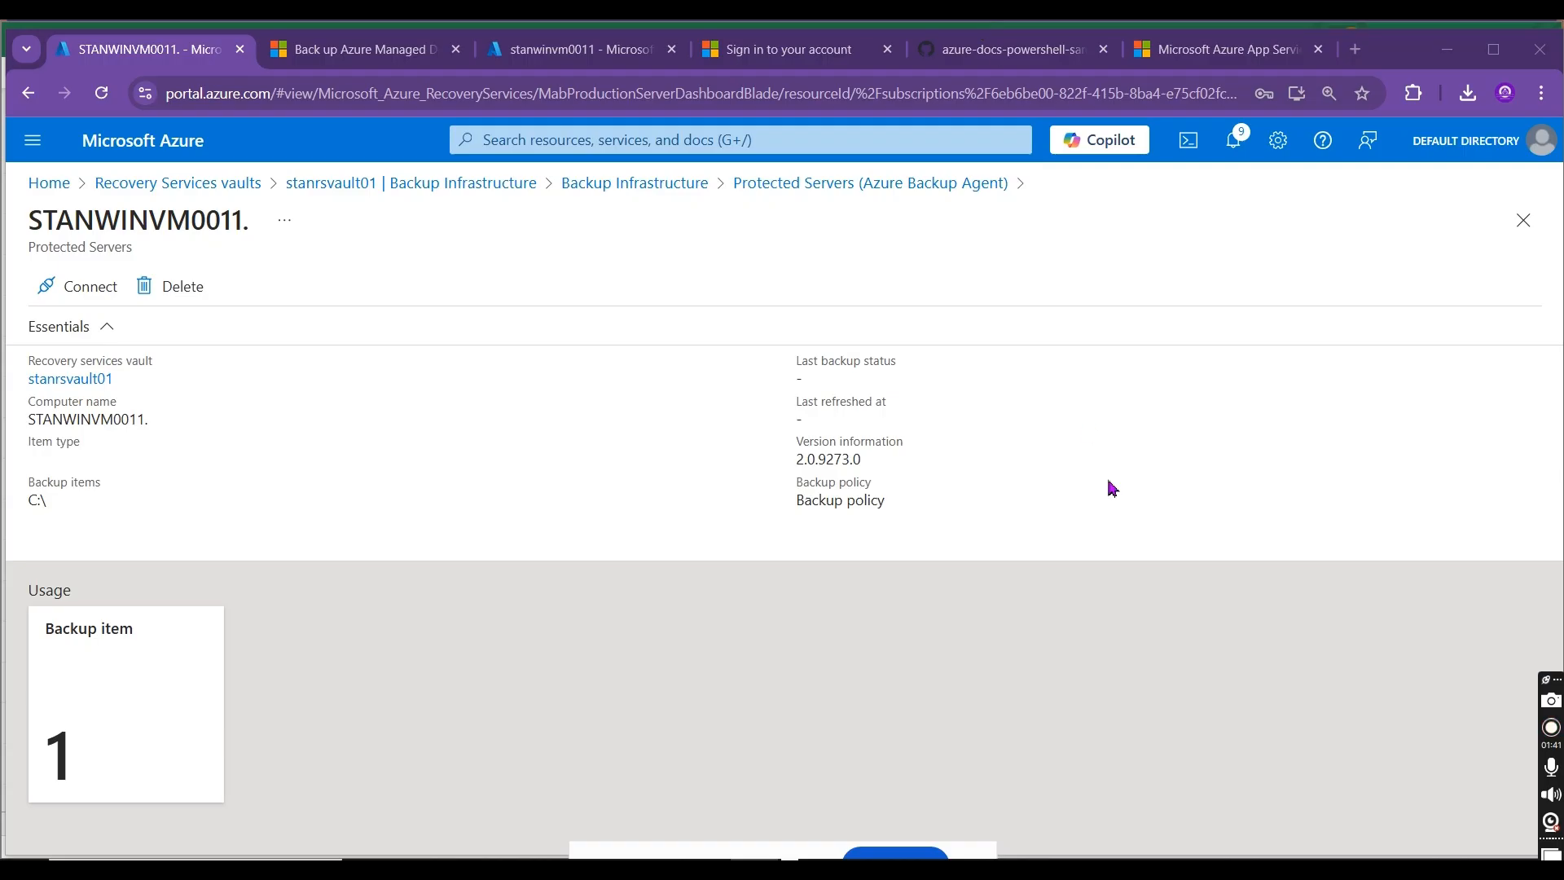
key(alt+Tab)
key(alt+Tab)
key(alt+Tab)
key(alt+Tab)
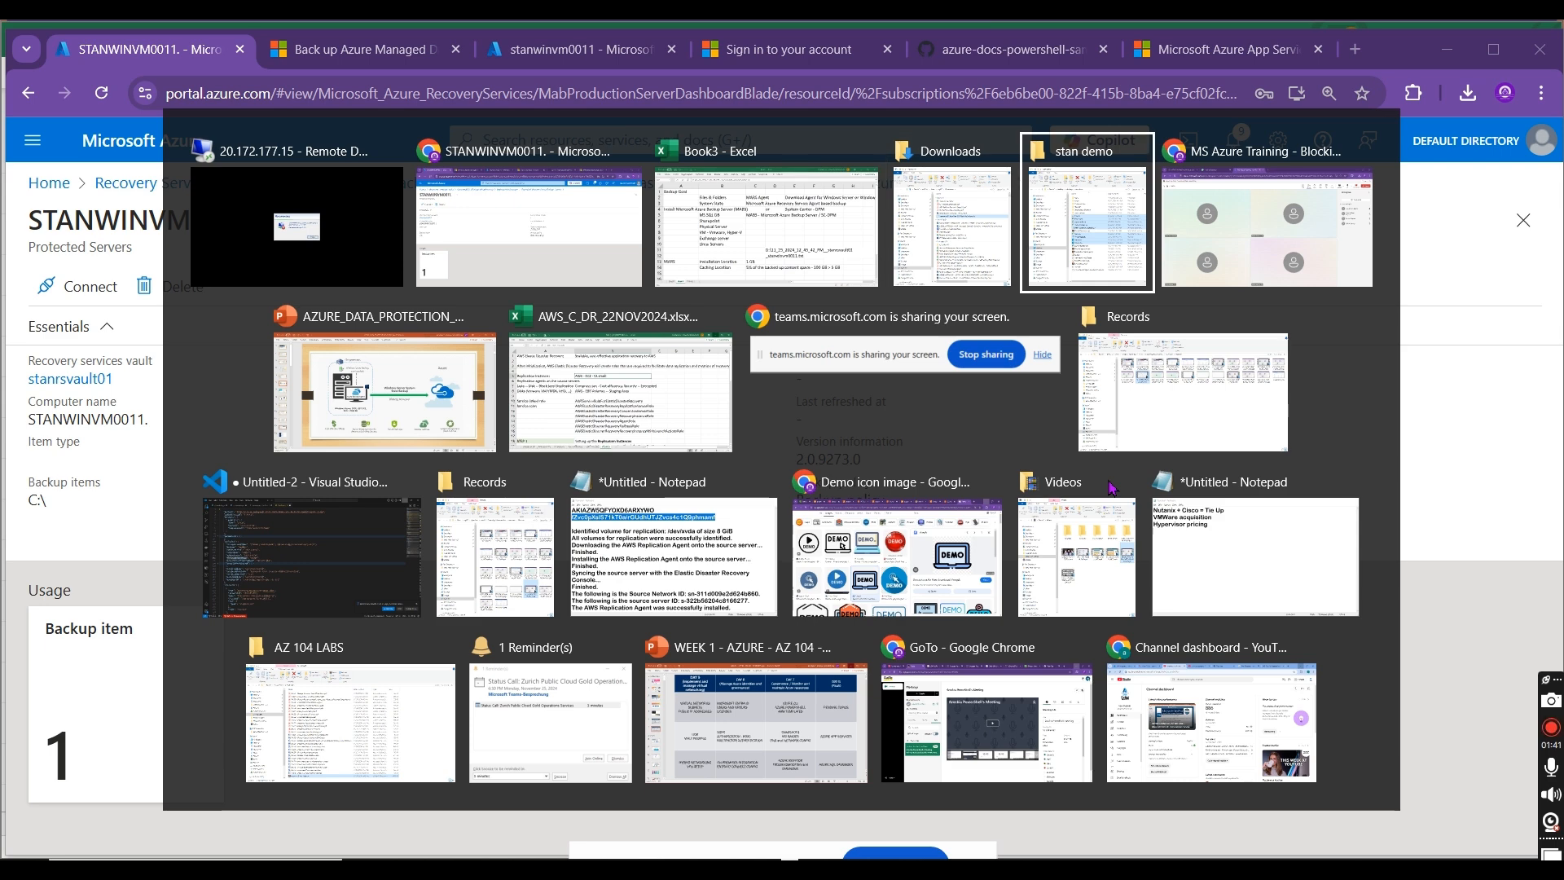
key(alt+Tab)
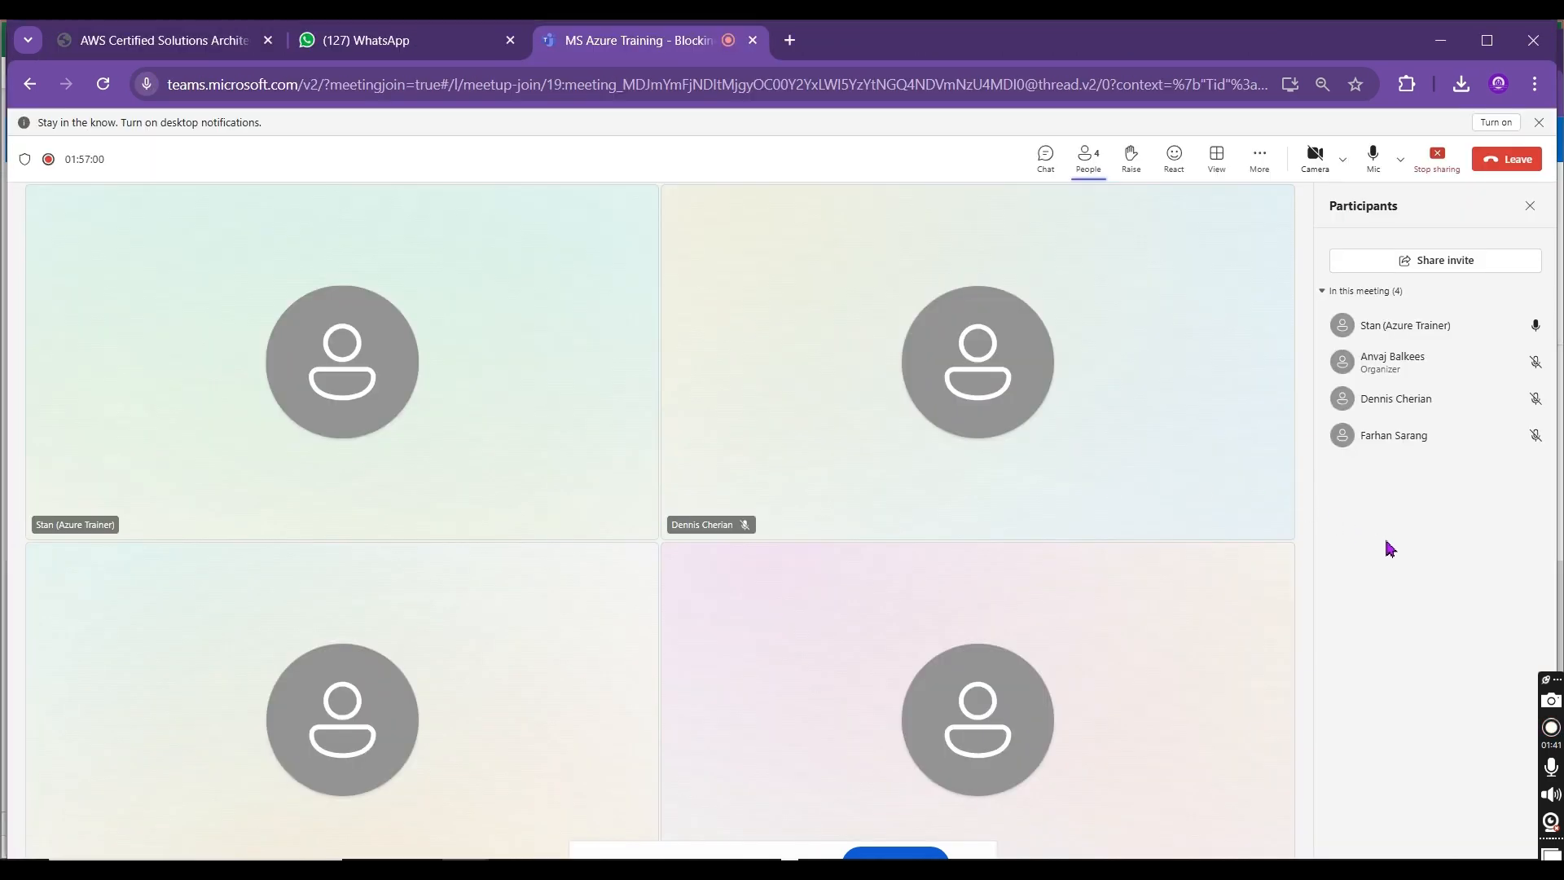
key(alt+Tab)
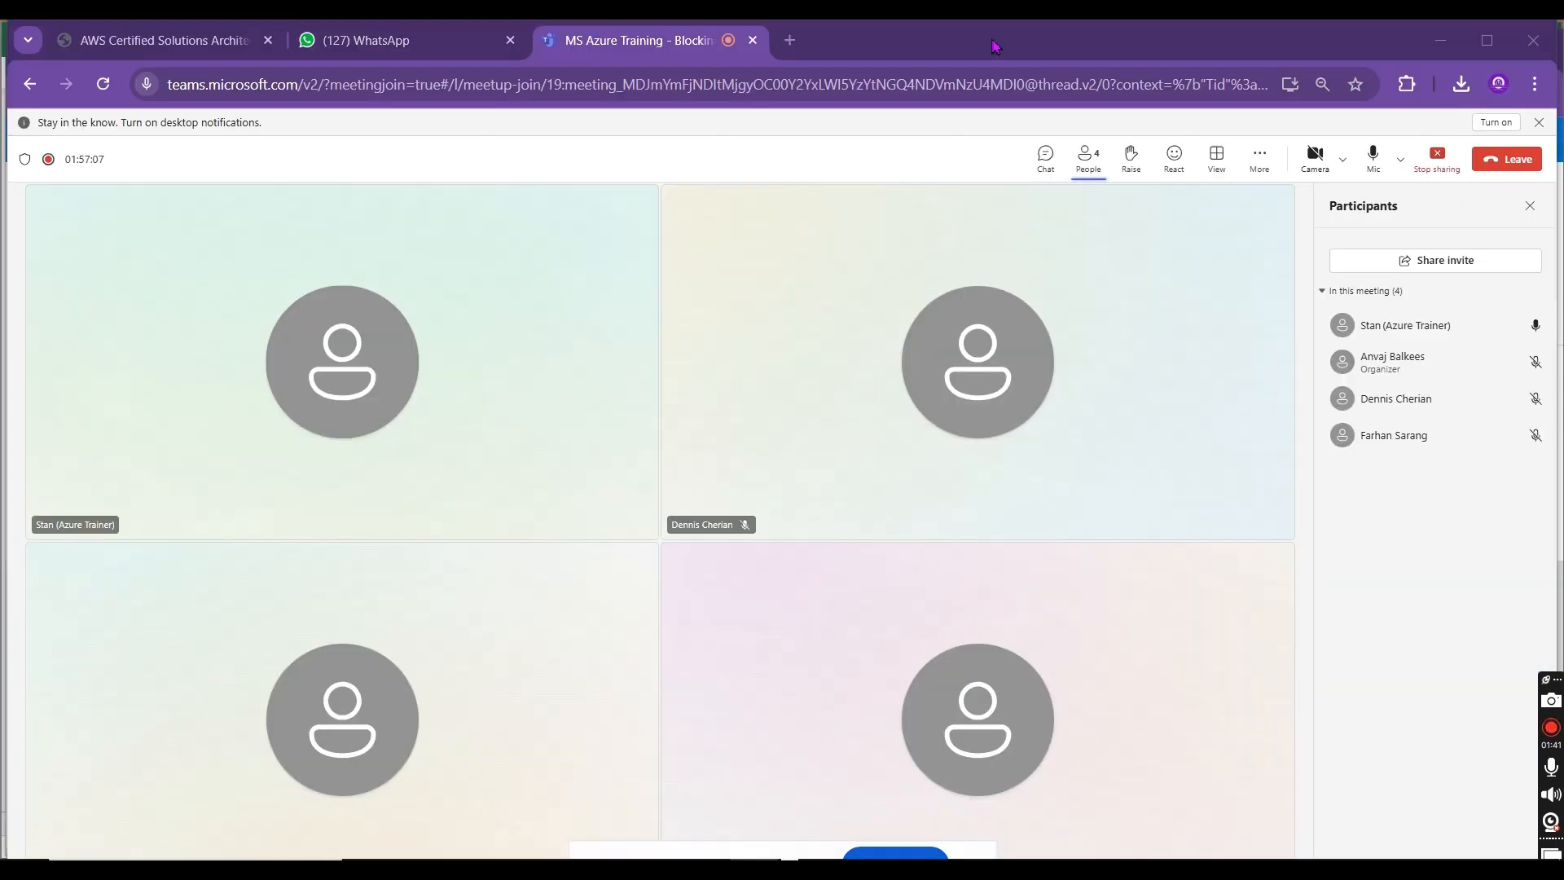
click(983, 33)
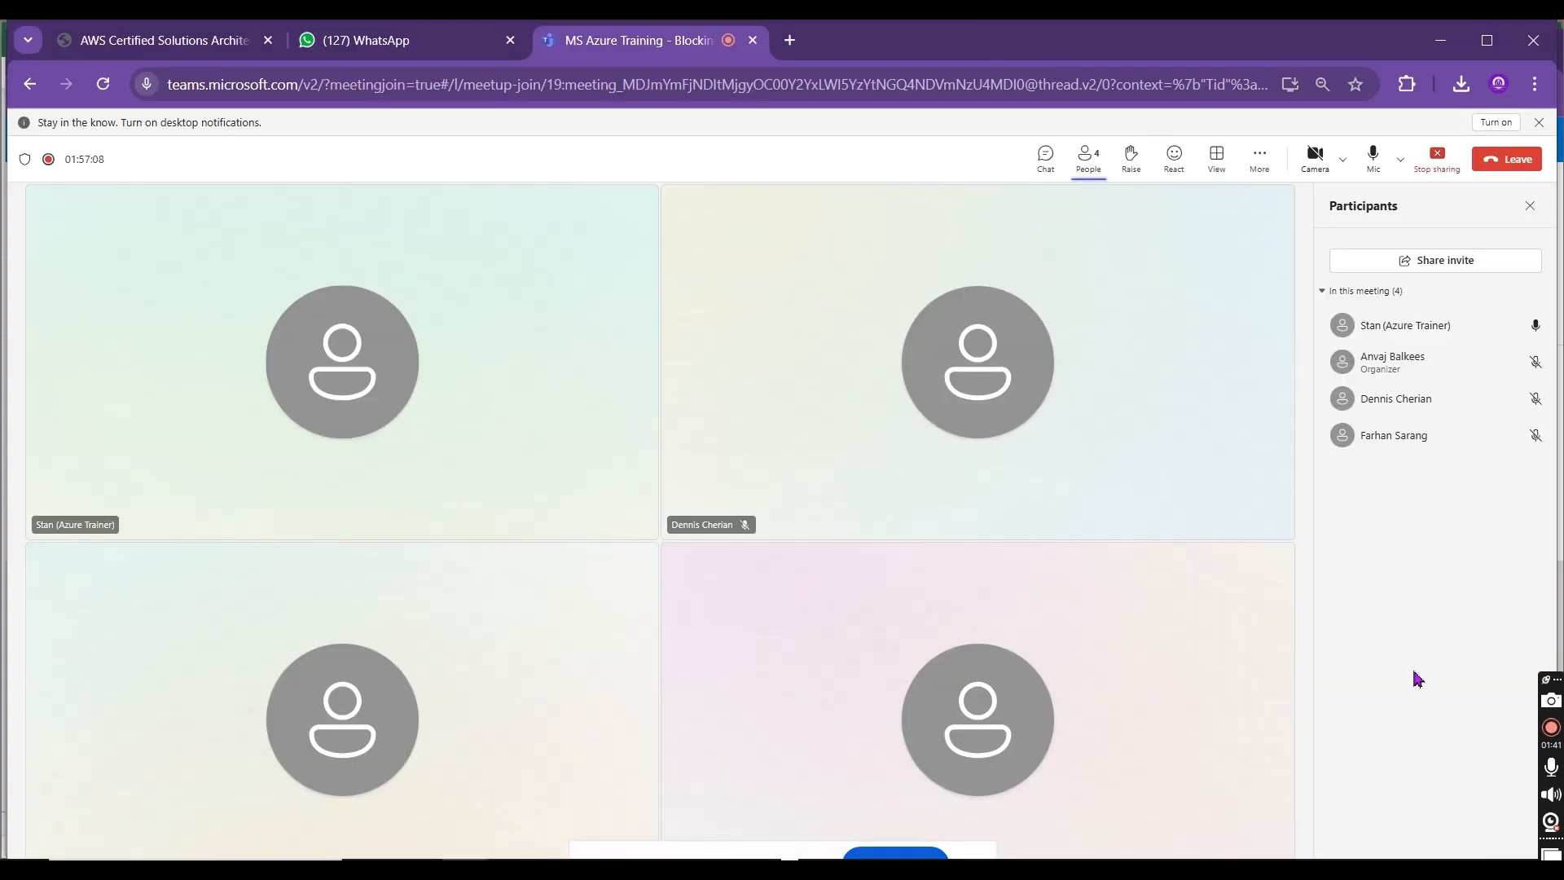
key(alt+Tab)
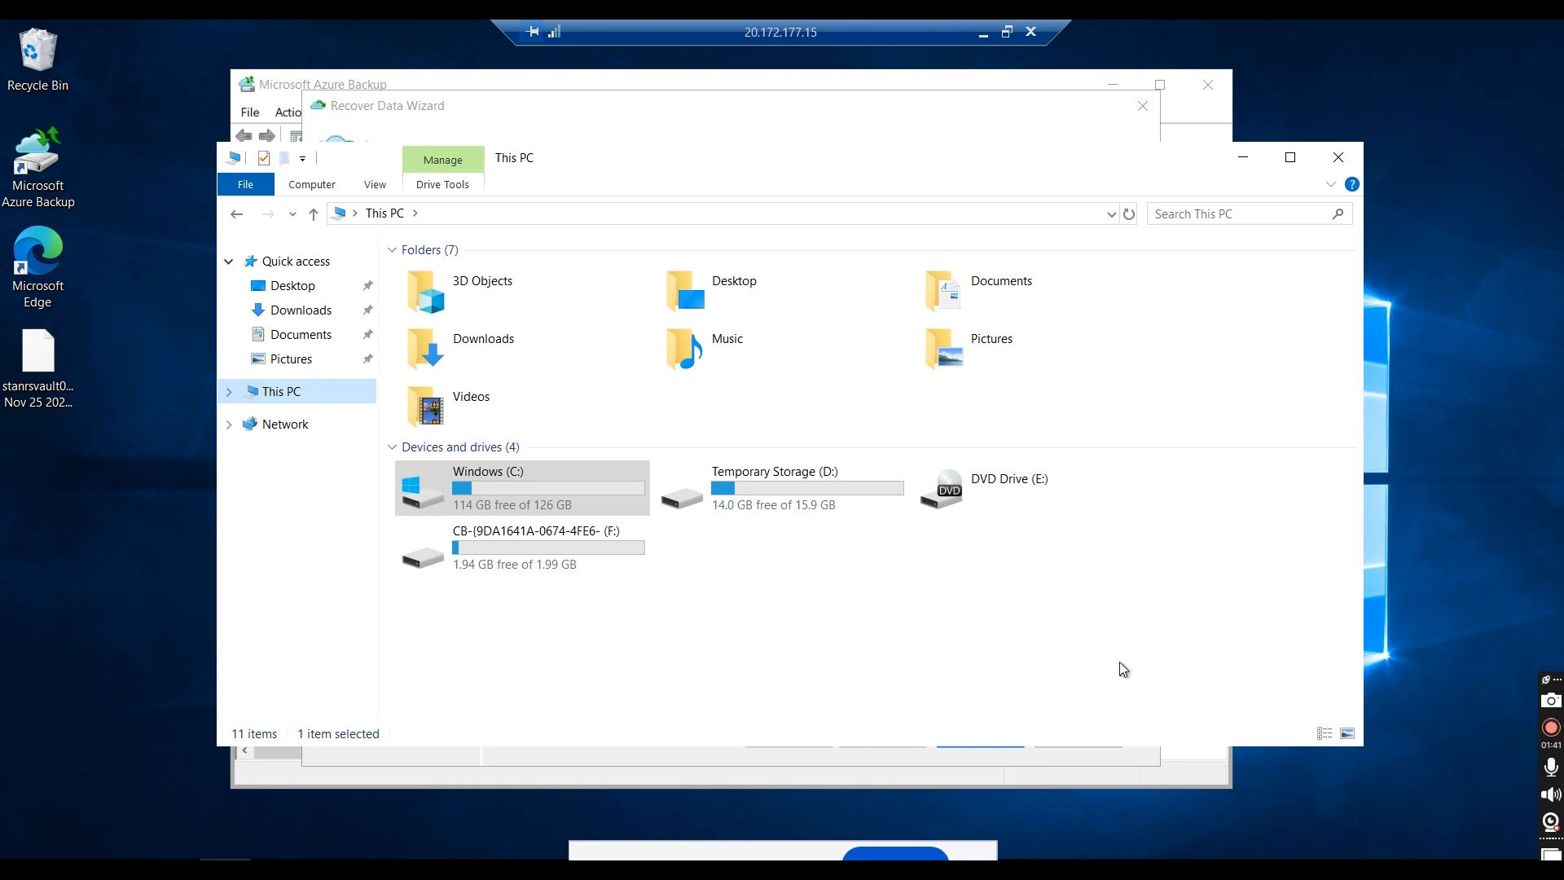
click(984, 35)
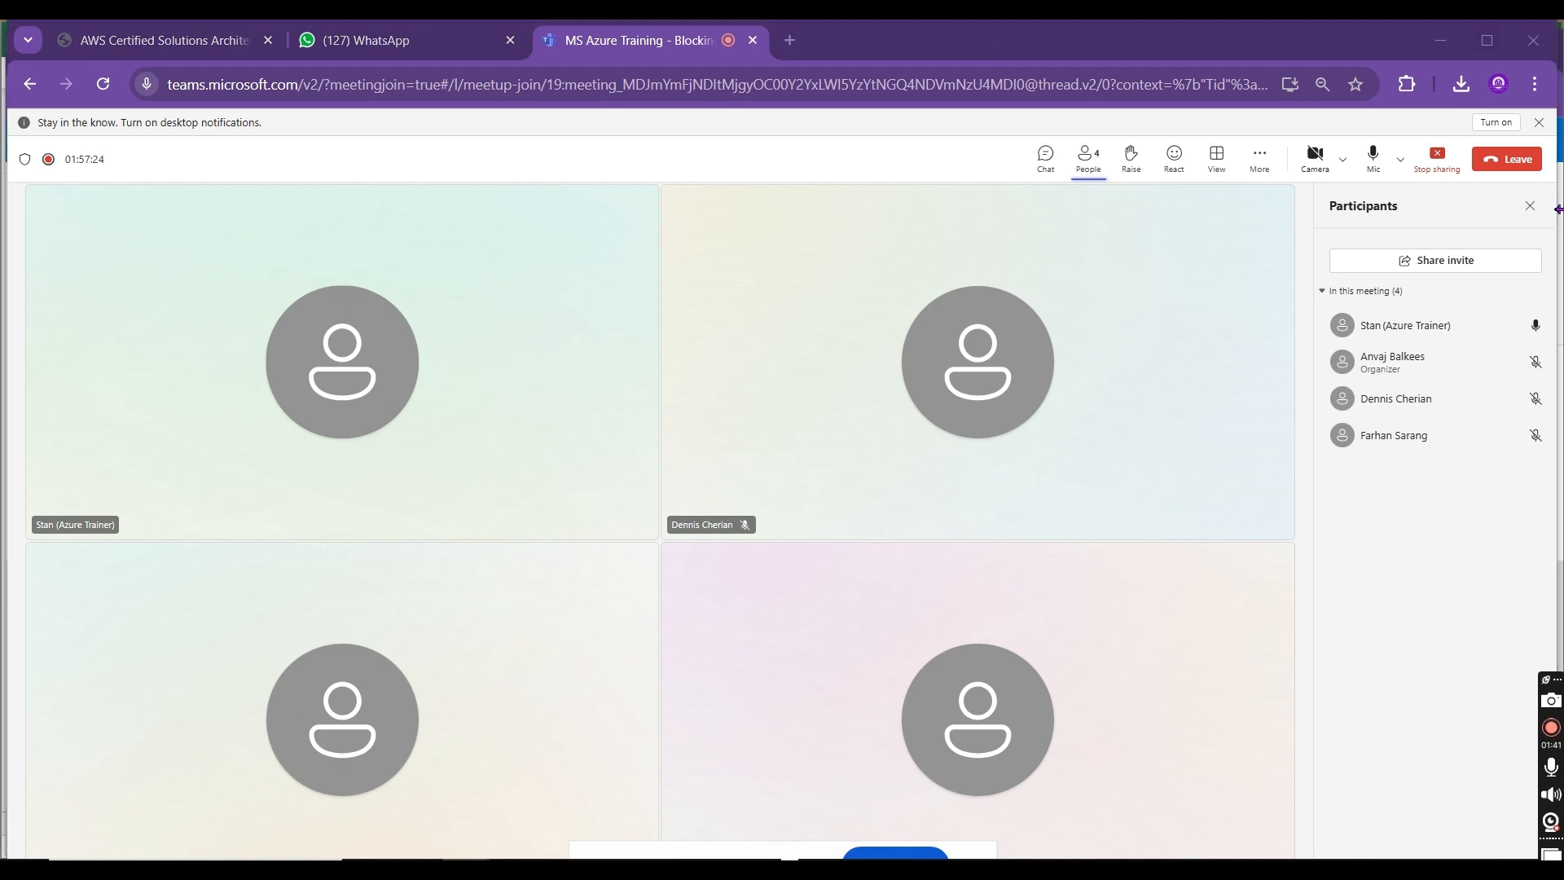
Step: Return to the remote server and open the mounted recovery volume F: to list its backed-up folders
key(alt+Tab)
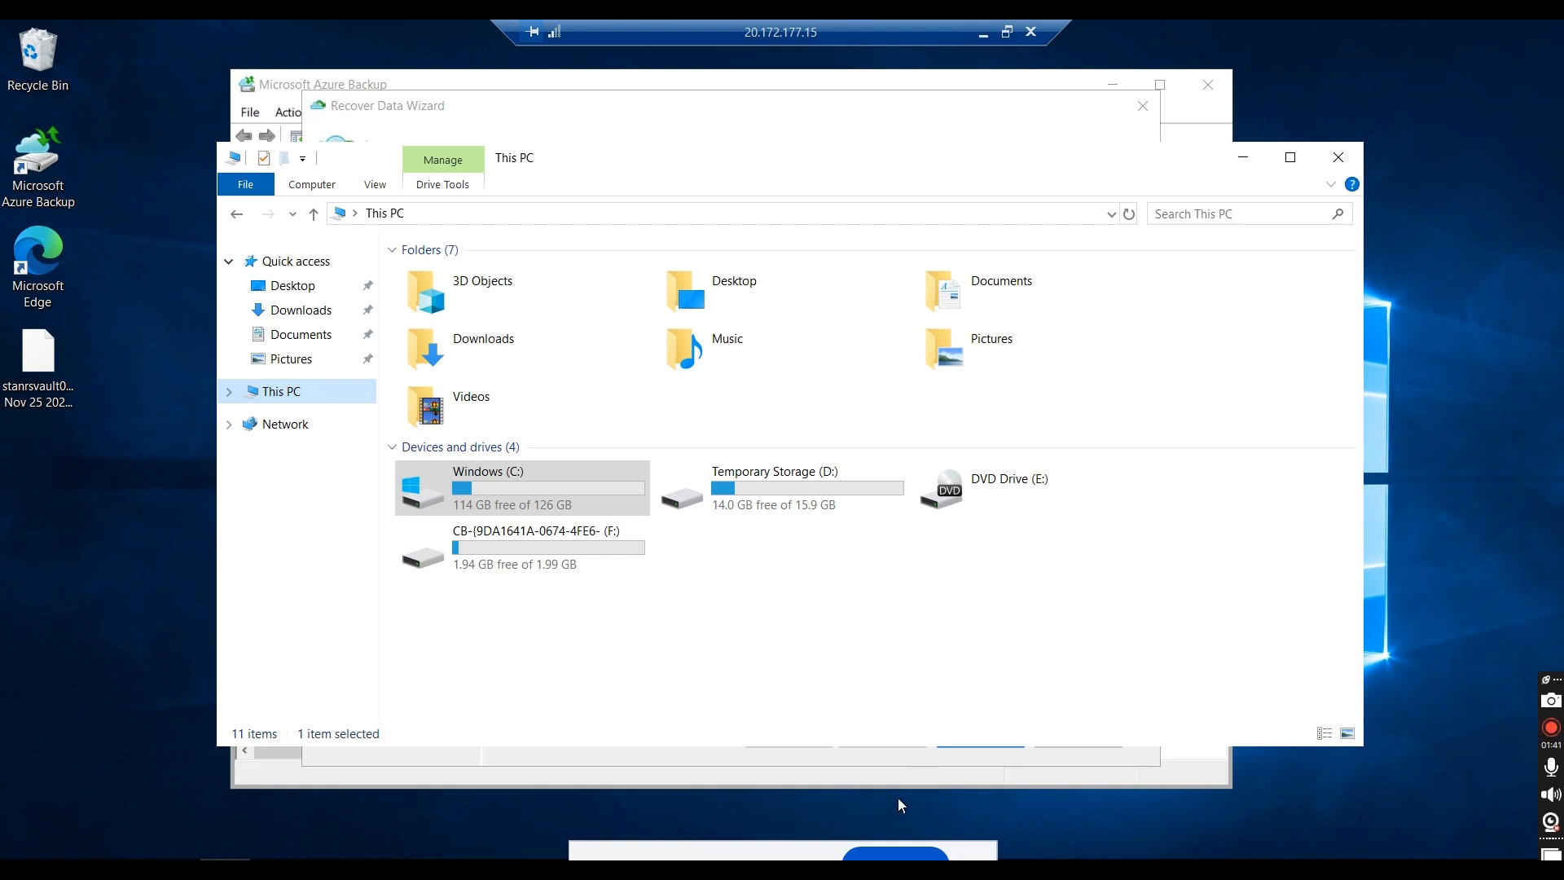
double_click(549, 565)
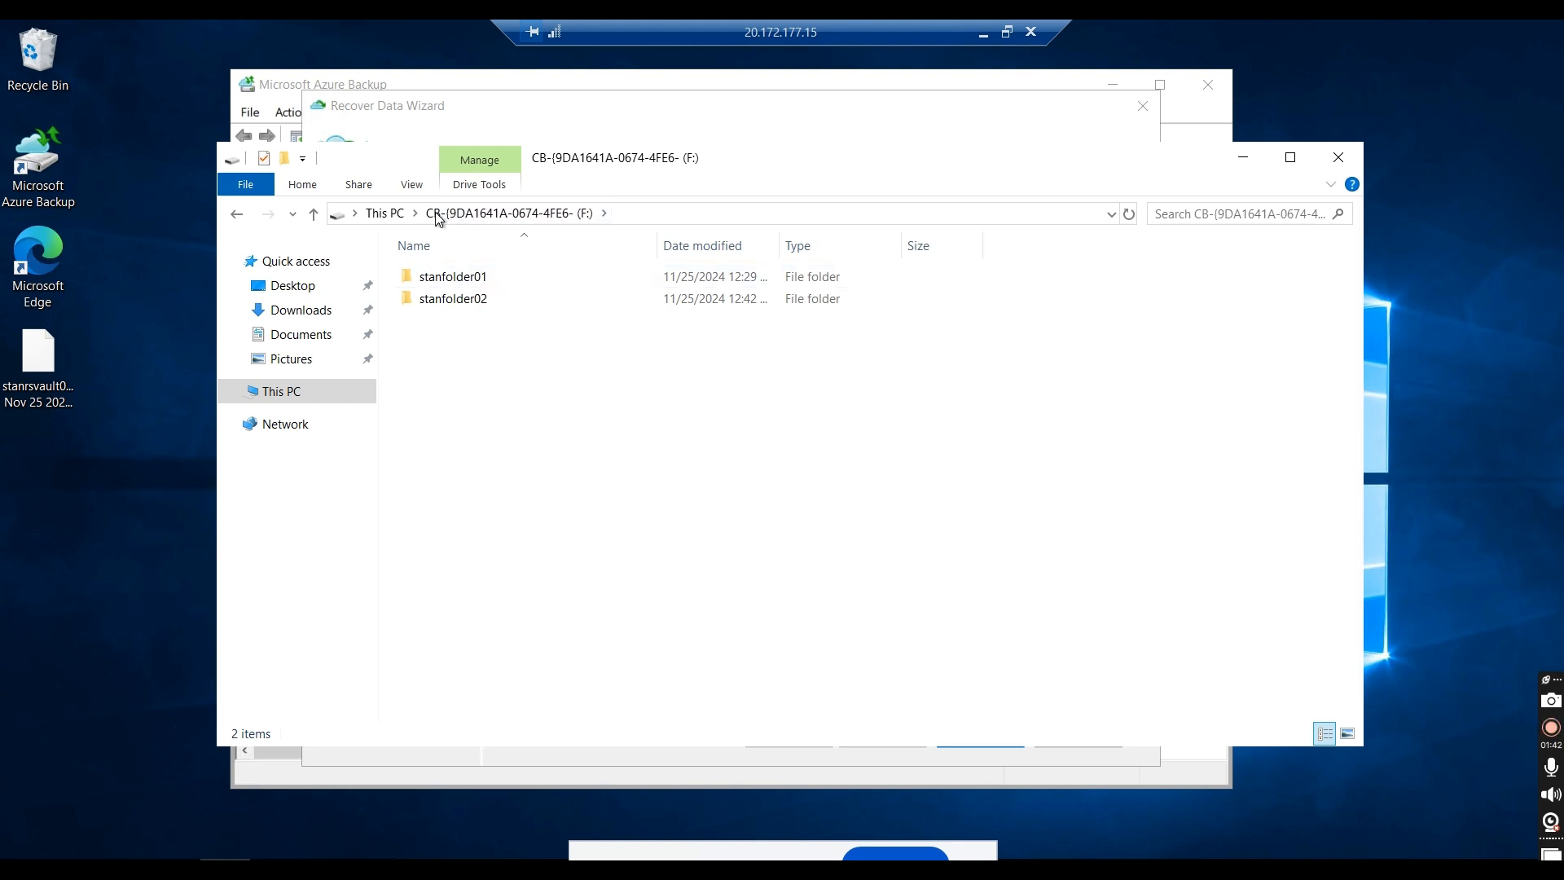
Step: Check stanfolder01 on the mounted recovery volume, and copy data.csv, HappyFace and both index files from its stanfolder02
double_click(449, 279)
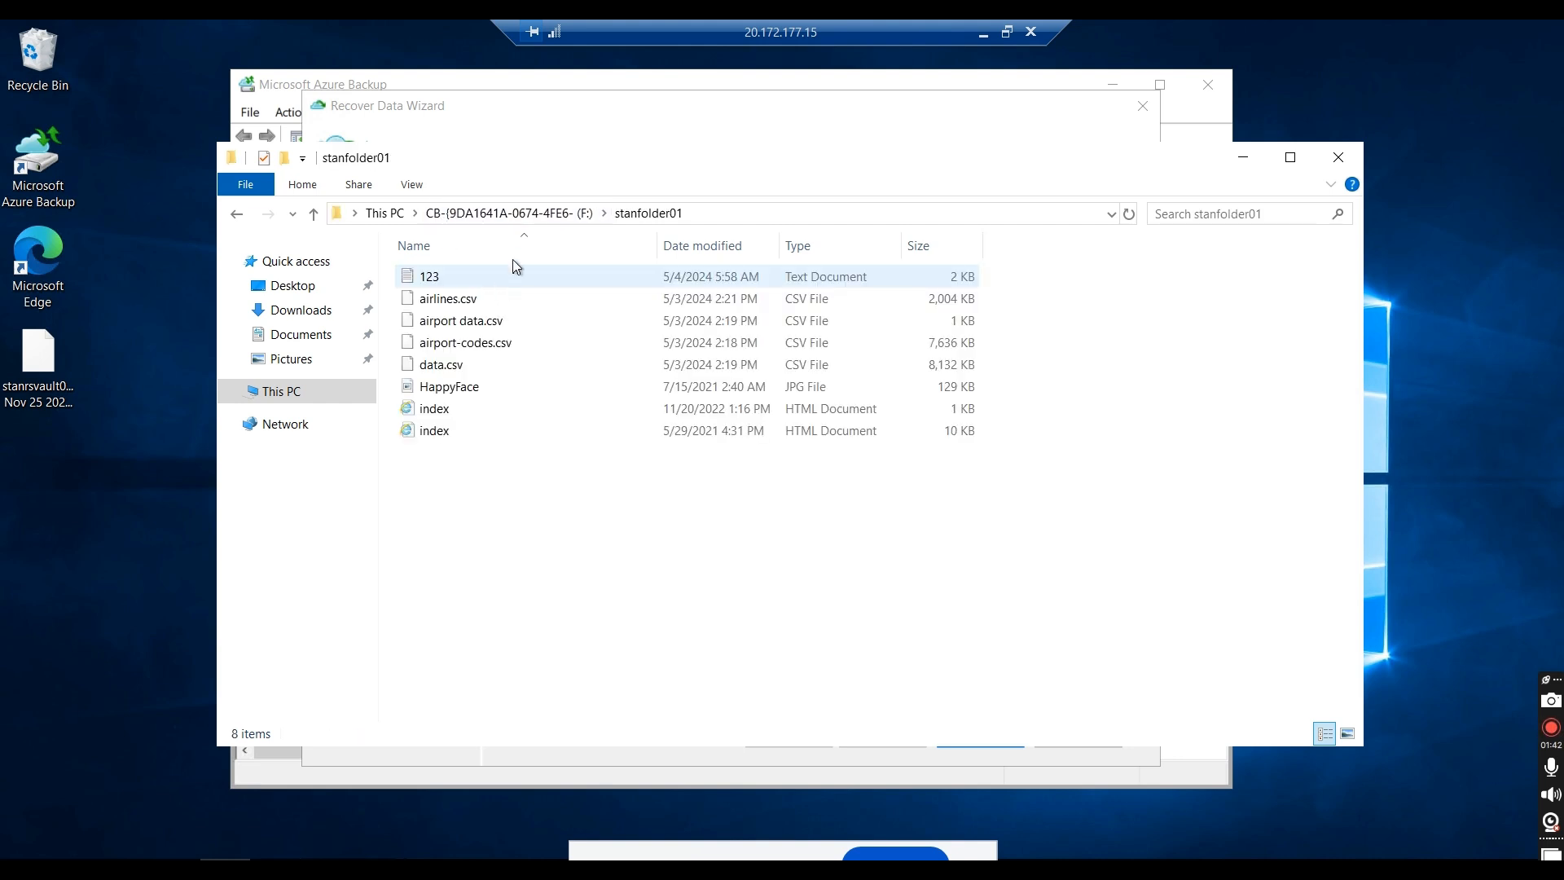
click(236, 214)
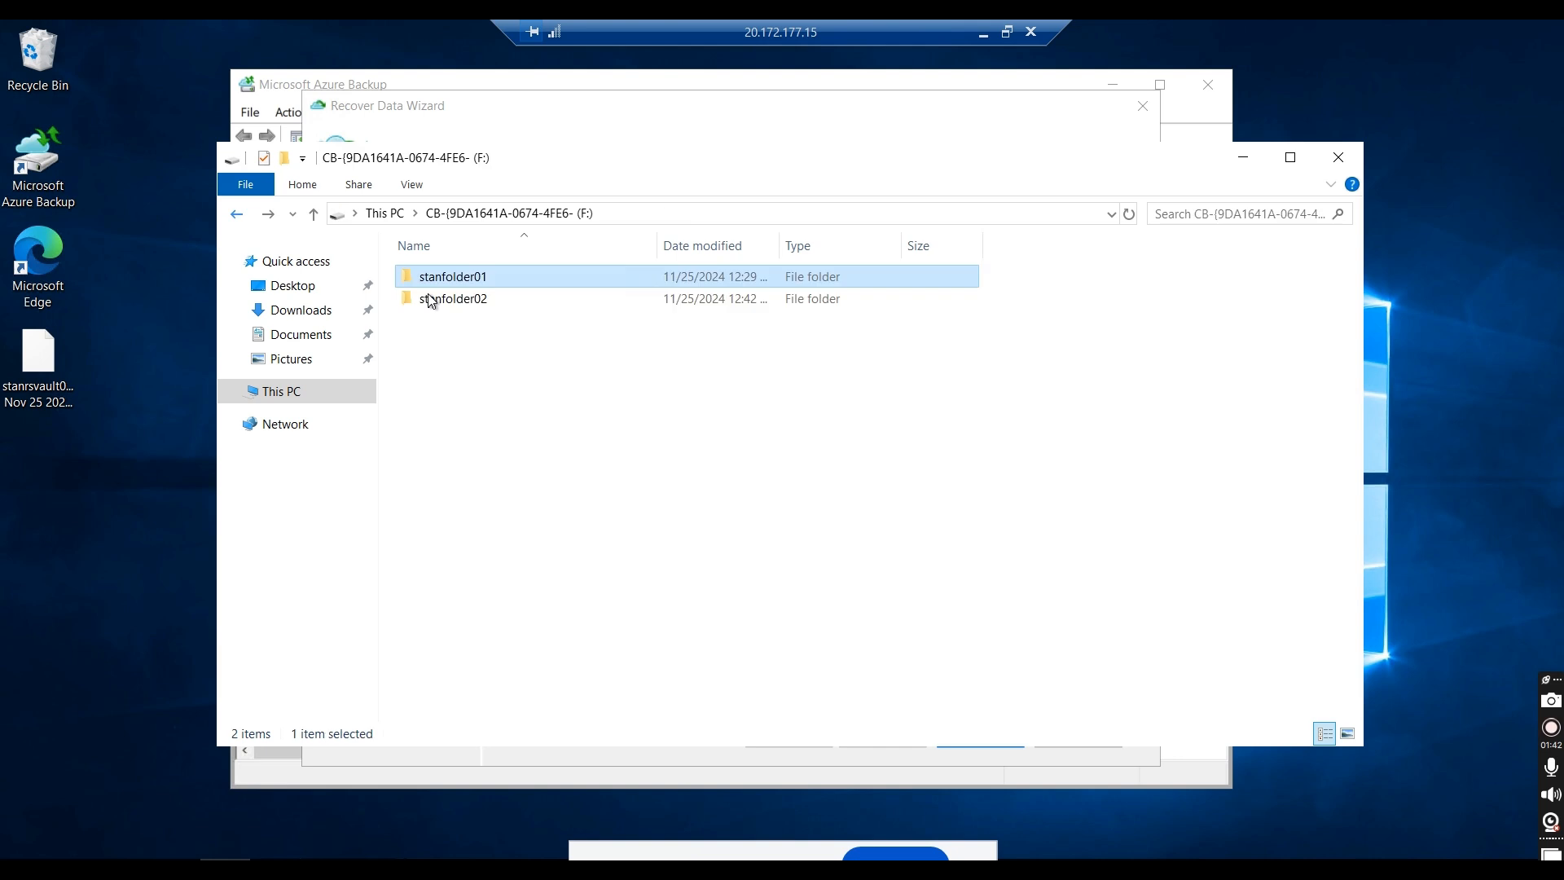
double_click(442, 304)
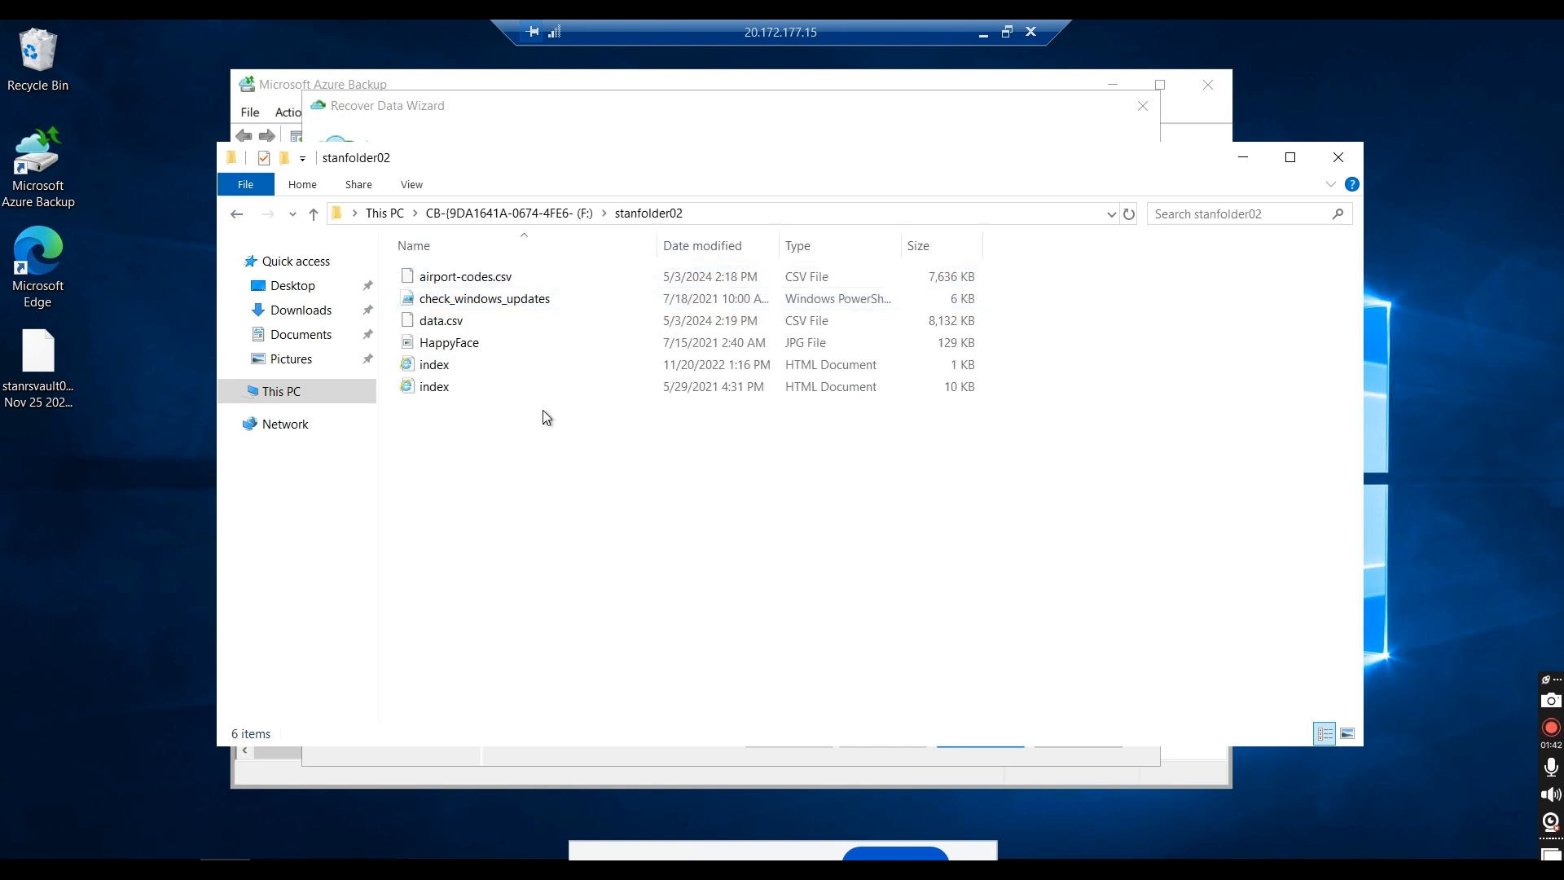
drag(530, 422, 392, 310)
right_click(424, 325)
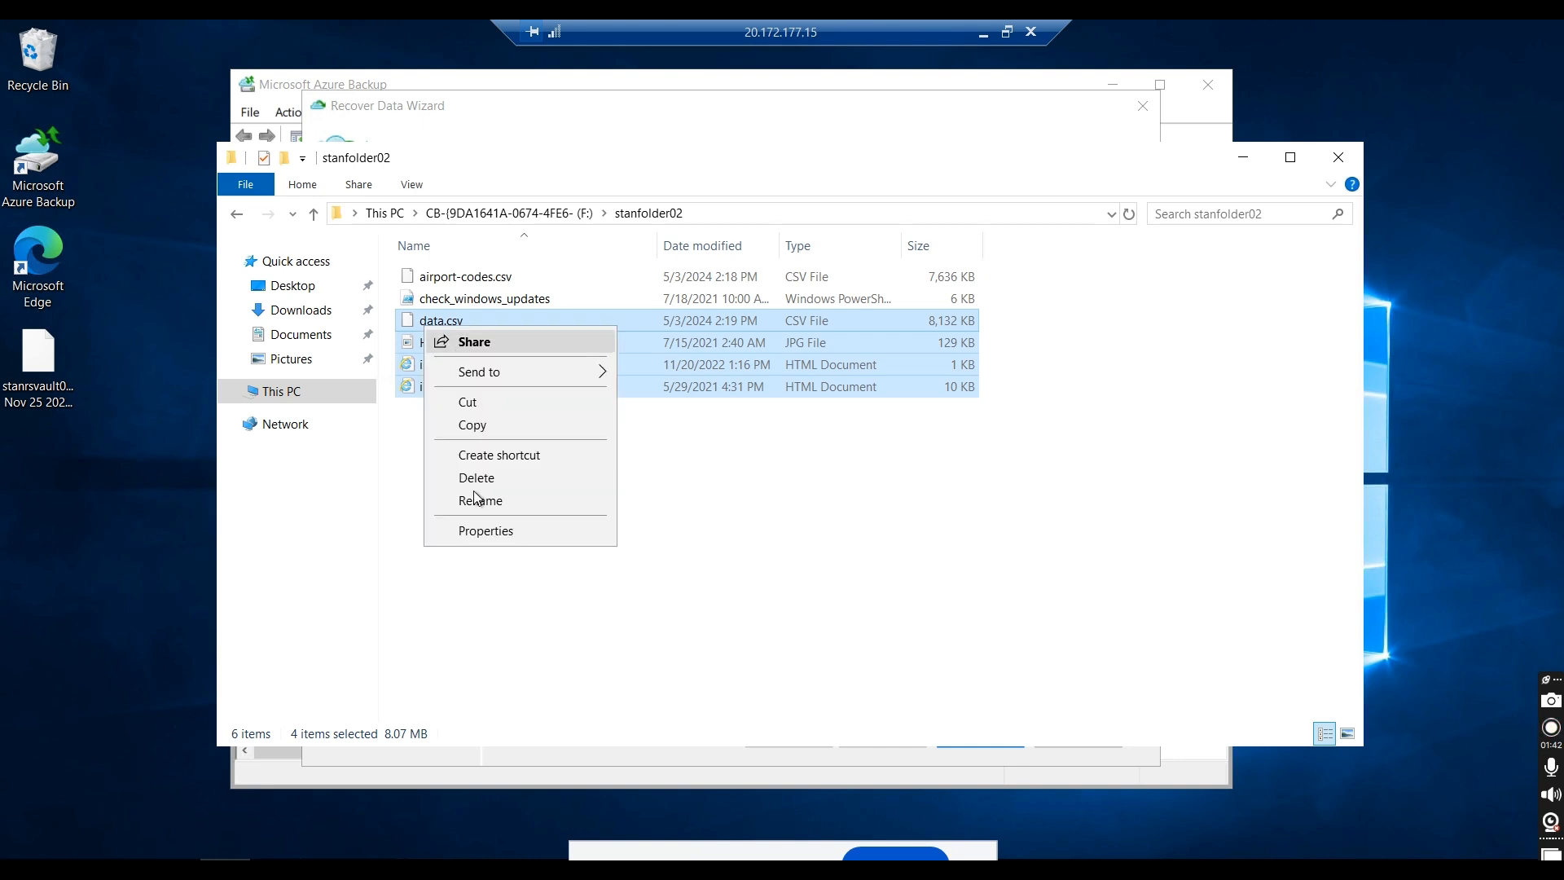
click(473, 425)
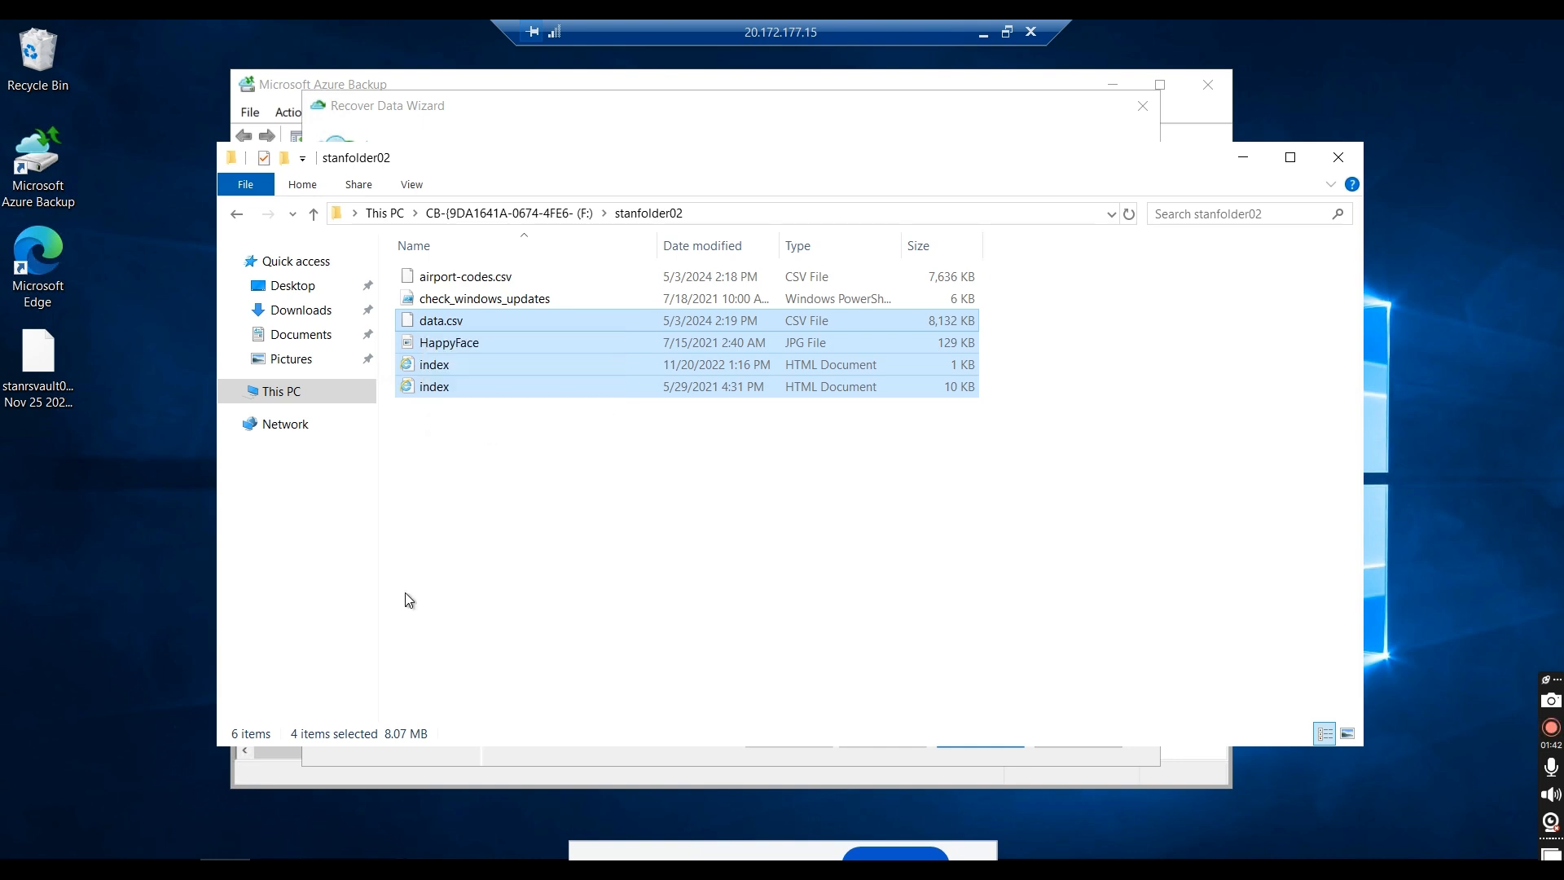
Step: Paste the copied backup files into C:\stanfolder02 in a new File Explorer window, and minimize that window
click(228, 864)
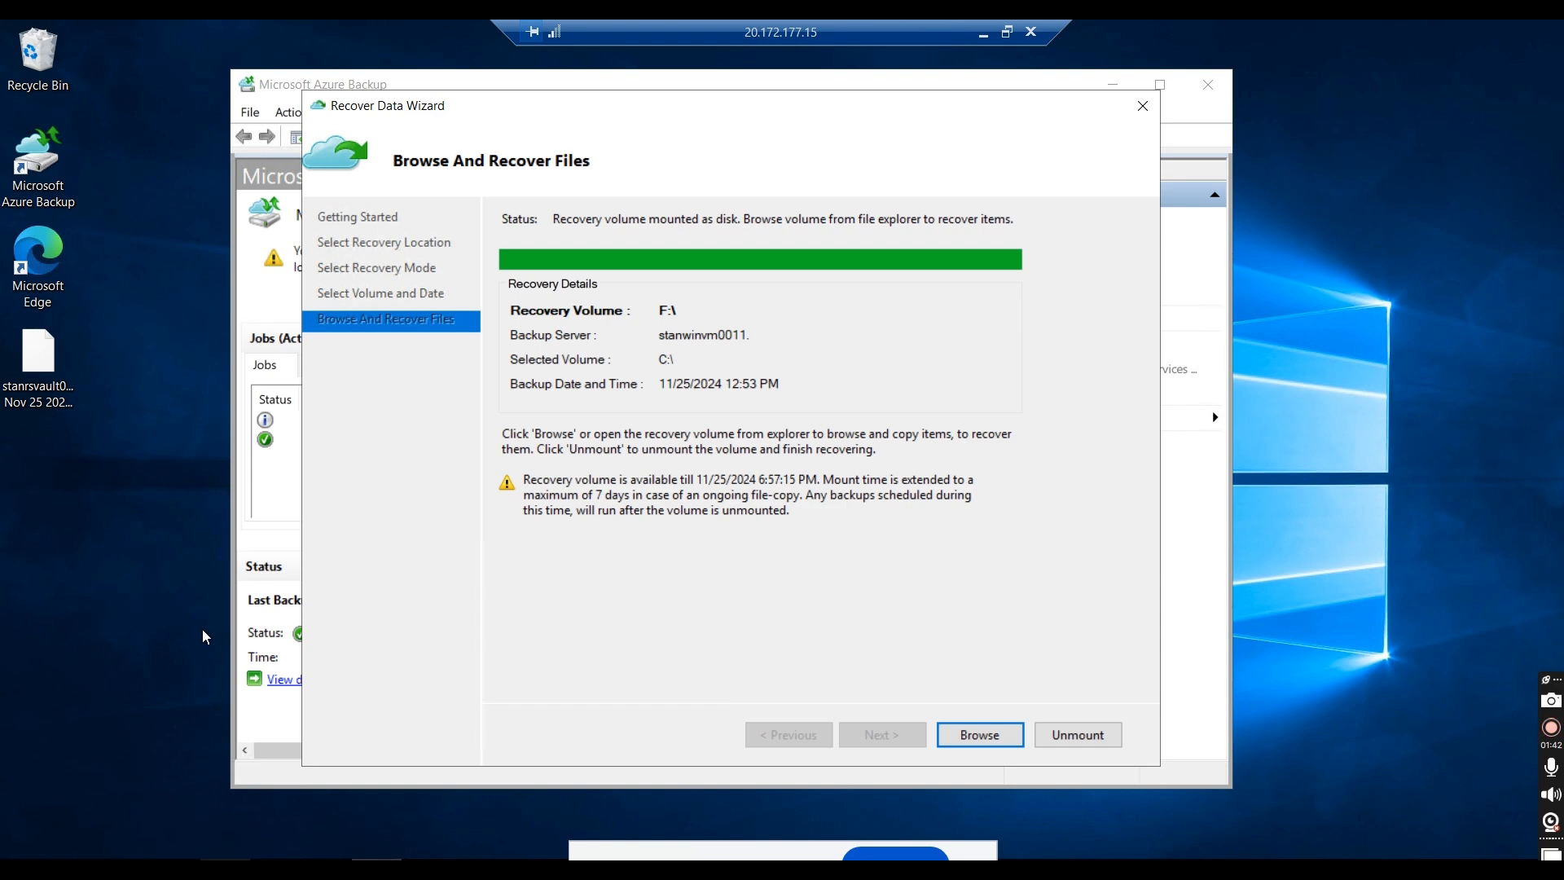
key(super+e)
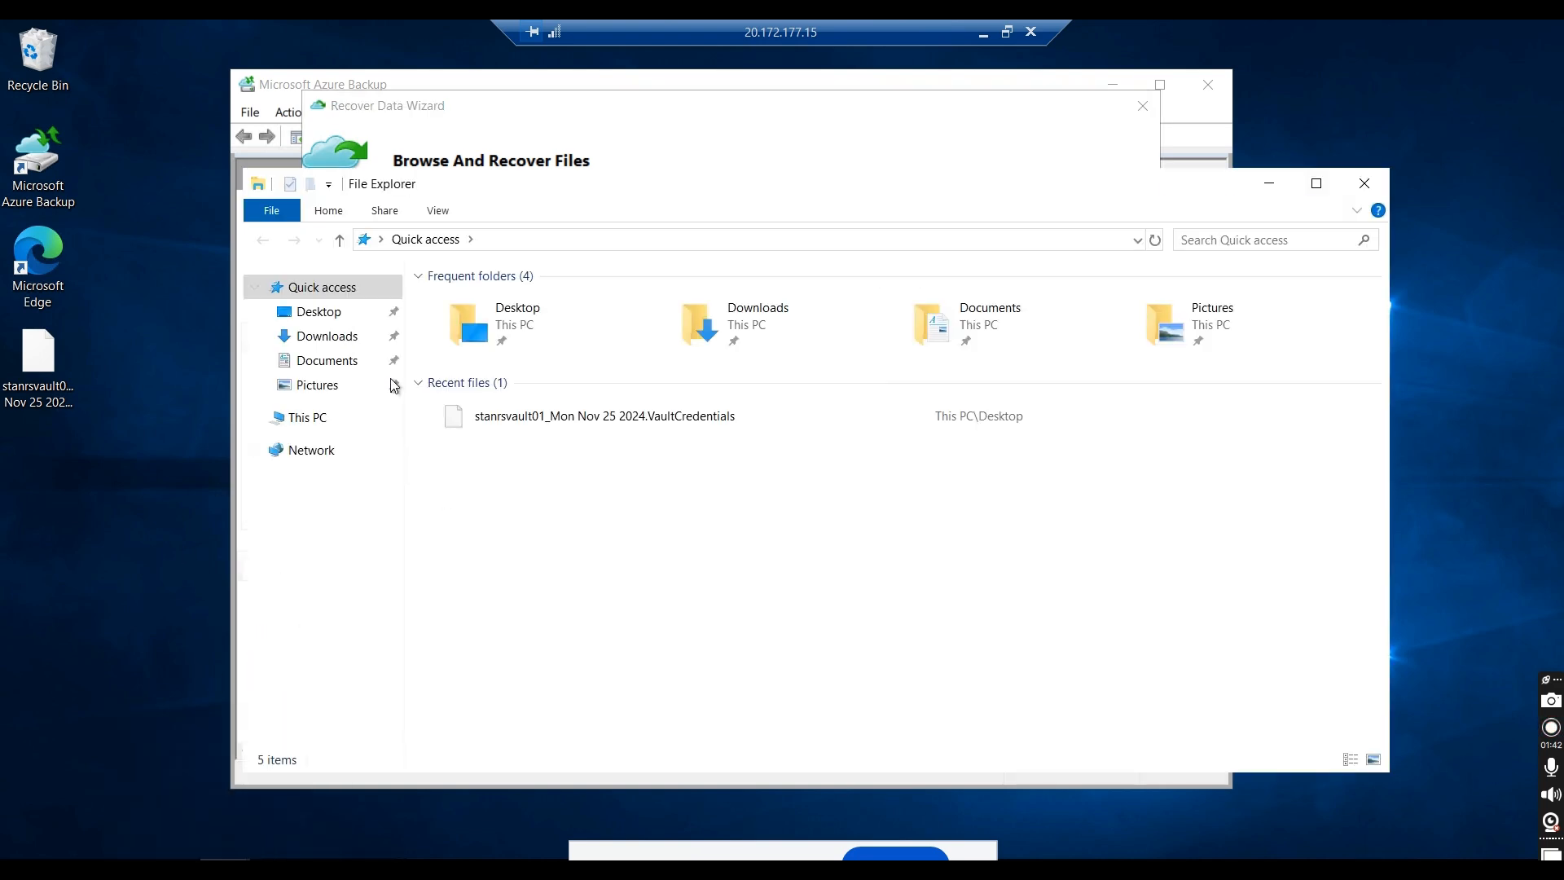
click(311, 419)
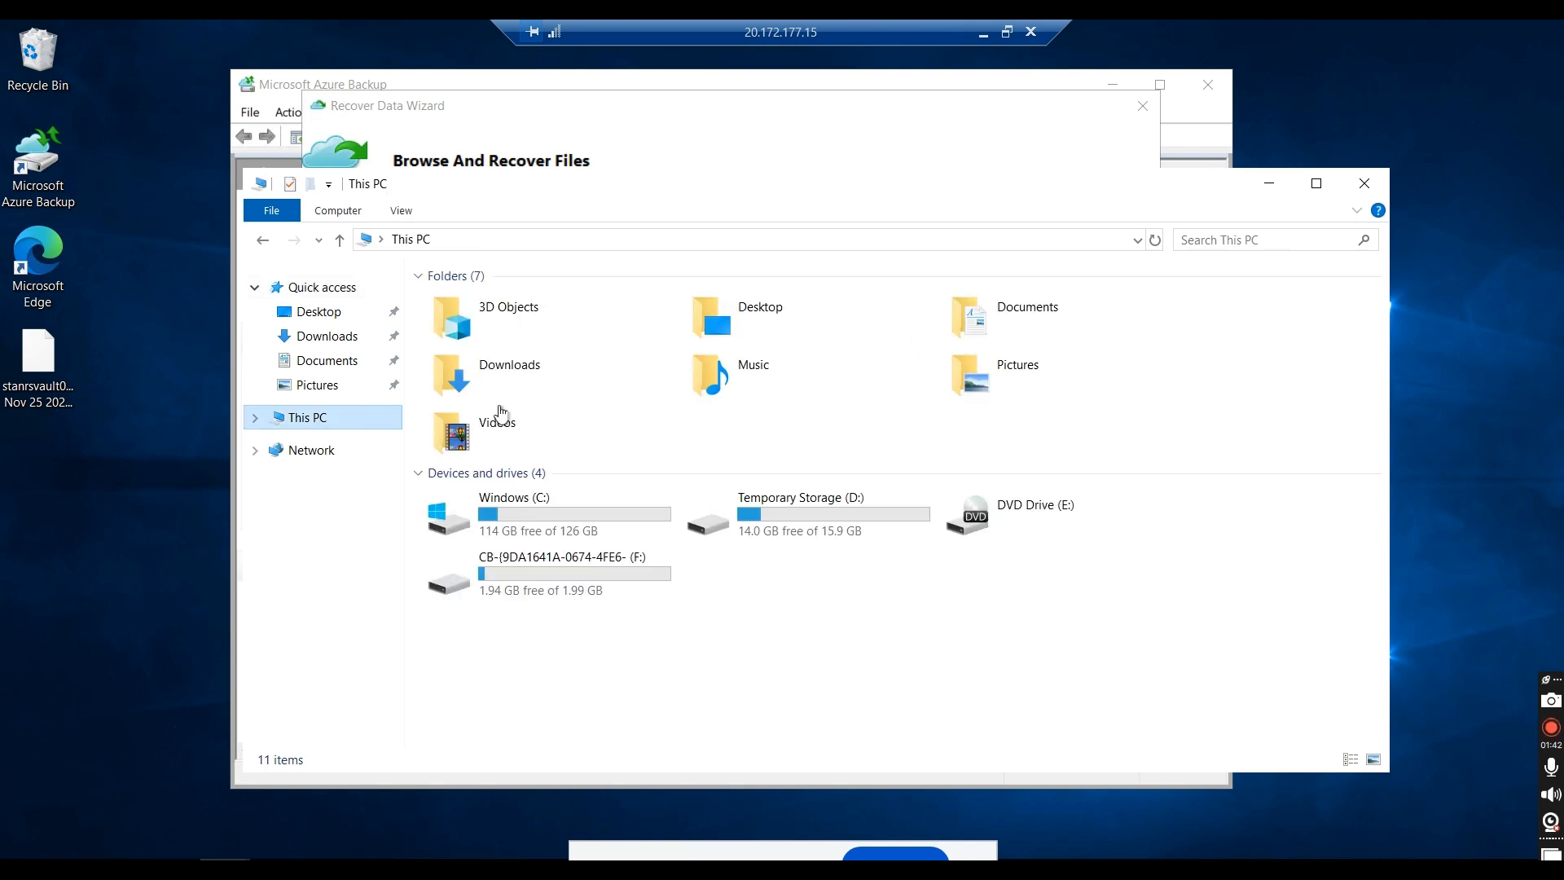
double_click(518, 529)
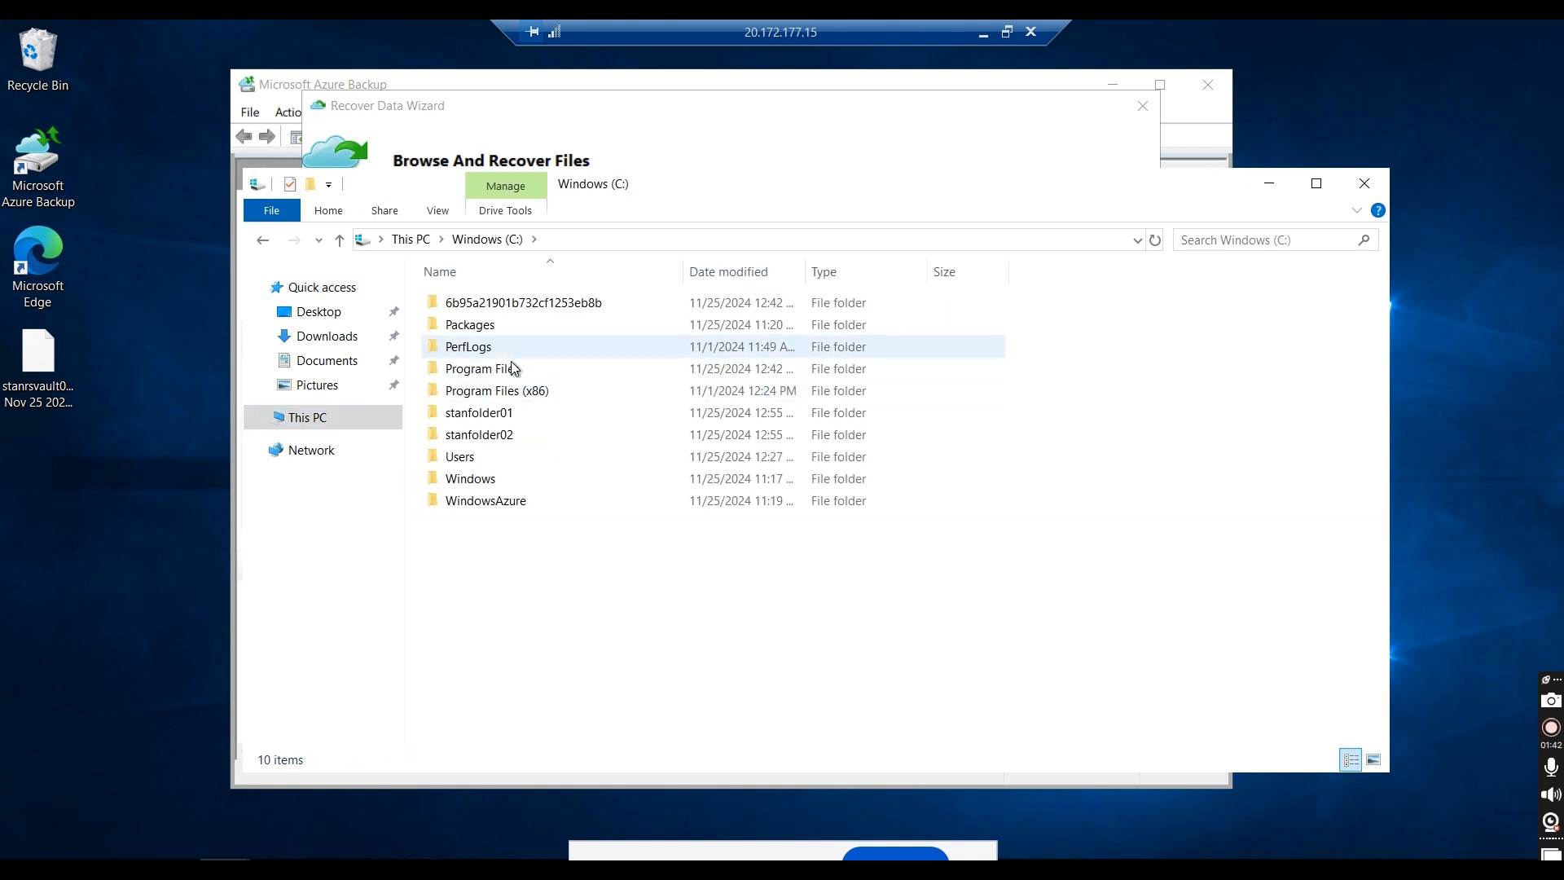
double_click(492, 437)
right_click(492, 436)
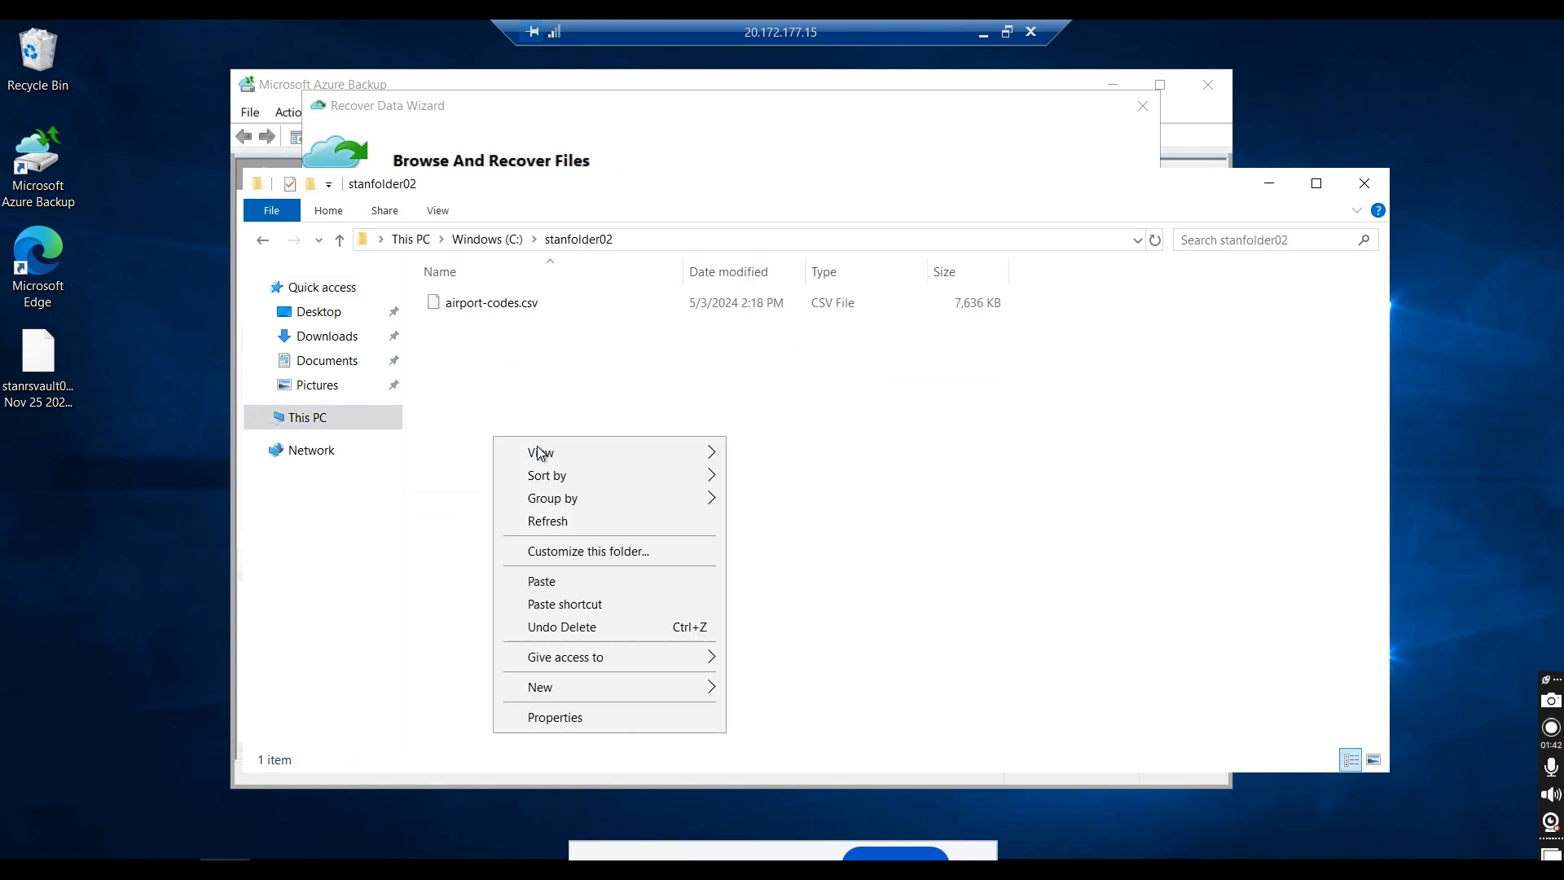
click(550, 581)
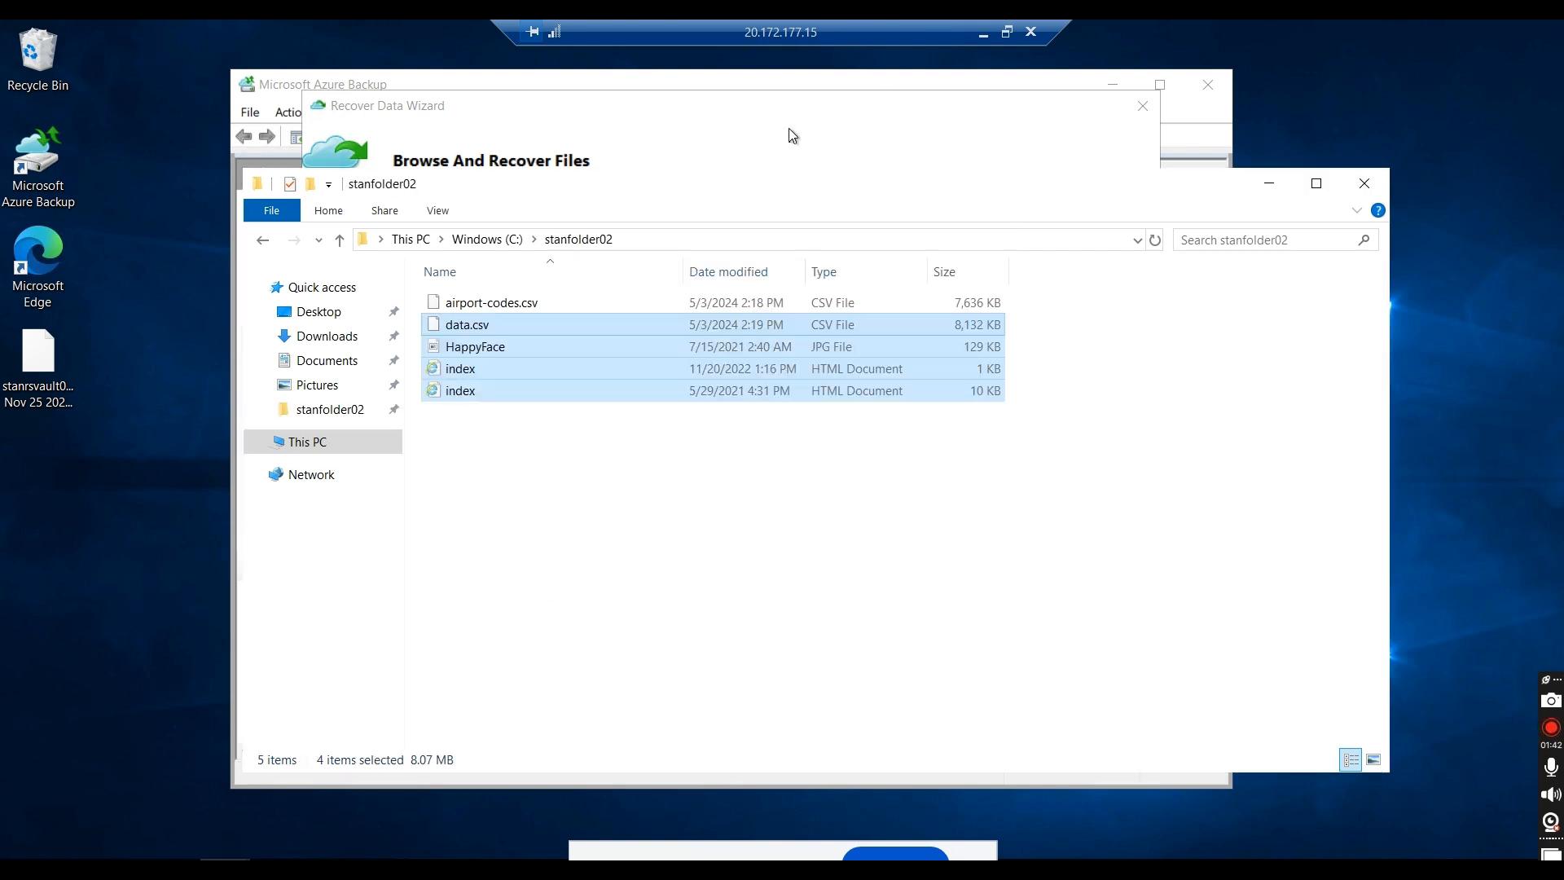
drag(712, 192, 505, 400)
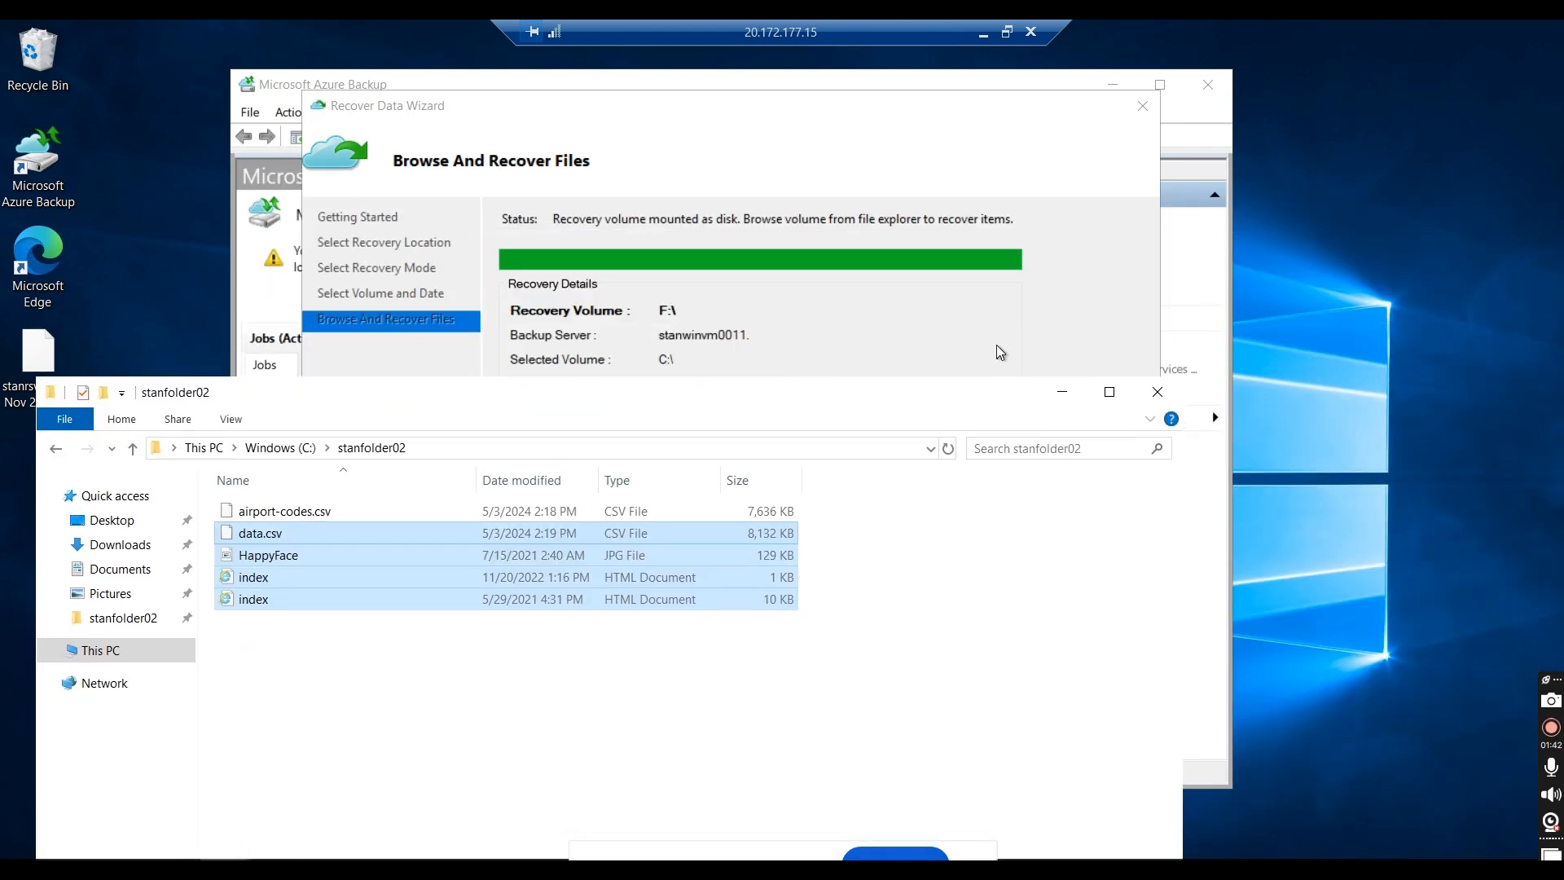
click(1062, 391)
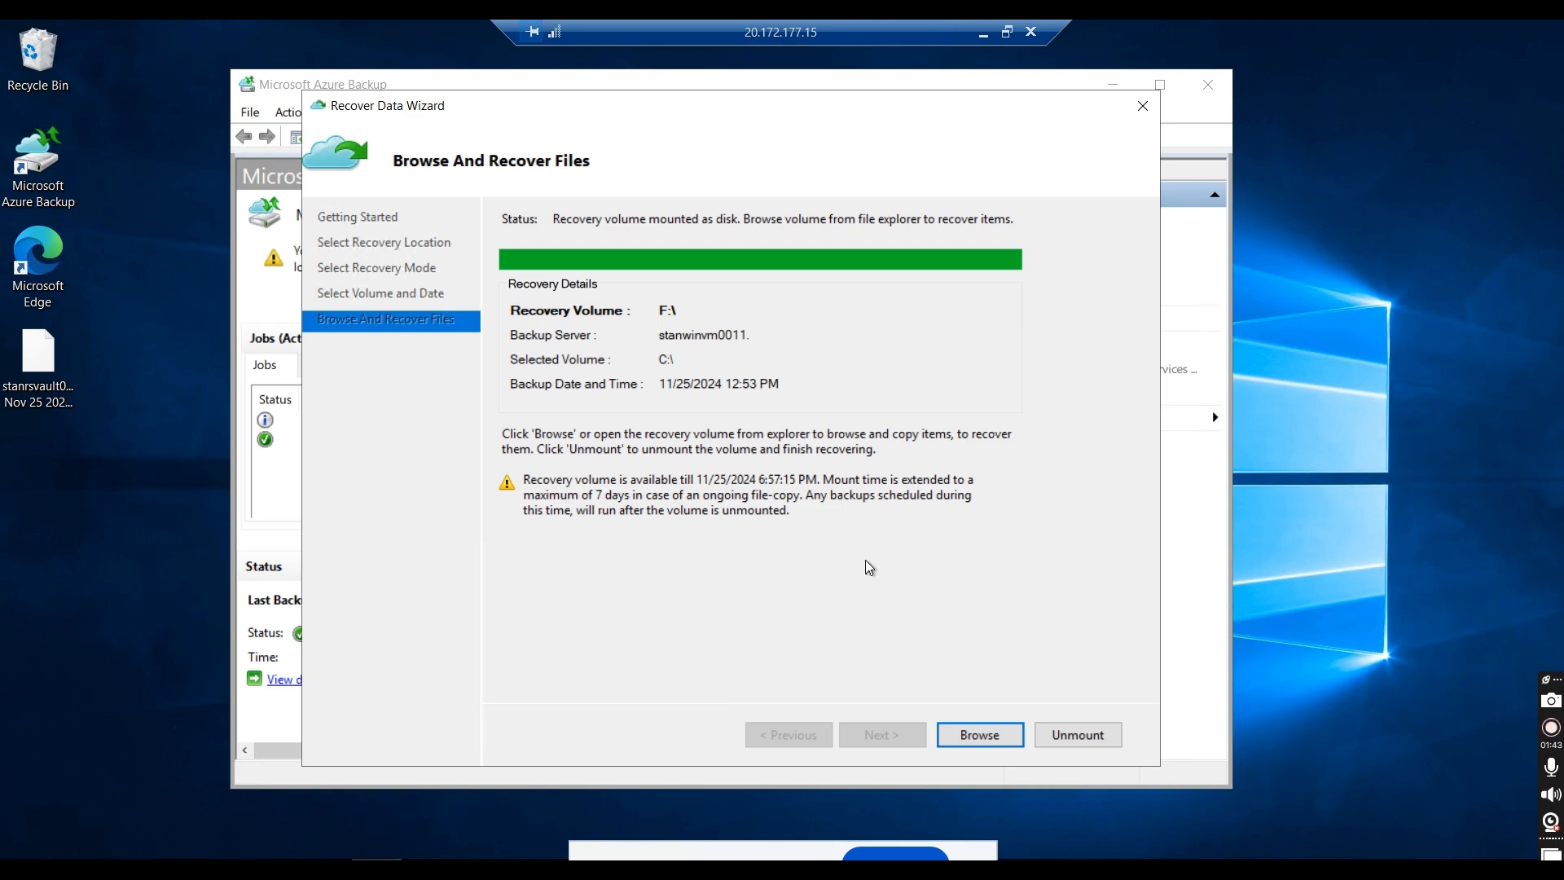
Step: Unmount the recovery volume F: with confirmation, and check the server's drive list in File Explorer
click(1089, 736)
click(845, 603)
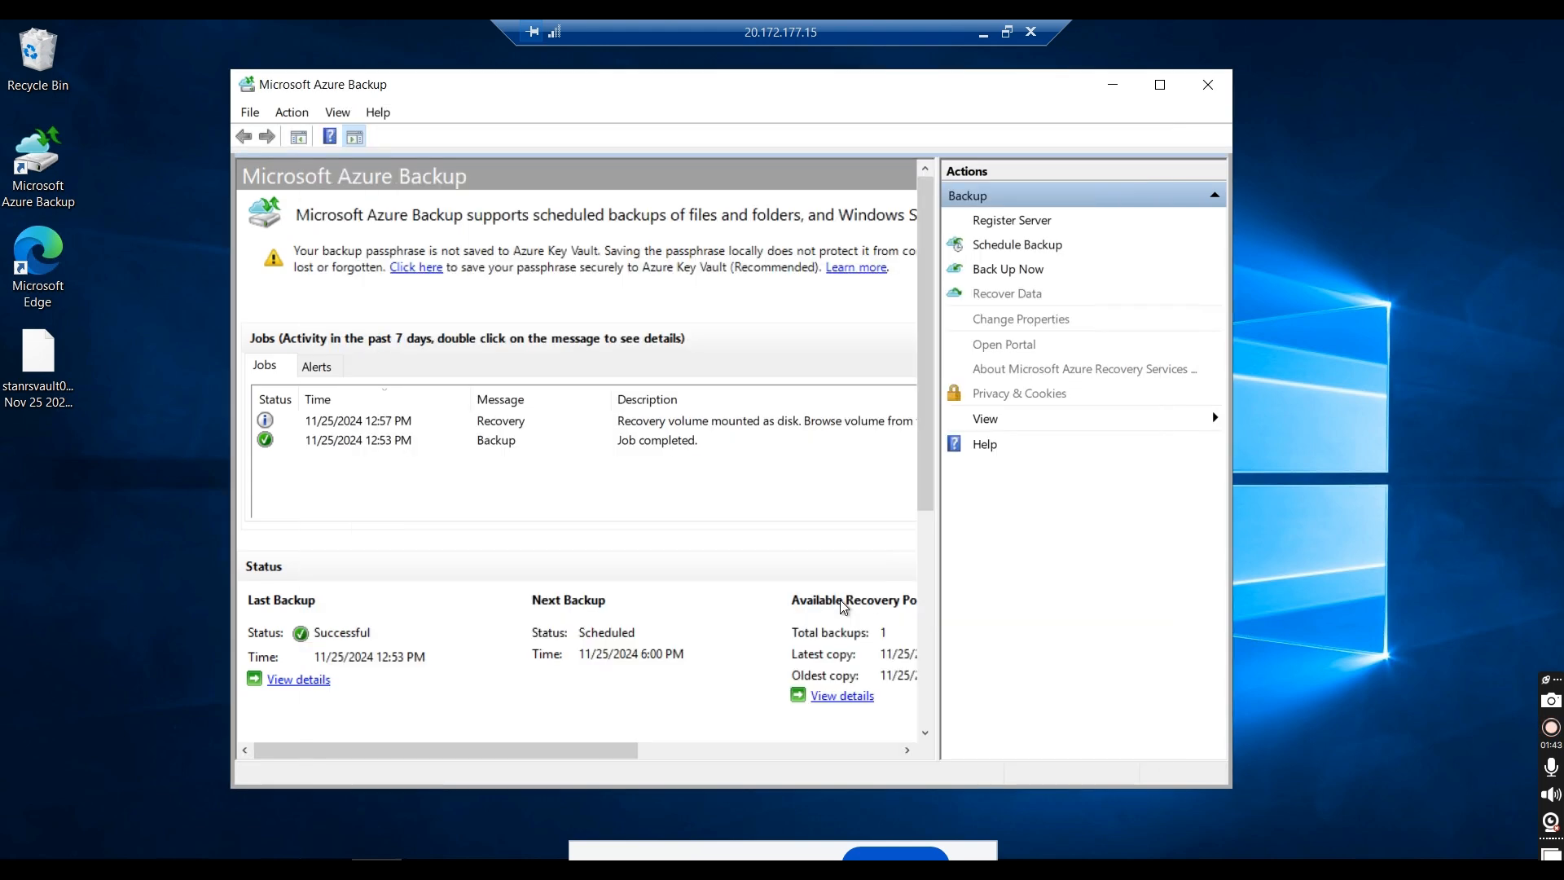
click(225, 869)
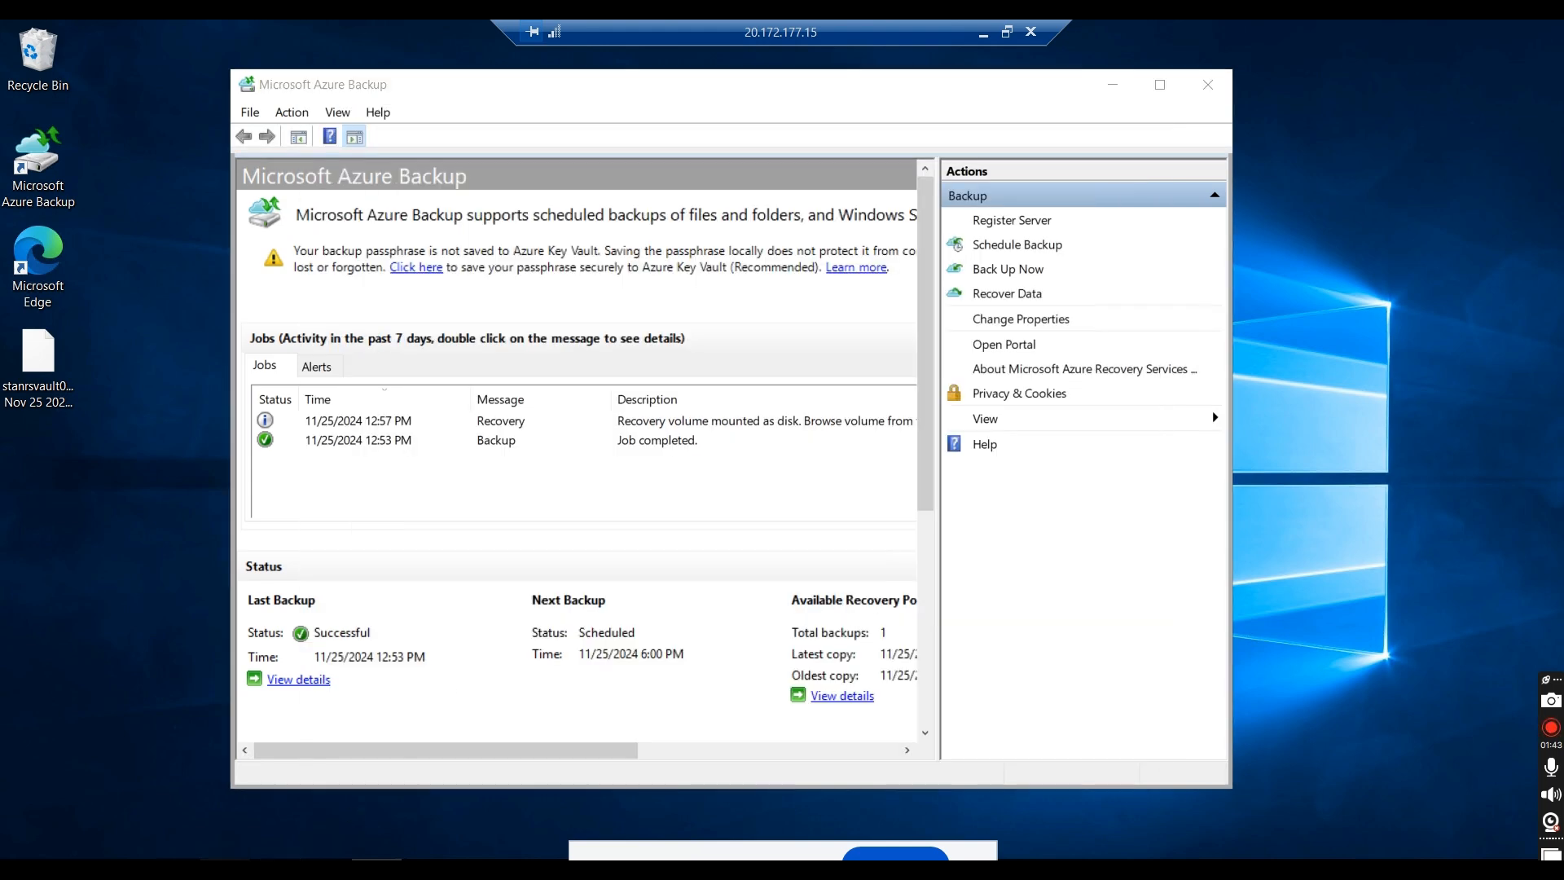
click(439, 725)
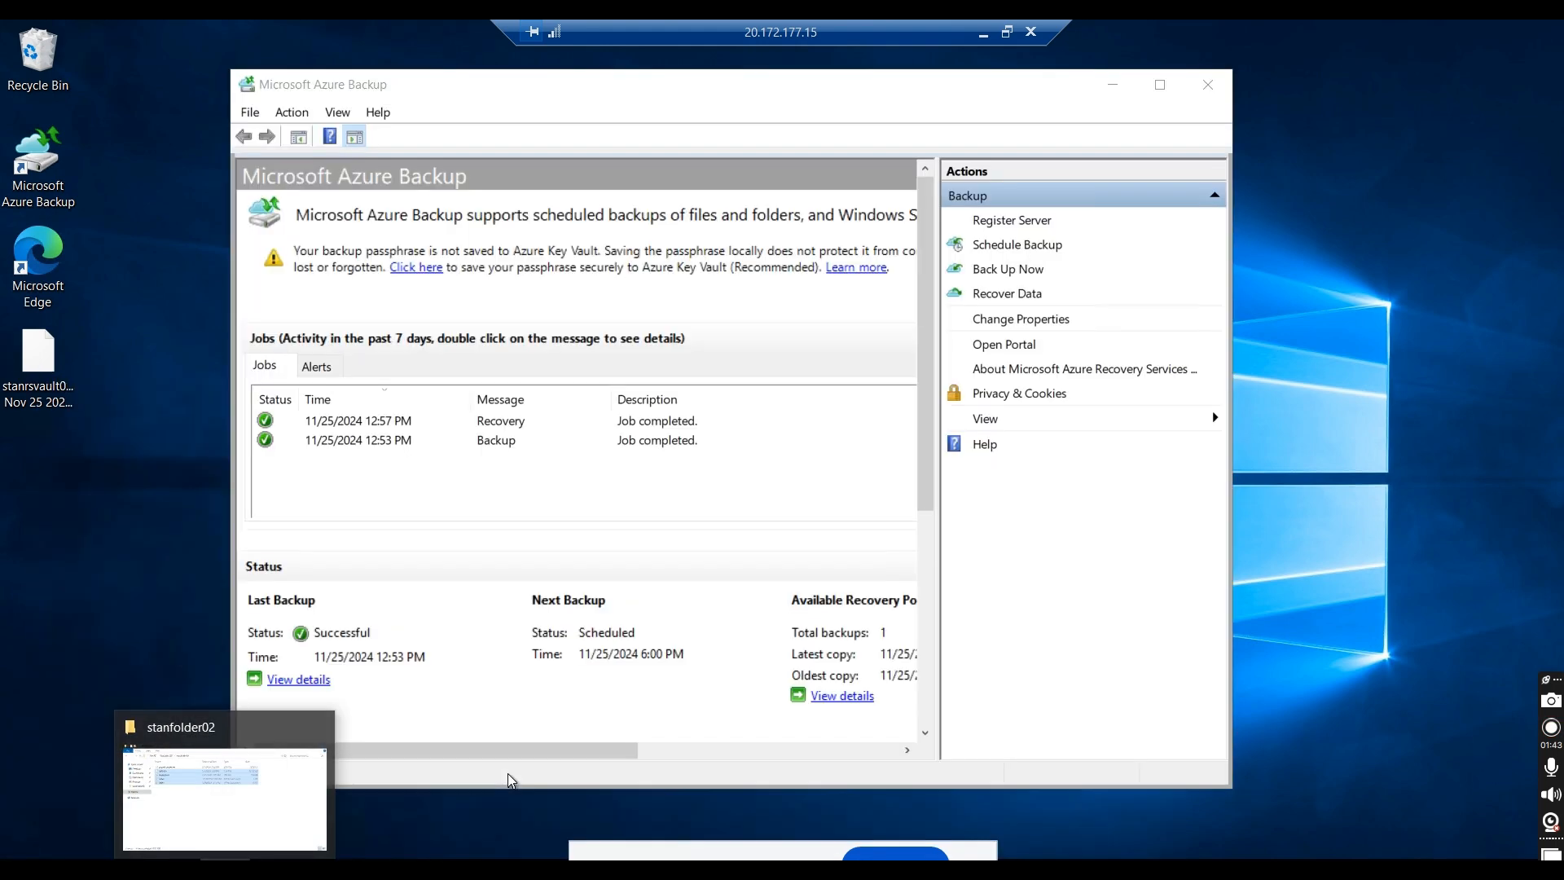
click(508, 775)
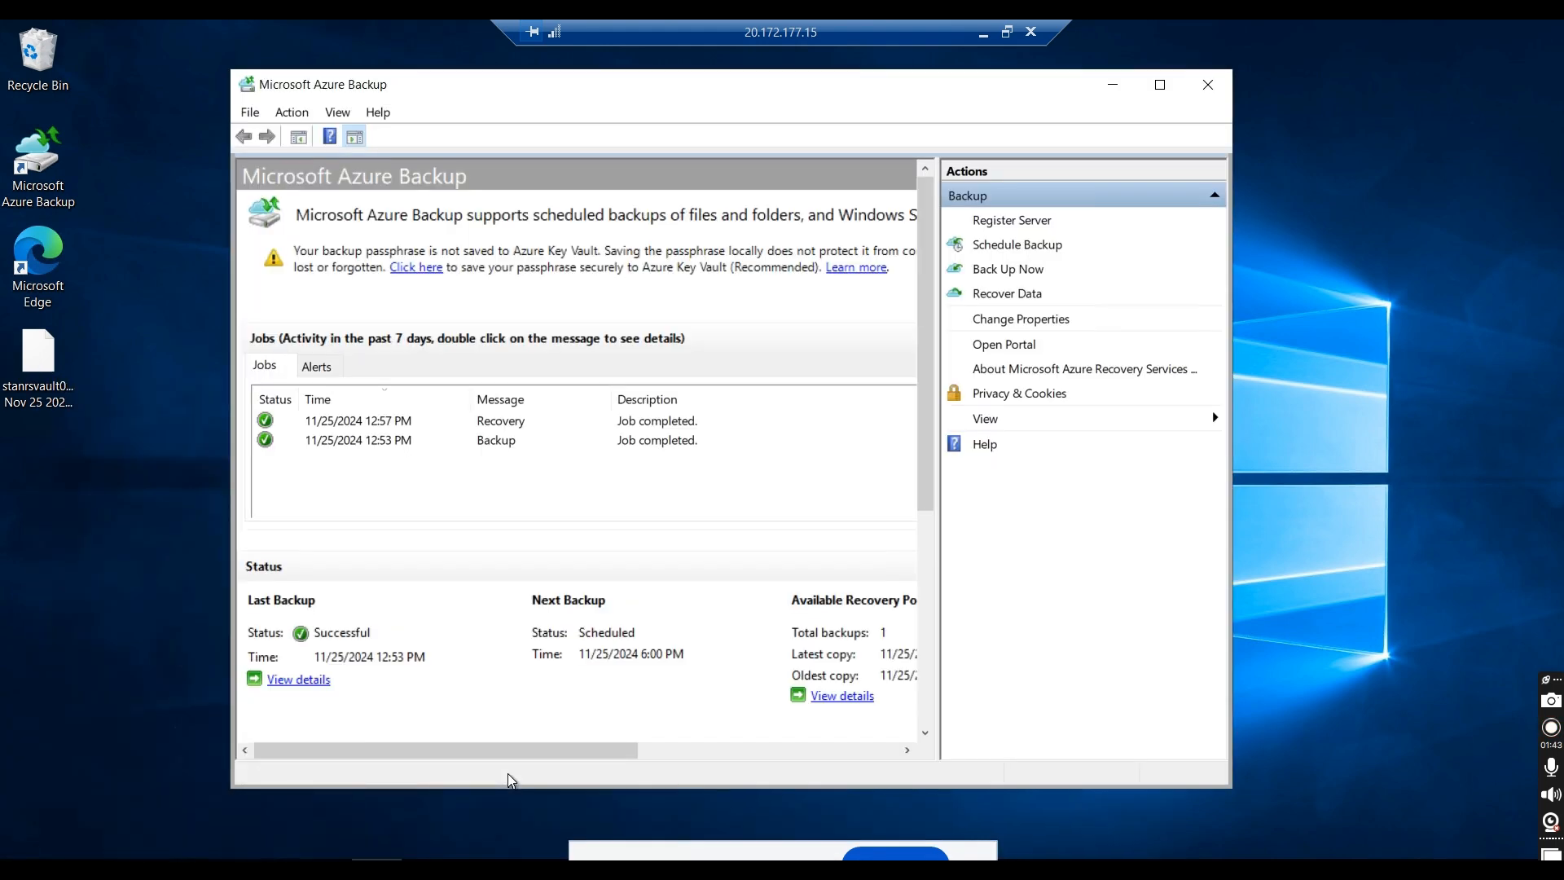
key(super+e)
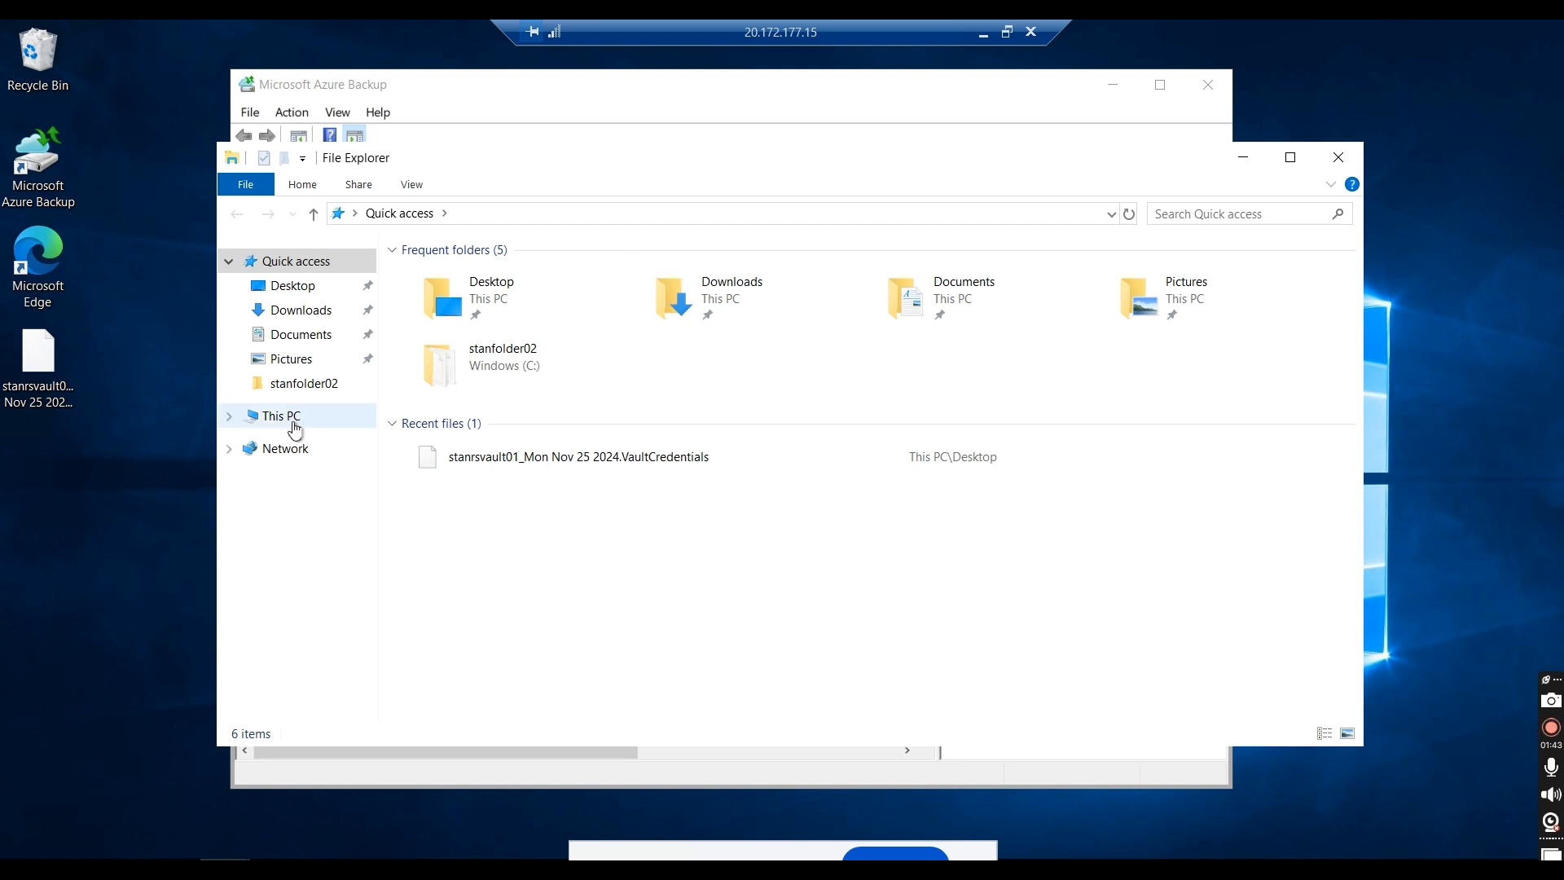
click(295, 418)
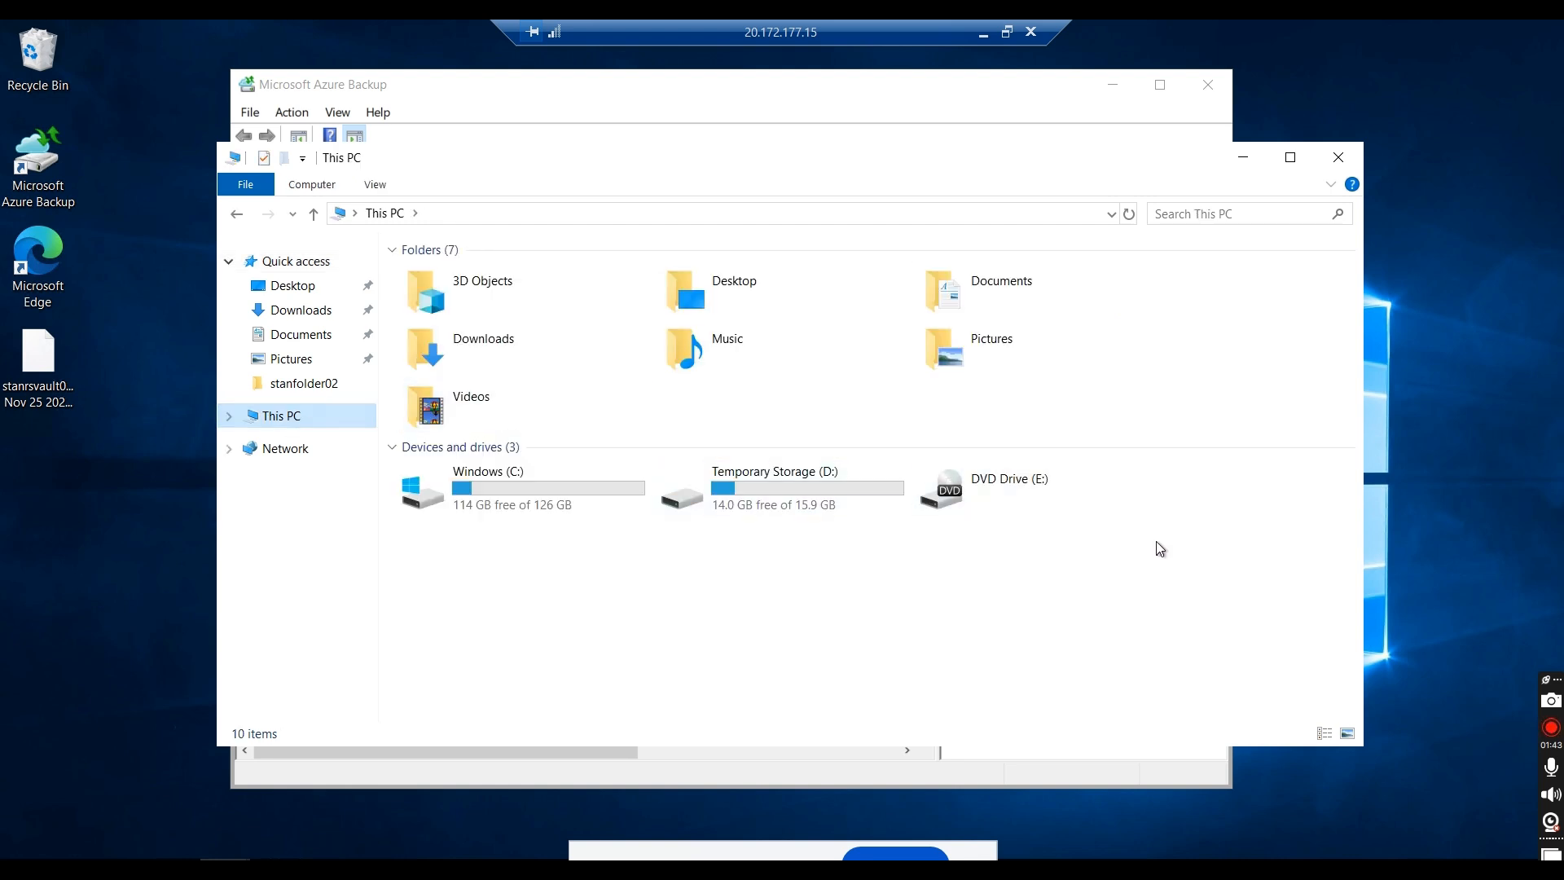
click(1241, 163)
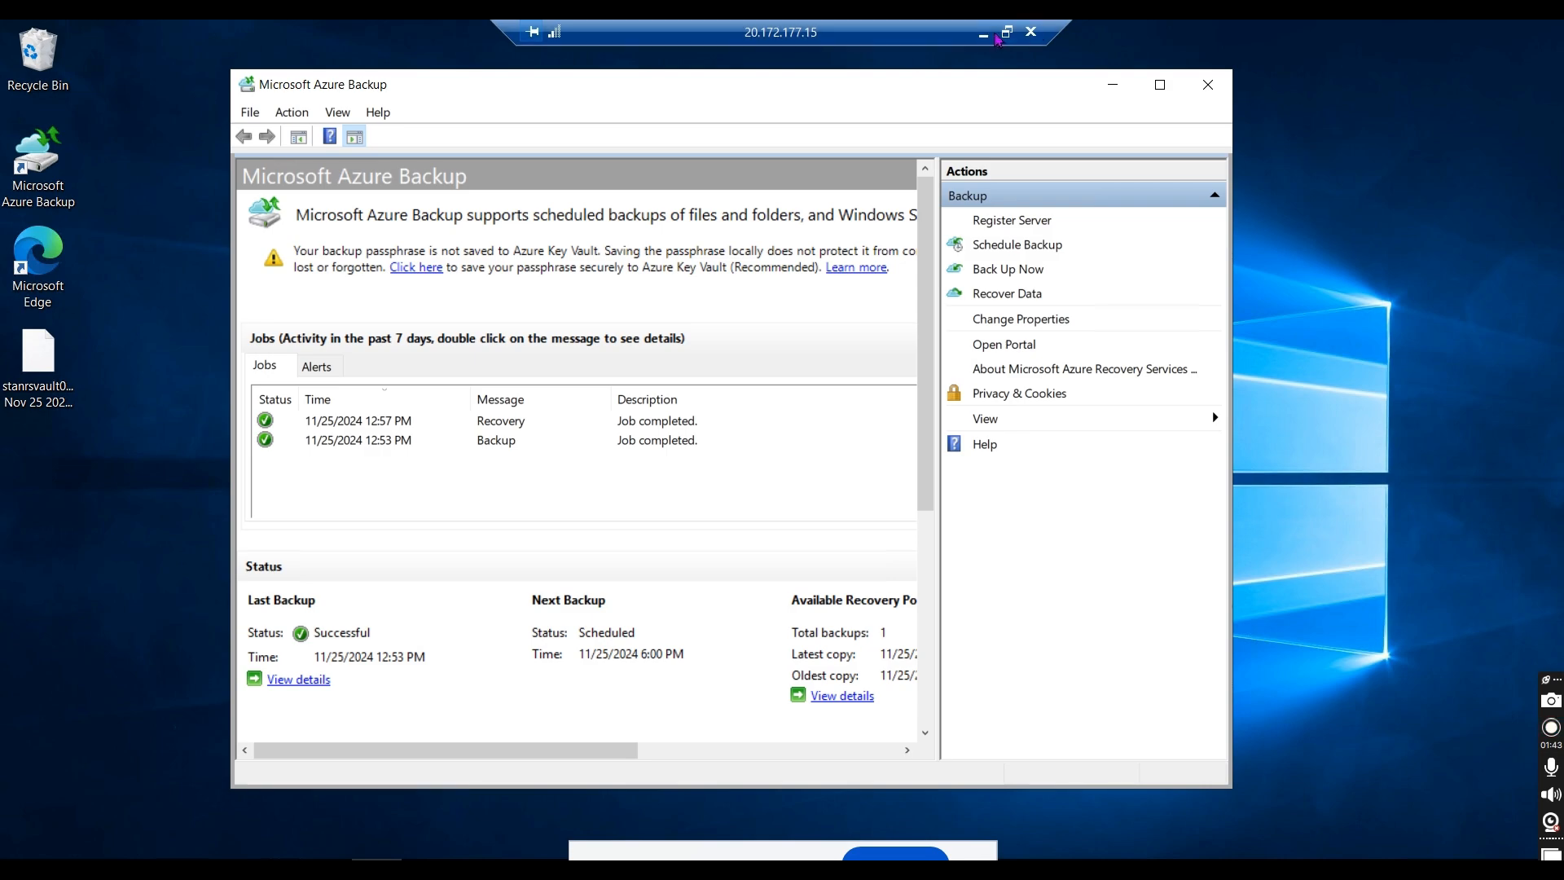
Step: Switch to the Azure portal in the local browser and open stanrsvault01's backup items for Azure Storage (Azure Files)
click(983, 34)
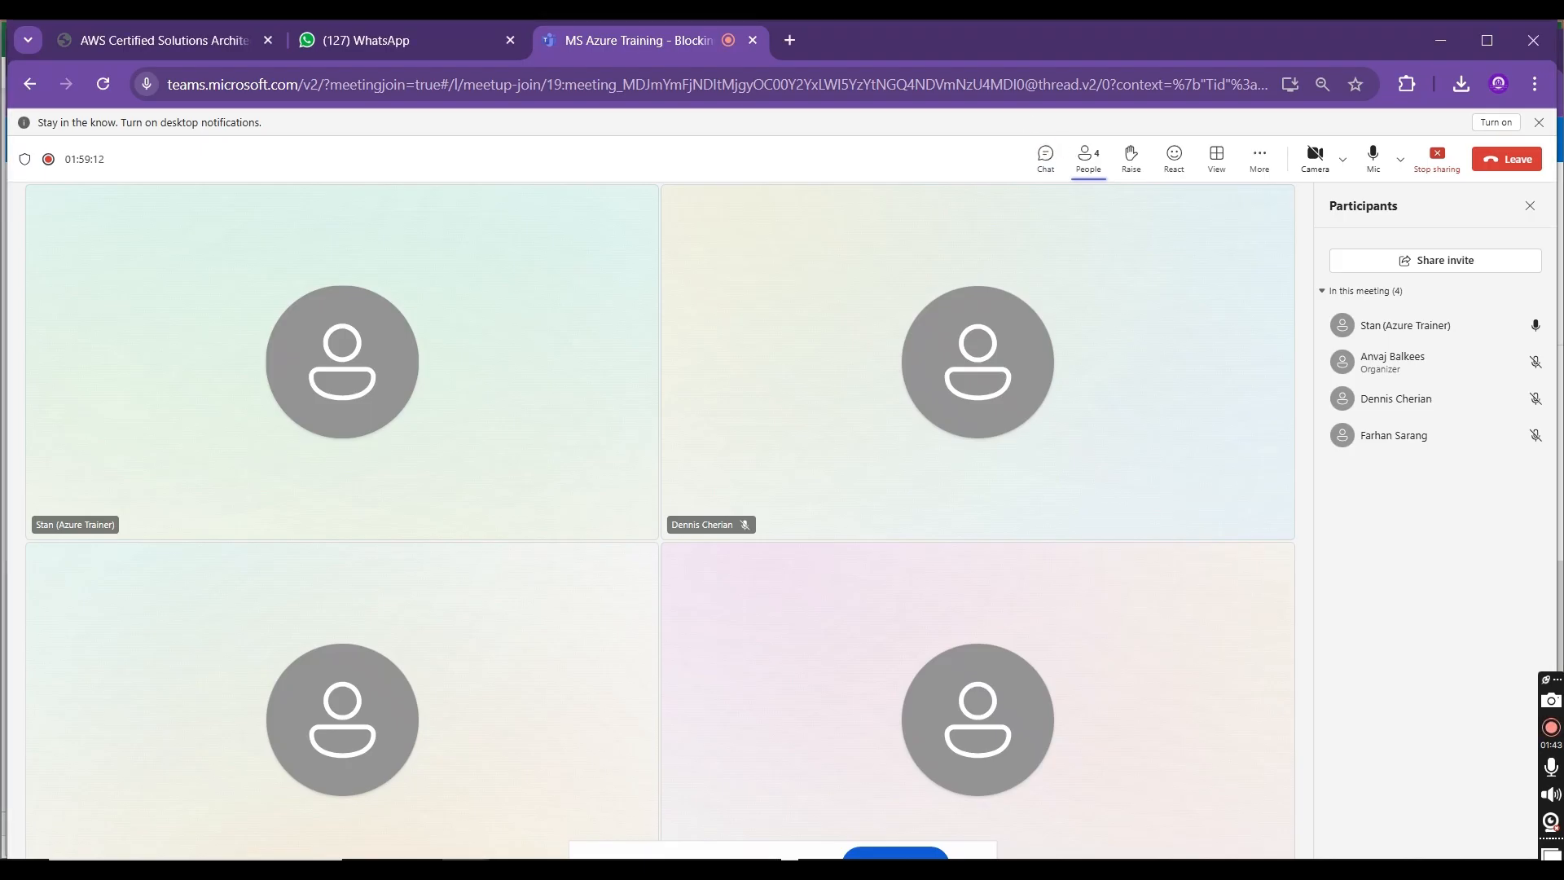
click(1442, 38)
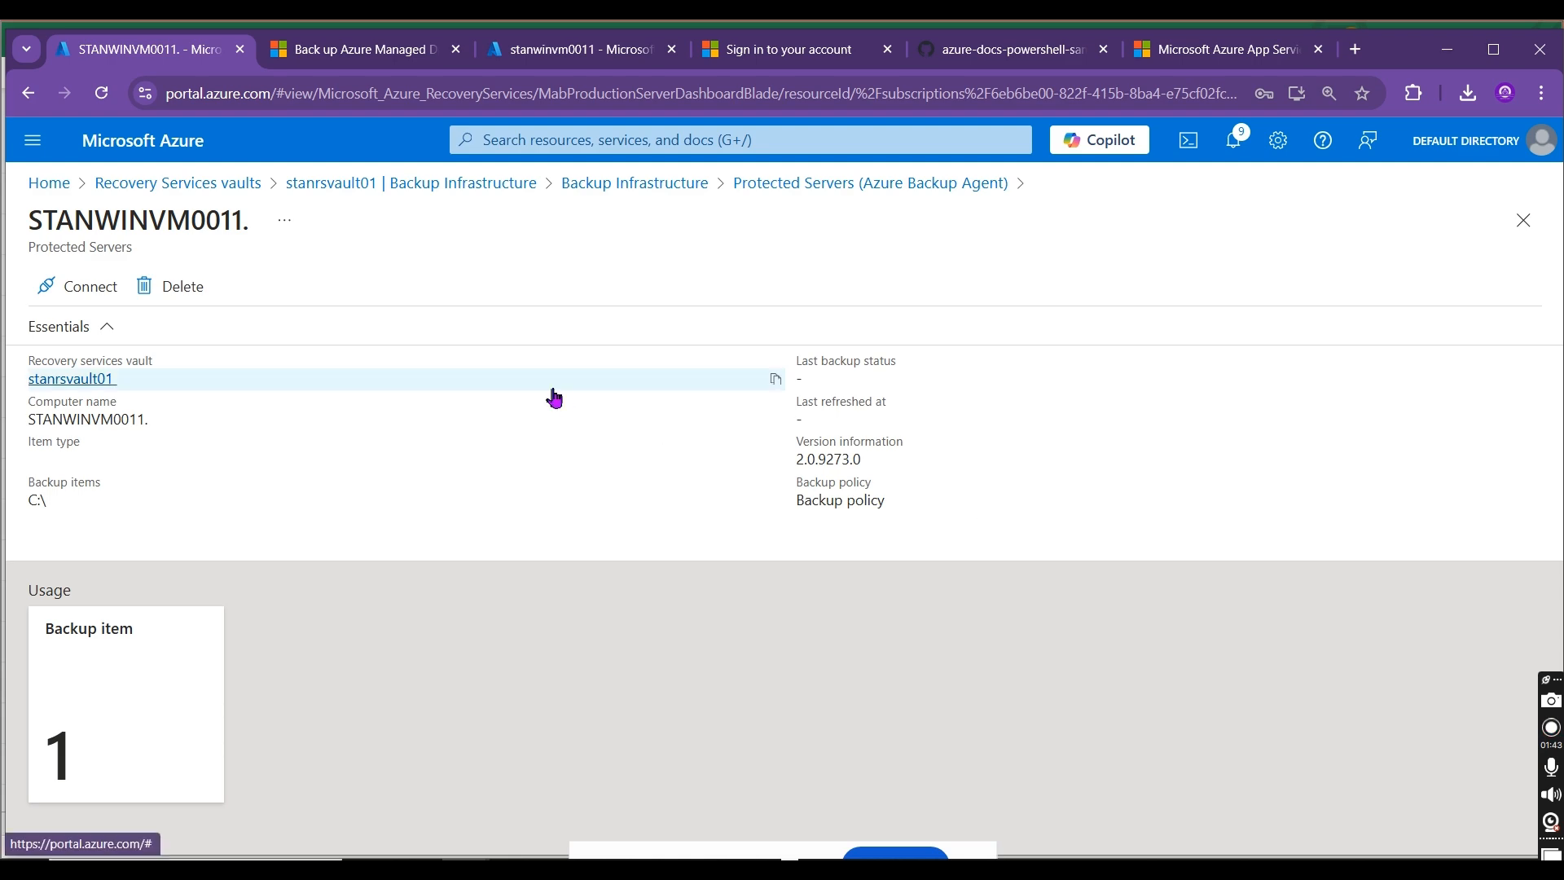
click(769, 183)
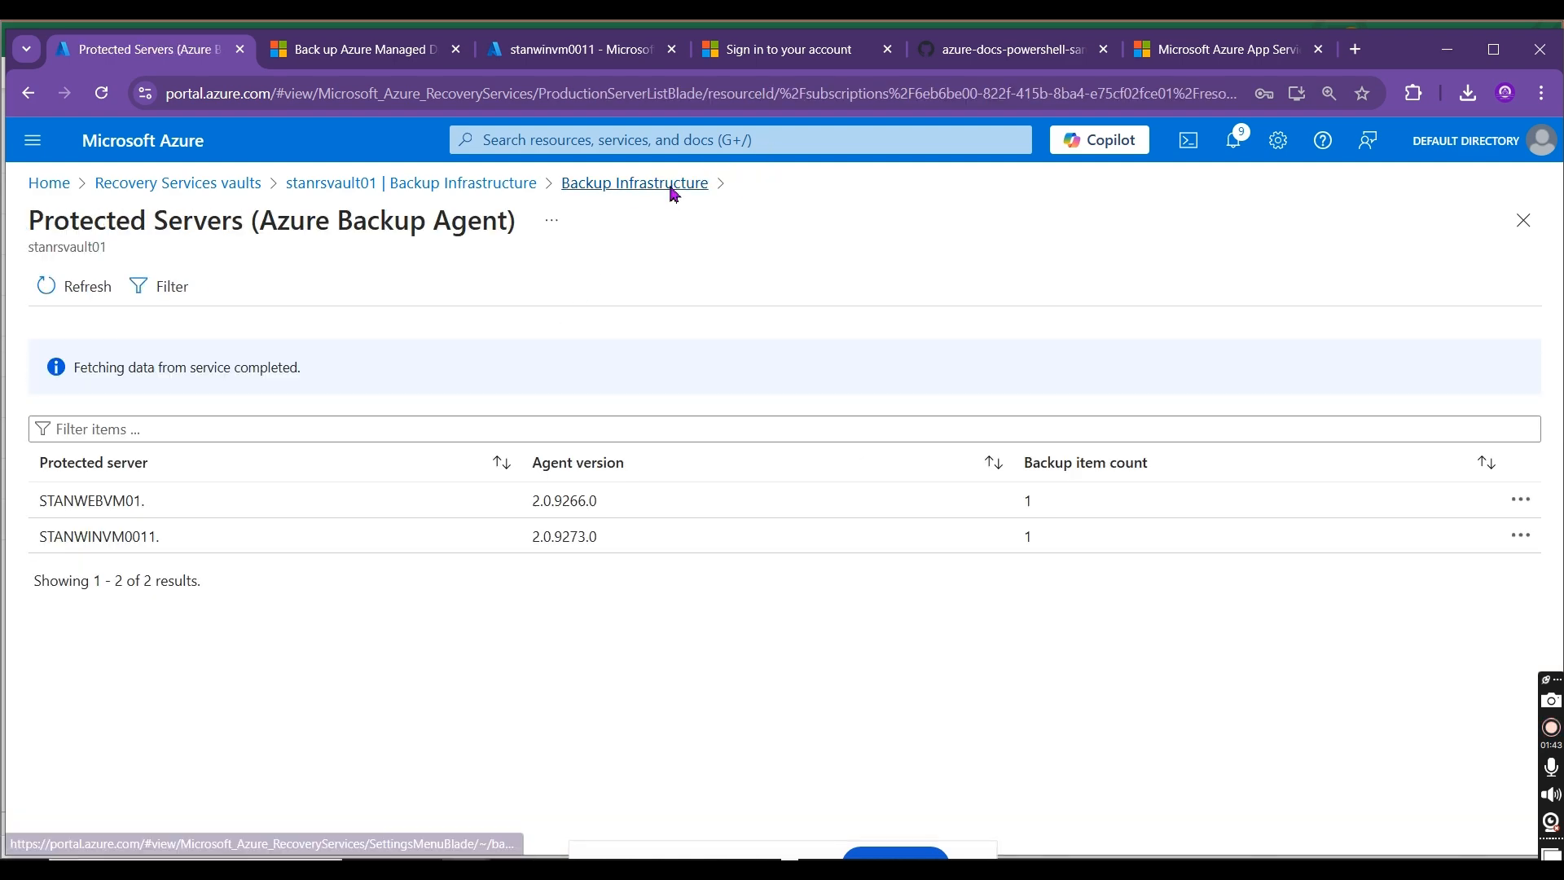
click(673, 186)
click(484, 194)
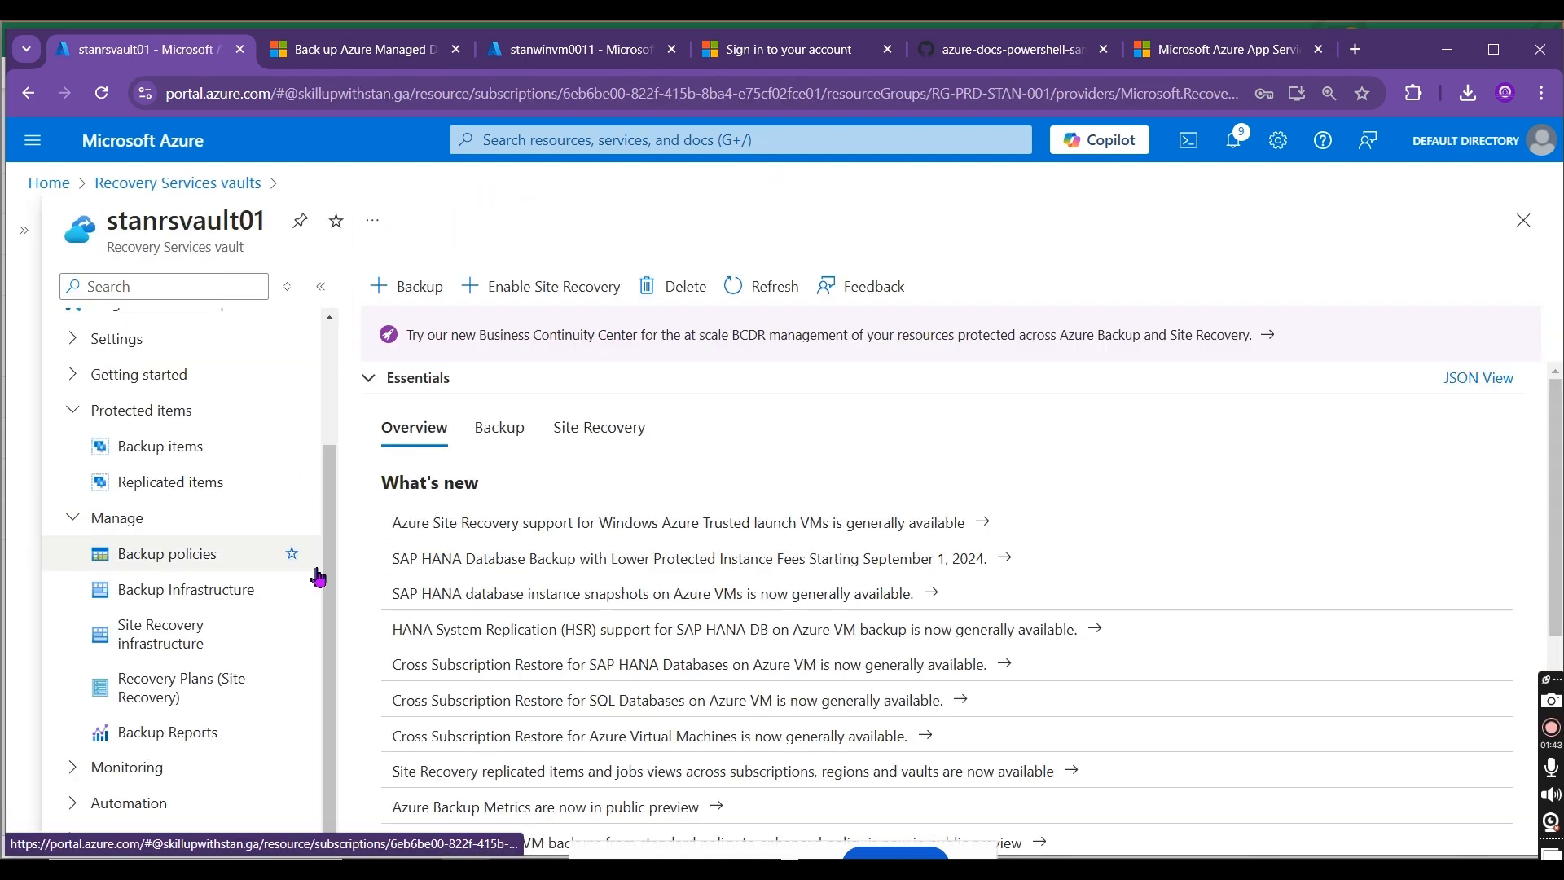
scroll(327, 581, up, 3)
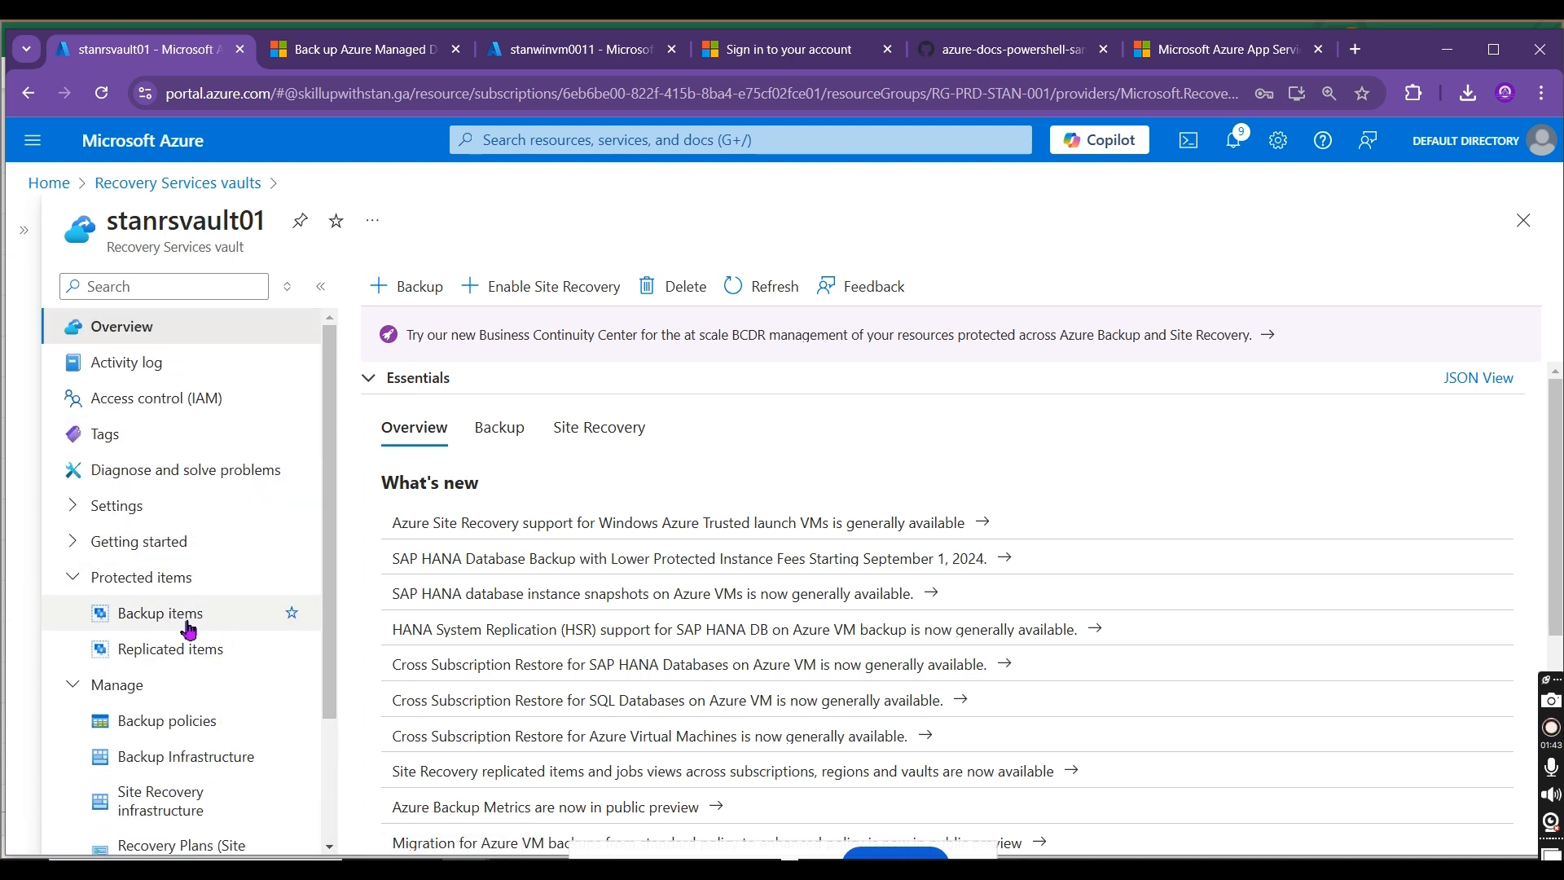
click(161, 613)
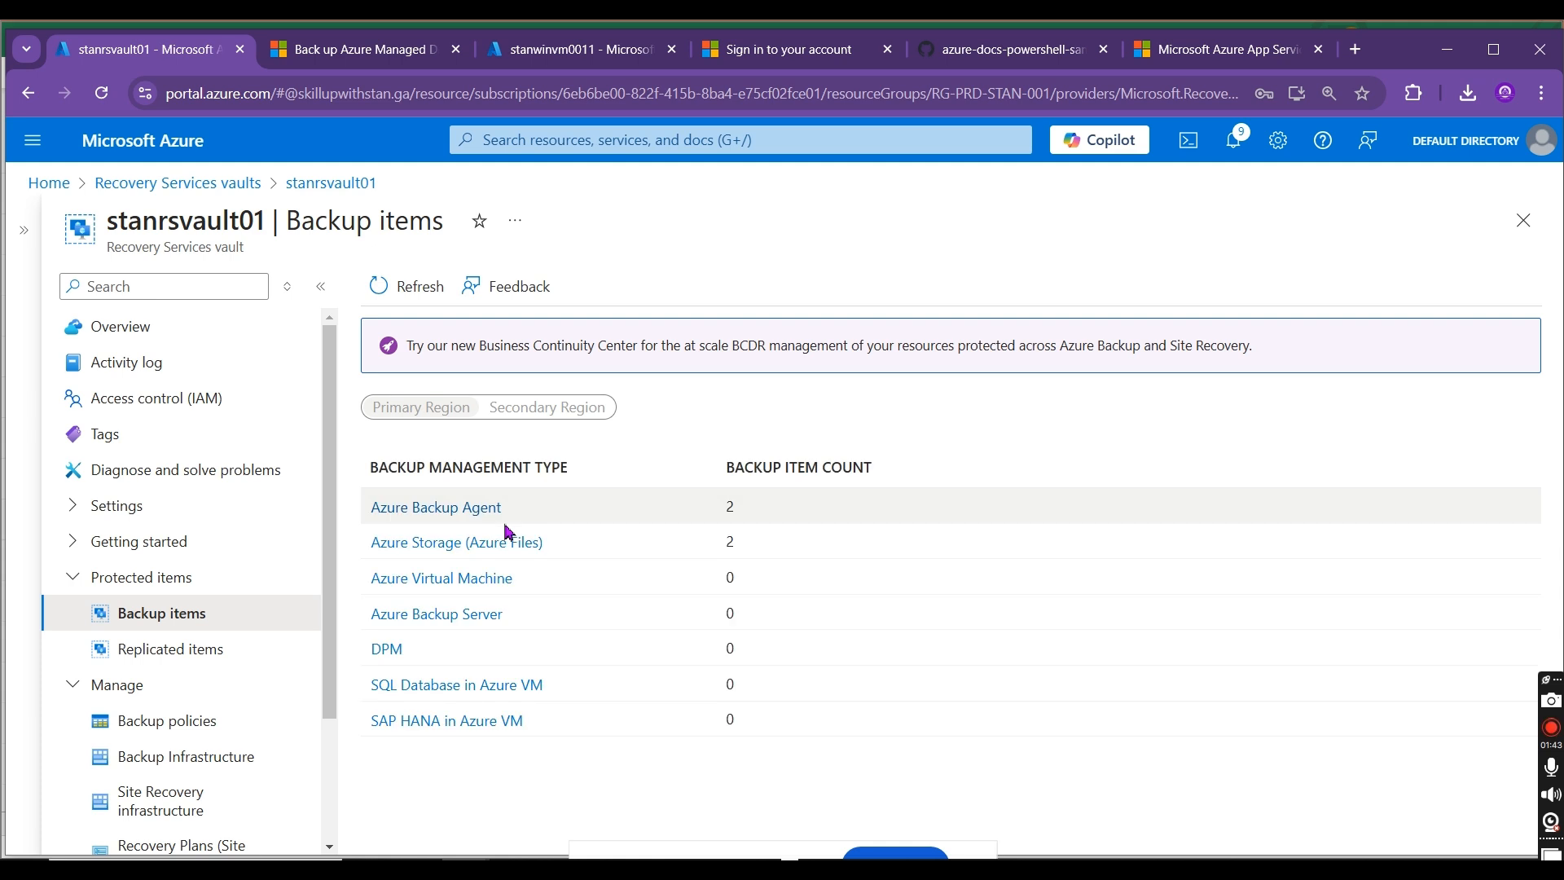
click(478, 542)
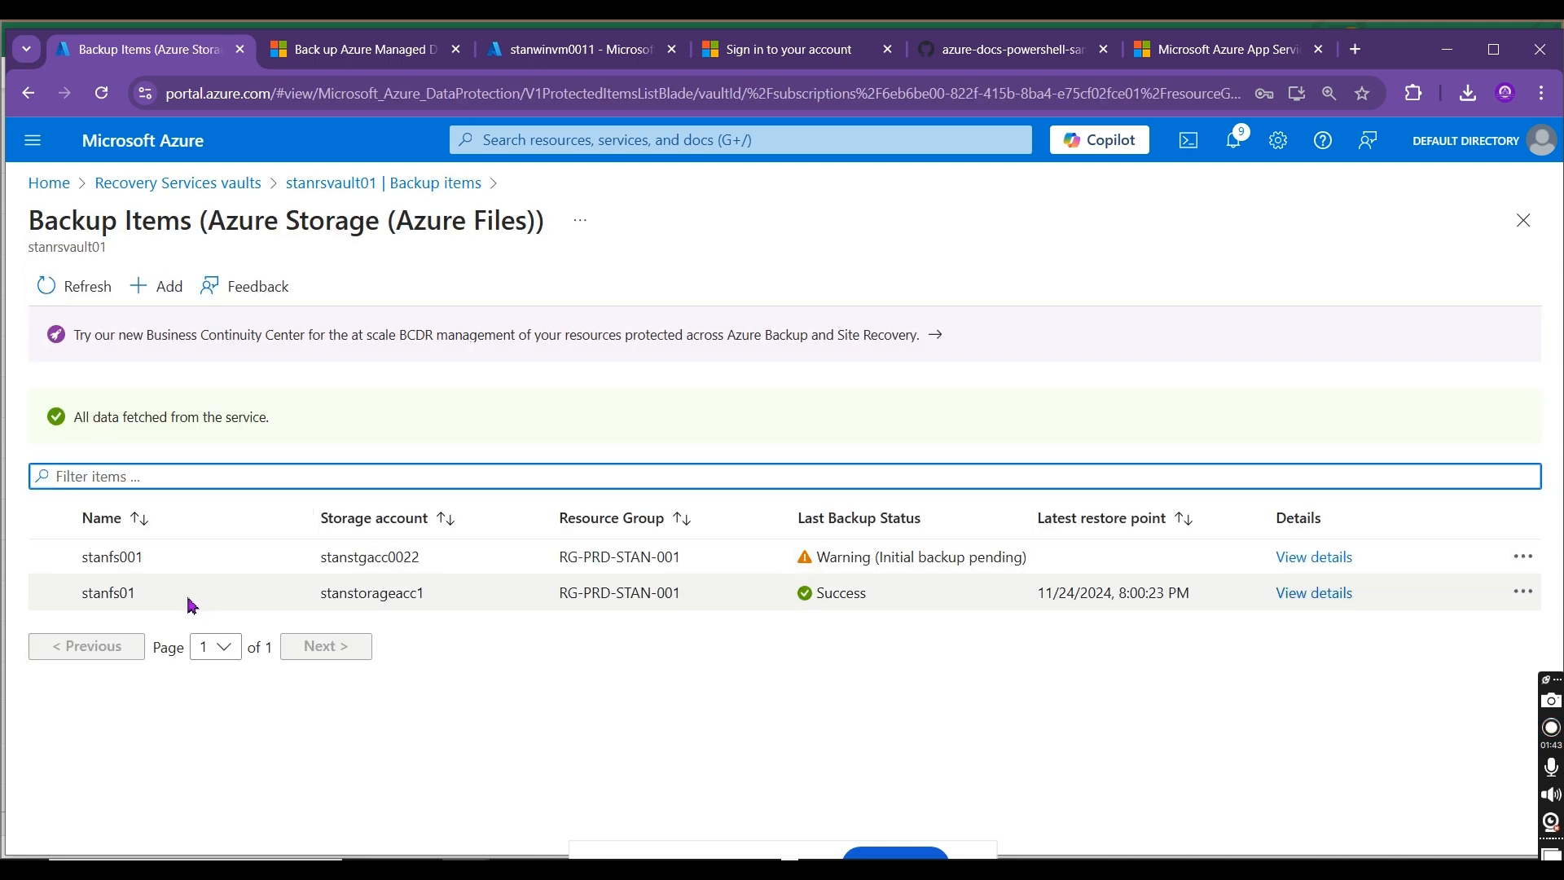
Step: Start an on-demand backup of file share stanfs001 in storage account stanstgacc0022, retained till 11/28/2024
drag(424, 560, 282, 548)
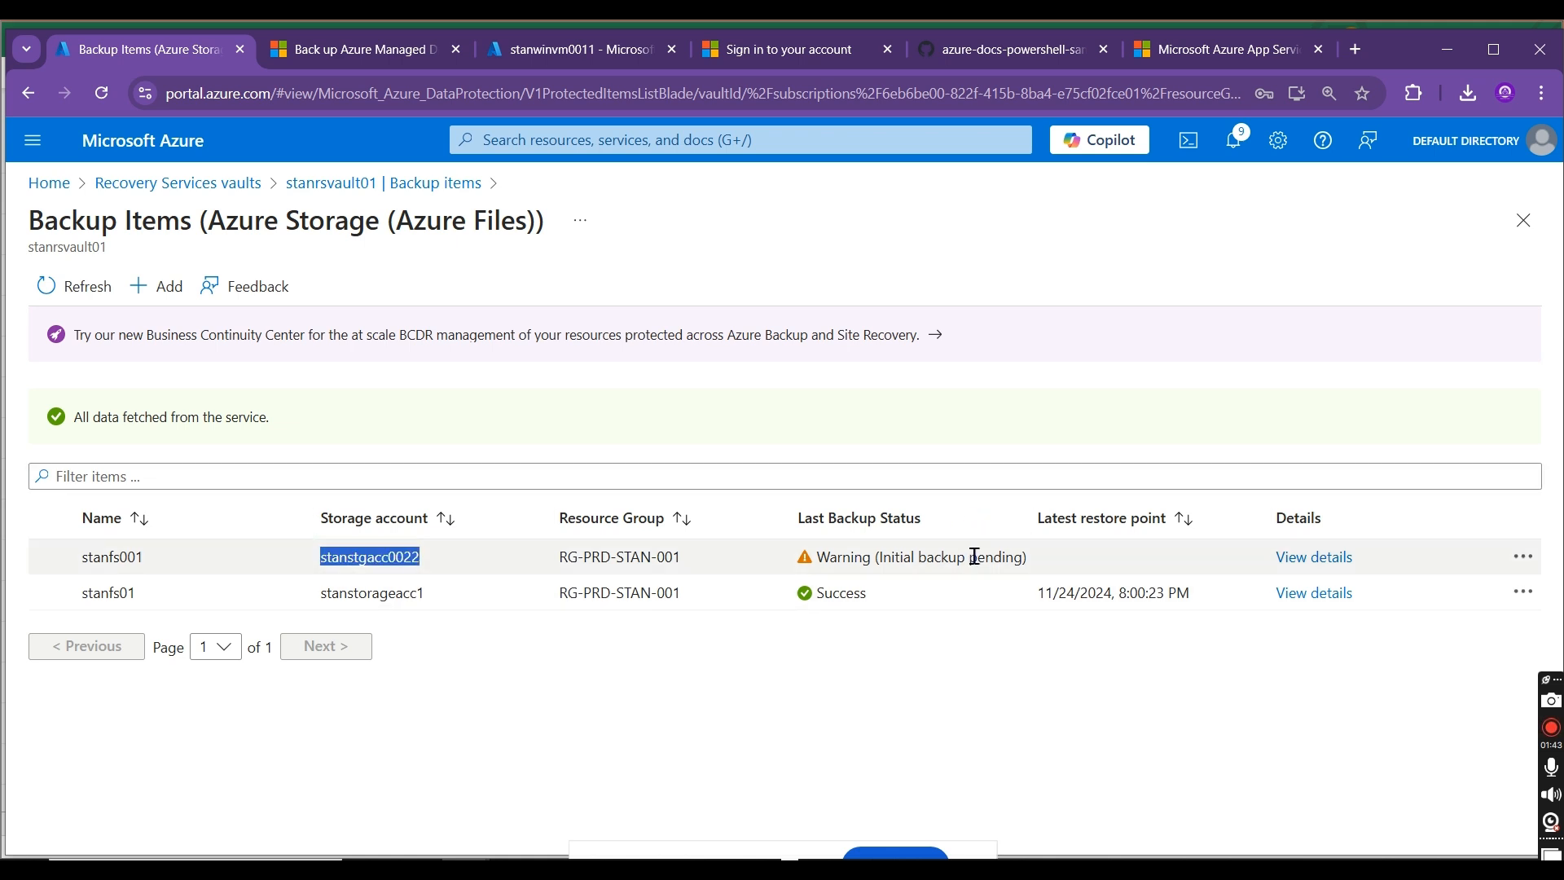
click(1536, 559)
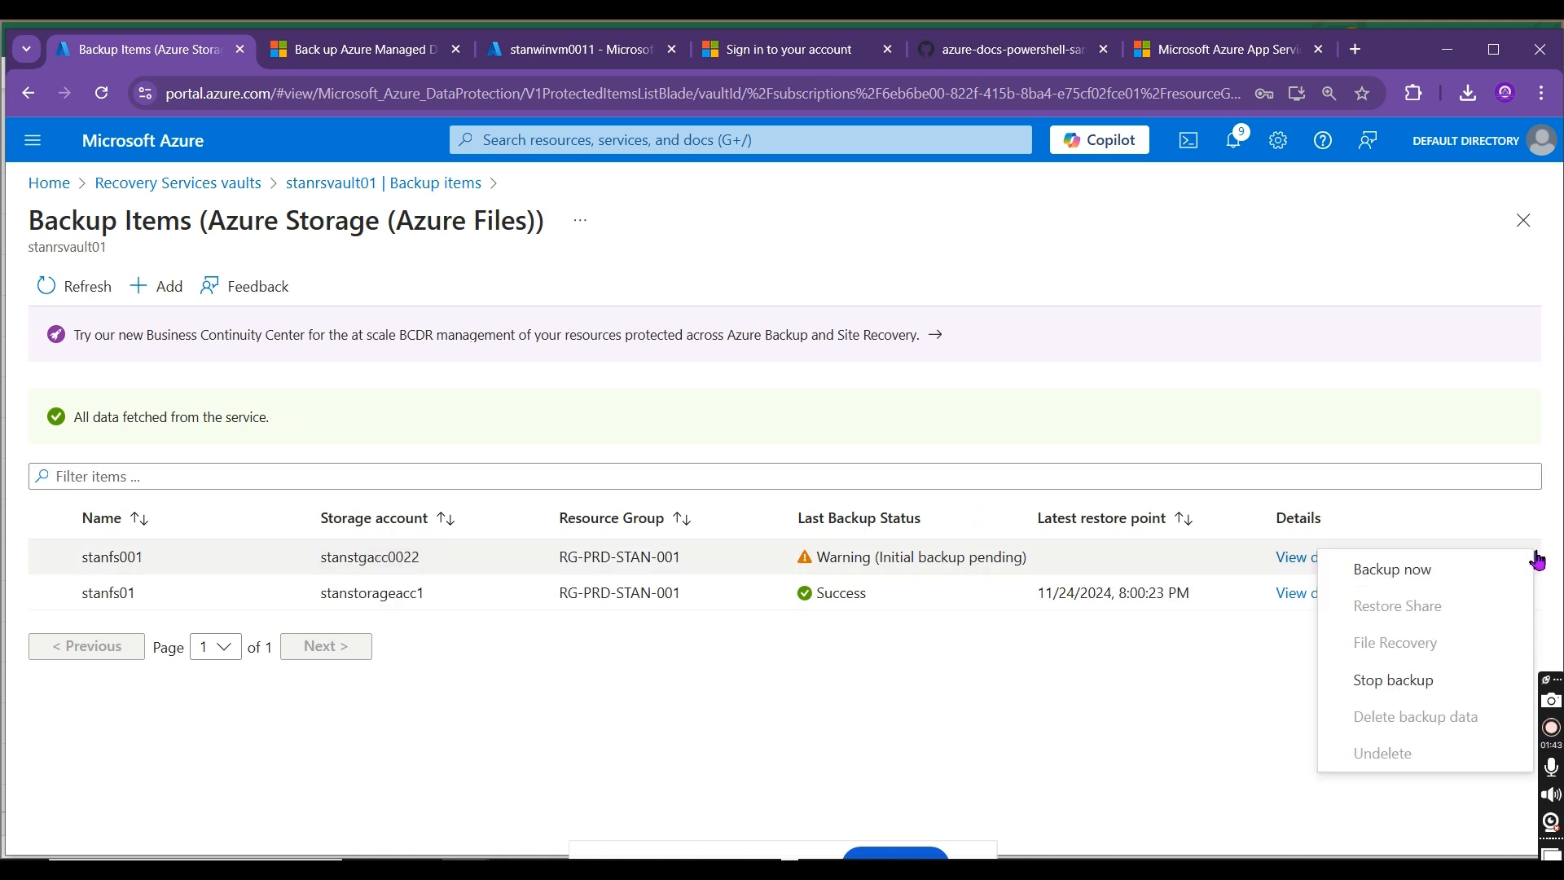
click(1453, 575)
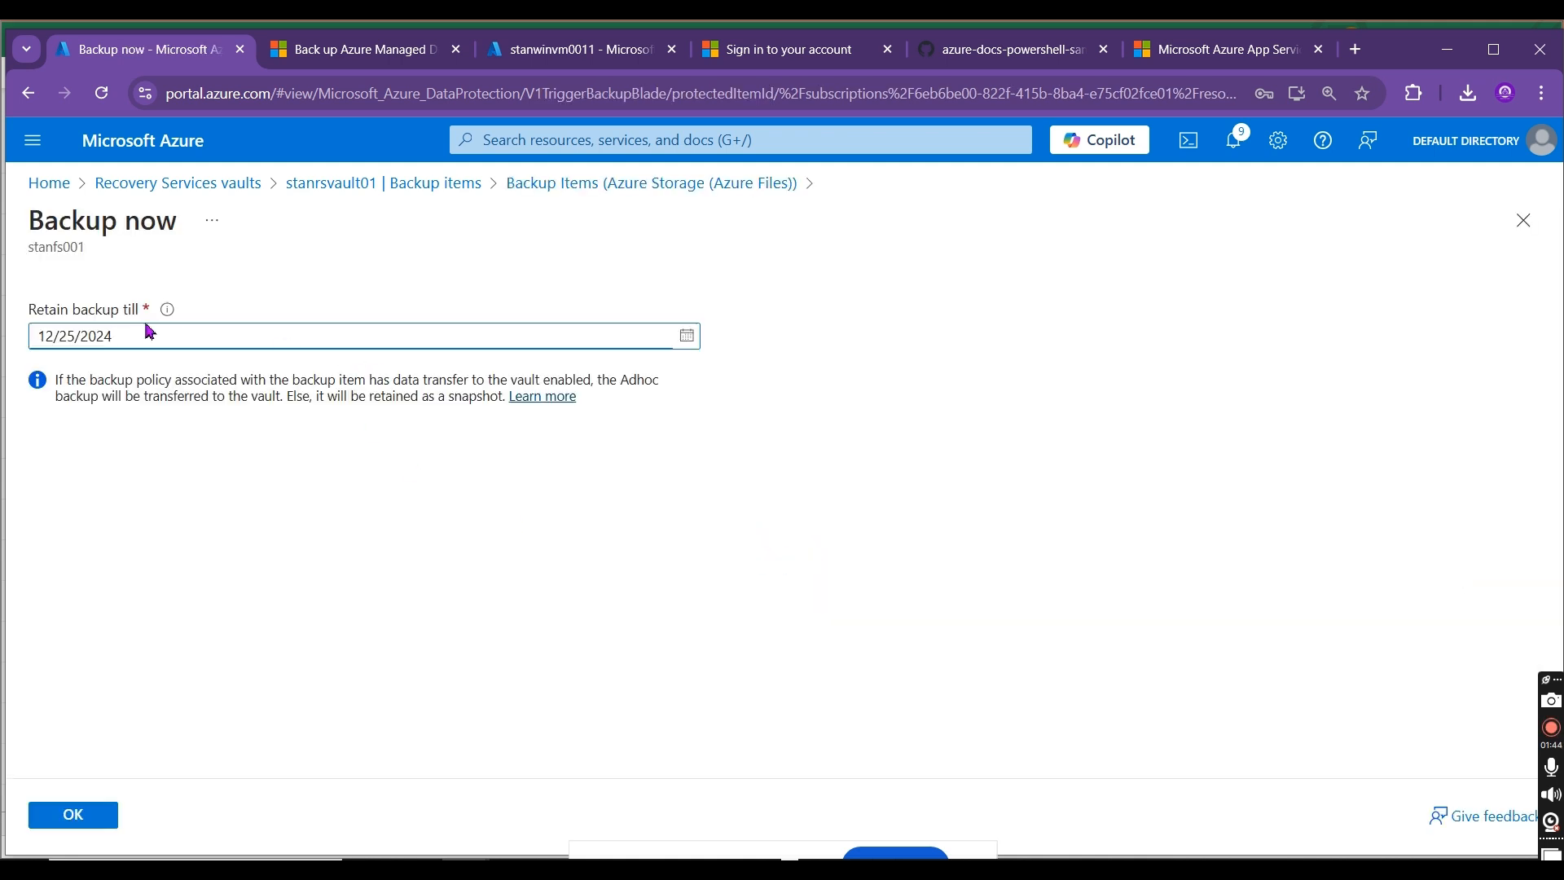
click(688, 336)
click(638, 352)
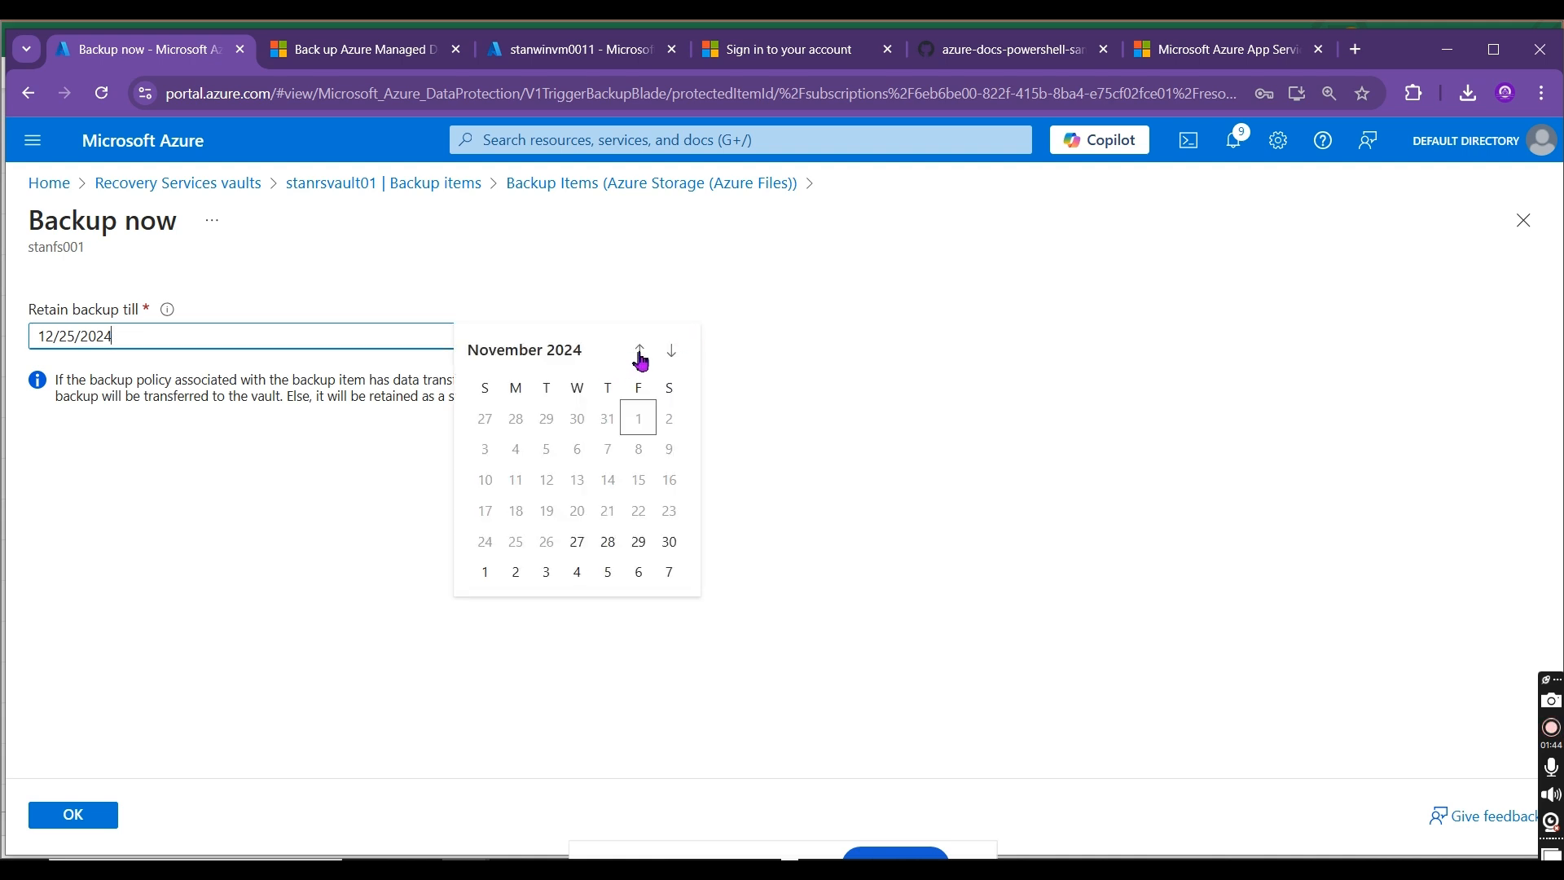
click(606, 545)
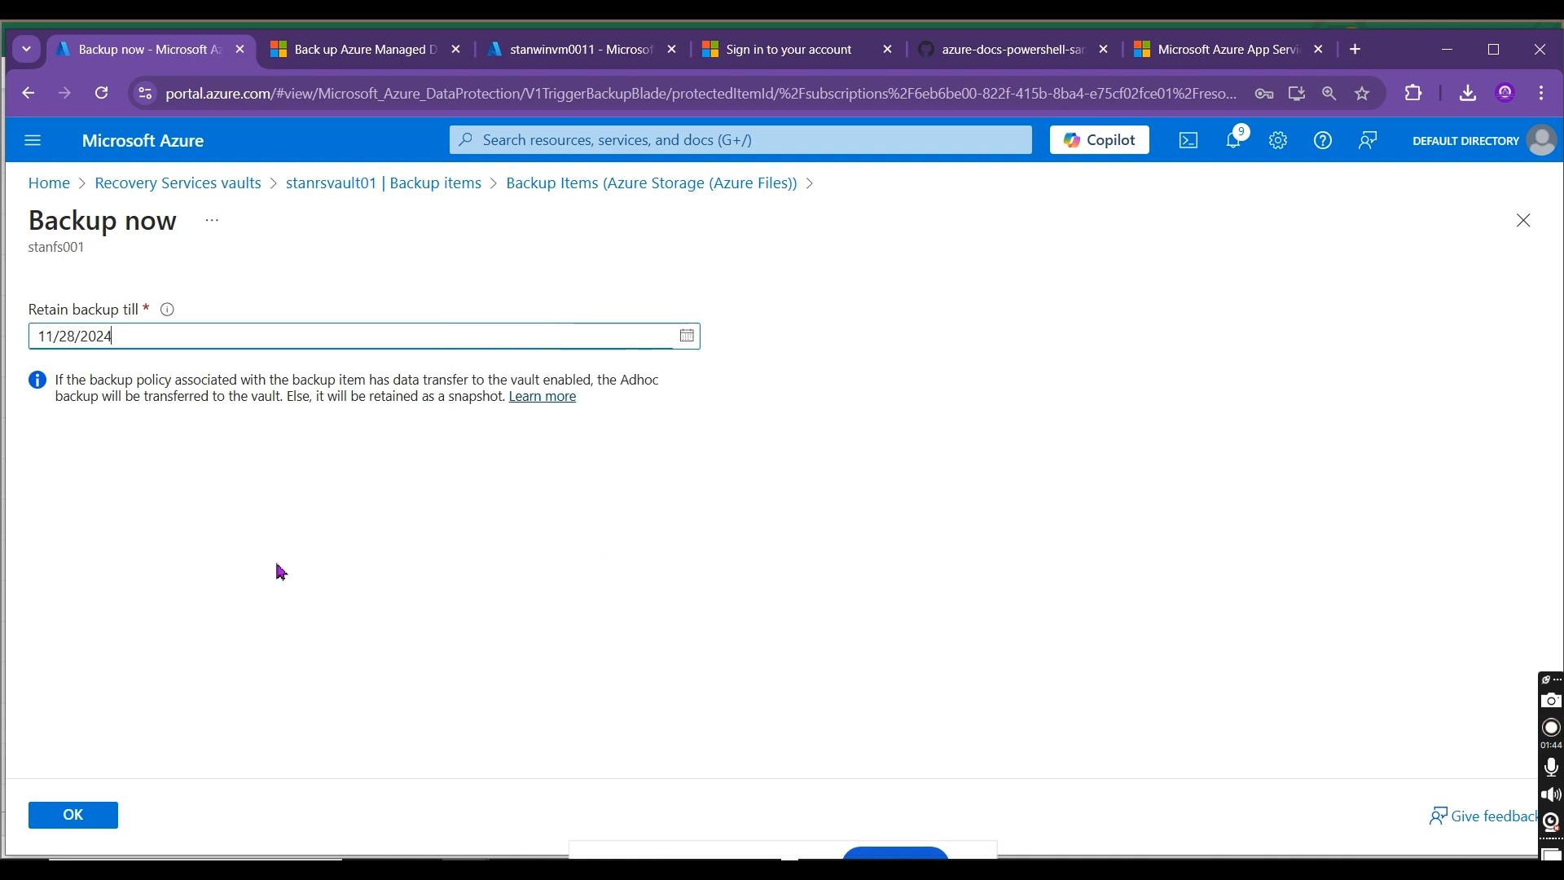
click(74, 814)
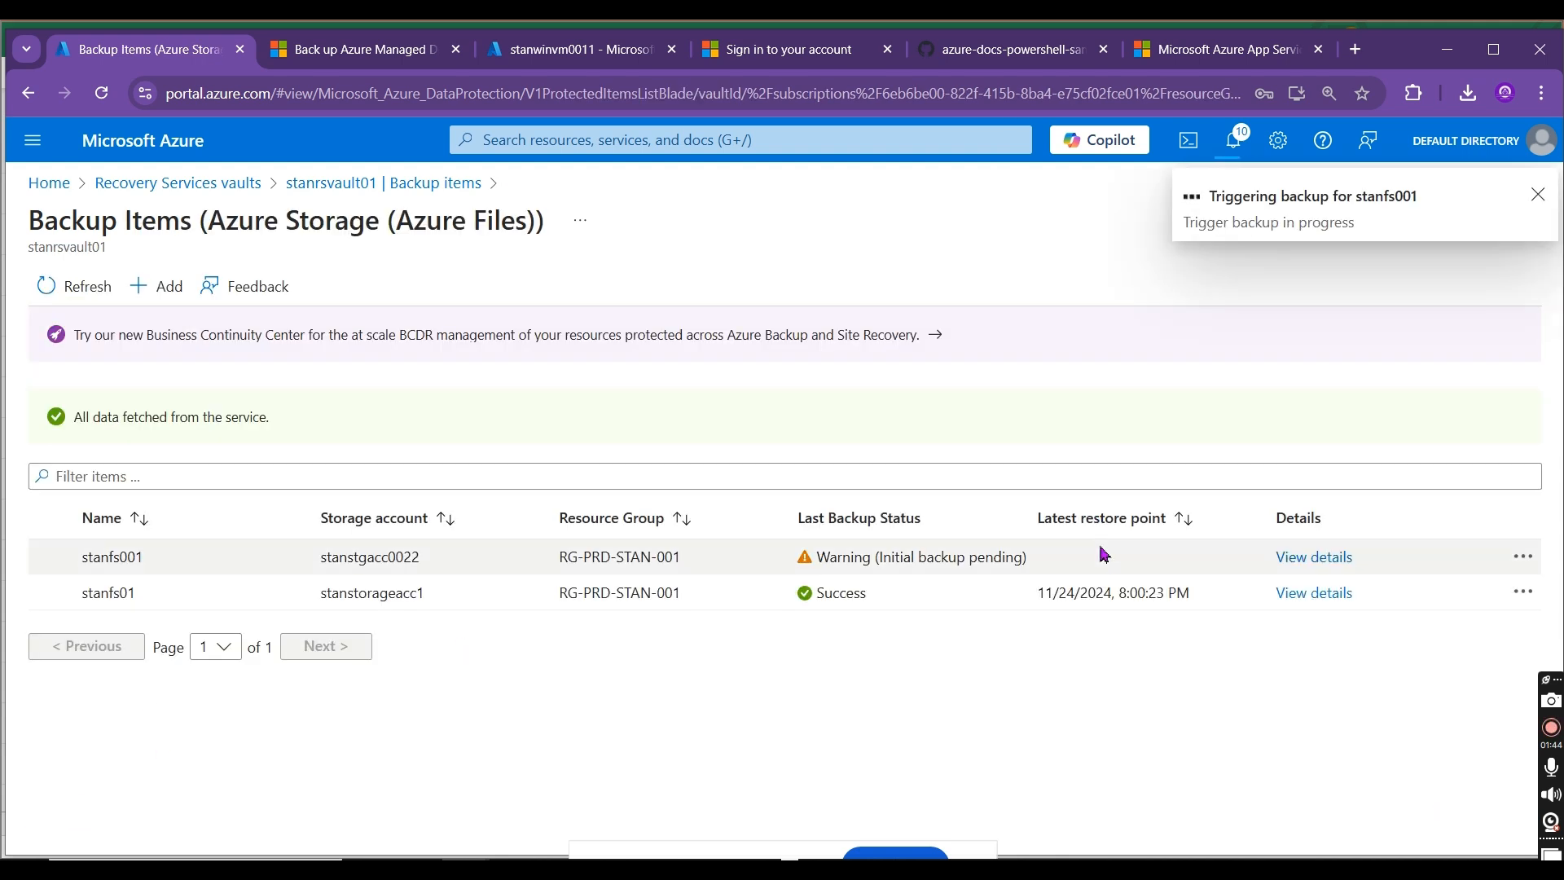
drag(154, 563, 86, 556)
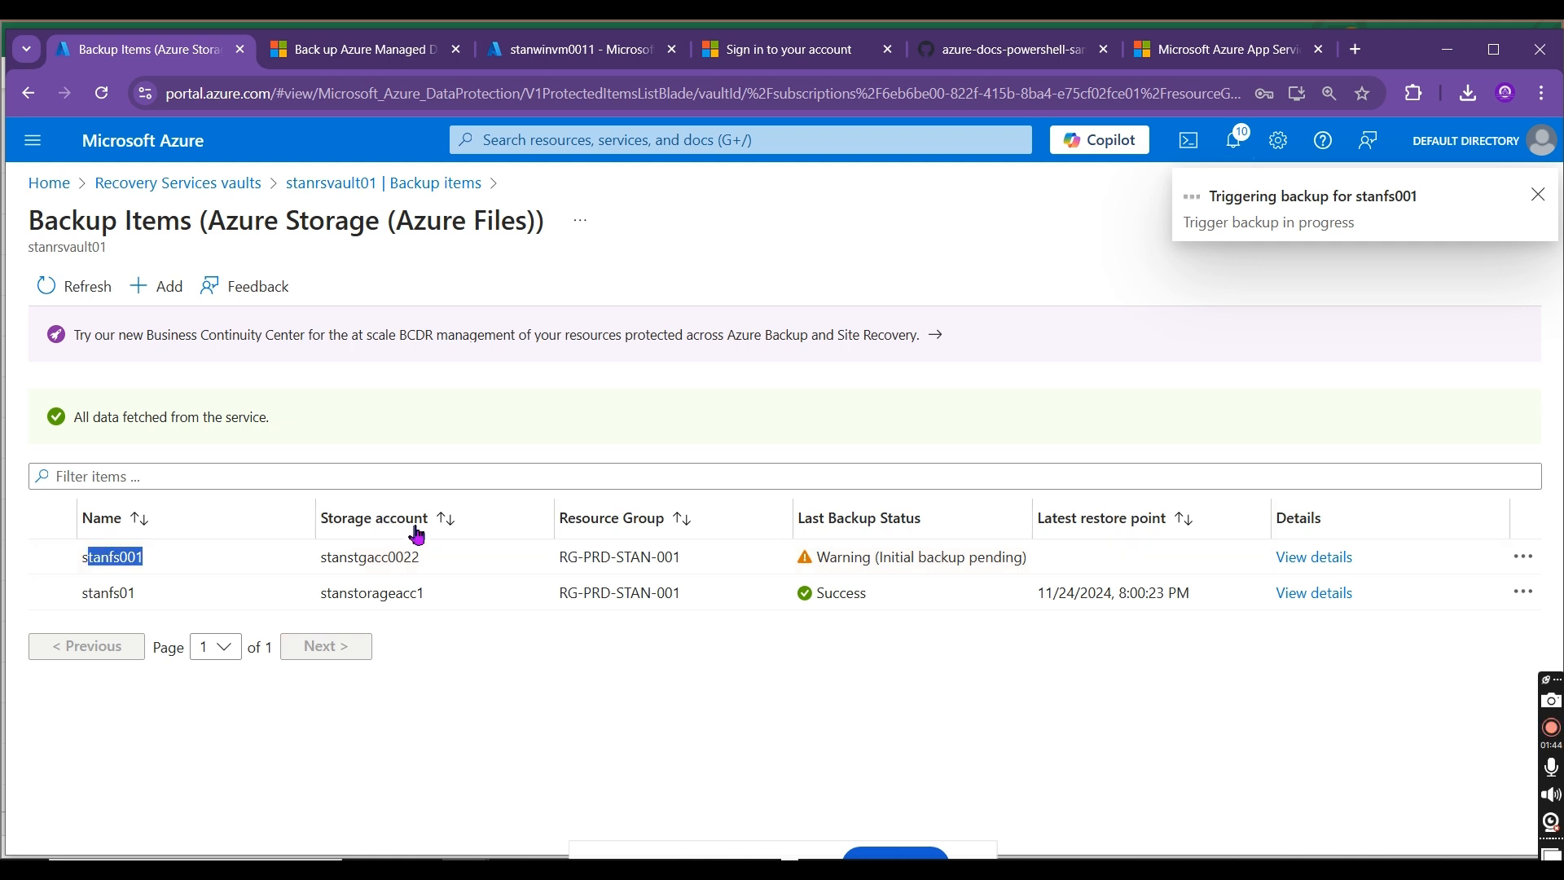
drag(421, 557, 331, 557)
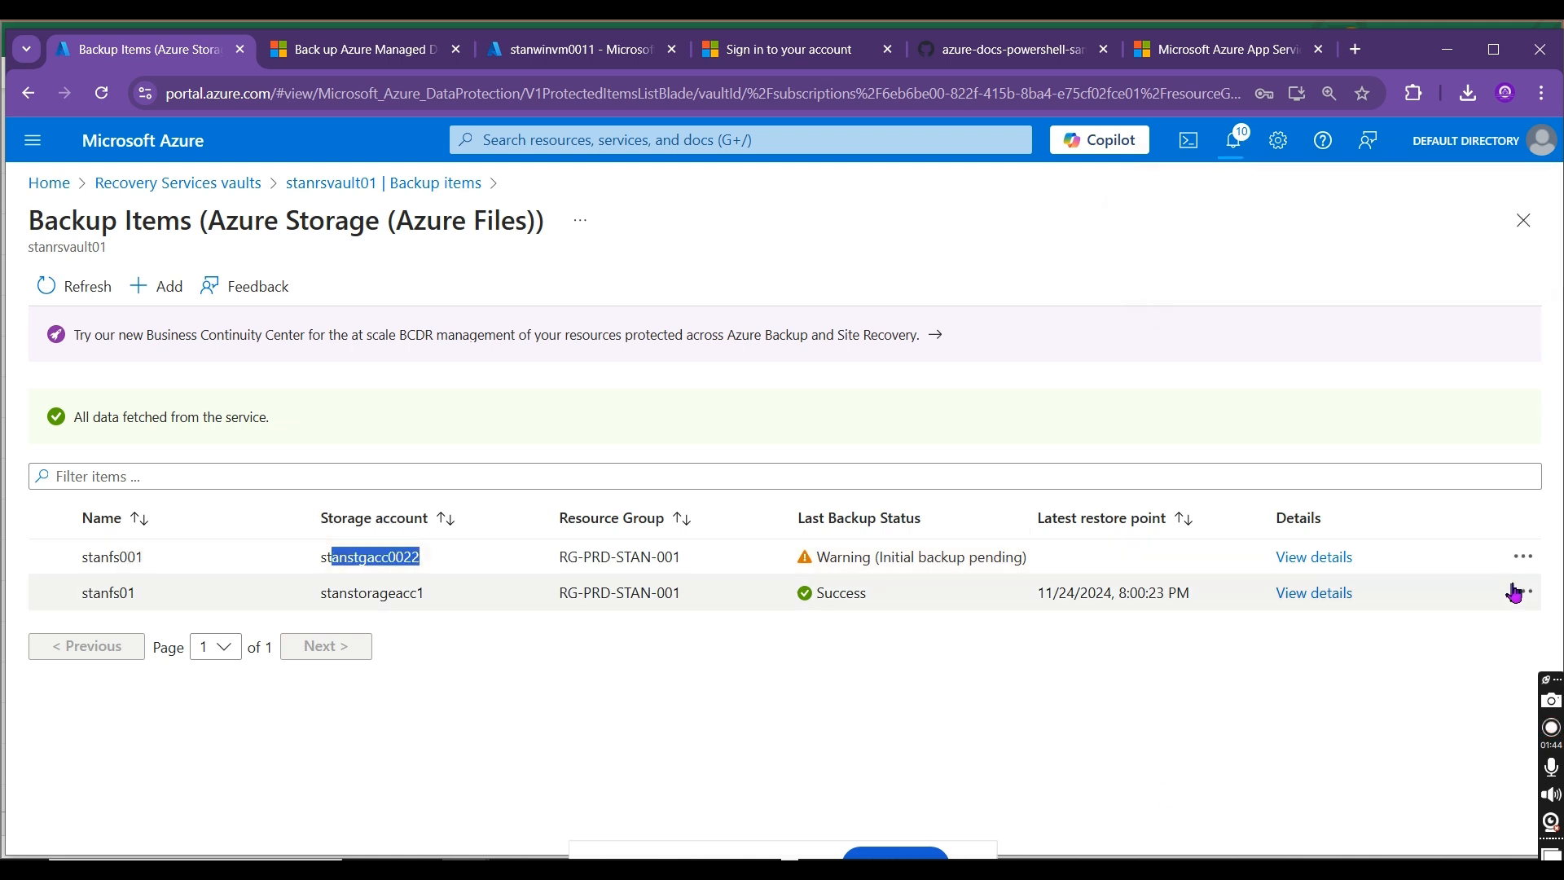
Step: Check the backup options for file share stanfs001, and open the Backup Jobs list of vault stanrsvault01
click(1523, 559)
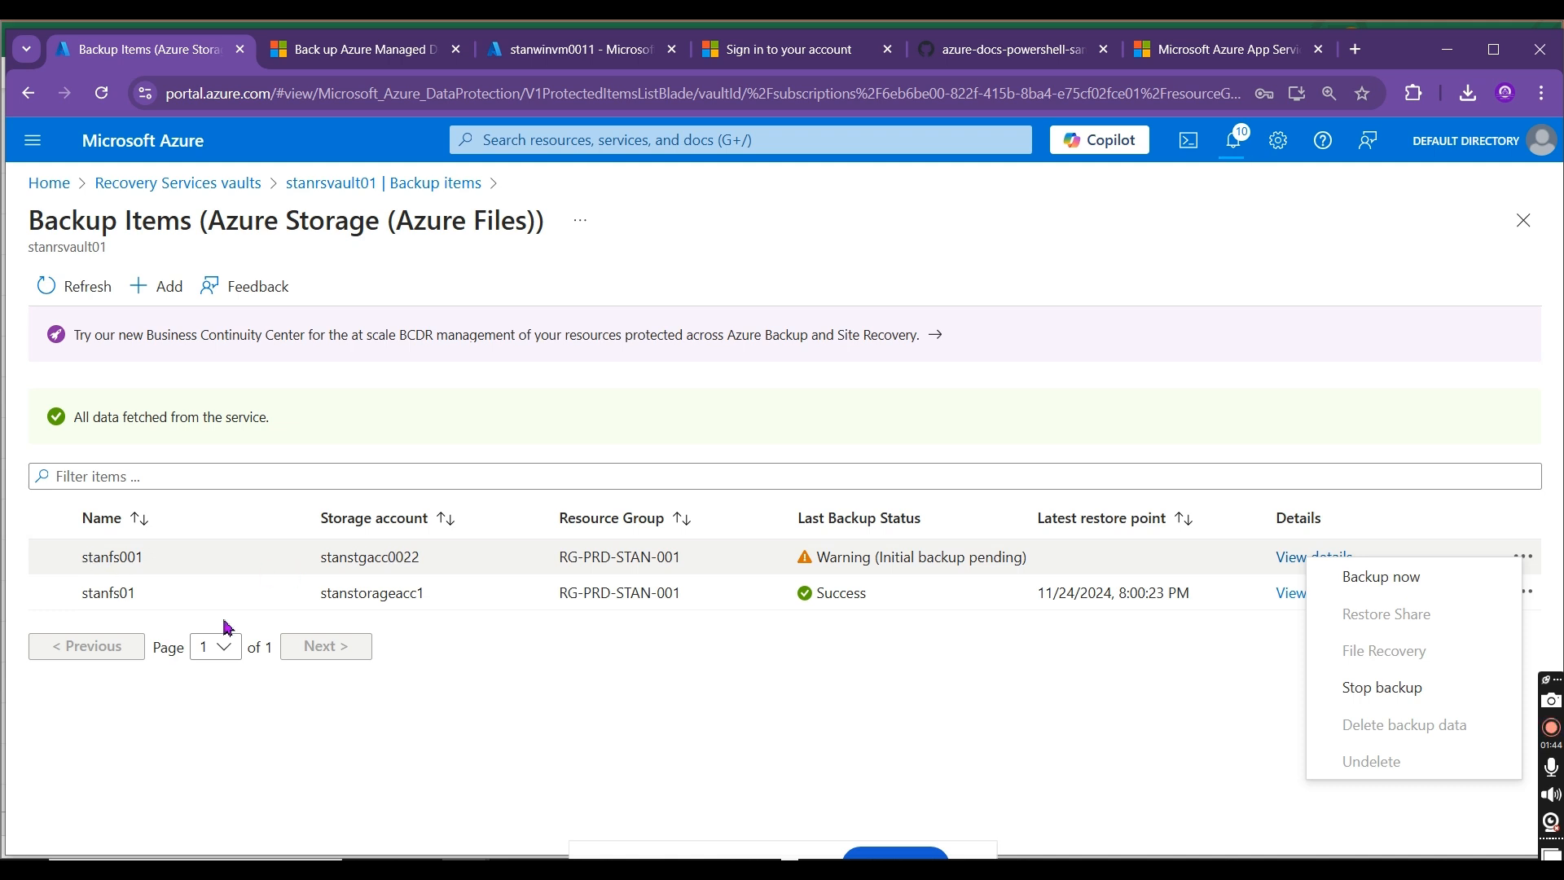
click(610, 719)
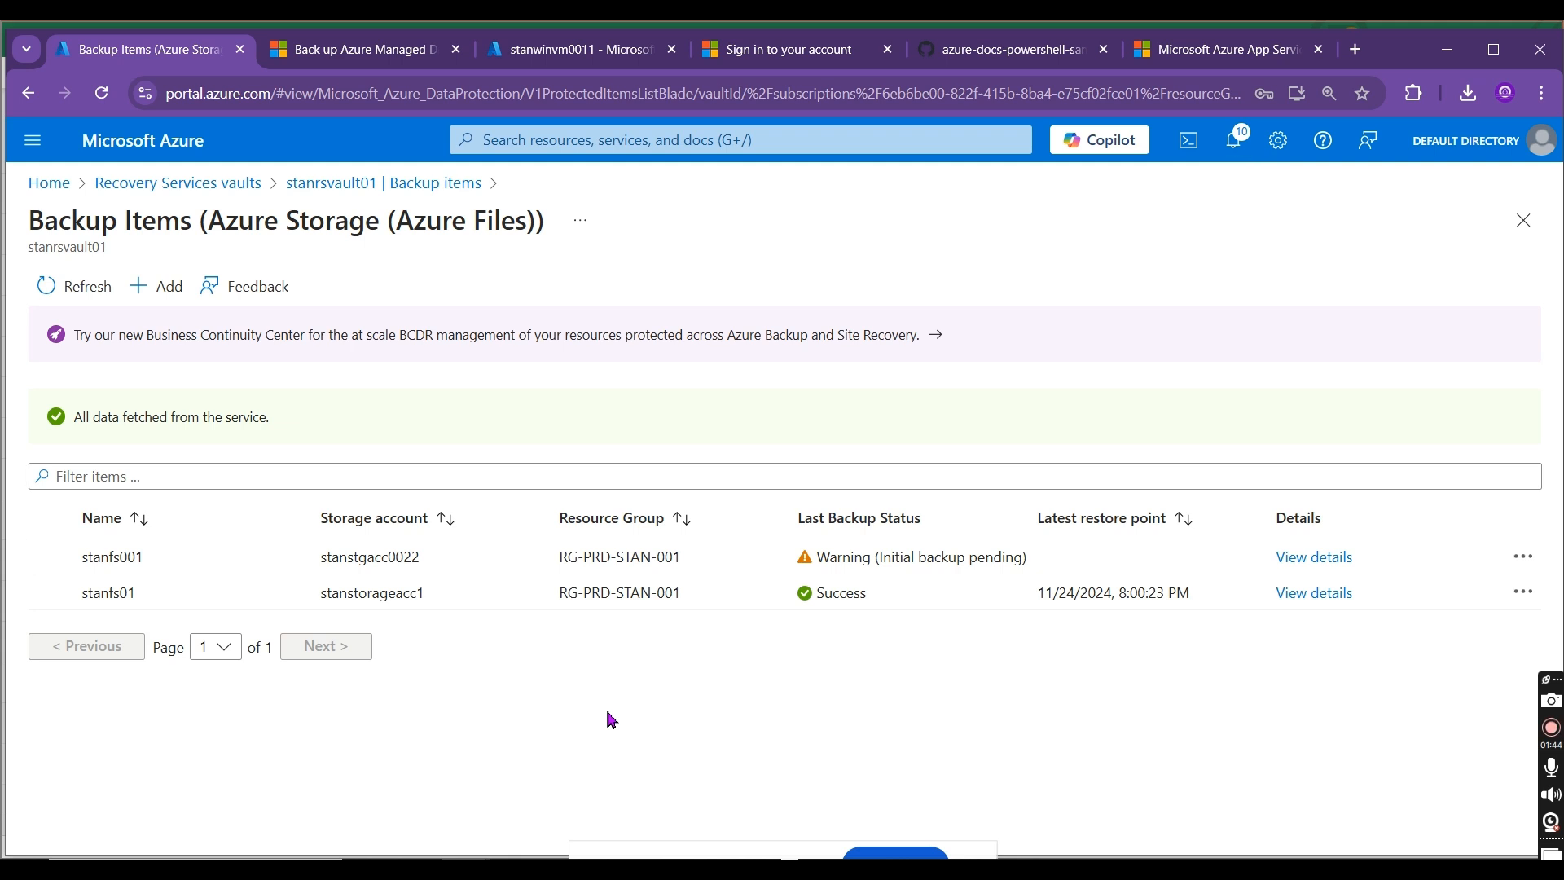
click(356, 184)
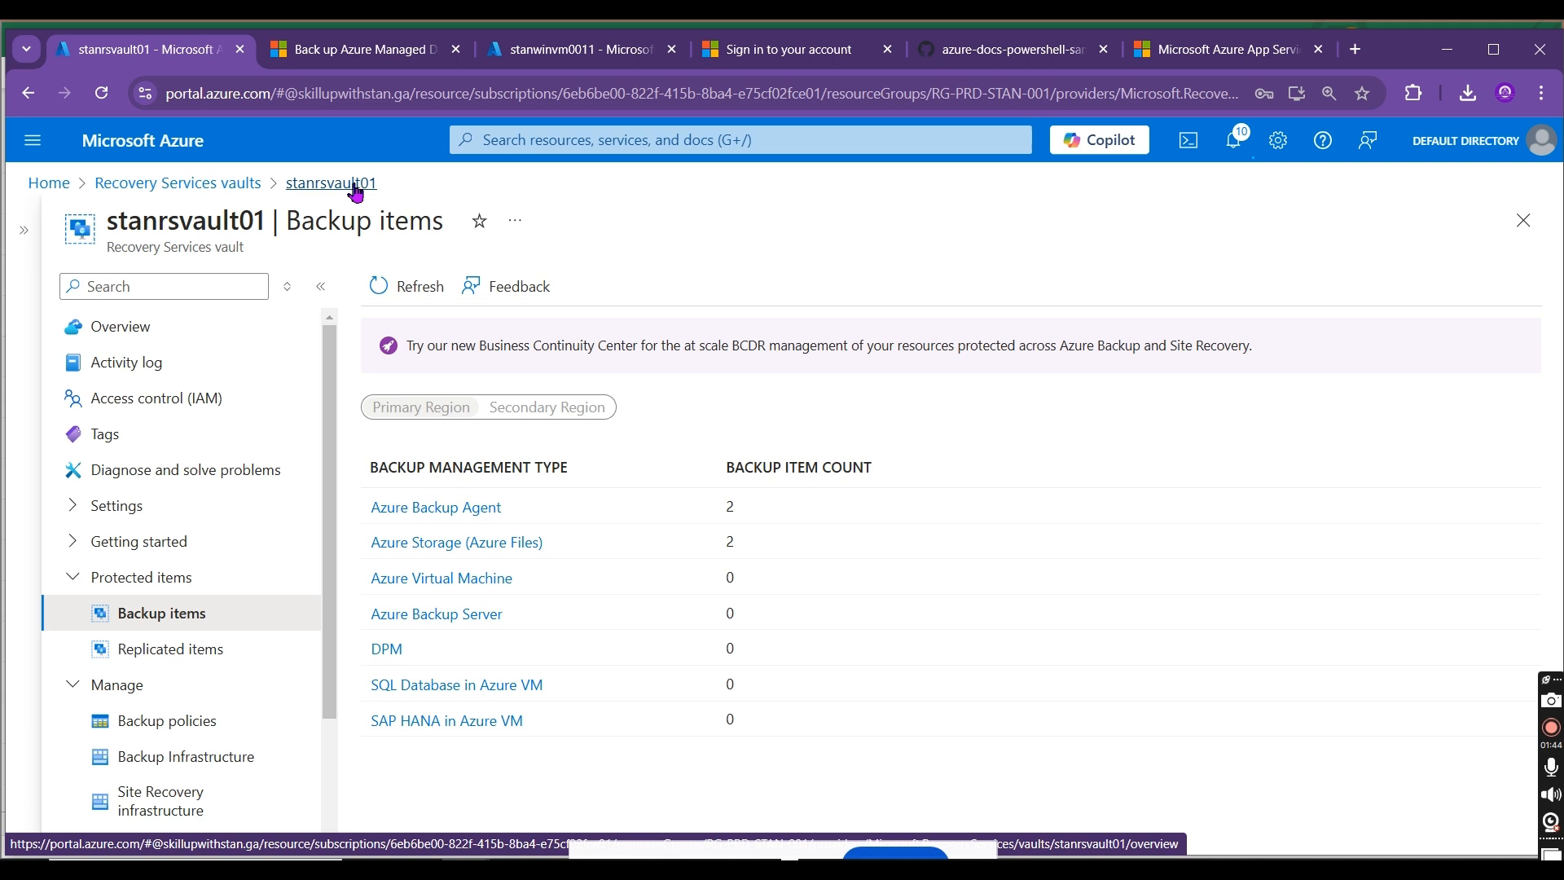
scroll(317, 542, down, 1)
scroll(317, 541, down, 2)
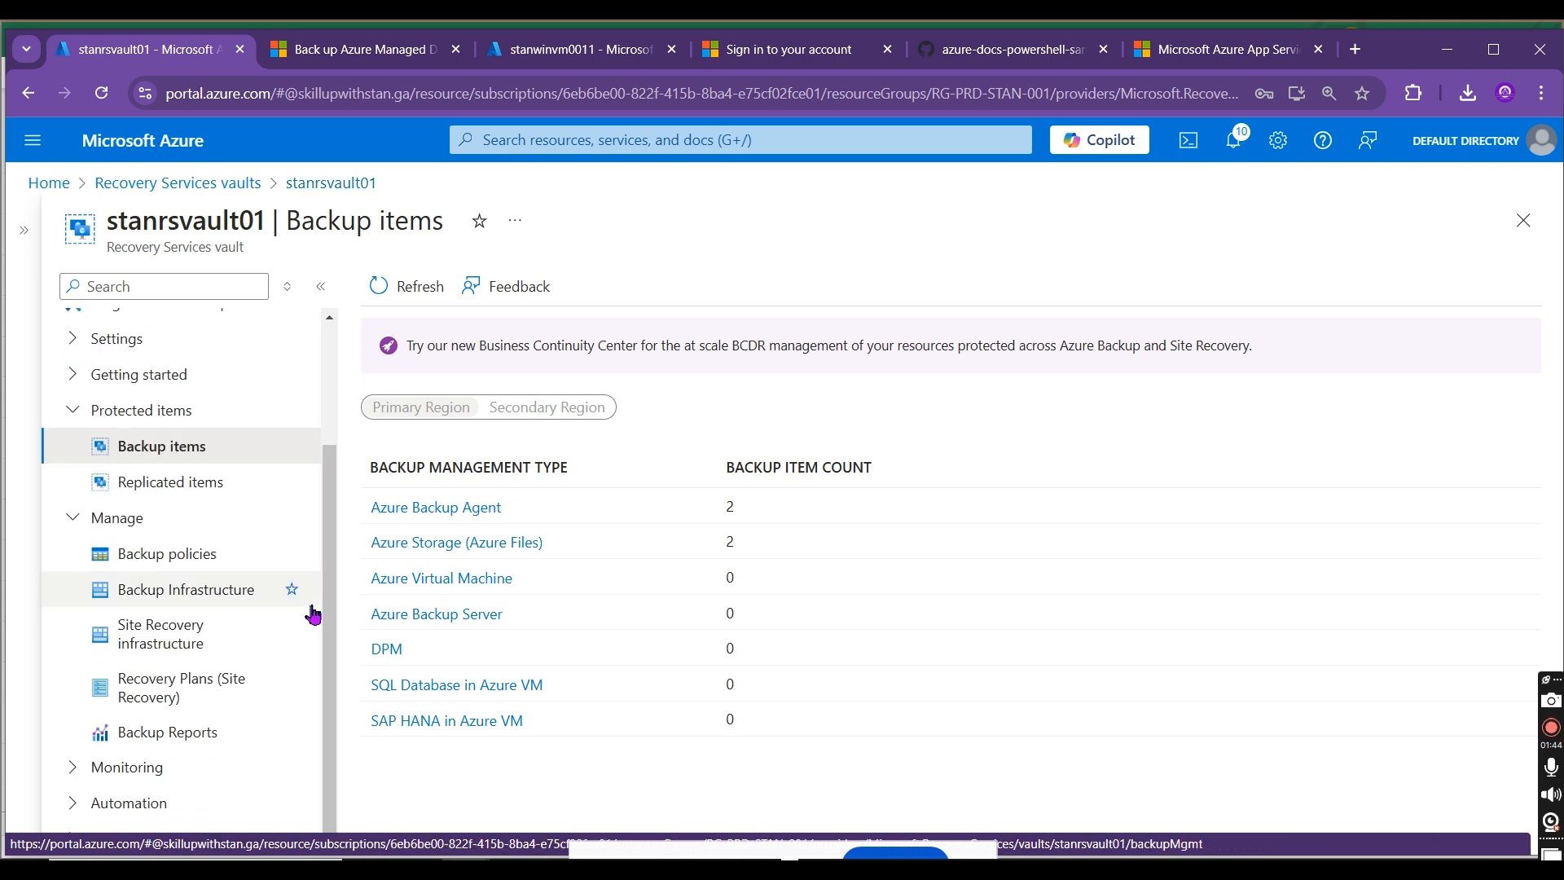
click(145, 768)
drag(326, 659, 321, 788)
click(195, 666)
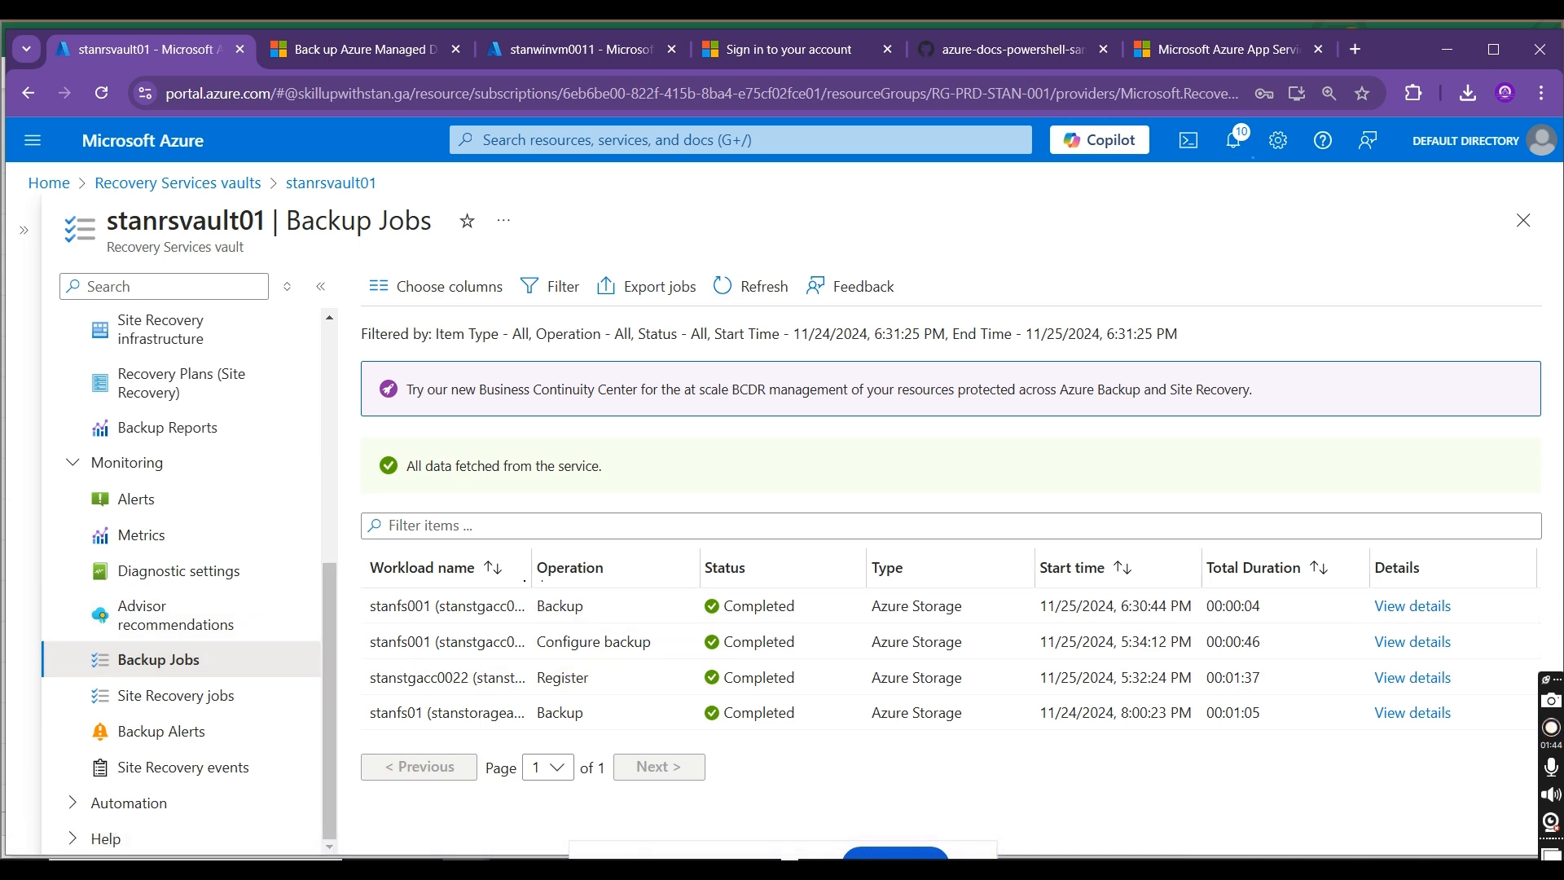
Step: Widen the Workload name column and open the details of the latest backup job for stanfs001
drag(531, 570, 633, 573)
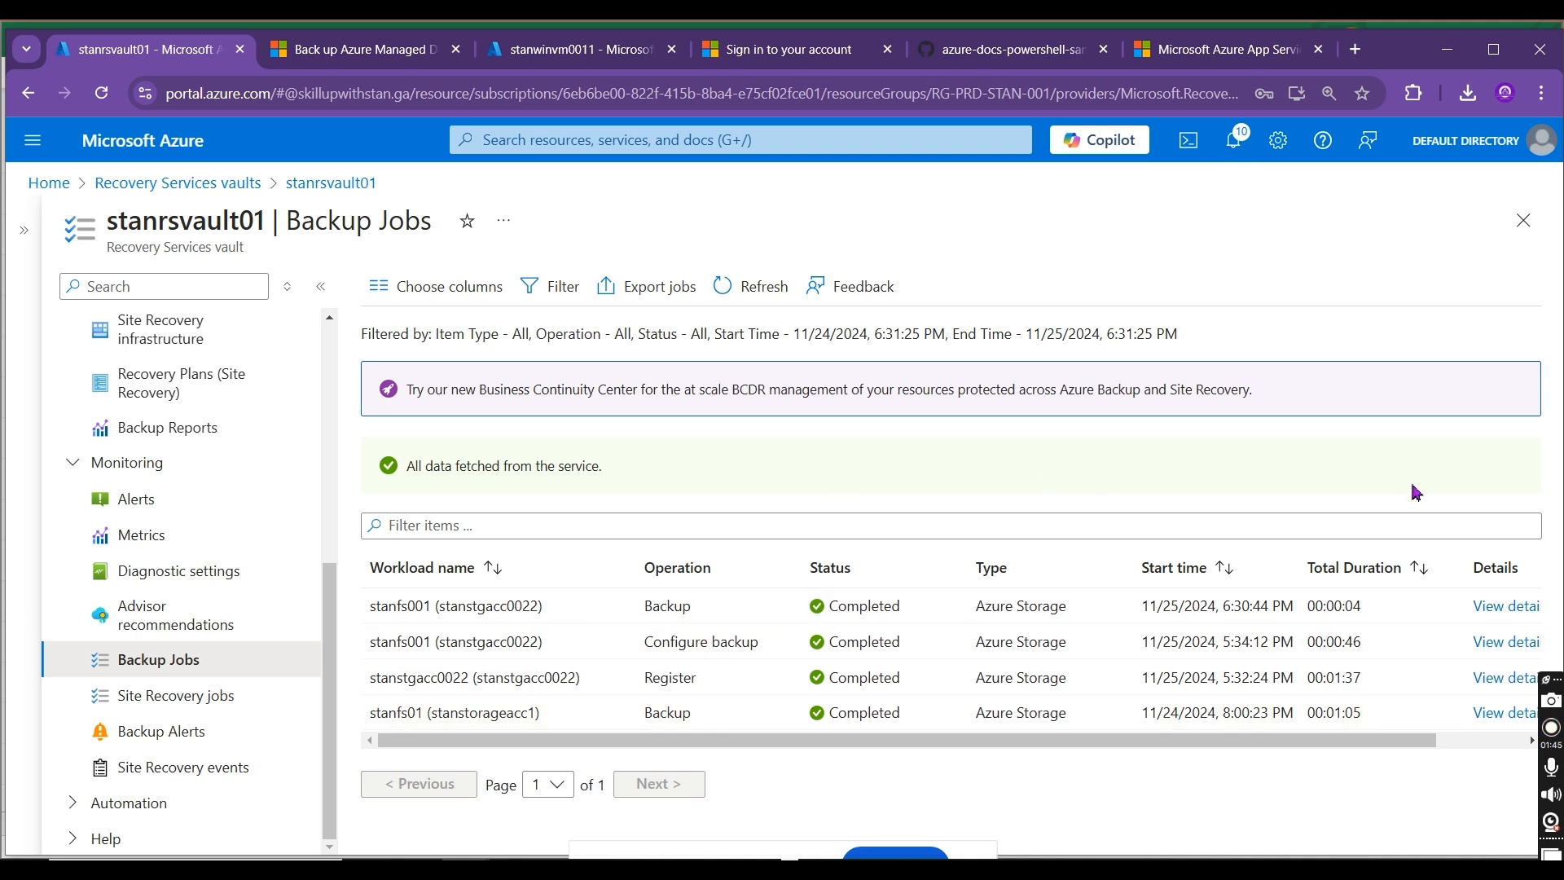
double_click(536, 605)
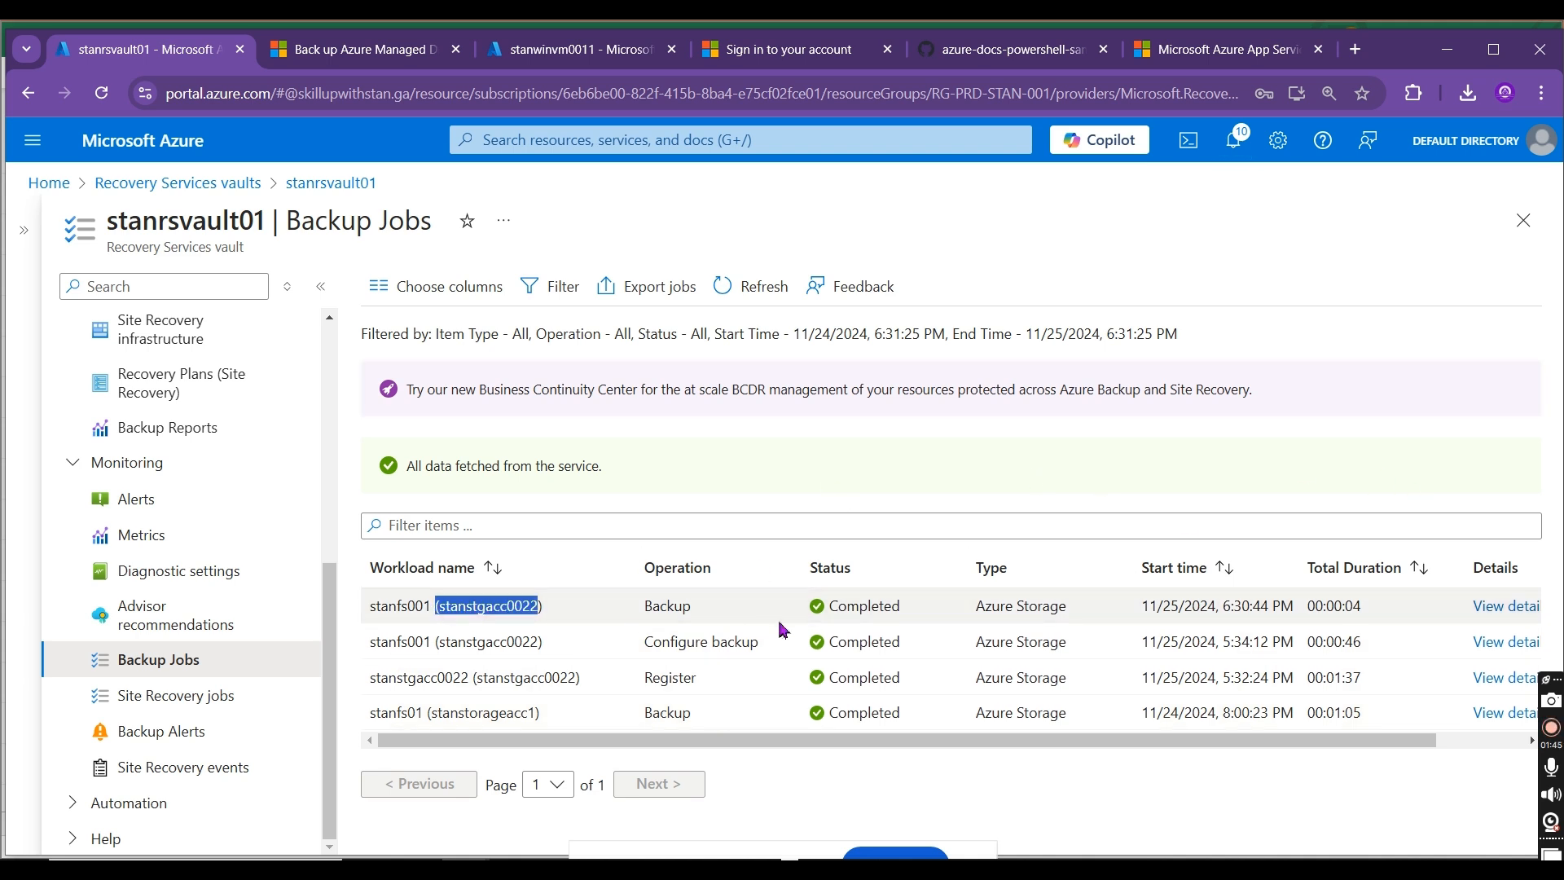
click(1507, 606)
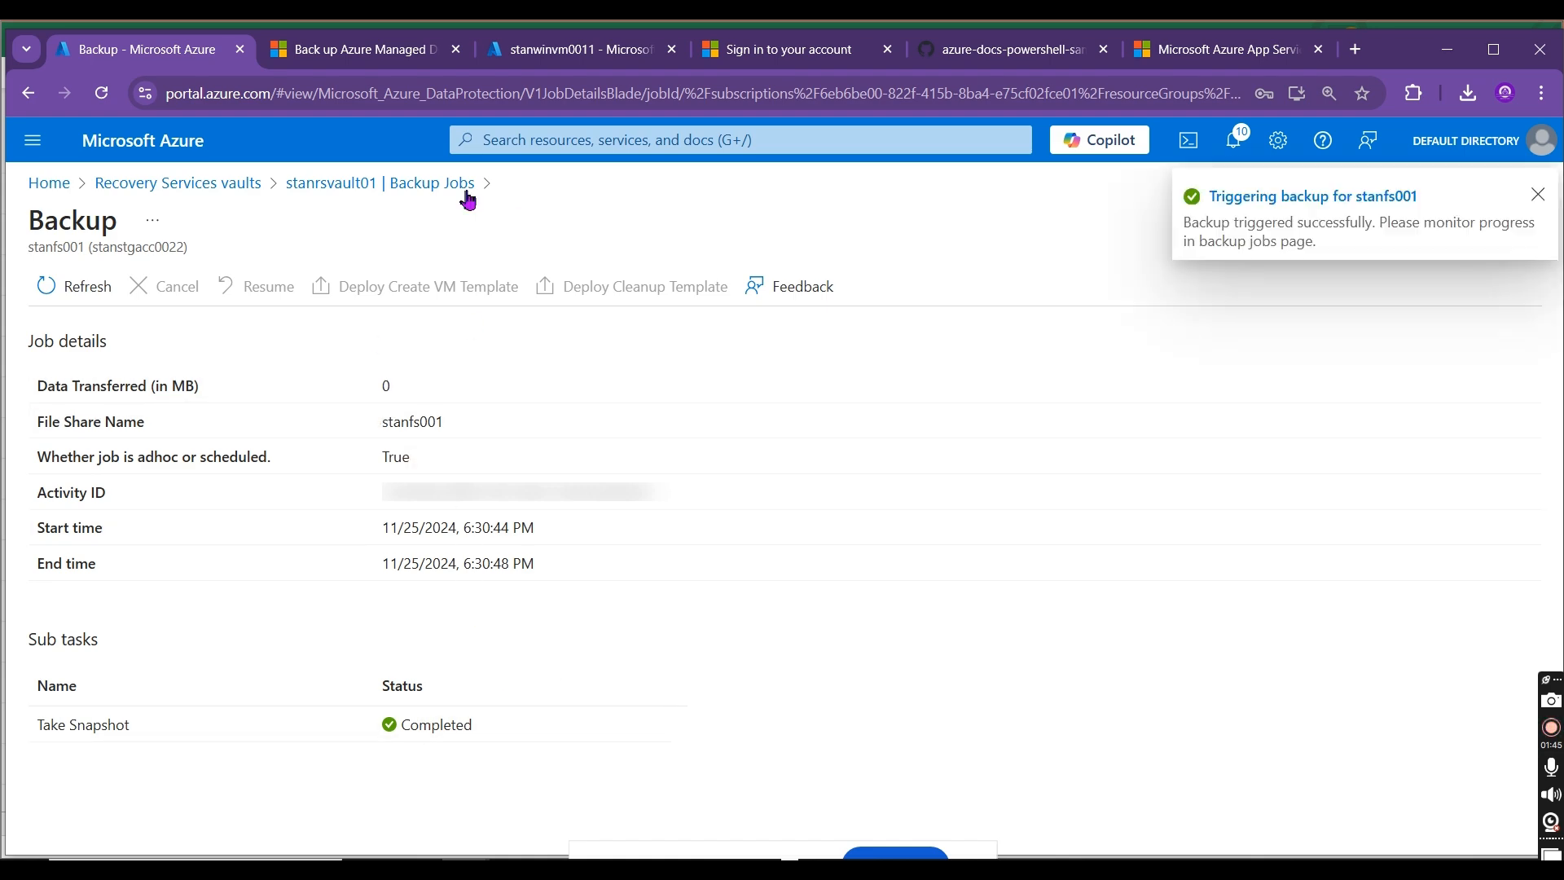
Step: Leave the job details, dismiss the backup notification, and reopen the vault's Azure Storage (Azure Files) backup items
click(422, 189)
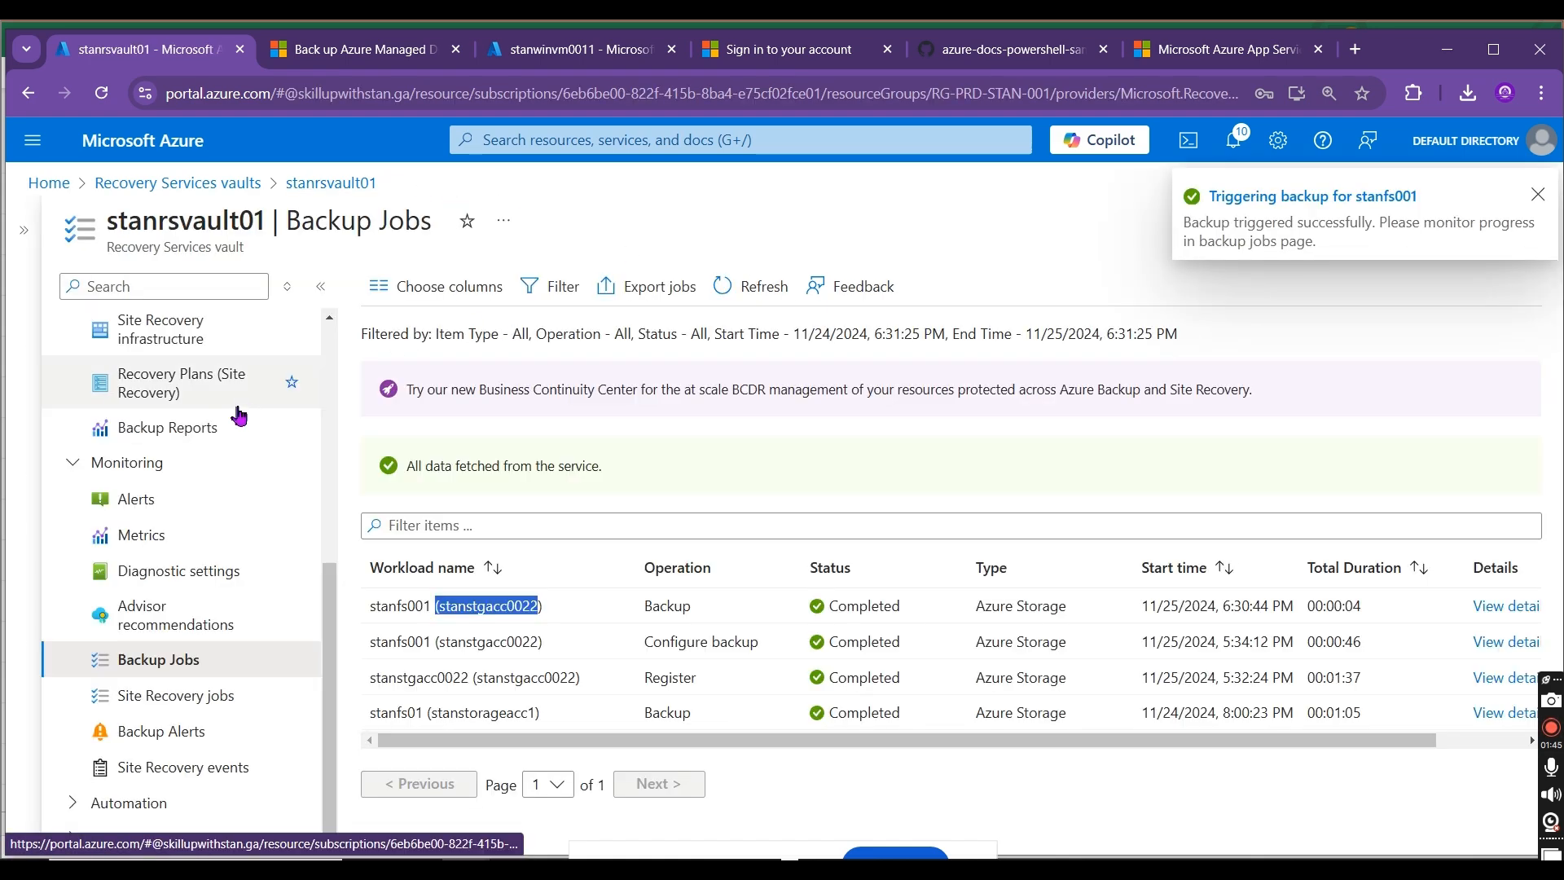
drag(333, 613, 340, 497)
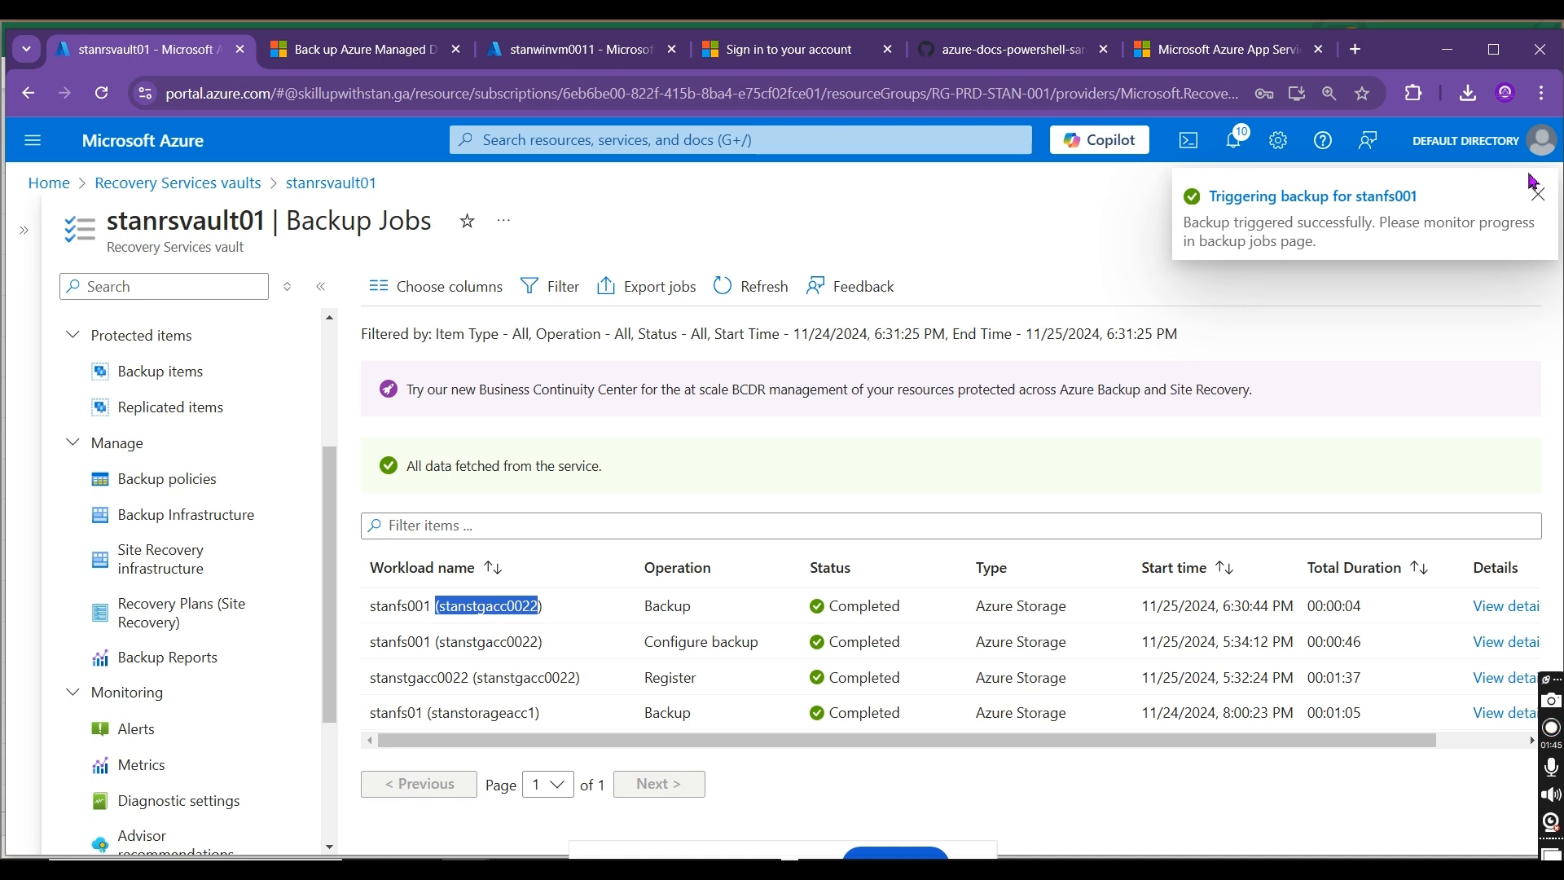
click(1542, 196)
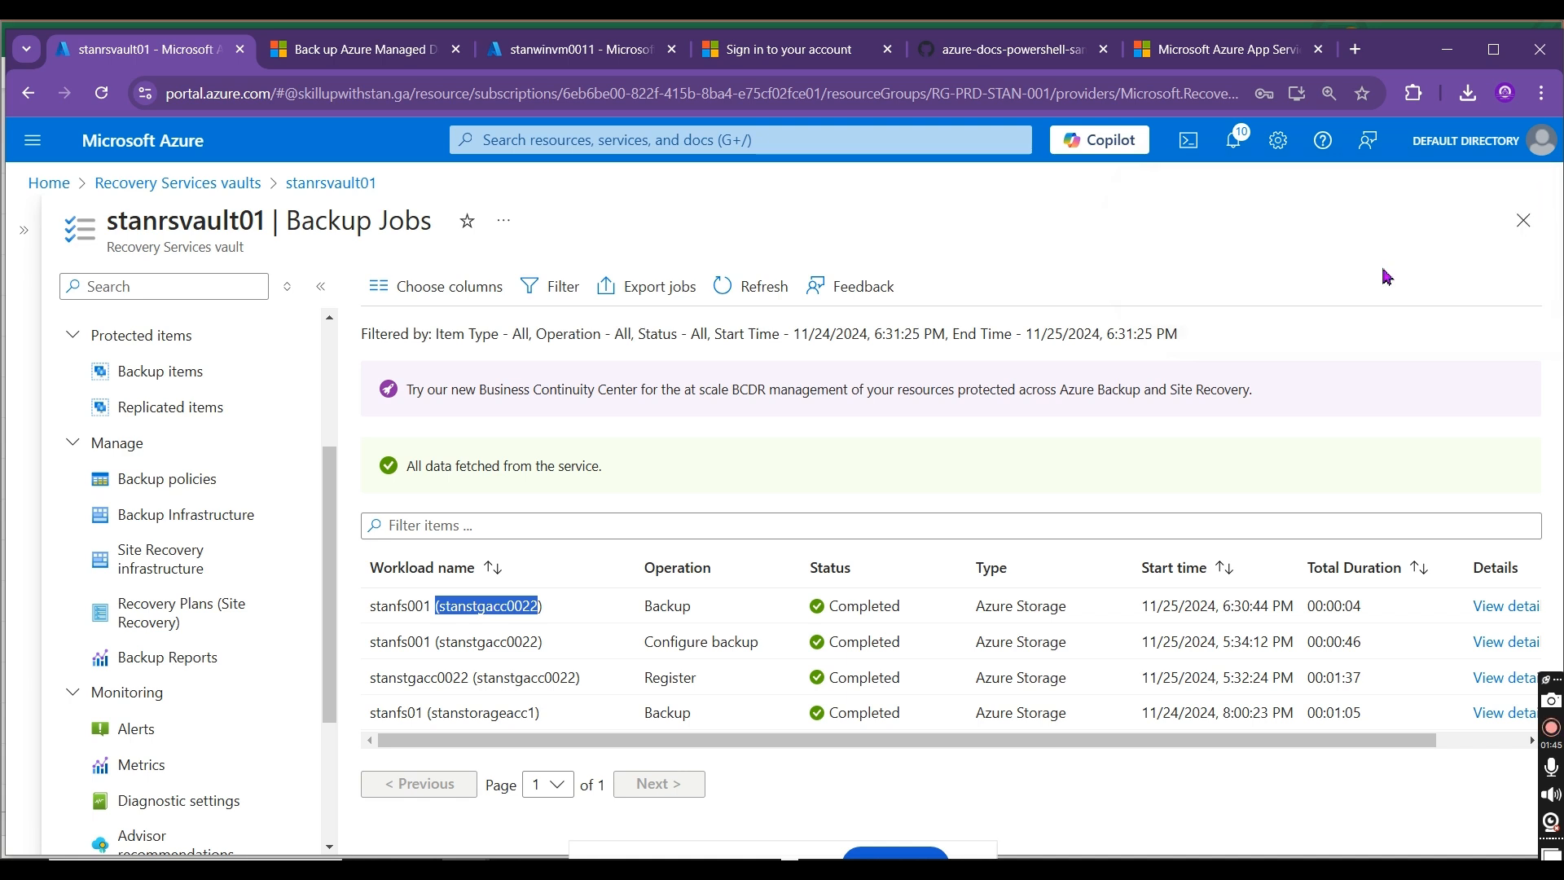
double_click(405, 604)
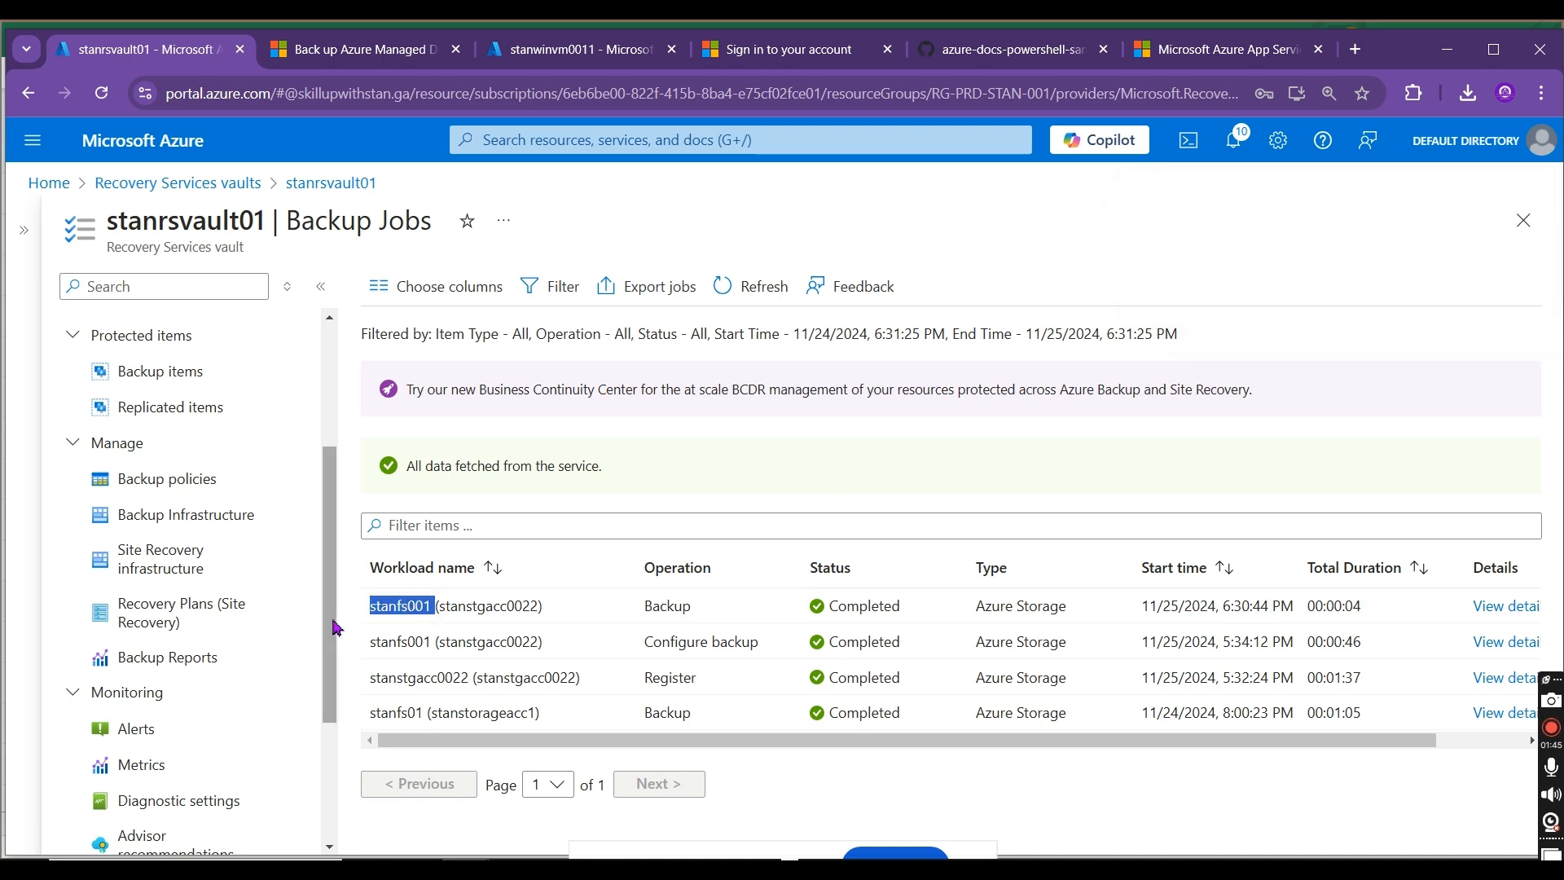
drag(332, 625, 332, 533)
click(202, 547)
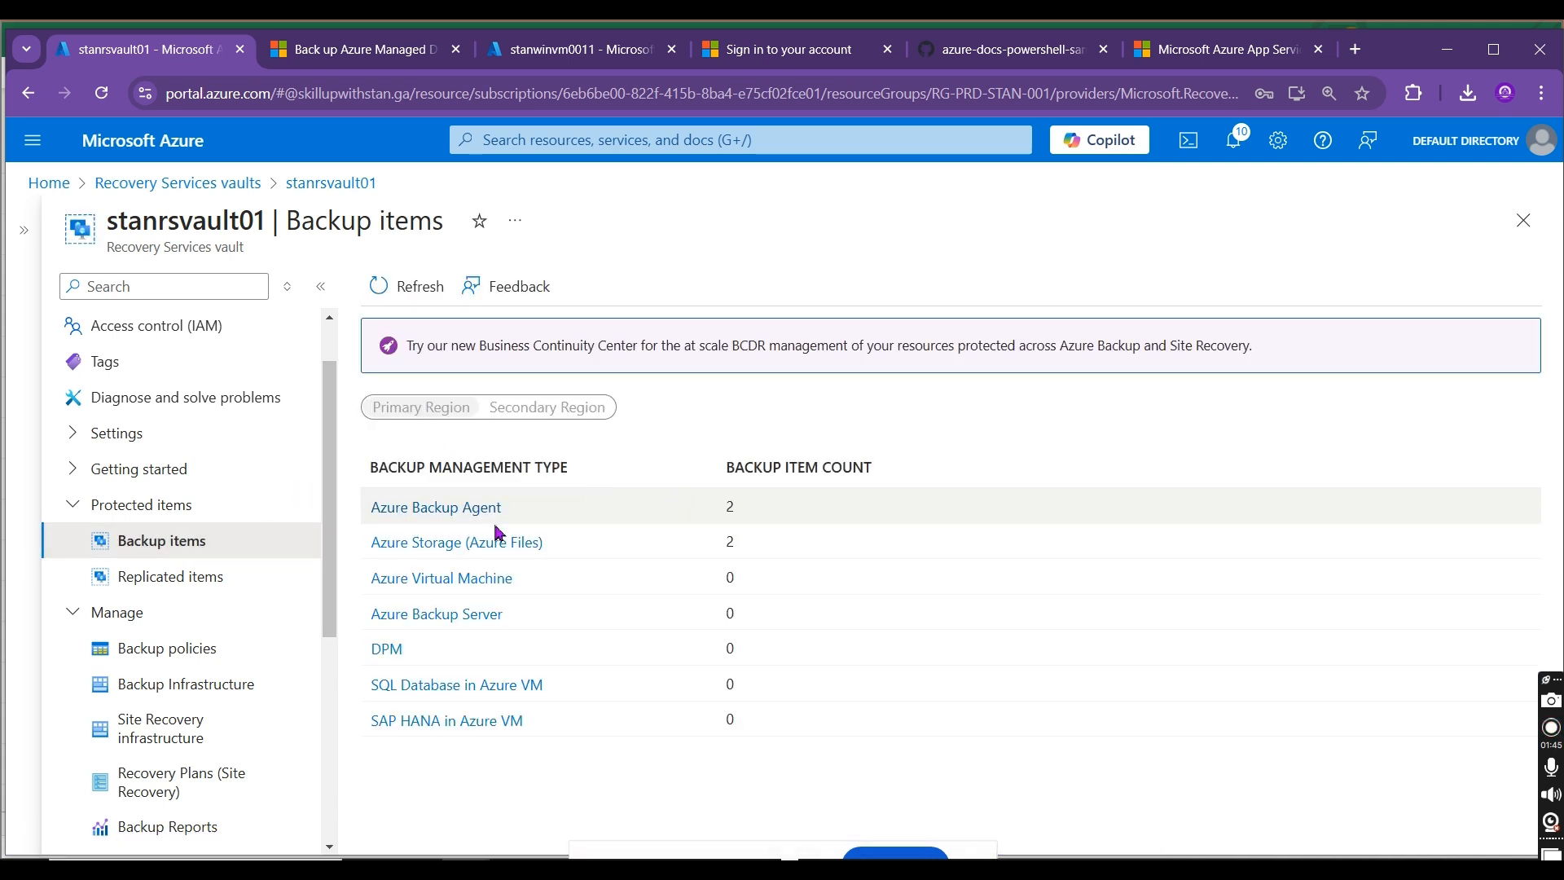
click(460, 543)
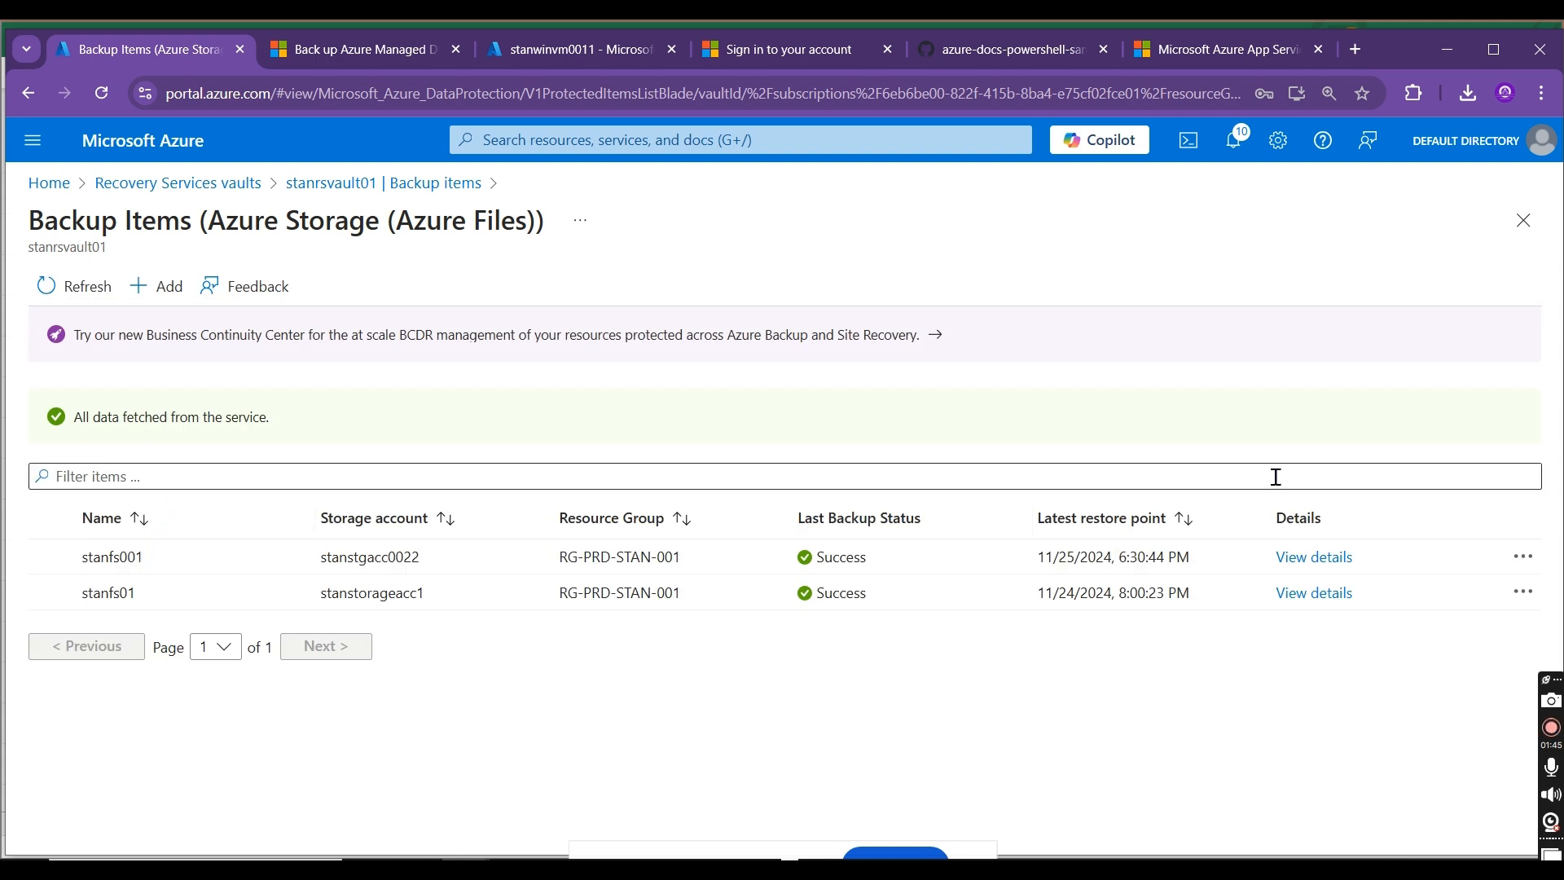
Step: Start a share restore for stanfs001 to an alternate location, using storage account stanstorageacc1 and file share stanfs01
click(1523, 556)
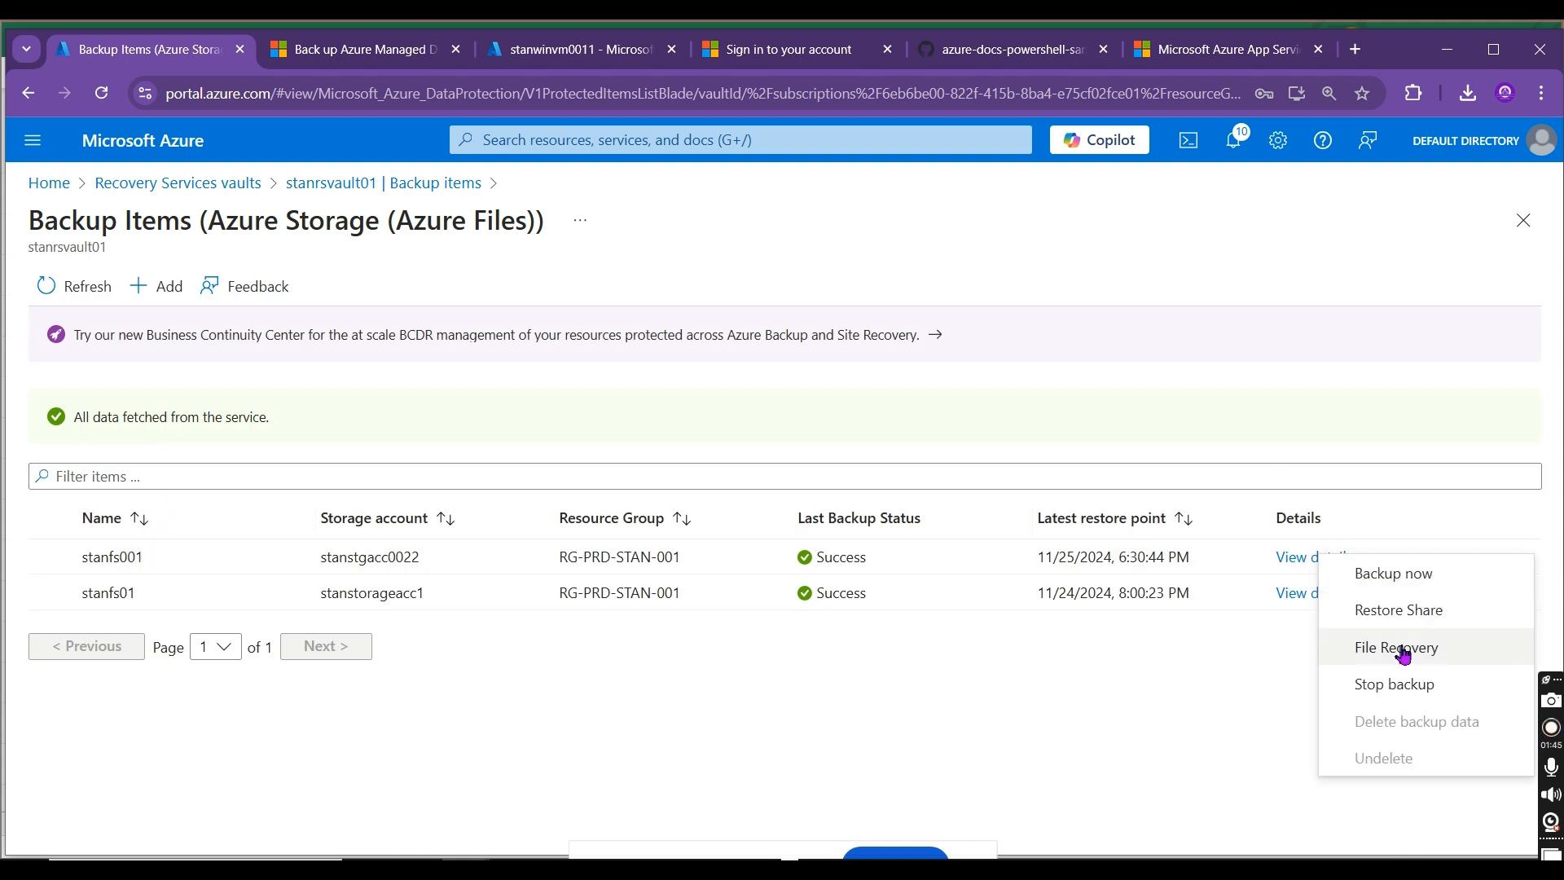
click(1437, 617)
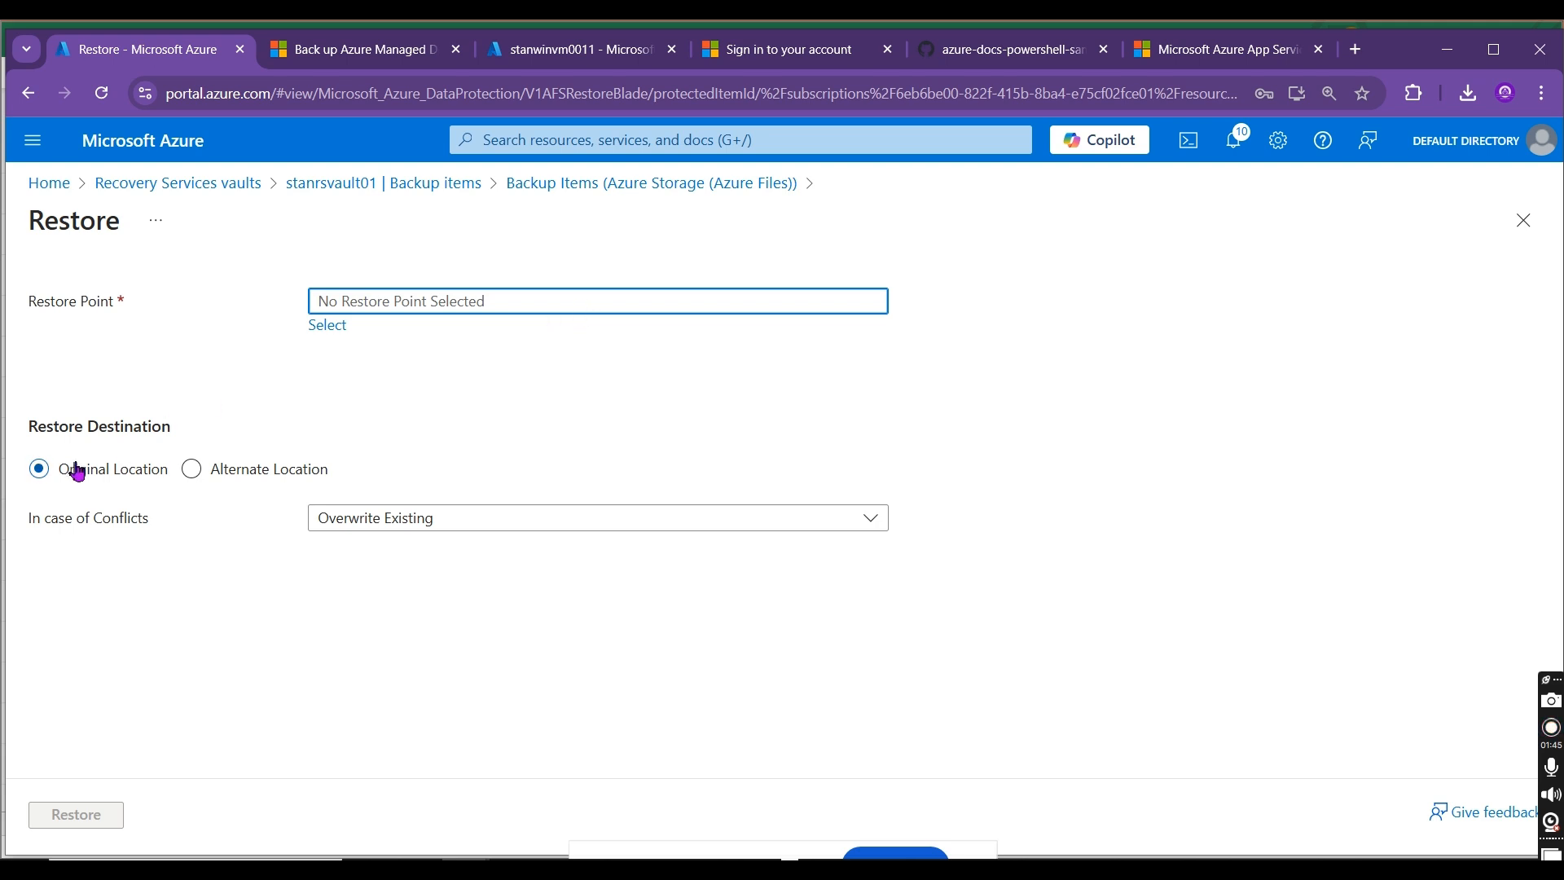
click(213, 473)
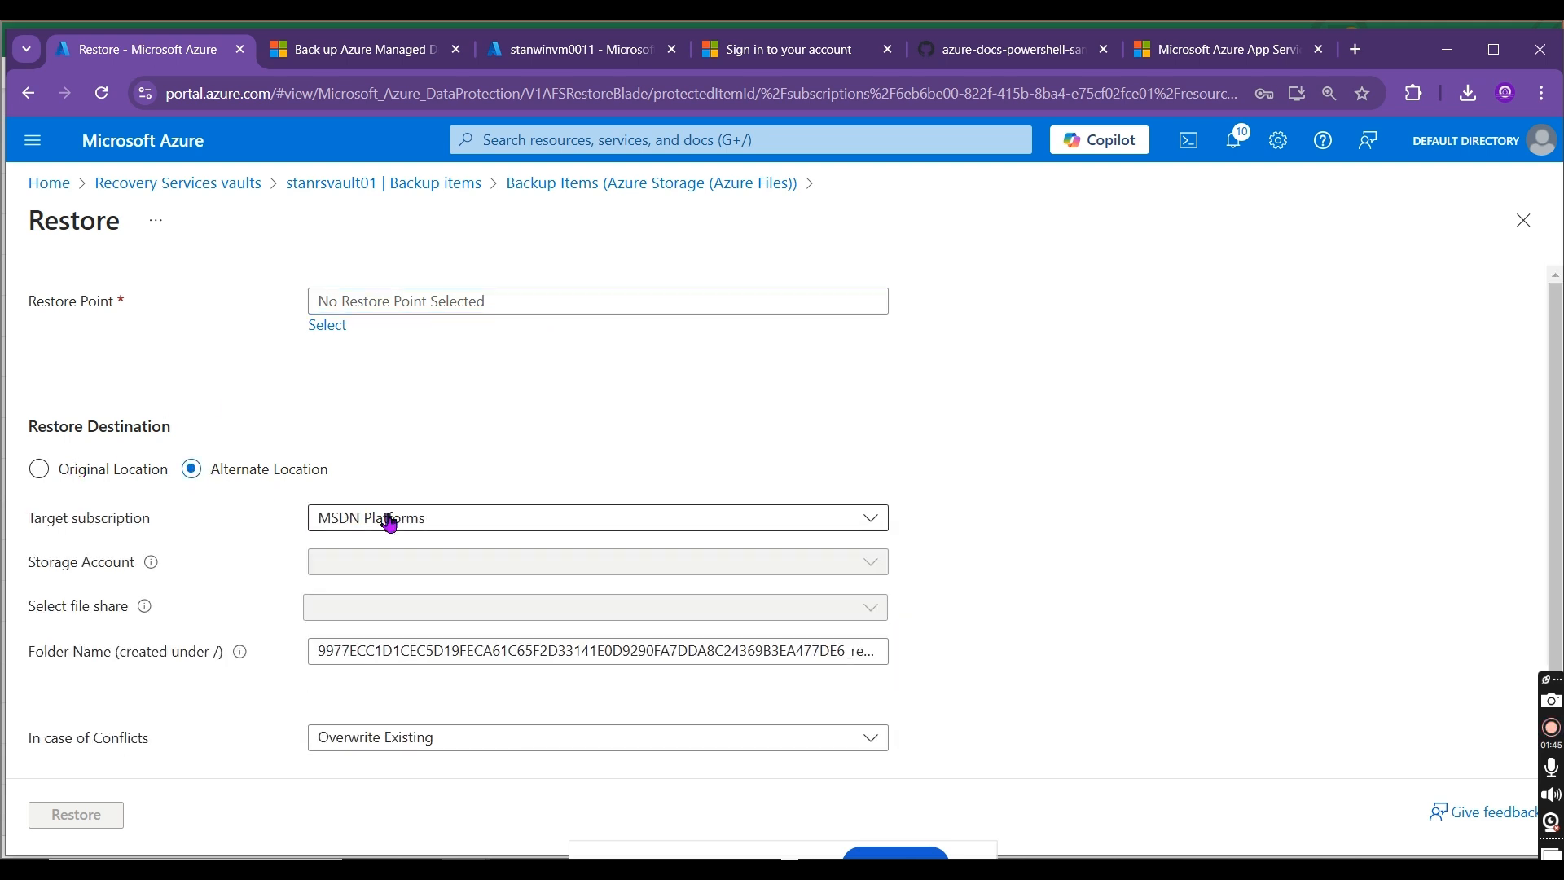
click(430, 562)
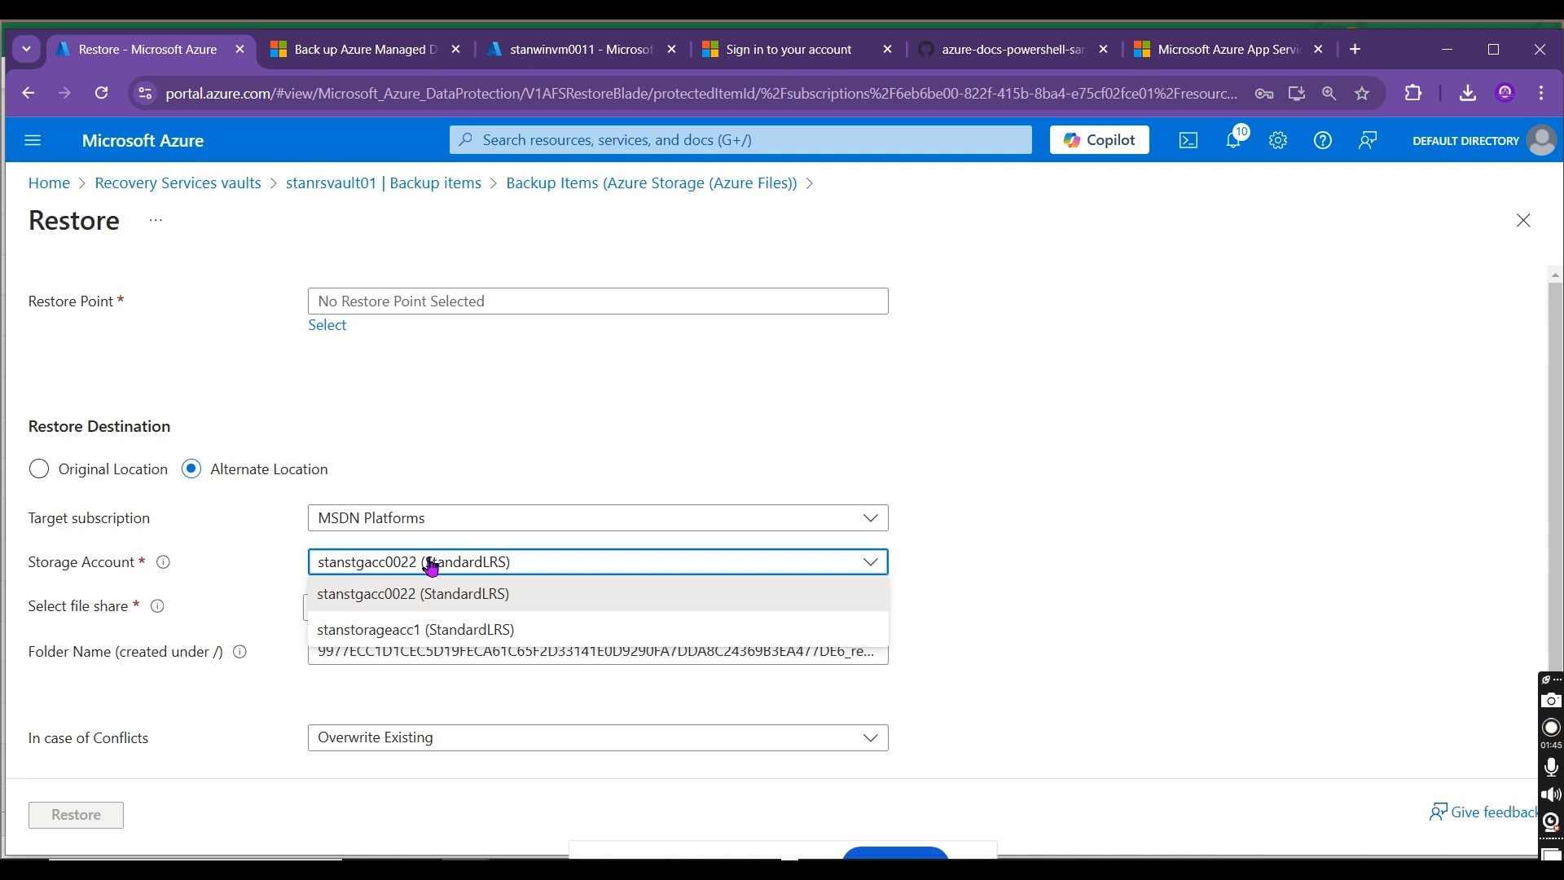
click(403, 633)
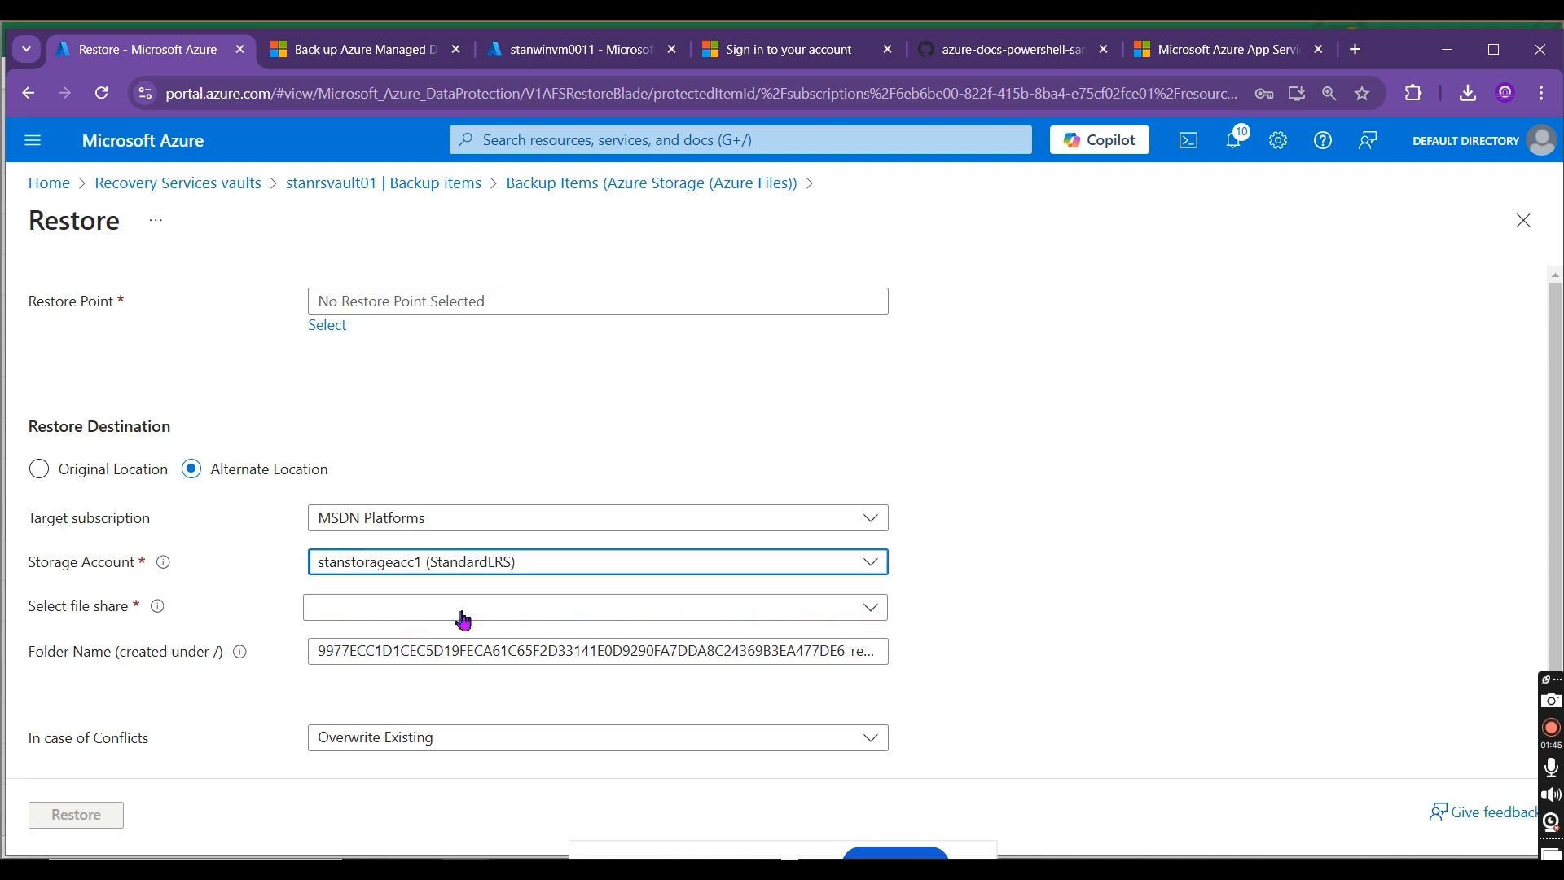
click(456, 566)
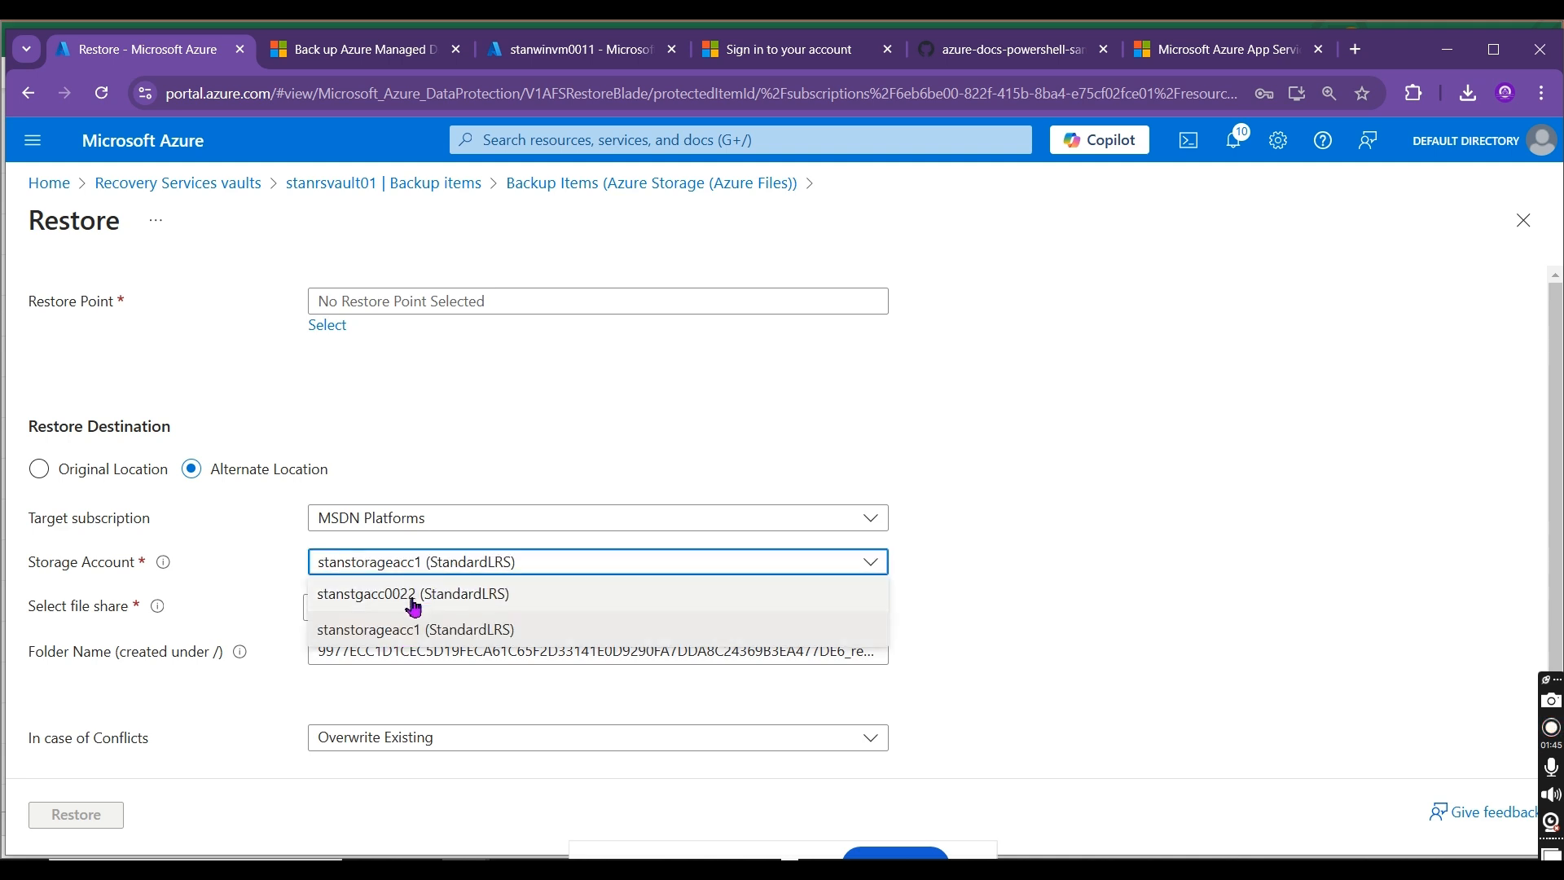
click(420, 628)
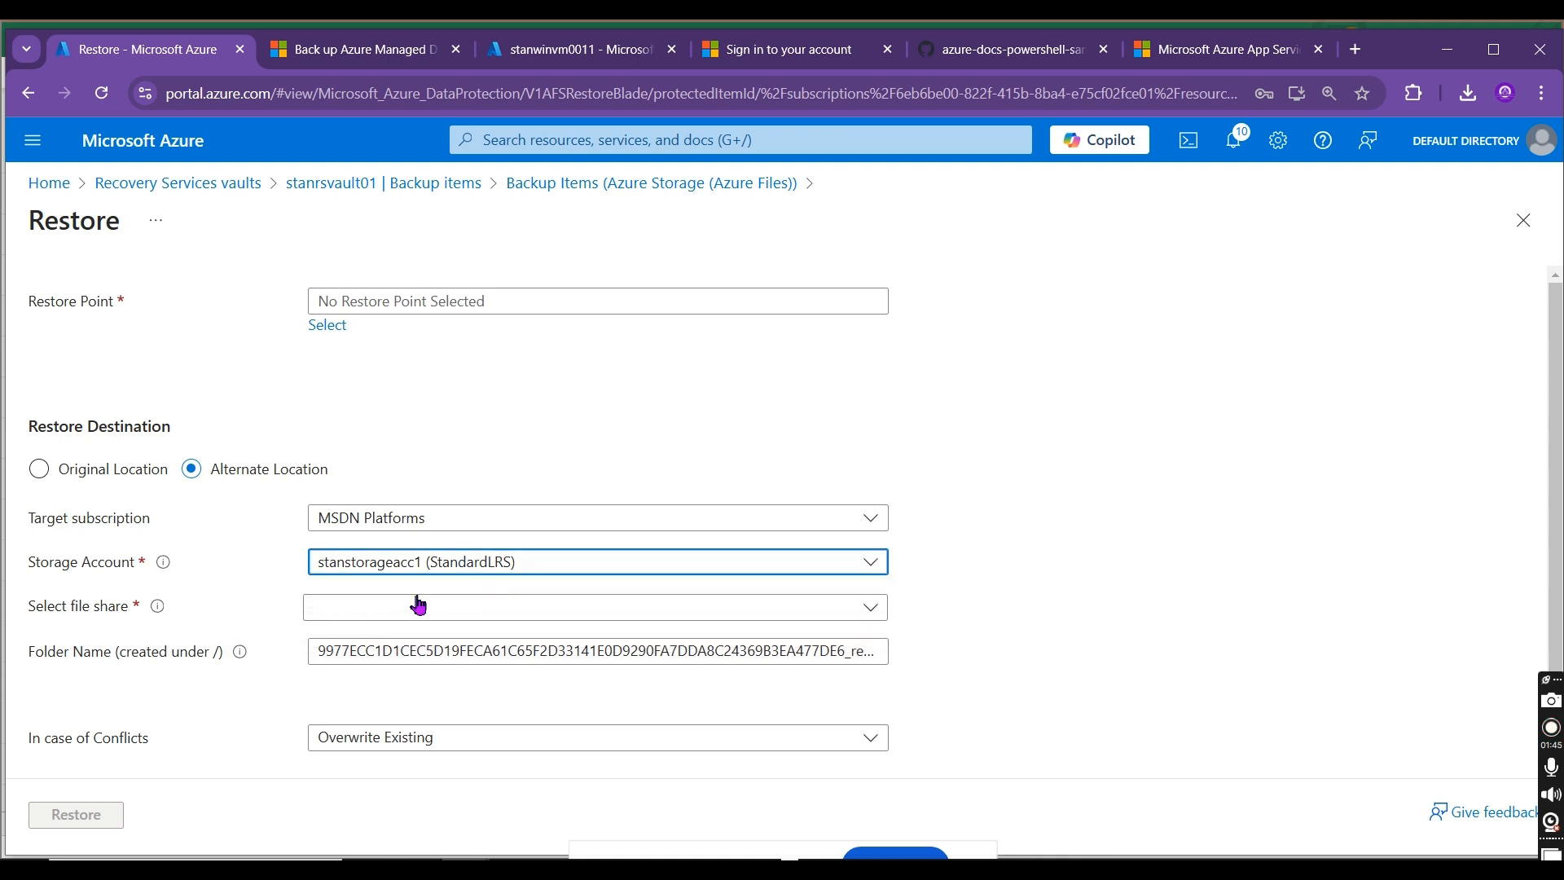
click(407, 606)
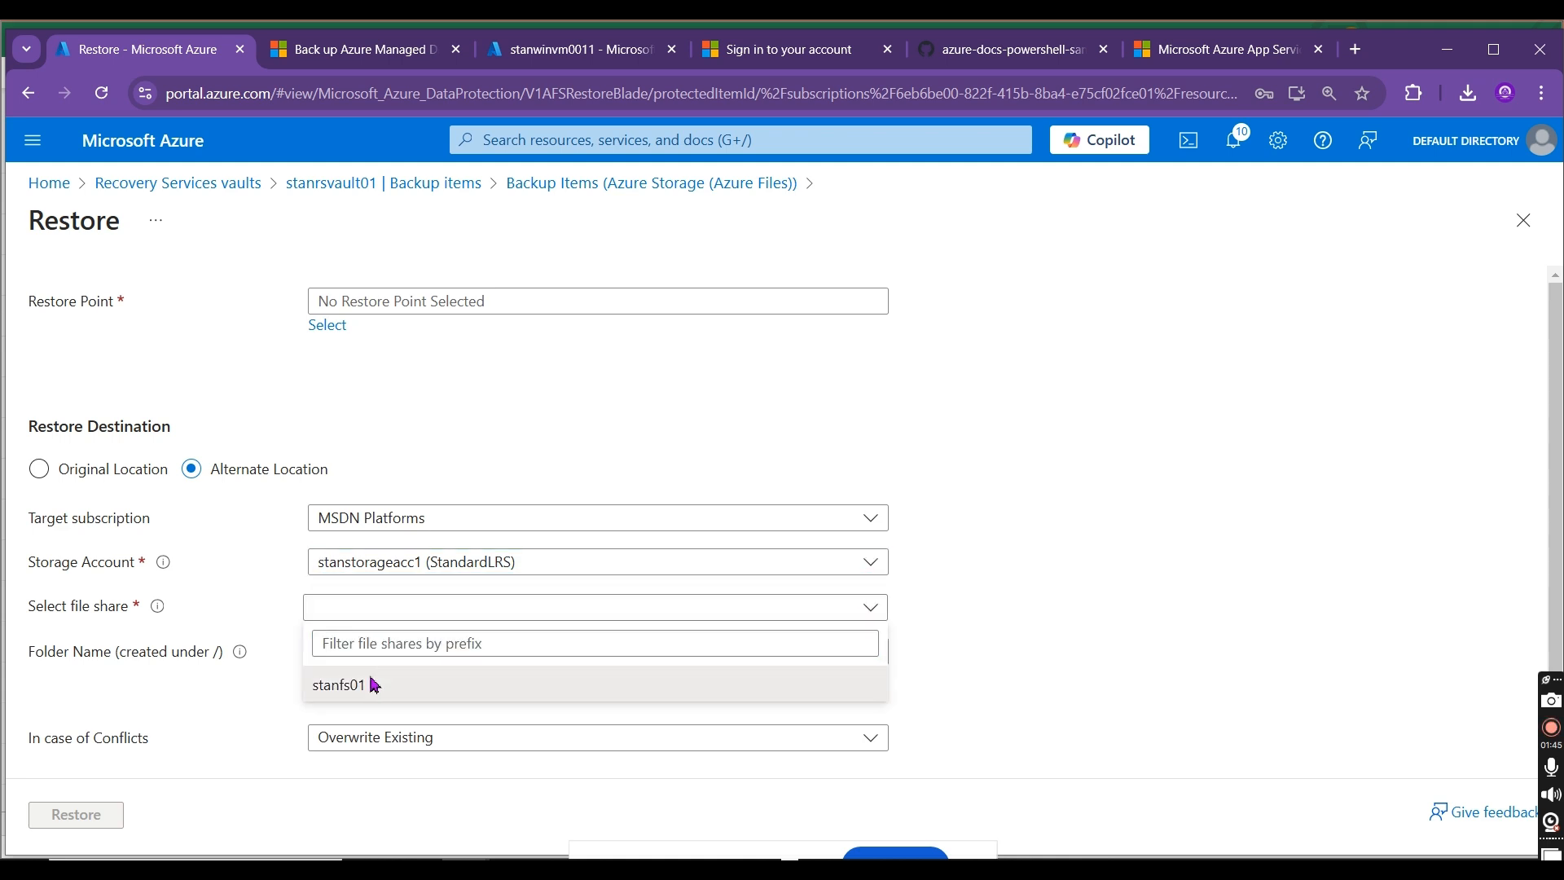
click(374, 684)
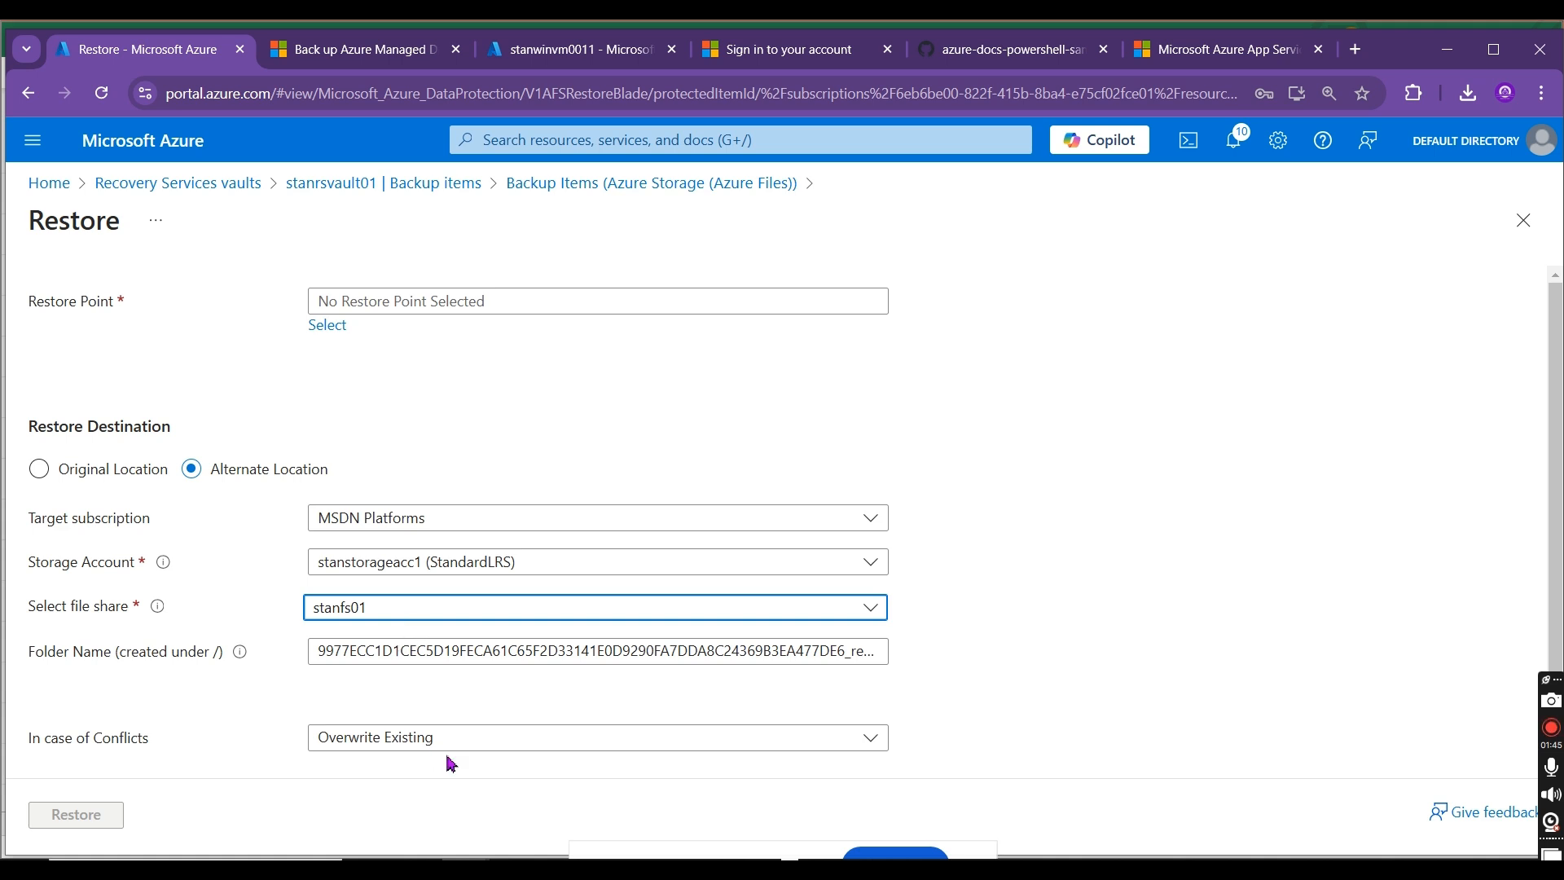
Step: Name the restore destination folder stan25112024_restore
drag(1555, 487, 1555, 498)
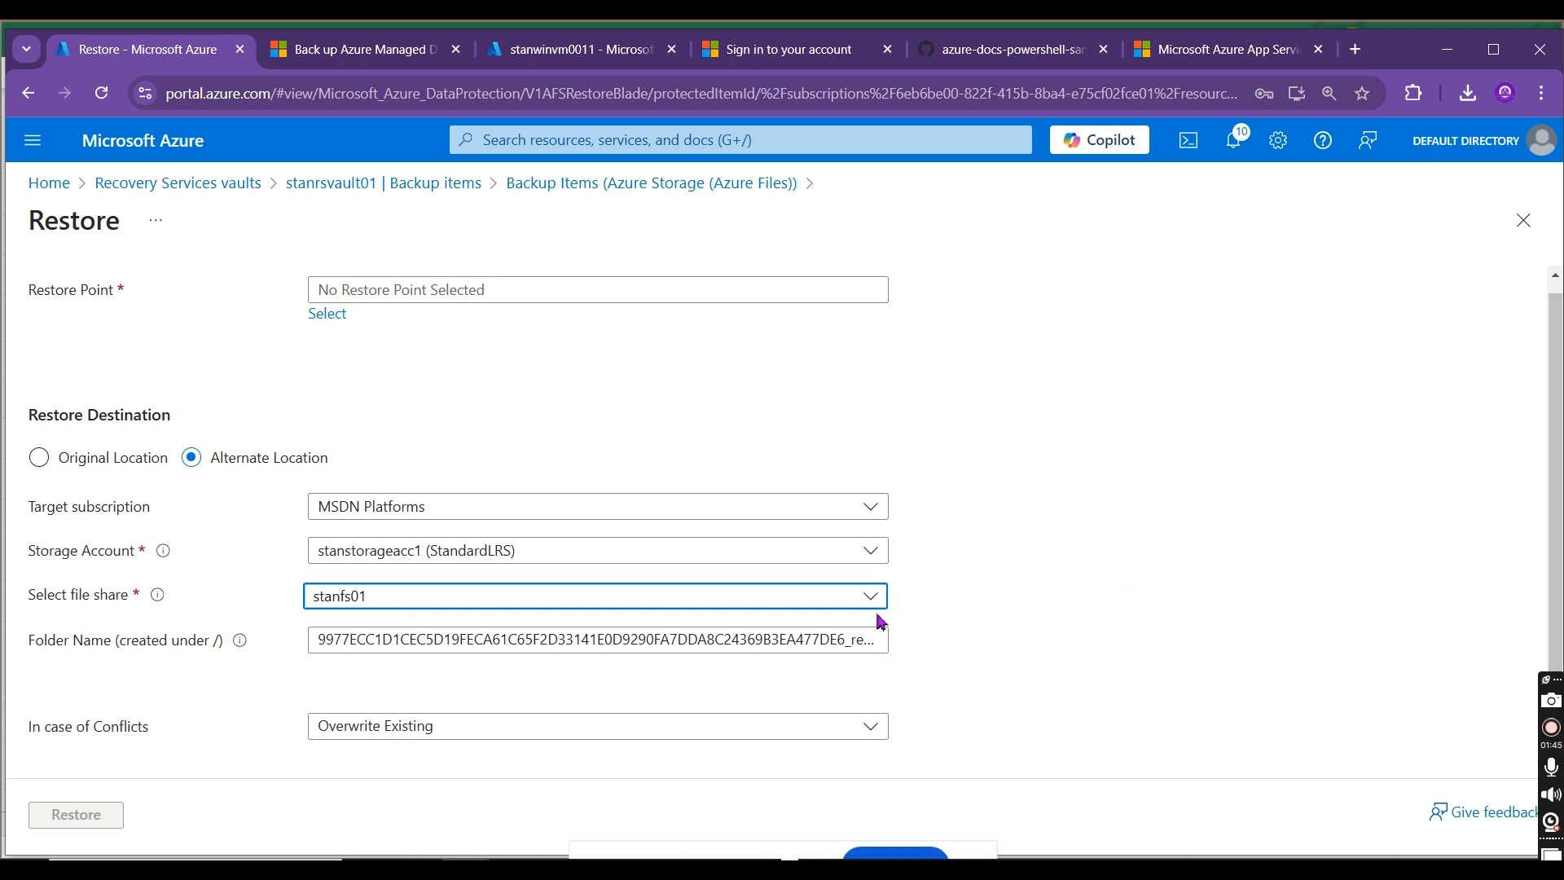
drag(851, 643, 310, 642)
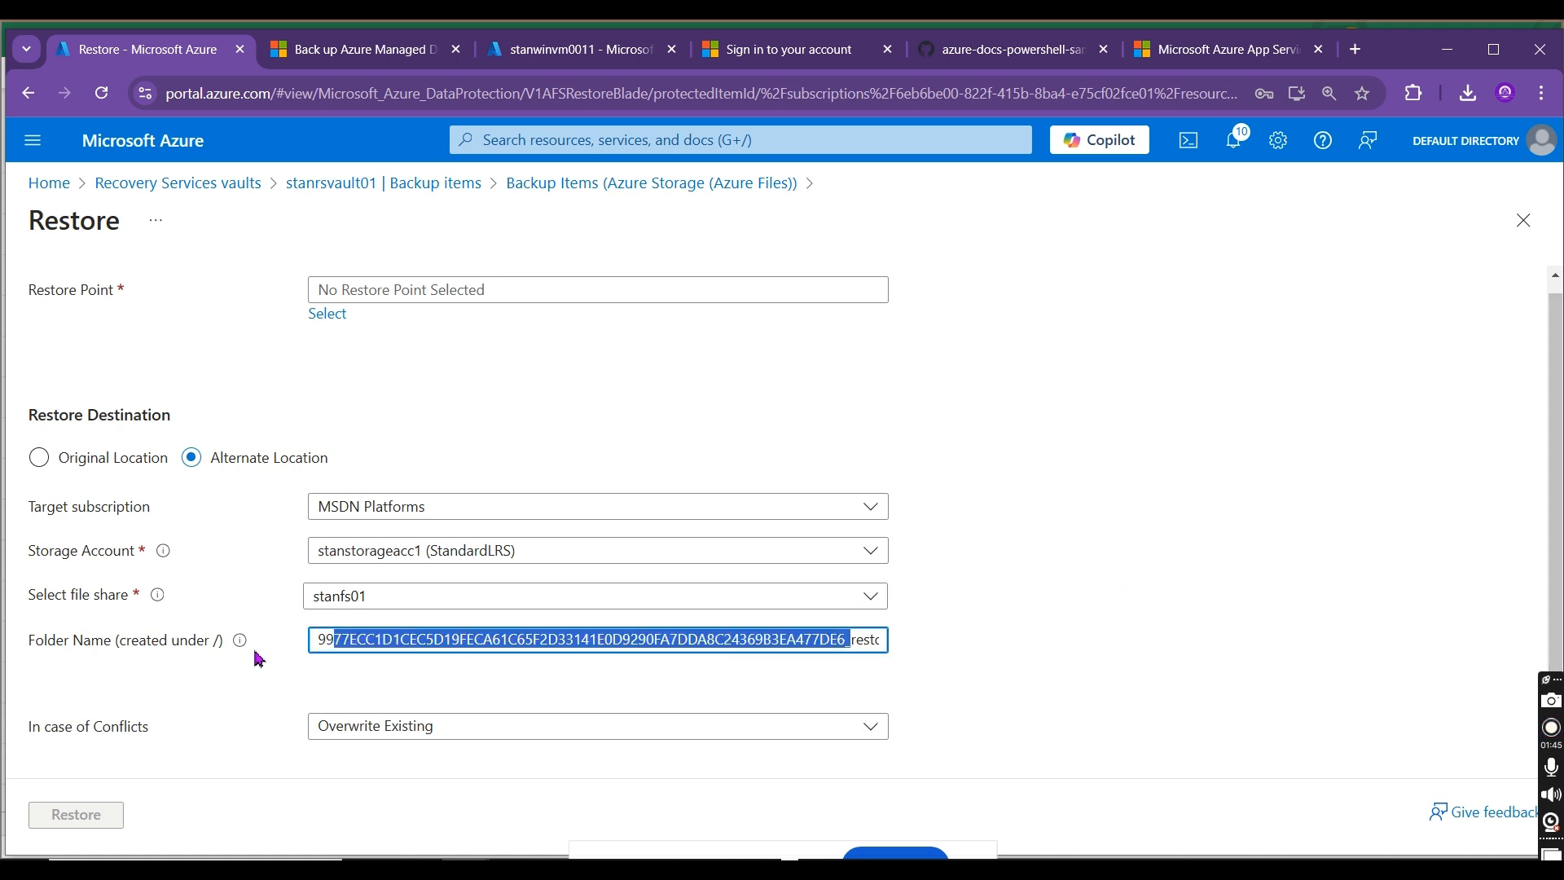
text(stan25)
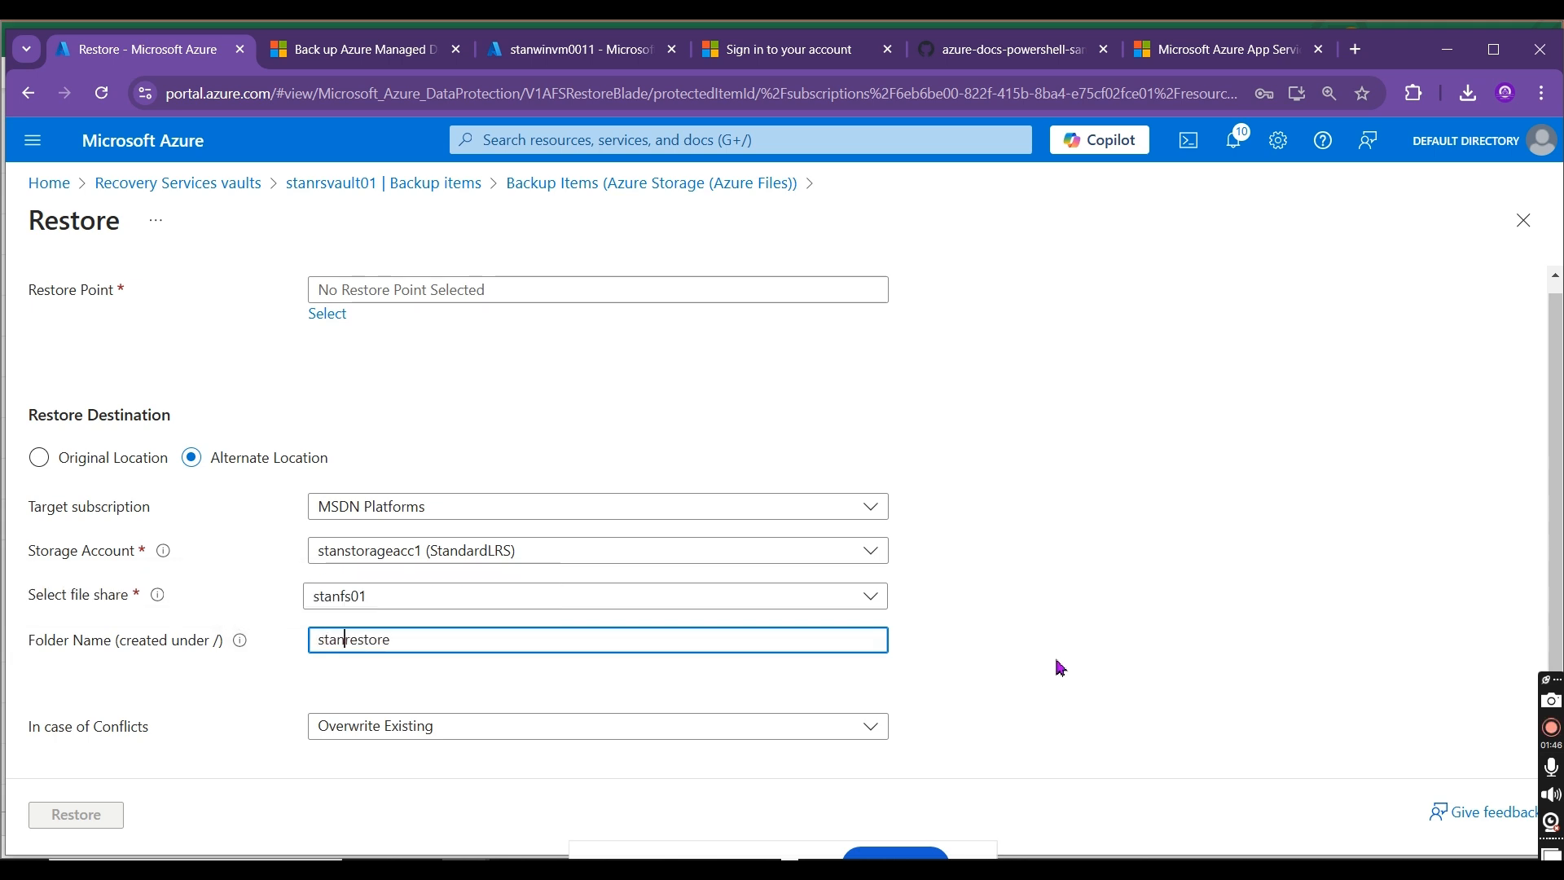
text(112024_)
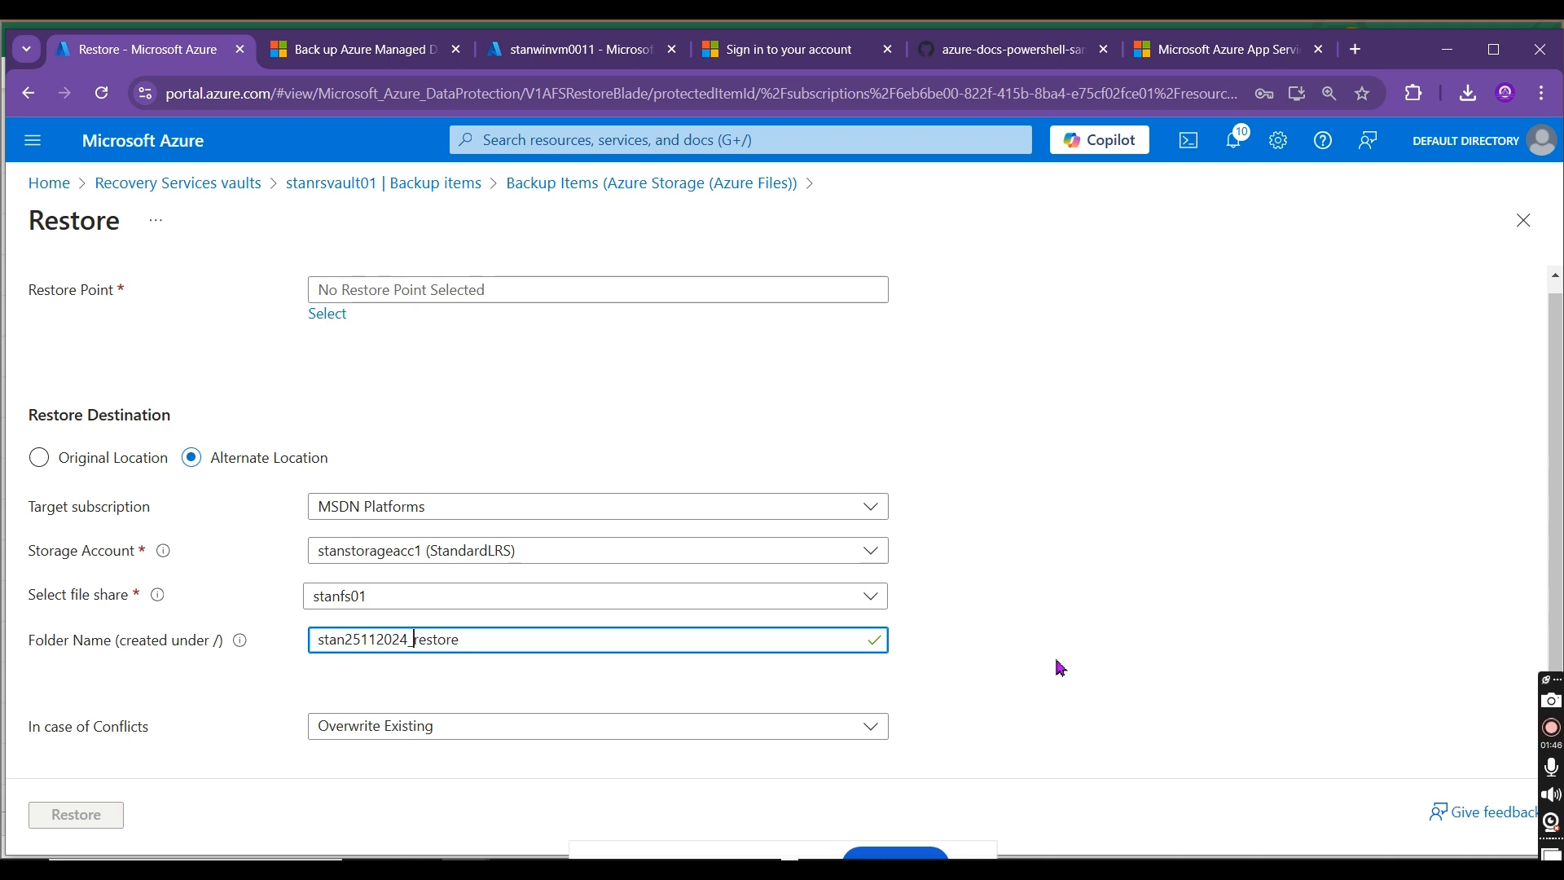
mouse_move(1556, 520)
mouse_down()
mouse_move(1560, 560)
mouse_move(1562, 412)
mouse_move(1557, 521)
mouse_up()
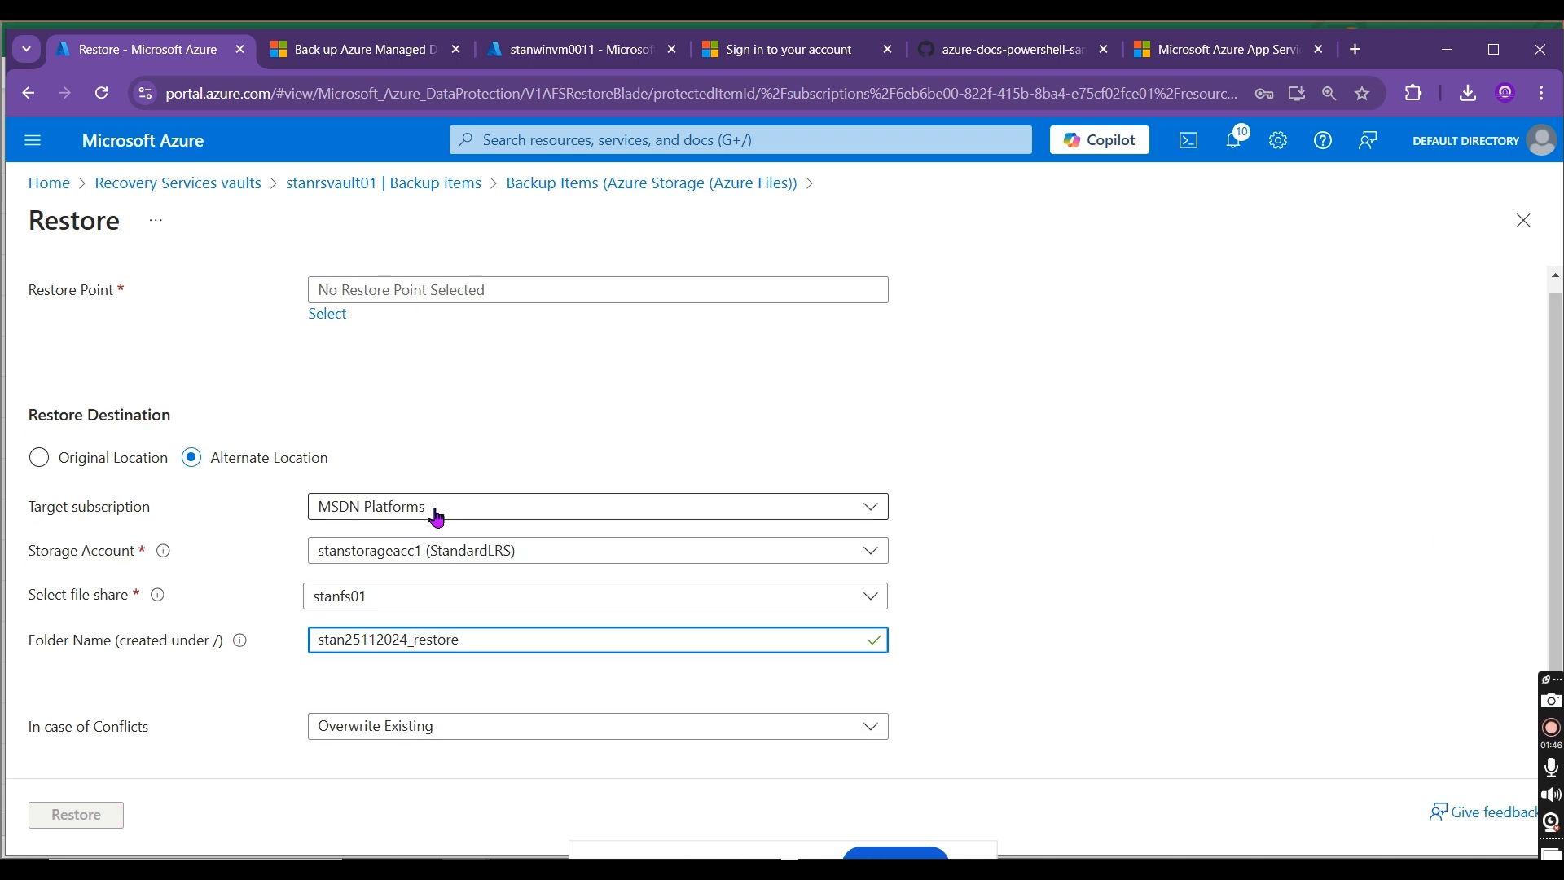
Step: Choose the 11/25/2024, 6:30:46 PM snapshot as the restore point and start the restore
click(479, 302)
click(326, 313)
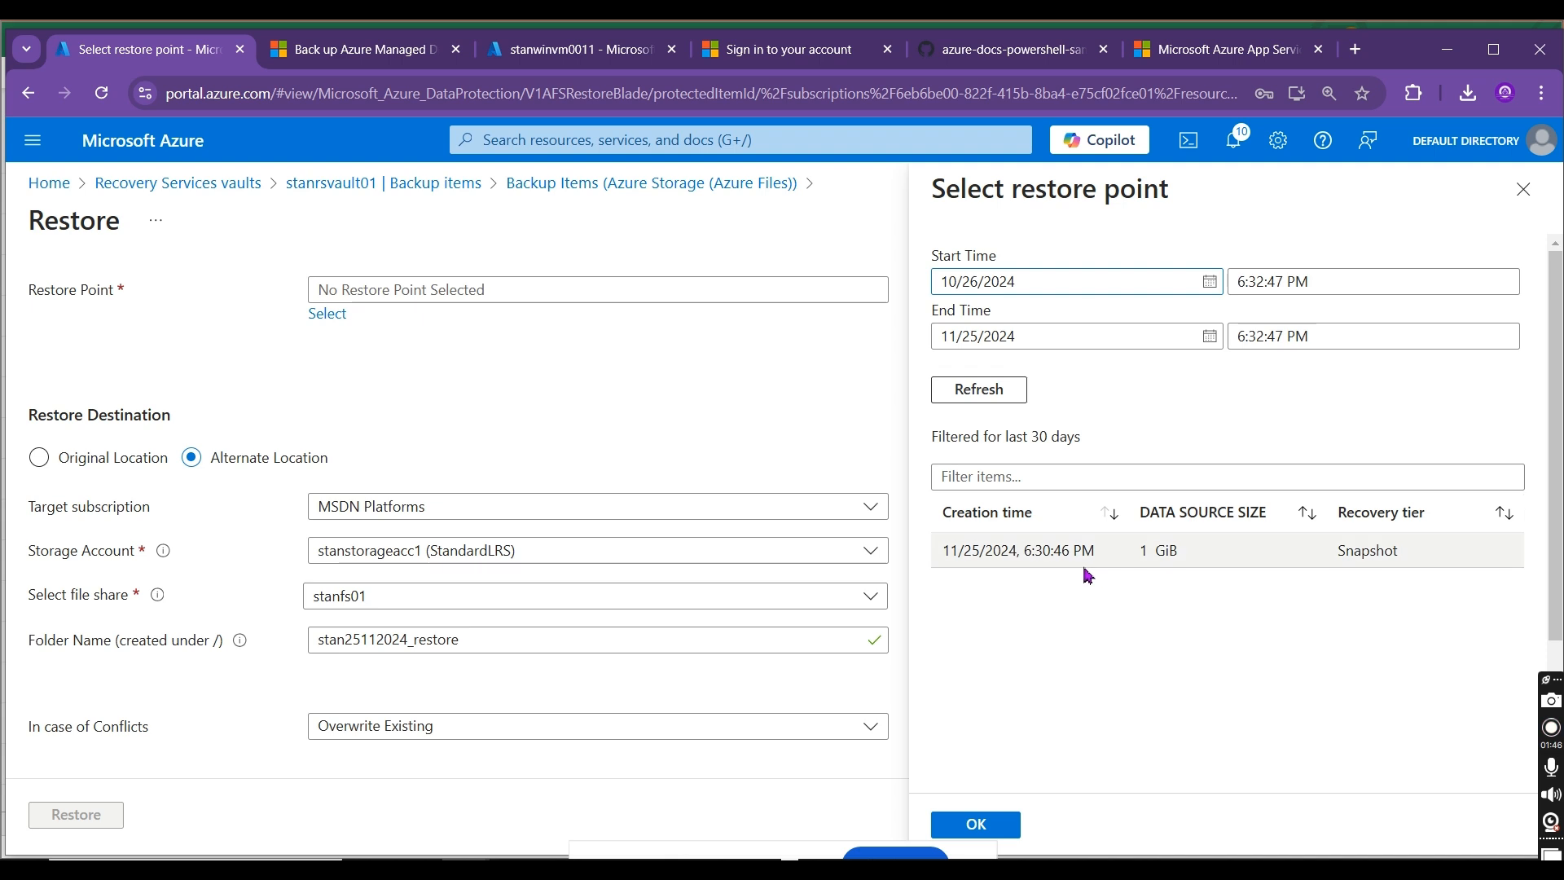
click(1084, 558)
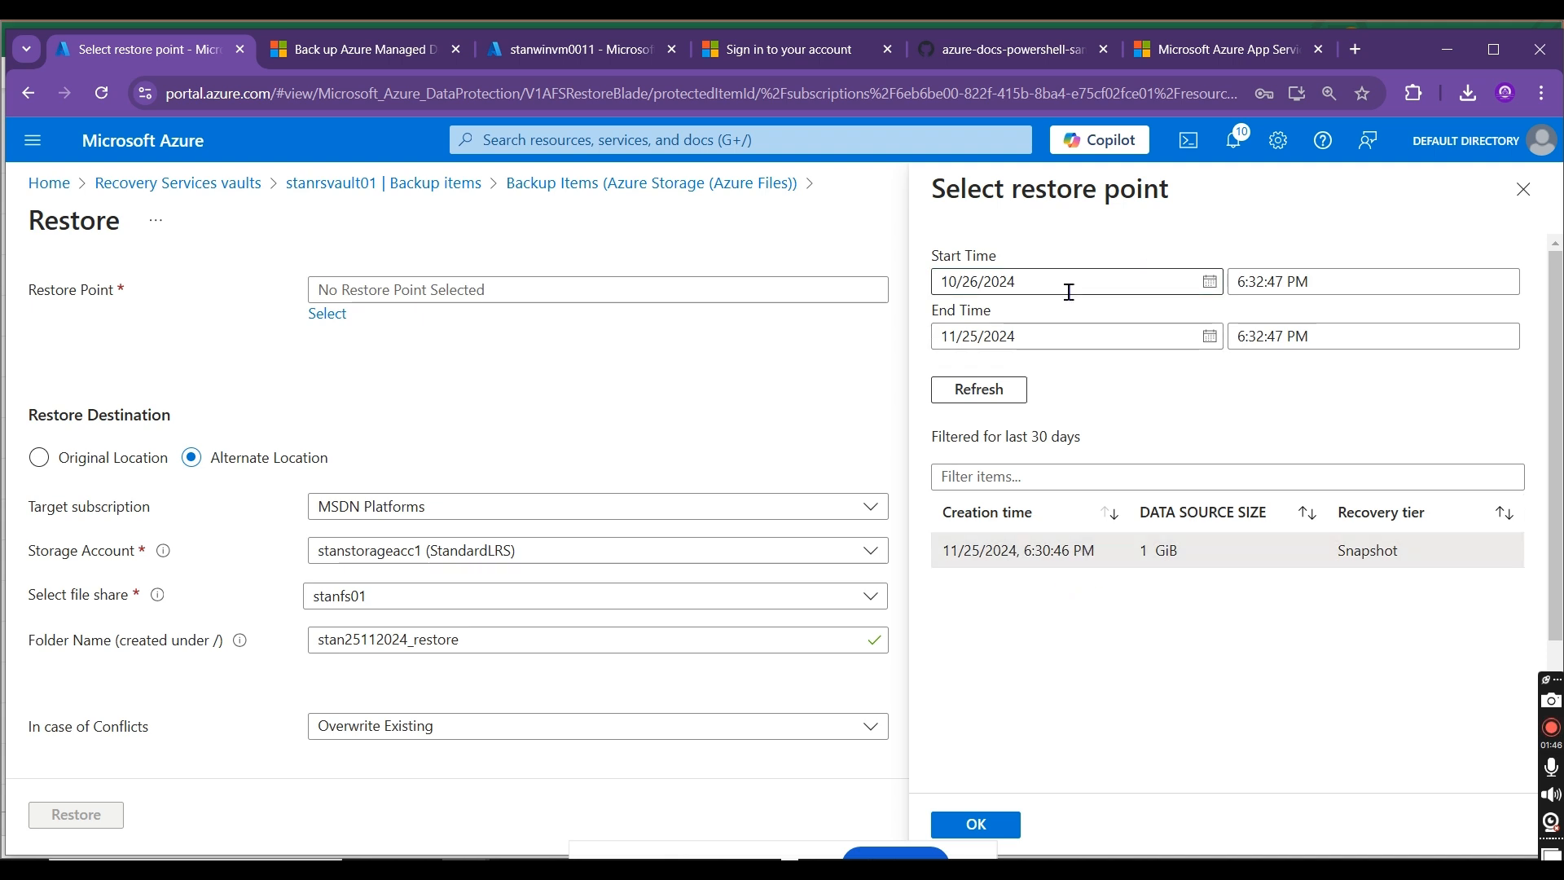
click(987, 829)
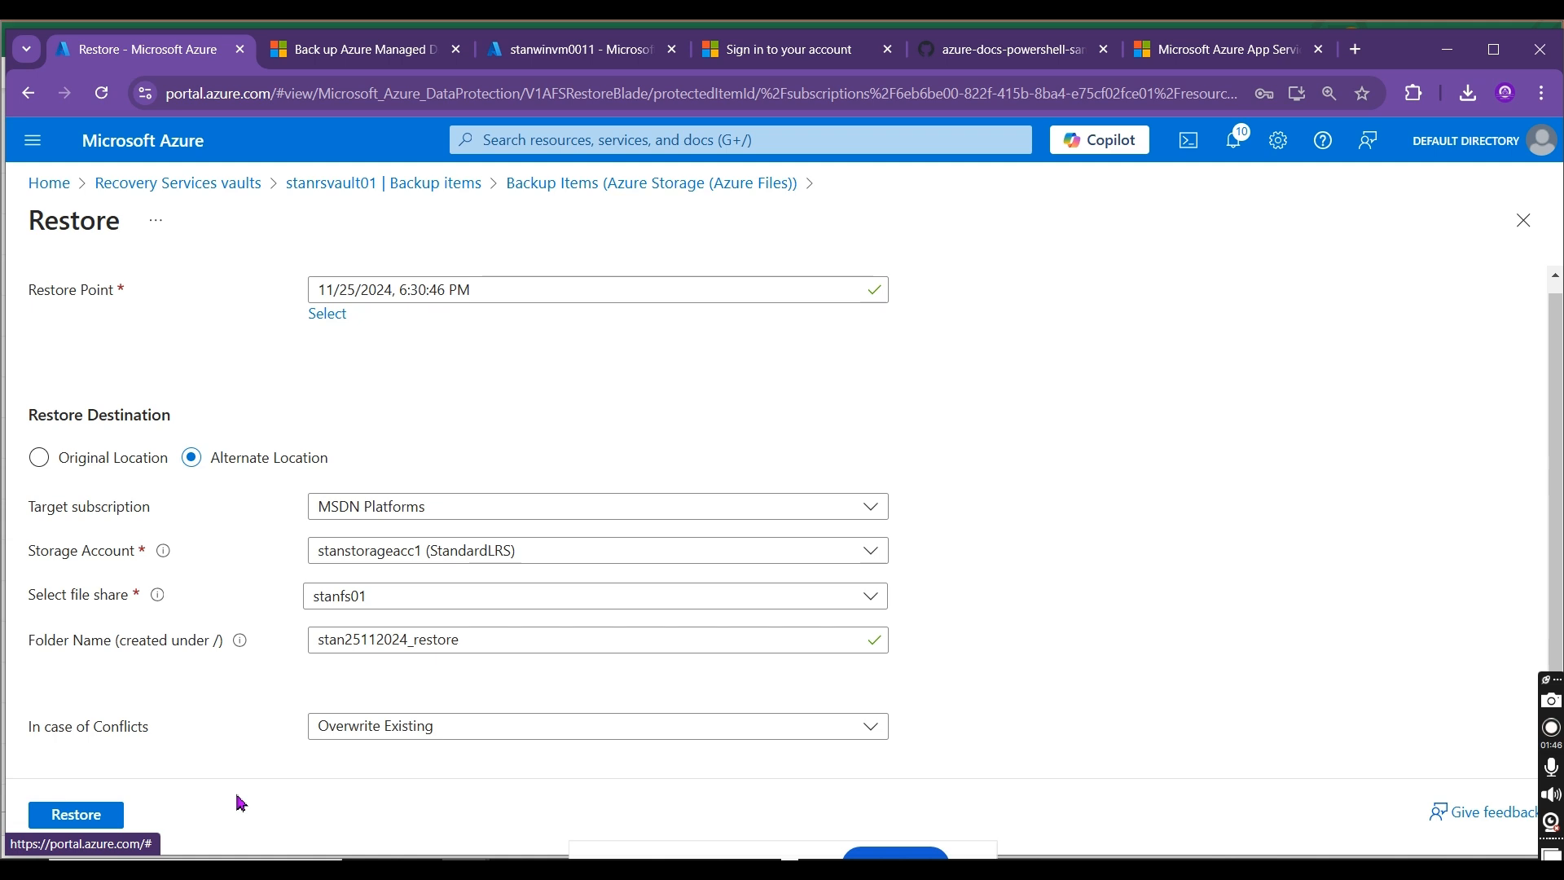
click(75, 815)
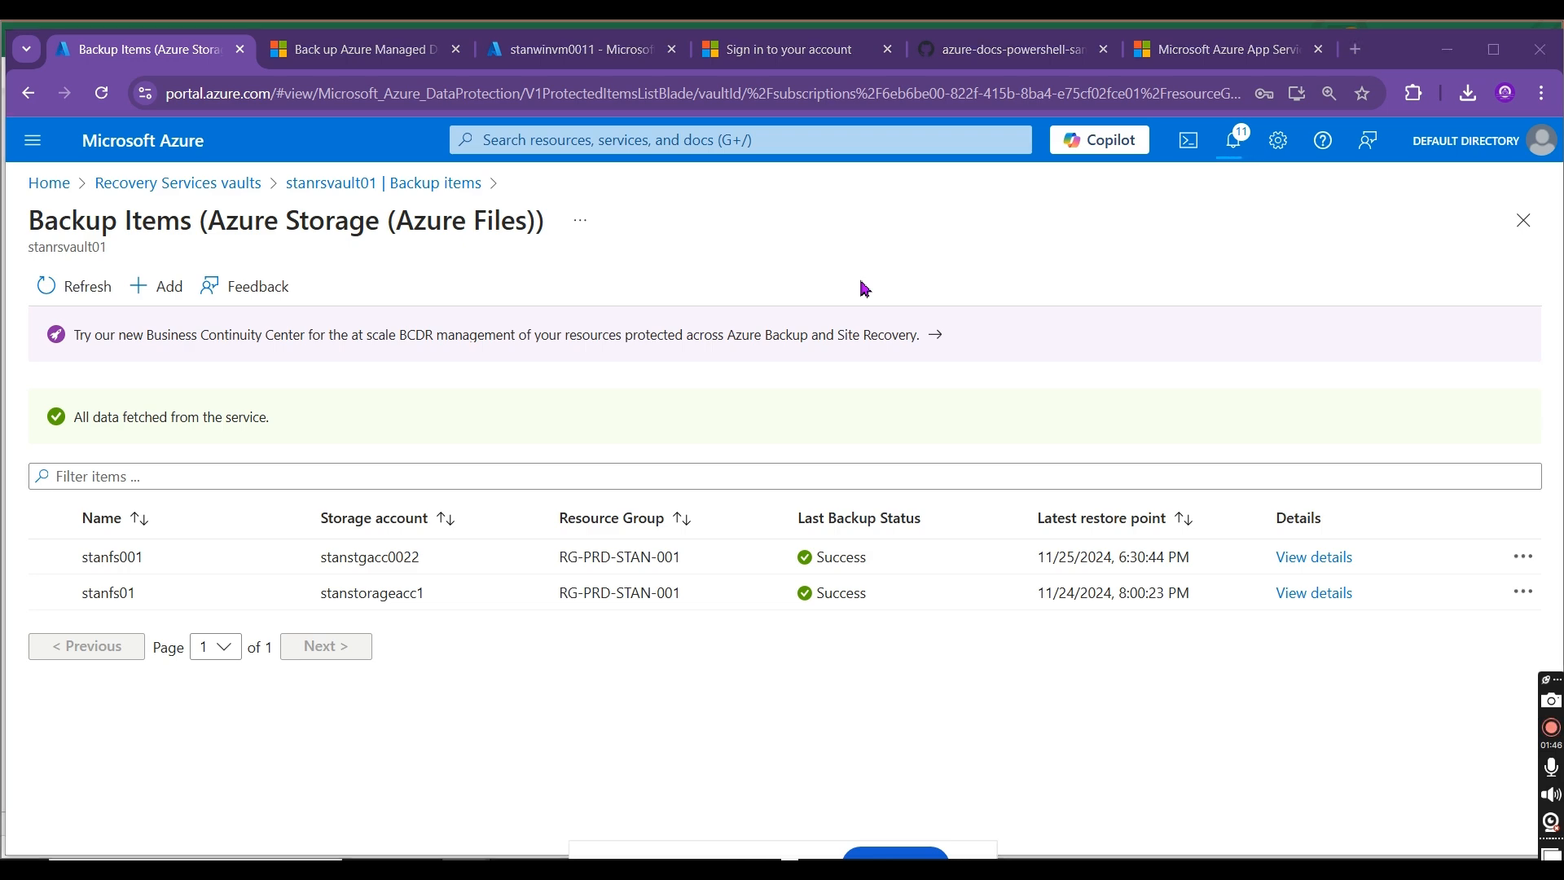
Step: Switch to the PowerPoint presentation AZURE_DATA_PROTECTION_BACKUP_NOV2024.pptx and review slides 7 to 11 on Azure Backup
key(alt+Tab)
key(alt+Tab)
key(alt+Tab)
key(alt+Tab)
key(alt+Tab)
key(alt+Tab)
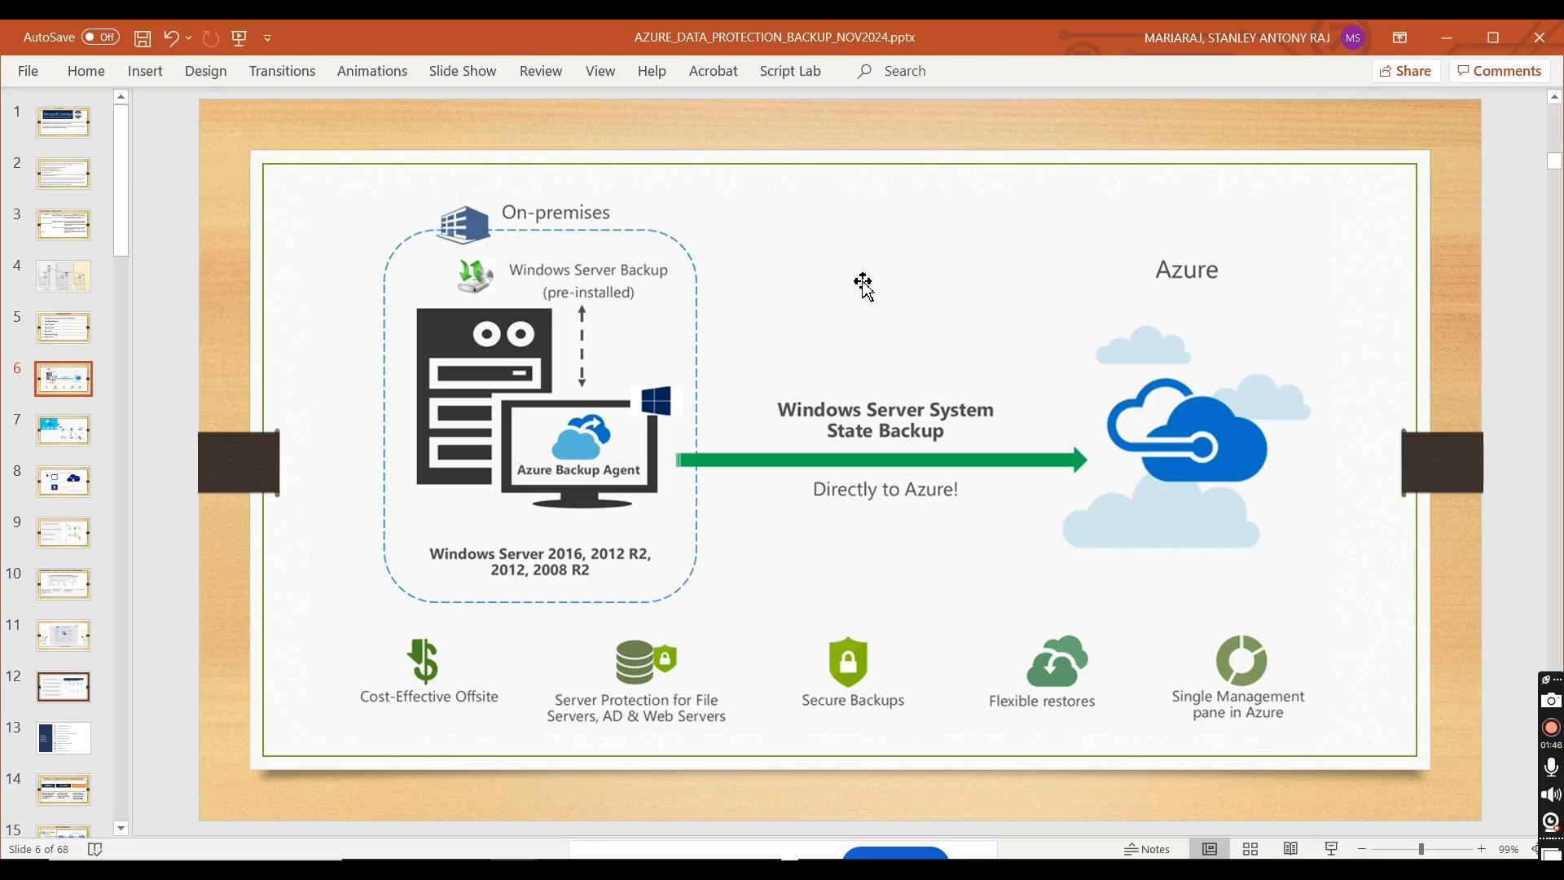
click(83, 442)
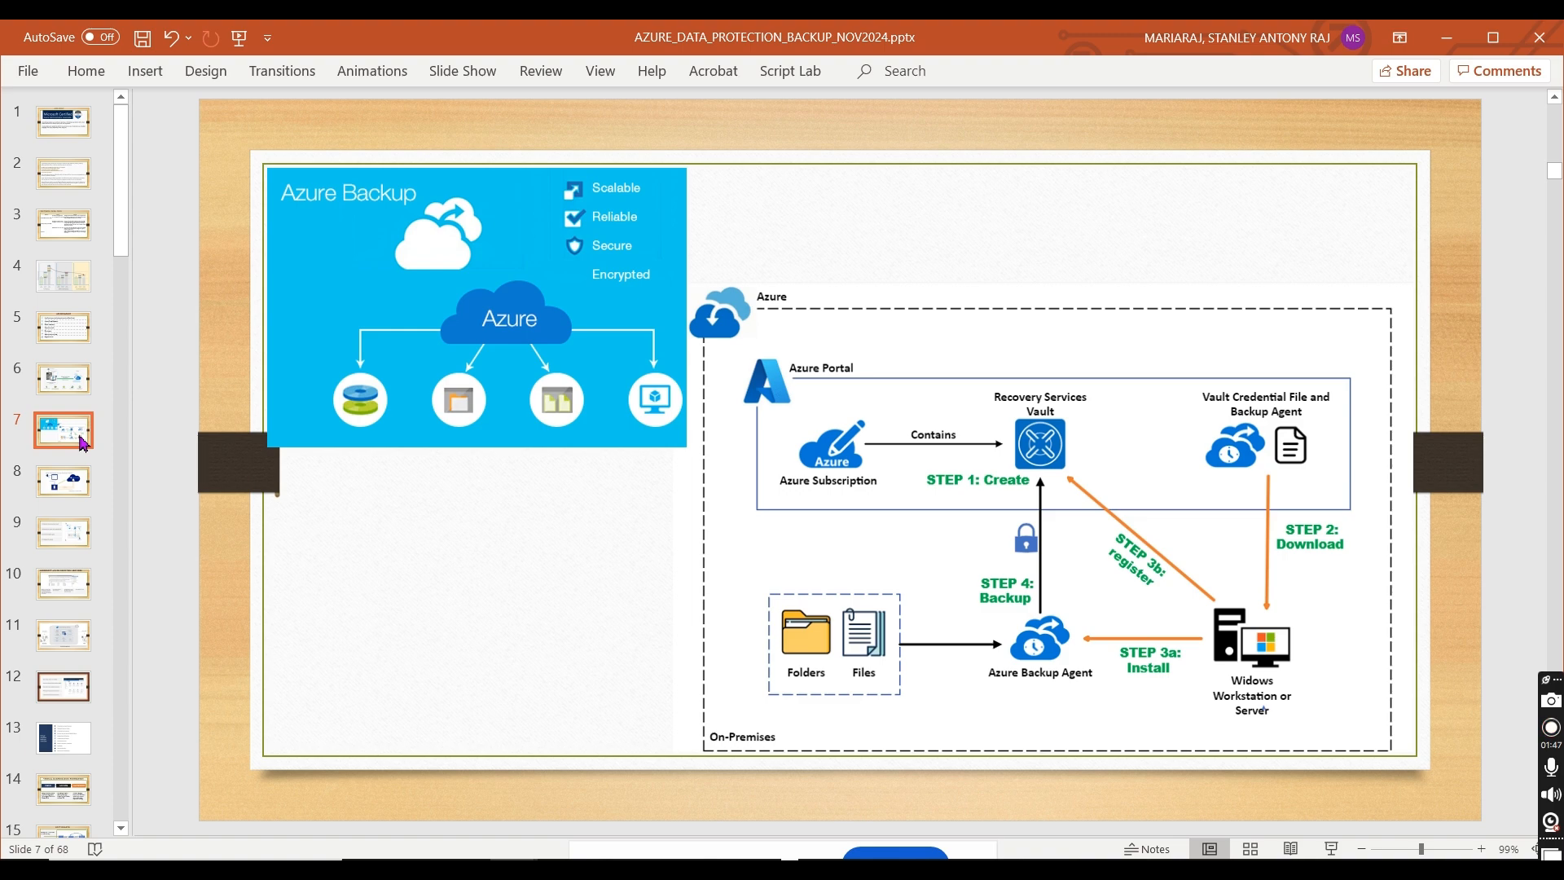
key(Down)
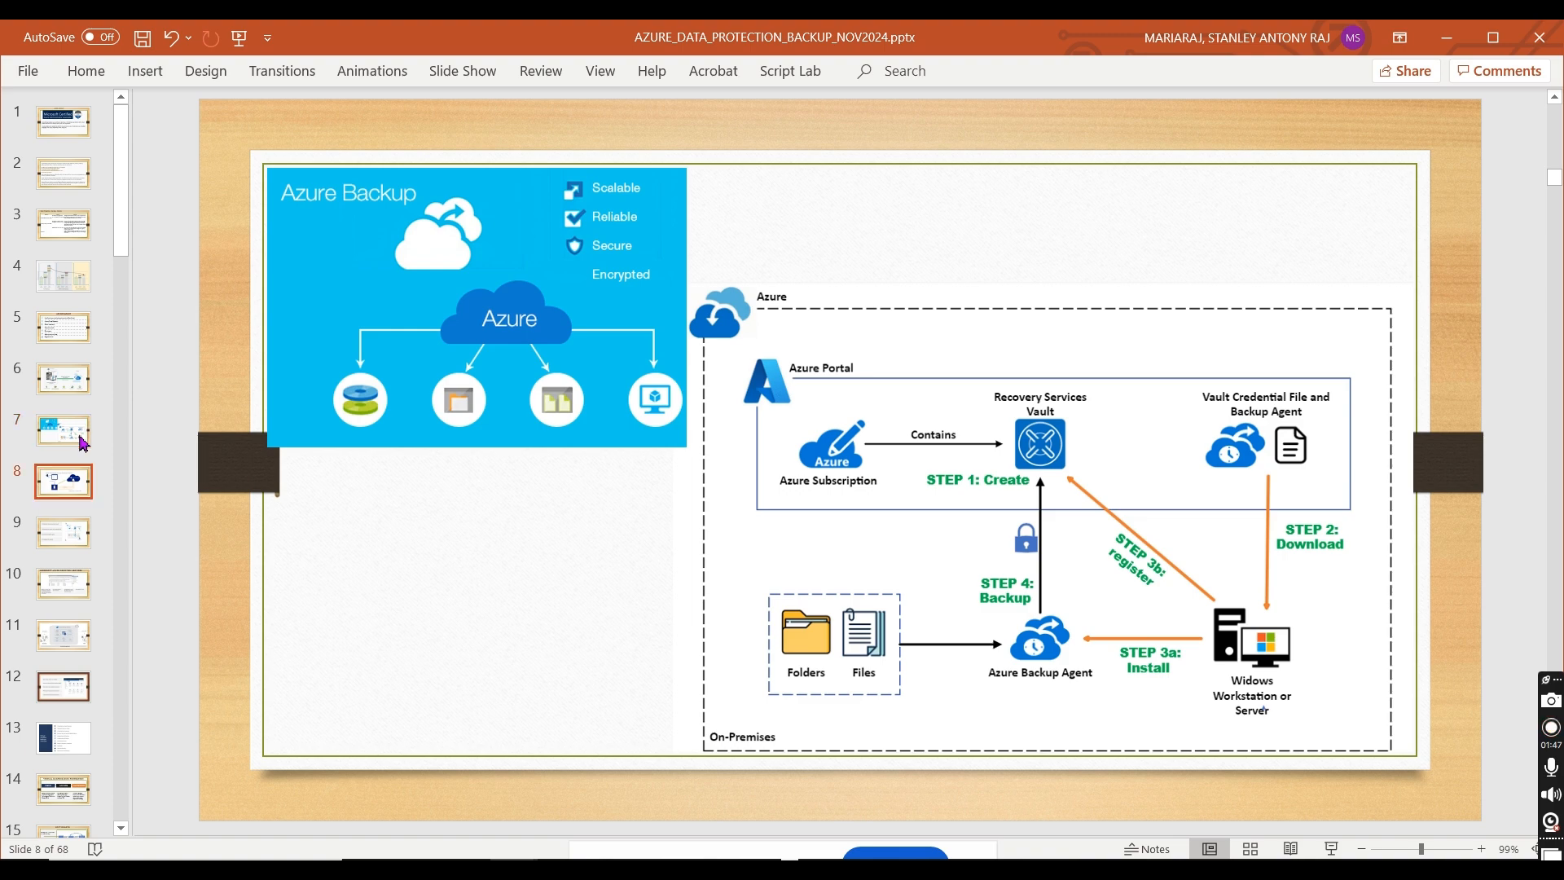
key(Down)
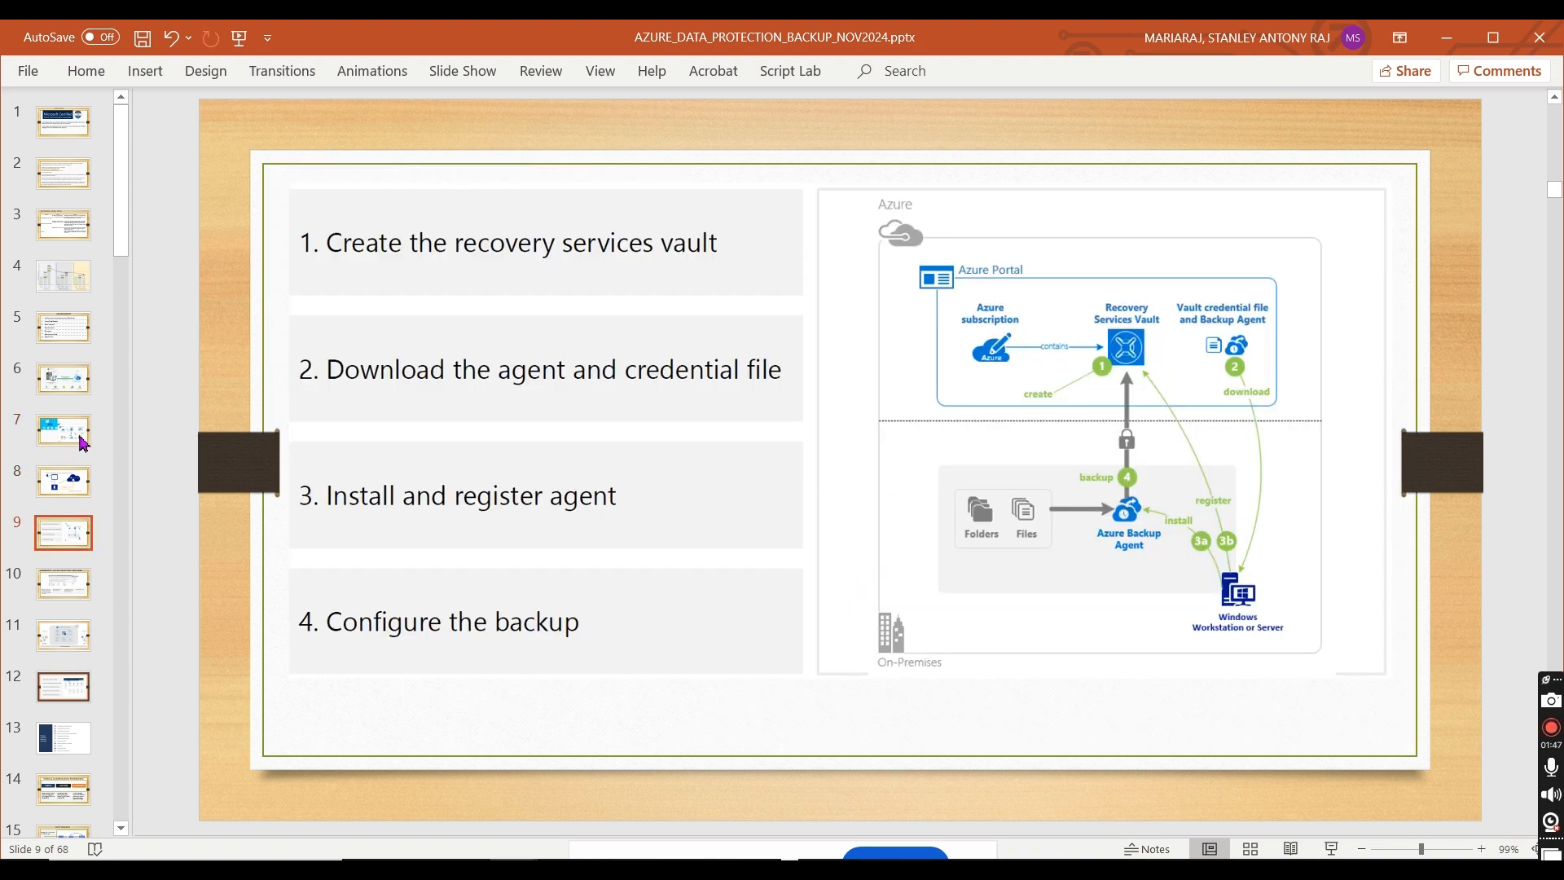
key(Down)
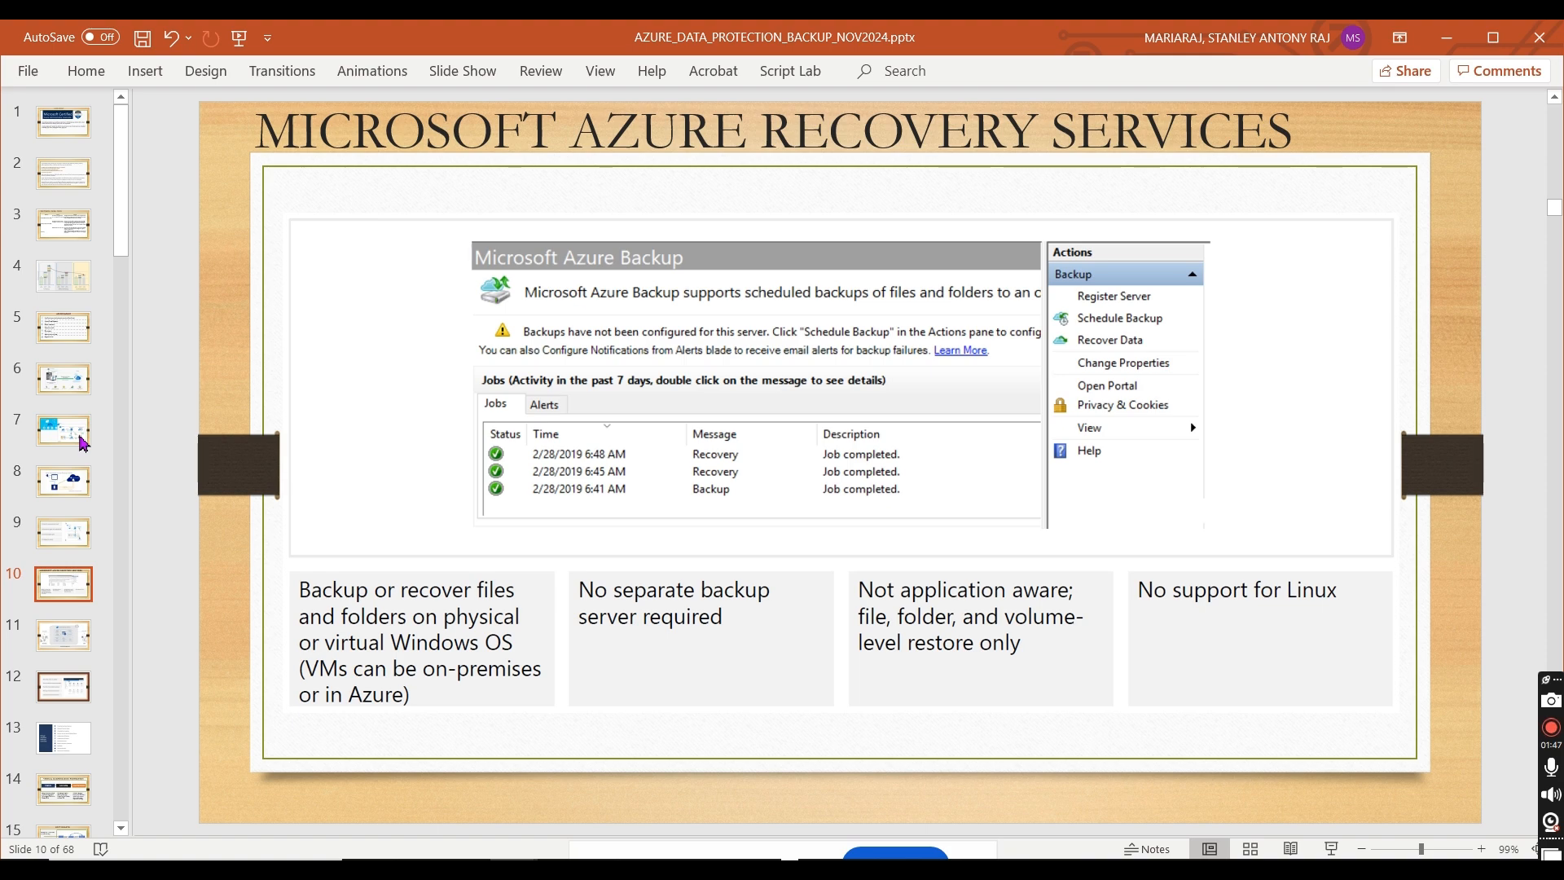
key(Down)
key(Up)
key(Down)
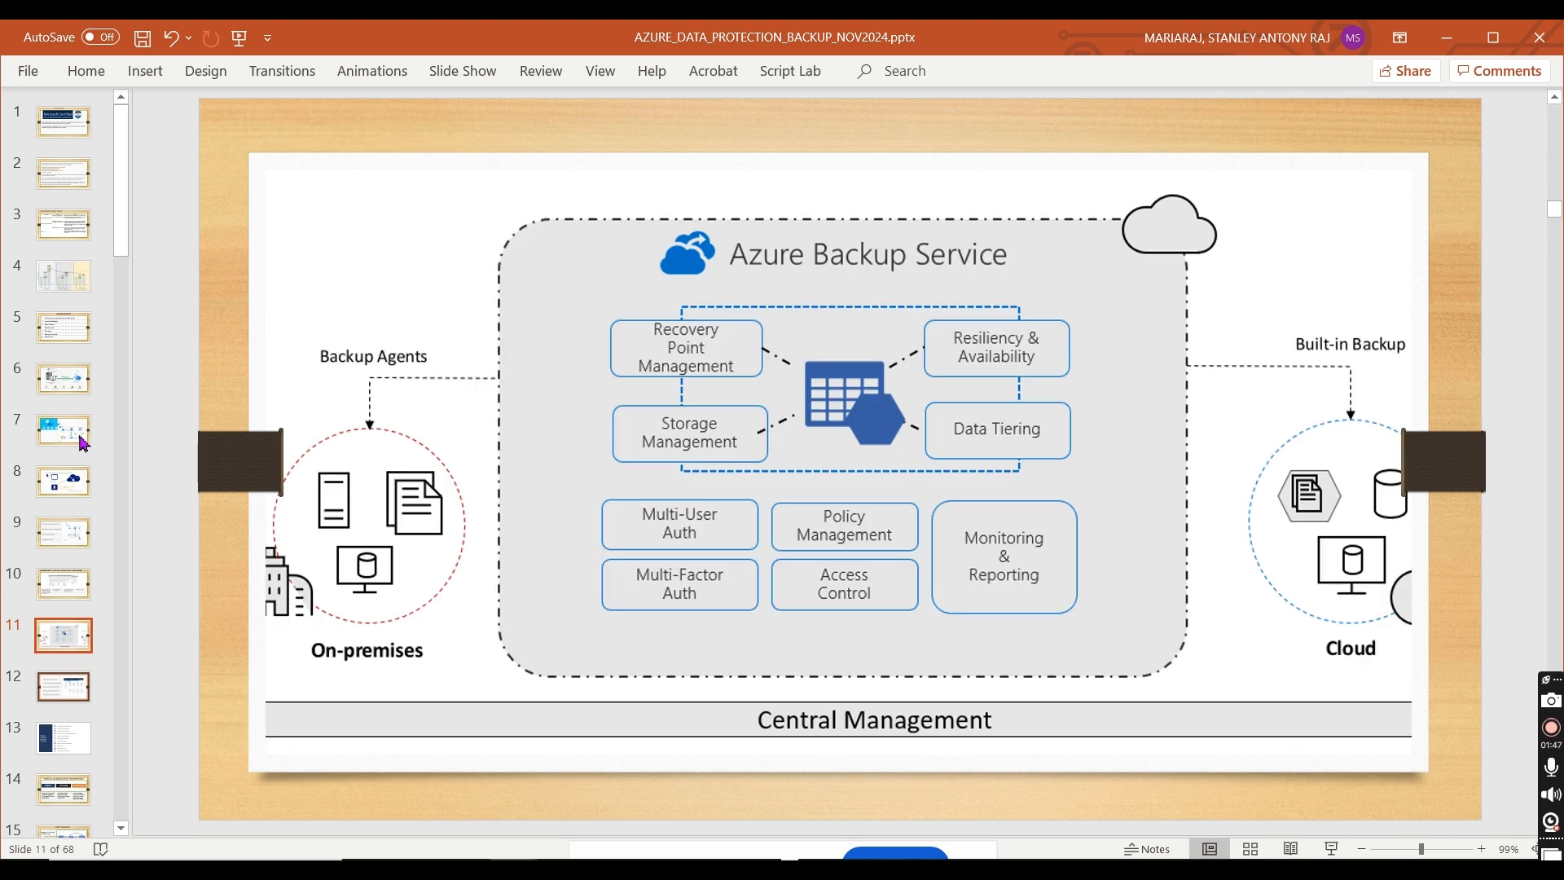
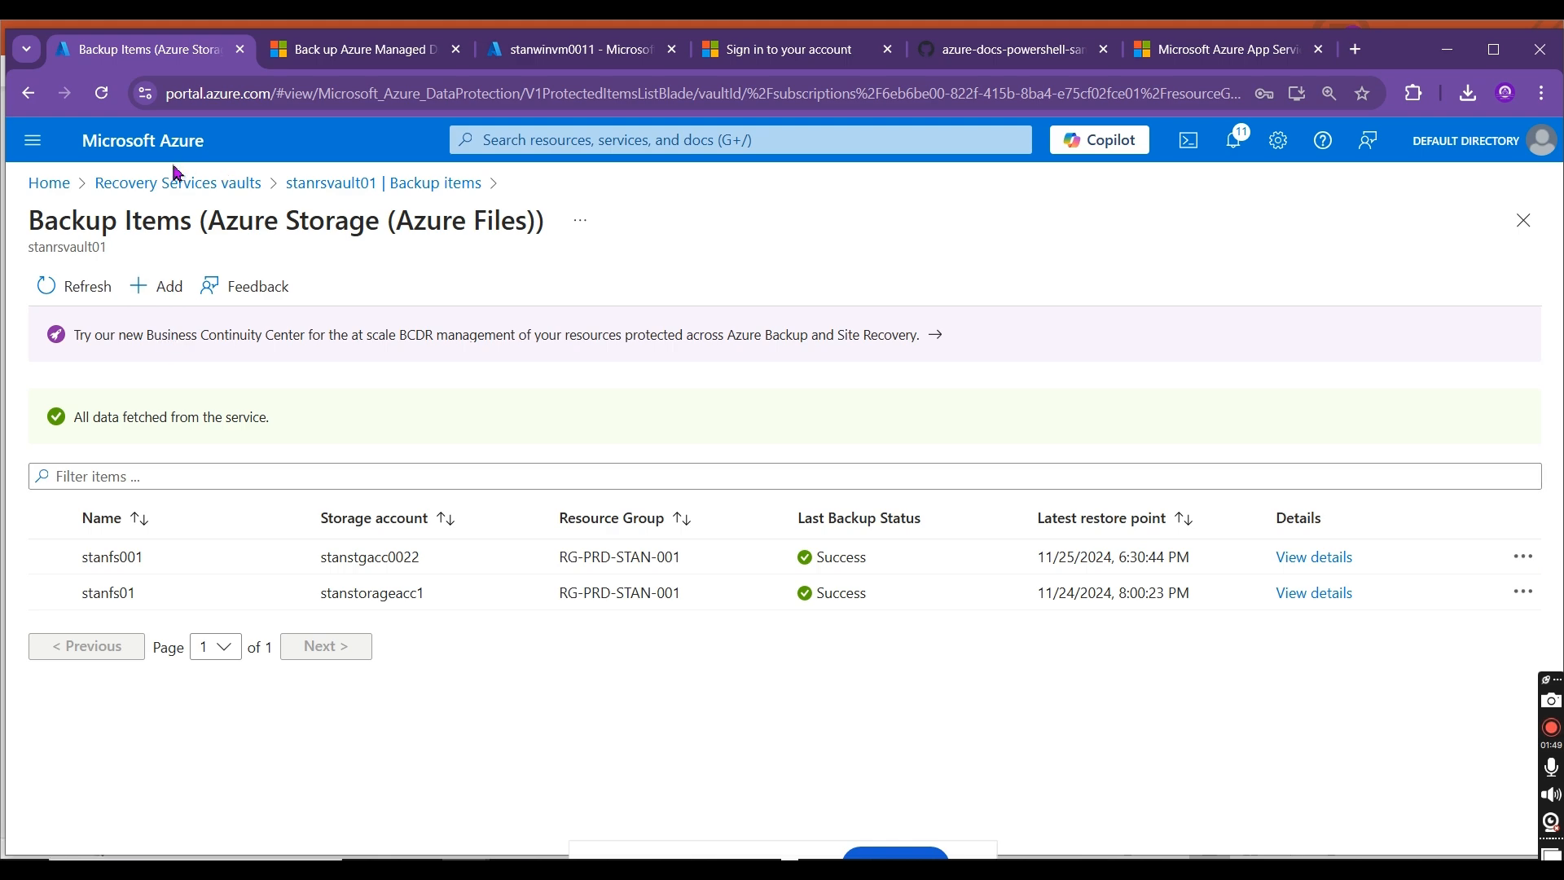
Step: Open the stanrsvault01 vault's overview and start configuring a backup for Azure virtual machine workloads
click(342, 180)
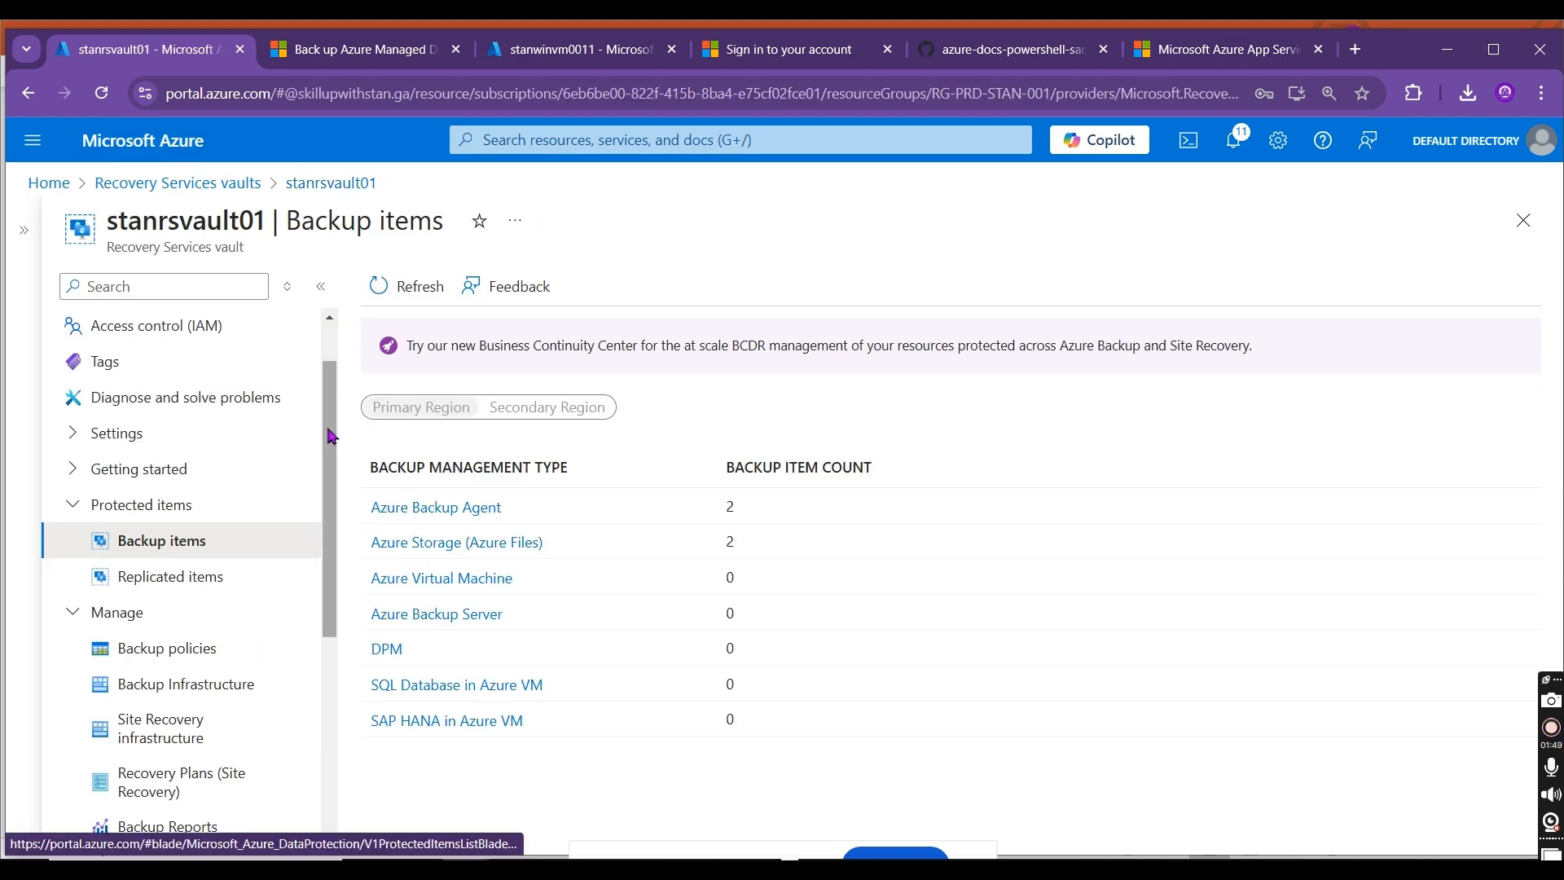
scroll(192, 334, up, 2)
click(196, 327)
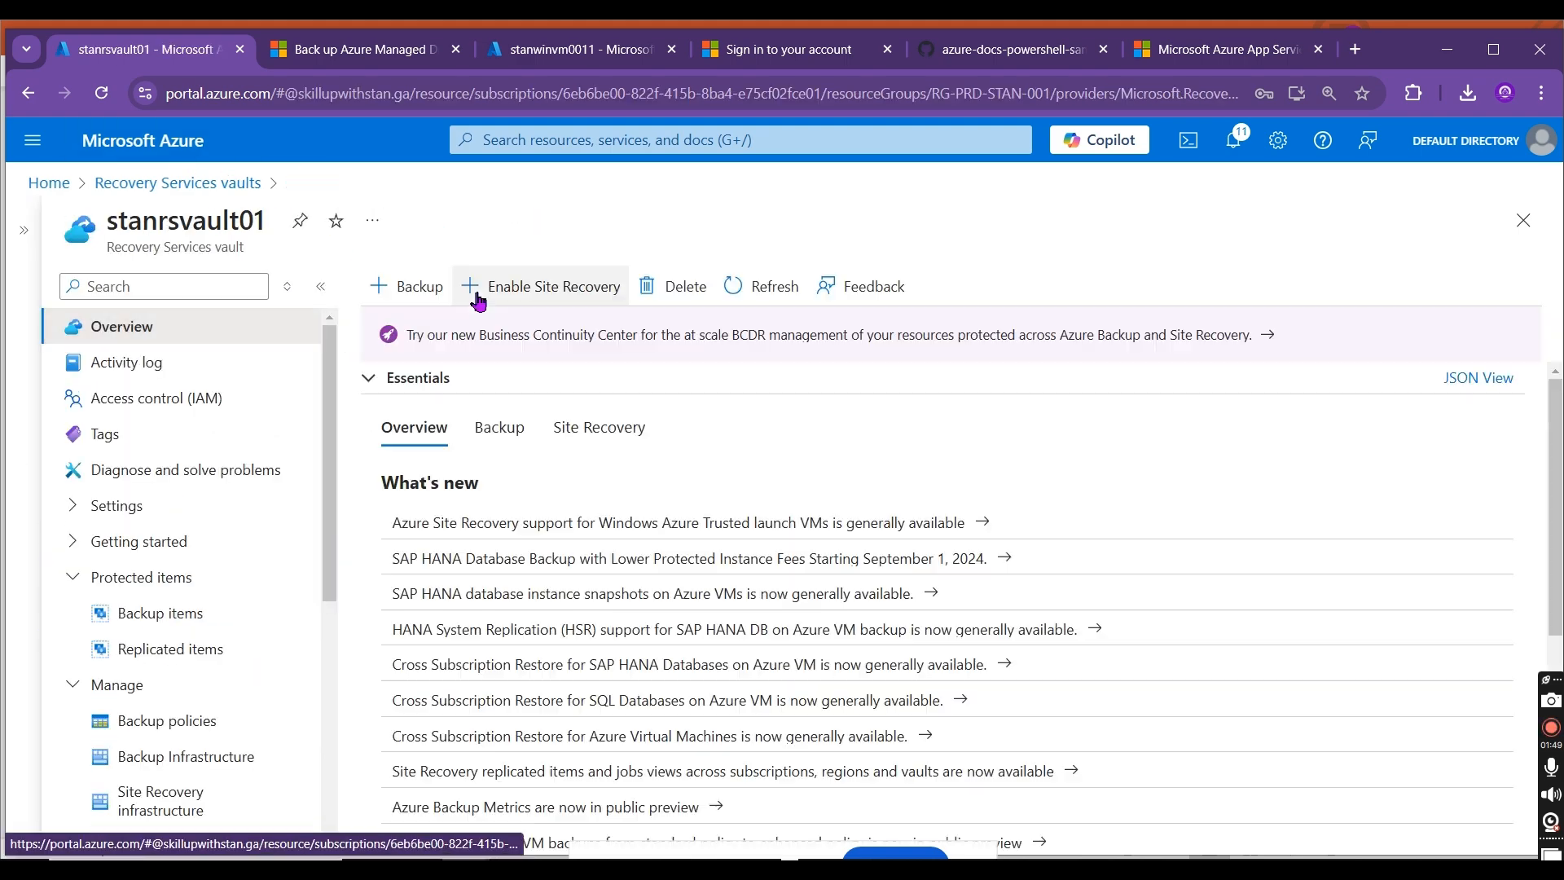
click(432, 291)
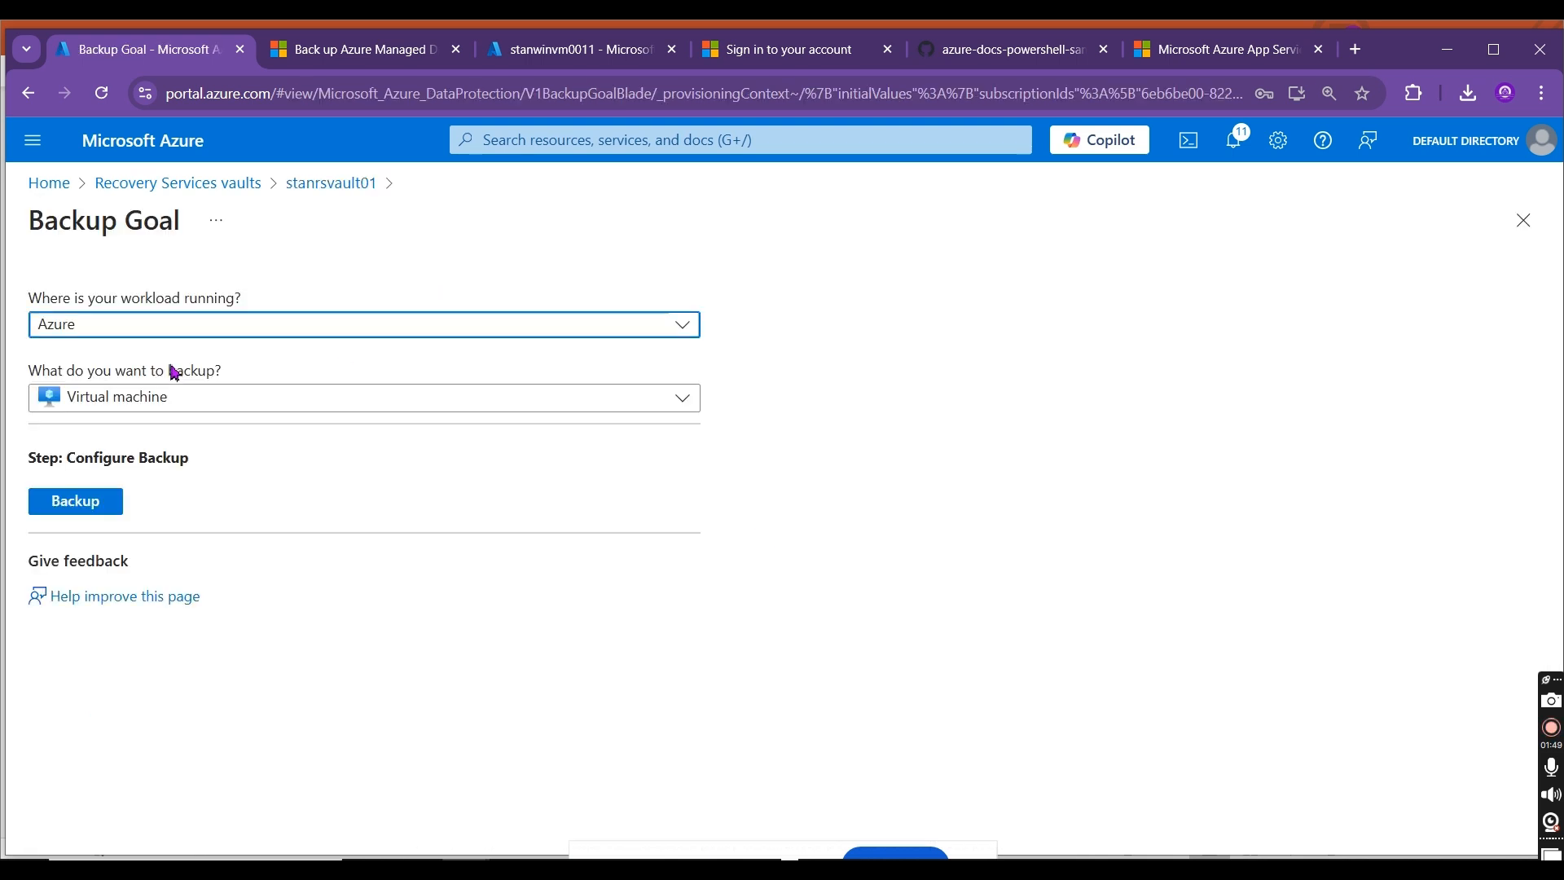
click(96, 502)
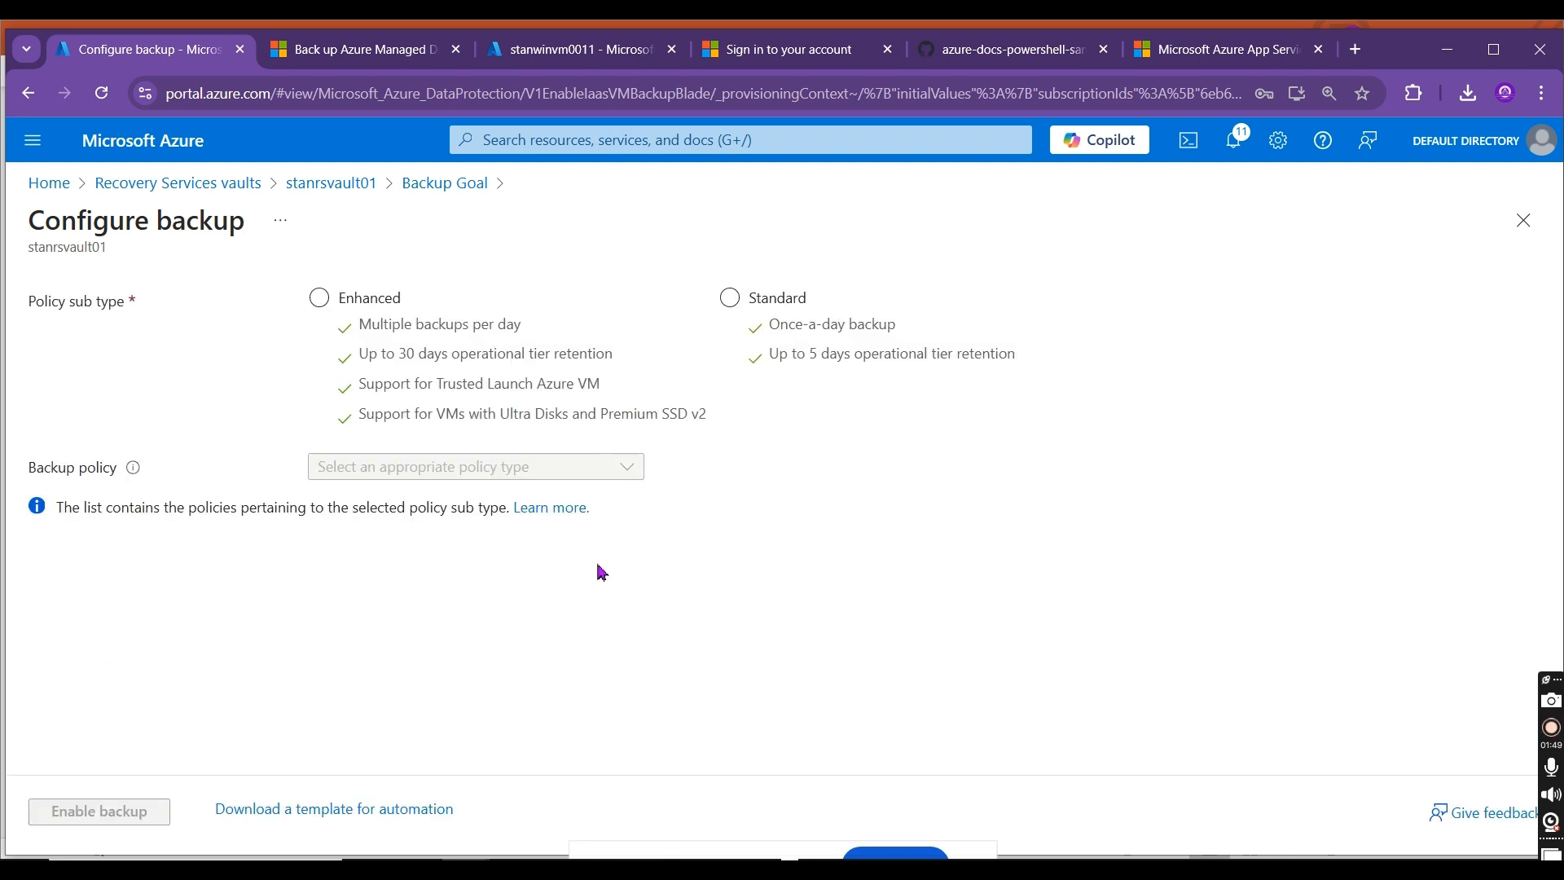
Step: Select the Enhanced policy sub type and review the details of backup policy stanazurevmbkppolicy01
click(512, 397)
click(871, 326)
click(830, 363)
click(954, 380)
click(396, 296)
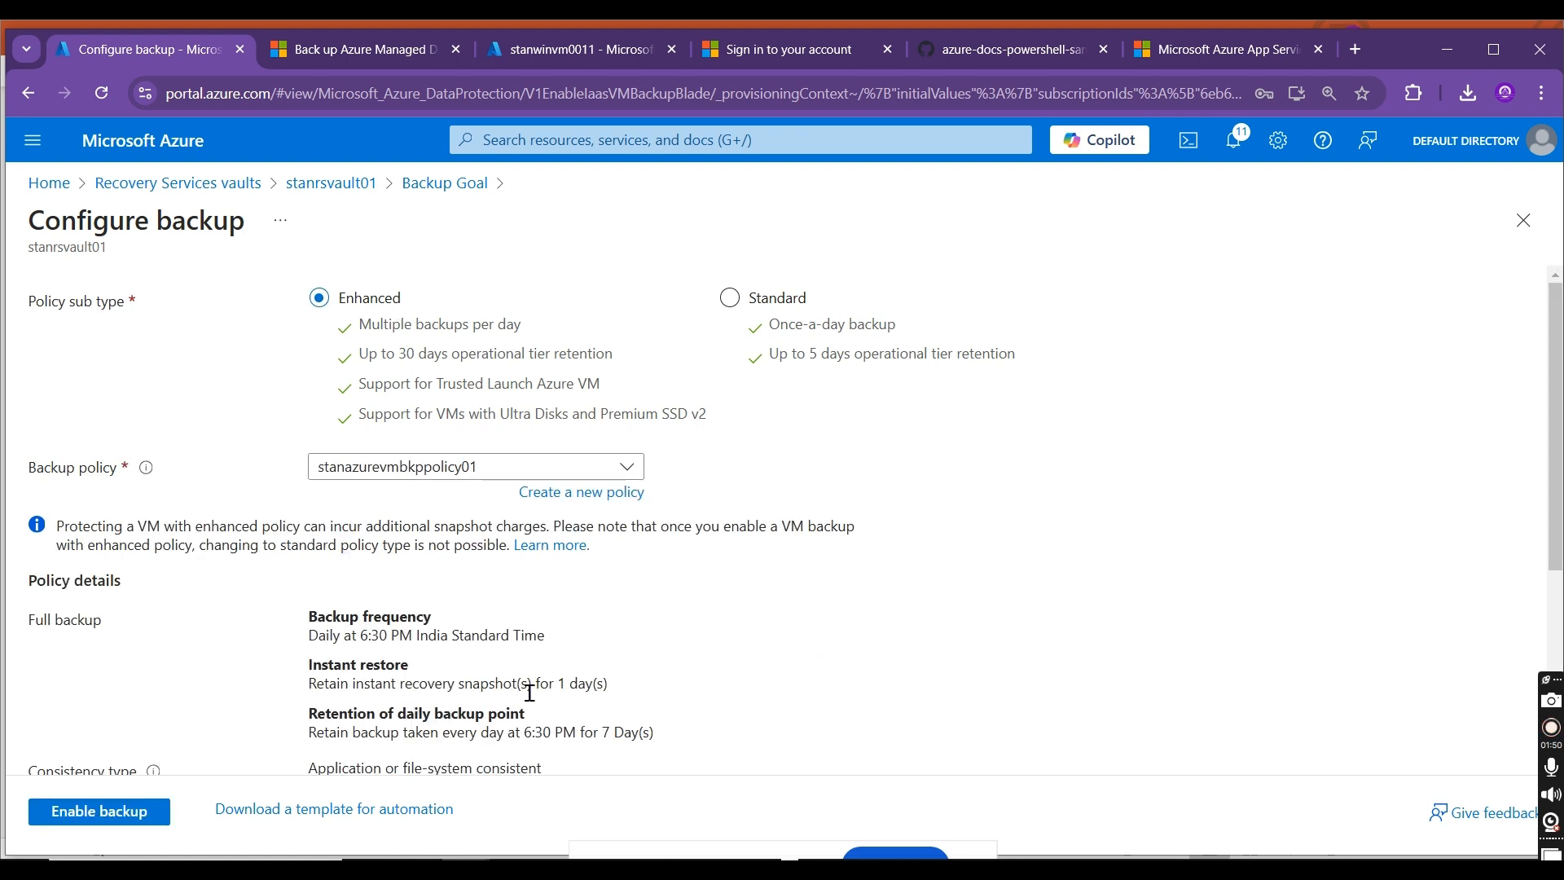
drag(531, 691, 666, 687)
mouse_move(1556, 428)
mouse_down()
mouse_move(1556, 605)
mouse_move(1558, 407)
mouse_up()
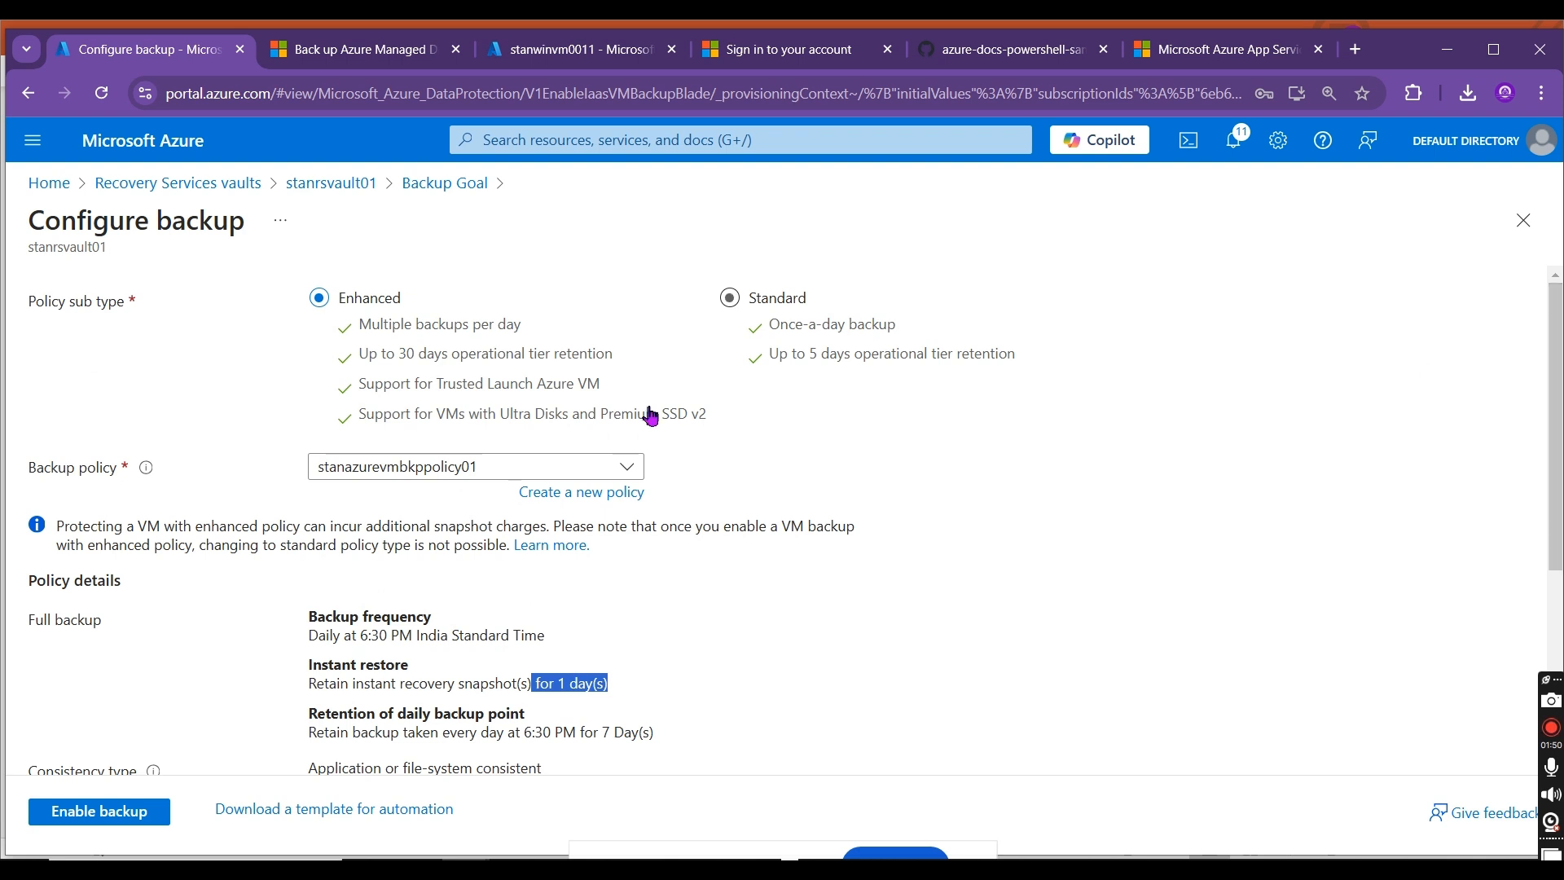
Step: Start a new enhanced backup policy, set its frequency to Daily, and review the retention, tiering and consistency options
click(598, 492)
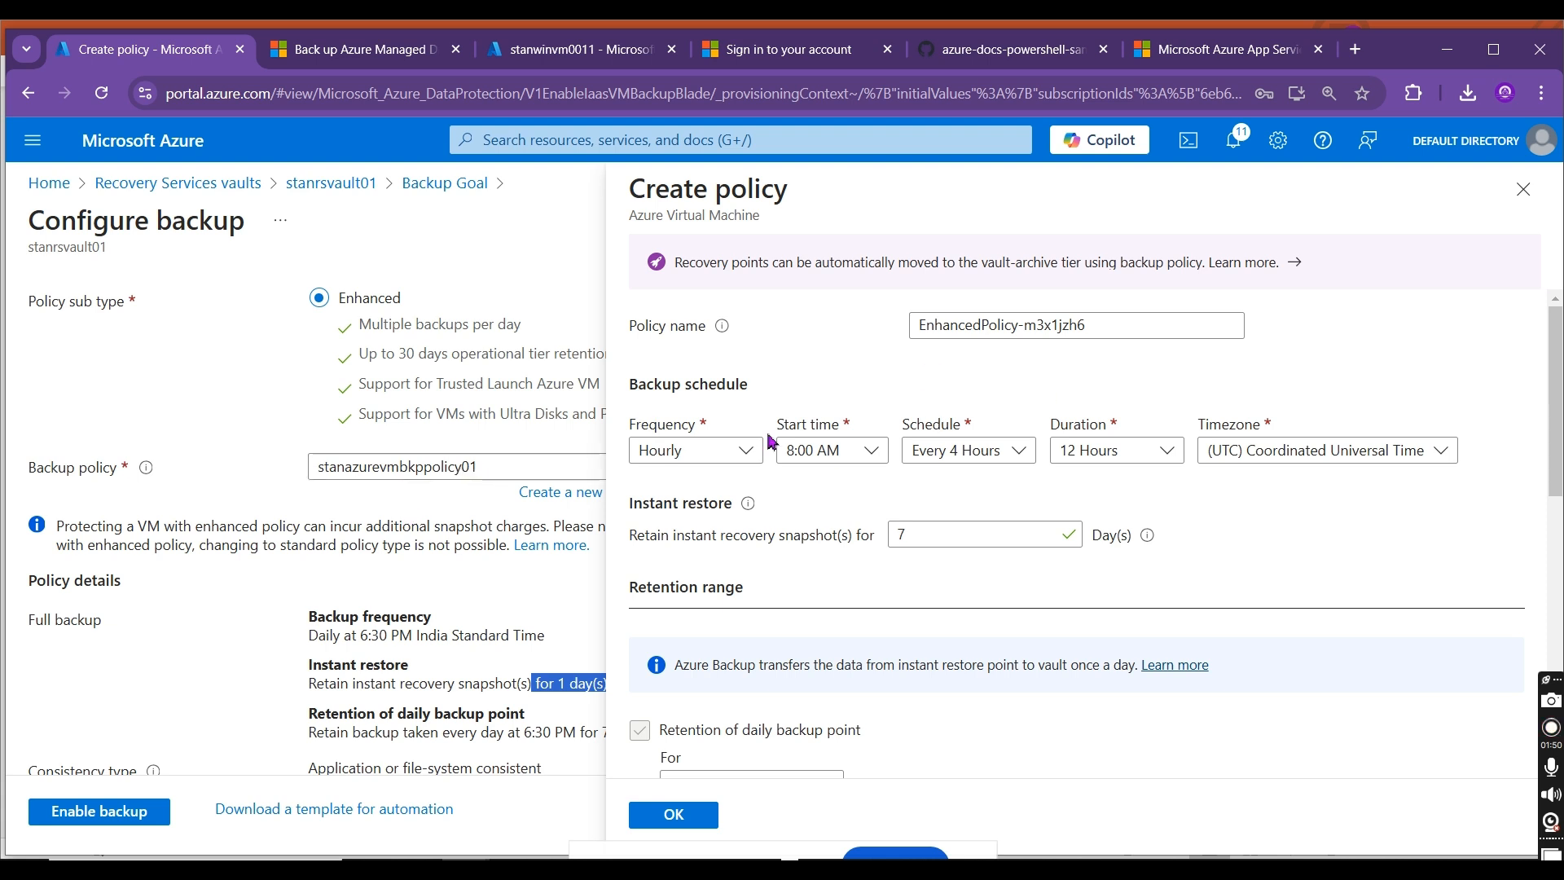
click(745, 450)
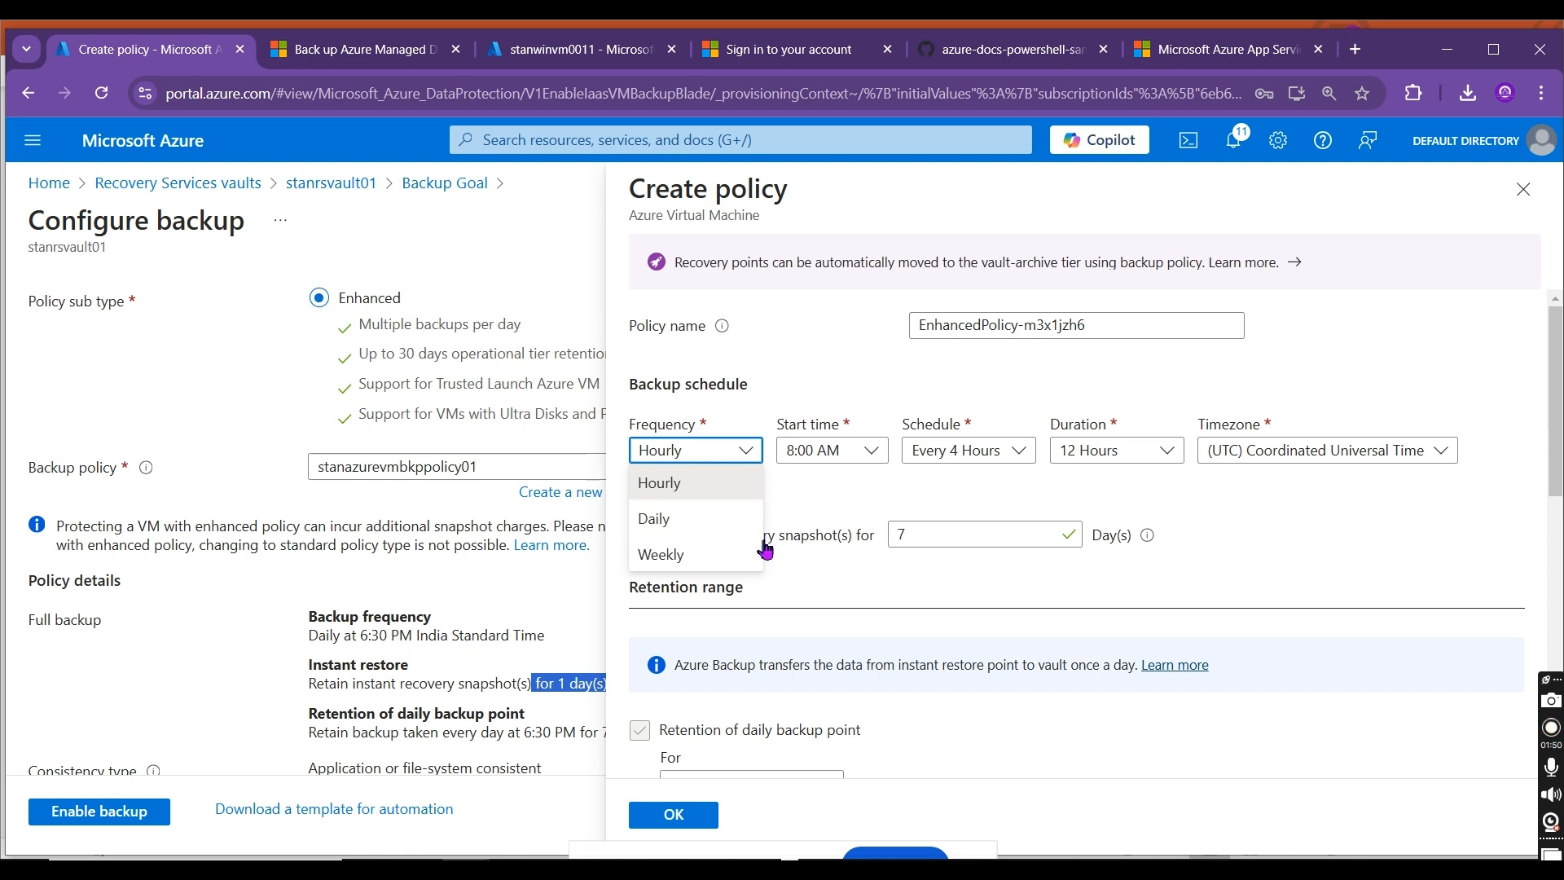
click(722, 526)
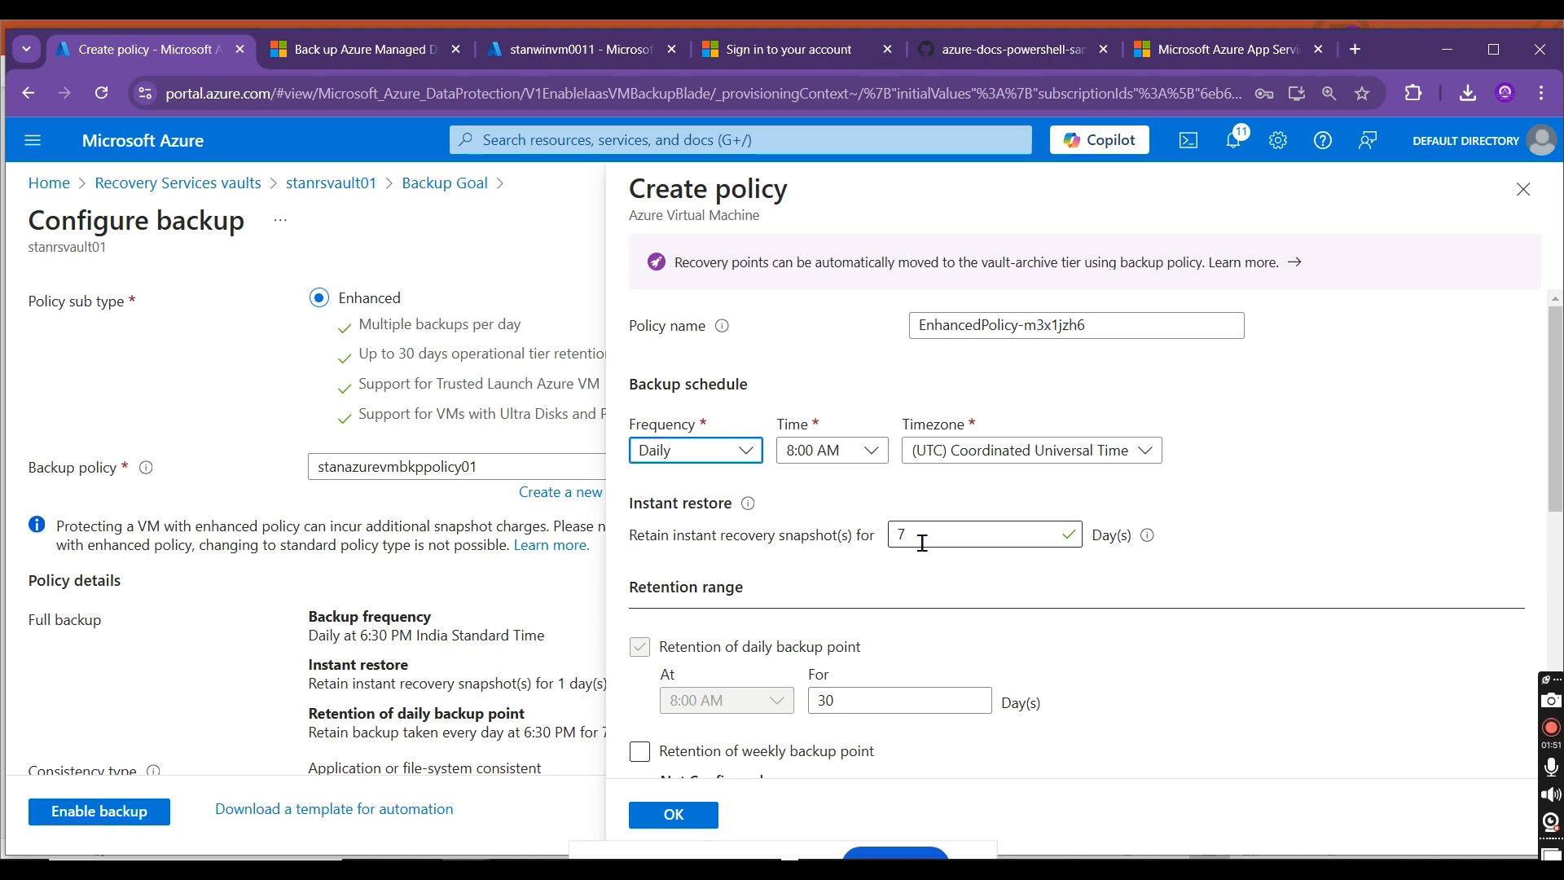
drag(1556, 466, 1556, 669)
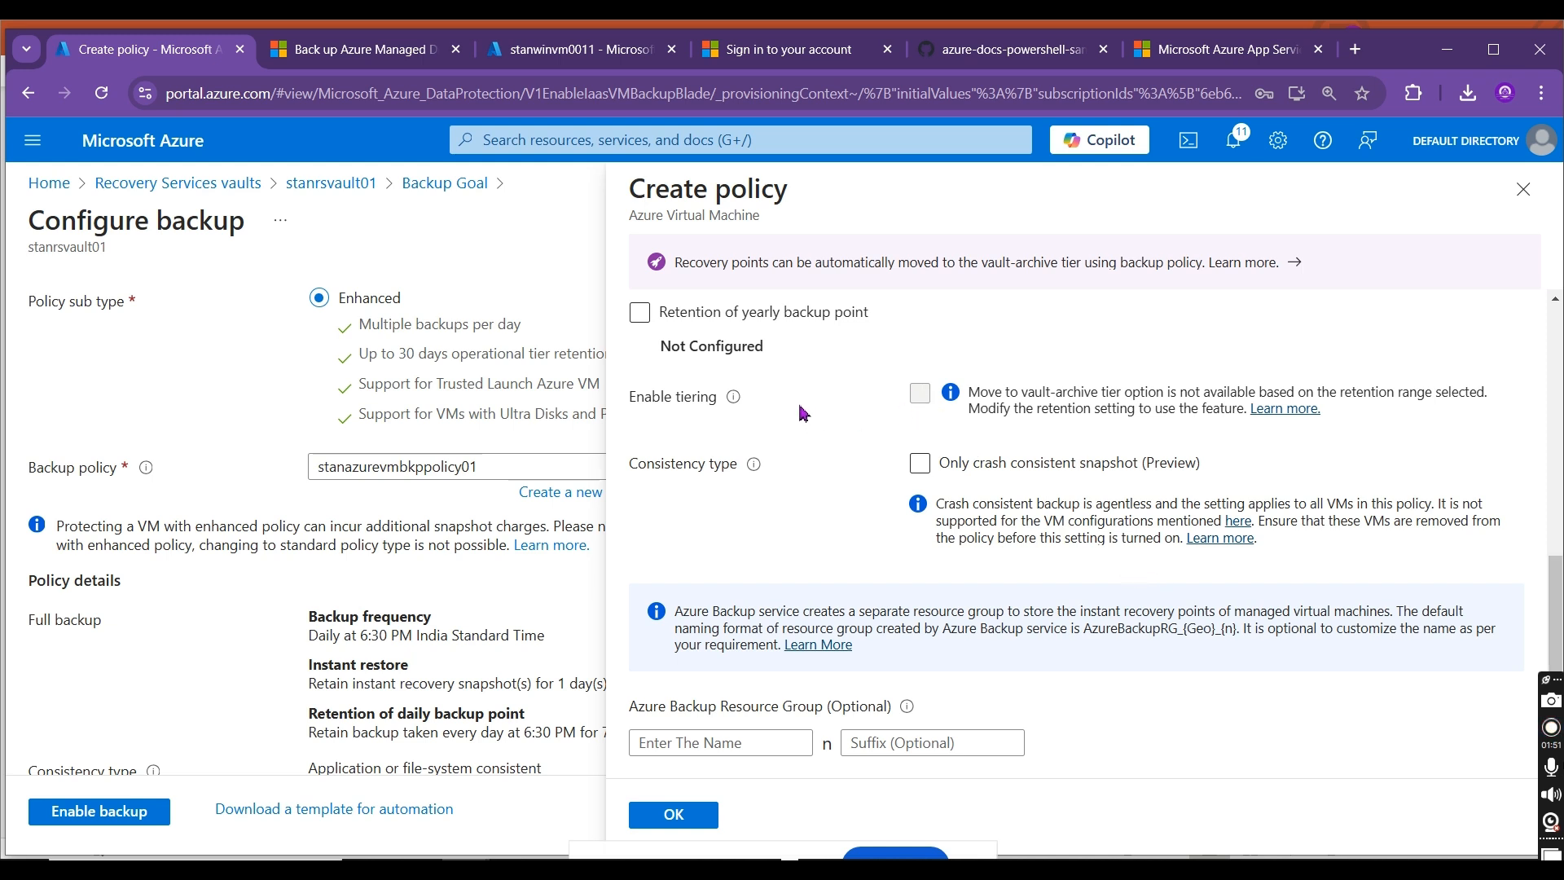
scroll(1075, 529, up, 5)
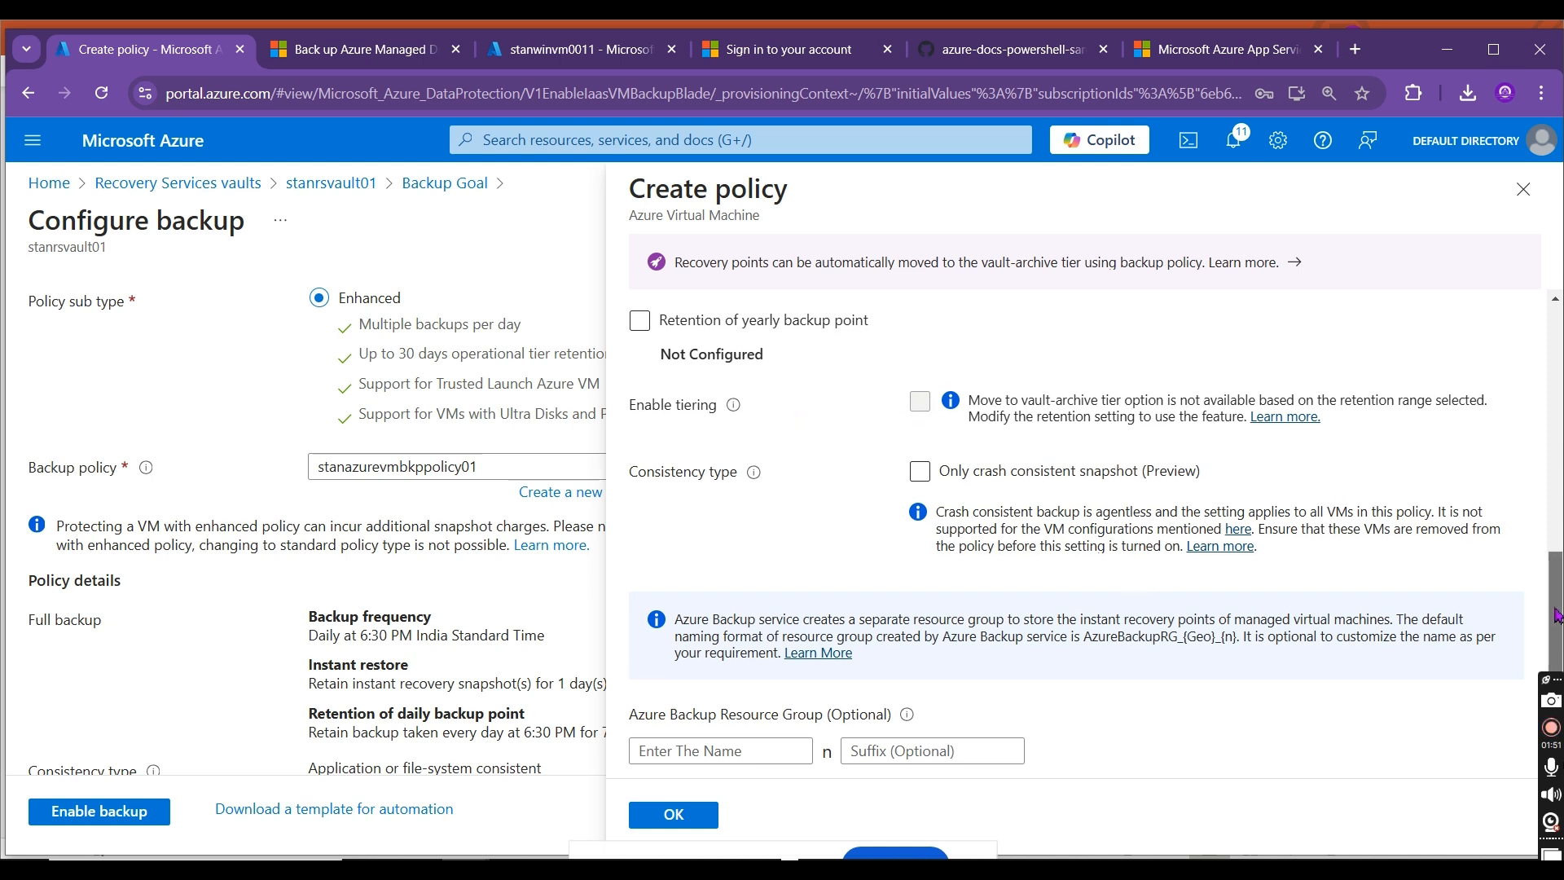
scroll(1075, 529, up, 1)
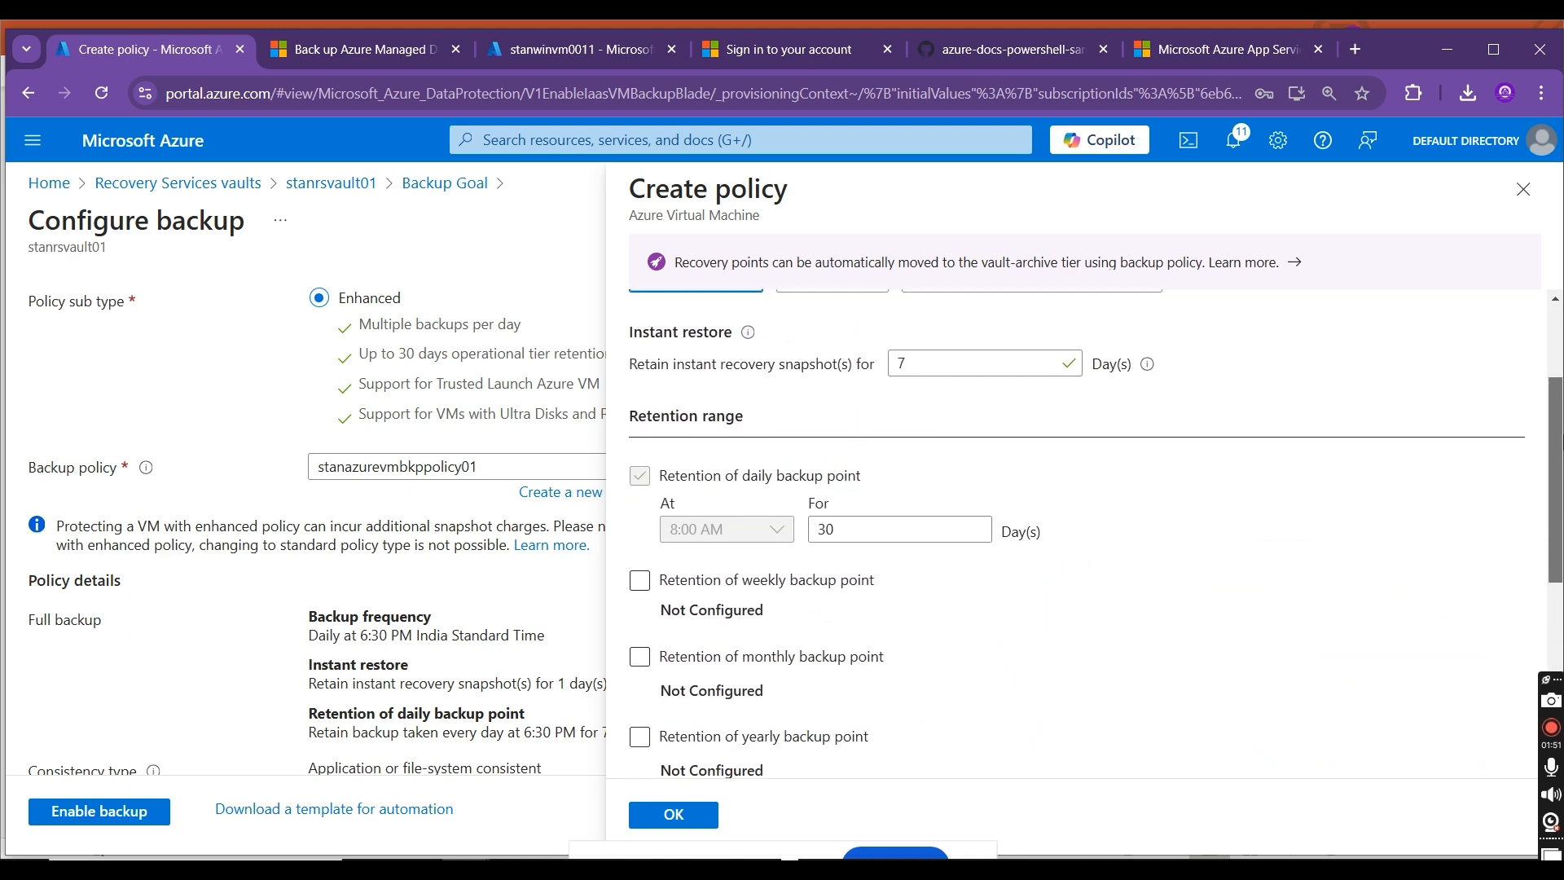
scroll(1075, 529, up, 1)
scroll(1075, 529, up, 1)
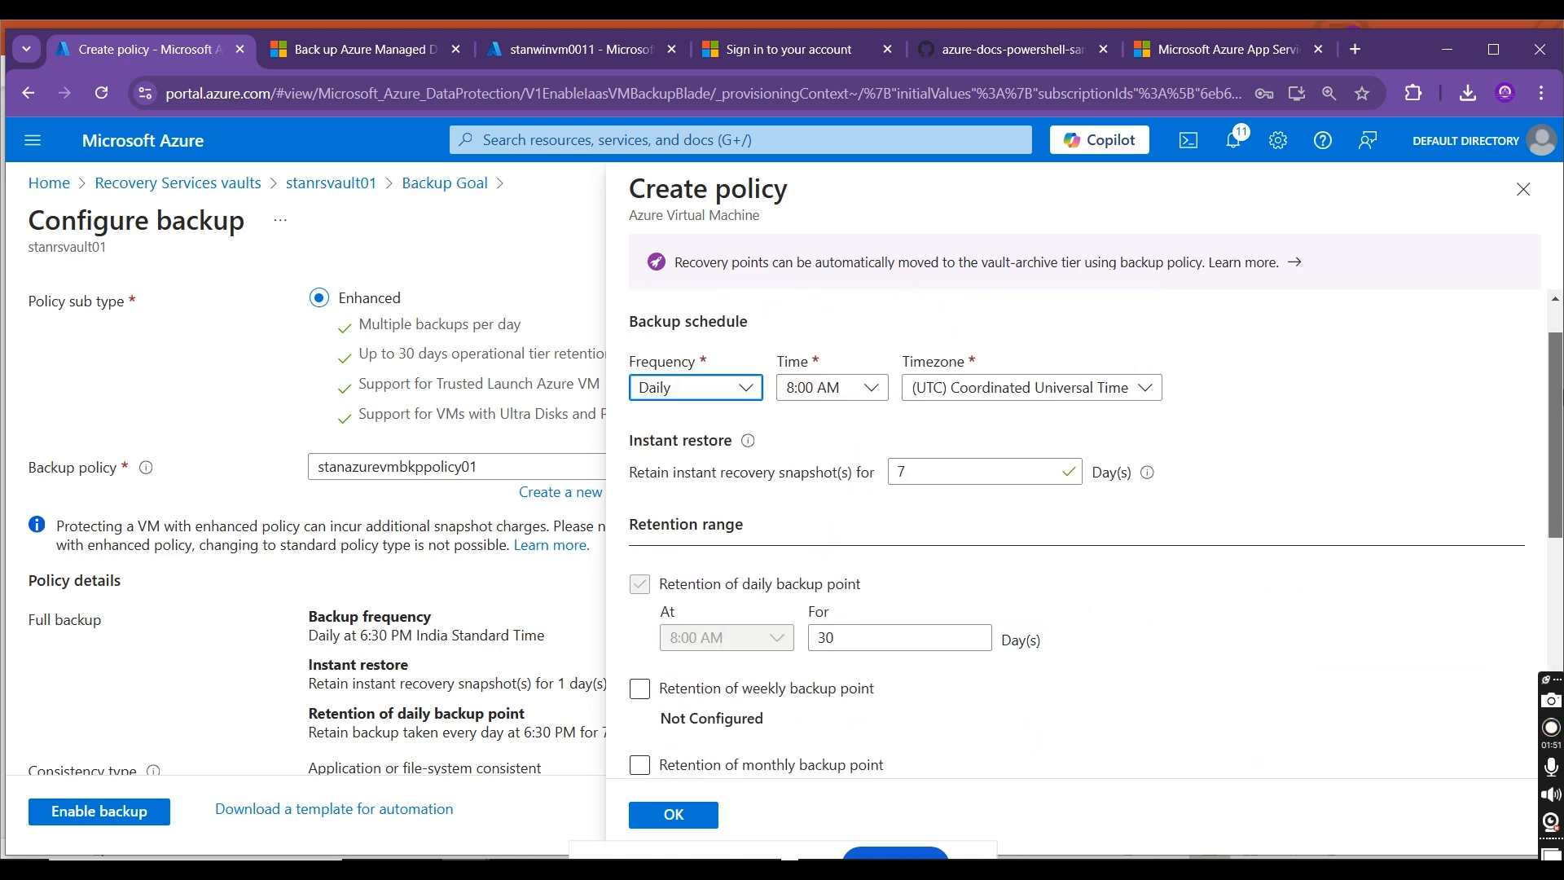
scroll(719, 448, up, 1)
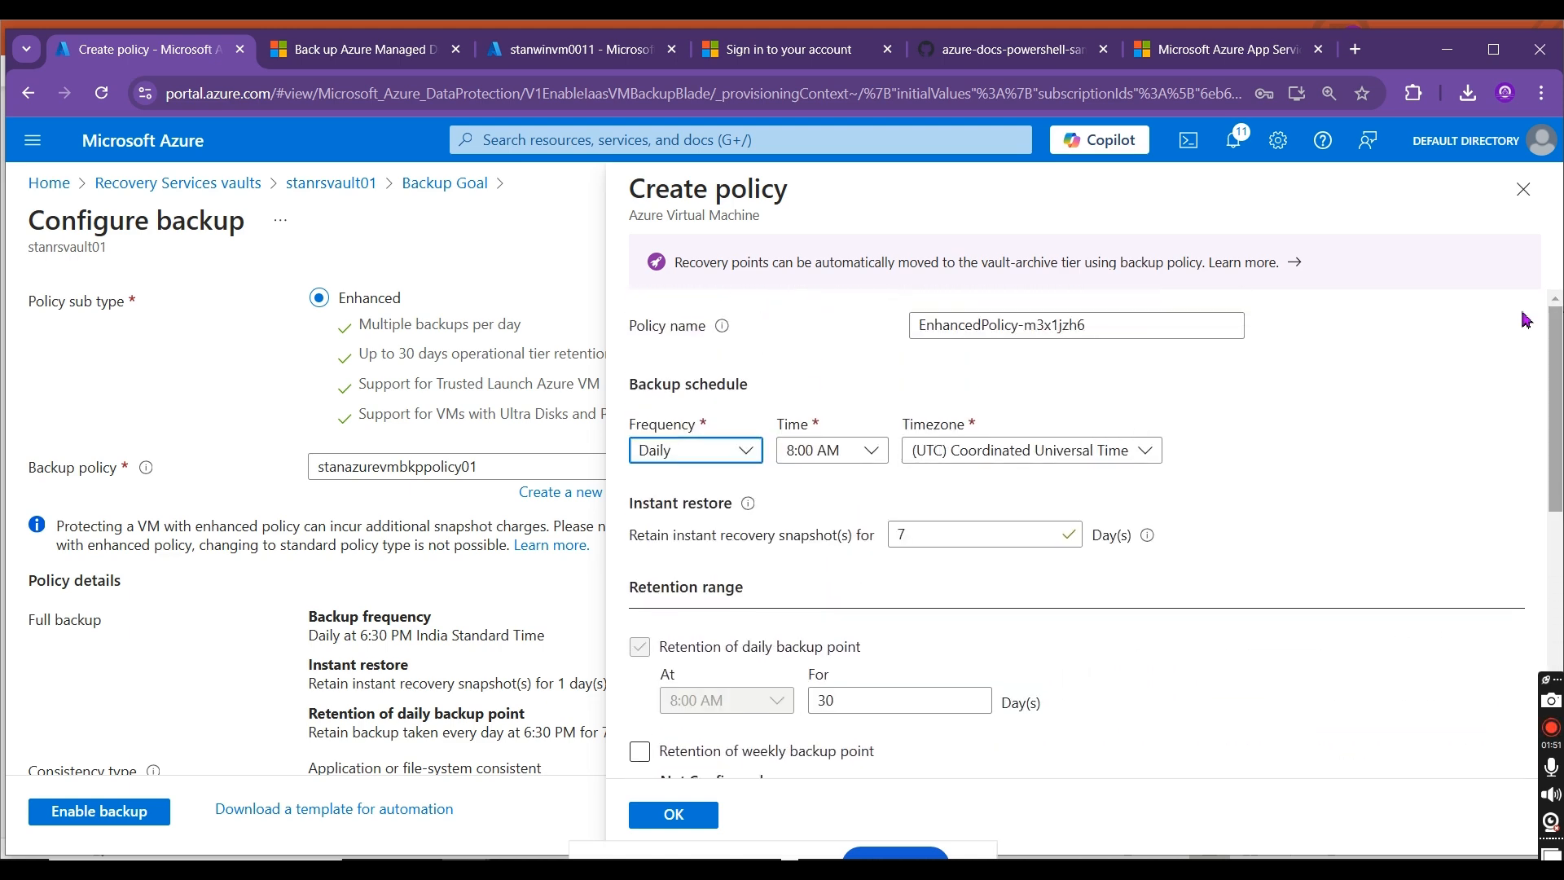
Step: Set the new enhanced policy's frequency to Hourly, review the schedule intervals and remaining options, and close it without creating the policy
click(719, 448)
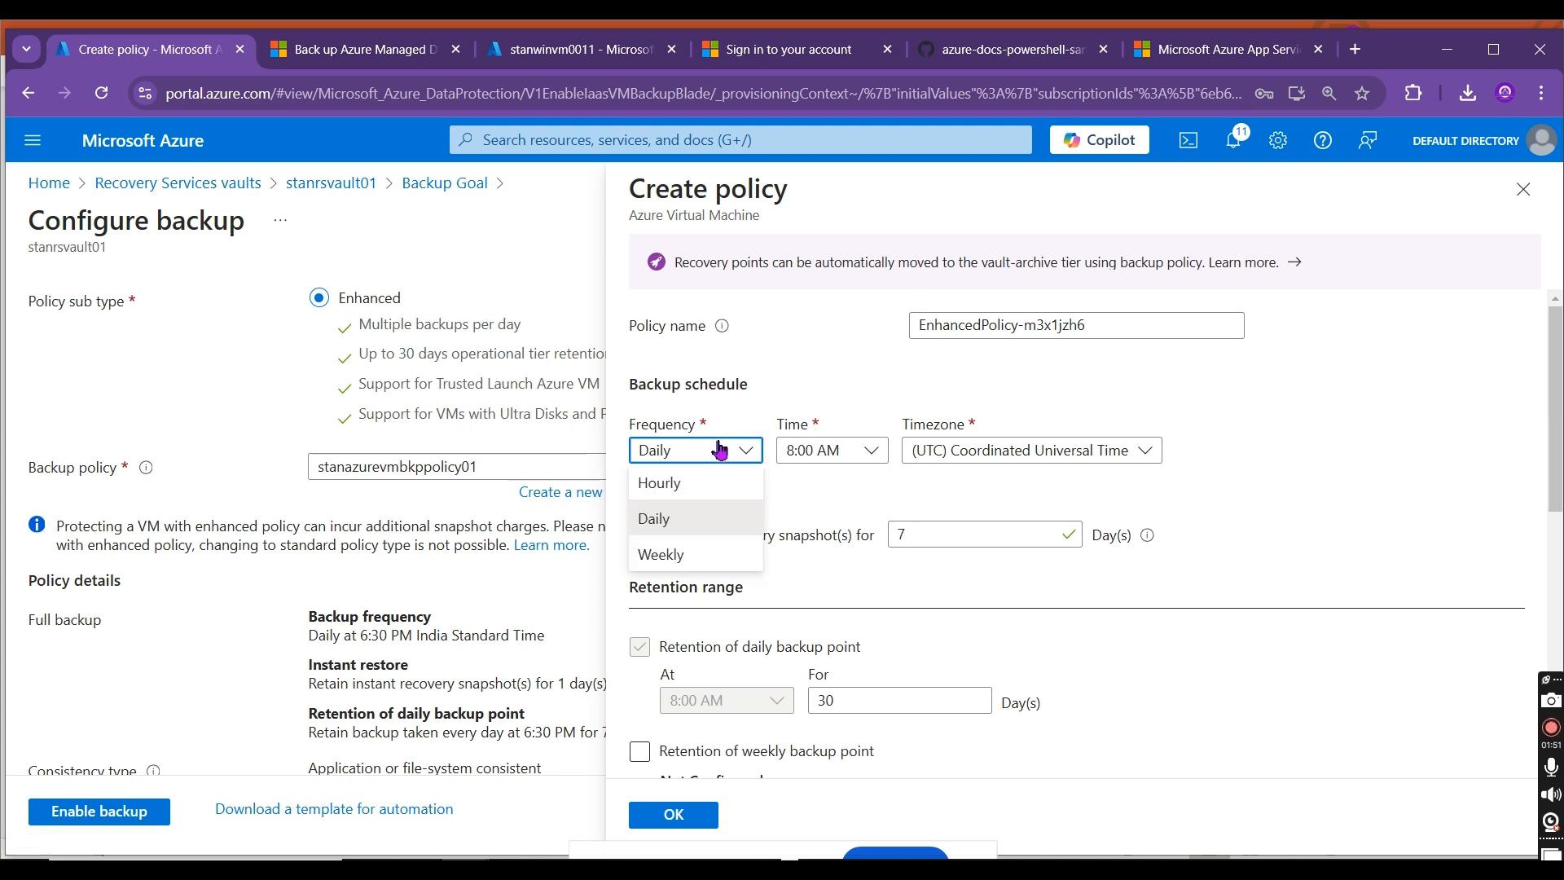
click(697, 482)
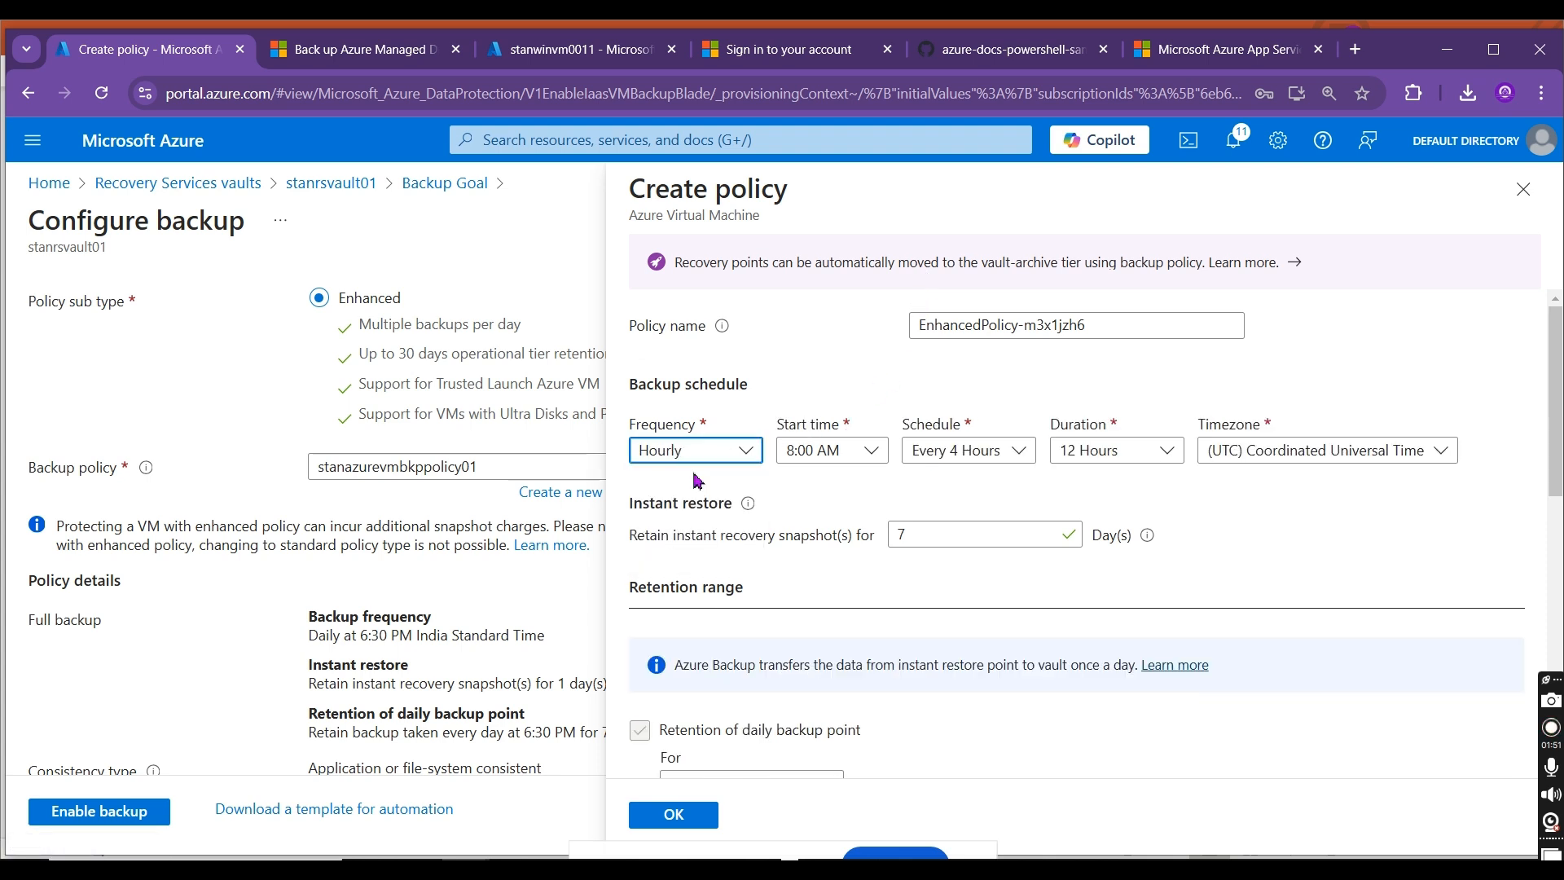
click(1010, 453)
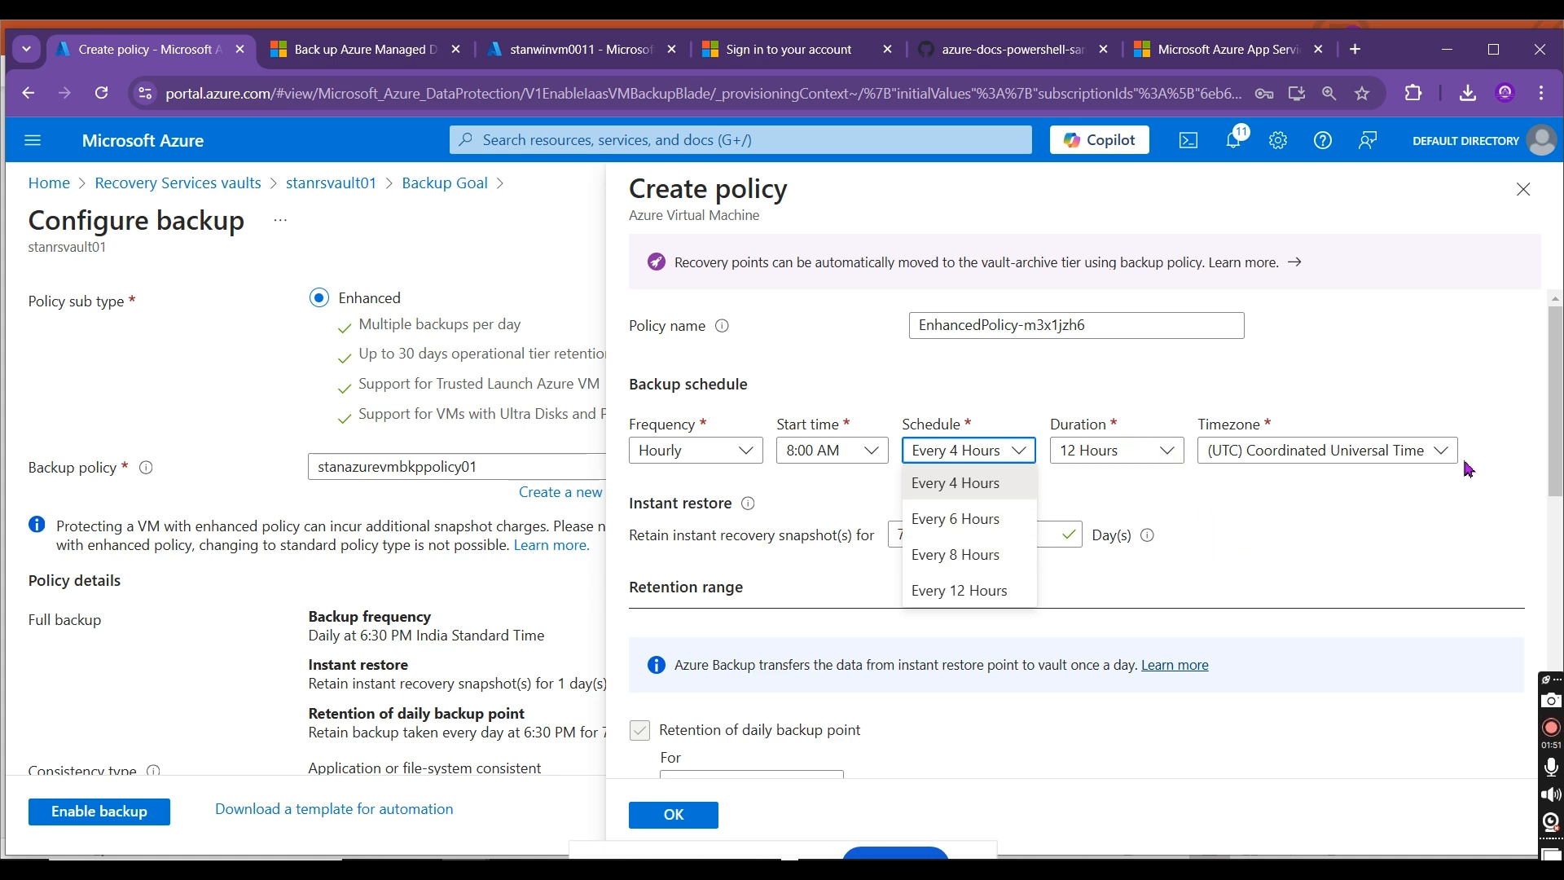
drag(1558, 425, 1557, 700)
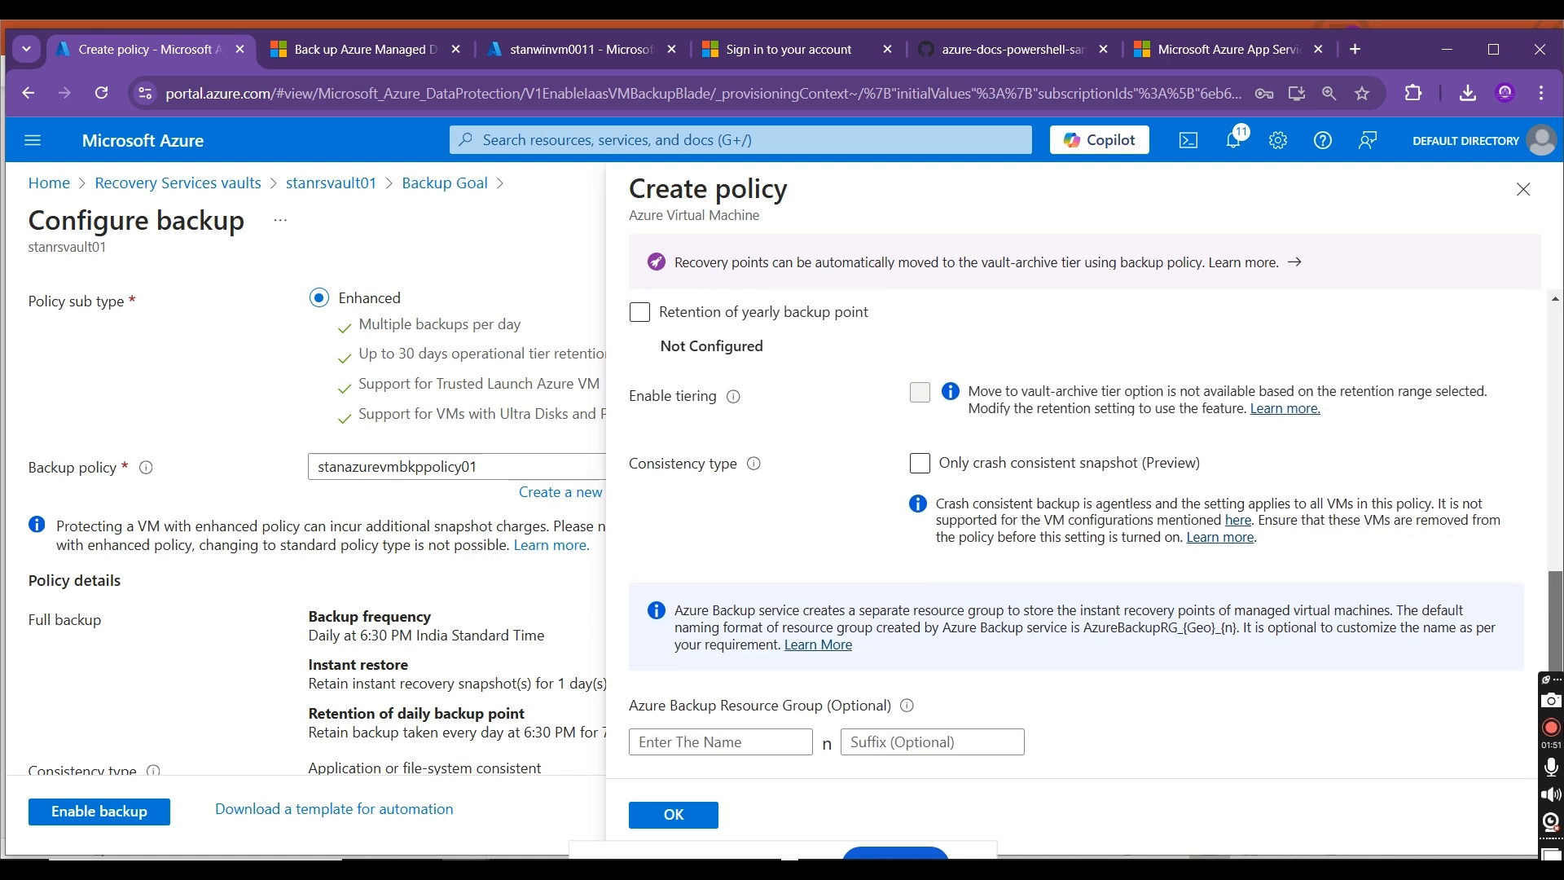
click(1522, 190)
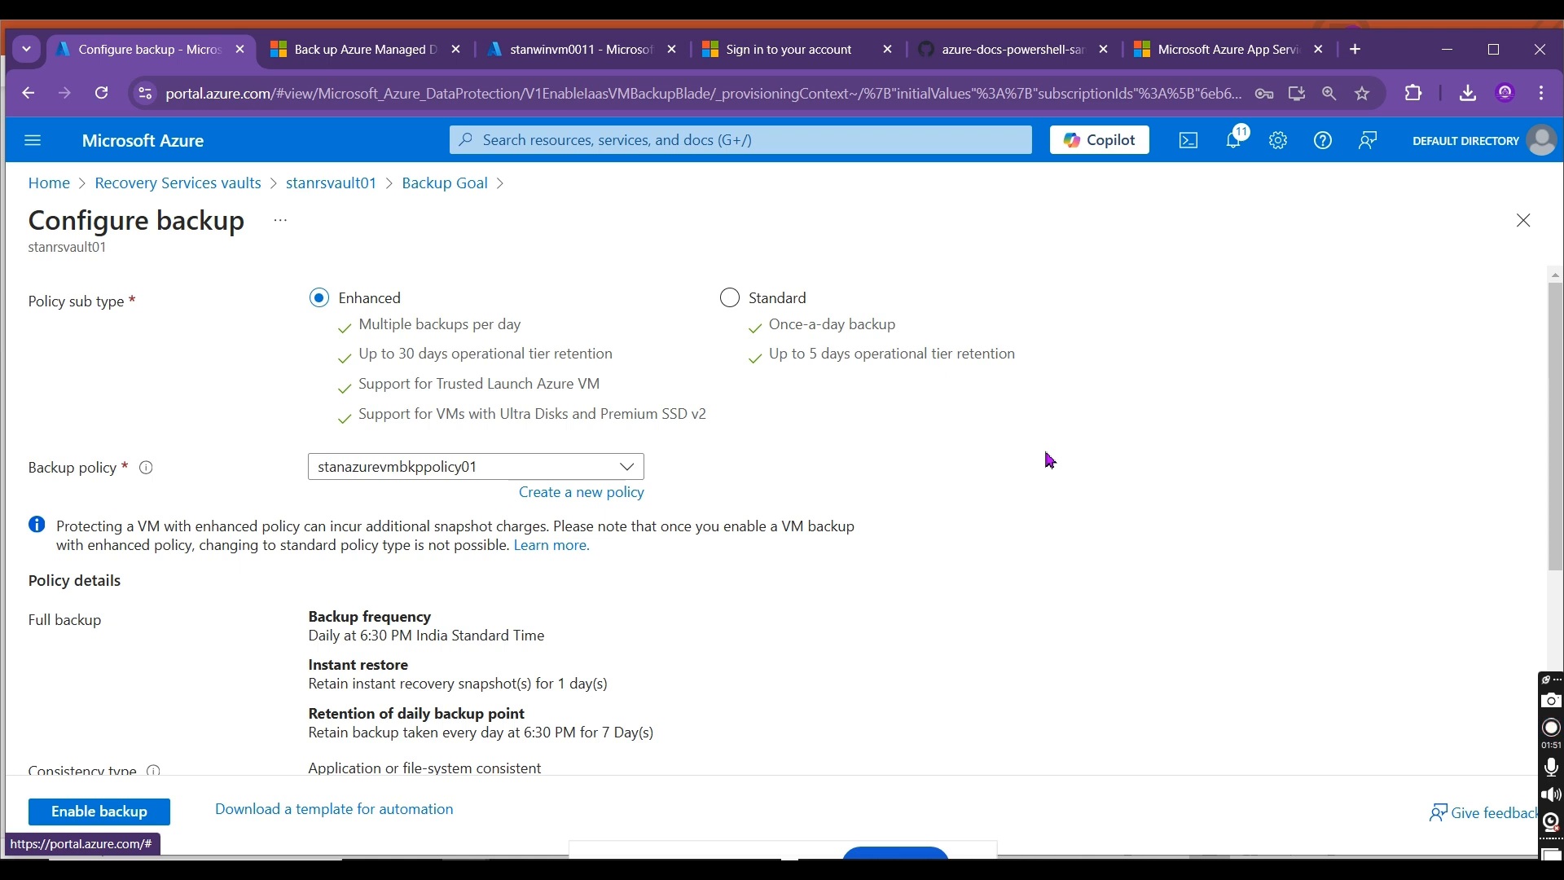
Step: Review the enhanced backup configuration, then switch to the PowerPoint presentation and view slides 14 and 15 on VM data protection and soft delete
scroll(1110, 433, down, 4)
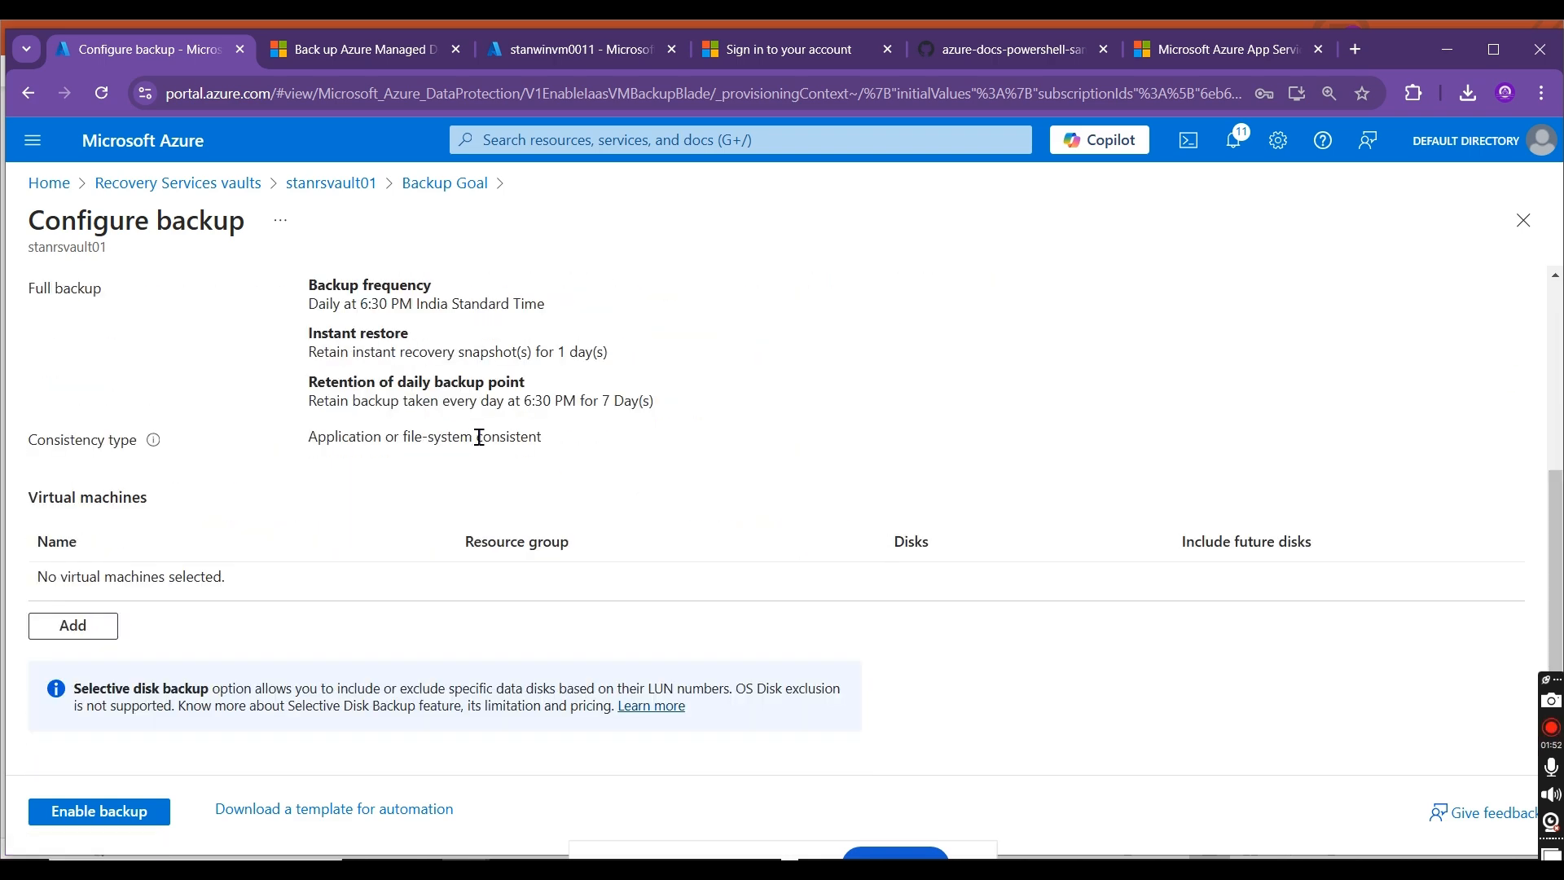
scroll(1555, 545, up, 4)
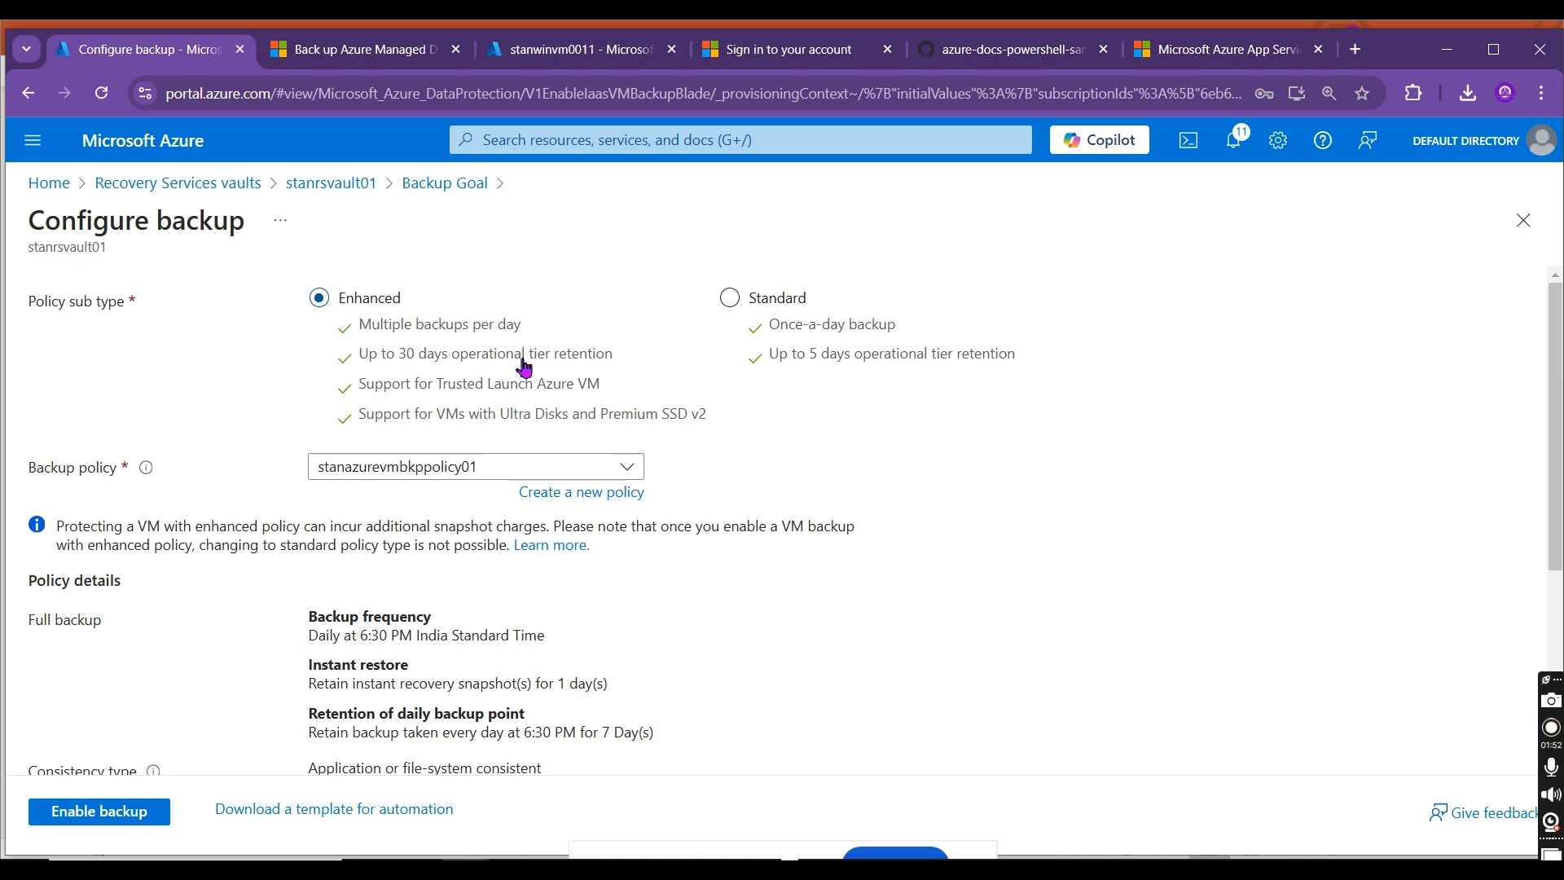
key(alt+Tab)
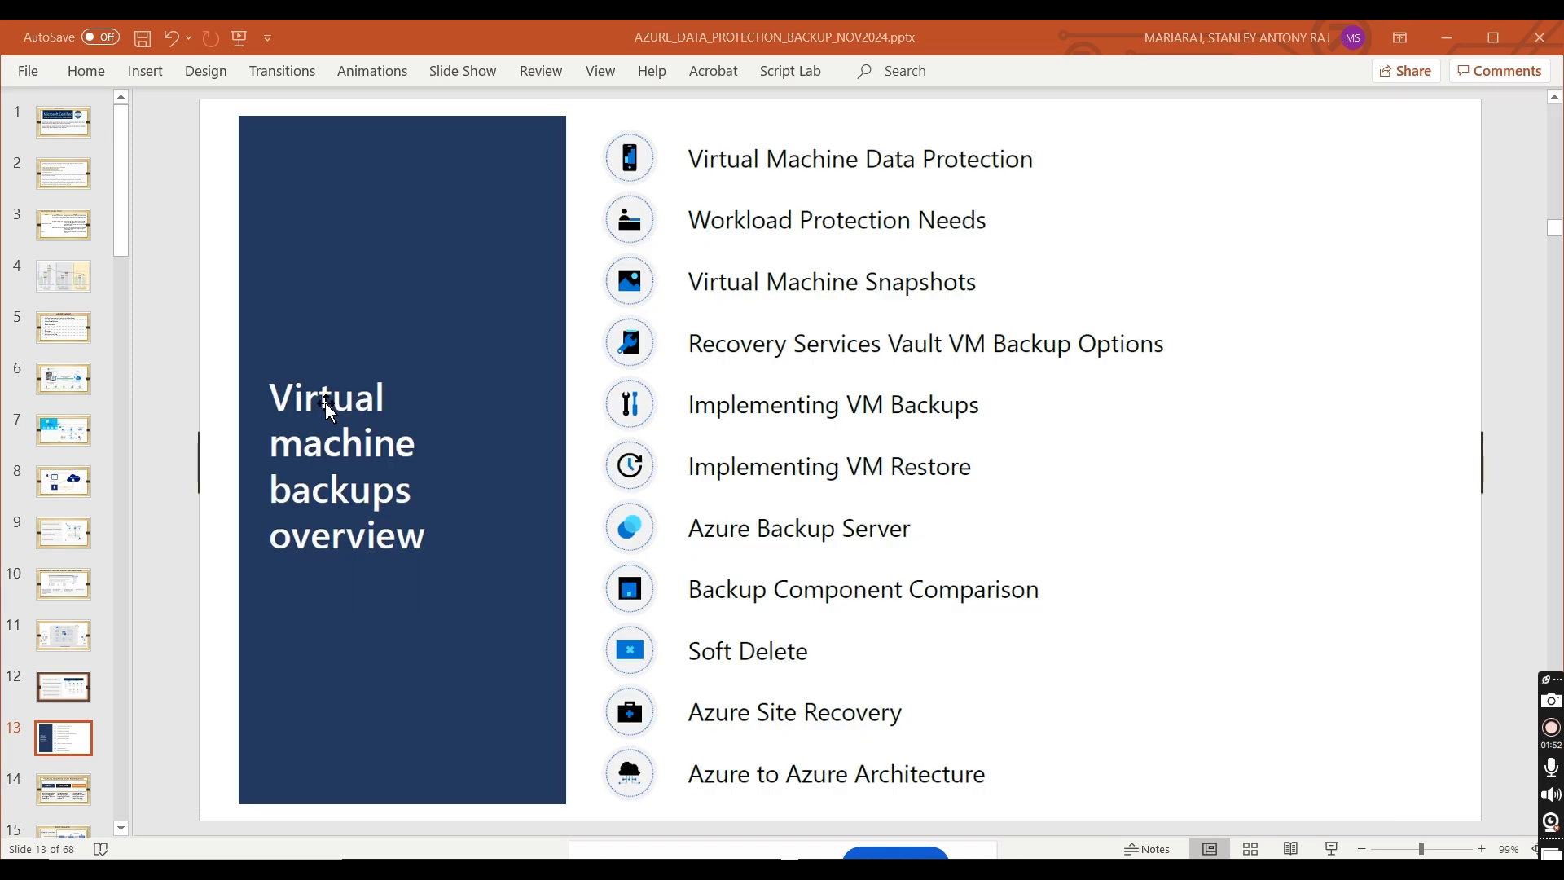
drag(63, 736, 70, 780)
click(69, 788)
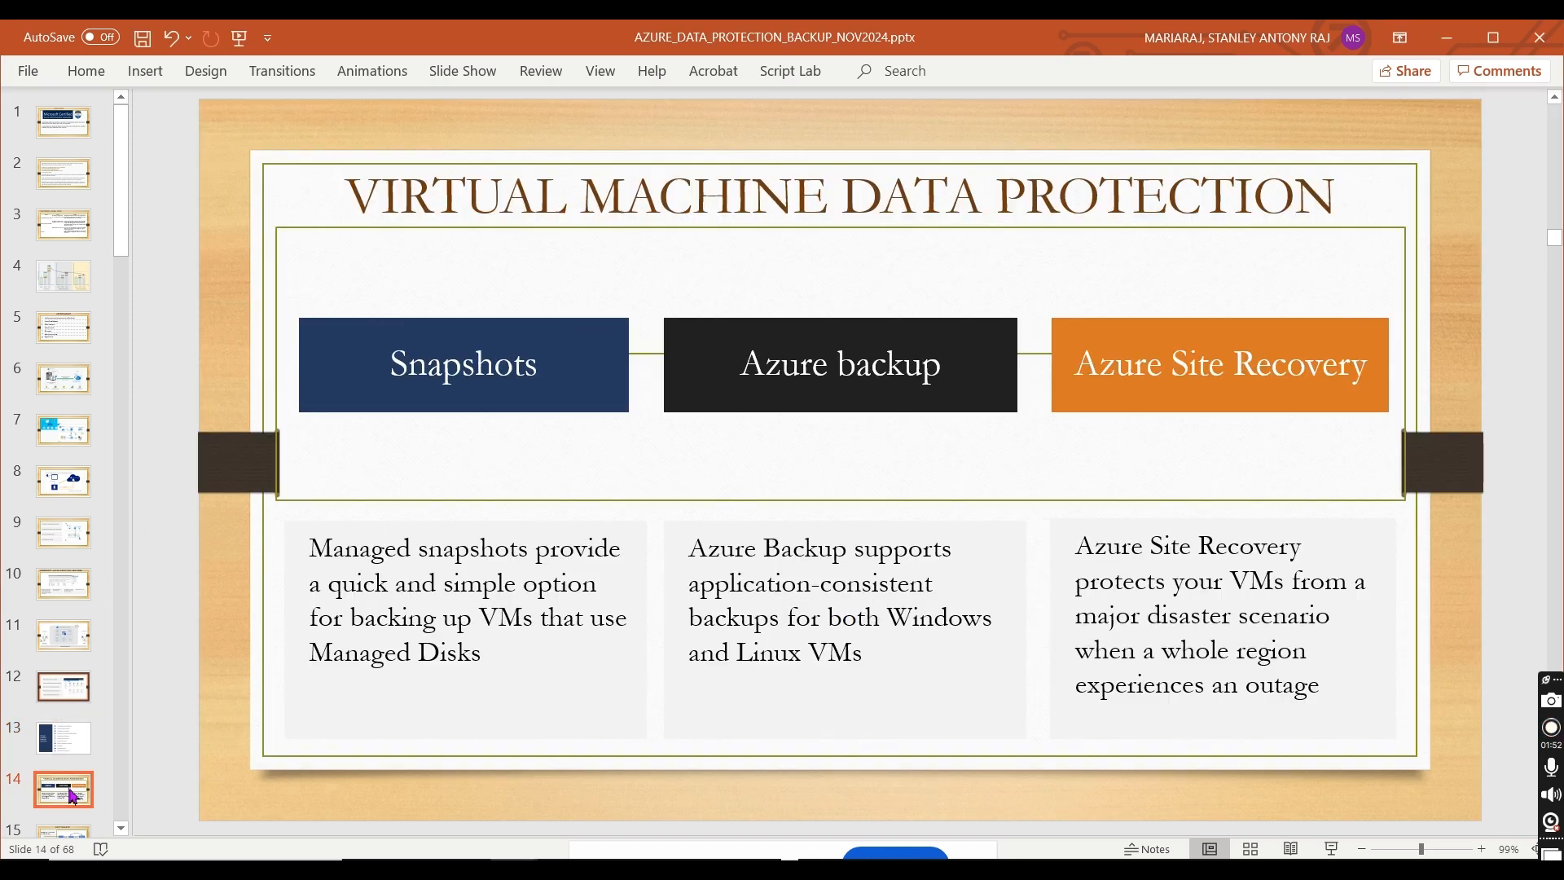
key(Down)
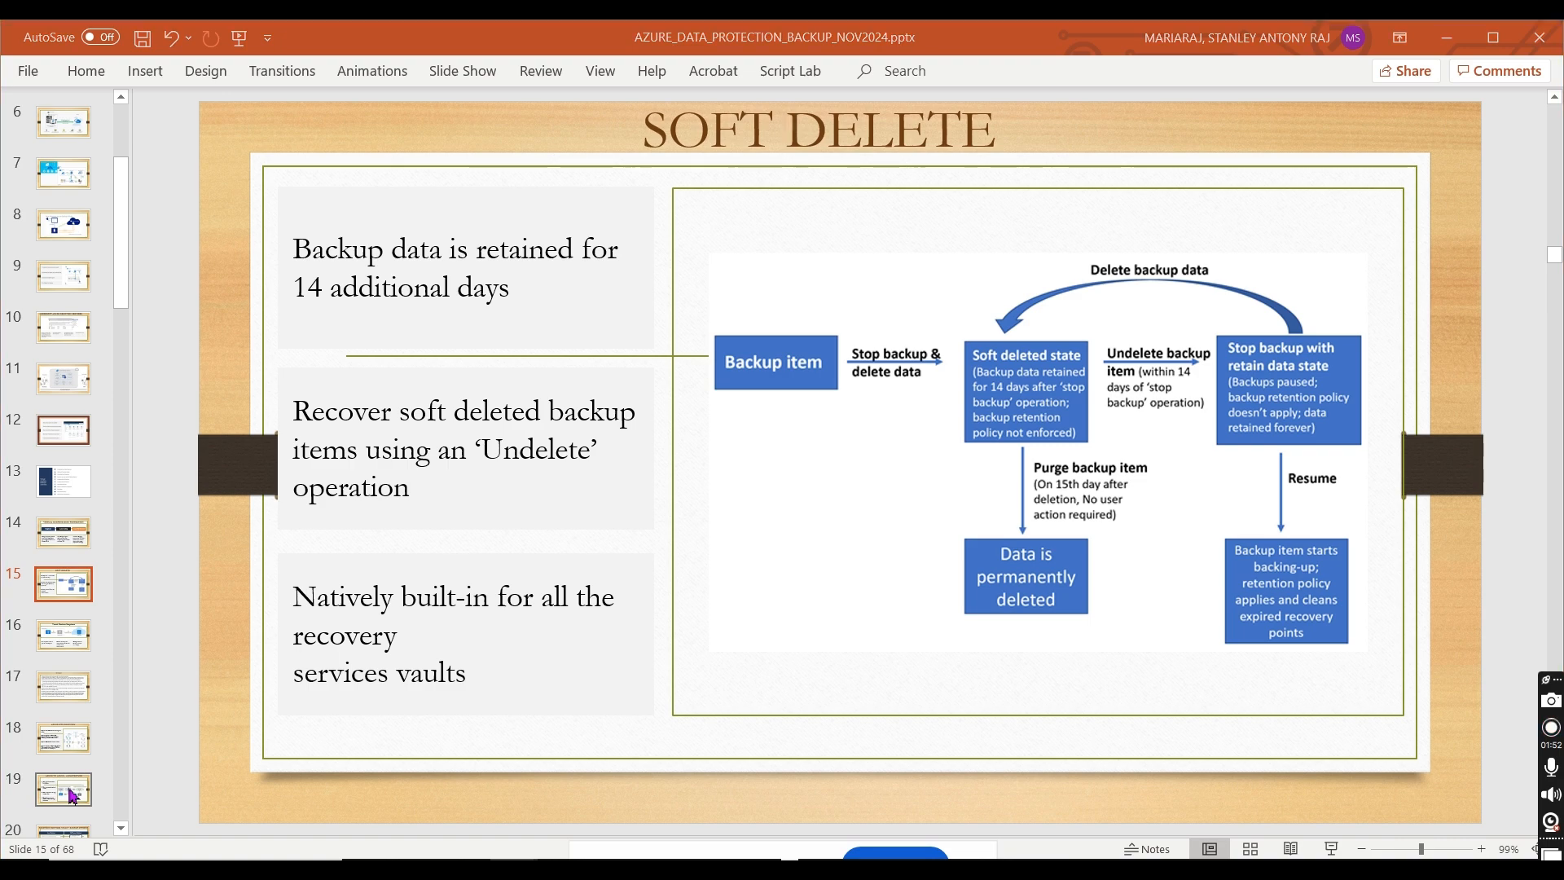
Step: Return to the Azure portal, select the Standard policy sub type, and review the new-policy settings without creating a policy
key(alt+Tab)
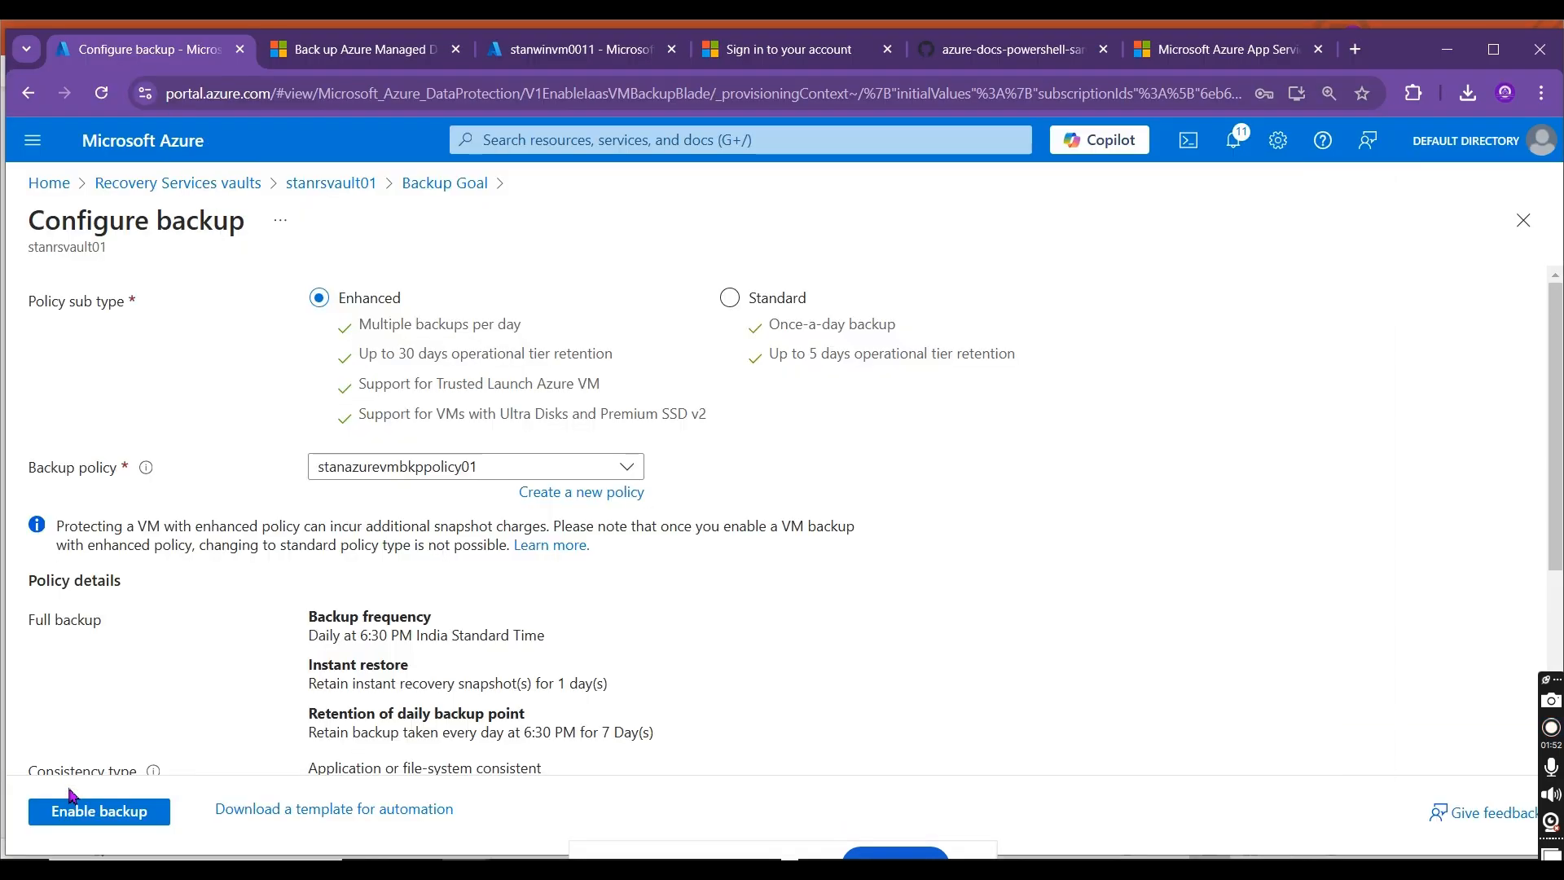
click(730, 298)
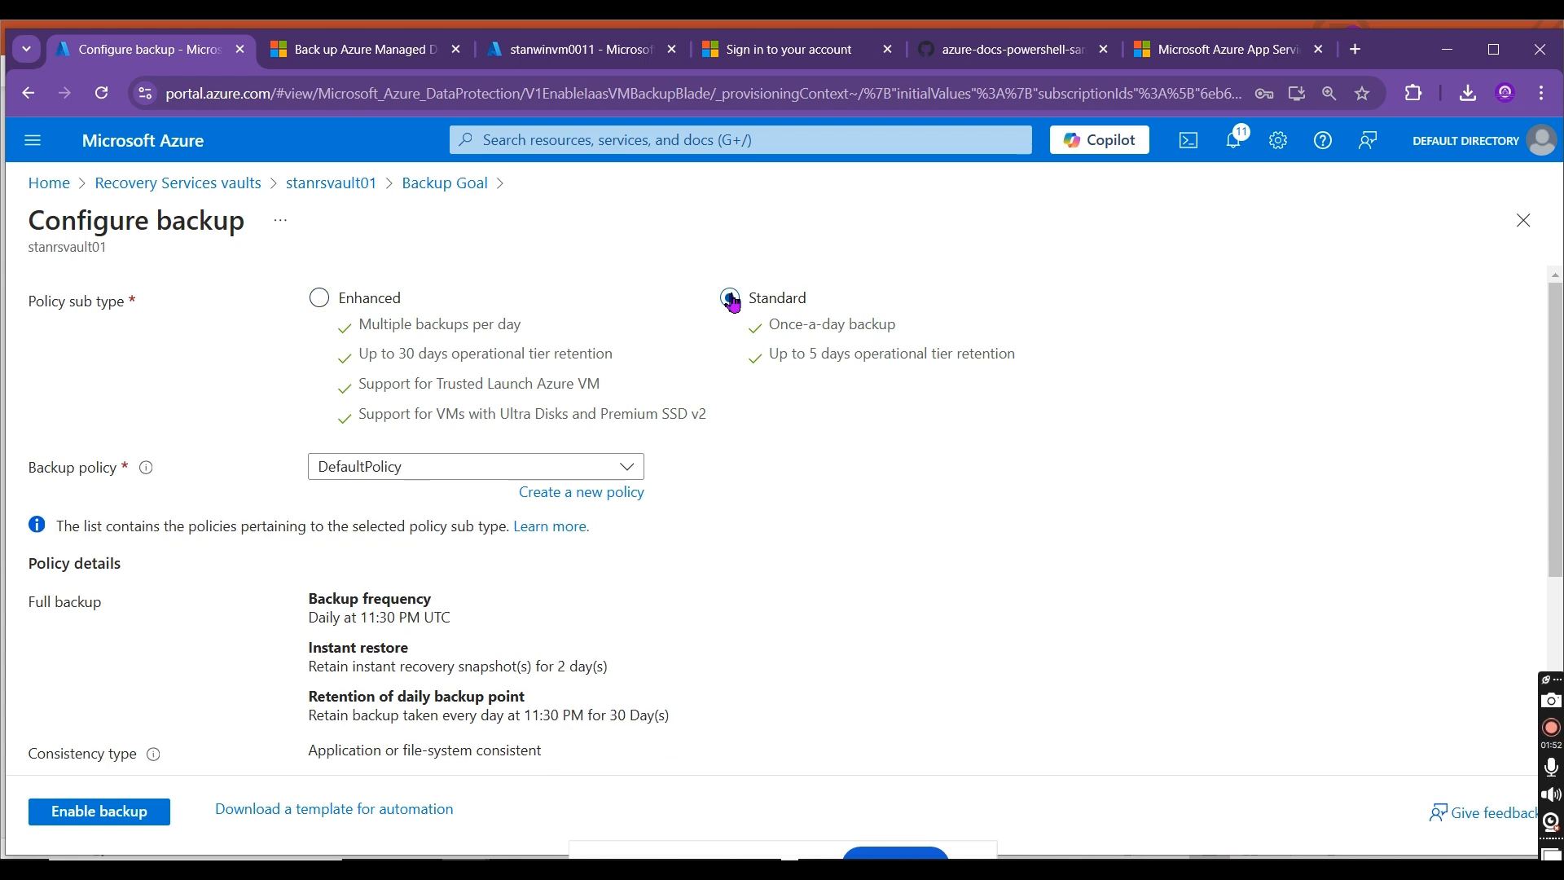
click(598, 492)
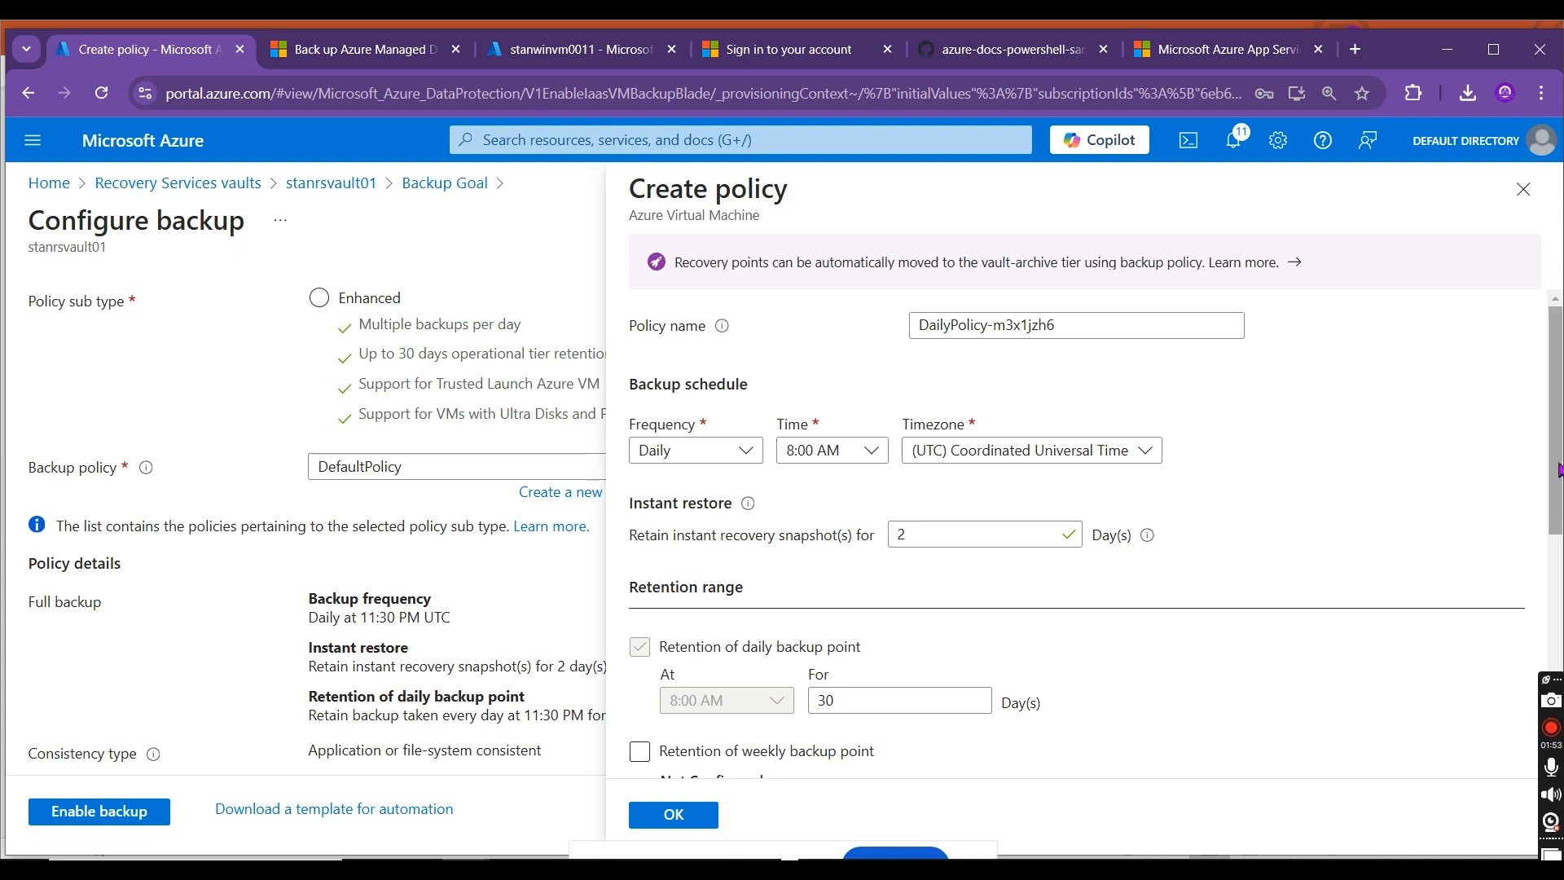
scroll(1557, 468, down, 1)
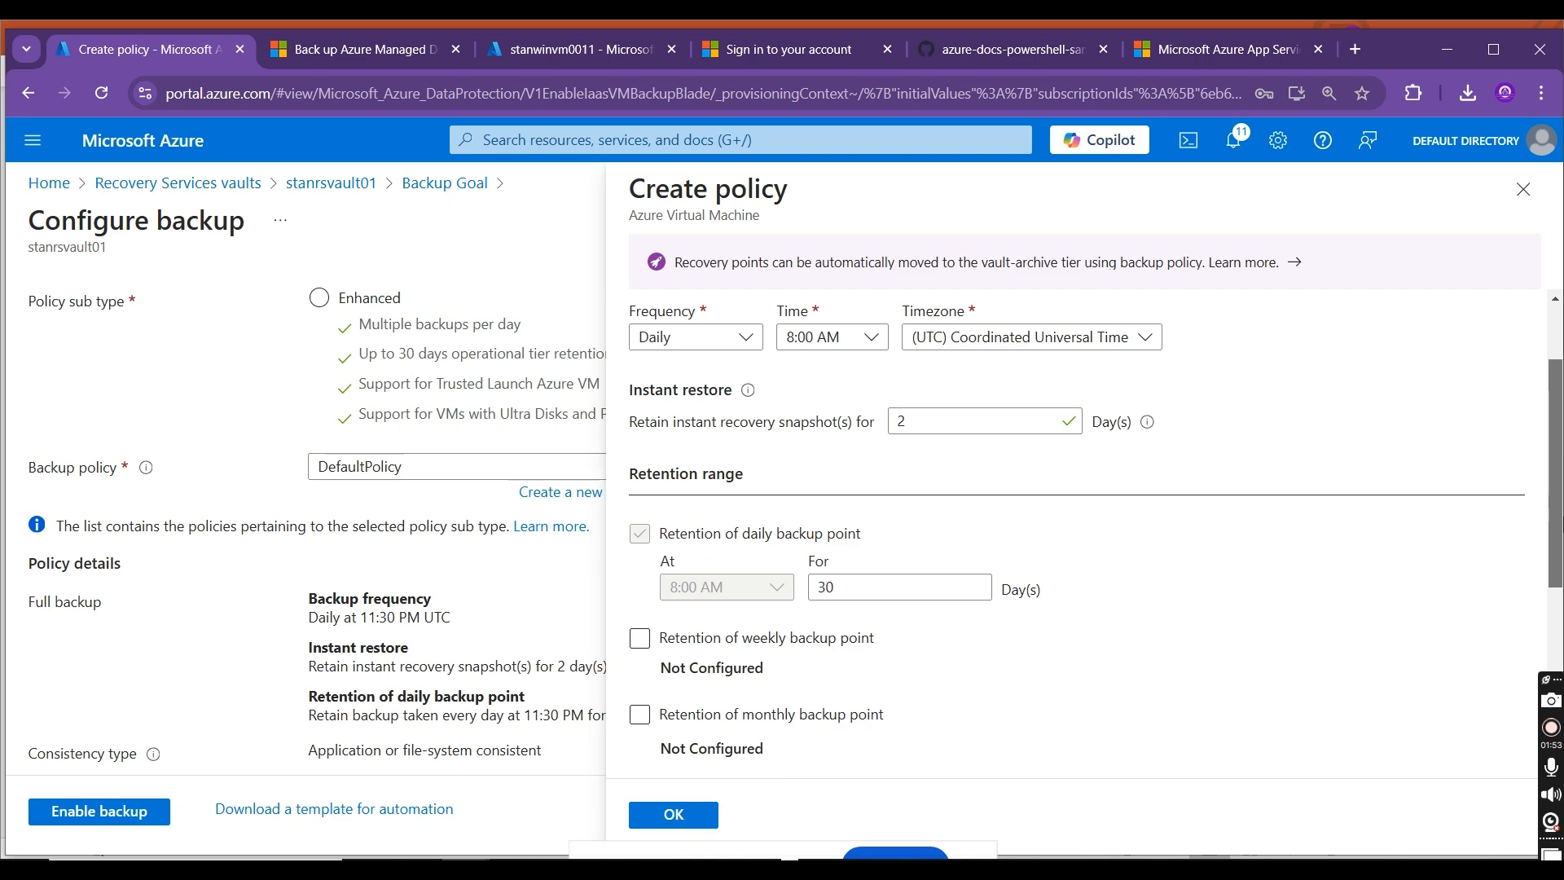
scroll(1075, 533, down, 2)
scroll(1075, 533, down, 2)
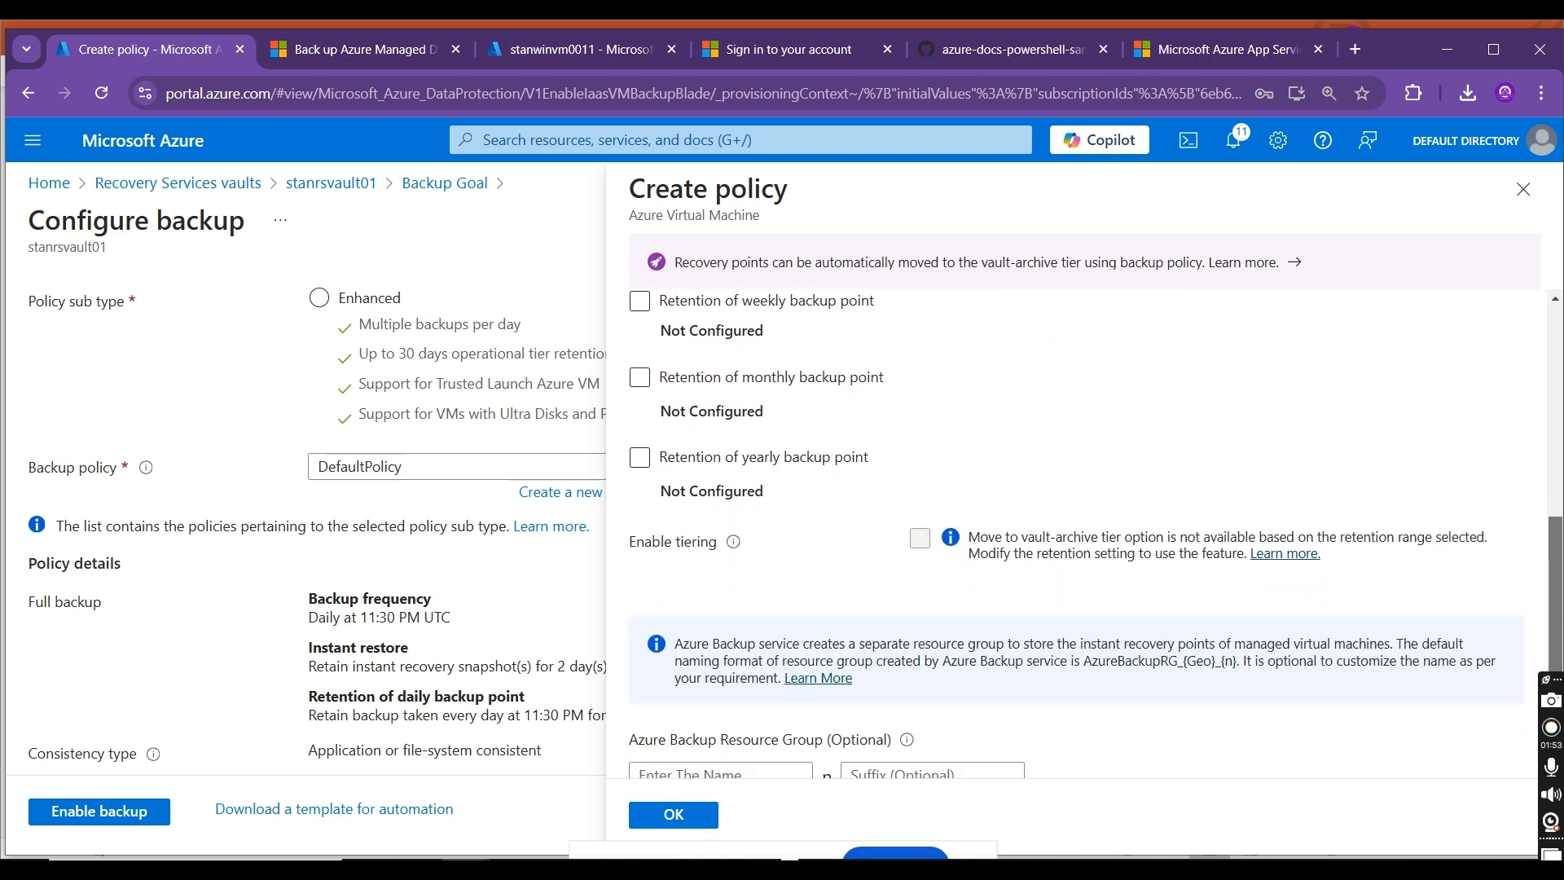
scroll(1075, 534, up, 5)
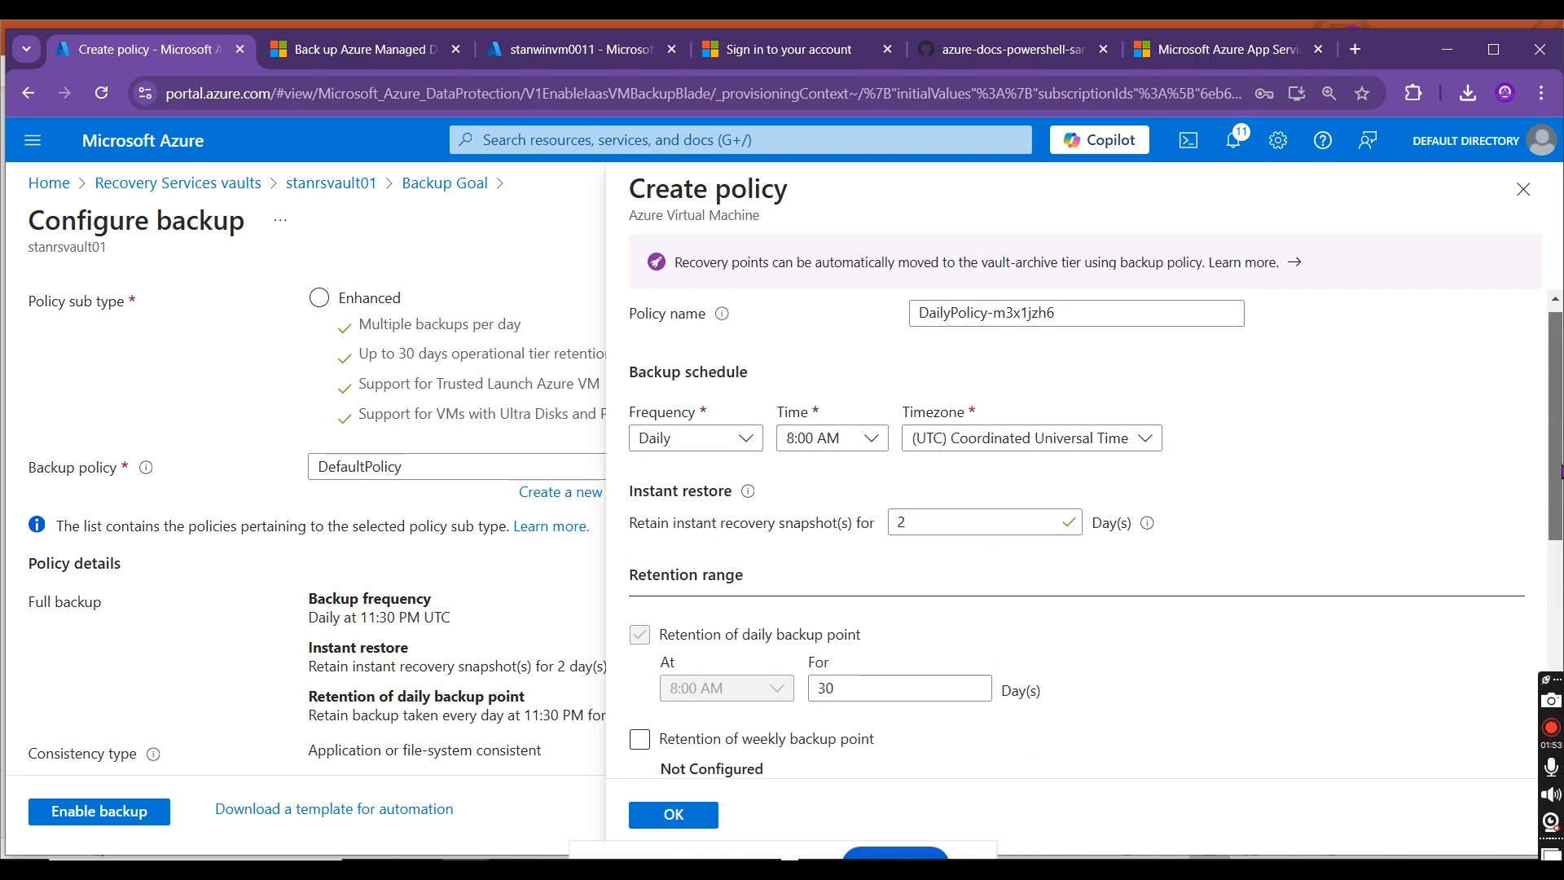
click(1522, 190)
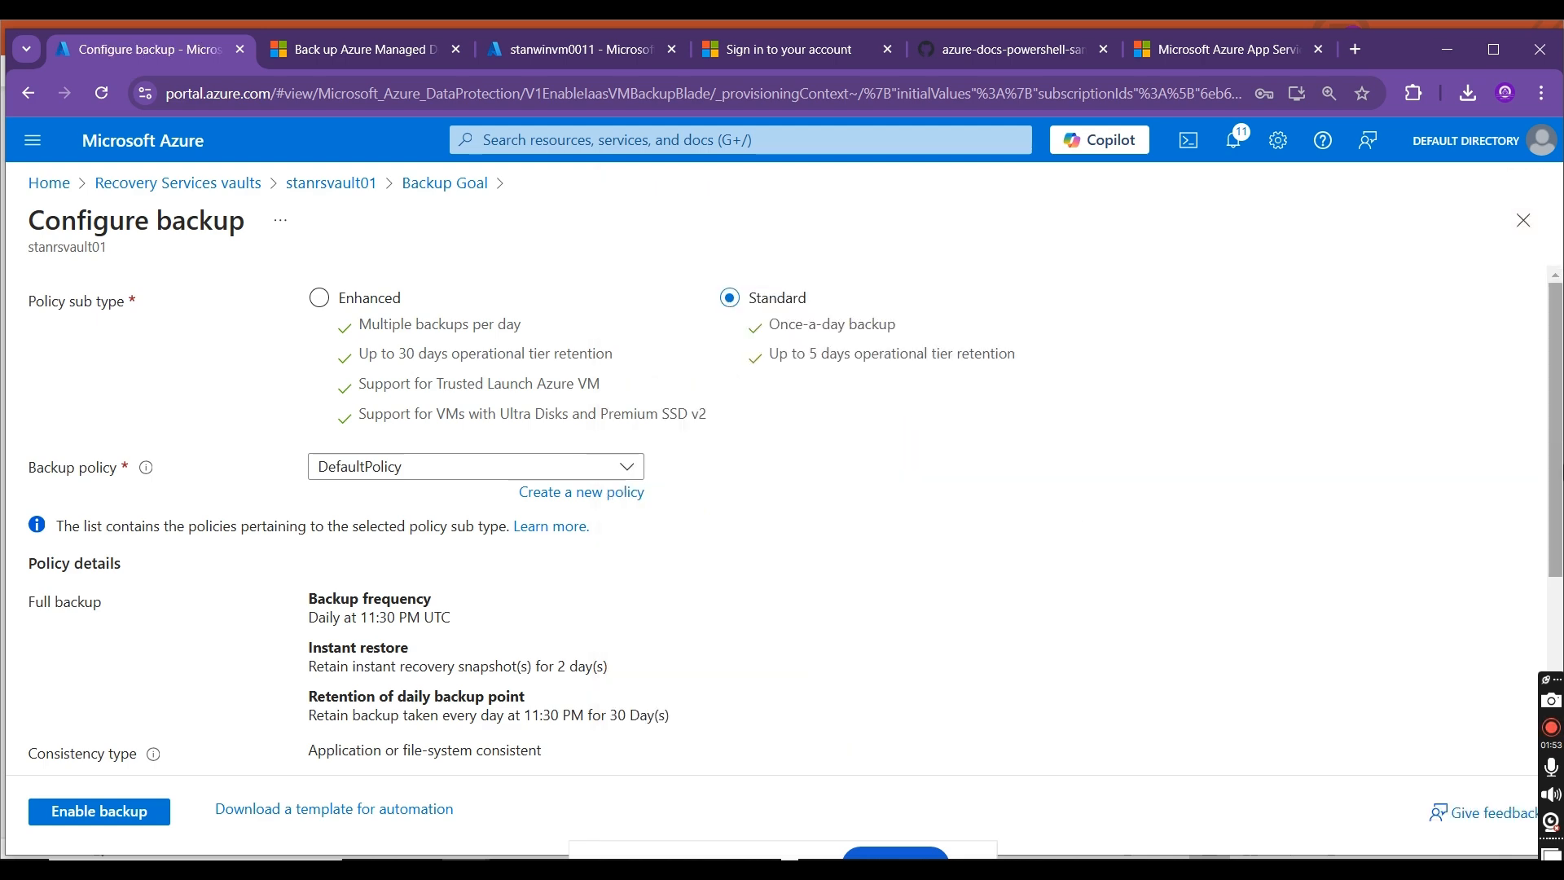
Step: Switch to the PowerPoint presentation and view slides 16 and 17, including the Recovery Services vault overview
mouse_move(1557, 355)
mouse_down()
mouse_move(1559, 529)
mouse_move(1558, 354)
mouse_up()
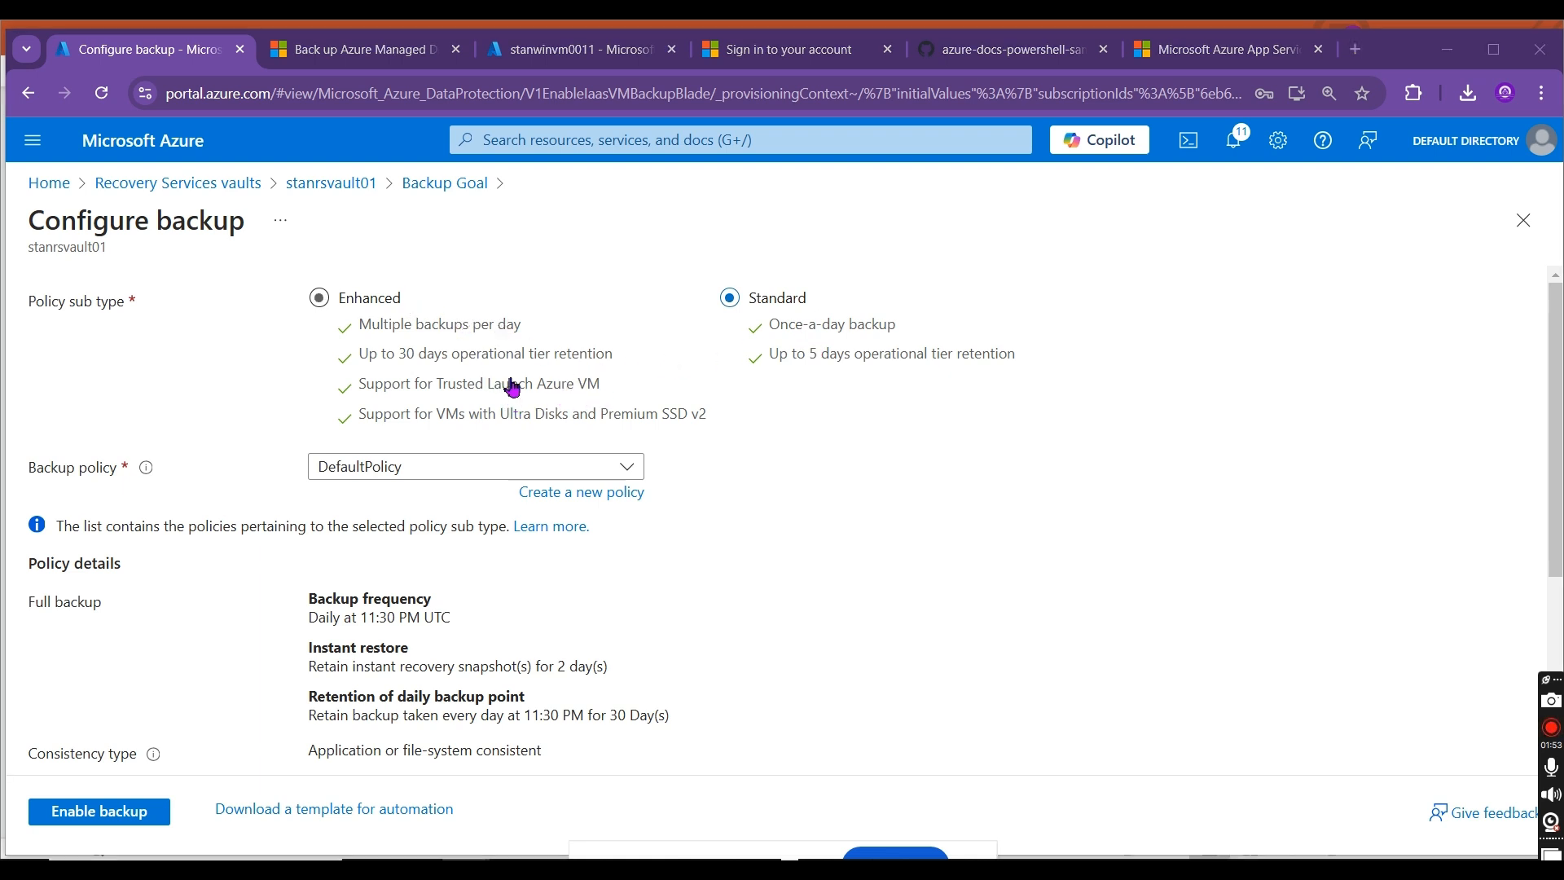
key(alt+Tab)
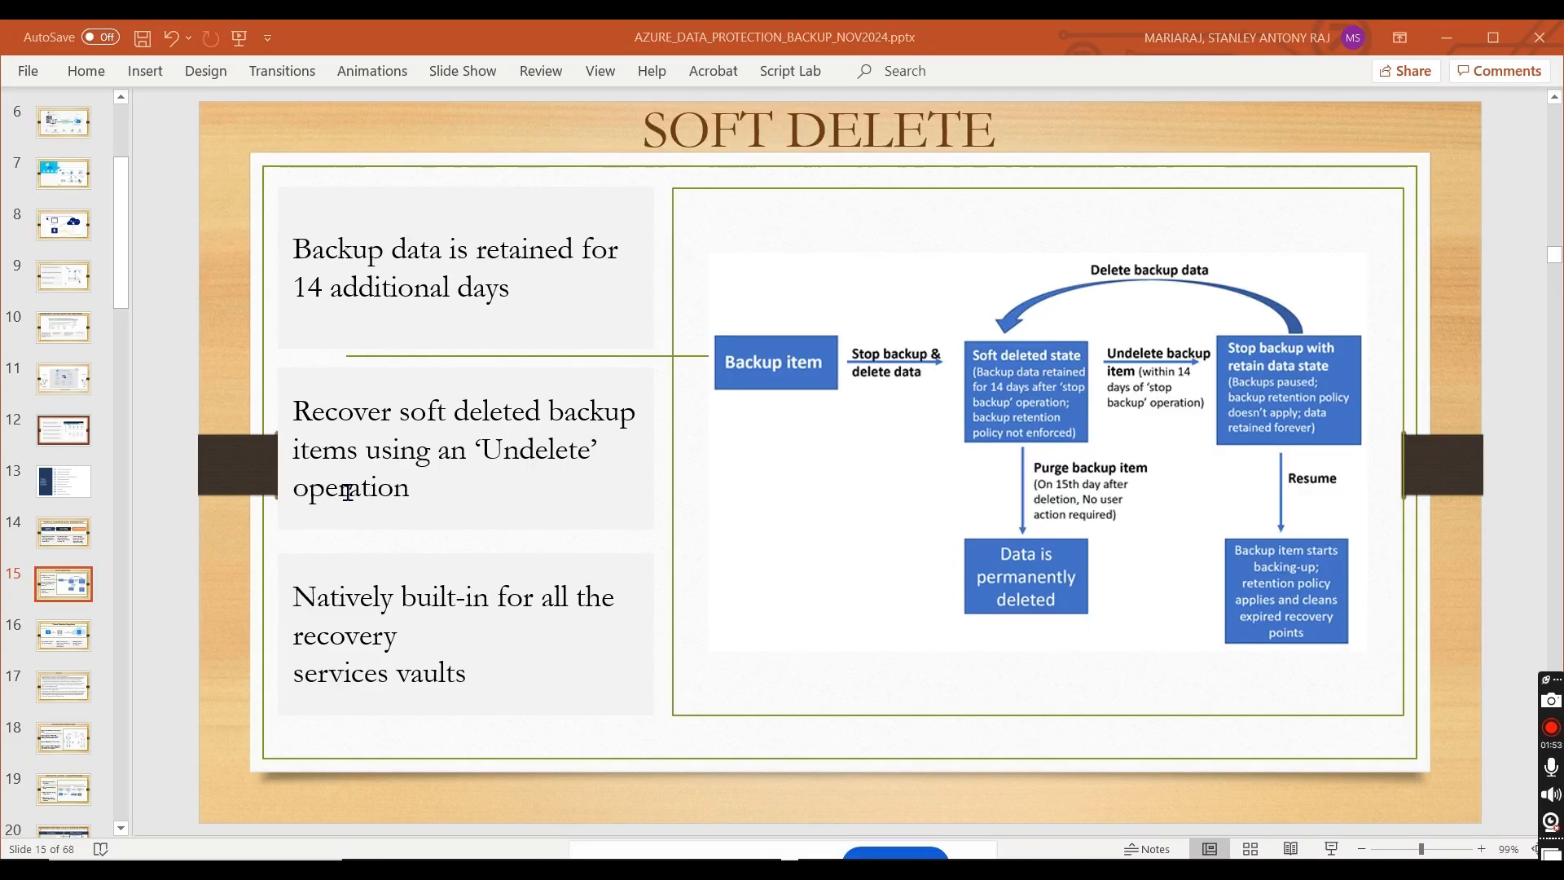
click(65, 641)
key(Down)
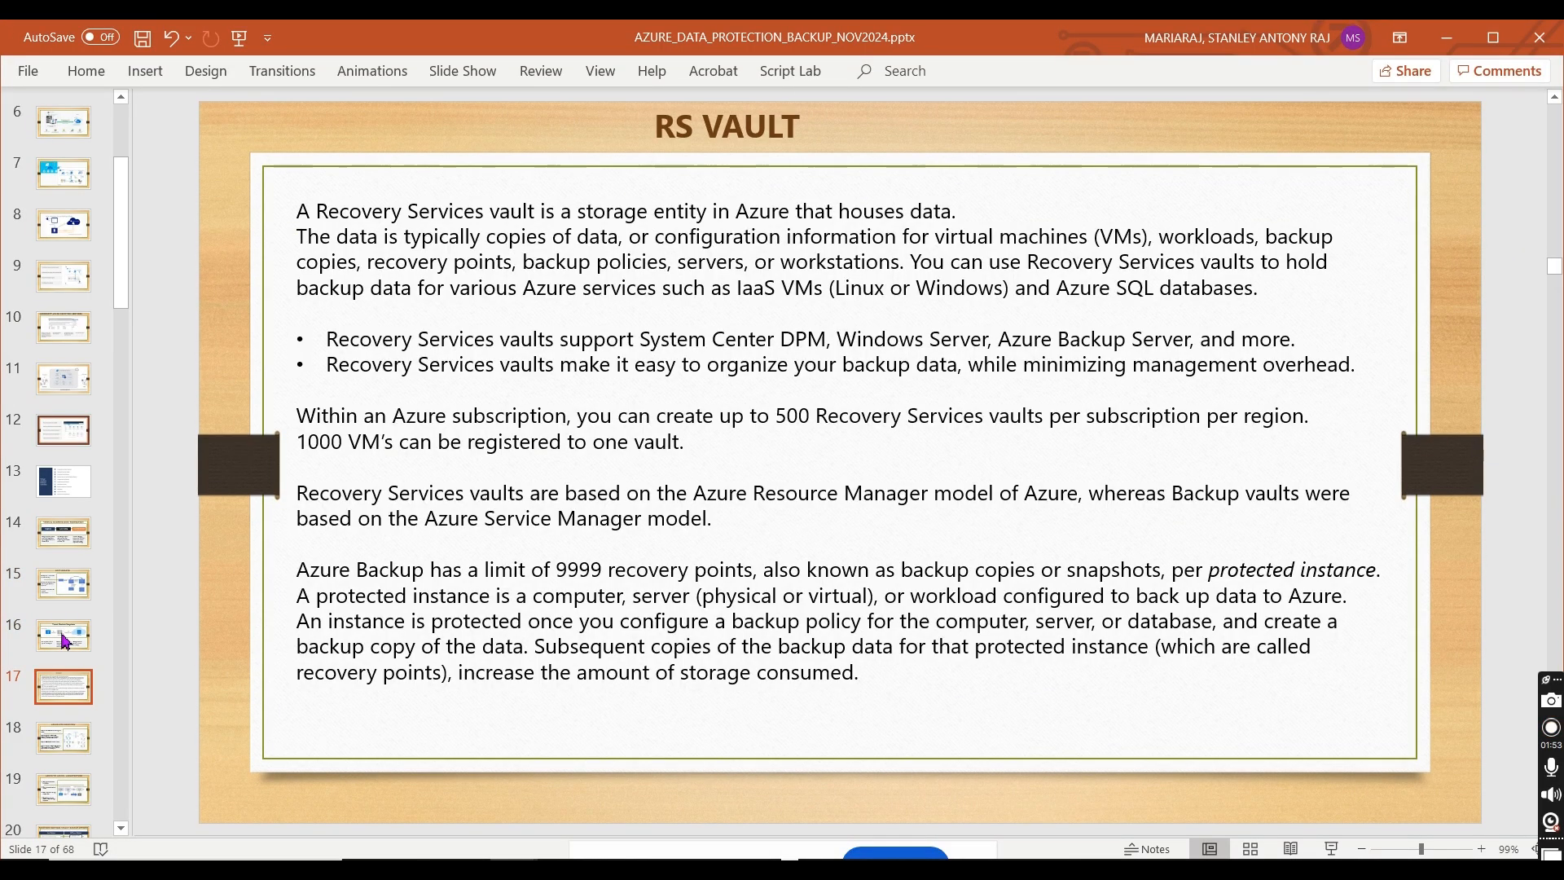